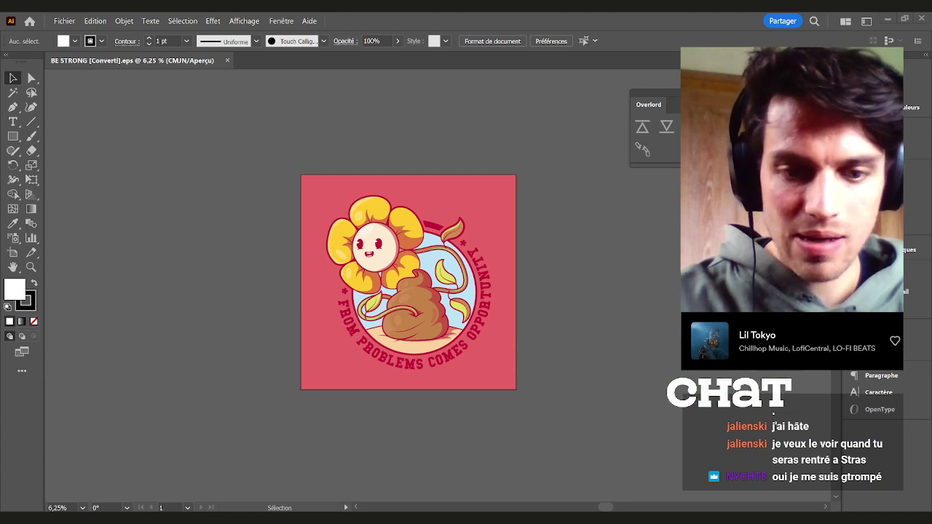
Examine how the illustration and its pink background are grouped by selecting the whole artwork and the background path
scroll(529, 375, "up", 1)
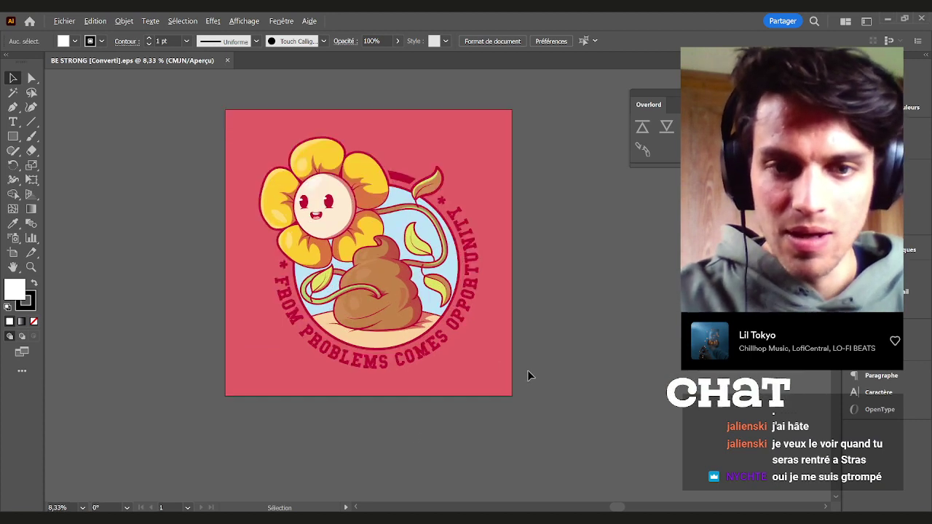
left_click_drag(529, 325, 493, 362)
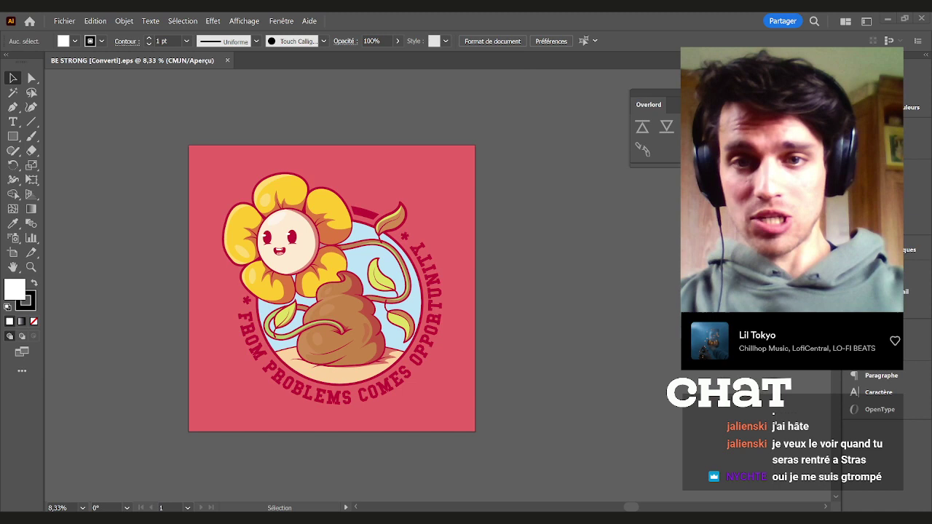
key("ctrl+a")
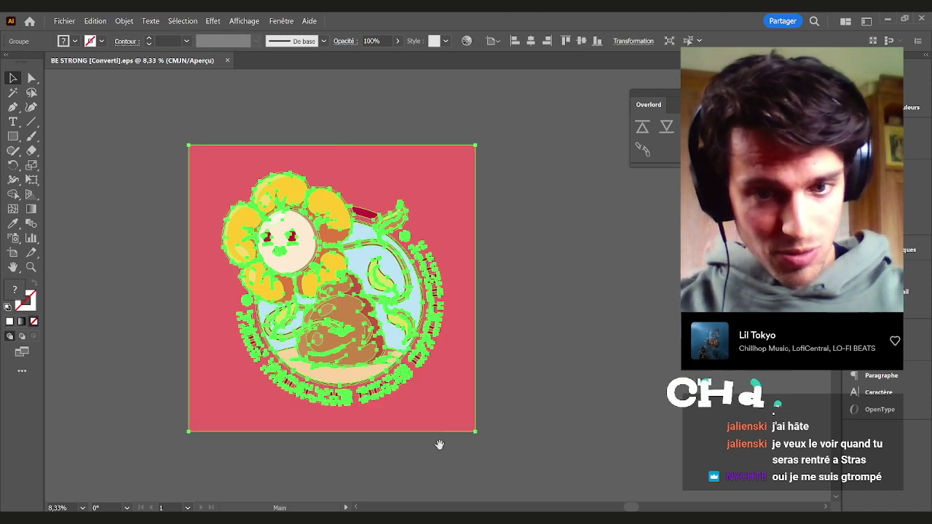
left_click_drag(440, 444, 467, 416)
left_click(514, 435)
left_click(483, 399)
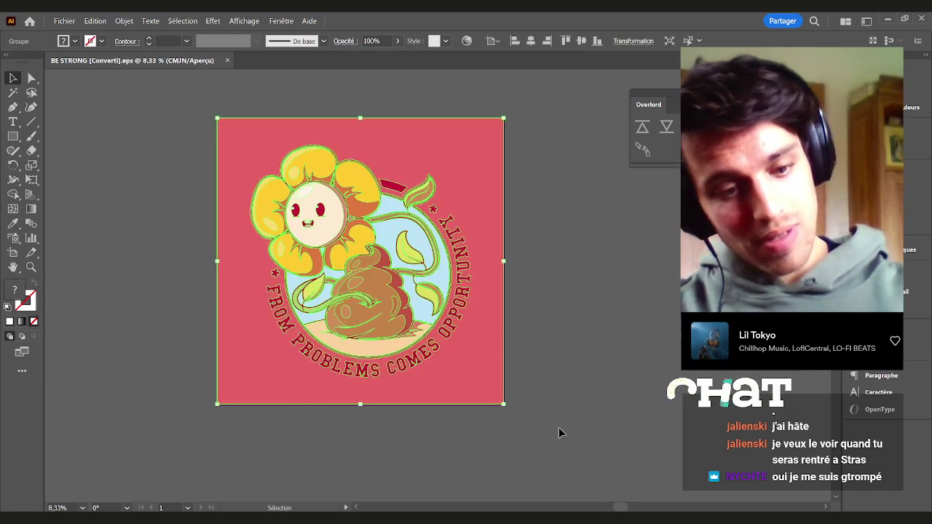
left_click(558, 428)
key("a")
left_click(475, 373)
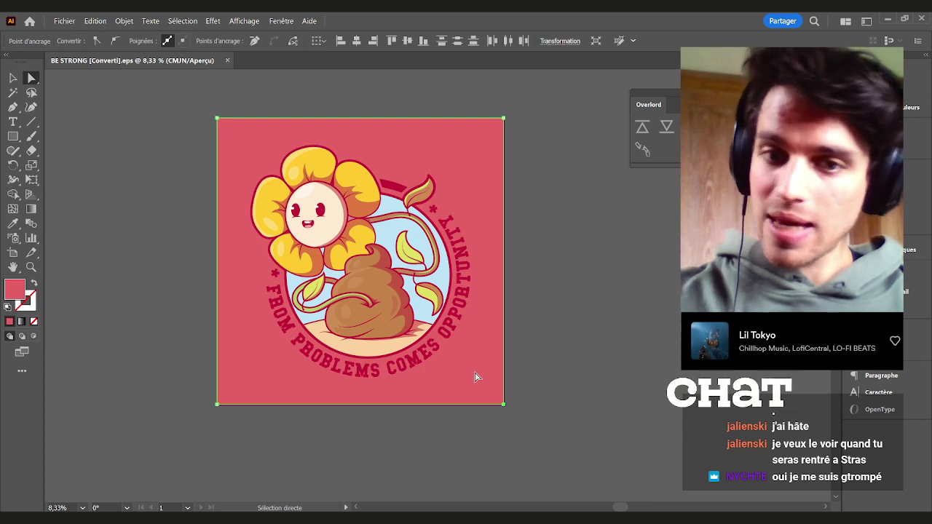
key("v")
left_click(614, 383)
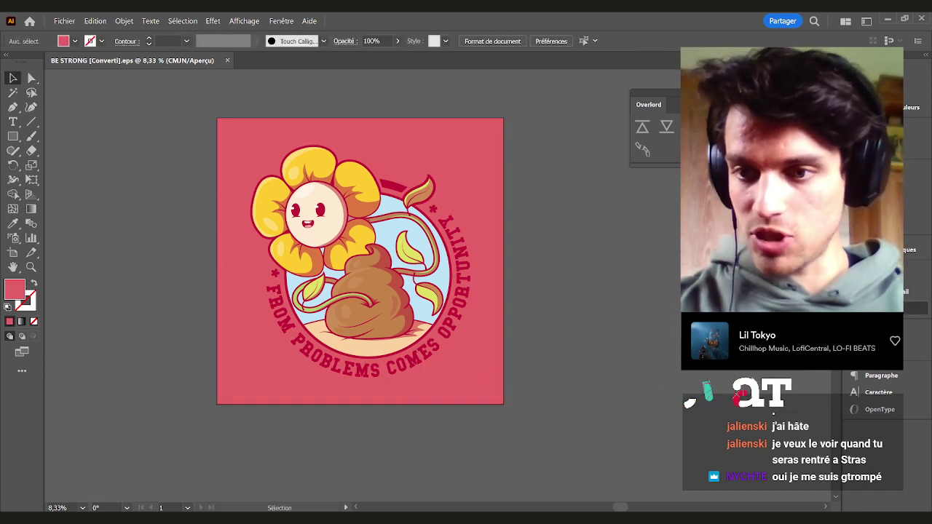
Isolate the illustration's group and lock the pink background rectangle in its original position
left_click(375, 374)
double_click(375, 374)
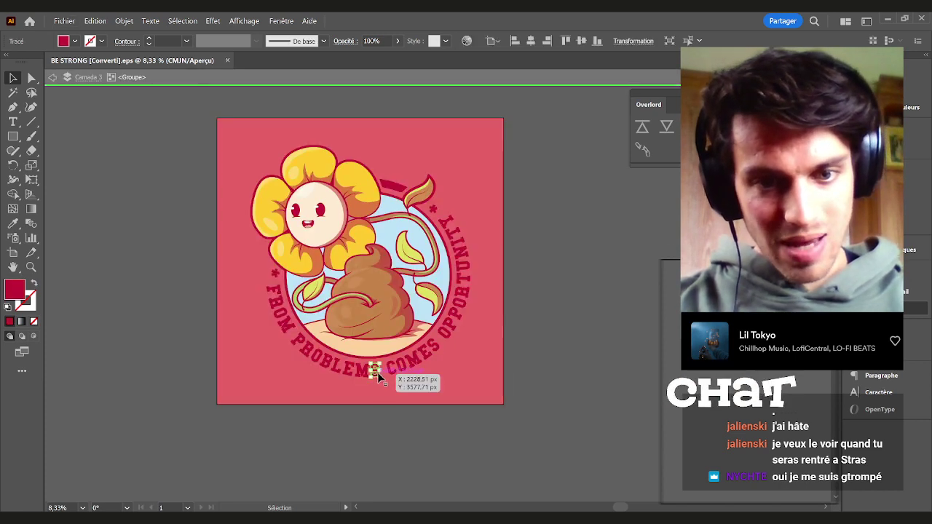
key("ctrl+plus")
key("ctrl+plus")
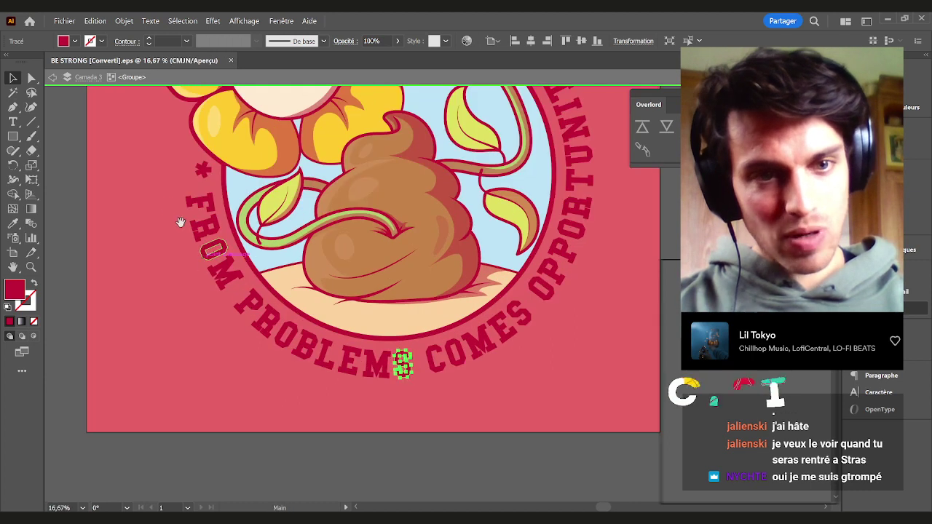
left_click_drag(163, 183, 219, 259)
key("ctrl+z")
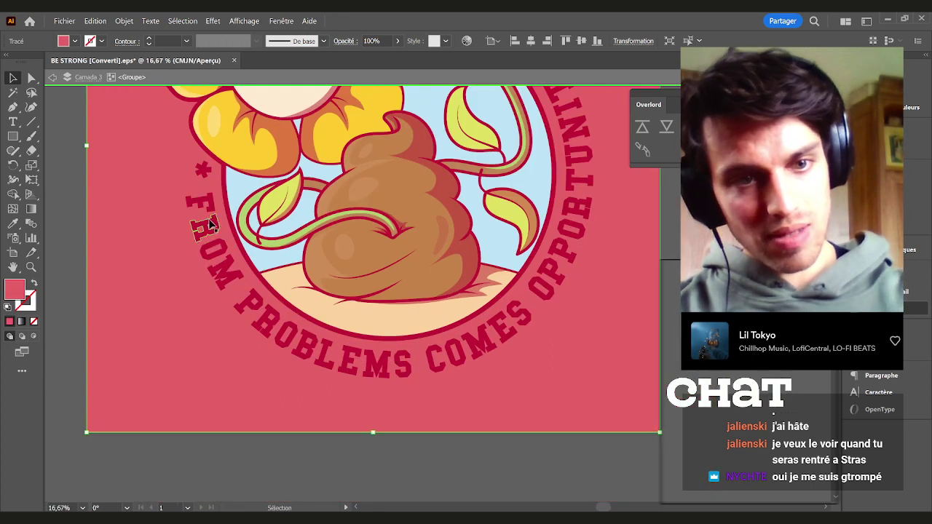
left_click(200, 203)
left_click(136, 263)
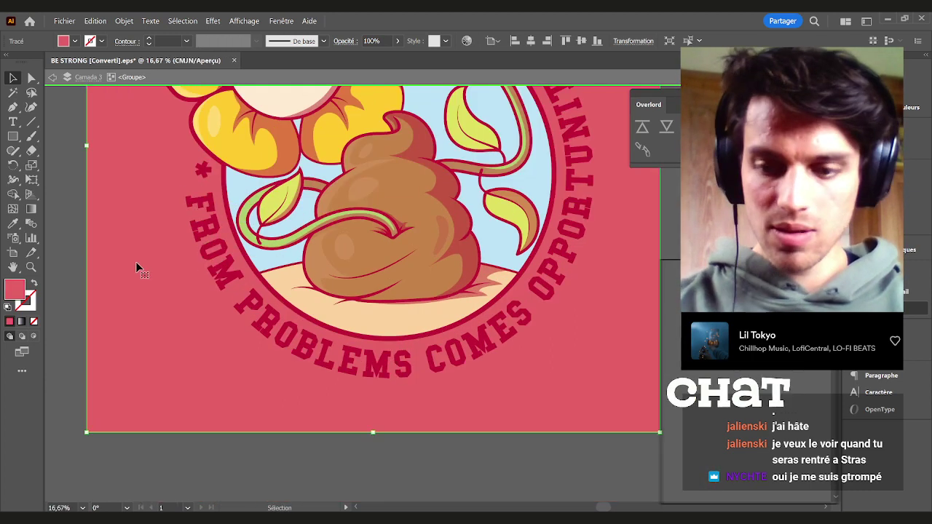
key("ctrl+2")
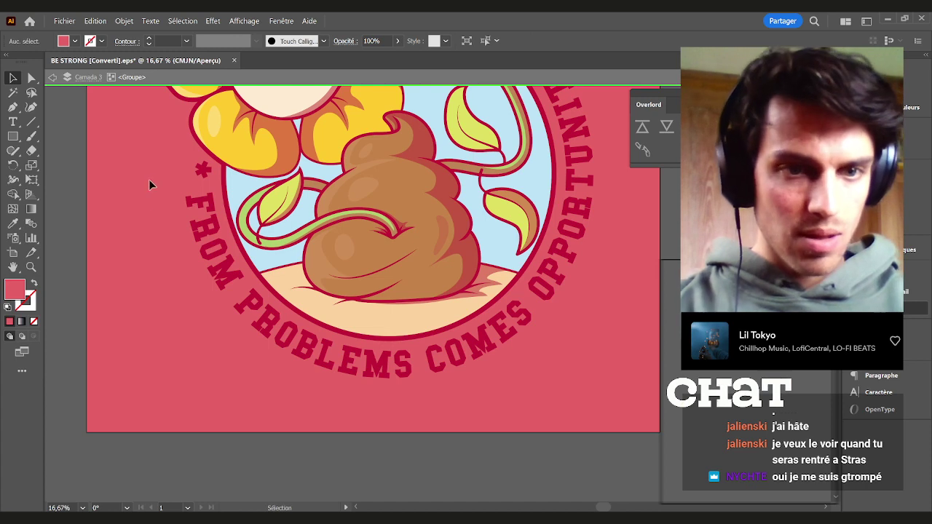
Delete the asterisk beside FROM and the curved lettering FROM PROBLEMS around the circle
left_click(215, 290)
key("Delete")
left_click_drag(213, 304, 263, 360)
key("Delete")
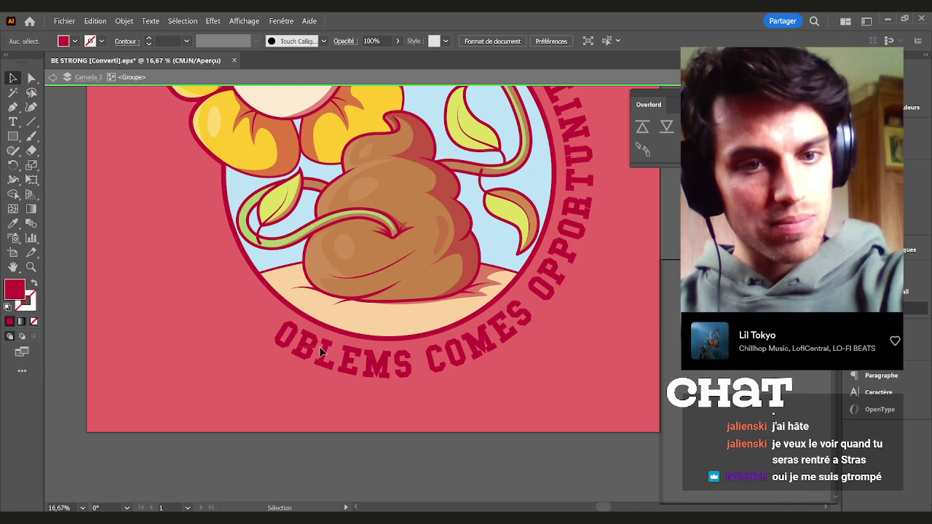
left_click_drag(271, 324, 327, 366)
key("Delete")
Delete the remaining curved lettering COMES OPPORTUNITY around the circle
left_click_drag(462, 361, 472, 362)
key("Delete")
left_click_drag(460, 394, 565, 226)
key("Delete")
key("Delete")
key("Delete")
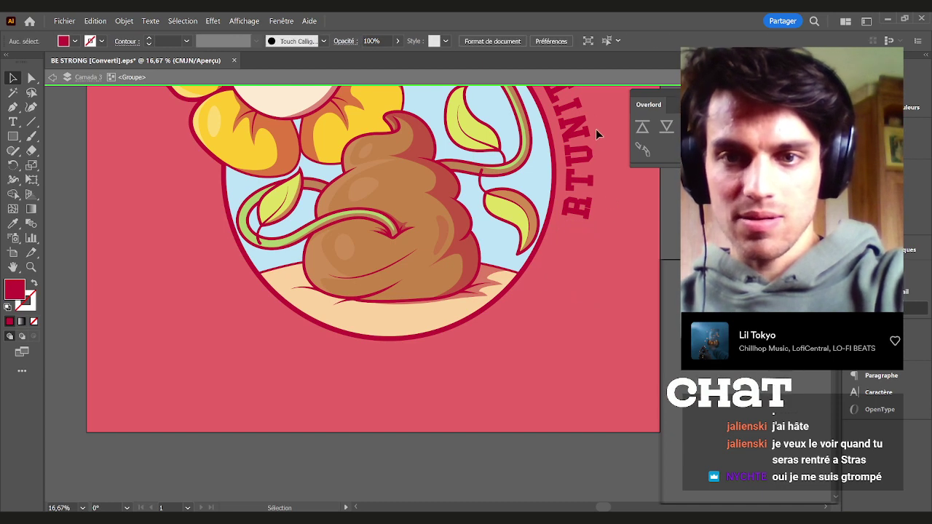
left_click_drag(605, 91, 557, 222)
key("Delete")
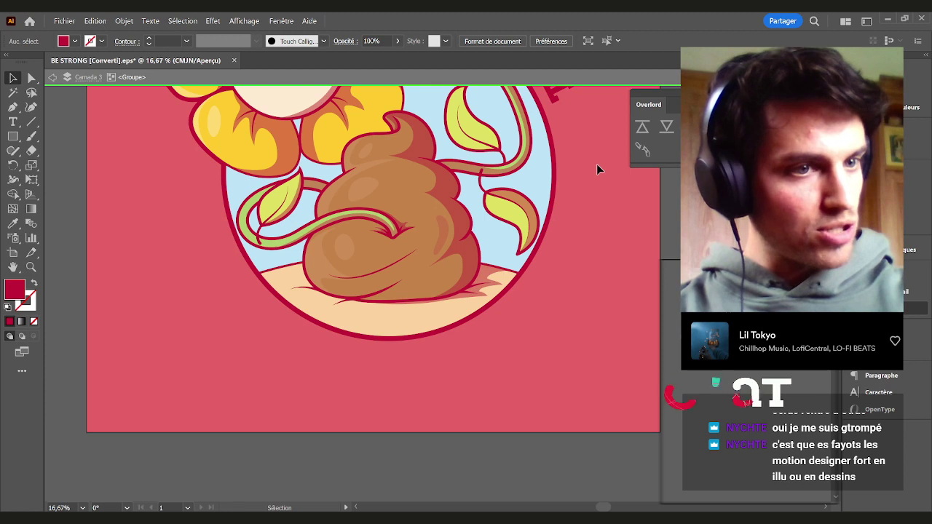
scroll(580, 291, "up", 5)
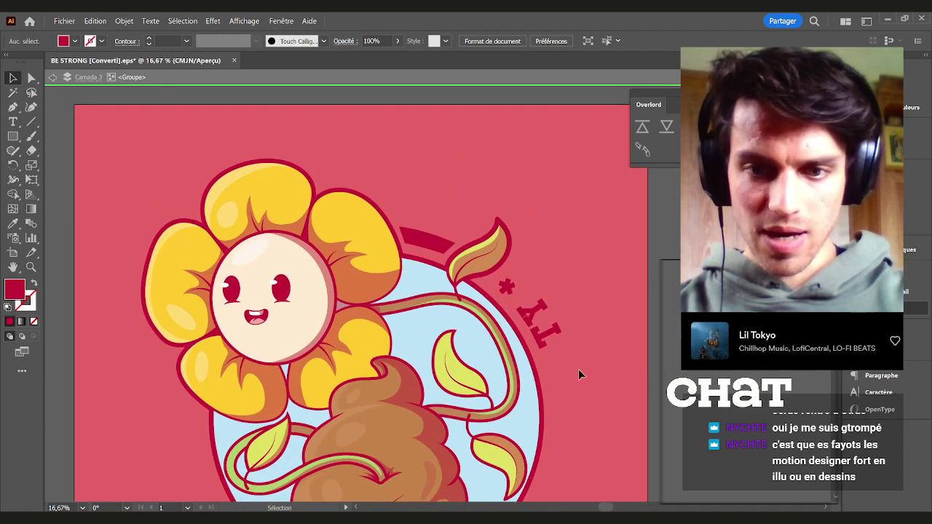
left_click_drag(541, 291, 543, 289)
key("Delete")
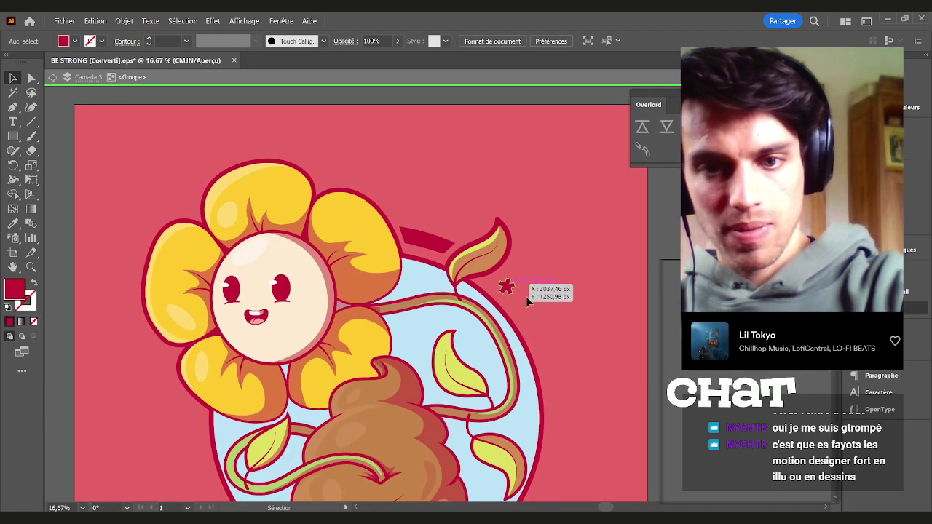
Delete the remaining asterisk and the dark red arc segment above the circle
left_click(505, 284)
key("Delete")
left_click(431, 239)
key("Delete")
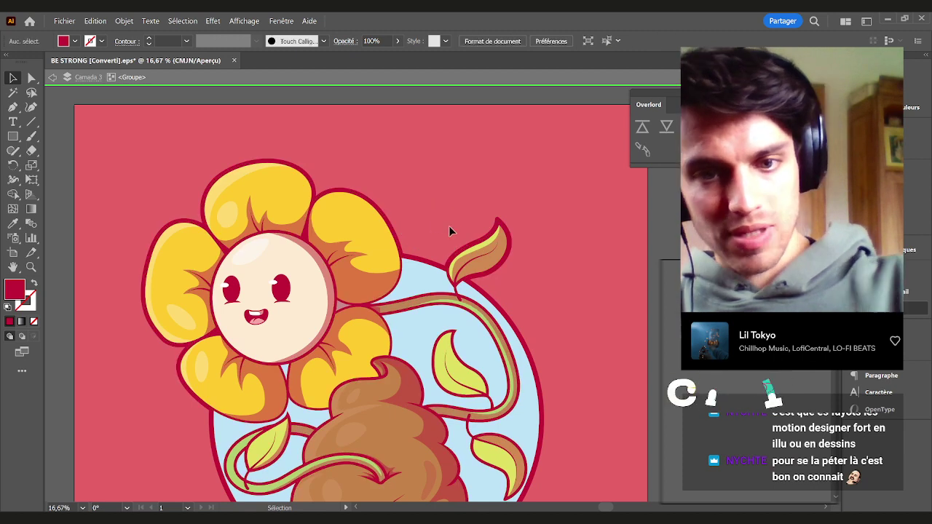
Try moving the brown mound's main shape within the isolated group, and undo the move
scroll(522, 212, "down", 5)
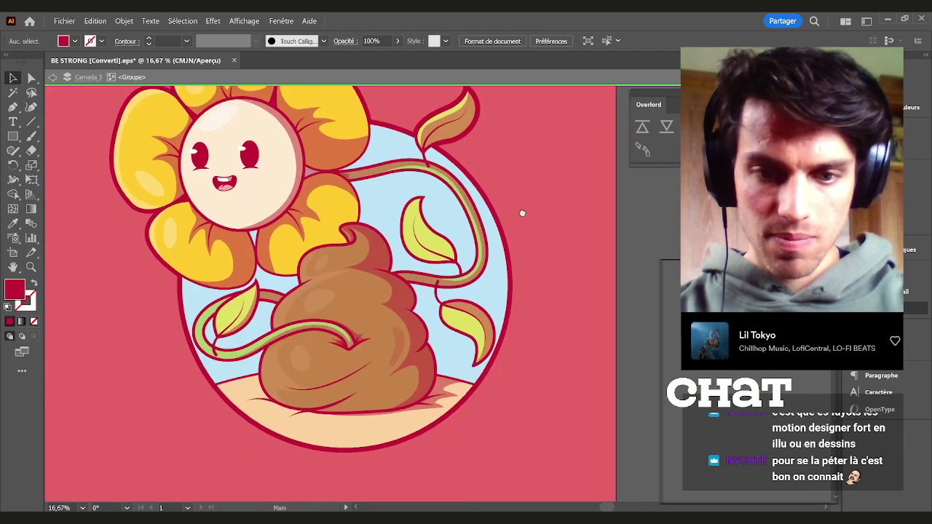
left_click(430, 344)
left_click_drag(523, 330, 497, 366)
left_click(497, 367)
left_click_drag(386, 361, 479, 347)
key("ctrl+z")
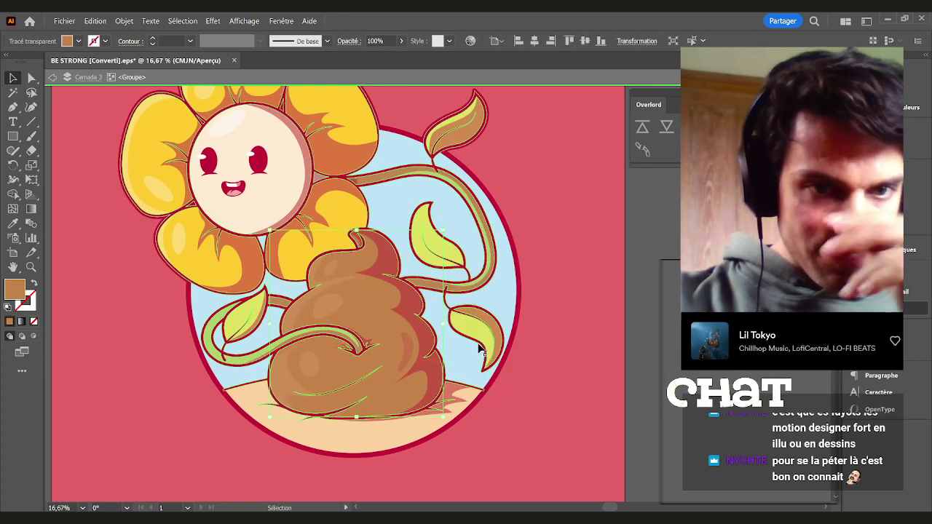
left_click(589, 358)
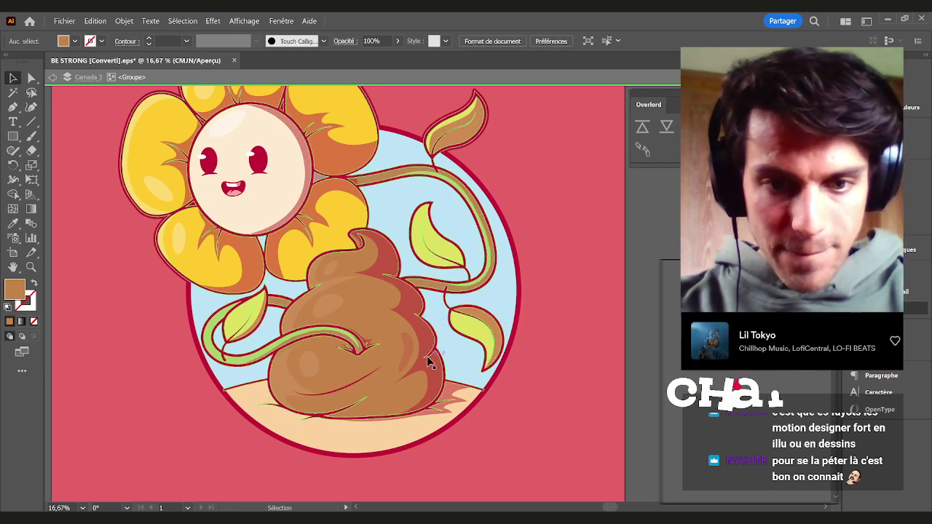
Exit the isolated group and ungroup the whole illustration at its original position
double_click(633, 319)
scroll(625, 326, "down", 1)
left_click_drag(461, 297, 381, 337)
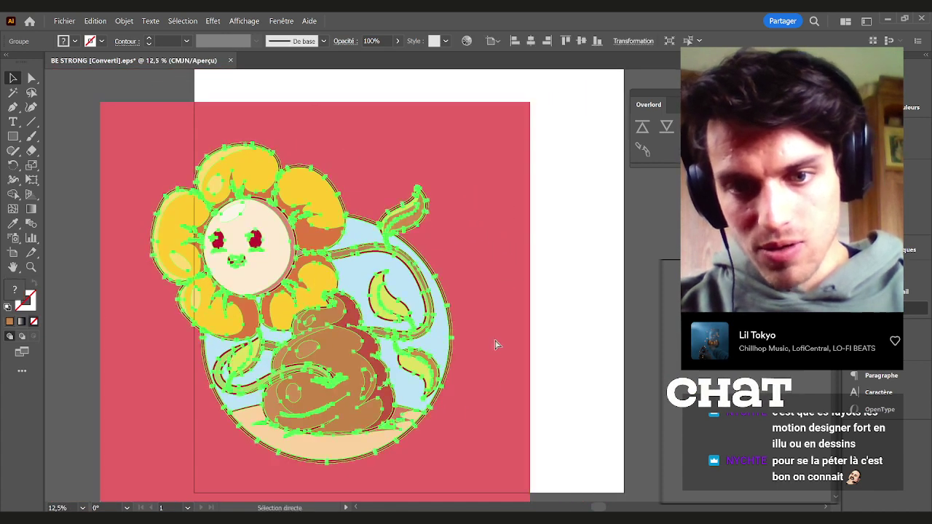
key("ctrl+z")
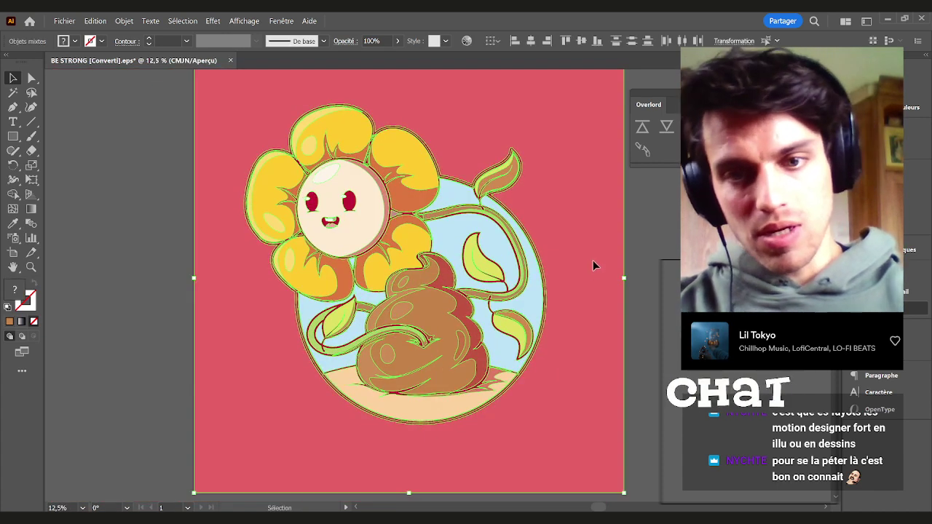
left_click(642, 277)
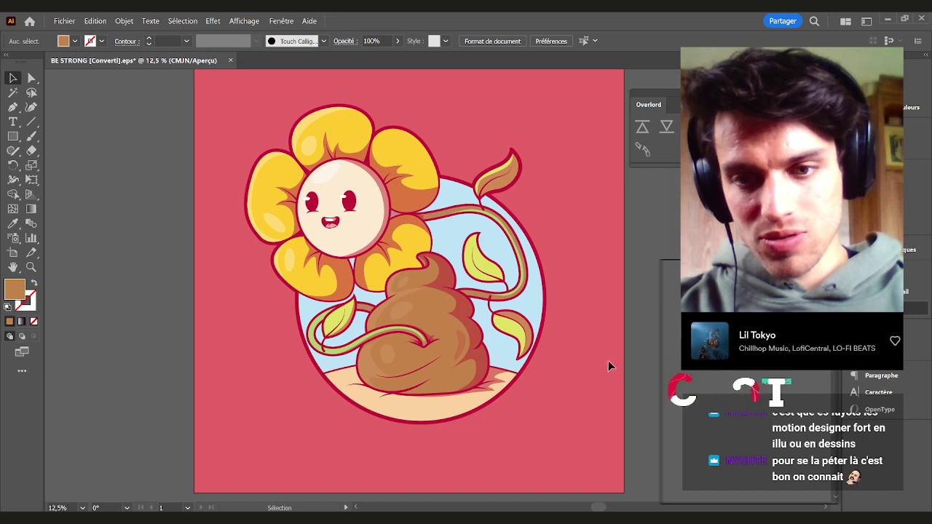
Try separating the illustration's layers by moving the mound's brown fill, shading and highlight and the dark red silhouette aside
left_click_drag(426, 316, 637, 229)
left_click_drag(473, 336, 139, 257)
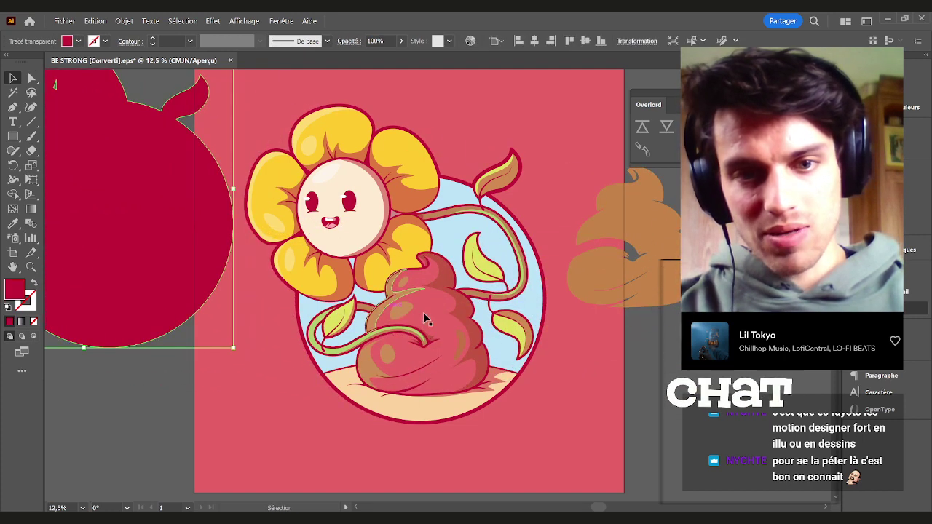
left_click_drag(187, 275, 142, 230)
left_click_drag(466, 313, 640, 237)
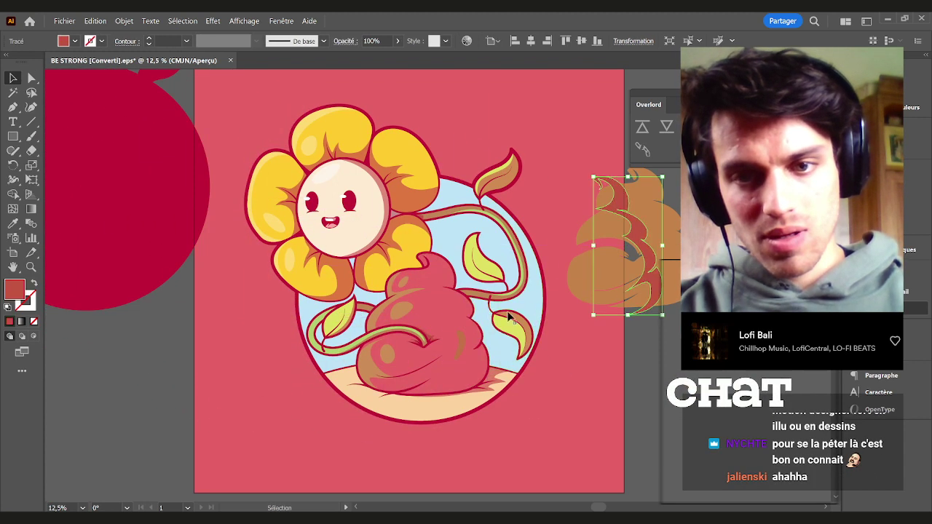
left_click_drag(397, 313, 523, 263)
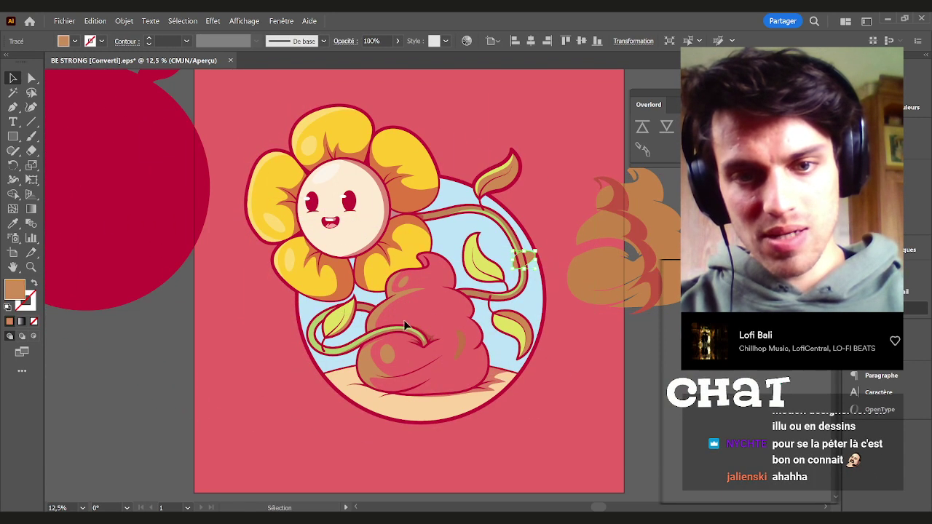
left_click(478, 298)
left_click_drag(467, 273, 348, 274)
left_click_drag(250, 293, 355, 297)
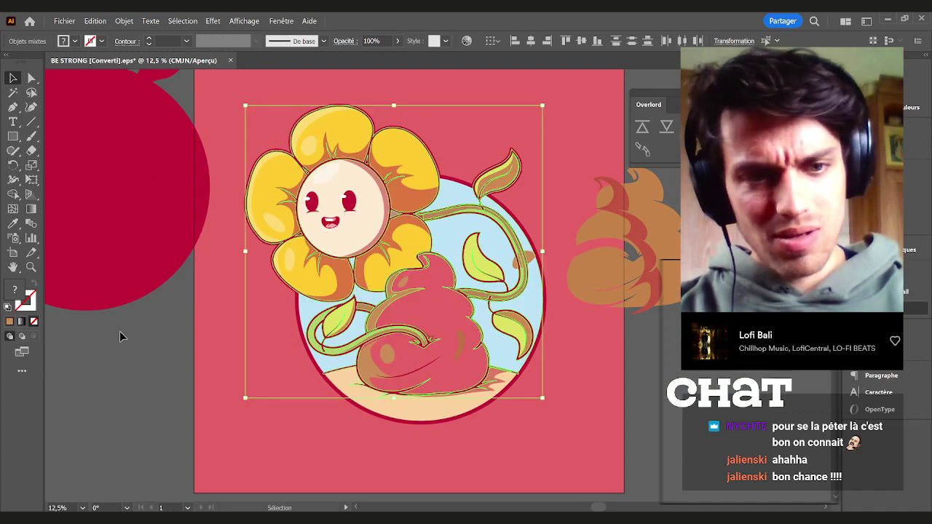
left_click(159, 346)
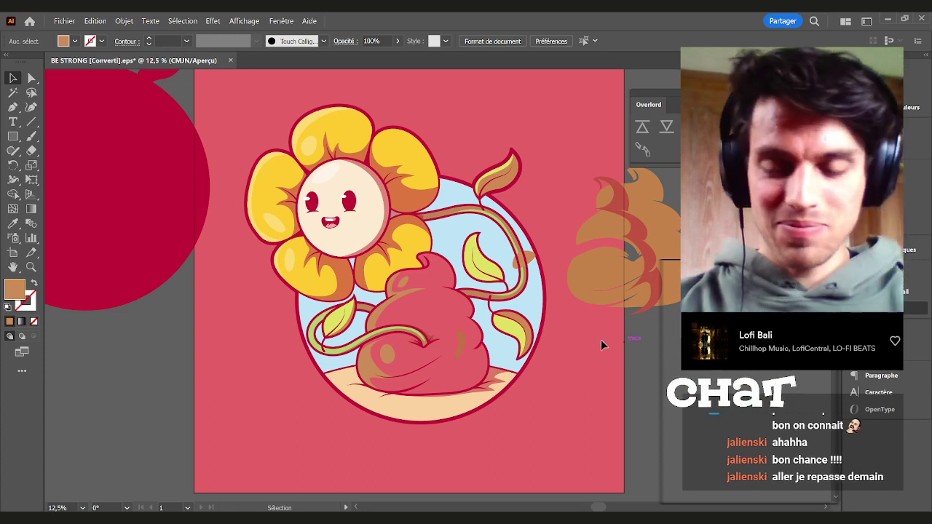
Undo all the trial moves of the mound's shapes and the dark red silhouette
key("ctrl+z")
key("ctrl+z")
key("ctrl+z")
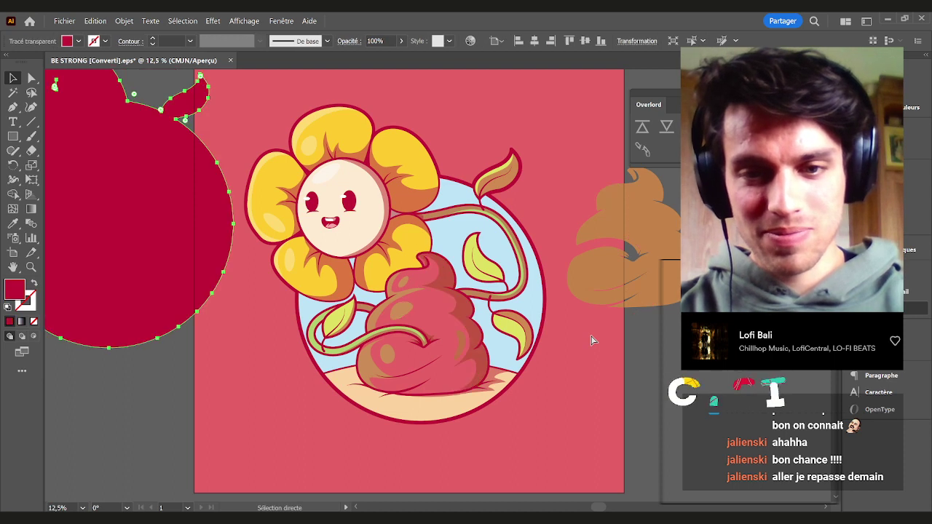
key("ctrl+z")
key("ctrl+z")
key("ctrl+z")
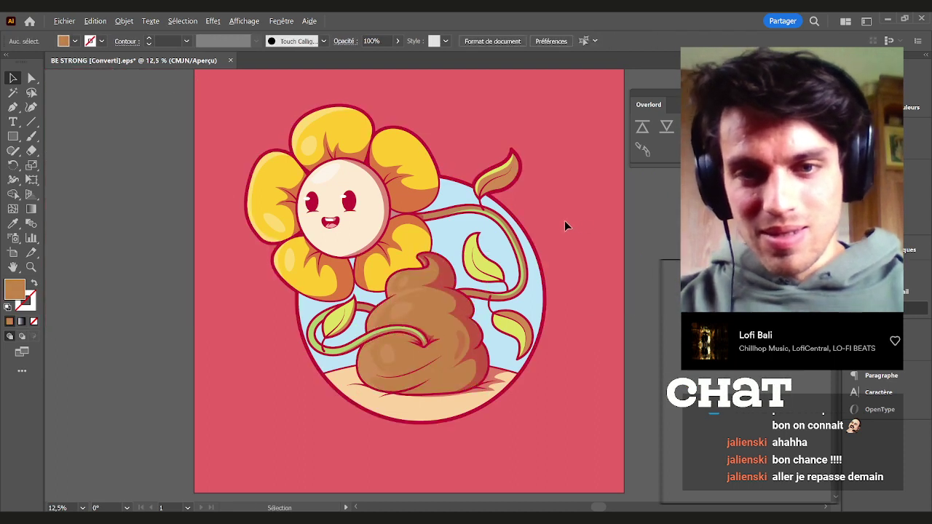
Examine the illustration's separate paths up close, including the lower leaf beside the mound and the flower's eye
key("ctrl+minus")
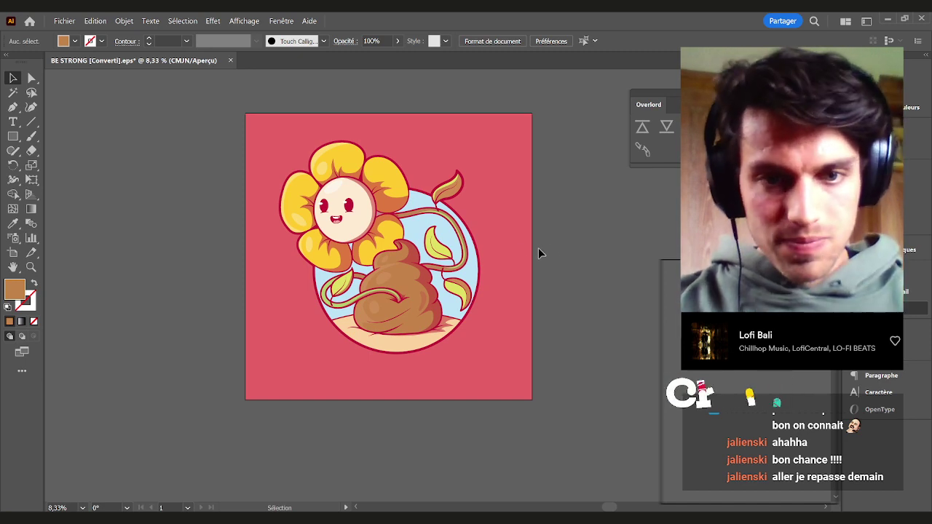
left_click_drag(383, 236, 352, 229)
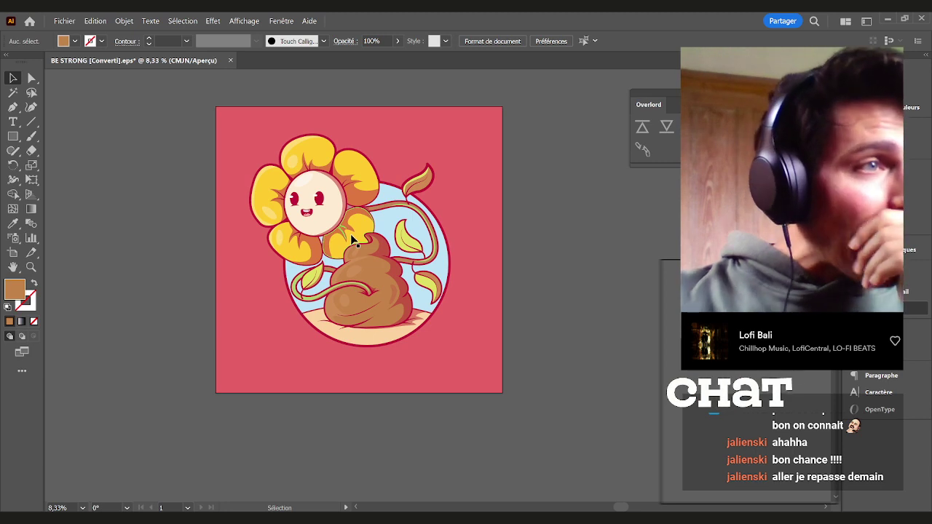
left_click_drag(353, 239, 340, 276)
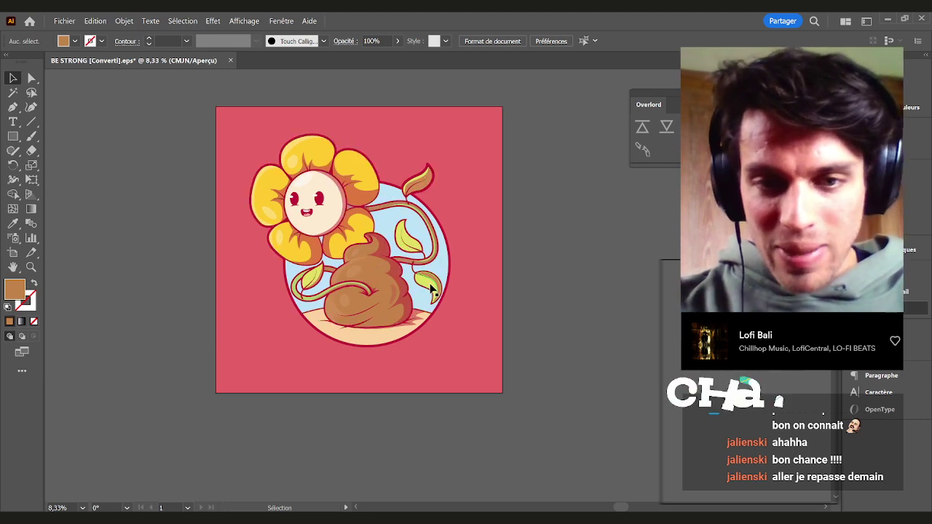
left_click(431, 290)
scroll(406, 289, "up", 1)
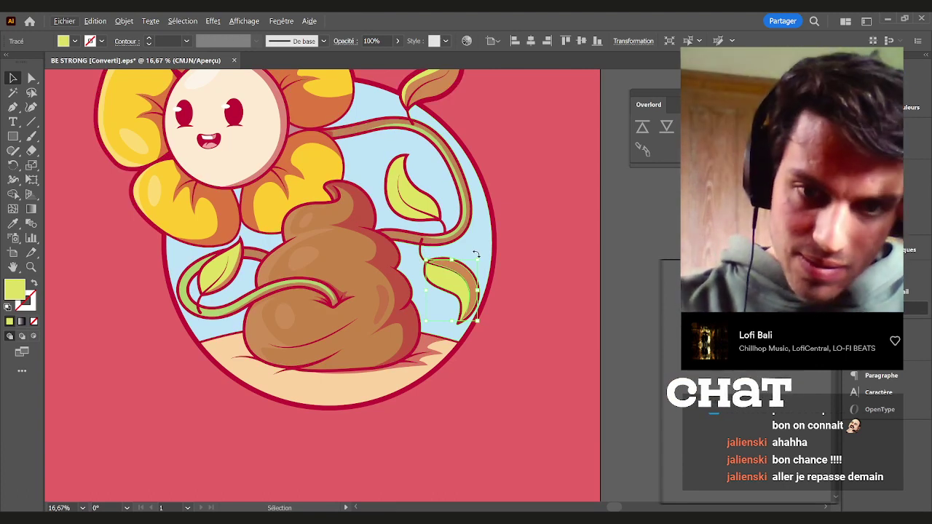
key("space")
left_click_drag(305, 266, 397, 390)
key("ctrl+minus")
key("ctrl+minus")
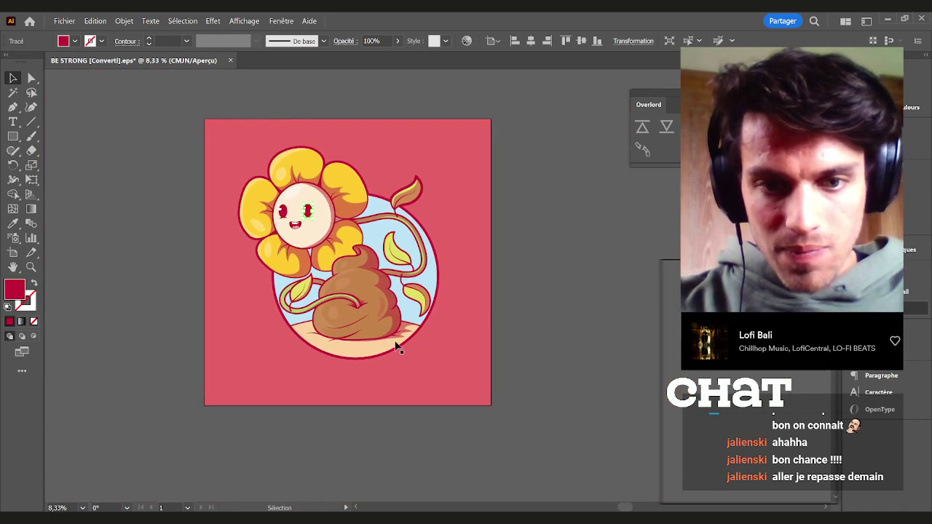
Close the BE STRONG [Converti].eps document and switch to Fleur.ai
left_click(370, 323)
key("ctrl")
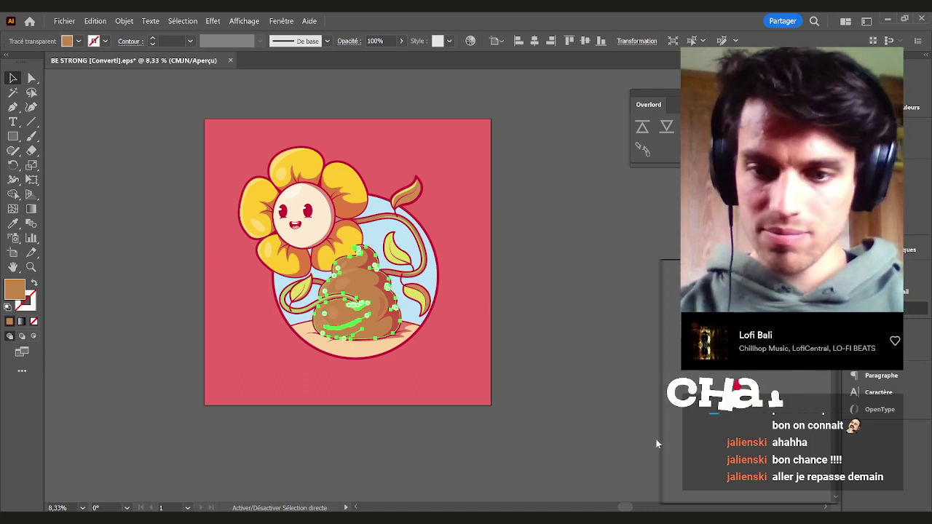
key("ctrl+w")
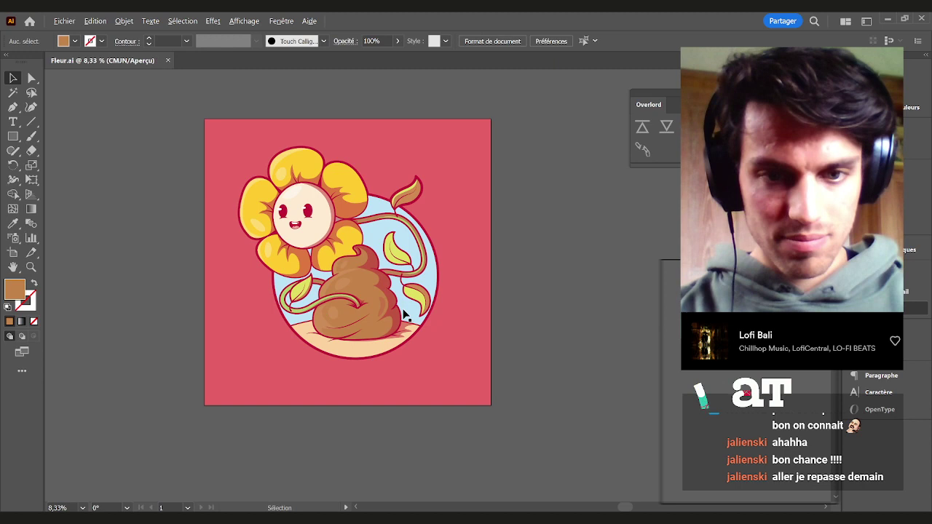
Delete the mound's main brown fill and the reddish-brown shading along its side facing the two inner leaves
scroll(394, 316, "up", 2)
left_click(335, 319)
key("Delete")
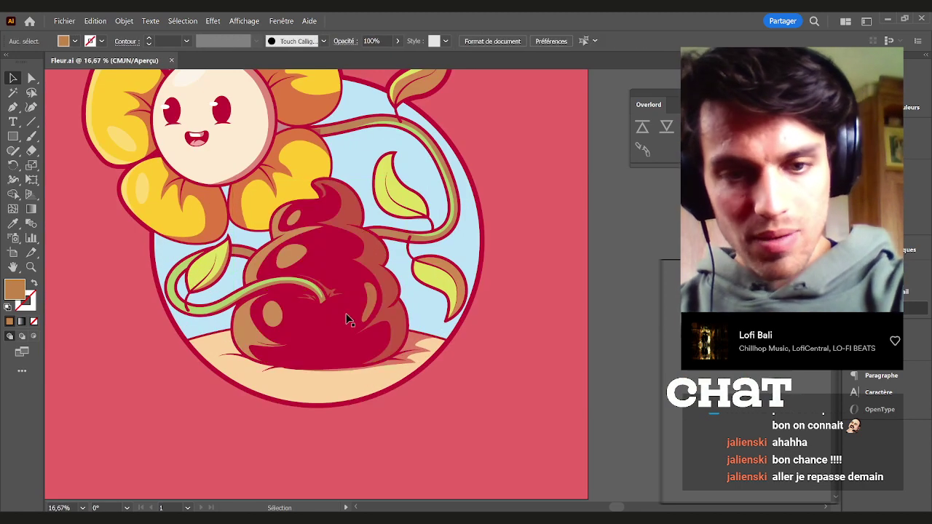
left_click(365, 295)
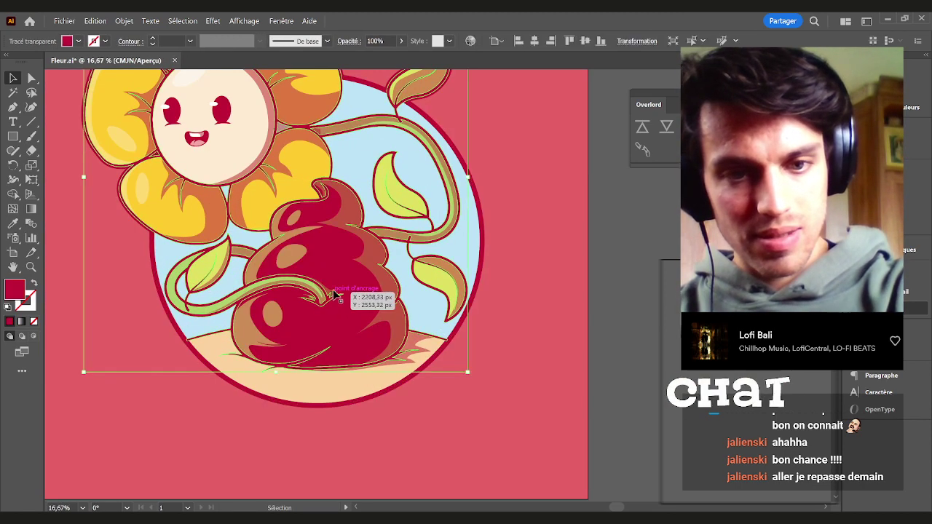
scroll(365, 295, "up", 1)
left_click(386, 292)
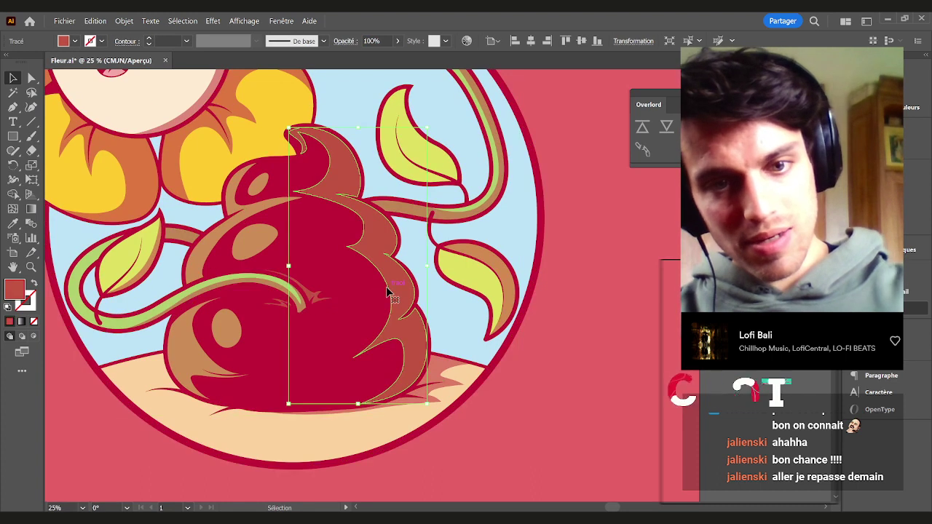
key("Delete")
Delete the mound's light brown edge strips and its oval highlights
left_click(209, 323)
key("Delete")
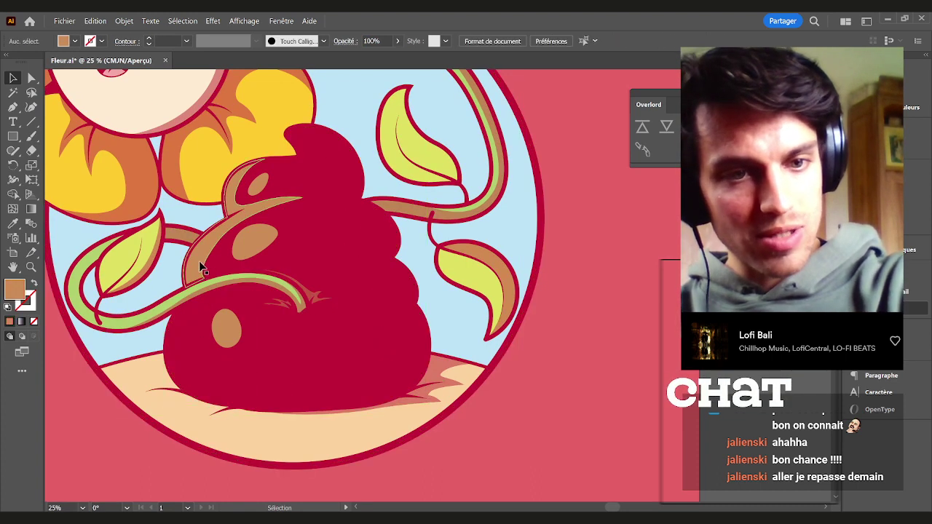
left_click(207, 254)
key("Delete")
key("Delete")
left_click(255, 240)
key("Delete")
left_click(227, 329)
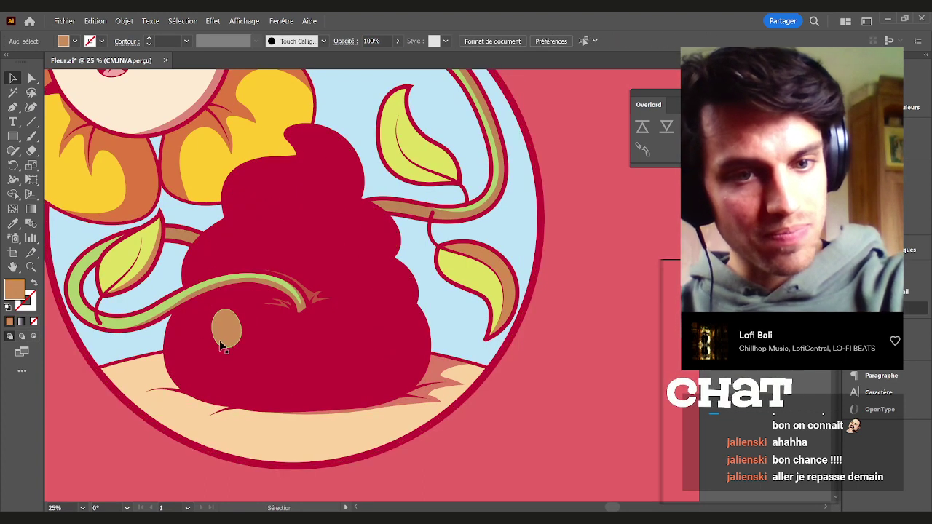
key("Delete")
Delete the reddish-brown shading around the vine tip on the mound and clear the selection
scroll(328, 294, "up", 4)
left_click(315, 294)
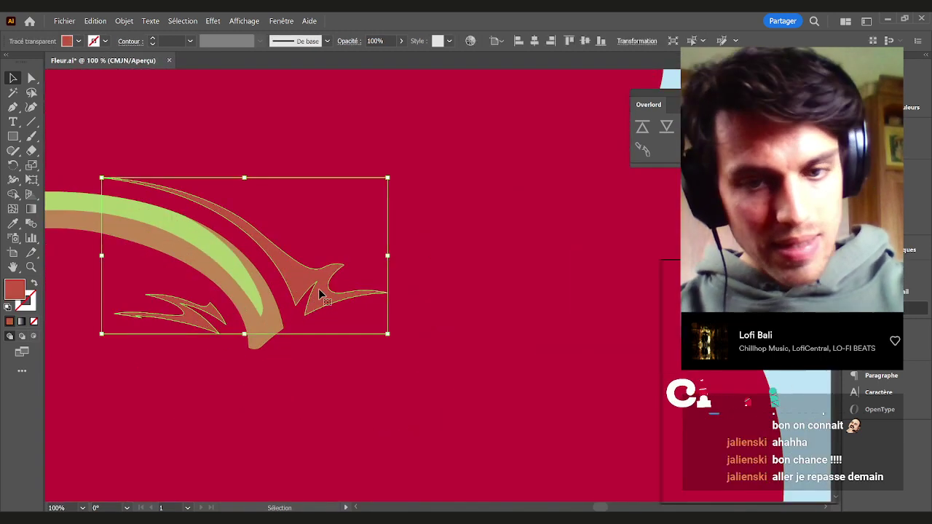
key("Delete")
left_click(212, 325)
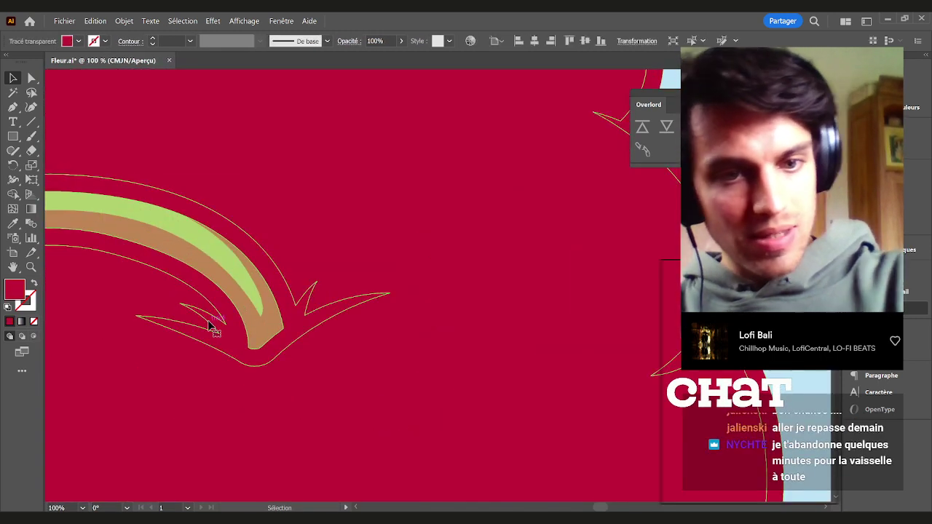
scroll(214, 324, "down", 6)
left_click_drag(221, 306, 366, 298)
left_click(229, 325)
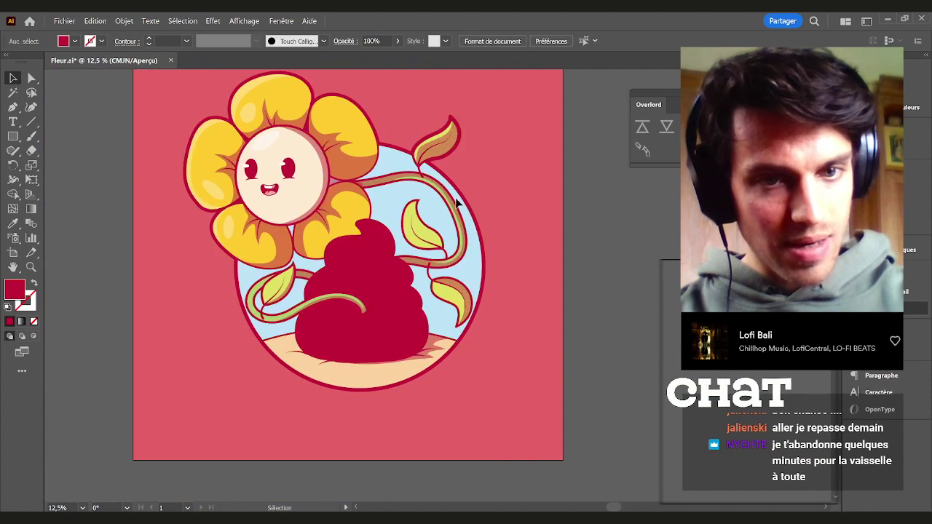
Delete the brown shading and green fill of the leaf that overlaps the circle's upper edge
scroll(424, 161, "up", 4)
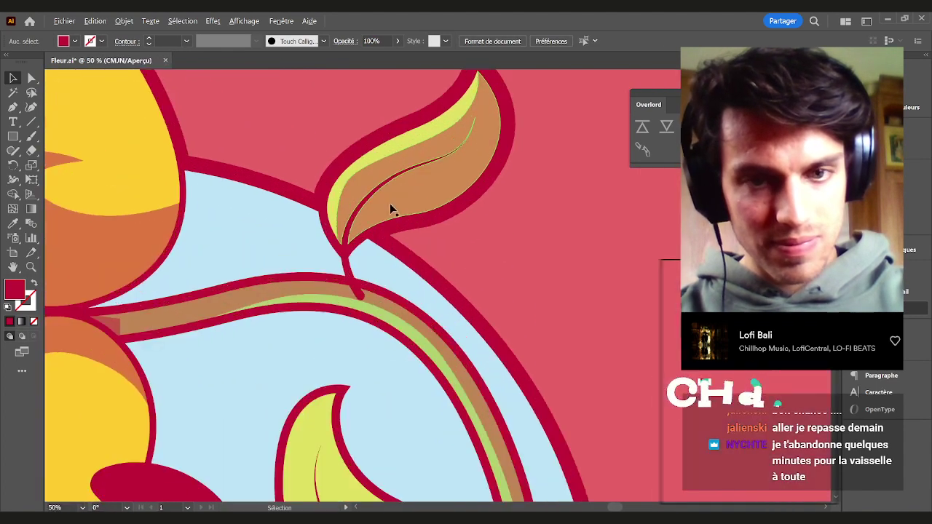
left_click(400, 198)
key("Delete")
left_click(374, 168)
key("Delete")
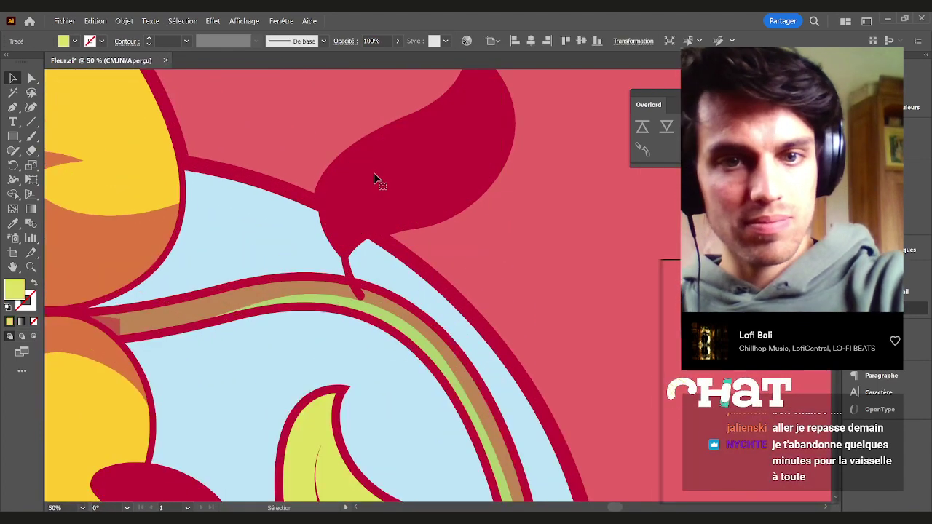
left_click(377, 214)
key("Delete")
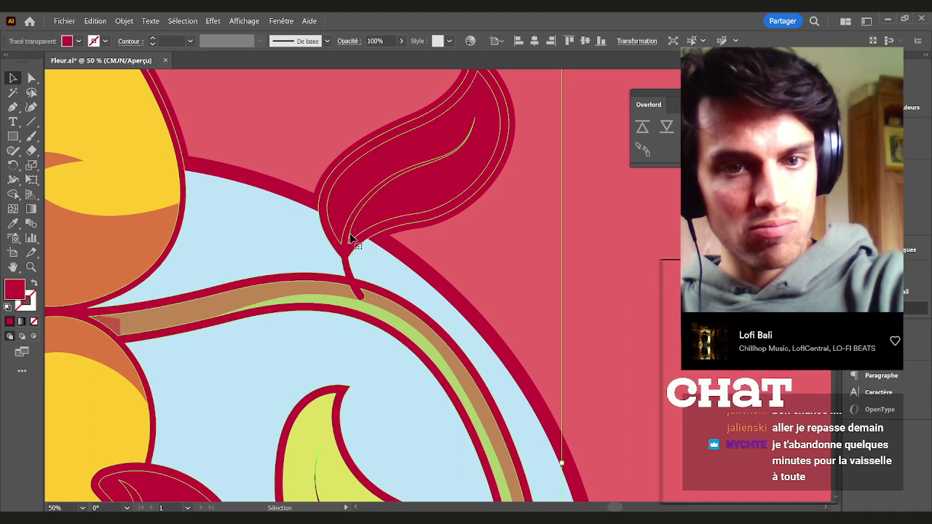
scroll(357, 288, "down", 4)
key("a")
key("v")
left_click(588, 267)
Delete the brown and green fills of the long vine that curves from the flower to the mound
scroll(426, 375, "up", 2)
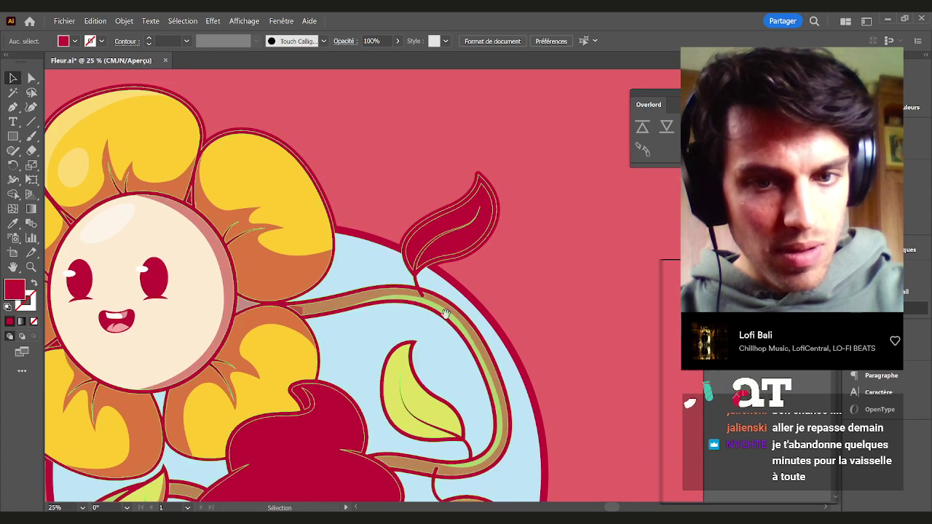
scroll(387, 181, "up", 1)
left_click(390, 200)
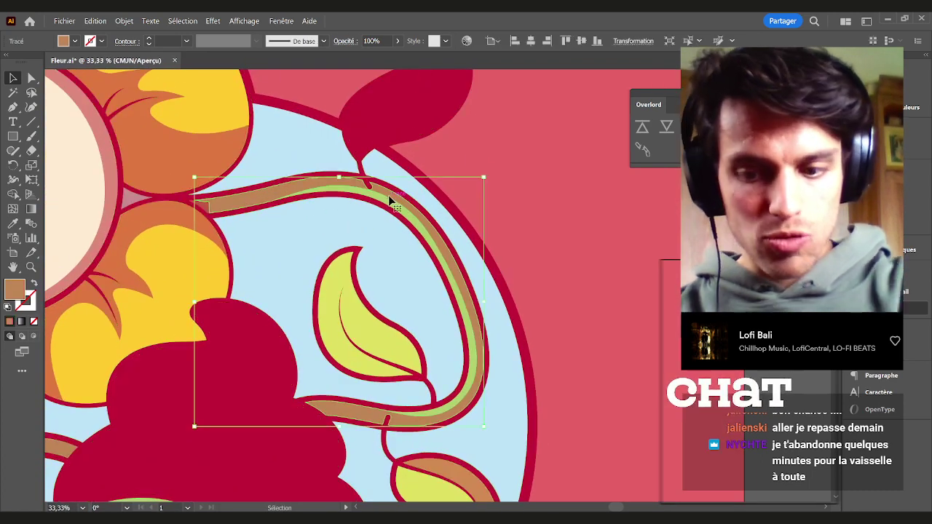
key("Delete")
left_click(388, 199)
key("Delete")
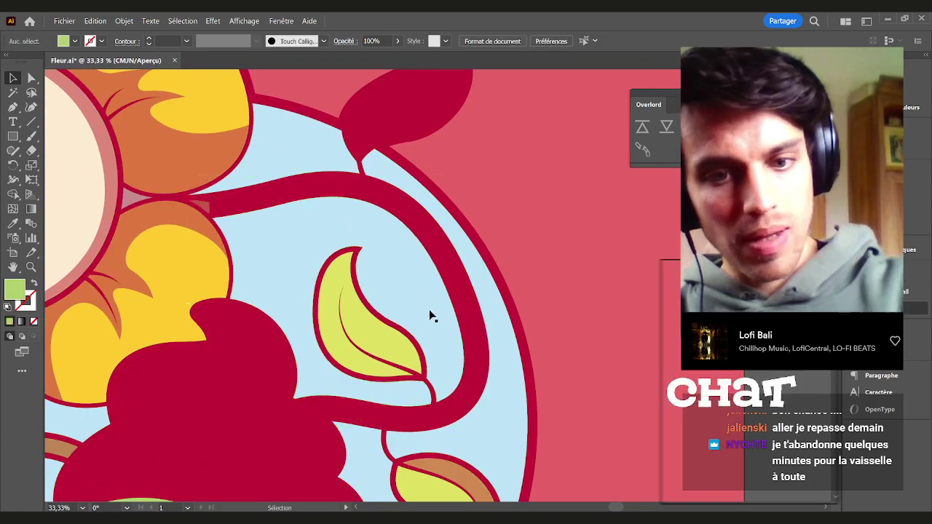
Delete the green and brown fills of the two leaves inside the circle beside the long vine
scroll(430, 315, "down", 5)
left_click(471, 300)
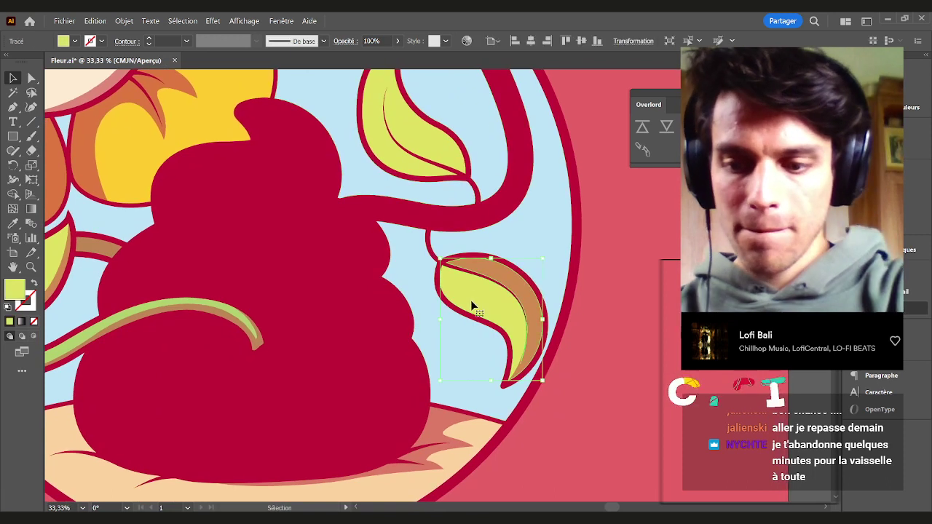
key("Delete")
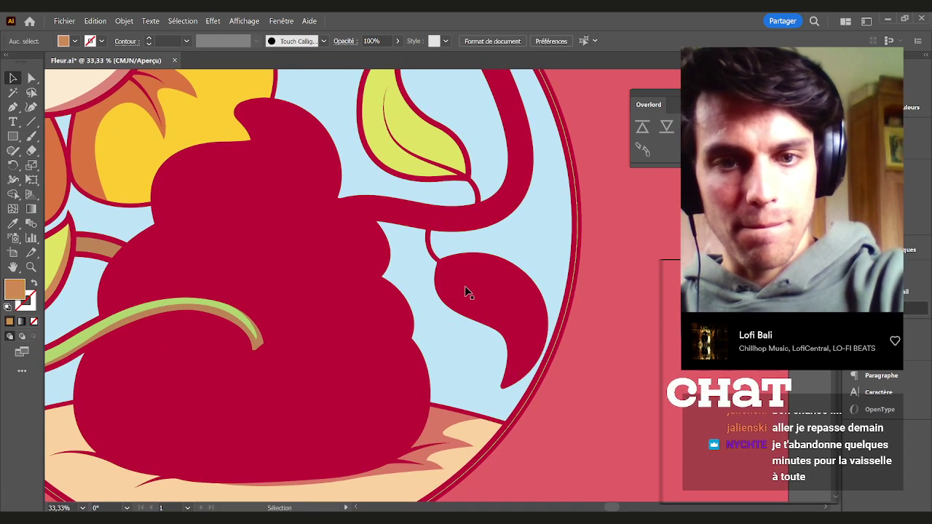
left_click(434, 154)
key("Delete")
Delete the solid dark red silhouette behind the mound, vines and leaves, keeping their outlines
left_click(409, 217)
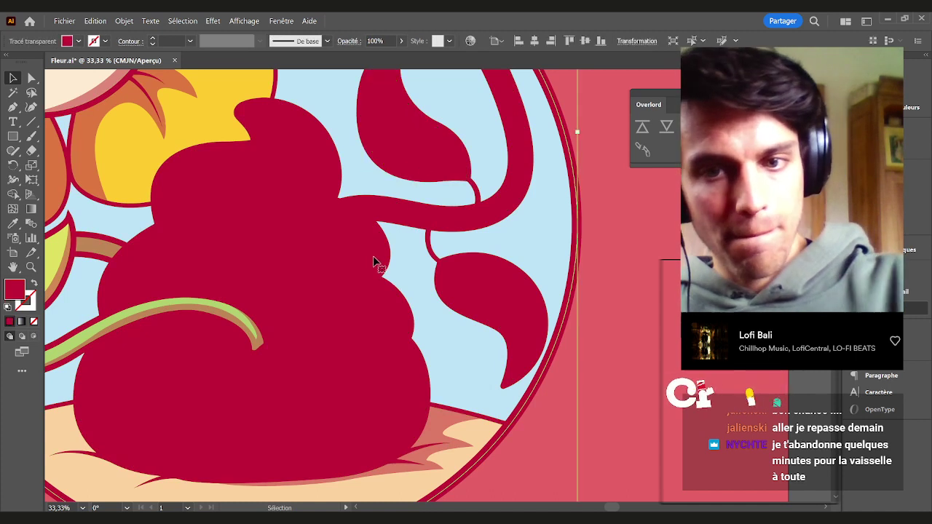
scroll(343, 276, "down", 3)
left_click_drag(469, 346, 144, 268)
key("Delete")
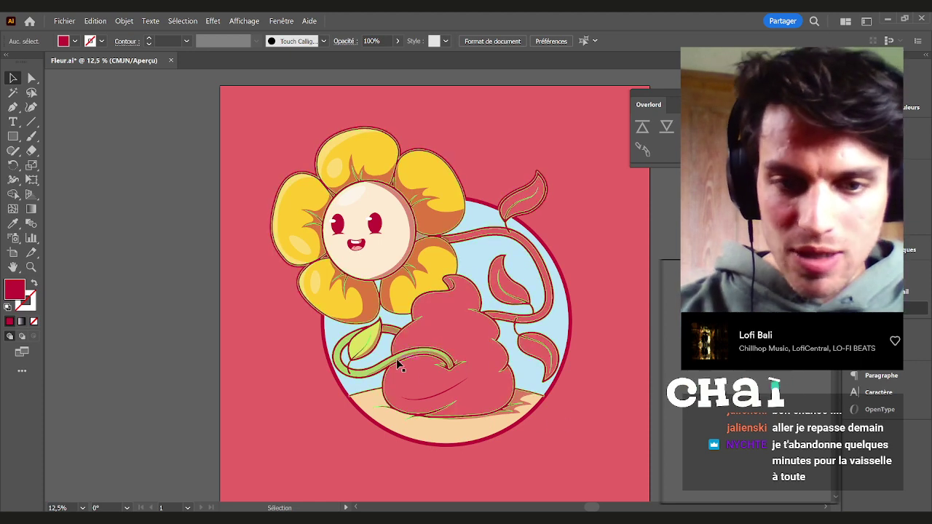
Delete the green fill and brown shading of the leaf on the small looping vine
scroll(355, 338, "up", 3)
scroll(348, 319, "up", 1)
left_click(334, 313)
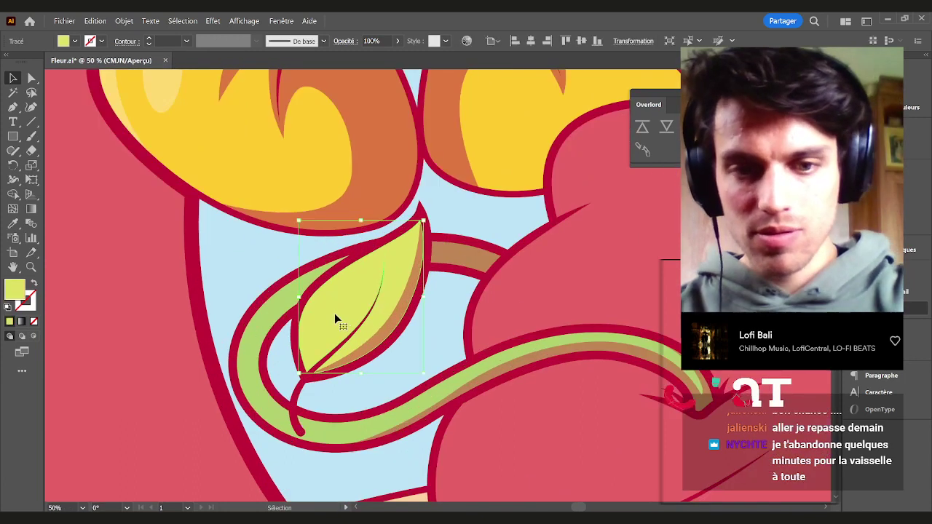
key("Delete")
left_click(400, 321)
key("Delete")
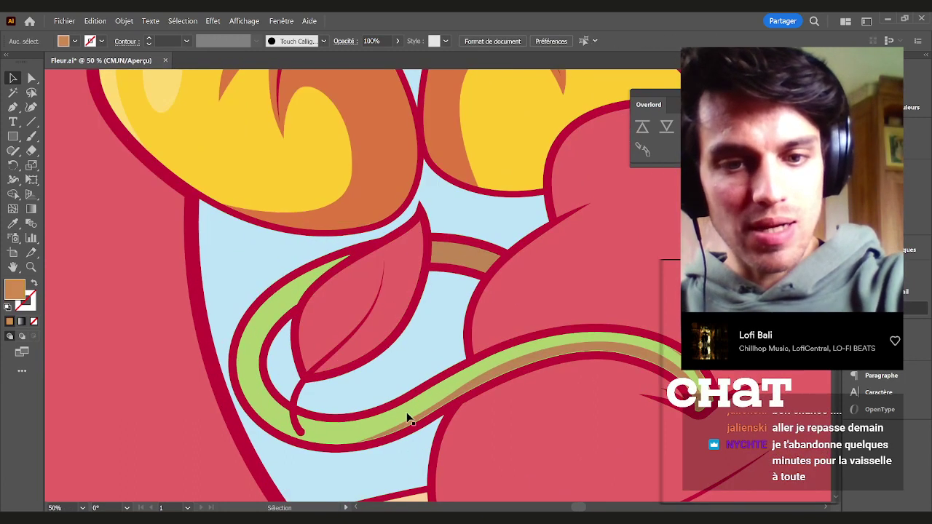
Delete the small looping vine's brown and green fills, including the short segment between its leaf and the mound
left_click(437, 399)
key("Delete")
left_click(468, 385)
key("Delete")
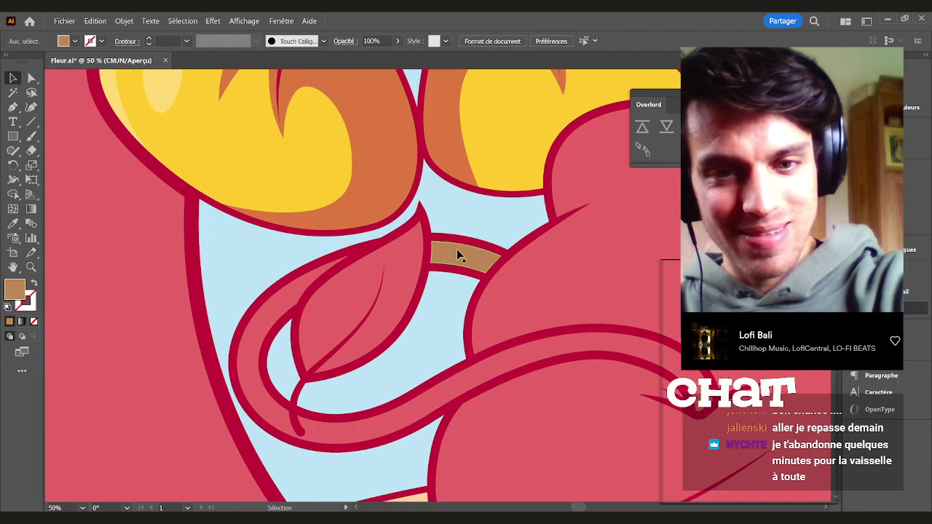
left_click(456, 249)
key("Delete")
left_click(479, 265)
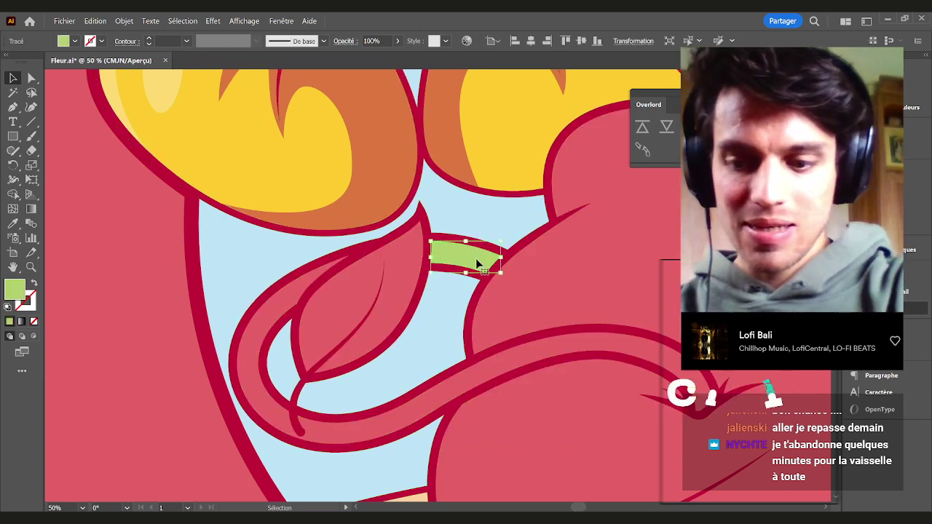
key("Delete")
Delete the sand-coloured ground fill at the base of the circle and its shading beside the mound
key("ctrl+minus")
key("ctrl+minus")
key("ctrl+minus")
left_click_drag(517, 293, 372, 302)
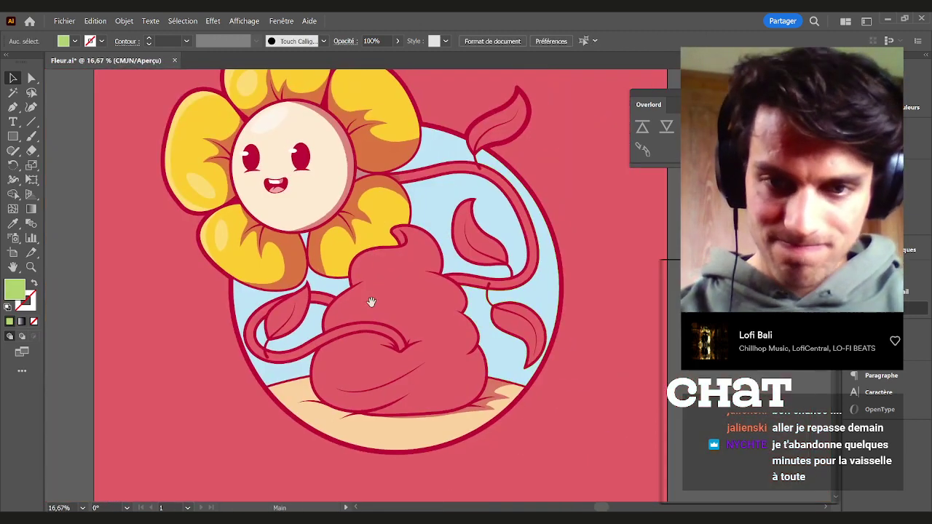
left_click(442, 429)
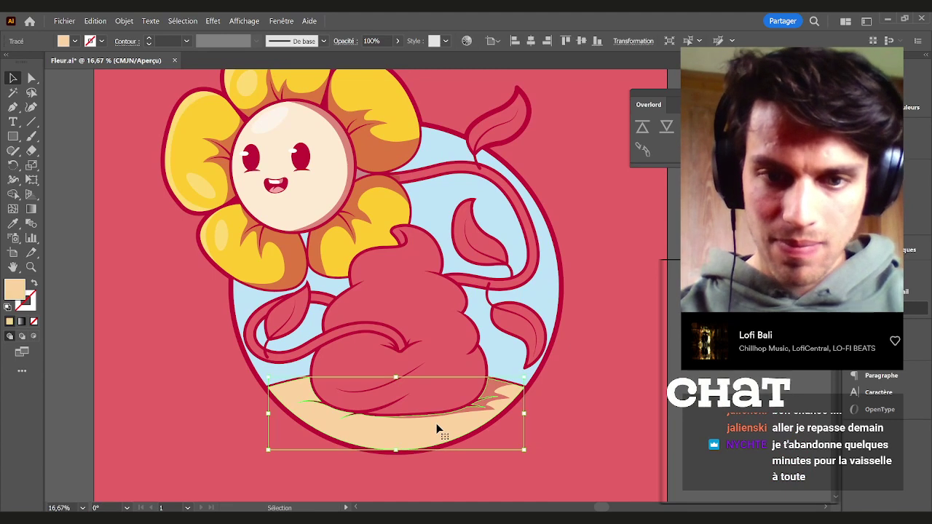
scroll(437, 429, "down", 3)
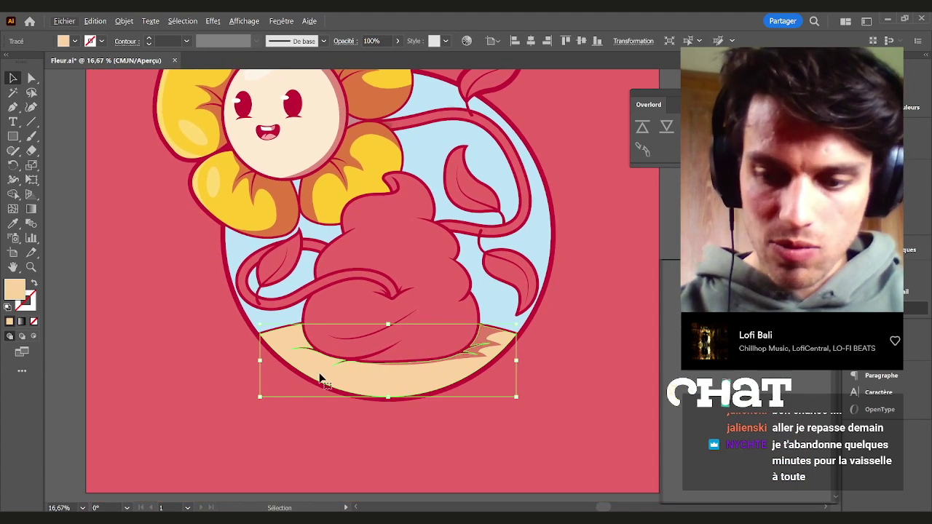
key("Delete")
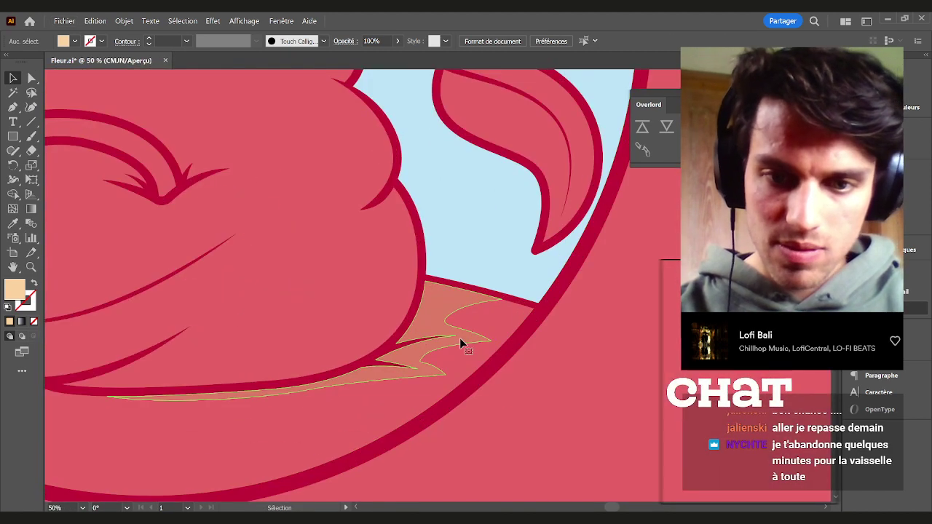
left_click(460, 339)
key("Delete")
Delete the light blue sky fills around the long vine and inside its curve
left_click(470, 246)
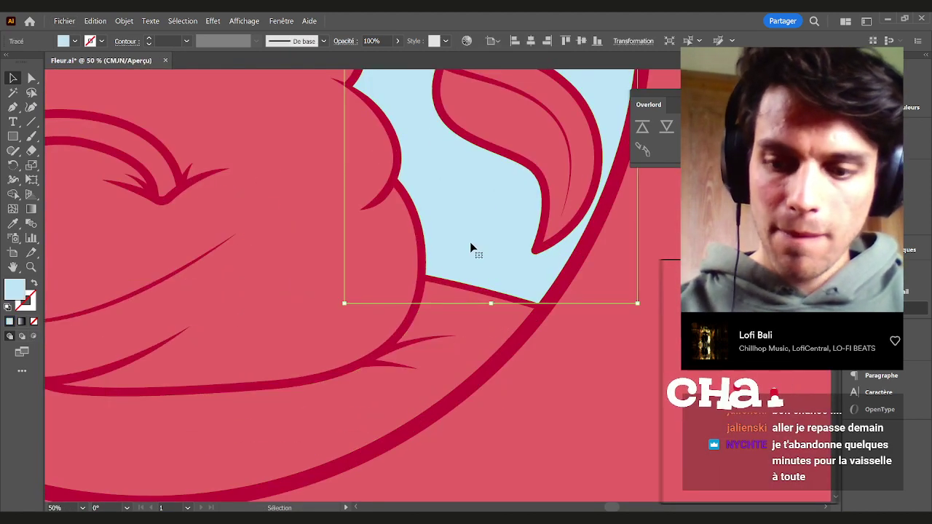
scroll(471, 243, "down", 4)
left_click_drag(467, 242, 484, 283)
key("Delete")
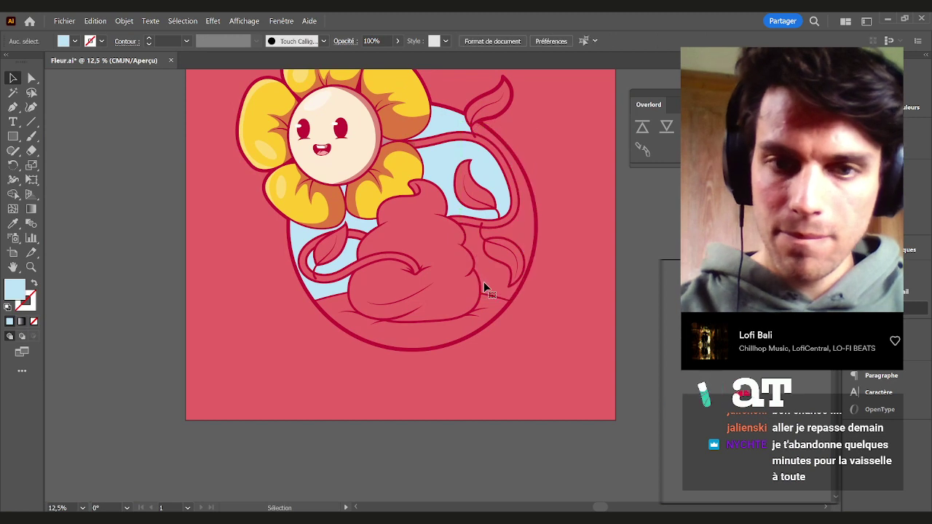
left_click(449, 173)
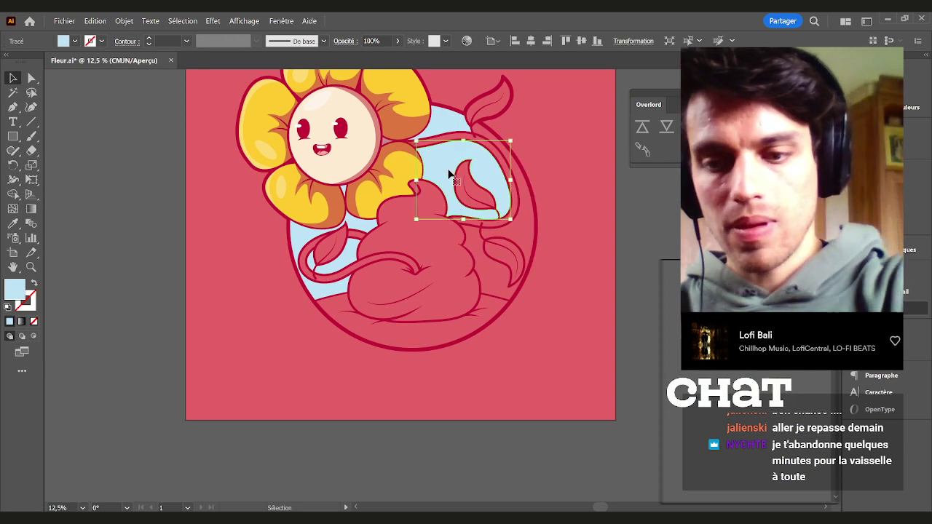
key("Delete")
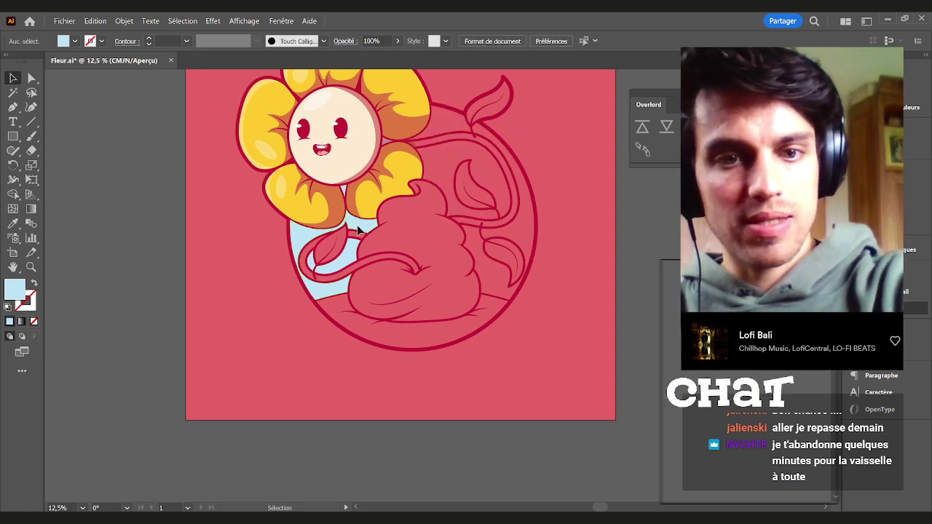
Delete the light blue fragments inside the small vine's loop and between the two lower petals
scroll(343, 221, "up", 2)
left_click(333, 338)
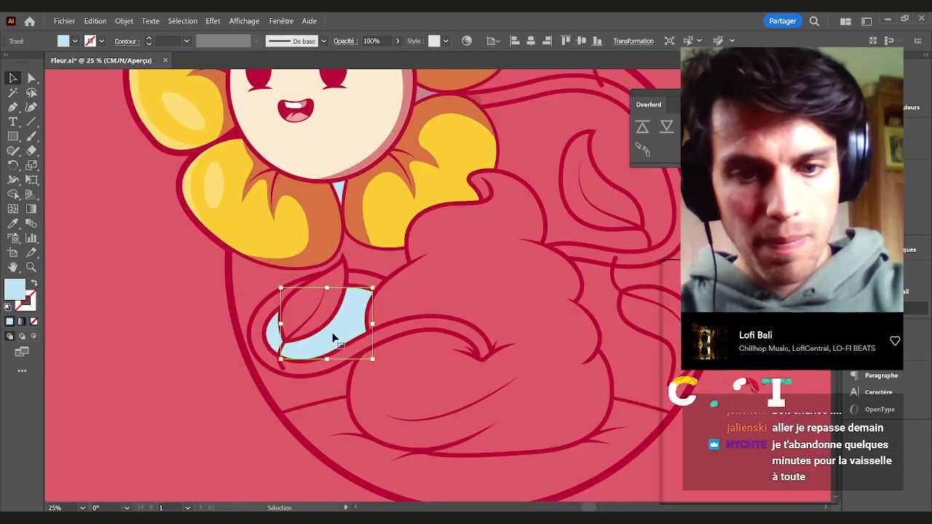
key("Delete")
scroll(342, 195, "up", 4)
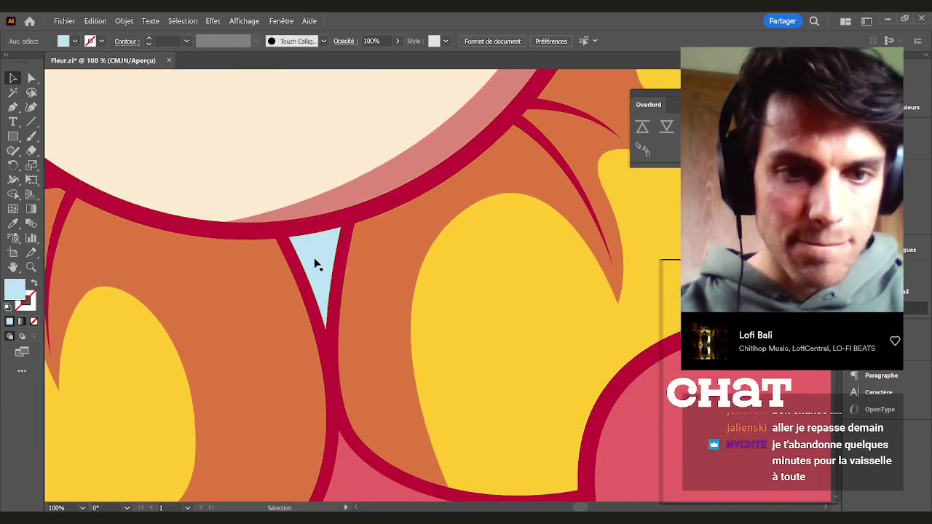
left_click(318, 266)
key("Delete")
scroll(312, 257, "down", 3)
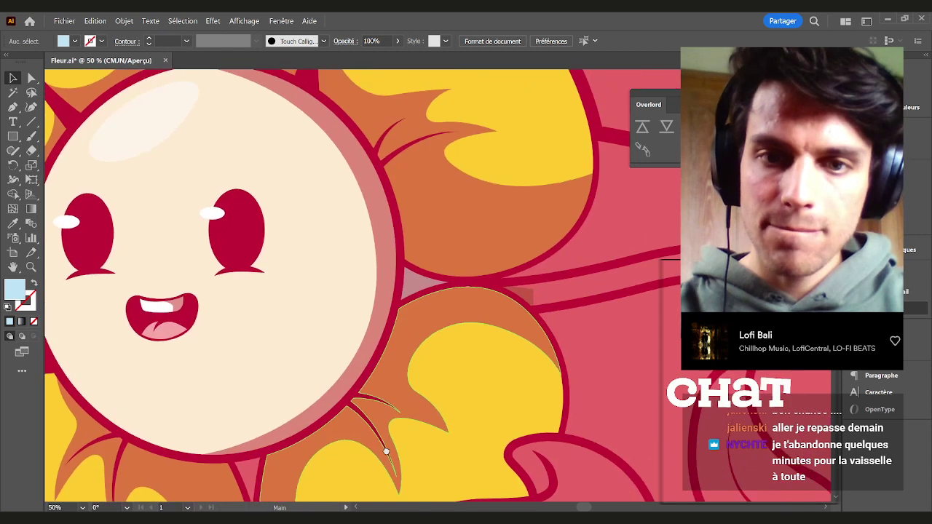
Delete the shading triangle between the face and the two right petals, and the shadow fragment where the long vine meets the lower petal
left_click(413, 288)
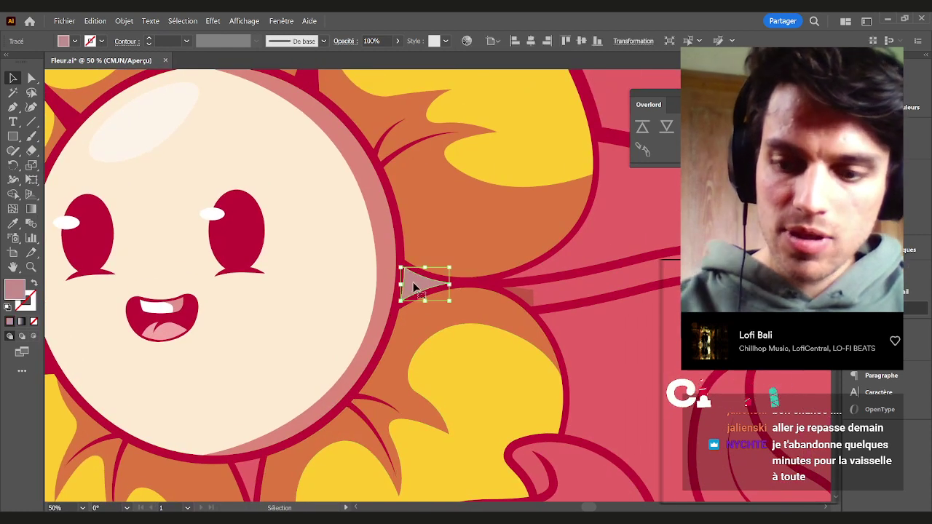
key("Delete")
left_click(530, 297)
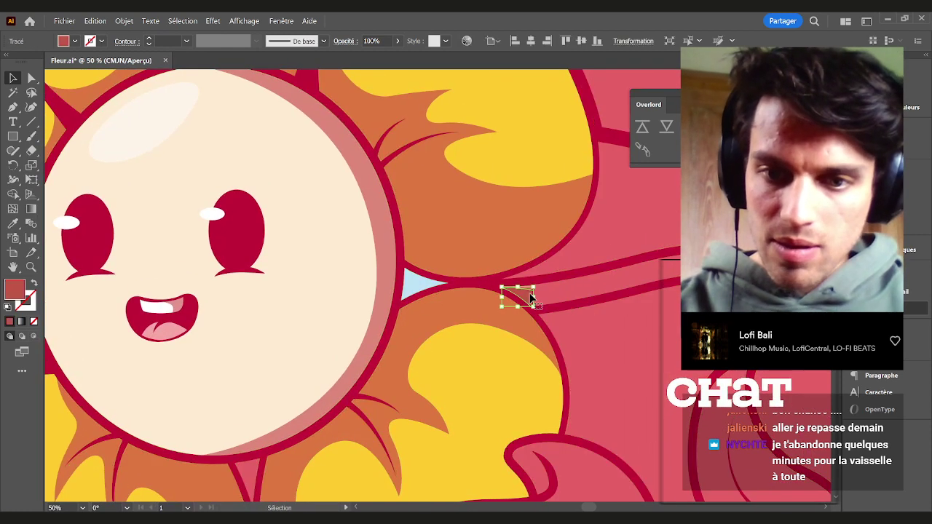
key("Delete")
Delete the remaining light blue crescent inside the small vine's loop and the light blue triangle between the face and the right petals
scroll(530, 292, "down", 4)
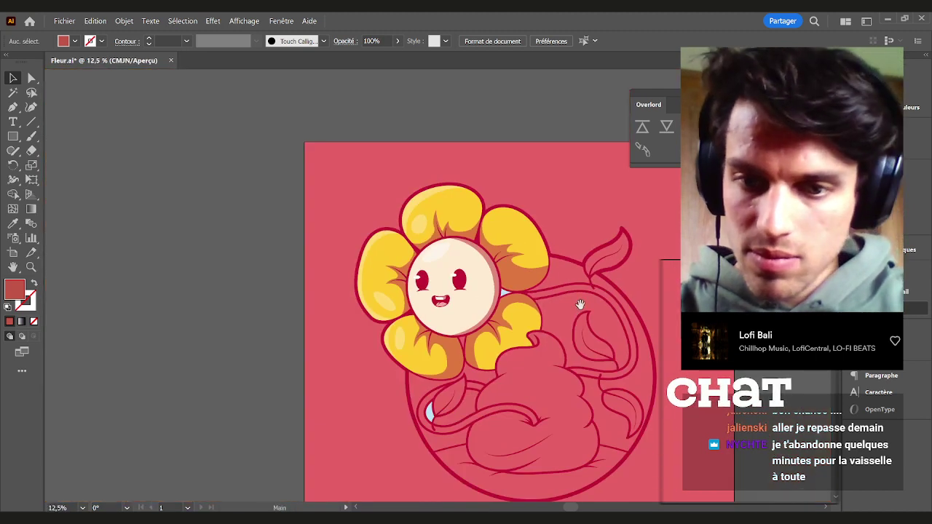
scroll(371, 357, "up", 4)
left_click(441, 356)
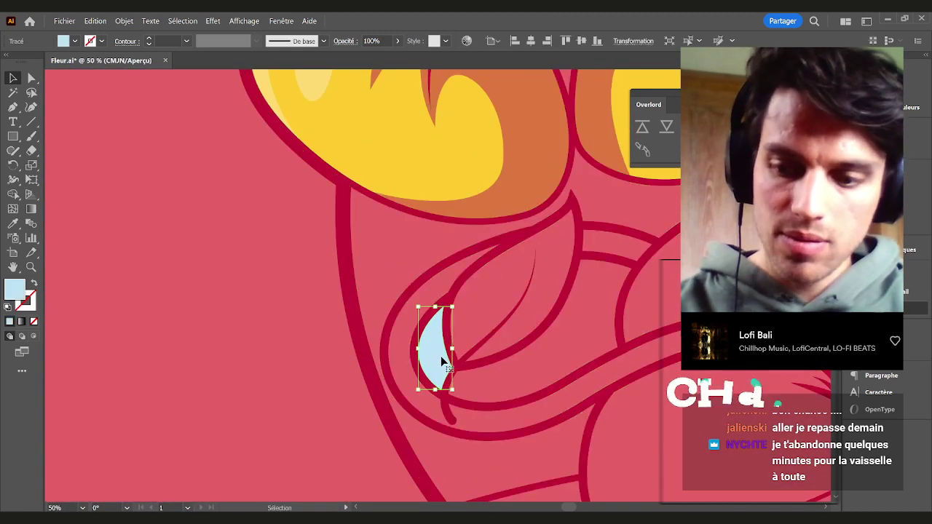
key("Delete")
scroll(440, 356, "down", 4)
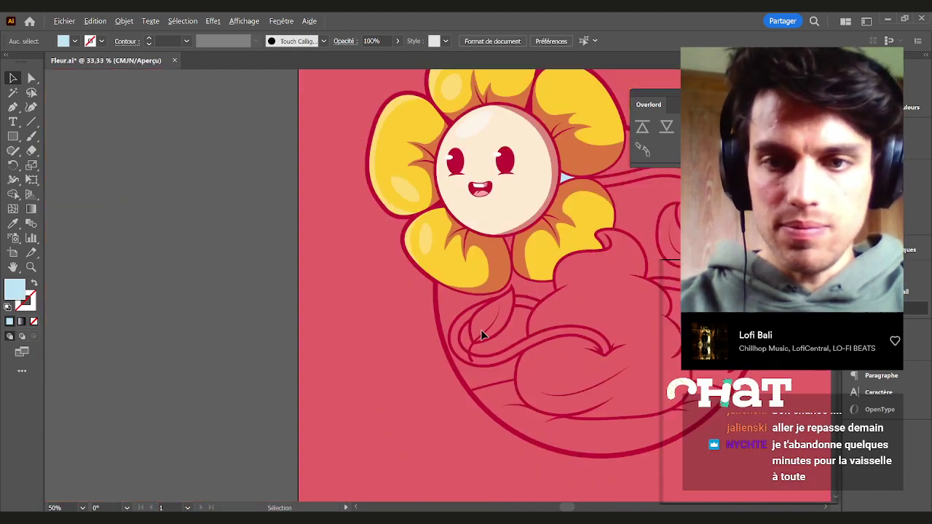
scroll(293, 164, "up", 6)
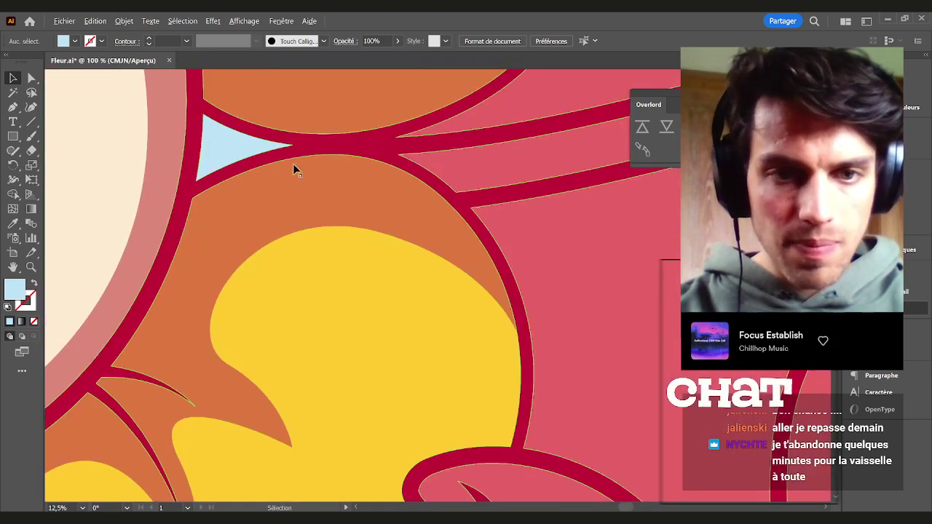
left_click(224, 140)
key("Delete")
scroll(224, 140, "down", 6)
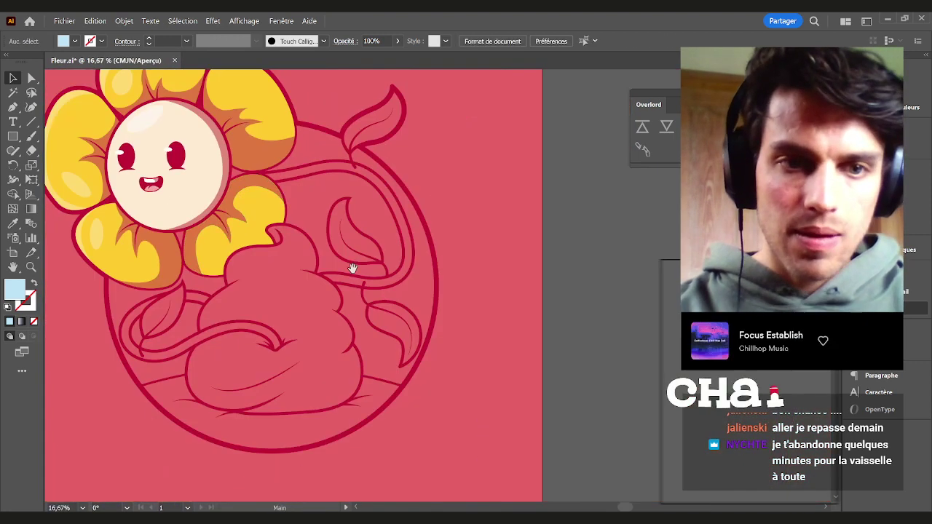
Delete the large circle outline surrounding the vines and the mound
scroll(350, 269, "down", 1)
key("ctrl+a")
left_click(460, 364)
left_click_drag(433, 352, 532, 367)
key("Delete")
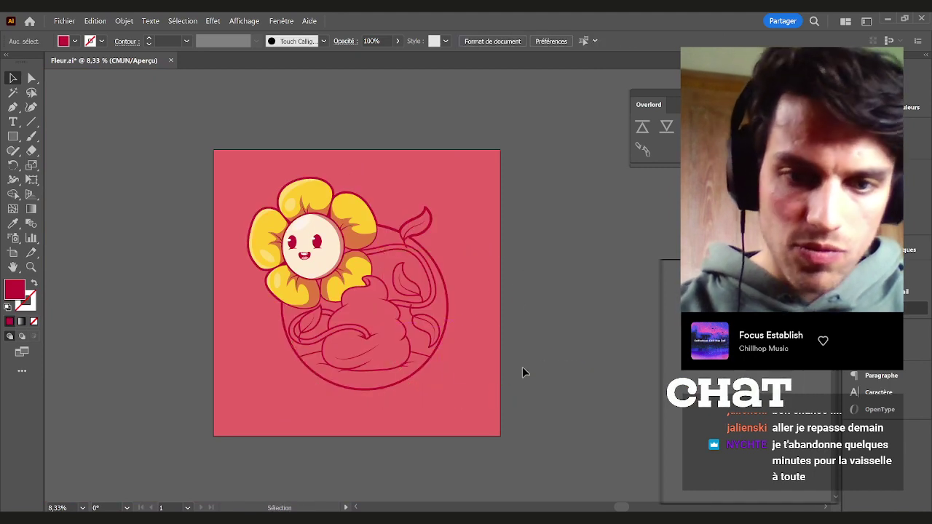
mouse_move(424, 371)
left_mouse_down()
mouse_move(568, 399)
mouse_move(519, 298)
mouse_move(388, 334)
mouse_move(387, 361)
mouse_move(412, 364)
left_mouse_up()
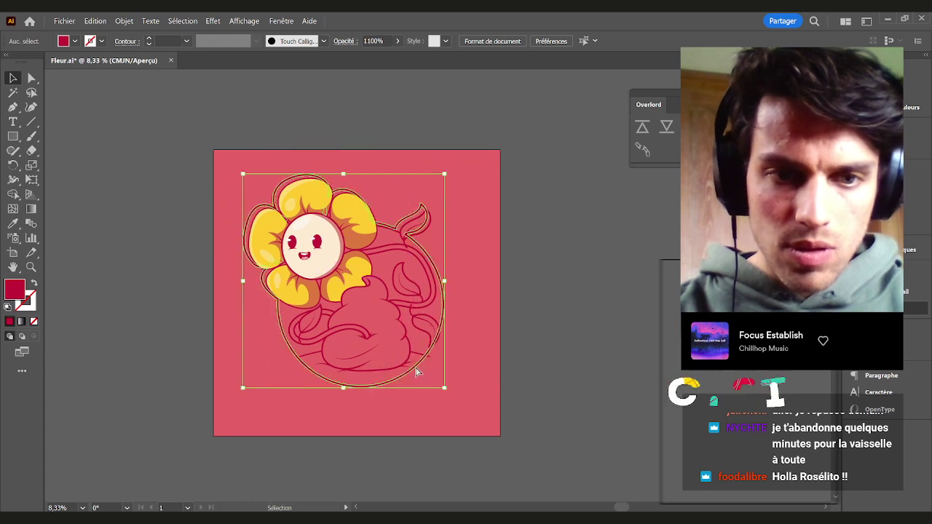
scroll(223, 207, "up", 2)
left_click_drag(297, 214, 149, 166)
key("Delete")
left_click_drag(459, 179, 351, 103)
left_click(445, 178)
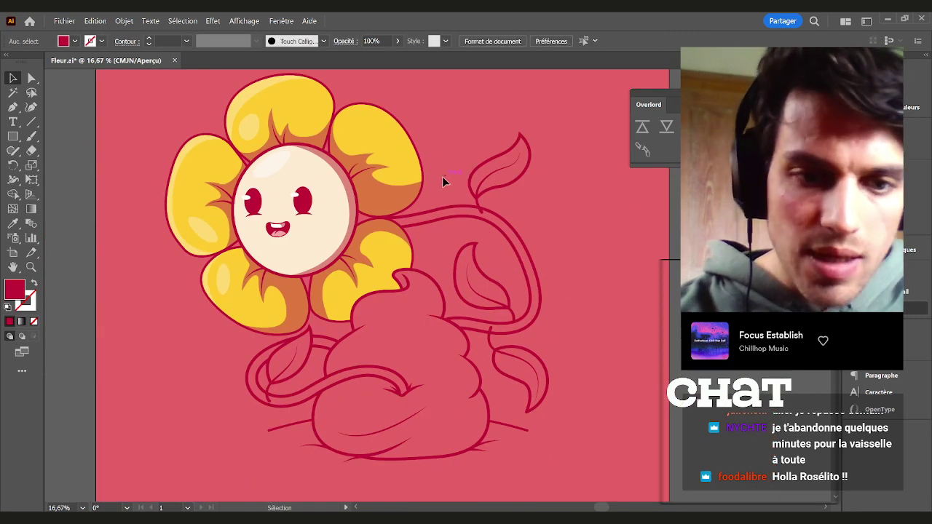
Delete the curved crease line across the lower part of the mound
scroll(400, 384, "down", 2)
scroll(400, 384, "right", 1)
left_click(384, 399)
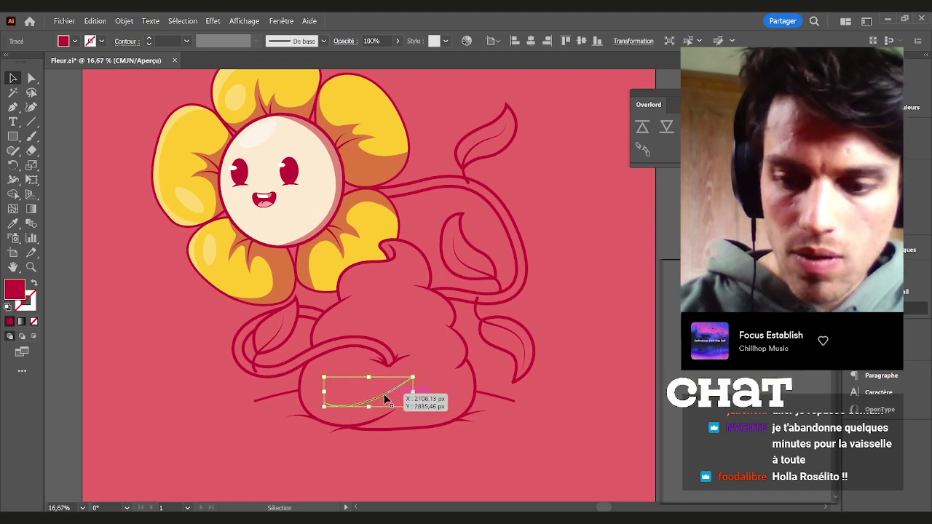
key("Delete")
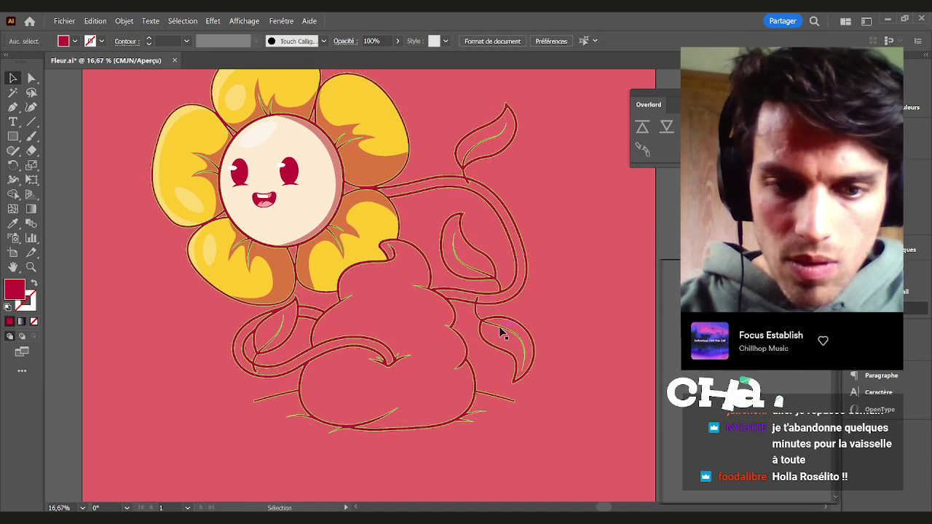
Shift the main outline artwork aside to reveal the duplicate lines beneath it, and undo the move
left_click_drag(499, 333, 623, 253)
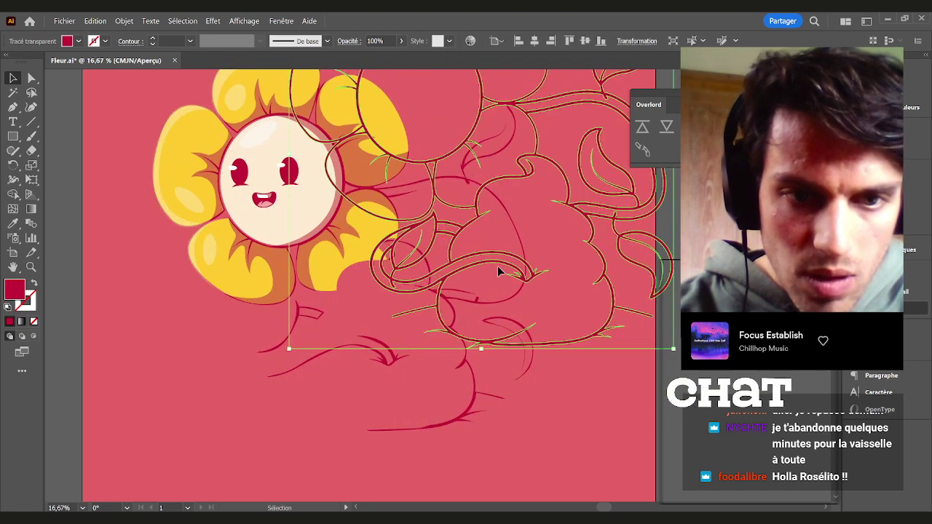
scroll(499, 271, "down", 1)
left_click_drag(500, 271, 436, 283)
key("ctrl+z")
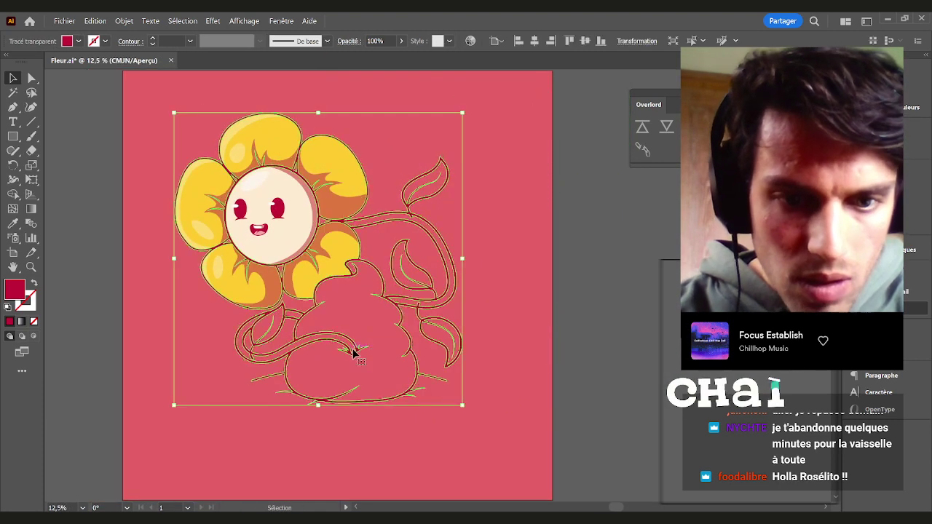
Delete the duplicate line lying beneath the small vine's end on the mound
left_click_drag(354, 352, 353, 353)
scroll(353, 353, "up", 2)
left_click(328, 330, "shift")
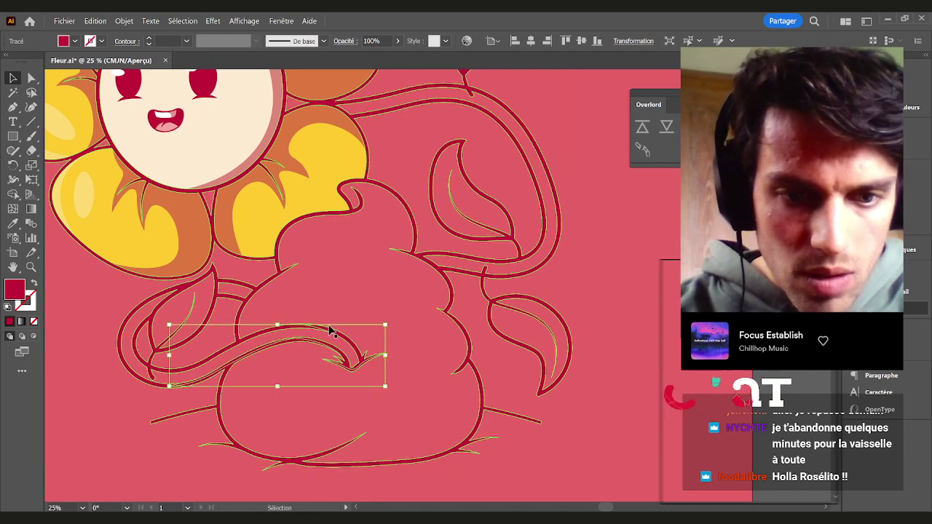
key("Delete")
In outline view, delete the duplicate line beneath the lower right leaf
key("ctrl+y")
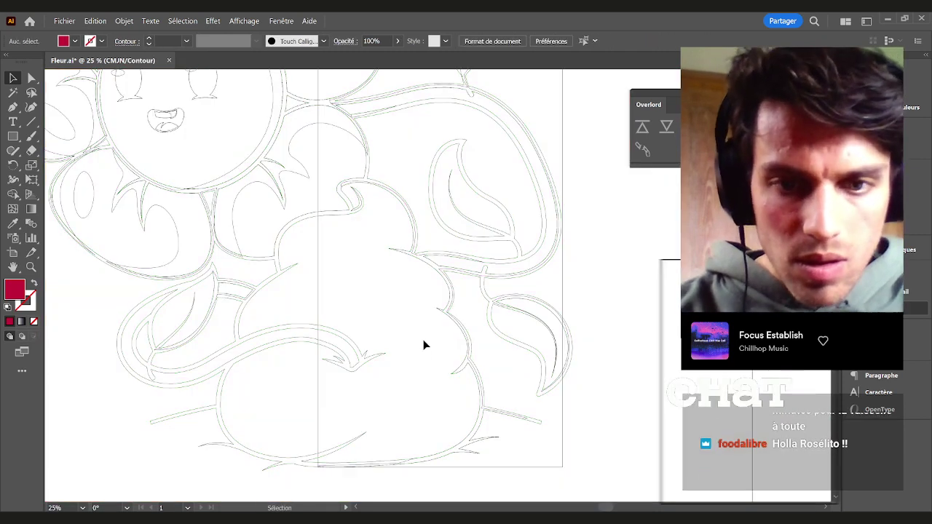
scroll(437, 341, "up", 2)
left_click(407, 309)
key("Delete")
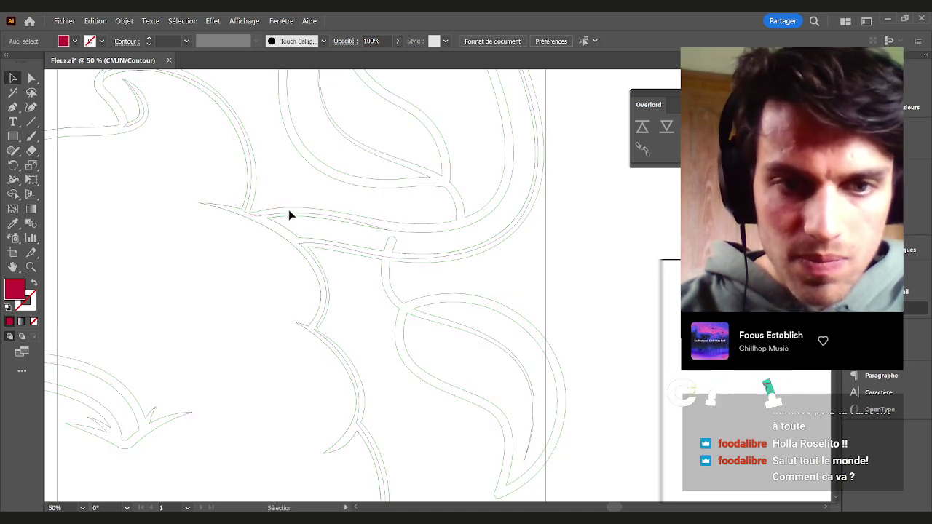
Examine the overlapping paths along the long vine and the mound's right edge, comparing the outline view with the colour preview
left_click(264, 220)
scroll(275, 233, "down", 3)
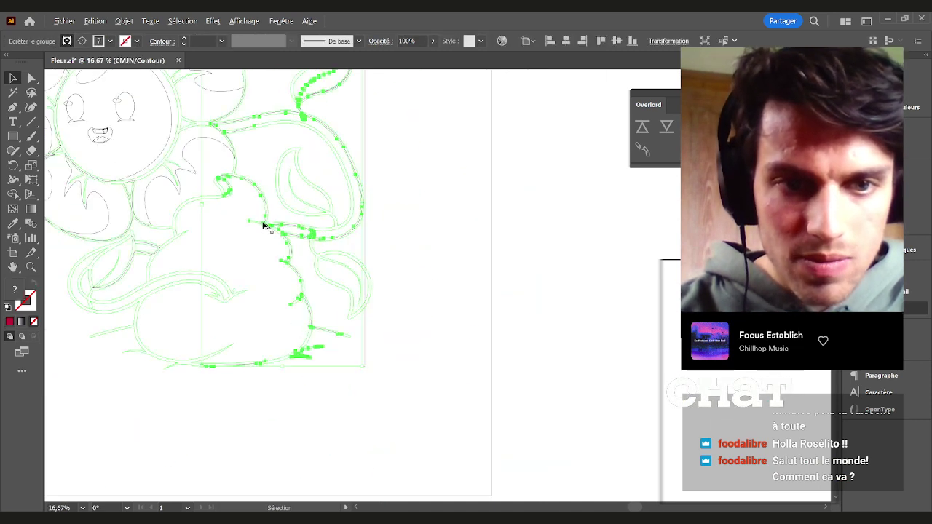
scroll(264, 225, "up", 4)
scroll(317, 244, "down", 4)
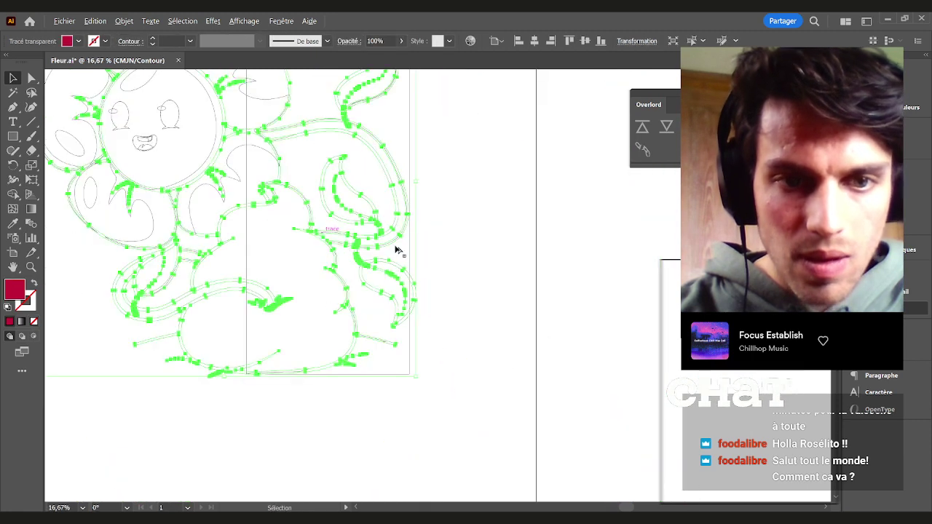
left_click(348, 229)
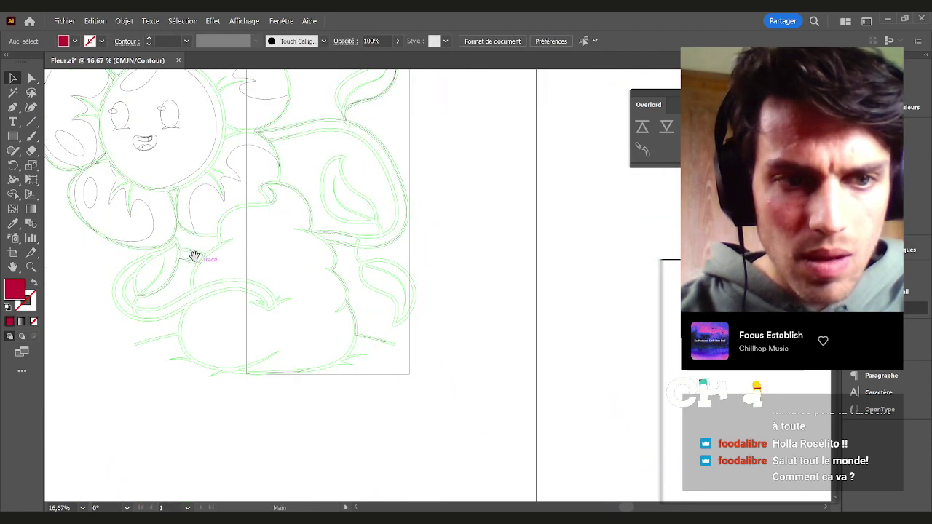
left_click_drag(196, 258, 325, 351)
key("ctrl+y")
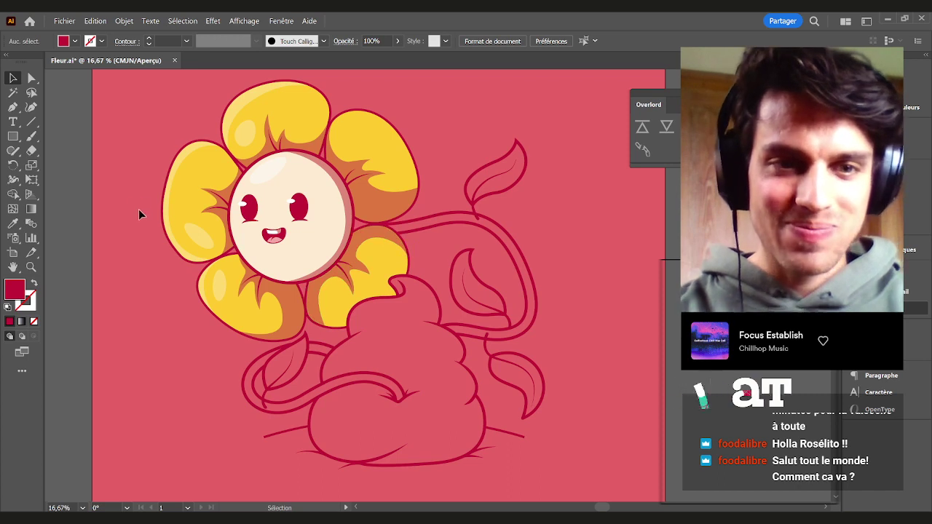
left_click(474, 225)
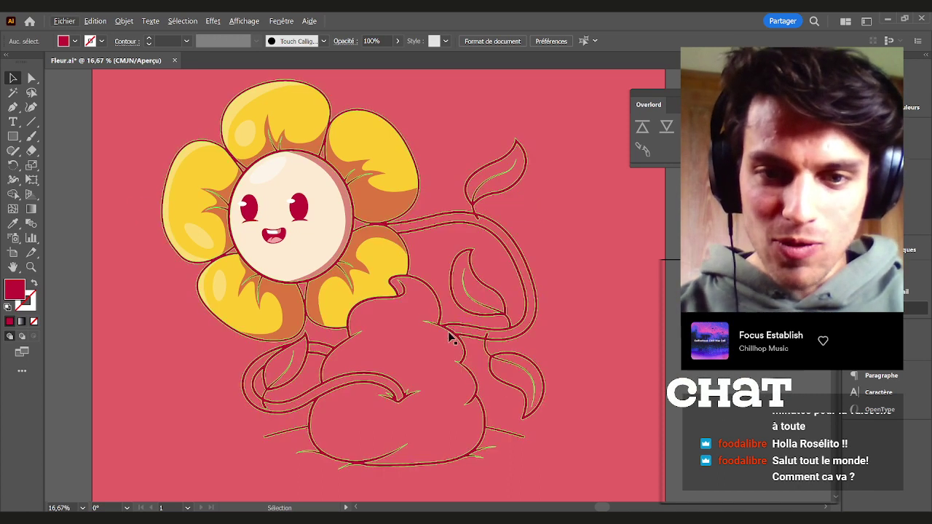
scroll(447, 332, "up", 3)
left_click(458, 301)
scroll(457, 316, "down", 1)
scroll(482, 325, "down", 1)
left_click_drag(483, 324, 365, 318)
key("ctrl+y")
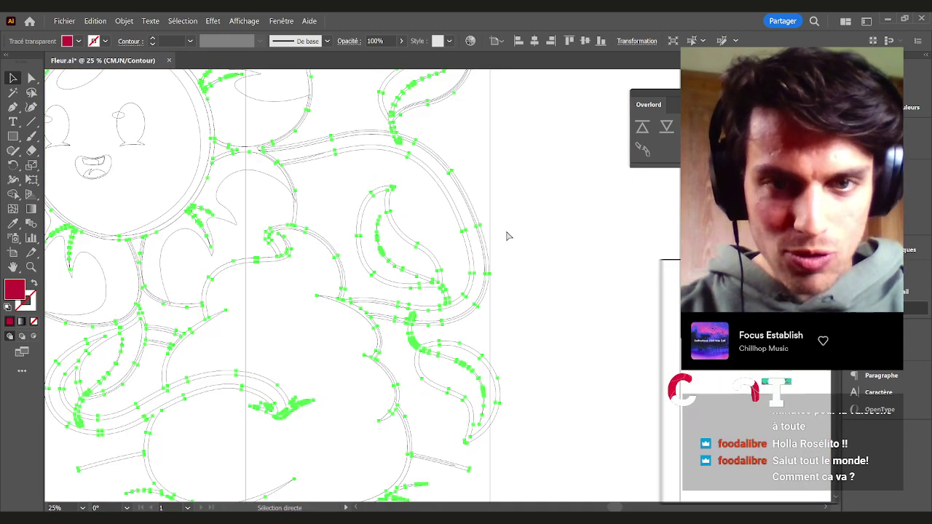
Delete the duplicate line group beneath the long vine, top leaf and mound's right edge, and return to the colour preview
left_click(442, 116)
left_click_drag(483, 112, 435, 246)
scroll(406, 213, "up", 1)
left_click(405, 169)
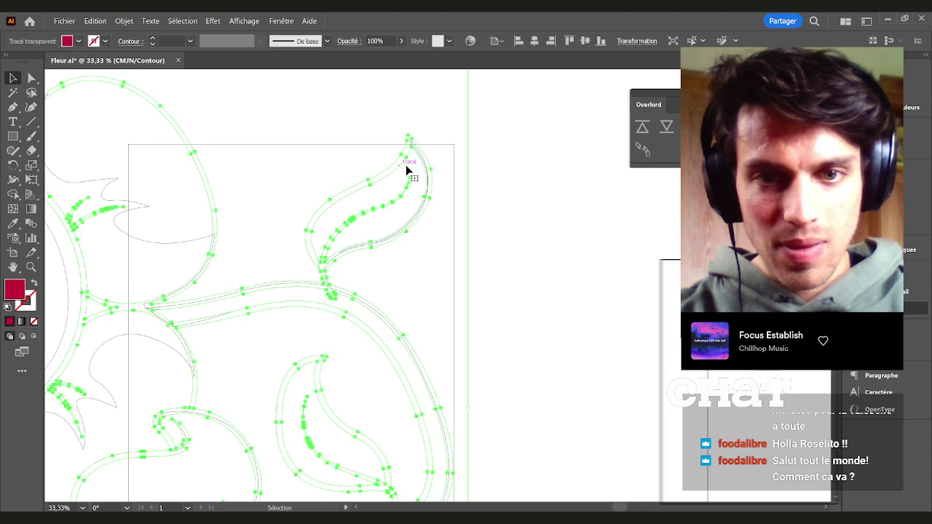
left_click(400, 184, "shift")
scroll(447, 252, "down", 2)
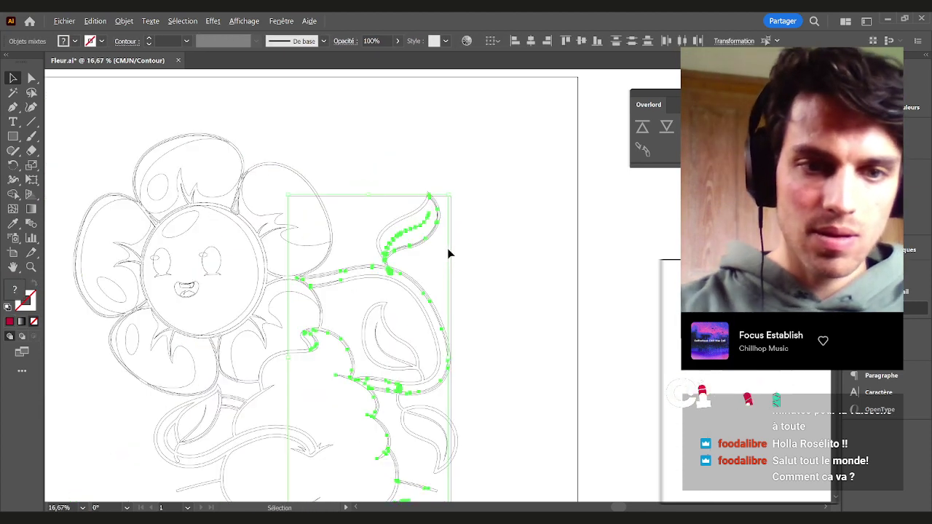
left_click(449, 253)
key("ctrl+y")
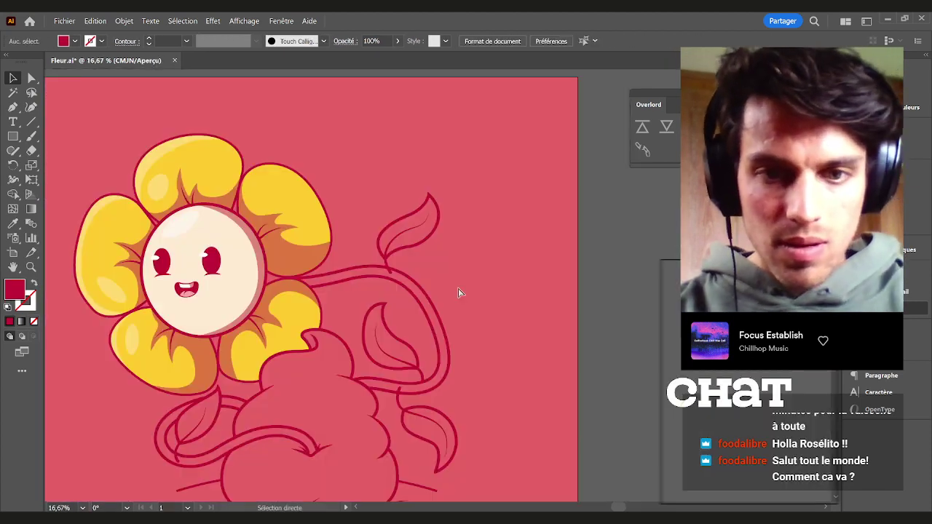
Move the main outline off the flower to check for leftover duplicates, and undo the move
left_click_drag(342, 328, 519, 256)
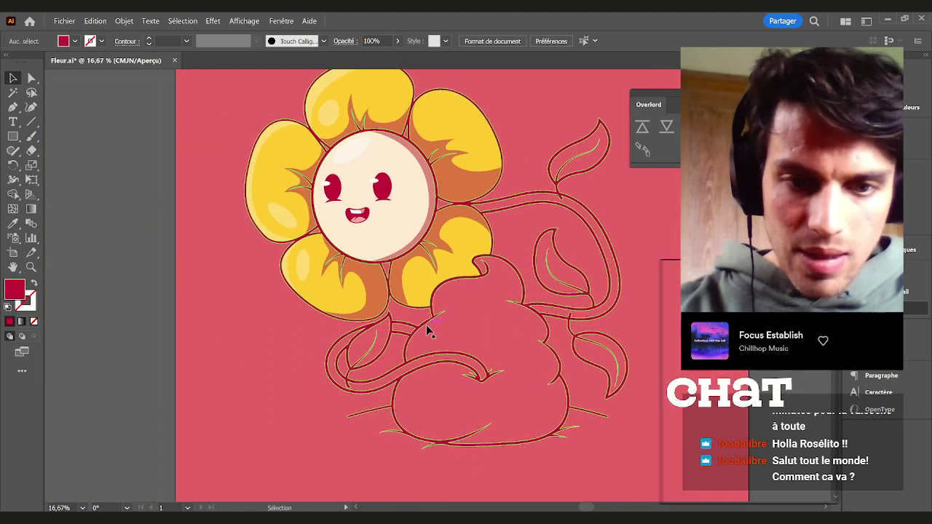
double_click(419, 332)
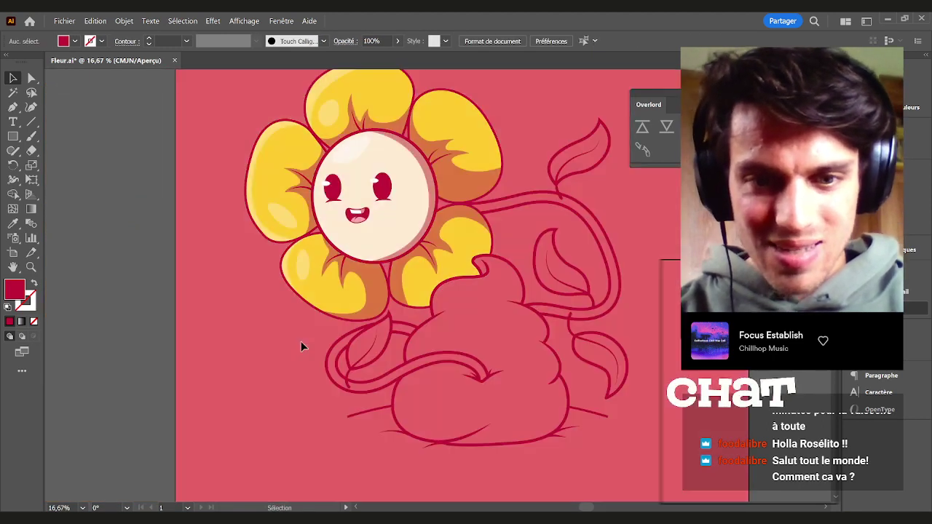
double_click(300, 341)
left_click_drag(391, 343, 555, 286)
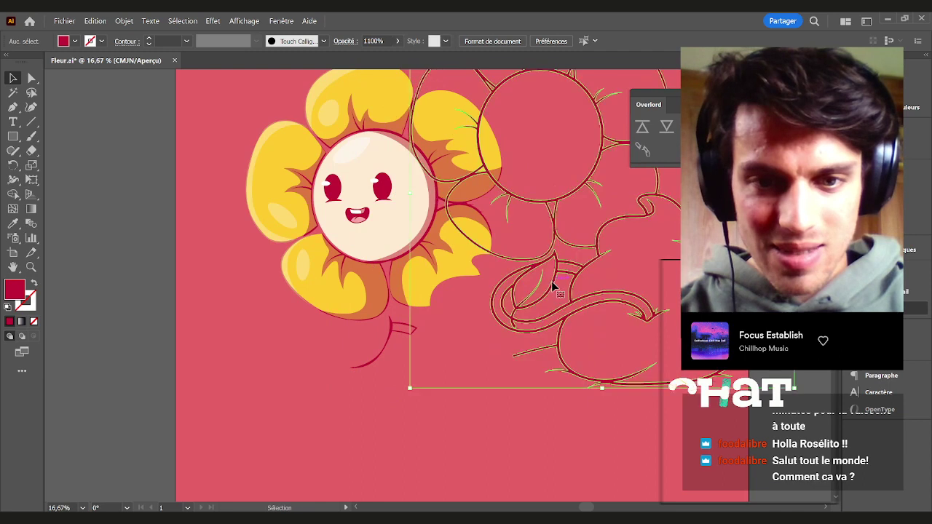
key("ctrl+z")
Delete the duplicate stem line beneath the small vine's leaf
scroll(388, 341, "up", 1)
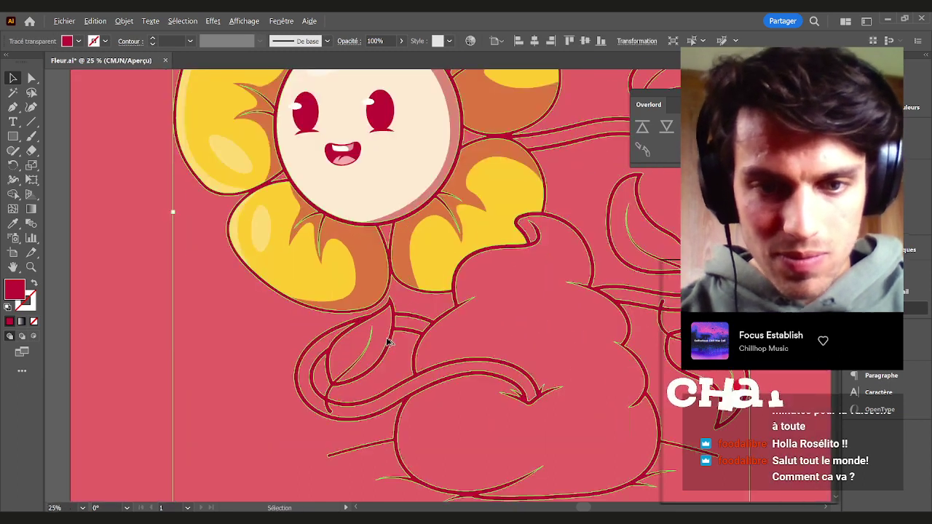
left_click(350, 348)
key("Delete")
Undo the recent outline changes and delete the duplicate line group beneath the long vine and the mound's right edge again
scroll(353, 343, "down", 2)
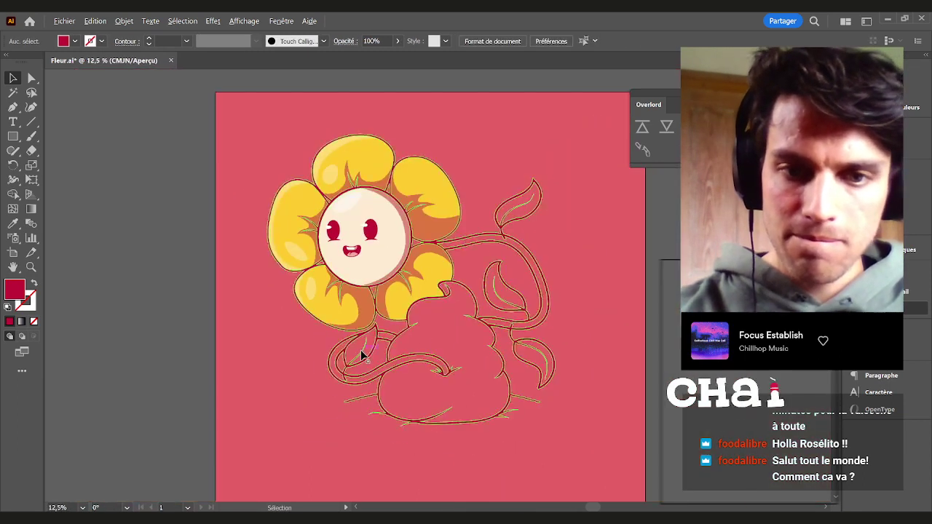
left_click_drag(361, 350, 330, 345)
left_click_drag(384, 326, 529, 295)
key("ctrl+z")
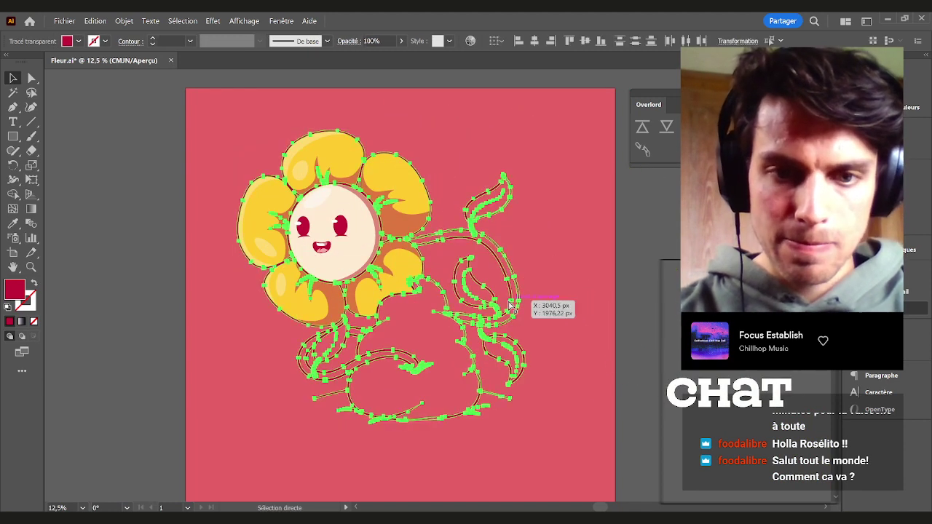
key("v")
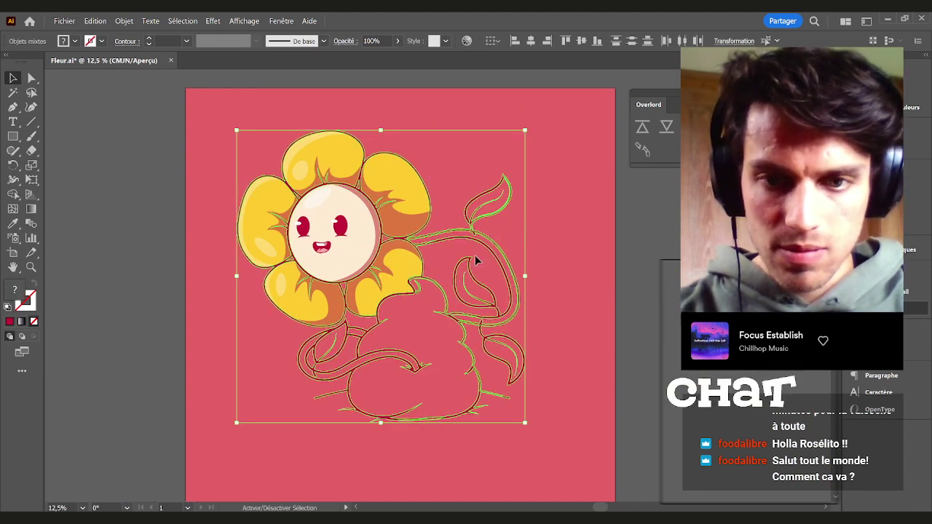
key("ctrl+z")
key("Delete")
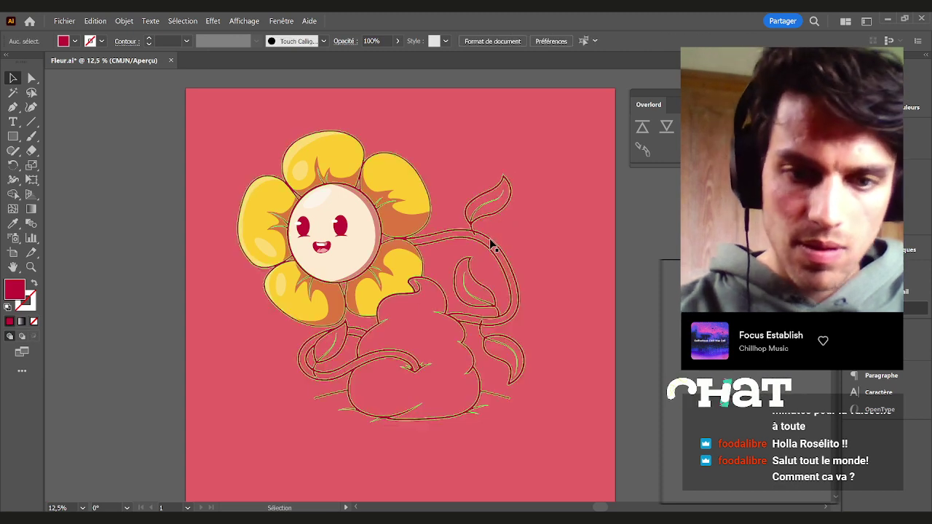
Delete the duplicate stem line beneath the small vine's leaf again and check the result in outline view
left_click(392, 357)
left_click(367, 346)
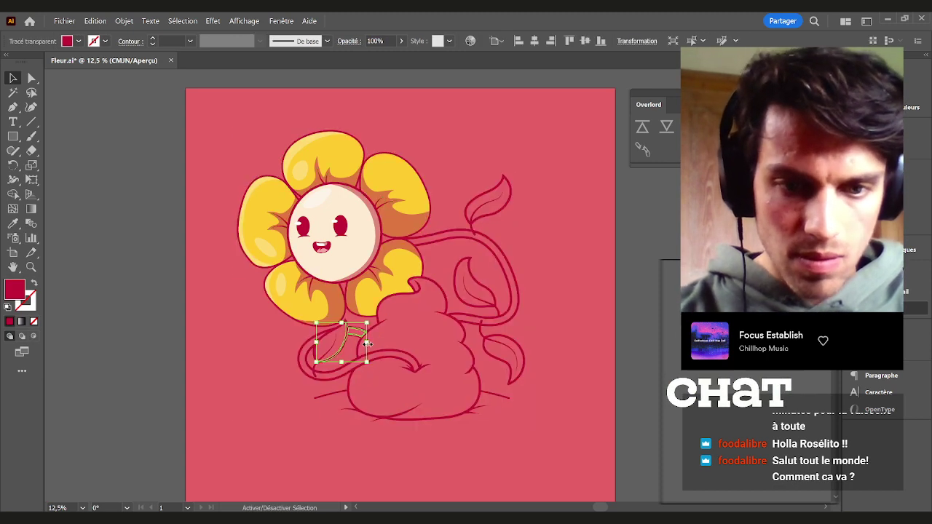
key("Delete")
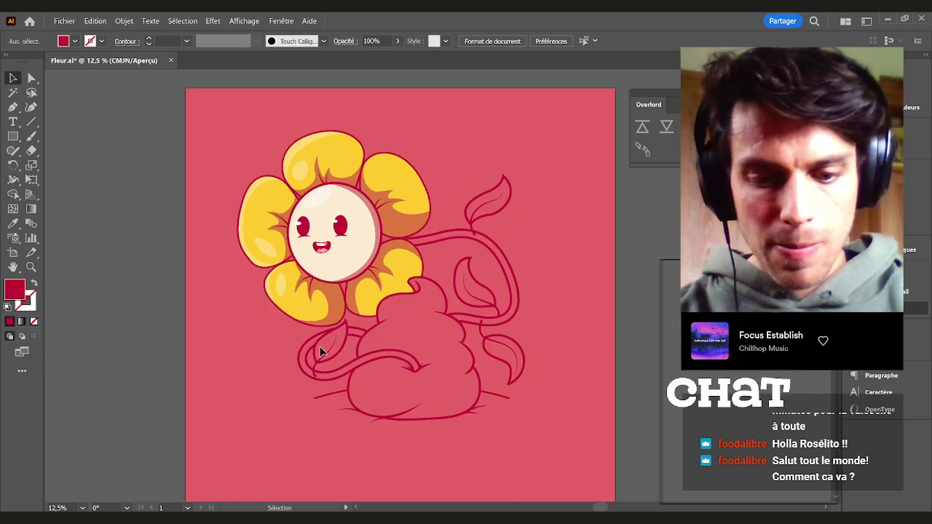
key("a")
key("ctrl+y")
key("ctrl+y")
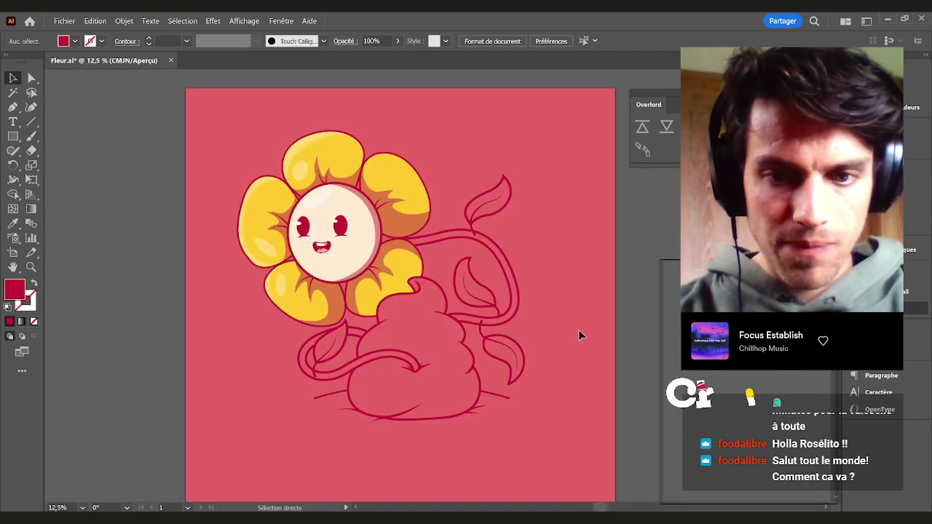
Move the main outline off the flower to check for duplicates, delete the leftover on the mound, and undo the move
left_click_drag(462, 338, 307, 316)
key("ctrl+z")
key("v")
left_click(429, 384)
key("Delete")
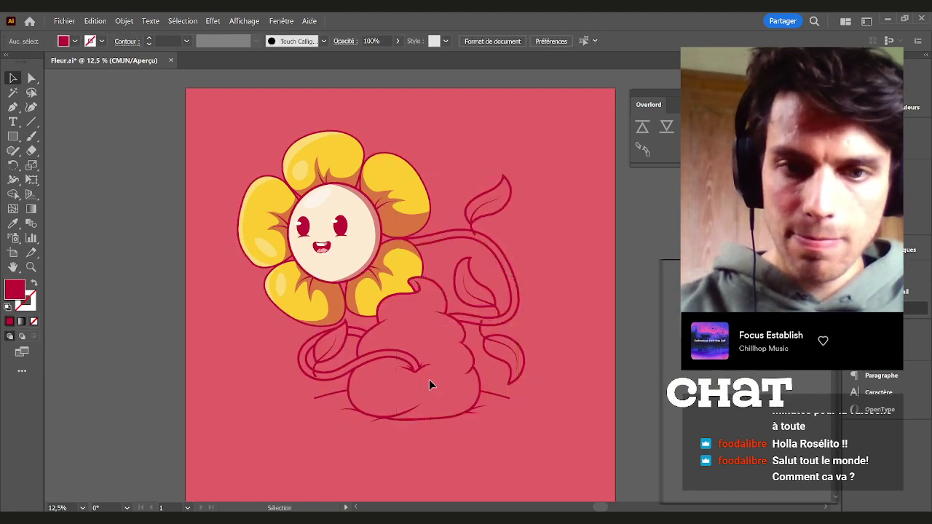
left_click_drag(473, 364, 285, 339)
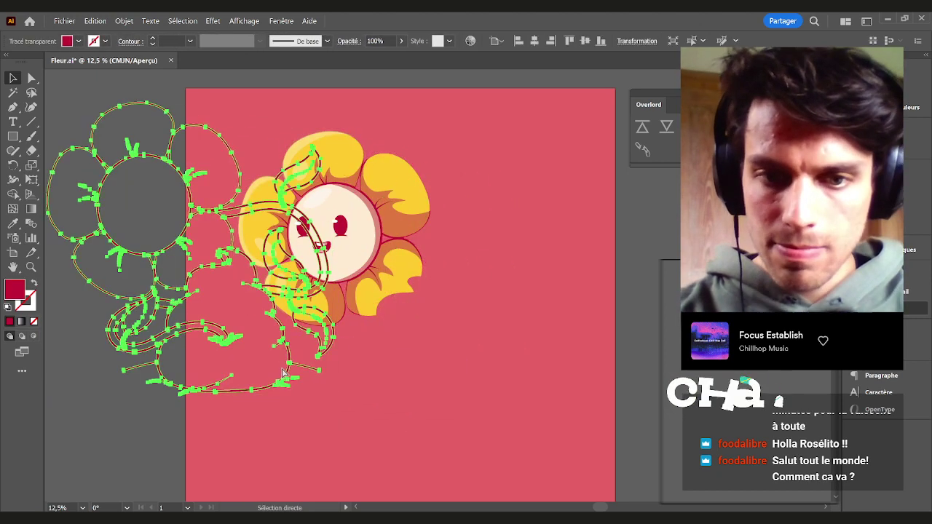
key("ctrl+z")
left_click(590, 332)
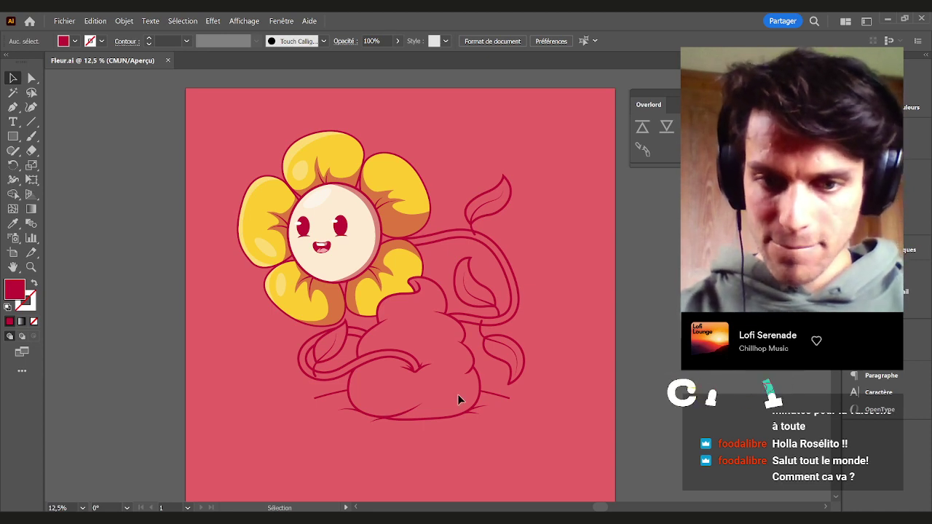
Examine the flower's petals and the places where their outlines meet each other and the face
left_click(477, 394)
left_click_drag(551, 370, 612, 368)
left_click(655, 366)
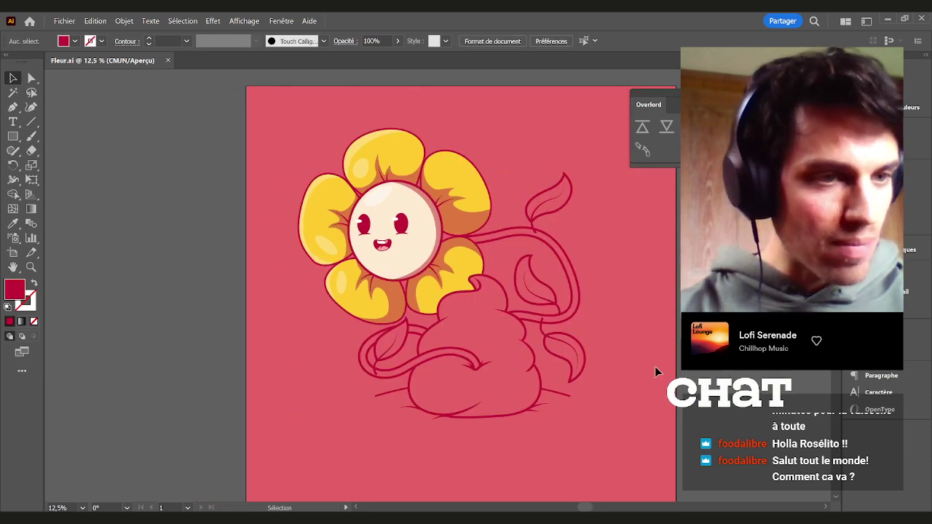
scroll(470, 227, "up", 2)
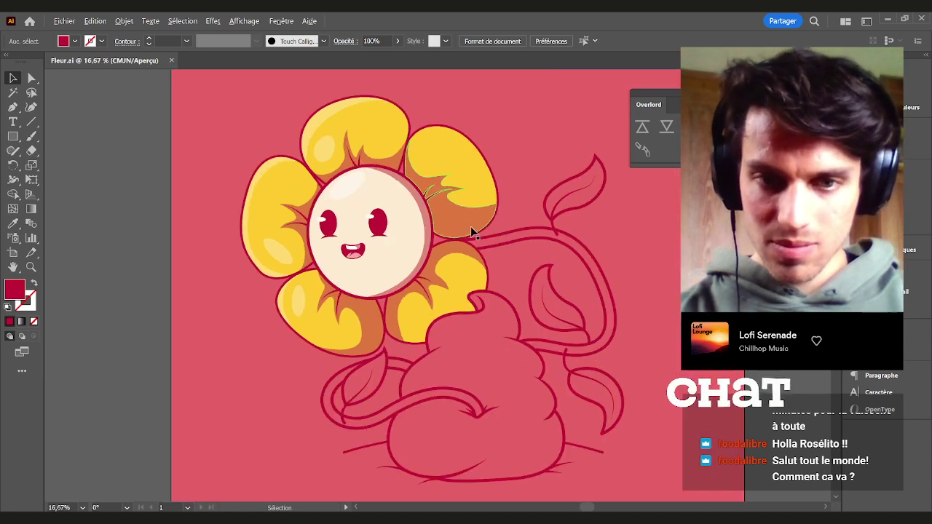
scroll(467, 267, "right", 2)
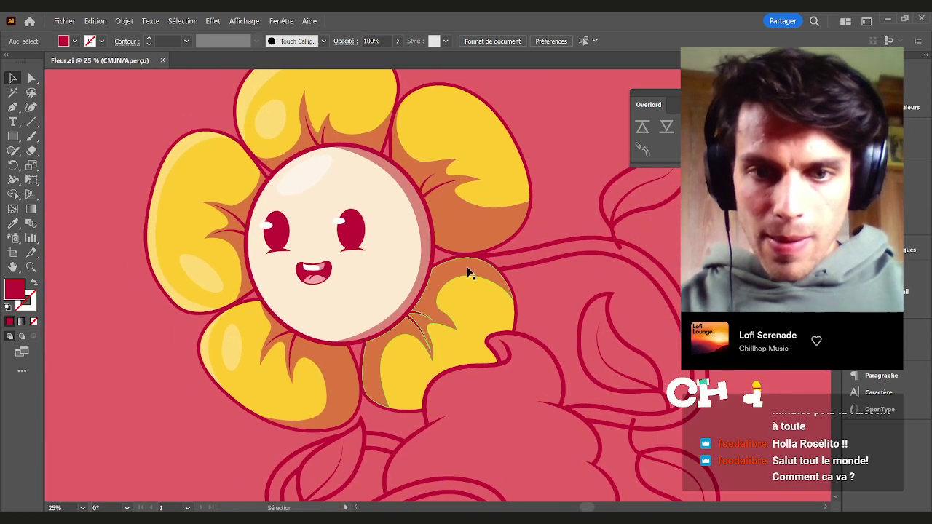
scroll(346, 248, "up", 4)
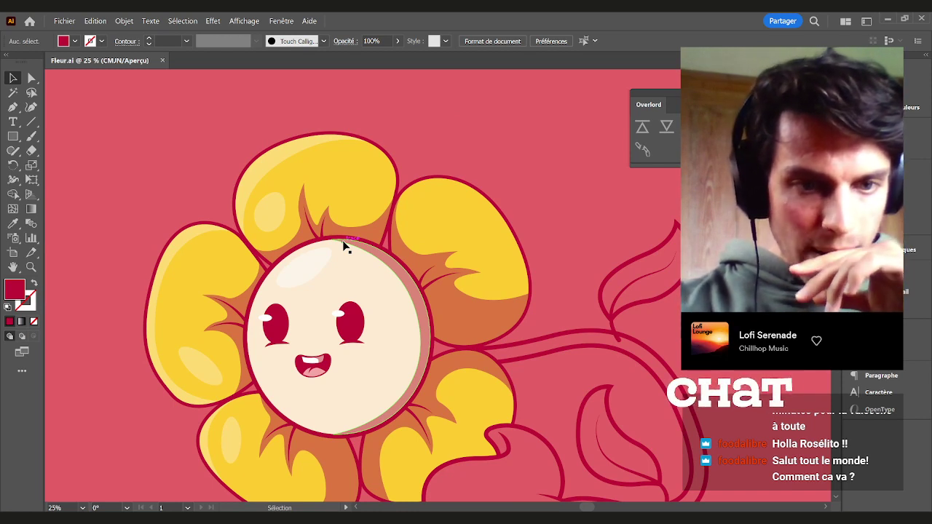
scroll(424, 246, "down", 2)
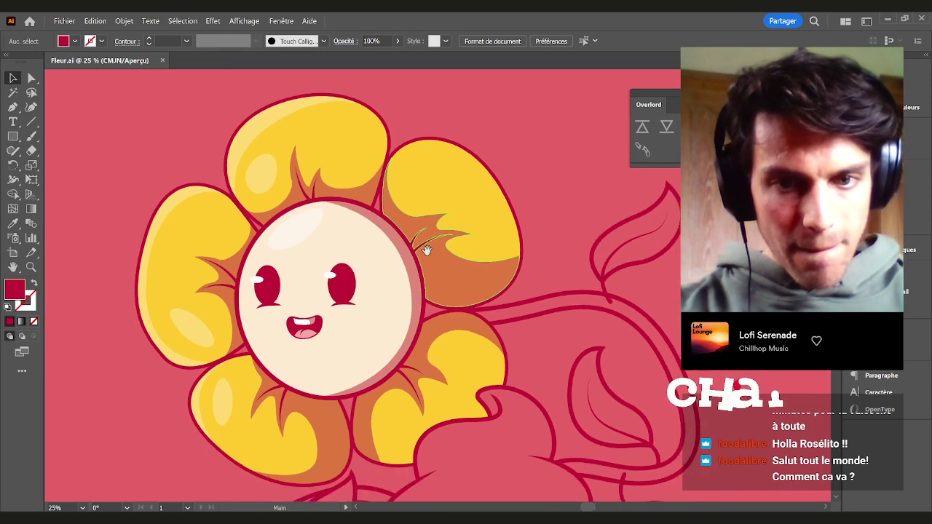
Draw an open Pen path through the joint between the left and top petals, with a crimson stroke and no fill
scroll(195, 184, "up", 3)
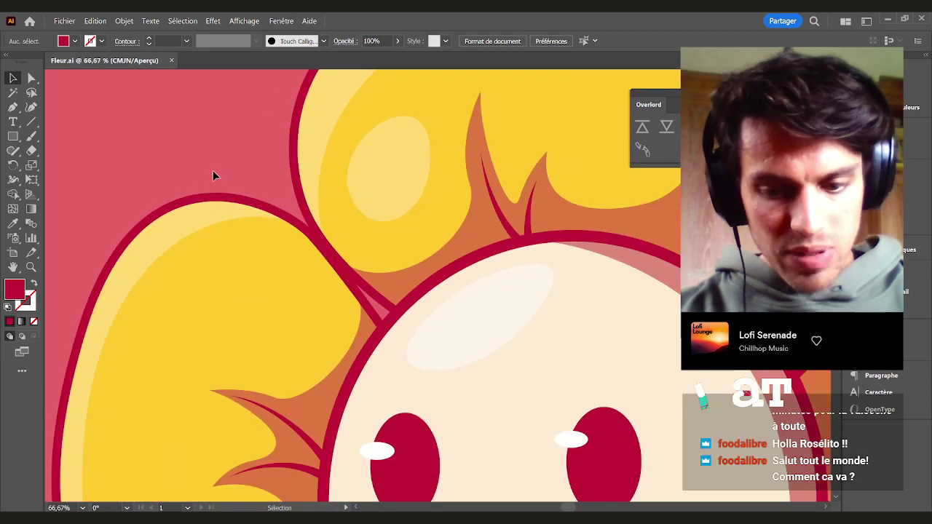
key("p")
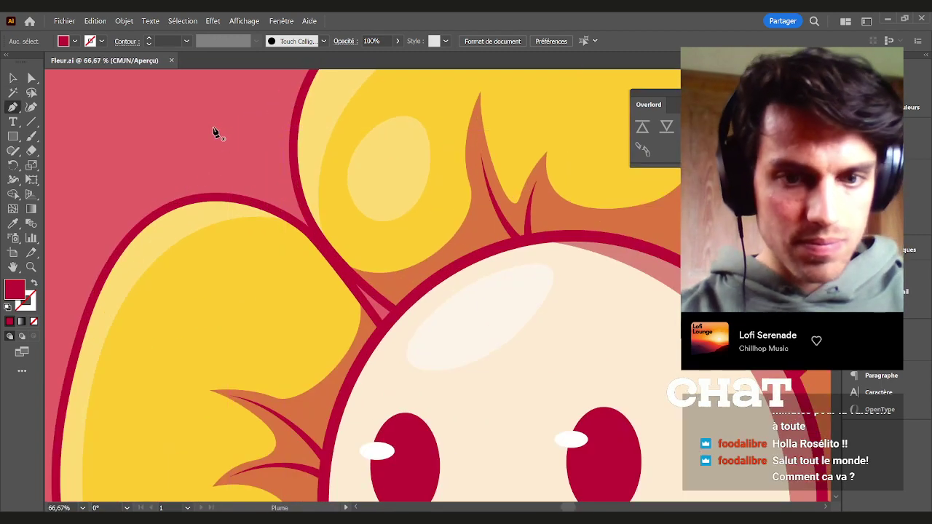
left_click(214, 131)
scroll(263, 179, "up", 2)
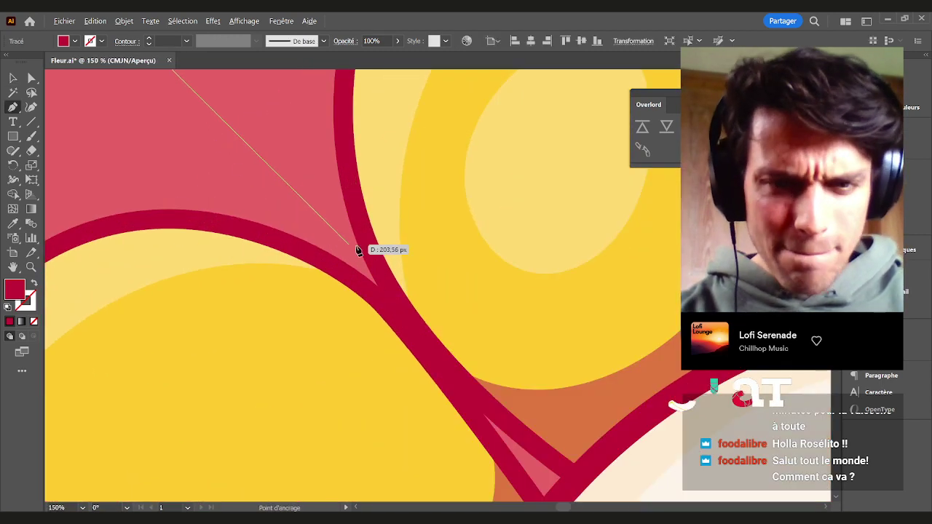
left_click(376, 285)
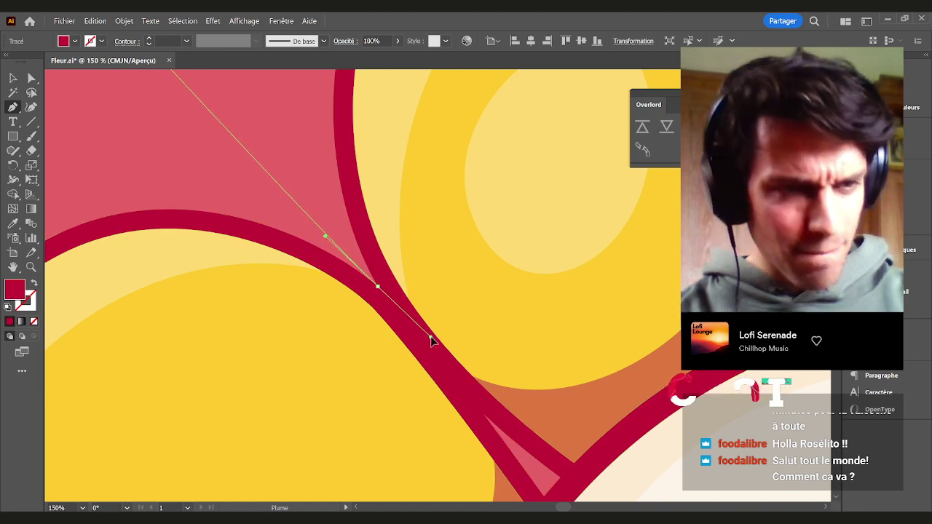
left_click(430, 340)
left_click_drag(461, 292, 343, 128)
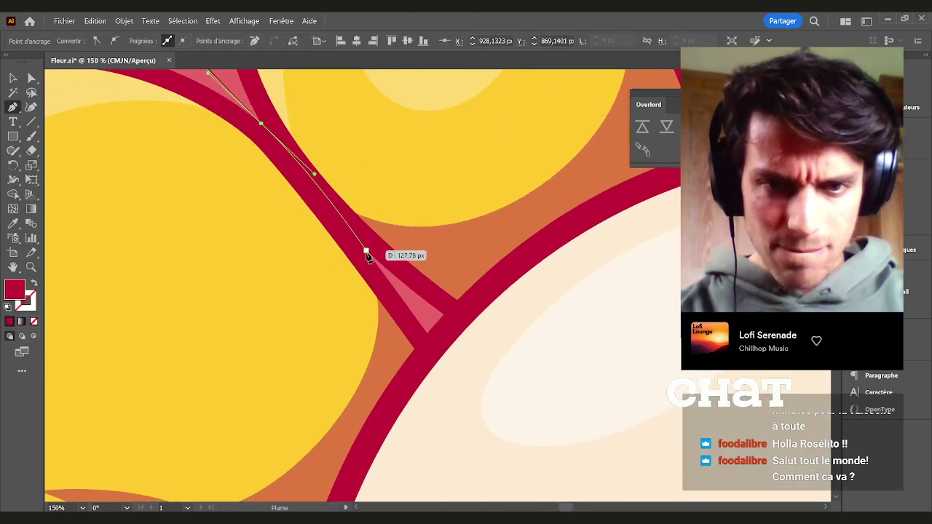
left_click(414, 301)
key("v")
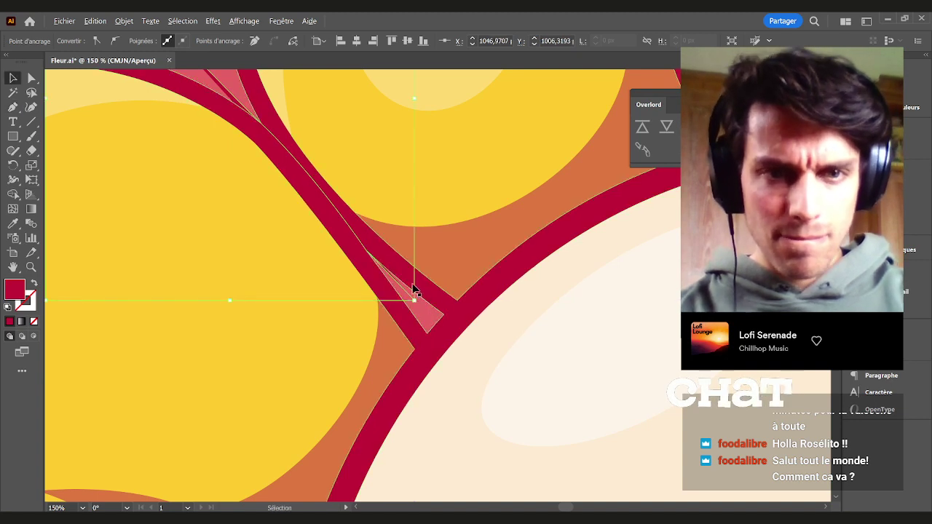
scroll(413, 290, "down", 3)
left_click(33, 286)
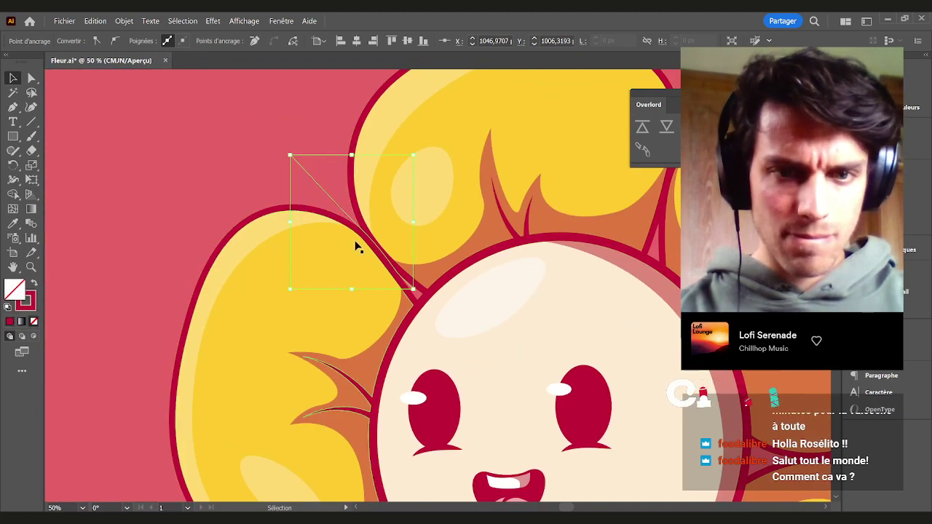
Draw a 1 pt Pen path through the joint between the left and lower-left petals, ending in the gap beside the face
scroll(287, 276, "down", 5)
left_click(216, 337)
scroll(339, 324, "up", 2)
left_click_drag(286, 313, 229, 305)
key("p")
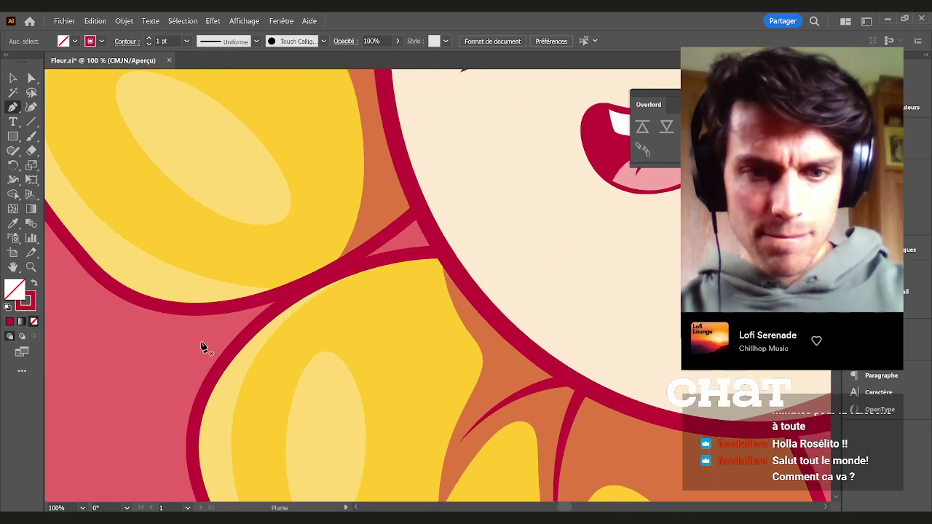
left_click(202, 343)
scroll(270, 306, "up", 1)
left_click_drag(280, 301, 320, 276)
left_click(414, 235)
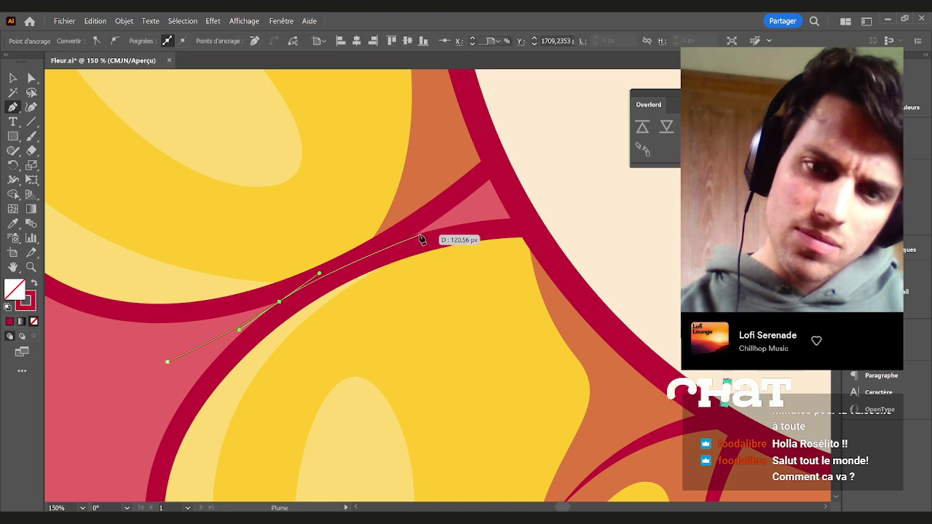
left_click(466, 211)
key("v")
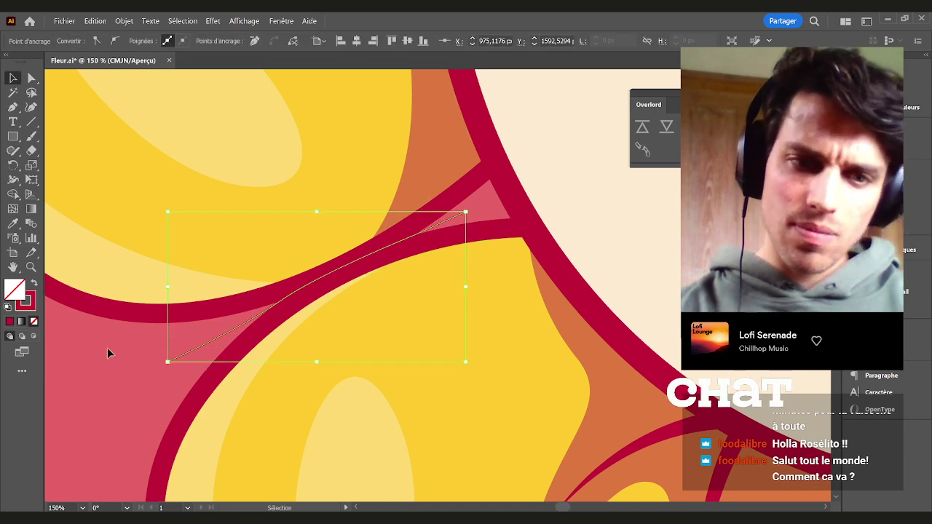
left_click(105, 365)
Draw a 1 pt Pen path through the joint between the two bottom petals, up into the gap below the face
scroll(105, 365, "down", 3)
left_click_drag(410, 421, 387, 209)
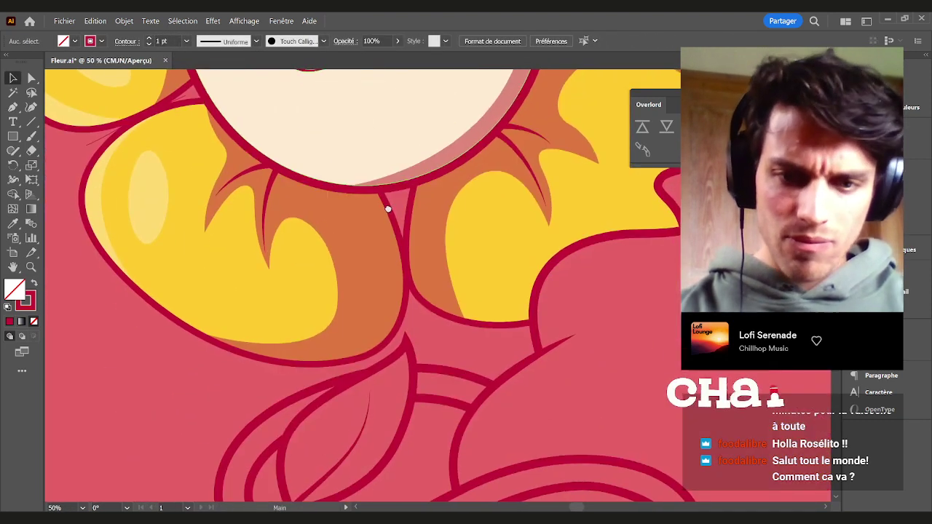
left_click_drag(440, 353, 363, 312)
key("ctrl+plus")
key("ctrl+plus")
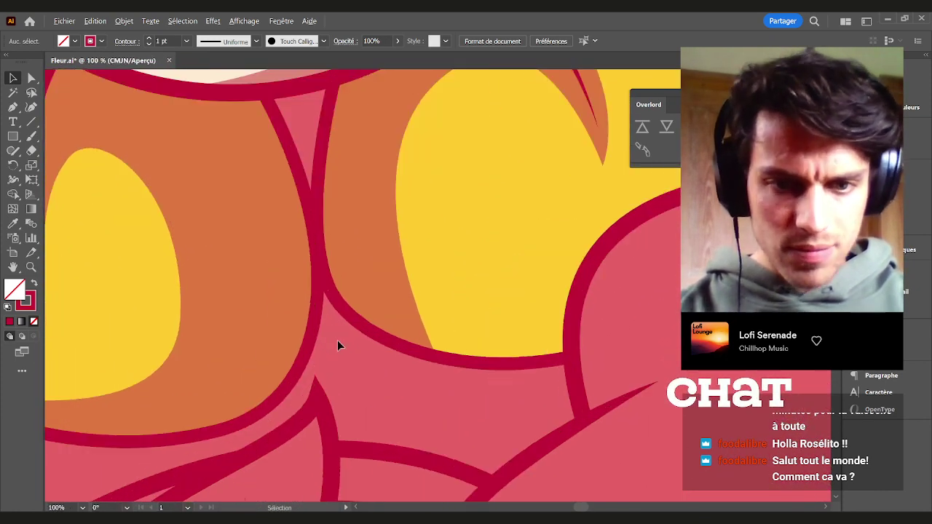
key("p")
left_click_drag(343, 370, 325, 302)
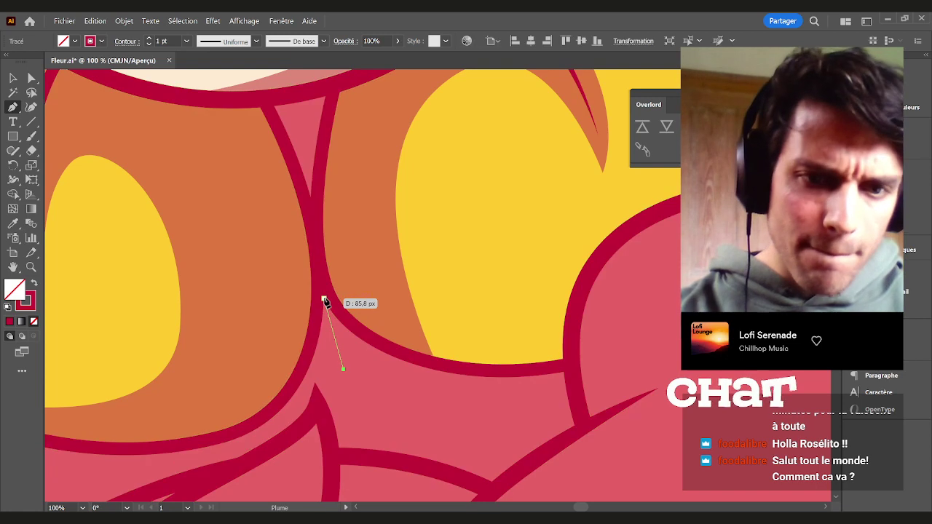
left_click_drag(325, 235, 322, 247)
left_click(310, 198)
left_click(307, 133)
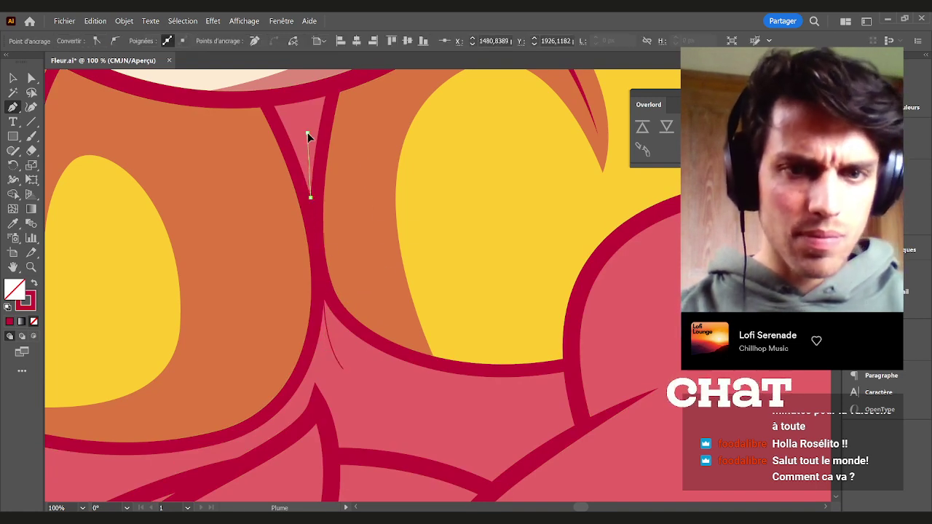
key("v")
left_click(436, 421)
Draw a 1 pt Pen path through the joint between the two right petals, from above the vine to the gap beside the face
scroll(421, 377, "down", 1)
left_click_drag(542, 284, 411, 397)
left_click_drag(488, 248, 401, 375)
left_click_drag(480, 233, 454, 314)
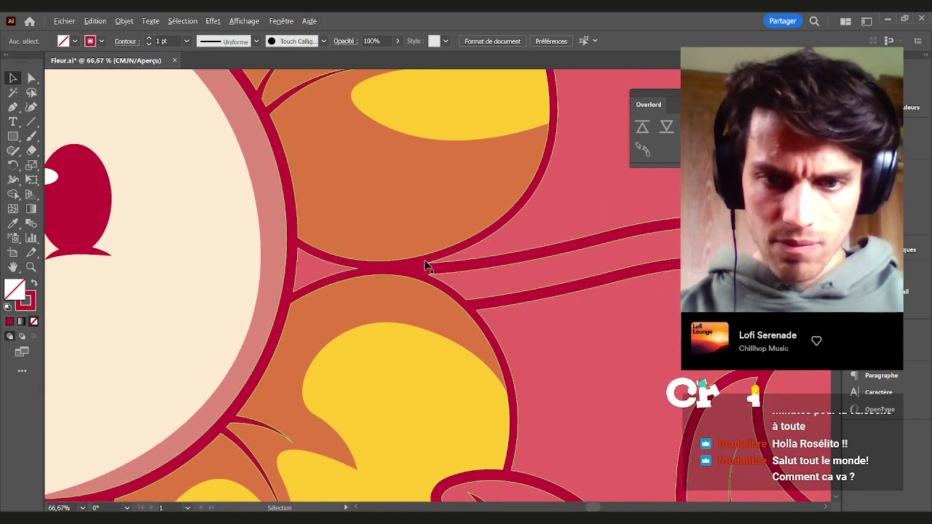
scroll(427, 265, "up", 1)
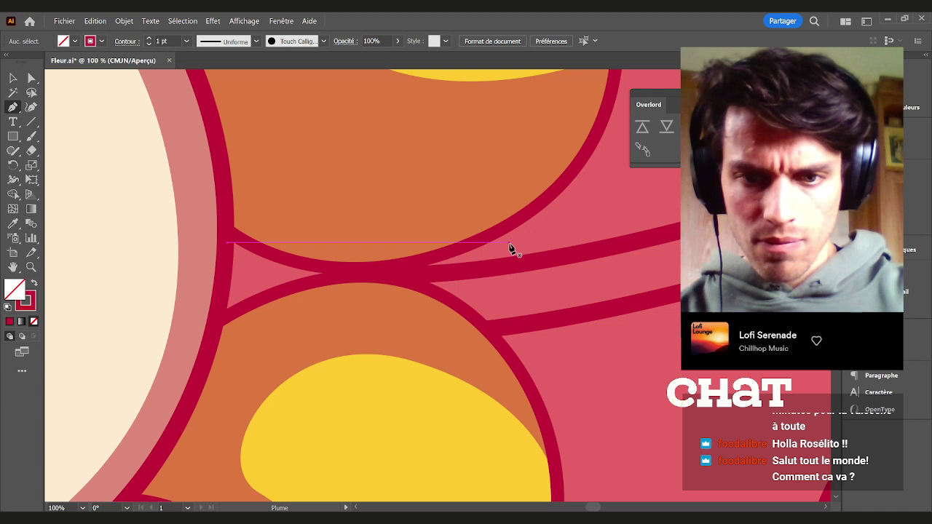
left_click(509, 244)
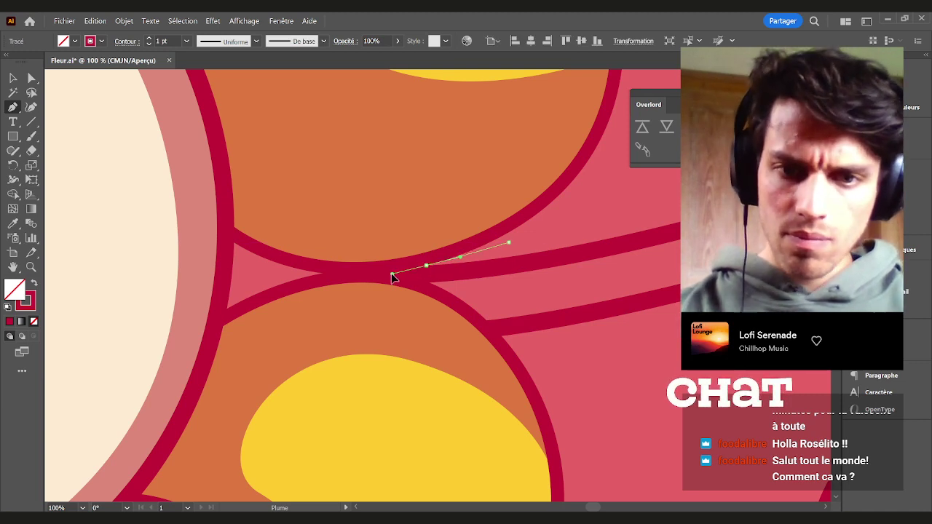
left_click(323, 274)
left_click(322, 274)
left_click(245, 276)
key("v")
left_click(611, 219)
Draw a curved Pen path through the joint between the top and upper-right petals, down into the gap above the face
scroll(595, 243, "down", 2)
left_click_drag(510, 87, 511, 284)
scroll(332, 287, "up", 2)
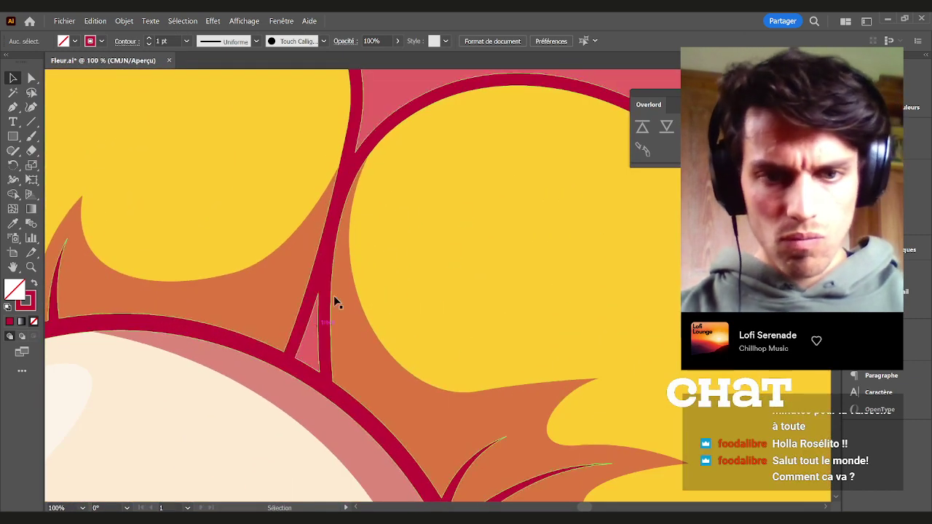
scroll(375, 168, "up", 1)
key("p")
left_click(388, 101)
left_click_drag(355, 178, 343, 209)
left_click_drag(332, 223, 339, 207)
left_click_drag(320, 328, 319, 323)
mouse_move(311, 362)
left_mouse_down()
mouse_move(312, 378)
mouse_move(312, 352)
mouse_move(313, 377)
left_mouse_up()
key("v")
scroll(391, 298, "down", 3)
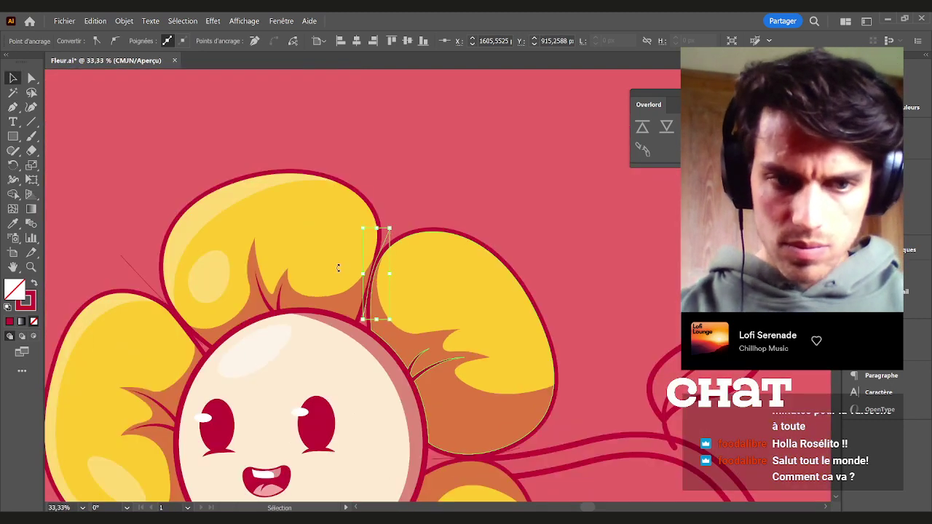
Select the newly drawn dividing paths between the petals together and clear the selection
left_click_drag(265, 234, 365, 189)
left_click_drag(253, 199, 216, 238)
left_click_drag(175, 214, 185, 194)
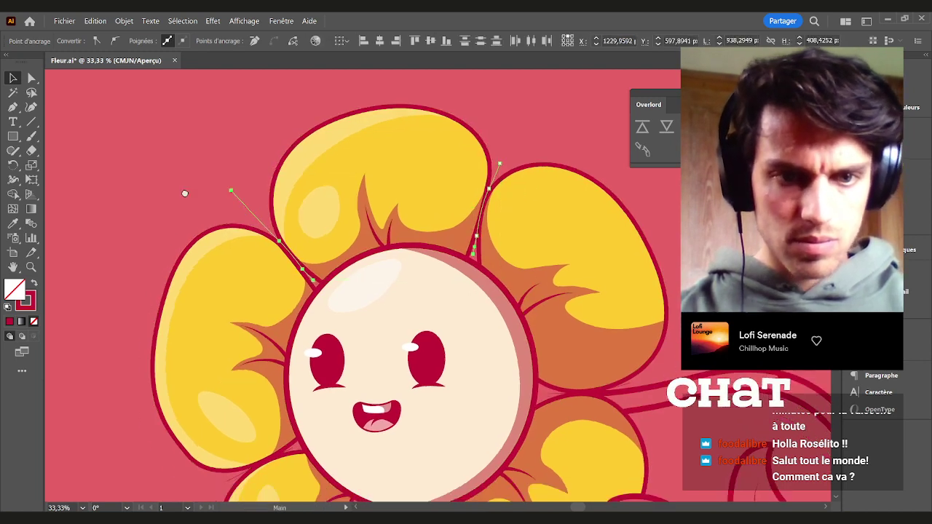
left_click_drag(171, 455, 198, 285)
left_click(259, 312, "shift")
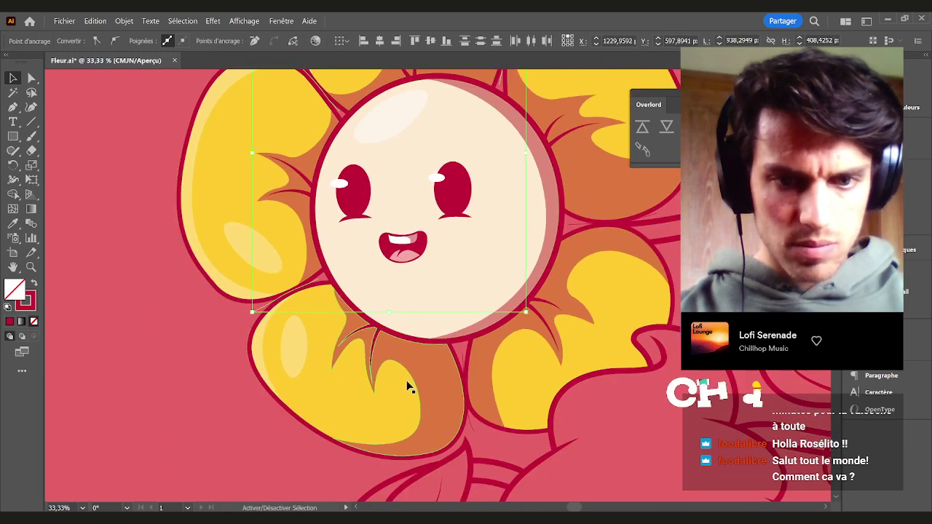
left_click_drag(498, 429, 456, 417)
left_click(430, 416, "shift")
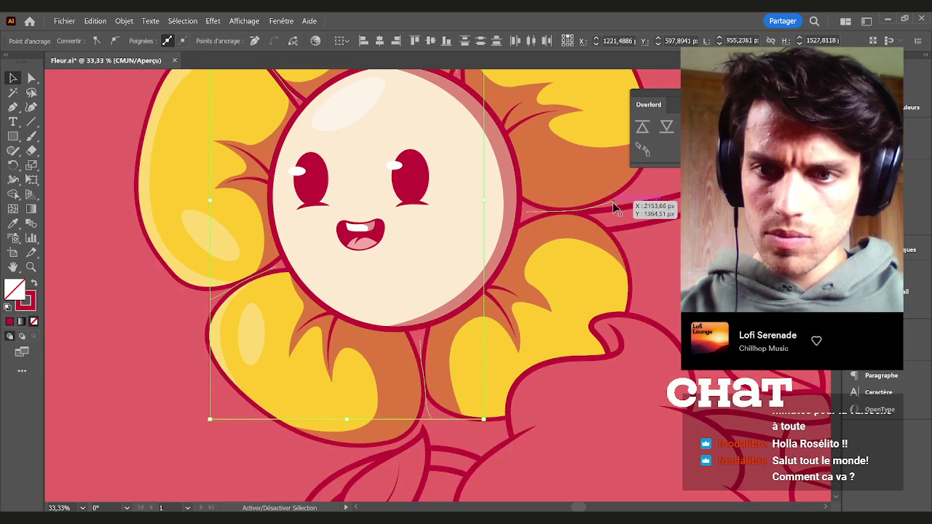
left_click_drag(649, 260, 501, 265)
left_click(524, 252)
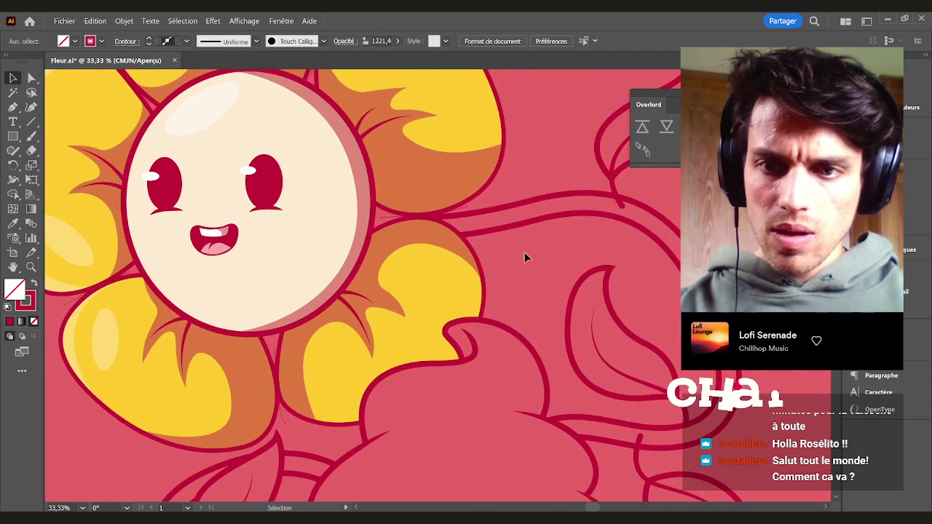
left_click_drag(586, 242, 440, 260)
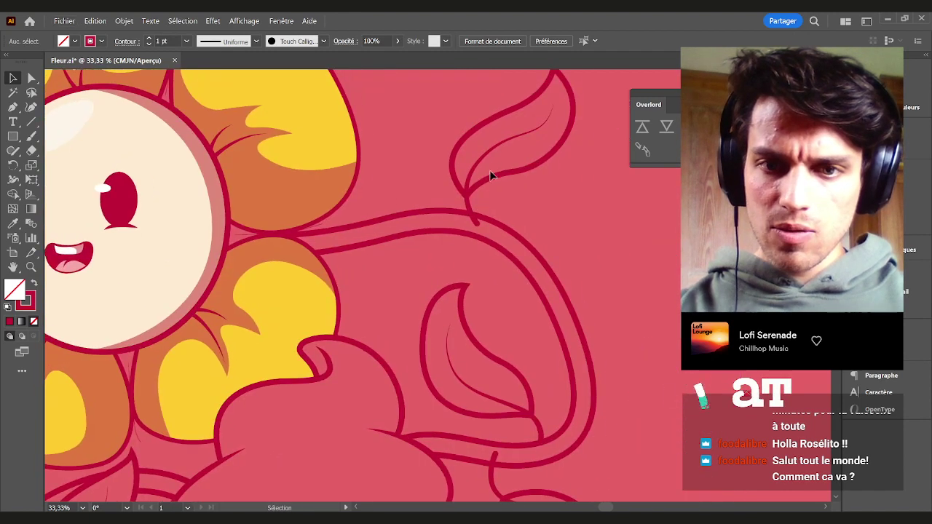
Start a curved Pen path below the vine, crossing its base along the lower-right petal's edge to the joint with the upper-right petal
left_click(491, 175)
scroll(312, 246, "up", 2)
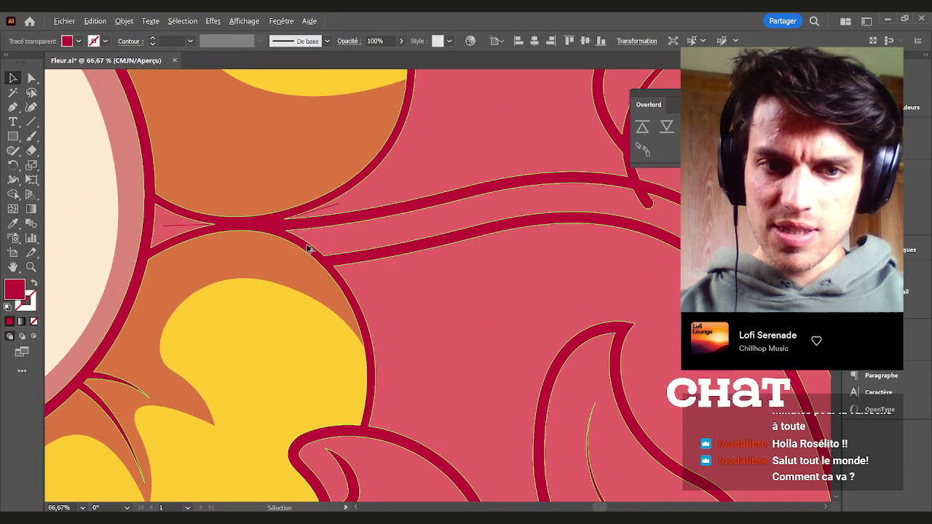
left_click(363, 206)
scroll(362, 212, "up", 1)
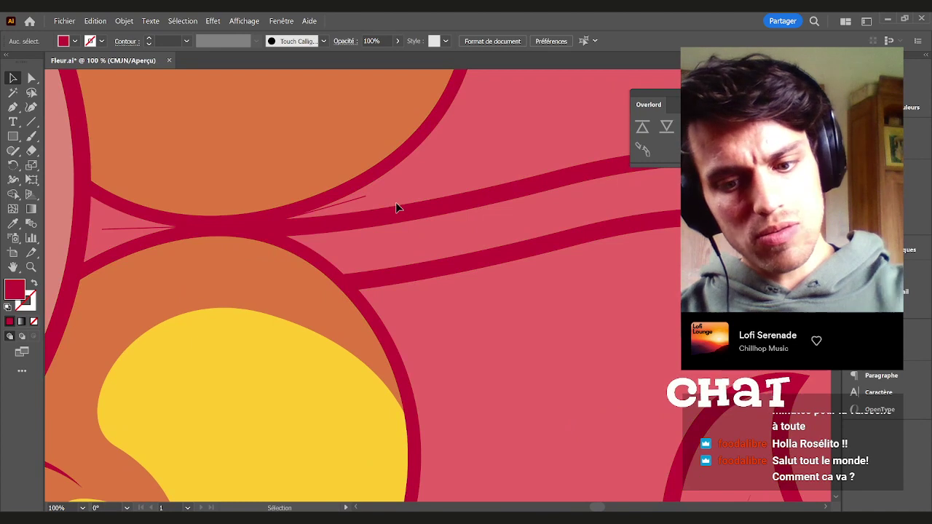
key("p")
left_click(413, 311)
left_click_drag(358, 291, 322, 252)
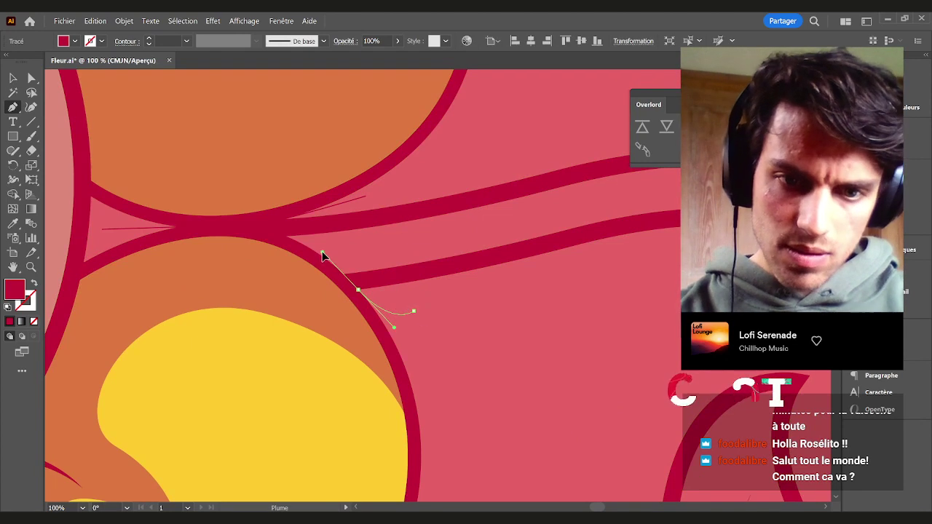
left_click(286, 238)
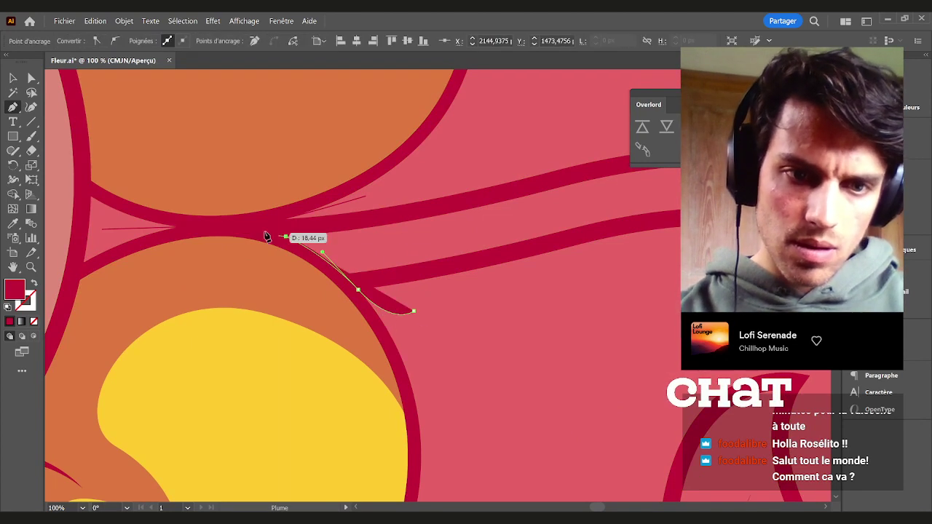
Extend the path with a curved segment into the middle of the joint between the two right petals, using outline view for placement
key("ctrl+y")
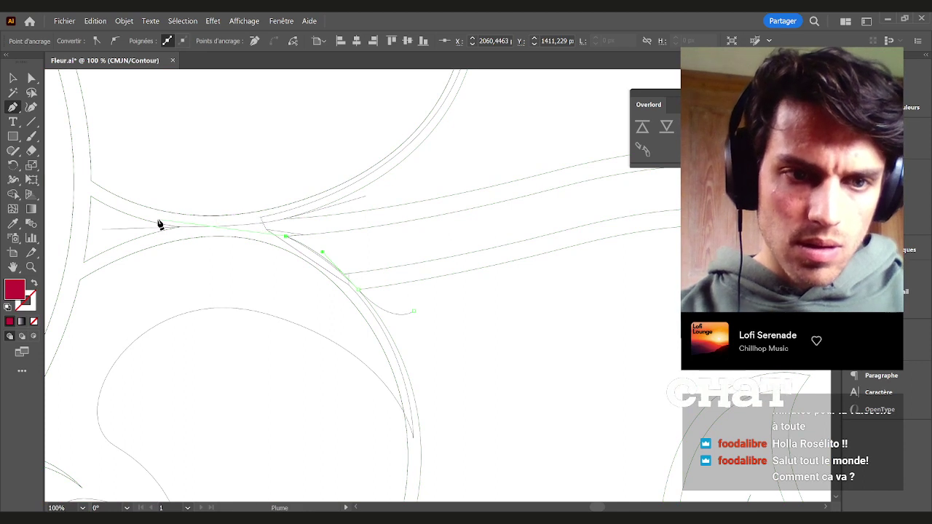
left_click(210, 223)
key("ctrl")
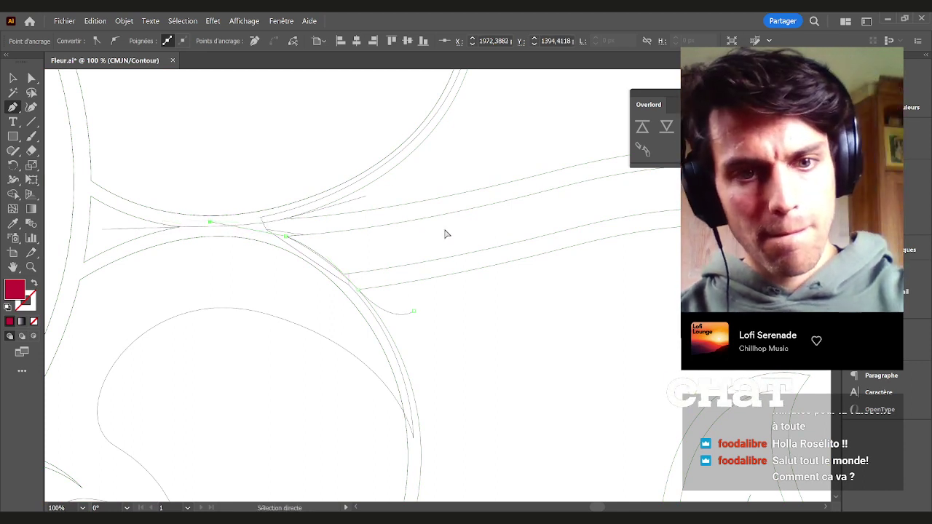
key("ctrl+z")
left_click_drag(218, 224, 188, 222)
key("ctrl+y")
key("v")
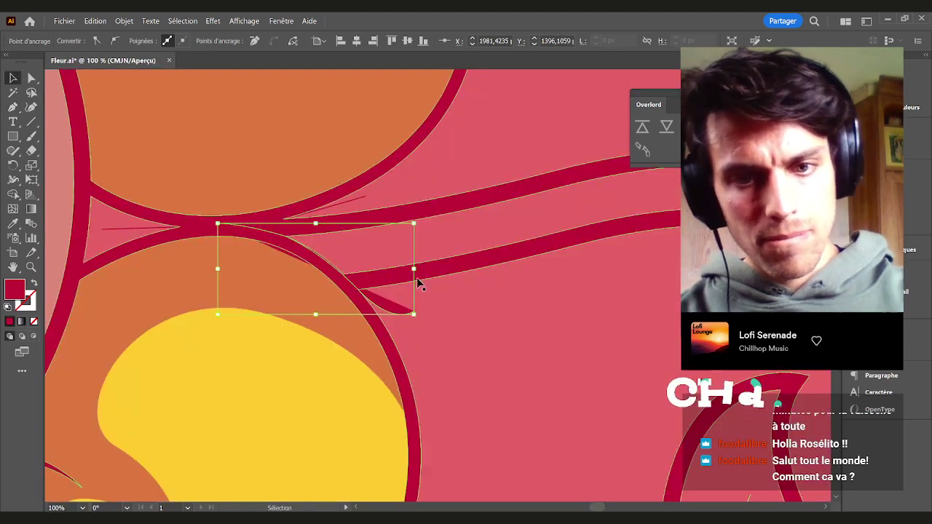
Swap the new path's fill and stroke, and add the other dividing paths between the petals to the selection
left_click(33, 284)
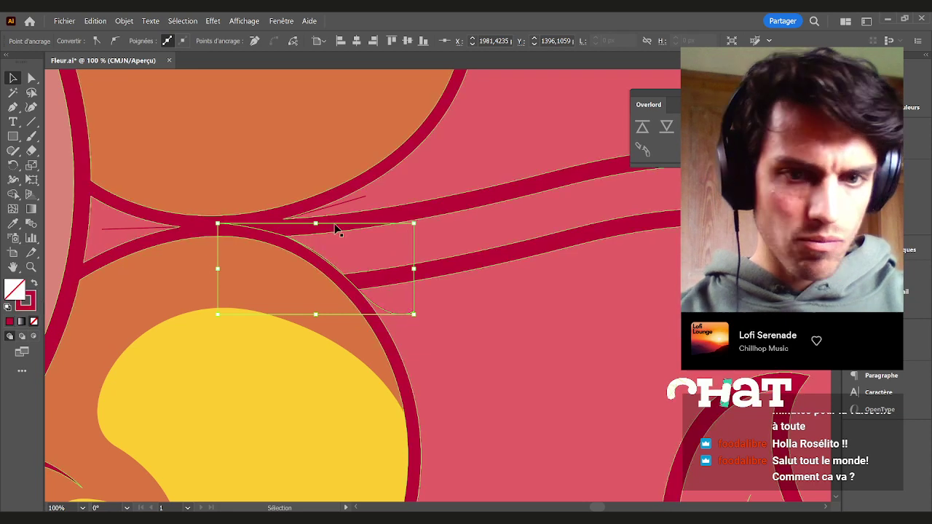
left_click(350, 207, "shift")
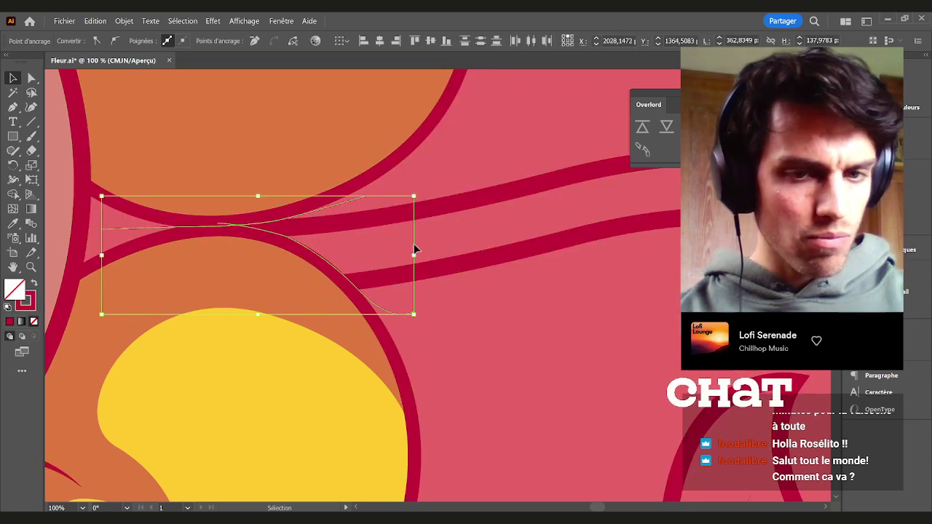
scroll(413, 243, "down", 4)
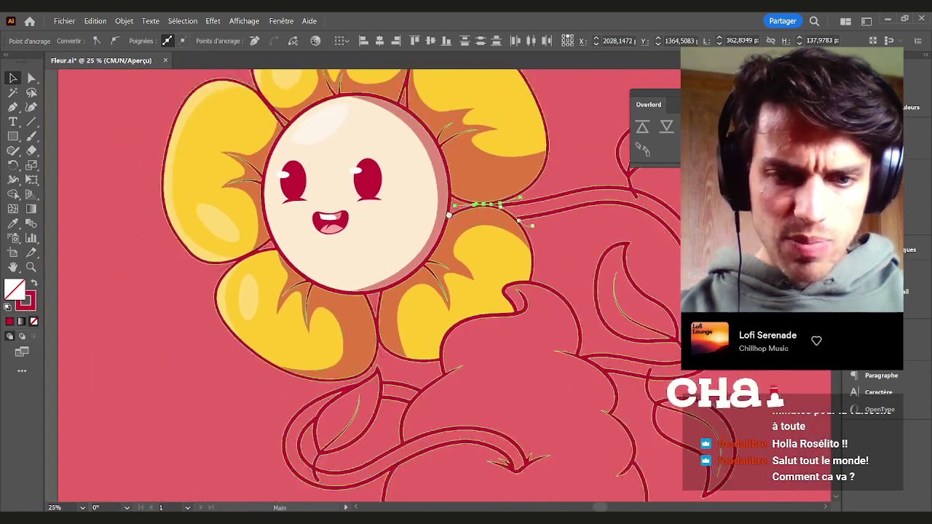
left_click(382, 359, "shift")
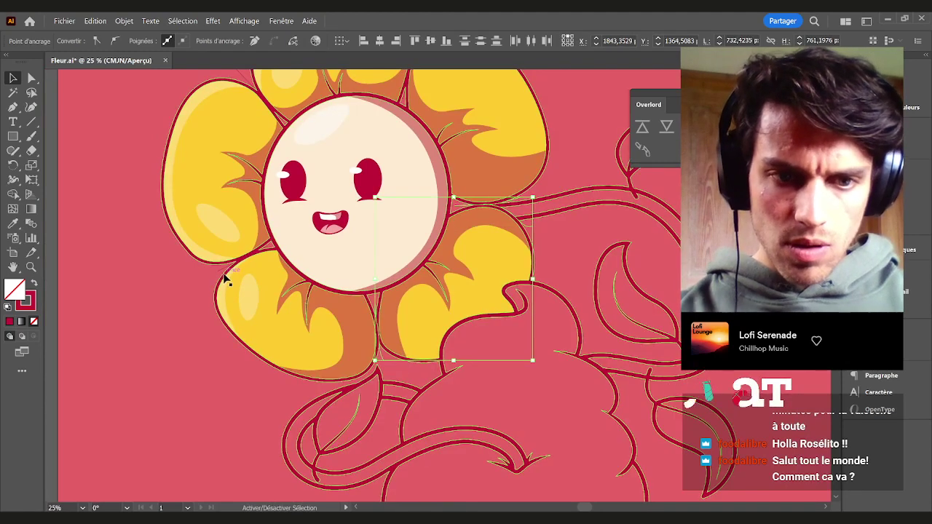
left_click(217, 273, "shift")
scroll(215, 240, "up", 3)
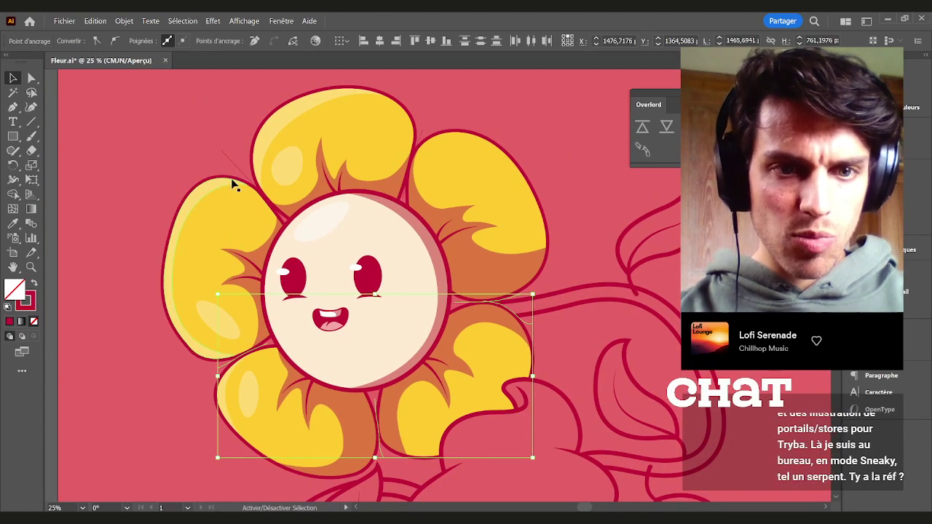
left_click(233, 184, "shift")
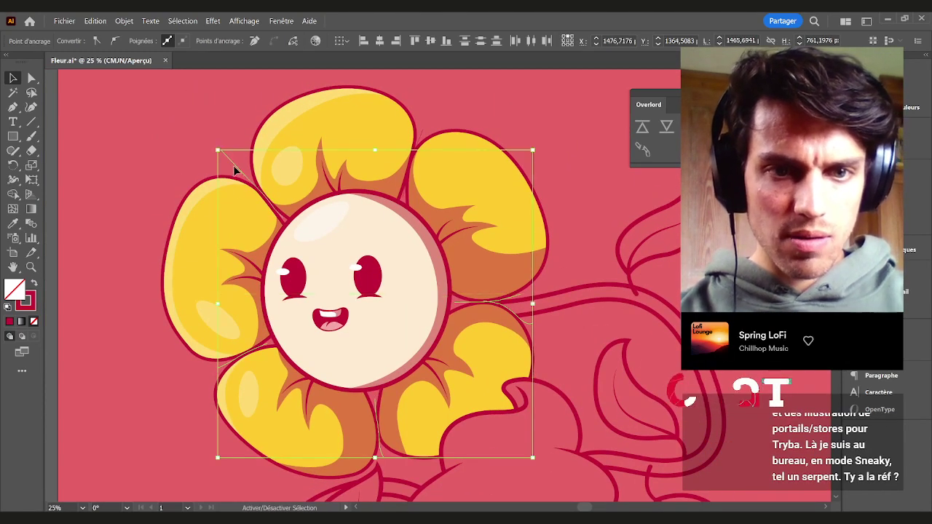
left_click(426, 134, "shift")
scroll(578, 271, "down", 2)
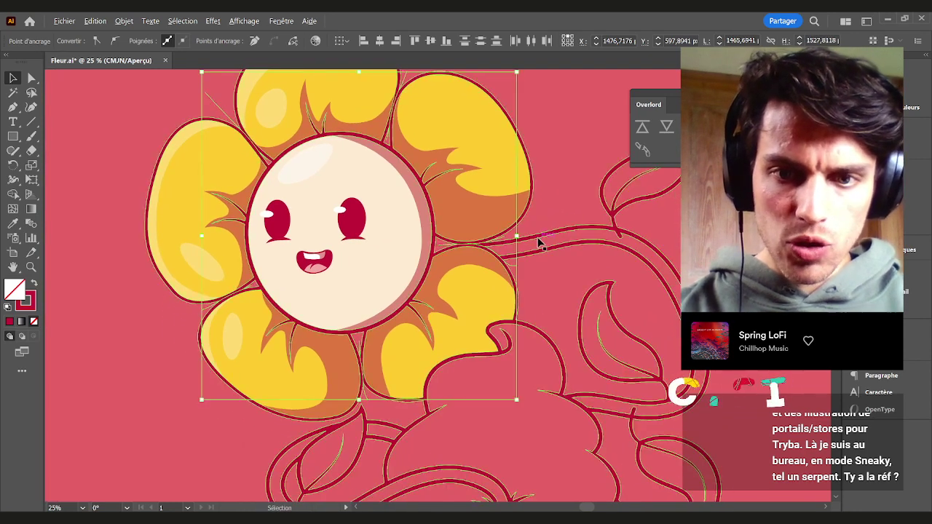
Add the red outline artwork to the selected dividing paths, try splitting it along them, and clear the selection
scroll(538, 238, "up", 1)
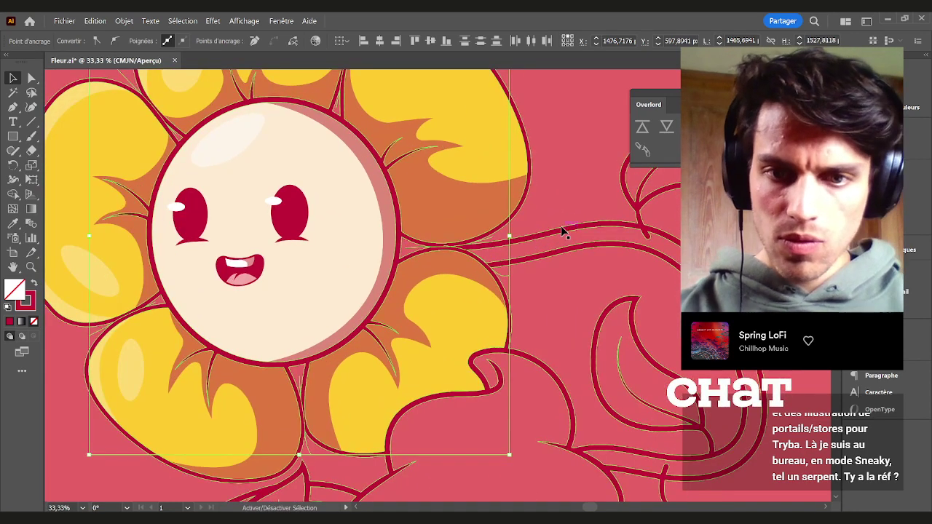
left_click(562, 228, "shift")
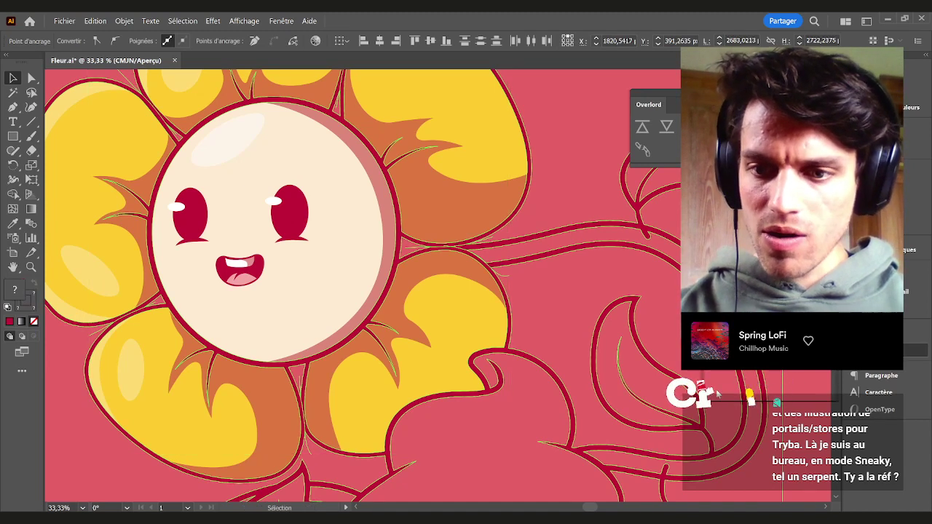
left_click(563, 311)
Examine the split outline pieces at the joints between the right petals and between the left petals
key("a")
scroll(405, 244, "up", 4)
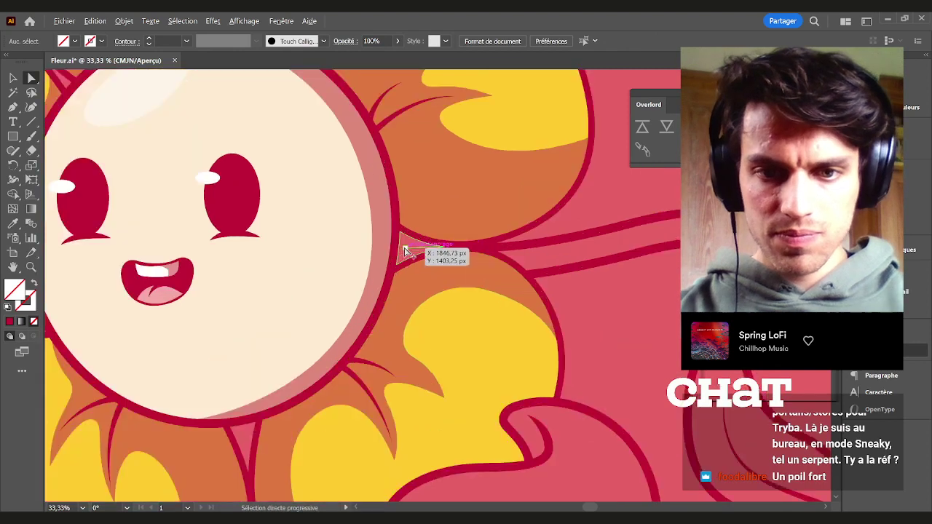
left_click(419, 259)
key("ctrl+shift+a")
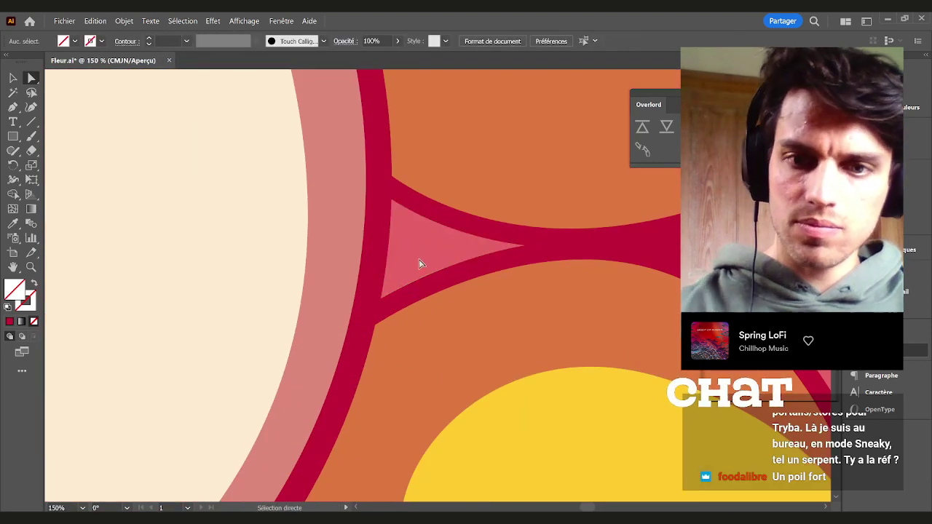
scroll(622, 256, "down", 4)
left_click_drag(622, 256, 413, 257)
key("ctrl+a")
left_click(524, 289)
left_click_drag(454, 294, 619, 282)
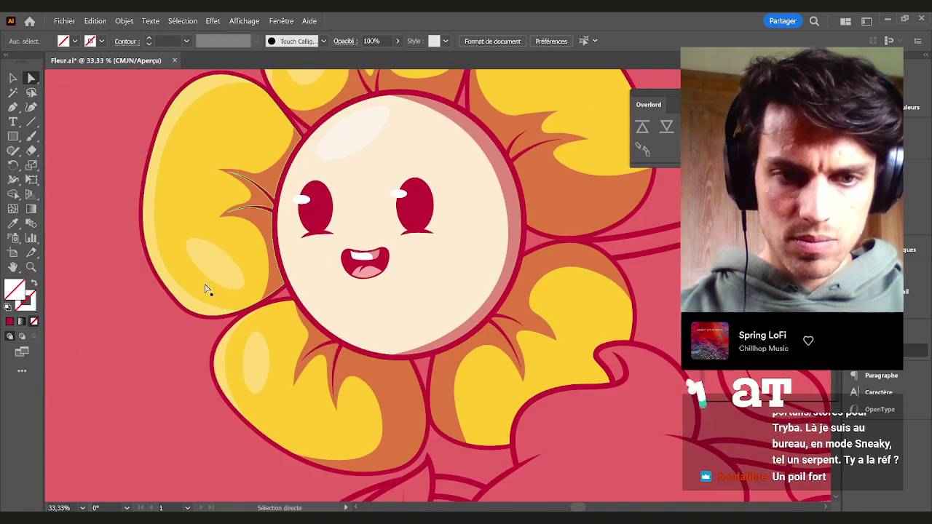
left_click_drag(195, 324, 211, 321)
key("ctrl+a")
left_click(138, 358)
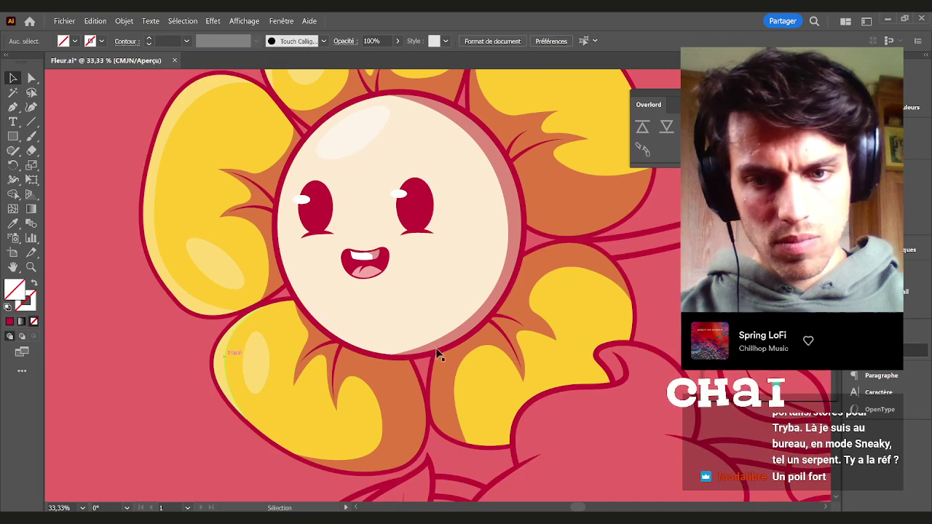
Try deleting a piece of the vine's outline beside the flower, and undo the deletion
left_click_drag(612, 263, 434, 331)
key("a")
left_click_drag(523, 268, 527, 343)
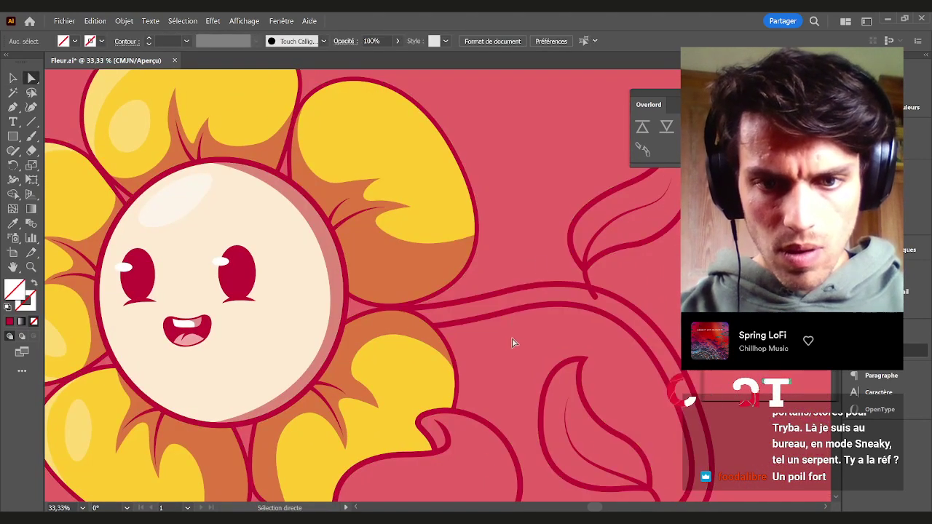
key("Delete")
key("Delete")
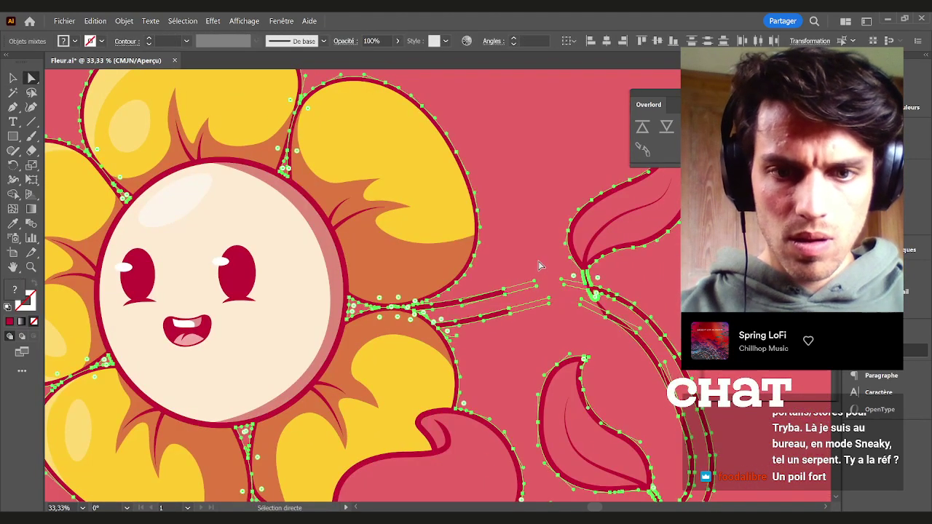
key("ctrl+z")
key("ctrl+z")
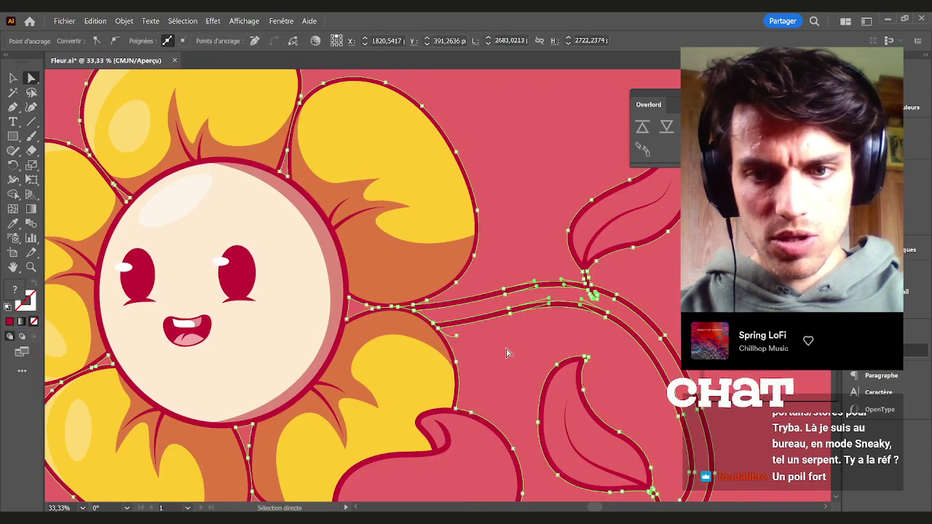
Inspect the outline around the top and left petals, including their joint at the edge of the face
left_click(511, 351)
scroll(527, 339, "down", 1)
left_click_drag(396, 216, 446, 252)
key("v")
scroll(336, 188, "up", 1)
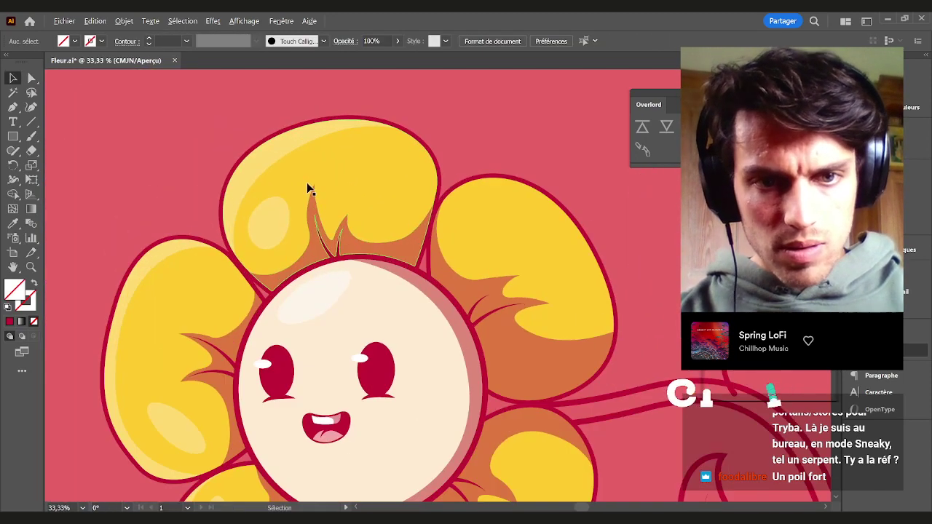
left_click(260, 167)
left_click(167, 207)
scroll(192, 140, "down", 1)
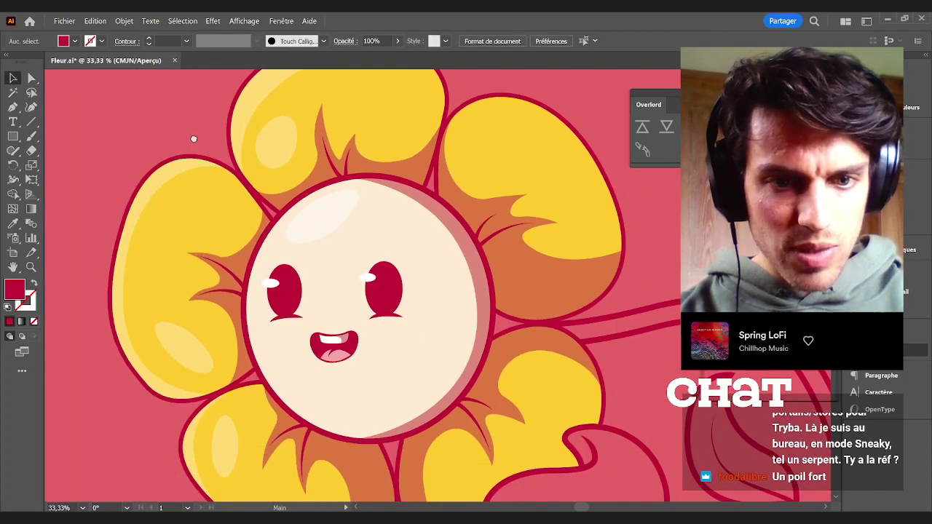
scroll(271, 222, "up", 4)
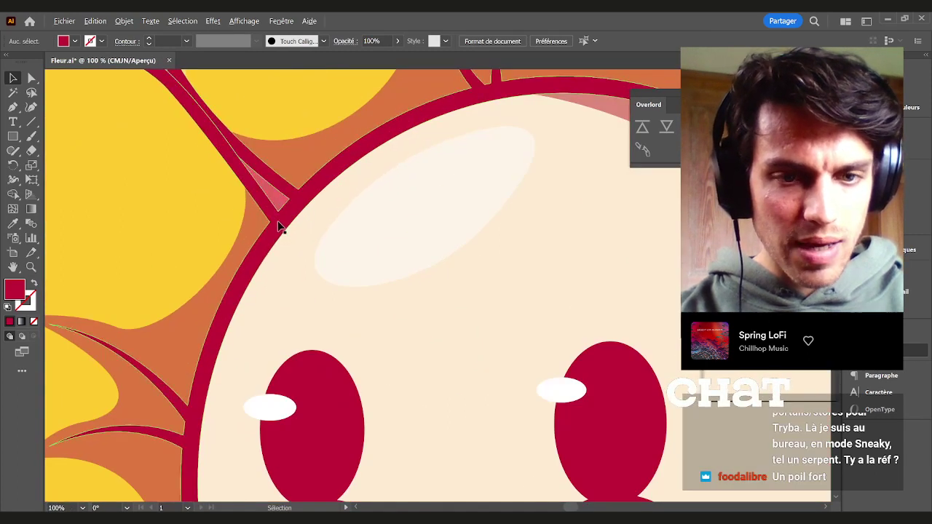
scroll(277, 205, "down", 3)
scroll(277, 197, "up", 4)
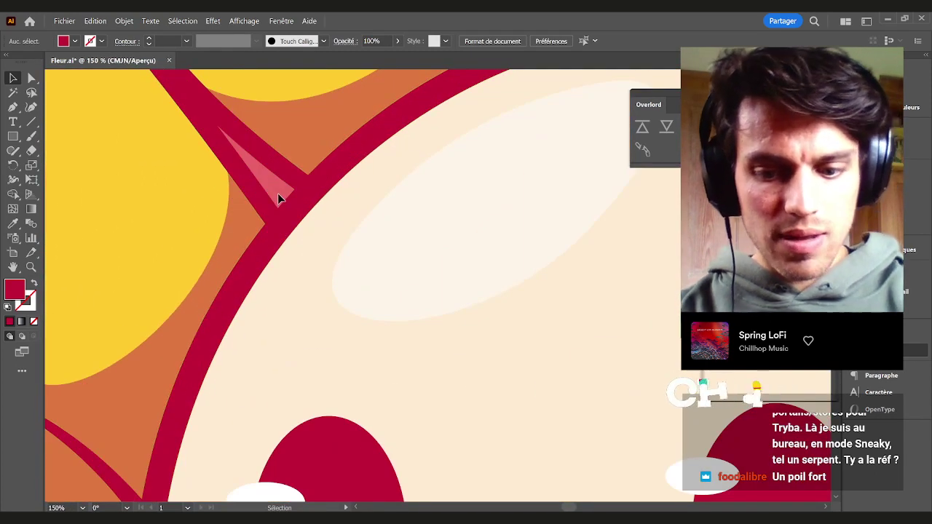
scroll(285, 198, "down", 6)
Undo the outline split and the dividing-path selection, back to the newly drawn path at the vine's base
key("ctrl+a")
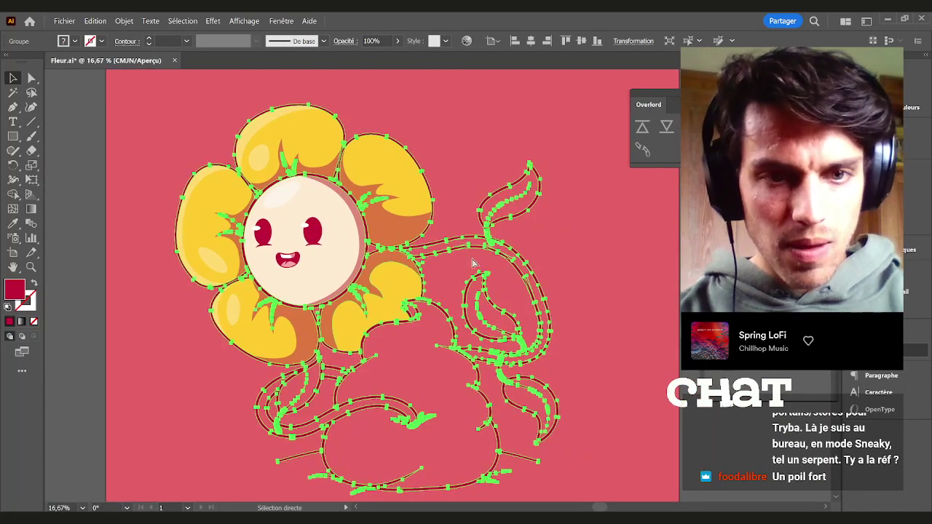
key("ctrl+z")
key("ctrl+z")
key("ctrl+z")
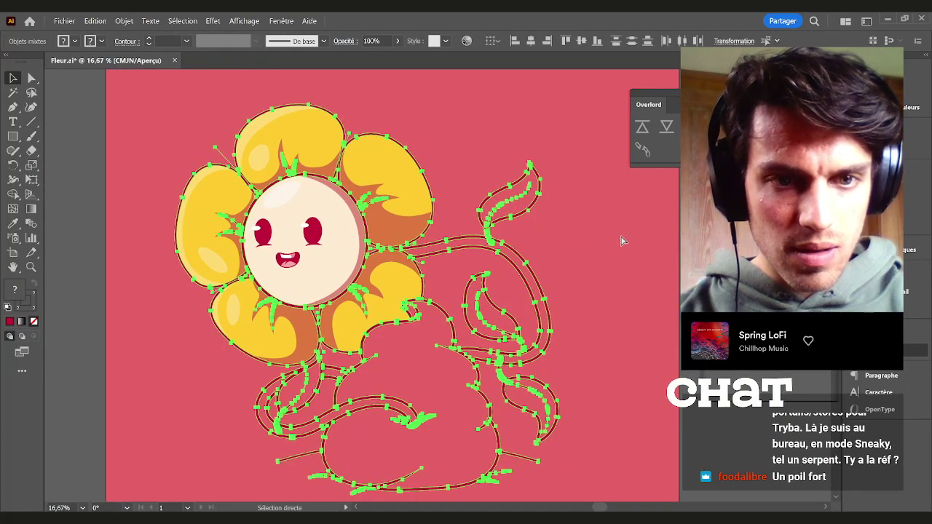
key("v")
key("ctrl+z")
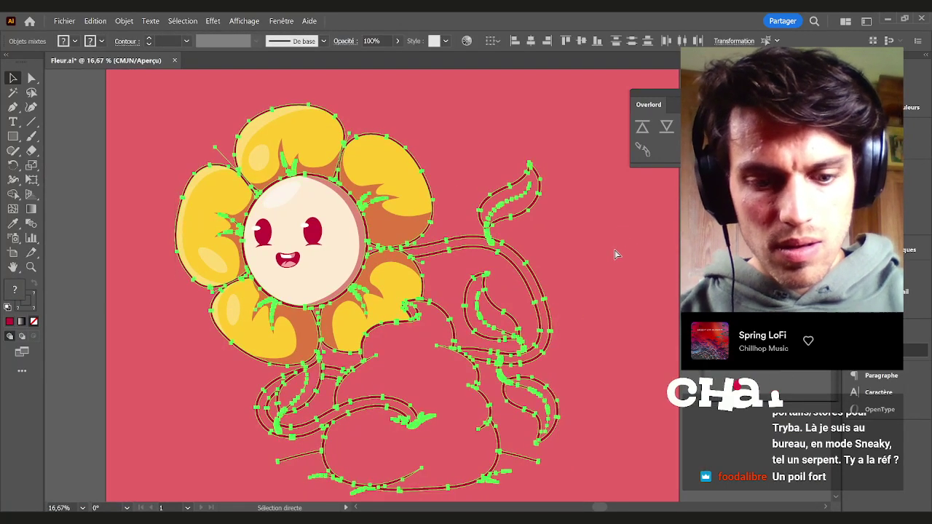
Swap the fill and stroke of the dividing path at the vine's base to give it no fill and a 1 pt stroke, and deselect it
scroll(437, 255, "up", 4)
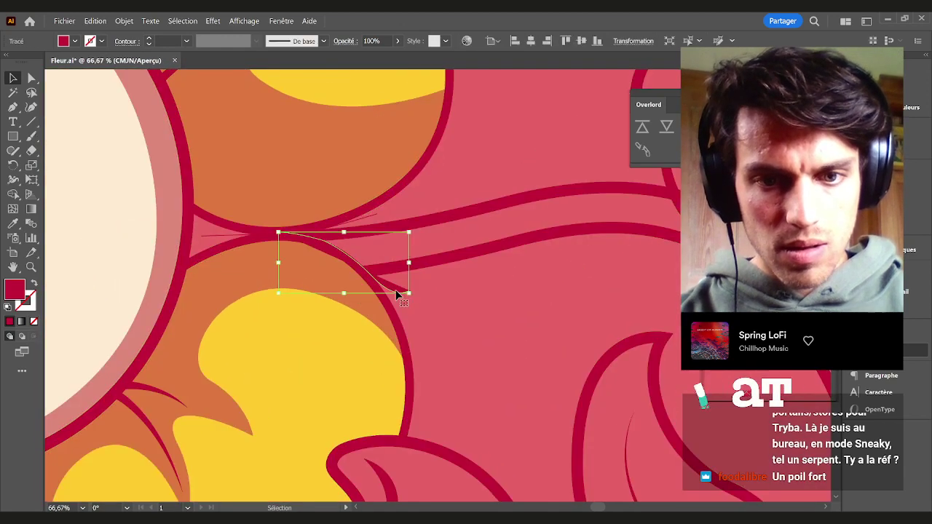
left_click(33, 285)
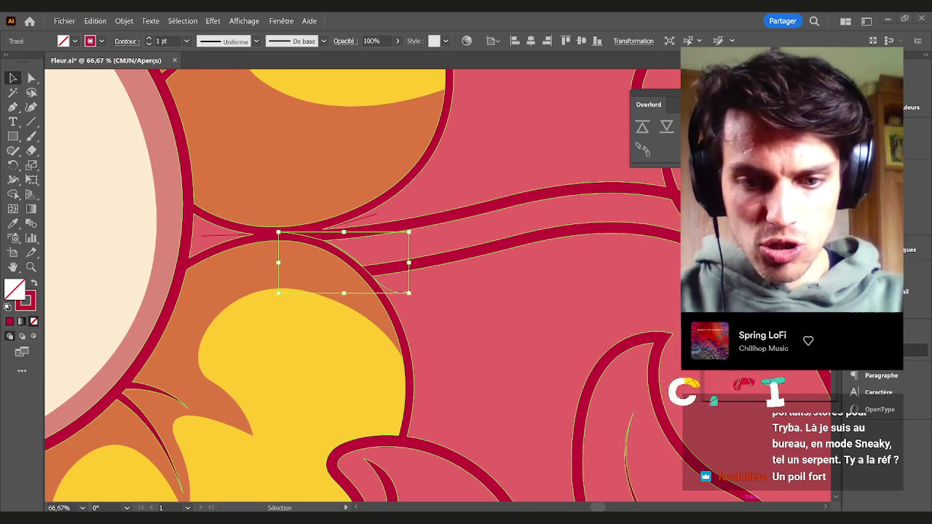
left_click(445, 352)
left_click_drag(195, 247, 388, 193)
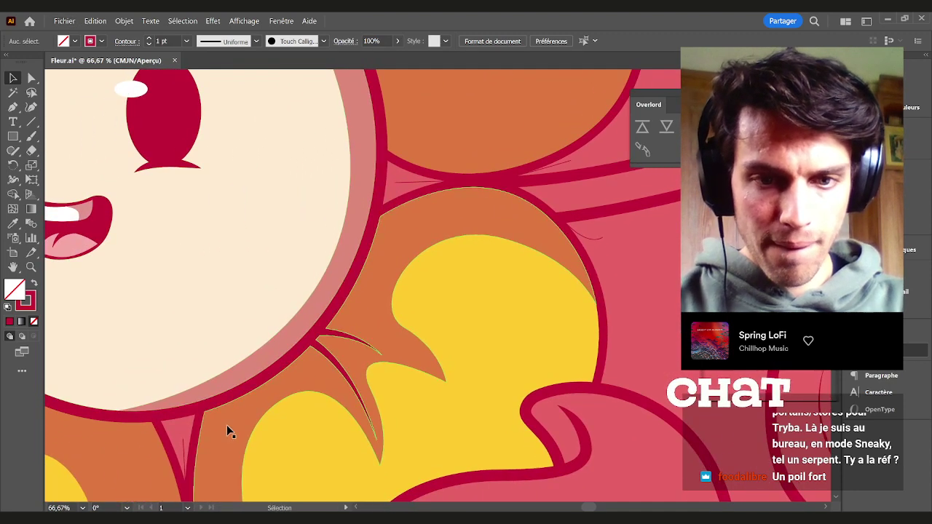
scroll(376, 361, "down", 2)
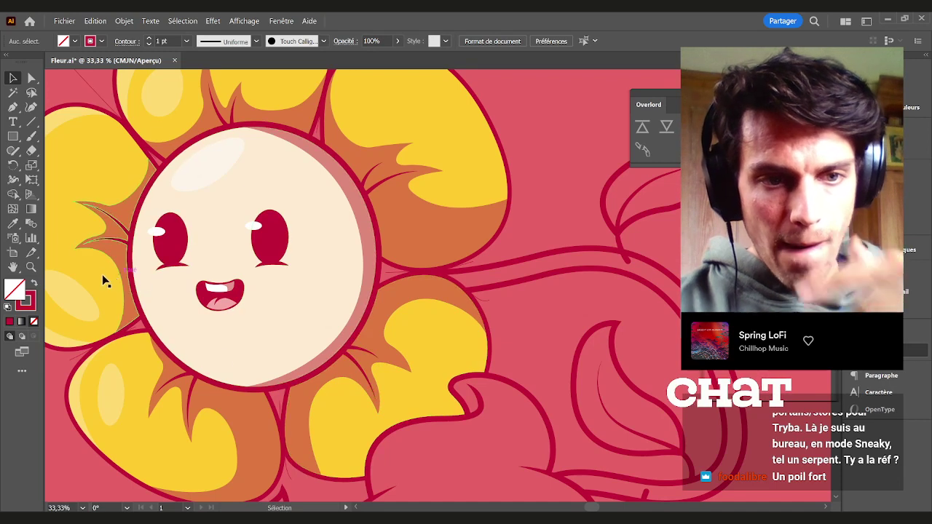
left_click_drag(558, 252, 590, 245)
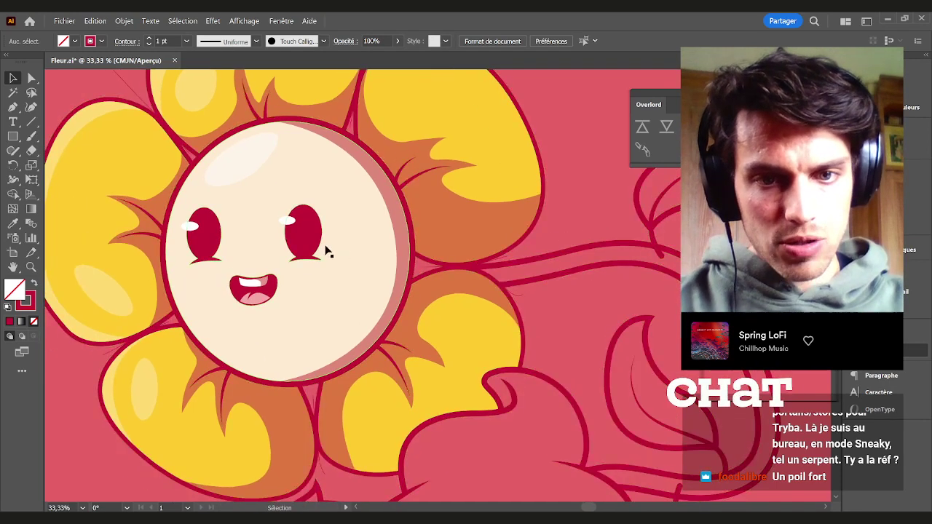
Delete the dividing paths at the vine's base and between the two lower petals
left_click(359, 249)
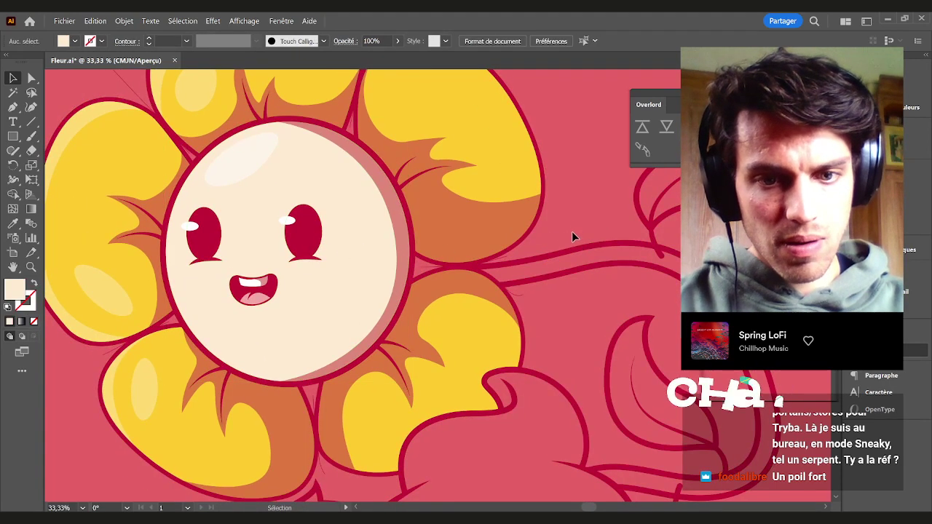
left_click(567, 252)
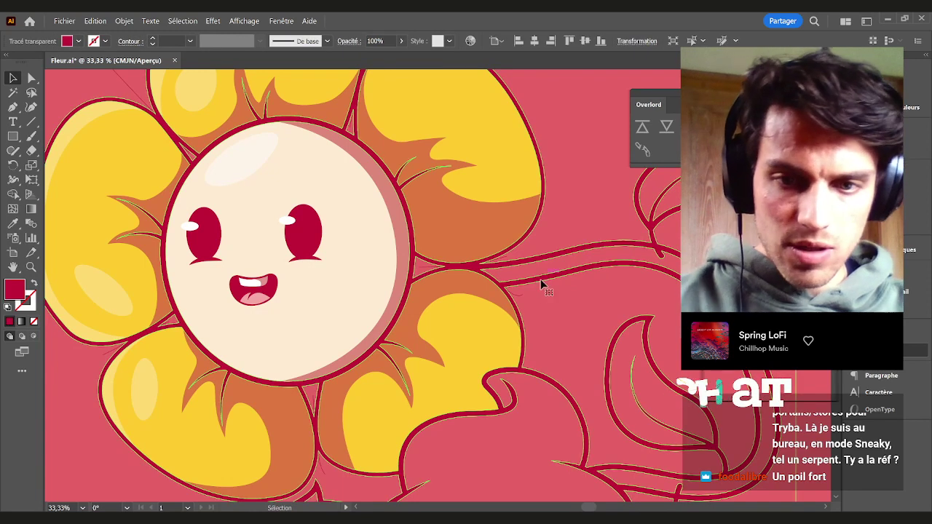
left_click(521, 295)
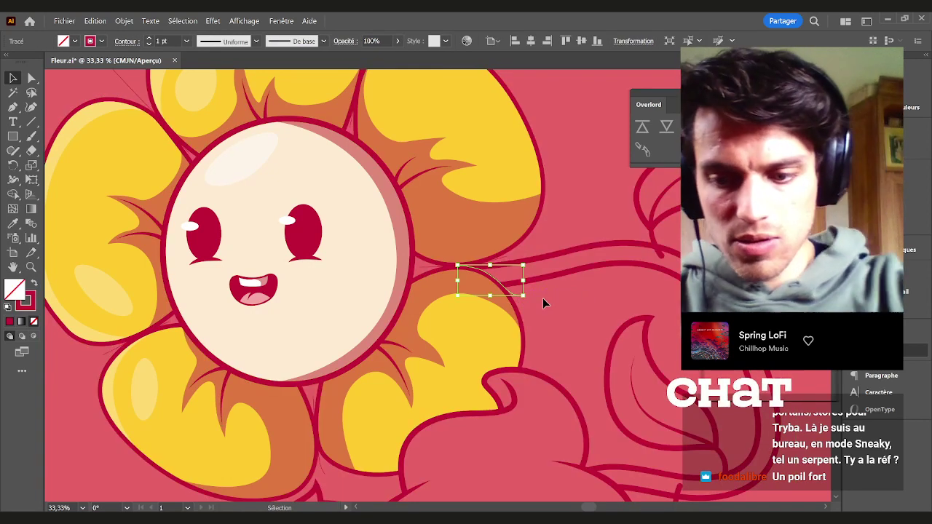
left_click(544, 298)
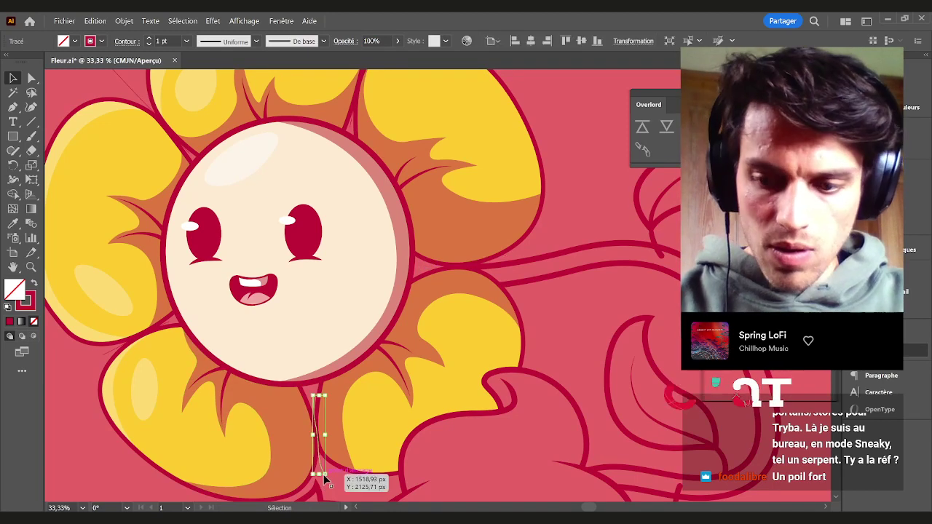
left_click(324, 474)
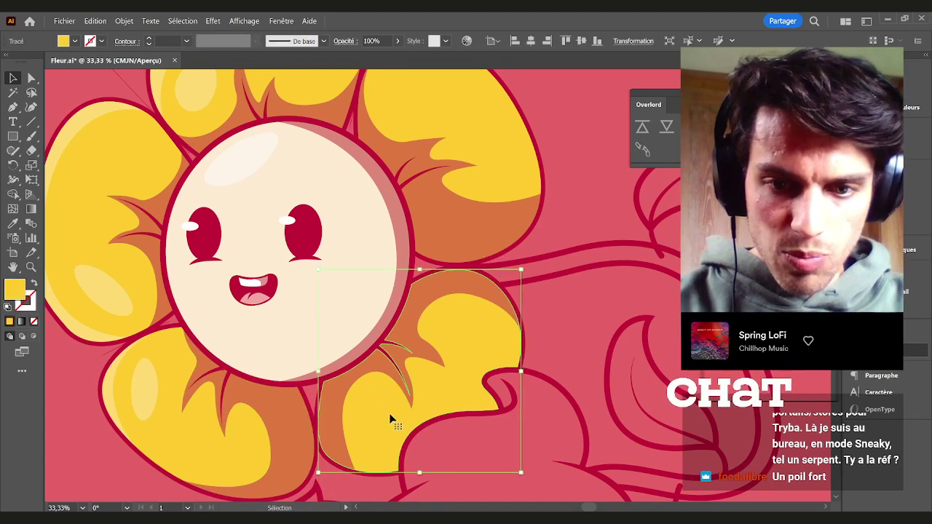
left_click_drag(381, 393, 232, 442)
scroll(232, 442, "left", 5)
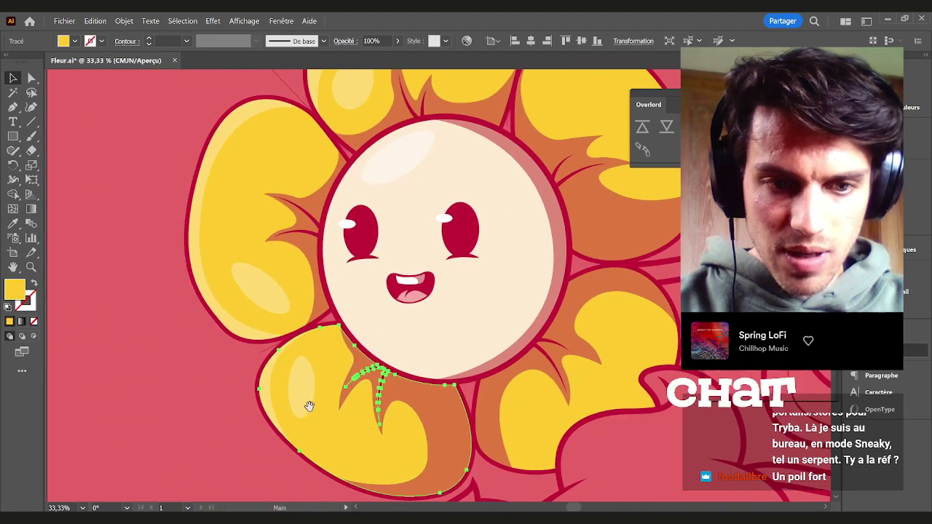
Delete the remaining dividing paths beside the left petal and between the top and upper-right petals
key("ctrl+shift+a")
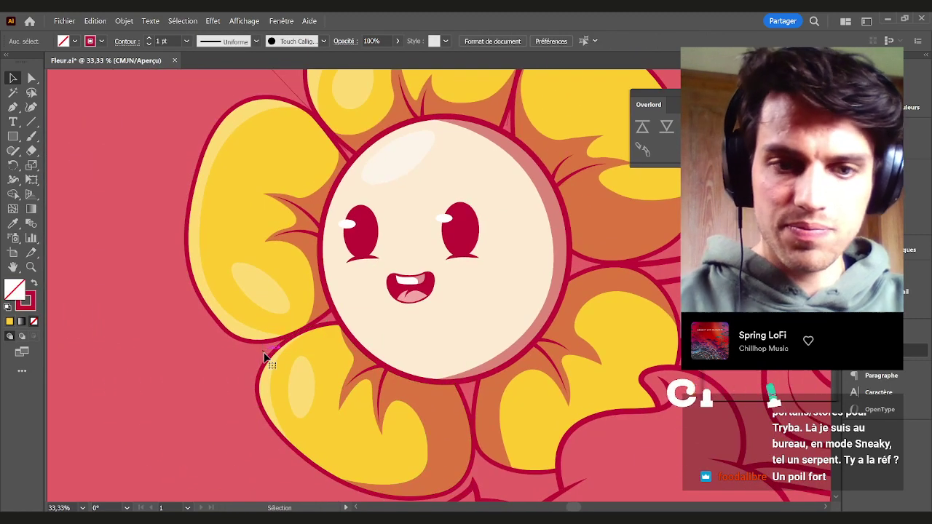
scroll(284, 195, "up", 4)
left_click(248, 207)
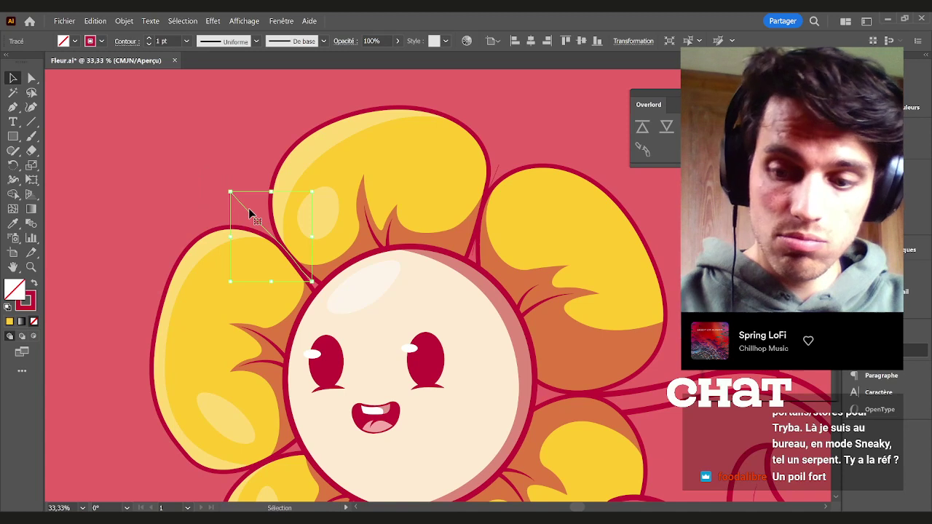
key("Delete")
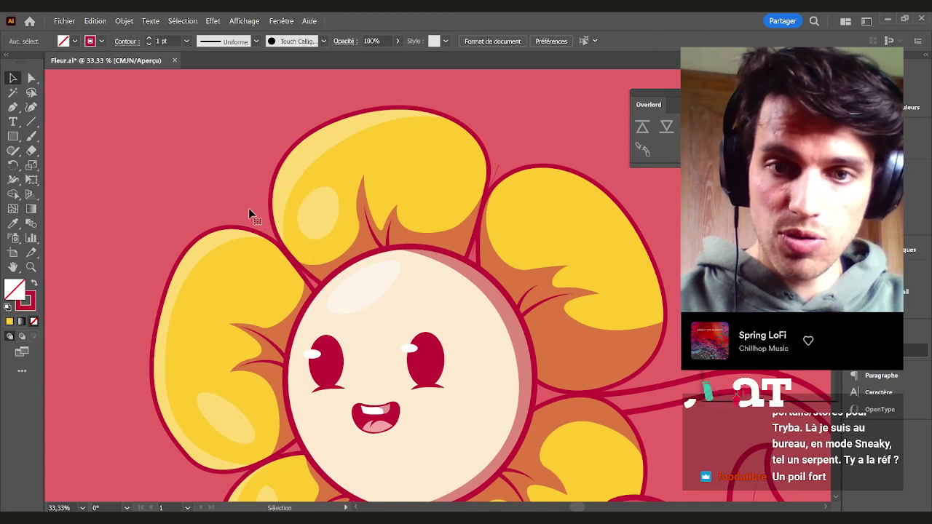
left_click(505, 169)
key("Delete")
Check the artwork in outline view, and delete the main dark red outline of the petals, vine, leaves and mound
left_click_drag(633, 316, 542, 214)
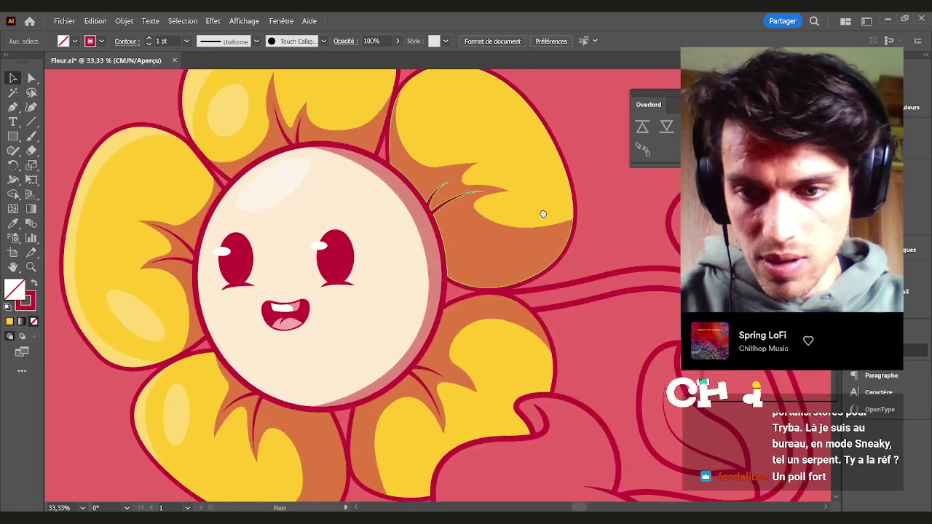
key("ctrl+y")
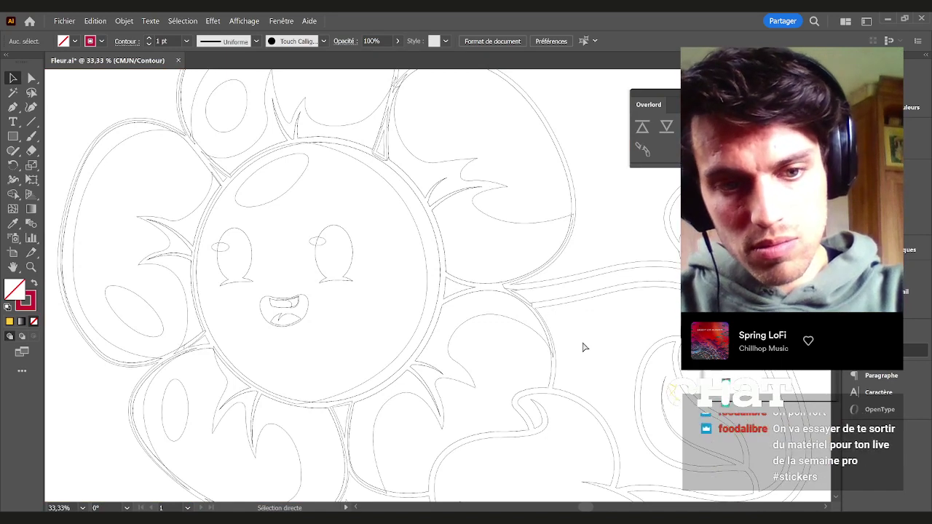
key("ctrl+y")
scroll(592, 324, "down", 2)
left_click_drag(599, 322, 478, 277)
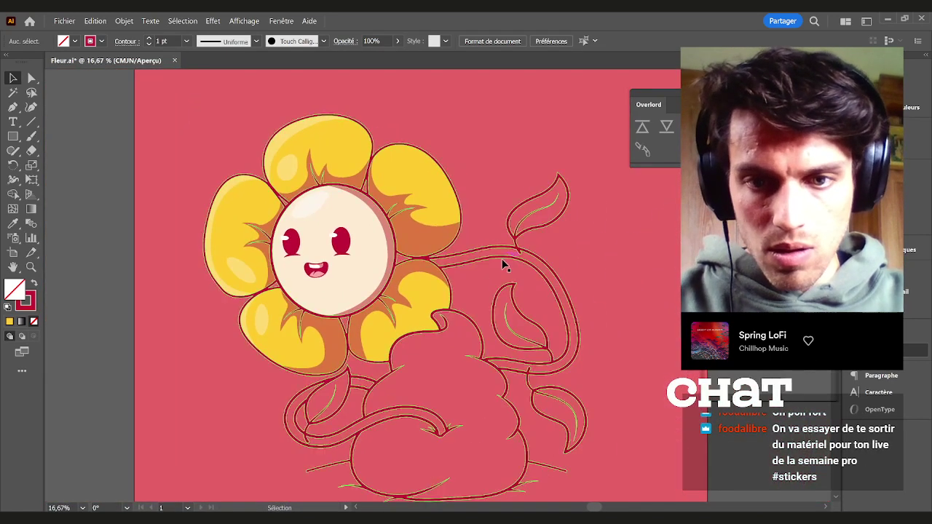
left_click(501, 259)
key("Delete")
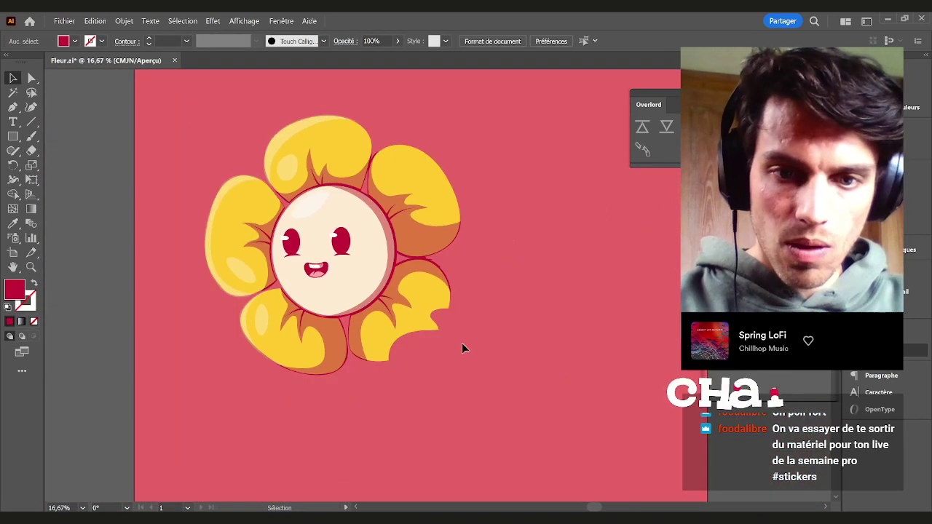
Delete the leftover dark red outline fragment on the upper edge of the lower-right petal
scroll(413, 345, "up", 1)
left_click(412, 345)
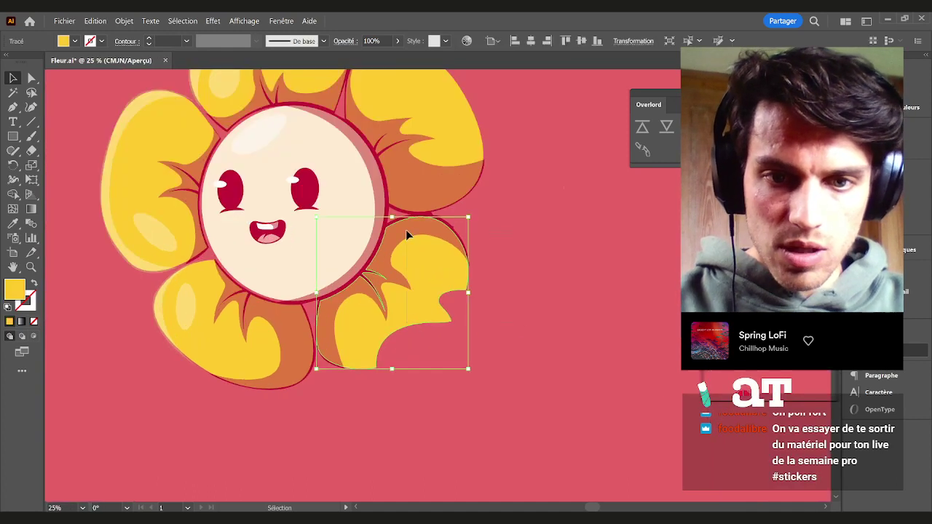
left_click(430, 232, "shift")
scroll(452, 218, "up", 5)
left_click(434, 255)
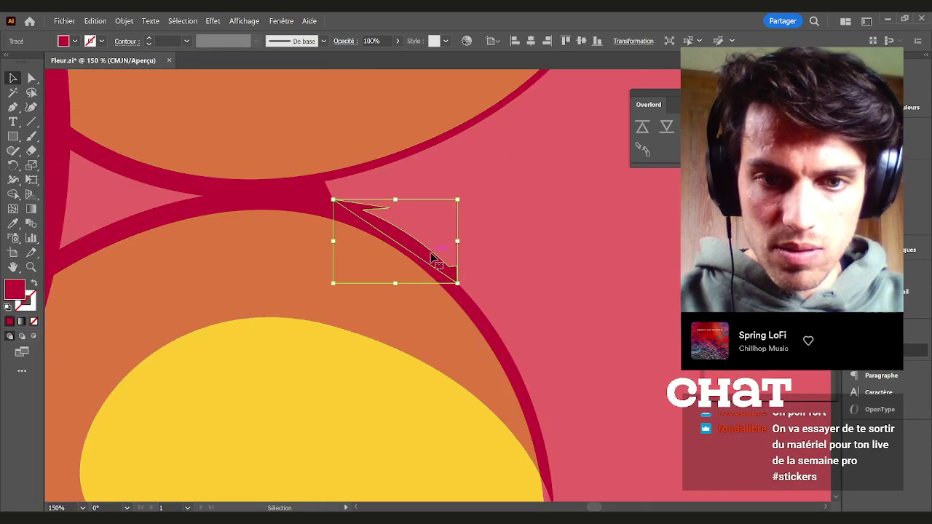
key("Delete")
scroll(432, 258, "down", 5)
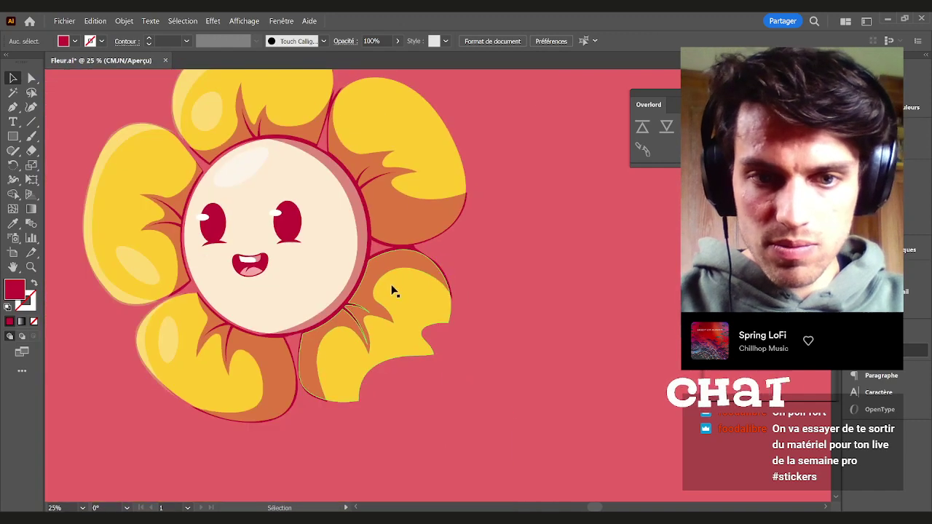
Delete the remaining dark red inner outline running around the face and along the petals
key("space")
scroll(302, 424, "up", 2)
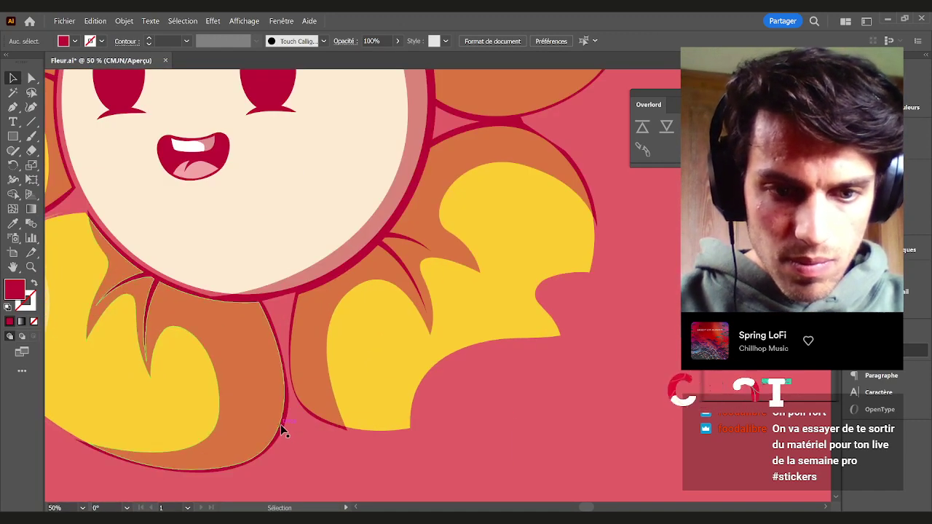
left_click(285, 430)
scroll(286, 431, "down", 2)
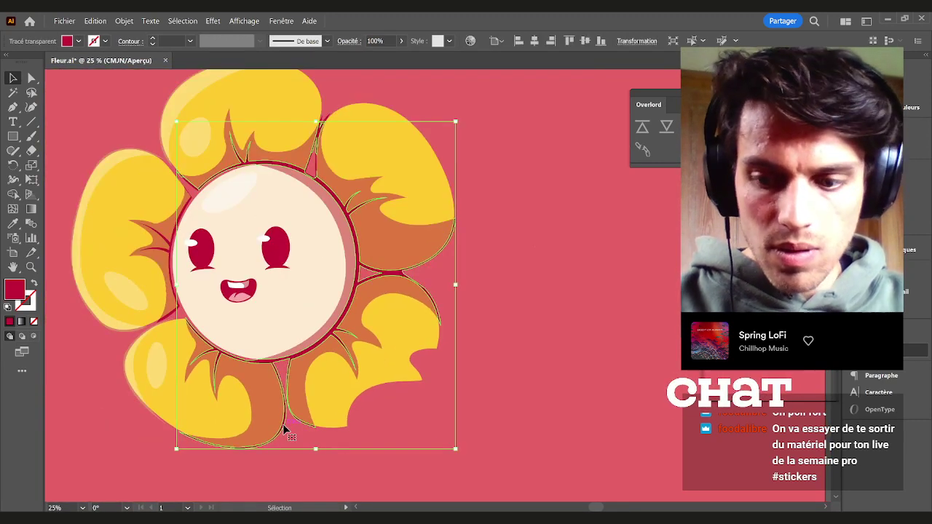
key("Delete")
Try deleting the left petal's orange shading, and undo the deletion
key("space")
left_click_drag(390, 433, 441, 439)
scroll(223, 264, "up", 3)
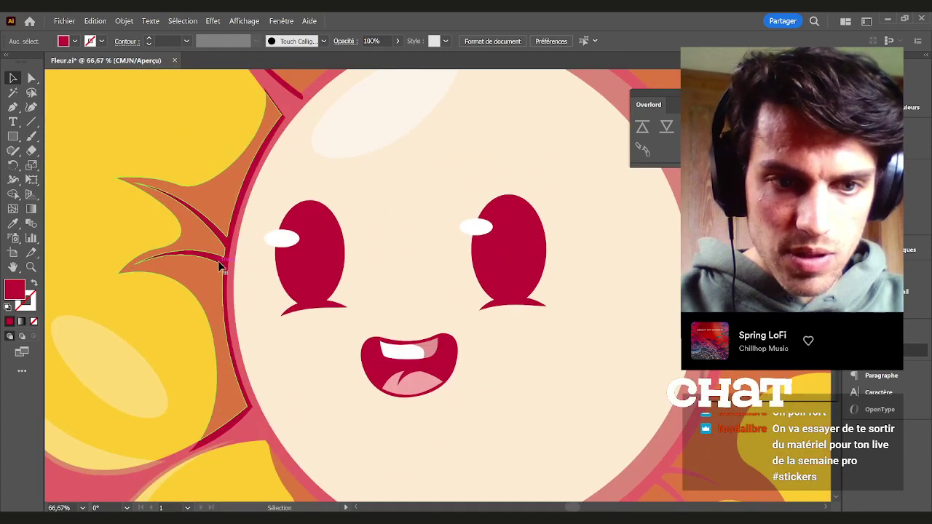
left_click(220, 271)
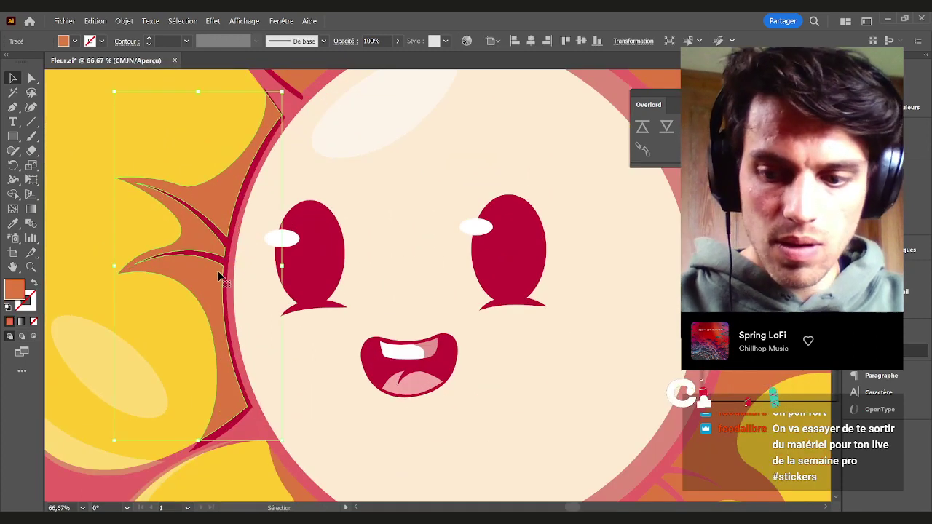
key("Delete")
key("ctrl+z")
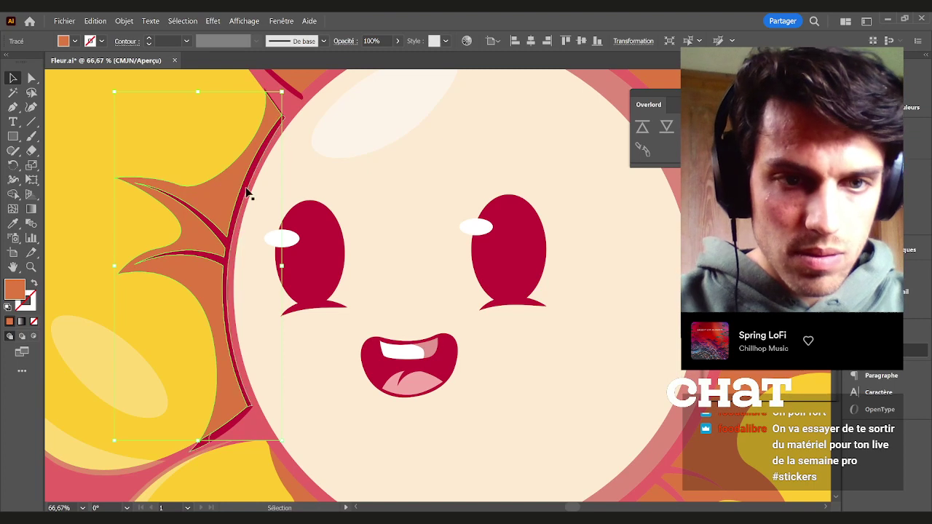
Delete the leftover dark red outline pieces beside the left petal and at its joint with the top petal
left_click(287, 130)
scroll(282, 185, "up", 3)
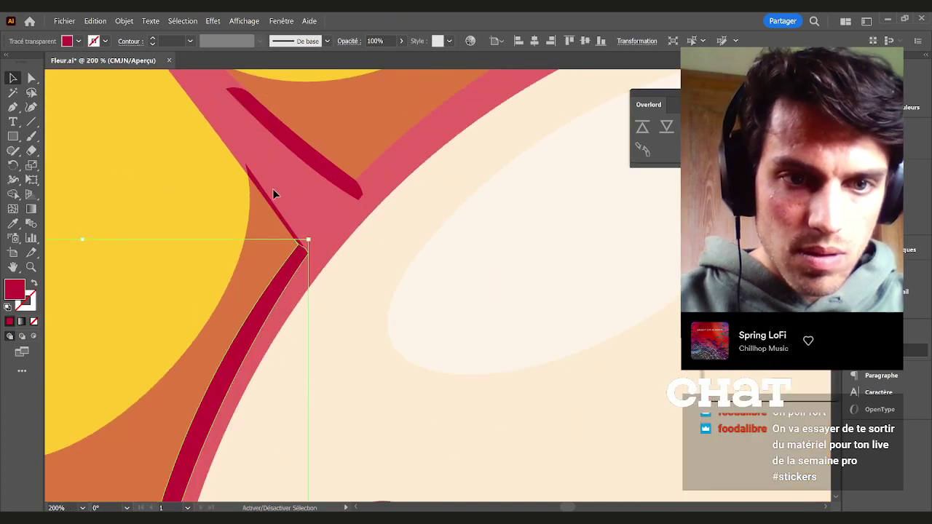
left_click(266, 195, "shift")
left_click(292, 146, "shift")
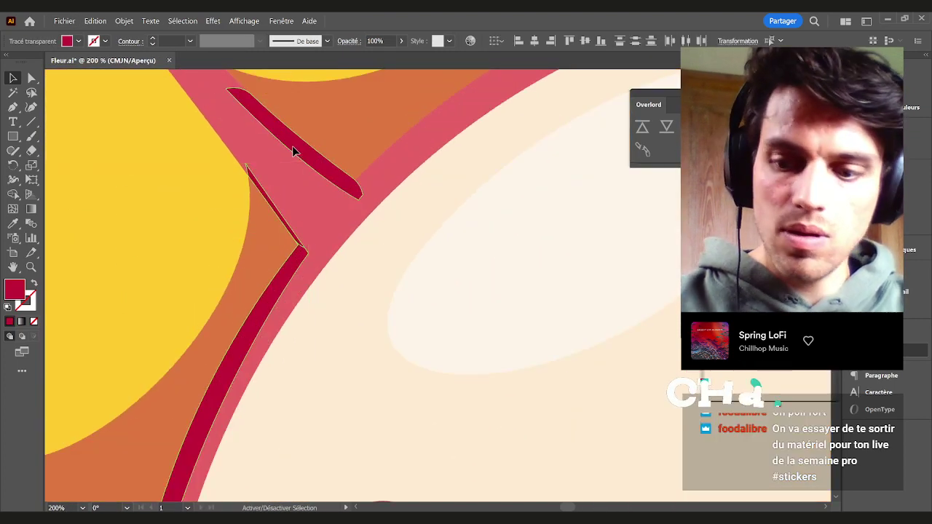
key("Delete")
Delete the translucent salmon strips along the outer edge of the lower-left petal
scroll(306, 183, "down", 4)
left_click_drag(413, 173, 136, 144)
left_click_drag(215, 249, 241, 112)
left_click_drag(142, 360, 408, 313)
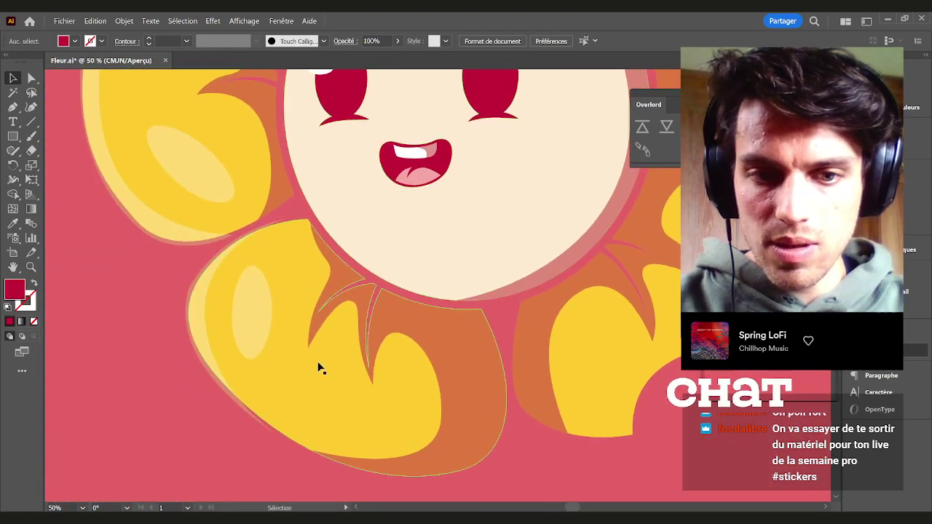
left_click(317, 363)
left_click_drag(300, 355, 257, 317)
scroll(167, 231, "up", 2)
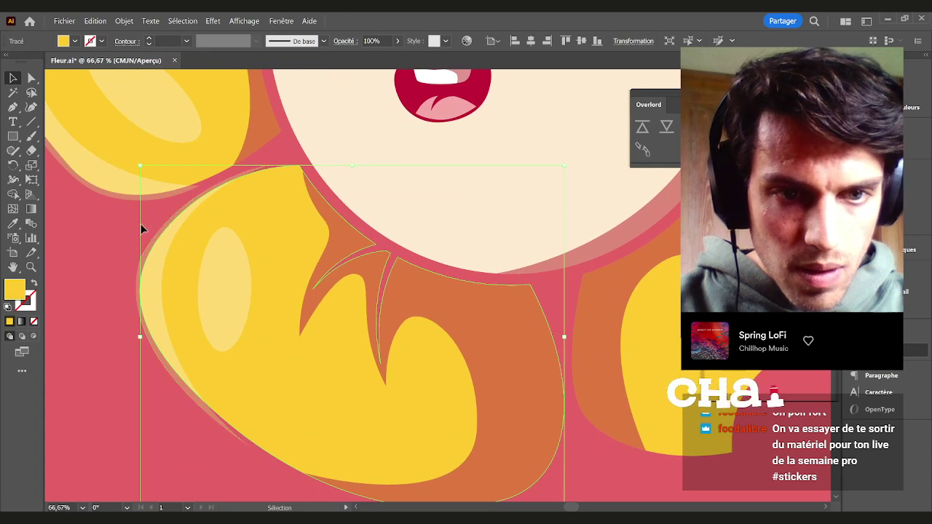
left_click(140, 223)
scroll(184, 207, "up", 2)
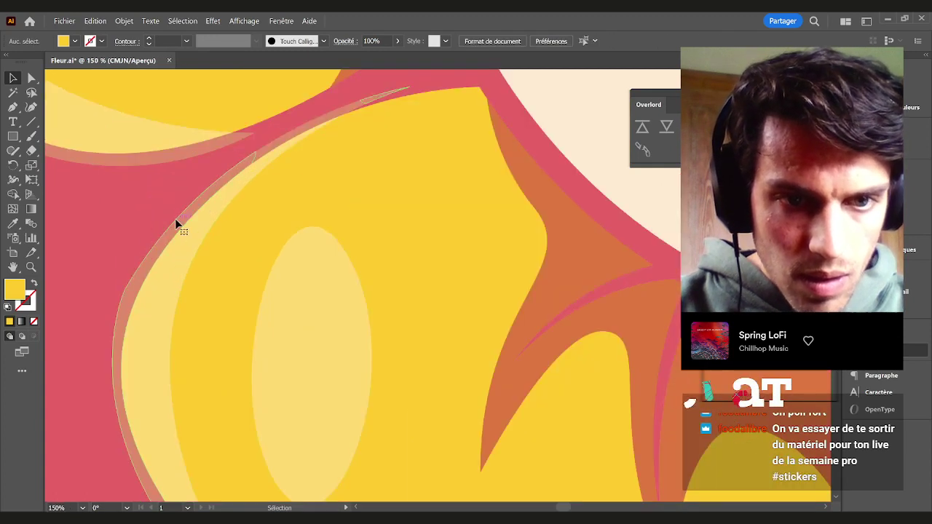
left_click(175, 219)
left_click(293, 136, "shift")
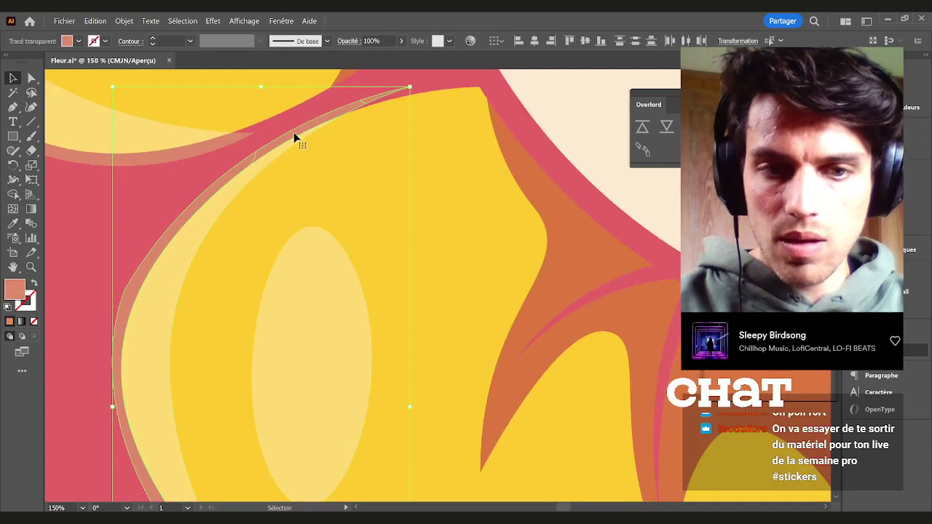
key("Delete")
Delete the translucent salmon strip along the outer edge of the left petal
left_click_drag(285, 134, 446, 189)
left_click(360, 209)
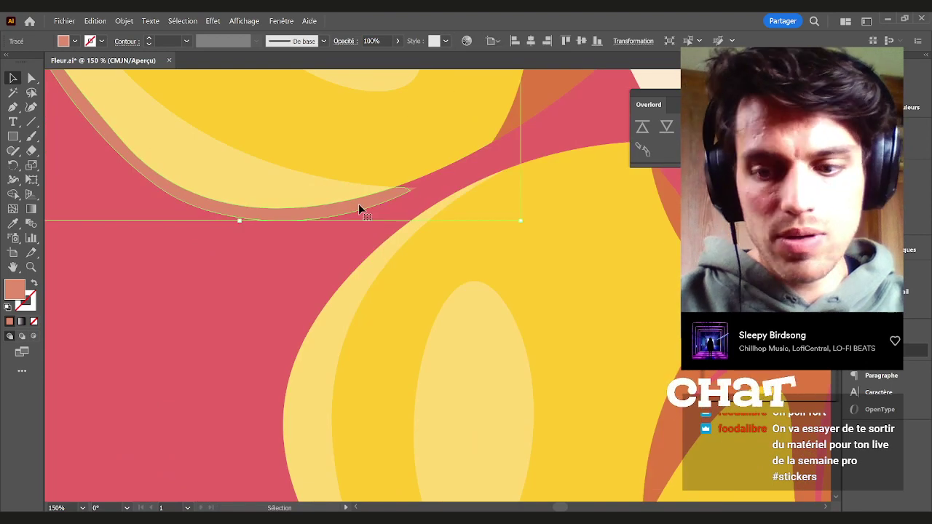
key("Delete")
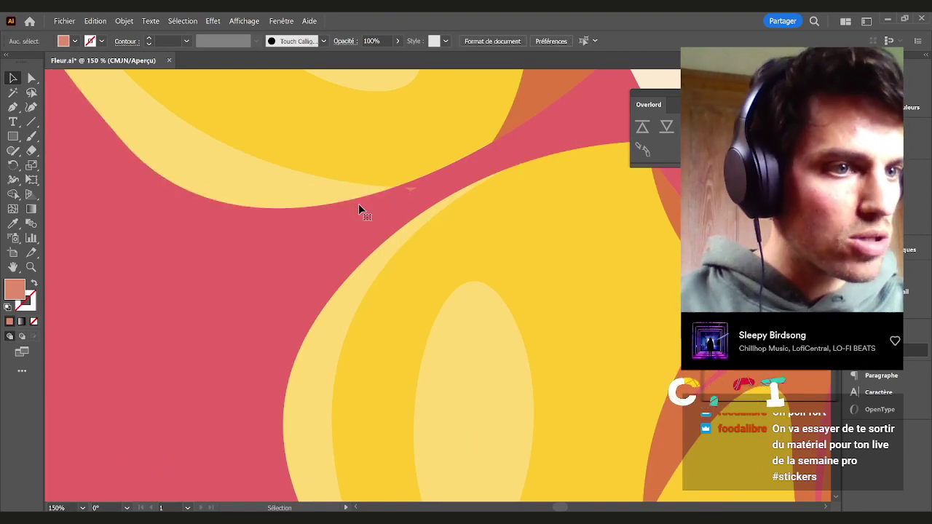
Examine the small salmon sliver at the left petal's lower tip and the highlight it belongs to, and deselect it
scroll(313, 238, "down", 2)
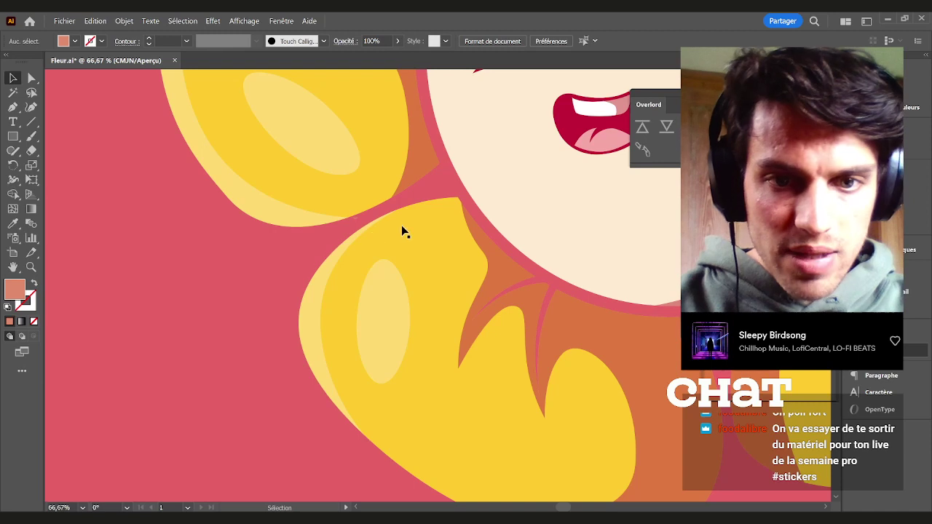
scroll(375, 227, "up", 3)
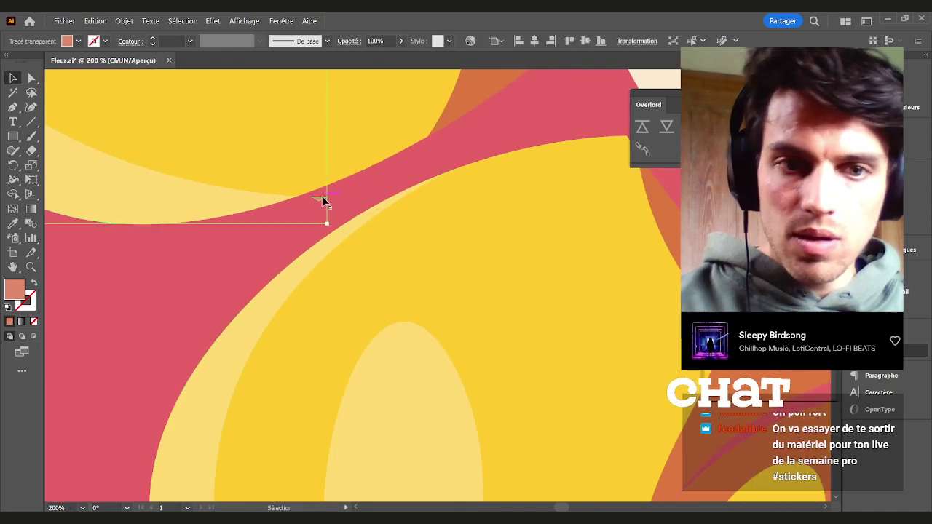
scroll(323, 201, "down", 5)
left_click_drag(316, 202, 314, 269)
scroll(314, 270, "up", 4)
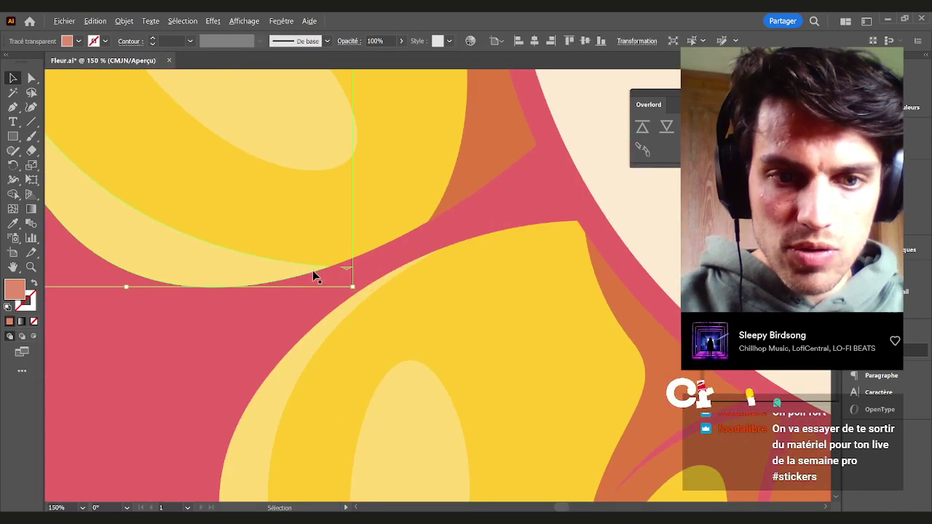
scroll(298, 273, "down", 5)
left_click_drag(182, 235, 208, 313)
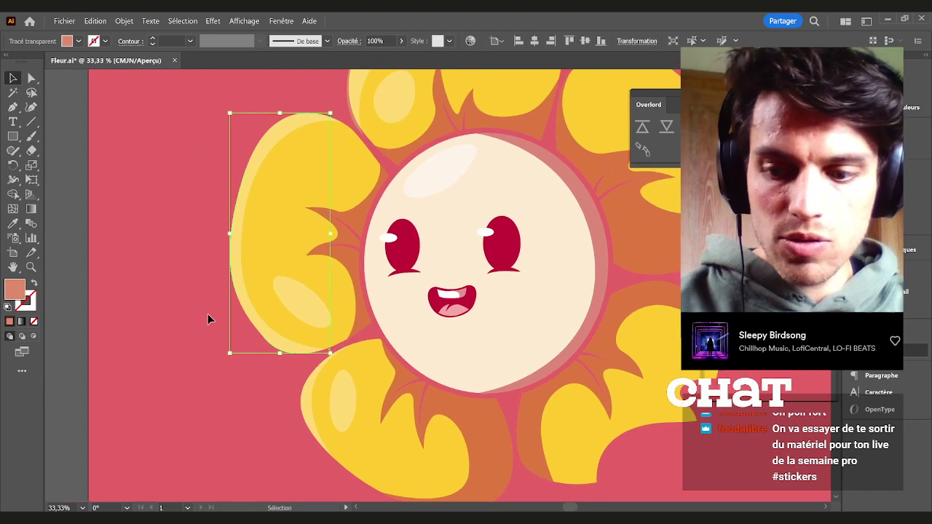
left_click(208, 314)
Delete the translucent salmon strip along the outer edge of the top petal
scroll(406, 271, "up", 4)
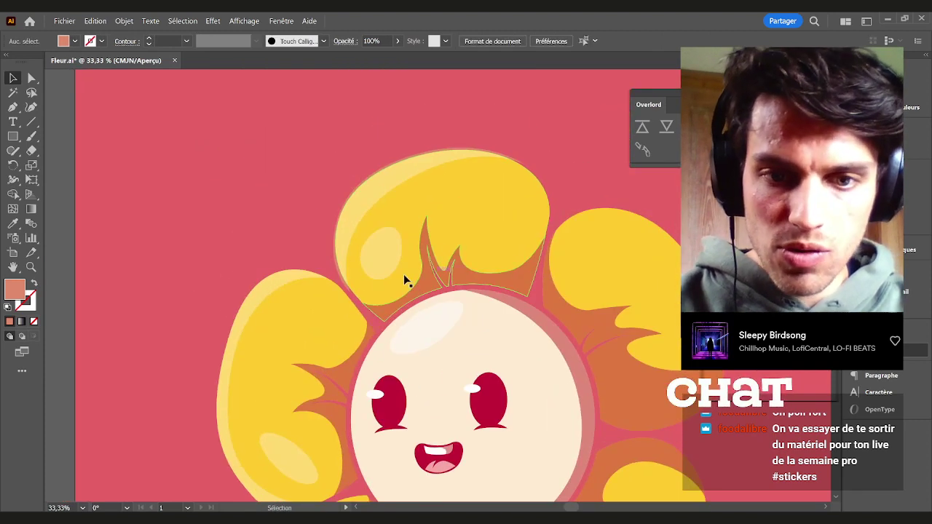
scroll(404, 274, "up", 2)
left_click(313, 252)
left_click_drag(312, 252, 312, 263)
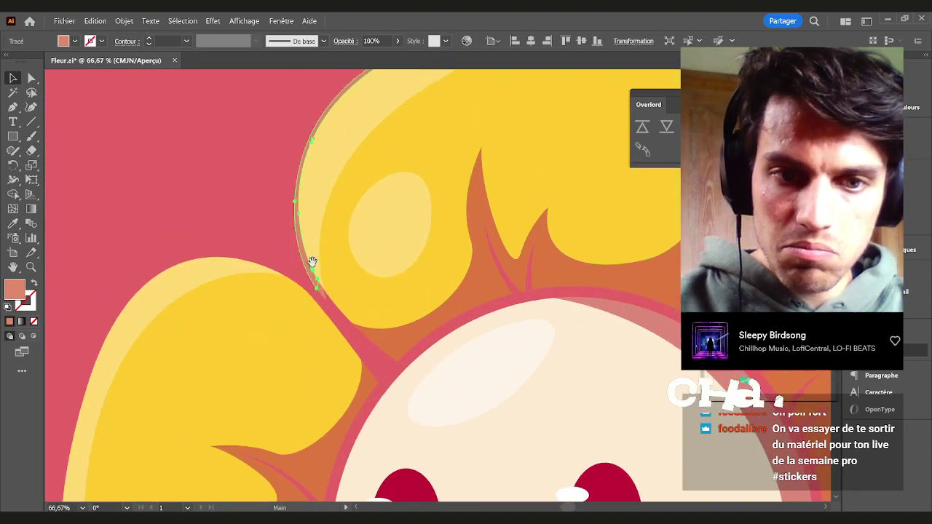
scroll(327, 306, "up", 3)
left_click(322, 312)
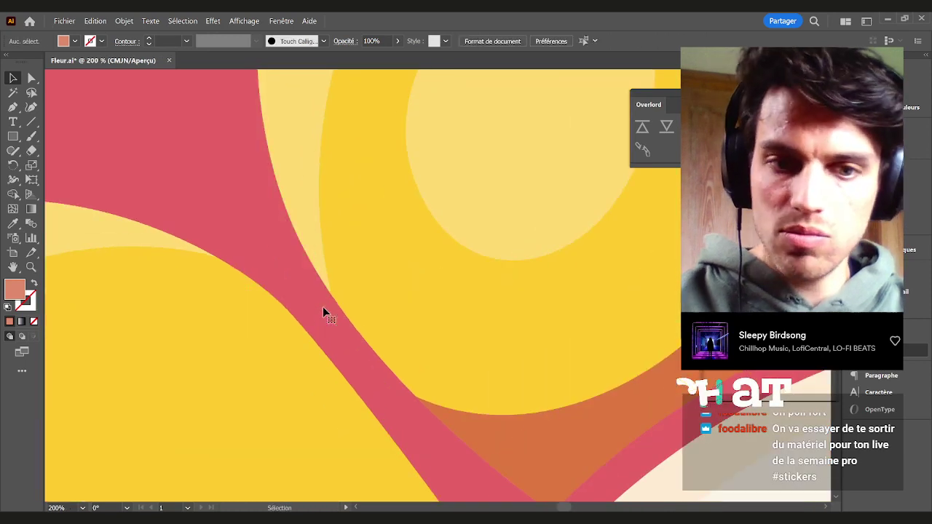
Inspect the upper-right and lower-right petals for leftover strips, viewing the flower in outline and in preview display
scroll(323, 307, "down", 4)
left_click_drag(332, 300, 259, 369)
left_click_drag(641, 262, 454, 179)
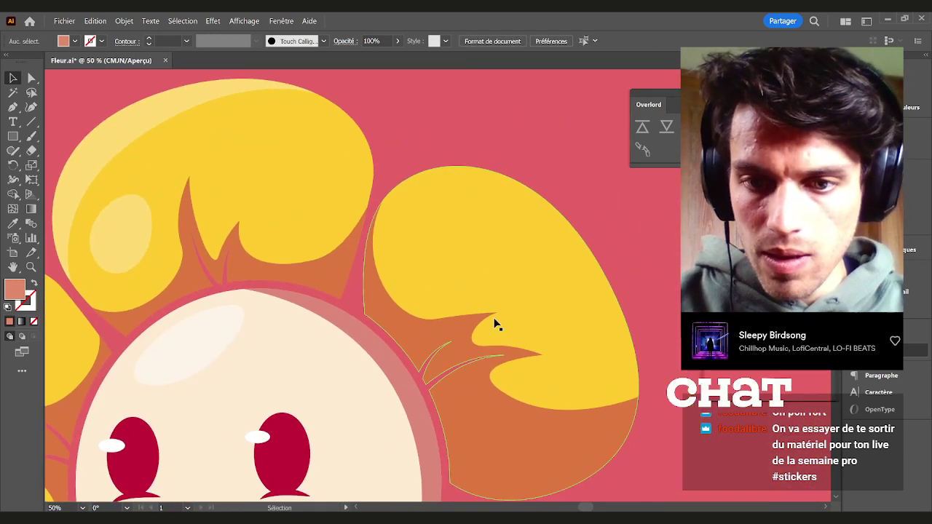
left_click_drag(594, 322, 535, 260)
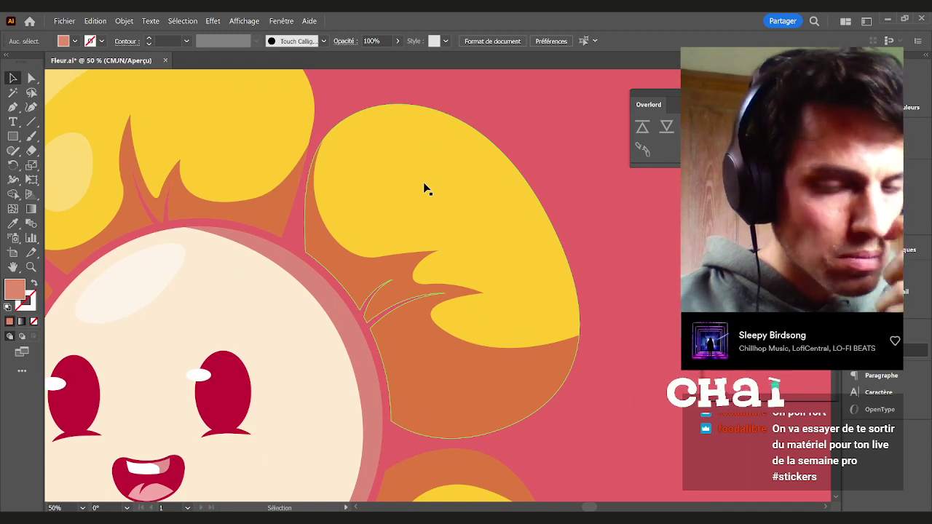
left_click_drag(580, 401, 671, 182)
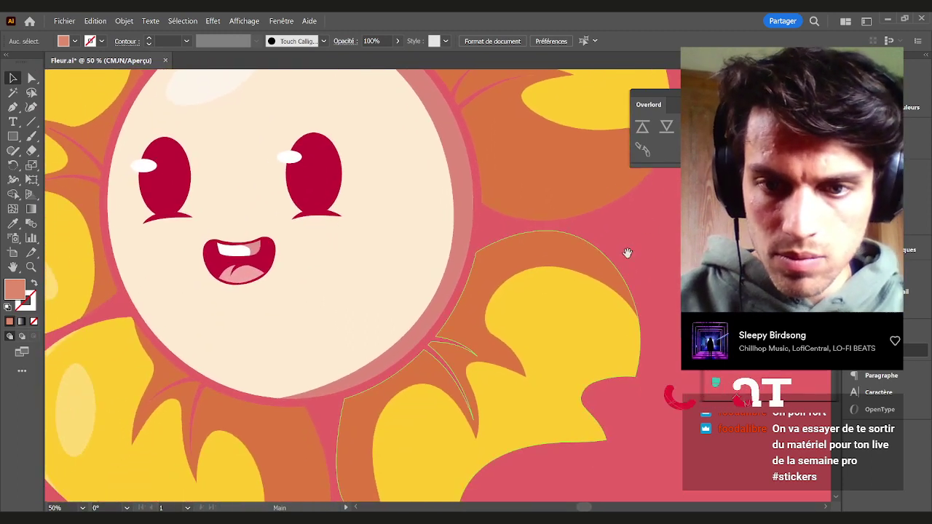
scroll(580, 260, "down", 1)
scroll(591, 277, "down", 1)
key("ctrl+y")
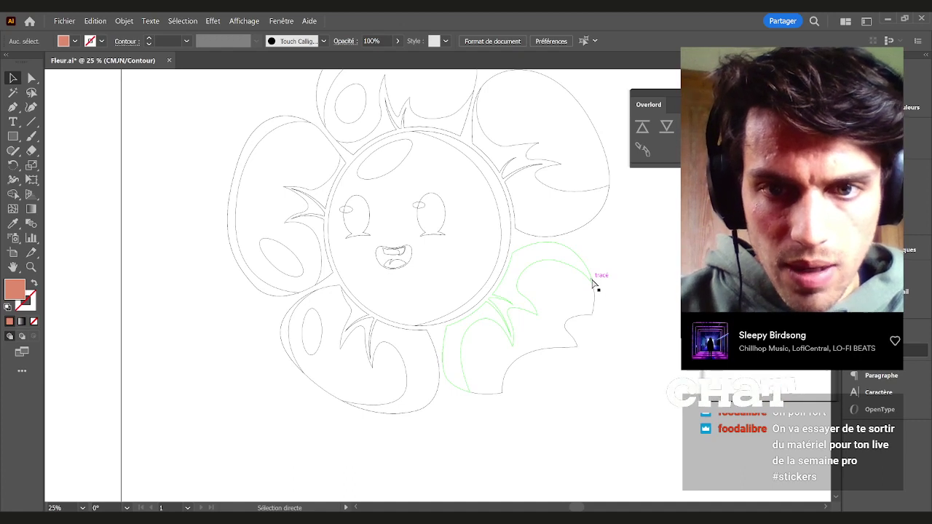
scroll(593, 282, "up", 1)
key("ctrl+y")
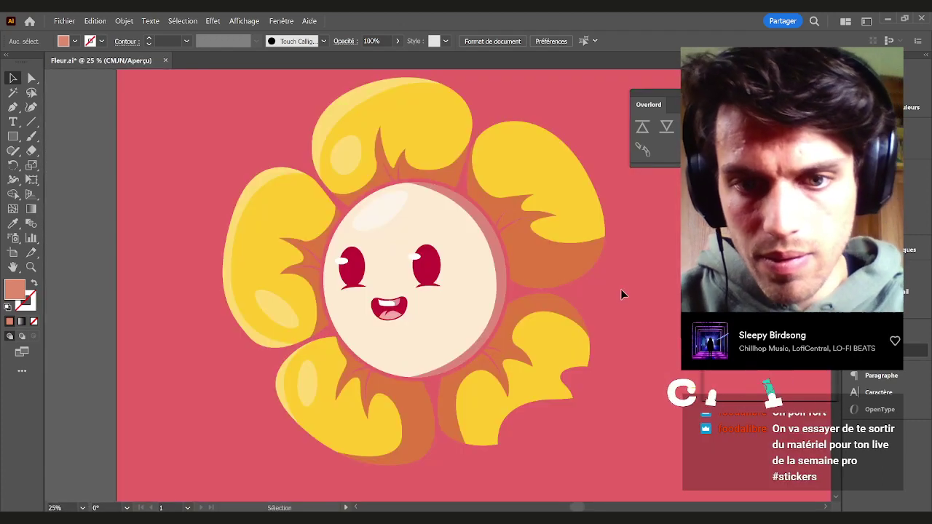
Save the cleaned flower document, Fleur.ai
scroll(620, 292, "down", 1)
left_click_drag(578, 289, 530, 280)
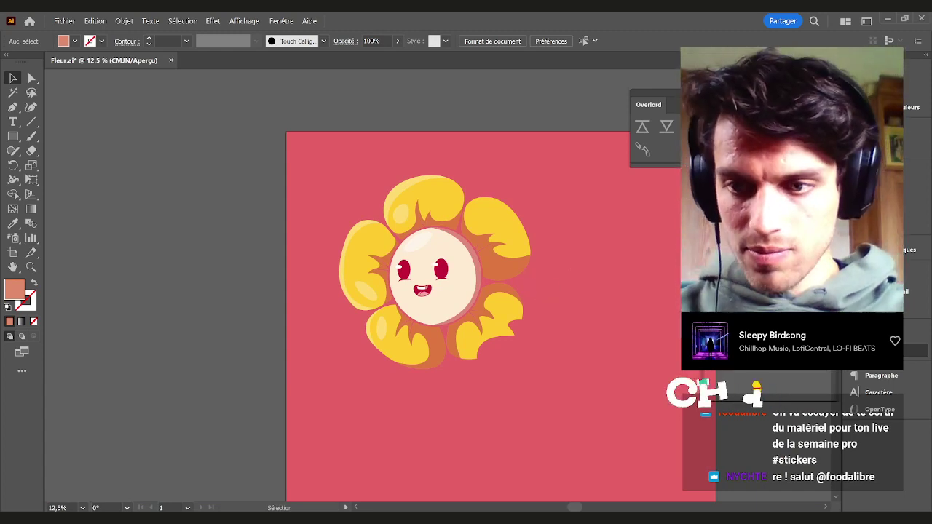
left_click_drag(652, 229, 591, 228)
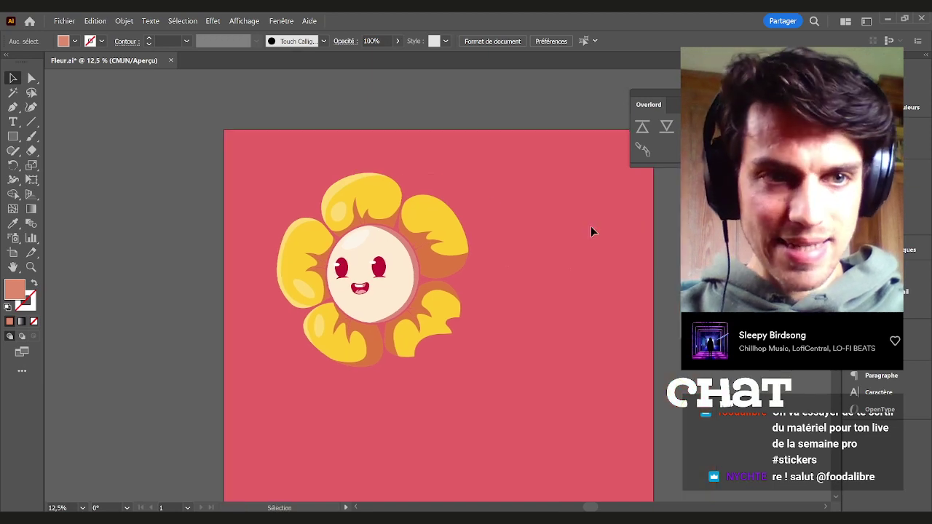
key("ctrl+s")
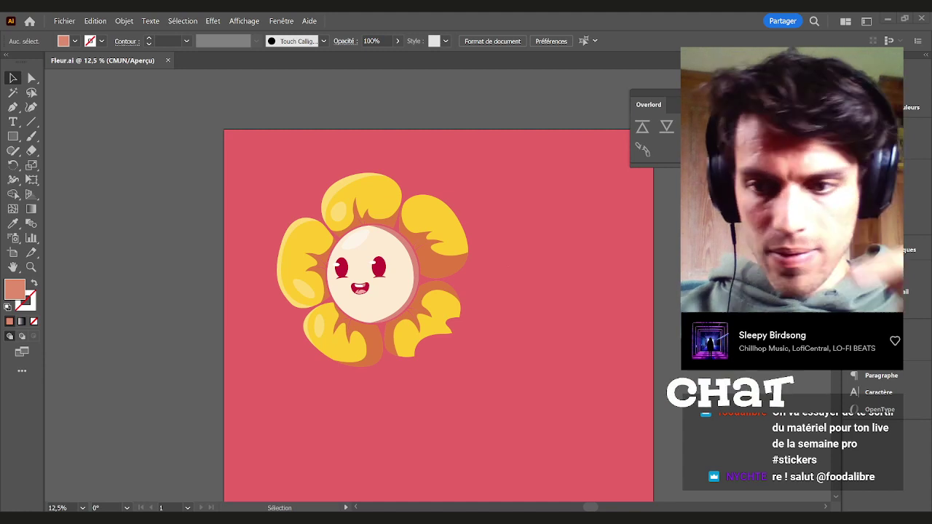
Select all the pieces of the lower-left petal and move them to their own layer
scroll(358, 308, "up", 4)
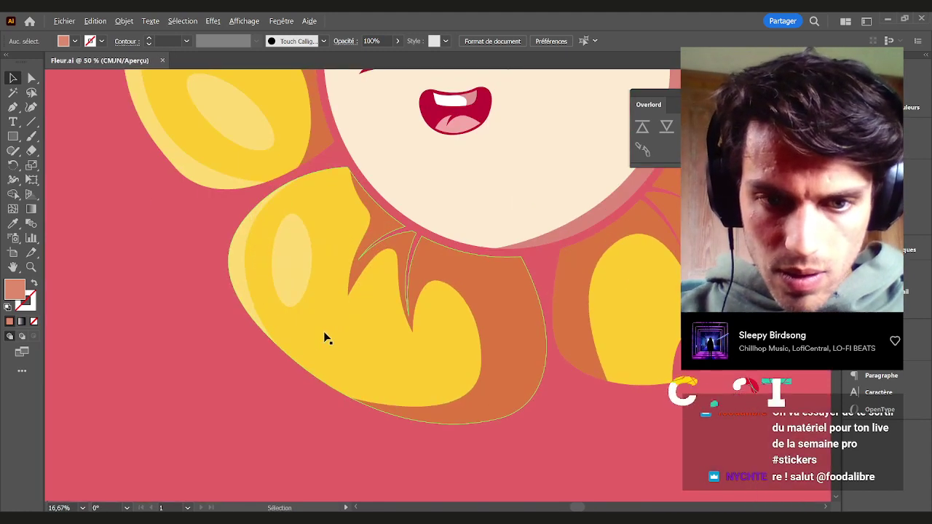
left_click(333, 344)
scroll(334, 345, "down", 2)
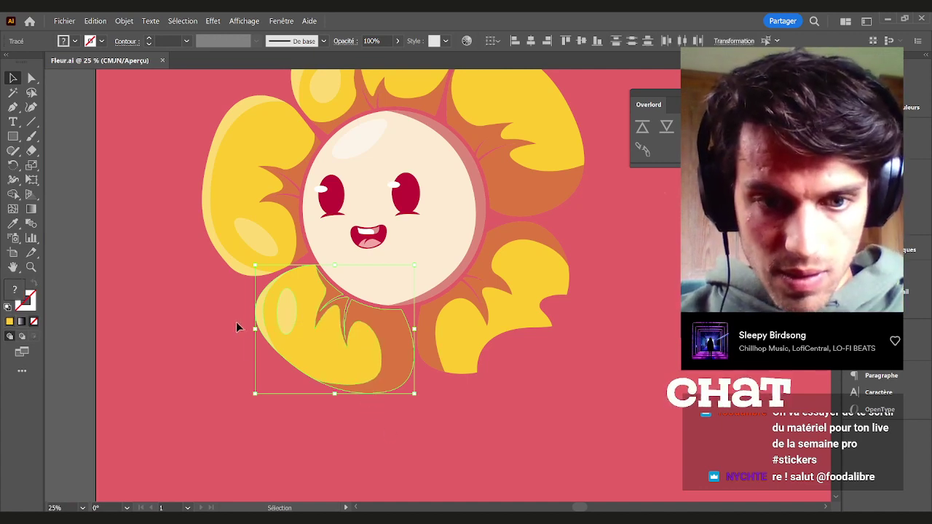
left_click(381, 447)
left_click(261, 334)
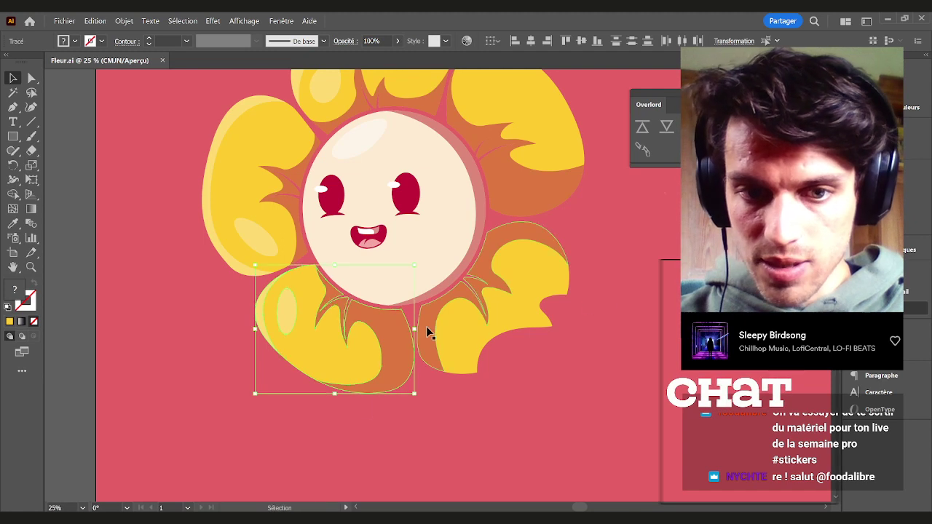
left_click(347, 418)
left_click_drag(217, 303, 222, 304)
left_click_drag(477, 231, 363, 259)
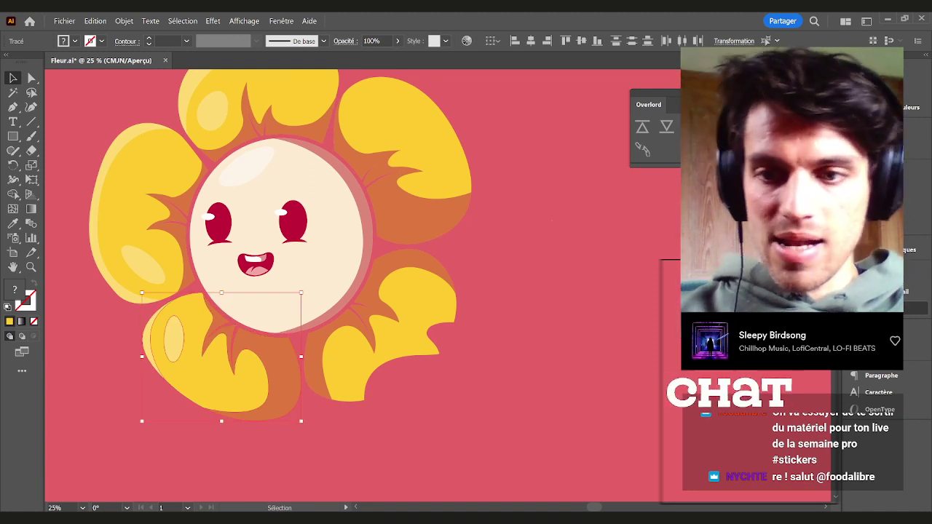
Move the pieces of the left petal and those of the top petal each to a separate layer
left_click_drag(86, 159, 179, 279)
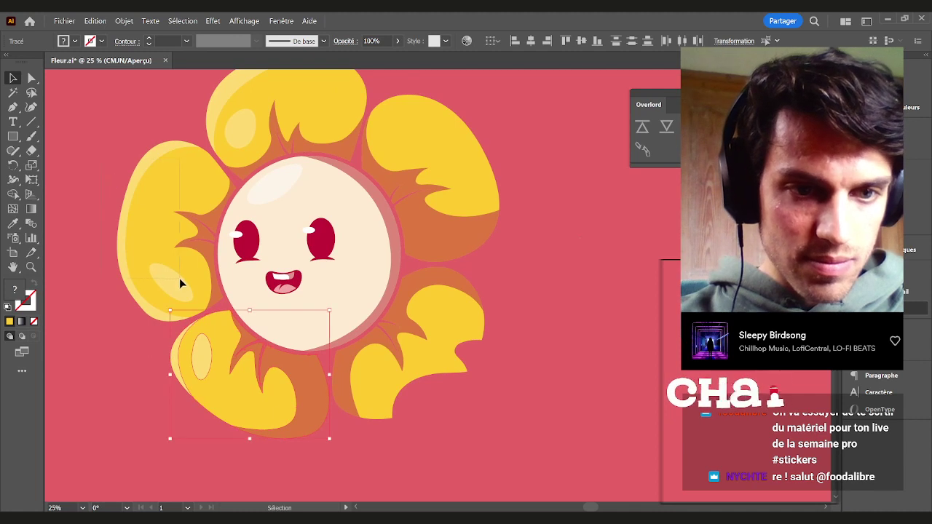
left_click(192, 290)
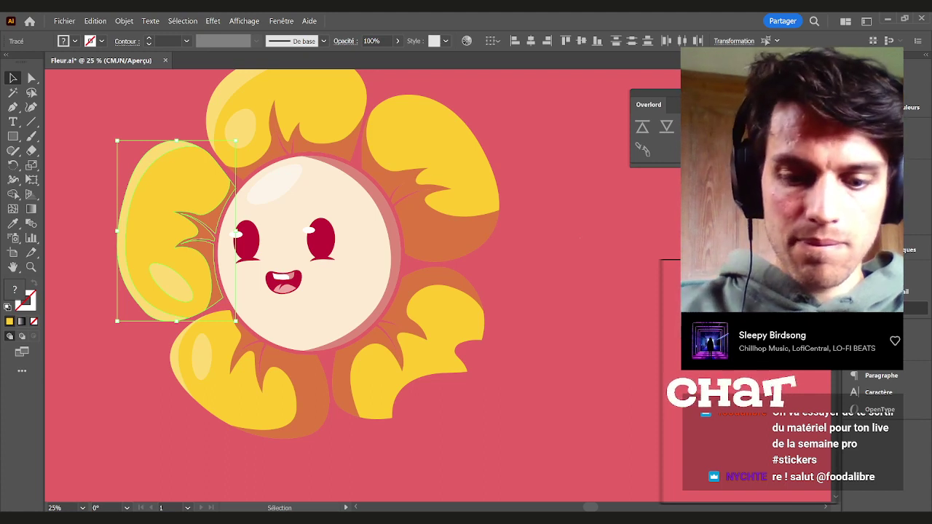
scroll(322, 224, "up", 4)
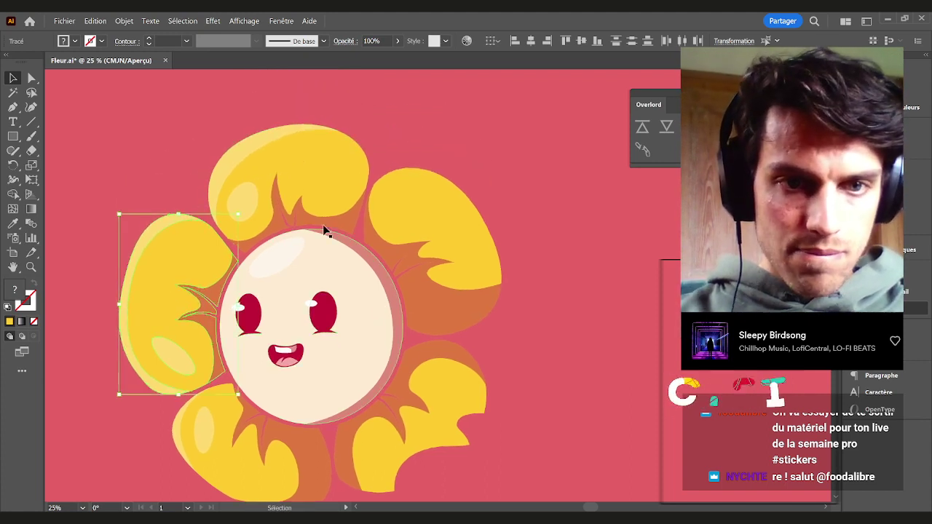
left_click(326, 207)
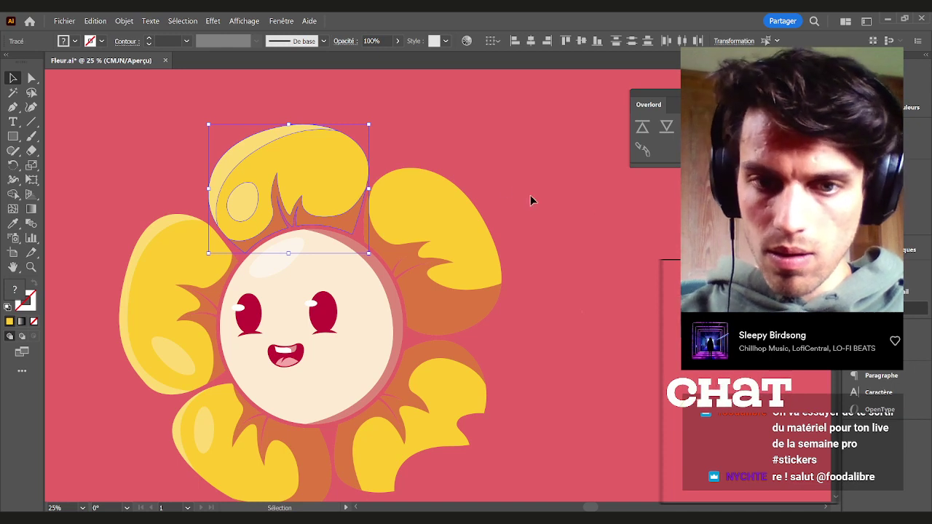
Move the pieces of the upper-right petal and those of the lower-right petal each to a separate layer
left_click(436, 323)
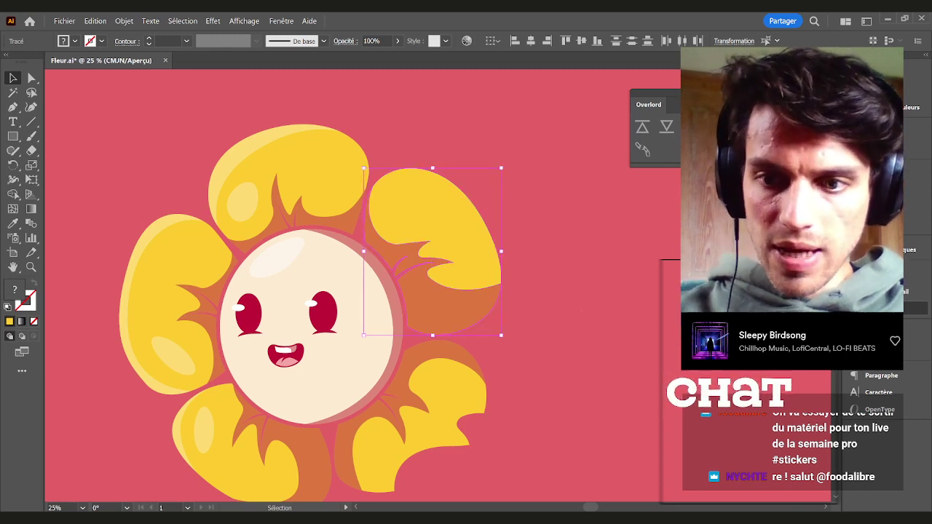
scroll(536, 255, "down", 3)
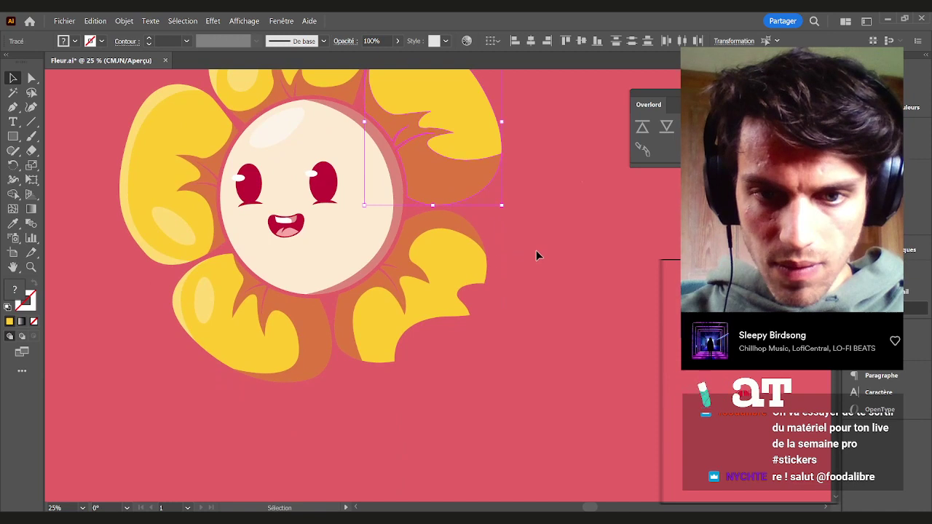
left_click(404, 348)
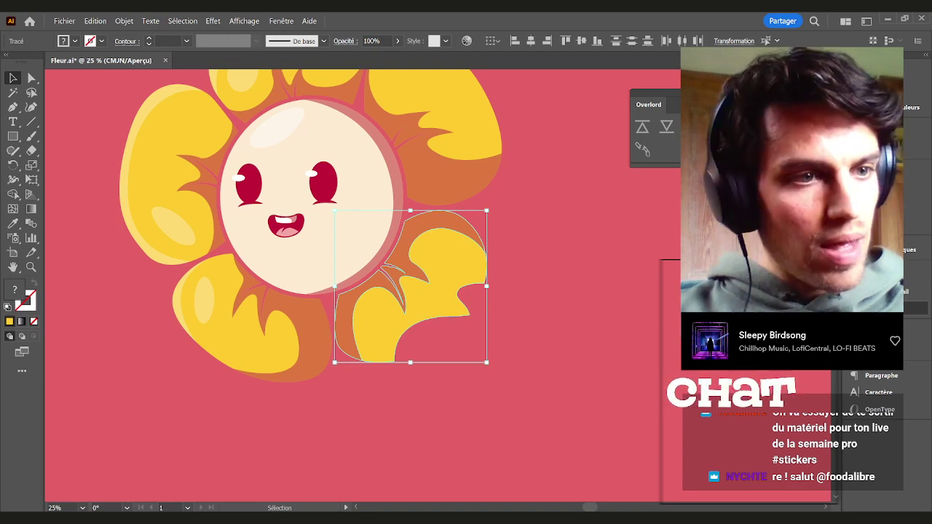
Remove the anchor points along the notched cut-out of the lower-right petal, closing the gap between its two end points
left_click(524, 377)
scroll(386, 333, "up", 2)
key("a")
key("space")
left_click_drag(469, 336, 332, 305)
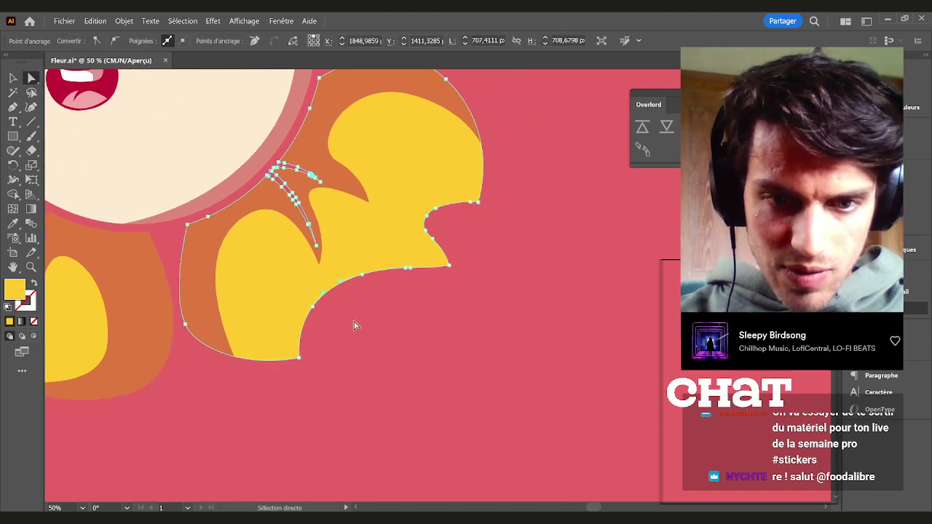
left_click(306, 308)
left_click(292, 293)
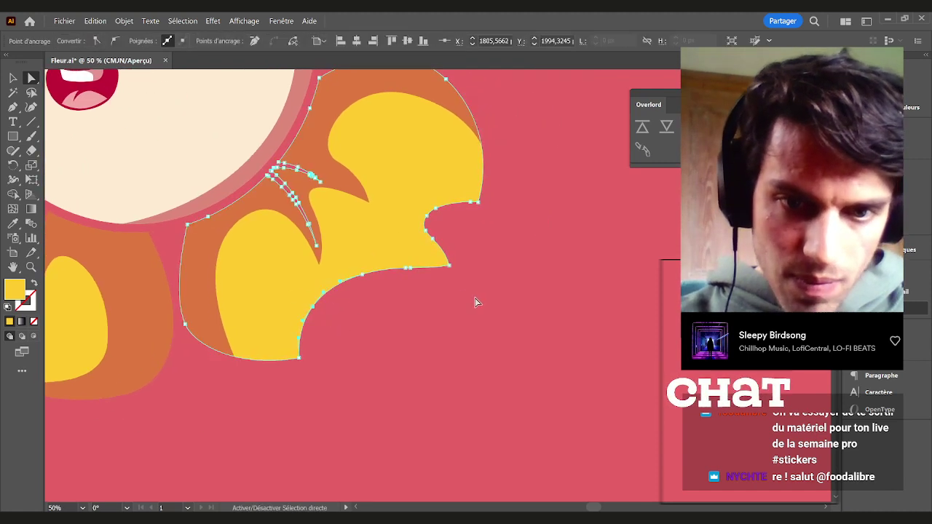
left_click(442, 228)
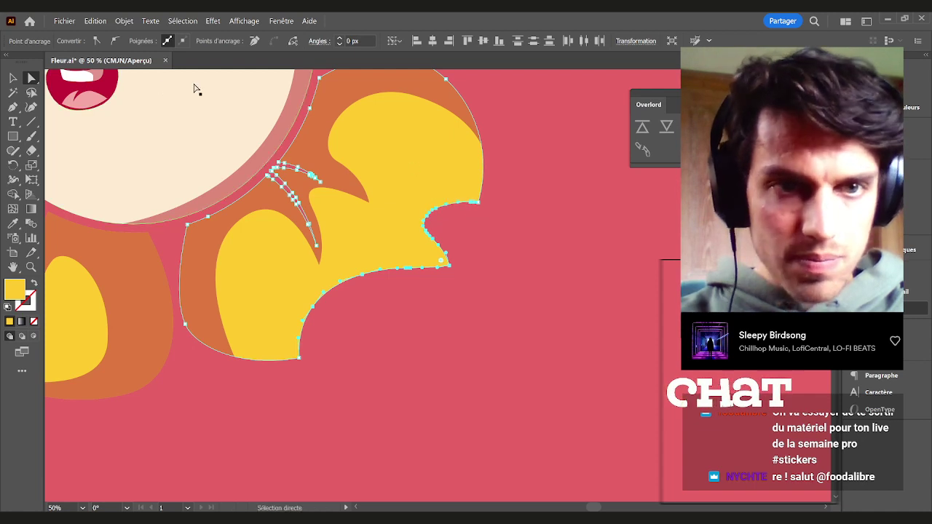
left_click(254, 43)
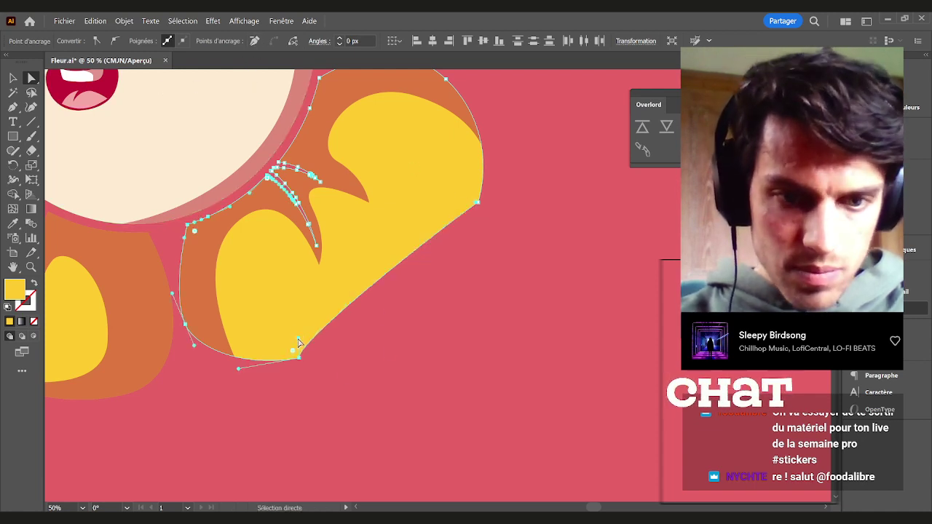
Extend the direction handle of the lower-right petal's bottom anchor point outward to round the petal's lower edge
left_click_drag(298, 343, 366, 347)
key("ctrl+z")
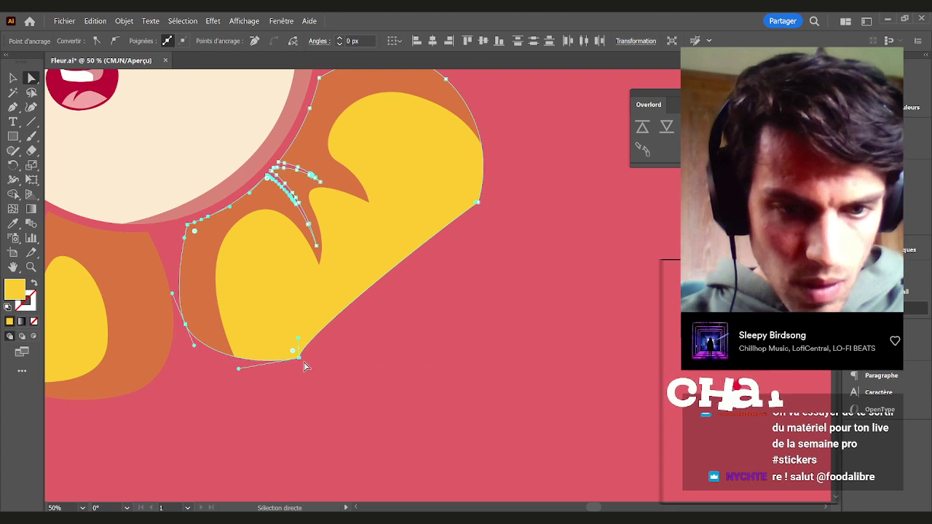
left_click_drag(297, 340, 510, 306)
key("ctrl+z")
scroll(292, 366, "up", 2)
left_click(307, 350)
key("v")
key("a")
Pull a direction handle from the lower-right petal's outer anchor point to smooth its edge, and deselect the petal
left_click_drag(576, 250, 369, 435)
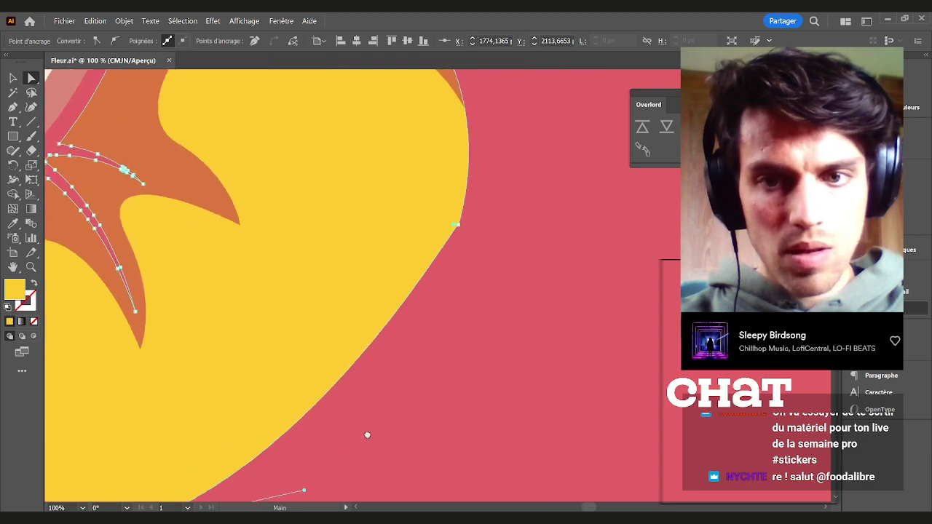
left_click(458, 225)
left_click_drag(454, 222, 412, 354)
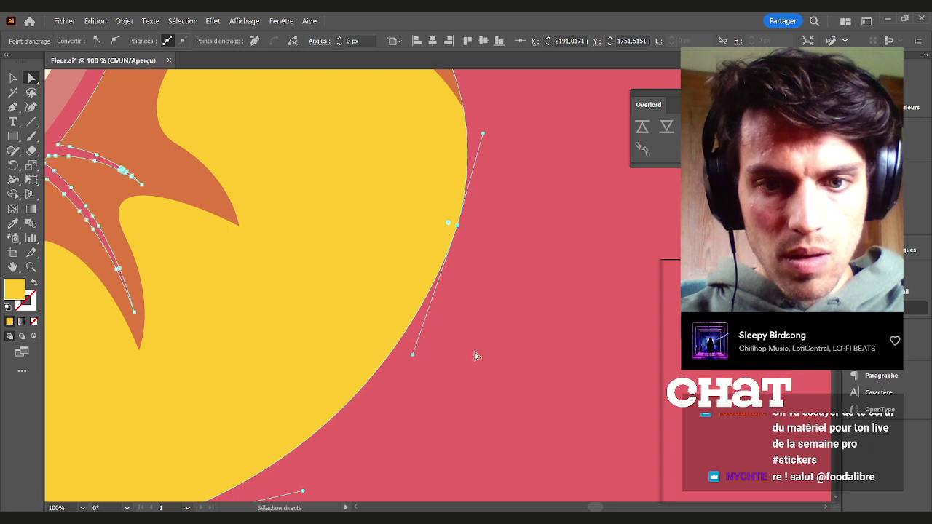
left_click(474, 351)
scroll(483, 346, "down", 5)
scroll(491, 359, "up", 1)
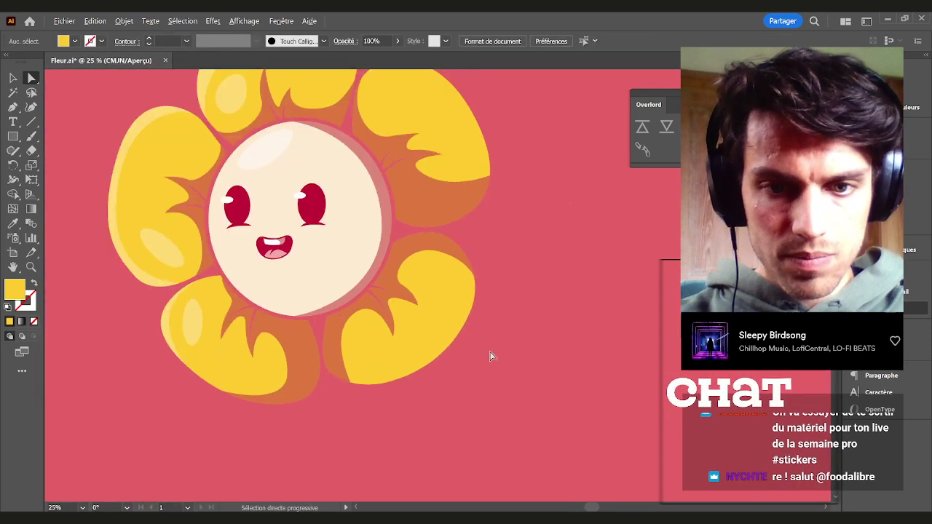
Open BE STRONG [Converti].eps, examine the original flower and its stem, and return to Fleur.ai
key("v")
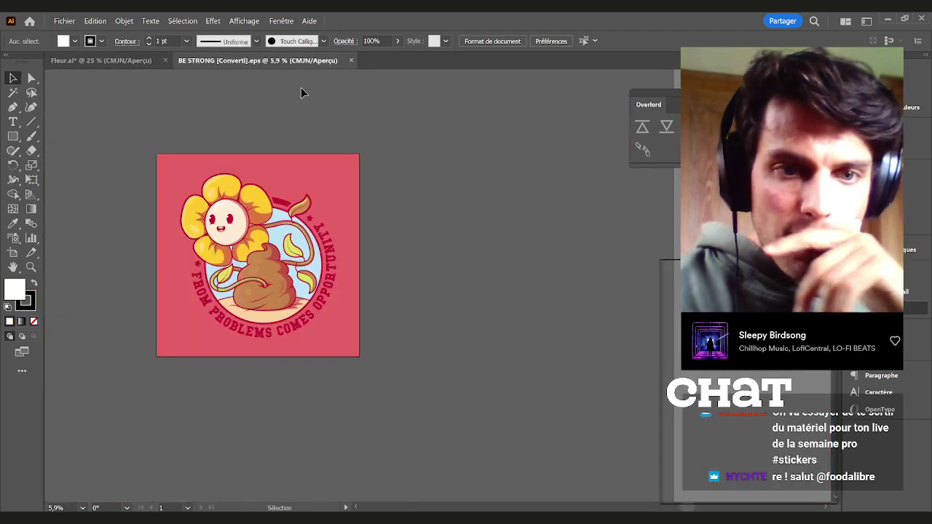
scroll(178, 227, "up", 1)
scroll(178, 227, "up", 1)
left_click_drag(430, 237, 196, 258)
scroll(237, 233, "up", 1)
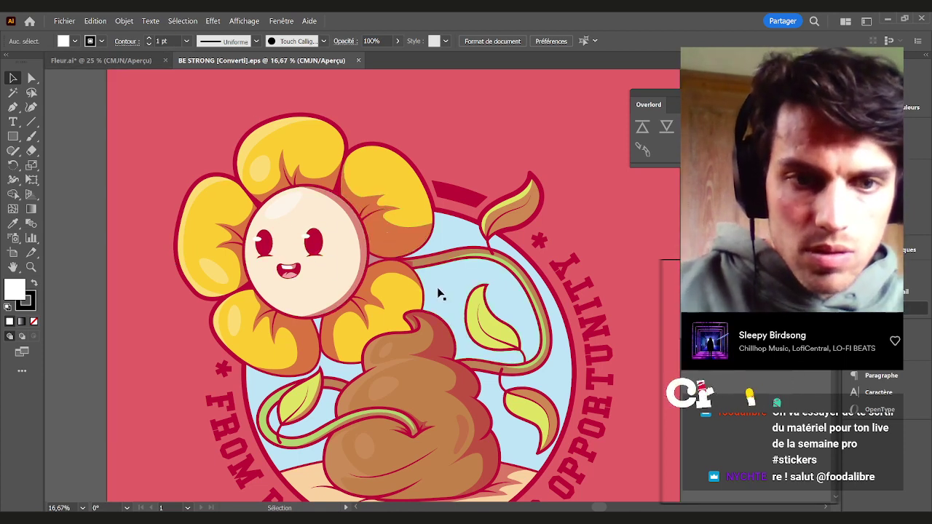
left_click_drag(450, 284, 400, 255)
left_click(112, 64)
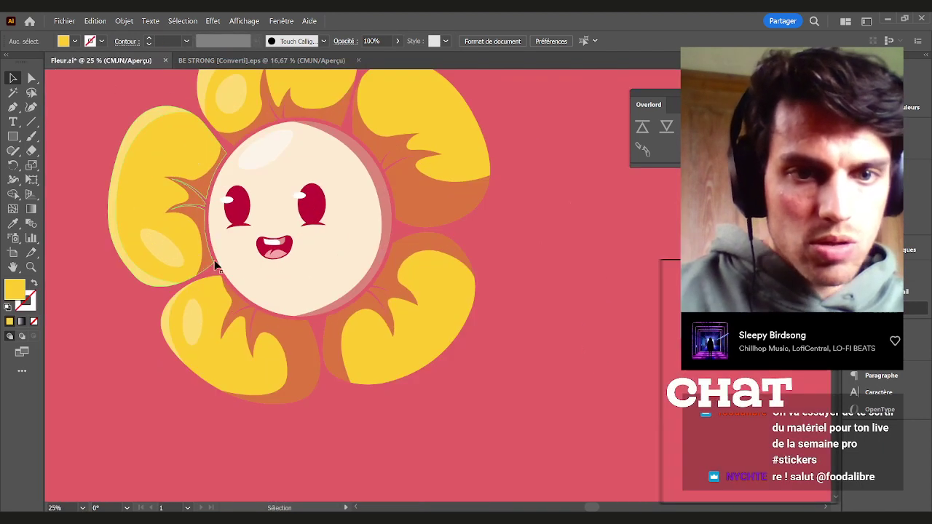
Convert the document's colour mode to RGB and select all the pieces of the flower
scroll(216, 267, "down", 2)
left_click_drag(255, 241, 335, 259)
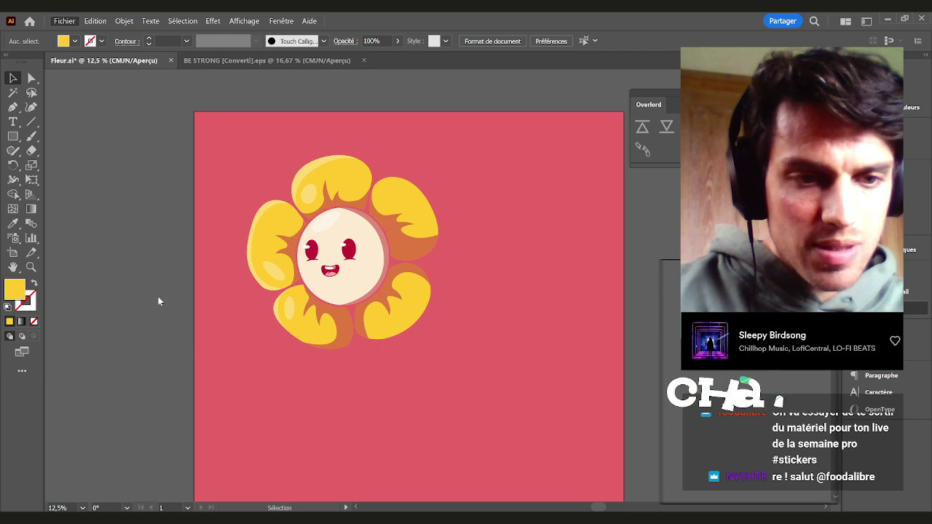
left_click(339, 307)
left_click_drag(482, 261, 340, 225)
left_click_drag(452, 336, 66, 111)
left_click_drag(215, 122, 342, 145)
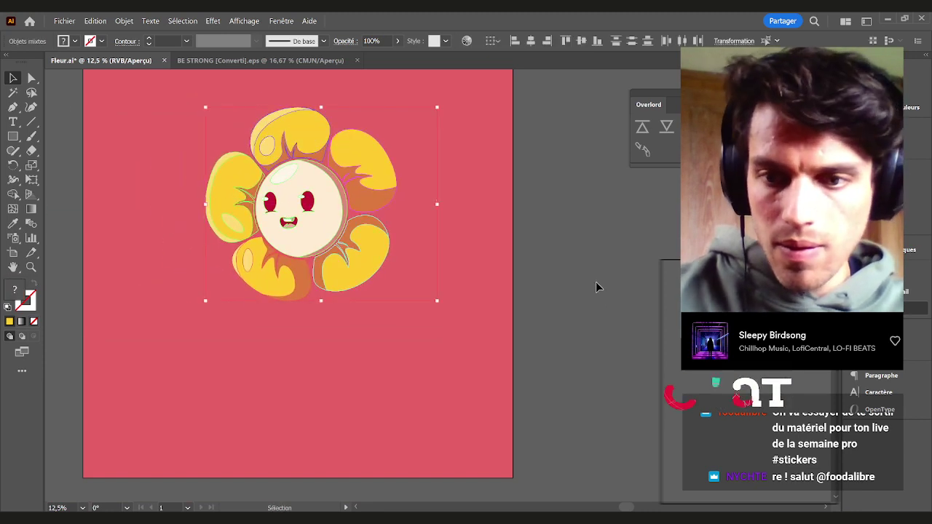
Unlock all locked objects in Fleur.ai and select only the red background behind the flower
left_click(596, 282)
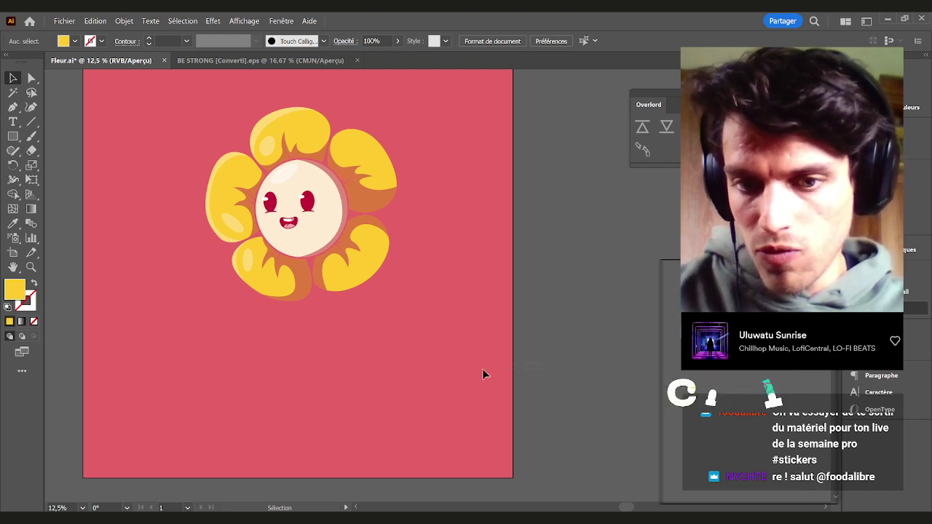
key("ctrl")
key("ctrl+alt+2")
key("ctrl+shift+a")
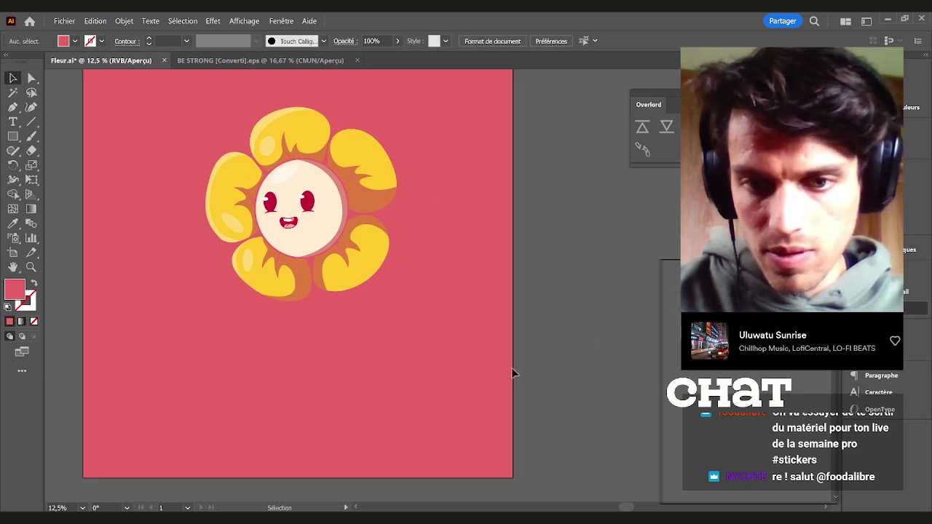
left_click(500, 416)
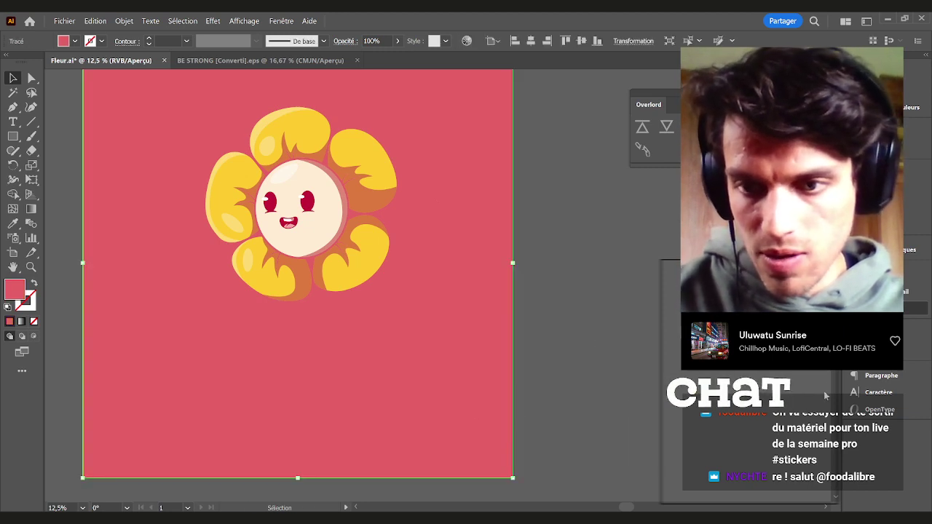
left_click_drag(835, 392, 834, 391)
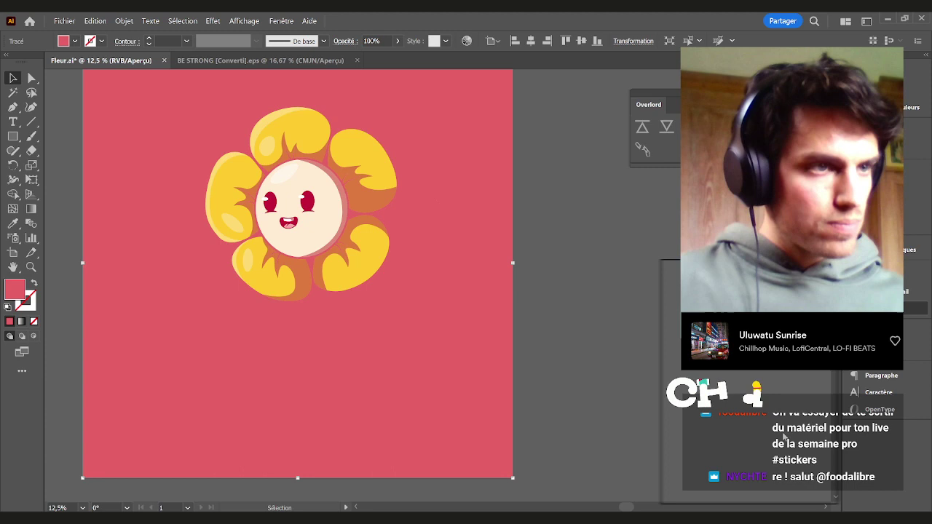
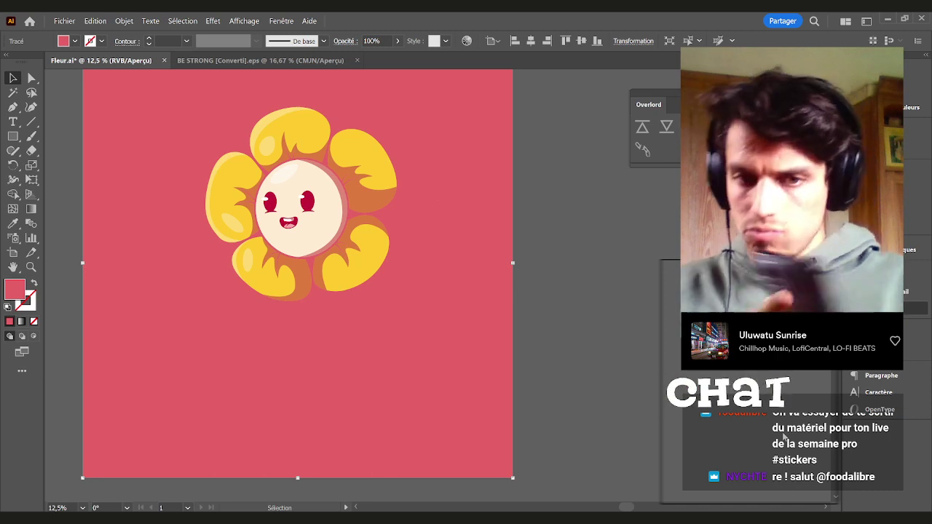
Sample the light blue of the large circle in BE STRONG [Converti].eps and return to Fleur.ai
left_click(204, 60)
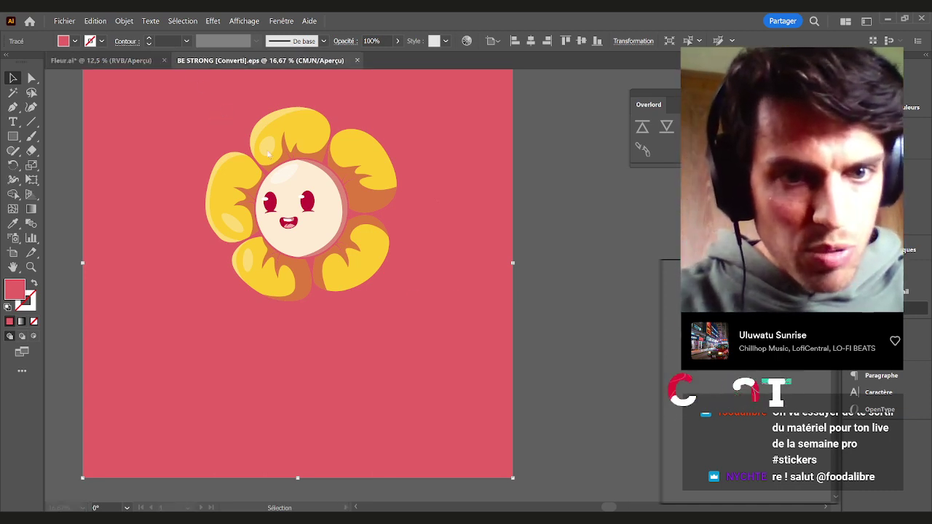
key("i")
left_click(403, 253)
key("v")
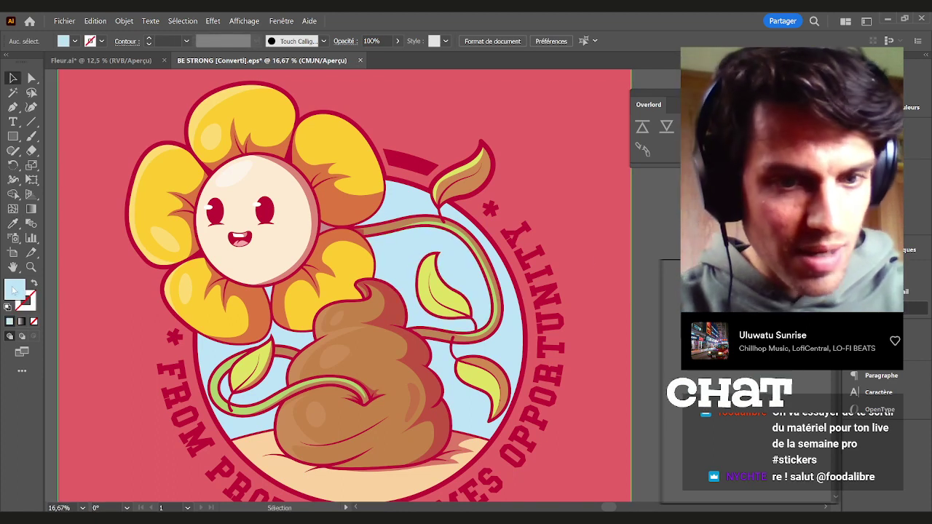
left_click(123, 61)
scroll(282, 228, "down", 1)
left_click_drag(475, 250, 501, 262)
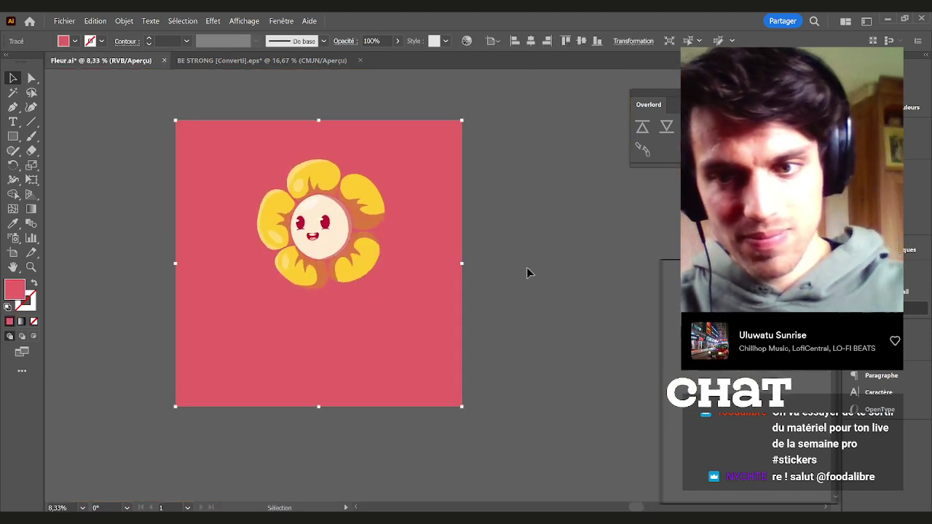
Draw a large circle behind the flower, fill it with the sampled light blue and centre it on the flower
key("l")
left_click_drag(322, 289, 422, 381)
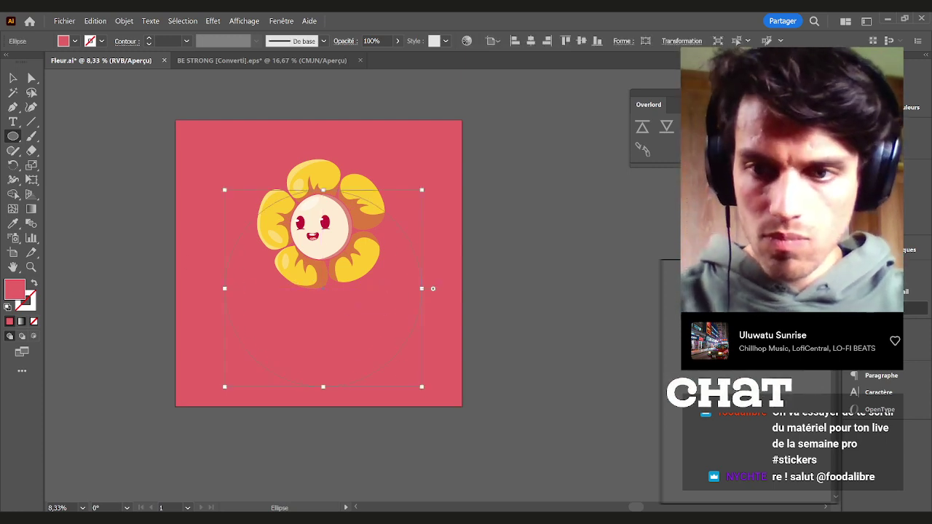
key("ctrl+z")
key("v")
left_click(472, 270)
left_click_drag(400, 289, 395, 238)
left_click(470, 313)
left_click(454, 348)
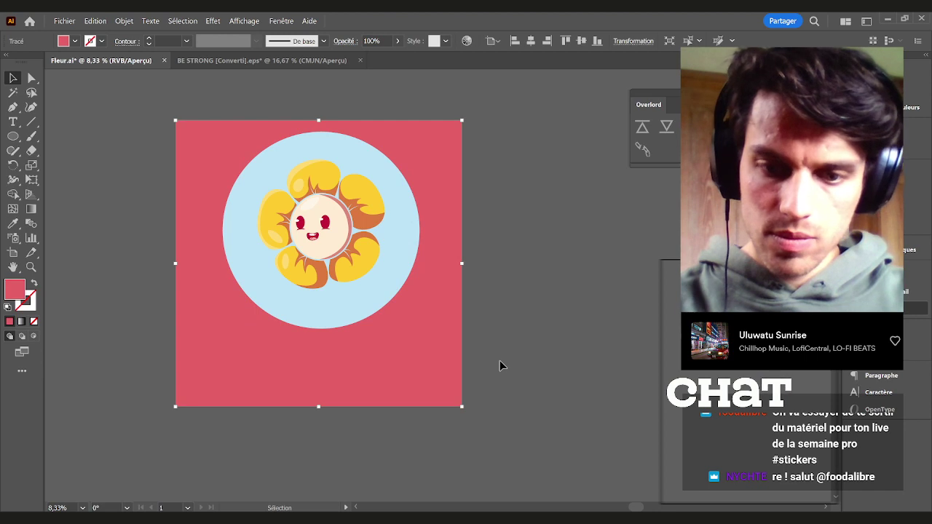
Resize the artboard to 1080 px wide by 1920 px high
key("shift+o")
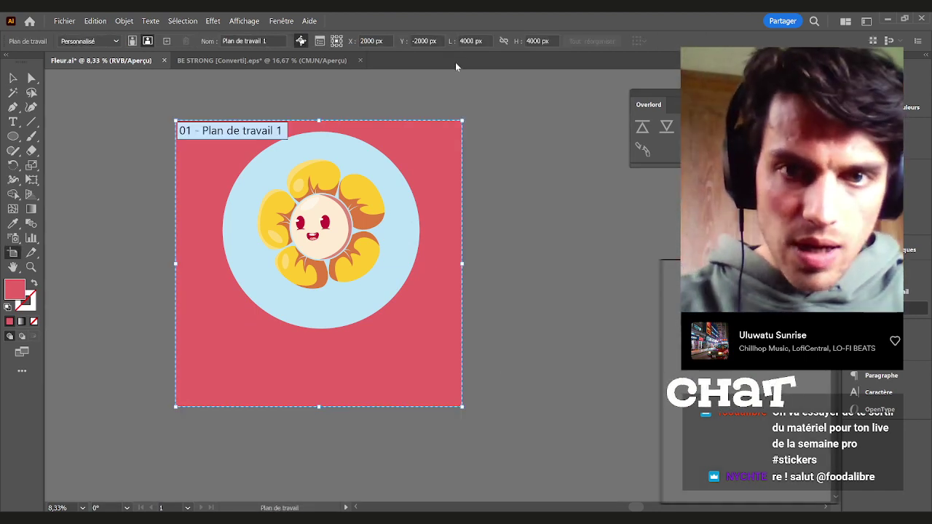
left_click(479, 41)
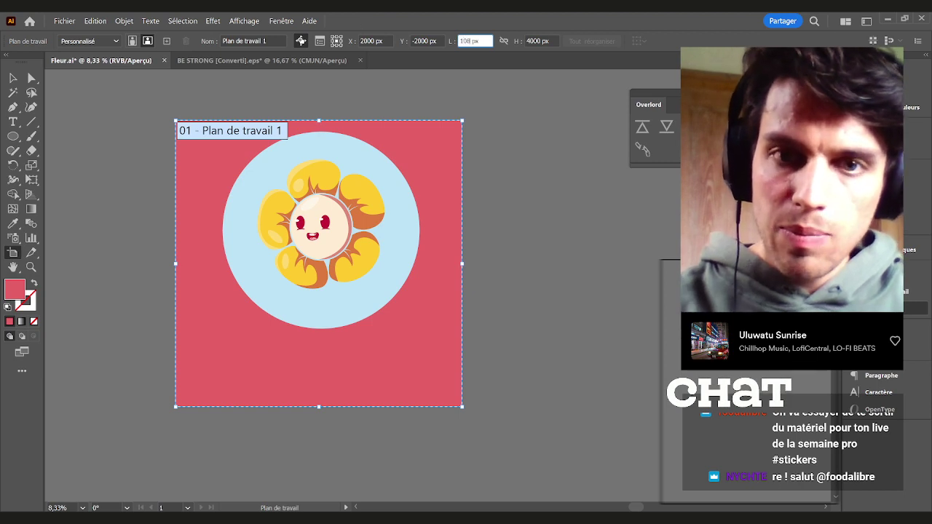
left_click(541, 40)
type("1920 px")
key("Return")
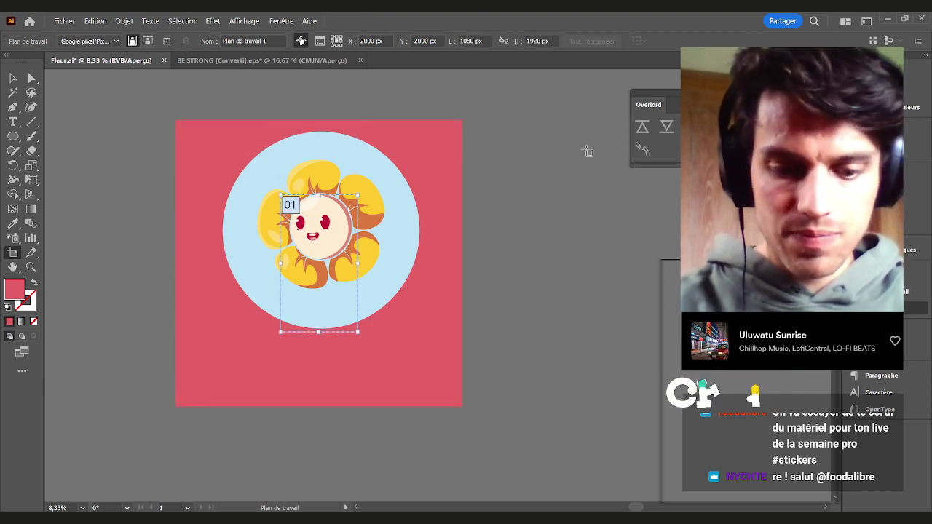
Select all the artwork and scale it down about its centre to roughly match the new artboard's width
key("Escape")
key("ctrl+a")
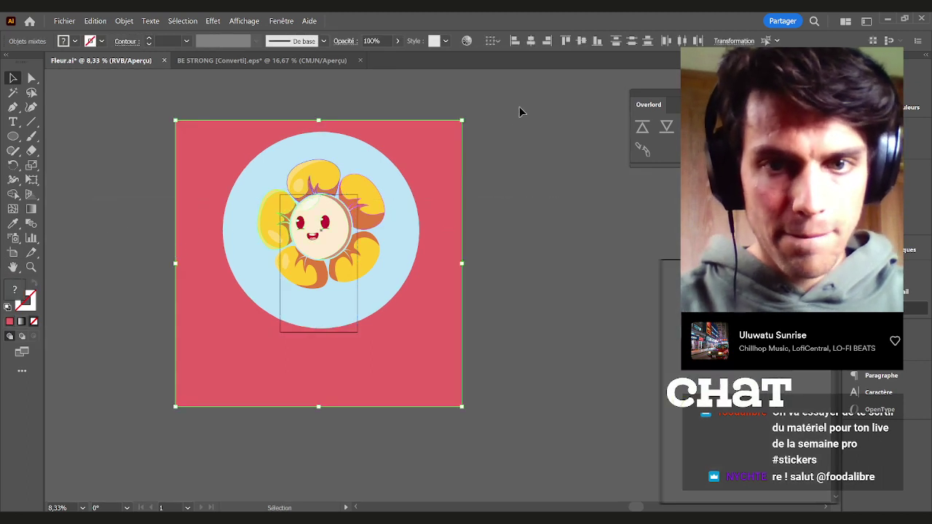
left_click_drag(324, 120, 313, 203)
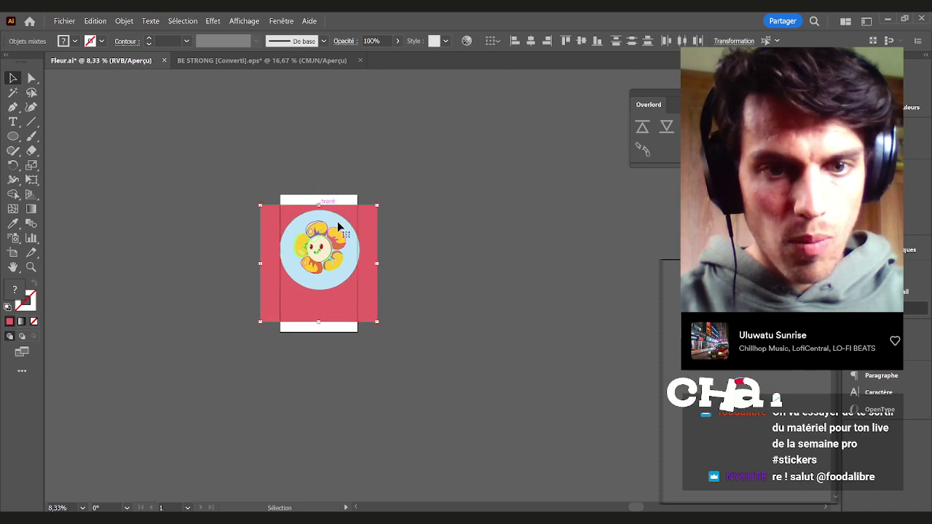
scroll(338, 240, "up", 2)
left_click_drag(310, 269, 307, 264)
Centre the red background on the artboard and resize it to match the artboard's height and width
left_click(337, 178)
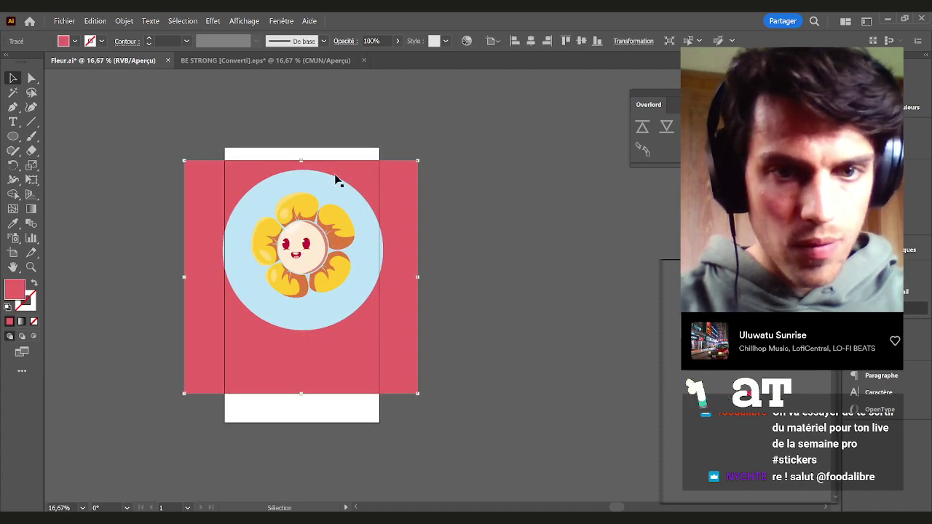
left_click(531, 43)
left_click(581, 40)
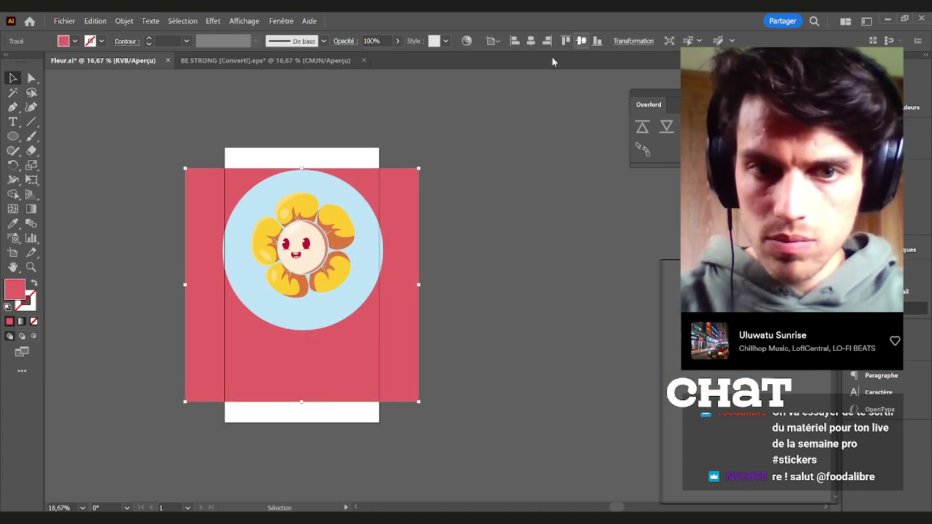
left_click_drag(303, 168, 303, 147)
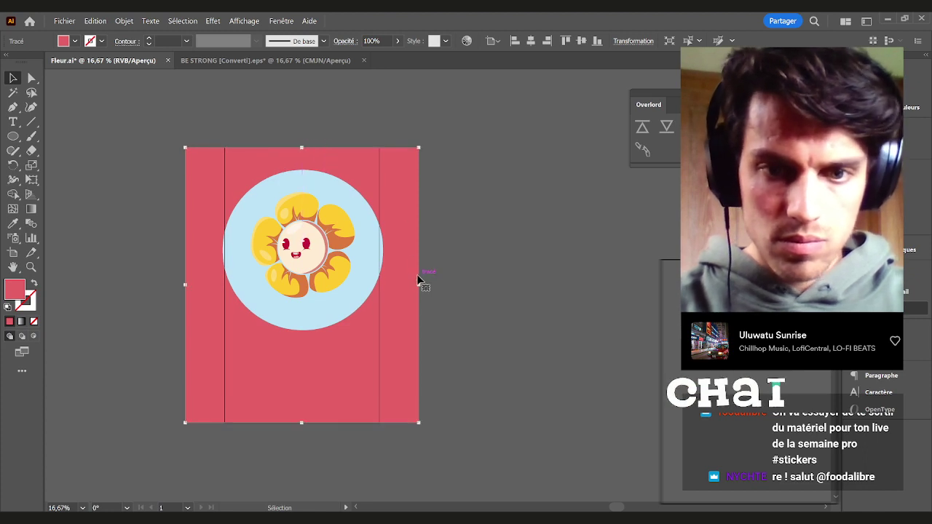
left_click_drag(420, 285, 379, 286)
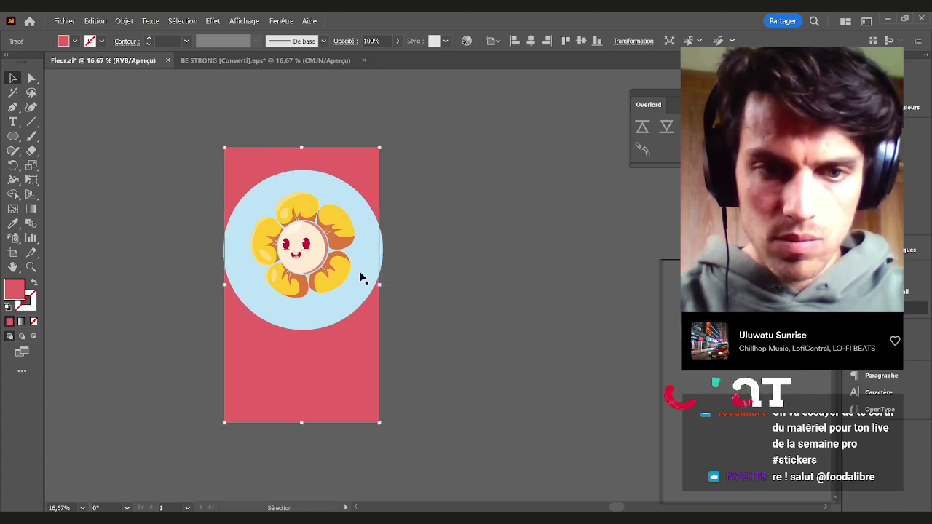
Centre the light blue circle horizontally on the artboard, shrink it to fit inside the width and place it behind the flower
left_click(360, 271)
left_click(531, 43)
left_click(582, 41)
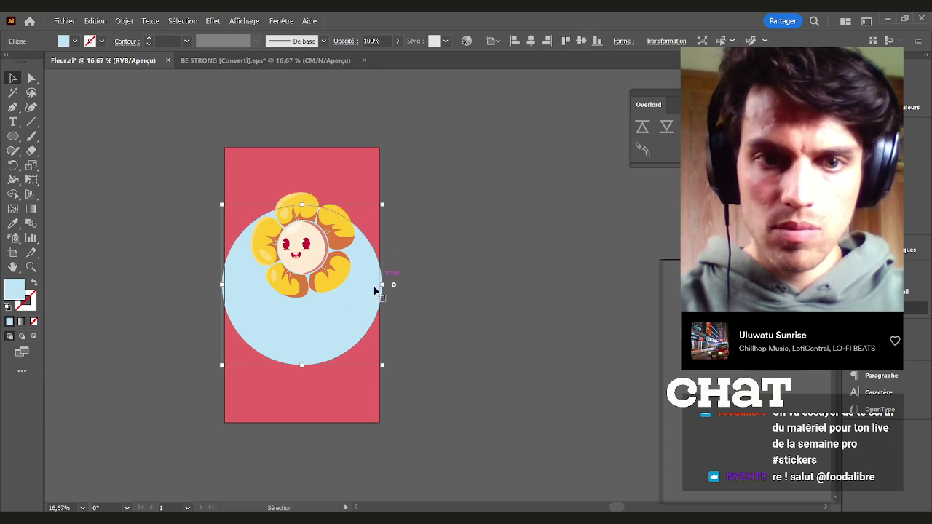
left_click_drag(379, 288, 374, 284)
left_click_drag(322, 316, 322, 276)
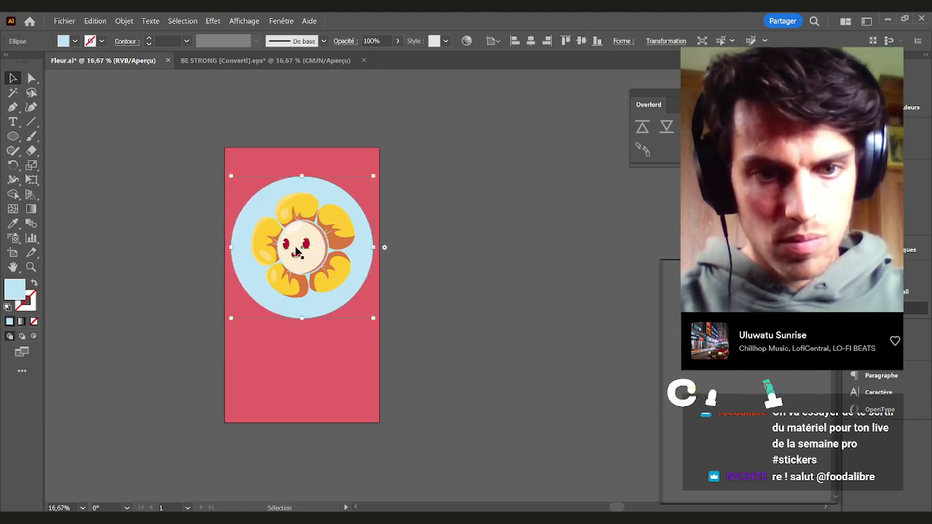
Lock the light blue circle and red background, and shift the whole flower slightly to centre it within the circle
left_click(311, 259)
left_click(356, 290)
left_click(377, 343, "shift")
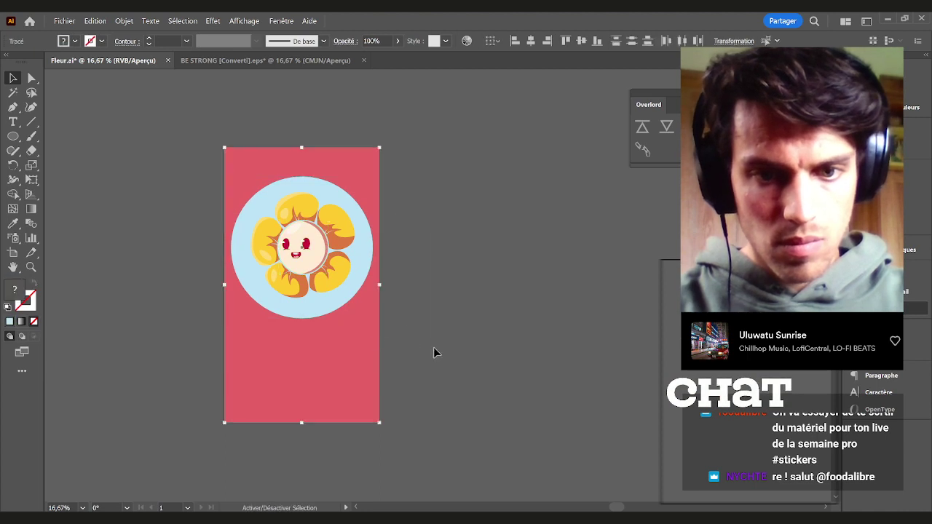
left_click_drag(434, 348, 206, 175)
left_click_drag(304, 237, 306, 252)
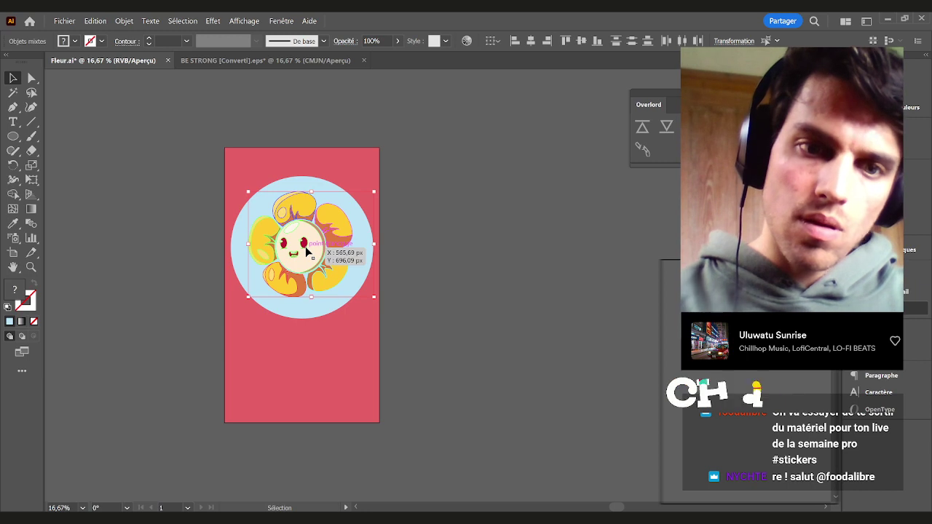
left_click(397, 226)
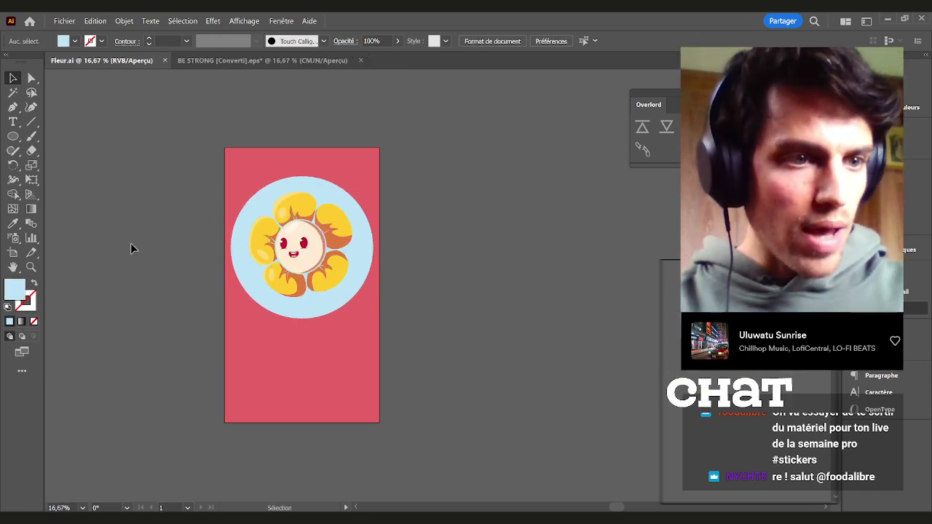
scroll(145, 249, "up", 2)
left_click_drag(305, 240, 176, 255)
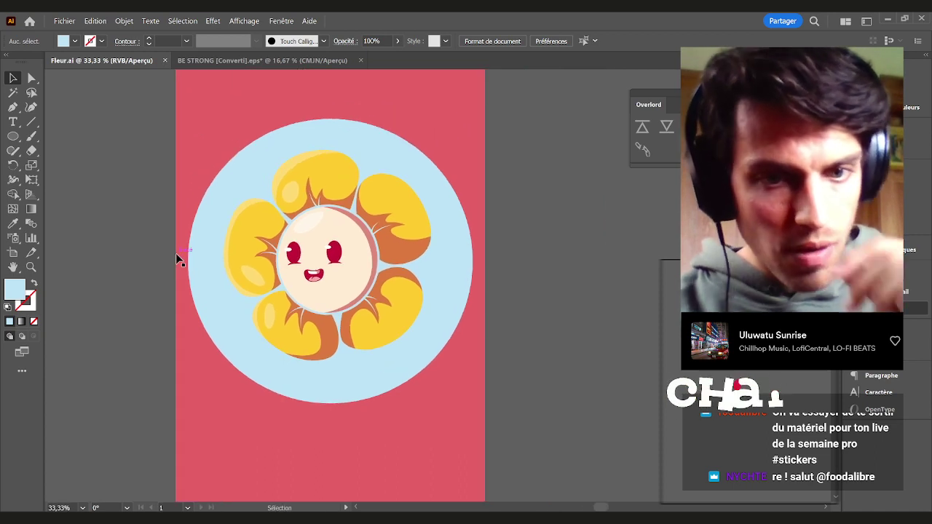
scroll(405, 289, "up", 1)
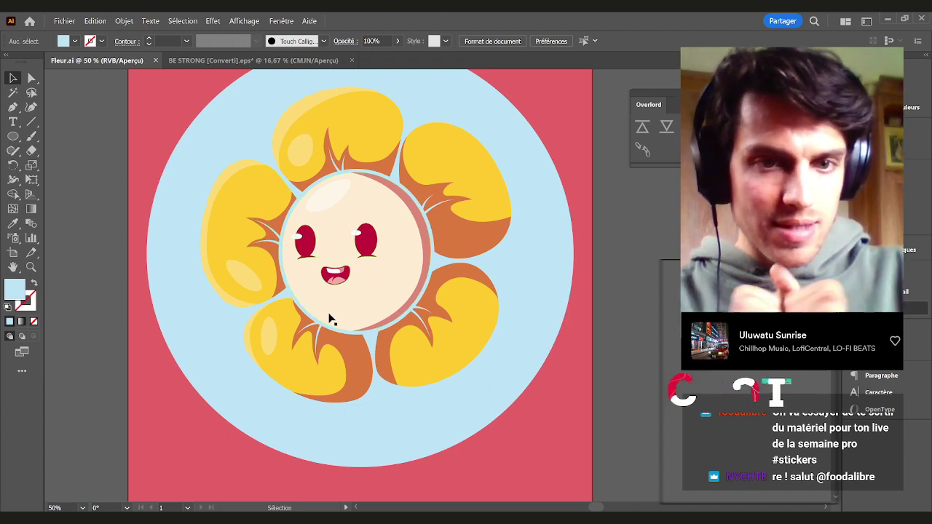
scroll(328, 316, "down", 2)
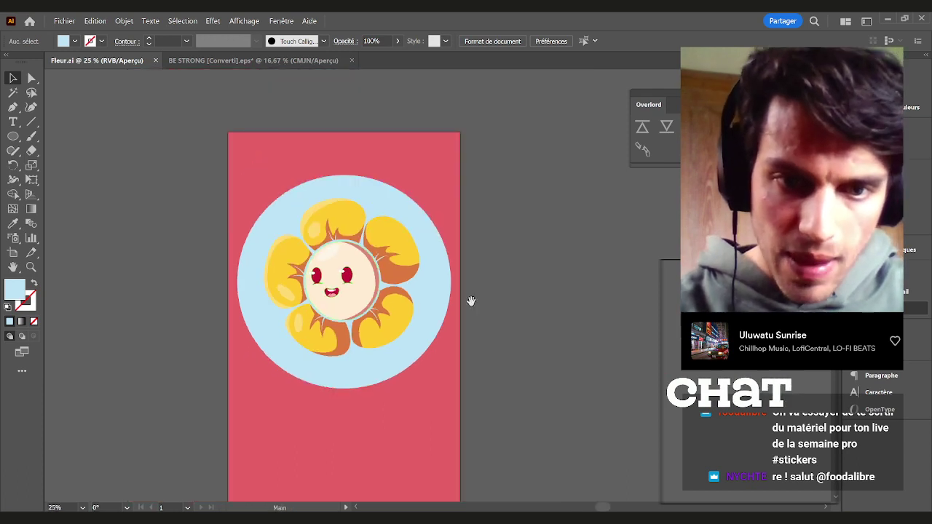
Copy the complete illustration group from BE STRONG [Converti].eps into Fleur.ai and place it beside the artboard
left_click(237, 60)
left_click(420, 237)
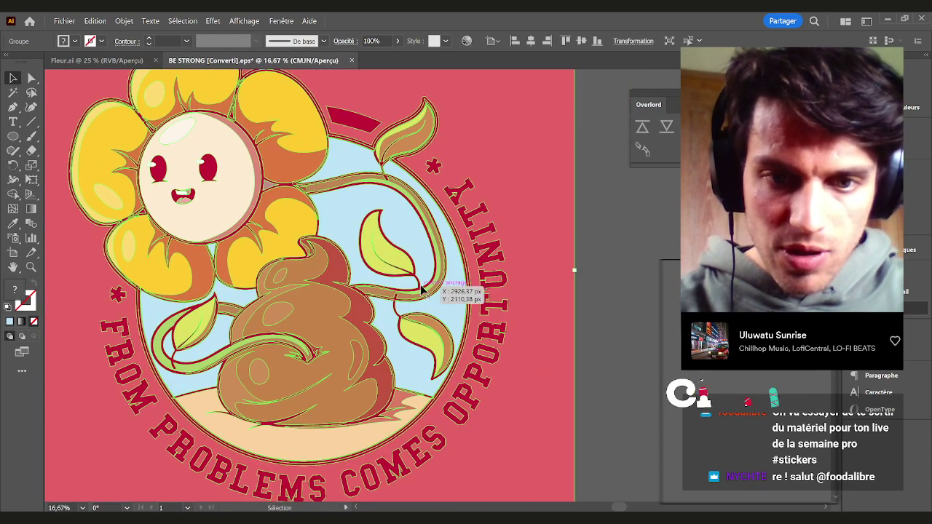
scroll(423, 287, "down", 1)
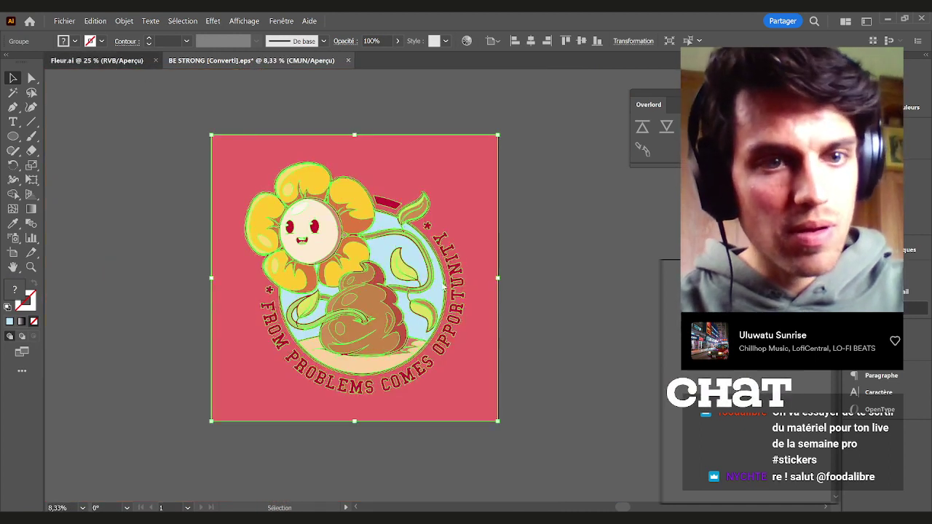
left_click(97, 60)
key("ctrl+v")
scroll(421, 255, "down", 5)
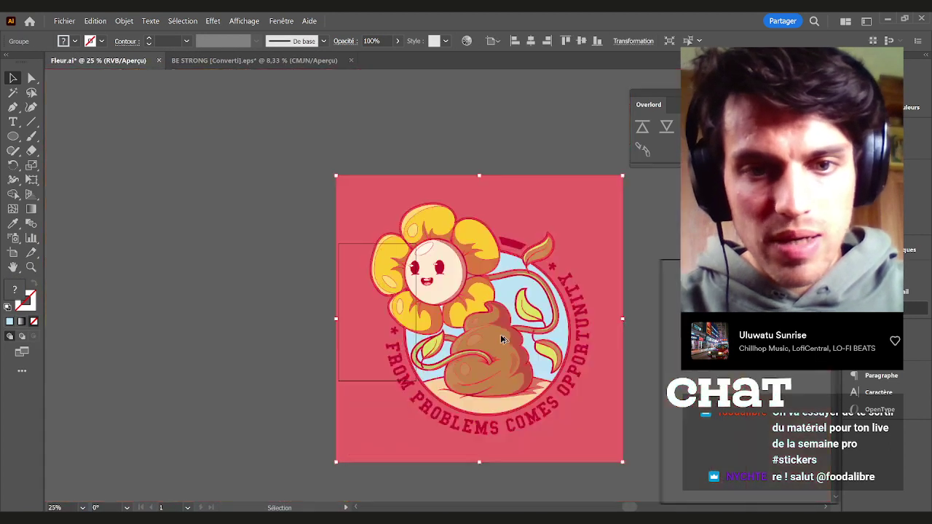
left_click_drag(383, 300, 442, 290)
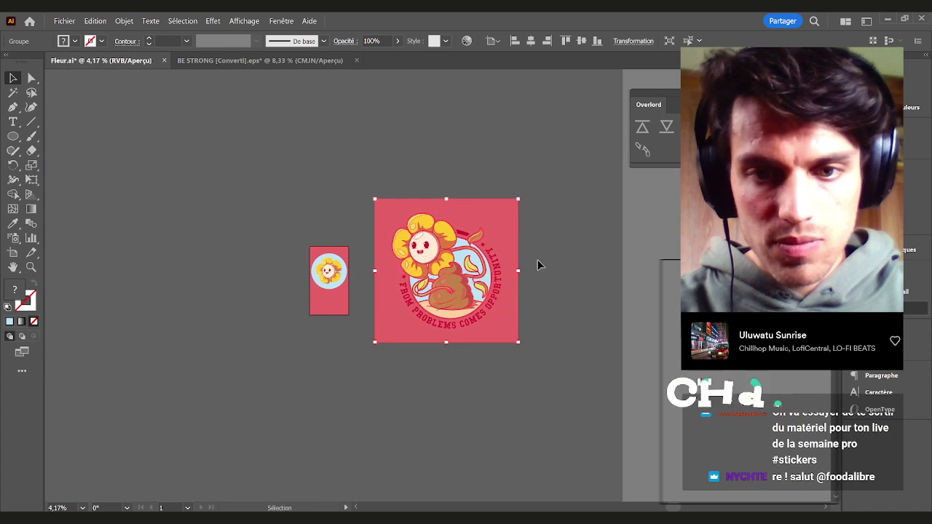
left_click_drag(519, 269, 291, 280)
left_click(368, 281)
Isolate the pasted illustration's group and delete its red background together with the letters "LEMS CO" of the slogan
scroll(366, 281, "up", 6)
left_click_drag(471, 289, 19, 298)
scroll(356, 375, "up", 1)
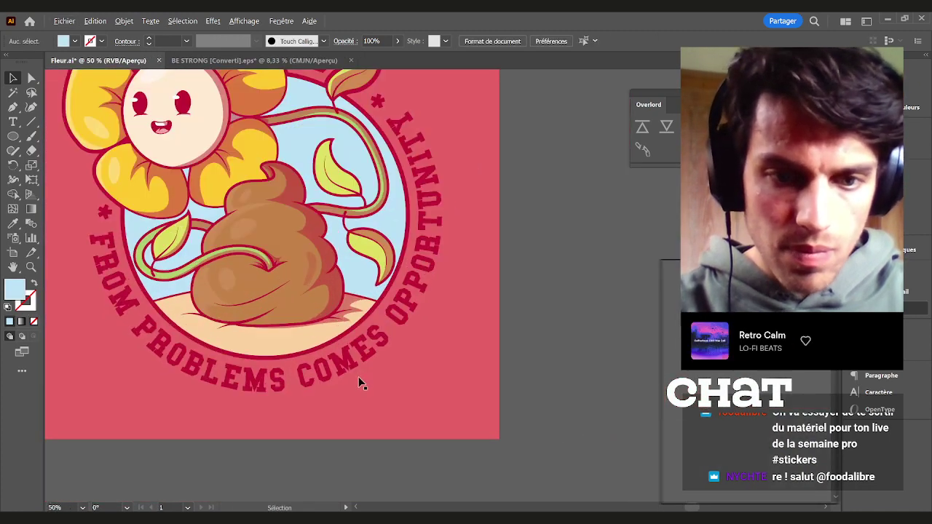
left_click_drag(356, 375, 405, 377)
left_click(397, 368)
double_click(397, 362)
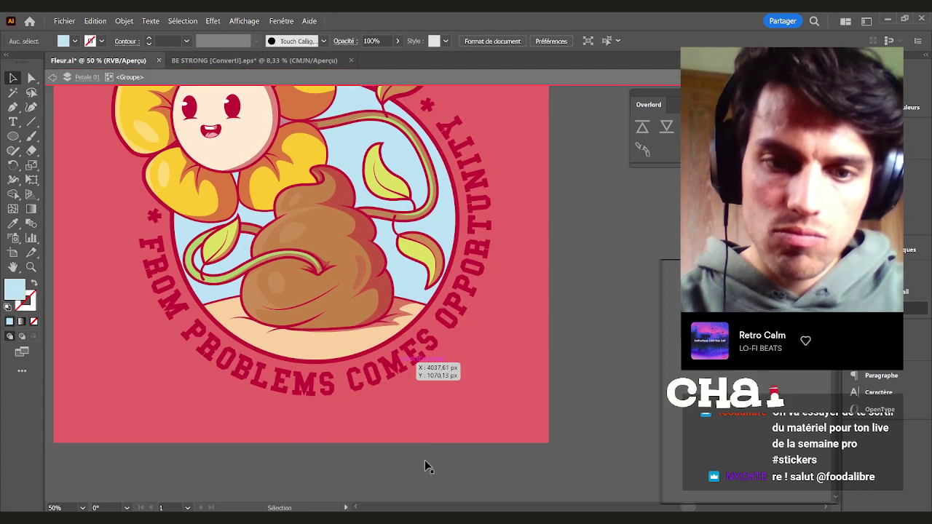
left_click(260, 384)
key("Delete")
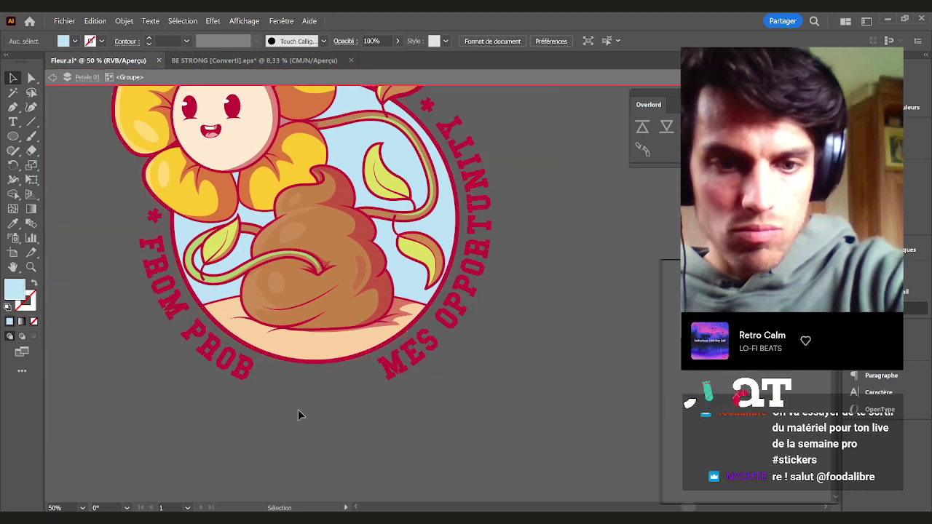
Delete the slogan letters "FROM PROB" and "ME", their asterisk, the red ring outline and the sand ground from the illustration
left_click_drag(187, 363, 141, 262)
key("Delete")
key("Delete")
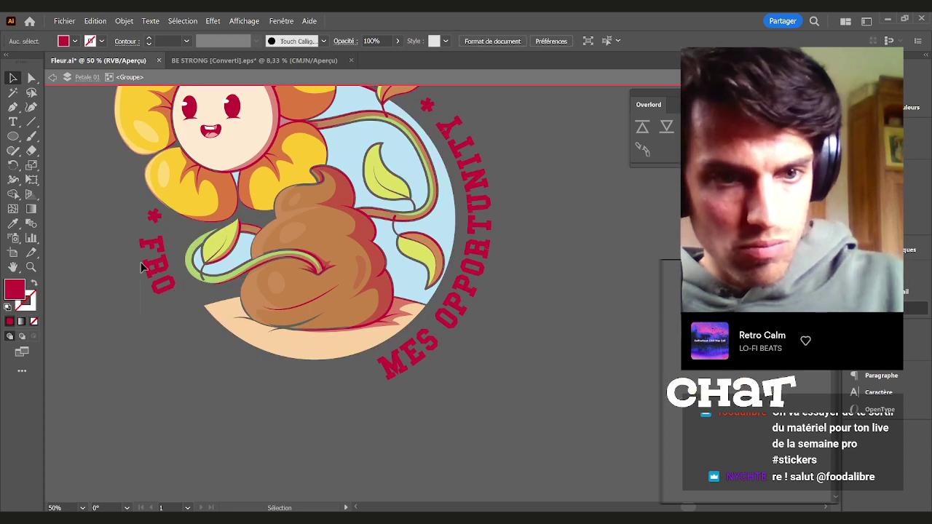
left_click(162, 218)
key("Delete")
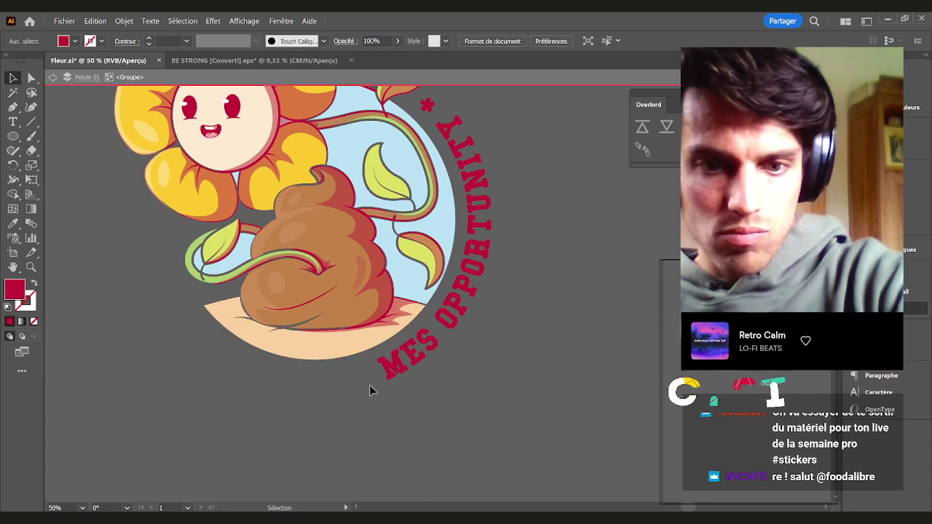
left_click(411, 338)
key("Delete")
Try to delete the remaining letters of "S OPPORTUNITY" in larger area selections, and undo the deletions
left_click_drag(415, 359, 480, 305)
key("Delete")
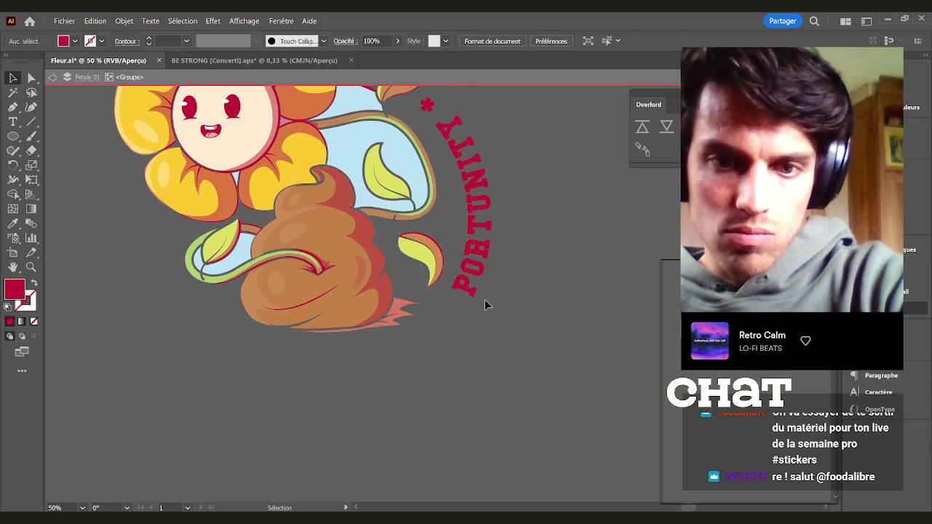
left_click_drag(463, 217, 466, 172)
key("Delete")
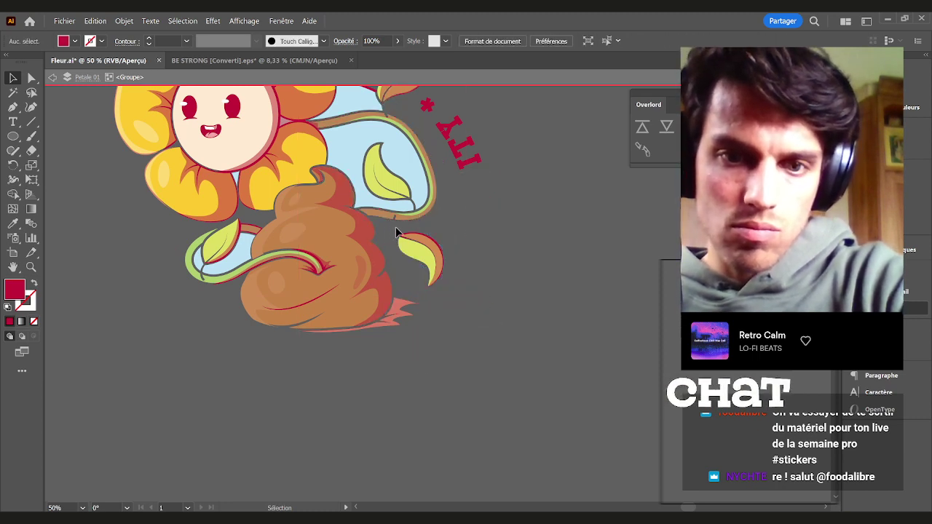
key("ctrl+z")
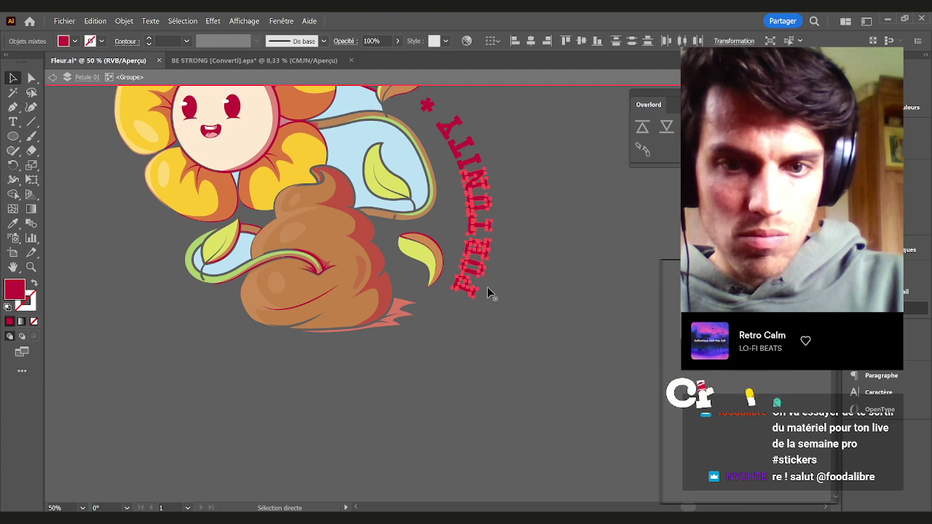
key("ctrl+z")
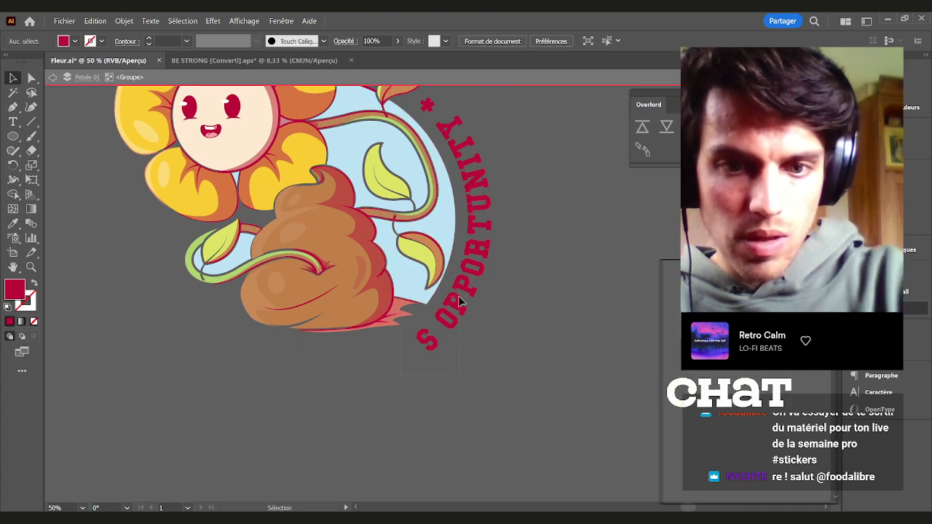
left_click_drag(459, 297, 460, 299)
key("Delete")
left_click_drag(471, 204, 472, 203)
key("Delete")
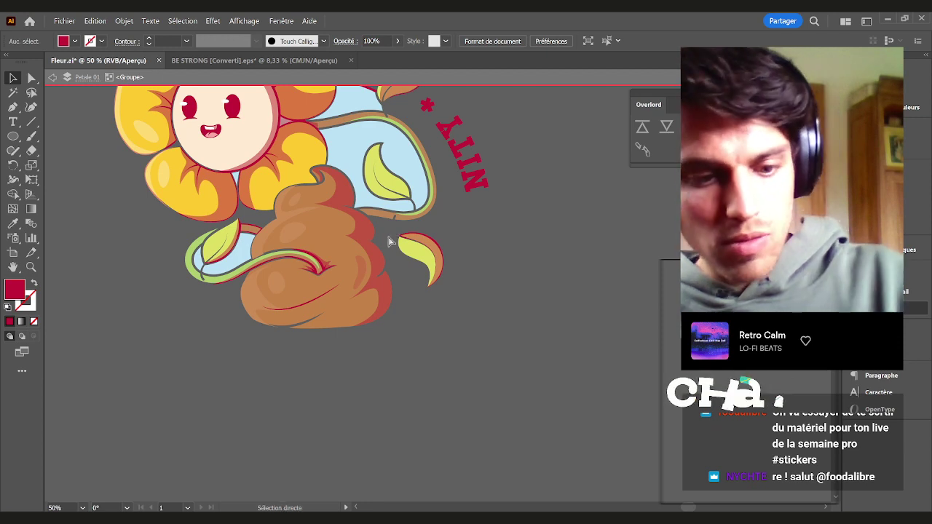
key("ctrl+z")
key("ctrl+z")
Try to remove the outer light blue sky piece and pull the inner one away from the vine, and undo it
key("ctrl+plus")
key("ctrl+plus")
left_click_drag(371, 260, 445, 257)
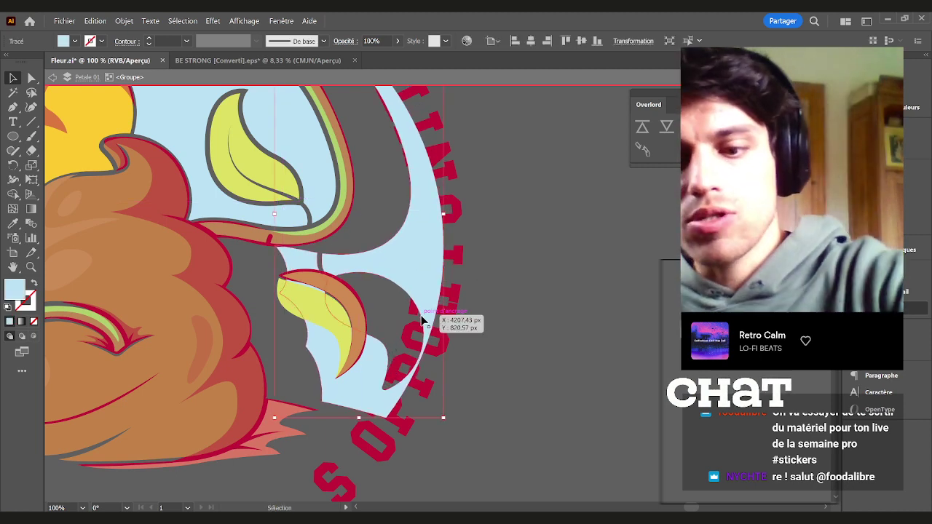
key("Delete")
left_click_drag(408, 290, 414, 277)
left_click_drag(334, 172, 566, 215)
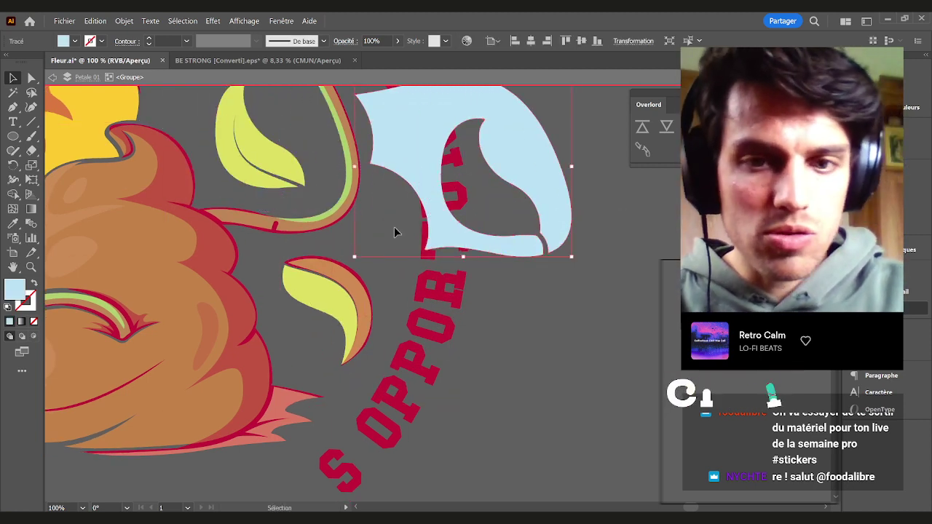
key("a")
key("ctrl+z")
key("v")
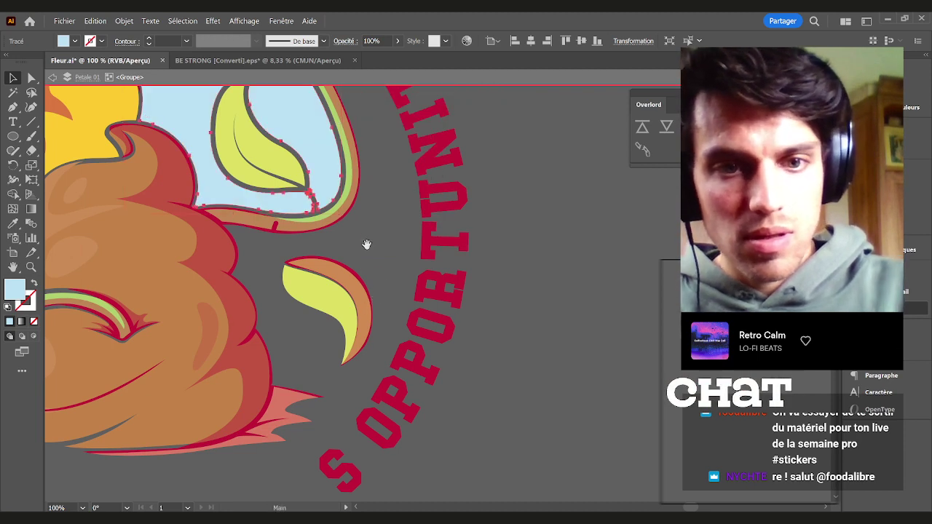
scroll(372, 276, "up", 3)
left_click(391, 292)
scroll(393, 327, "down", 3)
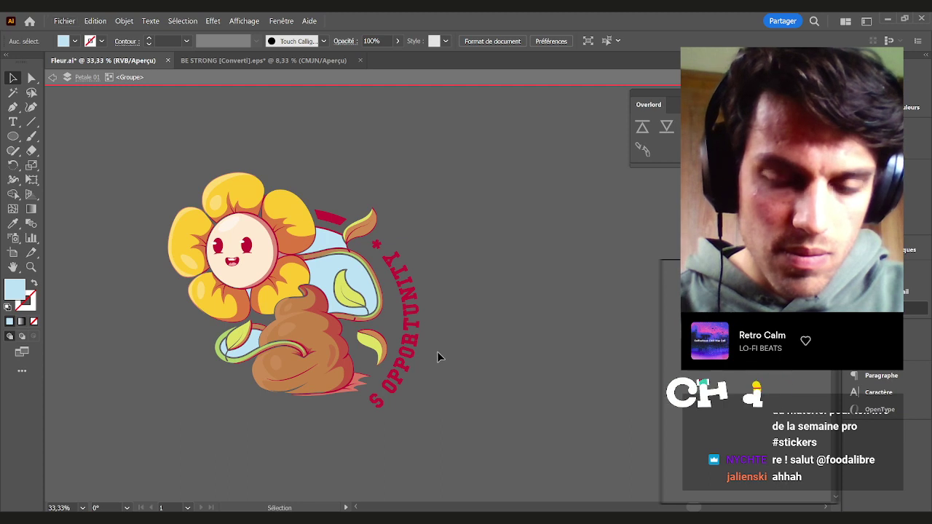
scroll(437, 351, "up", 1)
key("ctrl+z")
key("ctrl+z")
key("ctrl+z")
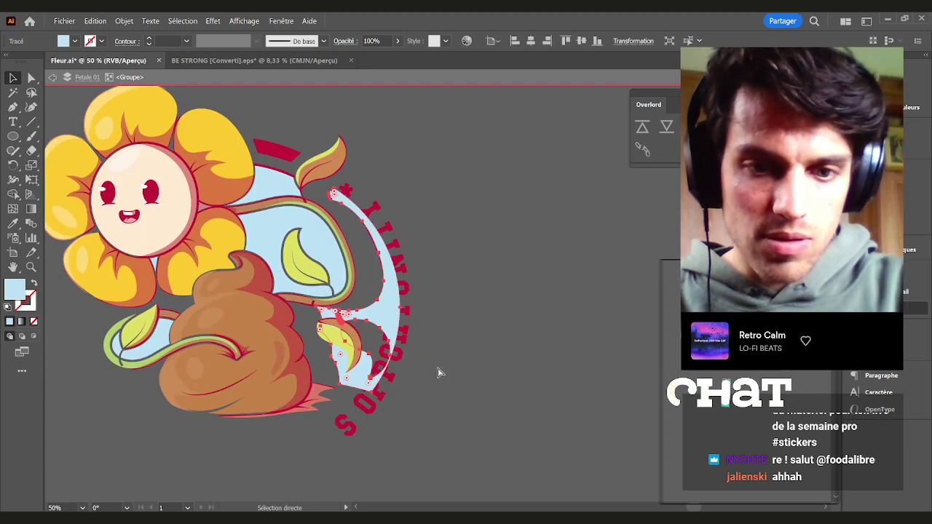
Delete the remaining "S OPPORTUNITY" letters, their asterisk and the dark red arc fragment above the flower's sky
left_click(436, 367)
left_click(396, 345)
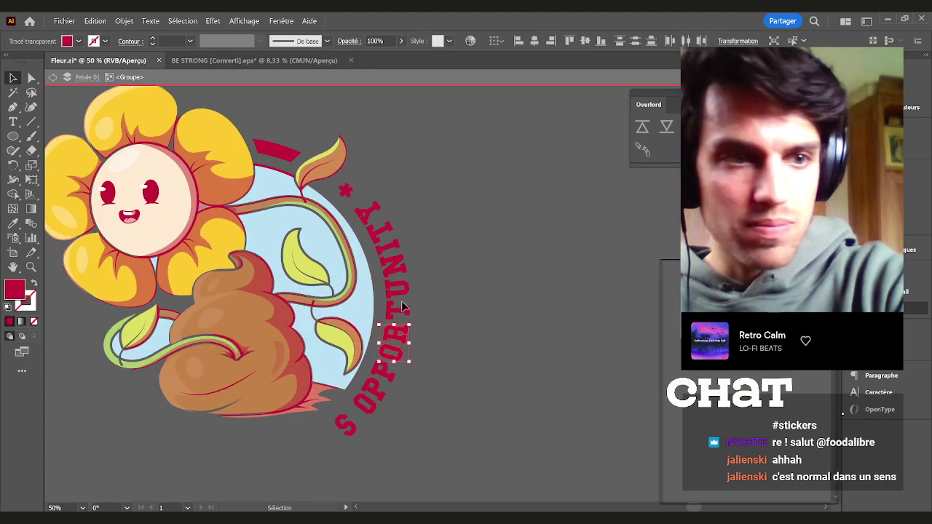
key("Delete")
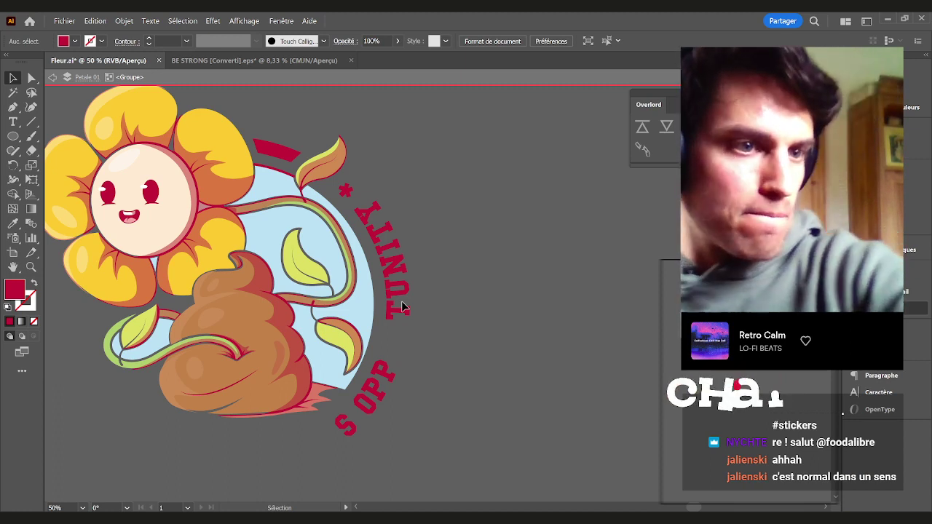
left_click_drag(392, 190, 388, 188)
key("Delete")
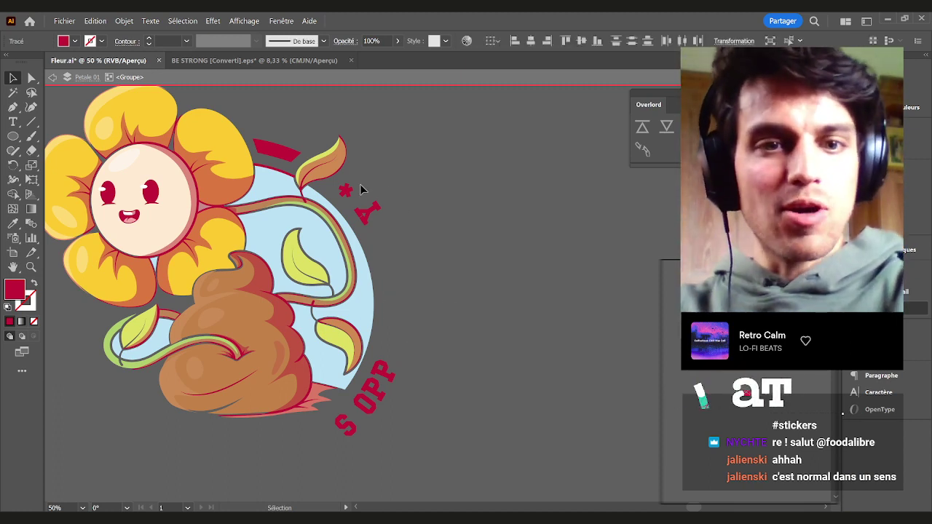
key("Delete")
key("Delete")
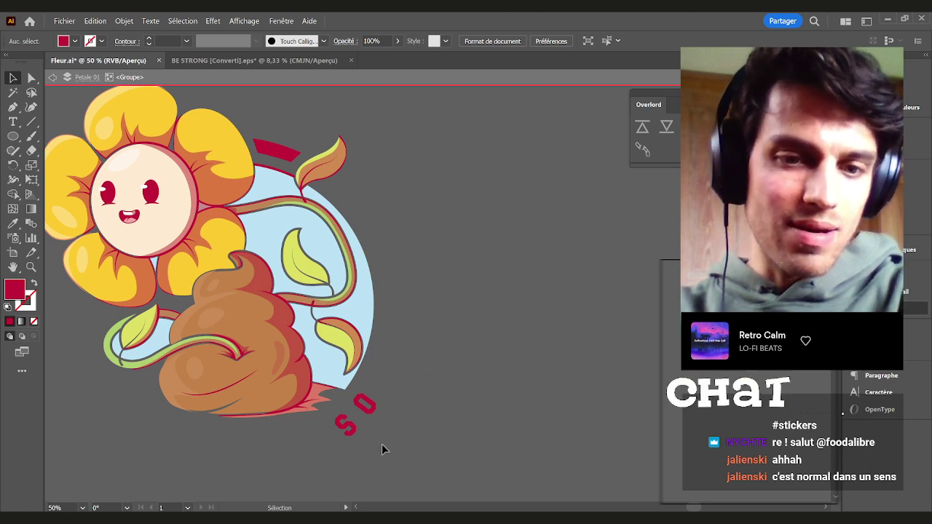
key("Delete")
left_click(273, 154)
key("Delete")
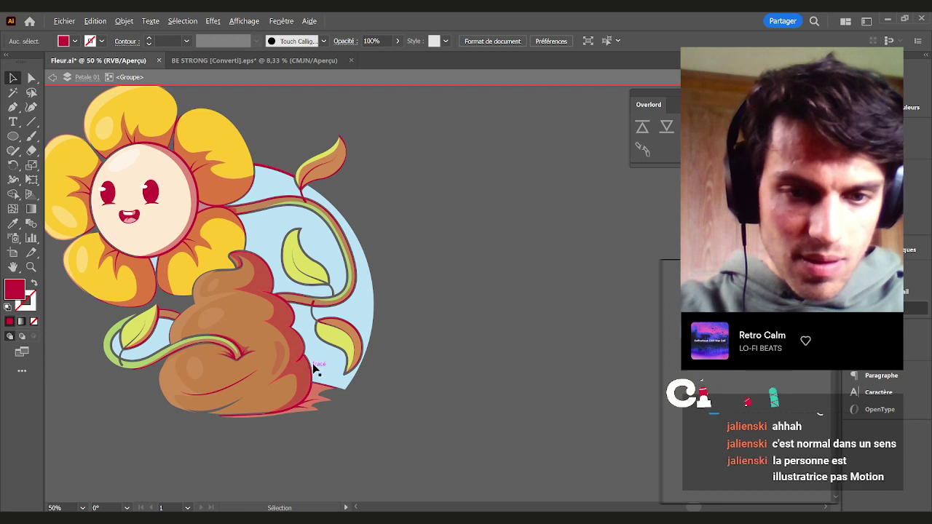
Start a Pen path around the hanging lower leaf, bridging its stem at the vine and following the leaf's inner side
scroll(311, 370, "up", 3)
left_click(327, 237)
scroll(311, 238, "up", 3)
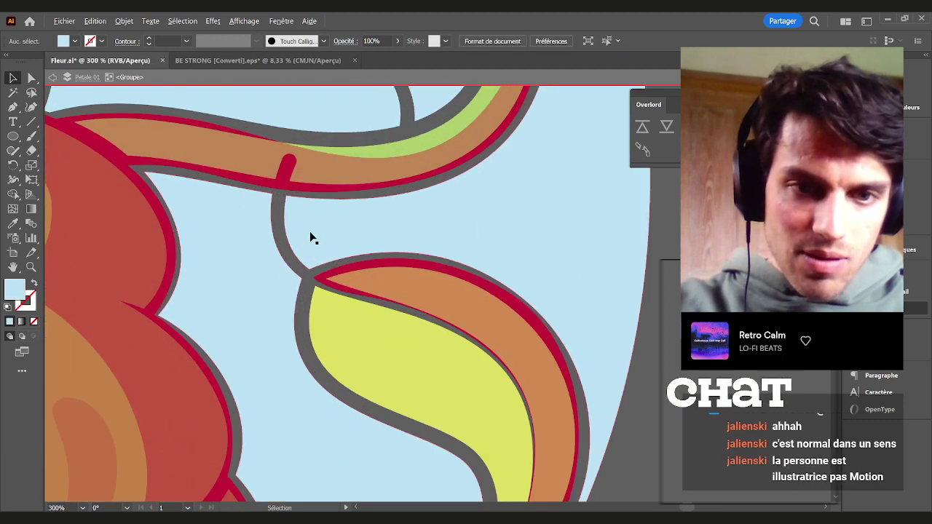
key("p")
left_click(291, 229)
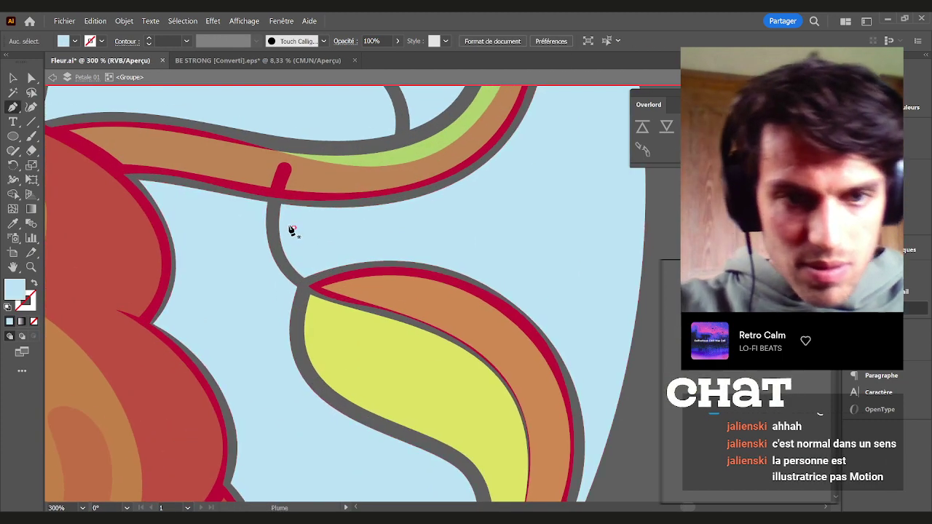
scroll(291, 229, "up", 3)
left_click_drag(287, 191, 249, 188)
left_click(249, 184)
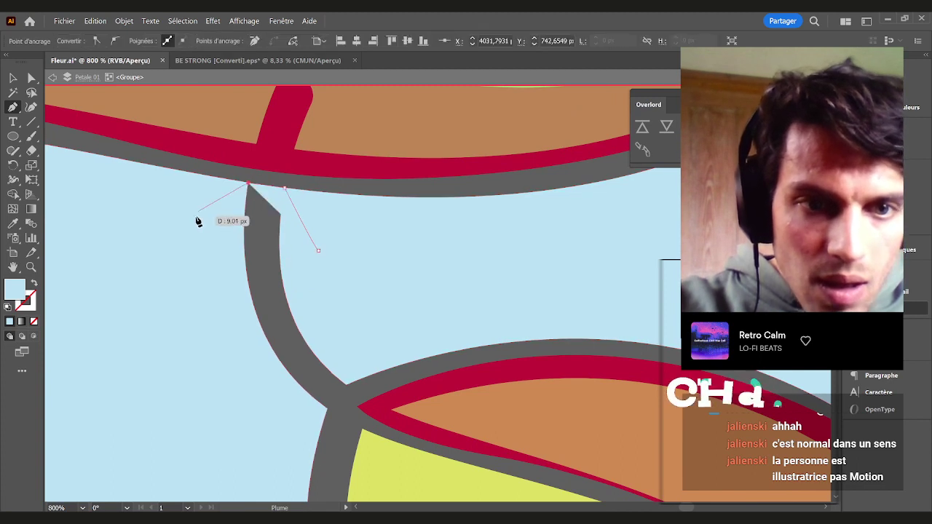
left_click(196, 217)
scroll(223, 286, "down", 3)
left_click_drag(240, 306, 193, 212)
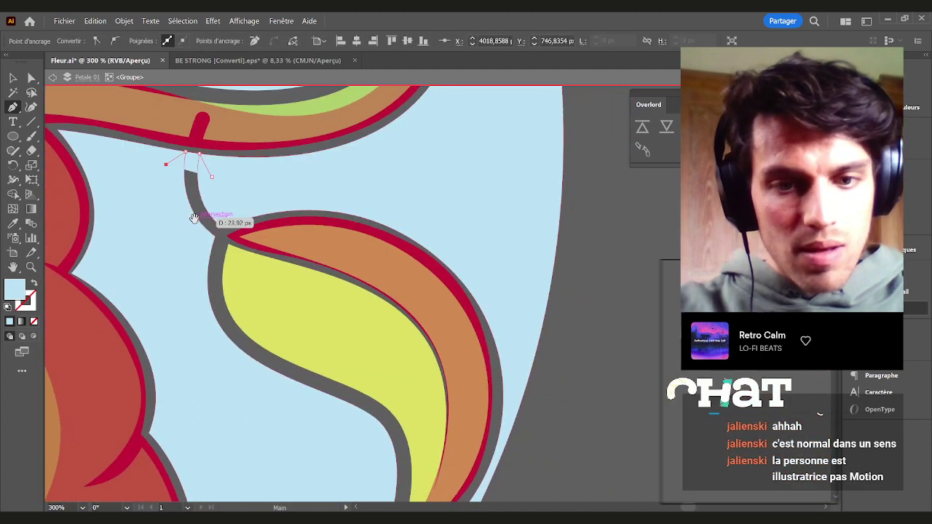
left_click(185, 300)
left_click(243, 416)
Continue the Pen path around the leaf's tip and outer edge and close it at the stem
left_click_drag(315, 451, 249, 218)
left_click(296, 328)
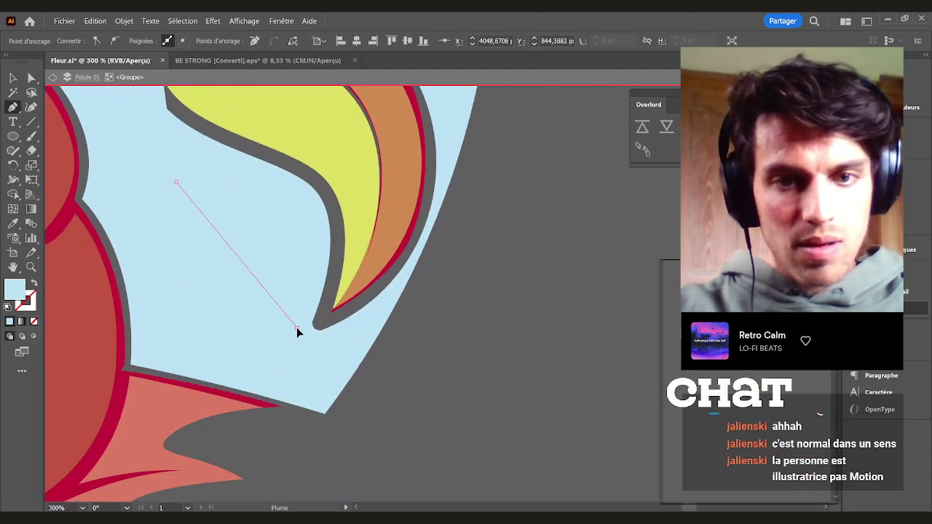
left_click(340, 350)
left_click(412, 264)
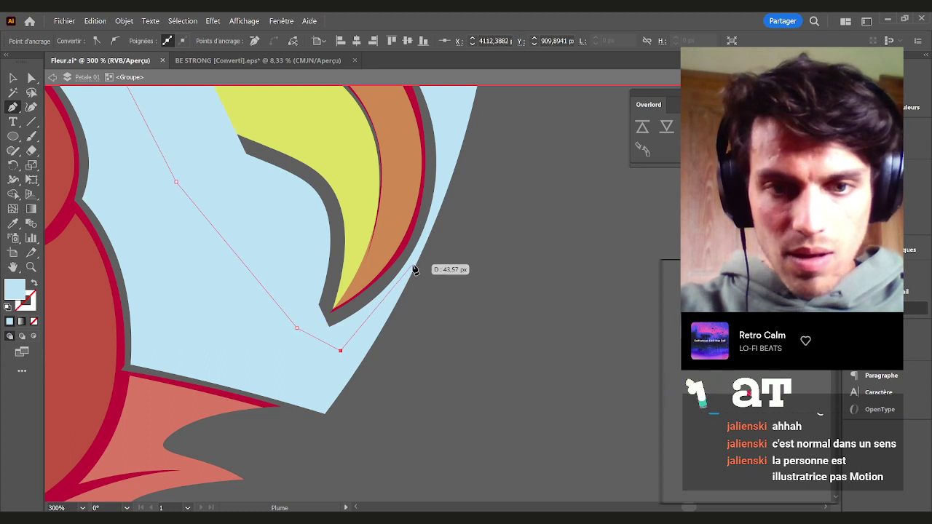
left_click(450, 163)
left_click_drag(447, 131, 452, 370)
left_click(443, 241)
left_click(321, 179)
left_click(188, 184)
left_click(149, 181)
key("v")
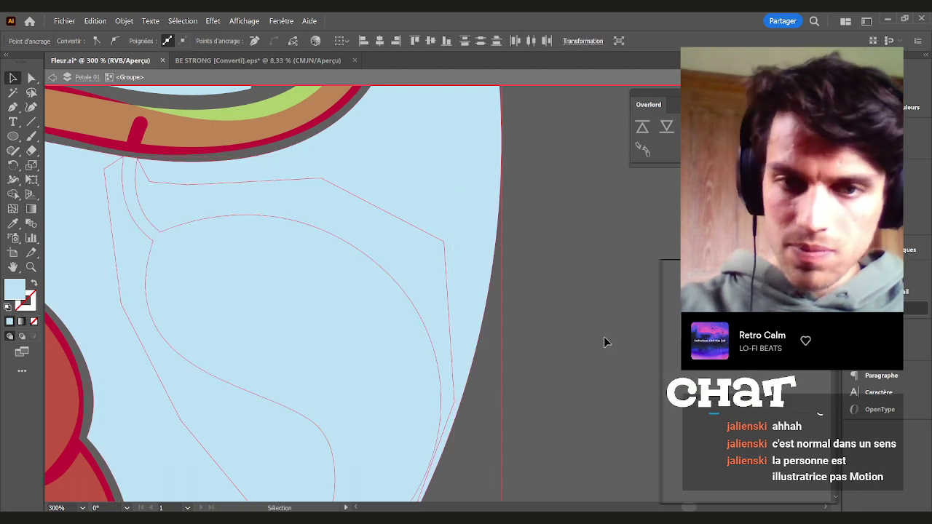
Create a light blue silhouette of the hanging leaf with Shape Builder, removing the surrounding sky and keeping the silhouette behind the leaf
key("ctrl+a")
key("shift+m")
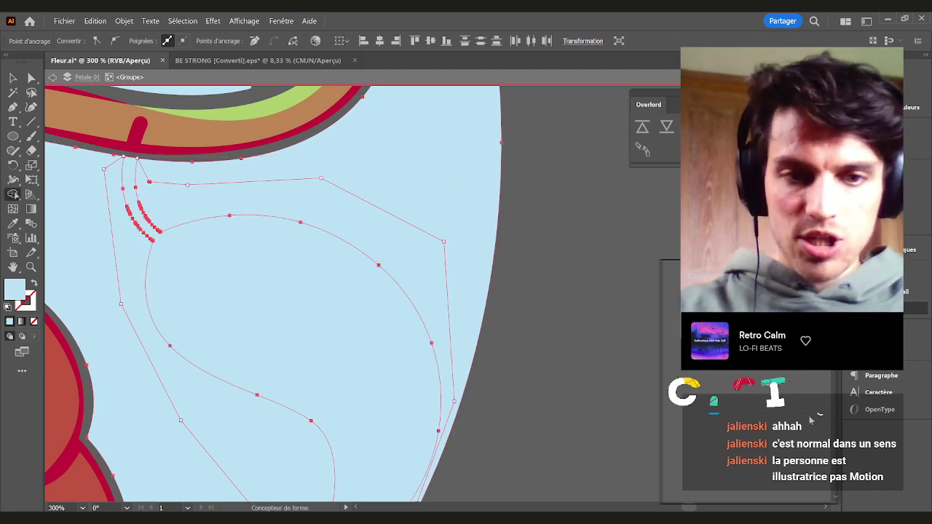
left_click(185, 192, "alt")
key("v")
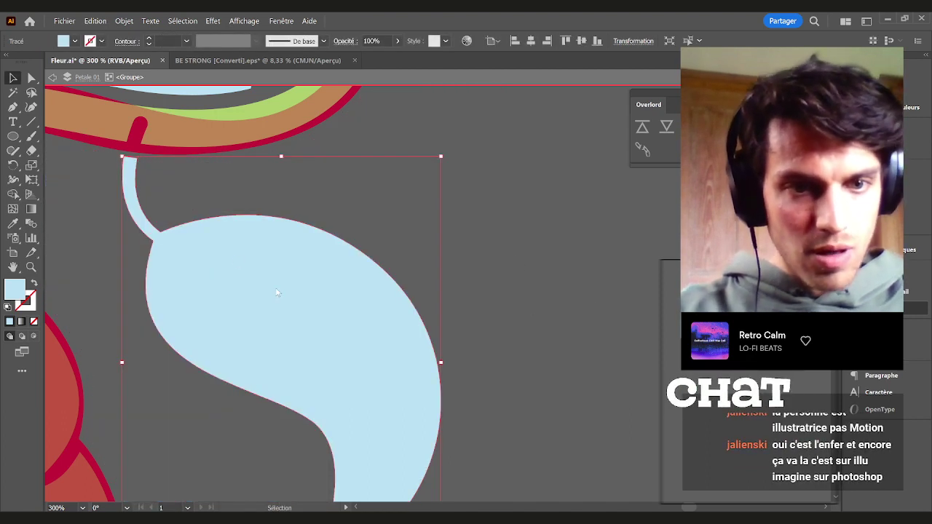
key("ctrl+z")
left_click_drag(231, 201, 505, 305)
scroll(483, 354, "up", 3)
scroll(489, 354, "down", 4)
left_click_drag(140, 320, 425, 321)
left_click_drag(798, 335, 346, 270)
scroll(524, 297, "up", 1)
Switch to BE STRONG [Converti].eps and sample the dark red of the slogan lettering with the Eyedropper
left_click(247, 62)
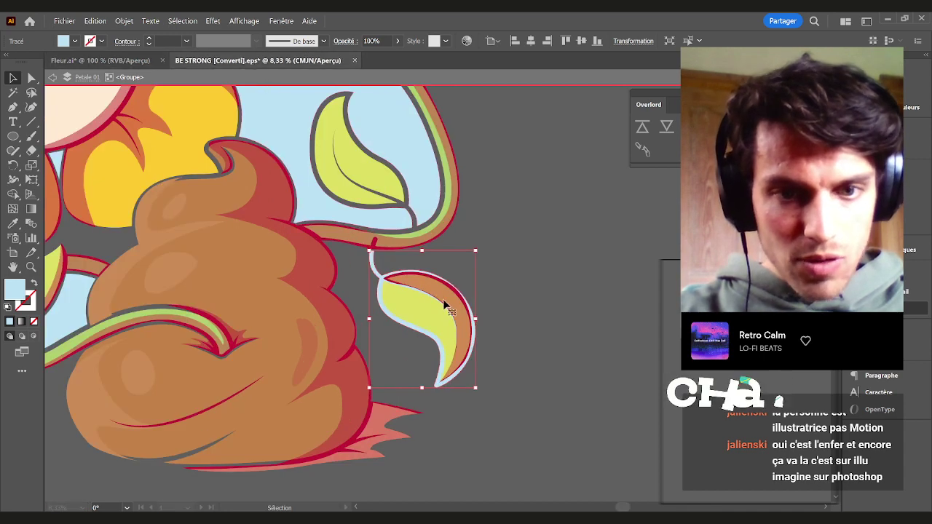
scroll(439, 259, "up", 6)
scroll(525, 303, "down", 2)
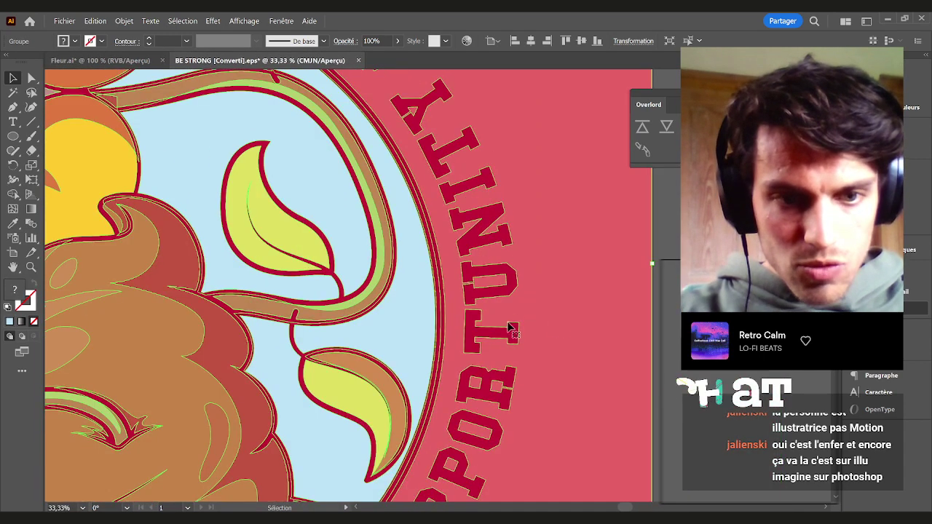
key("ctrl+shift+a")
key("i")
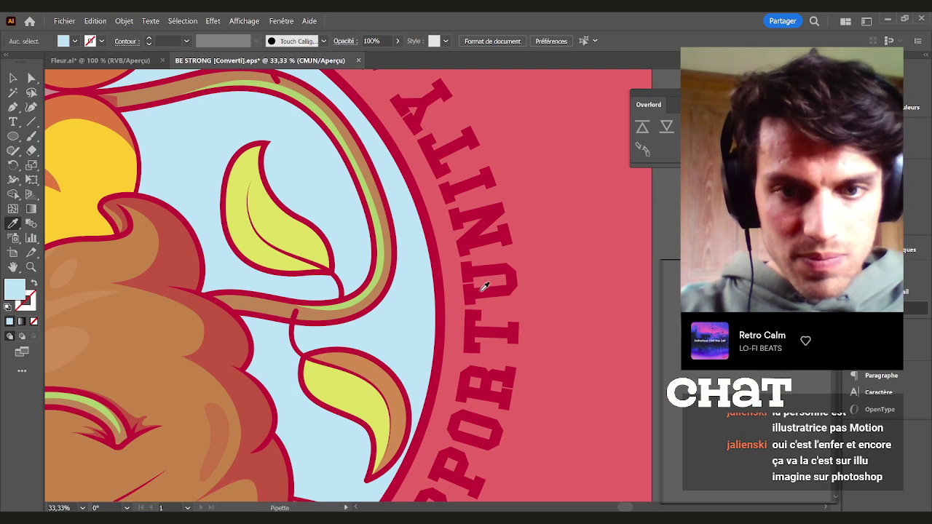
left_click(487, 297)
key("v")
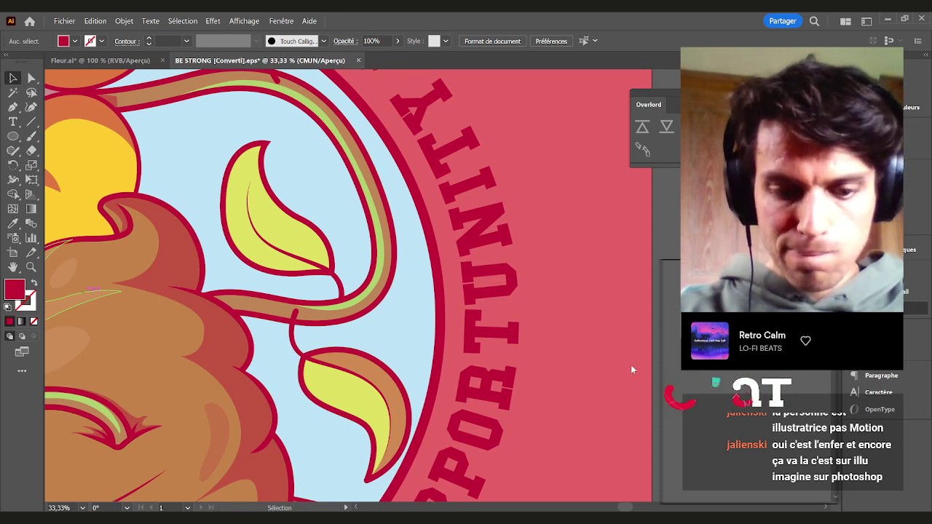
Return to Fleur.ai, fill the leaf silhouette with the dark red outline colour and move the complete leaf clear of the vine
left_click(100, 61)
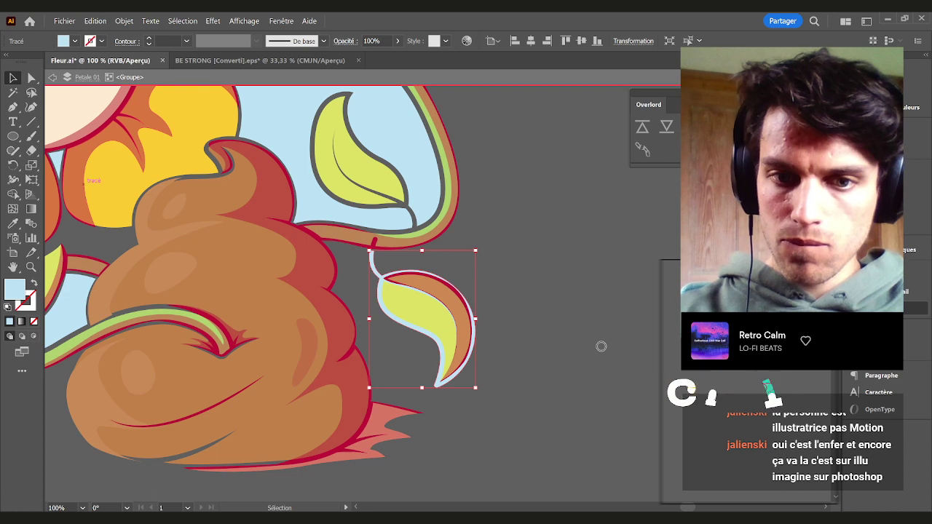
key("ctrl+z")
left_click(541, 445)
left_click(393, 302)
left_click_drag(393, 301, 516, 362)
left_click(497, 391)
Round the two corners at the free end of the separated leaf's stem
scroll(498, 391, "up", 2)
scroll(522, 286, "up", 5)
left_click_drag(555, 275, 483, 285)
key("a")
left_click_drag(403, 303, 477, 336)
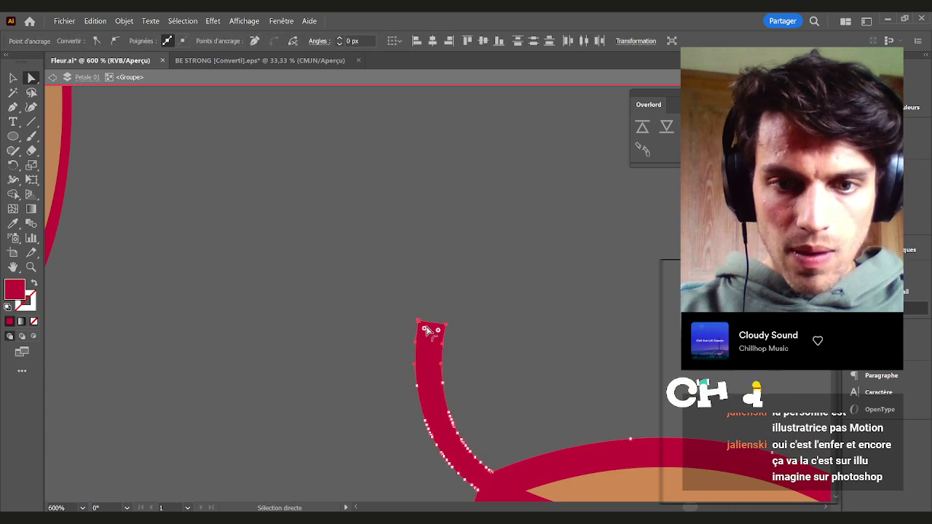
left_click(496, 329)
key("v")
scroll(493, 329, "down", 8)
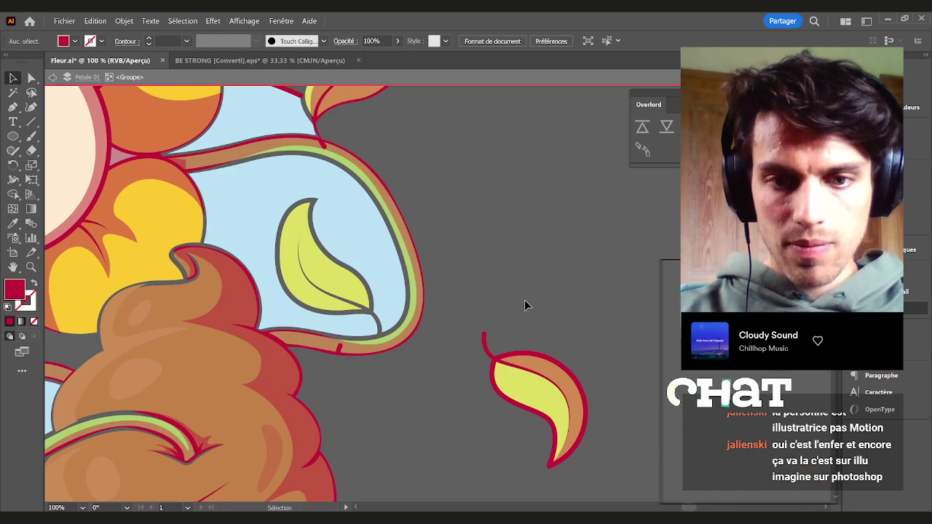
scroll(524, 304, "down", 2)
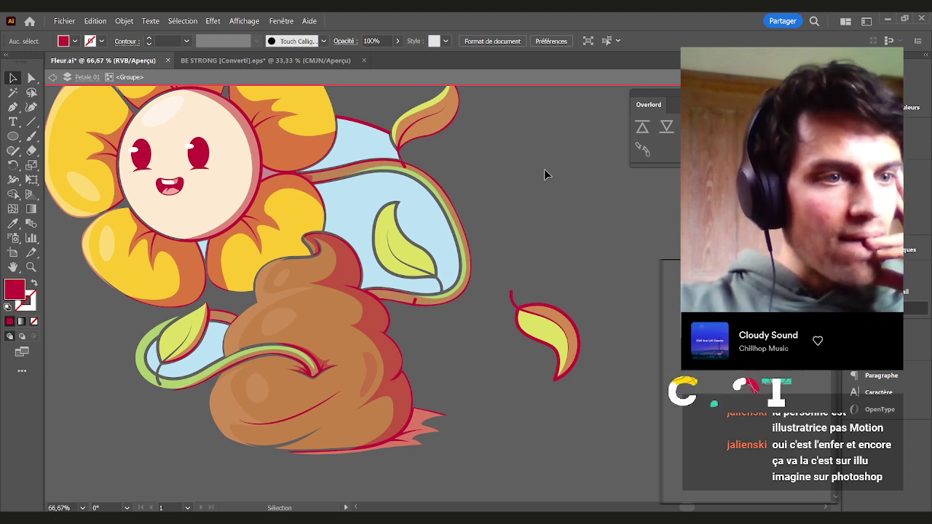
scroll(440, 280, "up", 6)
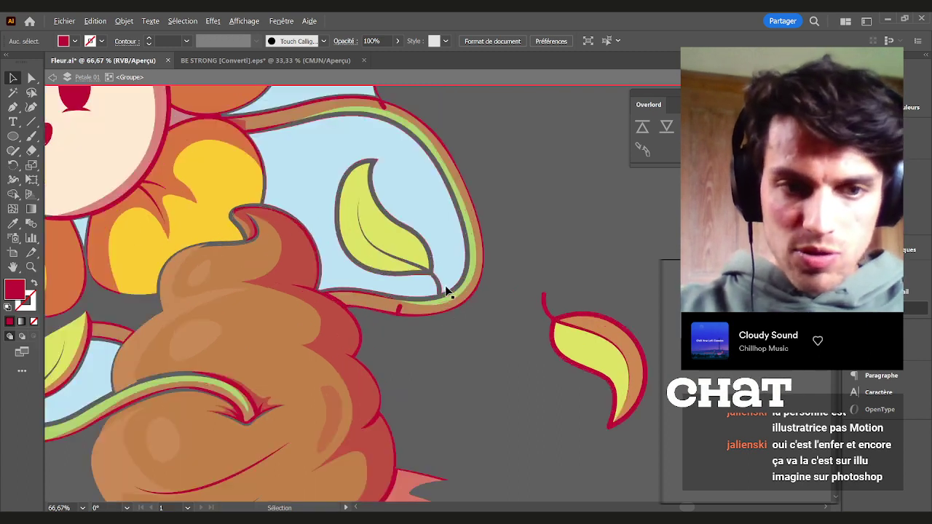
Draw a closed Pen outline around the upper leaf inside the vine loop, cutting across the end of its stem
left_click_drag(441, 257, 418, 326)
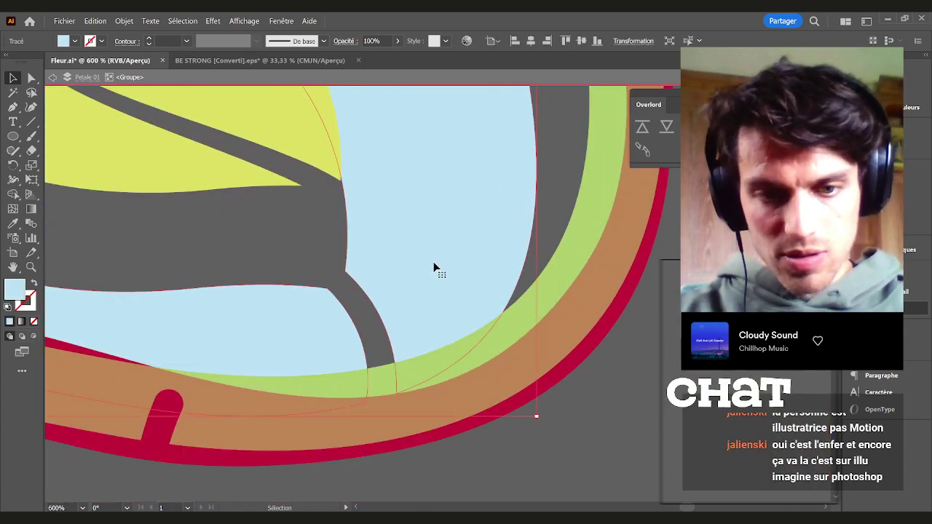
key("ctrl+z")
key("p")
left_click(450, 241)
left_click(420, 325)
left_click(389, 334)
left_click(268, 275)
scroll(268, 274, "down", 3)
left_click_drag(243, 275, 378, 291)
left_click(309, 281)
left_click(209, 217)
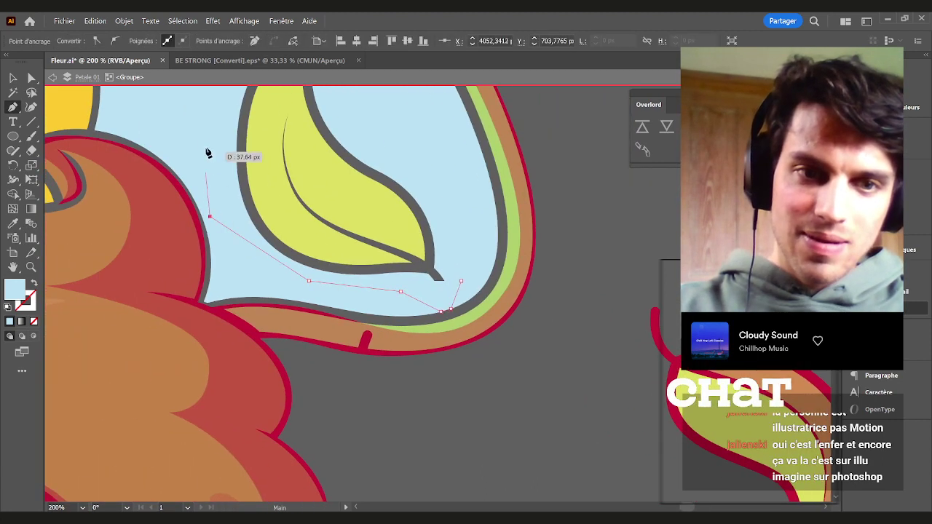
scroll(208, 153, "up", 3)
left_click(214, 207)
left_click(276, 132)
left_click(357, 132)
left_click(385, 207)
left_click(438, 295)
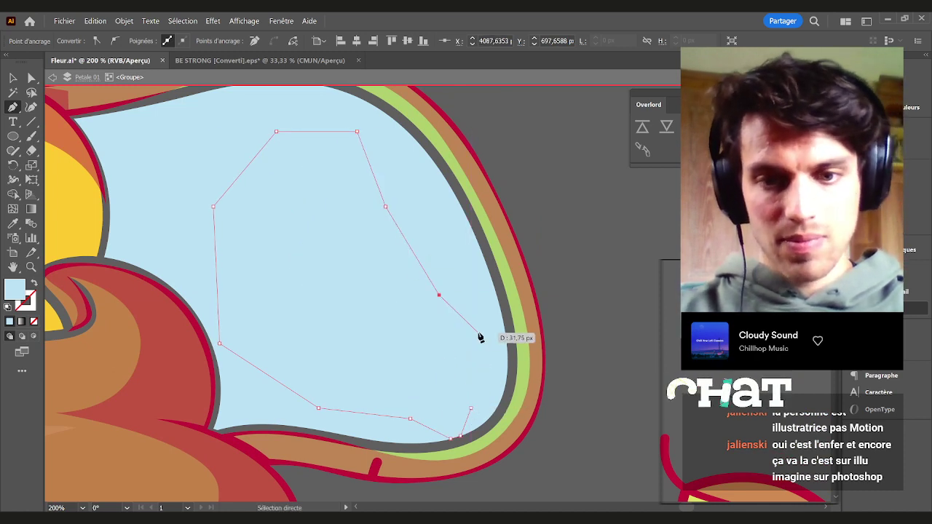
left_click(471, 408)
Remove the sky around the leaf silhouette with Shape Builder and send the remaining light blue silhouette behind the leaf
key("v")
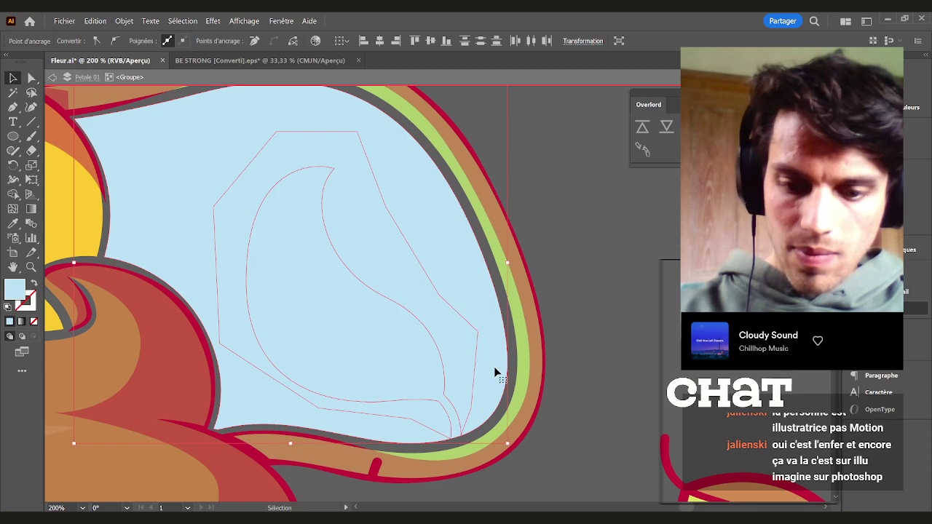
key("shift+m")
left_click(490, 365, "alt")
left_click(463, 355, "alt")
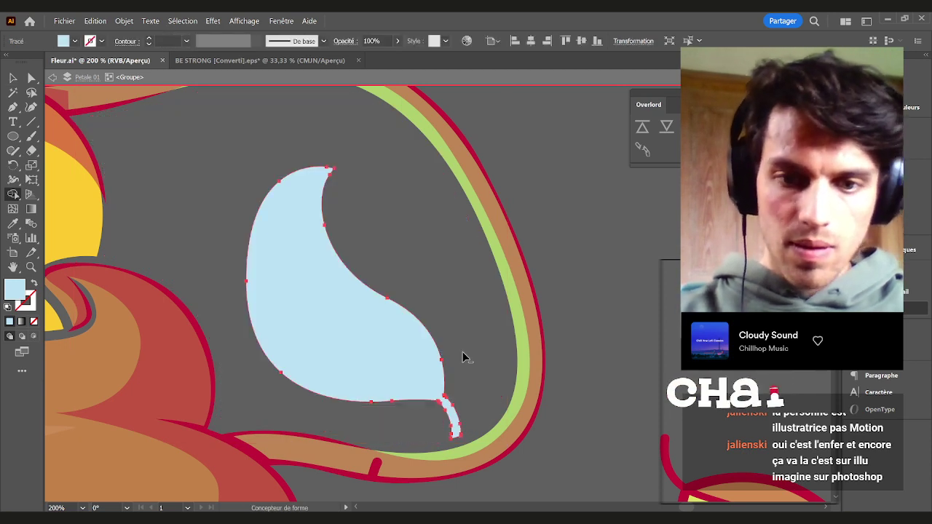
key("v")
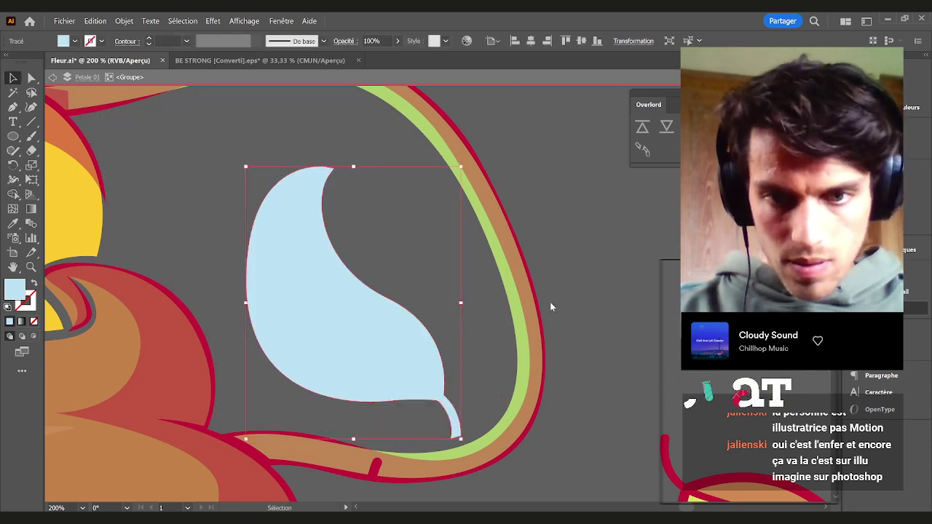
key("ctrl+shift+[")
Fill the light blue leaf silhouette with the dark red sampled from the separated leaf's stem
left_click_drag(702, 418, 405, 260)
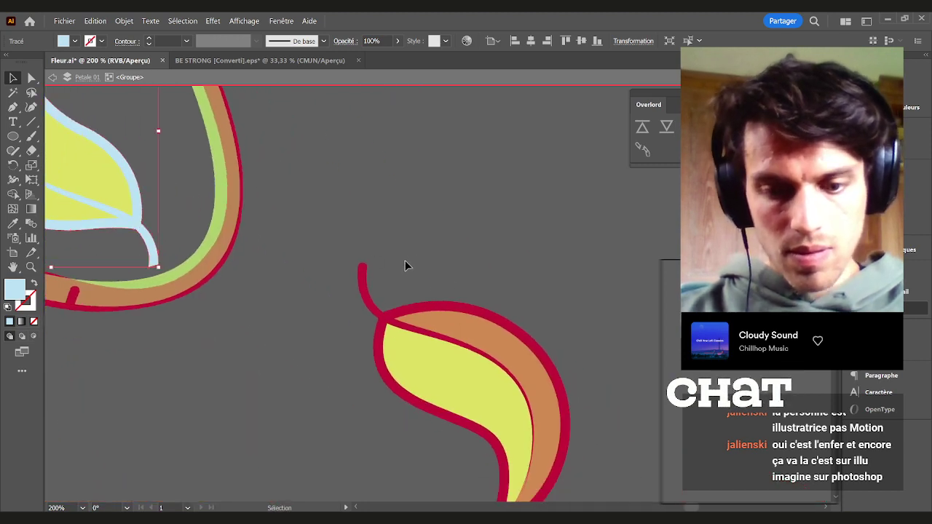
key("i")
left_click(367, 286)
Round the two corners at the free end of the upper leaf's stem
key("a")
scroll(150, 260, "up", 4)
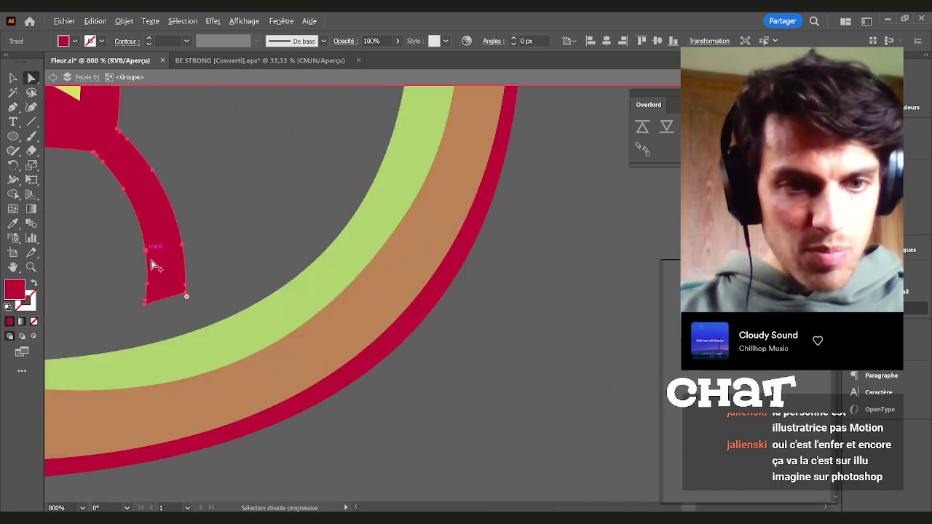
scroll(177, 299, "up", 1)
left_click(174, 293)
scroll(138, 305, "up", 1)
left_click(131, 297)
left_click(129, 304)
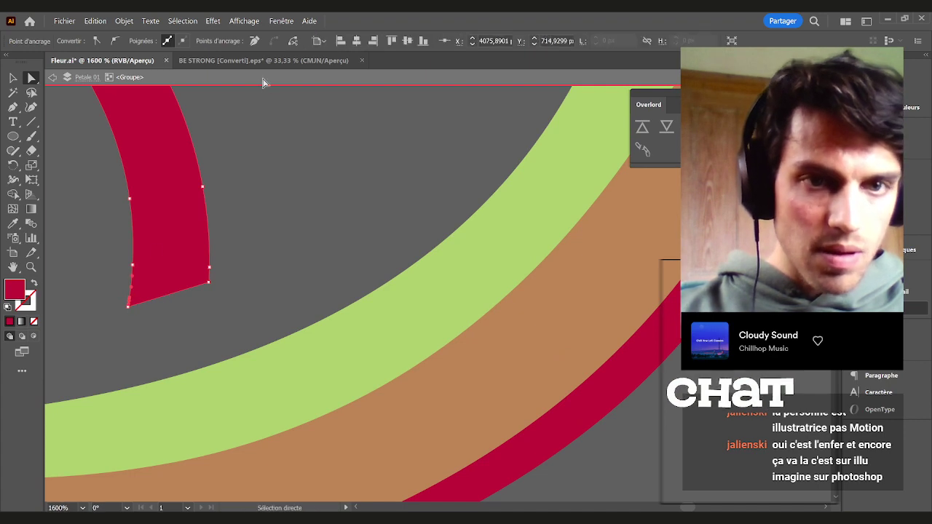
left_click(210, 282)
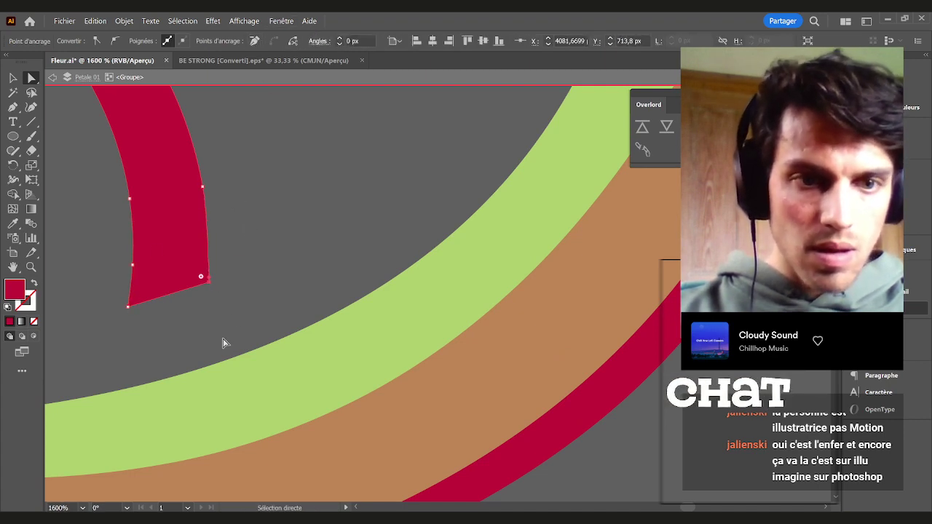
left_click(132, 302)
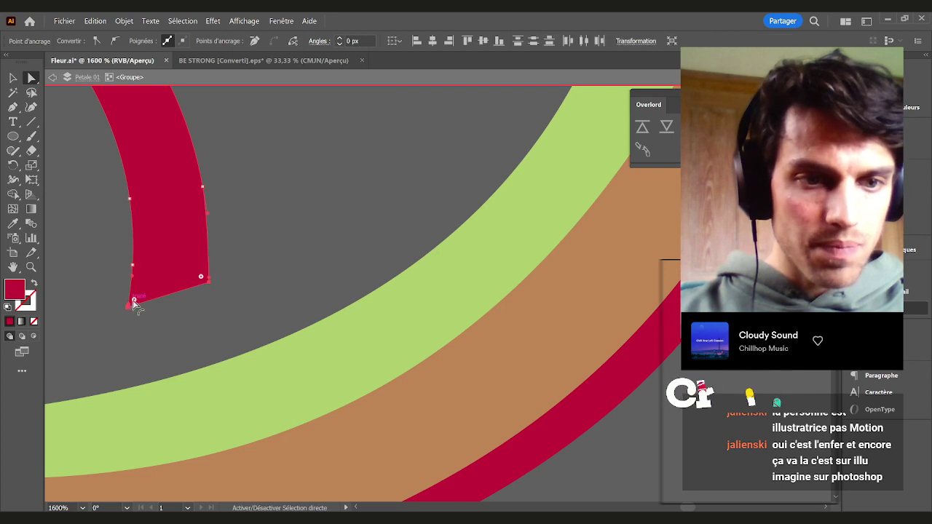
left_click_drag(135, 300, 280, 200)
left_click(297, 220)
Move the complete upper leaf out of the vine loop and place it above the other separated leaf
key("v")
scroll(296, 222, "down", 7)
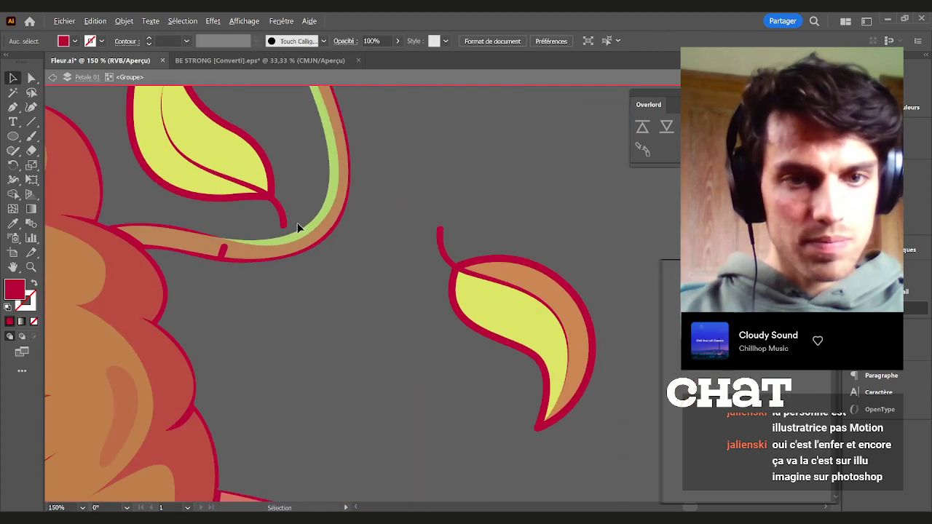
scroll(283, 187, "down", 2)
scroll(277, 194, "up", 2)
left_click(209, 259)
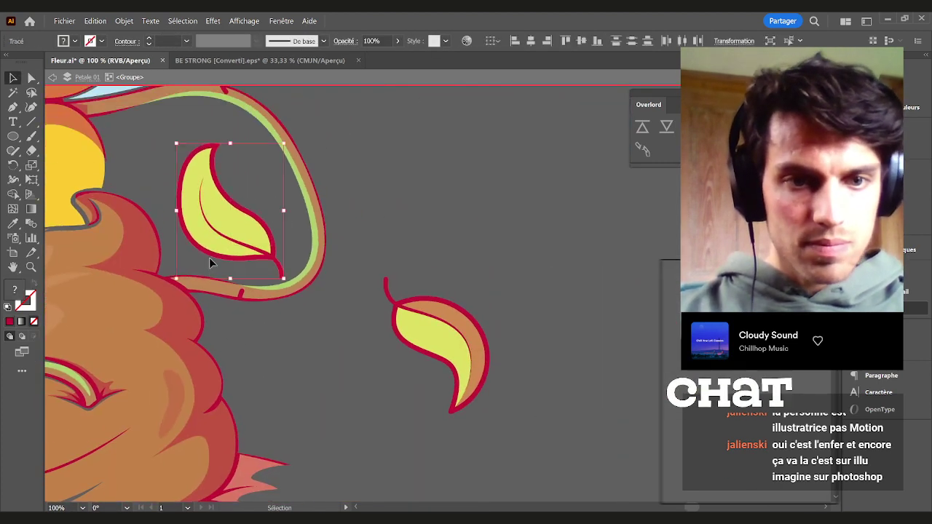
left_click_drag(217, 260, 450, 222)
Compare the original vine and leaves in BE STRONG [Converti].eps with the remaining illustration in Fleur.ai
left_click(361, 91)
left_click(318, 64)
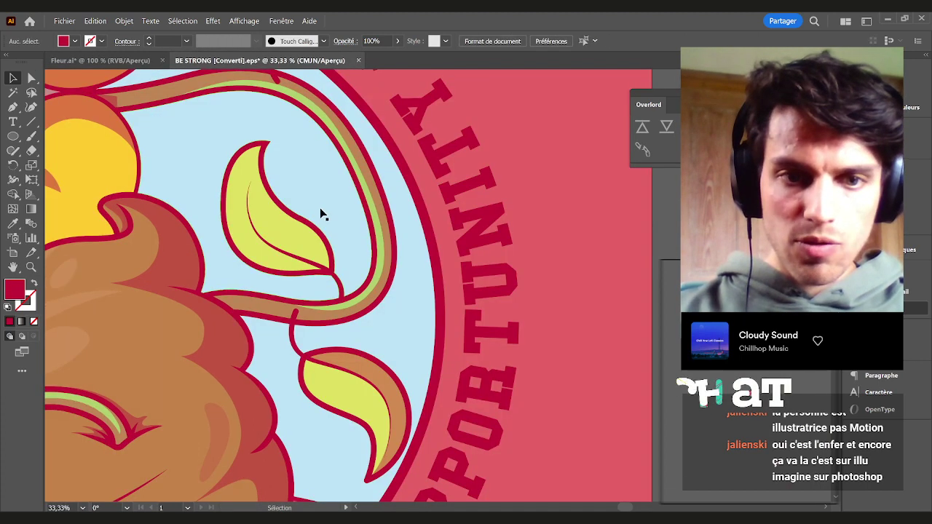
scroll(345, 239, "down", 2)
left_click_drag(362, 264, 498, 254)
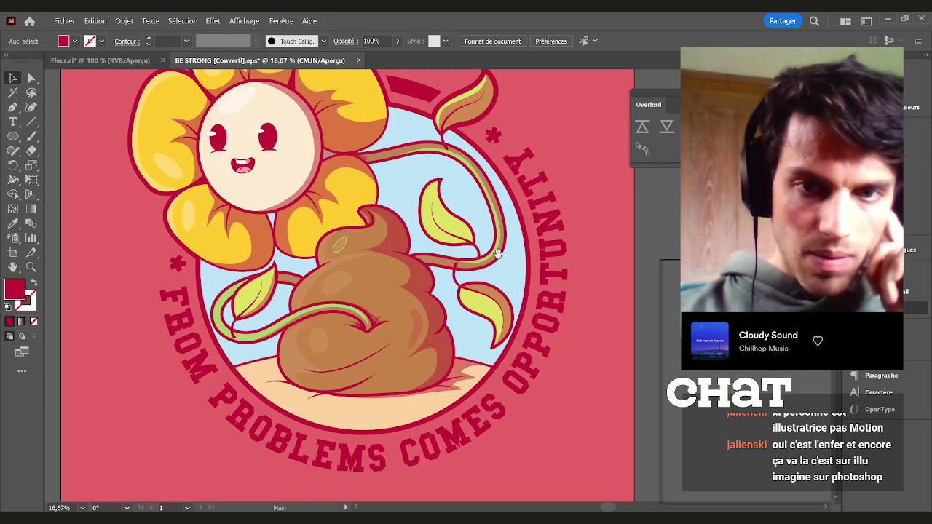
left_click(89, 61)
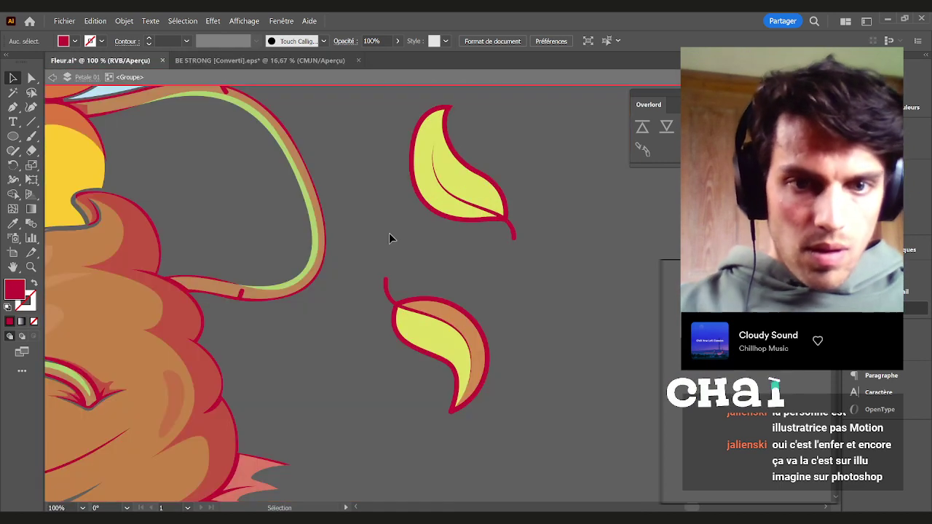
scroll(389, 235, "down", 3)
left_click_drag(383, 244, 424, 245)
scroll(277, 304, "up", 4)
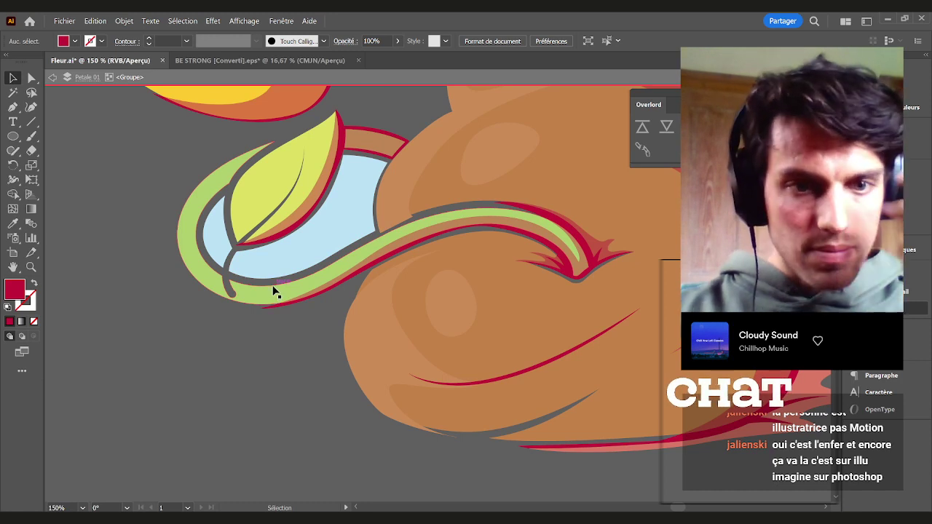
left_click(351, 173)
scroll(219, 370, "down", 5)
scroll(219, 371, "up", 2)
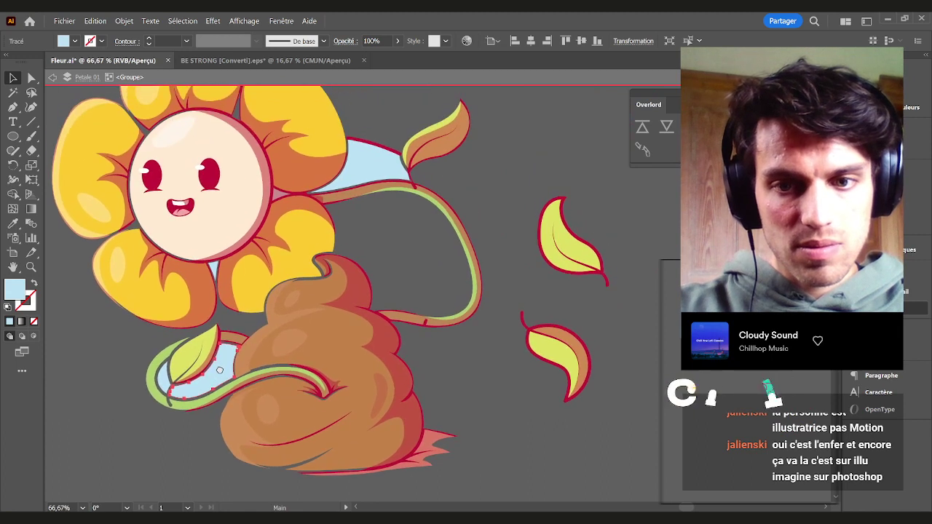
left_click_drag(487, 132, 519, 172)
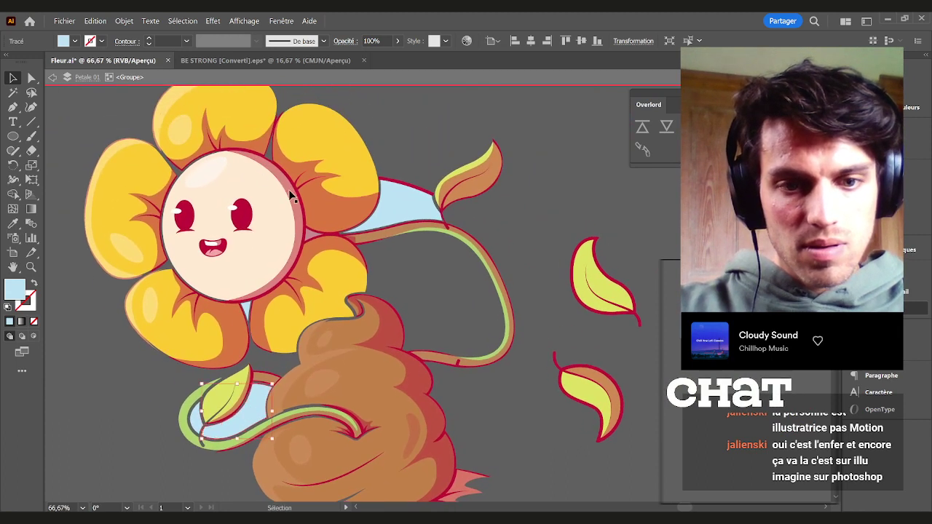
Delete the partly dismantled illustration, keeping only the two separated leaves
scroll(305, 214, "down", 1)
scroll(305, 215, "down", 2)
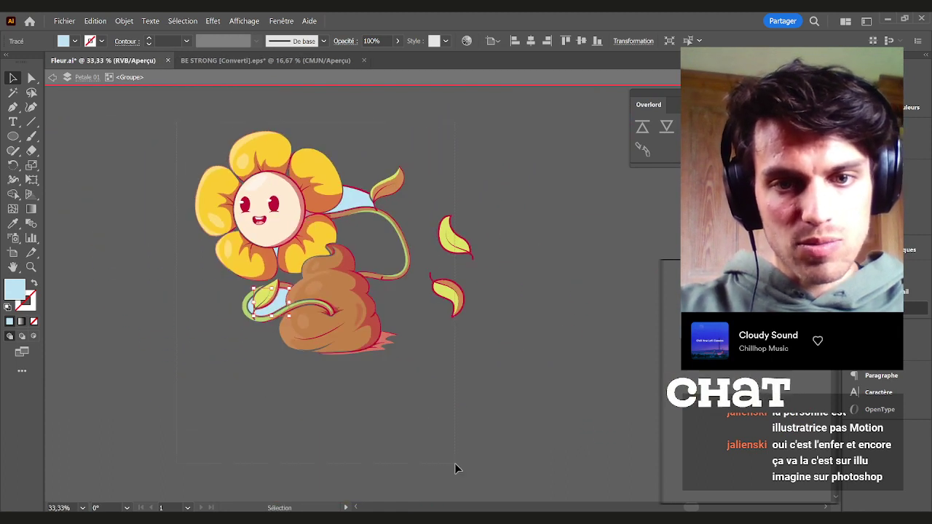
key("ctrl+a")
key("Delete")
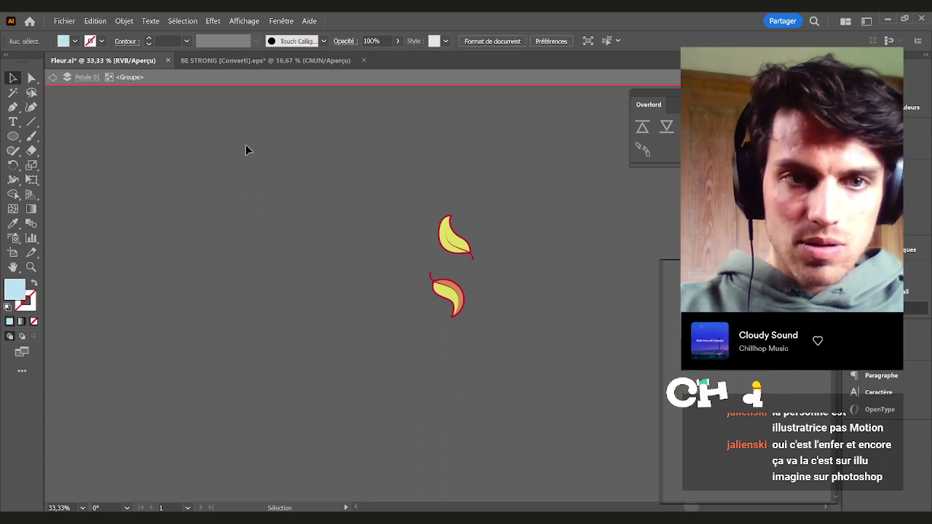
Copy the whole artwork from BE STRONG [Converti].eps and paste it into Fleur.ai
left_click(220, 61)
scroll(547, 399, "down", 1)
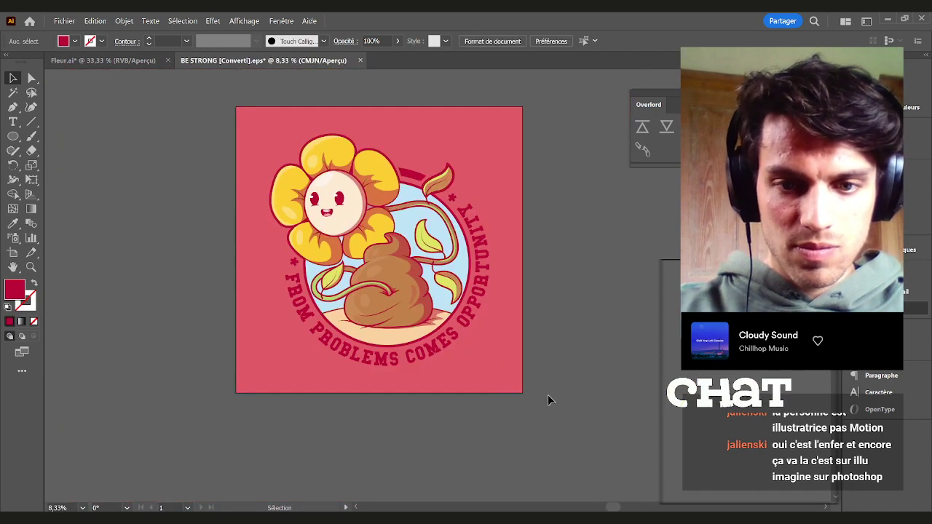
key("ctrl+a")
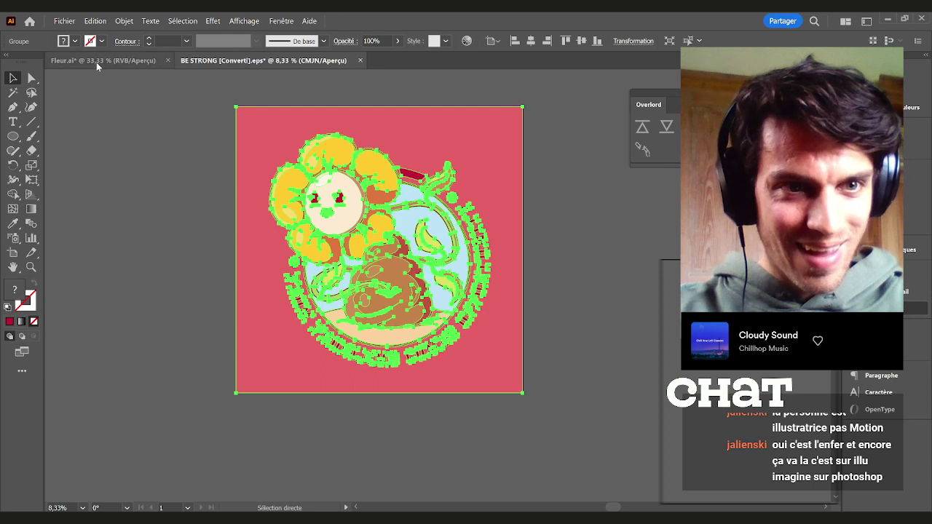
left_click(97, 62)
key("ctrl+v")
scroll(461, 255, "down", 5)
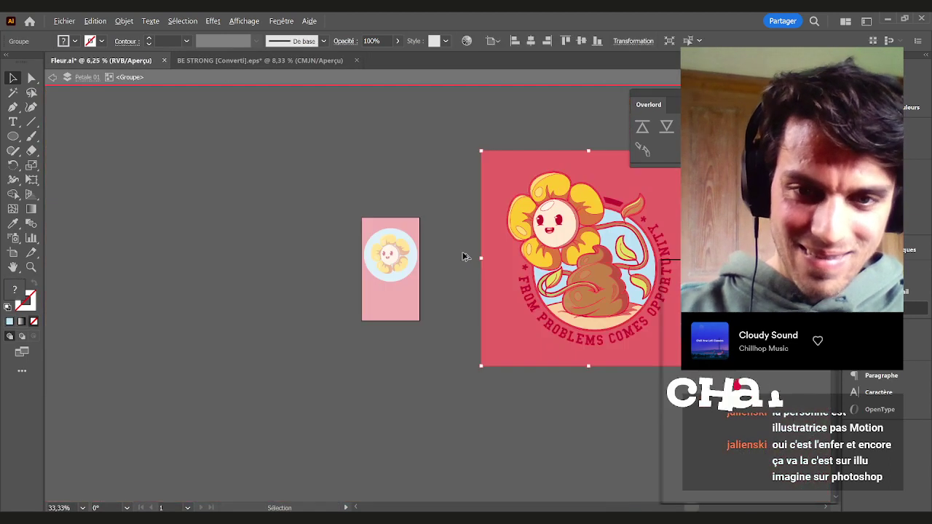
Scale the pasted artwork down to about a third and place it between the artboard and the two separated leaves
left_click_drag(554, 257, 451, 256)
left_click_drag(598, 256, 545, 256)
left_click(564, 237)
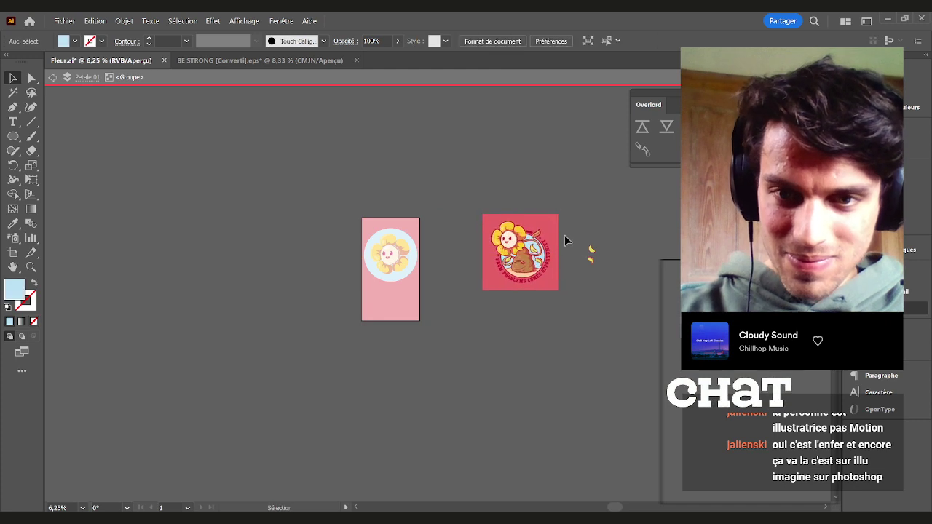
Isolate the pasted artwork's group and delete its pink square background
scroll(553, 230, "up", 4)
scroll(503, 263, "up", 4)
scroll(491, 263, "down", 4)
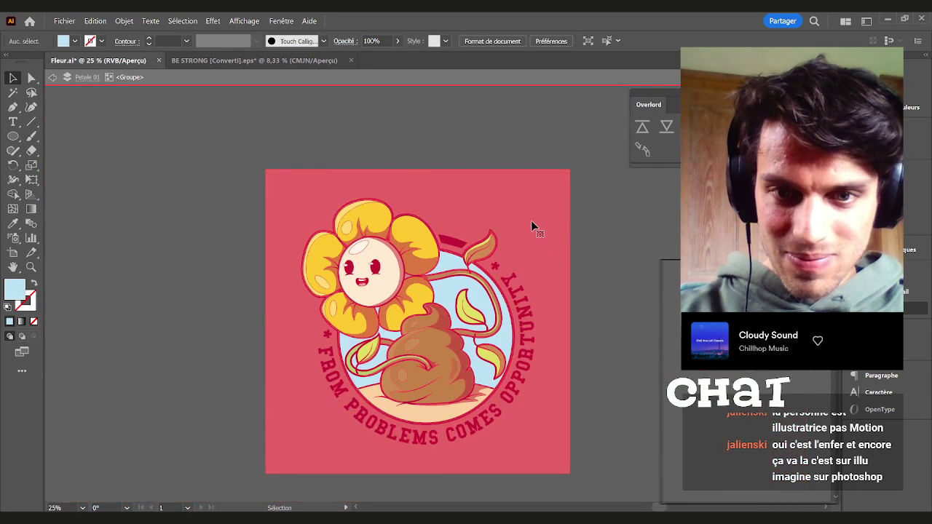
left_click_drag(531, 220, 575, 169)
double_click(567, 176)
key("ctrl+z")
left_click(561, 211)
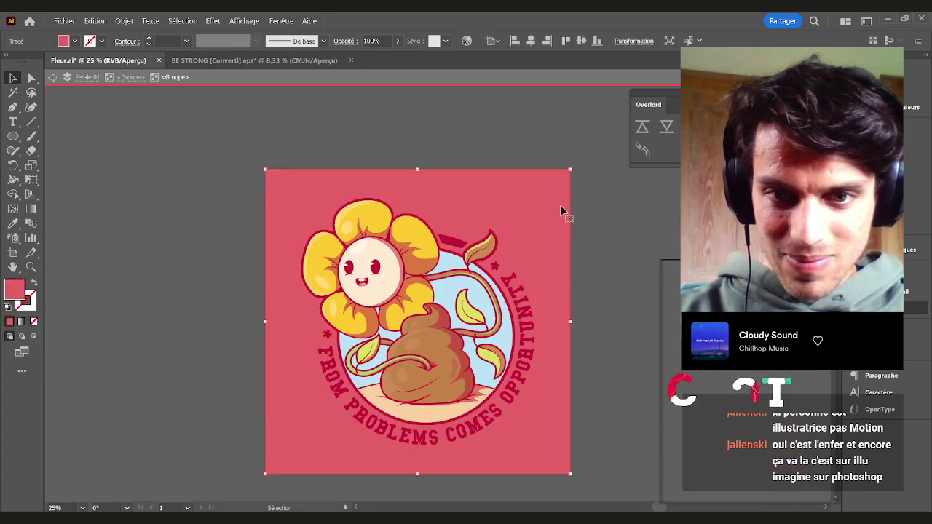
key("Delete")
Delete the dark red arc segment beside the upper leaf, plus the nearby asterisk and the last letter of the slogan
scroll(503, 196, "up", 3)
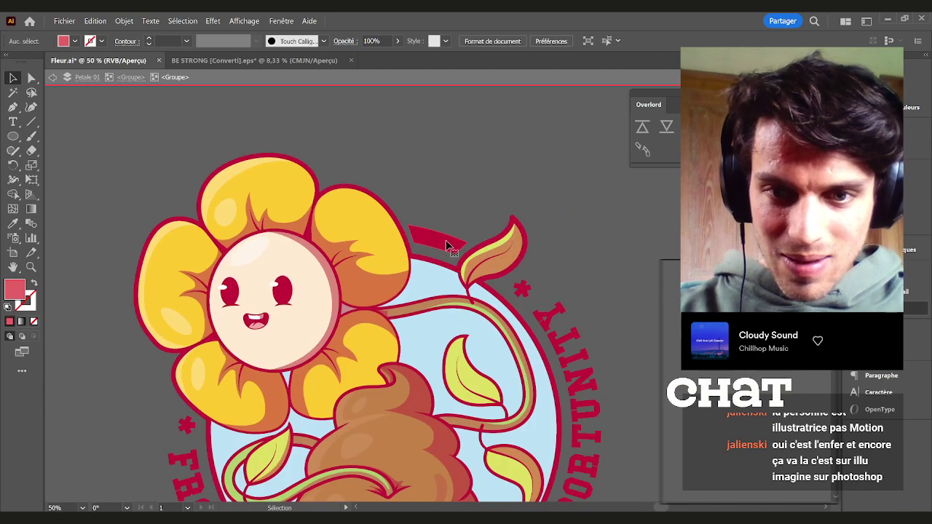
left_click(447, 245)
key("Delete")
scroll(496, 293, "up", 3)
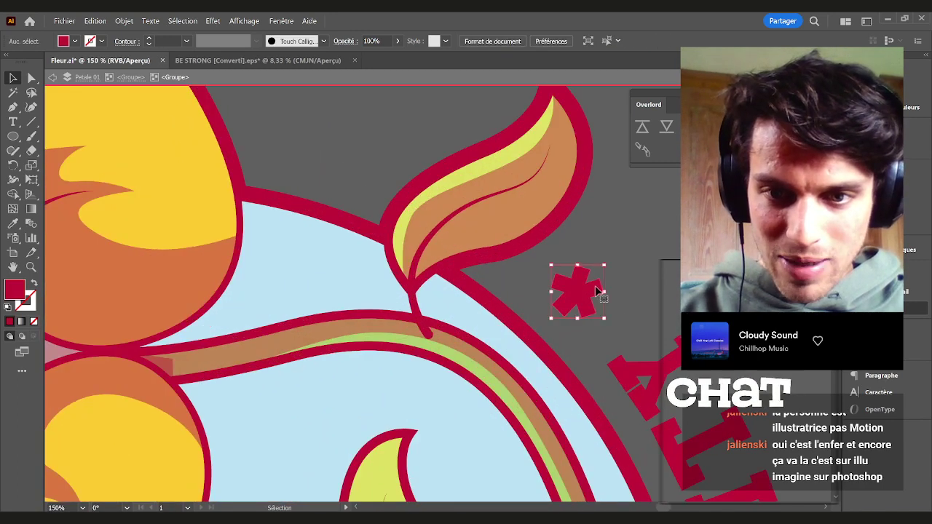
left_click_drag(595, 292, 266, 209)
left_click_drag(347, 267, 407, 271)
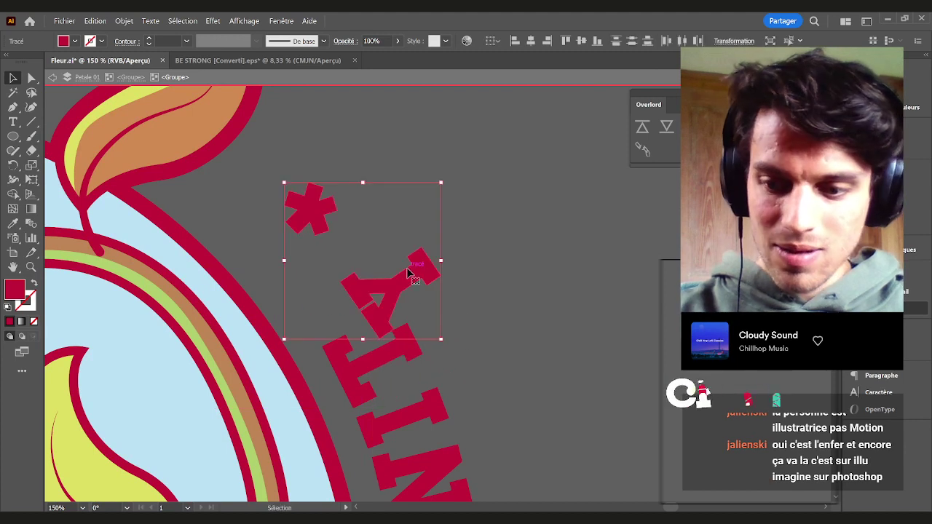
key("Delete")
Delete the extra thick outline shapes behind the petals, the upper leaf and the sky circle
left_click_drag(172, 188, 415, 237)
left_click_drag(244, 226, 197, 212)
key("ctrl+z")
left_click_drag(265, 190, 217, 134)
key("Delete")
left_click_drag(270, 191, 254, 143)
key("Delete")
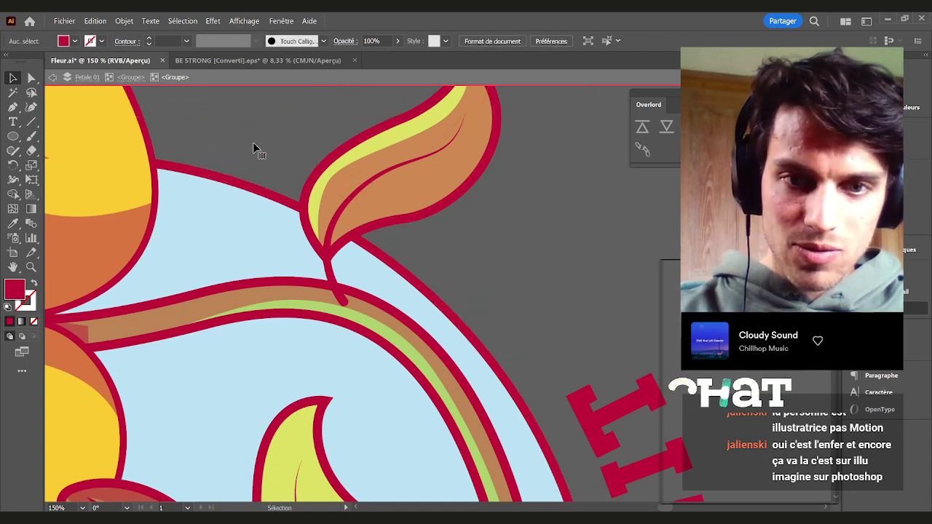
Isolate the red outline shape and draw a curved cutting path down the outer edge of the upper leaf's stalk, across the stem outline
left_click_drag(364, 199, 604, 248)
double_click(375, 277)
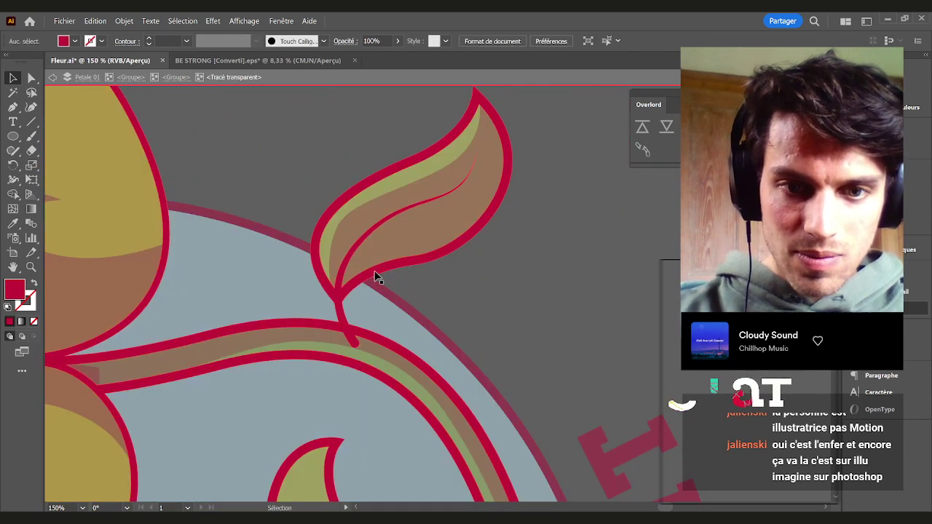
key("a")
scroll(379, 316, "up", 5)
key("p")
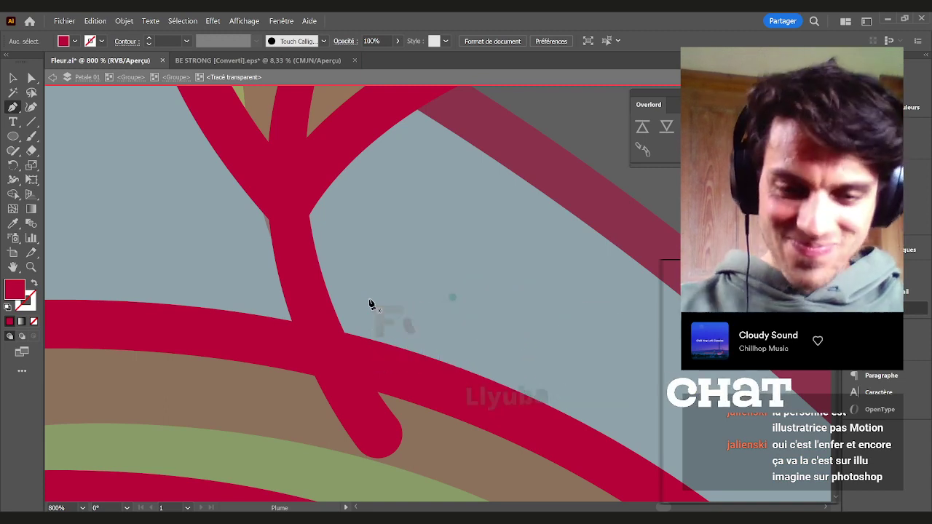
left_click_drag(368, 302, 348, 339)
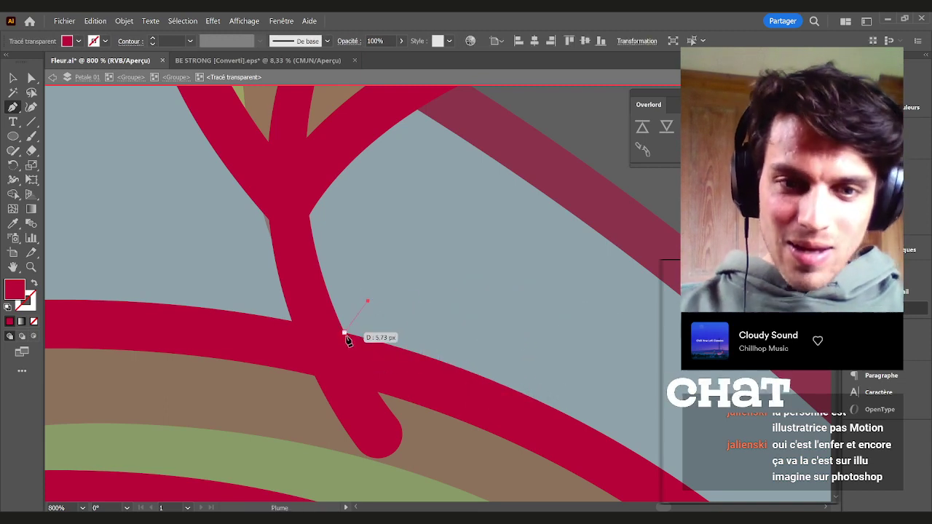
left_click_drag(357, 384, 373, 388)
left_click_drag(377, 392, 391, 430)
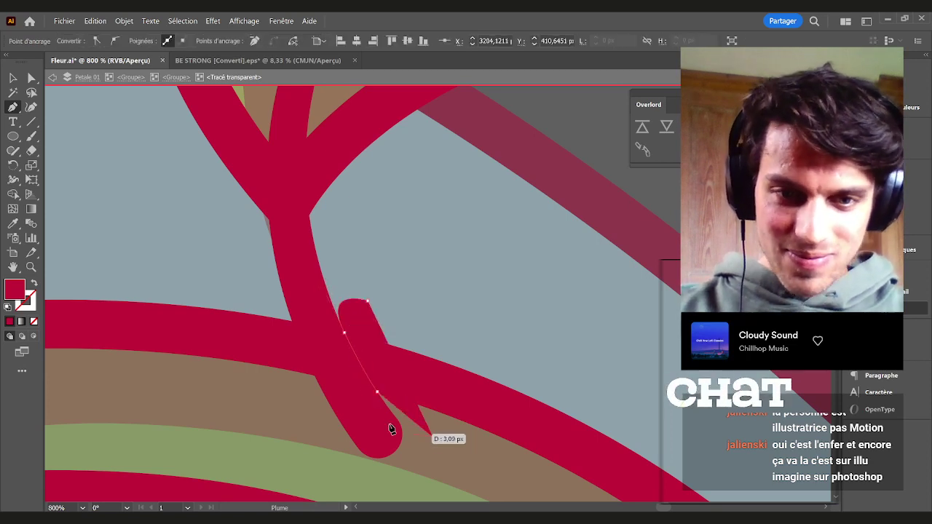
Try swapping the outline shape's fill and stroke and moving its paths aside, and undo these changes
key("v")
left_click(34, 285)
left_click(247, 422)
key("p")
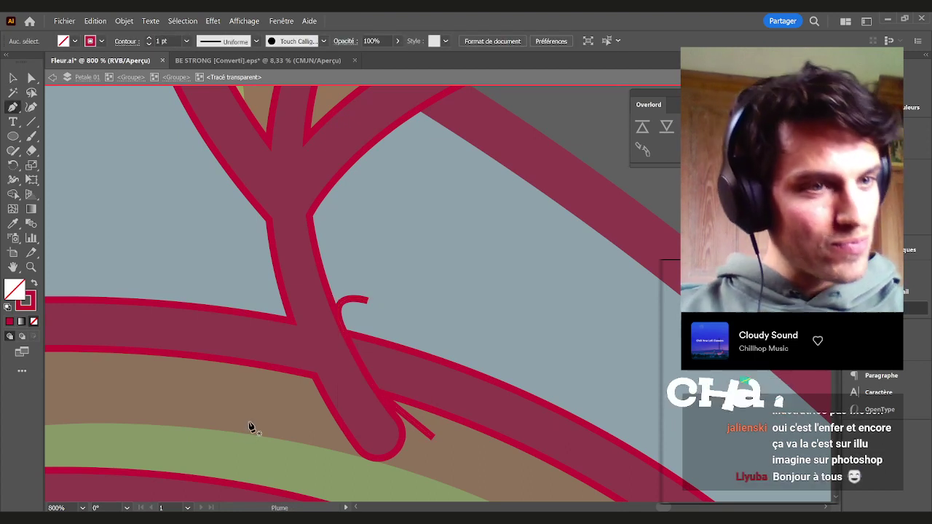
left_click(249, 263)
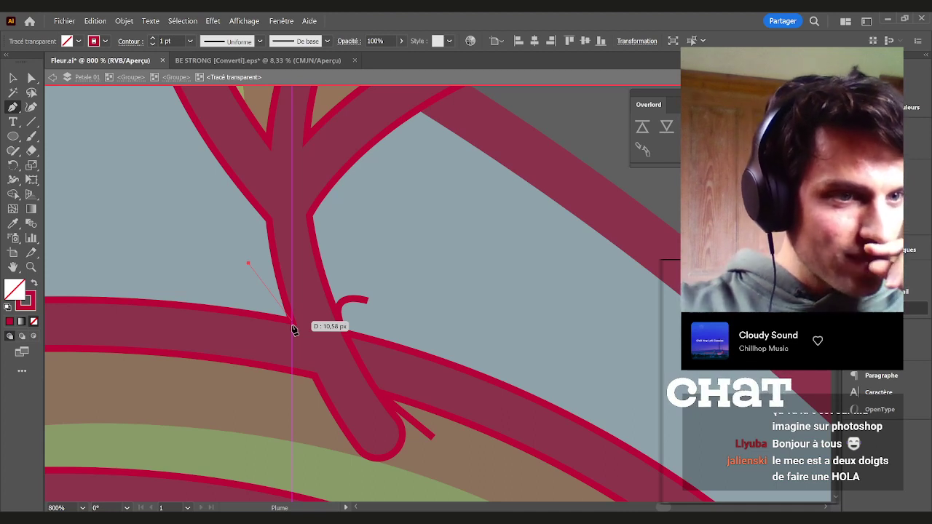
left_click(222, 236, "ctrl")
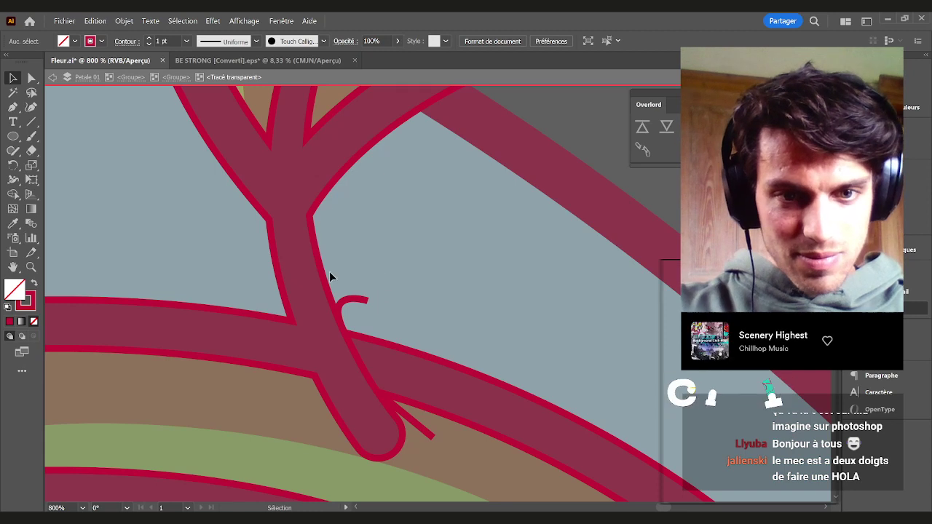
left_click_drag(325, 272, 412, 373)
scroll(475, 269, "down", 3)
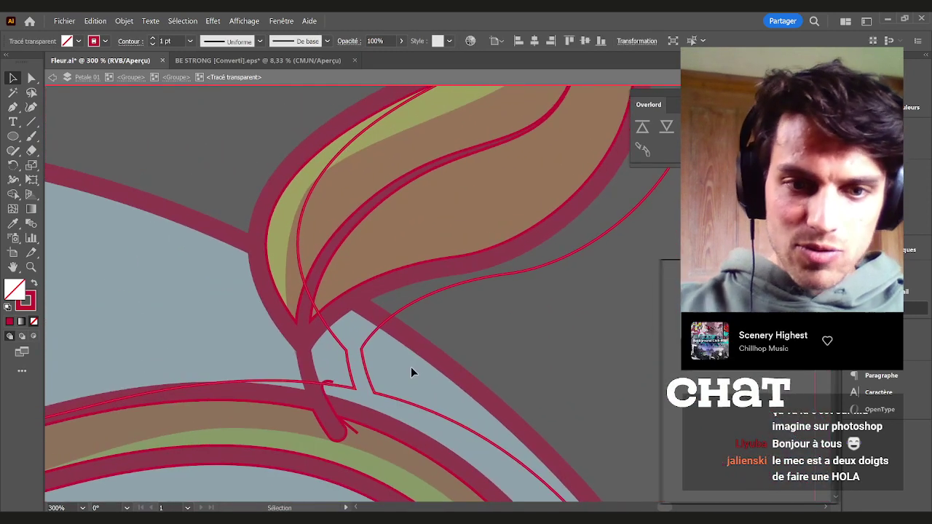
key("ctrl+z")
key("ctrl+z")
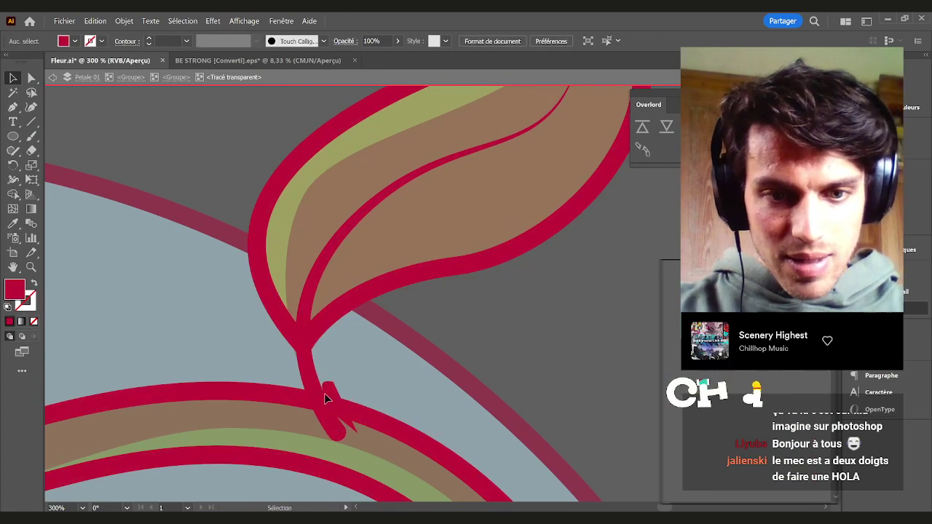
Try swapping the fill and stroke of the new cutting path and moving it off the stalk, and undo each attempt
left_click(34, 284)
left_click(185, 332)
key("ctrl+z")
left_click(362, 370)
left_click(332, 389)
left_click(332, 392)
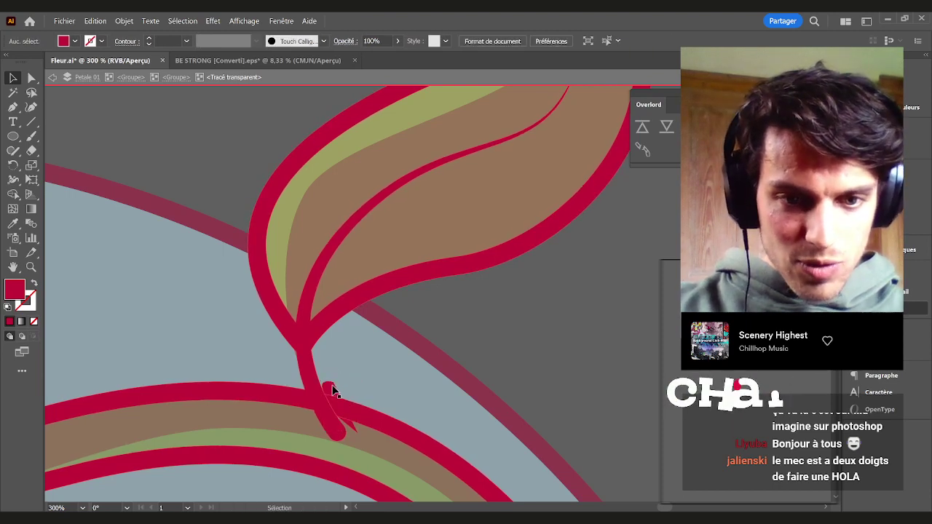
left_click_drag(335, 388, 366, 371)
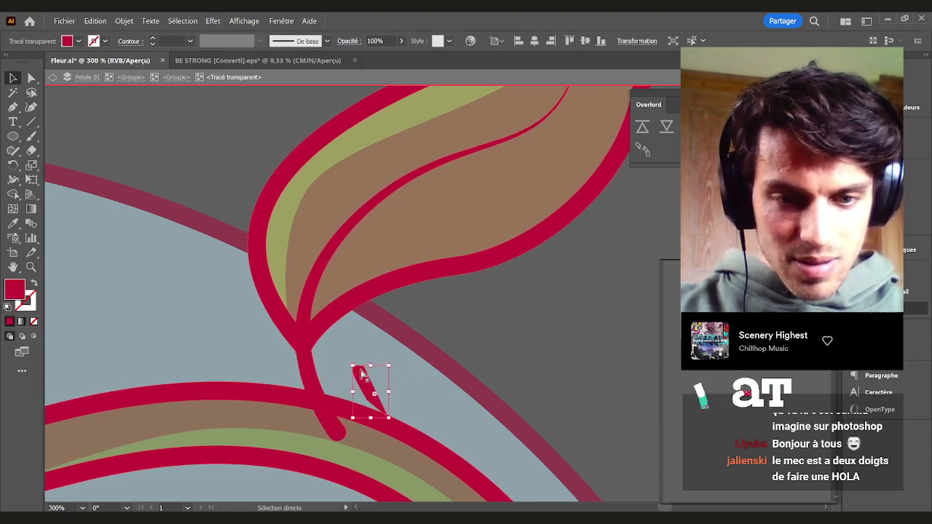
key("ctrl+z")
left_click(34, 284)
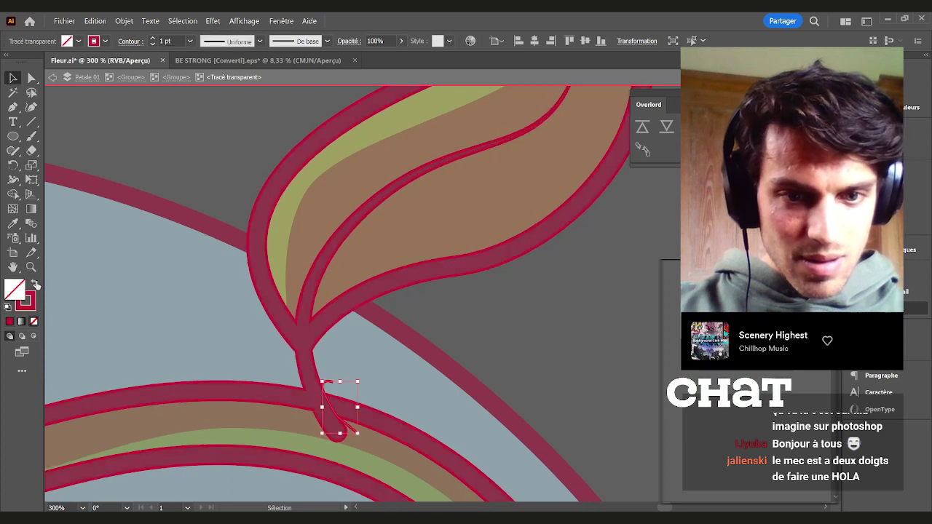
key("ctrl+z")
Move the cutting path out of the outline's compound path into the parent group and convert its red fill to a red stroke
left_click(395, 368)
left_click(332, 386)
key("Delete")
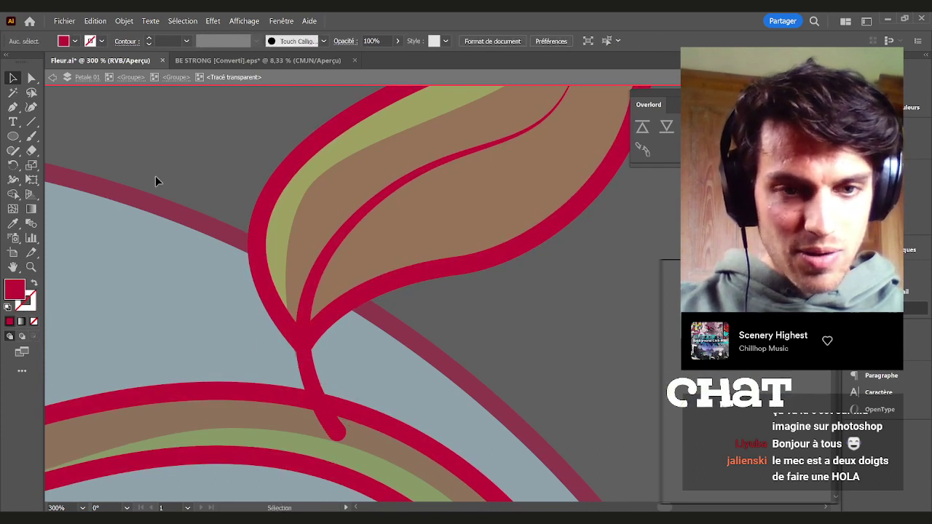
left_click(175, 77)
left_click(352, 391)
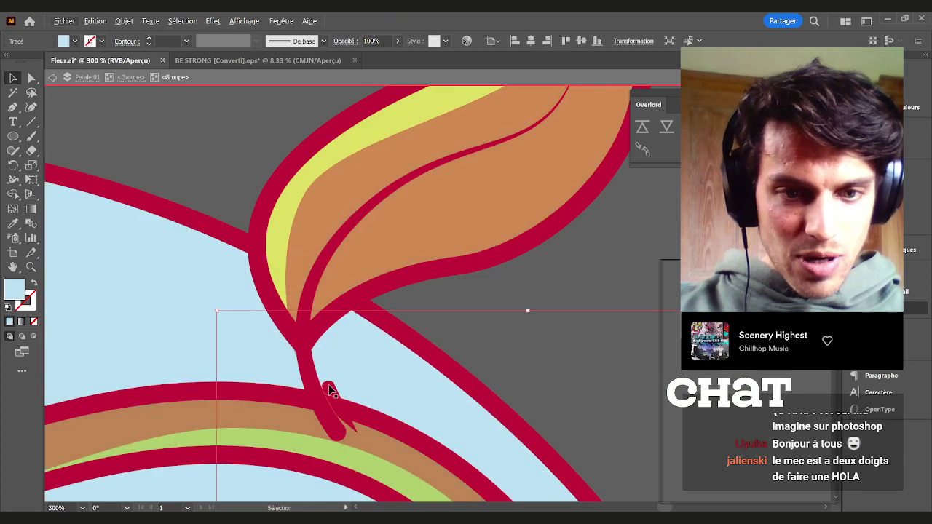
left_click(330, 391)
left_click(33, 287)
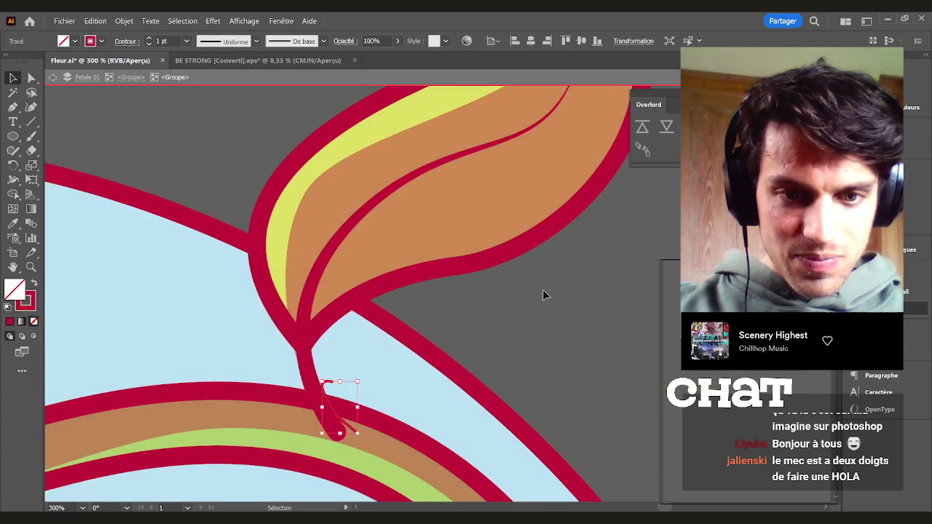
left_click(547, 336)
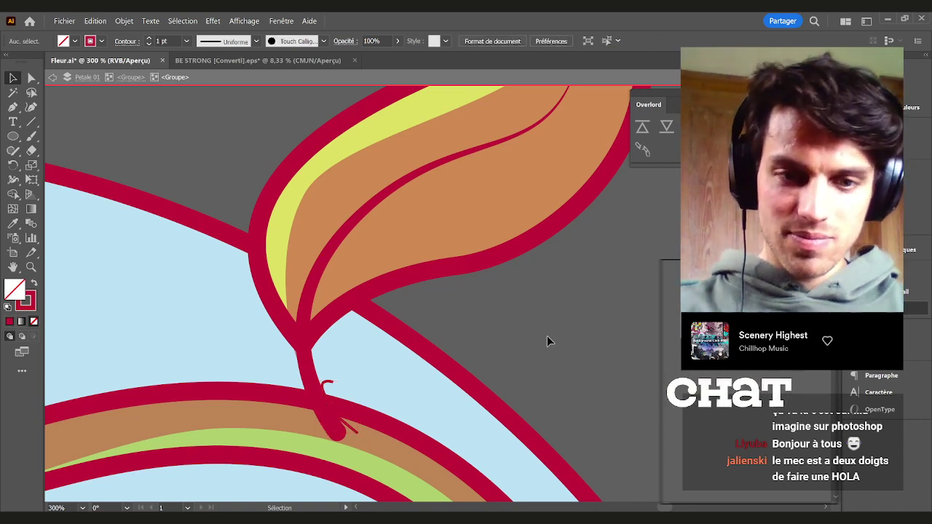
Draw a second curved cutting path along the stalk's other edge across the stem outline, with a red stroke and no fill
scroll(304, 359, "up", 2)
key("shift+x")
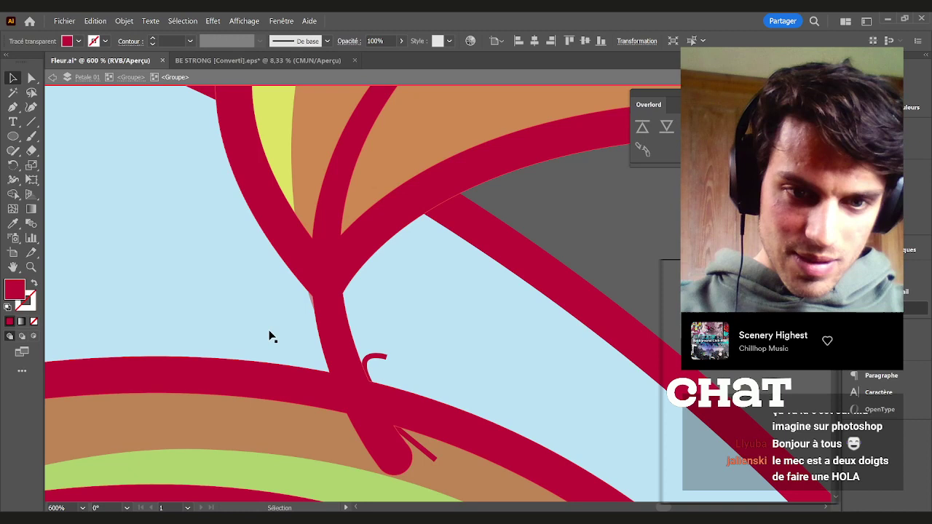
scroll(268, 333, "up", 2)
key("p")
left_click(224, 283)
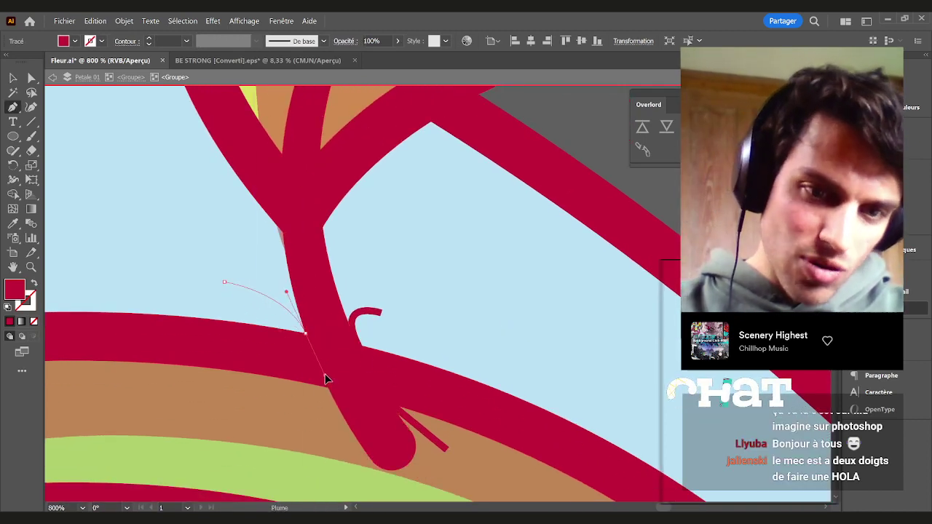
left_click(320, 370)
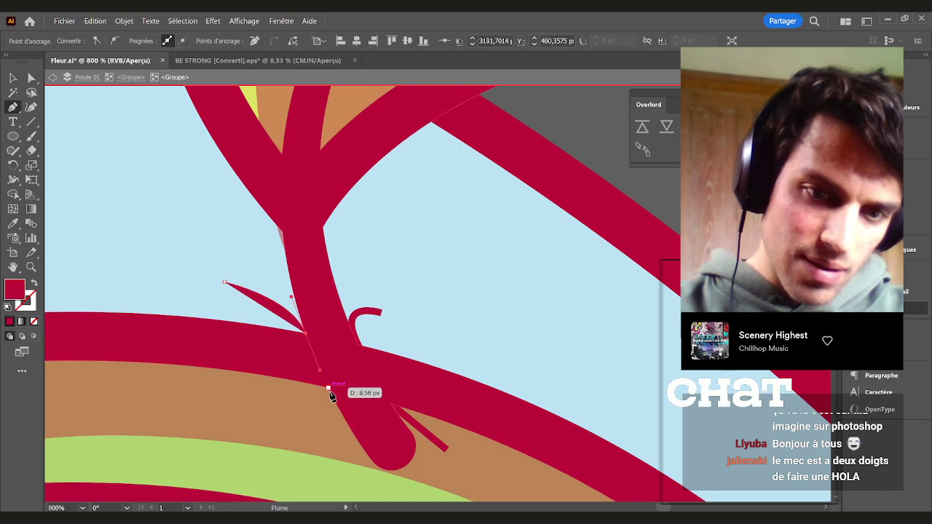
left_click(328, 389)
left_click(331, 435)
key("v")
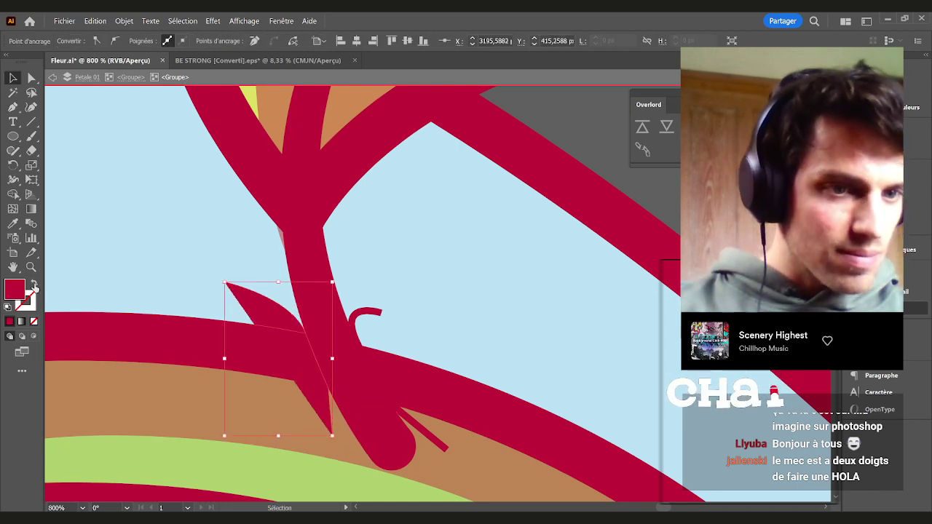
left_click(33, 286)
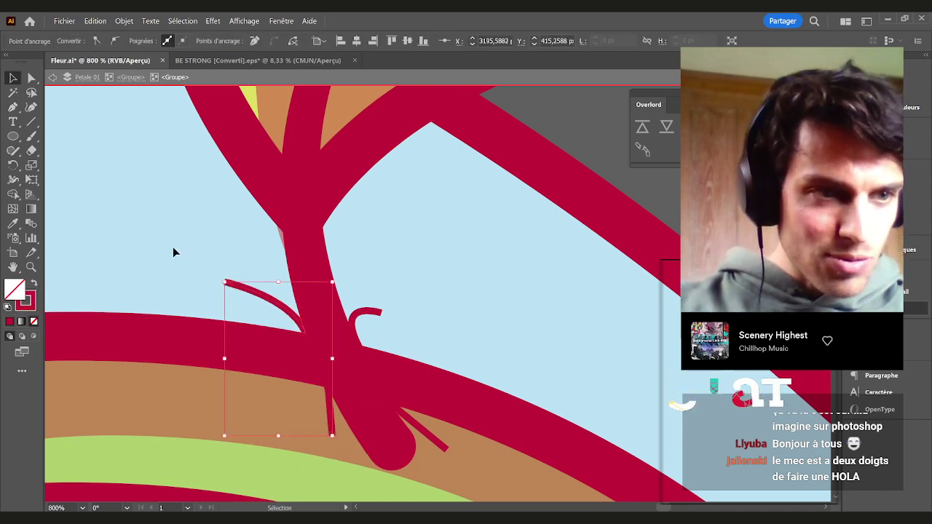
left_click(172, 247)
scroll(303, 313, "down", 2)
scroll(338, 287, "up", 2)
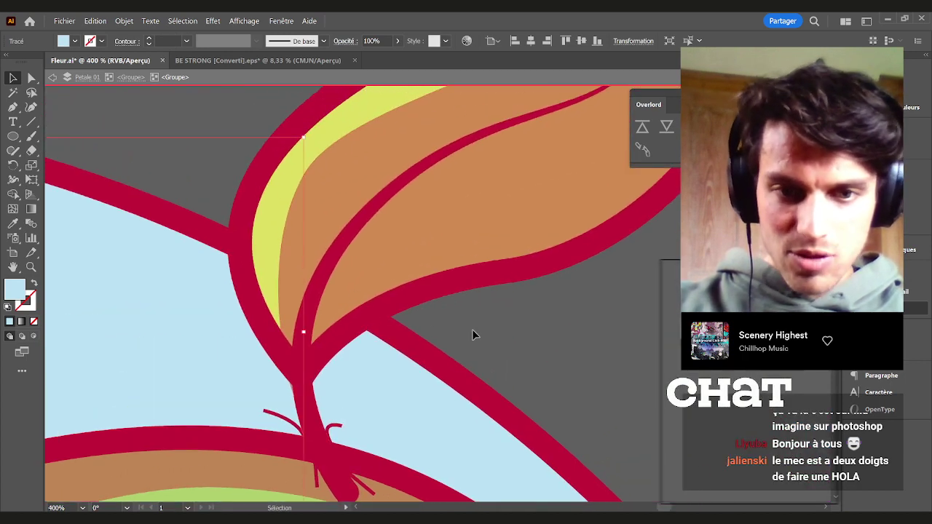
Select both cutting paths with the red outline and divide the outline along them to separate the leaf and stalk from the stem
left_click(291, 426)
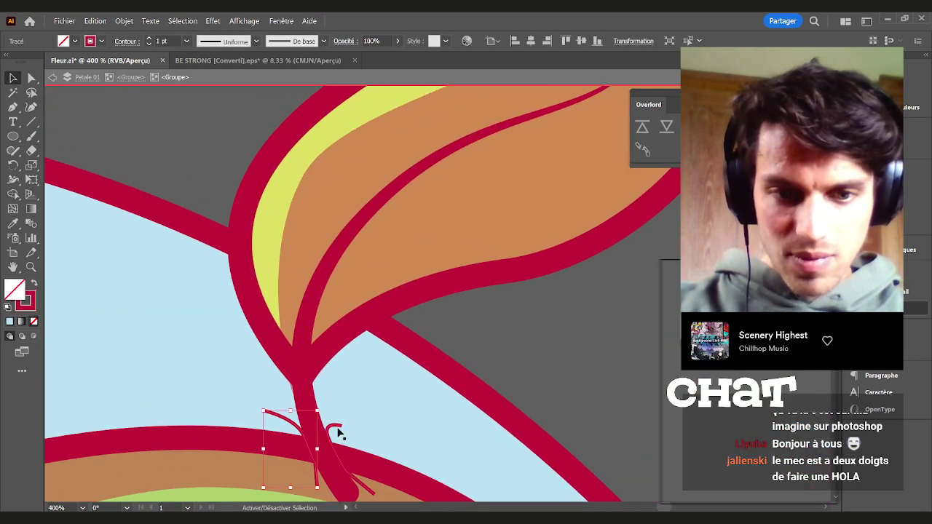
left_click(312, 409)
left_click_drag(312, 409, 380, 381)
key("ctrl+z")
left_click(335, 426, "shift")
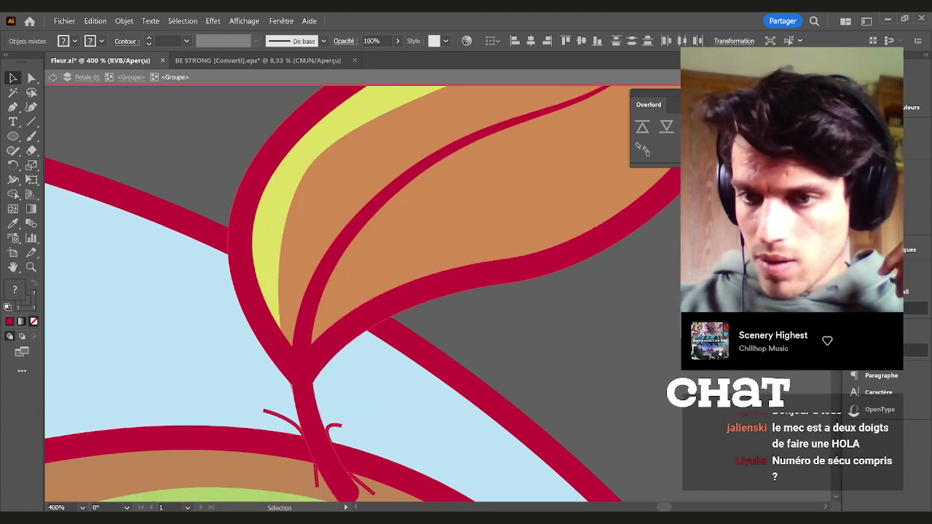
left_click(512, 366)
left_click(316, 423)
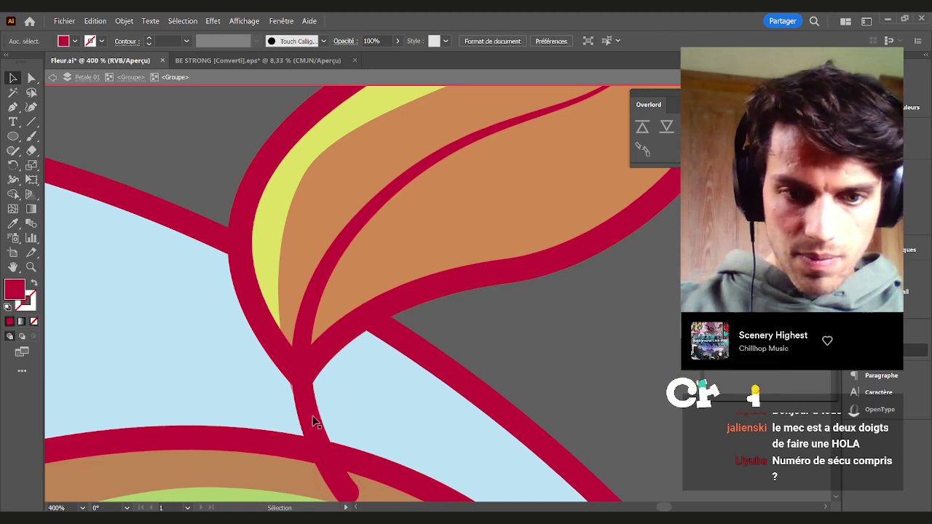
left_click(313, 433)
left_click(514, 346)
Pull the separated leaf outline with its vein and stalk away from the coloured leaf into the empty area beside it
left_click_drag(305, 393, 550, 387)
scroll(601, 367, "down", 3)
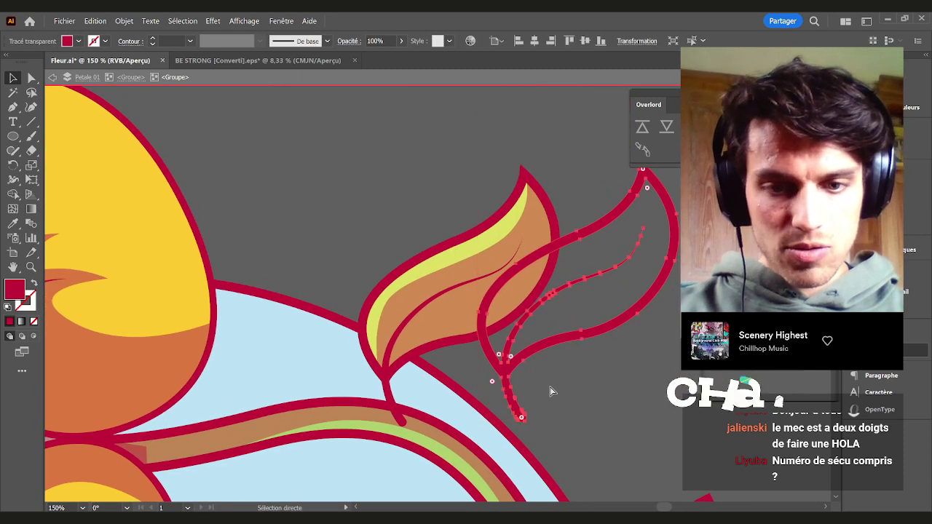
key("v")
scroll(551, 389, "down", 2)
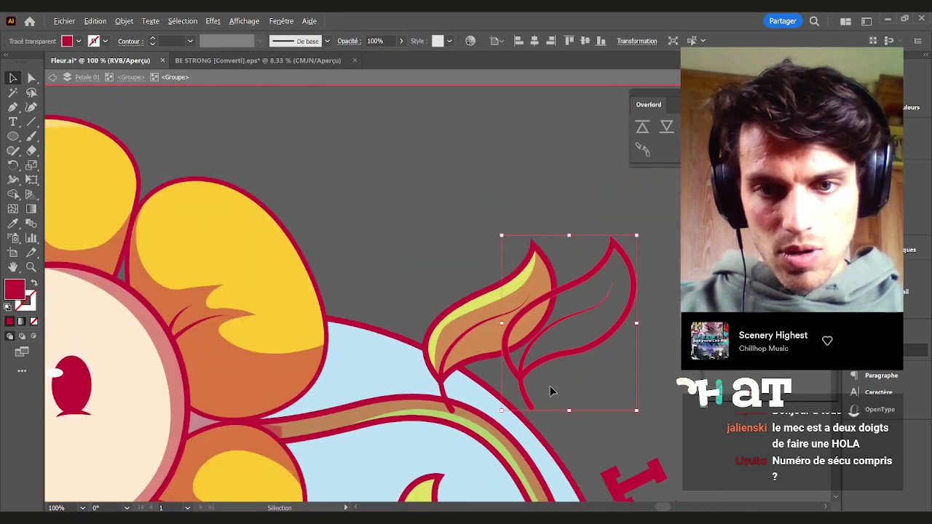
left_click(472, 367)
left_click_drag(470, 359, 575, 302)
Cut the separated leaf outline from the group and paste it outside, in the empty canvas beyond the flower's upper leaf
key("a")
key("ctrl+x")
double_click(552, 326)
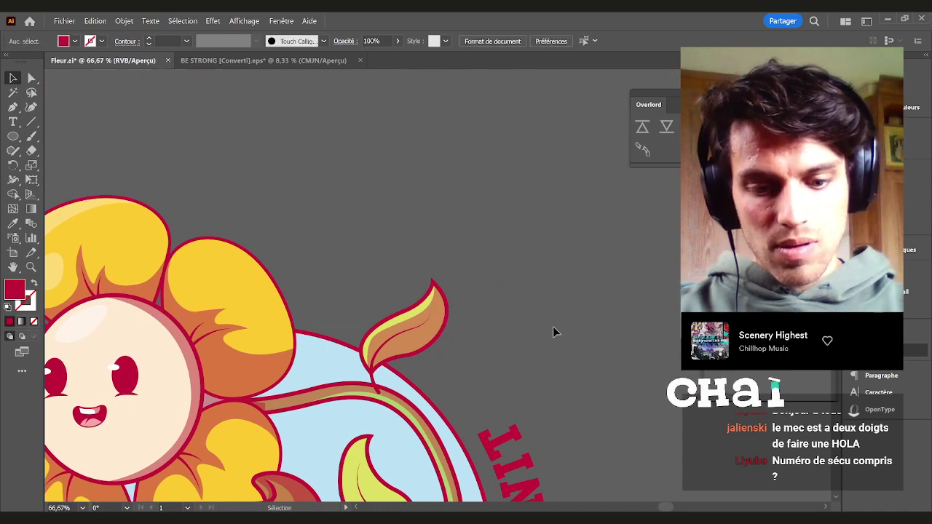
key("ctrl+v")
left_click_drag(453, 300, 570, 288)
left_click(578, 328)
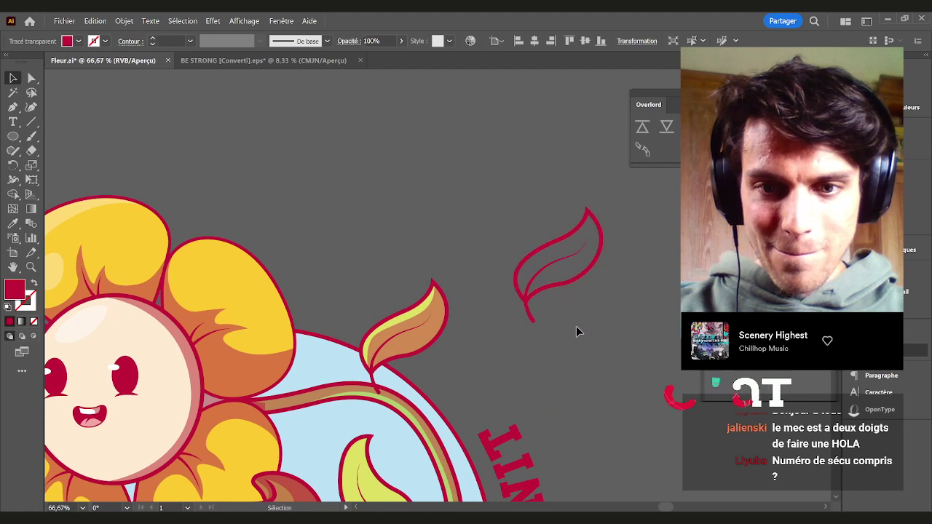
Pick up the light green of the original leaf's highlight as the active fill, undoing any shifts of the original artwork
scroll(563, 316, "up", 1)
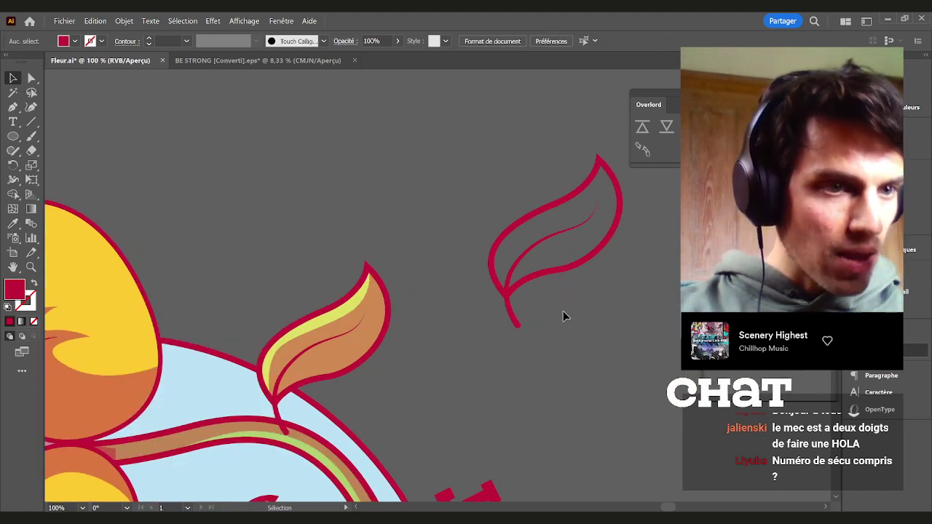
scroll(510, 295, "up", 1)
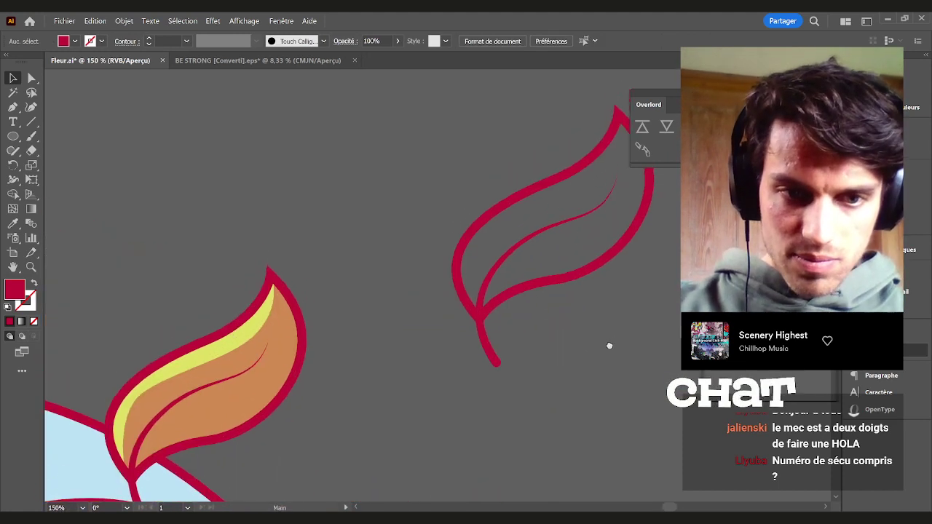
left_click_drag(235, 341, 272, 279)
key("ctrl+z")
double_click(250, 313)
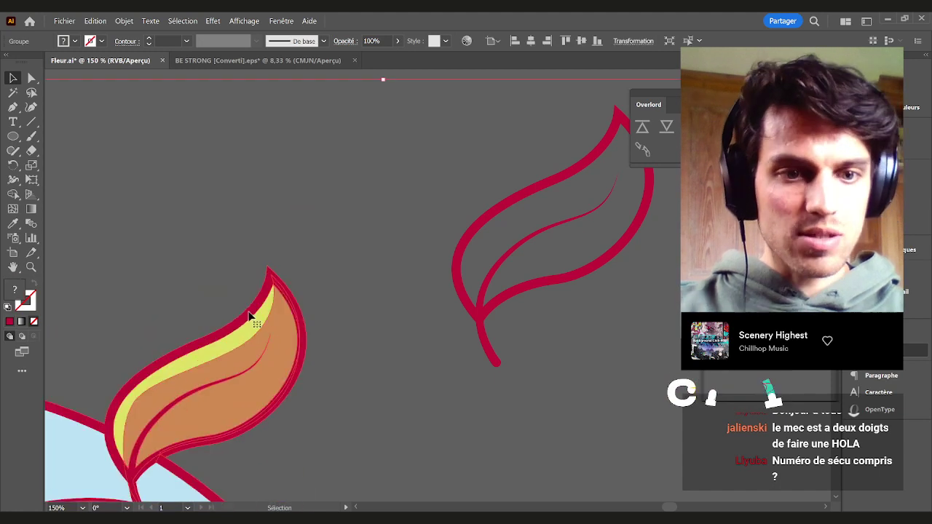
left_click_drag(266, 320, 274, 312)
key("v")
left_click_drag(250, 316, 198, 191)
key("ctrl+z")
double_click(409, 385)
With the Pen tool, trace the separated leaf's upper edge from the stalk base to the tip as a light green shape
left_click_drag(413, 370, 323, 385)
key("p")
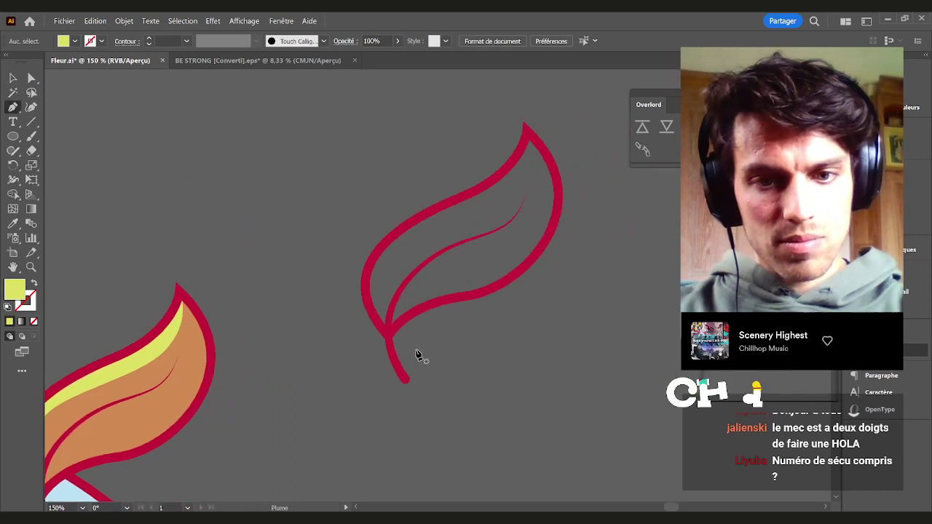
left_click(387, 335)
scroll(359, 275, "up", 2)
mouse_move(400, 234)
left_mouse_down()
mouse_move(474, 155)
mouse_move(257, 245)
left_mouse_up()
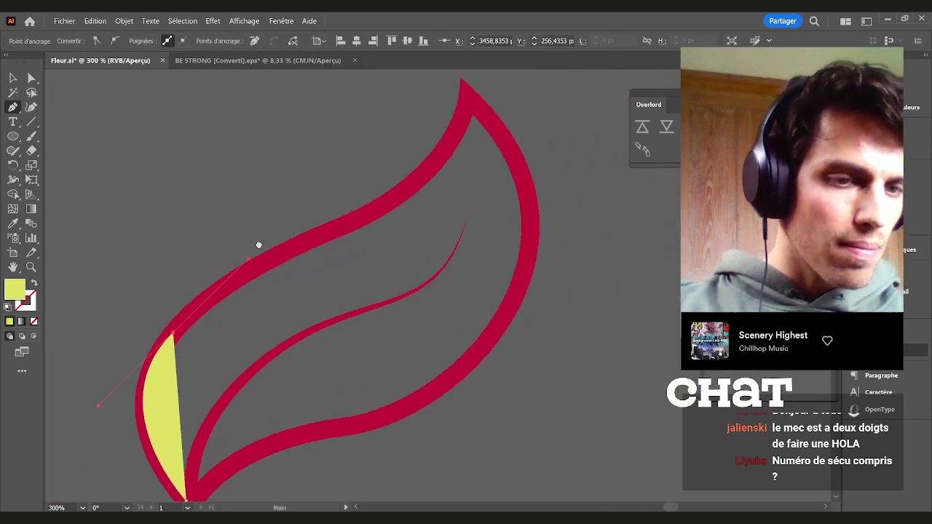
left_click_drag(388, 210, 437, 169)
left_click(470, 96)
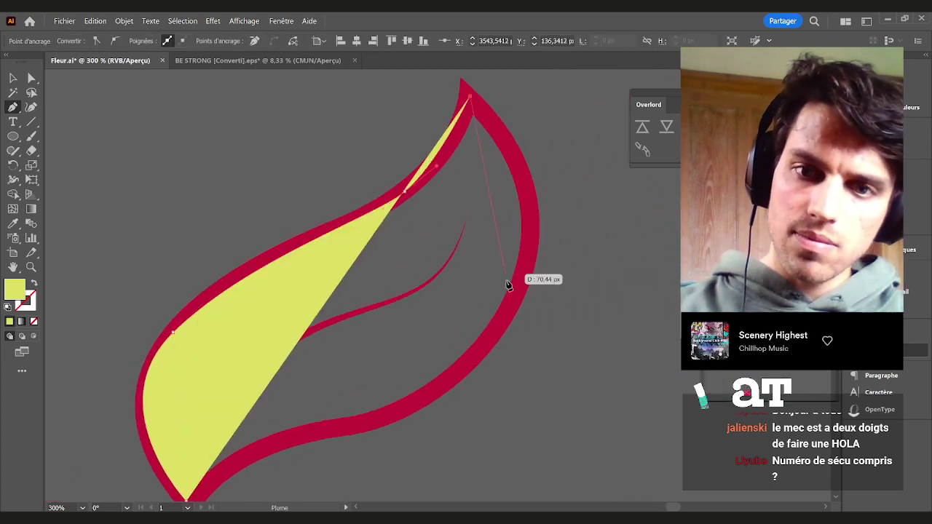
Continue the light green path from the tip around the leaf's lower edge and close it at the stalk base
left_click_drag(511, 299, 445, 404)
left_click_drag(433, 360, 491, 263)
left_click_drag(408, 326, 370, 333)
left_click_drag(244, 402, 235, 470)
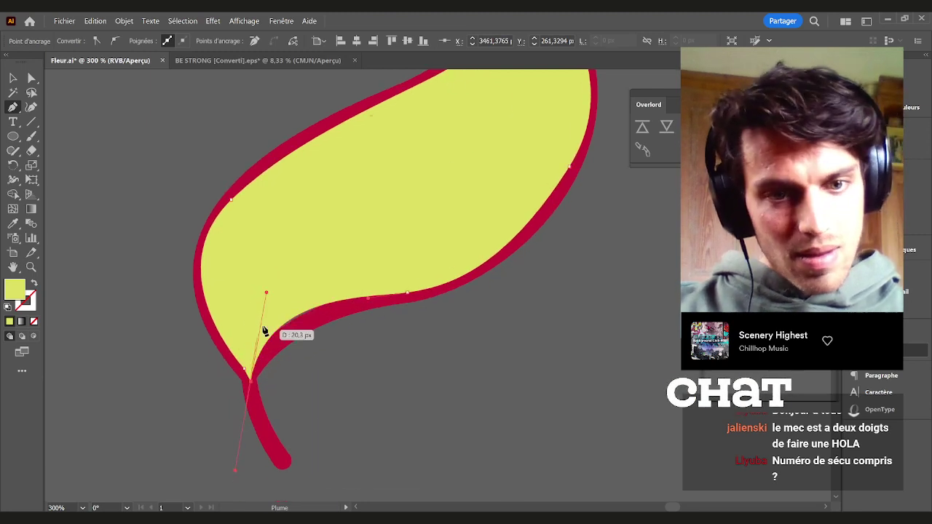
left_click_drag(270, 291, 269, 324)
scroll(250, 385, "up", 2)
key("p")
left_click(253, 378)
left_click(240, 355)
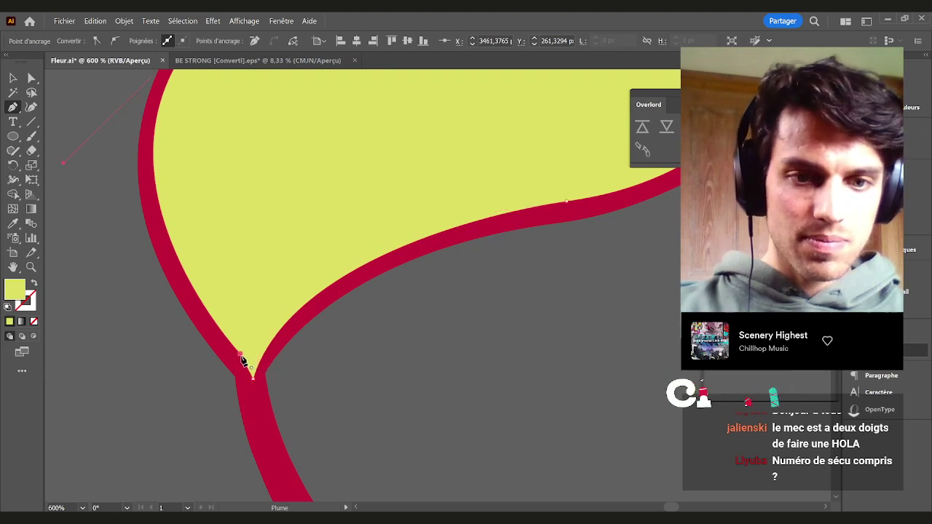
Send the light green leaf shape behind the red outline and vein
key("v")
key("ctrl+shift+[")
left_click(431, 395)
Pick up the orange-brown of the original leaf's shaded area as the active fill
scroll(430, 394, "down", 5)
left_click_drag(323, 371, 350, 335)
left_click(254, 410)
double_click(253, 410)
mouse_move(257, 412)
left_mouse_down()
mouse_move(250, 415)
mouse_move(300, 343)
mouse_move(295, 324)
mouse_move(258, 381)
mouse_move(252, 406)
mouse_move(266, 419)
left_mouse_up()
left_click(424, 419)
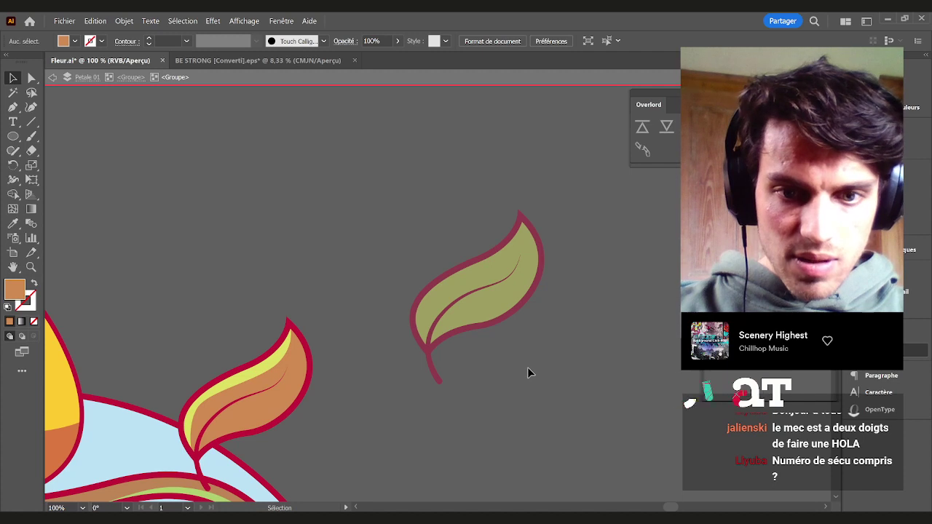
Leave the isolated group and start an orange-brown Pen path from the separated leaf's stalk base along the highlight's inner edge to the tip
double_click(497, 386)
left_click_drag(497, 387, 561, 318)
scroll(451, 367, "up", 1)
key("p")
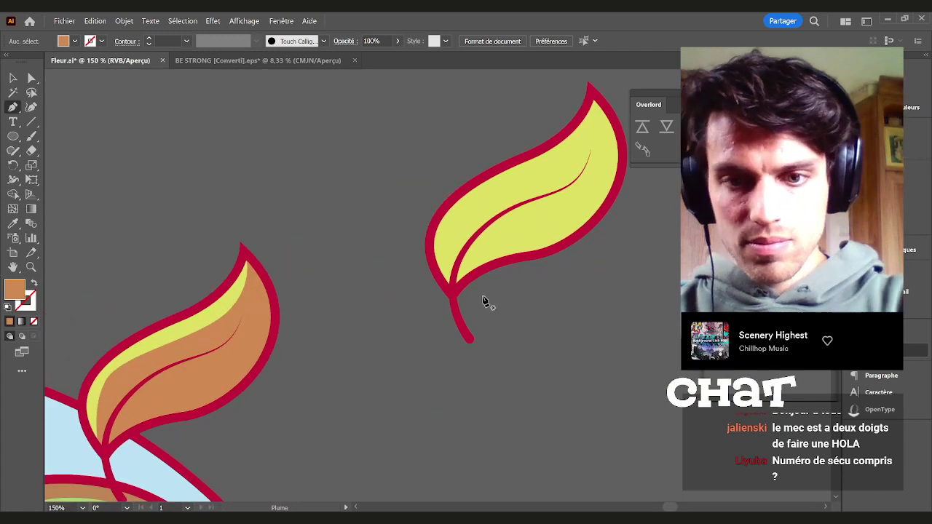
left_click(450, 292)
left_click_drag(483, 197, 551, 166)
left_click_drag(593, 97, 604, 181)
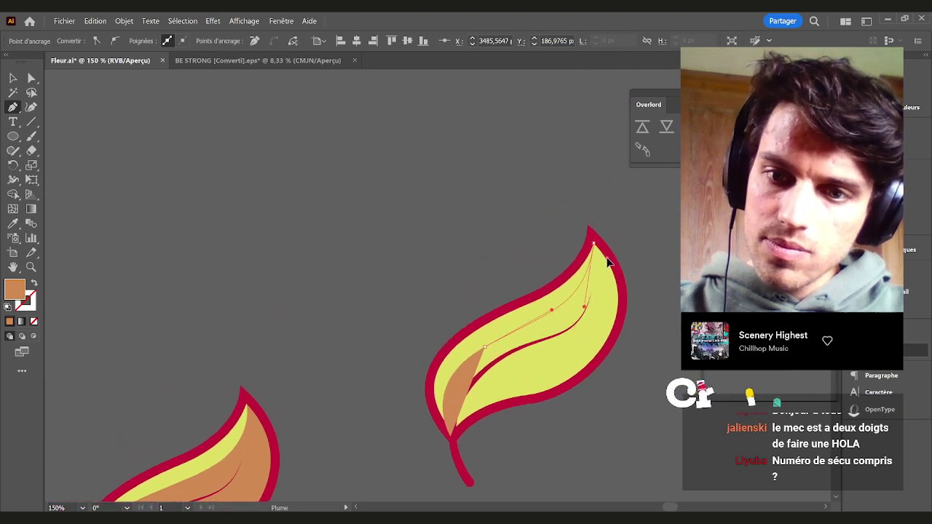
Close the orange-brown shape along the leaf's right and lower edges and arrange it beneath the outline and vein
left_click_drag(612, 261, 592, 370)
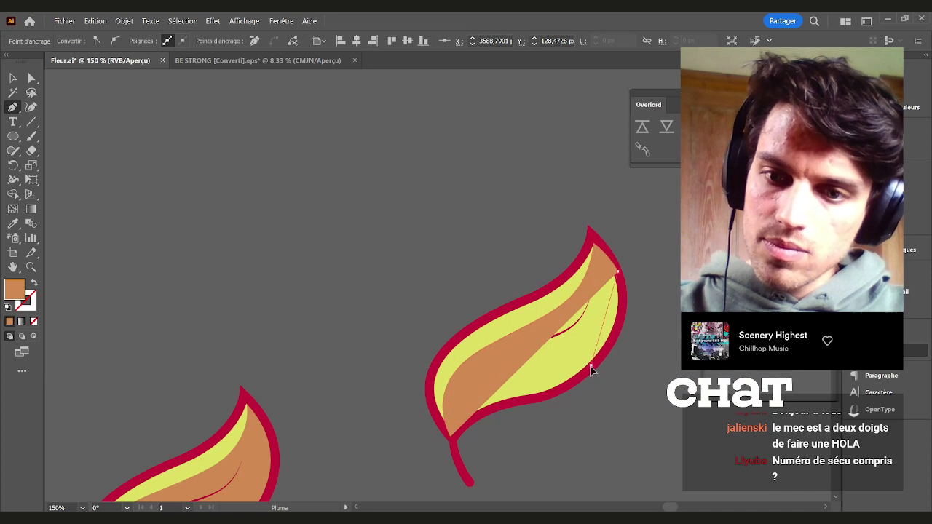
scroll(547, 391, "up", 2)
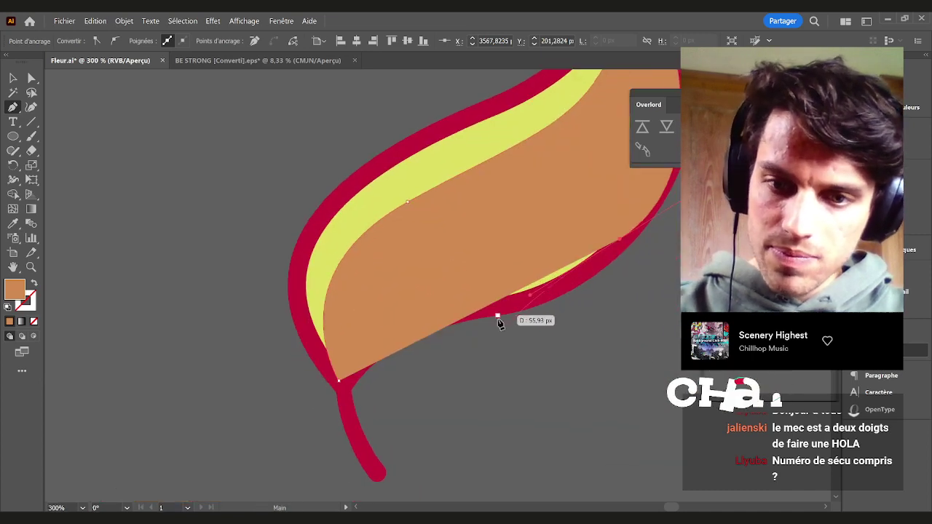
left_click(338, 383)
left_click_drag(283, 450, 287, 439)
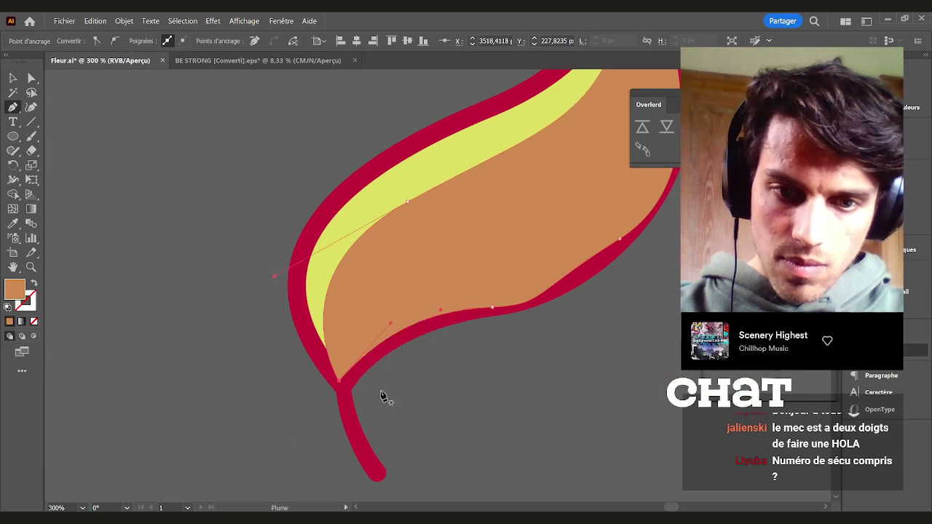
key("v")
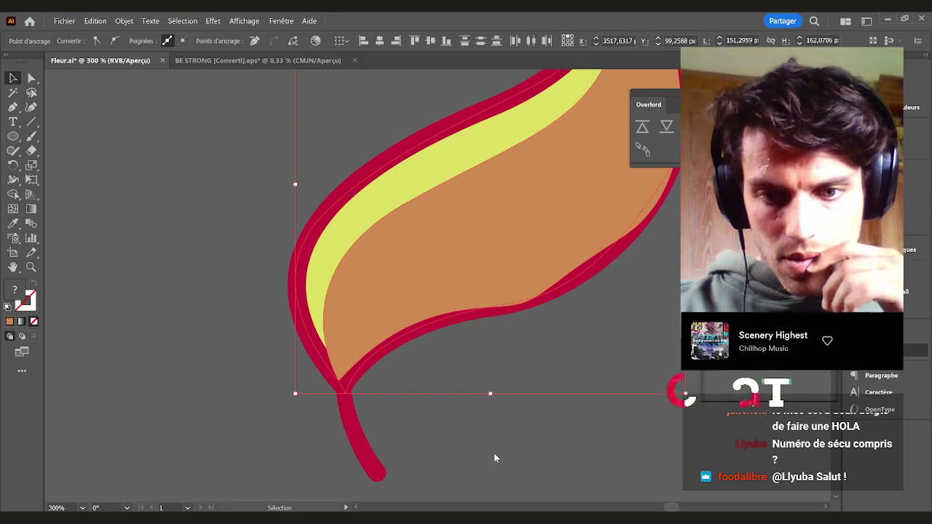
left_click(514, 360)
Move the complete rebuilt leaf next to the two other separated leaves in the empty canvas area
scroll(514, 359, "down", 5)
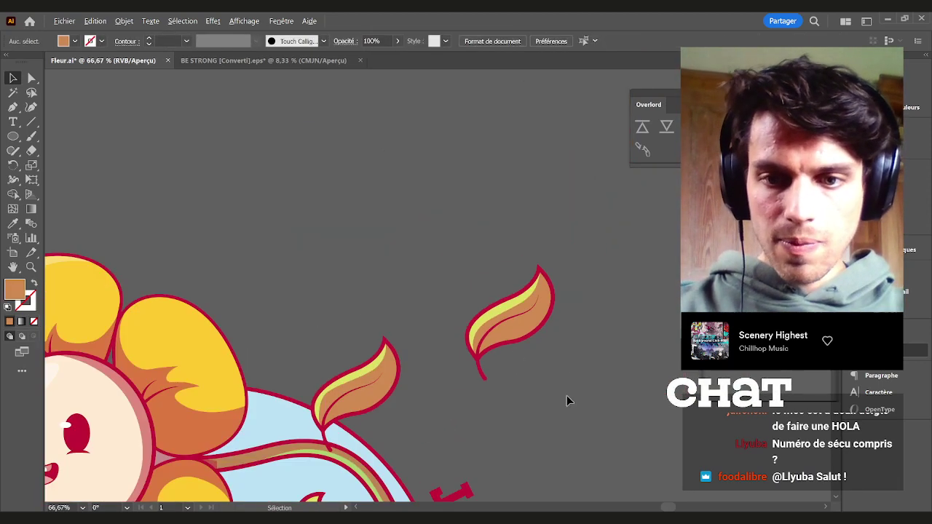
left_click_drag(587, 396, 312, 236)
left_click_drag(225, 164, 635, 376)
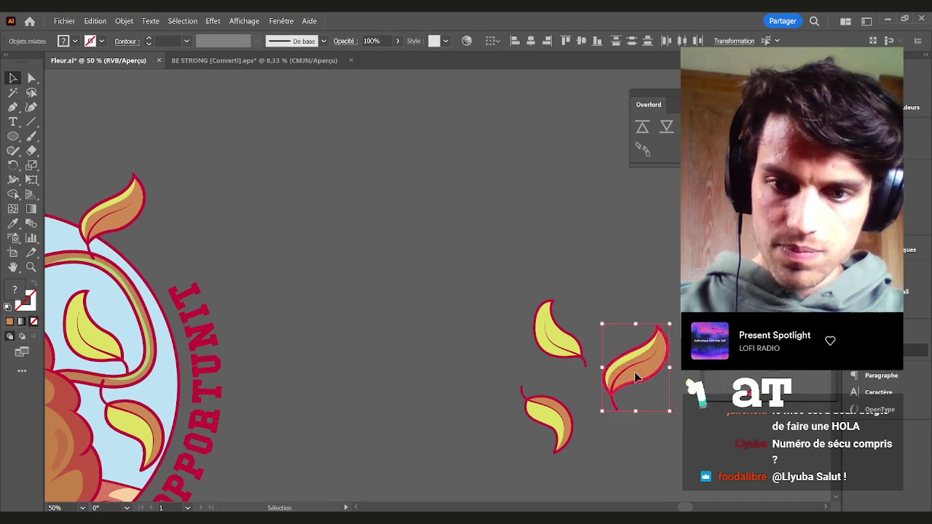
left_click(390, 243)
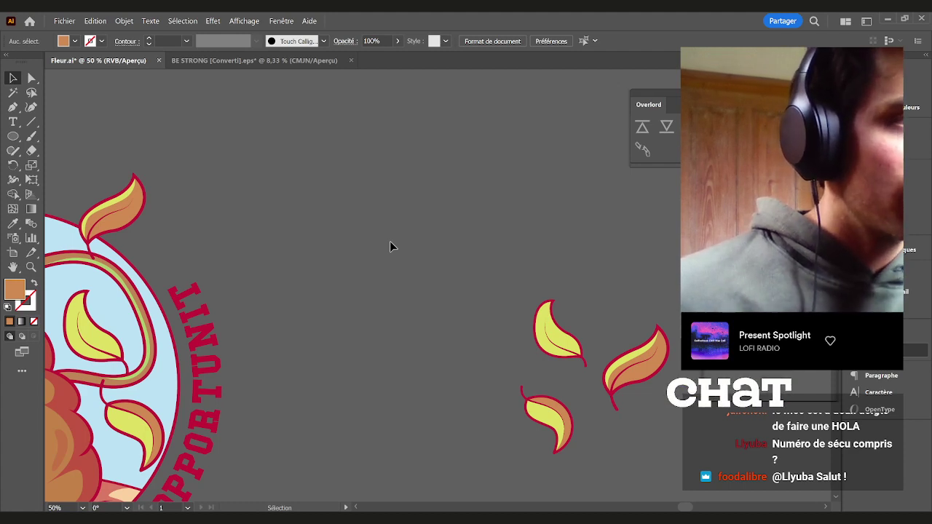
Enter the artwork group at the leaf on the stem's lower-left loop and pull the merged red outline aside from the coloured shapes
left_click_drag(446, 304, 494, 243)
left_click_drag(320, 321, 532, 248)
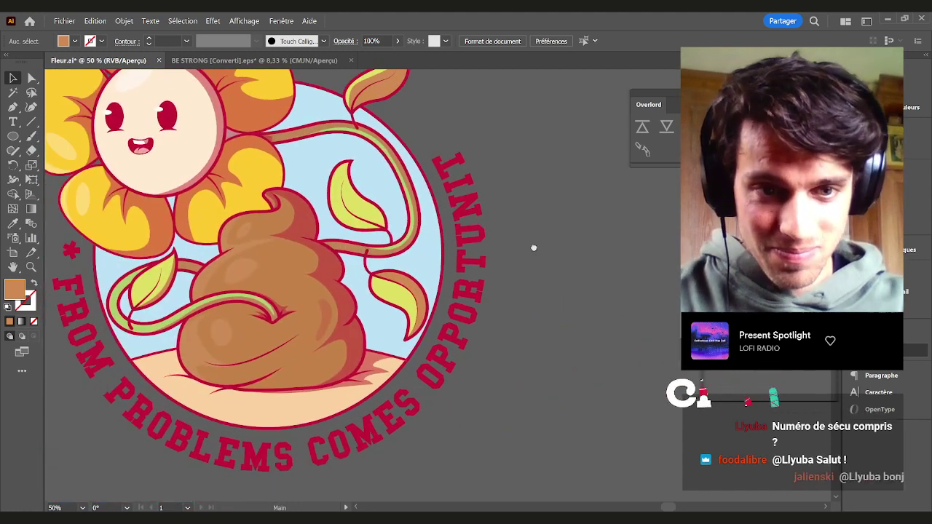
left_click_drag(238, 306, 323, 281)
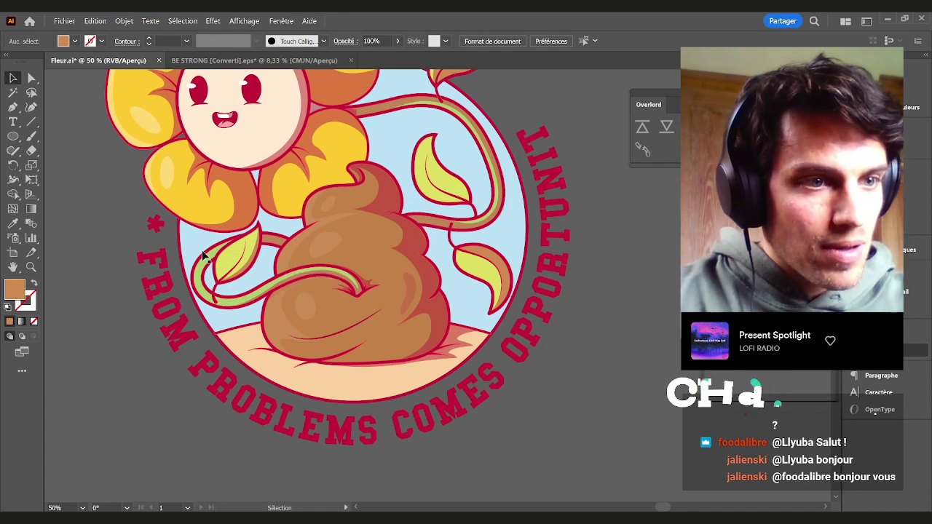
scroll(212, 299, "up", 1)
scroll(212, 299, "up", 4)
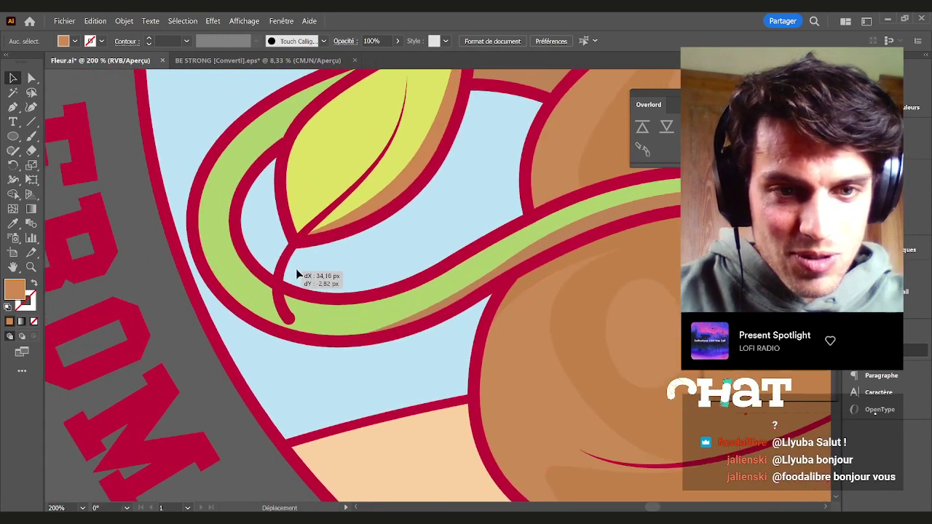
left_click(321, 295)
left_click_drag(423, 274, 318, 282)
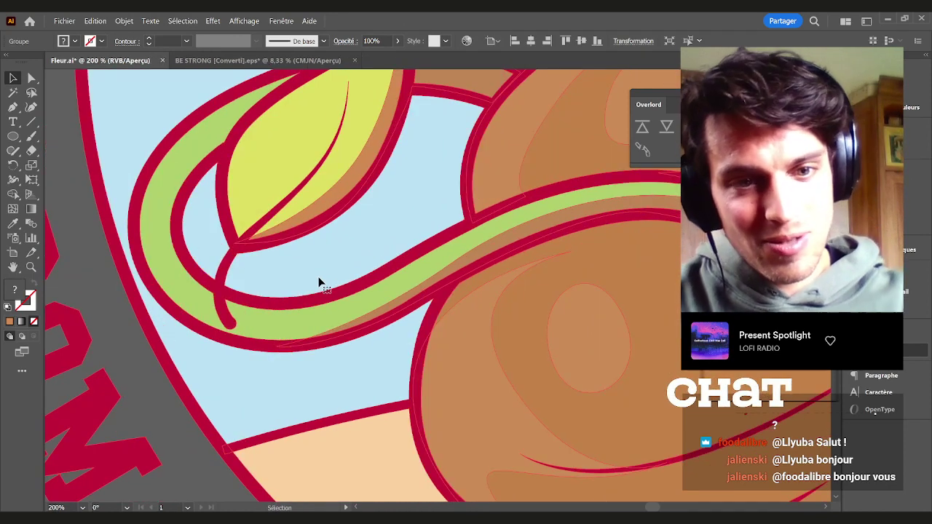
double_click(225, 283)
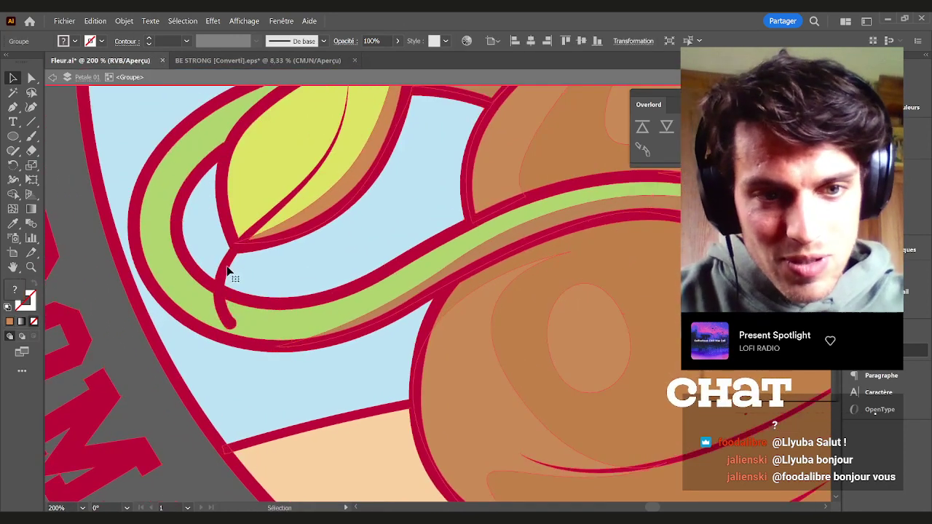
mouse_move(228, 271)
left_mouse_down()
mouse_move(400, 267)
mouse_move(391, 275)
left_mouse_up()
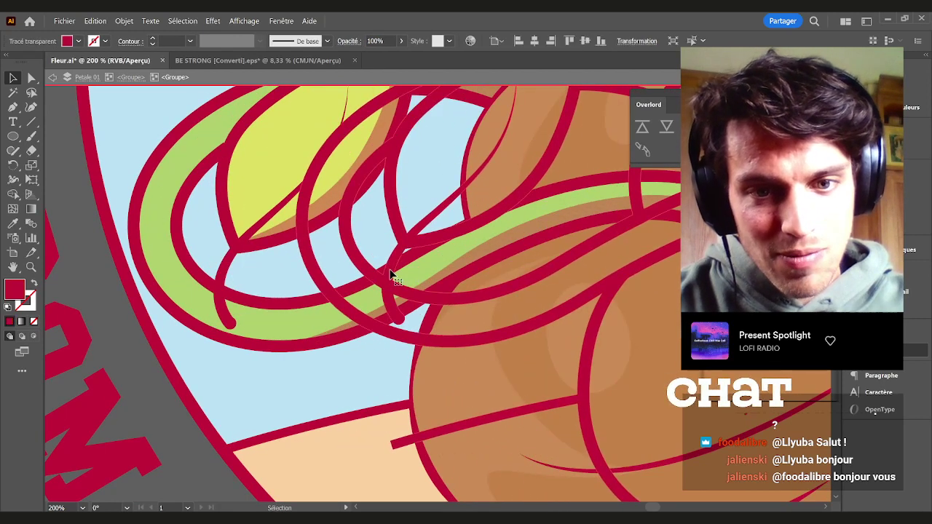
scroll(391, 275, "down", 4)
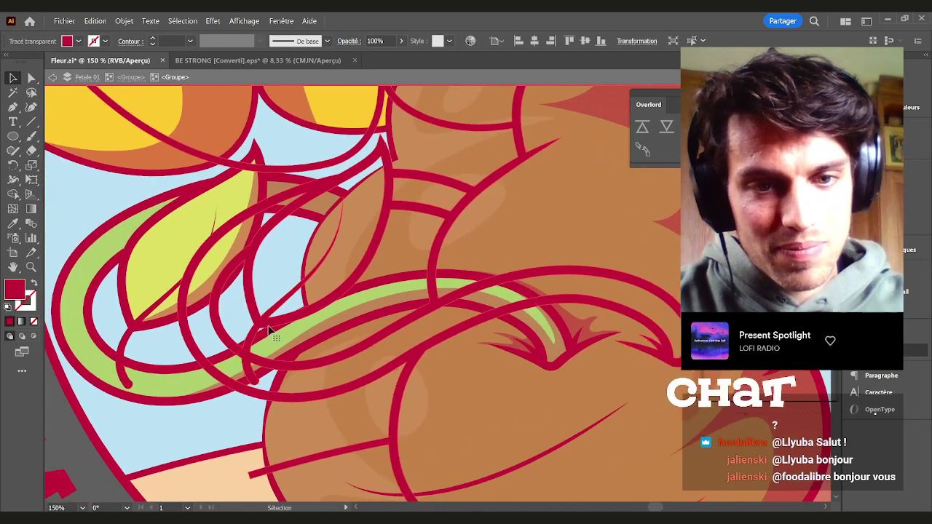
Undo the last move of the red outline and isolate its compound path for editing near the leaf stem
key("ctrl+z")
scroll(136, 353, "up", 1)
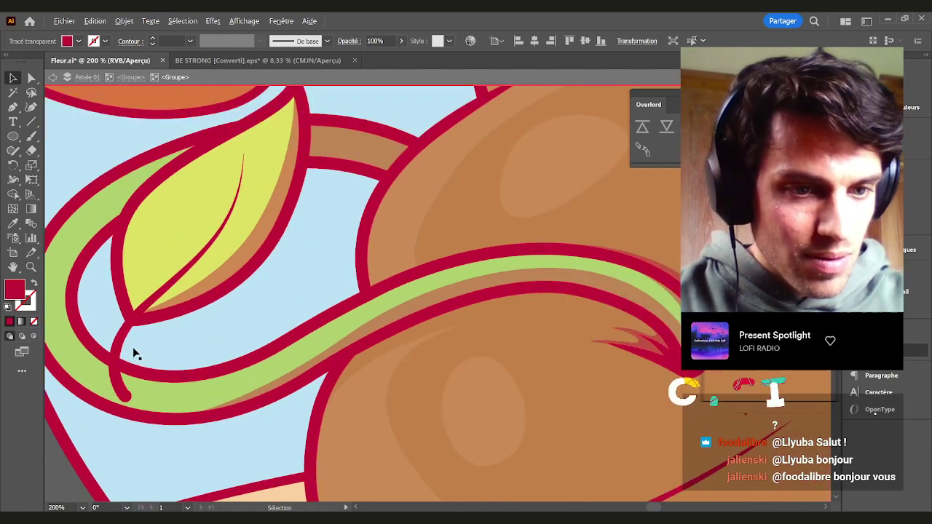
double_click(134, 367)
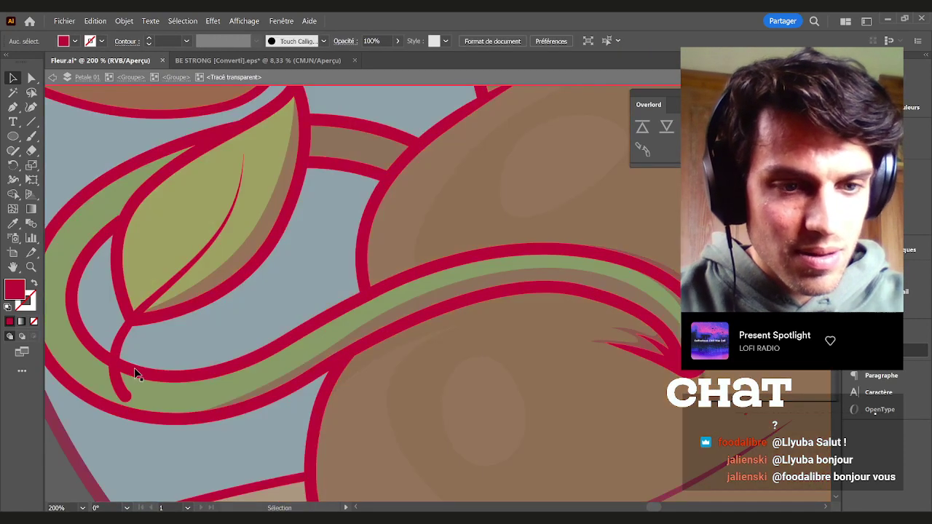
scroll(121, 351, "up", 1)
scroll(120, 351, "up", 3)
key("p")
left_click(354, 264)
left_click_drag(244, 317, 240, 367)
key("ctrl+z")
key("ctrl+z")
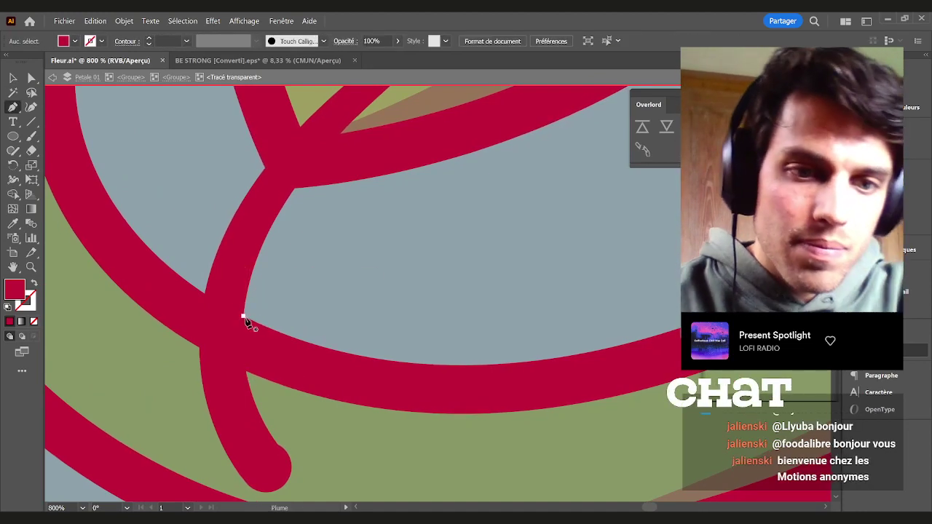
Draw a red filled Pen shape along the right edge of the leaf stem, covering the end of the vine outline
left_click(316, 272)
left_click_drag(243, 317, 267, 350)
left_click(246, 372)
left_click(295, 410)
key("v")
left_click(34, 285)
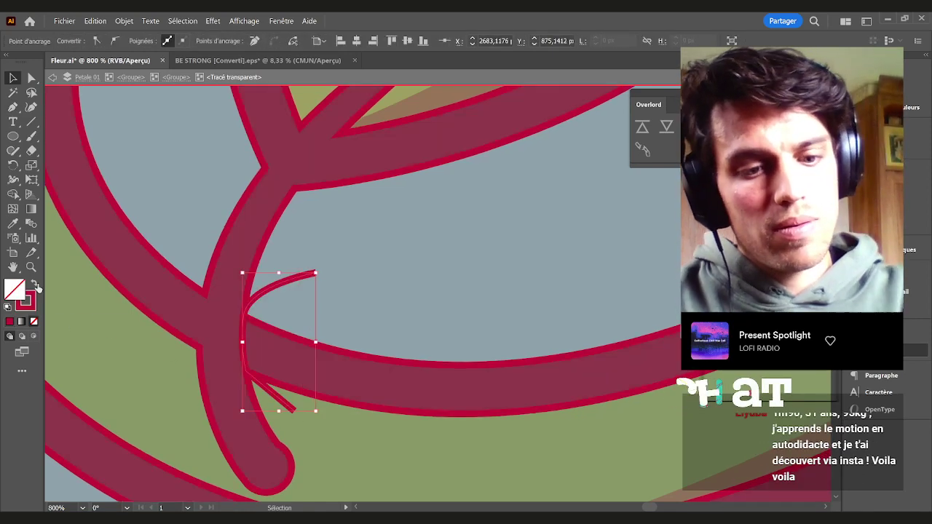
left_click(34, 285)
Draw a second Pen shape along the left edge of the leaf stem where the vine's inner outline meets it
left_click_drag(174, 231, 218, 224)
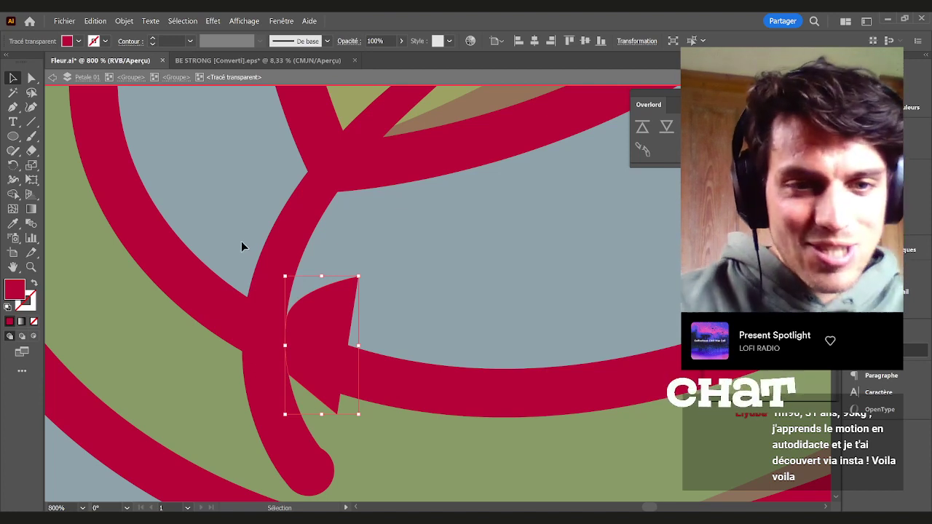
left_click_drag(226, 227, 254, 196)
left_click(256, 179)
key("p")
left_click(254, 168)
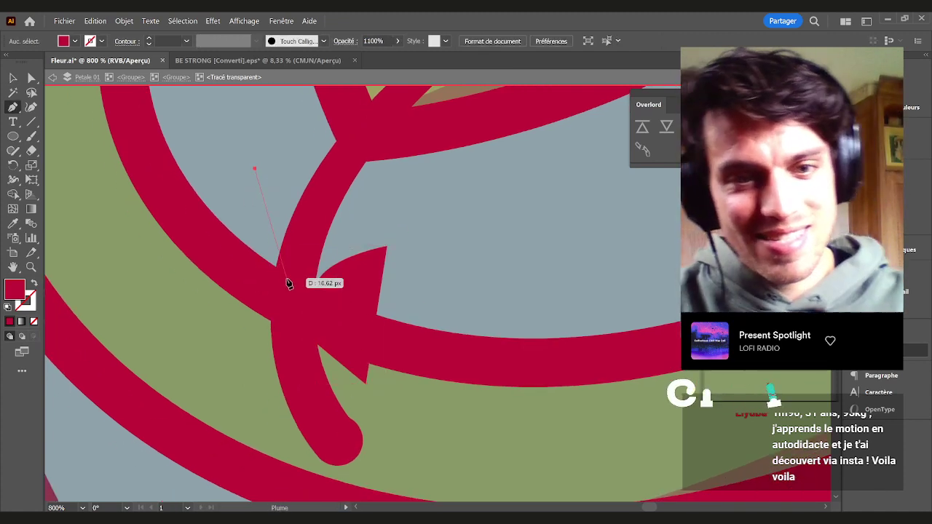
left_click(275, 266)
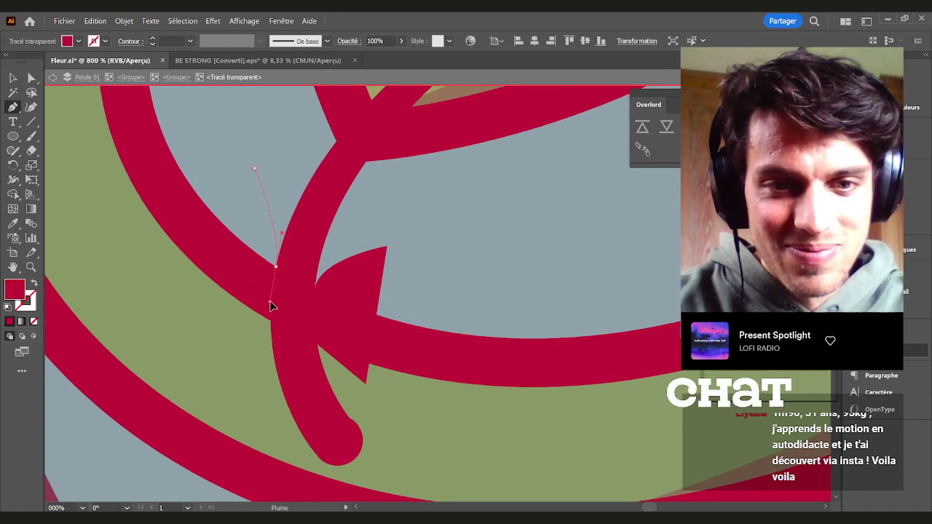
left_click_drag(270, 306, 273, 328)
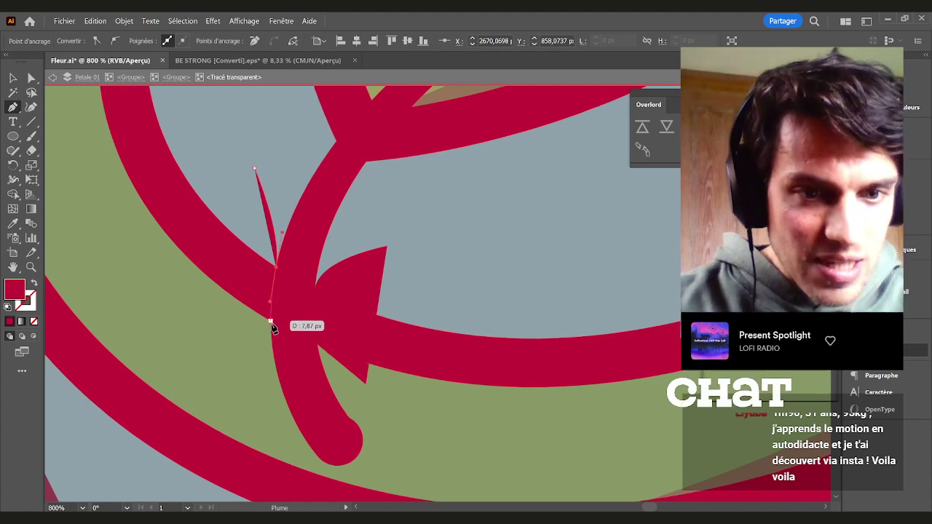
left_click(242, 352)
key("v")
left_click(217, 330)
left_click(260, 236)
left_click(344, 241)
left_click(367, 280)
Draw a narrow Pen shape along the leaf's left edge where the vine's inner outline joins it
scroll(401, 303, "down", 3)
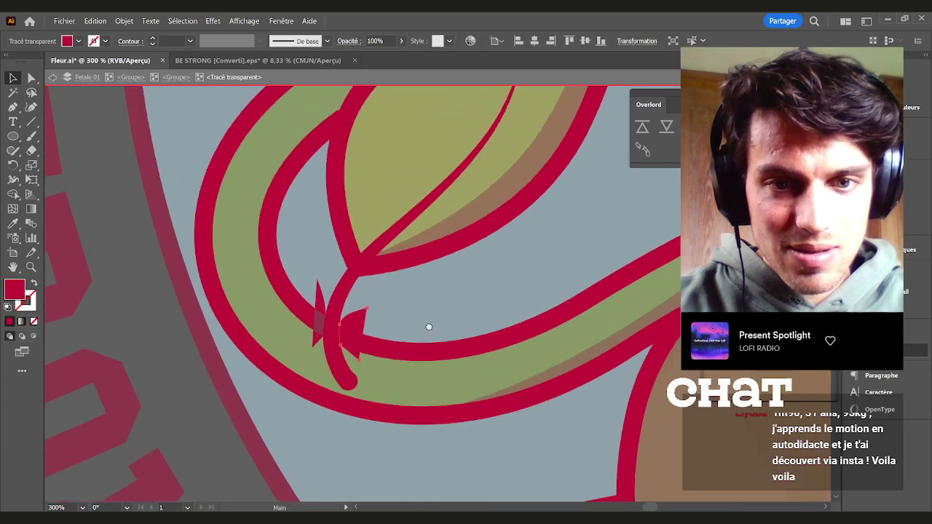
scroll(427, 327, "up", 5)
scroll(284, 332, "up", 4)
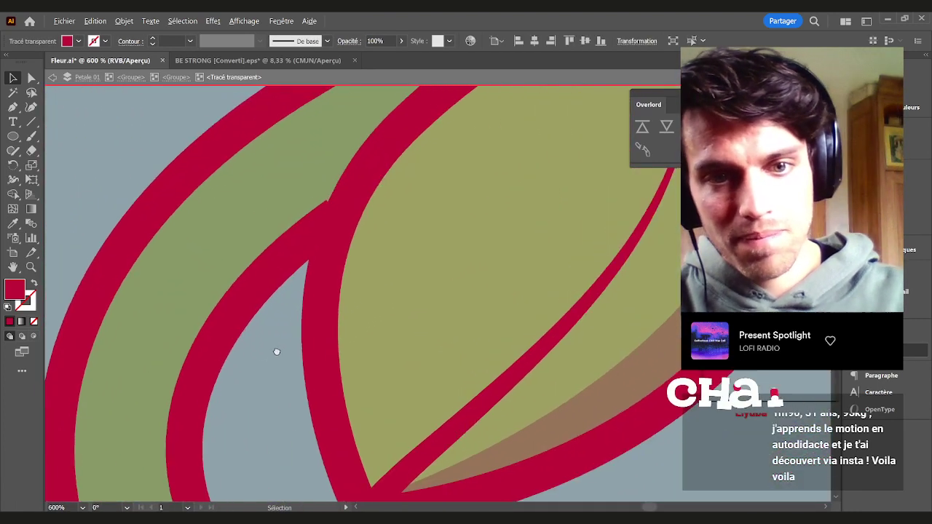
left_click(271, 361)
key("p")
left_click(266, 356)
left_click_drag(302, 277, 312, 256)
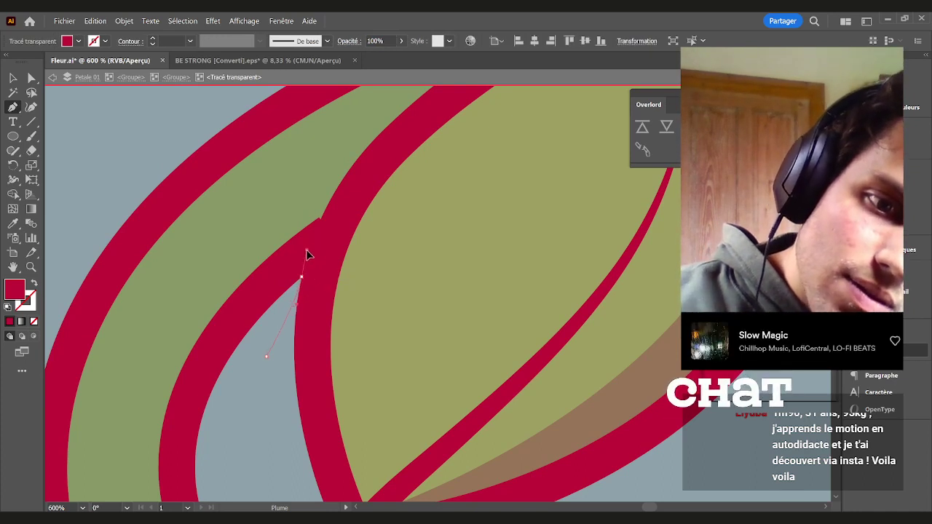
left_click_drag(321, 219, 325, 226)
left_click(321, 220)
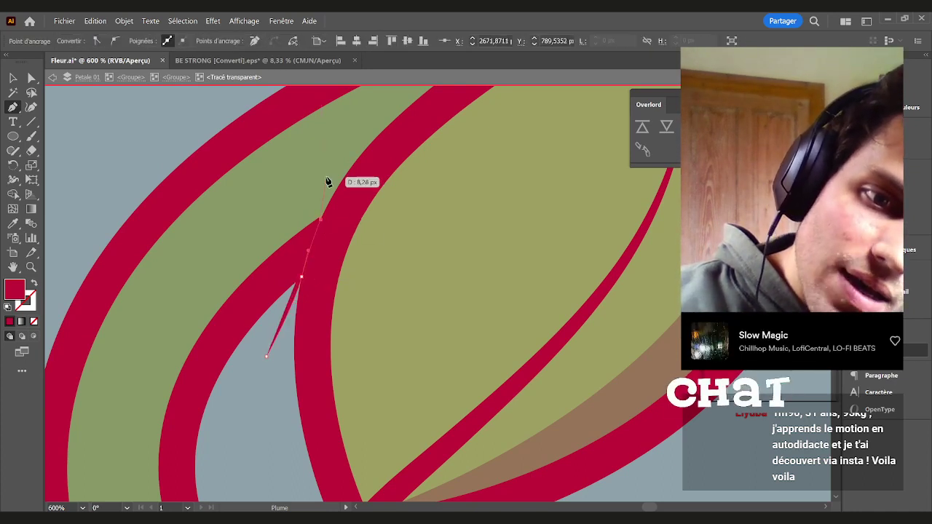
scroll(325, 182, "up", 4)
left_click(318, 201)
scroll(308, 230, "down", 4)
scroll(309, 233, "down", 1)
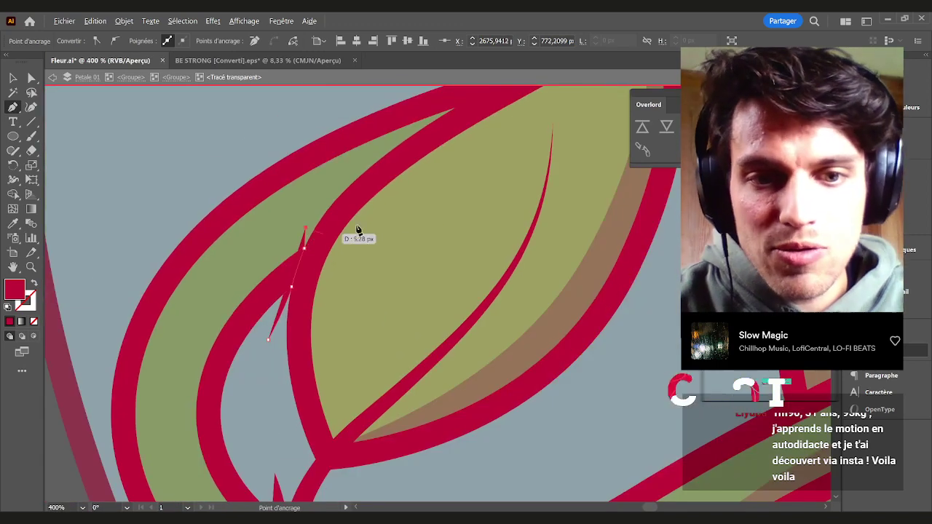
left_click_drag(420, 190, 304, 320)
left_click(230, 233, "ctrl")
Draw a Pen shape along the leaf's upper-left edge where the vine's outer outline merges with the leaf outline
scroll(230, 233, "up", 2)
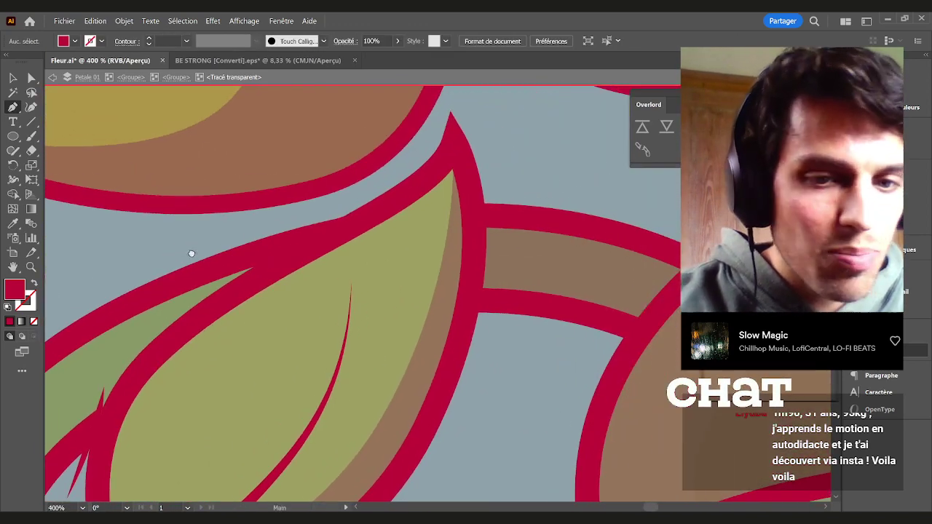
left_click(149, 320)
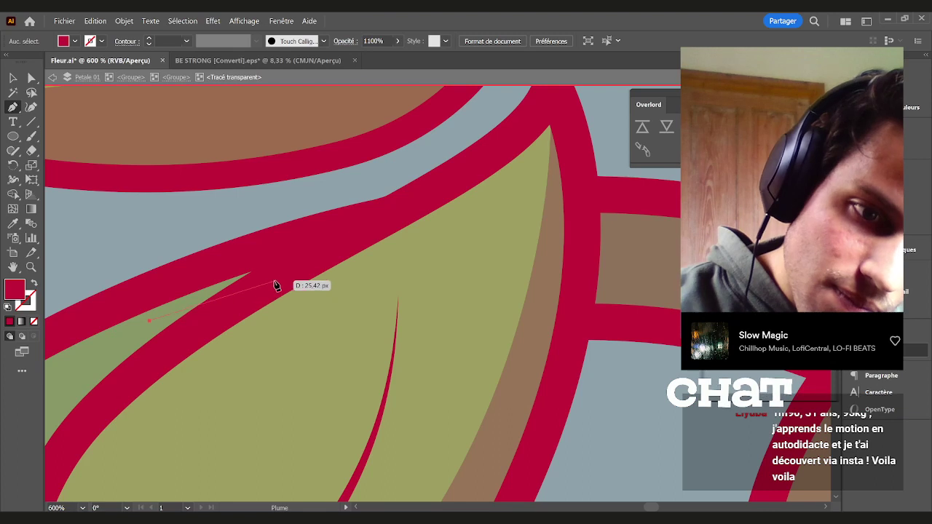
left_click_drag(252, 270, 309, 238)
left_click_drag(415, 179, 415, 179)
left_click(413, 156)
scroll(442, 191, "down", 3)
key("space")
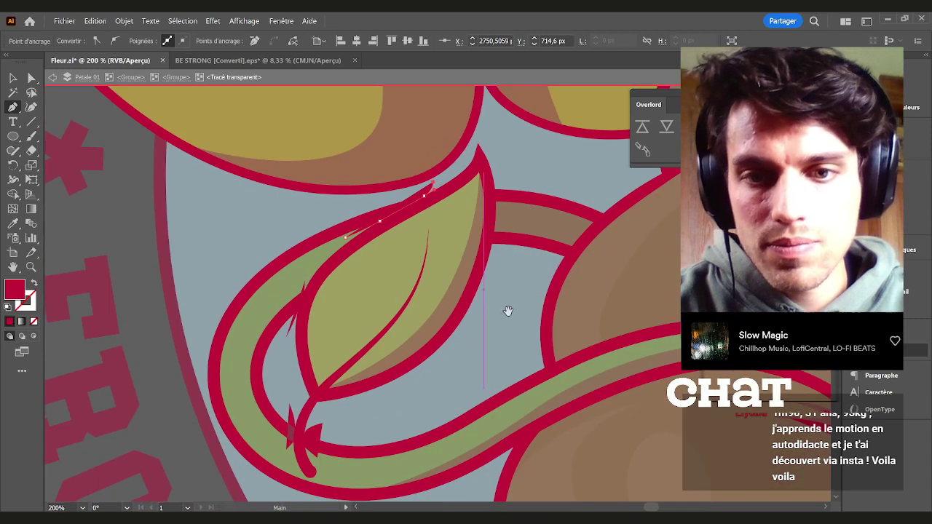
left_click_drag(508, 311, 499, 286)
left_click(499, 252, "ctrl")
Draw a Pen shape along the leaf's right edge, crossing both outlines of the brown branch
scroll(497, 223, "up", 2)
key("space")
left_click_drag(484, 224, 421, 258)
scroll(416, 325, "up", 1)
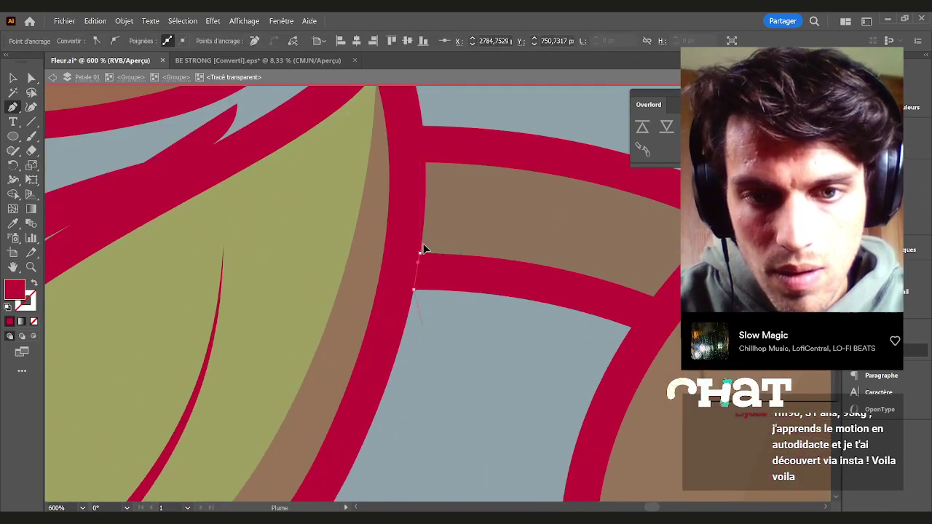
left_click_drag(426, 161, 425, 126)
key("v")
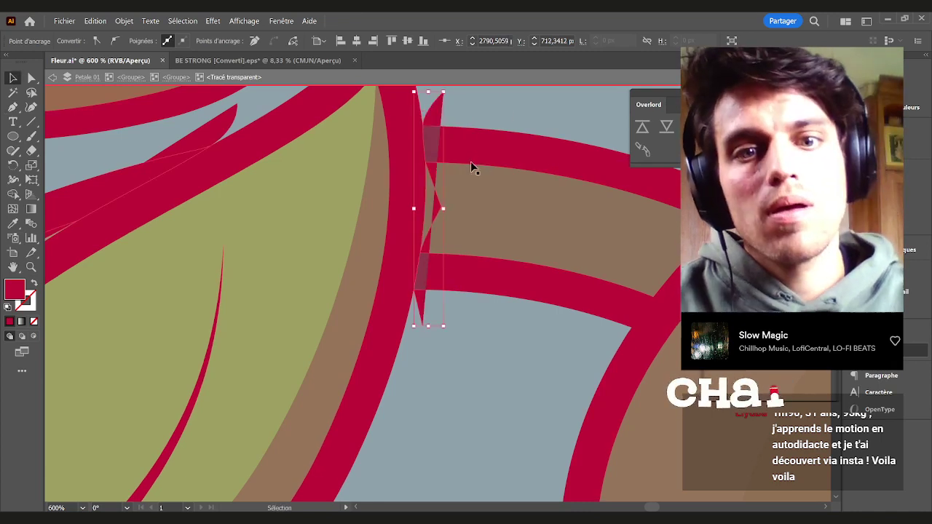
Select all the drawn cutting shapes around the leaf and cut them out of the isolated outline path
scroll(470, 161, "down", 5)
scroll(411, 176, "up", 1)
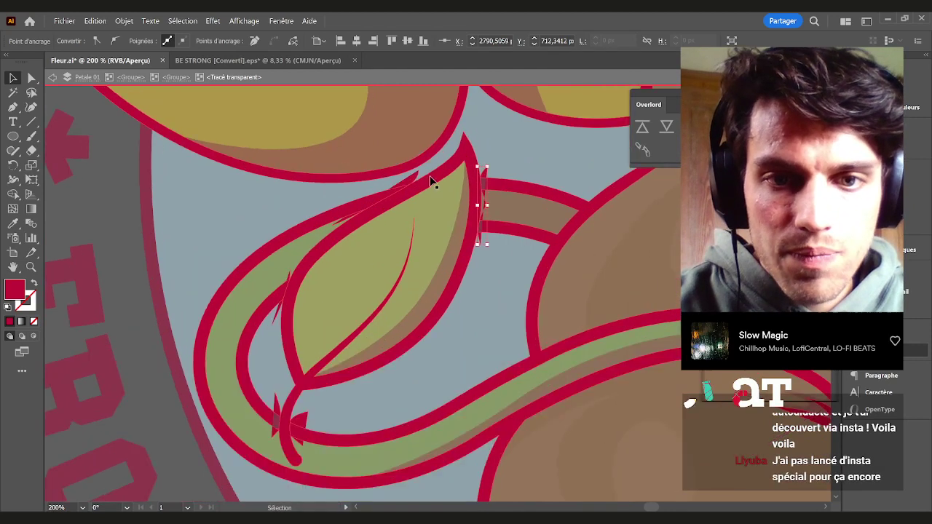
left_click(411, 175)
scroll(283, 352, "down", 3)
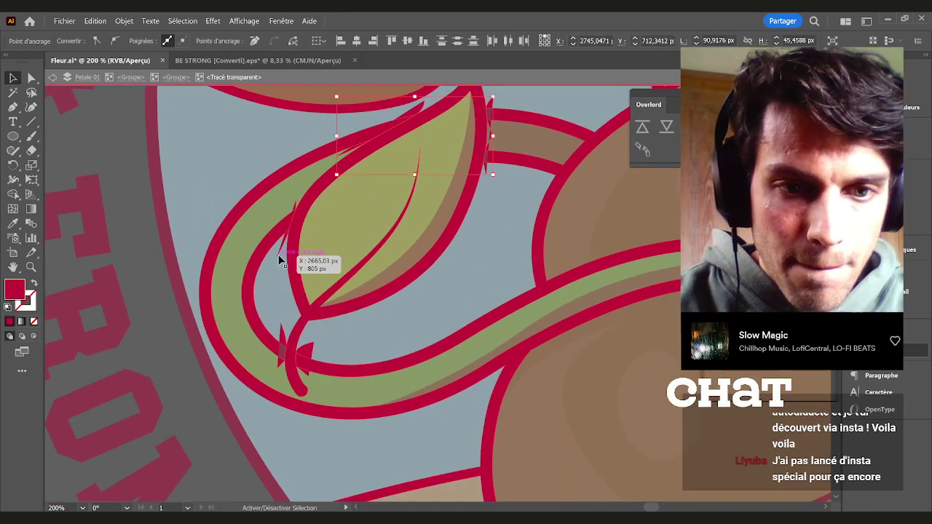
left_click_drag(279, 260, 279, 259)
left_click(283, 341, "shift")
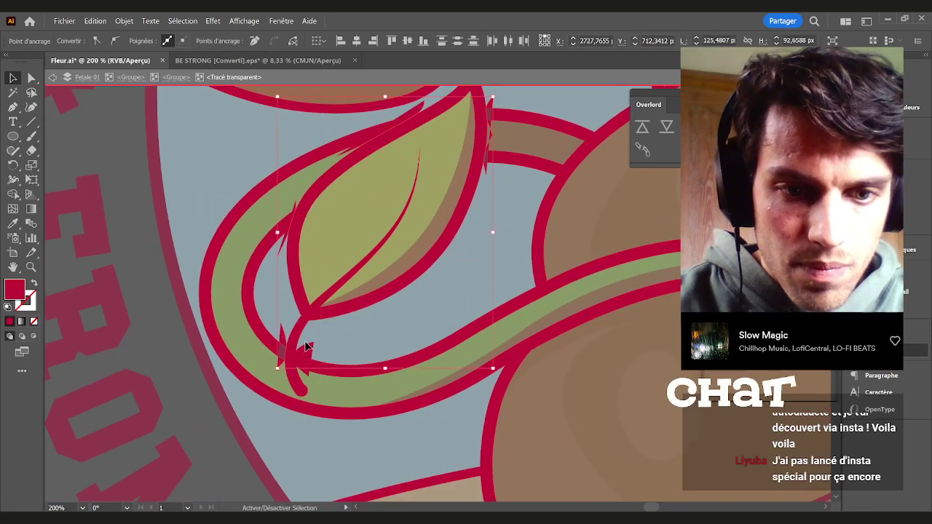
left_click(309, 353, "shift")
key("Delete")
Leave the path isolation, isolate the leaf's parent group and paste the cutting shapes back in place
left_click(165, 353)
double_click(165, 353)
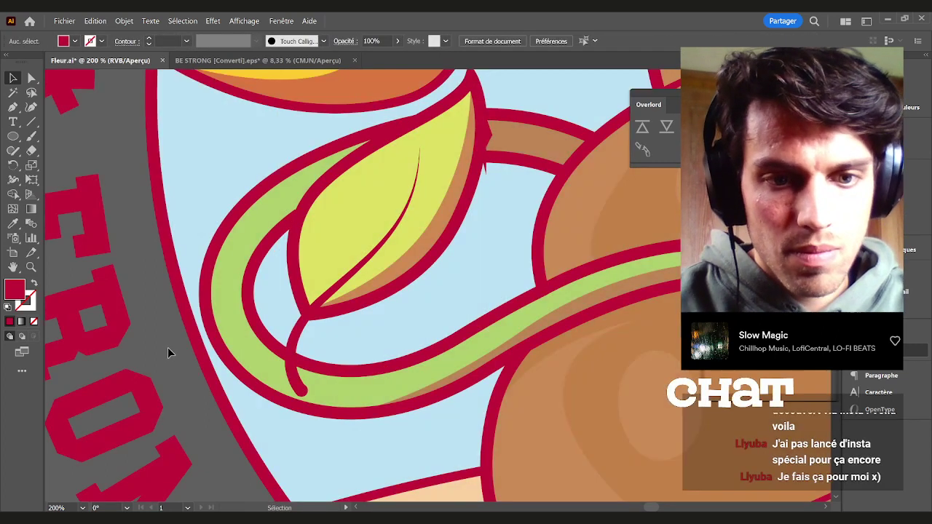
left_click(295, 360)
double_click(293, 360)
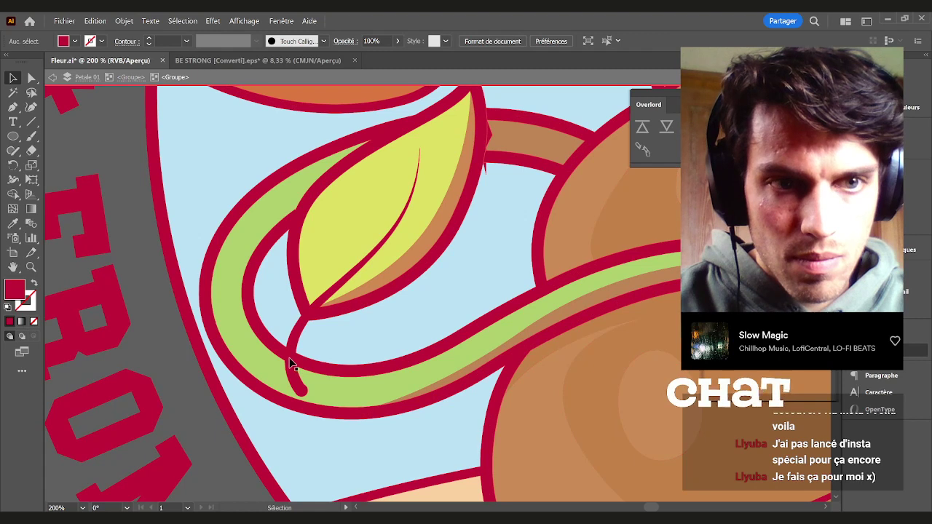
left_click(342, 351)
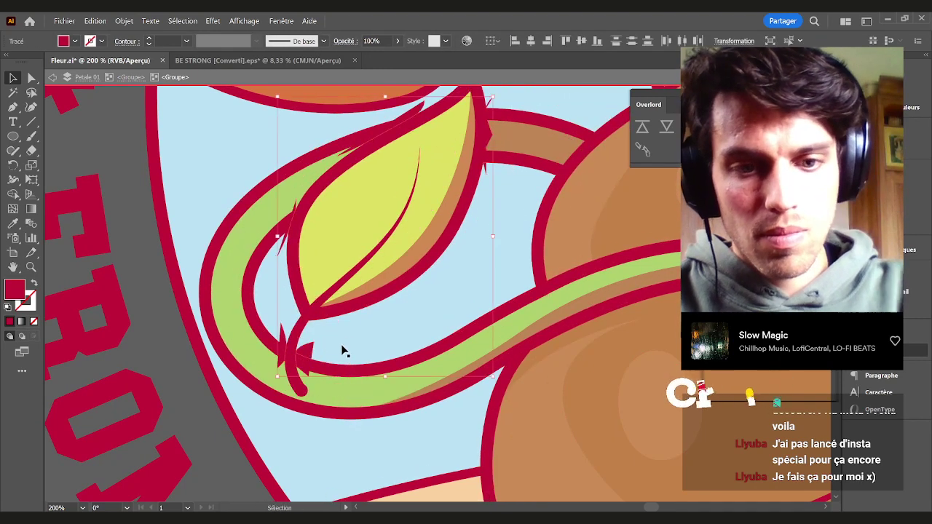
Add the red outline to the selected cutting shapes and divide them into a group of separate pieces
left_click(340, 373, "shift")
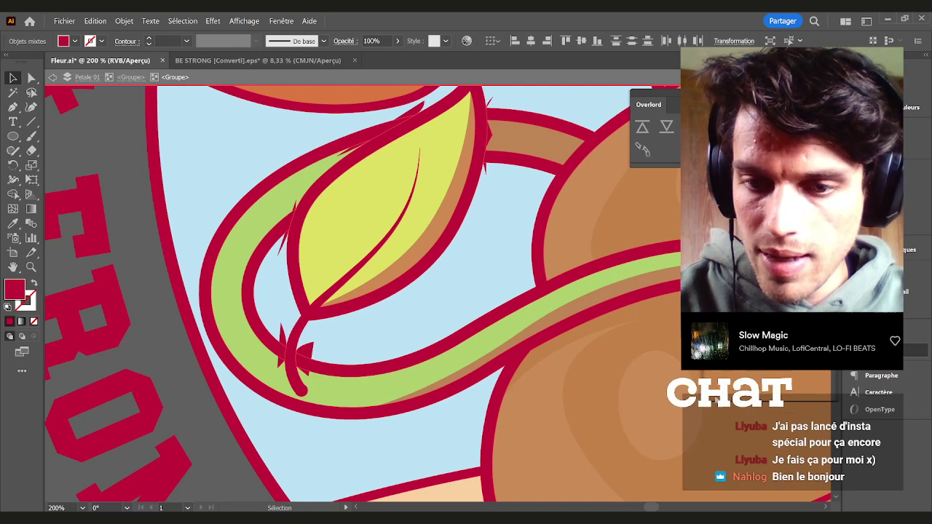
key("ctrl+g")
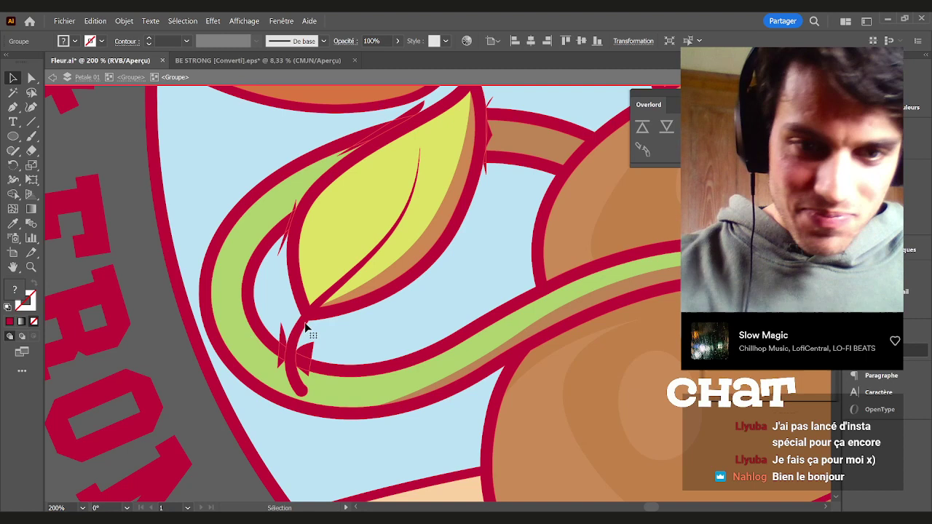
key("ctrl+h")
key("space")
left_click_drag(426, 273, 362, 258)
key("ctrl+h")
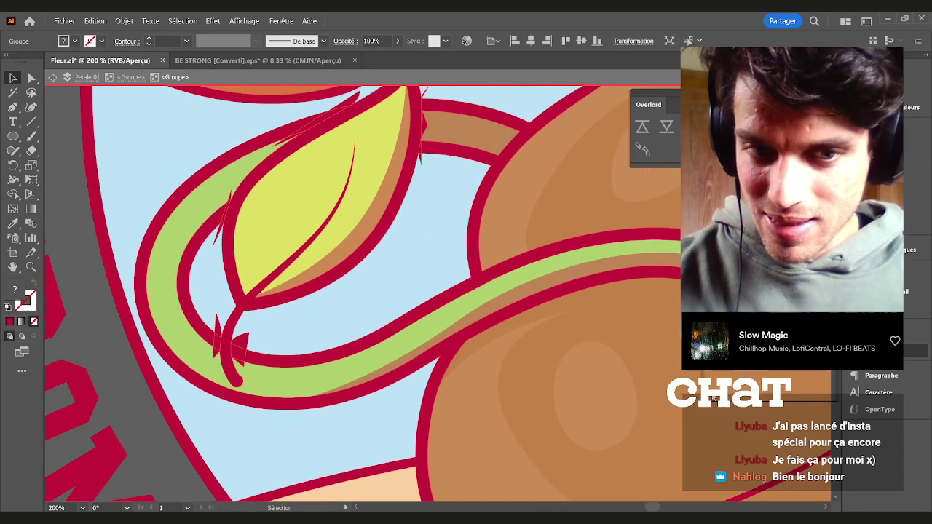
Select the separated leaf outline with its stem and move it off the illustration onto the empty canvas beside it
key("a")
left_click(291, 333)
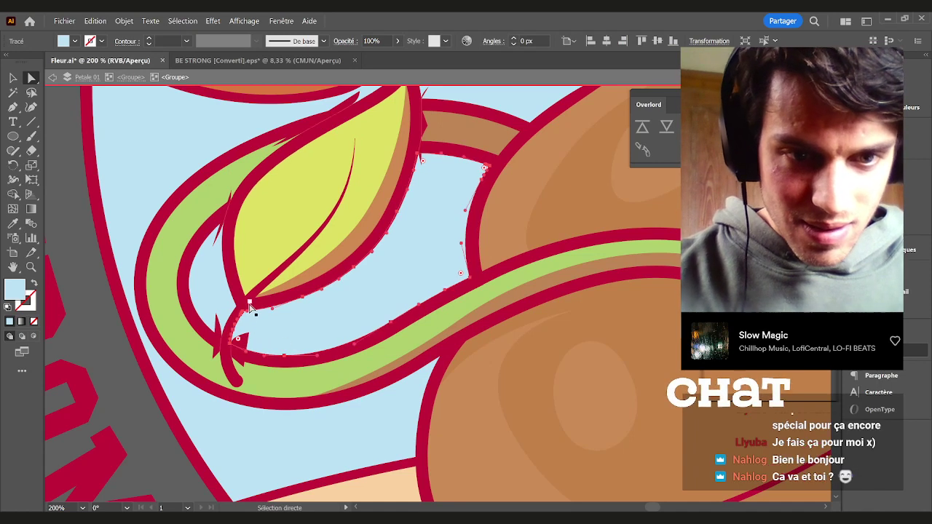
key("v")
left_click(284, 335)
scroll(245, 306, "up", 2)
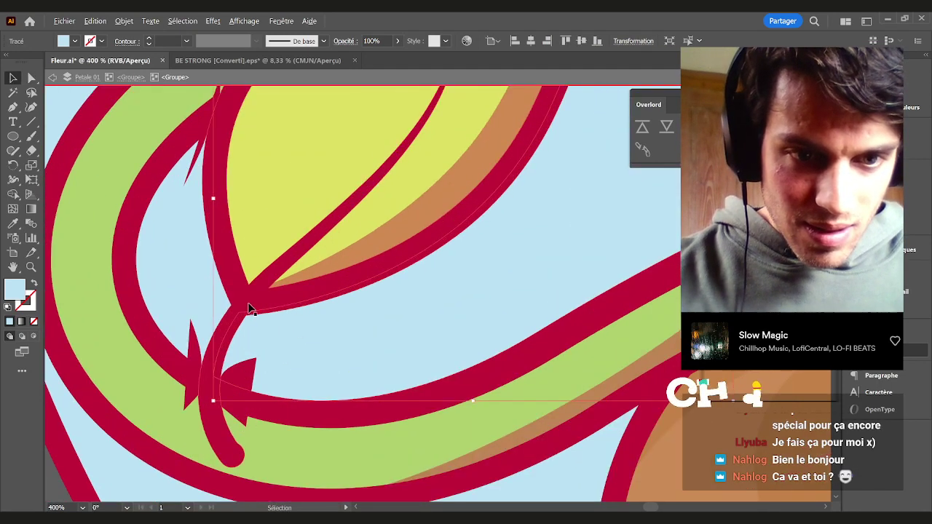
left_click(252, 308)
scroll(240, 307, "down", 6)
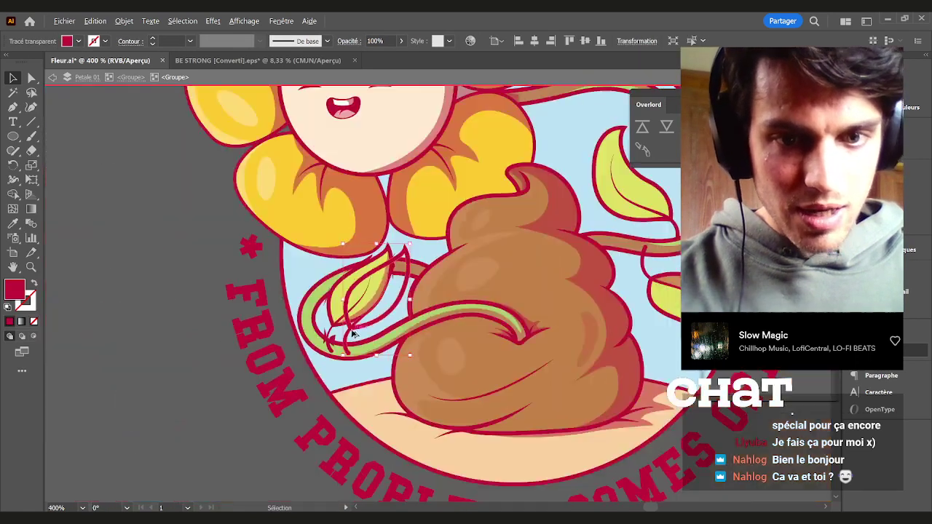
left_click_drag(286, 297, 731, 245)
left_click_drag(706, 246, 552, 291)
left_click(508, 267)
Trace a closed leaf-body shape along the red outline of the separated leaf with the Pen tool, from tip to stem and back
scroll(604, 277, "up", 2)
left_click_drag(604, 277, 591, 289)
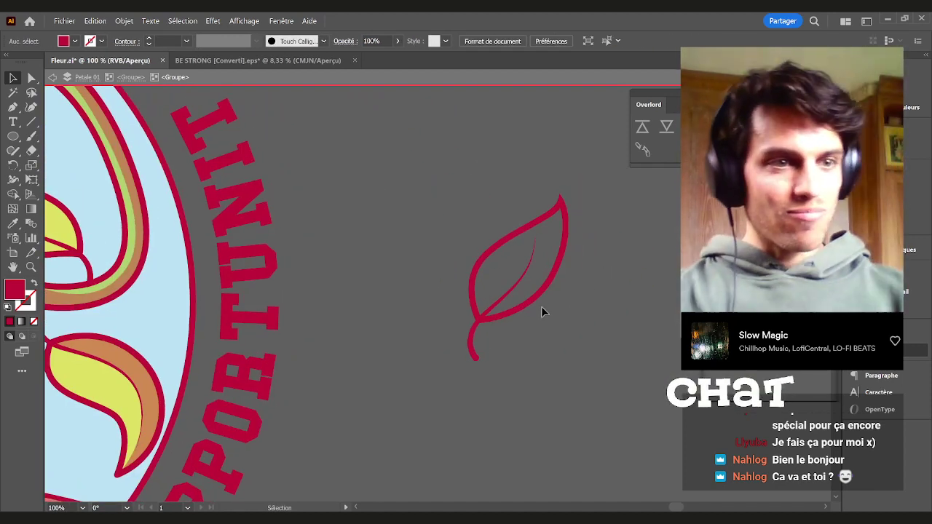
scroll(541, 307, "up", 1)
scroll(575, 300, "up", 1)
left_click_drag(582, 298, 558, 318)
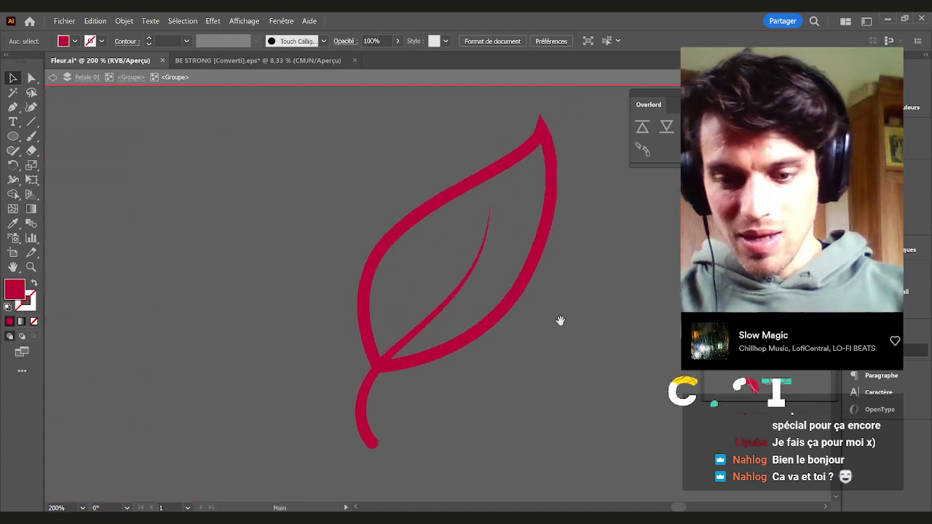
key("p")
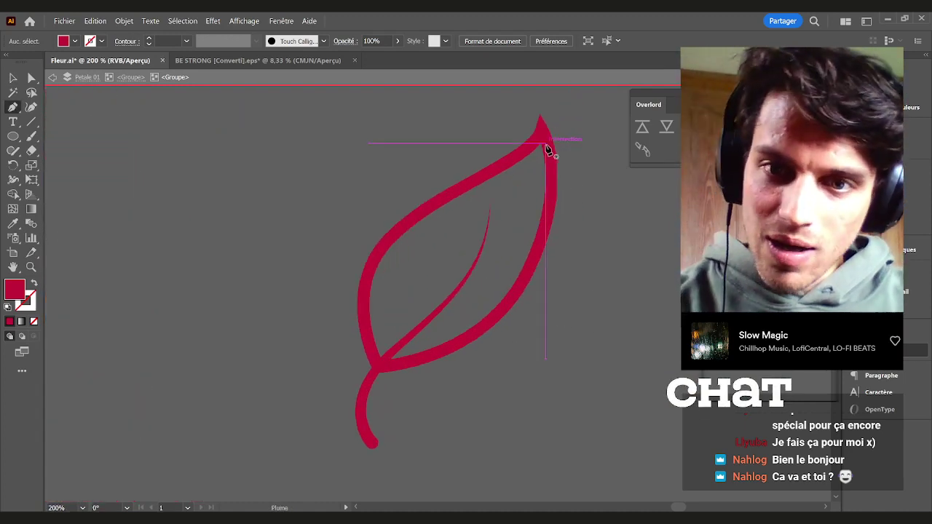
left_click(546, 135)
left_click_drag(526, 279, 489, 329)
left_click_drag(381, 366, 343, 311)
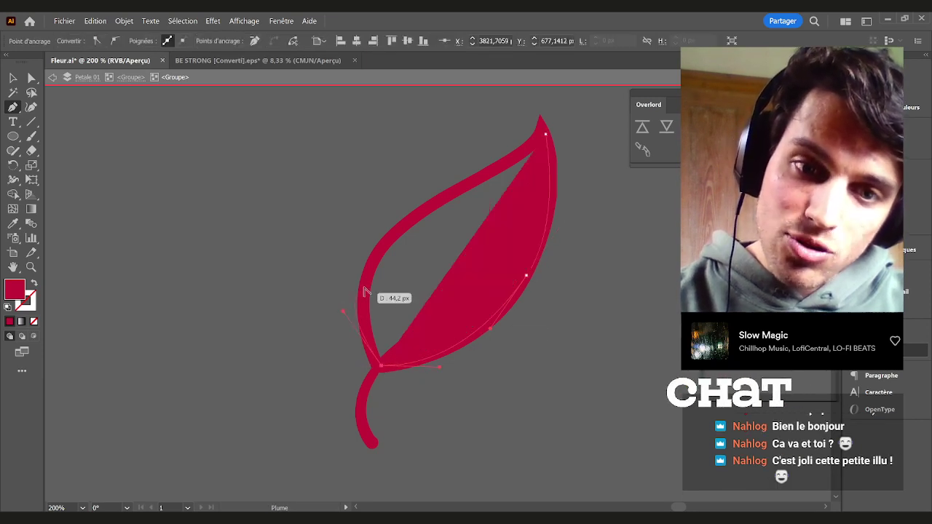
left_click_drag(399, 233, 432, 208)
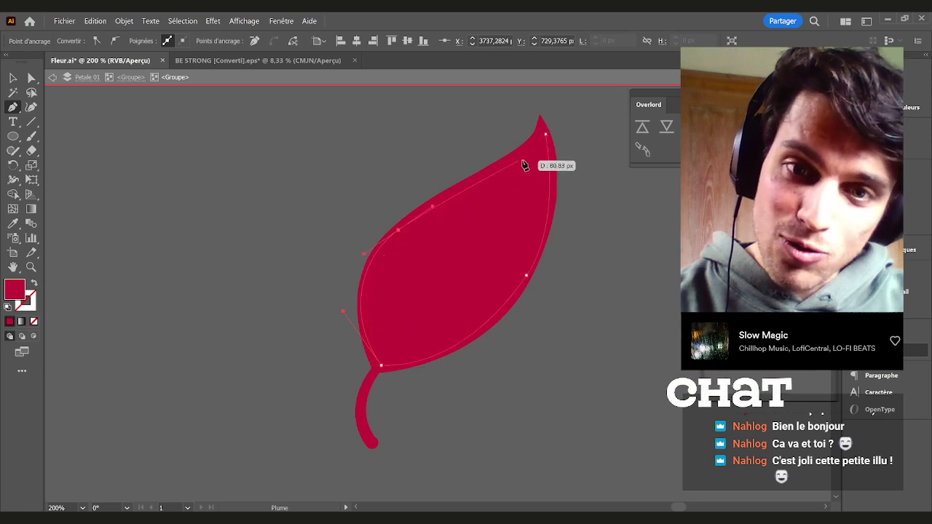
left_click_drag(544, 133, 529, 367)
scroll(550, 142, "up", 6)
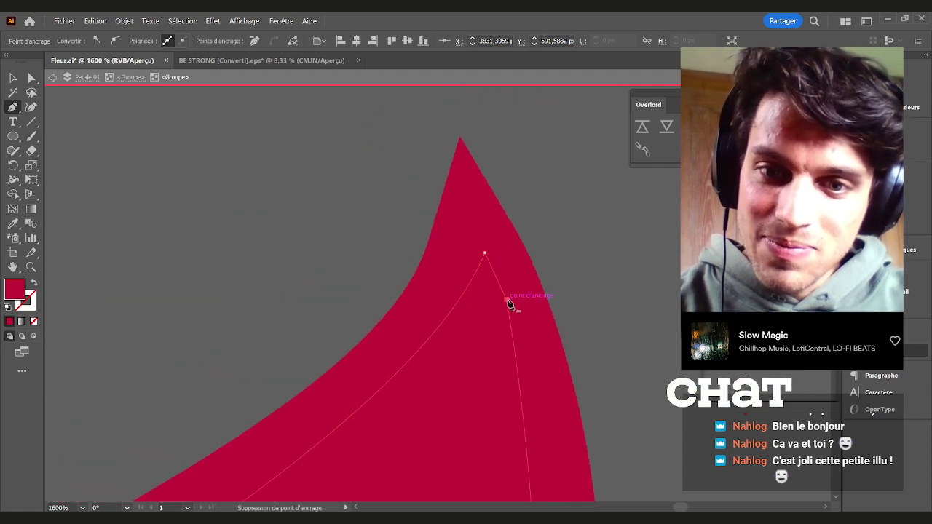
scroll(579, 295, "down", 5)
scroll(449, 338, "down", 1)
Fill the traced leaf body with the yellow-green sampled from an illustration leaf and send it behind the red outline
left_click_drag(435, 316, 562, 229)
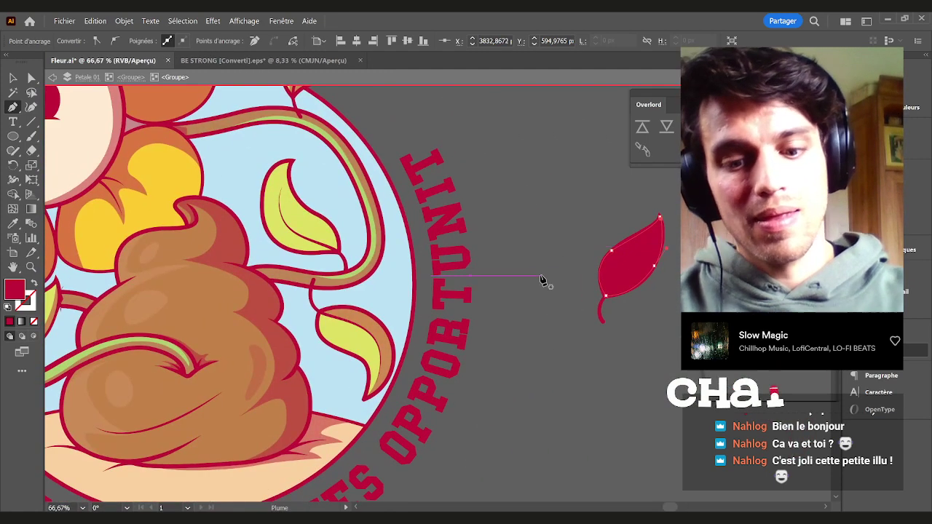
key("i")
left_click(340, 328)
key("v")
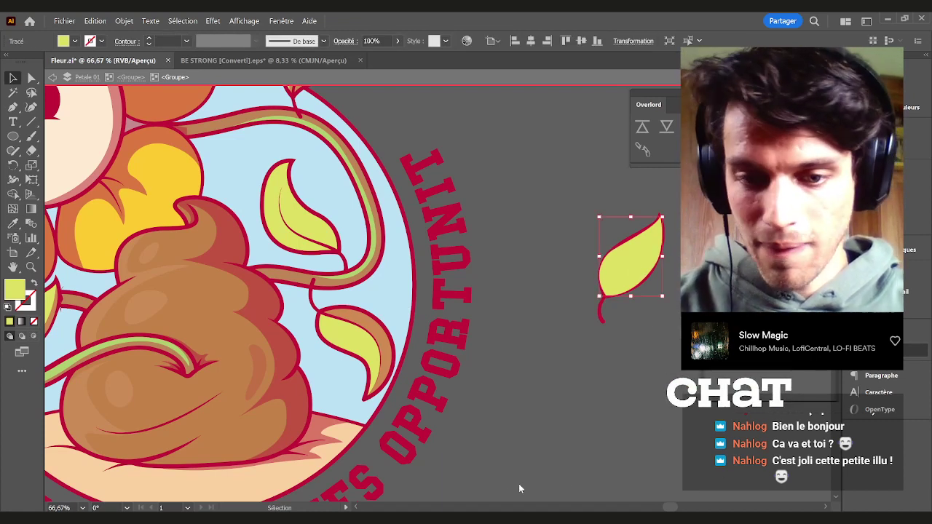
key("ctrl+shift+[")
left_click(533, 415)
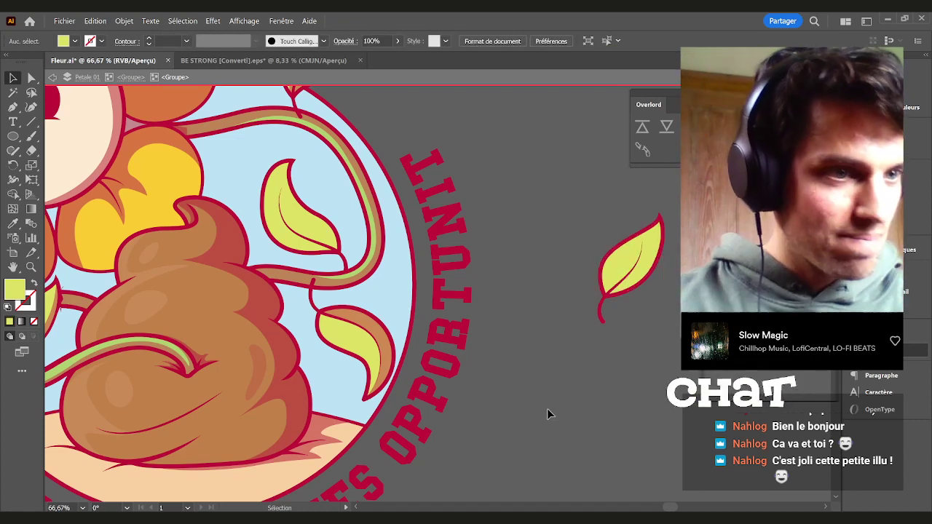
Check the redrawn leaf against the whole illustration and leave the isolated group
scroll(521, 373, "down", 2)
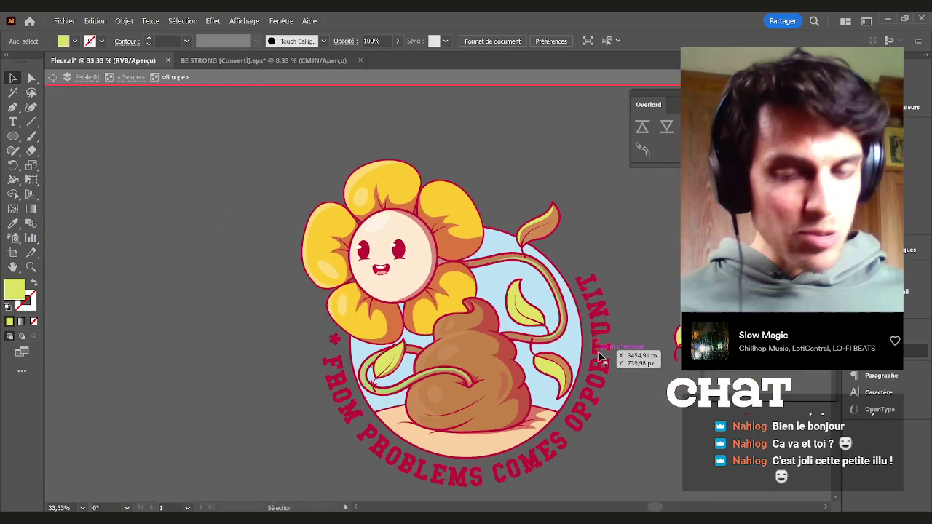
scroll(595, 379, "right", 2)
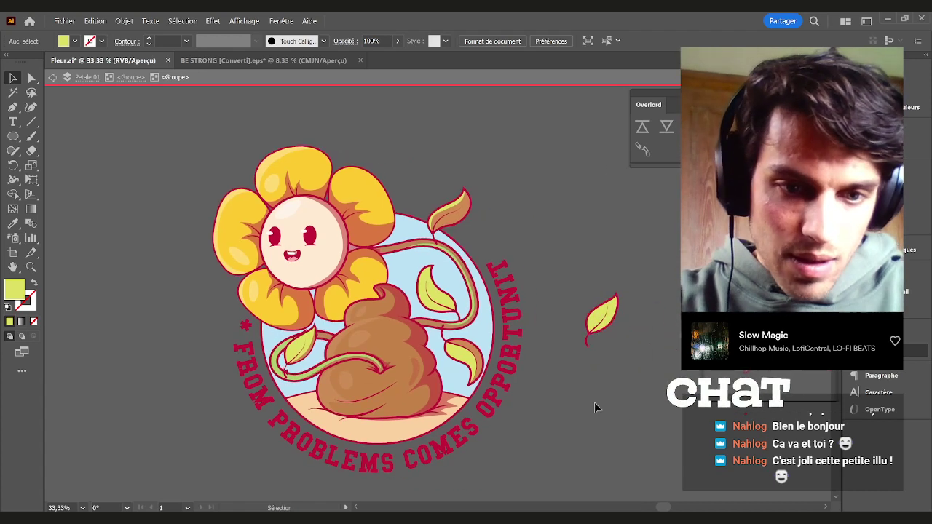
scroll(433, 310, "left", 2)
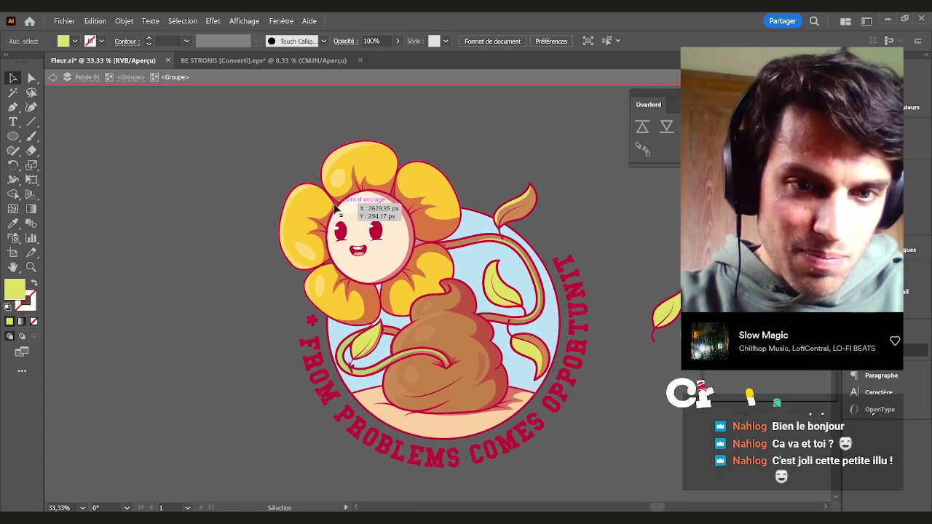
scroll(420, 308, "up", 1)
left_click_drag(440, 291, 353, 235)
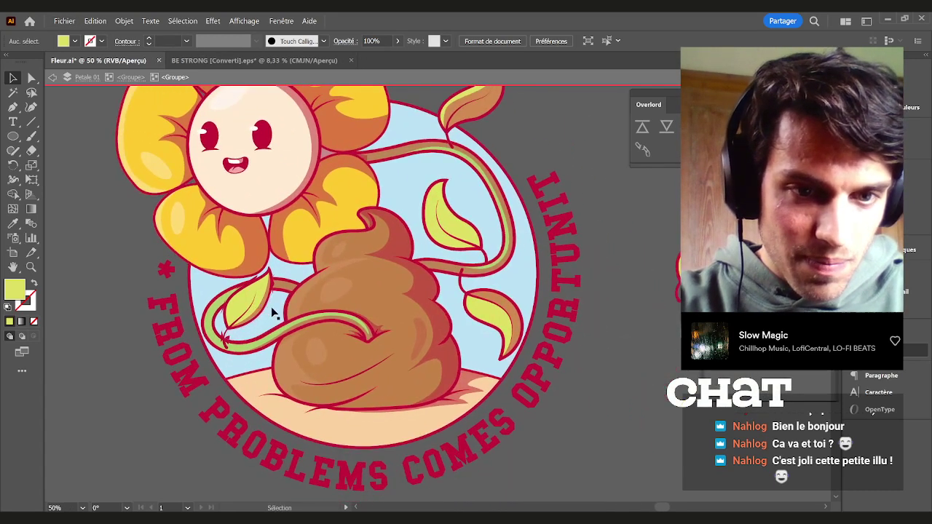
scroll(274, 309, "up", 1)
scroll(275, 310, "right", 2)
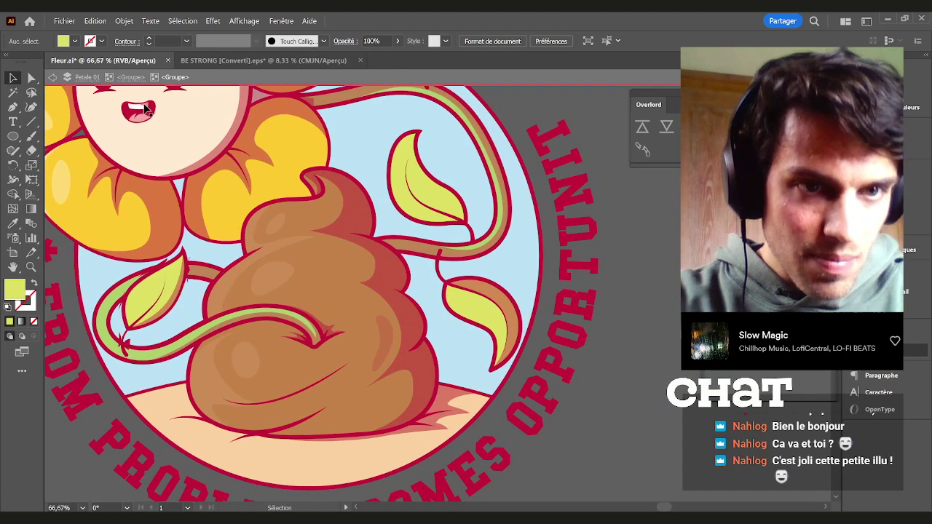
left_click_drag(187, 283, 457, 310)
scroll(327, 312, "down", 3)
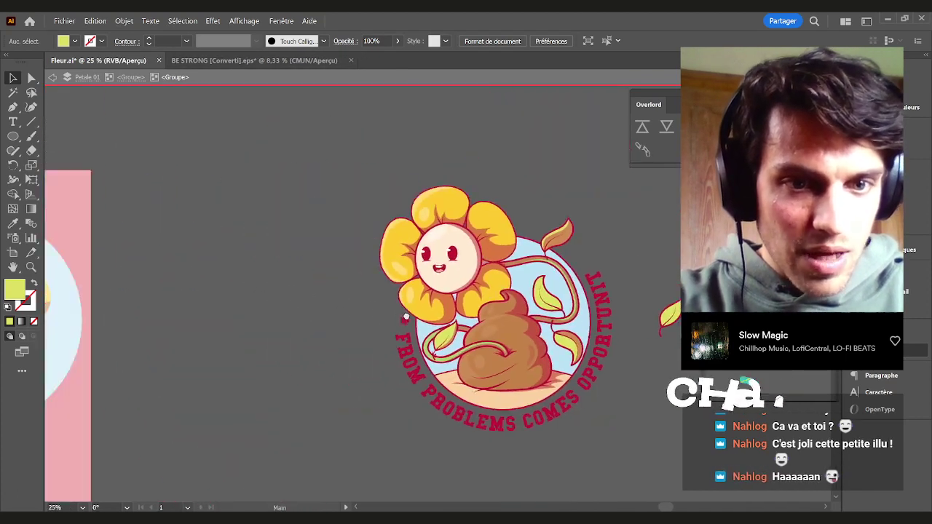
left_click_drag(227, 303, 548, 320)
double_click(548, 319)
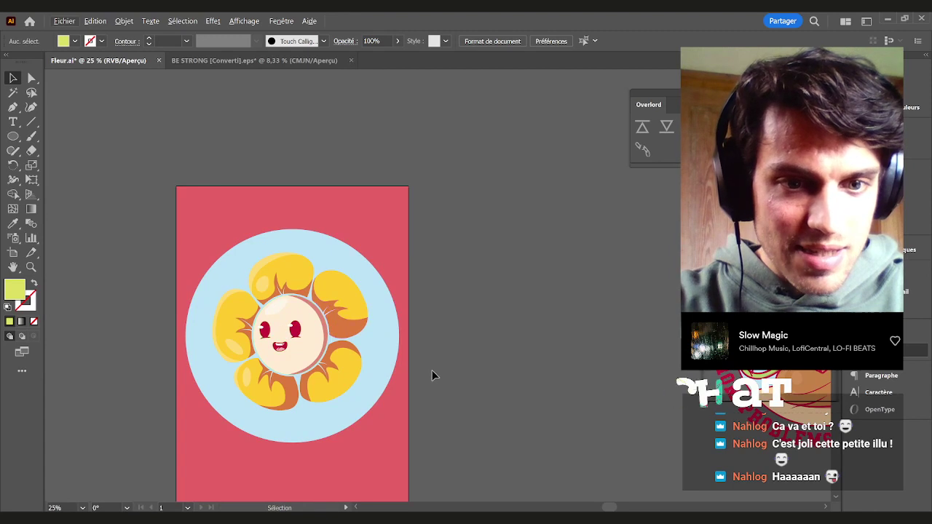
Examine the flower on the artboard, the leaves already separated, and the shading of the original leaf on the vine
left_click_drag(475, 340, 404, 321)
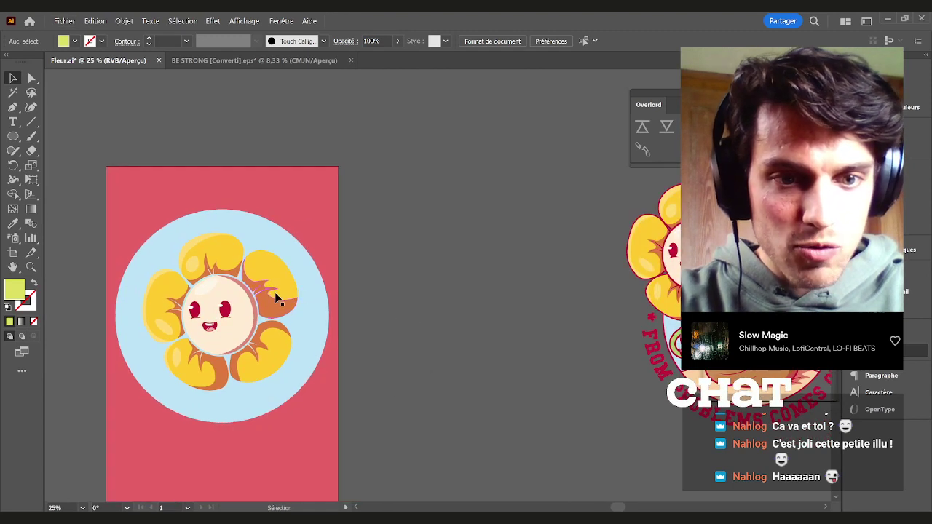
left_click_drag(590, 393, 380, 290)
left_click_drag(554, 281, 437, 286)
left_click_drag(605, 314, 580, 346)
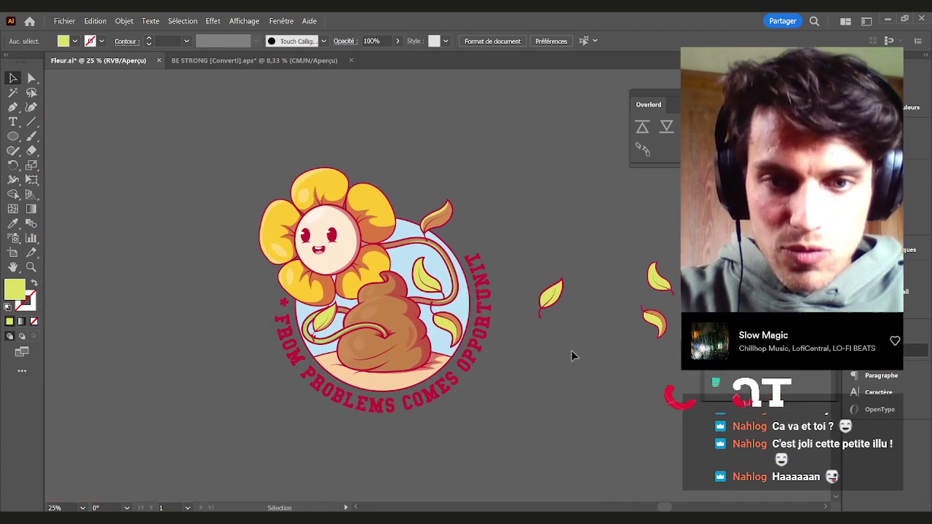
scroll(522, 326, "up", 3)
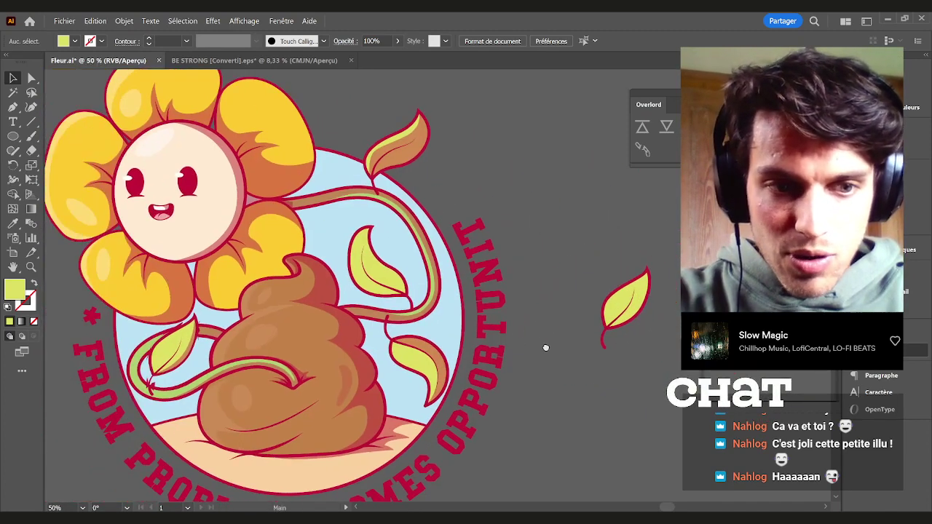
scroll(174, 361, "up", 3)
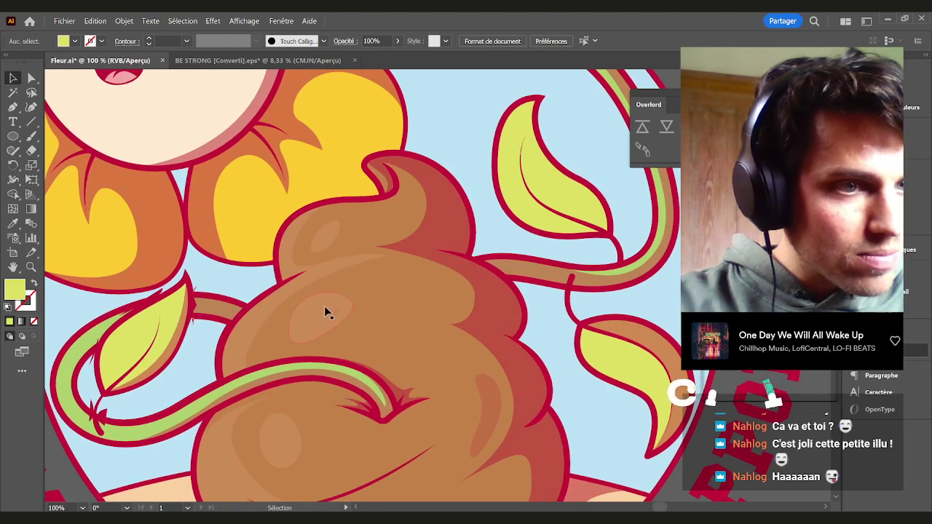
key("space")
scroll(566, 271, "down", 2)
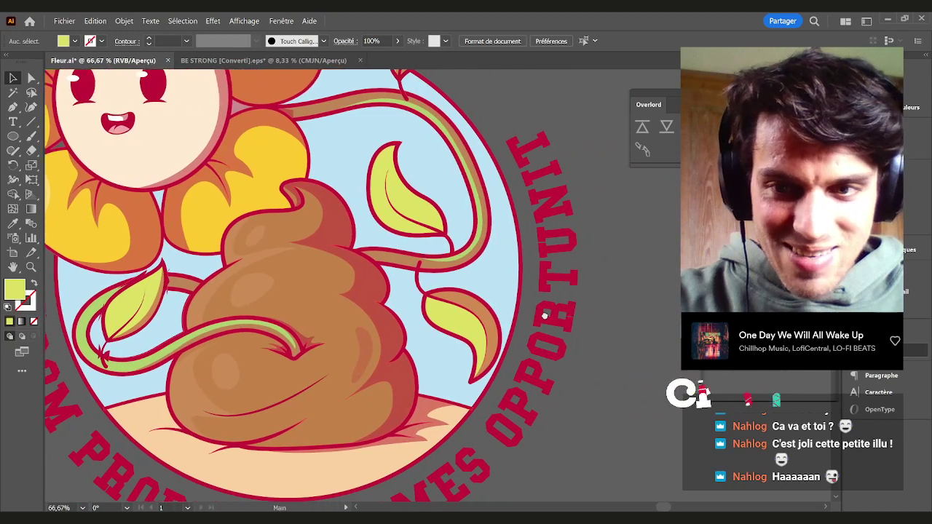
left_click_drag(544, 316, 398, 320)
key("space")
mouse_move(304, 306)
left_mouse_down()
mouse_move(467, 299)
mouse_move(308, 303)
left_mouse_up()
scroll(581, 298, "up", 1)
key("space")
left_click_drag(581, 297, 464, 352)
Draw a closed shadow shape with the Pen tool along the lower-right edge of the redrawn leaf, from stem base to tip
key("p")
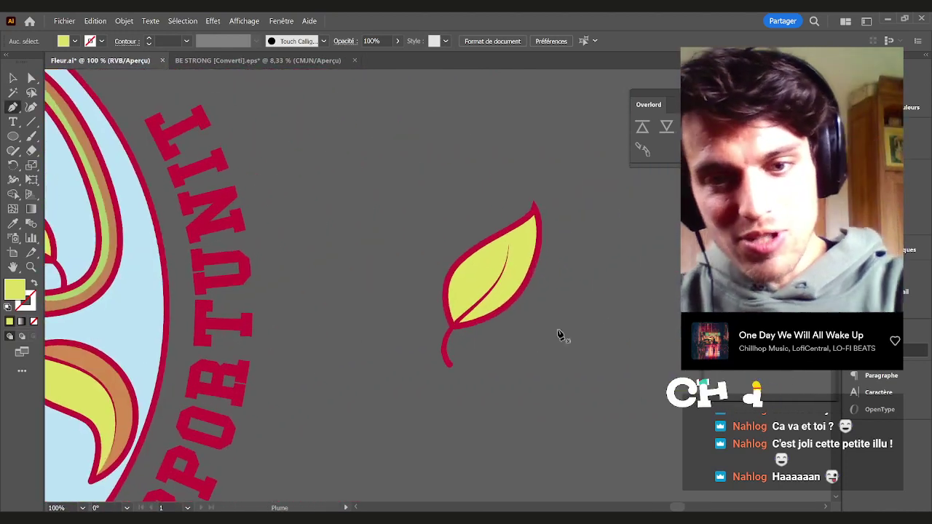
scroll(500, 315, "up", 2)
left_click(411, 341)
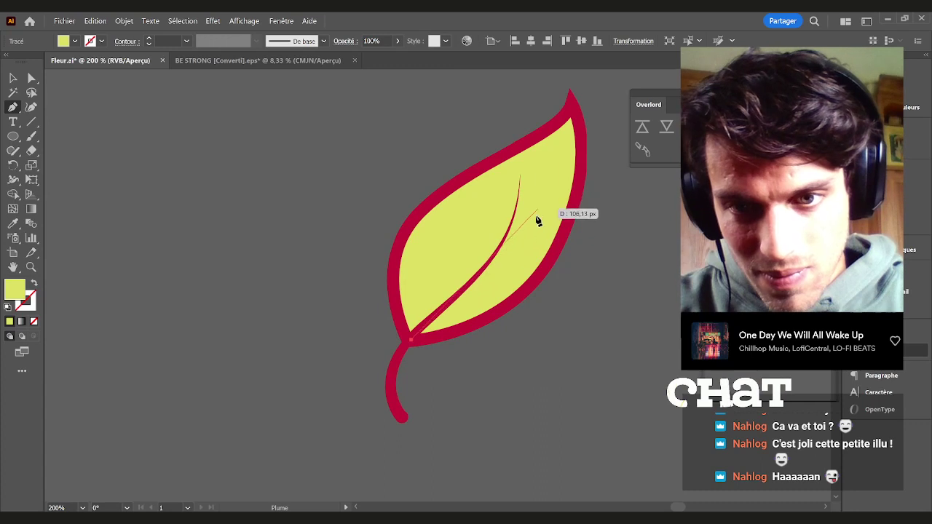
left_click_drag(532, 250, 561, 185)
key("space")
left_click(571, 109)
left_click_drag(579, 142, 580, 163)
left_click_drag(532, 285, 489, 329)
left_click_drag(413, 339, 477, 340)
key("v")
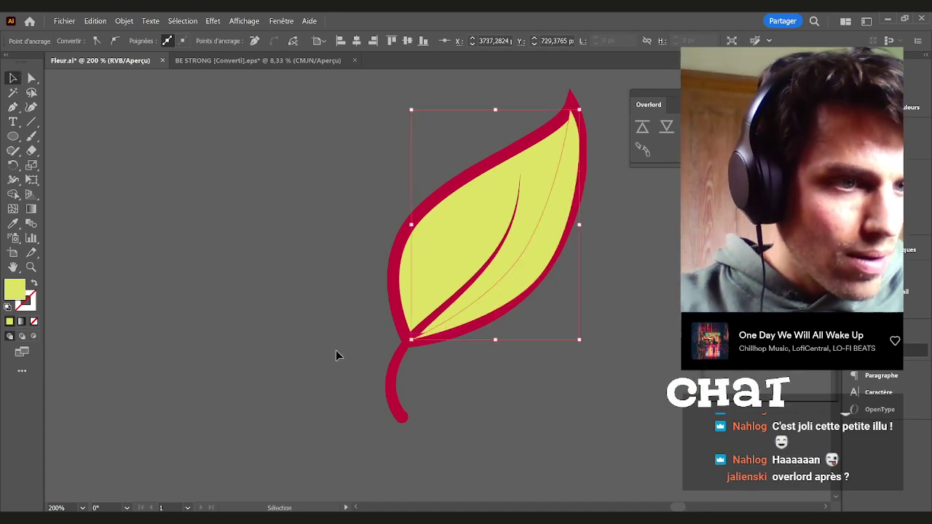
Fill the leaf's shadow shape with the brown sampled from the original leaf's shaded edge and deselect it
scroll(305, 321, "down", 4)
left_click_drag(310, 321, 604, 316)
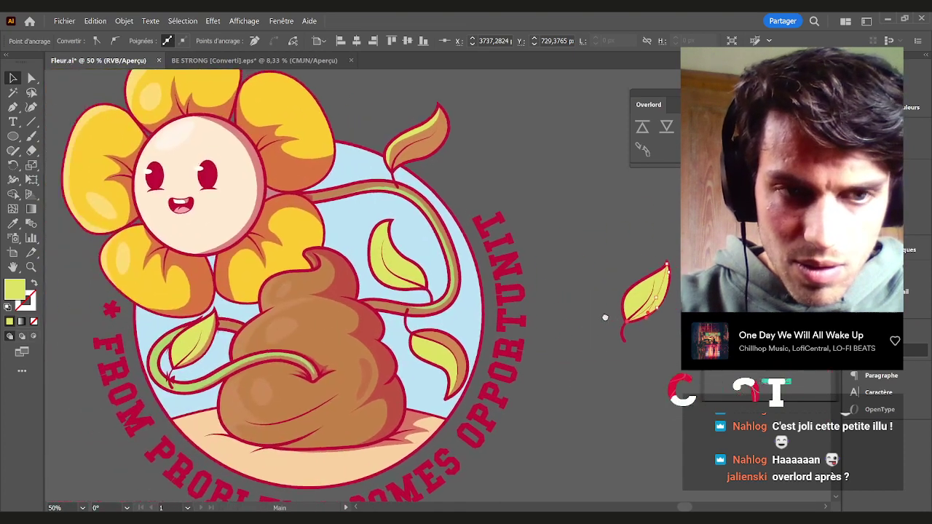
left_click_drag(305, 299, 425, 298)
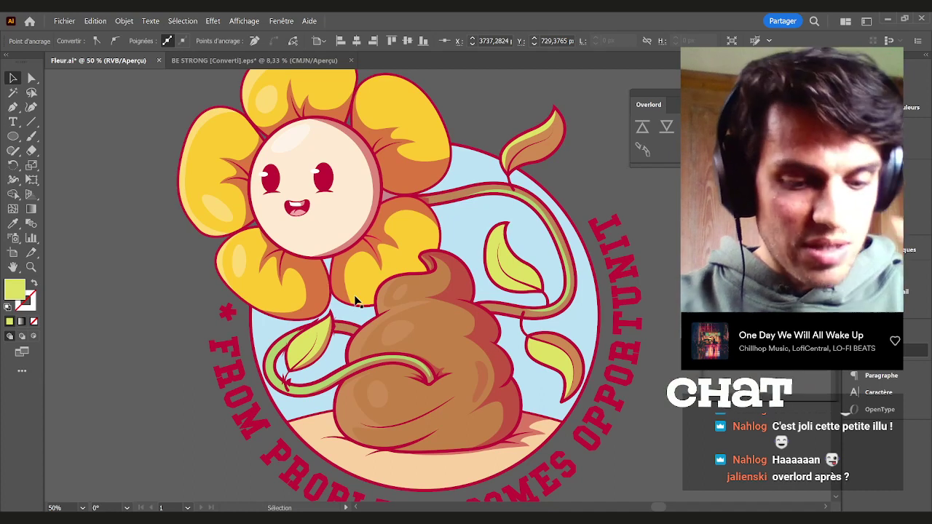
left_click_drag(644, 301, 458, 280)
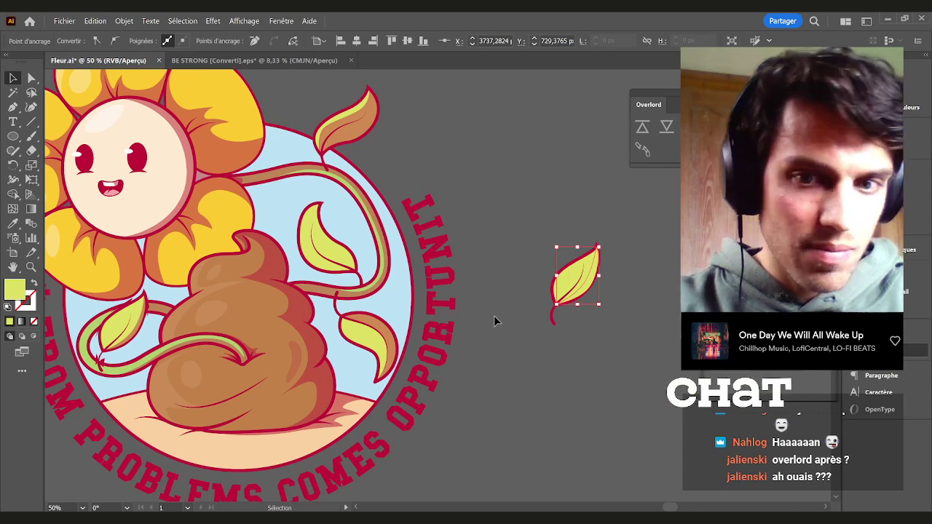
left_click_drag(229, 348, 311, 337)
scroll(219, 333, "up", 3)
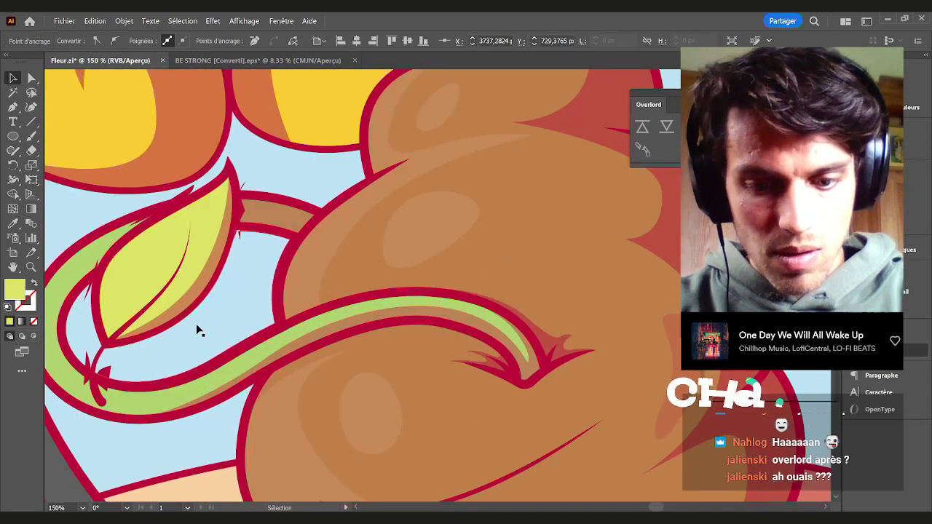
key("i")
left_click(196, 296)
scroll(197, 293, "down", 5)
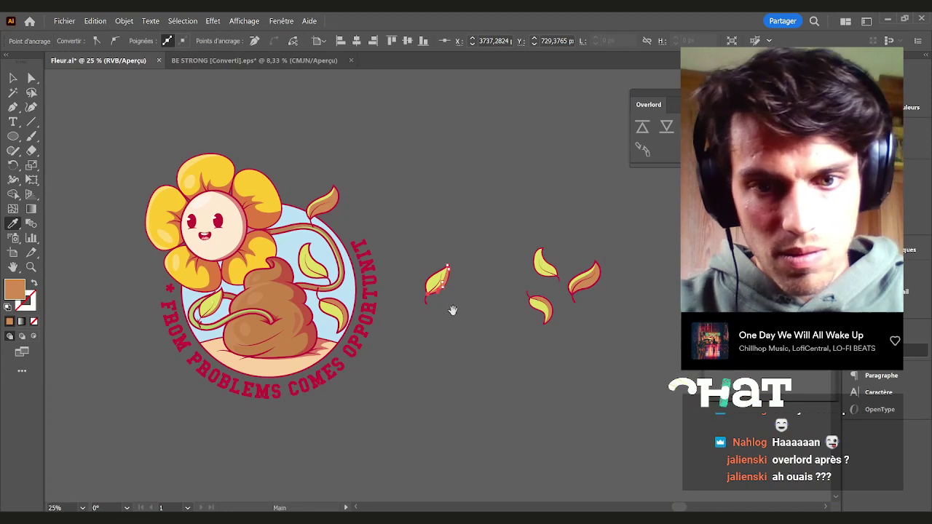
left_click_drag(453, 310, 430, 313)
key("v")
left_click(457, 331)
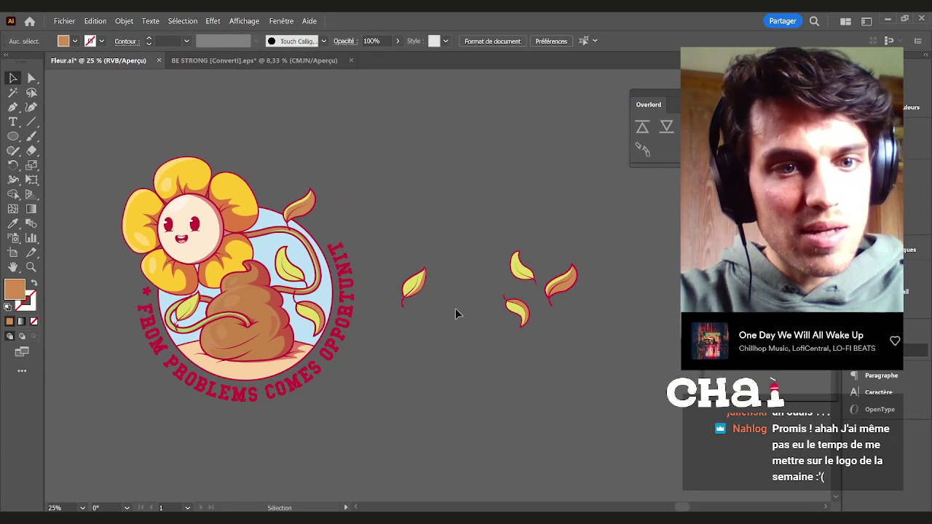
left_click_drag(438, 325, 434, 348)
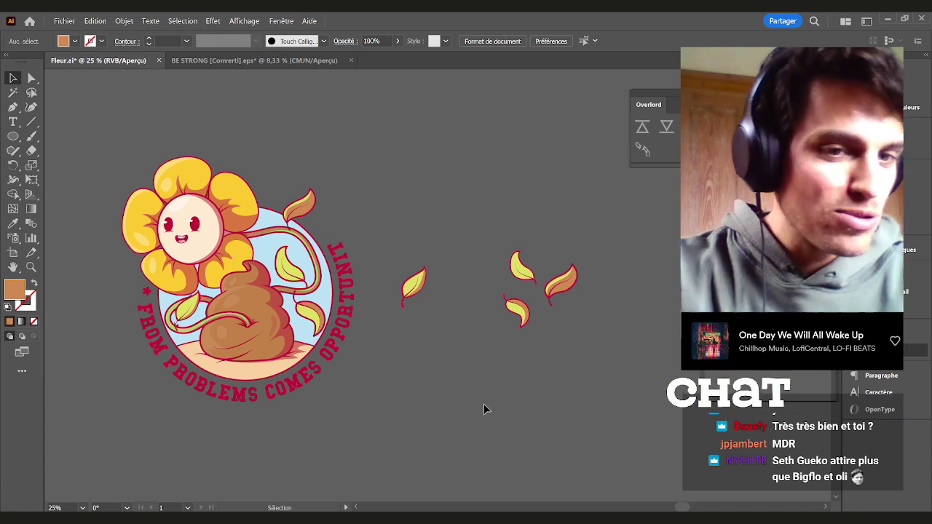
scroll(466, 386, "left", 3)
scroll(440, 373, "up", 1)
left_click_drag(421, 369, 456, 386)
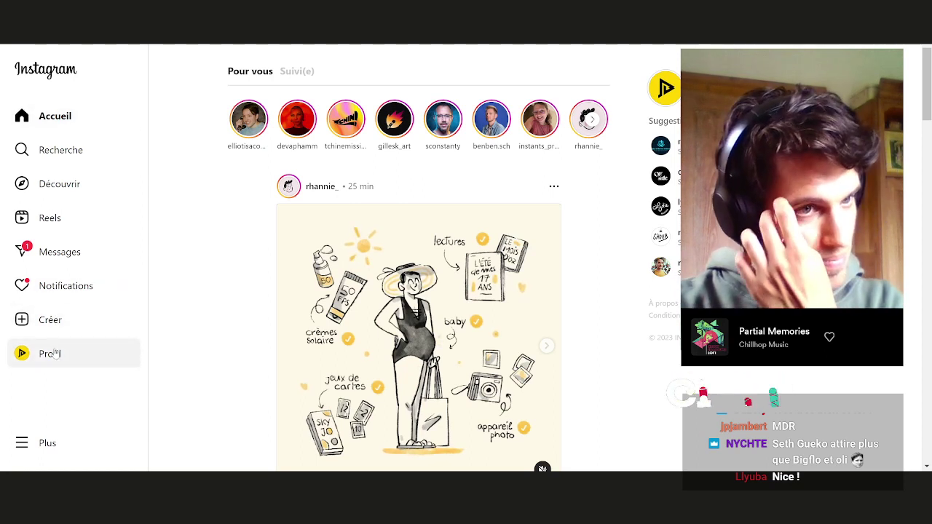
Switch to Instagram, open the Reels of the own profile and play the Punch punchline reel with sound
left_click(51, 353)
left_click(483, 335)
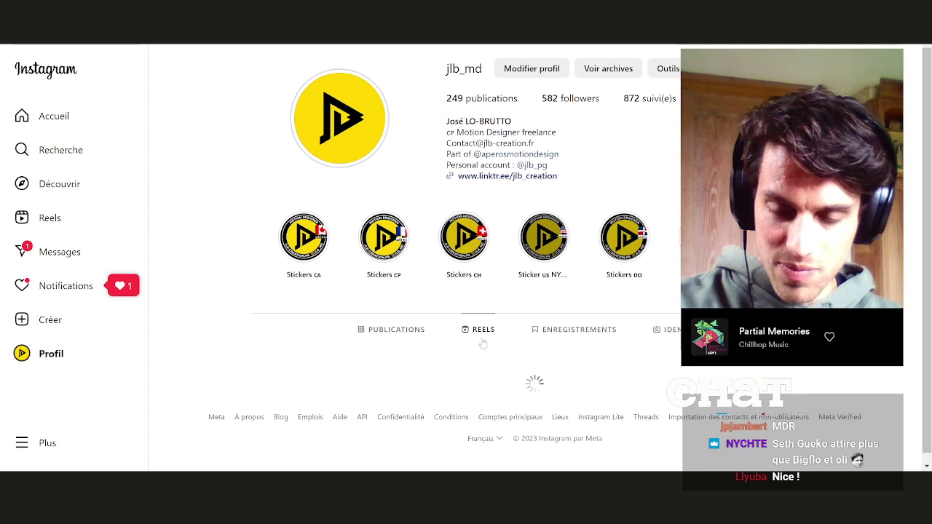
scroll(374, 269, "down", 3)
left_click(374, 269)
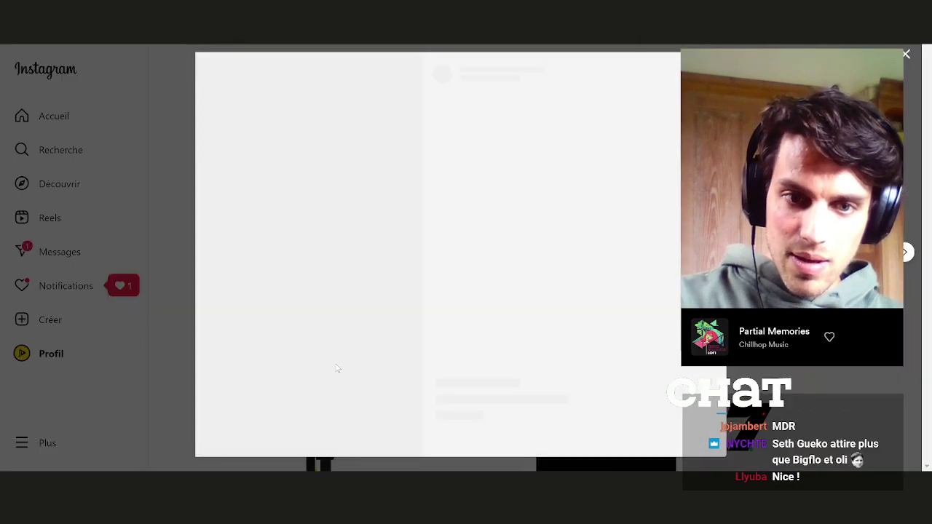
left_click(405, 439)
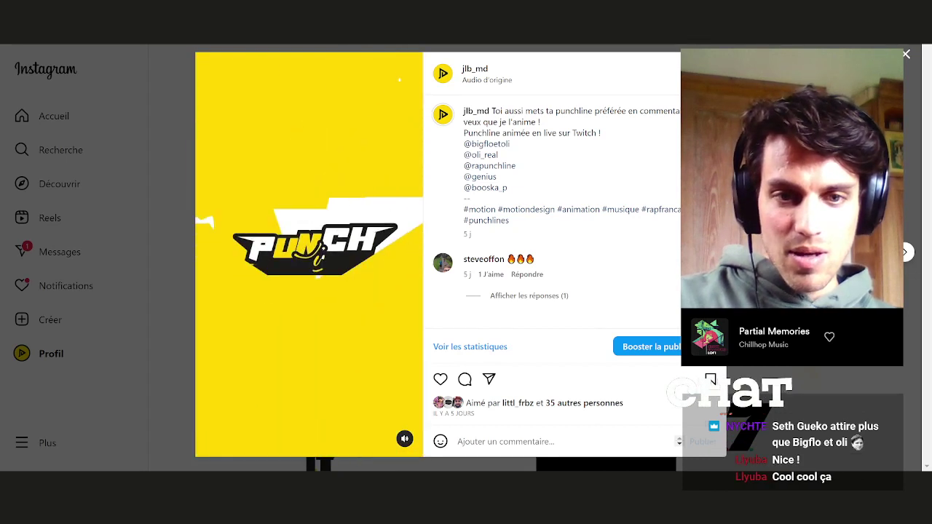
Close the current reel and view the older Kaaris - Kalash punchline reel on the profile, closing it again
key("Escape")
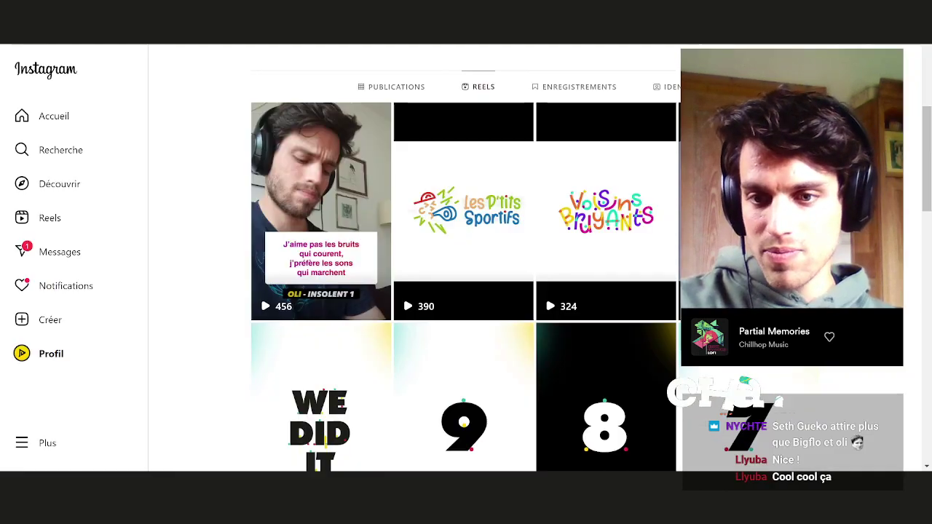
scroll(466, 258, "down", 15)
scroll(464, 255, "down", 9)
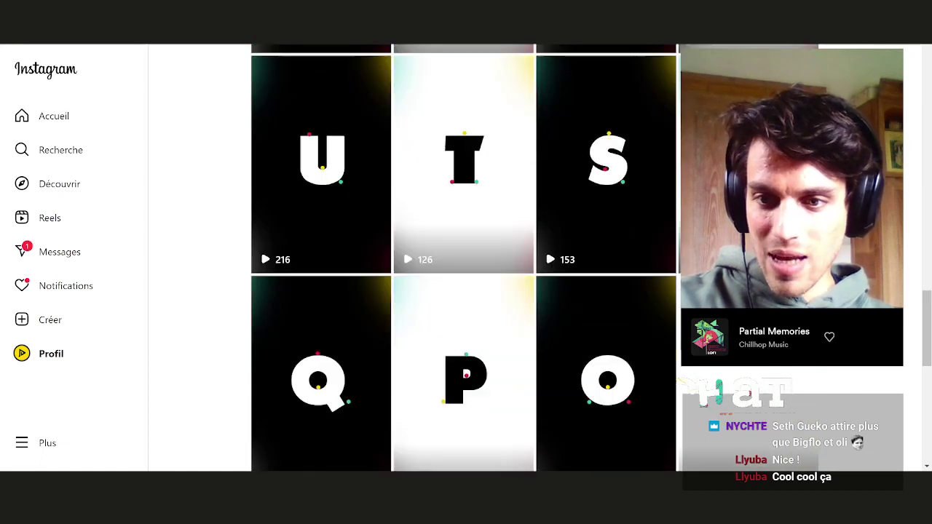
scroll(464, 255, "up", 3)
scroll(457, 249, "down", 10)
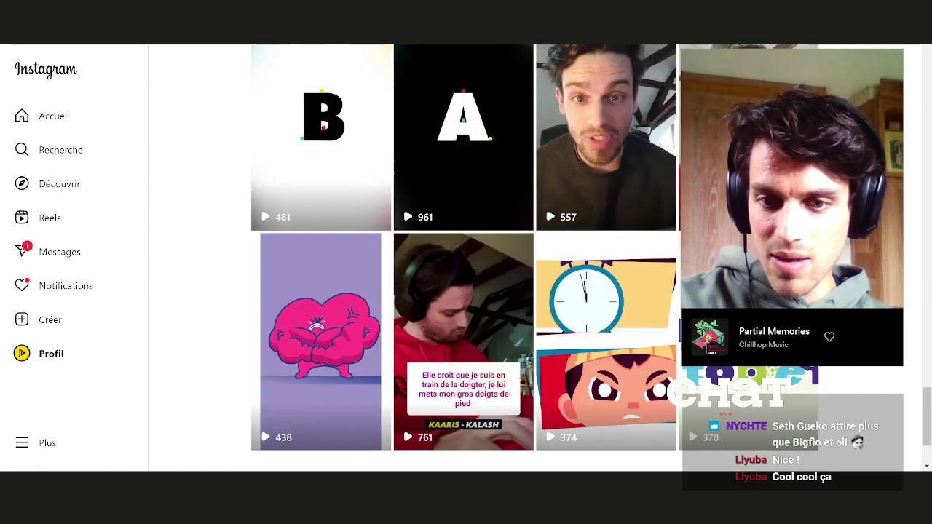
left_click(456, 249)
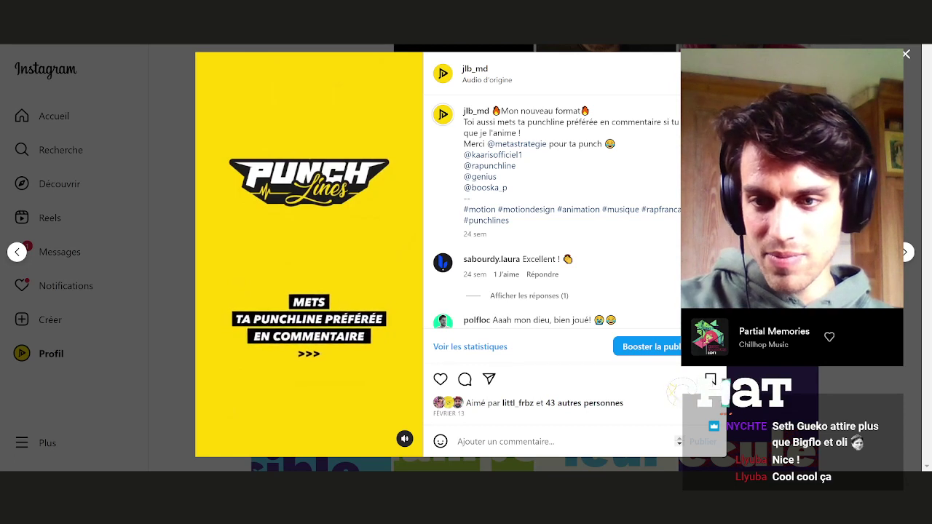
key("Escape")
scroll(463, 258, "up", 10)
scroll(464, 255, "up", 10)
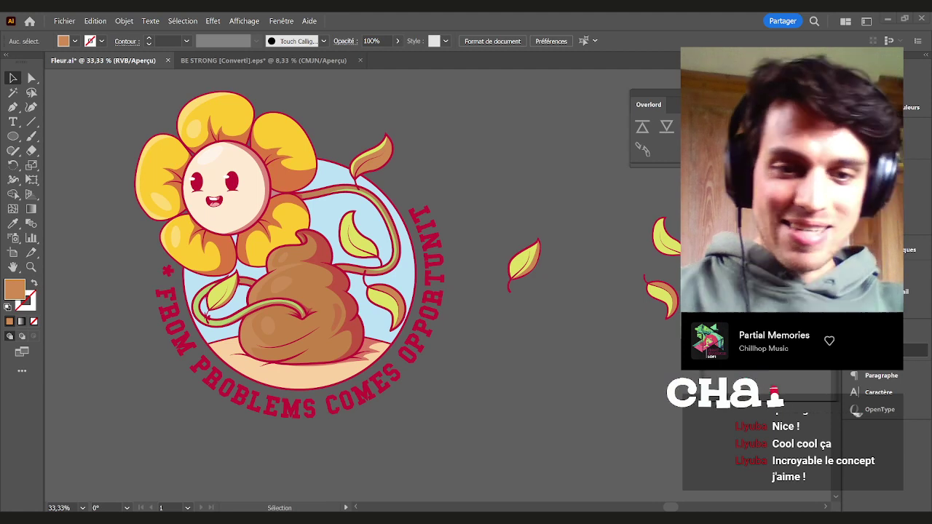
Ungroup the flower illustration twice so that the redrawn leaf beside it is a separate object
left_click_drag(478, 404, 457, 367)
scroll(508, 337, "down", 2)
left_click_drag(519, 330, 514, 320)
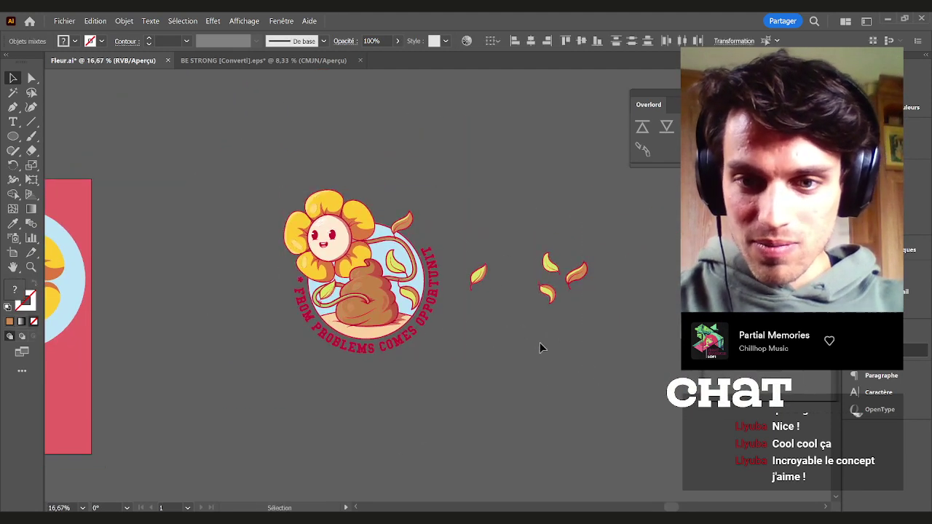
left_click(469, 281)
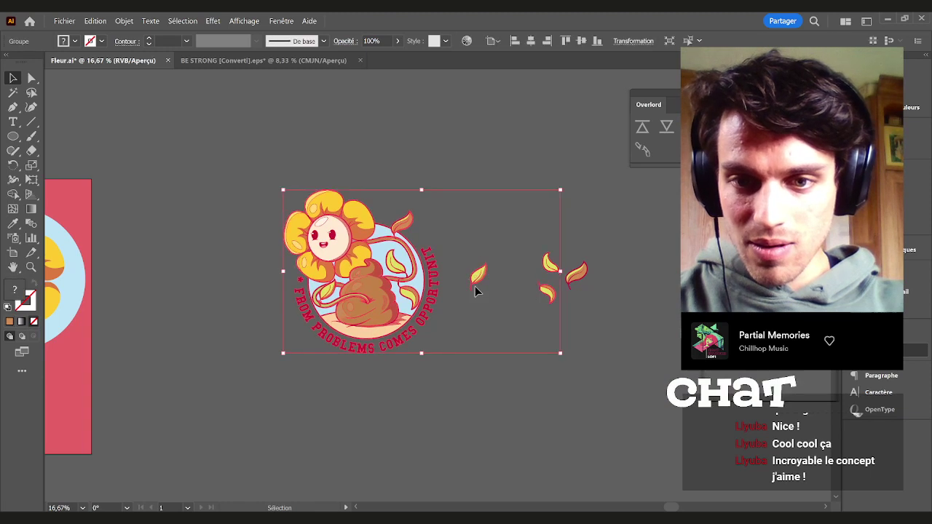
key("ctrl+shift+g")
left_click(475, 260)
left_click(474, 263)
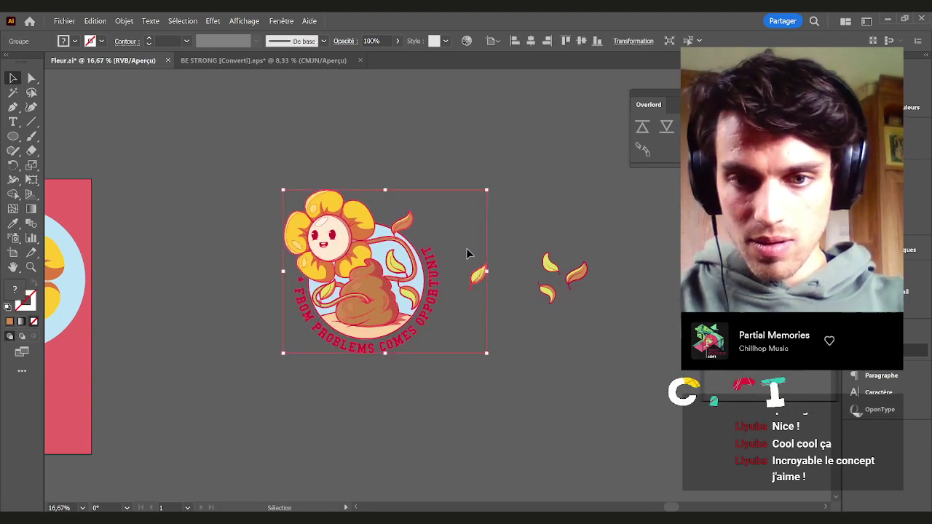
key("ctrl+shift+g")
left_click(481, 321)
left_click(479, 270)
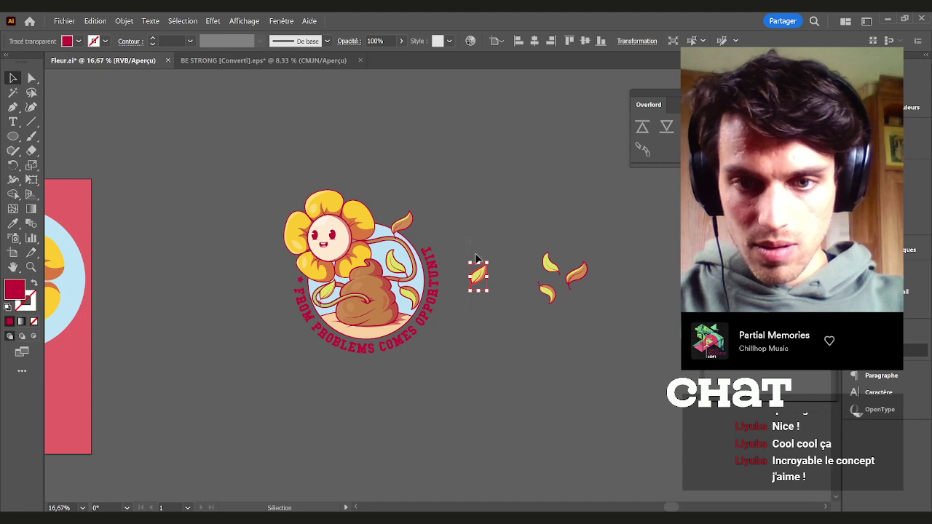
Move the four separated leaves onto the red artboard, below the blue circle with the flower
left_click_drag(475, 253, 604, 324)
left_click_drag(539, 326, 599, 281)
left_click_drag(609, 249, 125, 351)
left_click_drag(226, 354, 365, 348)
mouse_move(259, 346)
left_mouse_down()
mouse_move(232, 344)
mouse_move(265, 346)
left_mouse_up()
left_click(628, 321)
left_click_drag(629, 322, 482, 352)
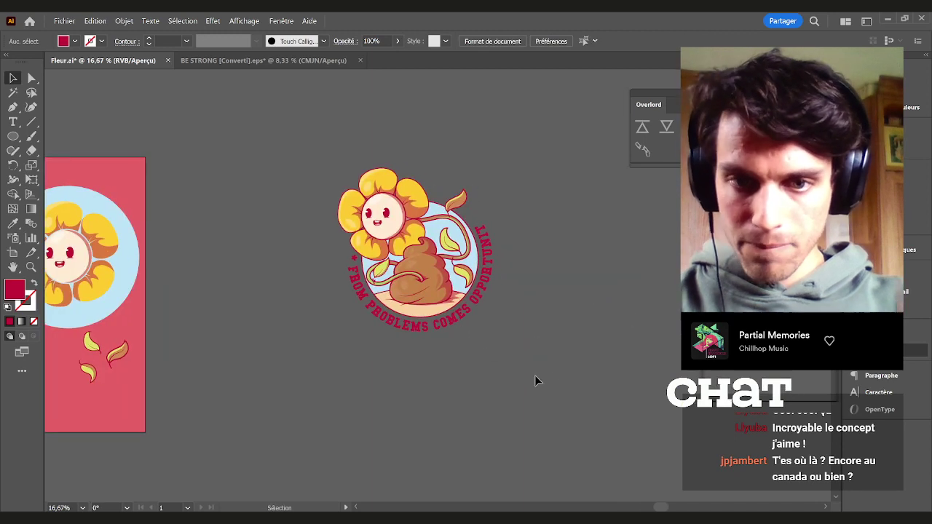
Delete the original flower illustration outside the artboard and save the document
left_click_drag(288, 173, 275, 148)
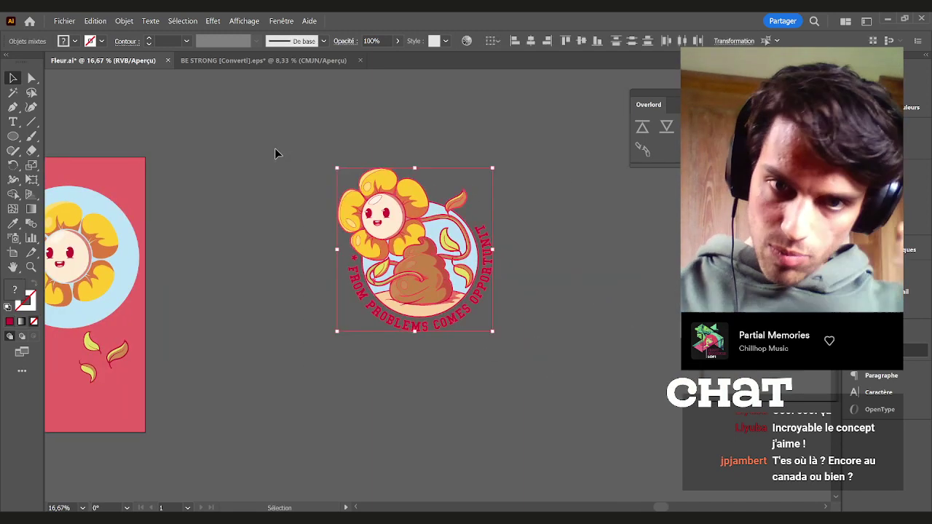
key("Delete")
scroll(299, 262, "left", 5)
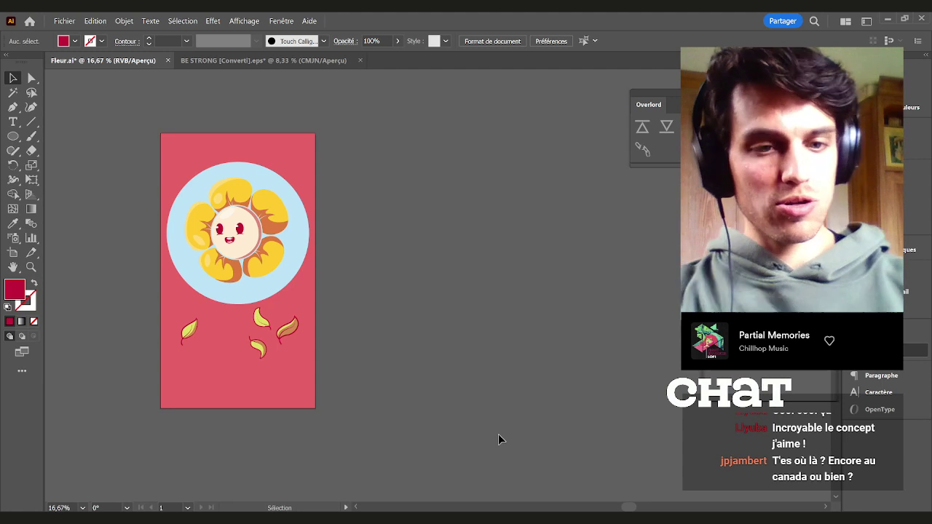
left_click_drag(416, 368, 497, 360)
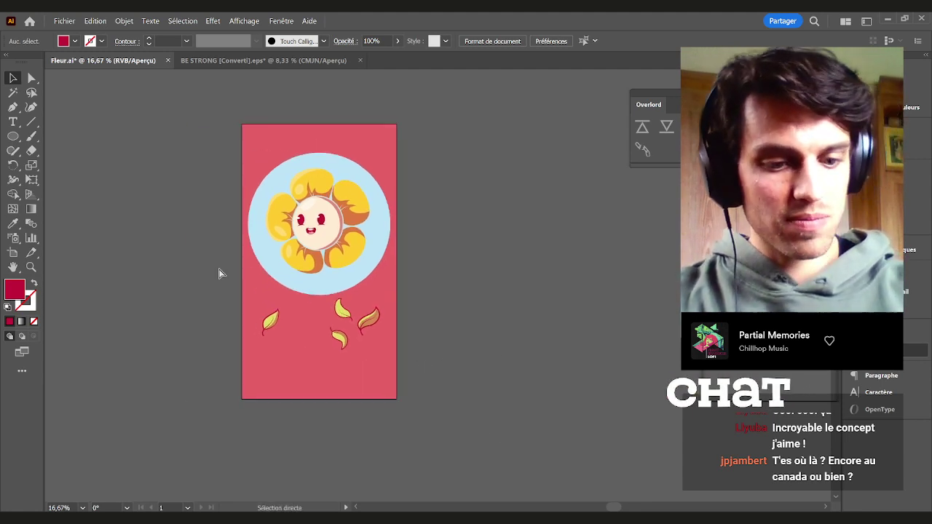
key("ctrl+s")
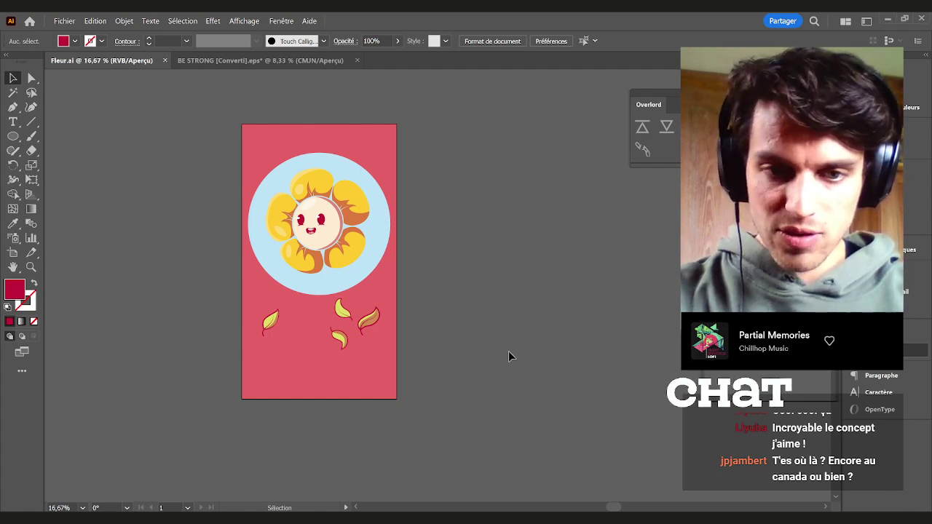
Lock the red artboard background and select the light blue circle behind the flower
scroll(508, 351, "left", 1)
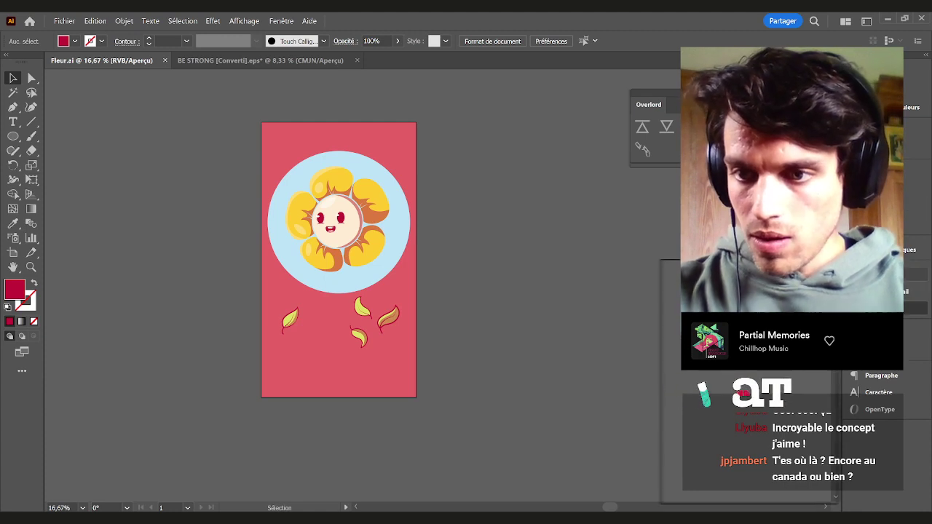
scroll(375, 326, "up", 4)
left_click_drag(390, 331, 474, 326)
left_click(555, 384)
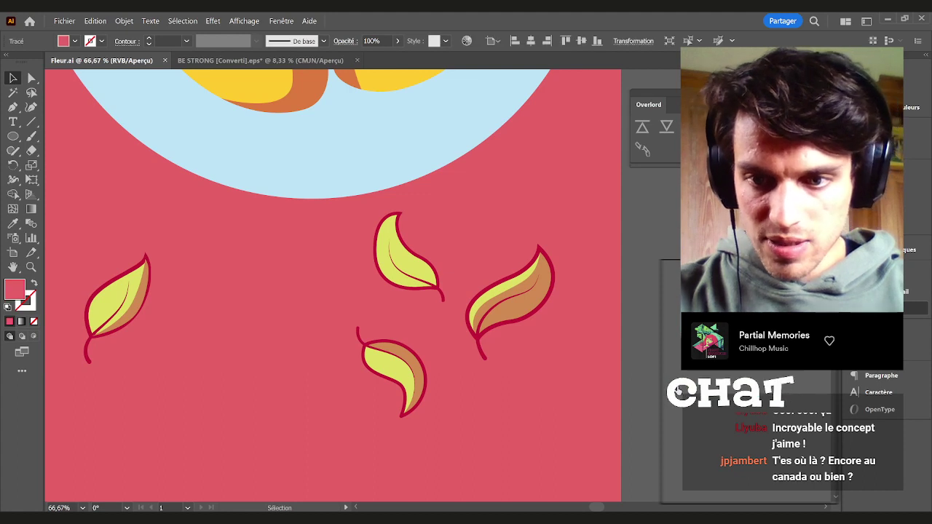
left_click(432, 162)
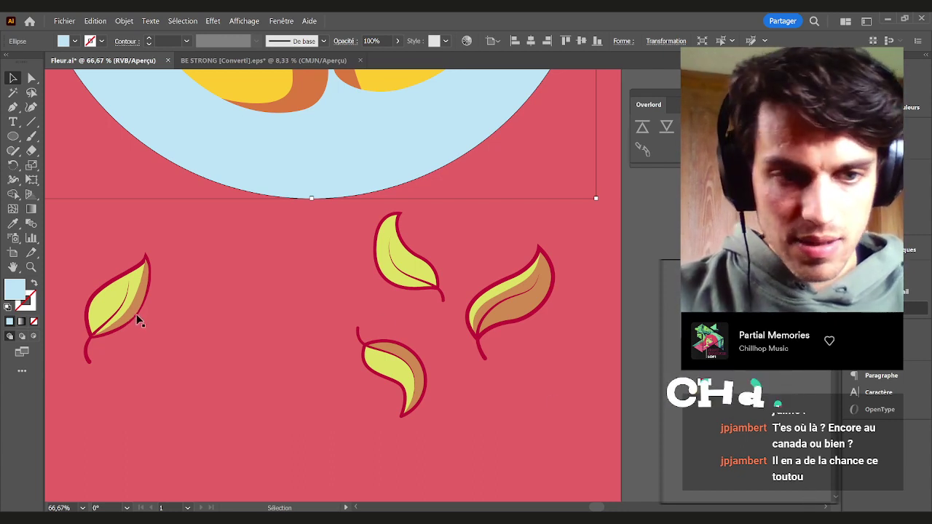
Send the yellow-green fill and brown shadow of the leftmost leaf behind its dark red outline
left_click_drag(139, 318, 302, 326)
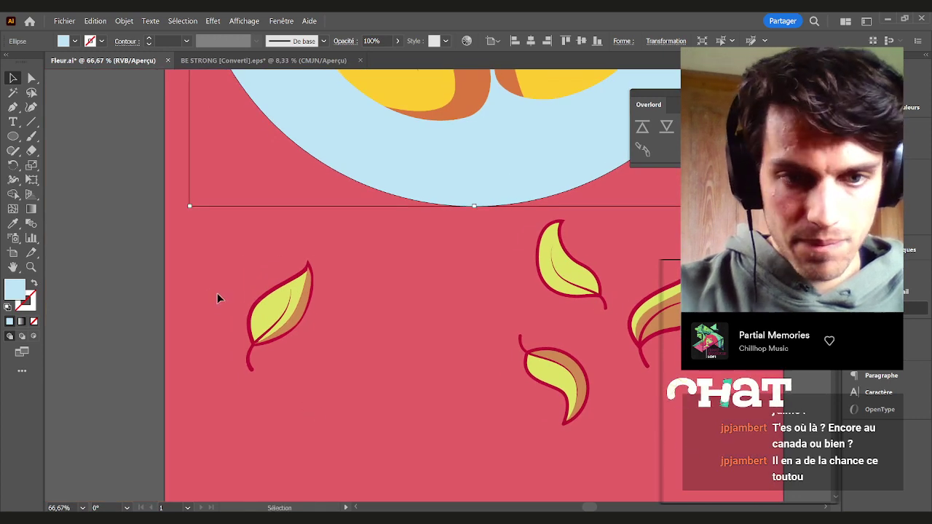
left_click(271, 320)
left_click(327, 351)
scroll(312, 319, "up", 3)
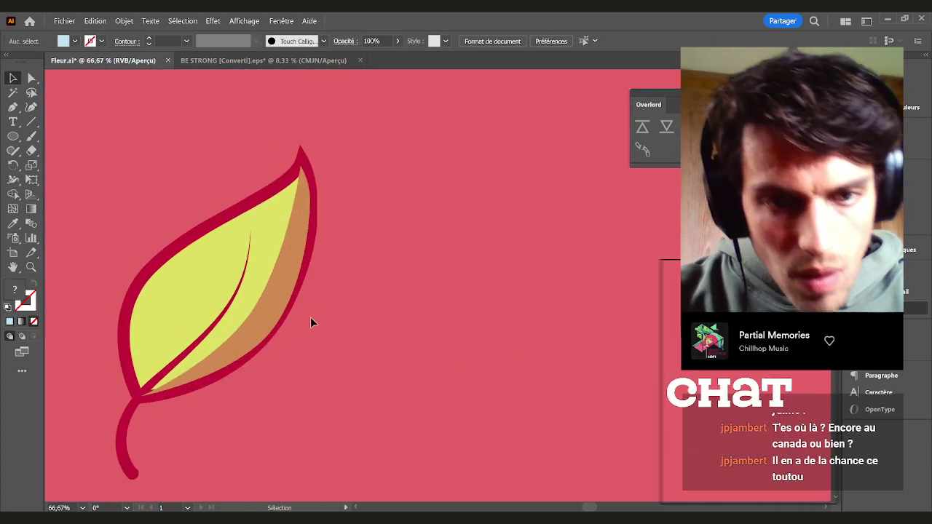
key("space")
scroll(298, 334, "up", 2)
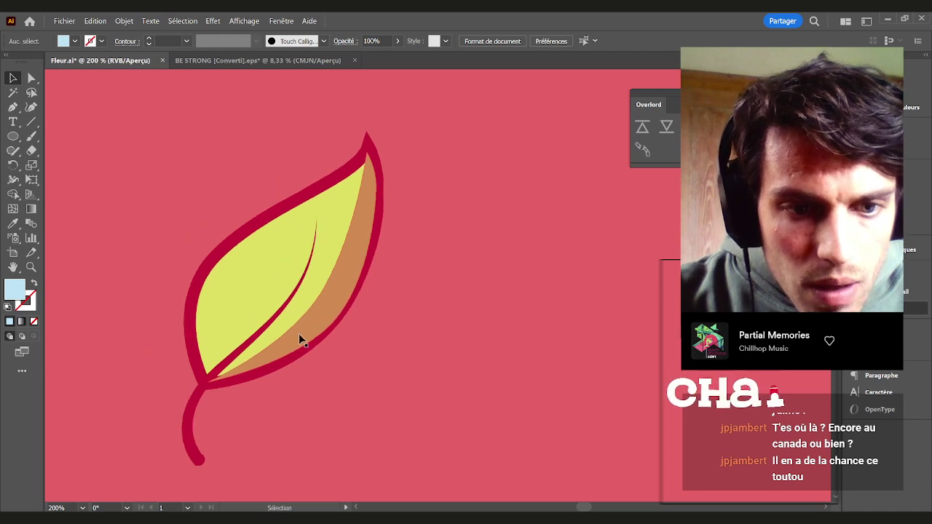
left_click(295, 333)
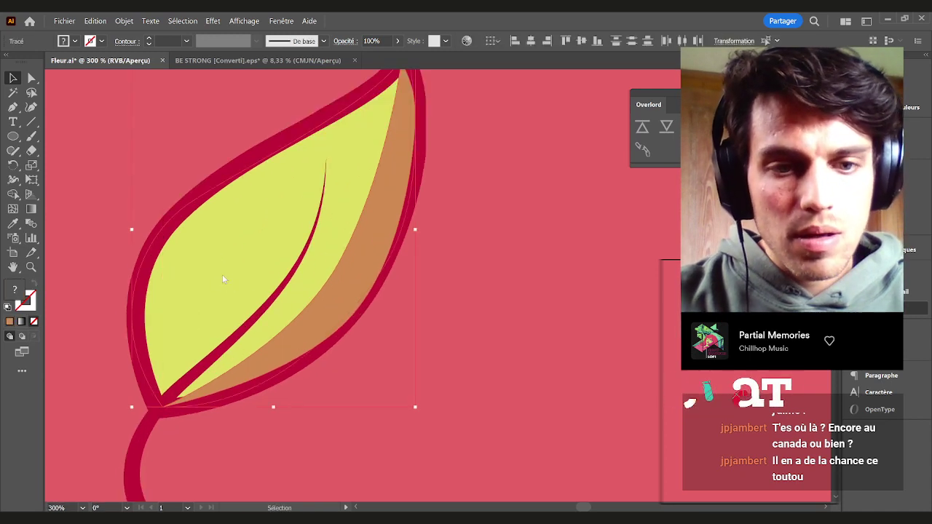
scroll(437, 306, "down", 5)
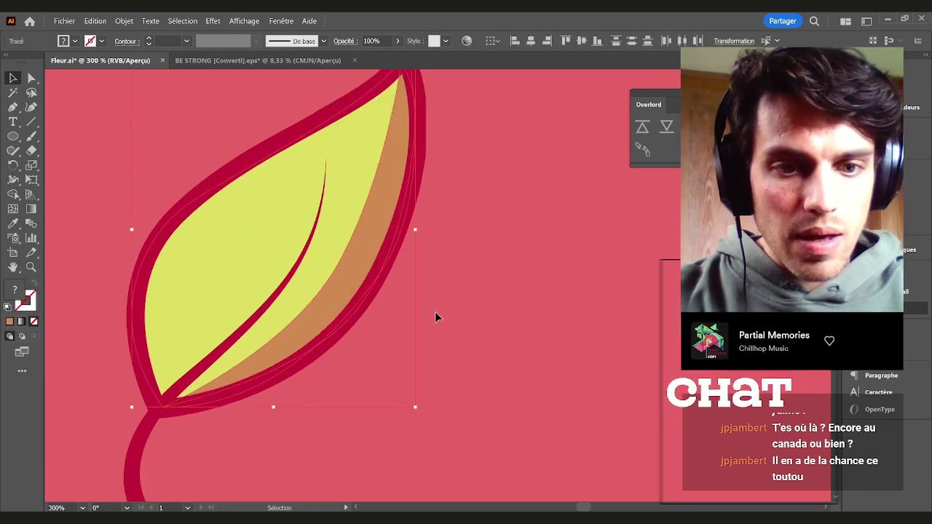
Group all the shapes of the leftmost leaf, move the group to its own layer and deselect it
left_click(448, 386)
left_click_drag(294, 232, 245, 204)
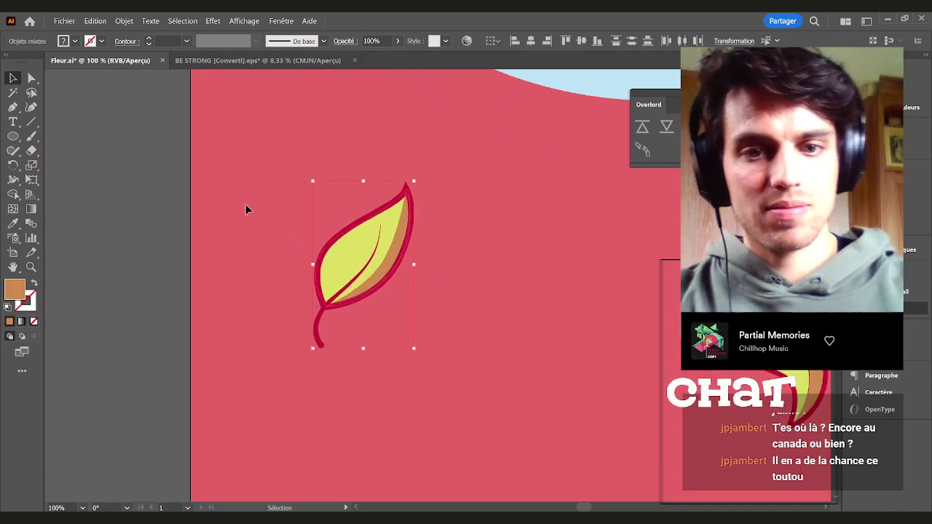
key("ctrl+g")
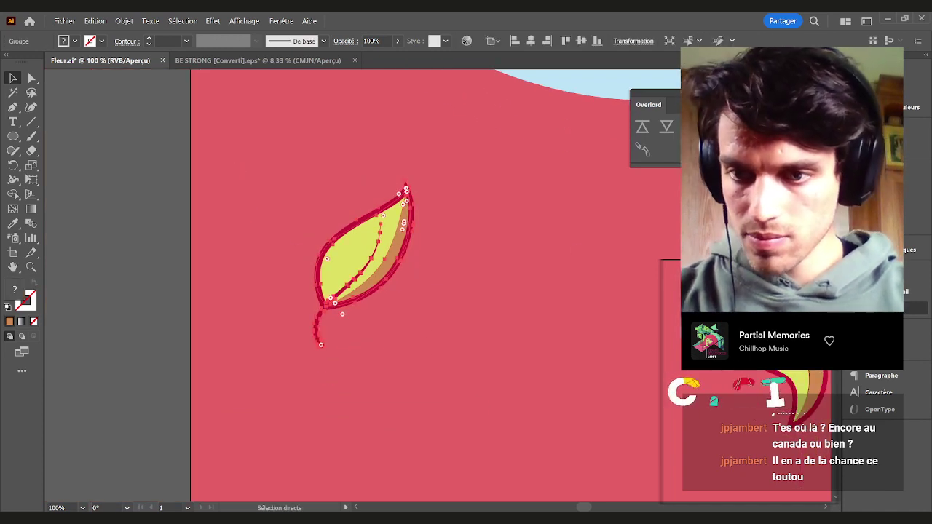
left_click_drag(830, 350, 830, 384)
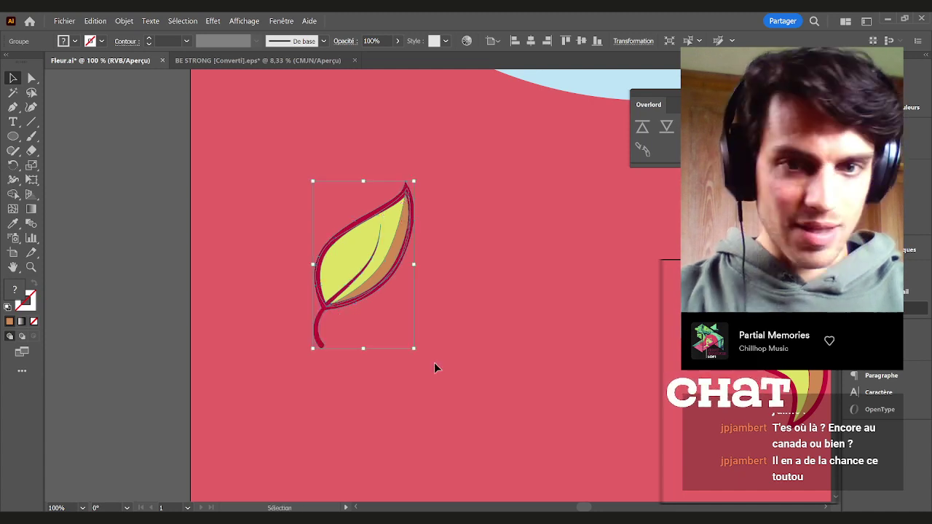
left_click(473, 304)
Group all the shapes of the upper middle leaf and move the group to its own layer
left_click_drag(545, 289, 205, 310)
left_click_drag(519, 202, 369, 263)
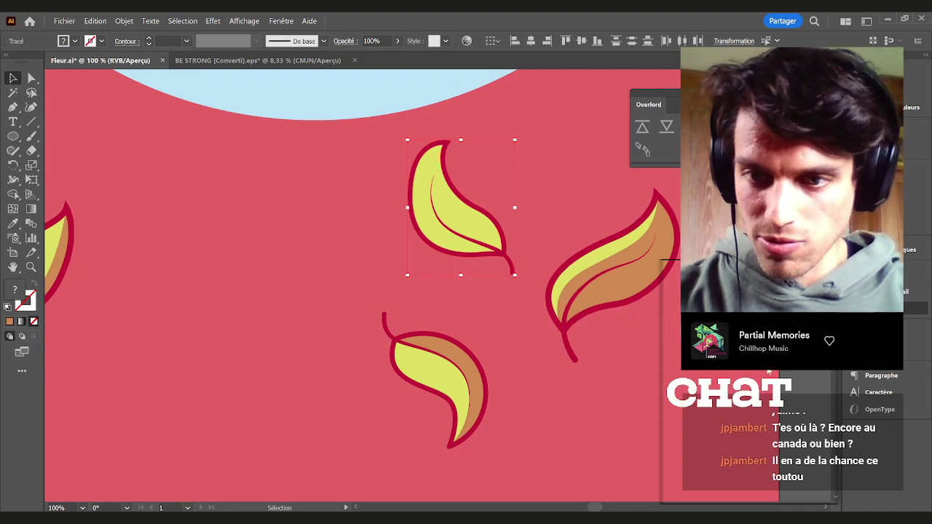
left_click_drag(515, 202, 425, 277)
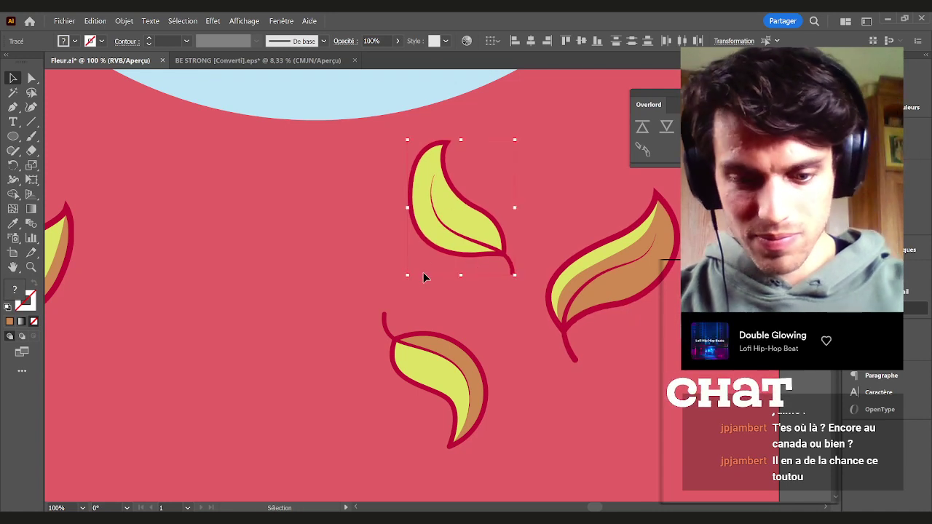
key("ctrl+g")
left_click_drag(836, 406, 835, 407)
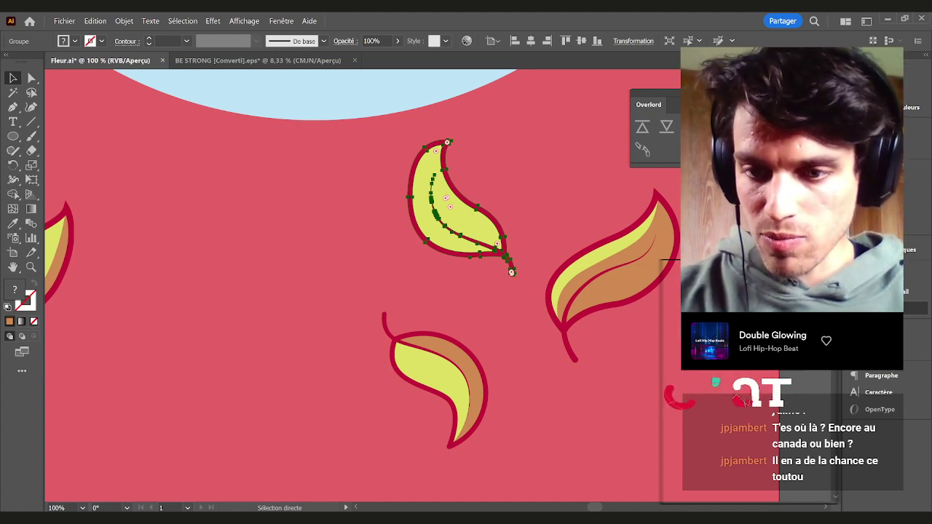
key("v")
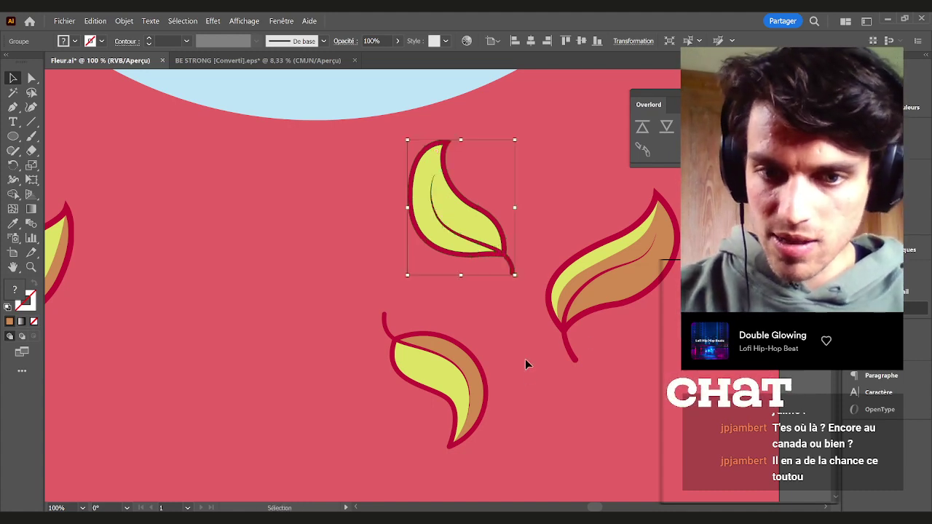
Select the shapes of the lower middle leaf, move them to their own layer and deselect them
left_click(423, 337)
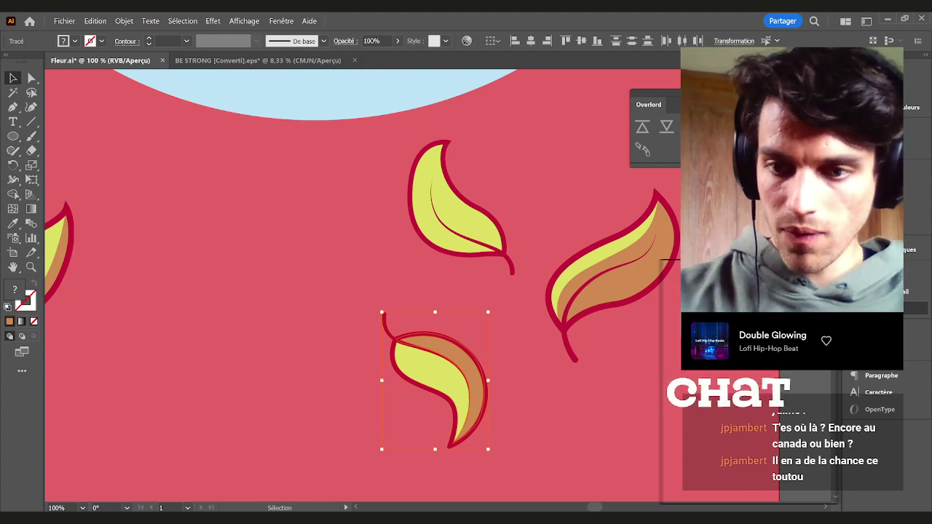
left_click_drag(556, 203, 425, 178)
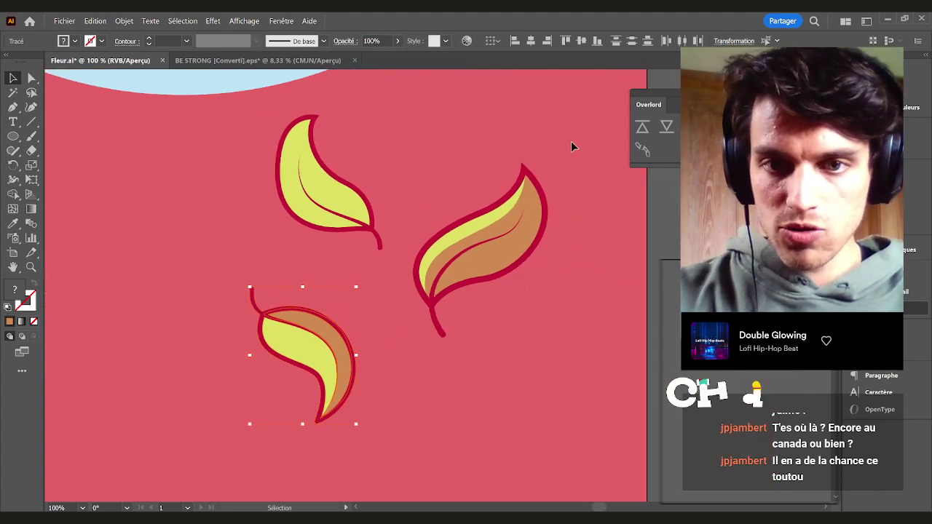
left_click(440, 333)
left_click(440, 375)
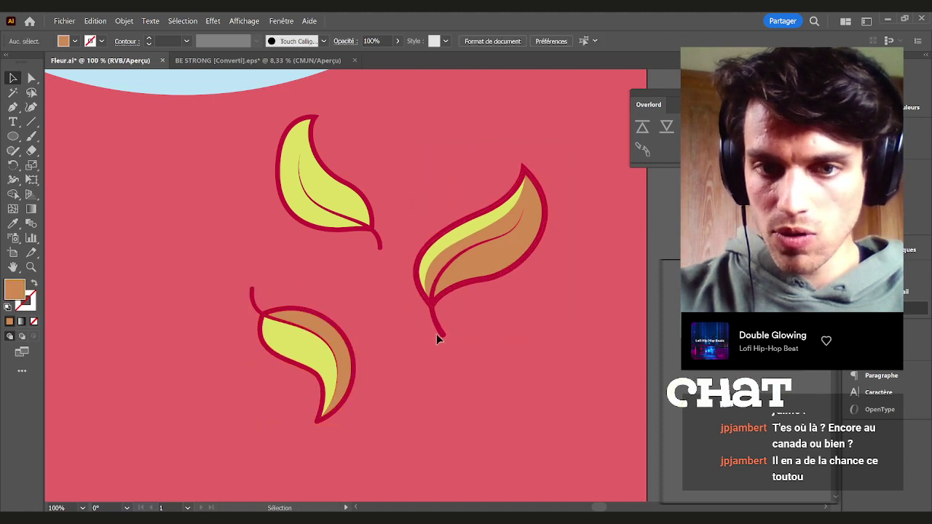
Select all the shapes of the rightmost leaf, move them to their own layer and deselect them
left_click_drag(440, 375, 580, 145)
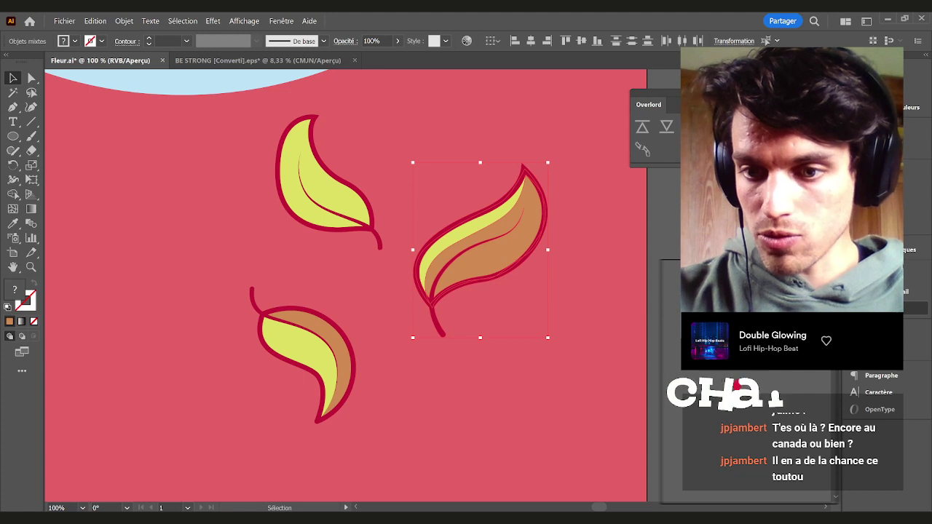
left_click(506, 348)
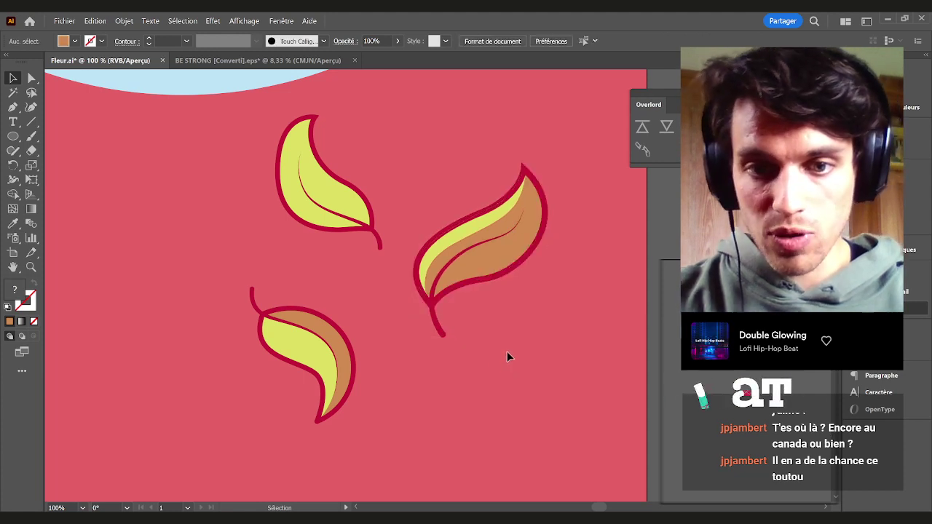
scroll(513, 359, "down", 2)
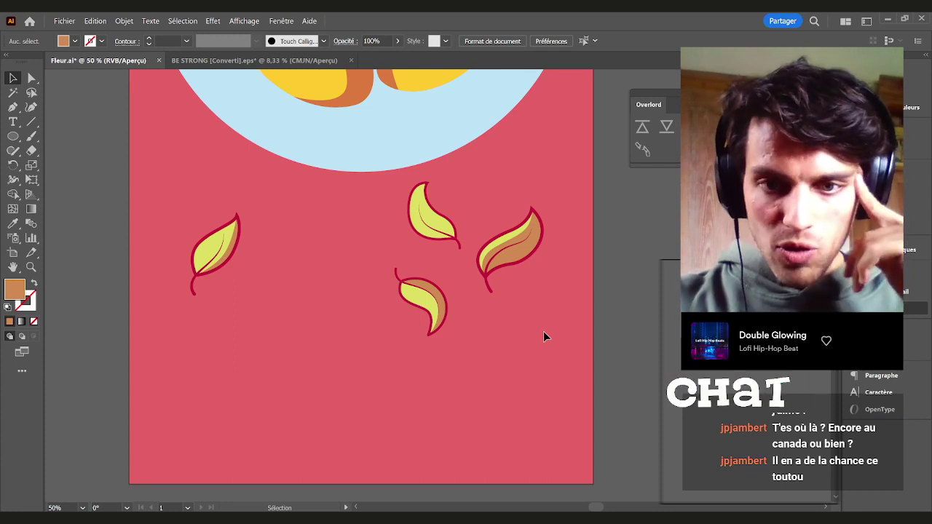
Examine the leaves below the flower, selecting the rightmost and upper middle ones to check what belongs together
left_click_drag(481, 197, 537, 321)
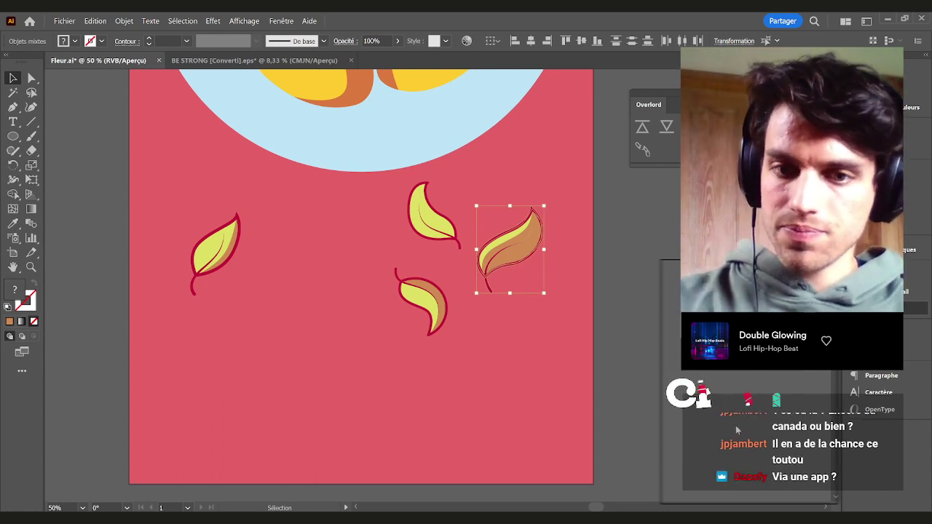
left_click(441, 394)
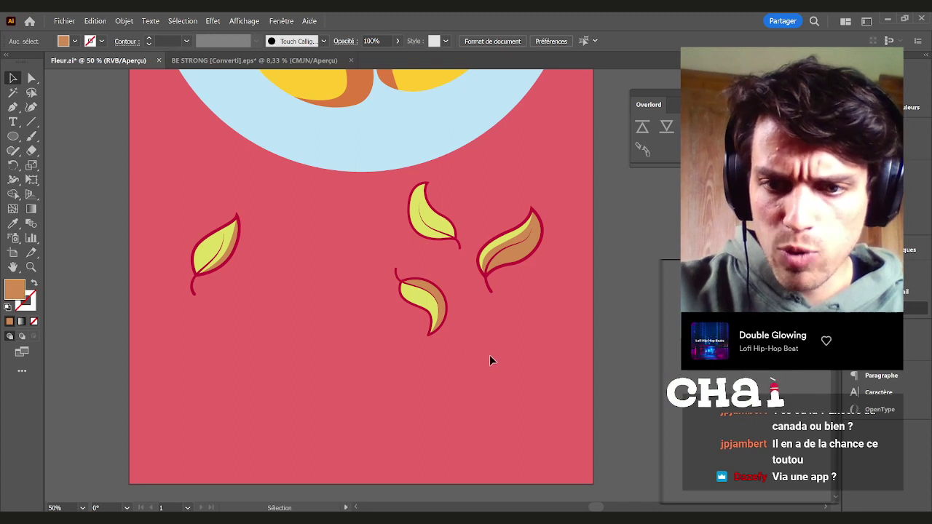
scroll(437, 211, "up", 1)
scroll(437, 211, "up", 2)
left_click(389, 308)
scroll(388, 308, "down", 4)
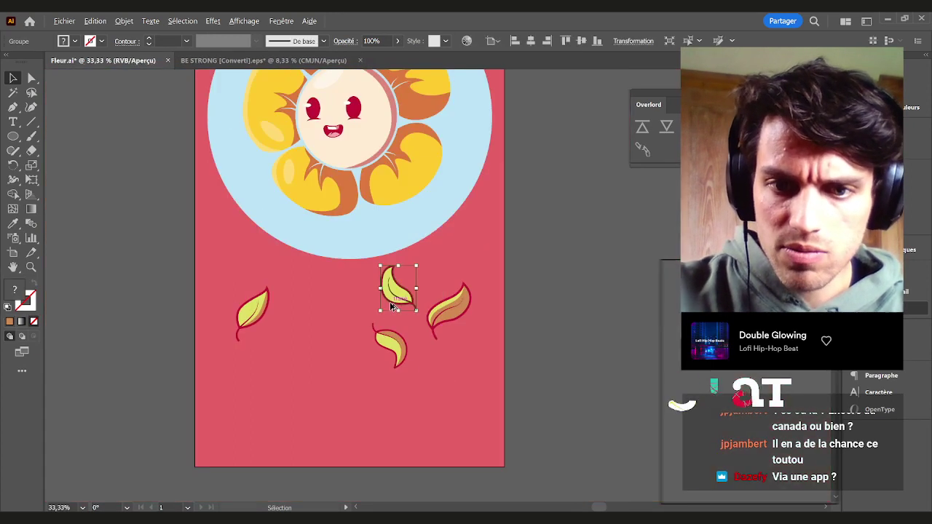
left_click_drag(475, 376, 489, 344)
left_click(542, 344)
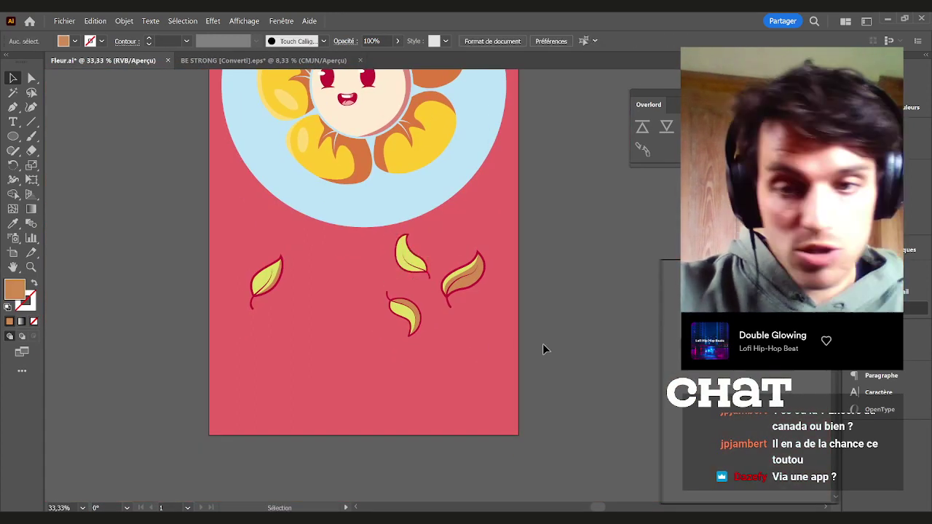
left_click_drag(548, 268, 524, 340)
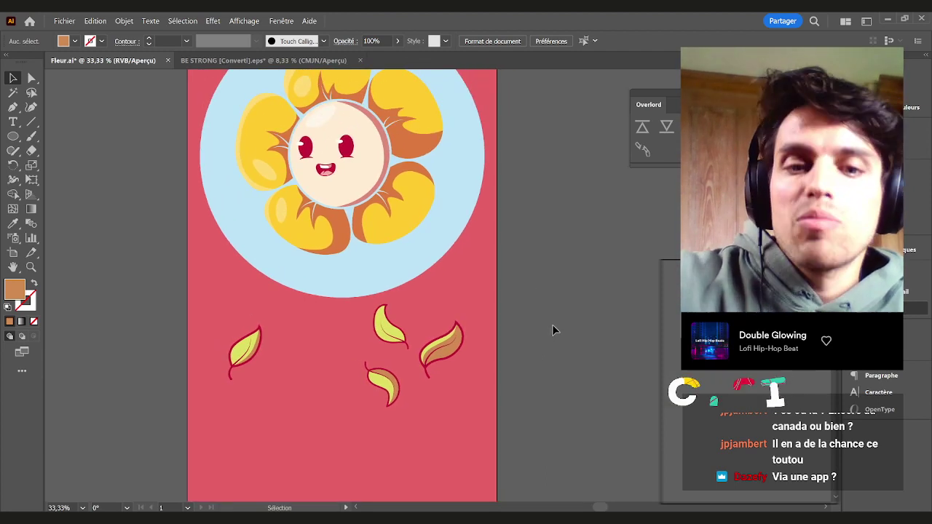
left_click_drag(520, 312, 545, 306)
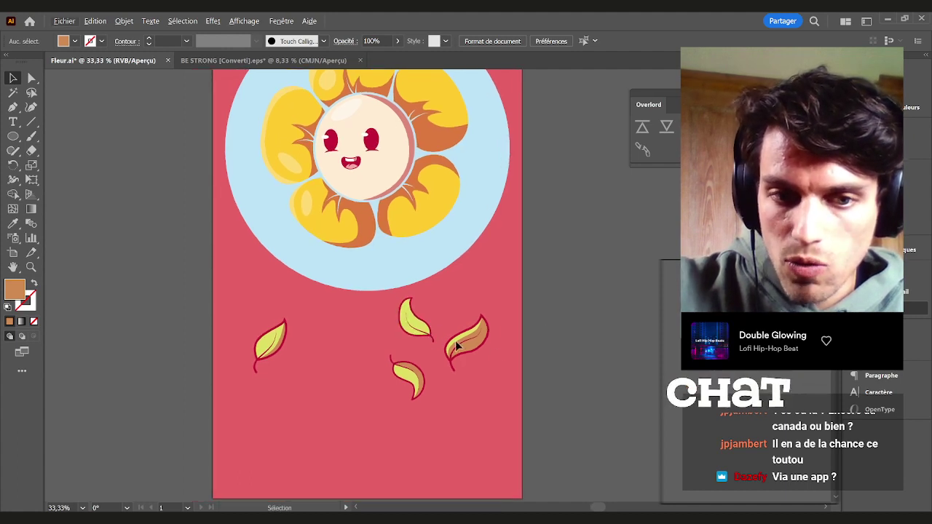
Try to move the upper middle leaf as one group, undo the move and deselect it
scroll(448, 325, "up", 5)
left_click(319, 316)
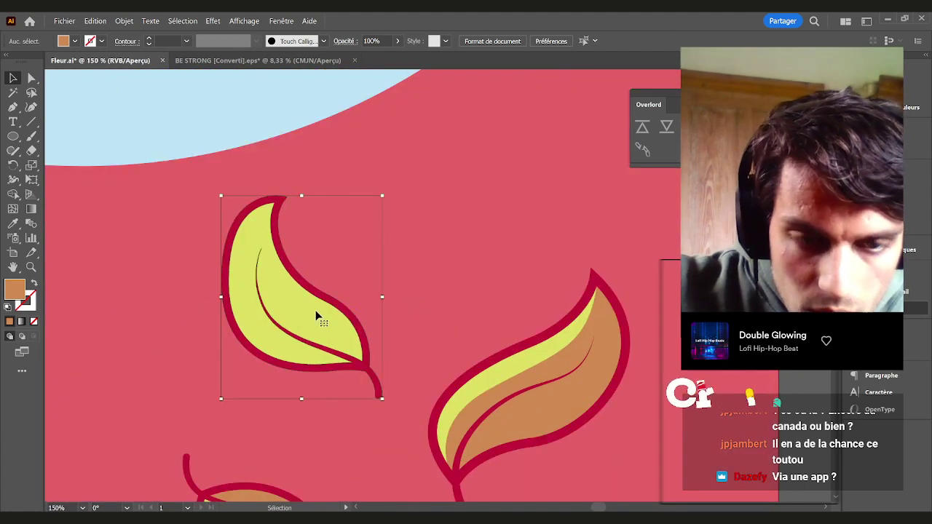
left_click_drag(304, 306, 389, 294)
key("ctrl+z")
left_click(404, 314)
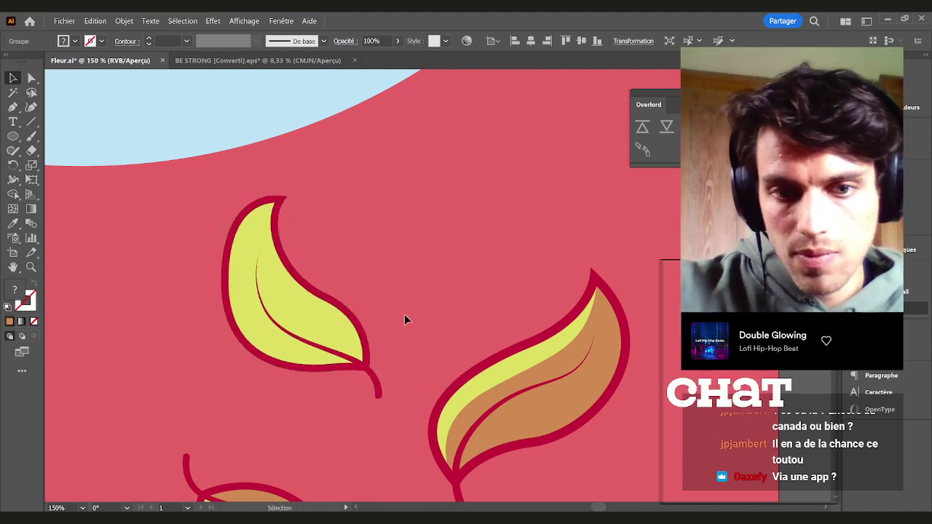
Save the illustration with the leaves in their current arrangement
scroll(409, 316, "down", 4)
scroll(409, 316, "down", 1)
mouse_move(535, 349)
left_mouse_down()
mouse_move(540, 309)
mouse_move(538, 338)
left_mouse_up()
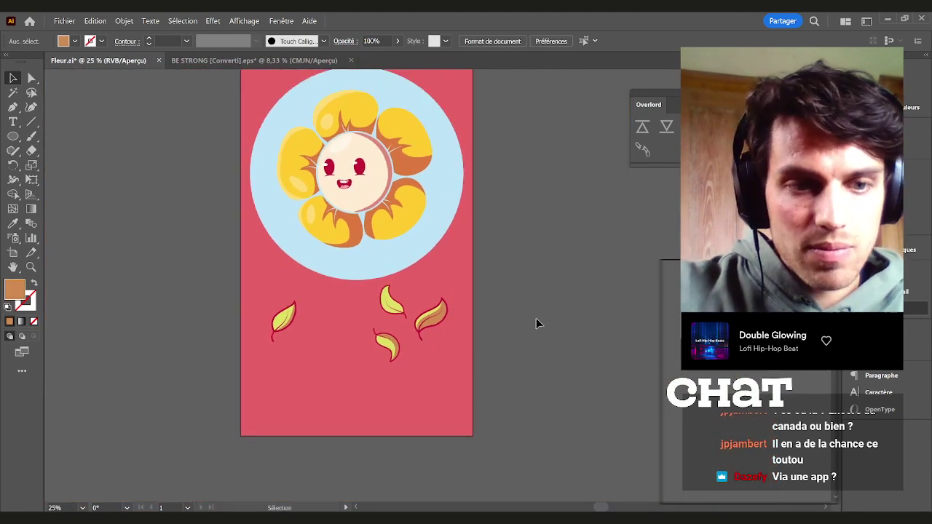
key("ctrl+s")
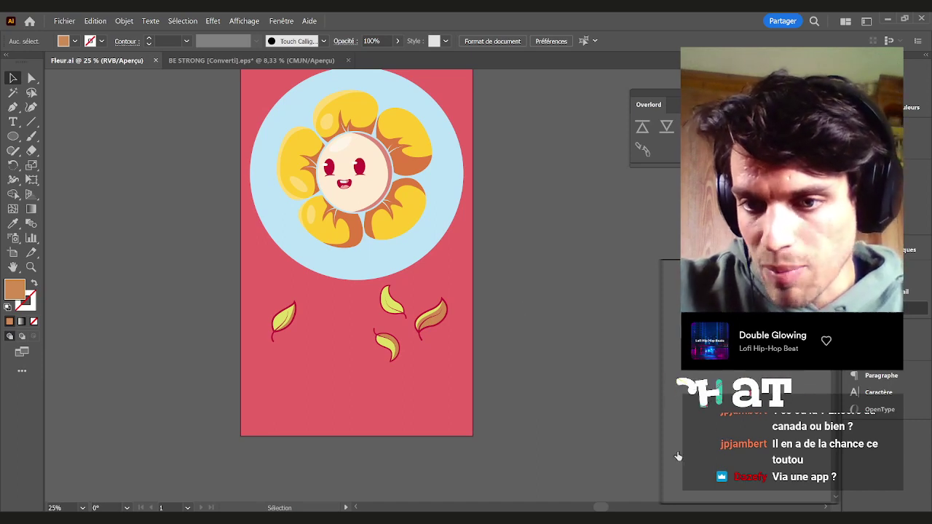
scroll(512, 306, "down", 1)
key("ctrl+s")
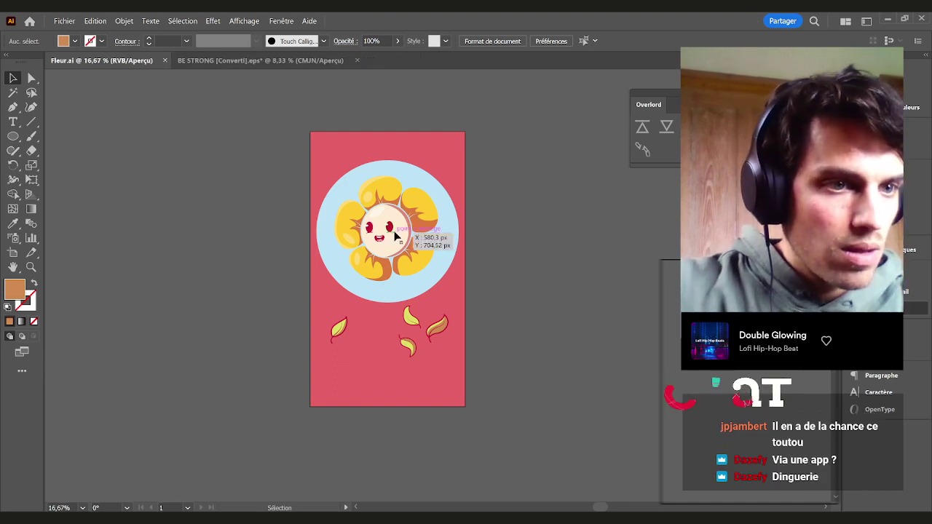
Select all the shapes of the flower's eyes and mouth in outline view, leave out the face circle, and return to preview
scroll(376, 228, "up", 4)
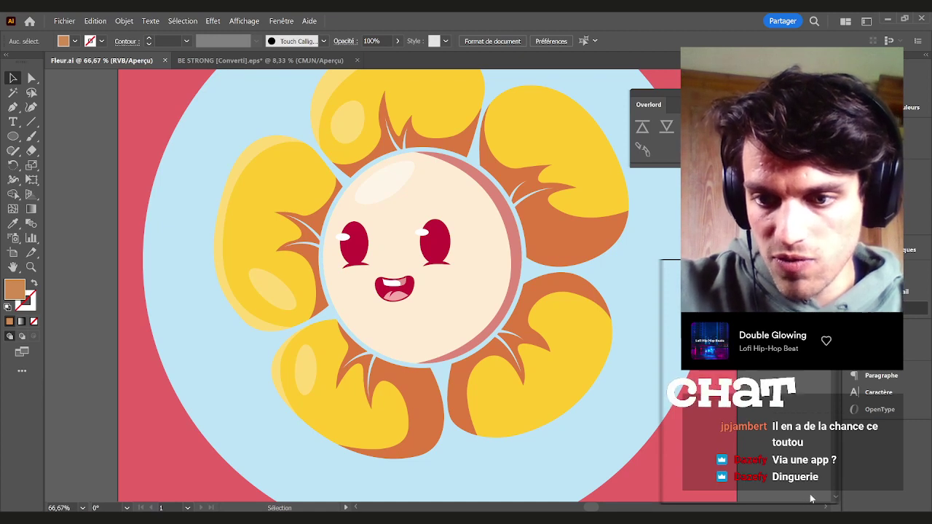
scroll(437, 251, "up", 3)
left_click(438, 251)
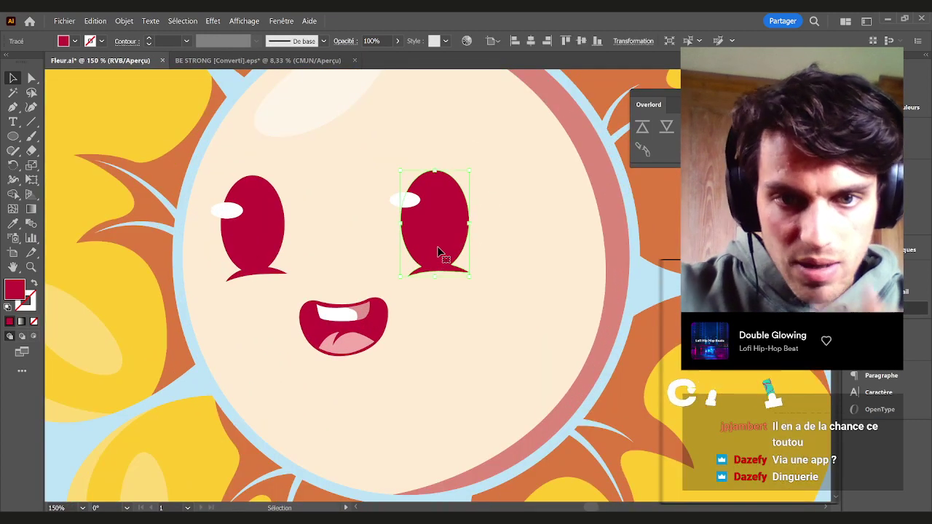
key("ctrl+shift+a")
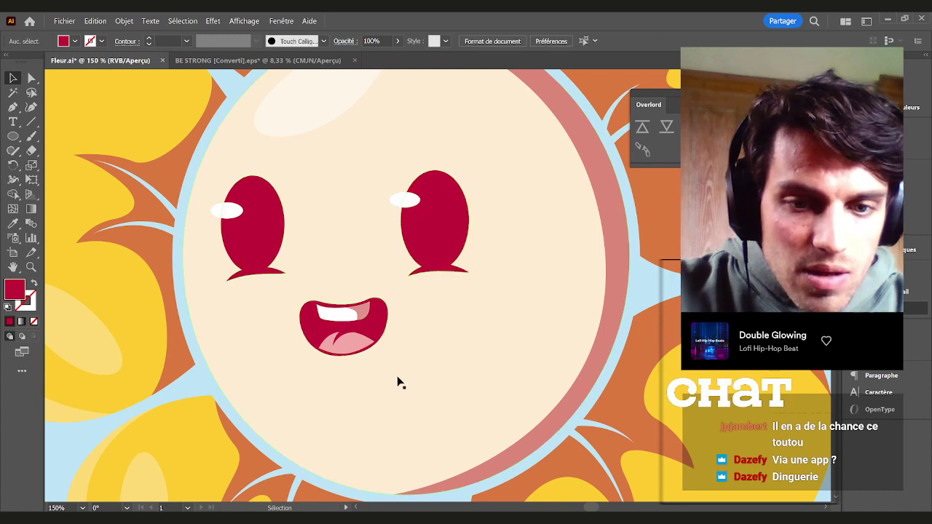
key("ctrl+y")
left_click_drag(484, 375, 222, 165)
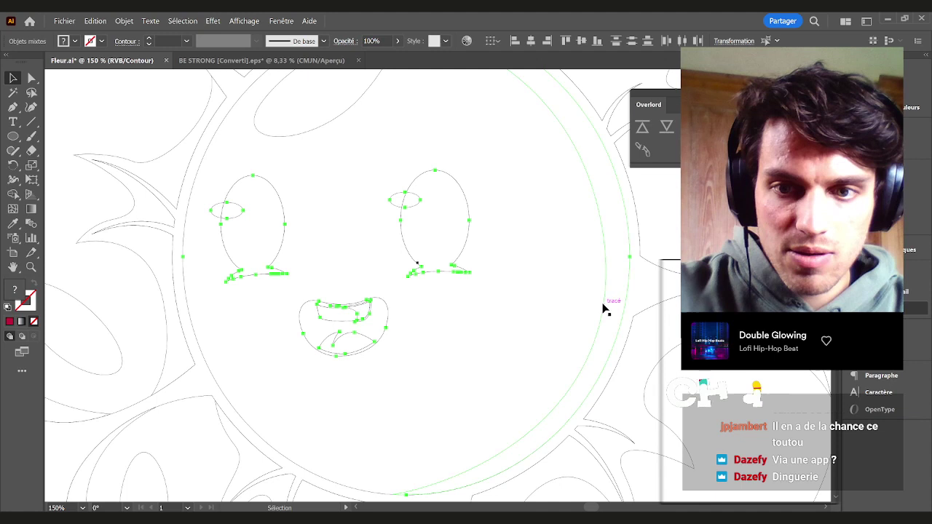
scroll(610, 292, "down", 2)
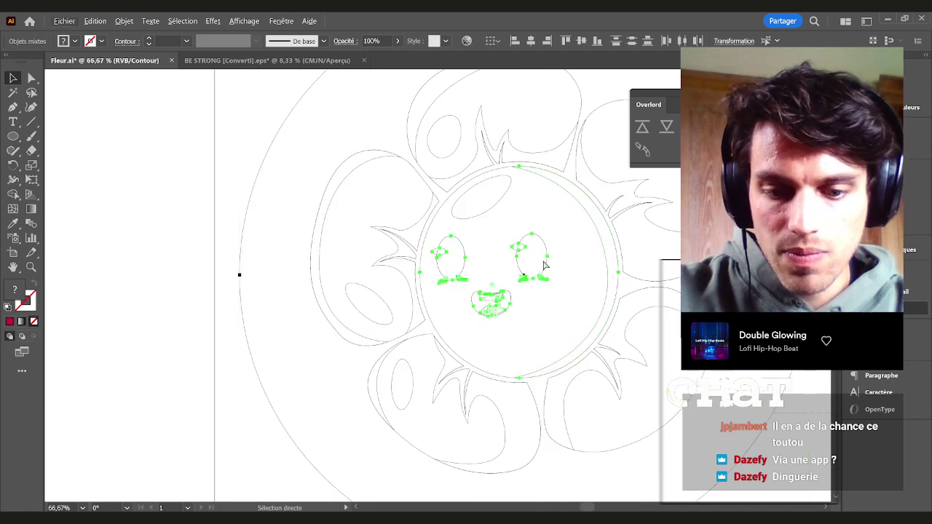
key("ctrl+y")
left_click_drag(530, 271, 574, 276)
key("ctrl+z")
left_click(284, 223, "shift")
Try to shift the selected eyes and mouth sideways across the face and undo the move
left_click_drag(453, 272, 502, 266)
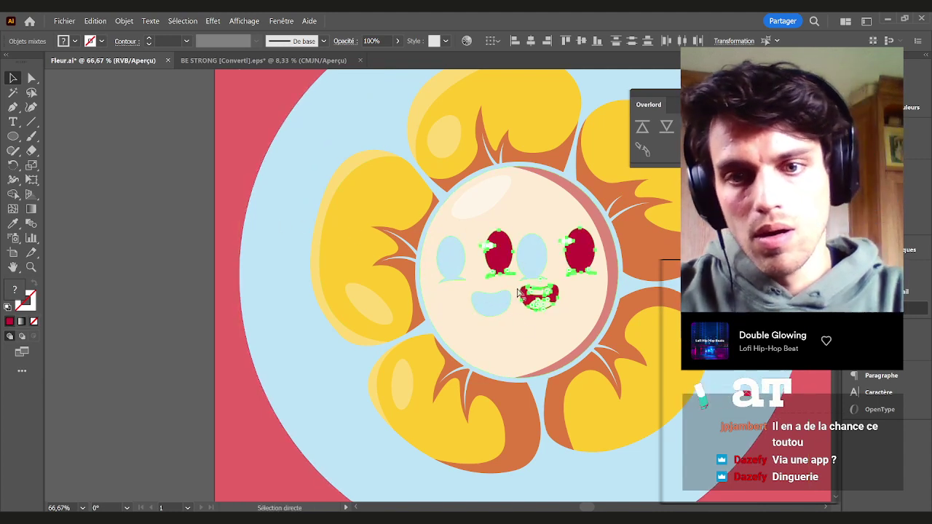
key("v")
scroll(538, 290, "up", 2)
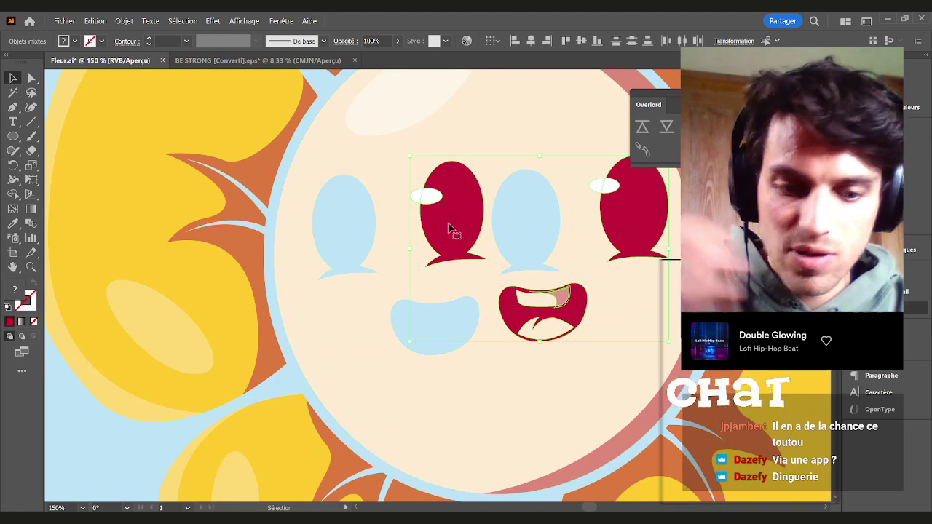
key("ctrl+z")
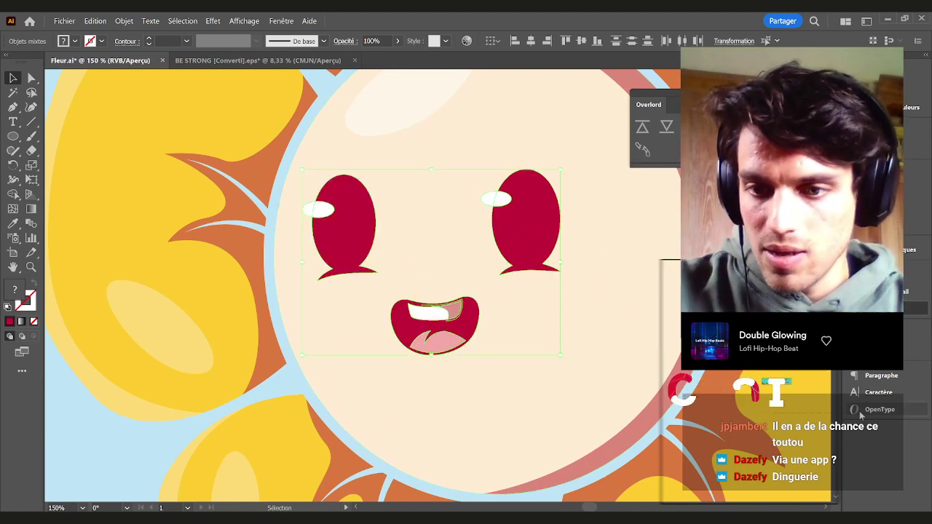
Move the selected eyes and mouth to their own layer and show only the face layer
left_click_drag(835, 381, 835, 364)
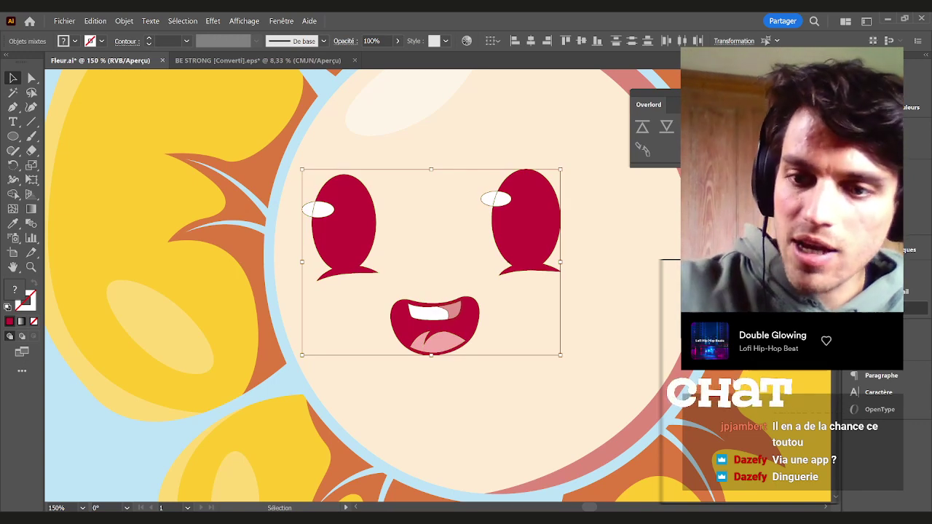
left_click(670, 390, "alt")
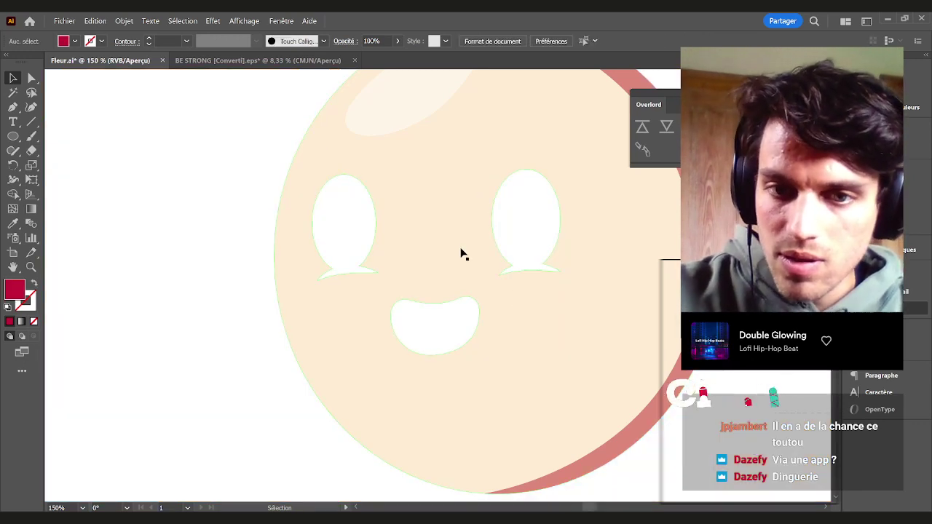
Delete the eye-shaped and mouth-shaped cutouts from the face circle so its fill is solid
key("a")
left_click_drag(524, 240, 472, 291)
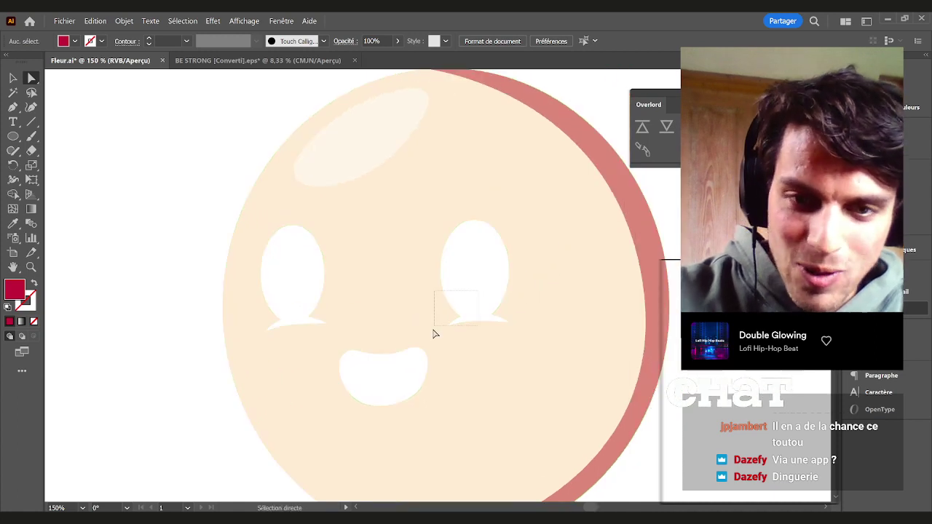
left_click_drag(444, 325, 435, 337)
key("Delete")
key("Delete")
left_click_drag(401, 366, 455, 315)
key("Delete")
key("Delete")
left_click(318, 333)
key("Delete")
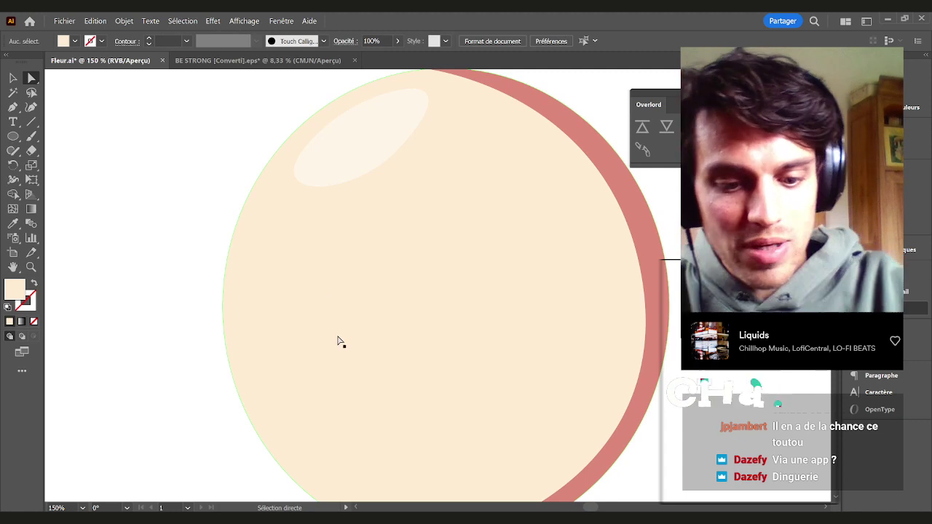
Try to move the pale highlight on the face, undo the move and deselect it
key("v")
left_click_drag(578, 247, 457, 311)
left_click_drag(271, 195, 347, 252)
key("ctrl+z")
left_click(584, 275)
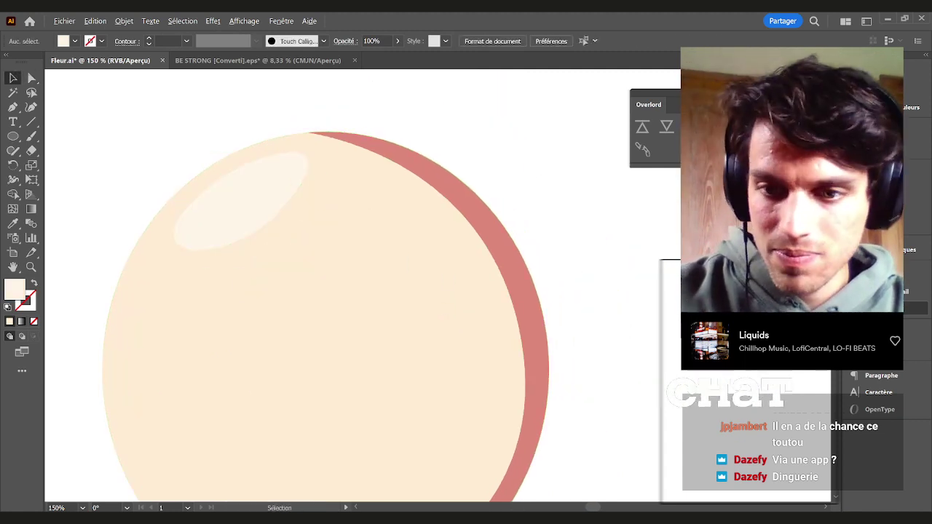
Show all the layers again and save the illustration
left_click(676, 394, "alt")
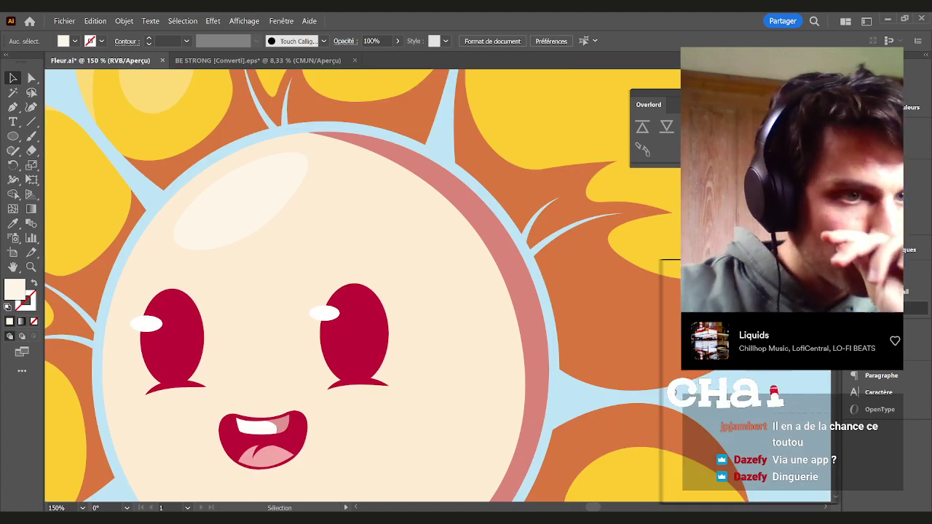
key("ctrl+minus")
key("ctrl+minus")
key("ctrl+minus")
key("ctrl+minus")
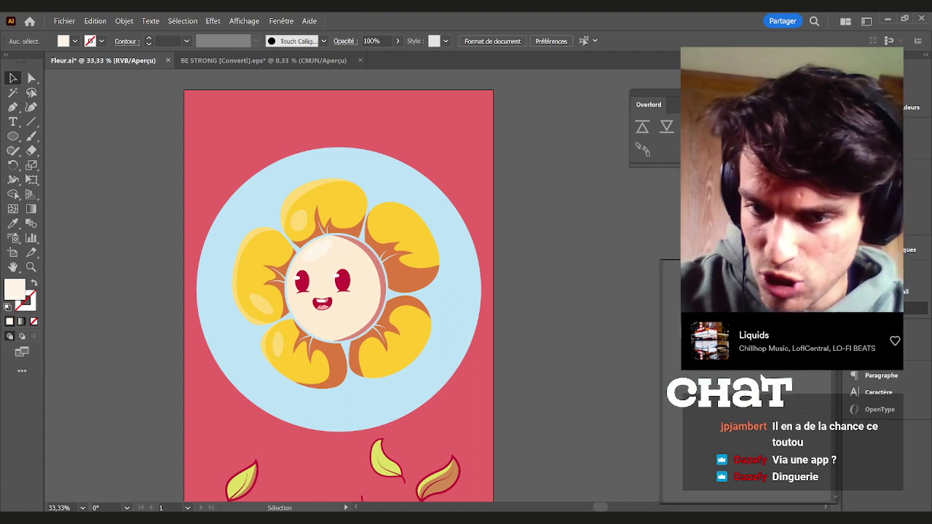
key("ctrl")
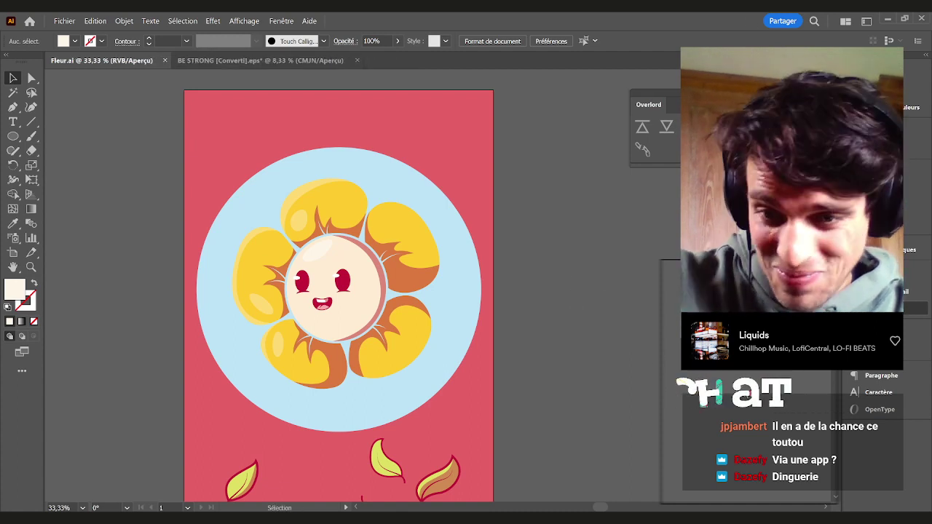
Select everything on the face layer, locate the tiny stray fragment just outside the blue circle and delete it
left_click(833, 393)
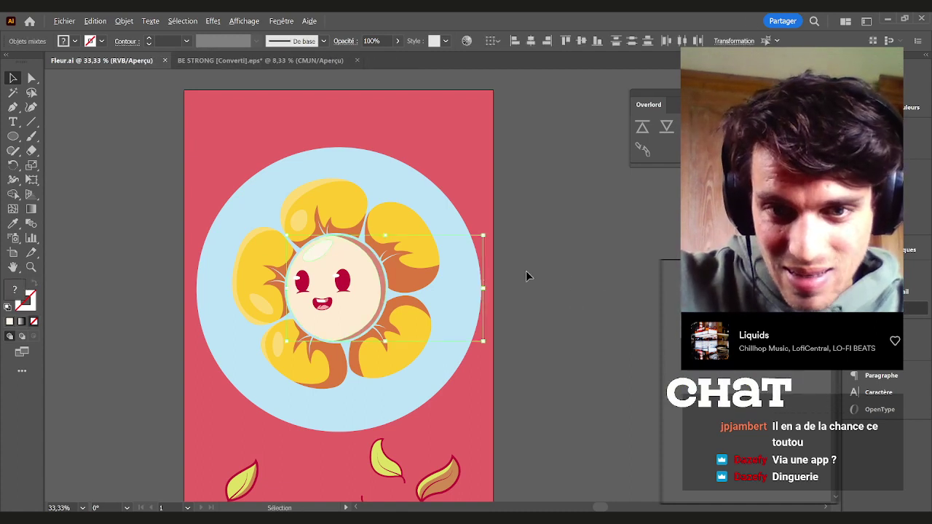
scroll(528, 275, "up", 10)
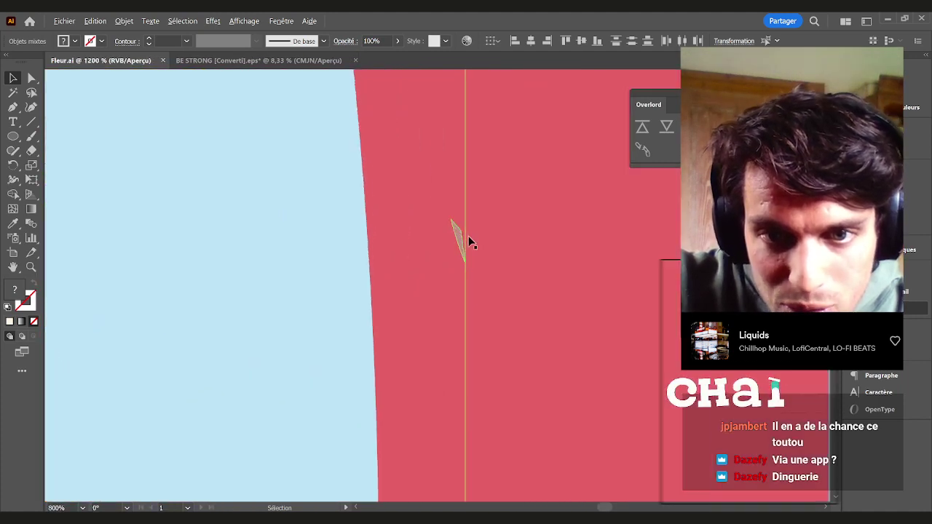
scroll(468, 237, "up", 2)
key("a")
left_click(463, 232)
left_click(446, 200)
left_click(475, 206)
scroll(475, 219, "down", 15)
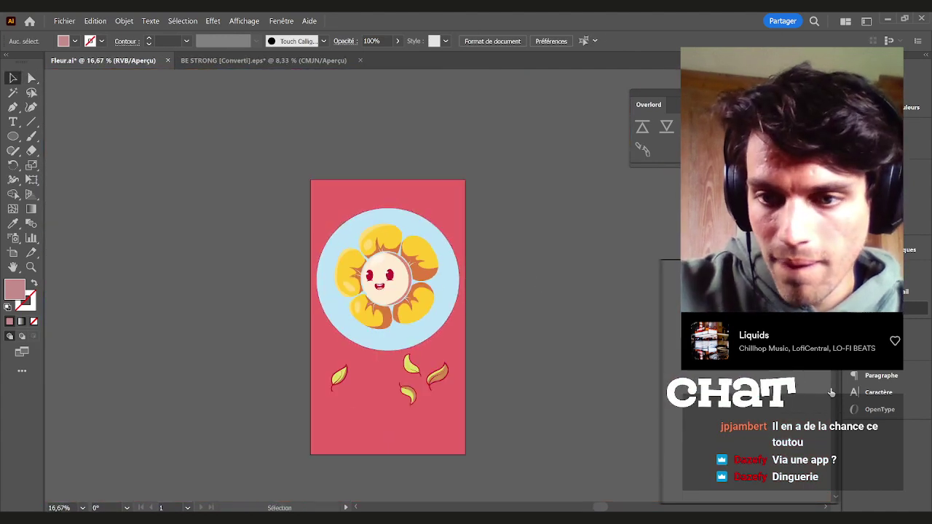
Return to the whole artboard and save the cleaned-up illustration
key("v")
scroll(559, 311, "down", 1)
scroll(537, 322, "up", 1)
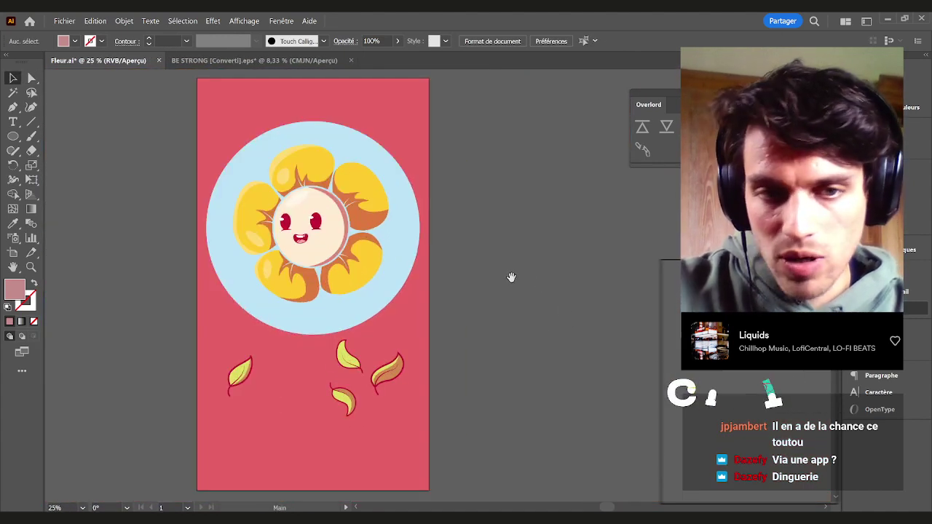
key("ctrl+s")
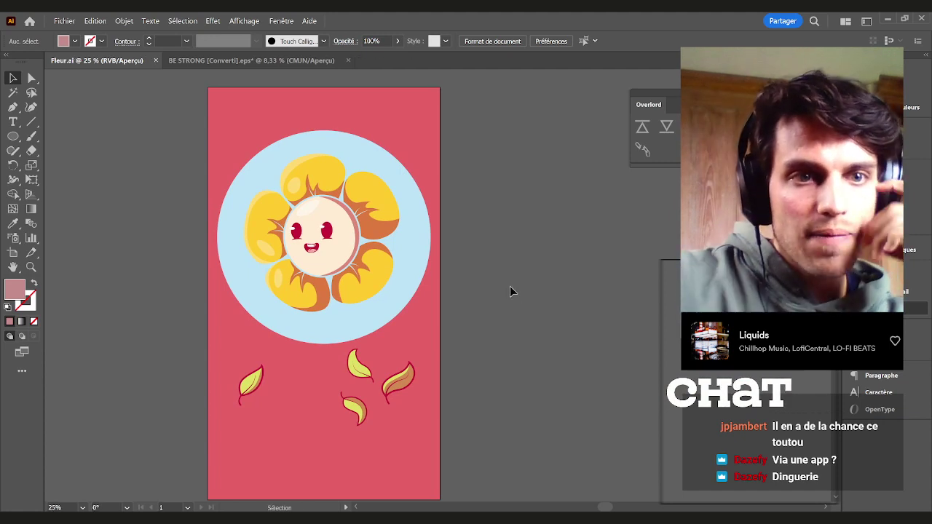
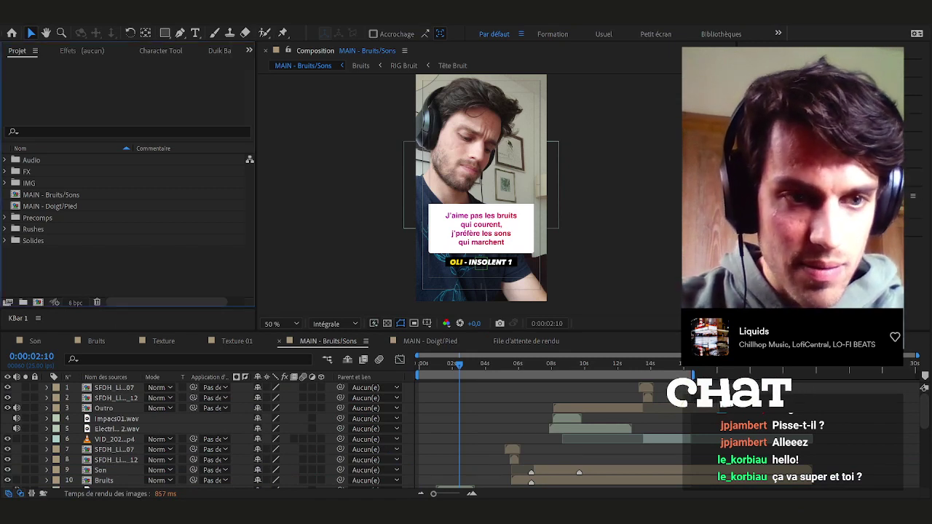
Switch to After Effects and create a 1920 x 1080, 25 fps composition named MAIN - Fleur Pipi
left_click(40, 302)
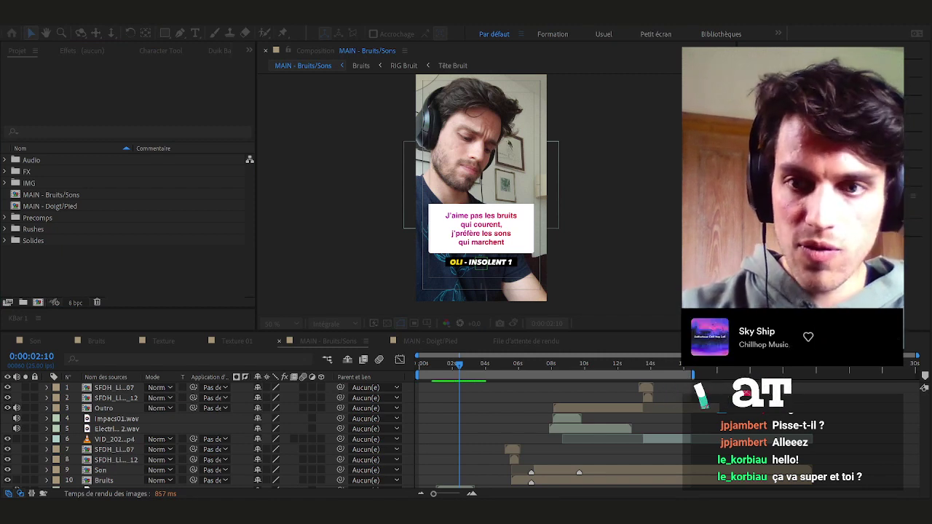
key("Return")
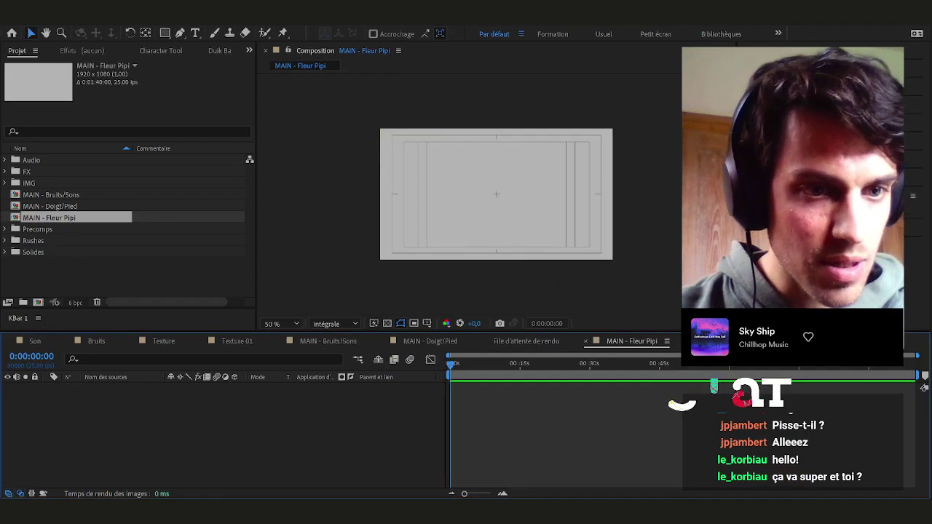
Change the MAIN - Fleur Pipi composition to a vertical 1080 x 1920 format
left_click(32, 275)
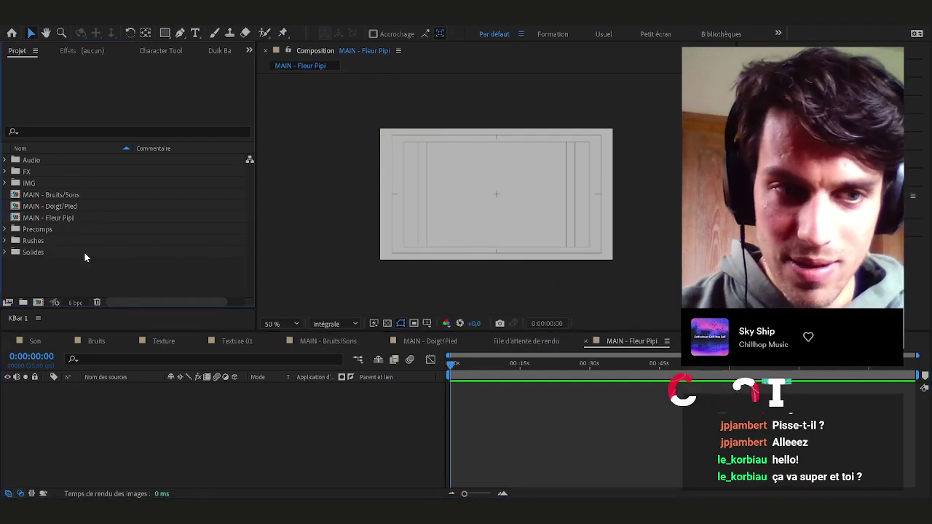
left_click(309, 243)
left_click(69, 219)
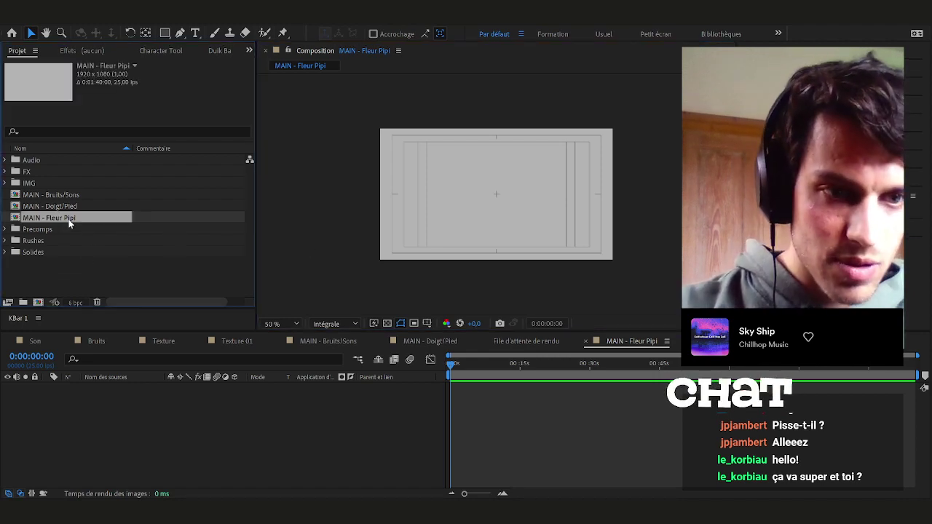
key("ctrl+k")
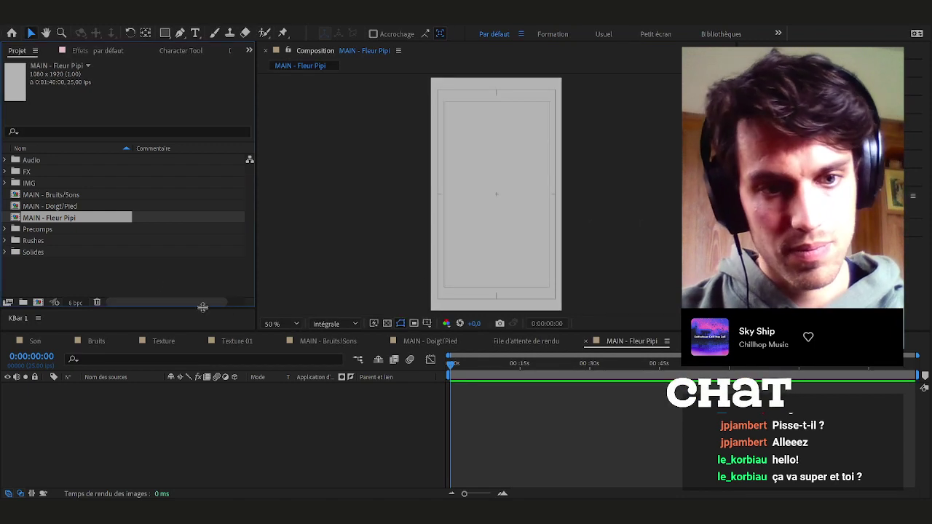
left_click(207, 281)
key("space")
left_click_drag(507, 256, 388, 252)
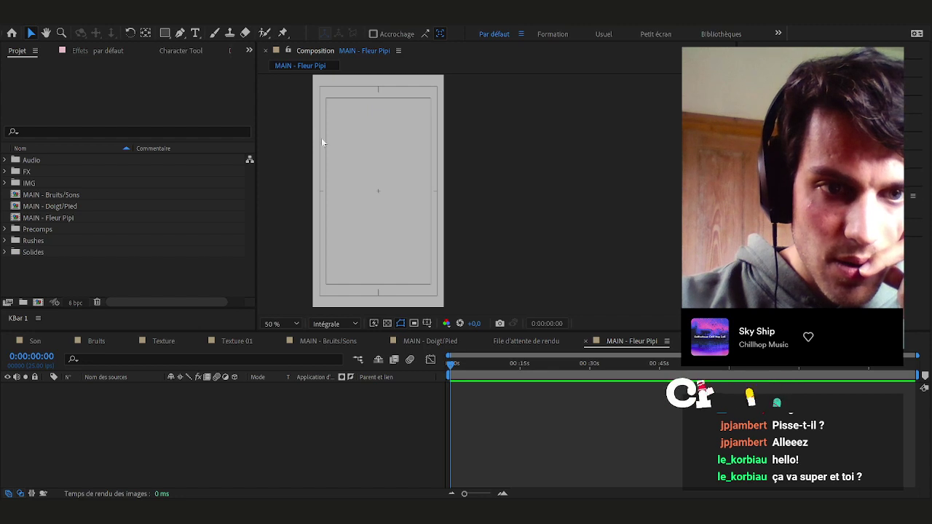
Import the Fleur illustration as a composition with its separate layers and open that composition
key("ctrl+y")
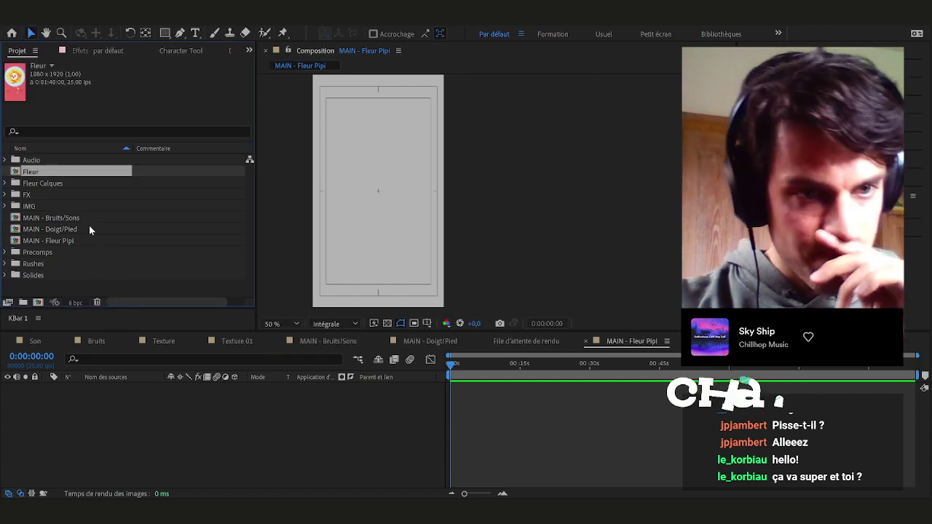
double_click(29, 172)
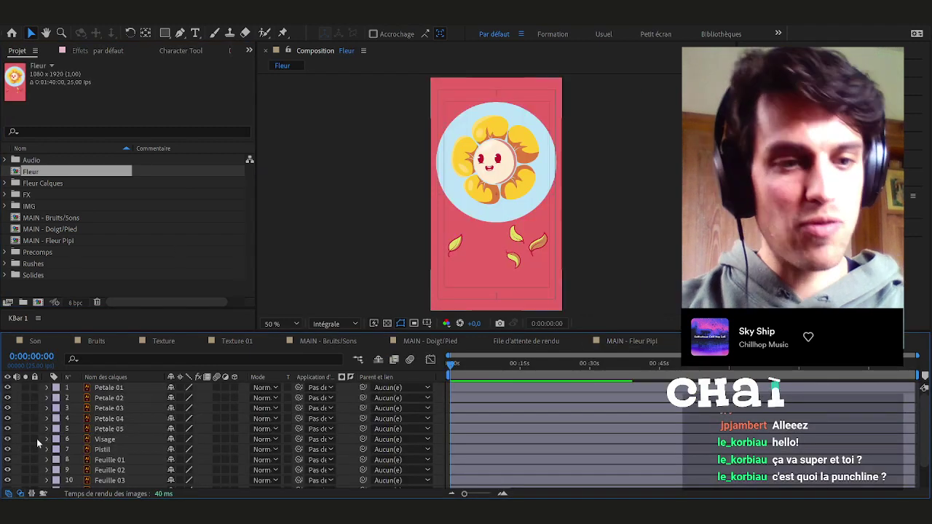
Move the Fleur Calques folder into the IMG folder and save the project
left_click(40, 185)
left_click_drag(35, 185, 31, 208)
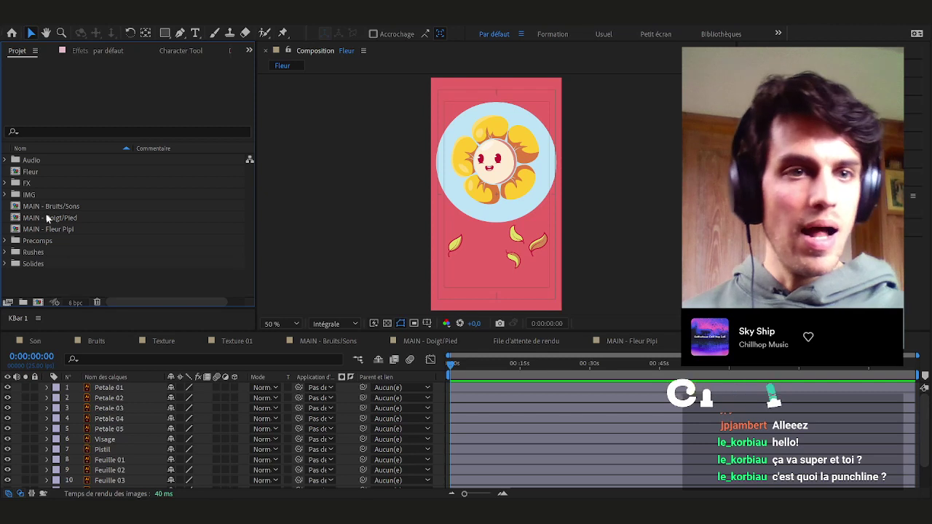
key("ctrl+s")
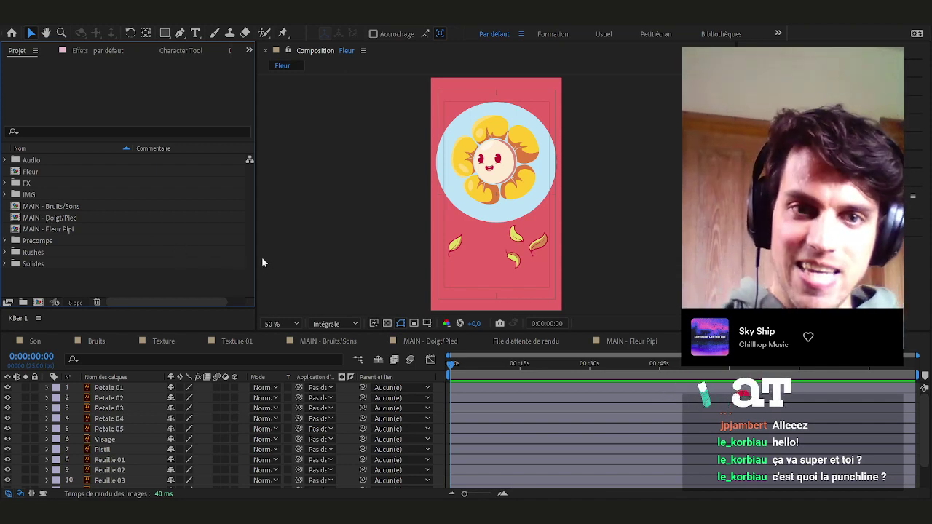
left_click(345, 175)
left_click(75, 289)
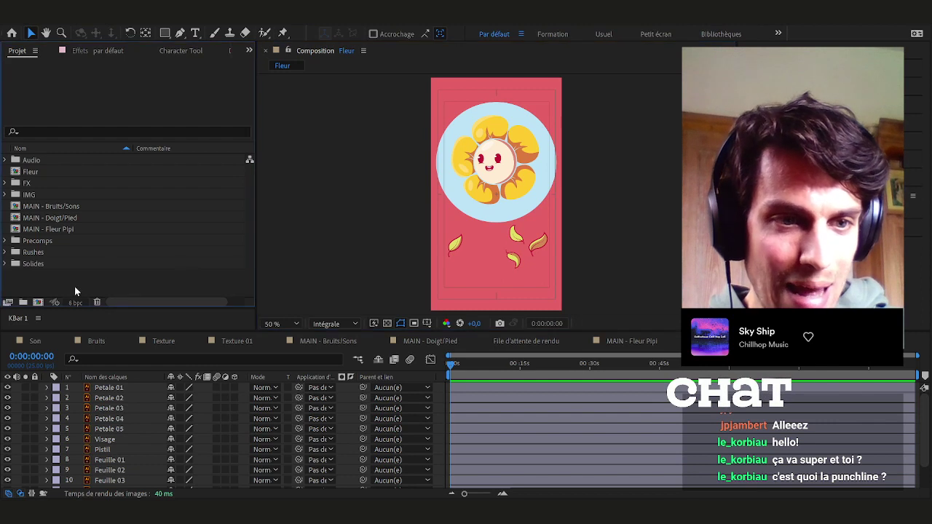
Give the five layers Petale 01 to Petale 05 a yellow label colour
left_click(47, 230)
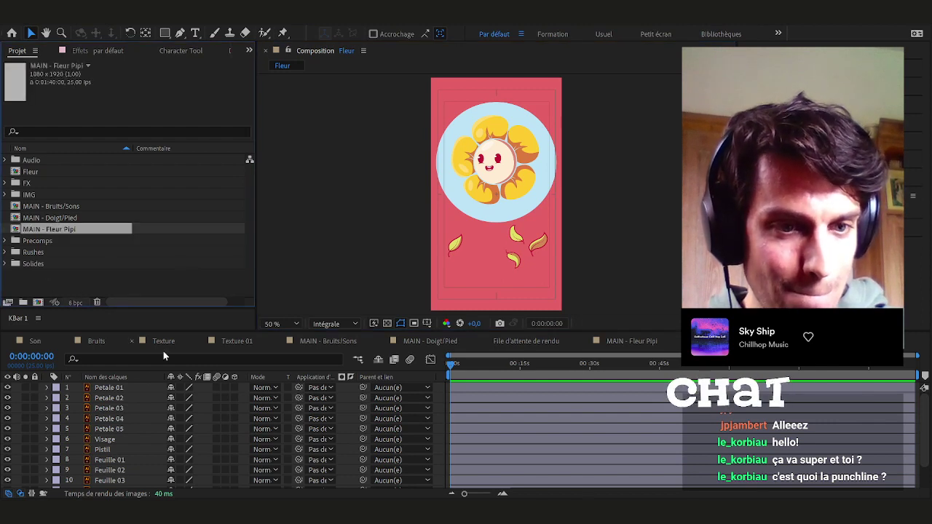
left_click(120, 388)
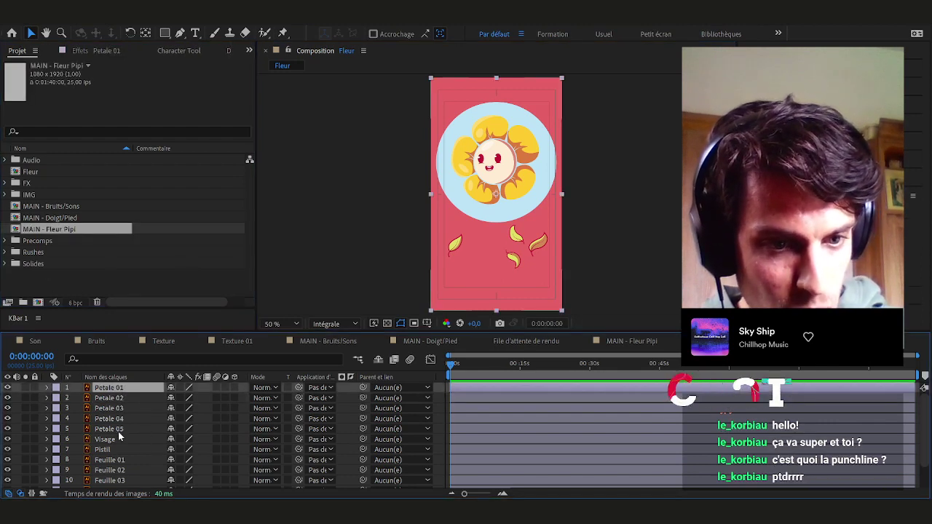
left_click(116, 430, "shift")
left_click(104, 450, "shift")
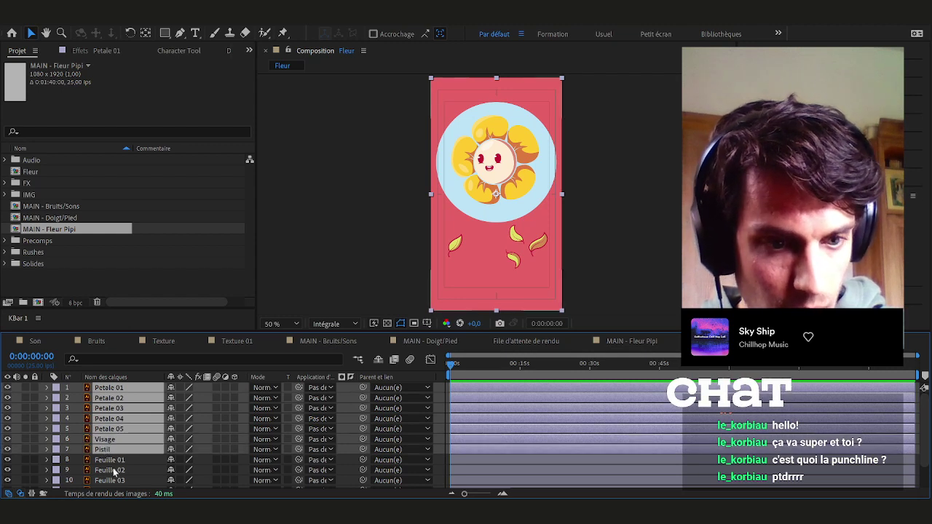
left_click(117, 470)
left_click(115, 431)
left_click(115, 390, "shift")
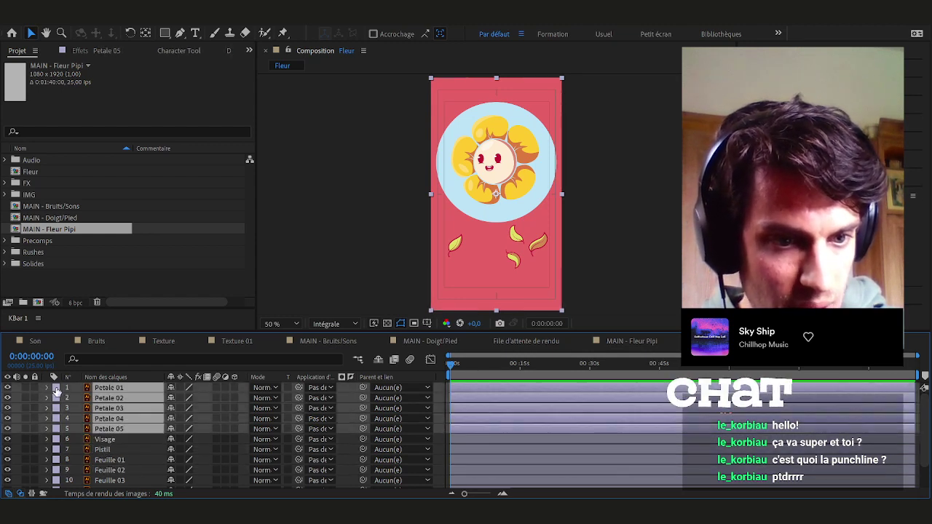
left_click(76, 224)
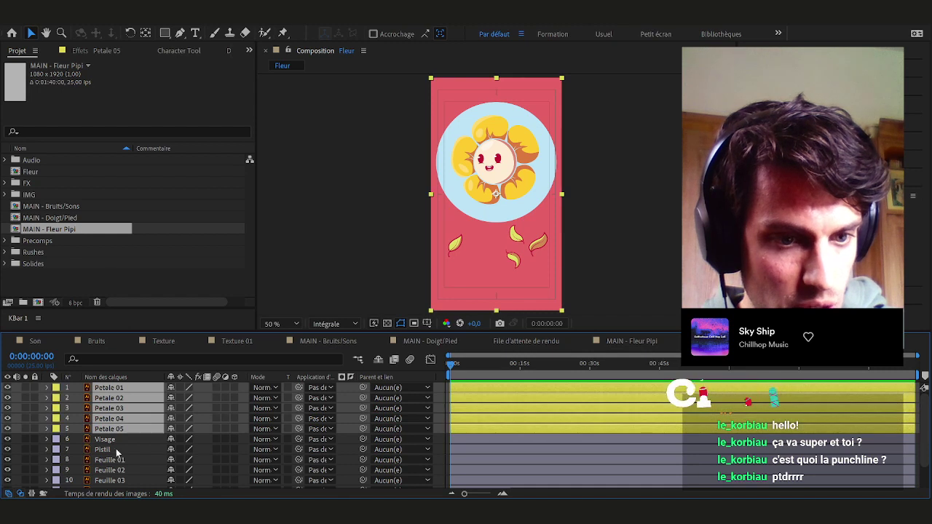
Give the Visage and Pistil layers a red label colour
left_click(112, 440)
left_click(106, 450, "shift")
left_click(57, 450)
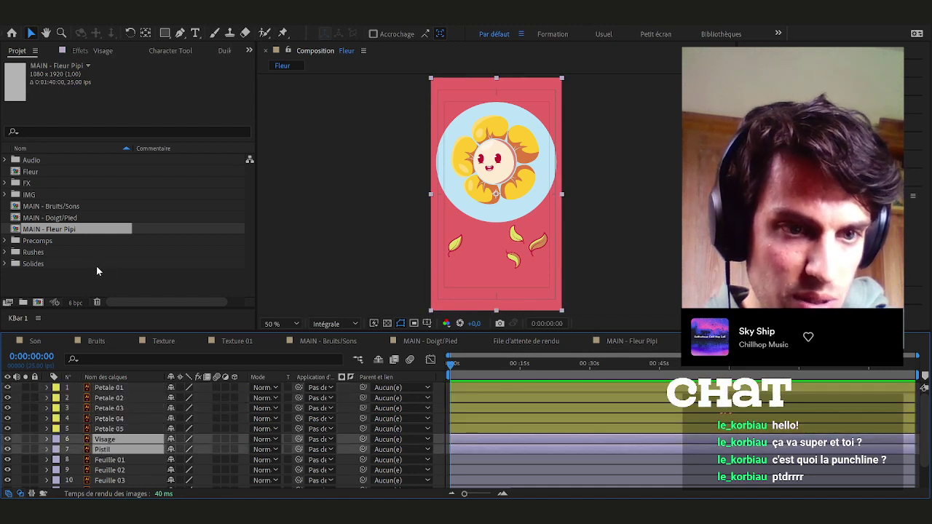
left_click(96, 267)
Give the four layers Feuille 01 to Feuille 04 a green label colour
scroll(124, 430, "down", 1)
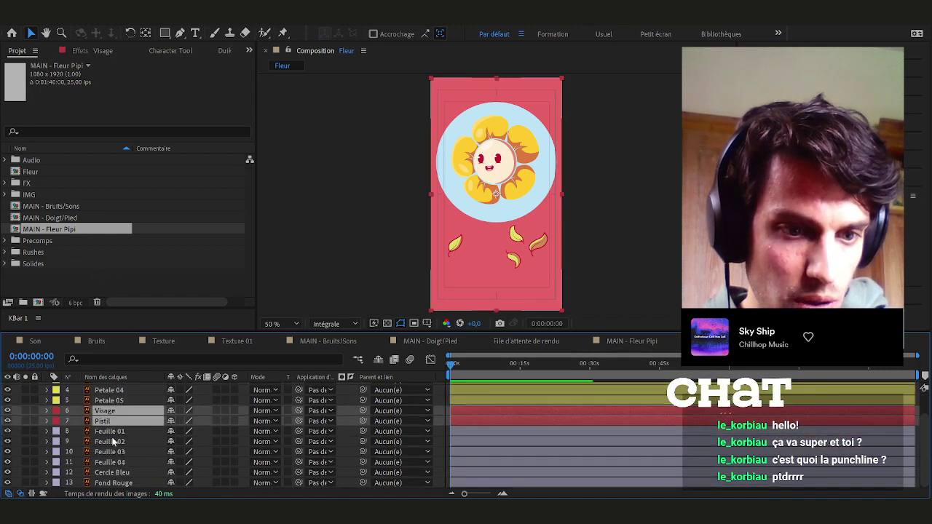
left_click(109, 431)
left_click(109, 462, "shift")
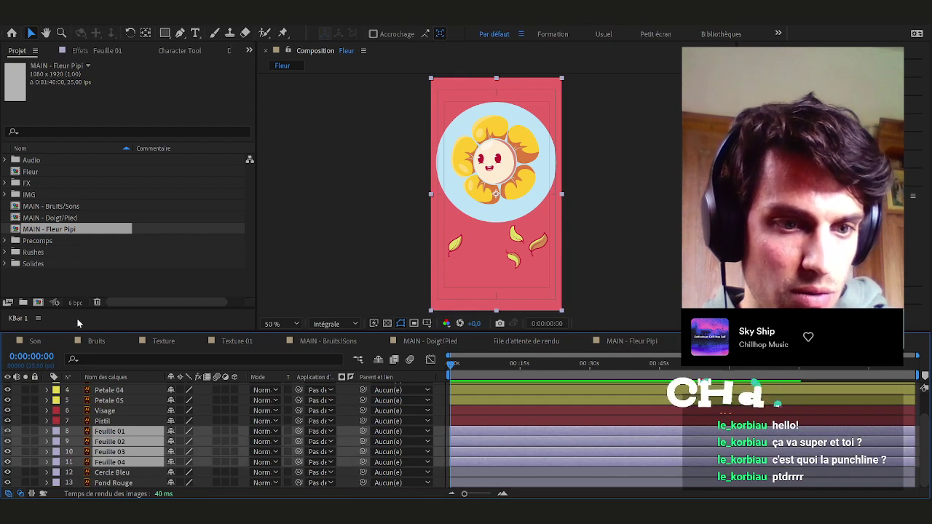
key("ctrl+alt+9")
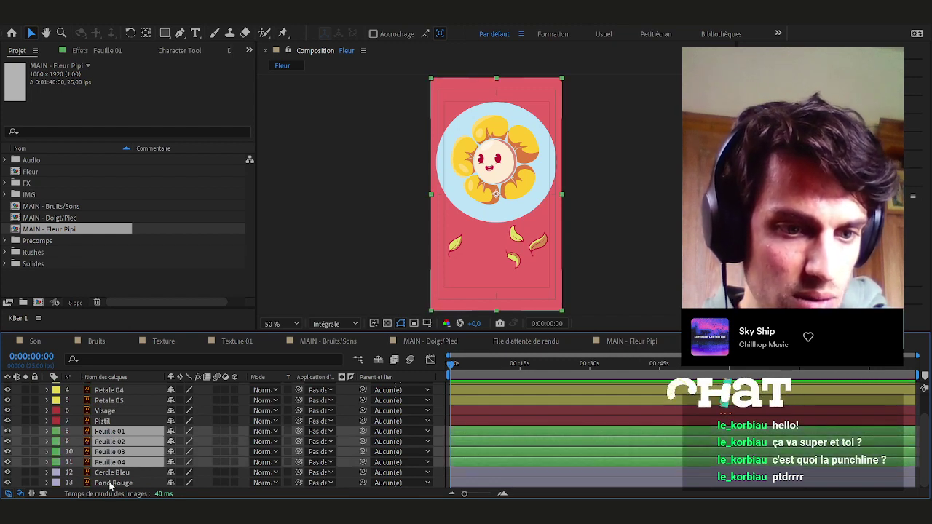
Label the Cercle Bleu layer teal and the Fond Rouge layer grey, and lock Fond Rouge
left_click(111, 473)
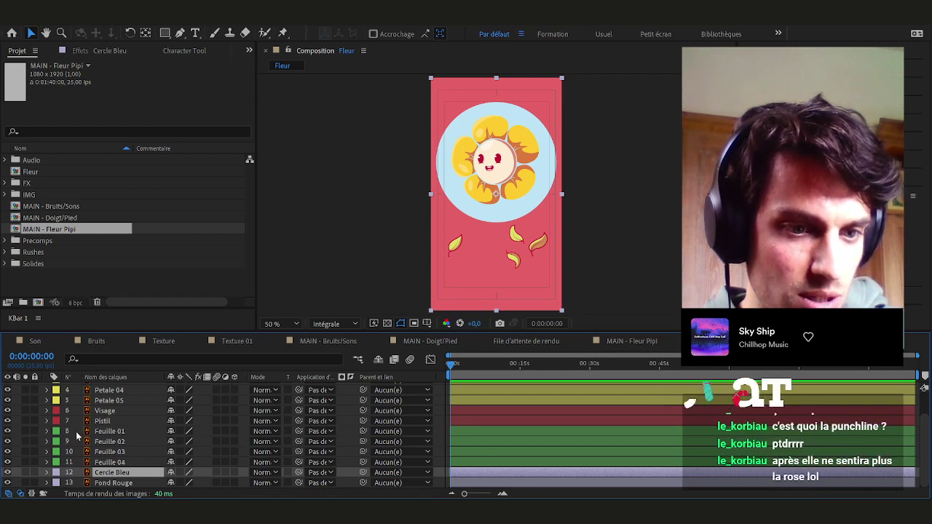
key("ctrl+alt+3")
left_click(95, 483)
left_click(55, 484)
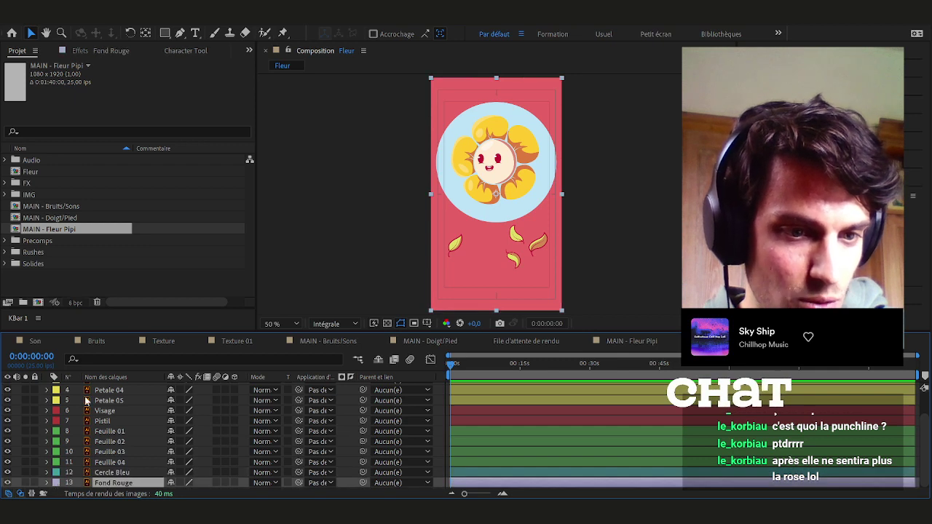
left_click(112, 295)
left_click(35, 483)
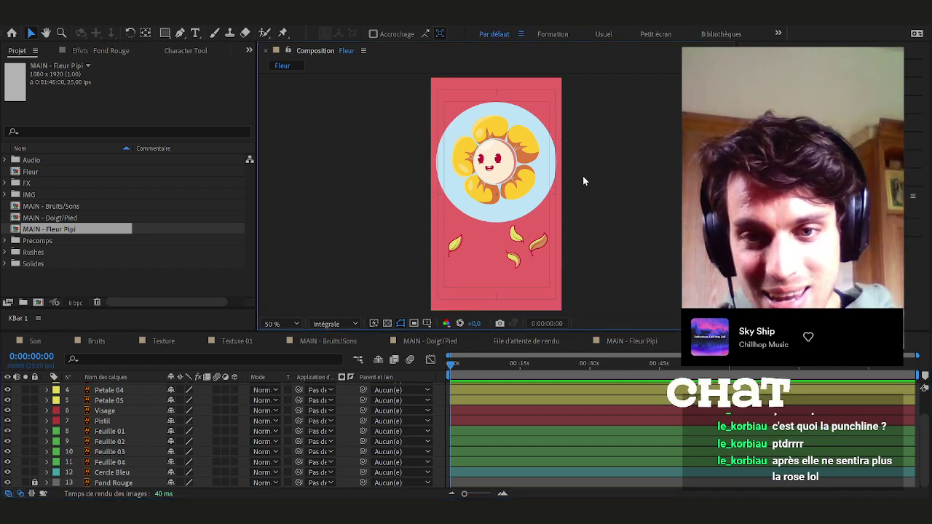
Draw an S-shaped curved Pen path on the Pistil layer, from the flower's face down among the leaves
scroll(583, 178, "up", 2)
scroll(608, 213, "left", 2)
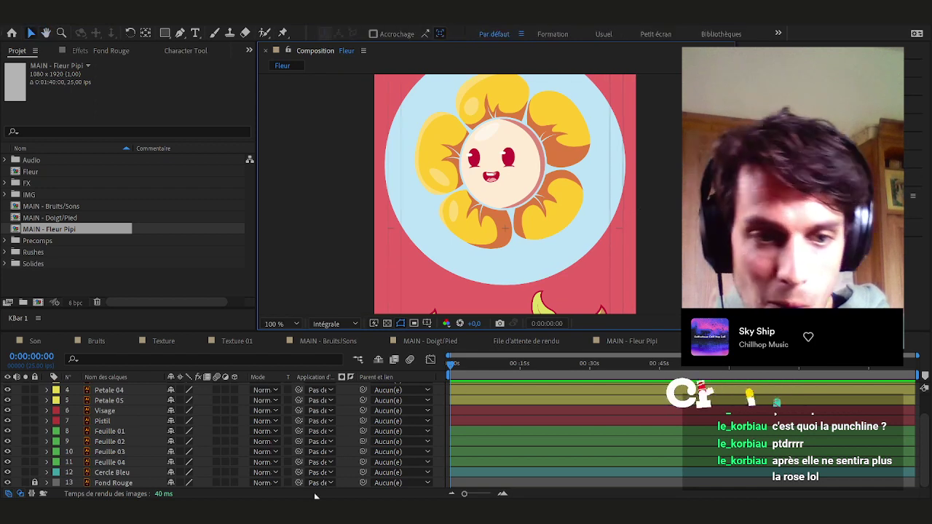
left_click(107, 412)
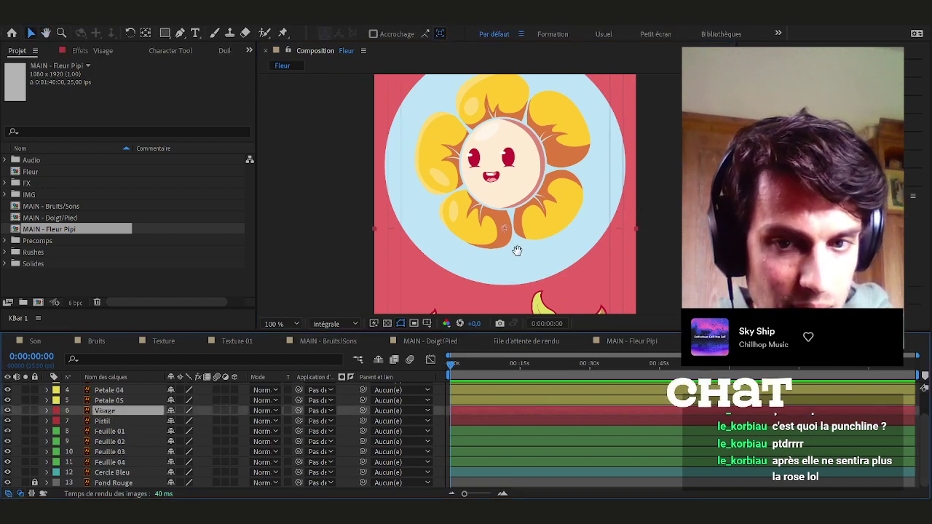
left_click_drag(516, 249, 442, 247)
left_click(105, 421)
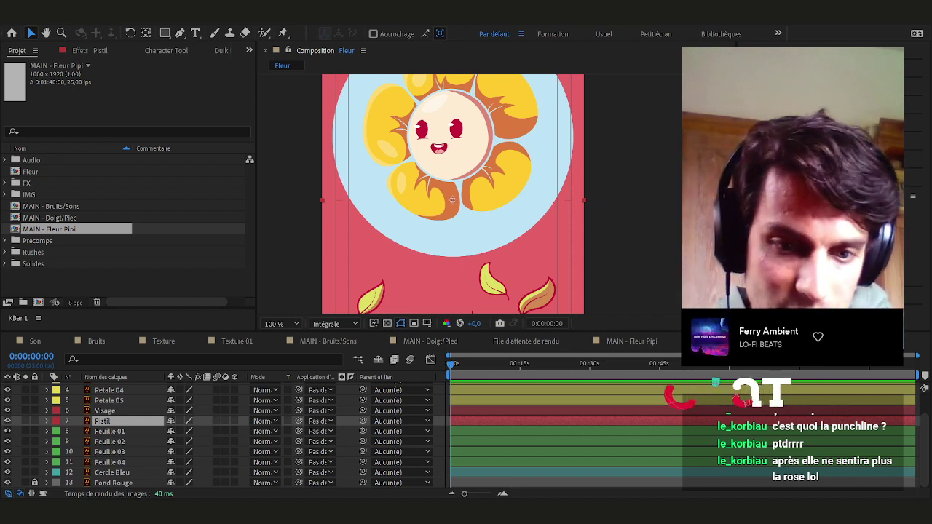
left_click(179, 32)
left_click(456, 132)
left_click(555, 196)
left_click_drag(554, 207, 593, 154)
left_click_drag(539, 268, 454, 230)
left_click_drag(399, 254, 412, 291)
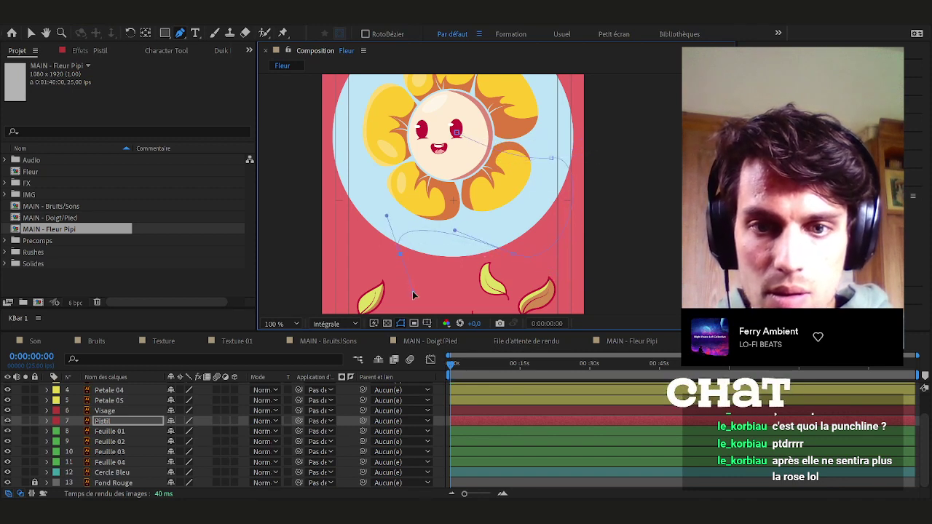
scroll(456, 259, "down", 3)
left_click_drag(463, 236, 460, 278)
left_click_drag(508, 224, 431, 282)
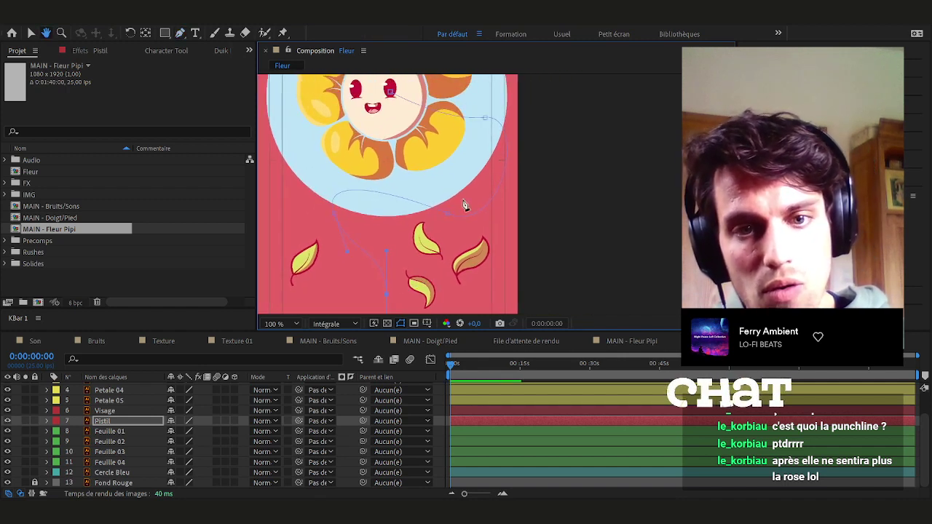
Reveal the mask on the Pistil layer and delete it
left_click(32, 34)
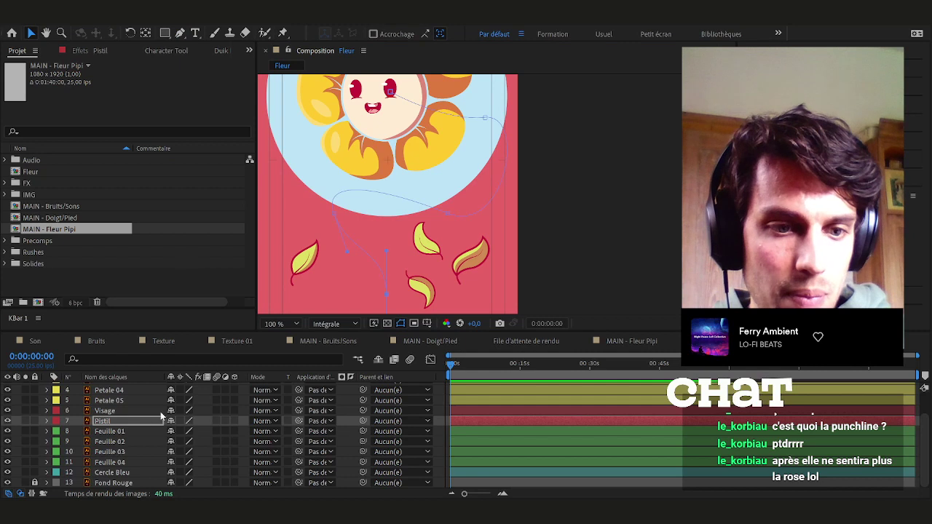
left_click(114, 420)
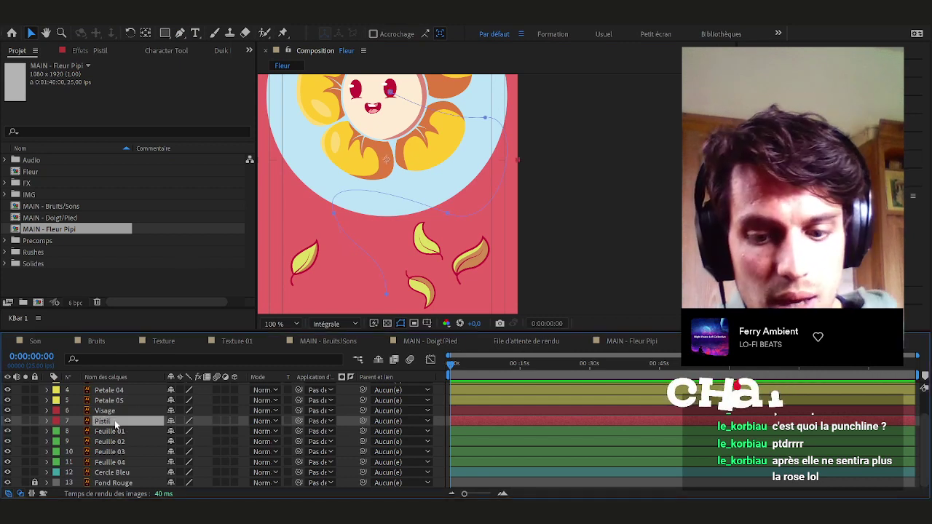
key("m")
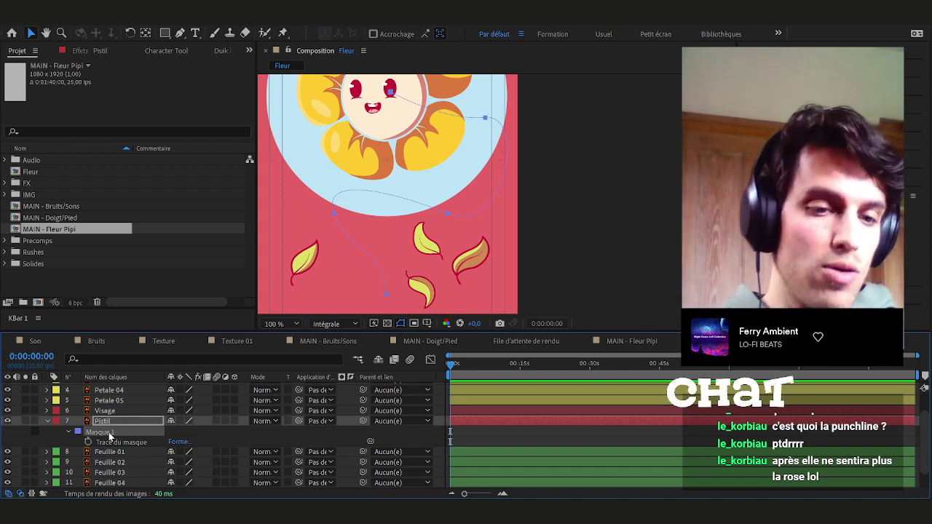
left_click(50, 437)
left_click(111, 435)
key("Delete")
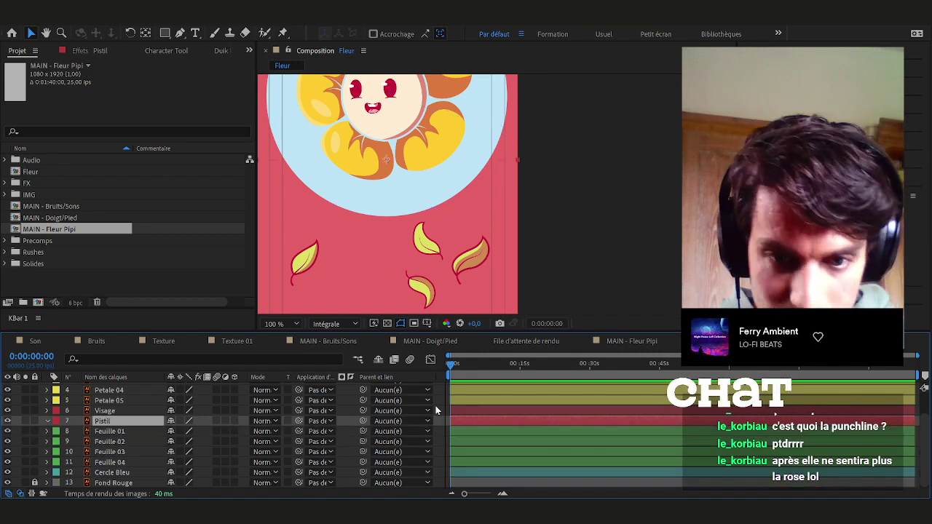
With no layer selected, draw an S-shaped stem path as a new shape layer from the flower's face down among the leaves
key("m")
left_click(435, 412)
left_click(179, 32)
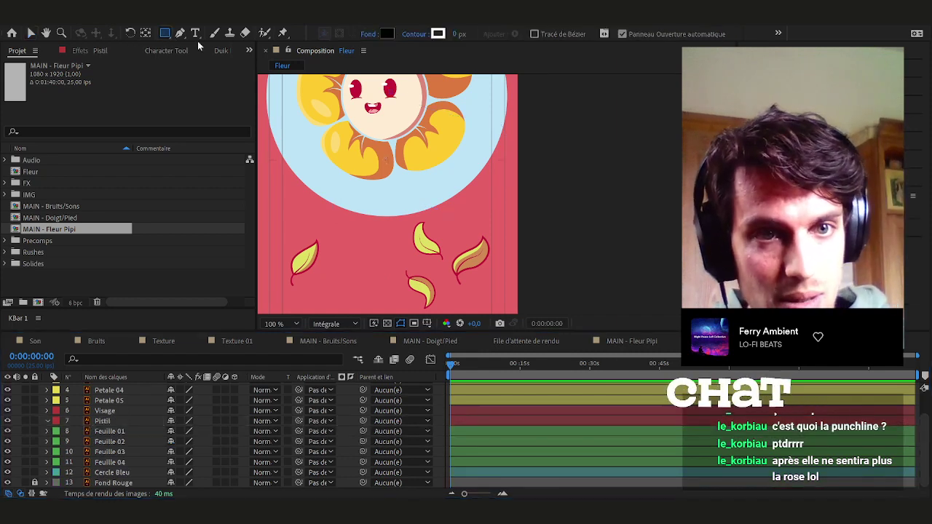
scroll(332, 181, "down", 2)
left_click_drag(423, 192, 387, 200)
left_click_drag(322, 142, 373, 214)
left_click_drag(291, 203, 320, 280)
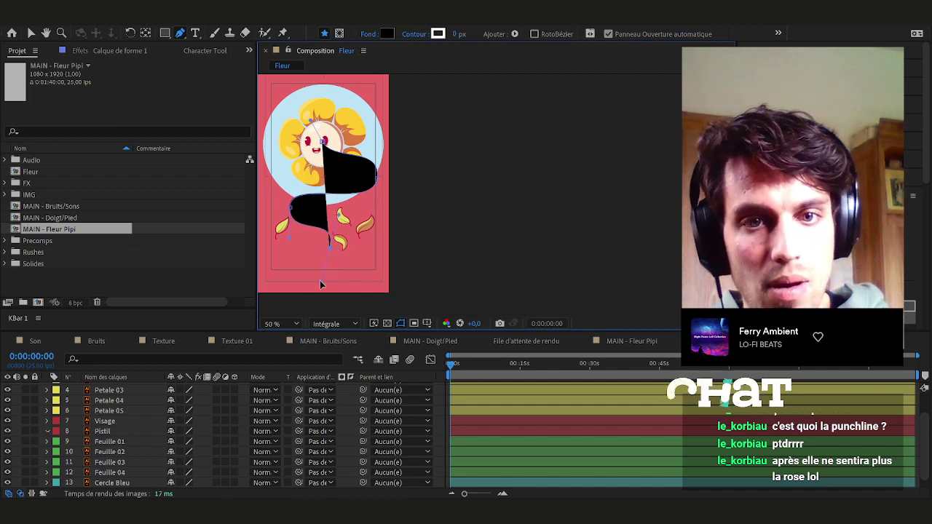
key("v")
Remove the stem shape's fill and set its white stroke width to 89 px
left_click(467, 36)
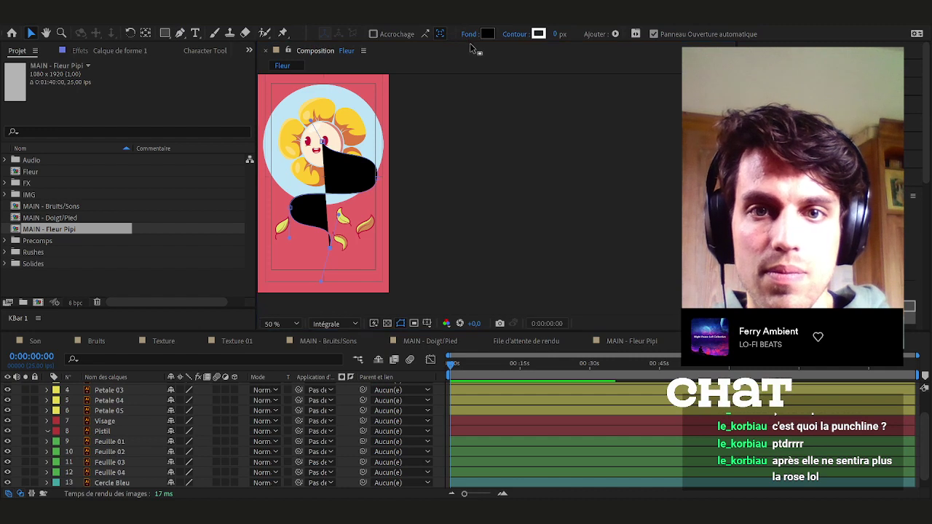
left_click(441, 270)
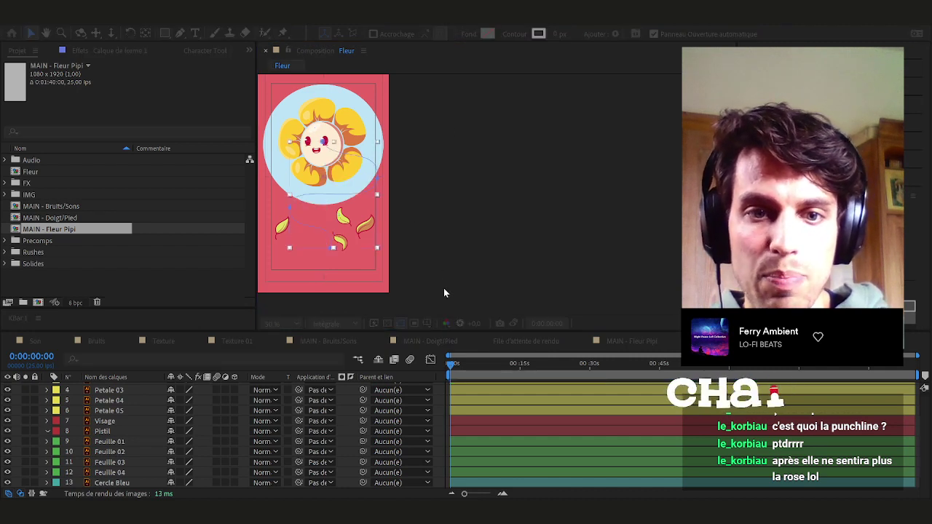
left_click(444, 289)
left_click_drag(559, 36, 545, 57)
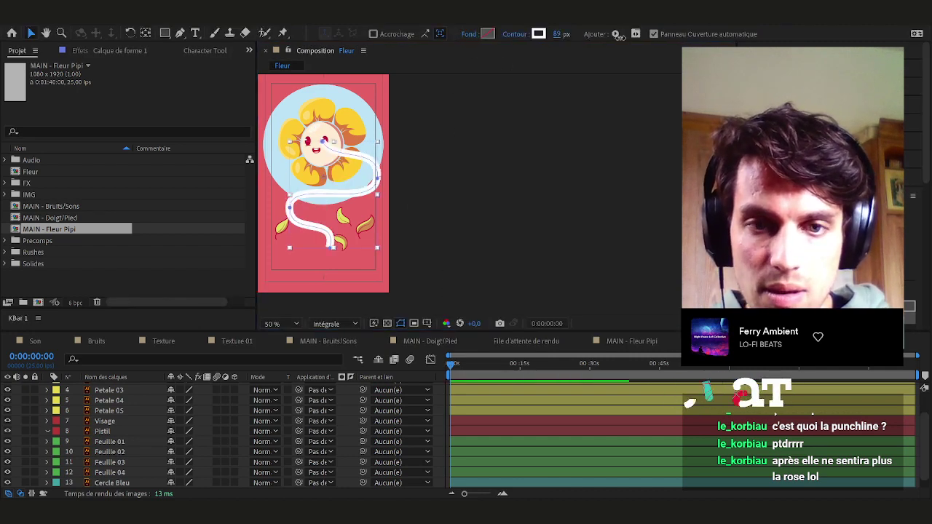
Set the stem shape's stroke width to 57 px and deselect it
scroll(310, 221, "up", 1)
left_click_drag(386, 190, 521, 213)
left_click_drag(564, 155, 539, 170)
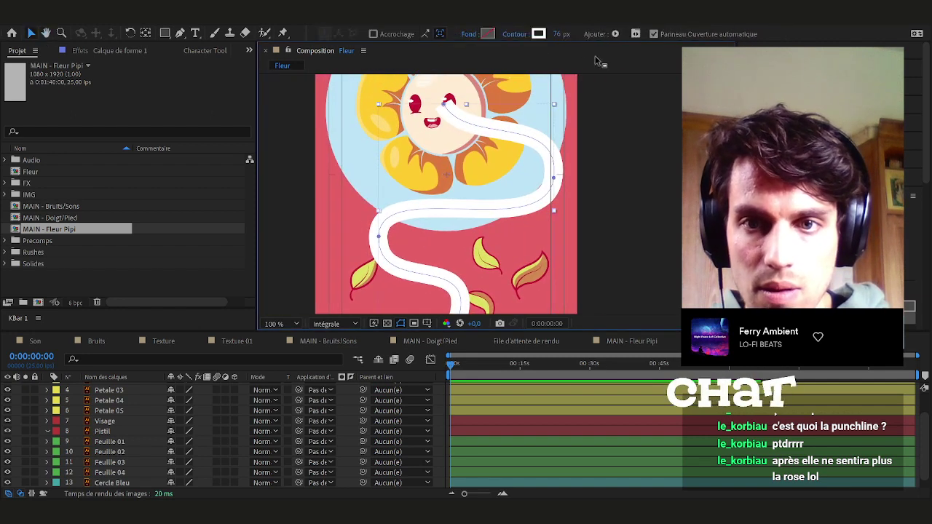
left_click_drag(557, 34, 541, 33)
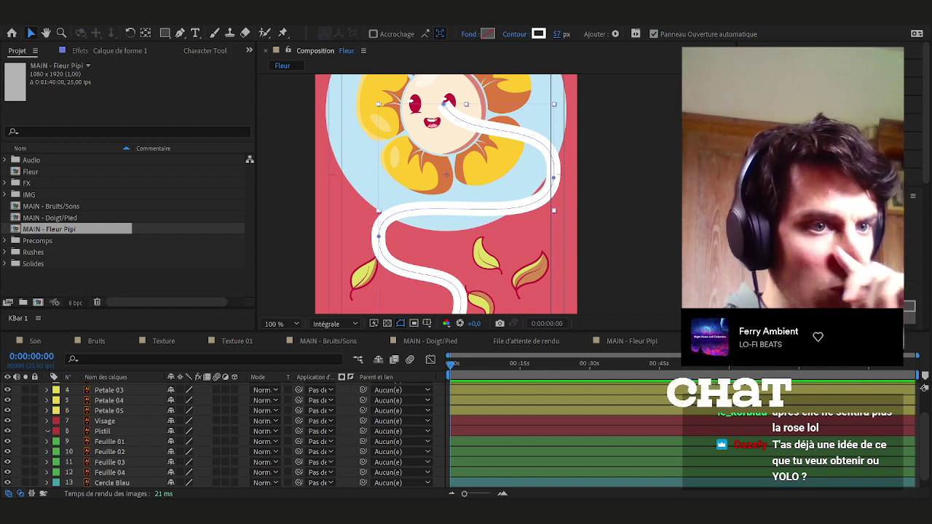
left_click(439, 436)
key("ctrl+y")
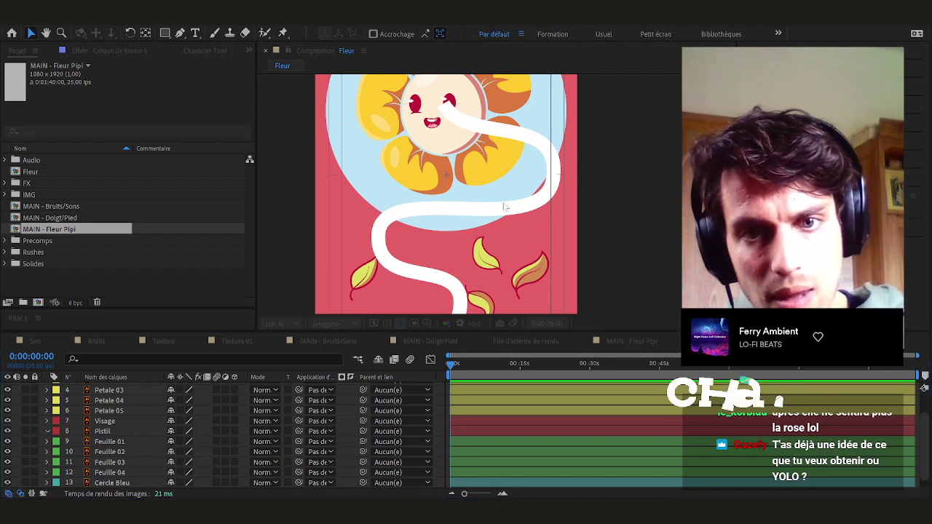
Recolour the stem's stroke with the light yellow-green sampled from one of the leaves
scroll(576, 209, "down", 1)
left_click_drag(604, 205, 554, 211)
key("v")
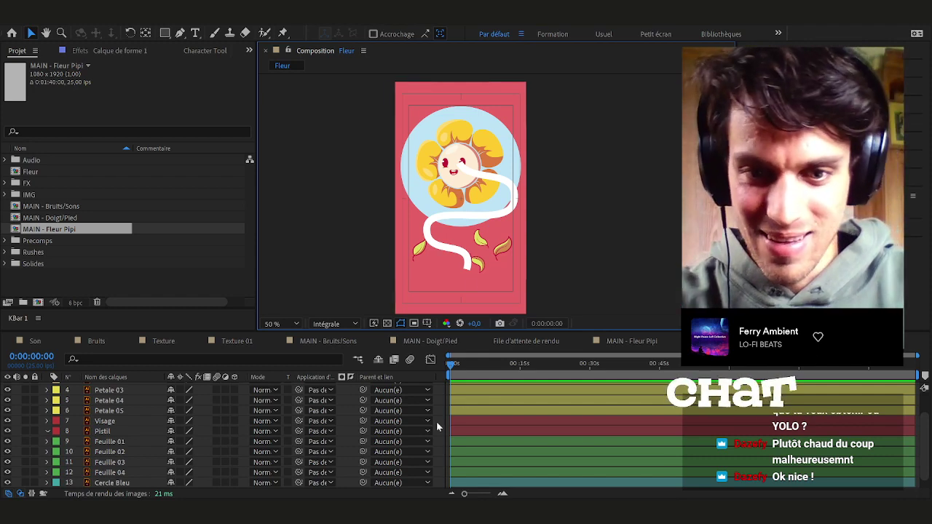
scroll(485, 420, "up", 2)
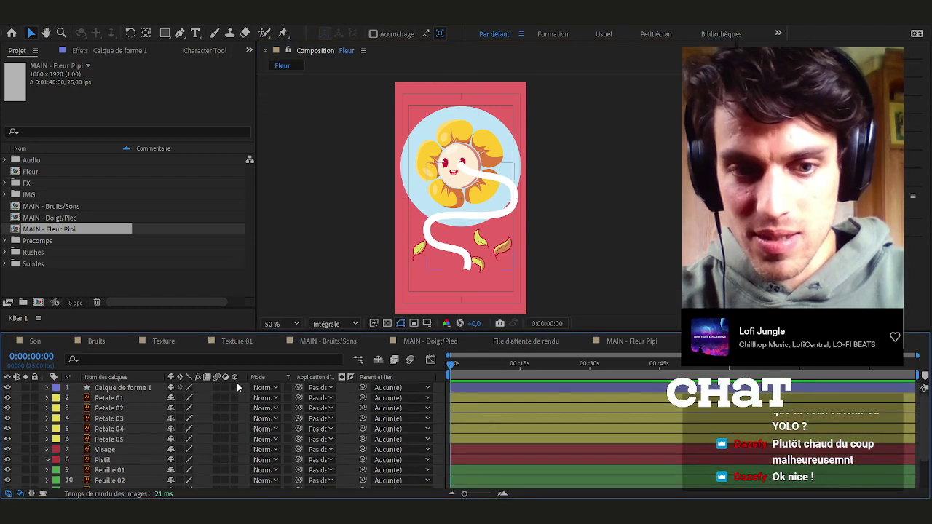
left_click(468, 388)
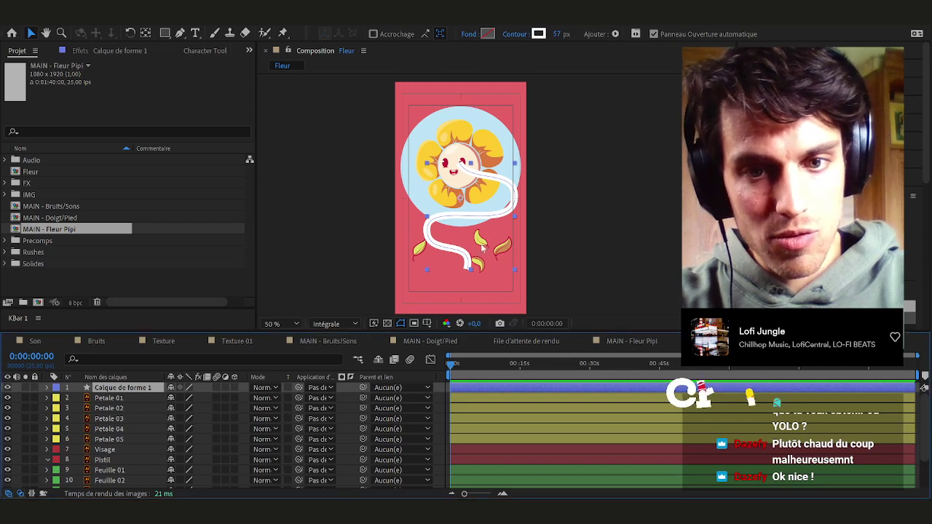
scroll(493, 226, "up", 4)
left_click(539, 35)
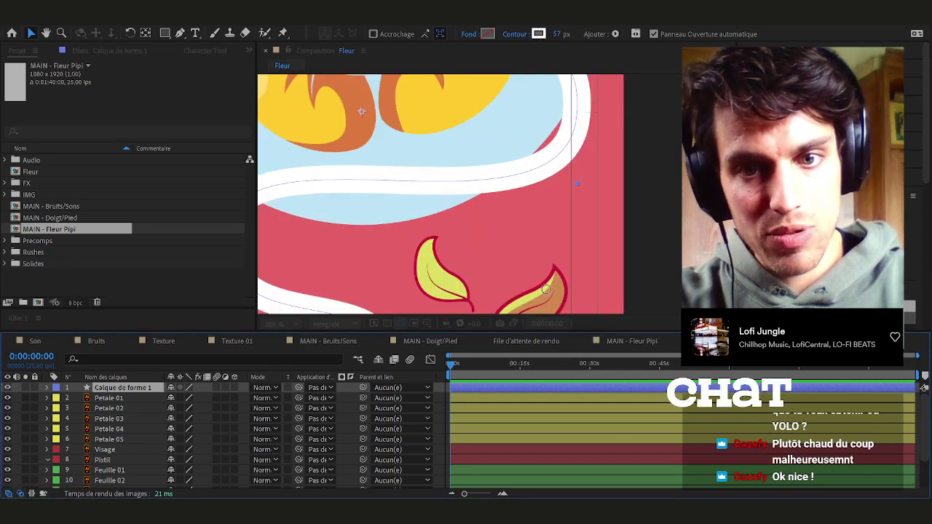
left_click(441, 276)
left_click(678, 211)
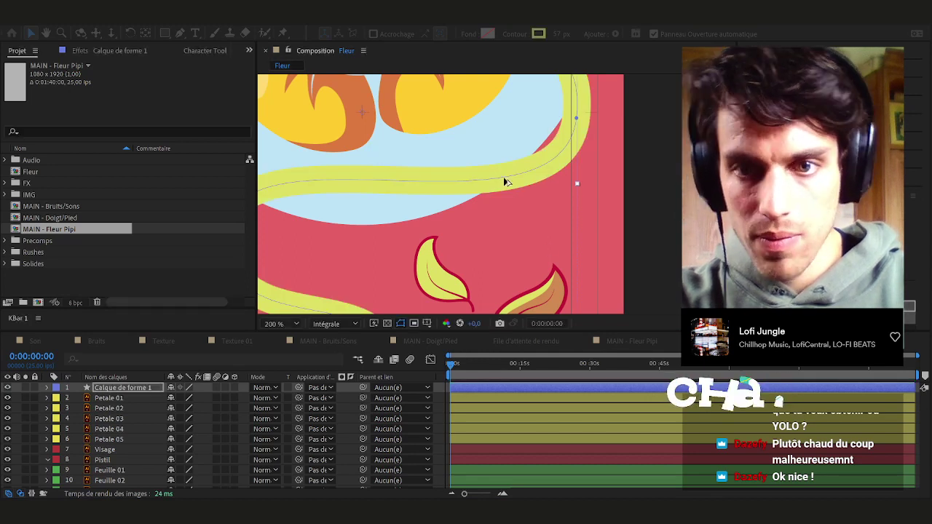
Rename the stem's shape layer Tige and place it directly above Cercle Bleu with a dark green label
scroll(504, 182, "down", 1)
key("space")
left_click_drag(537, 202, 584, 209)
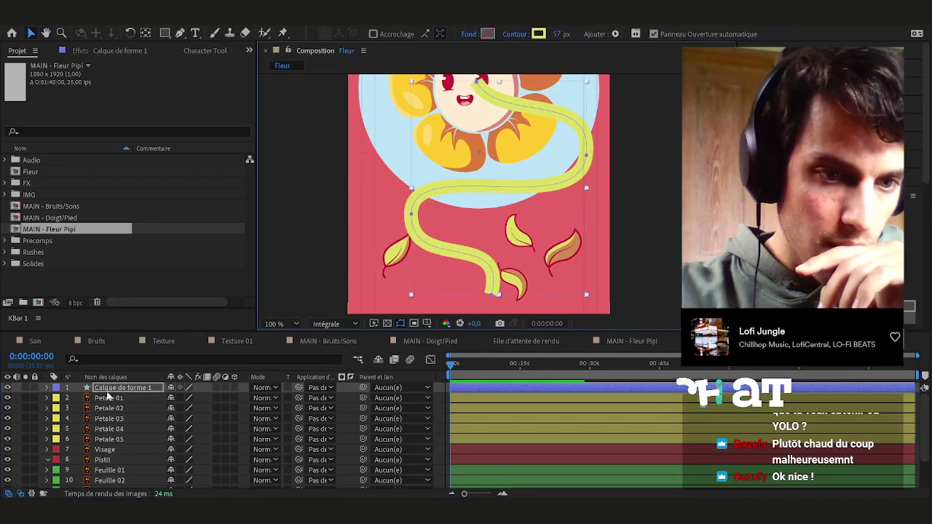
left_click(111, 388)
key("Return")
type("Tige")
key("Return")
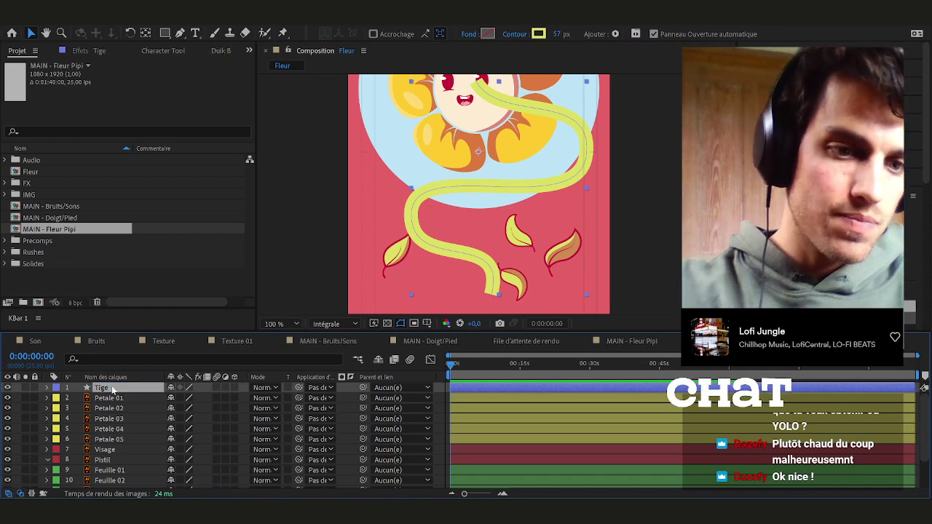
scroll(114, 477, "down", 2)
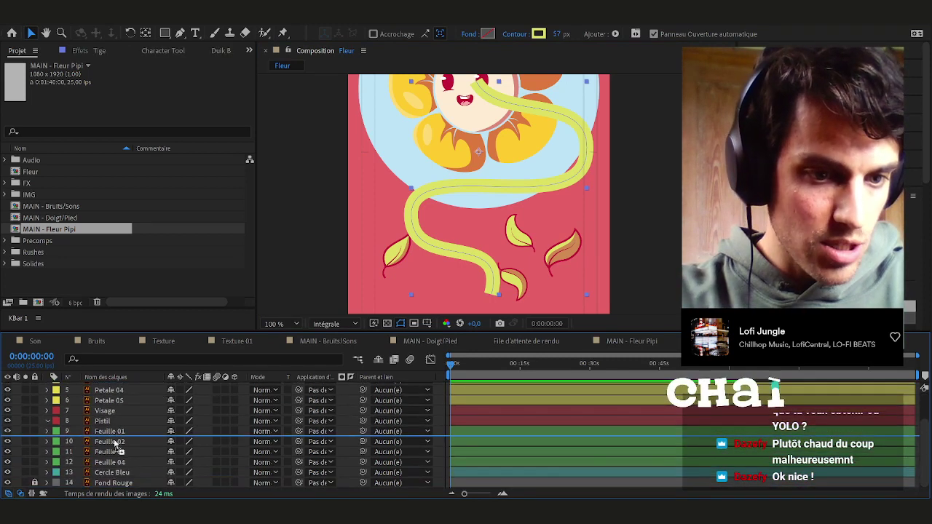
left_click_drag(113, 474, 111, 470)
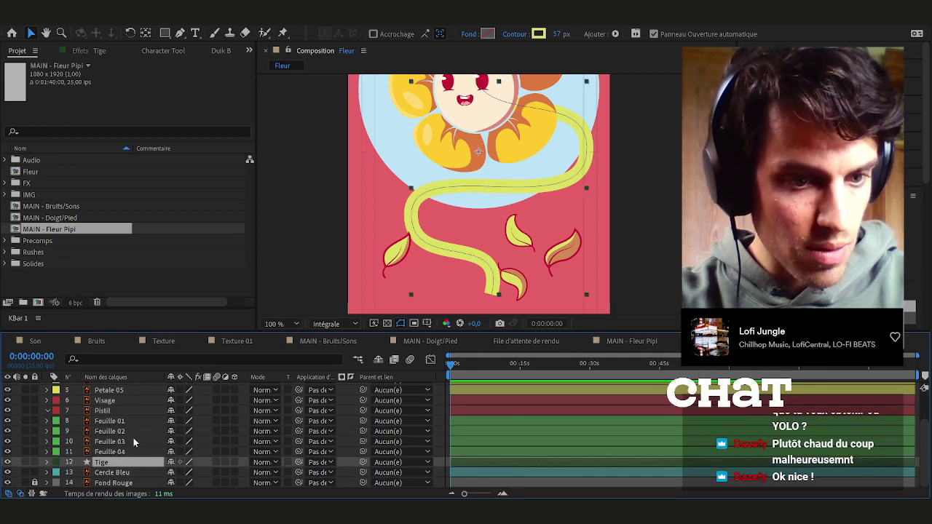
Precompose the five Petale layers, Visage and Pistil into a composition named Tête Fleur
scroll(109, 431, "up", 2)
left_click(104, 441)
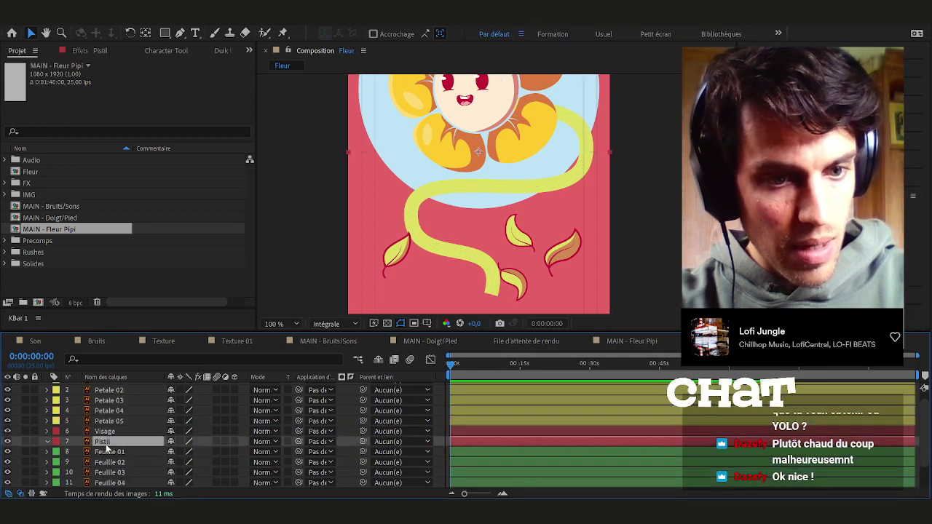
scroll(106, 437, "up", 1)
left_click(110, 389, "shift")
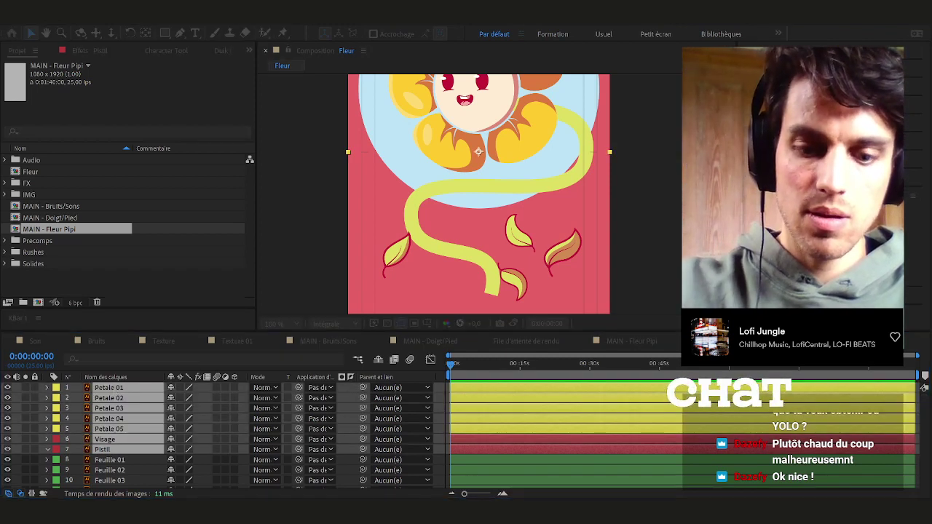
key("Return")
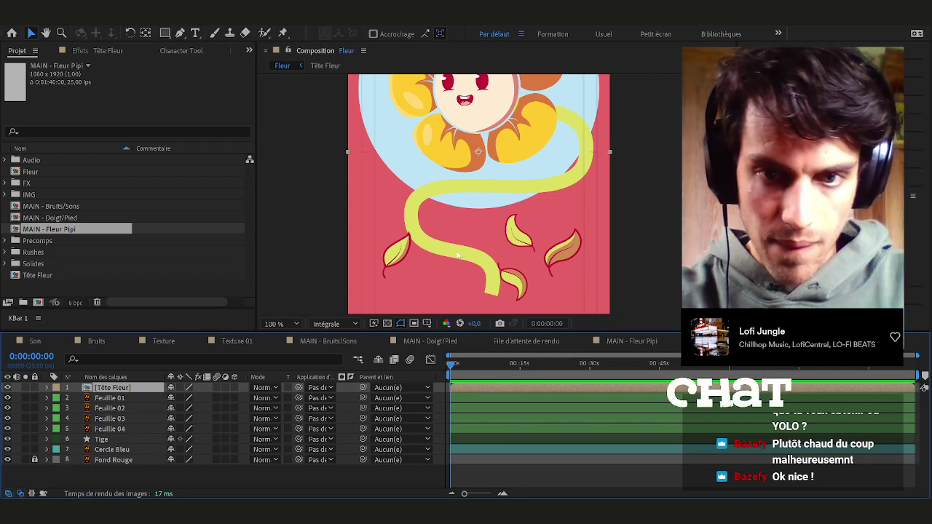
Duplicate the stroke inside Forme 1 of the Tige layer
scroll(457, 255, "down", 2)
scroll(122, 397, "up", 3)
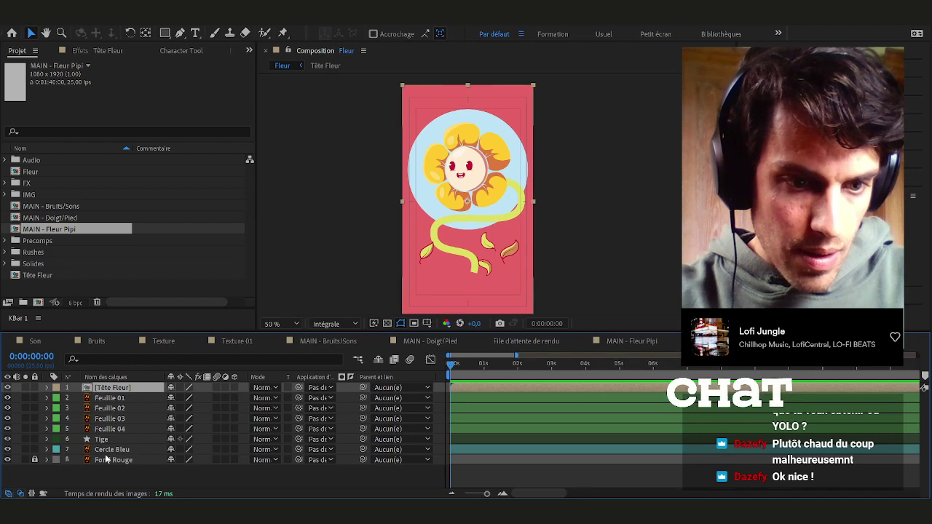
left_click(109, 449)
left_click(102, 439)
left_click(46, 439)
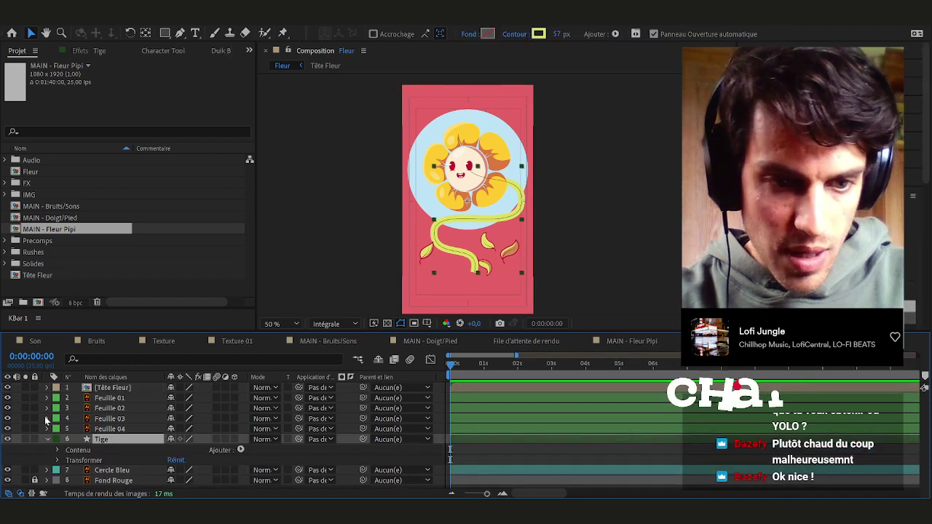
scroll(418, 252, "up", 4)
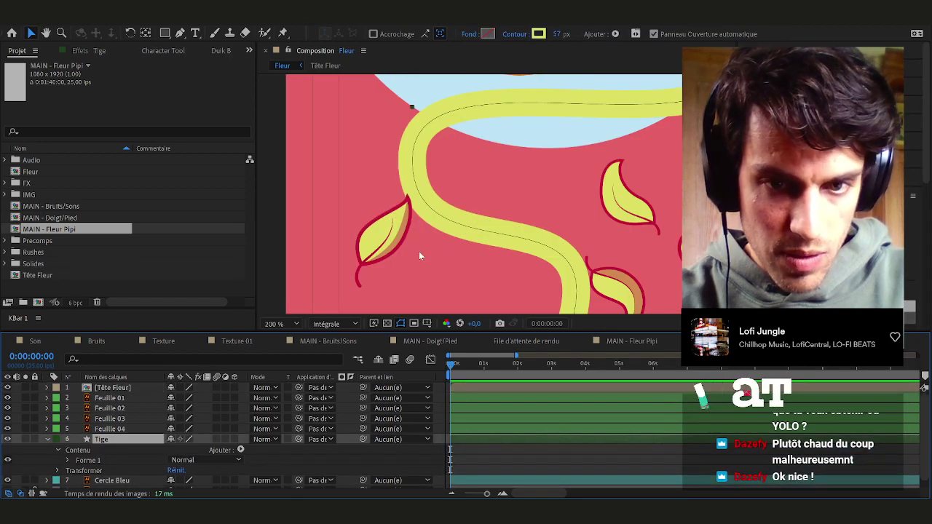
left_click_drag(461, 238, 412, 167)
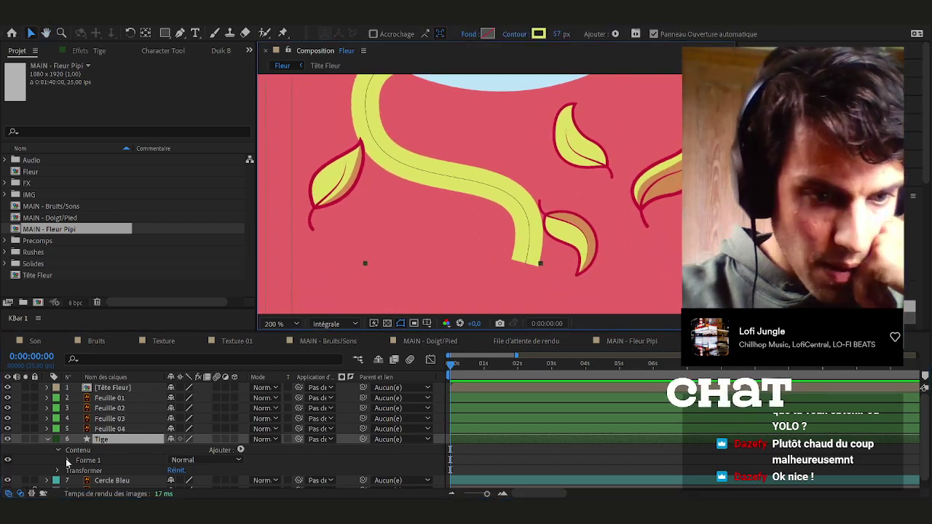
left_click(67, 461)
left_click(95, 463)
key("ctrl+d")
Widen the duplicated stroke, Contour 2, to 78 and colour it with the dark red sampled from a leaf's outline
left_click(78, 442)
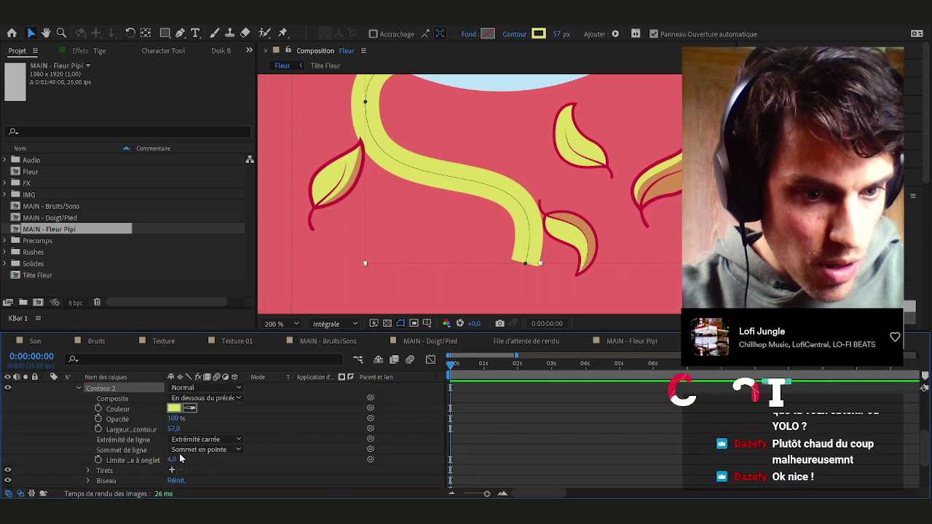
left_click_drag(173, 429, 183, 429)
left_click(189, 408)
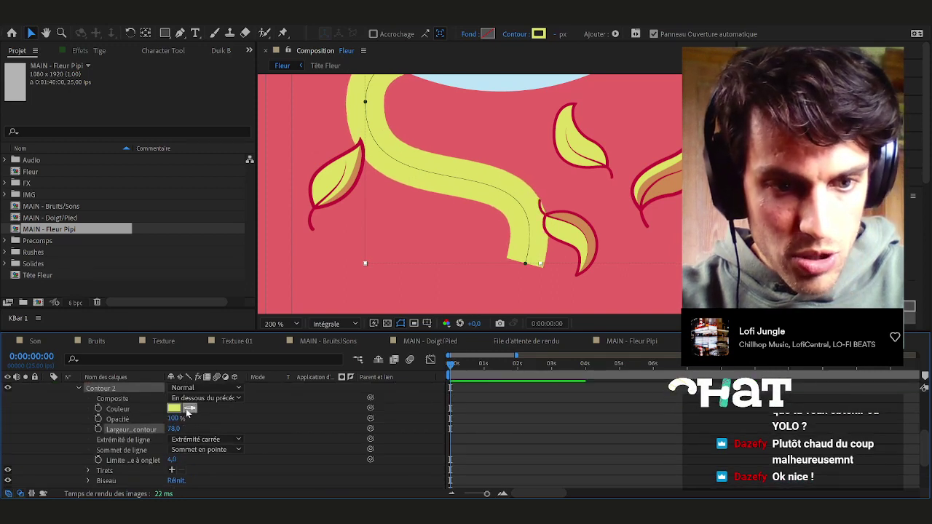
left_click(643, 211)
key("h")
left_click_drag(510, 175, 409, 287)
key("v")
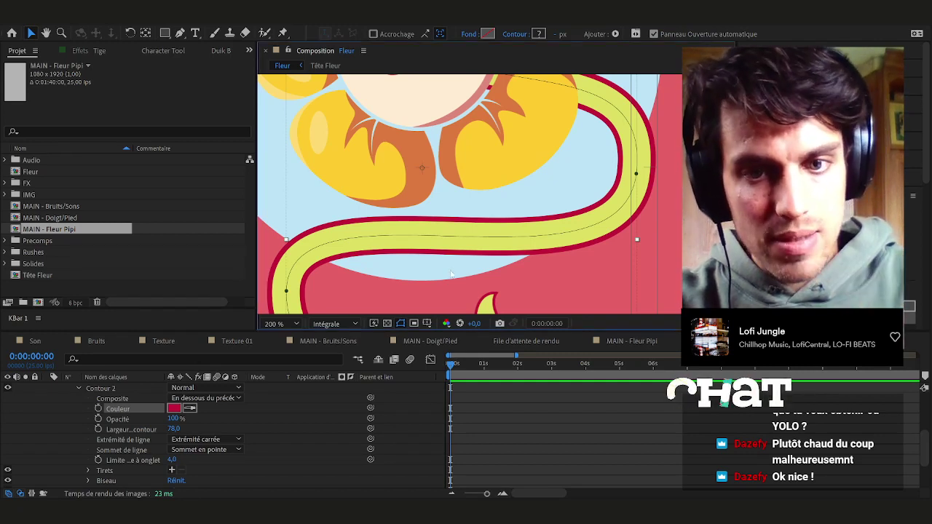
Filter the Fleur composition's timeline by "largeur" to show the Tige layer's stroke width properties
scroll(158, 428, "up", 2)
key("ctrl+f")
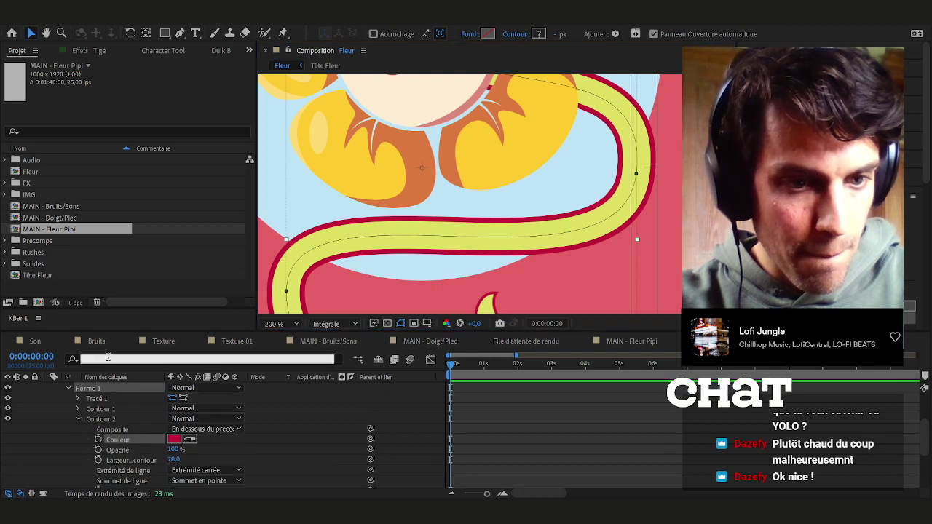
type("lergeu")
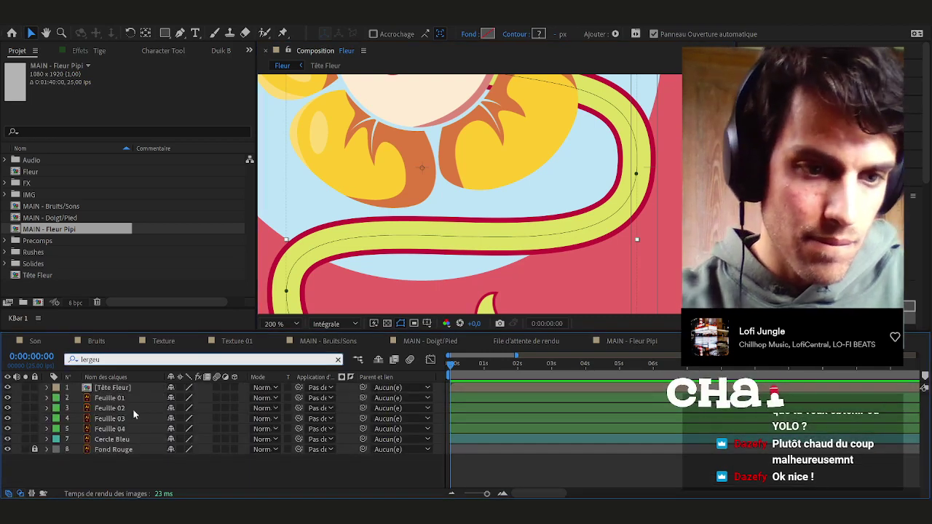
key("BackSpace")
type("ar")
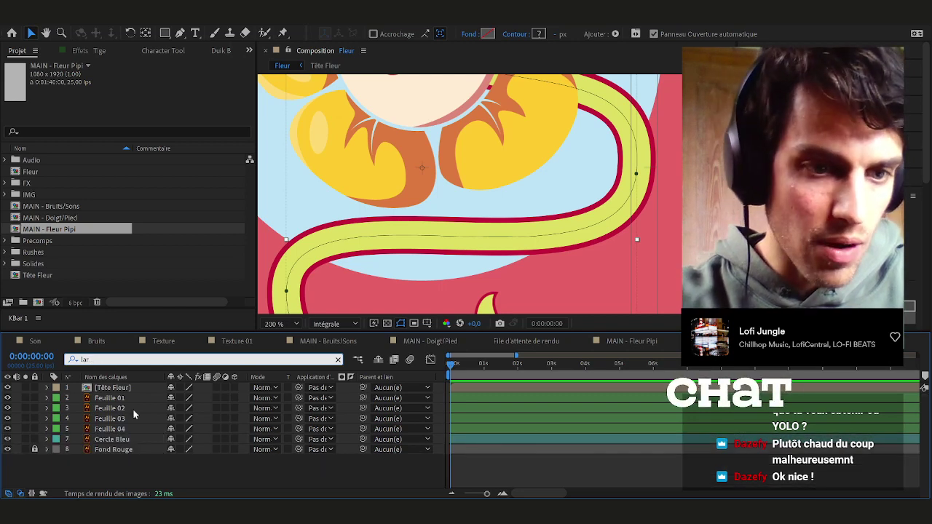
type("geurge")
scroll(65, 465, "down", 3)
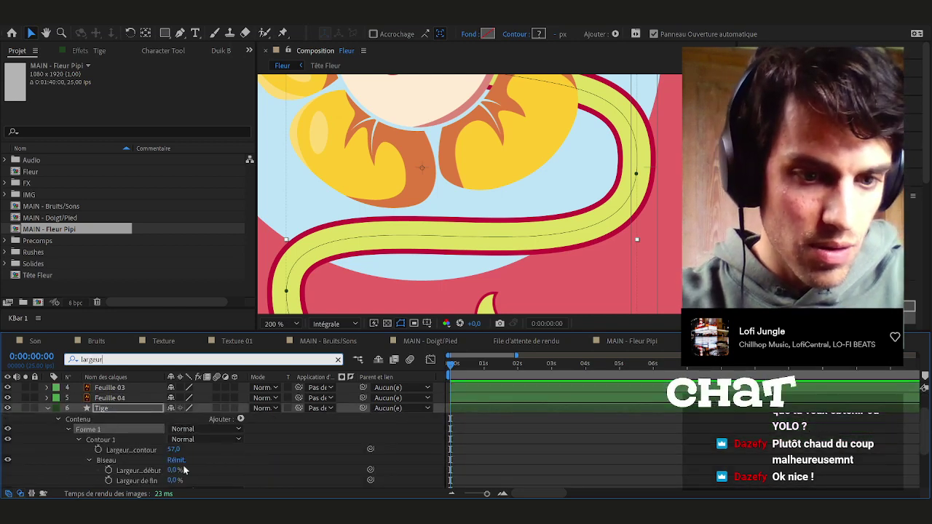
Set the Tige stroke widths to 27 for Contour 1 and 43 for Contour 2
left_click(175, 462)
left_click(41, 461)
scroll(65, 460, "down", 2)
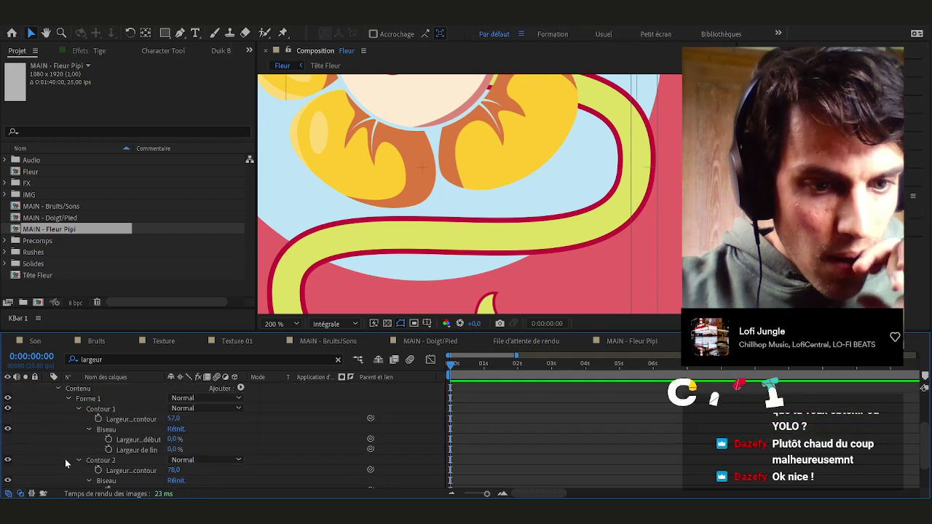
left_click_drag(173, 420, 154, 420)
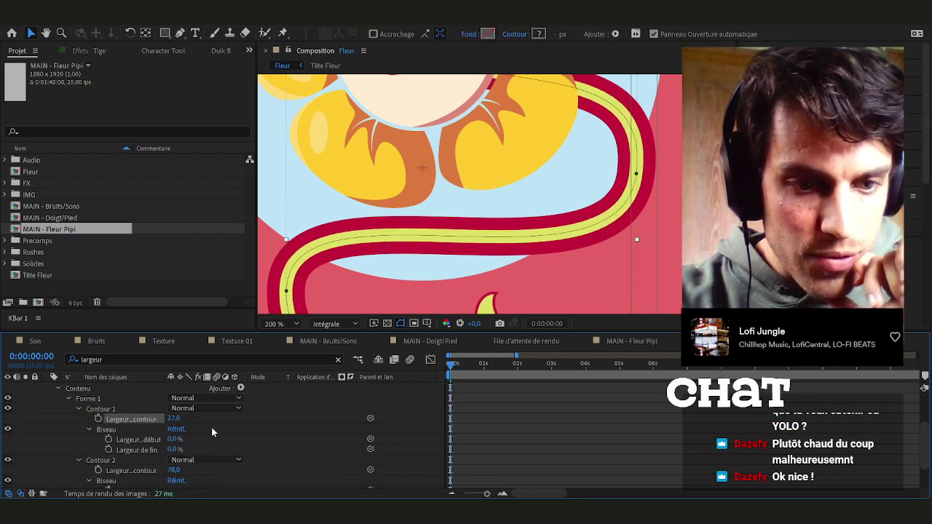
scroll(212, 433, "down", 2)
left_click_drag(174, 439, 151, 440)
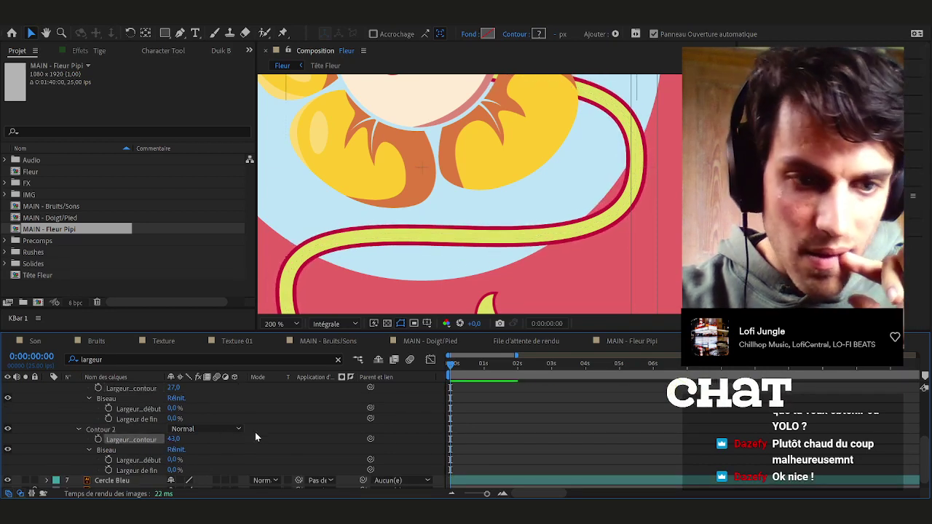
left_click(255, 437)
Add an Ombre interne layer style to the Tige layer and set its blending mode to Lumière tamisée
scroll(125, 433, "up", 5)
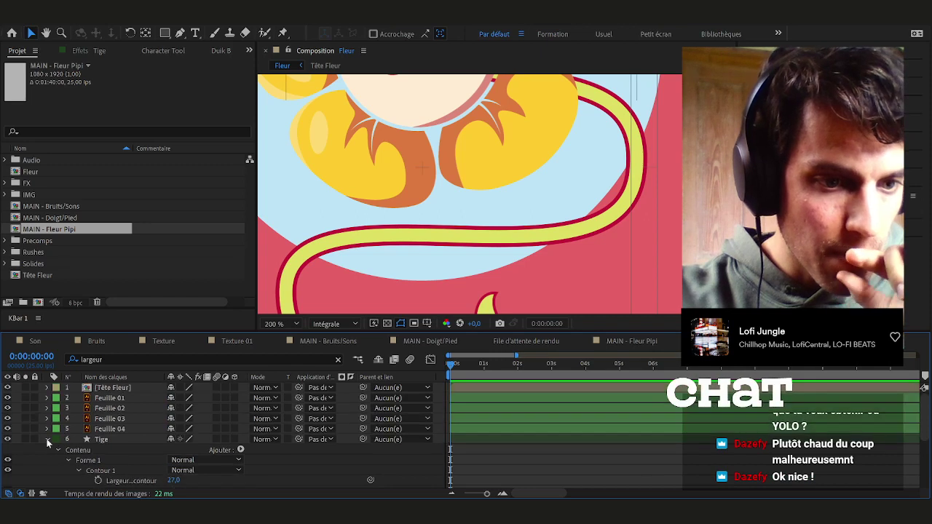
left_click(47, 443)
left_click(54, 441)
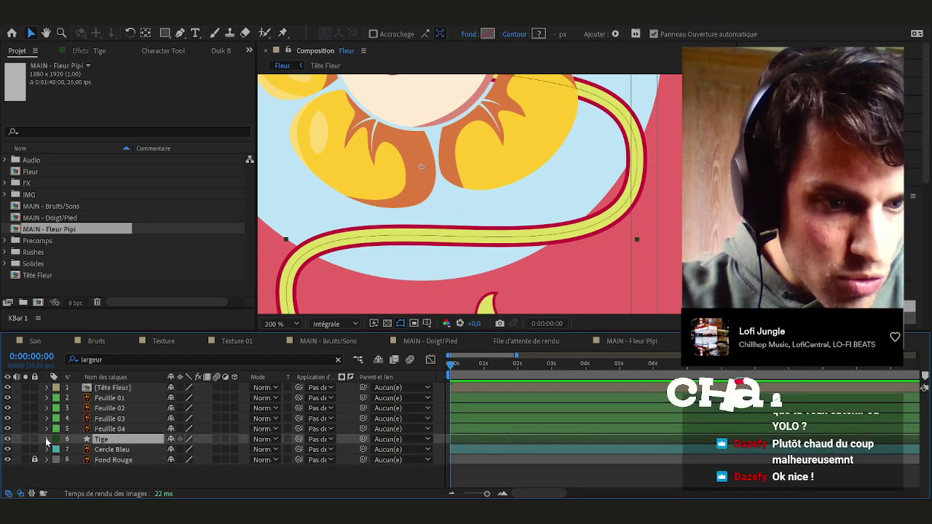
left_click(46, 440)
scroll(45, 438, "down", 3)
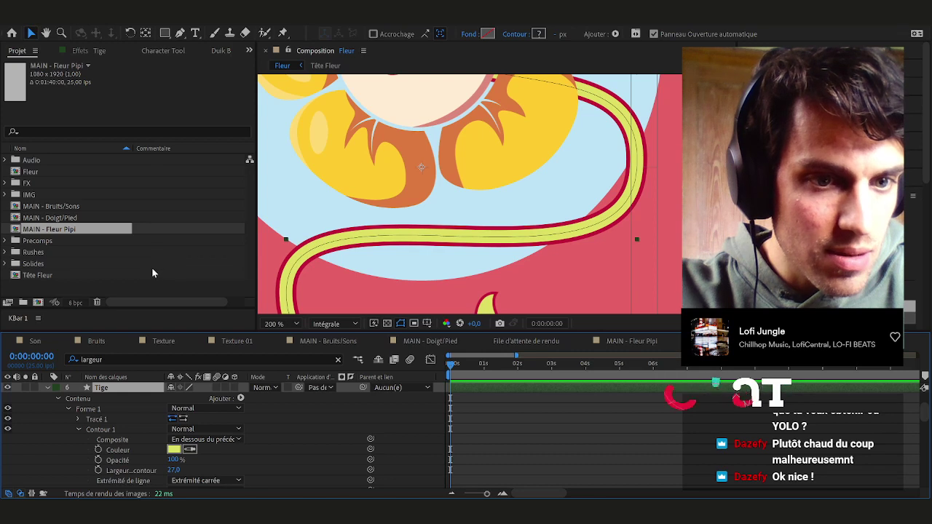
left_click(388, 324)
scroll(121, 445, "down", 1)
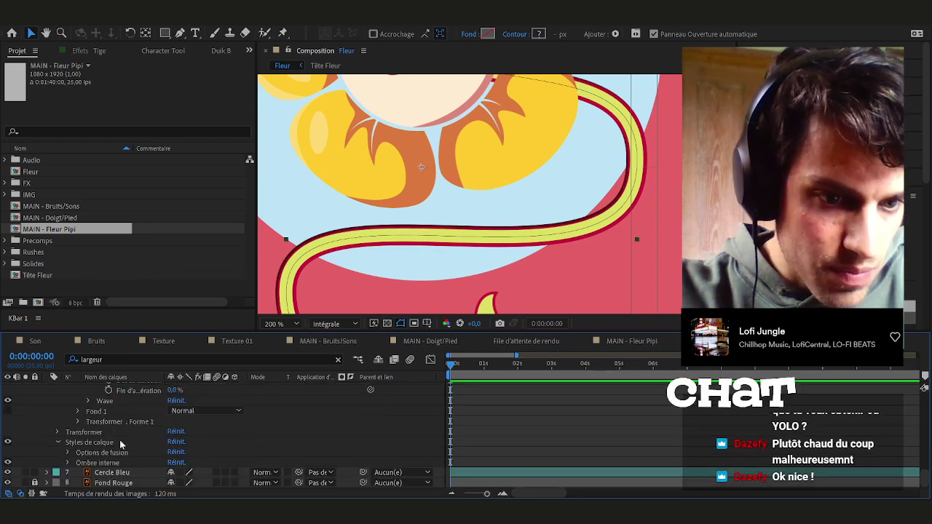
left_click(68, 463)
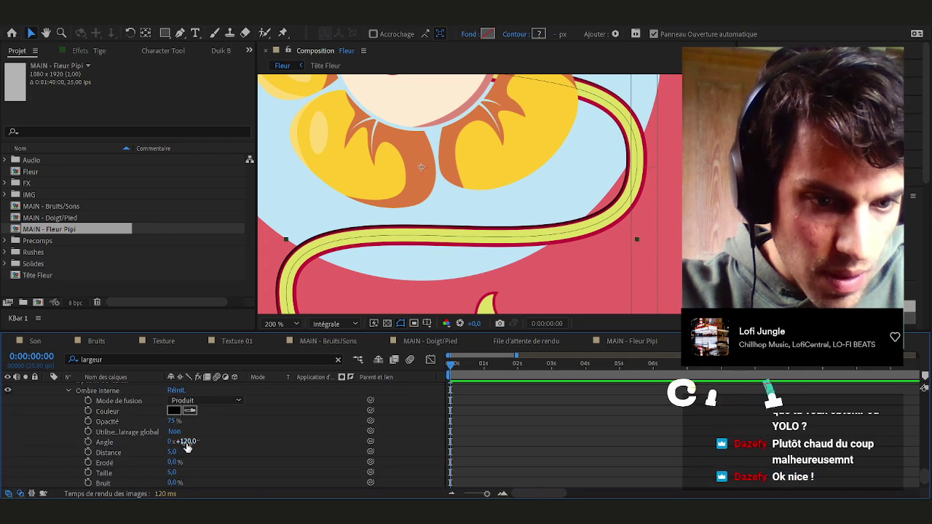
left_click(225, 244)
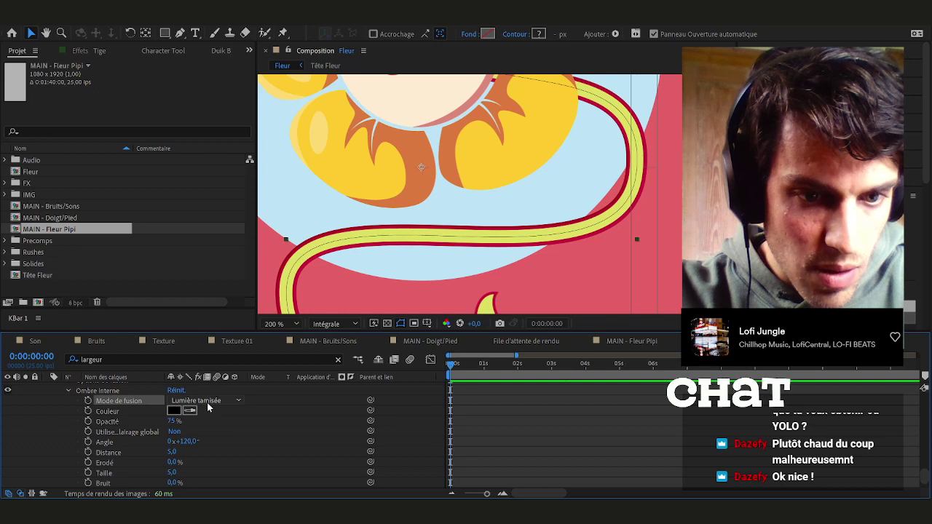
Set the Tige layer's Ombre interne to Recouvrir blending with a distance of 16 and 100% opacity
left_click(215, 230)
left_click_drag(174, 473, 188, 454)
key("ctrl+z")
left_click_drag(173, 423, 445, 424)
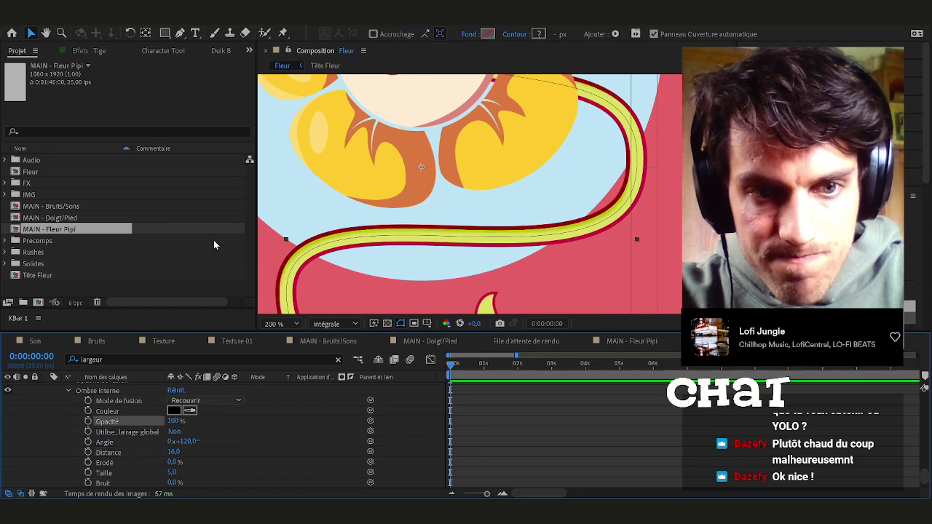
Change the inner shadow's blending mode to Obscurcir and its colour to the copied light brown
left_click(207, 128)
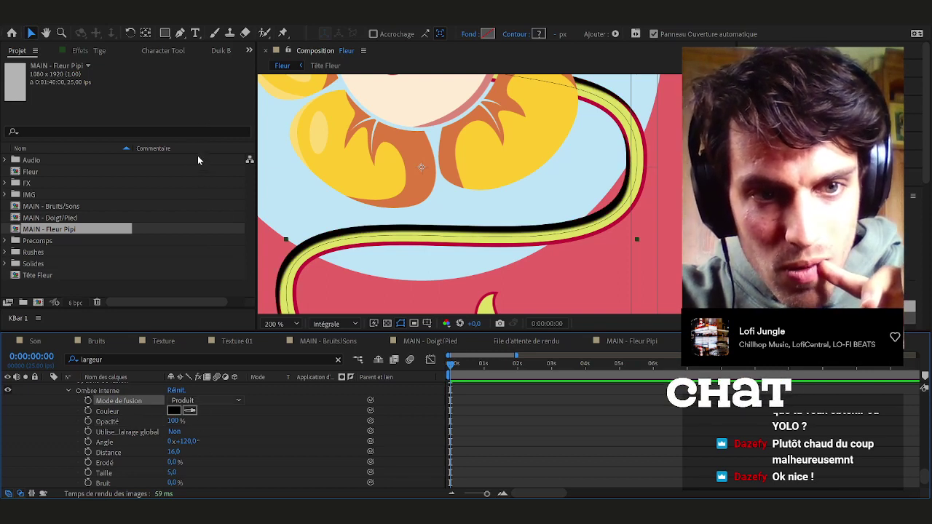
key("ctrl+z")
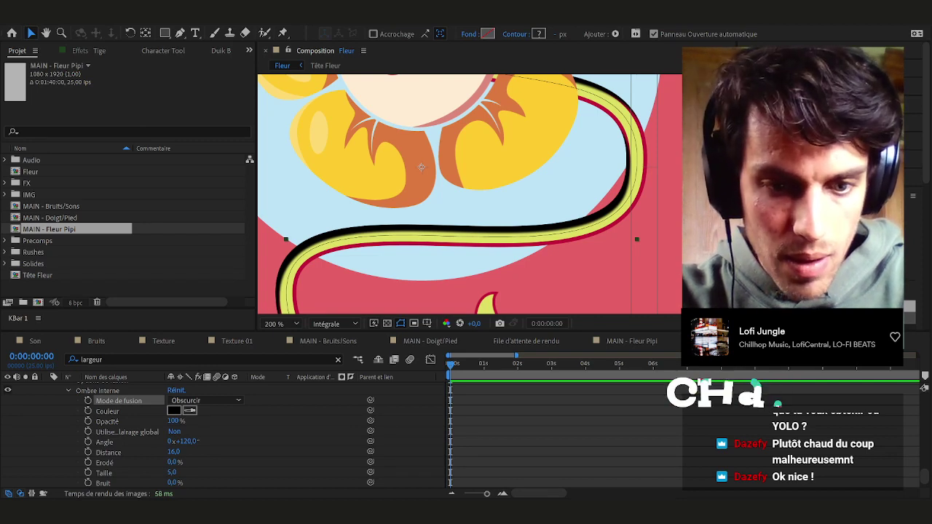
left_click(277, 404)
left_click(178, 410)
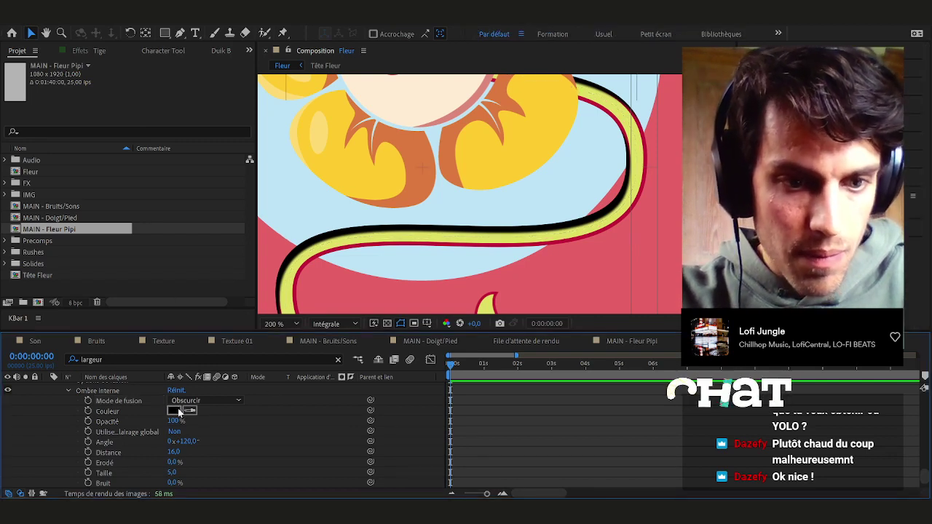
key("ctrl+v")
key("Return")
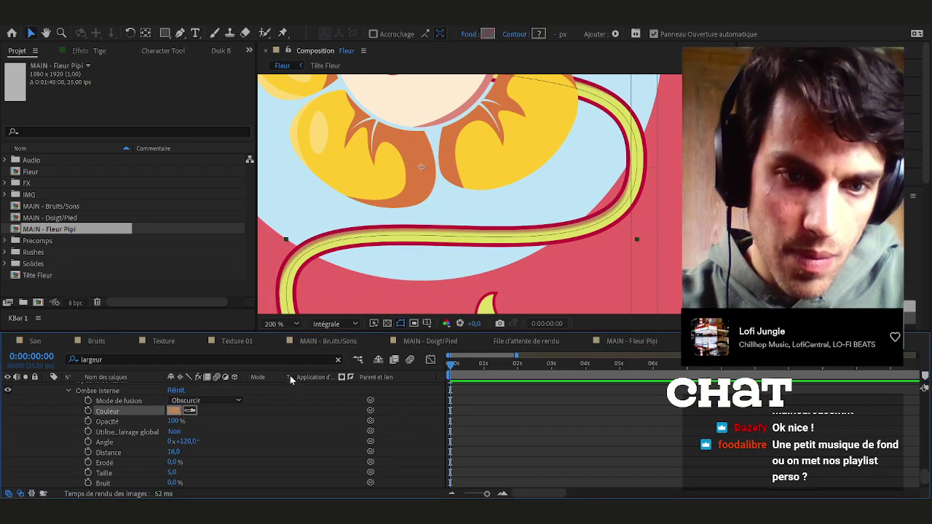
Set the inner shadow's blending mode to Produit and its distance to 19
left_click(212, 98)
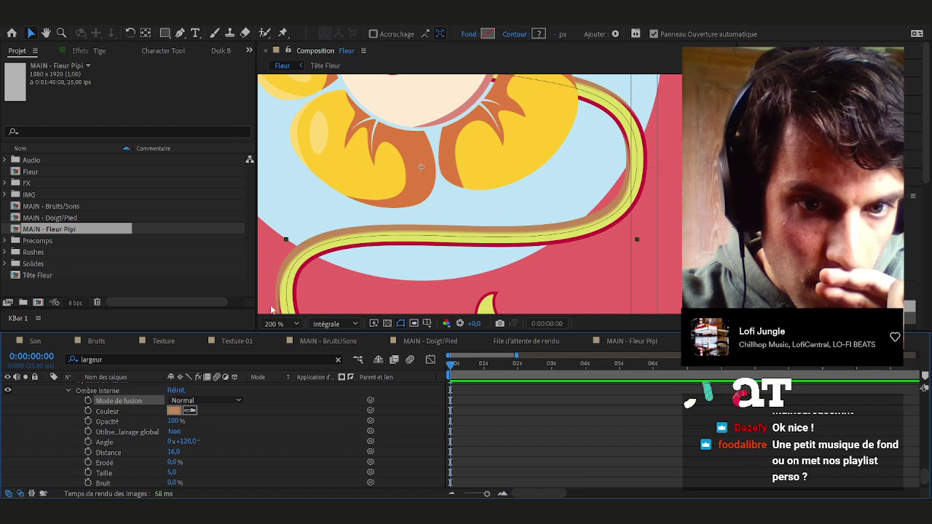
left_click(208, 127)
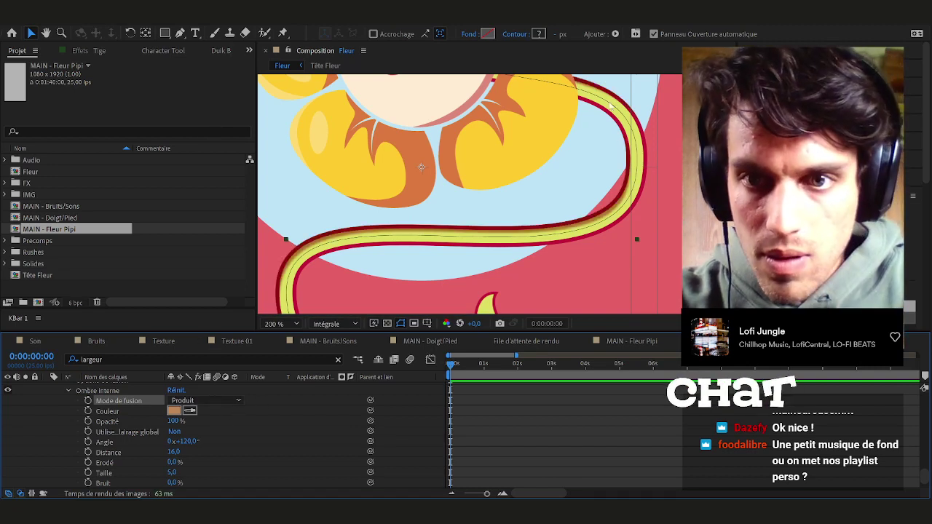
mouse_move(174, 452)
left_mouse_down()
mouse_move(189, 452)
mouse_move(176, 452)
left_mouse_up()
scroll(494, 239, "down", 2)
left_click_drag(493, 238, 485, 202)
left_click(508, 253)
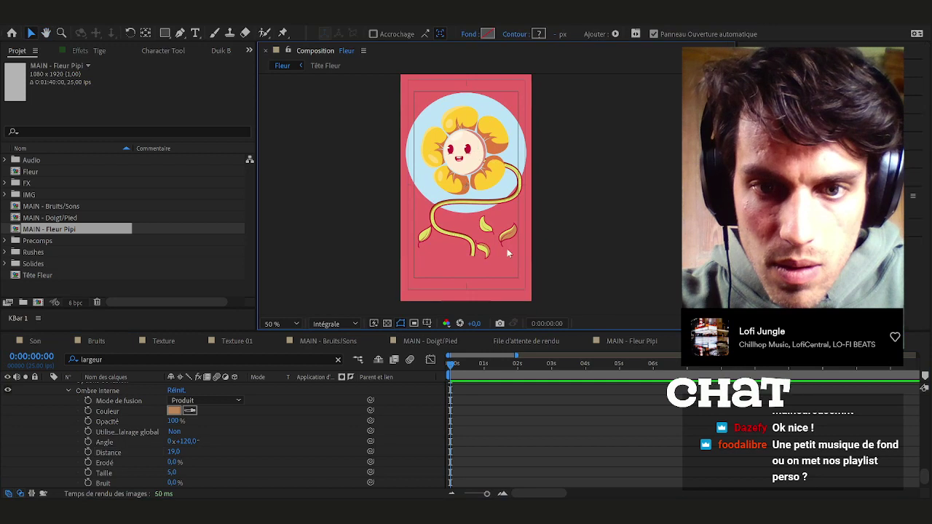
scroll(508, 252, "up", 3)
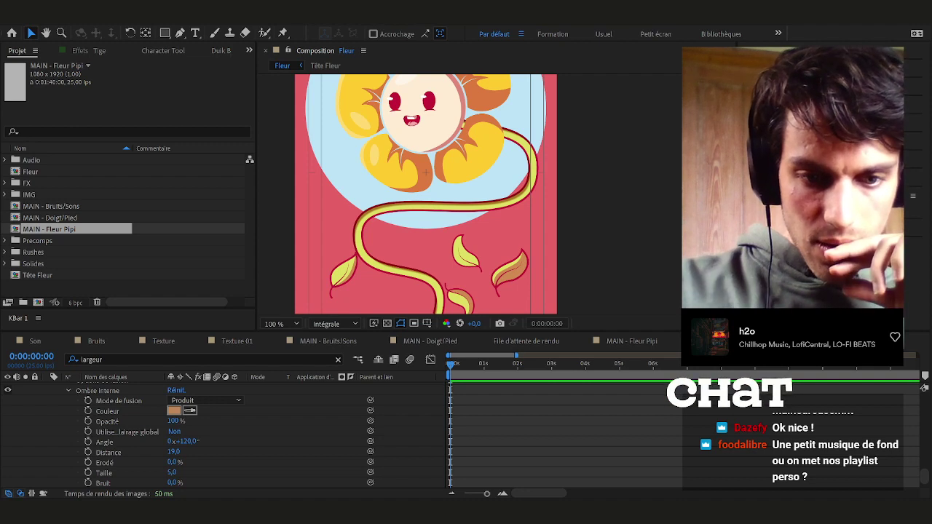
scroll(526, 183, "down", 2)
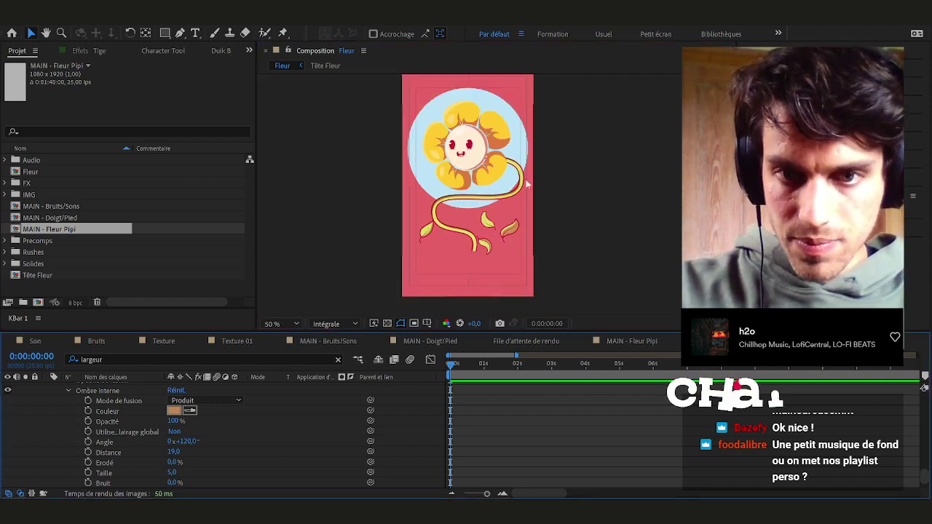
Expand the Réduire les tracés 1 properties of the Tige layer
key("h")
left_click_drag(527, 183, 526, 168)
scroll(79, 436, "up", 5)
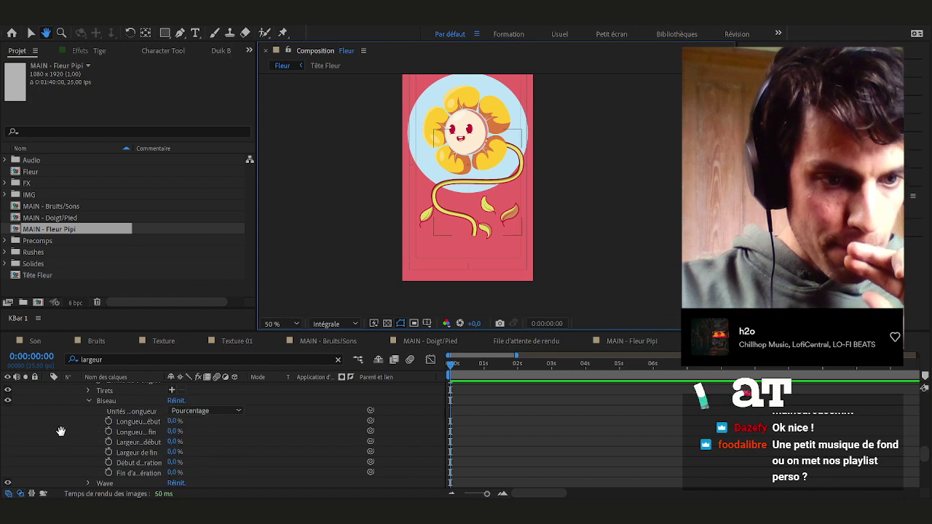
scroll(60, 431, "up", 6)
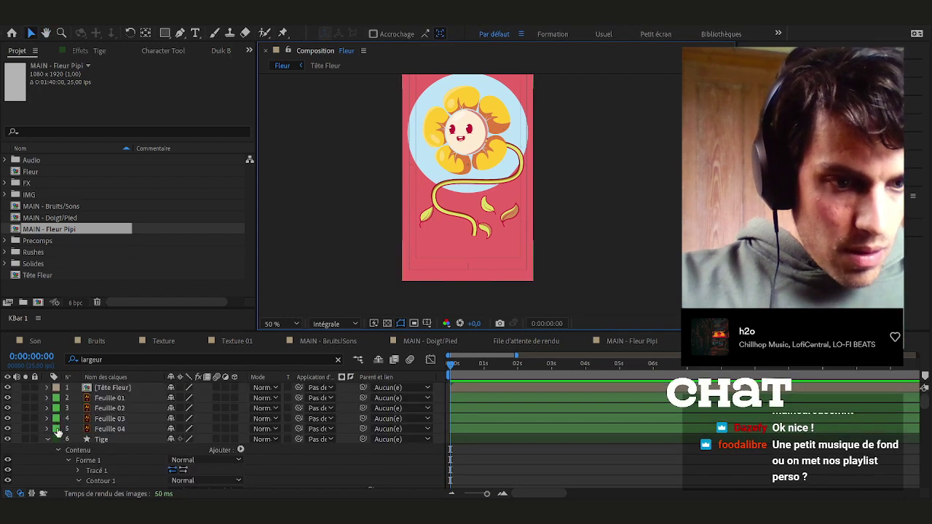
left_click(47, 440)
left_click(44, 439)
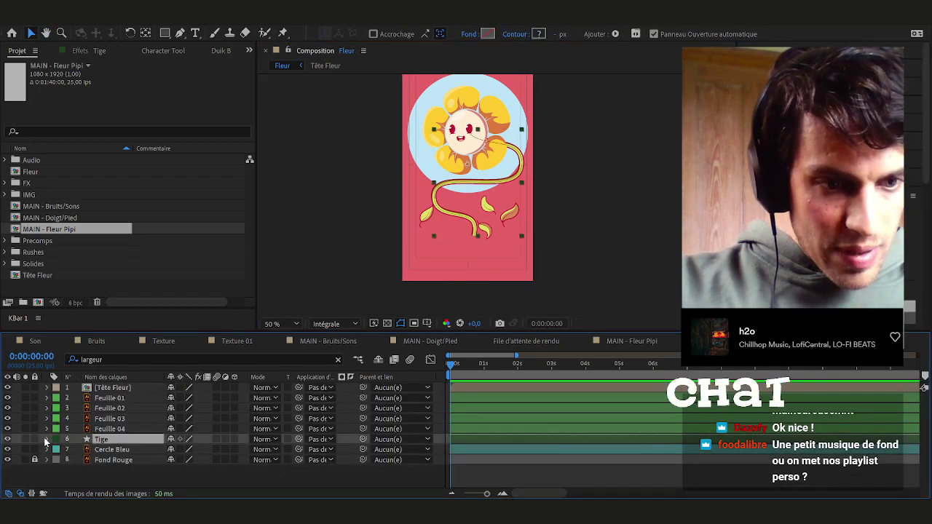
left_click(46, 439)
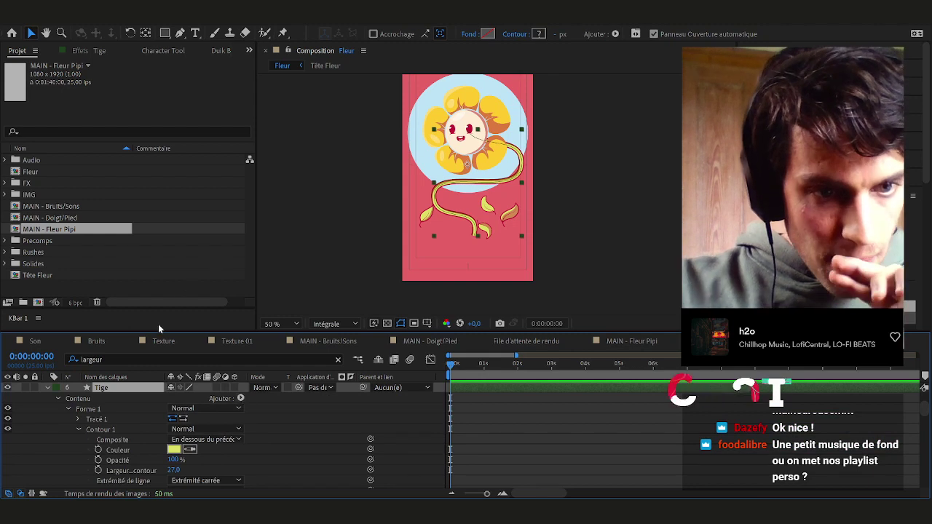
scroll(97, 416, "down", 5)
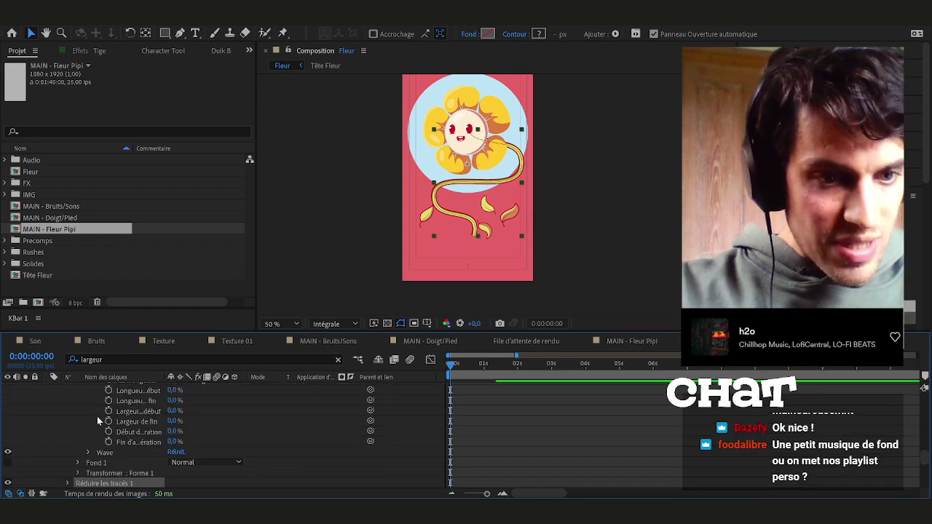
left_click(69, 484)
left_click(116, 463)
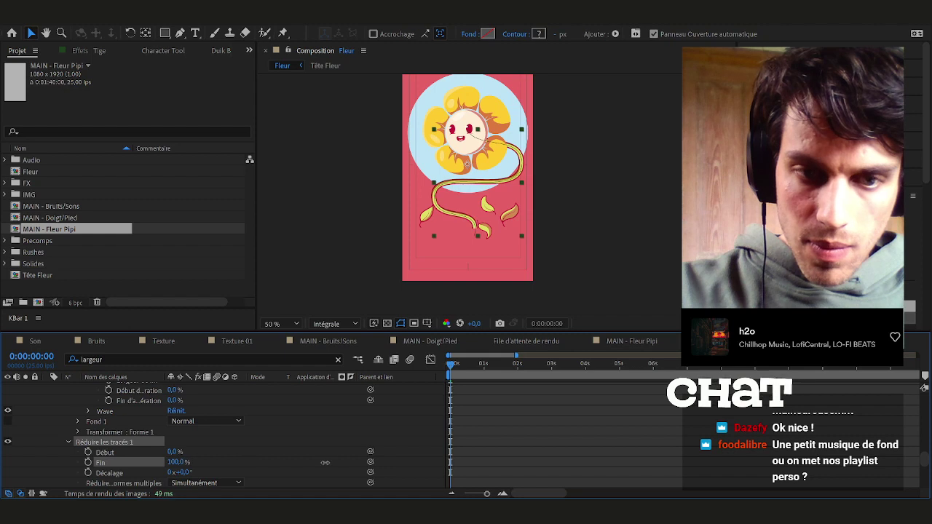
Set the Début of the Tige layer's Réduire les tracés 1 to 55%
left_click(155, 453)
mouse_move(187, 450)
left_mouse_down()
mouse_move(220, 448)
mouse_move(209, 444)
left_mouse_up()
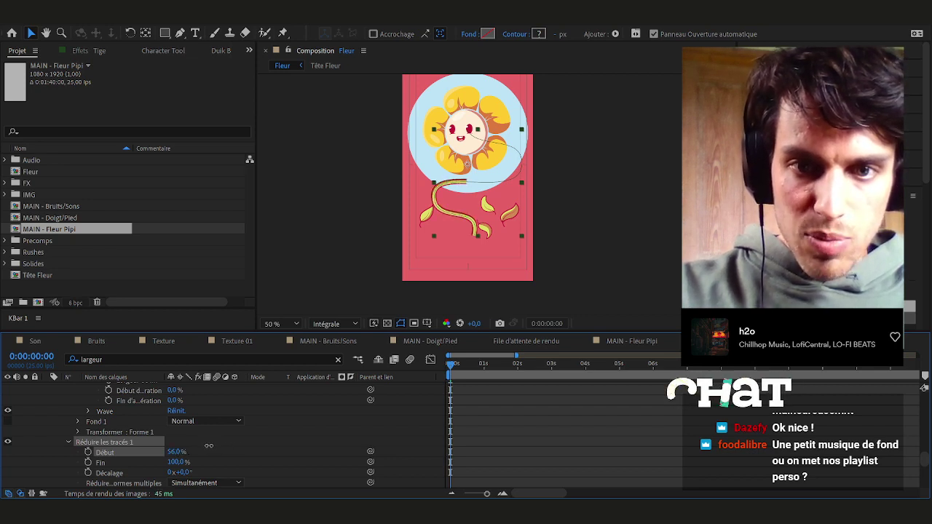
left_click(175, 453)
type("55")
key("Return")
left_click(201, 444)
left_click(100, 452)
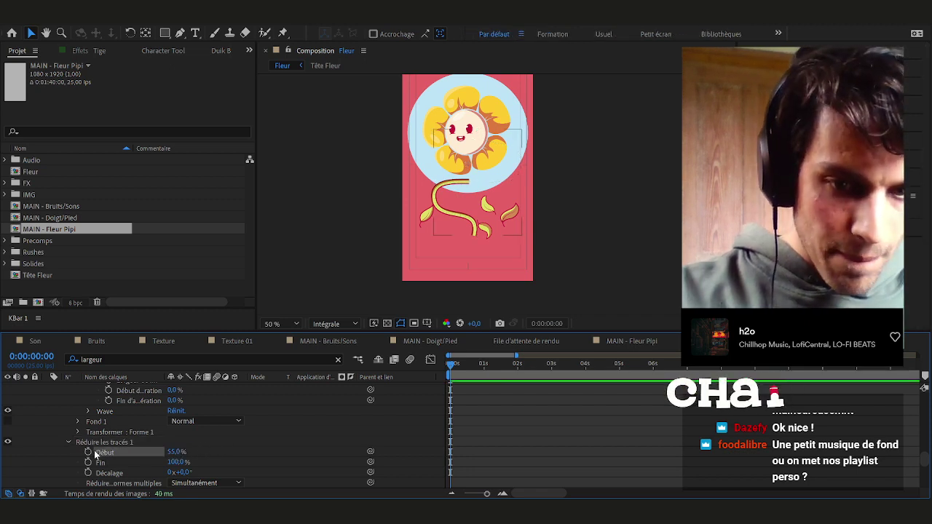
Keyframe the trim's Début at 0:00:00:00 and add a second keyframe of 0% at 0:00:01:15
left_click(88, 452)
key("shift+Page_Down")
key("shift+Page_Down")
key("shift+Page_Down")
key("shift+Page_Down")
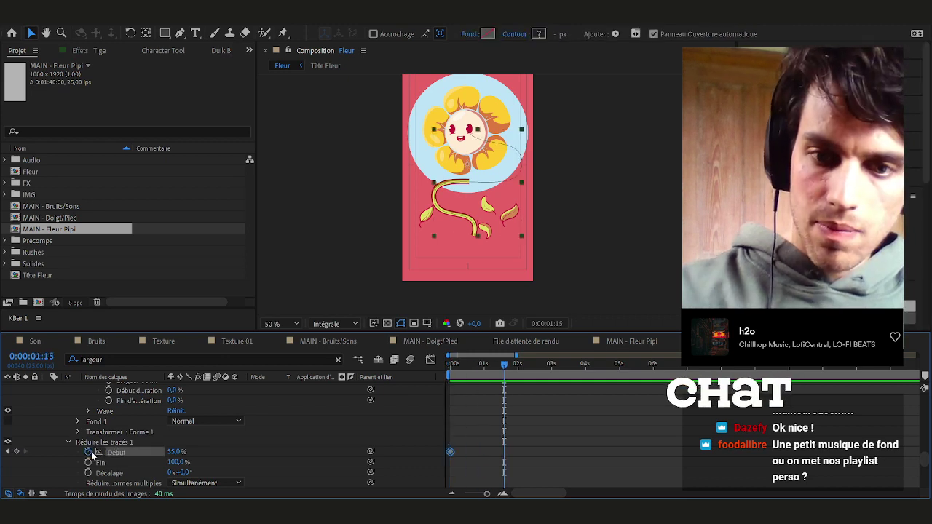
left_click(177, 451)
type("0")
key("Return")
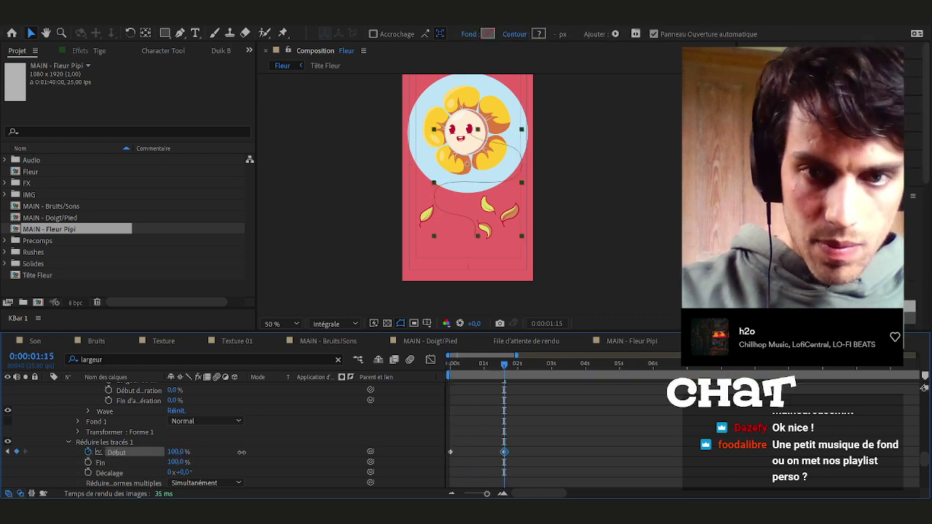
left_click_drag(523, 424, 406, 476)
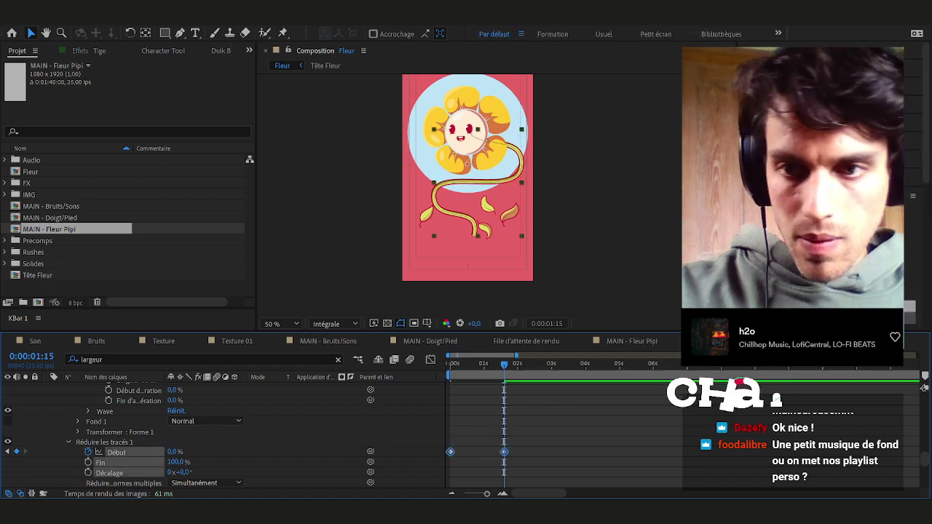
left_click(458, 399)
Expand Tracé 1 in the Tige layer's Forme 1 and copy its Tracé path
scroll(109, 427, "up", 3)
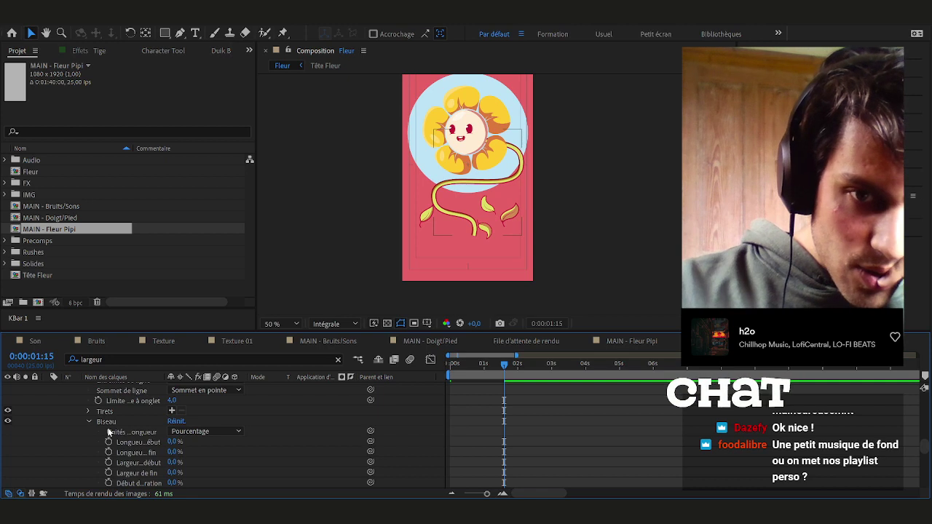
scroll(117, 437, "up", 2)
scroll(128, 443, "down", 2)
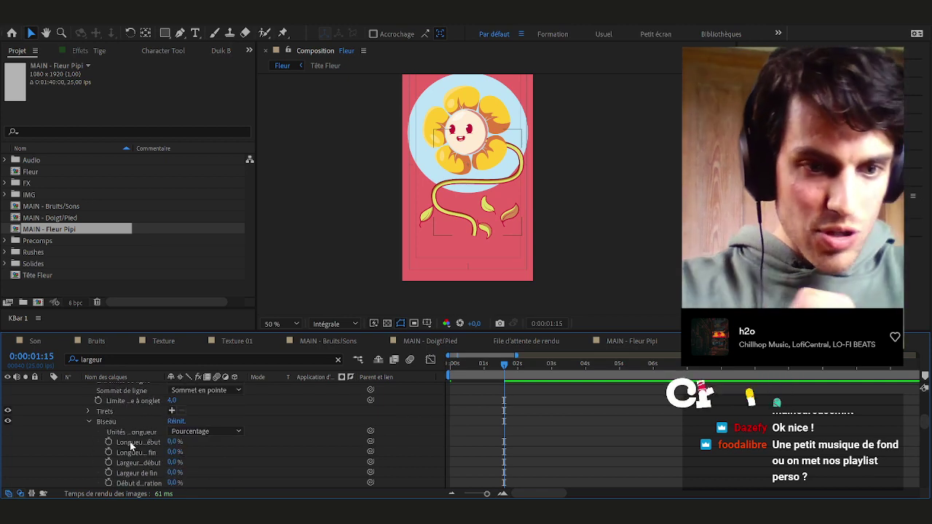
scroll(126, 441, "up", 5)
scroll(102, 450, "down", 2)
scroll(91, 459, "up", 2)
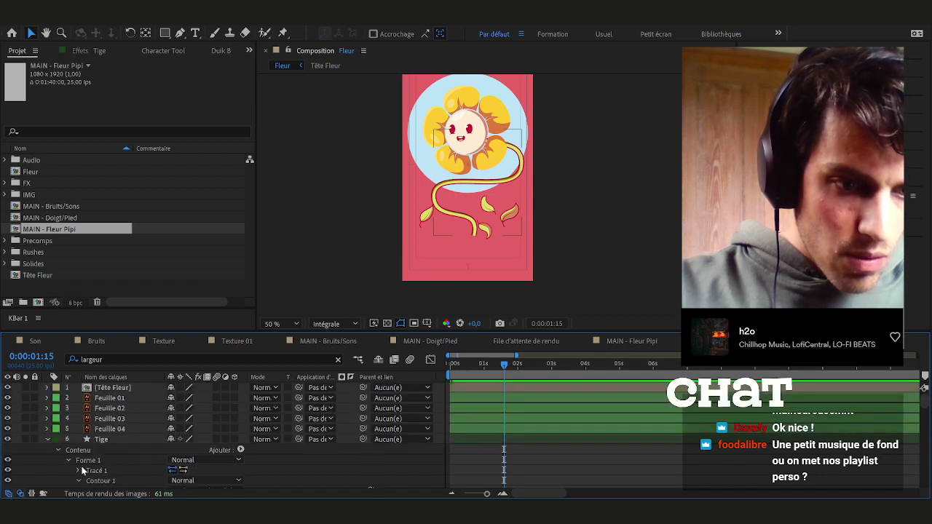
left_click(78, 470)
scroll(103, 442, "down", 1)
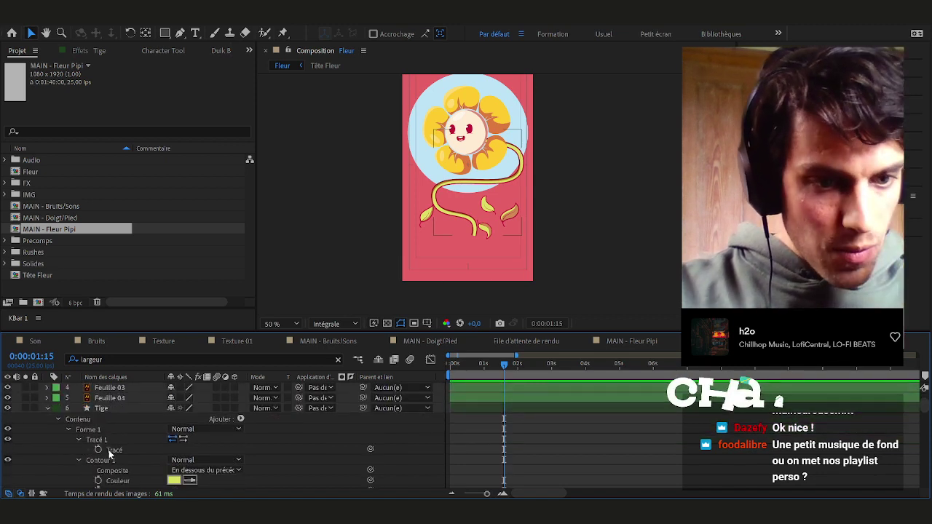
left_click(108, 450)
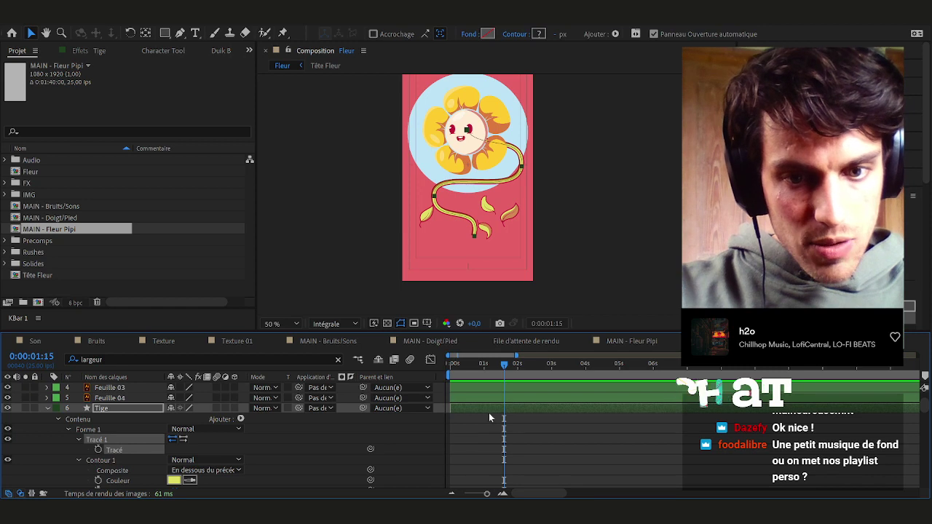
Move the Tête Fleur layer's anchor point up to the flower's face and paste the stem path into its Position at 0:00:00:00
left_click_drag(464, 368, 339, 394)
scroll(154, 435, "up", 1)
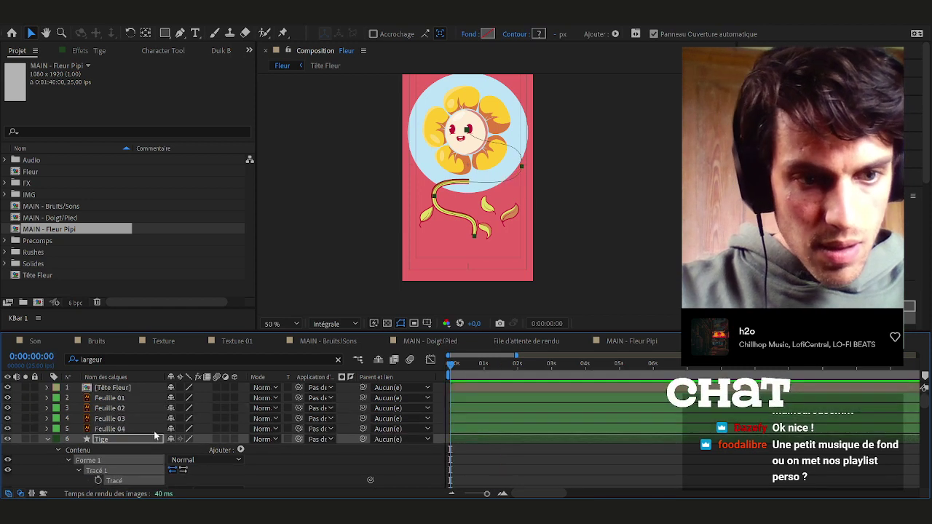
left_click(102, 390)
key("p")
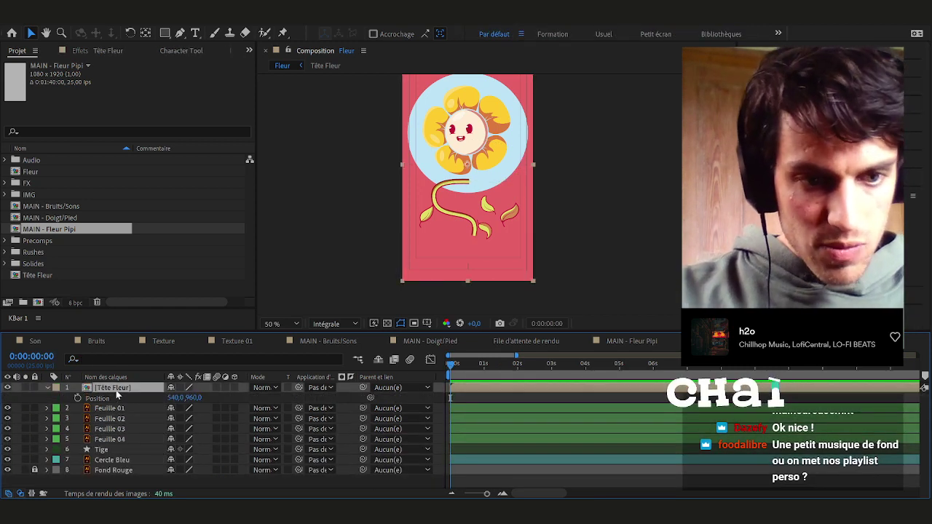
key("y")
left_click_drag(468, 177, 467, 136)
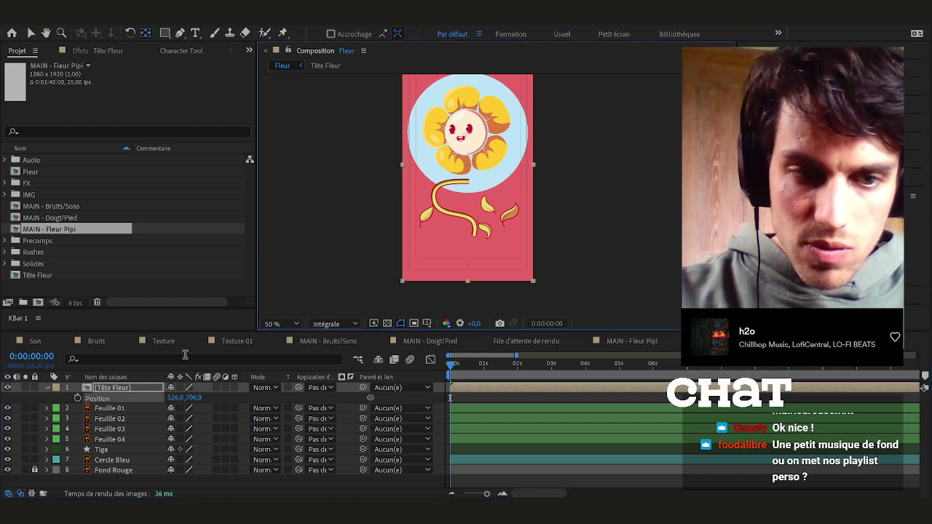
left_click(97, 401)
key("ctrl+v")
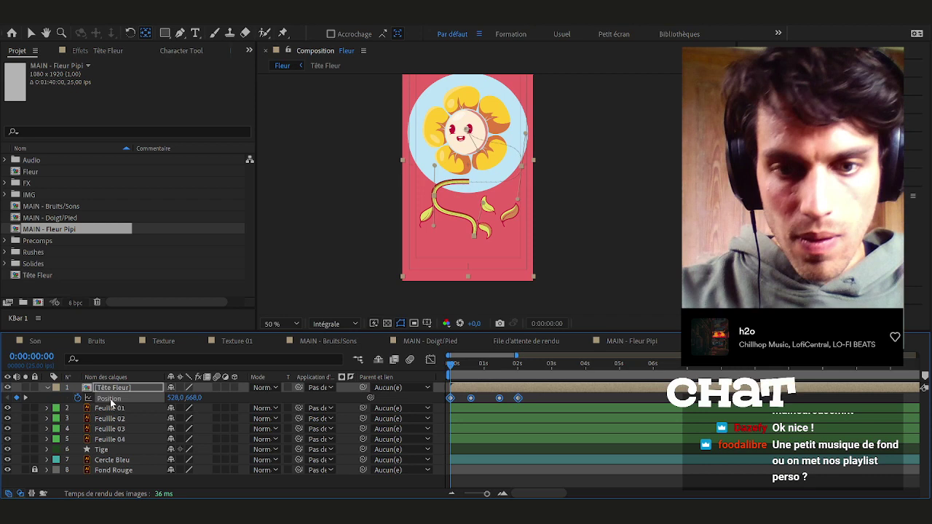
Preview the flower head's motion along the pasted path at the start of the Fleur composition
left_click(632, 342)
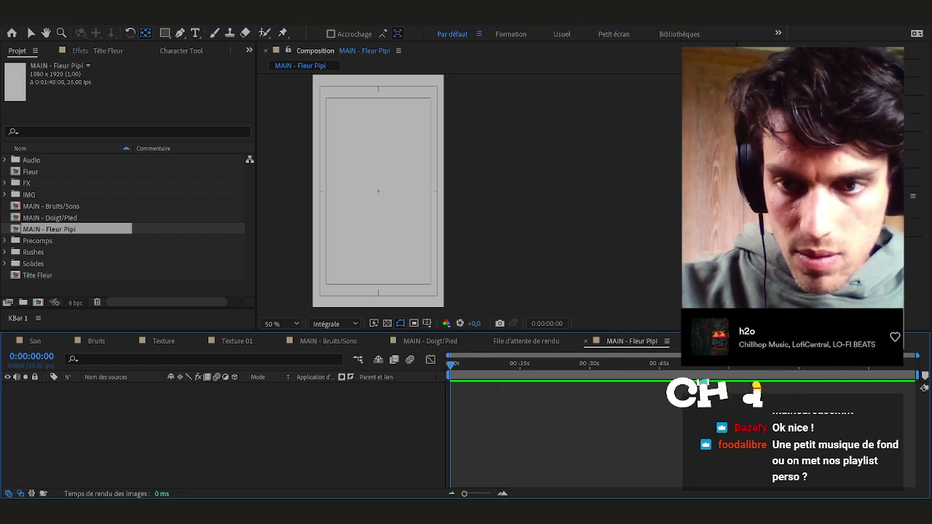
left_click(706, 341)
mouse_move(460, 365)
left_mouse_down()
mouse_move(492, 364)
mouse_move(457, 362)
left_mouse_up()
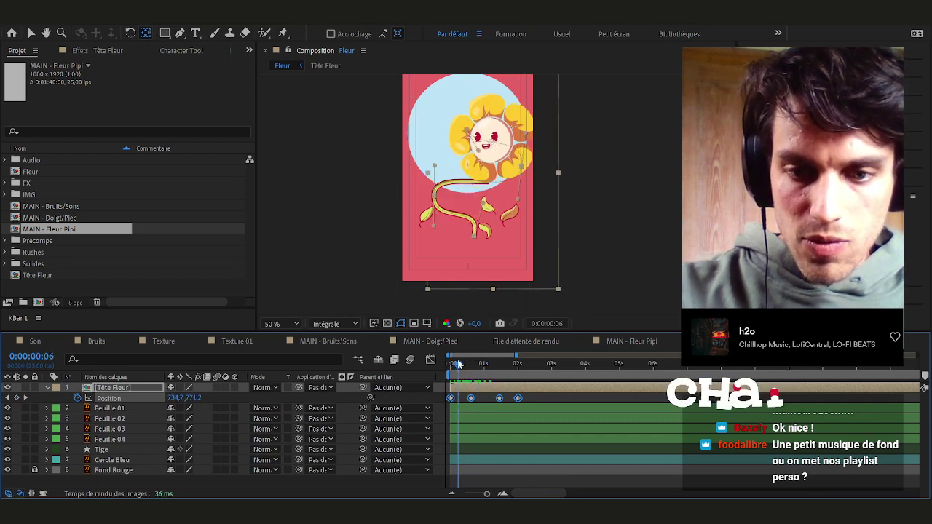
scroll(451, 197, "up", 2)
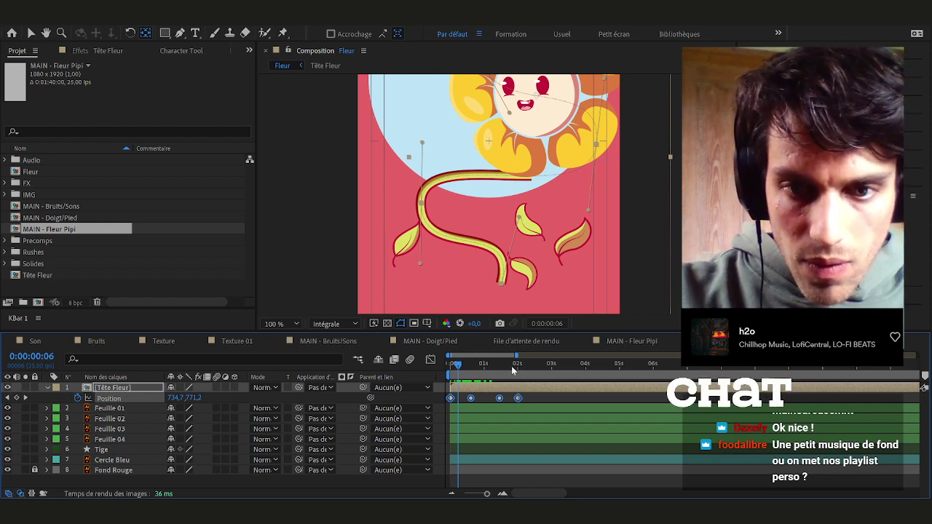
Check the head's motion up to 0:00:01:21 and reverse the Tête Fleur Position keyframes in time
left_click_drag(461, 365, 534, 397)
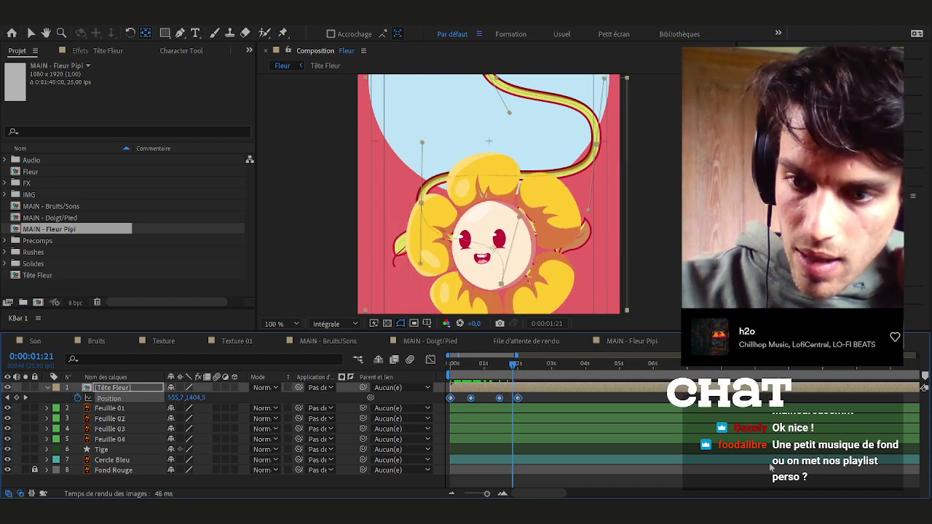
left_click(770, 467)
left_click(548, 400)
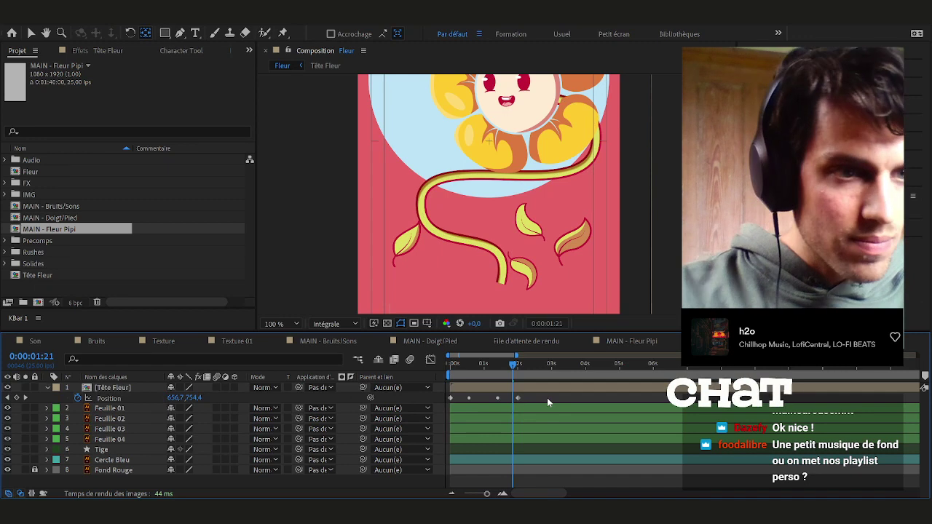
Show the rulers and place a vertical and a horizontal guide at the stem's growing tip at 0:00:00:00
mouse_move(453, 366)
left_mouse_down()
mouse_move(462, 370)
mouse_move(437, 369)
left_mouse_up()
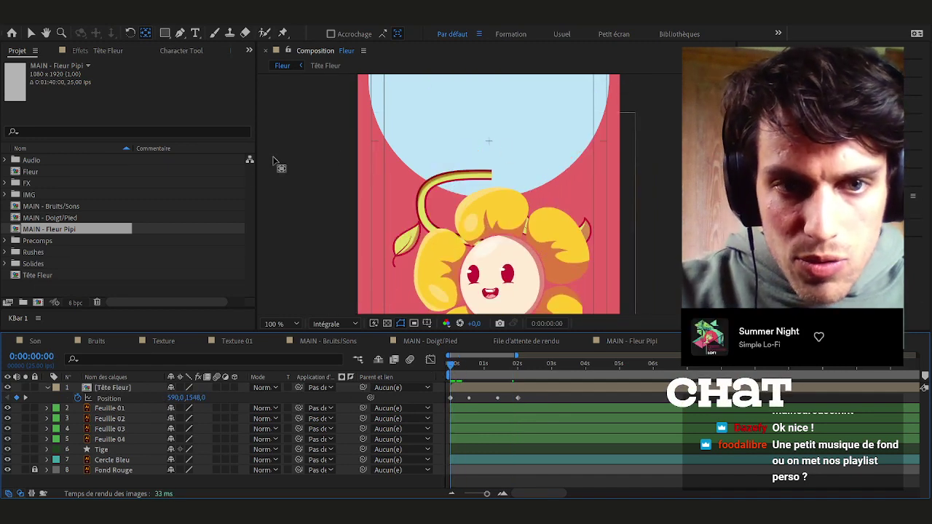
key("ctrl+r")
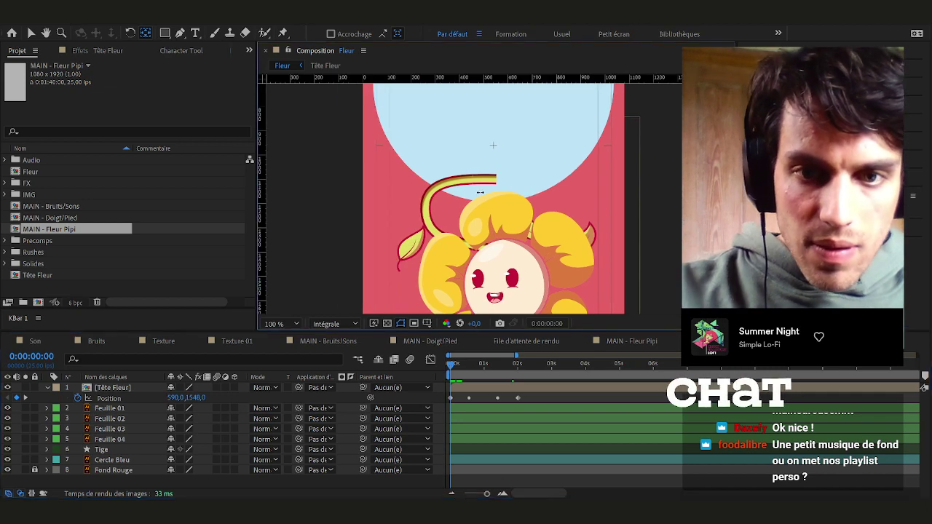
left_click_drag(500, 80, 510, 180)
Add a Tête Fleur Position keyframe at 0:00:00:22, where the head meets the guides, and delete the two earlier keyframes
left_click_drag(456, 363, 480, 366)
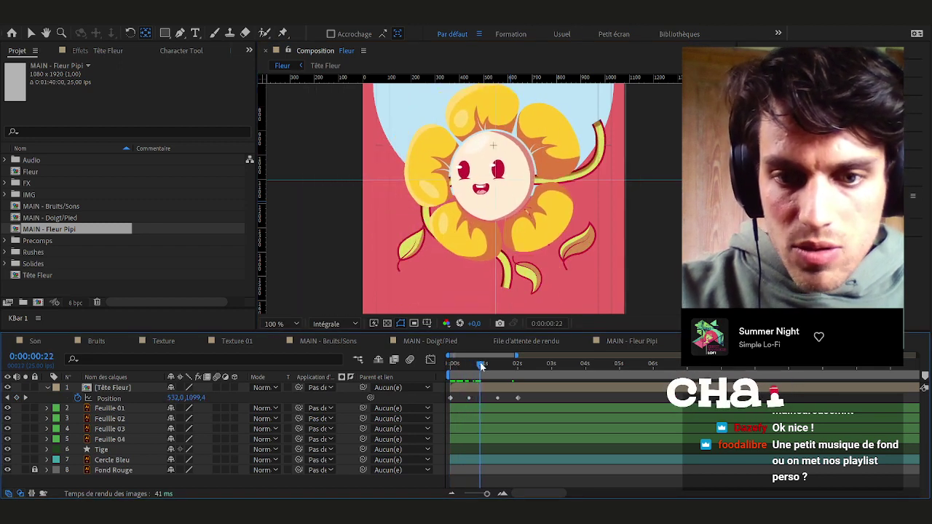
left_click(17, 398)
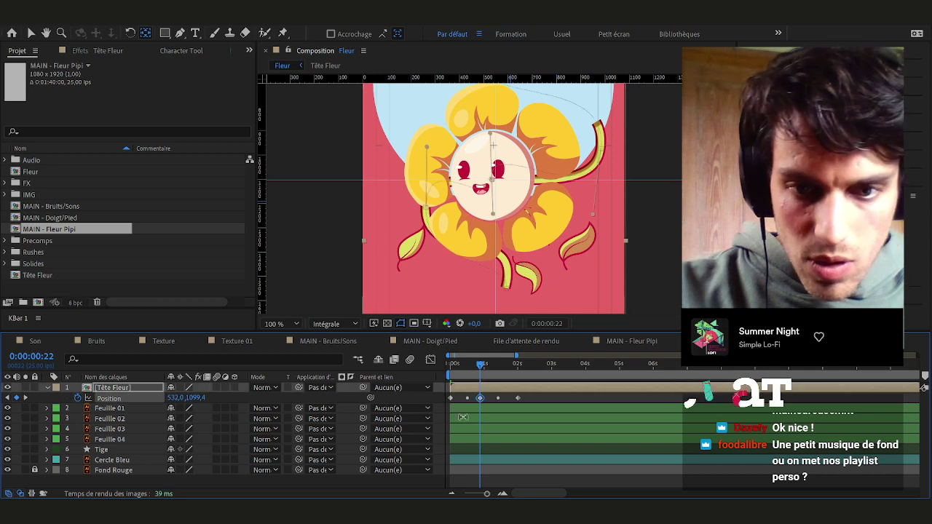
left_click_drag(460, 397, 440, 402)
key("Delete")
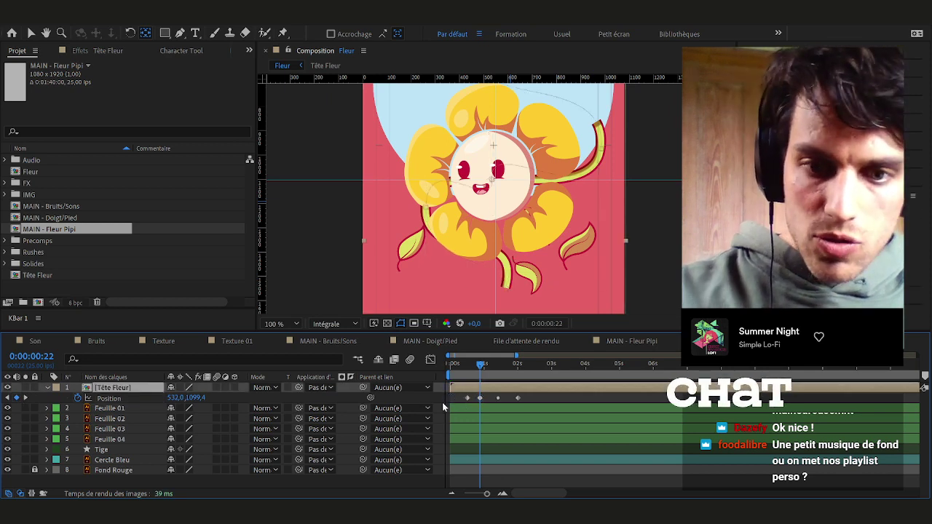
left_click(466, 399)
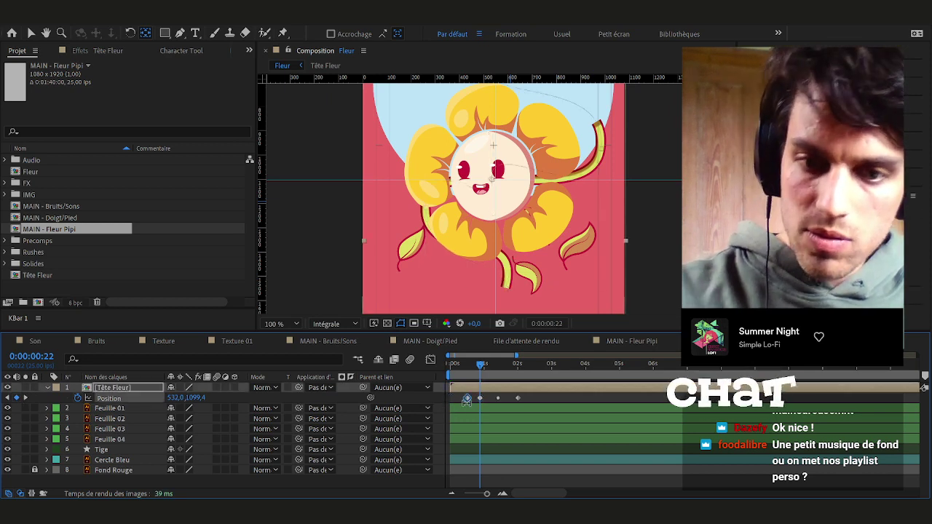
key("Delete")
Retime the Tête Fleur Position keyframes to run from 0:00:00:00 to 0:00:01:15, matching Tige's Début keyframes, and select both sets
key("Home")
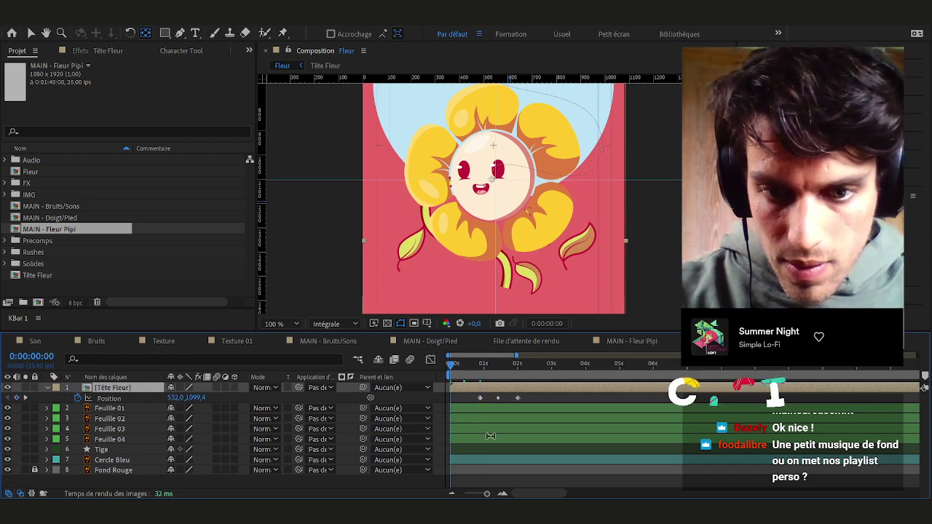
key("v")
left_click(477, 449)
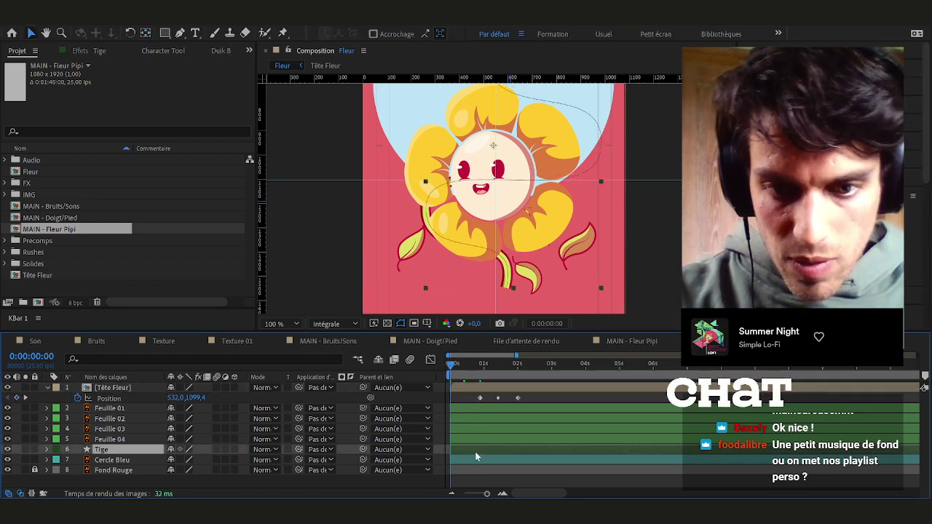
key("u")
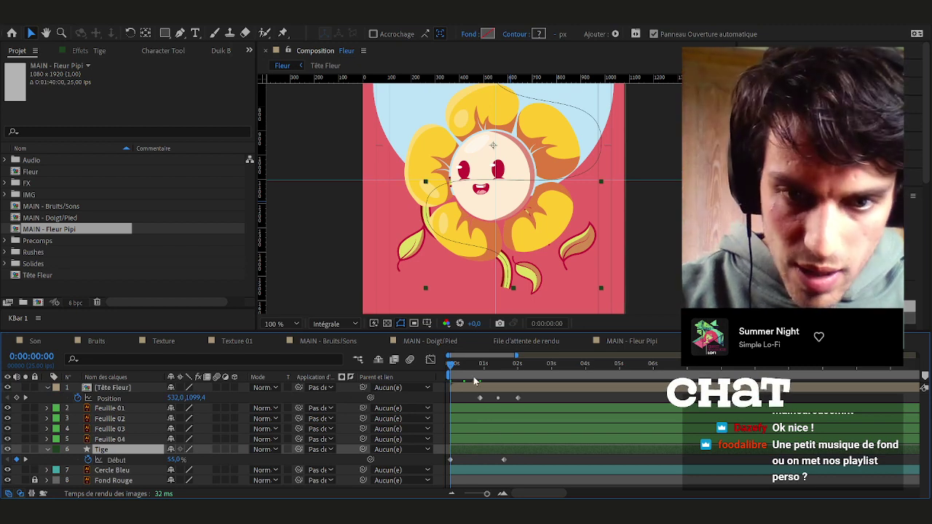
left_click_drag(479, 400, 450, 398)
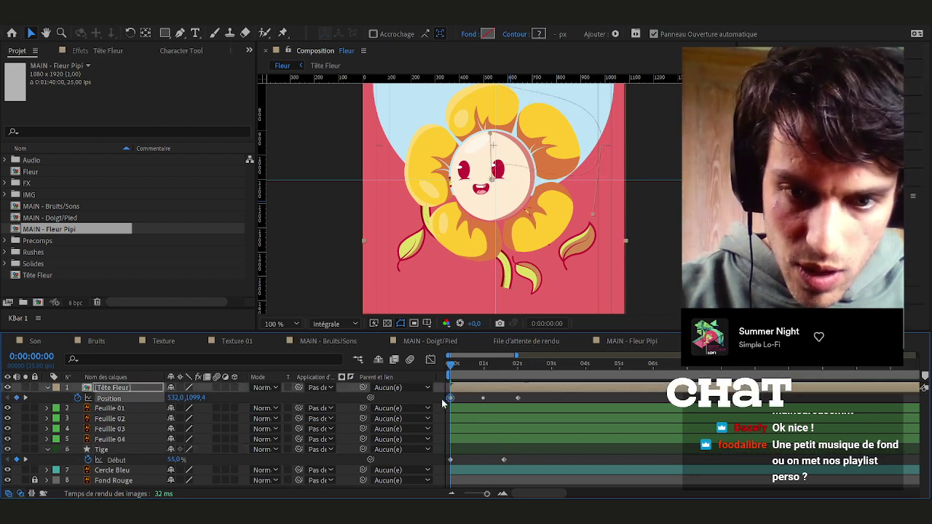
left_click(505, 365)
left_click_drag(518, 399, 421, 466)
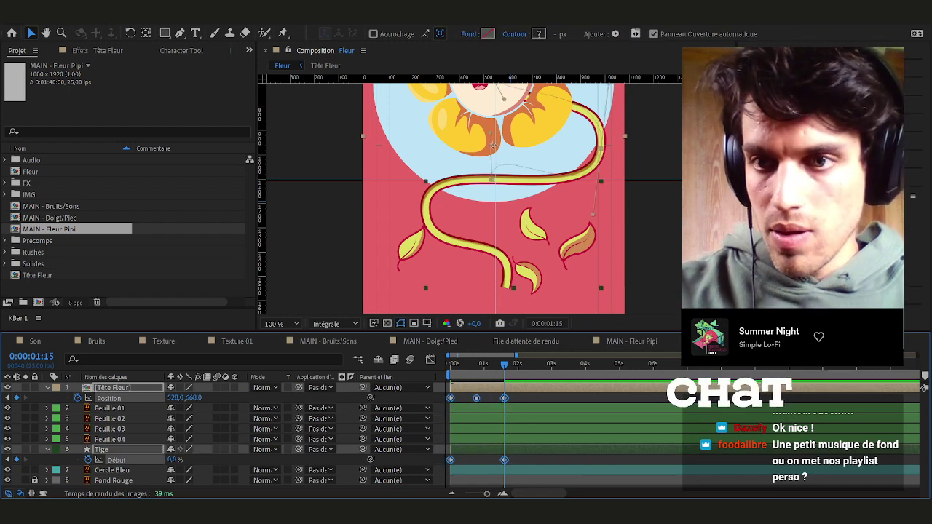
Apply easing to the selected Position and Début keyframes and preview the animation with the whole composition in view
left_click(823, 87)
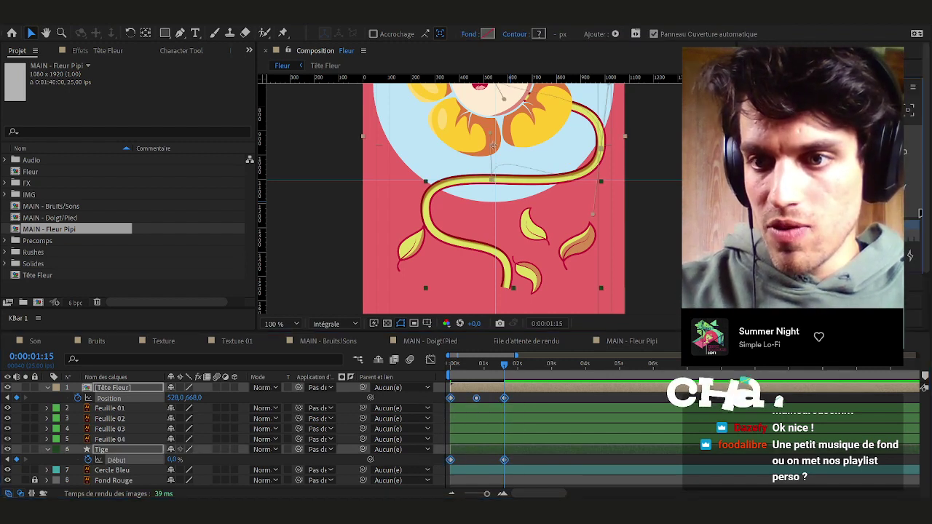
left_click(522, 396)
key("shift+slash")
key("space")
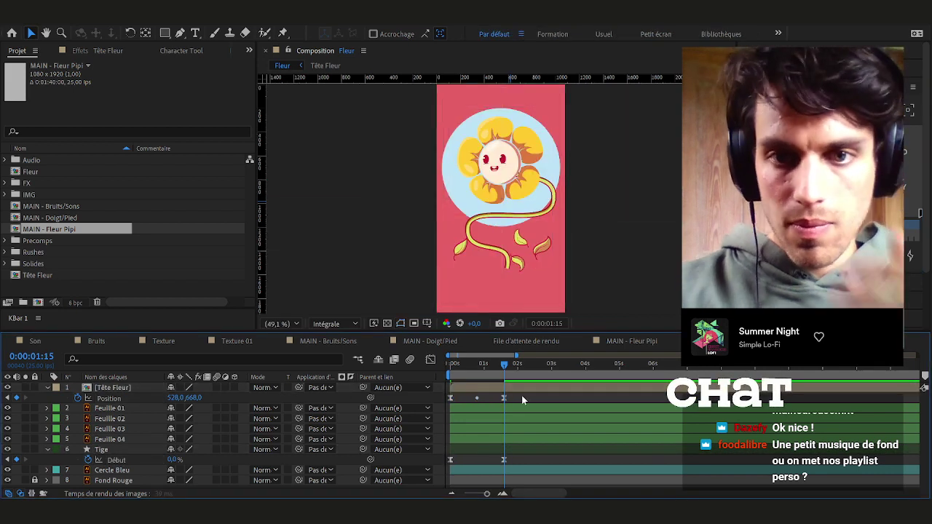
key("space")
key("space")
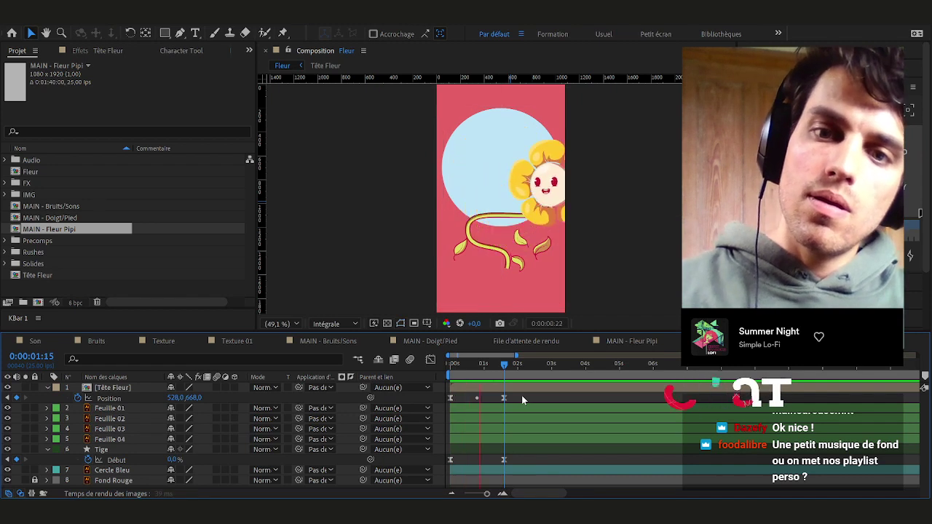
key("space")
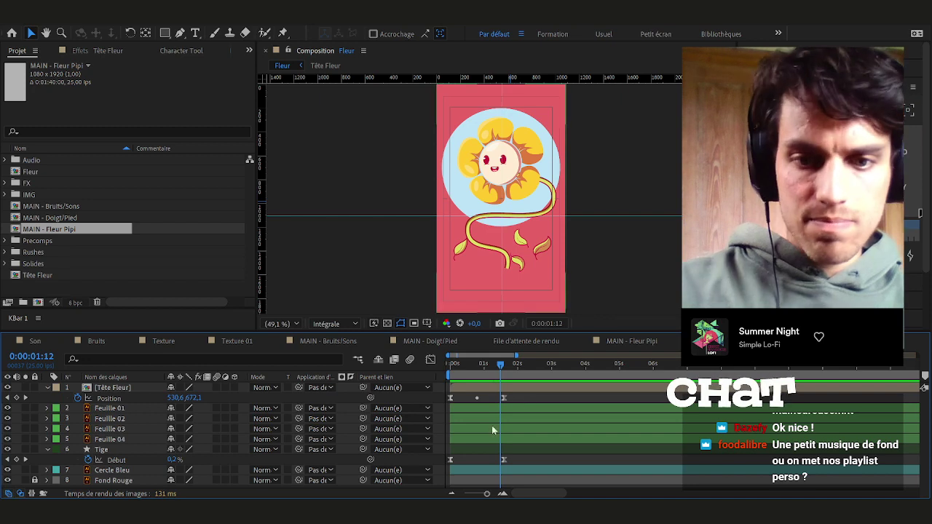
Auto-orient the Tête Fleur layer along its path and set its Rotation to 113° so the face is upright at 0:00:02:03
left_click_drag(500, 367, 438, 371)
left_click(463, 393)
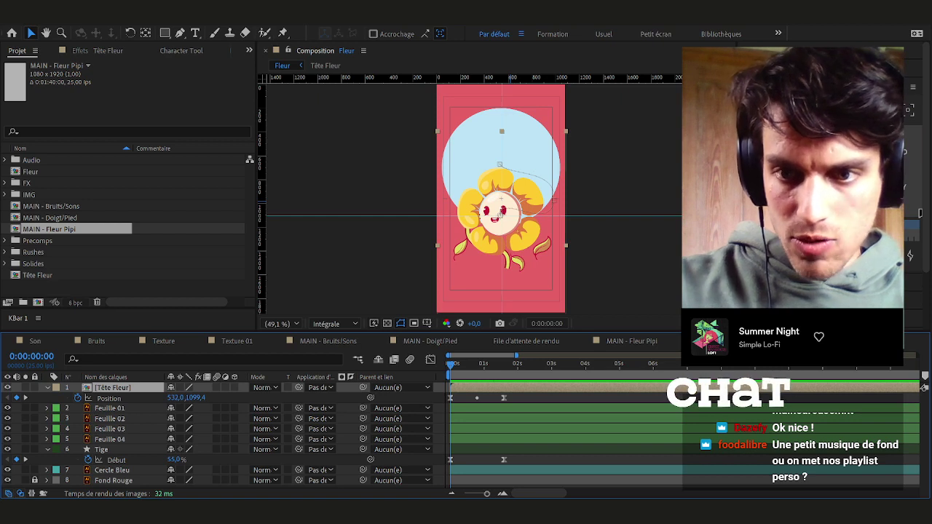
key("ctrl+k")
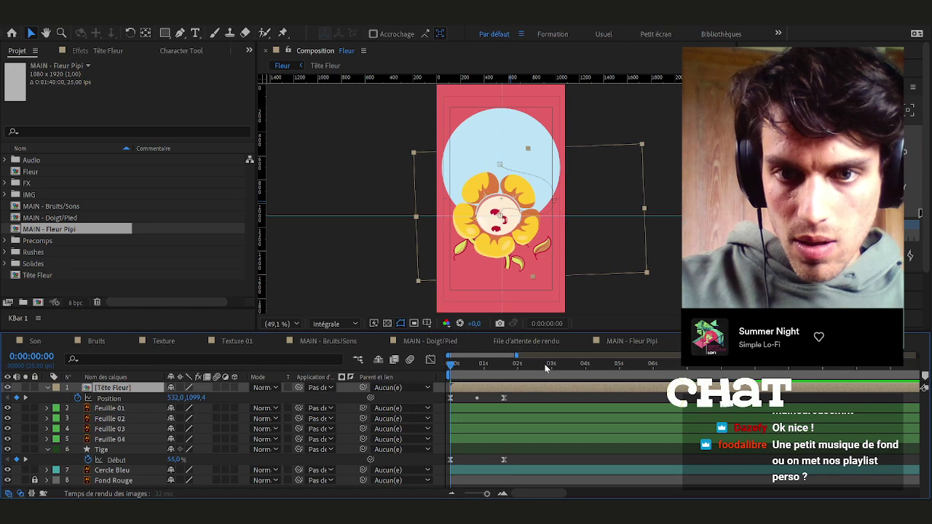
left_click_drag(451, 365, 522, 383)
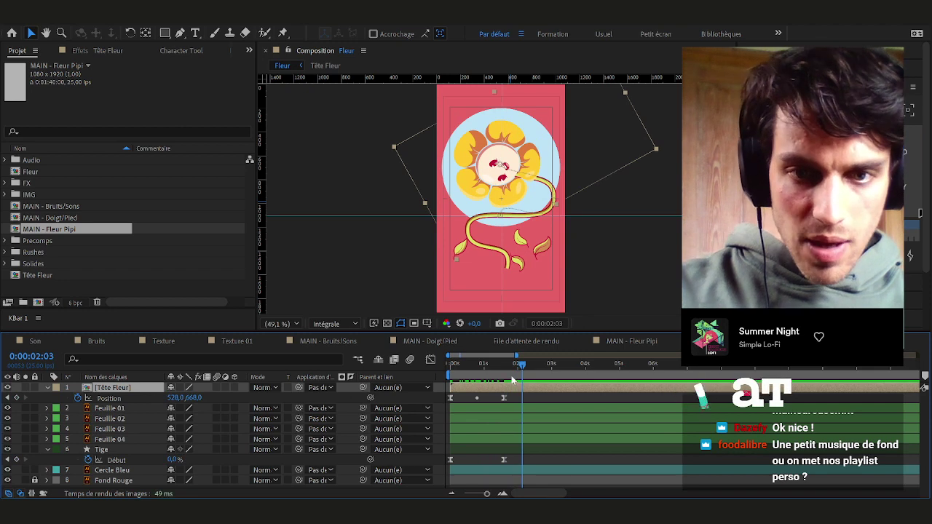
left_click_drag(186, 399, 256, 393)
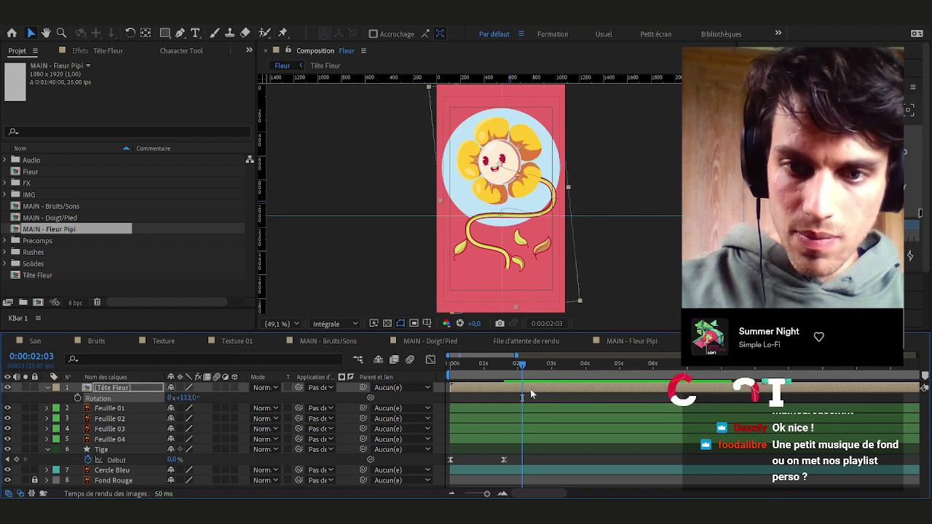
Turn the first Position keyframe's tangent horizontal so the start of the head's motion path follows the stem
left_click_drag(499, 376, 453, 367)
scroll(536, 204, "up", 1)
scroll(536, 204, "up", 4)
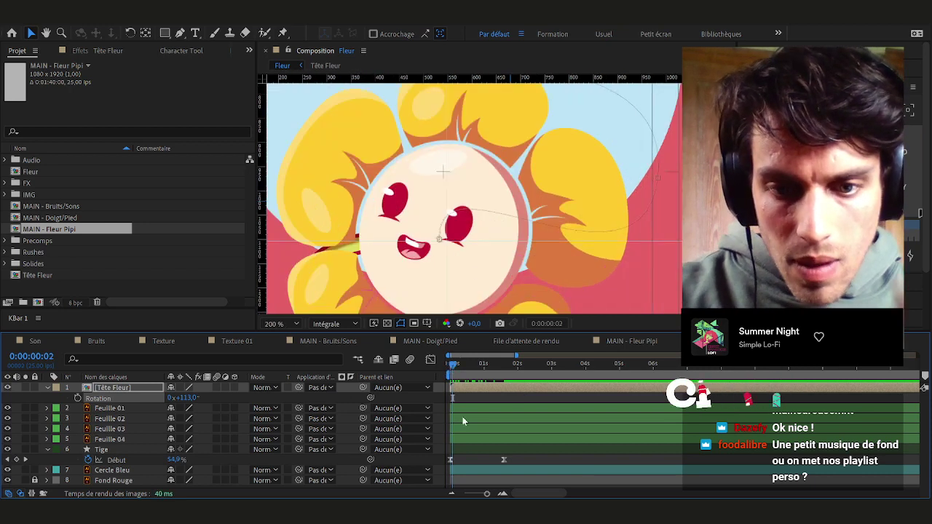
key("p")
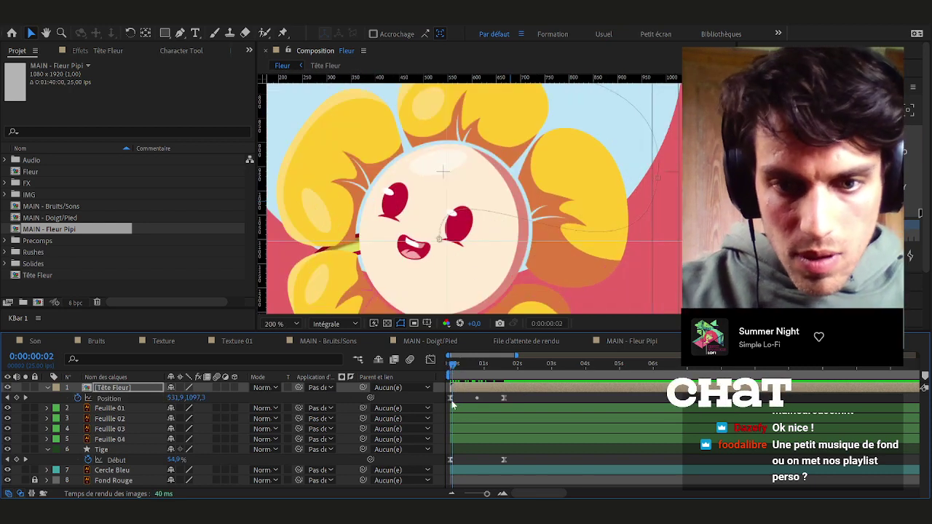
left_click(486, 445)
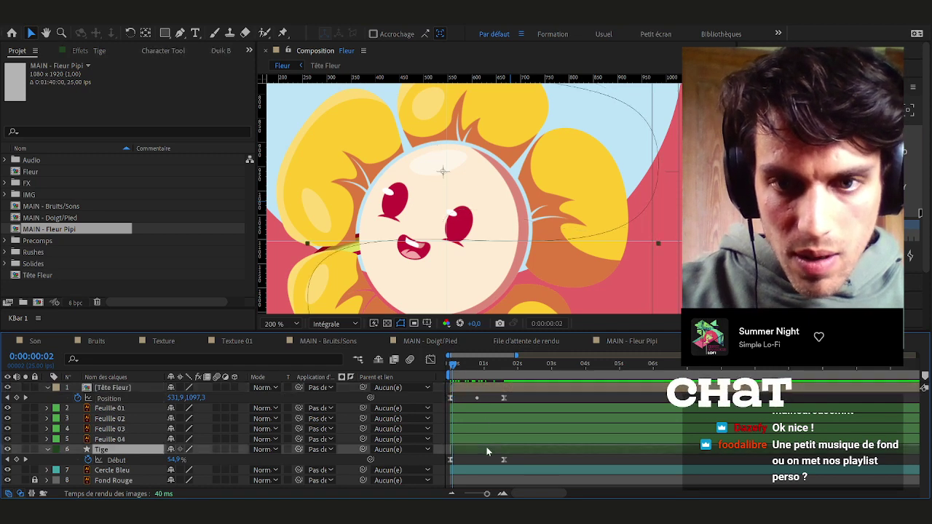
left_click(487, 390)
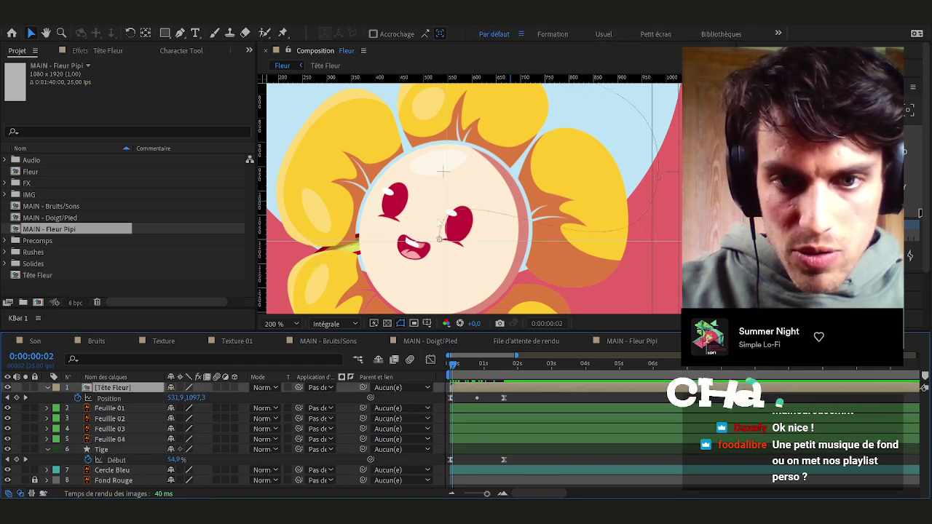
left_click(442, 246)
left_click_drag(437, 147, 500, 241)
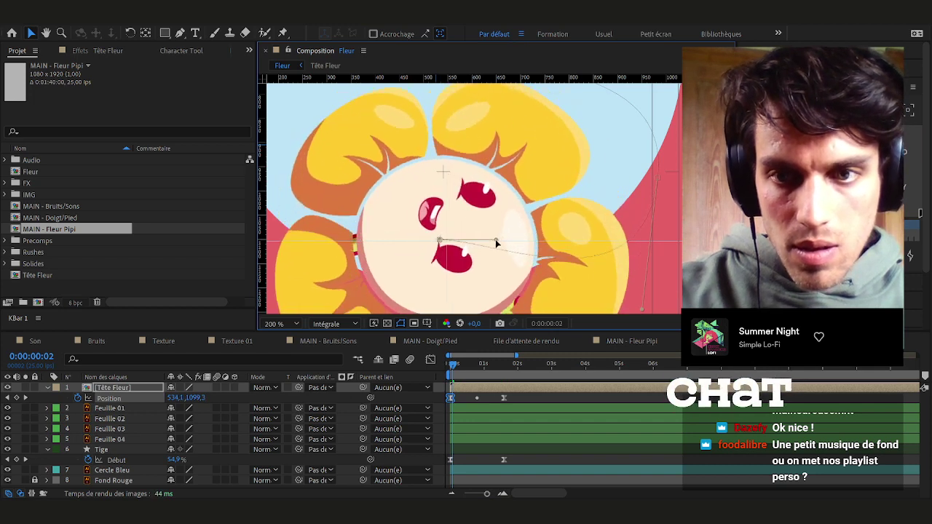
Shorten the lower tangent handle of the motion path's middle keyframe to match the stem curve and preview the animation
left_click(493, 449)
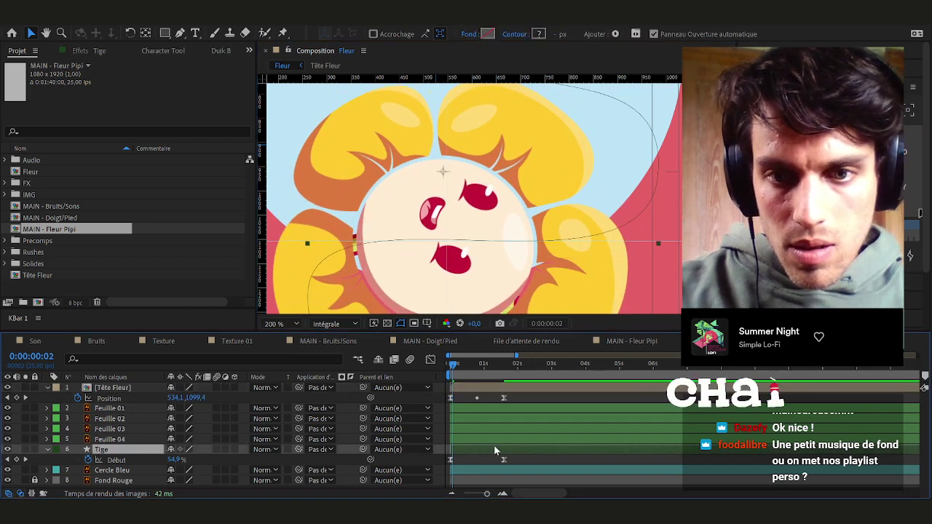
left_click(499, 389)
left_click_drag(658, 177, 647, 257)
left_click_drag(456, 367, 490, 369)
scroll(511, 193, "down", 2)
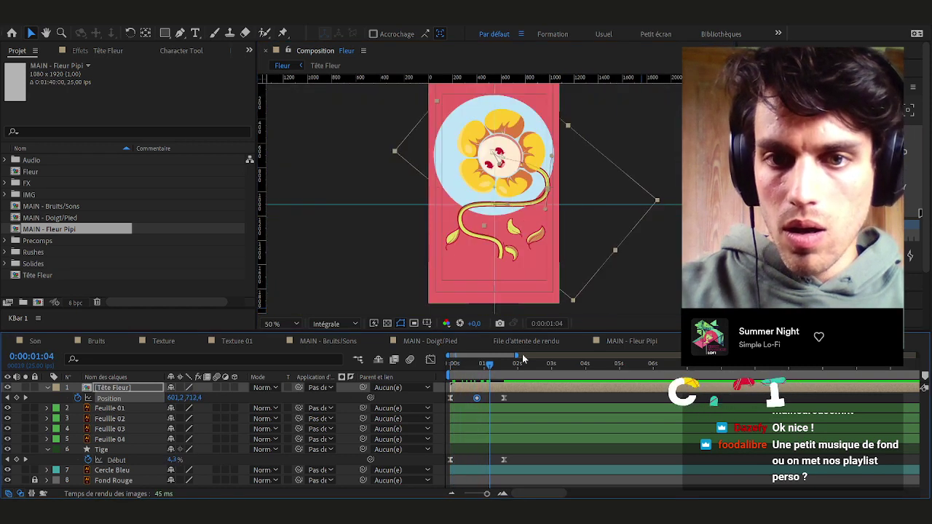
key("space")
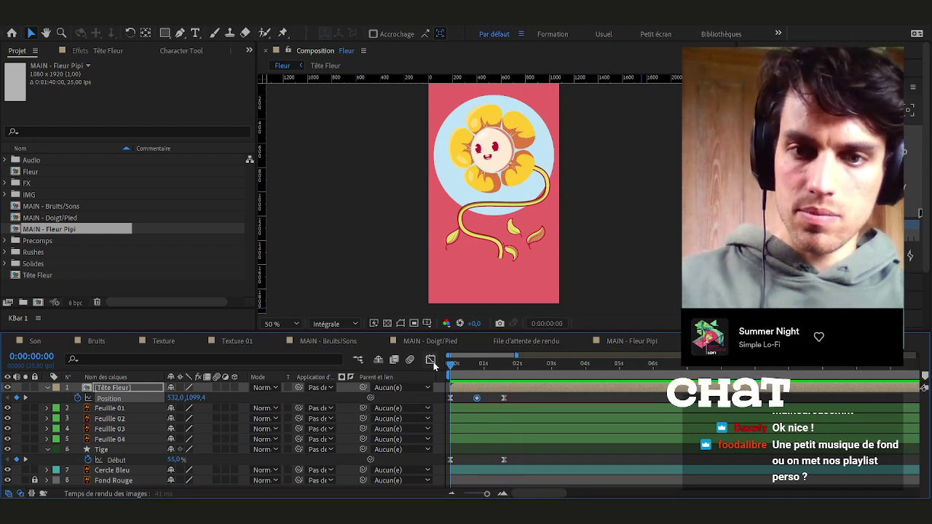
key("space")
key("space")
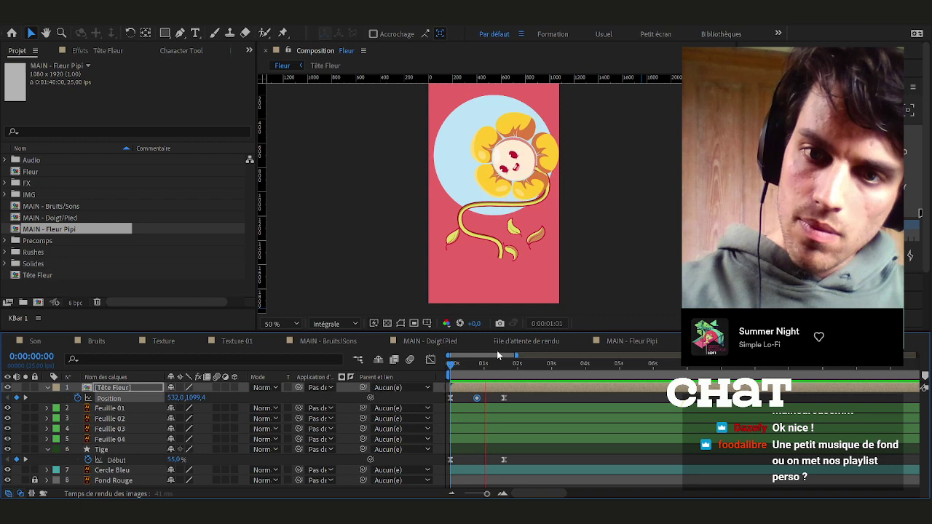
key("space")
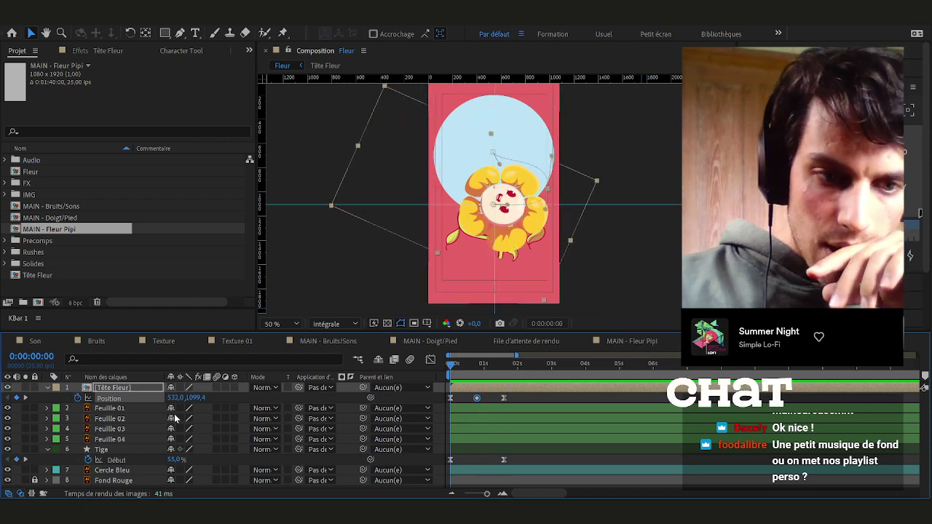
Add a Tracé keyframe at 0:00:00:00 to the stem path in Tige's Forme 1 and show only the layer's keyframed properties
left_click(48, 450)
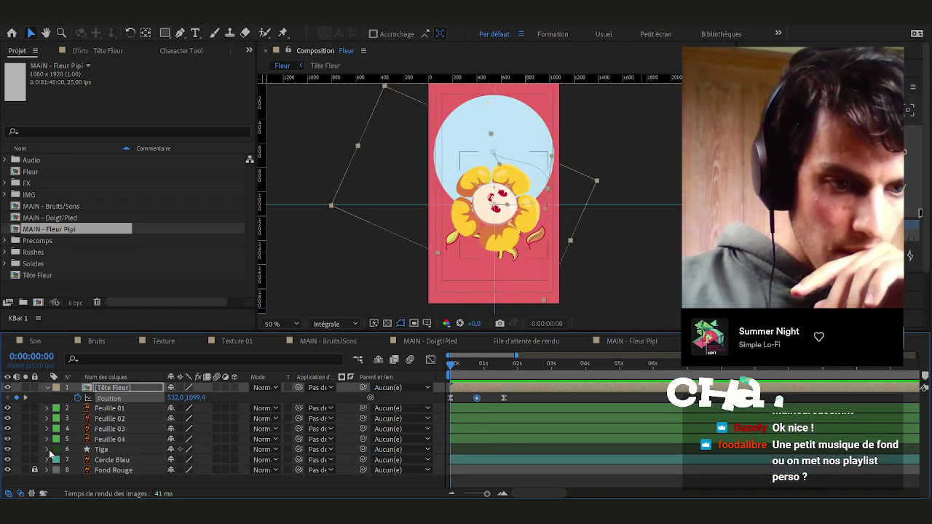
double_click(102, 451)
scroll(104, 437, "up", 3)
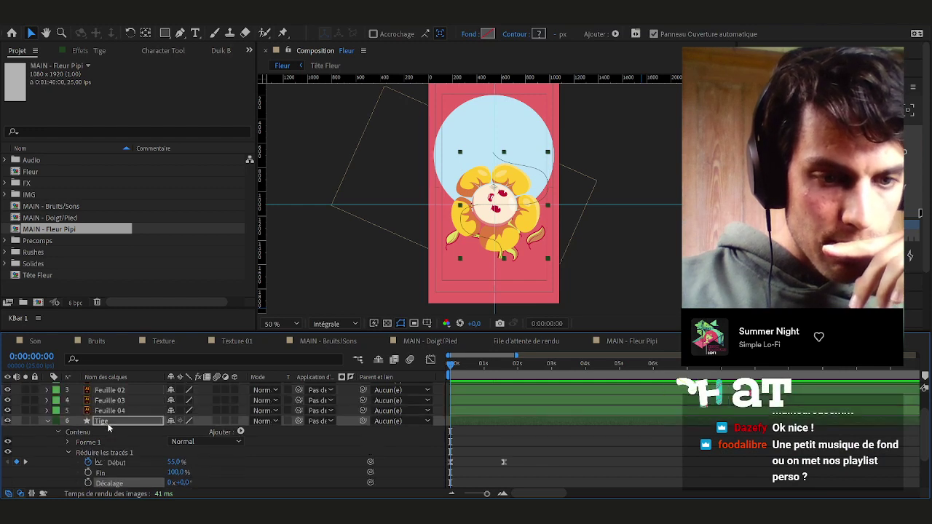
left_click(108, 426)
left_click(67, 443)
left_click(78, 442)
left_click(99, 452)
key("u")
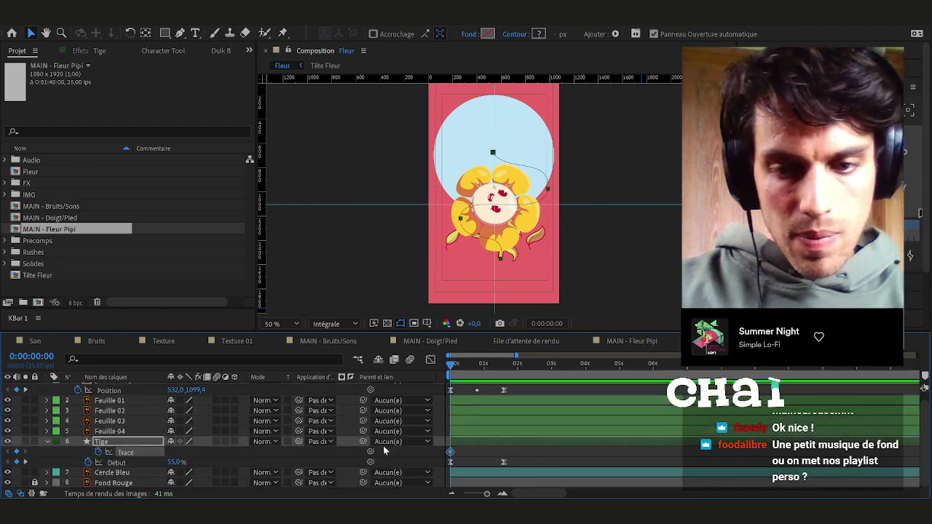
Add a second Tracé keyframe at 0:00:01:15 and pull the stem's outer left curve point inward at 0:00:00:00
left_click(502, 364)
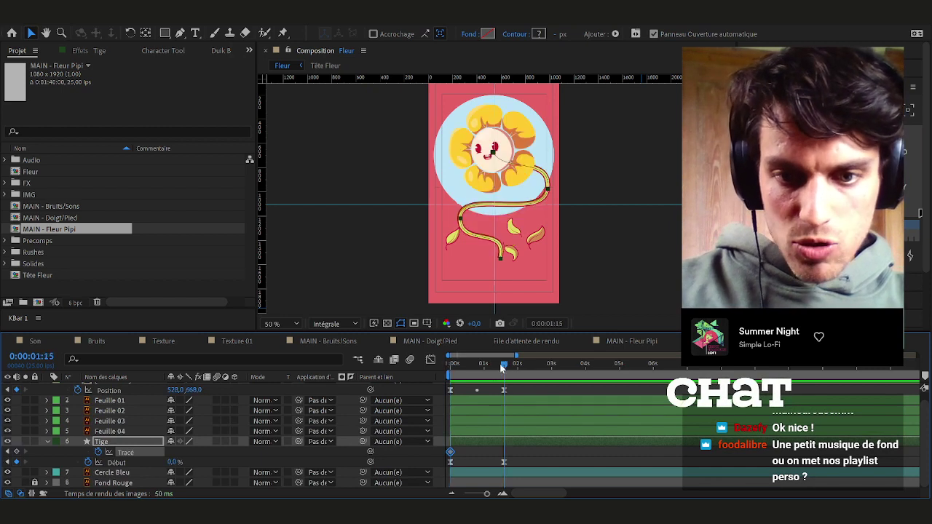
left_click(8, 453)
scroll(485, 238, "up", 2)
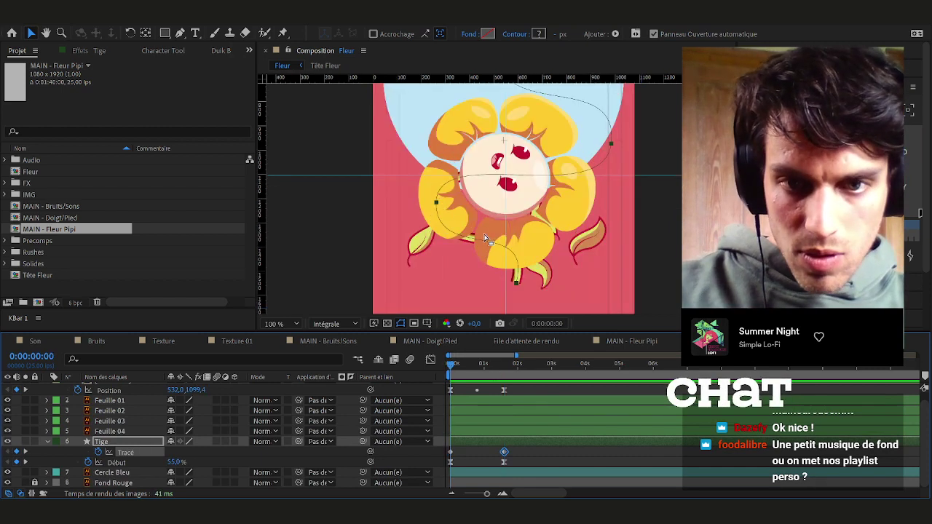
left_click_drag(402, 180, 461, 206)
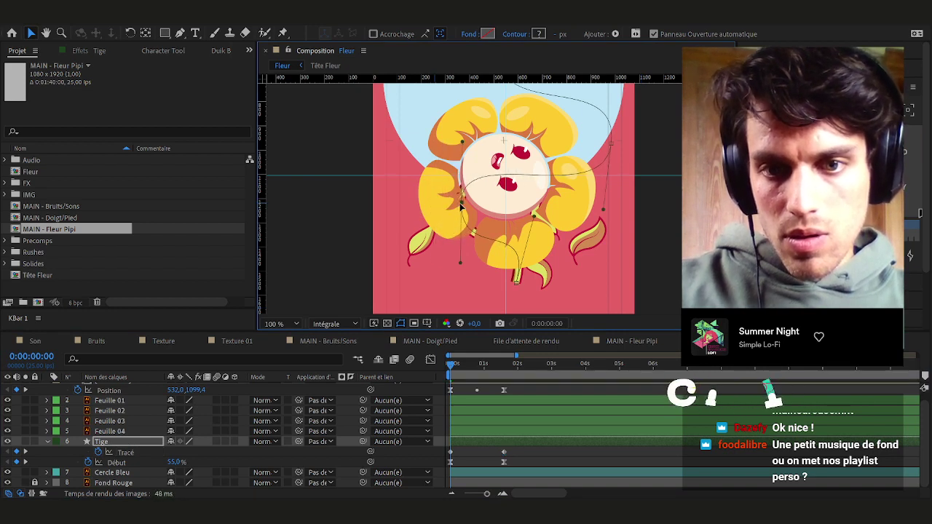
Adjust the lower curve of the Tige path at 0:00:00:00 and check the stem's reshaping across the animation up to 0:00:01:20
left_click_drag(539, 227, 516, 258)
left_click_drag(456, 366, 513, 374)
left_click_drag(556, 229, 495, 274)
scroll(495, 273, "down", 2)
left_click(449, 366)
left_click_drag(449, 365, 501, 363)
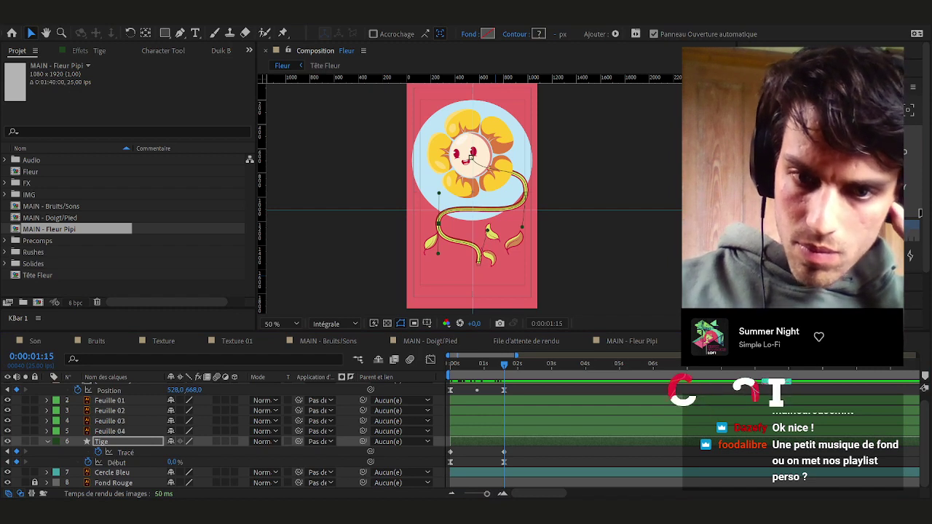
left_click(449, 364)
left_click_drag(449, 370, 512, 364)
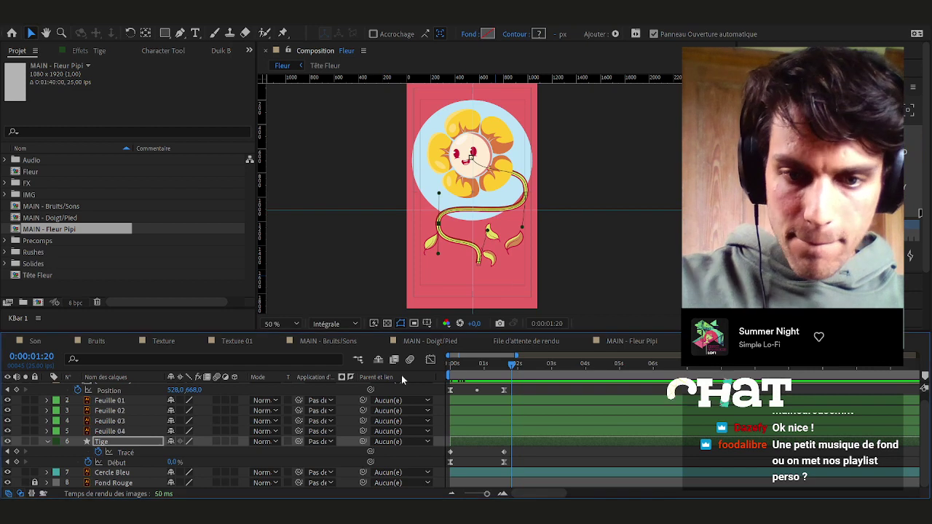
Try moving the Feuille 04 leaf, before and after turning on its continuous rasterization, and undo each move
left_click(107, 433)
scroll(450, 265, "up", 2)
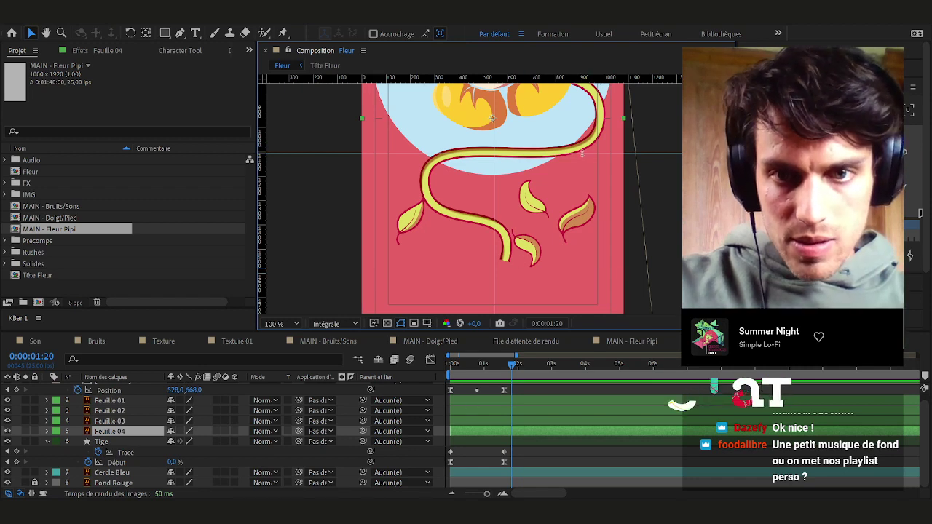
scroll(582, 153, "down", 2)
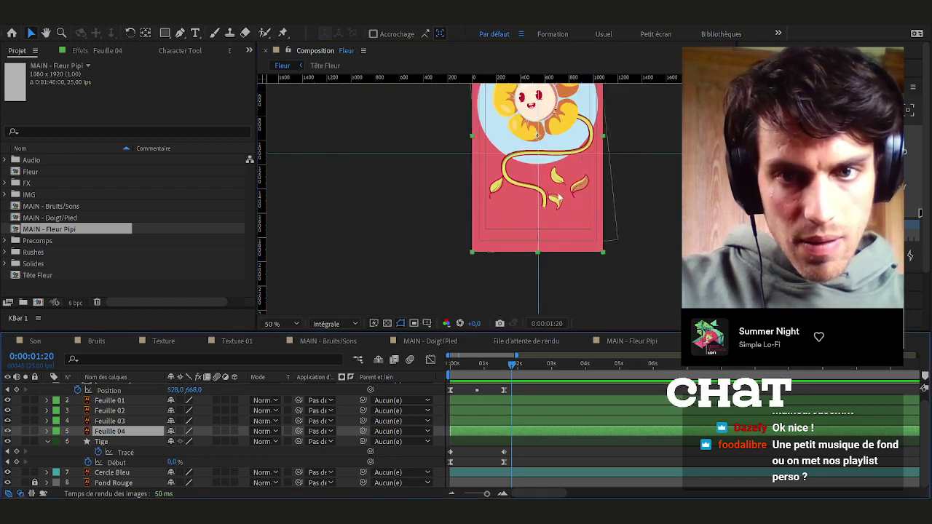
left_click_drag(547, 136, 524, 158)
key("ctrl+z")
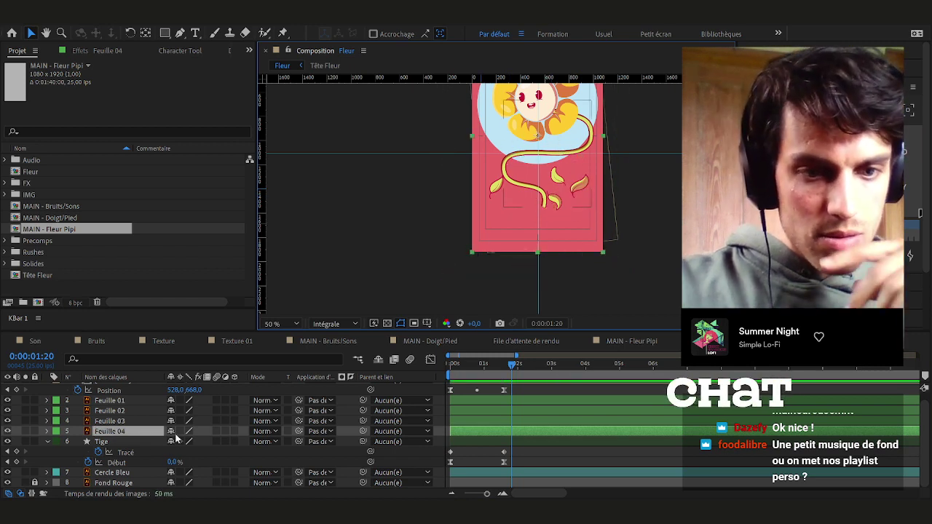
left_click(179, 431)
left_click_drag(556, 152, 574, 163)
key("ctrl+z")
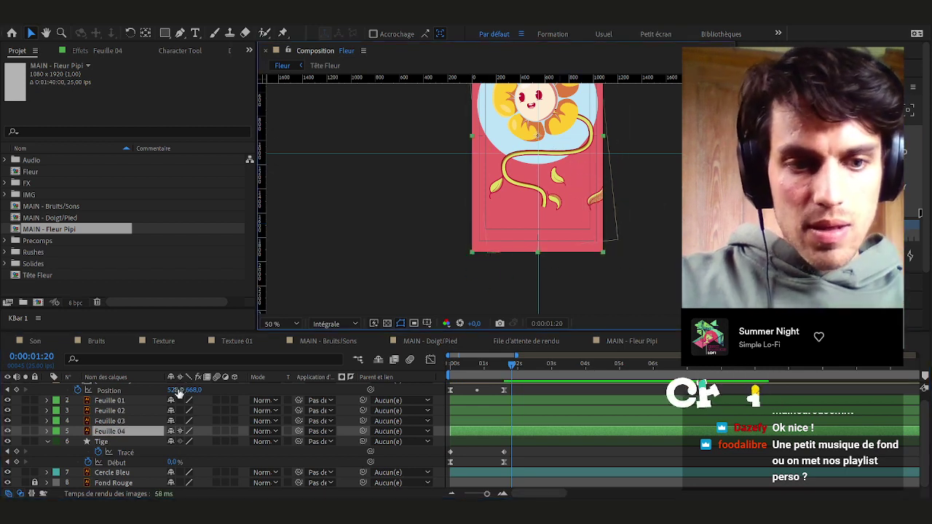
Delete the four leaf layers, Feuille 01 to Feuille 04, from the Fleur composition
left_click(121, 401, "shift")
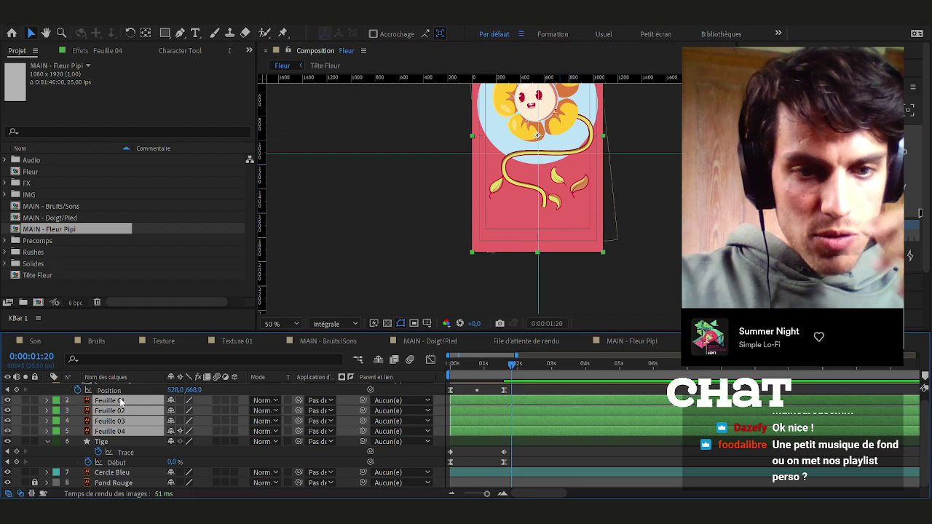
scroll(124, 429, "up", 1)
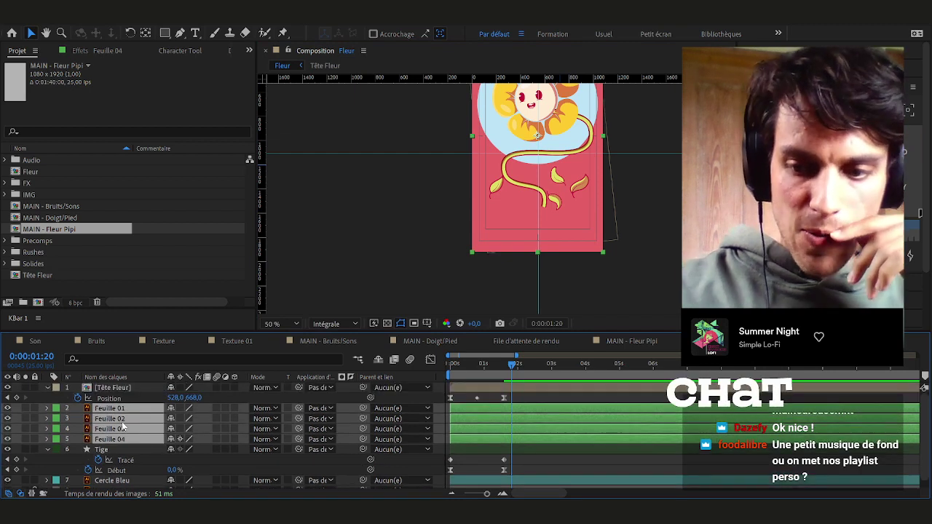
key("Delete")
Import the flower illustration again as a separate composition named Fleur 2
left_click(24, 289)
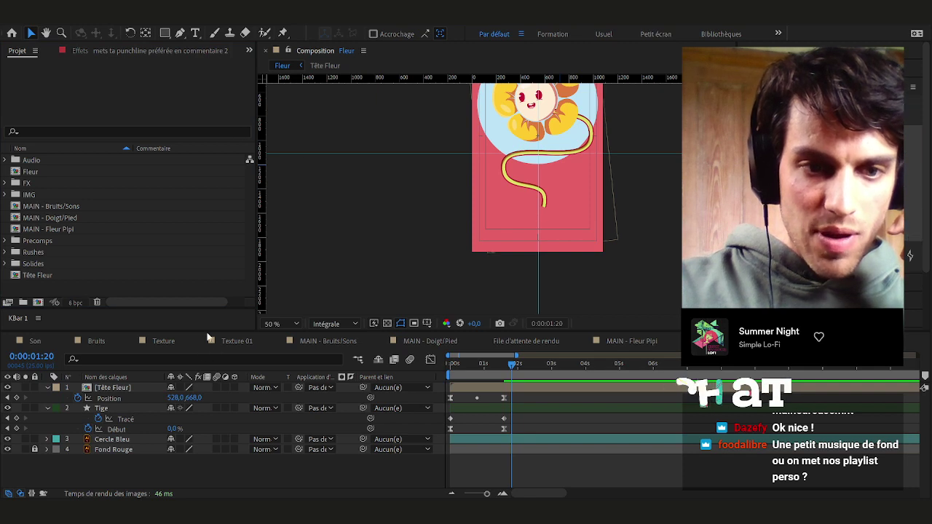
left_click_drag(493, 395, 159, 184)
left_click(473, 246)
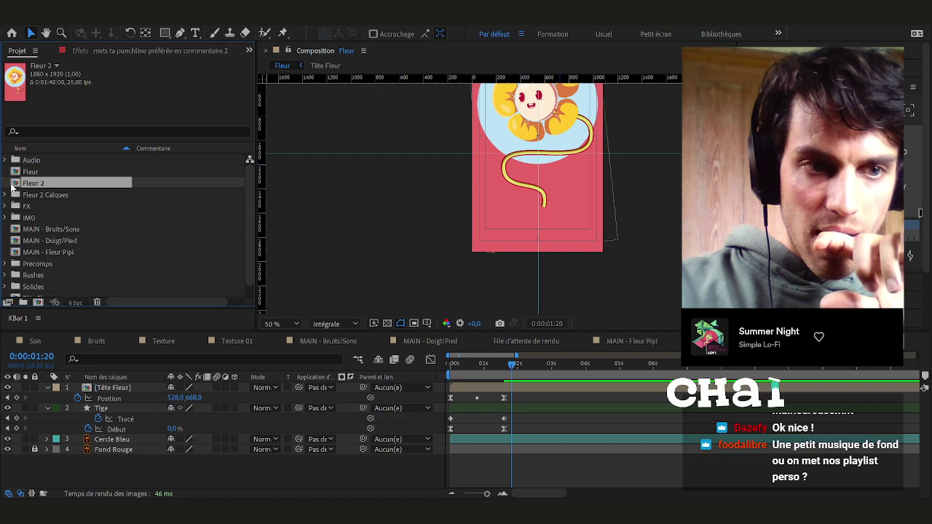
Transfer the Feuille 01 to Feuille 04 layers from Fleur 2 into the Fleur composition, directly above Tige
double_click(12, 186)
left_click(122, 464)
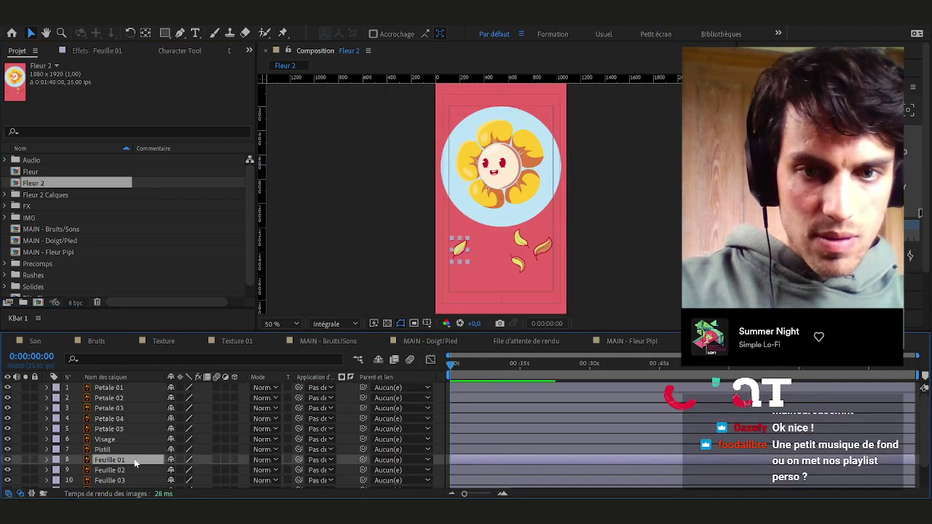
scroll(135, 464, "down", 1)
left_click(124, 463, "shift")
key("Delete")
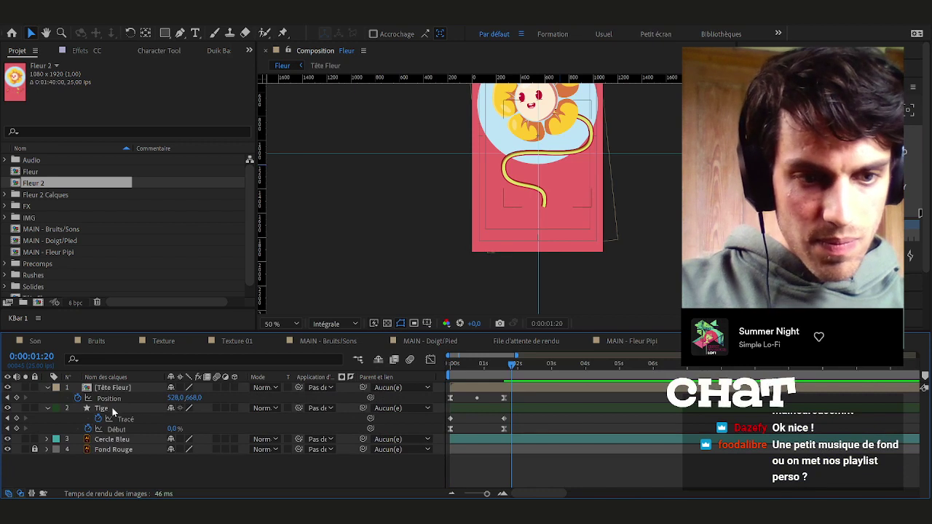
left_click(111, 406)
key("ctrl+v")
left_click(540, 457)
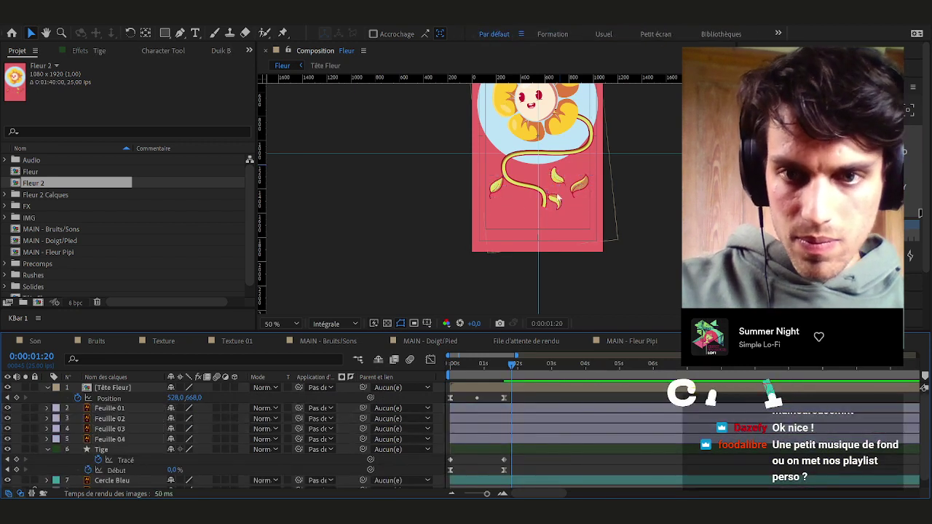
Lock the Tête Fleur layer and attach Feuille 04 to the stem's upper right bend and Feuille 03 beneath its middle stretch
scroll(538, 179, "up", 2)
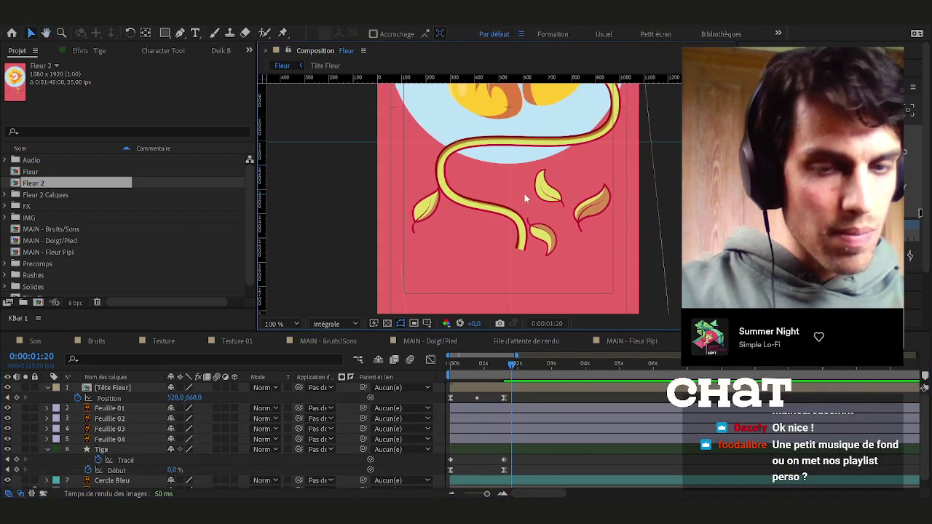
left_click(430, 209)
left_click(35, 387)
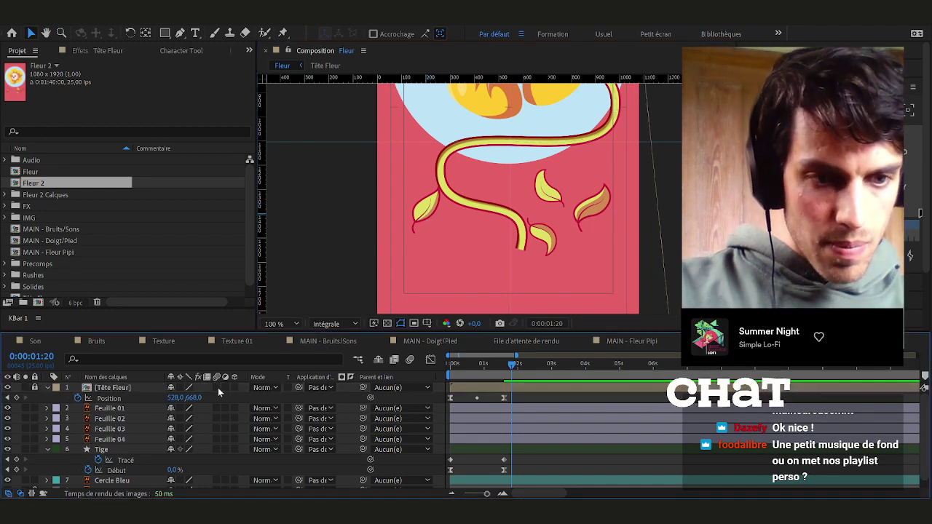
left_click_drag(426, 207, 464, 176)
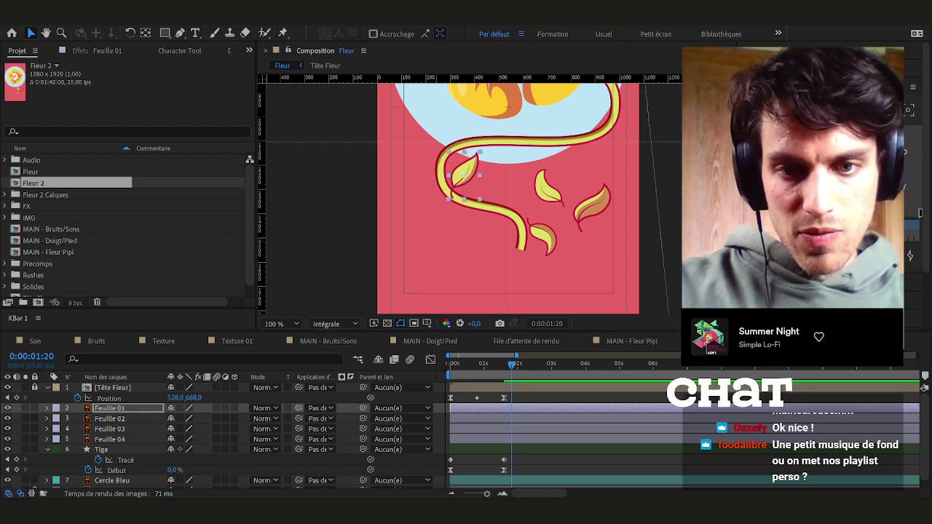
left_click_drag(596, 197, 521, 143)
left_click_drag(487, 240, 482, 184)
left_click_drag(450, 301, 501, 223)
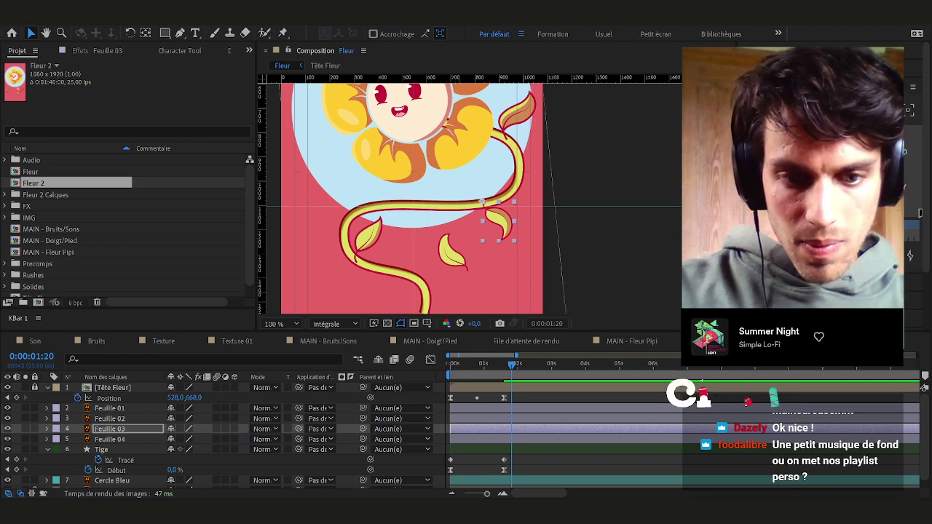
Place Feuille 02 on top of the stem's left bend and Feuille 01 on the lower stretch of the stem
left_click_drag(445, 254, 362, 185)
key("space")
left_click_drag(372, 244, 341, 199)
key("v")
scroll(407, 204, "up", 2)
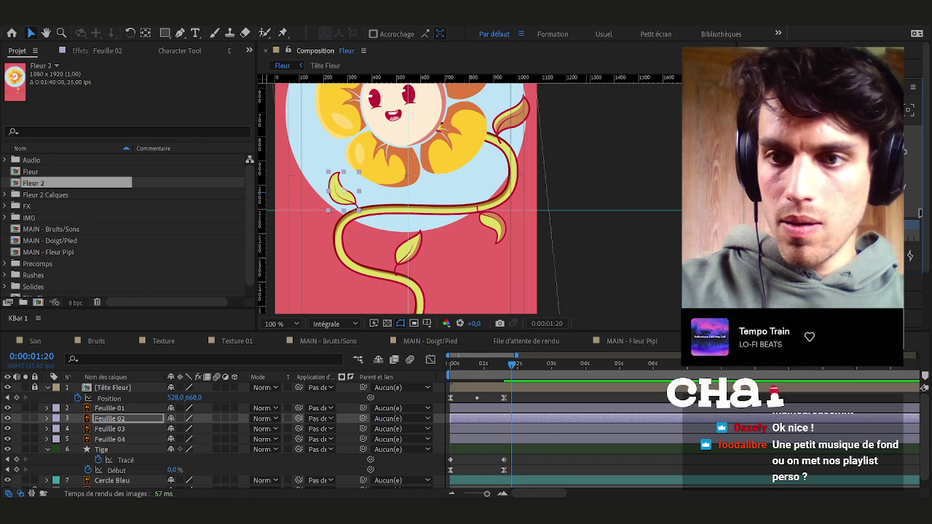
scroll(459, 279, "down", 1)
left_click_drag(461, 280, 531, 272)
scroll(553, 215, "up", 1)
left_click_drag(554, 214, 544, 172)
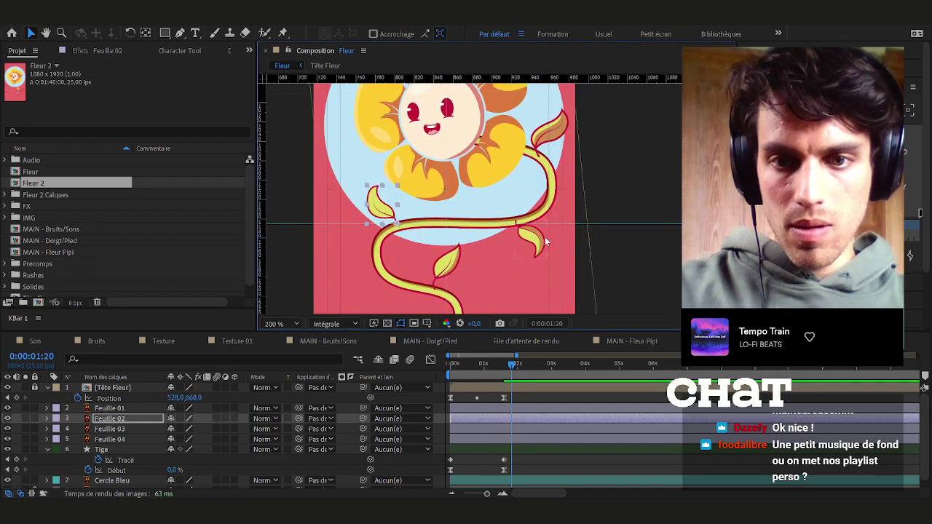
Move Feuille 04's anchor point to the base of its stalk and check Feuille 02's attachment to the stem
scroll(545, 236, "up", 2)
left_click_drag(518, 241, 499, 269)
scroll(506, 255, "down", 1)
left_click_drag(511, 211, 507, 331)
left_click(526, 169)
left_click_drag(524, 169, 440, 260)
key("y")
scroll(510, 211, "down", 2)
scroll(468, 203, "up", 3)
left_click(493, 163)
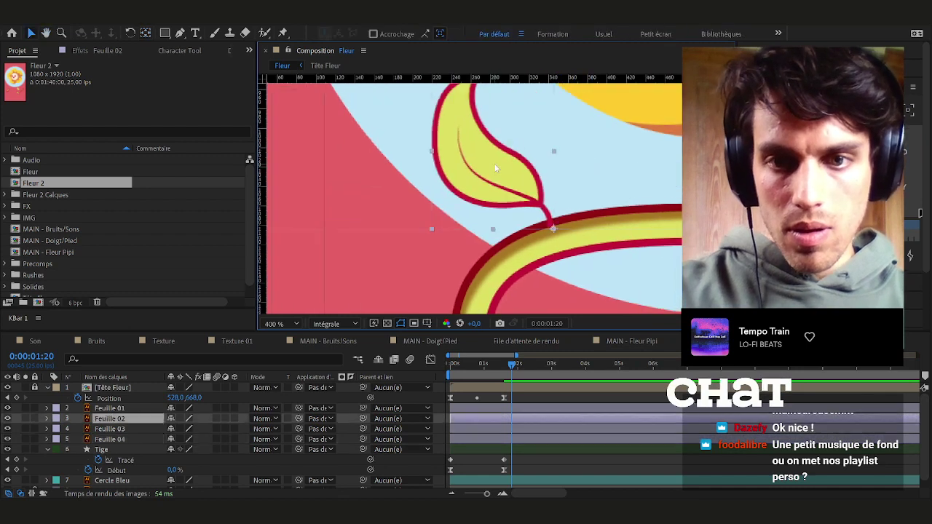
Move Feuille 01's anchor point to the base of its stalk and check the anchor point of Feuille 03
scroll(524, 210, "down", 6)
scroll(536, 211, "up", 4)
key("v")
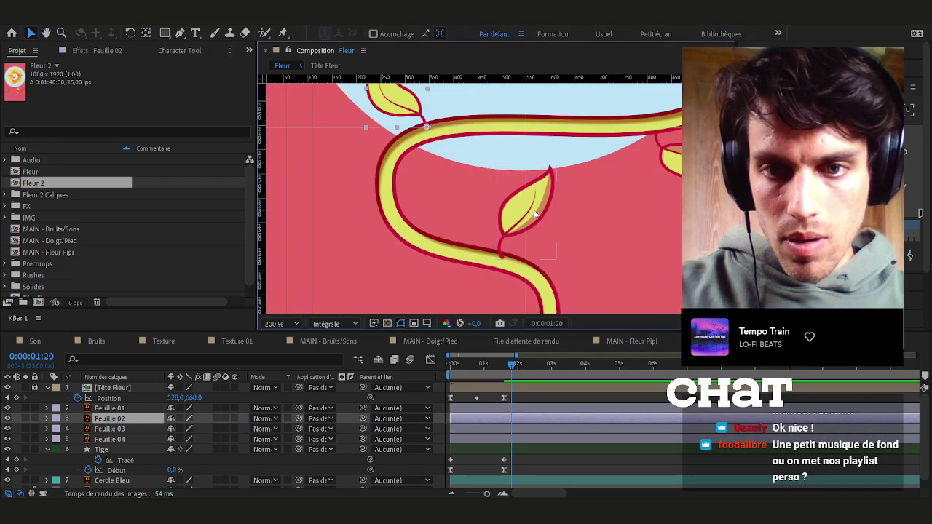
left_click(530, 211)
scroll(529, 210, "up", 2)
key("y")
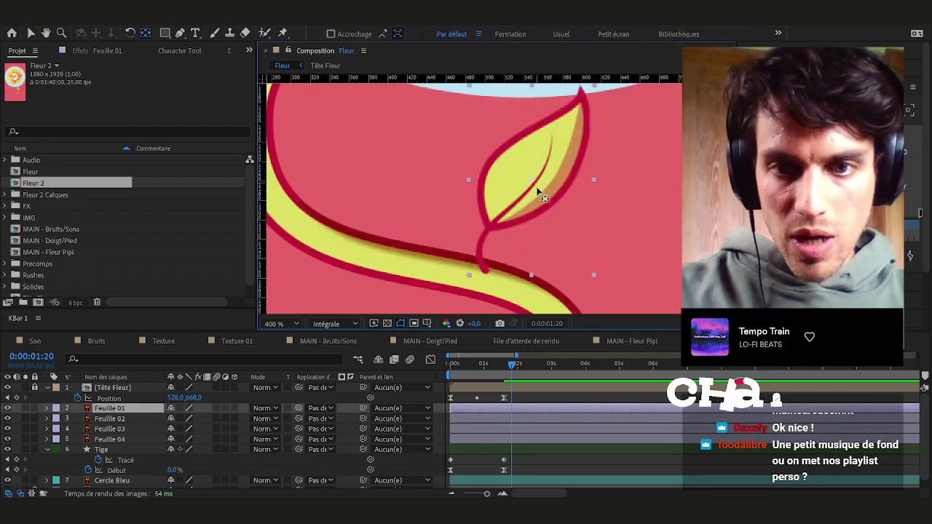
left_click_drag(536, 187, 492, 276)
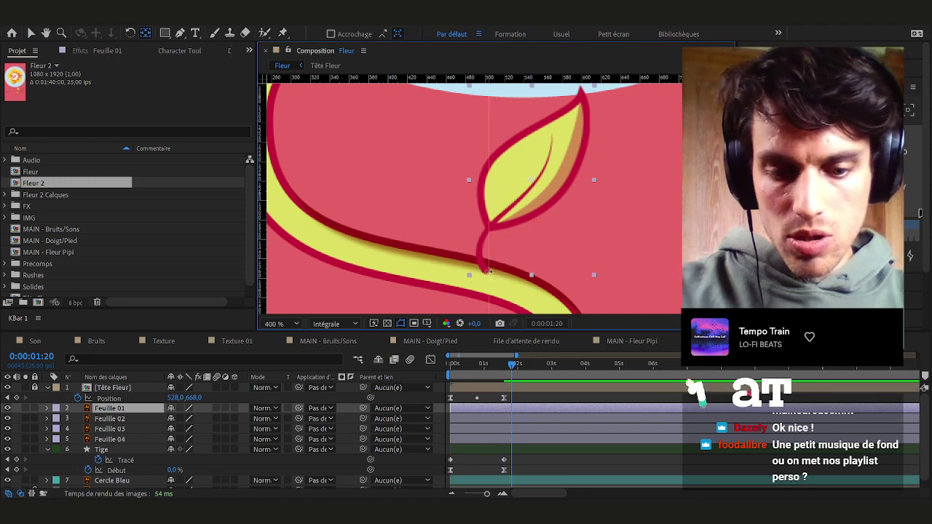
left_click_drag(531, 179, 496, 222)
left_click_drag(491, 260, 486, 271)
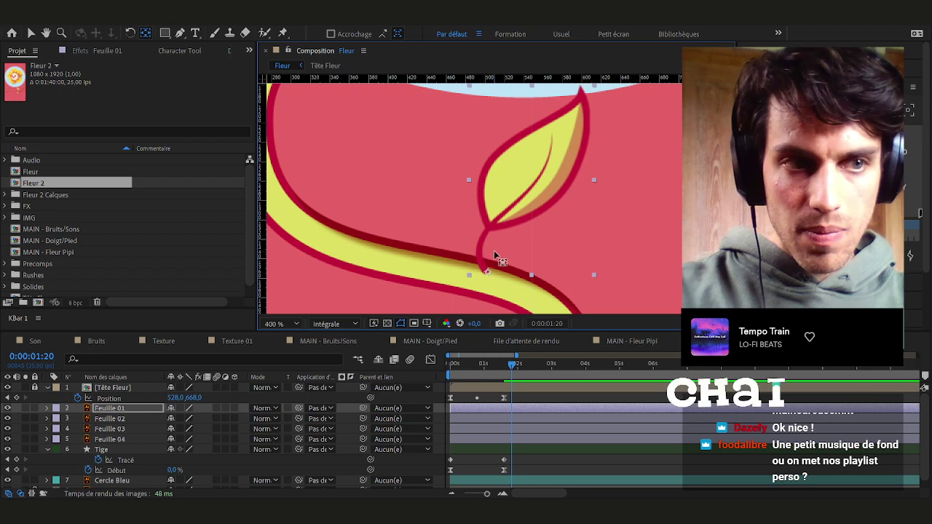
scroll(494, 251, "down", 1)
left_click_drag(670, 163, 511, 159)
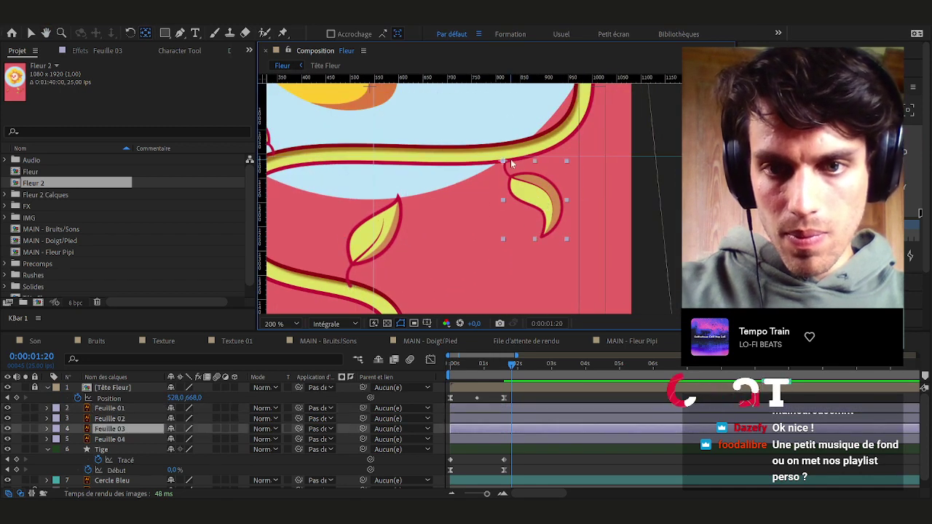
scroll(511, 158, "down", 4)
key("v")
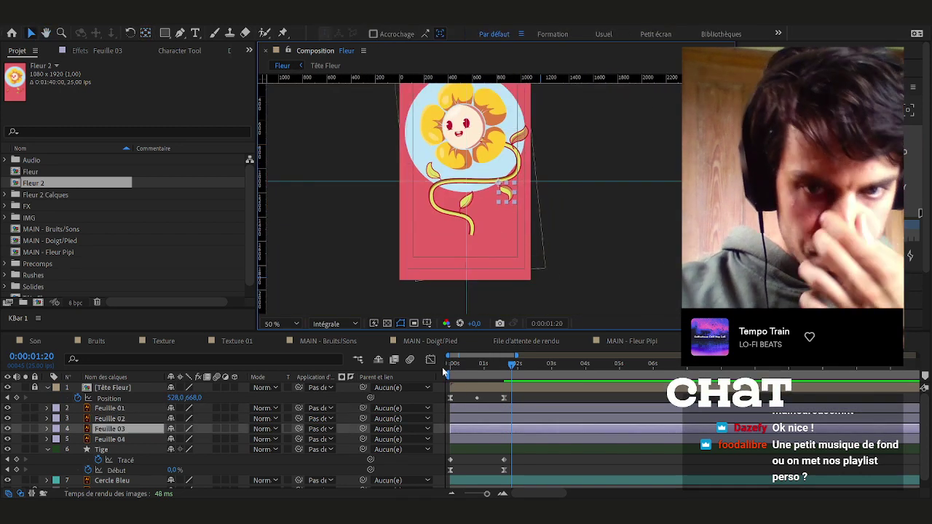
Hide the Tête Fleur layer and preview the stem's growth against the leaves from 0:00:00:00
key("Home")
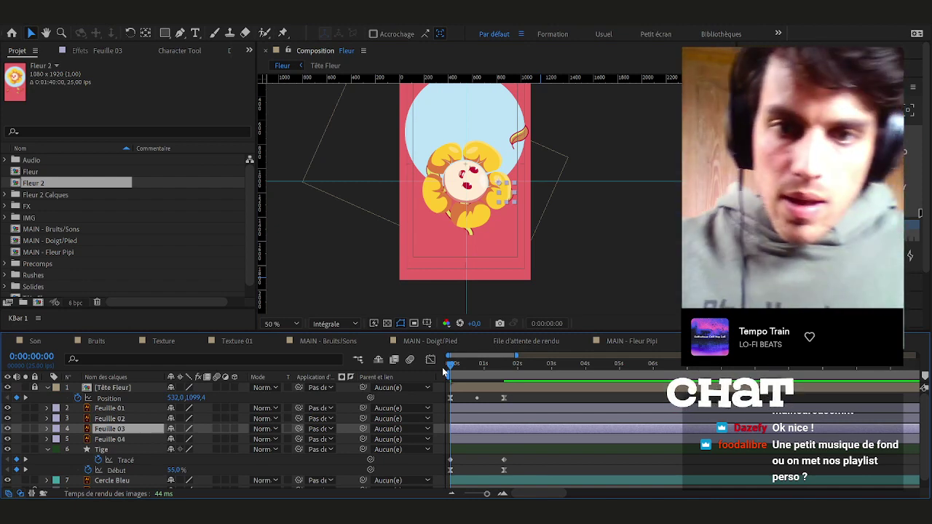
left_click(9, 389)
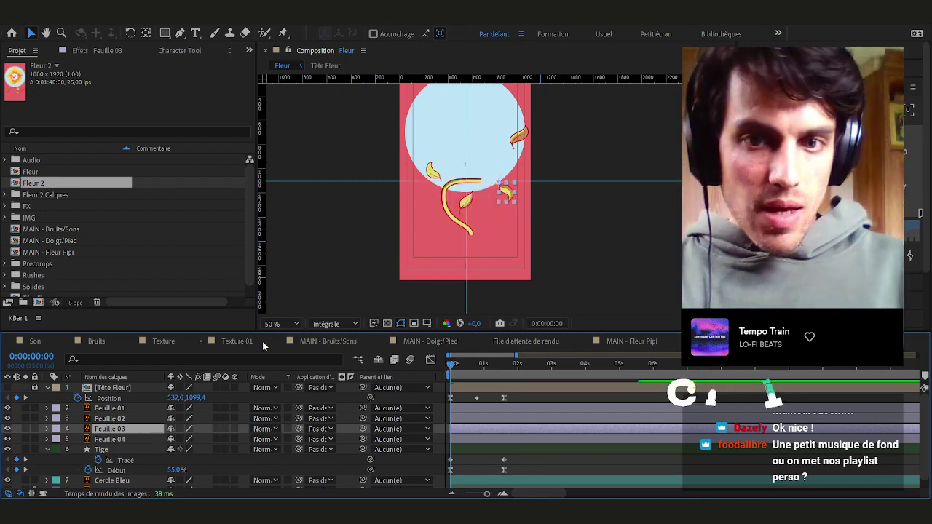
scroll(437, 167, "up", 2)
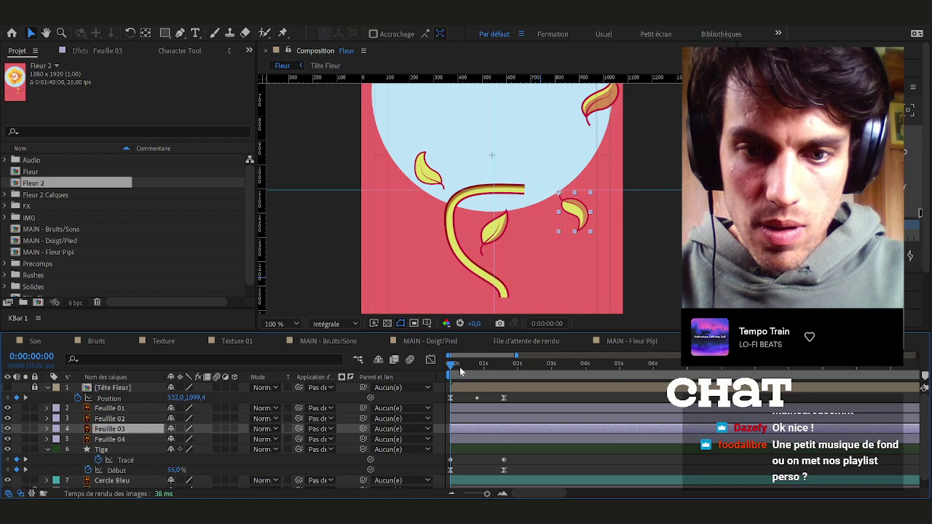
key("space")
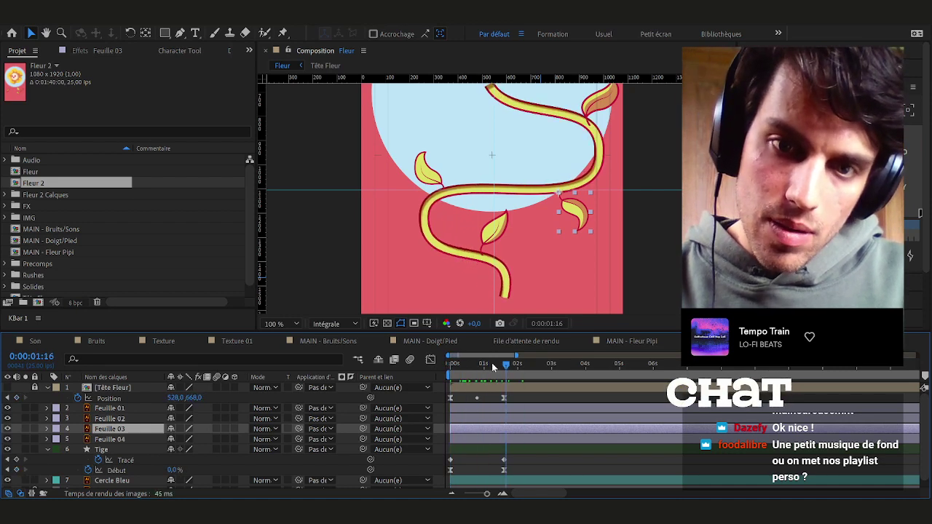
left_click(478, 365)
left_click_drag(477, 366, 577, 378)
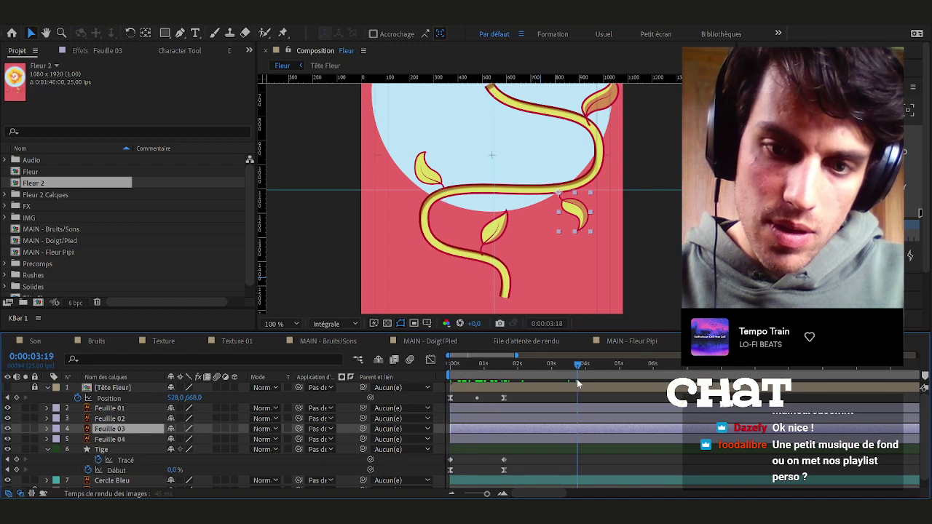
Remove the Tracé animation from the Tige layer, return to 0:00:00:00 and select the Feuille 04 layer
left_click(102, 449)
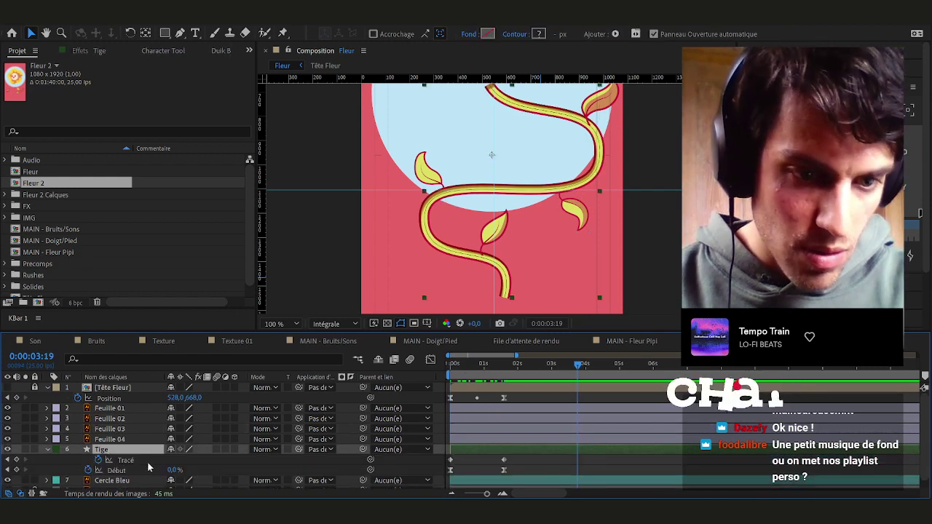
left_click(146, 462)
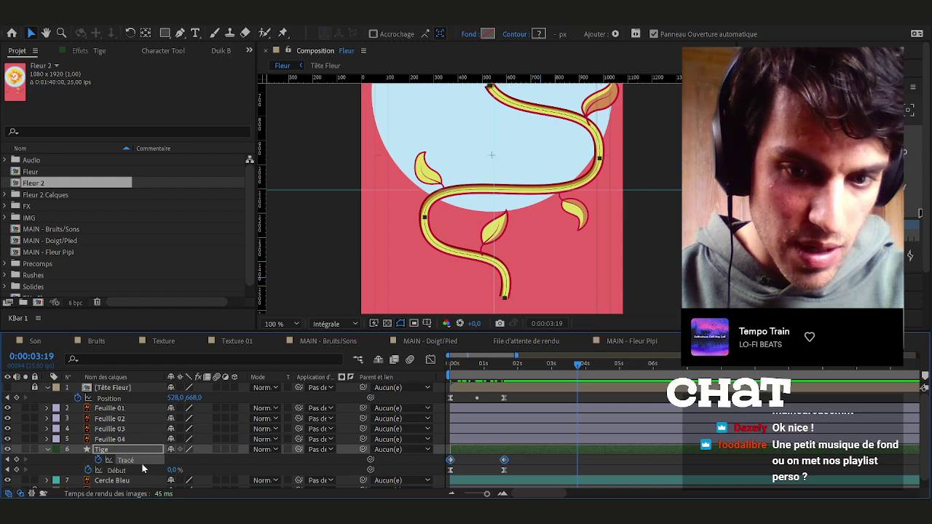
left_click(98, 460)
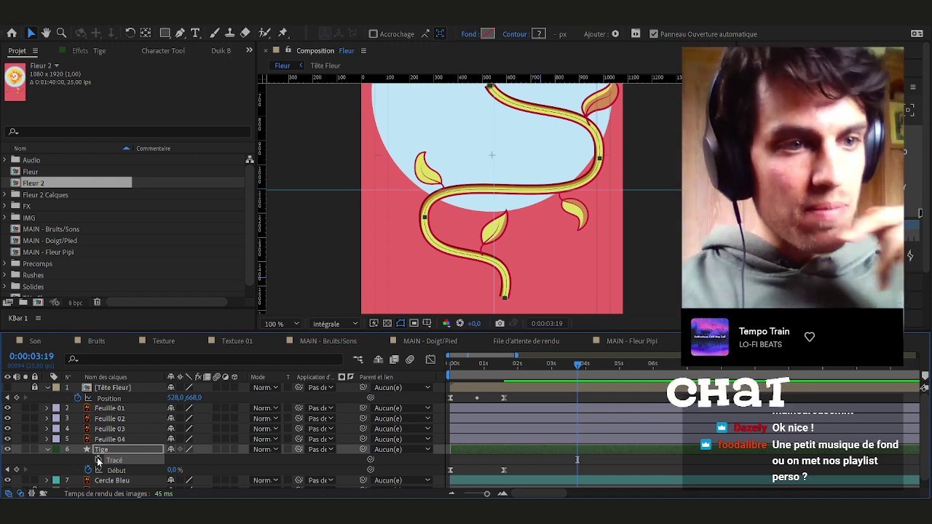
left_click_drag(468, 366, 425, 374)
key("Home")
left_click(457, 439)
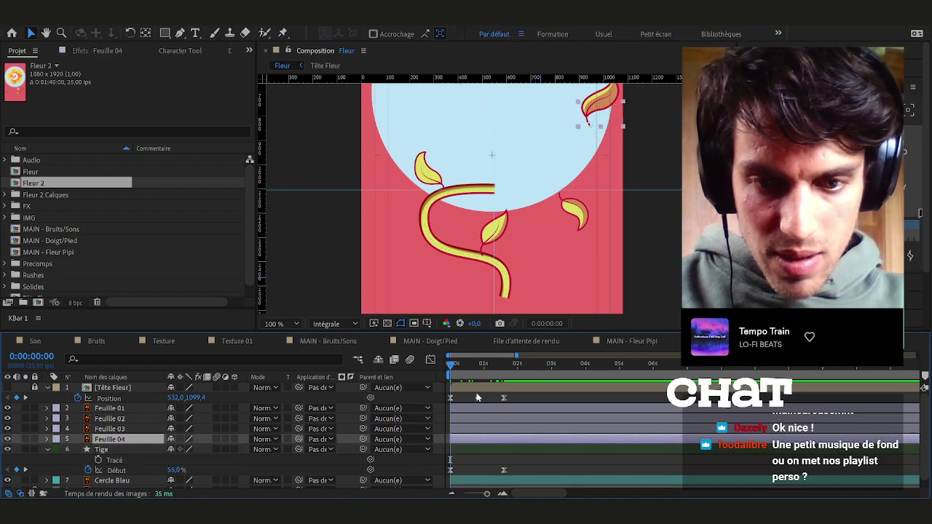
Reorder the leaf layers above Tige so they run Feuille 03, Feuille 04, Feuille 02, Feuille 01
left_click(467, 410)
left_click_drag(108, 419, 109, 443)
left_click(121, 430)
left_click_drag(119, 408, 111, 440)
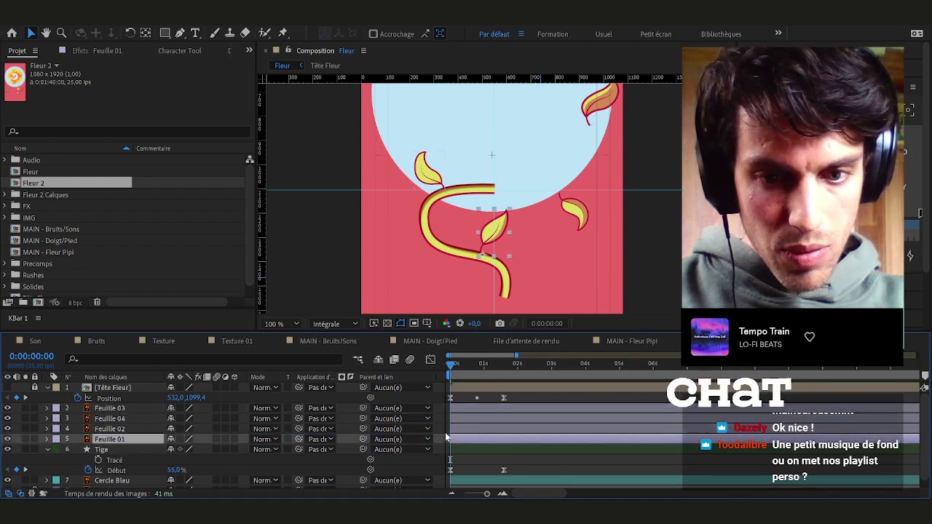
Enable Echelle and Rotation keyframing on the Feuille 01 layer at 0:00:00:00
scroll(489, 285, "up", 2)
scroll(490, 285, "up", 1)
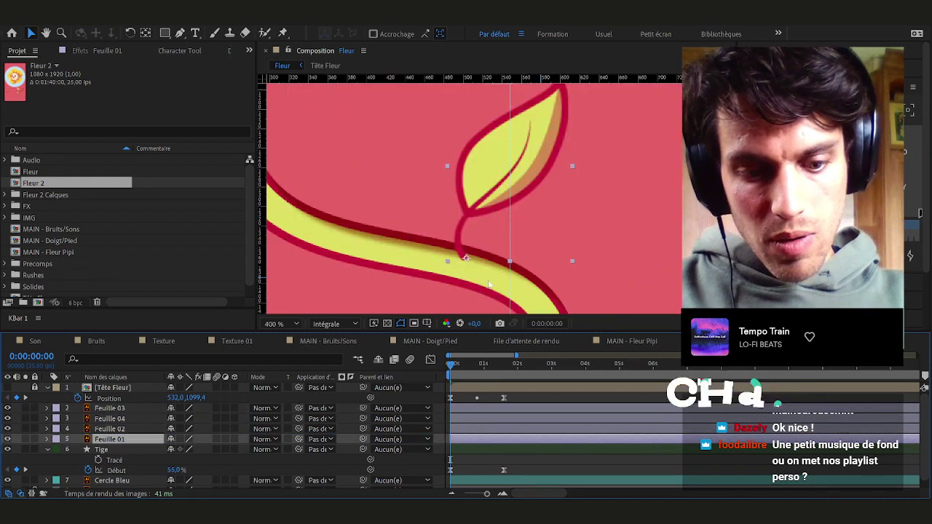
key("s")
key("shift+r")
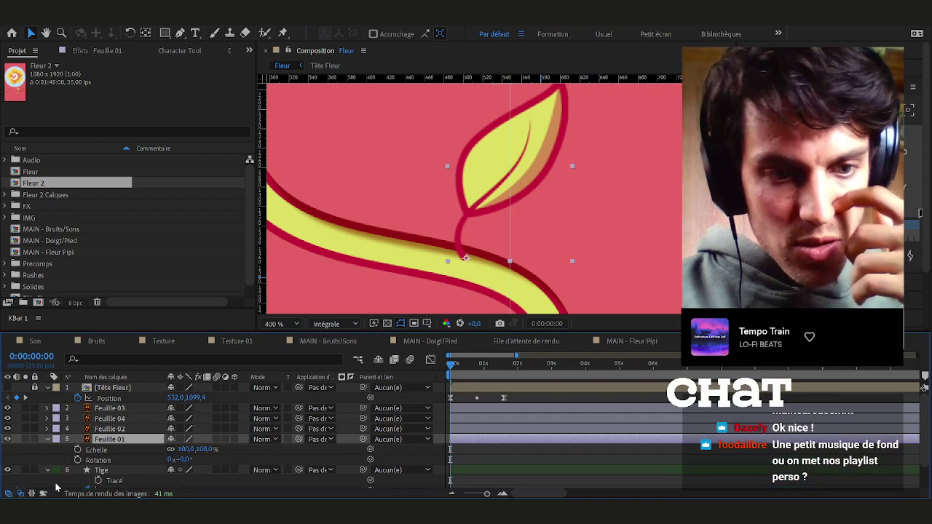
left_click(77, 450)
left_click(78, 460)
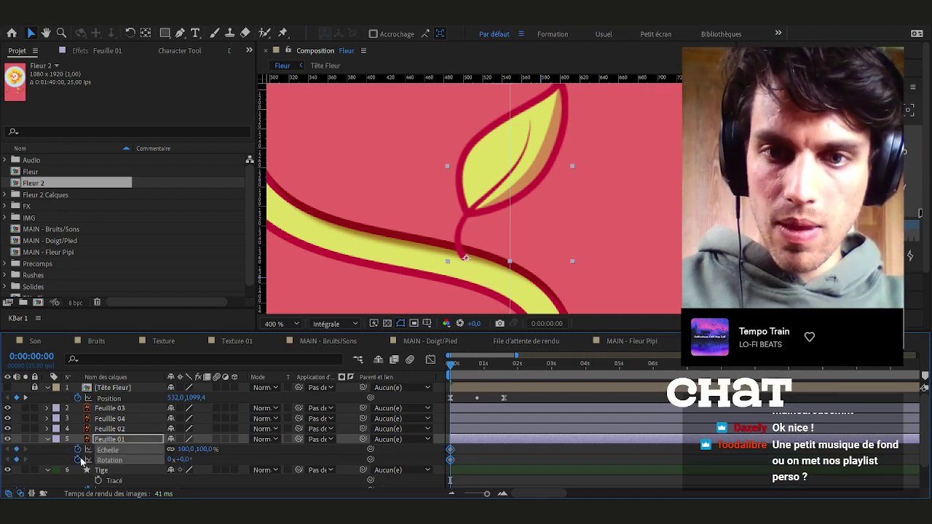
Add an Echelle keyframe to Feuille 01 at 0:00:00:10
key("Page_Down")
key("Page_Down")
key("Page_Down")
key("Page_Down")
key("Page_Down")
key("Page_Down")
key("Page_Down")
key("Page_Down")
key("Page_Down")
key("Page_Down")
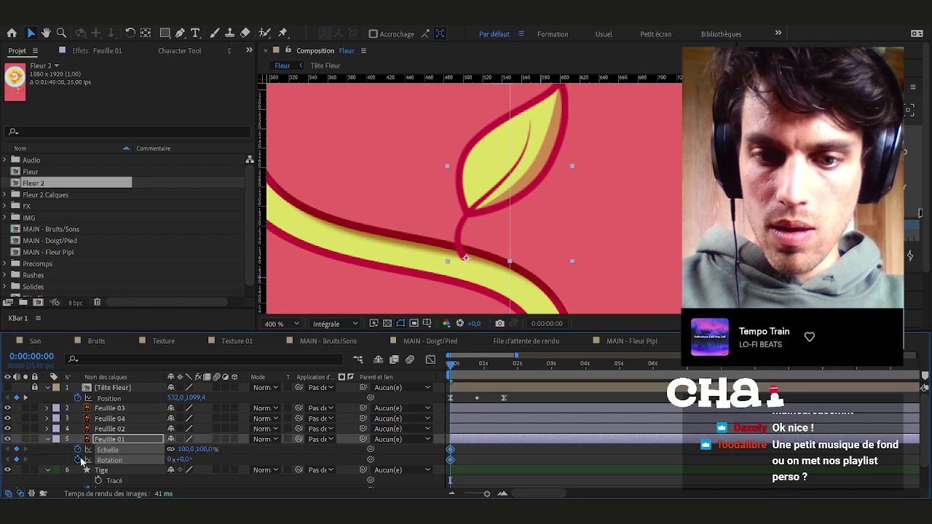
left_click(472, 456)
scroll(472, 456, "up", 2)
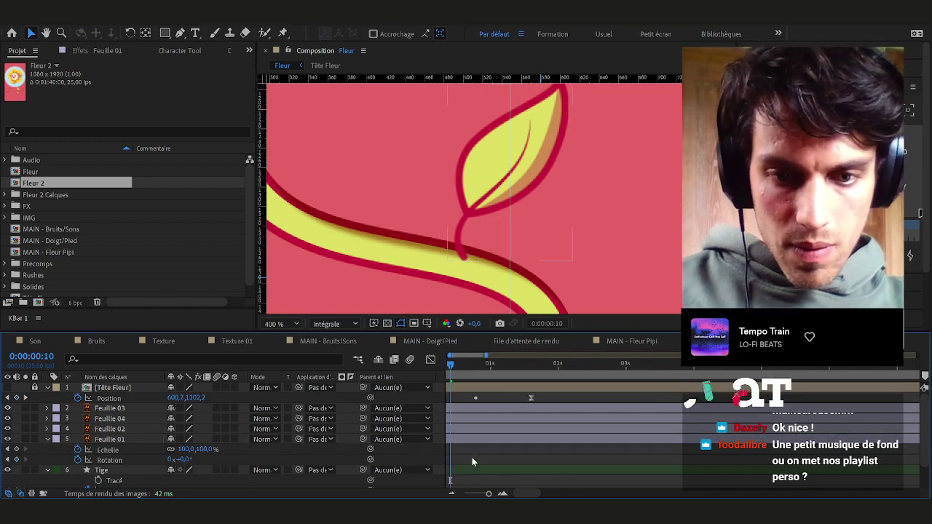
left_click_drag(468, 360, 454, 360)
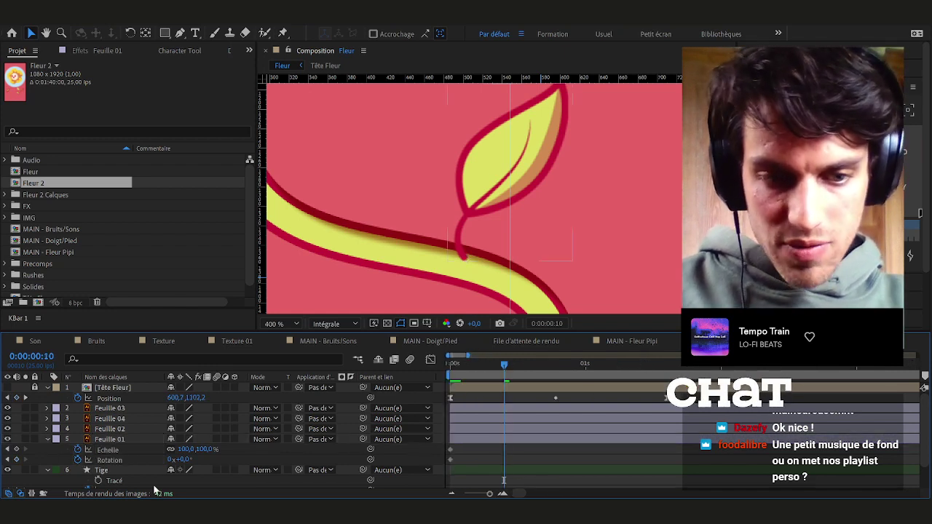
left_click(15, 449)
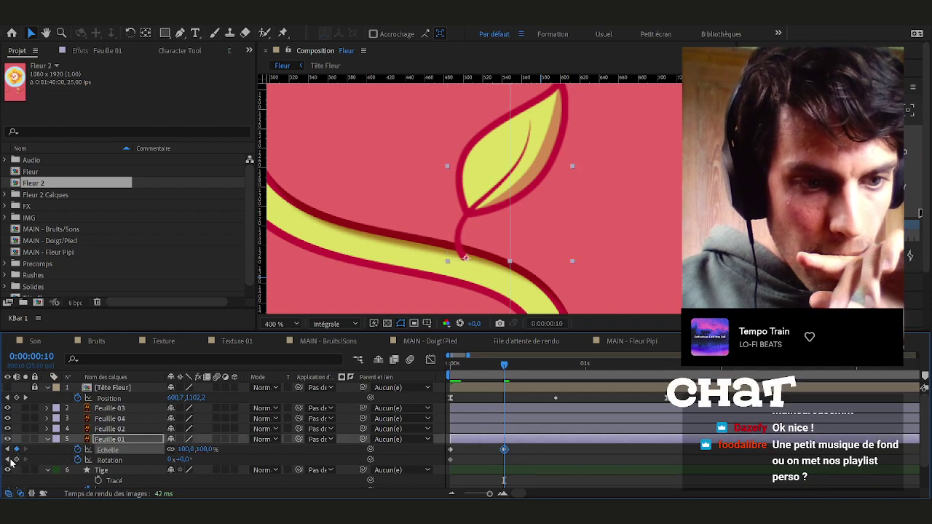
Move Feuille 01's second Echelle keyframe to 0:00:00:06 and return to the start of the timeline
left_click_drag(467, 373, 428, 374)
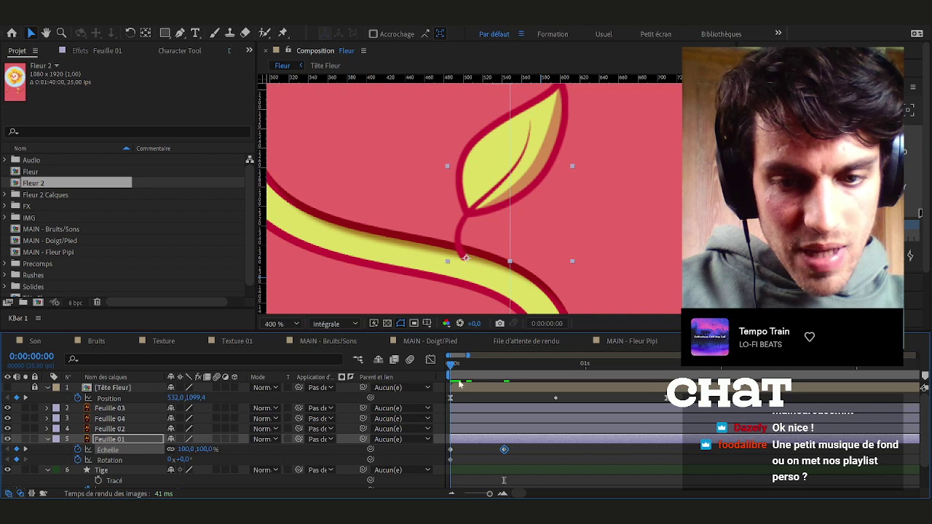
key("Page_Down")
key("Page_Down")
key("Page_Down")
key("Page_Down")
key("Page_Down")
key("Page_Down")
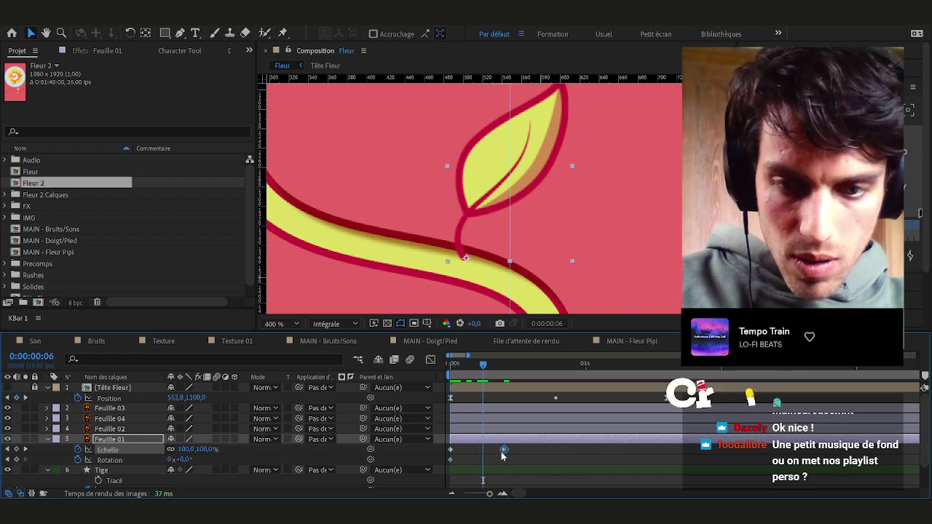
left_click(449, 368)
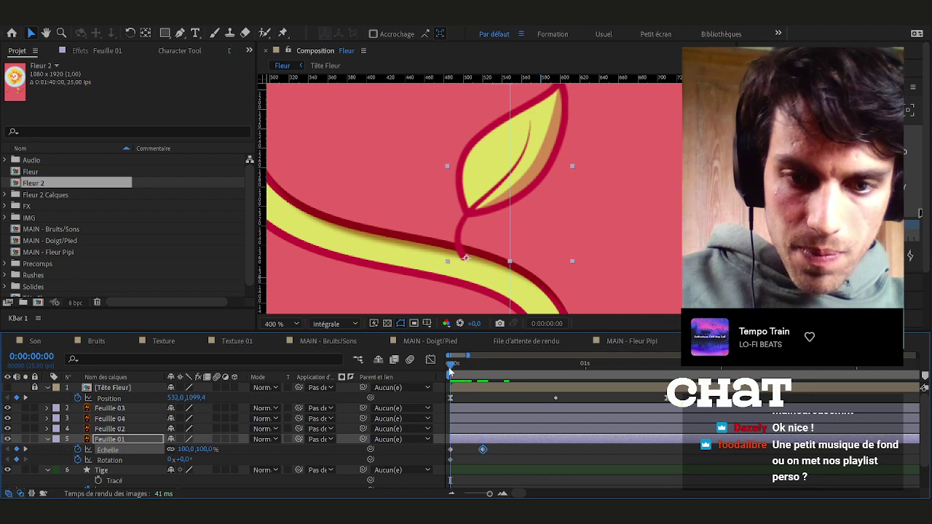
Add a Rotation keyframe to Feuille 01 at 0:00:00:06, aligned with its second Echelle keyframe
key("Page_Down")
key("Page_Down")
key("Page_Down")
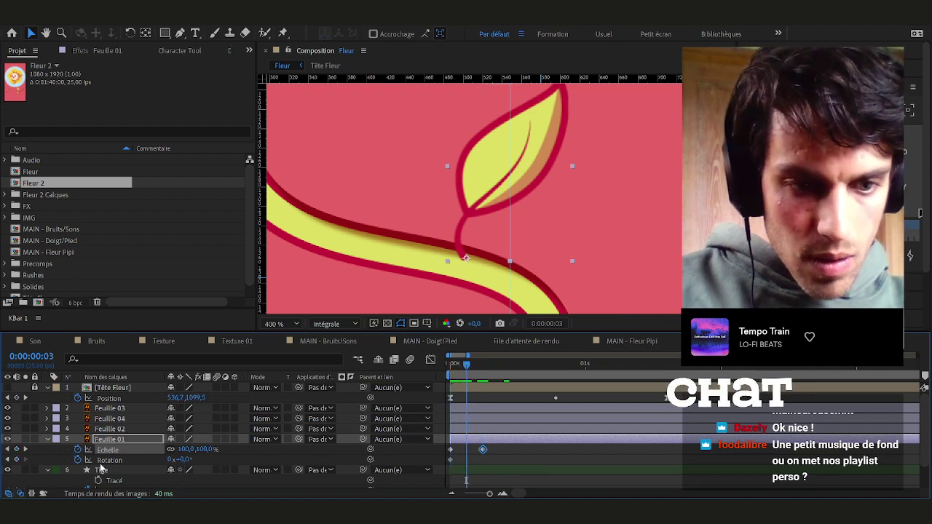
left_click(102, 460)
left_click_drag(470, 372, 483, 371)
left_click(16, 460)
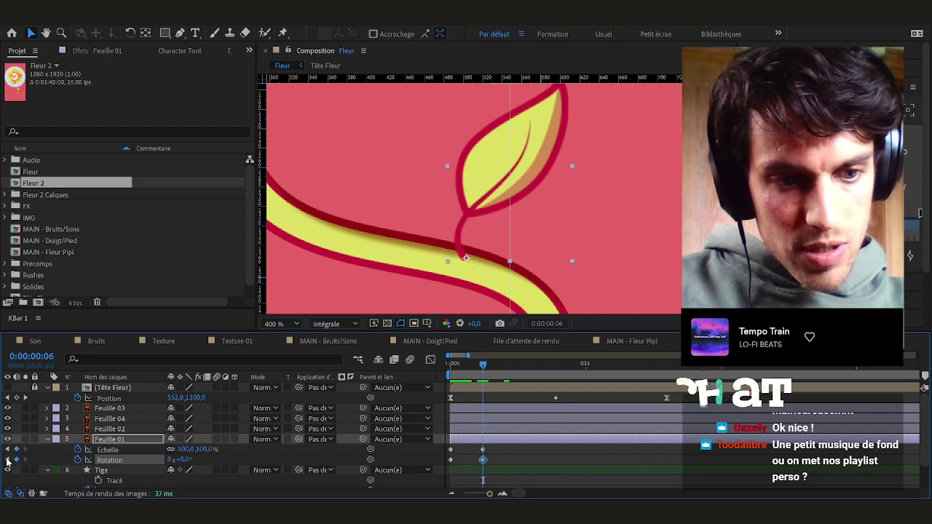
Add a changed Rotation keyframe to Feuille 01 at 0:00:00:03 and set its rotation to -63° at 0:00:00:00
key("Page_Up")
key("Page_Up")
key("Page_Up")
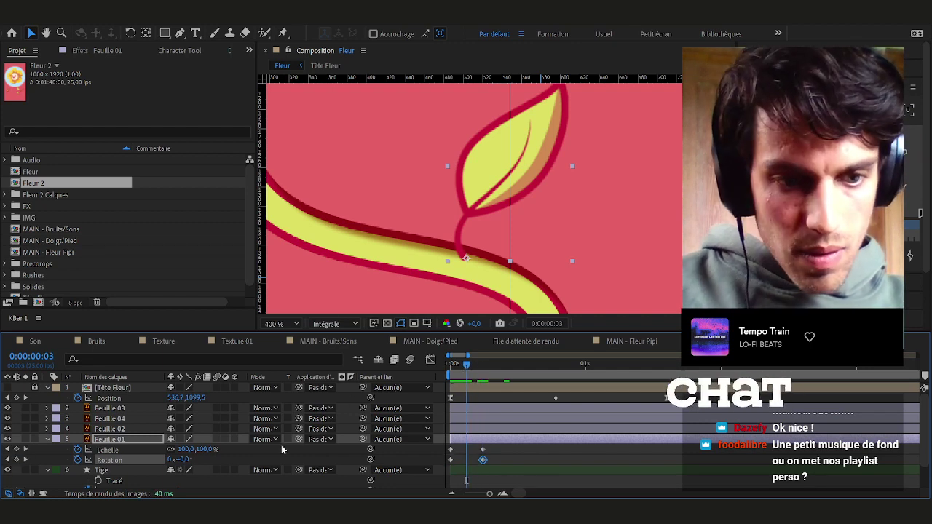
left_click_drag(183, 466, 204, 466)
left_click_drag(462, 371, 444, 367)
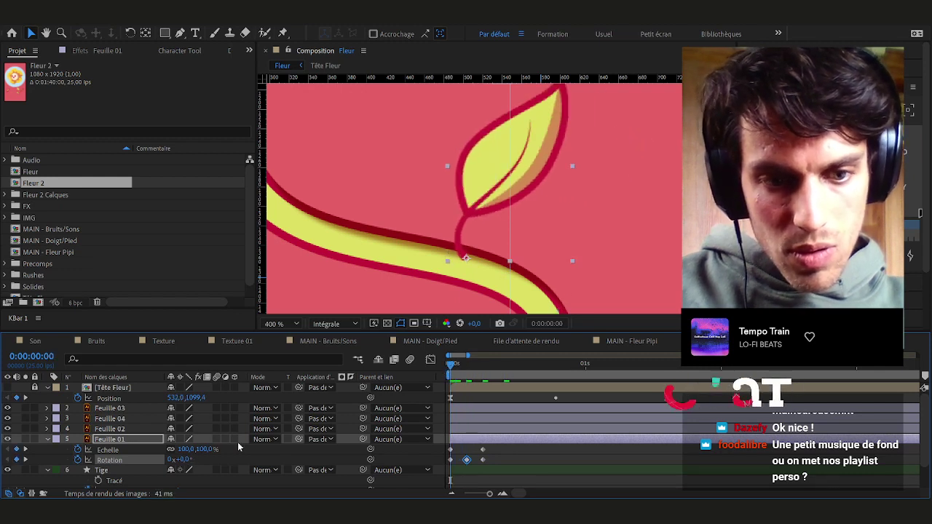
left_click_drag(185, 462, 148, 463)
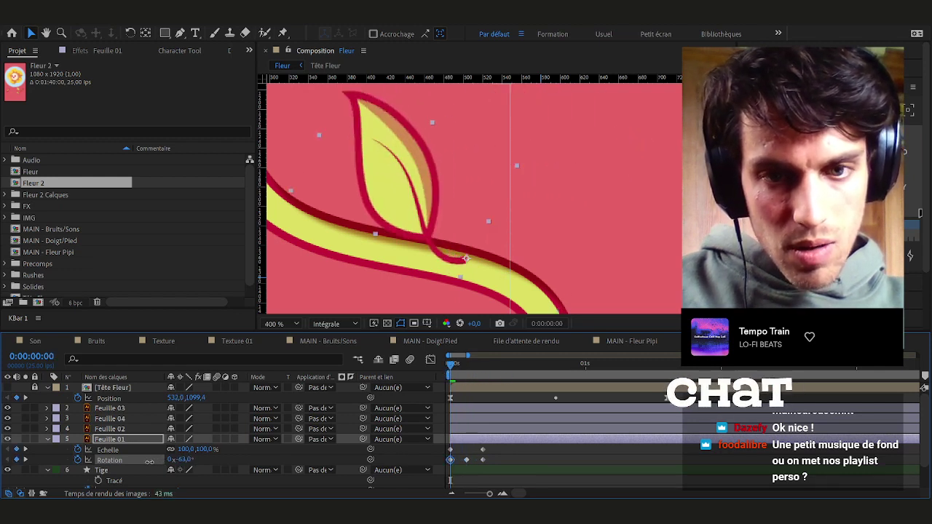
Set Feuille 01's Echelle to 0% at 0:00:00:00 and preview the leaf's growth
left_click(206, 450)
type("0")
key("Return")
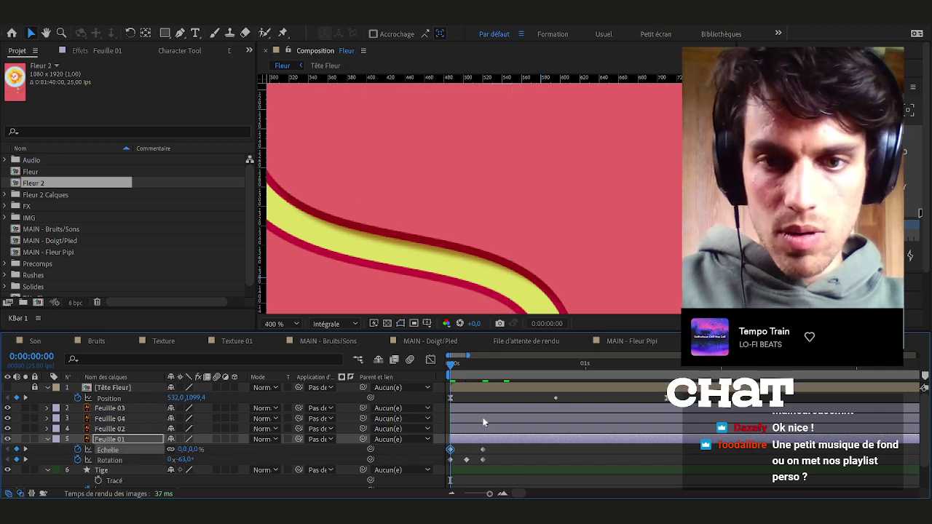
key("space")
key("space")
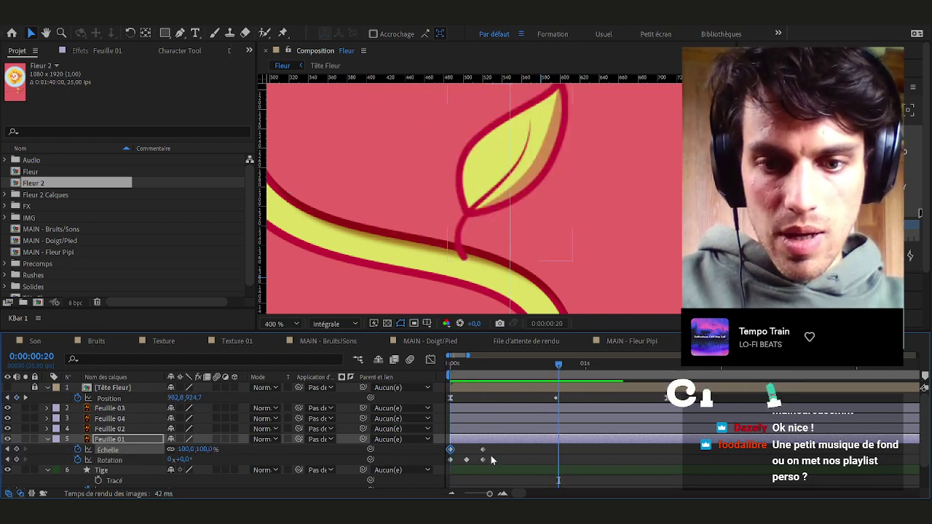
Apply an overshoot expression to Feuille 01's Echelle and Rotation from their last keyframes and preview the animation
left_click_drag(491, 464, 477, 446)
left_click_drag(62, 312, 66, 277)
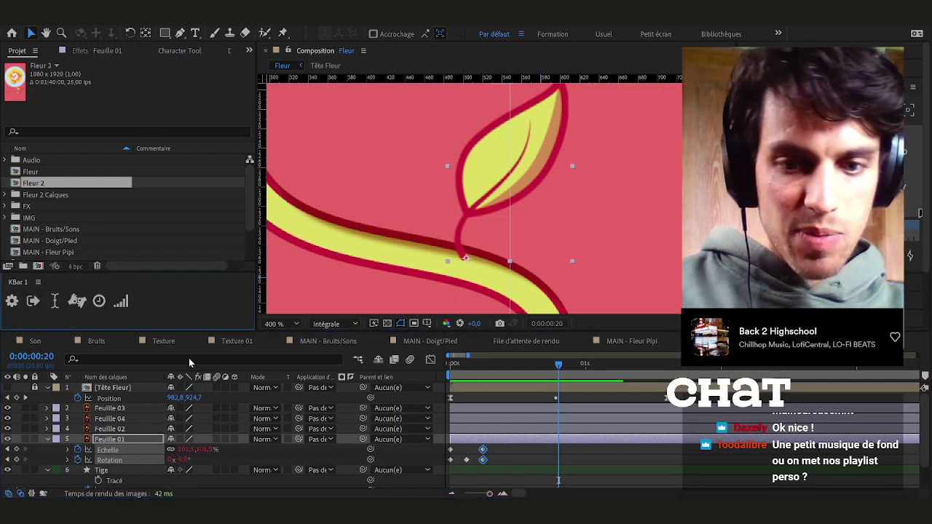
left_click(504, 456)
key("space")
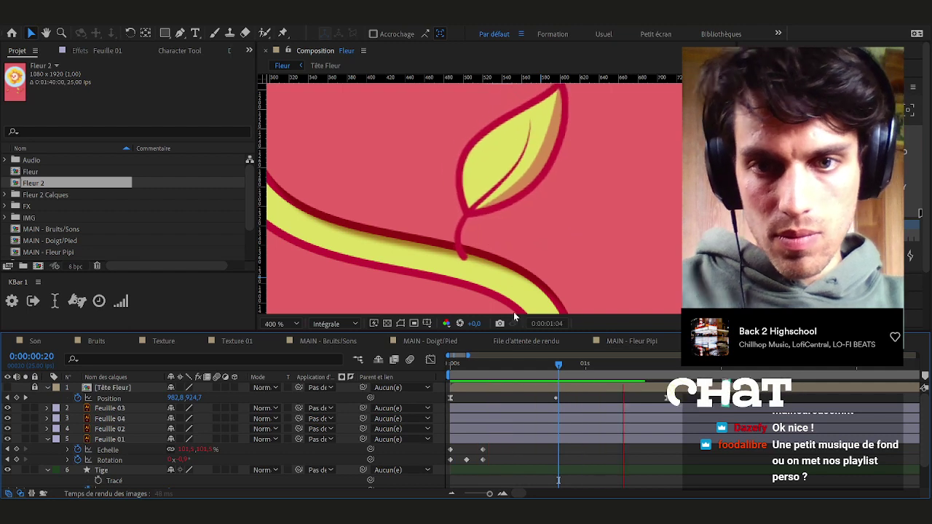
scroll(505, 234, "down", 2)
left_click_drag(510, 227, 490, 227)
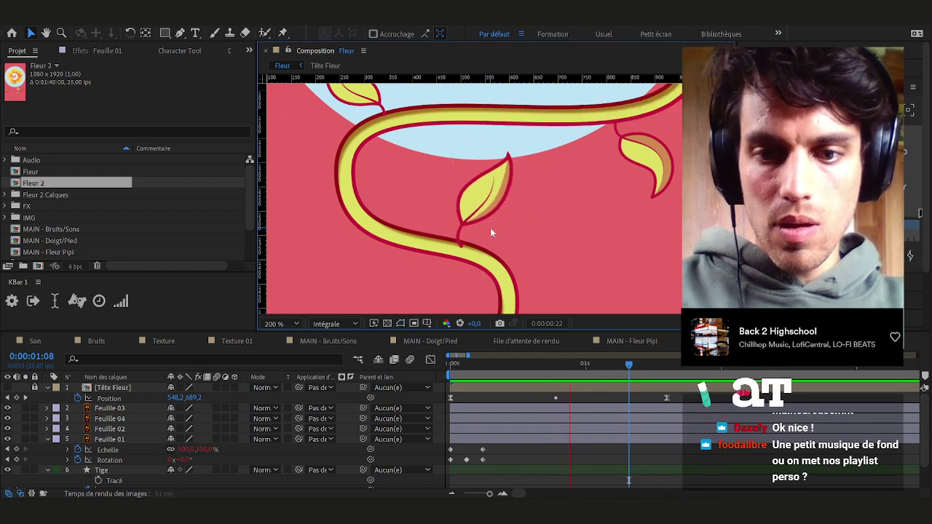
Add CC Bend It to Feuille 01, with Start at the stalk's base (13,4, 201,1) and End above the tip (95,0, -39,4)
left_click(499, 440)
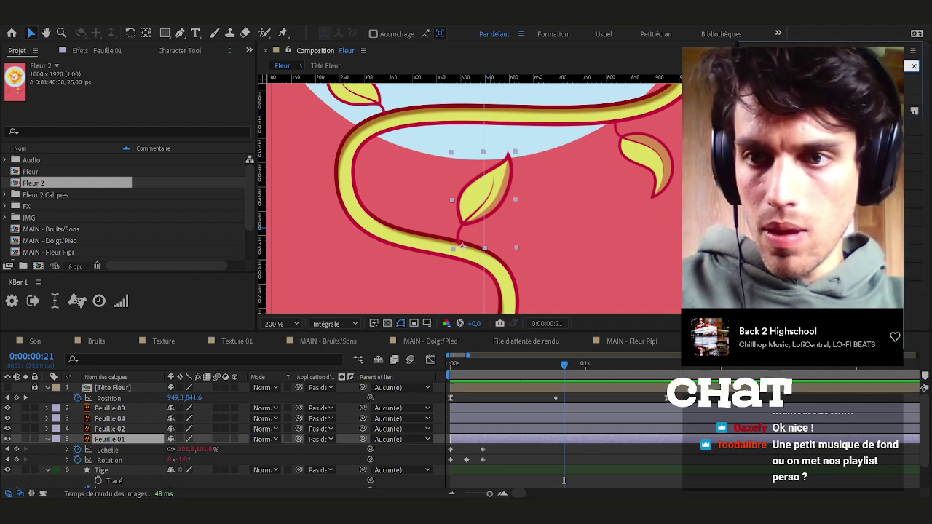
left_click_drag(787, 88, 462, 439)
left_click_drag(483, 226, 459, 252)
left_click_drag(489, 185, 496, 137)
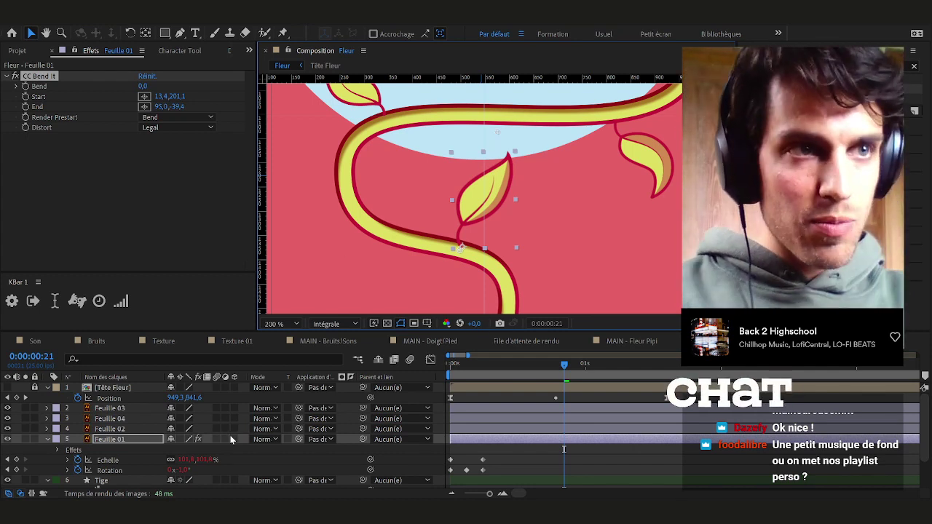
Move Feuille 01 away from its attachment point and try a CC Bend It Bend value of 29
left_click(516, 440)
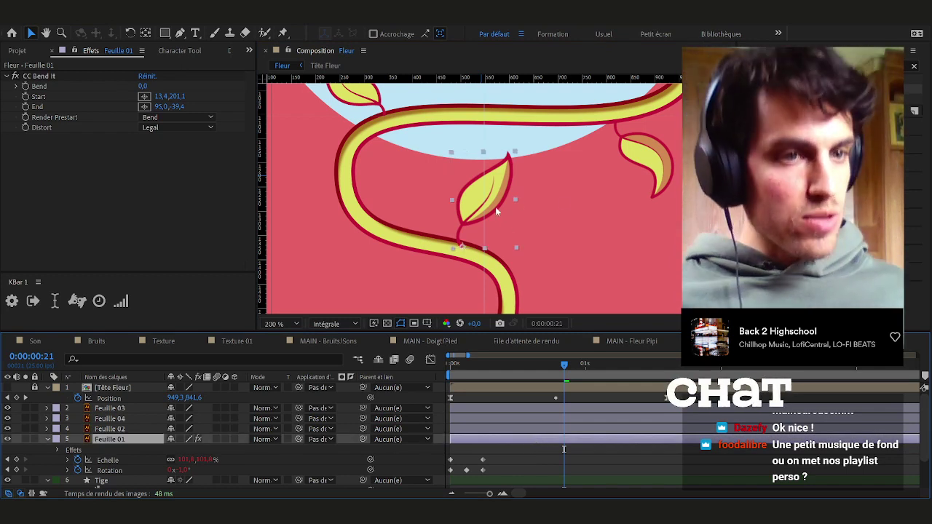
mouse_move(497, 212)
left_mouse_down()
mouse_move(583, 207)
mouse_move(545, 234)
mouse_move(509, 185)
mouse_move(484, 195)
mouse_move(594, 223)
mouse_move(575, 148)
mouse_move(491, 213)
left_mouse_up()
left_click_drag(491, 251, 569, 236)
left_click(513, 441)
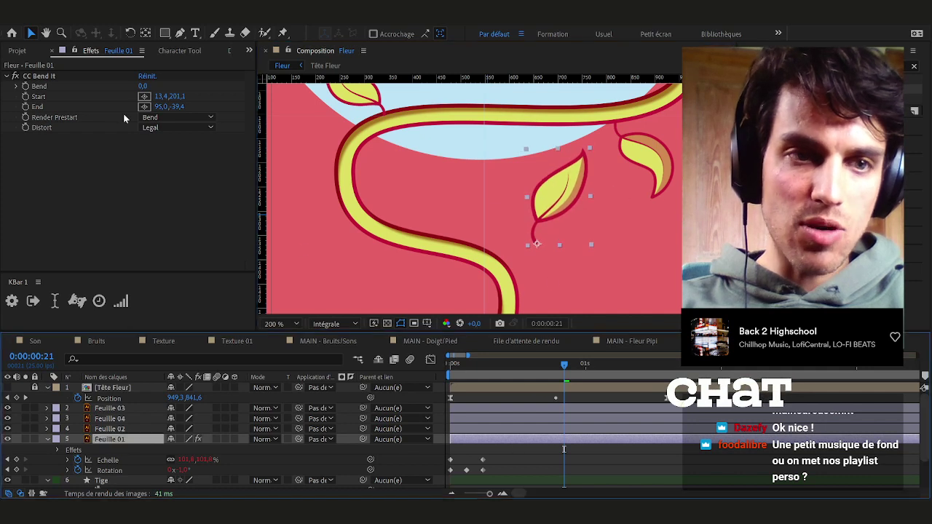
left_click(40, 76)
left_click_drag(548, 183, 364, 185)
left_click_drag(145, 87, 164, 88)
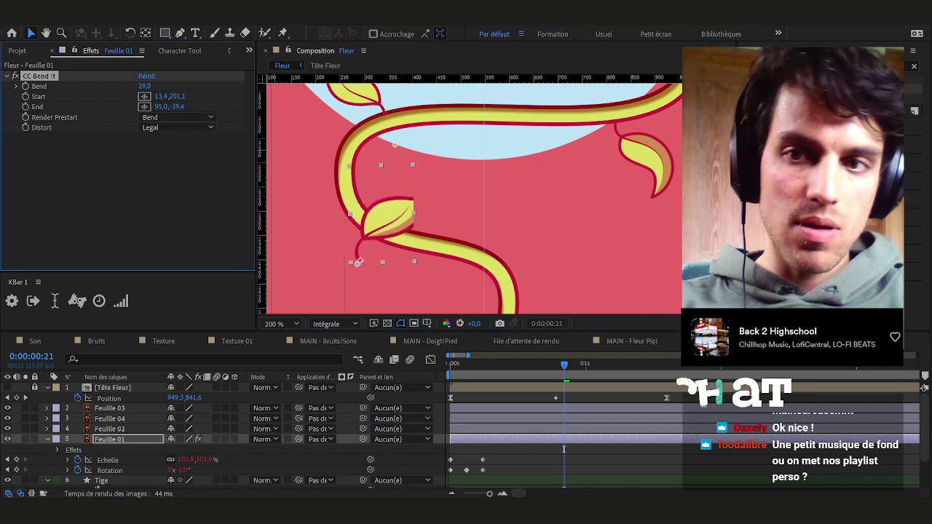
Add the Limites de croissance effect above CC Bend It on Feuille 01 and set its pixels to 213
left_click_drag(838, 66, 634, 51)
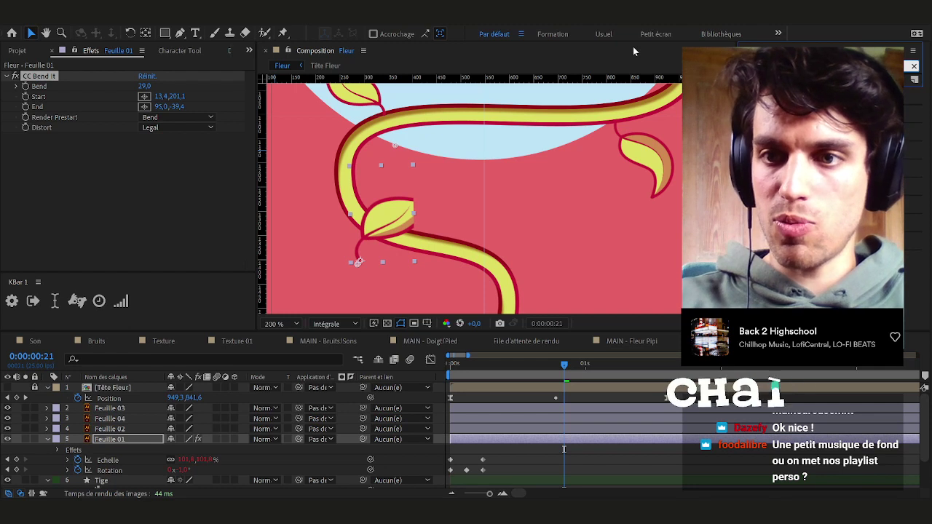
left_click_drag(786, 109, 52, 78)
left_click_drag(141, 88, 277, 101)
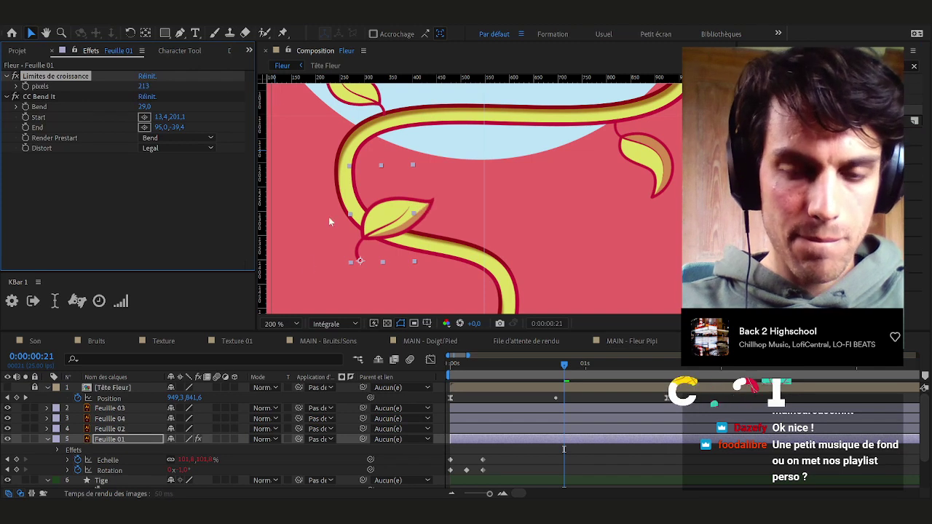
Set the CC Bend It Bend value on Feuille 01 to -48
left_click(482, 458)
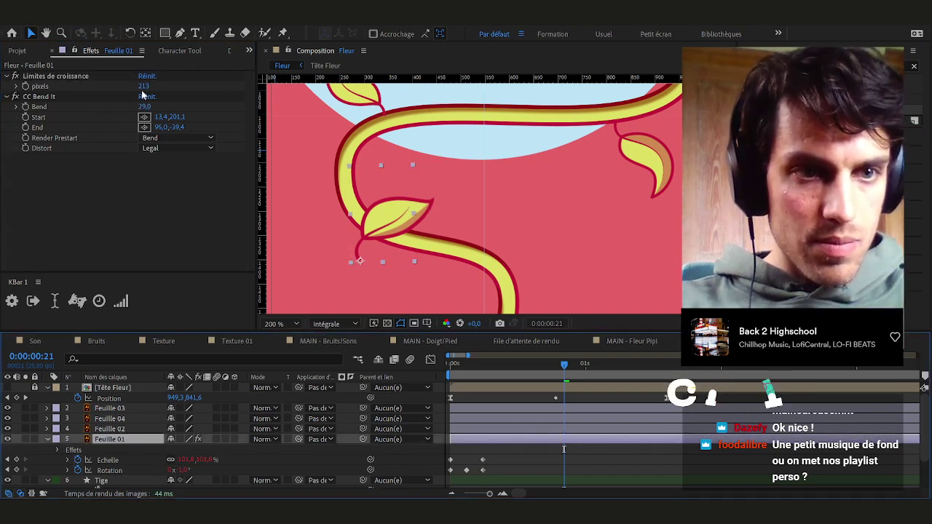
left_click_drag(145, 106, 117, 105)
left_click_drag(138, 108, 99, 106)
left_click(501, 455)
left_click(500, 440)
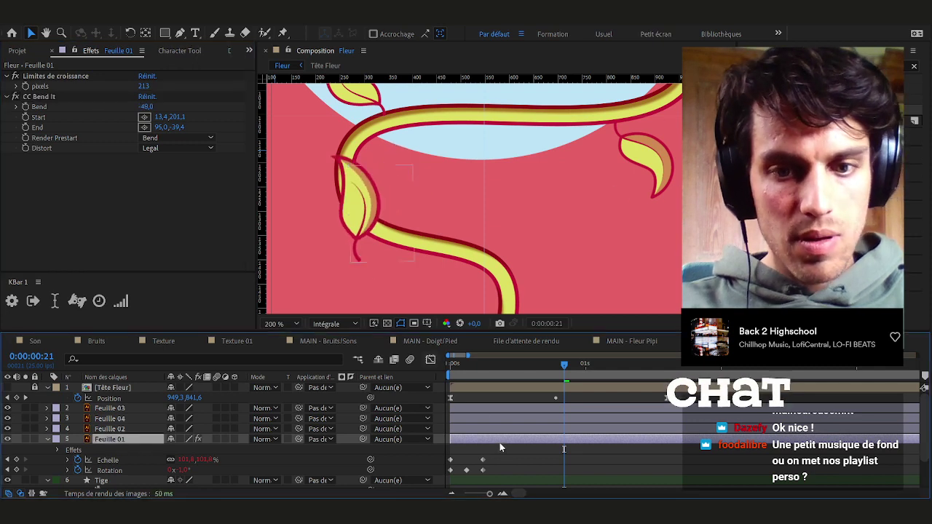
Move Feuille 01 back onto the stem's lower curve so the base of its stalk touches the stem
left_click_drag(342, 194, 428, 192)
key("Return")
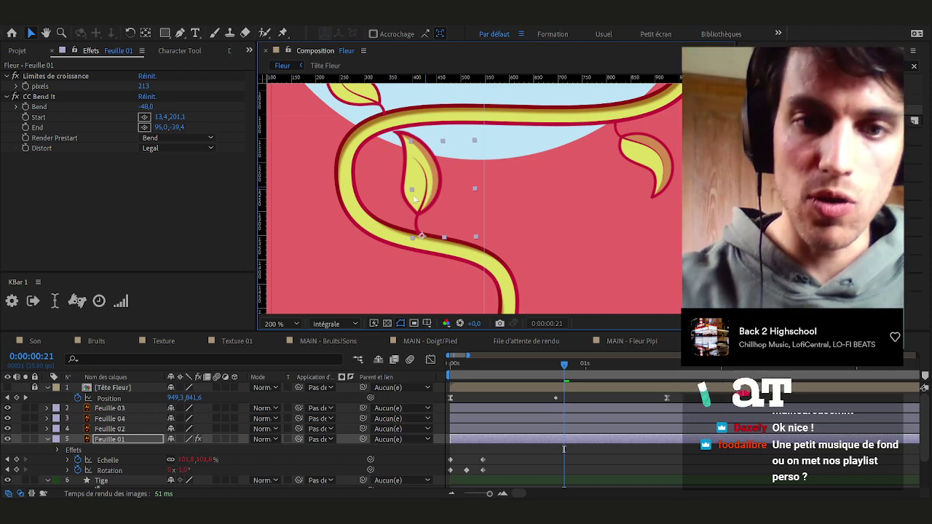
left_click_drag(423, 198, 469, 205)
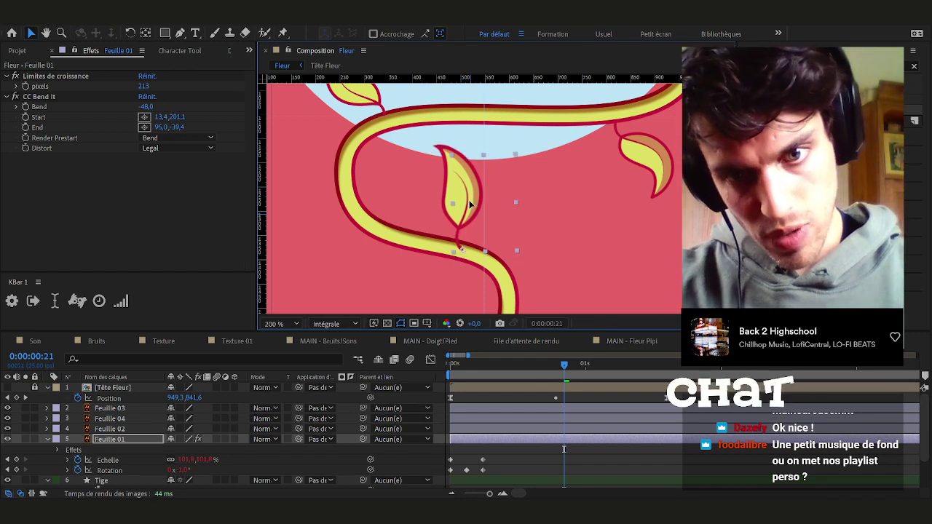
Shift Feuille 01's three Rotation keyframes so the first one sits at 0:00:00:06
mouse_move(467, 368)
left_mouse_down()
mouse_move(424, 365)
mouse_move(478, 378)
left_mouse_up()
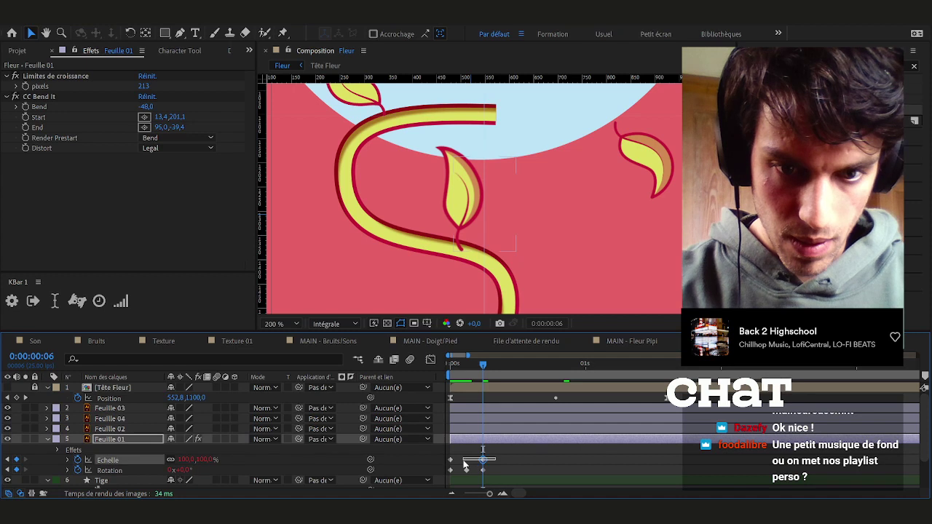
left_click_drag(496, 456, 444, 466)
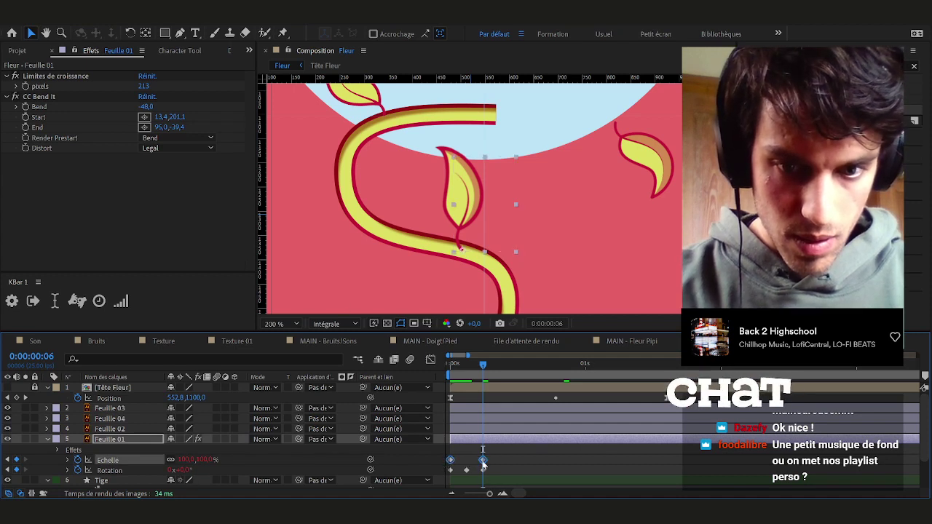
left_click_drag(507, 475, 482, 471)
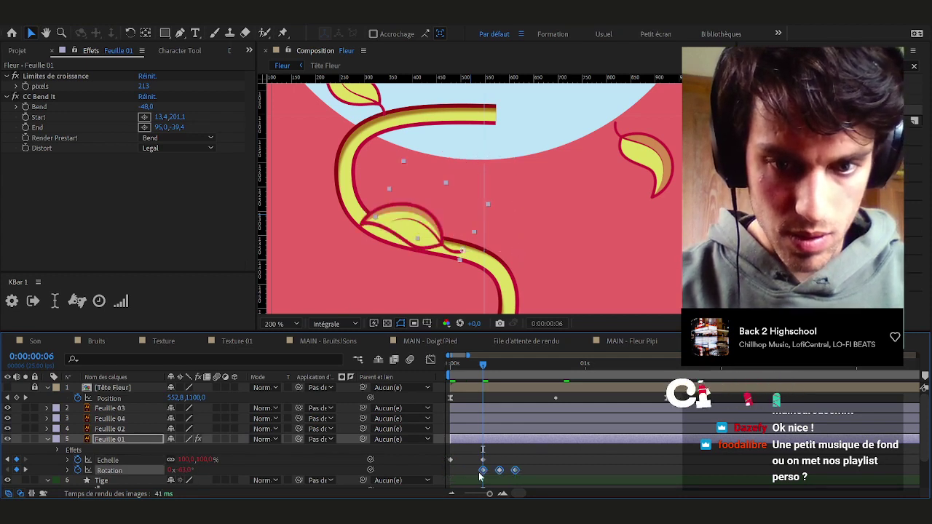
Enable keyframing for the CC Bend It Bend property on Feuille 01 at 0:00:00:06
left_click(516, 454)
left_click_drag(483, 364, 483, 366)
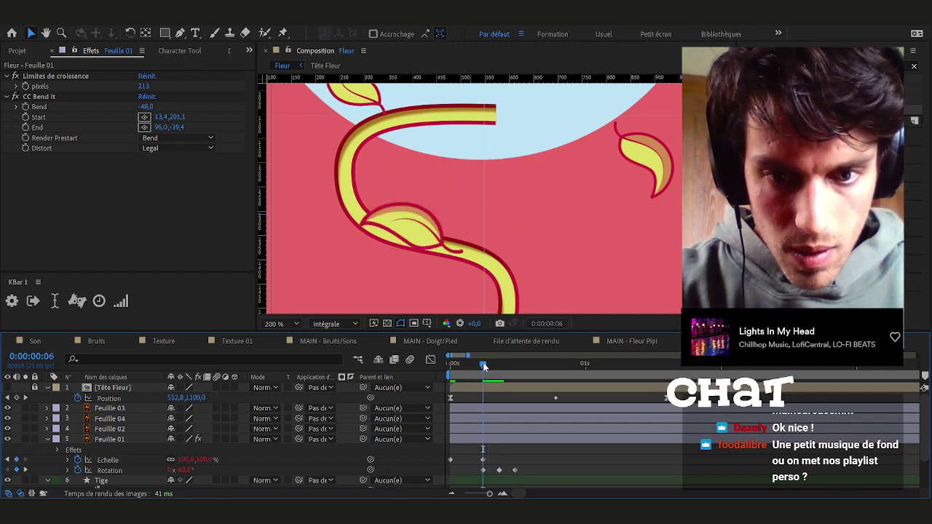
left_click(497, 434)
left_click(26, 107)
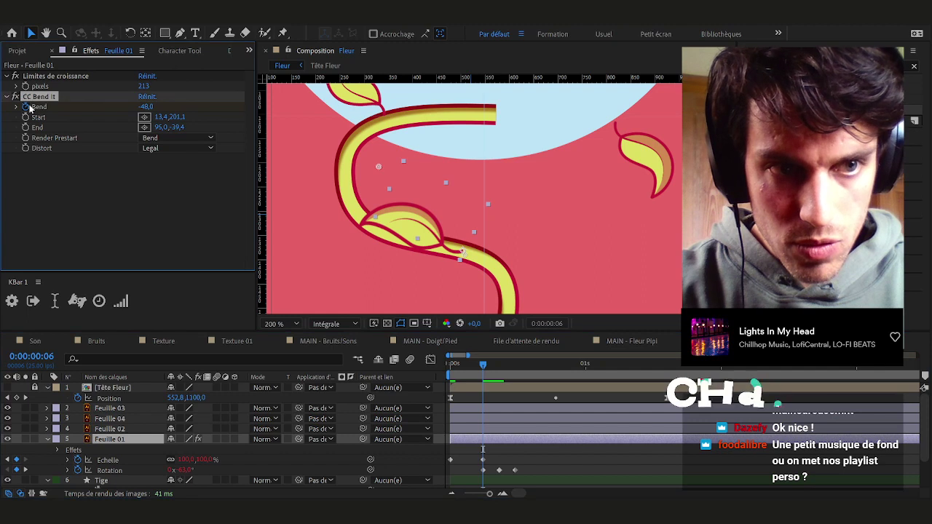
Set Feuille 01's Bend to 0 at 0:00:00:12 and close the separate layer view
left_click_drag(502, 375, 515, 373)
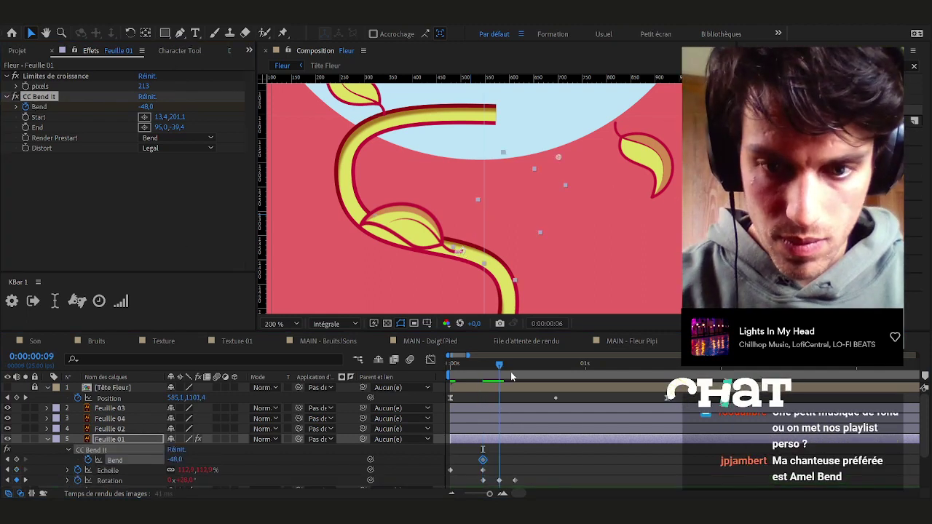
left_click(146, 108)
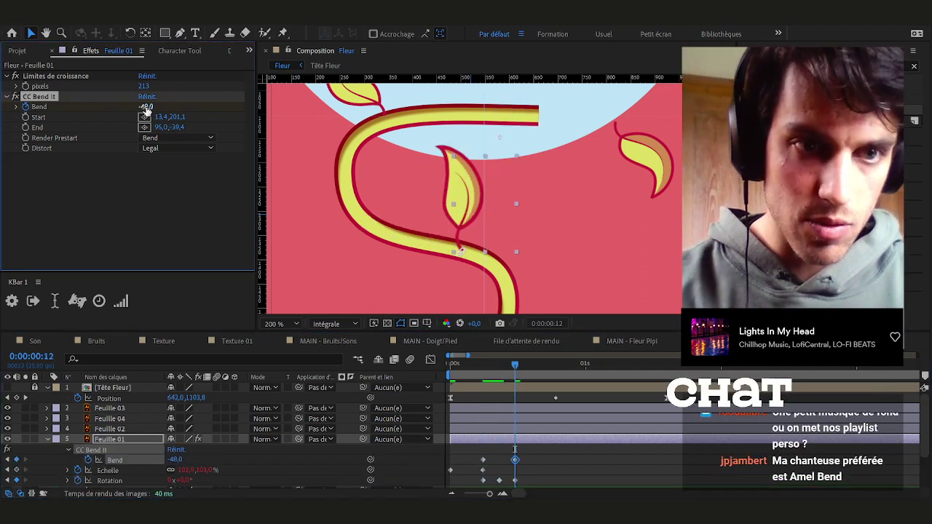
key("KP_0")
key("KP_Enter")
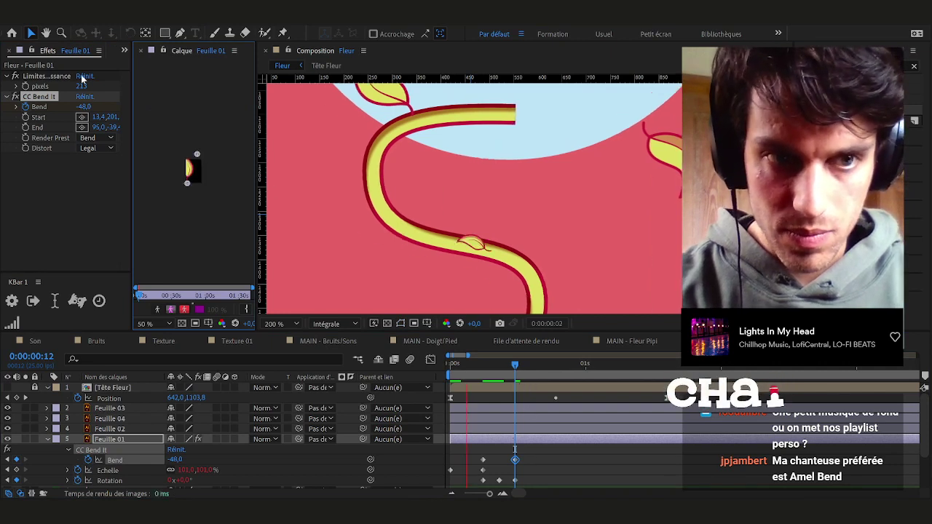
left_click(84, 107)
type("0")
key("Return")
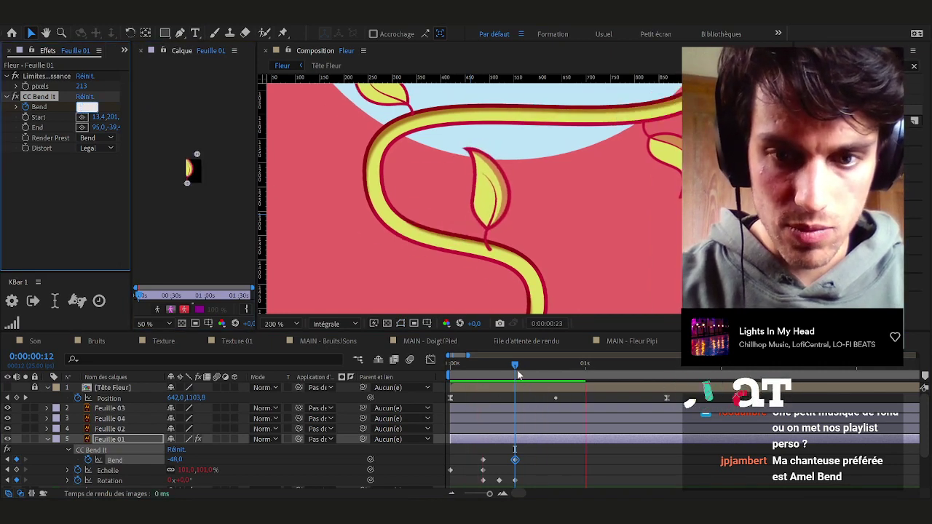
left_click(517, 371)
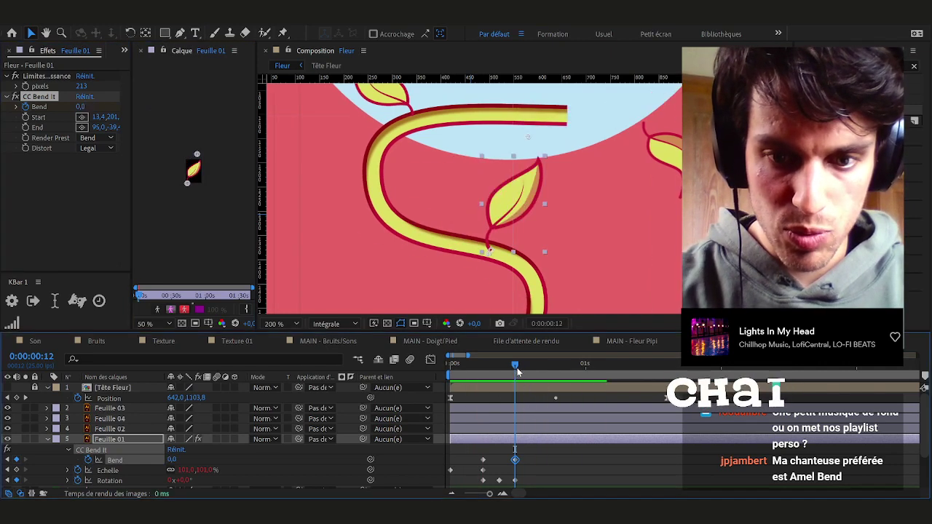
left_click(82, 108)
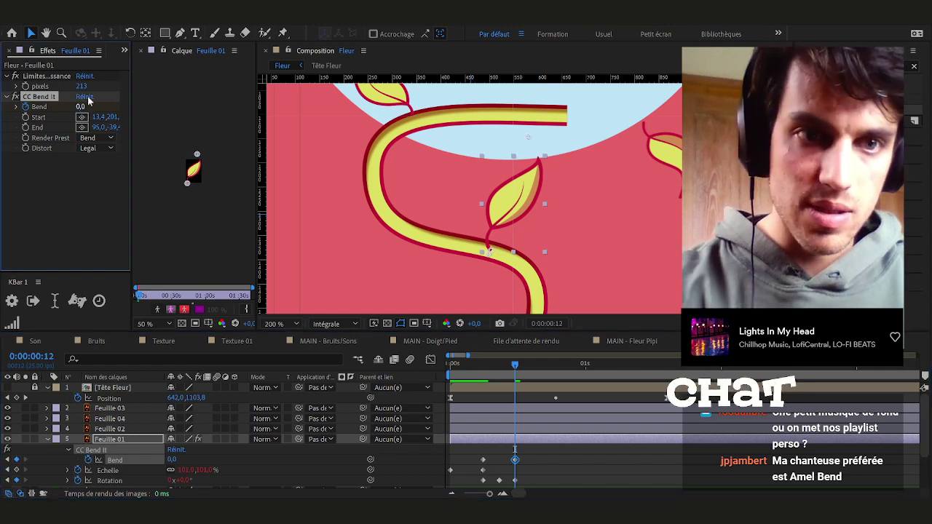
left_click(141, 51)
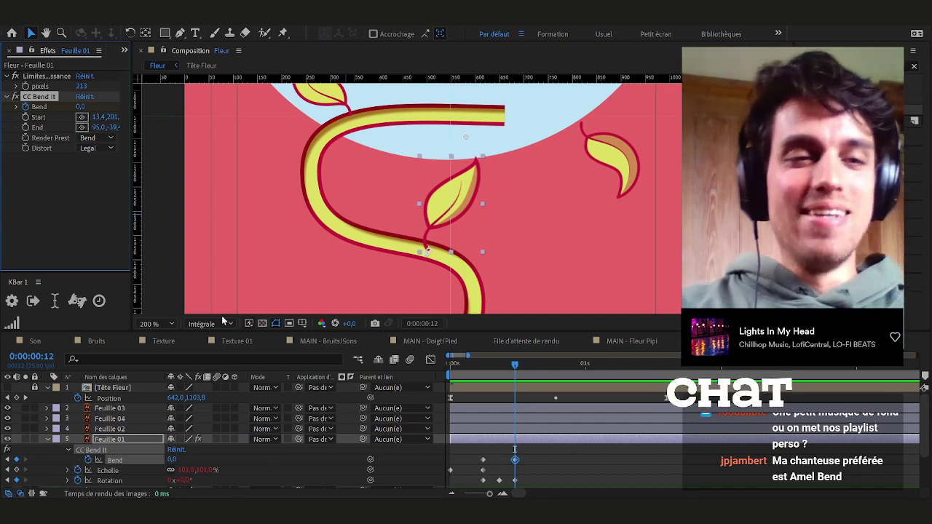
Set Feuille 01's Bend to 25 at 0:00:00:09 and to -114 at 0:00:00:06
left_click(547, 461)
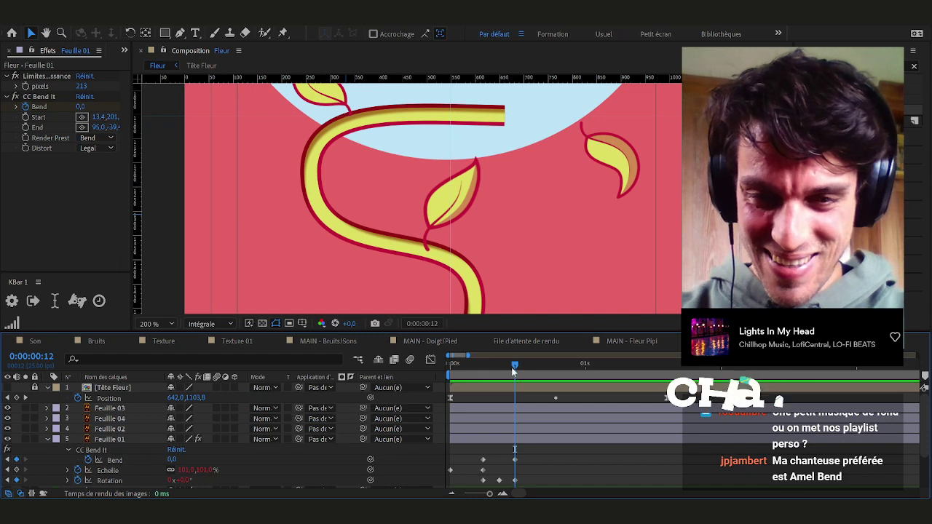
left_click_drag(513, 362, 503, 364)
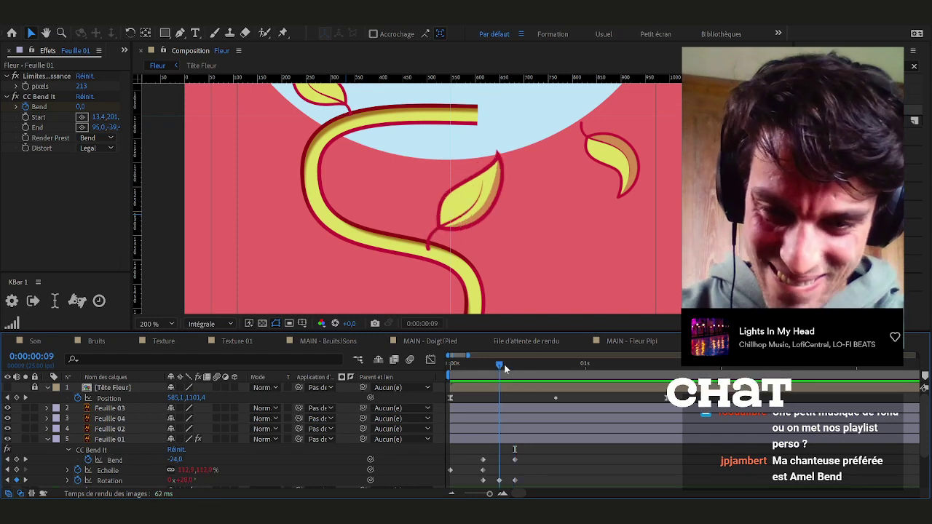
left_click(505, 439)
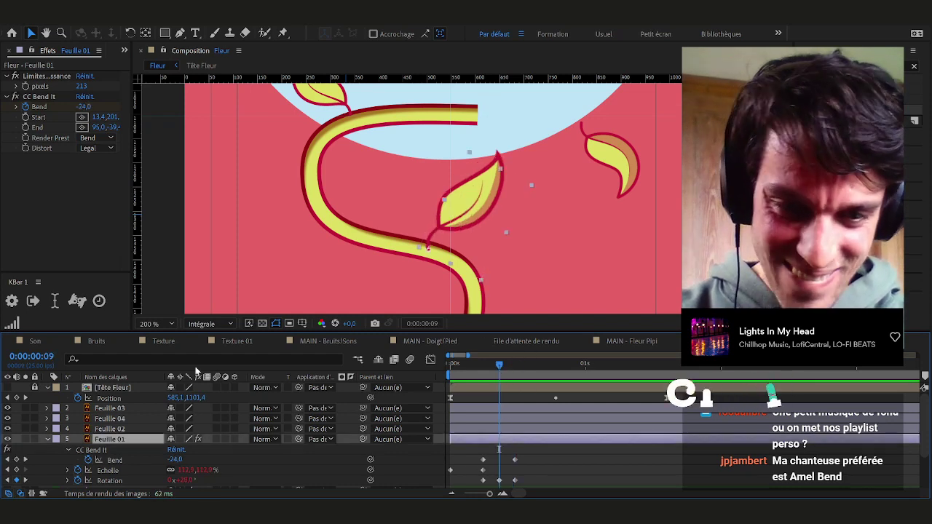
left_click(175, 460)
type("0")
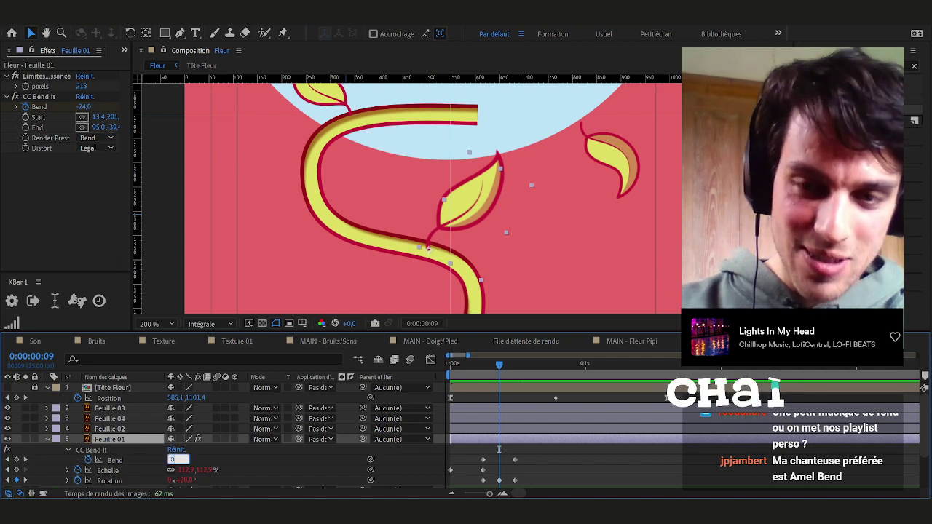
key("Return")
left_click_drag(171, 462, 188, 460)
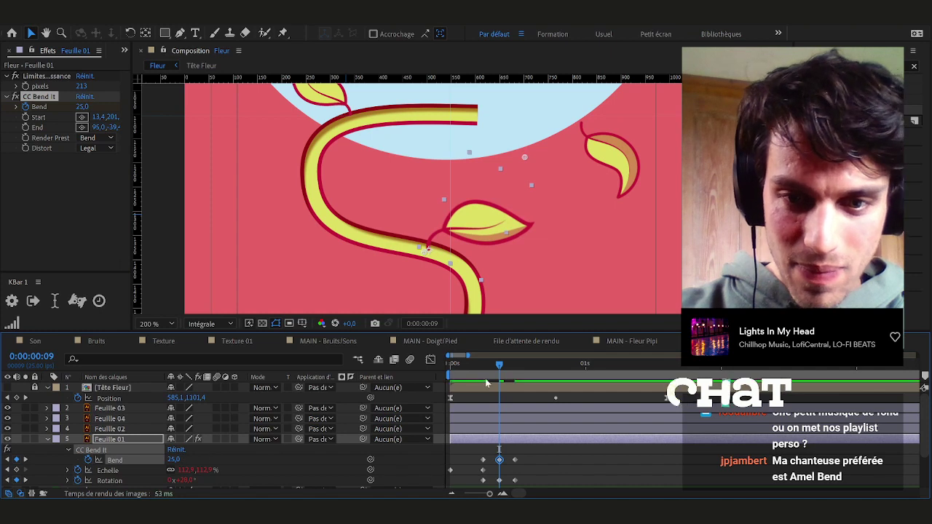
left_click(487, 371)
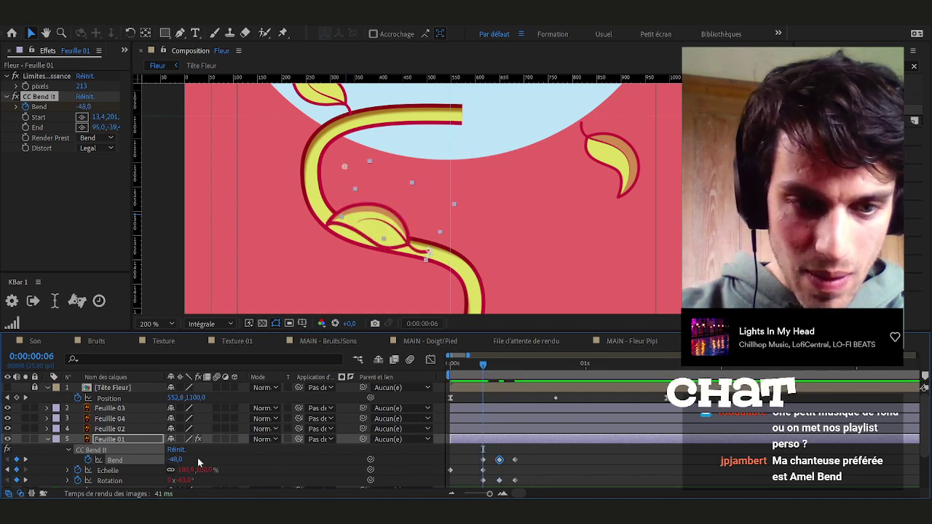
left_click_drag(179, 459, 133, 453)
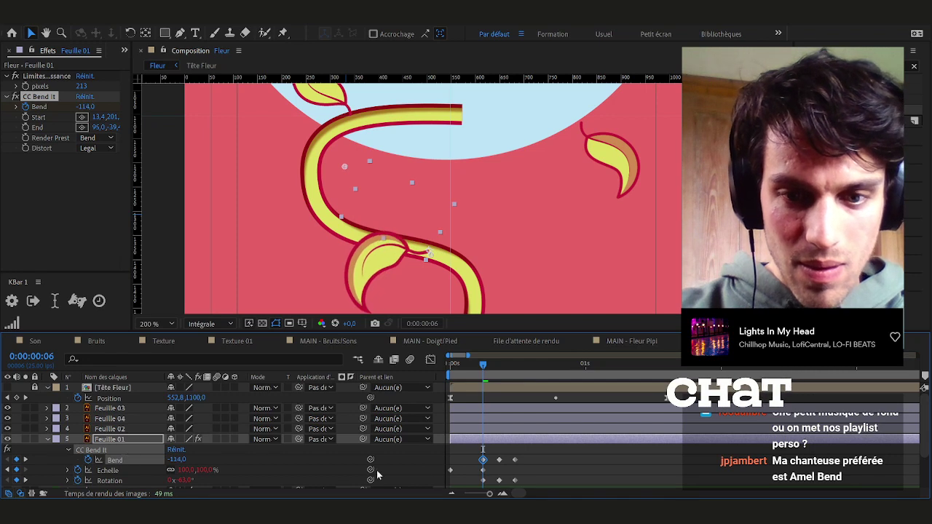
Apply the Echelle and Rotation properties' expression preset to Feuille 01's Bend, and shift the Bend and Rotation keyframes to start at 0:00:00:00
left_click_drag(539, 466, 479, 454)
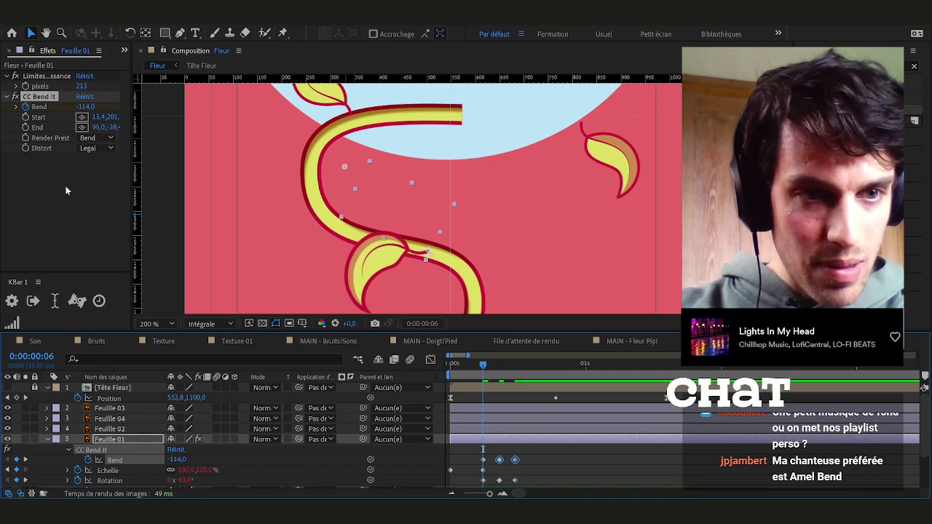
left_click(34, 300)
left_click_drag(518, 484, 450, 481)
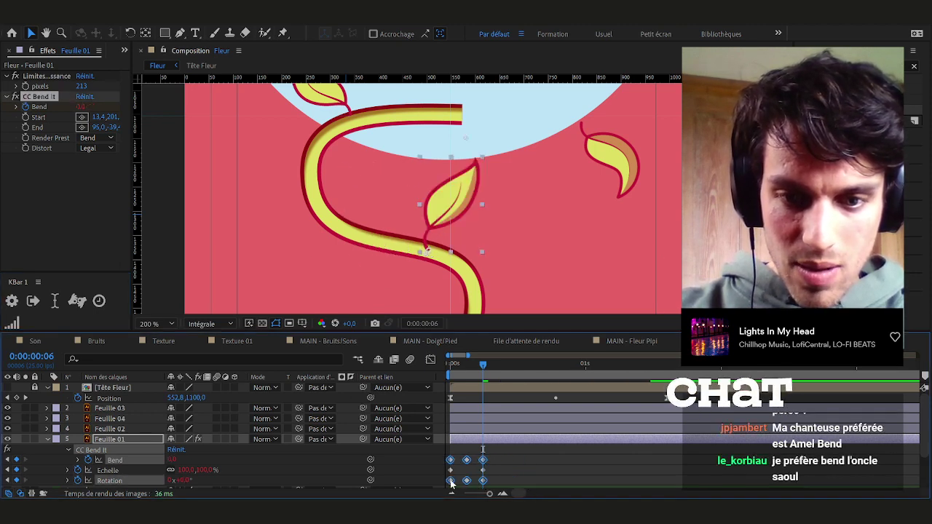
left_click(506, 467)
key("space")
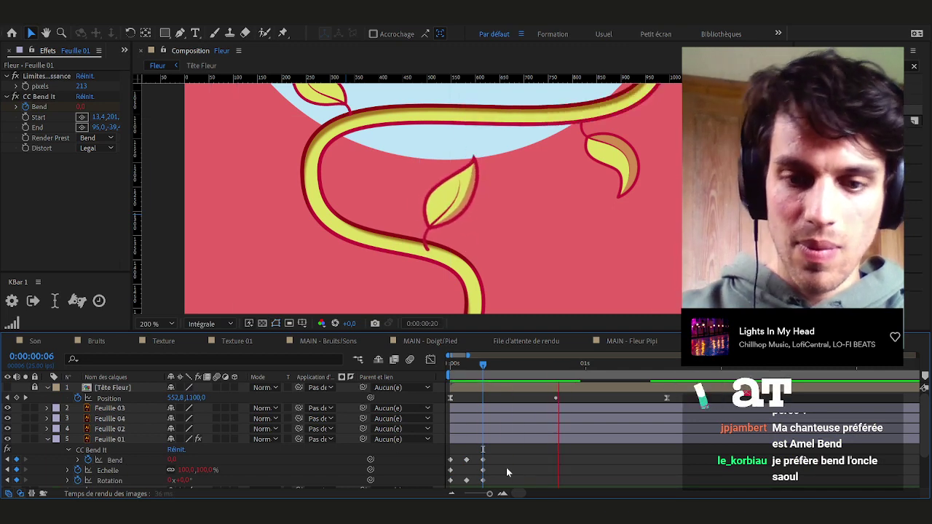
key("space")
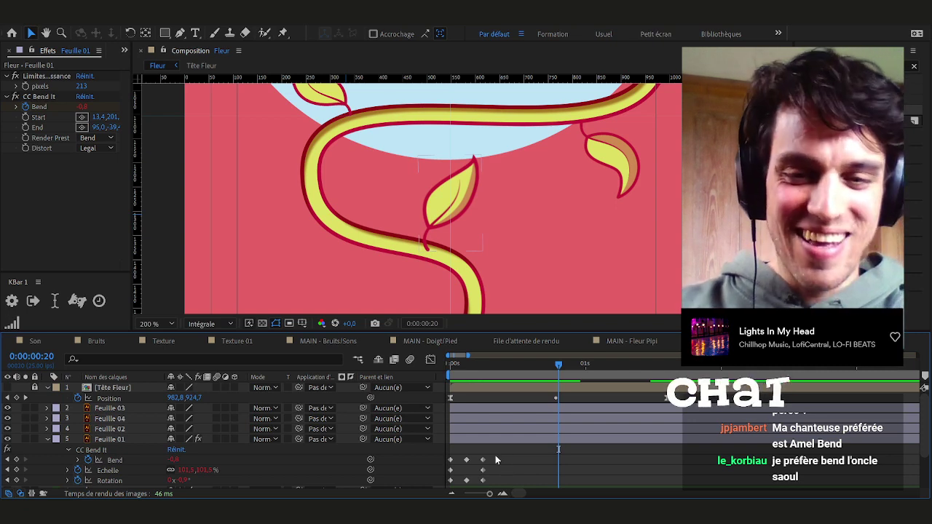
Offset Feuille 01's three Bend keyframes two frames later, starting at 0:00:00:02, and preview the motion
left_click_drag(496, 455, 431, 464)
left_click(506, 456)
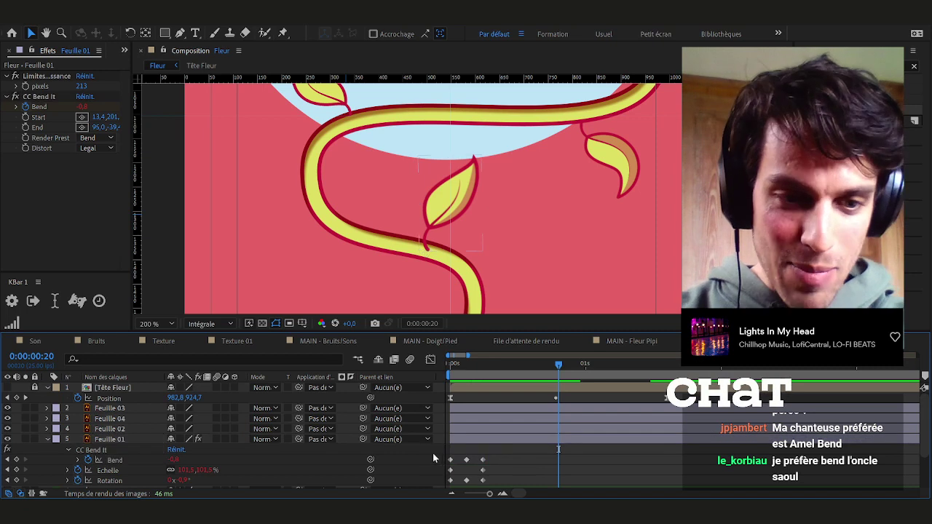
left_click_drag(500, 456, 428, 464)
left_click_drag(510, 456, 441, 463)
left_click_drag(435, 457, 515, 463)
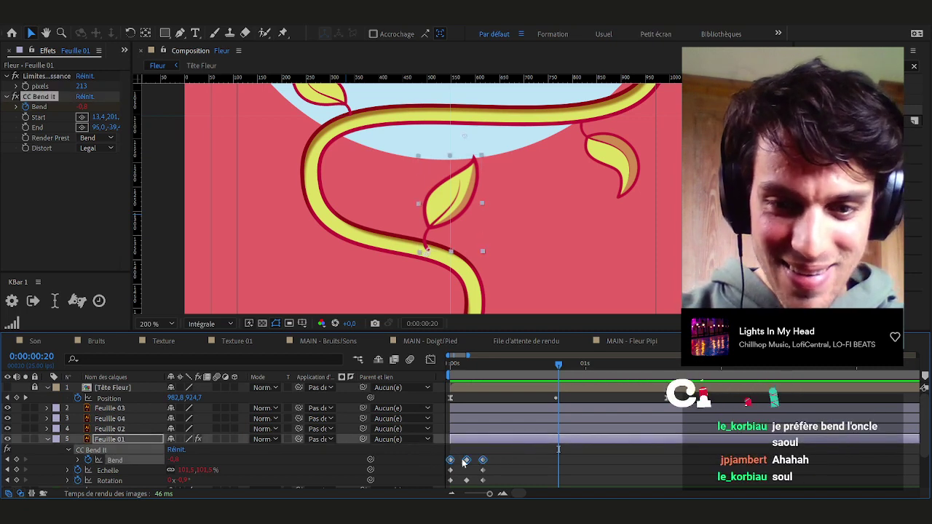
left_click_drag(453, 462, 465, 464)
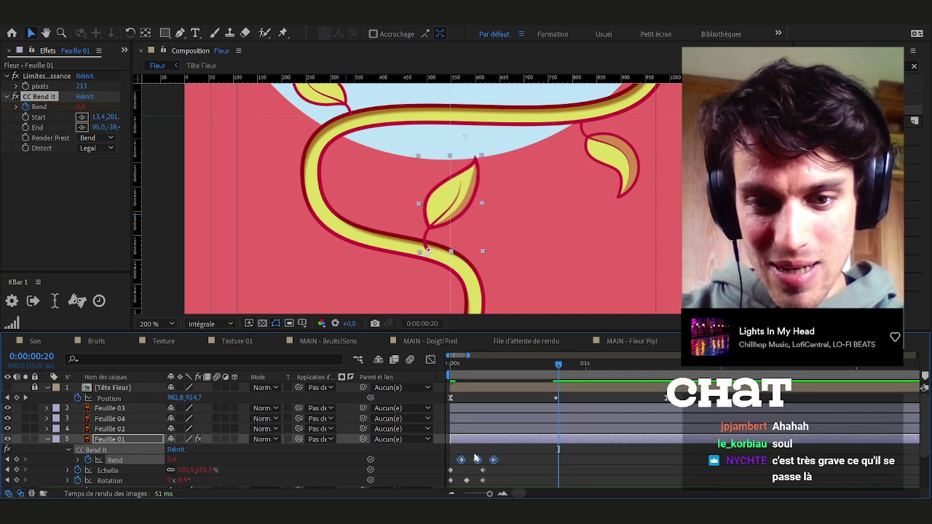
left_click(478, 448)
key("space")
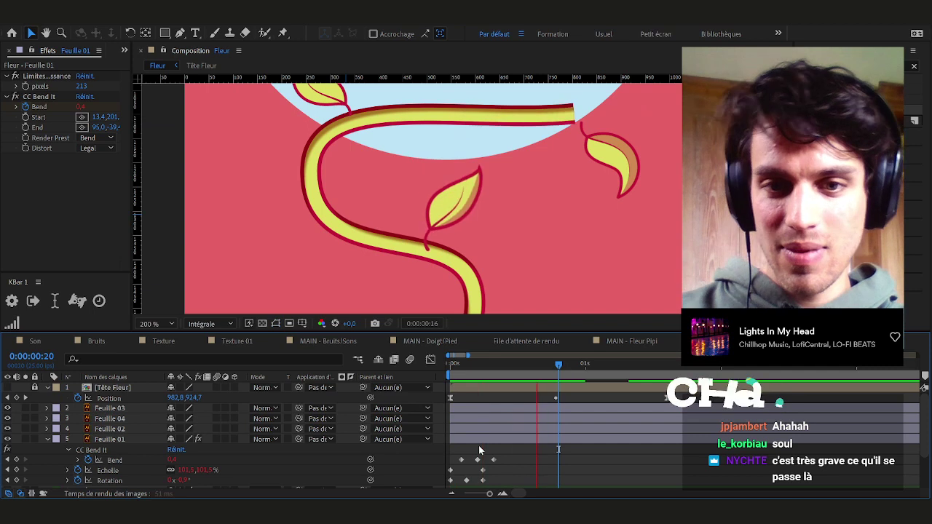
left_click(454, 369)
left_click_drag(458, 372, 554, 375)
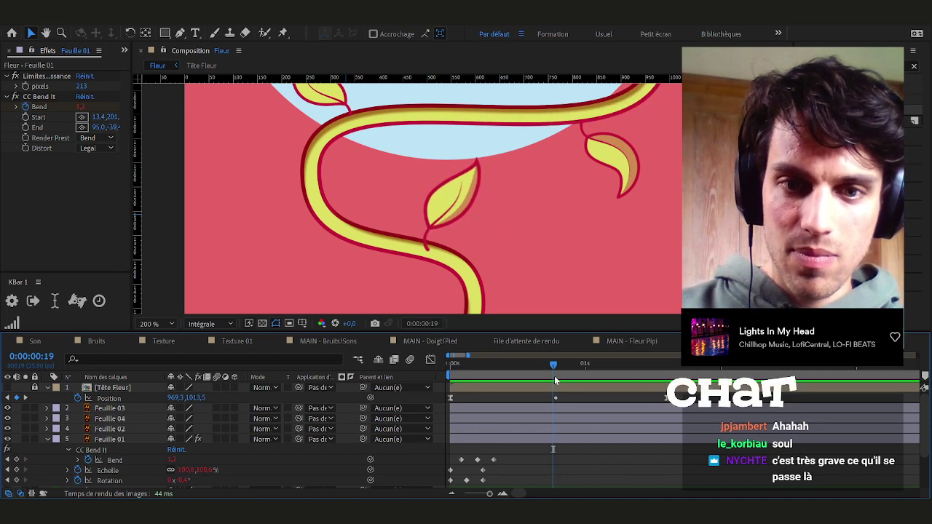
Stretch Feuille 01's Bend, Echelle and Rotation keyframes proportionally so the last Bend keyframe sits at about 0:00:00:13, and preview the slower growth
left_click_drag(554, 376, 424, 370)
left_click_drag(445, 485, 500, 477)
key("ctrl+z")
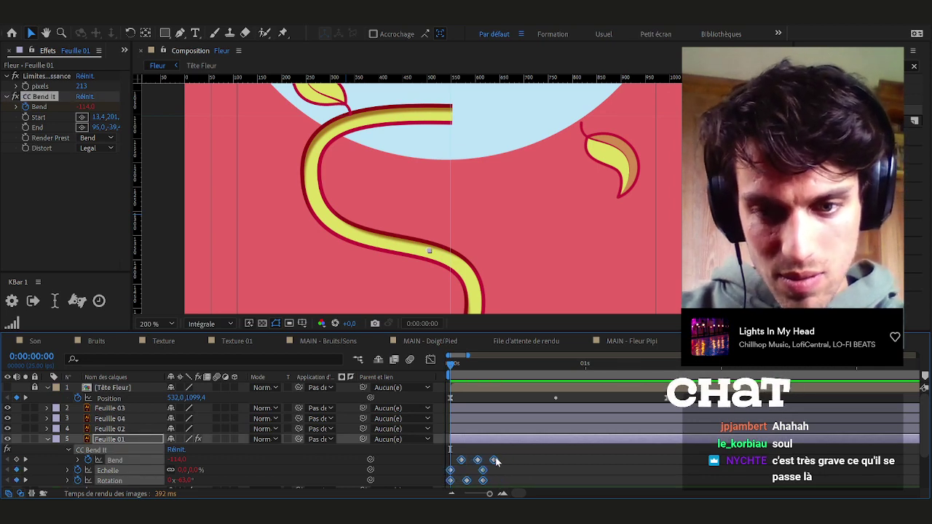
left_click_drag(494, 461, 521, 466)
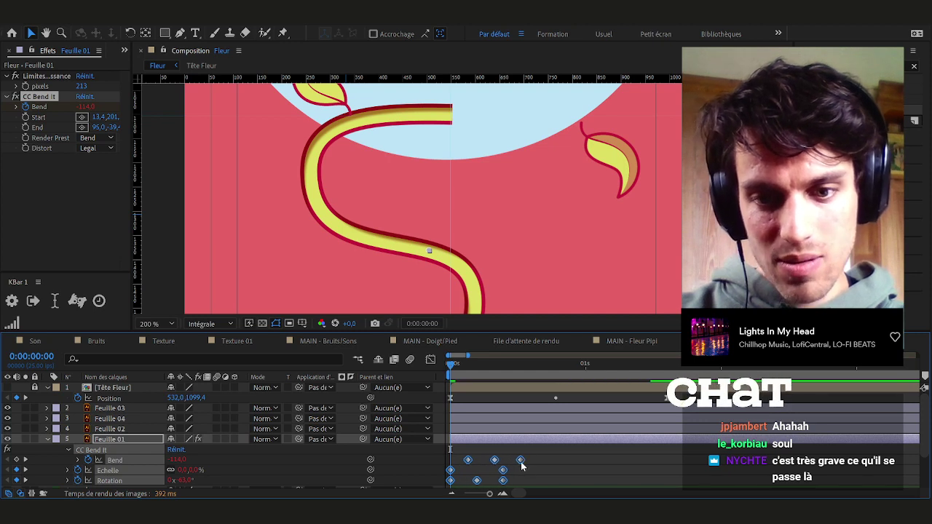
left_click(539, 459)
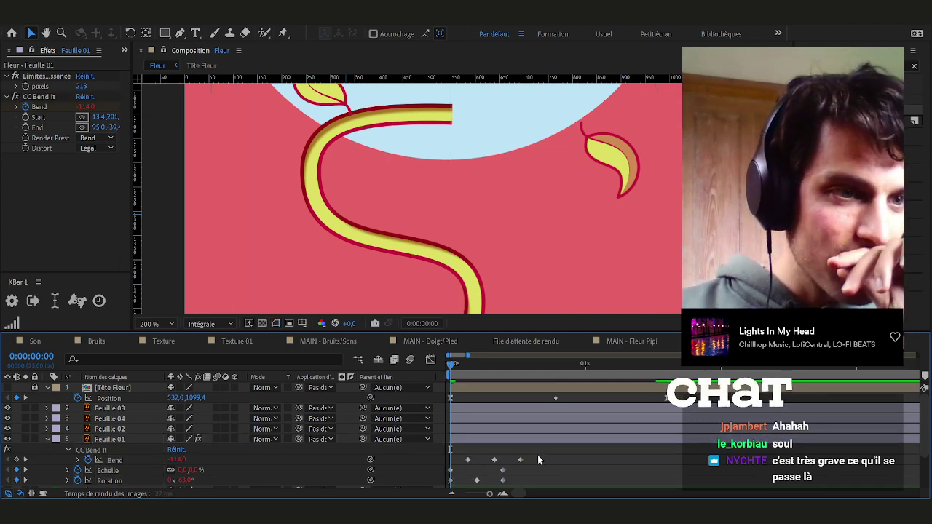
key("space")
key("space")
key("space")
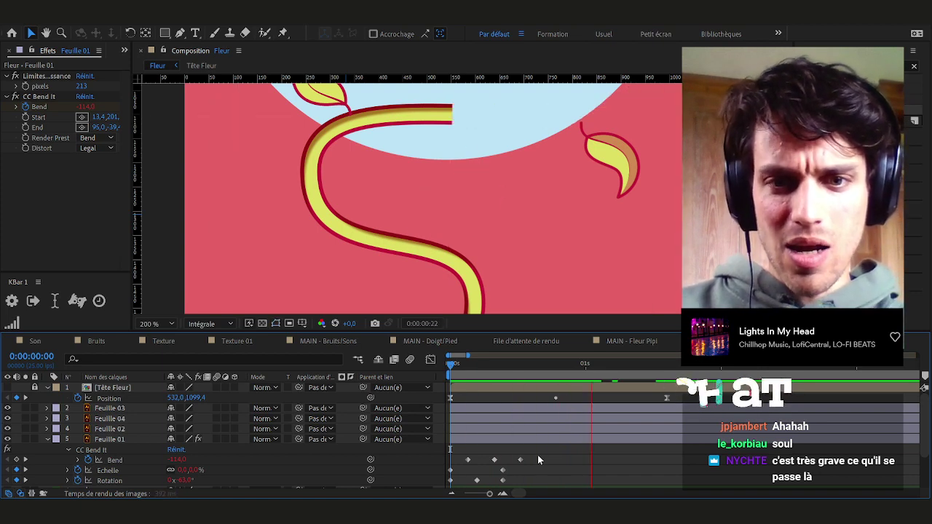
key("space")
key("space")
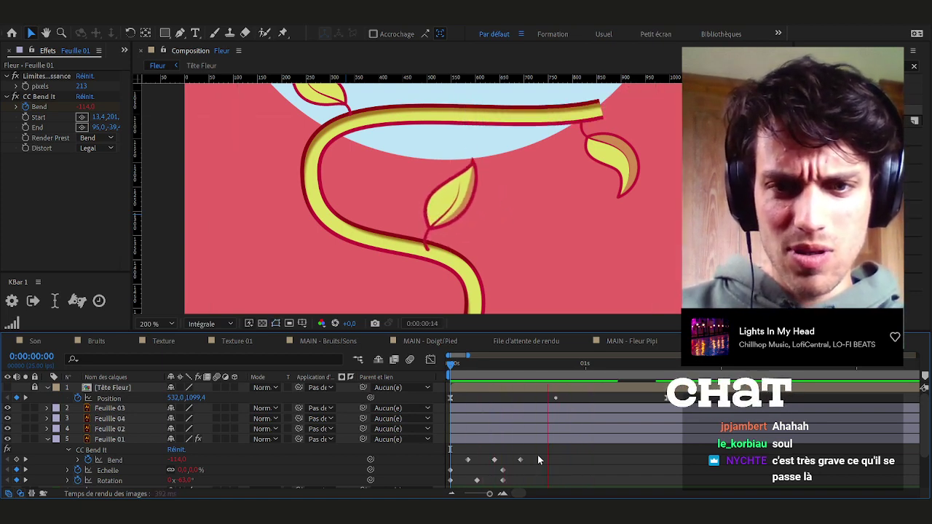
Save the project and preview the stem and leaf animation across the wider composition, ending with the Feuille 01 layer selected
key("ctrl+s")
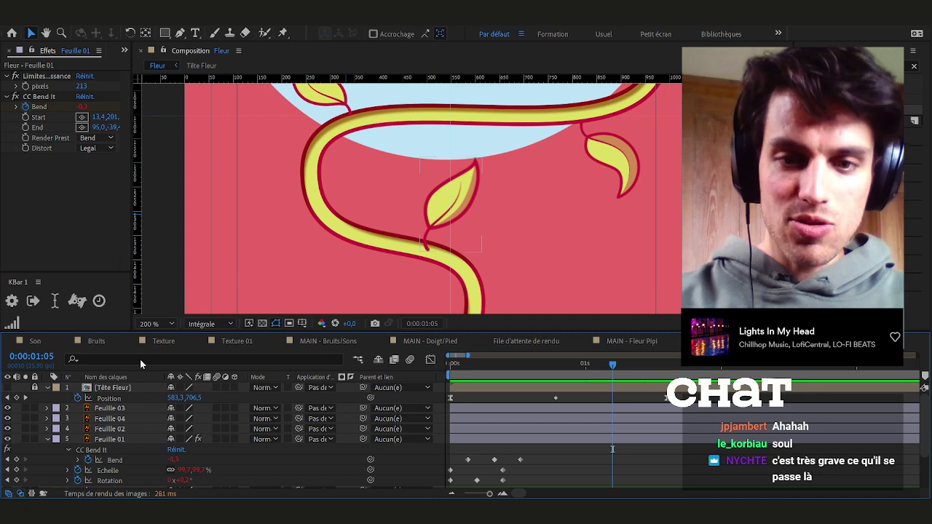
scroll(513, 205, "down", 2)
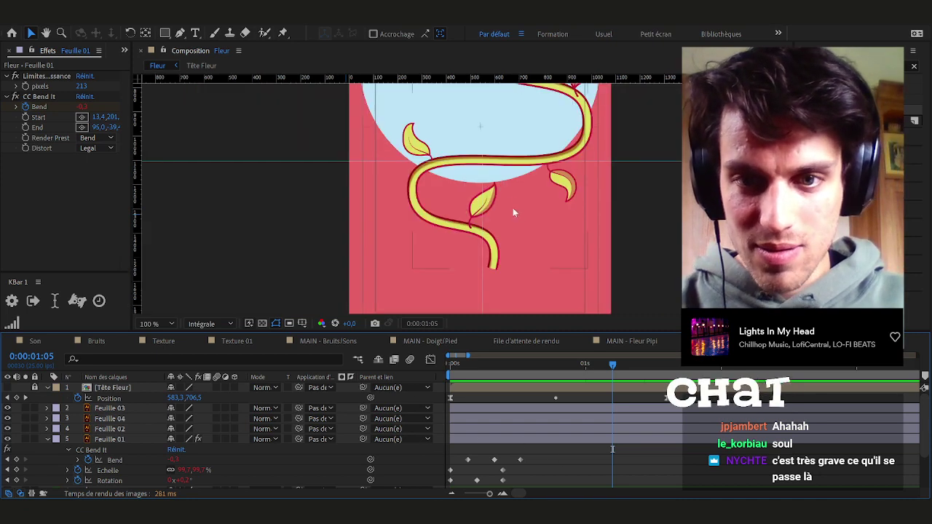
key("space")
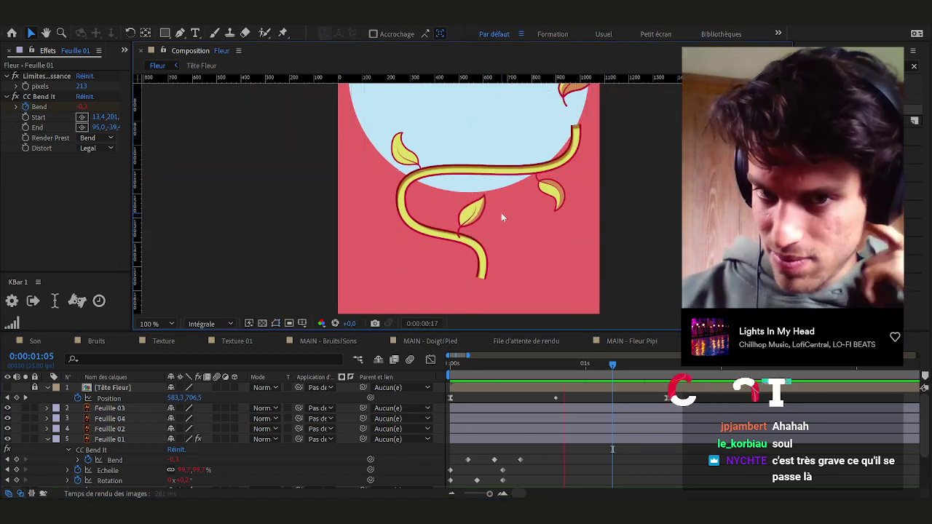
key("space")
key("space")
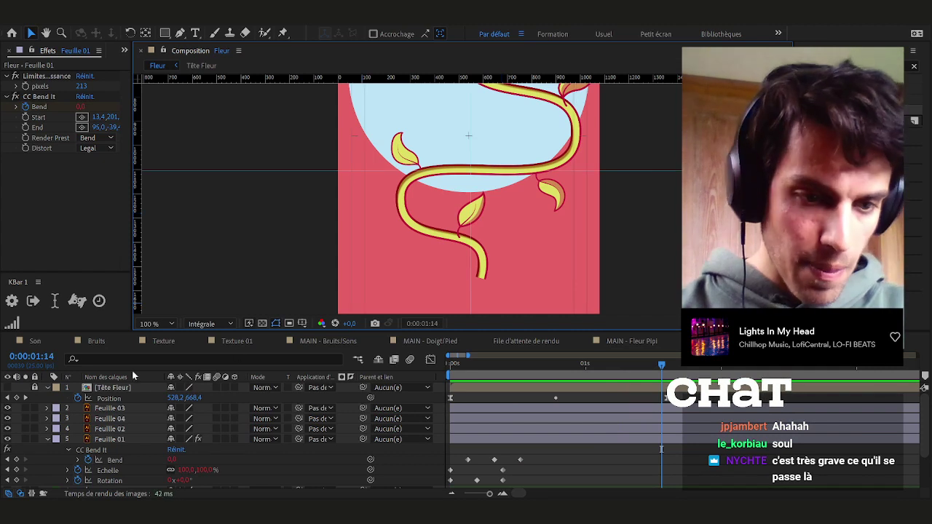
left_click(111, 440)
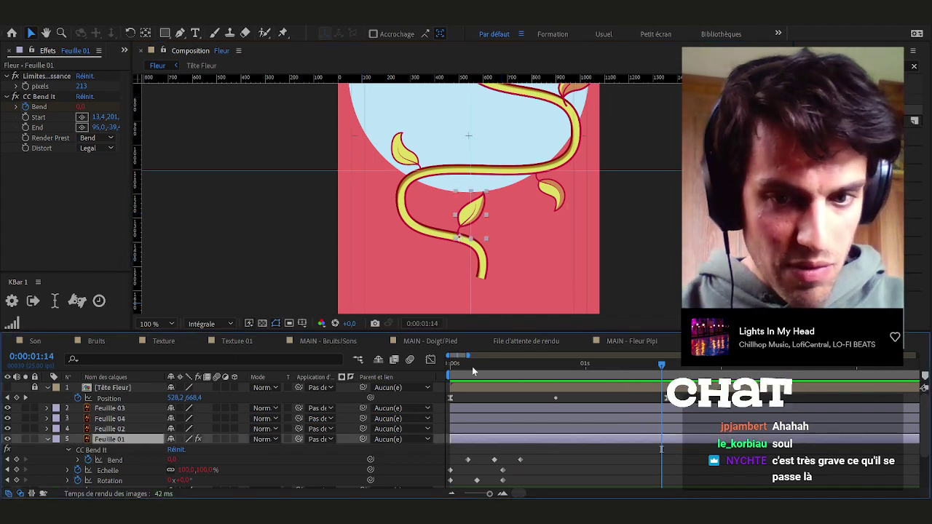
Align Feuille 01's last Echelle and Rotation keyframes exactly to 0:00:00:10
key("Home")
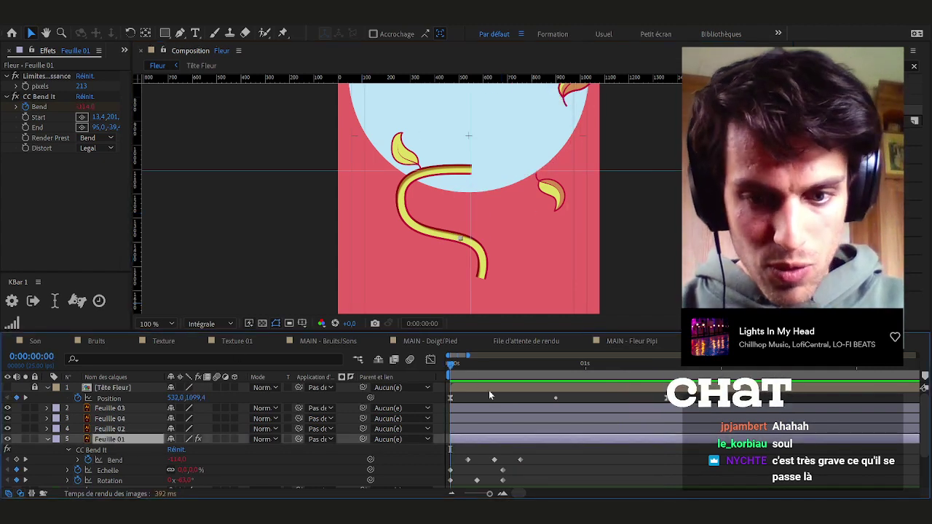
key("shift+Page_Down")
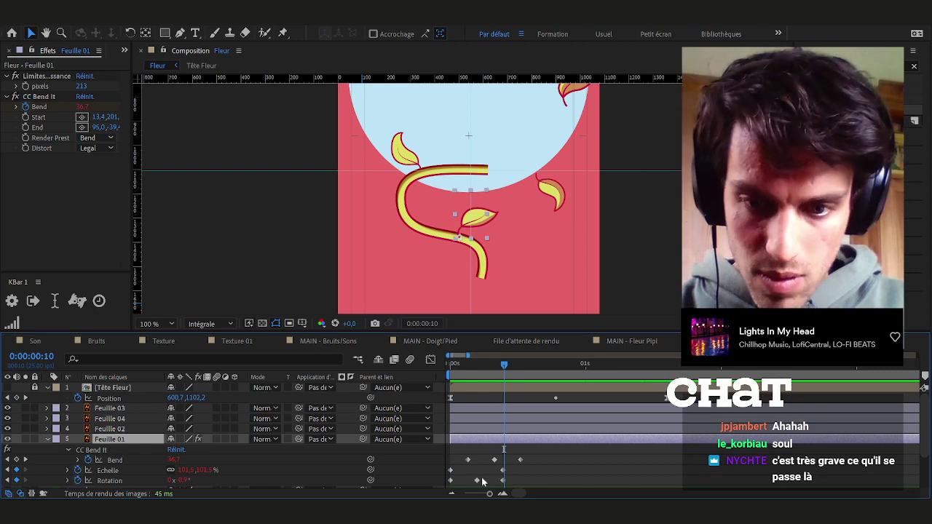
scroll(482, 477, "up", 2)
left_click_drag(554, 469, 514, 492)
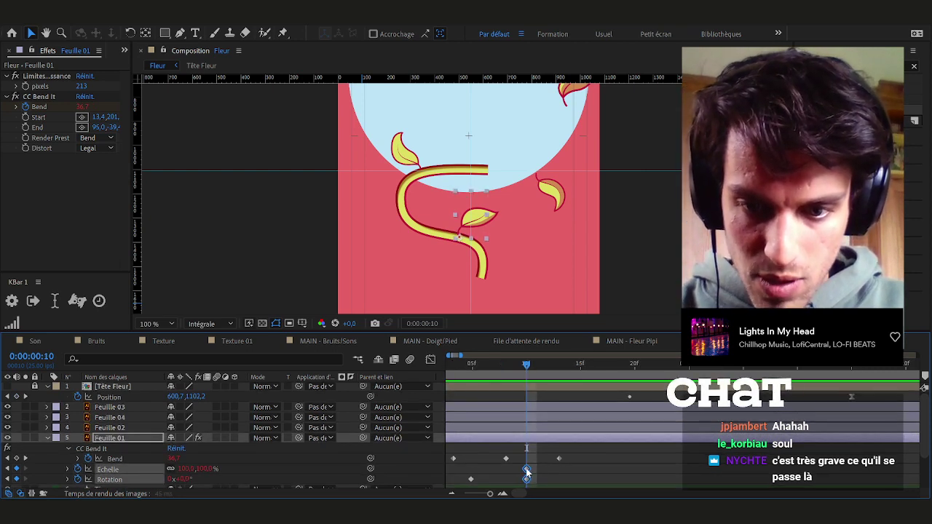
Align Feuille 01's middle Rotation keyframe exactly to 0:00:00:05
key("Page_Up")
key("Page_Up")
key("Page_Up")
key("Page_Up")
key("Page_Up")
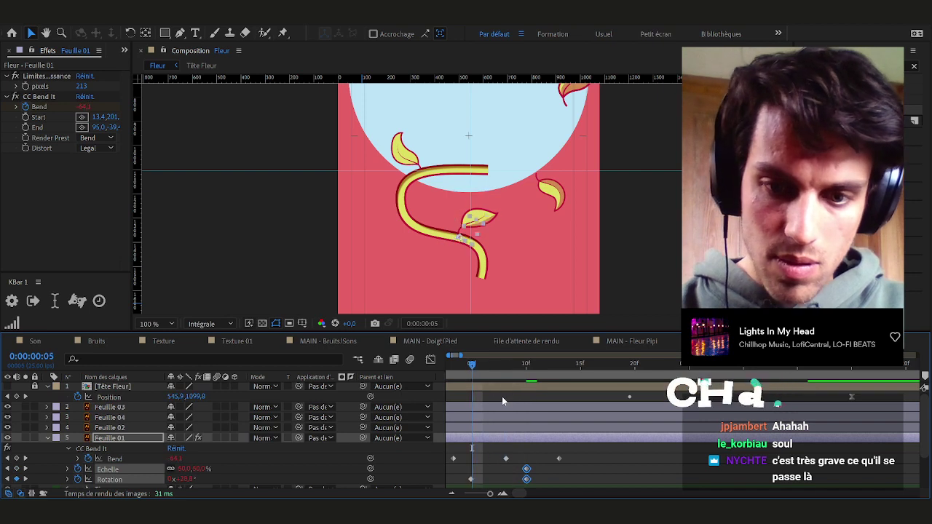
left_click(472, 482)
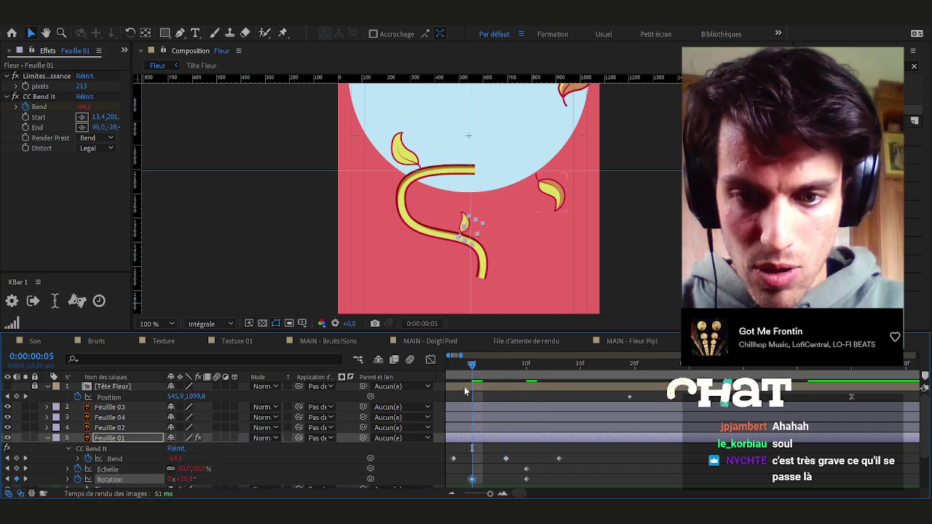
Align Feuille 01's first Bend keyframe to 0:00:00:03 and its second Bend keyframe to 0:00:00:08
key("Page_Up")
key("Page_Up")
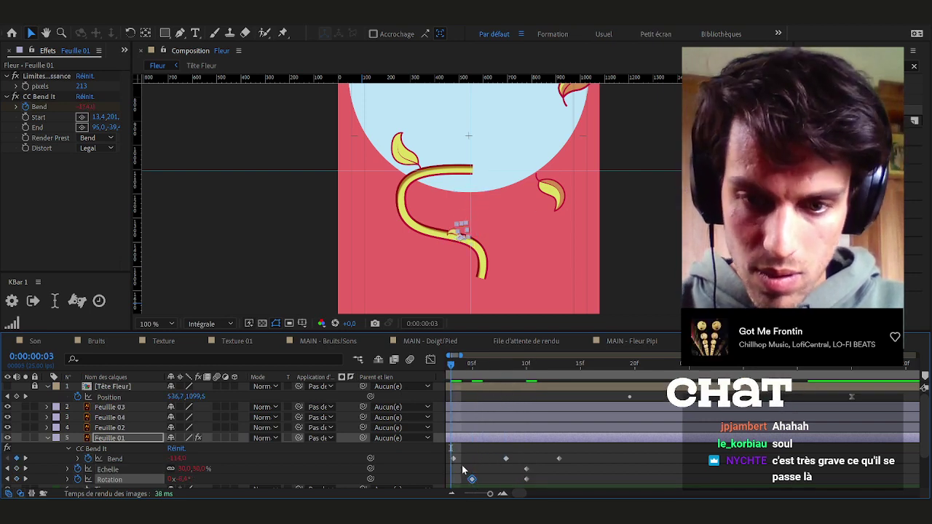
left_click(453, 459)
key("Page_Down")
key("Page_Down")
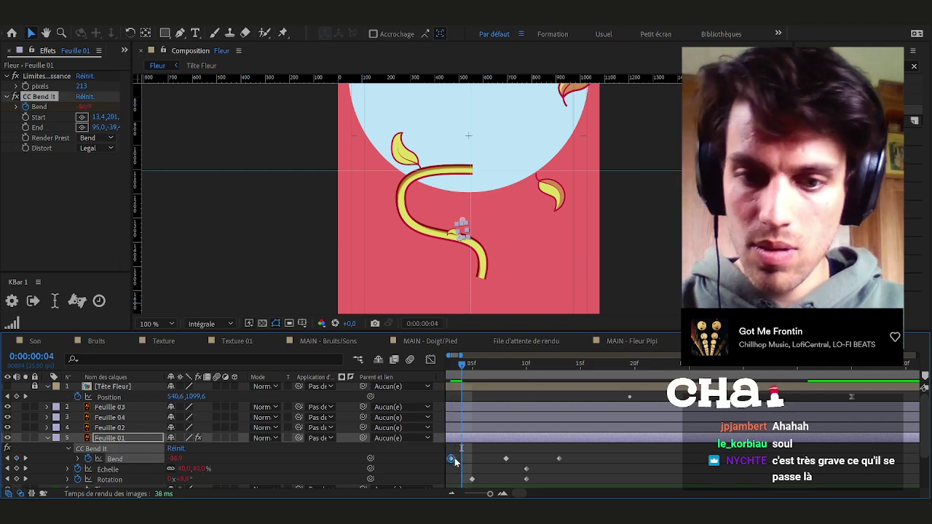
key("Page_Down")
key("Page_Down")
key("Page_Down")
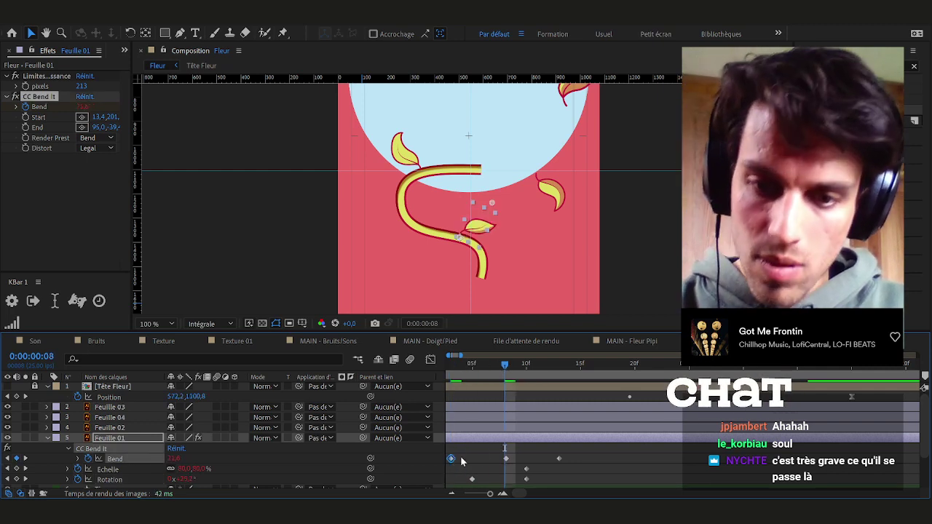
left_click(505, 458)
Align Feuille 01's last Bend keyframe exactly to 0:00:00:13 and deselect the layer
key("Page_Down")
key("Page_Down")
key("Page_Down")
key("Page_Down")
key("Page_Down")
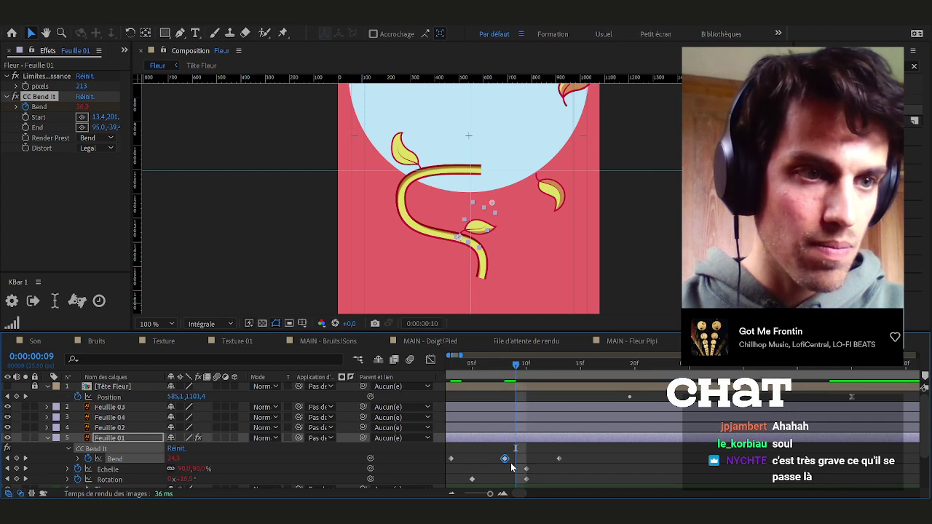
left_click(570, 463)
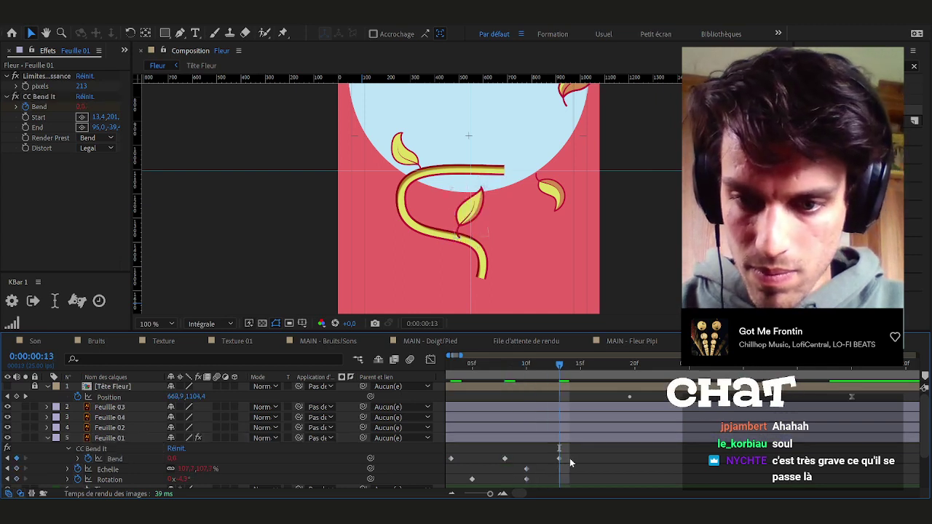
Return the current time to 0:00:00:00 and save the project
key("minus")
key("minus")
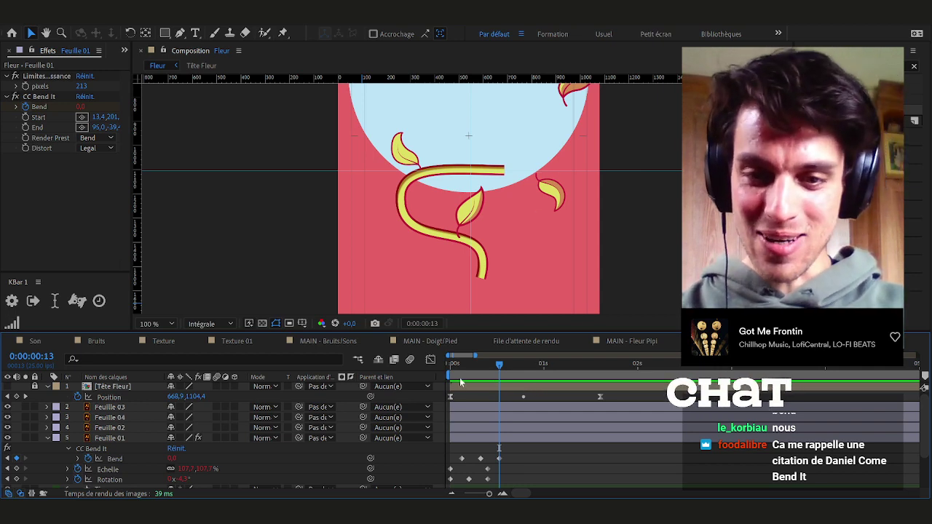
left_click_drag(463, 367, 436, 367)
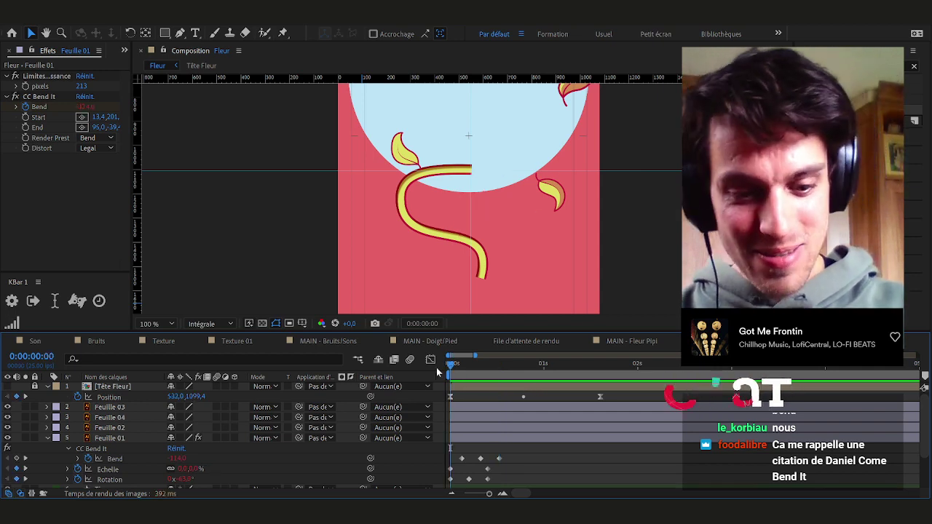
key("ctrl+s")
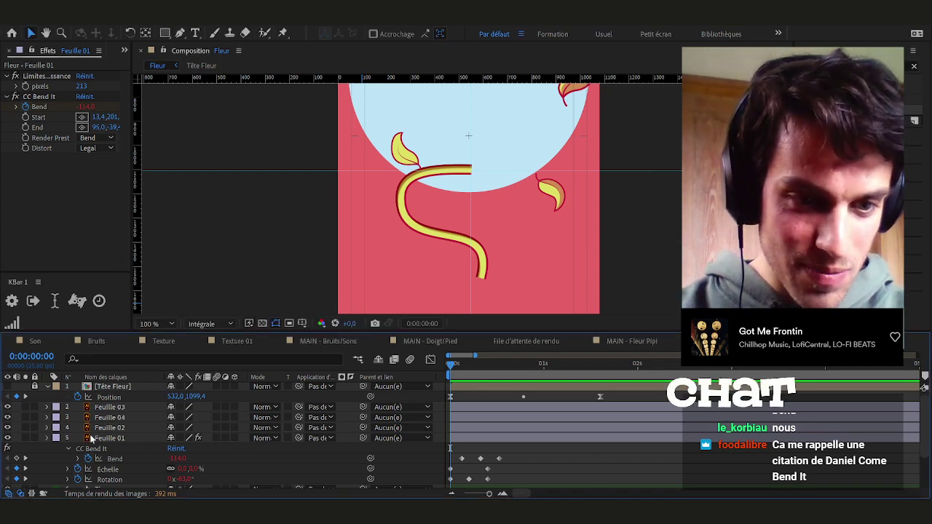
Collapse Feuille 01's animated properties in the layer list and select the Feuille 01 layer
left_click(136, 428)
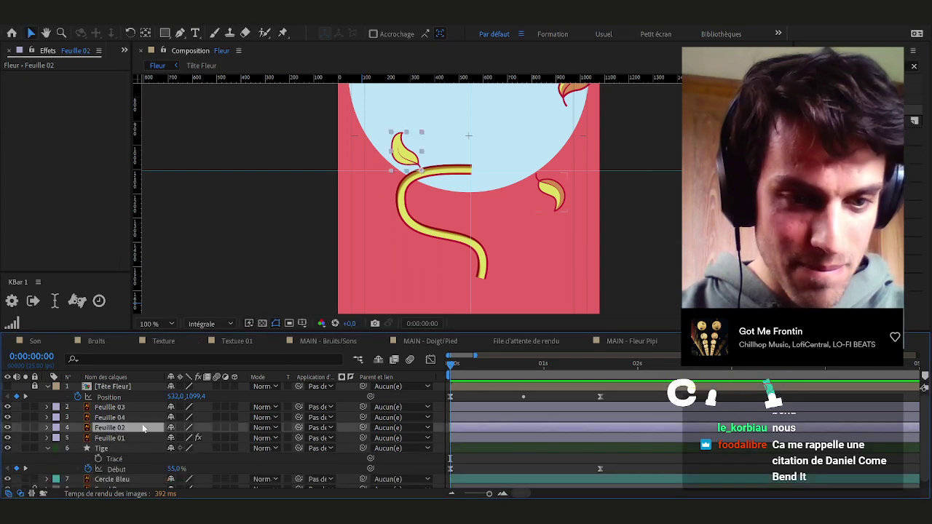
scroll(121, 438, "down", 1)
left_click(114, 434)
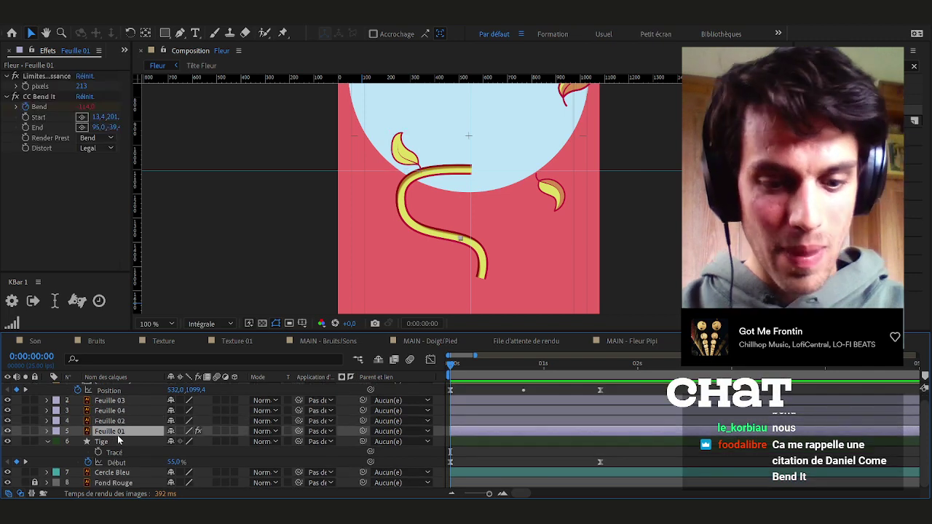
Copy the Scale and Rotation keyframes of the Feuille 01 layer onto the Feuille 02 layer at frame 0
key("s")
key("shift+r")
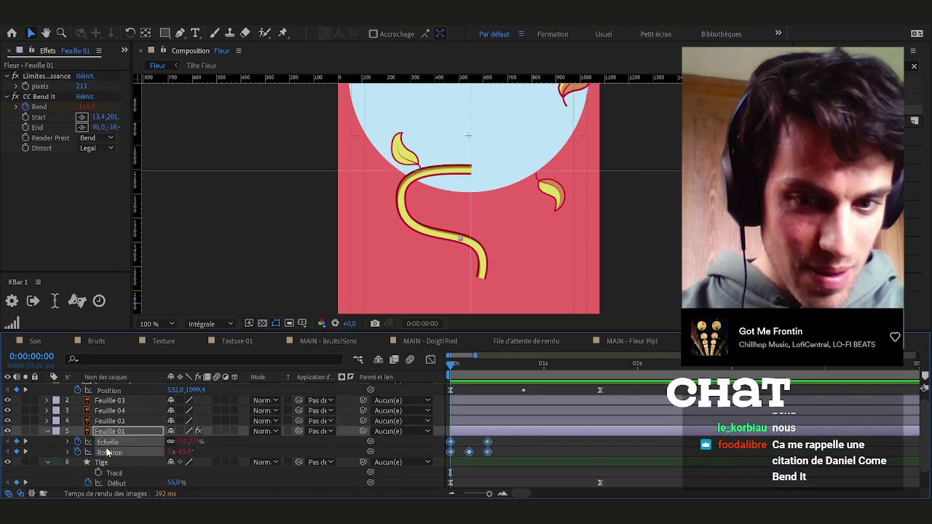
left_click(119, 422)
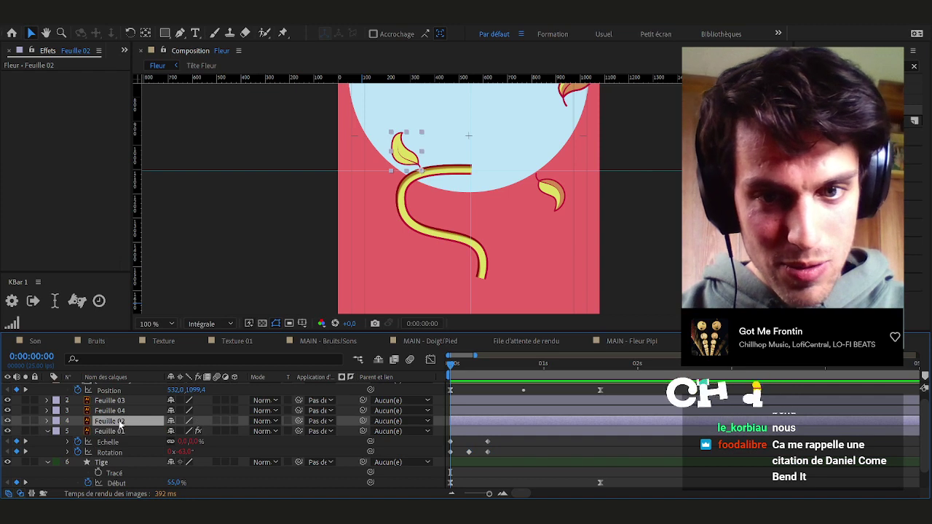
key("ctrl+v")
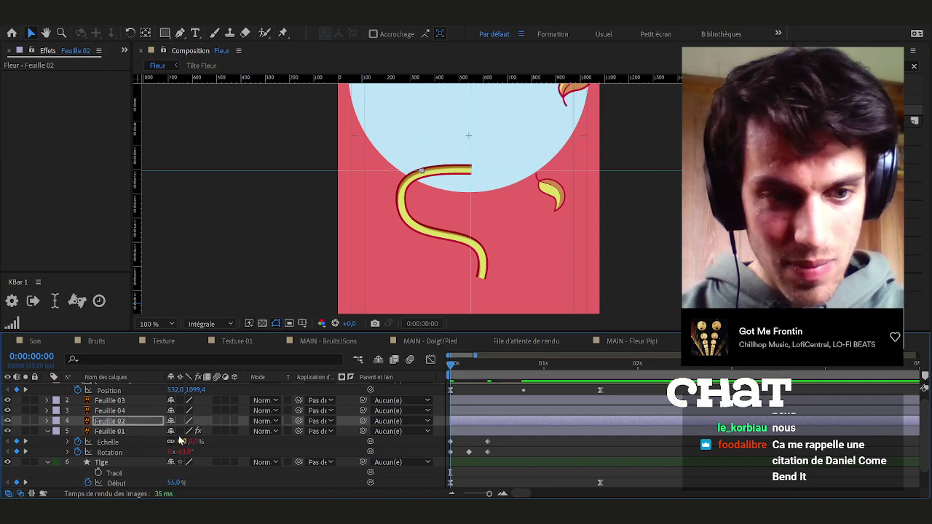
Copy the Limites...ssance and CC Bend It effects from Feuille 01 onto Feuille 02 at frame 3, and preview the animation
left_click(135, 433)
left_click(40, 96)
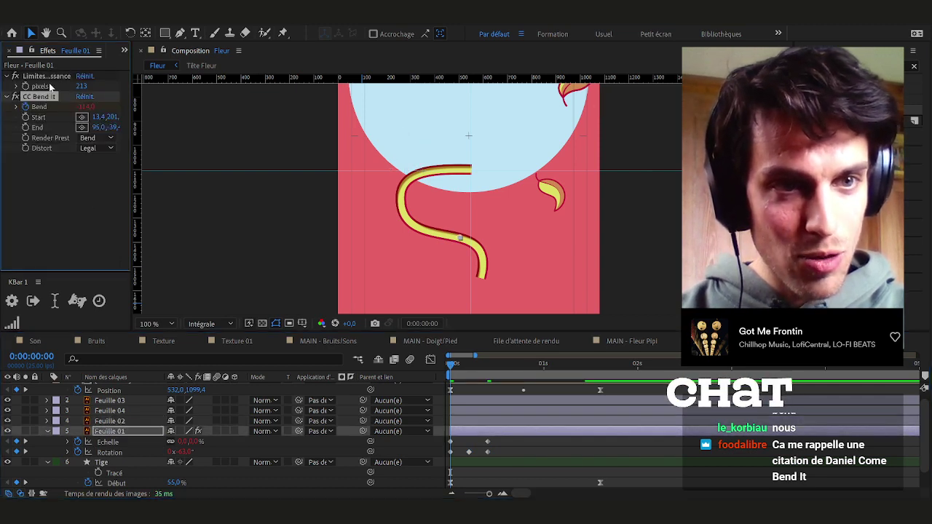
left_click(50, 77)
left_click(50, 98, "shift")
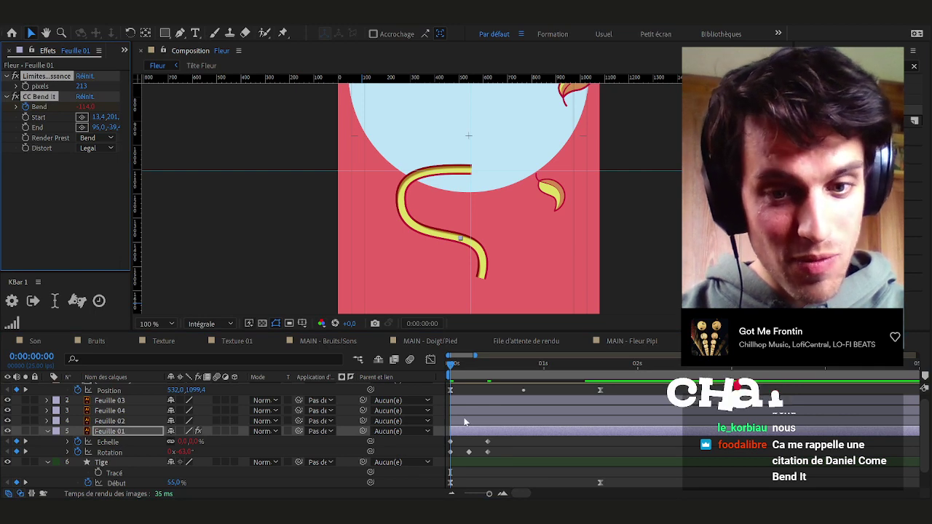
key("u")
left_click(461, 373)
left_click(470, 423)
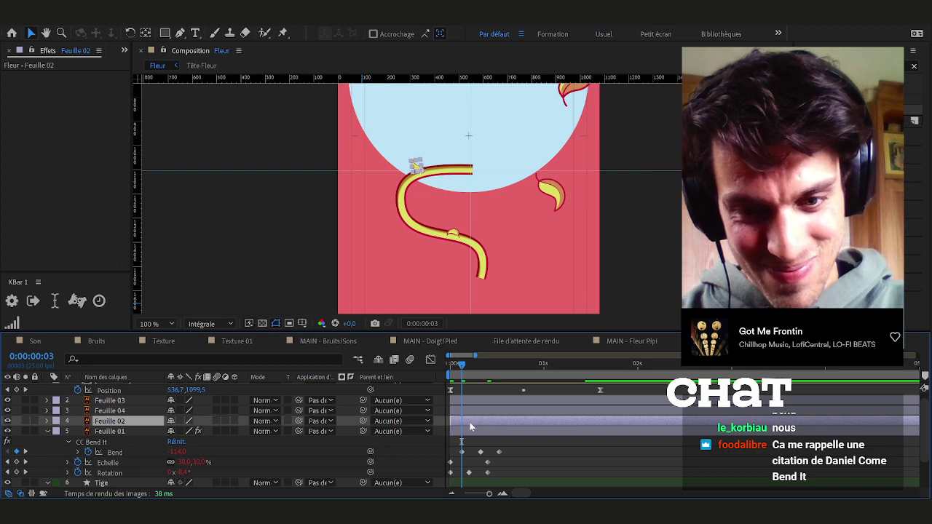
key("ctrl+v")
key("space")
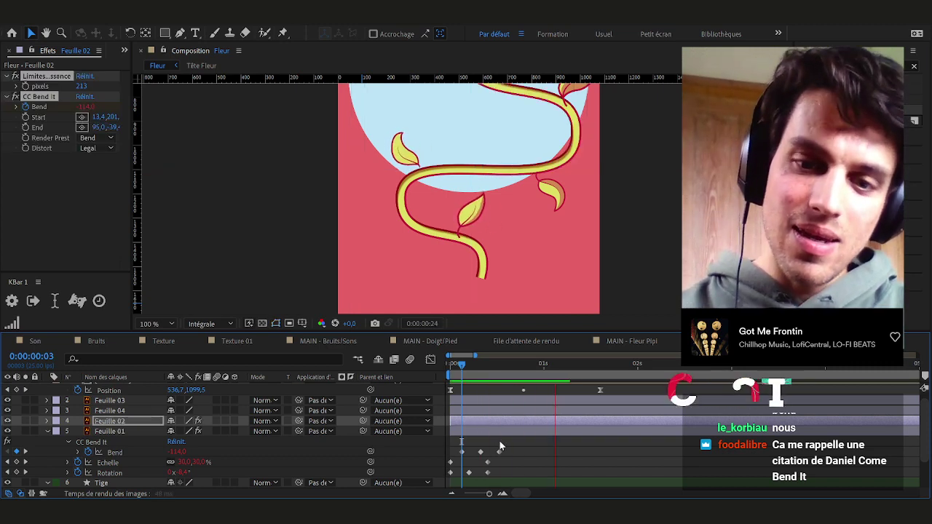
key("space")
Reposition Feuille 02's CC Bend It points, with Start at the leaf's stem base and End beyond its tip at about -9.3, -10.9
scroll(415, 154, "up", 1)
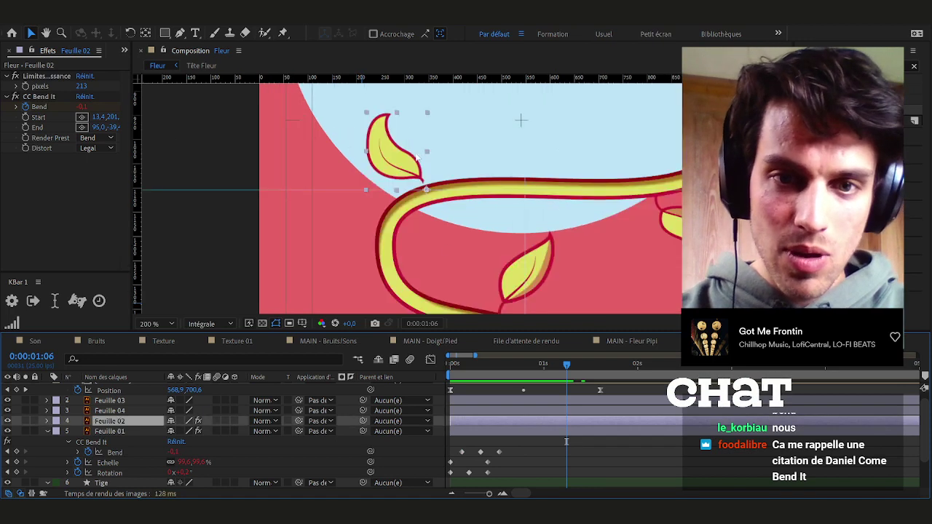
left_click(39, 97)
scroll(413, 230, "down", 1)
scroll(413, 230, "up", 1)
left_click_drag(405, 253, 461, 237)
left_click_drag(446, 136, 396, 151)
Preview the growth of the Feuille 02 leaf from the start of the composition to check its bend
left_click(455, 365)
left_click_drag(453, 368, 581, 379)
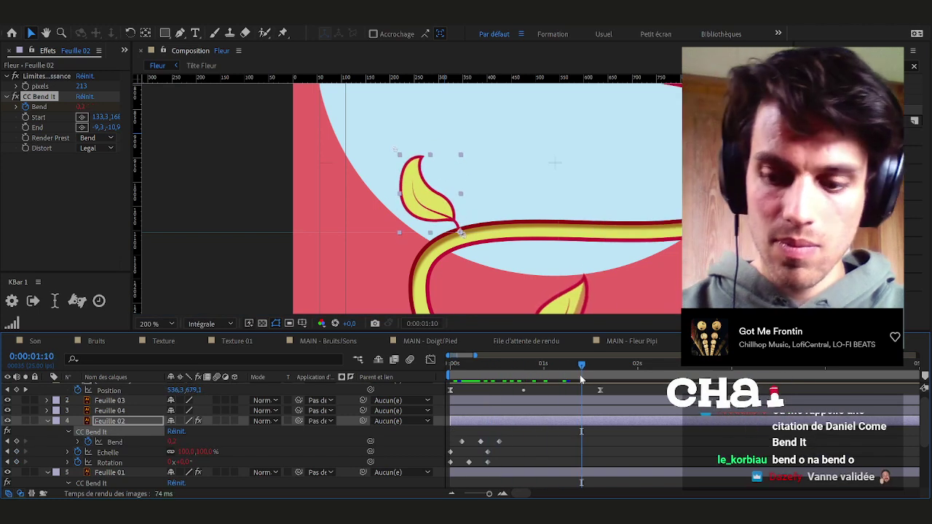
key("space")
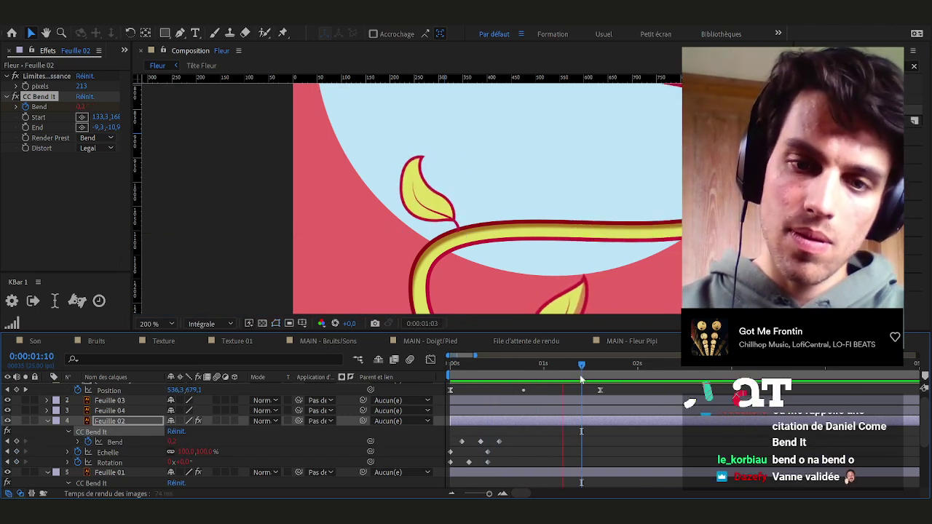
key("space")
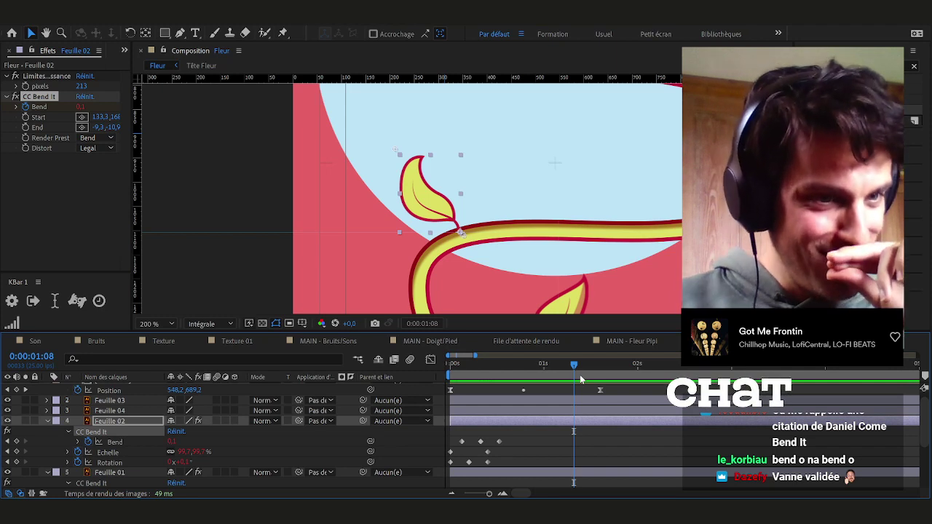
left_click_drag(486, 375, 432, 374)
key("space")
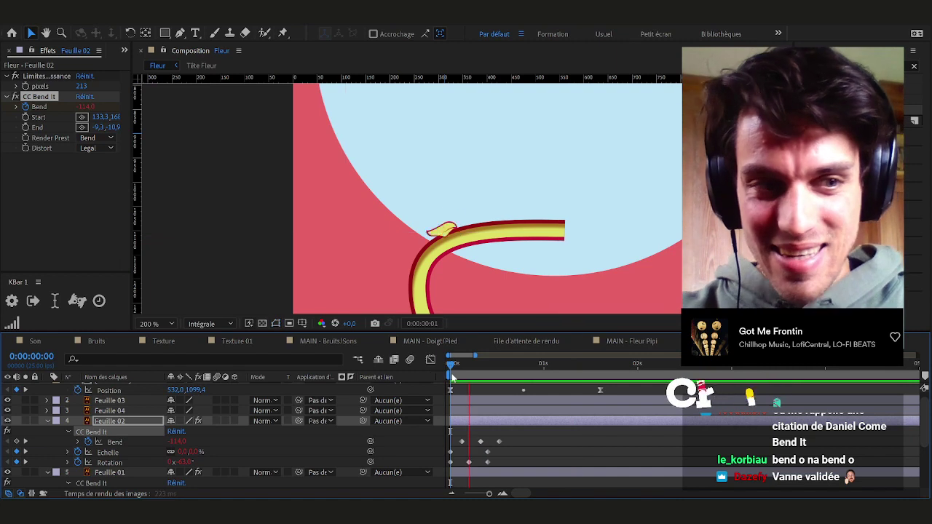
key("space")
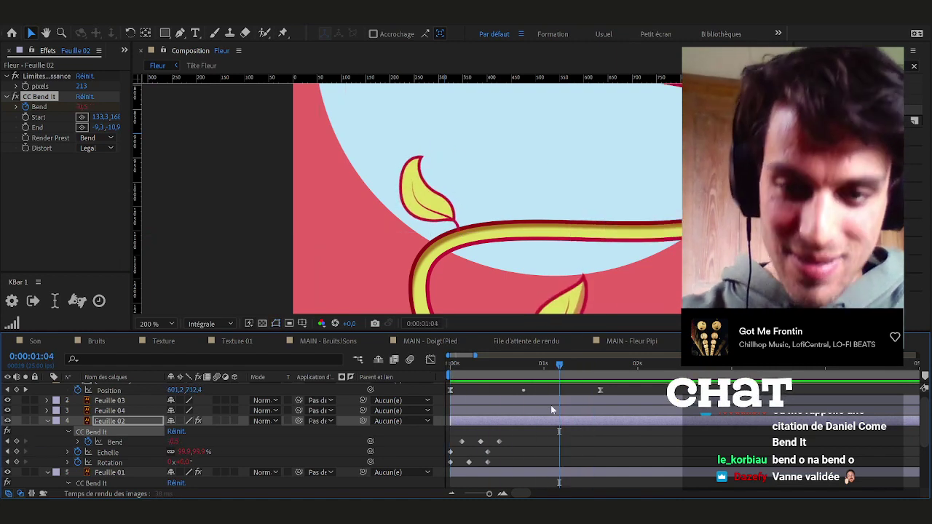
key("space")
Try shifting the Feuille 02 layer one frame earlier and nudging its leaf slightly left along the stem
left_click(500, 430)
left_click_drag(500, 422, 496, 421)
left_click_drag(436, 211, 431, 213)
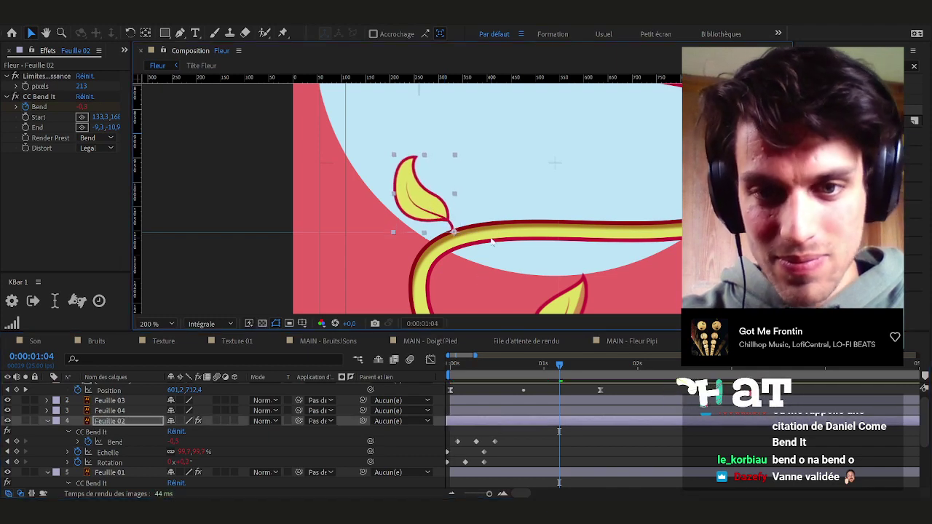
scroll(491, 242, "down", 2)
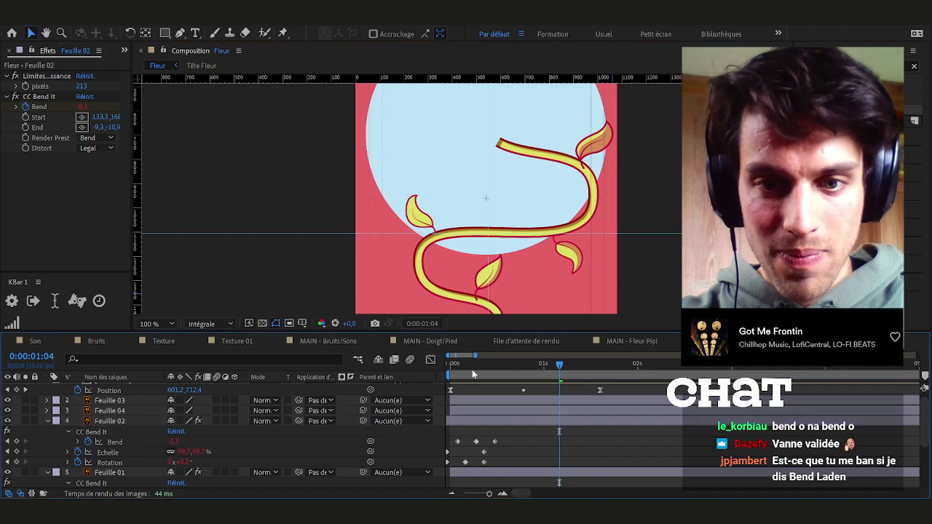
left_click(468, 371)
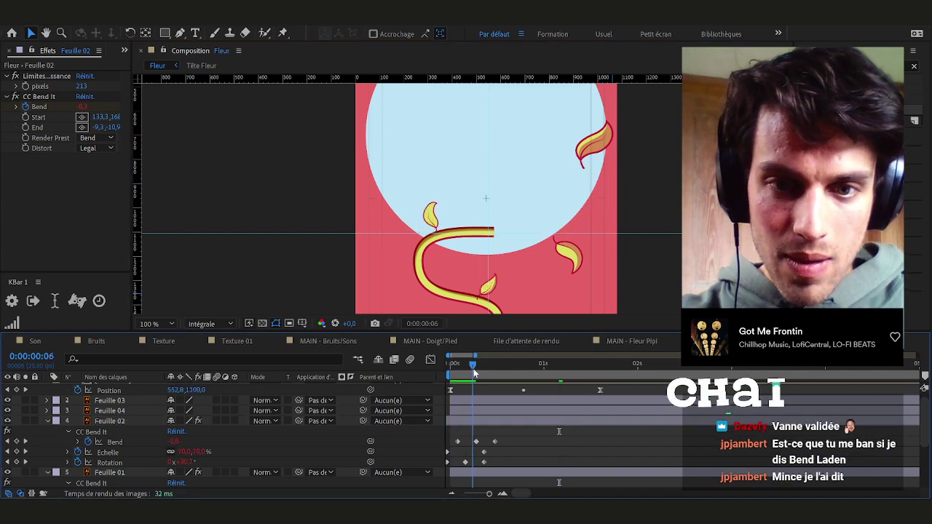
left_click_drag(463, 424, 471, 426)
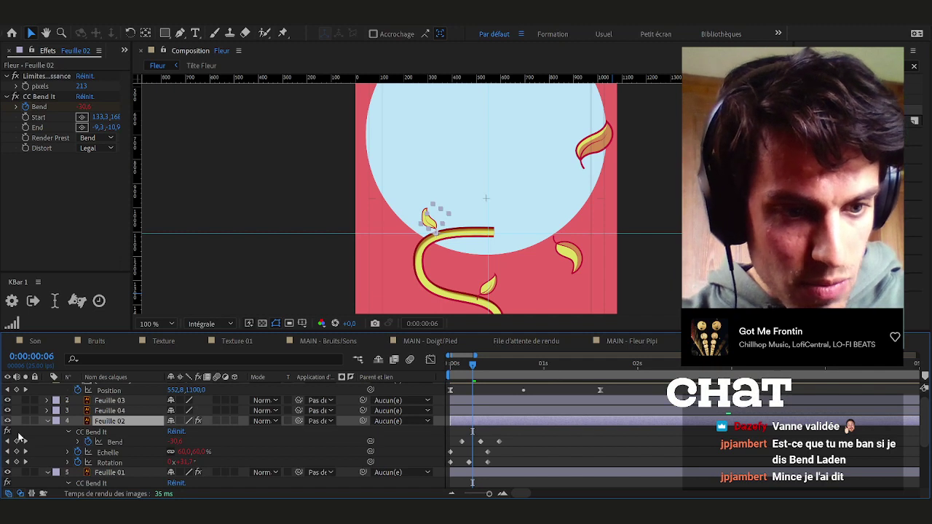
Set Feuille 02's Rotation to 60° at its first keyframe and -30° at its second keyframe
left_click(8, 462)
left_click(8, 462)
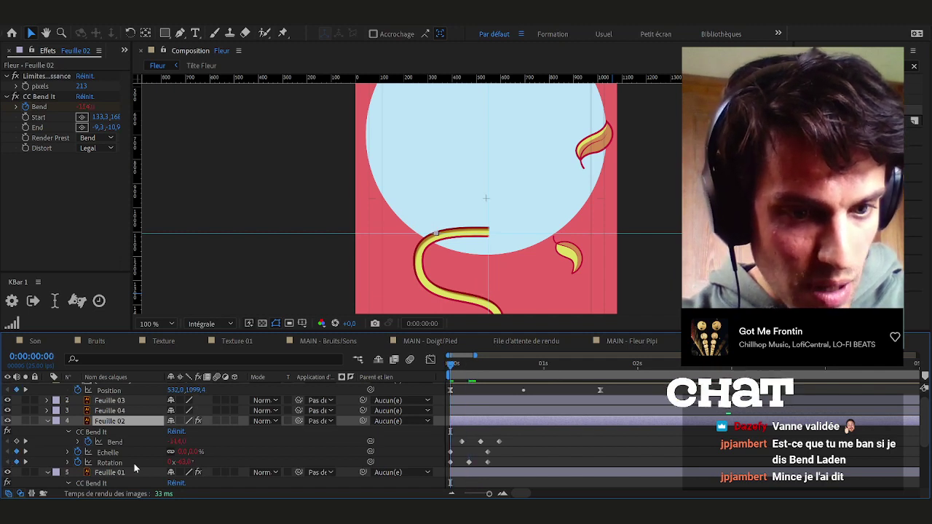
left_click(184, 463)
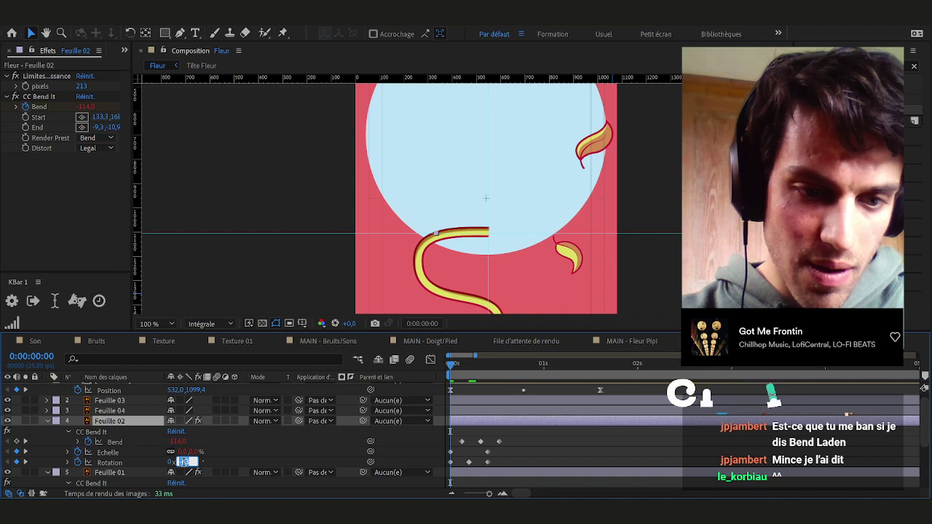
key("Return")
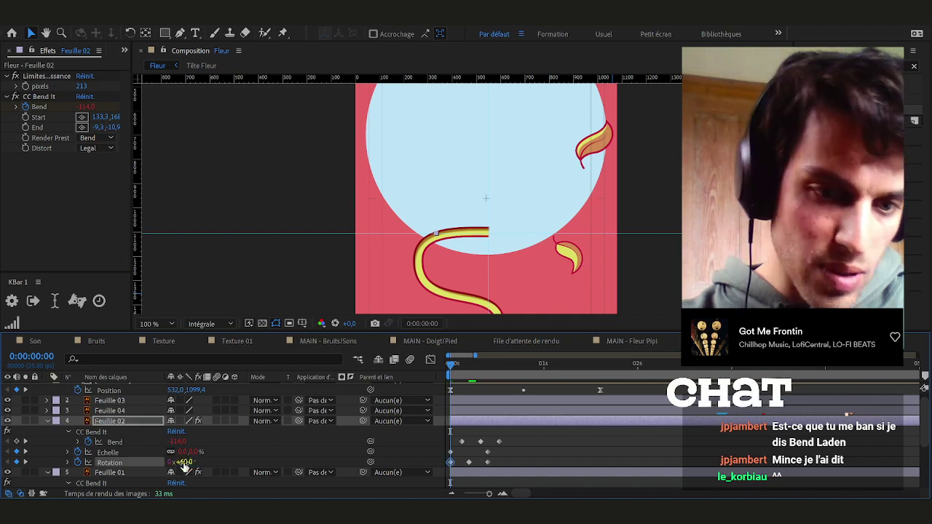
left_click(26, 462)
left_click(184, 463)
type("-")
type("30")
key("Return")
Set Feuille 02's CC Bend It Bend to 100 at frame 3 and -25 at frame 8, and preview the result
mouse_move(461, 366)
left_mouse_down()
mouse_move(525, 369)
mouse_move(462, 367)
left_mouse_up()
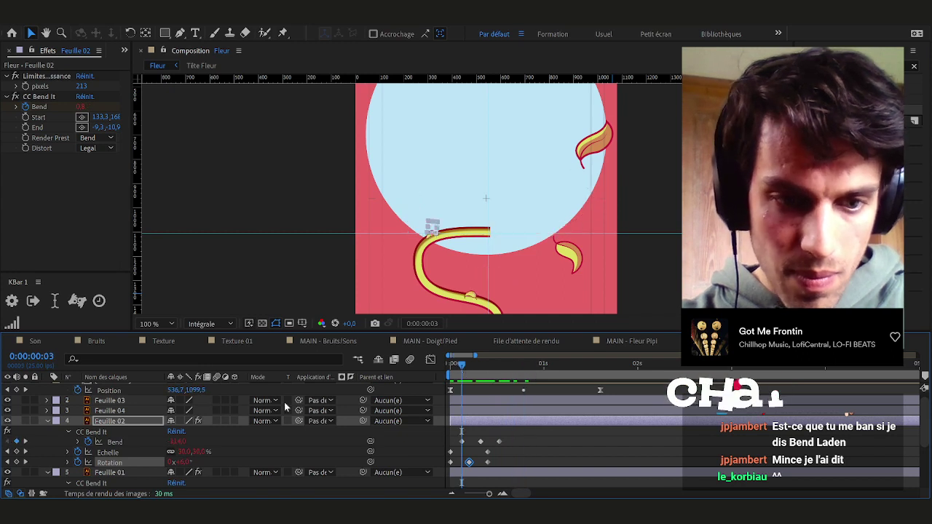
left_click(179, 441)
type("100")
key("Return")
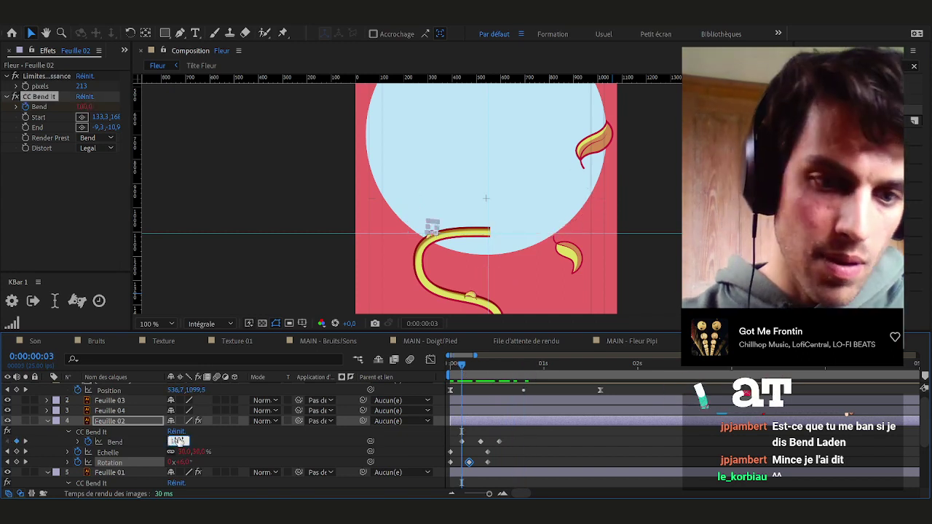
left_click(25, 441)
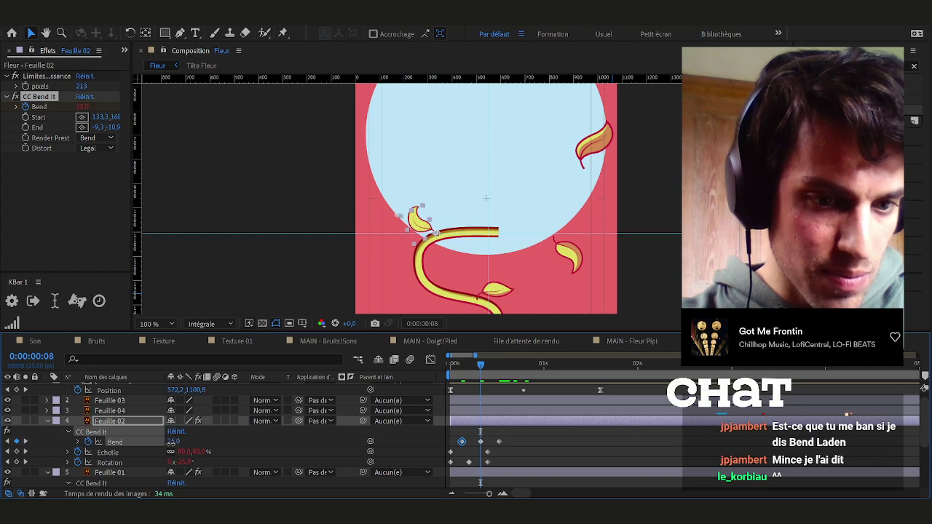
left_click(179, 441)
type("25")
key("Return")
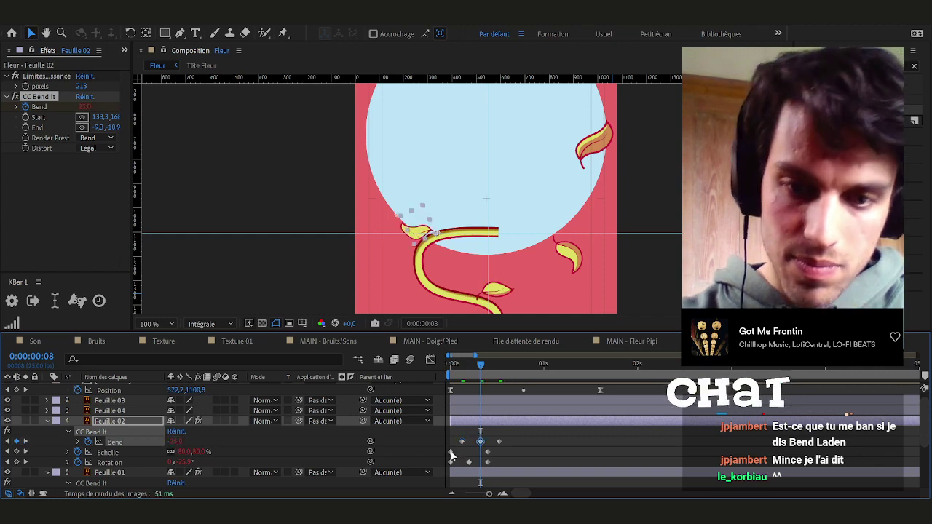
key("space")
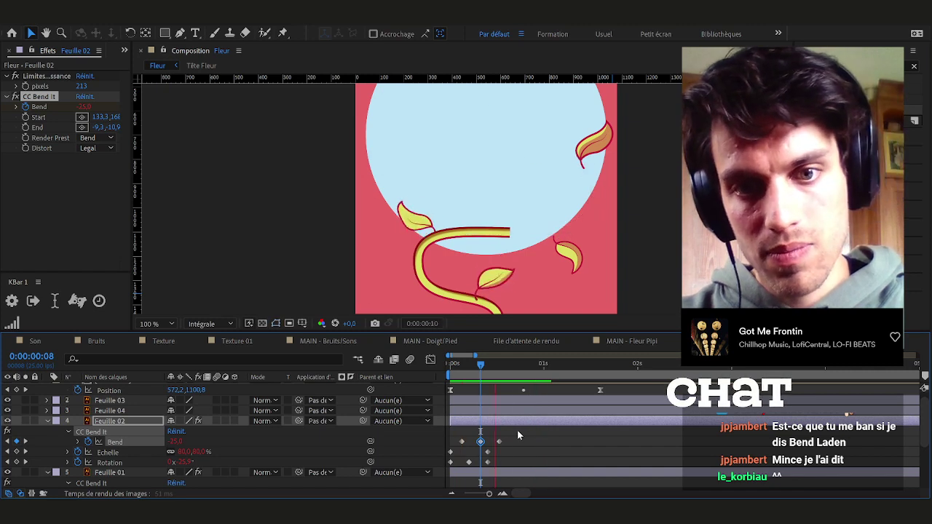
key("space")
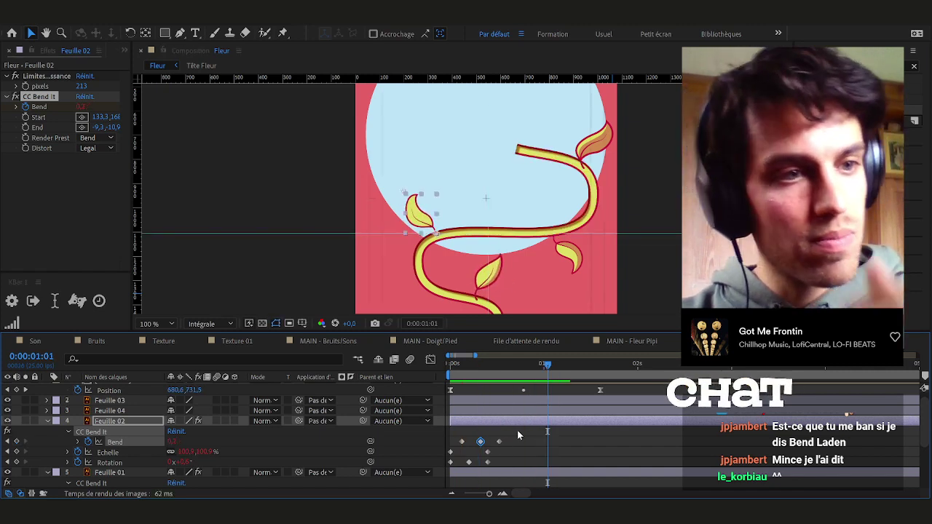
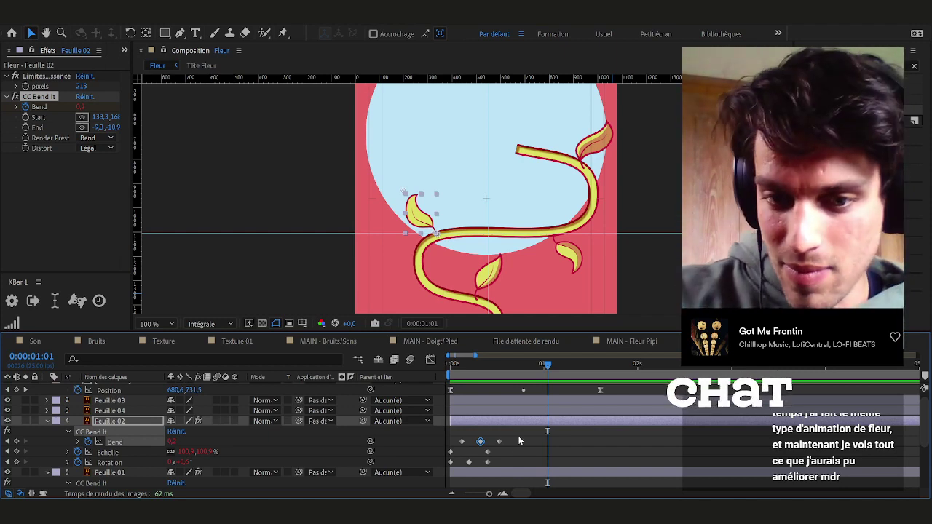
Scrub repeatedly through the first second of the timeline to examine how both lower leaves unfold
left_click(519, 441)
left_click_drag(472, 367, 542, 366)
left_click_drag(476, 376, 559, 384)
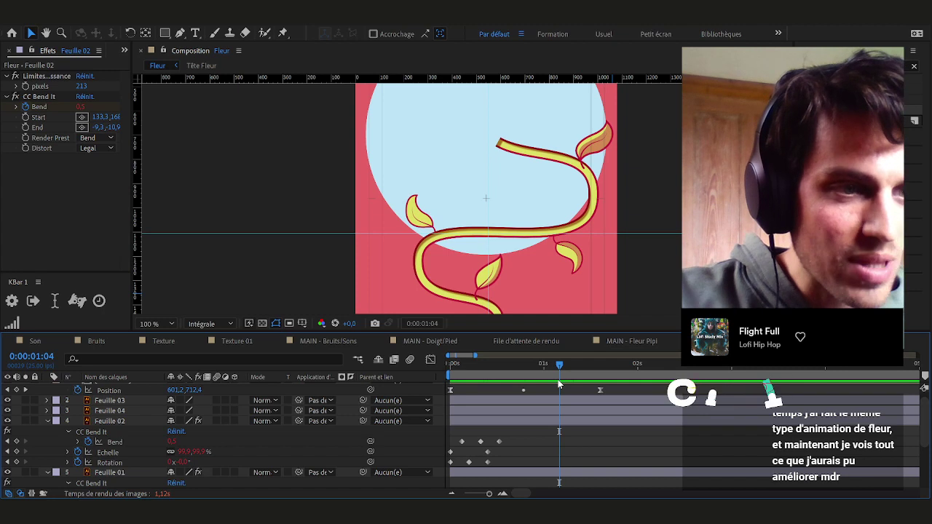
left_click_drag(458, 379, 522, 377)
left_click_drag(463, 366, 461, 400)
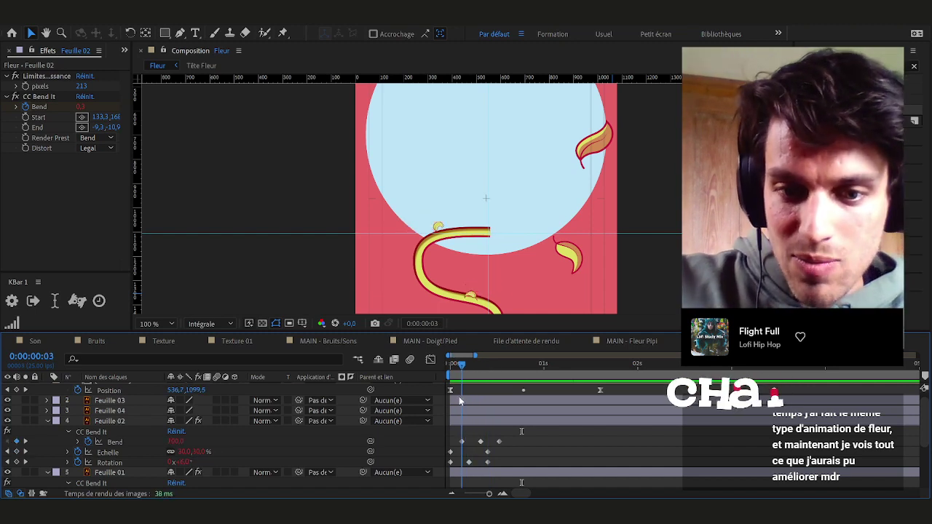
left_click(124, 421)
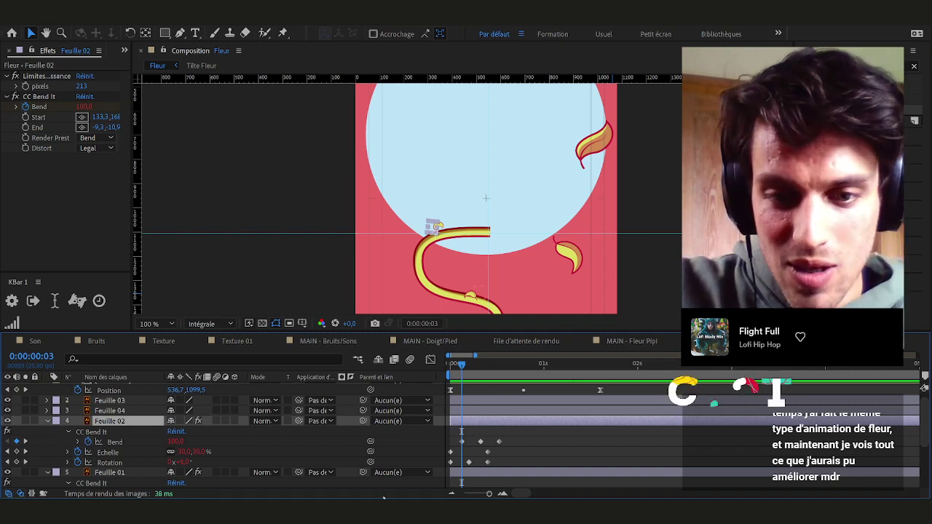
left_click(549, 454)
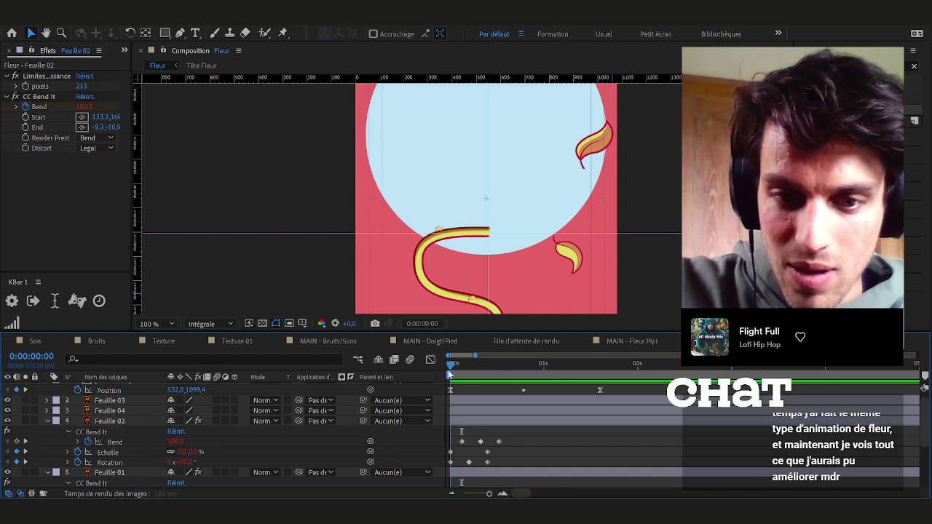
left_click_drag(466, 376, 515, 430)
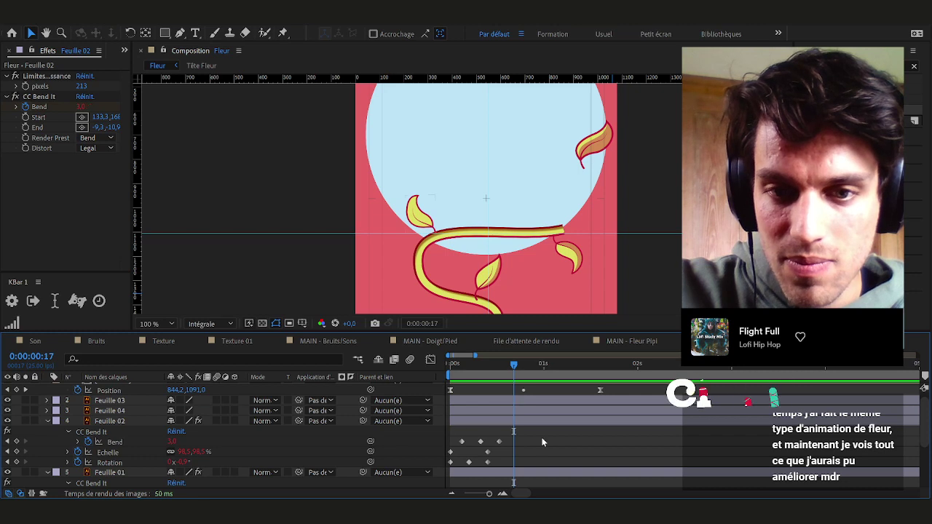
left_click_drag(472, 370, 452, 375)
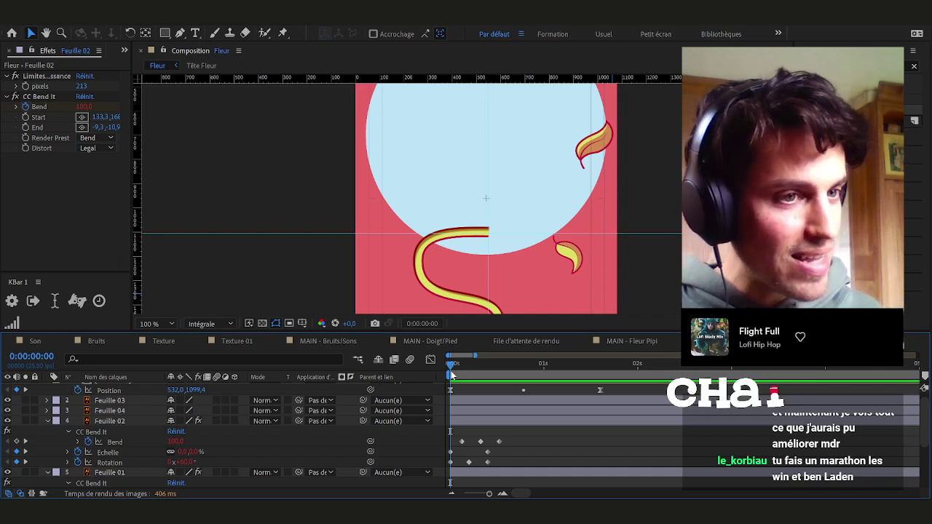
left_click_drag(459, 371, 541, 379)
Collapse the properties of all leaf layers and move the Feuille 02 layer so it starts at frame 5
key("Home")
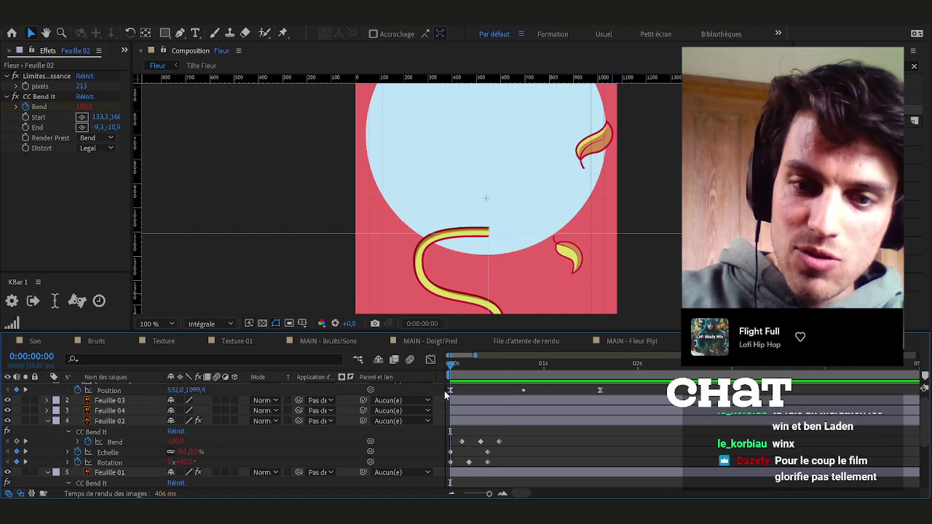
key("ctrl+a")
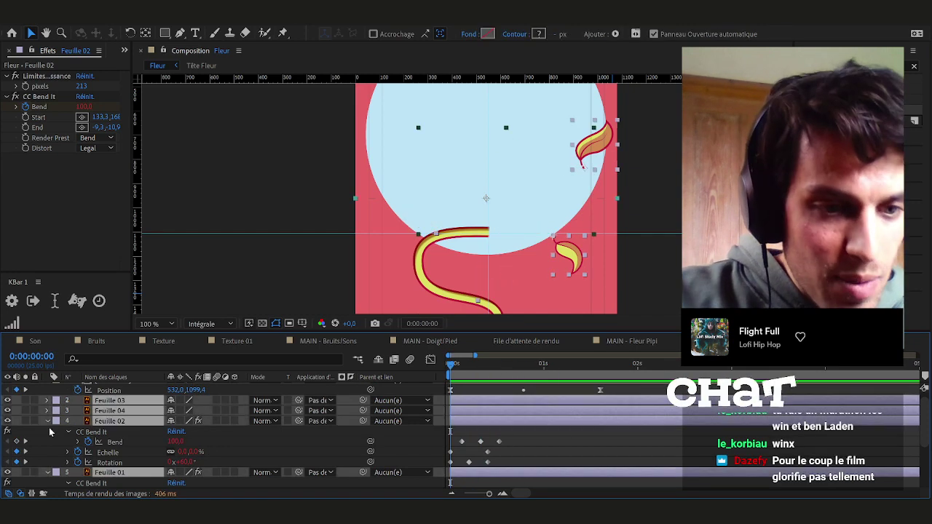
key("u")
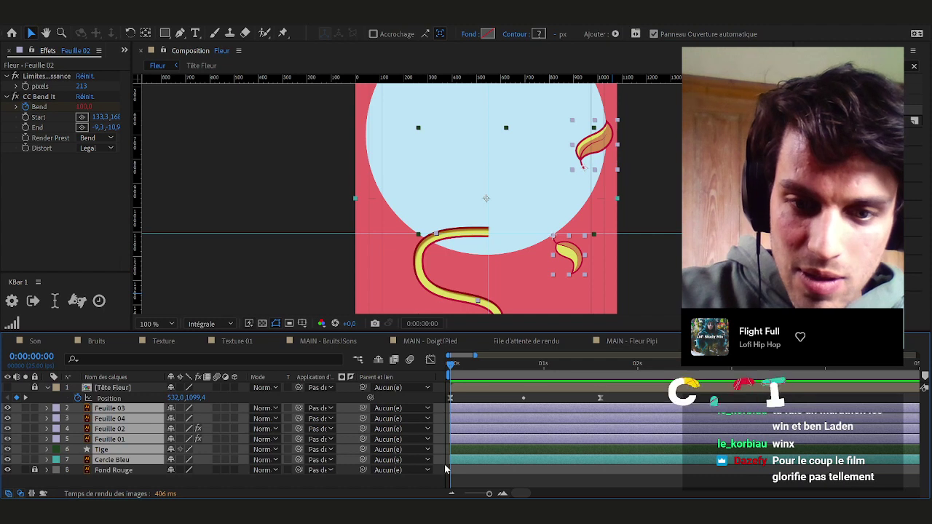
left_click(445, 467)
mouse_move(452, 366)
left_mouse_down()
mouse_move(545, 369)
mouse_move(469, 369)
left_mouse_up()
key("Home")
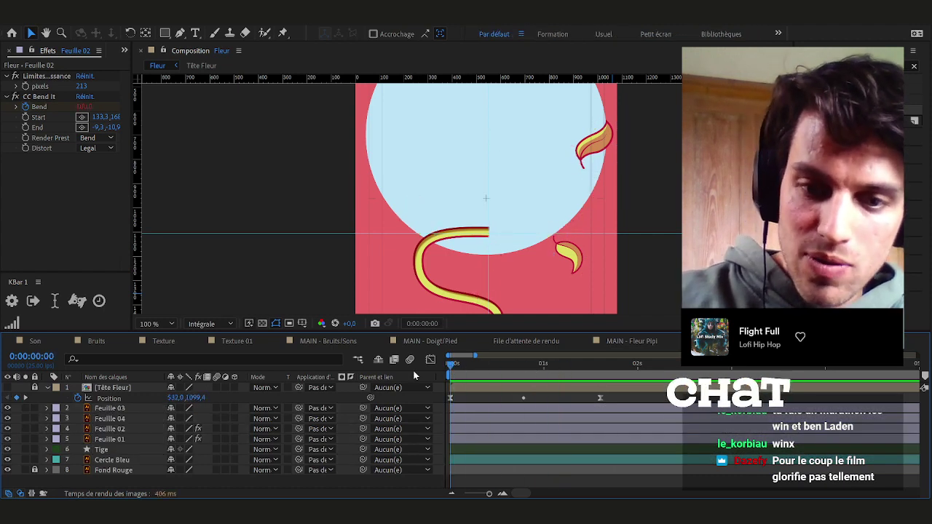
key("space")
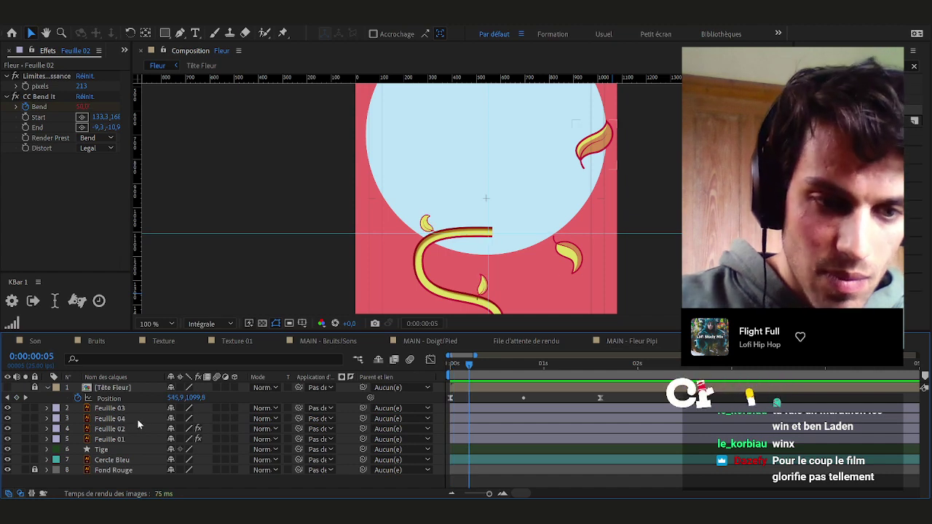
left_click(122, 430)
key("bracketleft")
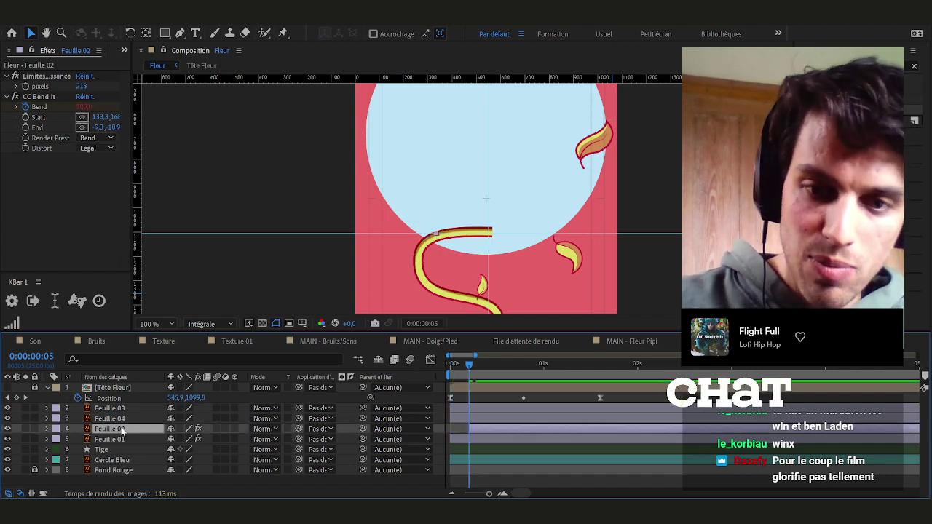
Scrub repeatedly through the first two seconds and check the upper leaf layers to examine leaf timing against the stem's growth
left_click_drag(493, 375, 592, 379)
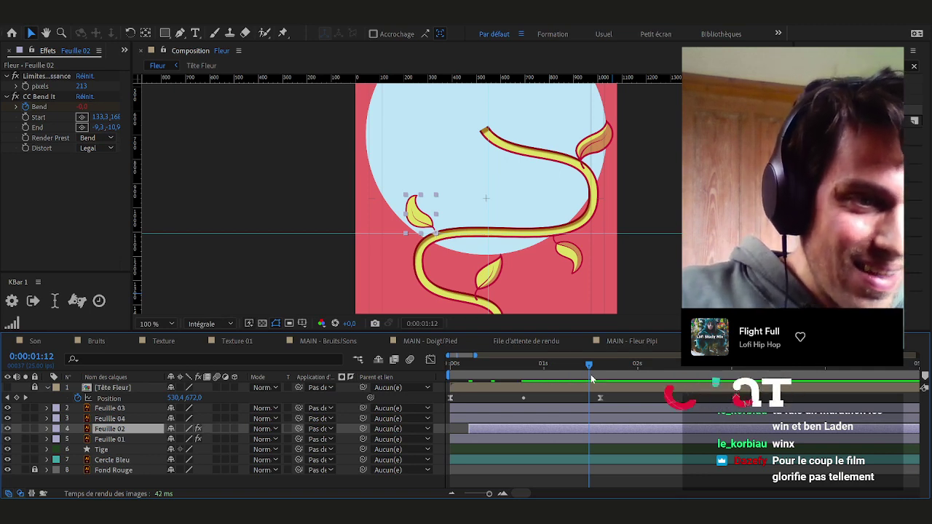
left_click_drag(453, 367, 599, 393)
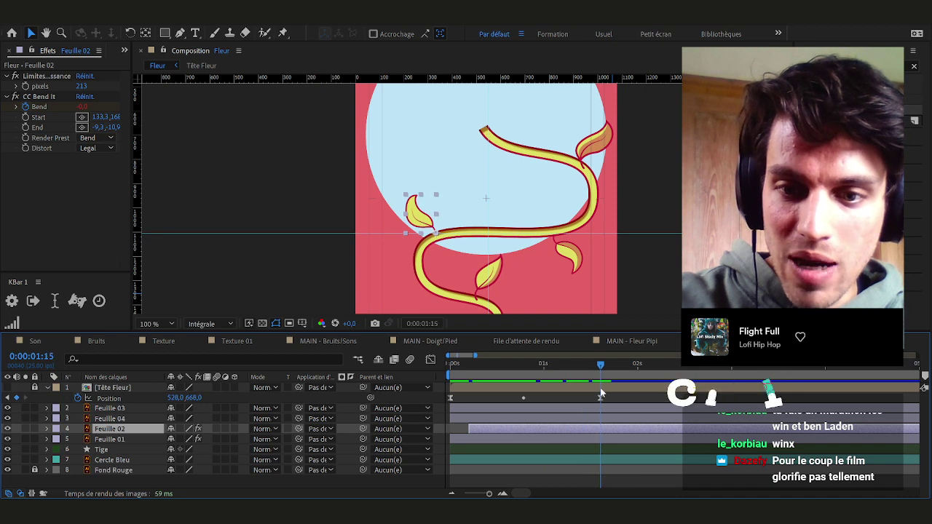
left_click(477, 366)
left_click_drag(477, 372, 652, 387)
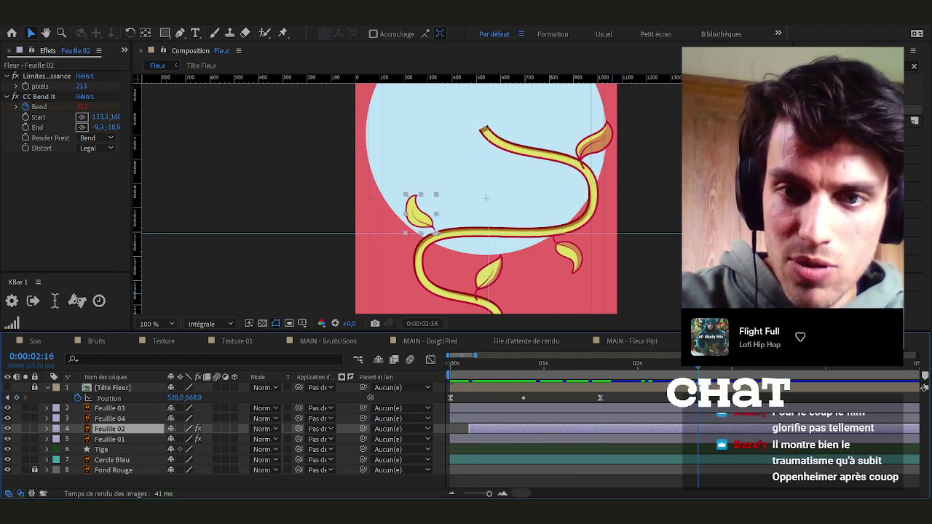
left_click(508, 366)
left_click_drag(507, 371, 579, 386)
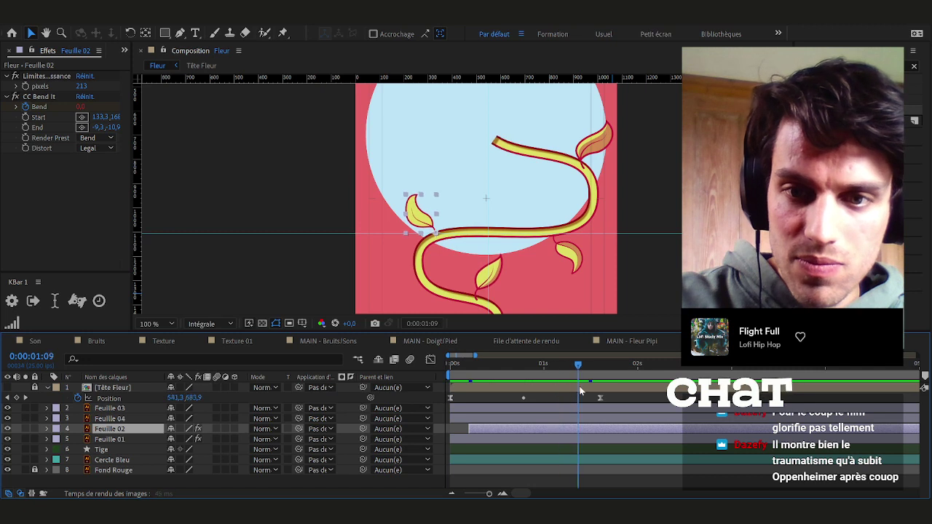
left_click(114, 419)
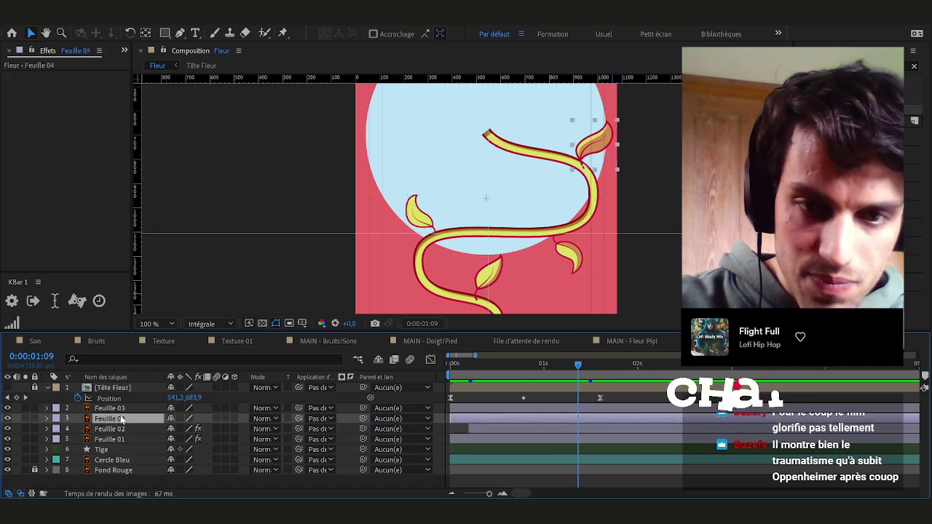
left_click(119, 409)
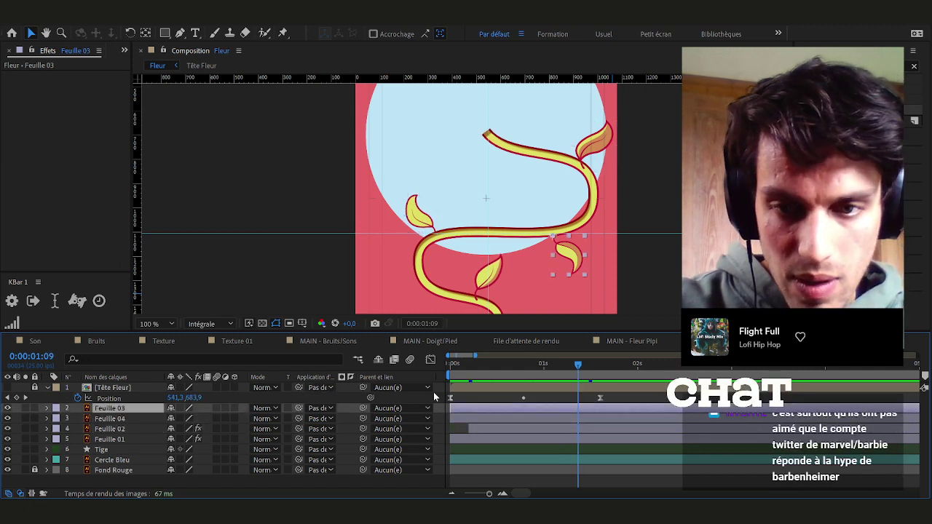
Copy Feuille 02's Echelle and Rotation keyframes and go to frame 10
left_click(117, 439)
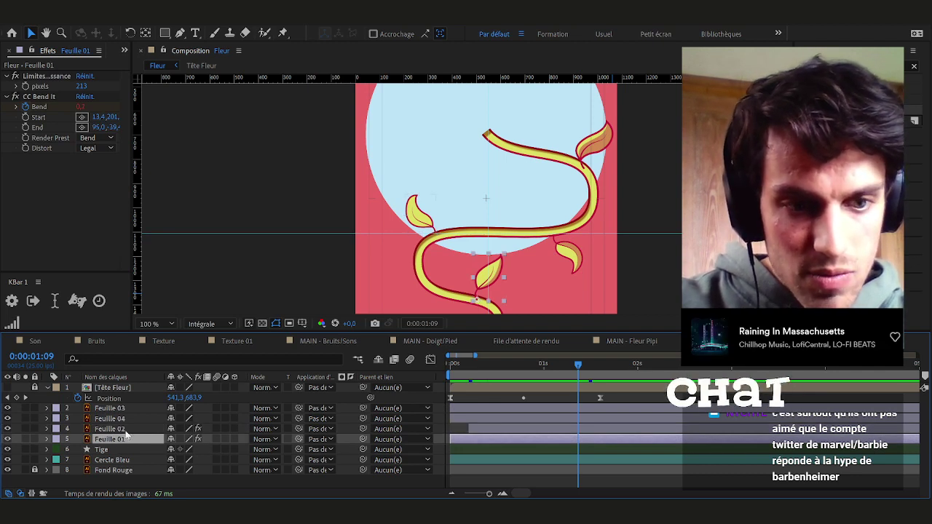
left_click(116, 429)
key("u")
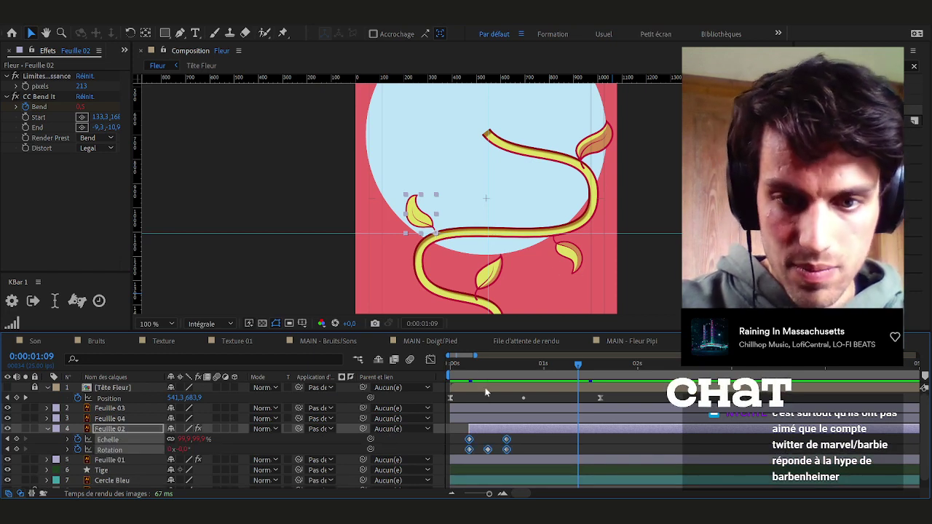
left_click(471, 370)
key("Page_Down")
key("Page_Down")
key("Page_Down")
key("Page_Down")
key("Page_Down")
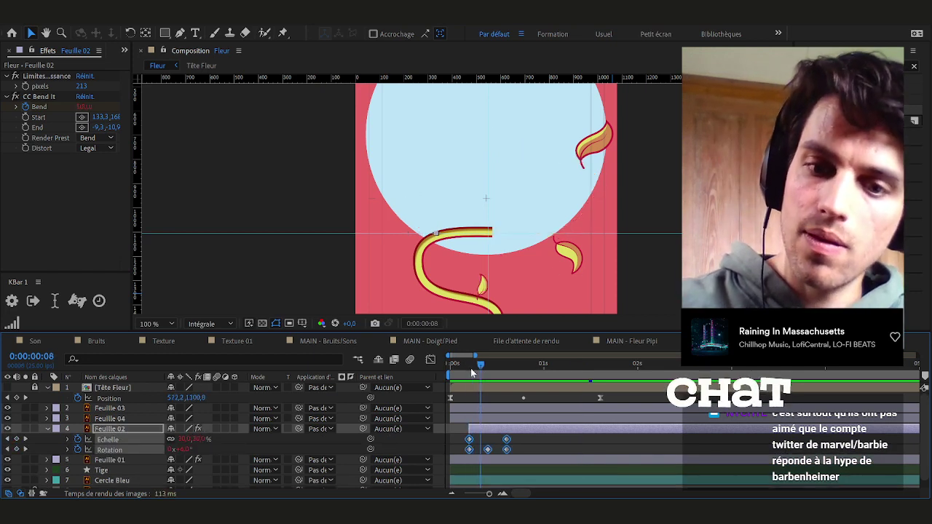
Try starting Feuille 04 at frame 10 and pasting the copied Echelle and Rotation keyframes onto it
left_click(461, 420)
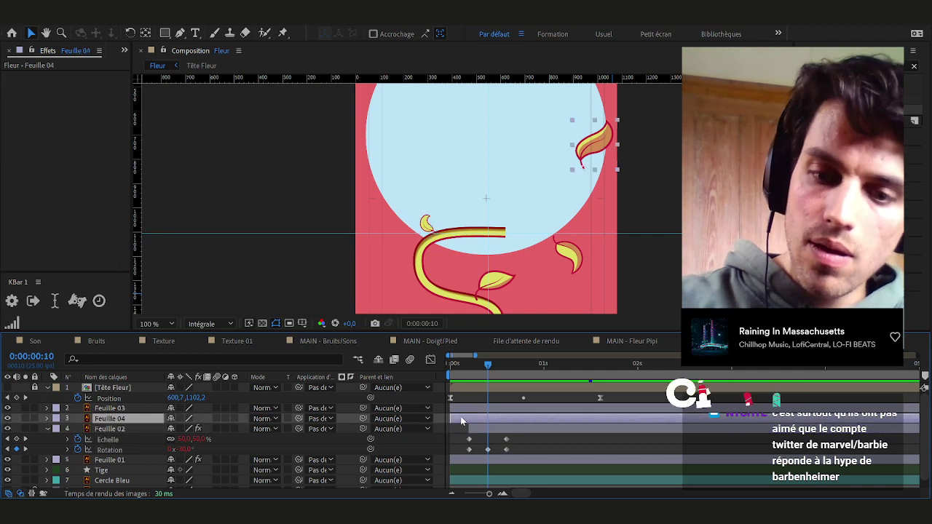
key("alt+[")
key("ctrl+v")
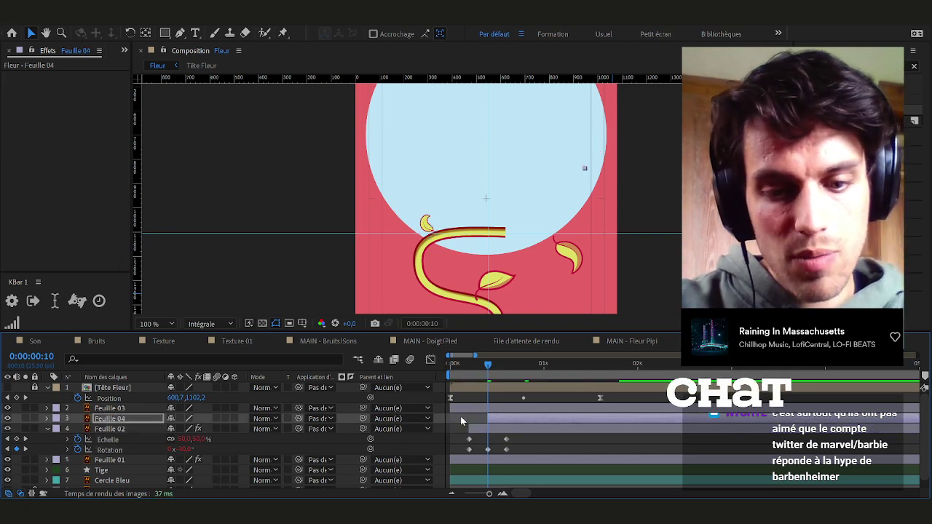
Start Feuille 03 at frame 10, place it below Feuille 04, paste the Echelle and Rotation keyframes onto it, and scrub through the result
left_click(507, 407)
key("bracketleft")
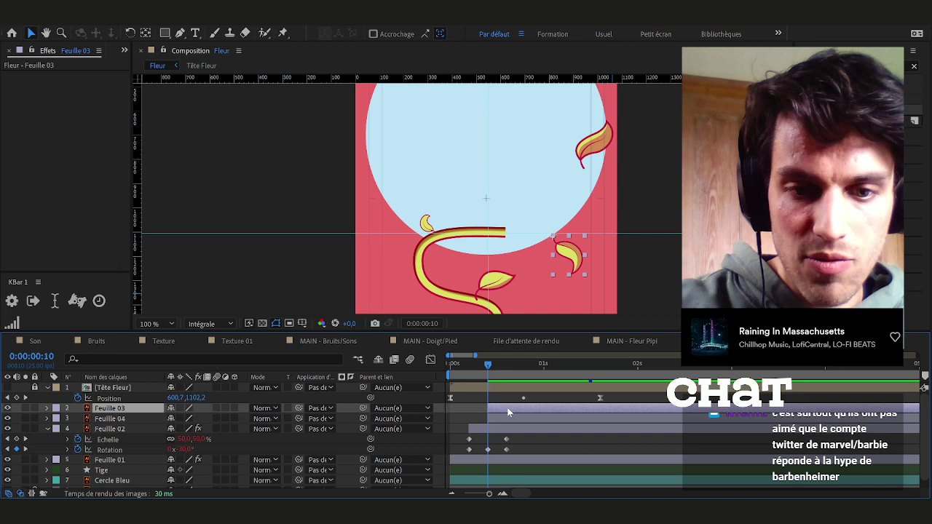
left_click_drag(134, 409, 133, 425)
key("ctrl+v")
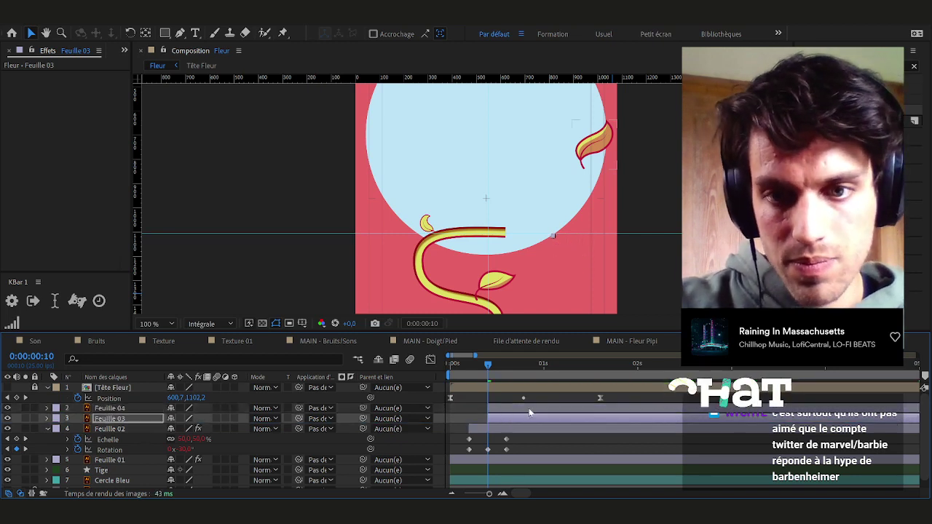
left_click_drag(490, 369, 578, 375)
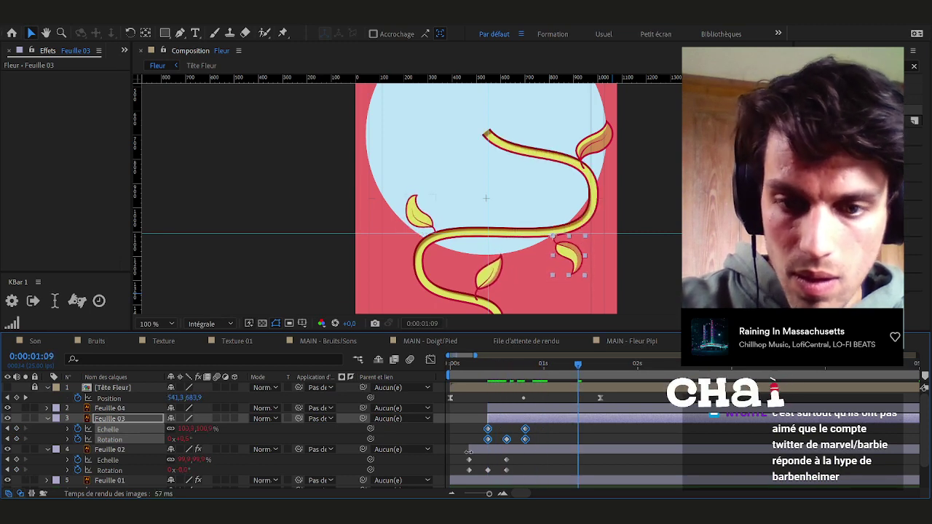
Copy Feuille 02's growth bounds and CC Bend It effects, paste them onto Feuille 03 at frame 13, and scrub through the result
left_click(498, 453)
key("u")
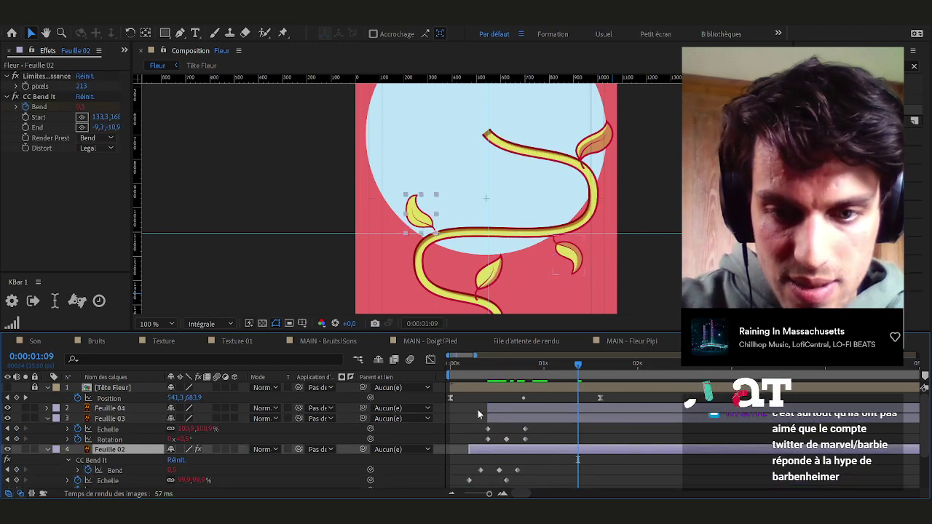
left_click(478, 365)
left_click_drag(478, 369, 484, 372)
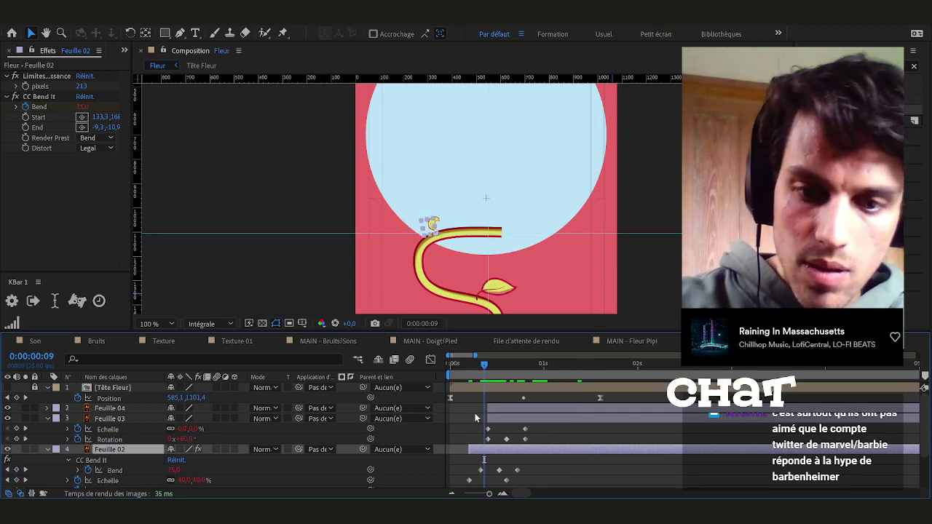
key("j")
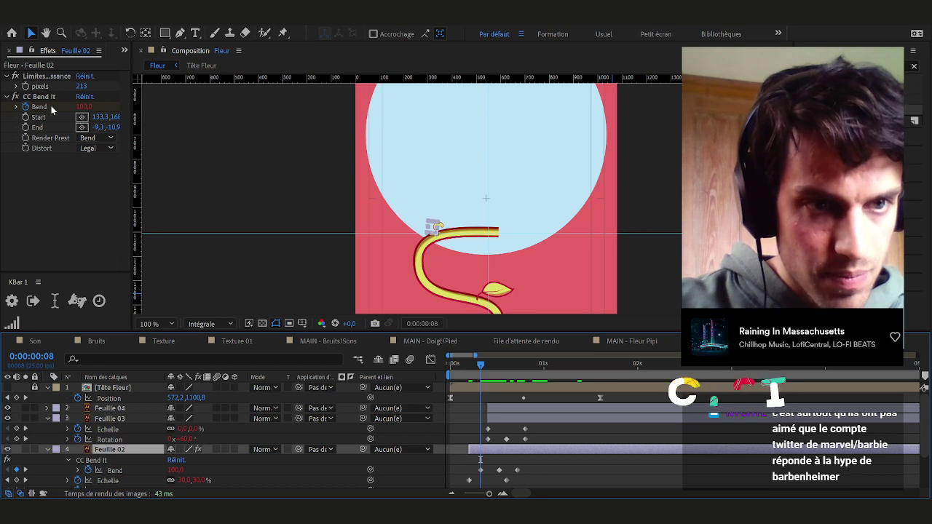
left_click(40, 96)
left_click(52, 77, "shift")
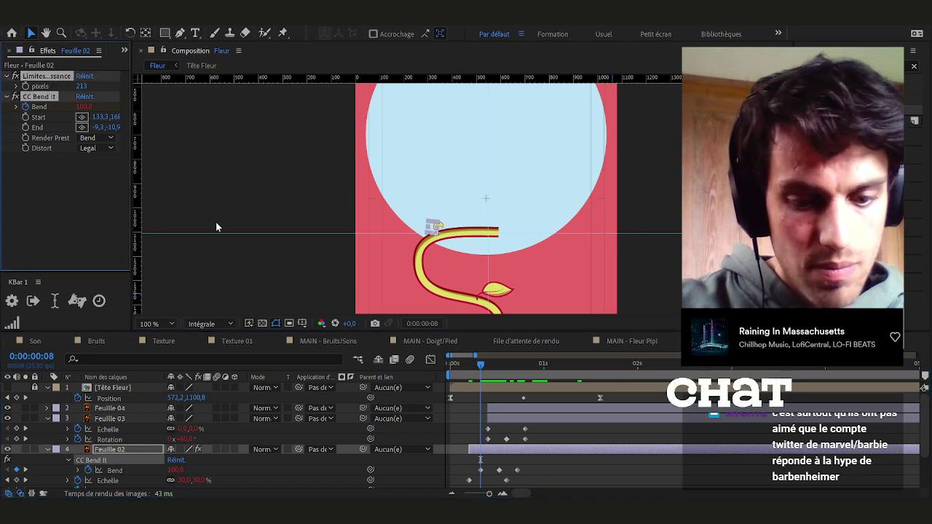
left_click(500, 417)
key("space")
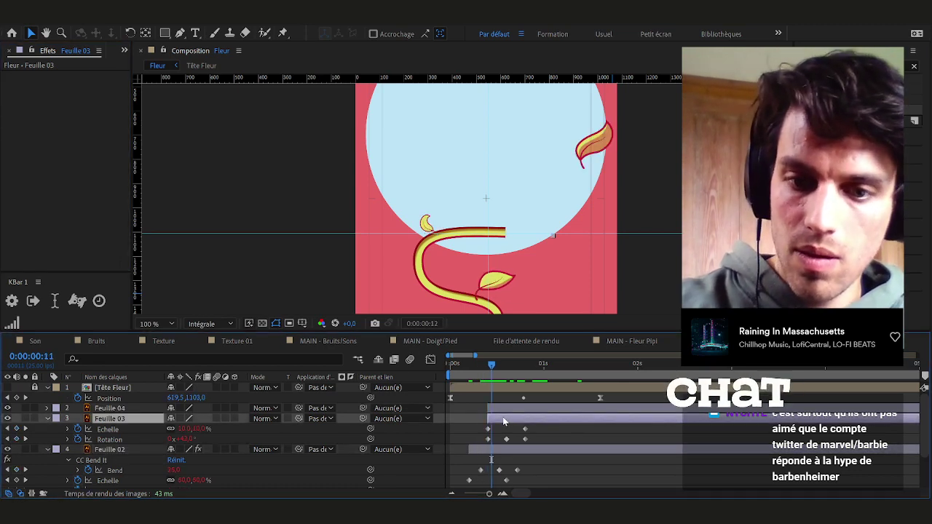
key("ctrl+v")
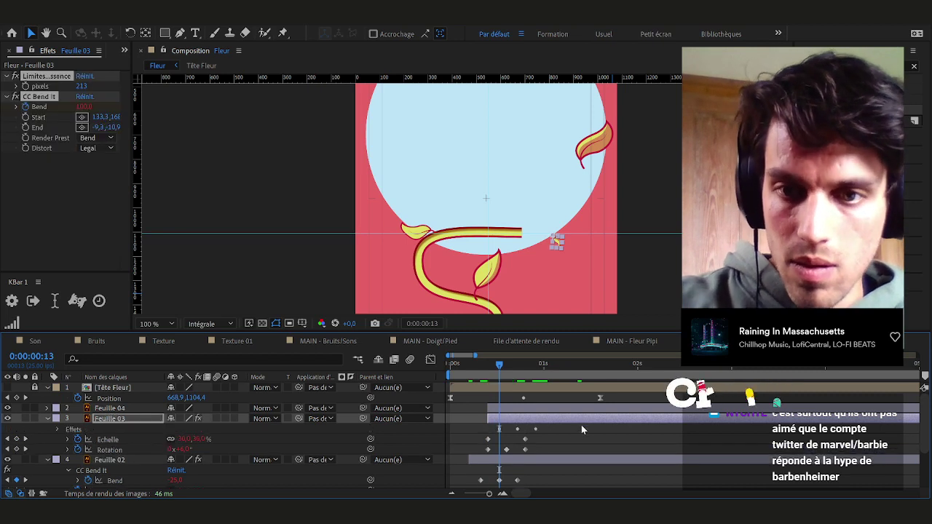
left_click_drag(499, 364, 639, 382)
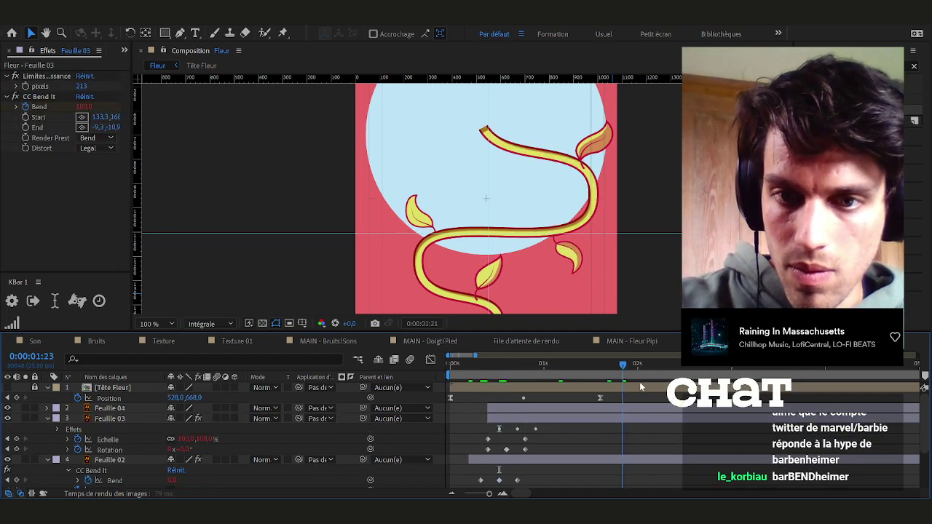
Reposition Feuille 03's CC Bend It Start point to -3.2, -1.7 at the leaf's stem attachment and its End point beyond the leaf tip
left_click(42, 97)
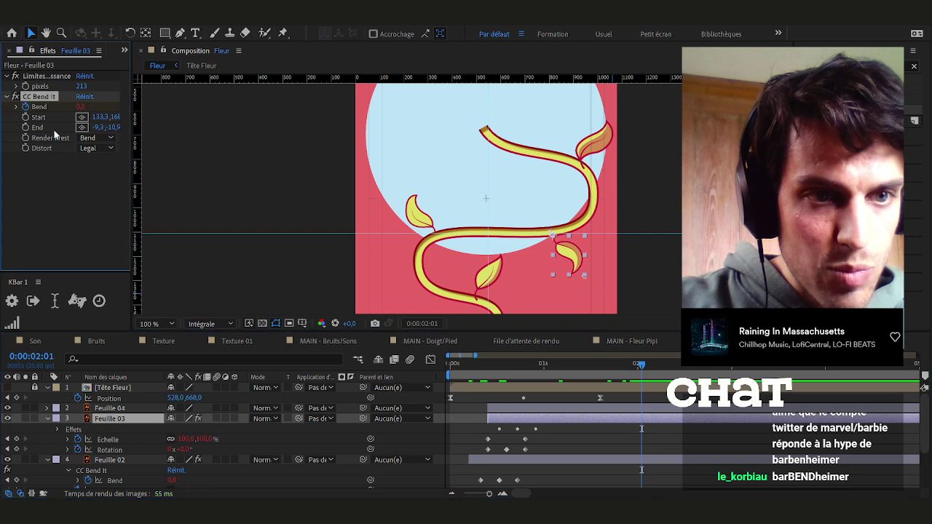
scroll(576, 271, "up", 2)
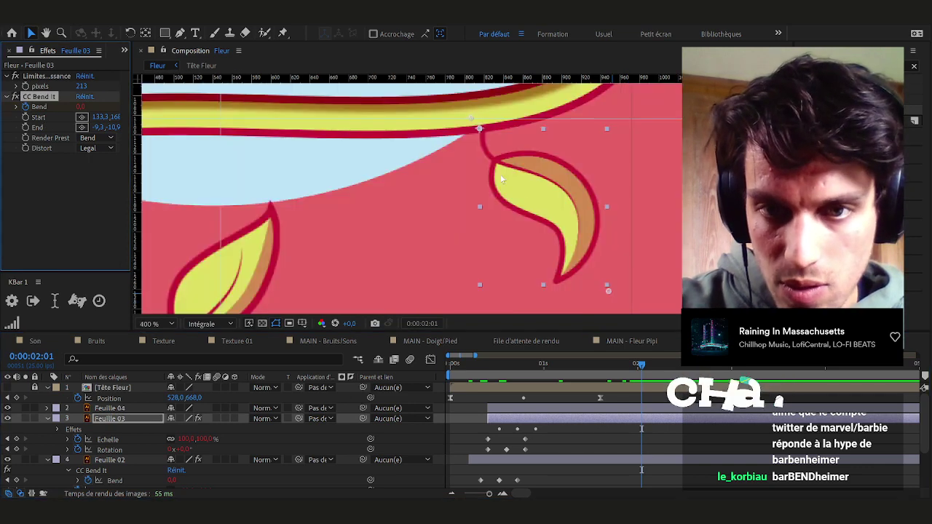
mouse_move(472, 120)
left_mouse_down()
mouse_move(603, 271)
mouse_move(603, 294)
mouse_move(479, 131)
left_mouse_up()
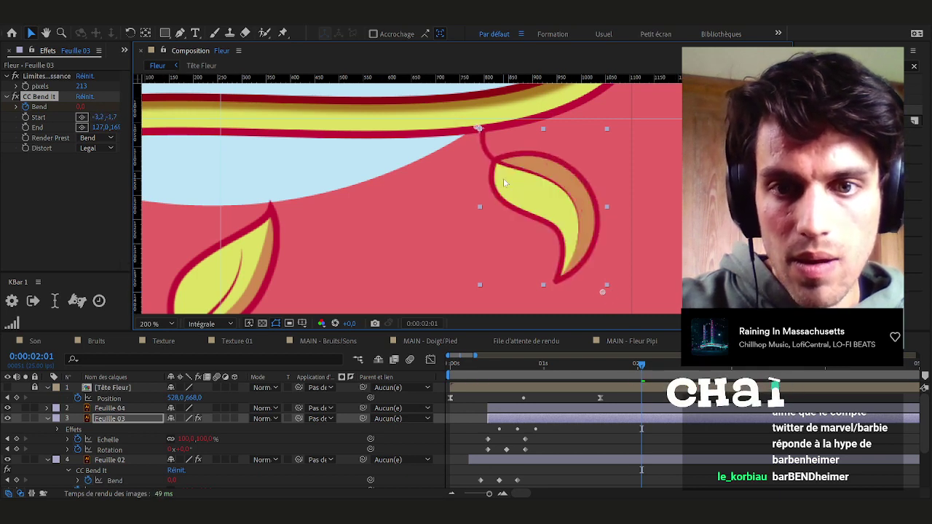
scroll(504, 180, "down", 4)
left_click_drag(492, 372, 574, 381)
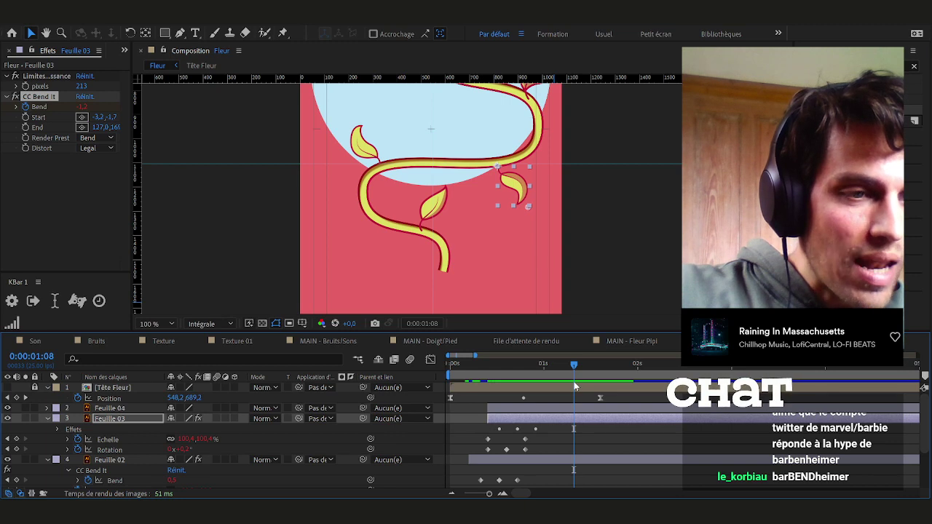
Shift the Feuille 03 layer later so it starts at about frame 17, and scrub to frame 22 to check its timing
left_click(498, 405)
key("space")
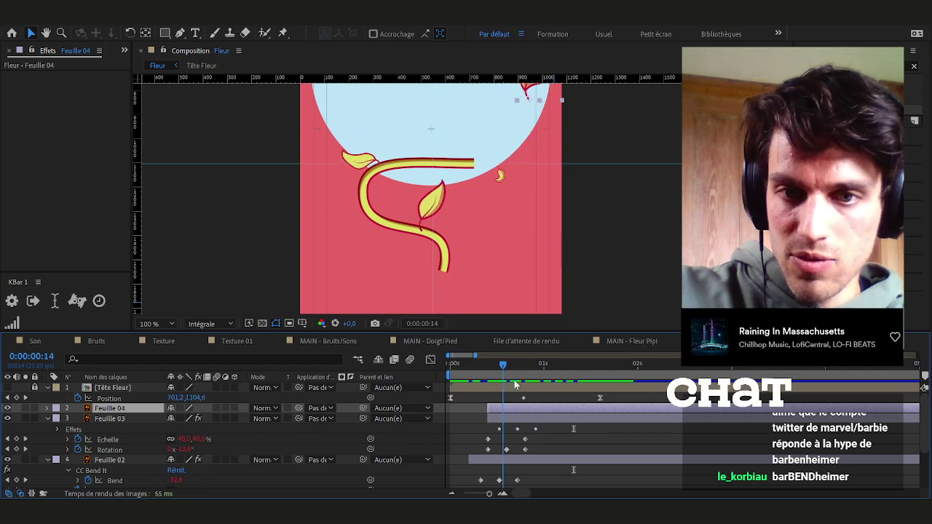
left_click_drag(502, 421, 528, 427)
left_click_drag(490, 362, 533, 379)
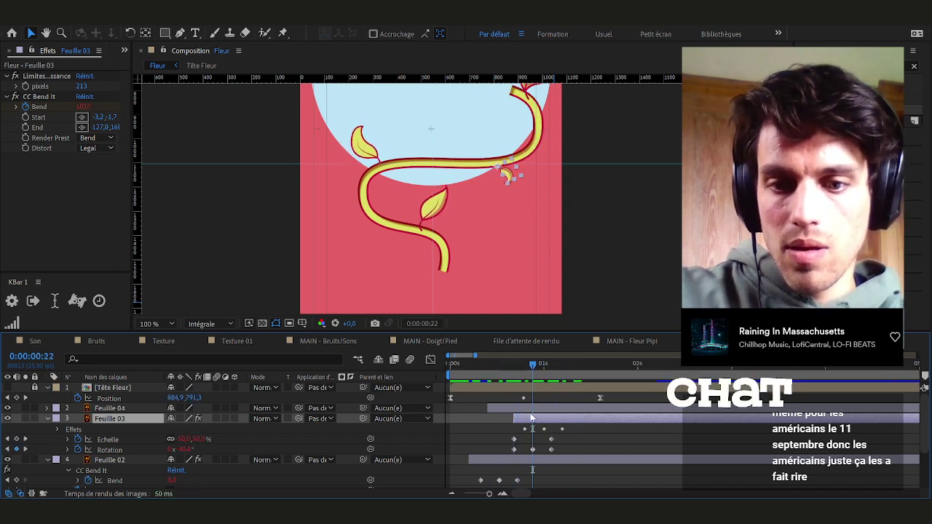
Set the Feuille 04 layer to start at frame 22 and scrub through to check it against the stem's growth
left_click(533, 409)
key("alt+bracketleft")
left_click_drag(536, 182, 455, 236)
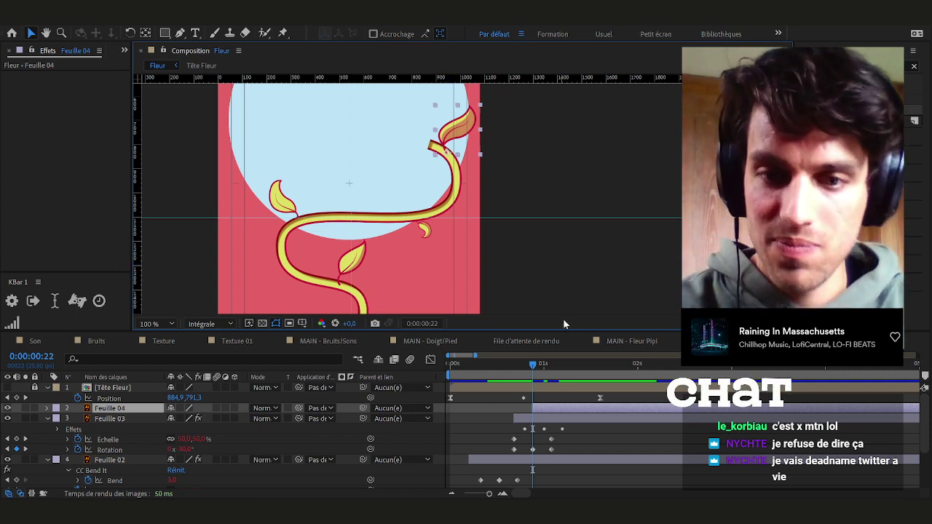
left_click_drag(536, 366, 598, 365)
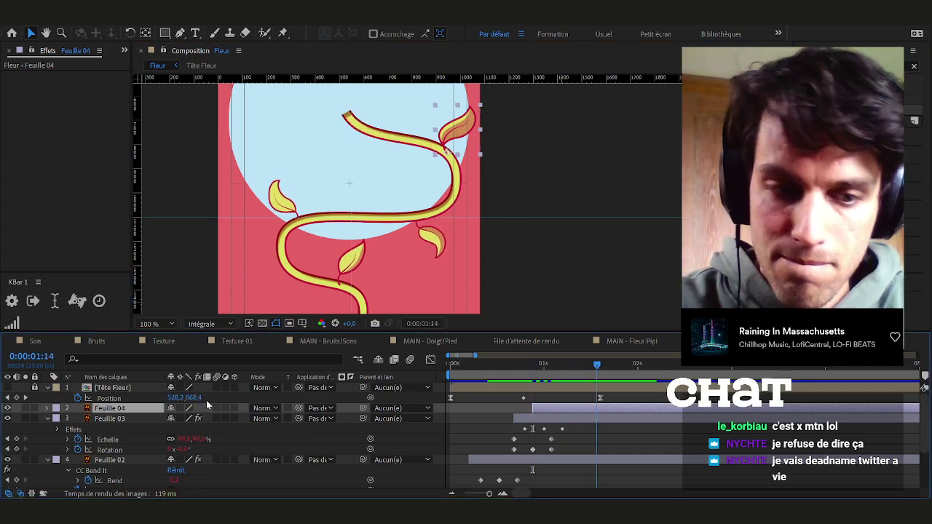
Copy Feuille 01's Echelle and Rotation keyframes, paste them onto Feuille 04 at frame 22, and step forward to check the growth
left_click(46, 419)
left_click(49, 431)
left_click(94, 440)
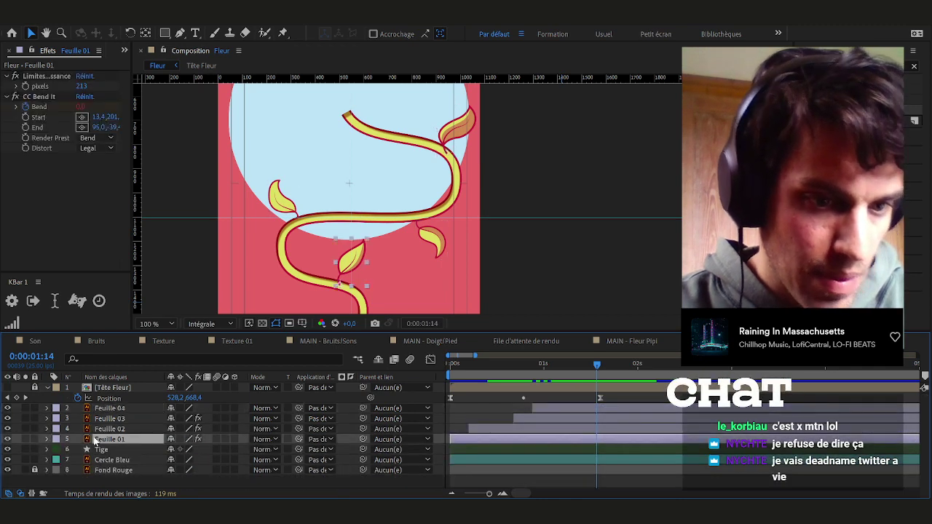
key("u")
left_click(109, 470)
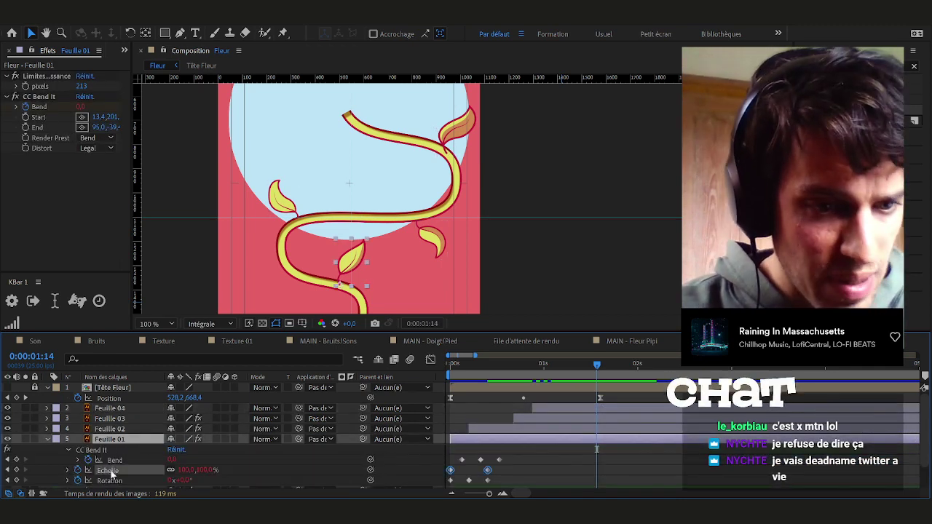
left_click(110, 481, "shift")
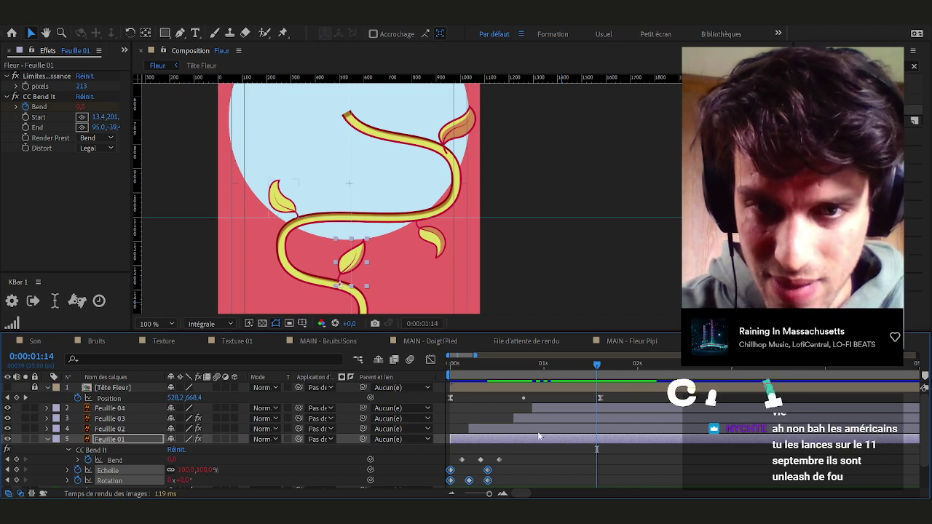
left_click(533, 371)
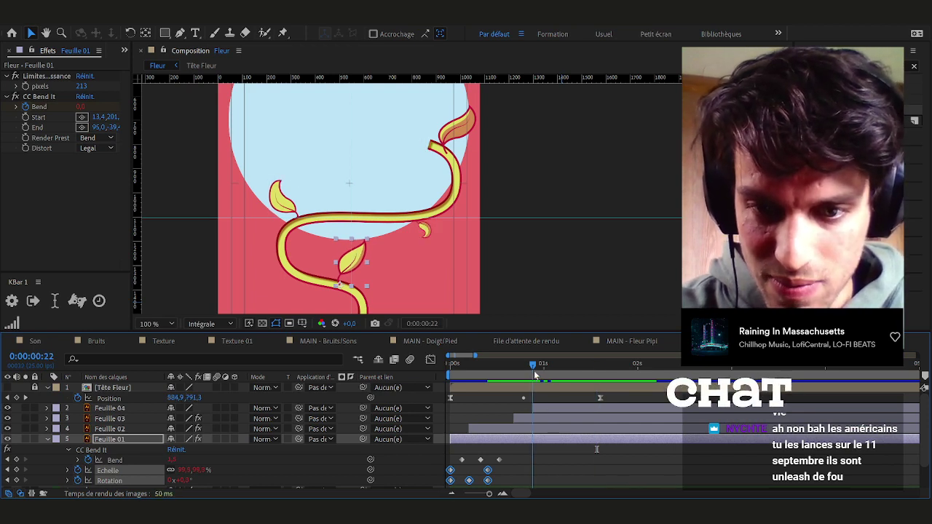
left_click(548, 410)
key("ctrl+v")
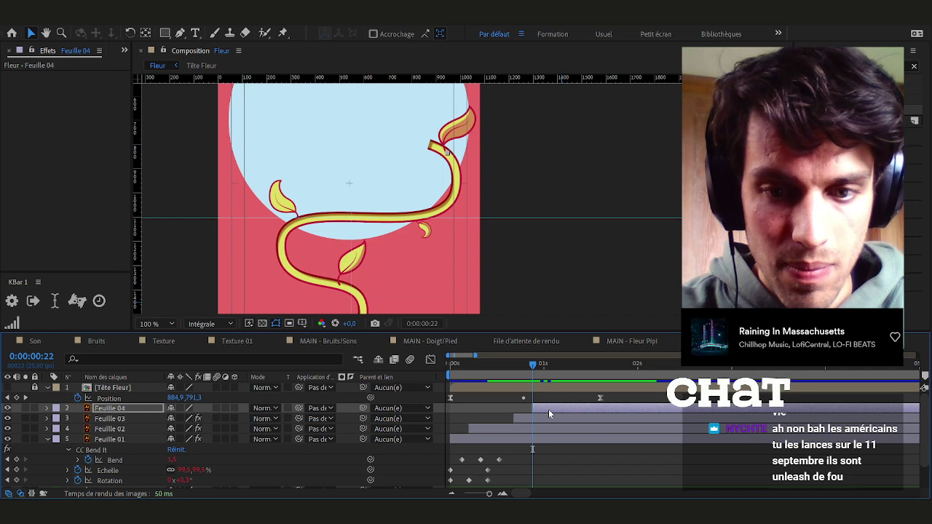
key("Page_Down")
key("Page_Down")
key("Page_Down")
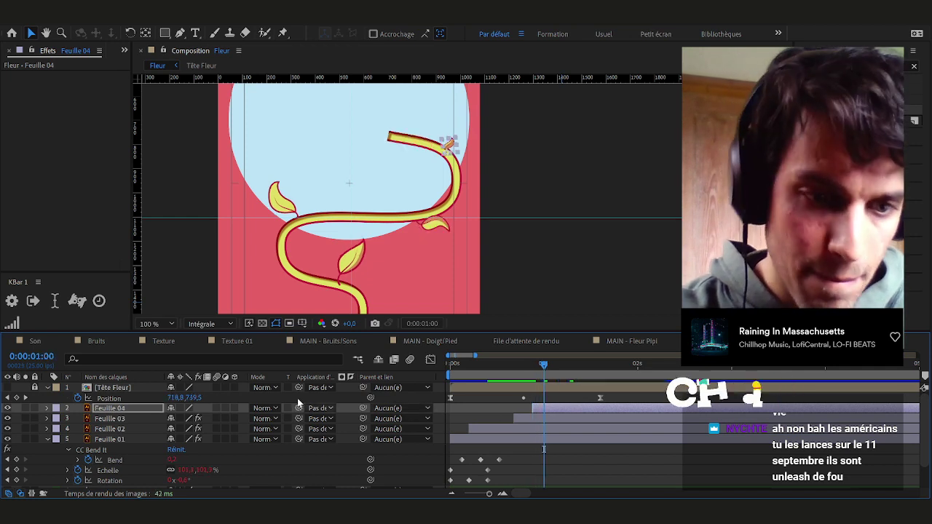
Copy Feuille 01's growth bounds and CC Bend It effects onto Feuille 04 and preview the bend
left_click(128, 441)
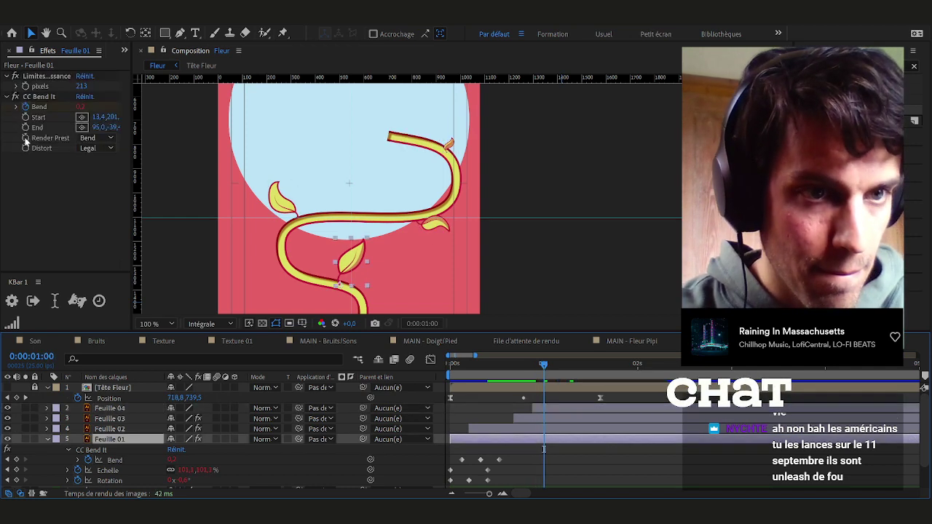
left_click(48, 97)
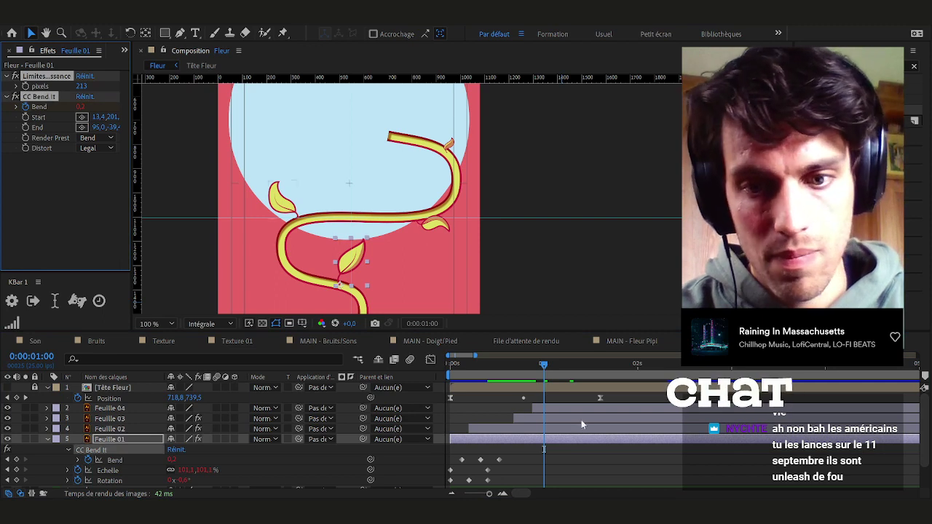
left_click(566, 408)
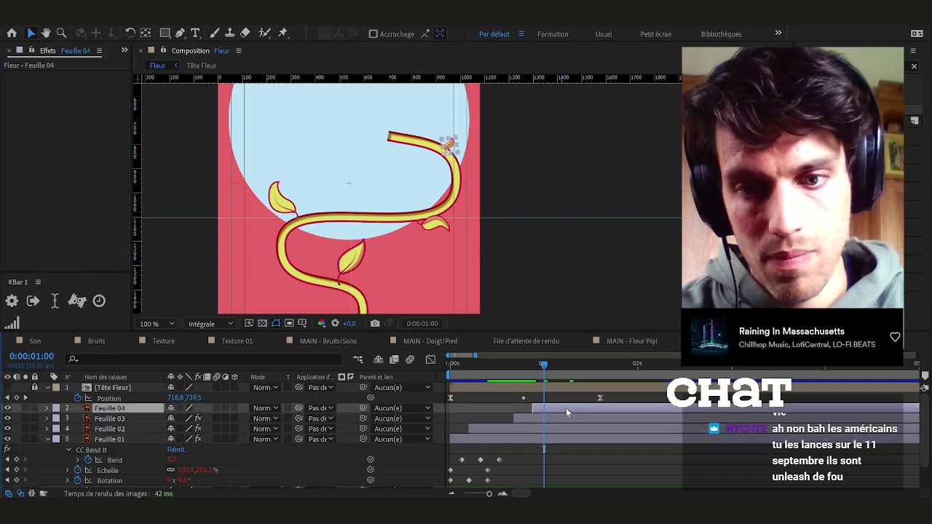
left_click(506, 412)
key("space")
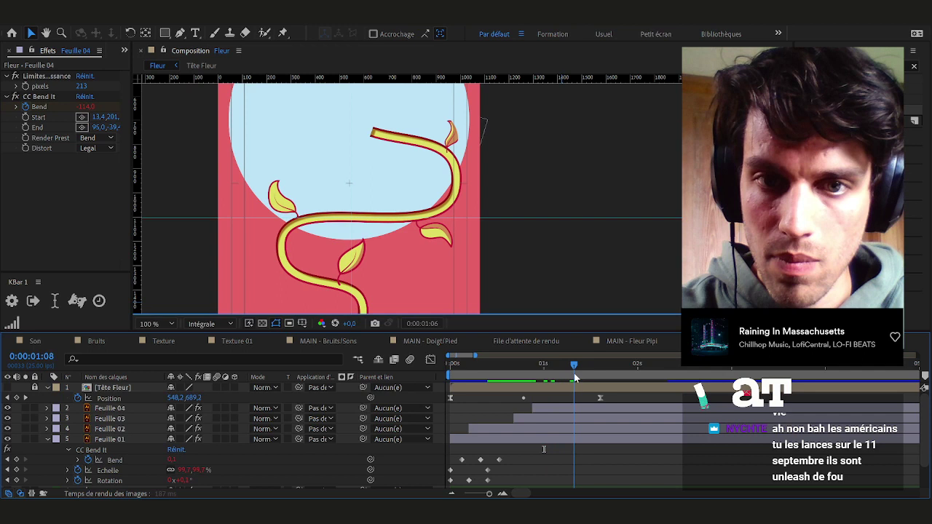
key("space")
Reposition Feuille 04's CC Bend It Start point to 45.5, 203 at the stem attachment and its End point to 190.6, -38 beyond the tip
left_click(560, 409)
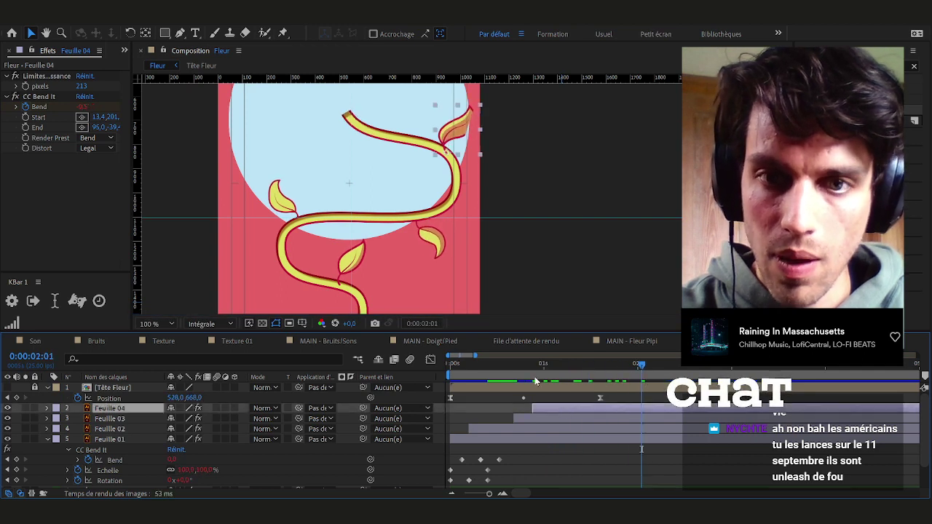
scroll(462, 140, "up", 1)
left_click_drag(462, 141, 414, 211)
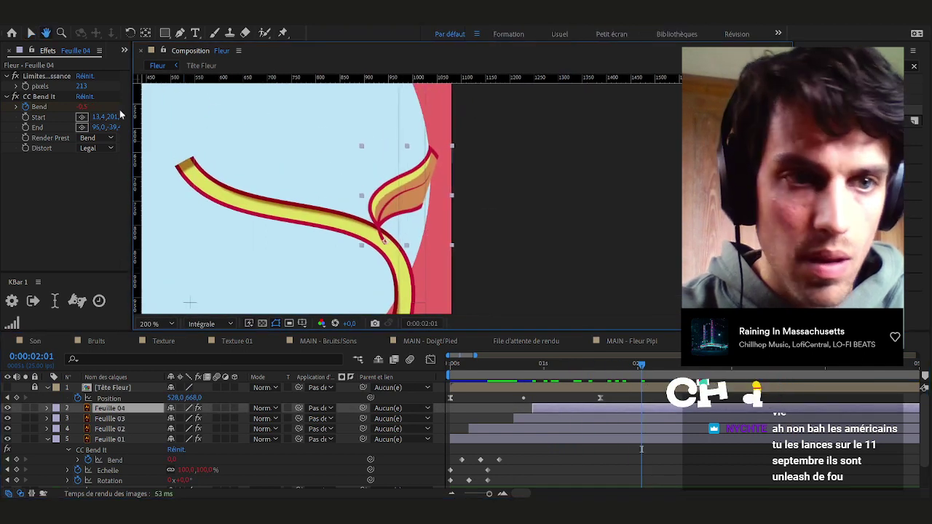
left_click(41, 96)
left_click_drag(367, 243, 384, 242)
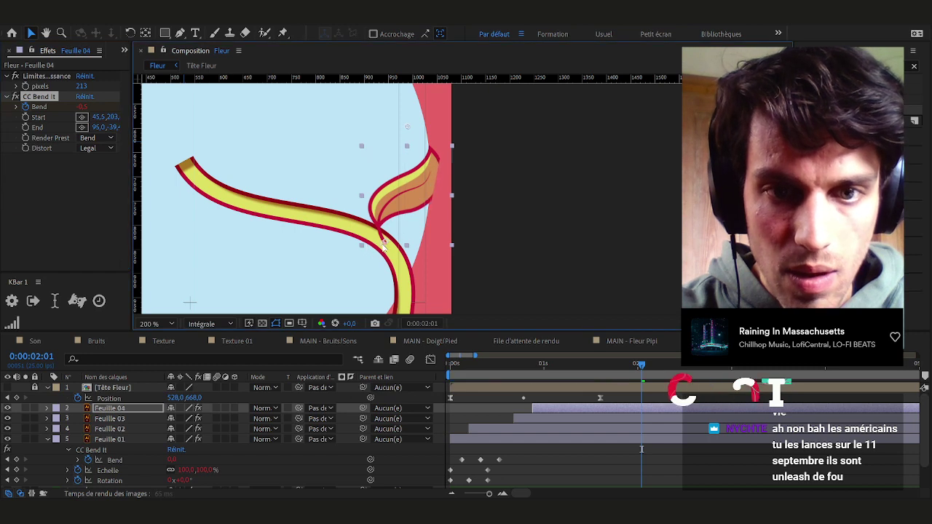
left_click_drag(408, 127, 454, 129)
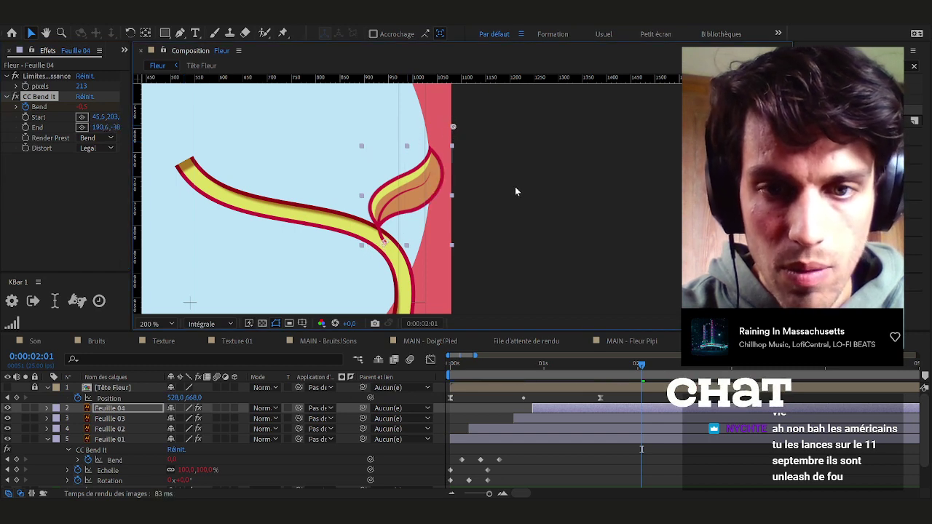
Preview the leaf growth and shift Feuille 02 to start at frame 10 and Feuille 01 at about frame 6
scroll(517, 190, "down", 4)
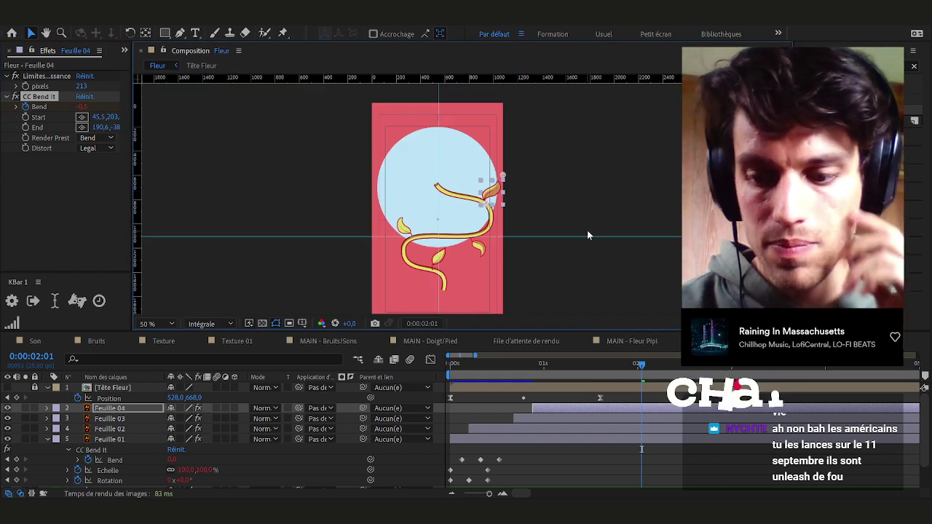
key("space")
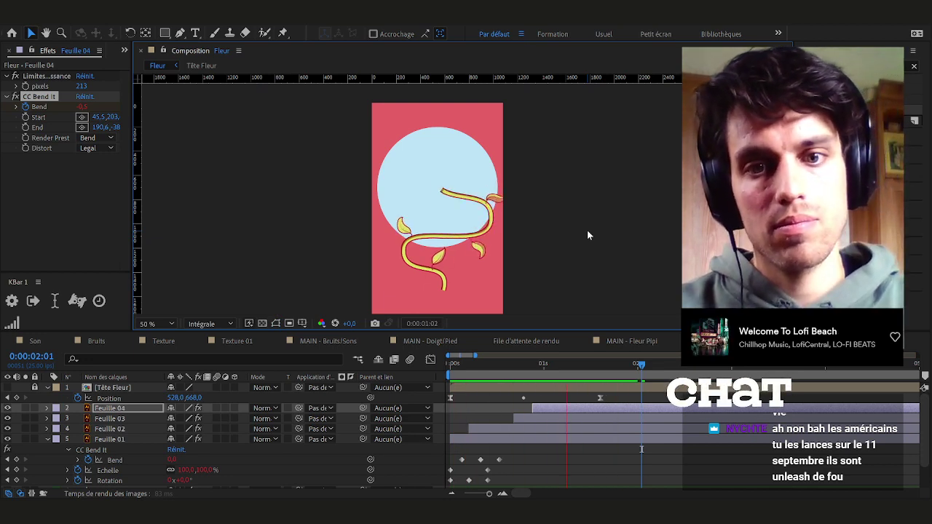
key("space")
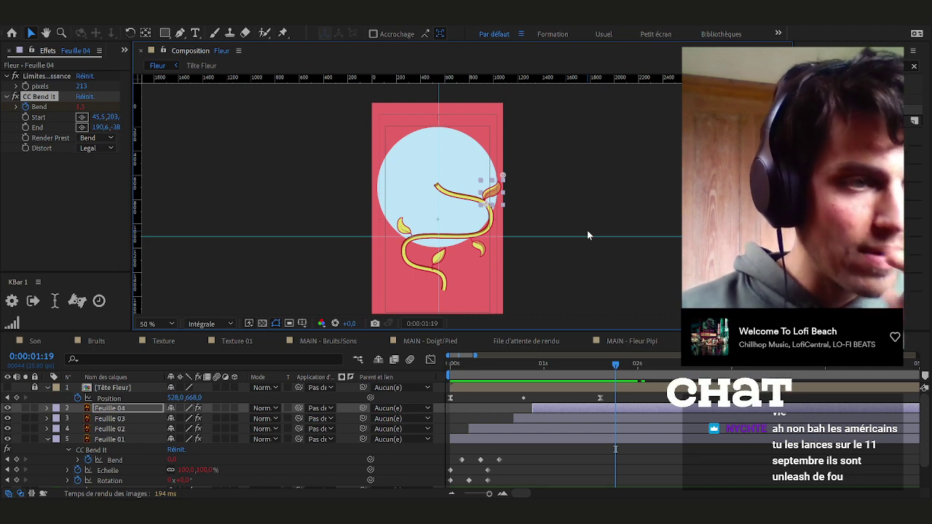
mouse_move(495, 377)
left_mouse_down()
mouse_move(476, 377)
mouse_move(488, 376)
left_mouse_up()
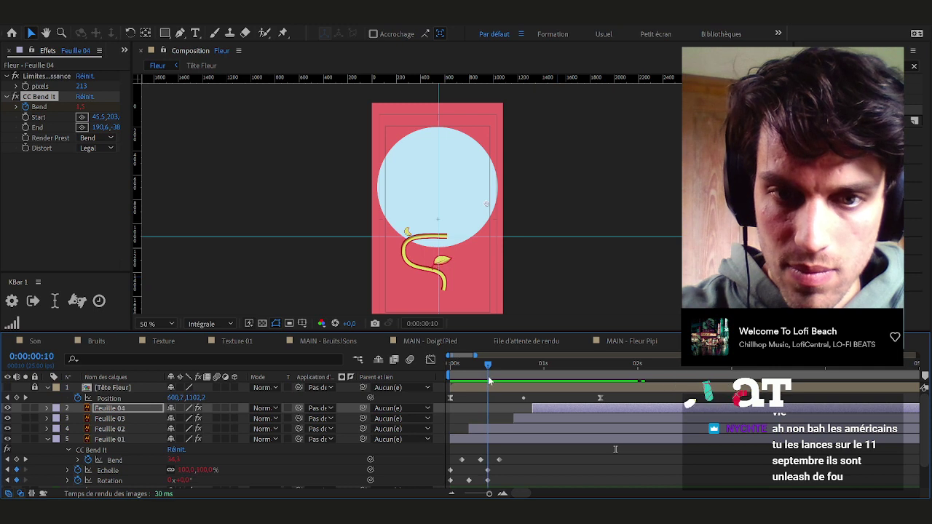
left_click(497, 430)
left_click_drag(463, 437, 487, 437)
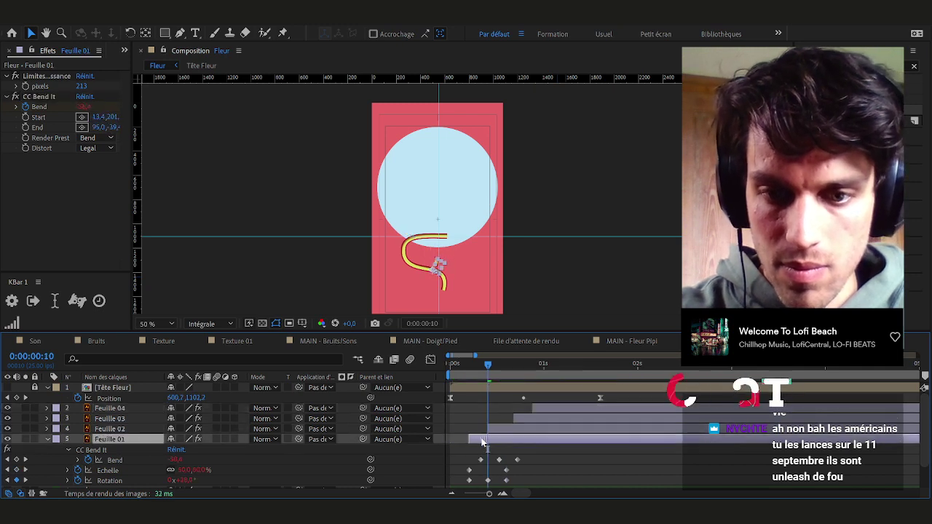
Make the Tête Fleur layer visible and preview the flower head's movement together with the leaves
left_click(8, 387)
key("space")
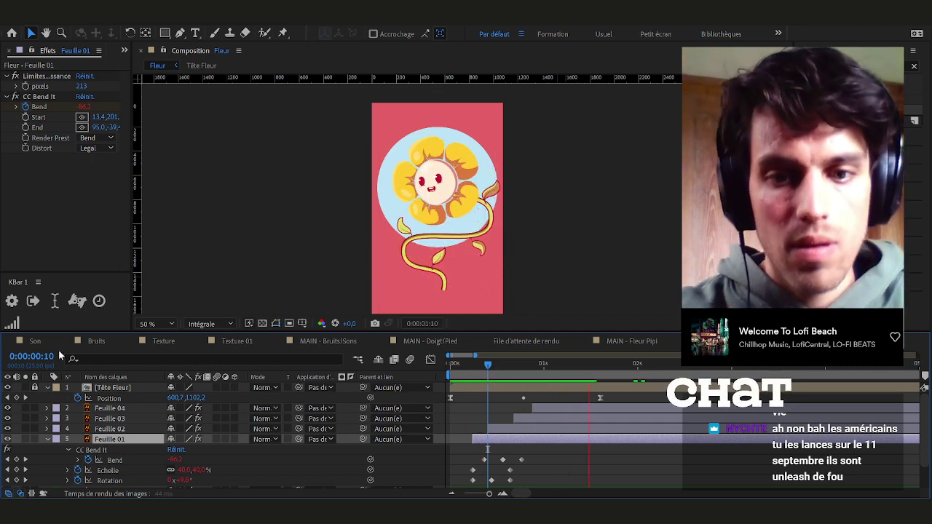
key("space")
left_click_drag(480, 375, 472, 394)
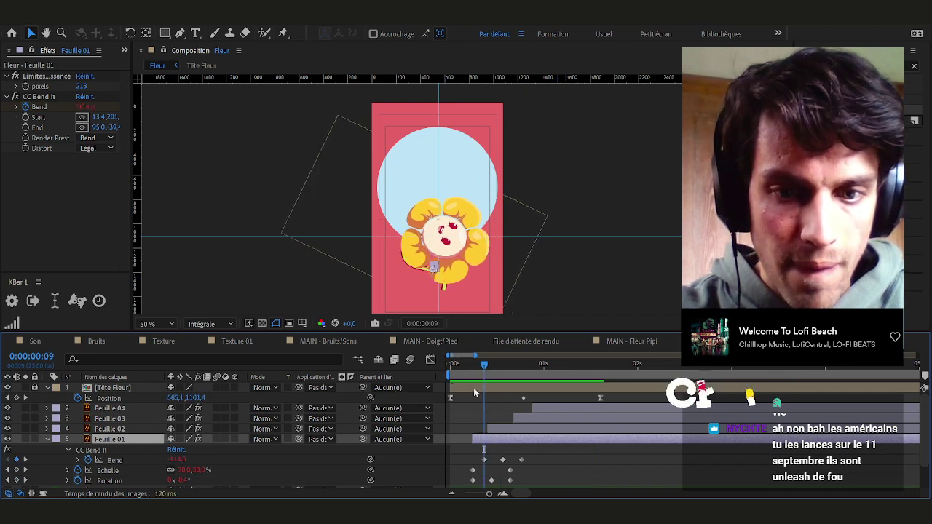
left_click(474, 393)
Inspect the layers of the Tête Fleur and Fleur 2 compositions and return to the Fleur composition
left_click(93, 390)
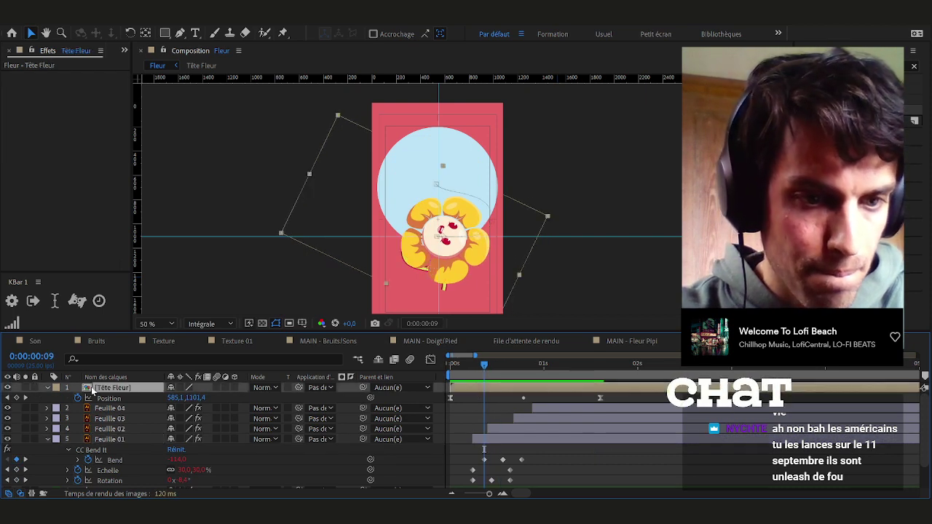
double_click(93, 390)
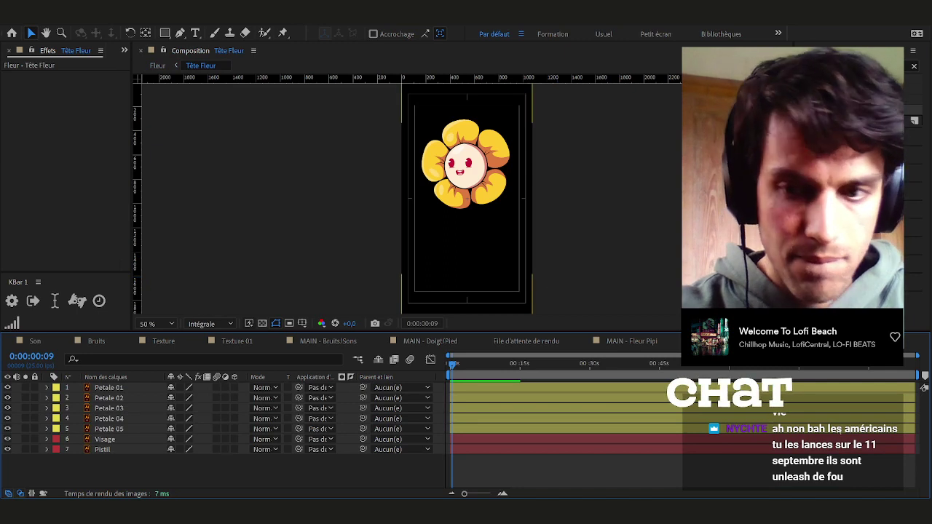
left_click(773, 341)
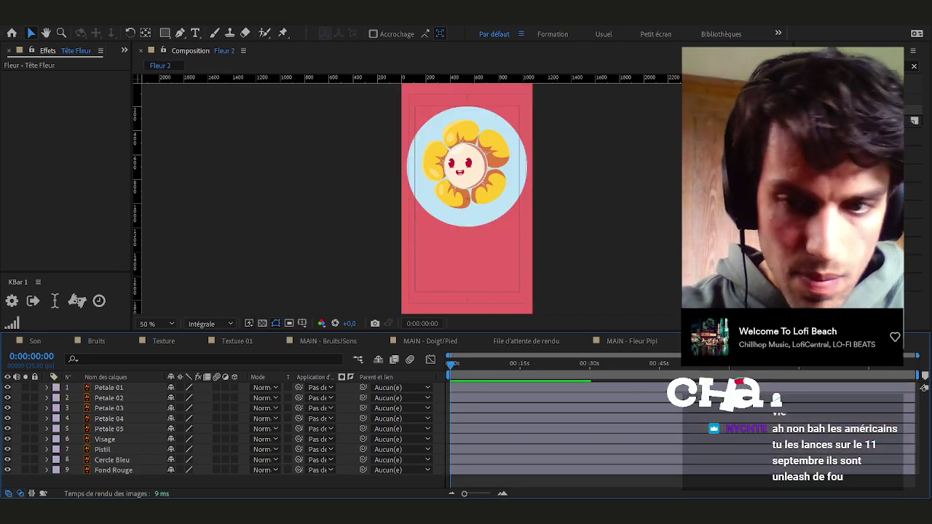
left_click(779, 341)
left_click(712, 341)
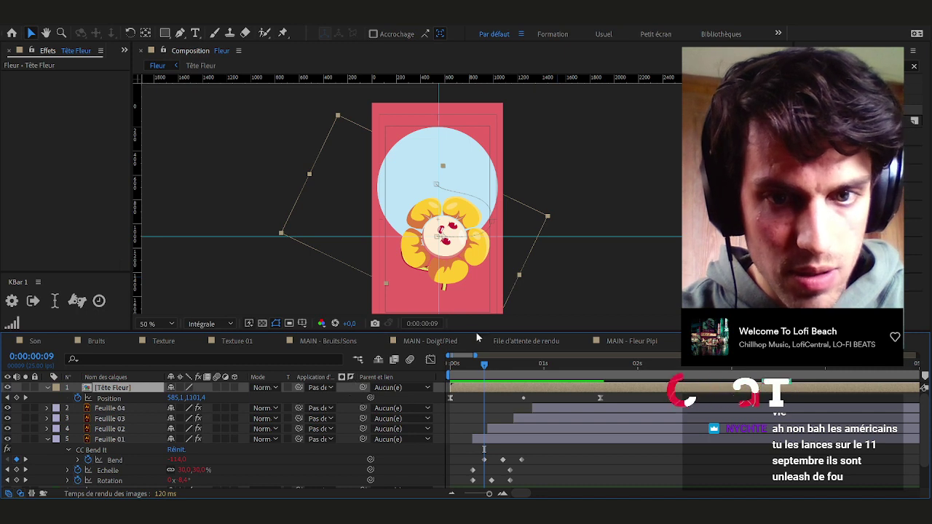
Add a Contour layer style to Tête Fleur and match its colour to the leaf's dark red outline
key("ctrl+v")
left_click_drag(601, 370, 630, 371)
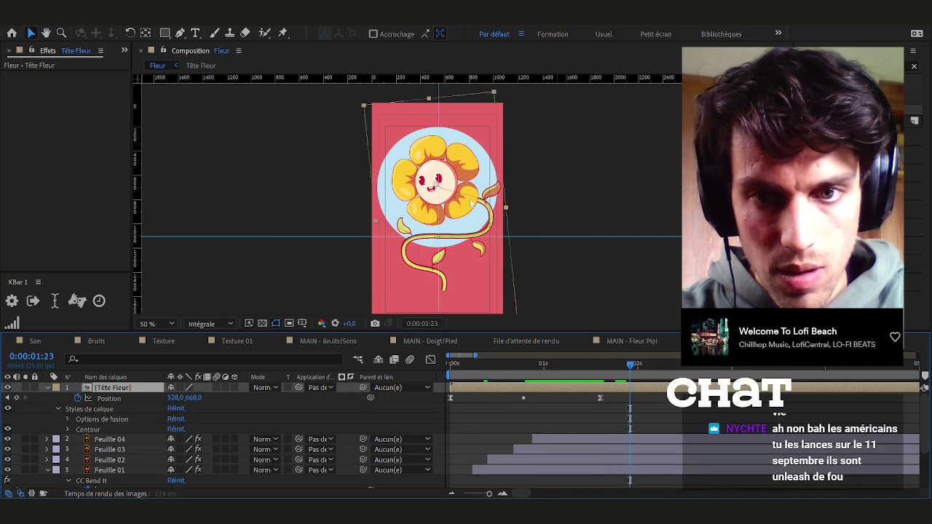
scroll(471, 203, "up", 6)
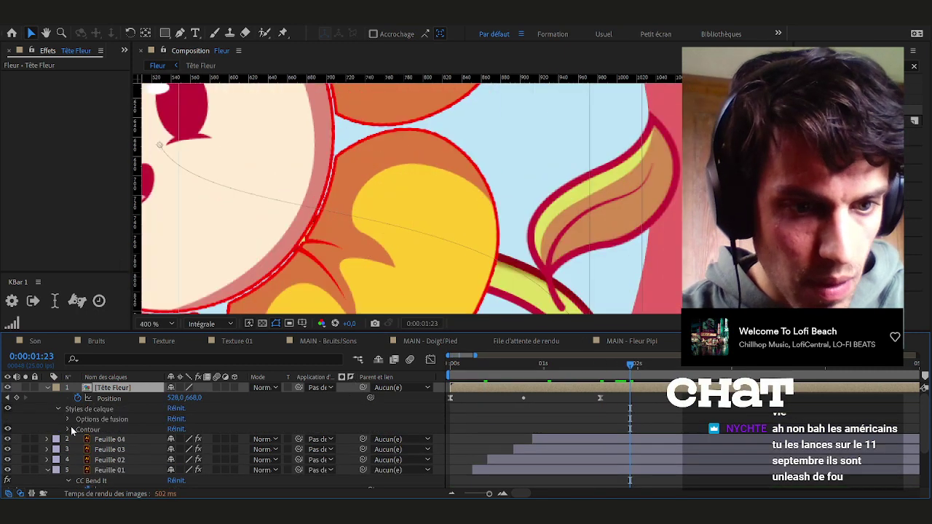
left_click(68, 430)
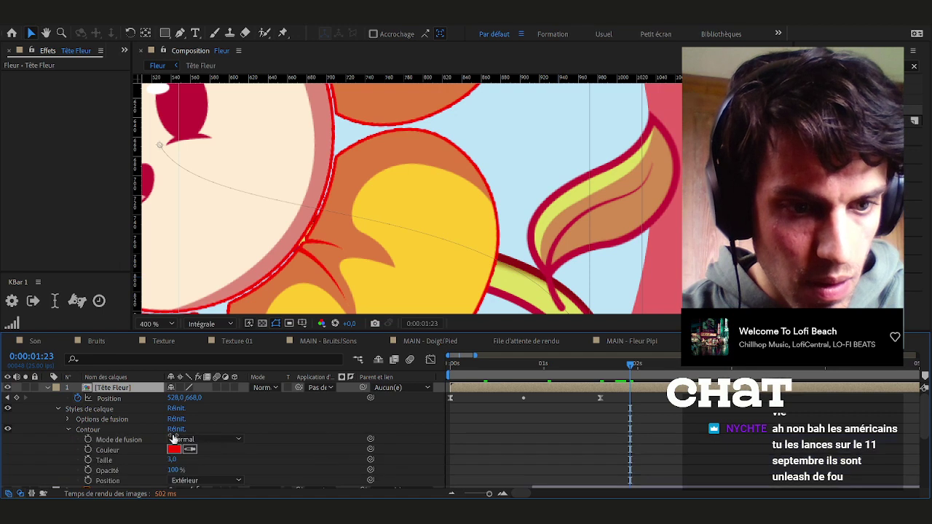
left_click(559, 273)
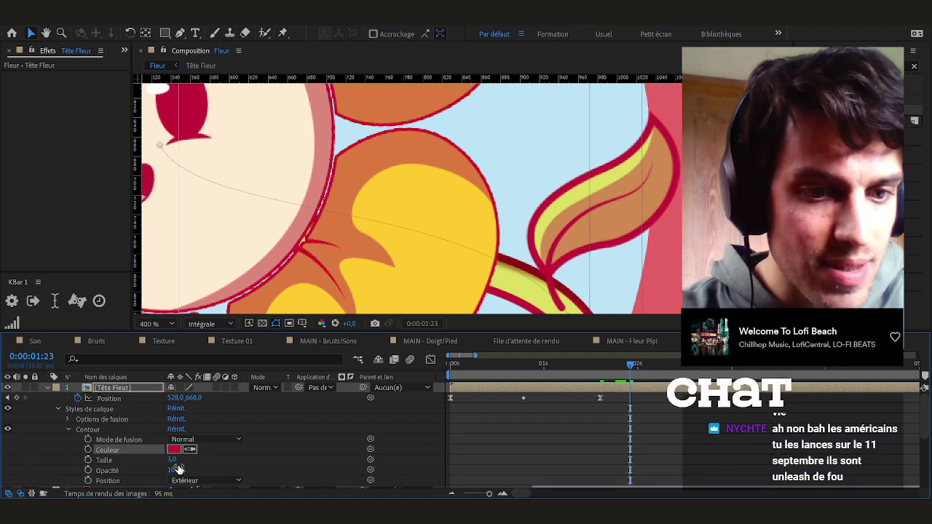
Set the Tête Fleur Contour size to 10 and preview the animation with the whole composition fitted in view
left_click_drag(172, 460, 204, 461)
scroll(591, 182, "down", 3)
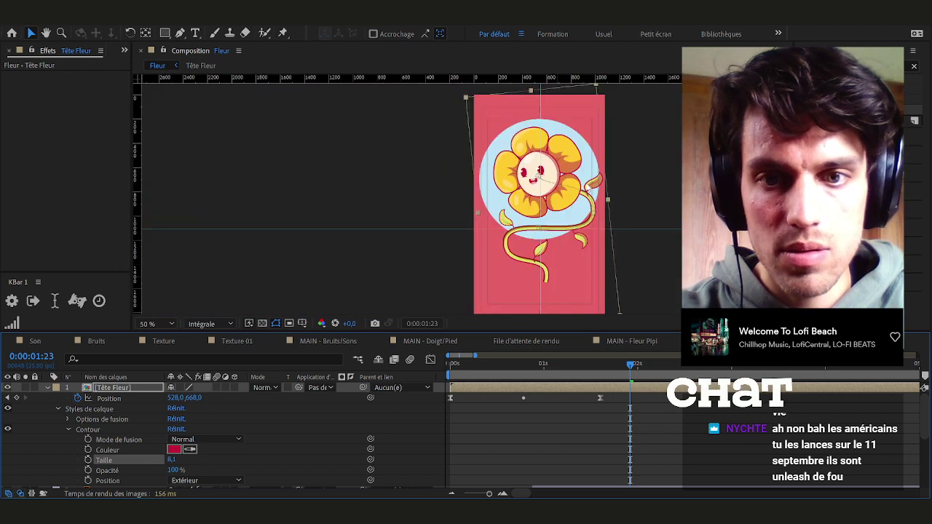
left_click(174, 460)
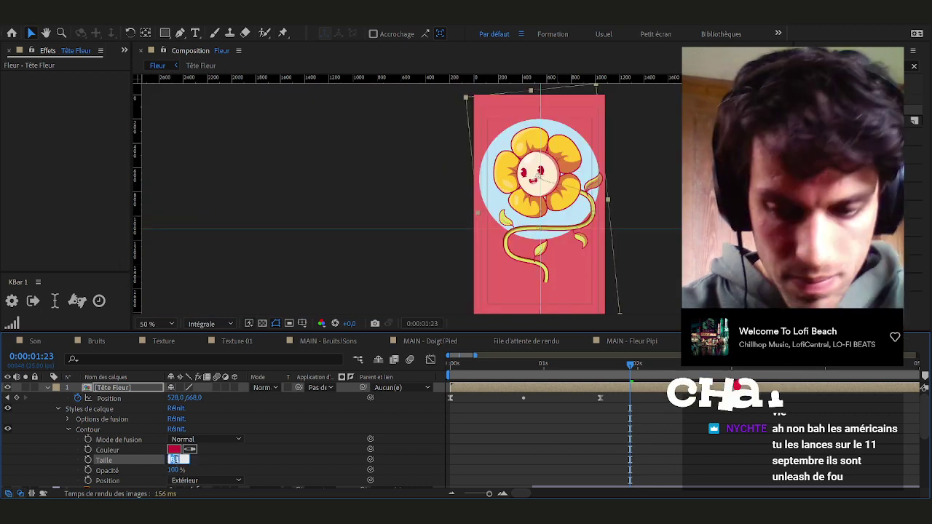
type("10")
key("Return")
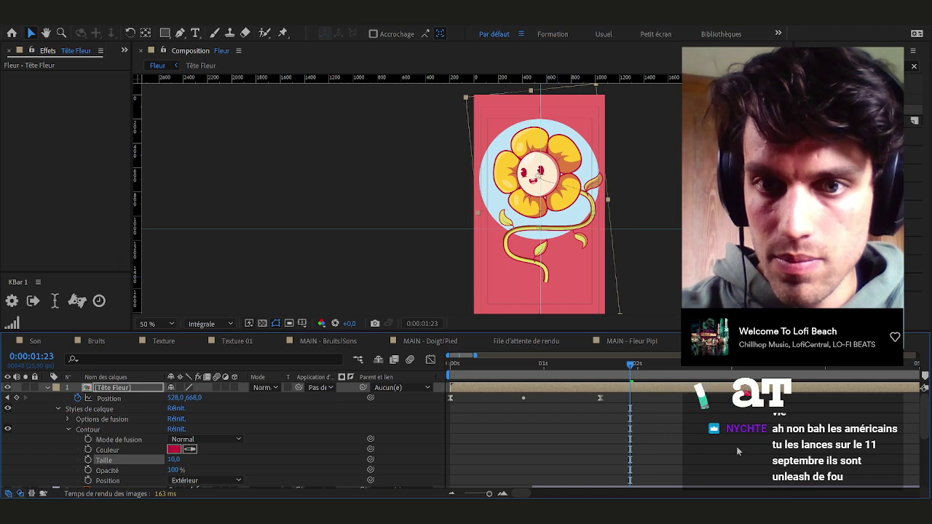
key("shift+slash")
key("space")
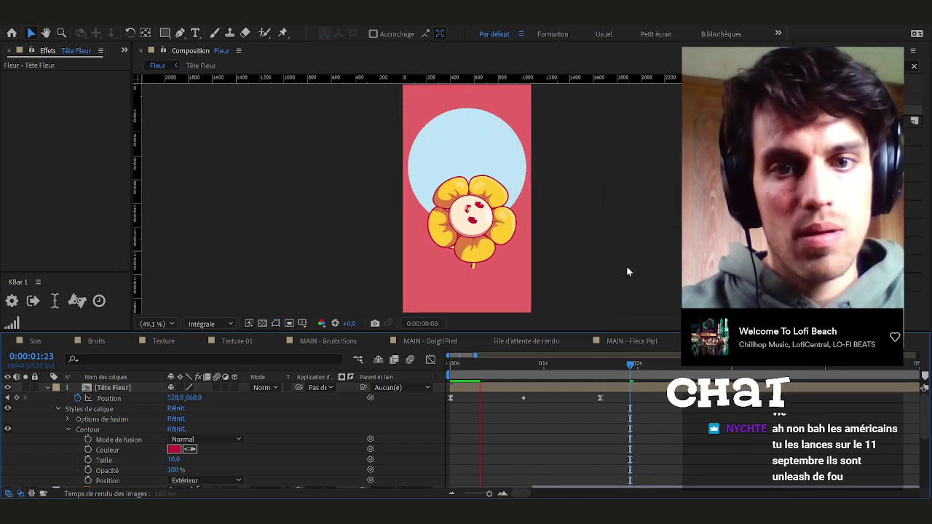
Inspect the face and petal layers inside the Tête Fleur composition and return to its first frame
double_click(475, 387)
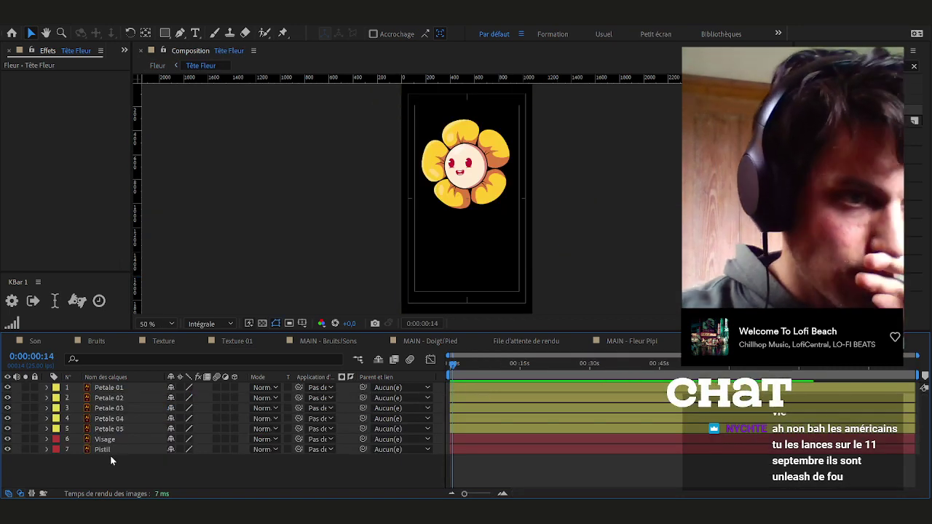
left_click(464, 168)
scroll(470, 164, "up", 4)
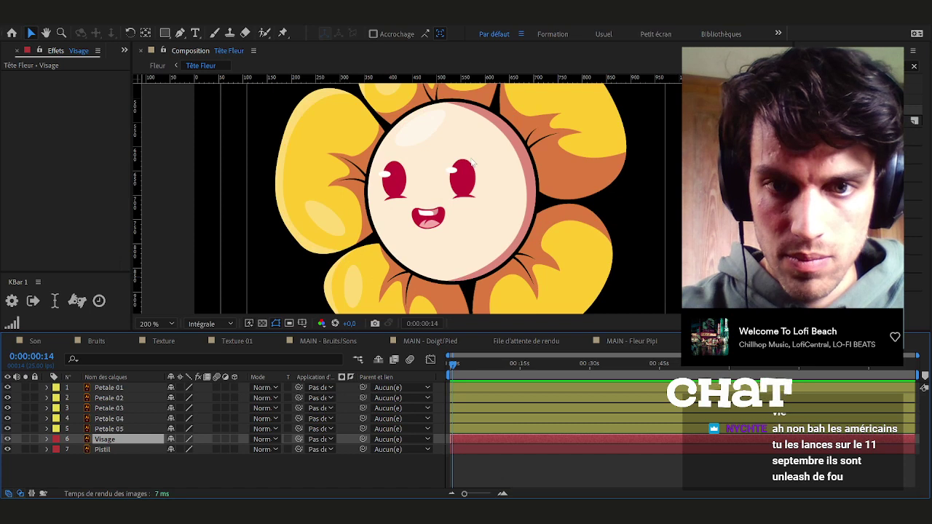
scroll(473, 161, "down", 2)
left_click(128, 461)
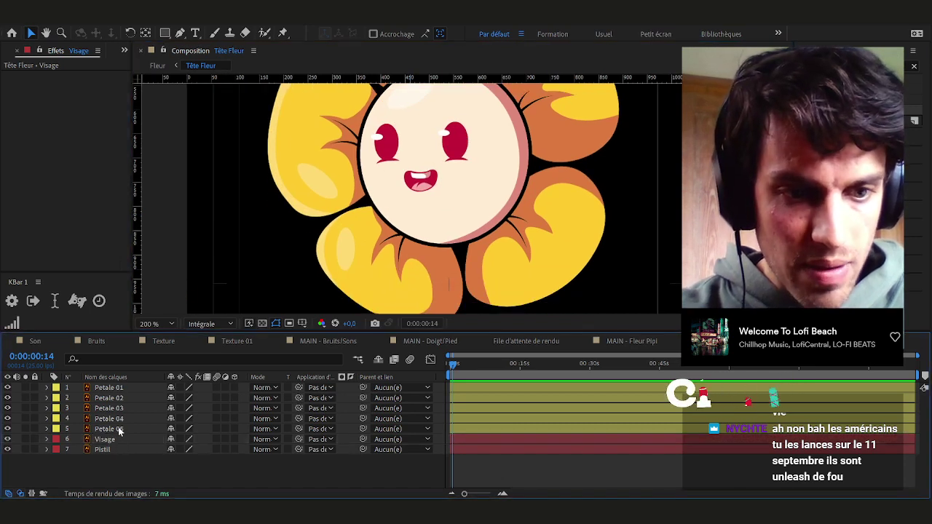
left_click(109, 428)
scroll(433, 209, "down", 3)
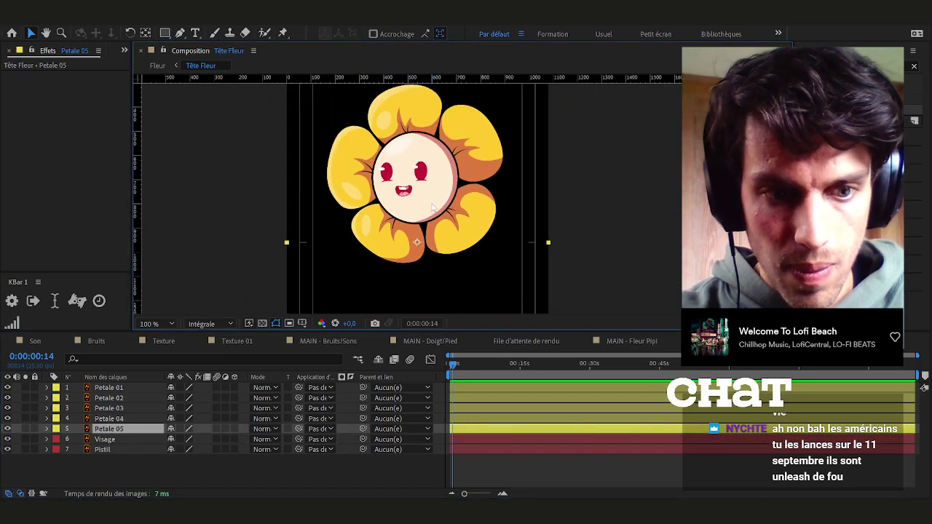
left_click(113, 418)
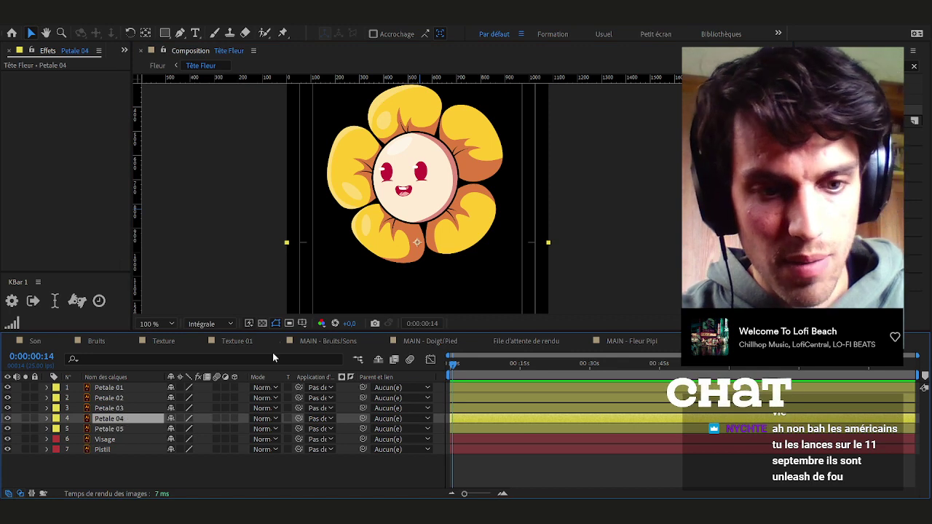
left_click(138, 387)
left_click_drag(455, 364, 422, 366)
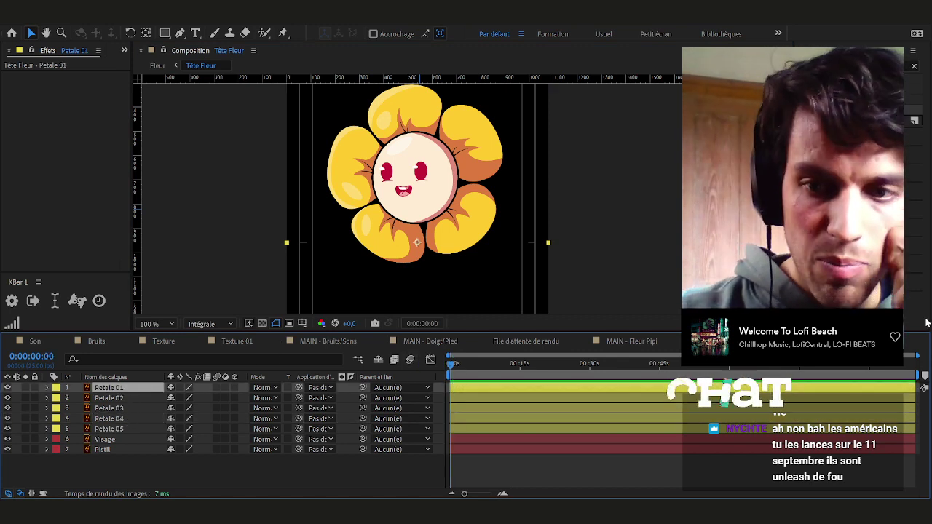
Copy the five petal layers from the Fleur 2 composition and paste them above Visage in Tête Fleur
key("shift+Escape")
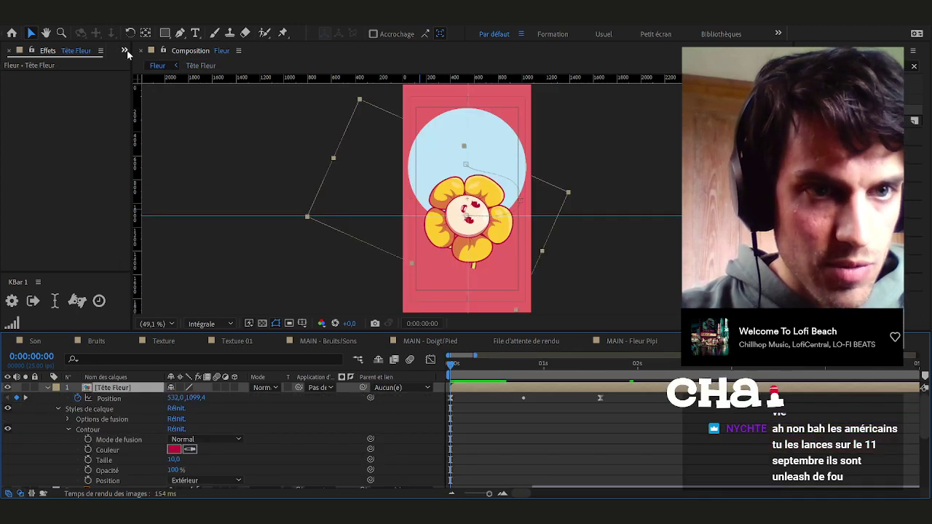
key("ctrl+0")
double_click(37, 183)
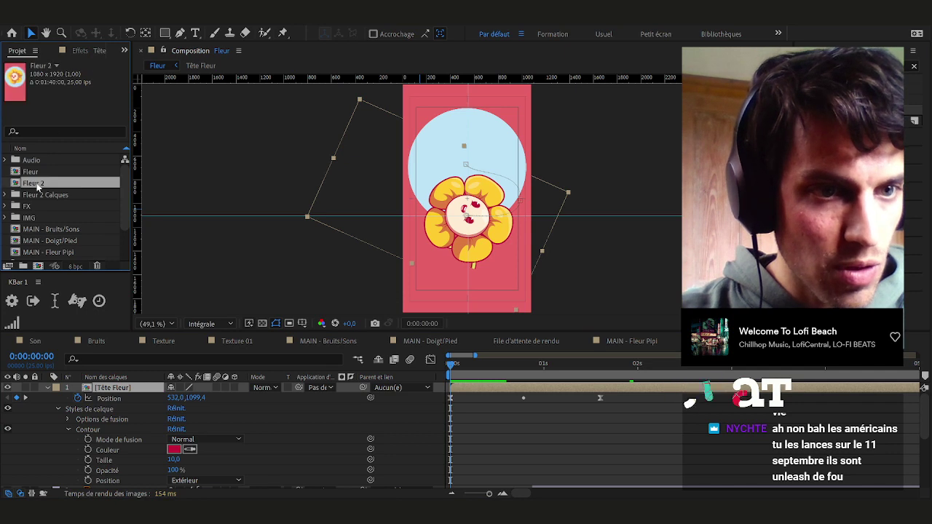
left_click(118, 388)
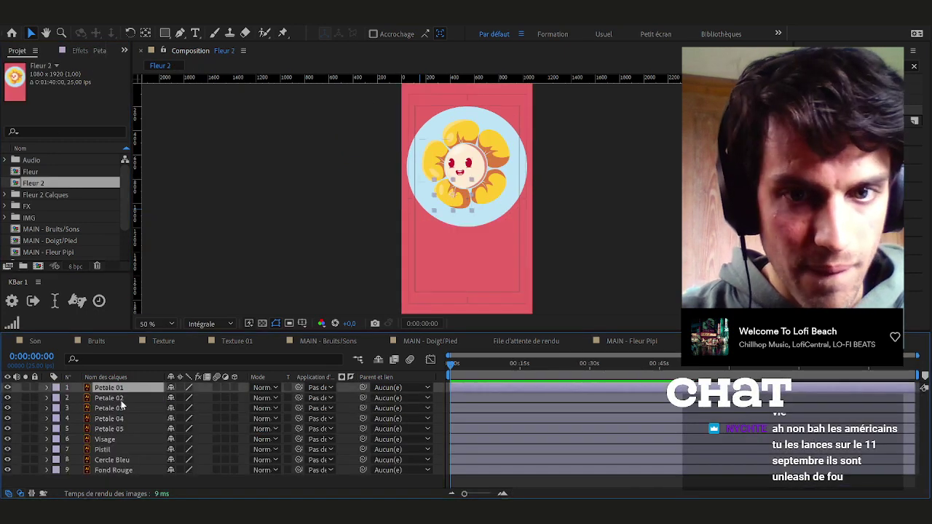
left_click(116, 430, "shift")
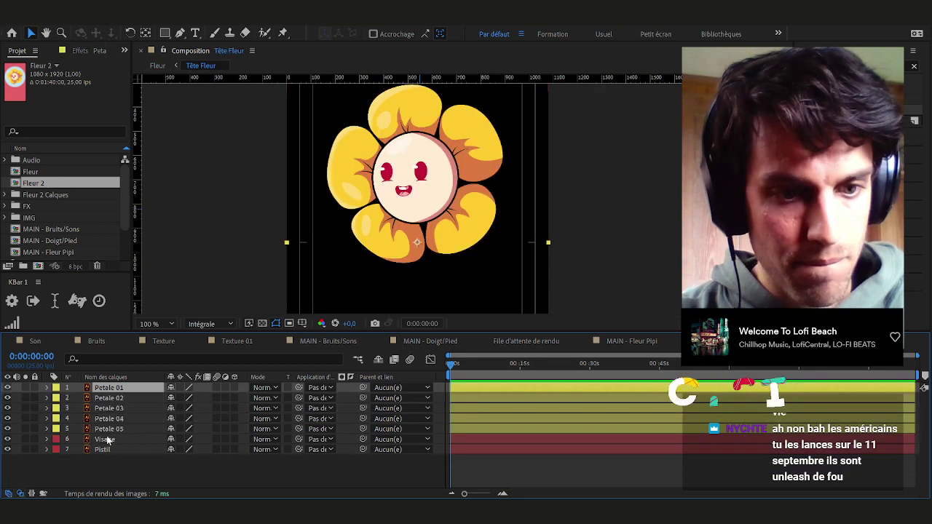
left_click(108, 440)
key("ctrl+v")
Delete the original Petale 01 to Petale 05 layers from Tête Fleur
left_click(111, 430)
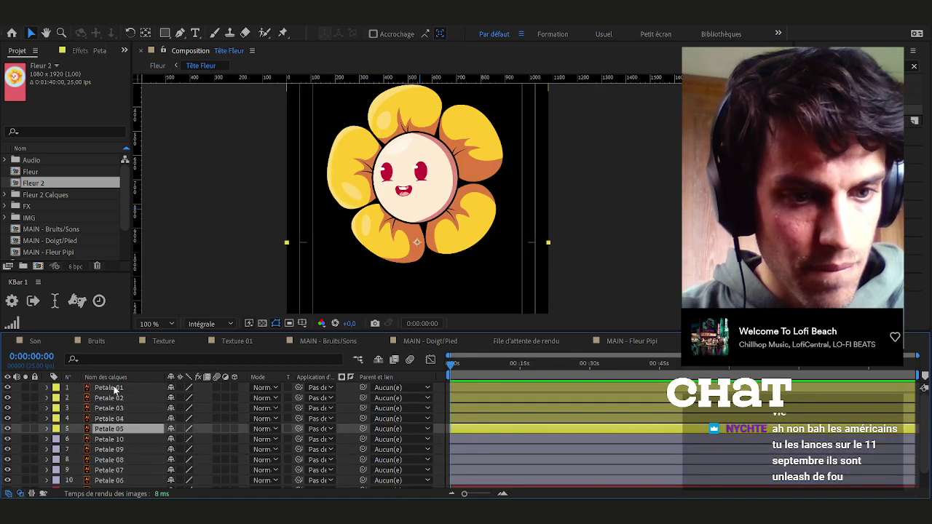
left_click(114, 388, "shift")
key("Delete")
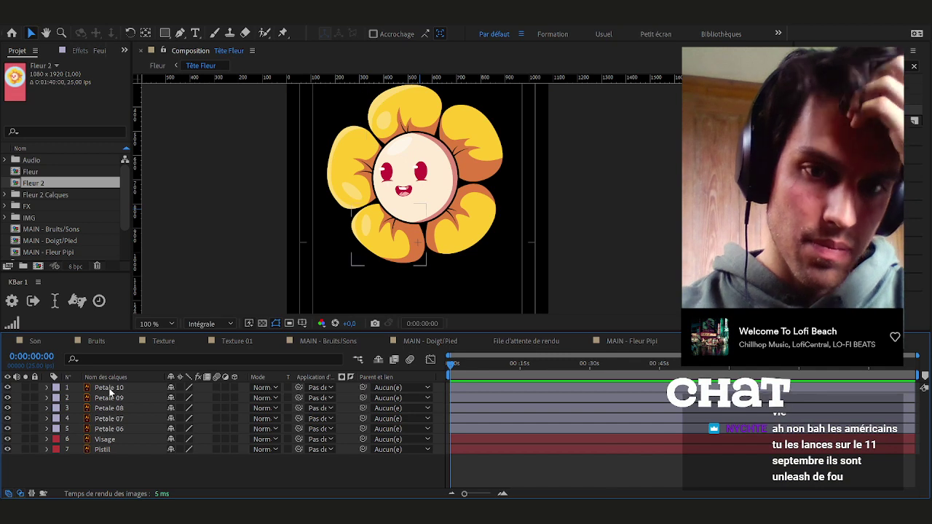
left_click(109, 389)
left_click(110, 455)
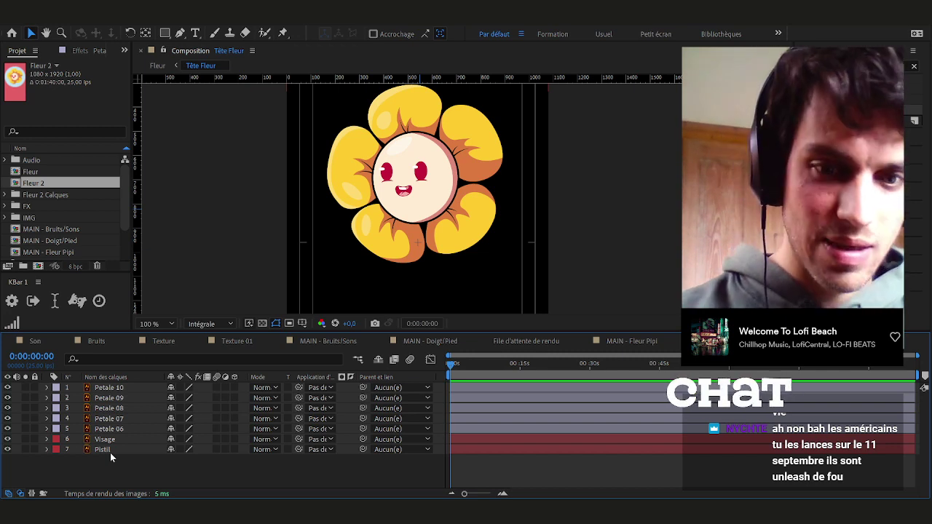
left_click(110, 429)
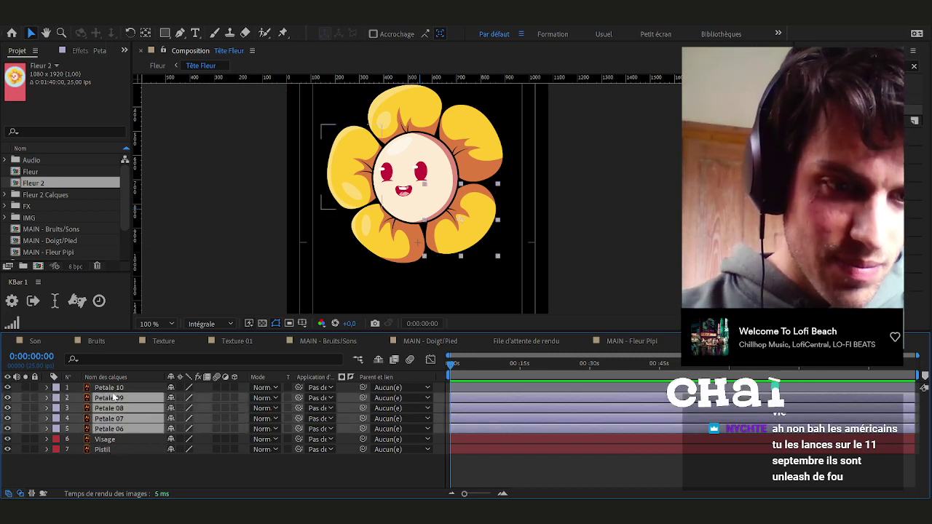
left_click(110, 398, "shift")
left_click(117, 388, "shift")
left_click(120, 464)
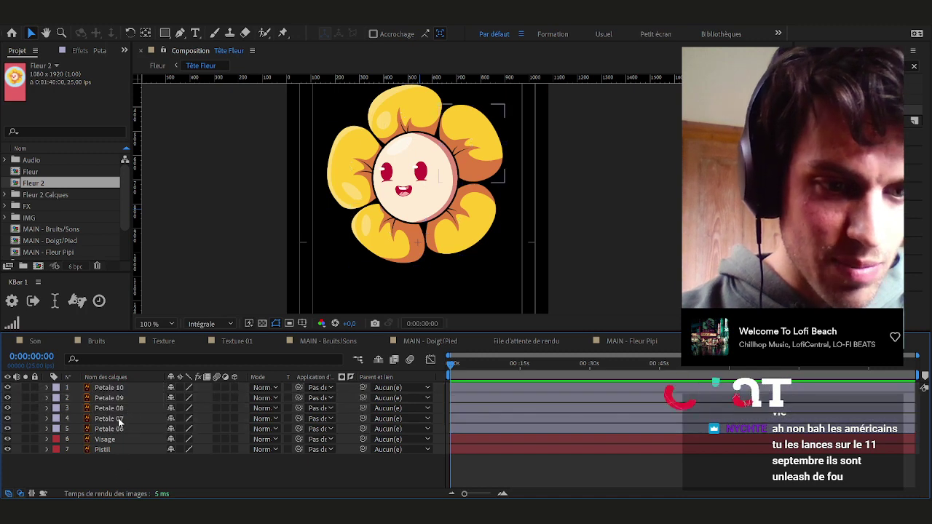
left_click(120, 429)
left_click(120, 390)
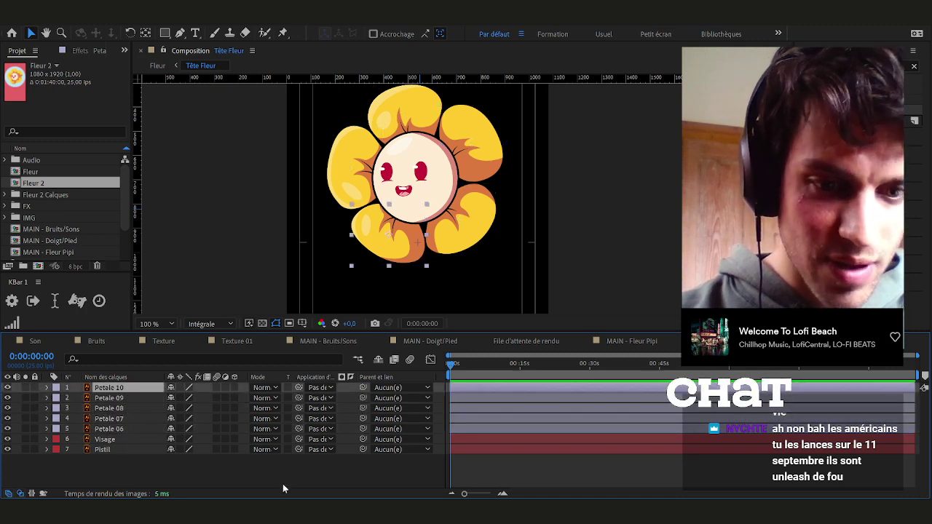
left_click(163, 478)
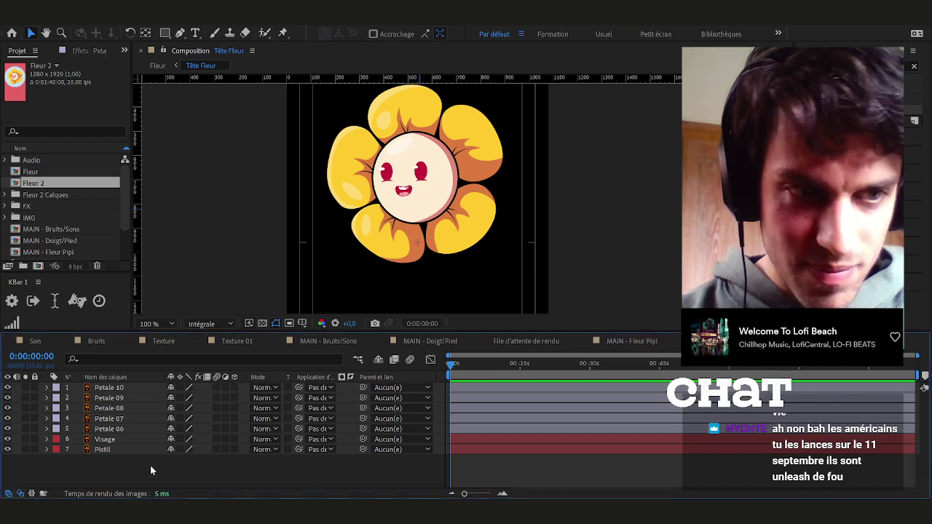
left_click(115, 429)
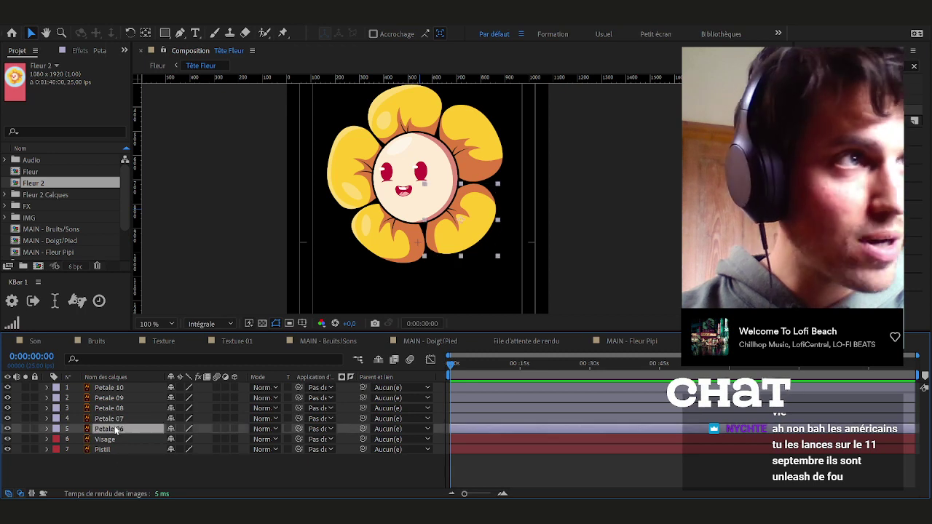
left_click(118, 390, "shift")
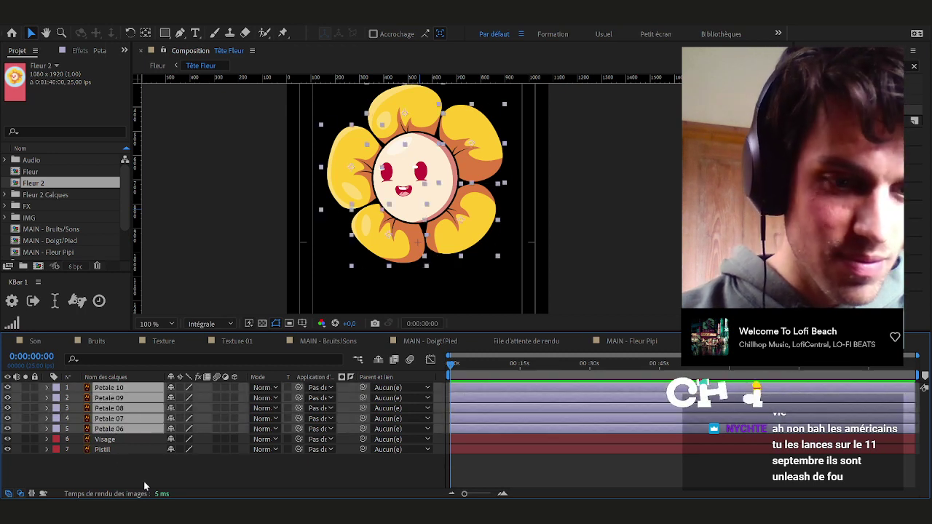
left_click(143, 482)
Move Petale 06's anchor point to the petal's base at the edge of the face
left_click(121, 431)
scroll(477, 218, "up", 2)
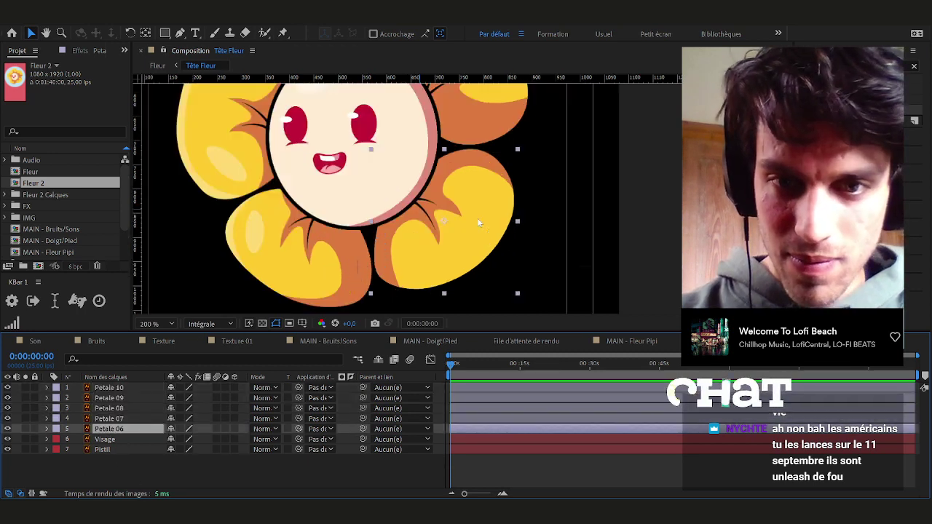
key("y")
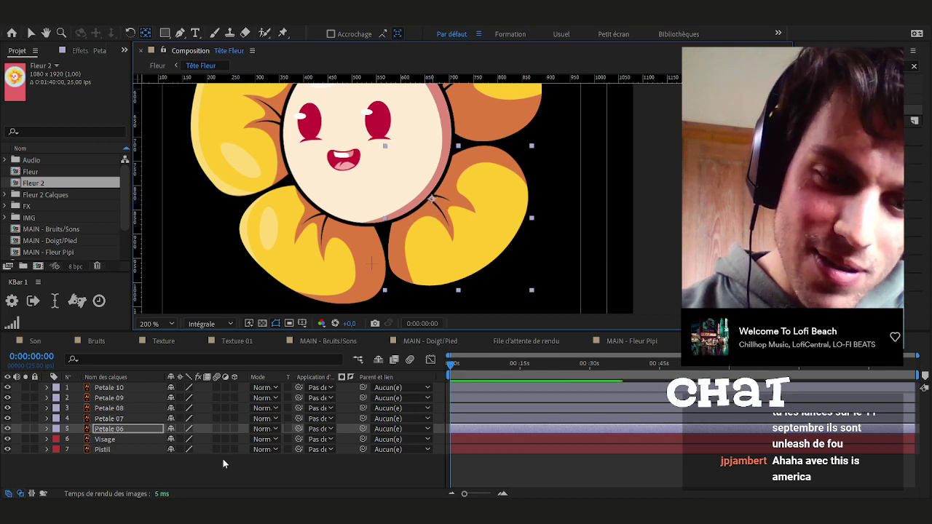
Reveal Petale 06's Echelle and Rotation and start keyframing both at the first frame
left_click(116, 430)
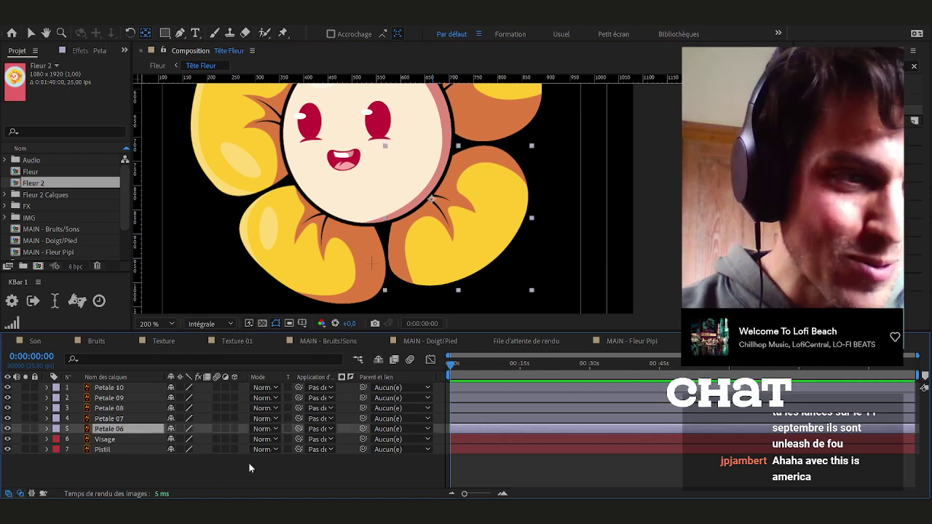
left_click(215, 463)
left_click(109, 430)
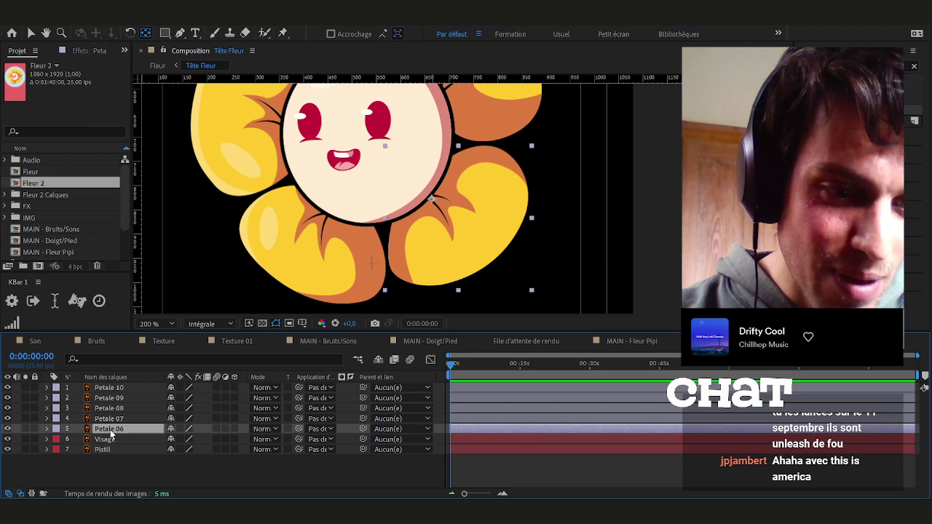
left_click(115, 470)
left_click(116, 430)
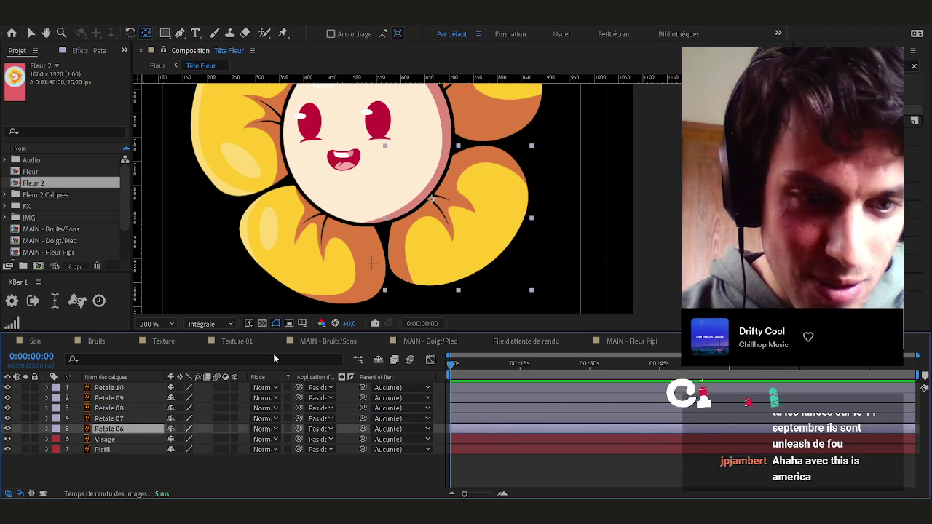
key("s")
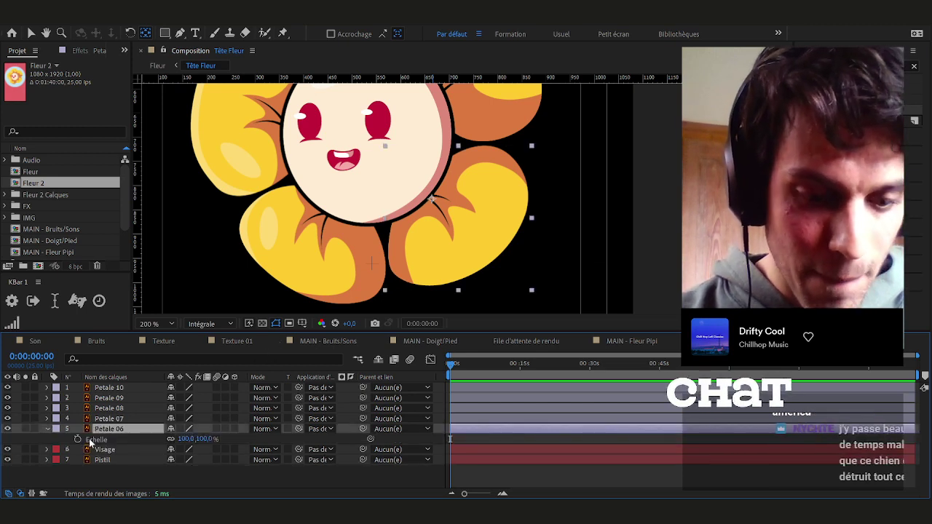
key("shift+r")
left_click_drag(77, 440, 77, 450)
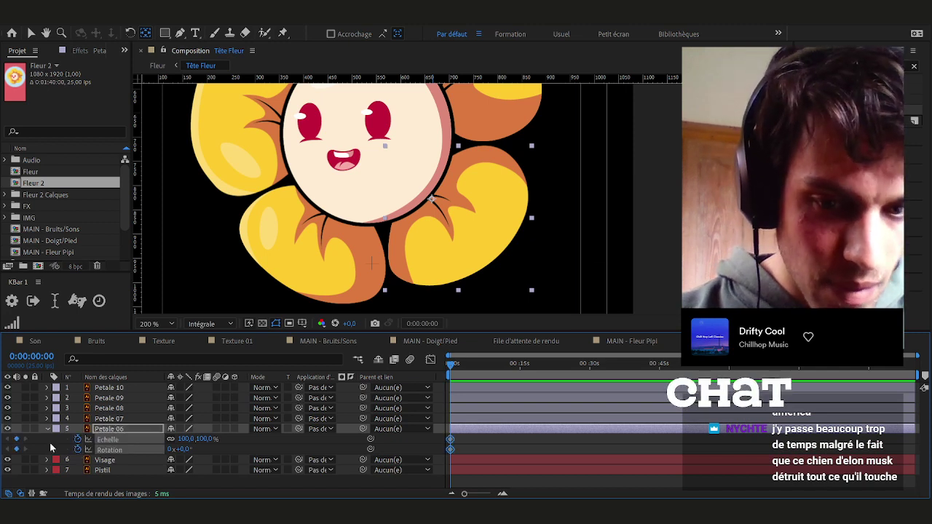
Add Echelle and Rotation keyframes to Petale 06 at frame 5 and return to the first frame
key("Page_Down")
key("Page_Down")
key("Page_Down")
key("Page_Down")
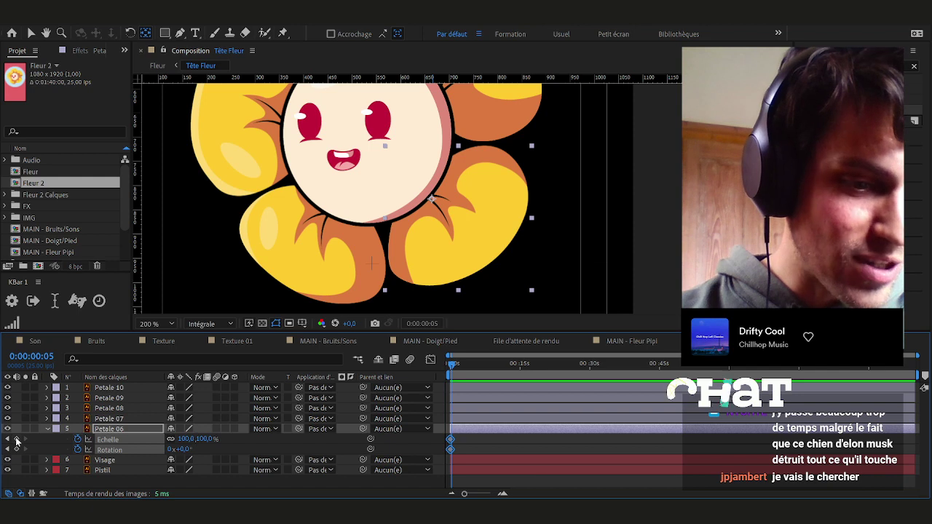
left_click(14, 438)
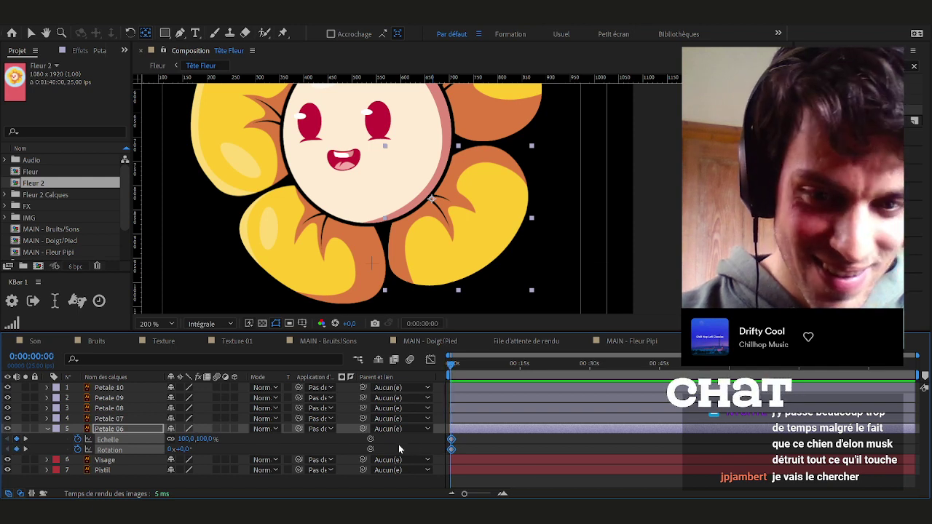
key("=")
key("=")
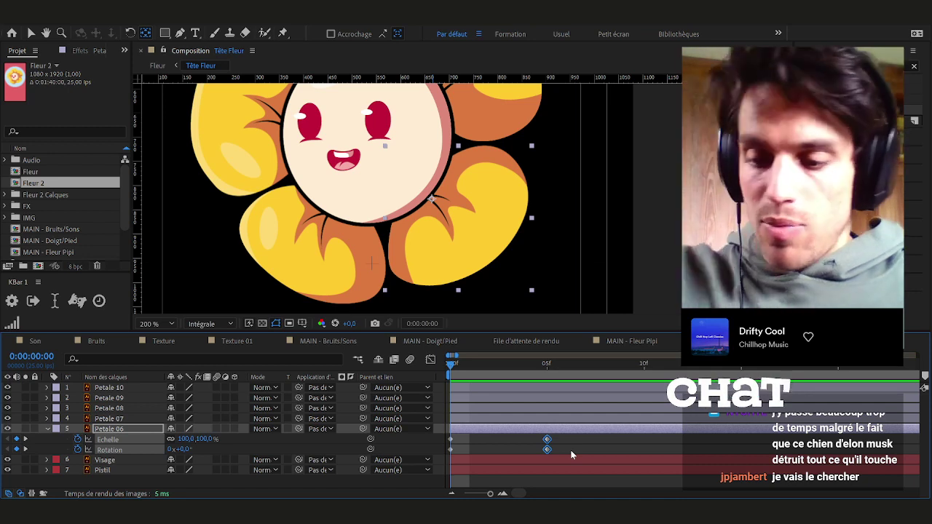
Set Petale 06's Echelle to 0 % at the first frame
left_click(516, 438)
mouse_move(453, 370)
left_mouse_down()
mouse_move(548, 368)
mouse_move(450, 368)
left_mouse_up()
left_click(482, 428)
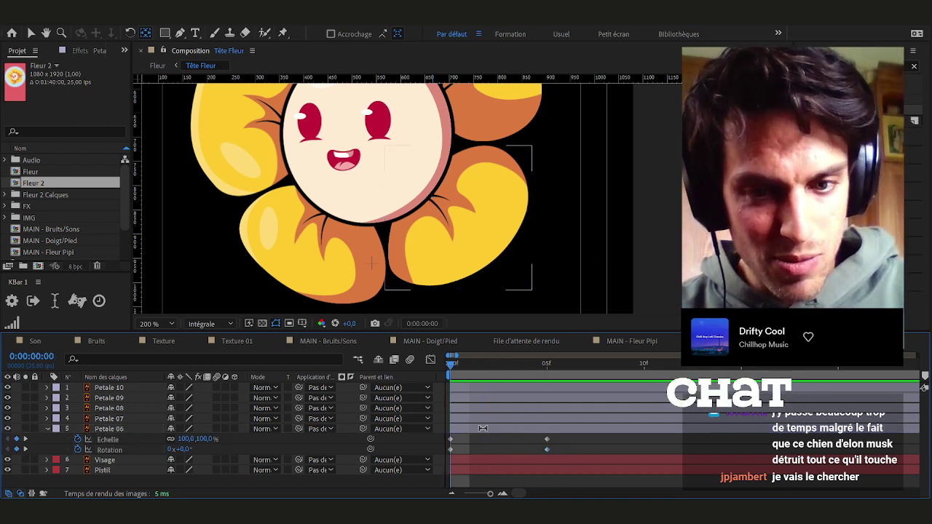
key("v")
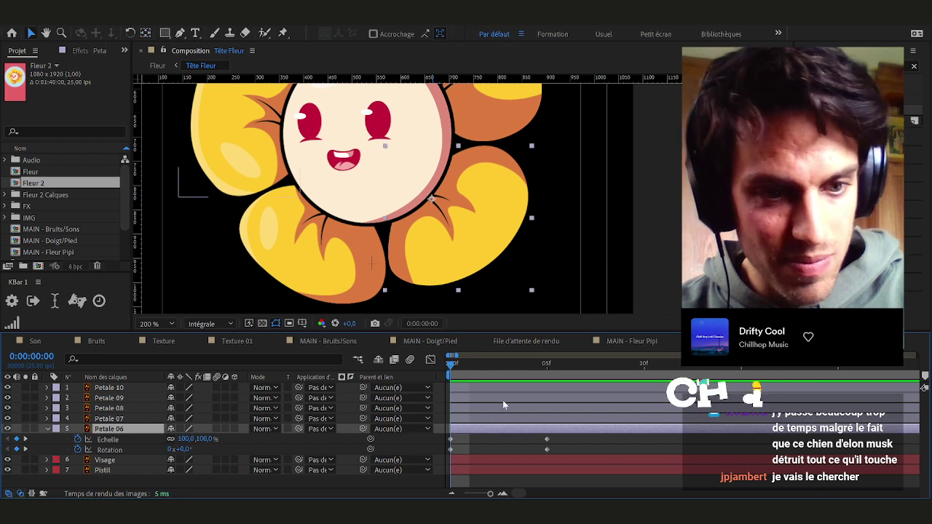
left_click(143, 441)
left_click_drag(200, 439, 193, 440)
key("ctrl+z")
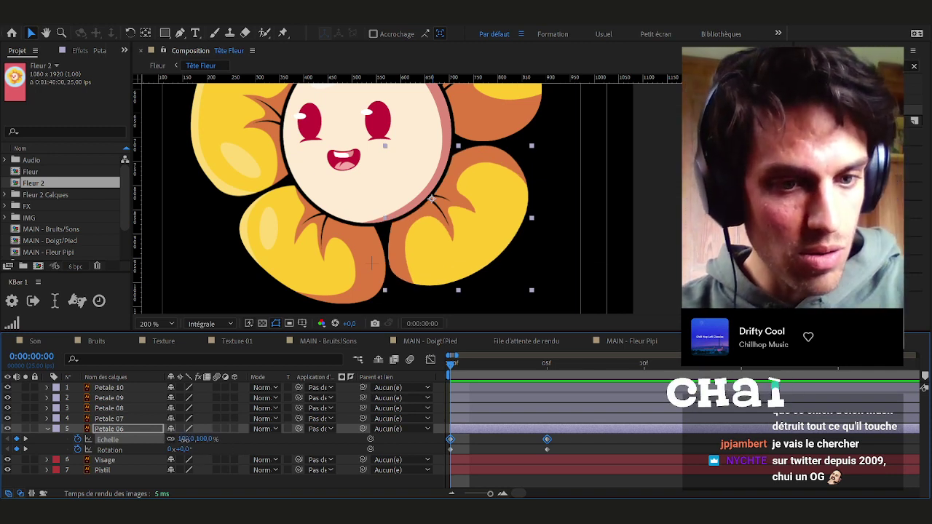
left_click(188, 439)
type("0")
key("Return")
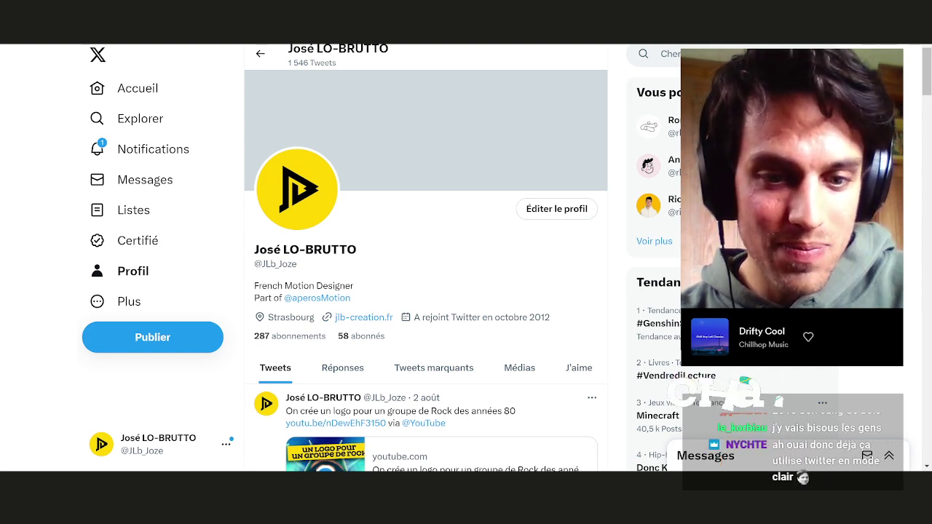
Switch to X in the browser and open the copied tweet link
key("ctrl+l")
key("ctrl+v")
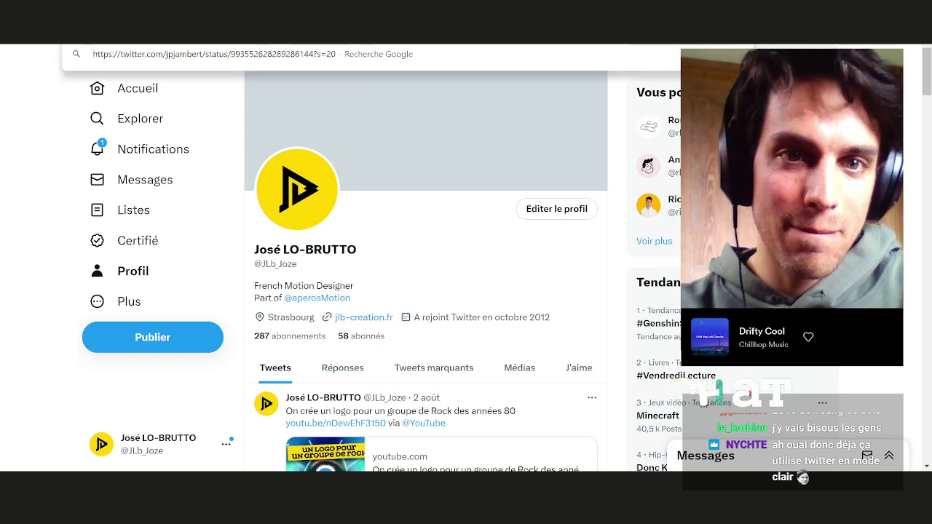
key("Return")
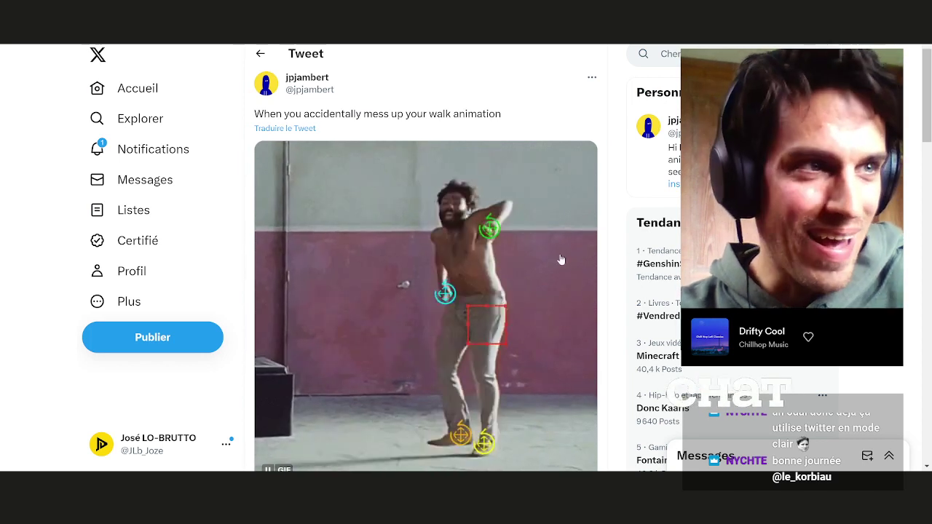
Look over the walk-animation tweet, examining its GIF, caption, posting date and first replies
scroll(559, 260, "down", 1)
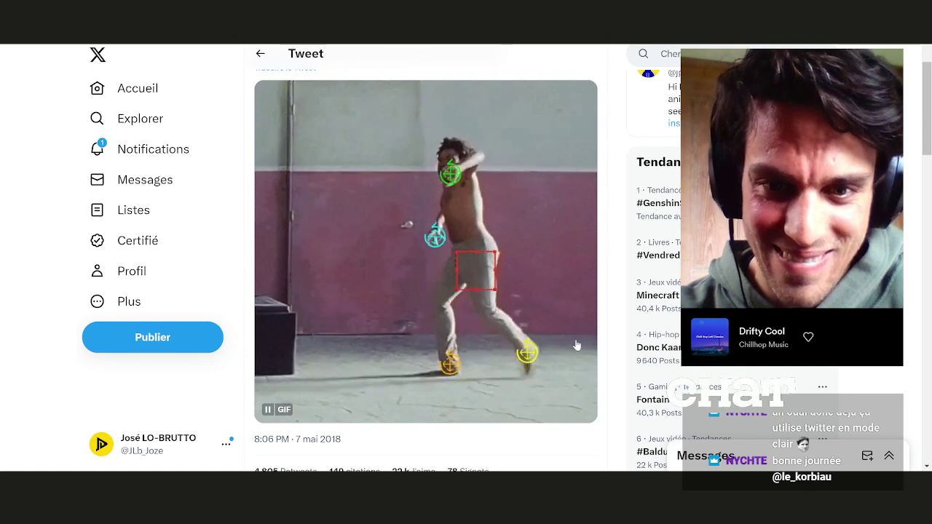
scroll(328, 129, "up", 1)
left_click_drag(283, 113, 512, 116)
left_click(511, 117)
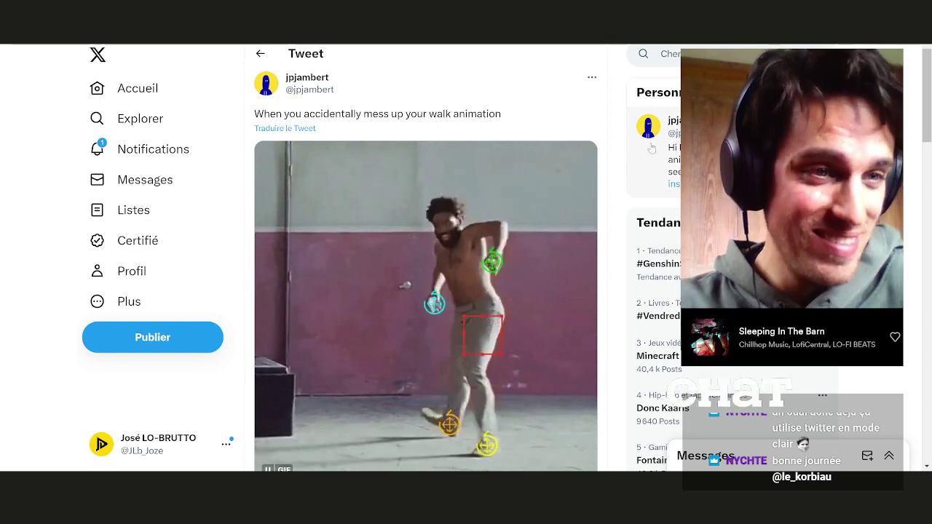
scroll(297, 132, "up", 1)
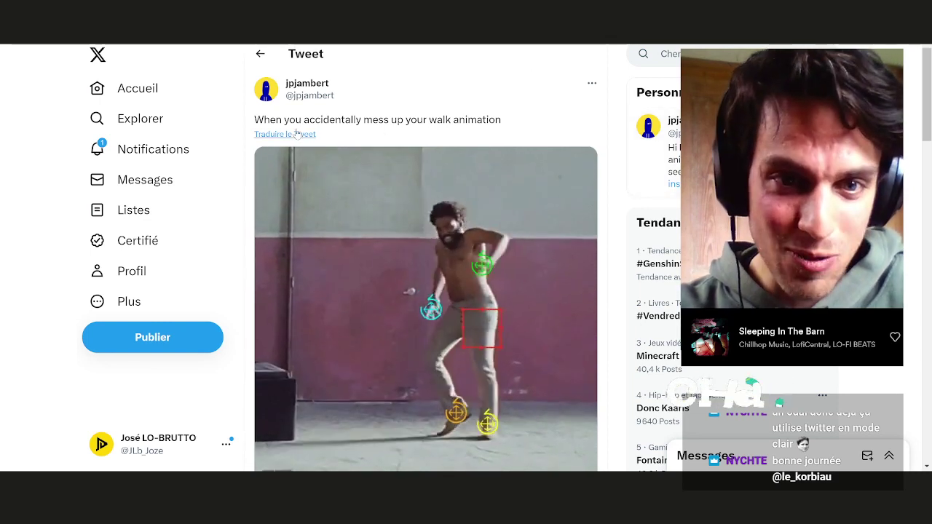
scroll(297, 132, "down", 3)
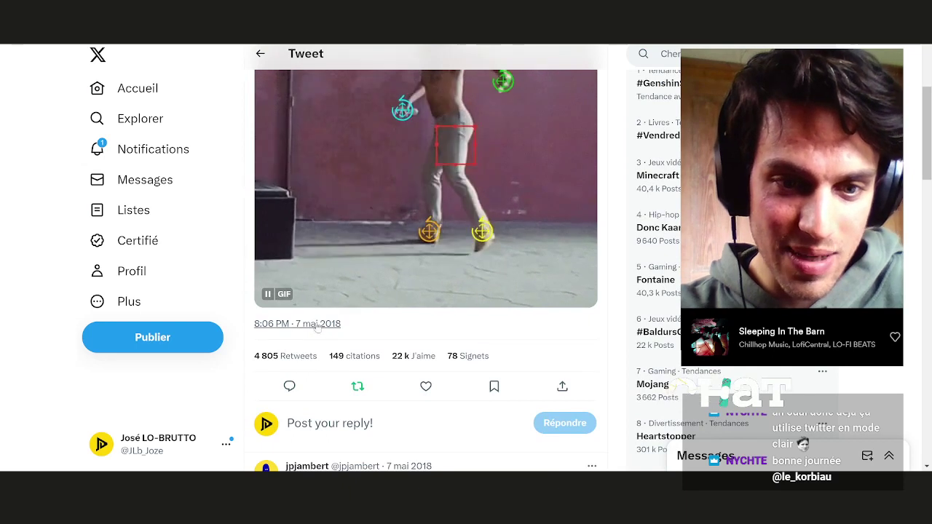
left_click_drag(324, 321, 295, 323)
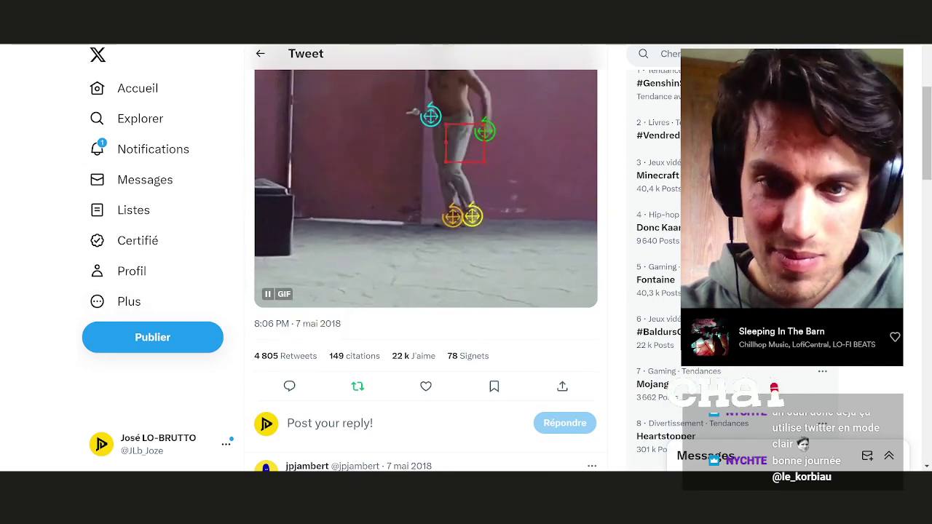
scroll(564, 290, "up", 1)
scroll(648, 295, "up", 1)
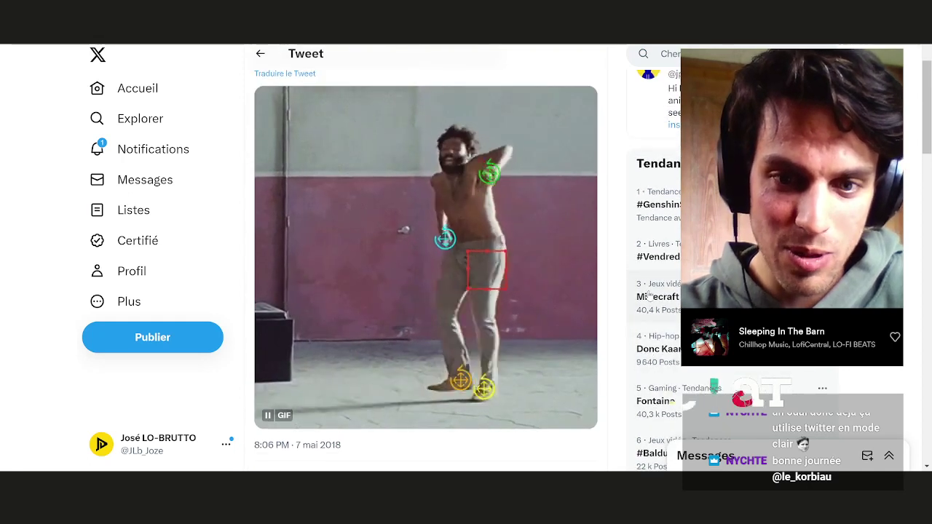
scroll(648, 295, "down", 1)
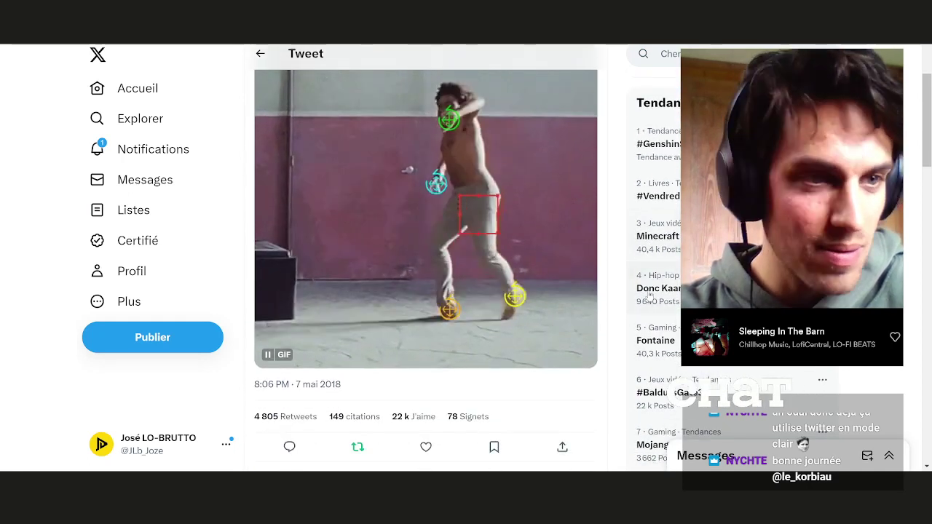
scroll(641, 300, "down", 1)
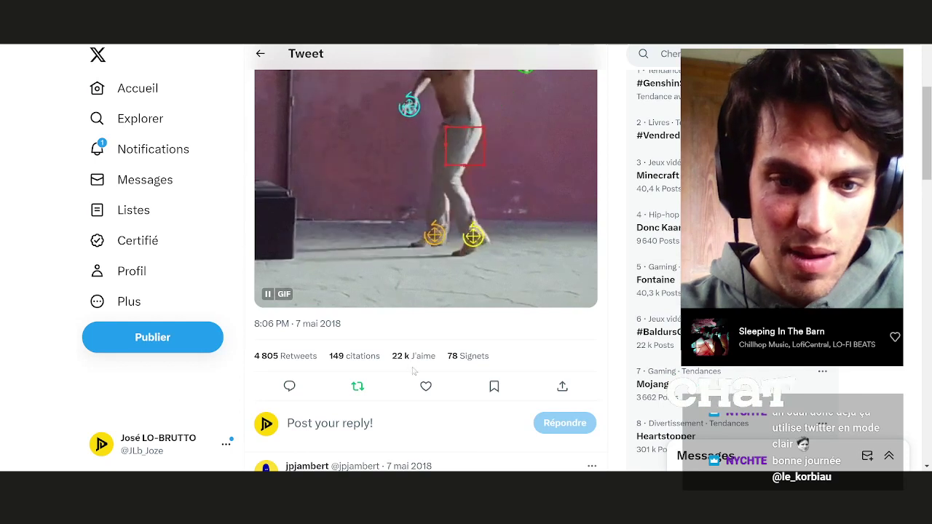
scroll(374, 364, "down", 3)
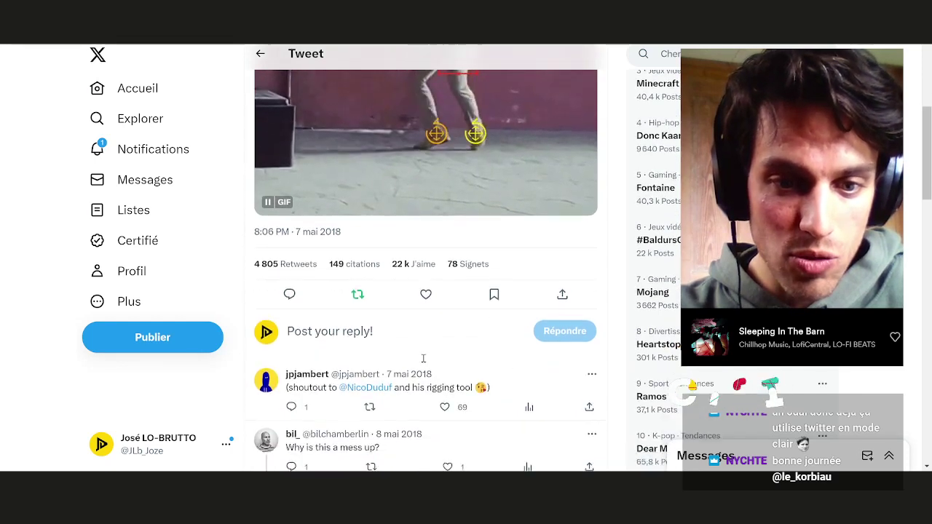
scroll(421, 362, "up", 3)
scroll(421, 361, "down", 2)
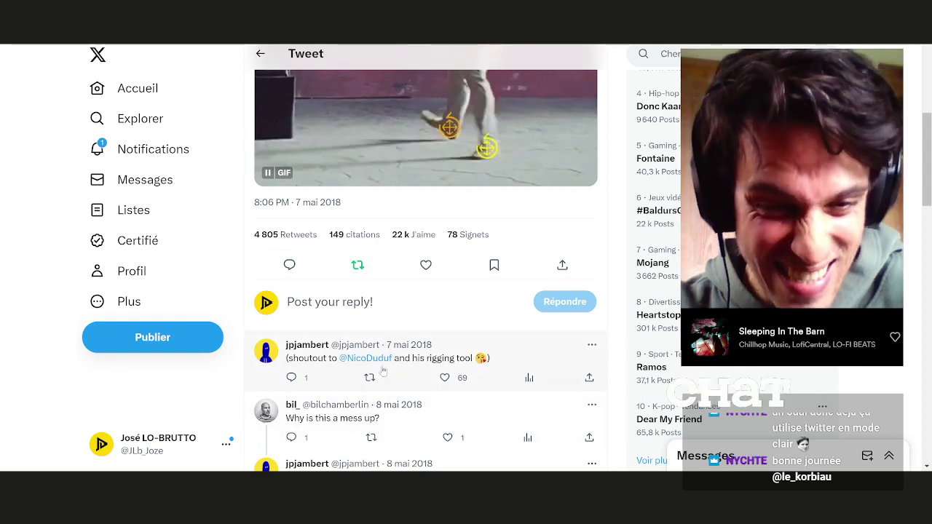
scroll(305, 120, "up", 5)
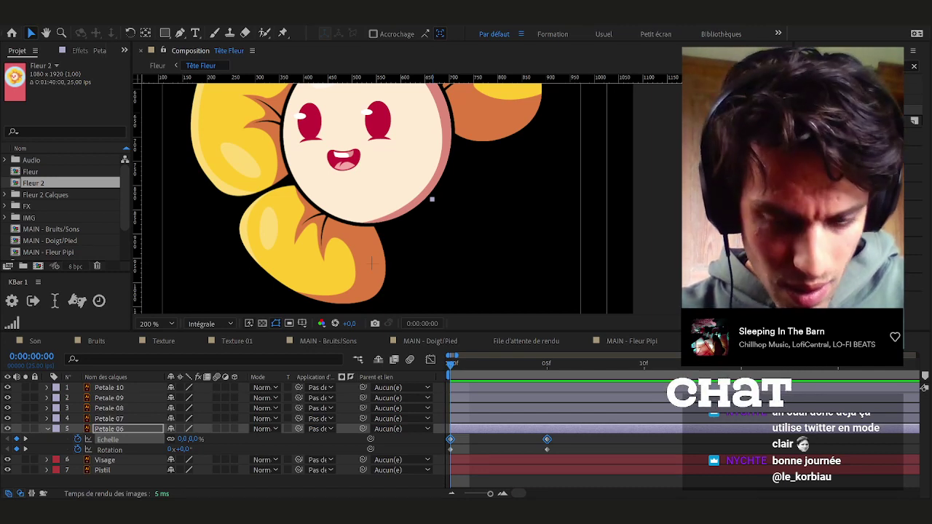
Set Petale 06's Echelle to 100 % at frame 5 in the Tête Fleur composition
left_click(482, 438)
left_click(546, 367)
left_click_drag(546, 369, 451, 371)
left_click(120, 451)
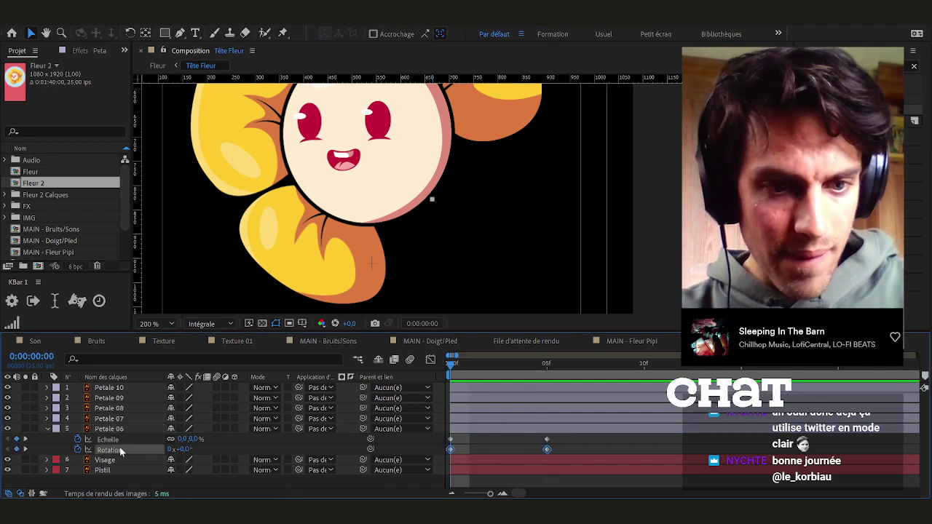
left_click_drag(456, 372, 547, 373)
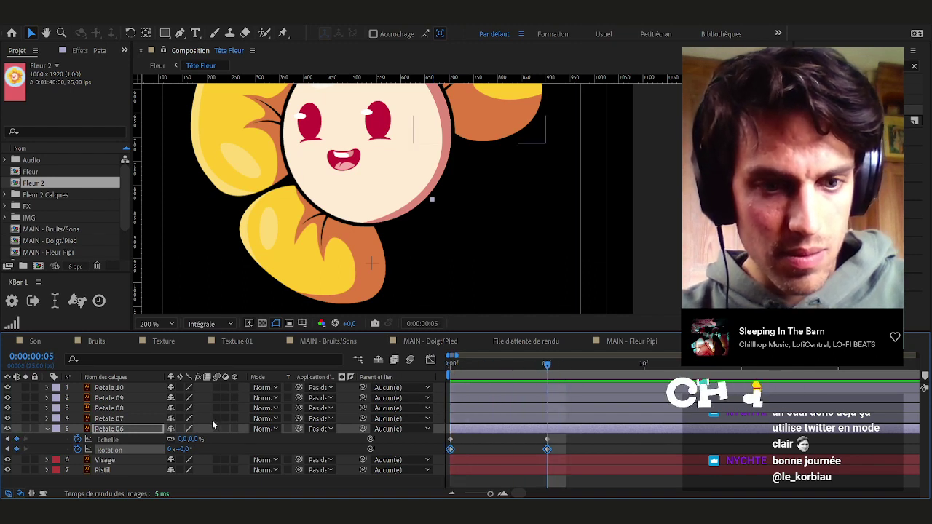
left_click(198, 439)
type("100")
key("Return")
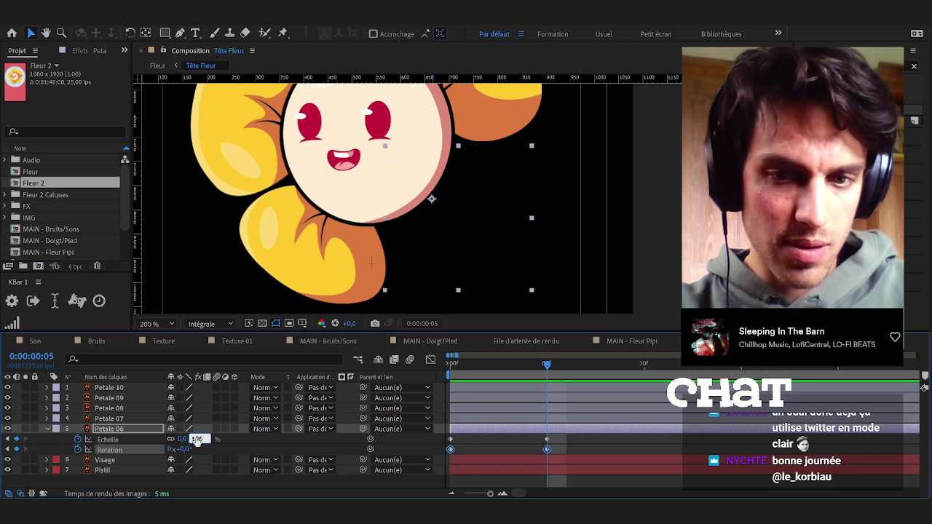
Preview the petal's growth and move Petale 06's end Echelle and Rotation keyframes to frame 6
left_click_drag(499, 369, 435, 365)
key("space")
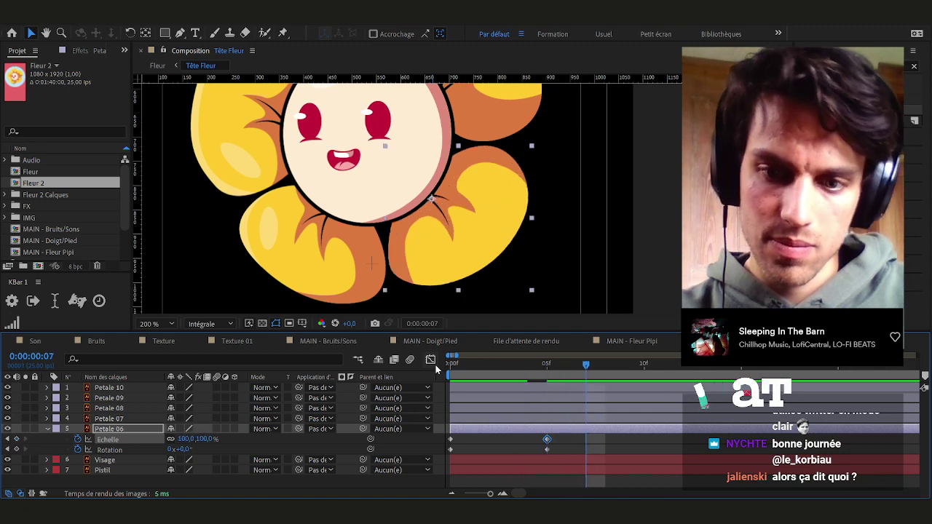
mouse_move(564, 435)
left_mouse_down()
mouse_move(538, 450)
mouse_move(562, 442)
left_mouse_up()
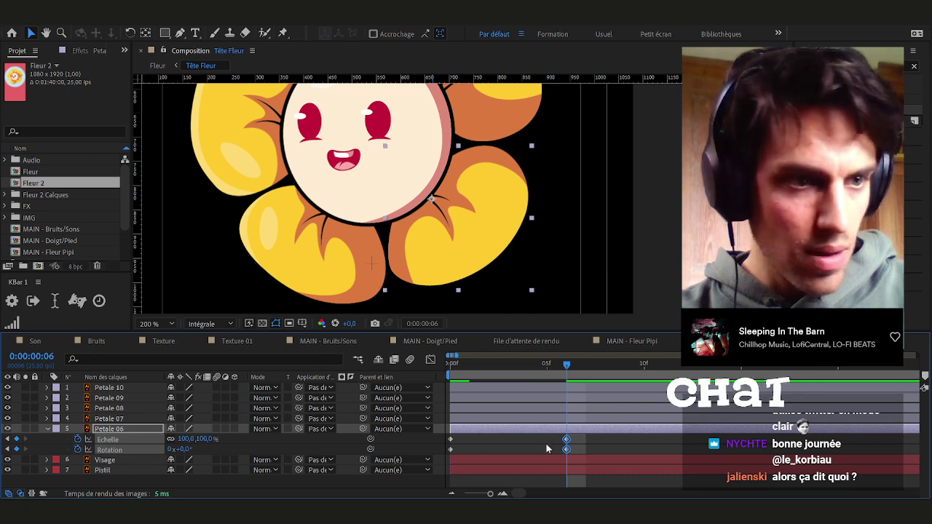
left_click(546, 443)
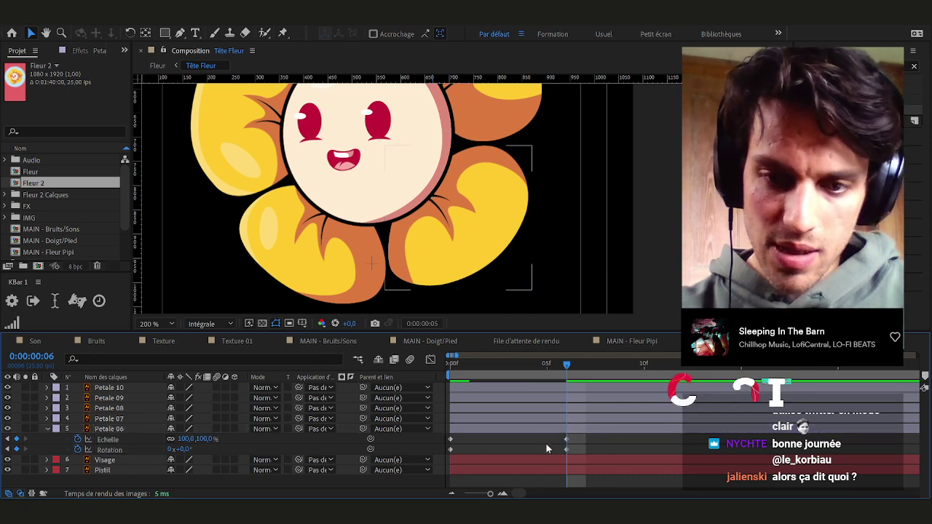
Add a negative Rotation keyframe to Petale 06 at frame 3
key("Page_Up")
key("Page_Up")
key("Page_Up")
left_click(184, 450)
type("-")
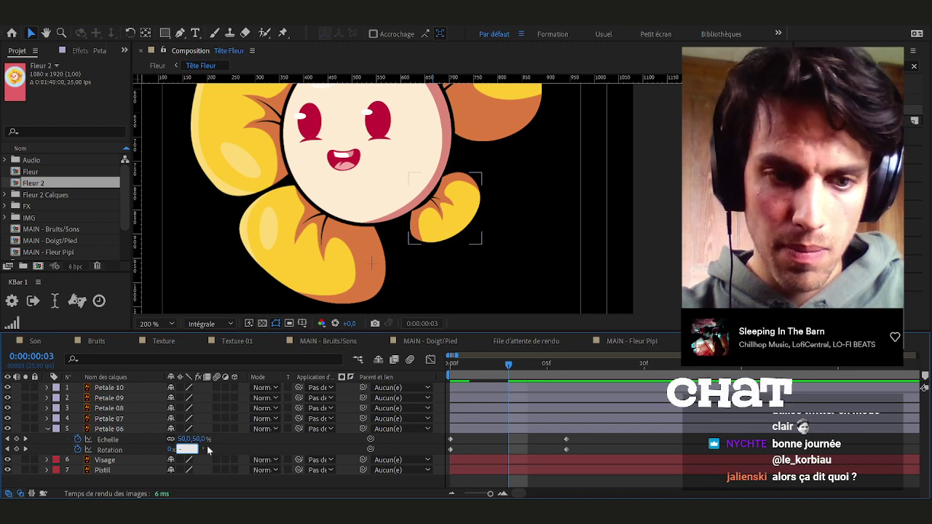
key("Return")
Set Petale 06's Rotation to 10° at the first frame and preview the petal's growth
left_click_drag(509, 364, 432, 368)
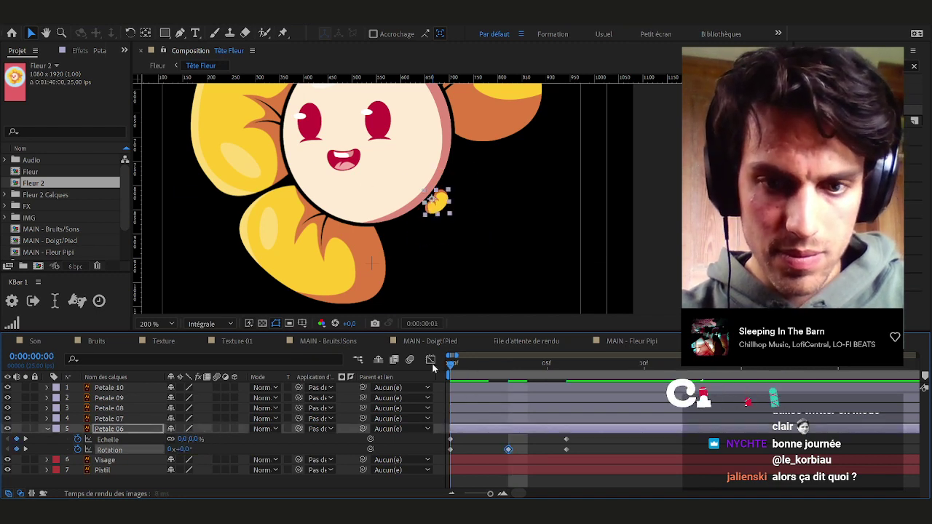
left_click(184, 450)
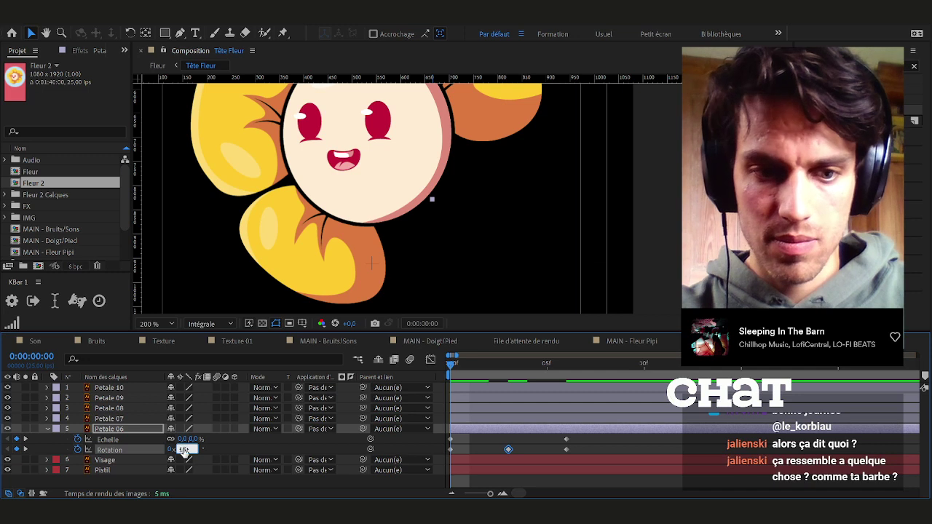
type("10")
key("Return")
left_click_drag(589, 445, 551, 441)
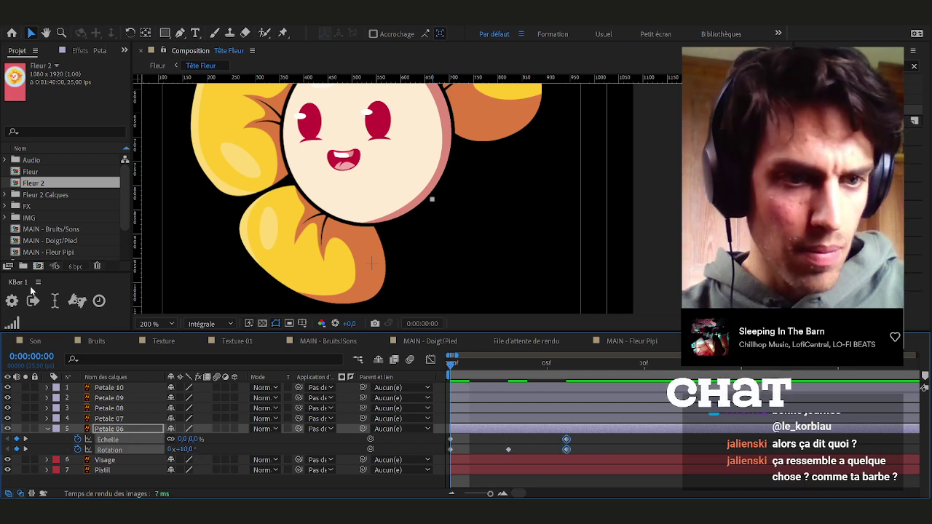
left_click(576, 440)
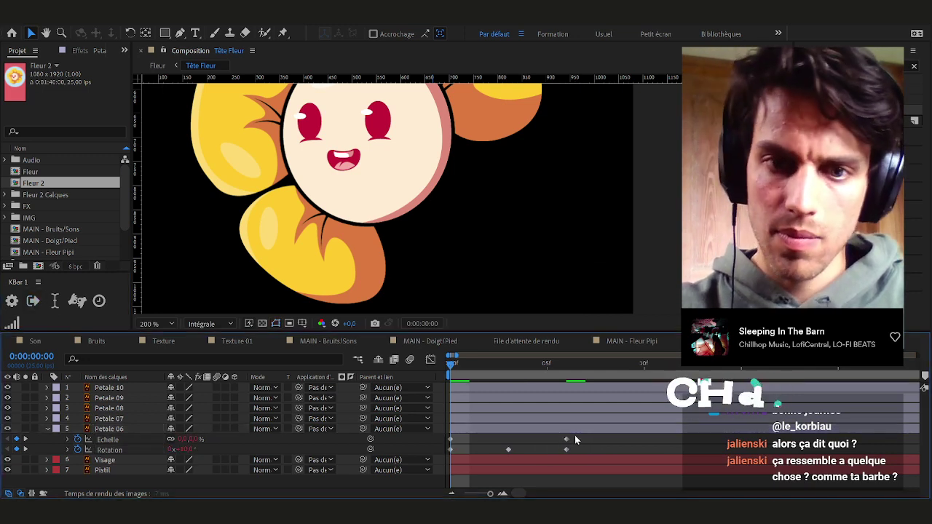
key("space")
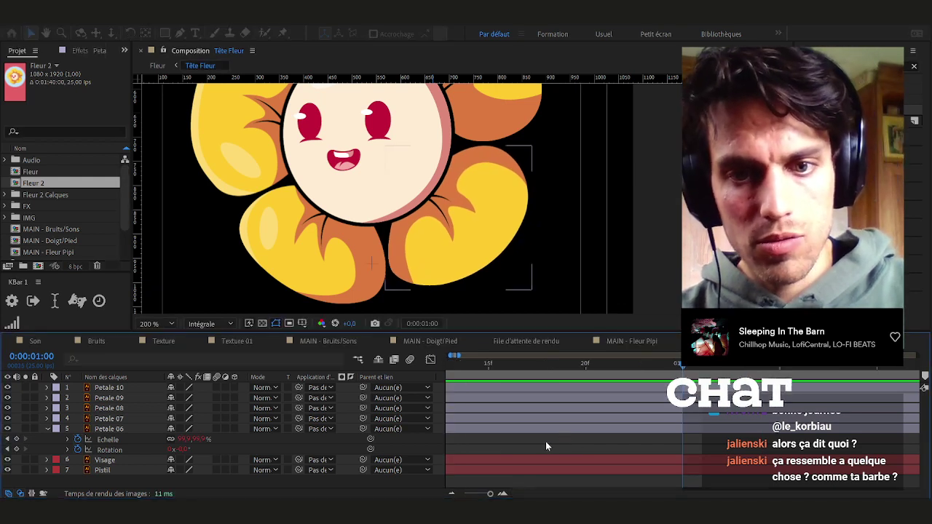
Switch to the Fleur composition and preview the whole flower animation
key("Tab")
left_click(484, 440)
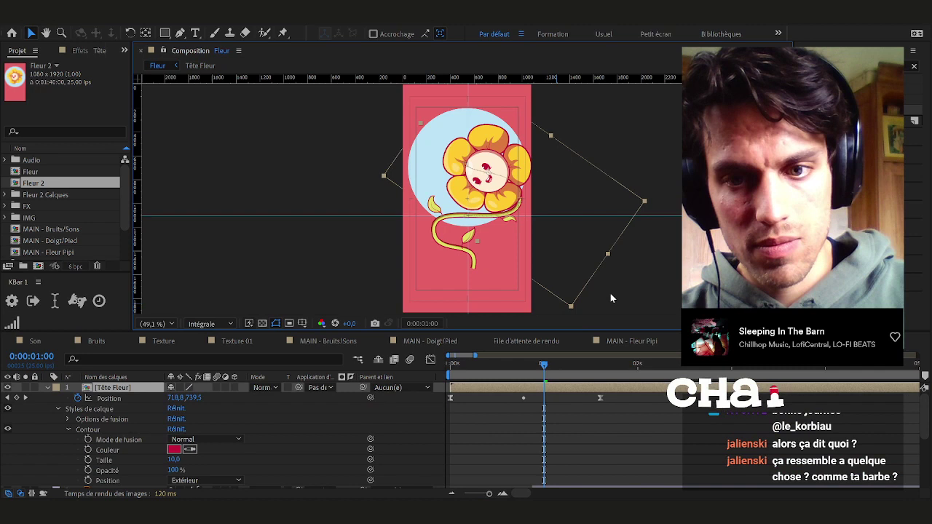
key("space")
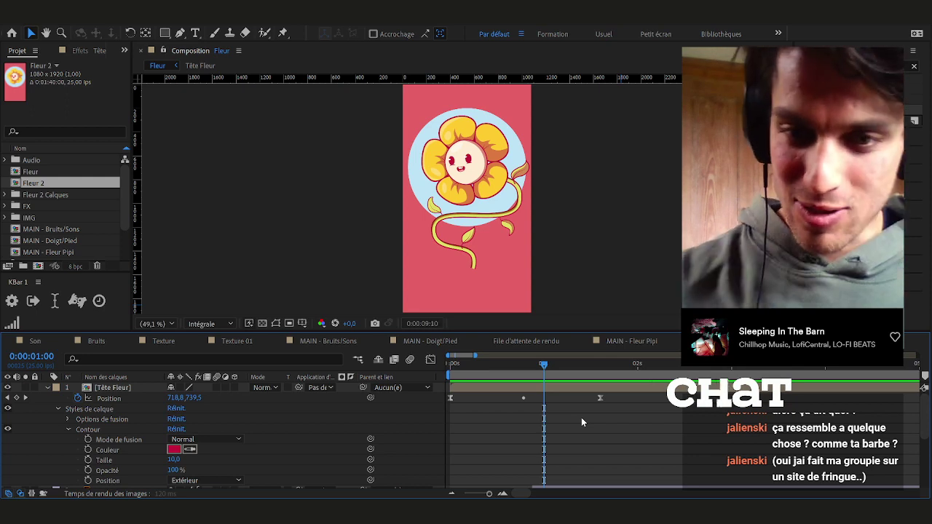
left_click_drag(477, 355, 496, 355)
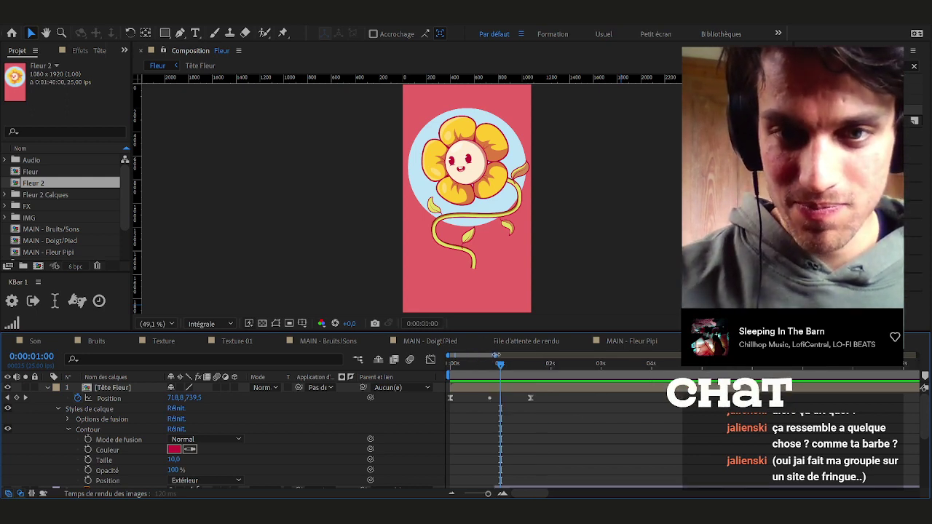
key("space")
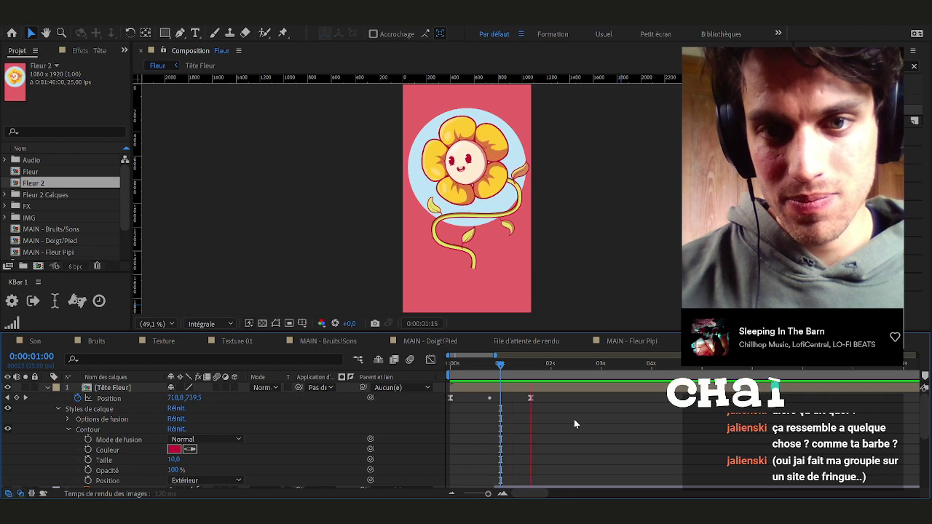
key("space")
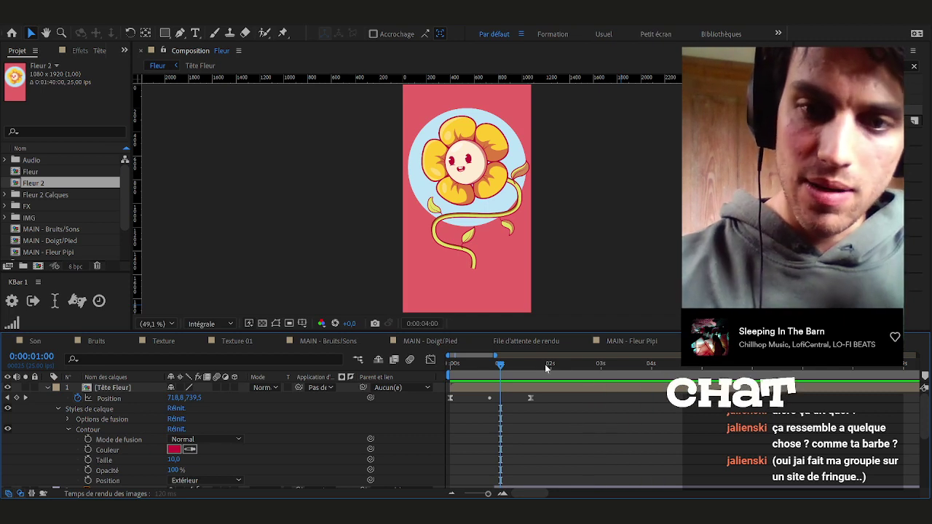
End the Fleur composition's work area at 0:00:03:02 and preview the animation in a loop
left_click_drag(545, 364, 604, 368)
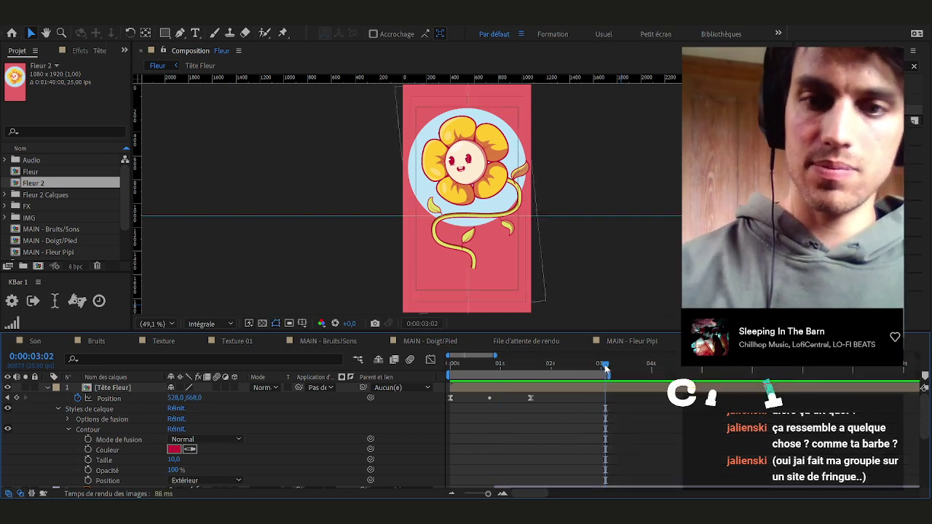
key("space")
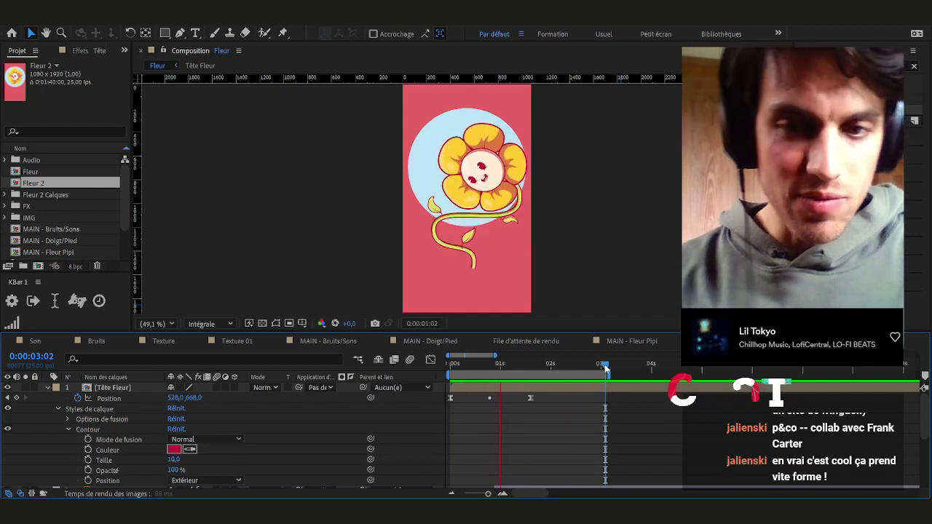
key("space")
Reopen the Tête Fleur composition, apply Easy Ease to Petale 06's first Echelle keyframe and preview it
left_click(552, 392)
double_click(561, 387)
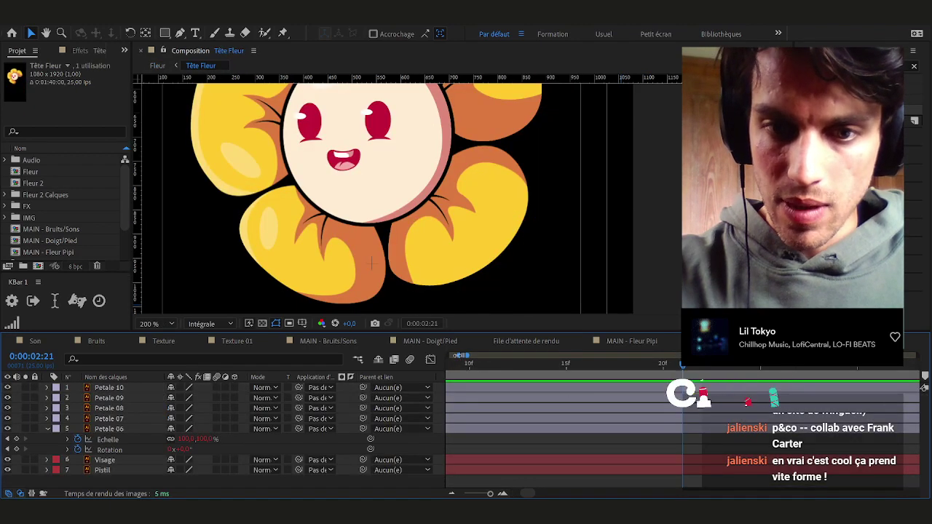
scroll(670, 412, "down", 5)
scroll(439, 439, "up", 5)
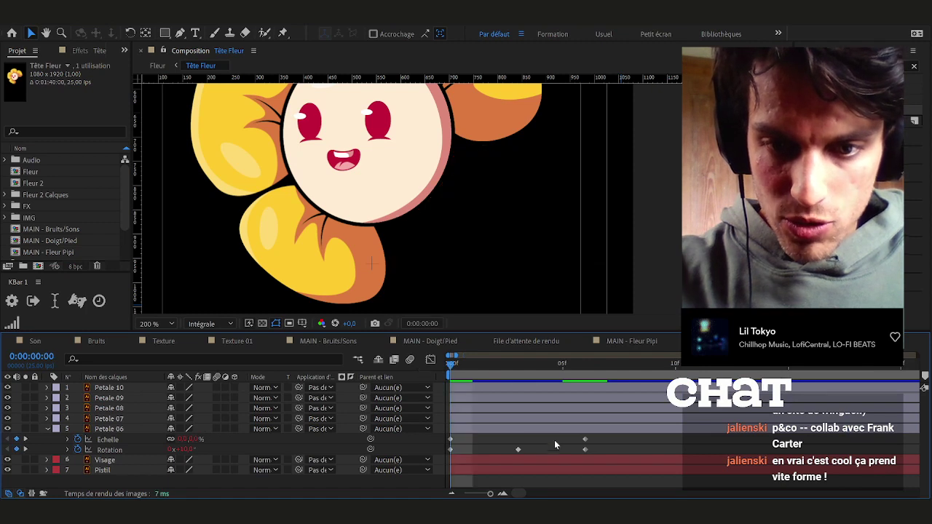
left_click_drag(485, 437, 439, 444)
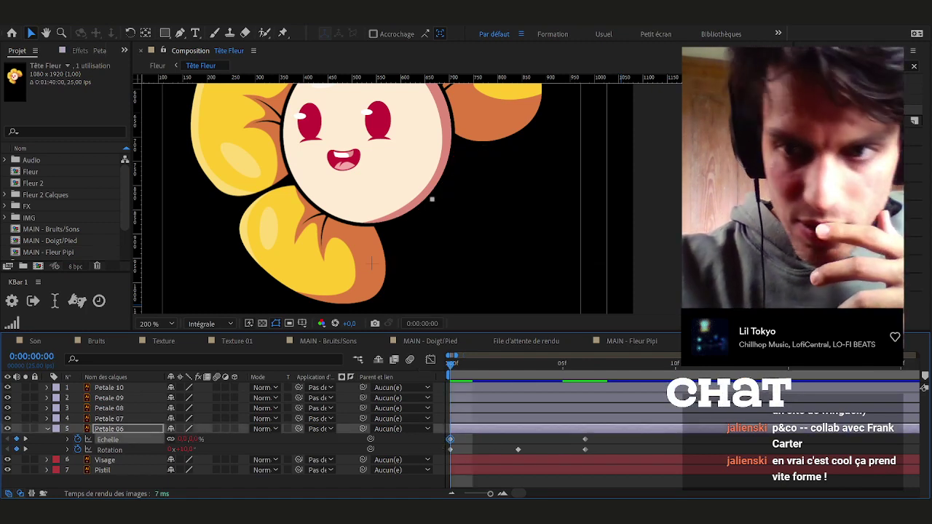
left_click(823, 154)
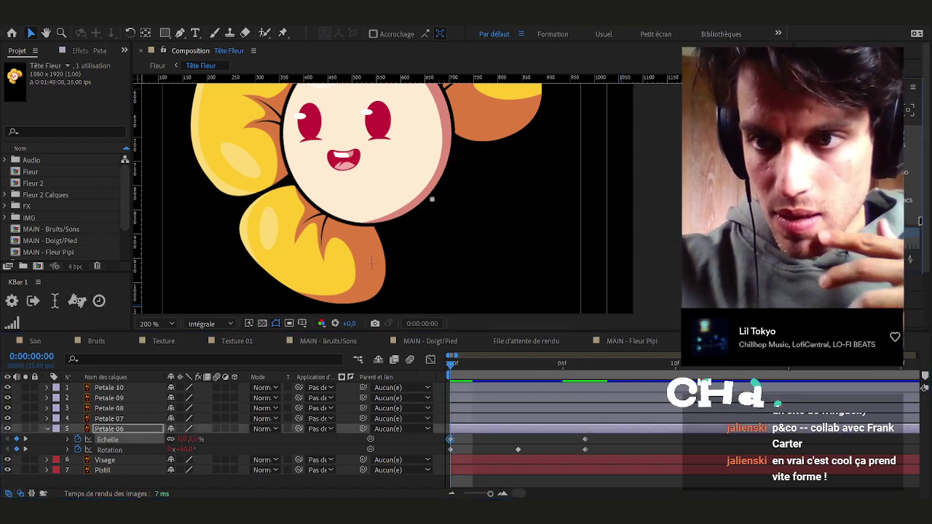
key("F9")
scroll(573, 248, "down", 1)
key("space")
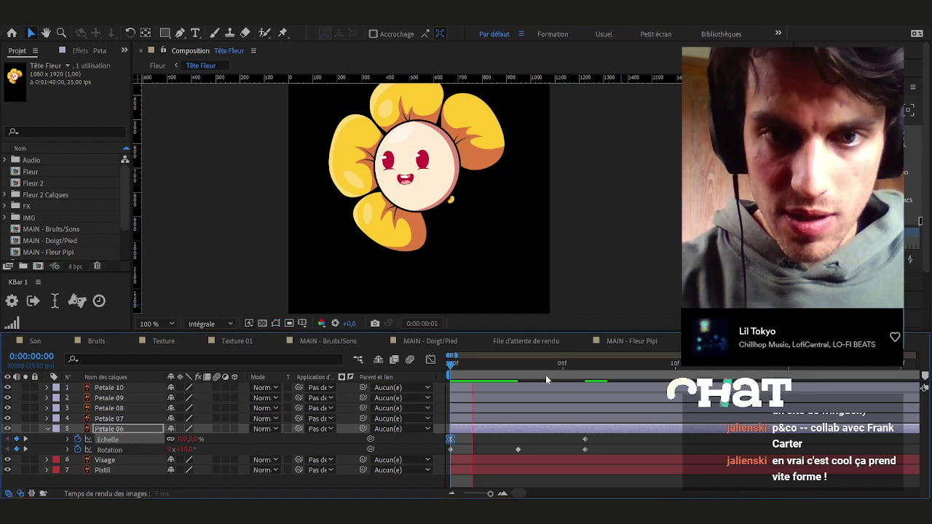
Spread Petale 06's second and third Rotation keyframes to frames 4 and 8 and preview the petal's growth
key("space")
left_click_drag(457, 355, 428, 356)
scroll(454, 450, "up", 4)
left_click_drag(489, 446, 507, 451)
left_click(505, 450)
key("space")
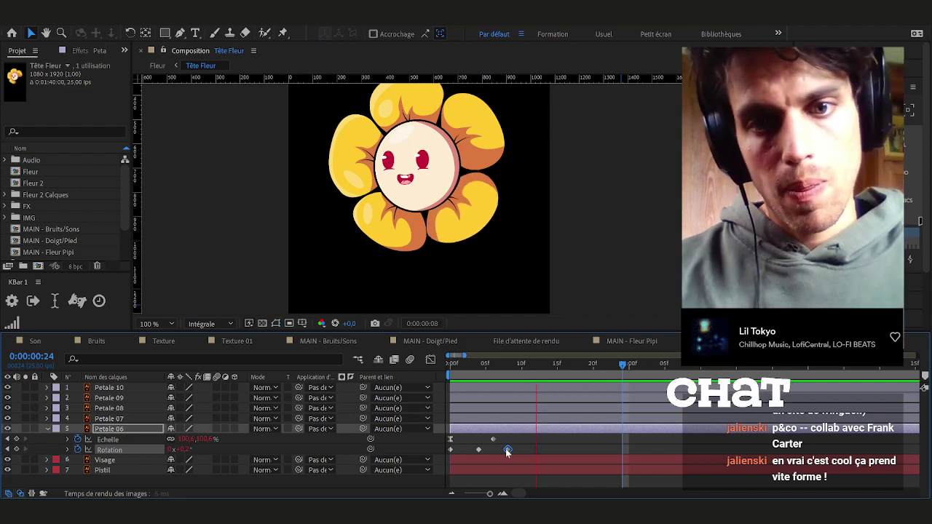
key("space")
Move Petale 07's anchor point to the petal's base, where it meets the edge of the face
left_click_drag(526, 443, 416, 459)
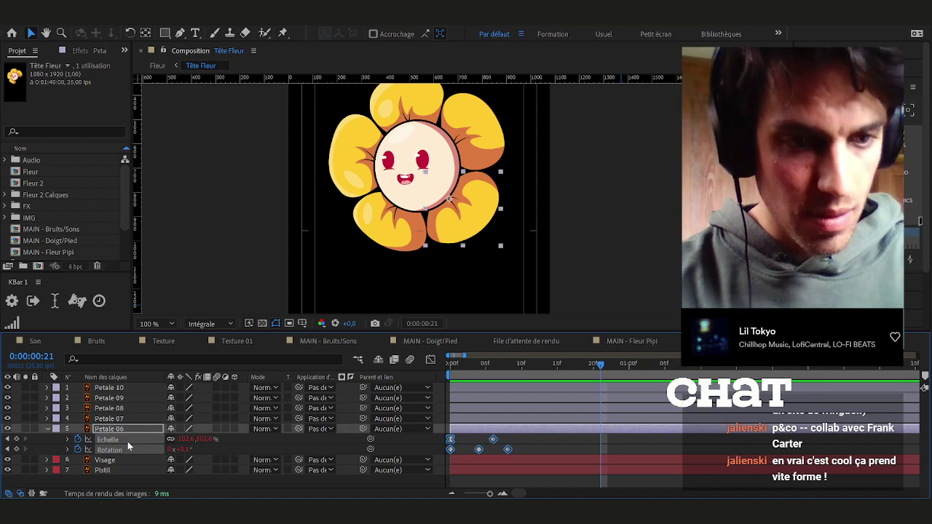
left_click(478, 420)
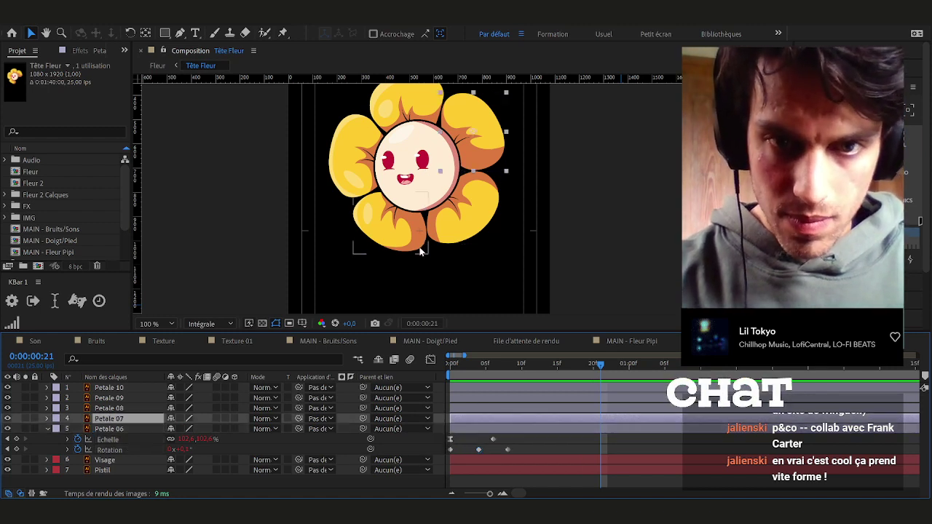
scroll(474, 148, "up", 2)
key("y")
left_click_drag(440, 156, 400, 182)
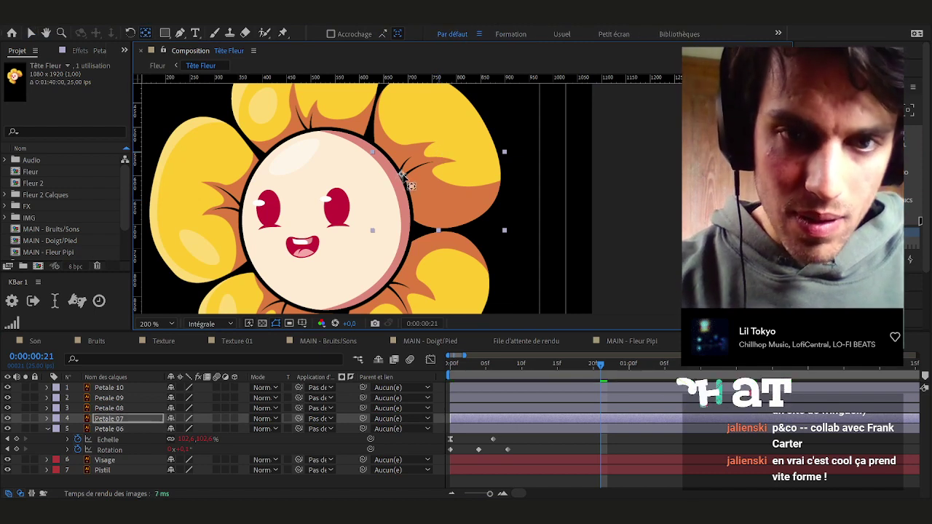
left_click(459, 407)
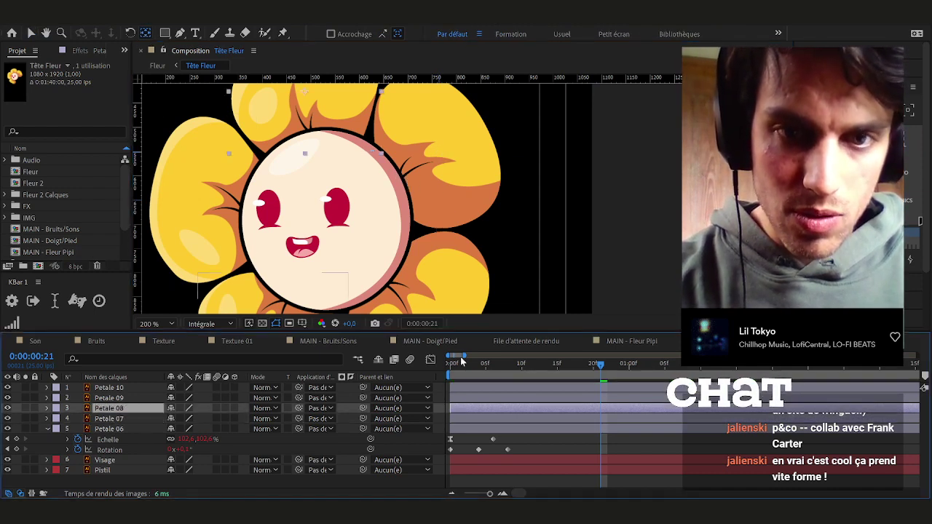
left_click(463, 418)
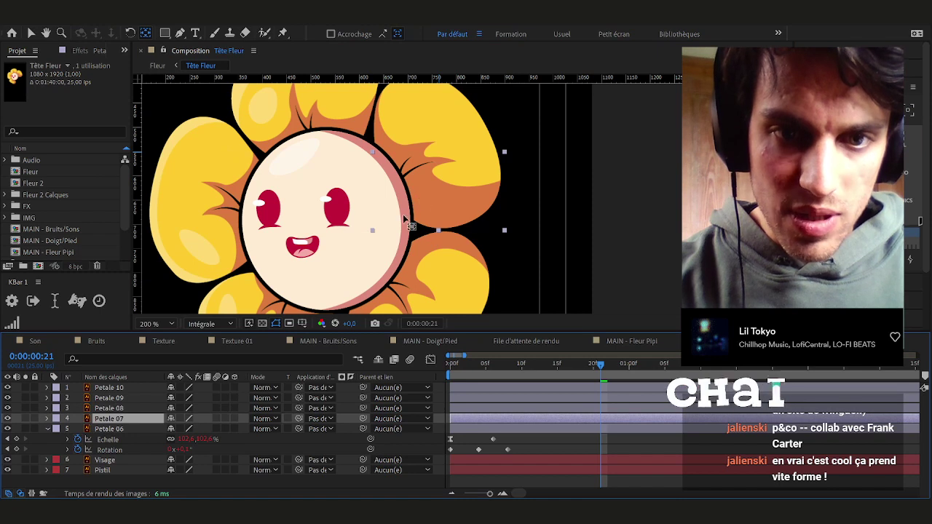
scroll(405, 219, "down", 2)
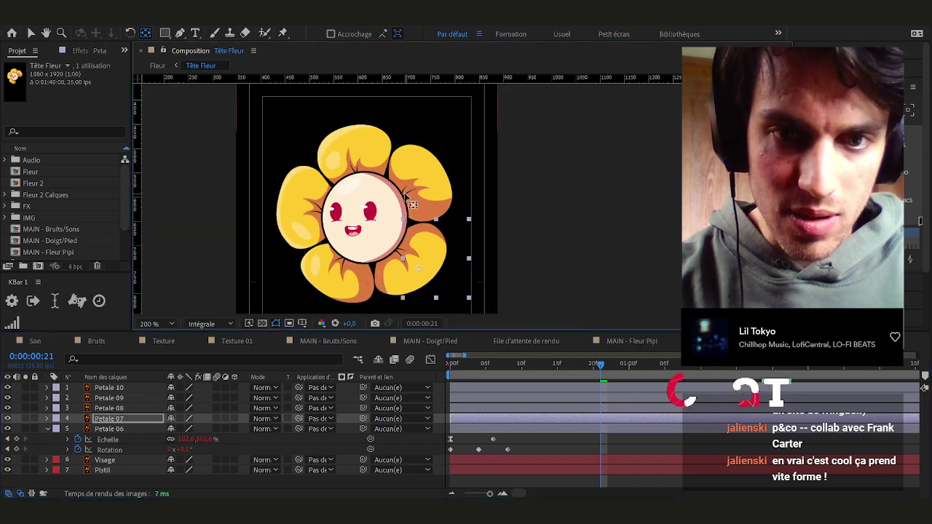
scroll(406, 209, "up", 2)
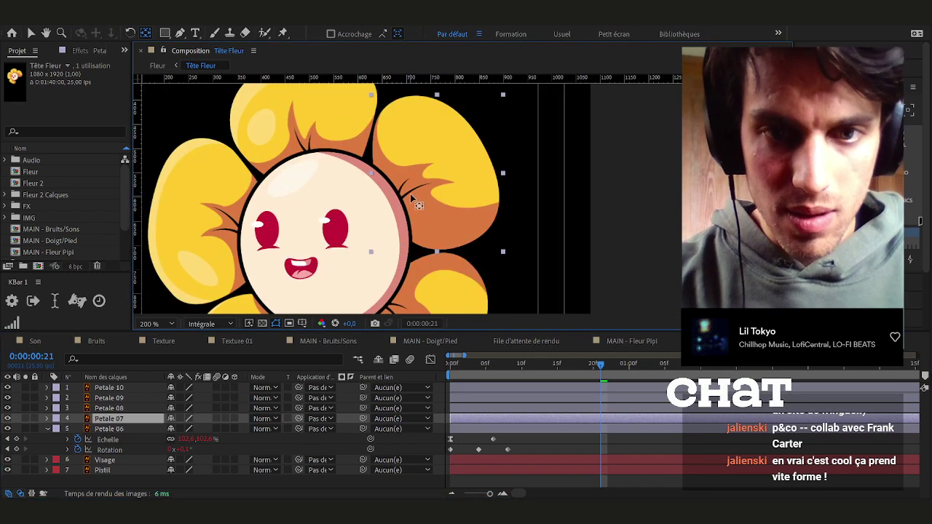
scroll(417, 229, "down", 2)
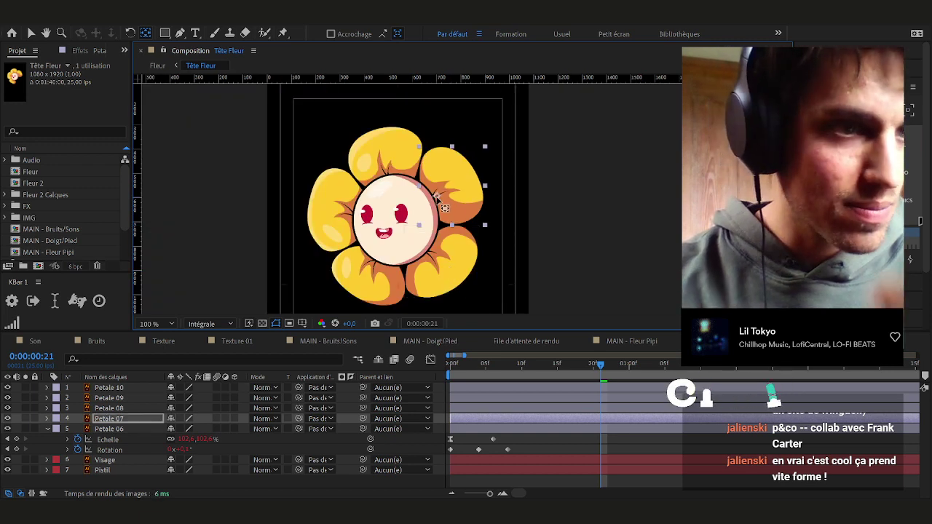
scroll(441, 204, "up", 2)
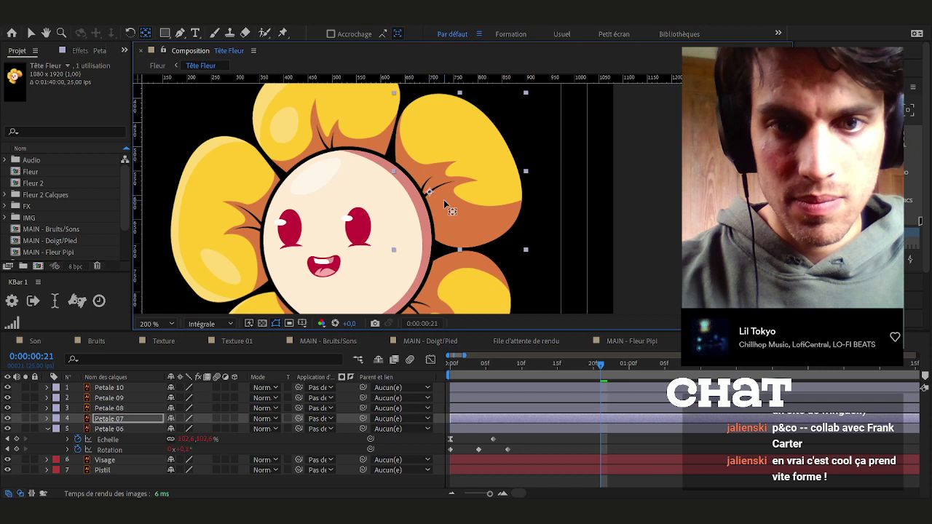
Move the anchor points of Petale 08, Petale 09 and Petale 10 to each petal's base at the face's edge
left_click(349, 120)
left_click_drag(325, 111, 331, 152)
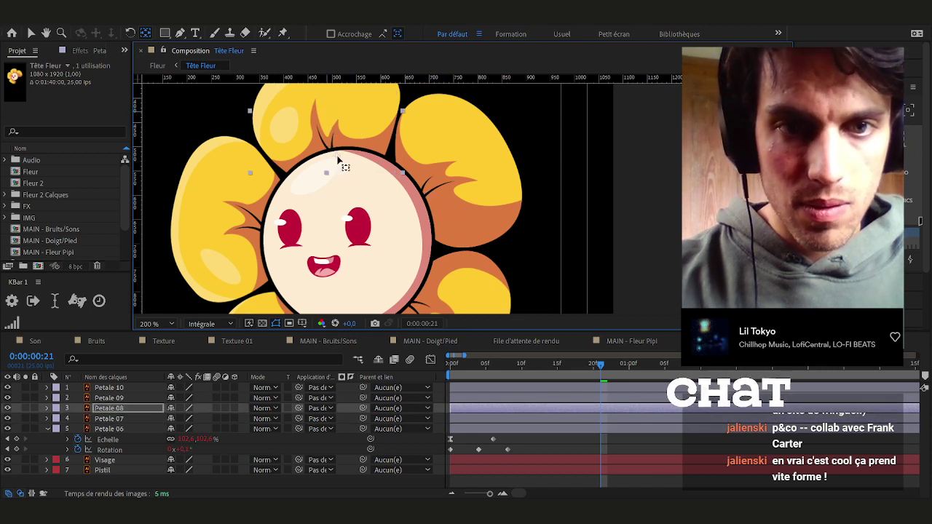
left_click(437, 217)
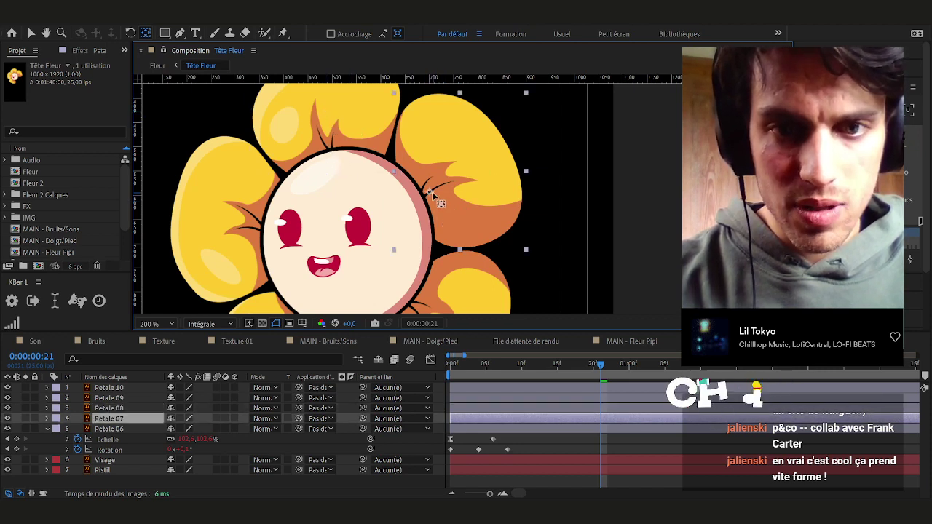
left_click(254, 217)
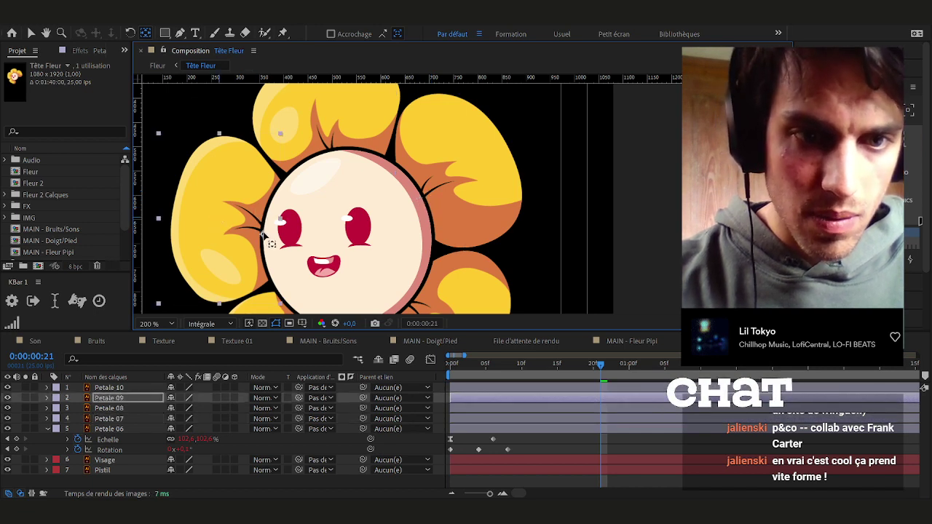
scroll(270, 240, "down", 3)
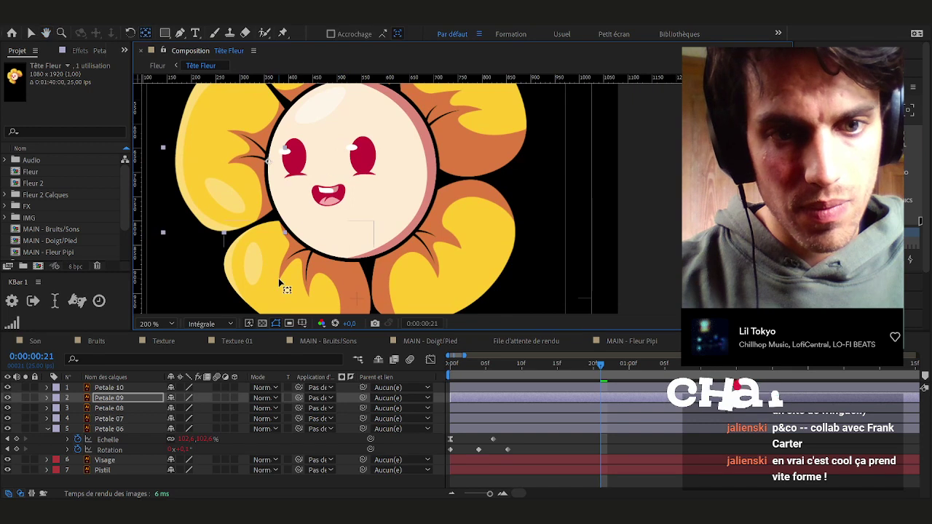
left_click(289, 281)
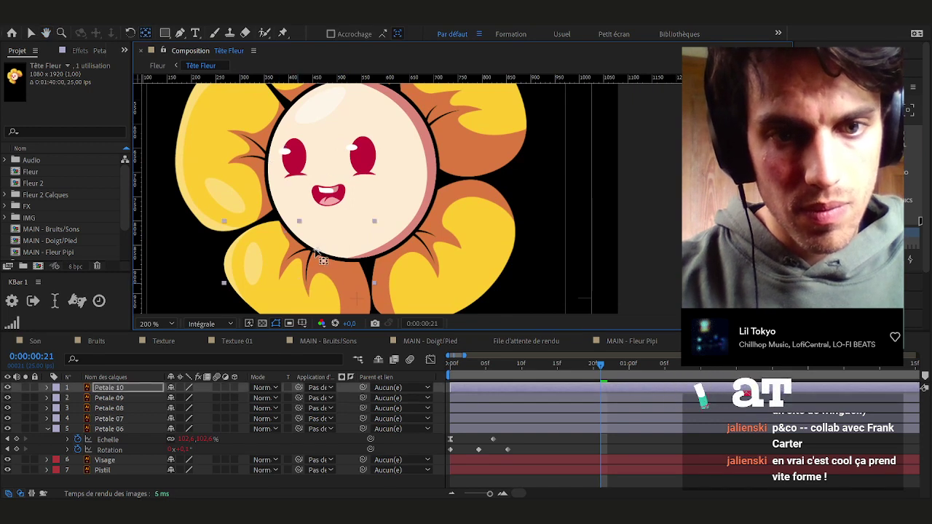
Copy Petale 06's Echelle and Rotation keyframes to Petale 07 through Petale 10 at the first frame
left_click_drag(460, 371, 386, 366)
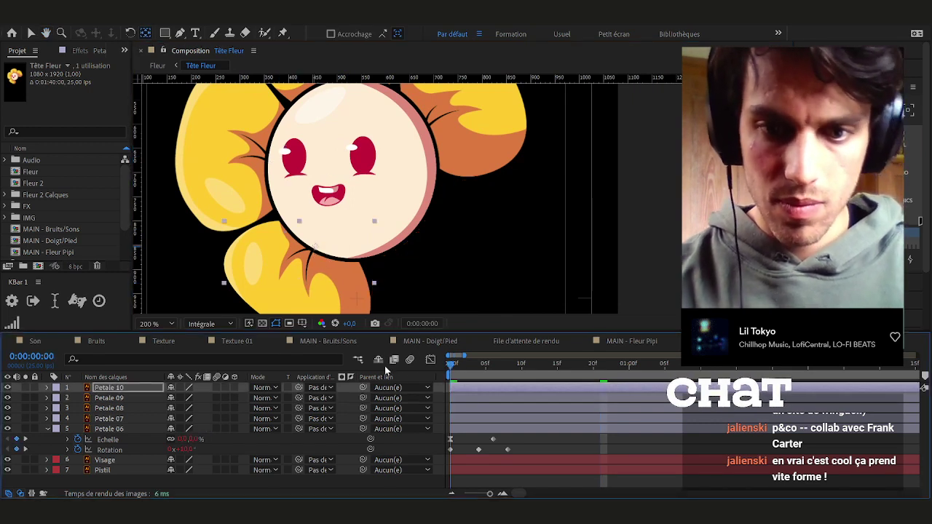
key("v")
left_click(111, 438)
left_click(107, 450, "shift")
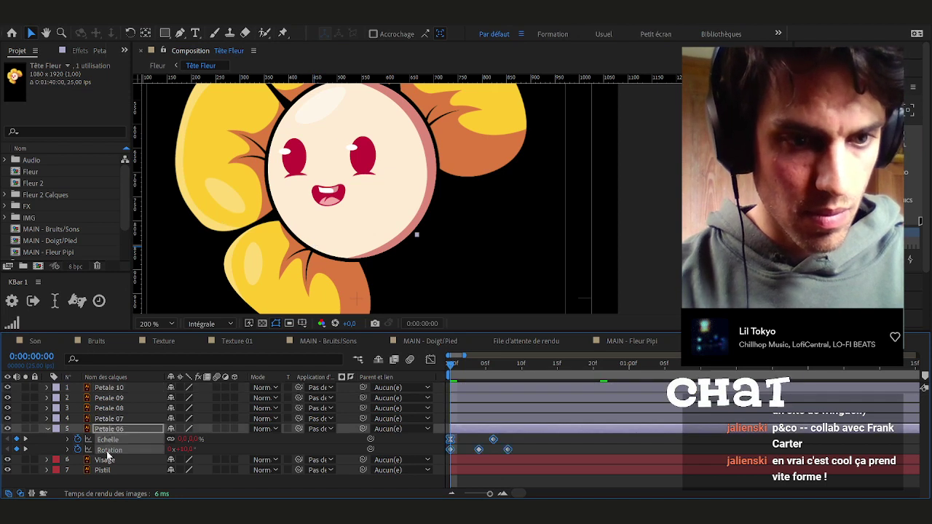
left_click(122, 420)
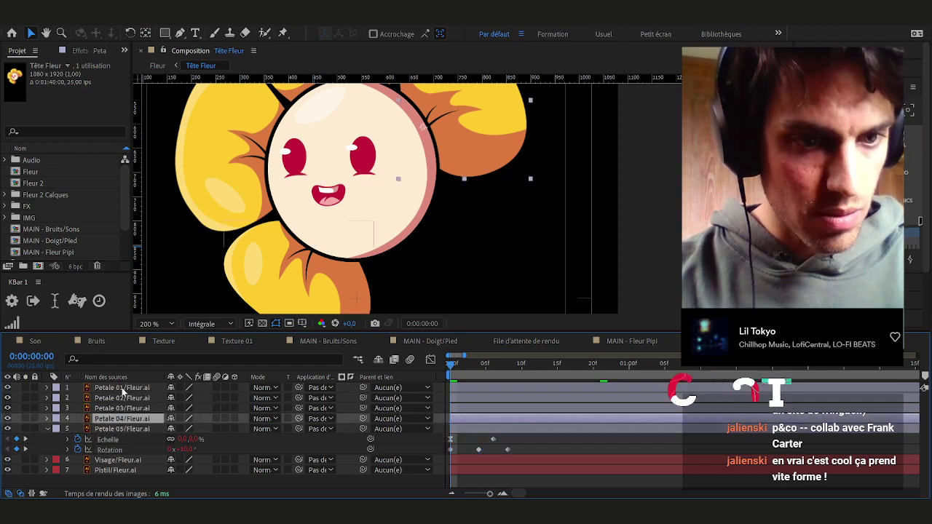
left_click(120, 388, "shift")
key("ctrl+v")
left_click(532, 445)
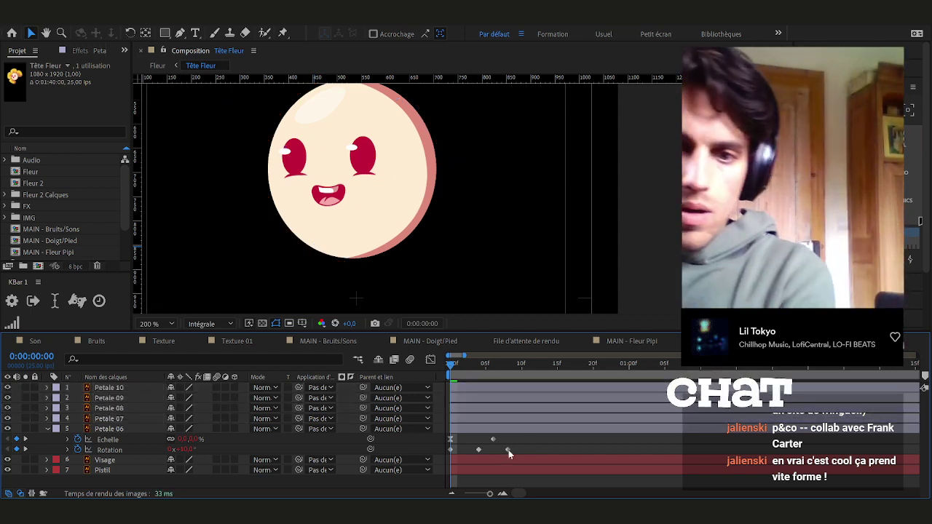
Stagger the starts of Petale 07, 08, 09 and 10 at frames 2, 4, 6 and 8
key("Page_Down")
left_click(473, 421)
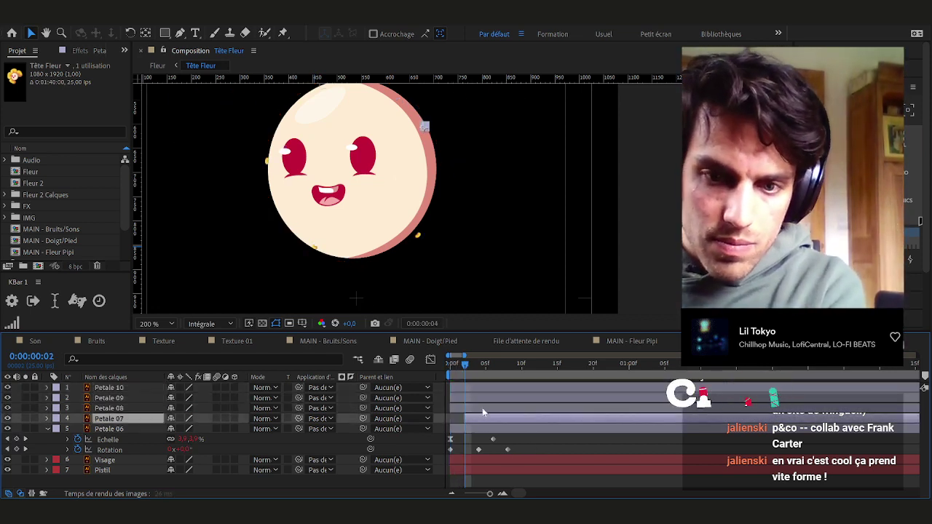
left_click(482, 409)
key("bracketleft")
key("Page_Down")
key("Page_Down")
left_click(479, 399)
key("bracketleft")
key("Page_Down")
key("Page_Down")
left_click(472, 388)
key("bracketleft")
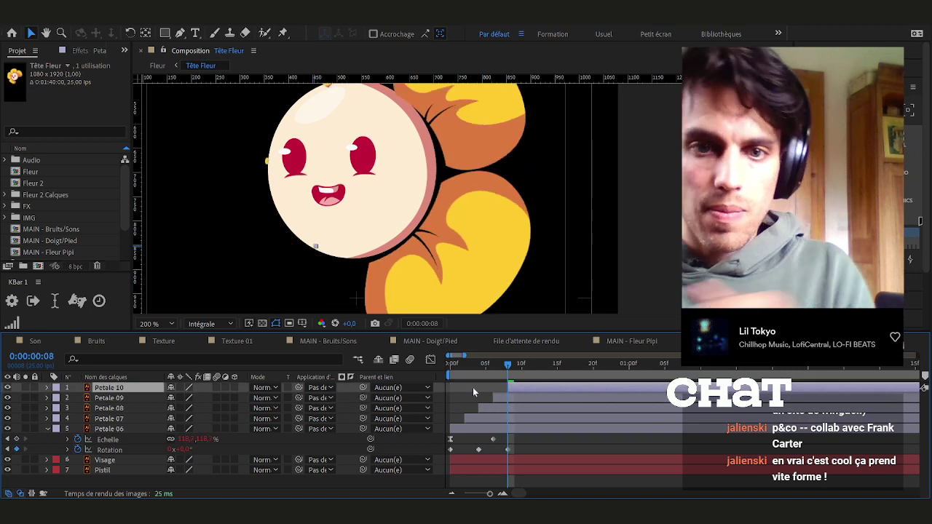
Preview the staggered growth of all five petals
key("comma")
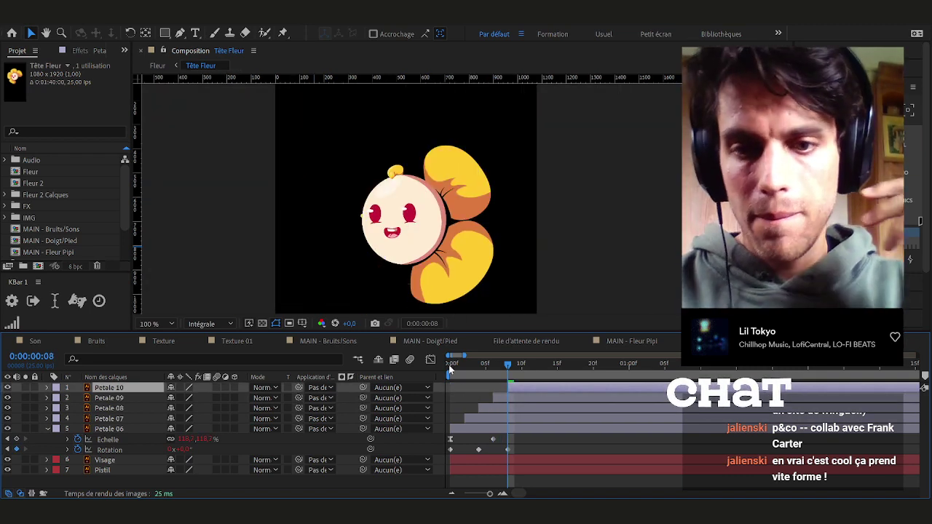
key("space")
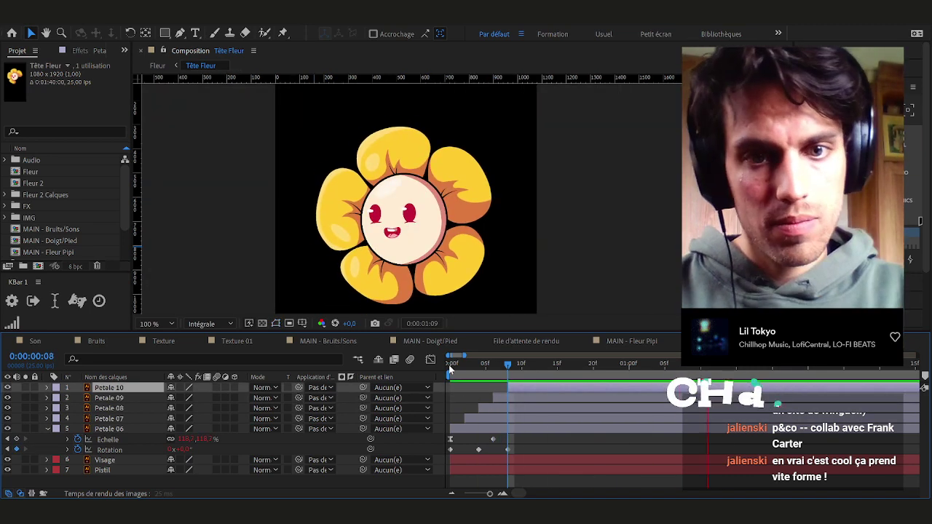
key("space")
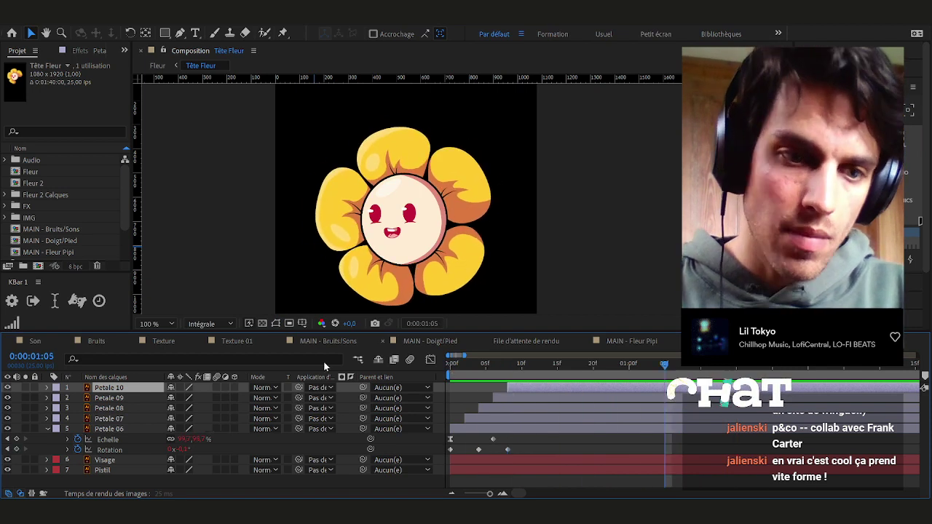
Move the Visage and Pistil layers above all the petal layers and preview the flower head
left_click(106, 461)
left_click(110, 469, "shift")
left_click_drag(110, 469, 113, 387)
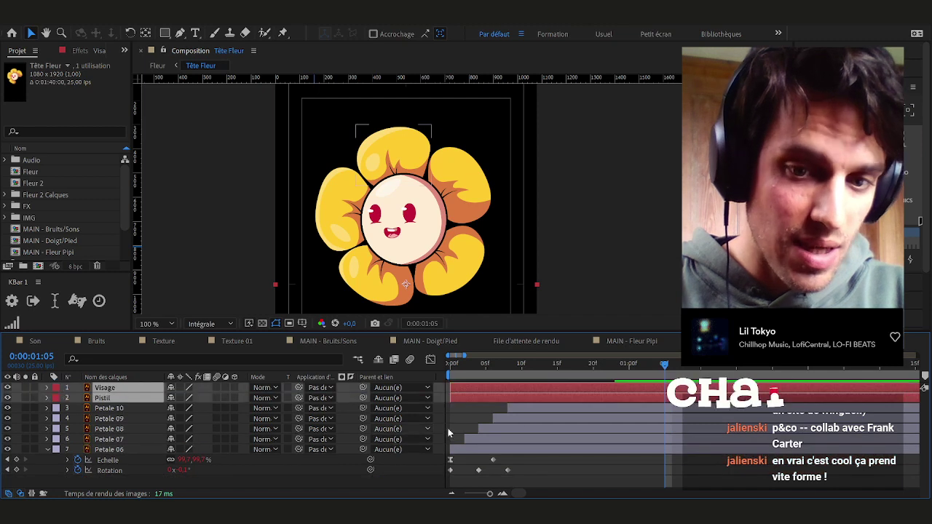
left_click(473, 413)
key("space")
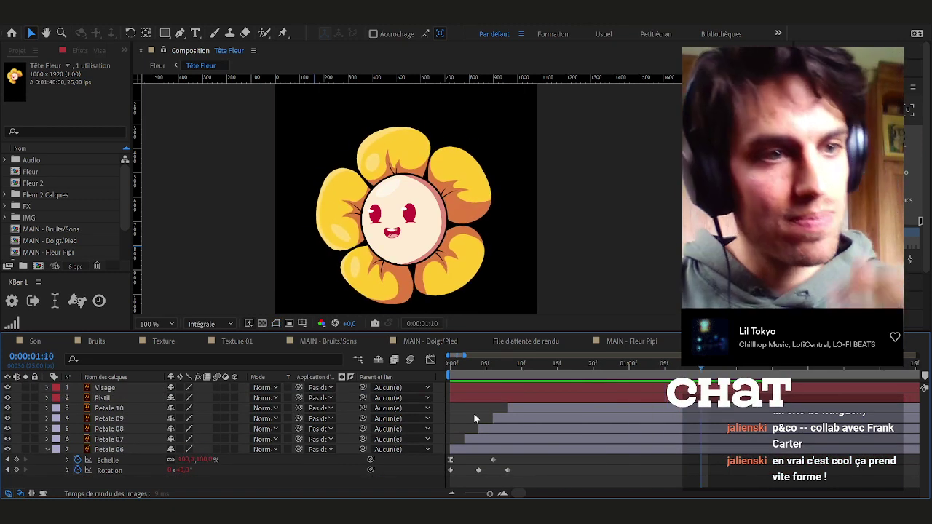
key("apostrophe")
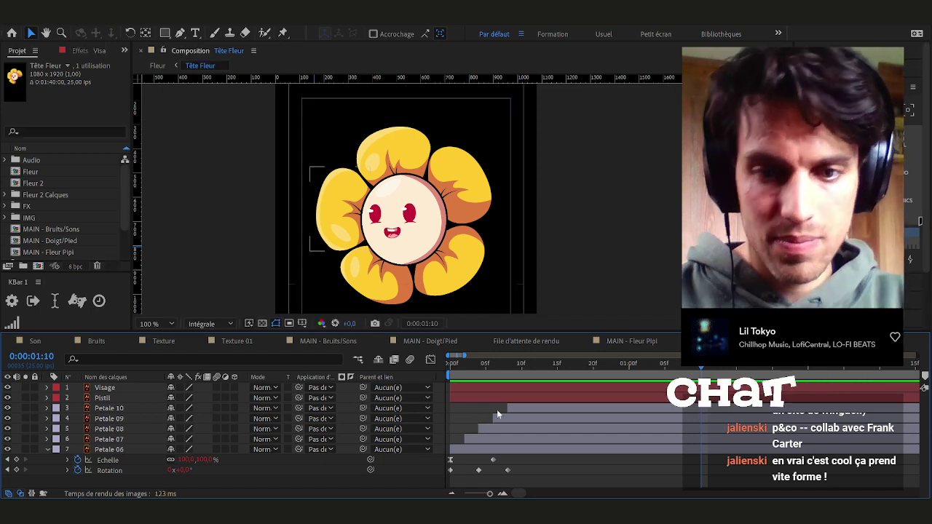
Switch to the Fleur composition, preview the whole flower and check the head's movement around 0:00:00:24
key("shift+Escape")
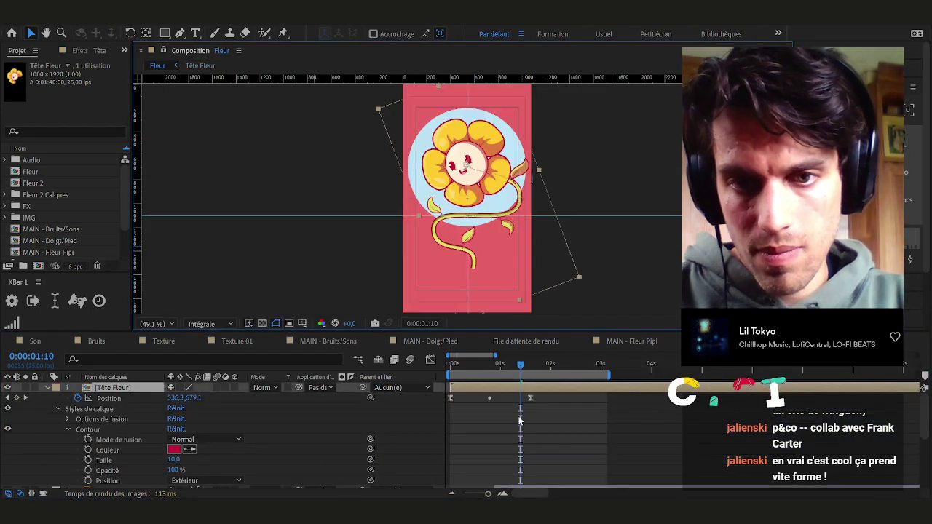
key("space")
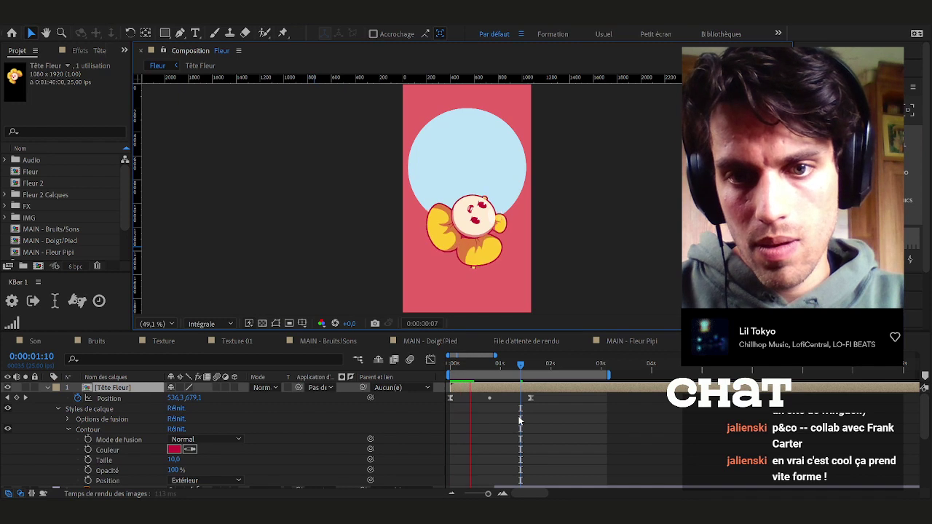
key("space")
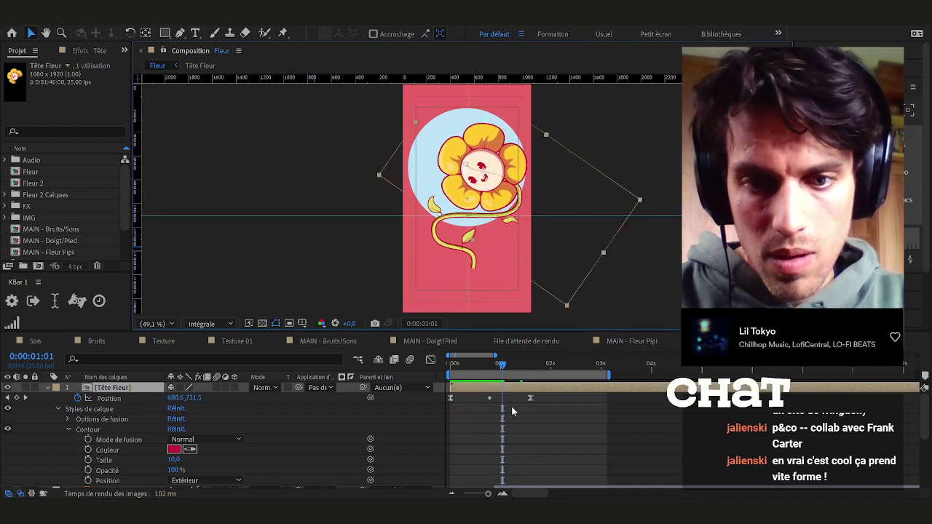
left_click_drag(468, 365, 499, 373)
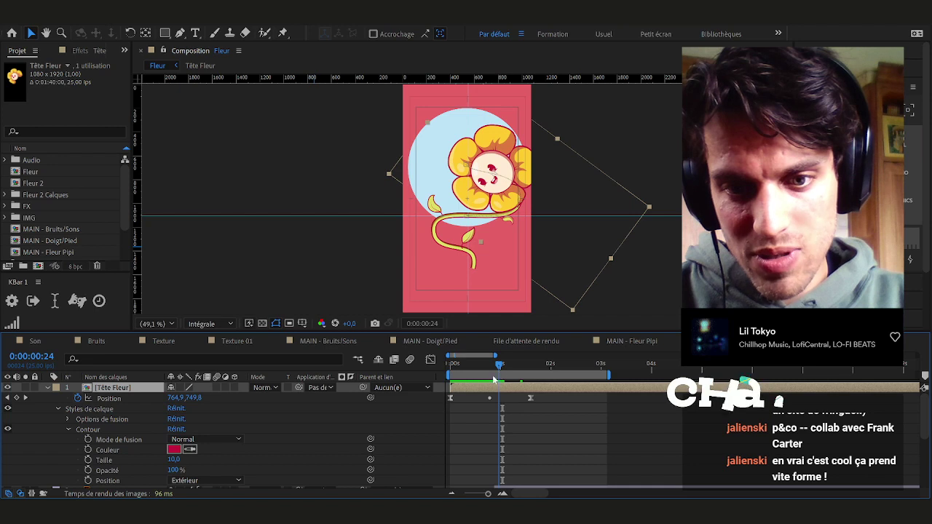
Shift all five staggered petal layers in Tête Fleur to start from 0:00:01:00, and return to the Fleur composition
double_click(480, 391)
left_click(523, 409)
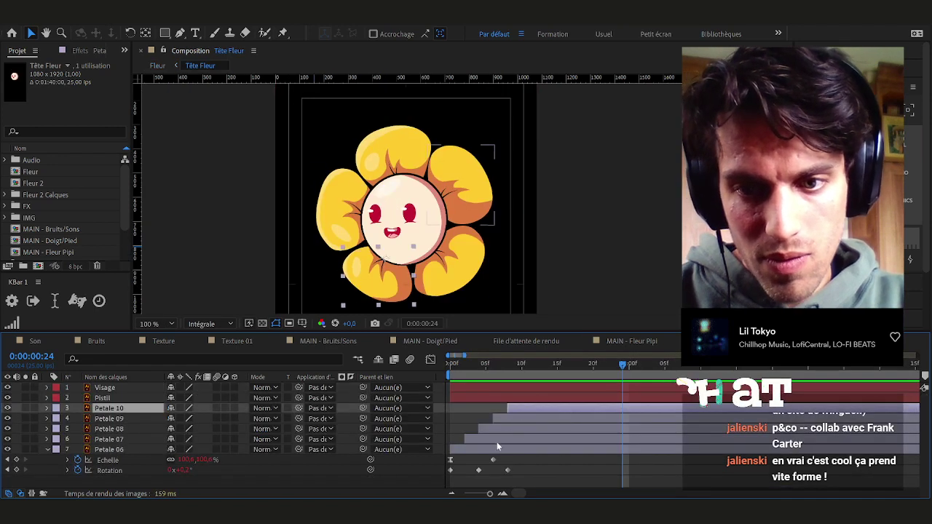
key("Page_Down")
left_click(480, 451, "shift")
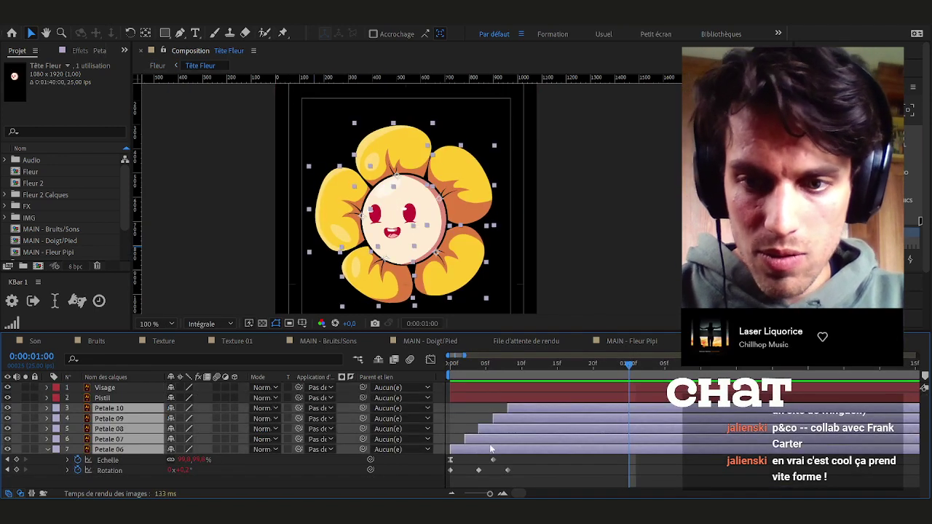
left_click_drag(460, 453, 635, 455)
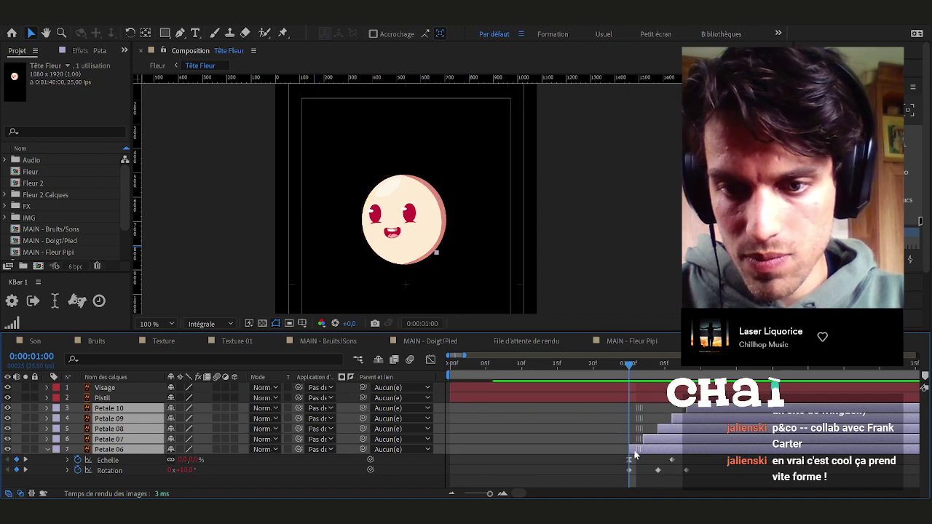
key("Tab")
left_click(532, 454)
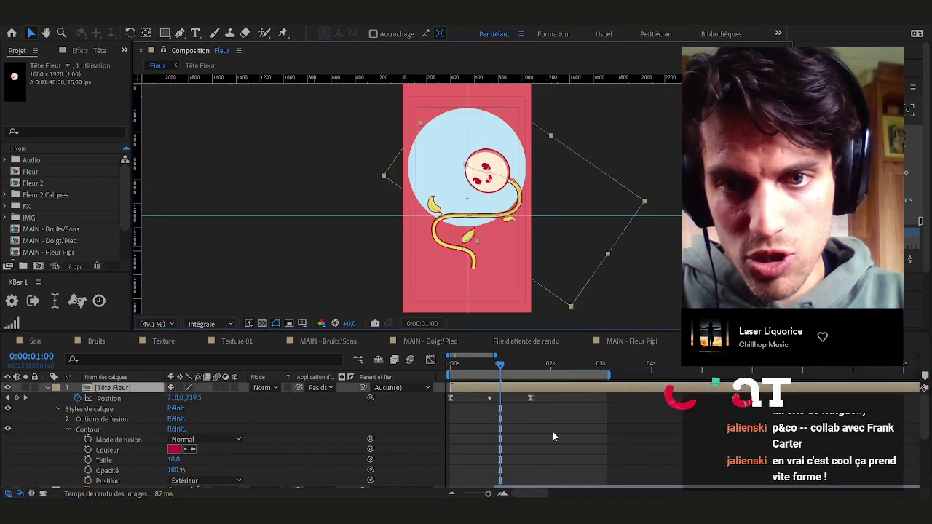
Preview the growth of the whole flower in Fleur, scrub through its timing, and return to 0:00:01:19
key("space")
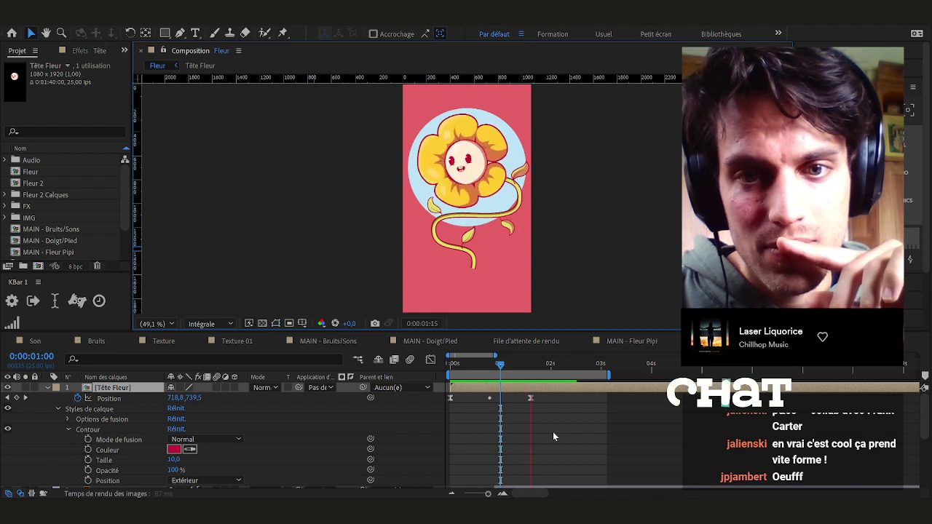
key("space")
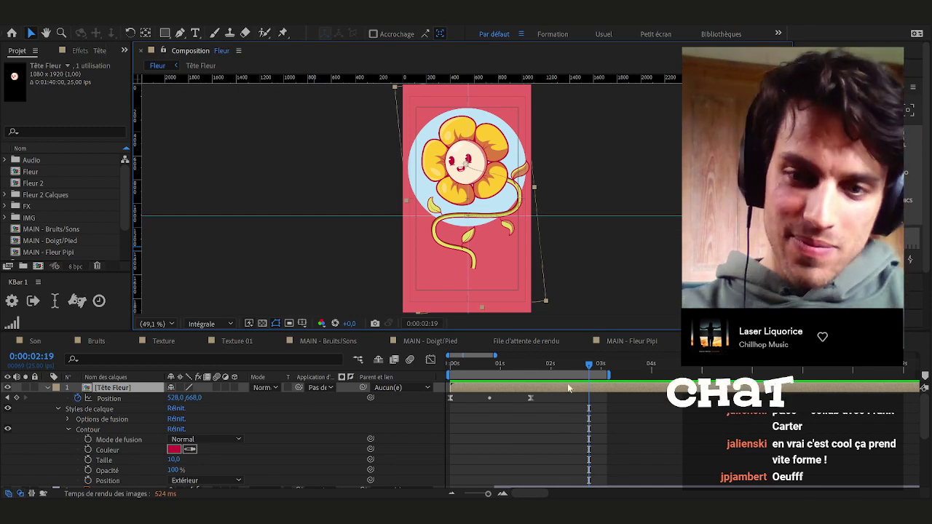
left_click(447, 367)
left_click_drag(447, 372, 598, 352)
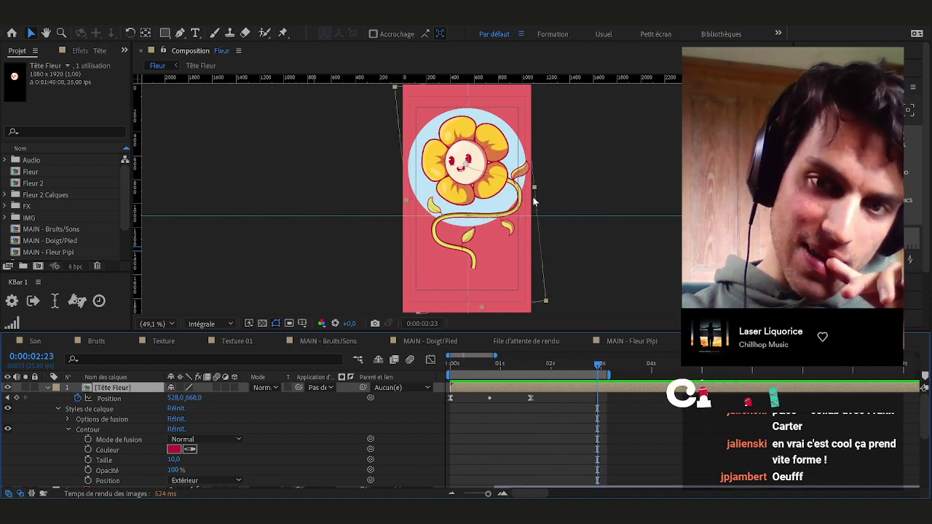
left_click(464, 364)
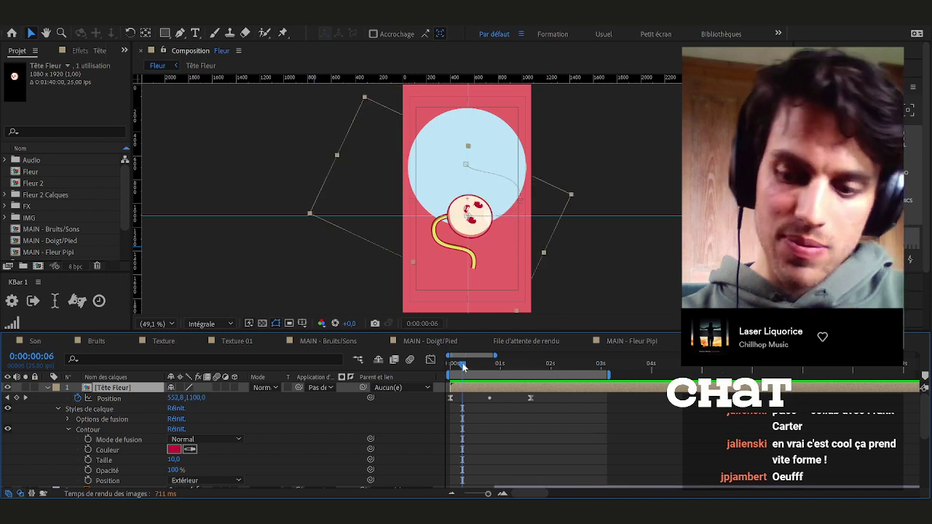
key("space")
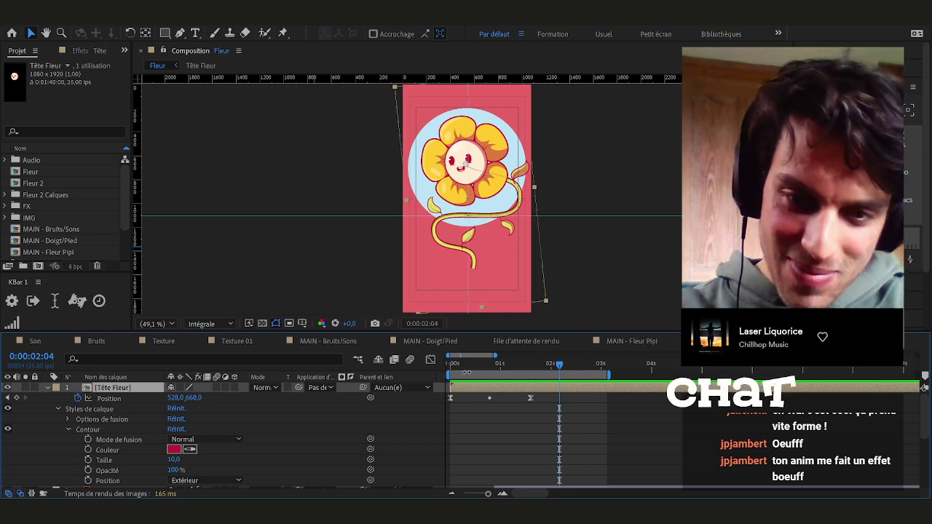
key("shift+Page_Up")
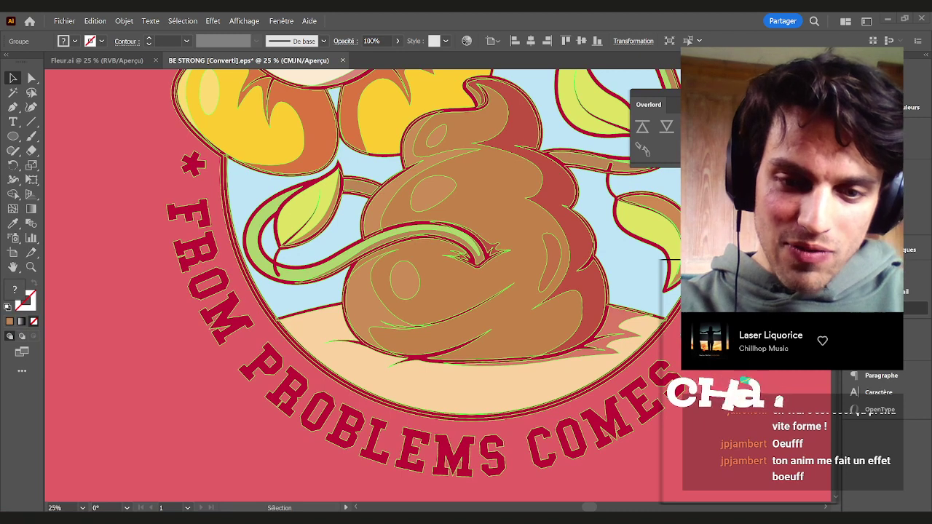
Switch to Illustrator and examine how the ground and the stem's entry point are drawn in the BE STRONG artwork
left_click_drag(454, 374, 355, 369)
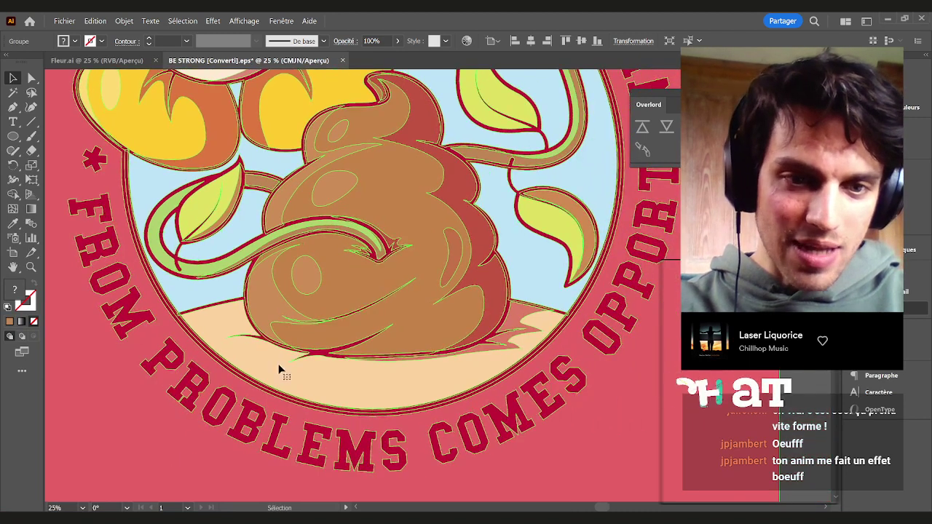
scroll(182, 431, "down", 1)
left_click_drag(183, 430, 363, 384)
key("ctrl+shift+g")
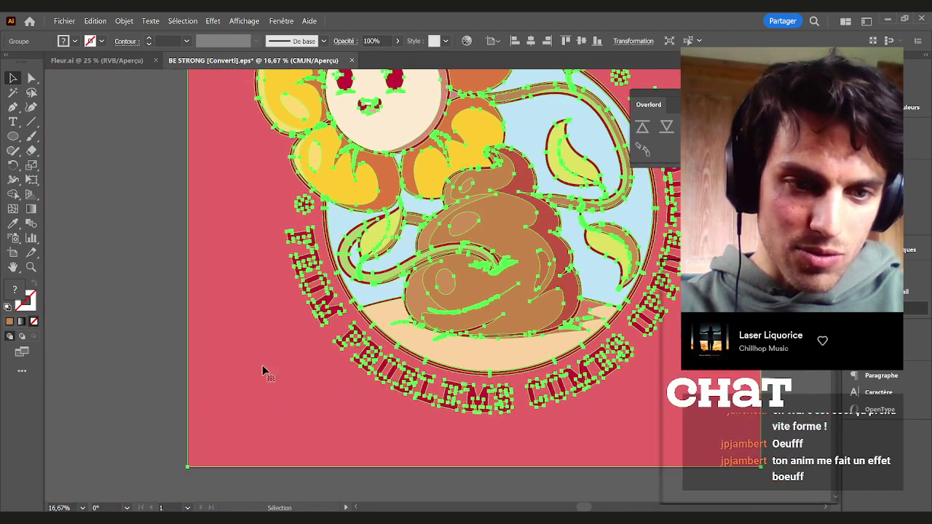
left_click(157, 360)
left_click_drag(455, 335, 324, 329)
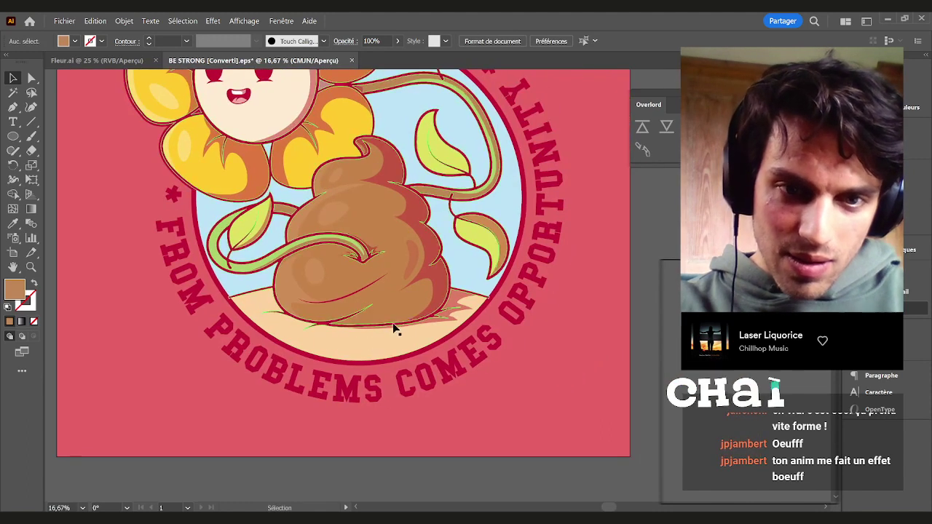
scroll(379, 255, "up", 2)
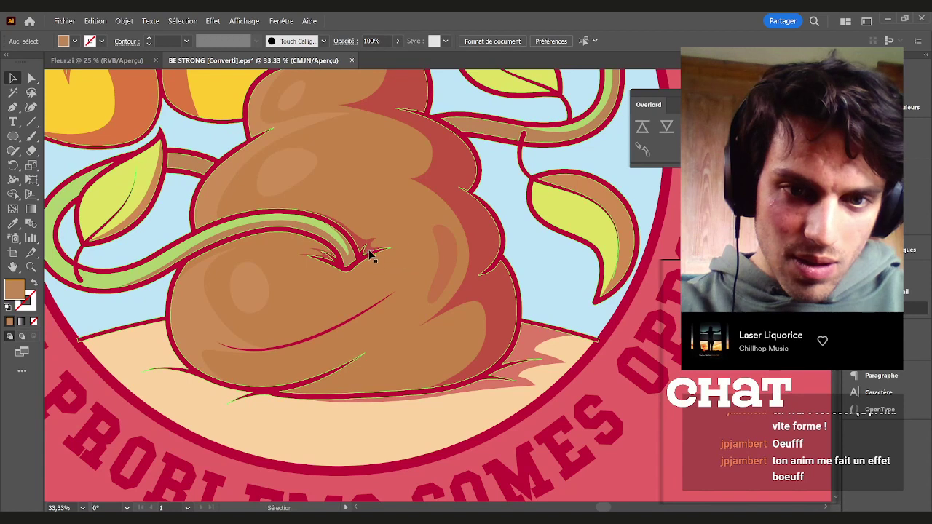
left_click(358, 422)
scroll(359, 422, "down", 2)
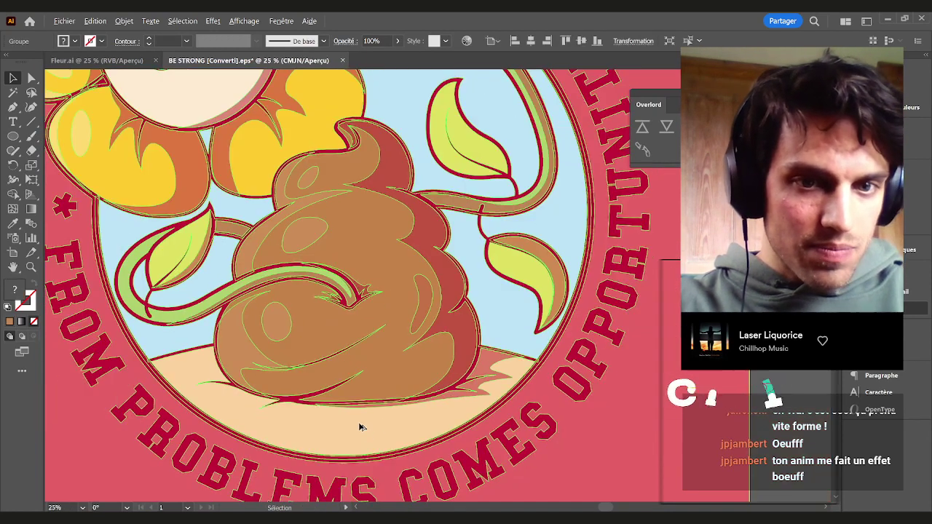
scroll(383, 414, "down", 1)
left_click_drag(390, 416, 367, 392)
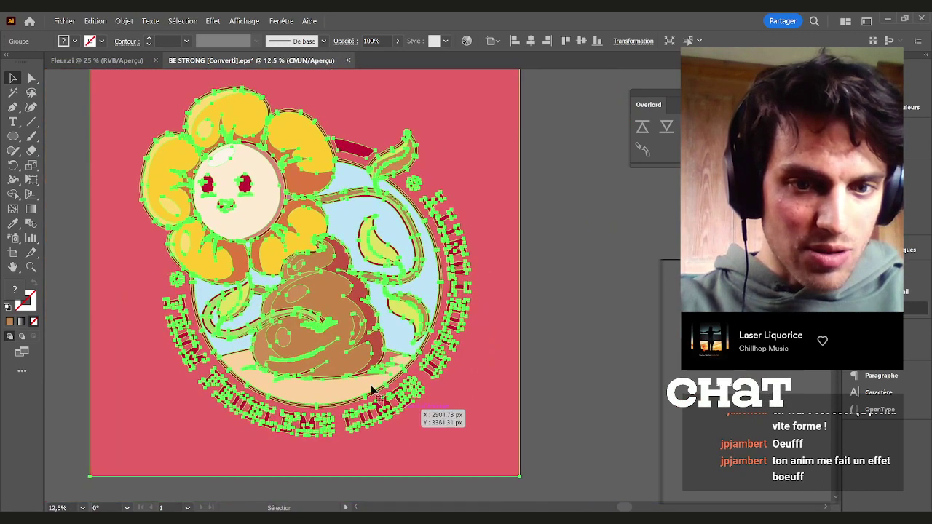
left_click(593, 385)
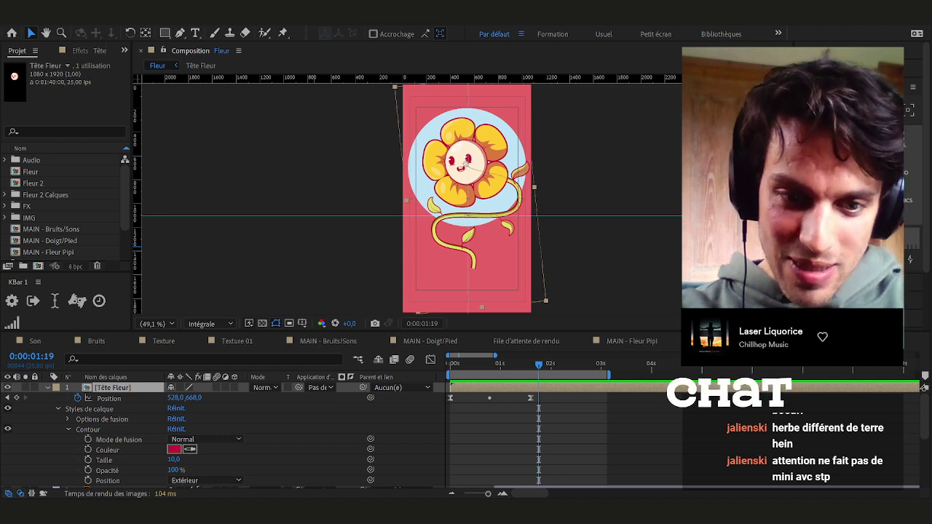
Back in After Effects, draw a large ellipse wider than the Fleur composition as ground, its top edge crossing the stem's base
key("h")
left_click_drag(597, 300, 590, 265)
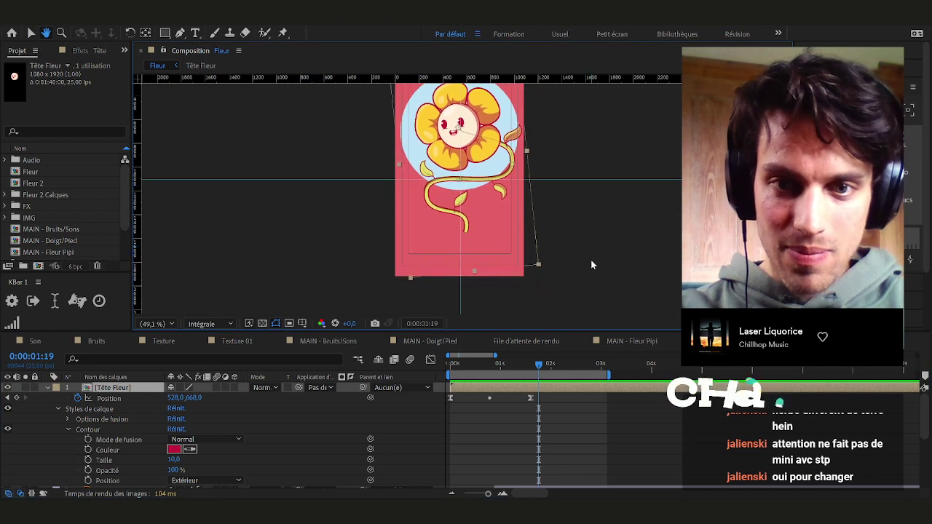
left_click(165, 34)
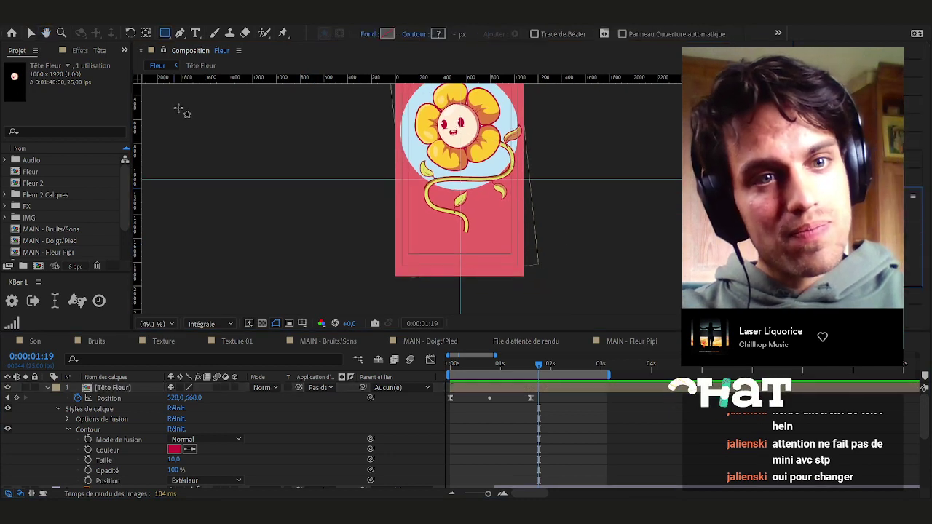
key("q")
key("q")
left_click_drag(518, 271, 473, 228)
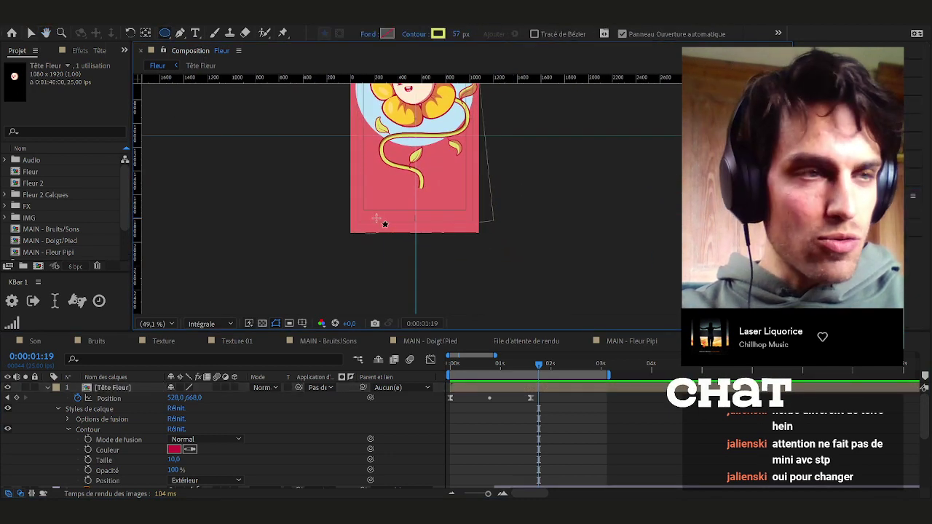
mouse_move(354, 195)
left_mouse_down()
mouse_move(422, 258)
mouse_move(501, 285)
mouse_move(499, 300)
left_mouse_up()
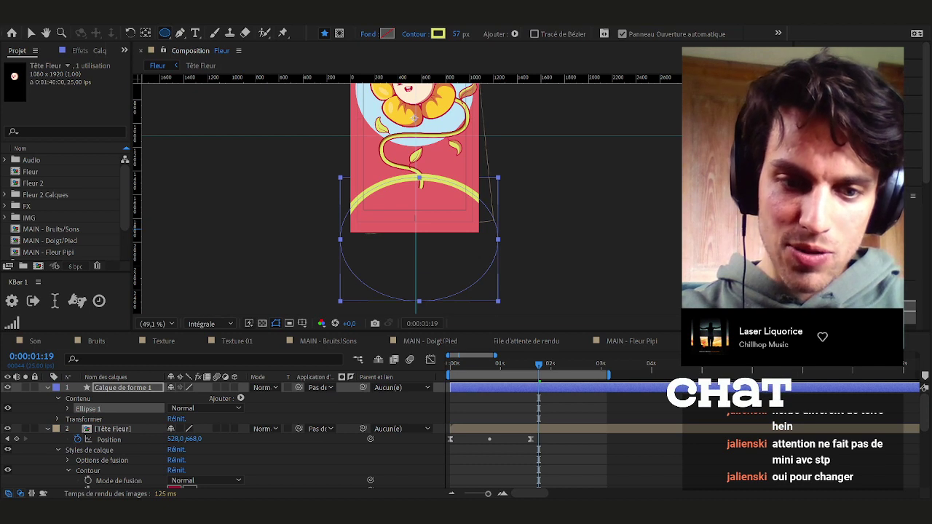
Give the ground ellipse a solid light beige fill
left_click(217, 227)
left_click(367, 34)
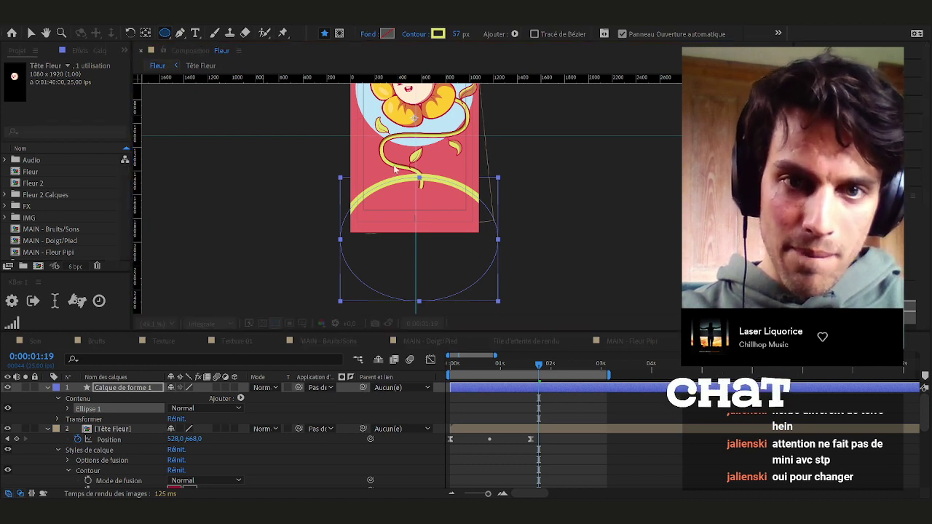
left_click(440, 246)
left_click(441, 282)
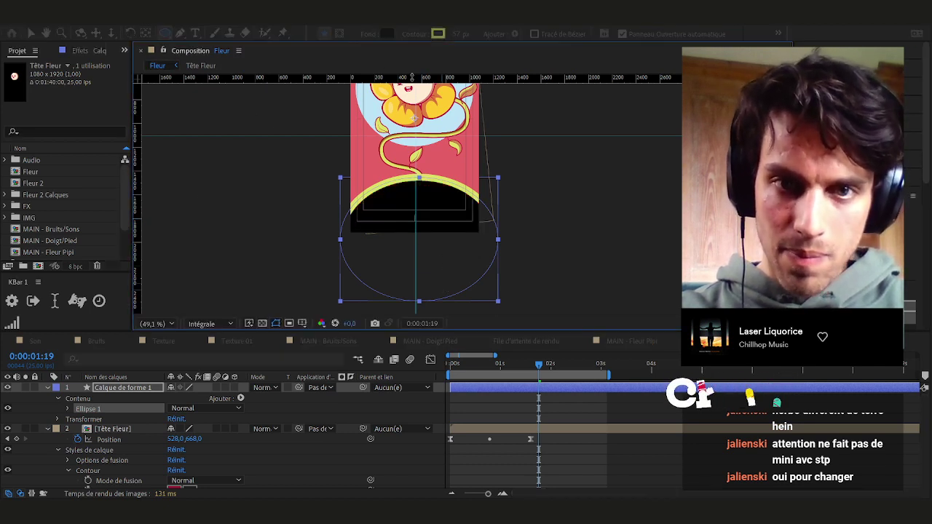
left_click(388, 36)
left_click(437, 200)
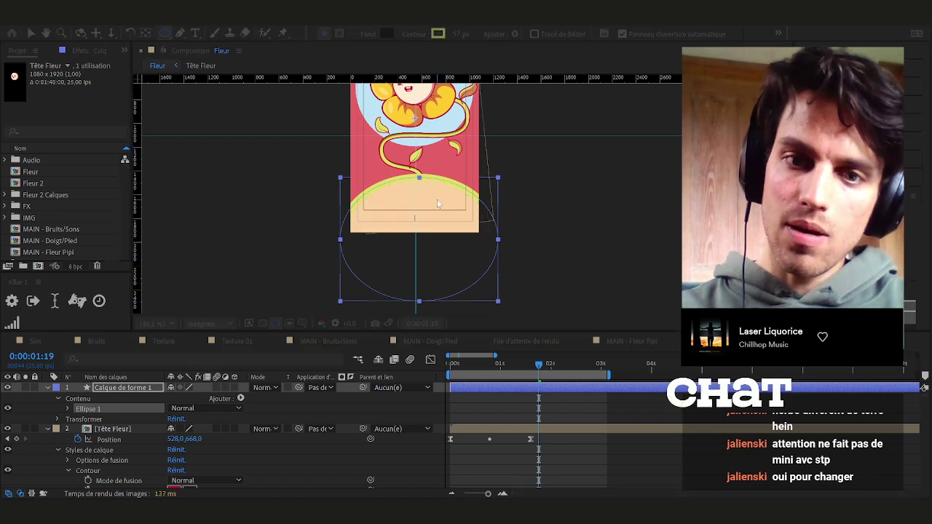
Set the ground ellipse's stroke to the leaf outline's dark crimson with a width of 10 px
scroll(431, 162, "up", 4)
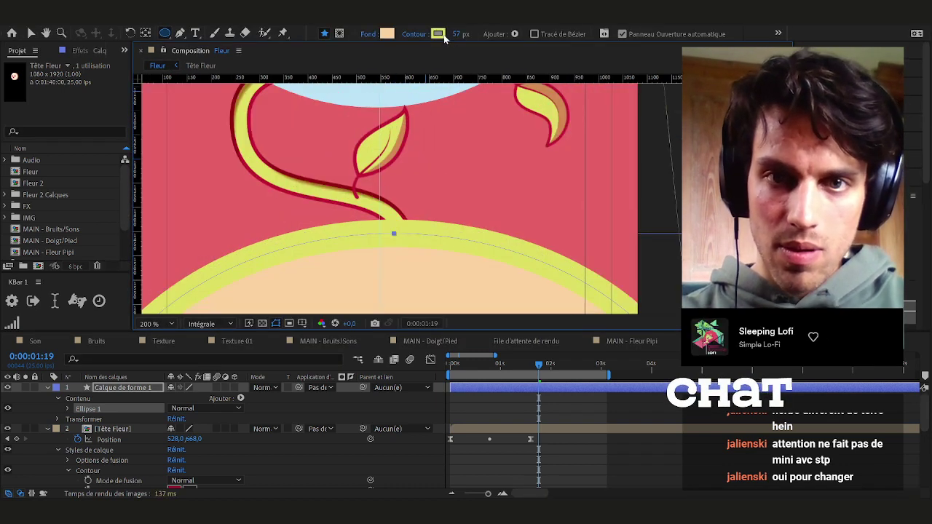
left_click(439, 34)
left_click(448, 209)
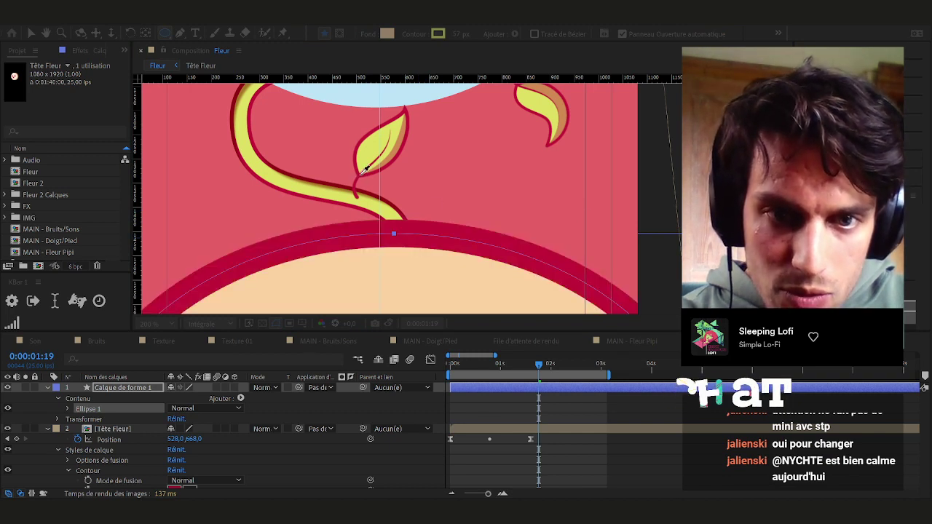
left_click(362, 170)
key("Return")
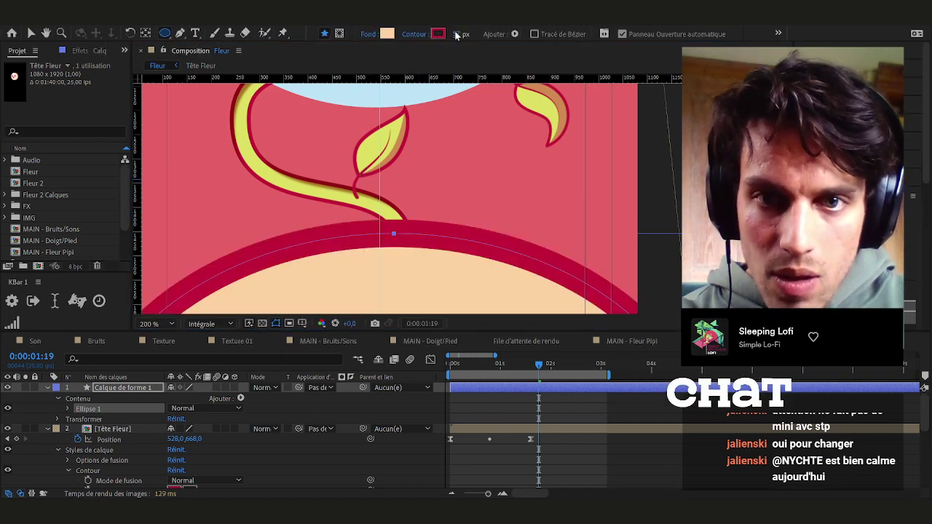
left_click(457, 35)
type("10")
key("Return")
key("v")
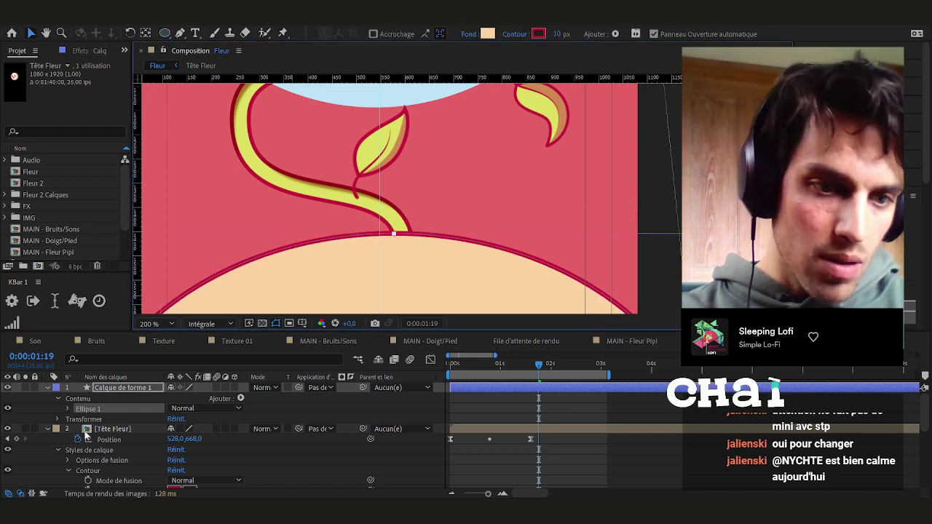
Rename the ellipse's shape layer as Terre
left_click(48, 388)
left_click(127, 389)
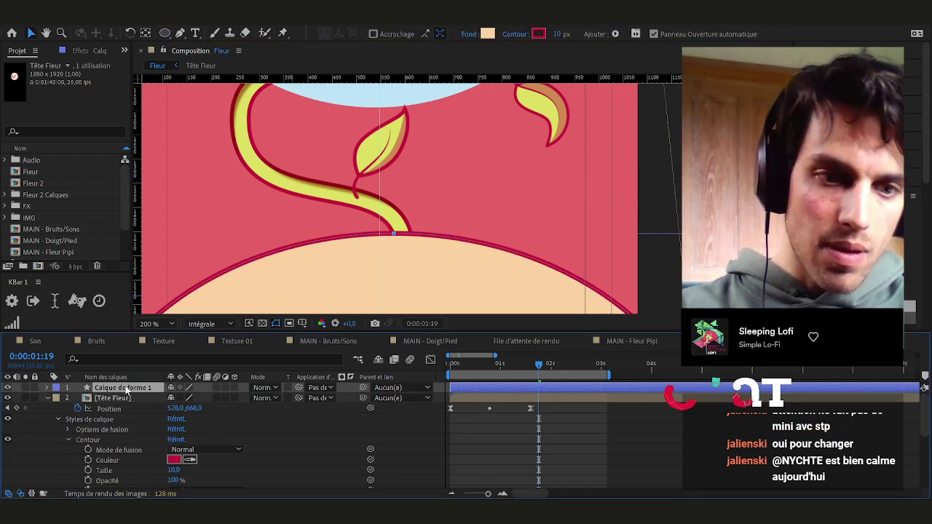
type("Terr")
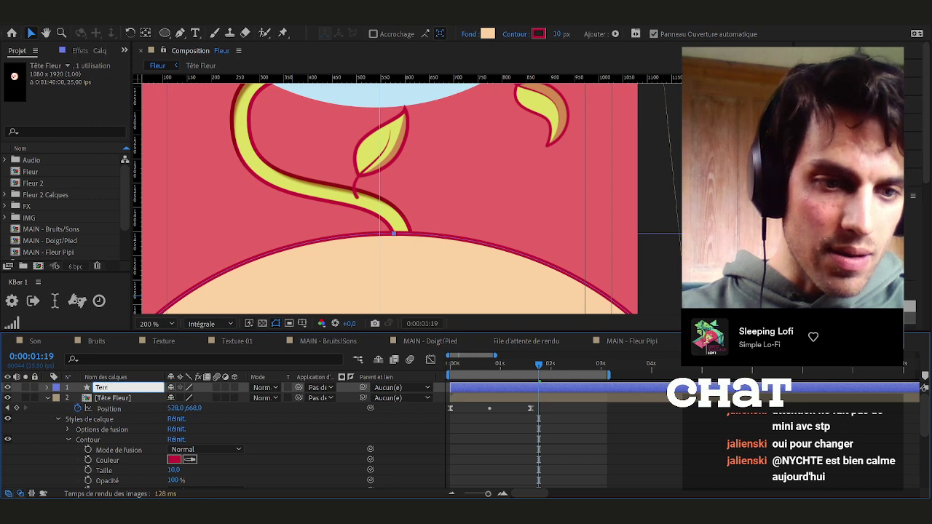
type("e")
key("Return")
Collapse the layer properties and move the Terre layer between Tige and Cercle Bleu
left_click(91, 399, "shift")
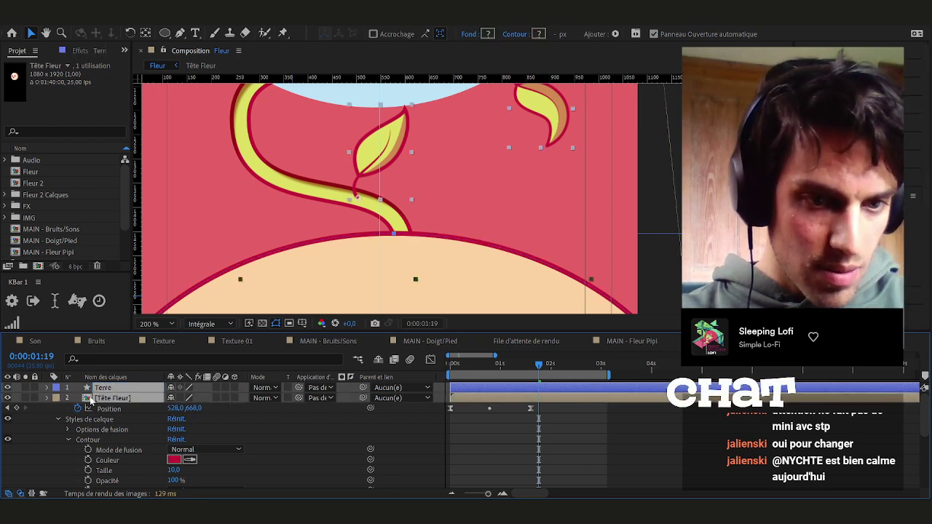
key("u")
left_click(448, 425)
left_click_drag(109, 390, 113, 455)
scroll(452, 238, "down", 4)
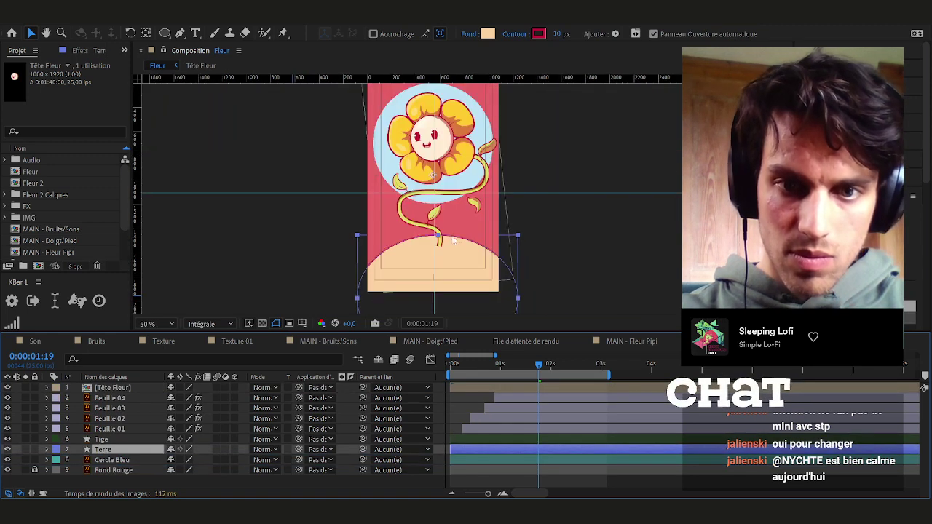
left_click(580, 238)
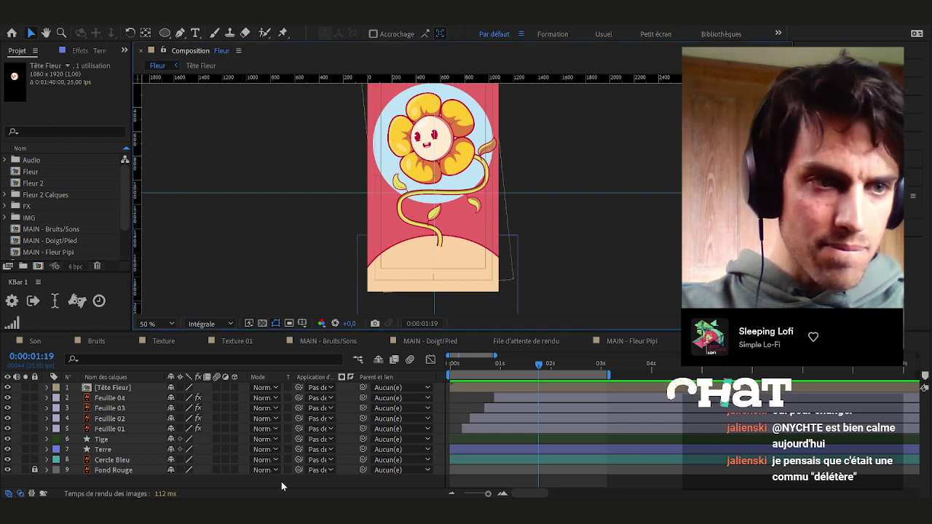
Start a new Pen tool shape below the stem's base and draw its curved right side with a pointed spike
left_click(478, 438)
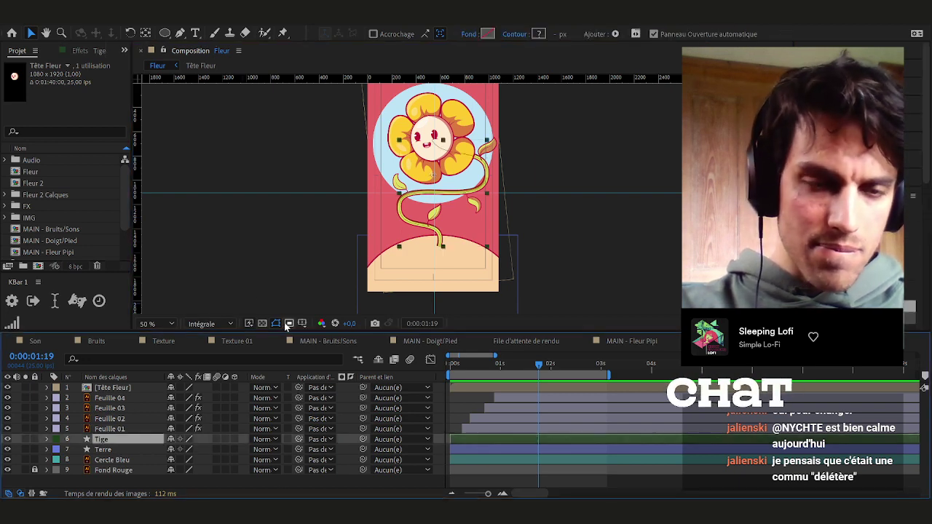
left_click(180, 33)
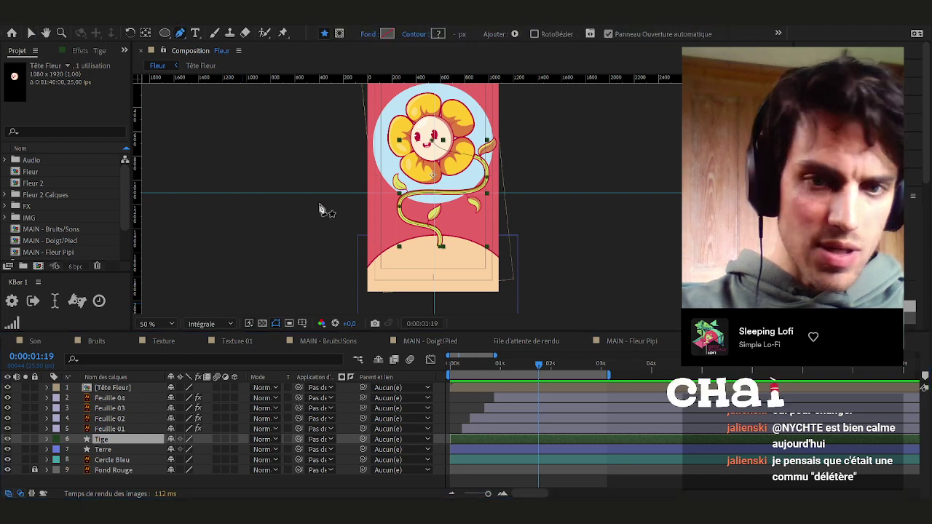
scroll(444, 254, "up", 8)
scroll(443, 241, "down", 4)
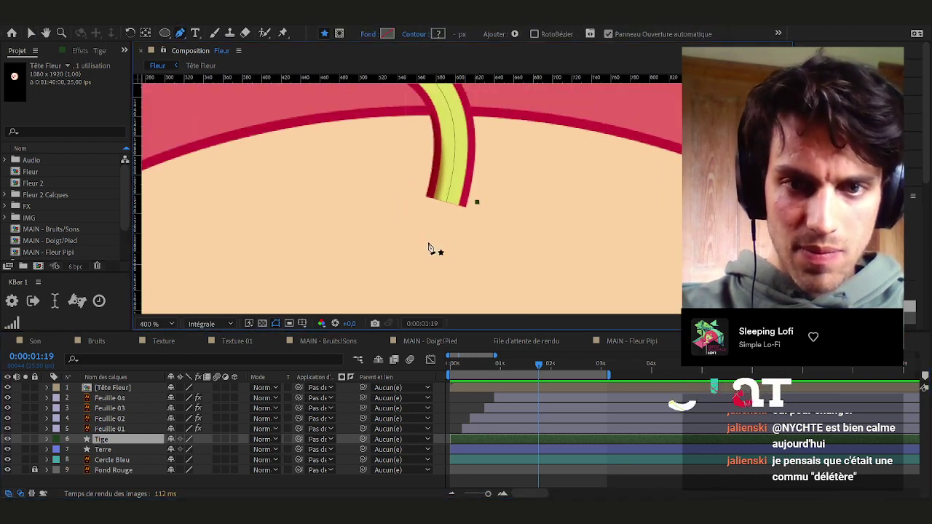
left_click(471, 402)
left_click_drag(437, 227, 470, 234)
left_click(519, 196)
mouse_move(529, 196)
left_mouse_down()
mouse_move(551, 191)
mouse_move(510, 185)
mouse_move(503, 195)
mouse_move(442, 204)
left_mouse_up()
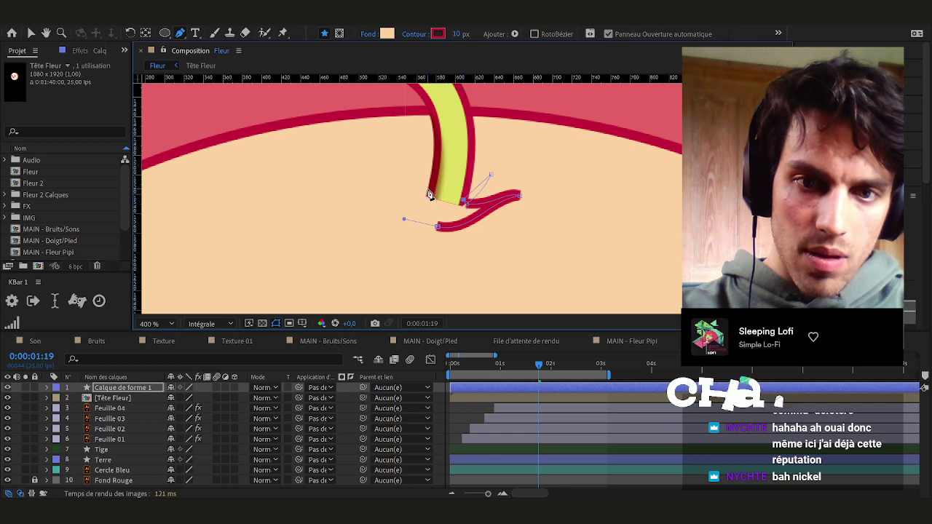
Draw the short and long spikes left of the stem and close the torn-ground path
left_click_drag(423, 192, 412, 195)
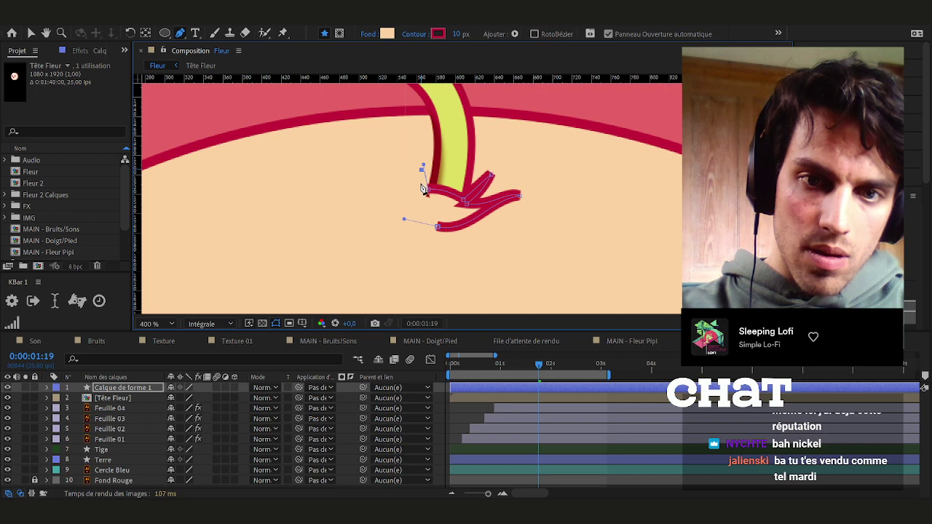
left_click_drag(423, 166, 421, 210)
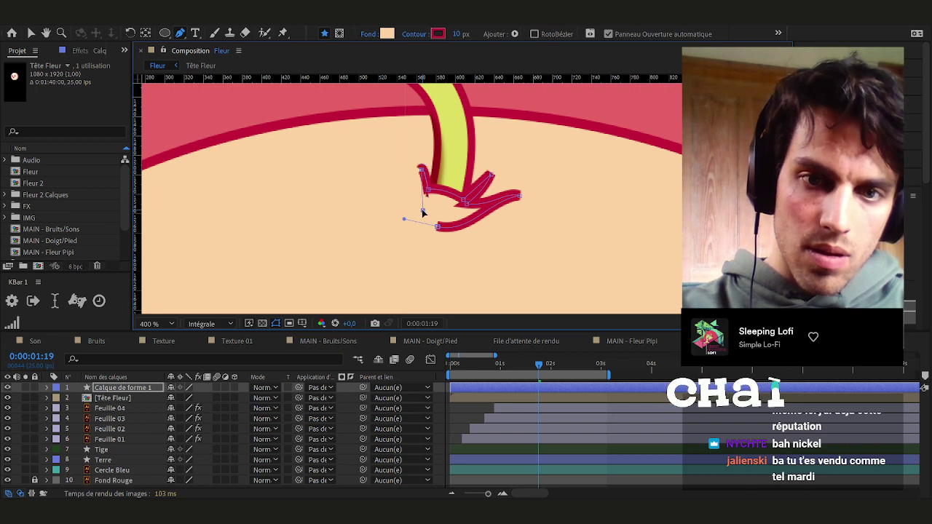
left_click_drag(422, 210, 413, 183)
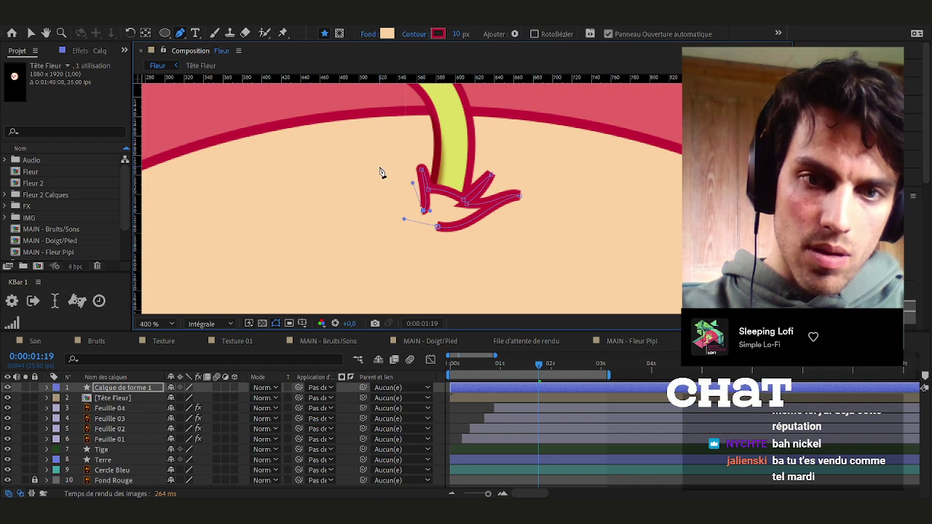
left_click_drag(360, 166, 339, 167)
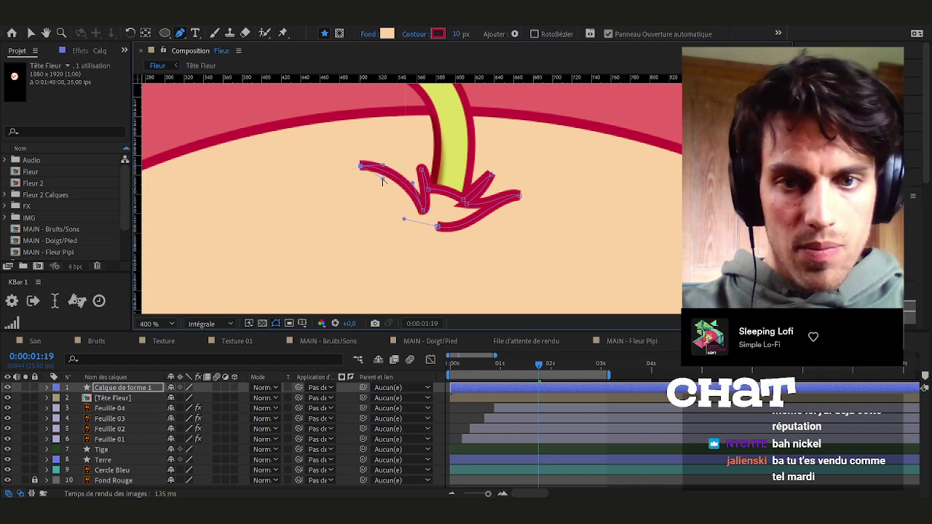
left_click_drag(440, 232, 485, 238)
Fill the torn-ground shape with the outline's dark crimson and set its stroke width to 0 px
key("v")
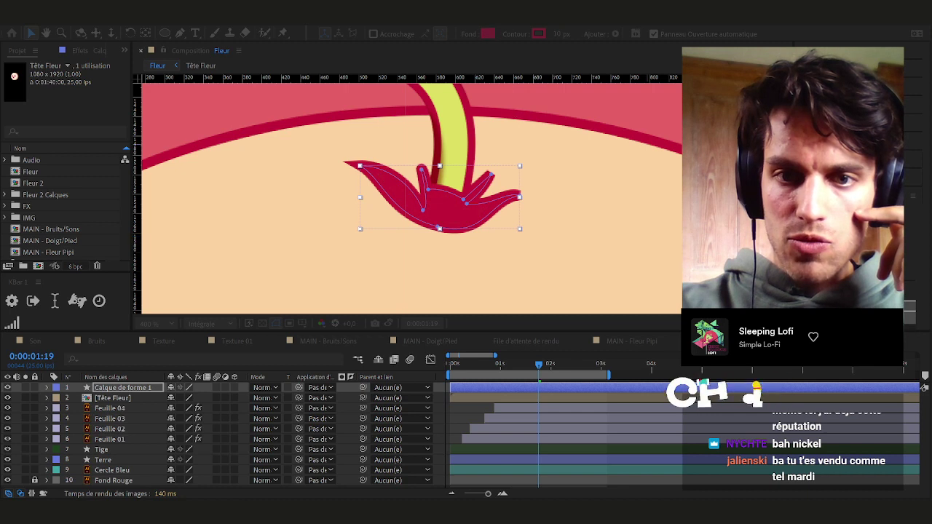
key("Return")
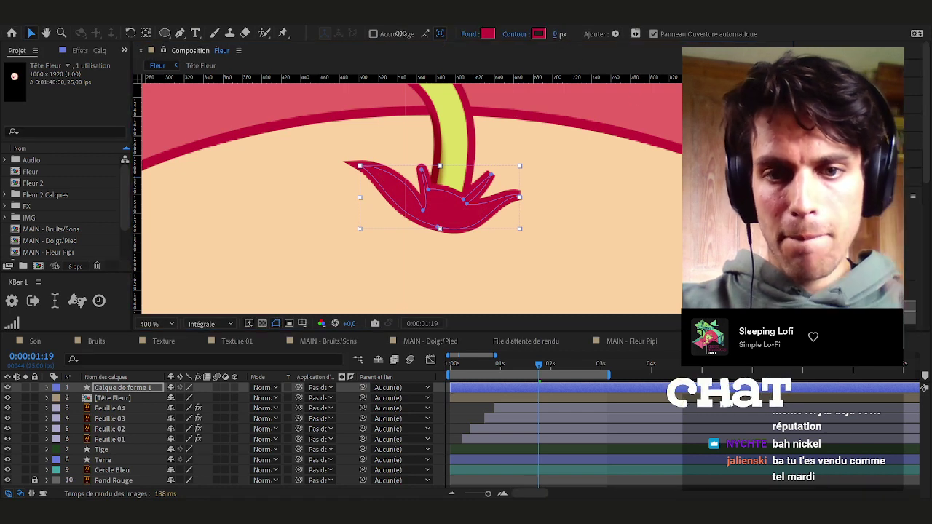
left_click_drag(558, 35, 340, 55)
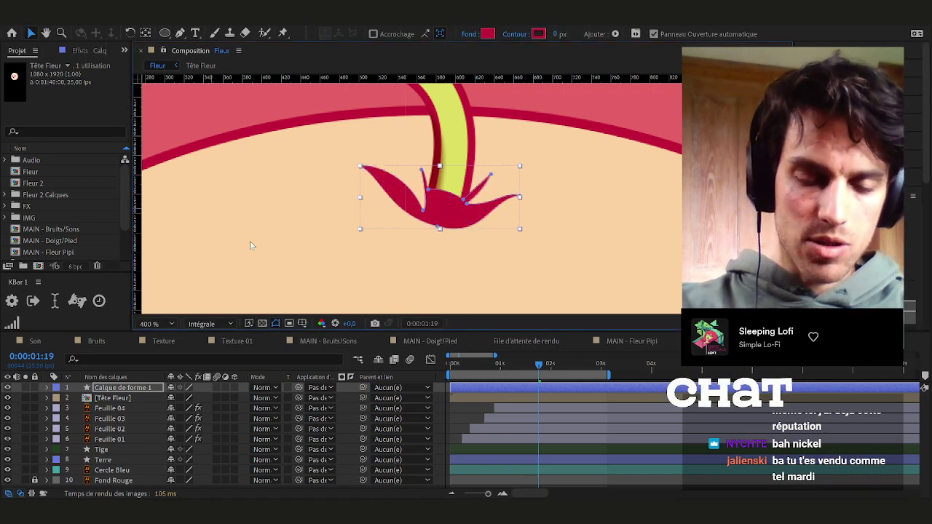
Reveal the torn-ground path and reshape it by moving both notches between the spikes and raising the bottom point to slim the shape
key("u")
key("u")
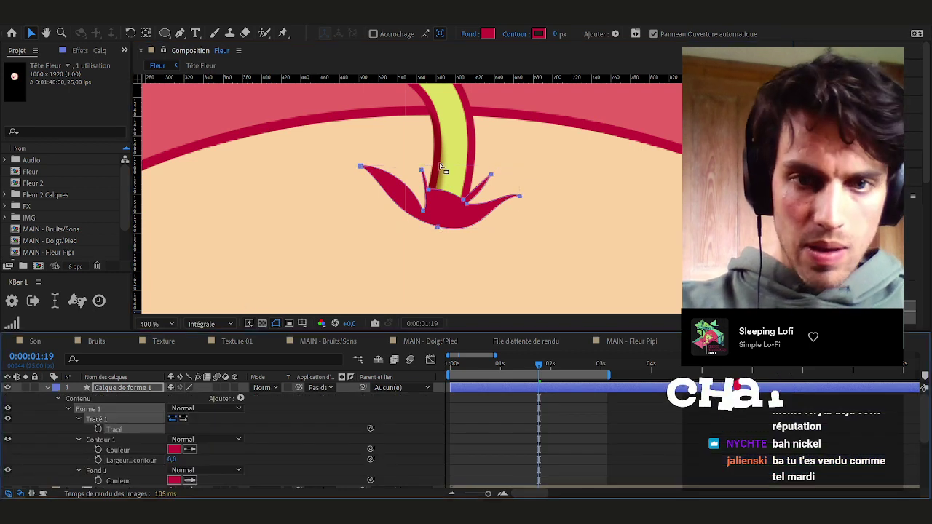
scroll(431, 203, "up", 1)
left_click(413, 217)
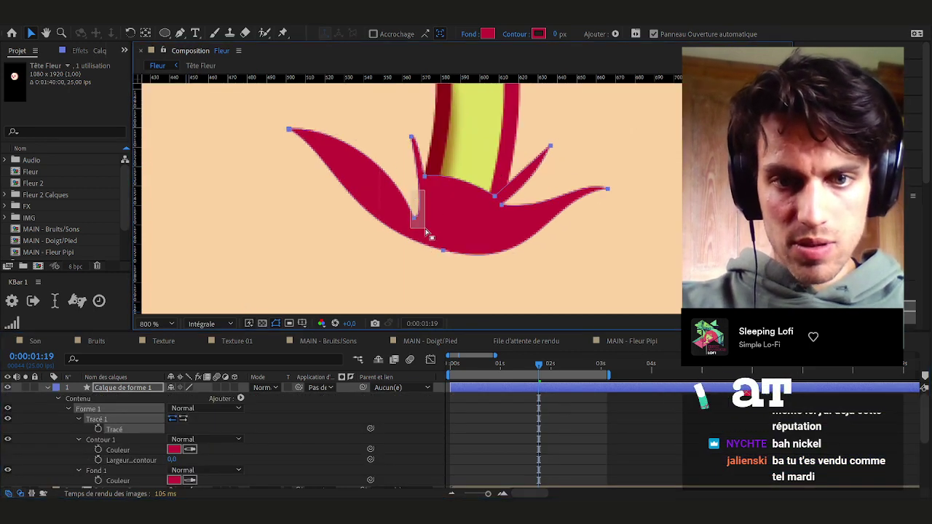
left_click_drag(418, 223, 382, 170)
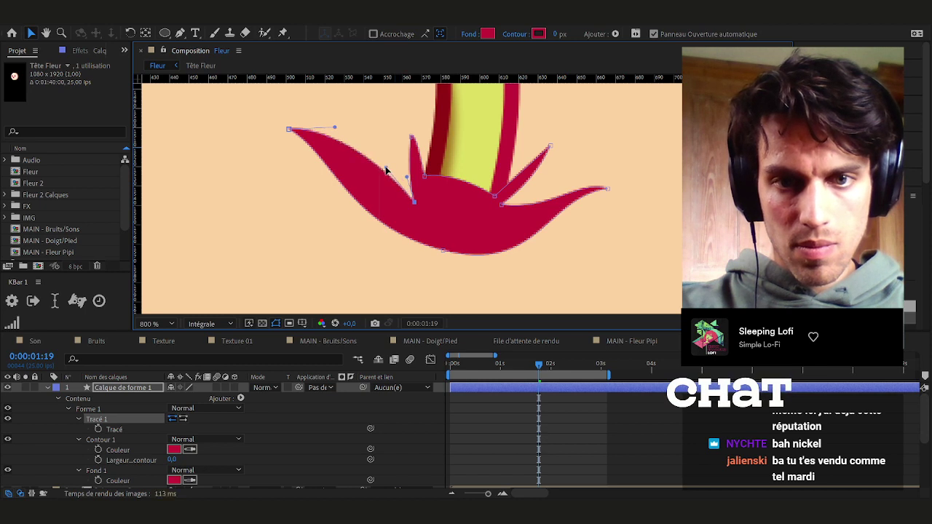
left_click_drag(415, 202, 408, 185)
left_click_drag(501, 207, 564, 177)
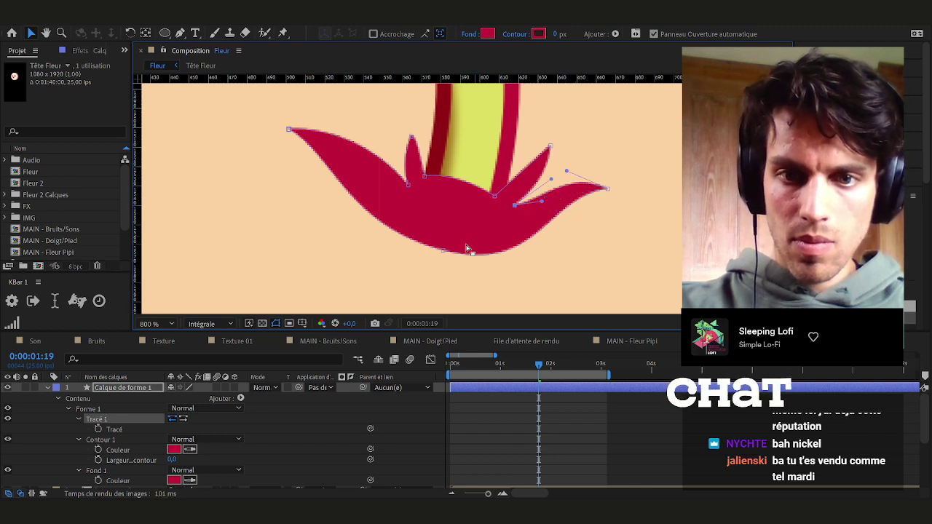
left_click_drag(443, 254, 448, 221)
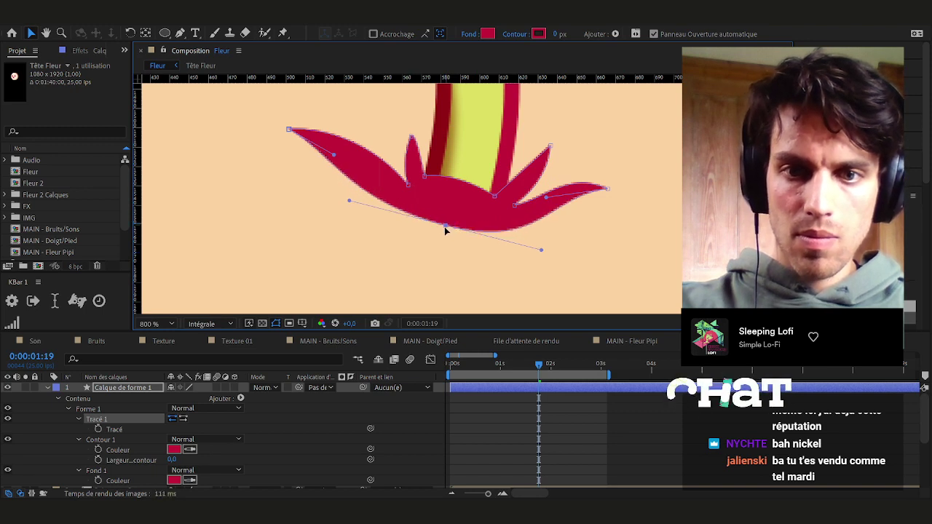
scroll(444, 227, "down", 3)
left_click(519, 412)
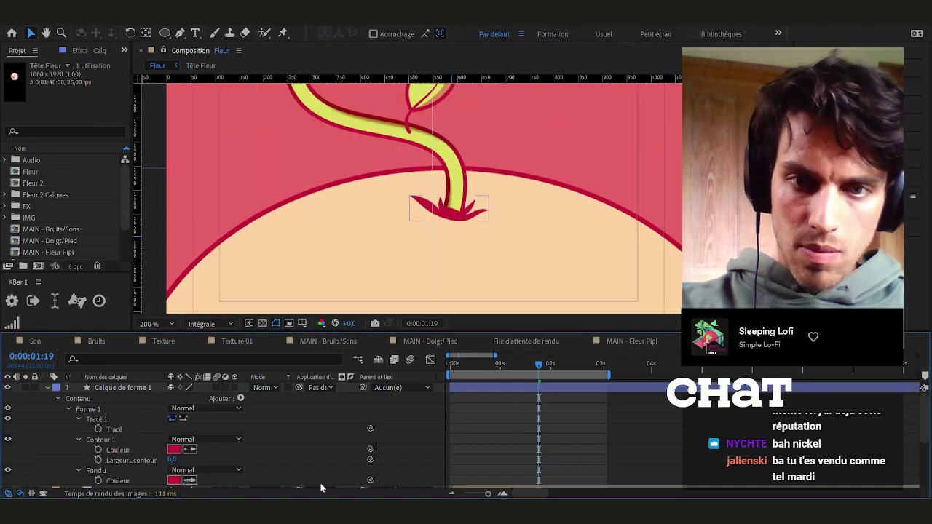
left_click(404, 477)
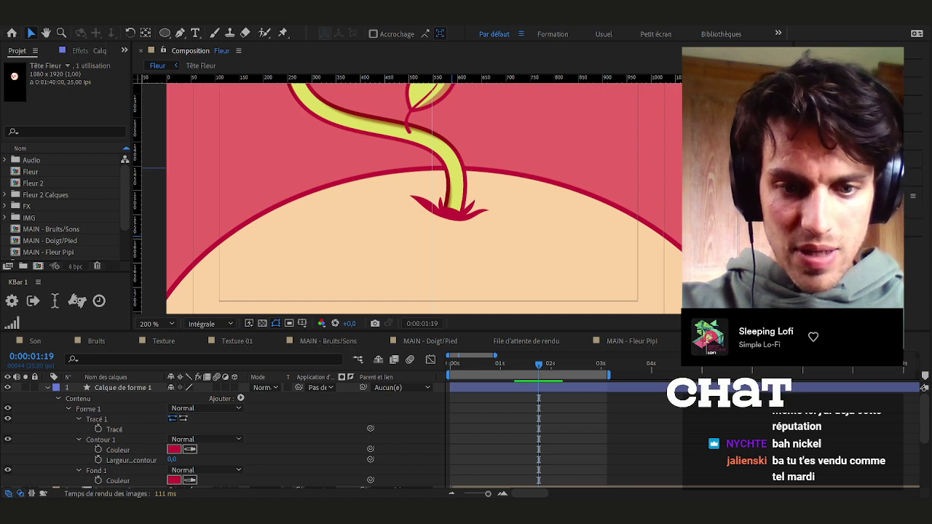
Adjust the torn-ground path's bottom point and shorten its curve handles to give the lower edge a sharper point
key("alt+Tab")
left_click(489, 390)
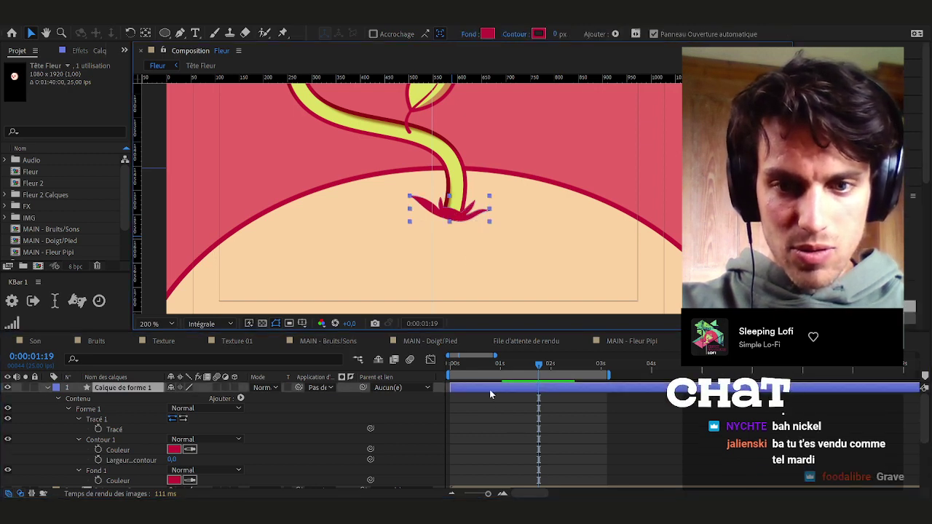
left_click(114, 428)
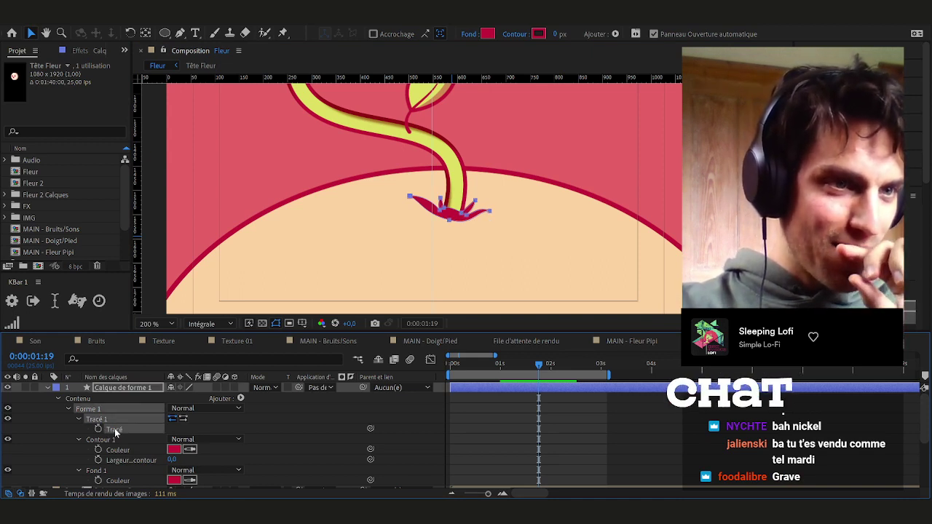
scroll(466, 226, "up", 2)
left_click_drag(422, 243, 444, 230)
left_click_drag(381, 212, 413, 223)
left_click_drag(375, 184, 413, 206)
left_click_drag(482, 205, 425, 226)
Shorten the small spike right of the stem and move its notch closer to the stem
scroll(477, 212, "up", 2)
left_click_drag(422, 276, 436, 260)
left_click_drag(494, 158, 449, 213)
left_click_drag(509, 208, 429, 260)
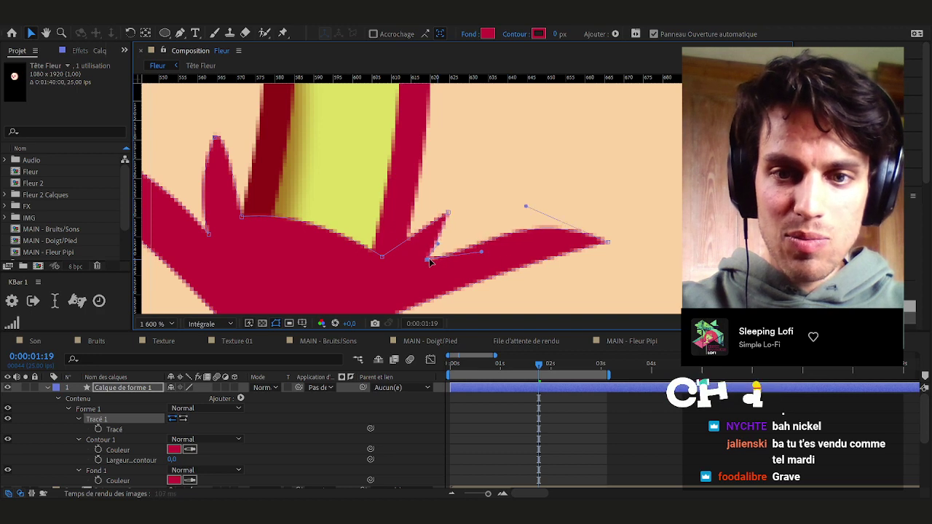
Refine the curves of the long right spike and the notch beside the long left spike
left_click(609, 242)
left_click_drag(576, 260, 578, 178)
left_click_drag(387, 222, 530, 163)
left_click_drag(430, 173, 690, 230)
left_click_drag(476, 211, 477, 194)
scroll(375, 182, "down", 2)
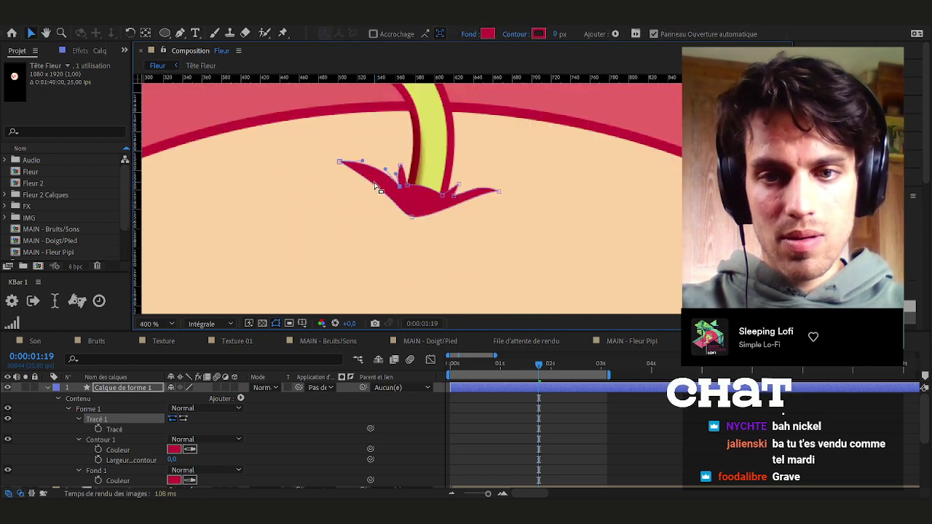
left_click(424, 256)
left_click(509, 427)
scroll(514, 235, "down", 2)
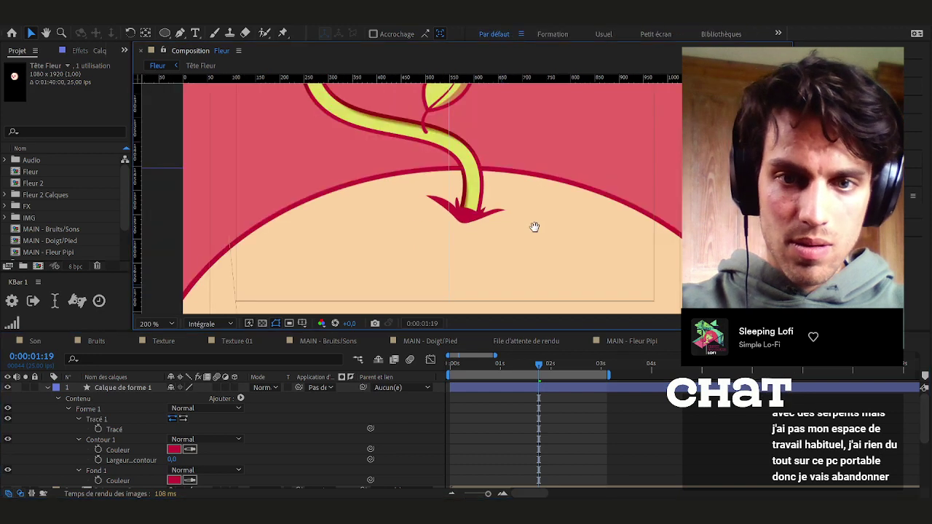
scroll(533, 225, "up", 1)
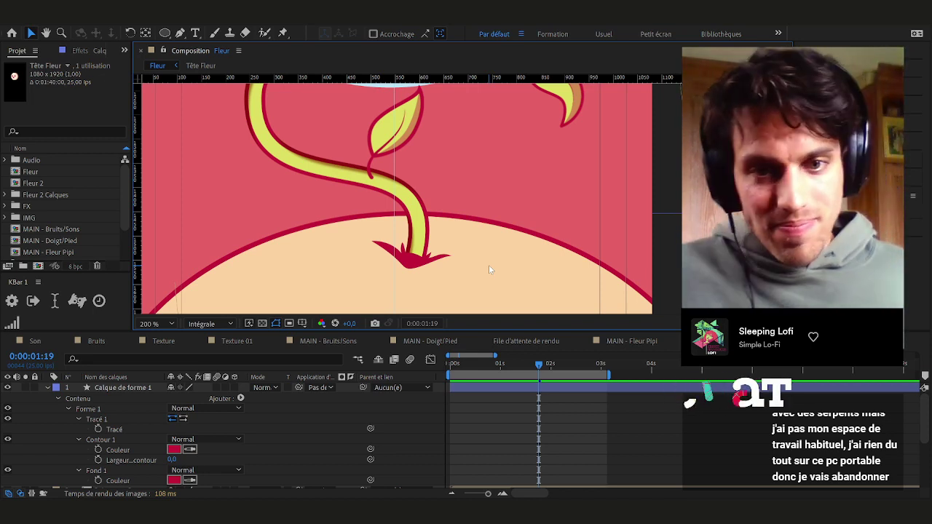
Move the path point right of the stem down below the stem's cut end to open the shape's inner edge
left_click(113, 429)
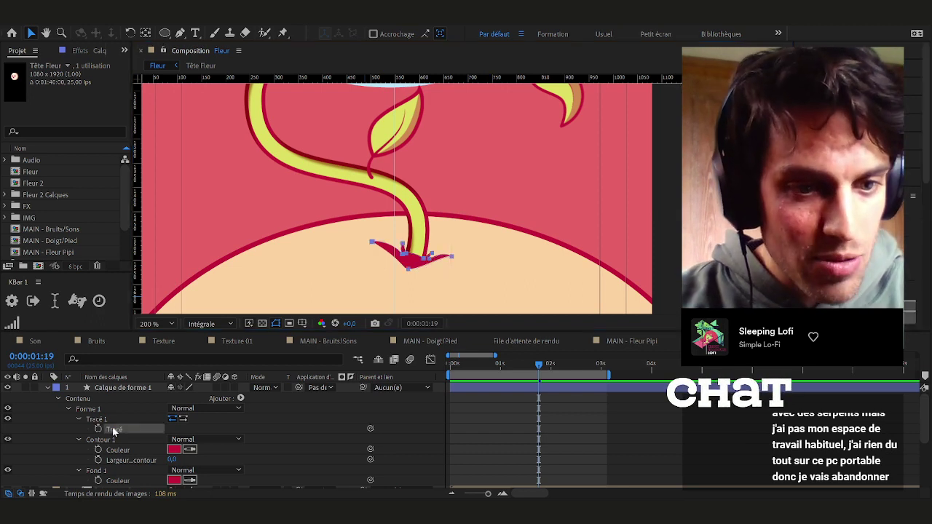
scroll(410, 266, "up", 2)
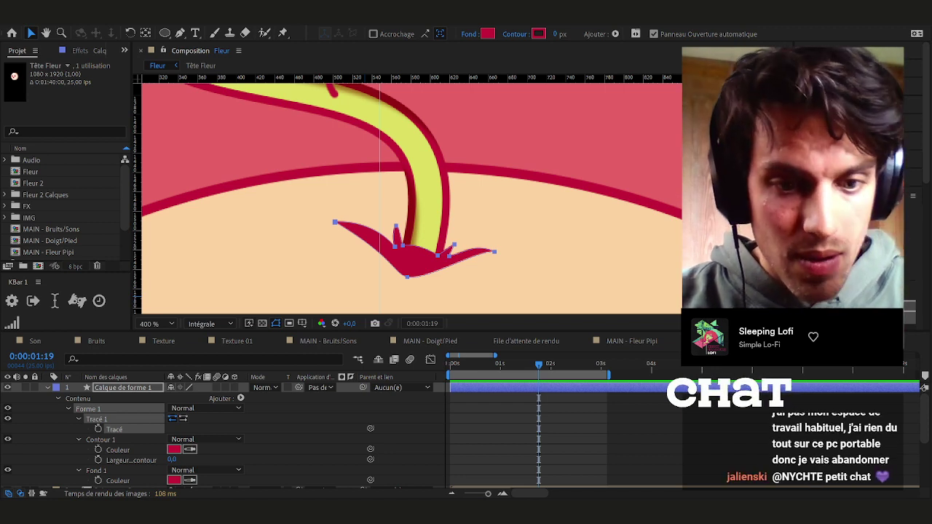
scroll(458, 260, "up", 2)
scroll(469, 268, "down", 2)
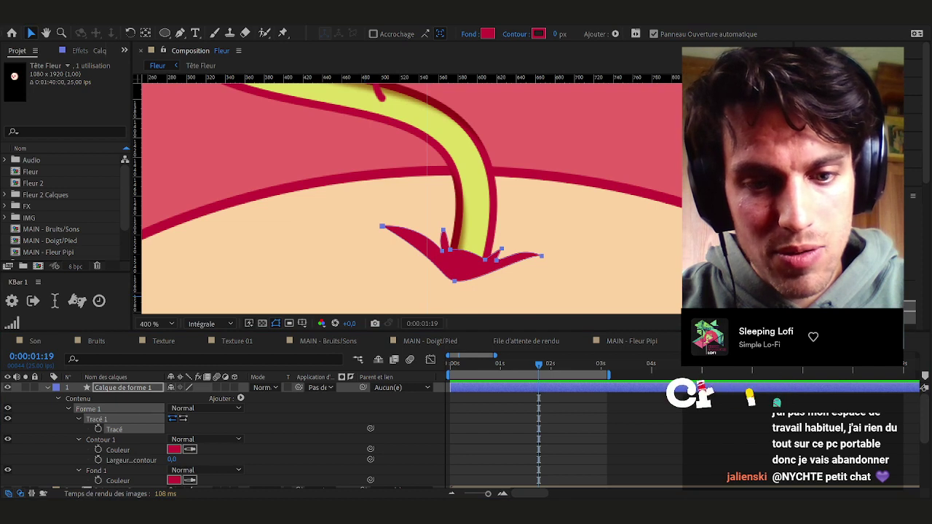
scroll(469, 254, "up", 2)
left_click_drag(481, 228, 532, 294)
left_click_drag(510, 264, 400, 246)
left_click_drag(416, 187, 392, 278)
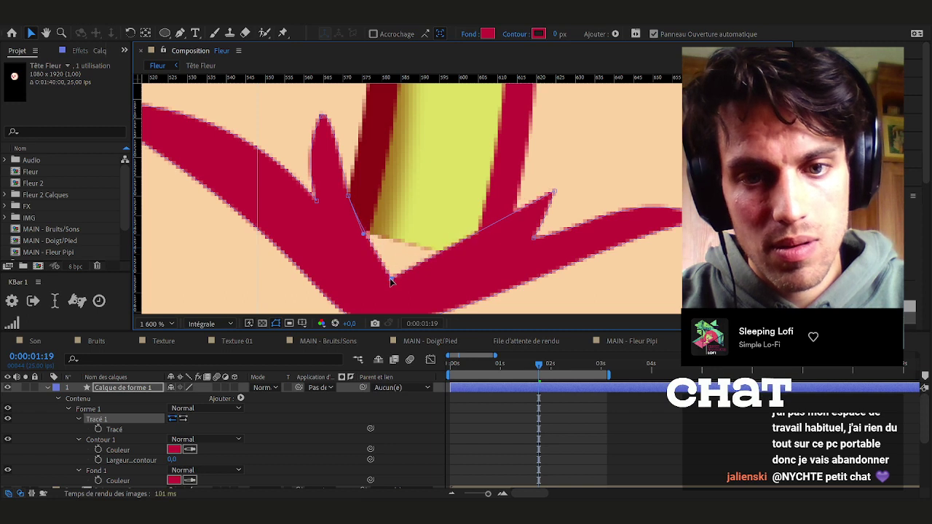
Convert the inner edge's lowest corner point into a smooth curve below the stem's cut end
left_click(181, 33)
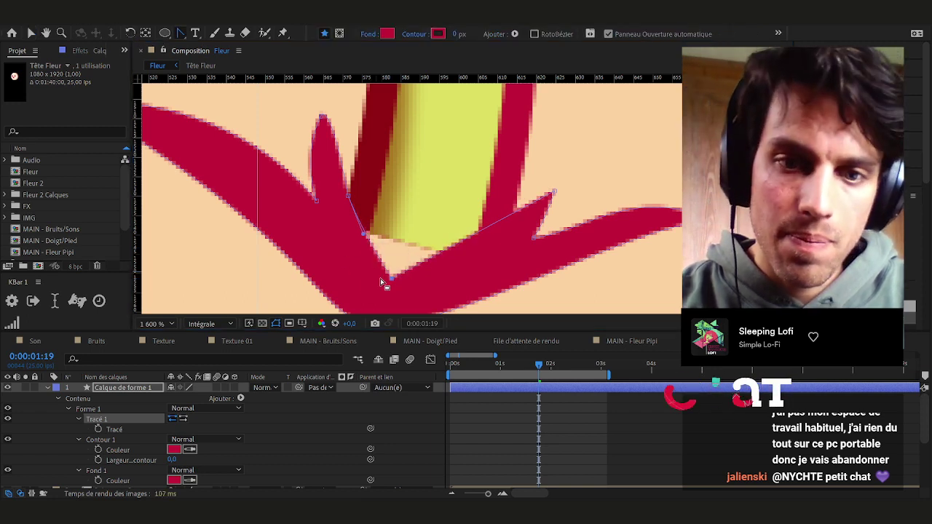
left_click_drag(392, 278, 365, 266)
key("v")
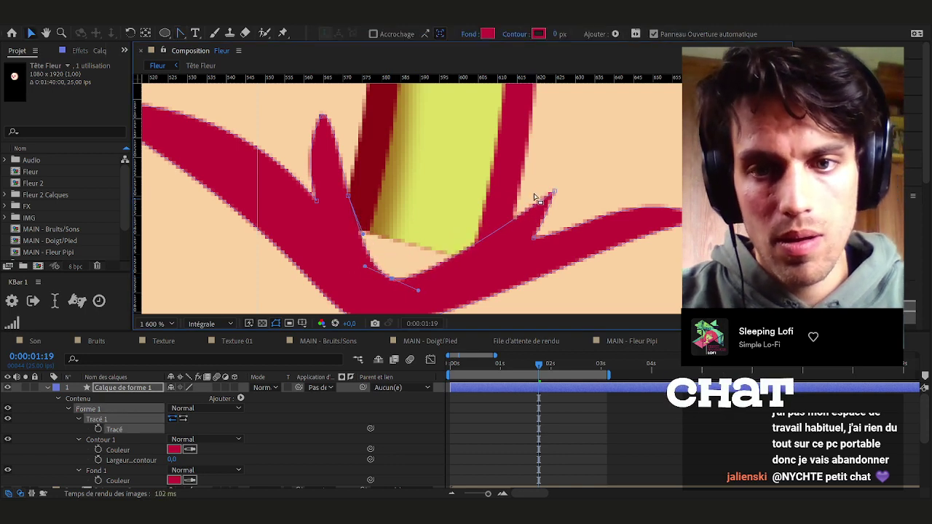
Move the whole torn-ground path slightly up and to the right so its inner curve wraps the stem's base
double_click(552, 194)
left_click_drag(501, 201, 517, 176)
scroll(517, 177, "down", 4)
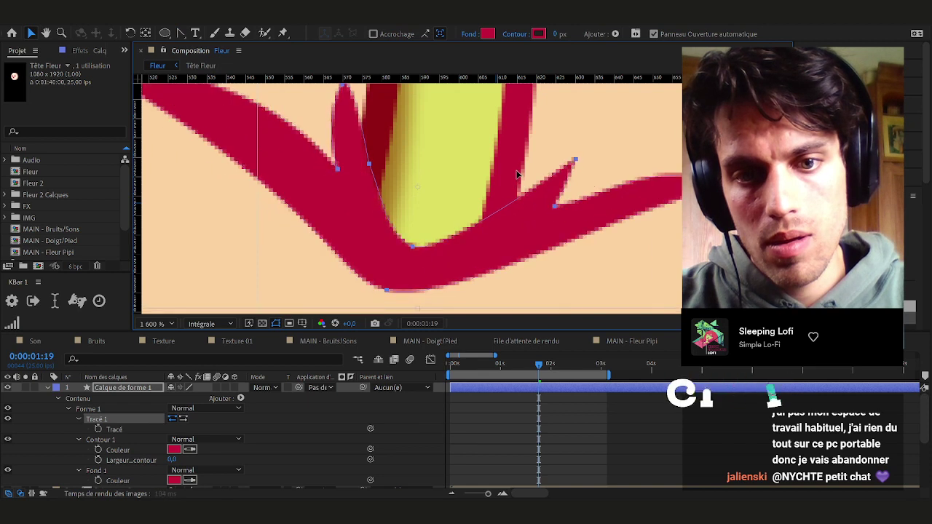
scroll(523, 208, "down", 1)
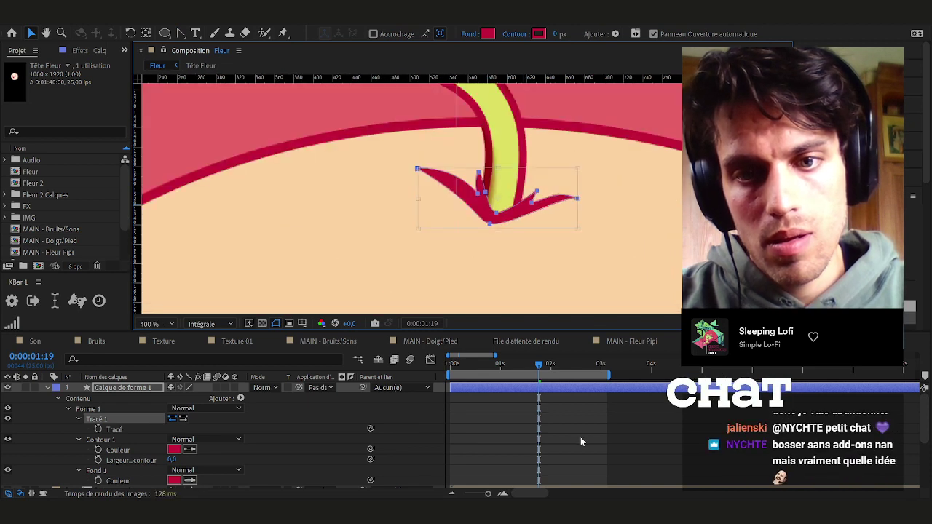
left_click(580, 438)
left_click_drag(560, 238, 529, 245)
left_click_drag(482, 208, 452, 206)
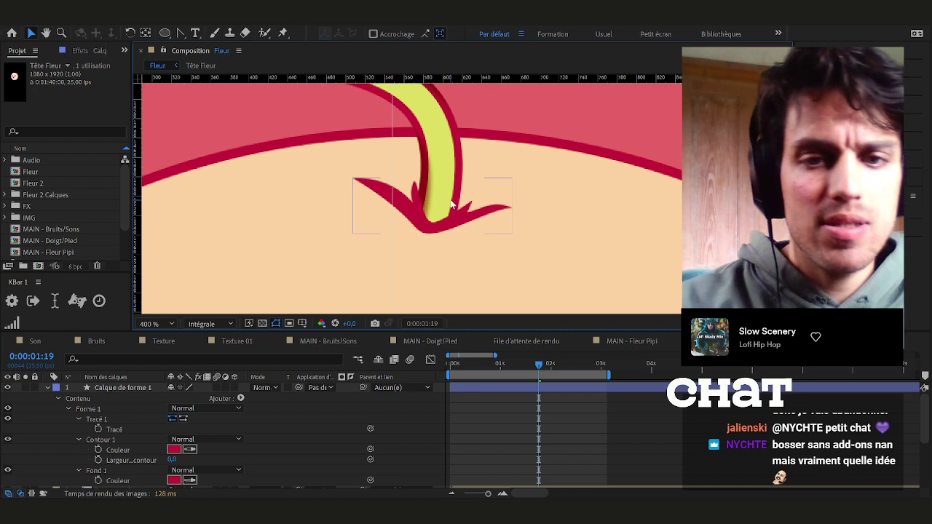
left_click(124, 429)
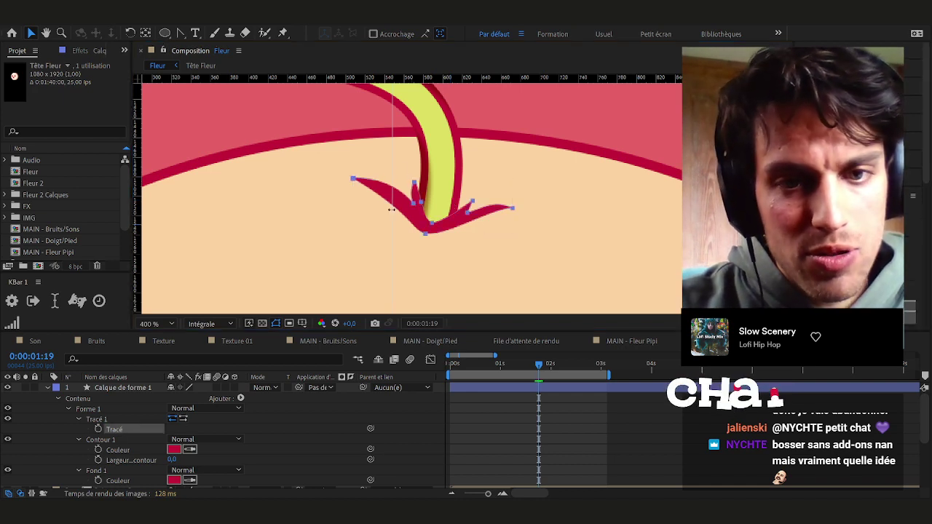
left_click_drag(327, 168, 410, 201)
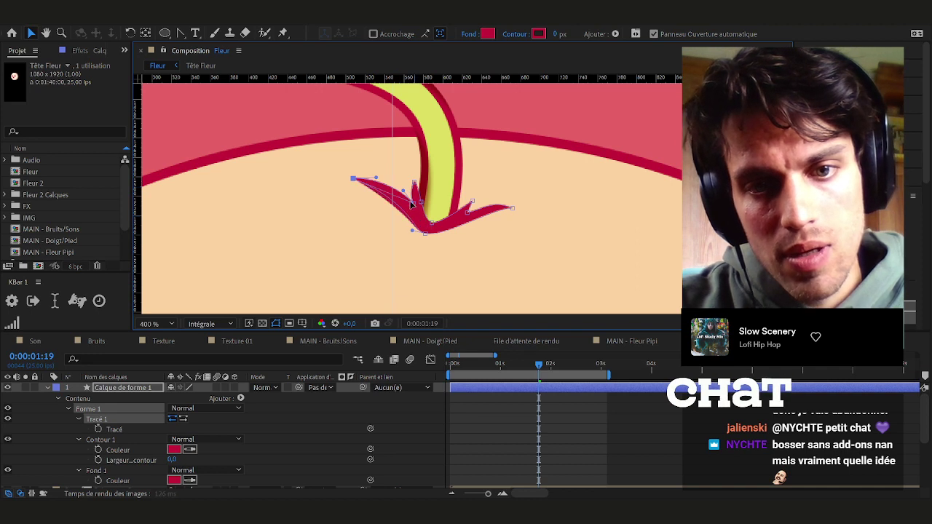
left_click(505, 419)
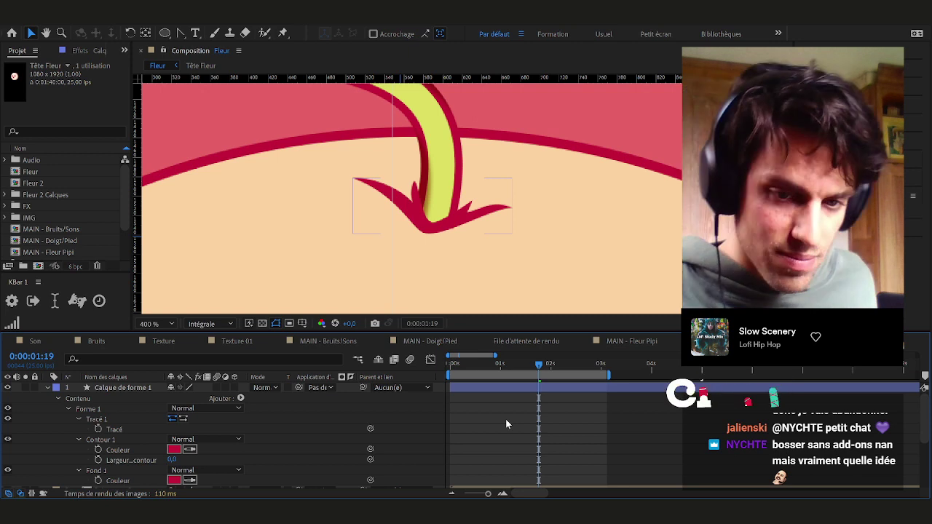
left_click(317, 512)
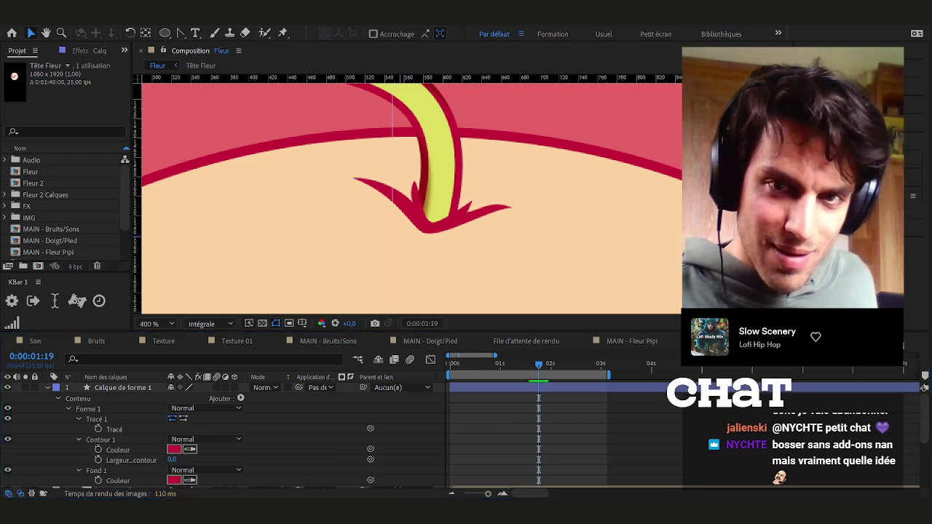
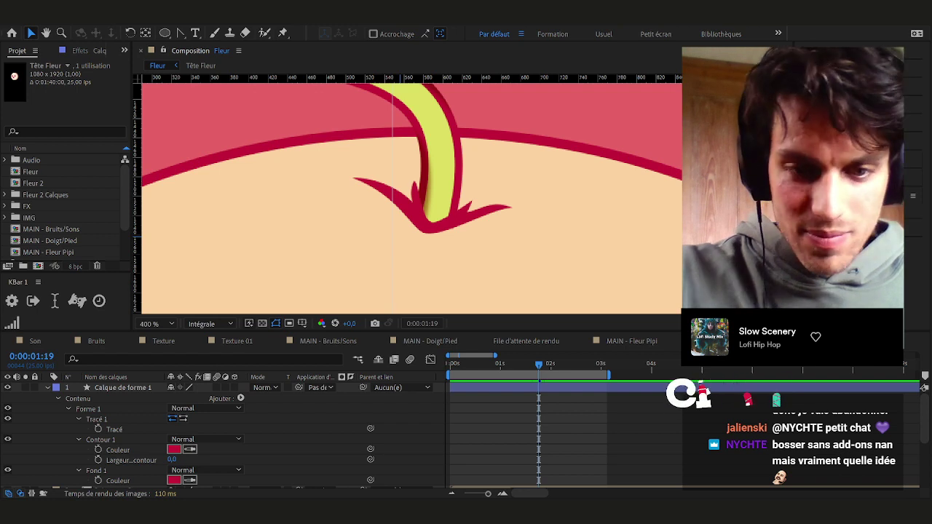
left_click(325, 496)
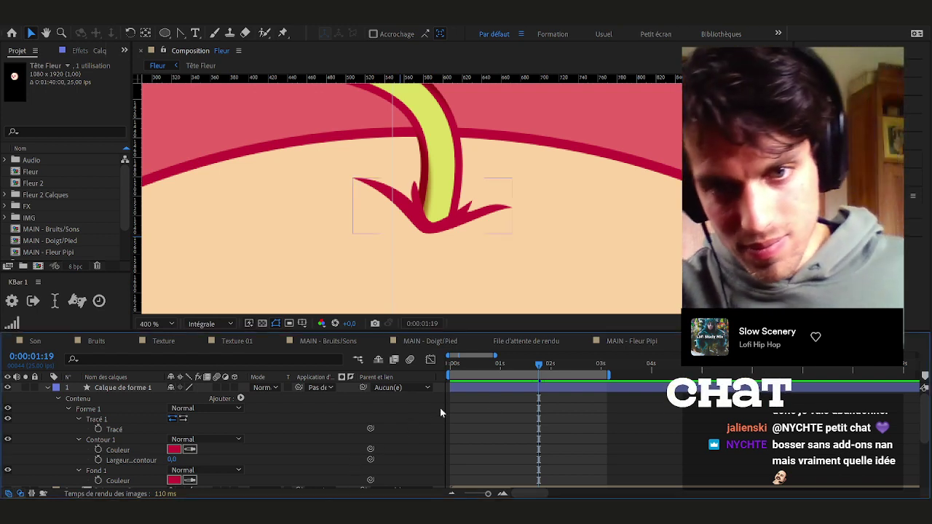
left_click(373, 510)
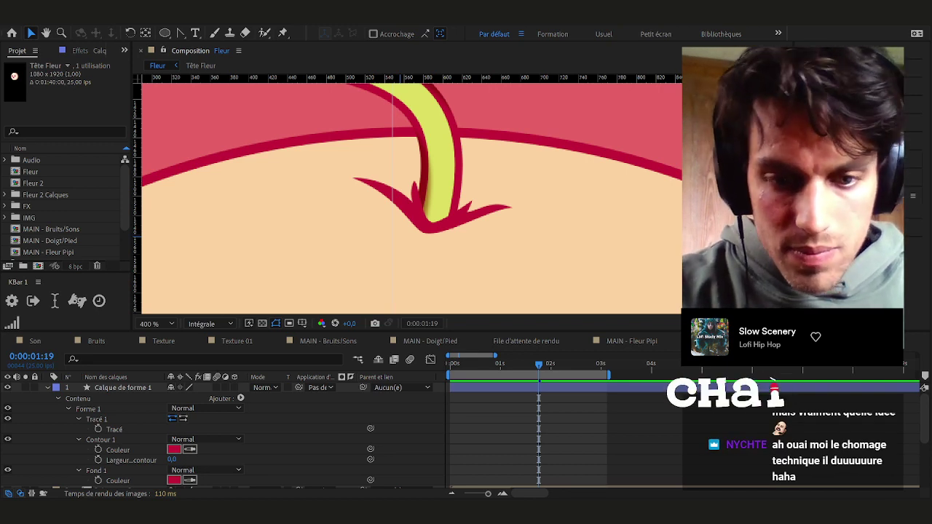
key("alt+Tab")
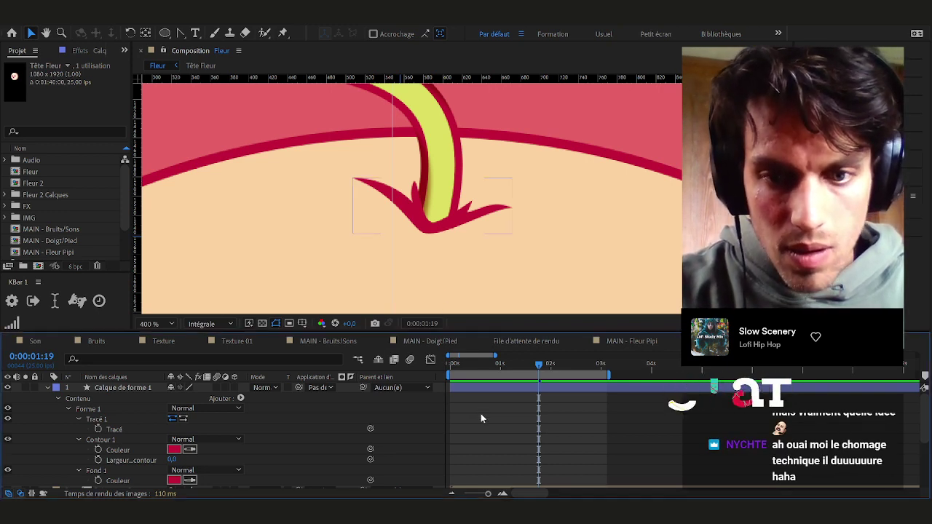
Duplicate the torn-ground shape layer, renaming the lower layer Ombre Trou and the upper one Trou
left_click(471, 389)
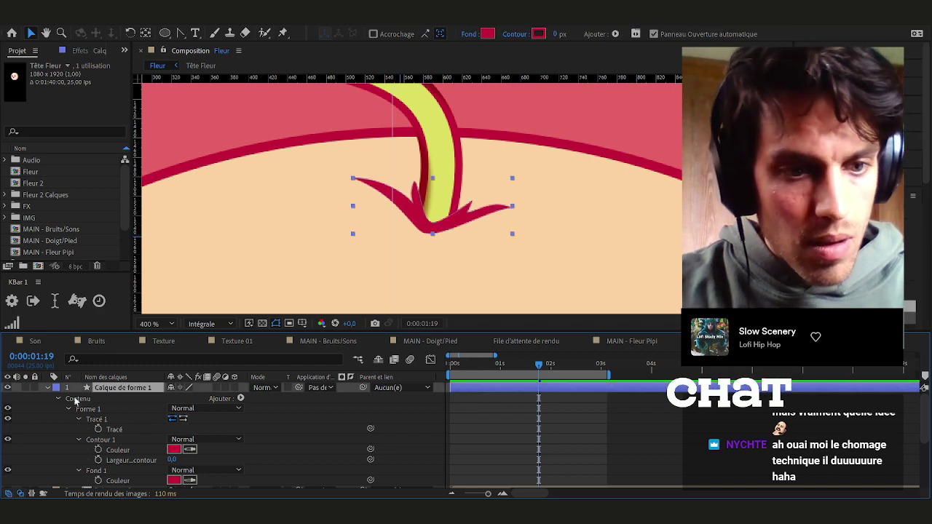
left_click(48, 387)
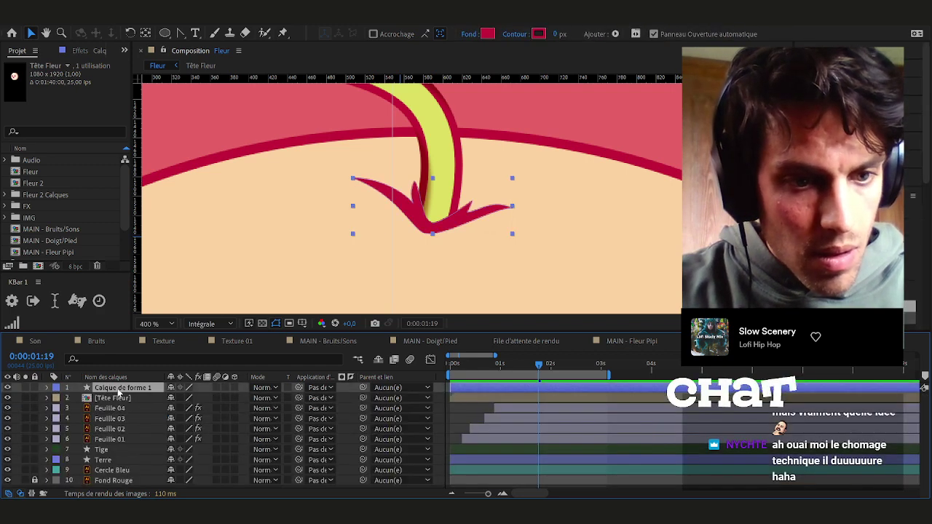
key("ctrl+d")
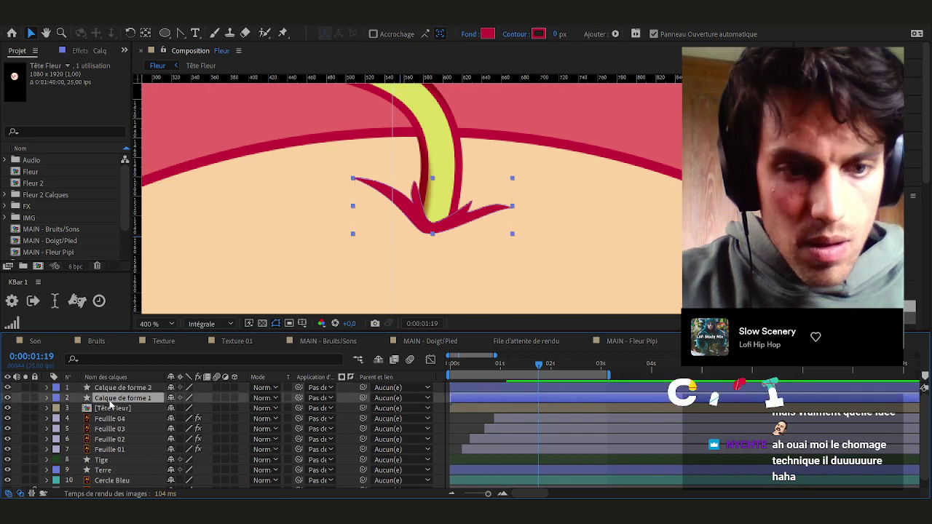
left_click(109, 399)
key("Return")
type("Ombre trou")
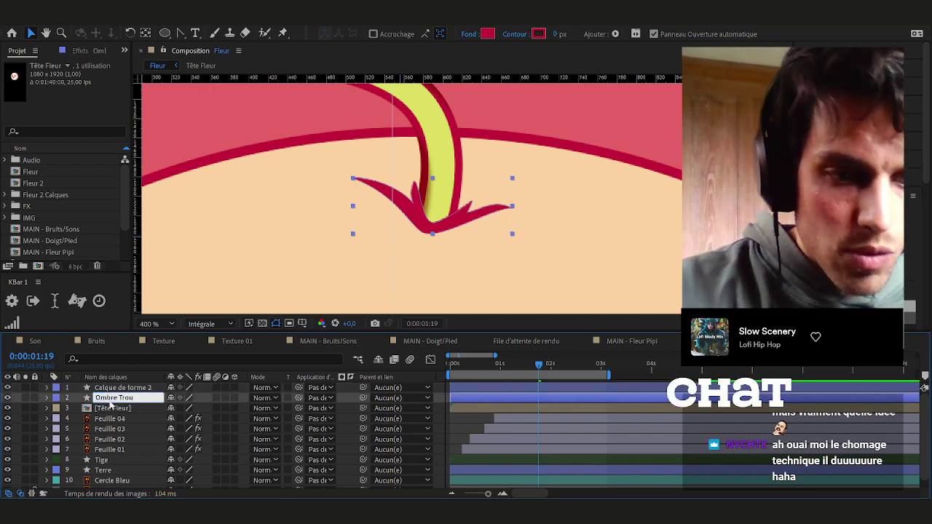
key("Return")
left_click(116, 390)
key("Return")
type("Trou")
key("Return")
Change the Ombre Trou layer's fill colour to a salmon pink
left_click(108, 398)
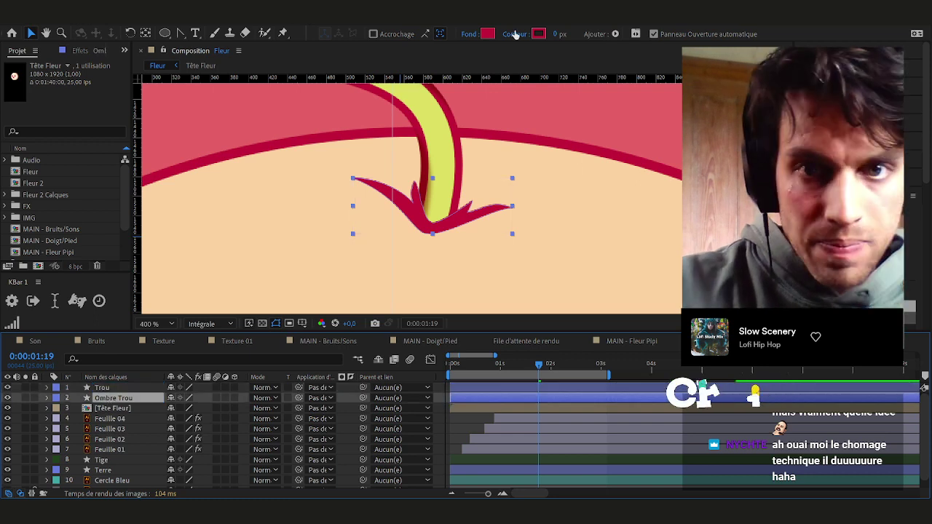
left_click(490, 35)
left_click(391, 300)
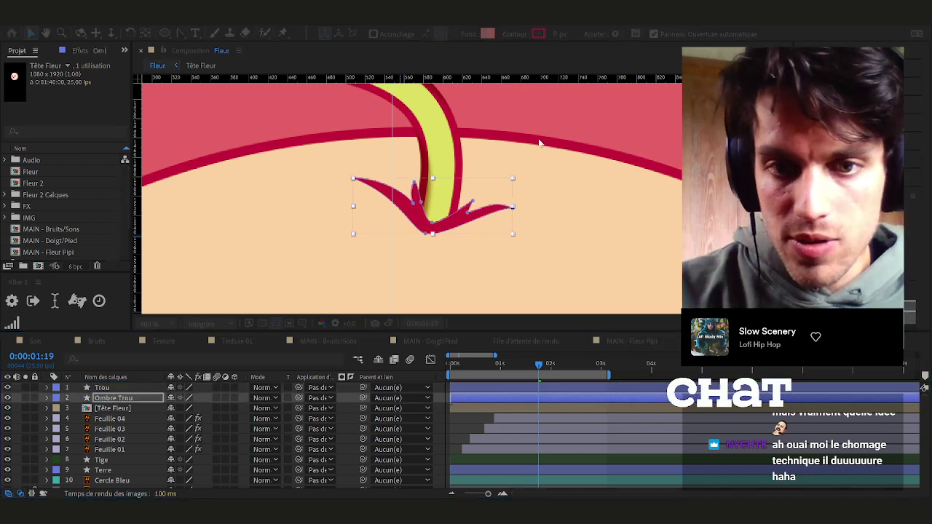
key("Return")
Stretch the Ombre Trou path's right side beyond the torn ground, raising the small spike to the ground outline and the notch up and outward
key("u")
key("u")
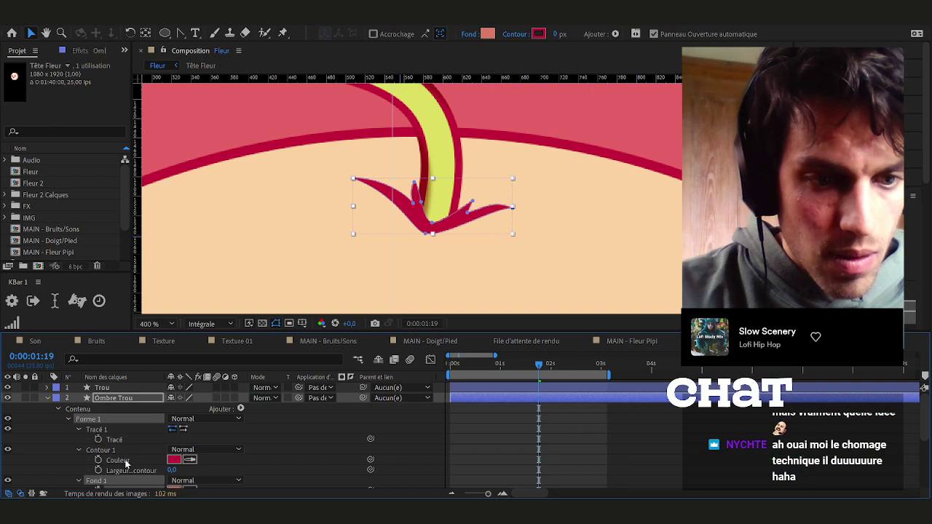
left_click(109, 429)
scroll(517, 222, "up", 1)
left_click_drag(509, 193, 555, 201)
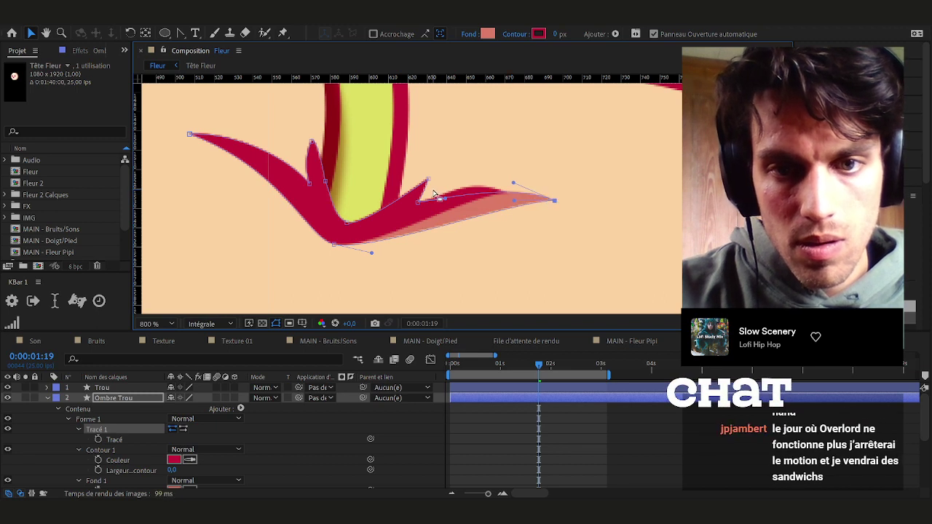
scroll(434, 195, "down", 1)
left_click_drag(437, 144, 441, 118)
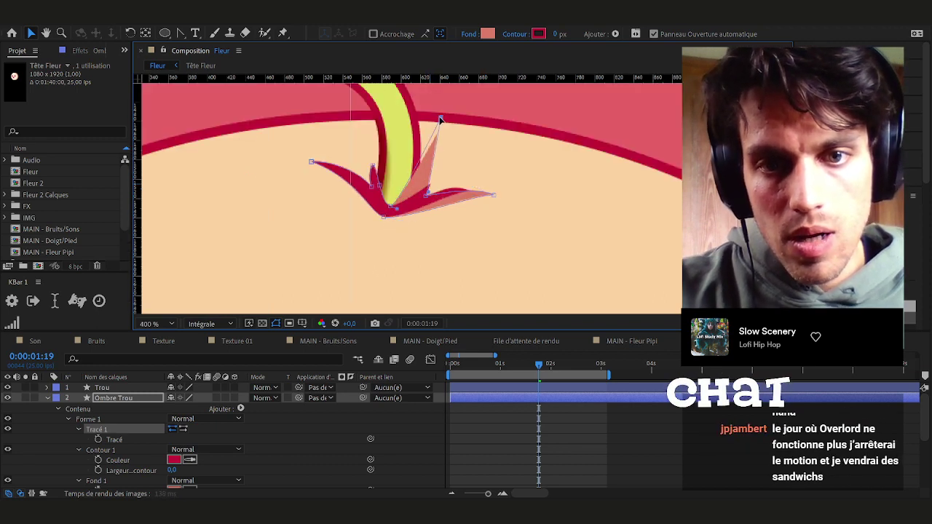
left_click_drag(428, 194, 447, 169)
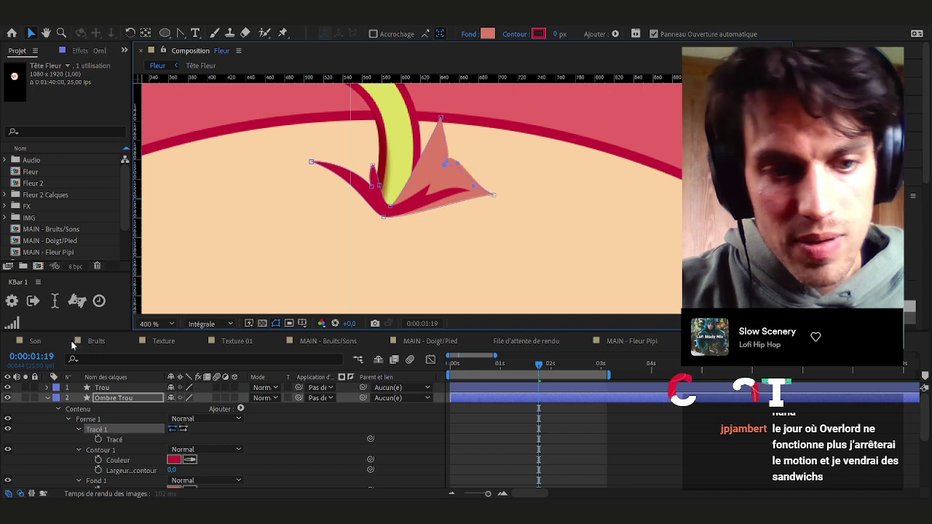
Move the Ombre Trou layer beneath Tige and directly above Terre in the layer stack
left_click(48, 399)
left_click(89, 400)
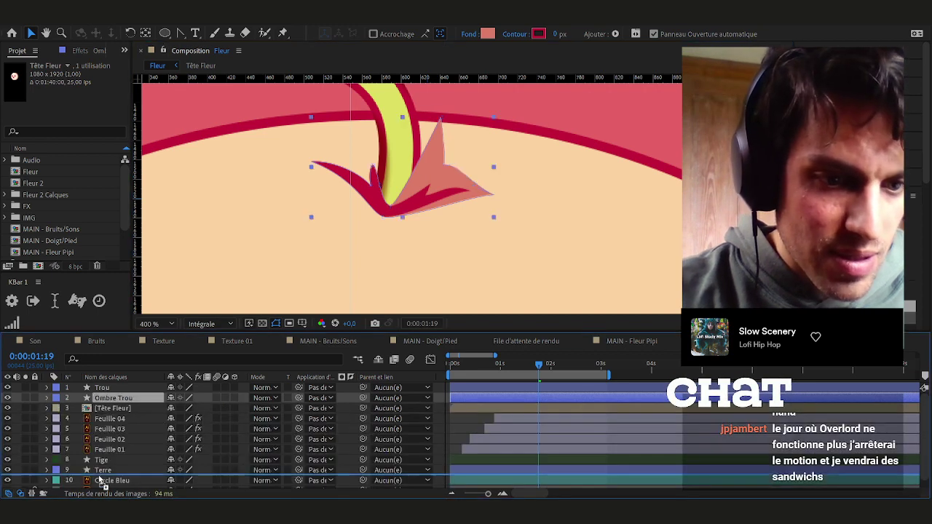
scroll(106, 469, "down", 1)
left_click_drag(106, 475, 106, 457)
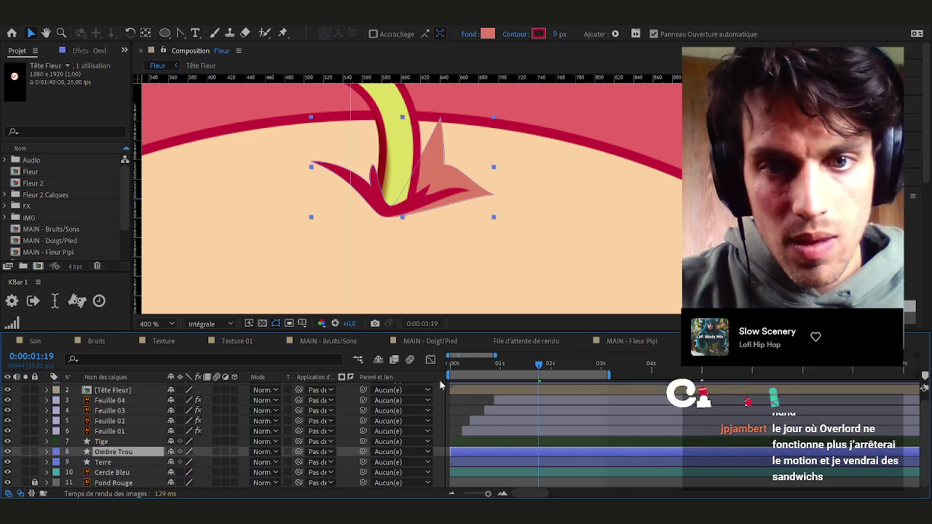
Raise the Ombre Trou path's inner point beside the stem and align the shadow's top edge with the ground's outline
key("m")
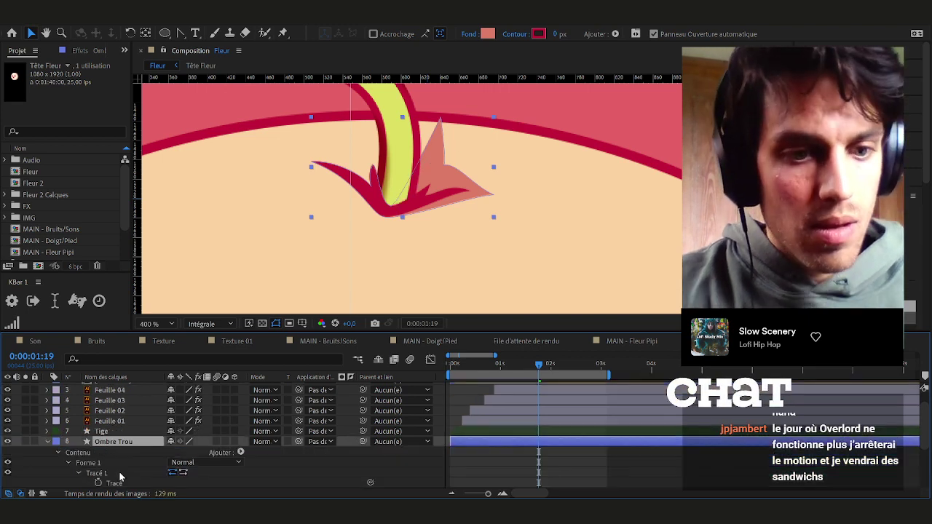
left_click(111, 483)
mouse_move(444, 165)
left_mouse_down()
mouse_move(432, 182)
mouse_move(441, 184)
left_mouse_up()
key("ctrl+z")
key("ctrl+z")
left_click_drag(390, 207, 429, 116)
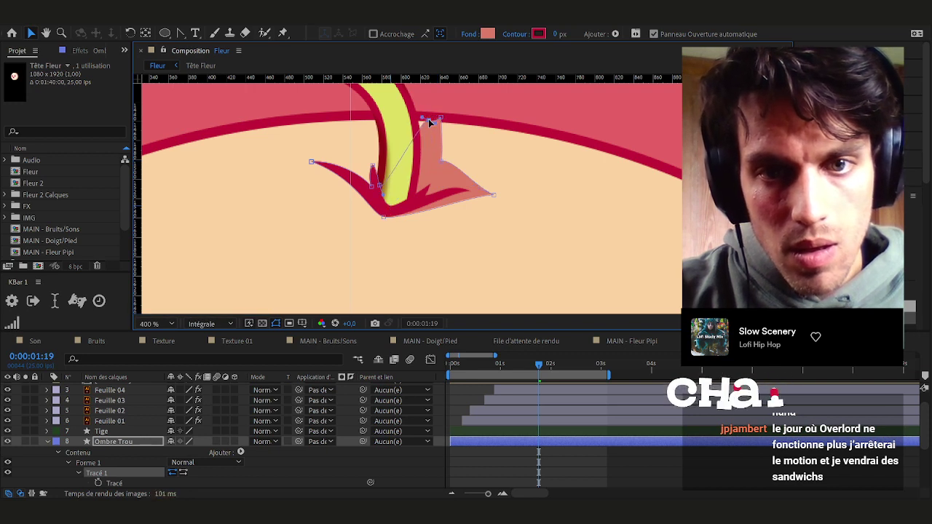
scroll(429, 128, "up", 2)
left_click_drag(405, 150, 404, 145)
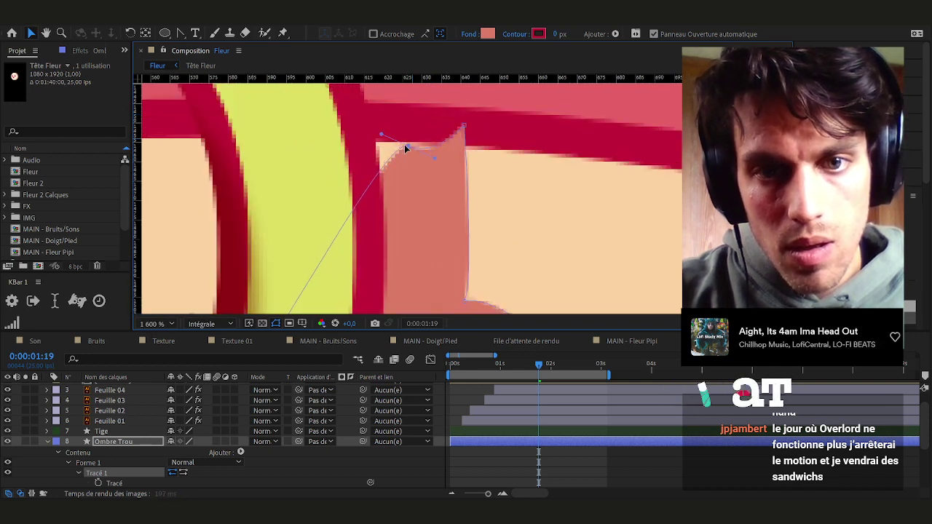
left_click_drag(465, 145, 407, 141)
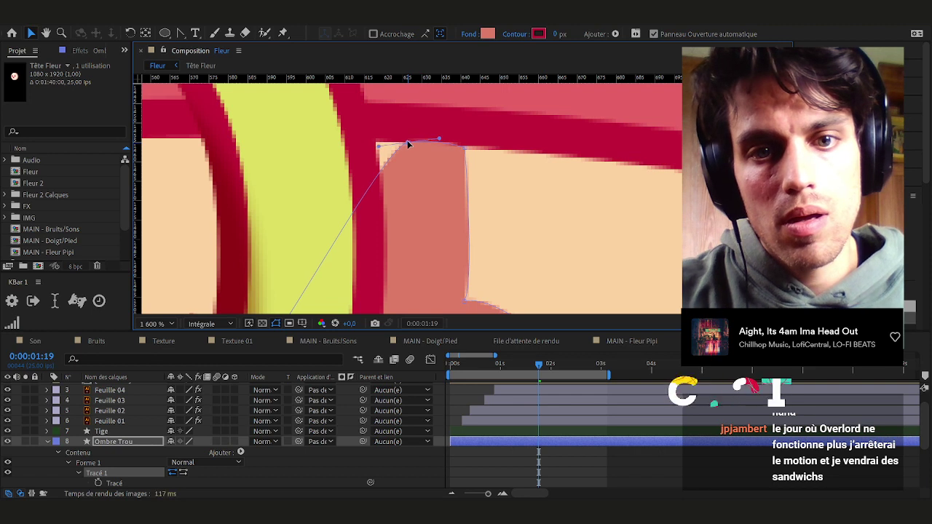
Move the Ombre Trou path point just left of the stem so it sits hidden behind the stem's base
scroll(408, 143, "down", 2)
key("space")
left_click_drag(397, 208, 401, 197)
left_click_drag(378, 228, 394, 238)
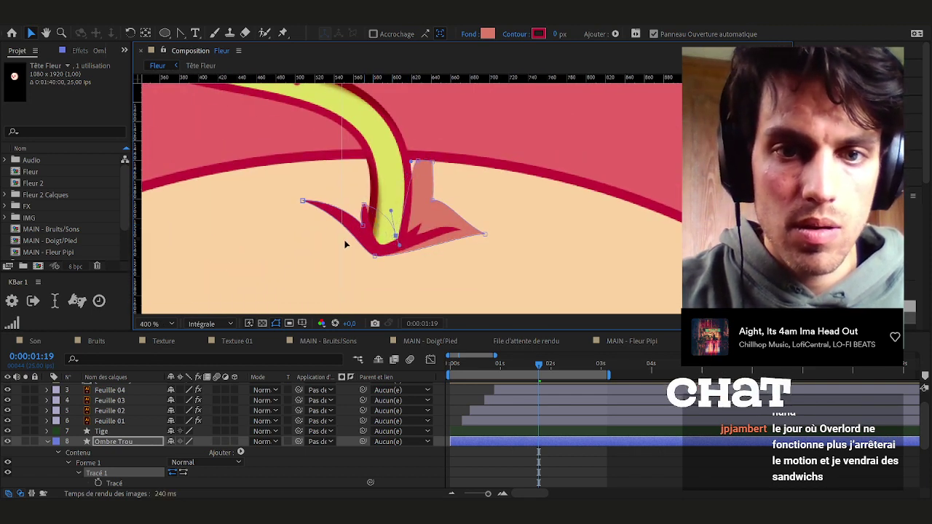
Delete the left spike points from the Ombre Trou path so the shadow falls only to the right of the stem
left_click_drag(302, 201, 269, 190)
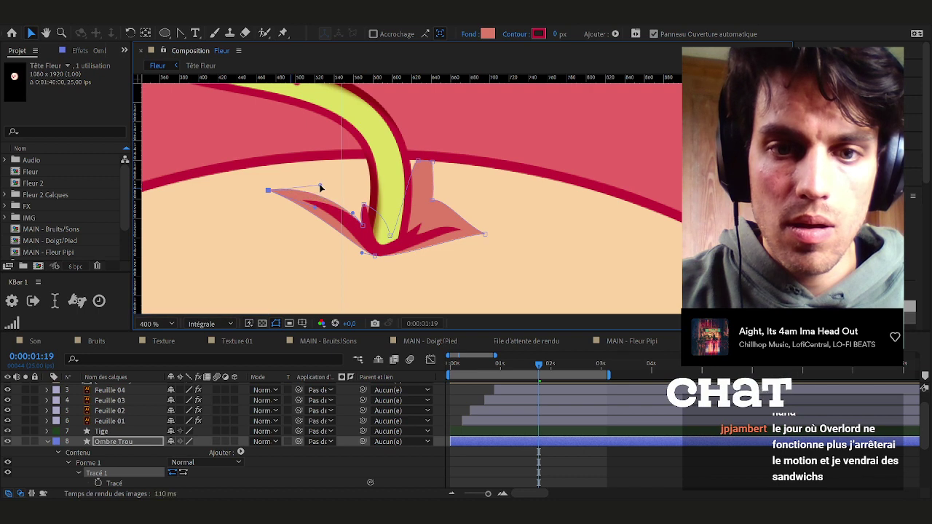
left_click_drag(269, 191, 350, 222)
scroll(349, 222, "up", 1)
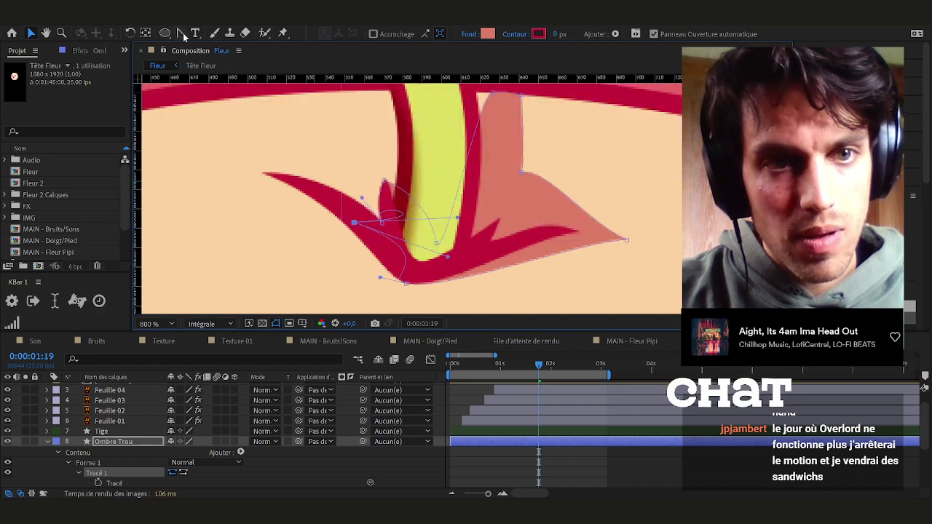
left_click(181, 33)
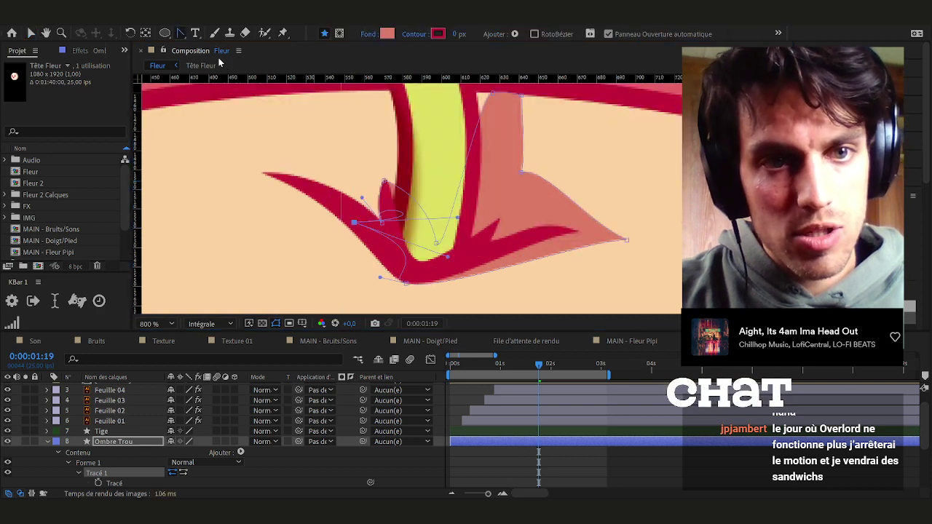
left_click(354, 222)
left_click(381, 222)
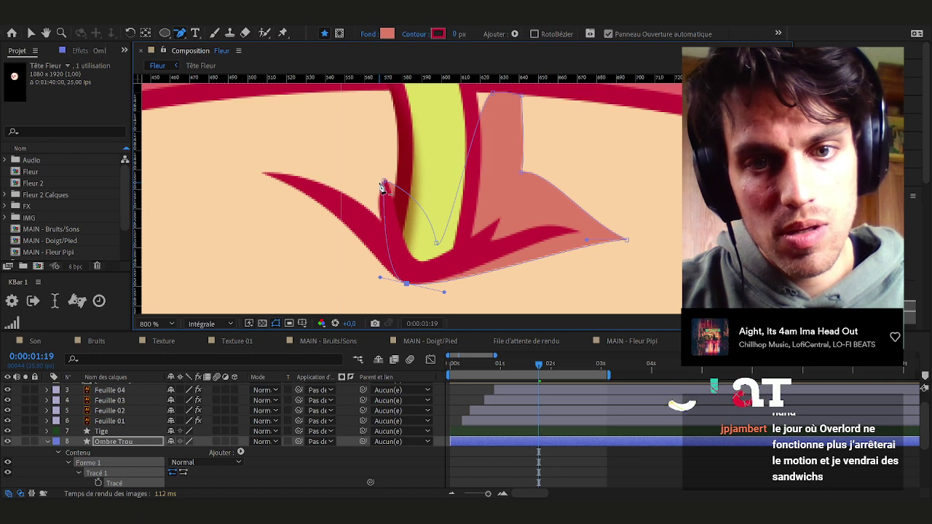
left_click(383, 236, "ctrl")
key("Return")
key("v")
Examine the whole flower composition with the hole and its shadow on the ground
scroll(475, 268, "down", 1)
scroll(475, 269, "down", 2)
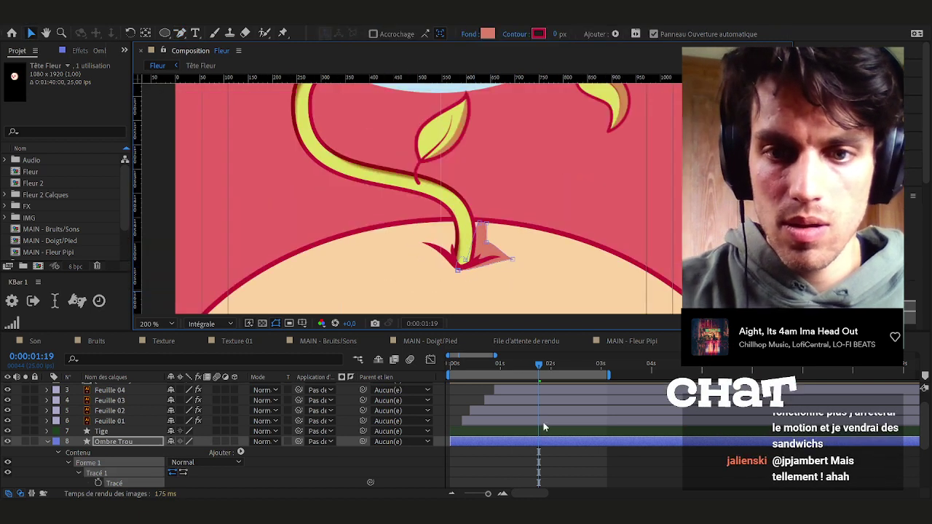
scroll(510, 262, "down", 2)
left_click(661, 196)
key("h")
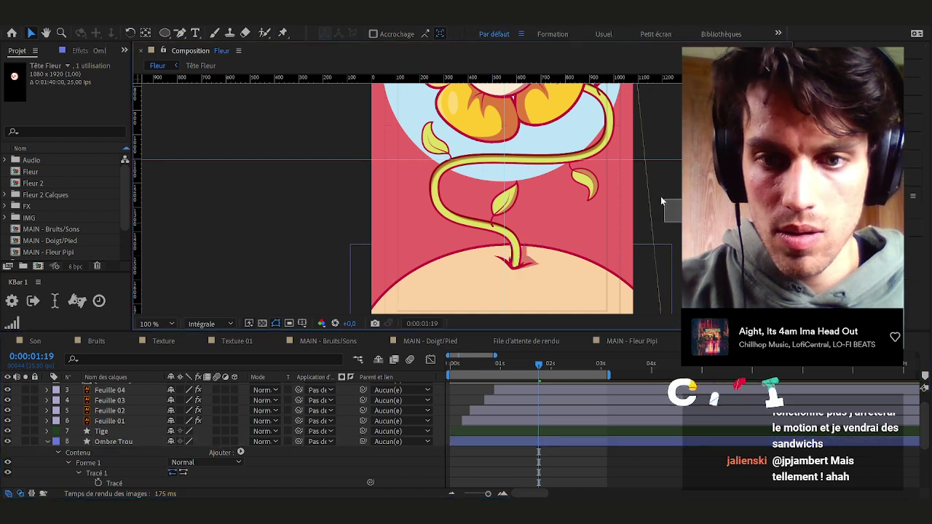
scroll(669, 240, "down", 2)
left_click_drag(671, 225, 516, 249)
key("v")
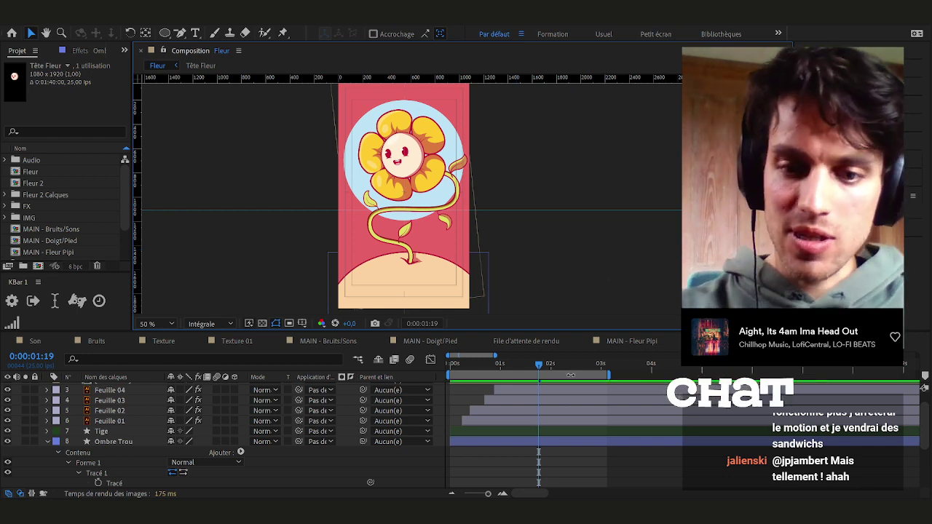
Collapse the expanded layer properties and recentre the composition in the viewer
key("ctrl+a")
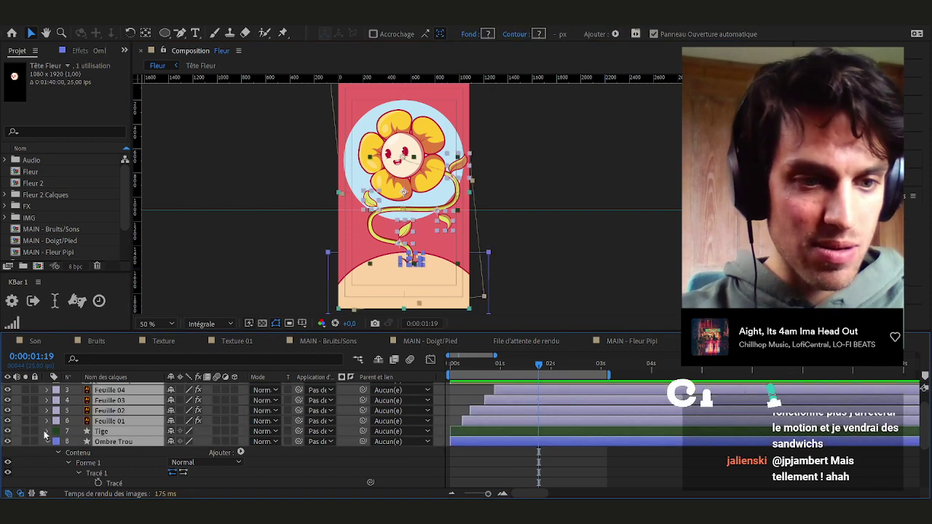
key("u")
left_click(460, 399)
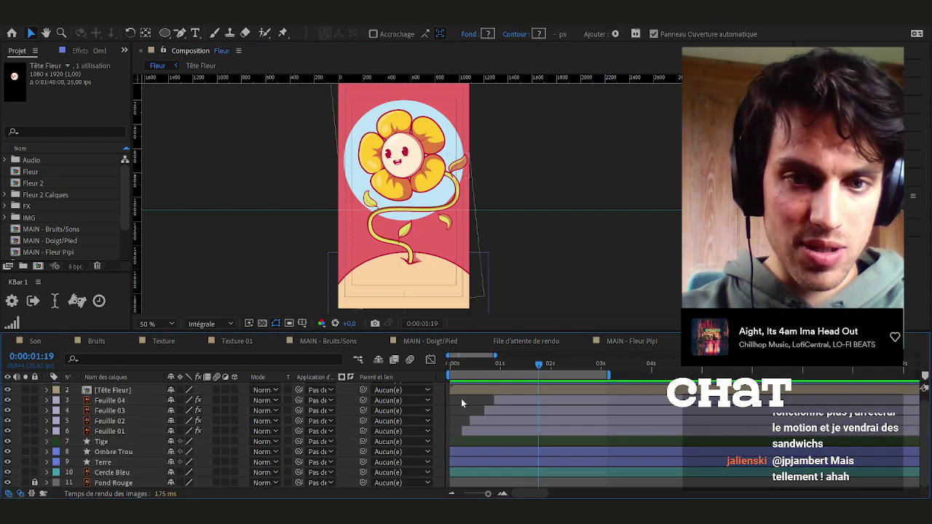
key("space")
left_click_drag(514, 256, 530, 257)
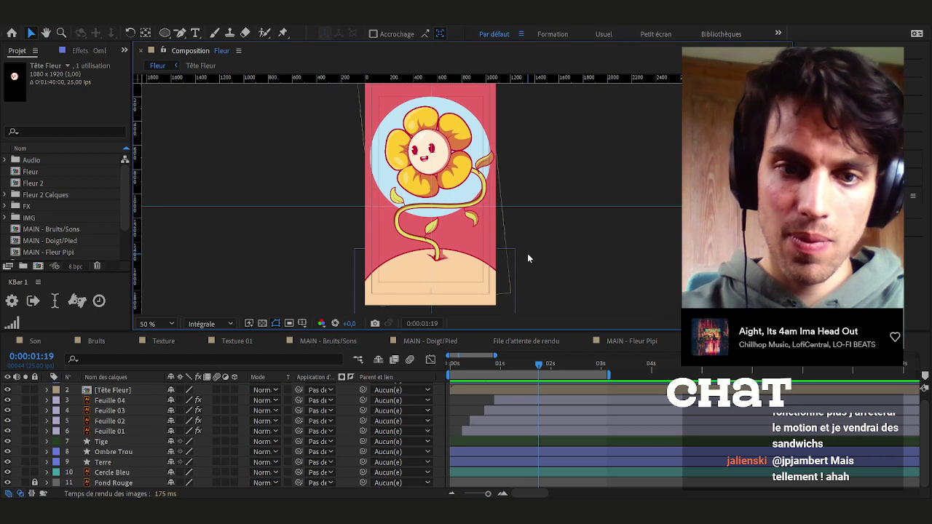
Duplicate the Ombre Trou layer and reveal the copy's path property
scroll(421, 251, "up", 2)
scroll(421, 264, "down", 1)
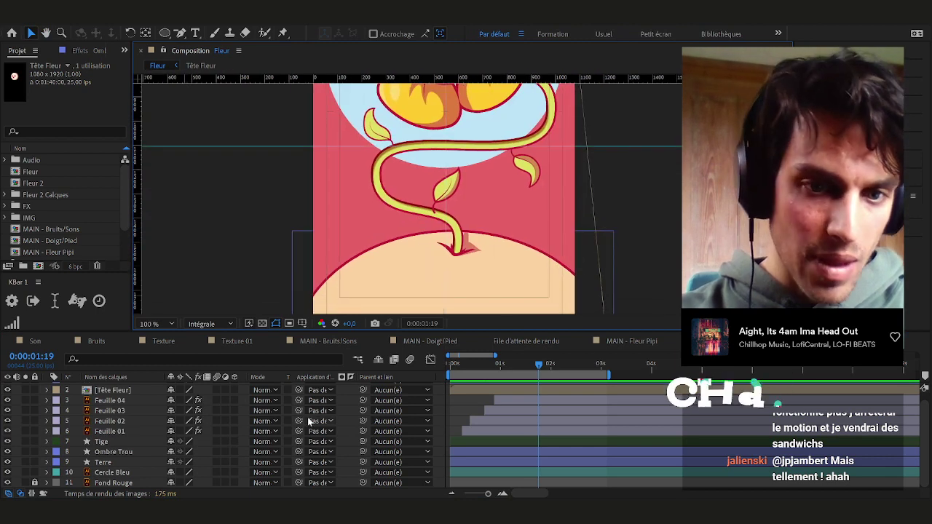
scroll(497, 421, "up", 1)
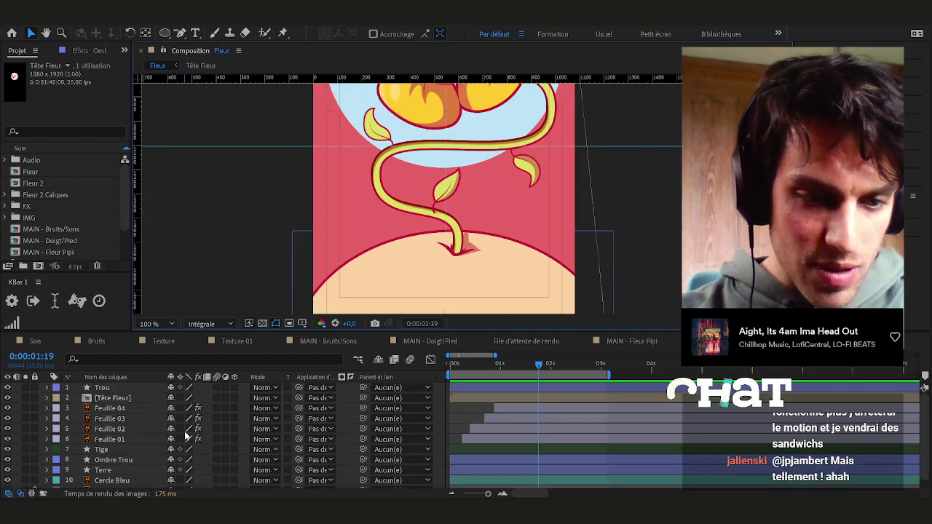
left_click(119, 462)
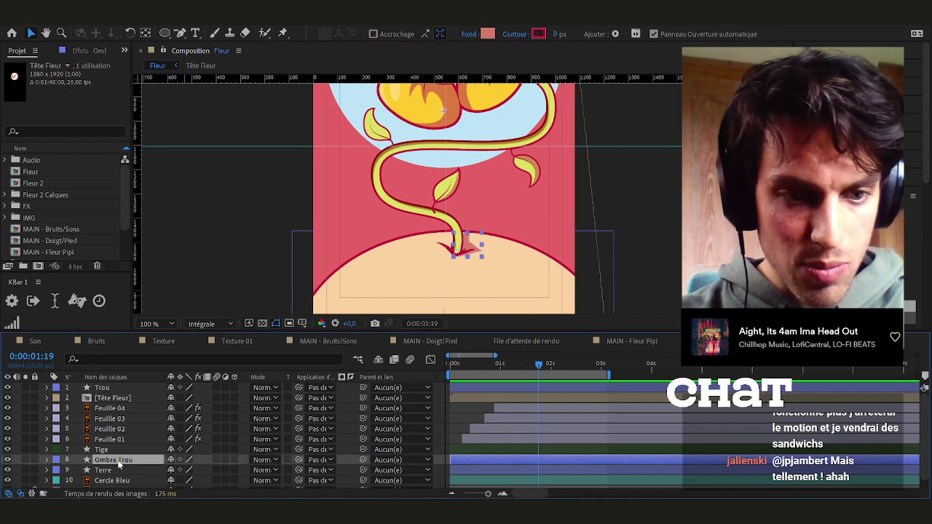
scroll(469, 281, "up", 3)
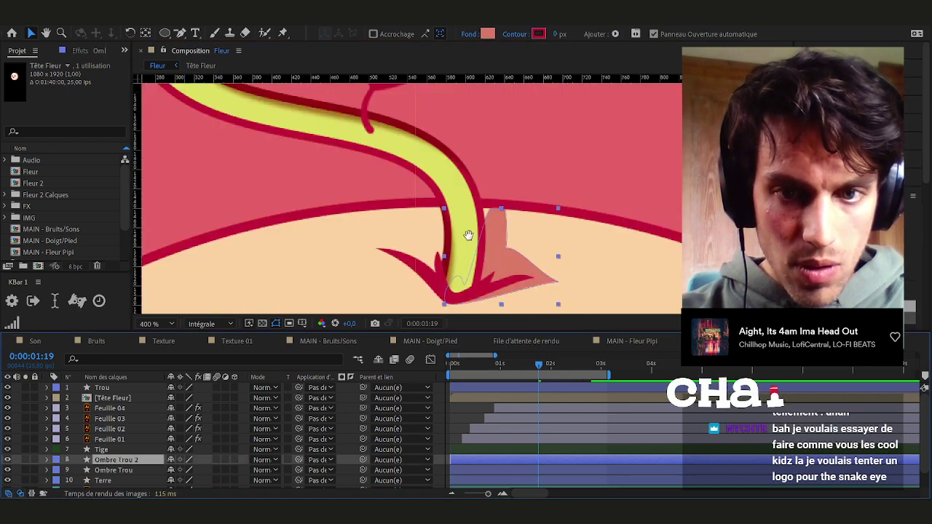
key("ctrl+d")
key("m")
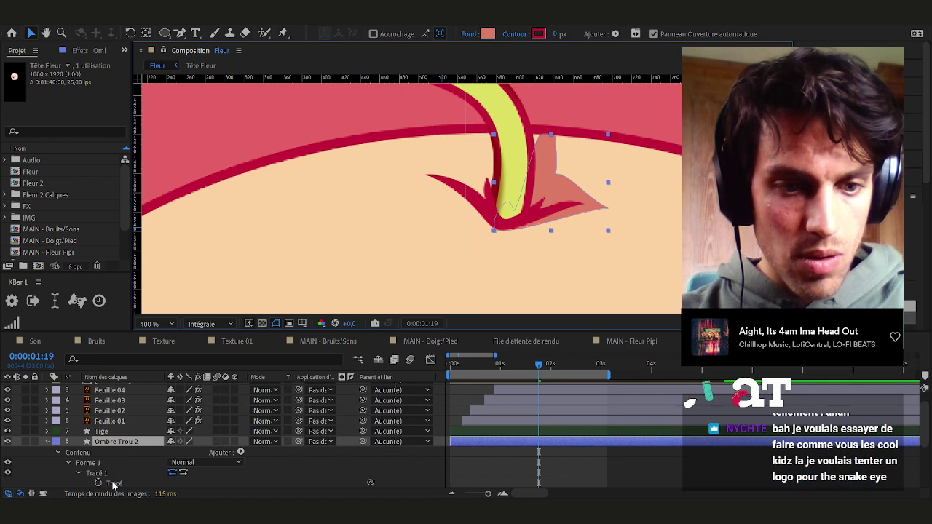
Move the whole Ombre Trou 2 path to the left of the stem, onto the bare ground
left_click(115, 483)
left_click(557, 177)
left_click(552, 175)
double_click(557, 174)
left_click_drag(525, 195, 422, 199)
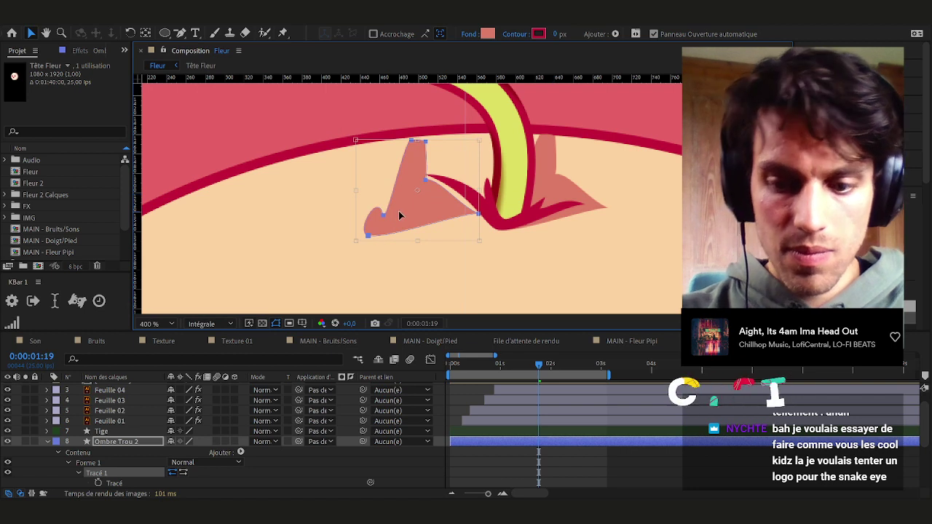
key("Return")
Delete the right-hand corner points from the Ombre Trou 2 path to leave a narrower shape
left_click_drag(485, 170, 409, 208)
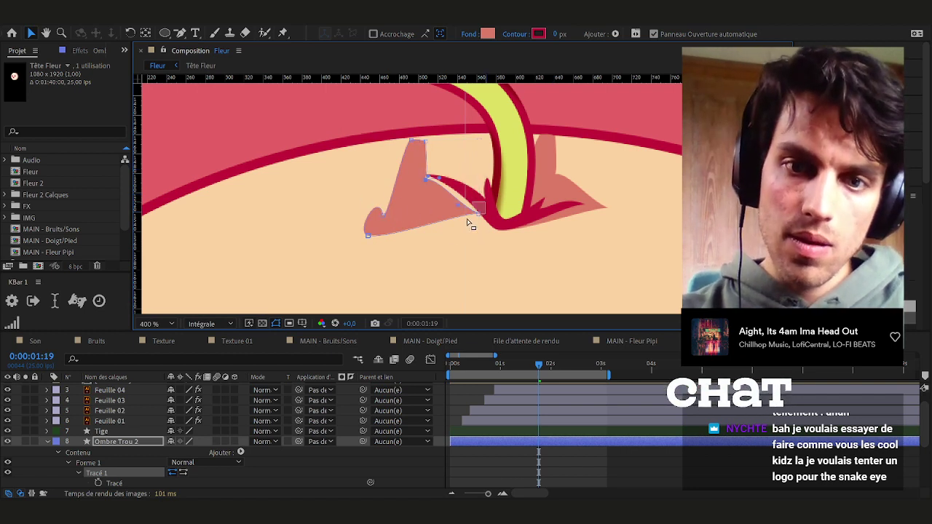
left_click(179, 34)
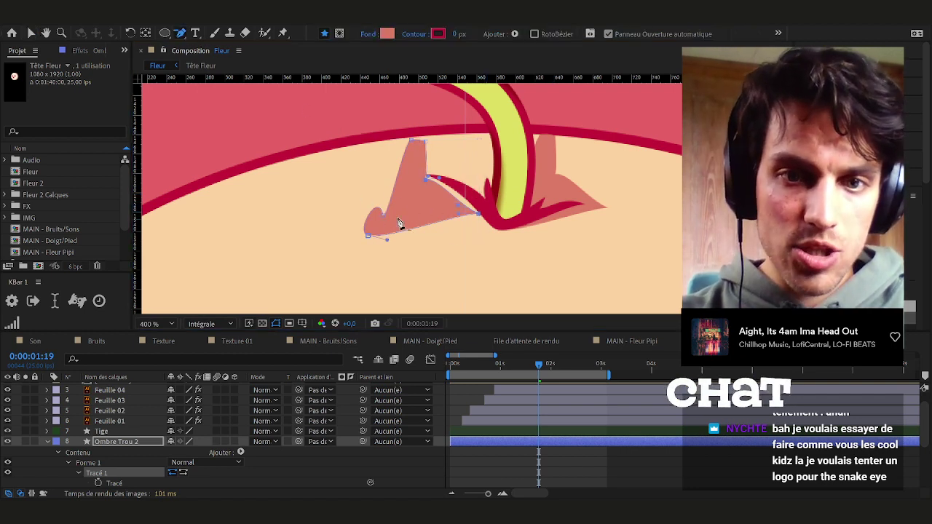
left_click(478, 216)
scroll(383, 151, "up", 2)
key("v")
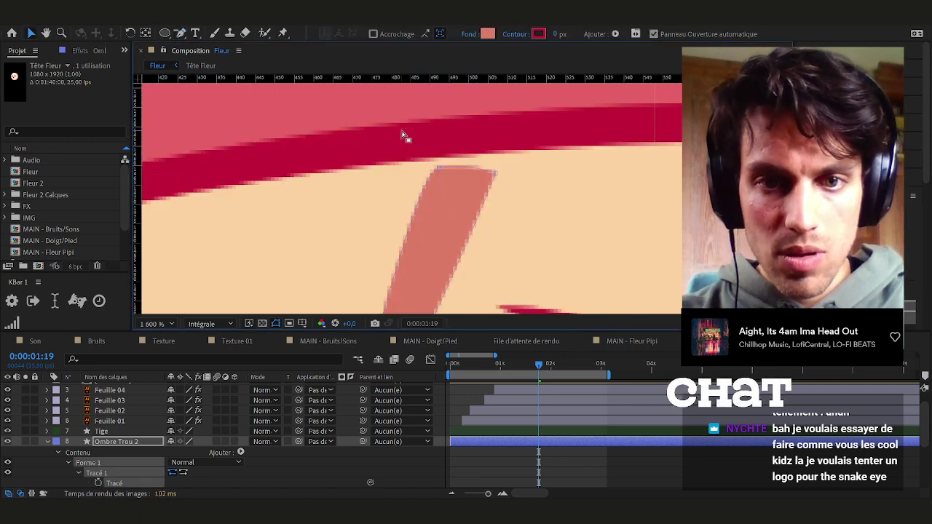
Move the two top points of the Ombre Trou 2 path up against the ground's crimson outline
mouse_move(394, 153)
left_mouse_down()
mouse_move(394, 163)
mouse_move(386, 160)
left_mouse_up()
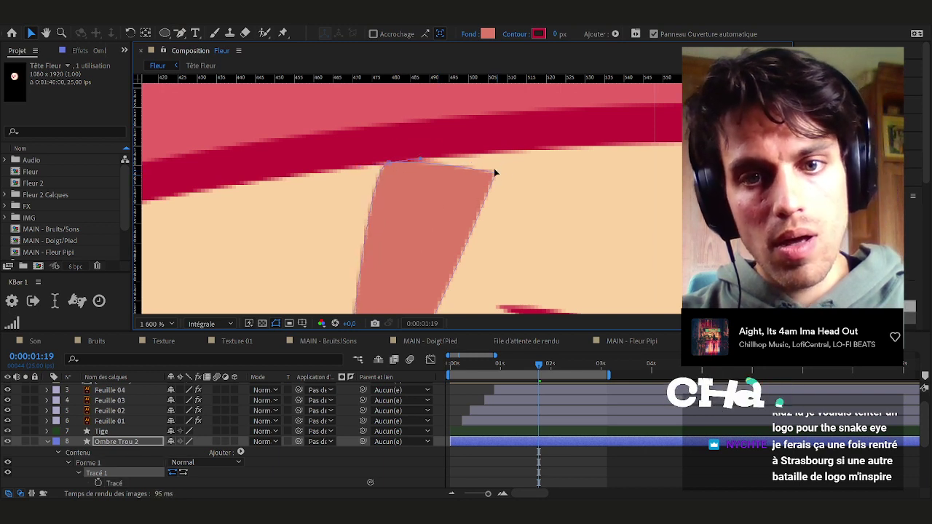
left_click_drag(494, 174, 498, 158)
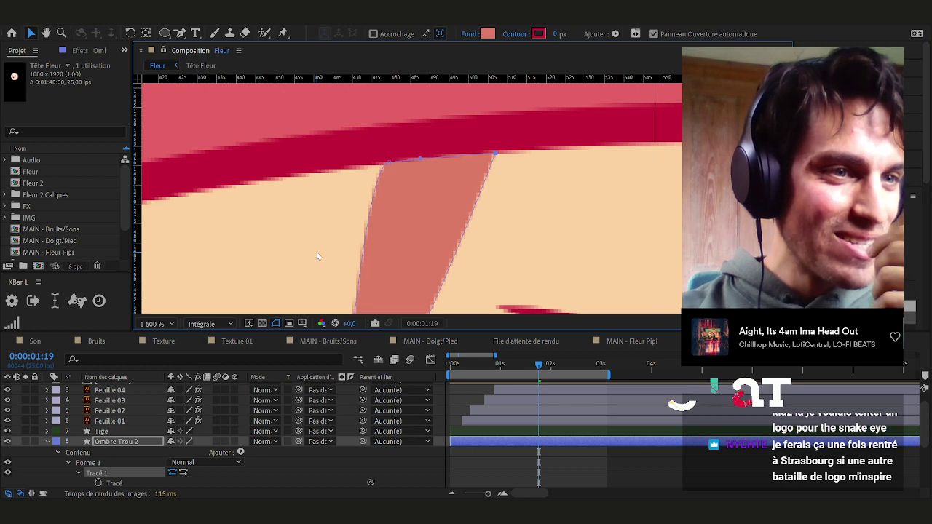
scroll(348, 207, "down", 1)
Reshape the upper edge of Ombre Trou 2 into a concave curve hanging just below the ground outline
left_click_drag(396, 198, 516, 126)
left_click_drag(457, 261, 407, 123)
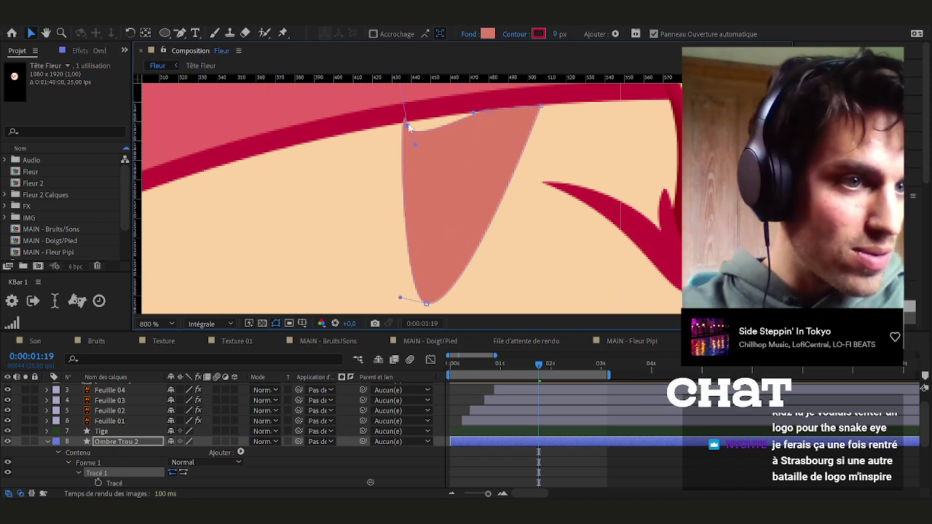
scroll(411, 135, "up", 1)
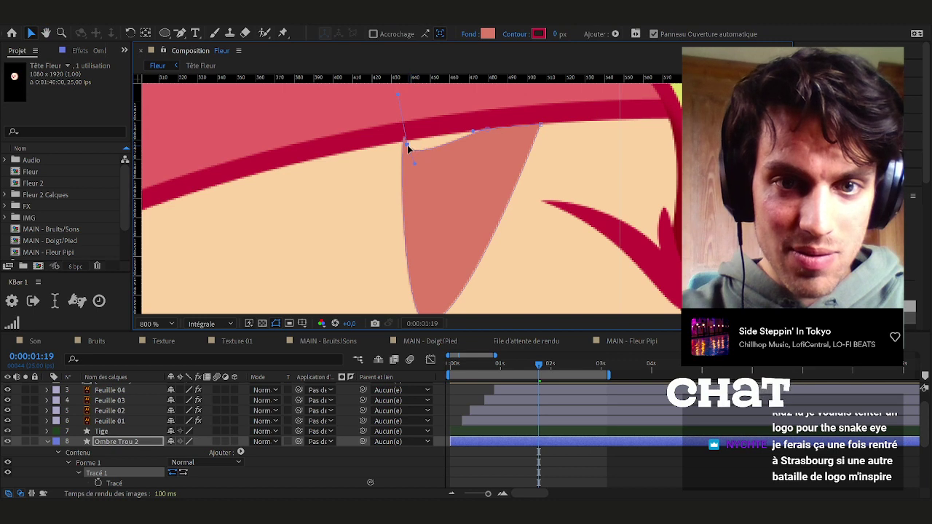
left_click_drag(403, 140, 407, 145)
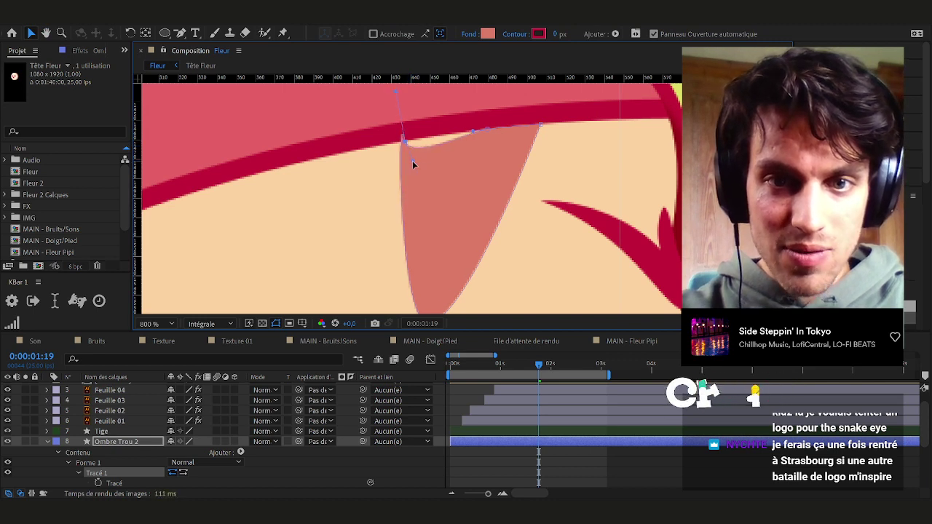
left_click_drag(472, 133, 483, 142)
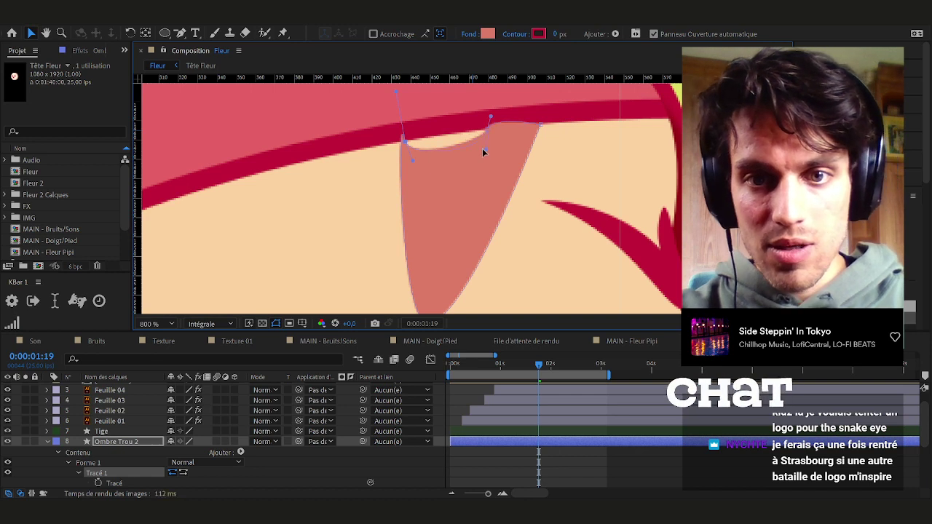
mouse_move(486, 127)
left_mouse_down()
mouse_move(490, 112)
mouse_move(490, 129)
left_mouse_up()
left_click_drag(406, 142, 404, 142)
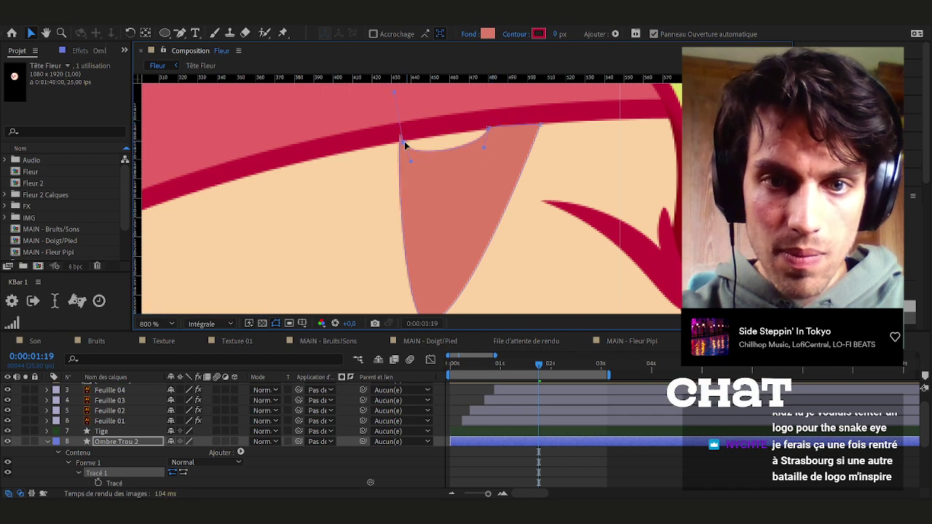
Pull the lower point of Ombre Trou 2 up and left to thin the shape into a curved band
left_click_drag(434, 227, 458, 182)
left_click_drag(448, 278, 462, 179)
scroll(444, 160, "up", 2)
scroll(439, 161, "up", 2)
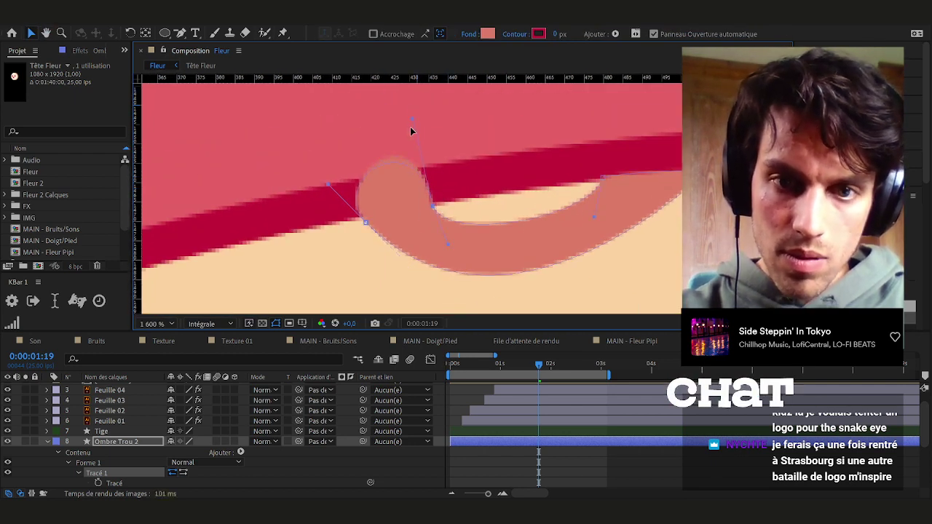
left_click_drag(328, 186, 382, 205)
scroll(350, 204, "down", 3)
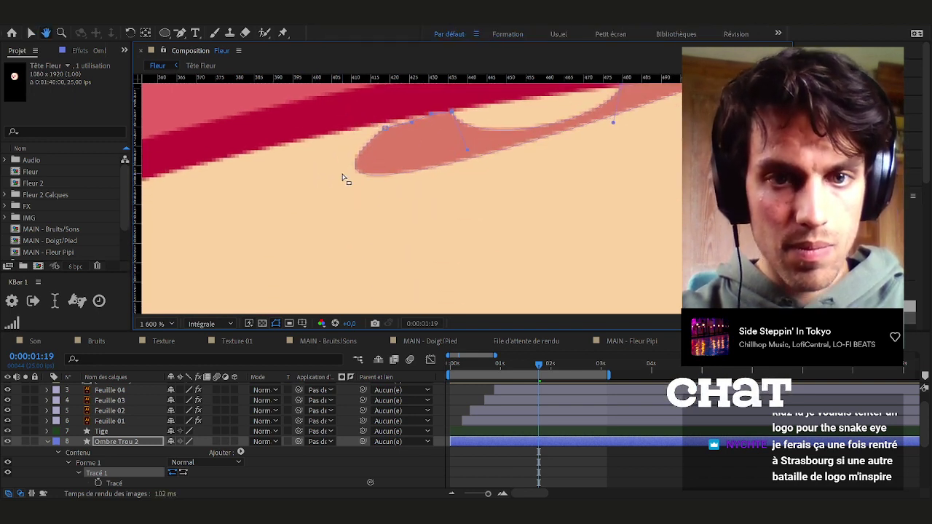
Set the left tip of the band against the ground outline and round its lower edge into a crescent
left_click_drag(231, 259, 481, 260)
left_click_drag(380, 128, 377, 126)
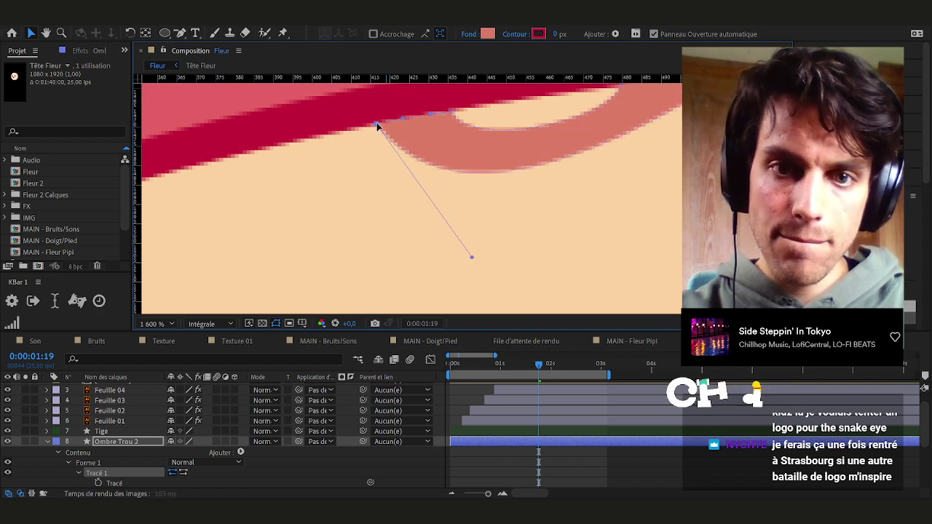
scroll(526, 153, "down", 2)
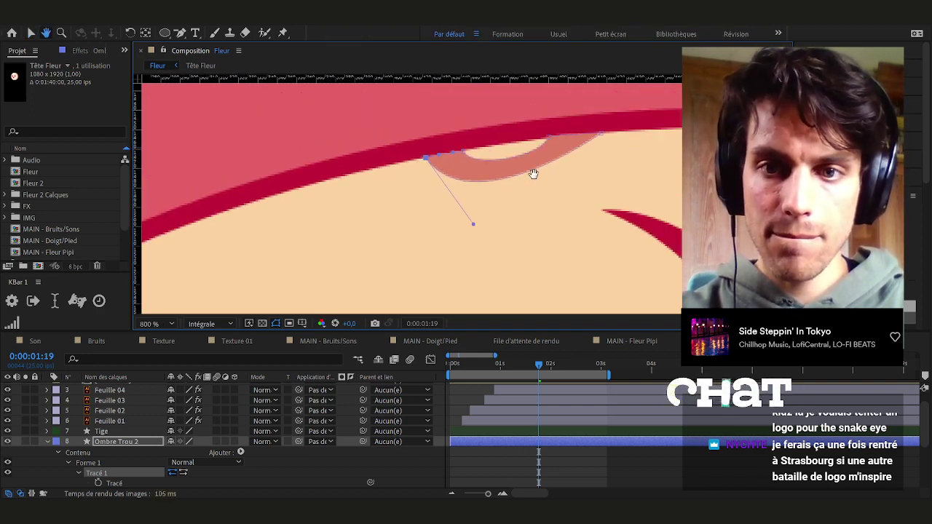
left_click_drag(464, 233, 488, 247)
Move the Ombre Trou 2 layer down and left along the ground's edge, to position 426.5, 992.0
scroll(382, 132, "down", 8)
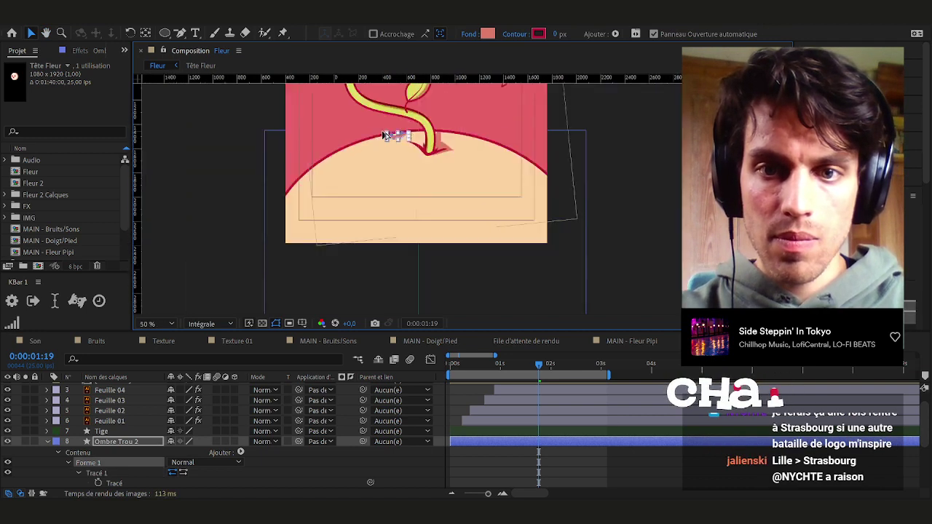
left_click_drag(574, 167, 674, 252)
scroll(445, 149, "up", 4)
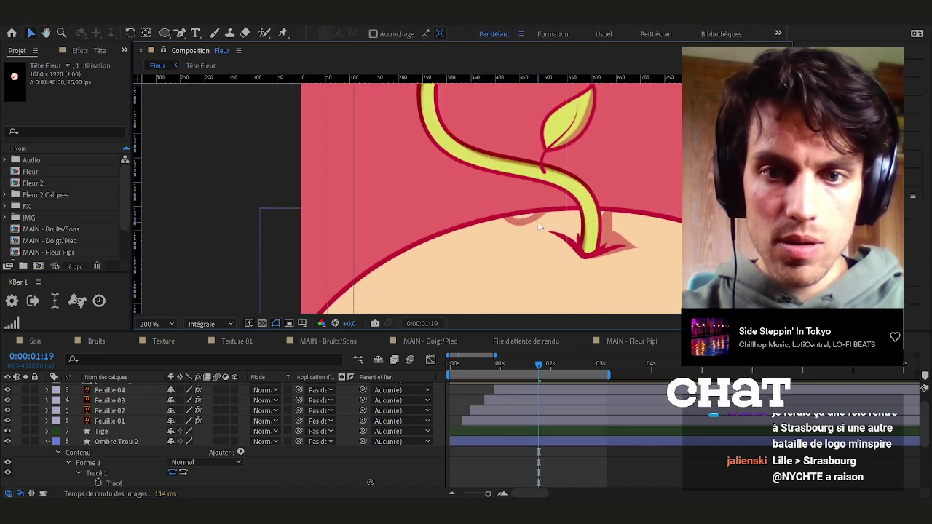
left_click(487, 433)
left_click(481, 442)
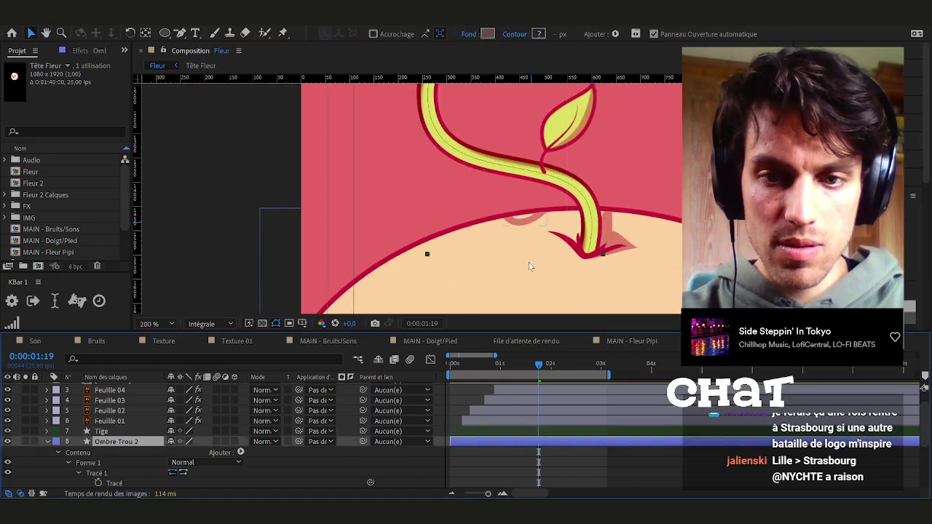
scroll(541, 216, "up", 2)
left_click_drag(429, 241, 405, 251)
key("p")
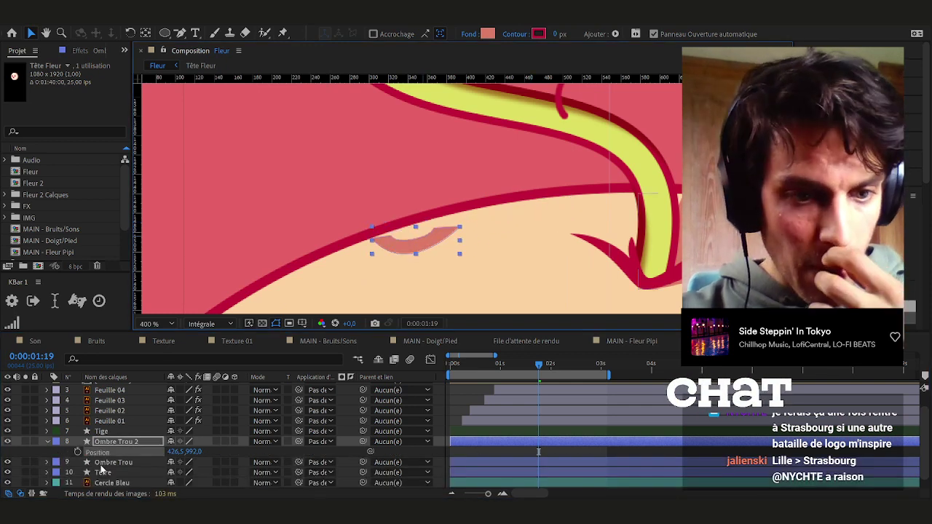
Realign the right-hand points of the Ombre Trou 2 path with the sloping ground outline
key("u")
key("u")
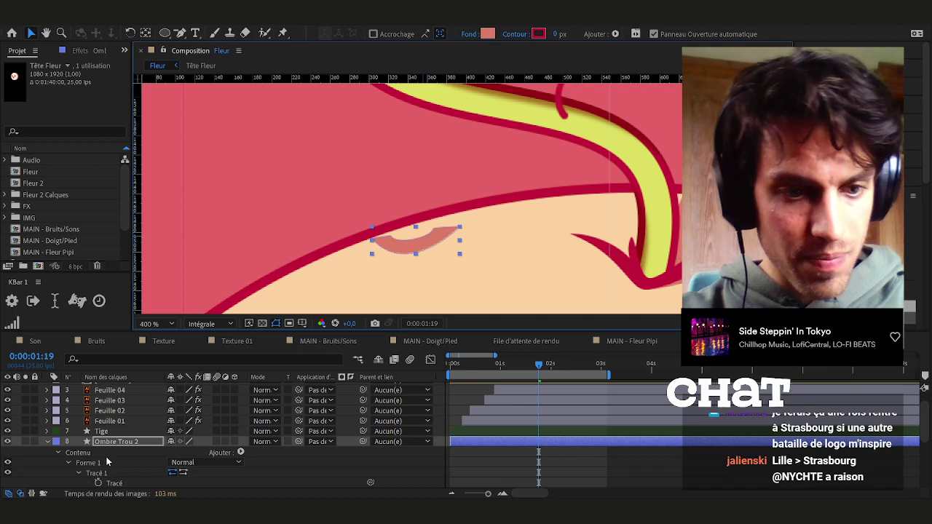
left_click(113, 482)
scroll(393, 200, "up", 1)
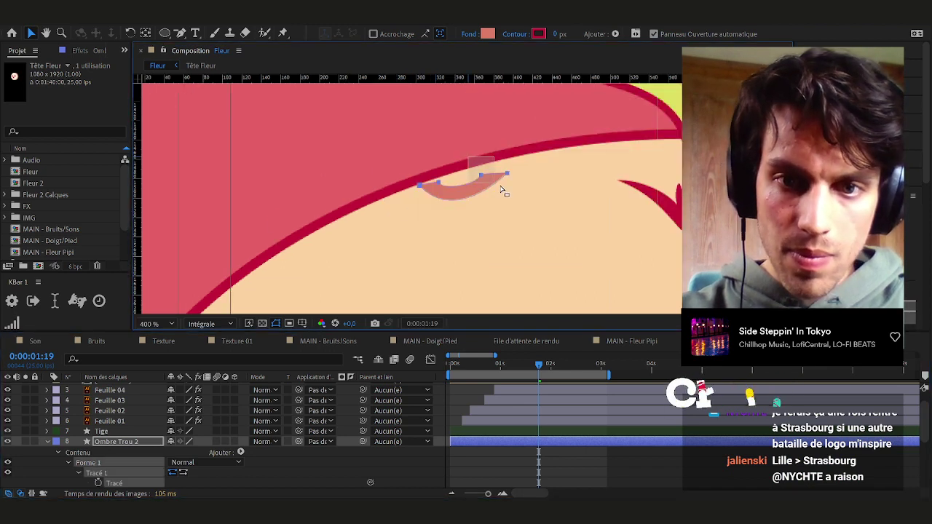
scroll(500, 171, "up", 1)
left_click_drag(422, 198, 393, 171)
left_click_drag(498, 167, 504, 142)
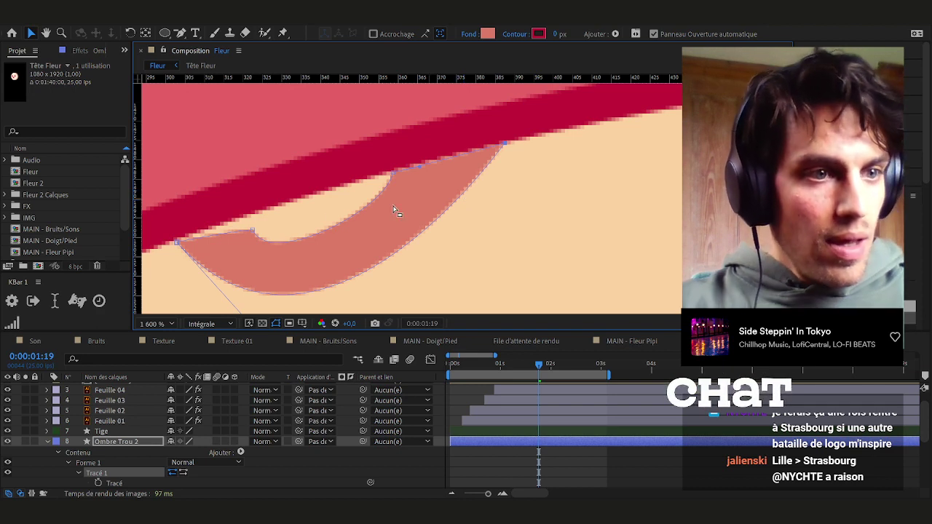
Extend the crescent's left end down along the ground outline and make its lower curve fuller
scroll(296, 187, "down", 2)
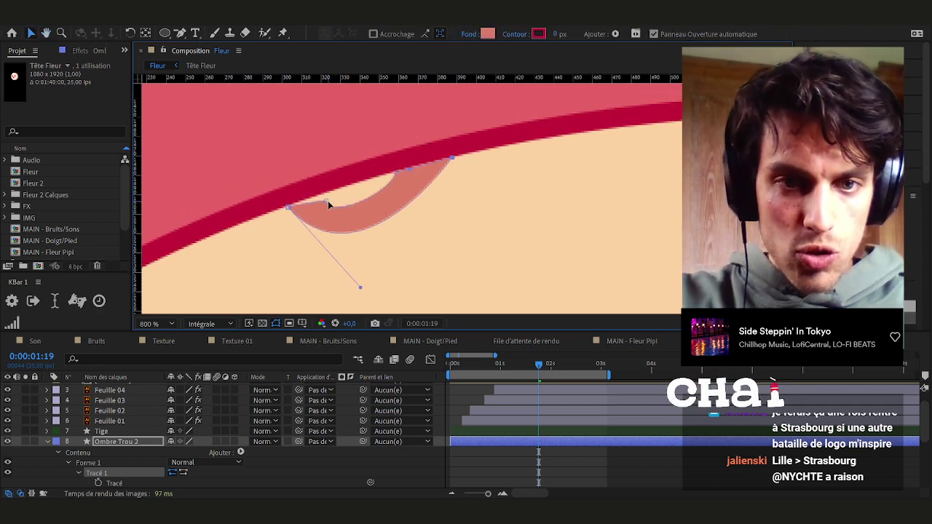
left_click_drag(316, 202, 216, 233)
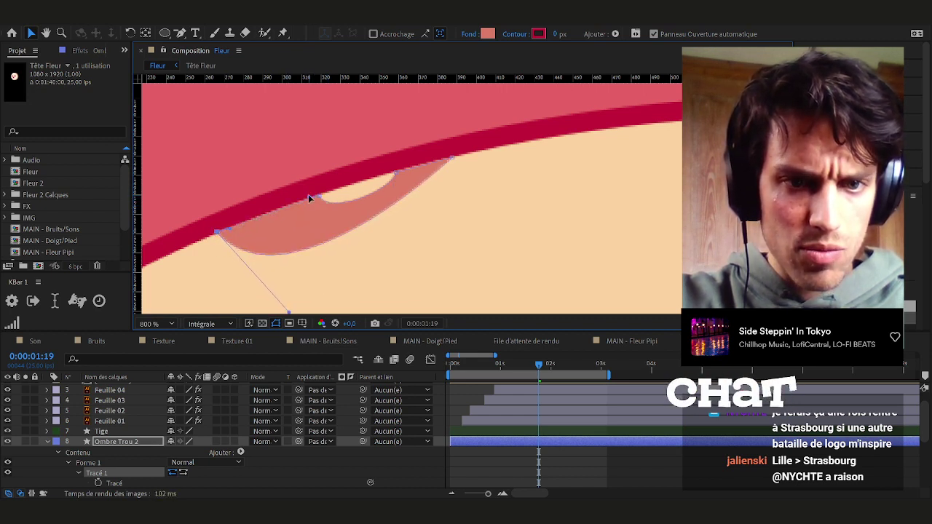
left_click_drag(290, 313, 398, 312)
scroll(437, 268, "down", 2)
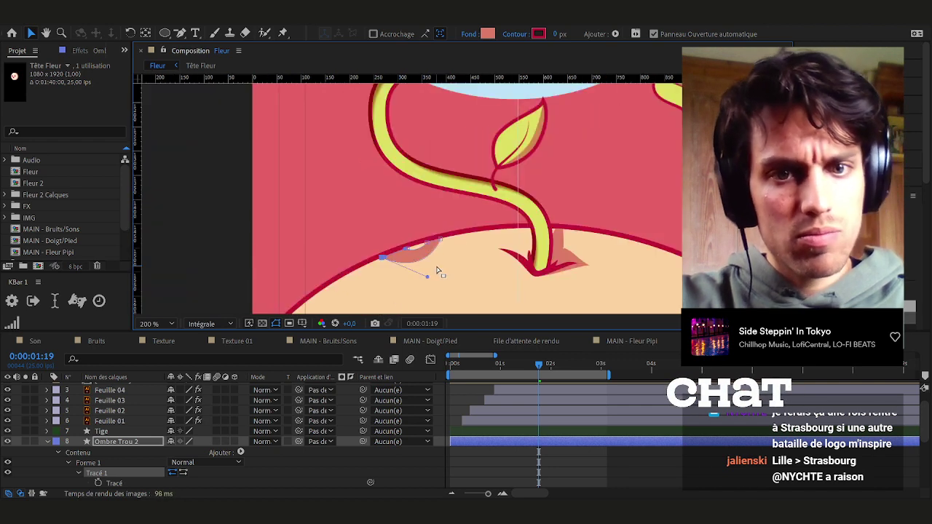
Examine the crescent shadow against the ground and the stem, from afar and close up
left_click(230, 233)
scroll(230, 233, "down", 2)
left_click(560, 250)
left_click_drag(560, 249, 597, 247)
scroll(318, 247, "up", 3)
scroll(321, 243, "up", 2)
left_click_drag(327, 210, 419, 232)
scroll(419, 232, "down", 2)
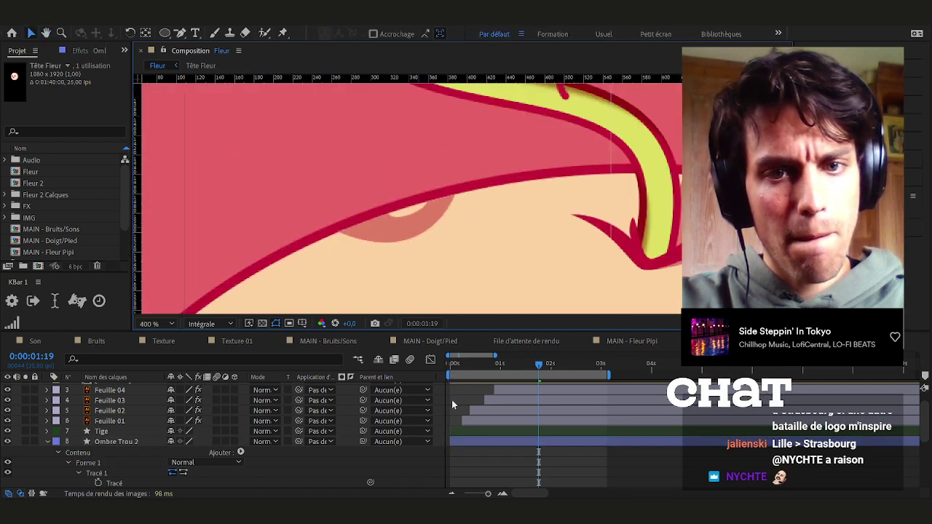
Extend the right end of the Ombre Trou 2 crescent toward the stem along the ground outline
left_click(488, 443)
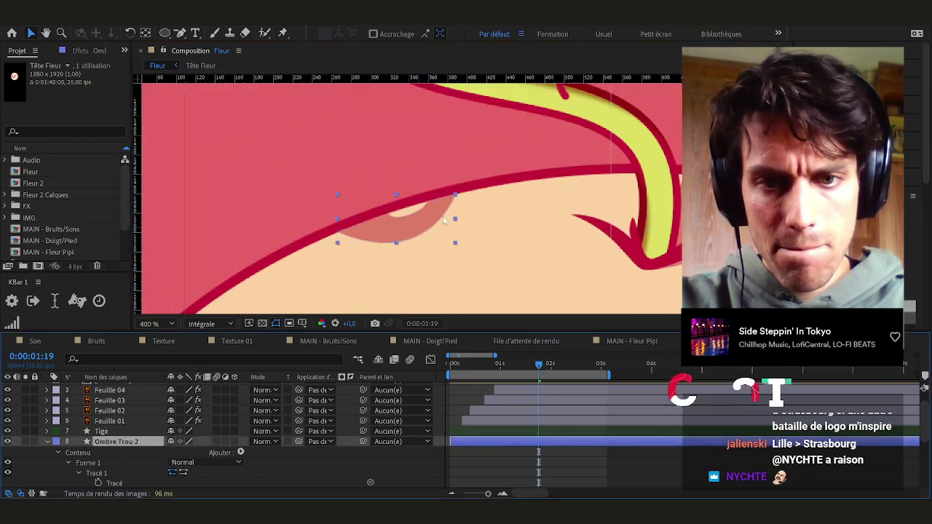
left_click(115, 483)
scroll(399, 241, "up", 1)
left_click_drag(399, 152, 500, 234)
left_click_drag(394, 216, 434, 244)
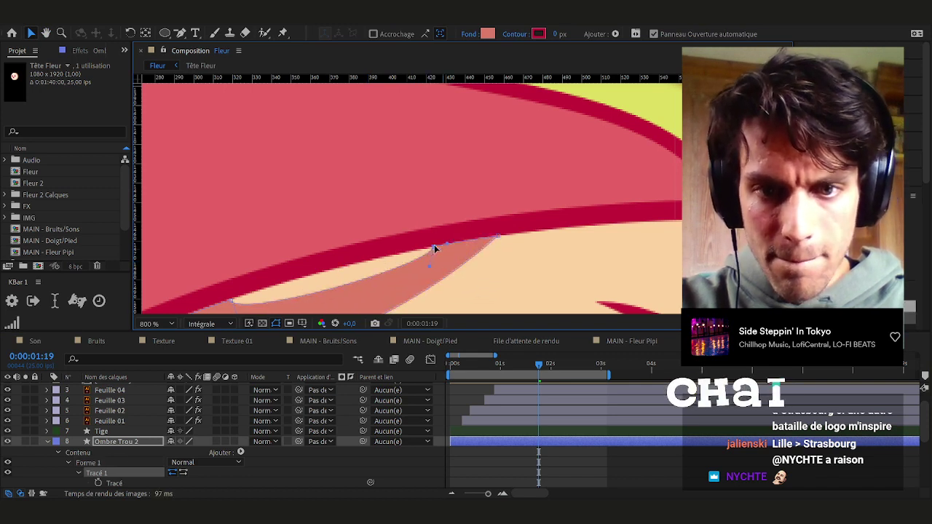
scroll(434, 245, "down", 2)
Adjust the curve handles of Ombre Trou 2 so the crescent's lower edge swells toward the right
left_click(498, 199)
left_click_drag(405, 287, 454, 269)
left_click_drag(465, 201, 452, 234)
left_click(495, 200)
left_click_drag(454, 268, 470, 285)
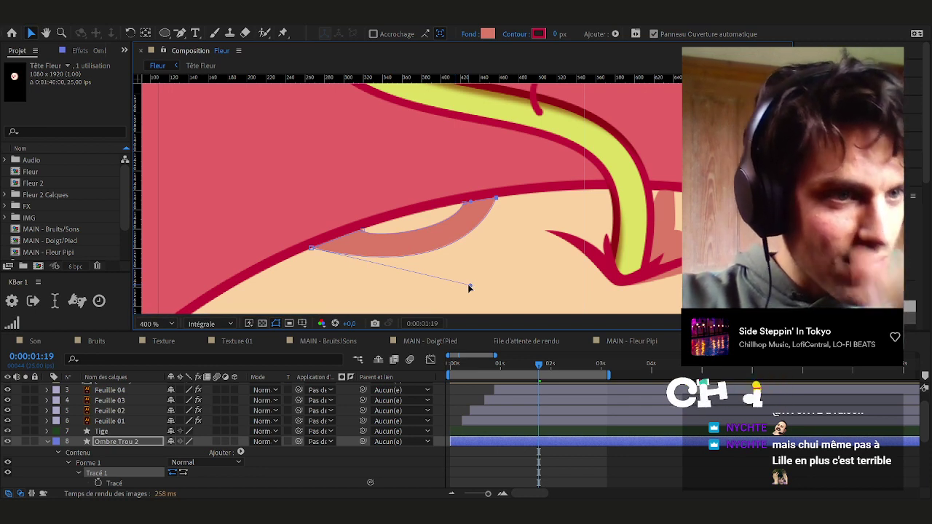
left_click(517, 486)
scroll(503, 138, "down", 2)
left_click_drag(516, 183, 389, 261)
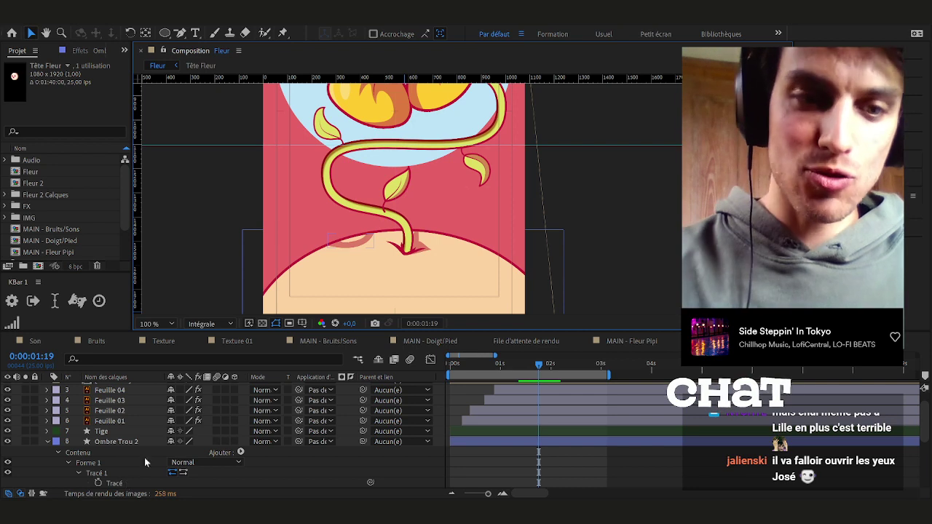
Collapse the Ombre Trou 2 properties and check the crescent shadow in the full composition
left_click(48, 442)
left_click(110, 452)
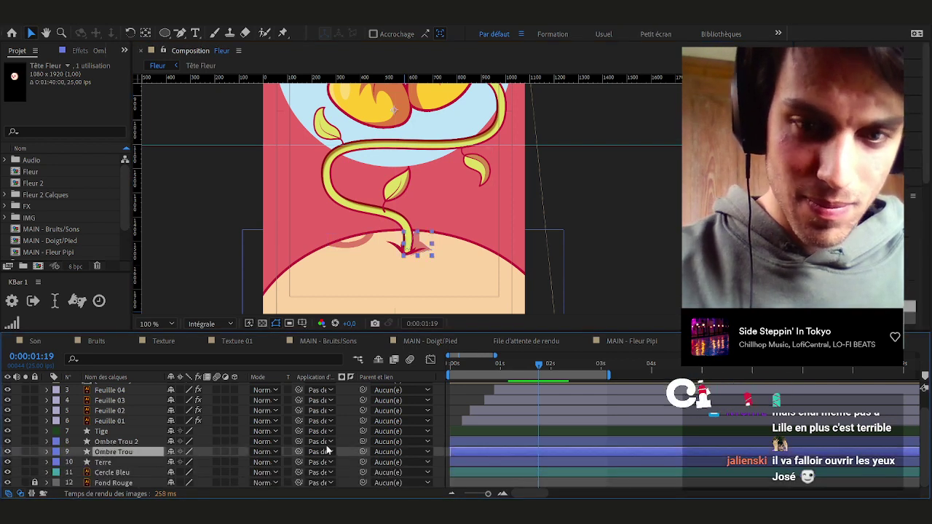
left_click(464, 395)
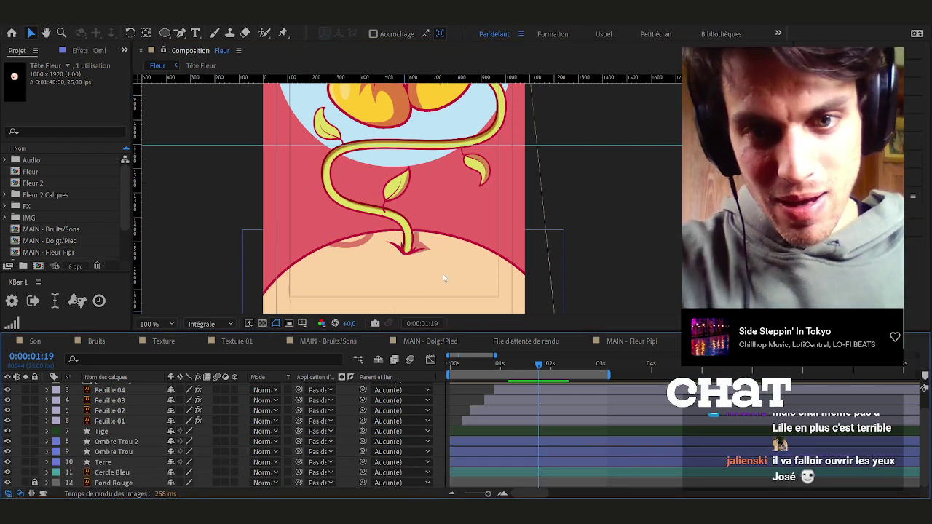
scroll(443, 274, "down", 2)
left_click_drag(520, 242, 494, 251)
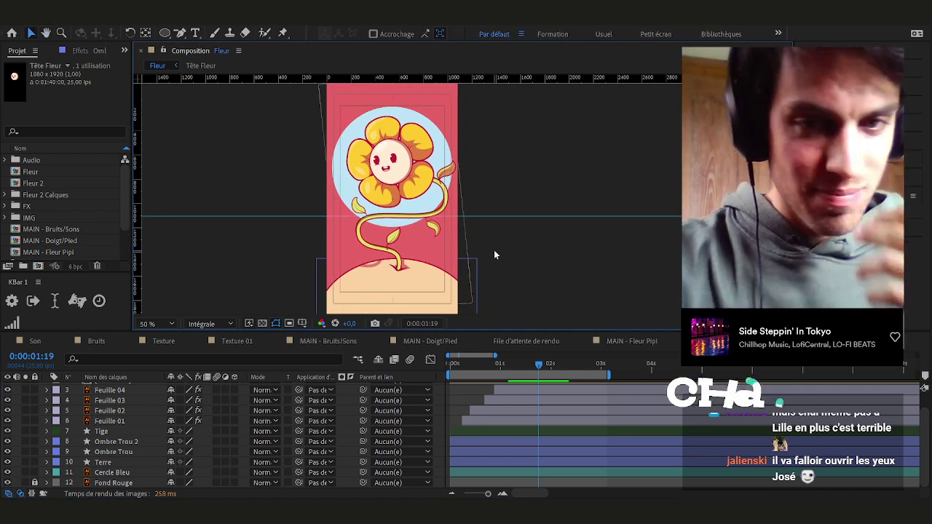
Reshape the inner curve of the Ombre Trou 2 crescent by moving its two inner curve handles
left_click(115, 441)
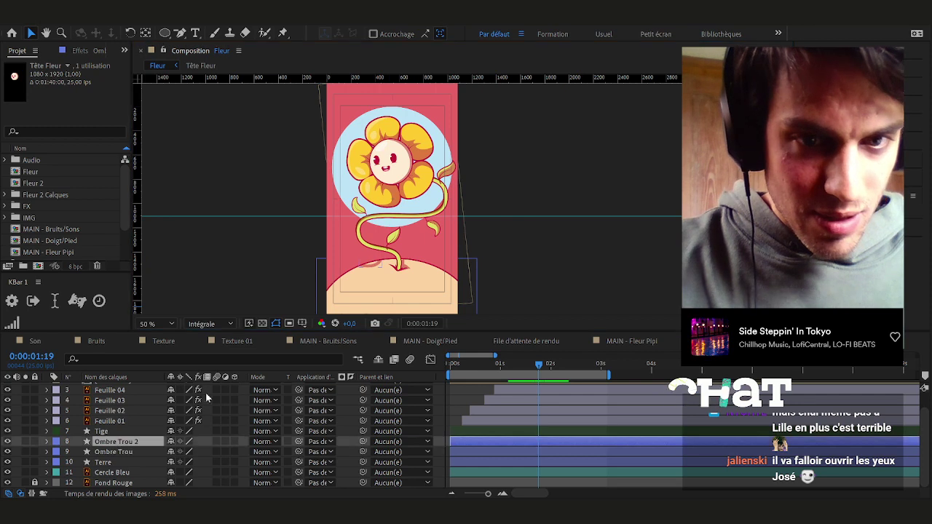
scroll(383, 248, "up", 8)
scroll(488, 189, "down", 4)
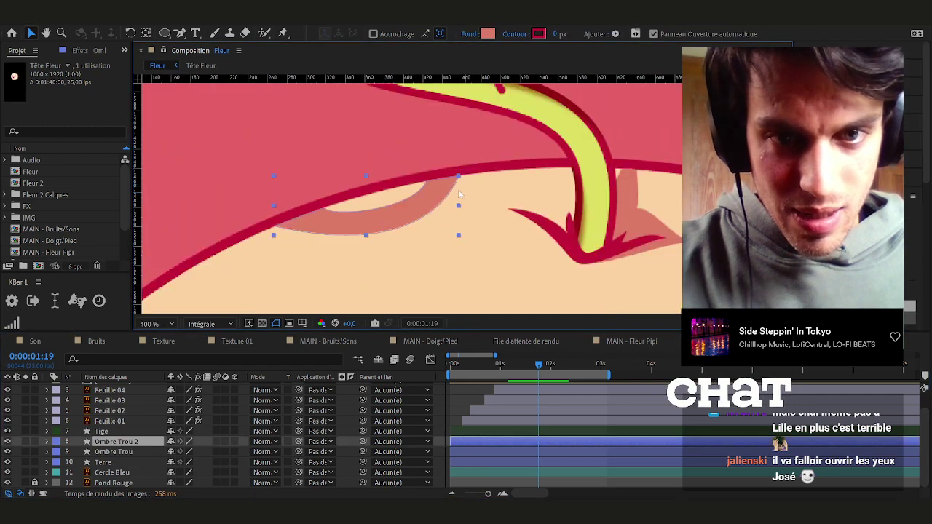
double_click(448, 180)
left_click_drag(433, 202, 426, 188)
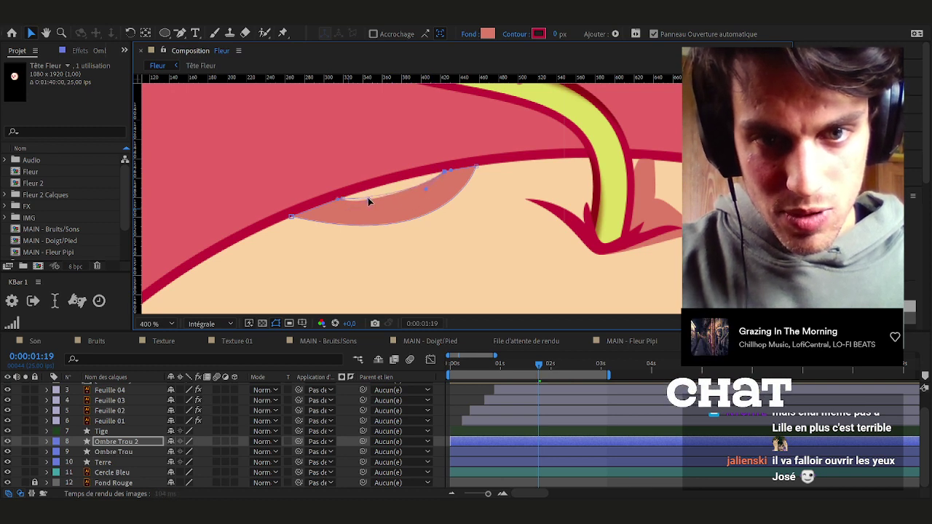
left_click_drag(368, 196, 360, 200)
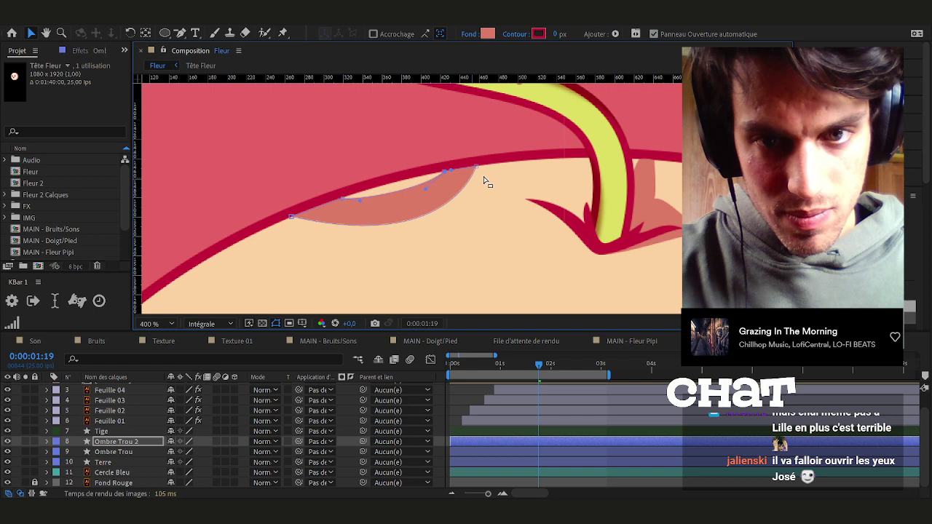
Adjust the left end handles of Ombre Trou 2 to make the crescent's lower curve slightly fuller
left_click_drag(291, 216, 460, 259)
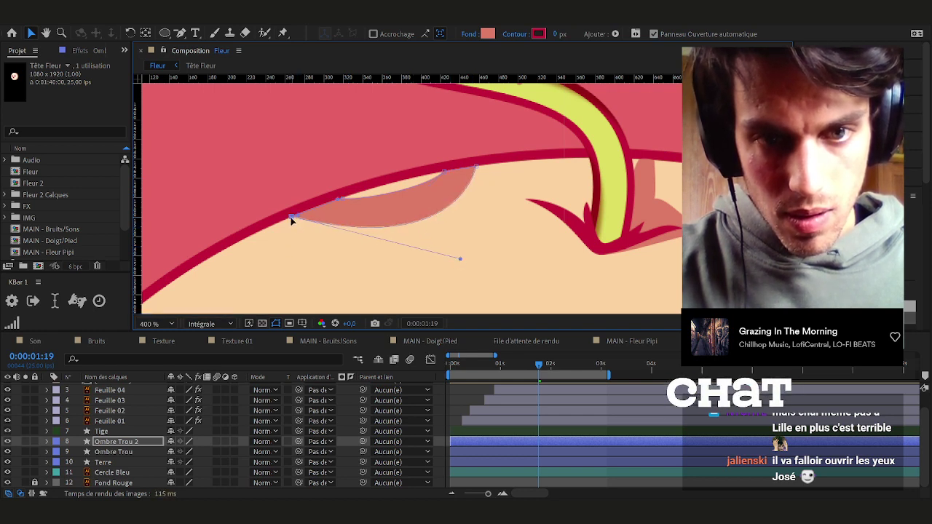
left_click_drag(291, 220, 288, 224)
scroll(289, 222, "up", 1)
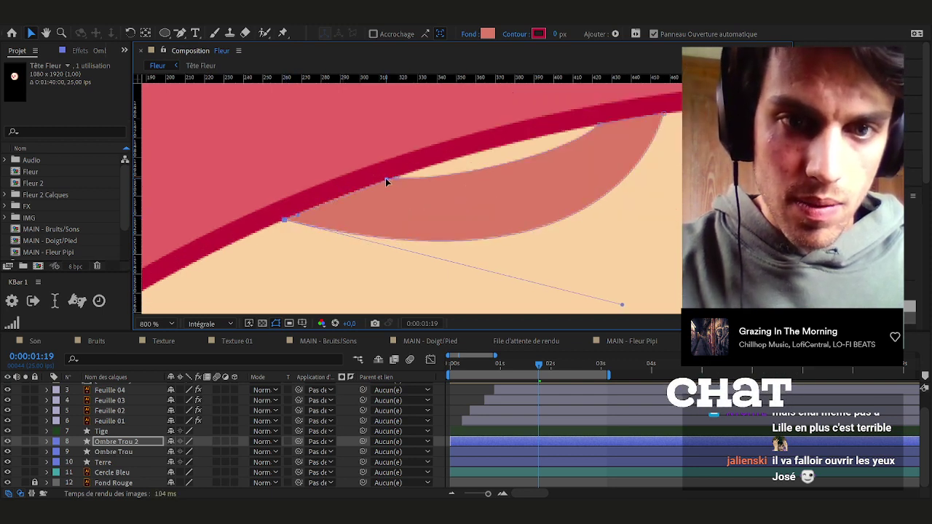
scroll(383, 180, "down", 1)
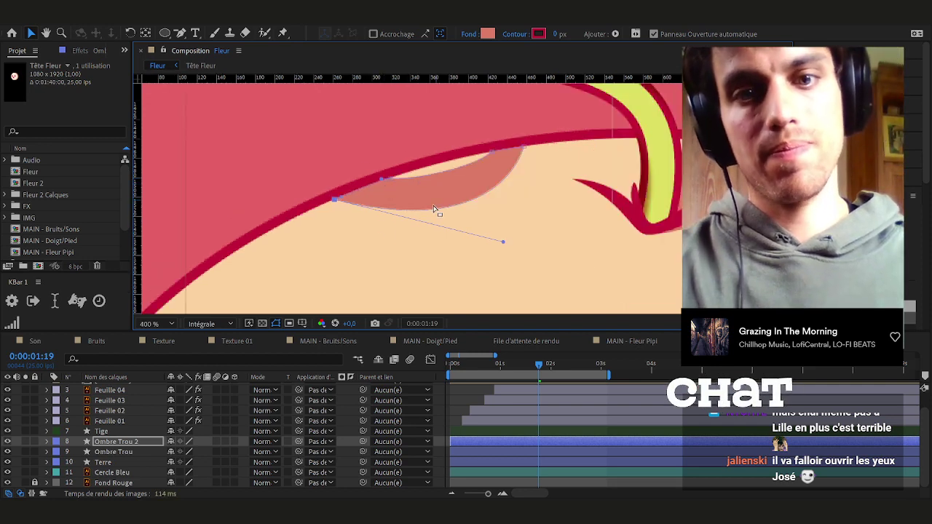
scroll(240, 181, "down", 3)
left_click_drag(447, 218, 583, 238)
left_click_drag(521, 217, 603, 223)
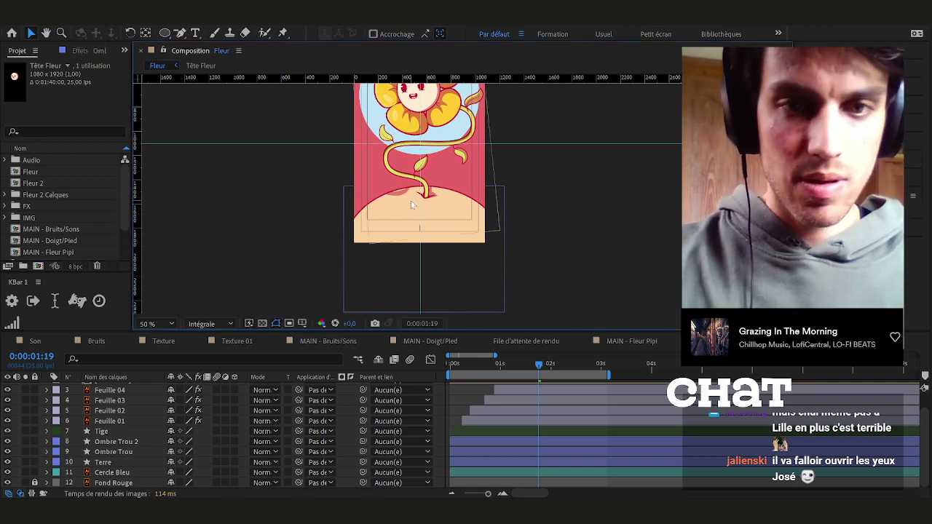
Delete the two inner vertices of the Ombre Trou 2 path with the Pen tool, leaving only its two end points
left_click(479, 441)
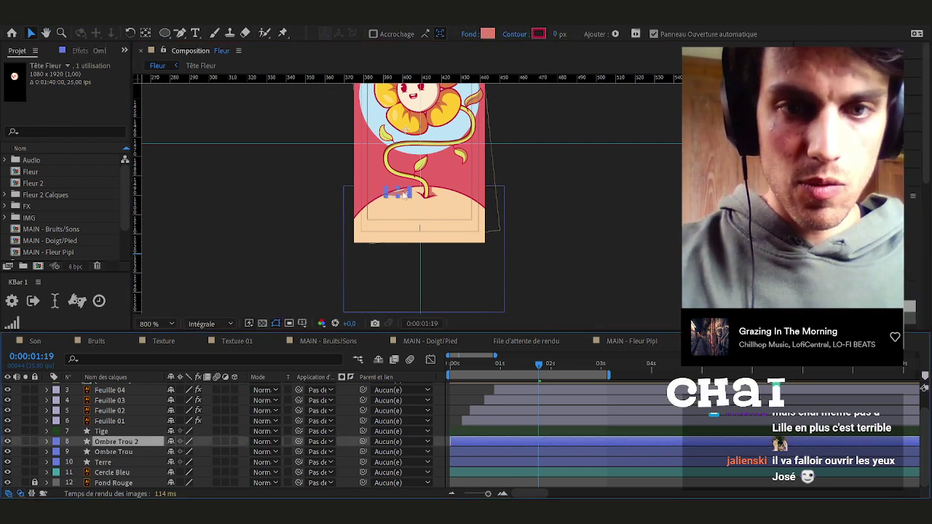
scroll(408, 204, "up", 7)
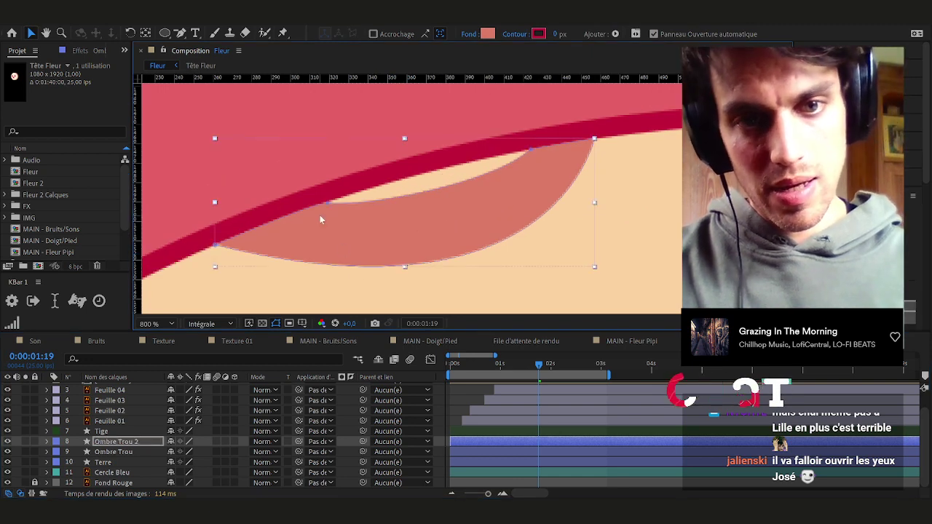
left_click(329, 206)
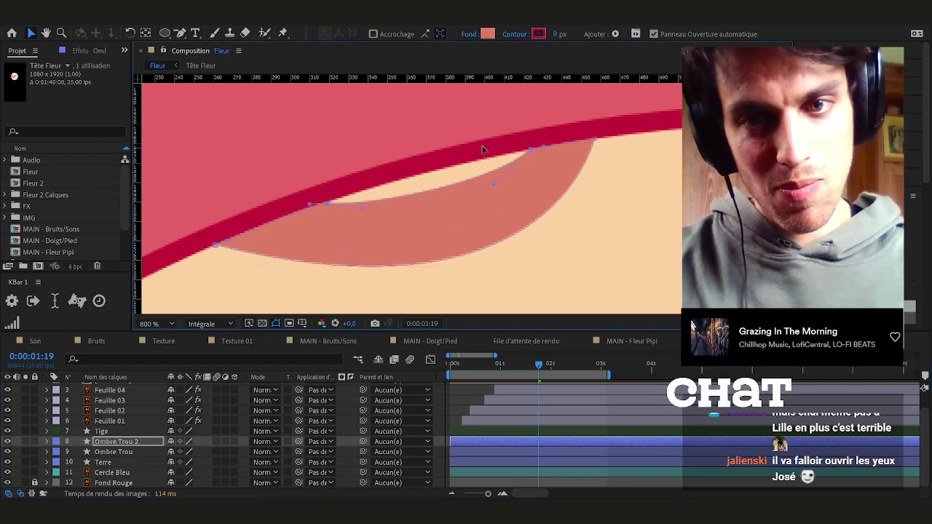
left_click(181, 34)
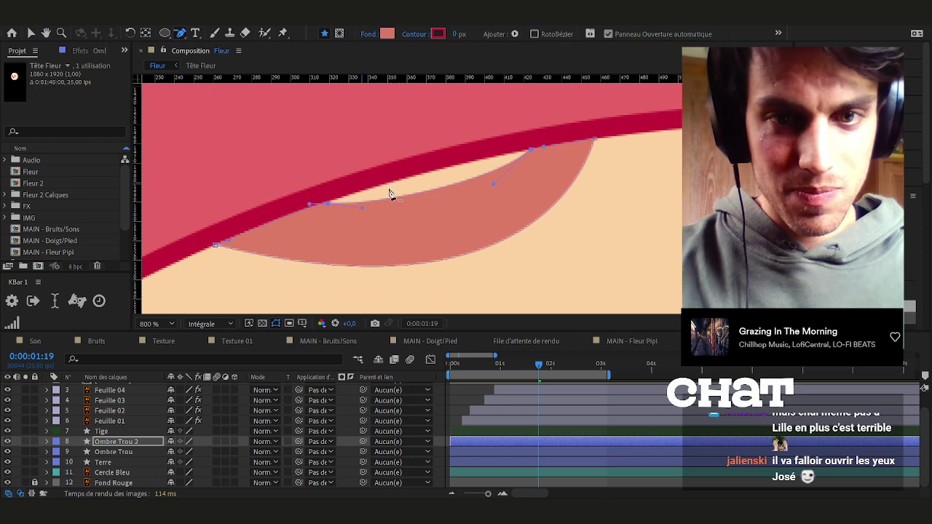
left_click_drag(509, 134, 532, 154)
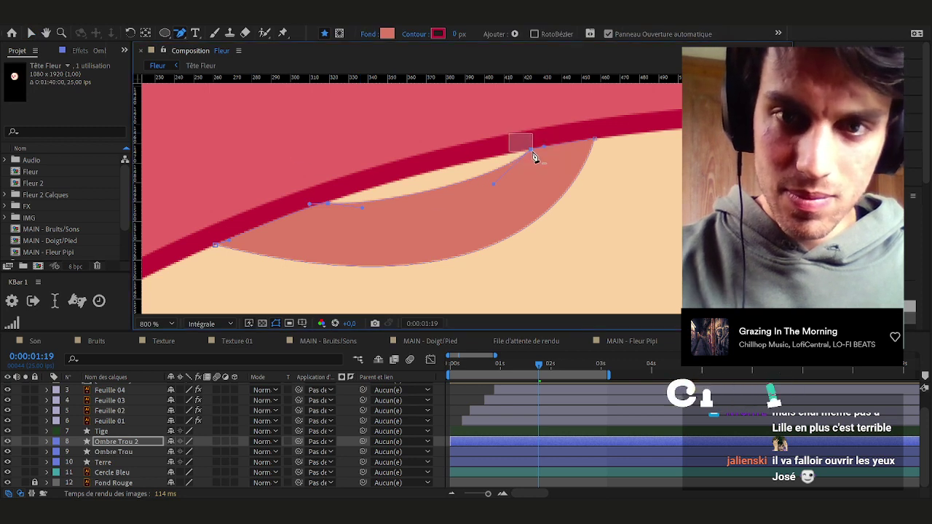
left_click(533, 152, "ctrl")
left_click(327, 204, "ctrl")
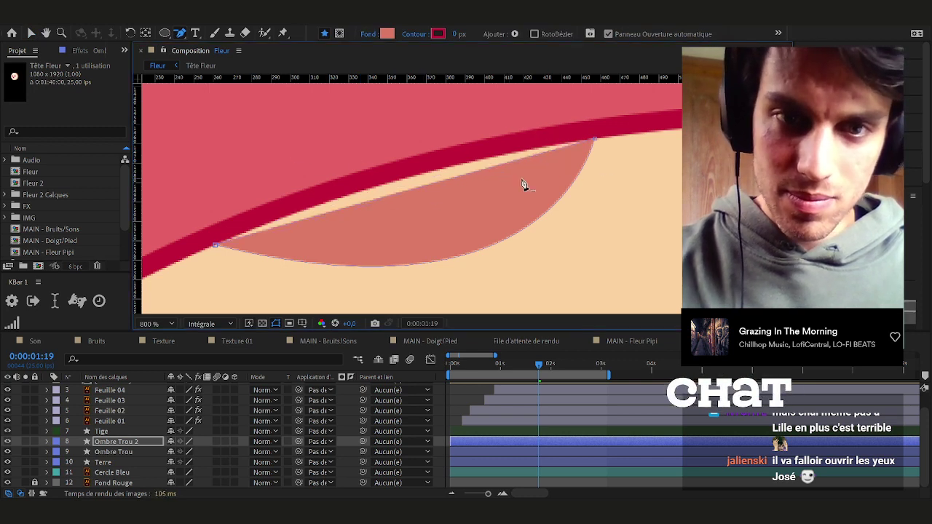
Curve the upper edge of Ombre Trou 2 from its left end point so it follows the ground outline
key("v")
left_click_drag(201, 234, 330, 190)
left_click(594, 139)
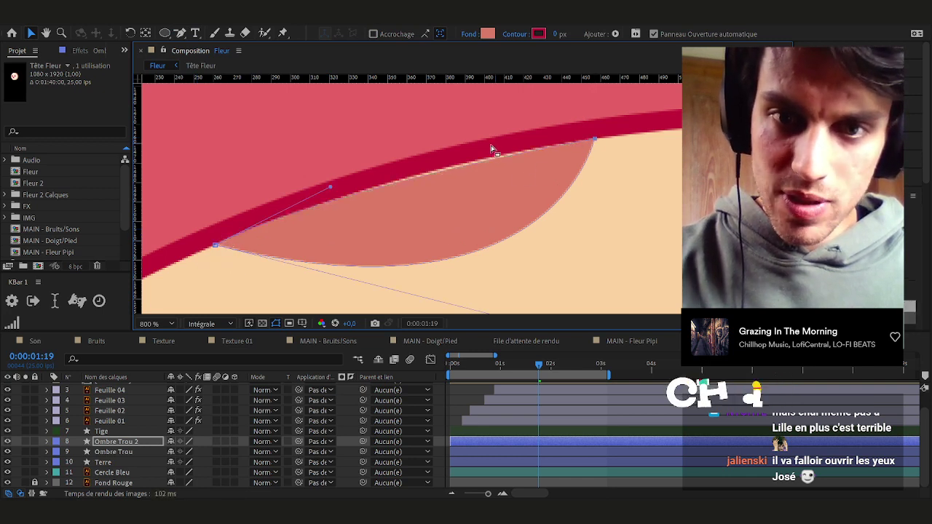
left_click_drag(335, 188, 372, 169)
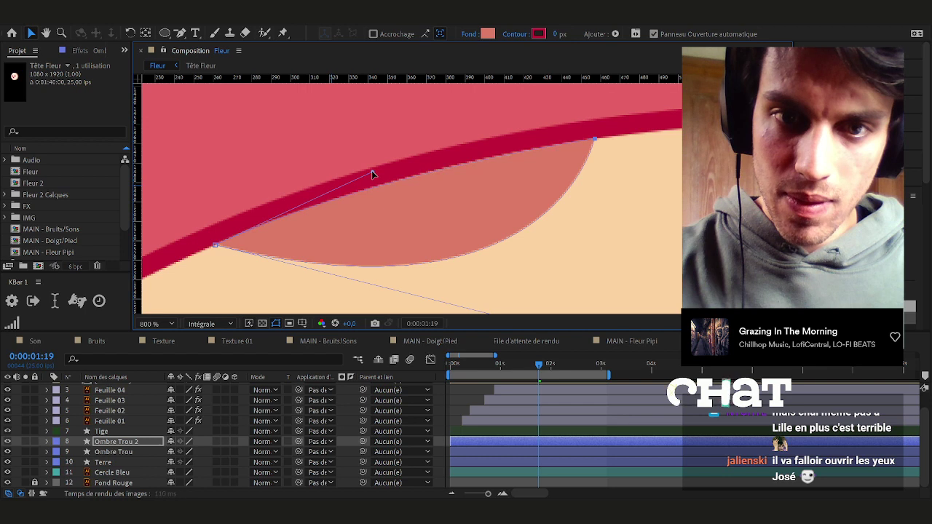
Pull in the left end's lower handle of Ombre Trou 2 to thin the shadow to a shallow sliver
scroll(442, 191, "down", 2)
scroll(459, 174, "down", 1)
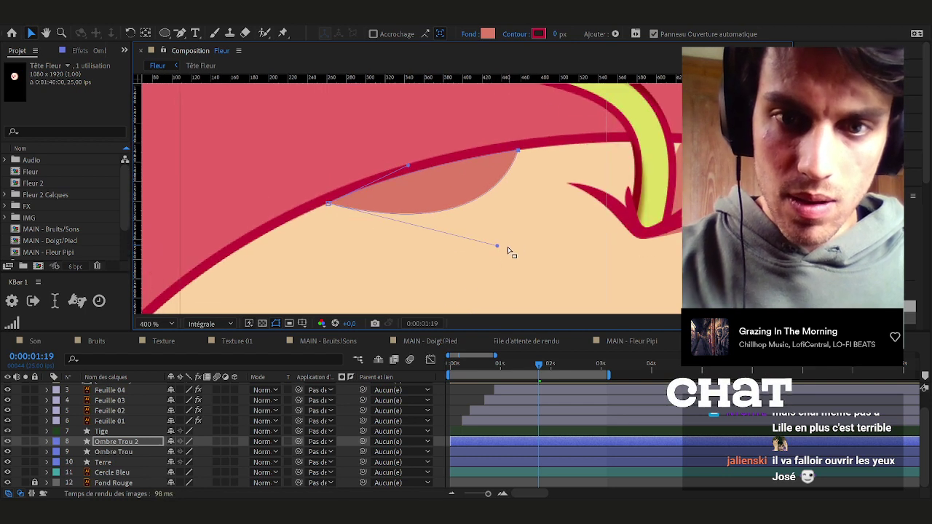
left_click_drag(498, 246, 433, 212)
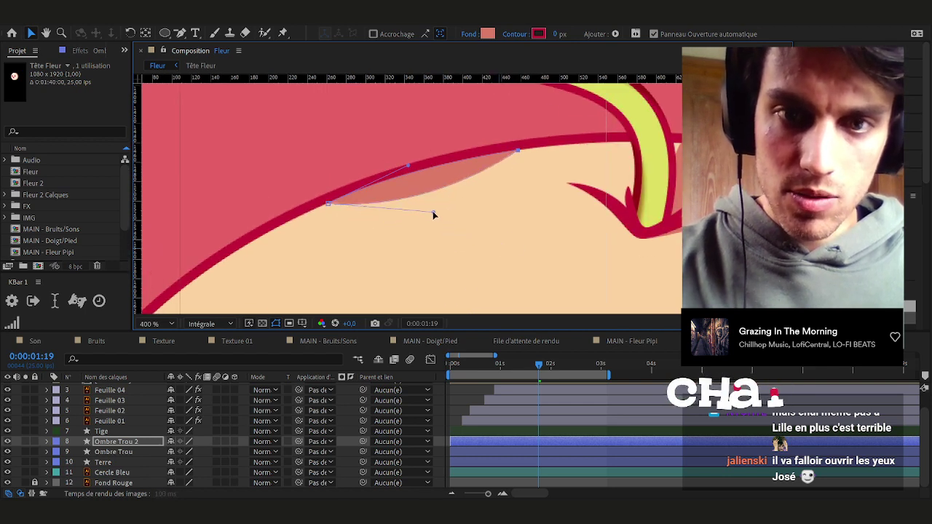
left_click(465, 400)
Review the reshaped shadow in the full composition and preview the flower's growth animation
scroll(499, 267, "down", 1)
scroll(499, 267, "down", 1)
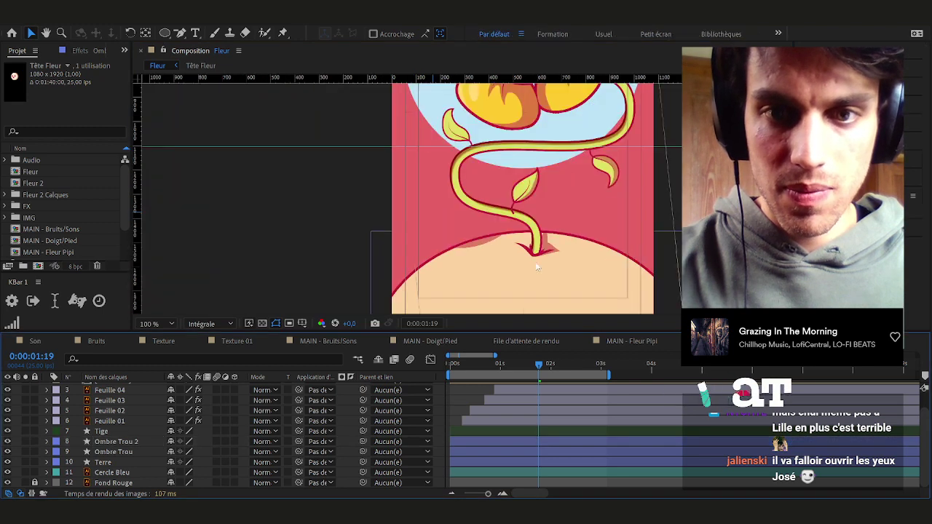
left_click_drag(584, 258, 462, 248)
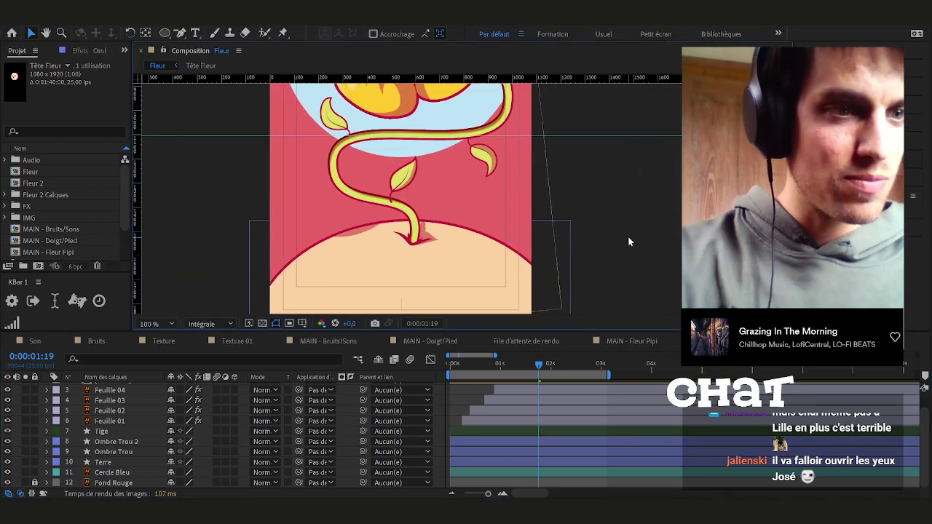
scroll(628, 236, "down", 2)
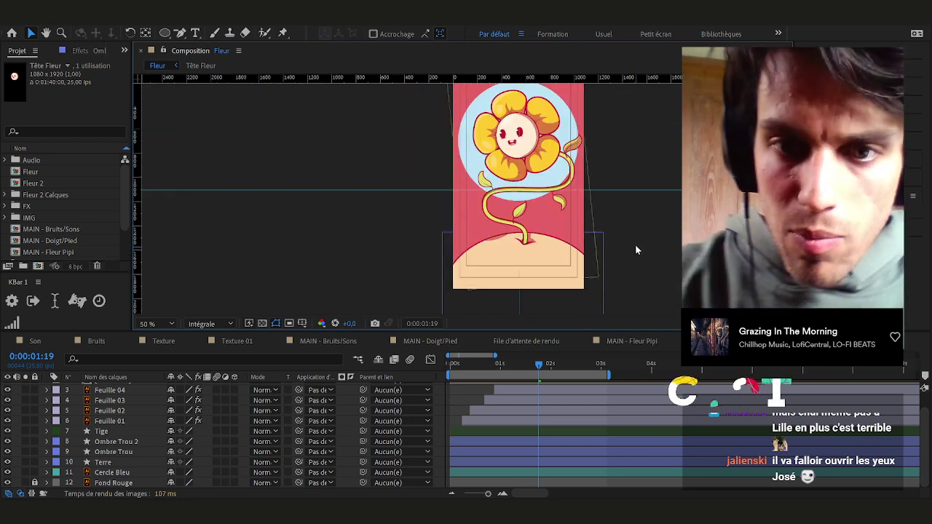
scroll(582, 241, "right", 2)
key("space")
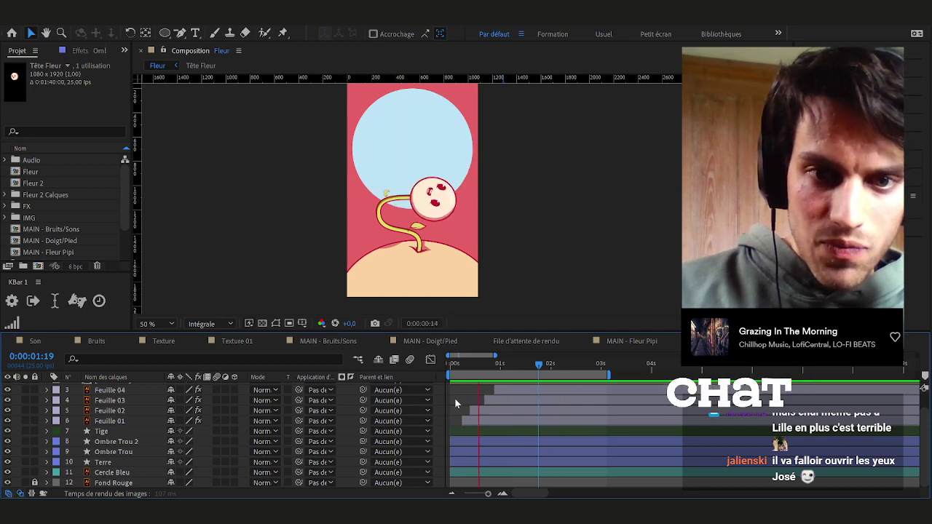
key("space")
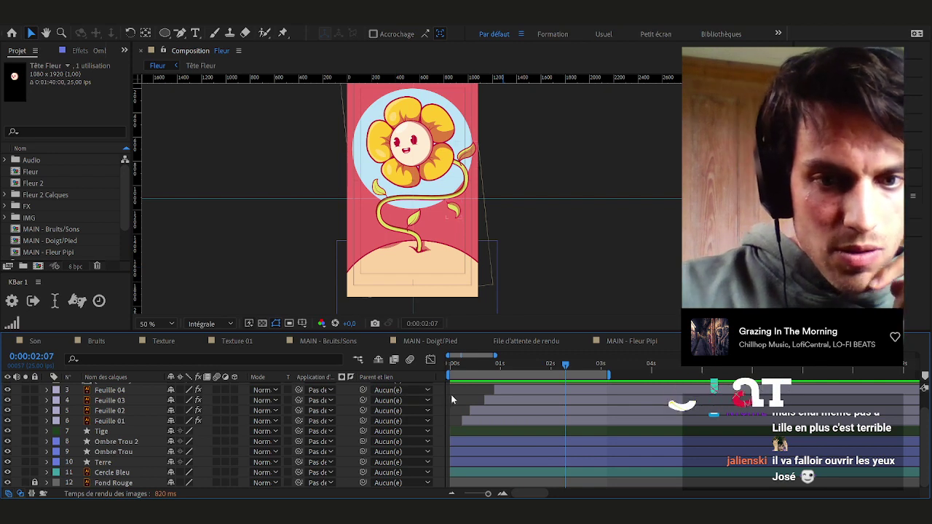
Add the Fleur composition to MAIN - Fleur Pipi and create a white solid named "Fluide Corporel à 37°" above it
left_click(621, 340)
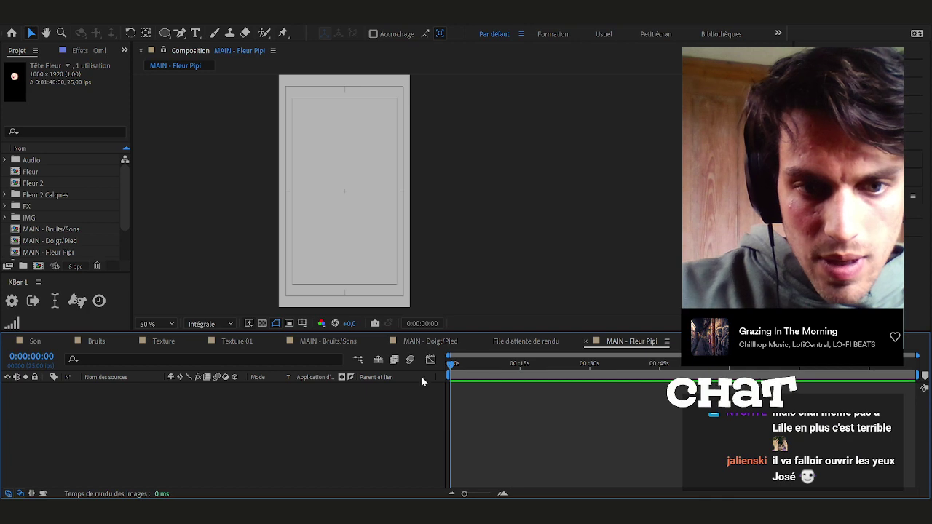
left_click_drag(31, 174, 66, 418)
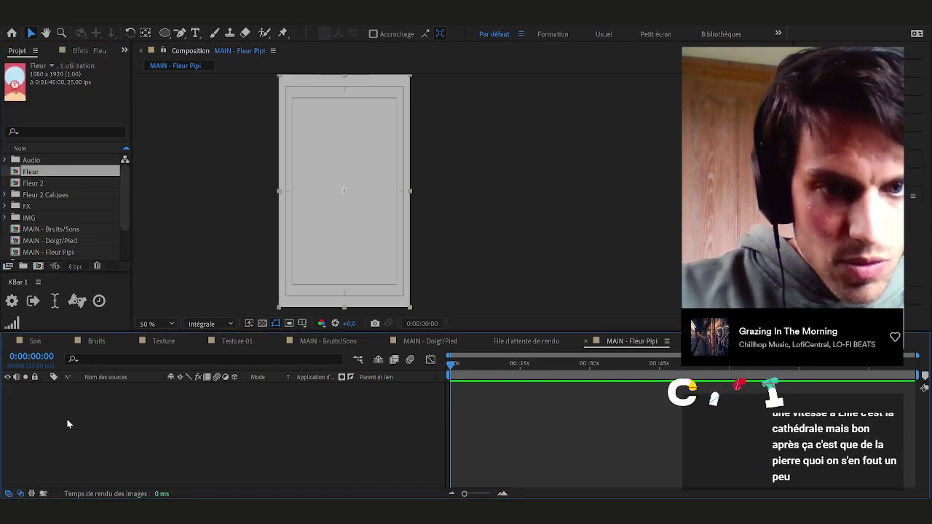
left_click(141, 431)
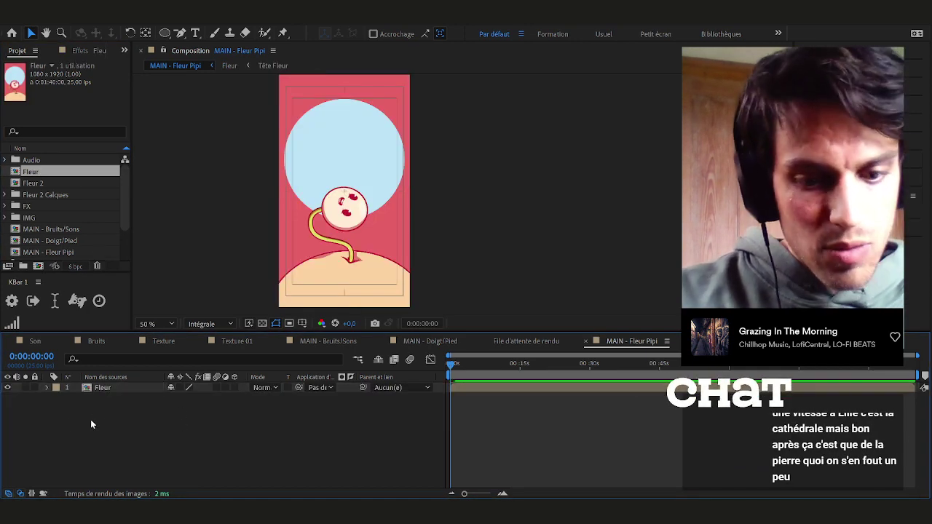
key("ctrl+k")
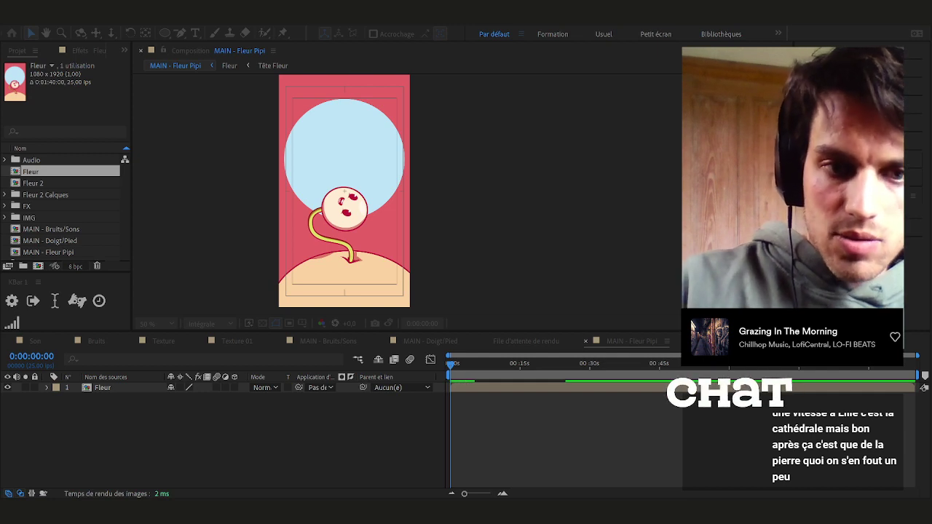
key("Return")
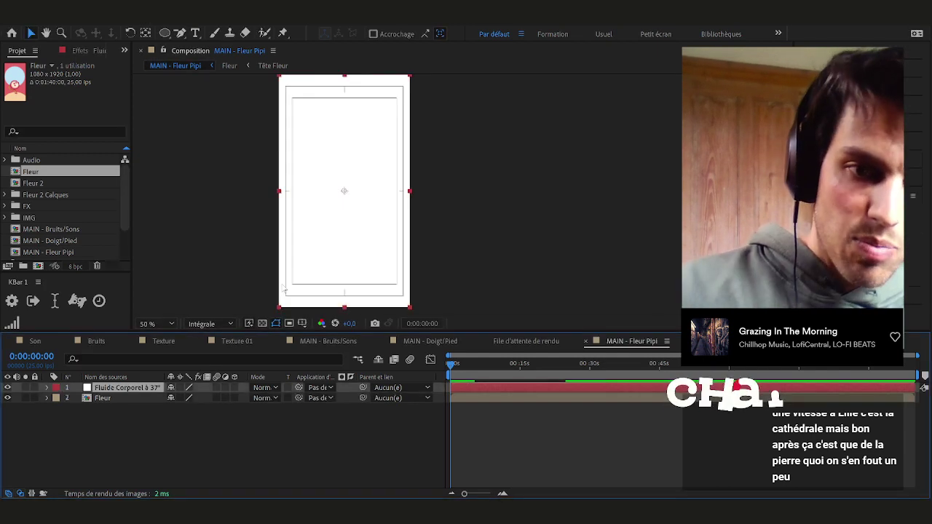
Apply the CC Particle Systems II effect to the Fluide Corporel à 37° solid and move the current time to 0:00:09:22
key("ctrl+5")
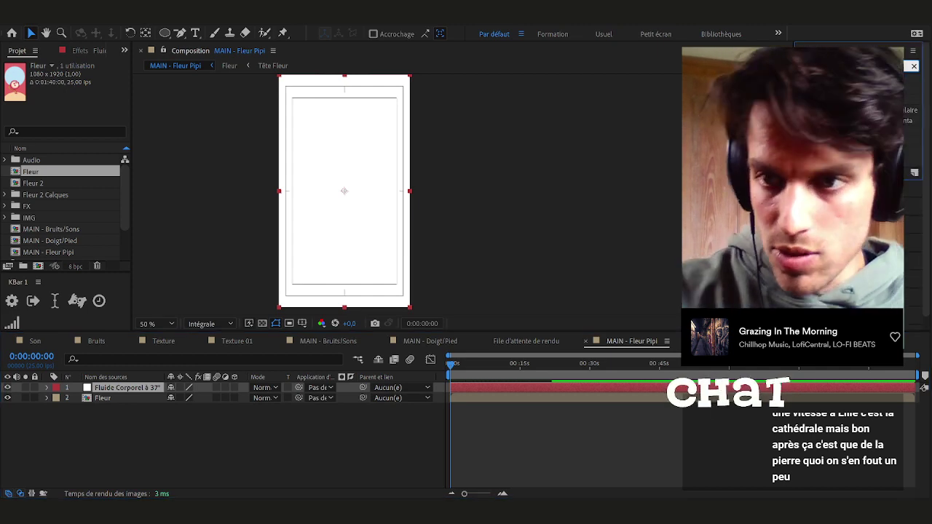
double_click(848, 140)
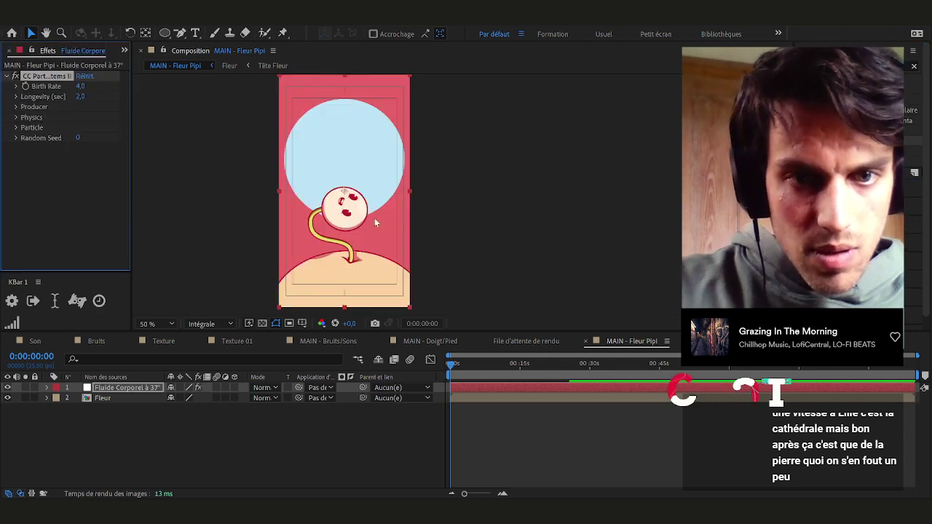
left_click_drag(461, 367, 498, 367)
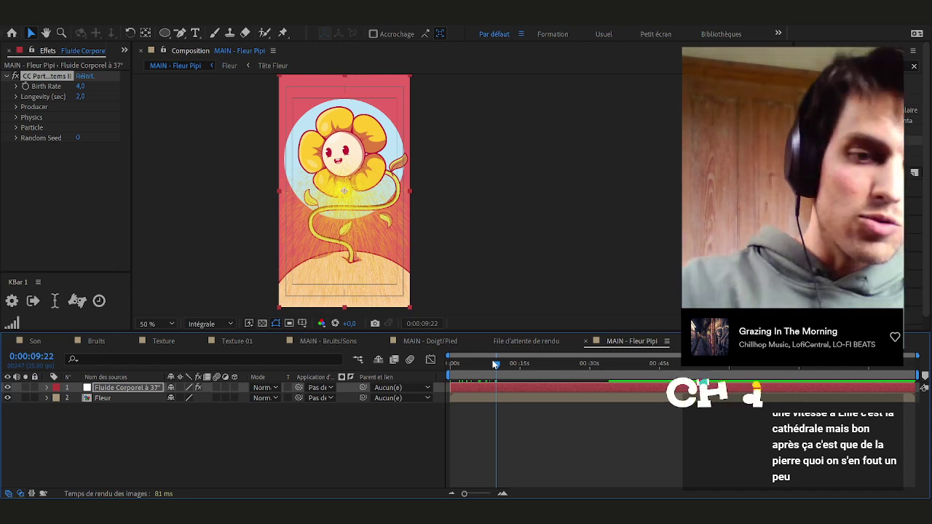
left_click(136, 445)
left_click(127, 389)
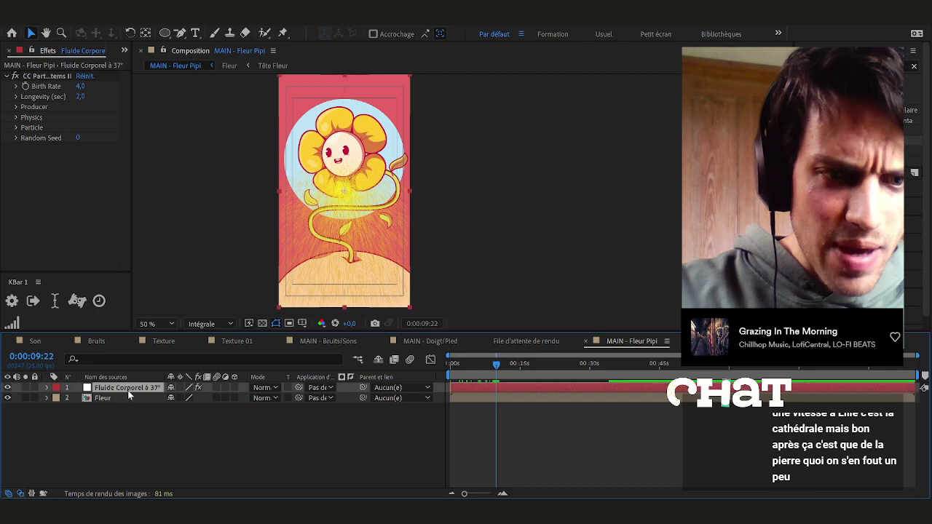
Move the particle producer of CC Particle Systems II just above the composition's upper edge, near its horizontal centre
left_click(49, 75)
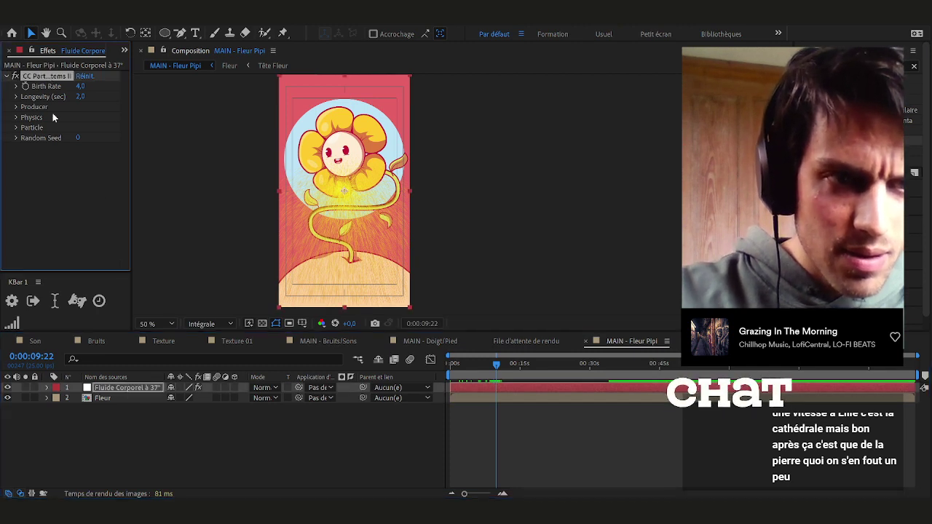
left_click(17, 107)
left_click(18, 107)
left_click(17, 107)
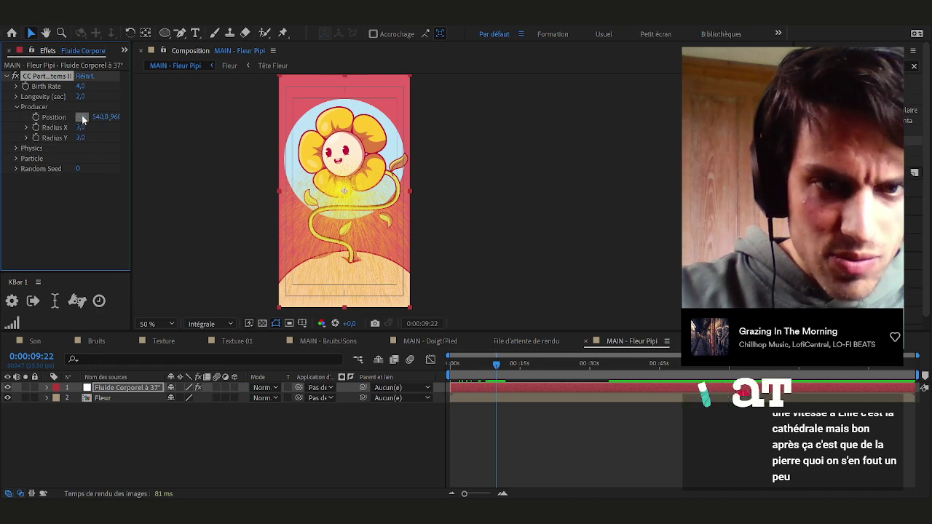
left_click(365, 113)
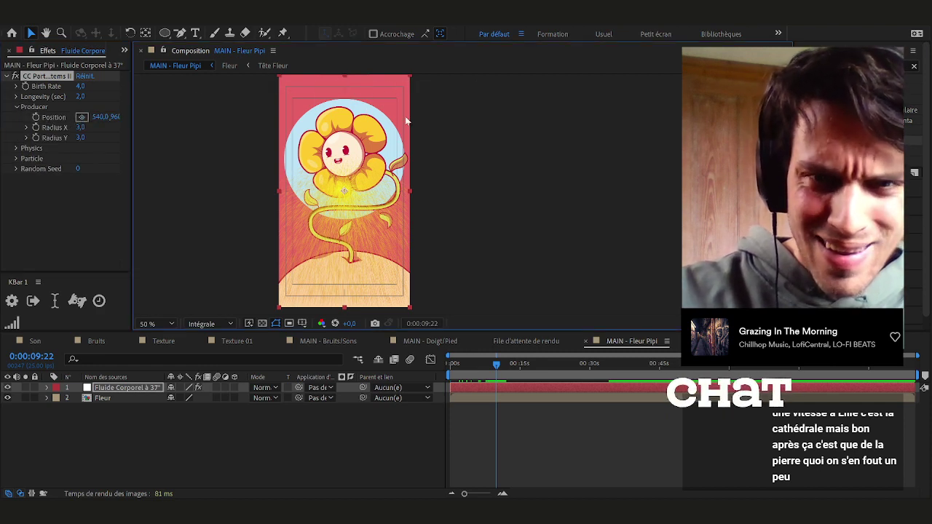
scroll(406, 120, "up", 2)
left_click(81, 117)
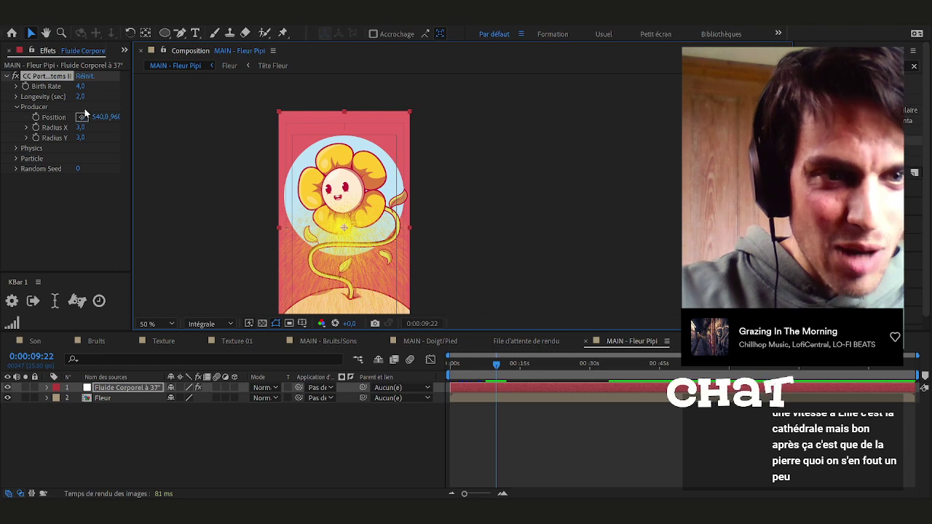
left_click(418, 92)
left_click_drag(420, 90, 346, 102)
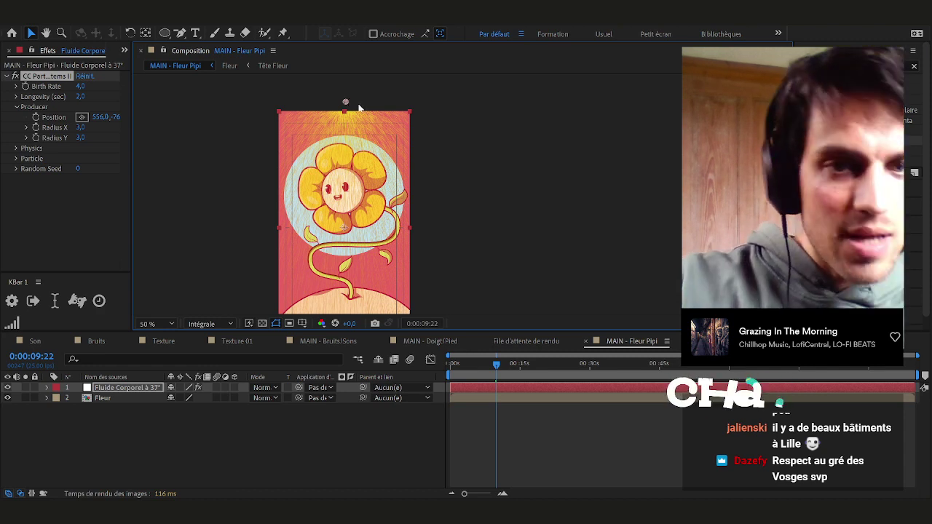
scroll(346, 112, "up", 1)
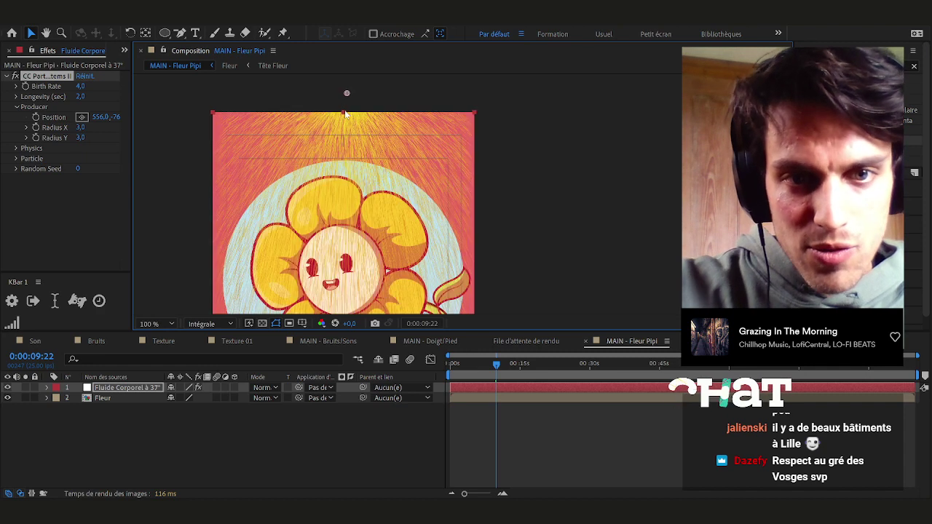
left_click_drag(349, 143, 376, 141)
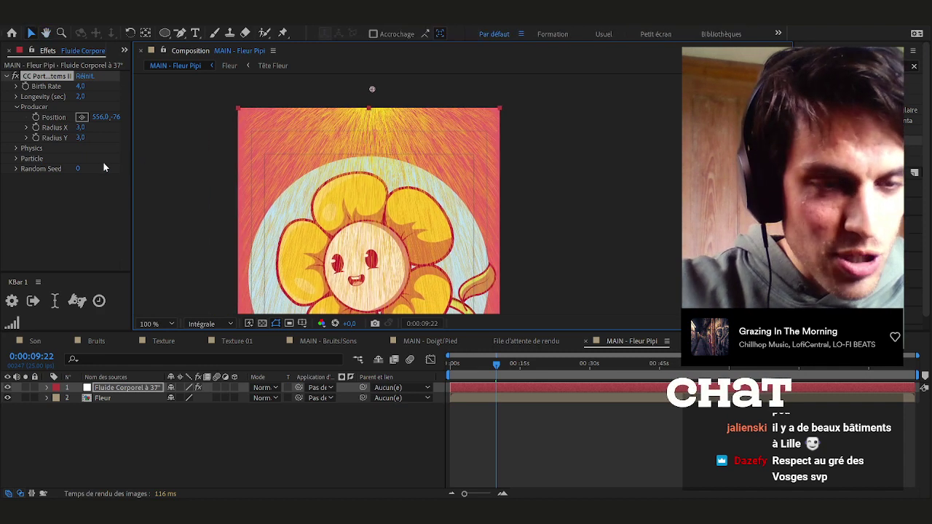
Set the particle type to Shaded Sphere, and try a Fill (Remplir) effect on the particles before undoing it
left_click(18, 104)
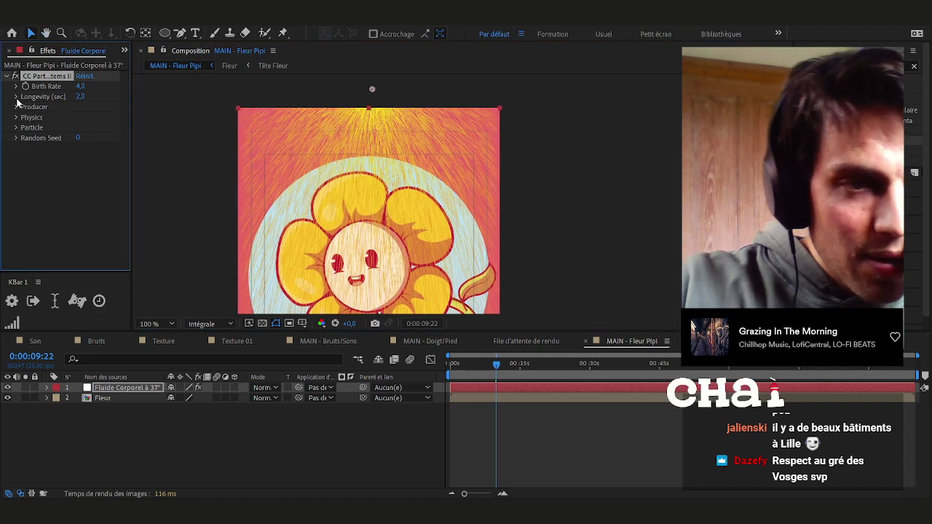
left_click(16, 129)
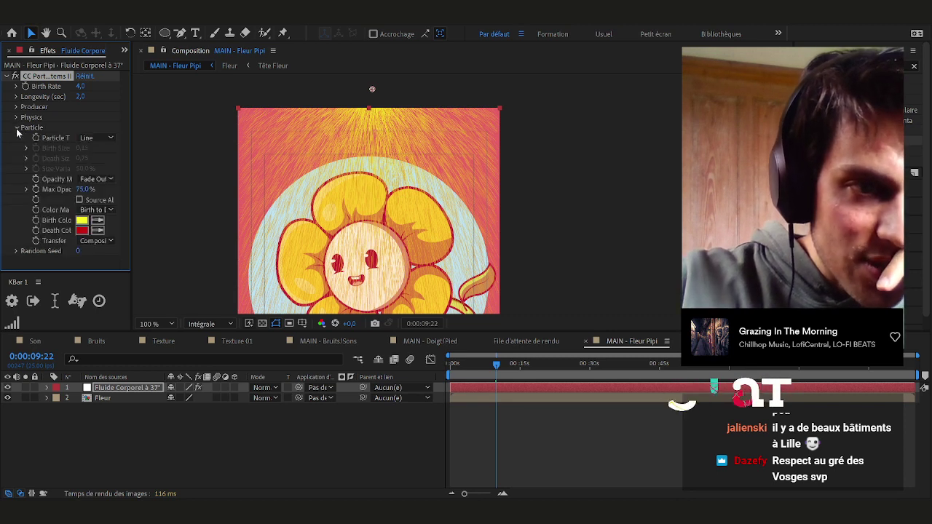
left_click(112, 201)
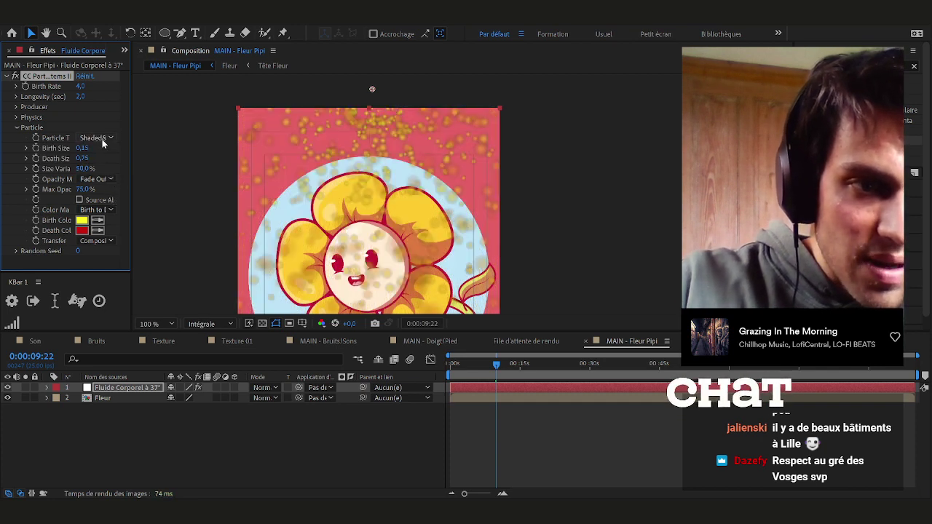
key("ctrl+z")
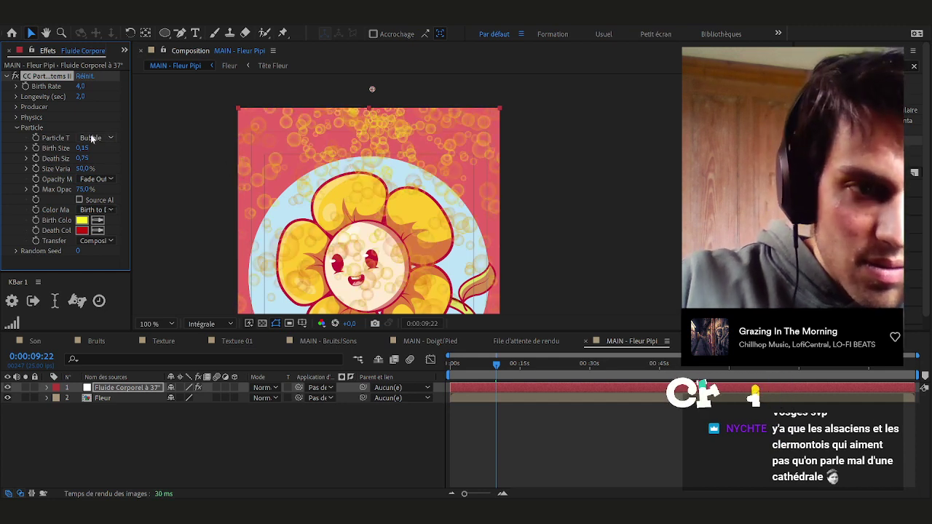
left_click(107, 172)
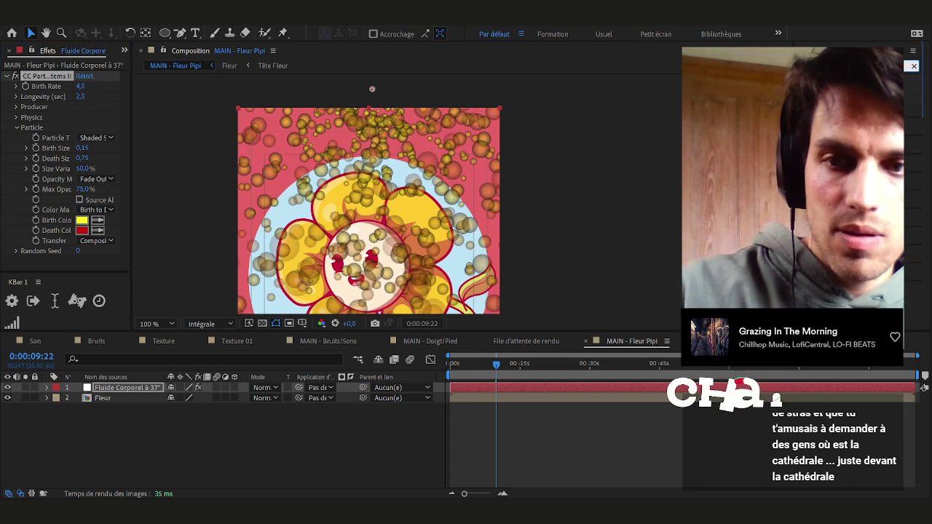
double_click(838, 89)
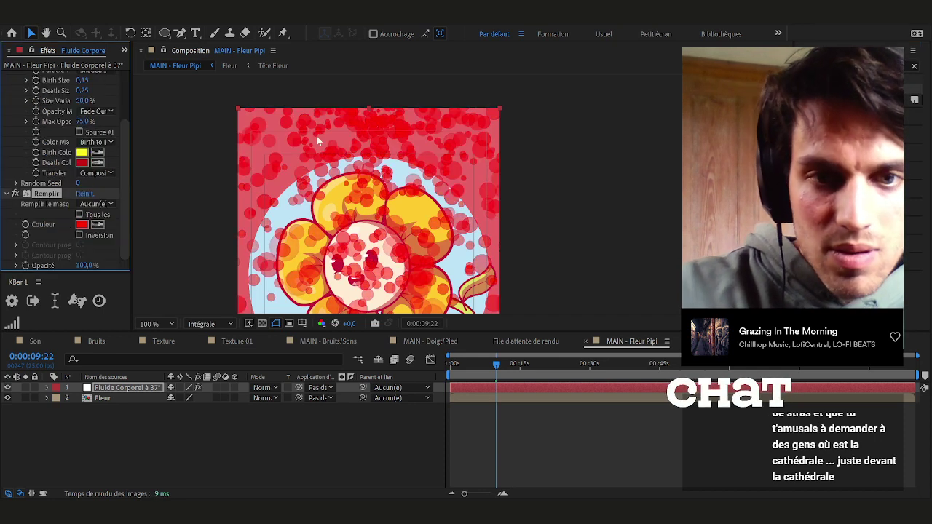
key("ctrl+z")
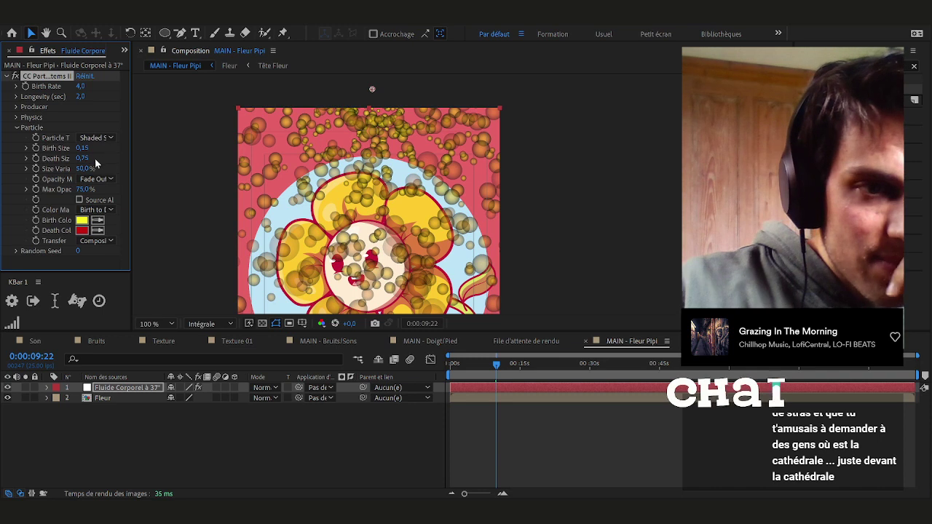
Raise the particles' Max Opacity to 100% and set their Opacity Map to Constant
left_click_drag(131, 167, 193, 163)
left_click_drag(115, 190, 273, 189)
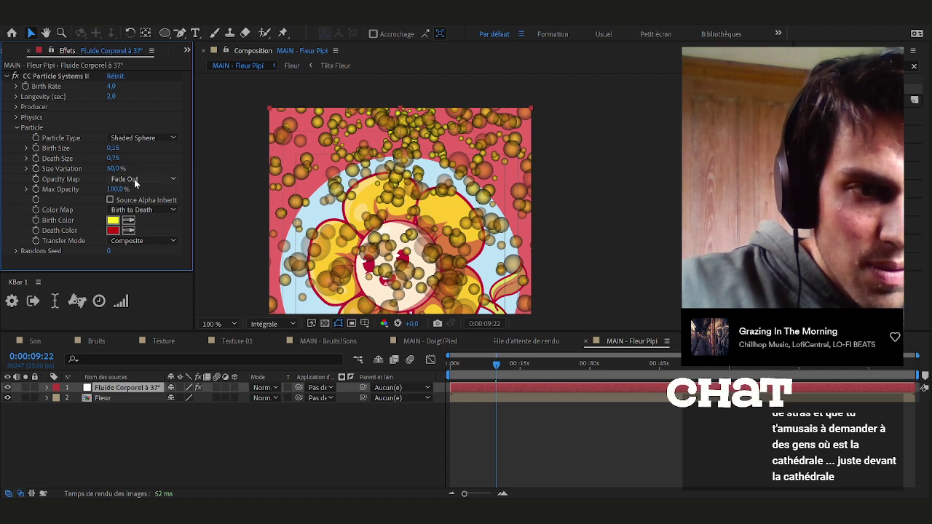
left_click(124, 179)
left_click(135, 189)
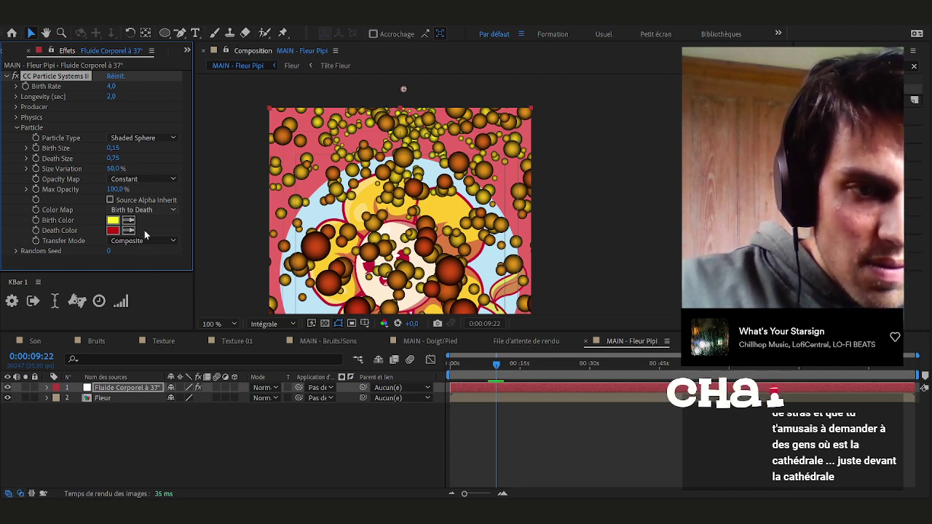
Try the Origin to Death and Origin Constant color maps and other transfer modes, returning to Birth to Death with Composite
left_click(144, 210)
left_click(144, 220)
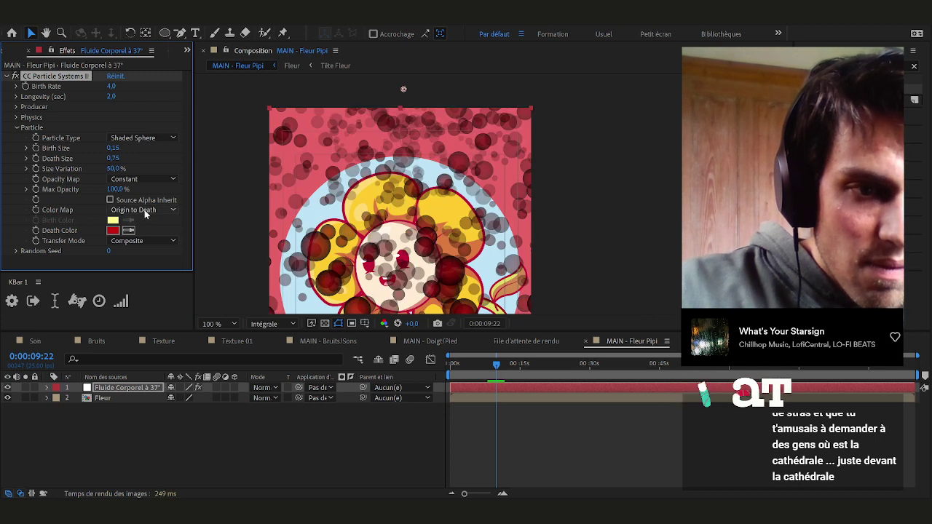
left_click(138, 249)
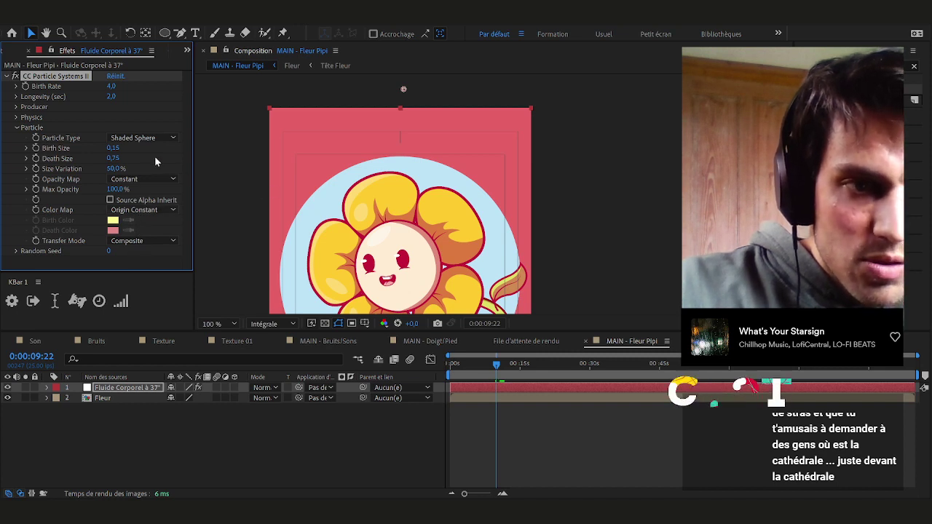
left_click(139, 240)
left_click(131, 255)
left_click(139, 241)
left_click(129, 283)
left_click(133, 249)
left_click(139, 210)
left_click(134, 220)
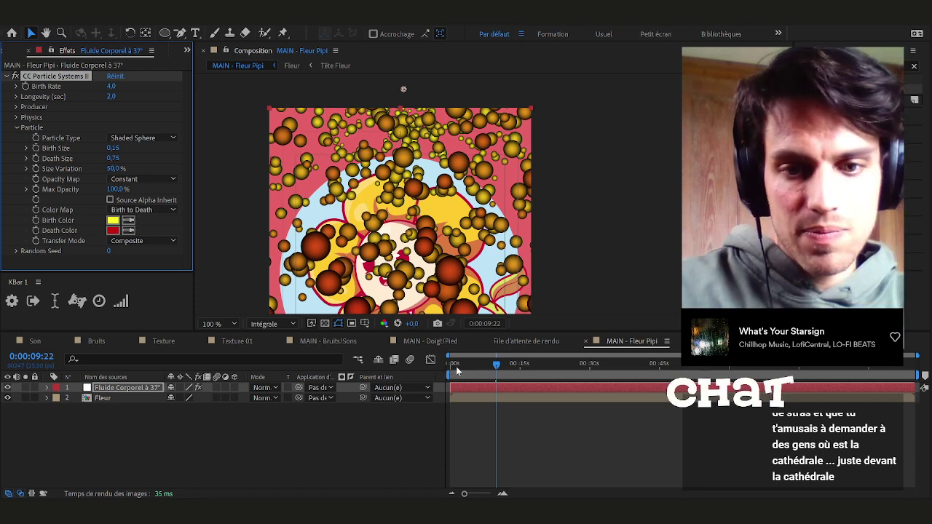
Check the particles at other times up to 0:00:14:15 and set their Size Variation to 100%
left_click(483, 366)
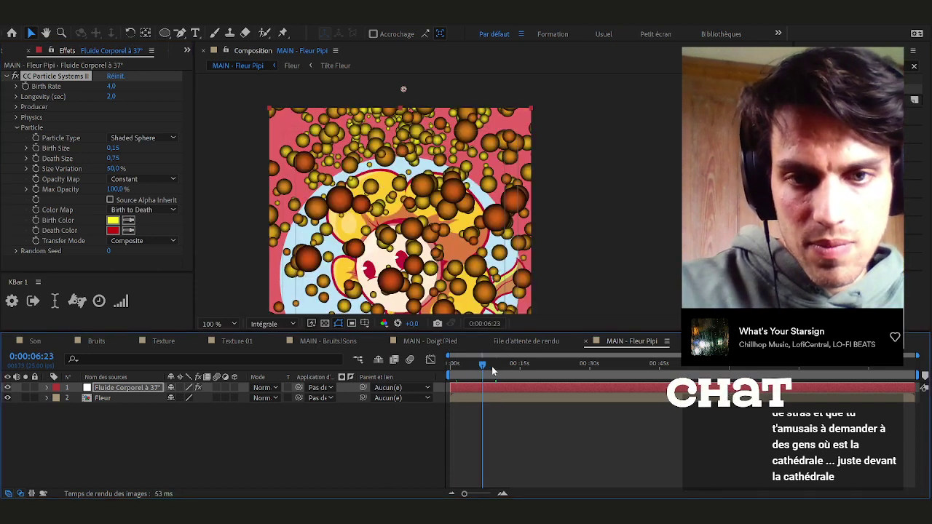
left_click(519, 364)
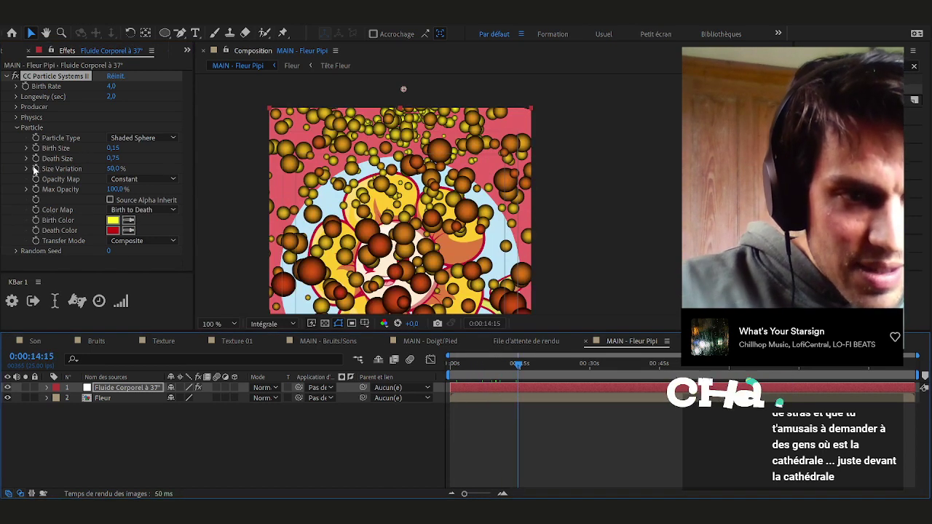
left_click(32, 169)
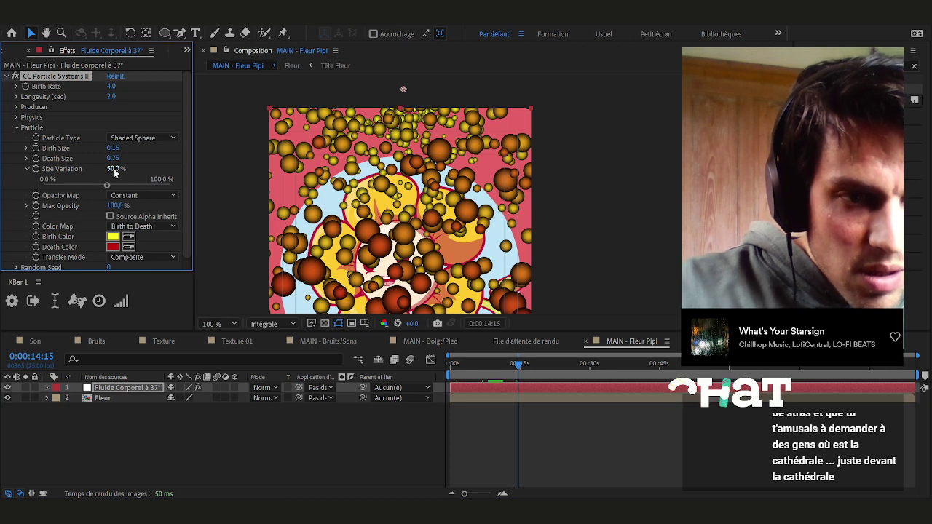
left_click_drag(113, 169, 414, 182)
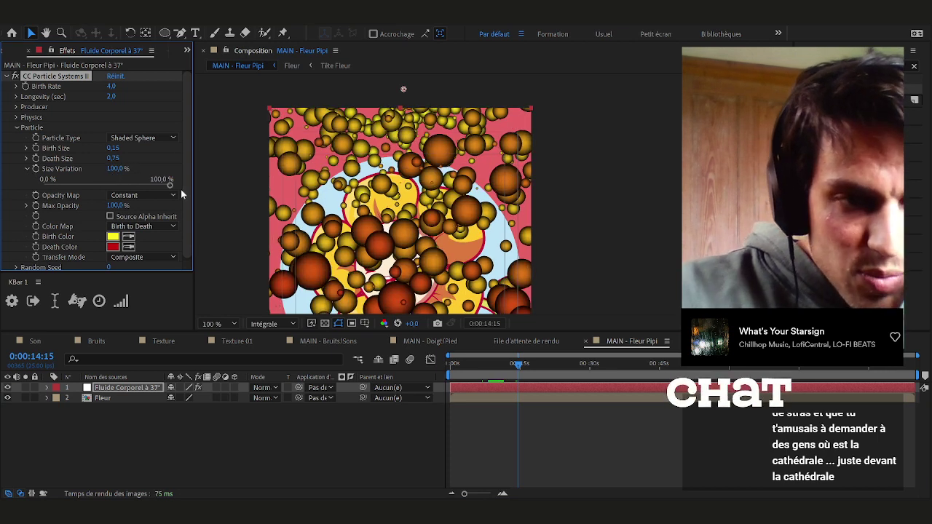
Scrub and play back the composition to examine the particle animation over the flower, up close and in full frame
left_click(28, 169)
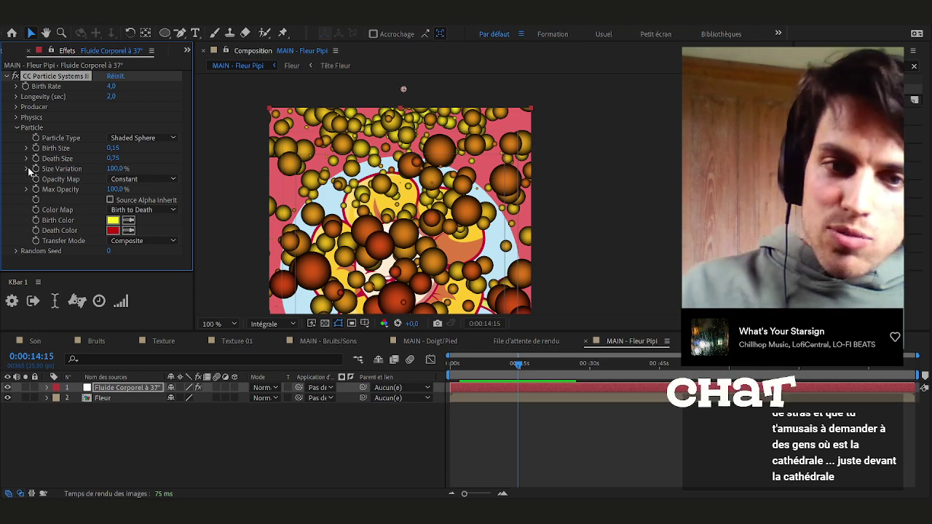
left_click(463, 364)
mouse_move(461, 370)
left_mouse_down()
mouse_move(526, 371)
mouse_move(472, 375)
mouse_move(510, 382)
mouse_move(477, 382)
mouse_move(490, 383)
mouse_move(512, 368)
mouse_move(475, 368)
left_mouse_up()
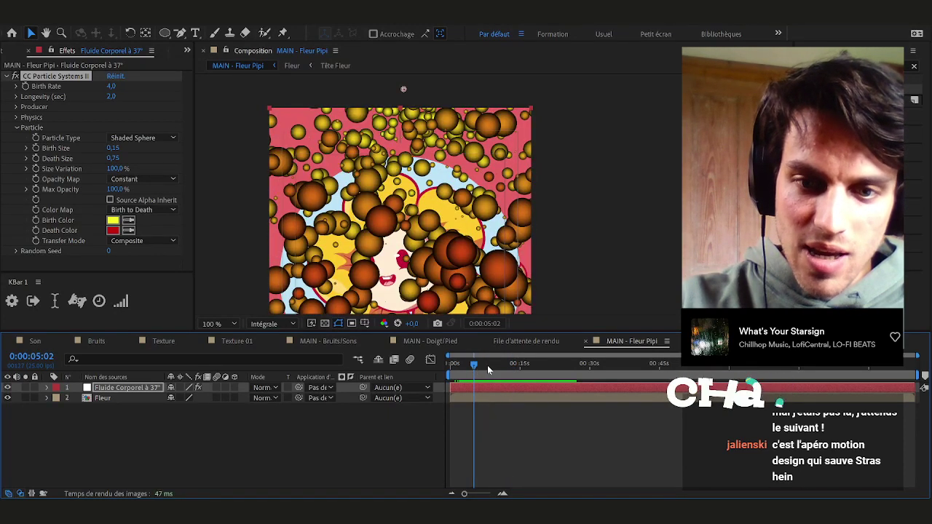
left_click_drag(477, 367, 451, 374)
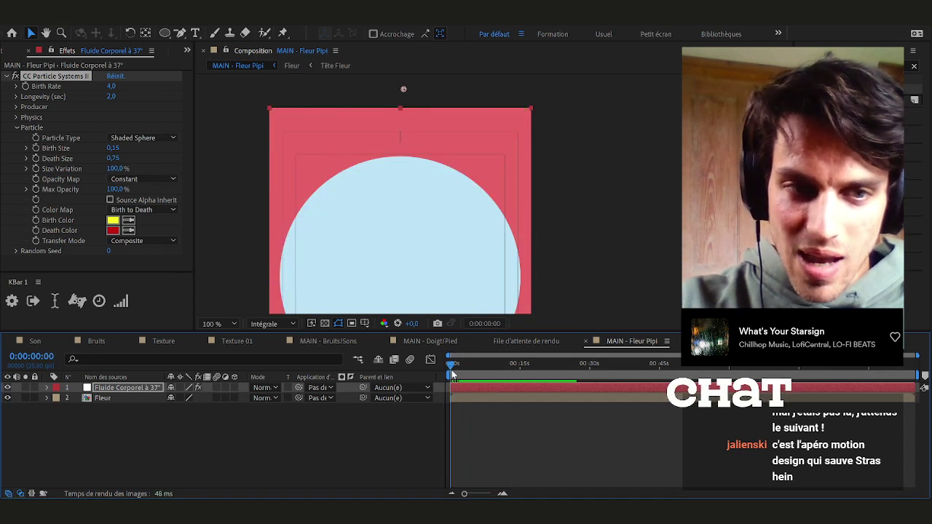
left_click(16, 145)
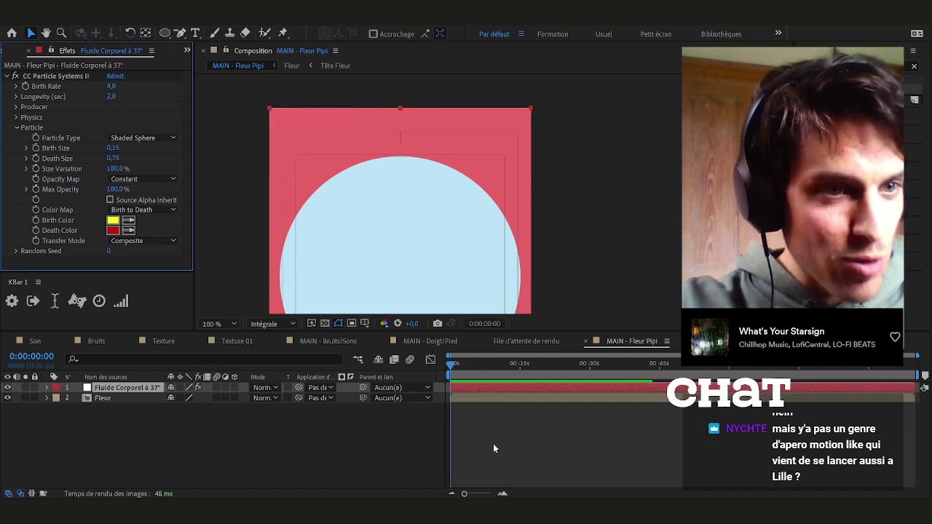
left_click(555, 431)
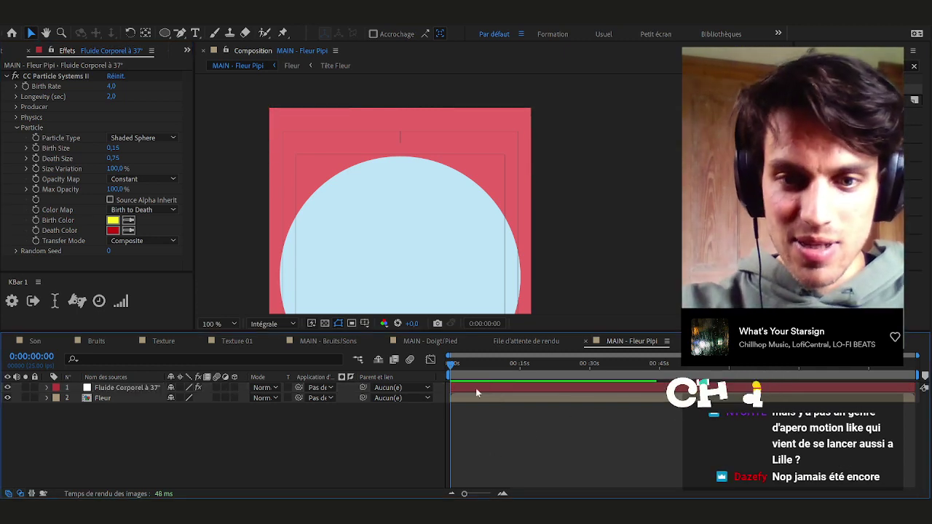
left_click(475, 388)
key("space")
left_click(484, 364)
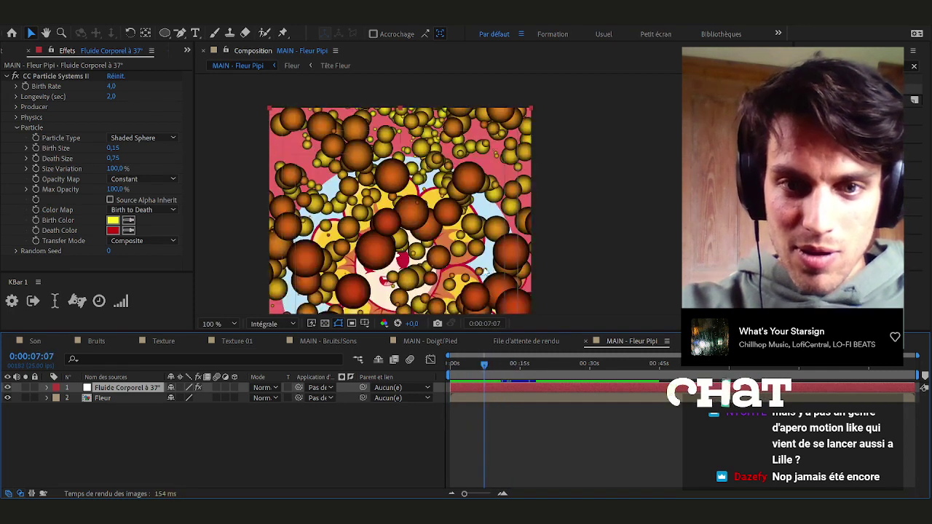
scroll(489, 272, "down", 3)
left_click_drag(501, 255, 496, 209)
left_click(488, 398)
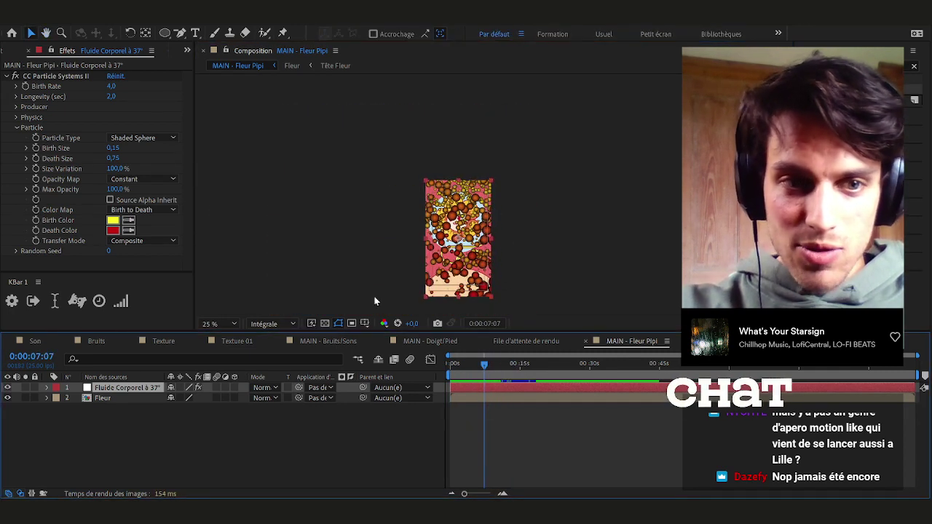
Set the particles' Death Size to 0.15
left_click(29, 131)
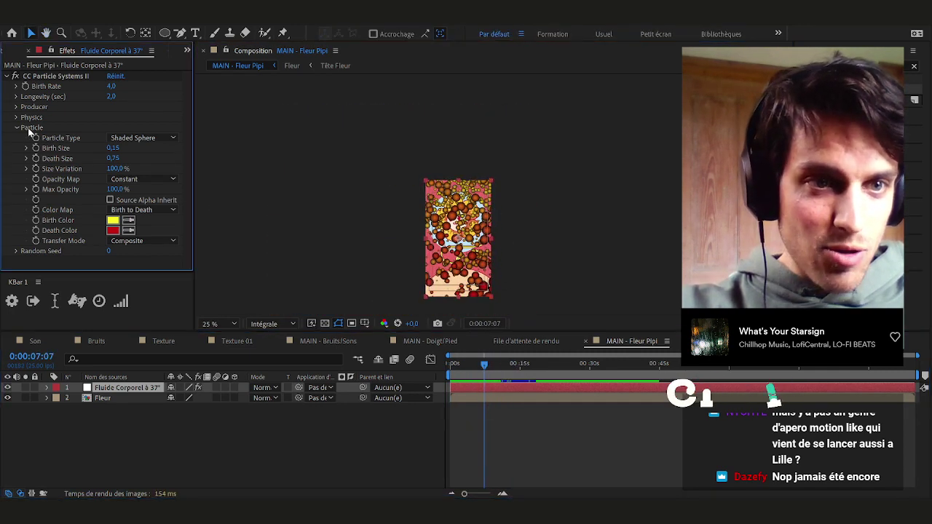
left_click(77, 148)
left_click(305, 219)
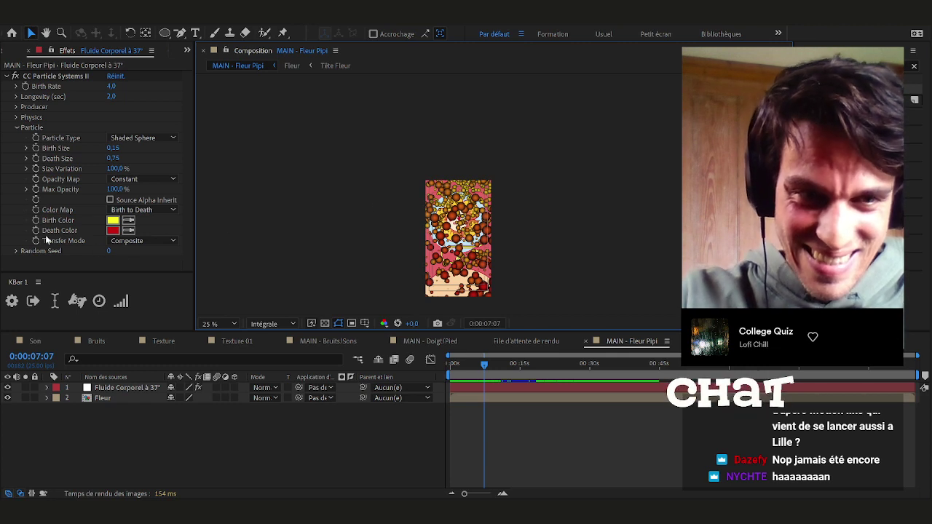
left_click(27, 119)
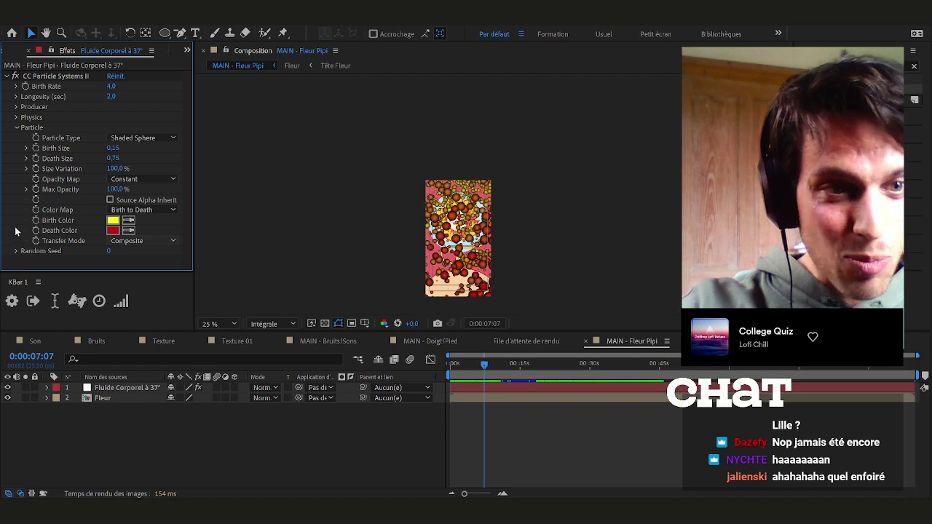
left_click(113, 158)
type("0.15")
key("Return")
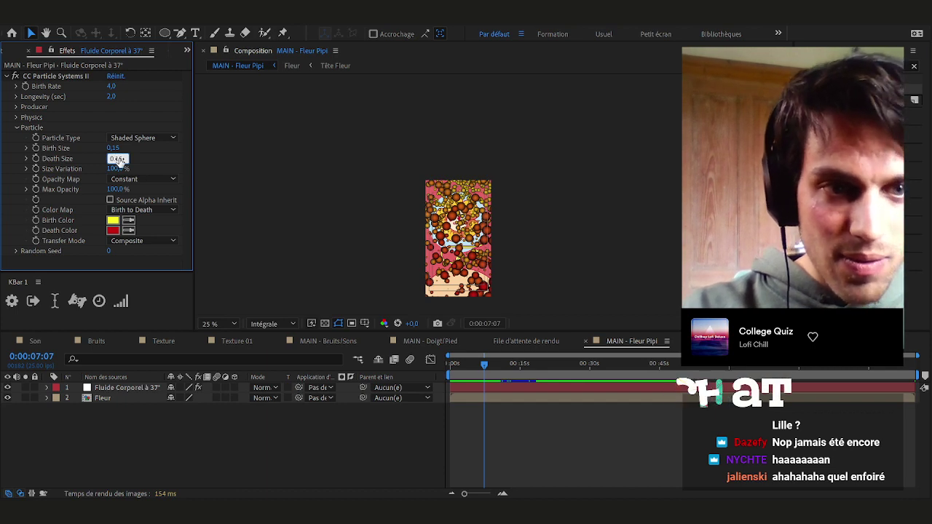
key("Return")
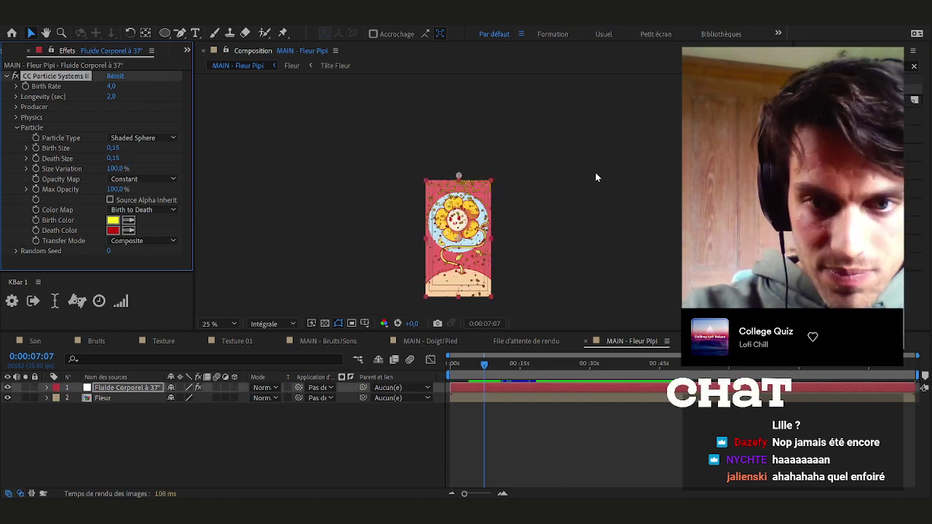
Examine the particles up close over the flower and check the particle effect's property groups
scroll(477, 193, "up", 2)
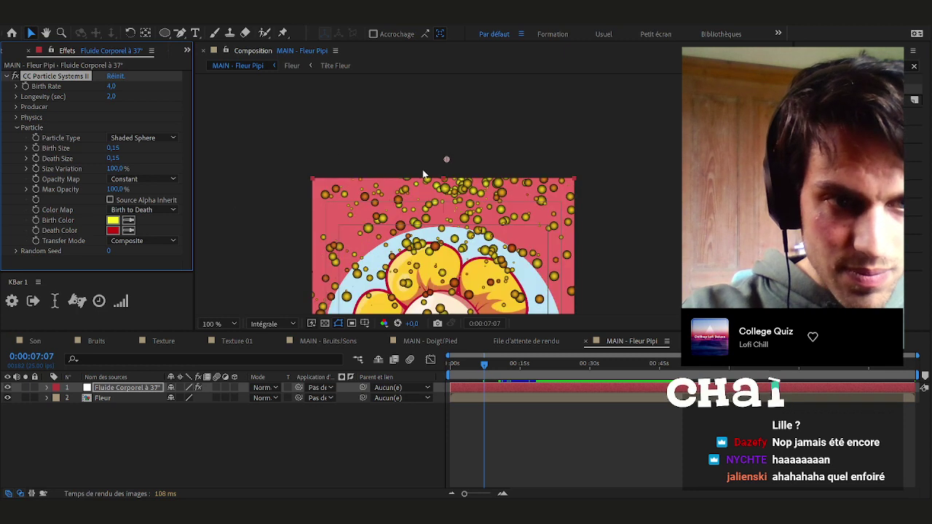
scroll(436, 160, "up", 2)
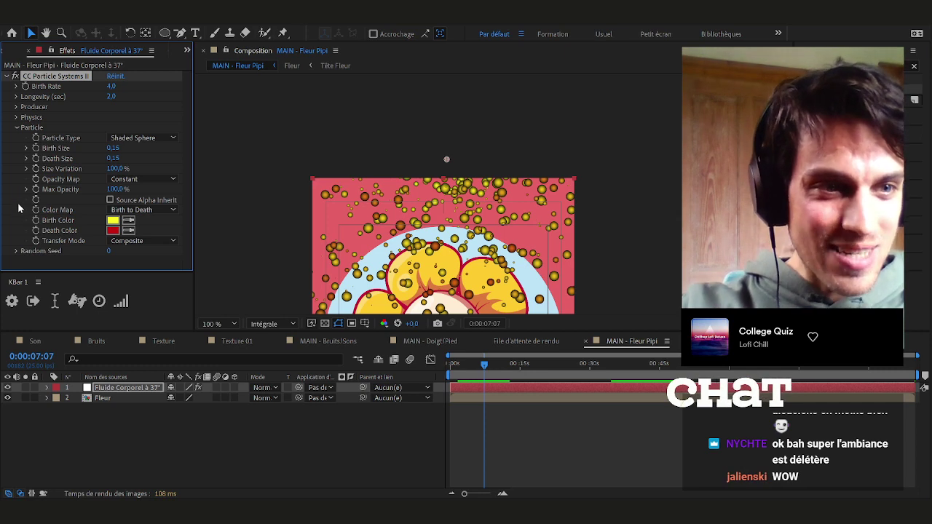
key("h")
left_click_drag(481, 213, 440, 142)
key("v")
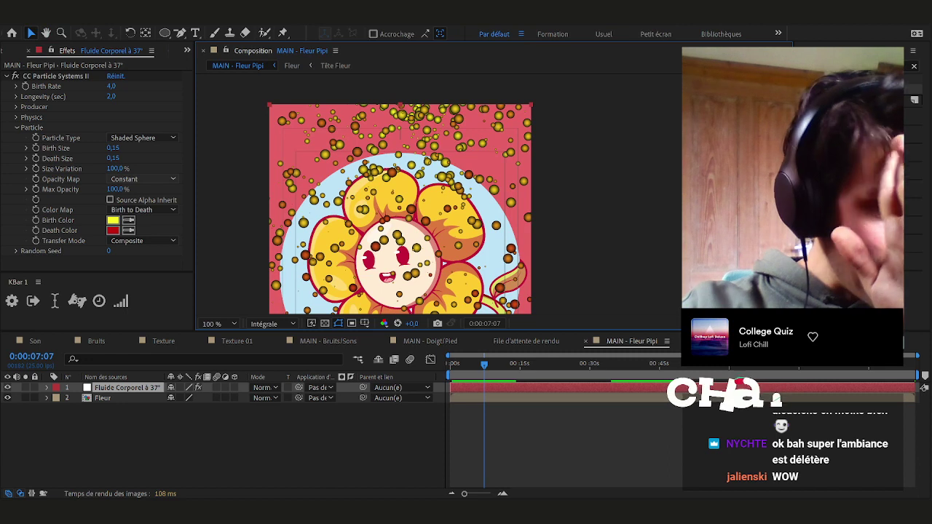
left_click(158, 139)
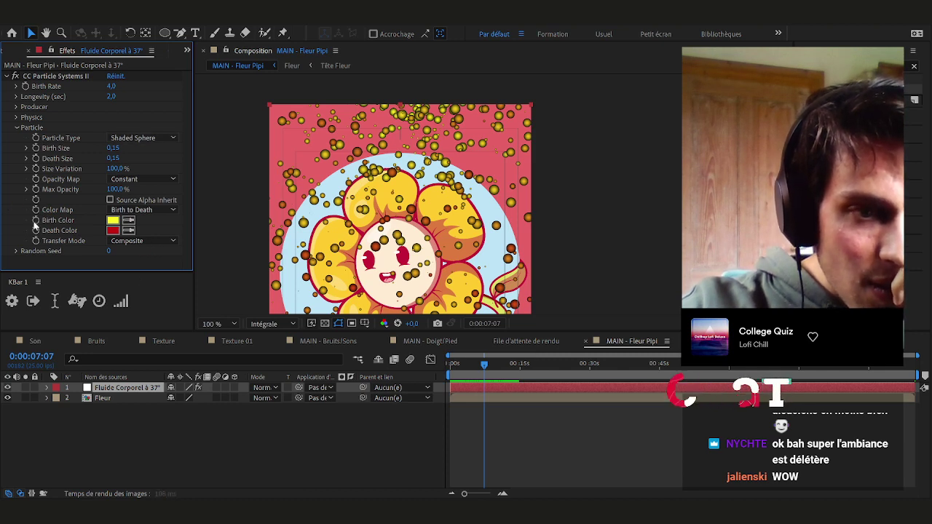
left_click(16, 118)
left_click(17, 116)
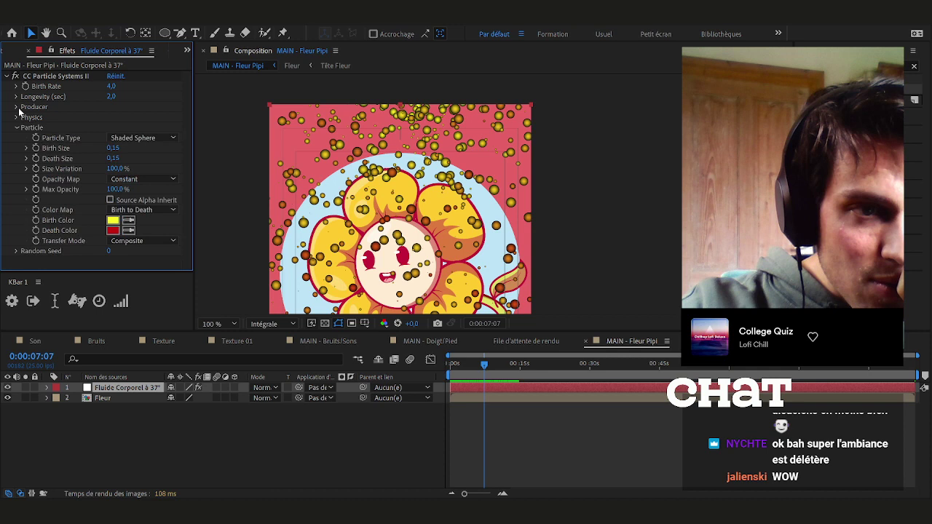
Set the particle Longevity to 1 second and preview the animation at around 20 seconds with the whole composition in view
scroll(512, 213, "down", 2)
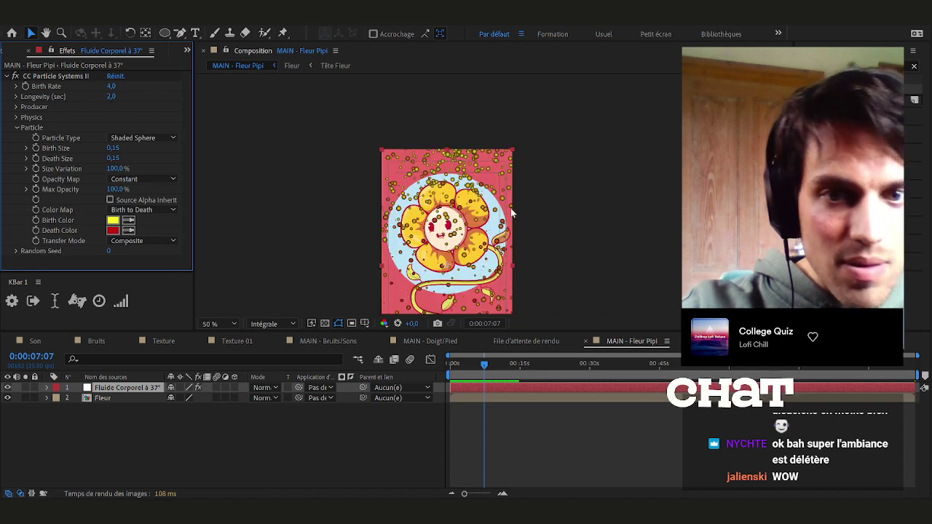
left_click(110, 97)
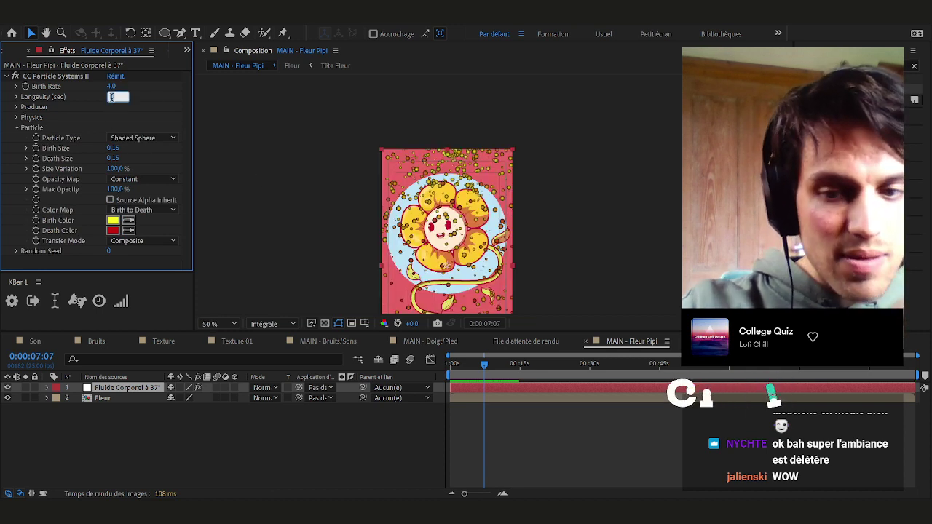
type("1")
key("Return")
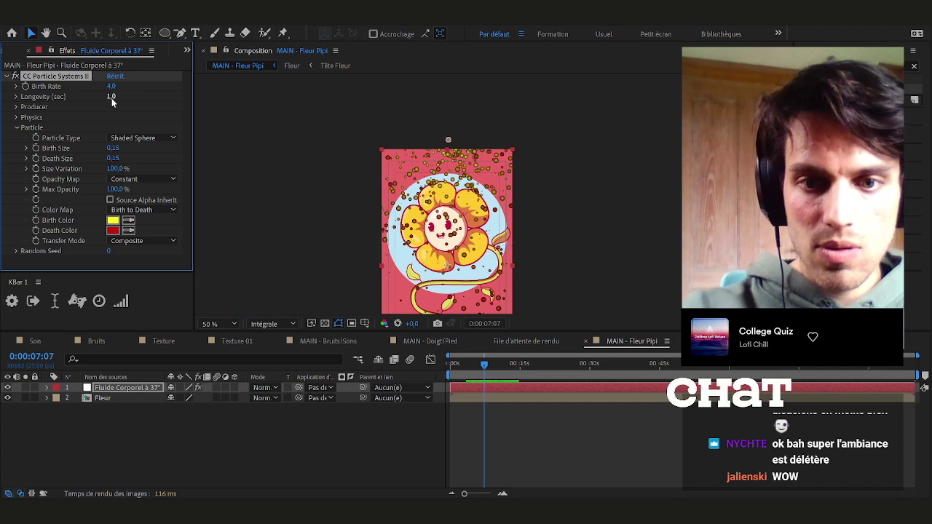
left_click_drag(513, 370, 555, 366)
key("space")
left_click_drag(539, 235, 528, 164)
mouse_move(554, 371)
left_mouse_down()
mouse_move(563, 370)
mouse_move(544, 370)
left_mouse_up()
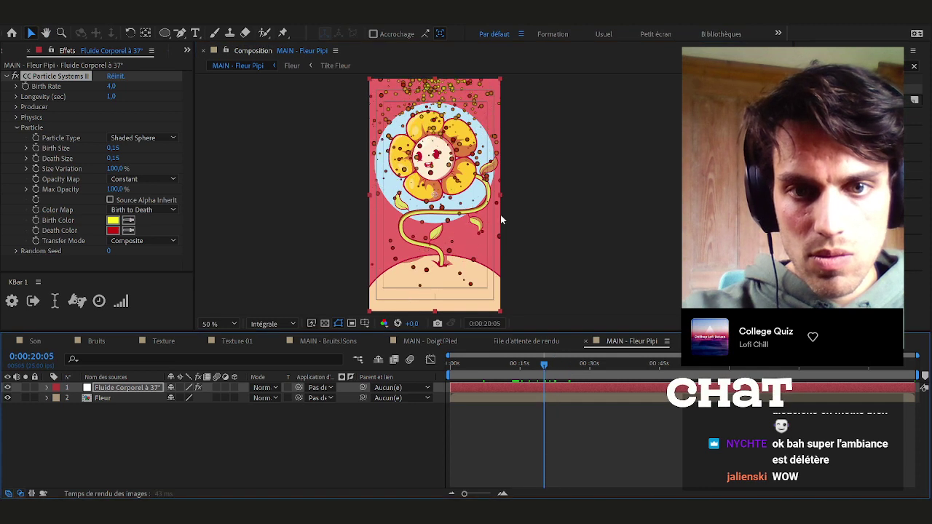
Try shifting the particle producer horizontally and reducing its Radius X and Radius Y to 0
left_click(16, 107)
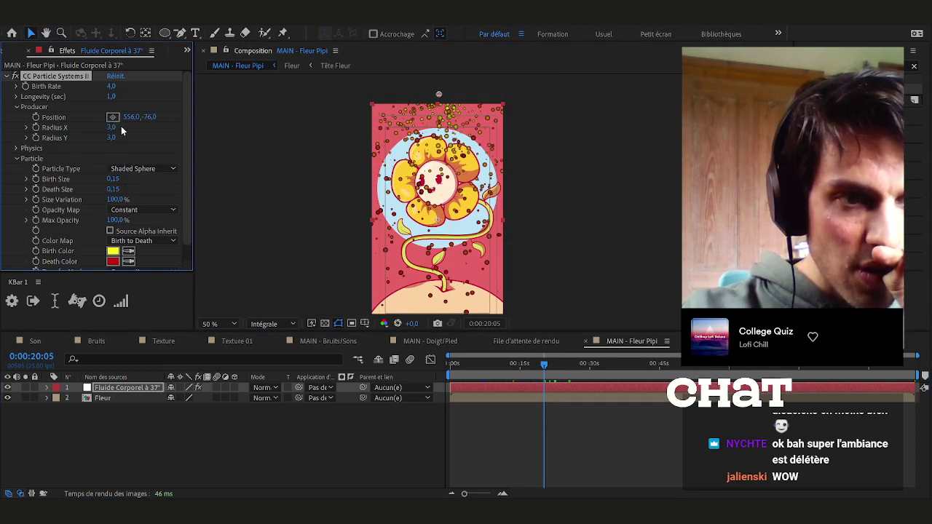
left_click_drag(150, 117, 84, 119)
key("ctrl+z")
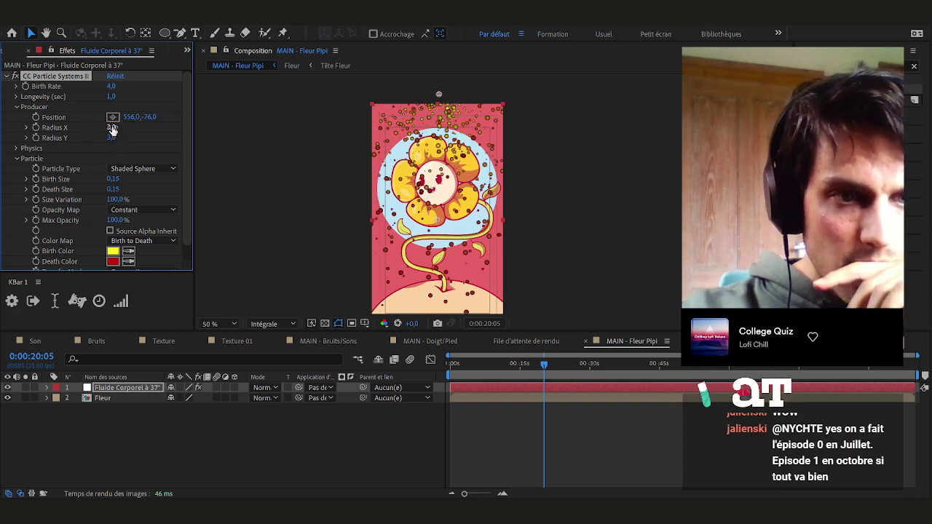
left_click_drag(111, 127, 62, 140)
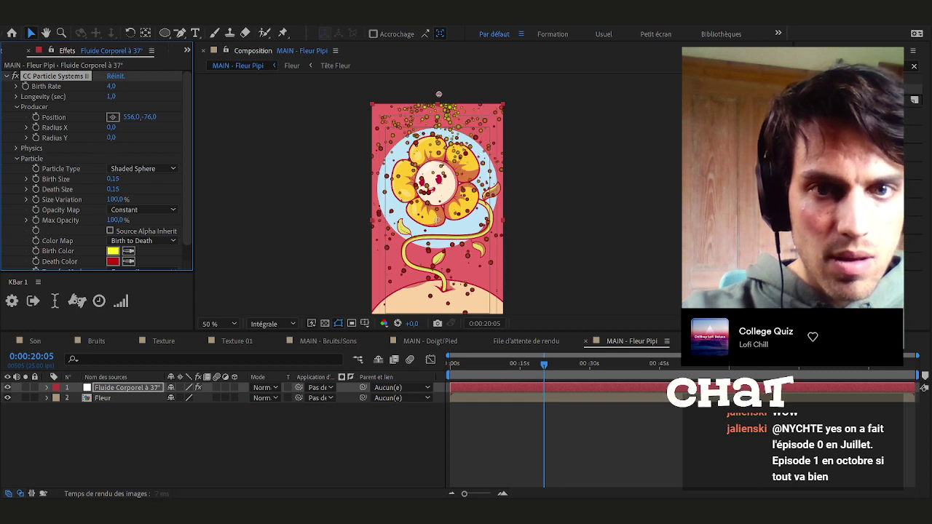
key("ctrl+z")
key("ctrl+z")
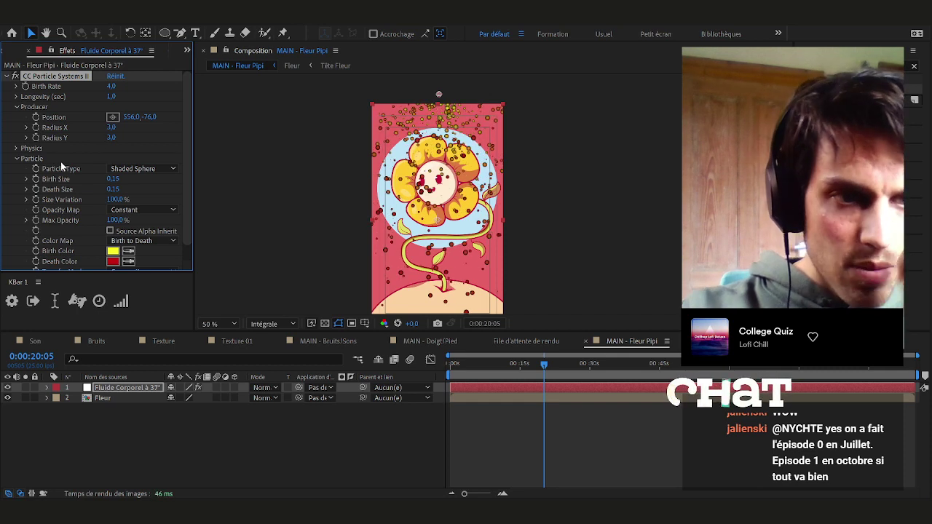
Set the physics Animation to Direction and move the particle producer down to 534, 254 on the flower's upper petals
left_click(17, 149)
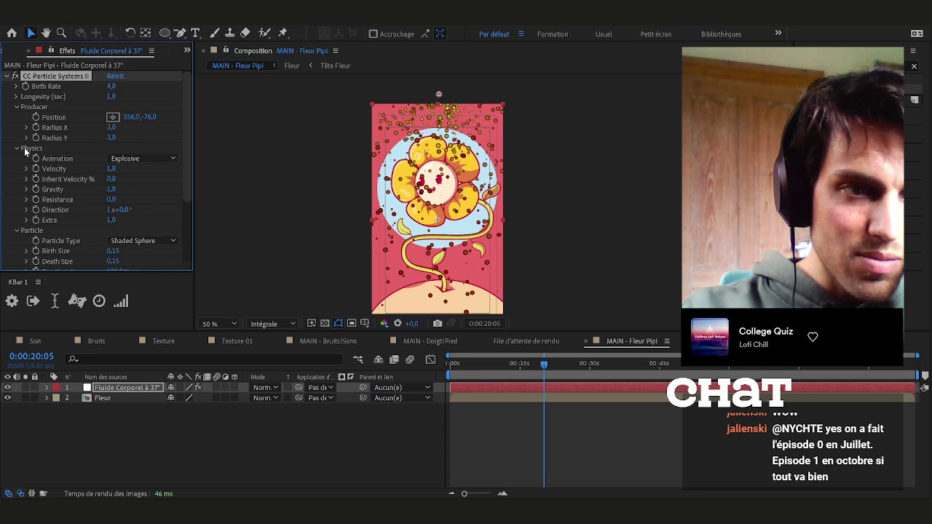
left_click(154, 240)
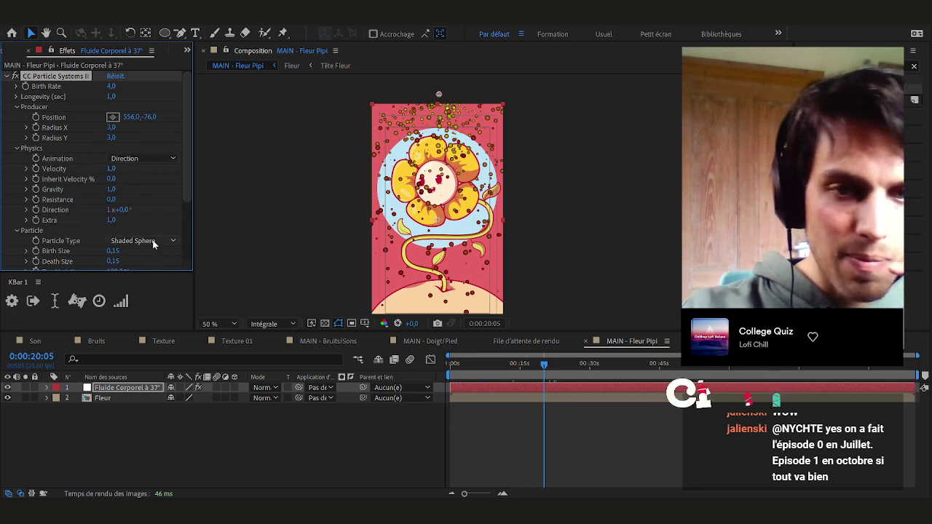
left_click_drag(439, 97, 436, 134)
left_click_drag(481, 366, 566, 364)
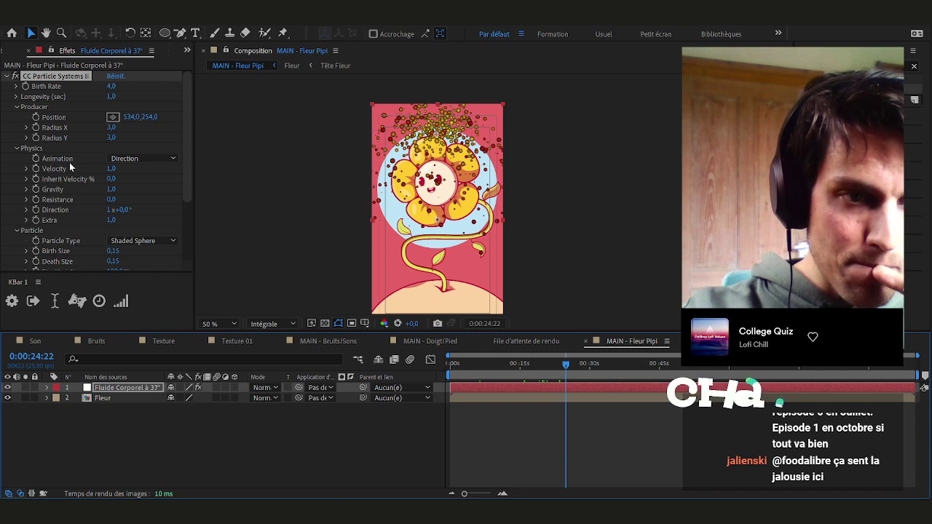
Set the particle Velocity to 0.1 and preview the stream at about 6 seconds
left_click_drag(112, 168, 46, 161)
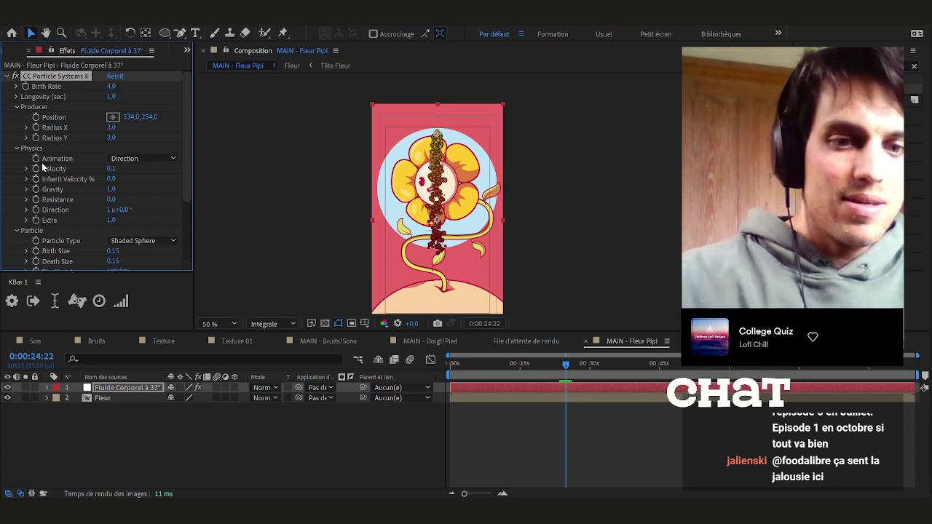
left_click(321, 474)
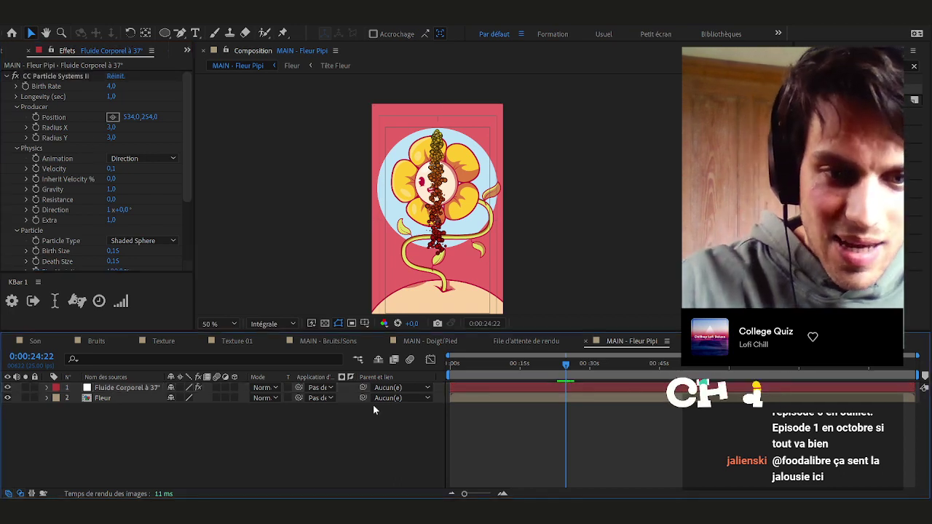
mouse_move(485, 360)
left_mouse_down()
mouse_move(454, 363)
mouse_move(481, 363)
left_mouse_up()
Try the Origin to Death and Birth to Origin color maps, and set the particles' Color Map to Origin Constant
left_click_drag(189, 177, 172, 259)
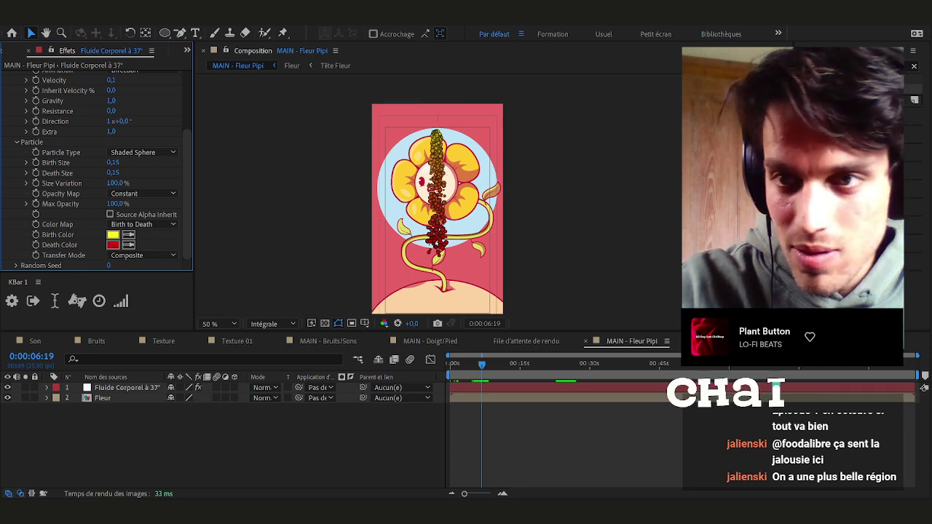
left_click(153, 224)
left_click(142, 245)
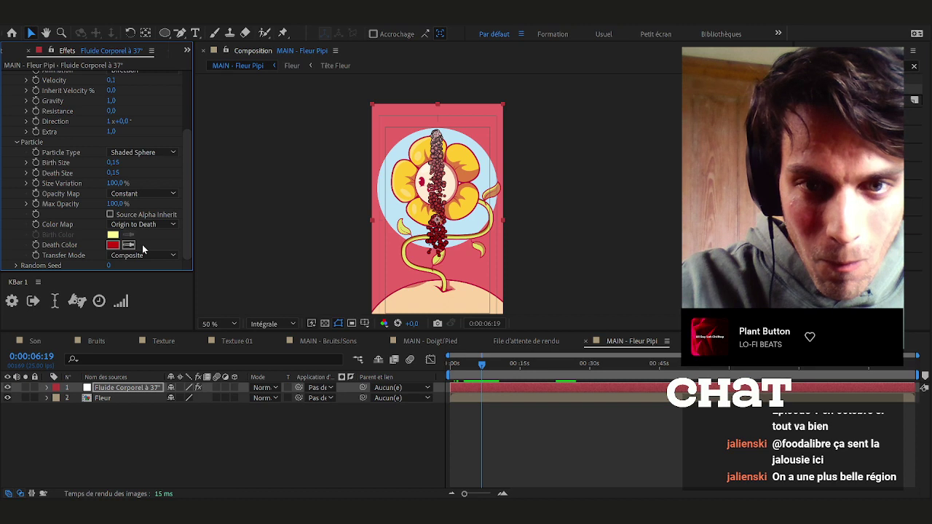
left_click(146, 226)
left_click(143, 256)
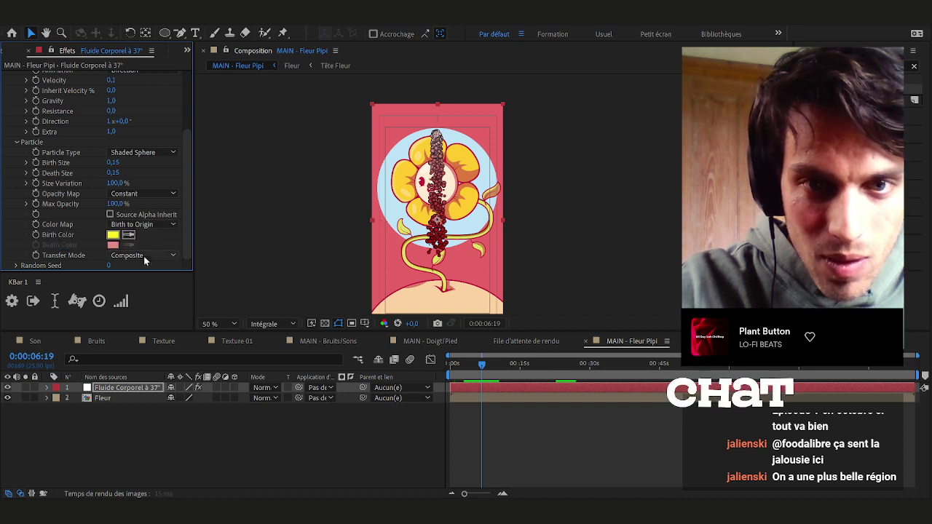
left_click(147, 267)
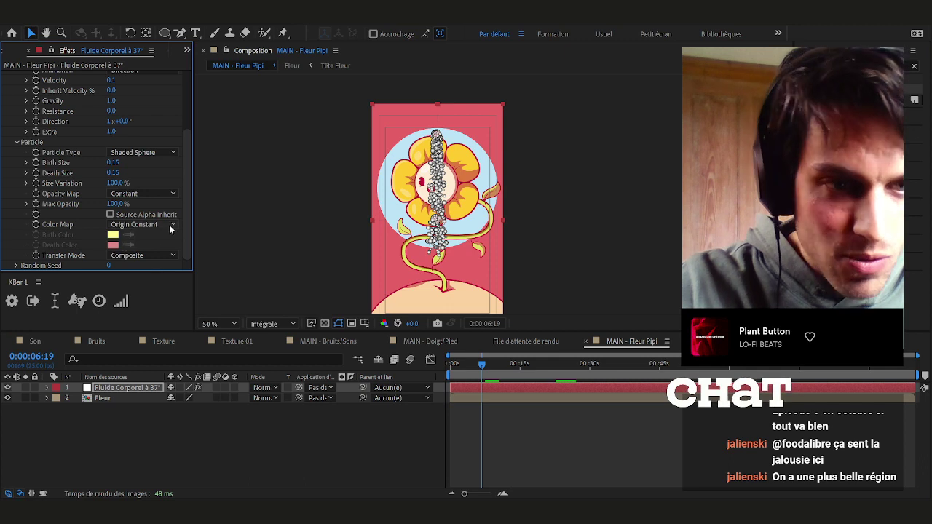
left_click(102, 389)
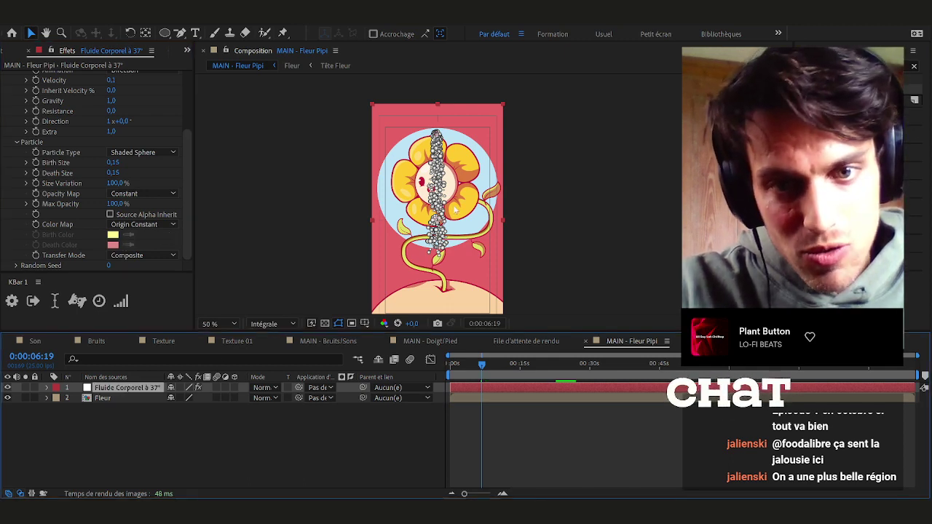
Change the Fluide Corporel à 37° solid's color to yellow in its solid settings
scroll(453, 205, "up", 2)
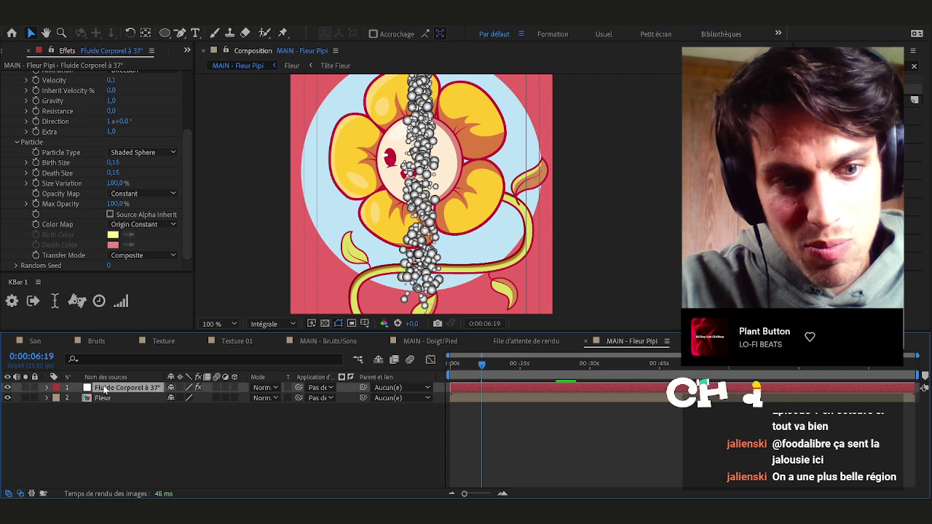
left_click(106, 389)
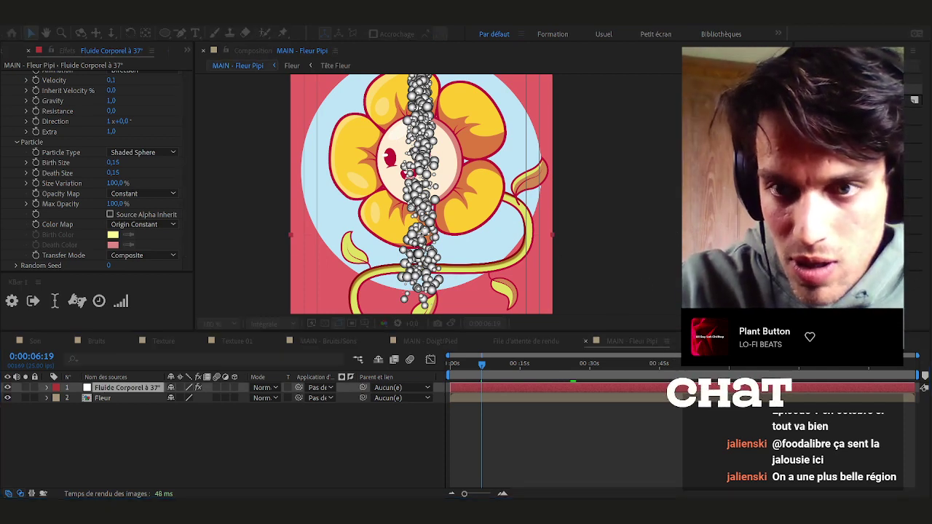
left_click(692, 252)
left_click(721, 291)
left_click(472, 262)
left_click(472, 254)
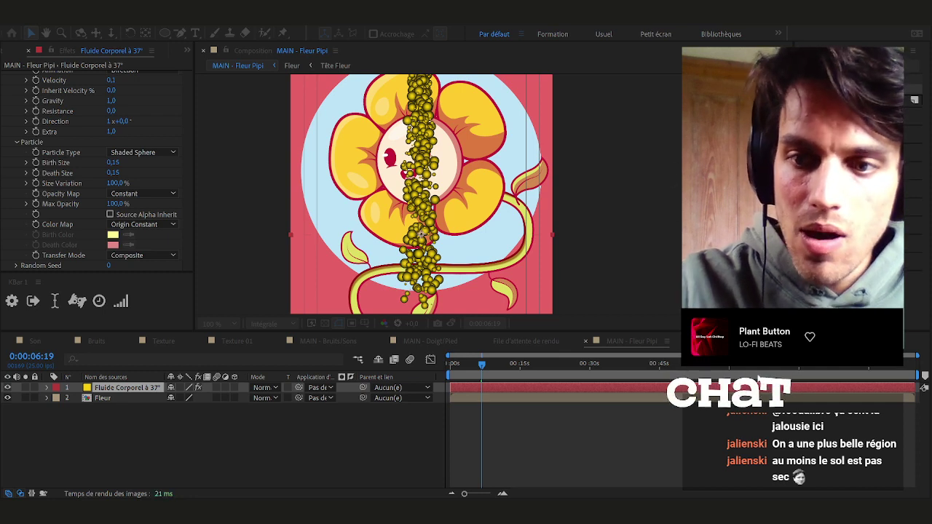
left_click(165, 182)
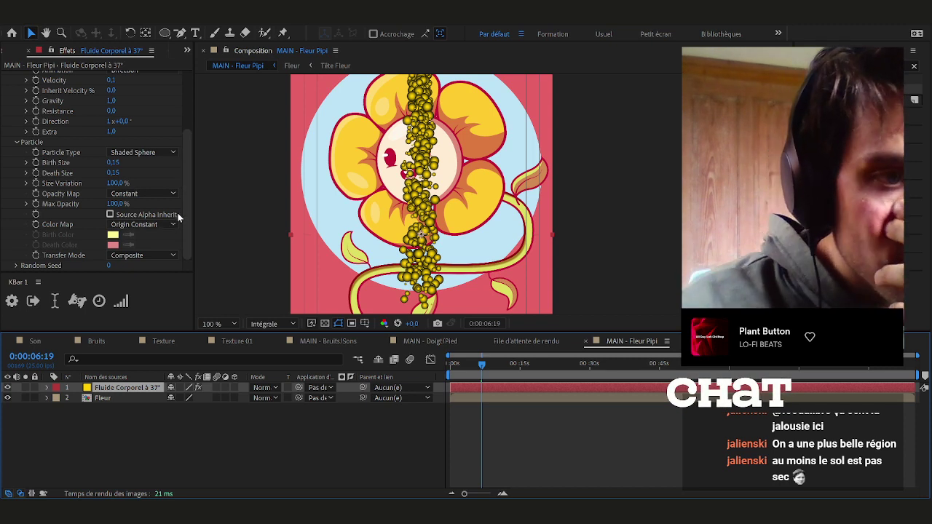
Try the Screen and Add transfer modes for the particles, and set the Transfer Mode to Black Matte
left_click(188, 191)
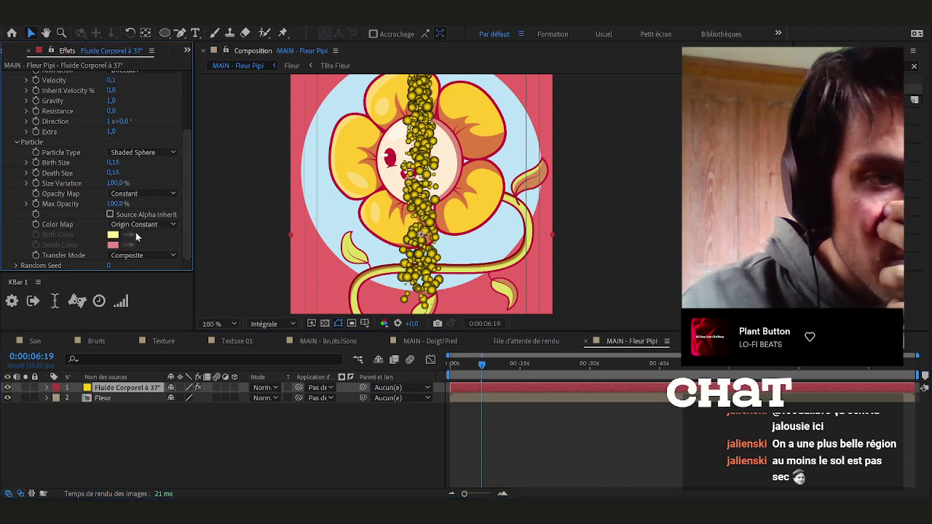
left_click(137, 254)
left_click(146, 261)
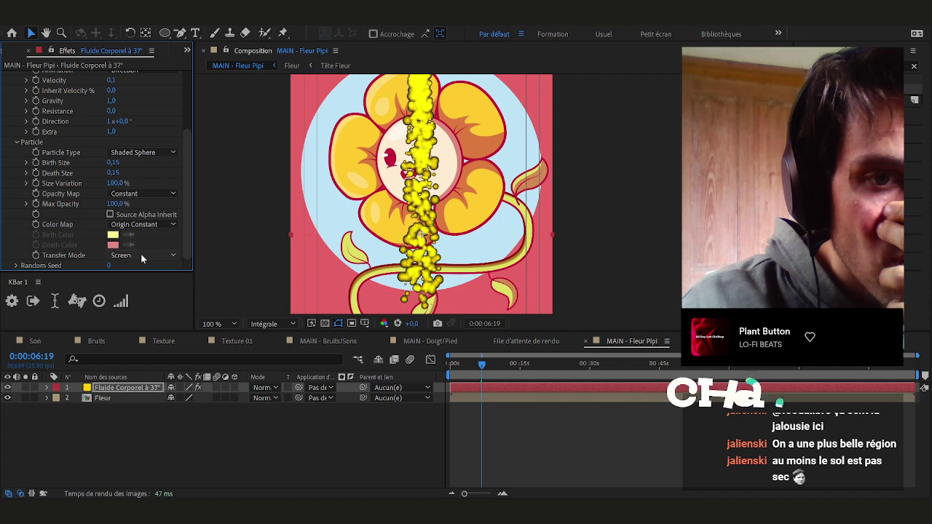
left_click(141, 253)
left_click(139, 284)
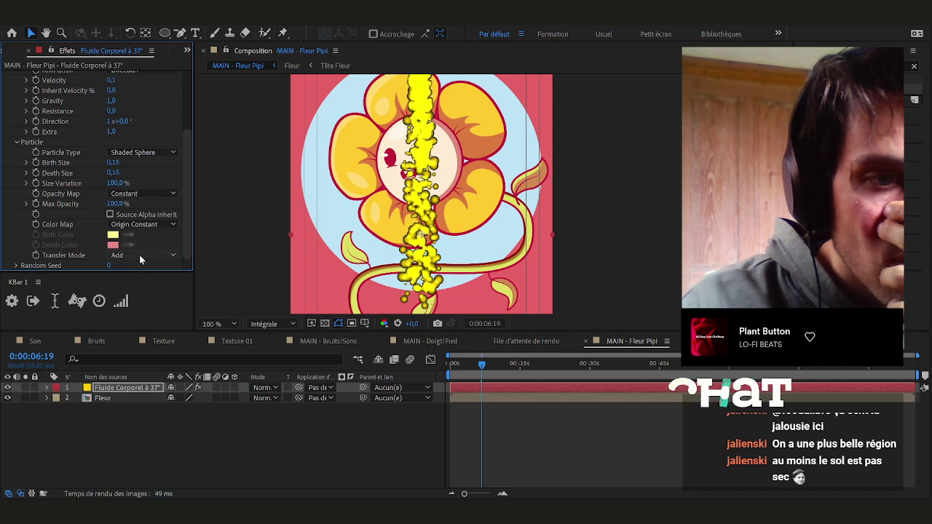
left_click(132, 295)
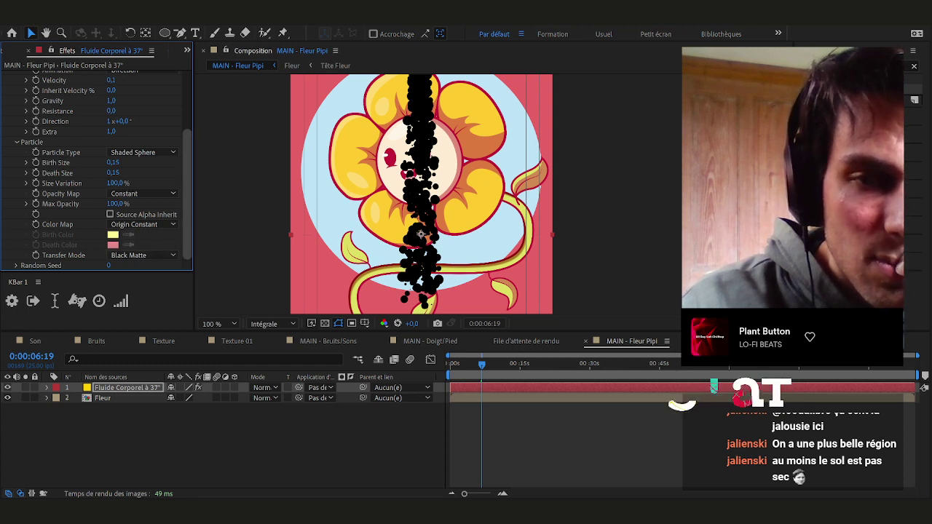
Apply the Remplir effect to the Fluide Corporel à 37° layer and set its fill color to bright yellow
left_click_drag(844, 88, 10, 228)
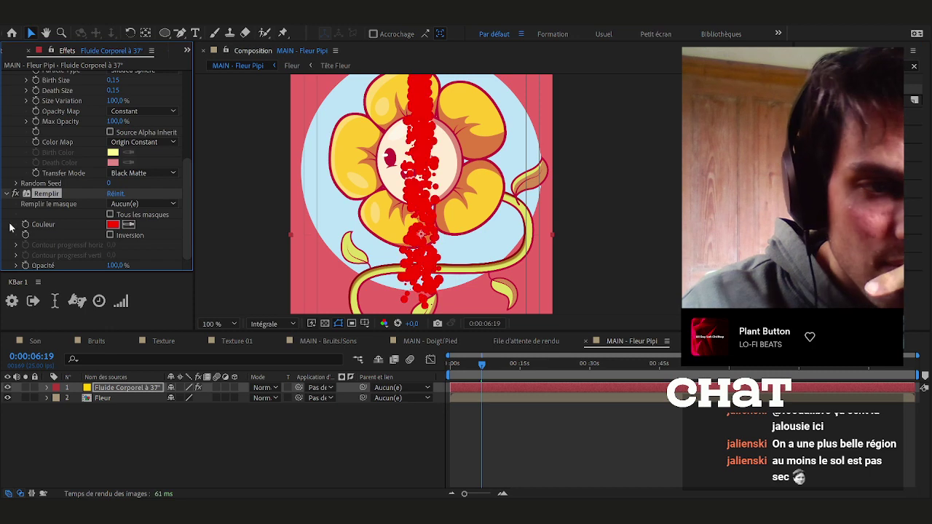
left_click(129, 225)
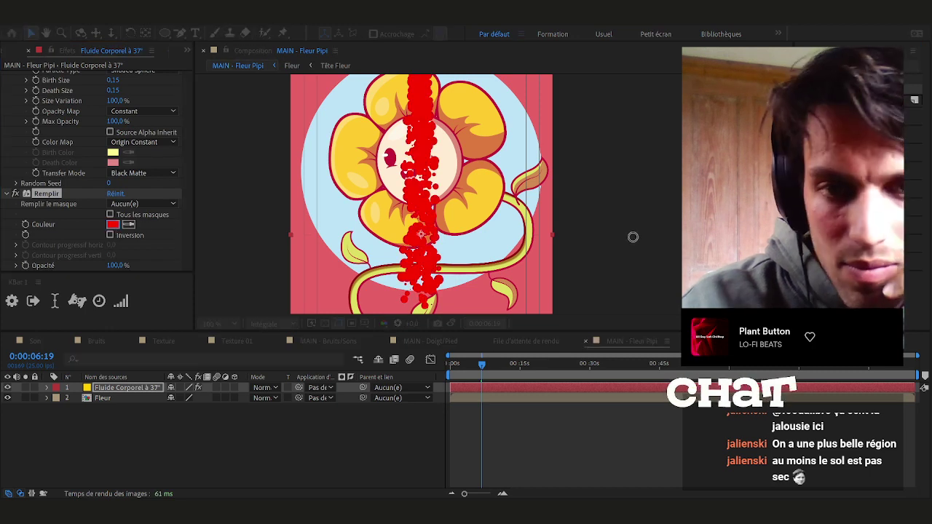
left_click(421, 234)
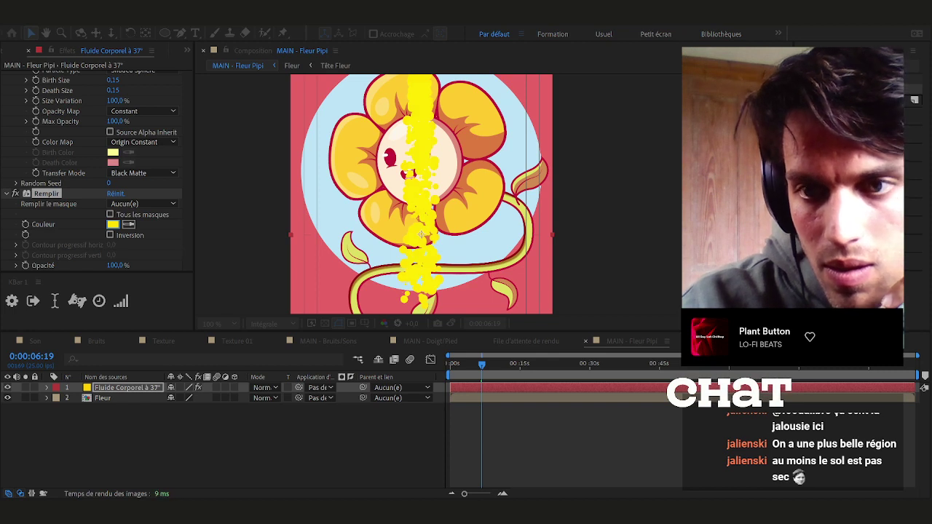
left_click(421, 234)
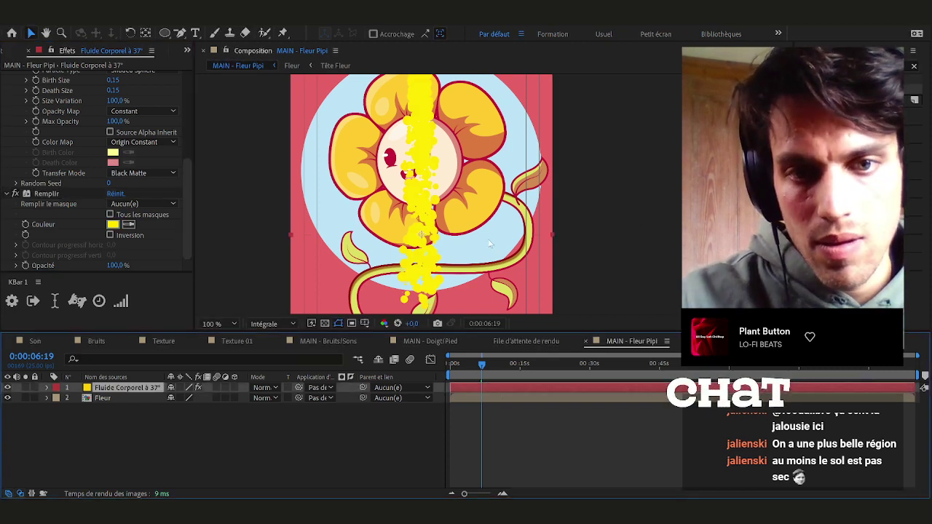
Move the particle producer above the flower, check the stream at other times, and place the producer at 888, 40 near the composition's upper-right corner
scroll(490, 244, "down", 2)
mouse_move(469, 368)
left_mouse_down()
mouse_move(450, 369)
mouse_move(467, 370)
left_mouse_up()
scroll(61, 98, "up", 5)
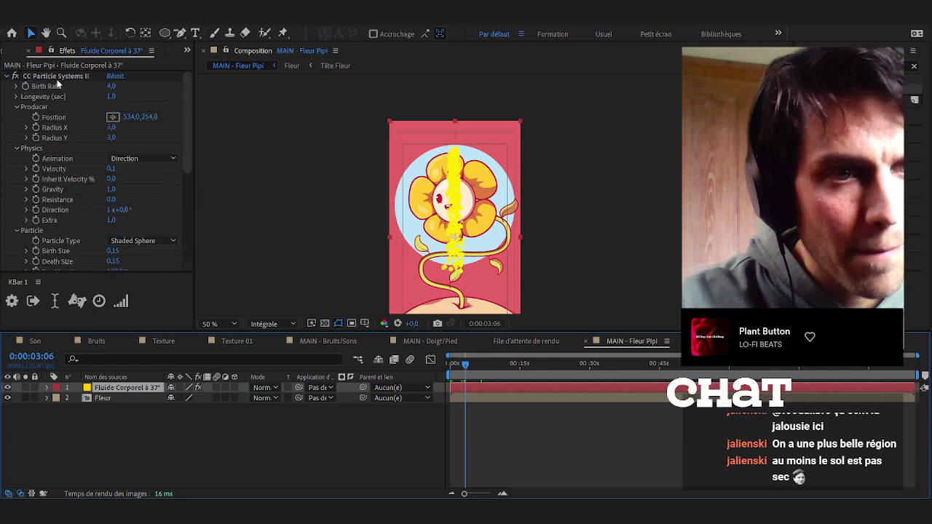
left_click(57, 77)
left_click_drag(454, 152, 467, 95)
left_click_drag(464, 127, 466, 119)
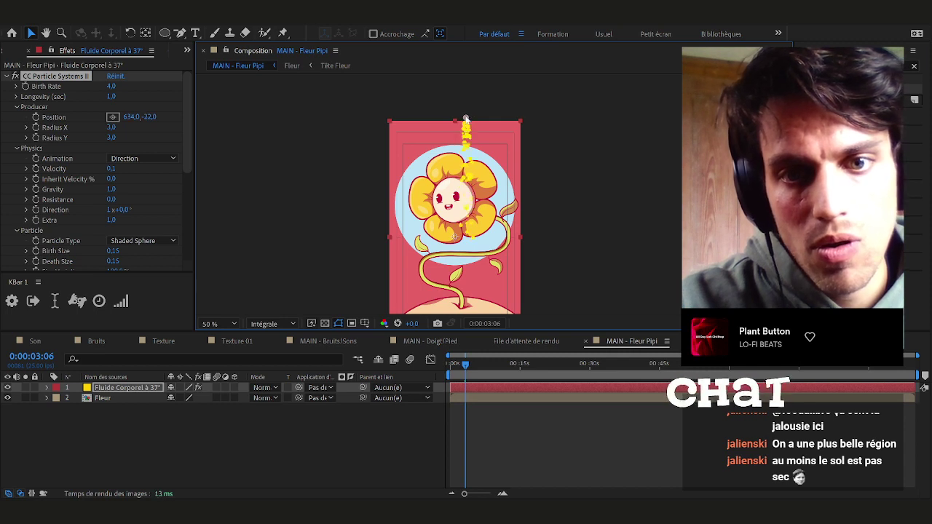
mouse_move(464, 362)
left_mouse_down()
mouse_move(449, 368)
mouse_move(553, 367)
mouse_move(464, 367)
left_mouse_up()
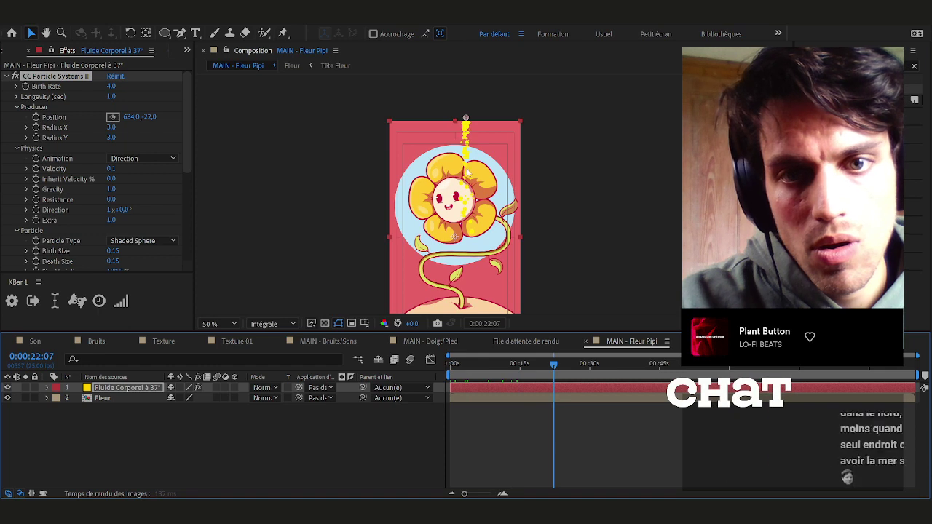
left_click_drag(466, 119, 496, 126)
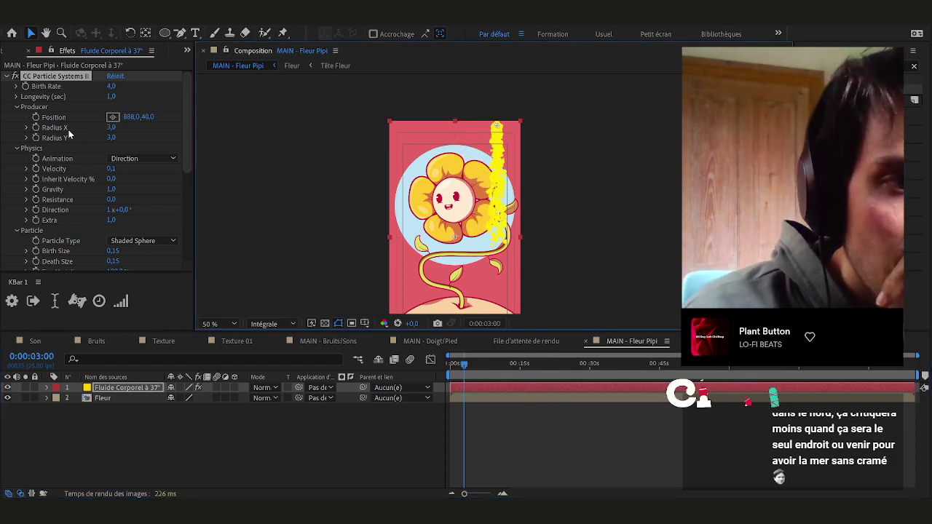
Collapse the Producer settings and try changing the particles' Gravity and Direction
left_click(17, 107)
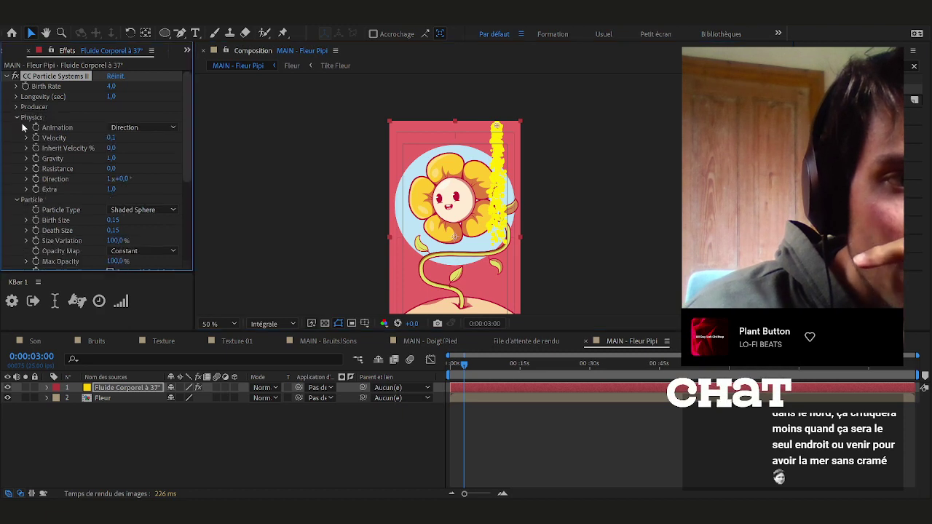
left_click(17, 118)
left_click(18, 118)
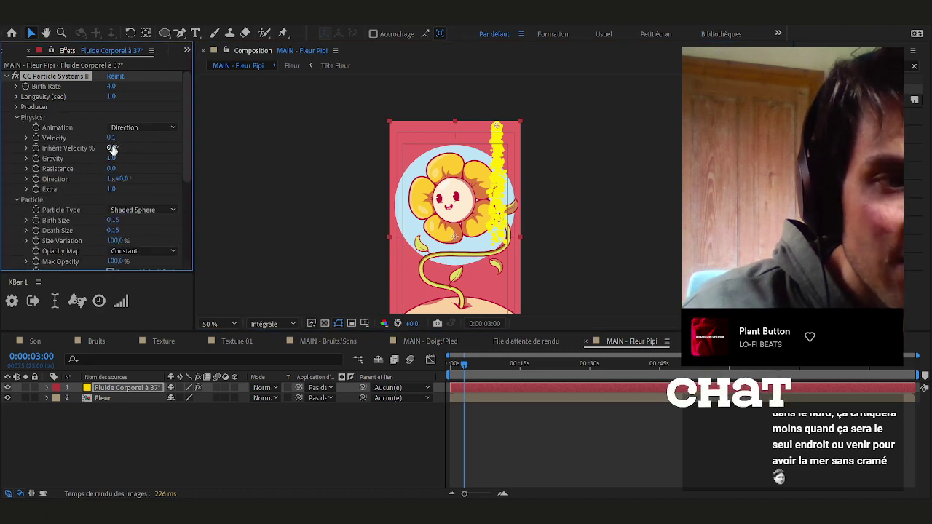
left_click_drag(111, 159, 165, 158)
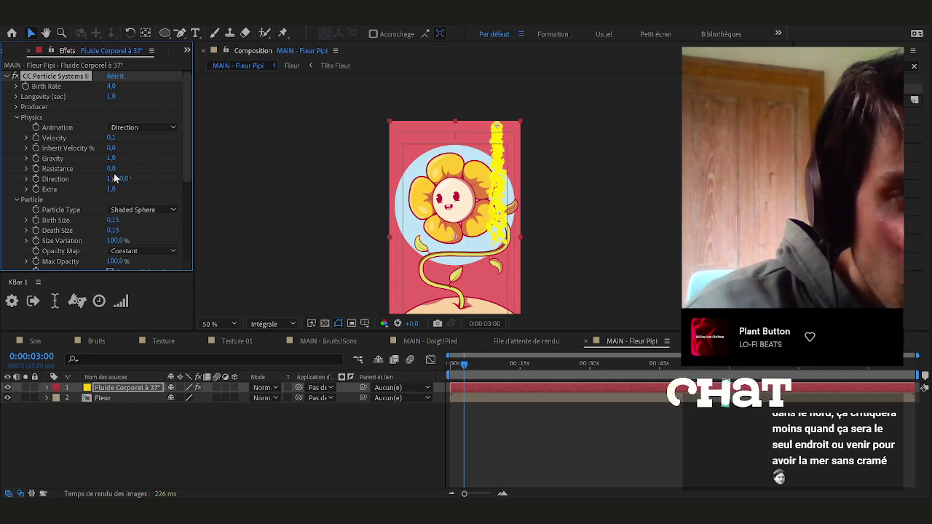
mouse_move(127, 181)
left_mouse_down()
mouse_move(230, 180)
mouse_move(117, 179)
mouse_move(127, 180)
left_mouse_up()
Apply the CC Bend It effect to the Fluide Corporel à 37° layer
left_click(146, 390)
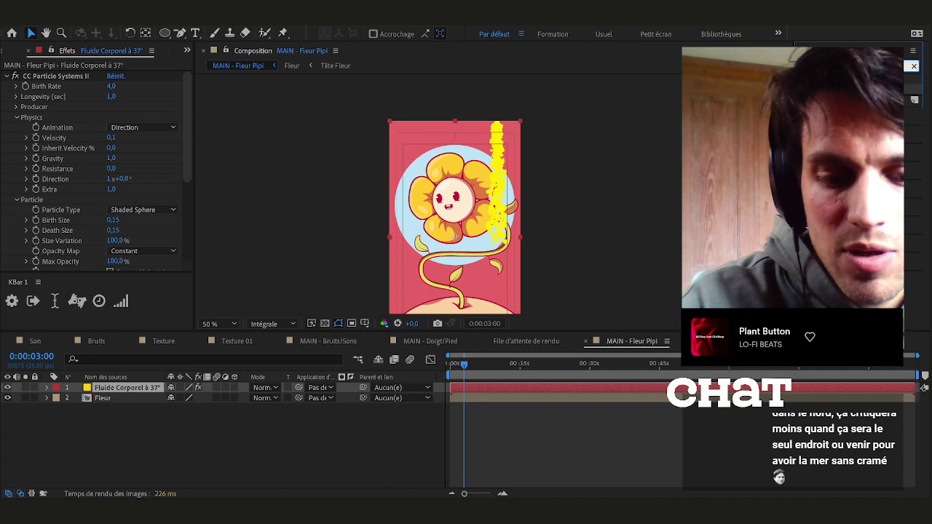
double_click(838, 88)
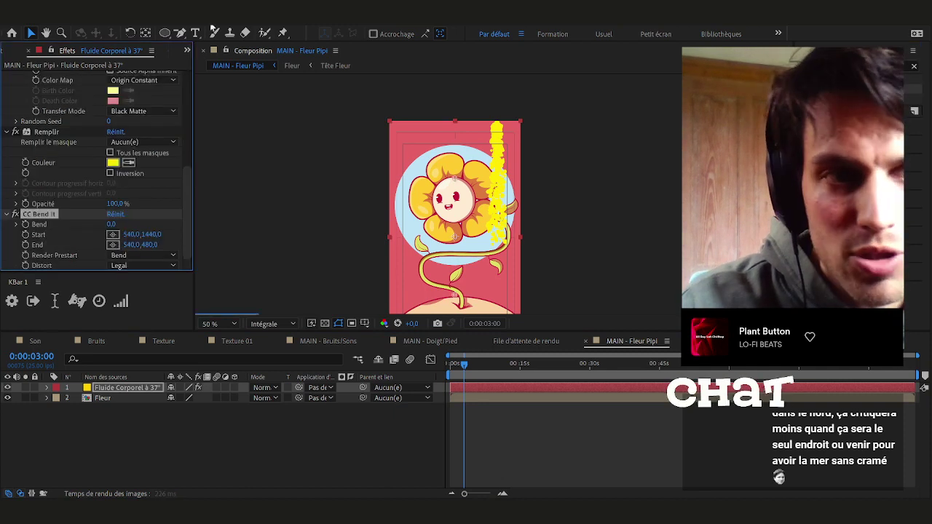
scroll(81, 193, "up", 5)
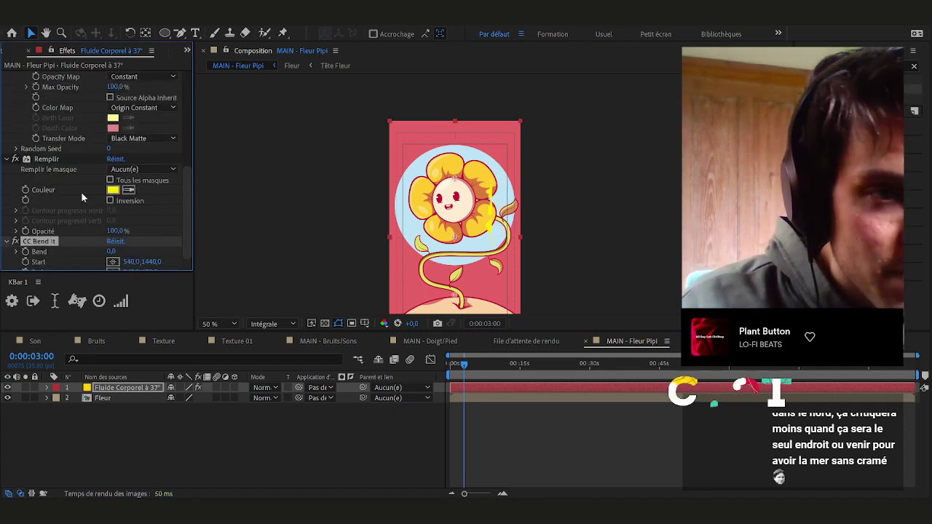
scroll(81, 195, "down", 5)
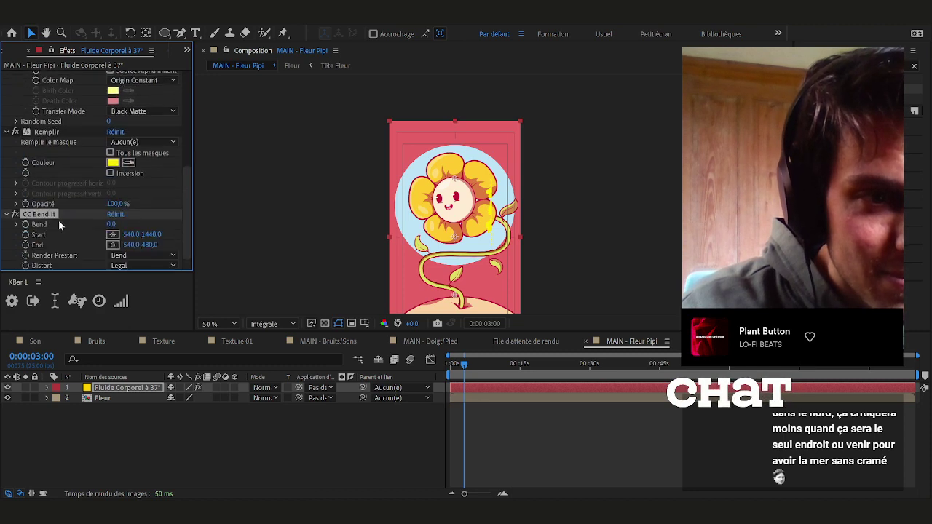
Place the CC Bend It Start at 1106, -14 and End at 4, 1860, and set Bend to 71
mouse_move(455, 179)
left_mouse_down()
mouse_move(458, 125)
mouse_move(524, 116)
mouse_move(405, 272)
mouse_move(420, 232)
mouse_move(417, 182)
mouse_move(446, 164)
left_mouse_up()
left_click_drag(452, 256, 511, 106)
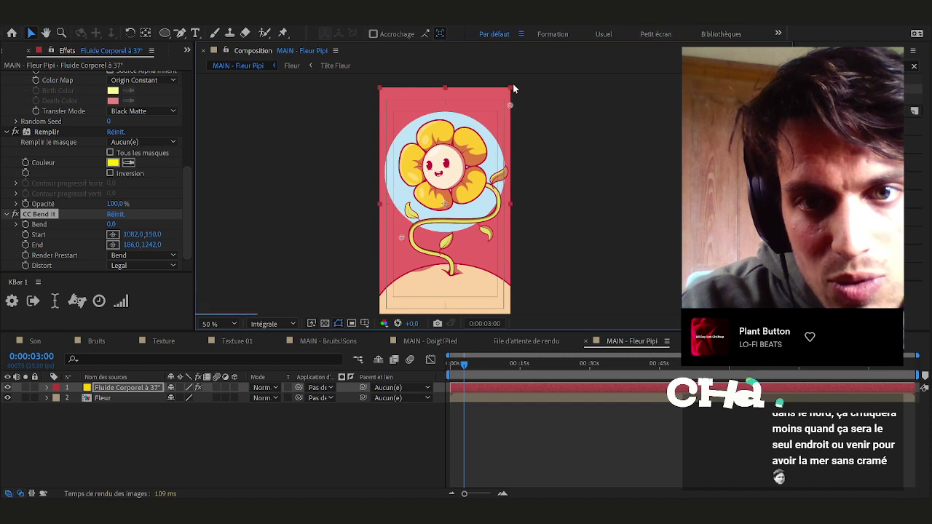
left_click_drag(403, 241, 381, 317)
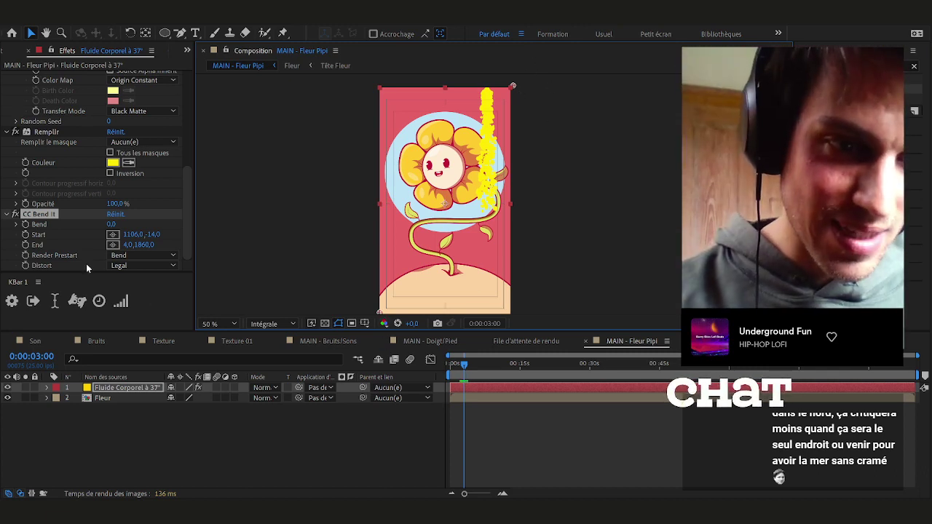
left_click_drag(113, 224, 150, 215)
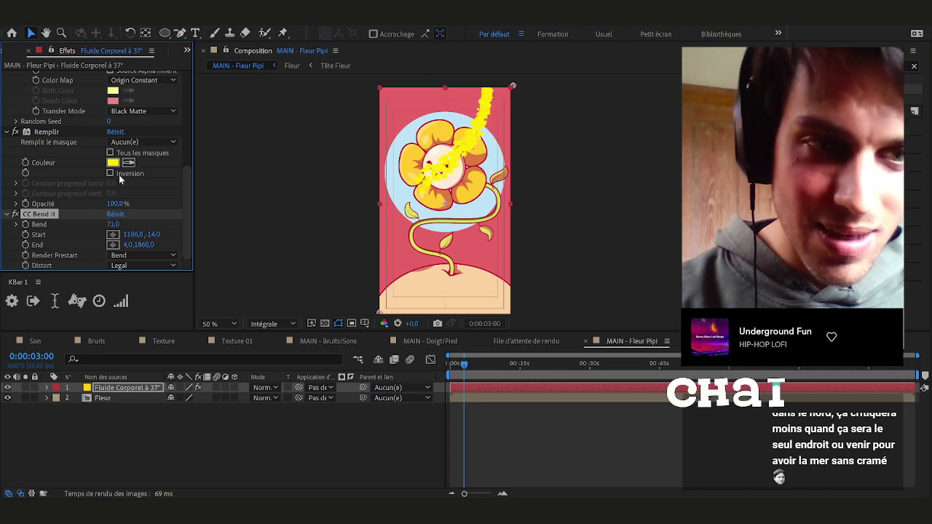
Move the CC Particle Systems II producer to the composition's upper-left corner
scroll(49, 131, "up", 10)
left_click(52, 76)
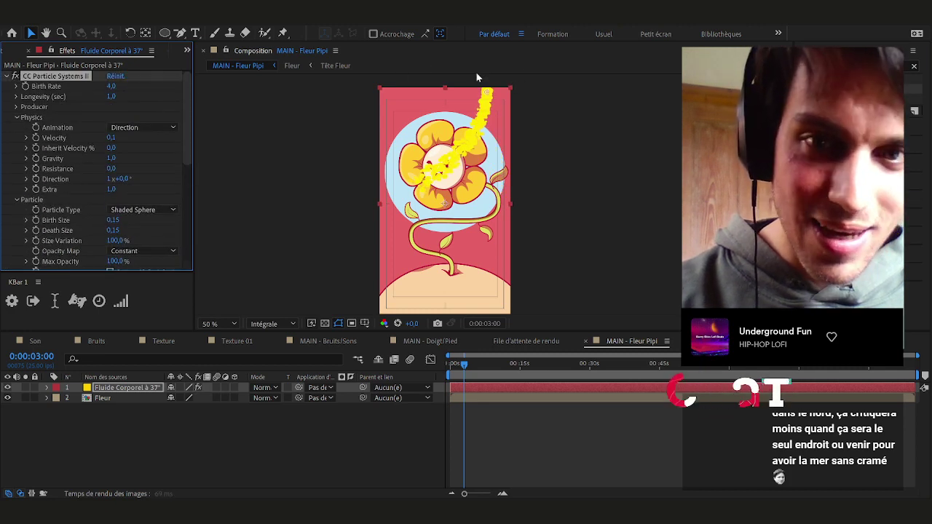
left_click_drag(487, 93, 398, 98)
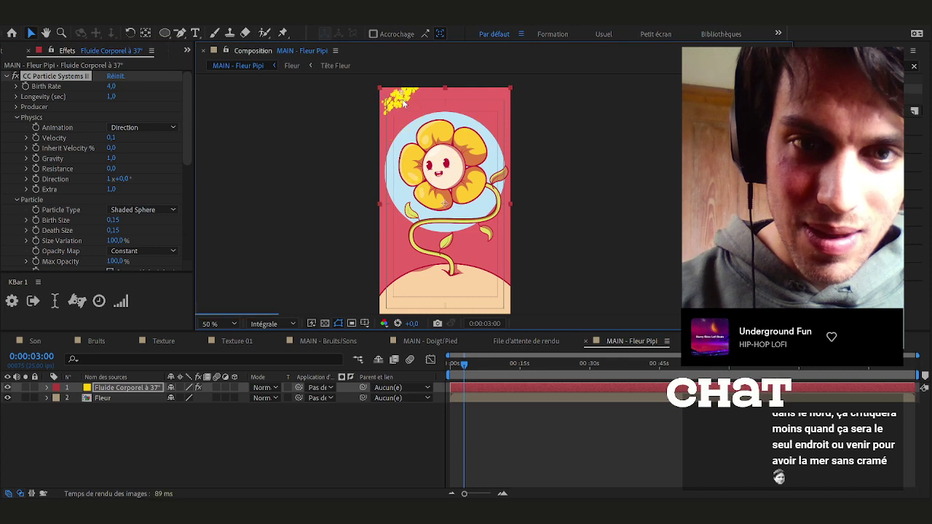
Try a CC Bend It Bend value of 47 and undo the change
scroll(102, 219, "down", 10)
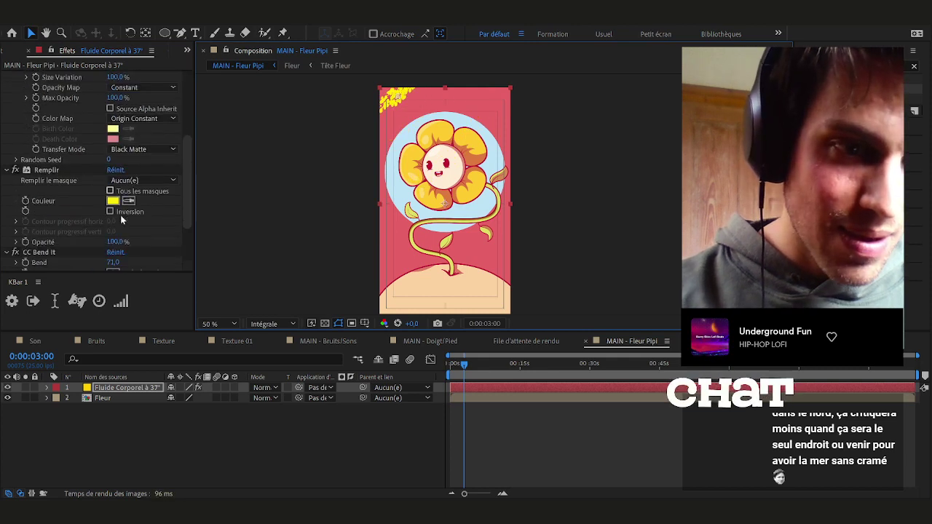
mouse_move(114, 225)
left_mouse_down()
mouse_move(196, 228)
mouse_move(109, 224)
left_mouse_up()
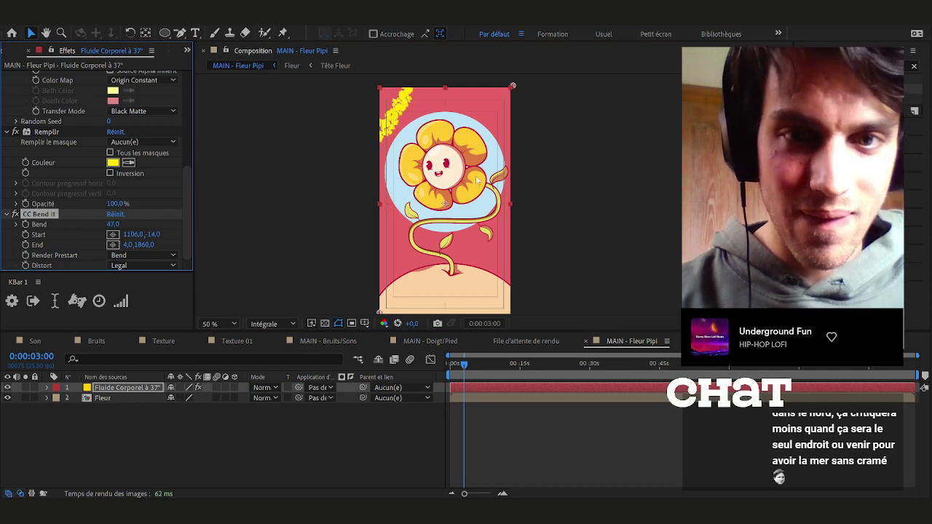
key("ctrl+z")
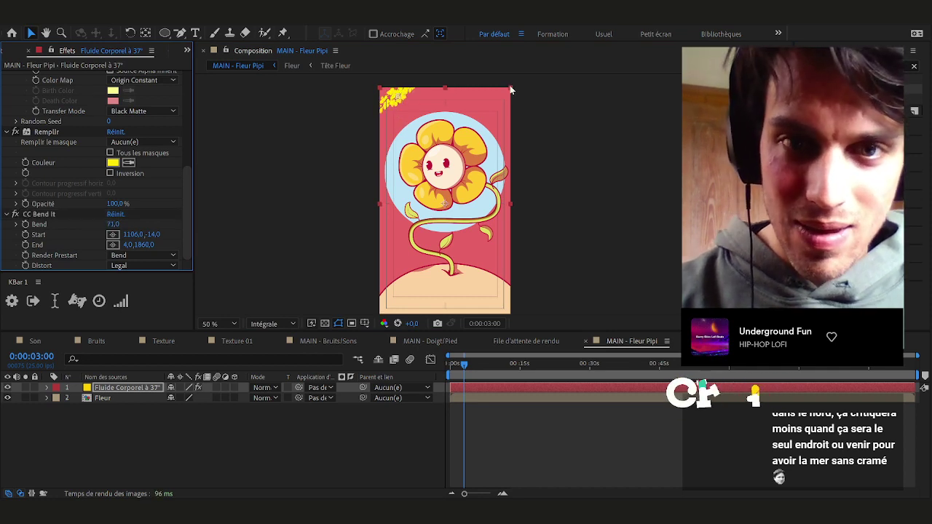
Move the CC Bend It Start to -20, -14 and the End to 1106, 1878, at opposite corners of the composition
left_click(44, 214)
left_click_drag(515, 88, 378, 87)
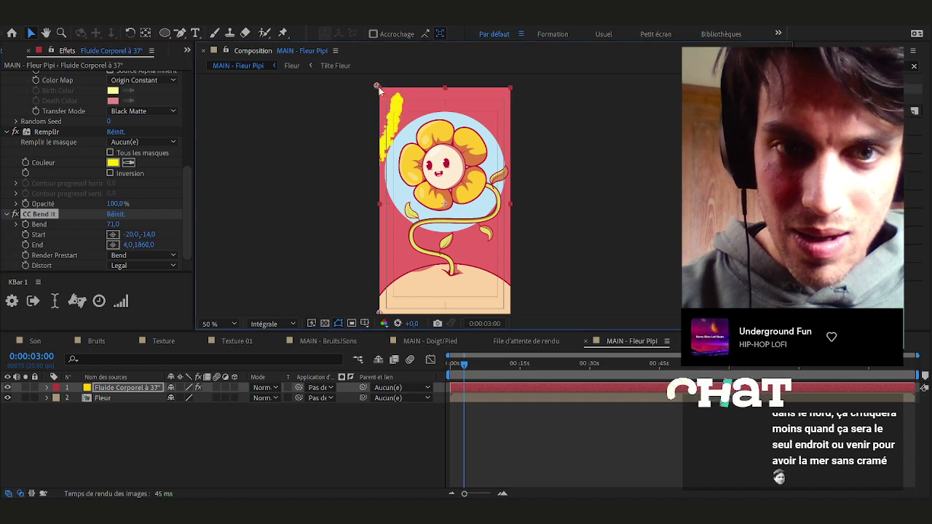
left_click_drag(379, 313, 513, 315)
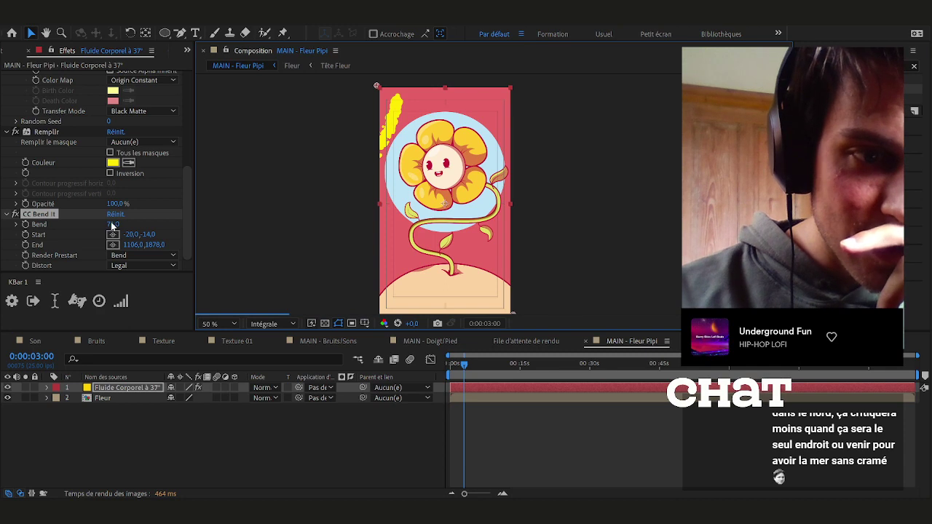
Show the Fluide Corporel à 37° layer's Rotation and set it to 2°
left_click(128, 387)
key("r")
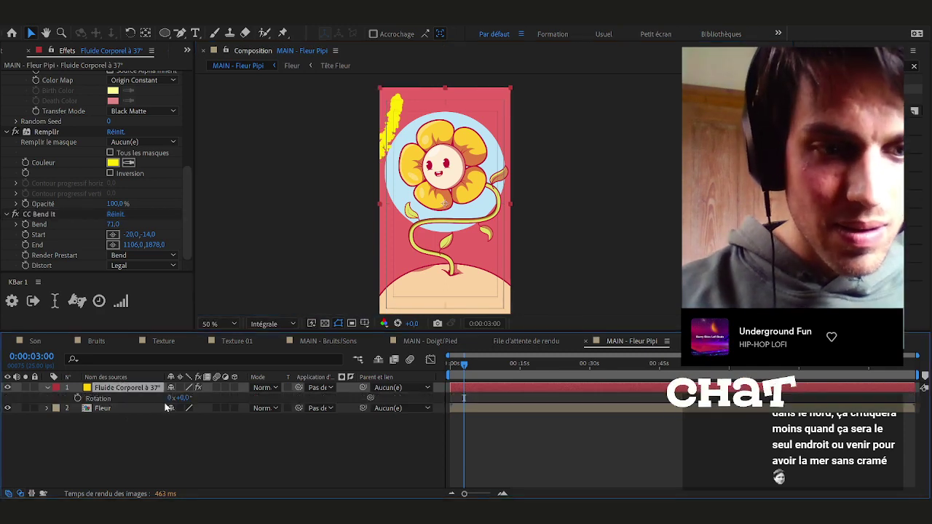
mouse_move(182, 397)
left_mouse_down()
mouse_move(168, 398)
mouse_move(183, 398)
left_mouse_up()
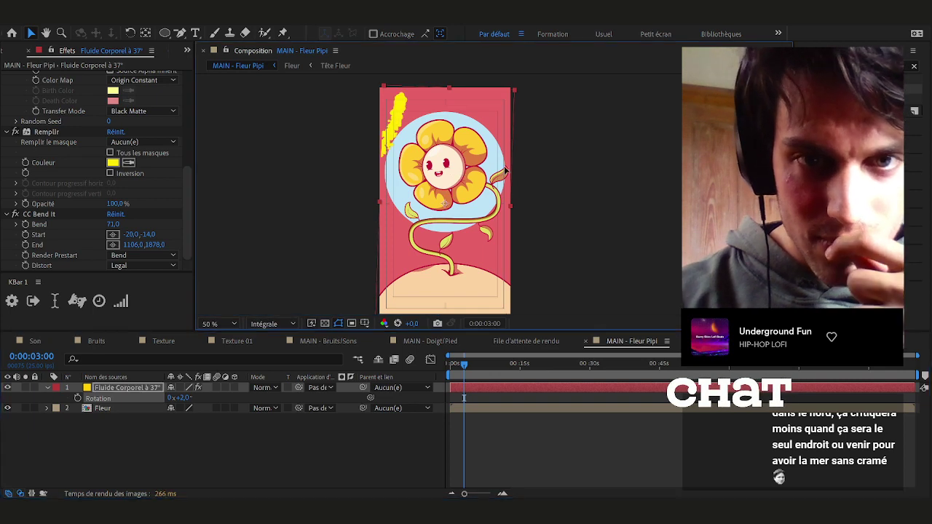
Undo the fluid layer's 2° rotation and the last CC Bend It End move
key("ctrl+z")
key("ctrl+z")
key("ctrl+z")
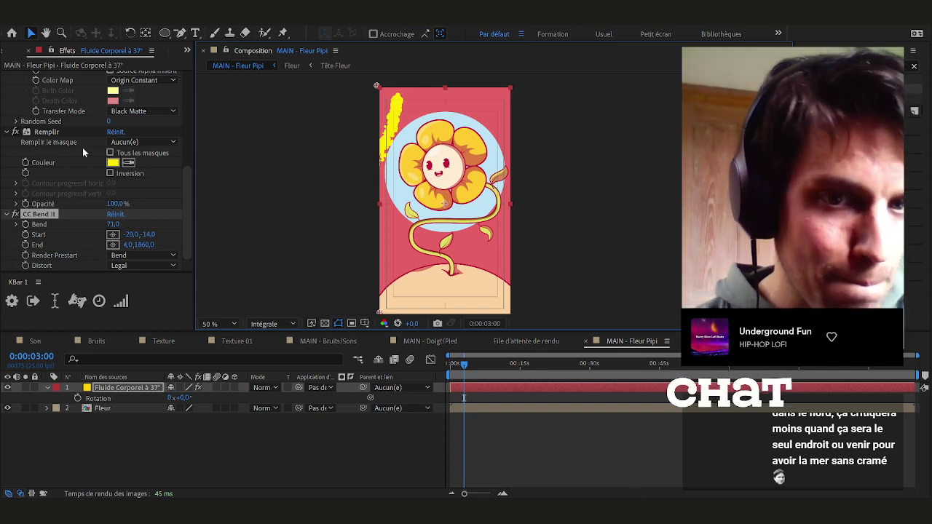
Move the CC Bend It Start to 538, 88 and End to 552, 1872, and set Bend to 0
left_click(445, 87)
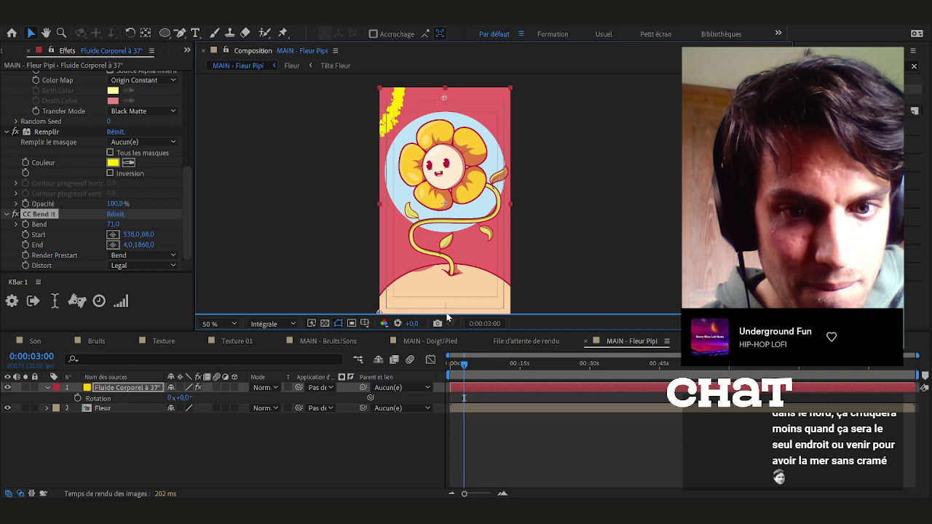
left_click_drag(380, 313, 447, 315)
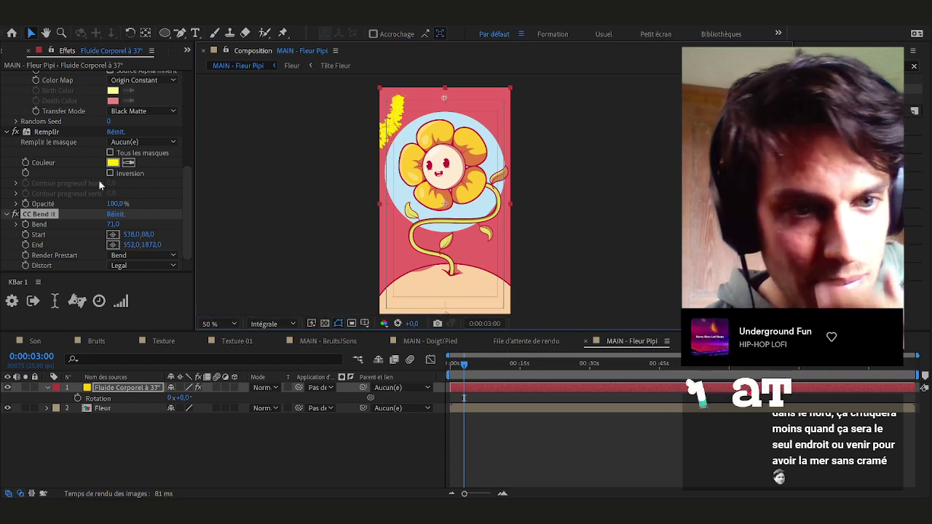
left_click_drag(113, 224, 87, 225)
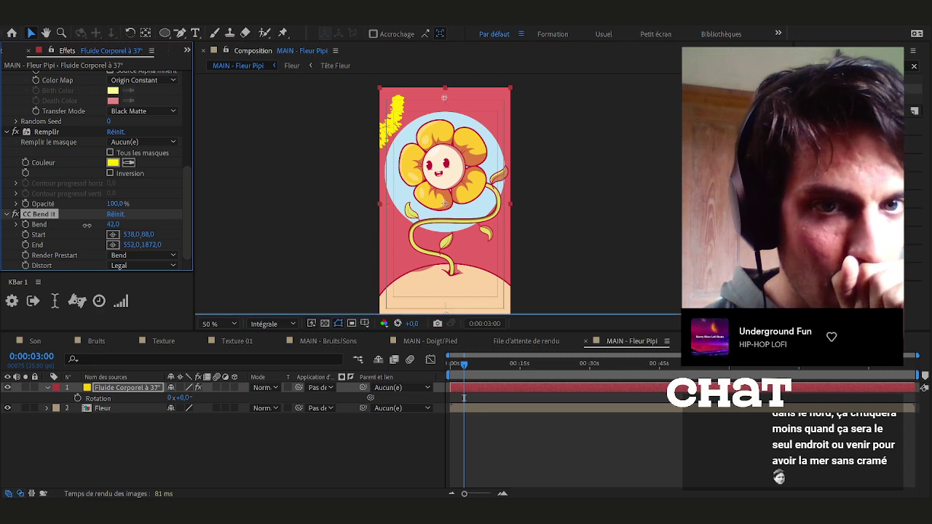
left_click(113, 226)
type("0")
key("Return")
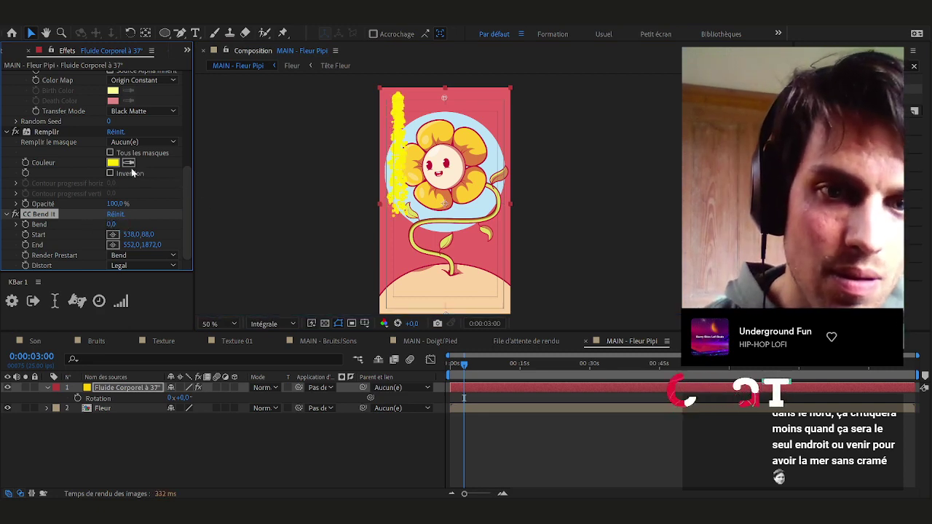
Set the CC Particle Systems II physics Animation to Fractal Explosive
scroll(132, 172, "up", 3)
scroll(131, 171, "up", 2)
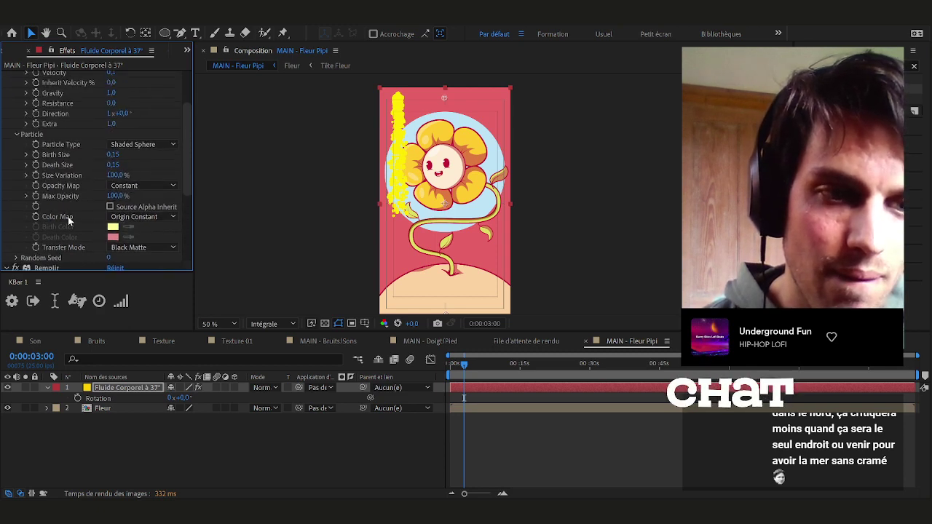
scroll(67, 216, "down", 5)
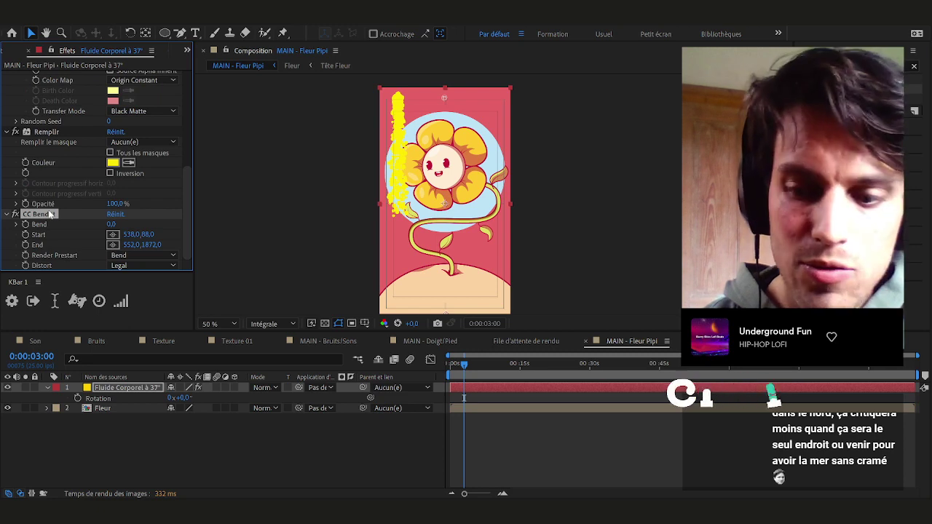
scroll(48, 210, "up", 2)
scroll(53, 153, "up", 2)
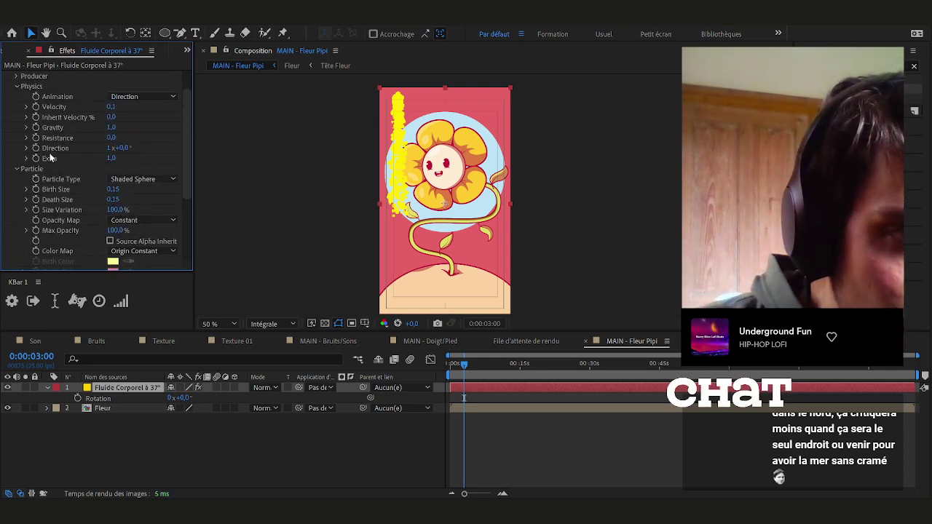
scroll(54, 155, "up", 4)
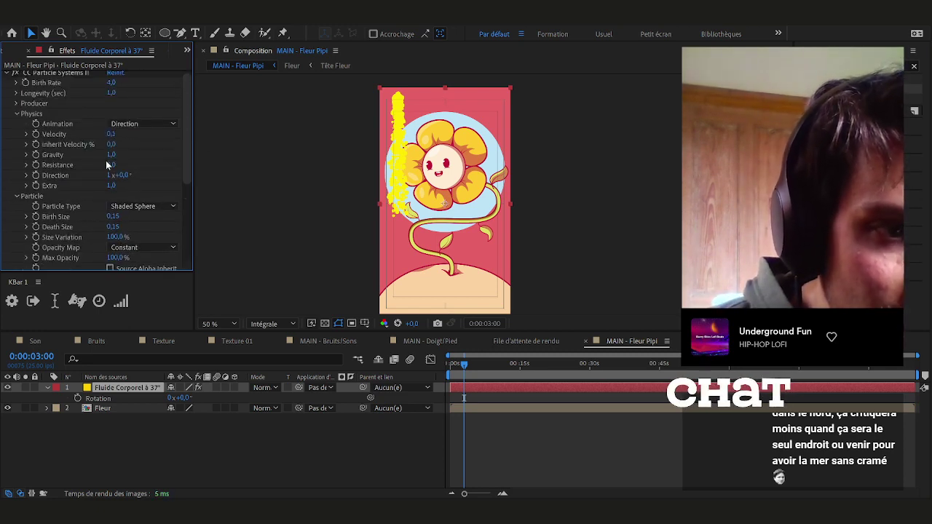
left_click(110, 185)
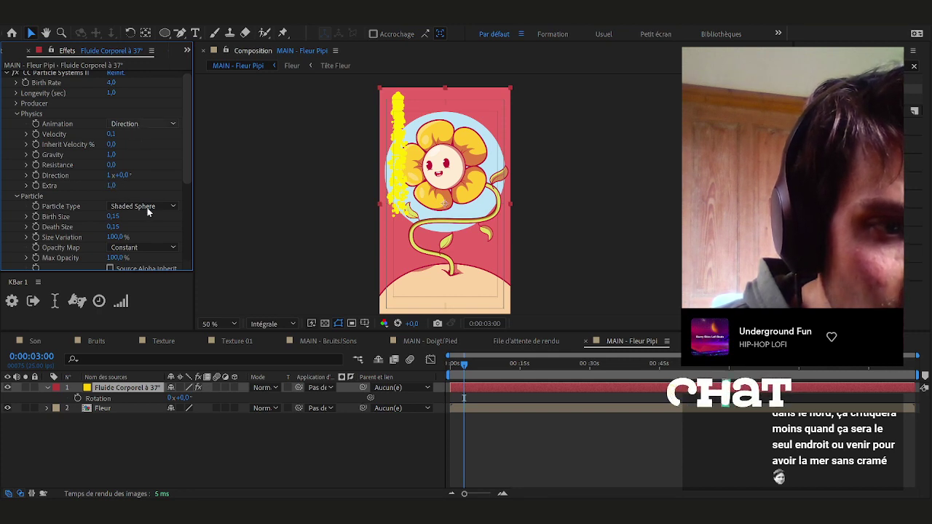
left_click(146, 142)
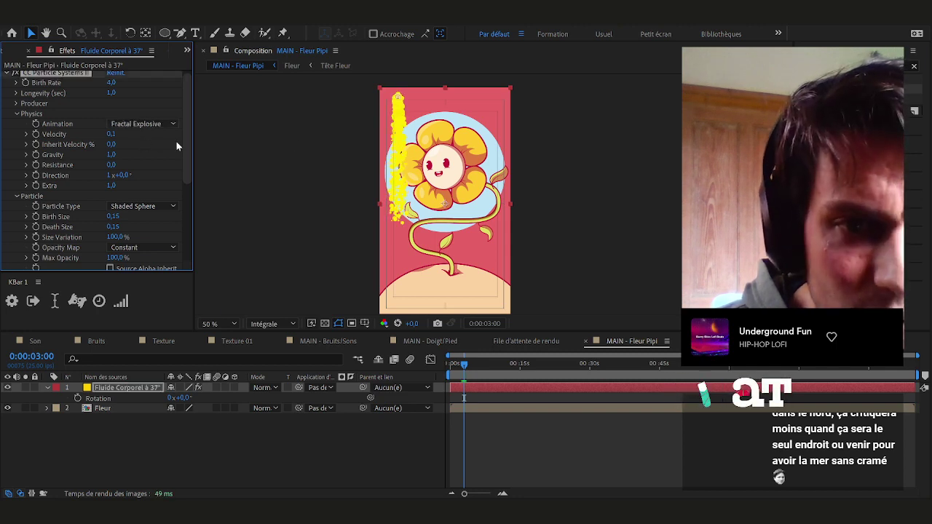
Move the particle producer to the composition's top centre and set Longevity to 1.2 seconds
left_click_drag(397, 99, 441, 88)
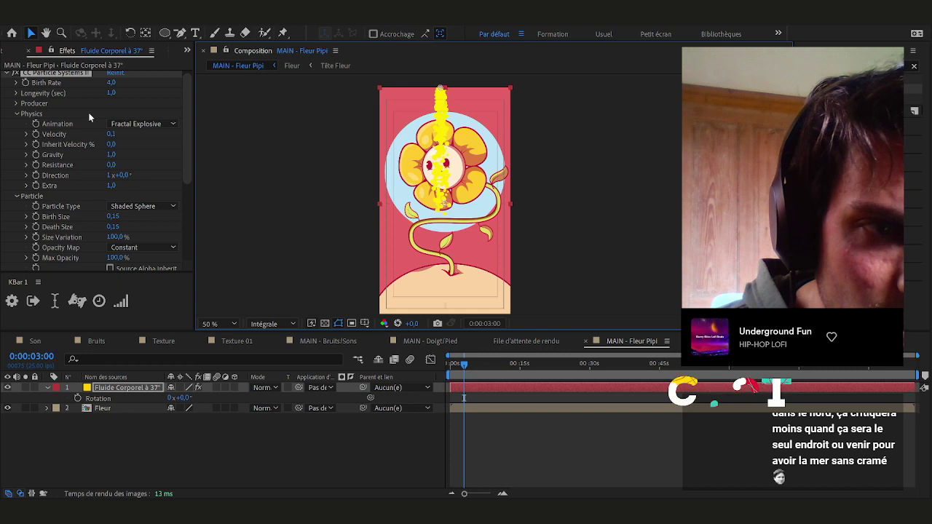
left_click_drag(113, 92, 123, 93)
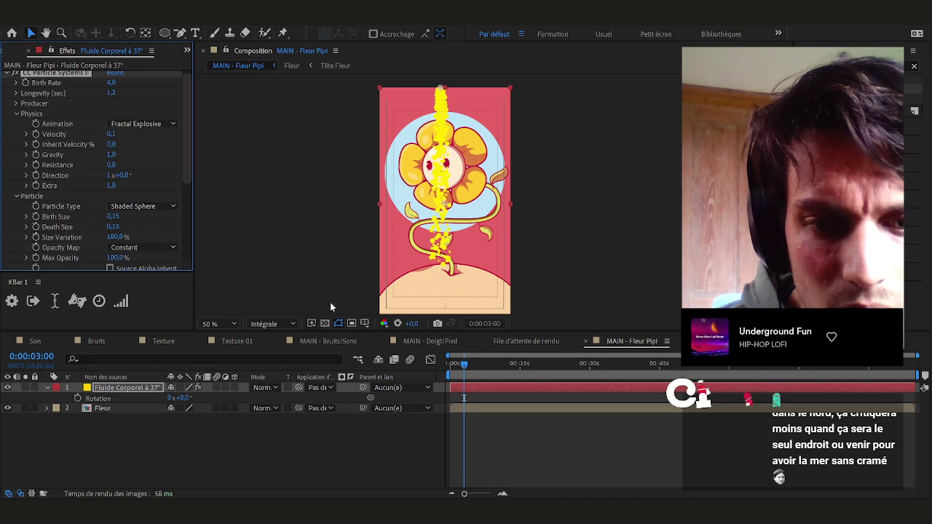
Preview the flower animation from the start and shift the Fluide Corporel à 37° layer to begin about 2 seconds in
left_click(493, 398)
left_click_drag(468, 366, 443, 367)
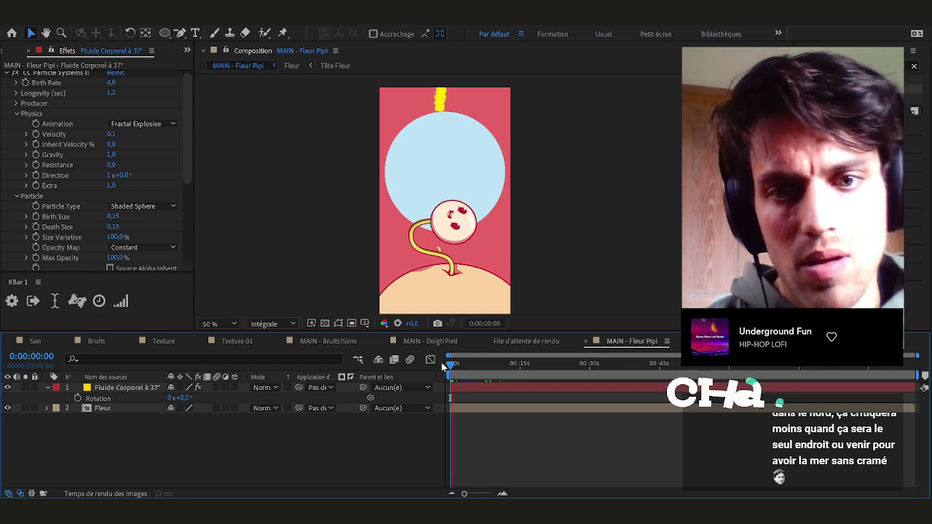
key("space")
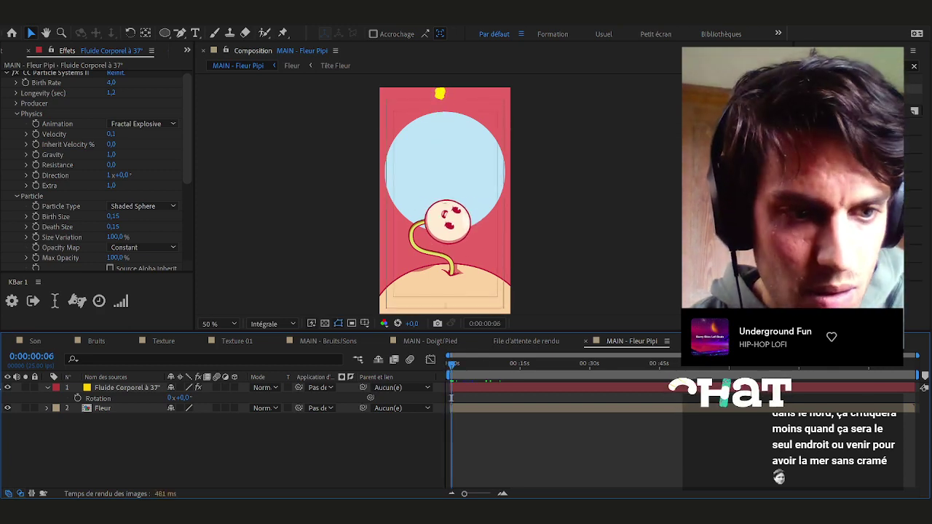
left_click(7, 388)
left_click_drag(466, 368, 491, 370)
left_click(465, 392)
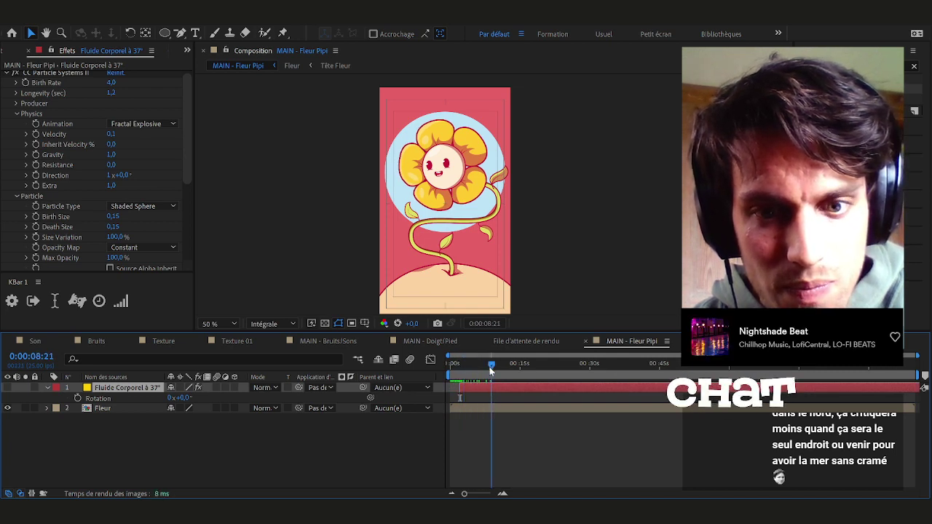
left_click(15, 389)
left_click(8, 388)
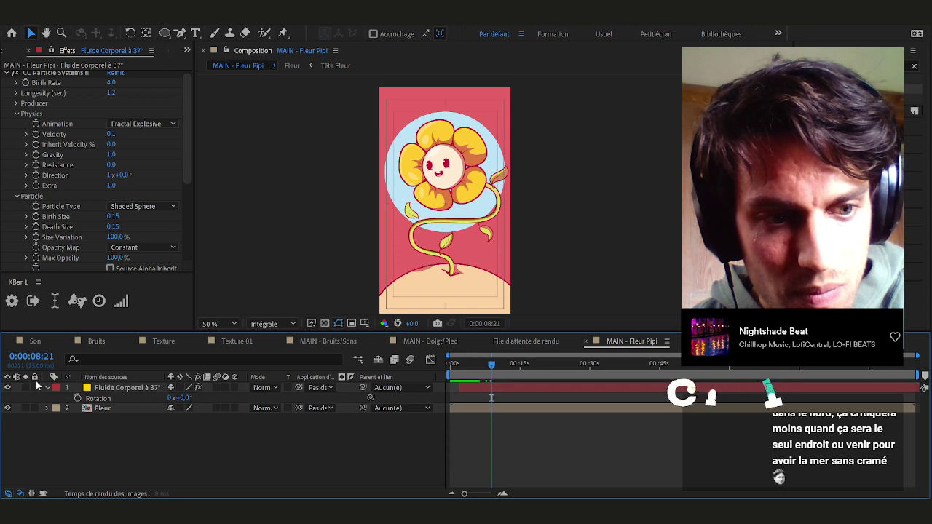
left_click_drag(460, 367, 438, 368)
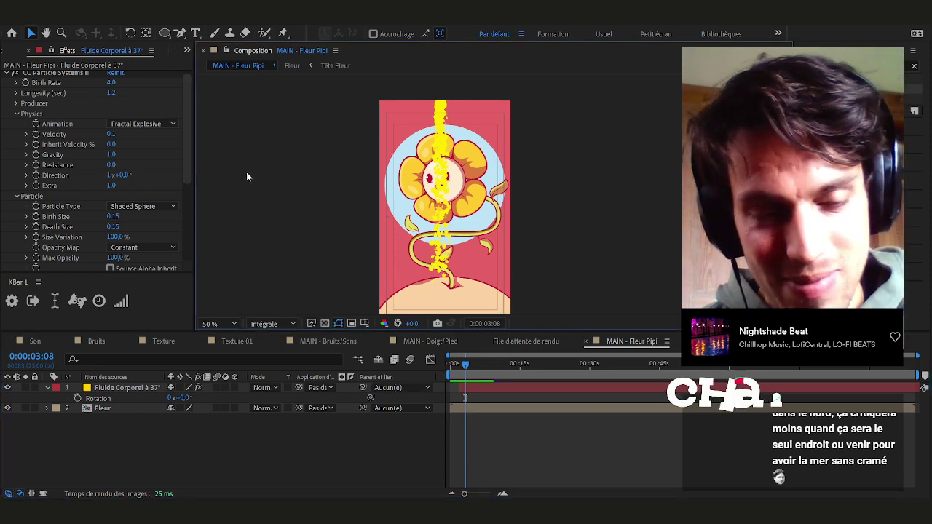
Try a much higher Inherit Velocity % in the particle physics and undo the change
scroll(44, 187, "up", 1)
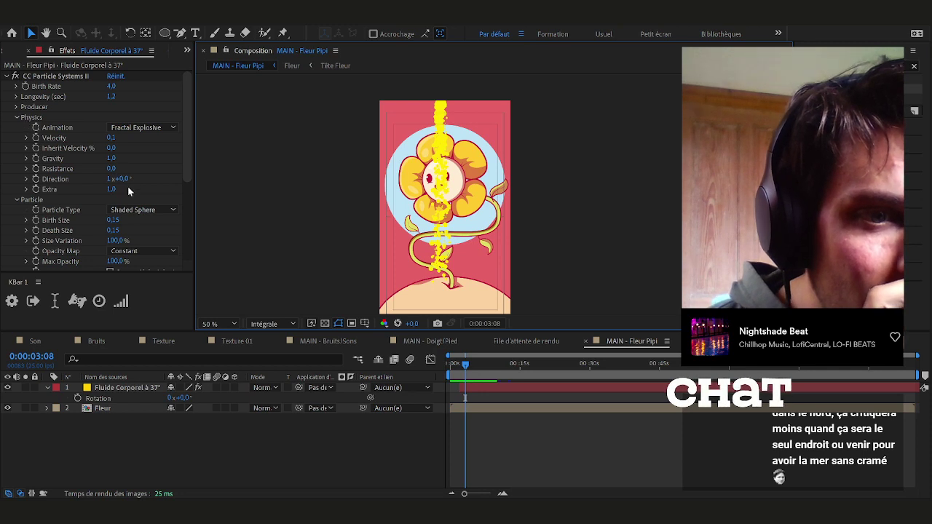
left_click_drag(111, 169, 337, 172)
left_click_drag(129, 164, 432, 162)
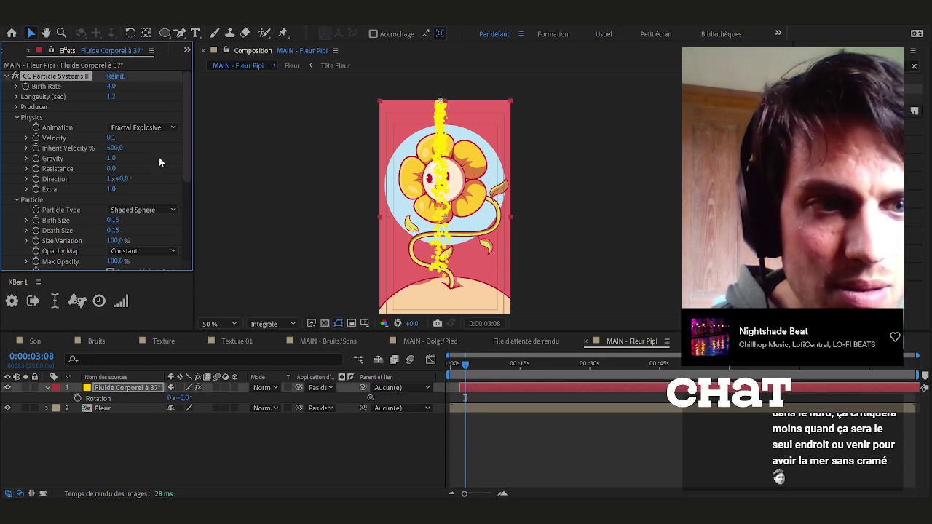
key("ctrl+z")
mouse_move(111, 138)
left_mouse_down()
mouse_move(180, 145)
mouse_move(112, 139)
left_mouse_up()
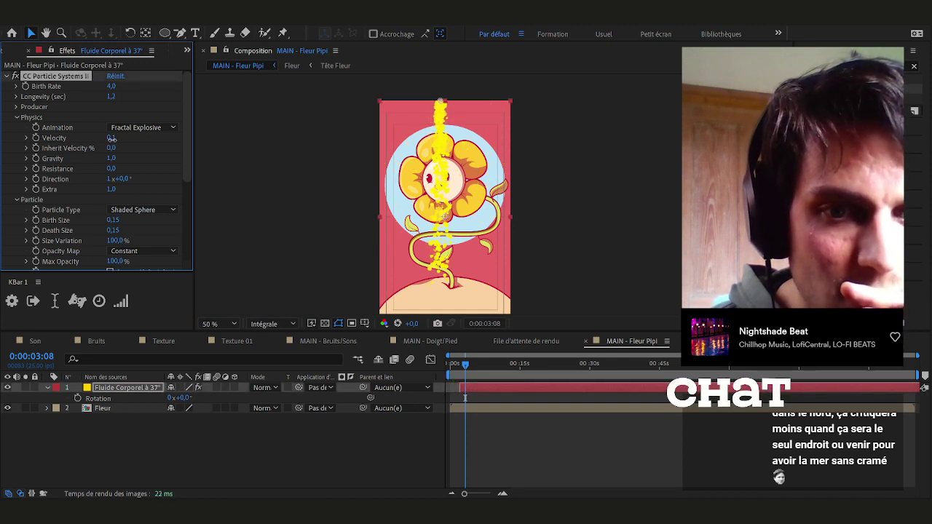
Try the Twirl Animation for the particles and preview the resulting stream
scroll(189, 137, "down", 1)
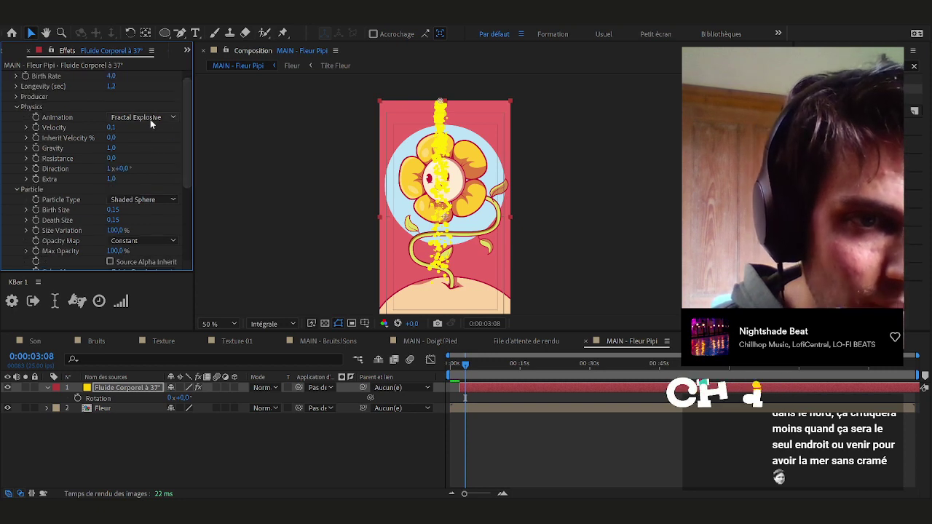
left_click(150, 120)
left_click(147, 148)
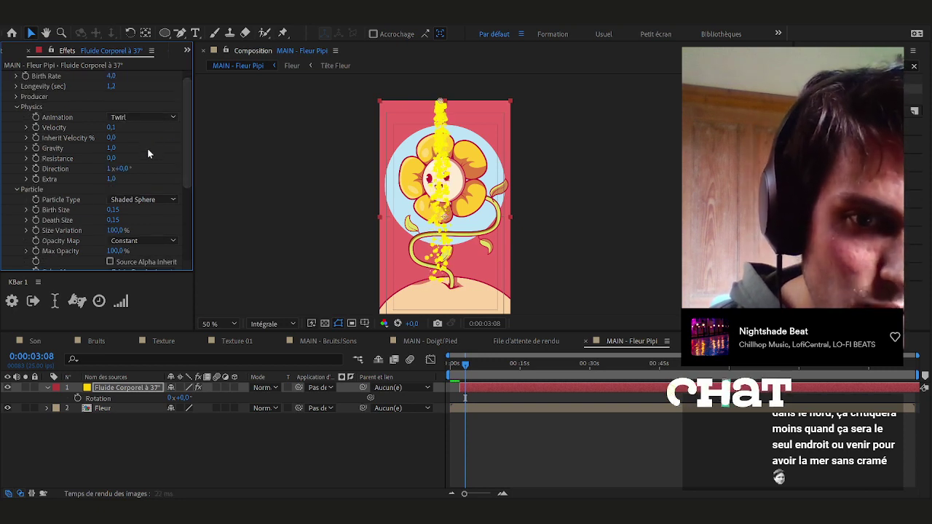
left_click_drag(466, 366, 488, 366)
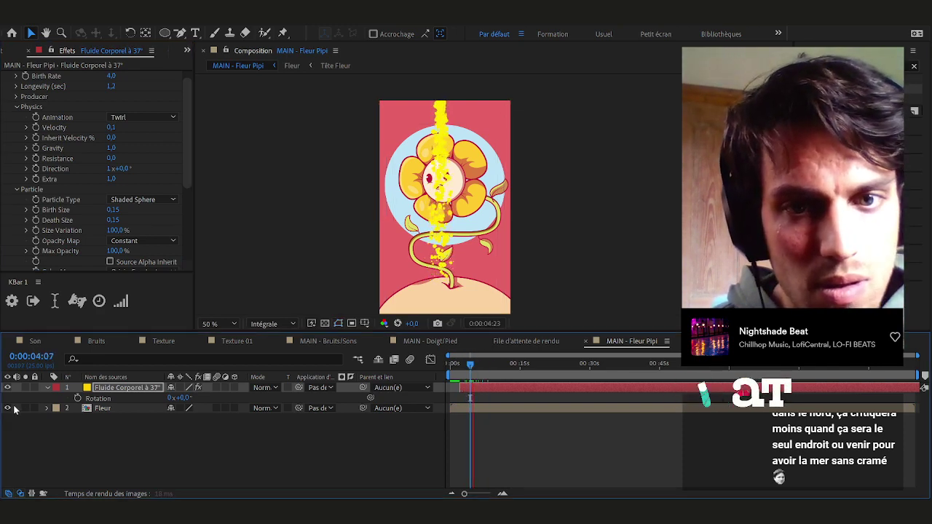
key("space")
Try the Vortex Animation for the particles, check it at 0:00:18:12, and switch to Fire
left_click(131, 118)
left_click(140, 167)
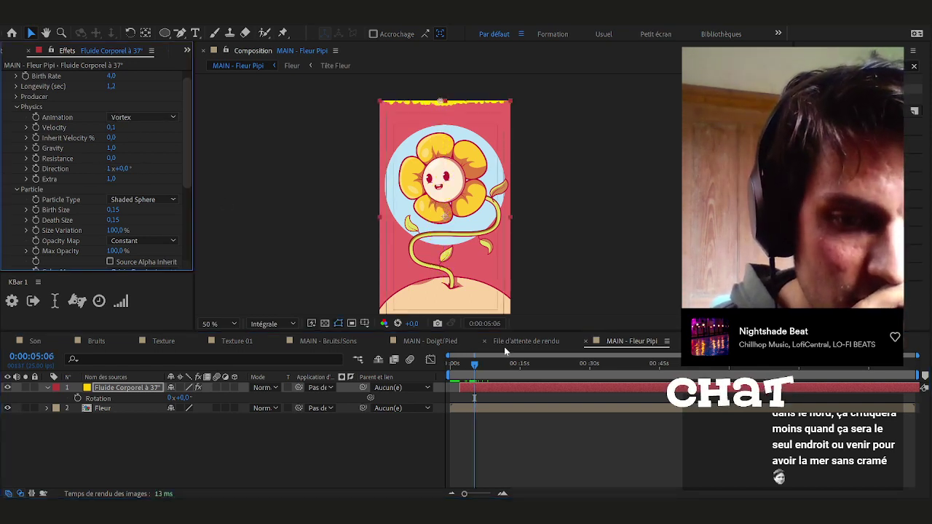
left_click_drag(474, 364, 540, 373)
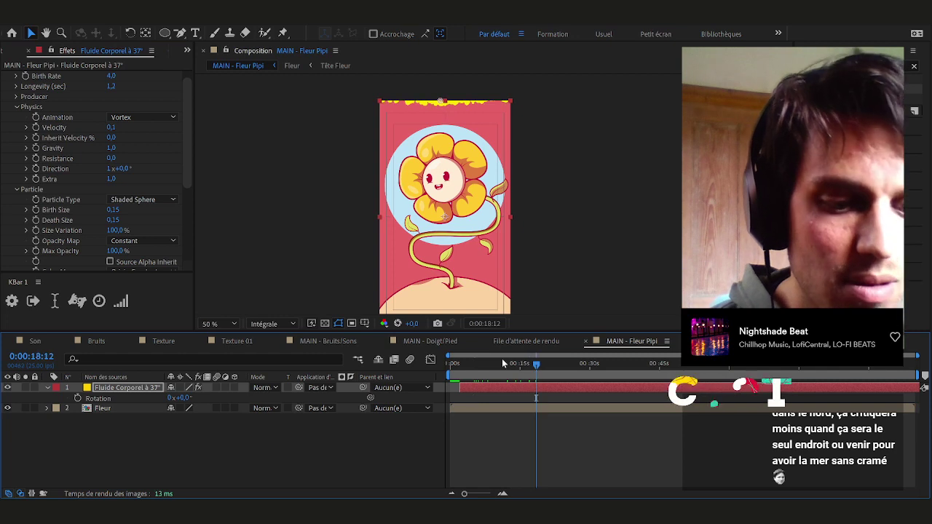
left_click(139, 118)
left_click(140, 118)
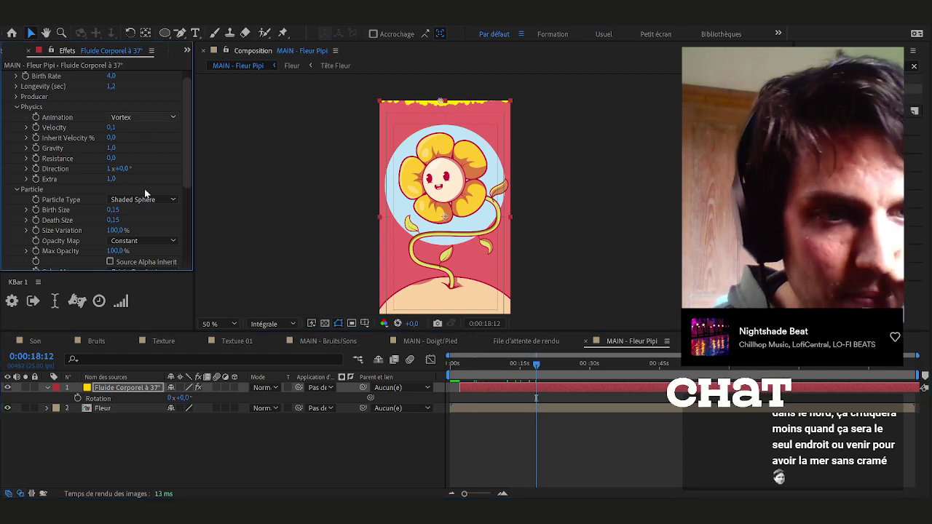
left_click(138, 184)
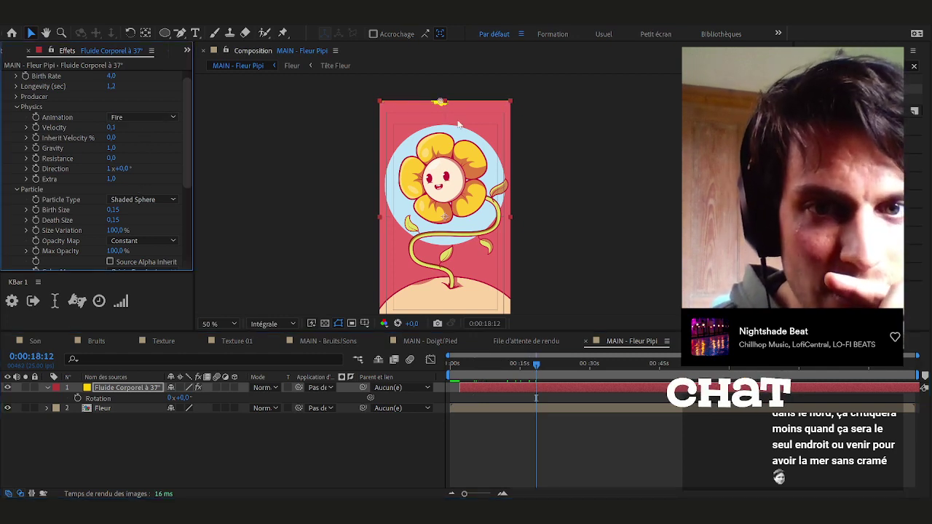
Try the Direction and Jet Sideways particle Animations, checking the stream at other times in the composition
left_click(139, 118)
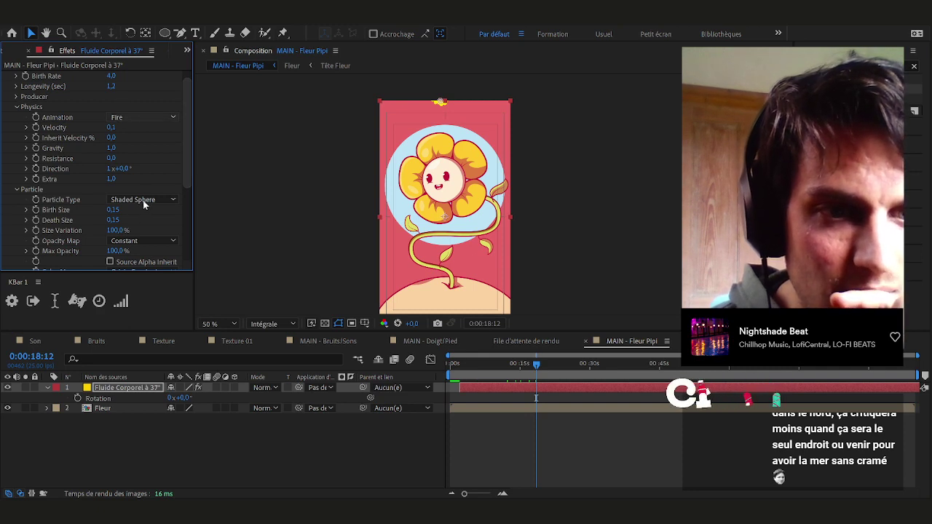
left_click(143, 199)
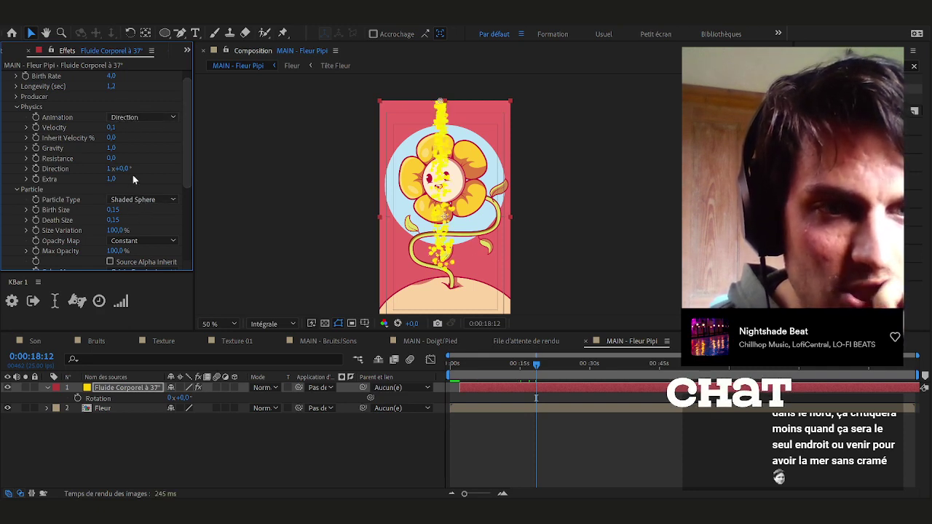
left_click(121, 116)
left_click(150, 209)
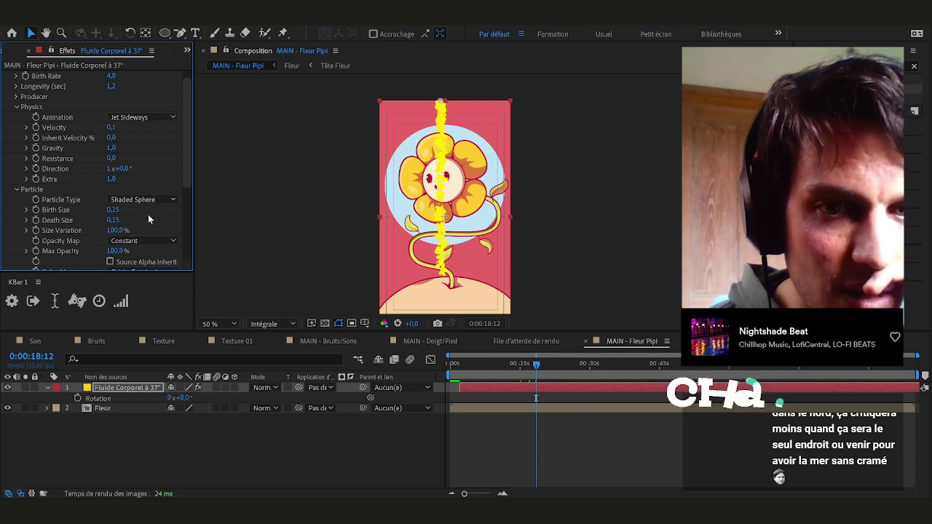
left_click(460, 362)
left_click_drag(489, 369, 521, 369)
Set the particle physics Animation to Explosive and check the stream around 0:00:07:11
left_click(128, 117)
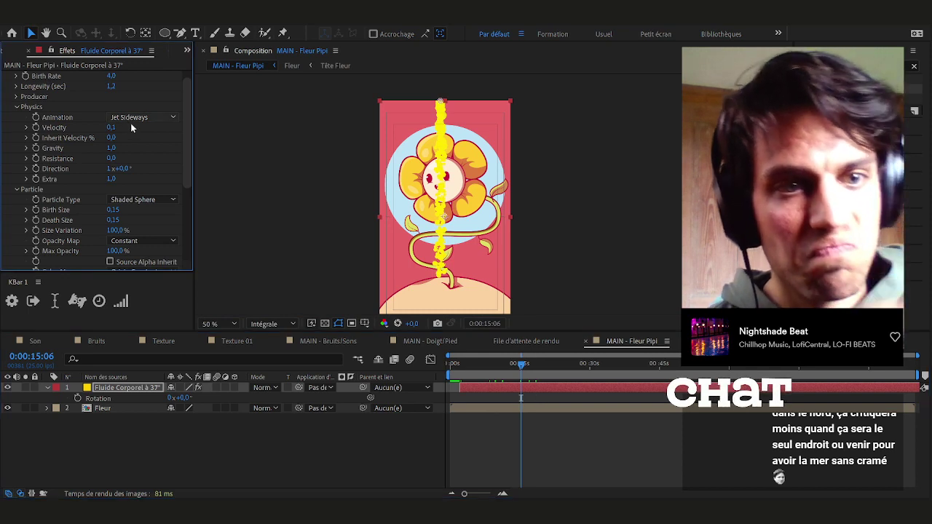
left_click(131, 117)
left_click(131, 48)
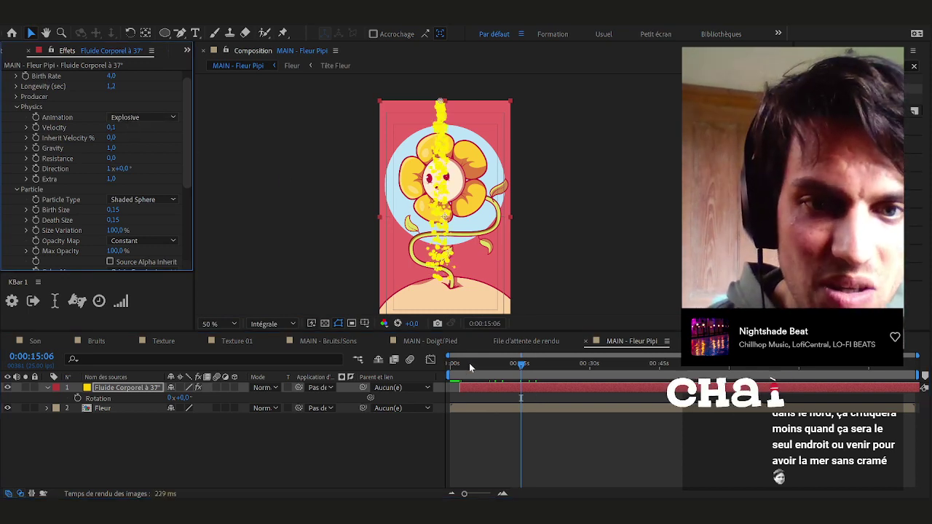
left_click_drag(469, 367, 485, 368)
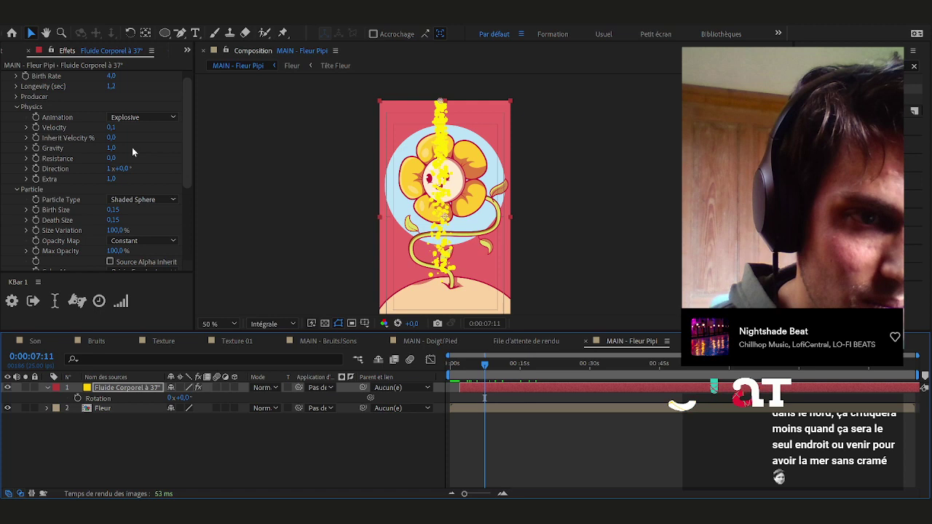
left_click(116, 127)
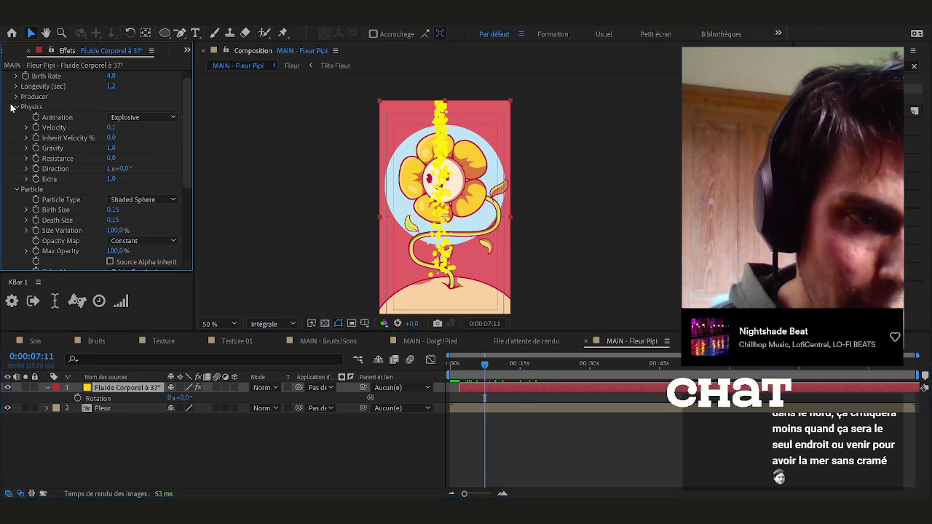
Try the Fade Out Opacity Map for the particles, then return it to Constant
left_click(44, 97)
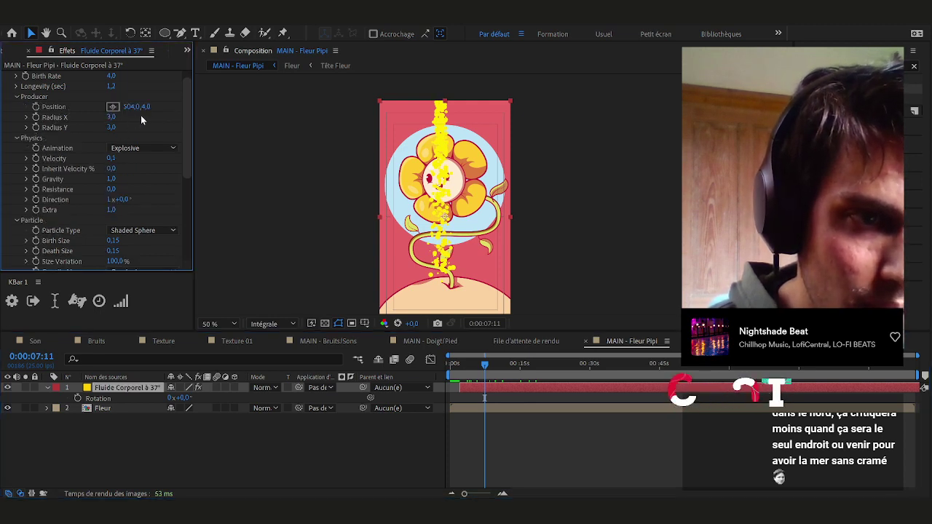
left_click(16, 97)
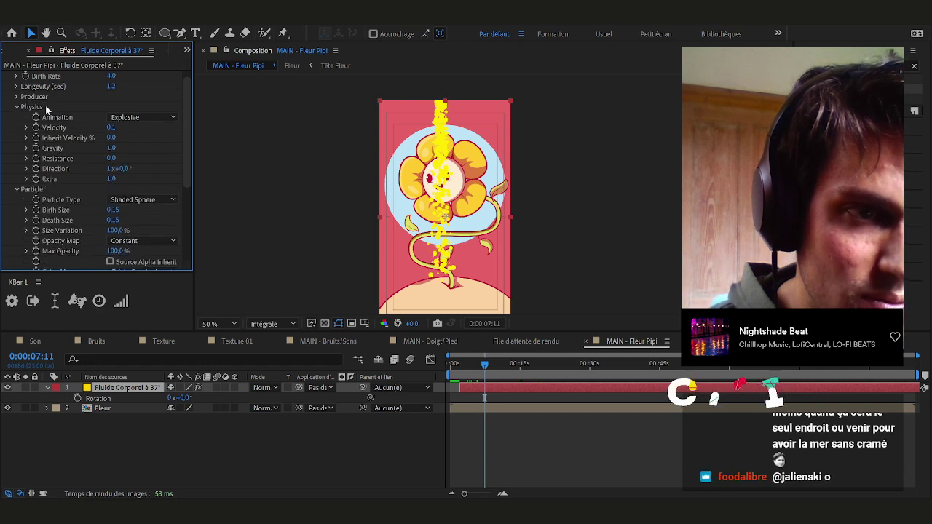
scroll(17, 143, "down", 1)
scroll(17, 142, "down", 1)
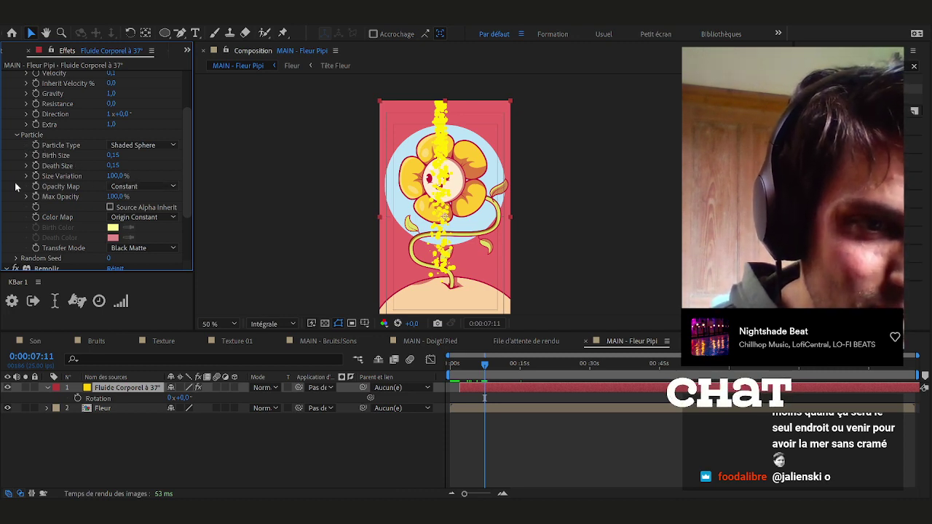
scroll(15, 187, "down", 1)
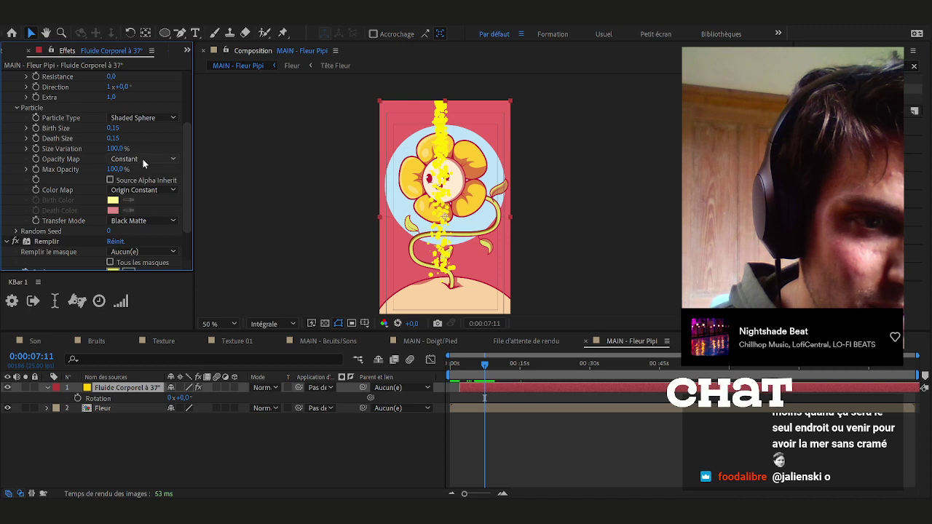
left_click(143, 194)
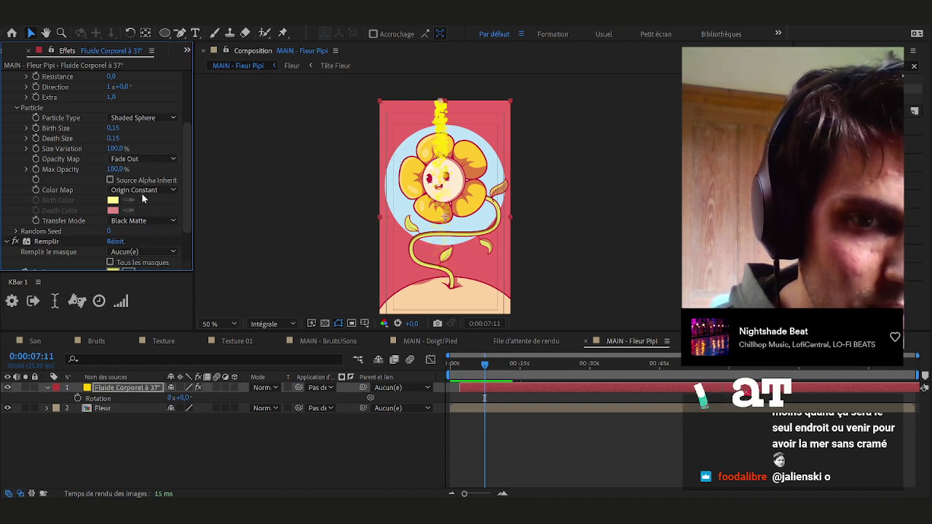
left_click(140, 168)
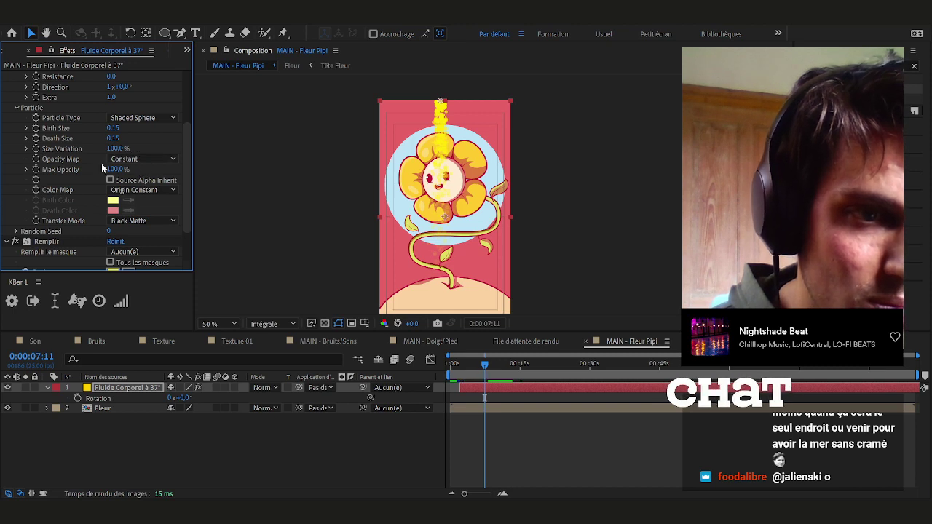
Try other Random Seed values for the particle system and bring the seed back to 0
scroll(23, 168, "down", 1)
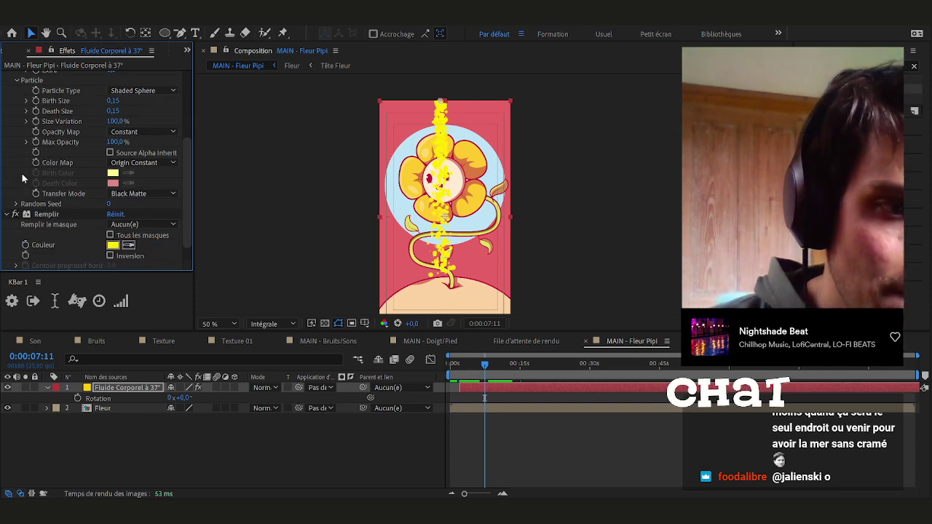
left_click(16, 203)
scroll(22, 193, "down", 1)
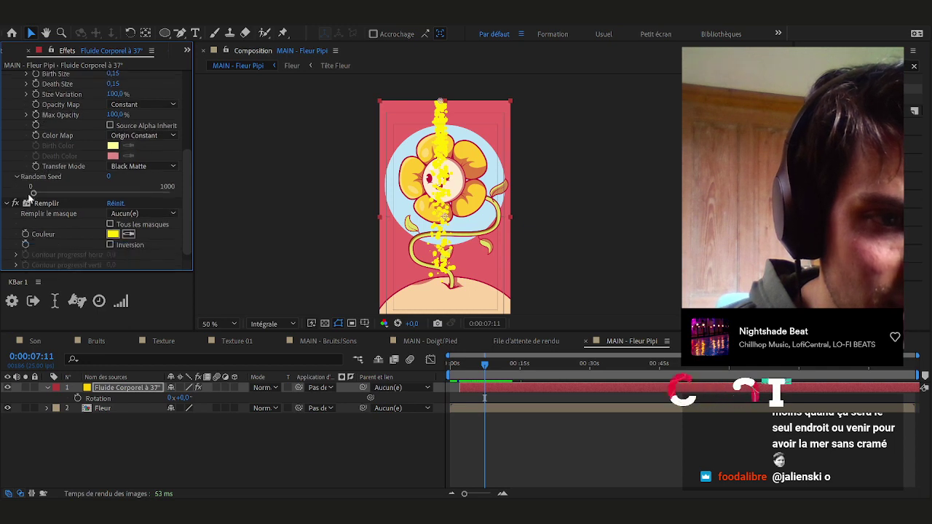
left_click_drag(116, 193, 34, 193)
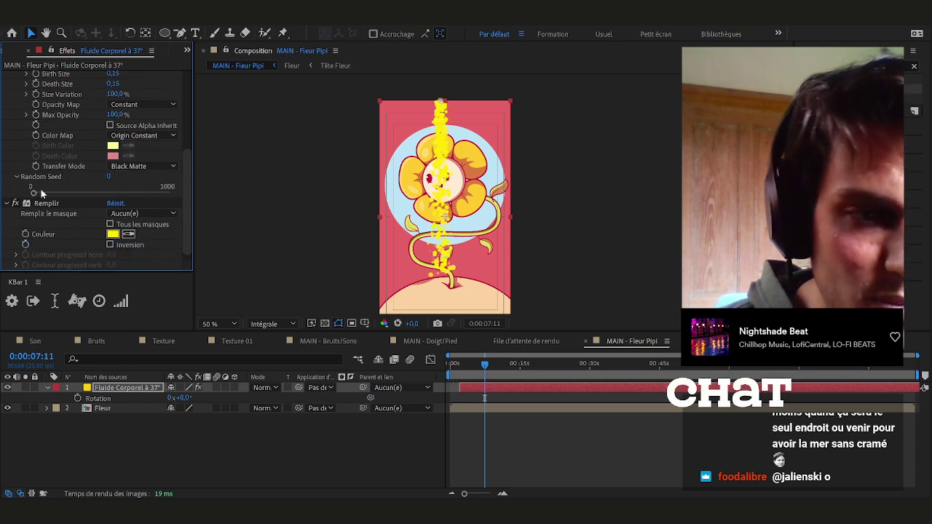
scroll(15, 162, "up", 5)
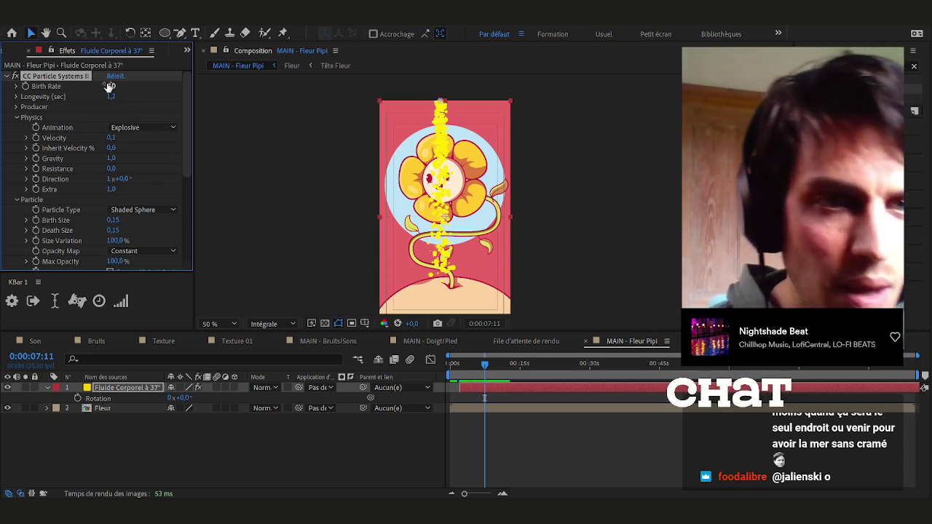
Set the particle Birth Rate to 10 and preview the stream from the beginning of the composition
type(",1")
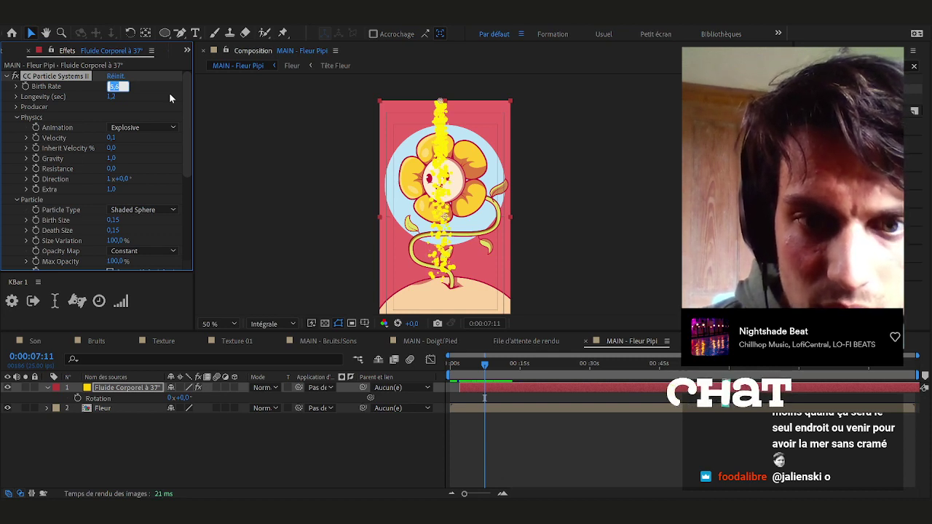
type("10")
key("Return")
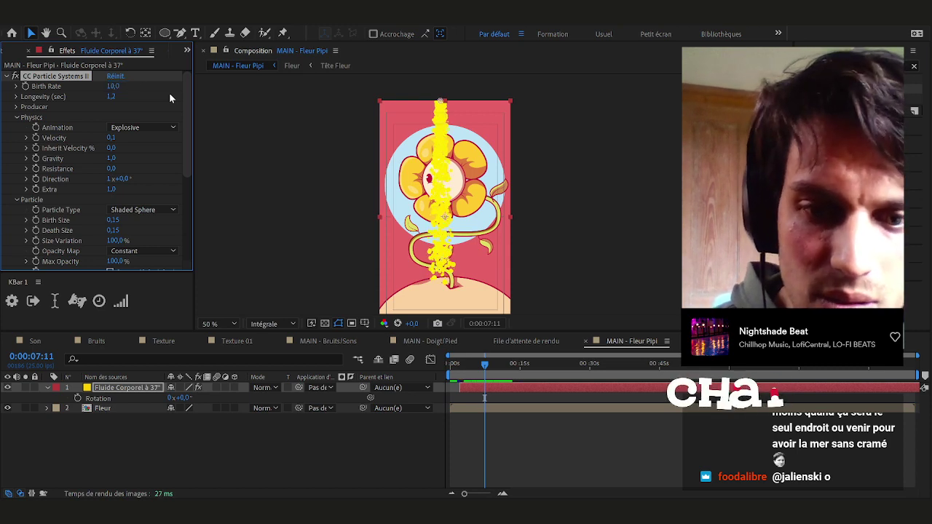
left_click(457, 364)
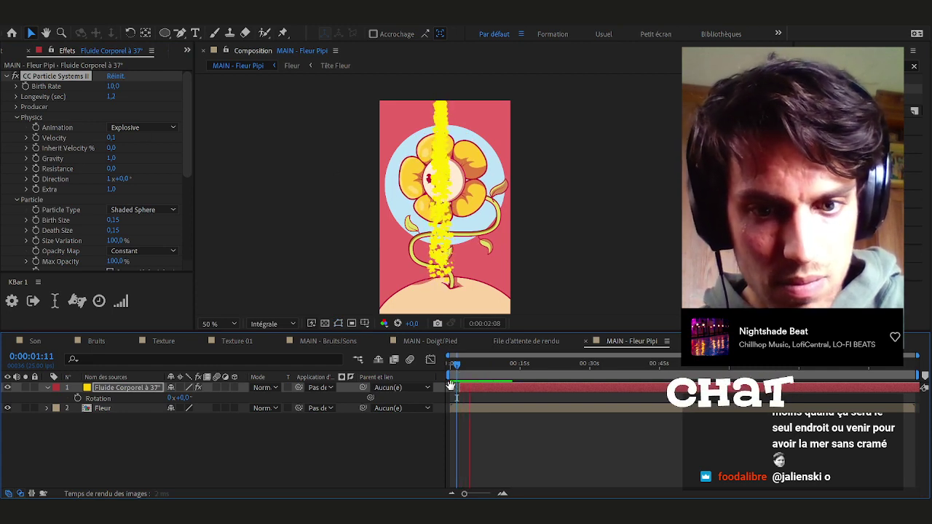
key("space")
left_click(460, 364)
scroll(460, 365, "up", 2)
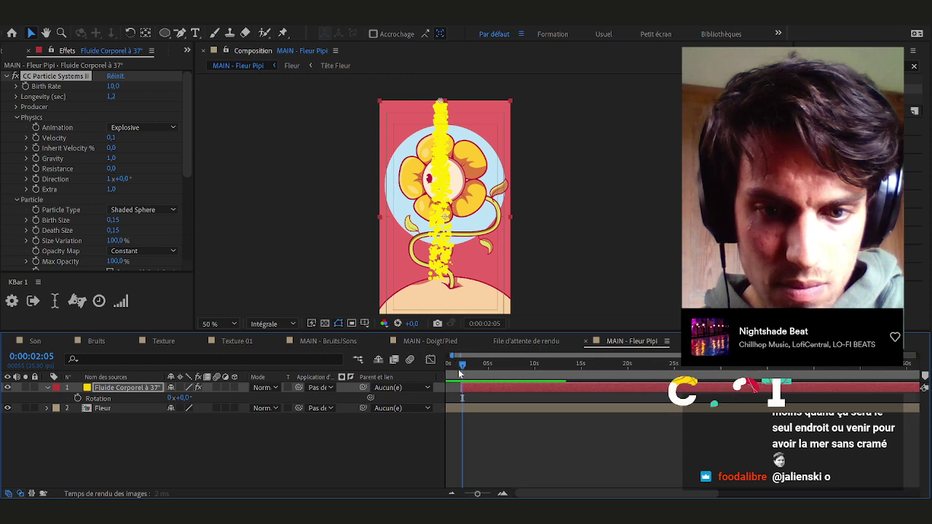
Add a Birth Rate keyframe of 10 on the fluid layer and align it with the layer's start at 0:00:02:02
key("Page_Up")
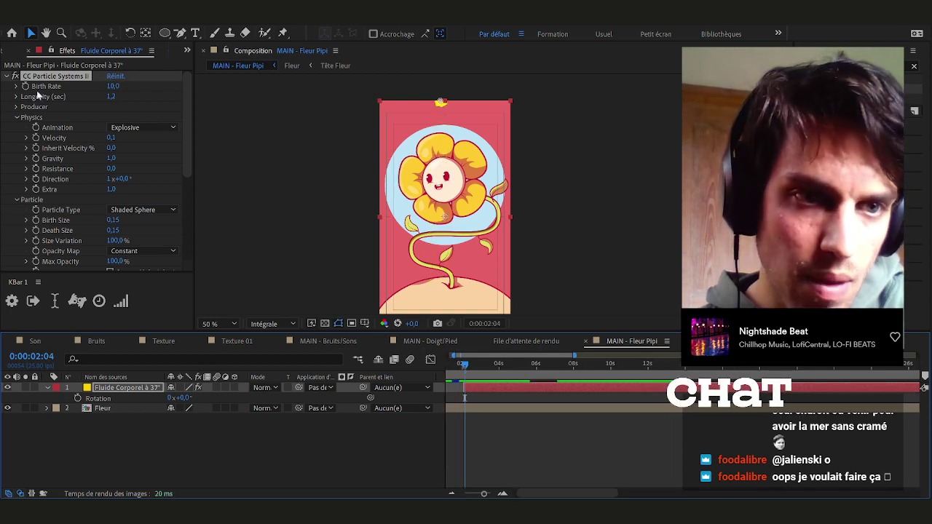
left_click(36, 92)
key("u")
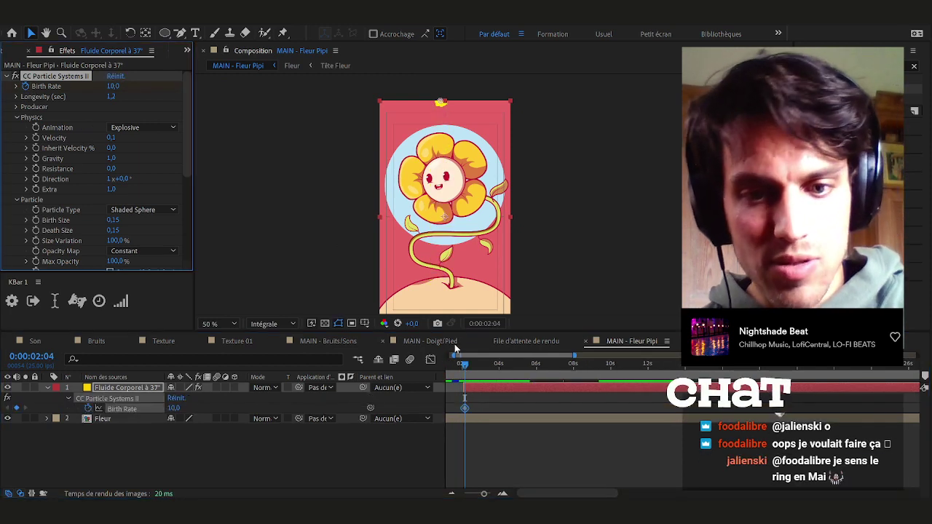
left_click(466, 407)
left_click_drag(467, 408, 463, 408)
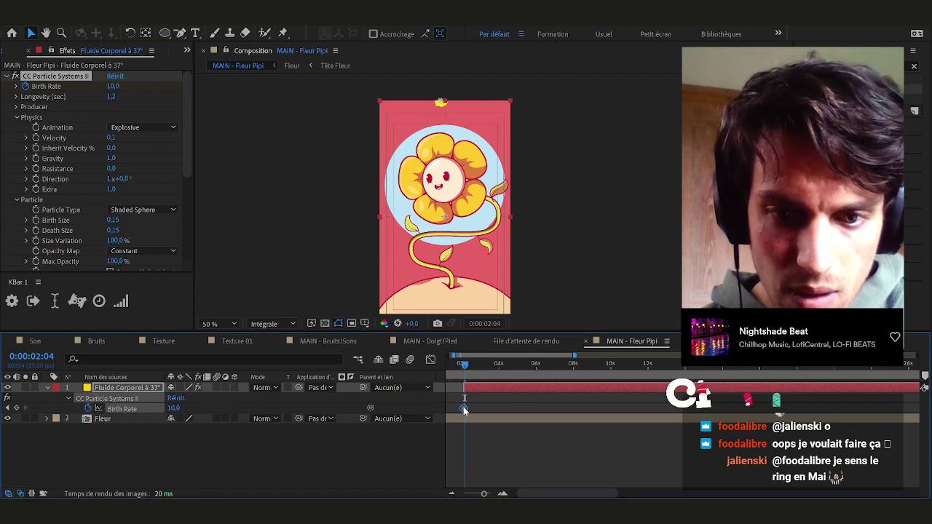
Add a Birth Rate keyframe of 0 at 0:00:03:00
scroll(462, 407, "up", 2)
left_click_drag(472, 369, 536, 364)
left_click(113, 86)
type("0")
key("Return")
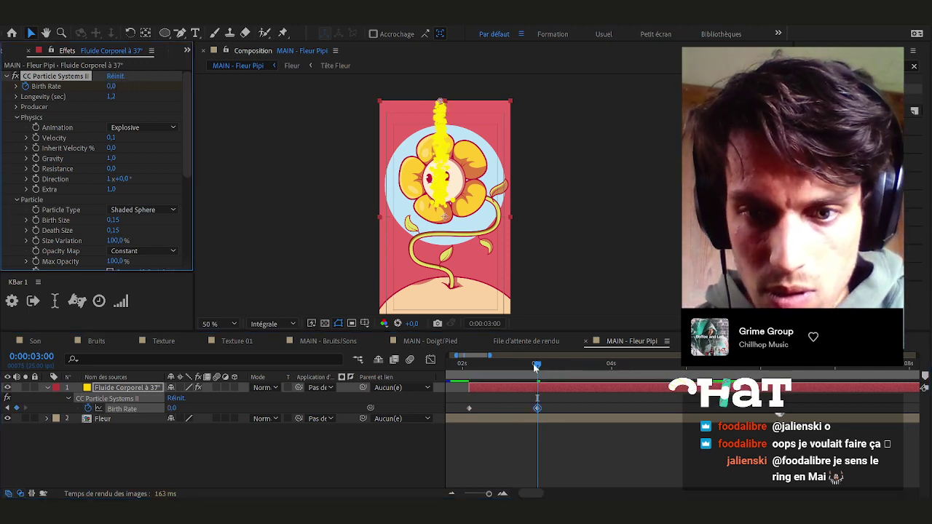
Hold the Birth Rate at 0 with a keyframe at 0:00:03:12 and set it to 10 at 0:00:03:13
left_click_drag(538, 366, 573, 368)
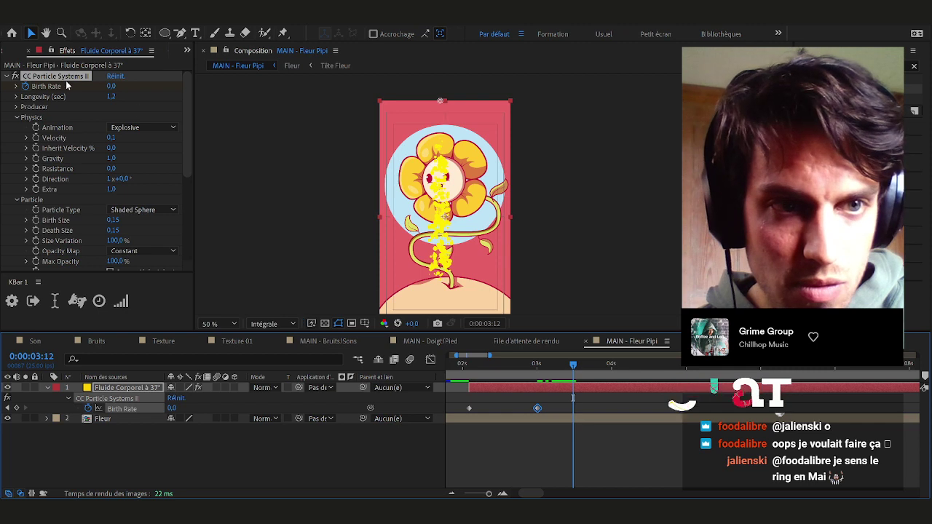
left_click(18, 409)
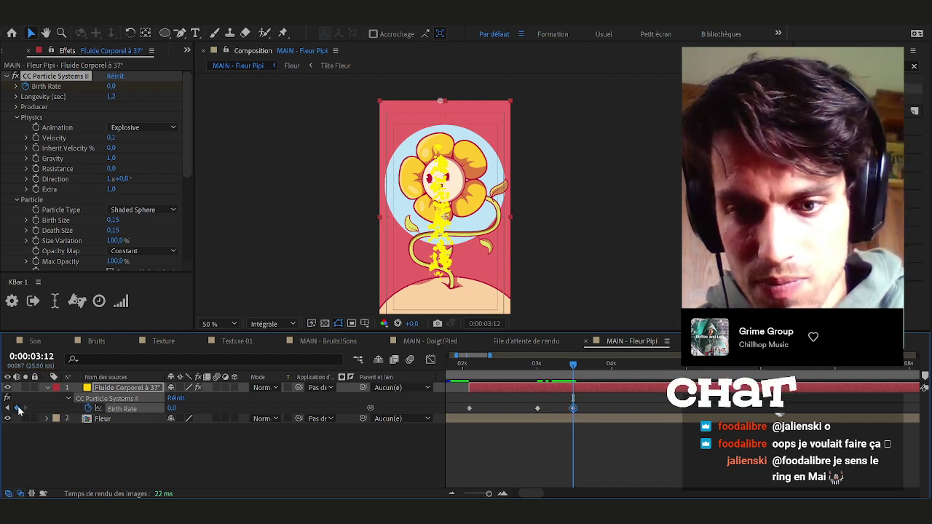
key("Page_Down")
left_click(172, 409)
type("10")
key("Return")
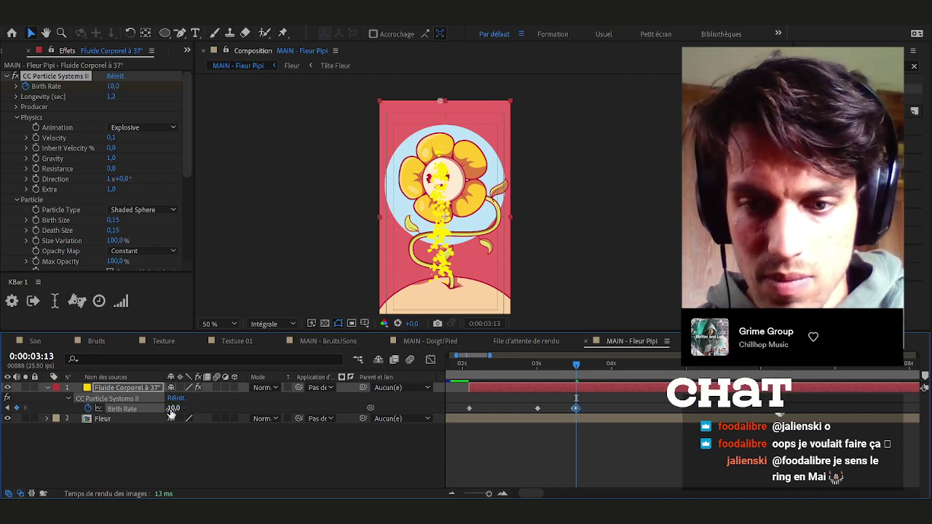
Set the Birth Rate to 0 at 0:00:03:16 and check the falling particles up to 0:00:04:08
key("Page_Down")
key("Page_Down")
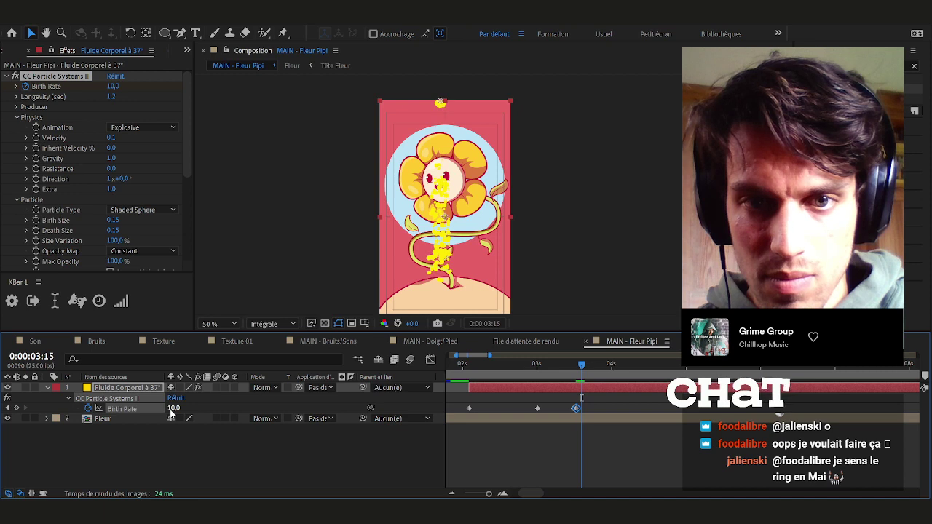
key("Page_Down")
type("0")
key("Return")
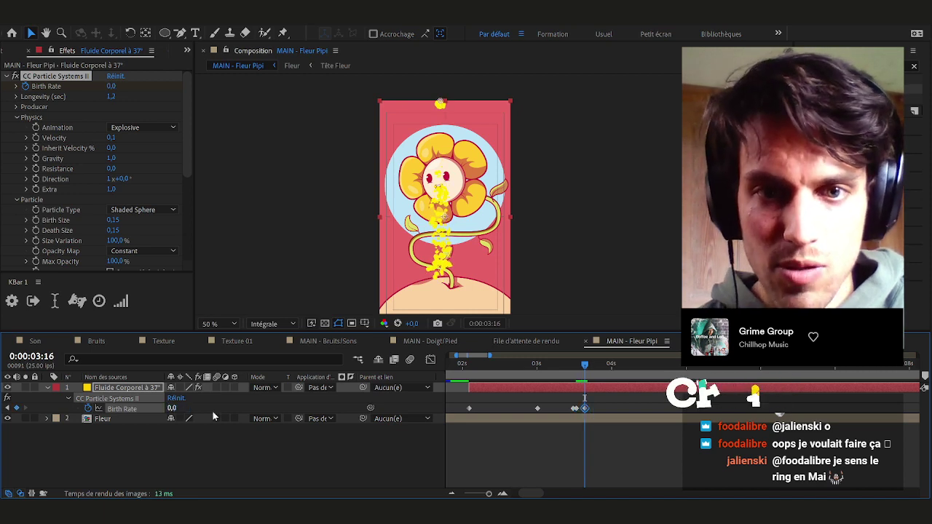
left_click_drag(584, 363, 637, 376)
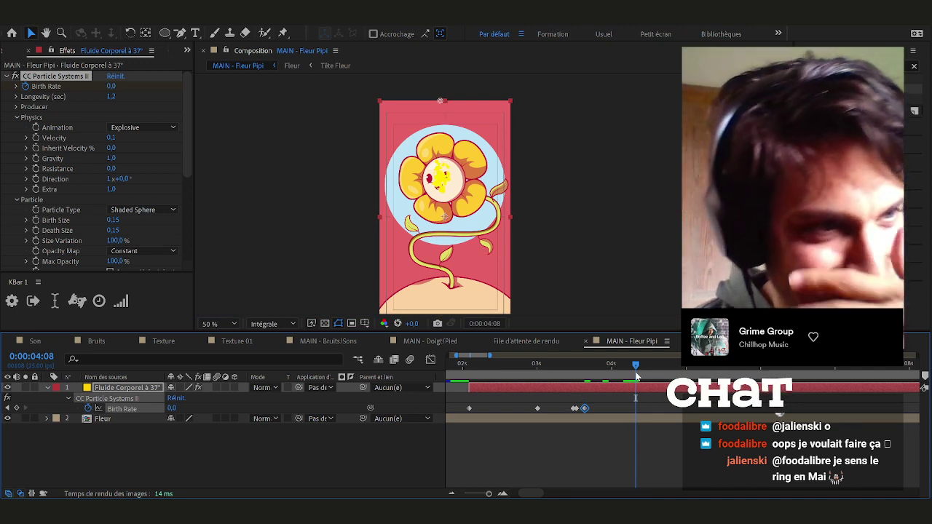
Preview the interrupted stream with nothing selected and check its beginning around 0:00:02:14
left_click(538, 445)
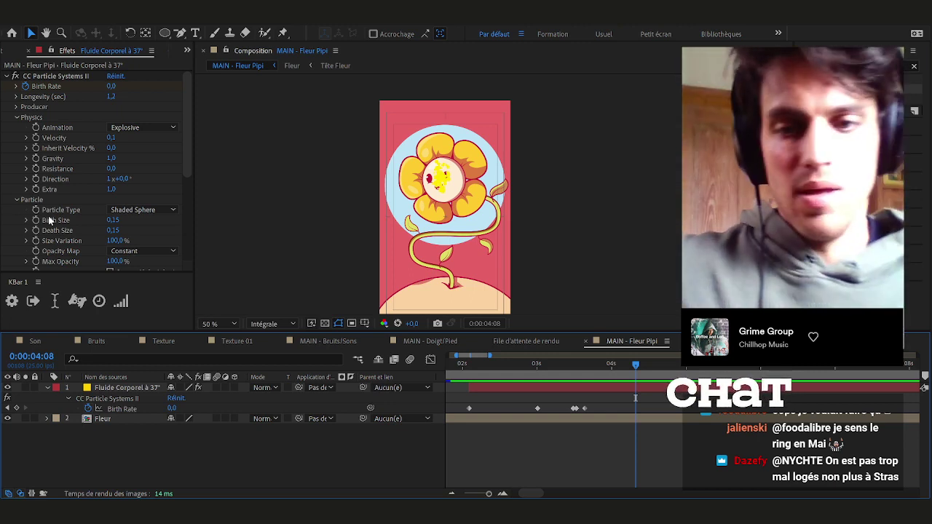
key("space")
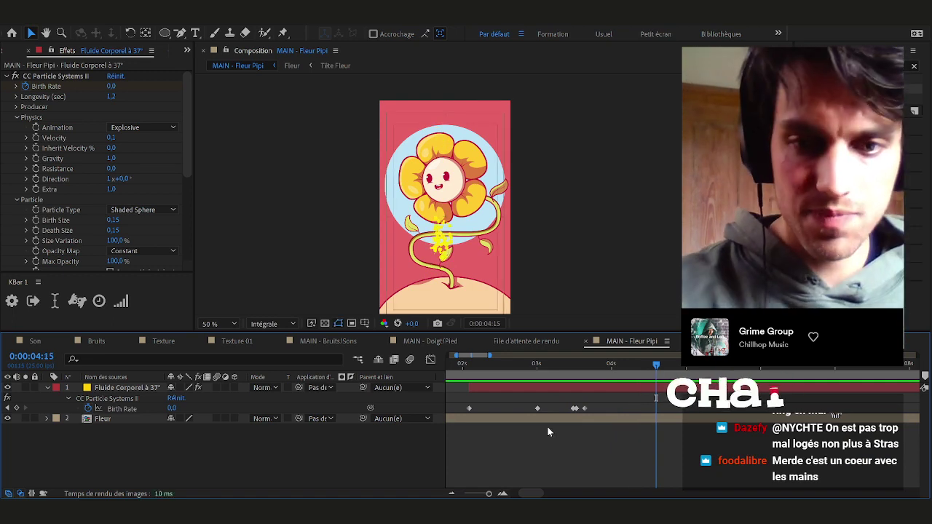
left_click_drag(468, 363, 507, 370)
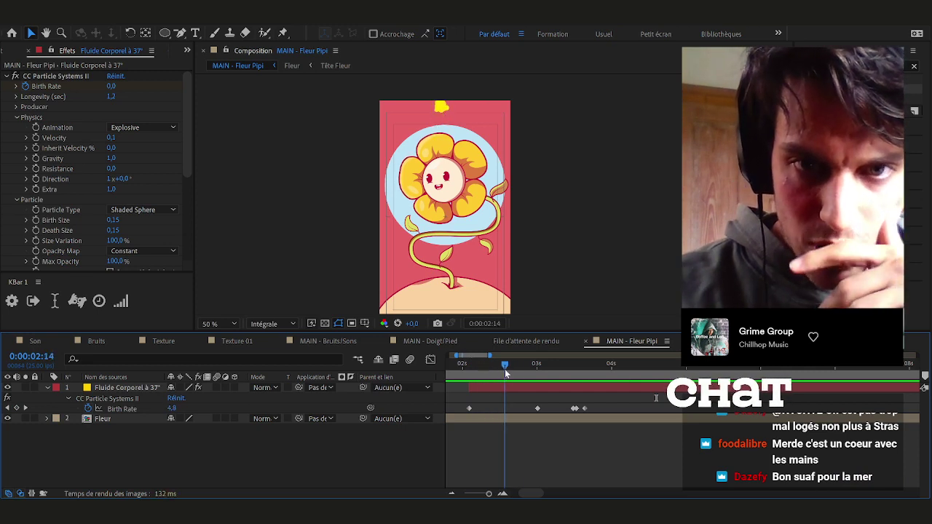
Keyframe the fluid layer's Producer Position at 504, 4 at both 0:00:02:02 and 0:00:03:00
left_click(485, 390)
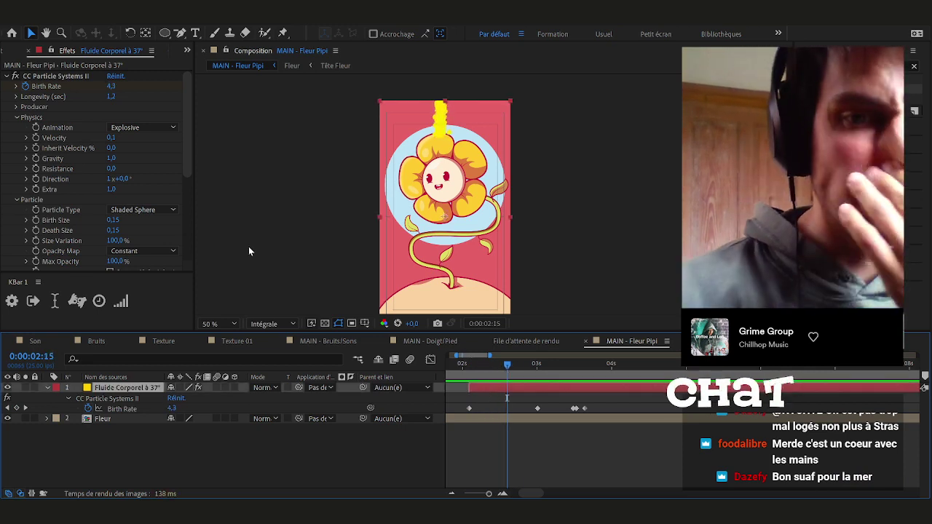
left_click(470, 363)
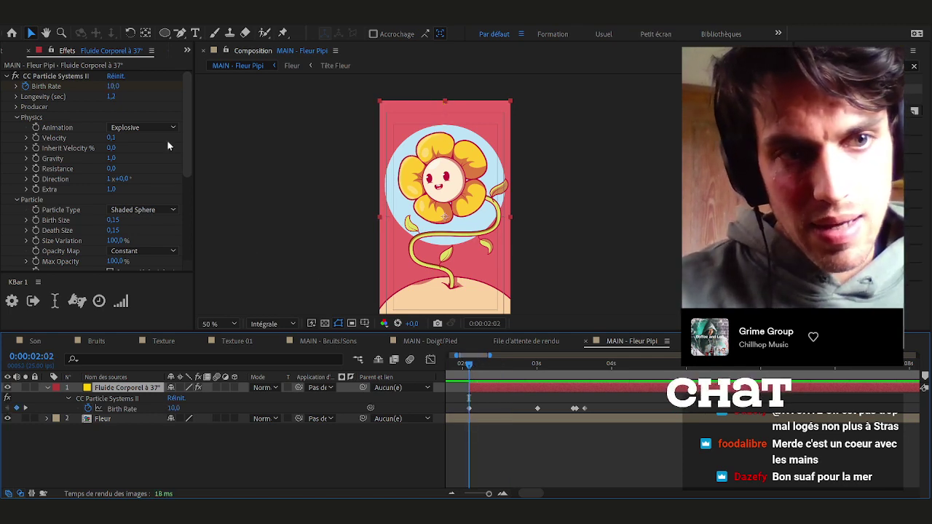
left_click(17, 107)
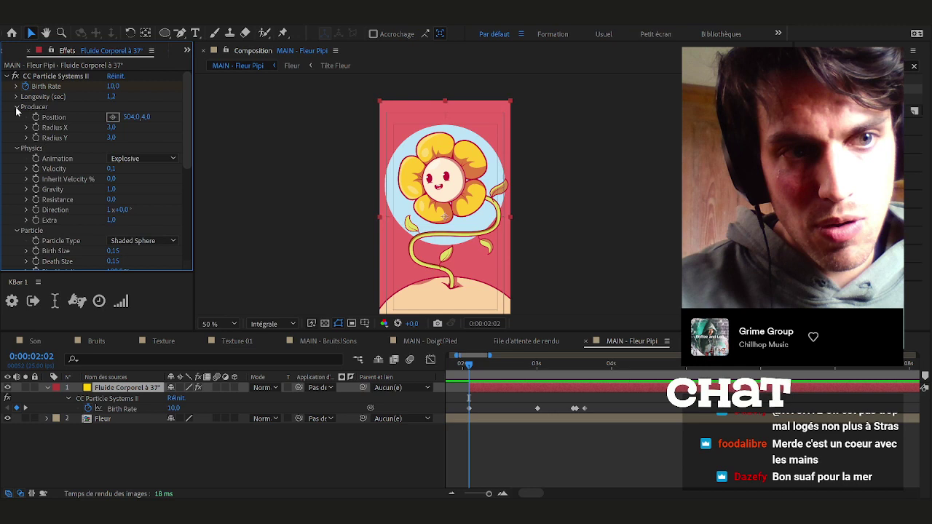
left_click(35, 117)
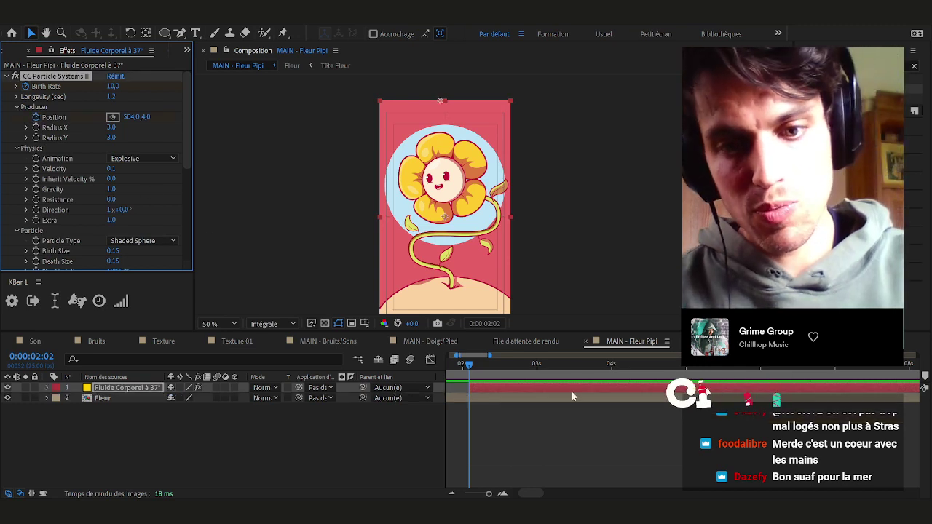
left_click(536, 364)
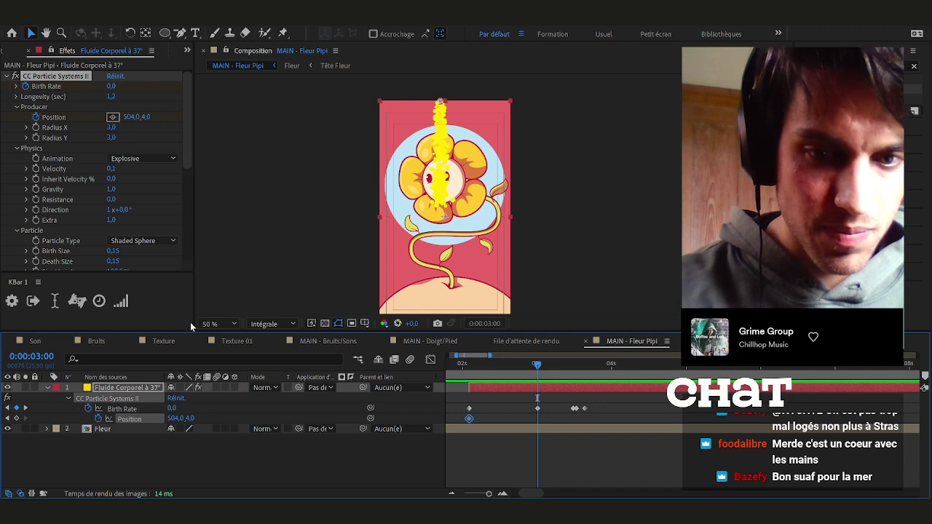
left_click(17, 418)
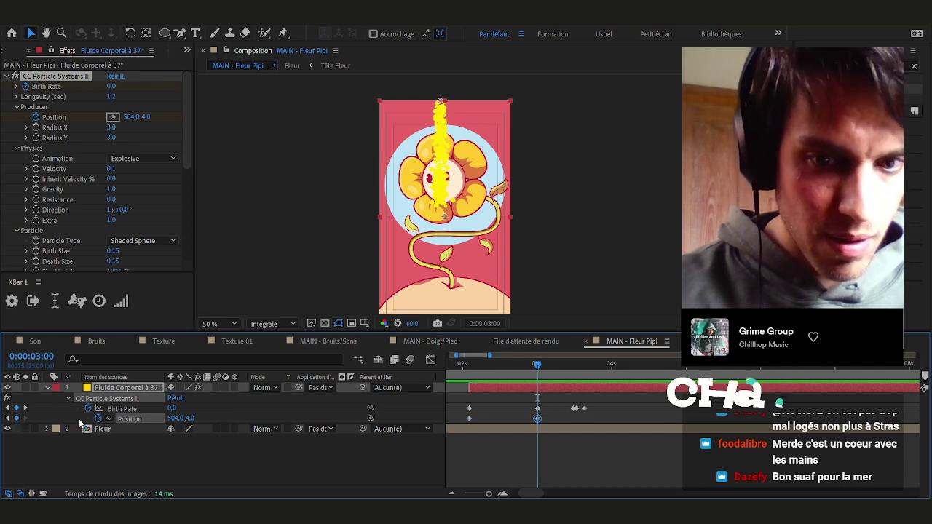
Move the Producer Position to about 1102, 4 at 0:00:02:02 and preview the stream sweeping across the flower
left_click(470, 366)
left_click_drag(440, 100, 512, 100)
key("space")
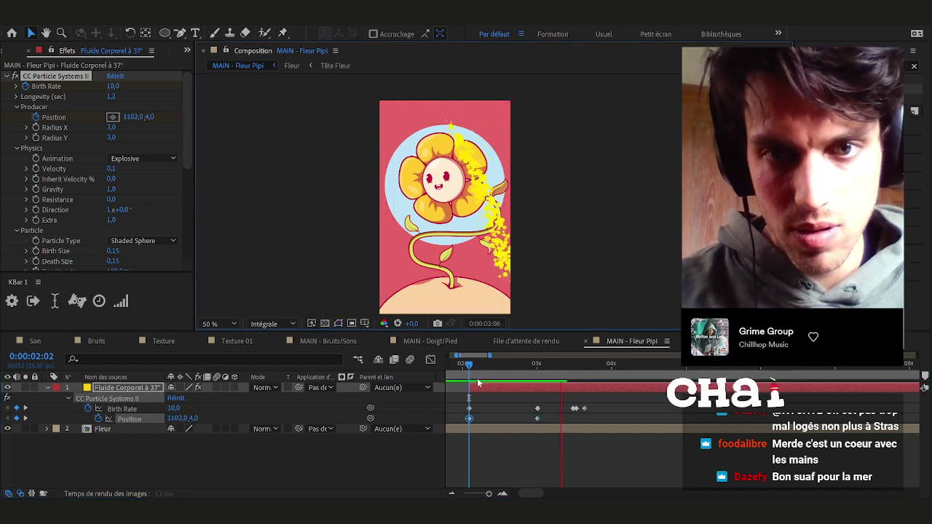
key("space")
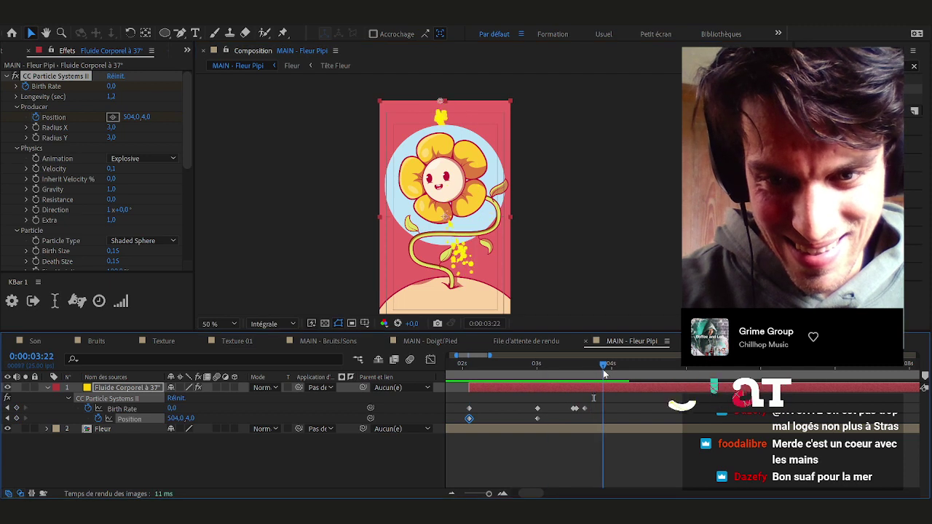
Shift the last four Birth Rate keyframes to start at 0:00:03:22, preview the stream, and return to 0:00:03:19
left_click_drag(618, 402, 600, 413)
key("space")
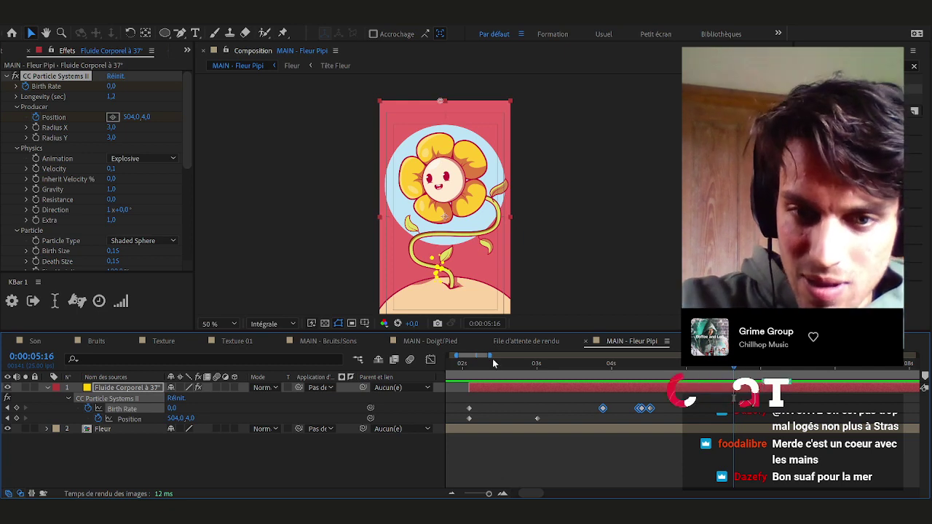
left_click(491, 373)
left_click_drag(492, 374, 594, 375)
Try a different Velocity for the particles, undo it, and set Gravity to 2,3 instead
left_click_drag(111, 170, 176, 173)
key("ctrl+z")
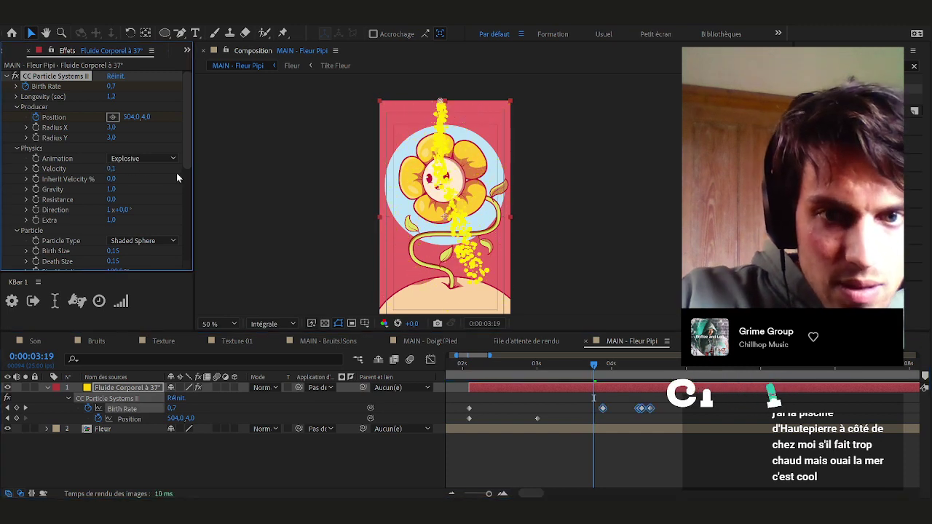
left_click_drag(112, 190, 196, 199)
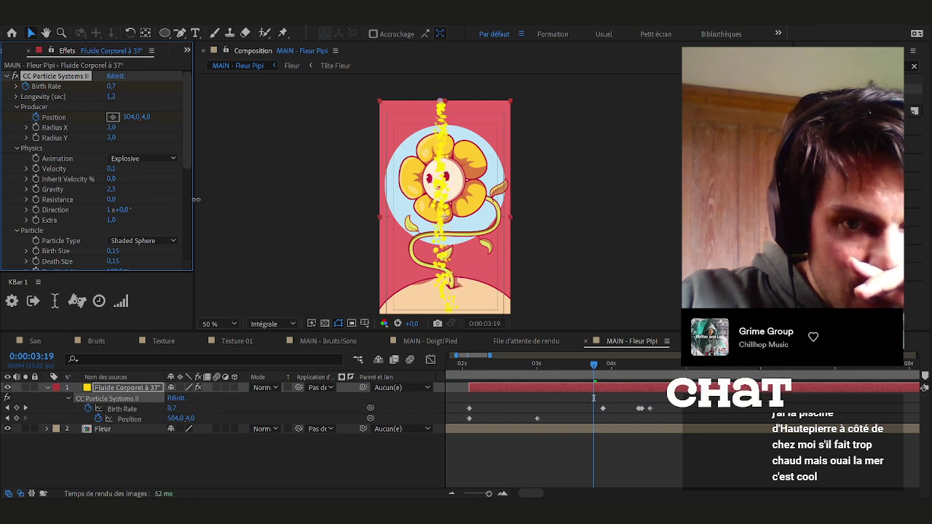
Set the particles' Longevity to 0,78 seconds after trying 0,38, and preview the falling stream
left_click(111, 97)
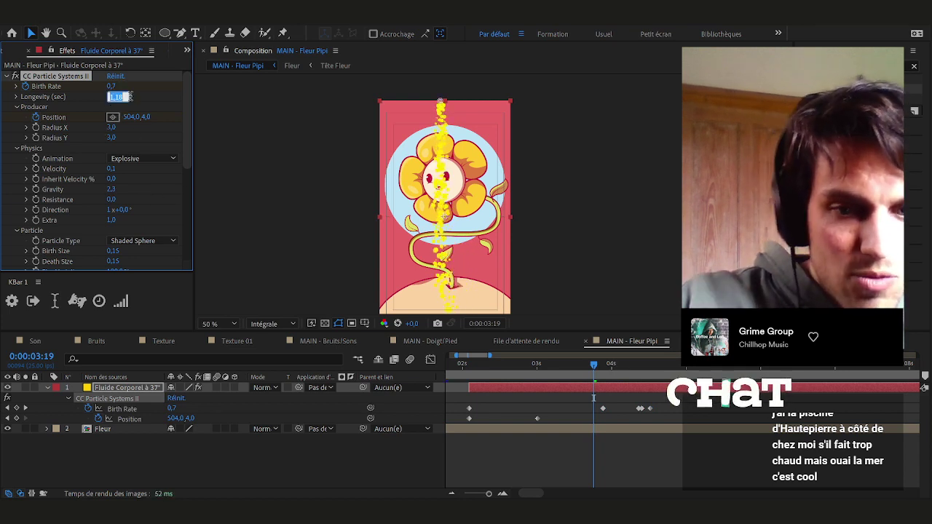
key("ctrl+Down")
key("ctrl+Down")
key("ctrl+Down")
key("ctrl+Down")
key("ctrl+Down")
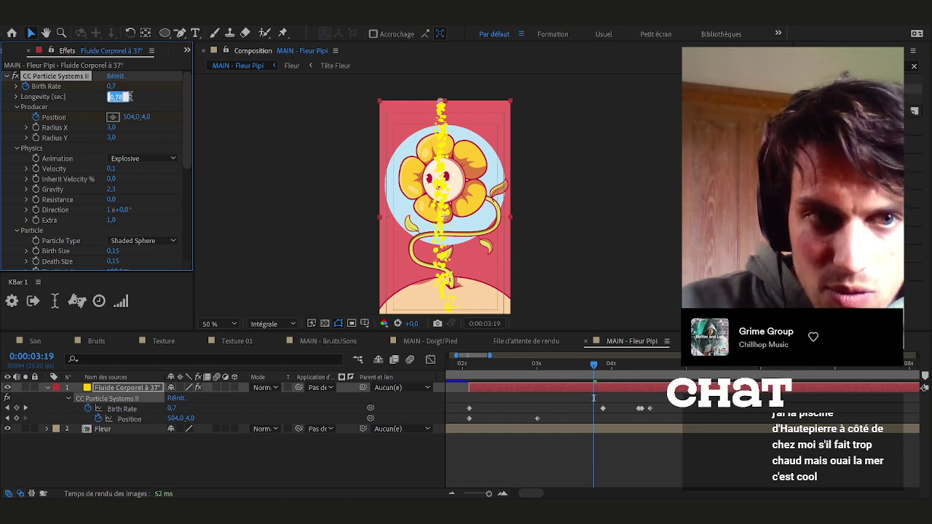
type("0,38")
key("Return")
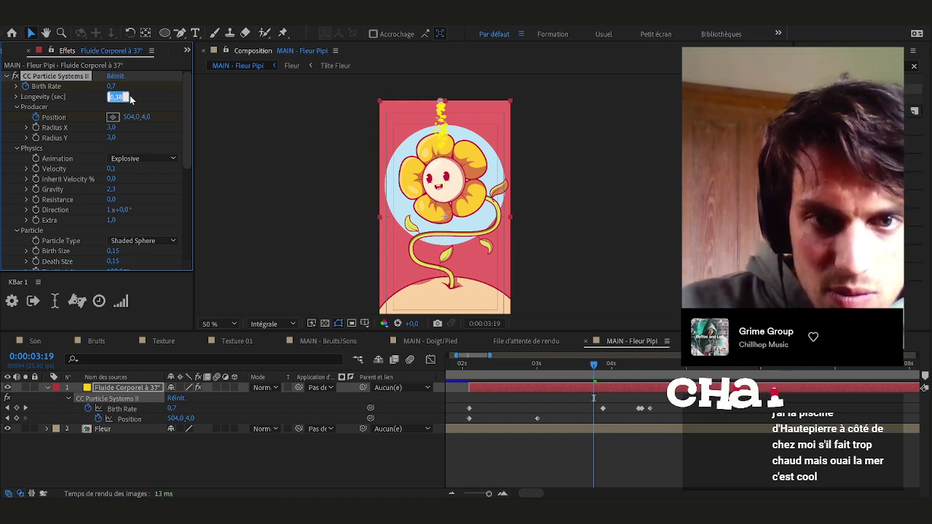
type("0,8")
key("Return")
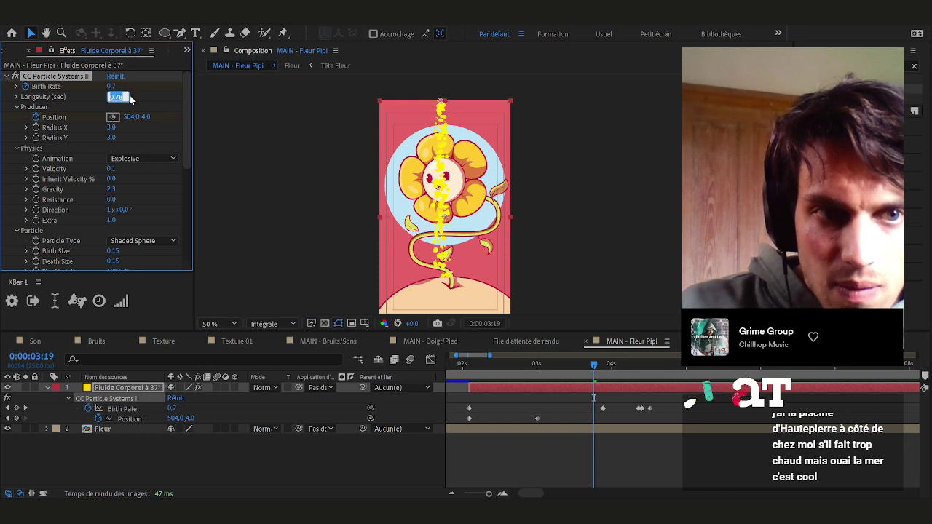
left_click(525, 404)
key("space")
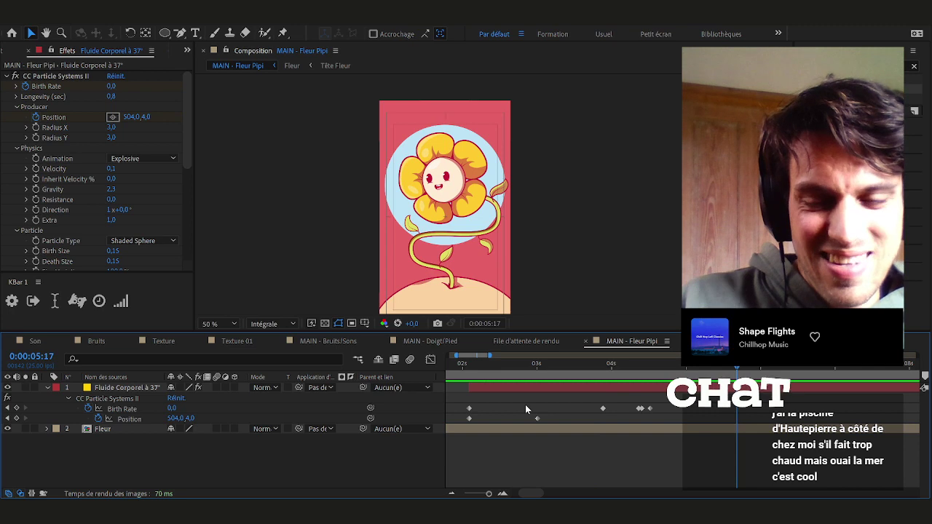
Move the last Birth Rate keyframe to about 0:00:04:18 and preview how the stream ends
scroll(650, 404, "up", 3)
left_click(661, 398)
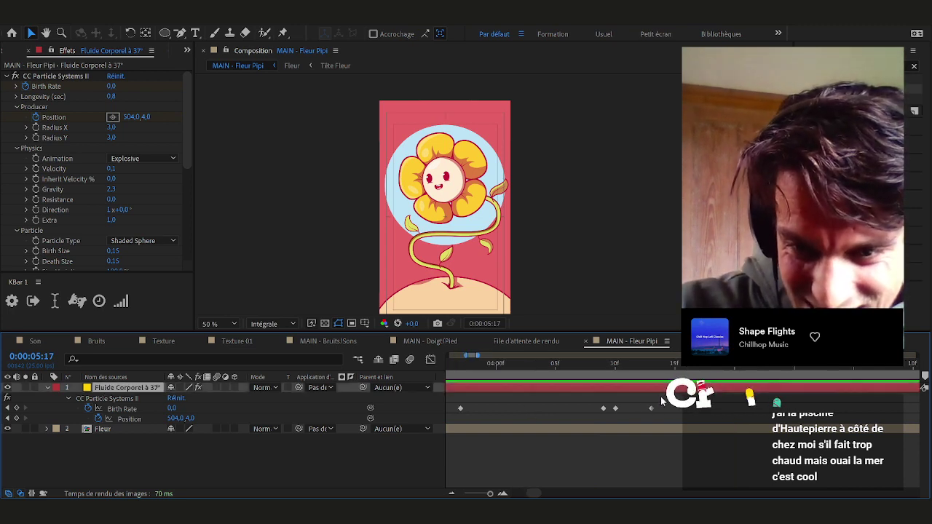
left_click_drag(668, 410, 610, 405)
left_click_drag(601, 365, 651, 366)
left_click_drag(653, 408, 732, 413)
scroll(733, 406, "down", 2)
key("space")
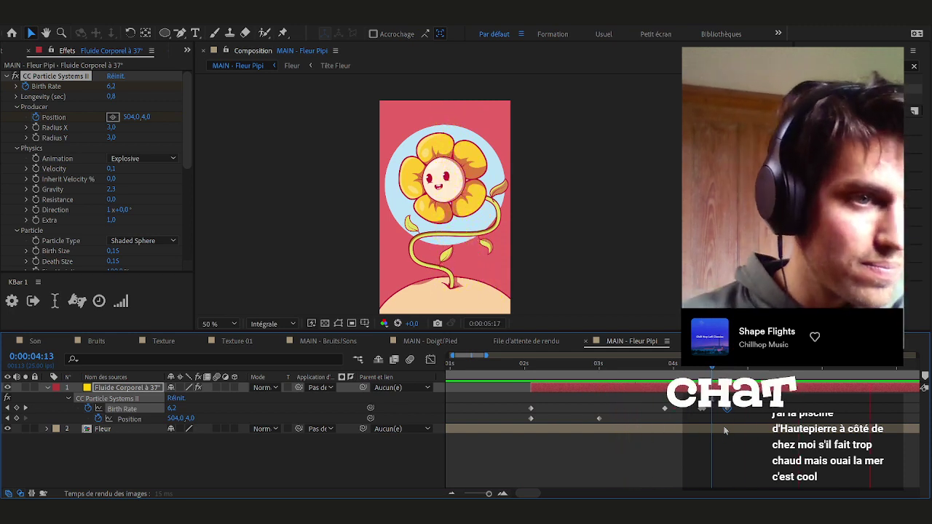
key("space")
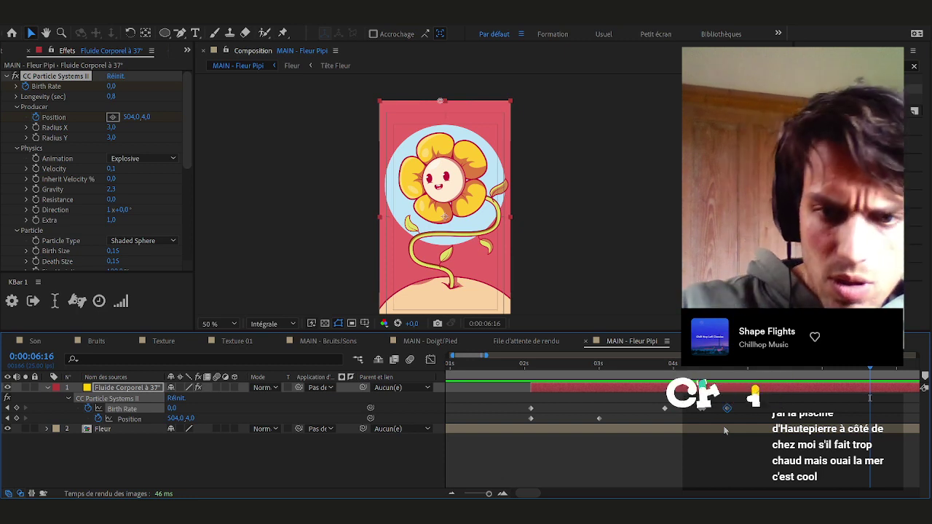
Show the timeline from its start, inspect the Fleur precomposition at 0:00:03:19, and return to MAIN - Fleur Pipi with nothing selected
left_click_drag(489, 355, 523, 354)
left_click_drag(451, 356, 445, 355)
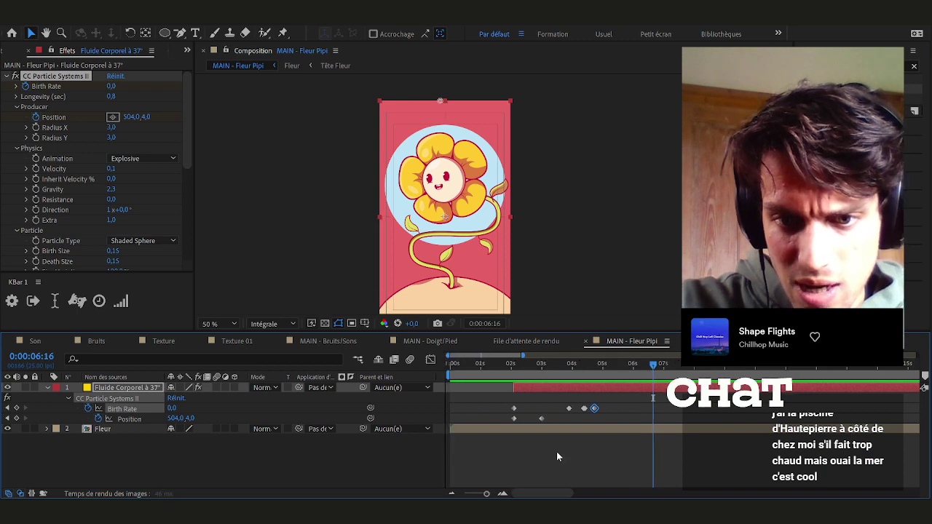
left_click(557, 456)
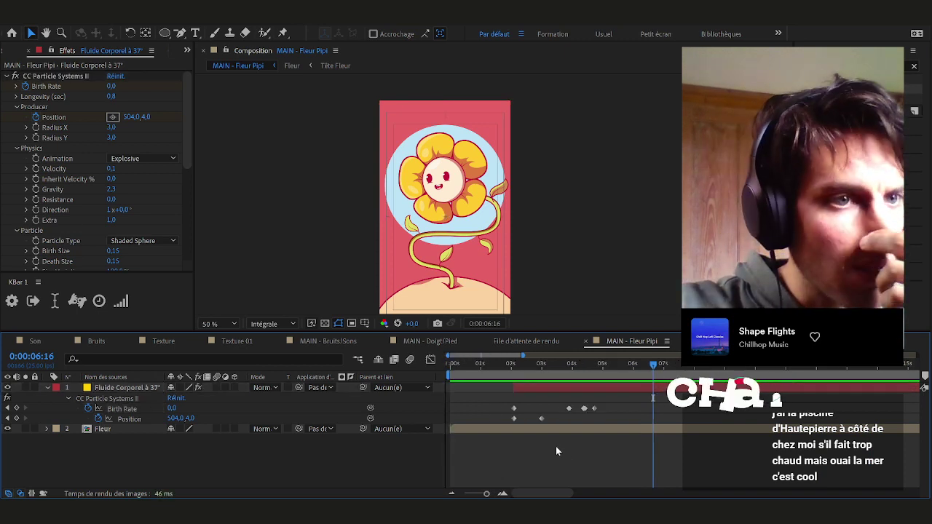
left_click_drag(510, 365, 566, 365)
left_click(106, 431)
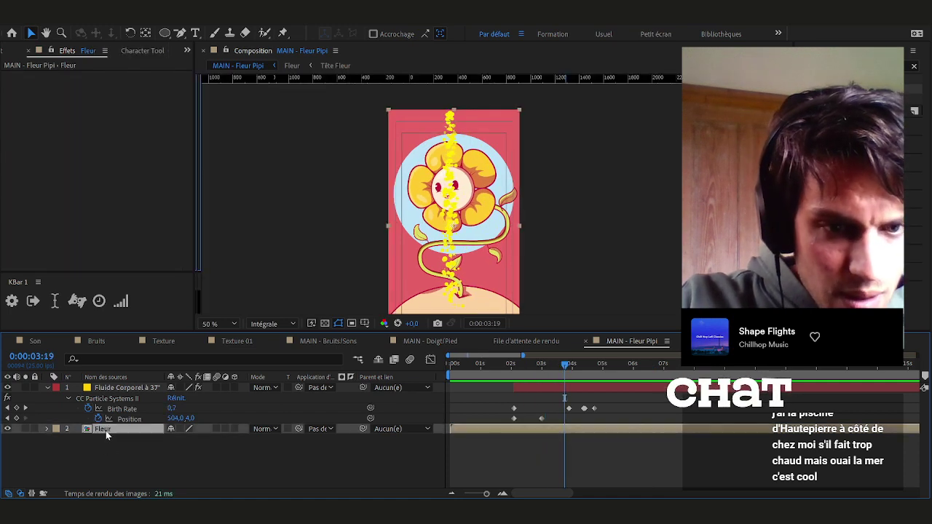
double_click(106, 430)
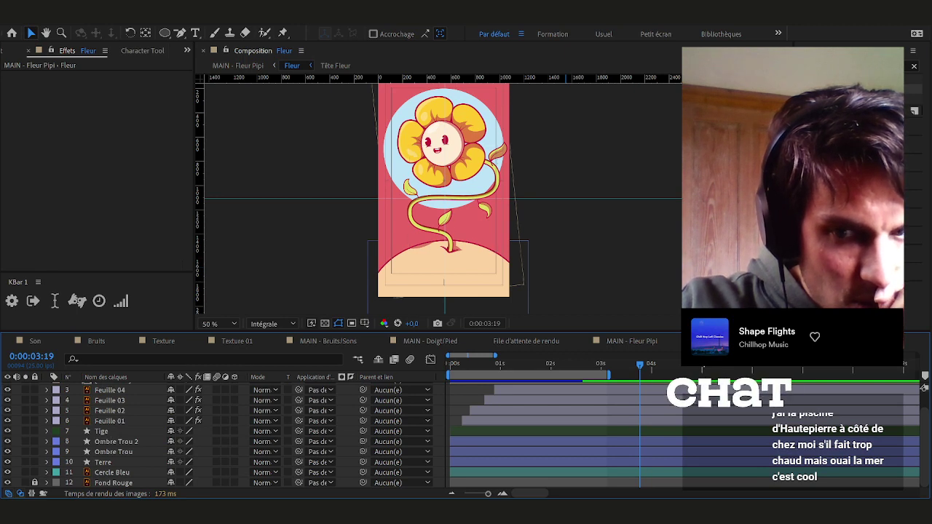
left_click(633, 340)
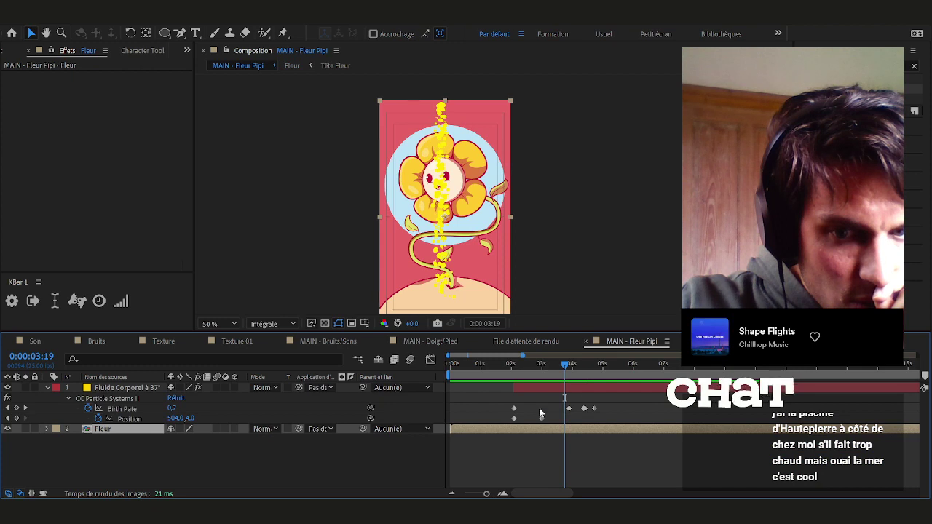
left_click(479, 461)
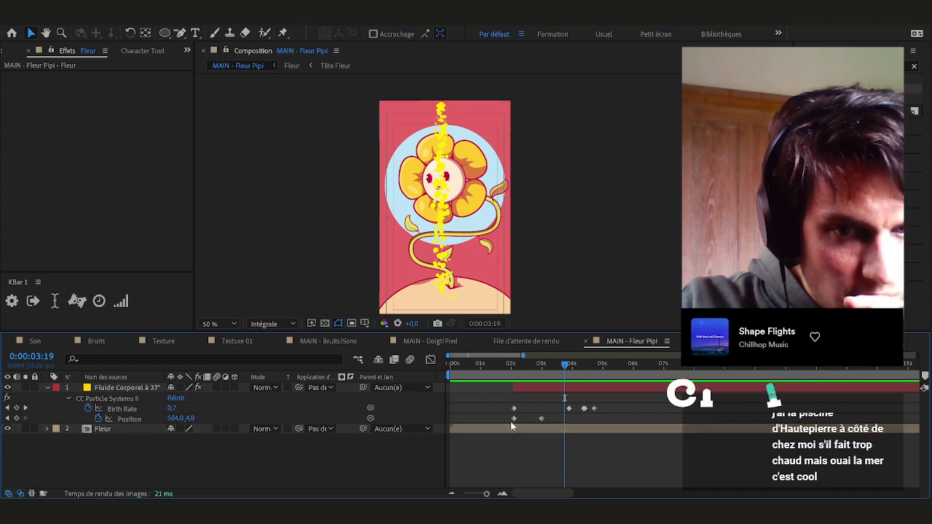
left_click(521, 388)
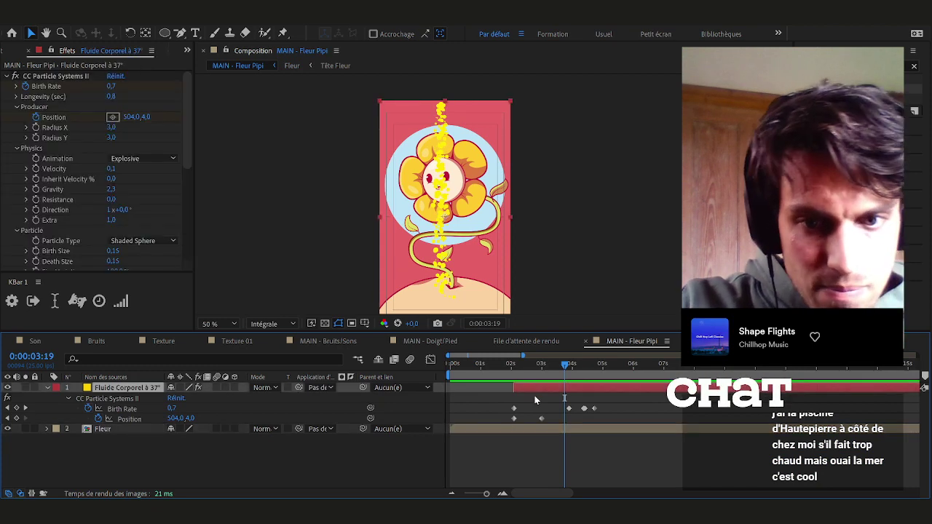
left_click(482, 454)
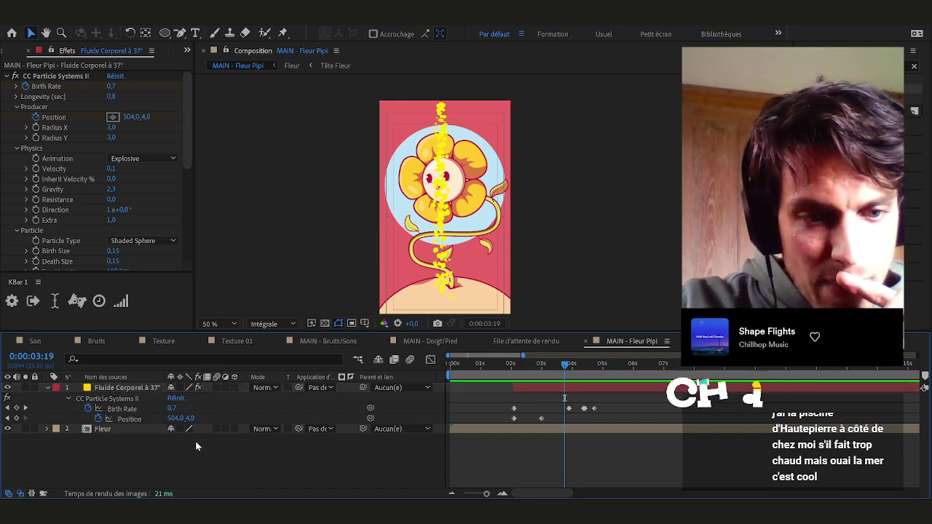
Create a yellow solid named Mouillé and apply the Bruit fractal effect to it with the fractal type Tourbillon
key("ctrl+y")
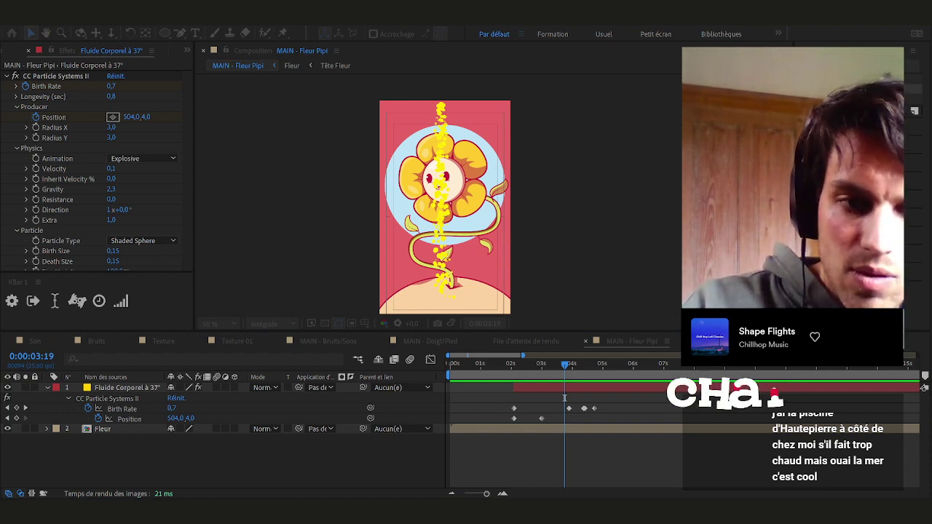
key("Return")
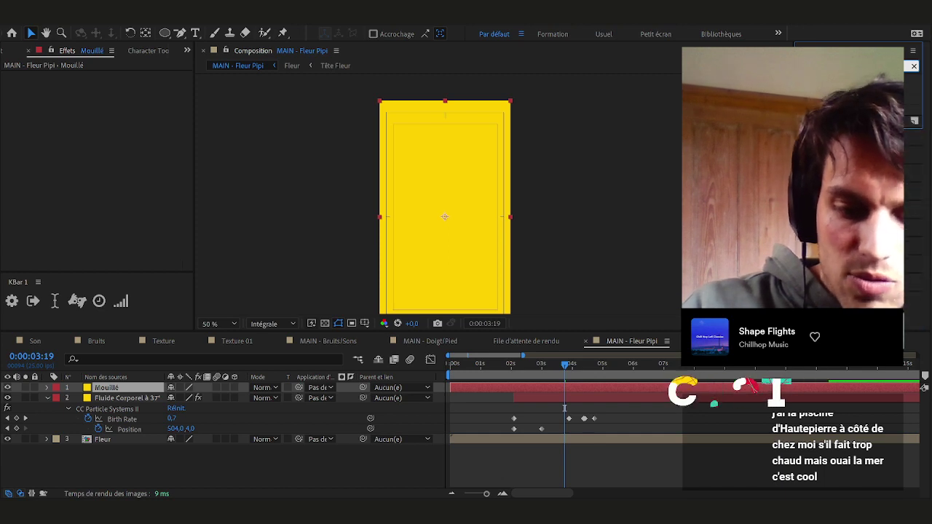
double_click(844, 89)
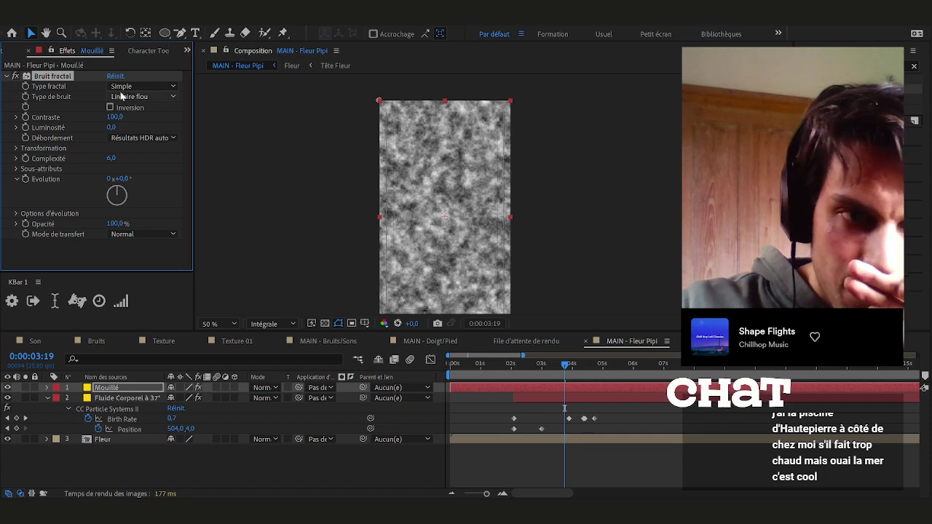
left_click(146, 203)
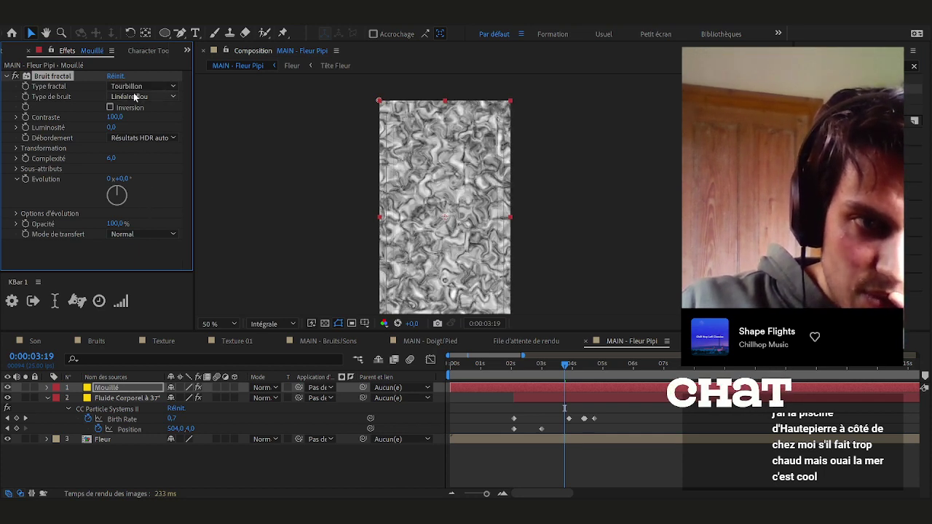
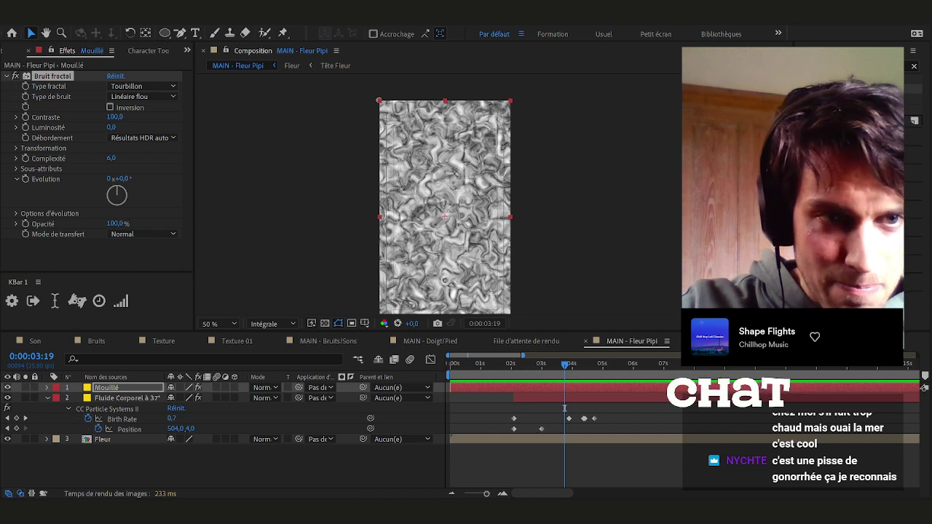
Set the fractal noise's Contraste to about 190,2 and its Luminosité to about -15,6
left_click(16, 117)
left_click_drag(112, 118, 152, 123)
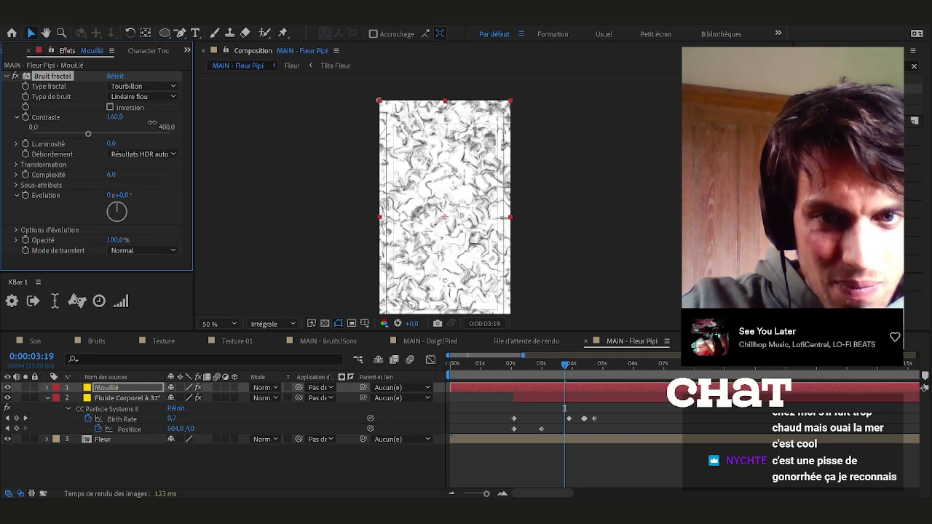
left_click(16, 143)
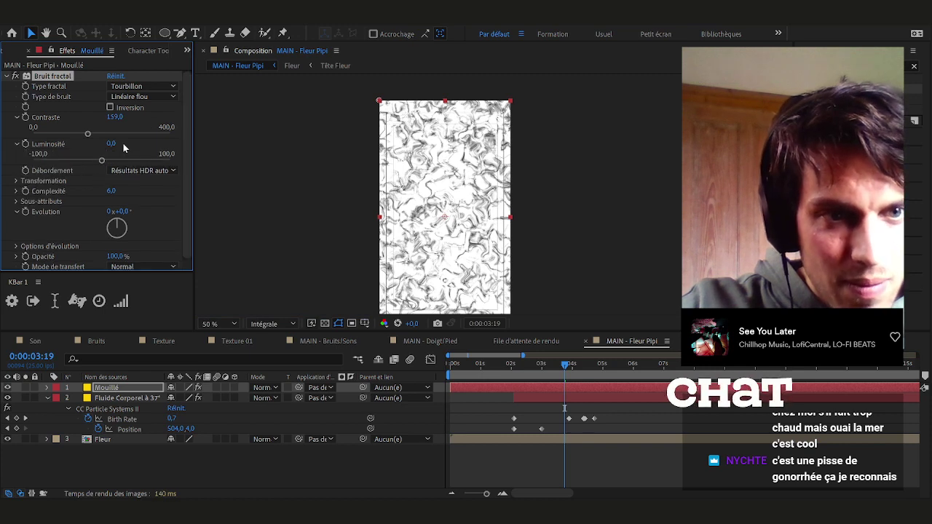
left_click_drag(102, 165, 98, 139)
Place the Mouillé layer between the fluid layer and Fleur, and use Fleur as its track matte
left_click(143, 386)
left_click_drag(144, 387, 135, 436)
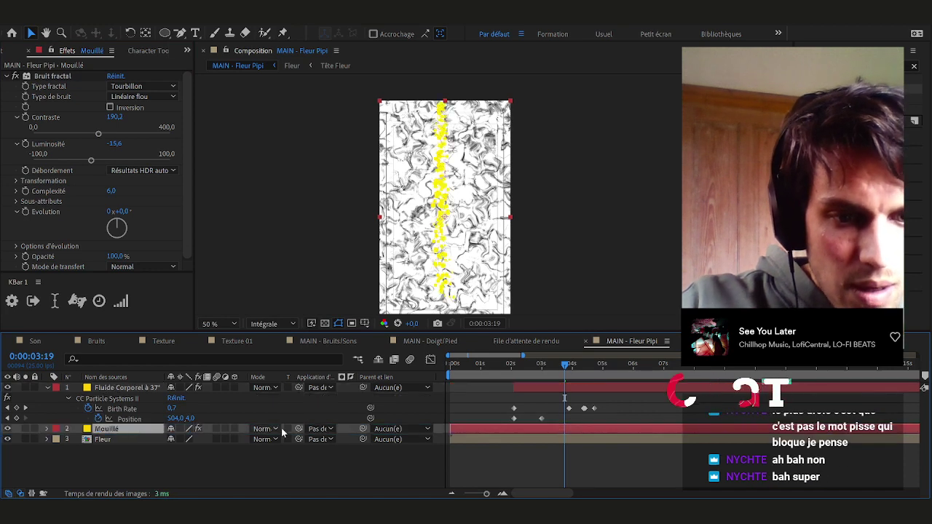
left_click_drag(300, 430, 128, 440)
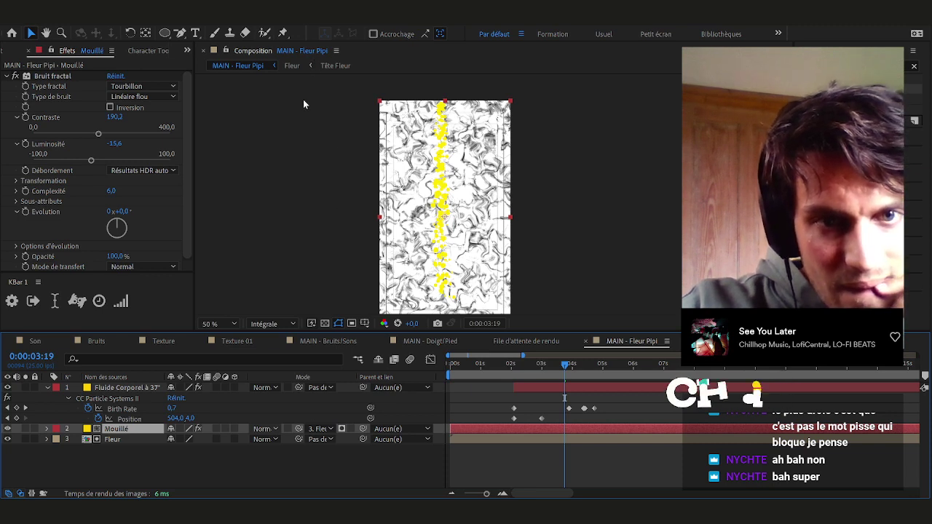
Try the Ecran blending mode on the Mouillé layer, then settle on Produit to darken the flower with the noise
left_click(301, 140)
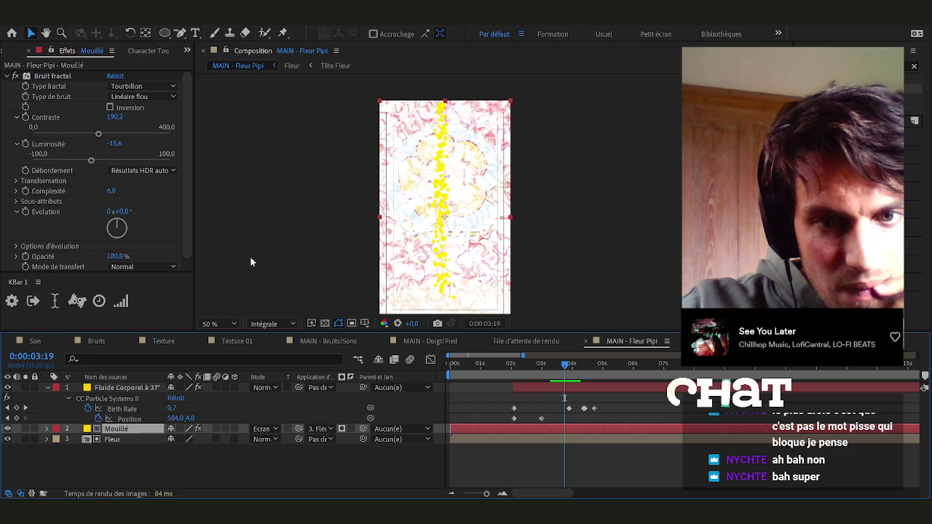
left_click(301, 62)
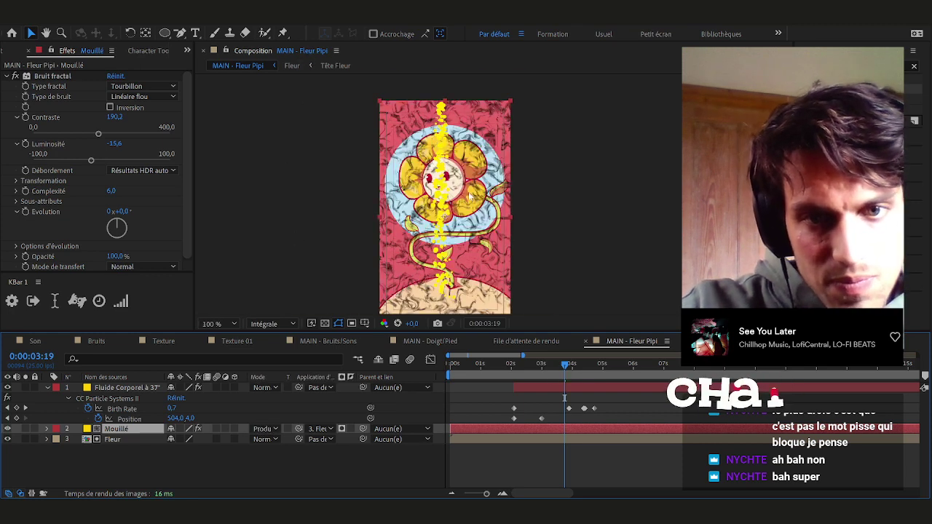
scroll(447, 255, "up", 1)
Unlock Fond Rouge in the Fleur composition, turn it into a guide layer, and paste a copy beneath Fleur in MAIN - Fleur Pipi
double_click(113, 439)
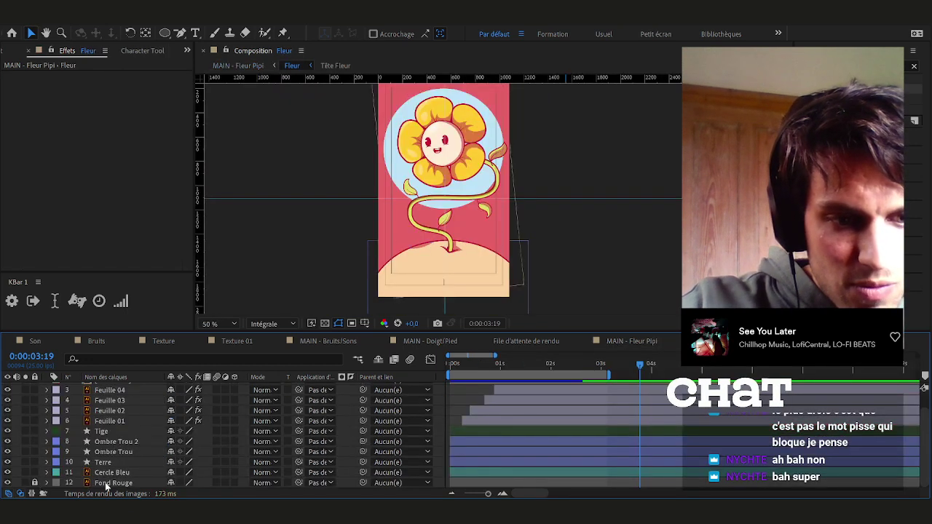
left_click(33, 483)
left_click(93, 484)
key("ctrl+x")
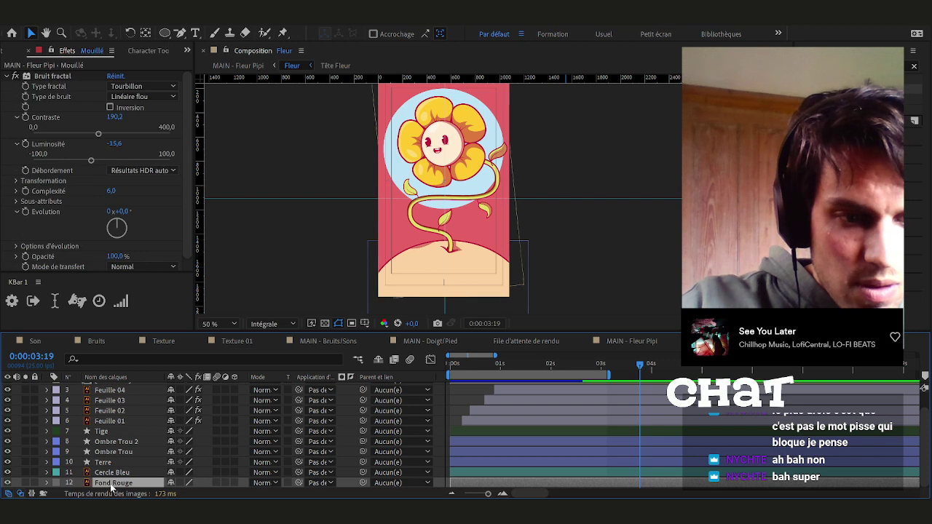
key("ctrl+z")
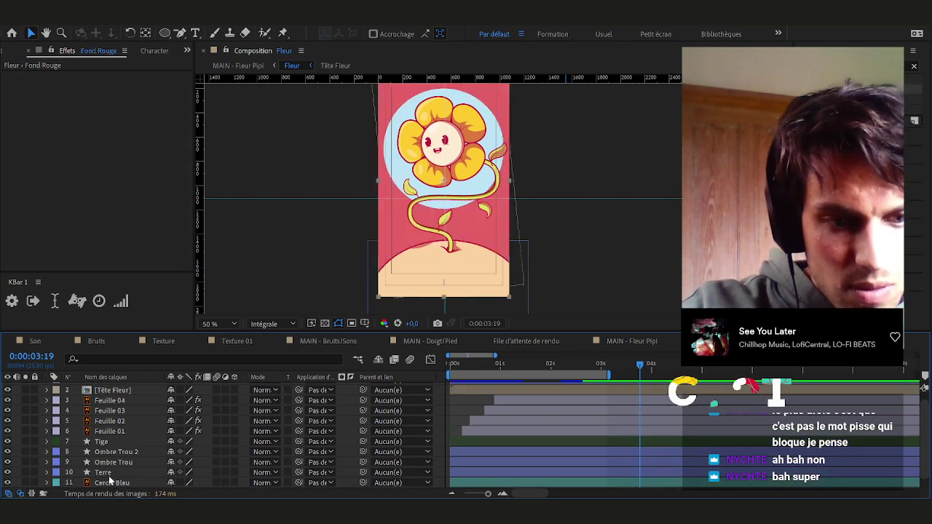
left_click(109, 483)
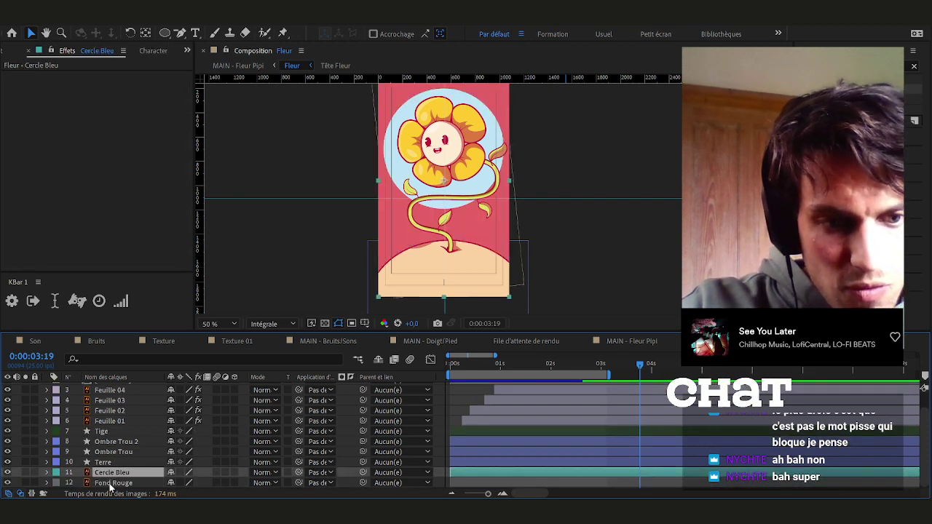
left_click(110, 482)
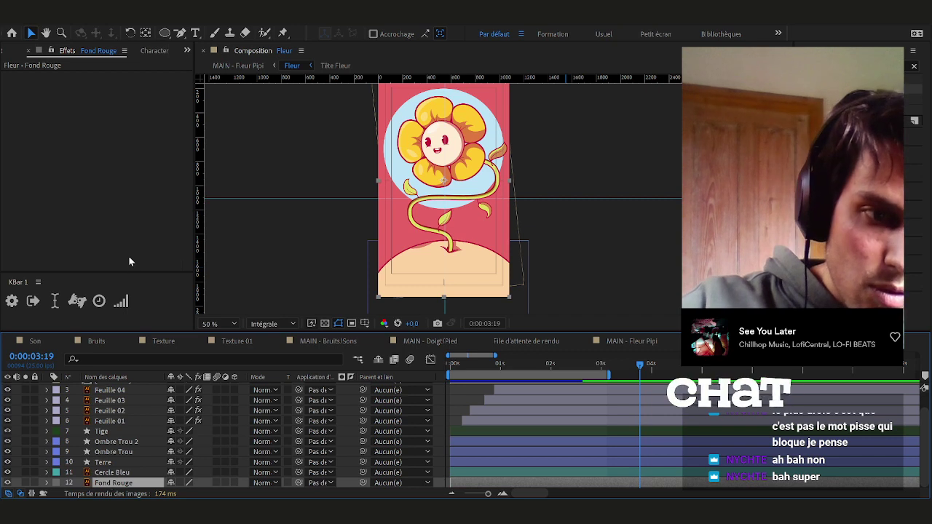
left_click(633, 341)
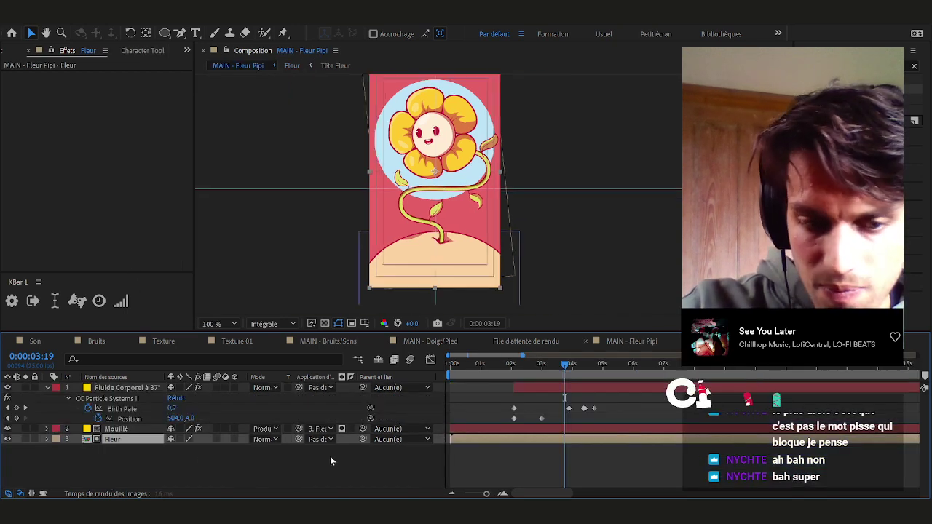
key("ctrl+v")
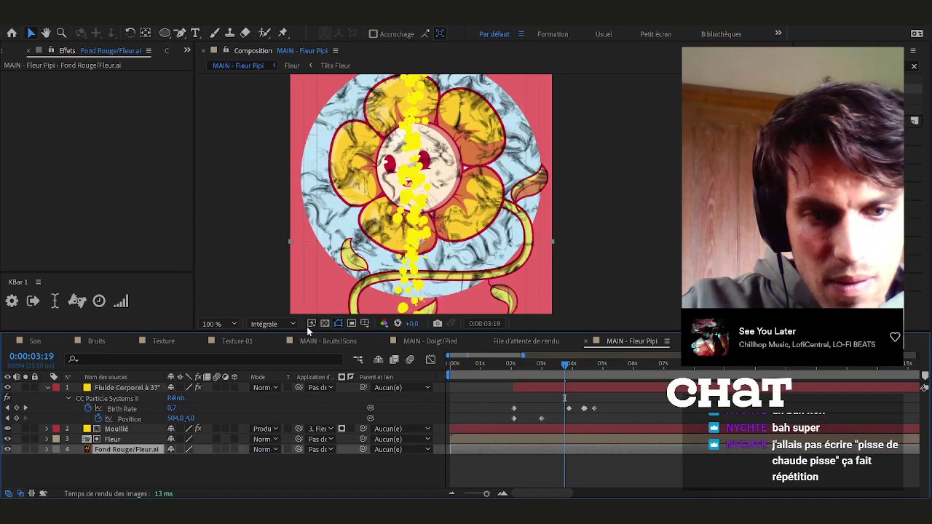
Move the Cercle Bleu layer out of the Fleur composition into MAIN - Fleur Pipi, between Fleur and Fond Rouge
double_click(121, 450)
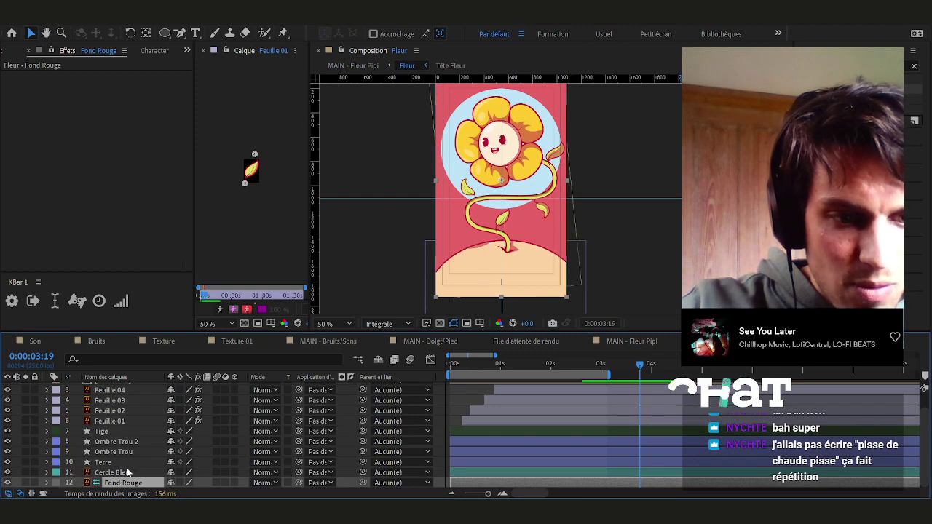
left_click(131, 473)
key("Delete")
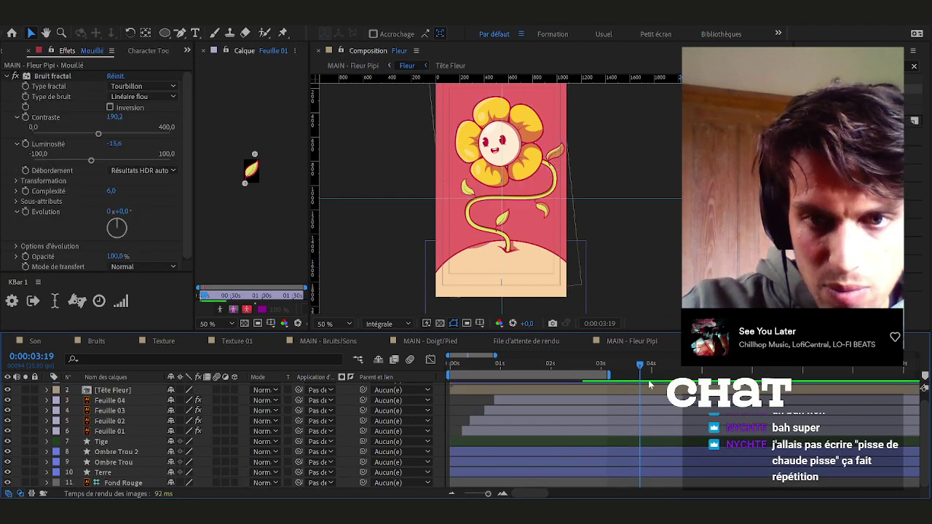
left_click(632, 341)
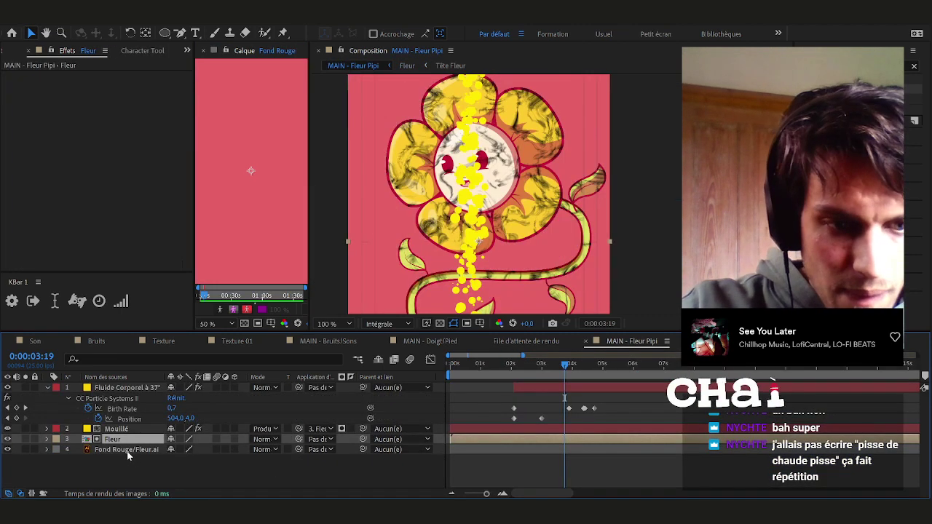
left_click(116, 440)
left_click_drag(116, 440, 113, 461)
key("comma")
key("comma")
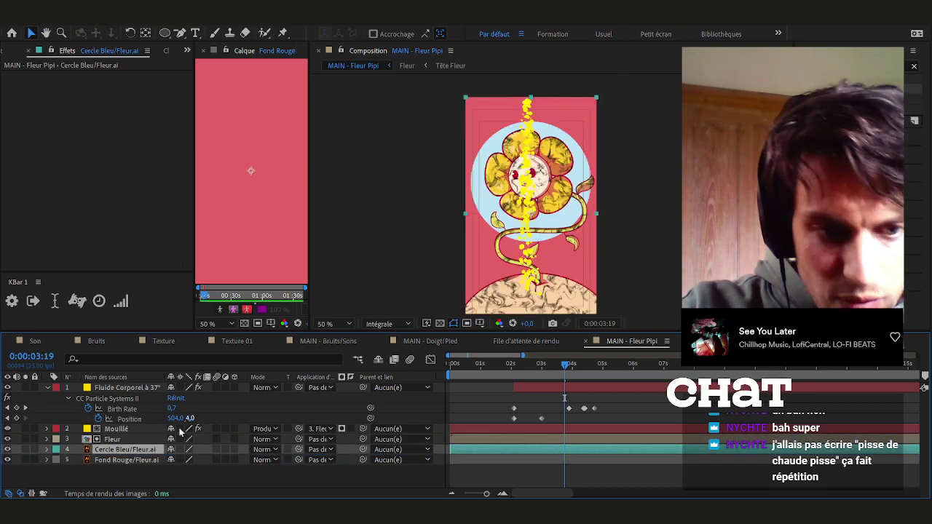
Try other blending modes on the Mouillé layer, return to Produit, and set the layer's opacity to 29 %
left_click(113, 440)
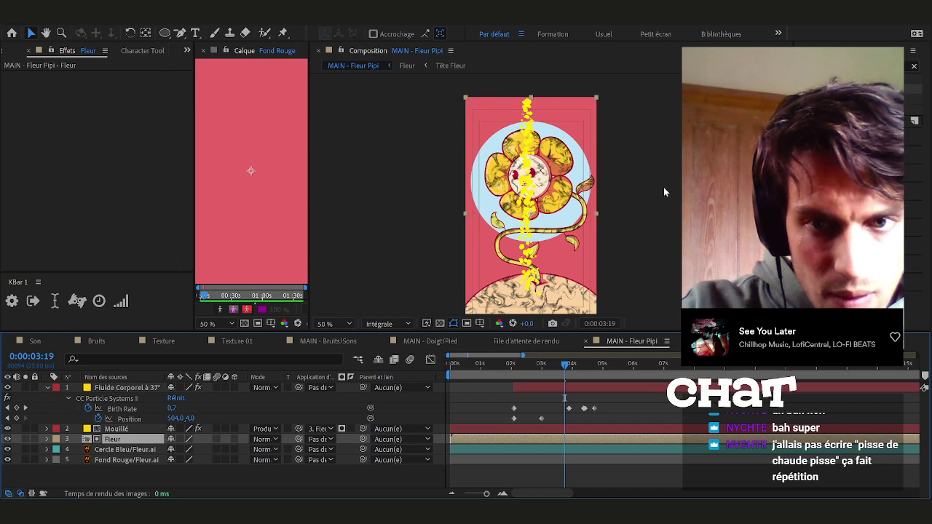
scroll(568, 200, "up", 2)
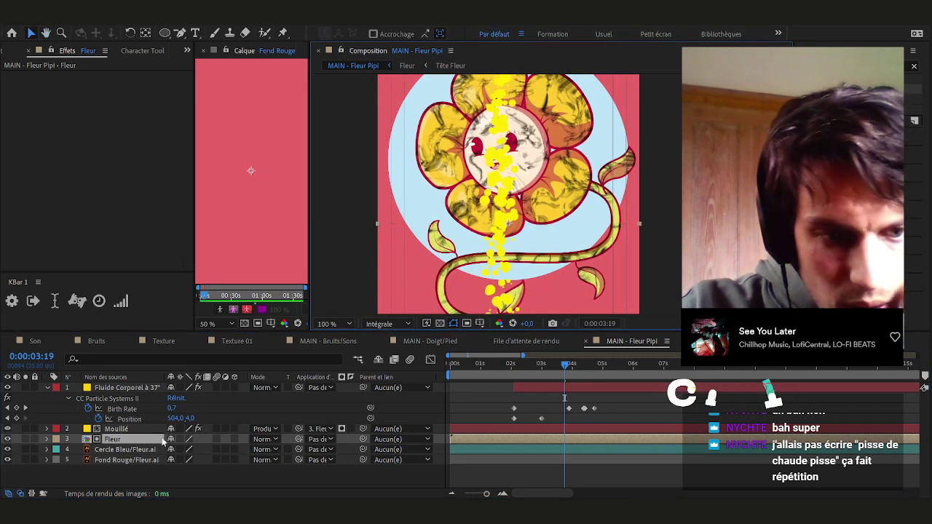
left_click(121, 430)
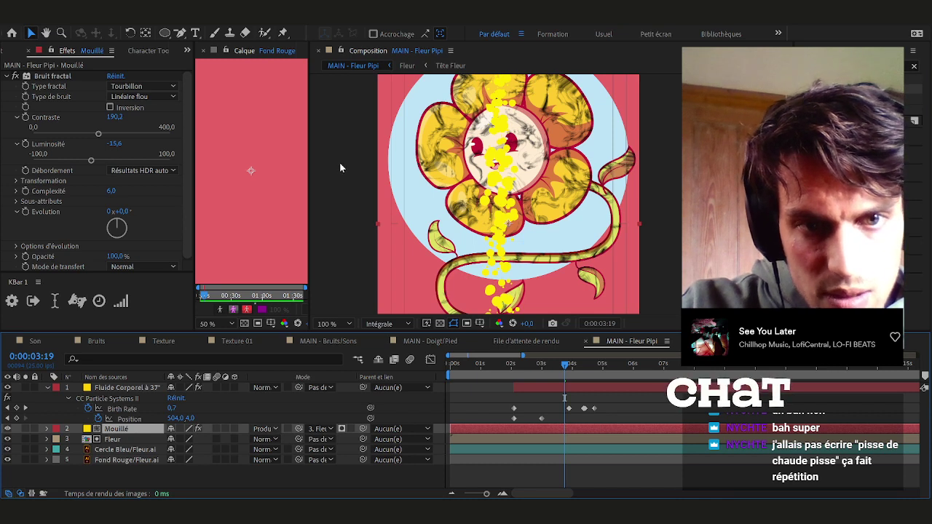
left_click(320, 214)
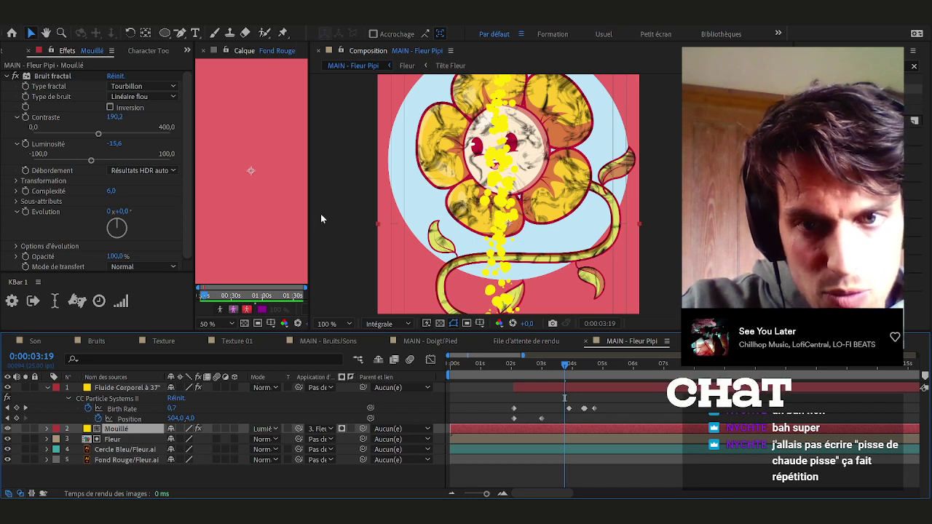
left_click(311, 54)
key("t")
left_click_drag(179, 441, 147, 440)
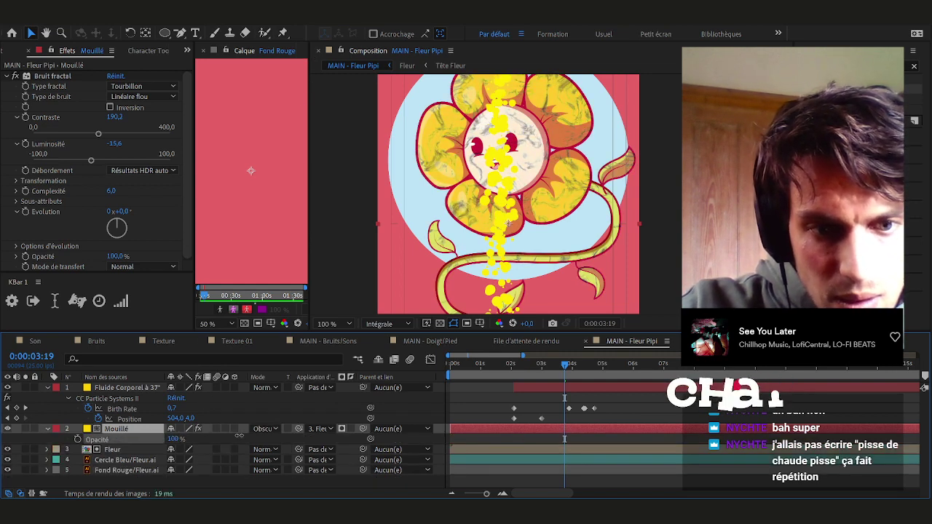
left_click_drag(238, 436, 270, 428)
key("shift+equal")
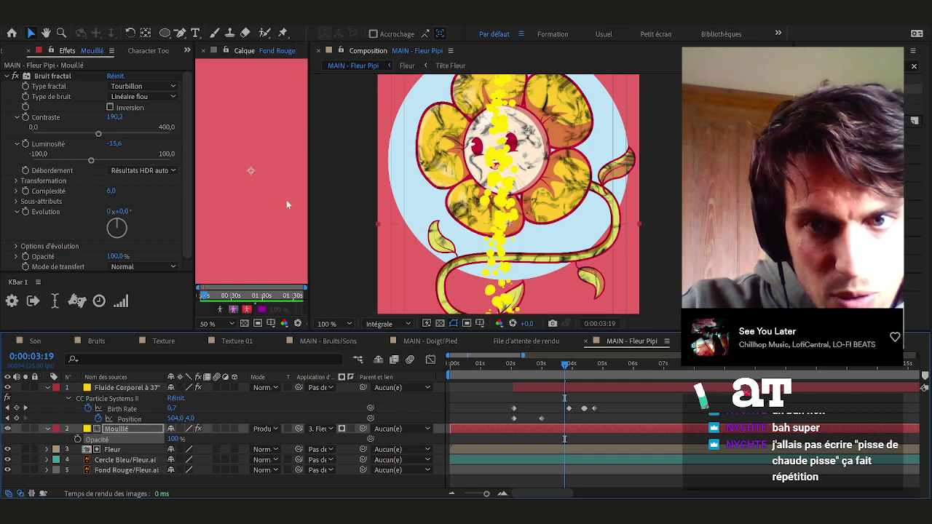
left_click_drag(175, 442, 124, 442)
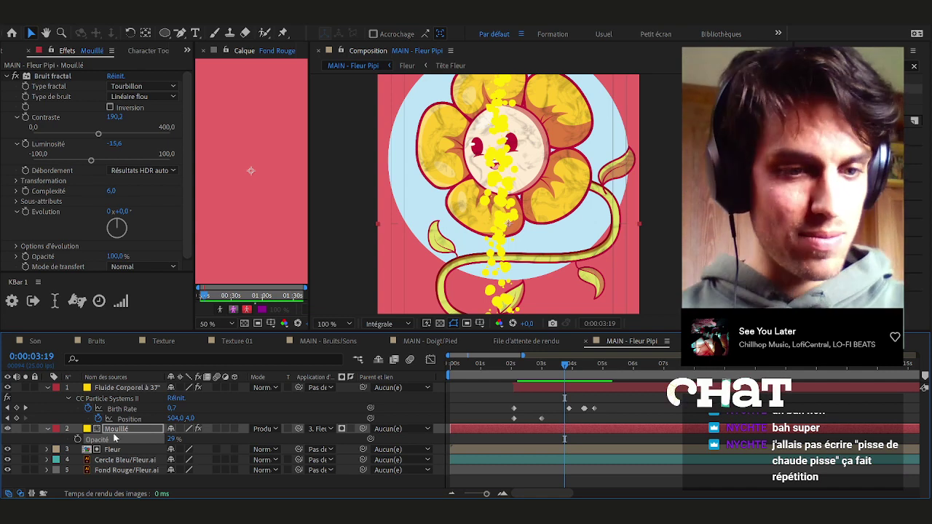
Duplicate the Mouillé layer and set the upper copy's blending mode to Normal
left_click(121, 427)
key("Return")
key("ctrl+d")
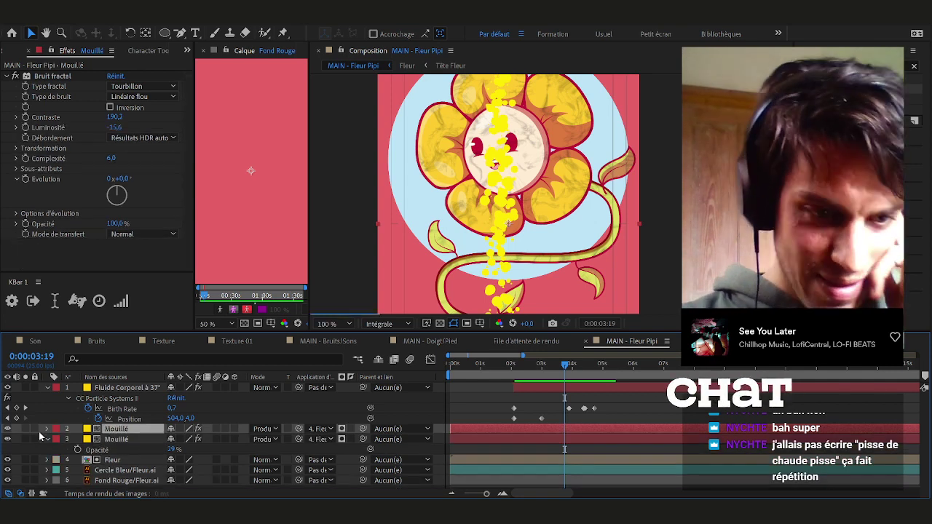
left_click(265, 429)
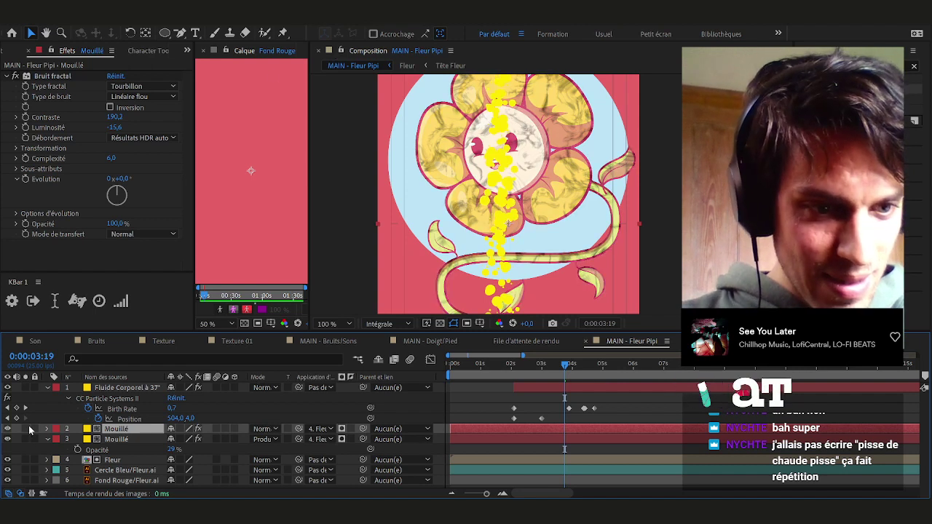
Solo the upper Mouillé copy, close the separate layer view, and set the copy's opacity to 100 %
left_click(27, 429)
left_click(206, 51)
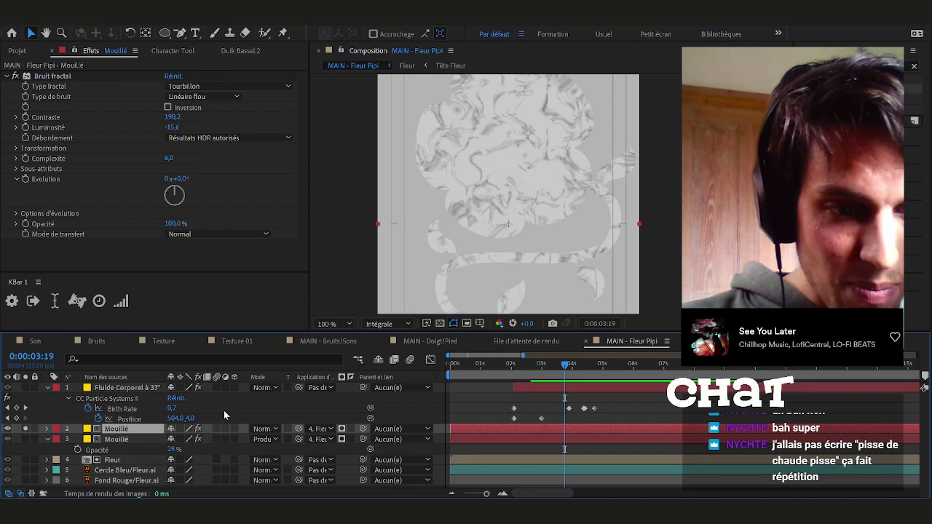
key("t")
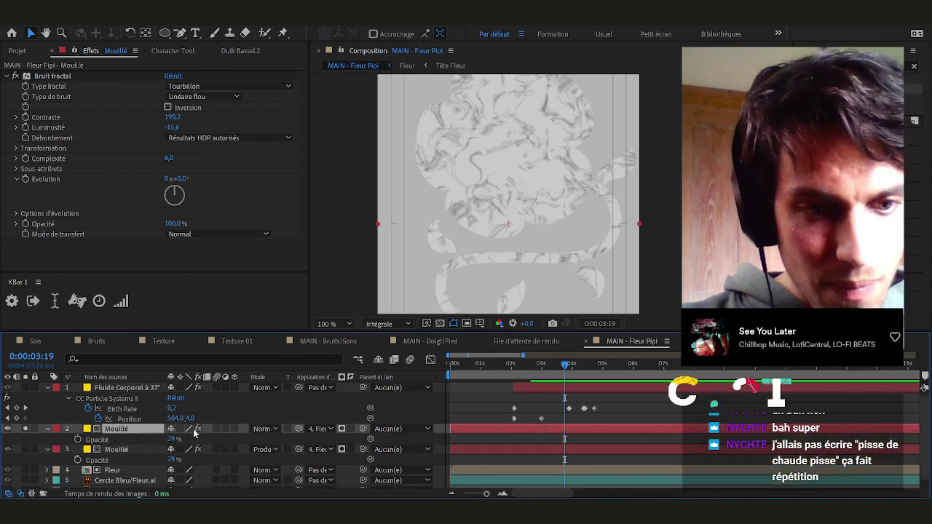
left_click_drag(175, 441, 218, 437)
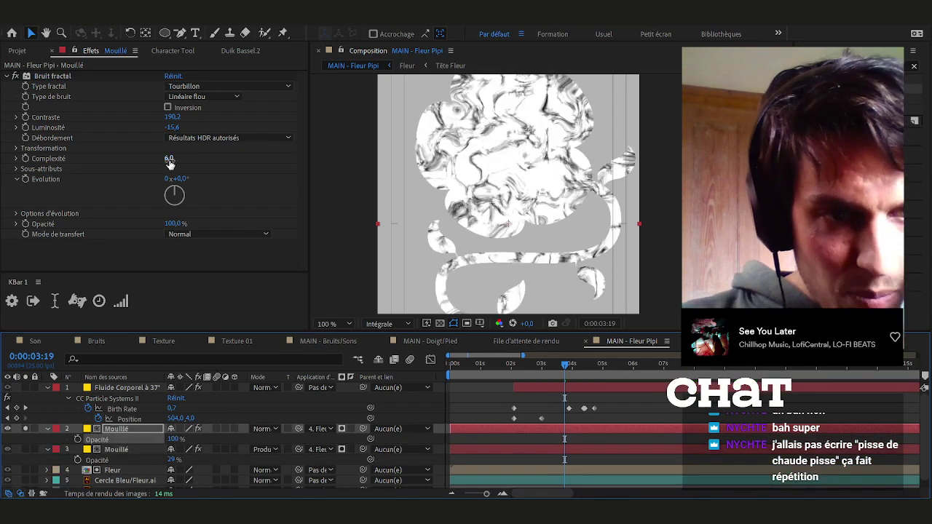
Set the upper copy's fractal type to Rocheux, its Echelle to 127,0 and its Contraste to 315,2
left_click(200, 85)
left_click(202, 215)
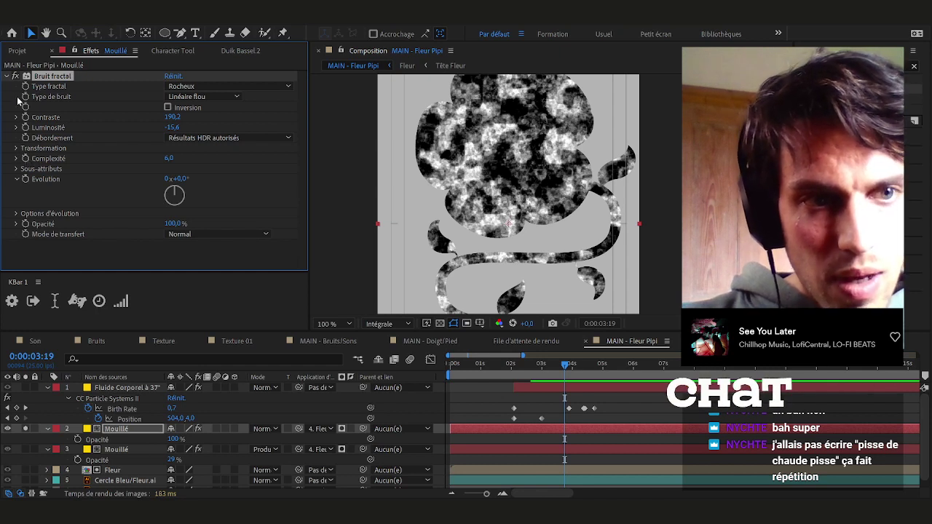
left_click(18, 148)
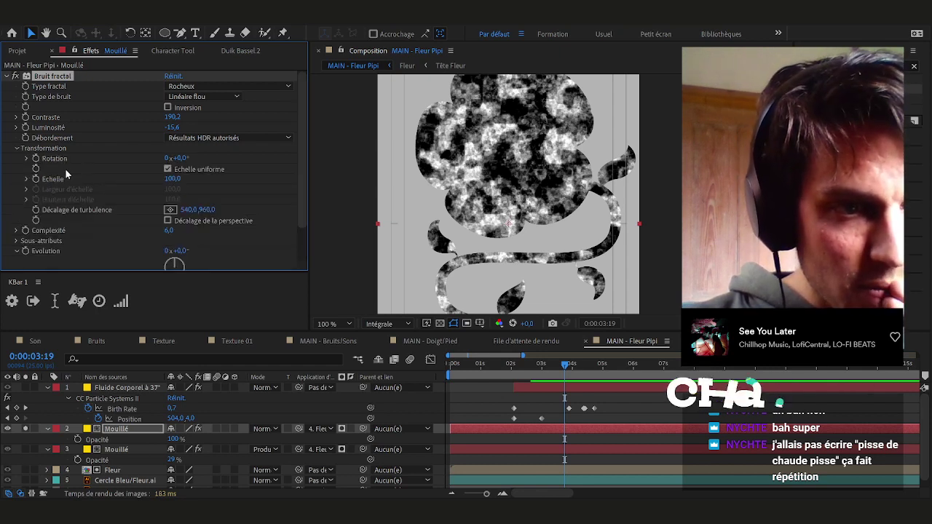
left_click_drag(169, 180, 191, 179)
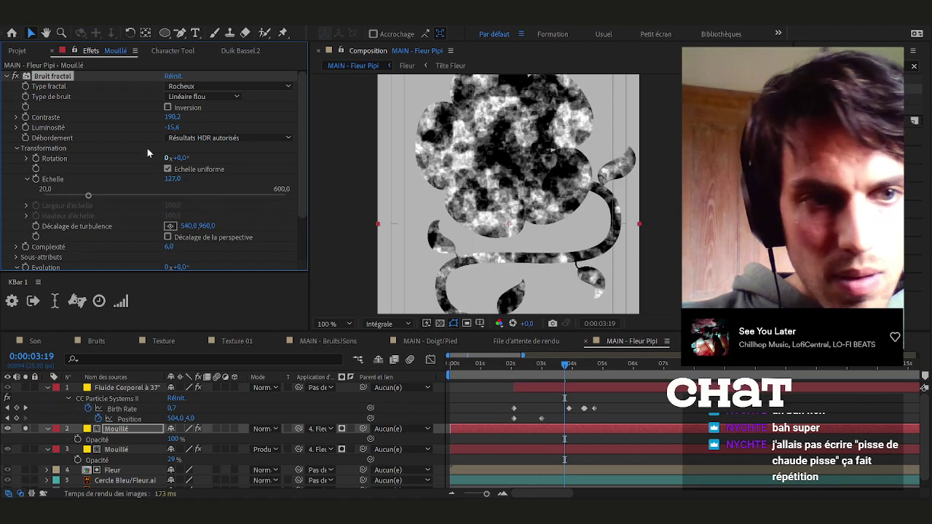
left_click_drag(172, 116, 224, 118)
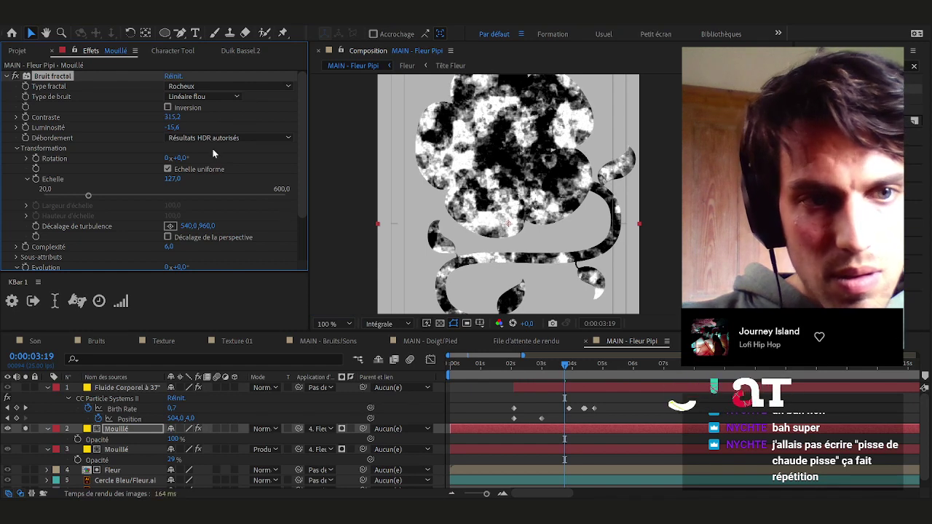
Keyframe the upper copy's Luminosité at 190,4 at 0:00:03:19, reveal the keyframe, and move the playhead to 0:00:02:02
left_click_drag(148, 127, 301, 129)
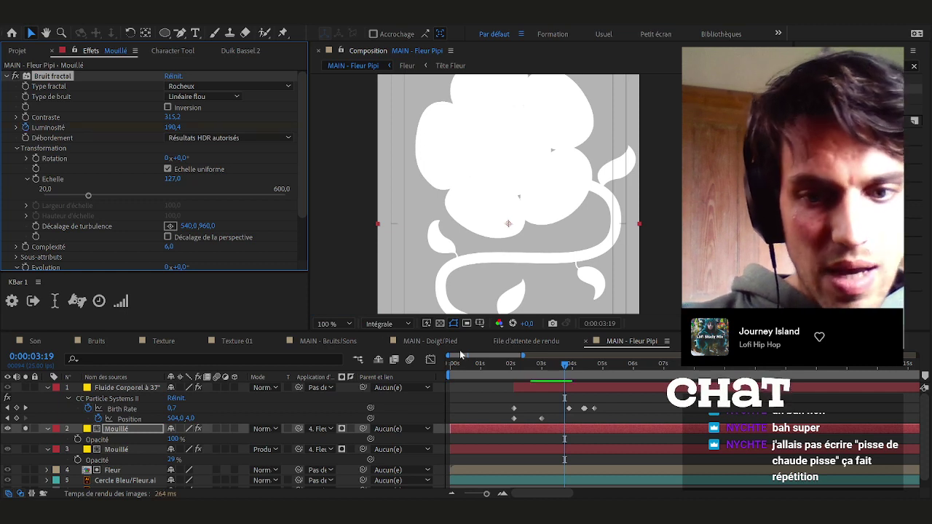
key("u")
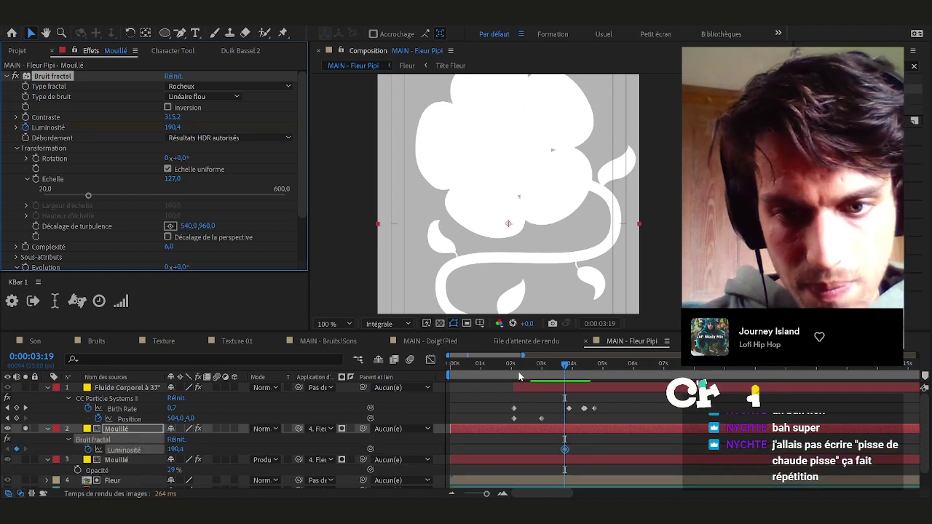
key("j")
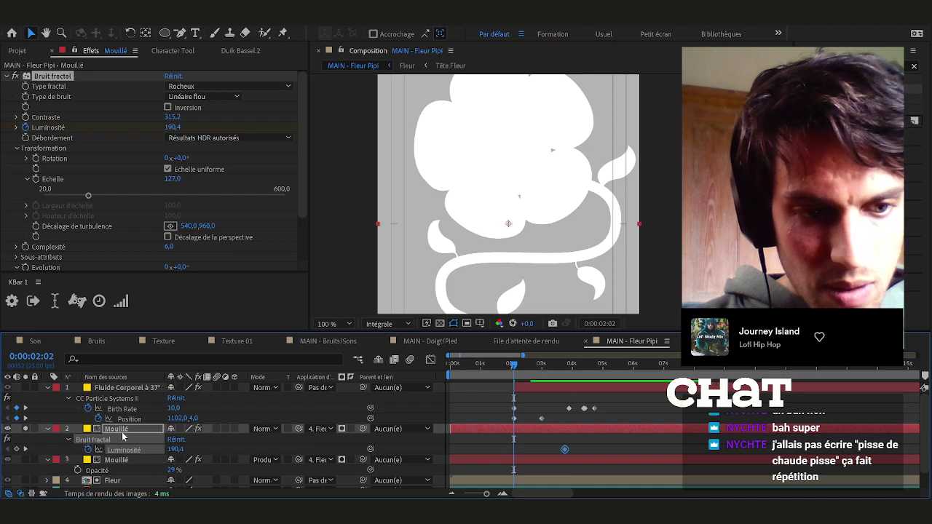
Unsolo the upper Mouillé copy, set its blending mode to Produit, and hide the lower Mouillé layer
scroll(135, 452, "down", 1)
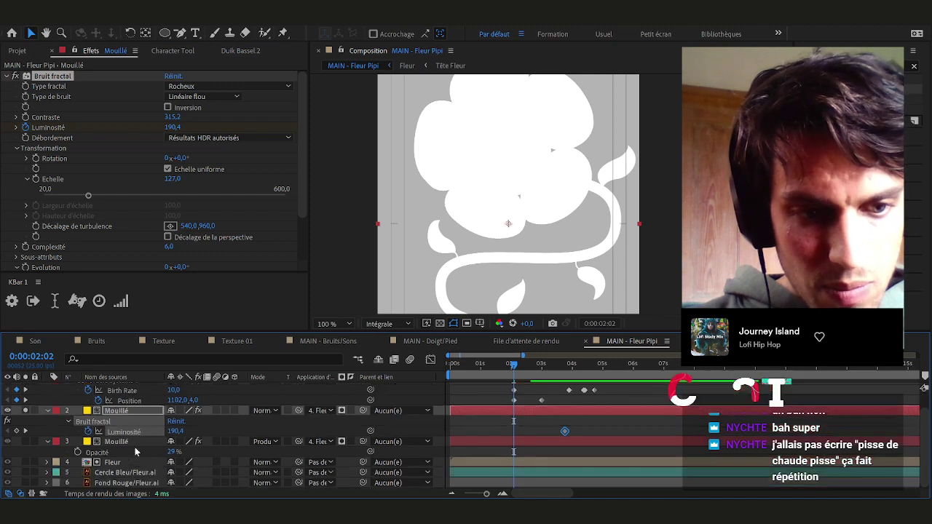
left_click(26, 411)
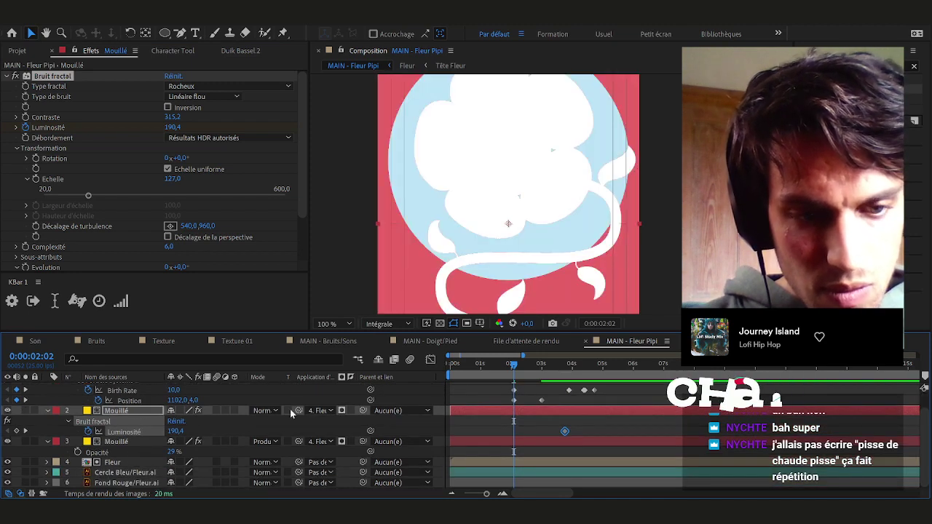
left_click(298, 125)
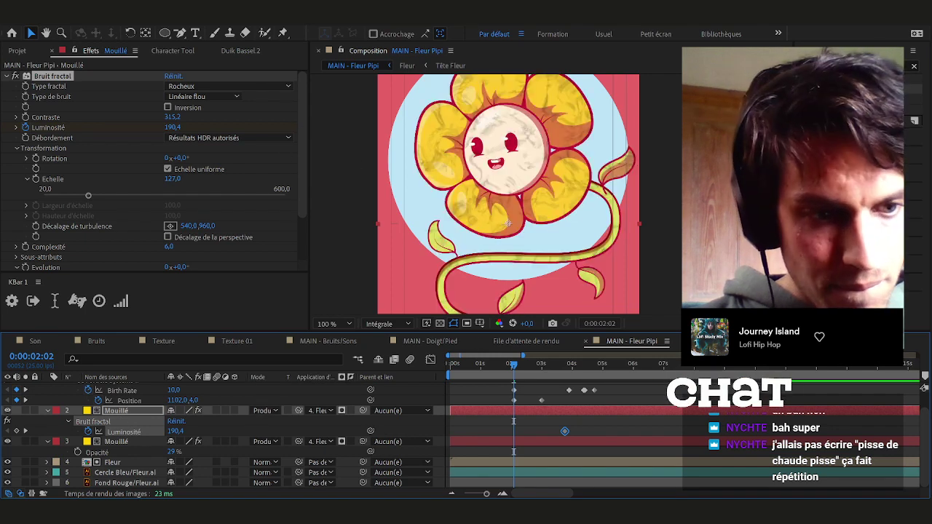
left_click(7, 441)
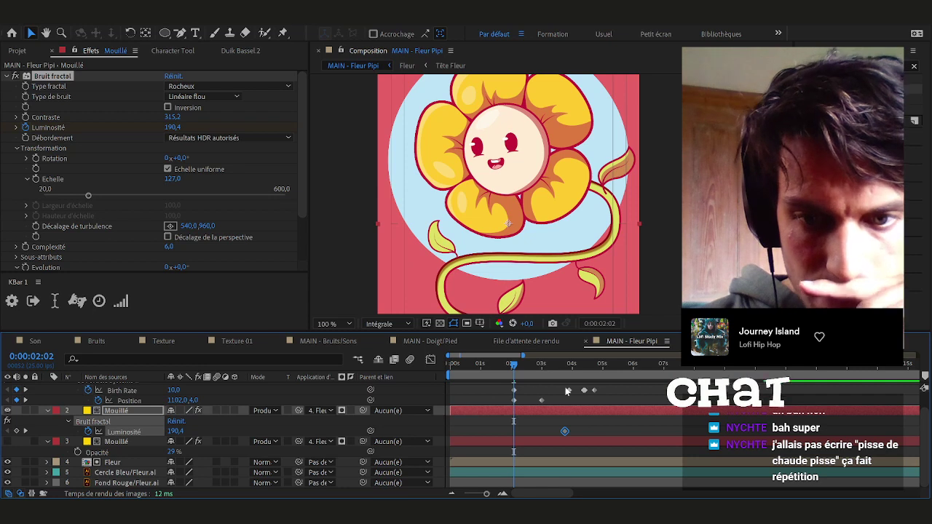
scroll(519, 198, "down", 1)
left_click_drag(512, 189, 466, 187)
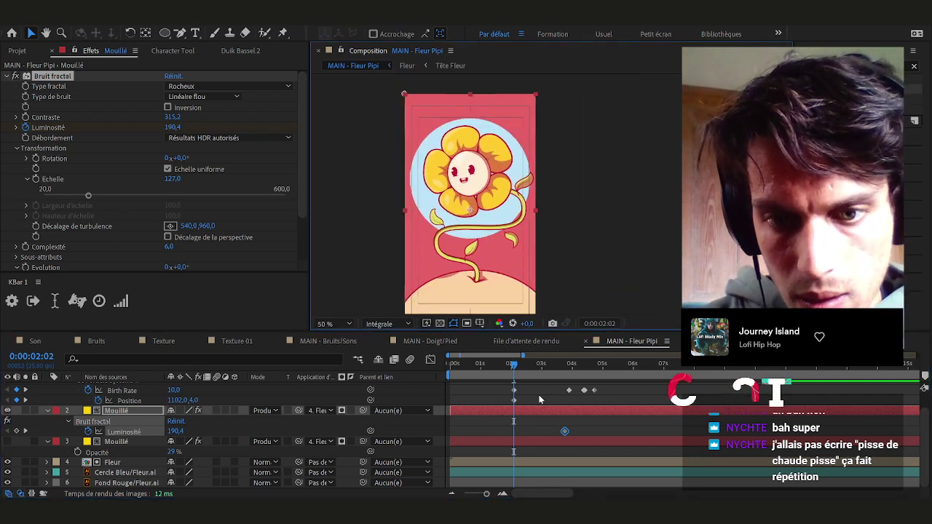
Move the upper Mouillé copy's Luminosité keyframe to 0:00:02:24 and add a second one of 120,4 at 0:00:04:07
left_click_drag(515, 366, 541, 368)
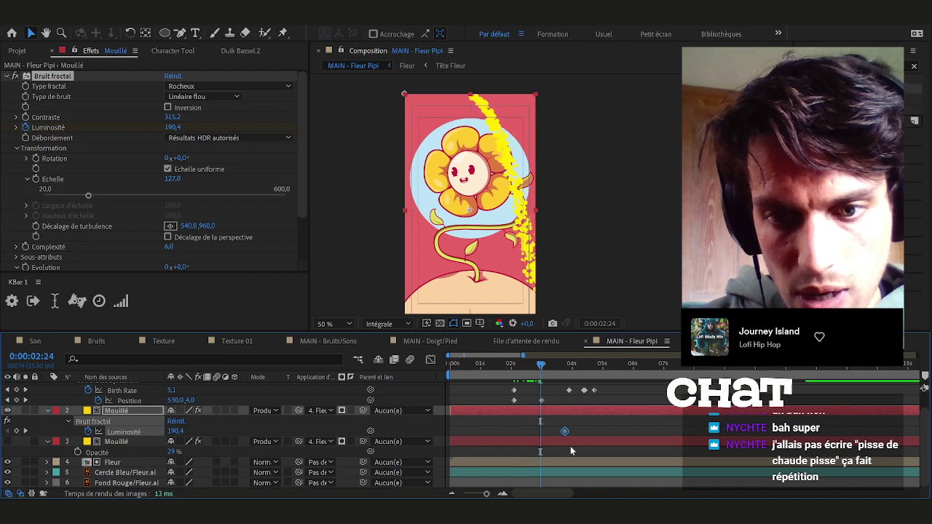
left_click(583, 366)
scroll(470, 210, "up", 2)
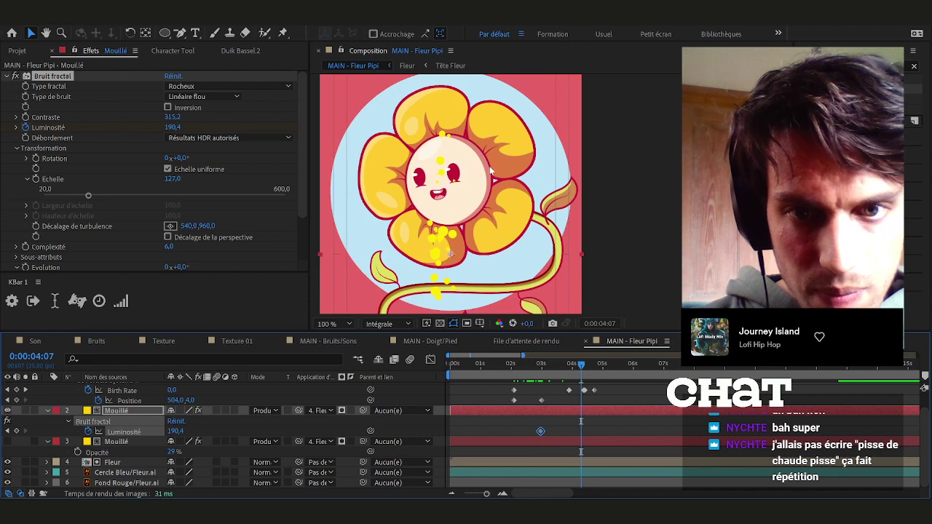
left_click_drag(175, 431, 134, 427)
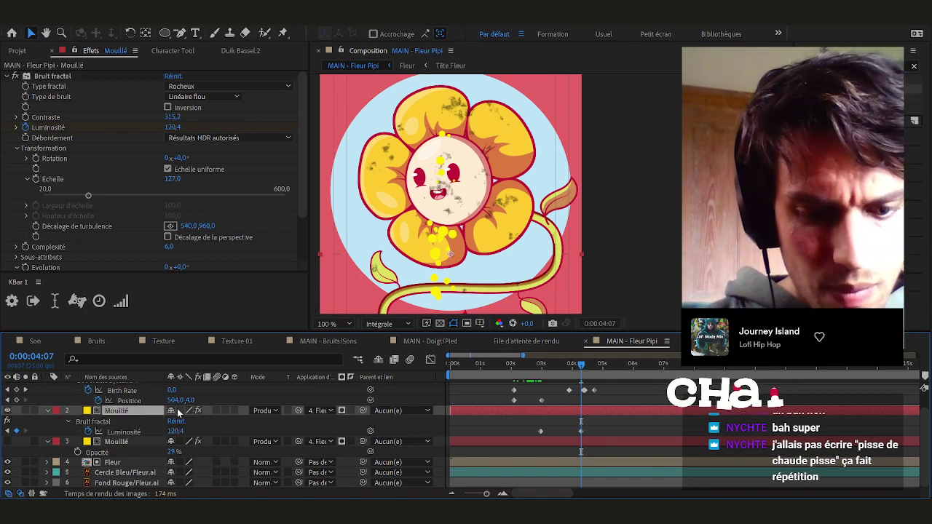
Set the upper Mouillé layer's opacity to 27 % and reveal its keyframed properties again
key("t")
left_click_drag(172, 432, 130, 431)
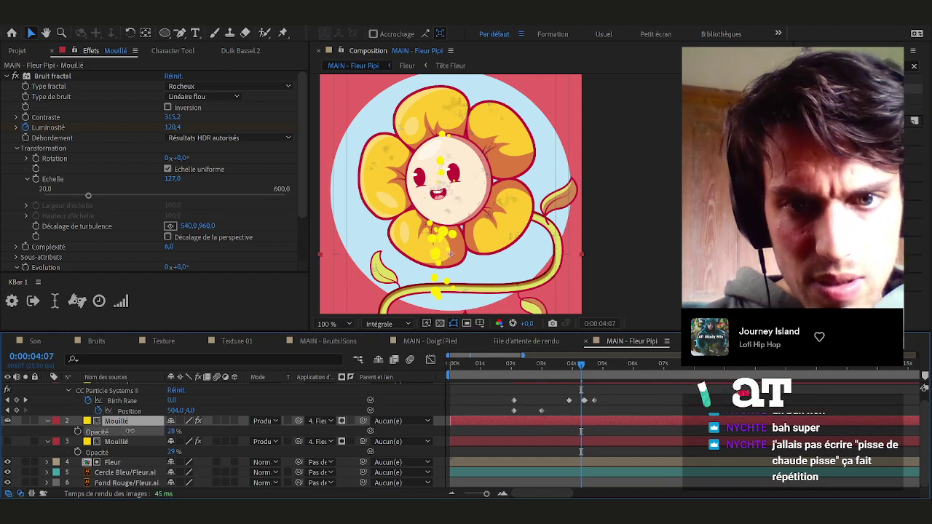
scroll(470, 267, "down", 2)
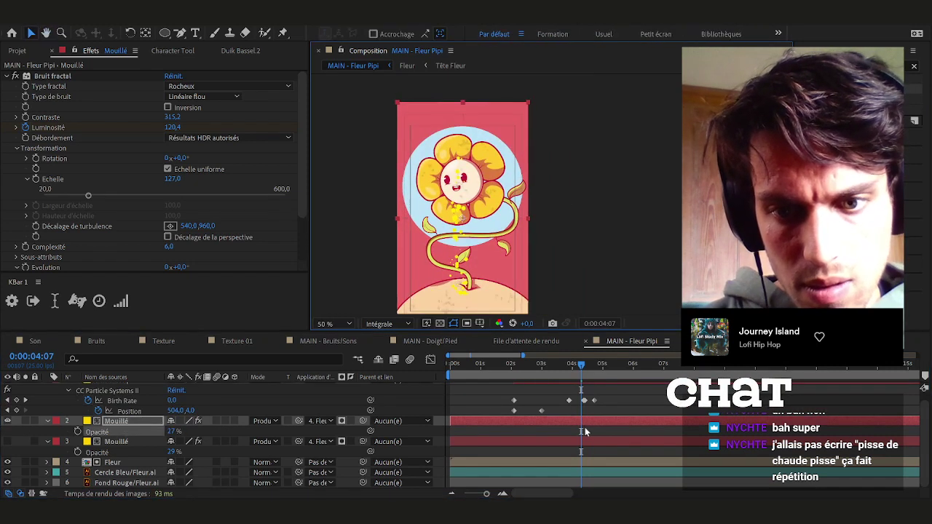
key("u")
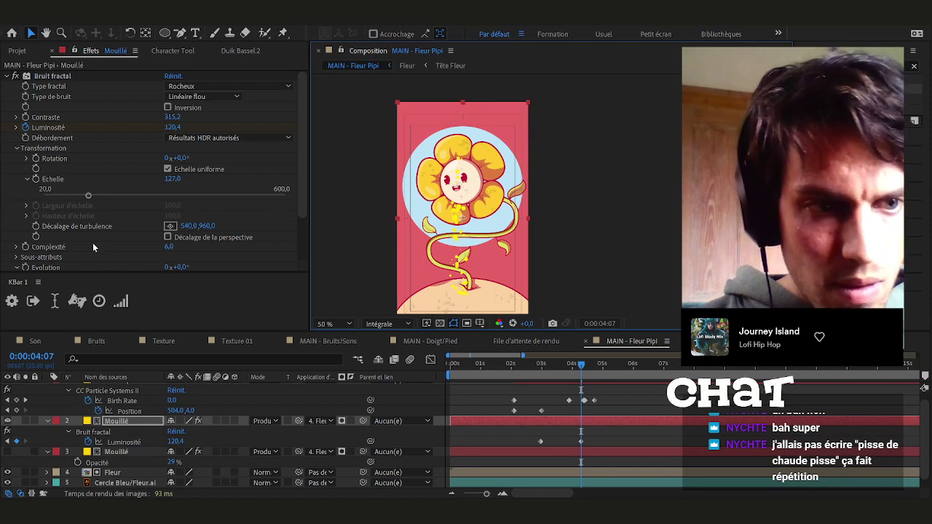
Give the upper Mouillé layer's Bruit fractal Evolution the expression time*250
scroll(35, 223, "down", 3)
left_click(25, 212, "alt")
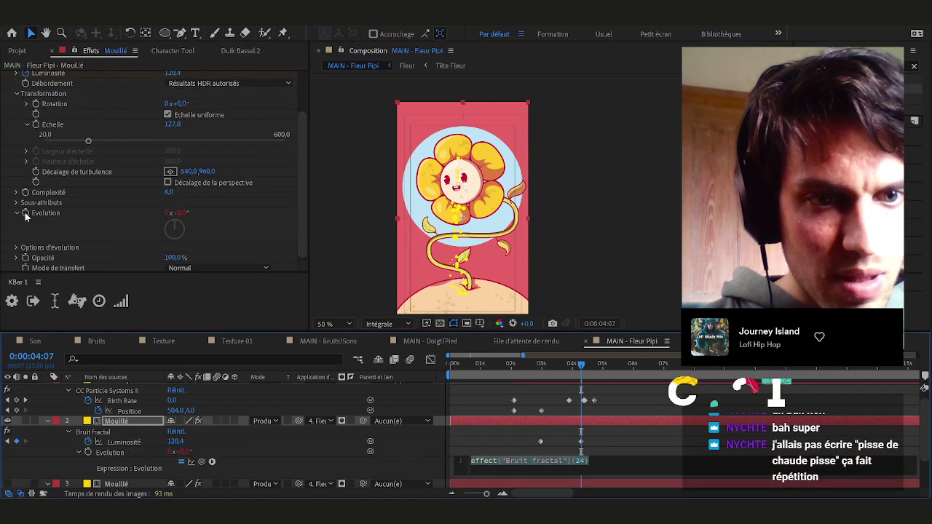
type("time*250")
key("KP_Enter")
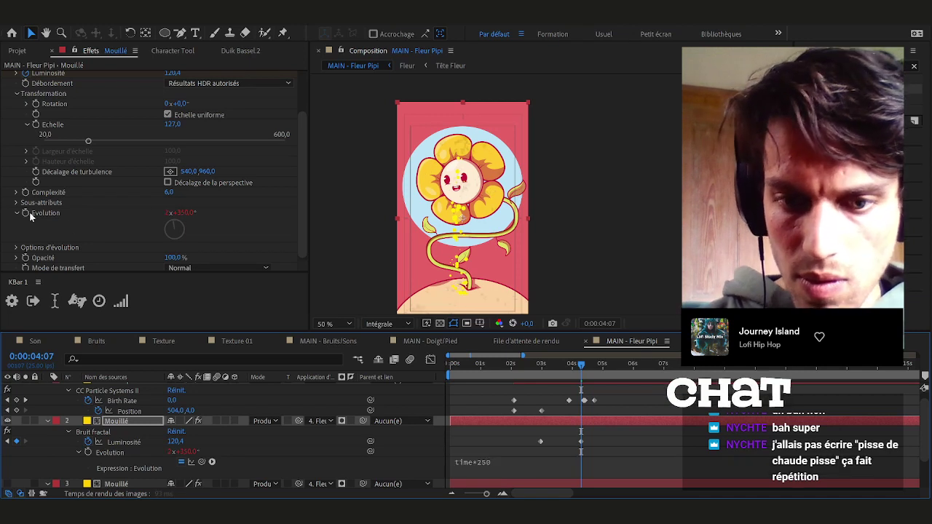
Preview the animated wet effect on the flower from 0:00:03:10 and enlarge the composition viewer area
left_click(554, 368)
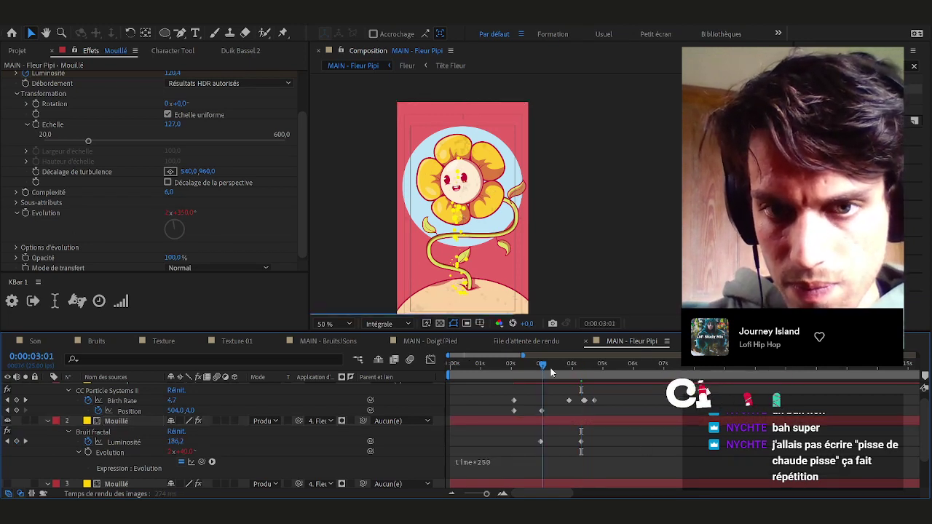
left_click(554, 368)
scroll(546, 217, "up", 2)
scroll(554, 207, "down", 2)
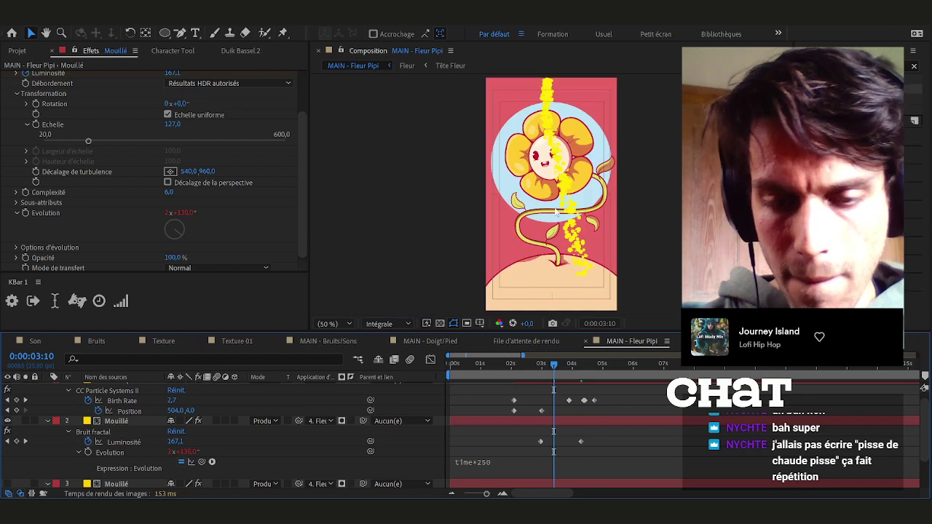
key("space")
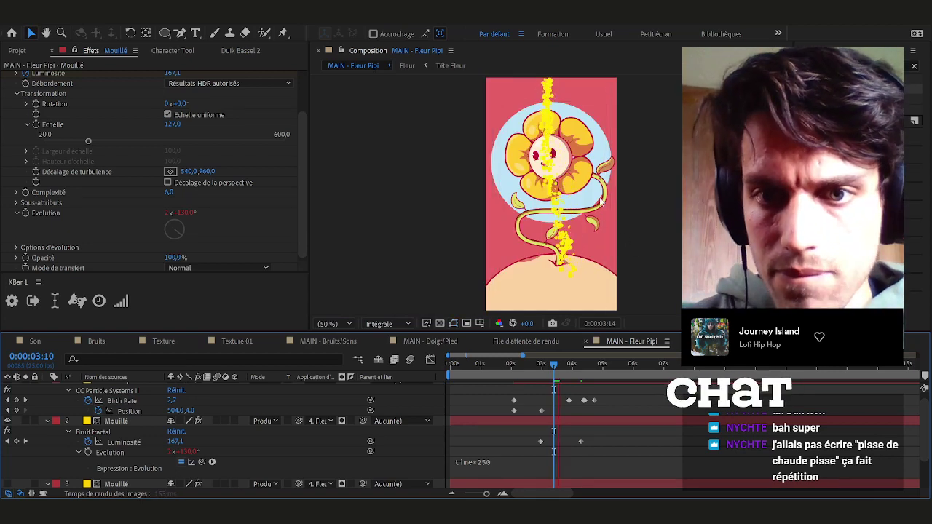
left_click_drag(603, 196, 486, 202)
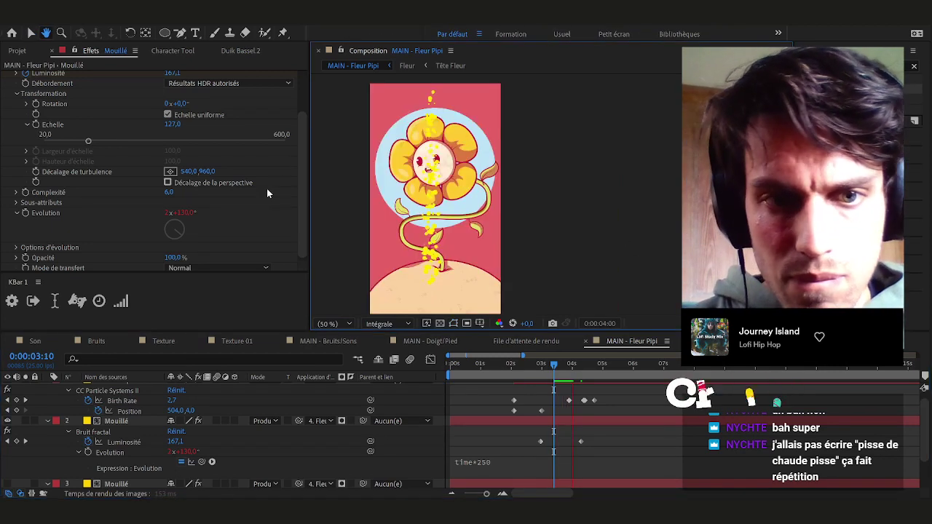
left_click_drag(309, 192, 258, 193)
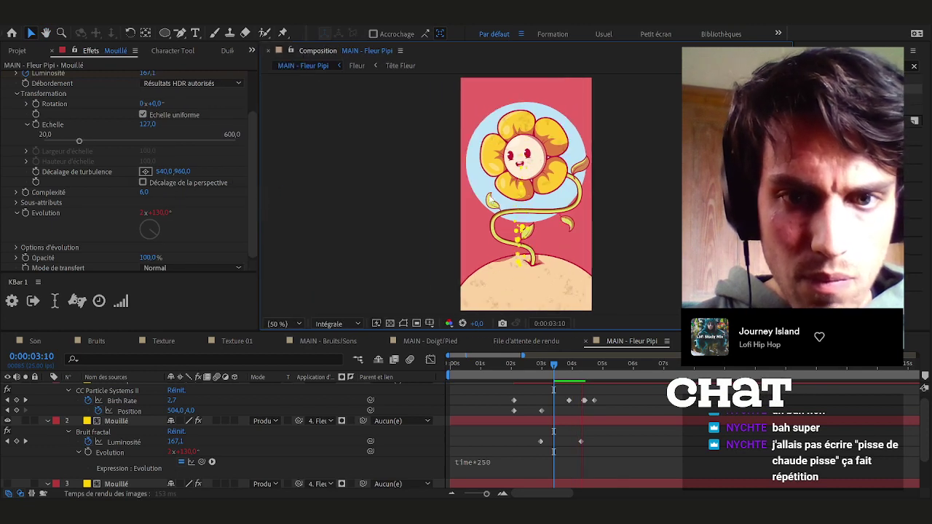
Start the work area at about 0:00:02:01 for a preview, and move the second Luminosité keyframe to 0:00:03:13
left_click_drag(542, 363, 511, 363)
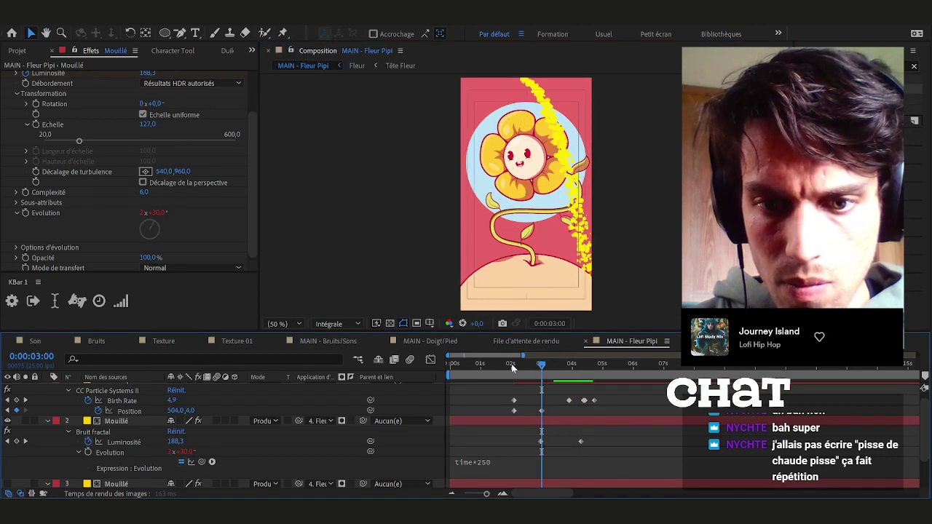
key("space")
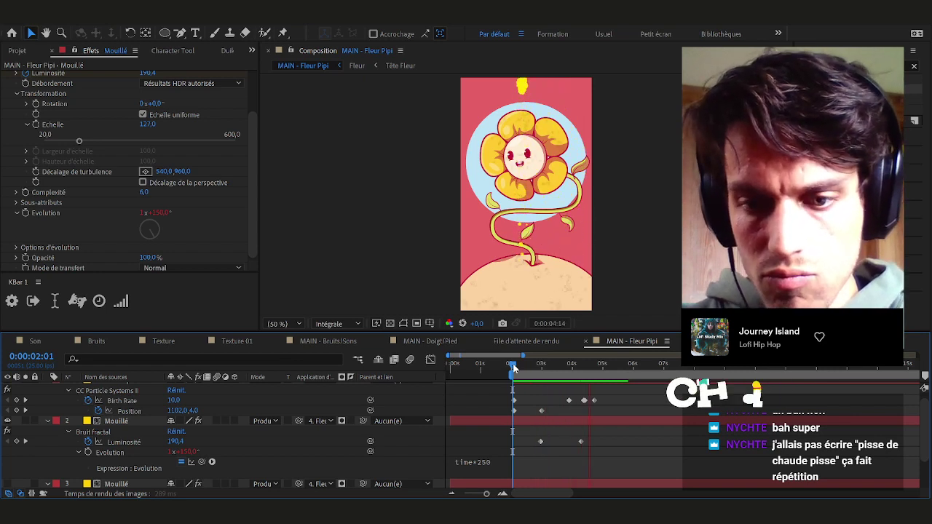
mouse_move(555, 370)
left_mouse_down()
mouse_move(545, 370)
mouse_move(557, 372)
left_mouse_up()
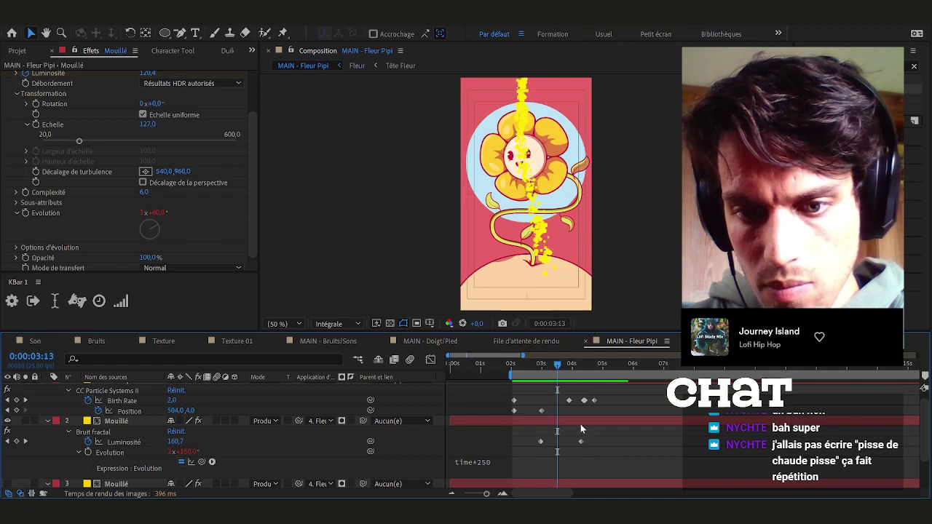
left_click_drag(581, 441, 558, 442)
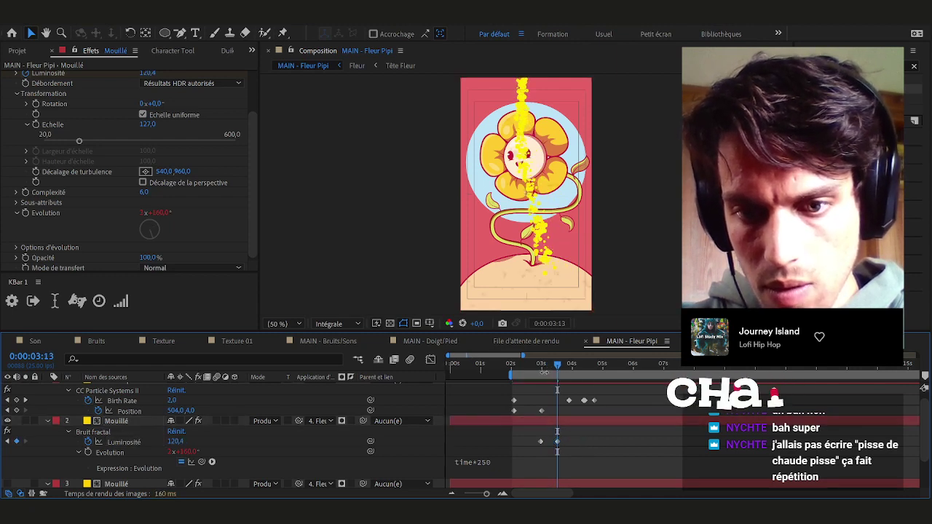
Preview the retimed wet effect from 0:00:02:24 and inspect the frame at 0:00:03:17
left_click(541, 367)
key("space")
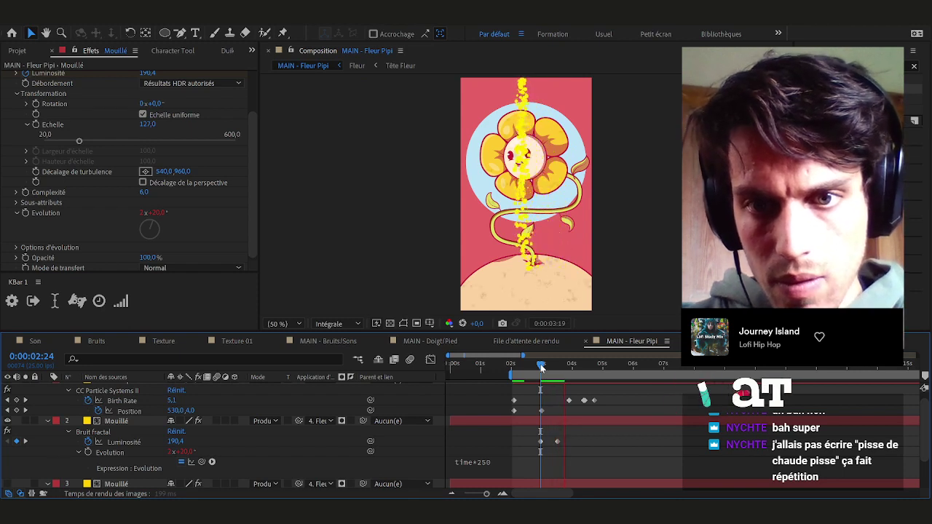
key("space")
left_click_drag(547, 368, 562, 367)
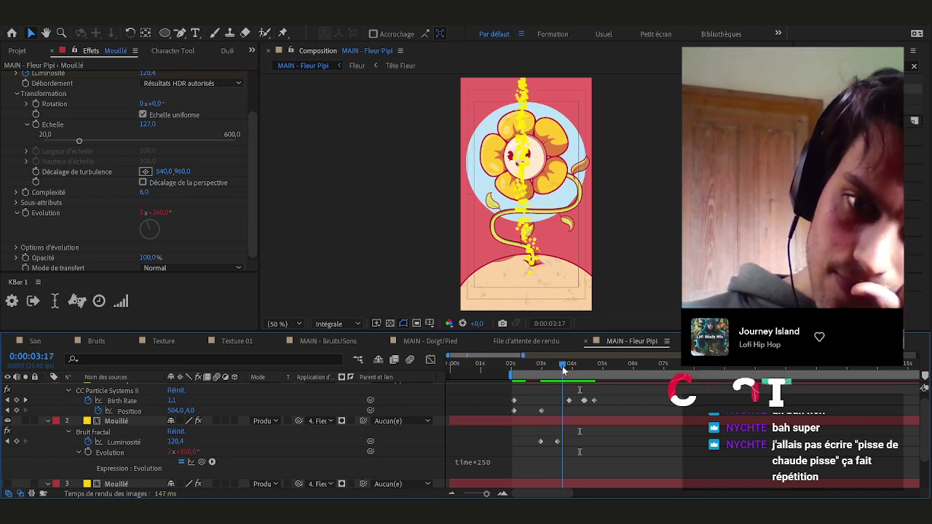
Open the Fleur composition and cut the Terre and Ombre Trou 2 layers out of it
scroll(140, 446, "down", 3)
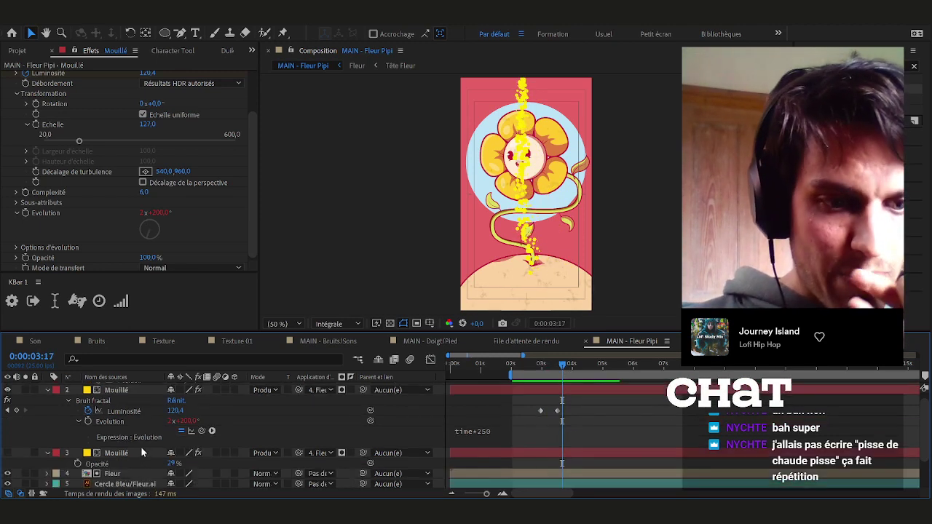
double_click(112, 456)
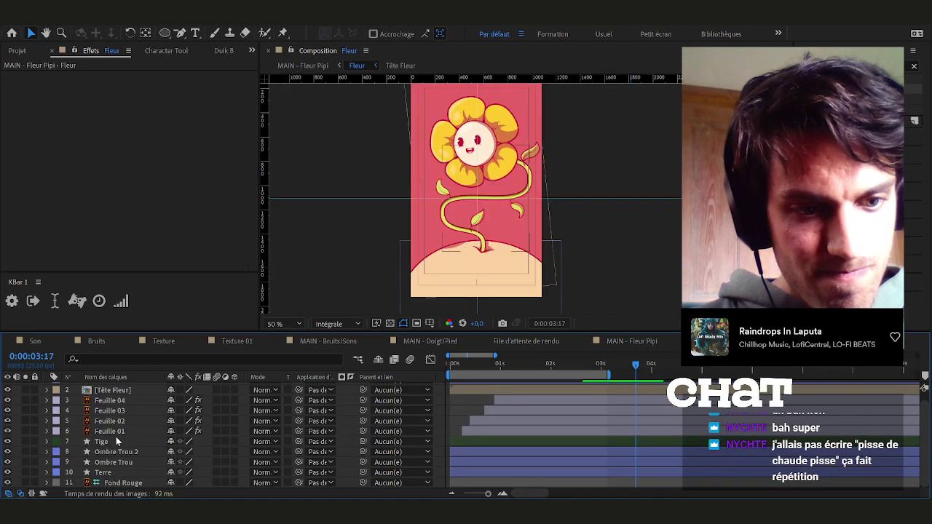
left_click(109, 473)
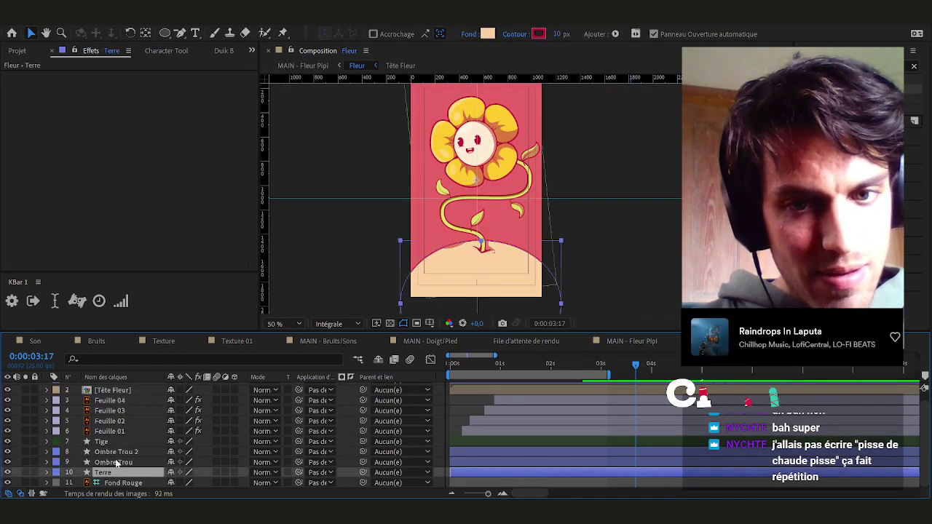
key("Delete")
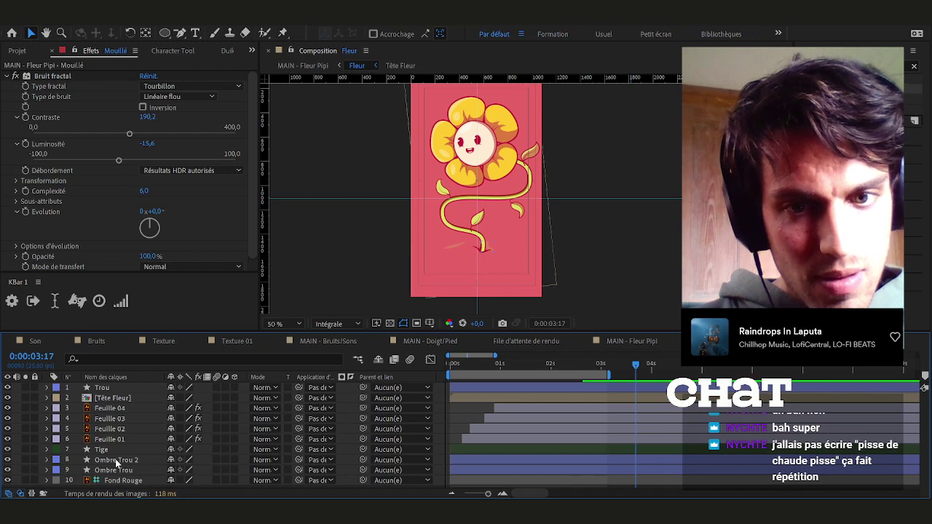
key("ctrl+z")
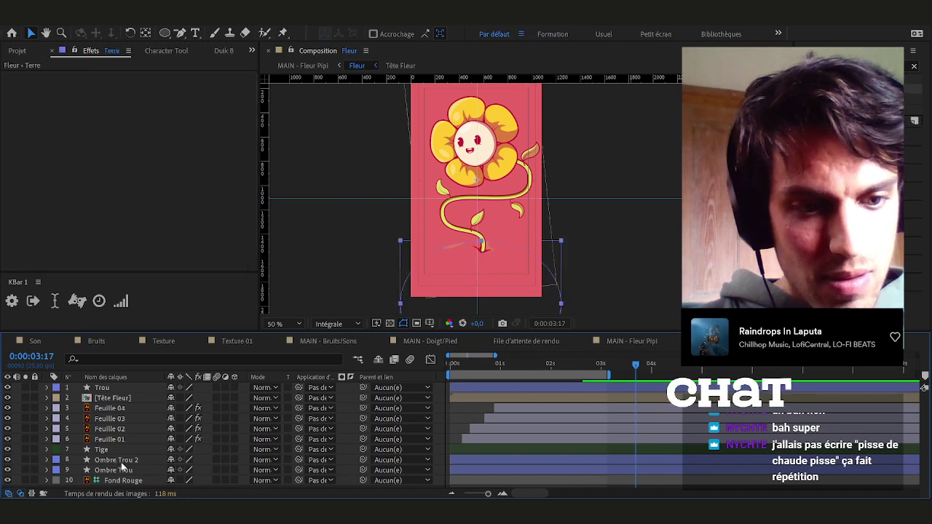
left_click(121, 461, "shift")
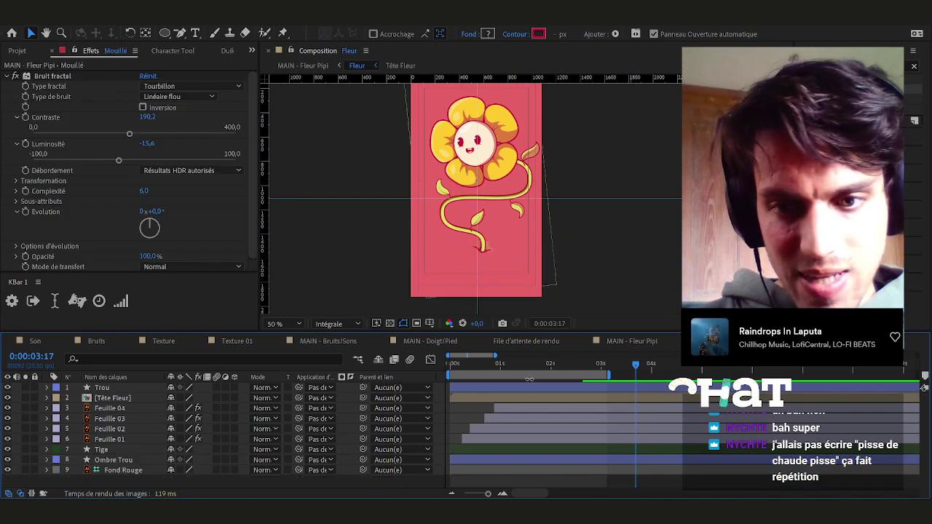
Paste Terre and Ombre Trou 2 just below the Fleur layer in MAIN - Fleur Pipi, and place Ombre Trou 2 above Terre
left_click(625, 344)
left_click(122, 472)
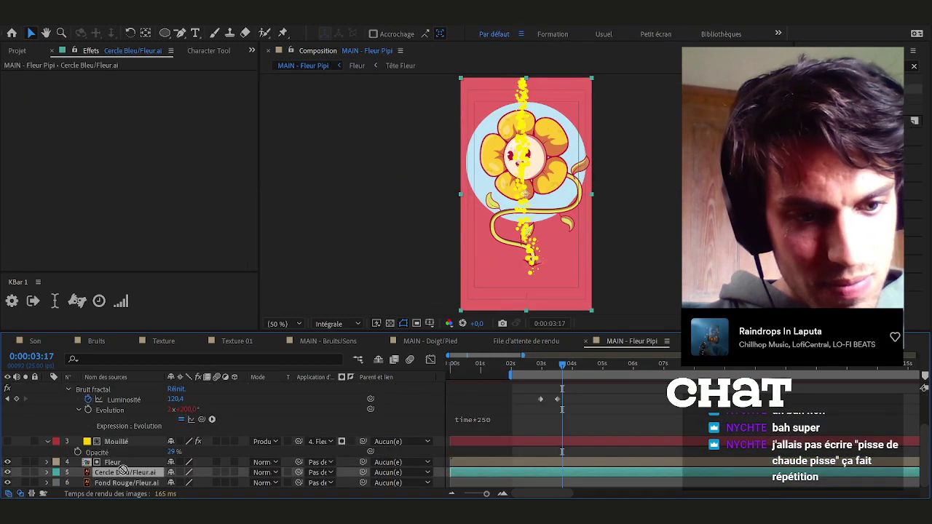
key("ctrl+v")
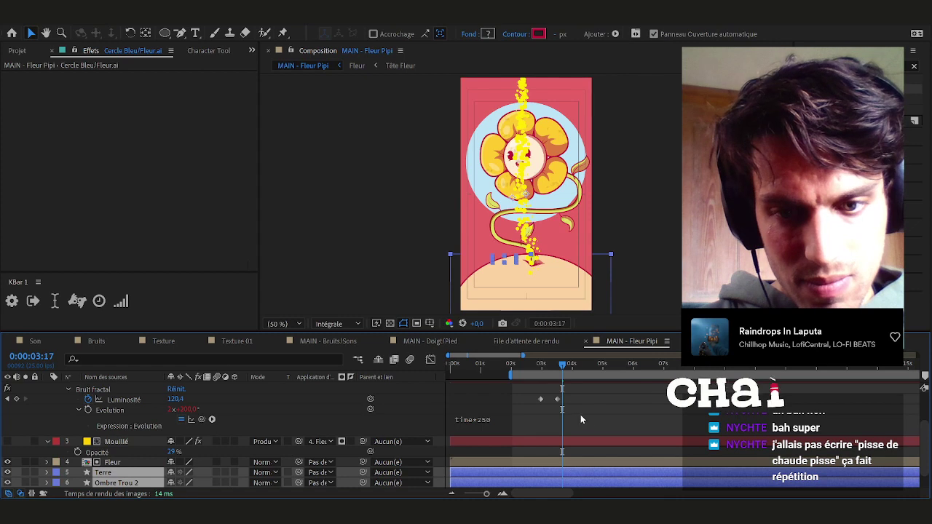
left_click(597, 413)
left_click(113, 480)
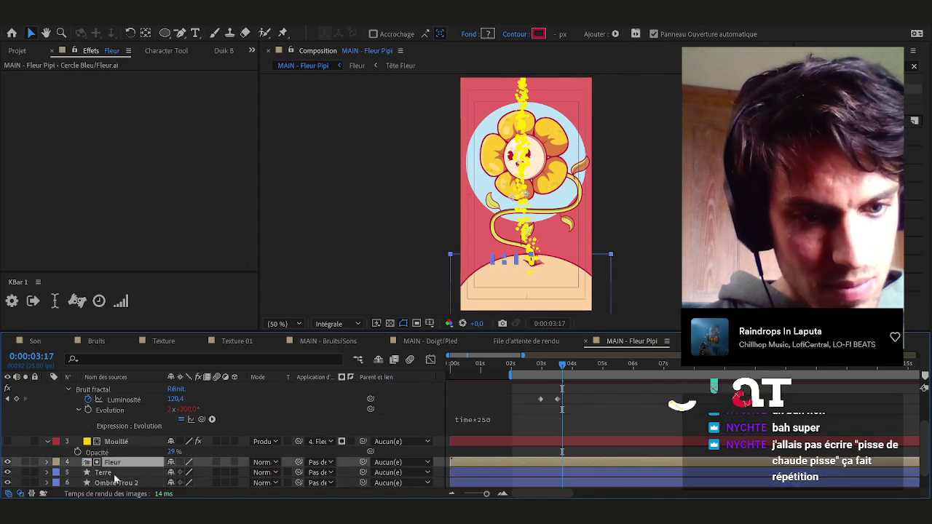
left_click_drag(110, 474, 110, 471)
left_click(555, 364)
left_click(559, 364)
key("F2")
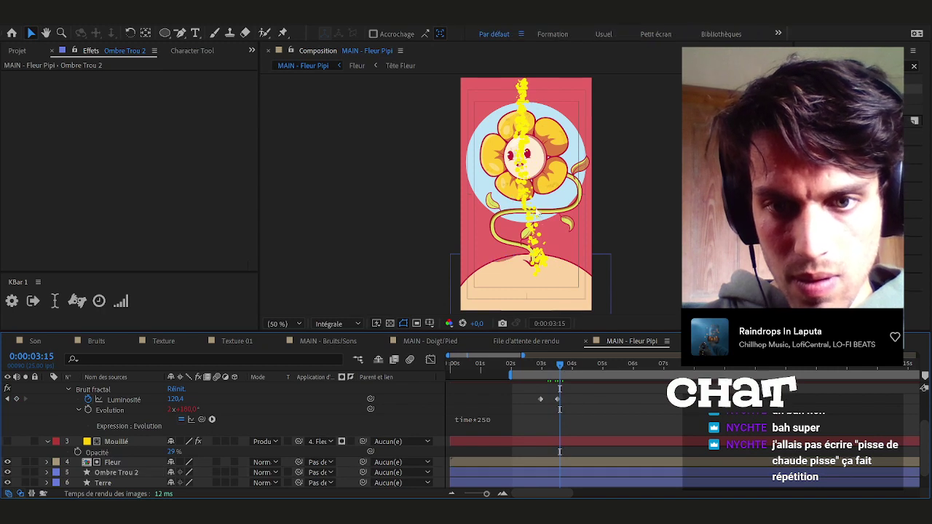
Examine the wet effect close up on the flower head and play it from 0:00:02:24
left_click_drag(552, 364, 578, 367)
scroll(529, 91, "up", 2)
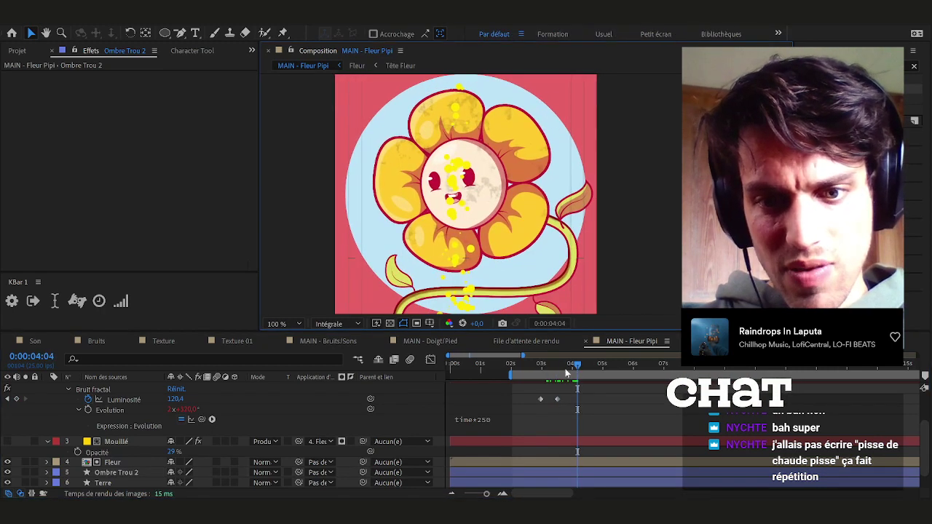
left_click(540, 364)
key("space")
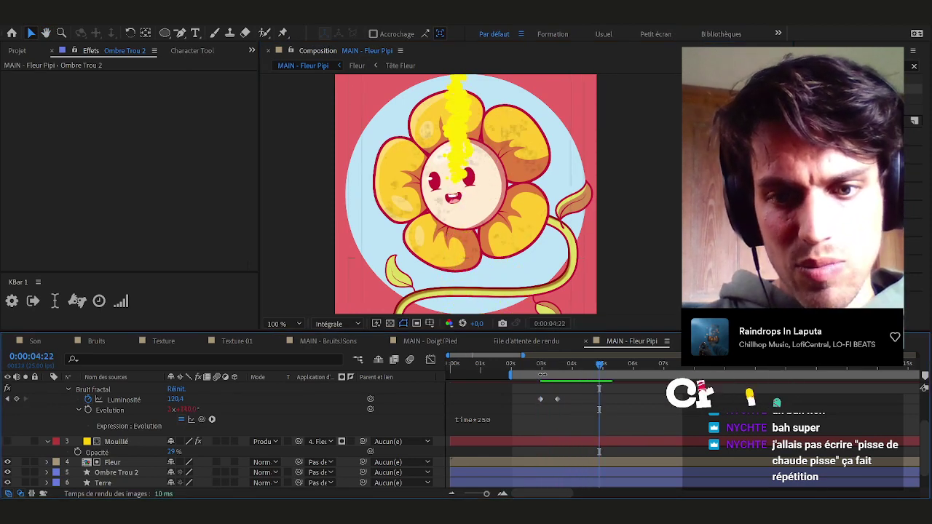
left_click(541, 368)
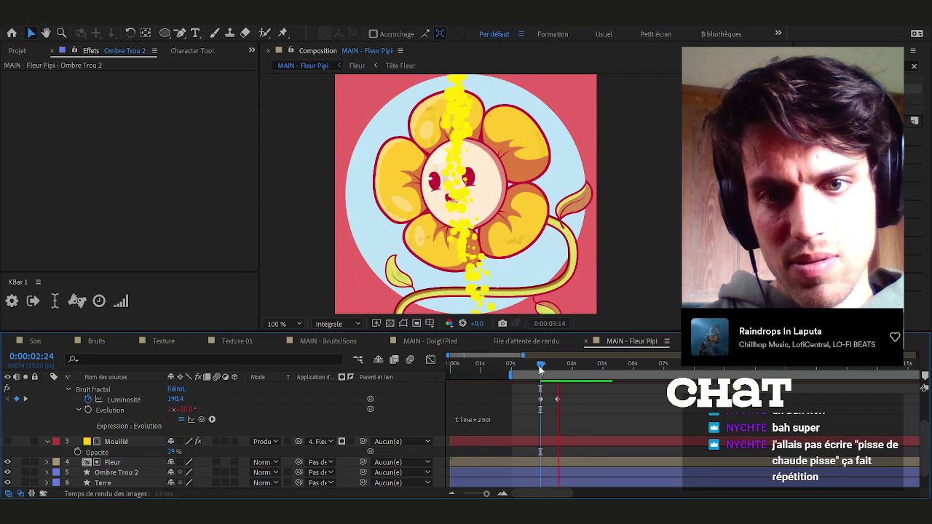
key("space")
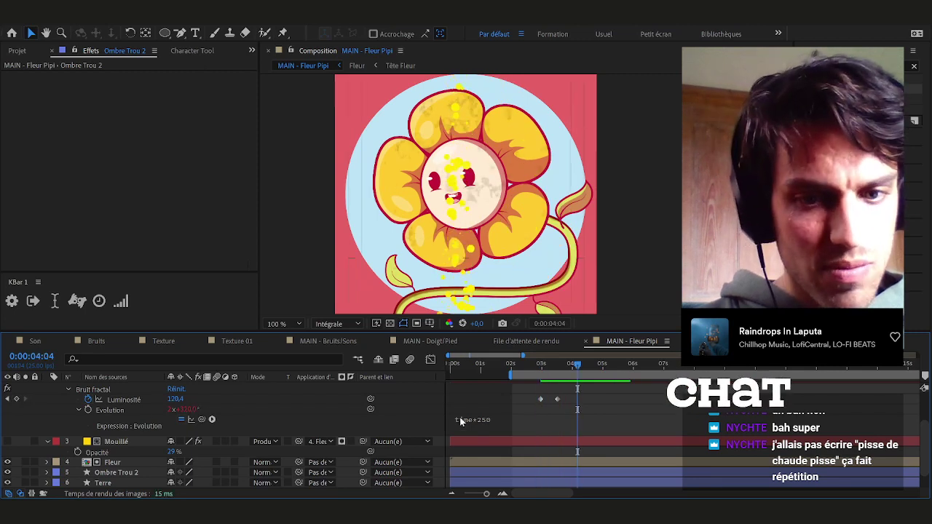
Slow the upper Mouillé layer's Evolution expression to time*50 and return the playhead to 0:00:02:24
left_click(488, 419)
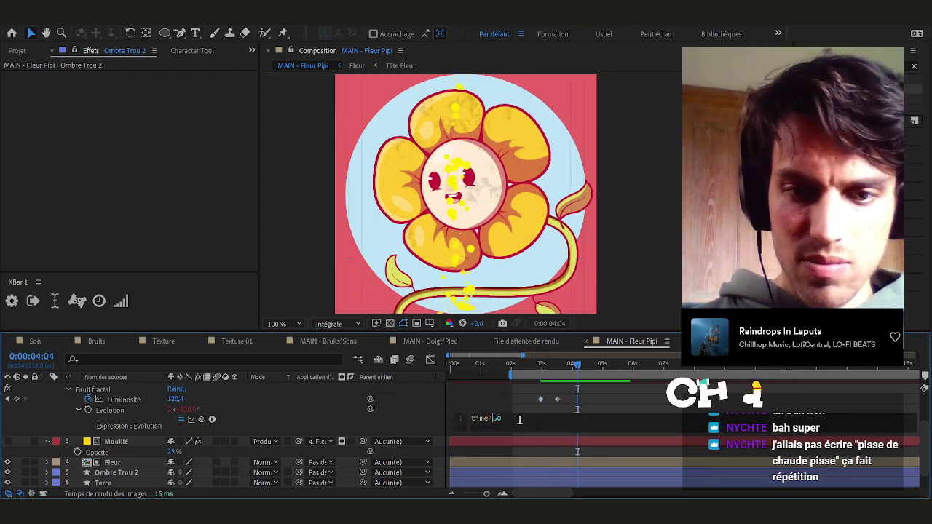
left_click(549, 391)
left_click_drag(548, 364, 541, 367)
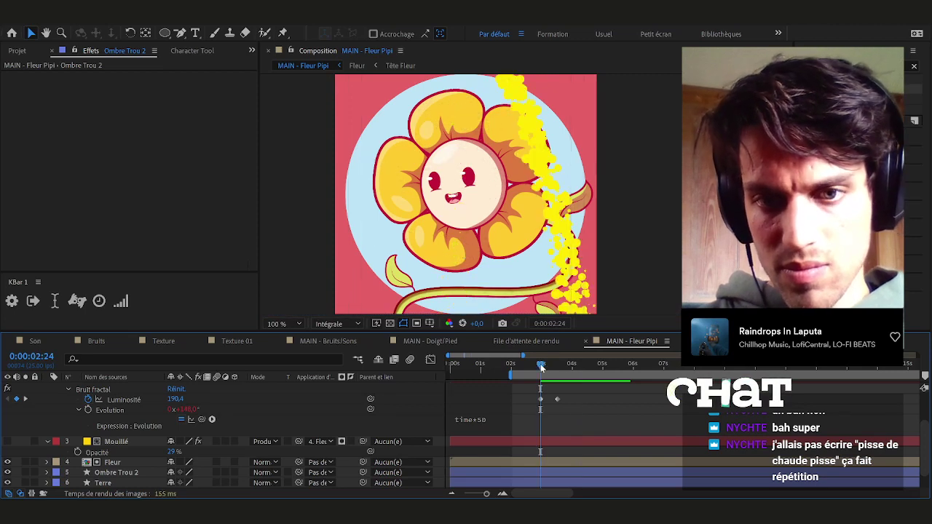
Play the wet effect from 0:00:02:24 and delete both Mouillé layers from the composition
key("space")
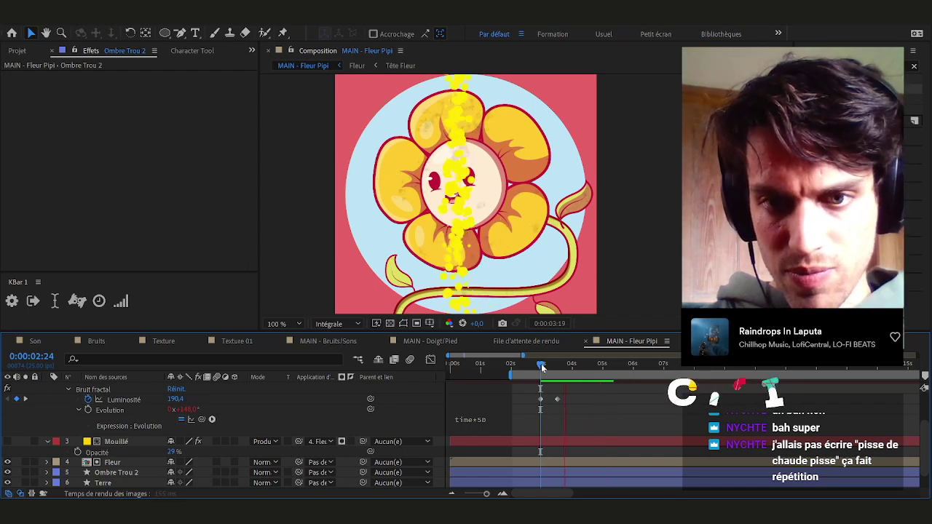
key("space")
scroll(510, 416, "up", 2)
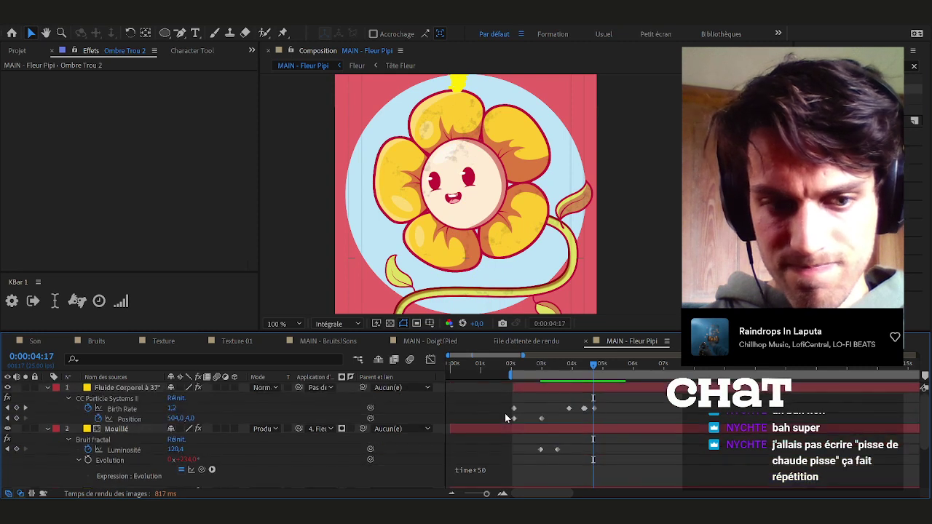
left_click(122, 429)
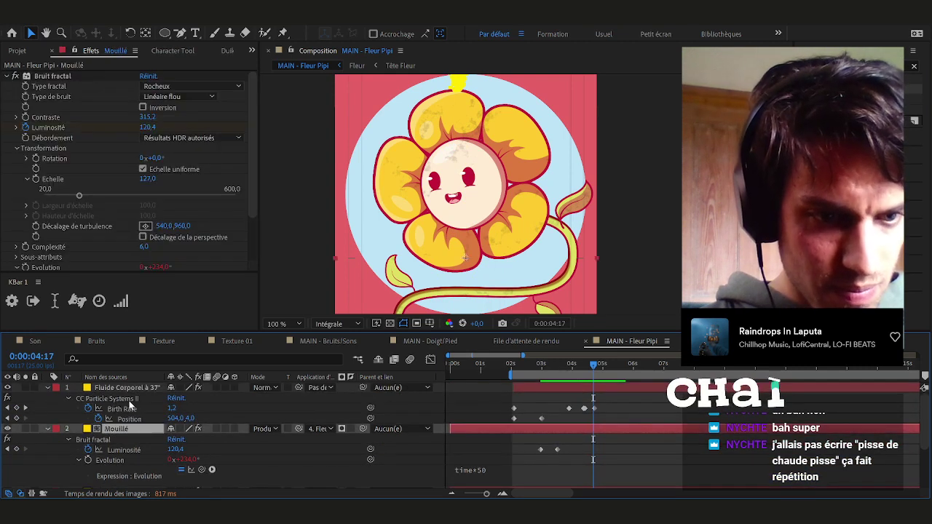
left_click(47, 388)
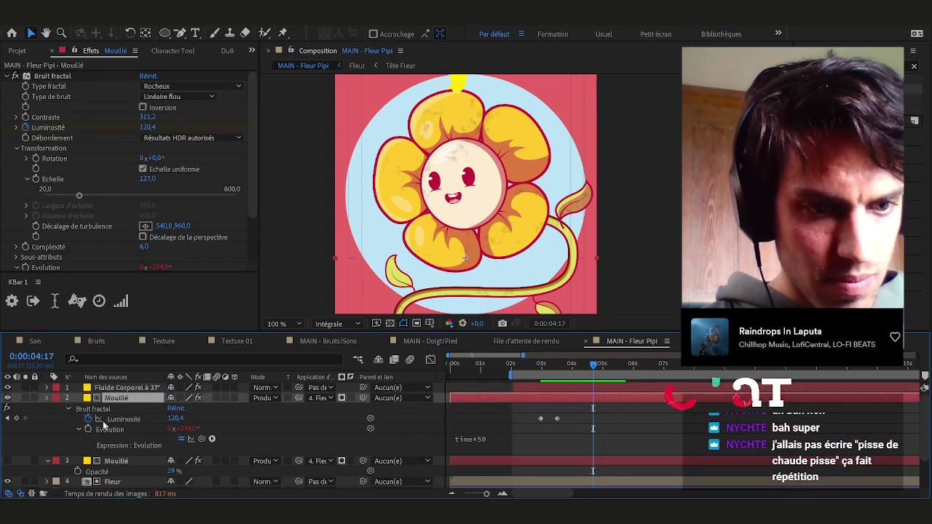
left_click(112, 408, "shift")
key("Delete")
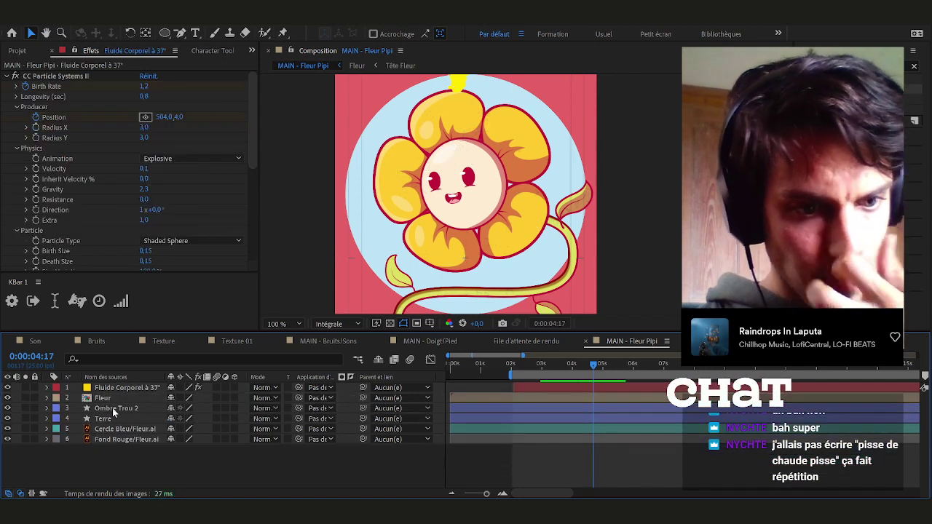
scroll(380, 217, "down", 2)
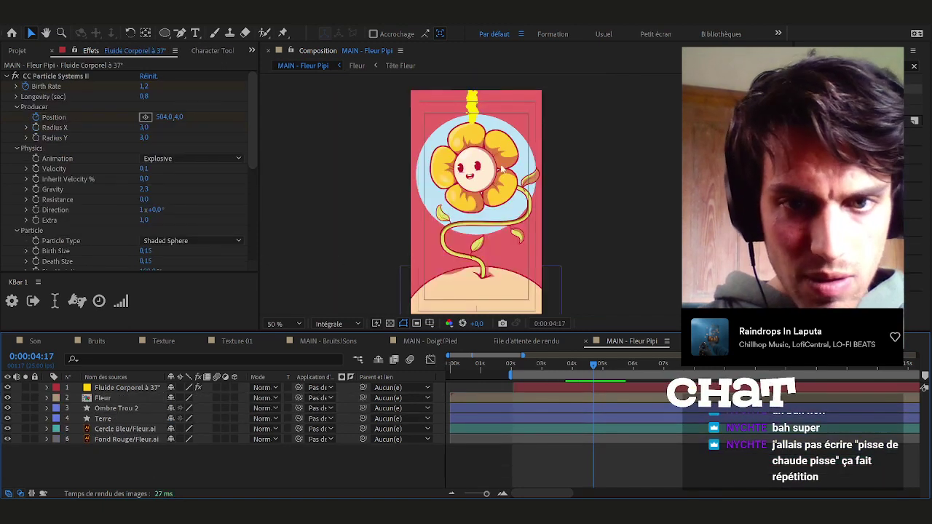
Place six puppet pins along the flower's stem and head on the Fleur layer at 0:00:01:20 and reveal their keyframes
left_click_drag(476, 372, 442, 370)
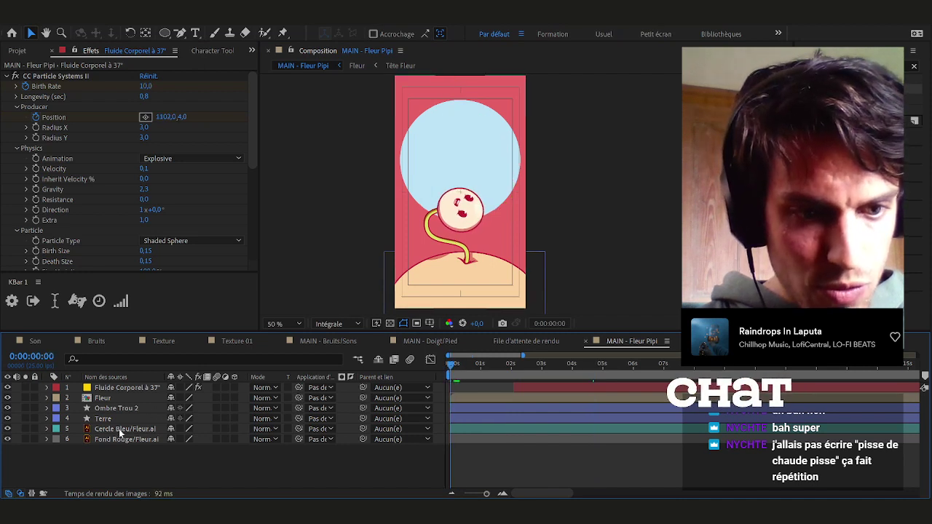
left_click(119, 429)
left_click(109, 399)
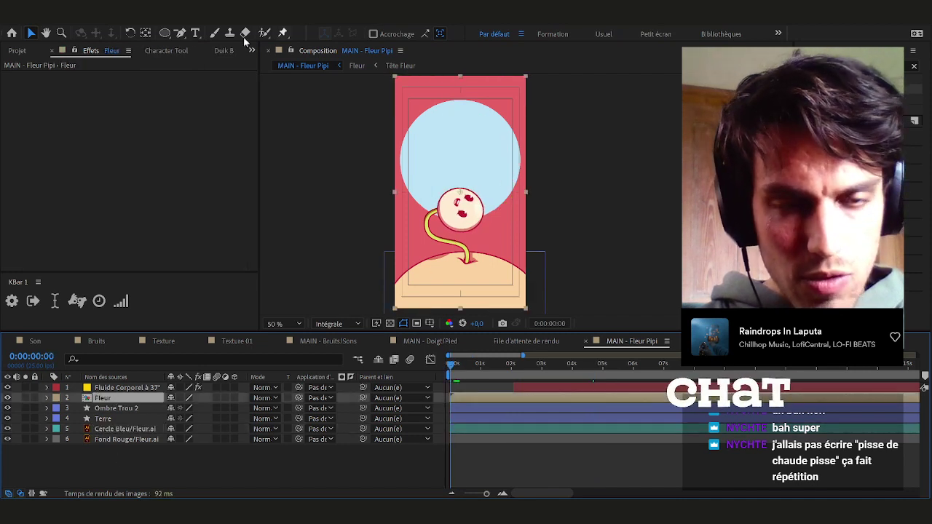
left_click(503, 366)
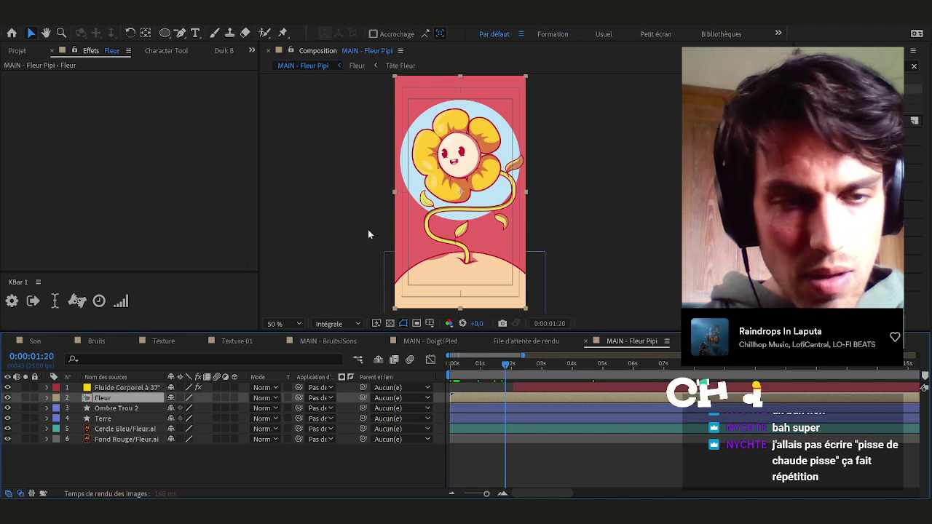
left_click(283, 34)
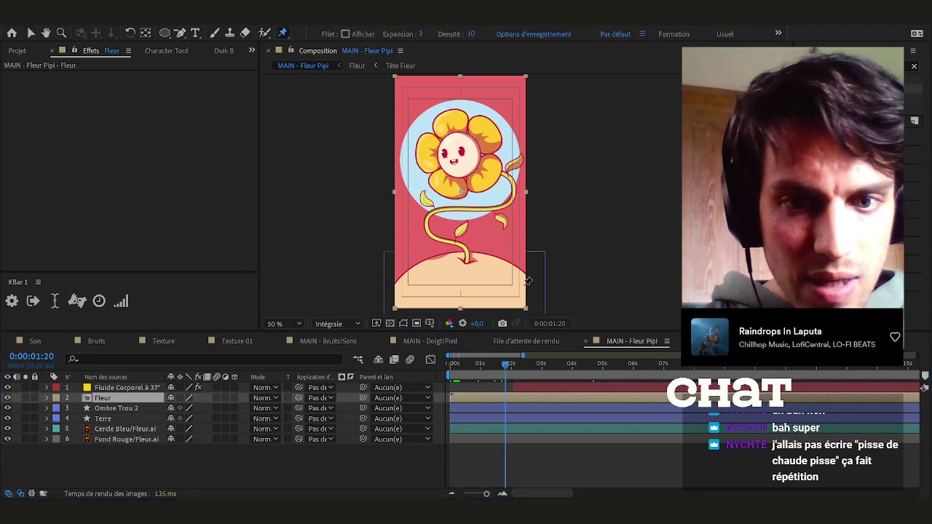
left_click(468, 259)
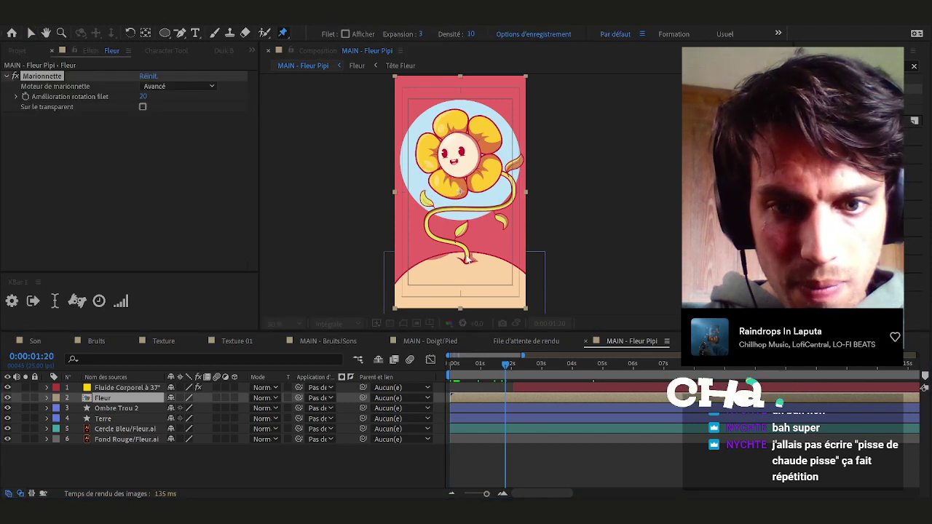
left_click(434, 238)
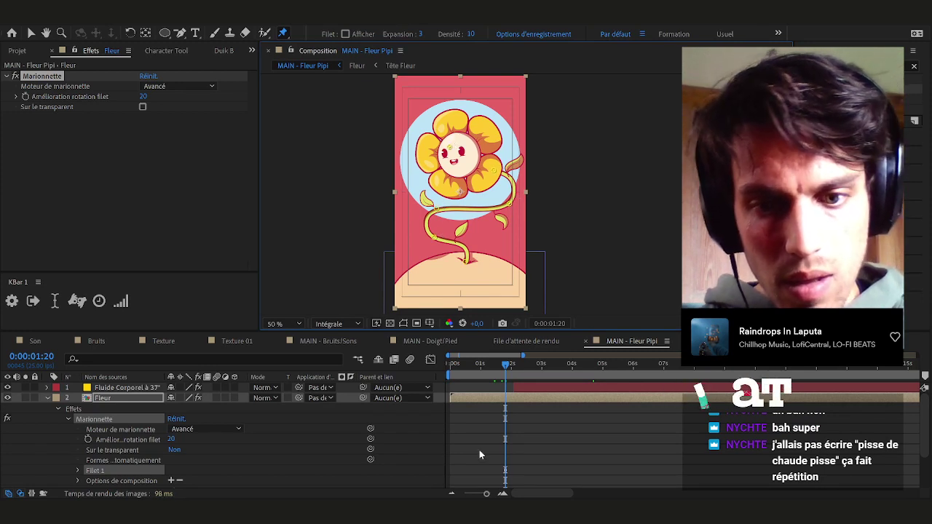
key("u")
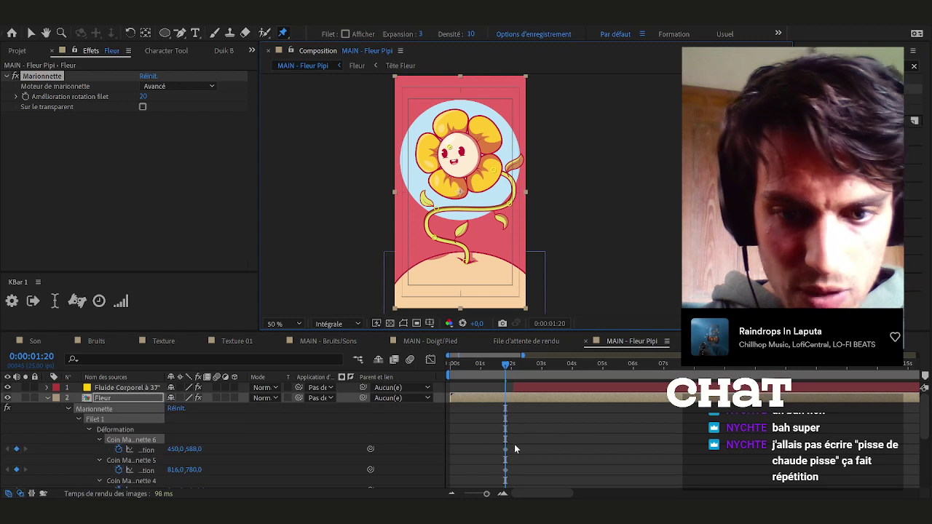
Move all the puppet pin keyframes on the Fleur layer to 0:00:00:00
left_click_drag(463, 365, 451, 366)
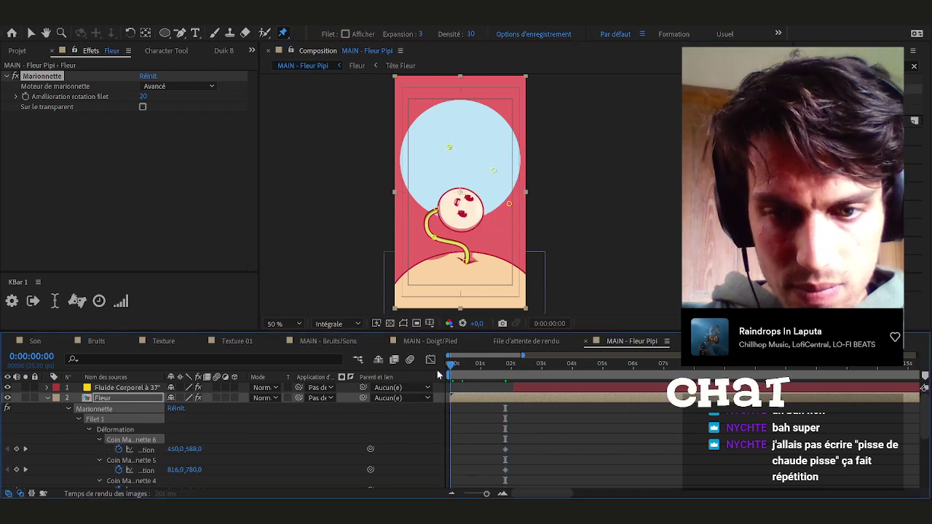
scroll(528, 430, "down", 3)
scroll(531, 402, "up", 1)
left_click_drag(529, 409, 473, 500)
scroll(526, 452, "down", 2)
left_click(507, 461, "shift")
left_click_drag(507, 464, 447, 466)
left_click(476, 441)
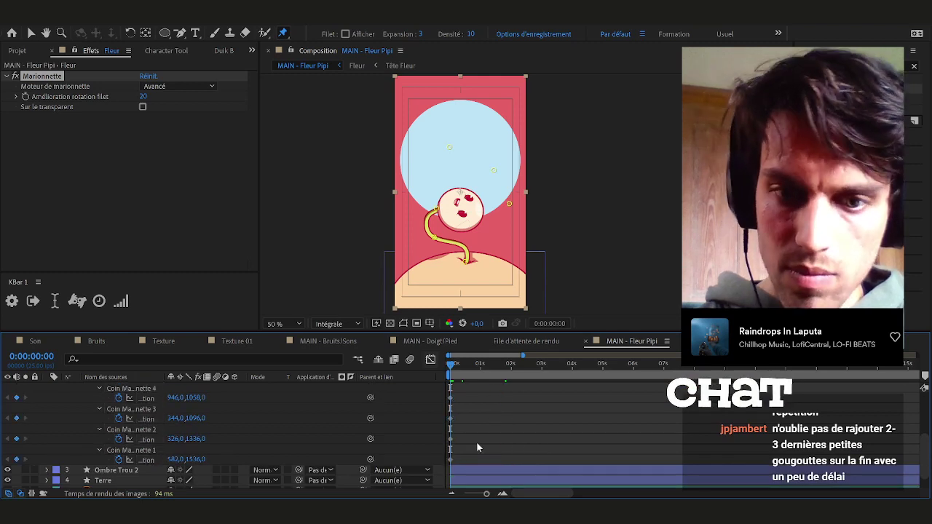
Shift the Fleur layer's puppet pin keyframes to 0:00:01:15, where the flower stands upright
key("shift+Page_Down")
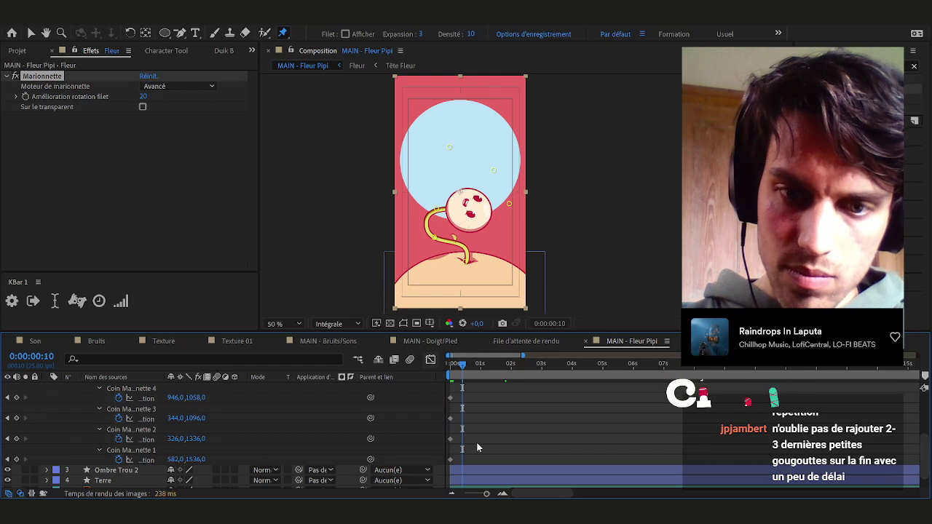
key("shift+Page_Down")
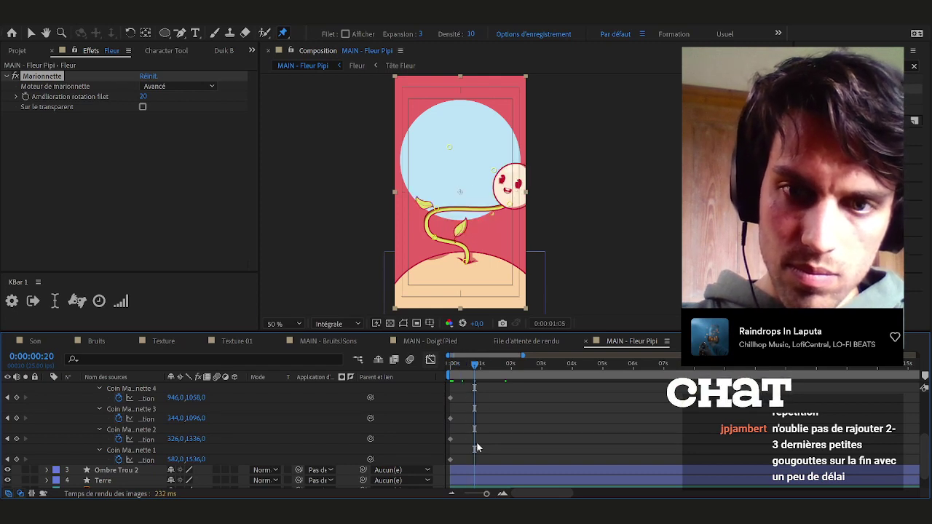
key("shift+Page_Down")
key("shift+Page_Down")
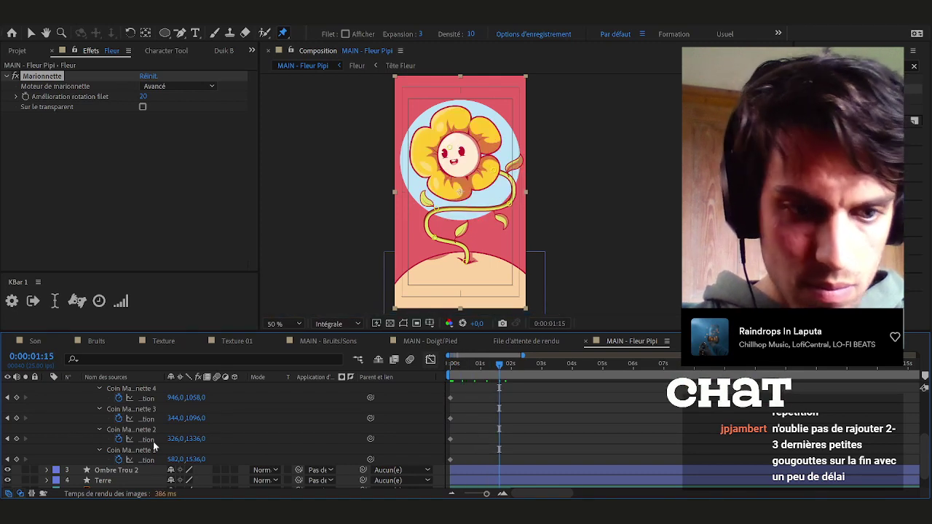
scroll(458, 458, "up", 3)
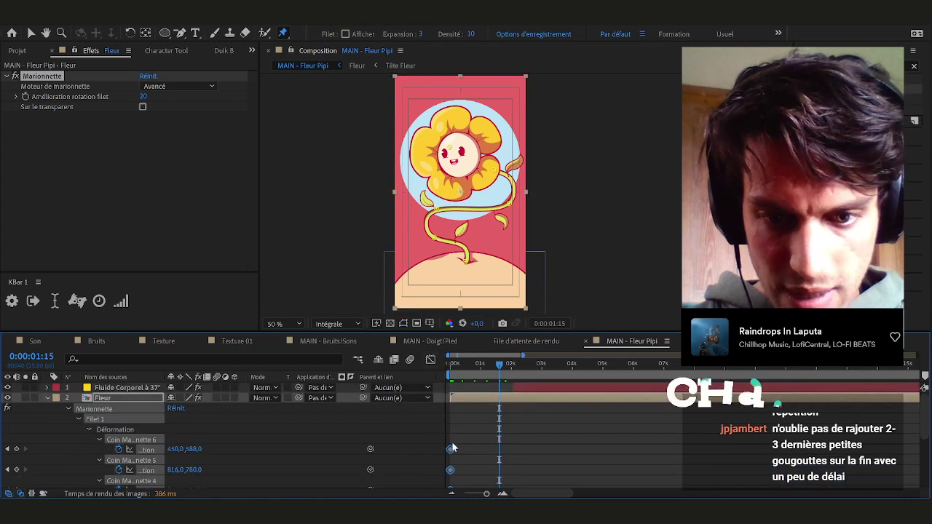
left_click_drag(451, 452, 499, 452)
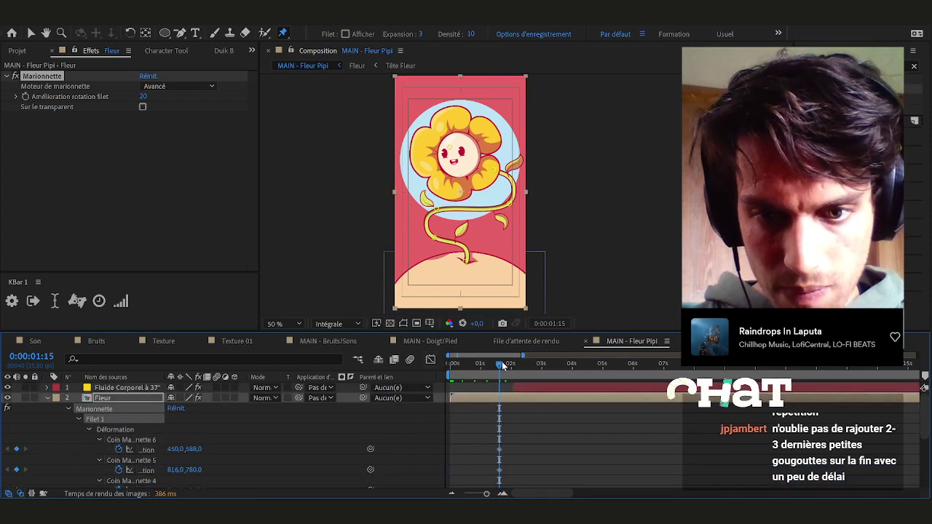
Try to pose the stem near the flower head at 0:00:00:24 by moving puppet pin 5
left_click_drag(499, 370, 480, 372)
left_click_drag(480, 197, 506, 168)
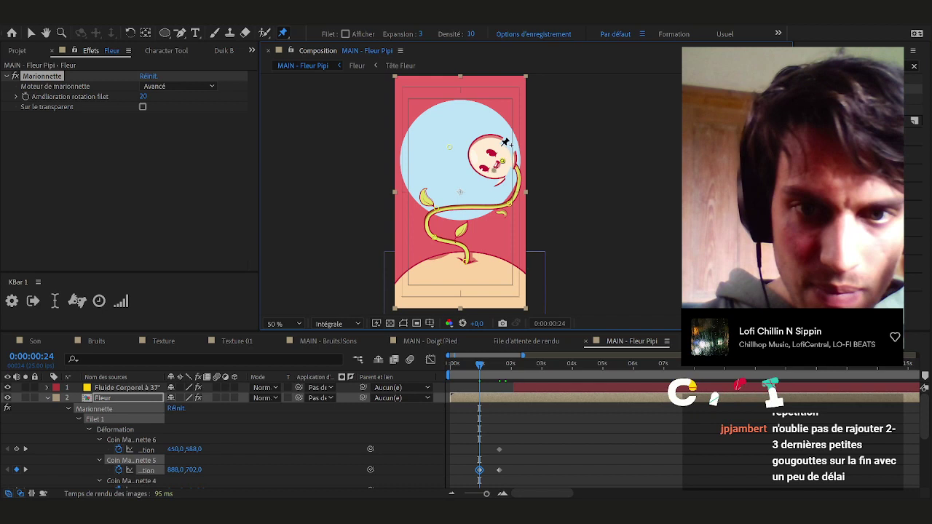
left_click_drag(502, 162, 436, 149)
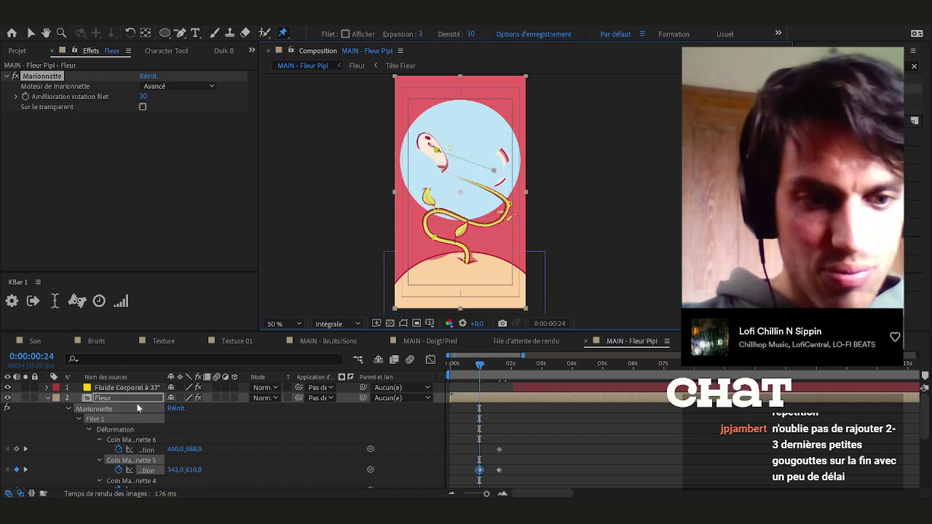
Remove the Marionnette effect from the Fleur layer
left_click(89, 154)
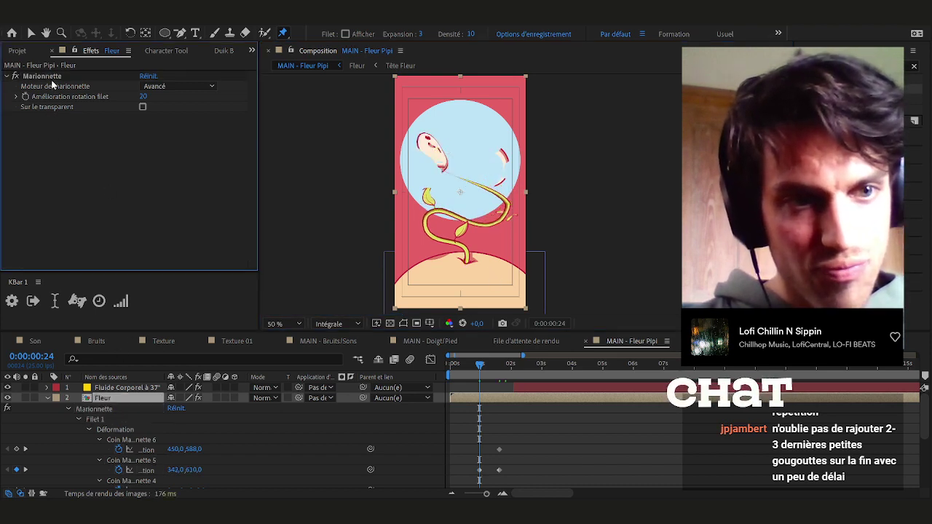
left_click(51, 77)
key("Delete")
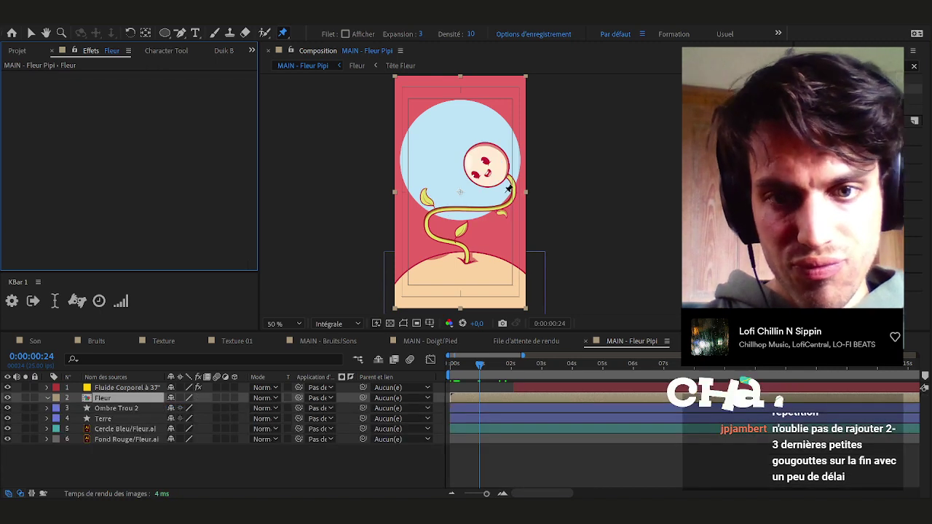
Apply CC Bend It to the Fleur layer, placing Start at 572, 1616 below the stem and End at 526, -38 above the flower
left_click(852, 66)
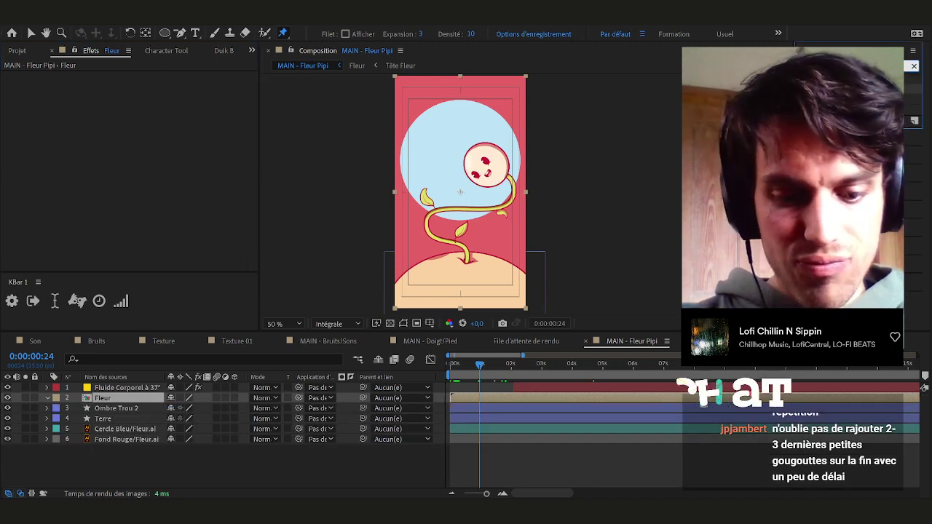
left_click_drag(838, 89, 484, 400)
key("v")
left_click_drag(463, 250, 467, 275)
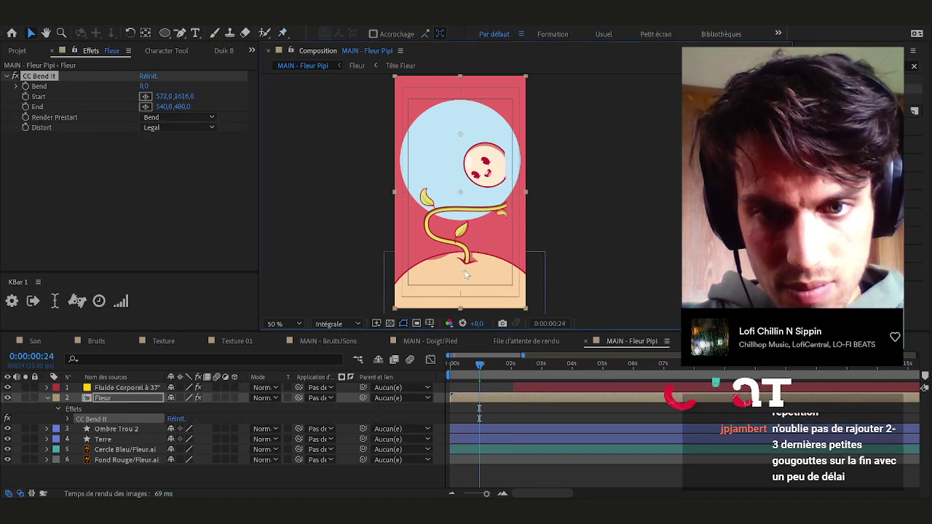
left_click_drag(460, 134, 459, 72)
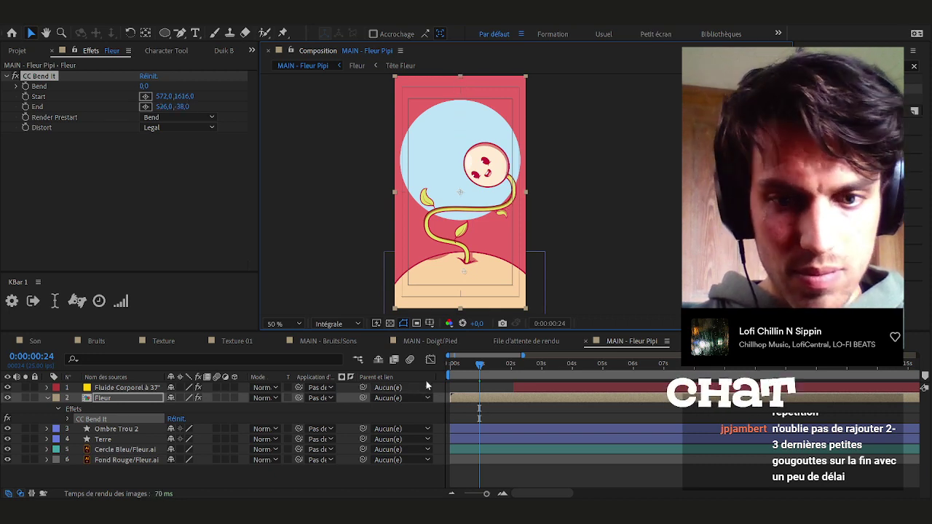
Keyframe the Fleur layer's Bend at 0 on 0:00:00:00 and at 25 on 0:00:00:18
left_click_drag(461, 369, 437, 366)
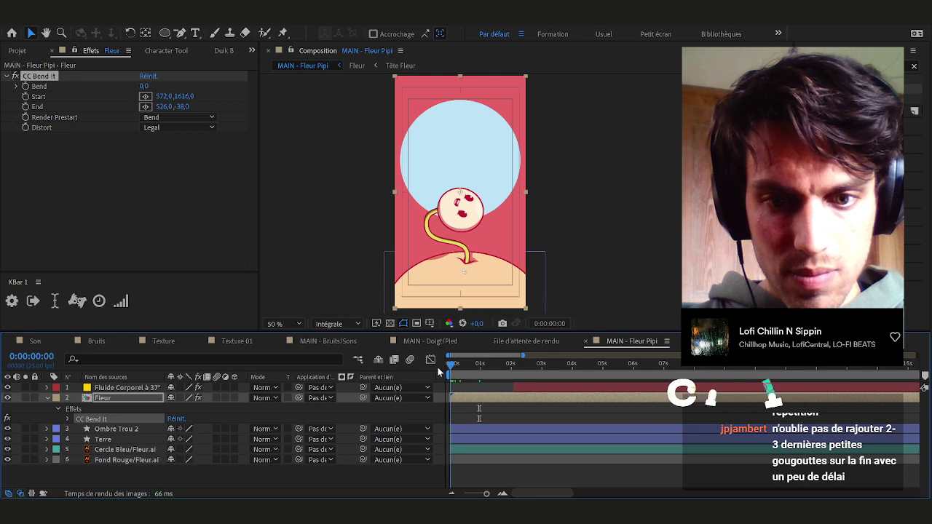
left_click(25, 86)
left_click_drag(456, 365, 470, 366)
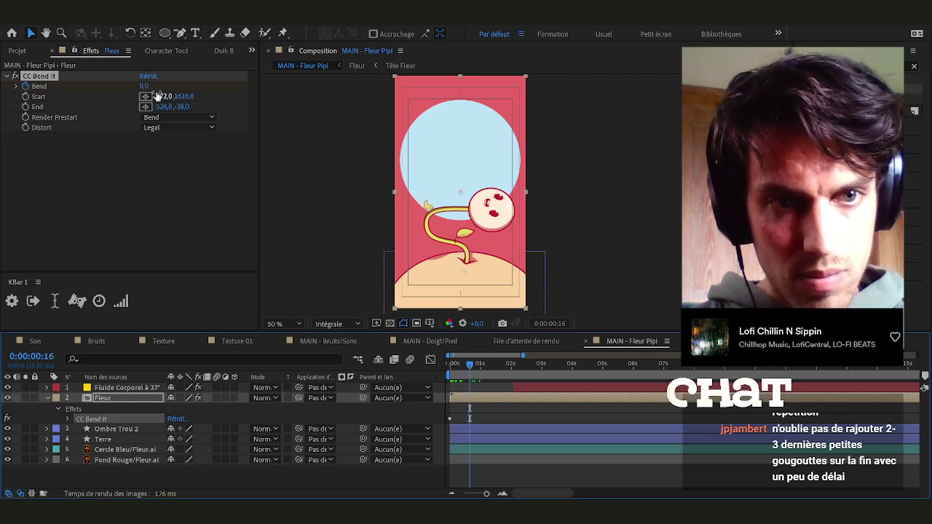
left_click_drag(469, 366, 473, 366)
left_click_drag(146, 86, 165, 93)
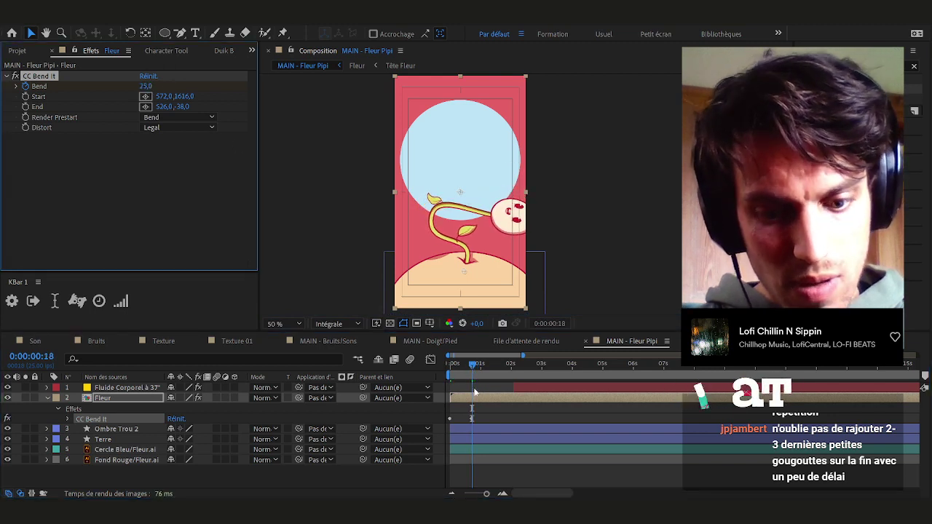
Reveal the Bend keyframes and lower the Bend value at 0:00:00:00
key("u")
left_click_drag(460, 365, 448, 368)
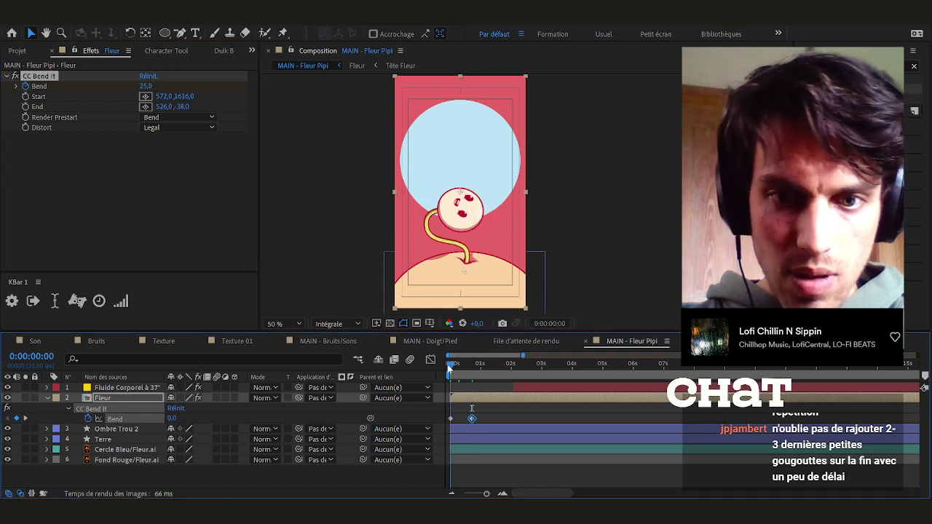
left_click_drag(143, 87, 115, 90)
Set Bend to 0 at 0:00:01:05 and ease the middle Bend keyframe at 0:00:00:18
left_click_drag(451, 364, 488, 376)
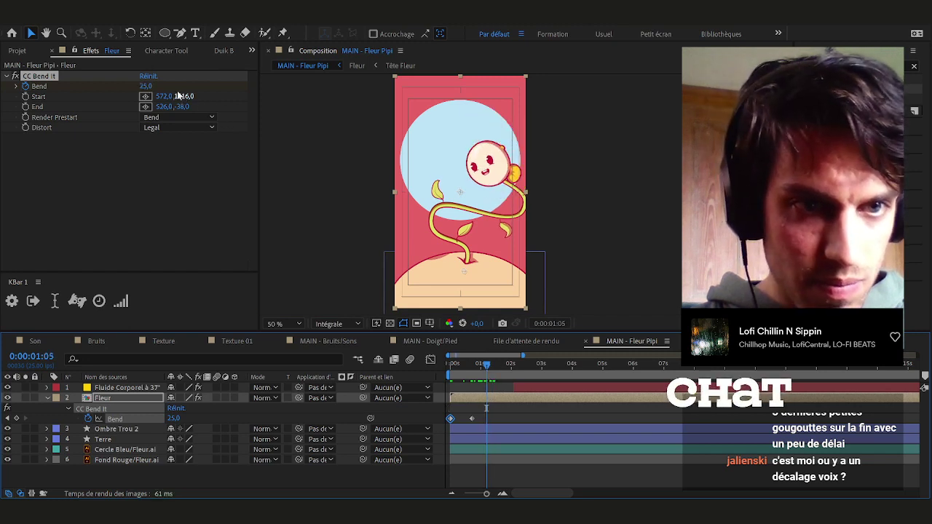
left_click(145, 86)
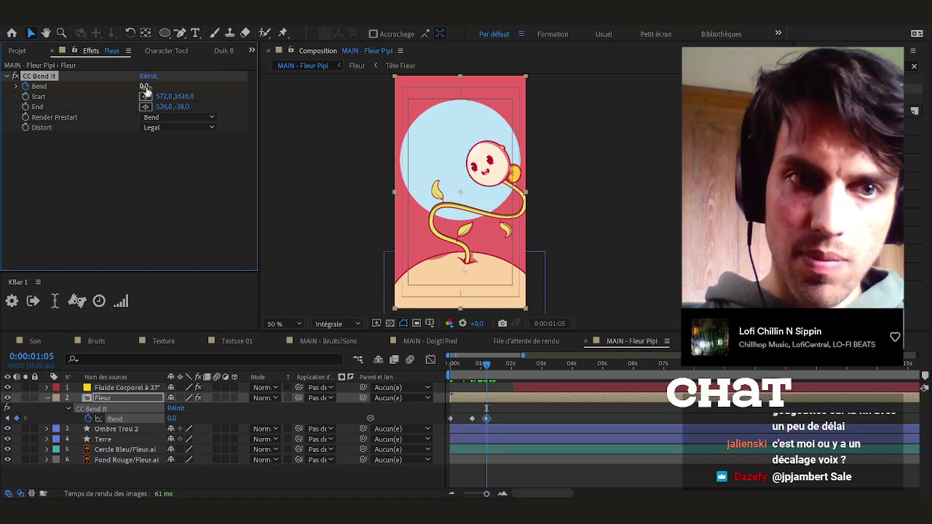
type("0")
key("Return")
key("F9")
Apply the KBar expression script to the final Bend keyframe and preview the flower's bending motion
left_click_drag(507, 413, 484, 425)
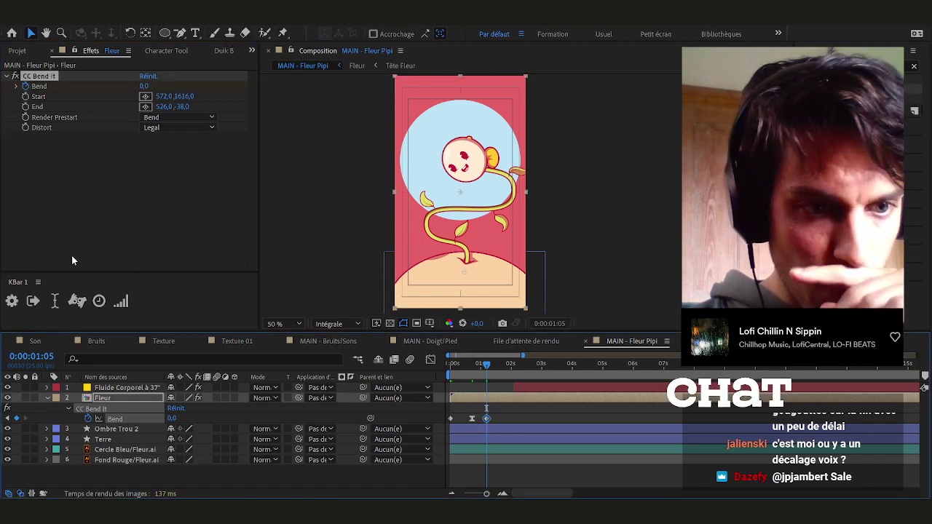
left_click(30, 308)
key("space")
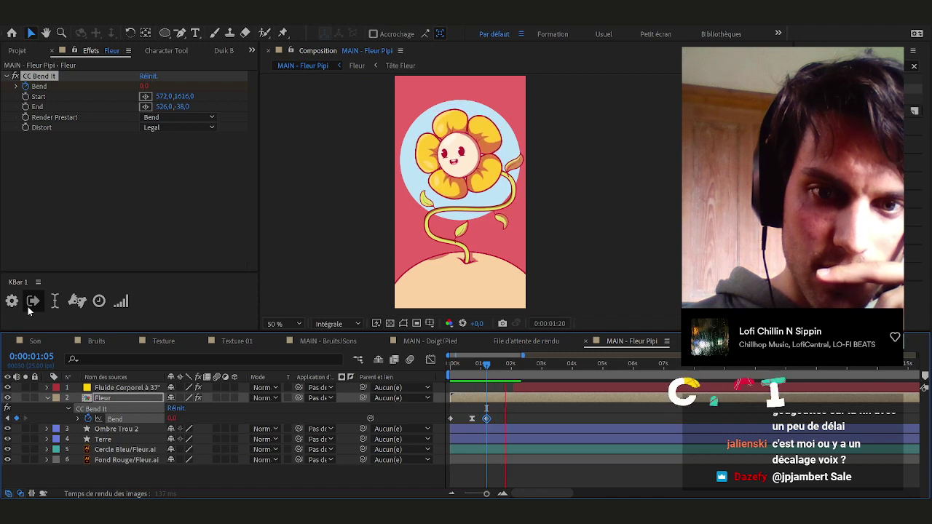
Collapse the Fleur layer's Bend properties and reveal the keyframes of the Fluide Corporel à 37° layer up to the stream's end
key("space")
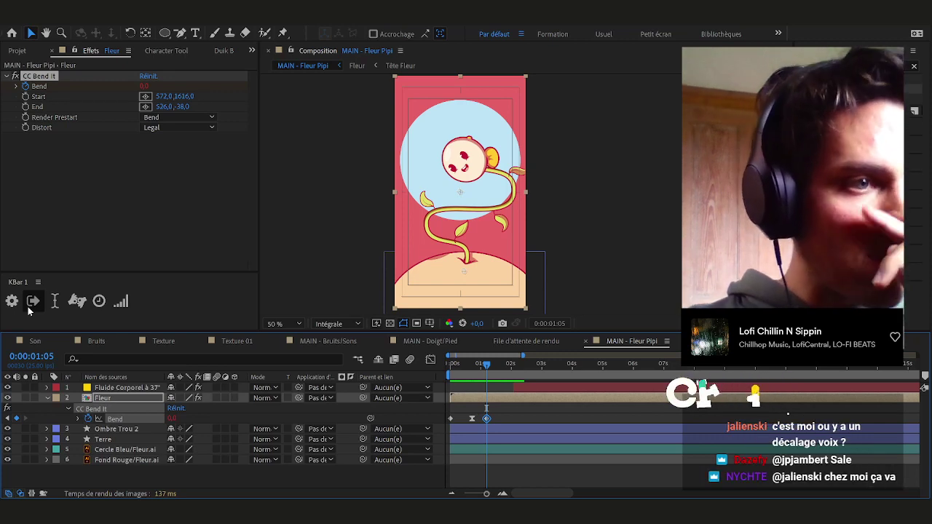
left_click(511, 368)
key("u")
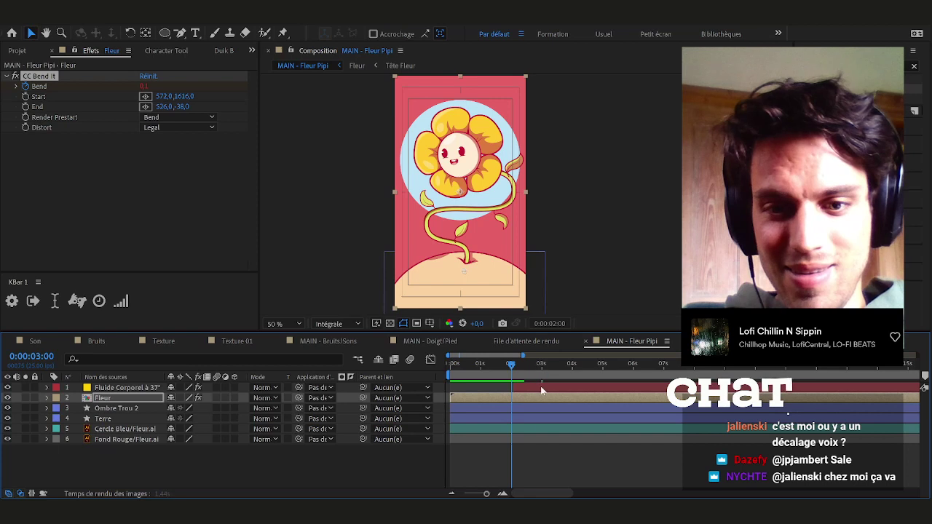
left_click(541, 391)
key("u")
left_click(562, 366)
left_click_drag(566, 369, 612, 373)
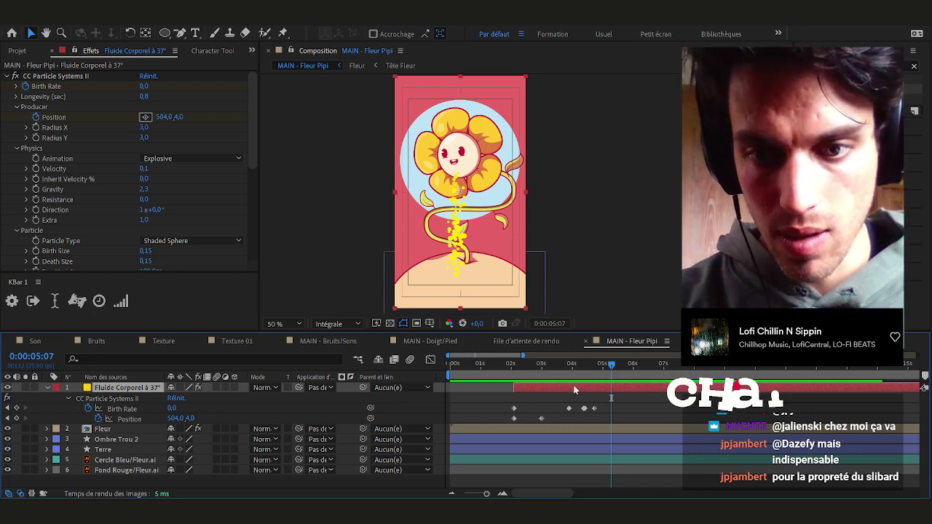
Try to move the last Birth Rate keyframe of the Fluide Corporel à 37° layer a few frames earlier
left_click_drag(575, 367, 596, 367)
scroll(596, 410, "up", 5)
left_click_drag(606, 408, 560, 409)
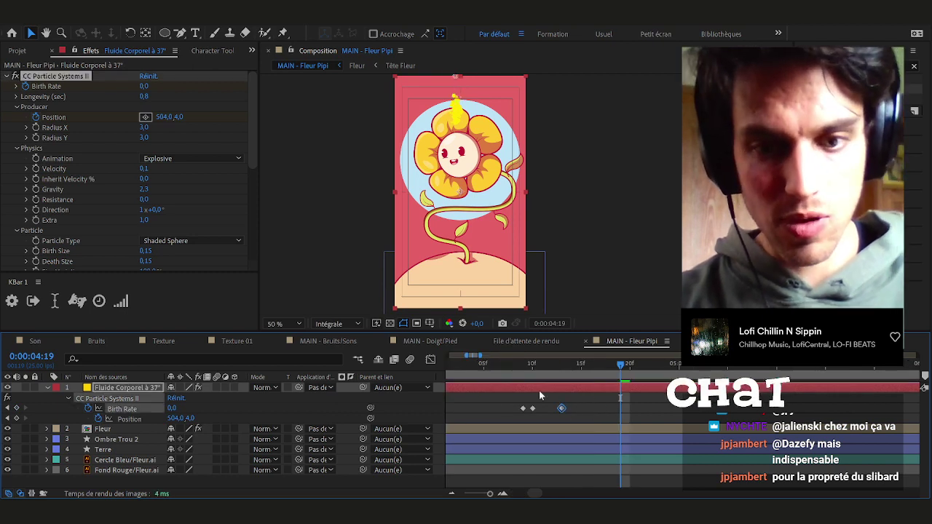
key("ctrl+z")
left_click(523, 367)
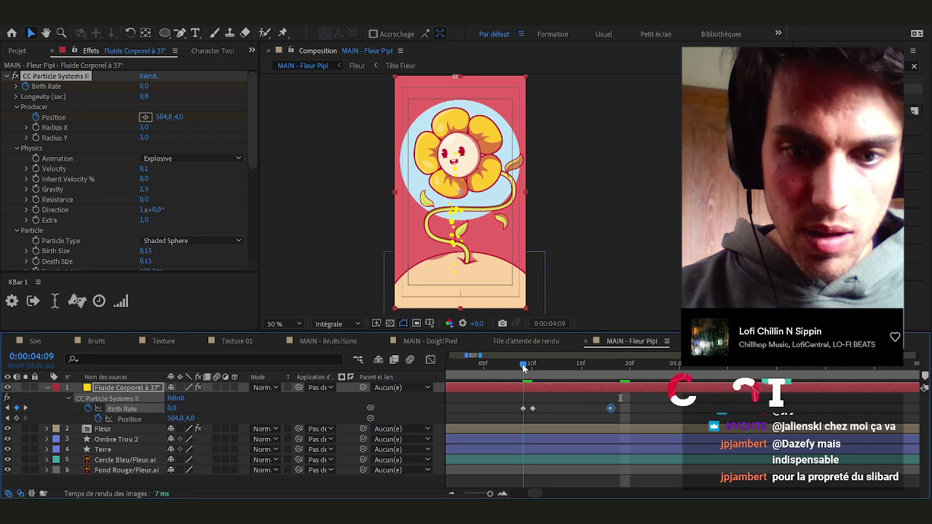
left_click(35, 169)
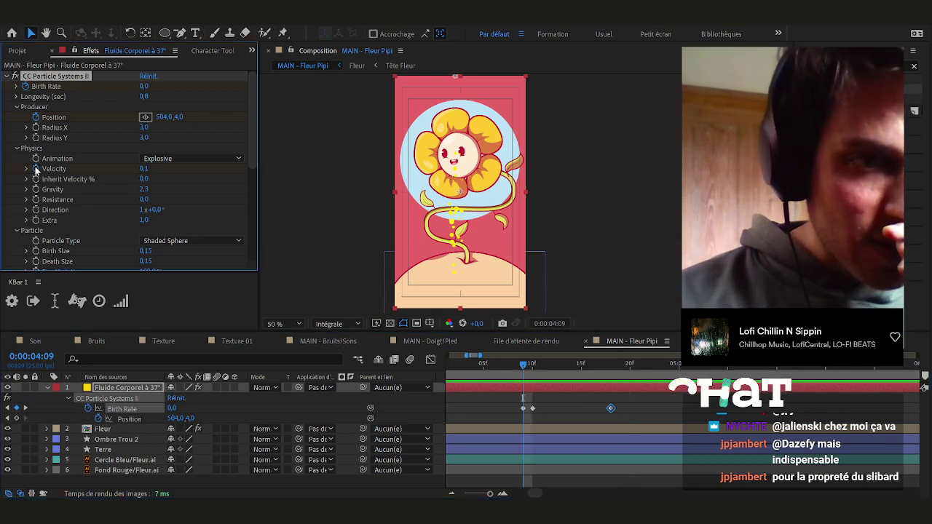
left_click(16, 97)
left_click(17, 97)
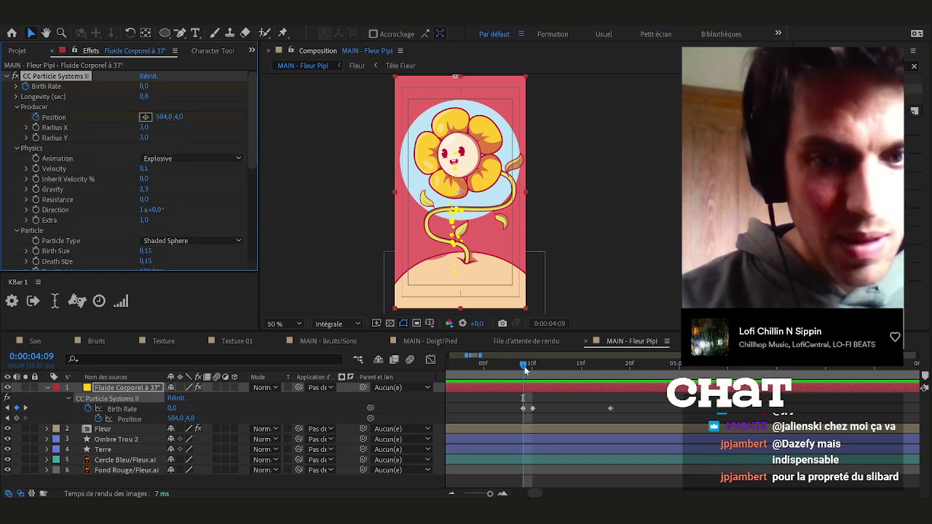
Set the particle Birth Rate keyframe at 0:00:04:10 to 1
left_click_drag(526, 369, 533, 369)
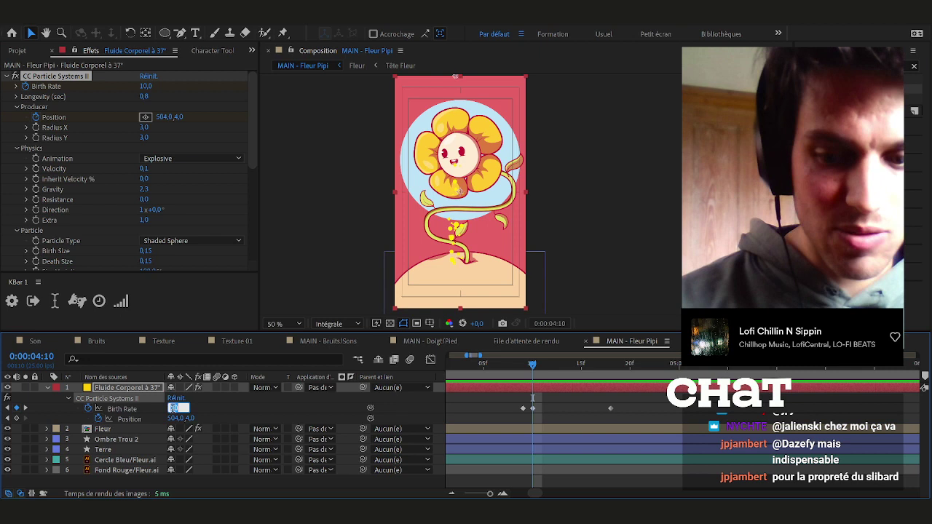
key("Return")
left_click(538, 384)
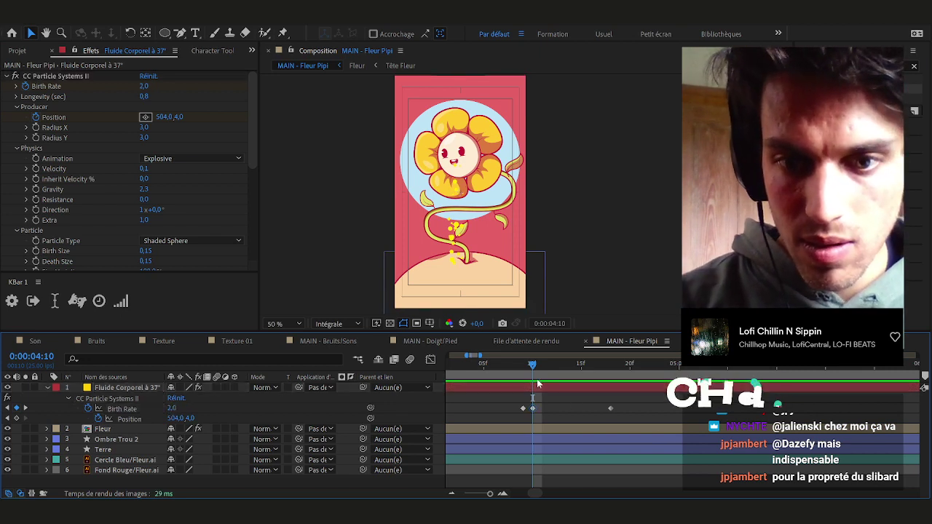
mouse_move(538, 370)
left_mouse_down()
mouse_move(631, 371)
mouse_move(563, 373)
mouse_move(542, 384)
left_mouse_up()
left_click(171, 408)
type("1")
key("Return")
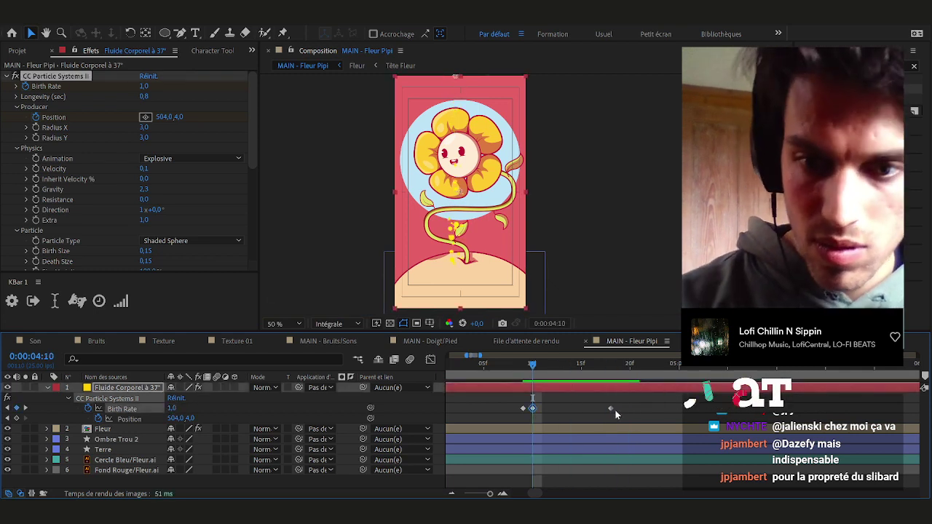
Move the last Birth Rate keyframe to 0:00:04:15 and preview the end of the particle stream
left_click_drag(611, 410, 581, 411)
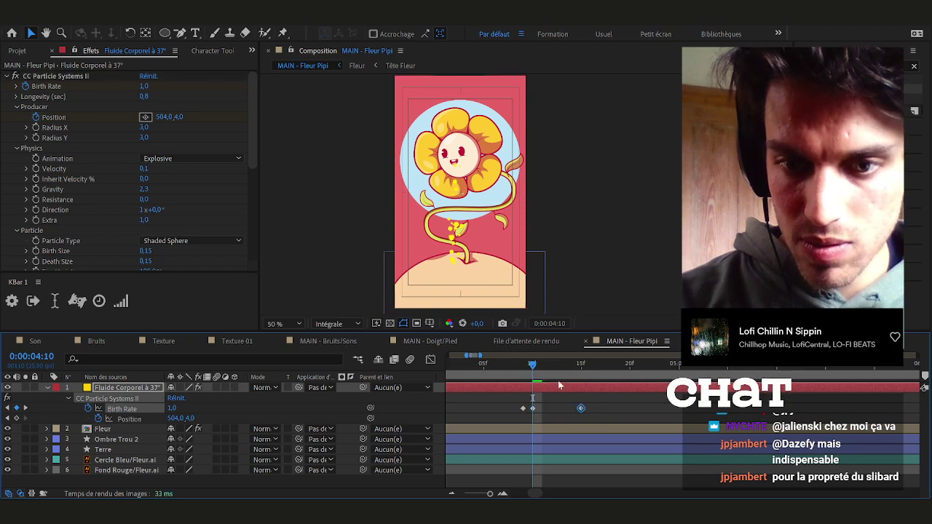
left_click_drag(517, 368, 650, 370)
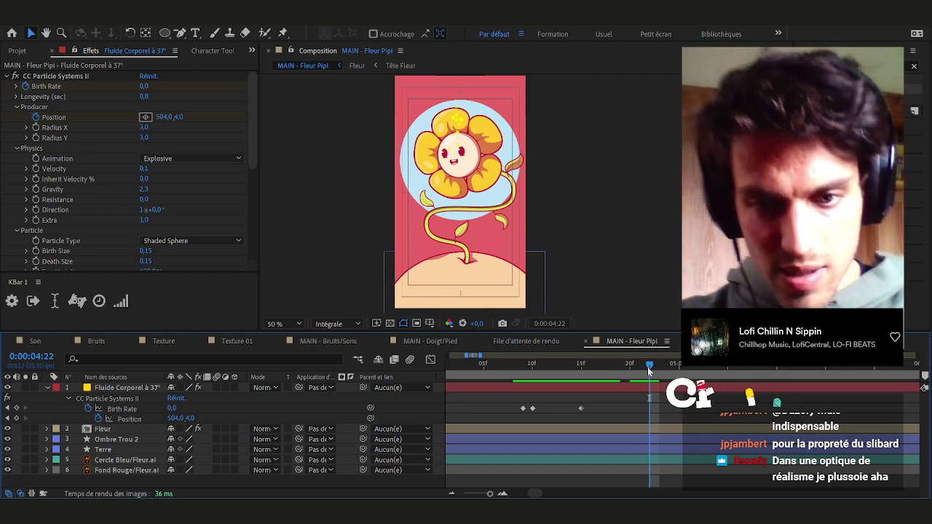
left_click_drag(463, 355, 583, 357)
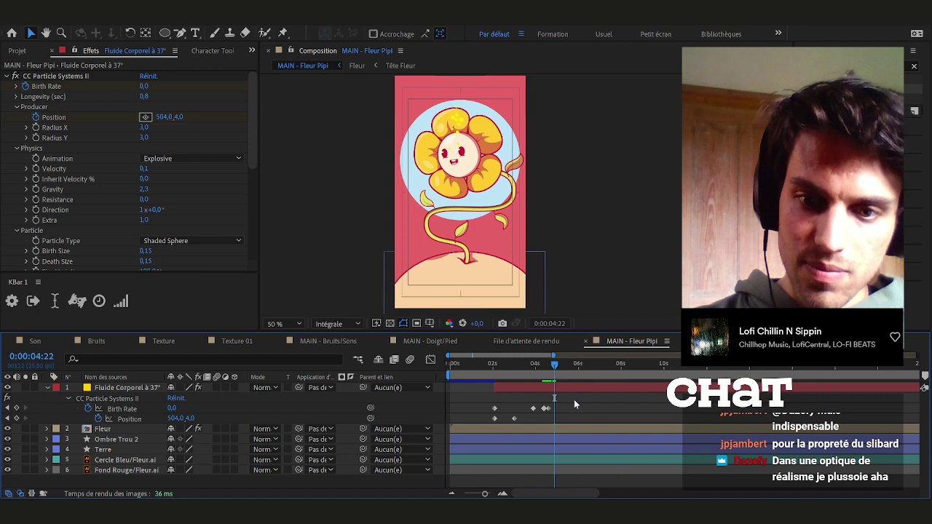
key("space")
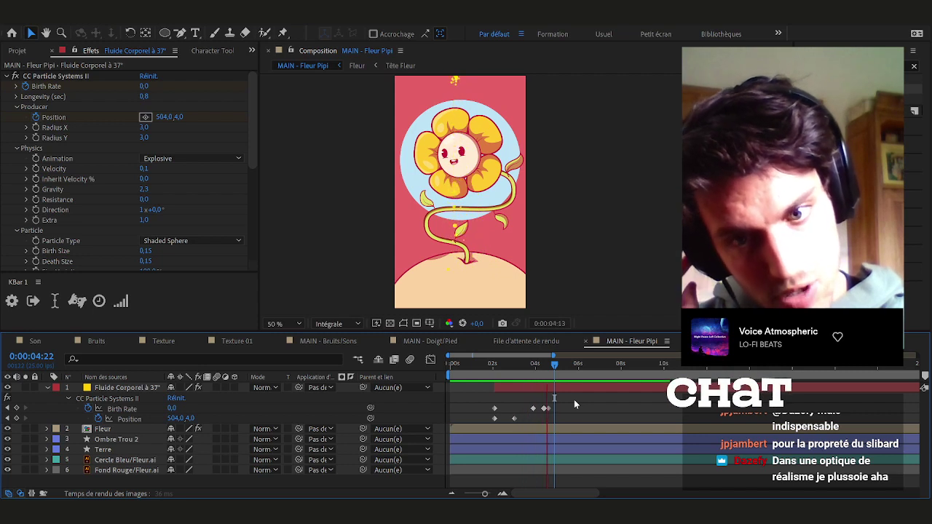
Play and scrub through the stream's fall to check how the particles thin out around 0:00:04:11
left_click(512, 368)
left_click_drag(512, 368, 544, 369)
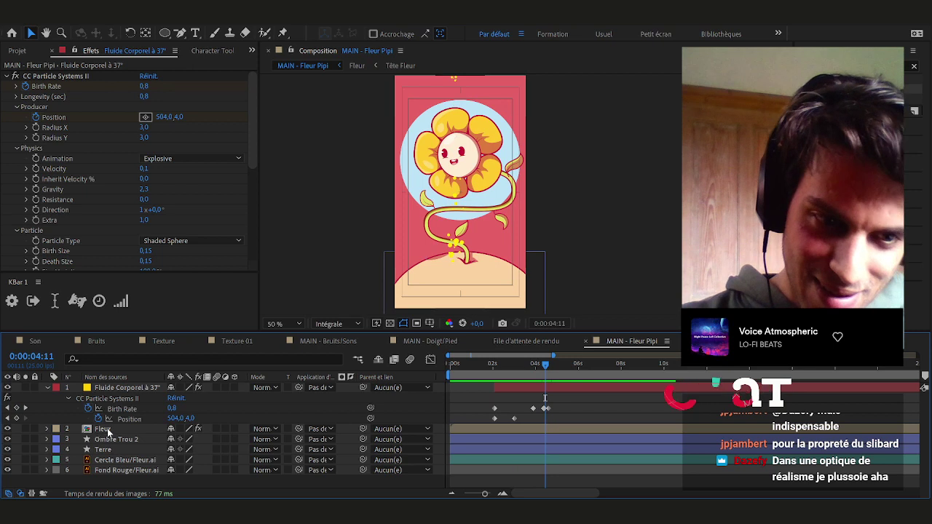
key("space")
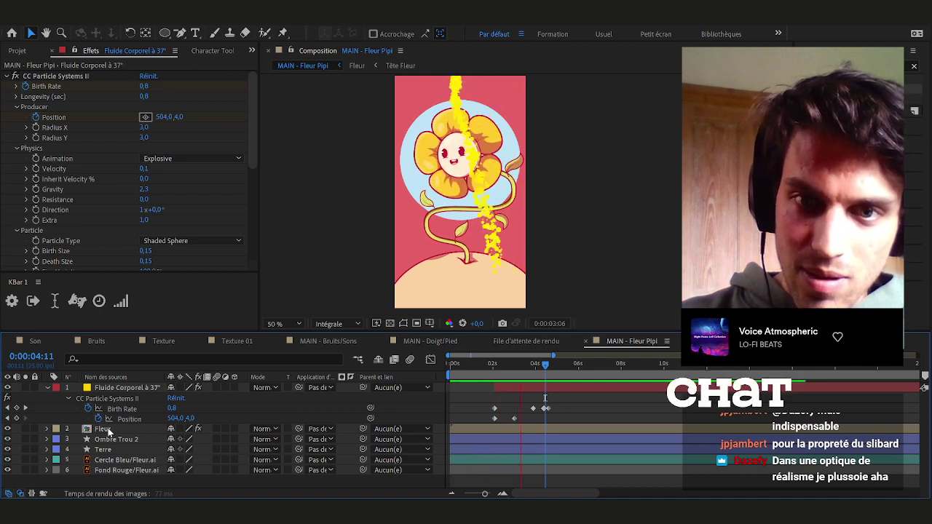
key("space")
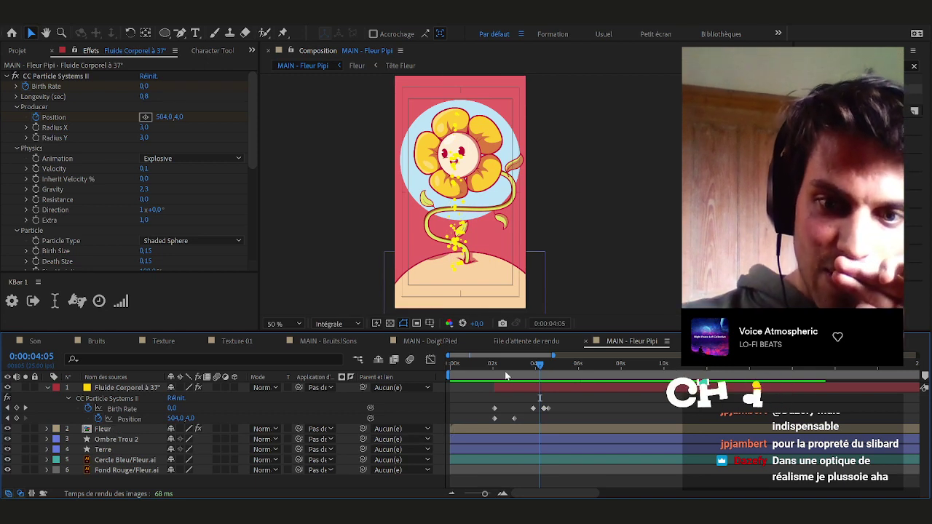
left_click_drag(509, 372, 555, 380)
scroll(550, 405, "up", 3)
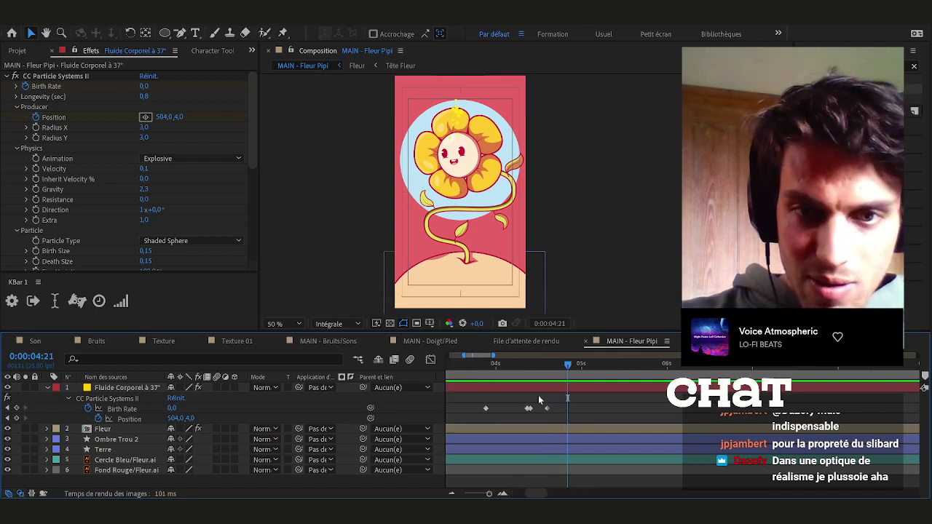
scroll(568, 397, "down", 3)
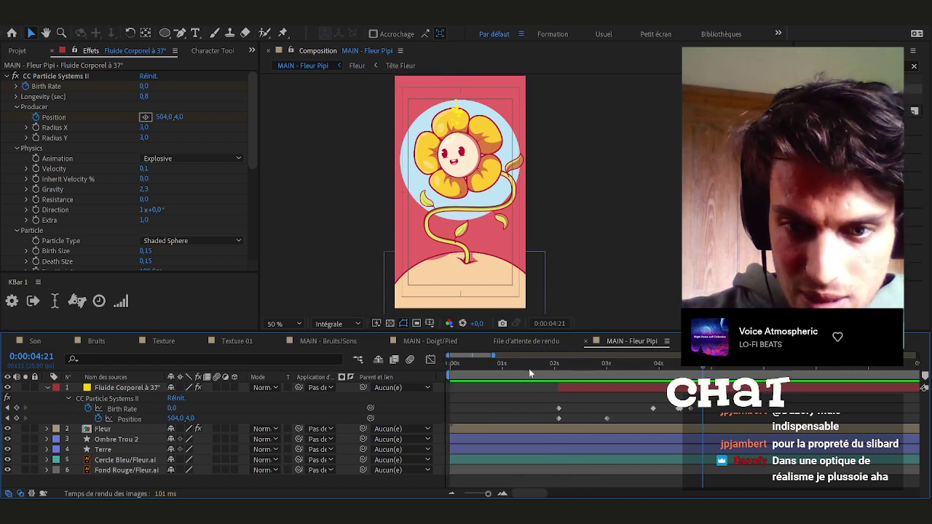
Place the Fleur layer's anchor point at the stem's base and keyframe its Scale at 100% on 0:00:02:24
left_click_drag(571, 366, 604, 371)
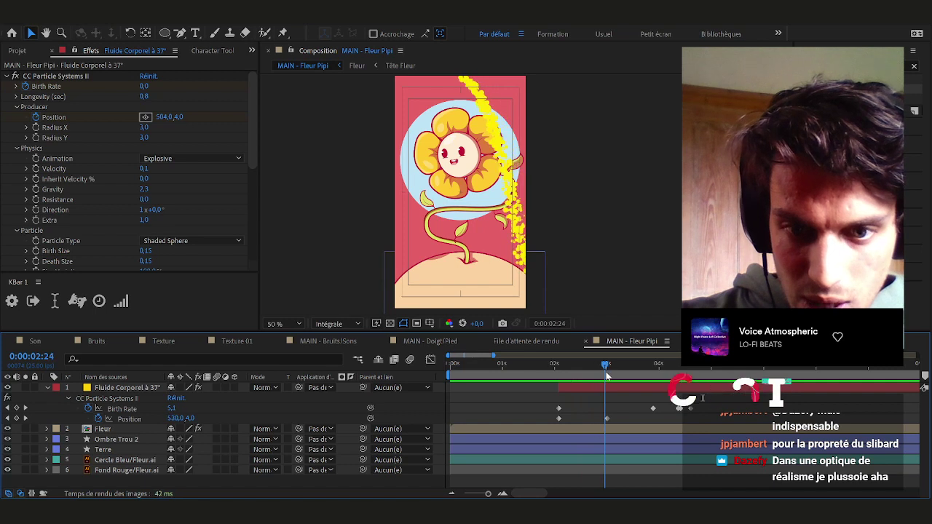
left_click(113, 429)
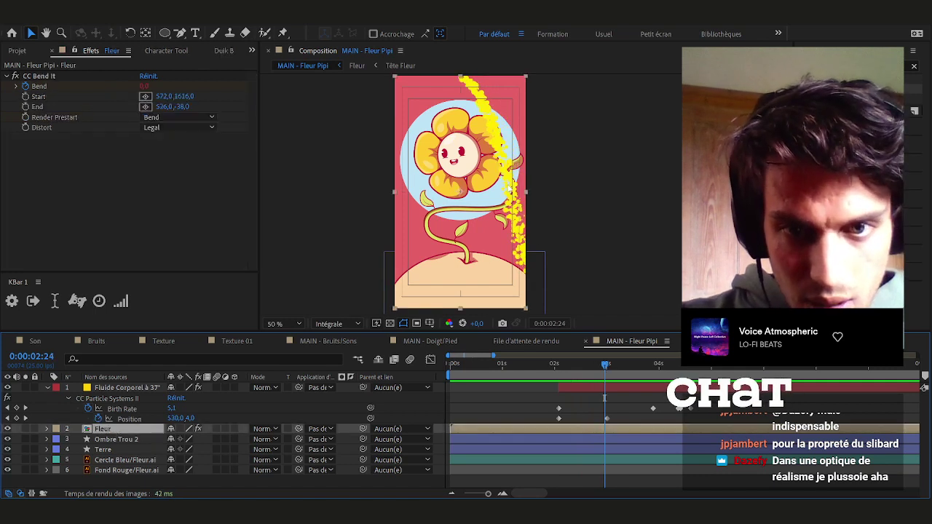
key("y")
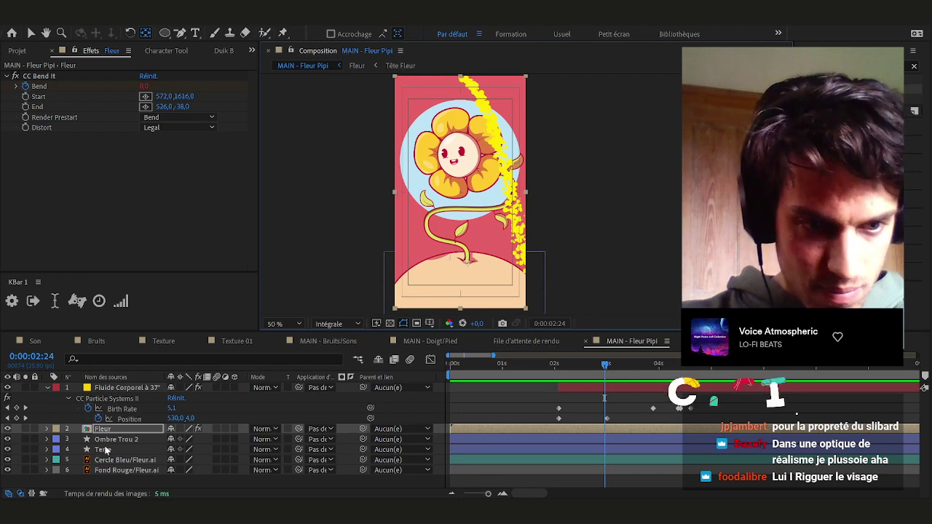
key("s")
left_click(79, 440)
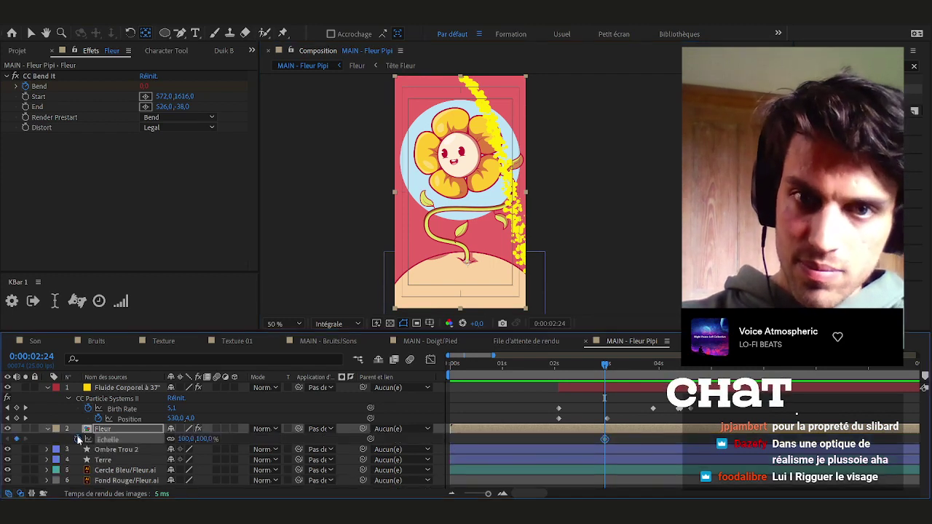
Keyframe the Fleur layer's vertical Scale at 95% on 0:00:03:04, leaving the horizontal scale unlinked at 100%
key("space")
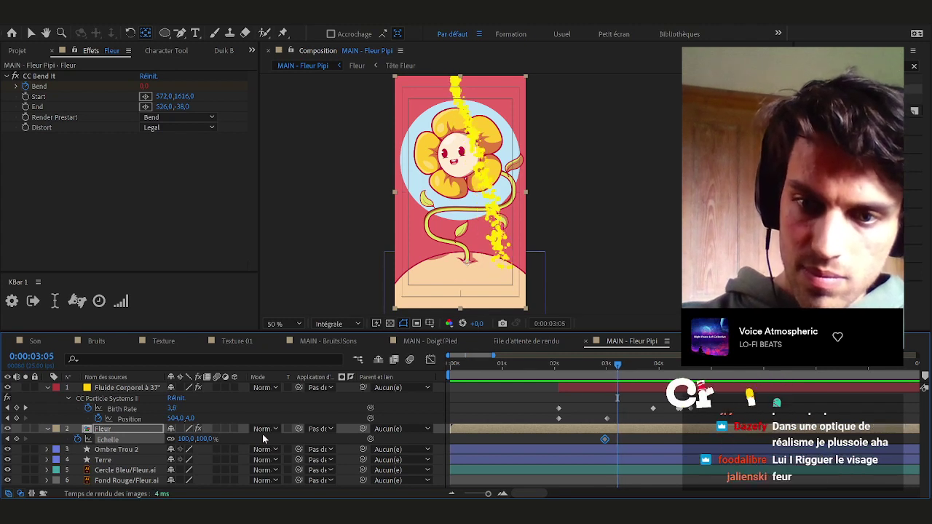
left_click_drag(206, 440, 204, 440)
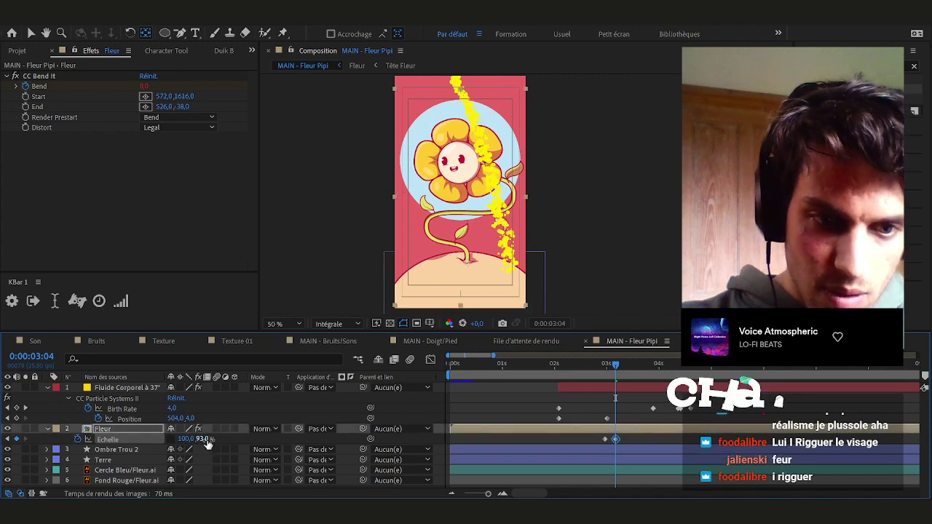
key("Return")
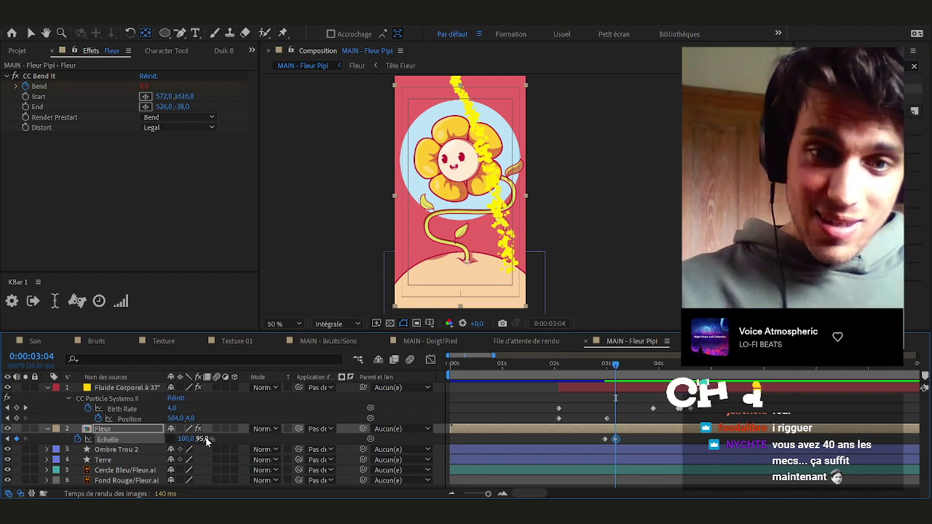
left_click(624, 439)
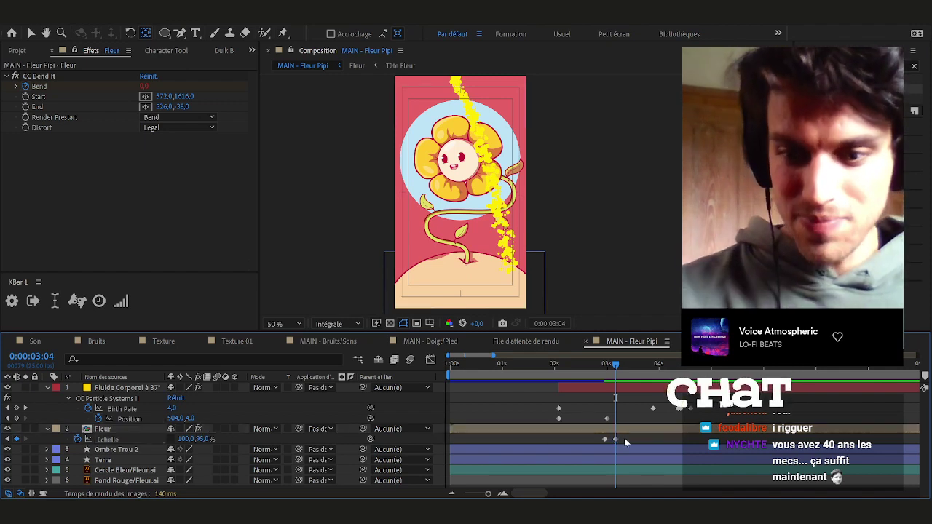
Copy the Fleur layer's first Scale keyframe to 0:00:03:09
key("Page_Down")
key("Page_Down")
key("Page_Down")
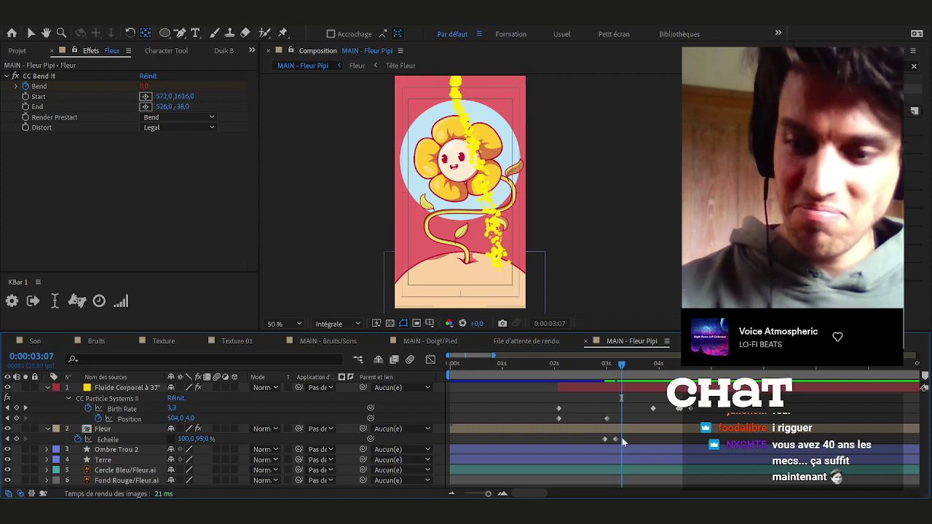
key("Page_Down")
key("Page_Down")
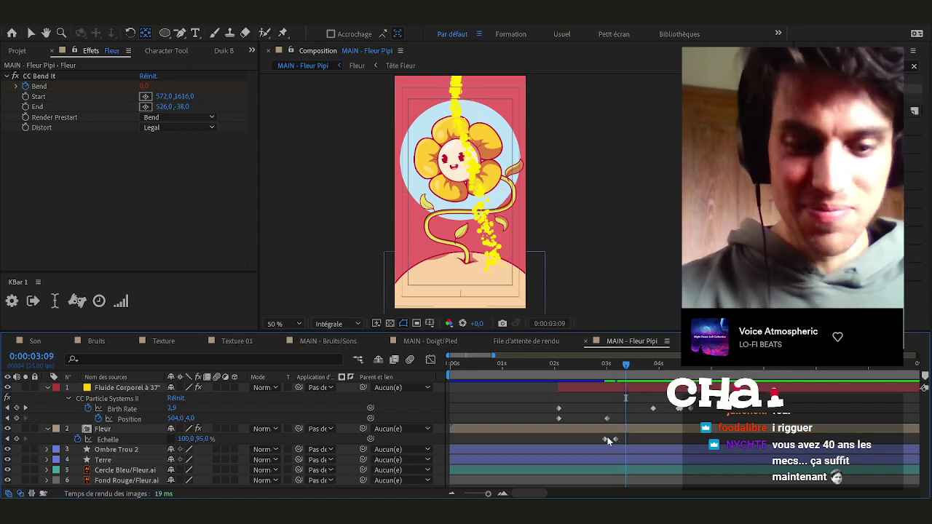
left_click(606, 439)
key("ctrl+c")
key("ctrl+v")
left_click(635, 439)
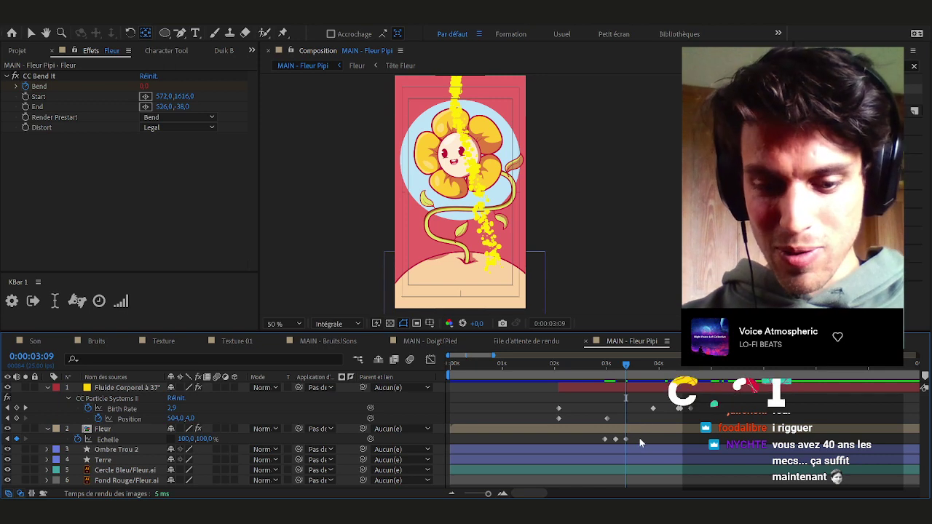
Duplicate the three Scale keyframes starting at 0:00:03:09 to repeat the squash, and preview it from 0:00:02:18
left_click_drag(605, 366, 625, 380)
left_click_drag(635, 435, 599, 445)
left_click(652, 364)
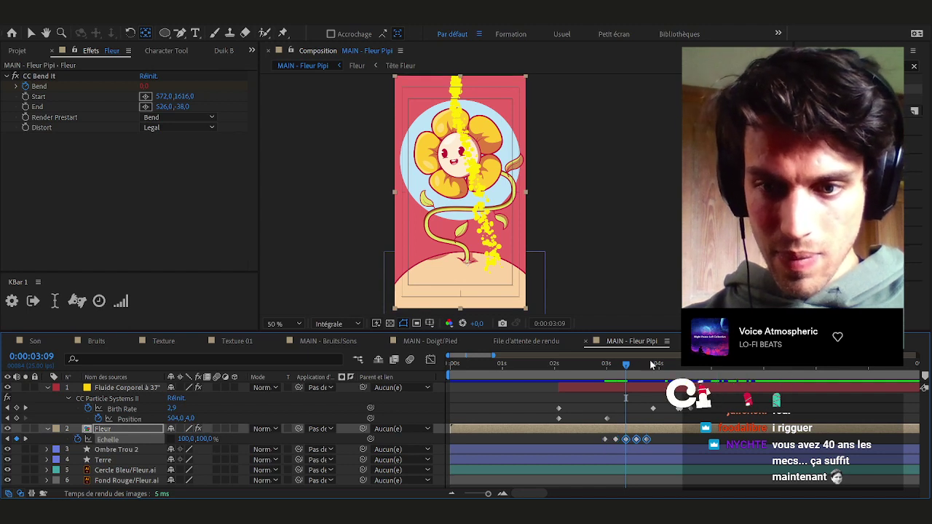
left_click(594, 371)
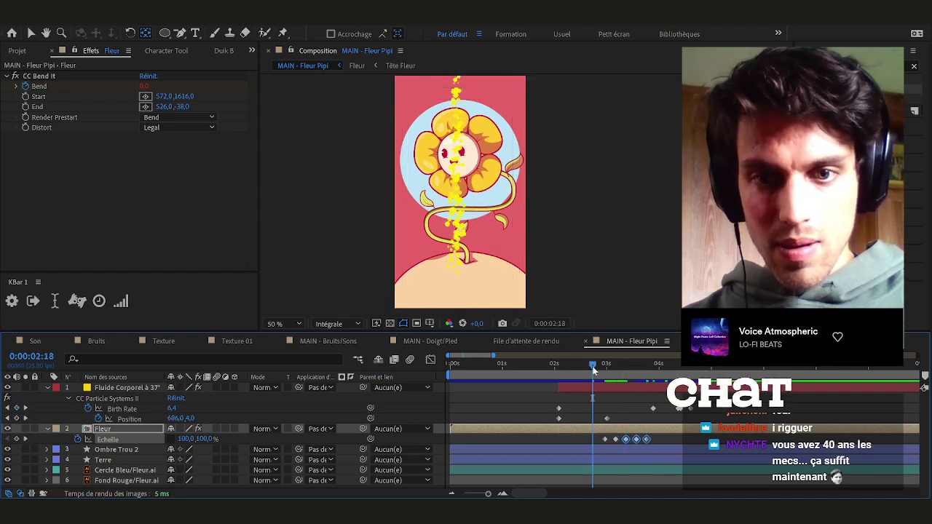
key("space")
Set the Fleur layer's vertical Scale keyframe at 0:00:03:04 to 98%
left_click(584, 441)
scroll(629, 434, "up", 2)
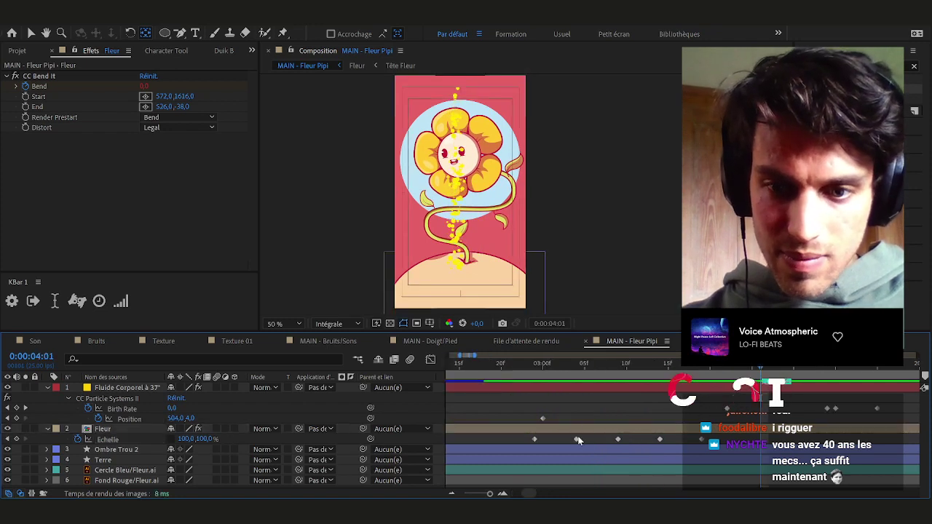
left_click(580, 366)
left_click(206, 440)
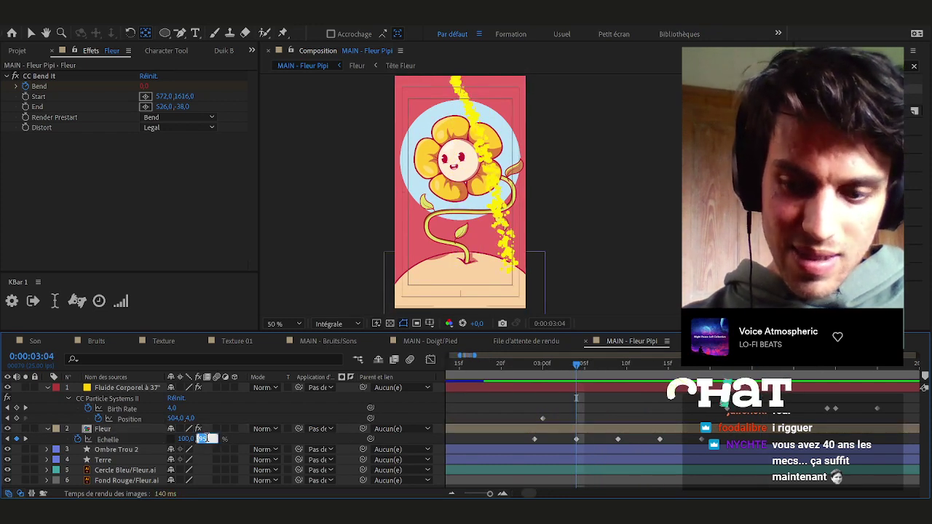
type("98")
key("Return")
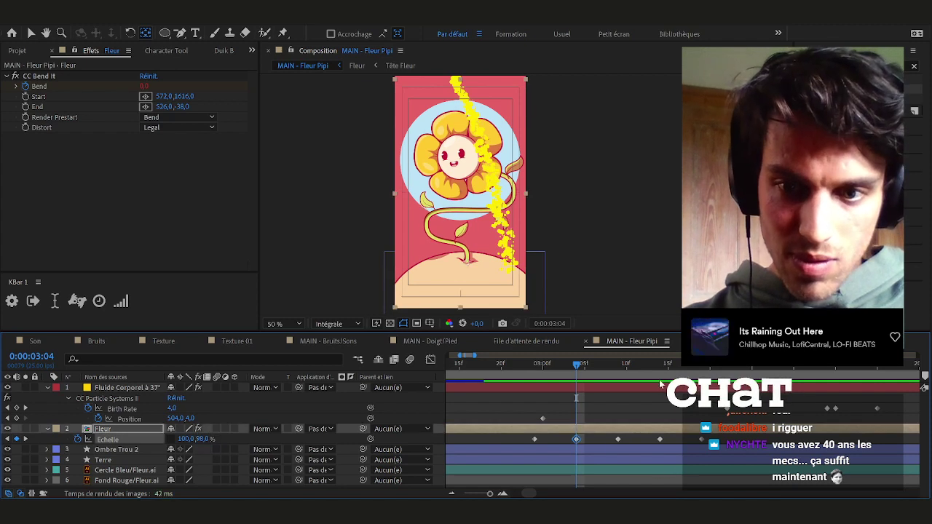
Set the Fleur layer's vertical Scale at 0:00:03:14 to 99%, and space its five Scale keyframes two frames apart, ending at 0:00:03:07
left_click(207, 439)
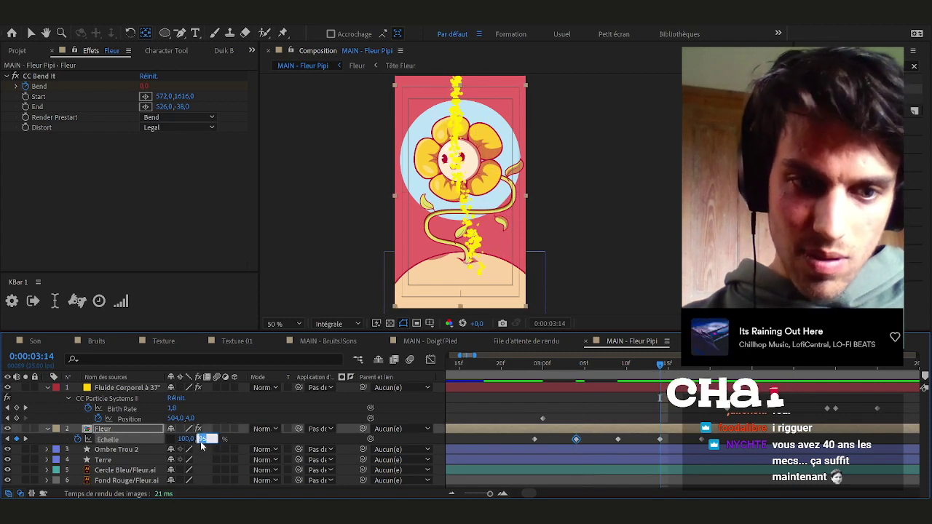
key("Return")
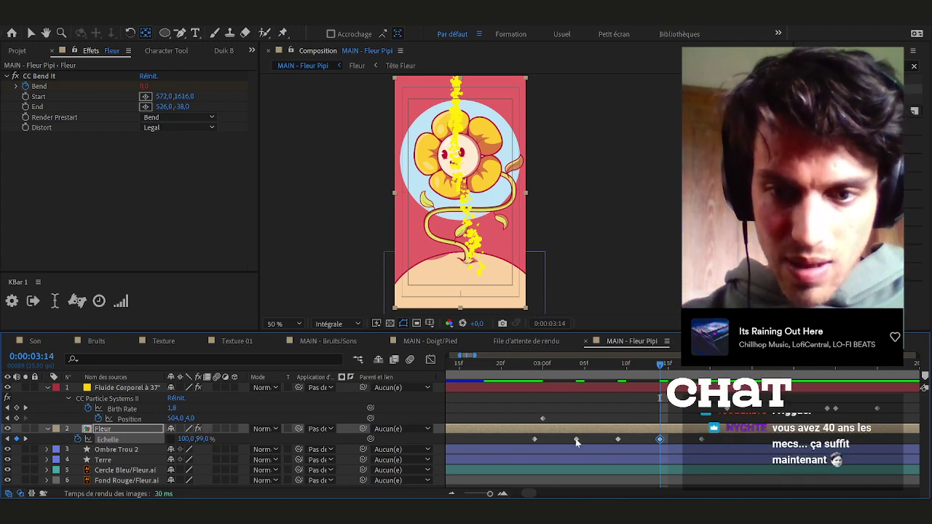
left_click_drag(576, 439, 551, 439)
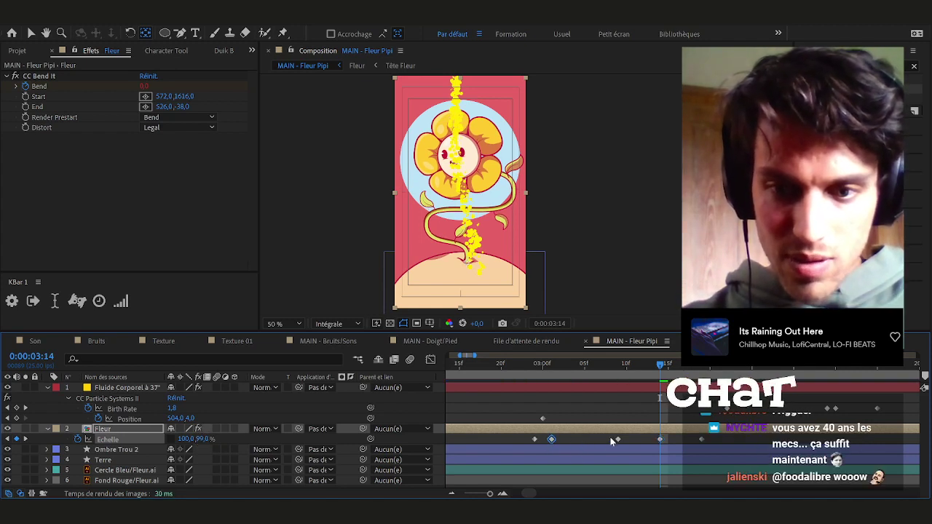
left_click_drag(567, 440, 584, 440)
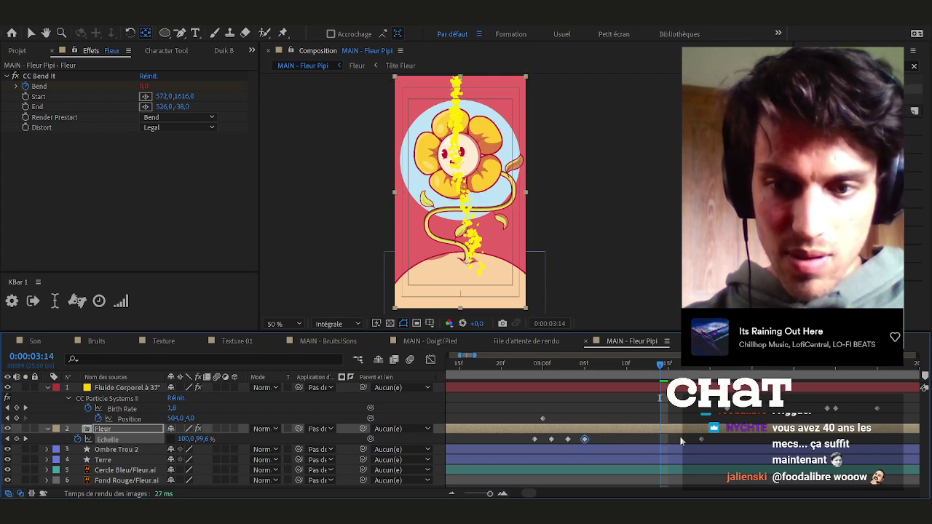
left_click_drag(701, 440, 602, 440)
left_click_drag(509, 366, 503, 365)
key("space")
key("space")
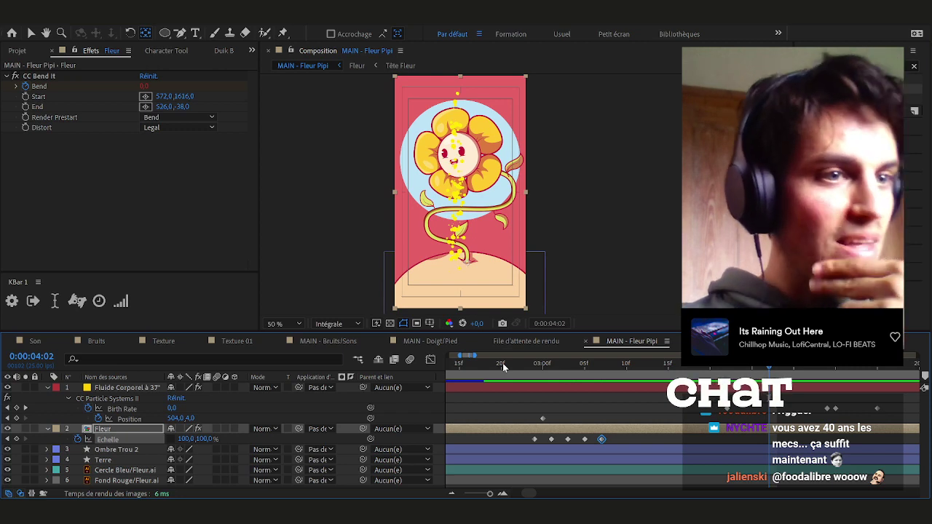
Copy the five Scale keyframes of the Fleur layer and paste them starting at 0:00:03:07
key("j")
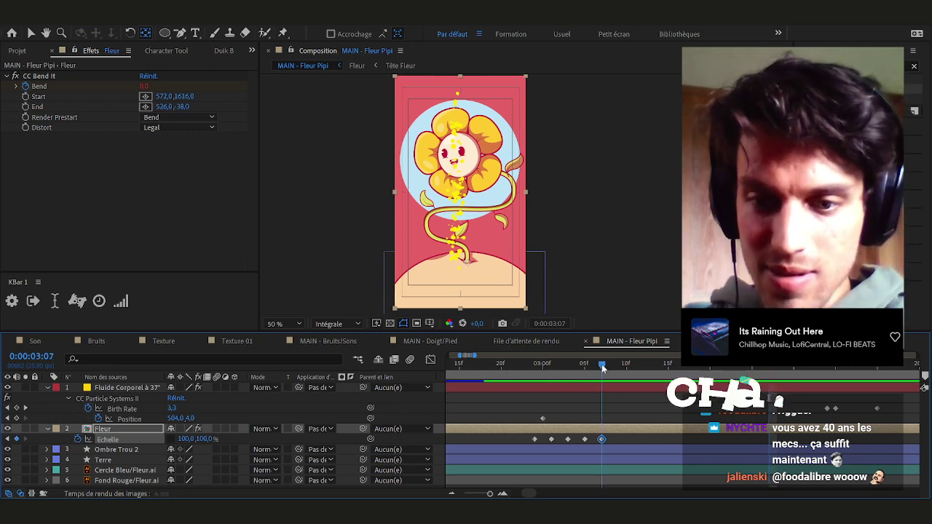
left_click_drag(617, 435, 530, 437)
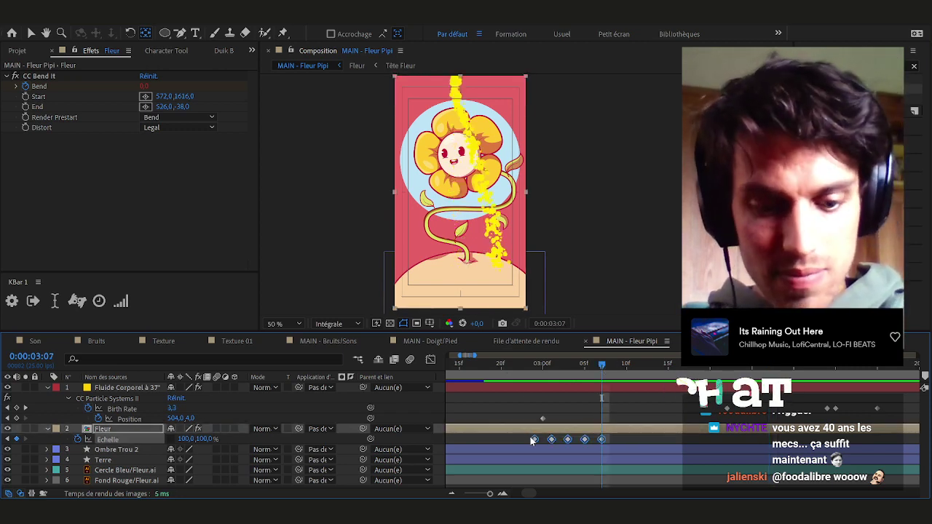
key("ctrl+c")
key("ctrl+v")
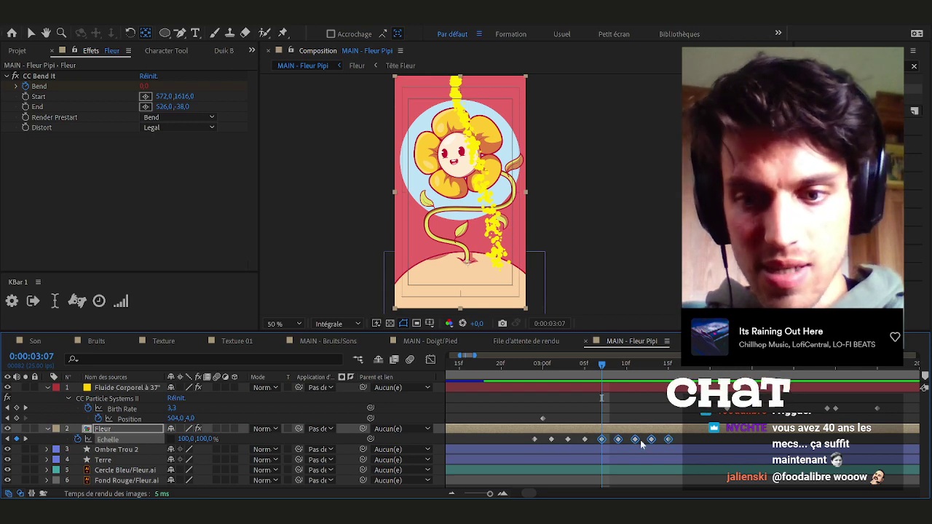
left_click(681, 439)
Duplicate the whole run of Fleur Scale keyframes starting at 0:00:03:15
left_click_drag(605, 364, 669, 364)
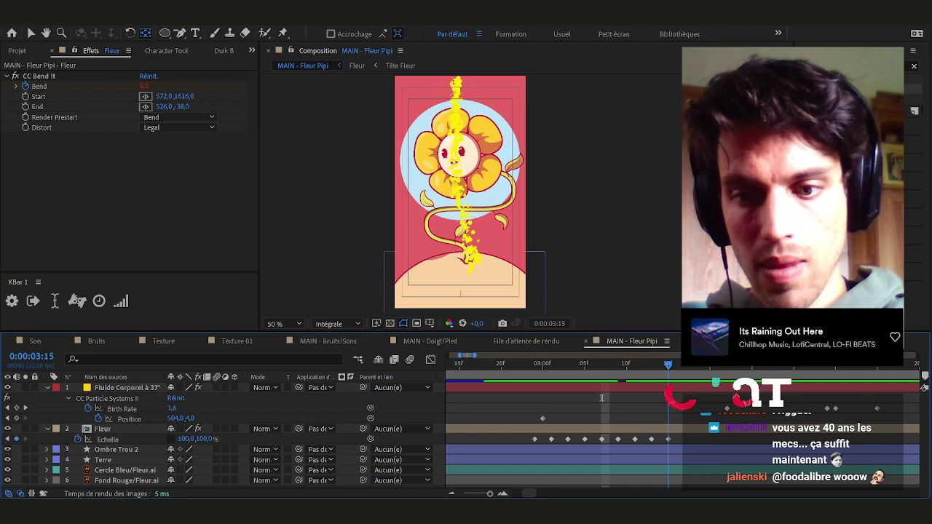
left_click_drag(681, 438, 504, 446)
key("ctrl+c")
key("ctrl+v")
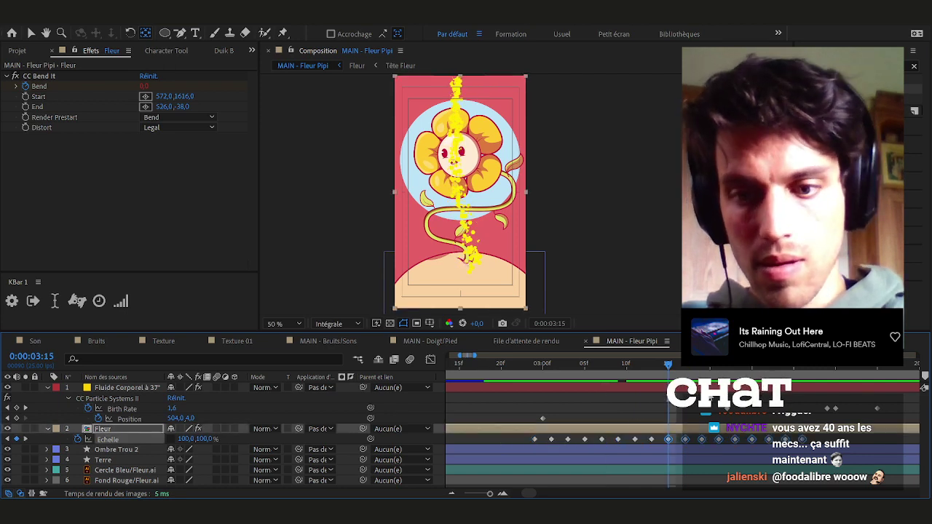
Copy a short group of the Fleur layer's first Scale keyframes to 0:00:04:21 and preview the animation from 0:00:02:23
left_click_drag(669, 364, 828, 374)
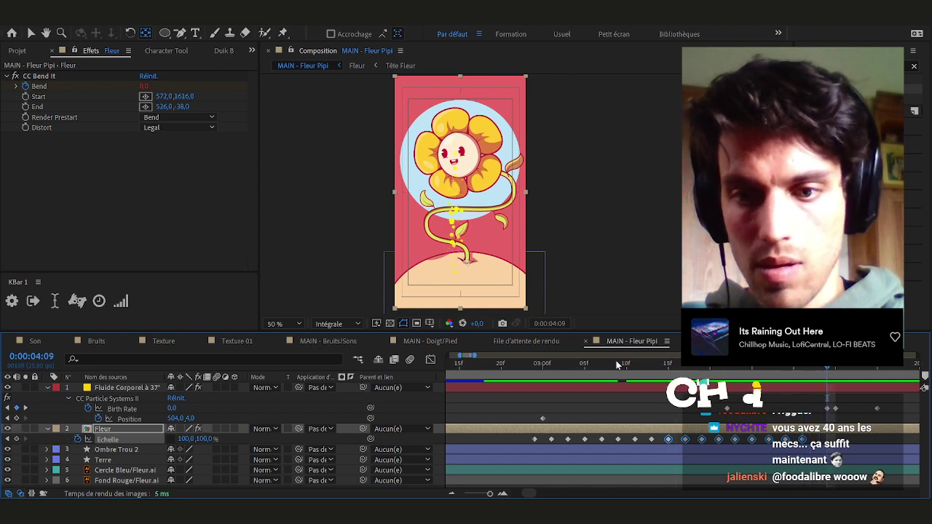
left_click_drag(475, 356, 513, 354)
left_click_drag(462, 438, 478, 445)
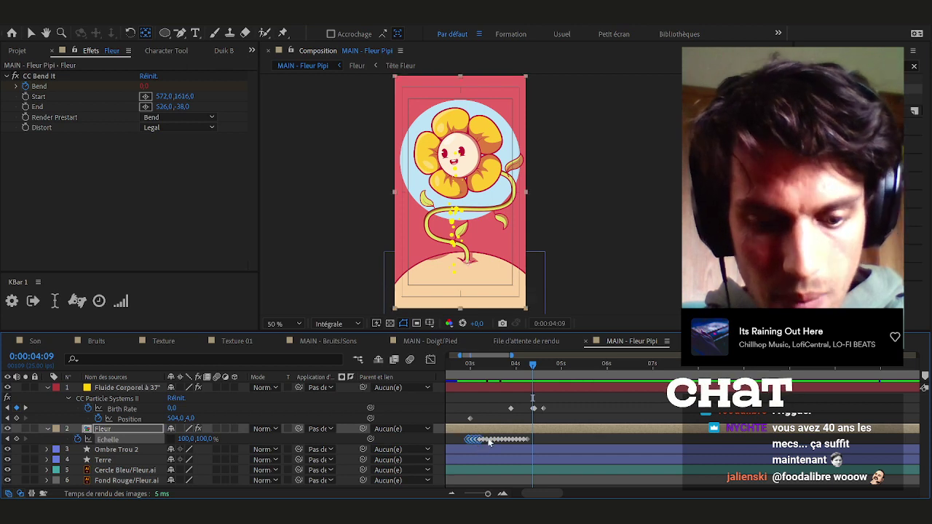
left_click_drag(532, 367, 553, 368)
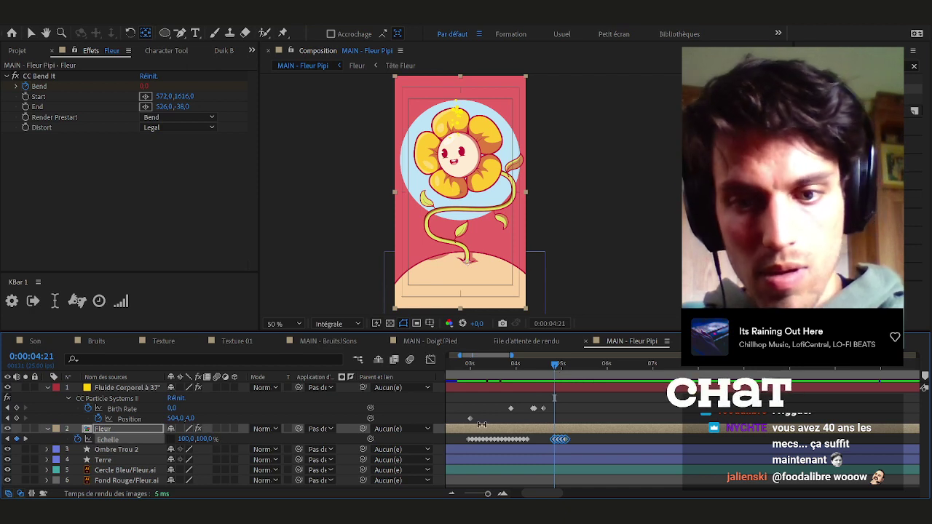
scroll(455, 442, "up", 5, "alt")
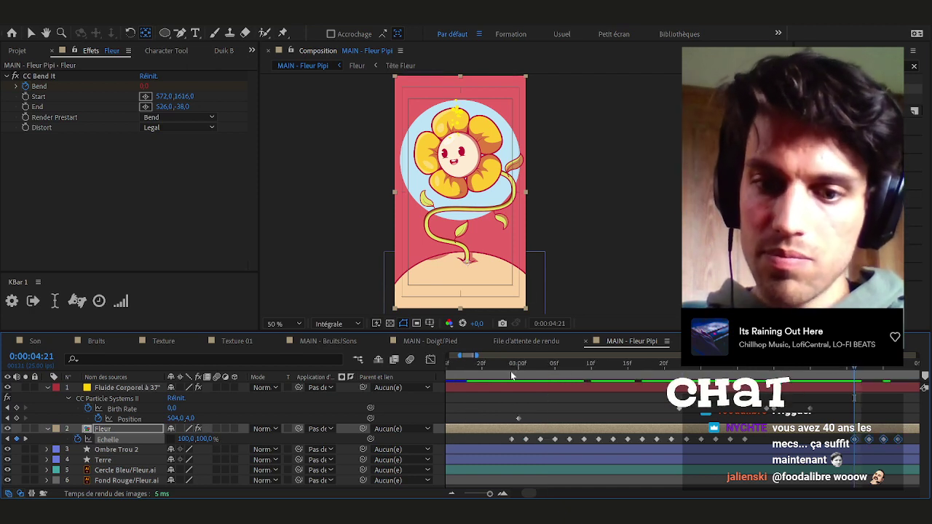
scroll(507, 366, "down", 2, "alt")
left_click(507, 365)
key("space")
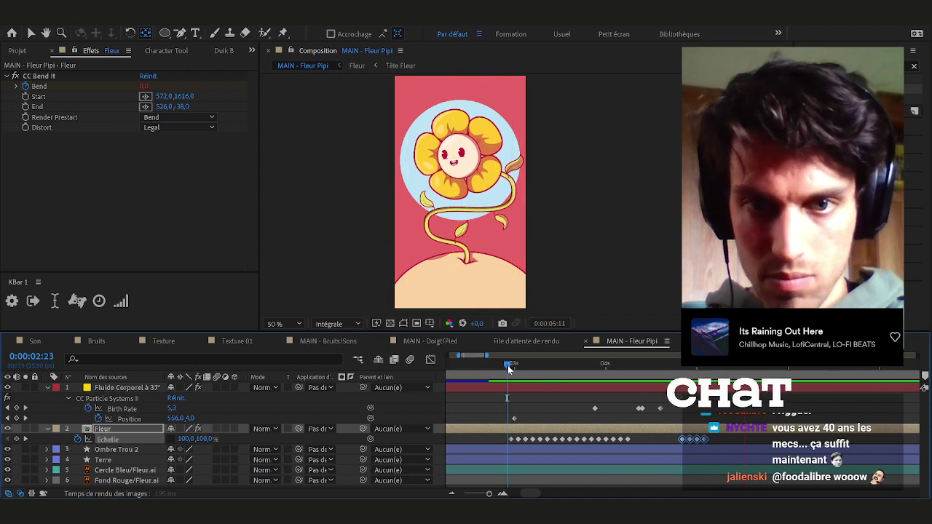
mouse_move(507, 365)
left_mouse_down()
mouse_move(496, 367)
mouse_move(511, 369)
left_mouse_up()
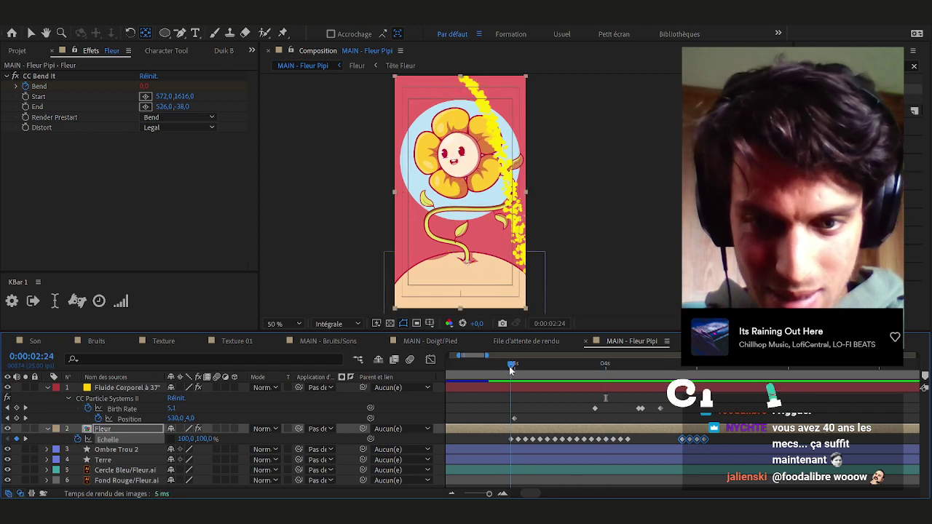
Reveal the Fleur layer's animated properties, then keyframe CC Bend It's Bend at 0 on 0:00:02:24 and -5 on 0:00:03:01
left_click(452, 439)
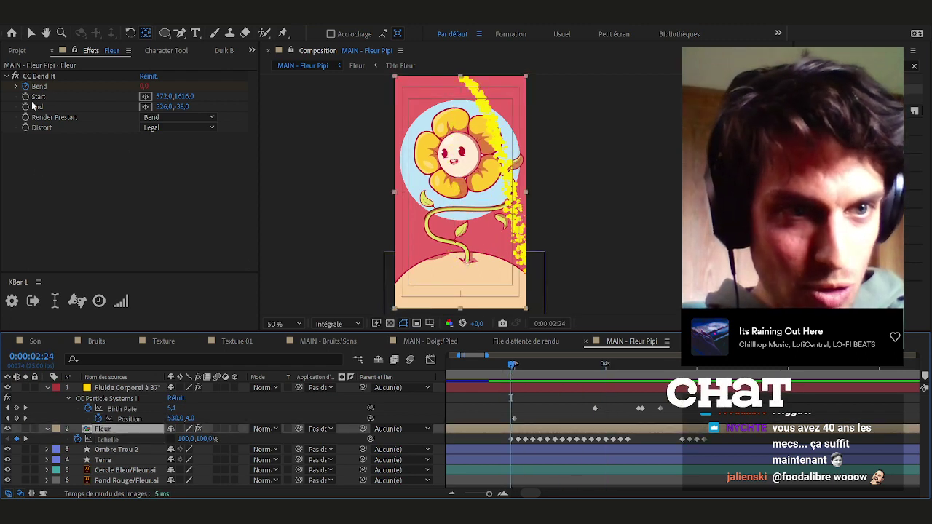
key("u")
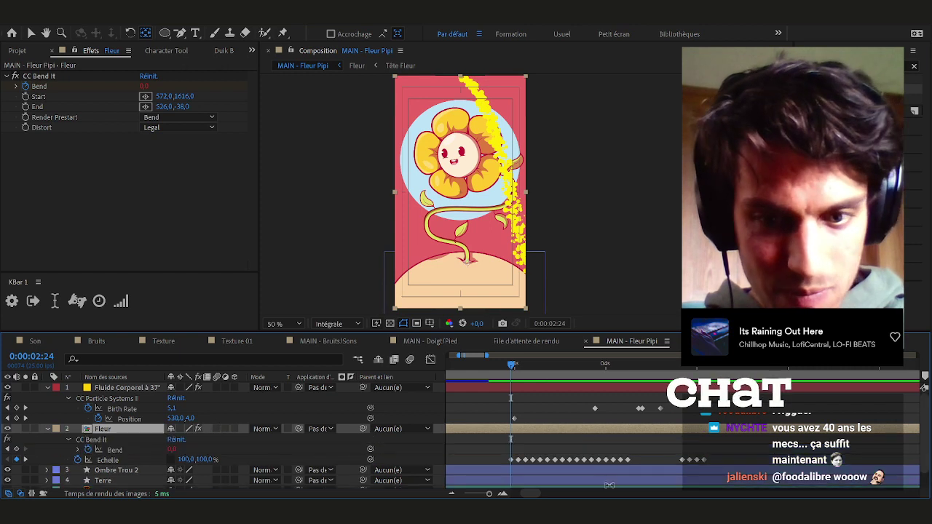
left_click(34, 455)
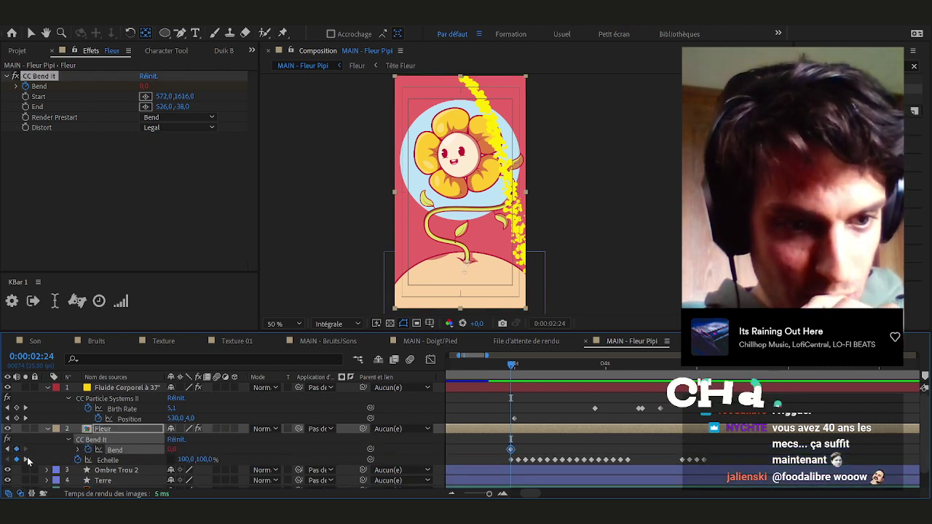
left_click(25, 460)
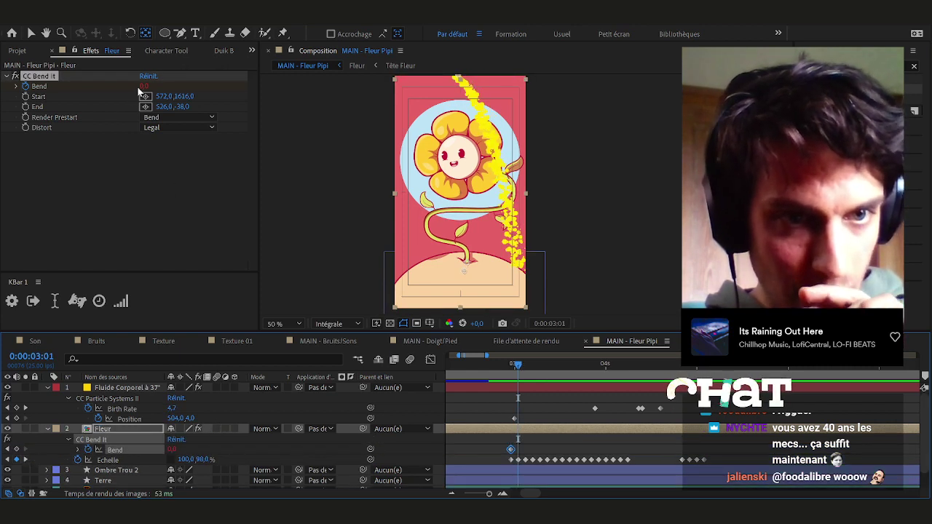
left_click_drag(145, 87, 148, 90)
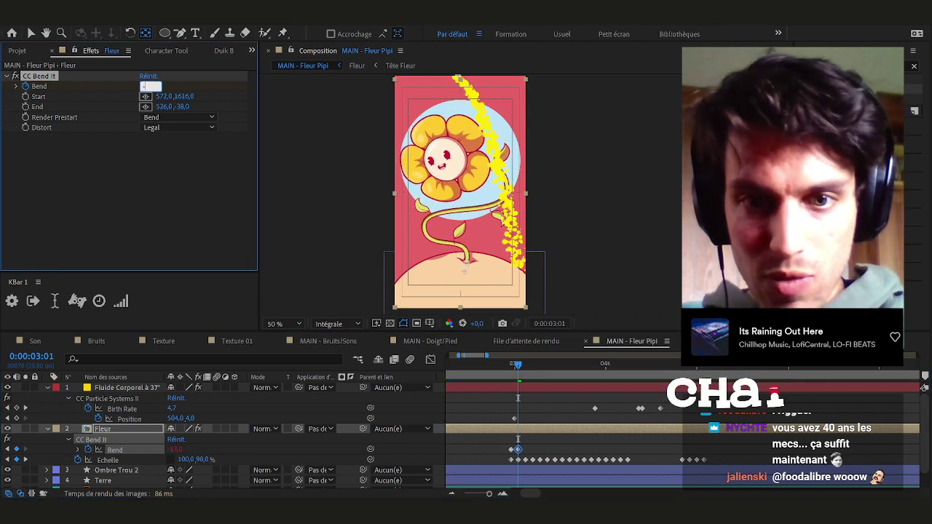
scroll(531, 459, "up", 2)
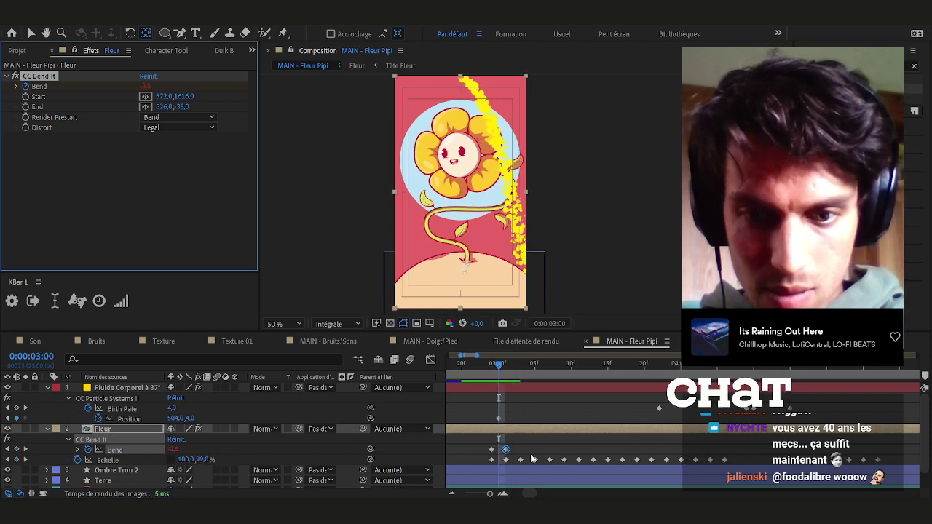
Keyframe the Fleur layer's Bend at 5 on 0:00:03:03
key("Page_Down")
key("Page_Down")
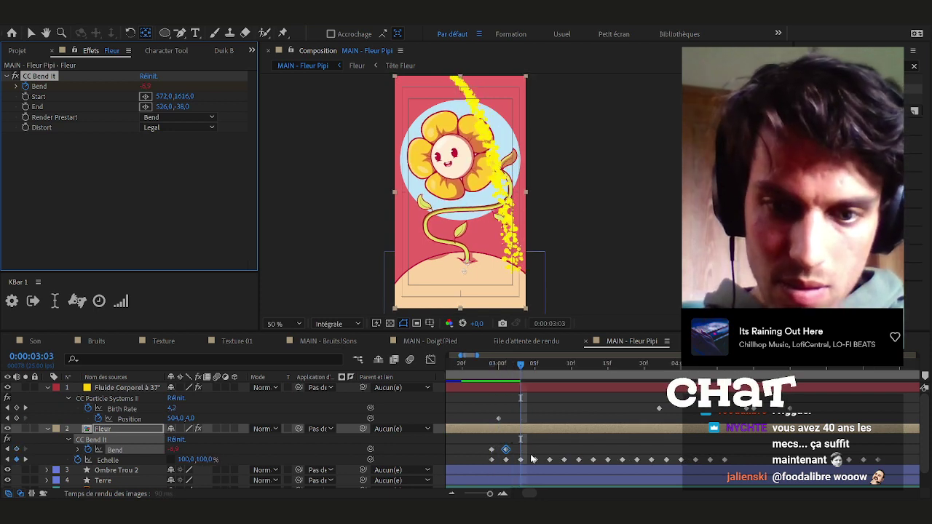
left_click(175, 450)
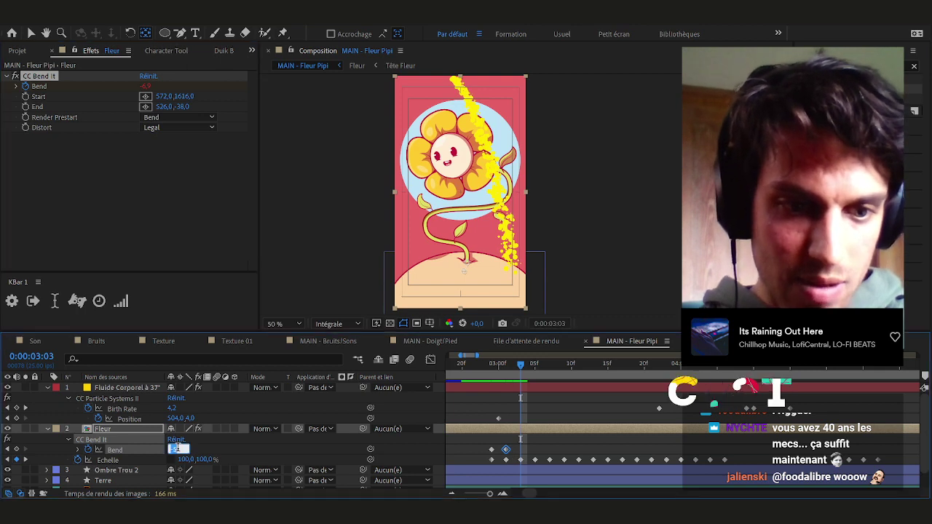
type("5")
key("Return")
Copy the Bend keyframes at 0:00:03:01 and 0:00:03:03 and paste them starting at 0:00:03:05
left_click_drag(548, 445, 482, 450)
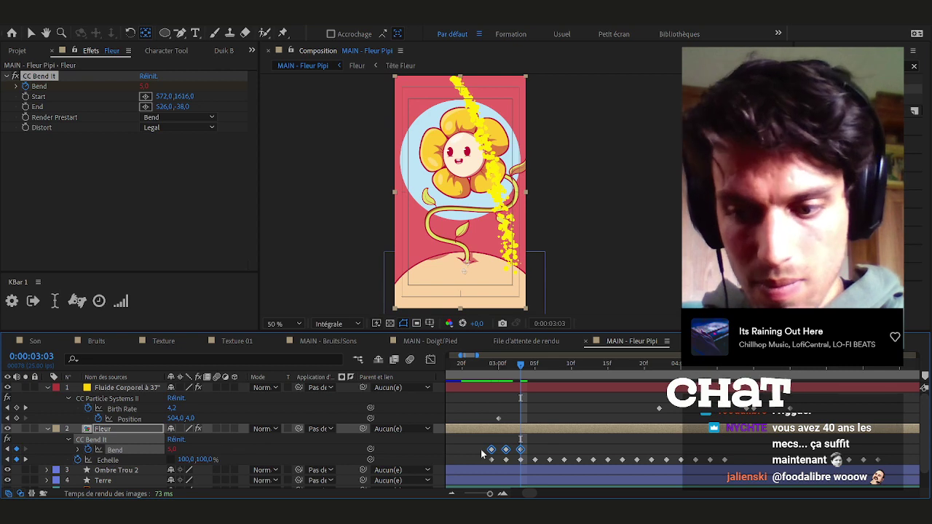
key("Page_Down")
key("Page_Down")
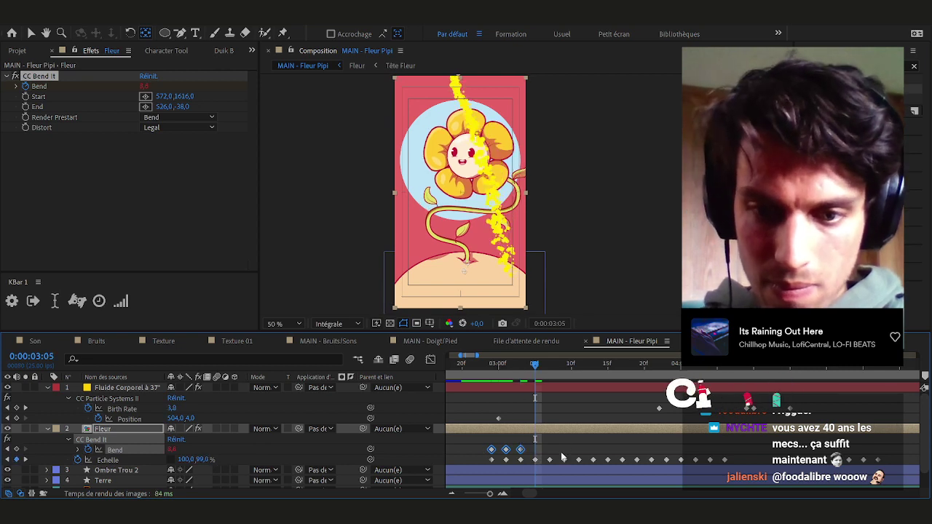
left_click_drag(547, 445, 502, 454)
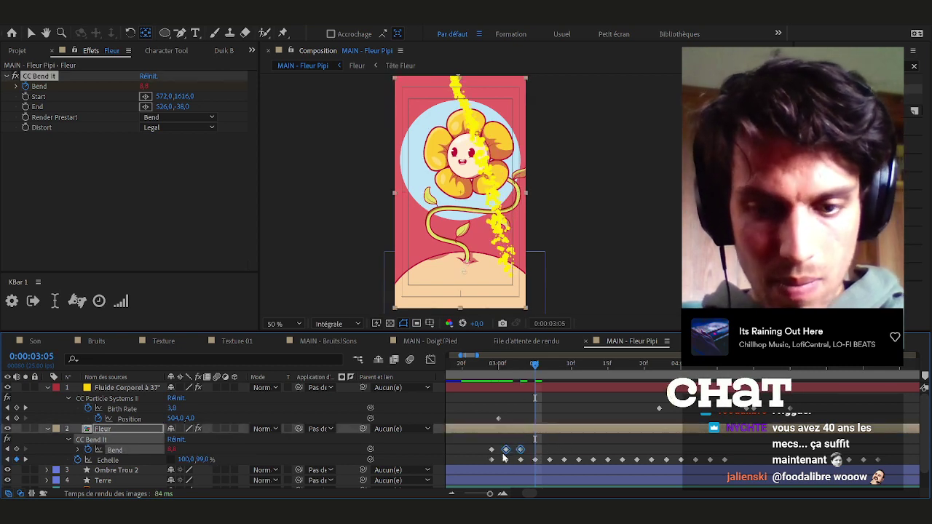
key("ctrl+c")
key("ctrl+v")
Copy the four alternating Bend keyframes from 0:00:03:01 onward and paste them starting at 0:00:03:09
key("Page_Down")
key("Page_Down")
key("Page_Down")
key("Page_Down")
key("Page_Down")
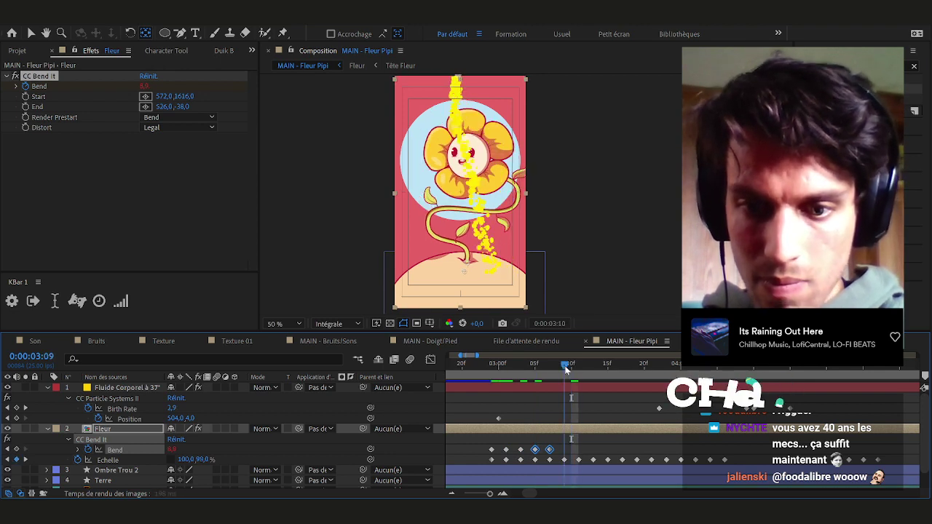
key("Page_Up")
left_click_drag(580, 441, 502, 456)
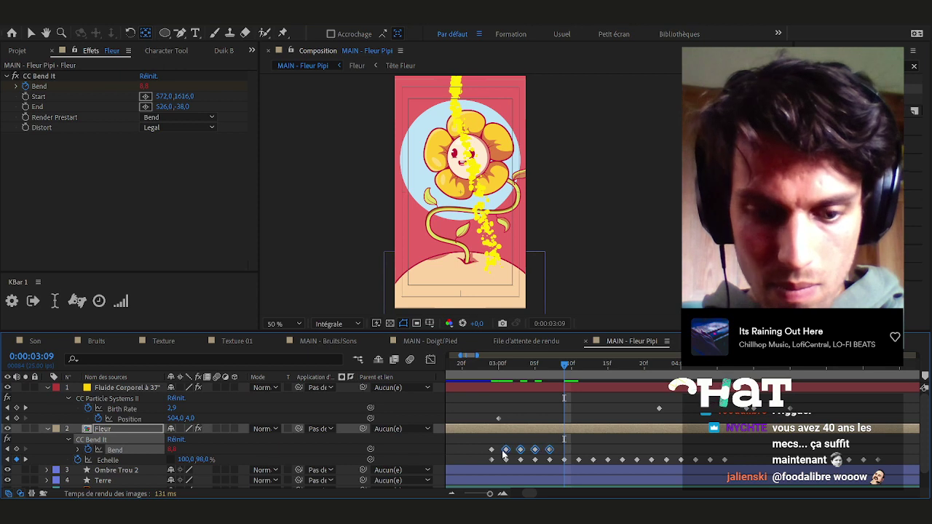
key("ctrl+c")
key("ctrl+v")
Paste the four copied Bend keyframes again at 0:00:03:17 and 0:00:04:00 to continue the shaking
left_click(624, 364)
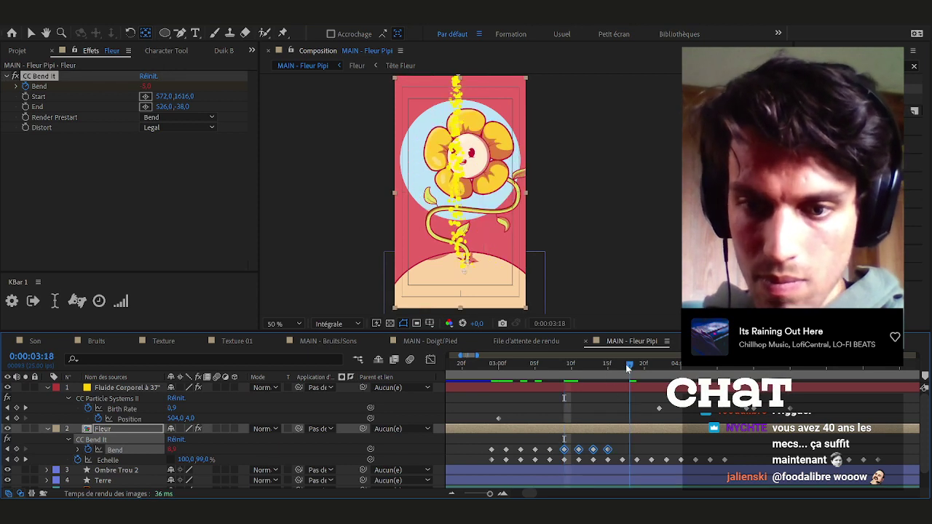
key("ctrl+v")
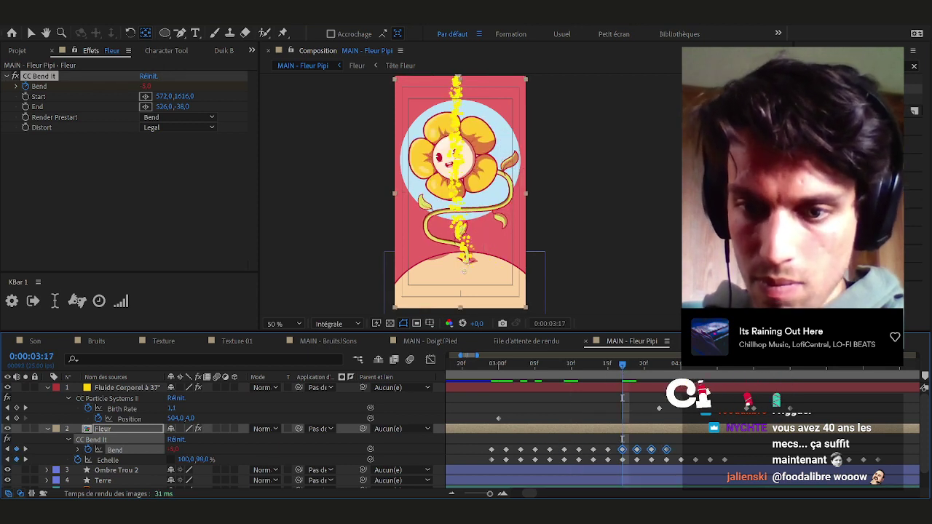
left_click(679, 371)
key("ctrl+v")
Copy the first Bend keyframe to 0:00:04:08 and preview the flower's shaking from 0:00:02:24
left_click(738, 368)
left_click(492, 449)
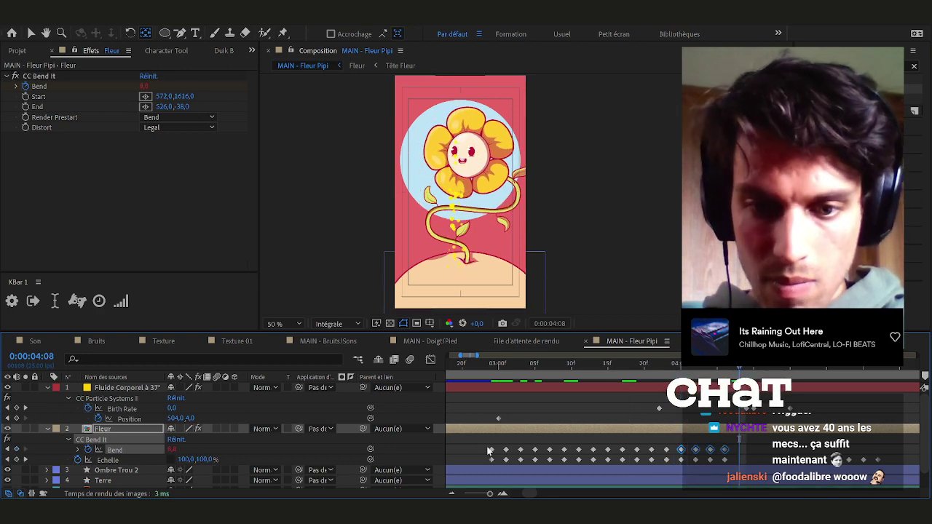
key("ctrl+v")
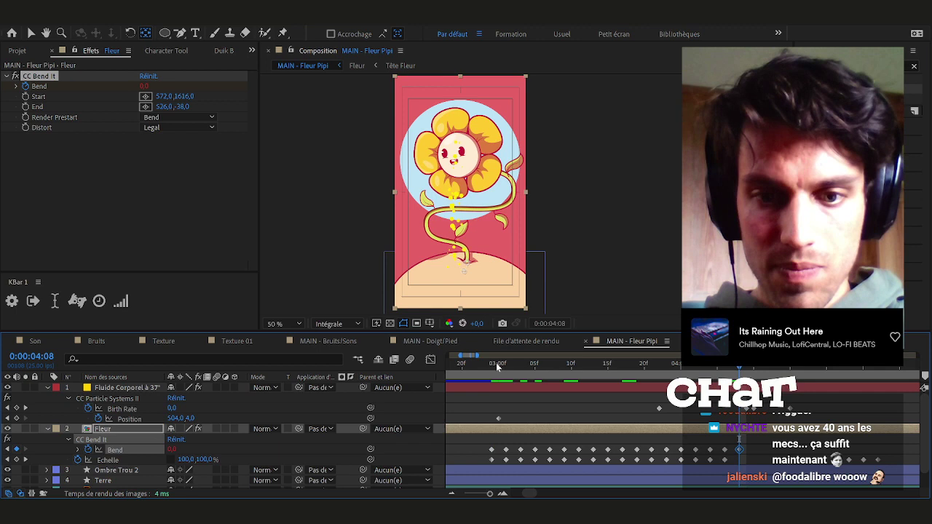
left_click(492, 363)
key("space")
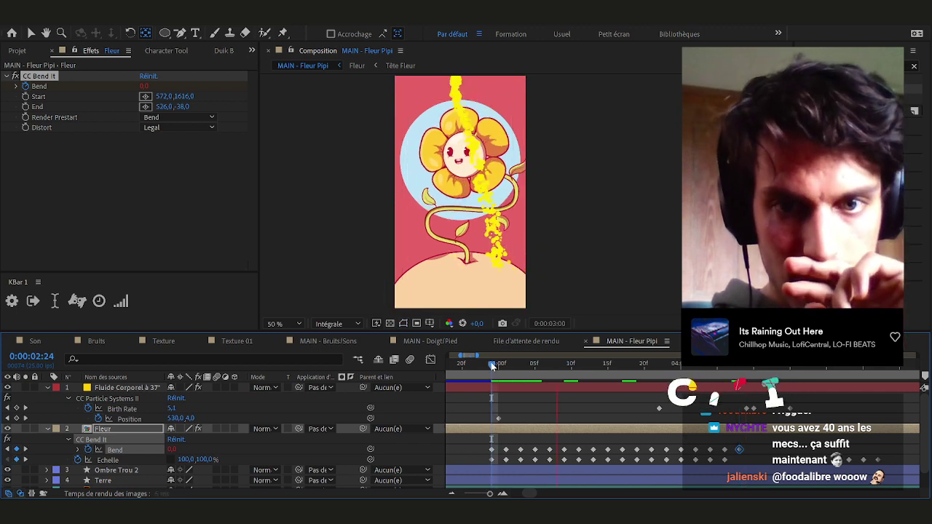
key("space")
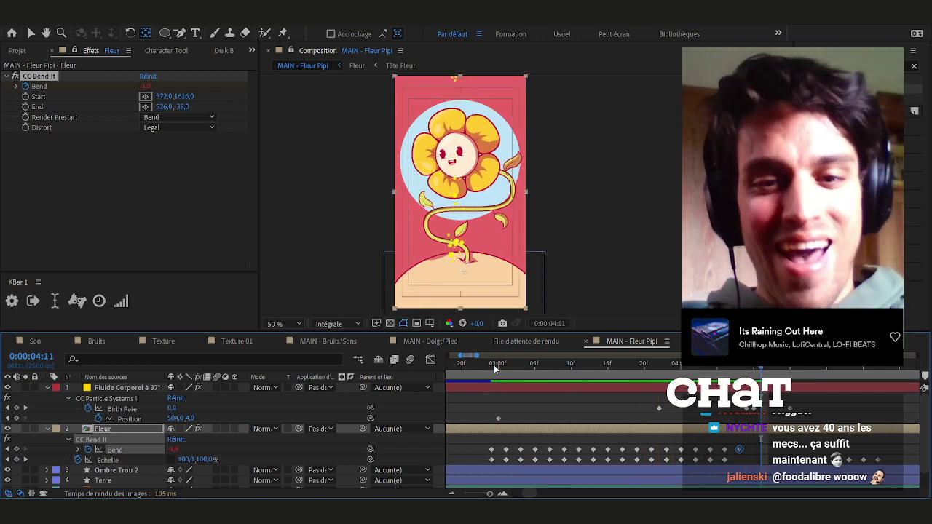
Save the project and preview the flower's shaking from 0:00:02:24
left_click(494, 365)
key("ctrl+s")
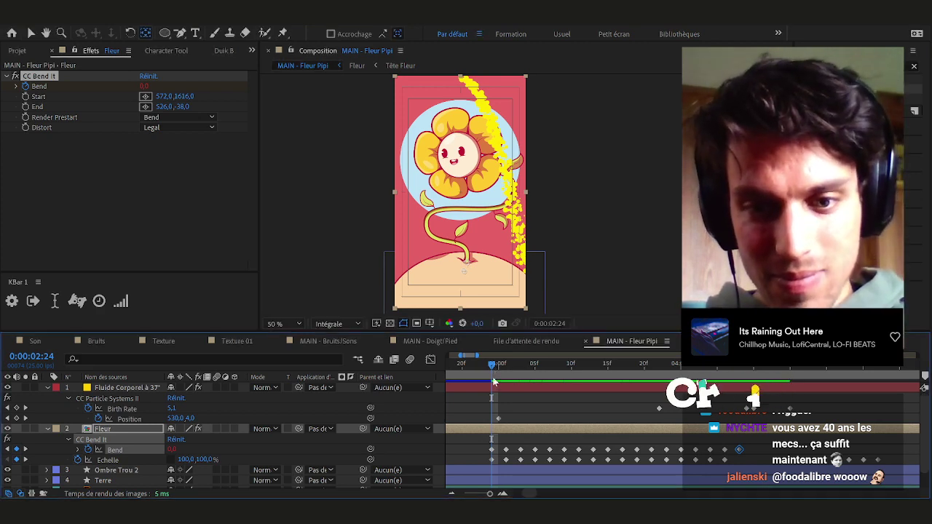
key("space")
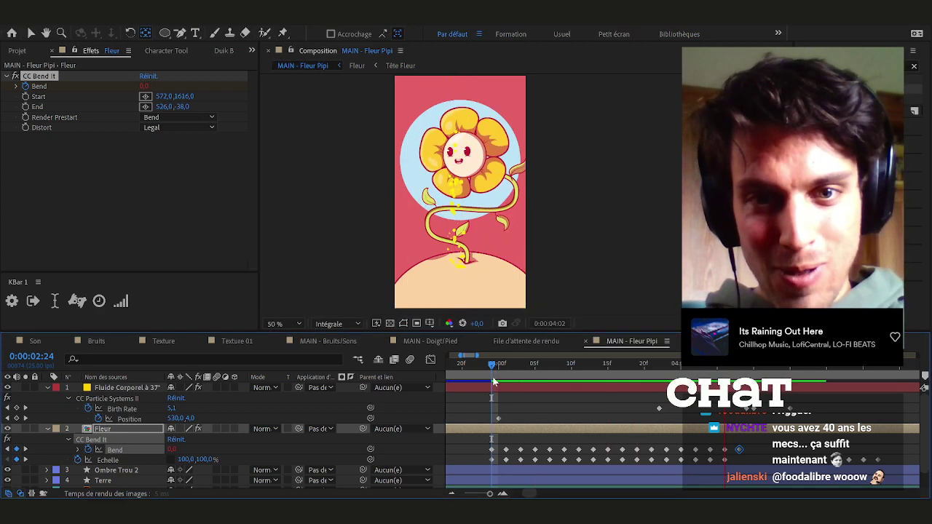
key("space")
Set the flower's Bend keyframes to -1 at 0:00:03:01 and 1 at 0:00:03:03
left_click_drag(493, 367, 503, 377)
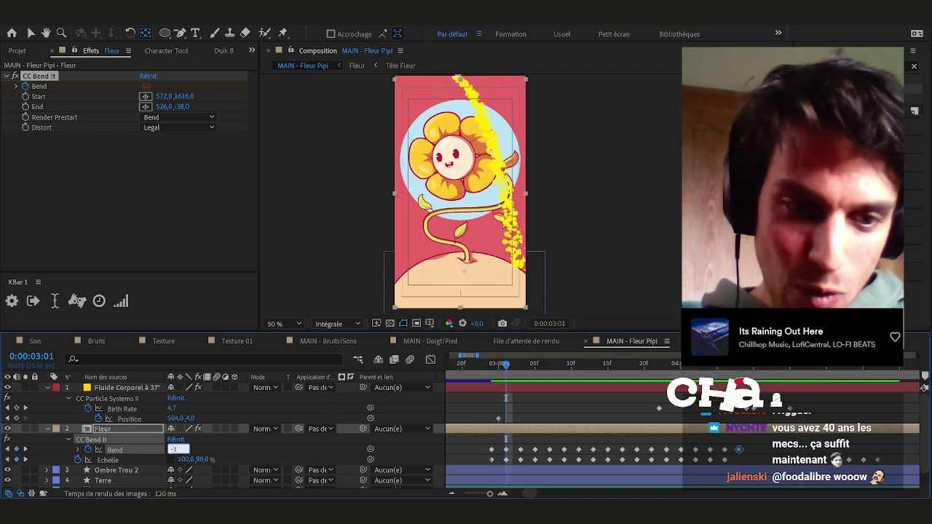
left_click(176, 450)
type("-1")
key("Return")
left_click(25, 450)
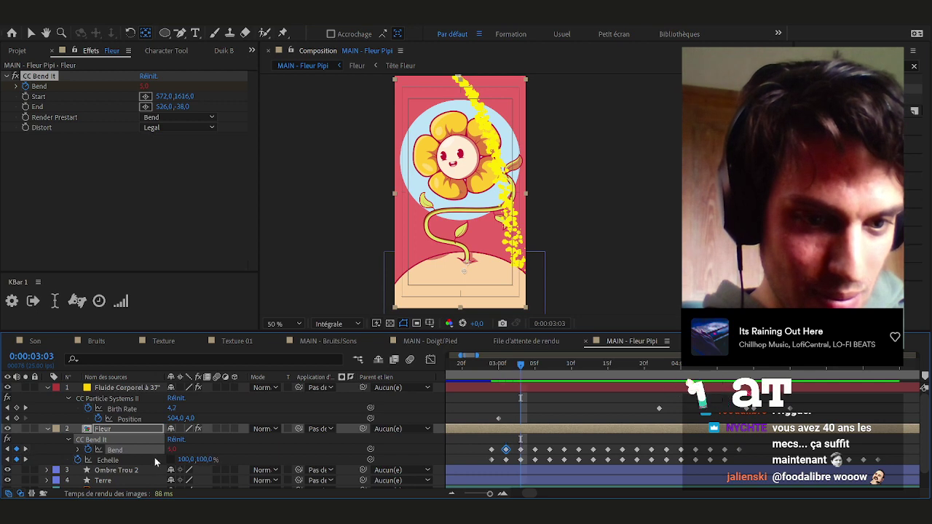
left_click(177, 450)
type("-1")
key("Return")
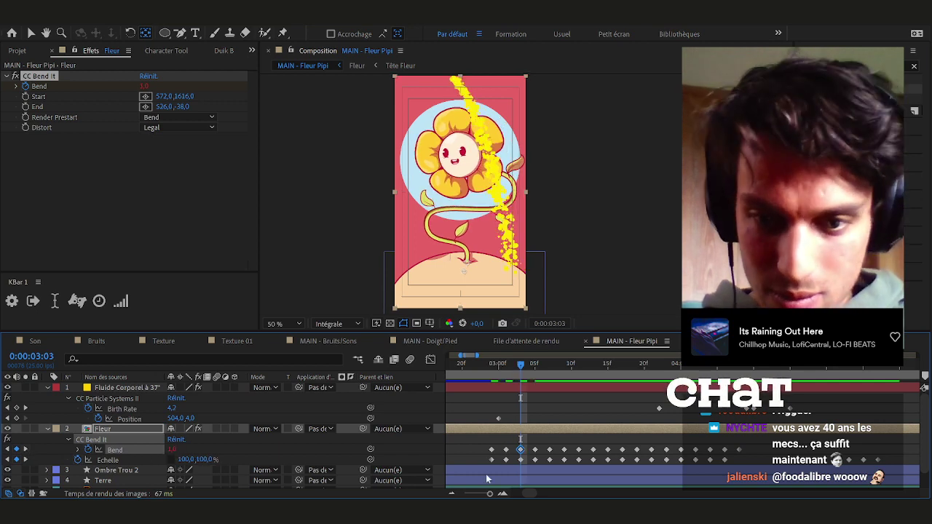
Delete the Bend keyframes from 0:00:03:05 to 0:00:04:06, and paste copies of the two edited keyframes starting at 0:00:03:05
left_click_drag(742, 443, 535, 455)
key("Delete")
key("Page_Down")
key("Page_Down")
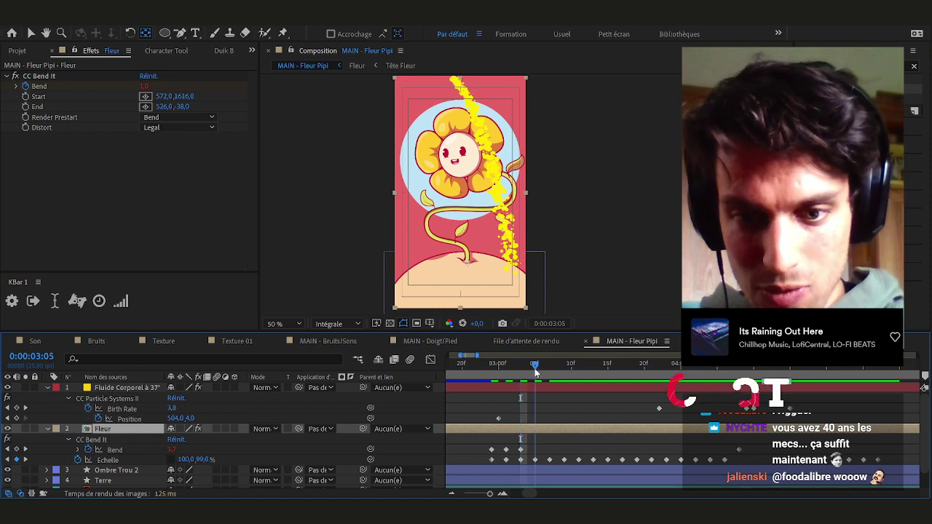
left_click_drag(528, 441, 500, 455)
key("ctrl+c")
key("ctrl+v")
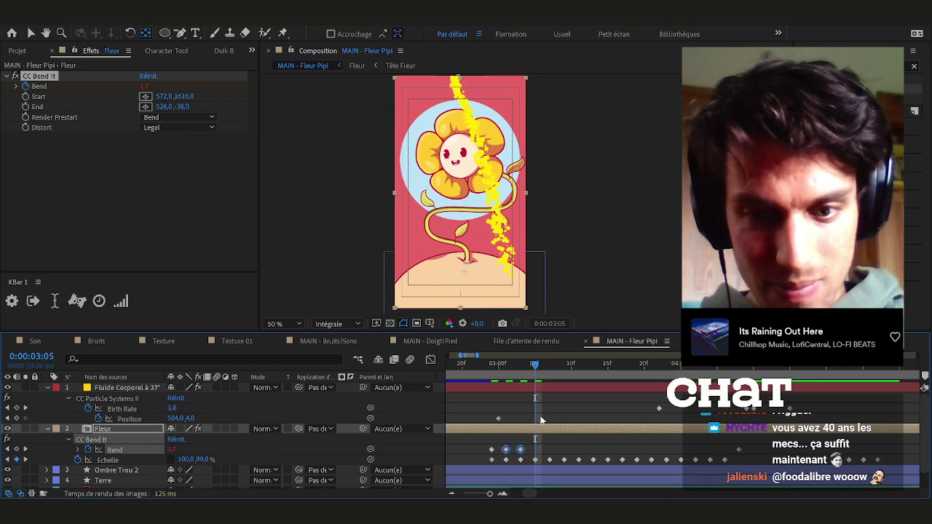
Copy the four alternating Bend keyframes from 0:00:03:01 onward and paste them at 0:00:03:09, 0:00:03:17 and 0:00:04:00
key("Page_Down")
key("Page_Down")
key("Page_Down")
key("Page_Down")
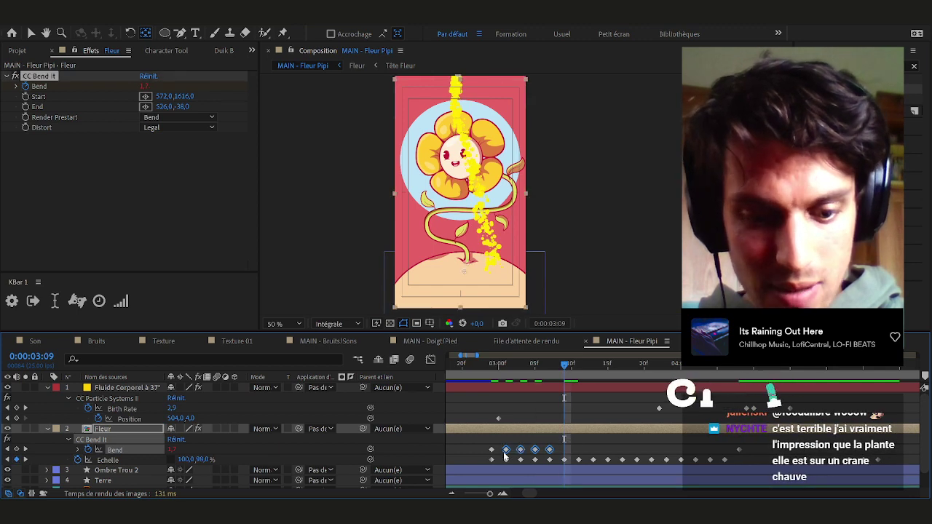
key("ctrl+v")
left_click(622, 371)
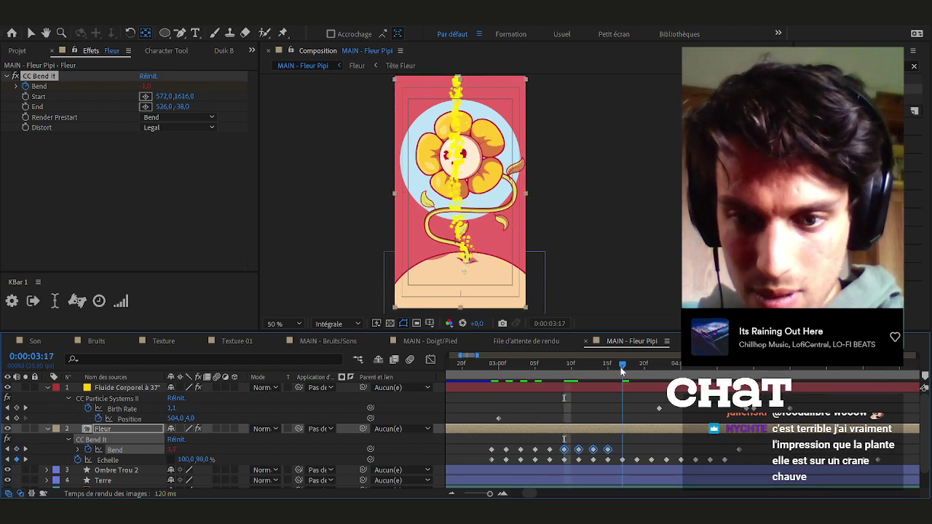
key("ctrl+v")
left_click(680, 374)
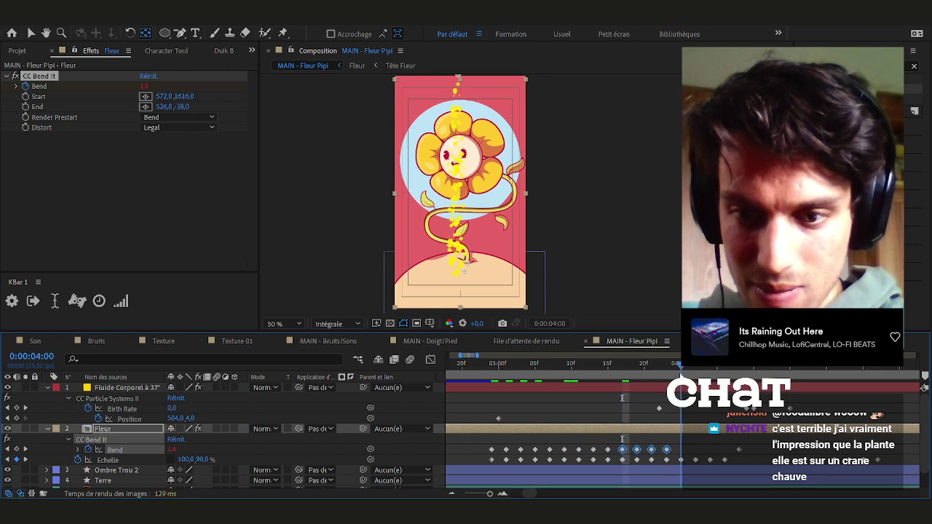
key("ctrl+v")
left_click(596, 415)
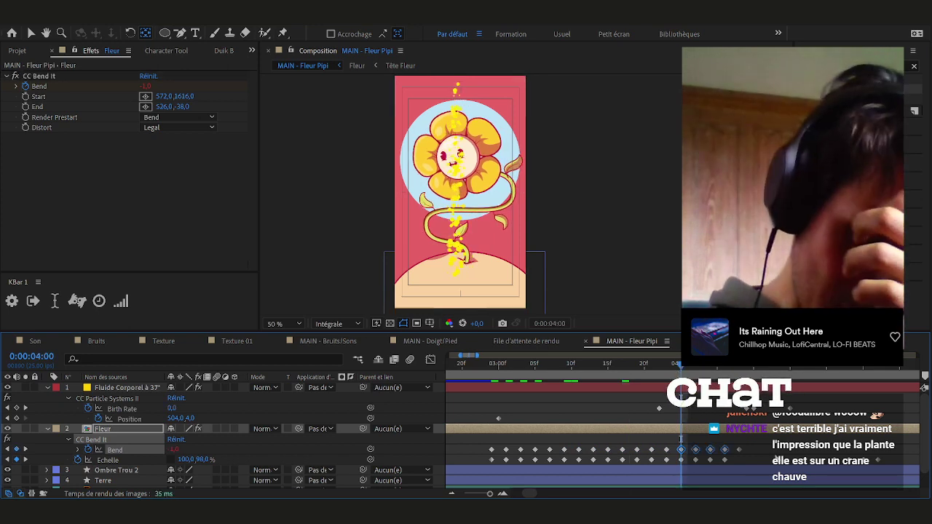
Preview the softened shaking from 0:00:02:23
left_click(492, 364)
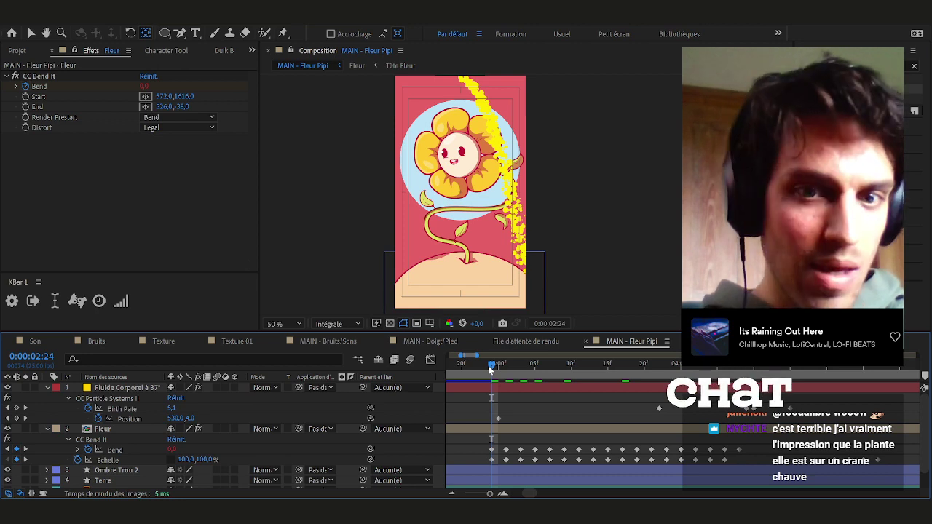
left_click_drag(491, 365, 489, 370)
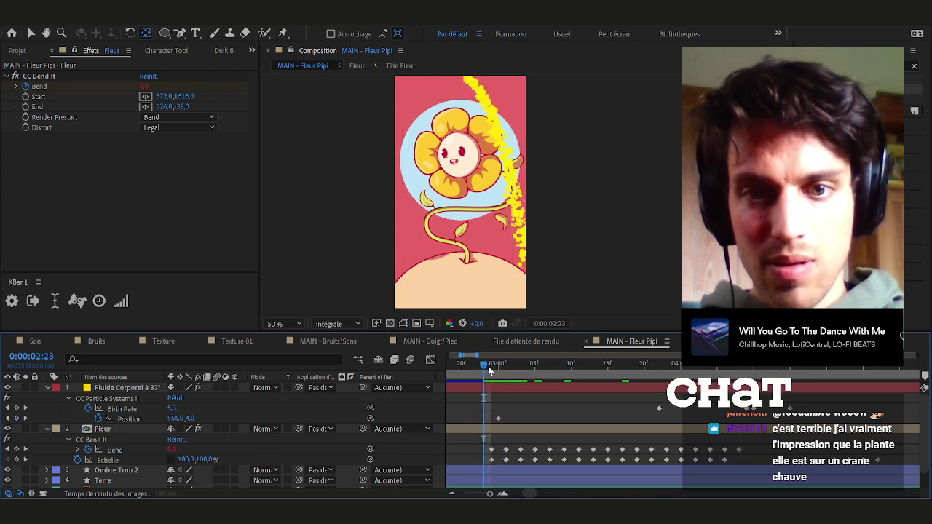
key("space")
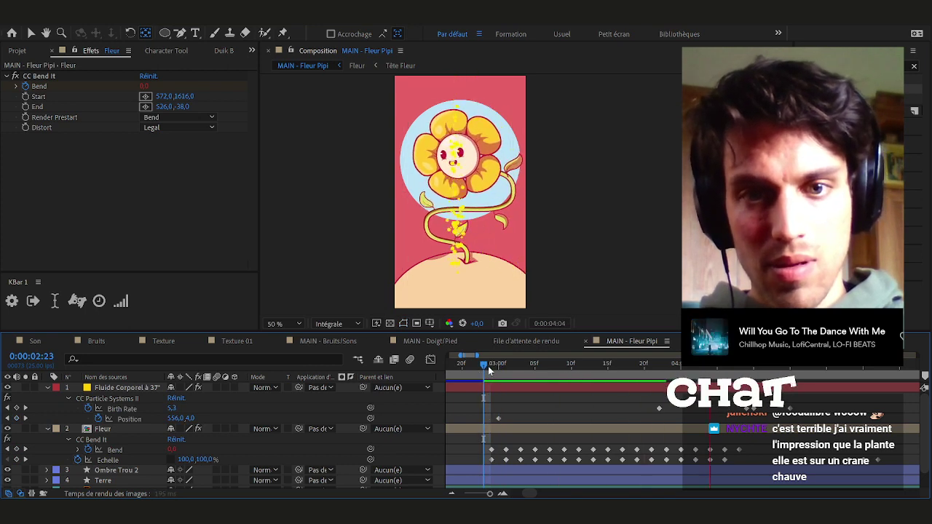
left_click(489, 369)
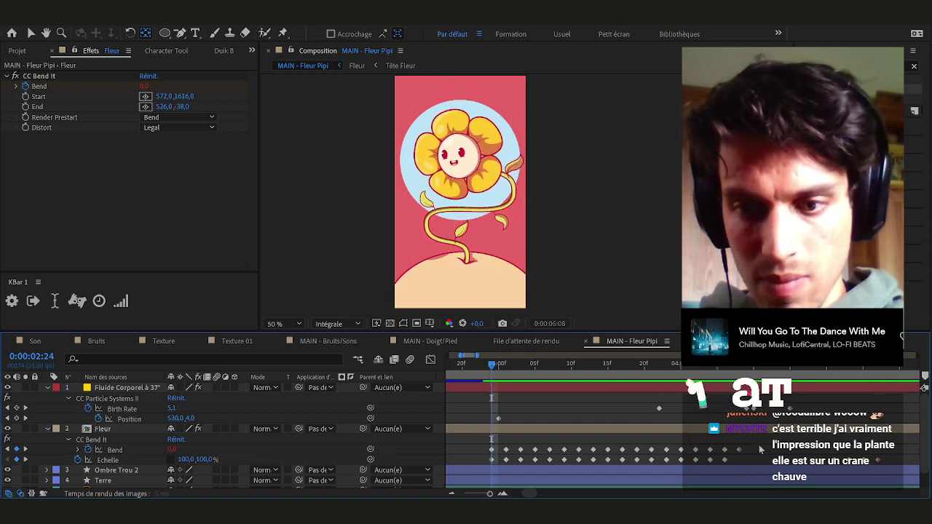
Shift all Bend keyframes one frame earlier to start at 0:00:02:23, and preview the result from there
left_click(115, 450)
left_click_drag(492, 450, 488, 450)
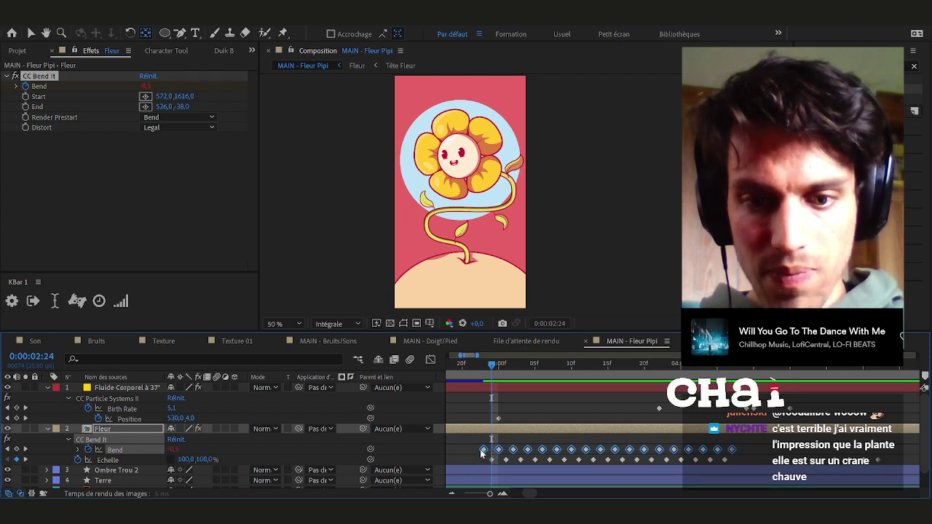
key("space")
left_click(481, 365)
key("space")
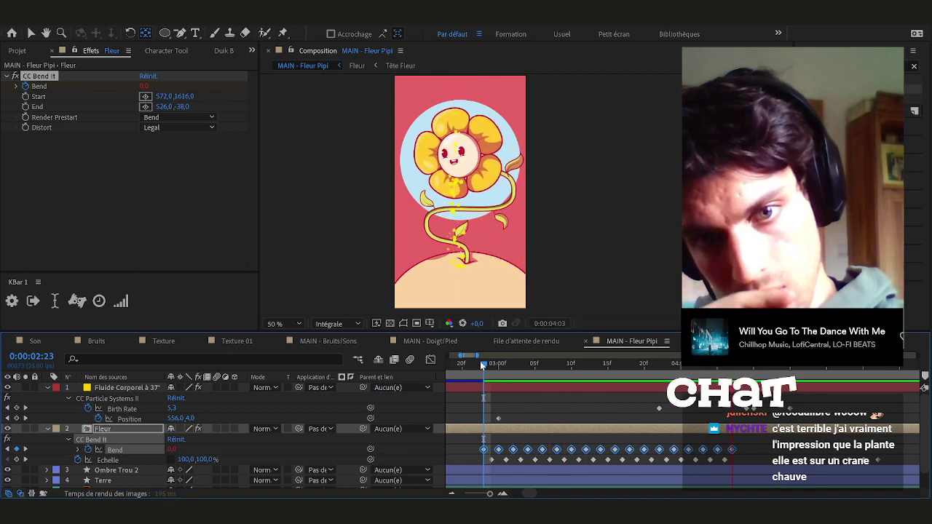
key("space")
Copy the first three Bend keyframes and paste them at 0:00:04:21, aligned with the second group of Echelle keyframes
left_click_drag(467, 355, 456, 355)
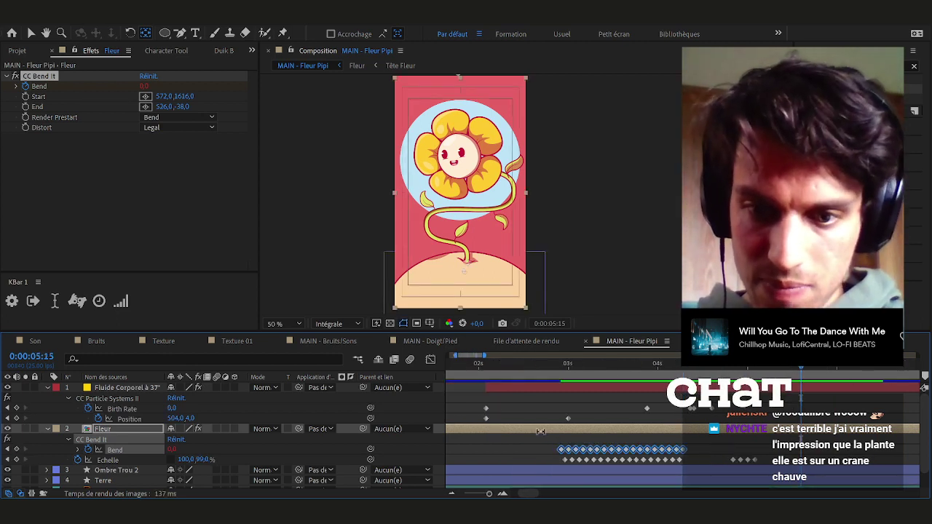
left_click_drag(551, 442, 578, 451)
key("ctrl+c")
left_click(728, 368)
key("ctrl+v")
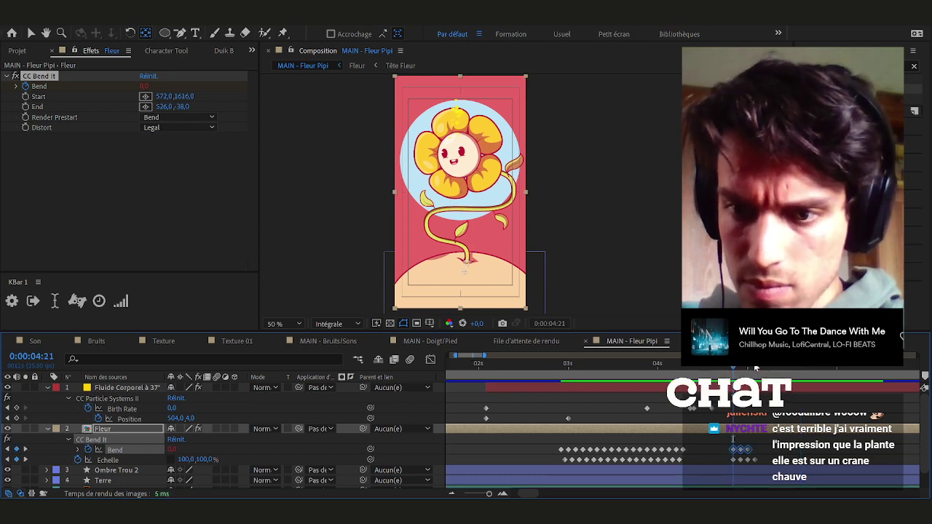
Copy the Bend keyframe at 0:00:04:21 and paste it at 0:00:05:02 to end the second shake
left_click(755, 367)
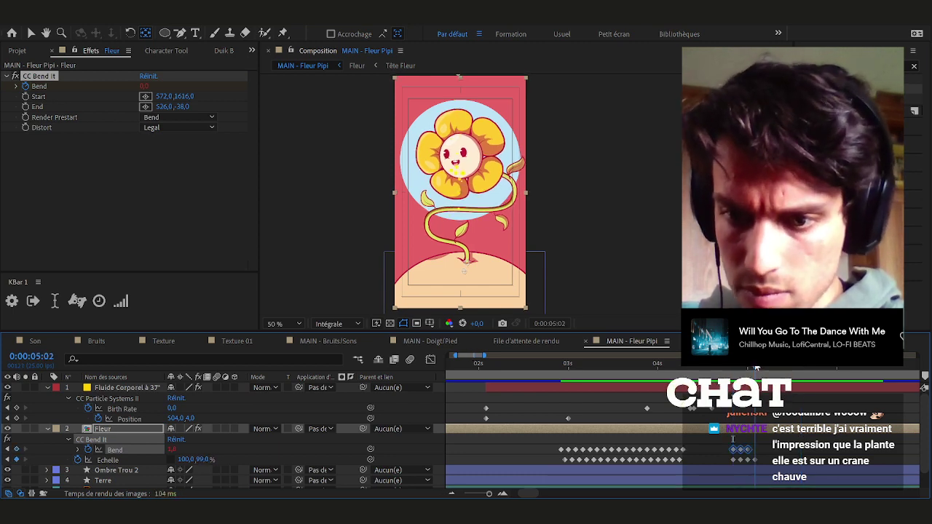
key("equal")
key("equal")
left_click_drag(613, 436, 596, 455)
key("ctrl+c")
key("ctrl+v")
Shift the four Bend keyframes of the second shake one frame earlier and preview the animation
left_click_drag(786, 440, 590, 452)
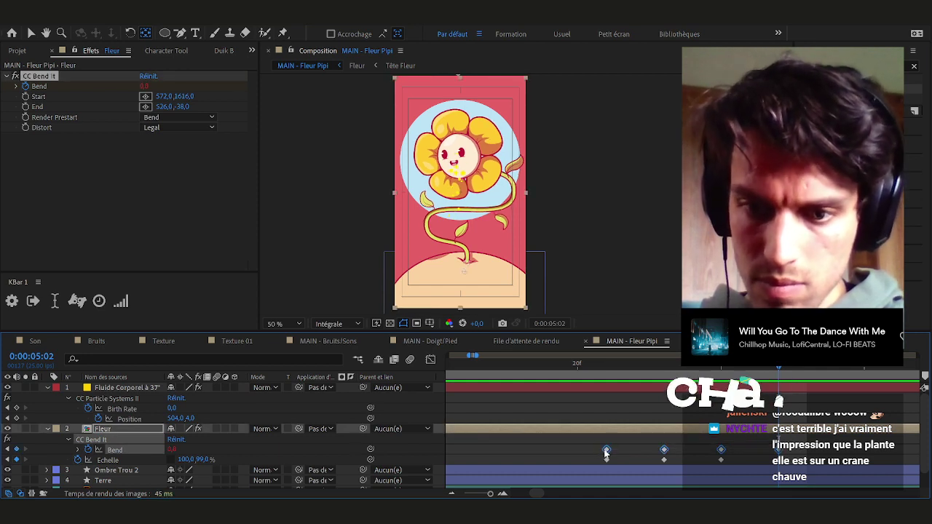
key("minus")
key("minus")
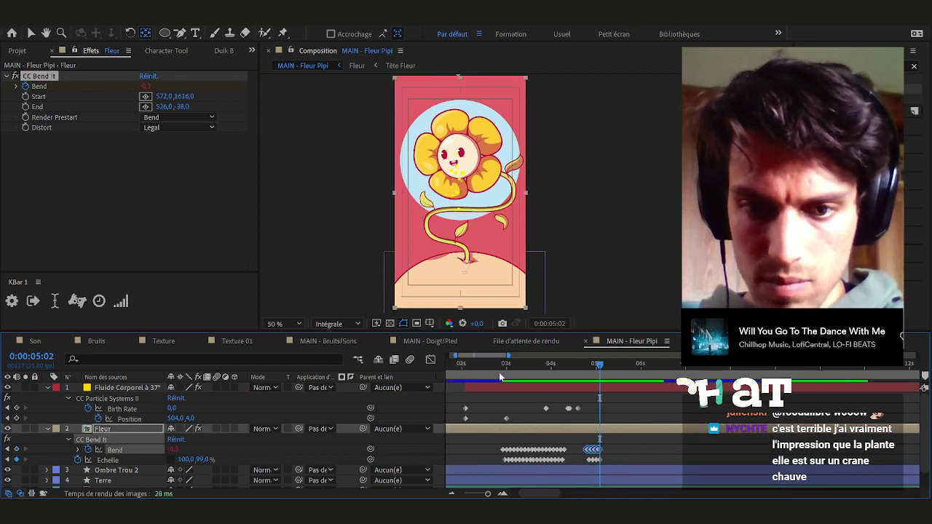
key("space")
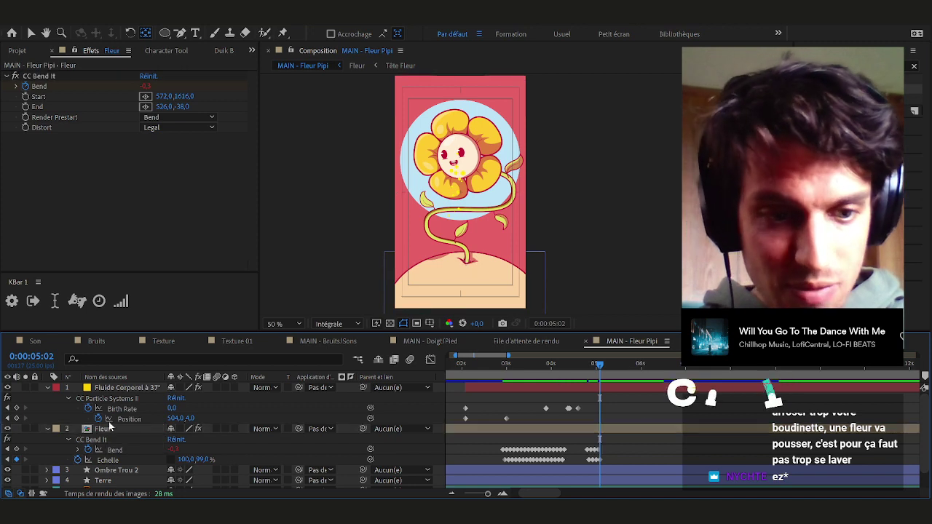
Widen the ellipse of the Terre layer to a Taille of 2176,5 by 1040,4 to flatten the ground's curve
left_click(116, 470)
left_click(105, 481)
left_click_drag(475, 253, 507, 211)
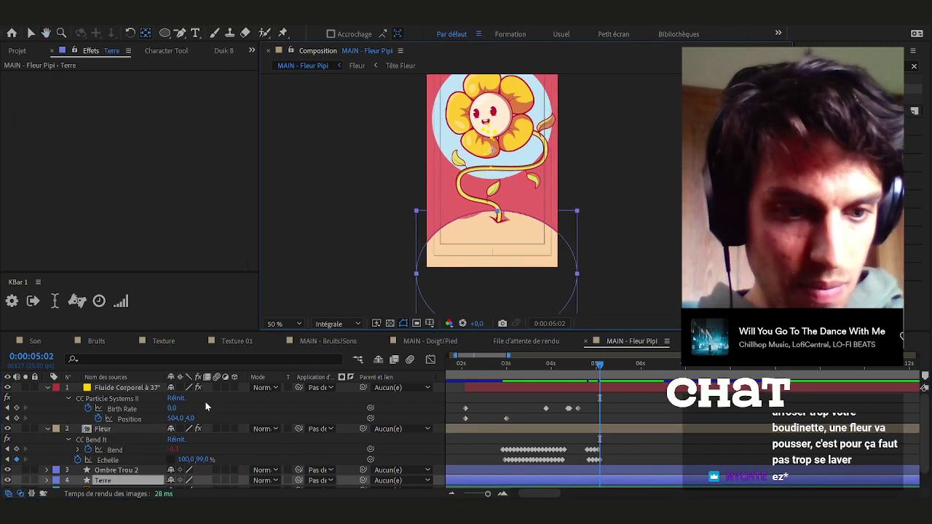
key("u")
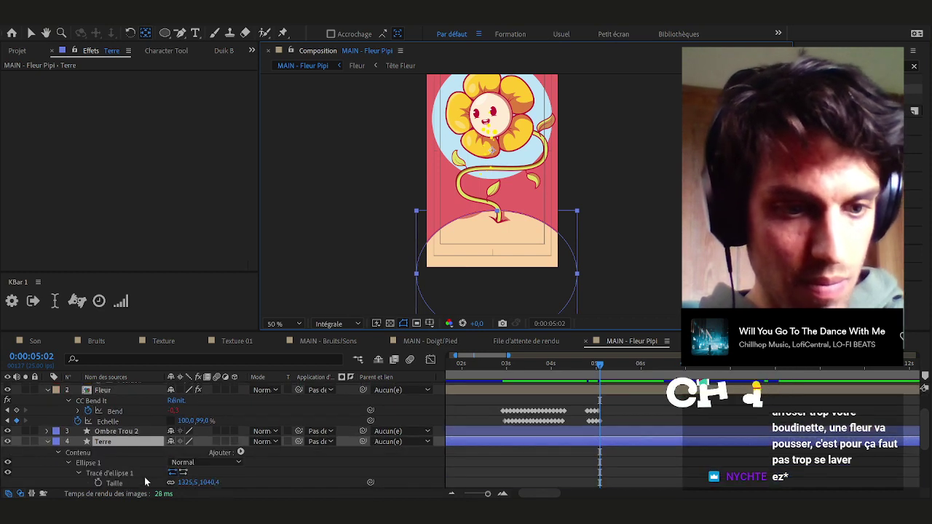
left_click_drag(172, 484, 233, 484)
left_click_drag(732, 496, 714, 496)
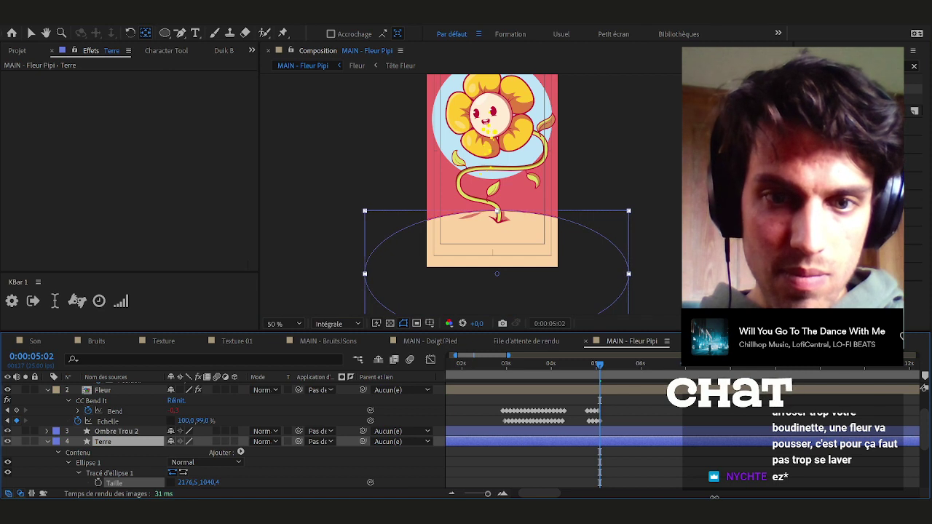
left_click(513, 458)
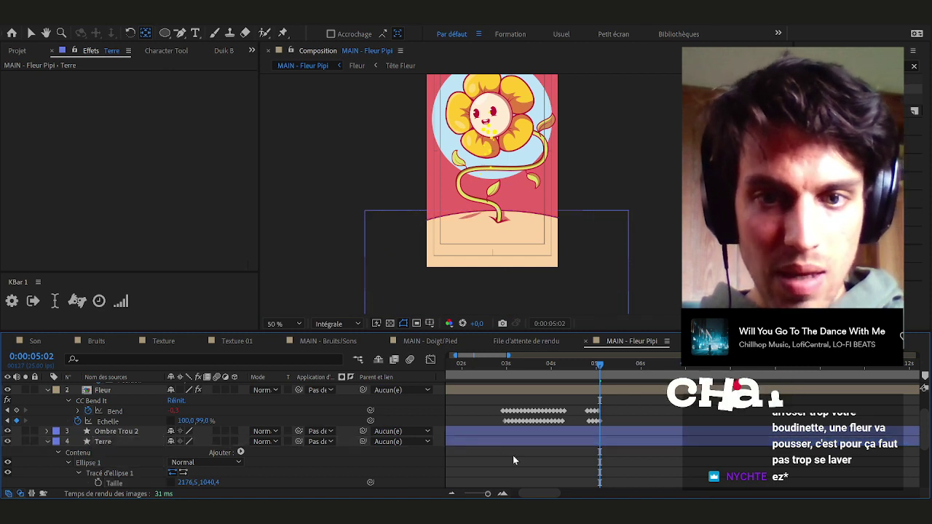
Rotate the Ombre Trou 2 shadow path to a flatter angle and move it up against the ground's outline
left_click(111, 431)
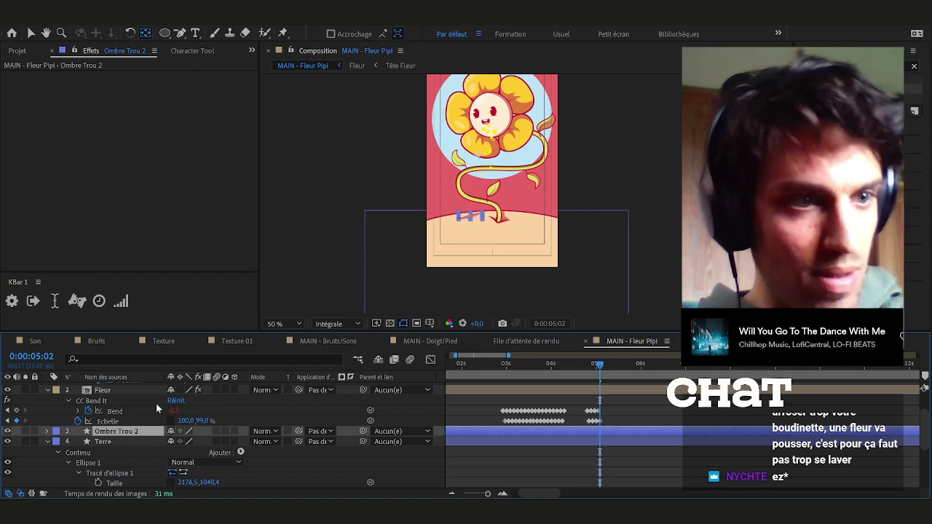
scroll(460, 203, "up", 3)
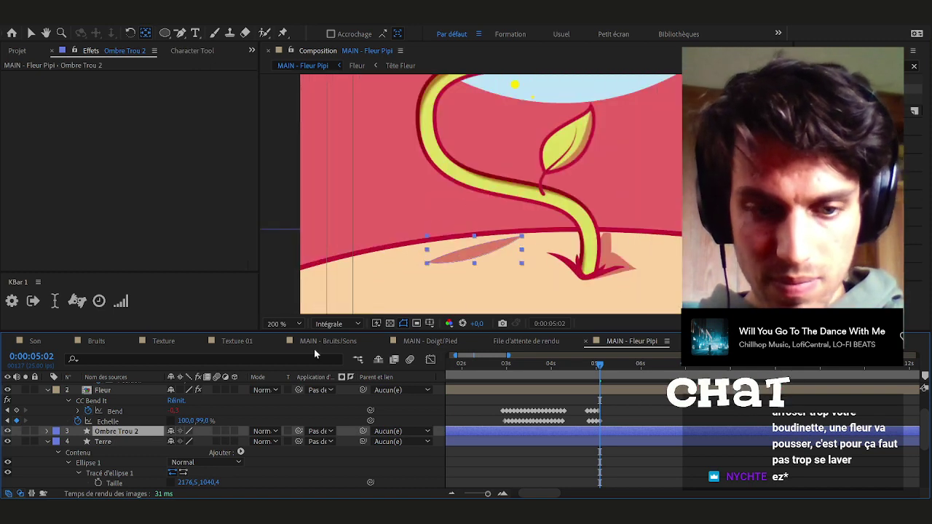
key("u")
key("u")
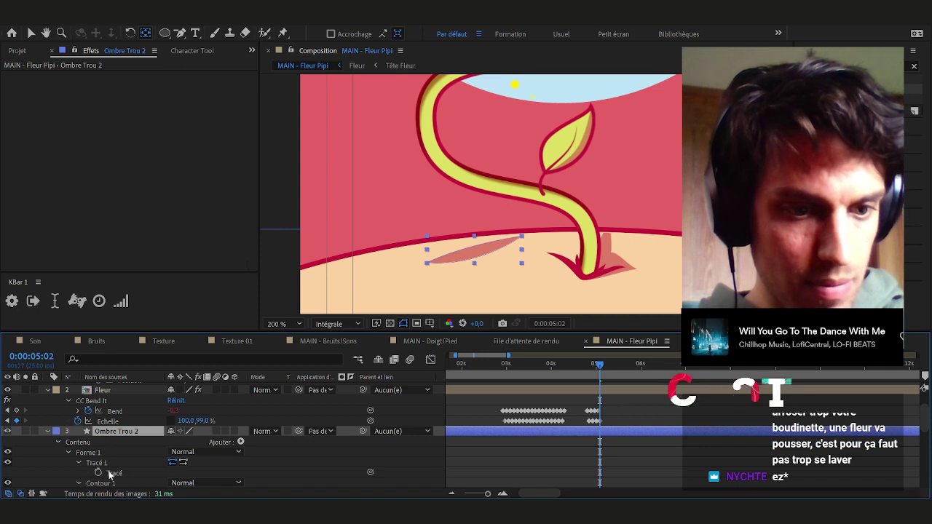
left_click(110, 474)
key("v")
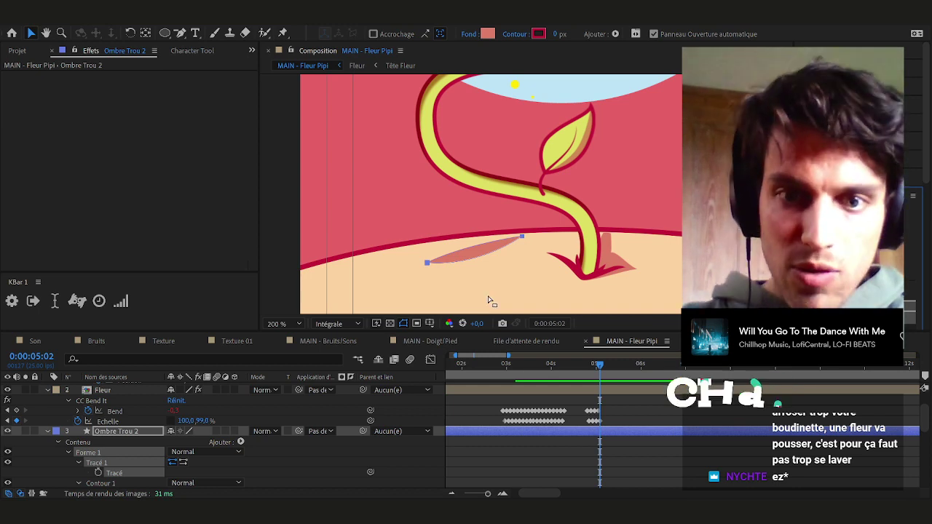
double_click(437, 260)
scroll(455, 259, "up", 2)
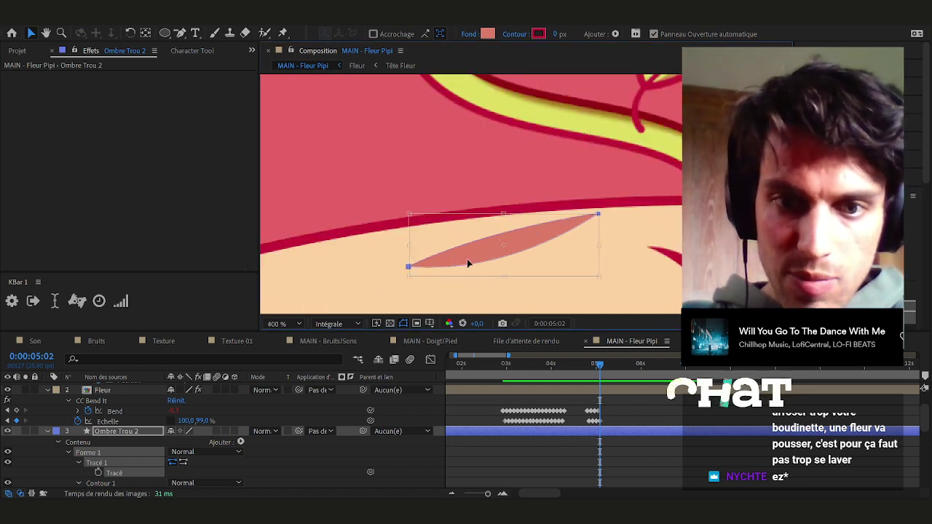
left_click_drag(587, 239, 586, 253)
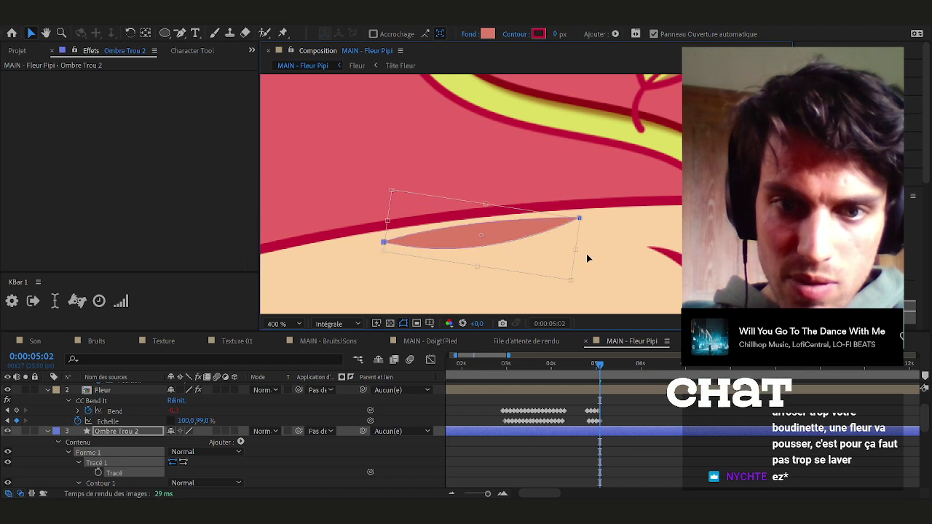
left_click_drag(501, 230, 486, 228)
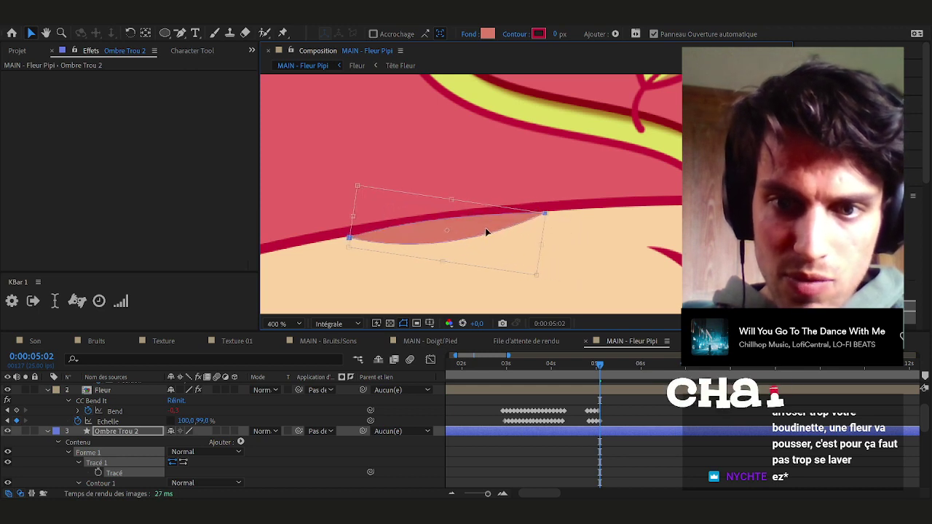
Adjust the points and curve handles of the Ombre Trou 2 path so its upper edge follows the ground's outline
scroll(536, 212, "up", 2)
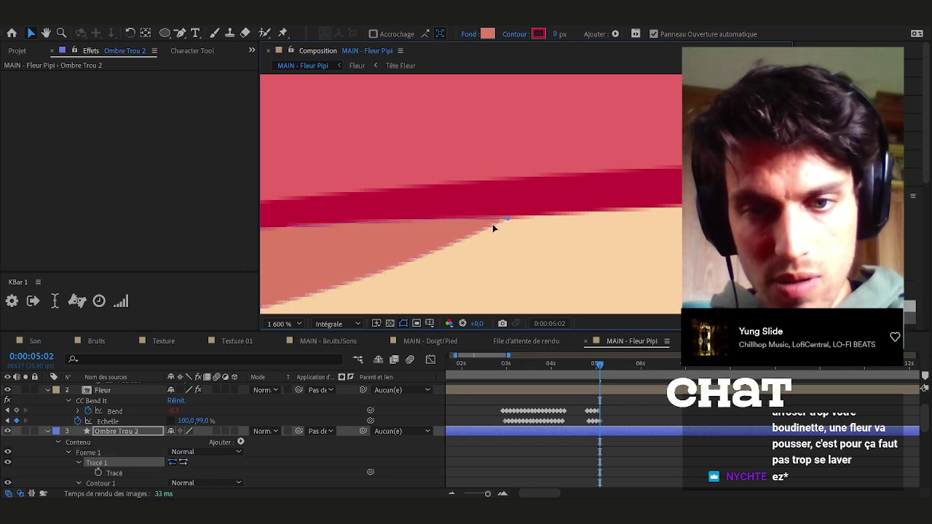
scroll(492, 227, "down", 3)
scroll(509, 202, "up", 2)
left_click_drag(436, 261, 410, 263)
left_click_drag(582, 212, 546, 183)
scroll(586, 226, "down", 1)
left_click_drag(572, 234, 573, 229)
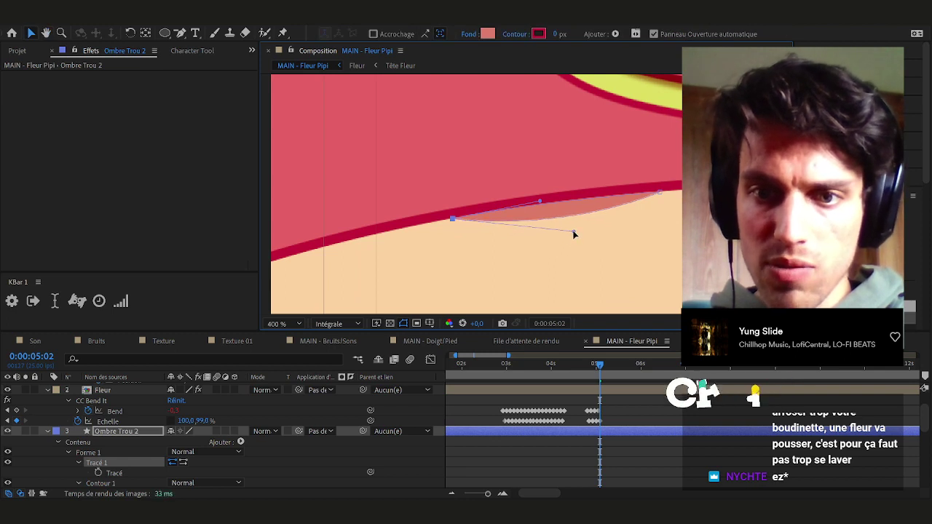
Examine the overall composition and the direction of the shading on the flower, stem and ground
scroll(574, 237, "down", 2)
left_click(636, 406)
left_click(604, 249)
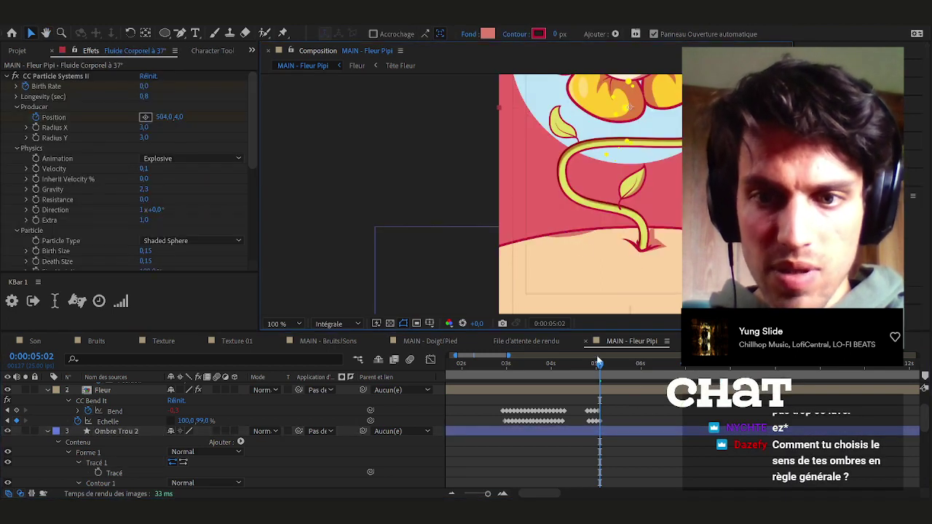
scroll(583, 237, "down", 2)
left_click_drag(657, 209, 620, 217)
left_click(663, 198)
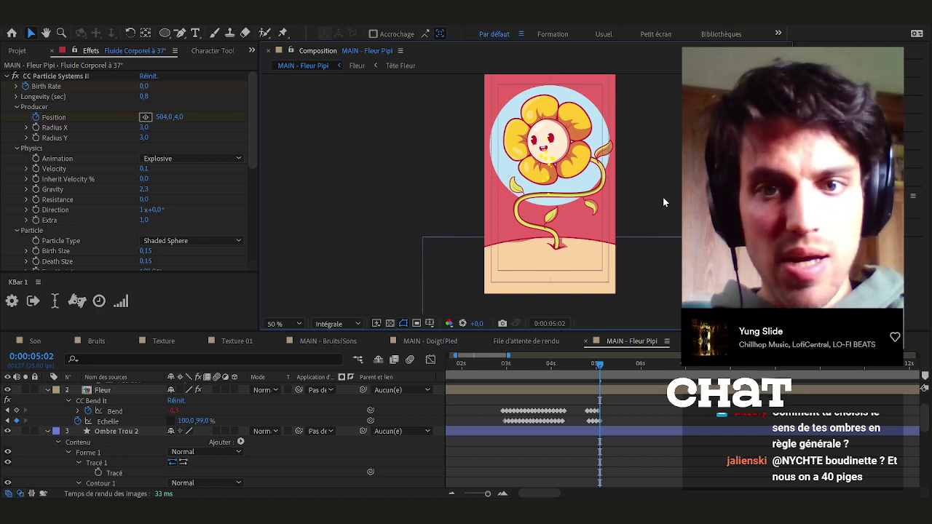
left_click_drag(671, 172, 649, 200)
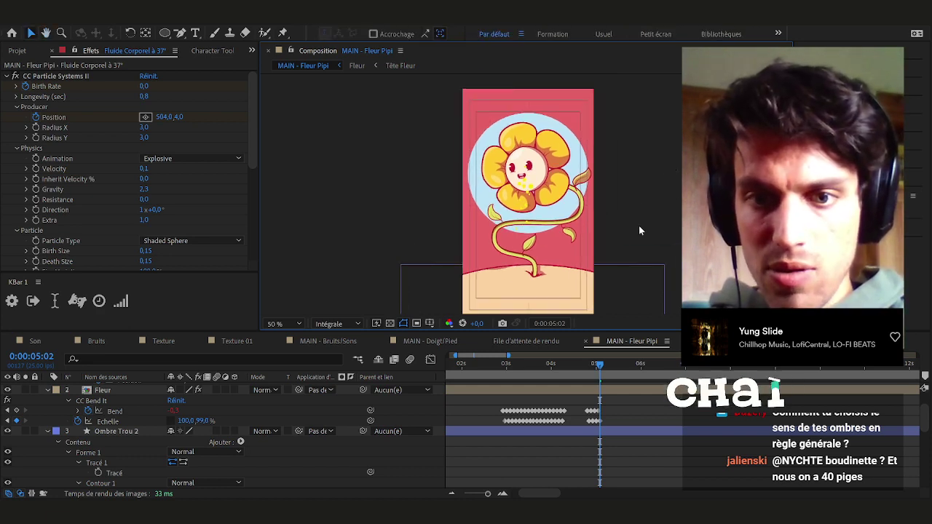
scroll(547, 186, "up", 2)
left_click_drag(569, 179, 501, 188)
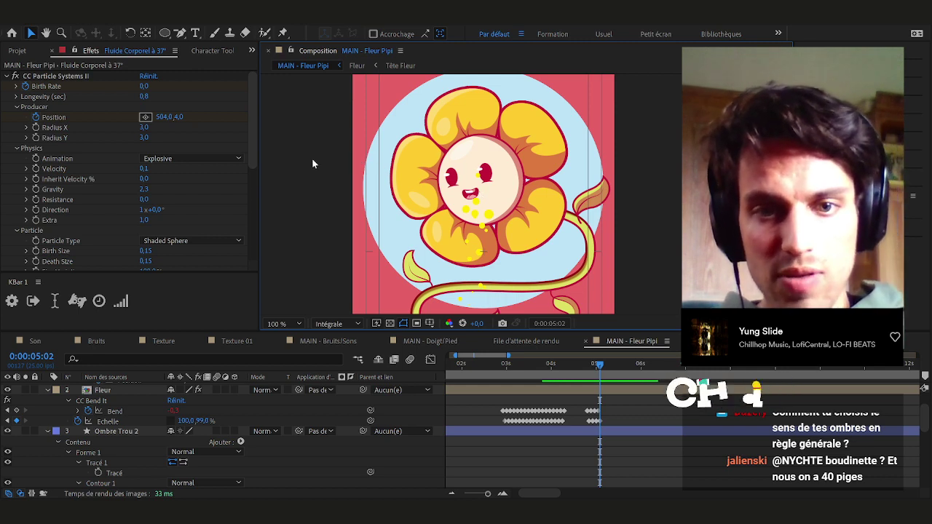
left_click_drag(452, 182, 439, 169)
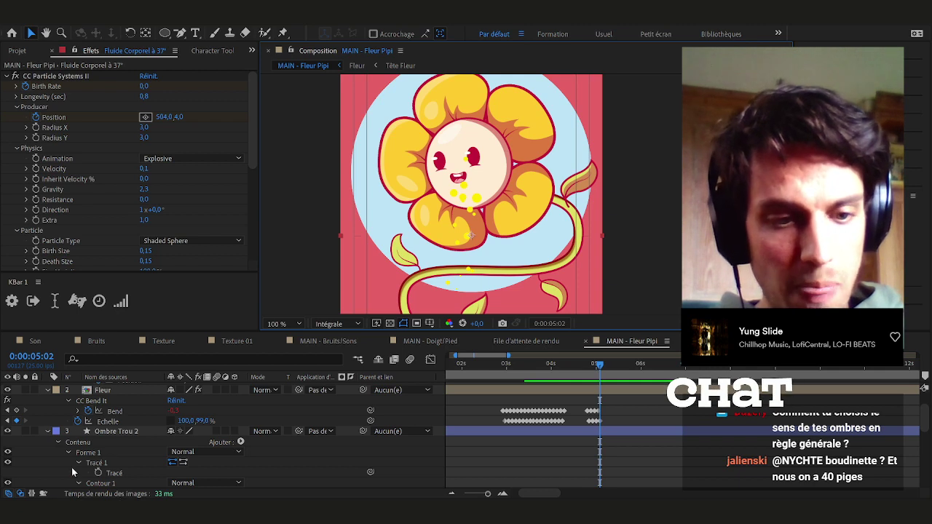
Collapse the properties of the Ombre Trou 2 and Fleur layers and open the Fleur precomposition
left_click(46, 431)
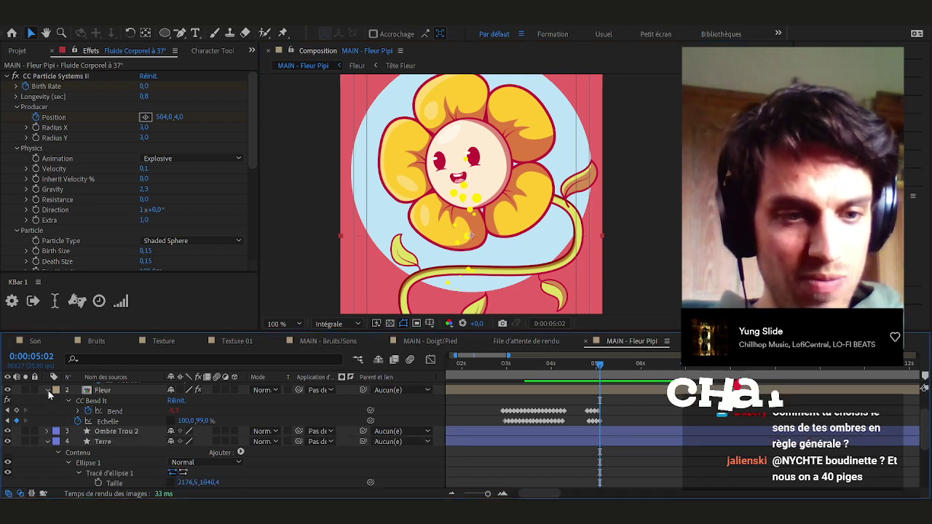
left_click(48, 390)
left_click(98, 391)
double_click(95, 391)
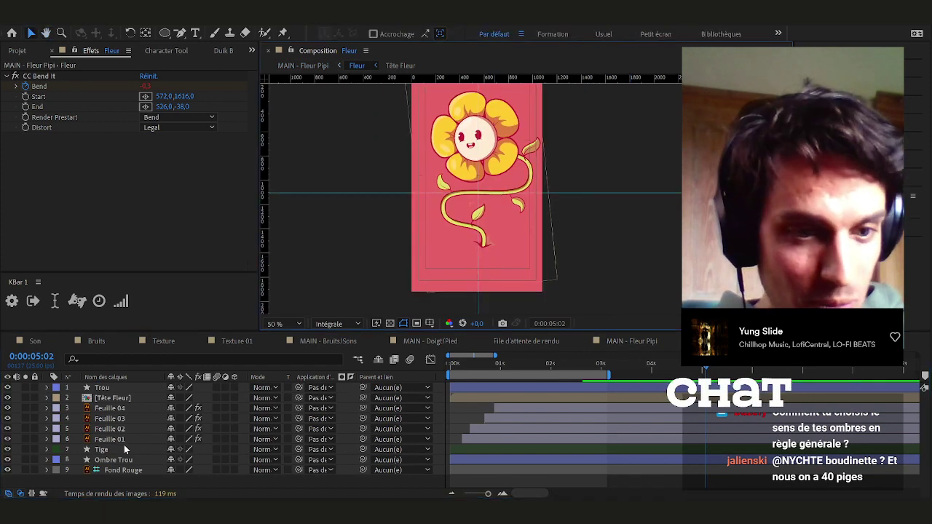
Set the Angle of the Ombre interne layer style on the Tige layer to 302° to flip the stem's shading
left_click(102, 450)
left_click(47, 449)
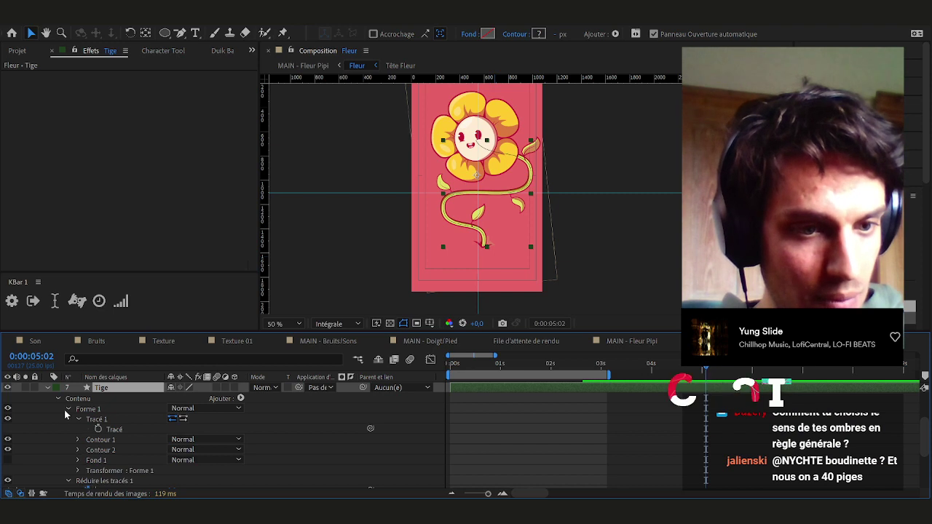
left_click(67, 410)
left_click(68, 420)
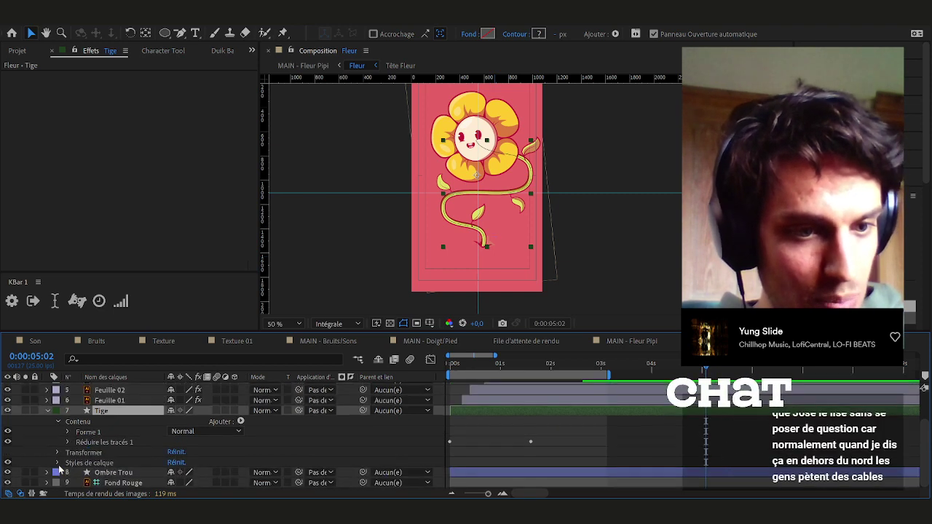
scroll(481, 207, "up", 1)
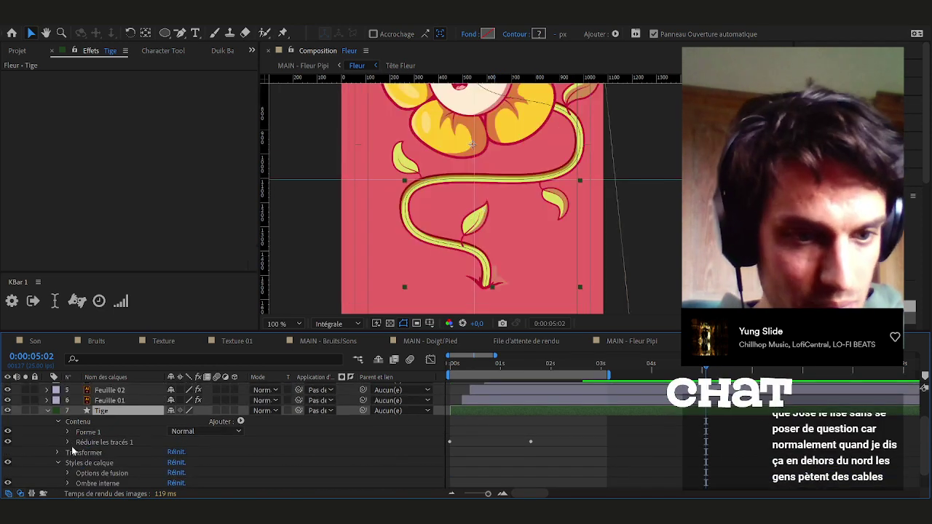
scroll(90, 477, "down", 3)
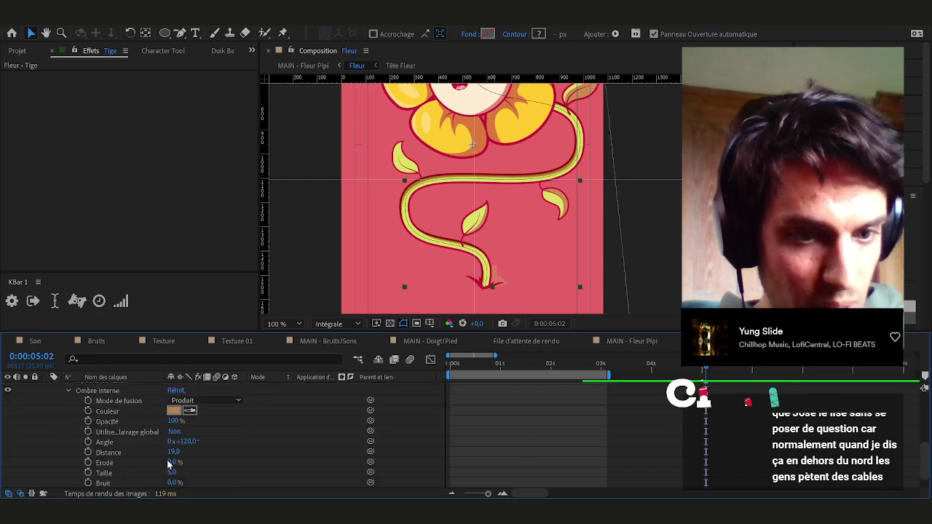
left_click_drag(188, 443, 290, 434)
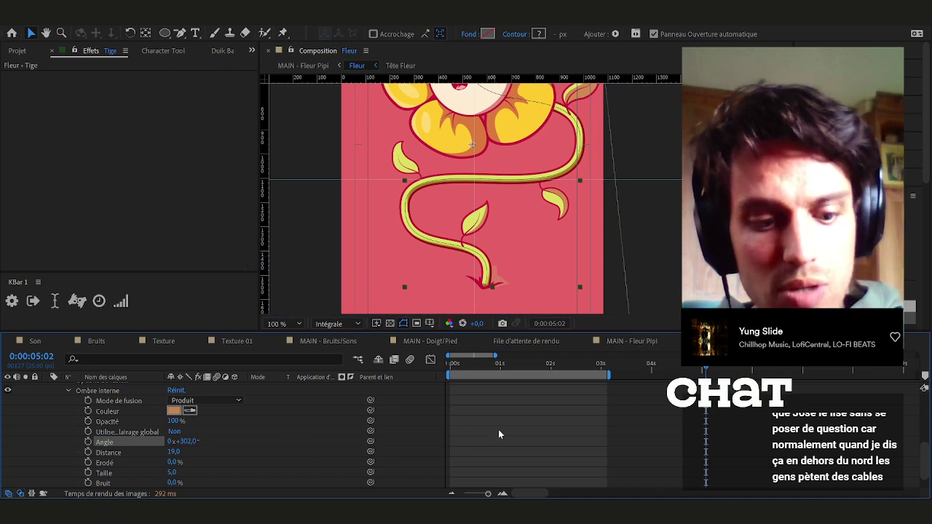
key("space")
key("space")
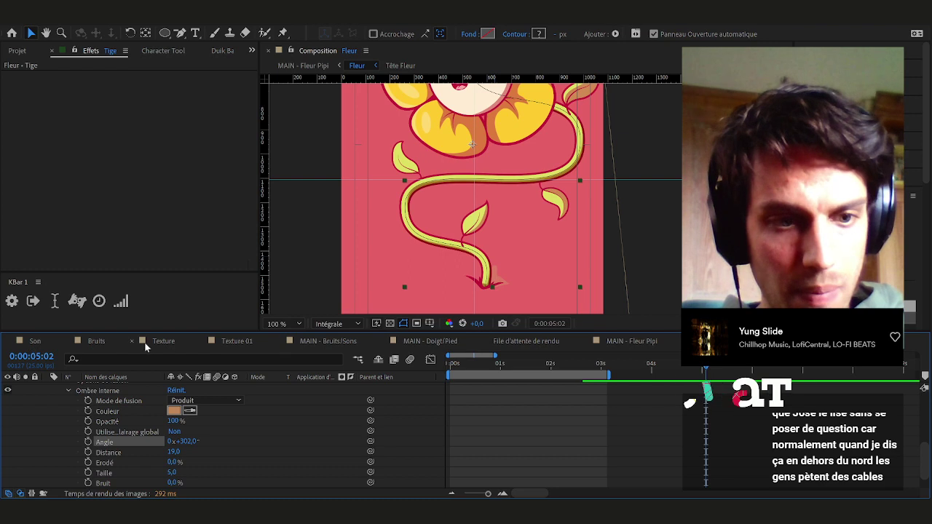
Close the seven timelines from Son through File d'attente de rendu and return to the MAIN - Fleur Pipi composition
left_click(10, 341)
left_click(10, 341)
left_click(9, 341)
left_click(9, 341)
left_click(9, 341)
left_click(9, 340)
left_click(10, 341)
left_click(54, 341)
key("h")
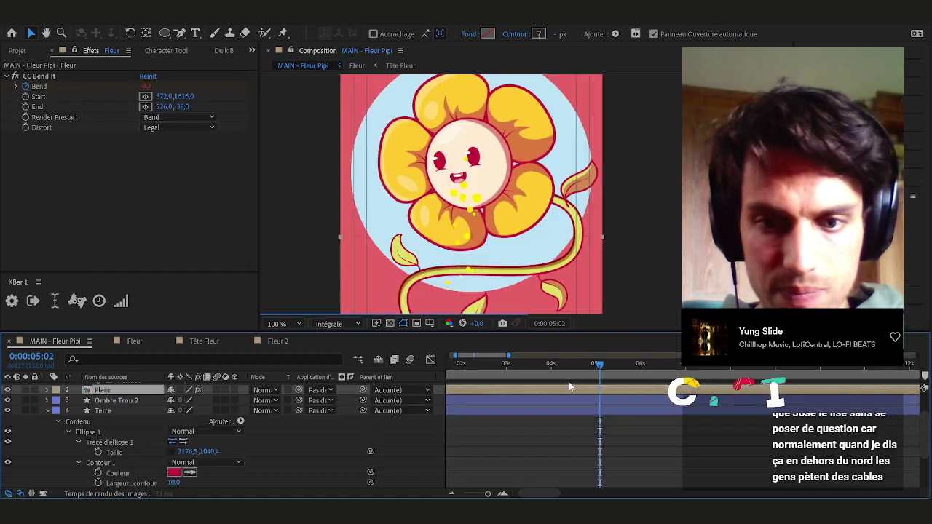
scroll(605, 250, "down", 2)
left_click_drag(605, 228, 605, 217)
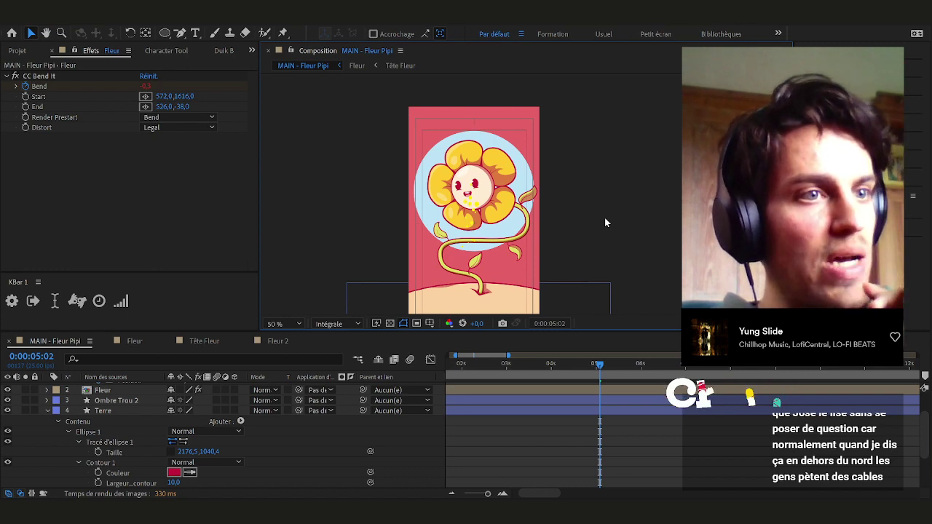
Select the Ombre Trou 2 shadow path and stretch its outer end away from the stem, along the ground outline
left_click(105, 432)
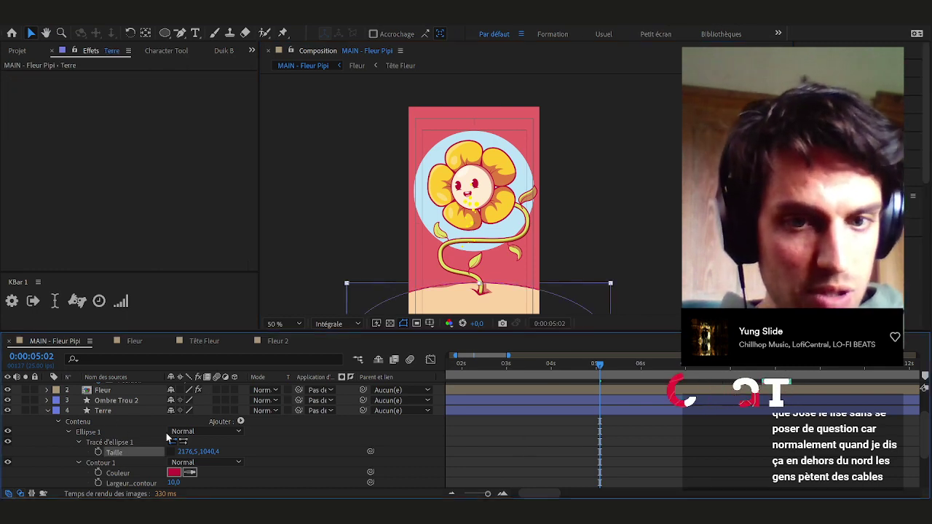
left_click(111, 401)
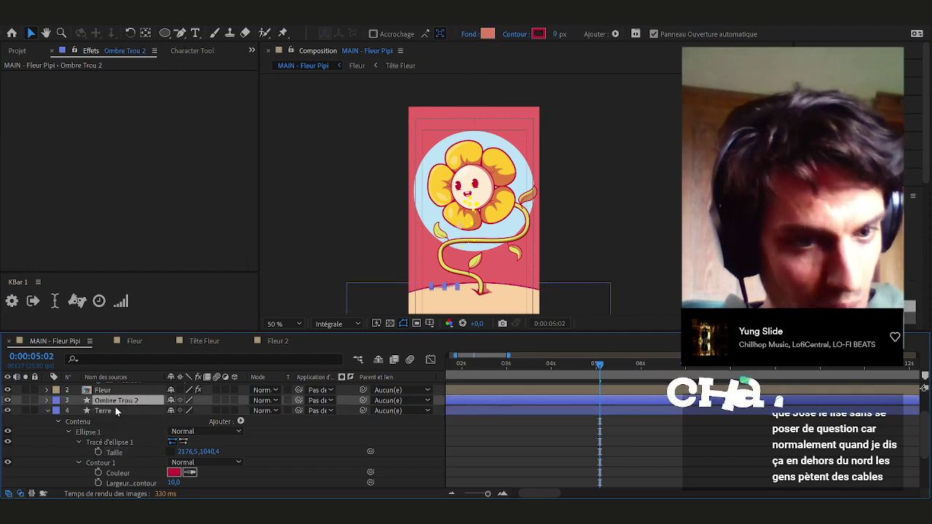
key("u")
key("u")
left_click(113, 441)
scroll(445, 274, "up", 2)
left_click_drag(482, 244, 558, 114)
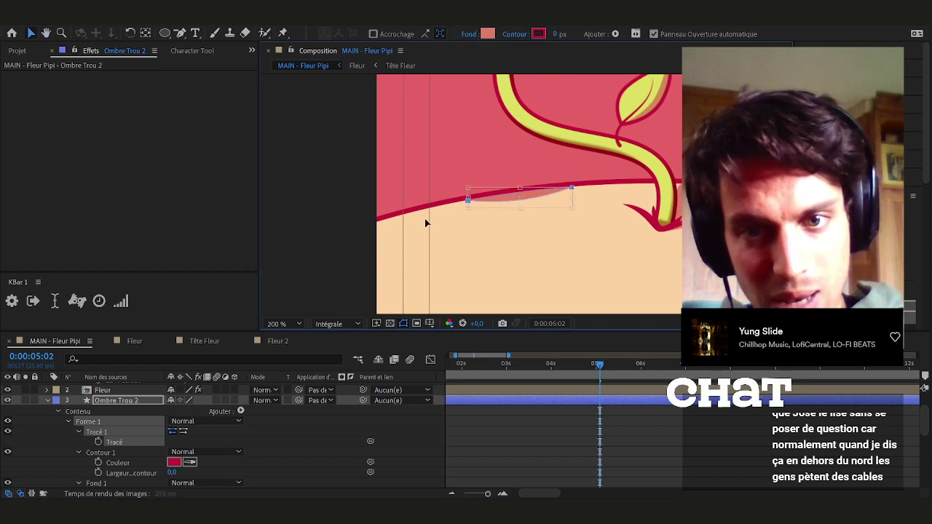
left_click_drag(468, 201, 414, 233)
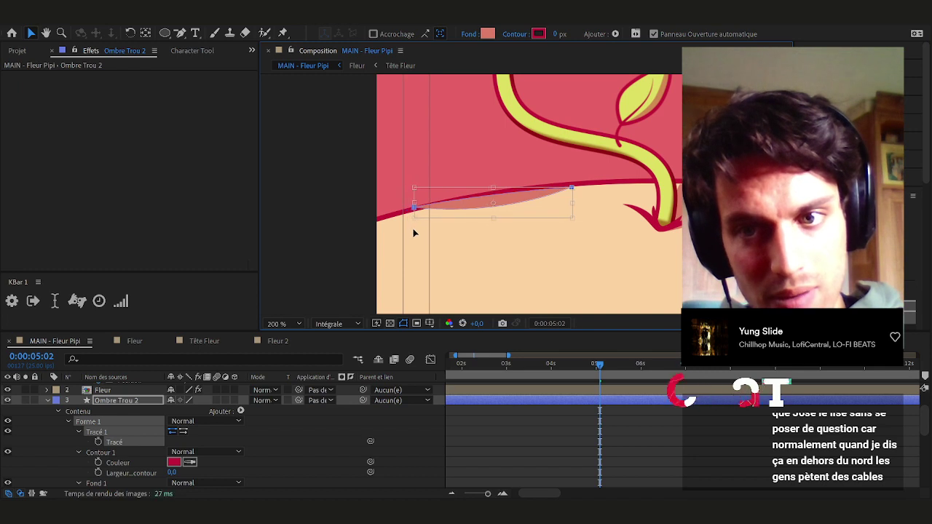
Move and rotate the Ombre Trou 2 path so it runs under the ground outline and behind the stem
left_click_drag(520, 206, 600, 218)
scroll(606, 210, "up", 2)
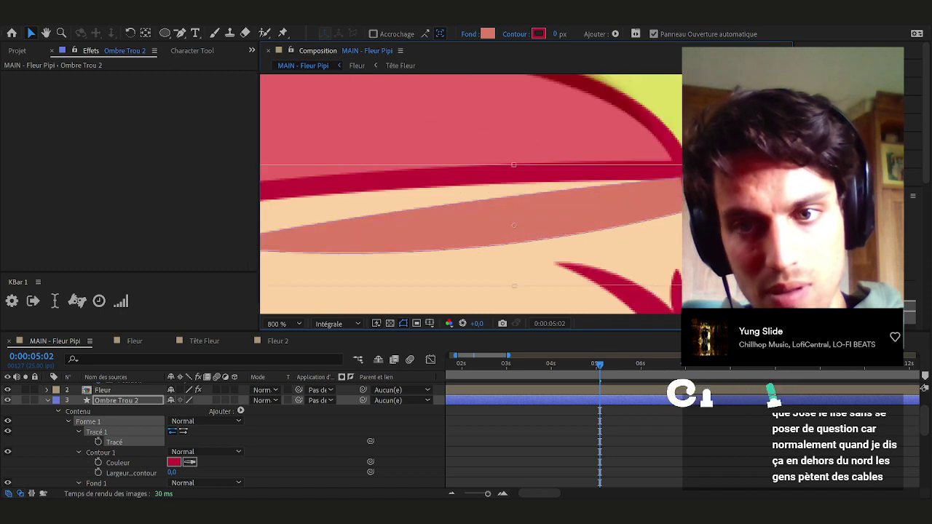
scroll(676, 209, "down", 1)
left_click_drag(676, 209, 576, 205)
left_click_drag(660, 207, 665, 217)
left_click_drag(505, 213, 501, 204)
left_click_drag(665, 207, 662, 211)
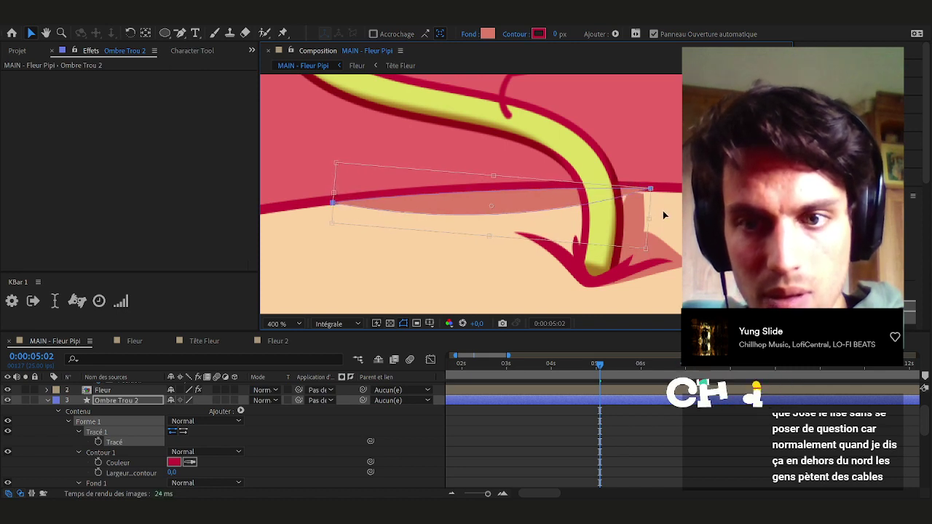
left_click_drag(526, 203, 528, 204)
Fit both end points of the shadow path and its upper curve handle to the underside of the ground outline
scroll(323, 202, "up", 1)
left_click_drag(323, 188, 349, 206)
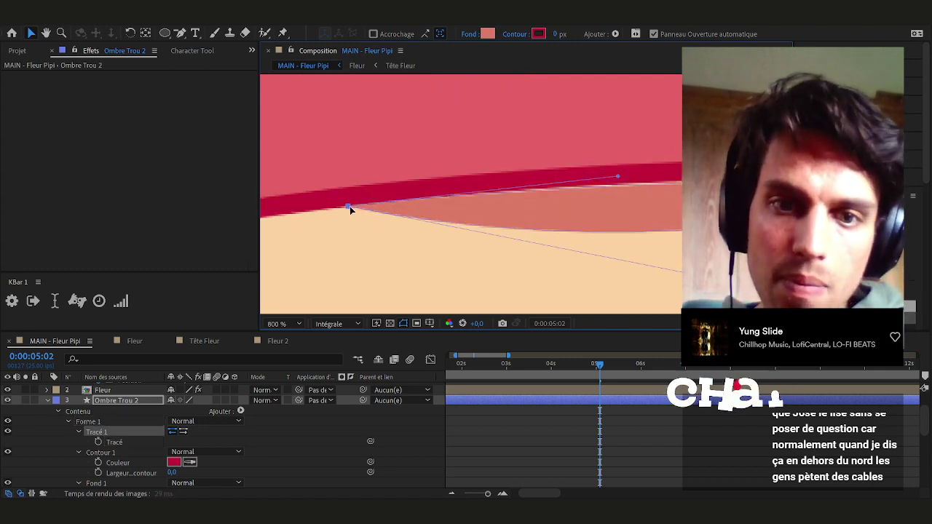
scroll(525, 205, "down", 1)
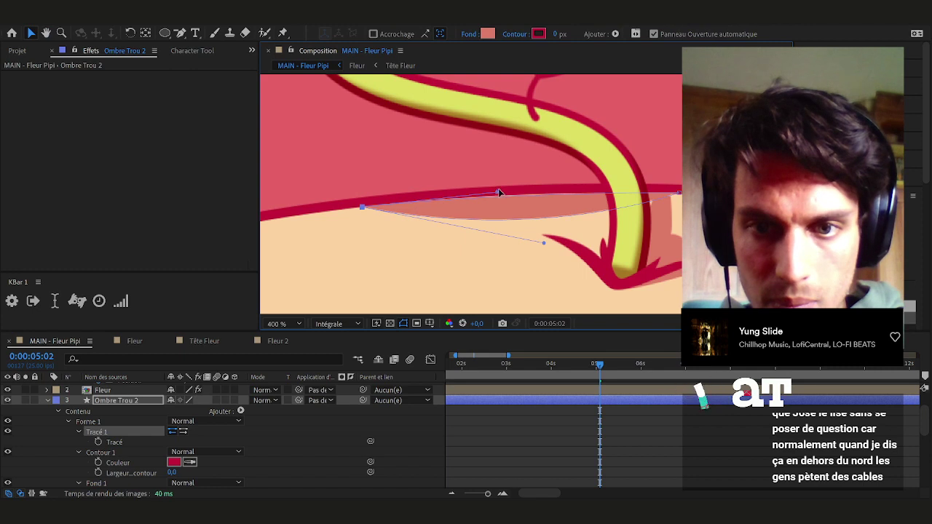
scroll(664, 180, "up", 2)
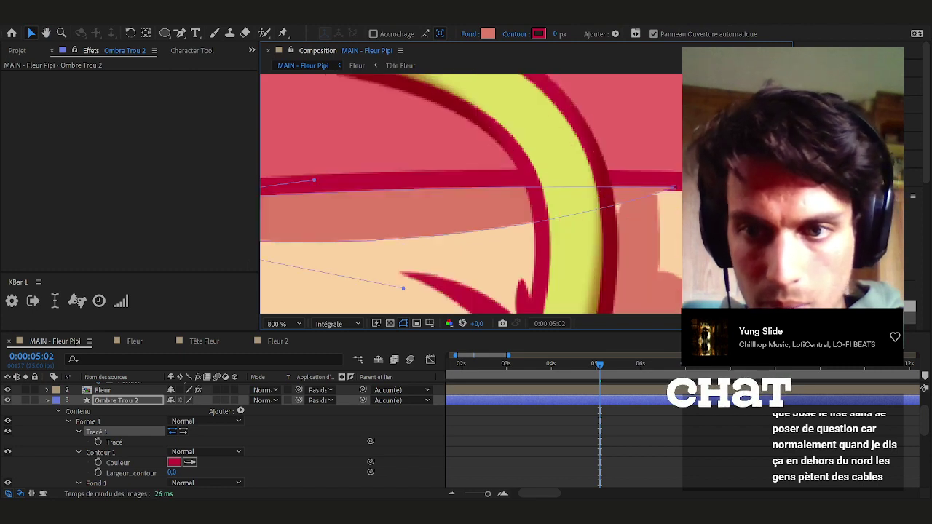
left_click_drag(664, 179, 676, 189)
scroll(651, 277, "down", 2)
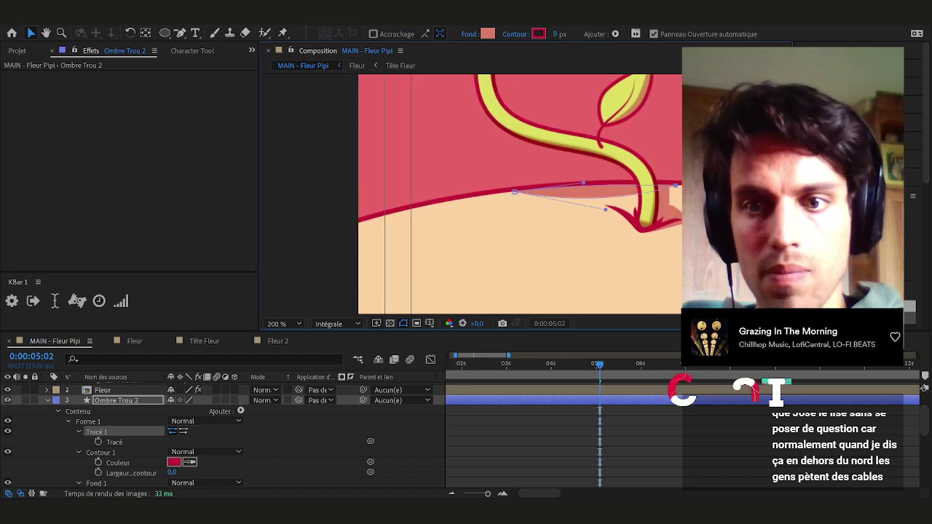
Deselect the shadow path and save the project
scroll(655, 270, "down", 3)
left_click_drag(671, 240, 570, 246)
left_click(729, 120)
left_click_drag(729, 120, 643, 186)
key("ctrl+s")
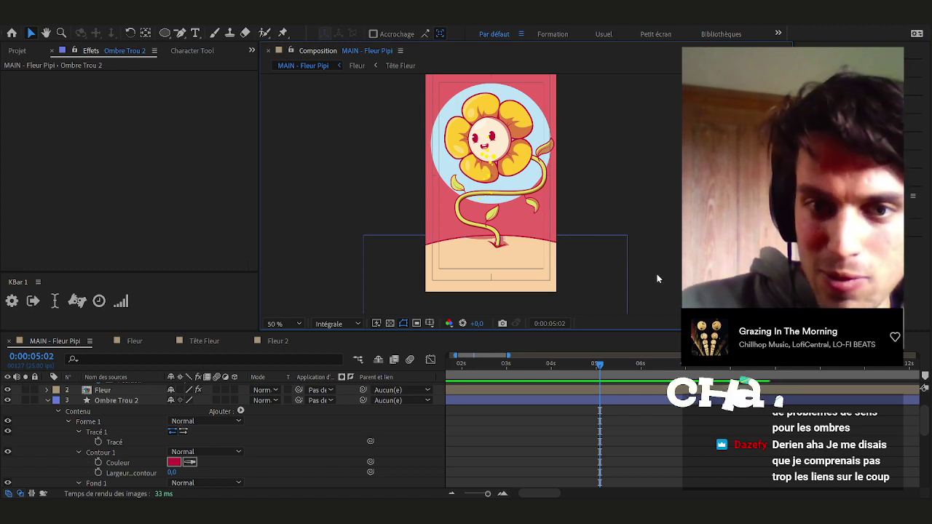
scroll(497, 199, "up", 1)
left_click_drag(538, 200, 544, 223)
key("v")
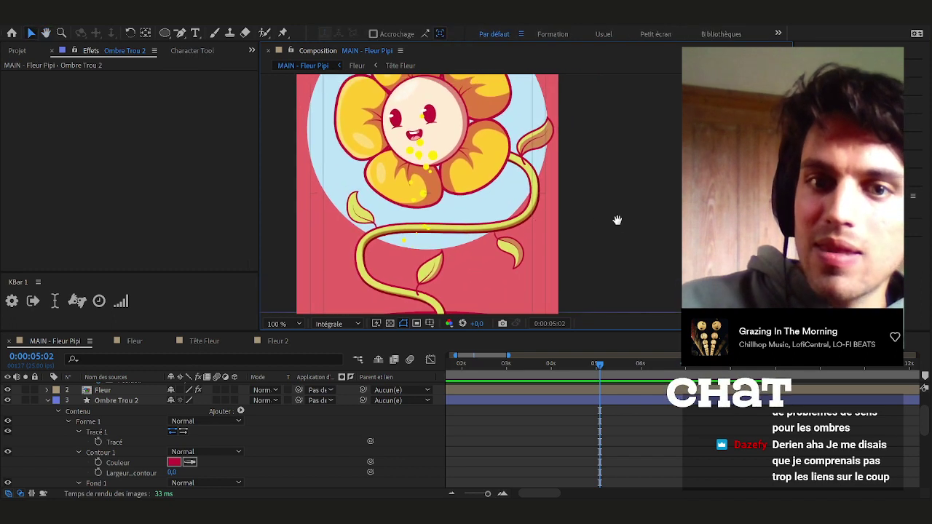
scroll(612, 223, "down", 2)
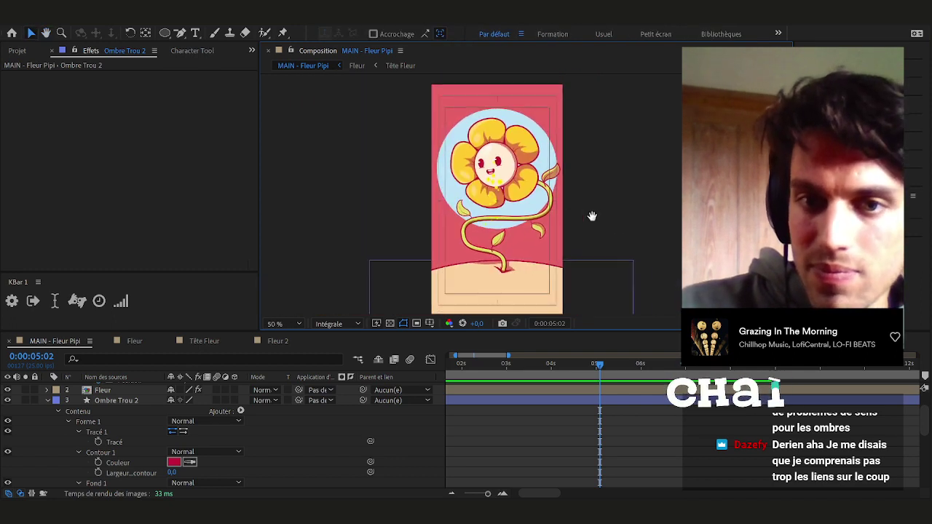
Collapse the Ombre Trou 2 and Terre layers, clear the layer selection, and extend the timeline view back to 0 s
left_click(49, 401)
key("ctrl+a")
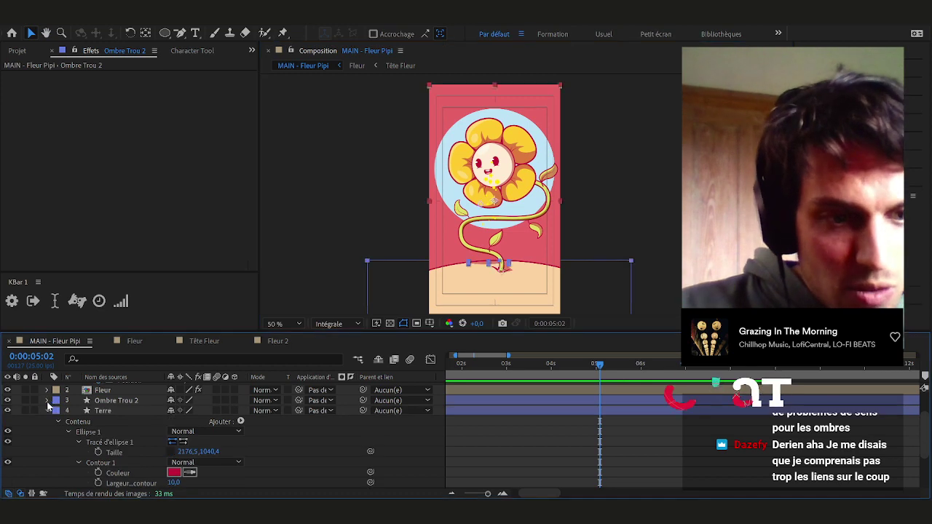
left_click(49, 411)
left_click(589, 446)
left_click_drag(455, 356, 447, 357)
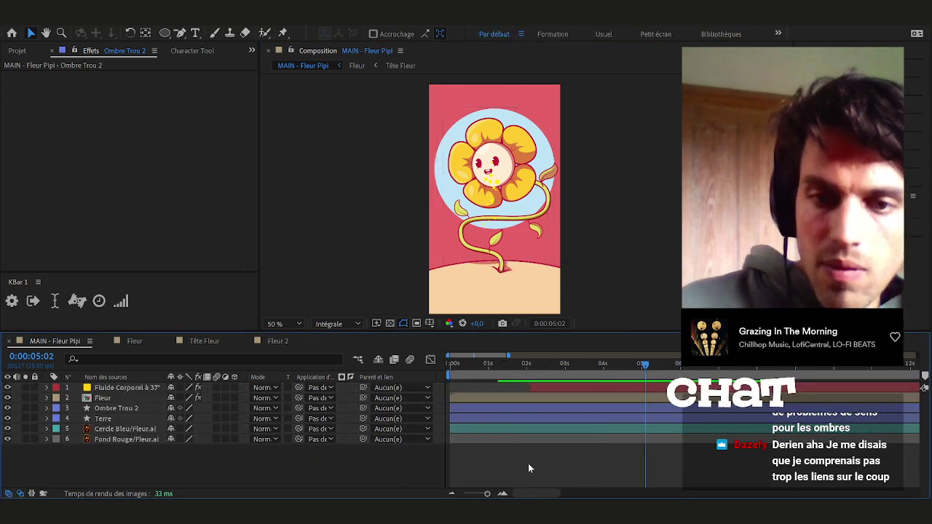
Play back the flower animation and scrub through it to check the shadow and the face
key("space")
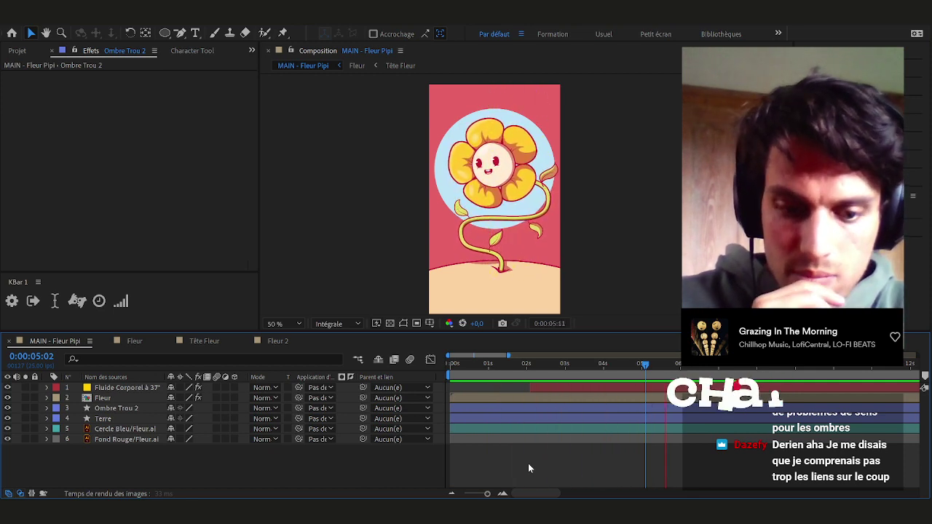
key("space")
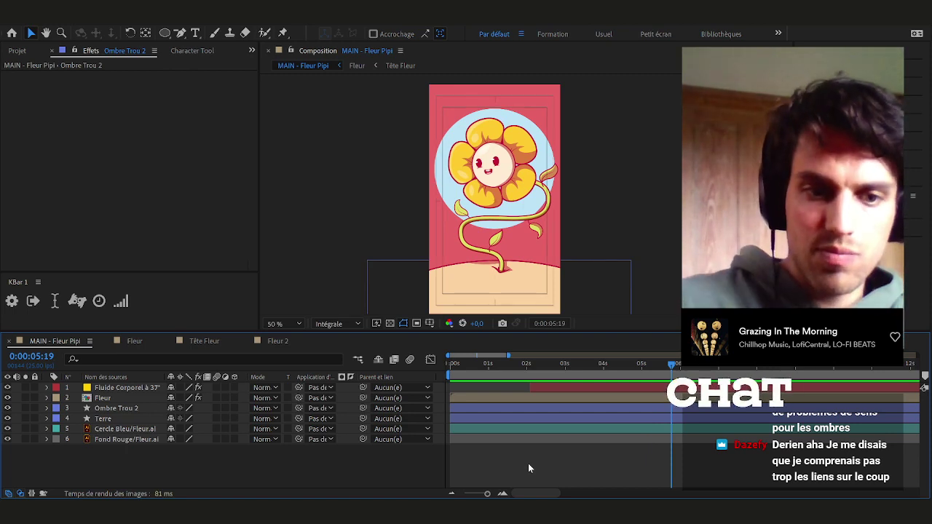
left_click_drag(515, 368, 576, 374)
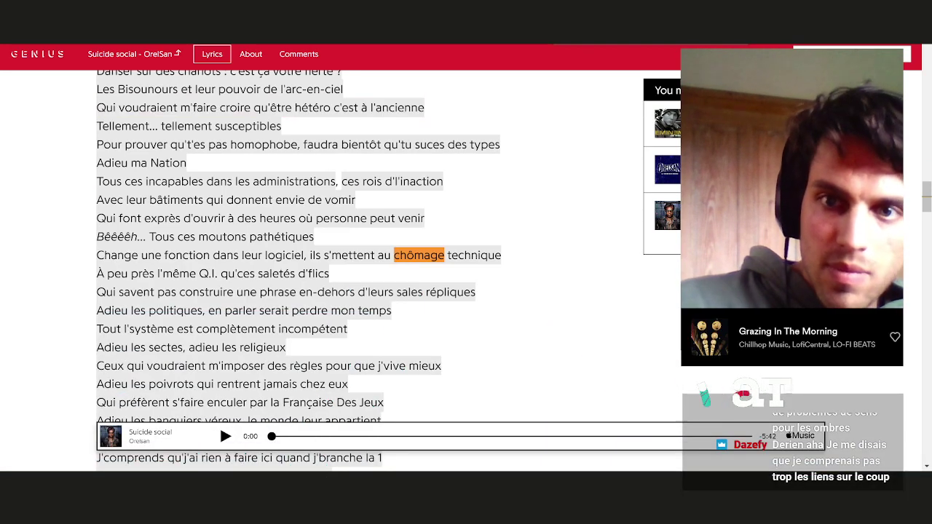
Switch to Chrome and search for images of "expression visage kawai" in a new tab
key("ctrl+t")
type("expression")
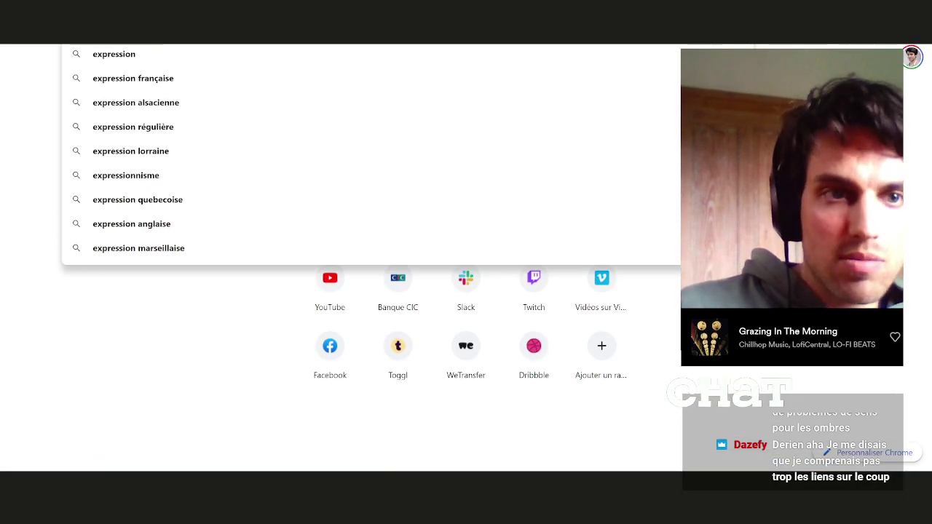
key("BackSpace")
key("BackSpace")
key("BackSpace")
key("BackSpace")
key("BackSpace")
key("BackSpace")
key("BackSpace")
type("ressi")
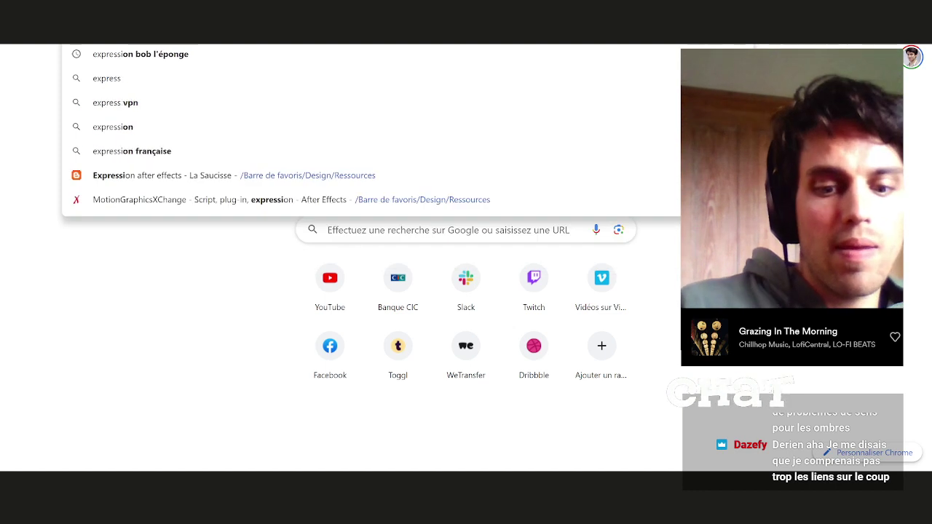
type("on visage ka")
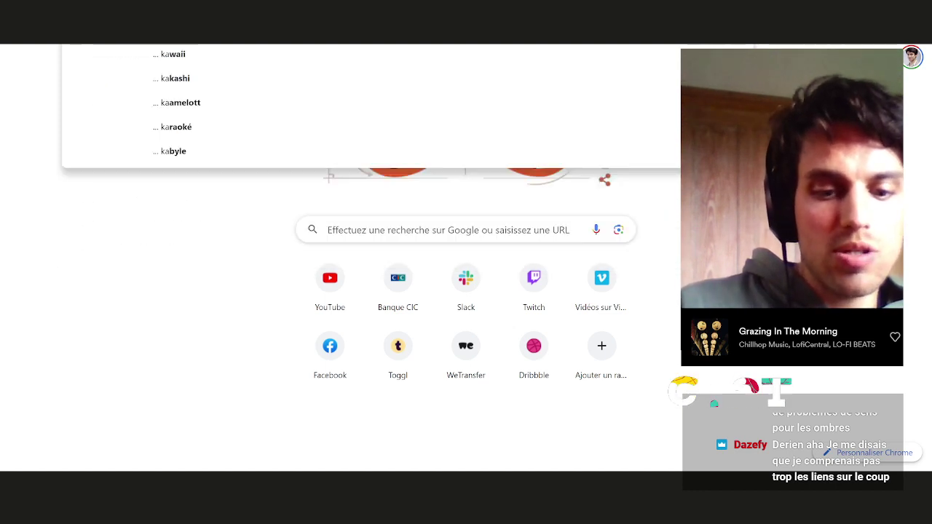
type("wai")
key("Return")
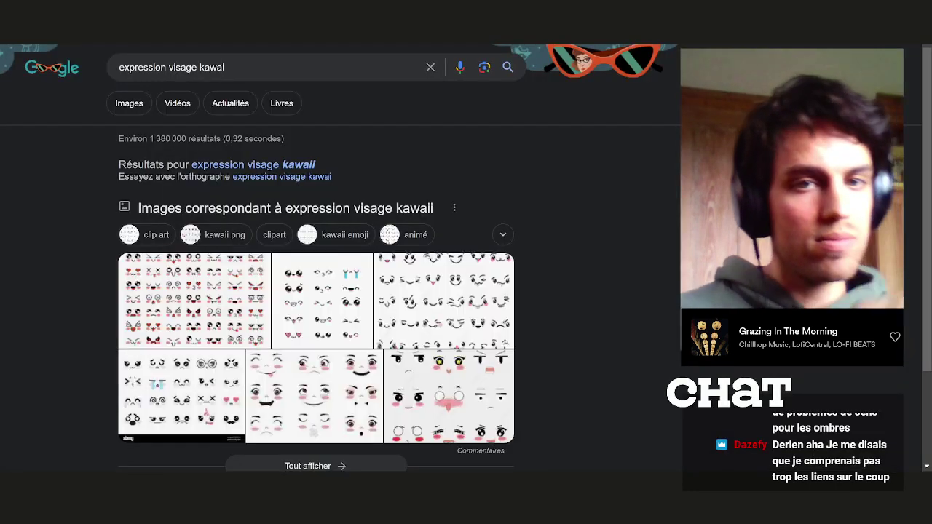
left_click(129, 104)
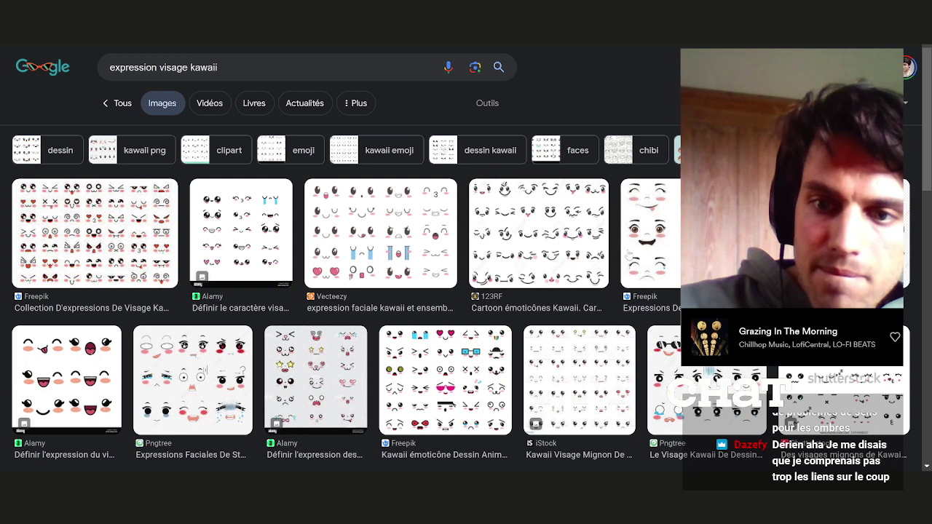
Open the Vecteezy kawaii facial expression sheet preview and narrow the browser window so the whole sheet fits
left_click(357, 226)
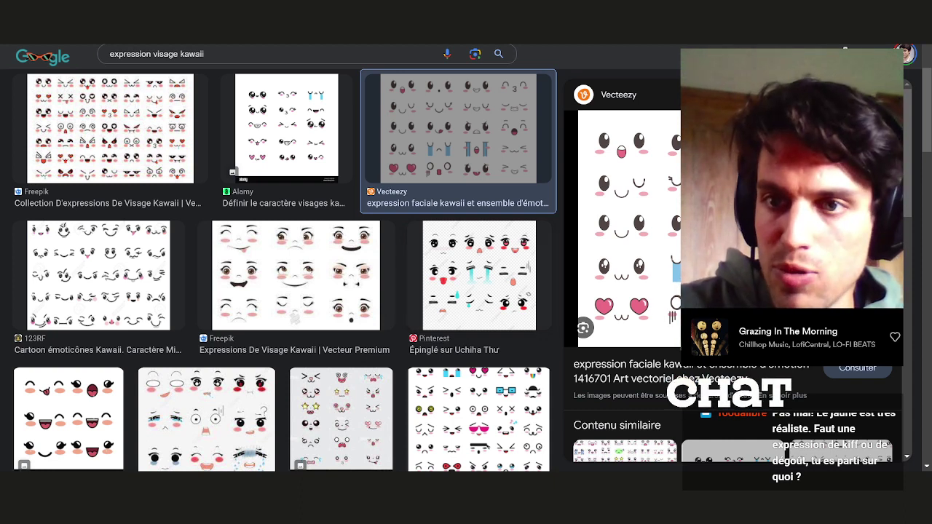
key("super+Up")
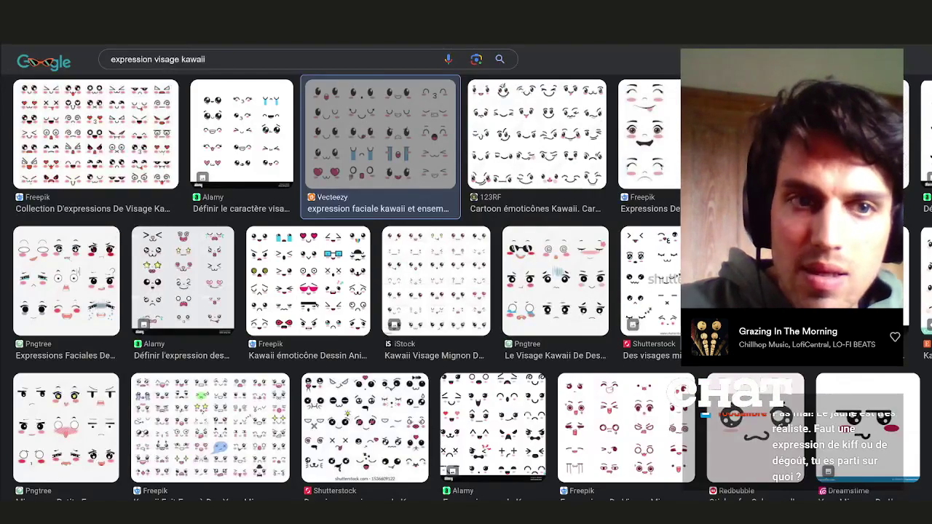
key("super+Left")
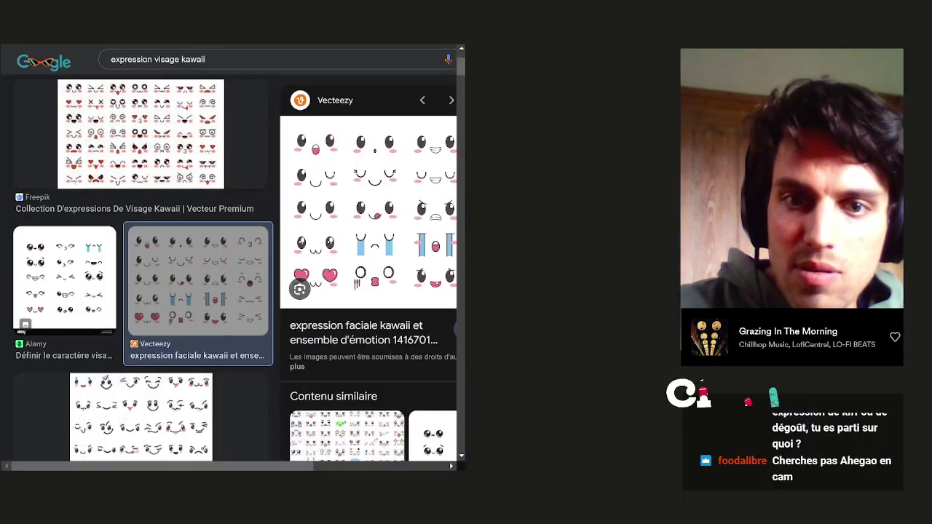
left_click_drag(1, 95, 1, 93)
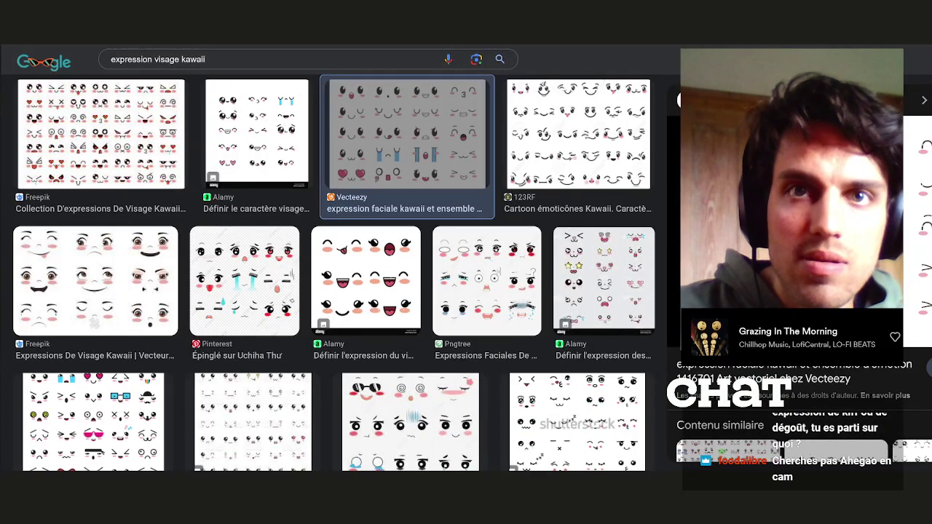
left_click_drag(2, 154, 2, 154)
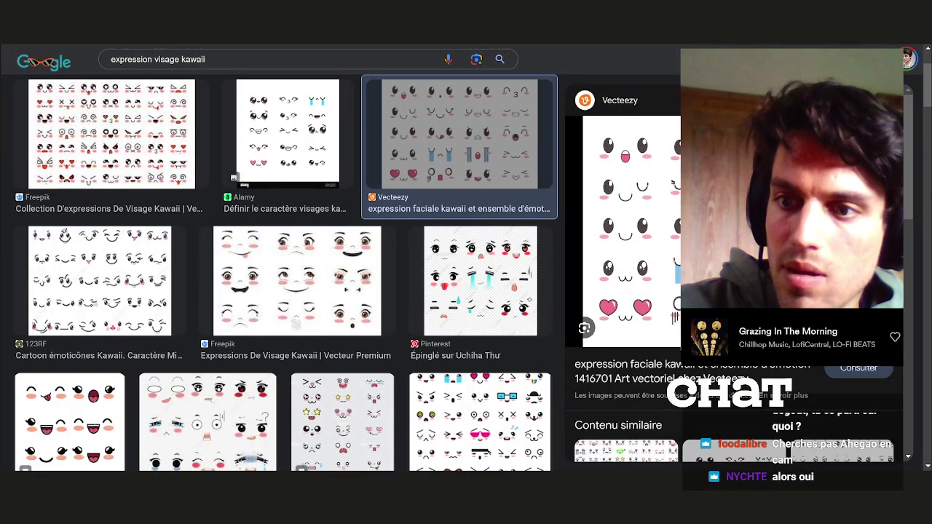
scroll(284, 277, "down", 5)
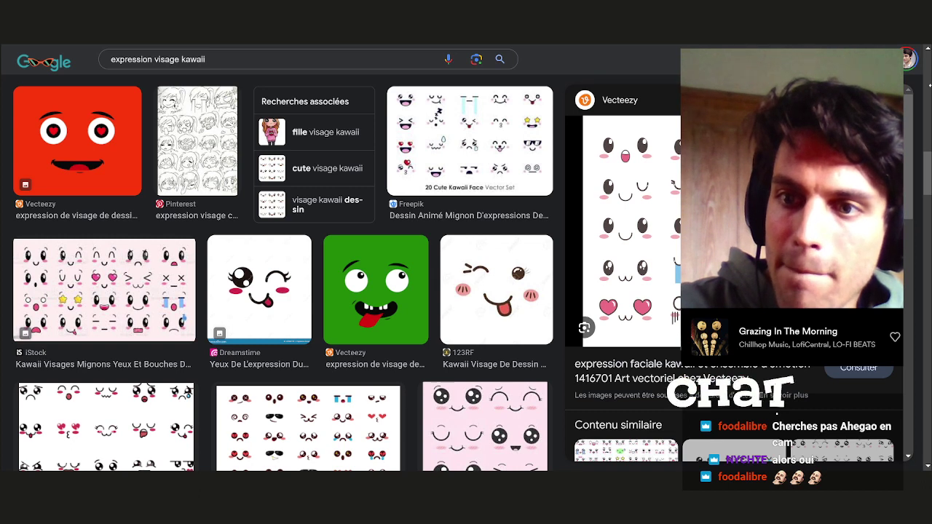
left_click_drag(931, 85, 647, 87)
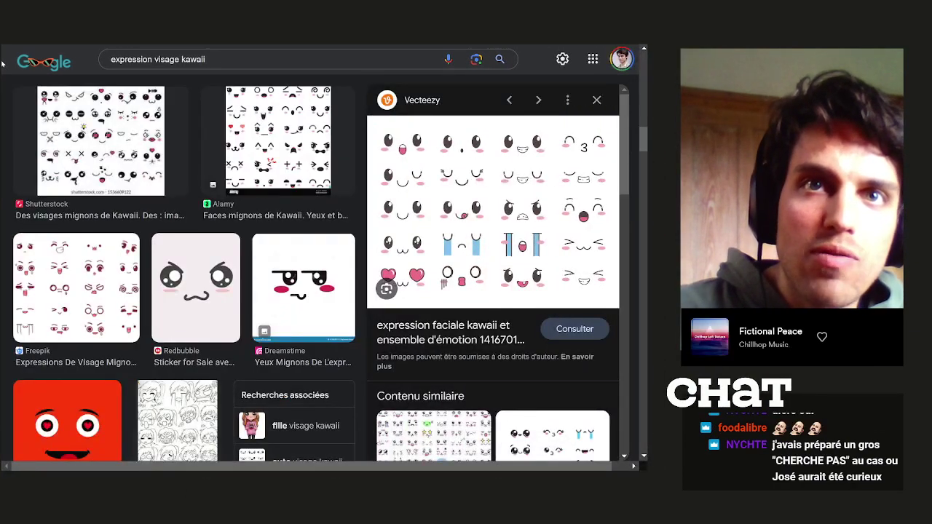
left_click_drag(2, 64, 2, 66)
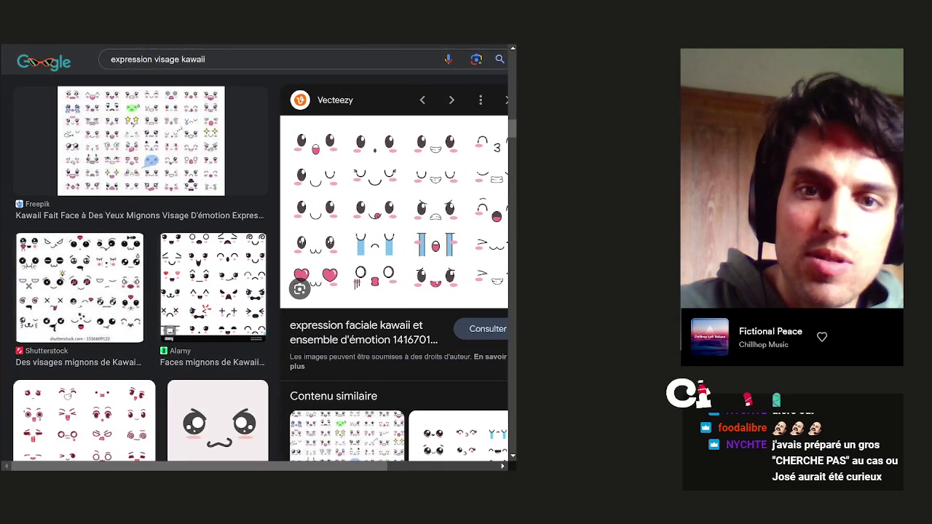
left_click_drag(516, 151, 604, 154)
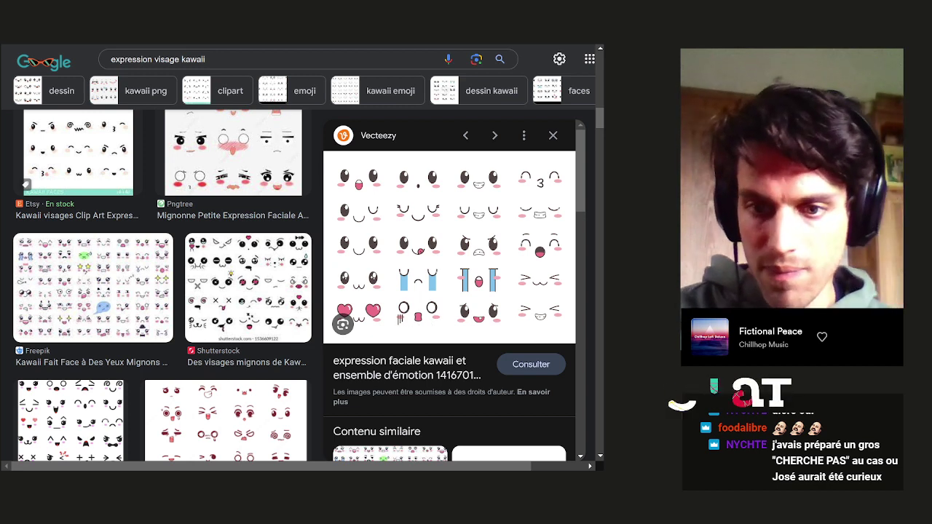
left_click_drag(603, 317, 623, 317)
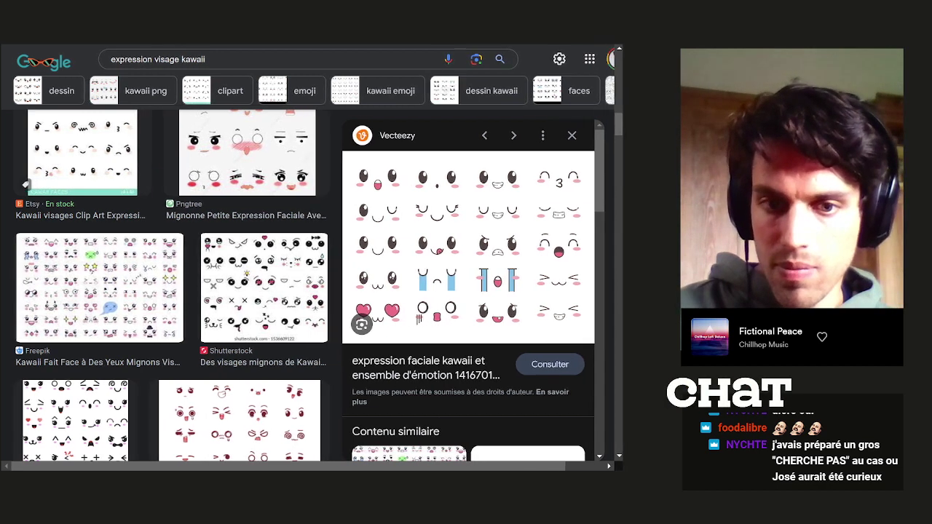
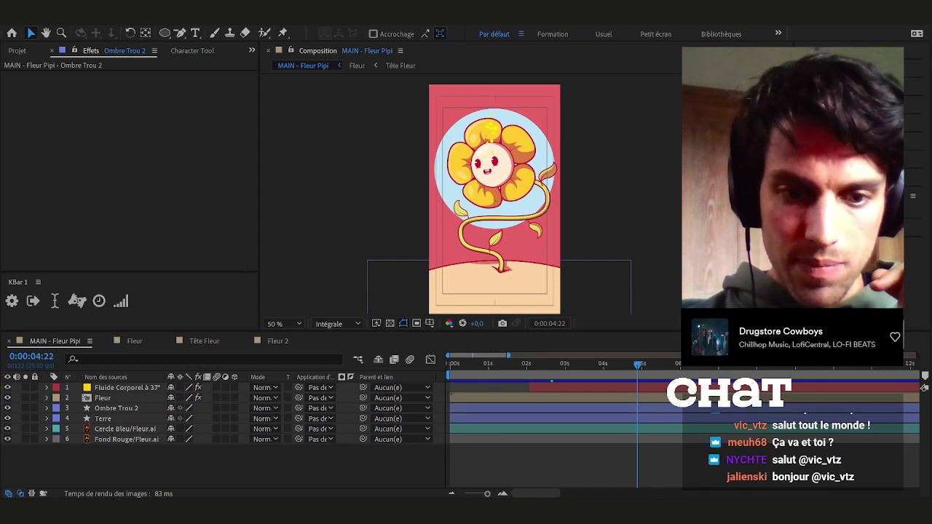
Move the playhead to 6 s, play back the flower animation, and scrub to 3 s 11 frames to check the face
left_click(640, 366)
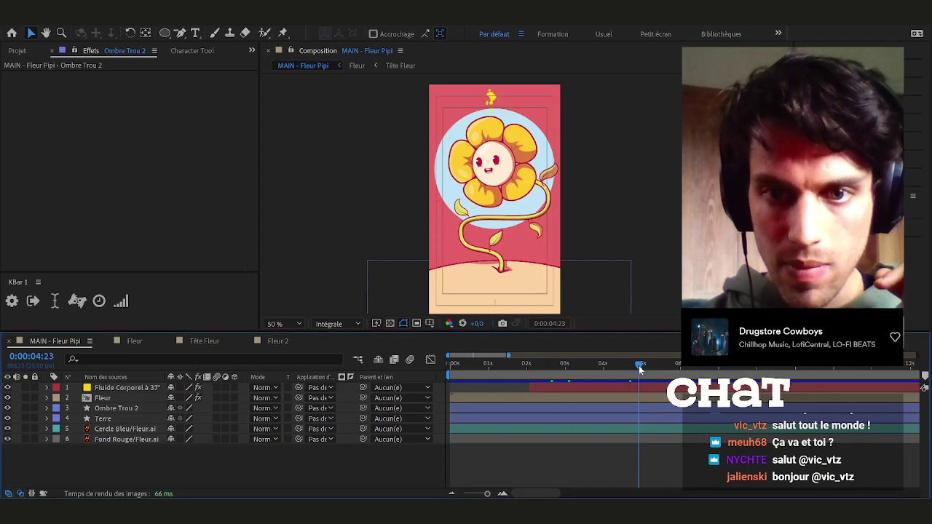
left_click_drag(640, 369, 681, 369)
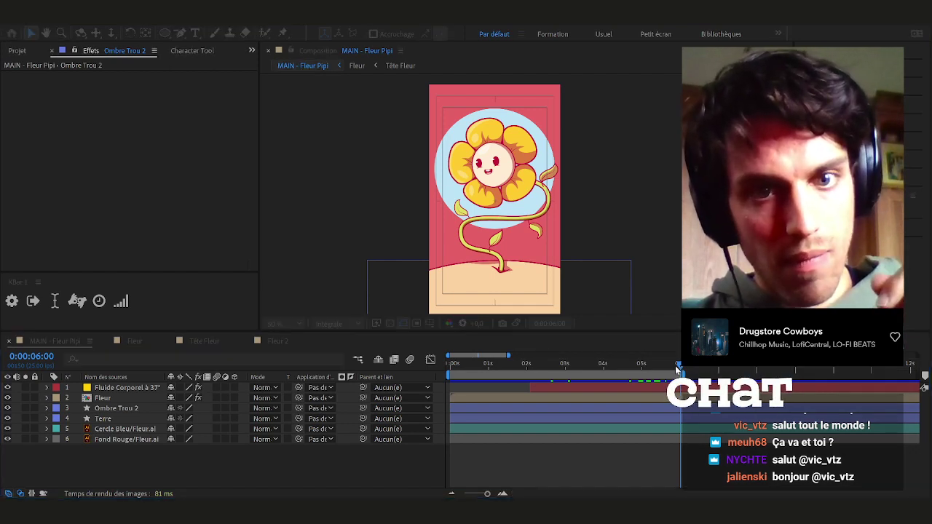
key("space")
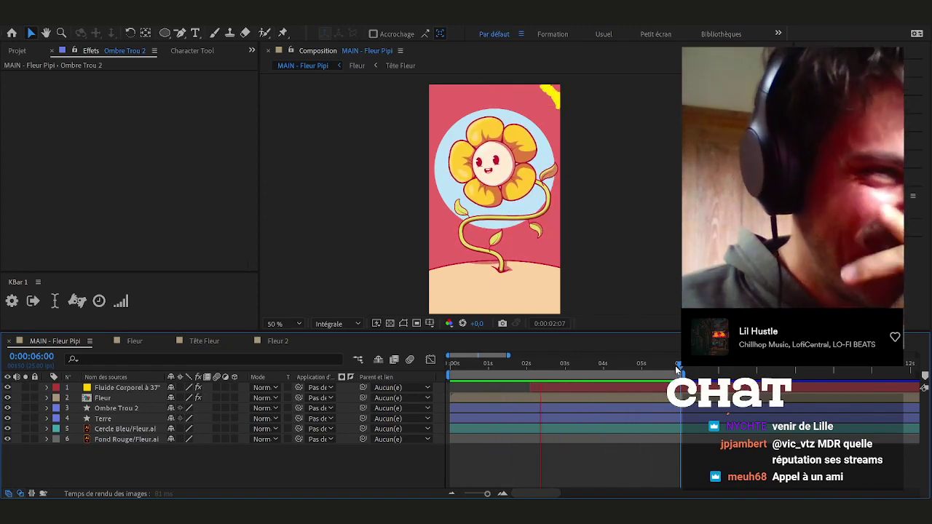
key("space")
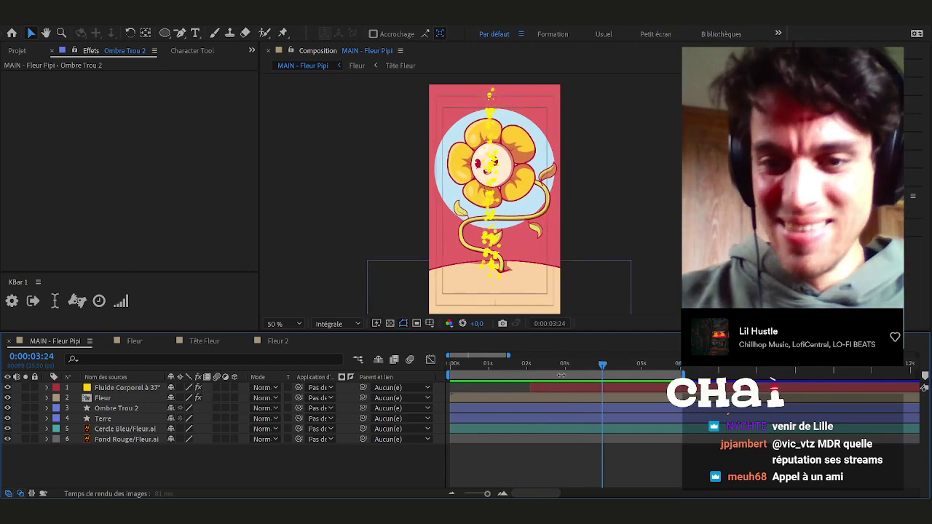
left_click_drag(541, 364, 582, 368)
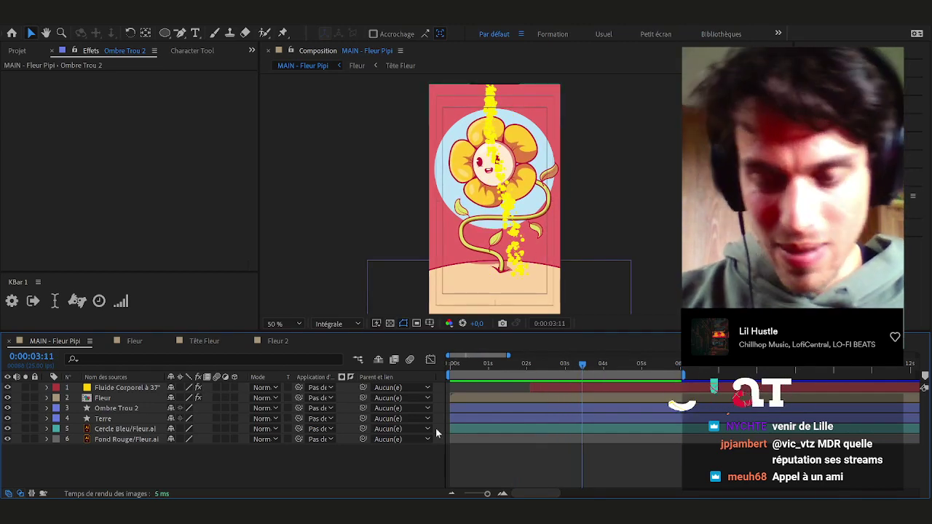
Open the Fleur composition and go into its nested Tête Fleur composition, framing the flower head
key("ctrl+0")
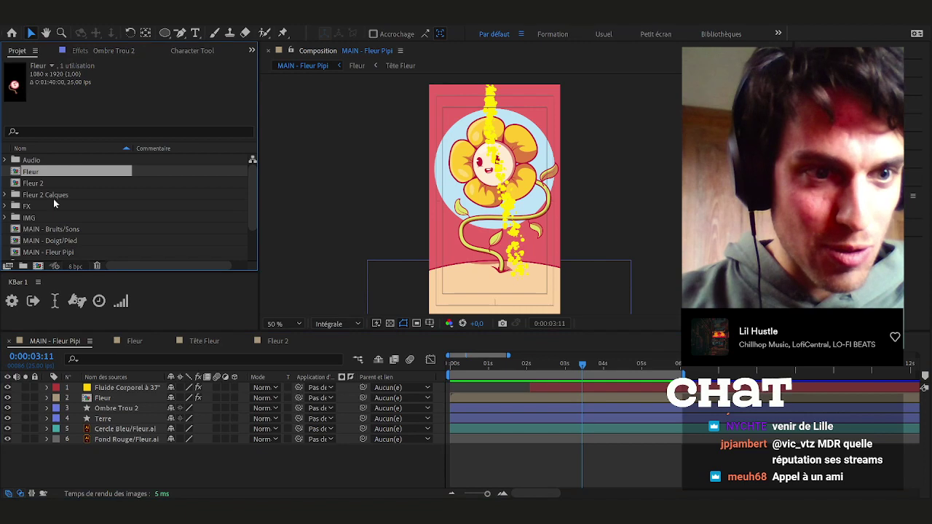
left_click(4, 234)
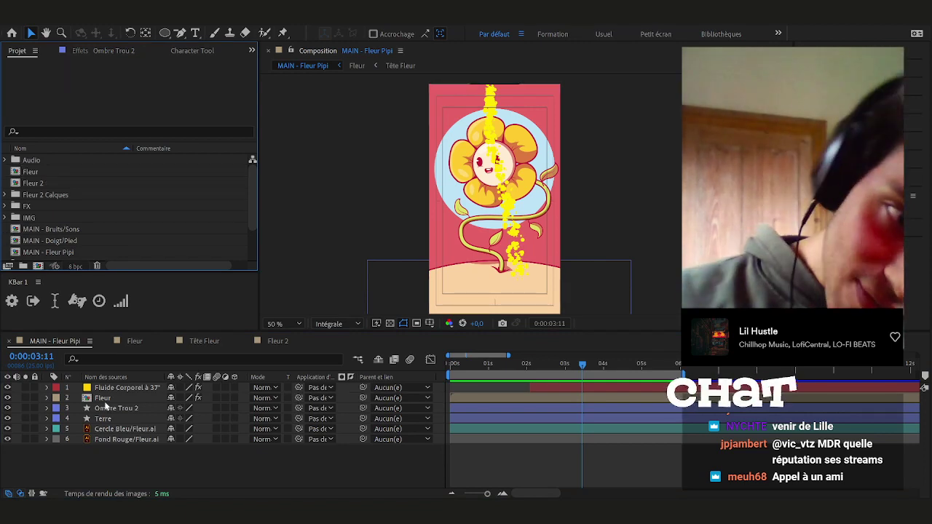
double_click(103, 398)
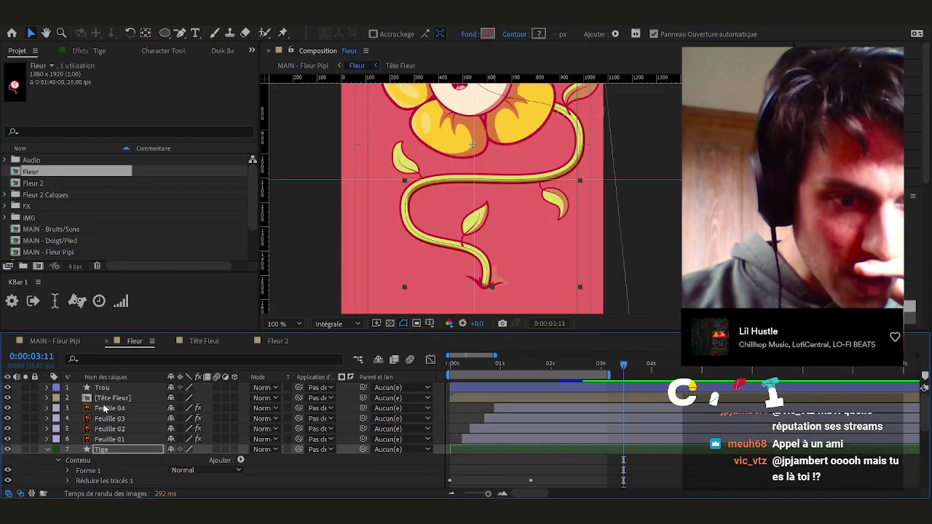
left_click(109, 399)
double_click(109, 399)
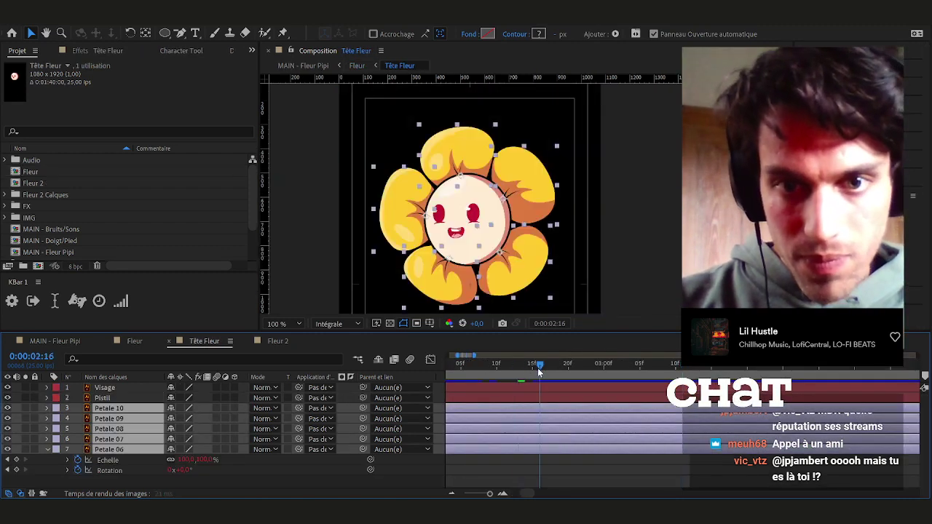
left_click_drag(631, 217, 690, 179)
Import Ref-Kawai.jpg into the project and place it as the top layer of the Tête Fleur composition
left_click(5, 238)
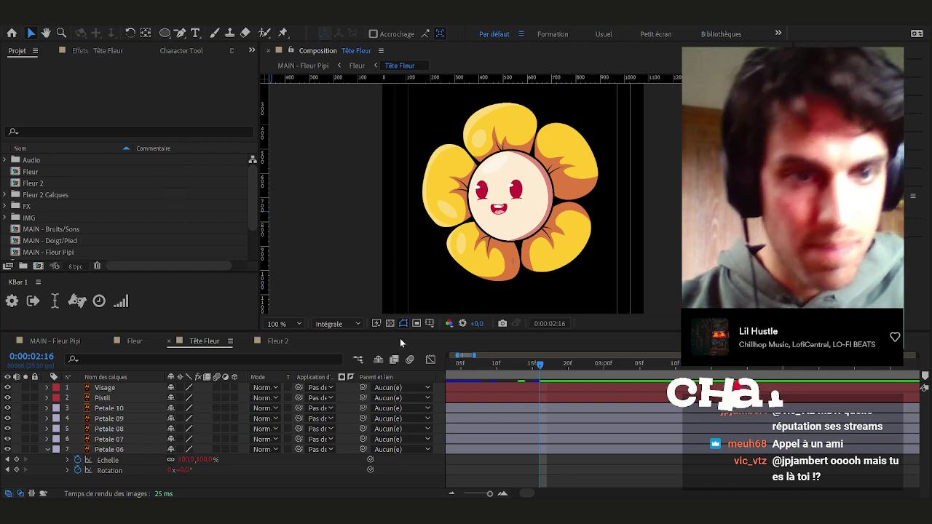
left_click_drag(495, 398, 188, 200)
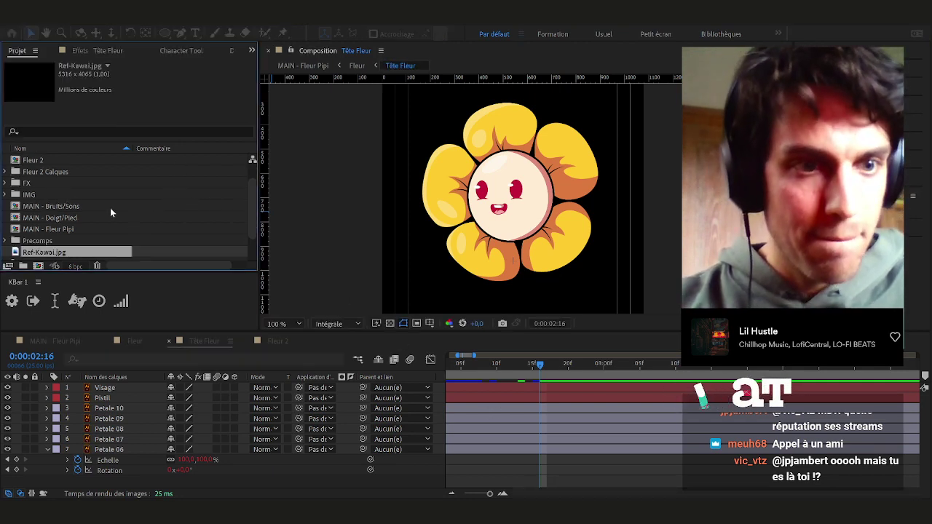
left_click_drag(45, 251, 612, 182)
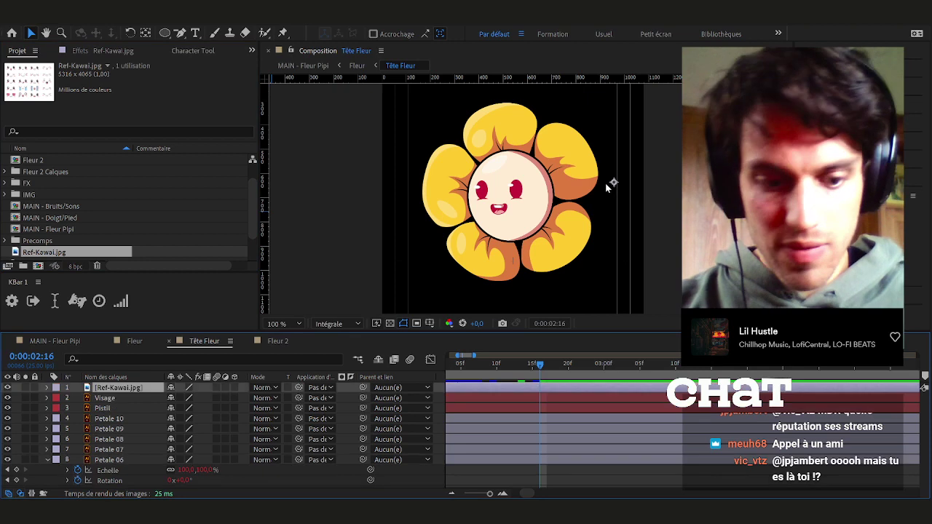
Set the scale of the Ref-Kawai.jpg layer to 10%
key("s")
left_click_drag(195, 398, 158, 397)
left_click(196, 398)
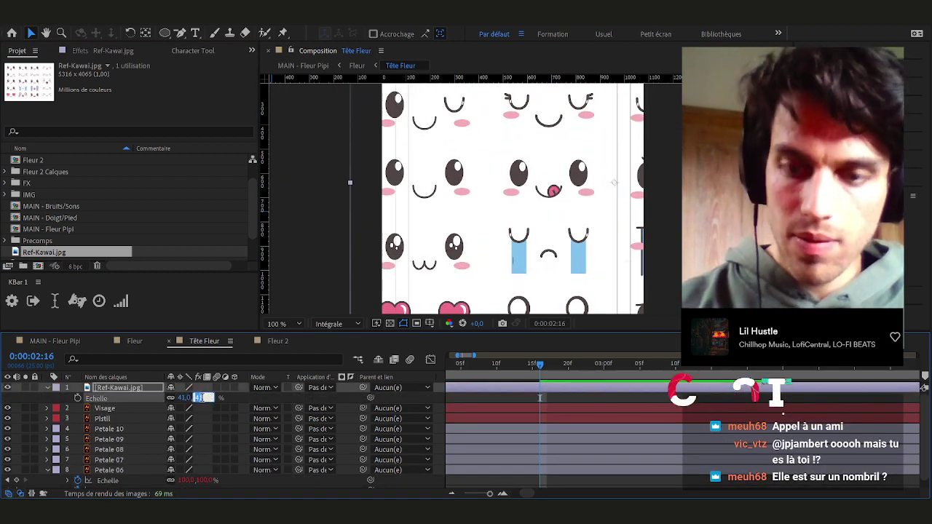
type("20")
key("Return")
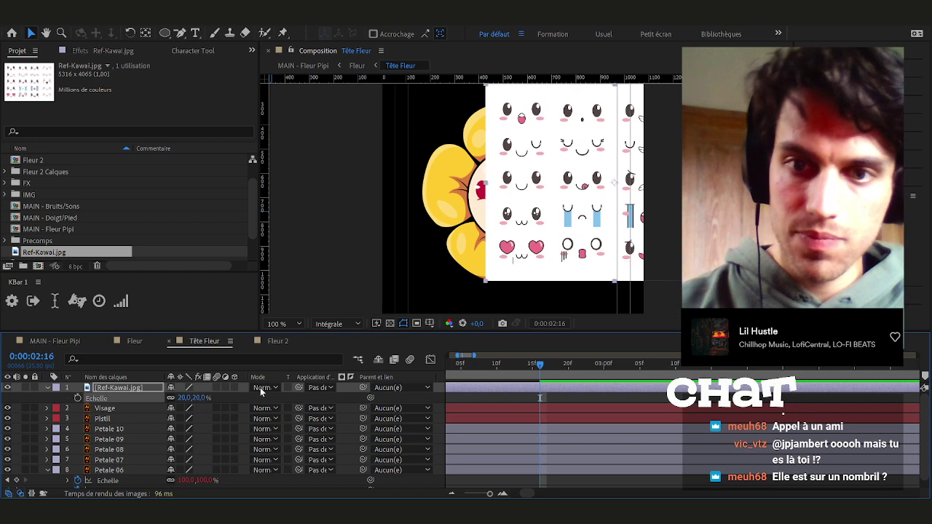
left_click(196, 398)
type("10")
key("Return")
Move the Ref-Kawai.jpg sheet to the upper-left corner of the composition, clear of the flower's face
left_click_drag(609, 171, 452, 114)
left_click_drag(517, 185, 593, 233)
scroll(481, 236, "up", 2)
scroll(602, 236, "down", 1)
scroll(593, 233, "down", 4)
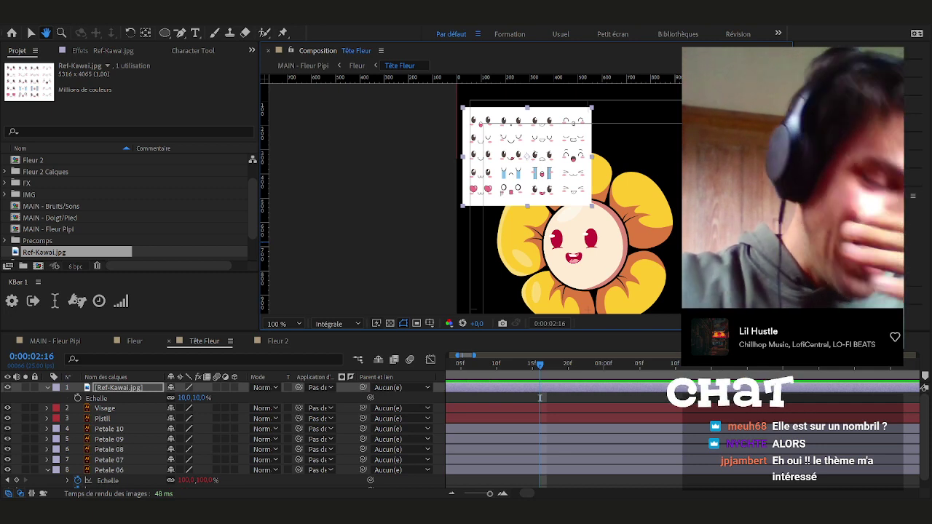
Try a narrower, more rounded Terre ground shape in the MAIN - Fleur Pipi composition, then undo it
left_click(57, 341)
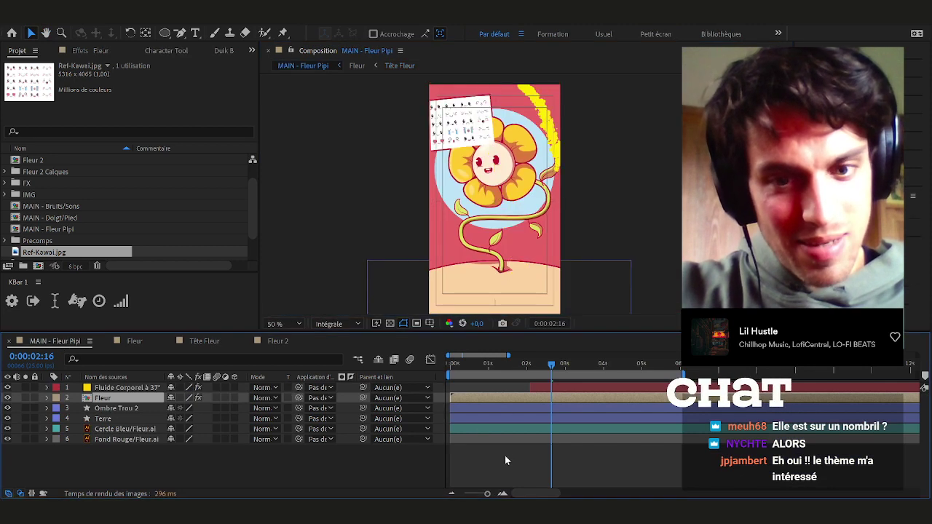
left_click(506, 460)
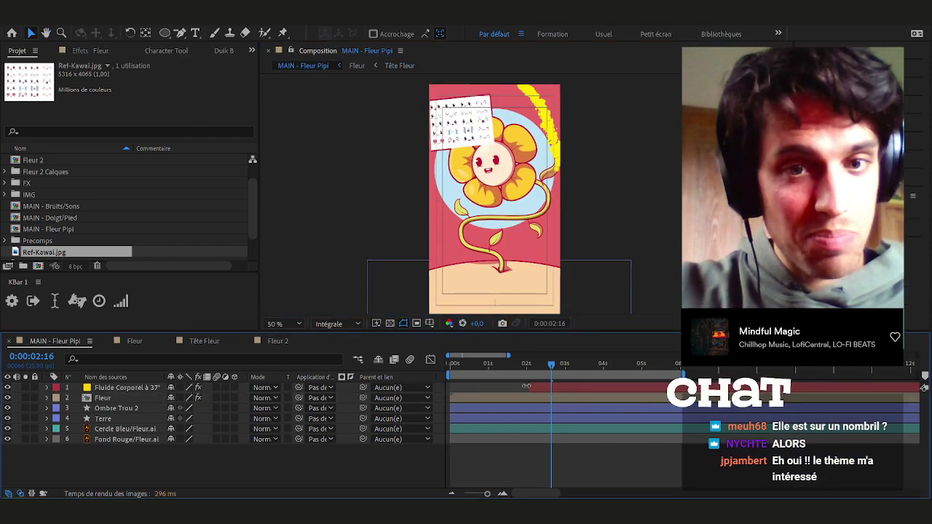
left_click_drag(531, 259, 530, 243)
left_click(589, 278)
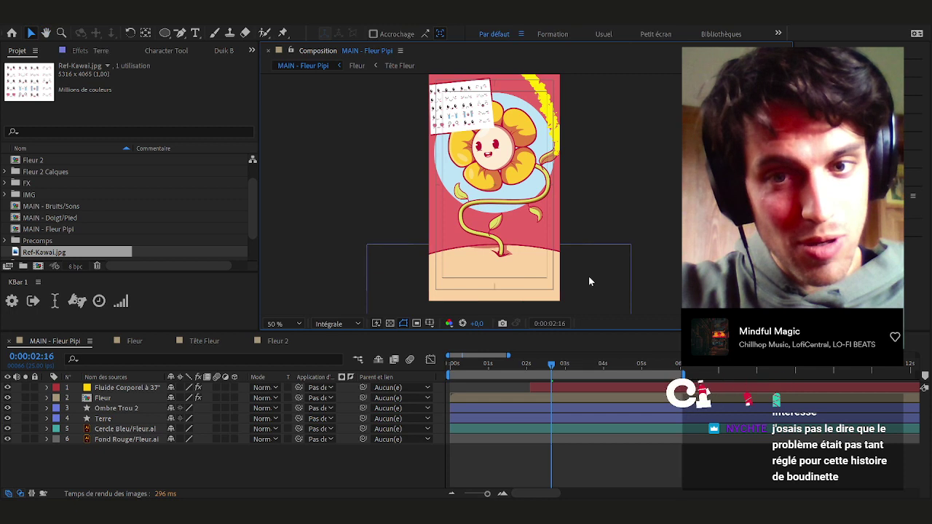
left_click(588, 281)
scroll(575, 262, "down", 5)
left_click_drag(555, 252, 527, 256)
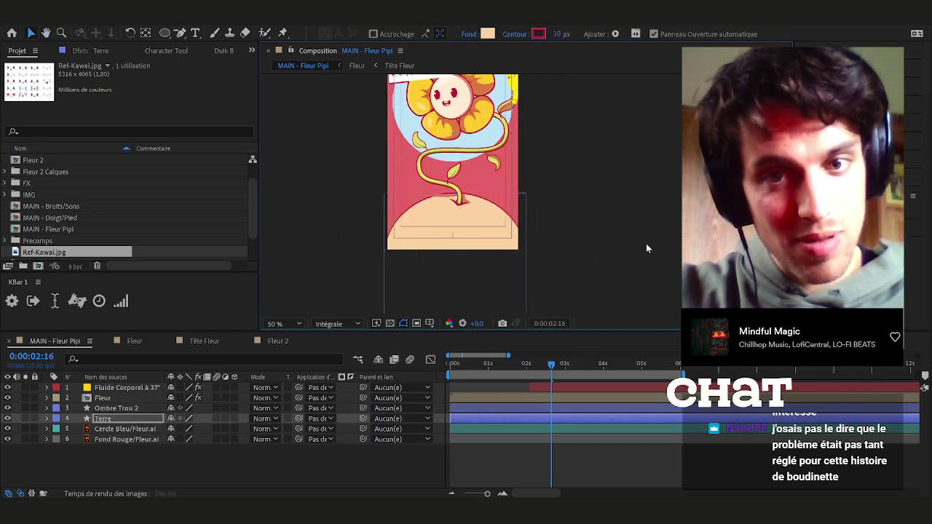
left_click(645, 244)
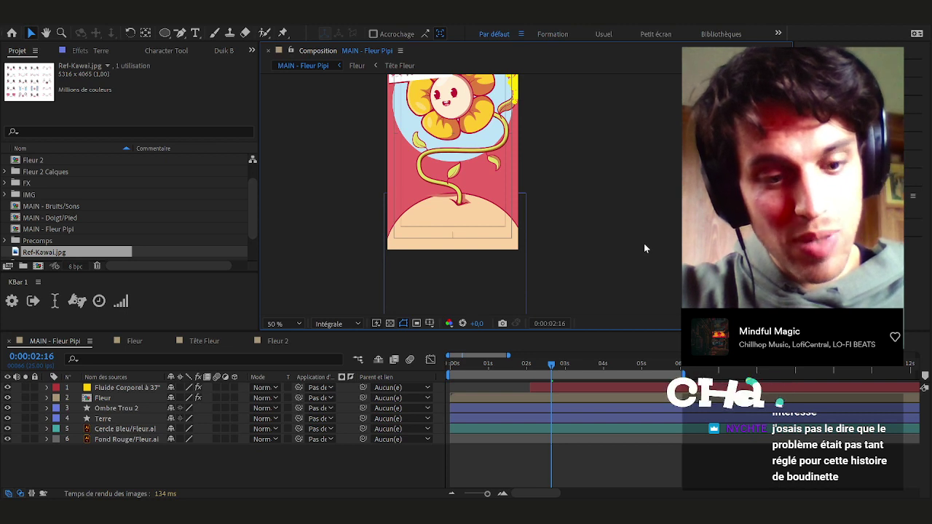
key("ctrl+z")
left_click(649, 213)
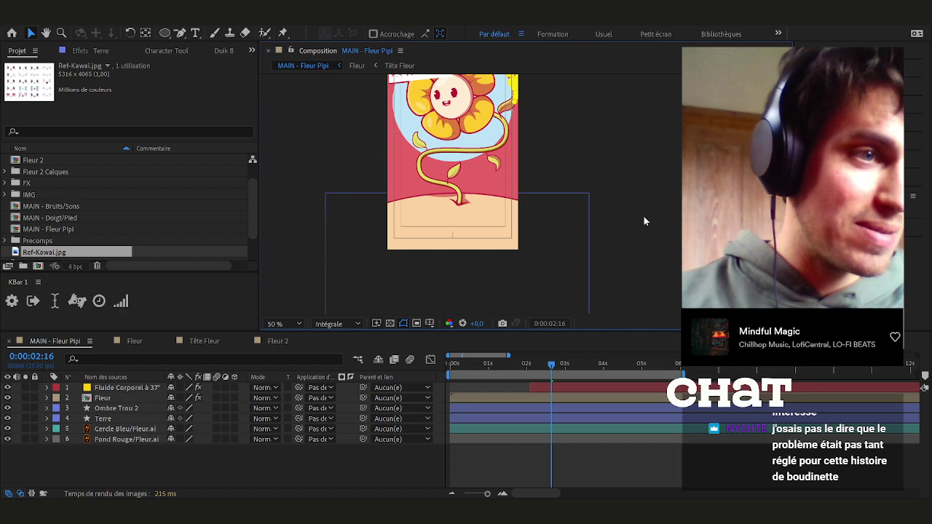
Close the Fleur 2 composition and return to the Tête Fleur composition
left_click_drag(630, 201, 653, 198)
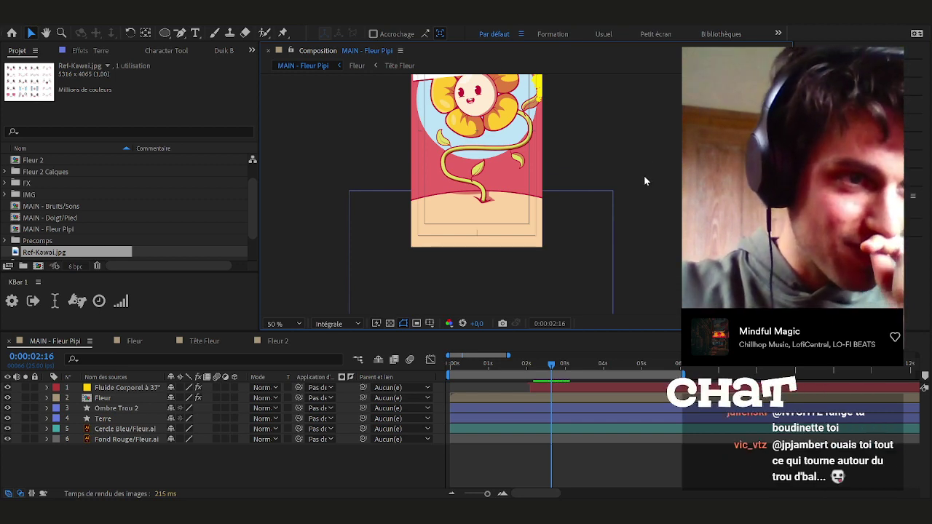
left_click_drag(587, 175, 567, 225)
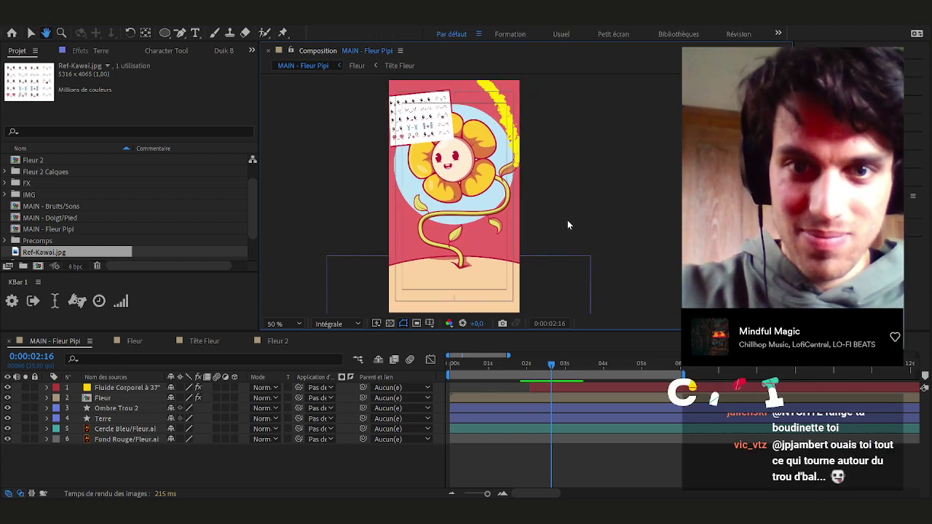
key("v")
left_click(277, 341)
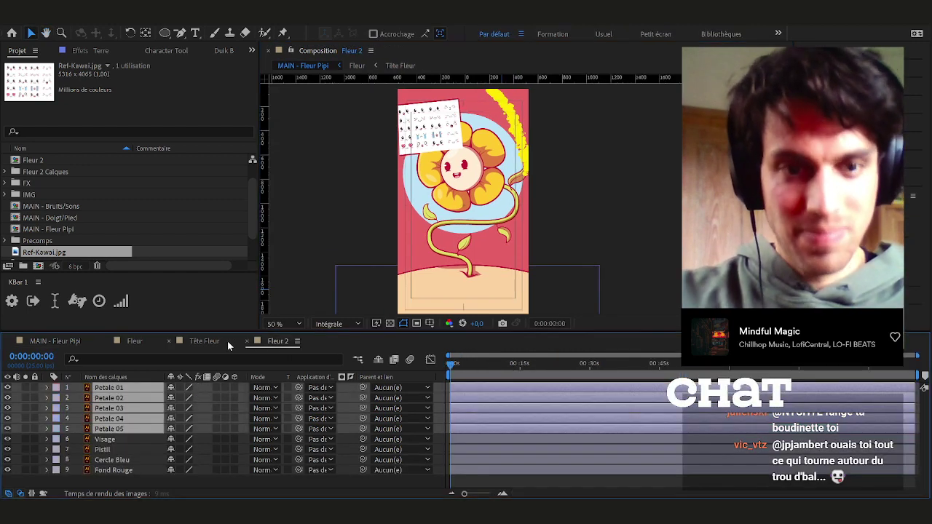
left_click(207, 343)
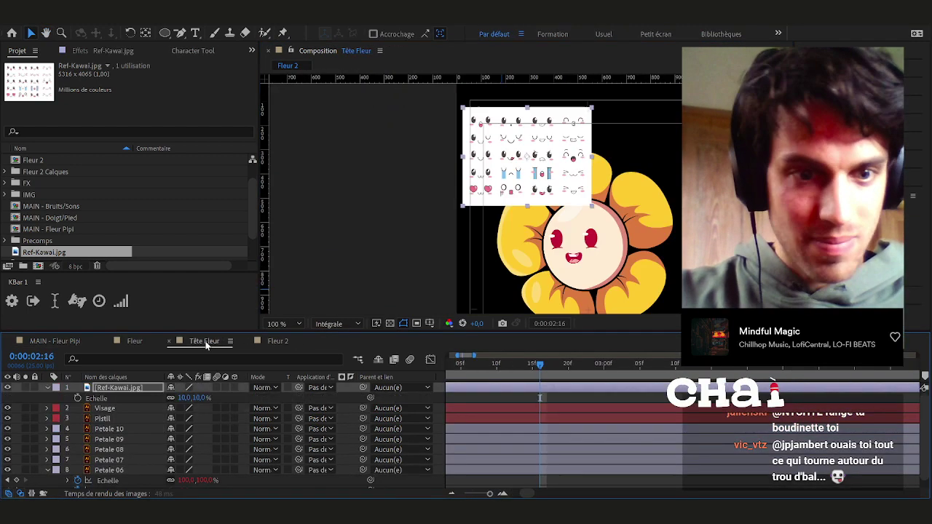
left_click(248, 341)
Nudge the Ref-Kawai.jpg sheet slightly left, closer to the composition's upper-left corner
left_click_drag(525, 166, 508, 155)
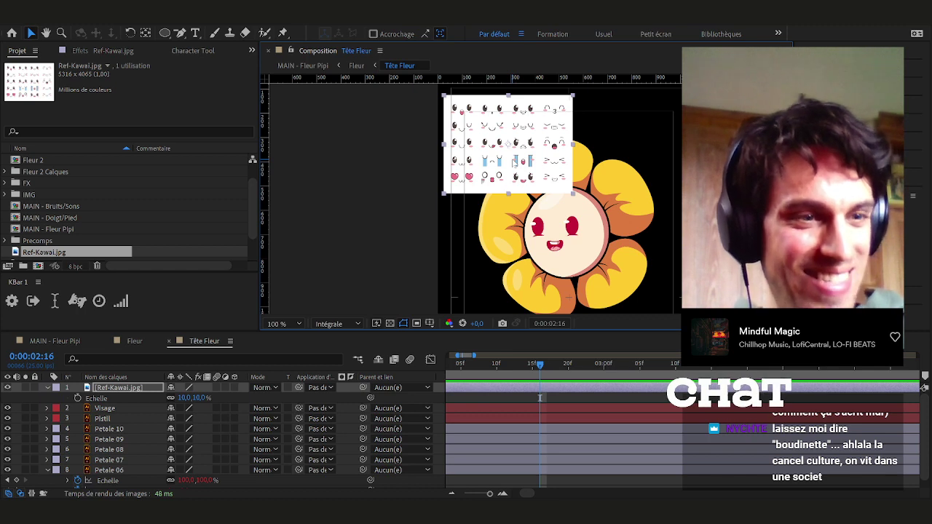
left_click(287, 393)
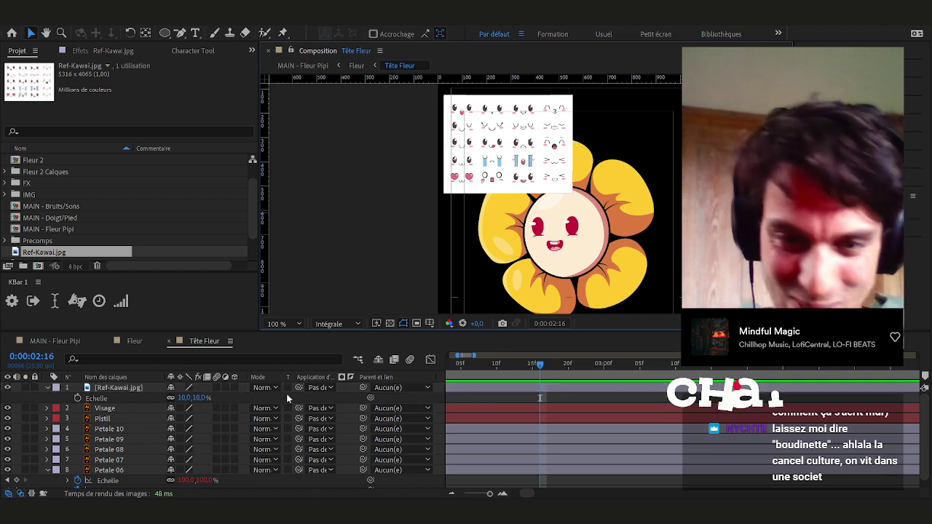
left_click(107, 388)
left_click_drag(494, 176, 491, 176)
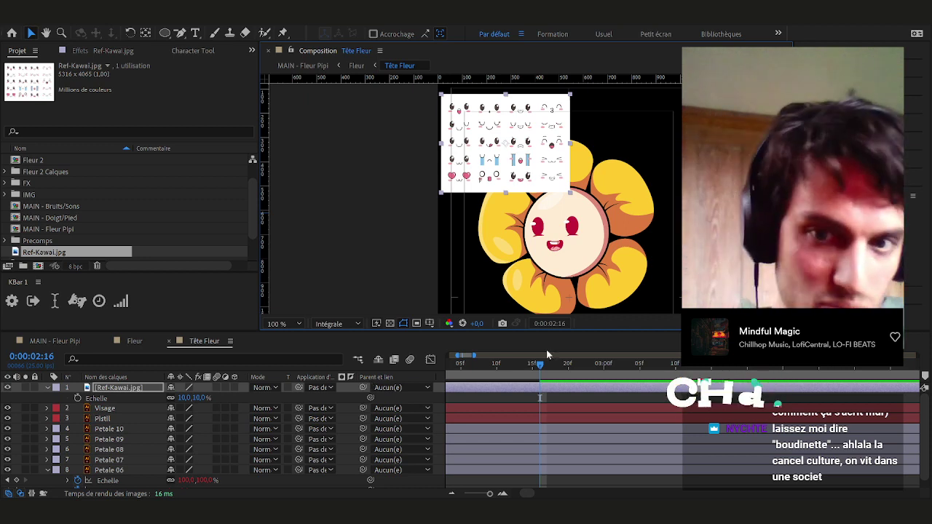
Select the Visage layer in the Tête Fleur composition and switch to Illustrator
left_click(107, 420)
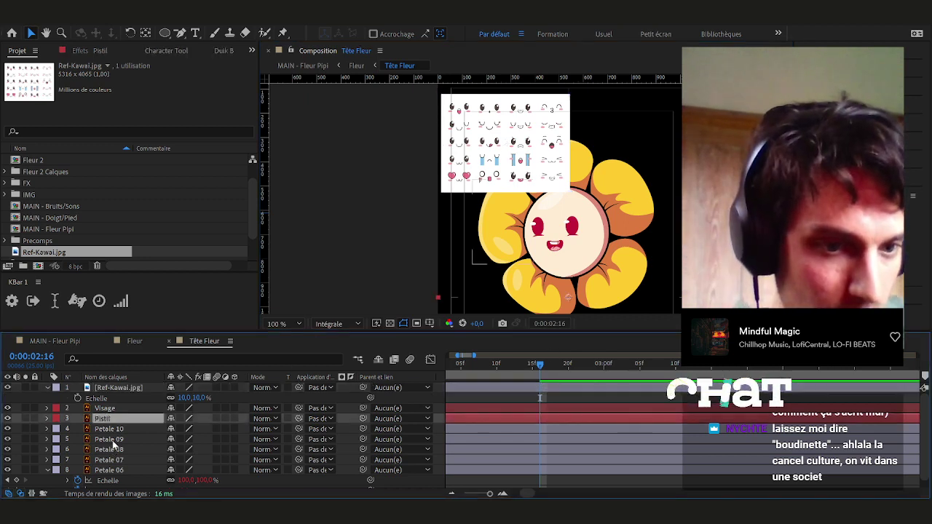
left_click(109, 427)
left_click(105, 409)
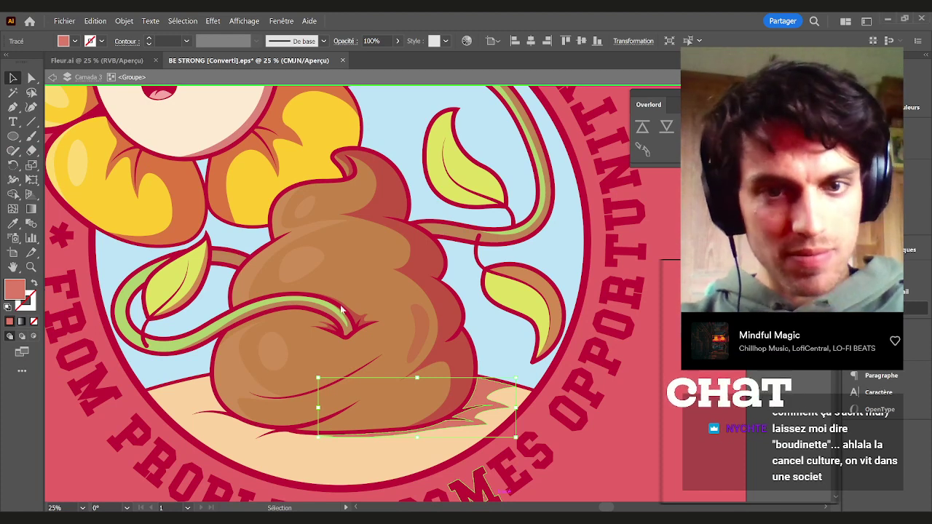
Exit the isolated group in the BE STRONG document and bring the whole illustration into view
scroll(344, 312, "down", 2)
left_click_drag(403, 297, 591, 313)
scroll(451, 287, "down", 1)
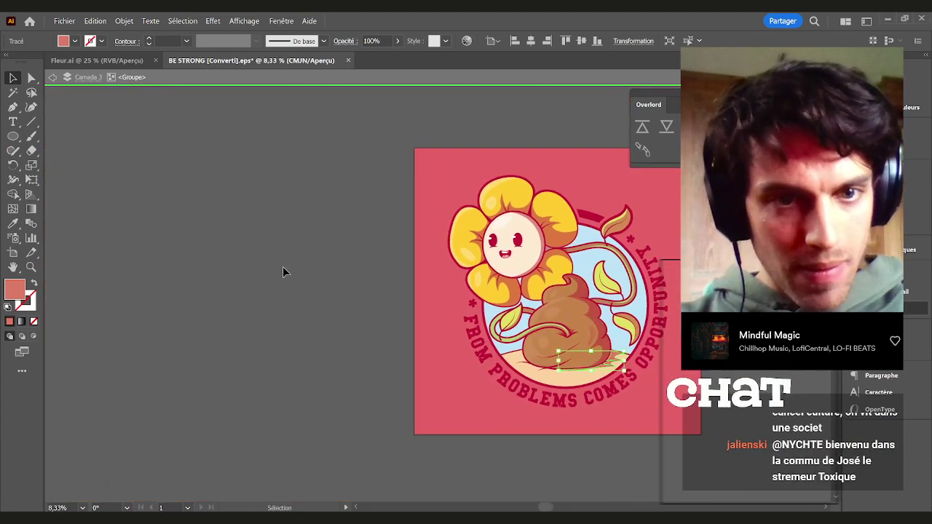
double_click(283, 268)
left_click_drag(256, 264, 224, 230)
scroll(284, 266, "down", 1)
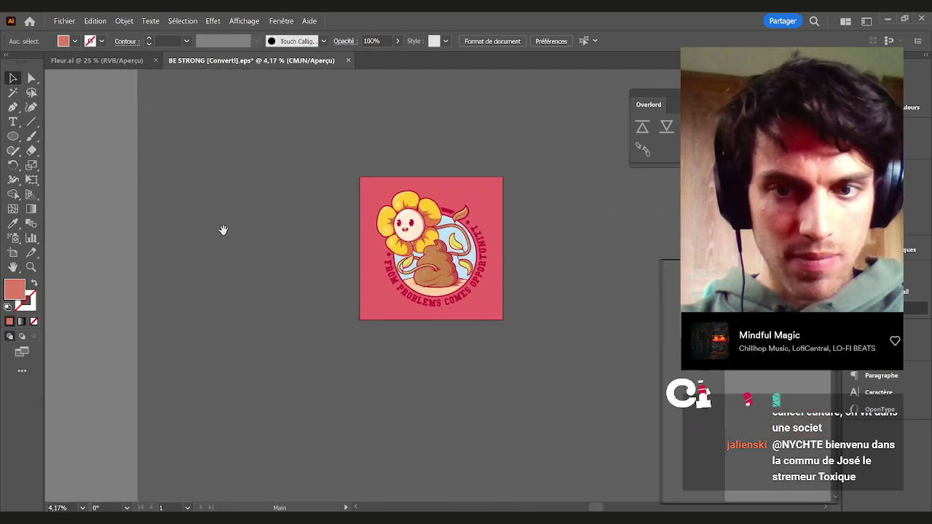
In Fleur.ai, duplicate the artboard with its artwork to the right of the original, and select the copied artwork
left_click(130, 62)
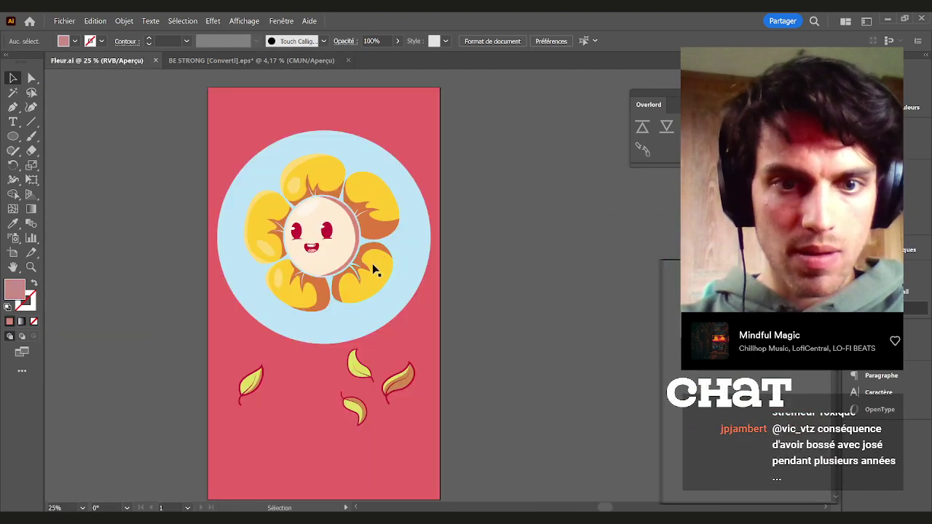
left_click_drag(439, 276, 391, 266)
scroll(430, 297, "down", 1)
key("shift+o")
left_click_drag(291, 278, 439, 282)
key("v")
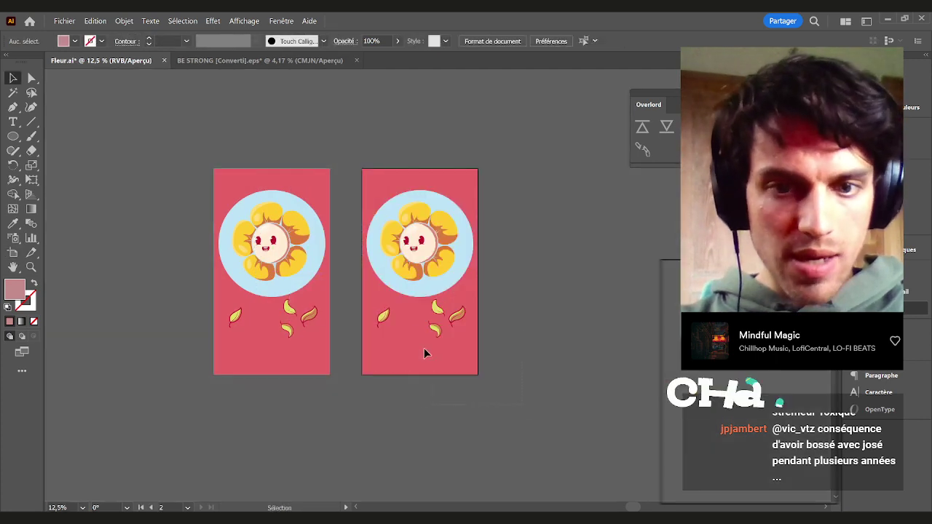
left_click_drag(380, 258, 380, 259)
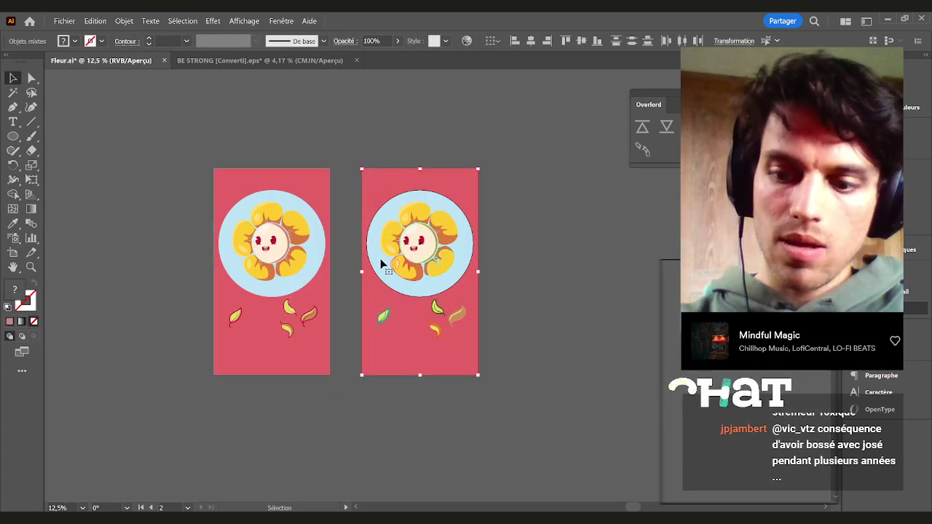
Delete the background, circle, petals and leaves from the copied artboard, keeping only the flower's eyes and mouth
key("Delete")
scroll(440, 241, "up", 1)
left_click_drag(517, 150, 371, 267)
key("Delete")
left_click_drag(388, 195, 417, 217)
key("Delete")
left_click(428, 222)
key("Delete")
scroll(432, 250, "up", 2)
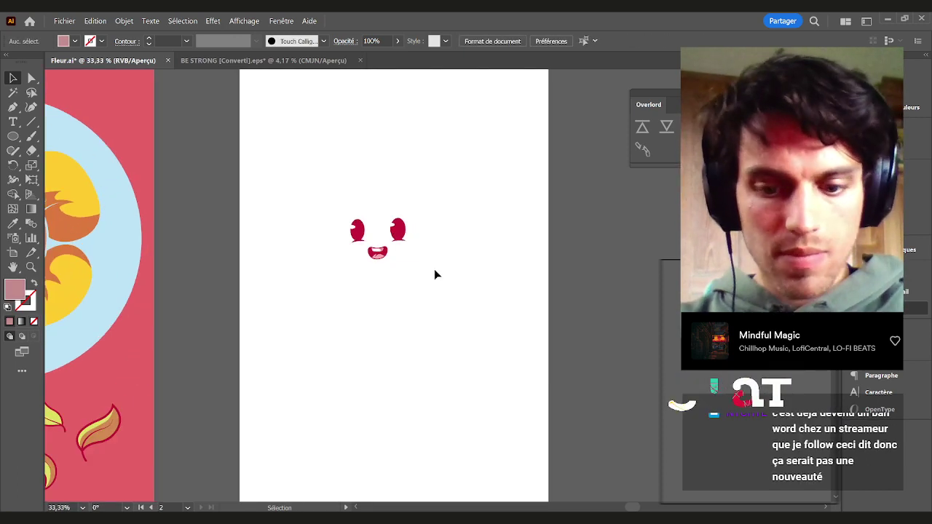
Place the Ref-Kawai.jpg expression sheet directly above the face on the copied artboard
key("ctrl")
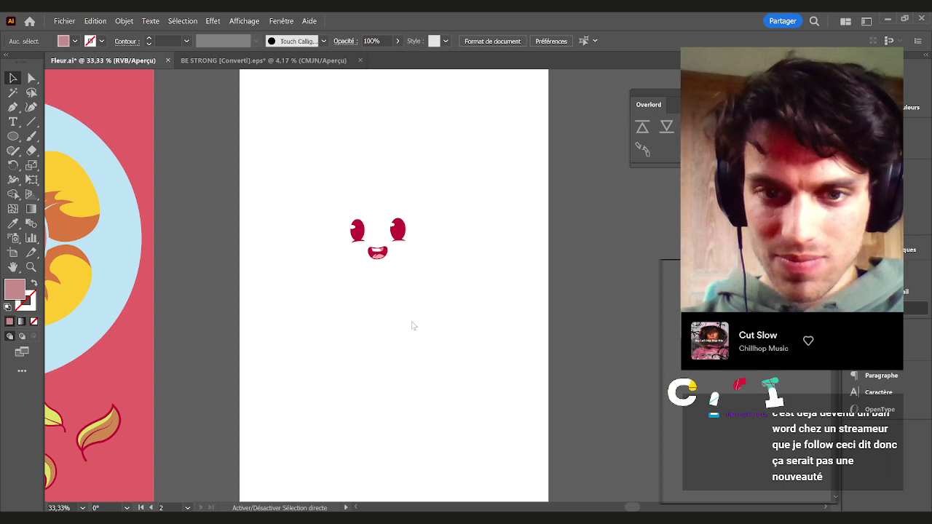
left_click(333, 312)
left_click_drag(389, 318, 421, 167)
scroll(421, 175, "up", 4, "alt")
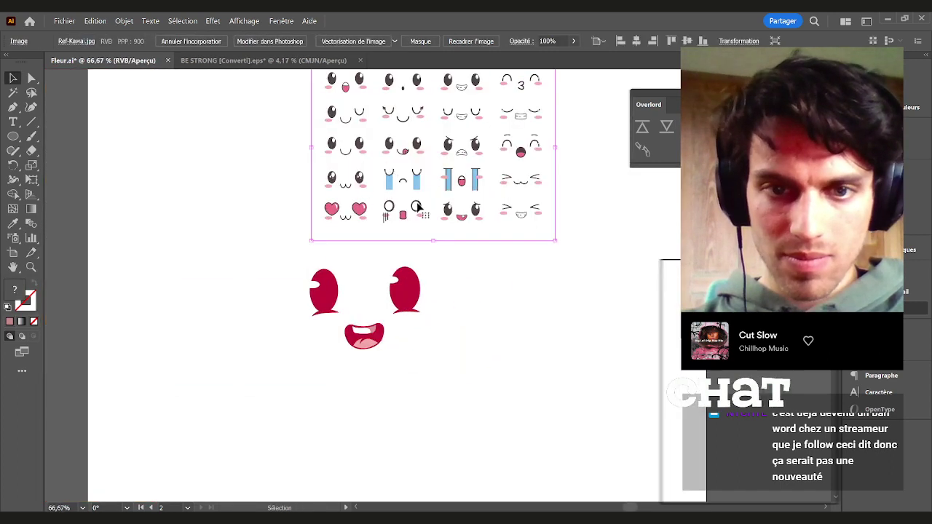
Duplicate the face to the right of the original, below the reference sheet
left_click_drag(411, 342, 146, 243)
left_click_drag(250, 301, 345, 306)
key("space")
left_click_drag(514, 364, 445, 364)
Fit a large upright white oval inside each eye of the copied face in place of the small highlights
left_click_drag(369, 279, 388, 241)
scroll(388, 288, "up", 2)
left_click_drag(361, 288, 348, 287)
left_click_drag(428, 367, 517, 353)
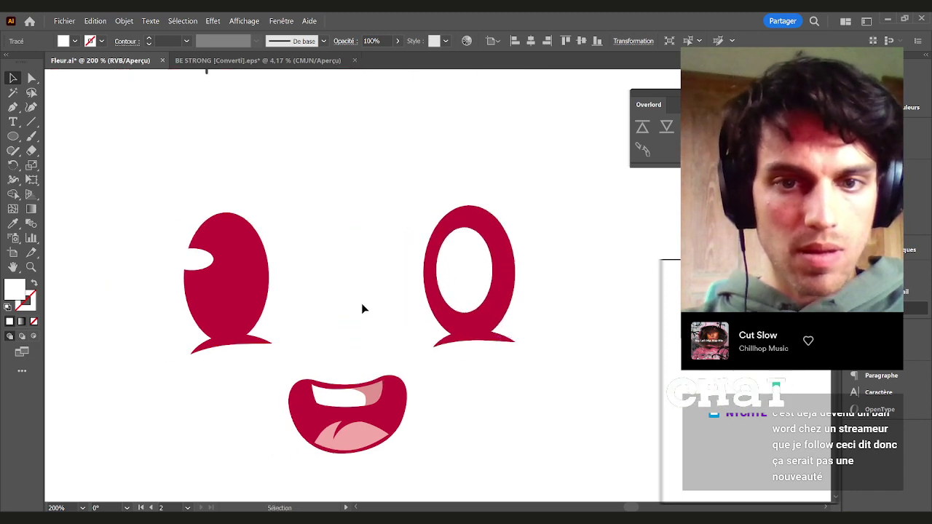
left_click_drag(362, 309, 395, 333)
left_click_drag(502, 298, 260, 297)
left_click(227, 284)
key("Delete")
Rotate the dark red mouth shape of the copied face so that it stands upright between the eyes
left_click_drag(430, 298, 437, 274)
left_click(431, 423)
left_click_drag(431, 422, 437, 338)
left_click(462, 400)
left_click(402, 351)
left_click_drag(464, 434, 316, 300)
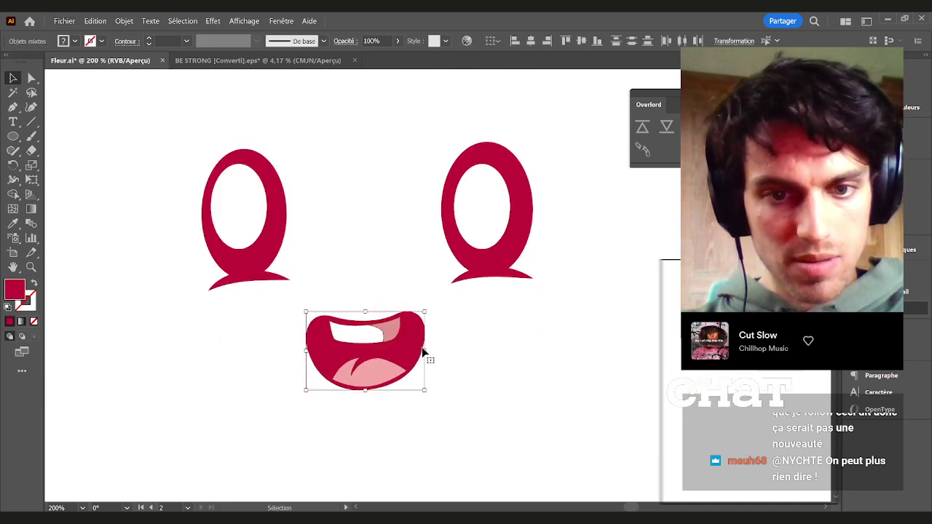
left_click(432, 354)
left_click(413, 353)
left_click_drag(429, 352, 370, 375)
left_click(466, 404)
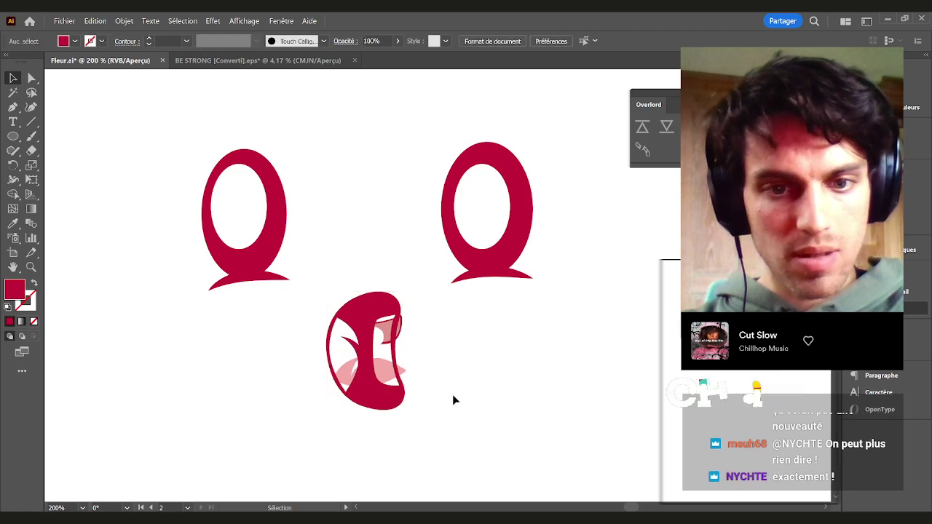
Remove the mouth shape's inner cut-outs and reshape its left side into a solid outline with a soft inward curve
scroll(327, 333, "up", 1)
key("a")
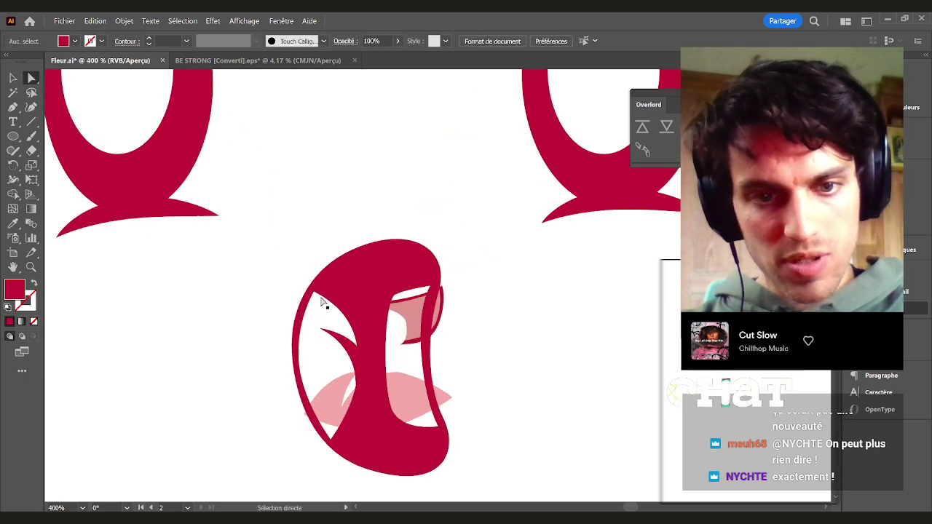
left_click(316, 297)
left_click_drag(331, 303, 445, 424)
left_click(293, 355)
left_click_drag(292, 350, 328, 400)
left_click(115, 42)
key("v")
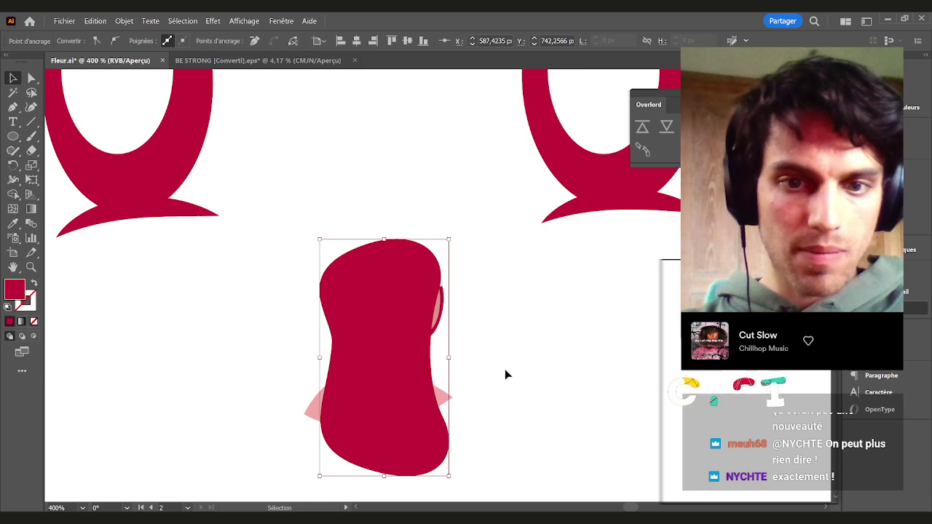
Shift the mouth shape left, clear of the teeth, and bring the pink tongue in front of its lower part
left_click(505, 371)
left_click_drag(501, 389, 483, 376)
left_click_drag(354, 394, 292, 383)
left_click_drag(382, 391, 312, 413)
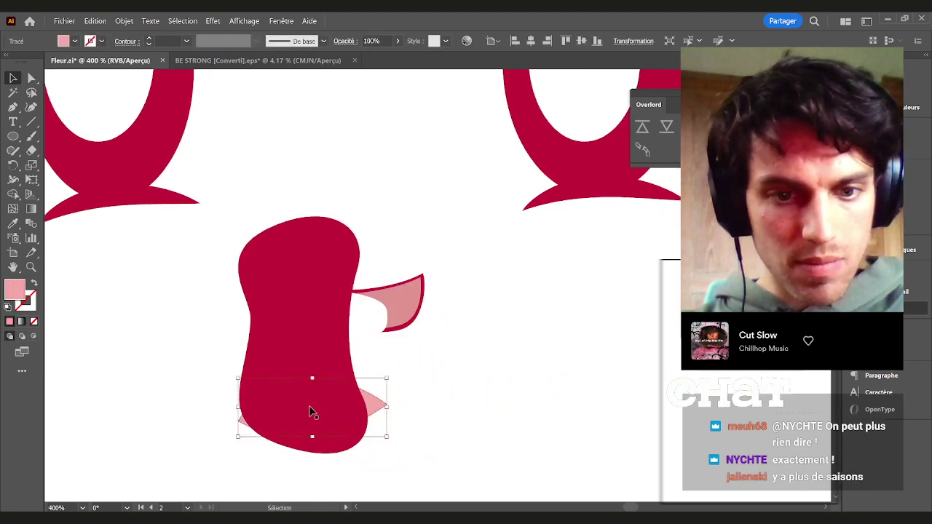
key("ctrl+shift+]")
left_click_drag(452, 386, 486, 359)
left_click_drag(335, 386, 333, 382)
scroll(333, 381, "up", 1)
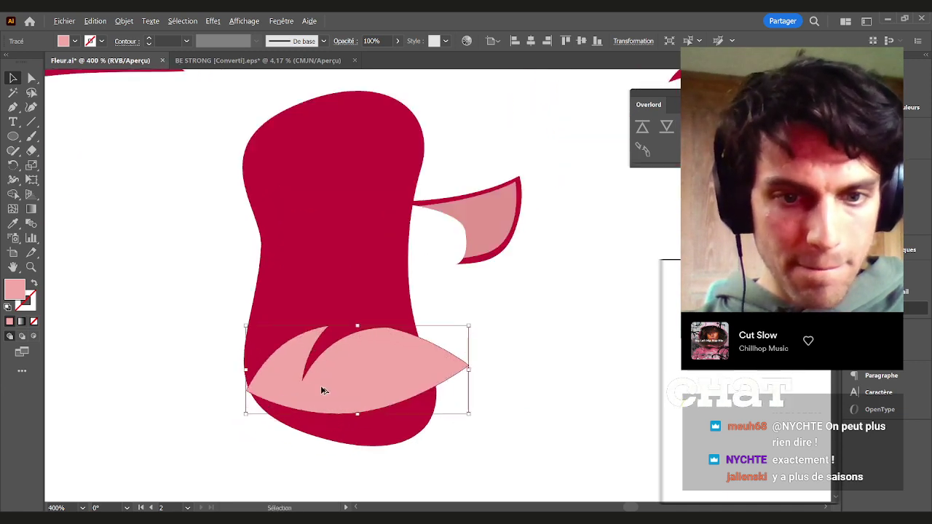
key("a")
left_click_drag(253, 353, 259, 340)
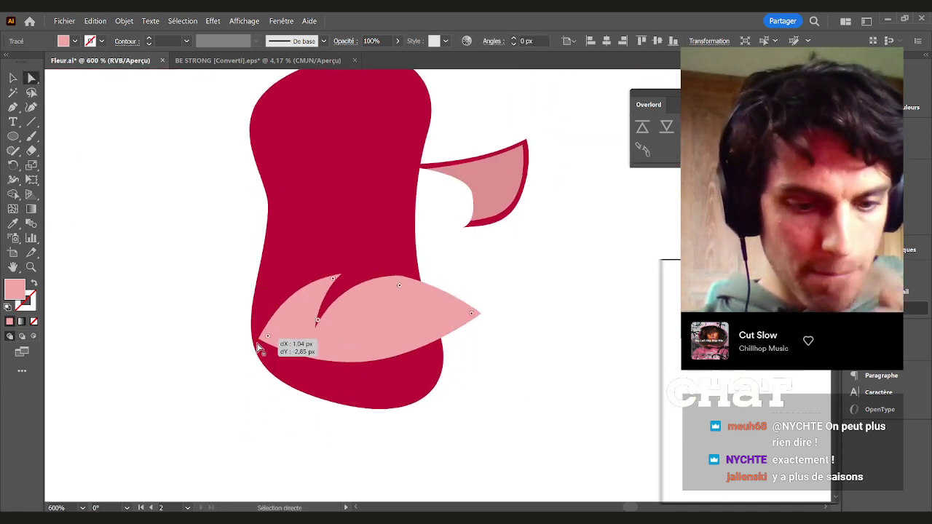
key("ctrl+z")
left_click(252, 355)
key("ctrl+shift+a")
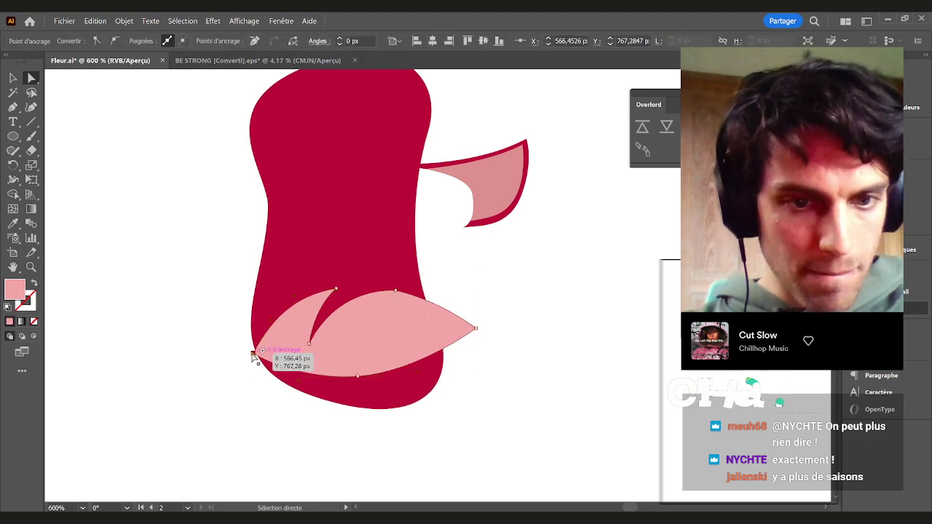
Raise the tongue slightly and pull its bottom anchor point down and left towards the mouth's lower edge
key("v")
left_click_drag(373, 350, 376, 333)
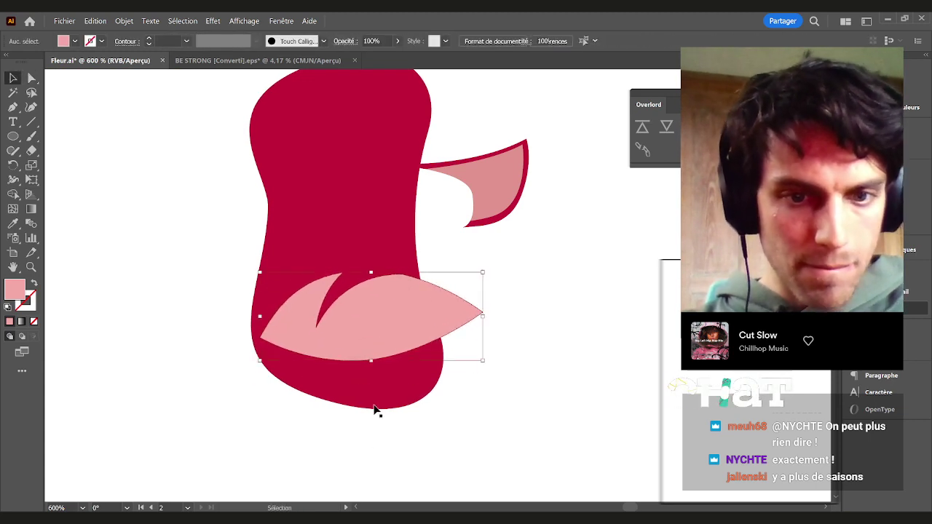
left_click(375, 413)
key("a")
left_click(364, 361)
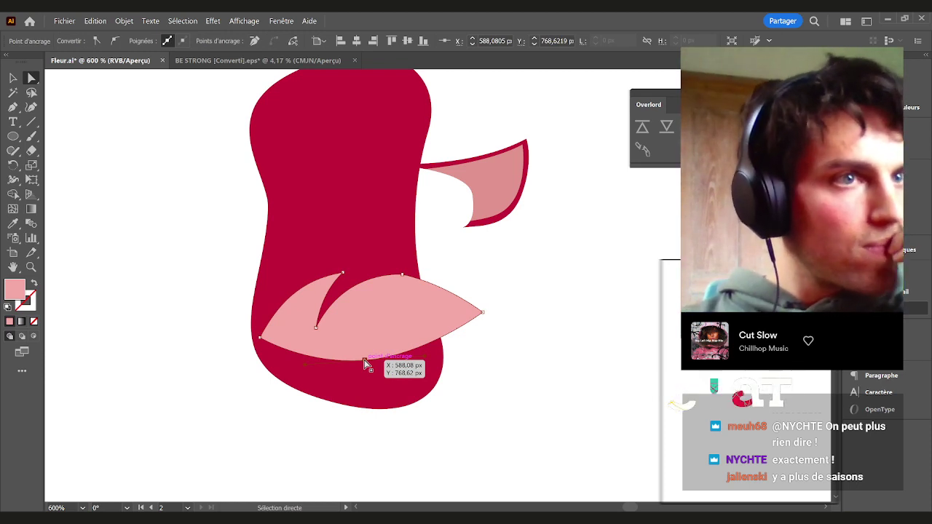
left_click_drag(366, 362, 340, 396)
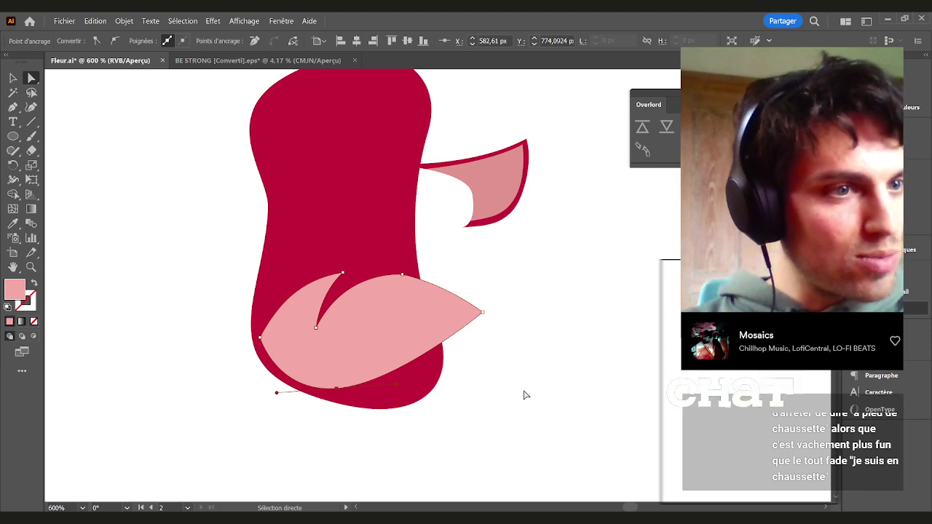
Move the tongue's pointed right tip inside the lower right part of the mouth
left_click_drag(549, 342, 517, 331)
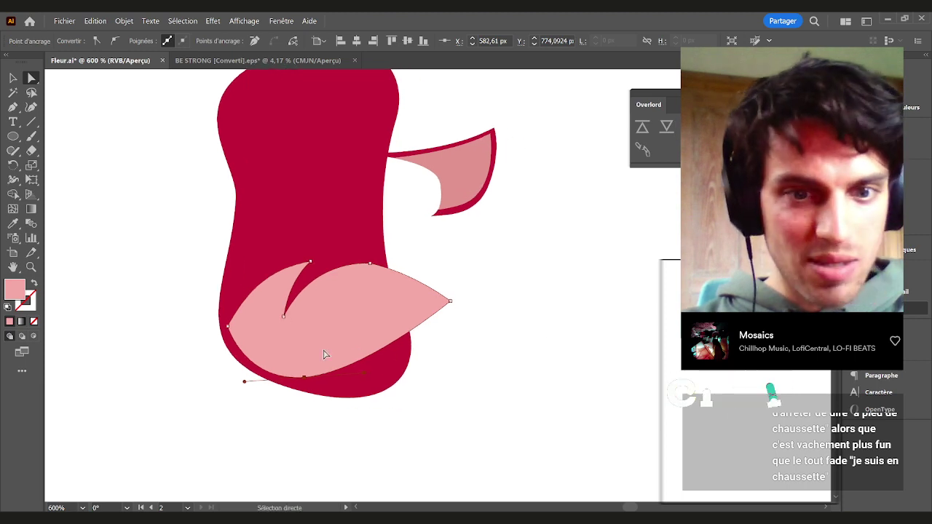
left_click(324, 423)
left_click(297, 377)
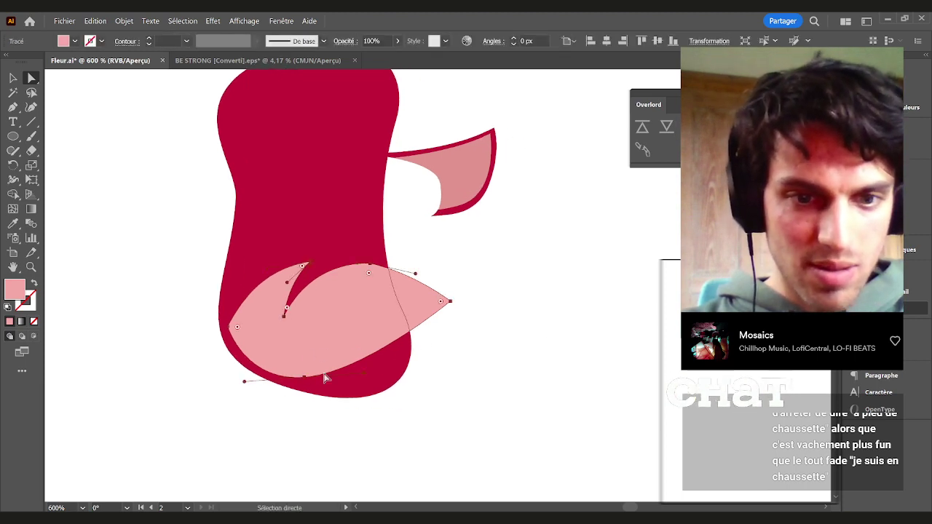
left_click_drag(450, 300, 386, 348)
key("ctrl+z")
left_click(462, 307)
left_click(450, 301)
left_click_drag(451, 305, 399, 348)
Reshape the tongue's upper right curve along the mouth outline and convert its right corner to a smooth point
left_click_drag(415, 275, 373, 300)
key("ctrl+z")
left_click(416, 318)
left_click(383, 306)
left_click_drag(416, 275, 371, 299)
left_click_drag(370, 265, 379, 260)
key("ctrl+z")
left_click(373, 261)
left_click_drag(400, 350, 405, 340)
left_click(116, 42)
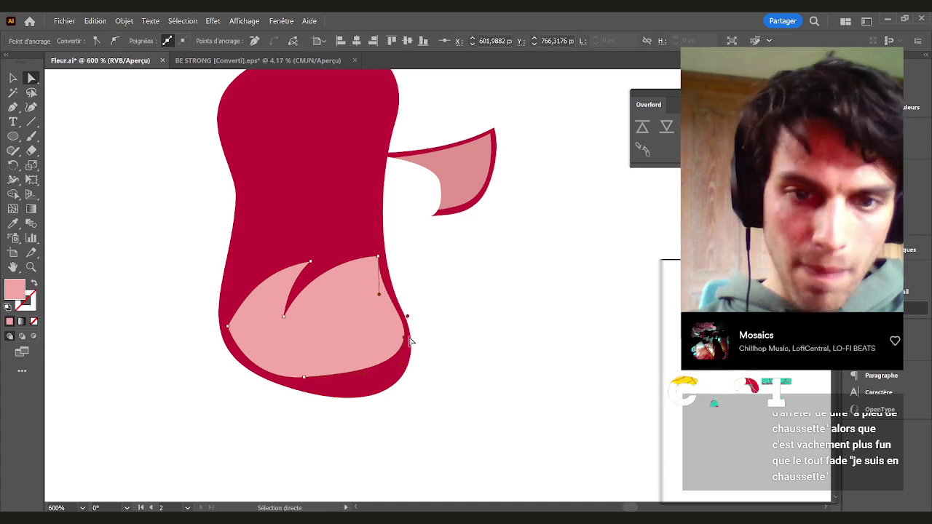
Refine the tongue's bottom and right curves so that an even dark red border surrounds them
left_click(304, 378)
left_click_drag(251, 381, 237, 365)
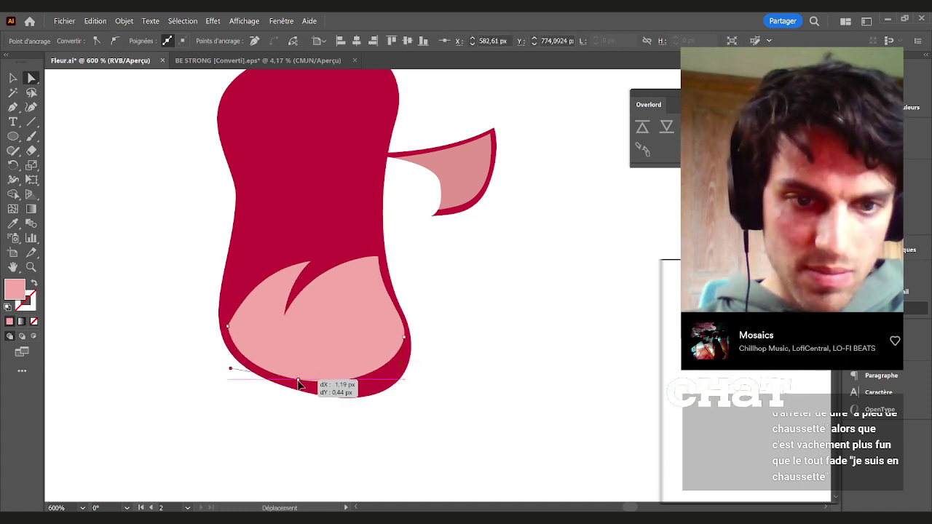
left_click_drag(407, 344, 406, 355)
left_click_drag(307, 384, 309, 390)
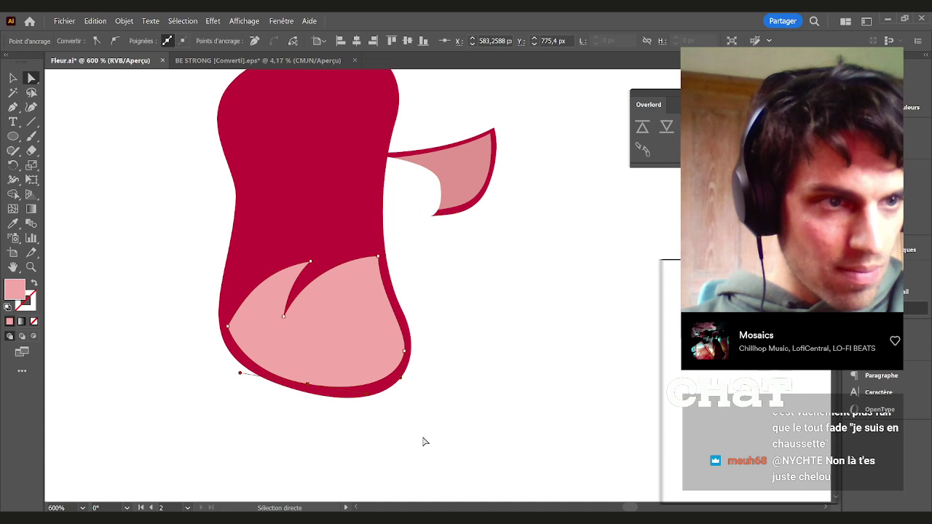
left_click(505, 321)
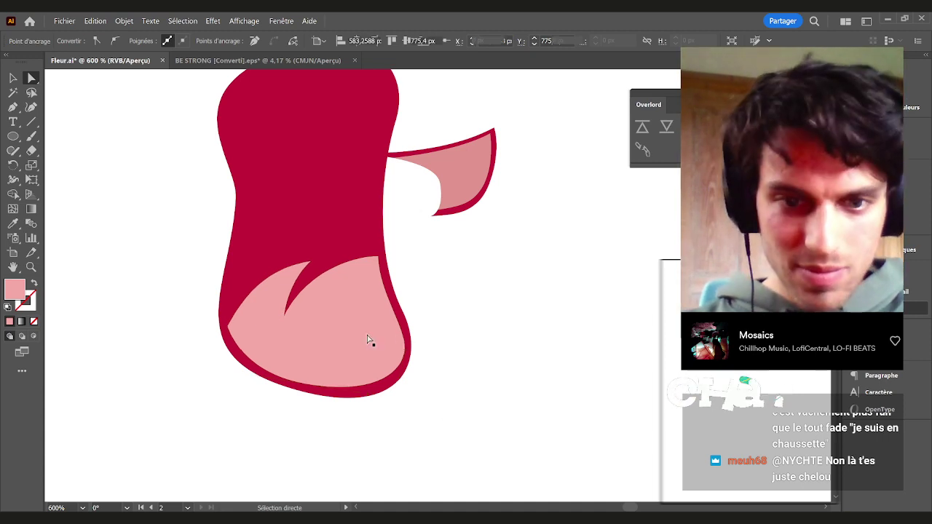
Try bringing the leftover teeth piece beside the mouth to the front
left_click_drag(506, 319, 506, 362)
key("v")
left_click(472, 251)
left_click_drag(474, 260, 508, 288)
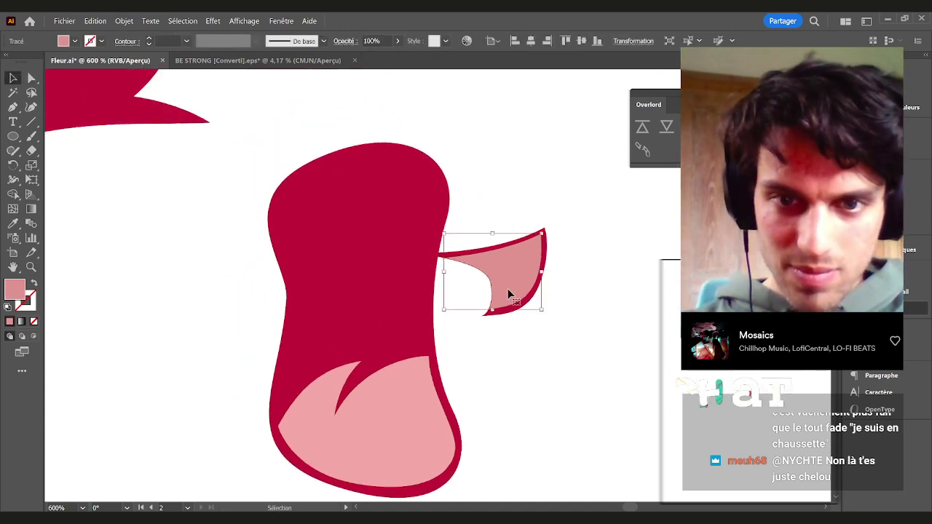
left_click_drag(532, 332, 482, 335)
key("ctrl+y")
key("ctrl+y")
key("v")
left_click(433, 301)
left_click_drag(433, 301, 485, 306)
key("ctrl+shift+]")
Delete the leftover teeth pieces and shift the mouth slightly right between the eyes
scroll(482, 305, "down", 2)
left_click_drag(502, 339, 422, 422)
key("Delete")
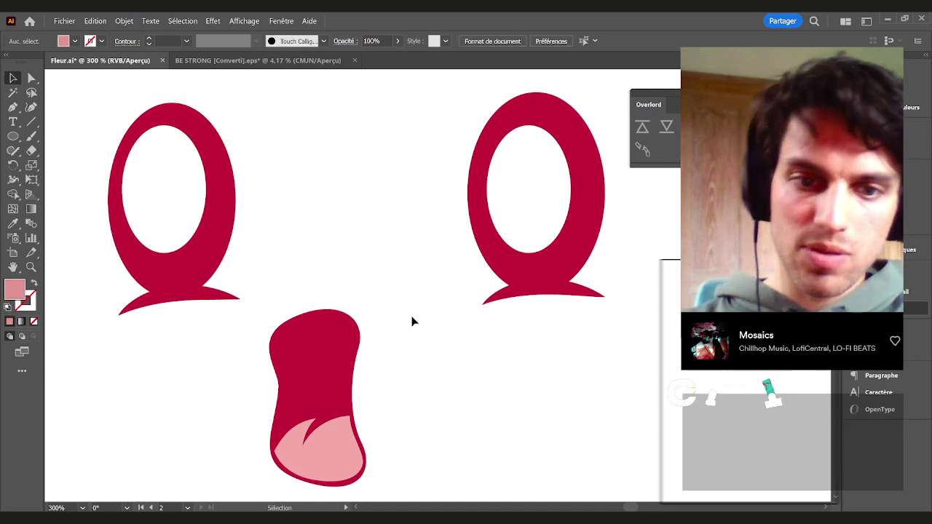
scroll(442, 386, "down", 2)
left_click_drag(400, 447, 367, 355)
left_click(480, 319)
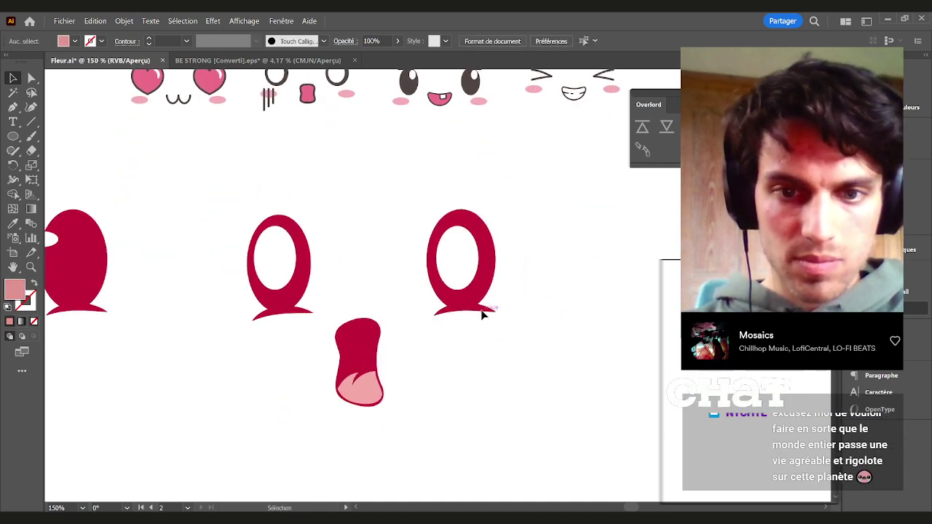
Remove the anchor points that form the pointed lash under the copied face's right eye
scroll(481, 300, "up", 3)
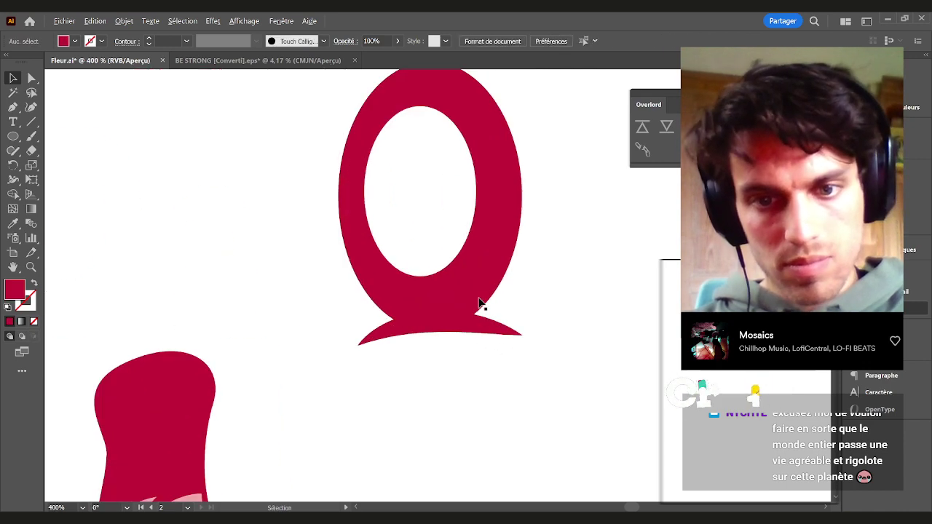
left_click(478, 321)
key("a")
left_click_drag(539, 332, 348, 367)
scroll(532, 358, "up", 3)
left_click_drag(549, 355, 135, 297)
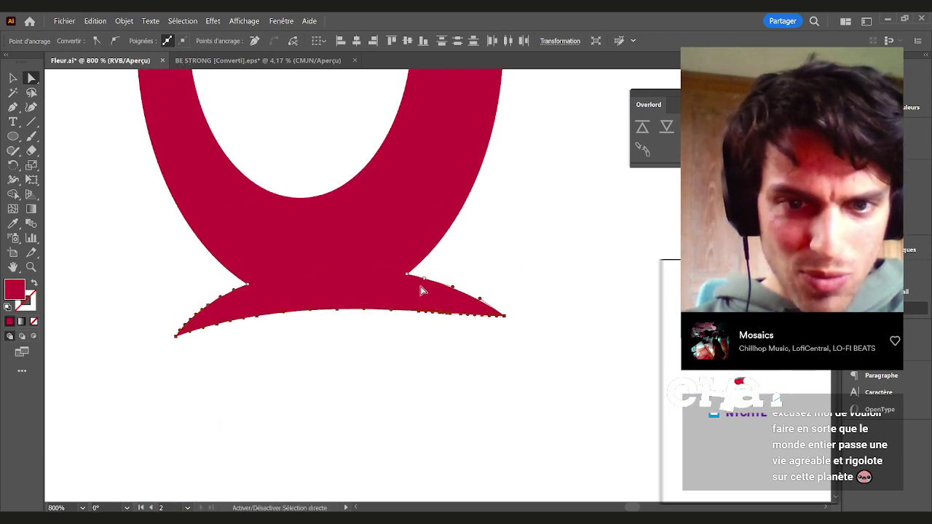
left_click(254, 41)
Curve the bottom edge of the right eye into a rounded outline
left_click_drag(384, 298, 363, 301)
key("ctrl+z")
left_click_drag(233, 290, 276, 305)
key("v")
left_click(410, 348)
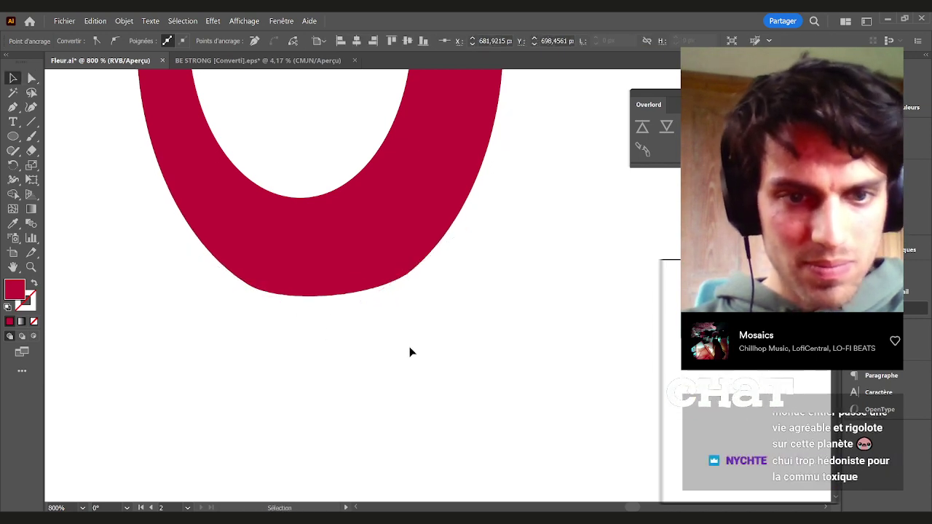
scroll(423, 344, "down", 3)
left_click_drag(377, 370, 543, 346)
left_click_drag(413, 277, 477, 277)
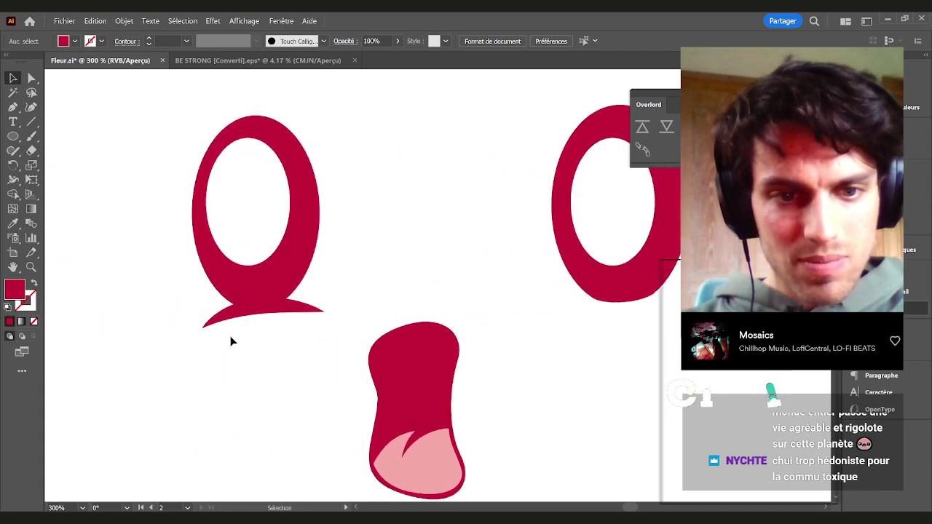
scroll(247, 334, "up", 2)
key("a")
left_click(196, 303)
key("v")
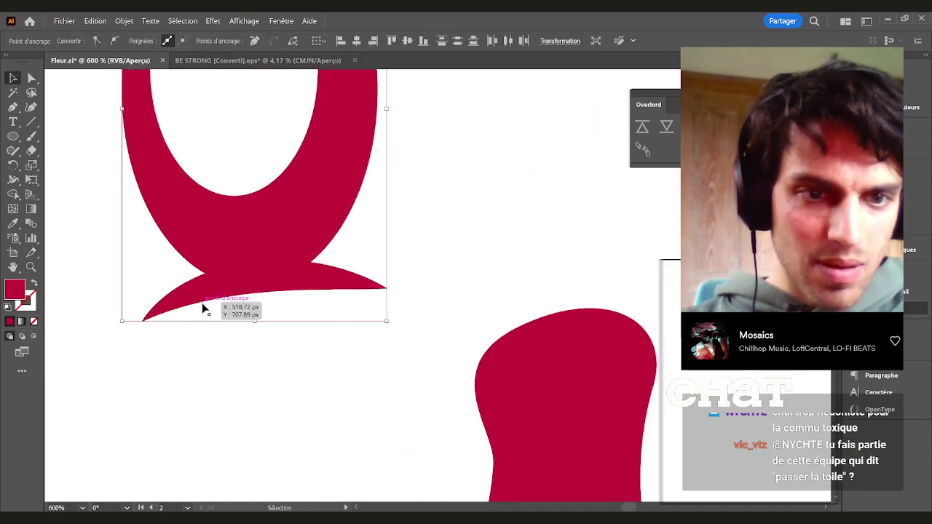
scroll(205, 305, "down", 4)
Replace the left eye with a copy of the lashless right eye, nudged slightly down and right
left_click(271, 237)
left_click(299, 322)
left_click(433, 319)
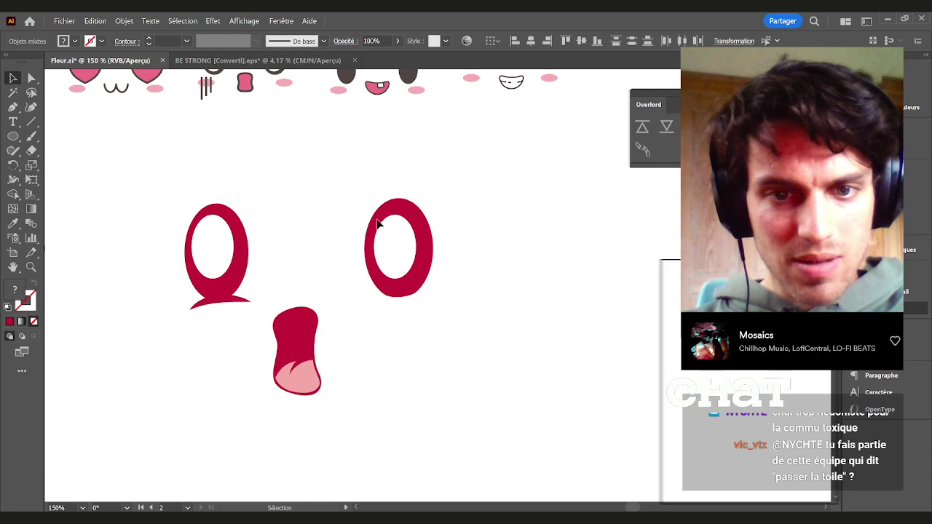
left_click(416, 257)
left_click_drag(415, 254, 229, 253)
left_click_drag(191, 335, 253, 191)
key("Delete")
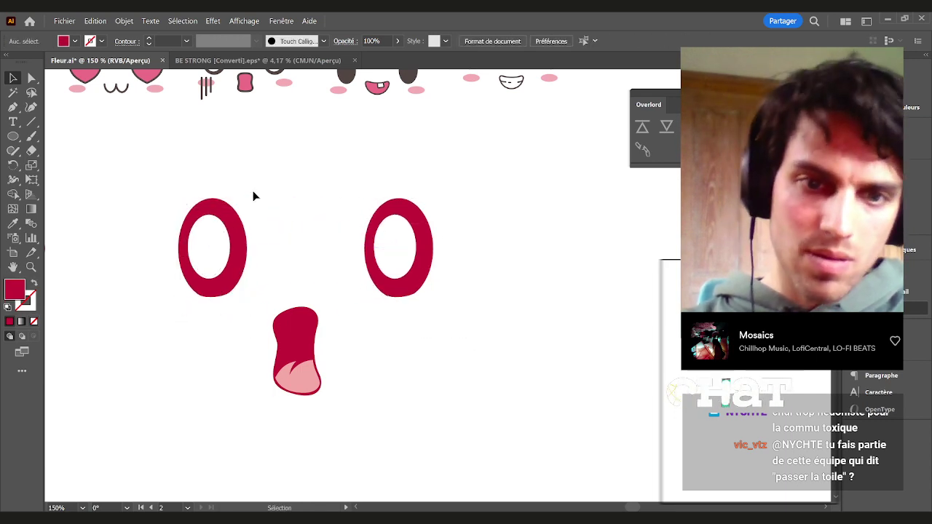
left_click_drag(231, 251, 235, 254)
left_click(467, 370)
Add a flat oval cheek beneath each eye, filled with the tongue's pink
key("l")
mouse_move(377, 312)
left_mouse_down()
mouse_move(452, 342)
mouse_move(231, 334)
left_mouse_up()
key("i")
left_click(311, 378)
key("v")
left_click(380, 380)
left_click_drag(292, 183, 302, 229)
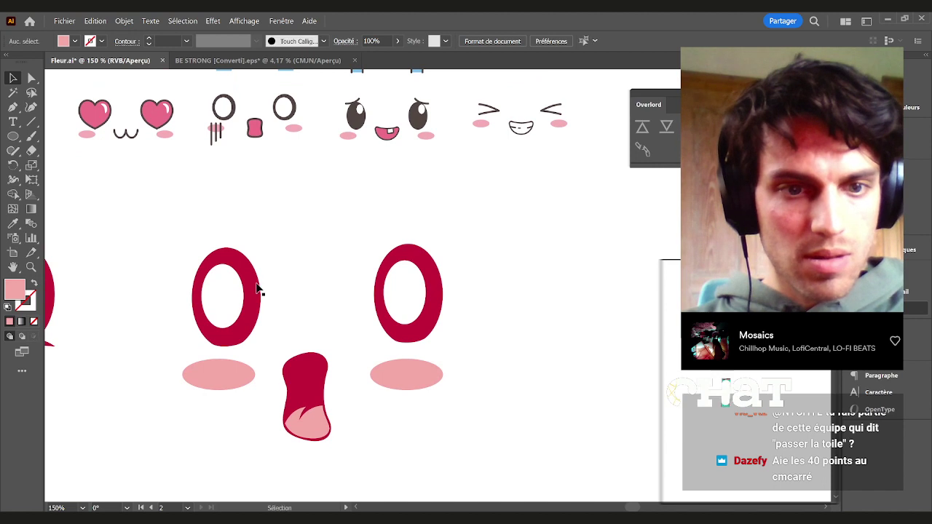
Centre the white ovals inside the red rings of both eyes
left_click(221, 299)
left_click_drag(402, 298, 405, 298)
left_click(515, 337)
left_click_drag(491, 379, 495, 326)
left_click_drag(369, 435, 280, 336)
left_click(472, 355)
left_click_drag(486, 372, 547, 430)
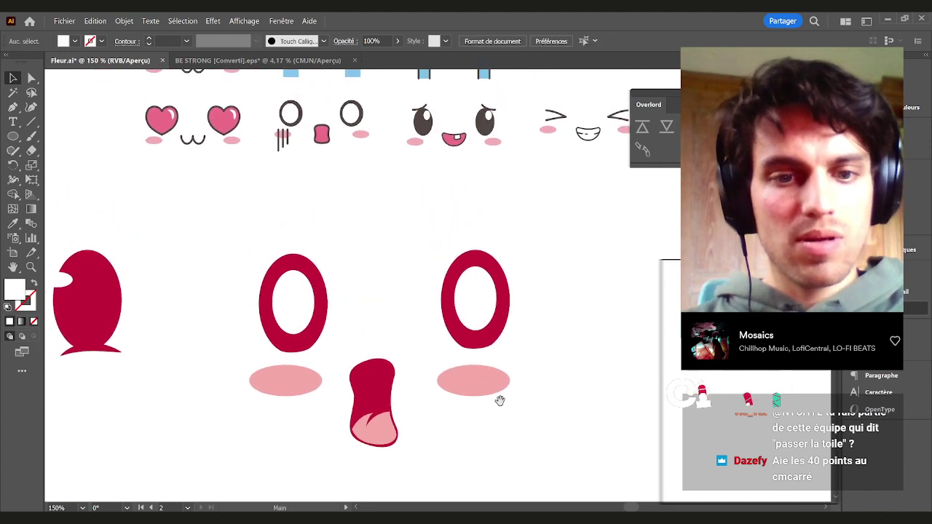
Draw a vertical line over the left cheek of the shocked face and give it the eyes' red as stroke with no fill
left_click_drag(500, 399, 496, 379)
key("backslash")
left_click_drag(263, 319, 263, 414)
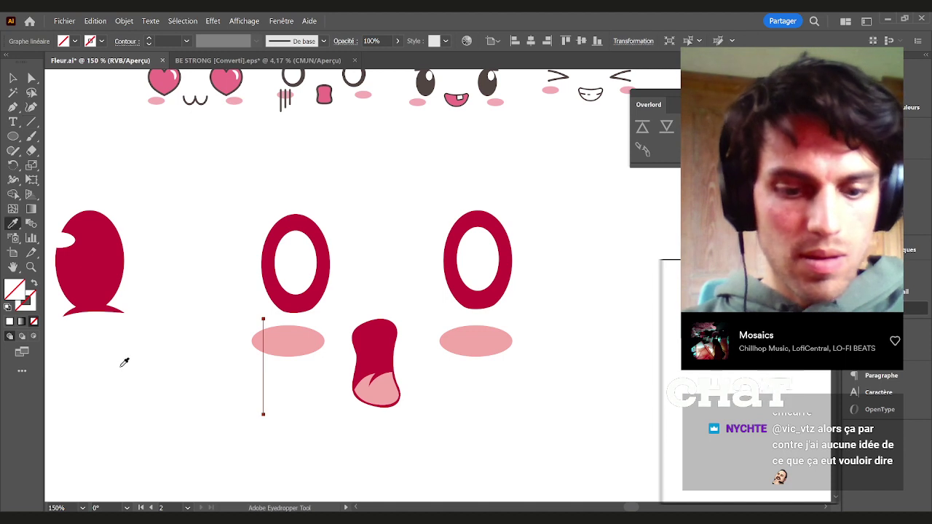
key("v")
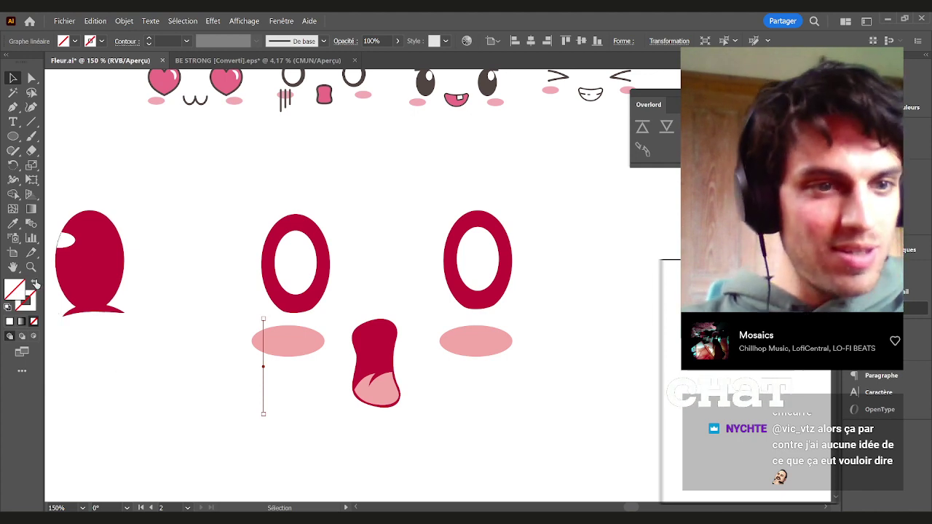
left_click(101, 42)
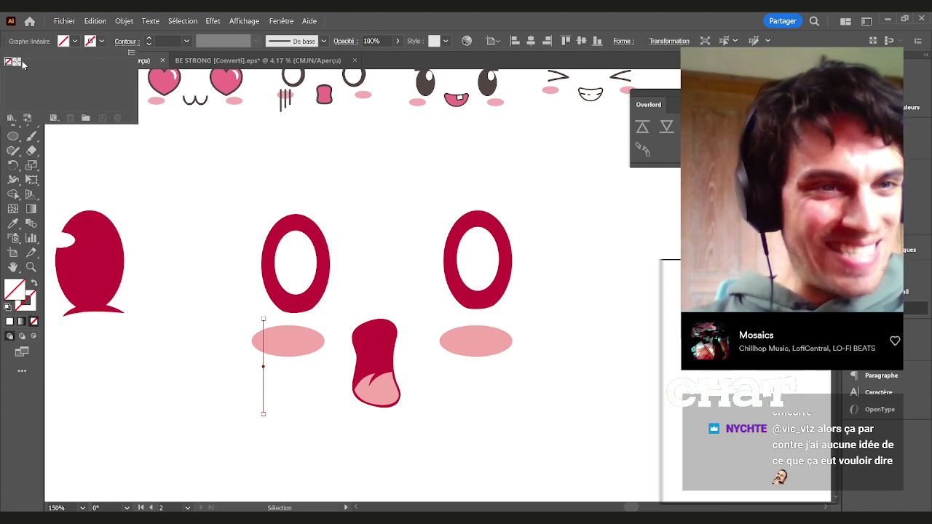
key("i")
left_click(313, 300)
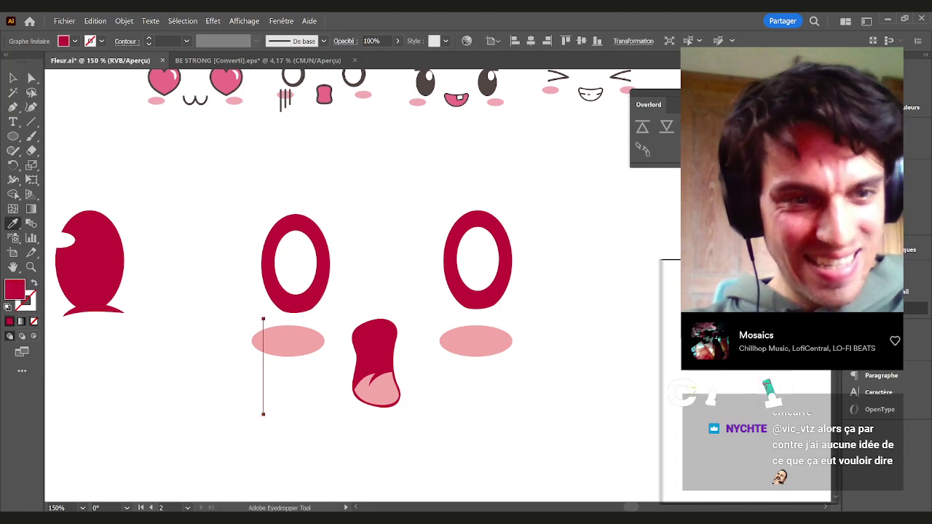
key("v")
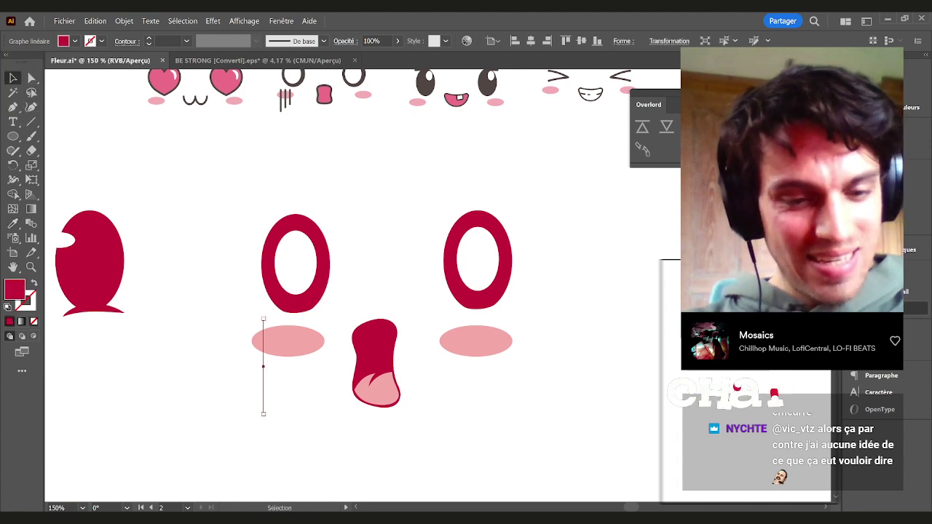
left_click(35, 284)
Set the line's stroke weight to 10 pt and give it rounded end caps
left_click(149, 38)
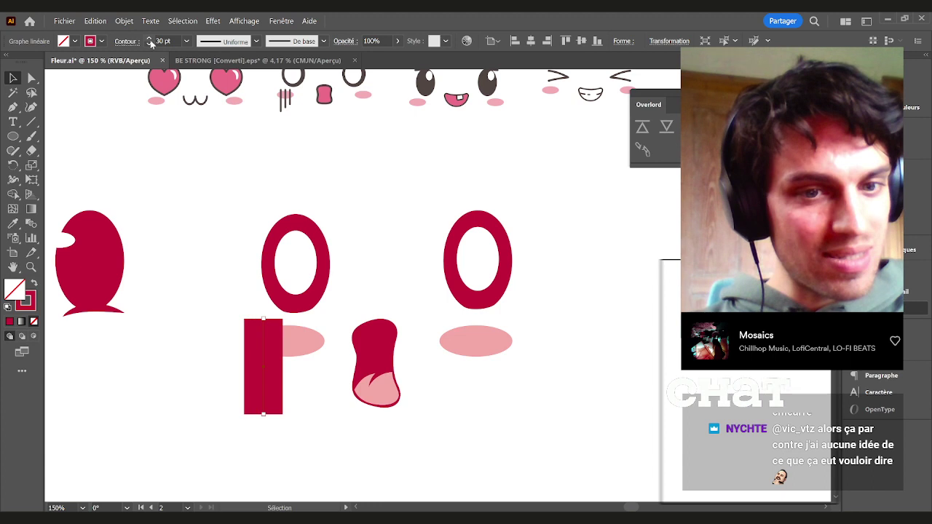
left_click(149, 44)
left_click(149, 44)
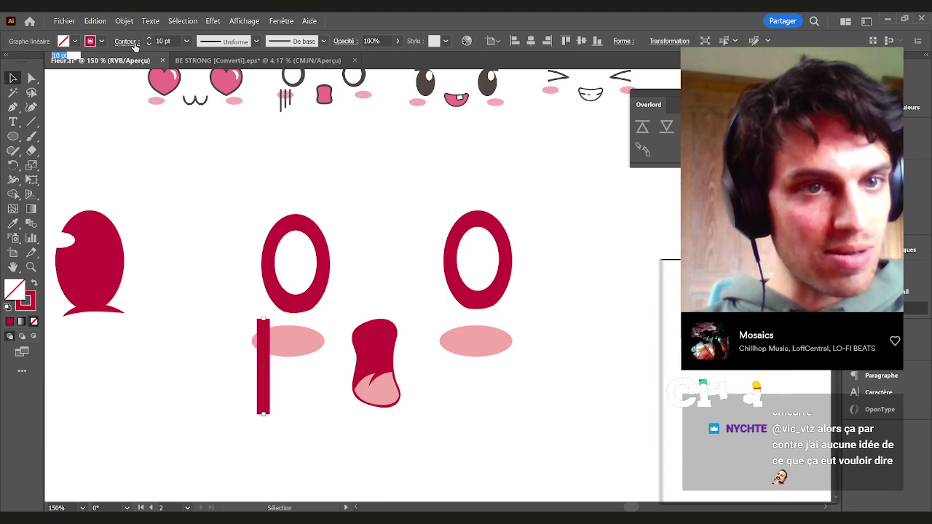
left_click(132, 41)
left_click(61, 72)
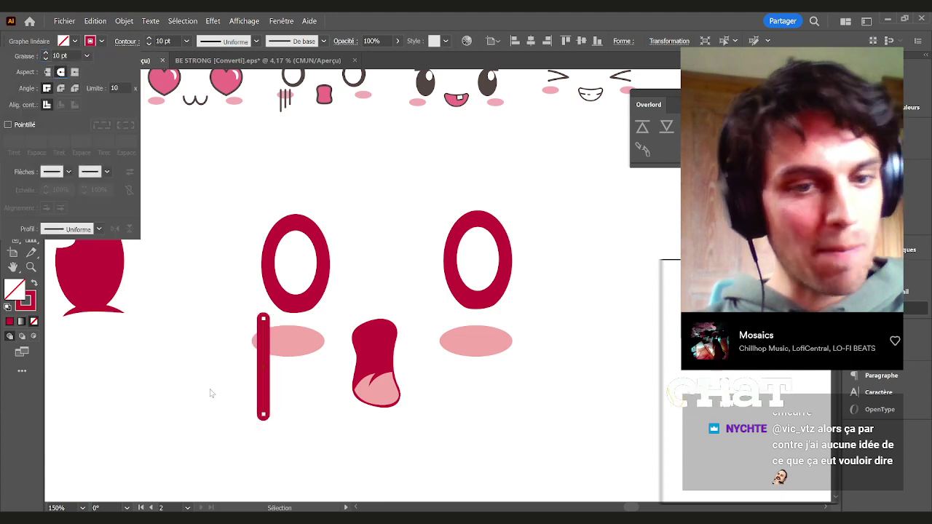
left_click(210, 394)
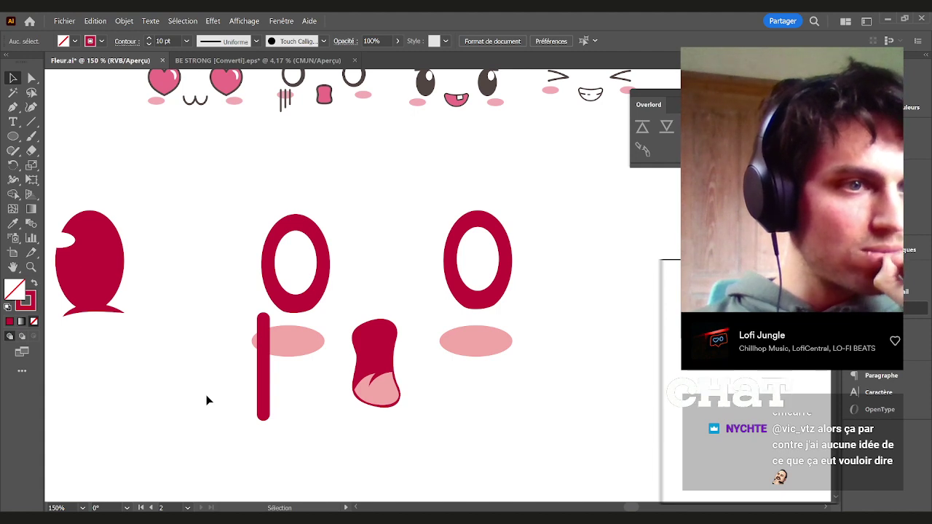
Shorten the vertical line over the left cheek and reduce its stroke weight to 8 pt
left_click_drag(287, 437, 271, 382)
key("a")
left_click(319, 391)
key("v")
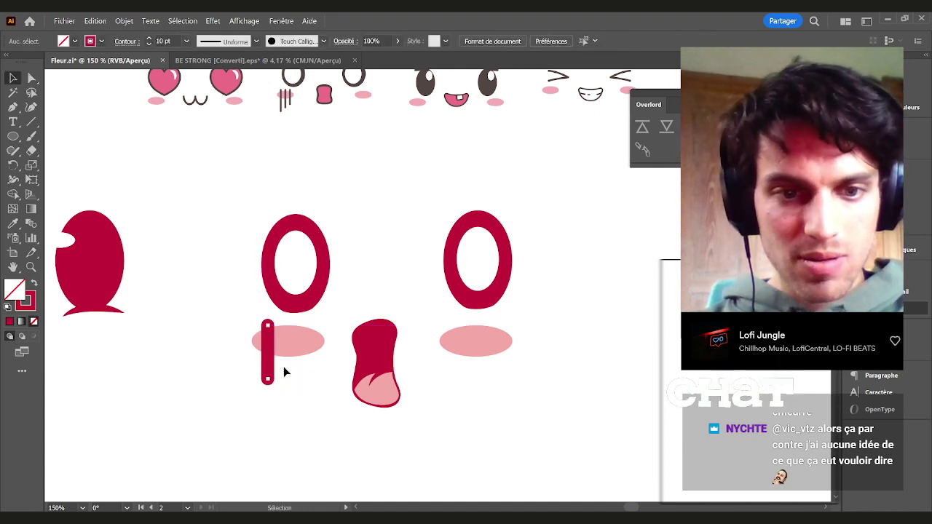
left_click(150, 45)
left_click(149, 44)
Add two shorter, vertically staggered copies of the line beside it, forming three gloom lines over the left cheek
left_click_drag(273, 382, 304, 357)
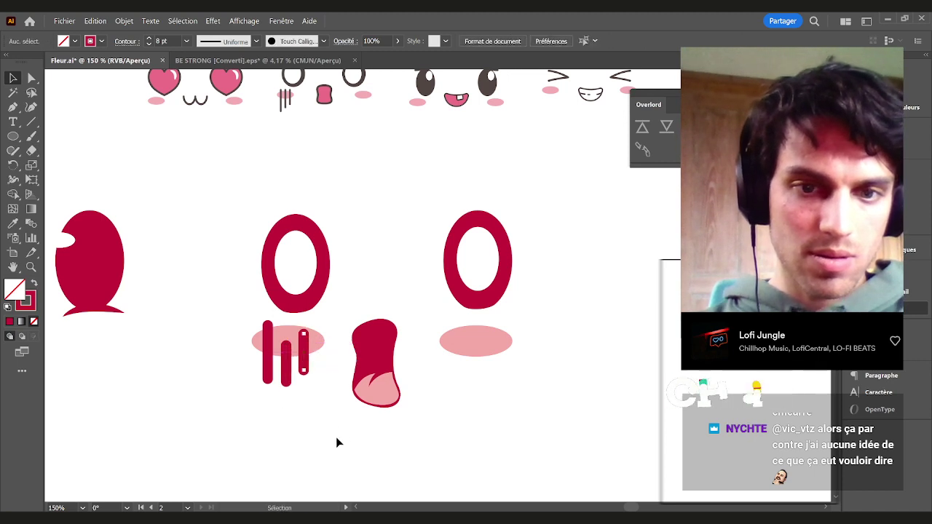
left_click_drag(458, 452, 399, 363)
scroll(395, 357, "down", 2)
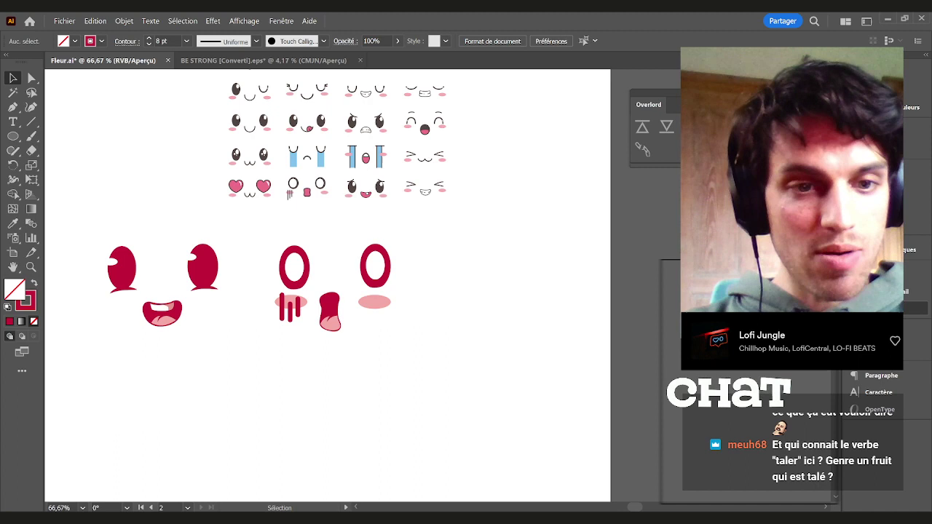
left_click_drag(384, 376, 408, 344)
scroll(384, 363, "down", 1)
scroll(355, 312, "up", 1)
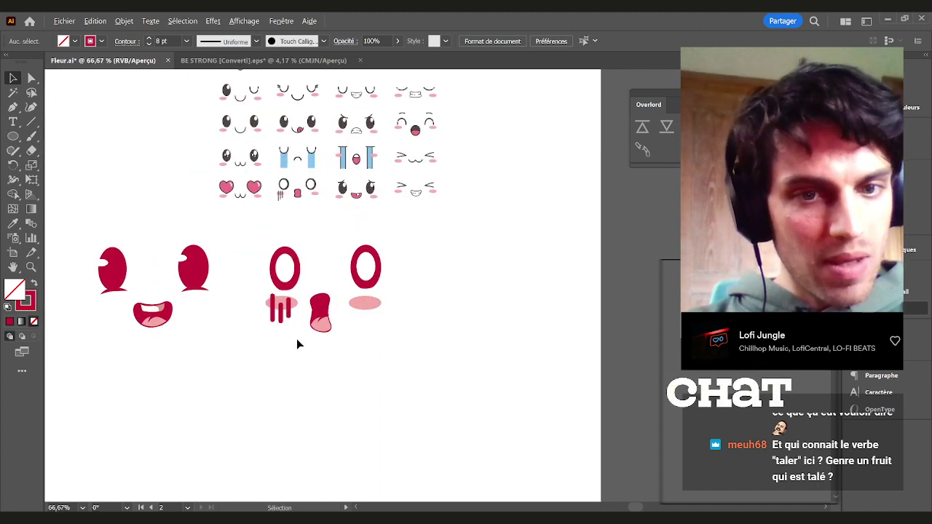
Nudge the left cheek to the right beneath its eye and bring the right eye slightly closer to the left one
left_click(297, 310)
scroll(297, 310, "up", 2)
left_click_drag(296, 310, 305, 310)
left_click(506, 326)
left_click_drag(502, 322, 510, 320)
left_click(496, 255, "shift")
left_click_drag(482, 233, 472, 233)
left_click(476, 357)
key("ctrl+minus")
key("ctrl+minus")
key("ctrl+minus")
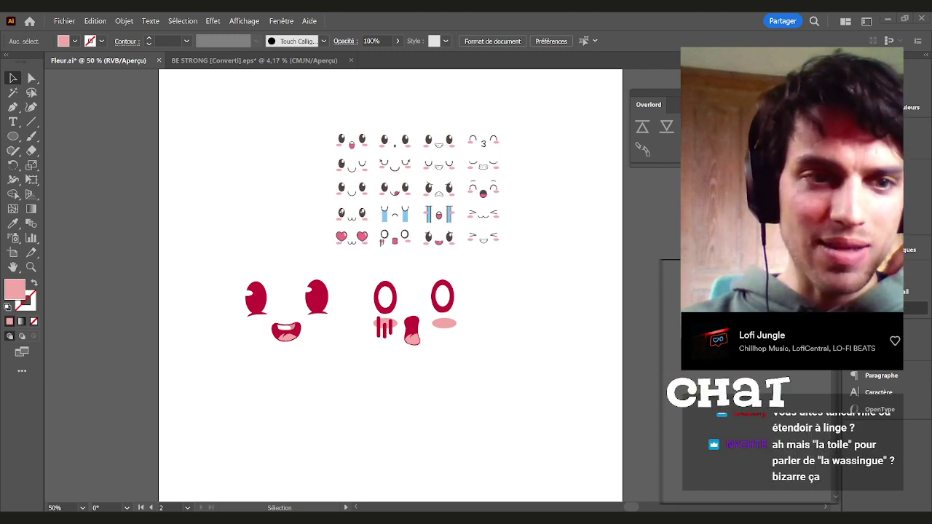
left_click(338, 260)
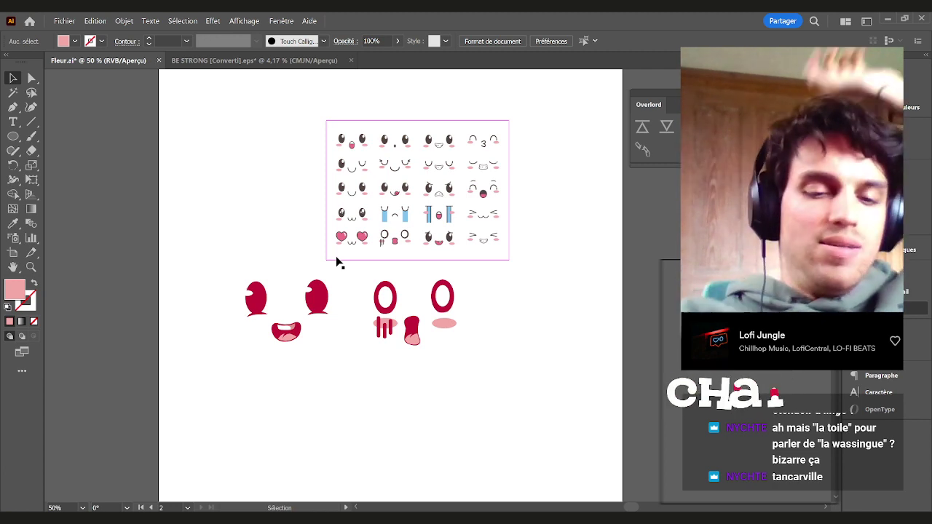
left_click(447, 354)
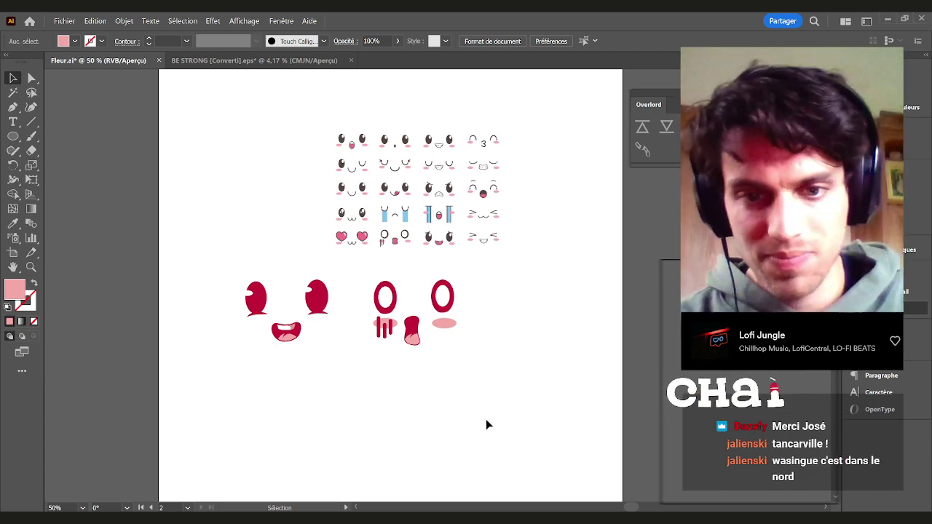
left_click_drag(513, 291, 495, 299)
scroll(495, 305, "up", 1)
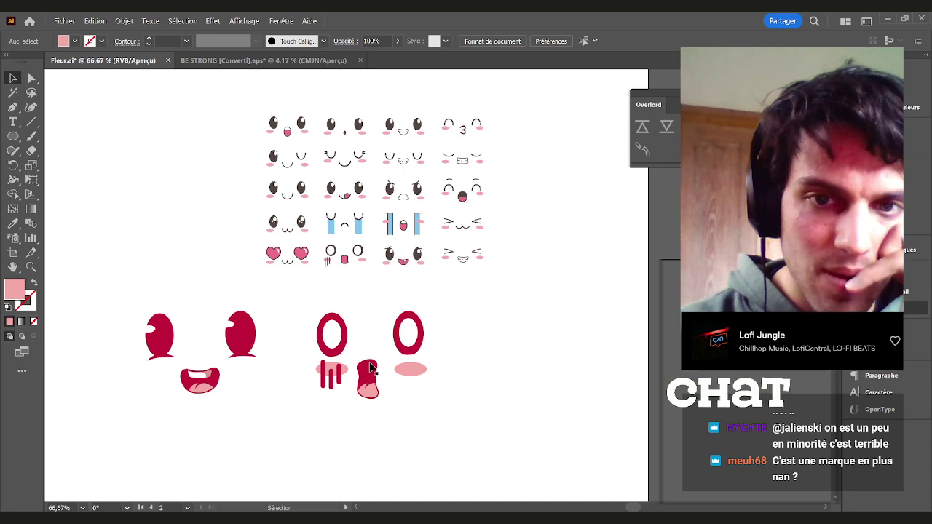
left_click(423, 375)
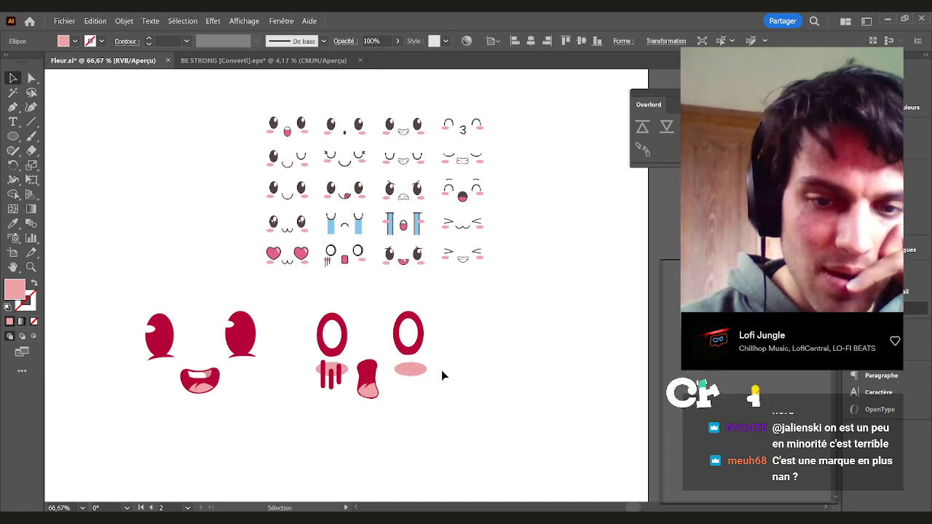
left_click(442, 371)
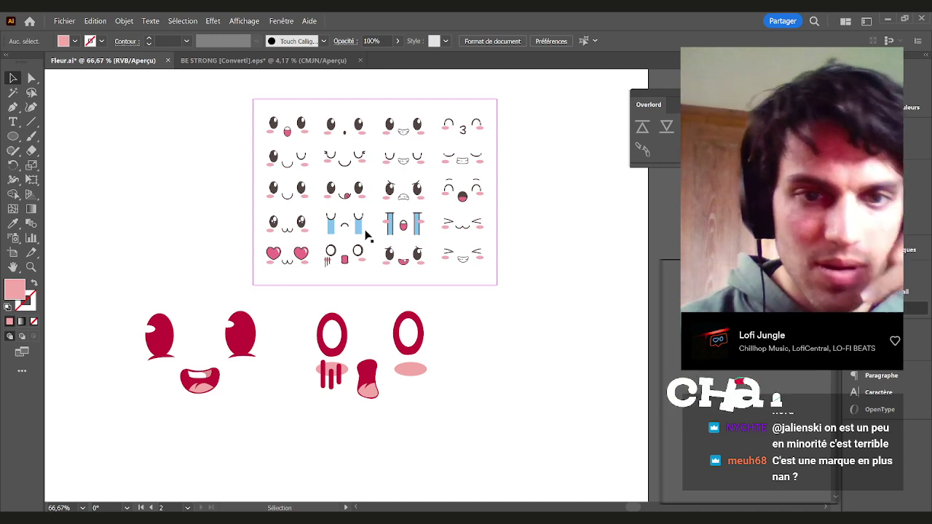
Move the reference sheet of kawaii faces right and slightly down, clear of the space above the drawn faces
left_click_drag(443, 315, 433, 314)
left_click_drag(459, 345, 388, 338)
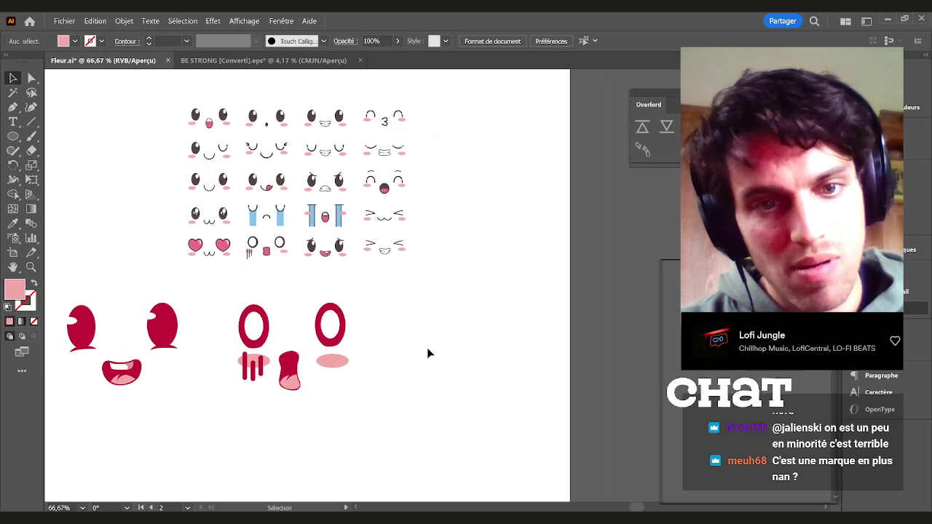
scroll(427, 347, "left", 1)
left_click(302, 236)
left_click_drag(302, 236, 427, 266)
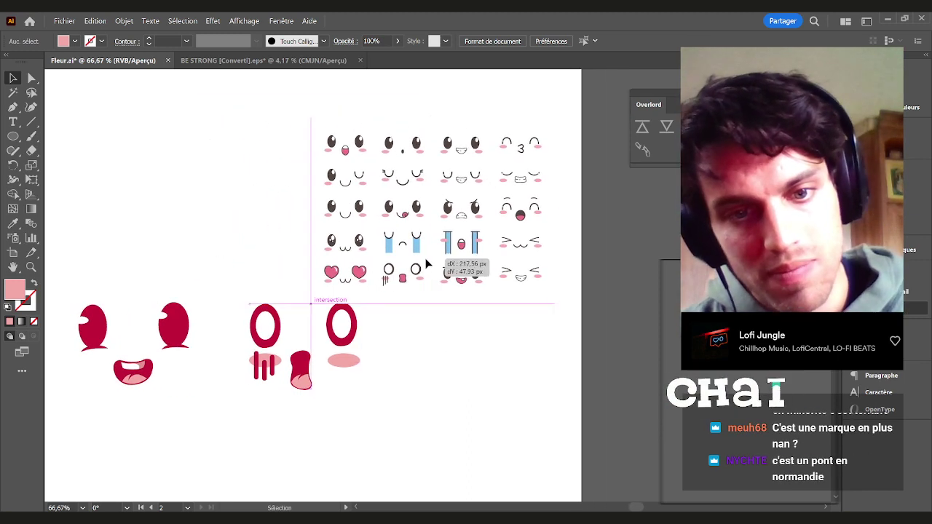
left_click(407, 372)
Copy the smiling face's mouth to the right of the shocked face and rotate the copy 180°
scroll(407, 372, "up", 1)
left_click_drag(413, 371, 551, 376)
left_click_drag(181, 431, 94, 360)
scroll(190, 397, "down", 1)
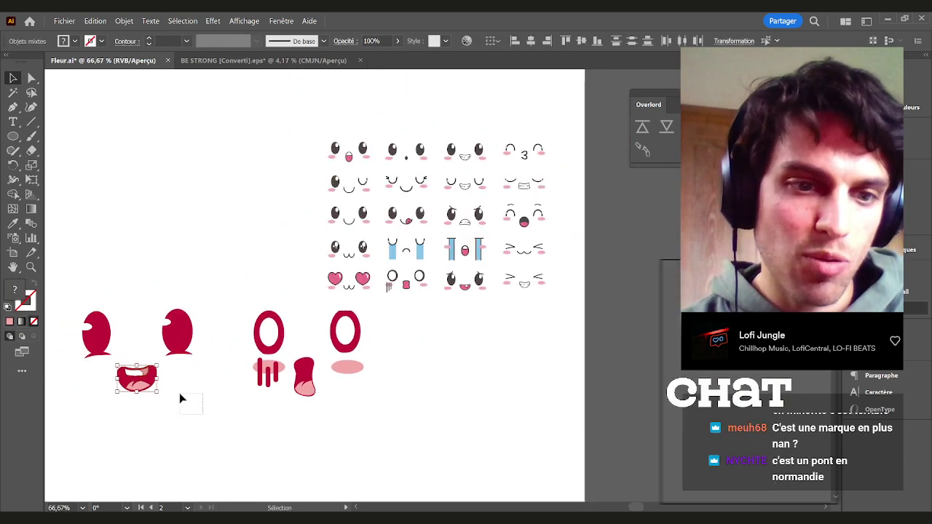
left_click(181, 394)
left_click_drag(149, 426, 384, 339)
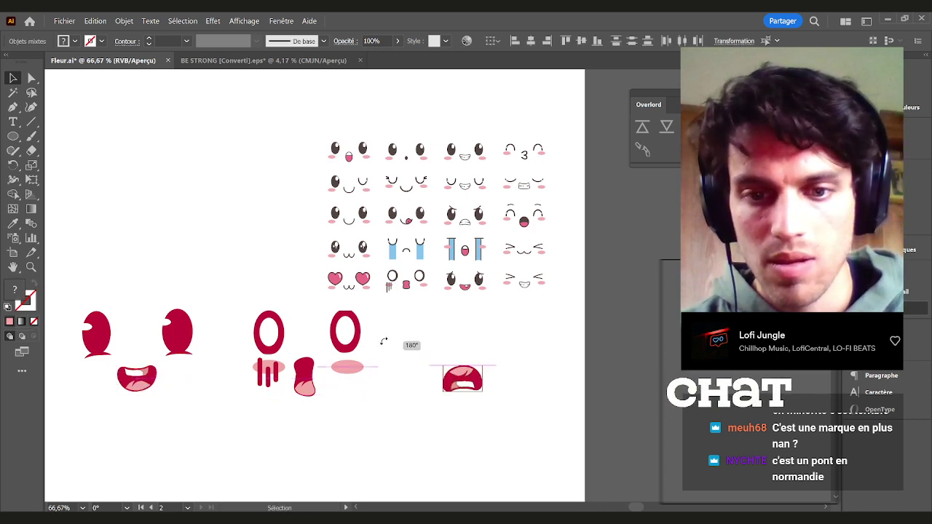
left_click(470, 415)
Turn the copied mouth's tongue upright below the mouth and move the teeth with their shadow above it
scroll(474, 393, "up", 4)
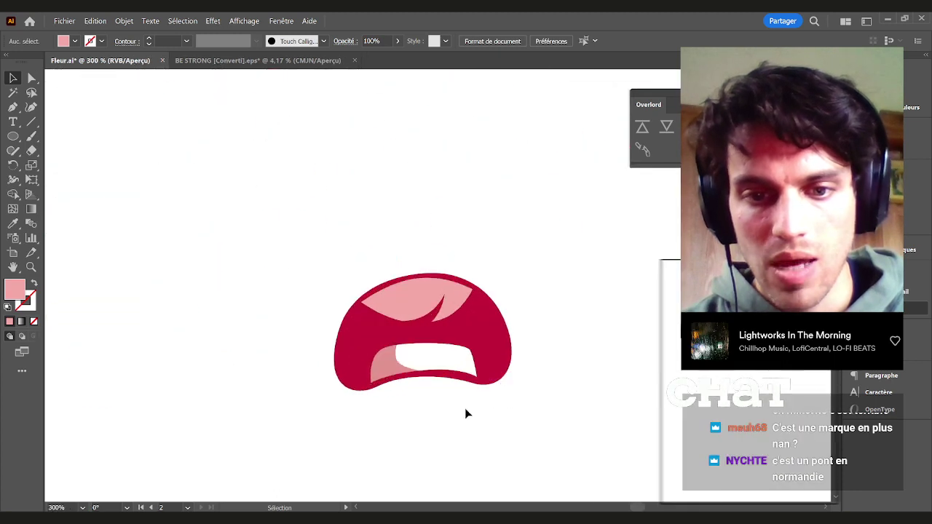
left_click(413, 335)
left_click(413, 335)
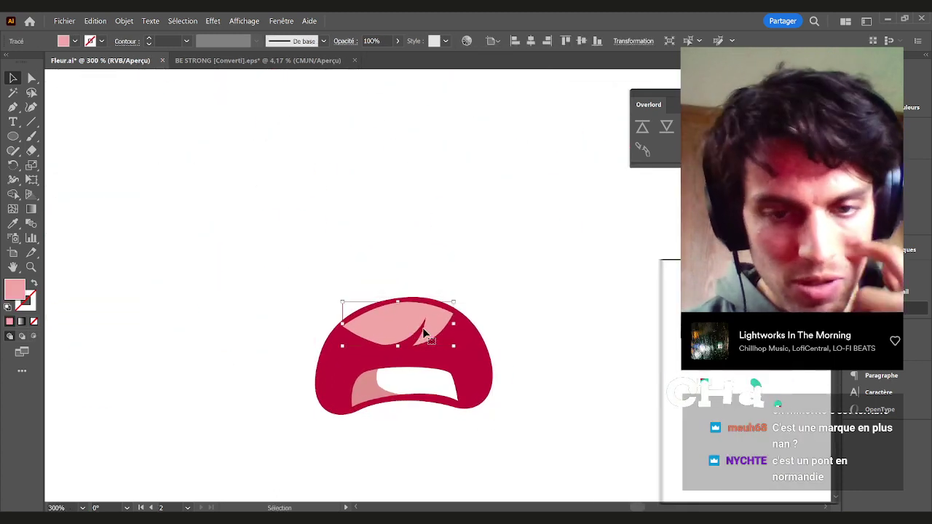
left_click_drag(457, 298, 413, 461)
left_click(388, 393)
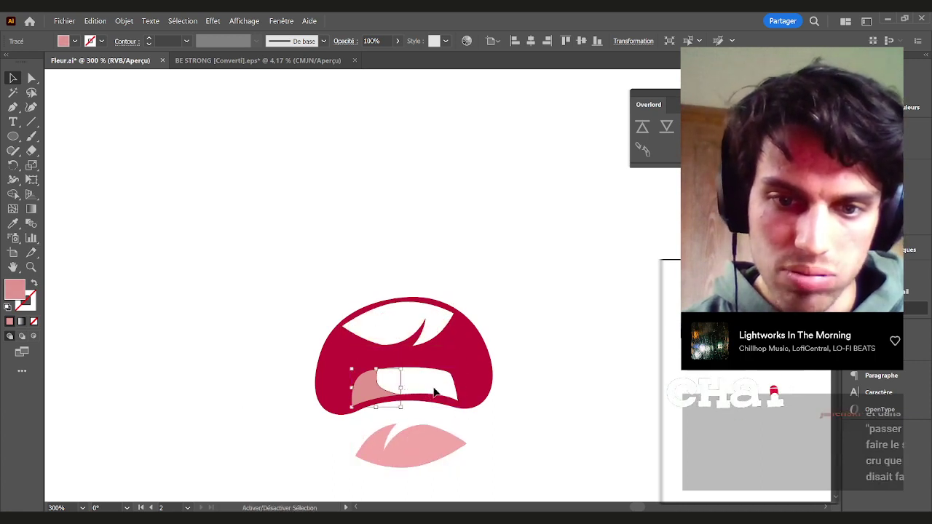
left_click_drag(428, 386, 413, 252)
Delete the tongue and teeth cut-outs from the copied mouth to make it a solid red shape
key("a")
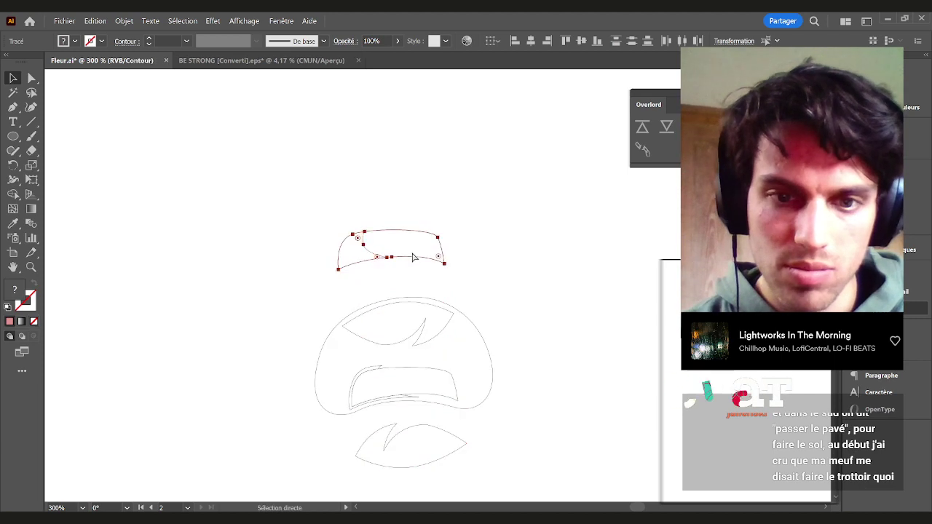
left_click(412, 341)
key("Delete")
key("v")
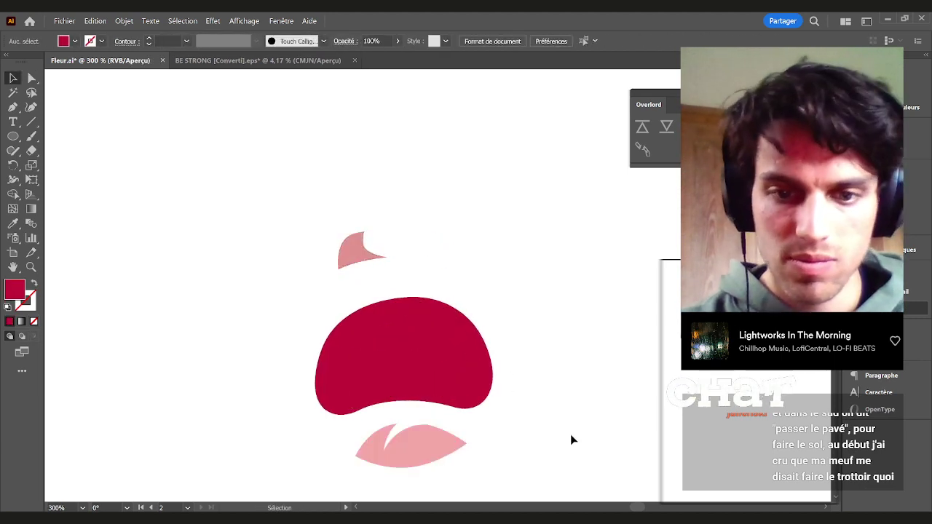
Place the pink tongue over the lower edge of the solid red mouth and bring it to the front
left_click_drag(417, 440, 416, 389)
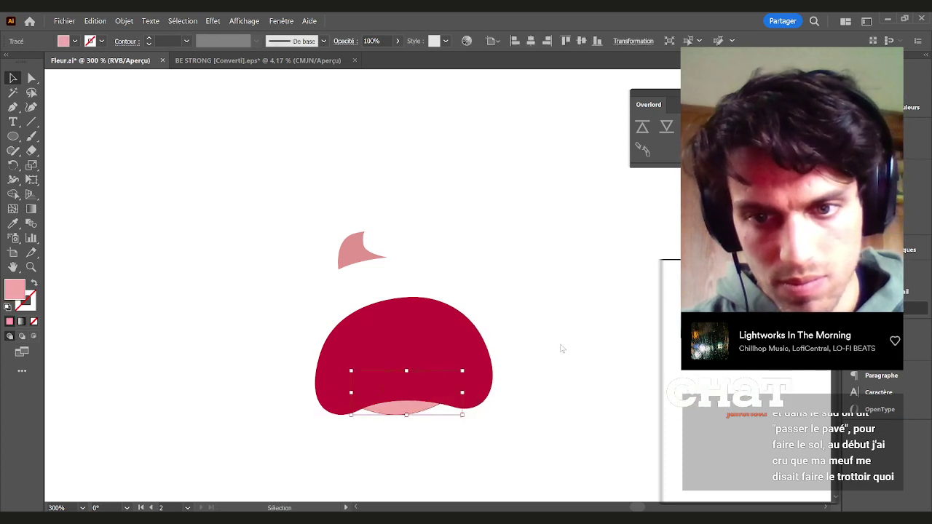
key("ctrl+shift+bracketright")
left_click(534, 384)
left_click_drag(415, 390, 411, 401)
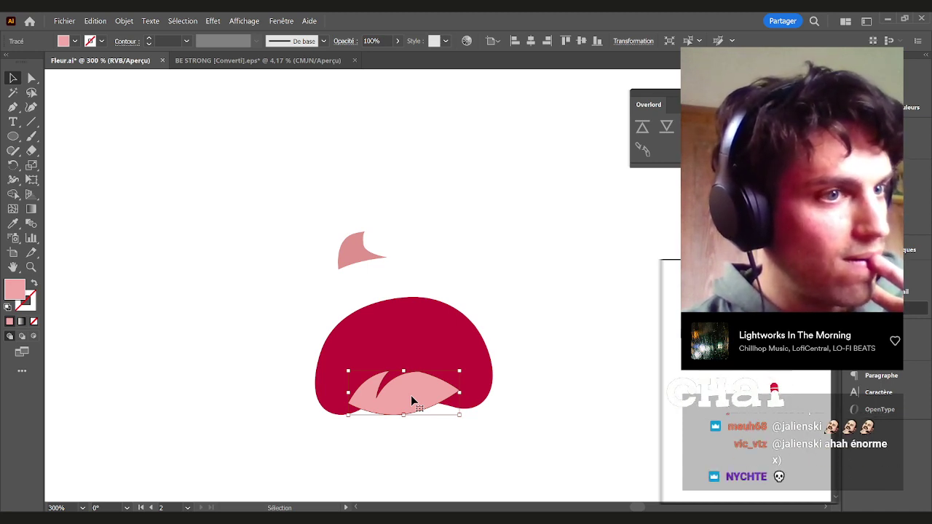
scroll(409, 408, "up", 2)
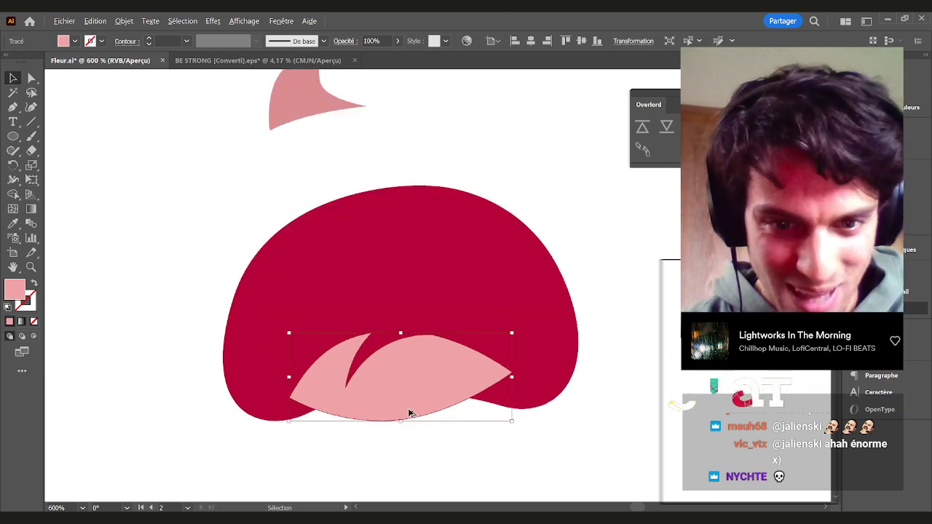
key("a")
left_click_drag(297, 403, 292, 401)
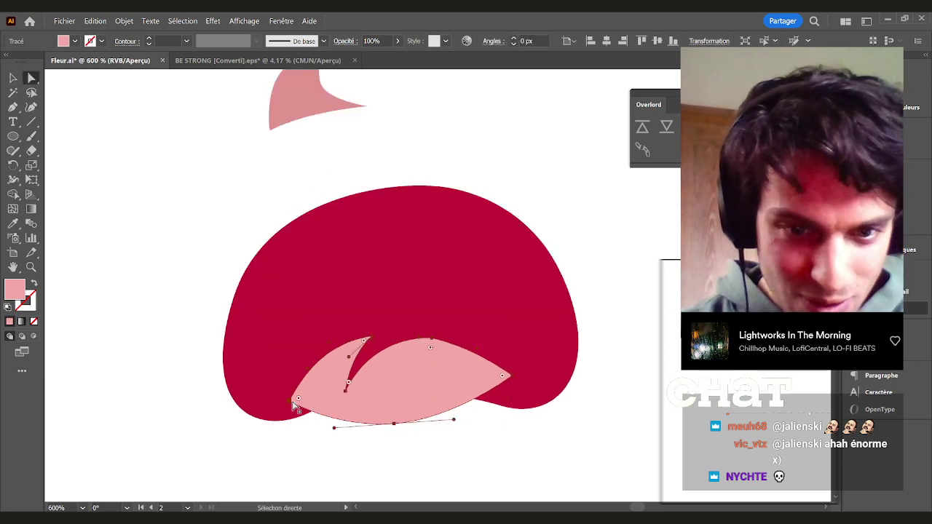
key("v")
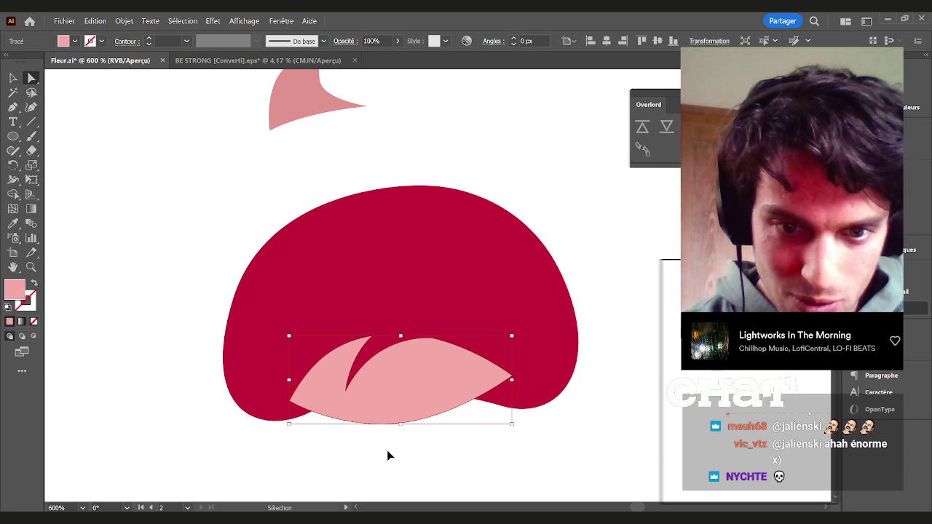
Paste the clipboard contents over the copied mouth
key("ctrl+v")
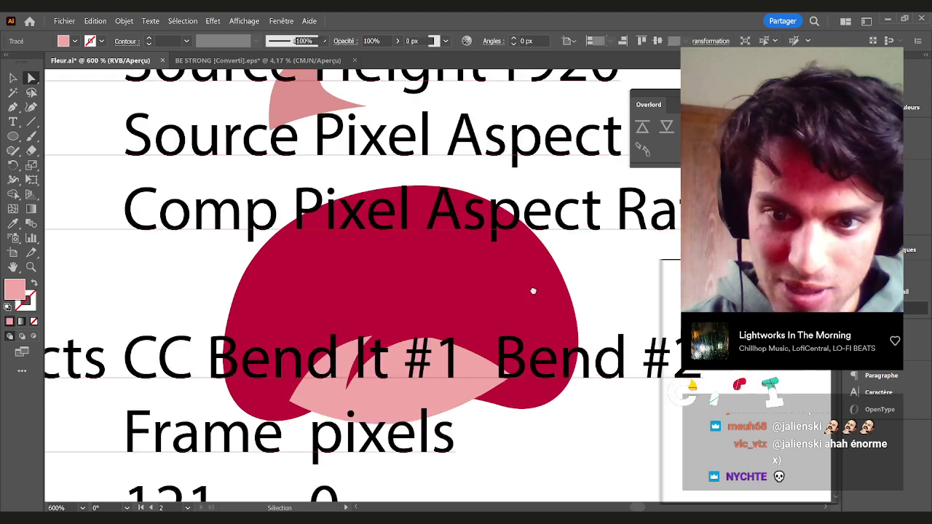
left_click_drag(569, 324, 438, 422)
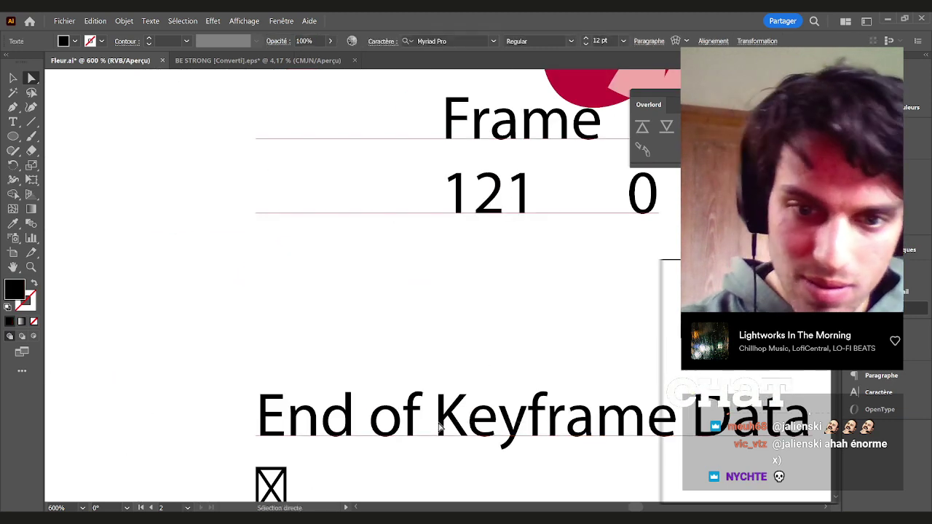
Select the keyframe data text pasted over the copied mouth and delete it
key("v")
left_click_drag(204, 375, 326, 458)
key("Delete")
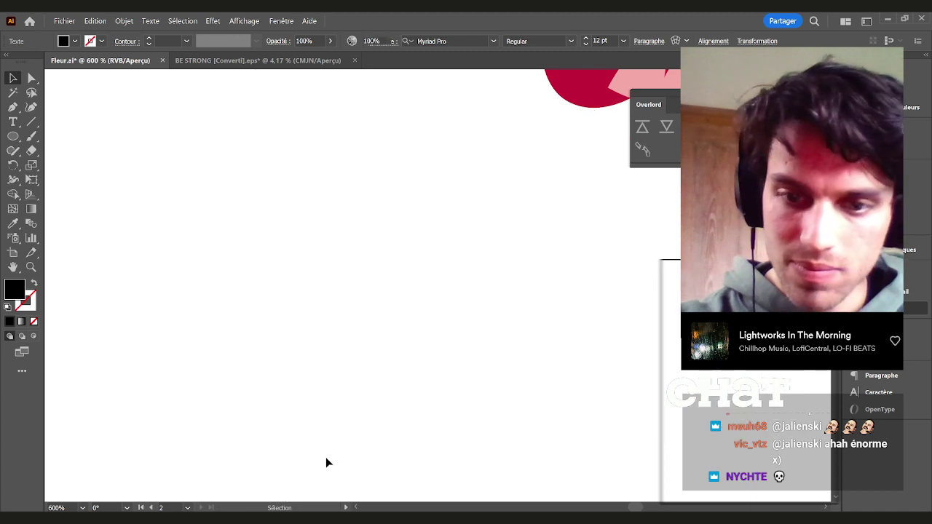
Reshape the pink tongue's anchors so its lower edge arches parallel to the downturned mouth's bottom curve and its ends fit inside the mouth
left_click_drag(565, 260, 333, 397)
scroll(489, 302, "up", 1)
left_click_drag(499, 282, 444, 331)
key("a")
left_click_drag(574, 227, 591, 260)
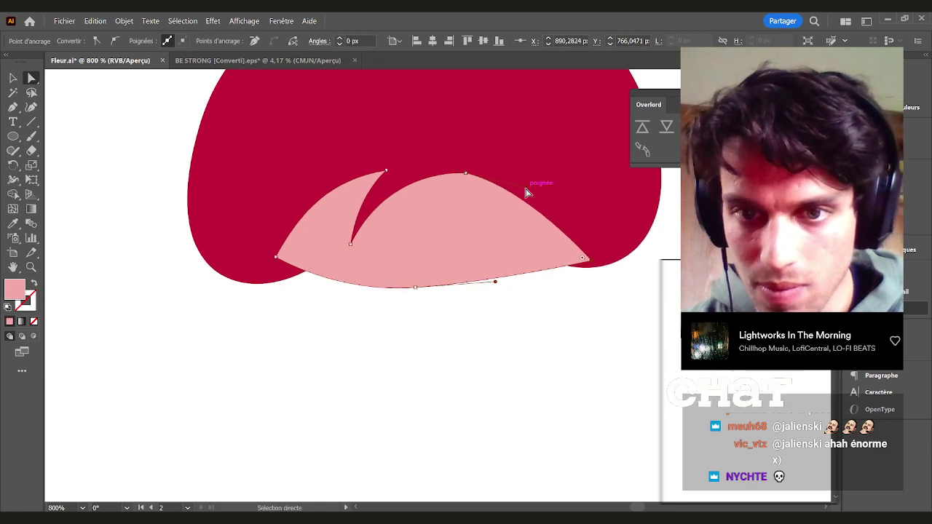
left_click(415, 287)
left_click_drag(417, 291, 415, 242)
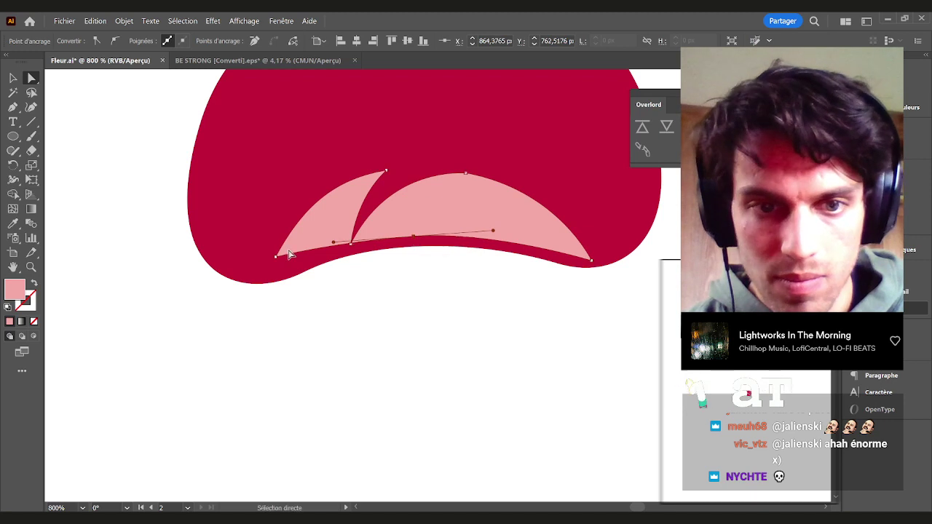
left_click_drag(276, 258, 278, 268)
left_click_drag(332, 244, 325, 243)
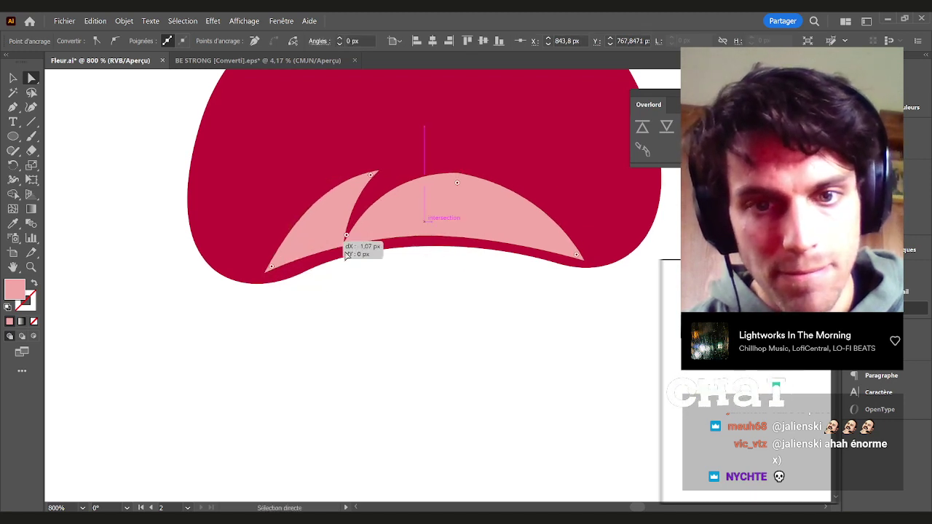
Undo the tongue's last sideways shift and move the whole tongue slightly higher inside the mouth
key("ctrl+z")
key("v")
mouse_move(441, 234)
left_mouse_down()
mouse_move(439, 217)
mouse_move(436, 228)
left_mouse_up()
left_click(405, 287)
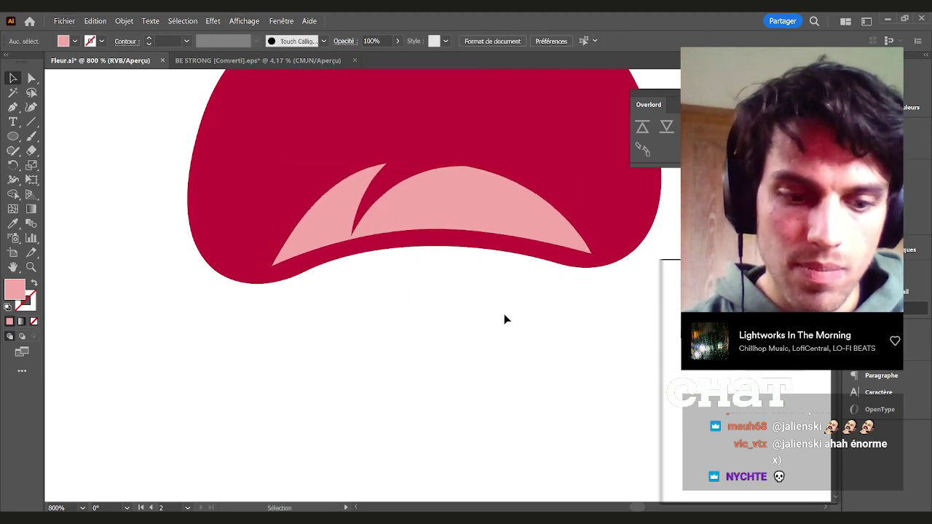
Shorten the notch in the pink tongue by raising its inner point and adjusting its curve
key("a")
left_click(352, 238)
left_click_drag(352, 238, 360, 214)
mouse_move(393, 155)
left_mouse_down()
mouse_move(399, 150)
mouse_move(412, 166)
mouse_move(398, 166)
left_mouse_up()
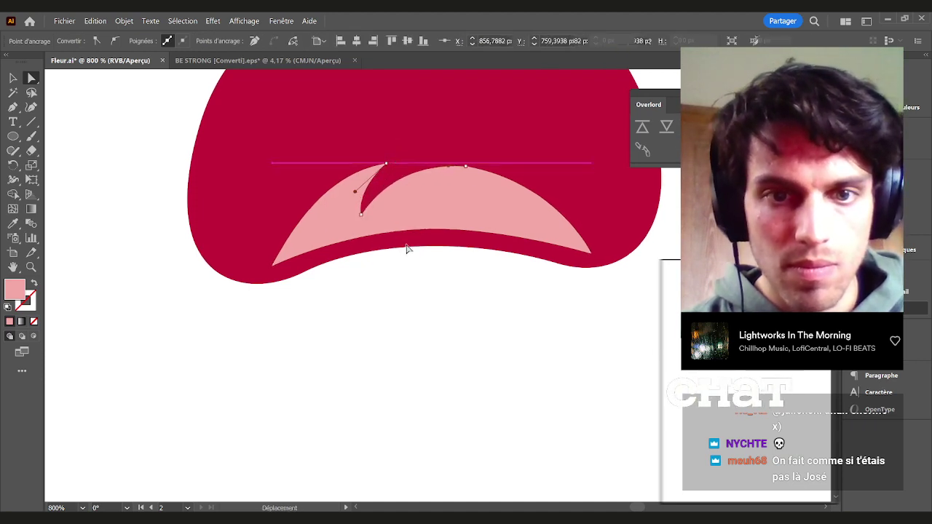
left_click(434, 330)
Delete the white teeth and their pink shadow above the downturned mouth
key("v")
scroll(434, 331, "down", 3)
left_click_drag(515, 289, 481, 339)
left_click(387, 209)
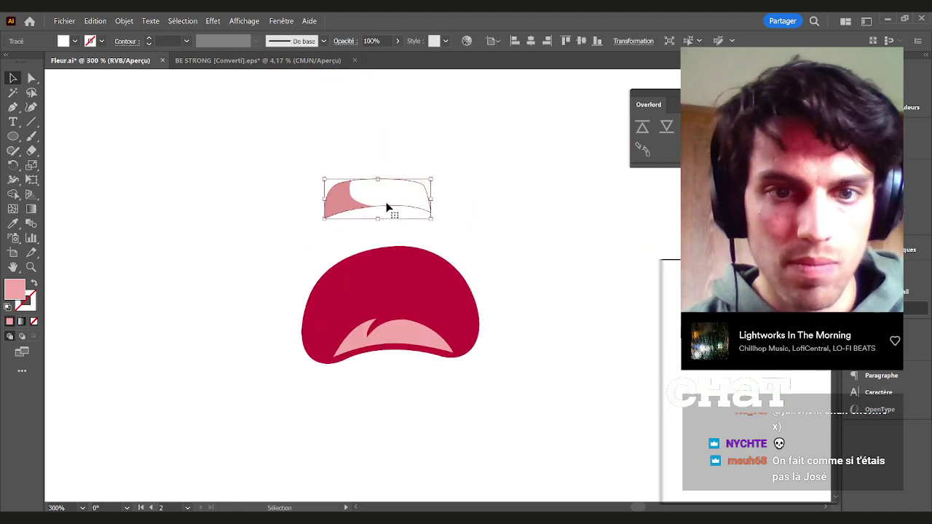
left_click_drag(296, 220, 403, 162)
left_click_drag(493, 224, 267, 151)
key("Delete")
scroll(410, 316, "down", 4)
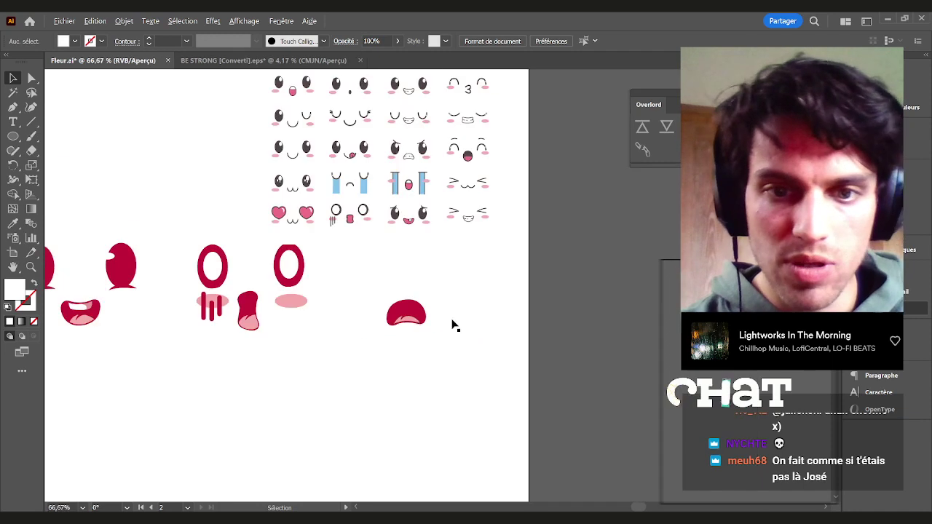
left_click_drag(454, 324, 434, 343)
scroll(374, 319, "up", 1)
scroll(312, 313, "up", 1)
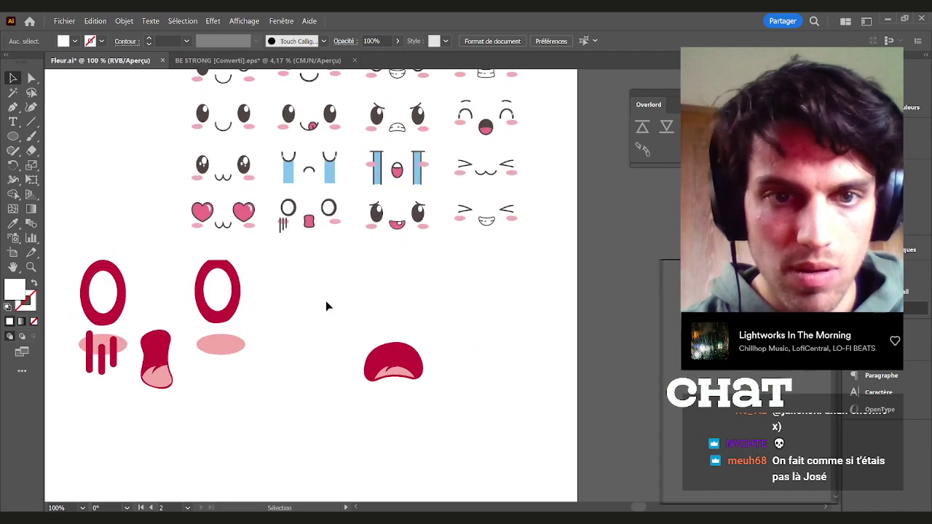
key("l")
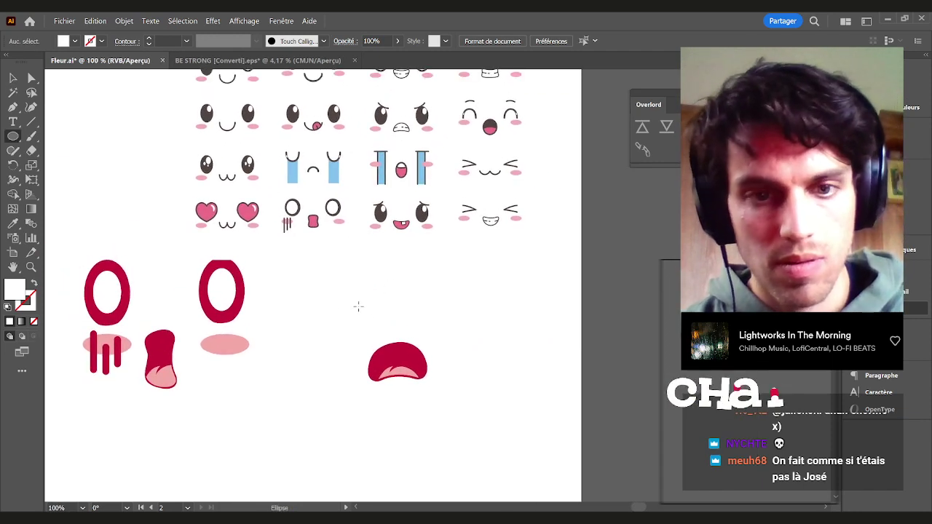
left_click_drag(340, 276, 385, 327)
key("ctrl+z")
key("v")
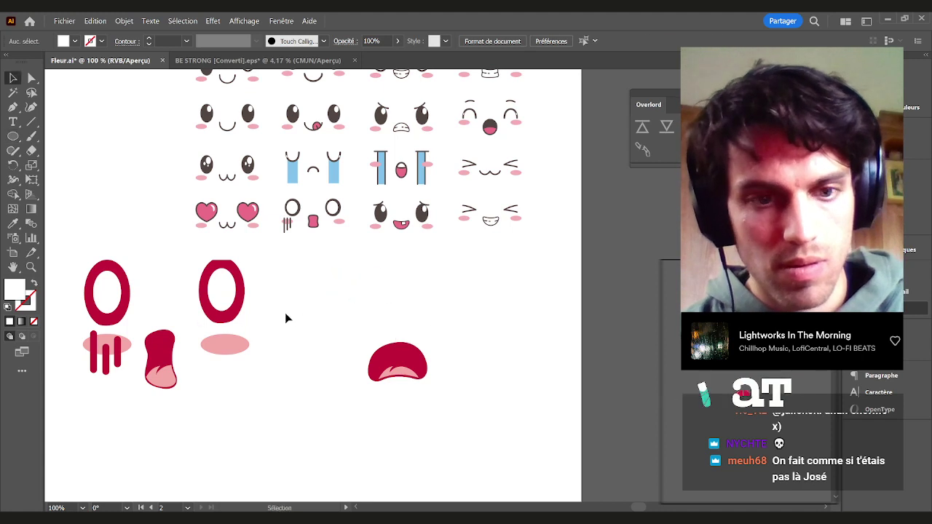
Copy the shocked face's oval eye shape above the downturned mouth and remove its upper anchor, leaving the lower half of the ellipse
left_click_drag(243, 294, 390, 305)
key("a")
left_click_drag(343, 258, 390, 289)
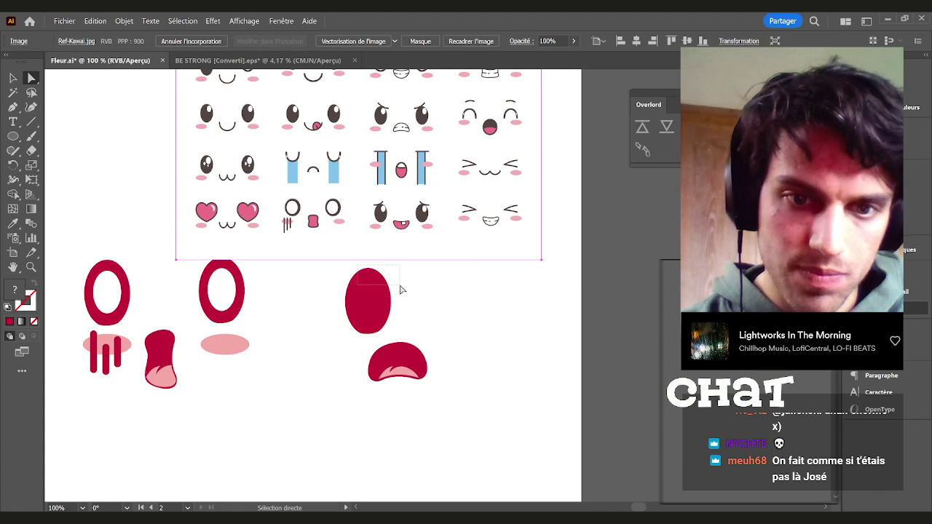
left_click(368, 268)
key("Delete")
key("v")
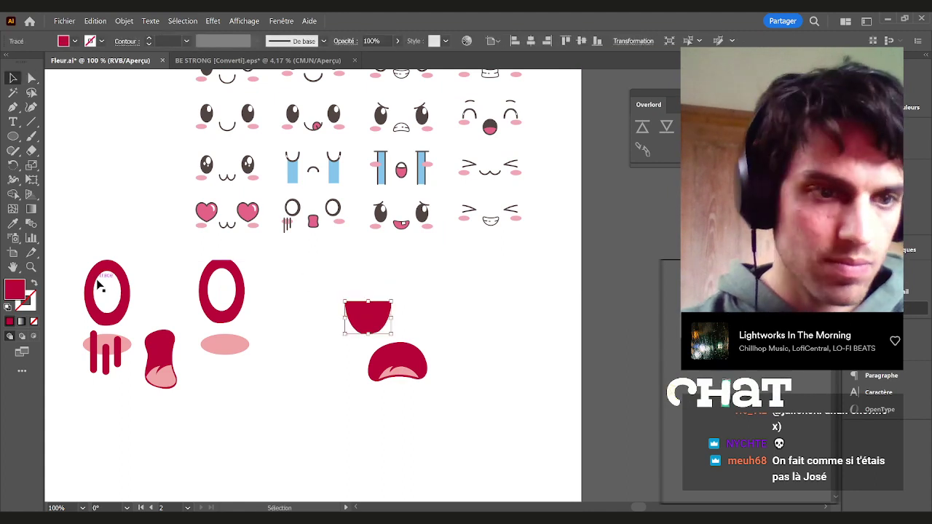
Turn the half ellipse into an unfilled red arc with a 10 pt stroke and duplicate it to form two closed eyes above the mouth
left_click(33, 283)
left_click(148, 40)
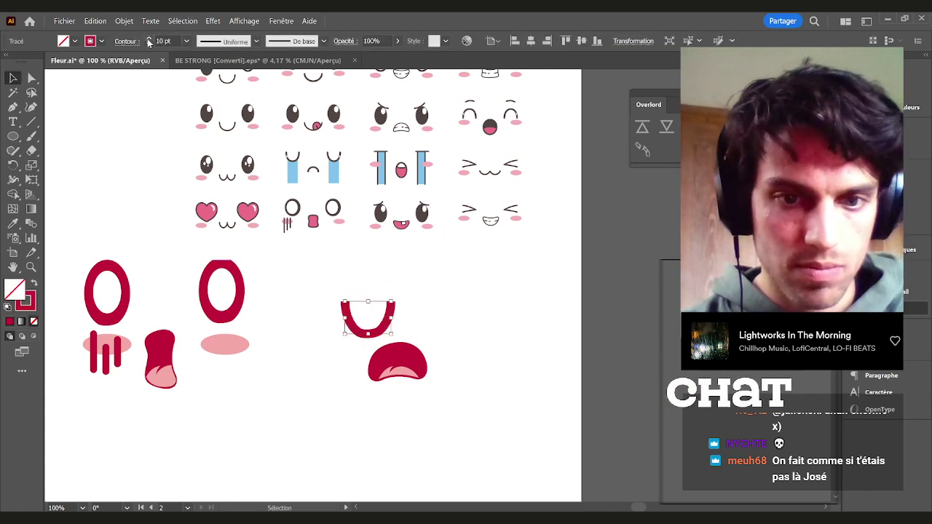
left_click(455, 320)
left_click_drag(385, 333, 461, 327)
left_click(491, 340)
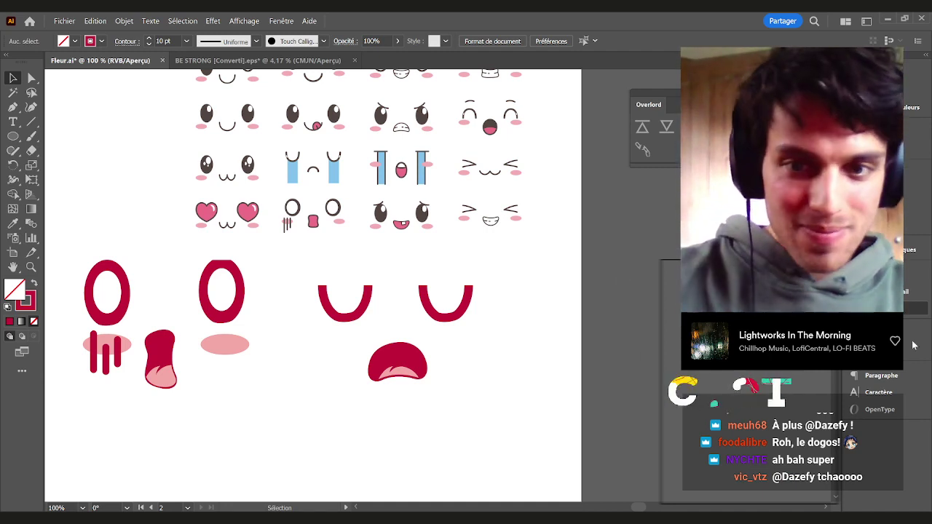
scroll(449, 333, "up", 2)
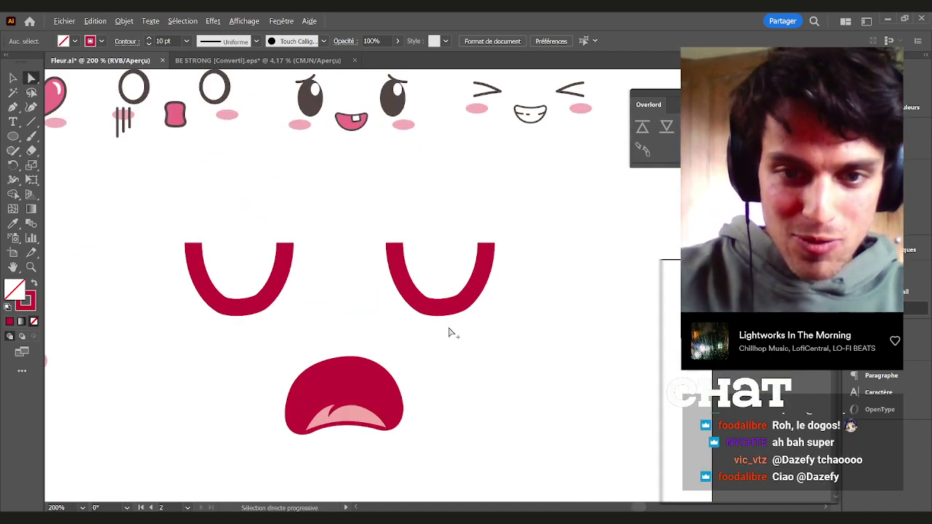
left_click_drag(454, 290, 462, 342)
left_click(462, 342)
left_click_drag(445, 290, 450, 328)
key("v")
left_click(510, 338)
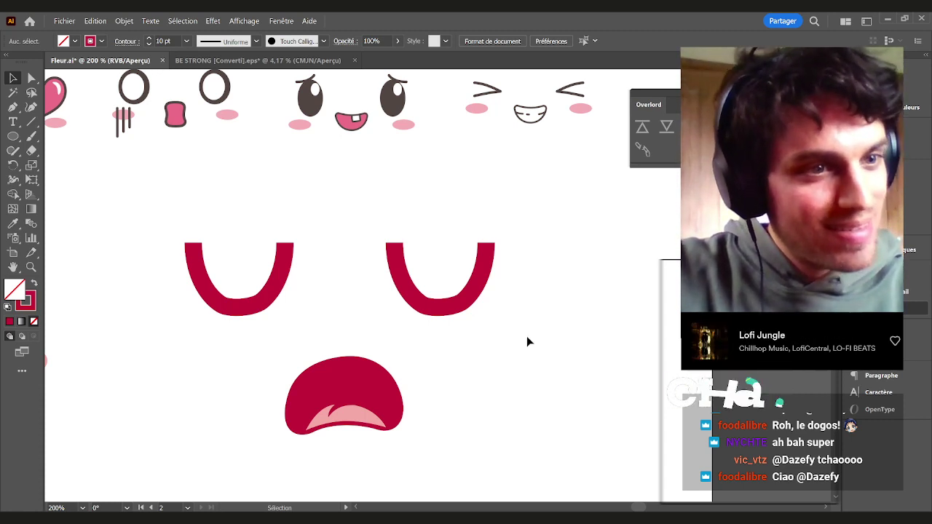
Draw a narrow vertical rectangle below the right closed eye and fill it with the reference tears' light blue
scroll(531, 336, "down", 2)
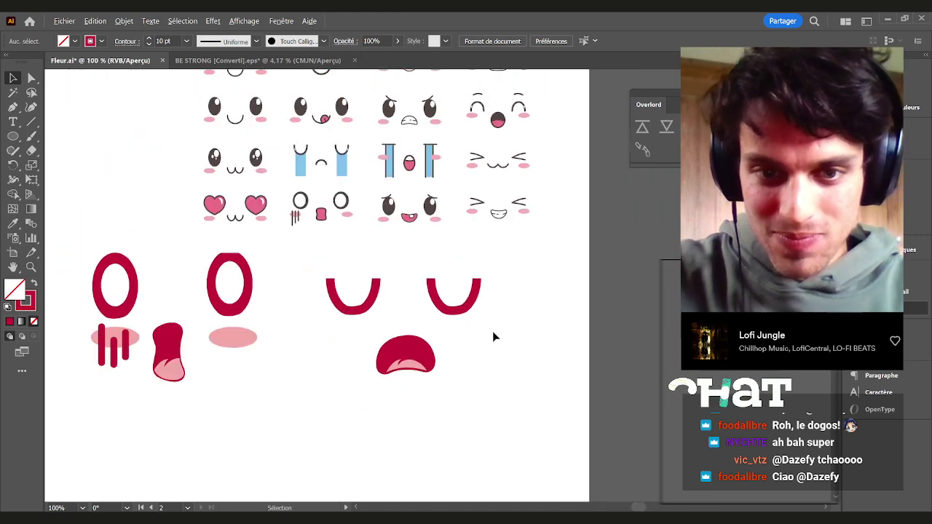
scroll(494, 336, "down", 1)
key("p")
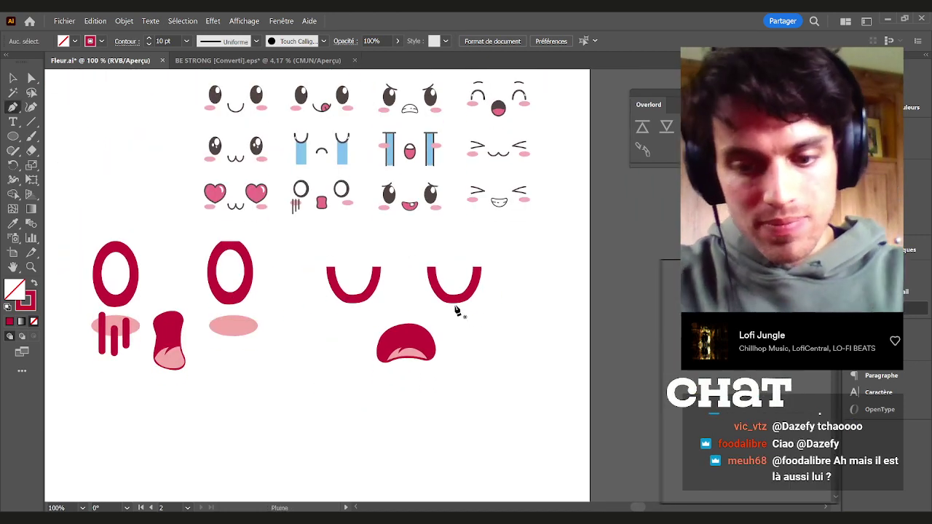
key("m")
scroll(455, 311, "up", 1)
left_click_drag(435, 291, 474, 408)
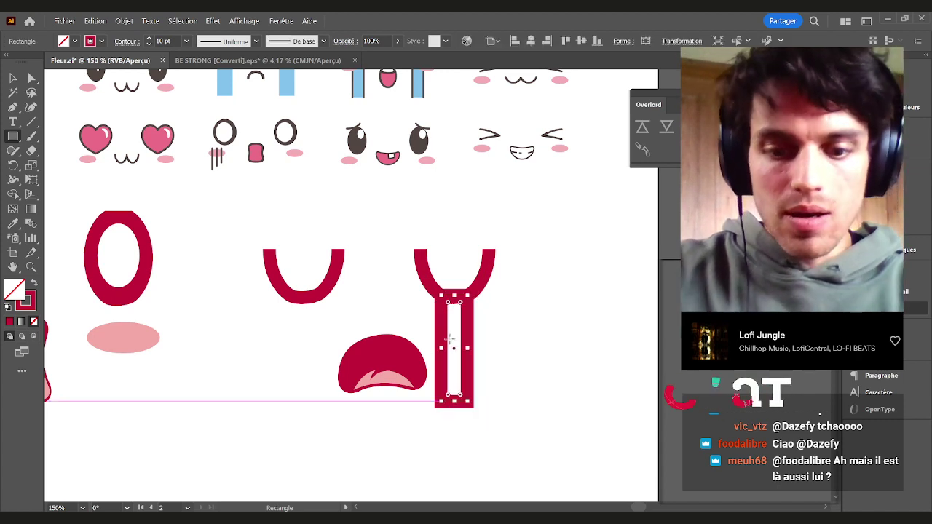
key("i")
left_click(288, 82)
key("v")
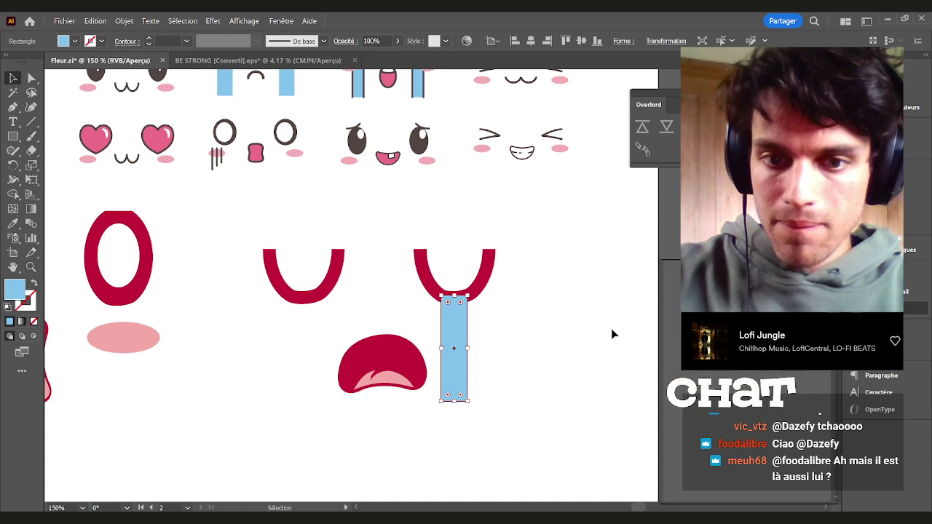
Send the blue tear behind the eye and duplicate it beneath the left closed eye
key("ctrl+shift+[")
left_click(530, 361)
left_click_drag(528, 360, 546, 354)
left_click_drag(478, 342, 328, 335)
left_click(560, 340)
left_click_drag(546, 339, 548, 378)
scroll(548, 378, "down", 1)
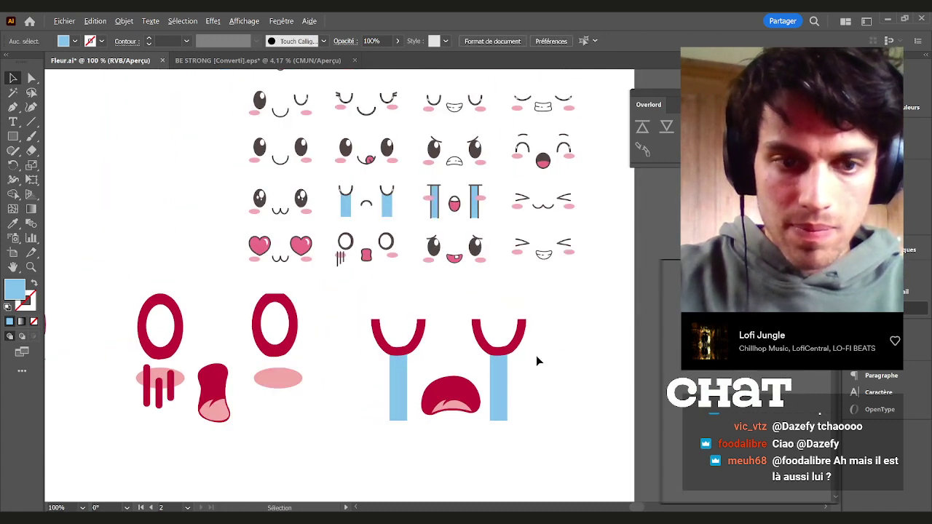
Compare the happy, shocked and crying faces with each other and with the kawaii reference sheet
scroll(536, 361, "left", 6)
mouse_move(422, 261)
left_mouse_down()
mouse_move(249, 216)
mouse_move(411, 247)
left_mouse_up()
scroll(410, 247, "right", 5)
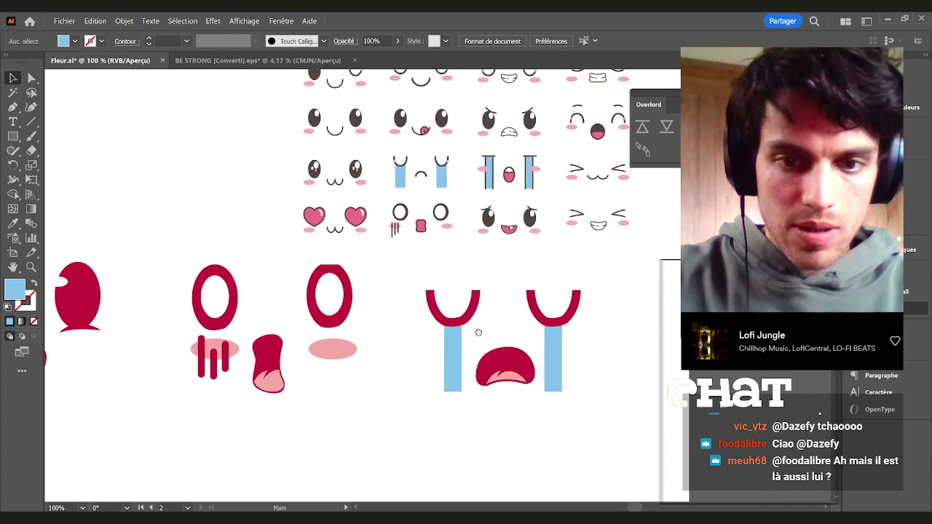
left_click_drag(437, 329, 380, 424)
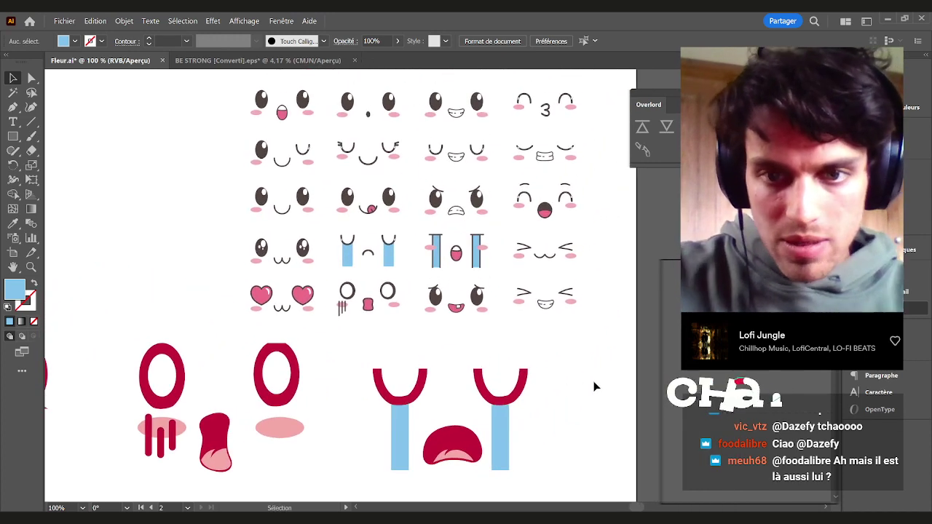
scroll(595, 387, "down", 3)
scroll(592, 381, "down", 1)
left_click_drag(483, 247, 447, 219)
left_click(425, 279)
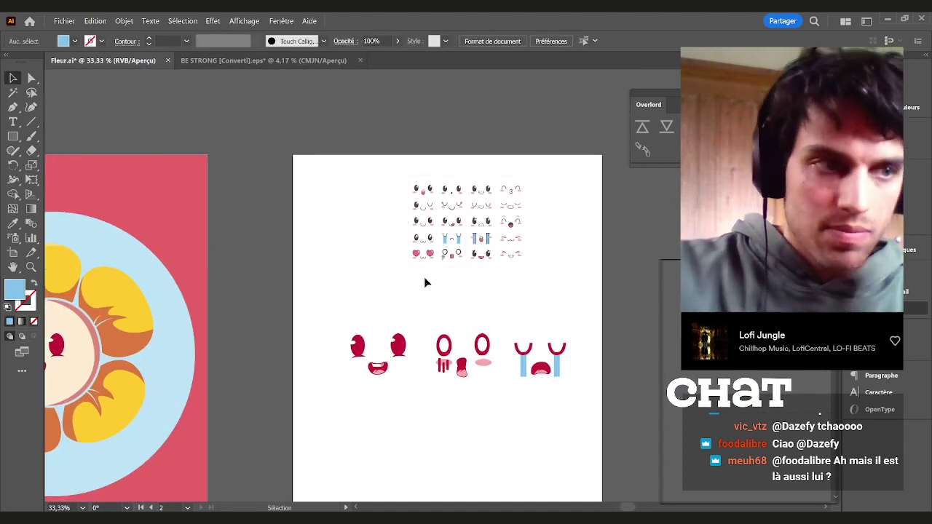
scroll(477, 360, "up", 1)
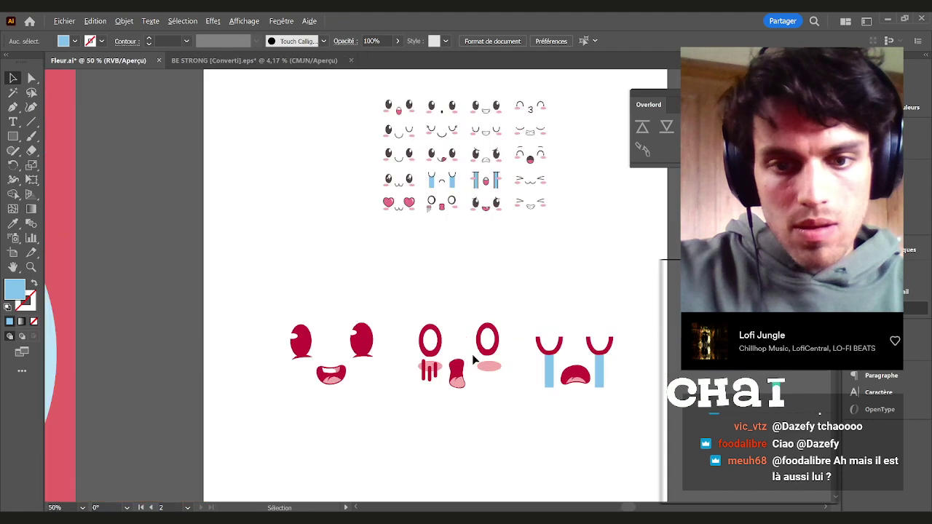
left_click(419, 335)
left_click(395, 305)
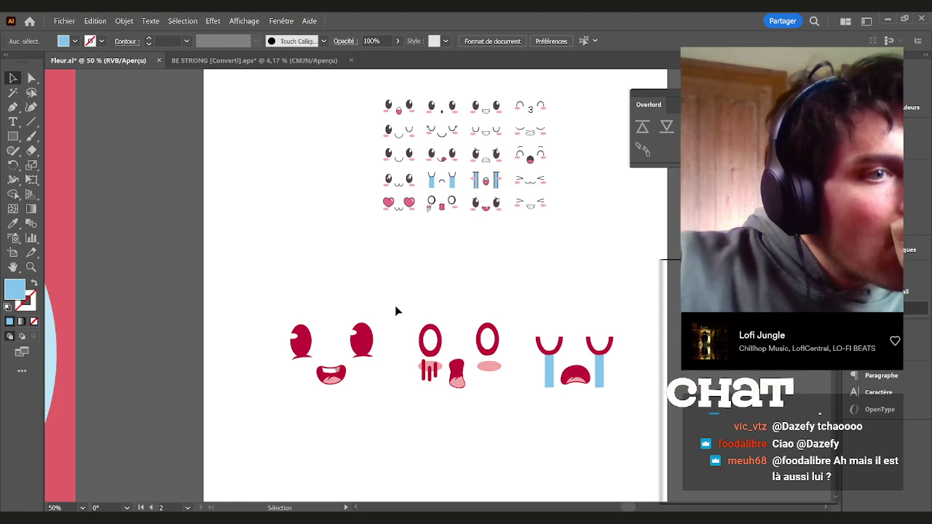
left_click_drag(475, 425, 532, 431)
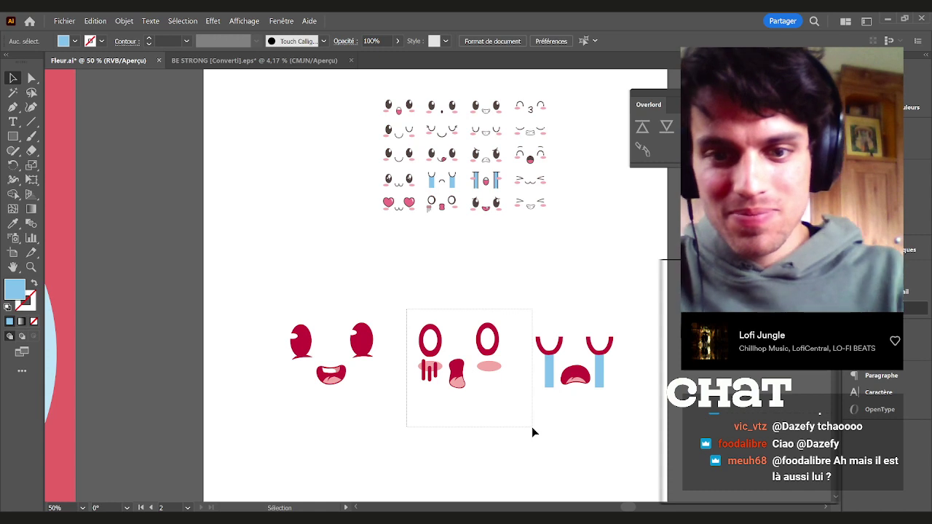
Refine the shocked face's pink tongue by adjusting its upper-right, right, bottom and left anchors inside the mouth
scroll(470, 404, "up", 6)
left_click(456, 410)
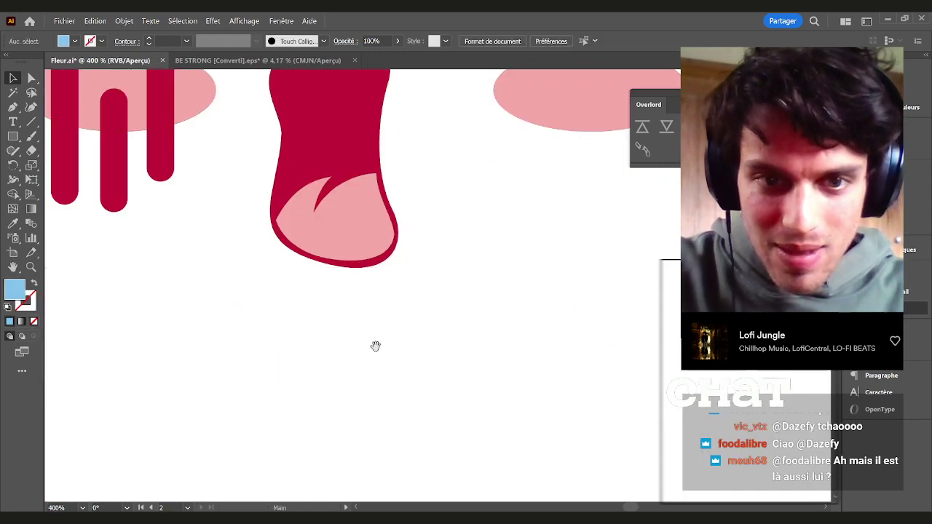
left_click_drag(374, 345, 378, 383)
left_click(354, 279)
scroll(363, 244, "up", 1)
key("a")
mouse_move(372, 207)
left_mouse_down()
mouse_move(387, 206)
mouse_move(377, 203)
left_mouse_up()
key("ctrl+z")
left_click(387, 203)
left_click_drag(415, 293, 399, 290)
left_click_drag(319, 321, 318, 318)
left_click_drag(237, 269, 246, 267)
left_click(355, 376)
key("v")
Move the crying face's pink tongue up about 1 px inside the downturned mouth
scroll(356, 374, "down", 3)
scroll(398, 392, "down", 4)
scroll(415, 399, "up", 1)
left_click_drag(444, 414, 327, 360)
scroll(418, 322, "up", 5)
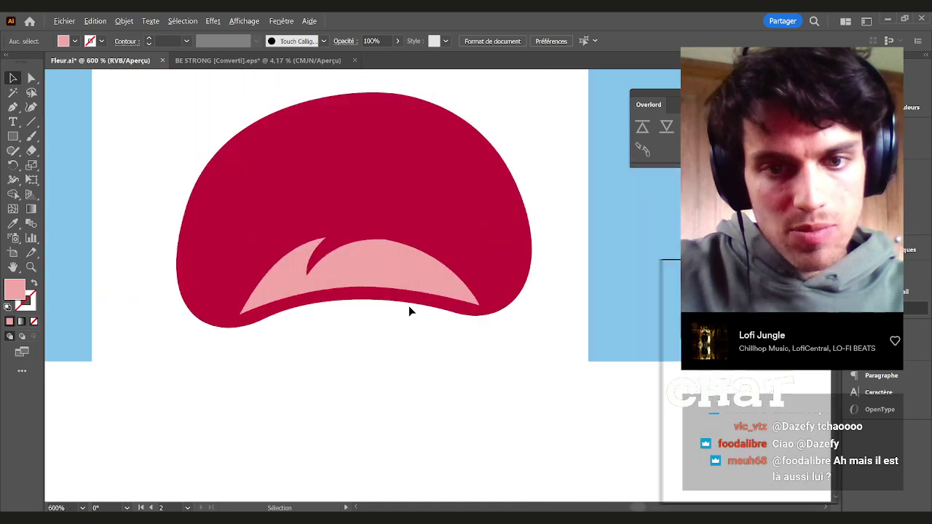
left_click_drag(375, 269, 379, 269)
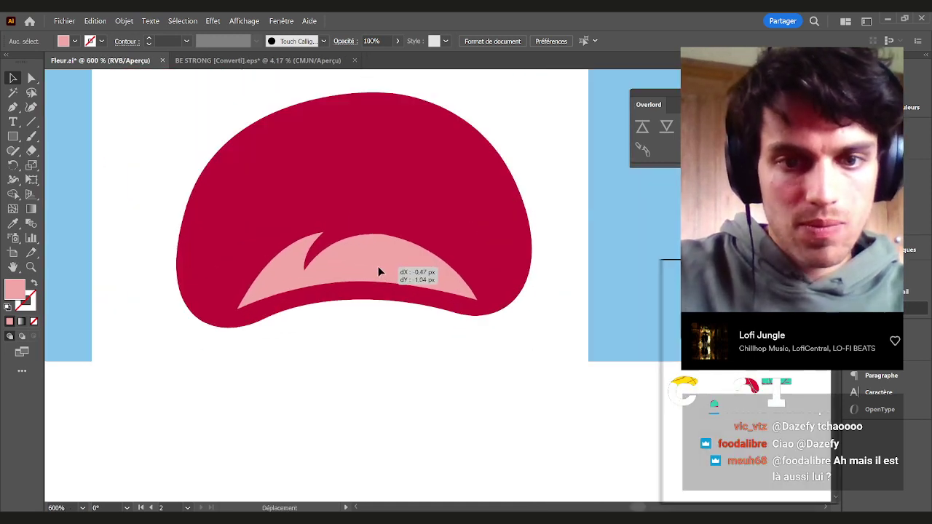
Select the crying face's mouth and closed eyes without the blue tears and transfer them to the Tête Fleur composition in After Effects
scroll(381, 360, "down", 5)
scroll(380, 366, "down", 3)
scroll(377, 398, "up", 2)
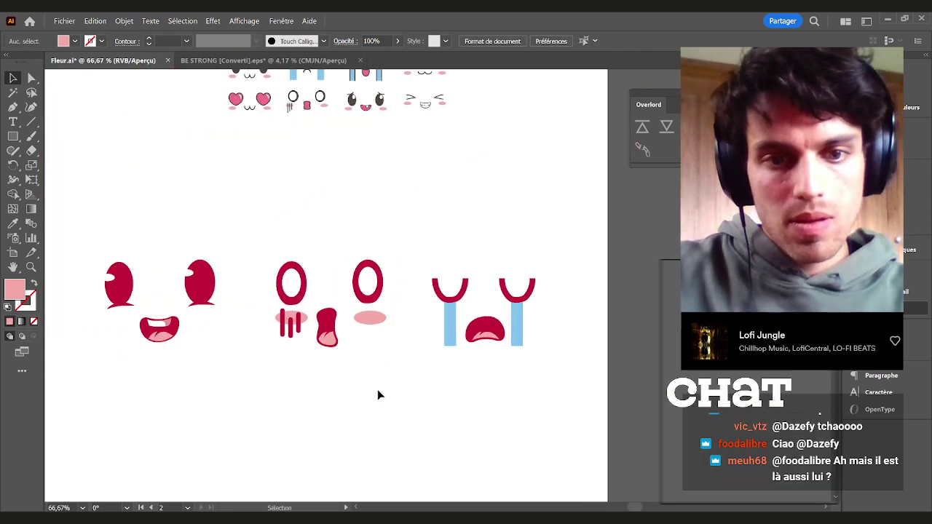
mouse_move(406, 413)
left_mouse_down()
mouse_move(245, 241)
mouse_move(417, 400)
left_mouse_up()
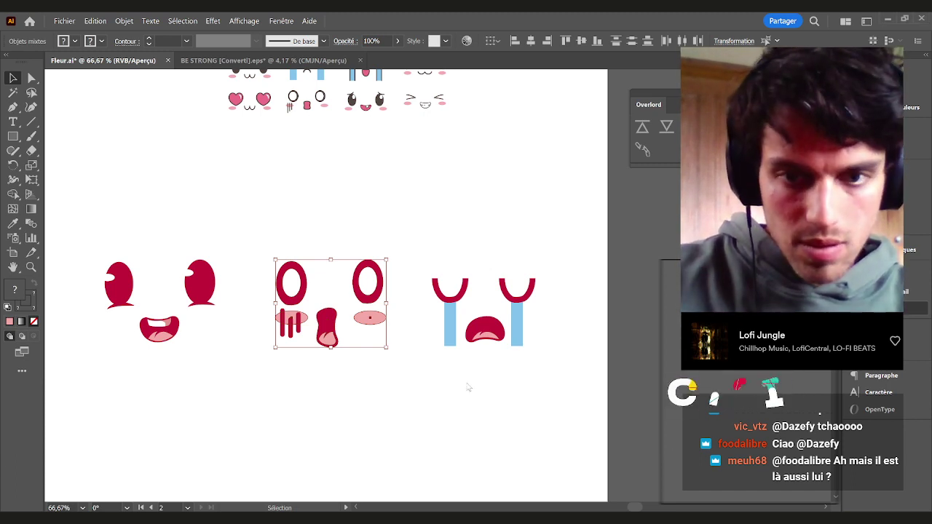
left_click(536, 382)
left_click_drag(544, 386, 429, 258)
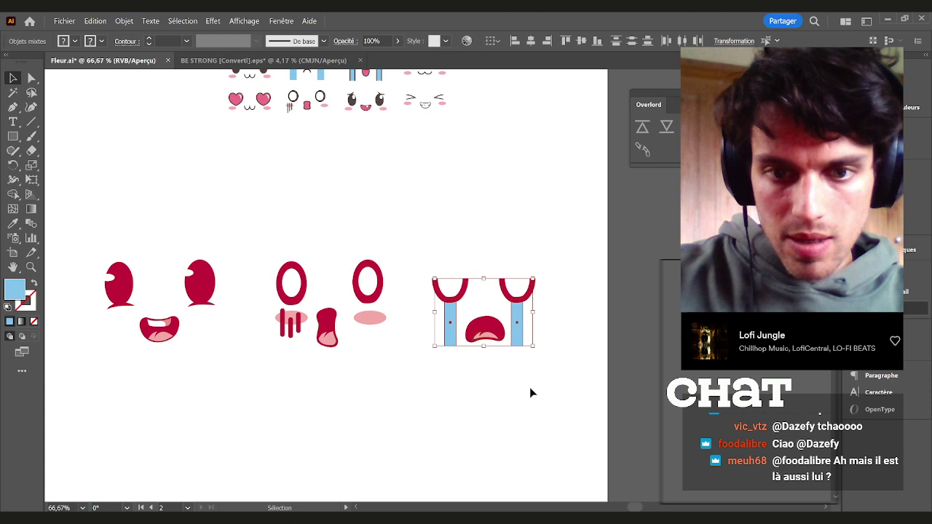
left_click(530, 393)
left_click(474, 322)
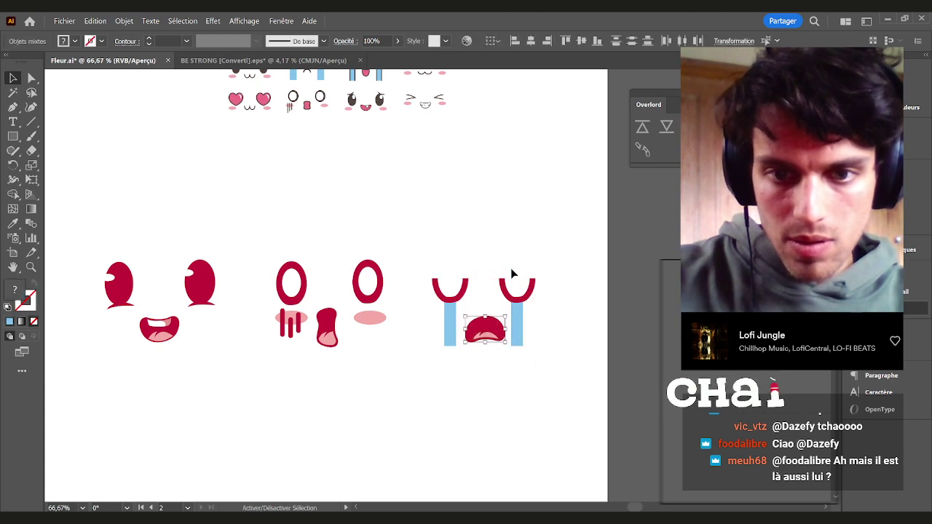
left_click(453, 290, "shift")
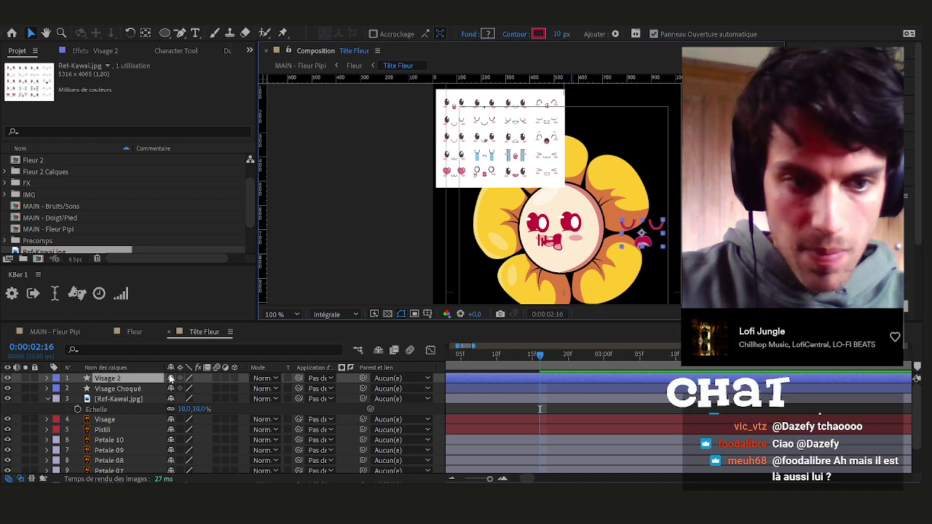
Rename the transferred crying-face layer Visage Pleur and delete the Ref-Kawai.jpg reference layer from the composition
key("Return")
type("Visage Fleure")
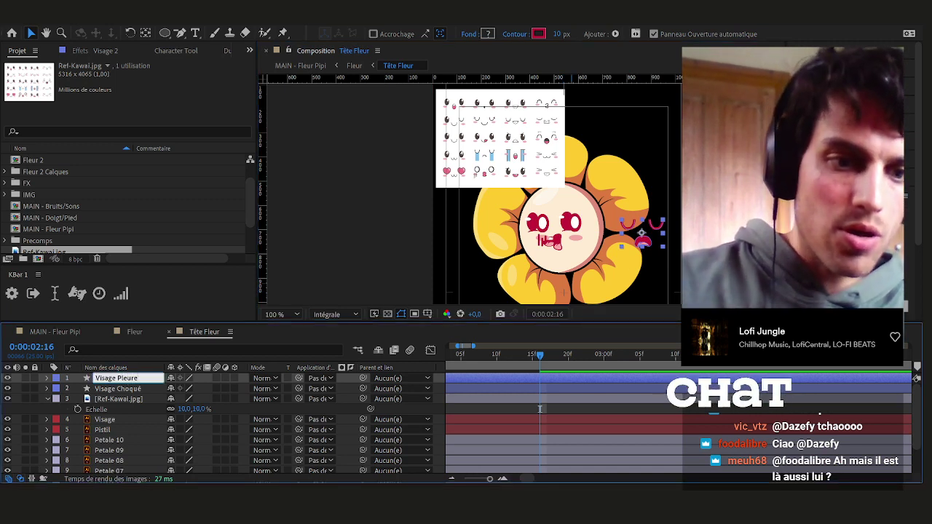
key("Return")
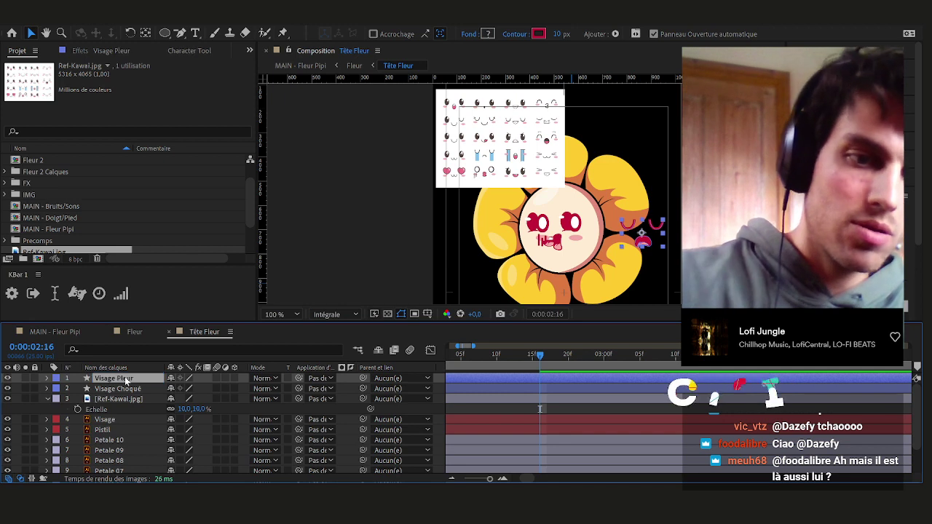
left_click(48, 399)
key("Delete")
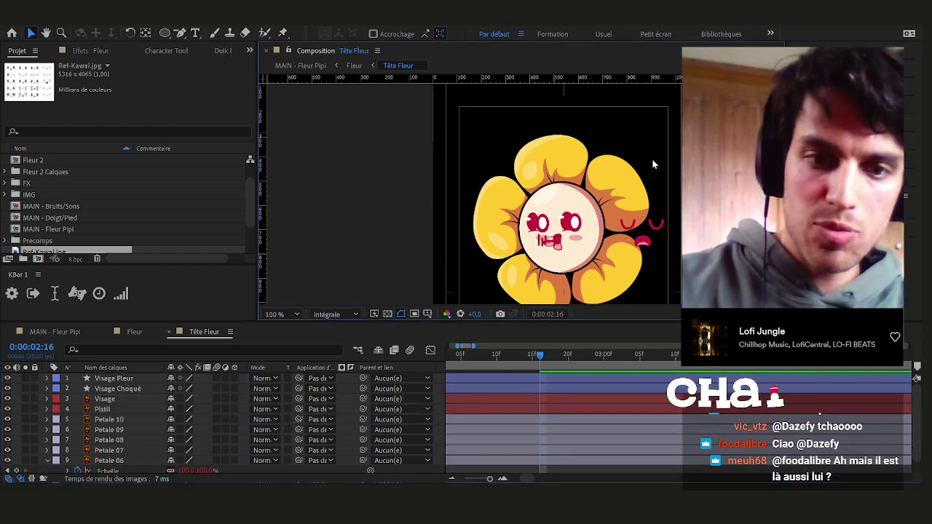
Give the Visage, Visage Choqué and Visage Pleur layers a yellow label colour
left_click(109, 398)
left_click(110, 388, "shift")
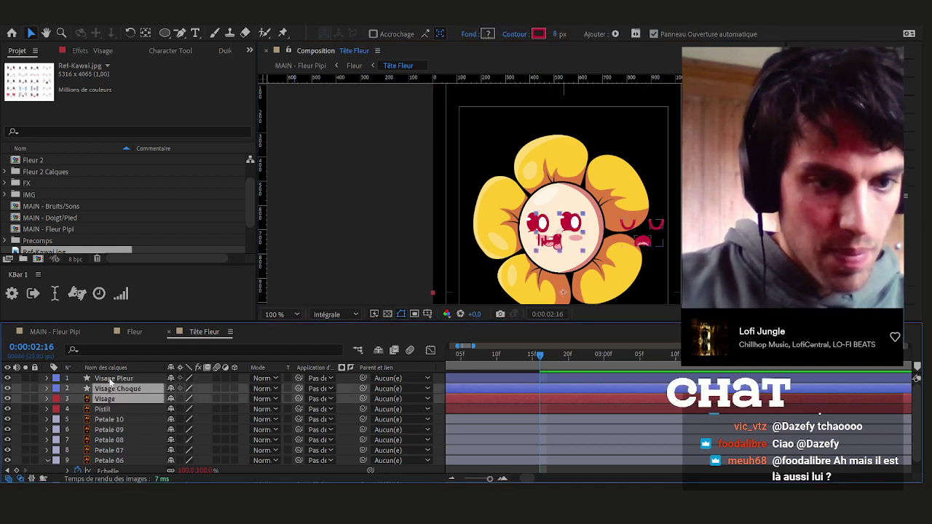
left_click(111, 379, "shift")
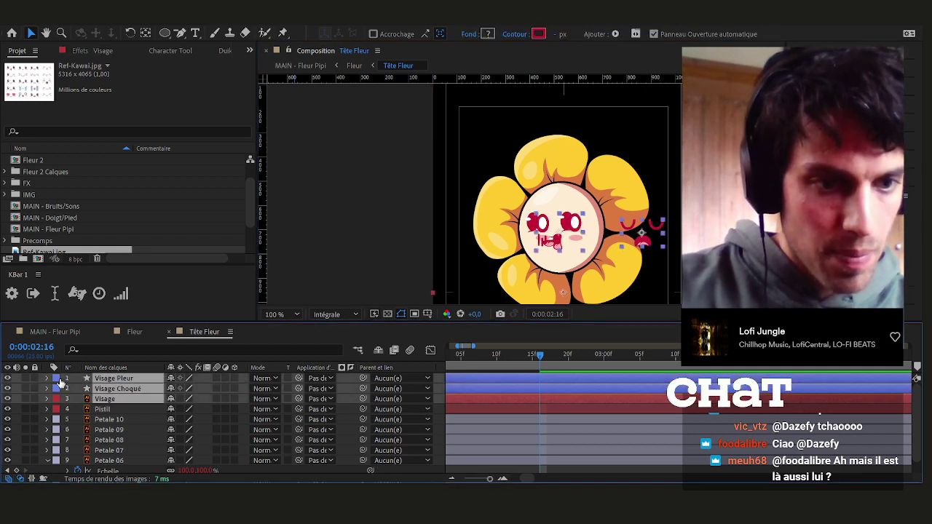
left_click(82, 211)
left_click(343, 286)
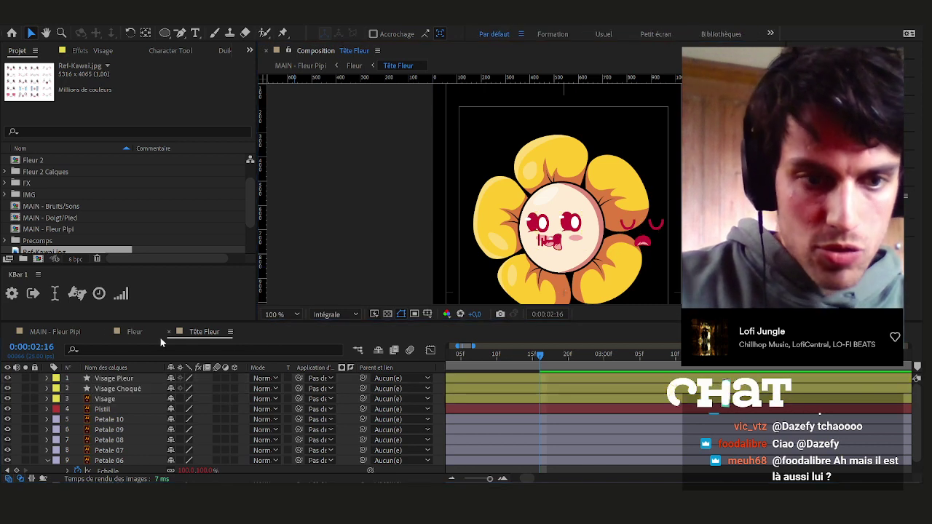
Find frame 0:00:02:11 in MAIN - Fleur Pipi and trim the start of Visage Pleur to it inside Tête Fleur
left_click(58, 332)
mouse_move(554, 356)
left_mouse_down()
mouse_move(513, 358)
mouse_move(545, 357)
left_mouse_up()
double_click(533, 387)
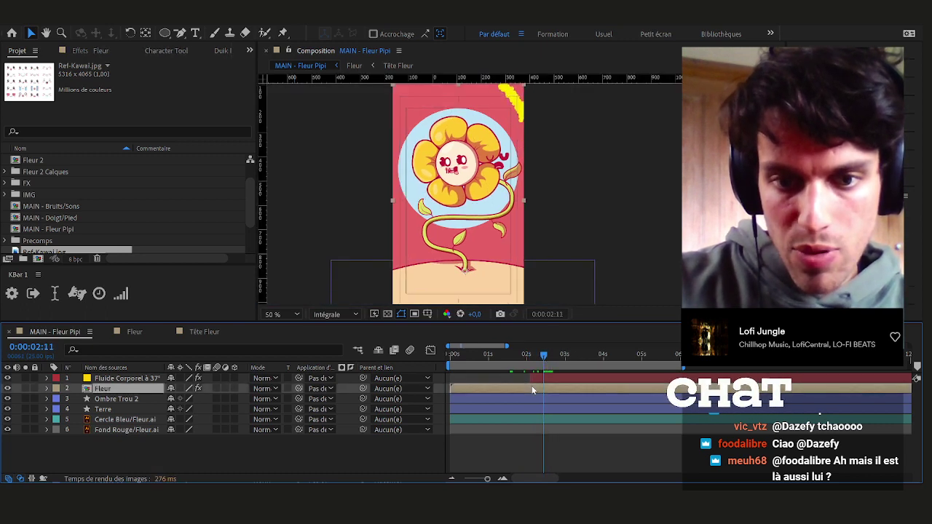
double_click(463, 388)
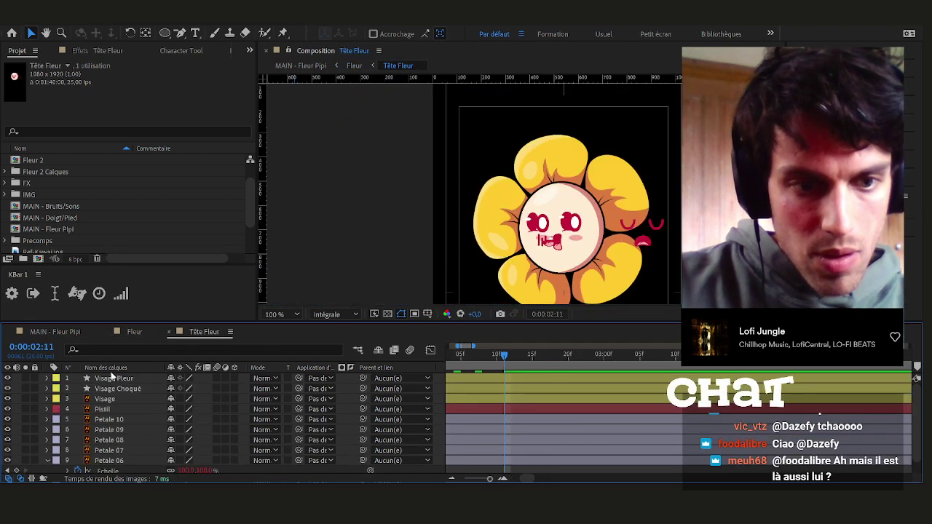
left_click(113, 380)
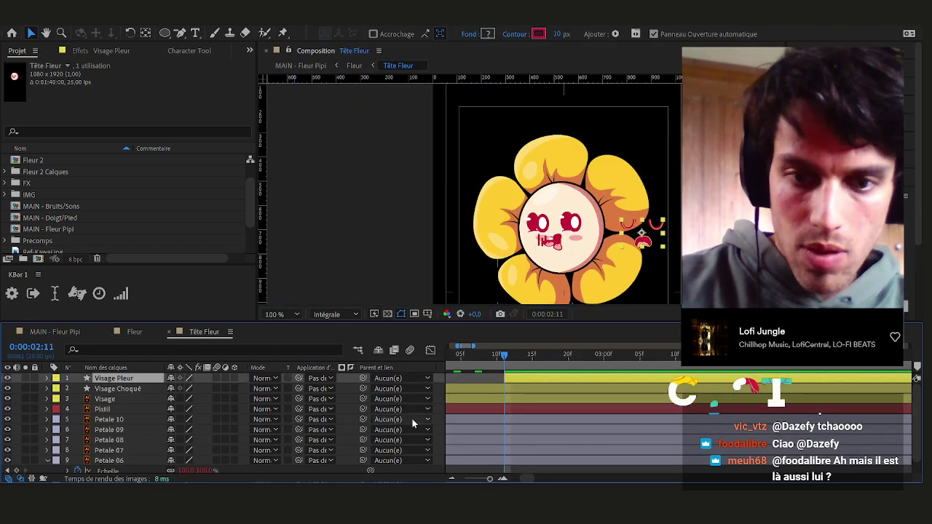
End the Visage layer at 0:00:02:11 and start the Visage Choqué layer at the same frame
left_click(465, 409)
left_click(467, 403)
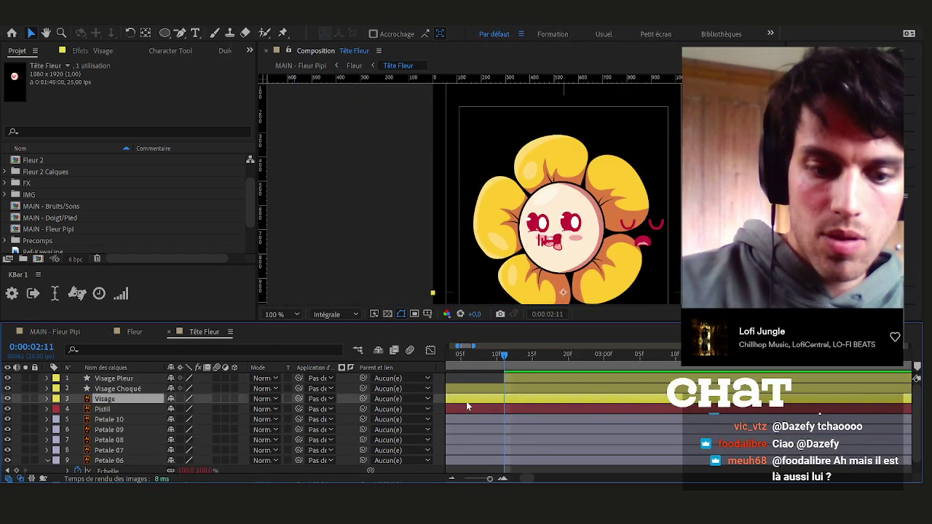
key("alt+bracketright")
left_click(457, 389)
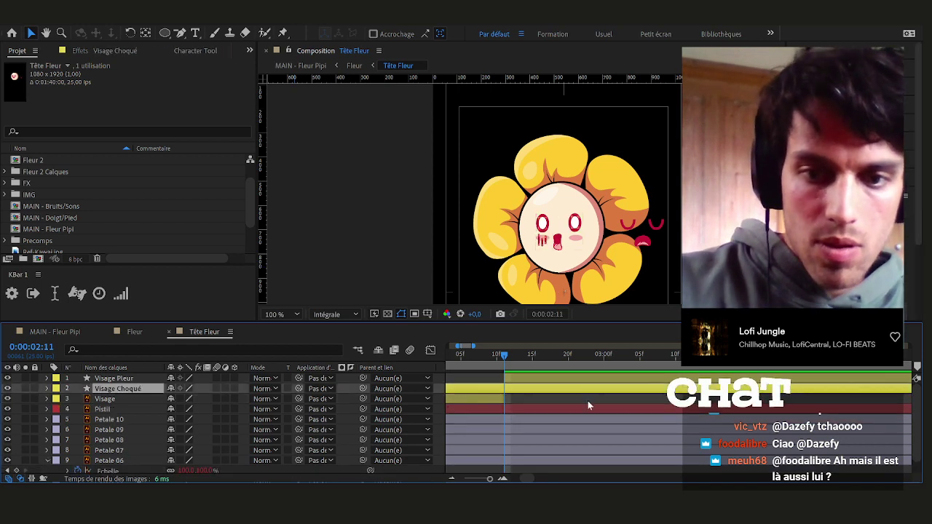
left_click(109, 379, "ctrl")
left_click(102, 388)
key("alt+bracketleft")
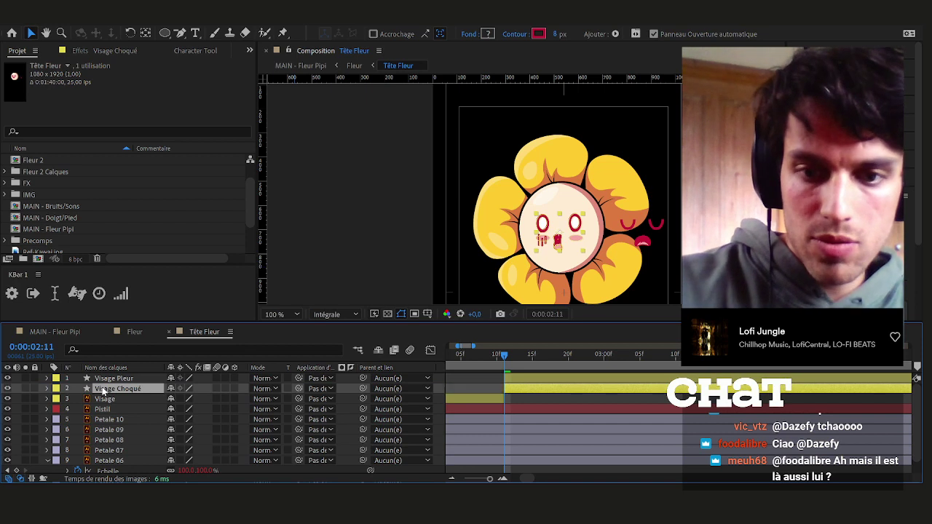
Find frame 0:00:04:04 in MAIN - Fleur Pipi and trim the start of Visage Pleur to it inside Tête Fleur
key("space")
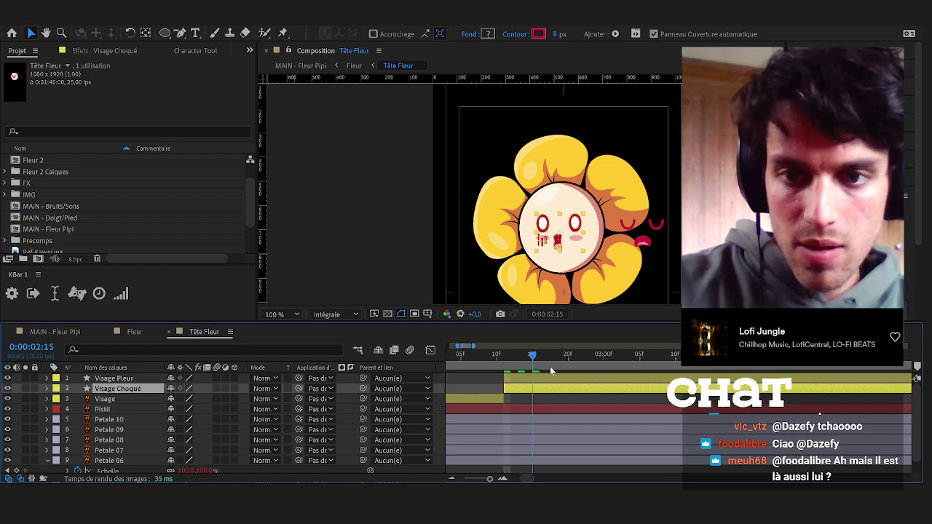
left_click(99, 335)
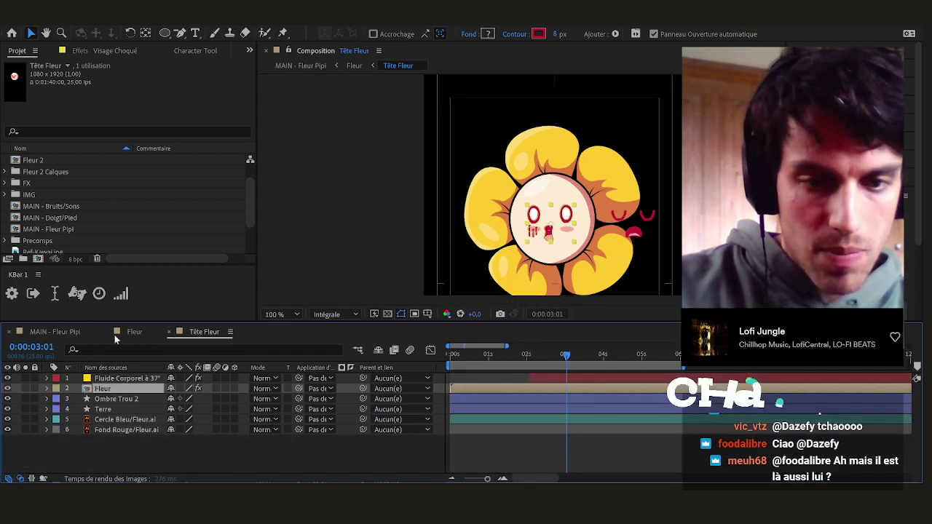
left_click_drag(529, 356, 609, 364)
double_click(597, 388)
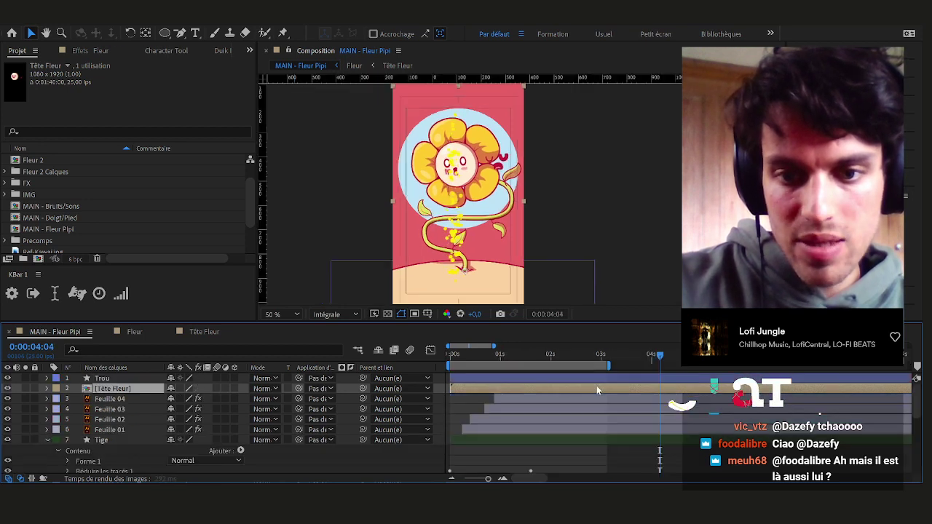
double_click(107, 389)
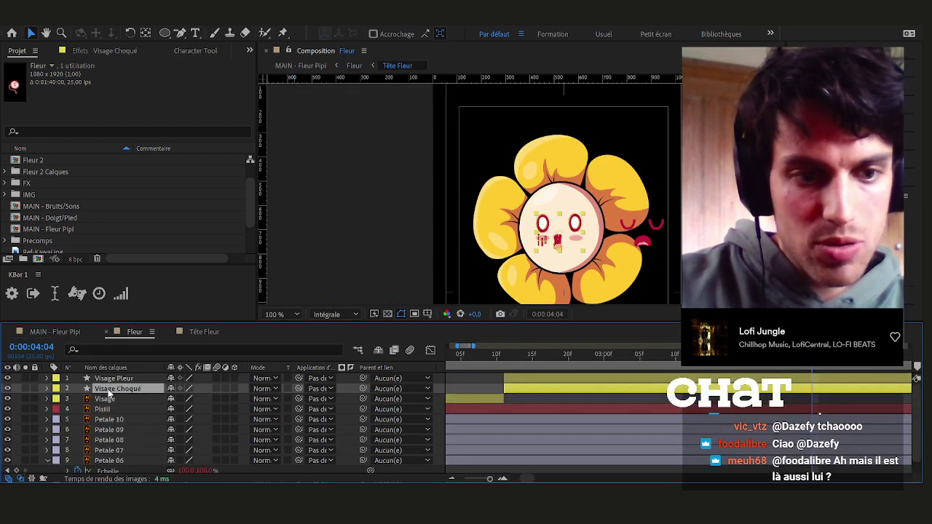
key("alt+[")
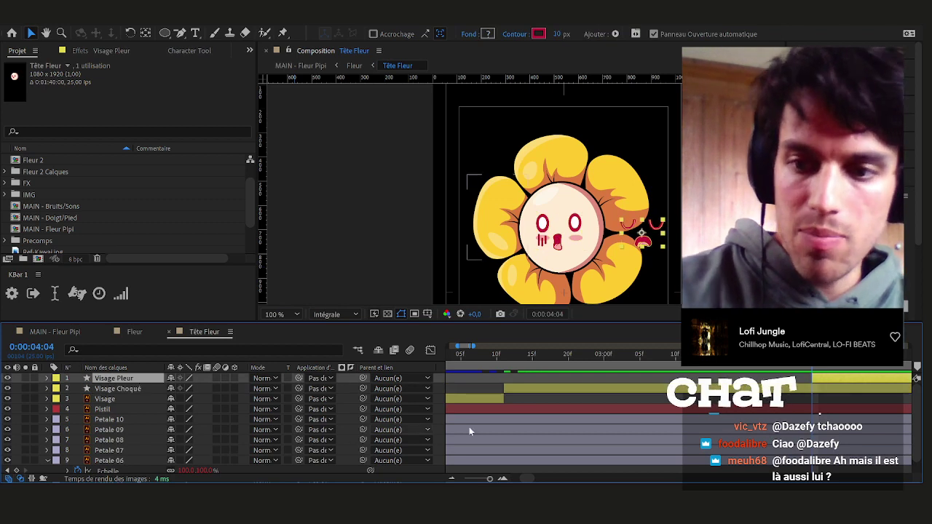
Split Visage Choqué at 0:00:04:04, delete the part after the cut and save the project
left_click(760, 393)
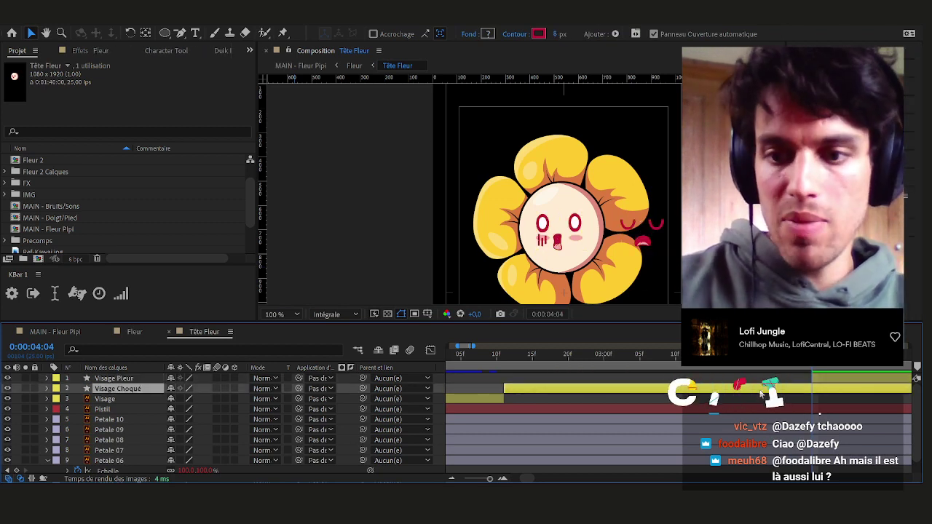
key("ctrl+shift+d")
key("Delete")
key("ctrl+s")
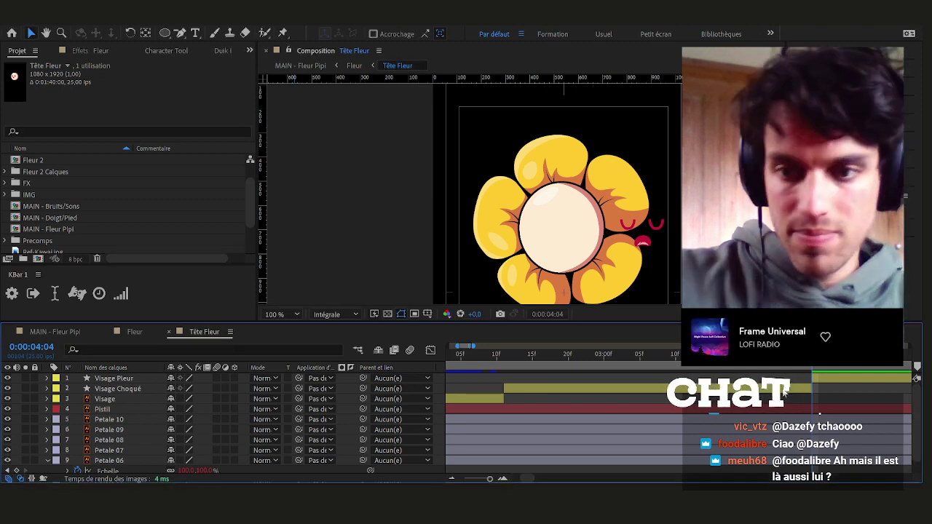
Move the crying face onto the flower's centre and shift the shocked face slightly right to centre it on the flower
left_click(840, 391)
left_click(841, 379)
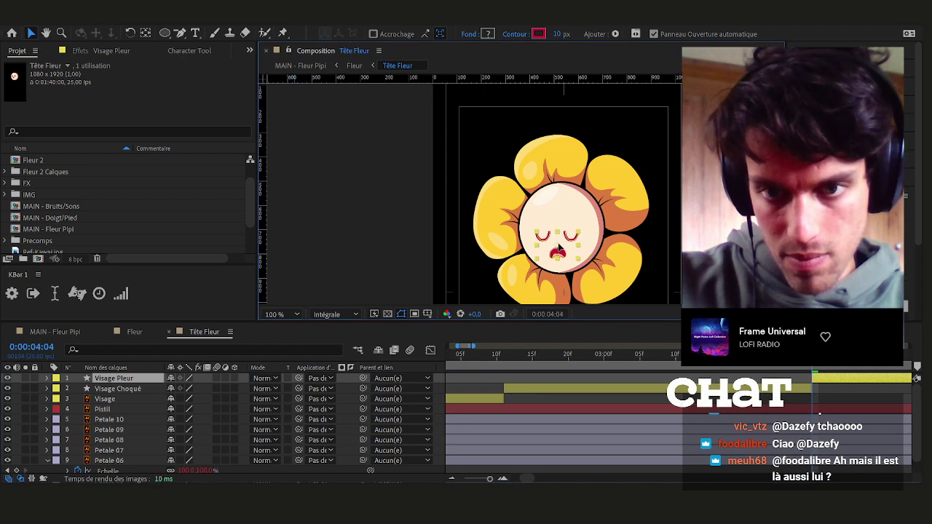
left_click_drag(524, 353, 569, 362)
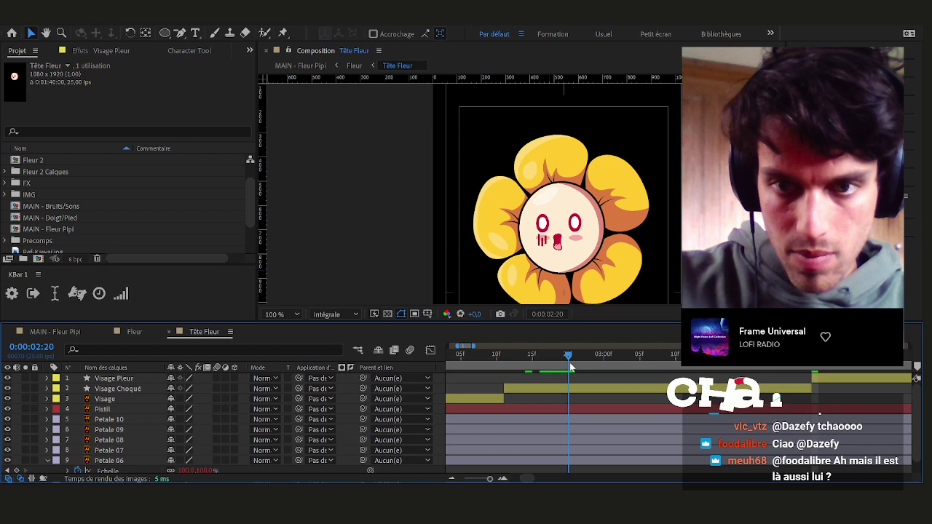
left_click(571, 388)
left_click_drag(563, 237, 568, 237)
left_click(482, 381)
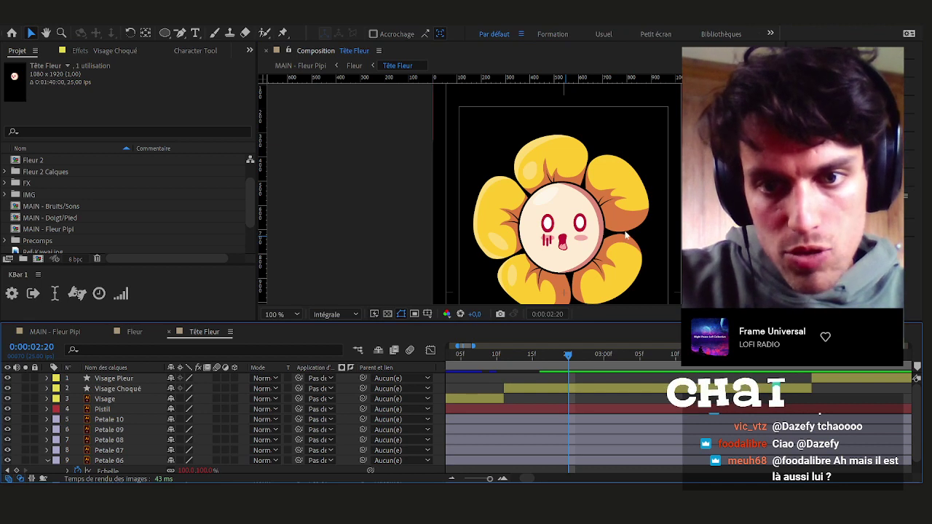
Expand the contents of the Visage Choqué layer to list its shape groups
scroll(583, 231, "up", 1)
left_click_drag(583, 232, 571, 211)
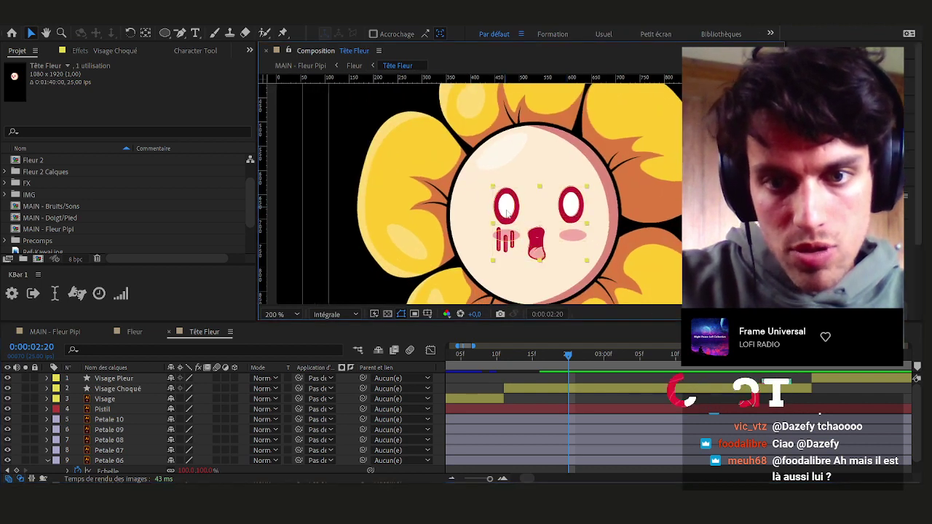
left_click(509, 389)
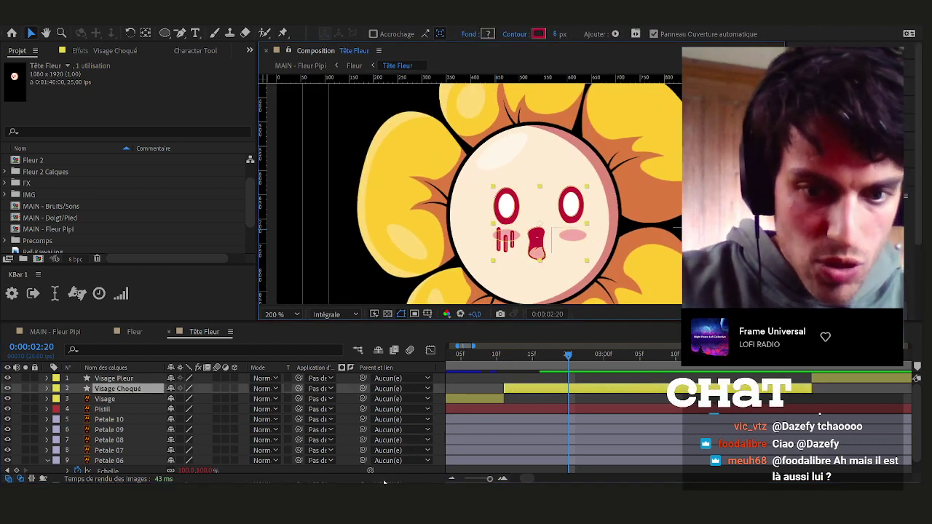
left_click(48, 389)
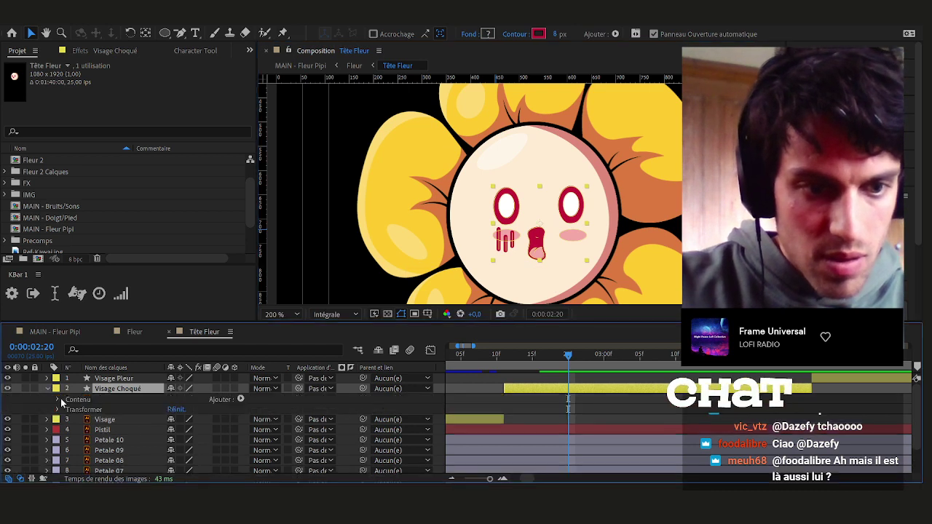
left_click(60, 400)
scroll(89, 410, "down", 1)
Group Groupe 1, 2, 3, 4, 7 and 8 of Visage Choqué, combining the left eye, its cheek and the vertical lines
left_click(89, 389)
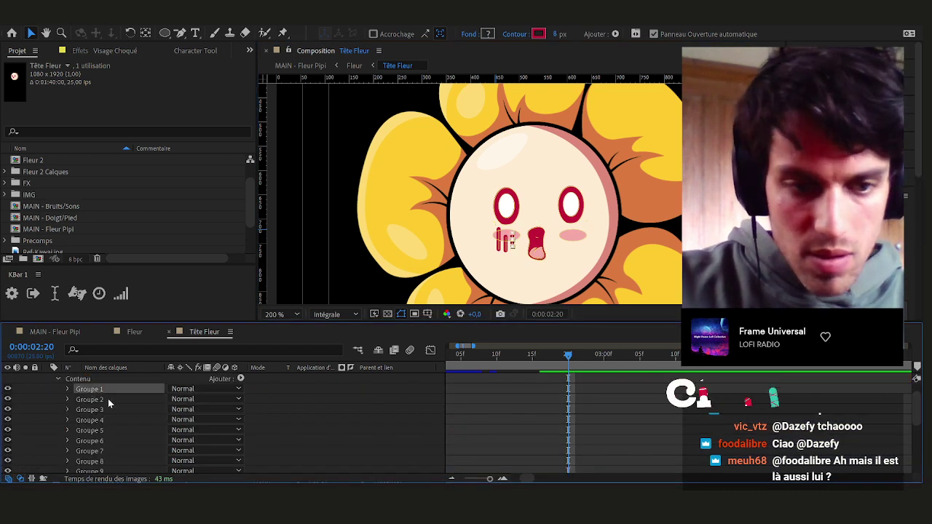
left_click(102, 400, "ctrl")
left_click(99, 410, "ctrl")
left_click(99, 419, "ctrl")
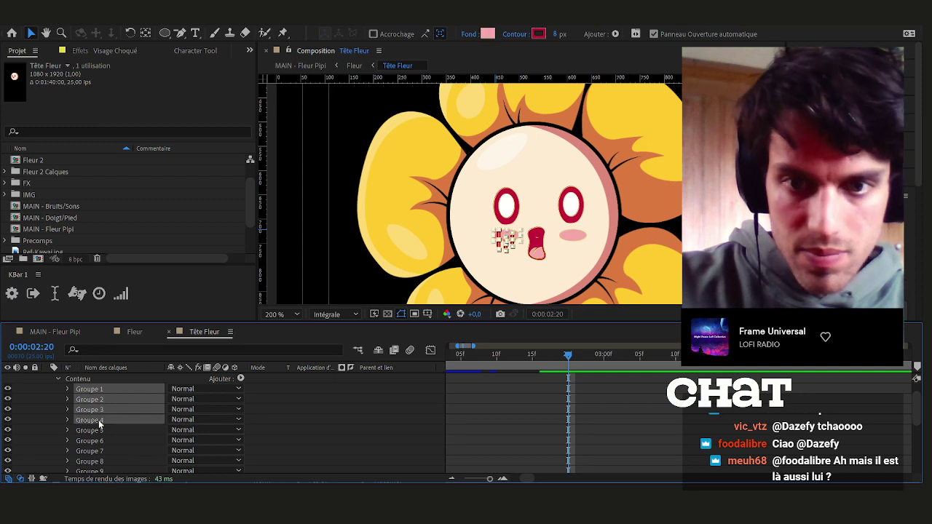
left_click(101, 430, "ctrl")
left_click(100, 430, "ctrl")
left_click(103, 440, "ctrl")
left_click(103, 439, "ctrl")
left_click(101, 452, "ctrl")
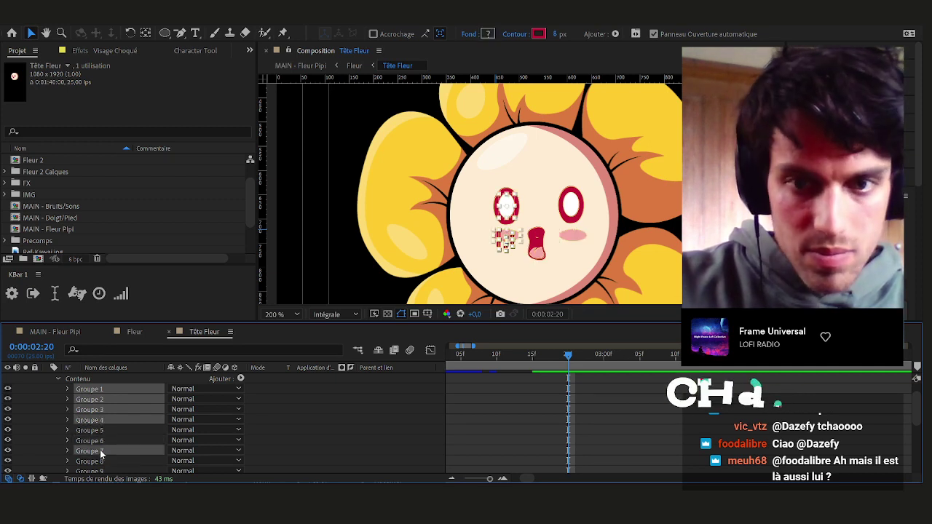
scroll(103, 450, "down", 1)
left_click(101, 431, "ctrl")
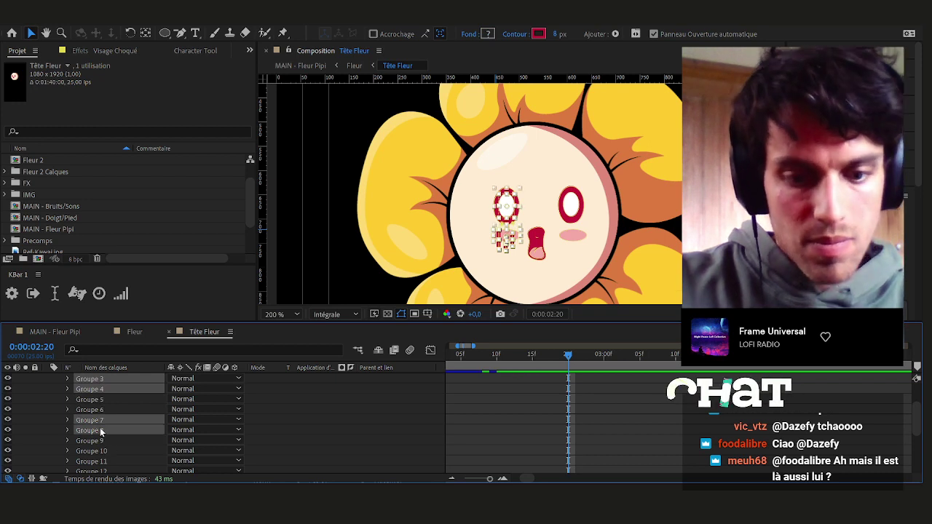
key("ctrl+g")
scroll(104, 409, "up", 2)
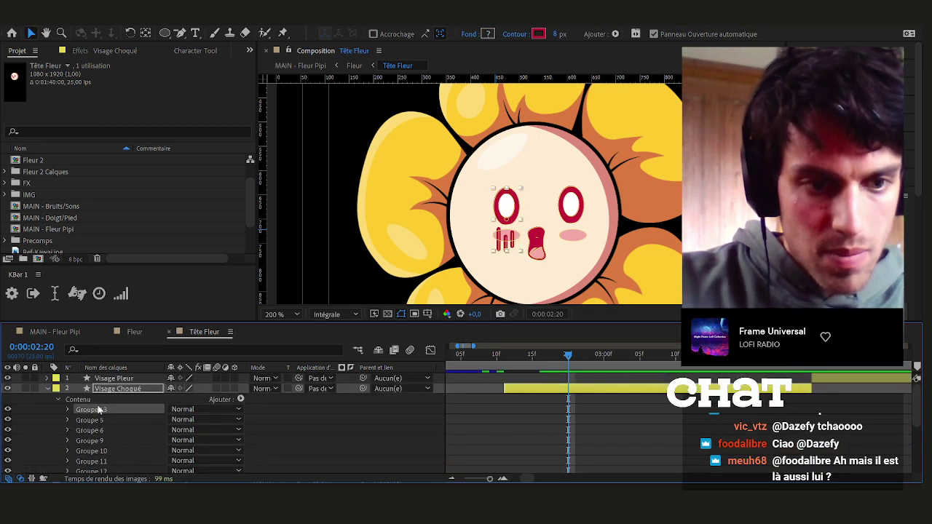
Nudge the grouped left eye, cheek and vertical lines of Visage Choqué slightly to the left
key("Left")
key("Left")
key("Left")
key("Left")
key("Left")
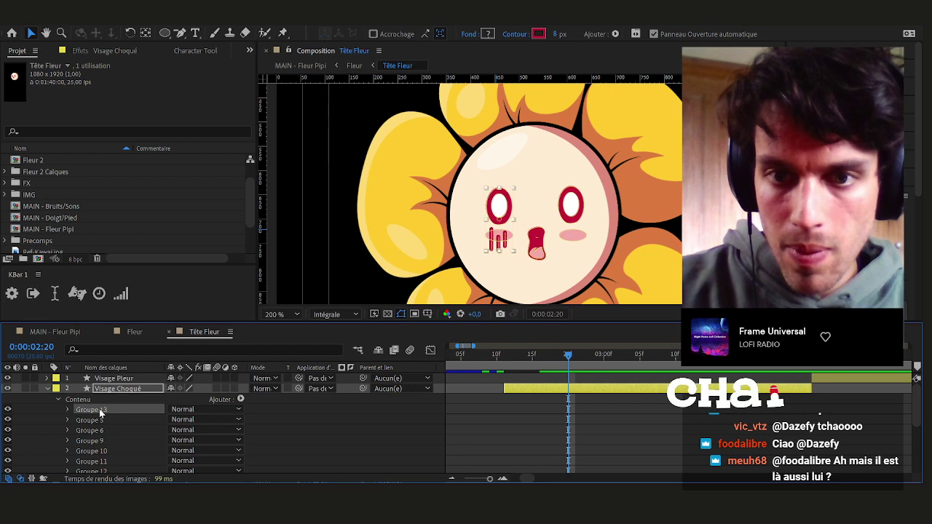
key("Left")
key("Left")
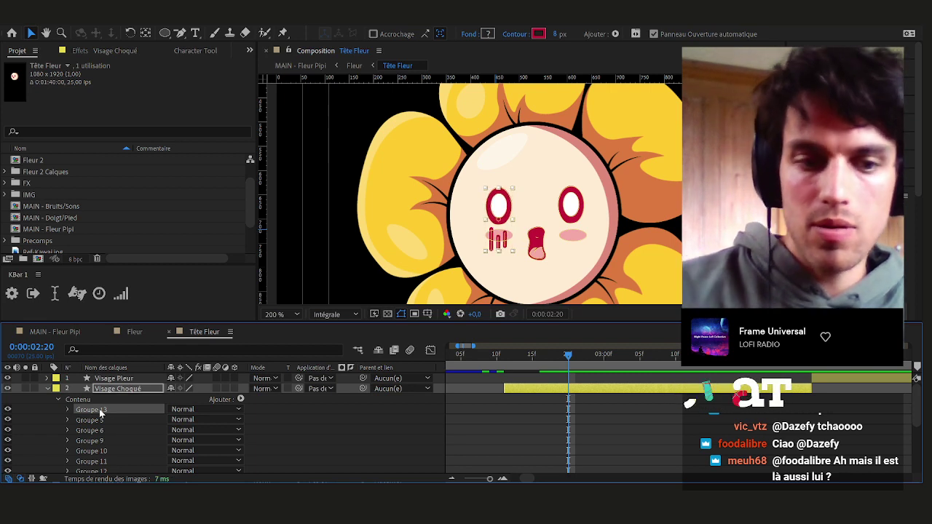
Rename the left-eye group in Visage Choqué as Oeil G
key("Return")
type("Ce")
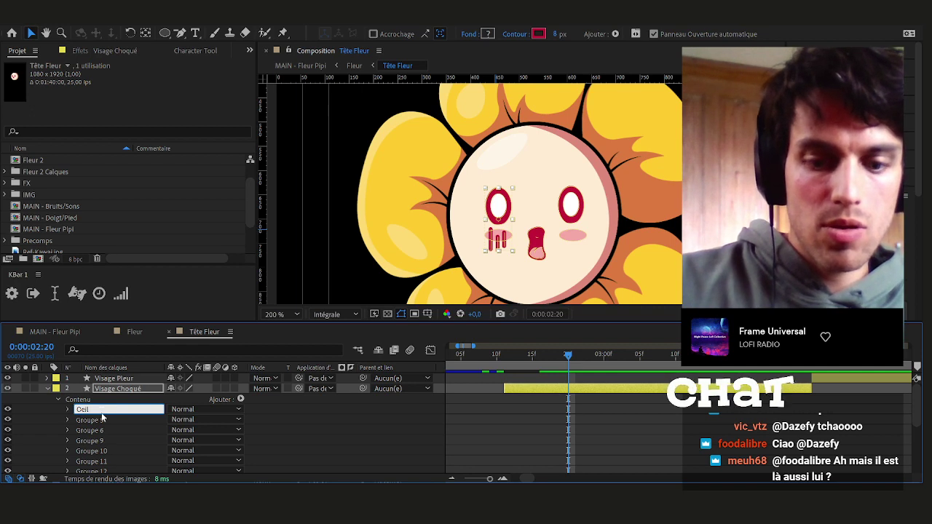
type("il G")
key("Return")
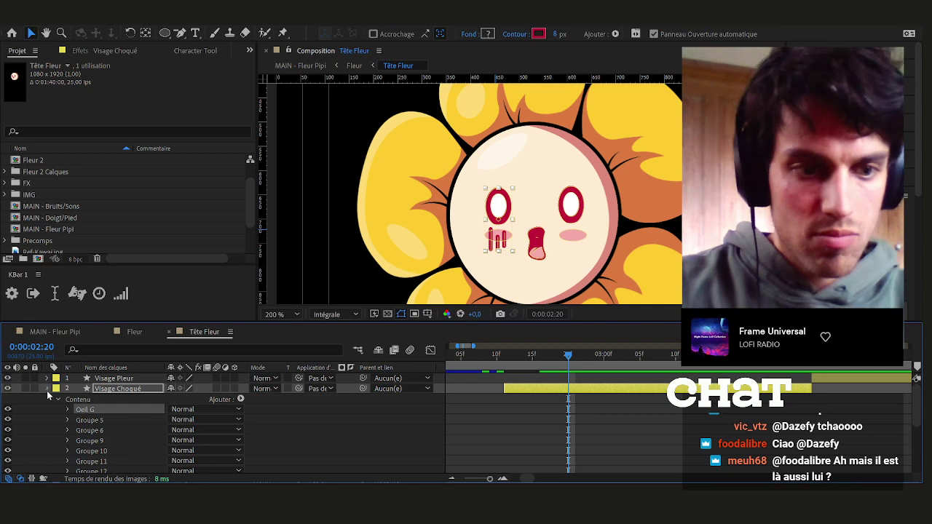
Collapse the Visage Choqué properties and move the current time to 0:00:05:02, where the crying face is shown
left_click(47, 389)
left_click(475, 383)
scroll(475, 385, "down", 3)
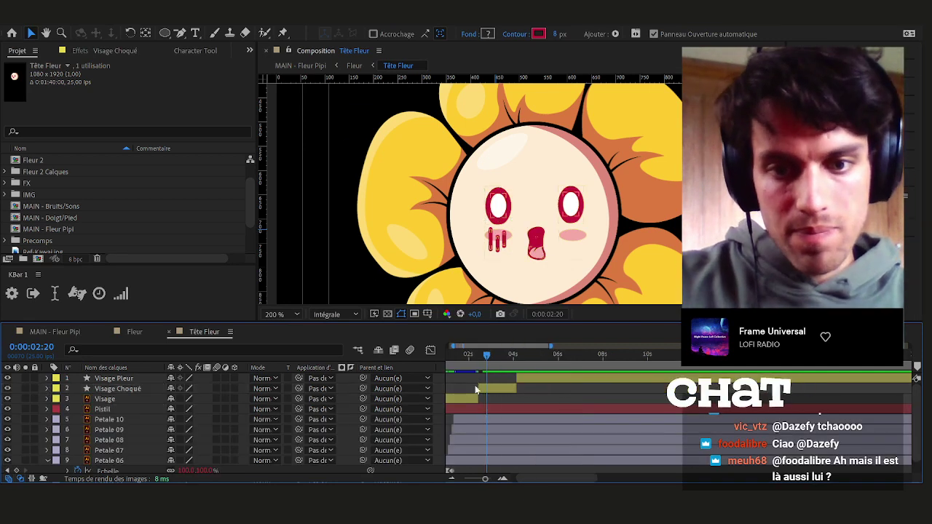
left_click_drag(481, 346, 454, 349)
left_click_drag(546, 346, 557, 347)
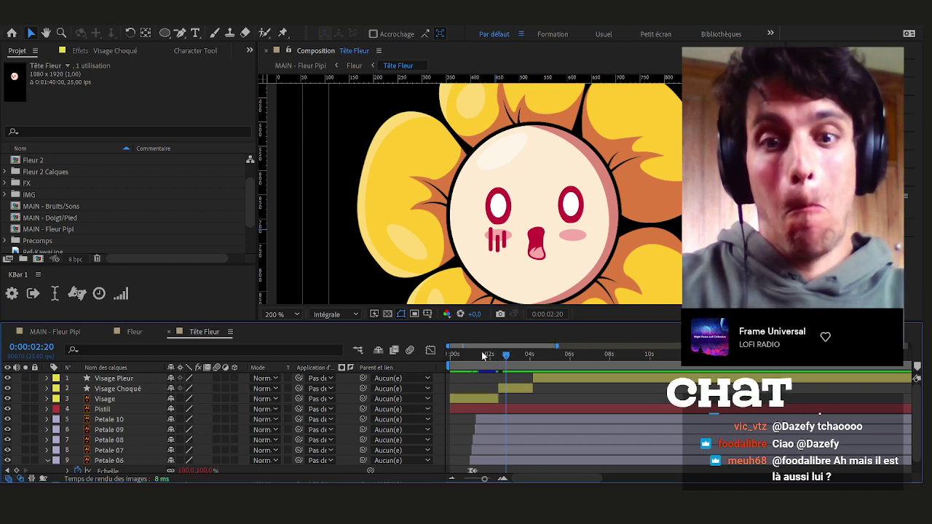
left_click_drag(497, 357, 553, 364)
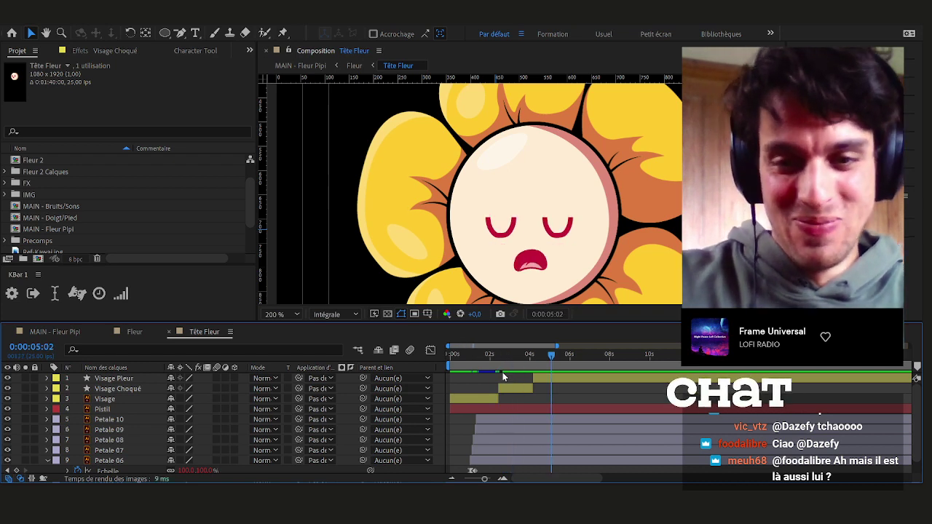
At 0:00:05:08, draw a straight vertical Pen path on a new shape layer, from below the right crying eye to near the face's lower edge
left_click(552, 381)
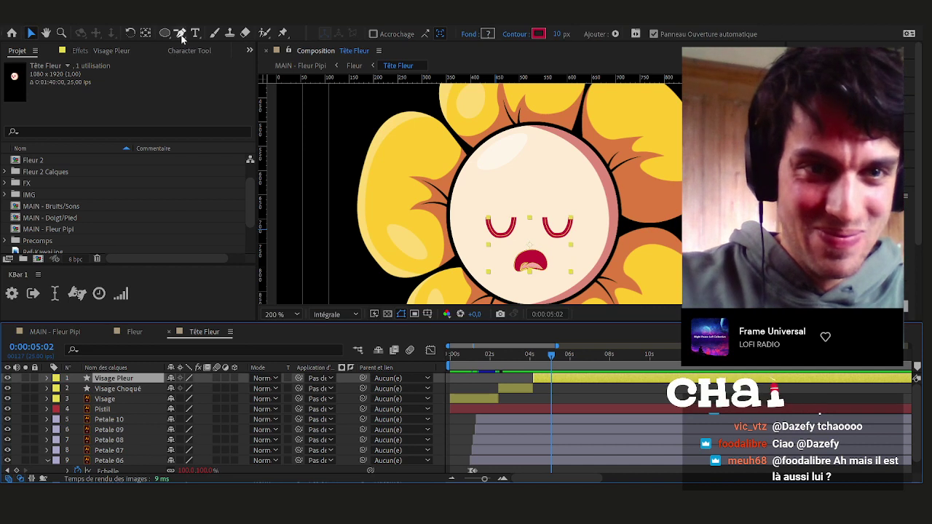
left_click(180, 33)
scroll(561, 271, "up", 2)
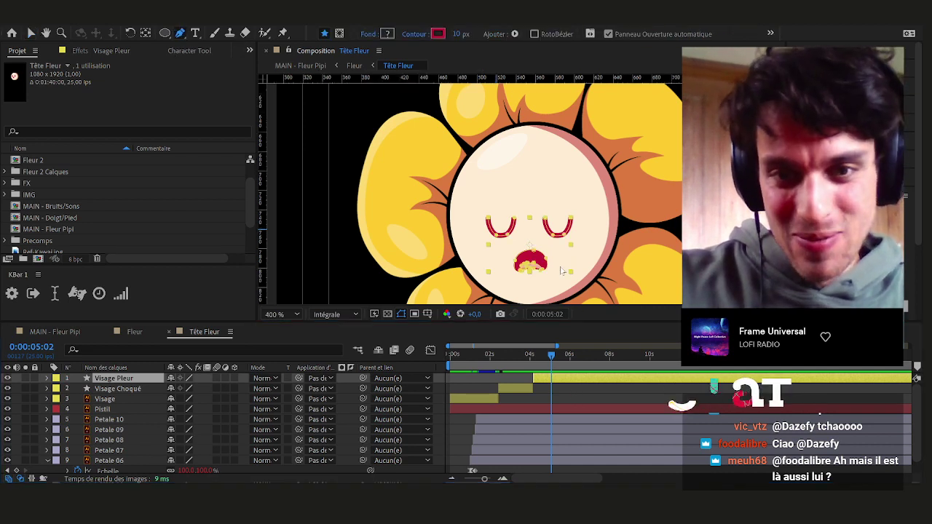
scroll(561, 271, "up", 2)
left_click(576, 397)
scroll(592, 281, "up", 2)
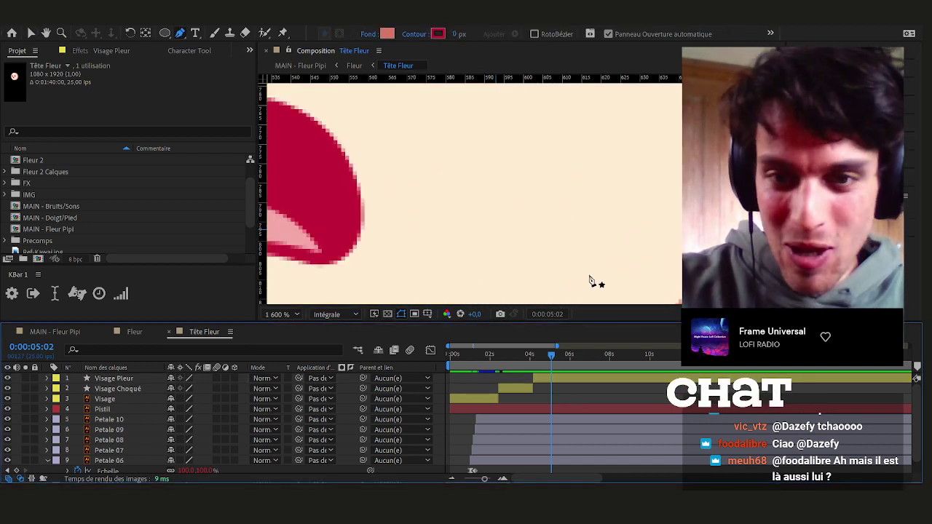
scroll(562, 223, "down", 2)
left_click_drag(574, 189, 594, 162)
key("space")
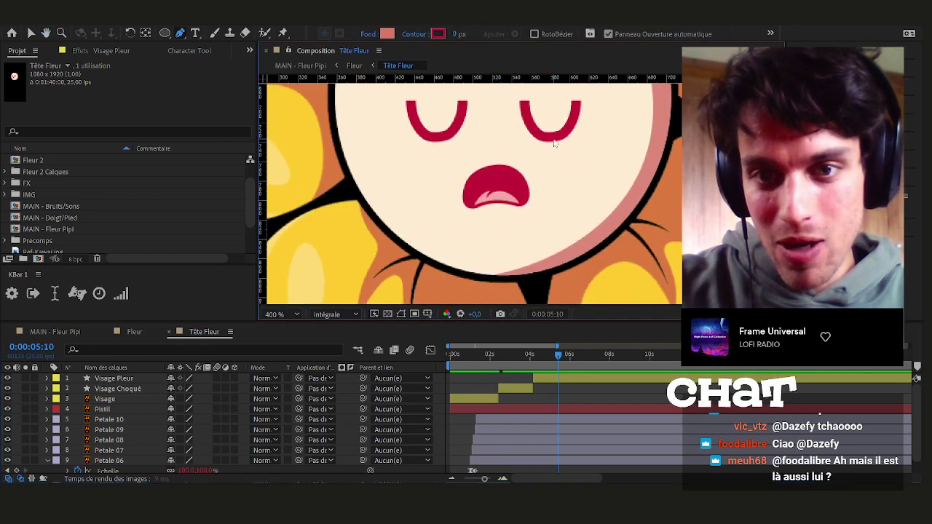
left_click_drag(561, 359, 560, 359)
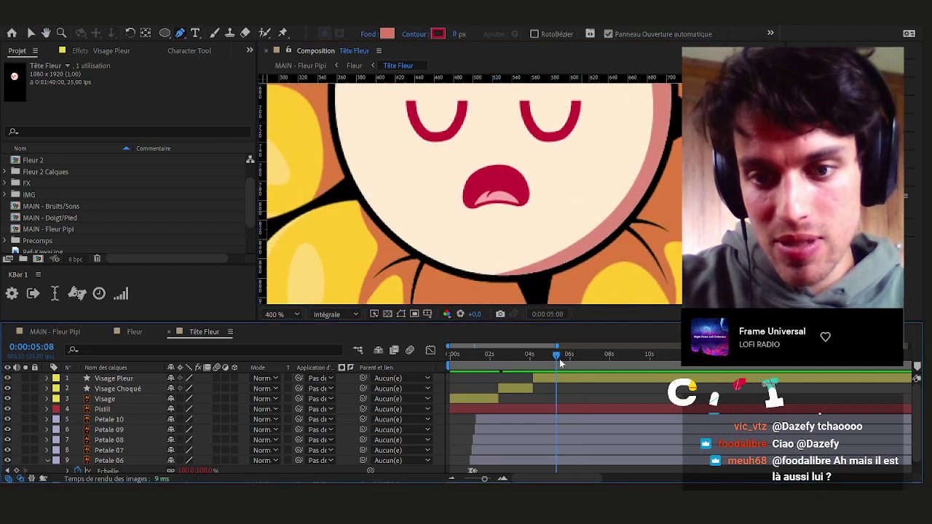
left_click(552, 137)
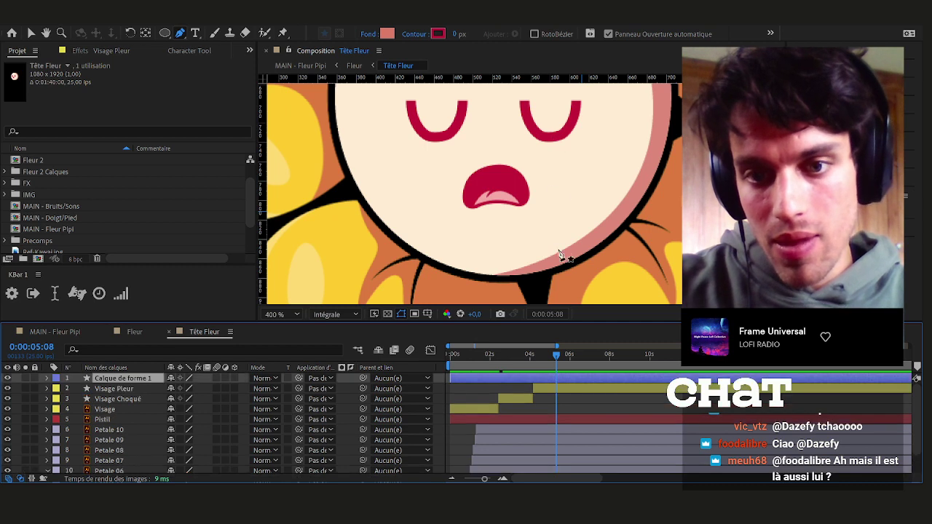
left_click(552, 248)
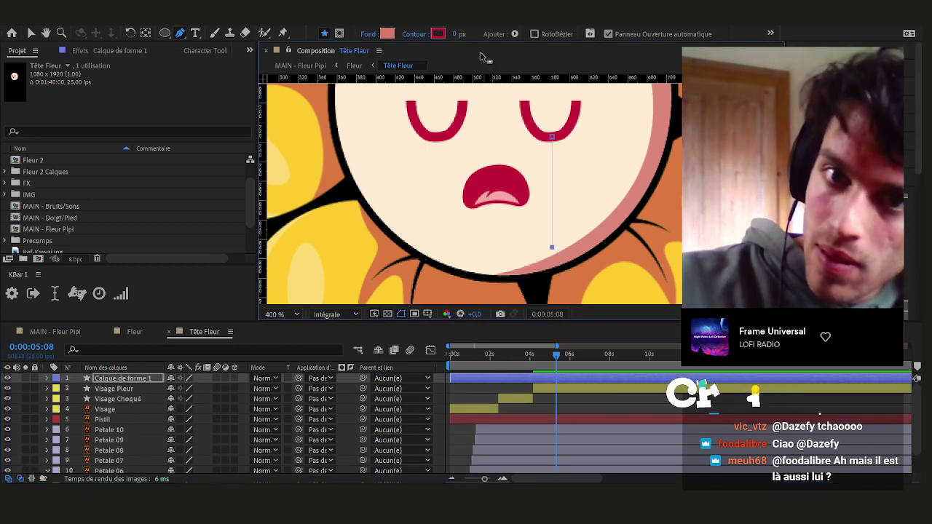
Set the tear path's stroke to 21 px wide and light blue
left_click_drag(457, 35, 469, 34)
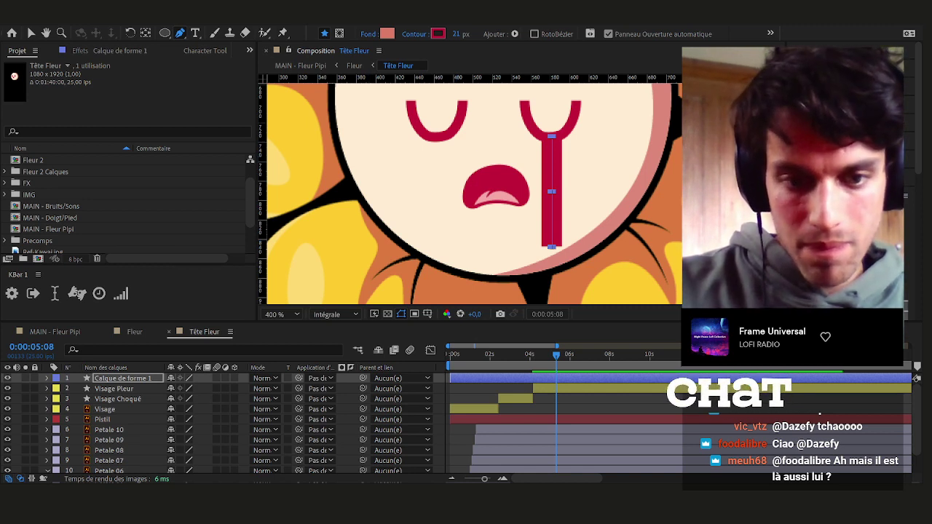
left_click(437, 35)
key("ctrl+v")
key("Return")
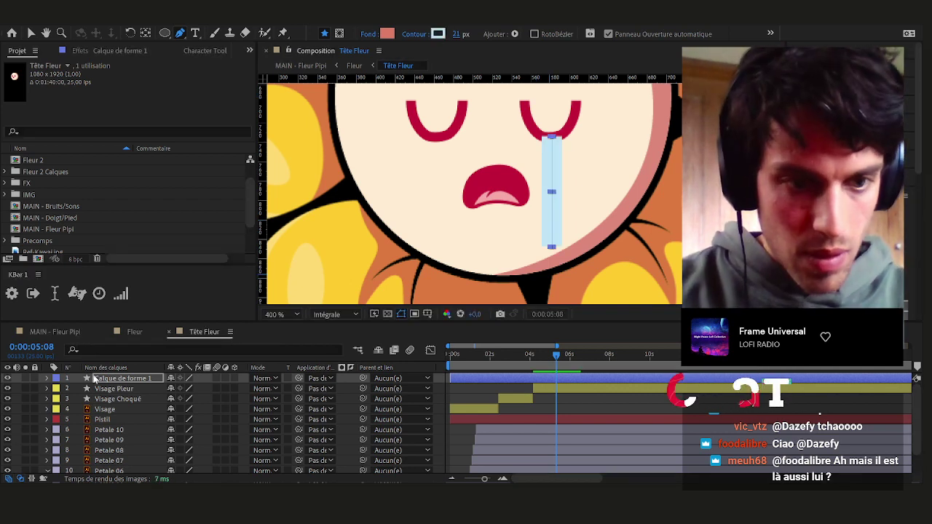
Place the tear layer directly beneath Visage Pleur and make it start at the same time as that layer
key("ctrl+alt+Down")
left_click_drag(475, 386, 553, 386)
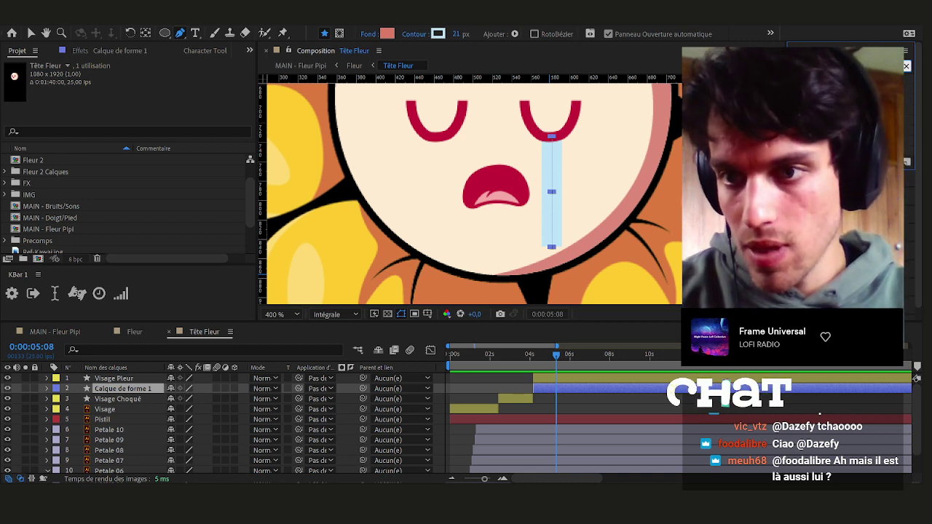
Apply the Ondulation and Onde progressive effects to the tear layer, keeping only Onde progressive
left_click_drag(830, 89, 568, 388)
key("v")
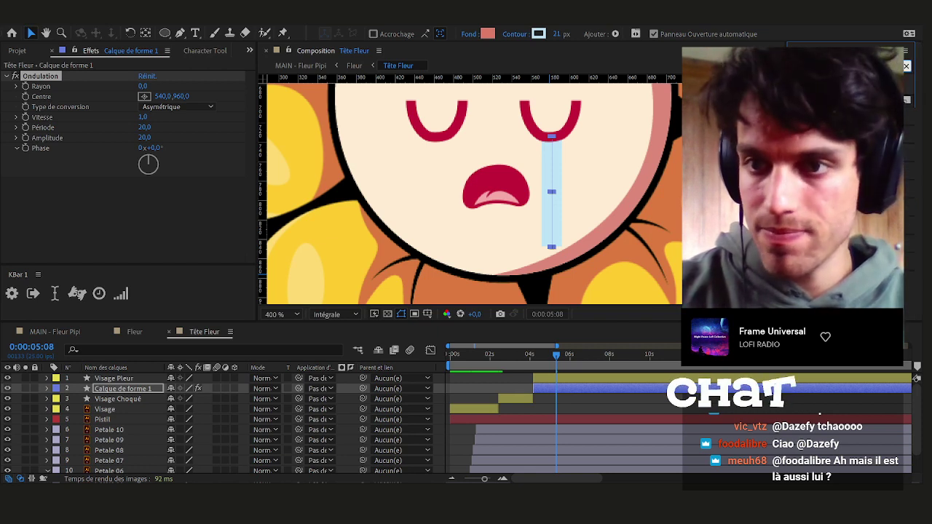
left_click_drag(830, 119, 564, 388)
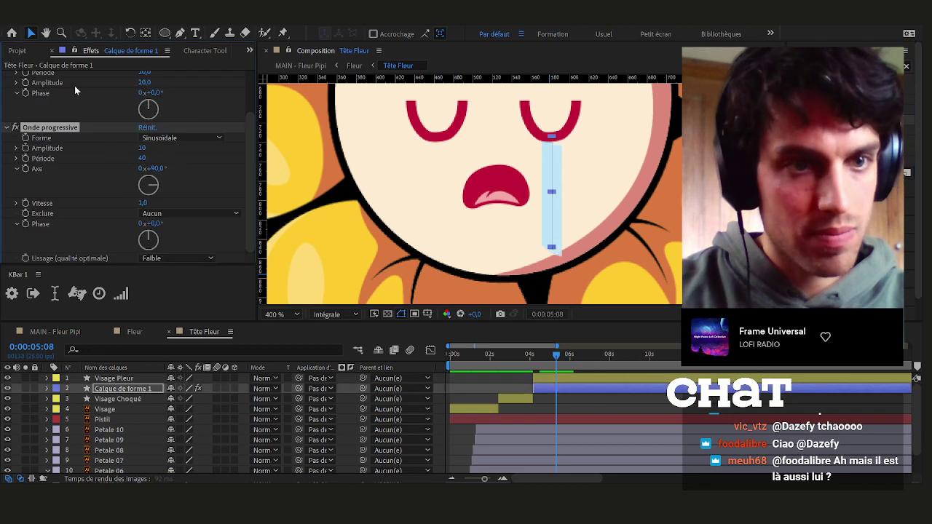
scroll(60, 84, "up", 2)
left_click(42, 77)
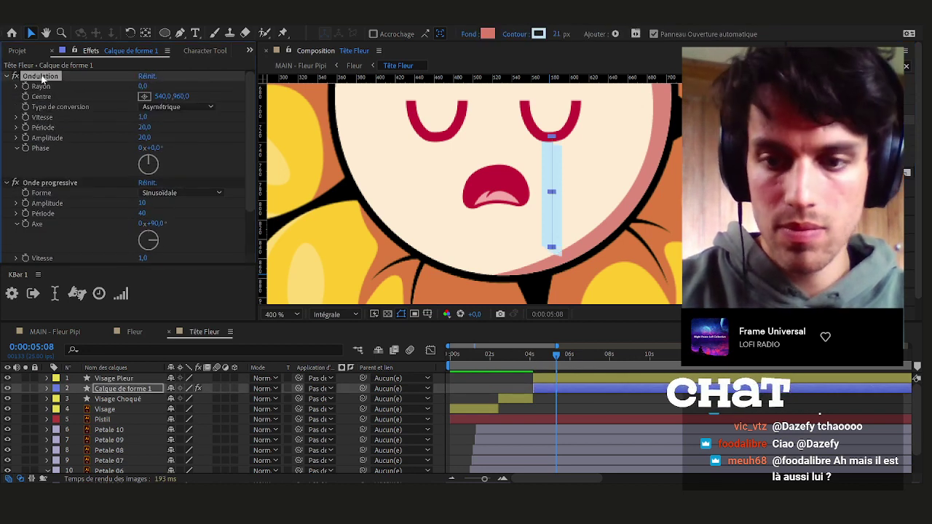
key("Delete")
Set the Axe of the tear's Onde progressive effect to 0°
left_click(155, 116)
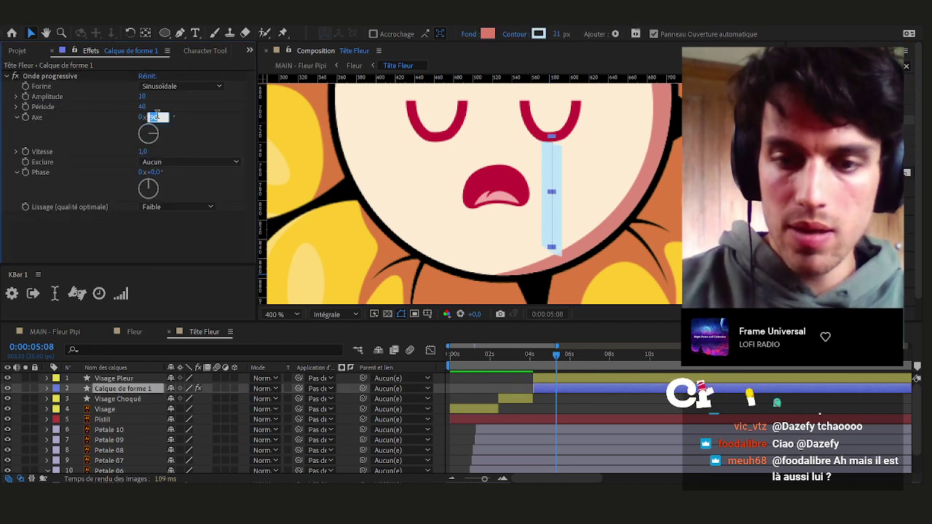
type("0")
key("Return")
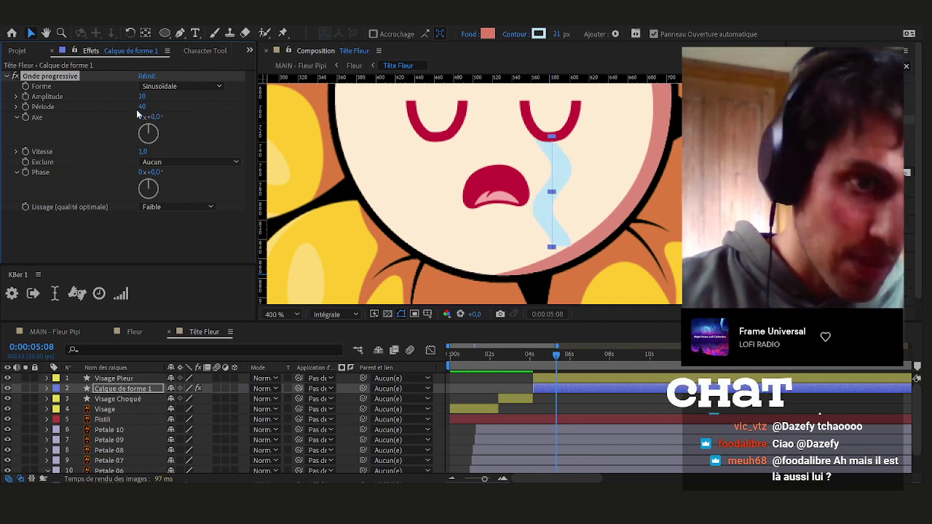
key("5")
key("Return")
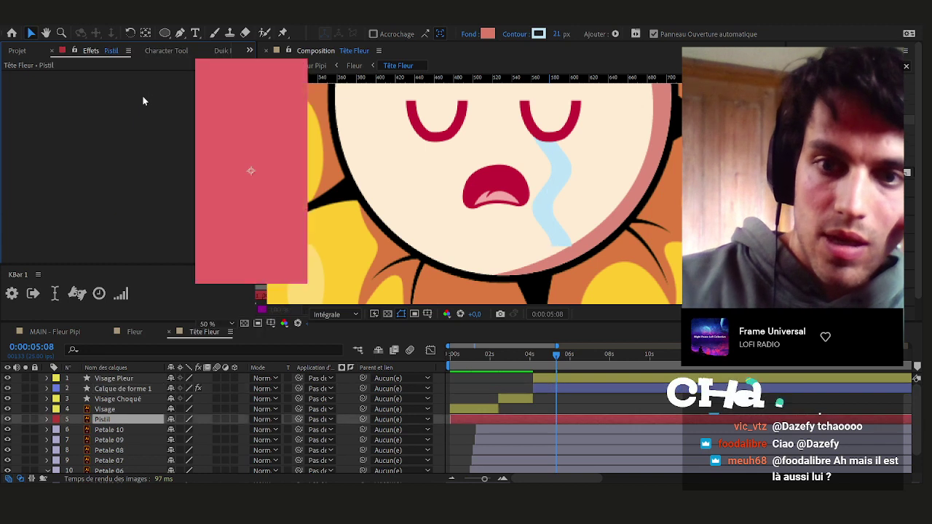
left_click(169, 50)
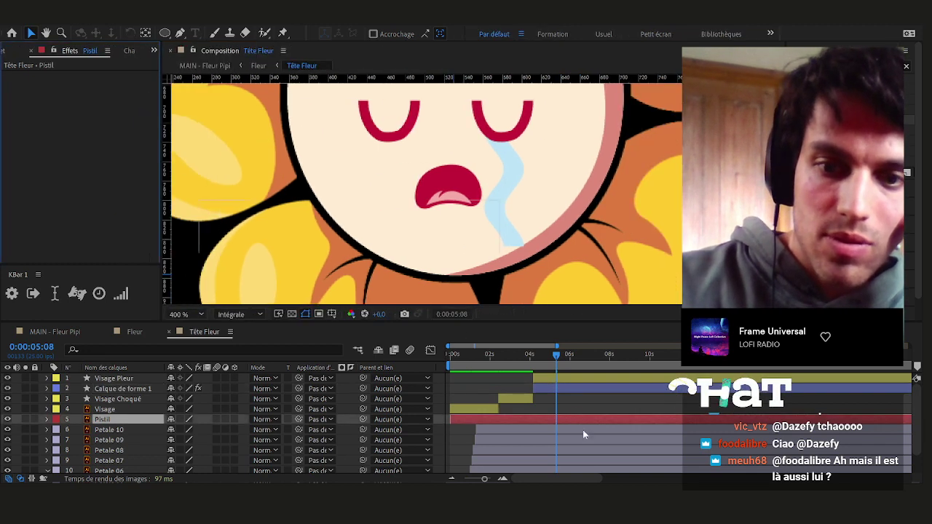
left_click(569, 389)
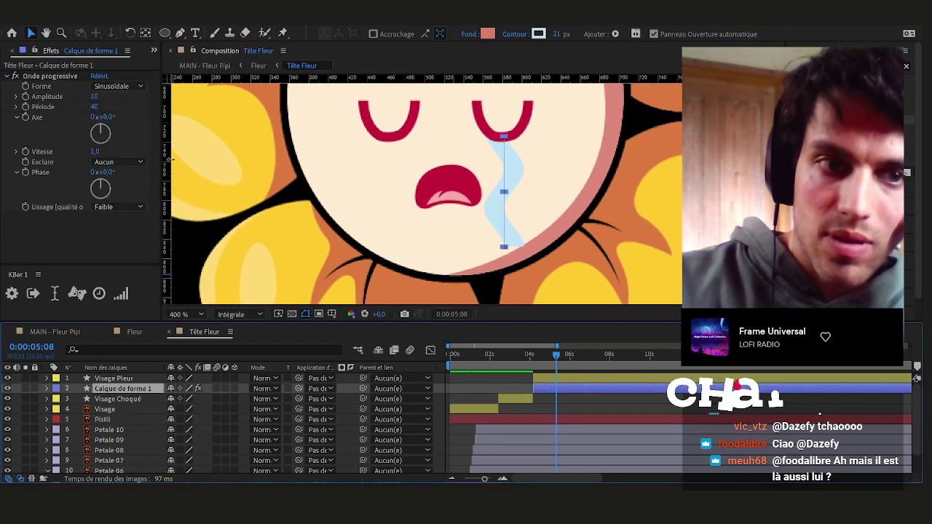
Set the Amplitude of the tear's Onde progressive effect to 5
left_click(96, 97)
type("5")
key("Return")
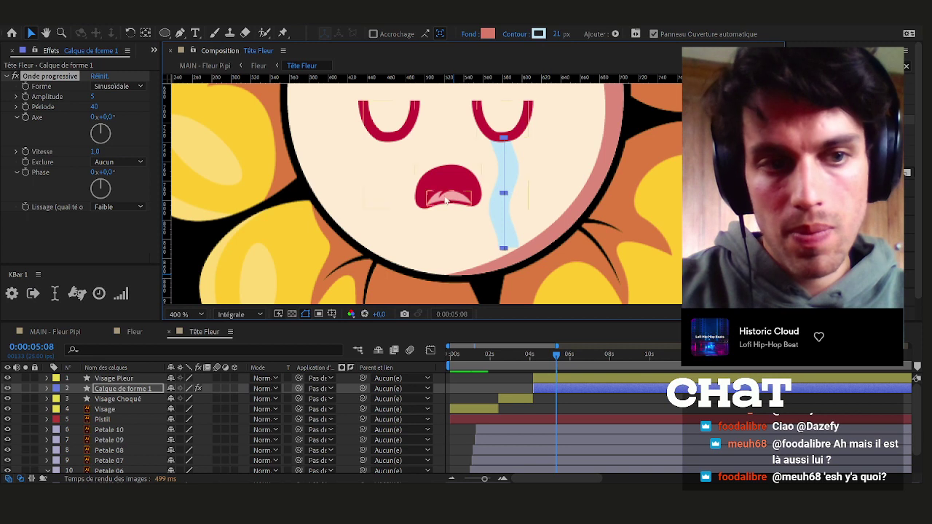
Expand the tear layer's contents down to the Biseau settings of Contour 1 in Forme 1
left_click(47, 388)
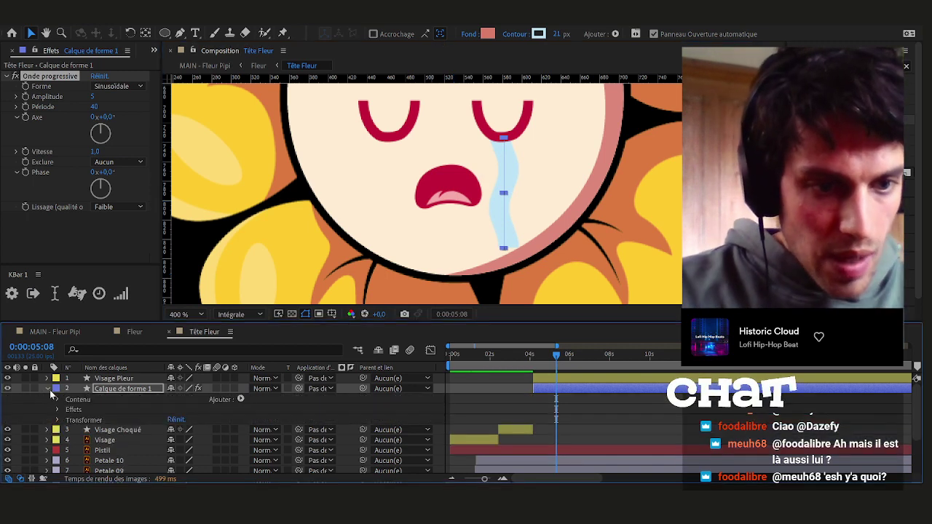
left_click(58, 400)
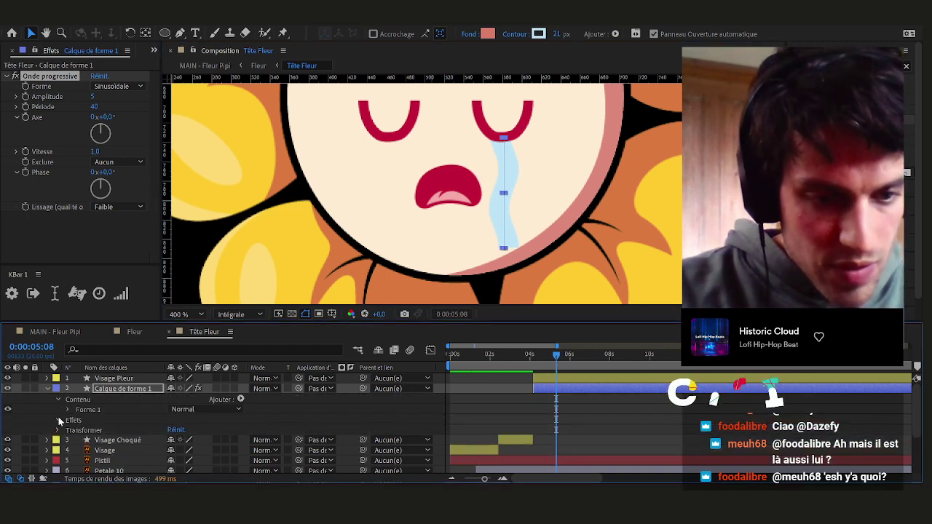
left_click(60, 420)
left_click(68, 430)
scroll(64, 409, "down", 2)
scroll(64, 409, "up", 1)
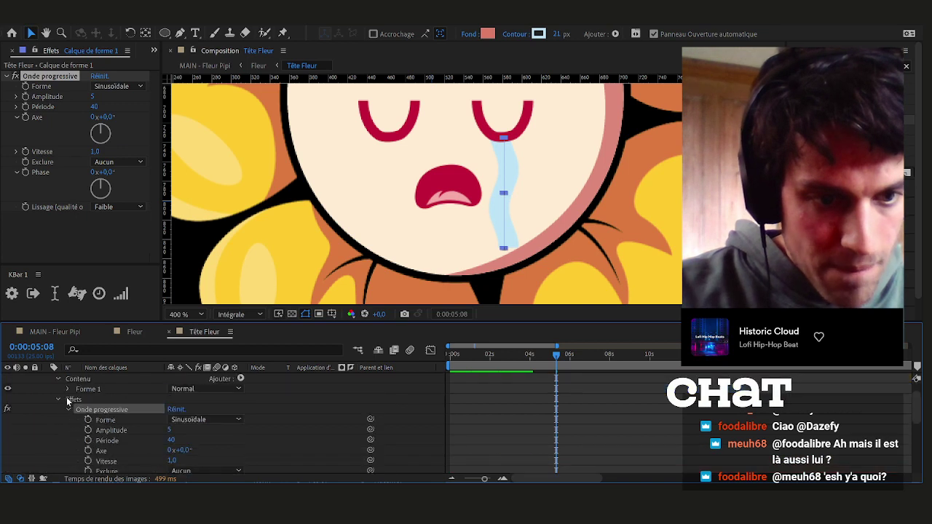
left_click(58, 400)
left_click(68, 389)
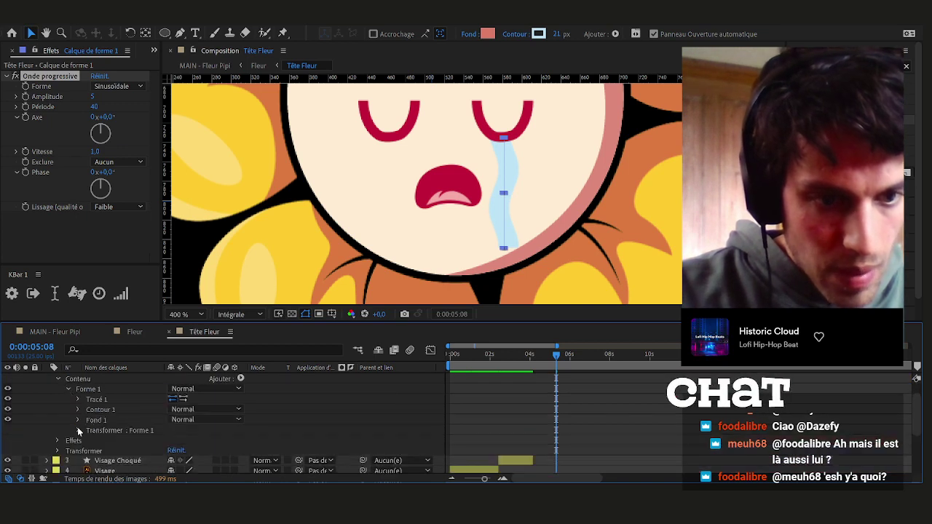
left_click(78, 410)
scroll(86, 417, "down", 2)
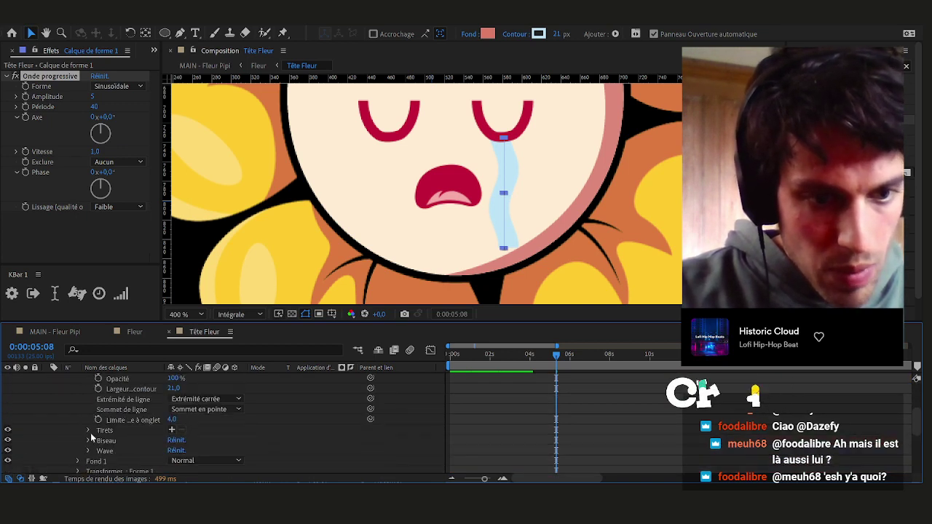
left_click(88, 440)
scroll(175, 414, "down", 1)
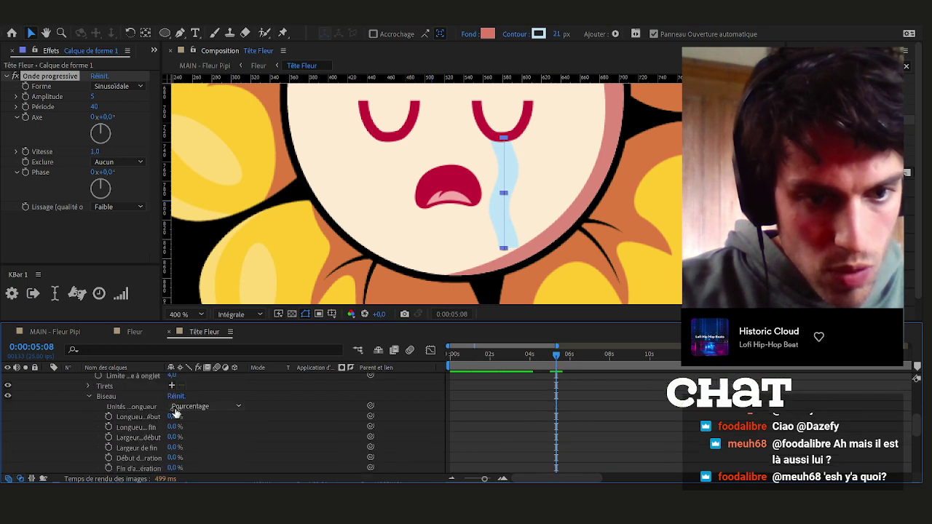
Try a 100% Biseau start length, undo it, taper the tear's lower end with the end length instead, and preview up to 0:00:06:18
left_click_drag(175, 415, 193, 415)
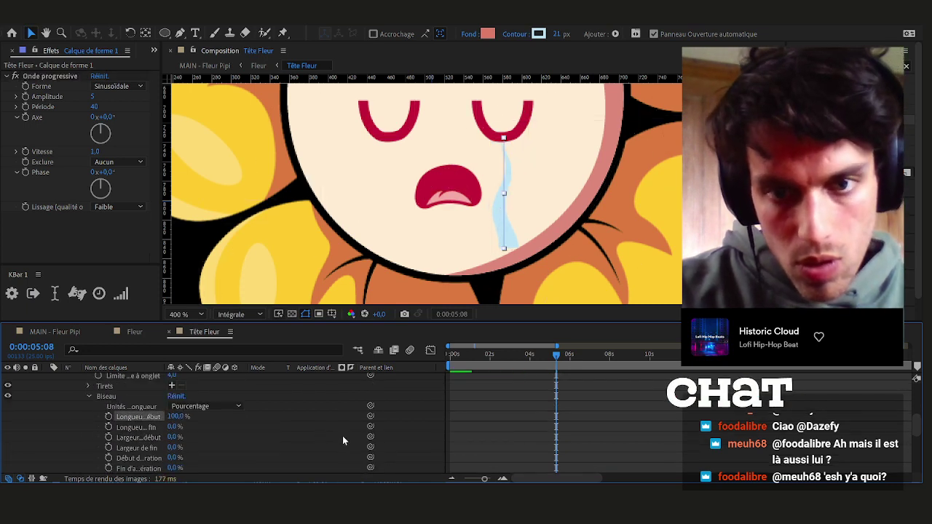
key("ctrl+z")
left_click_drag(175, 427, 514, 441)
left_click(514, 441)
scroll(158, 387, "up", 6)
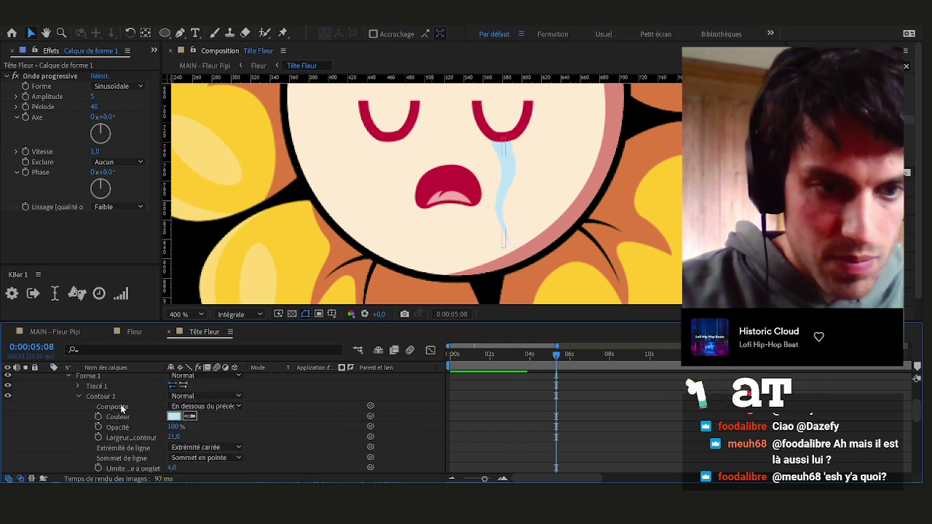
left_click_drag(536, 367, 584, 373)
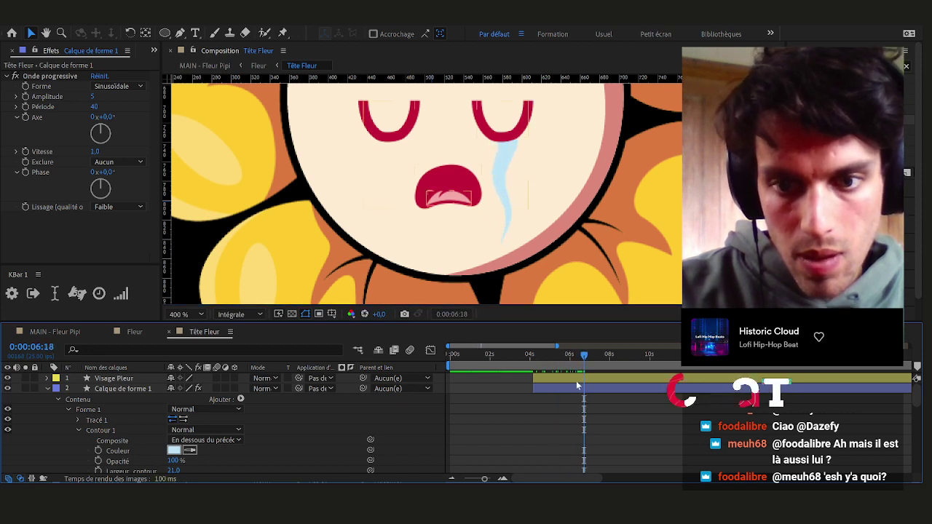
Set the Vitesse of the tear's Onde progressive effect to -1 and preview the animation from 0:00:04:07
left_click(576, 387)
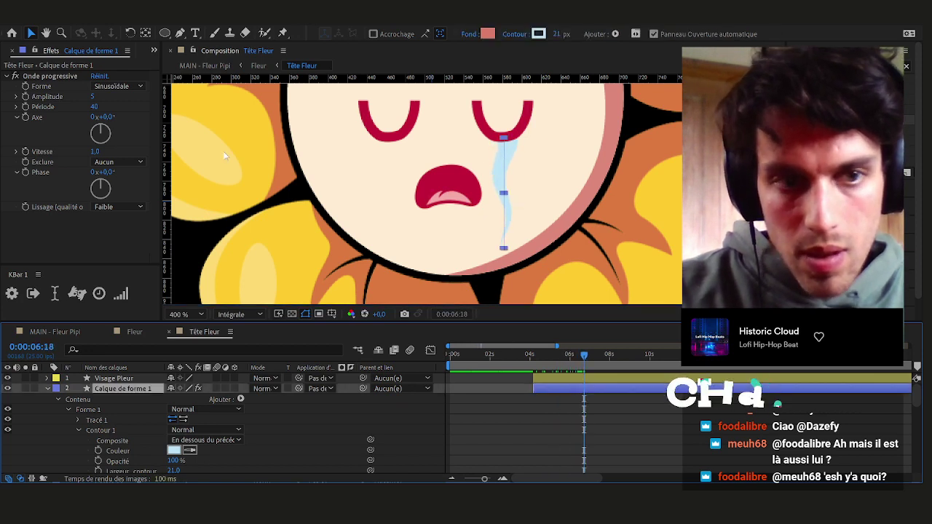
left_click(99, 151)
type("-1")
key("Return")
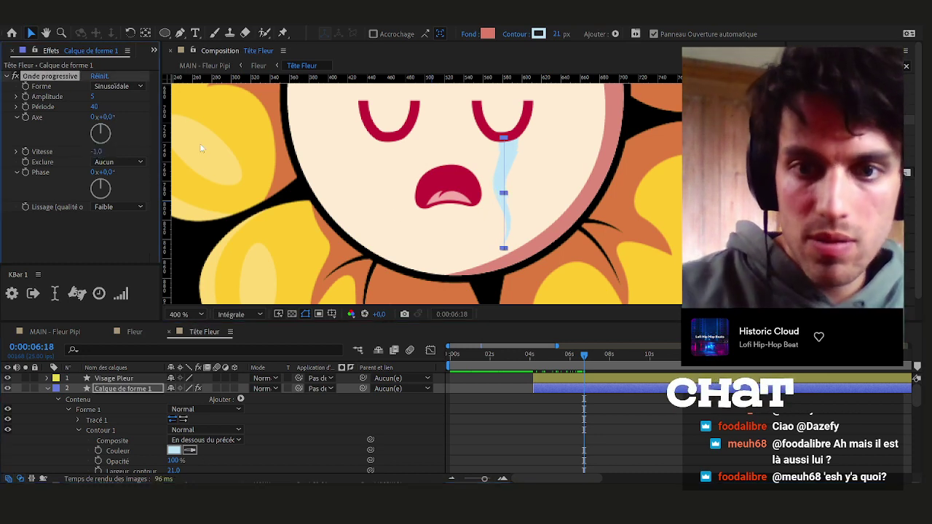
left_click(536, 355)
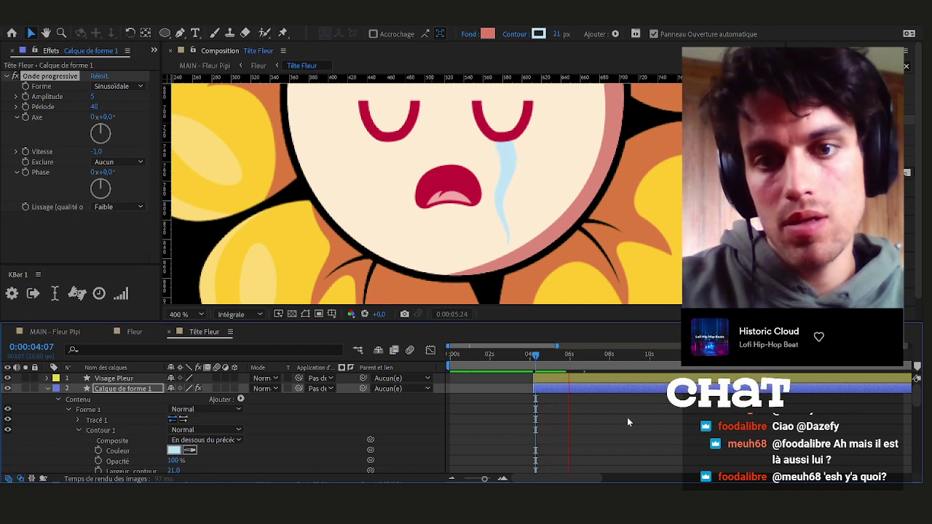
Duplicate the tear layer Calque de forme 1 and place the copy under the flower's other eye
left_click(586, 387)
key("ctrl+d")
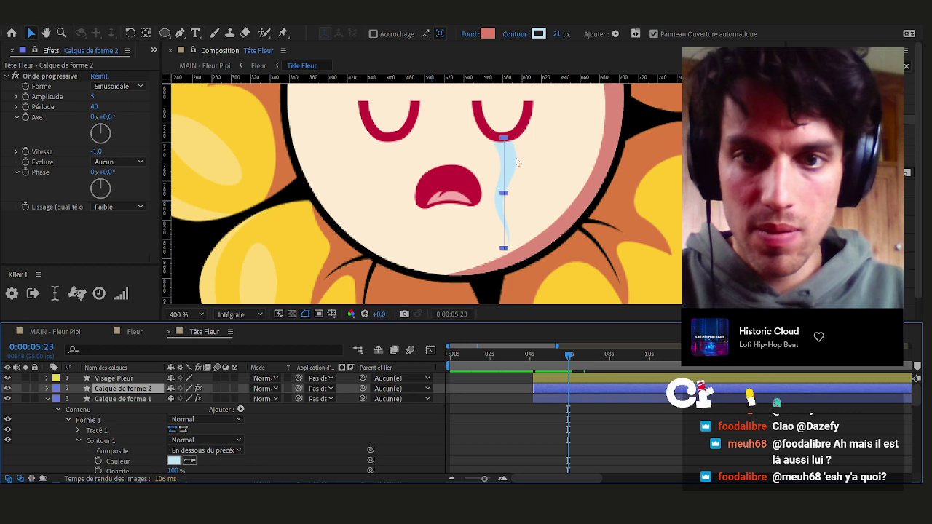
left_click_drag(508, 169, 393, 152)
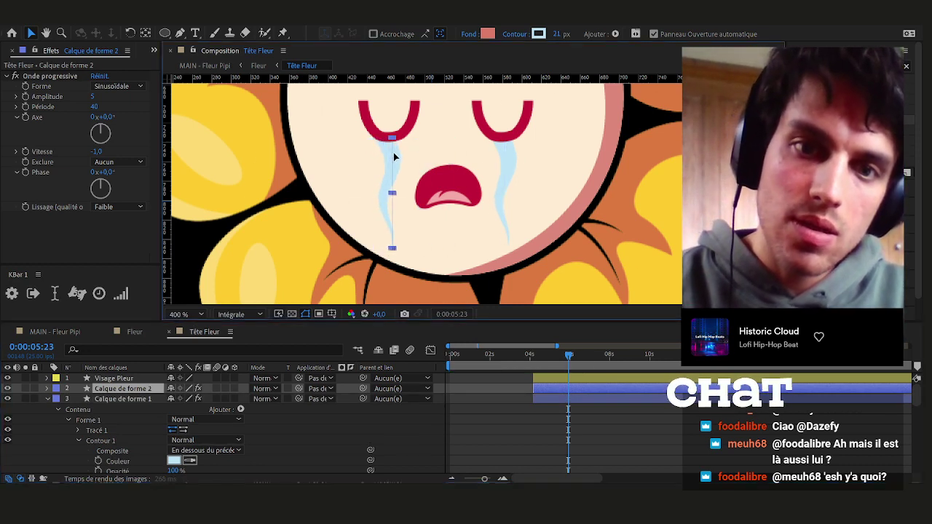
Set the Phase of the copied tear's Onde progressive effect to 102° and check both tears at 0:00:11:08
left_click_drag(109, 172, 164, 171)
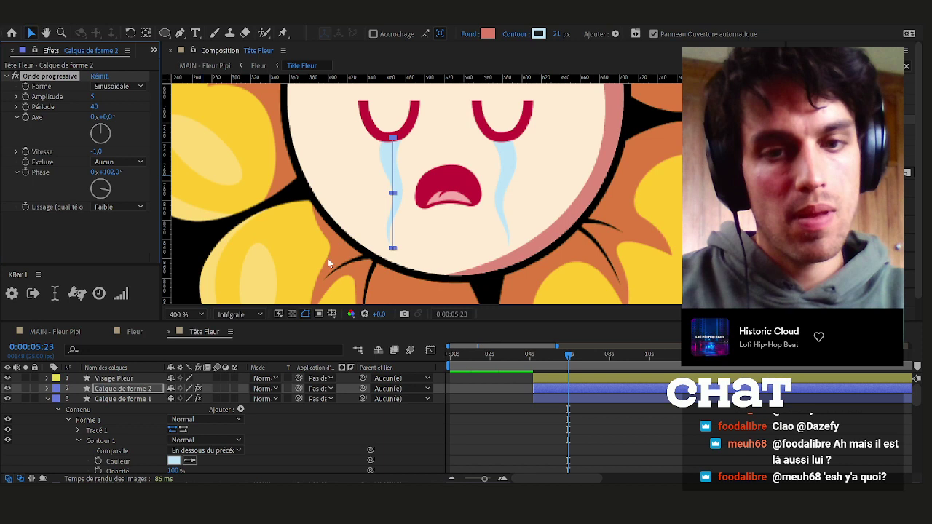
left_click_drag(569, 356, 677, 364)
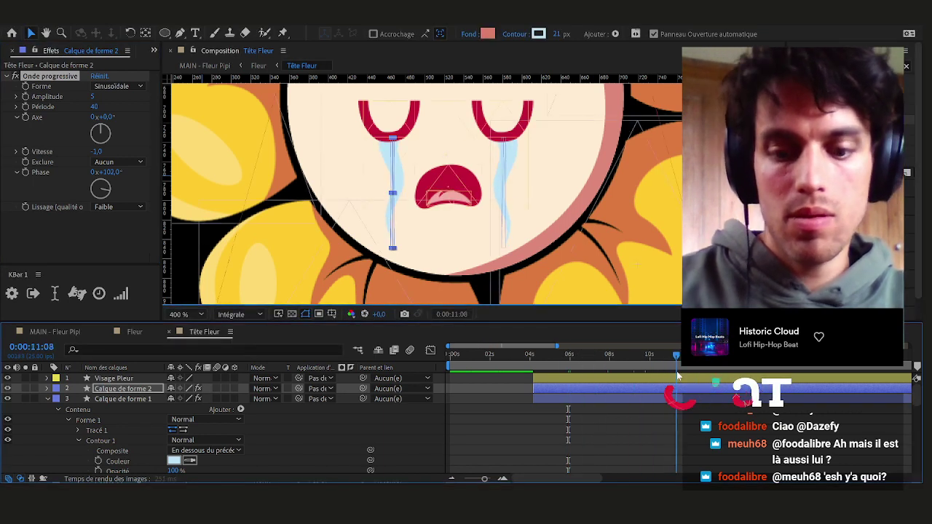
key("shift+slash")
left_click(602, 430)
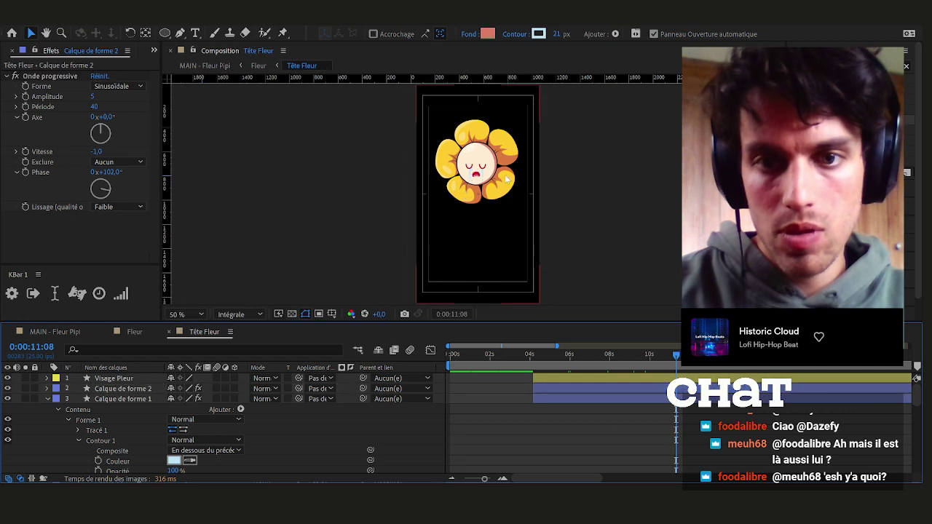
scroll(504, 170, "up", 1)
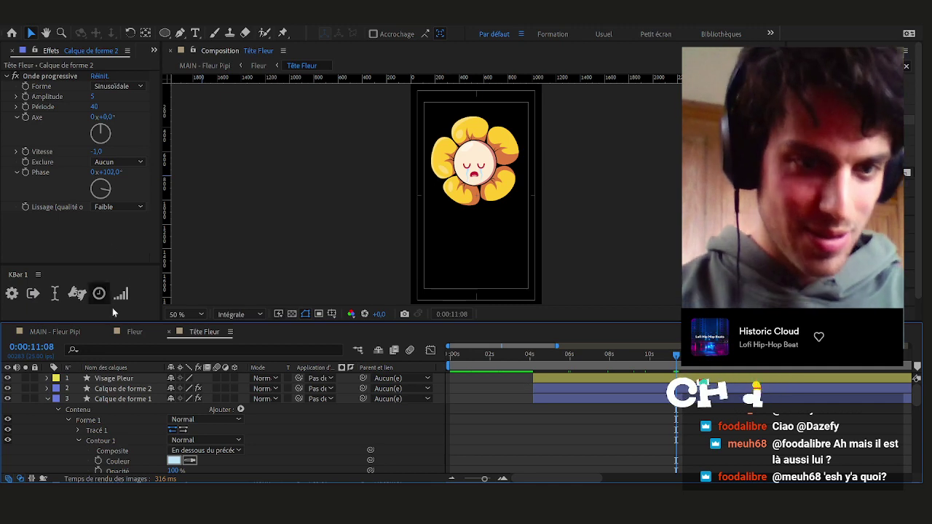
Go back to the MAIN - Fleur Pipi composition and move the current time to 0:00:03:07
left_click(135, 331)
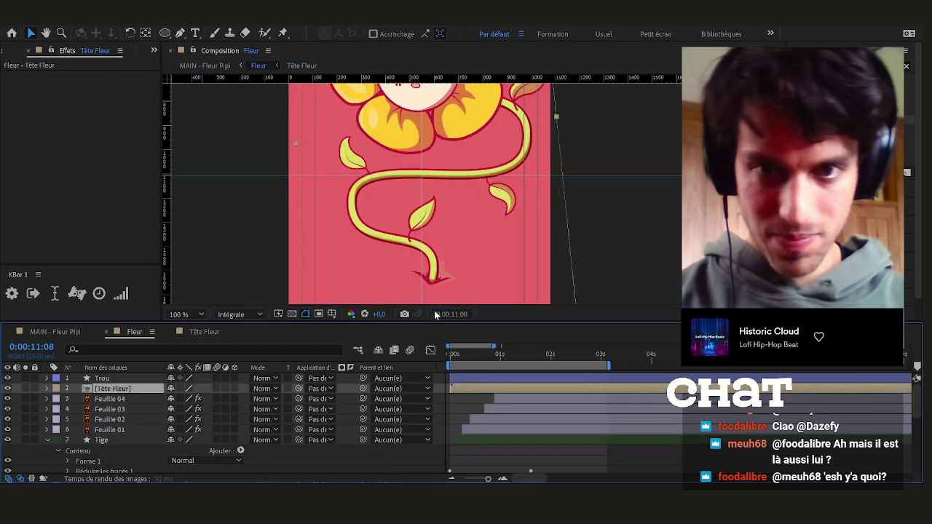
left_click(62, 331)
left_click_drag(494, 359, 576, 364)
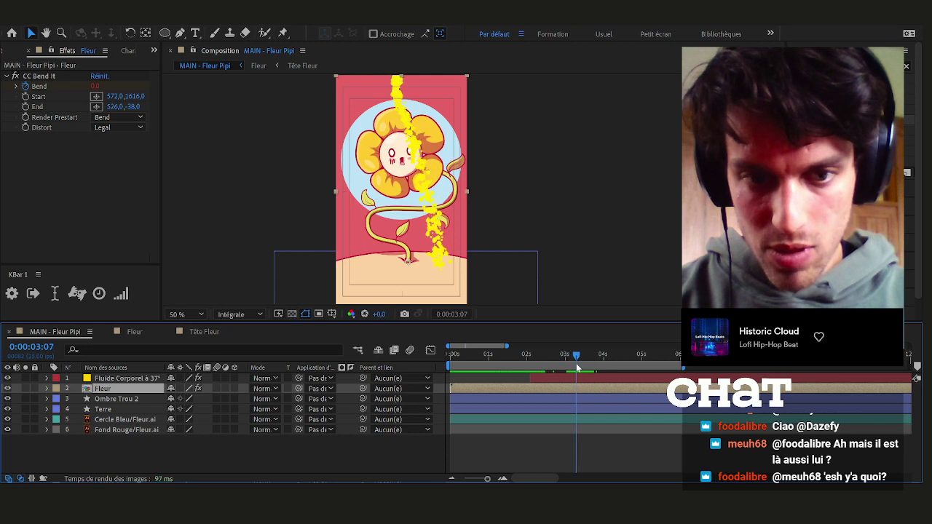
Open the nested Tête Fleur composition through Fleur, select Petale 10, and collapse the Calque de forme 1 and Petale 06 properties
double_click(104, 389)
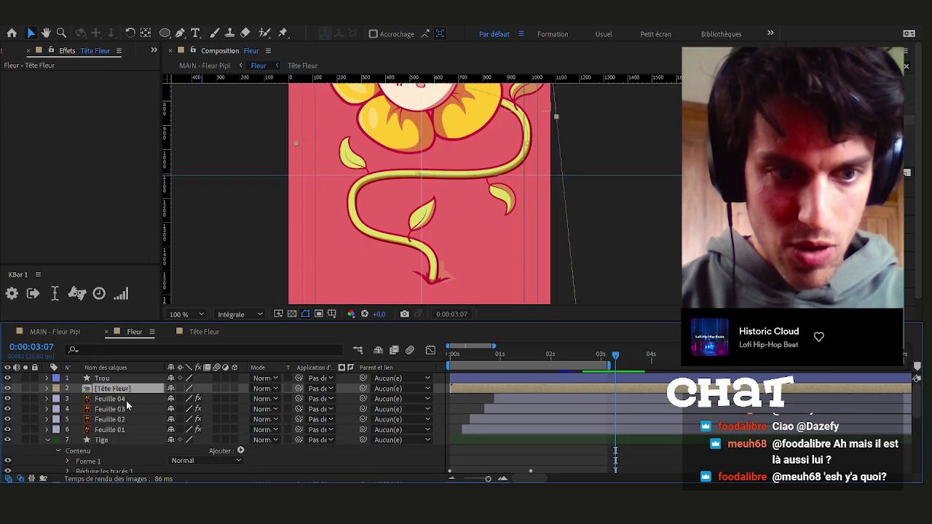
left_click(126, 400)
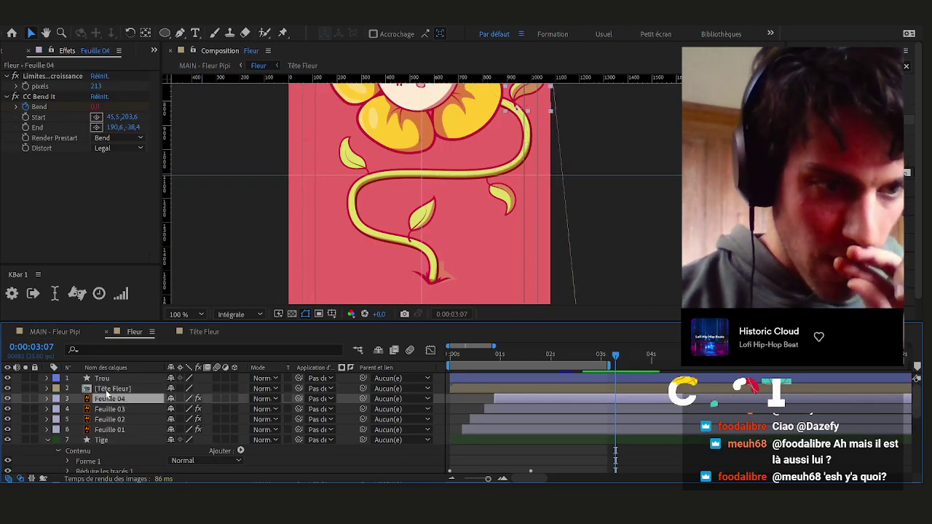
left_click(108, 390)
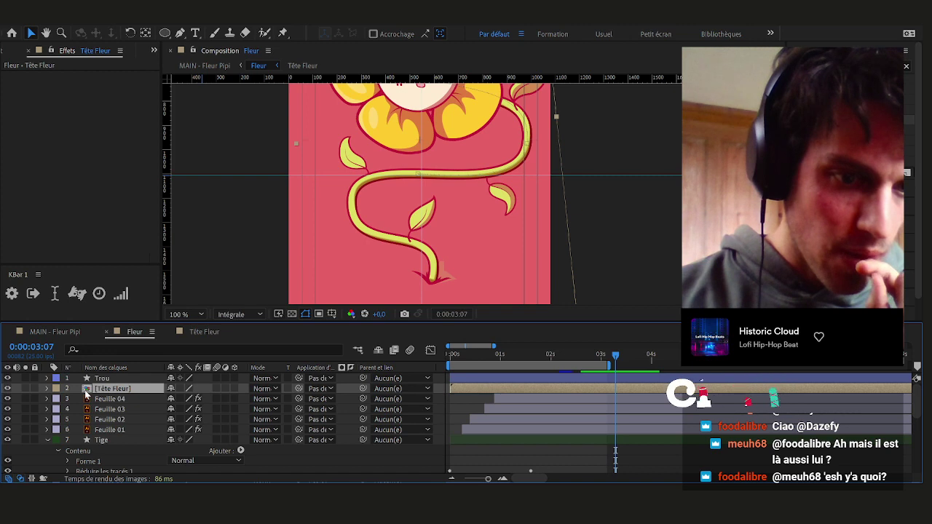
double_click(88, 392)
left_click(48, 399)
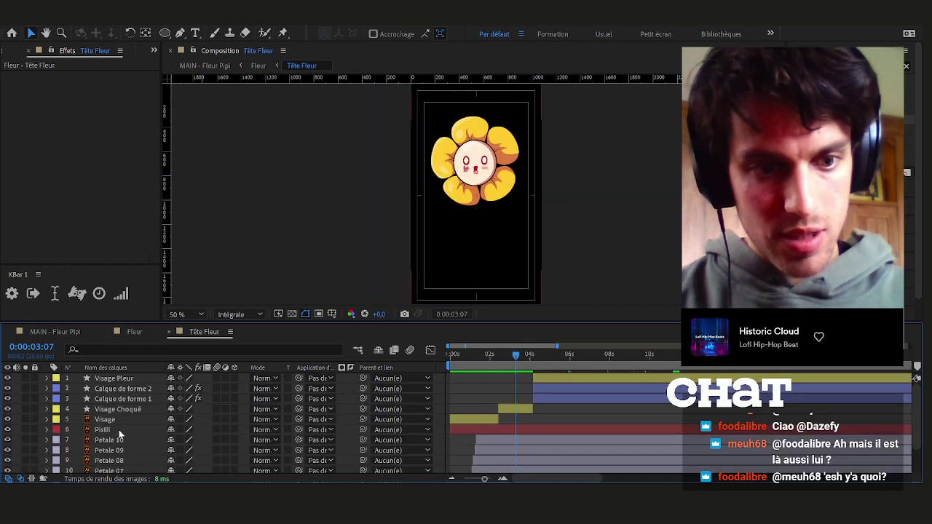
left_click(137, 440)
scroll(582, 422, "down", 2)
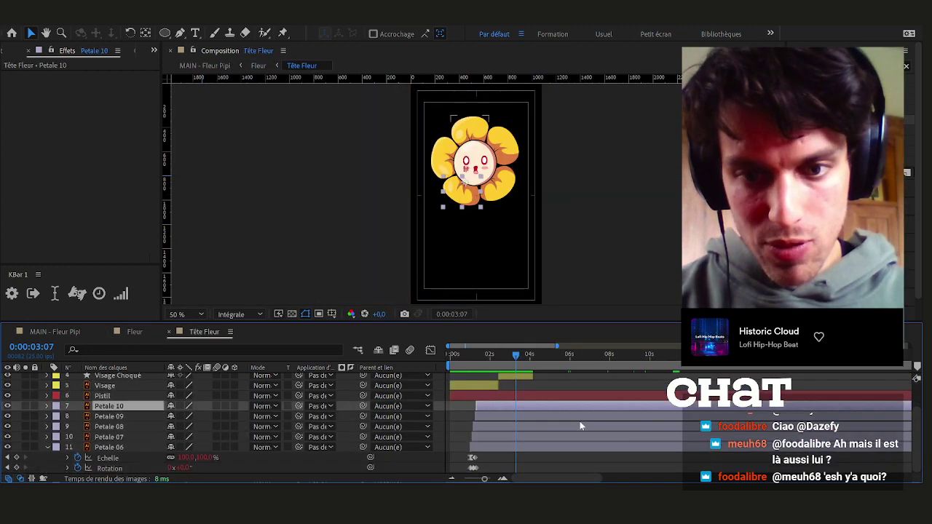
left_click(48, 448)
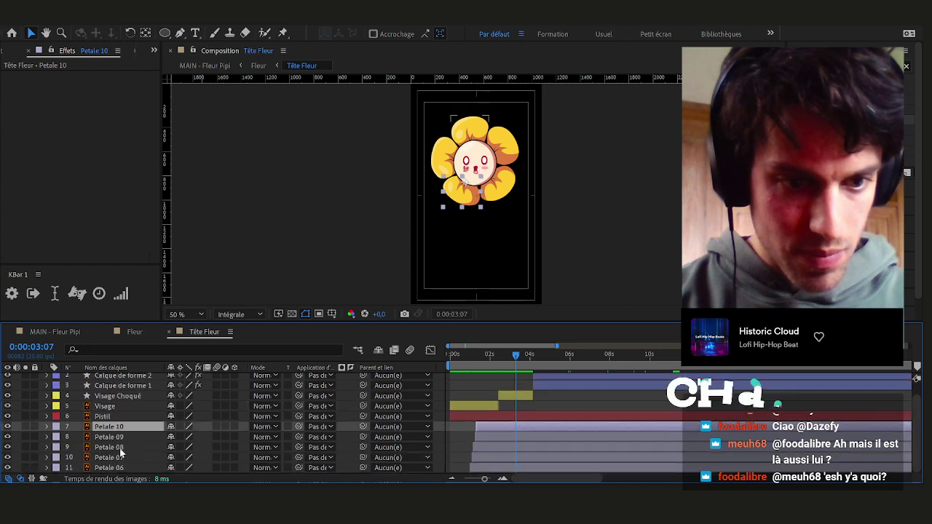
Add position, scale and rotation keyframes to Petale 10 at 0:00:03:07
key("space")
left_click_drag(555, 165, 568, 142)
scroll(492, 154, "up", 1)
left_click_drag(501, 195, 514, 182)
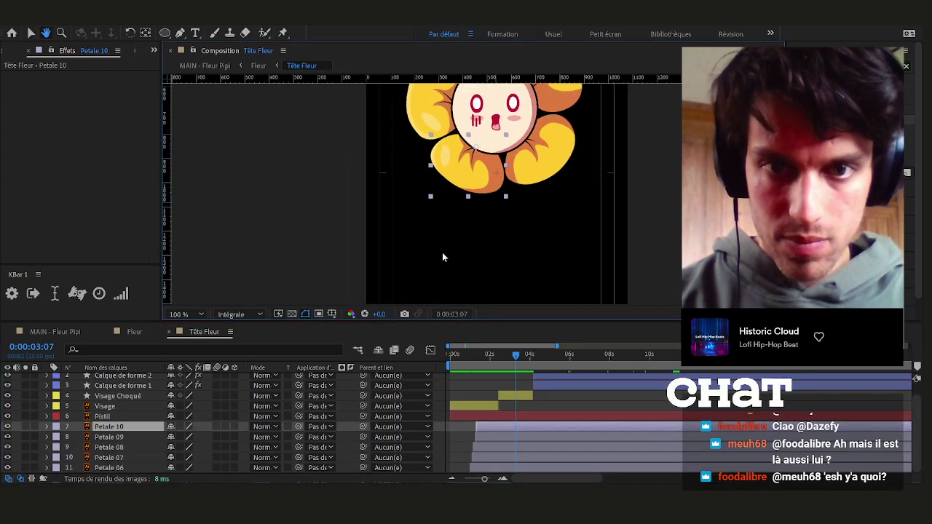
key("v")
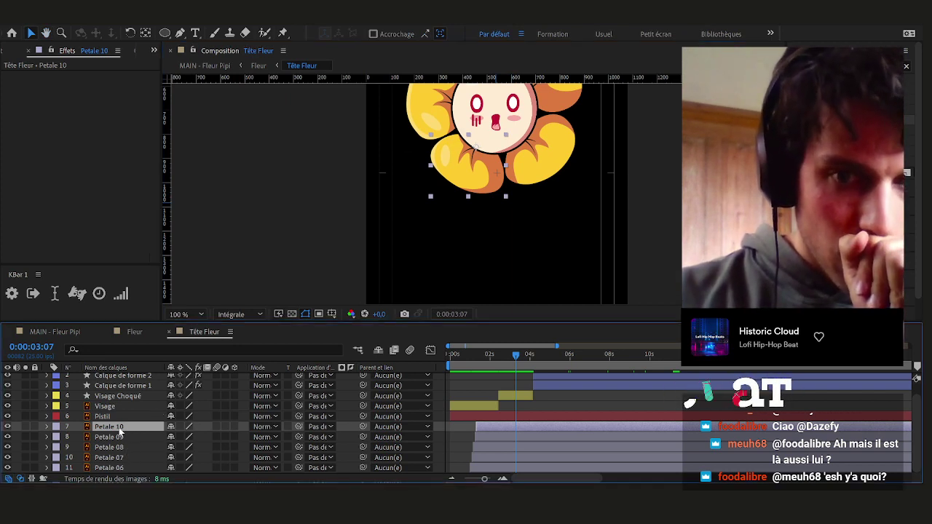
key("p")
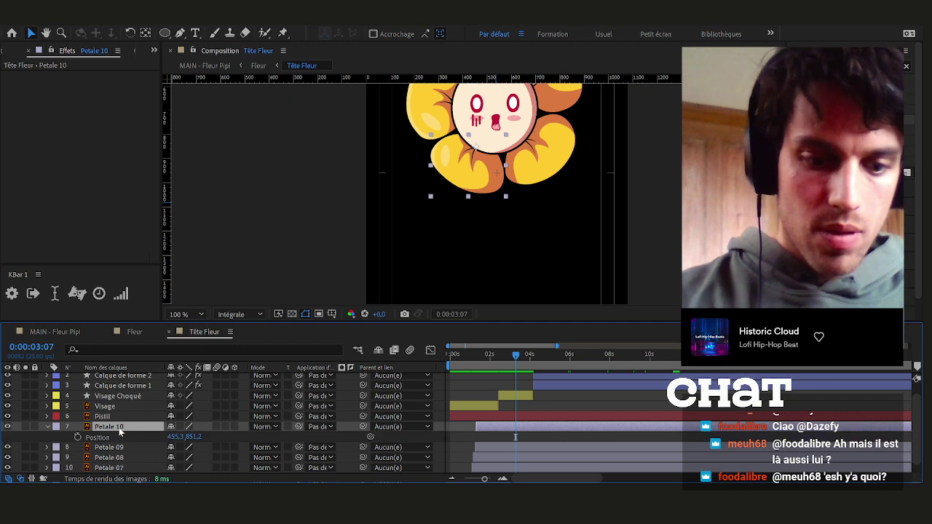
key("shift+s")
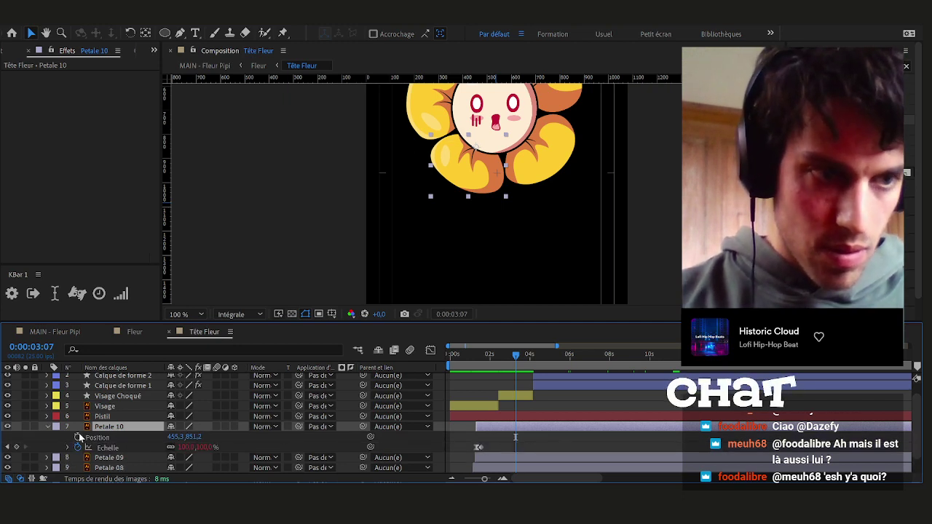
left_click(78, 437)
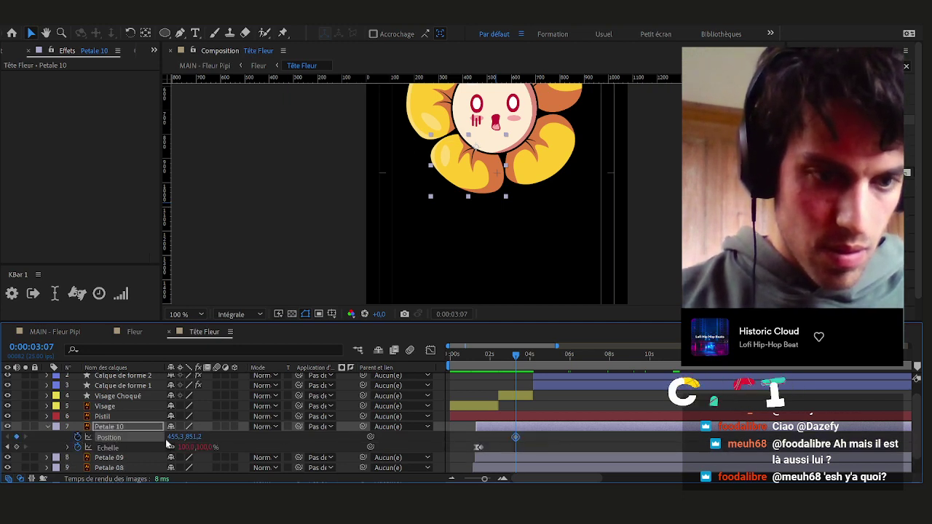
left_click(18, 447)
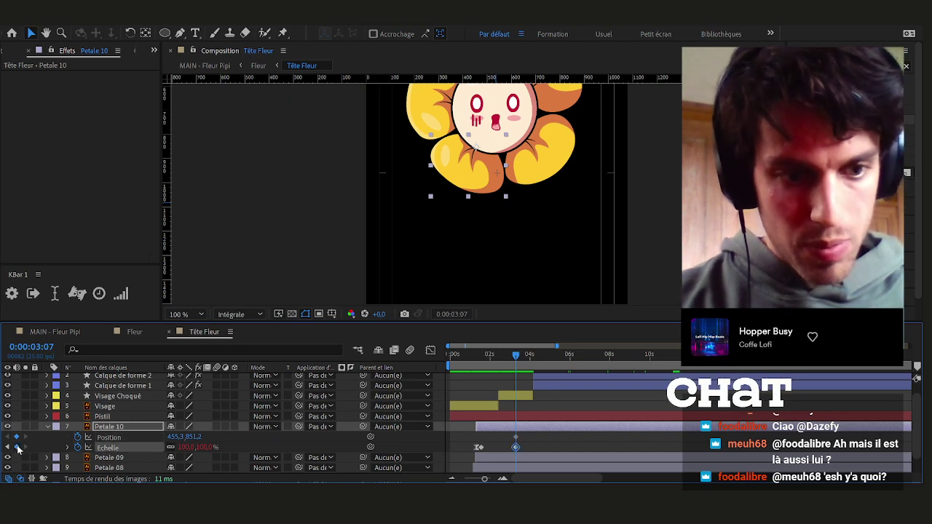
key("alt+shift+r")
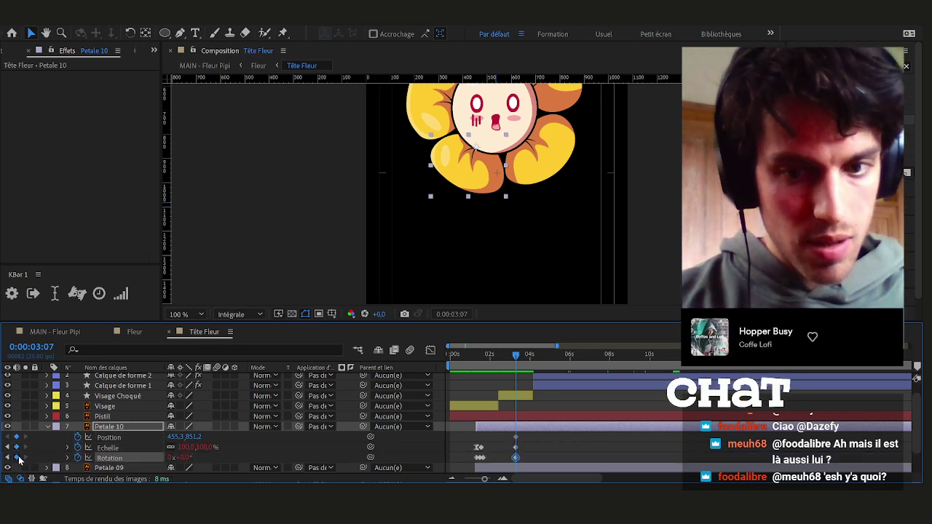
Keyframe Petale 10's fall by moving it below the flower to about 440, 1265 at 0:00:04:02
left_click_drag(474, 179, 457, 259)
key("ctrl+z")
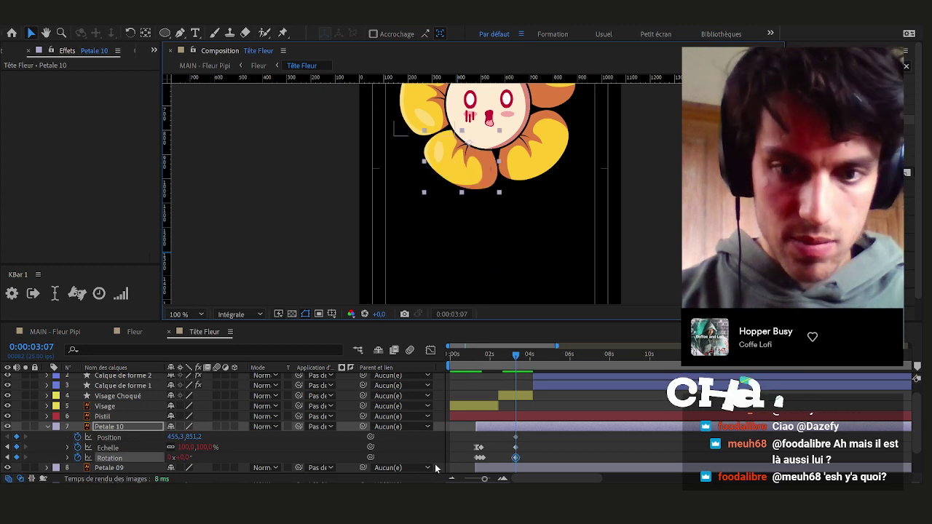
key("shift+Page_Down")
key("shift+Page_Down")
key("shift+Page_Down")
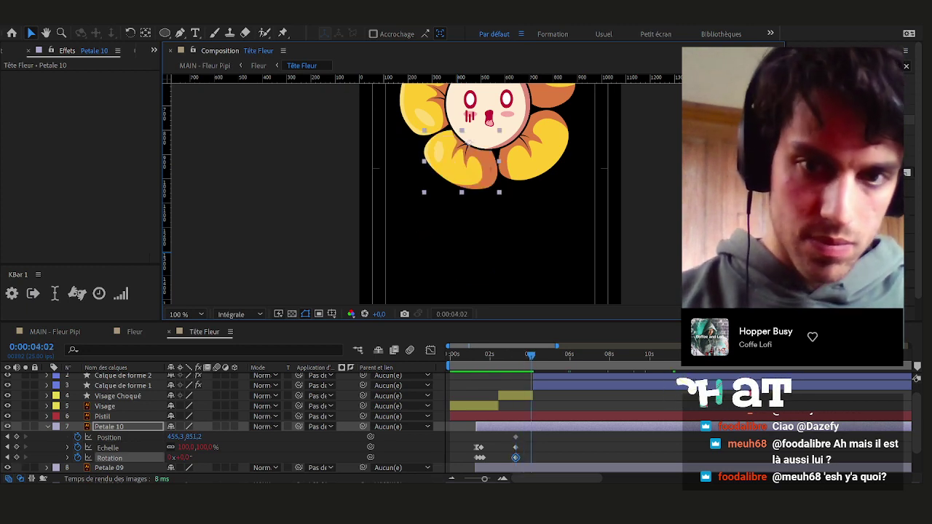
left_click_drag(470, 174, 467, 278)
Bend Petale 10's straight motion path into an S-shaped curve by pulling handles from both position keyframes
left_click(180, 34)
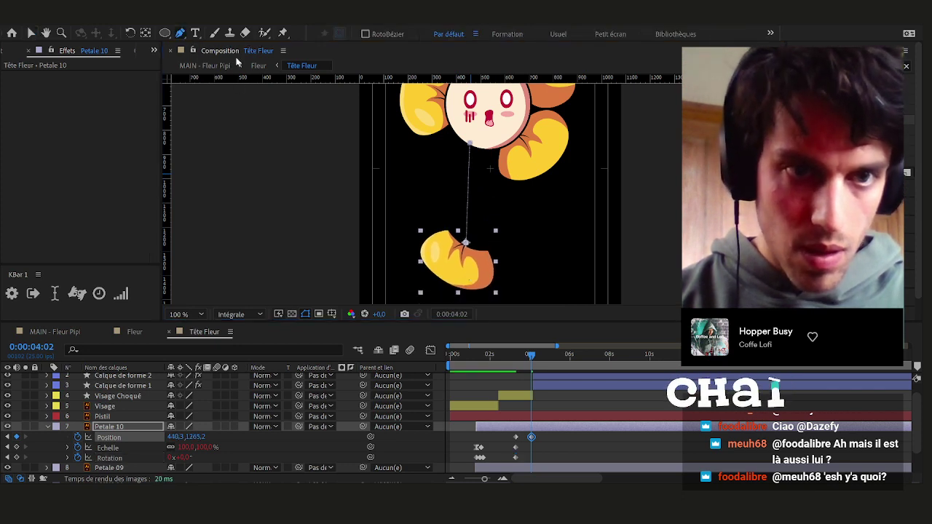
left_click_drag(466, 242, 498, 222)
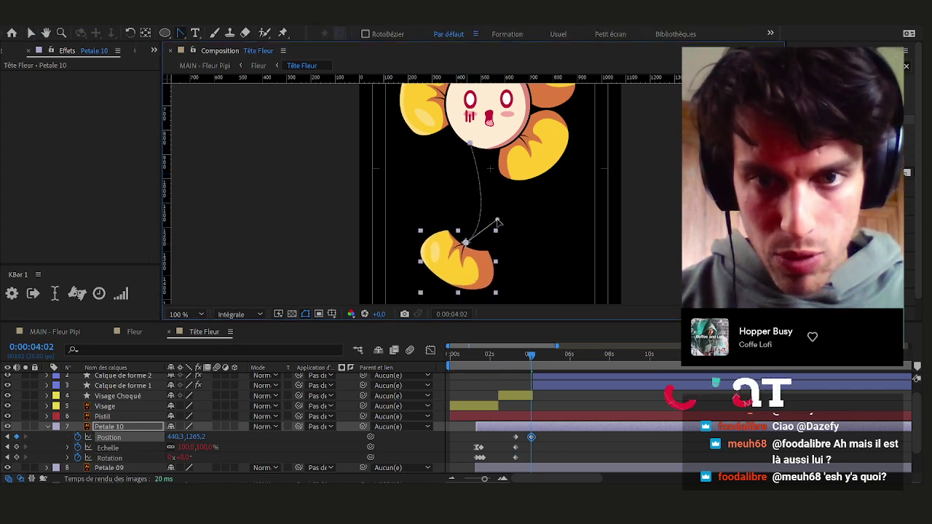
left_click_drag(469, 145, 418, 194)
key("v")
left_click(492, 439)
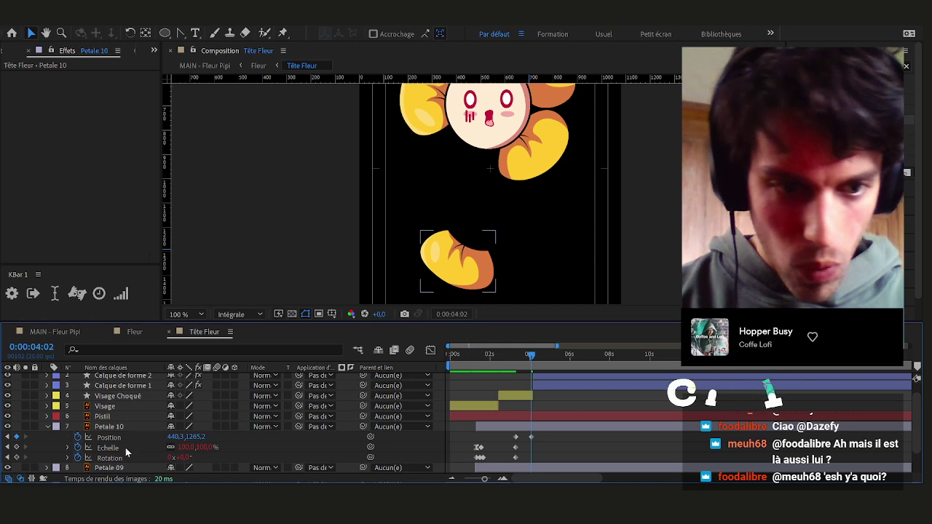
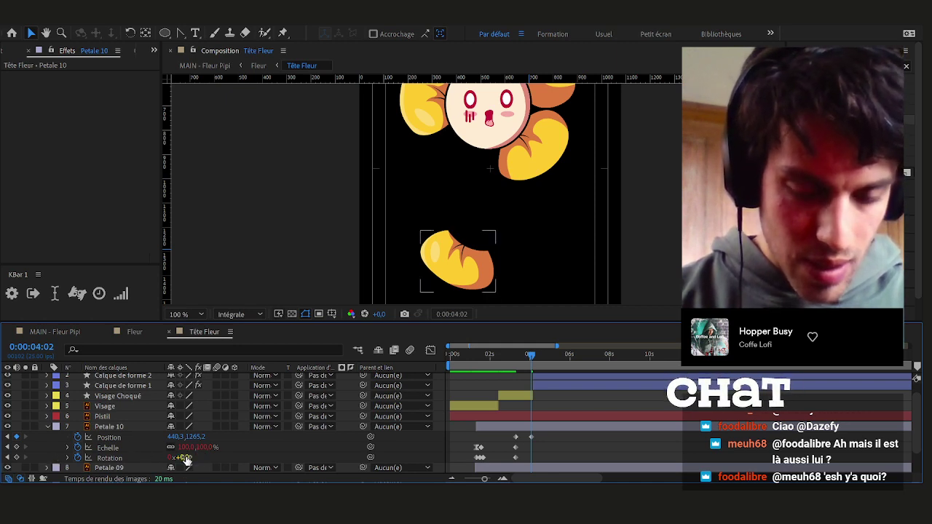
Try rotating Petale 10 at 0:00:04:02, undo the rotation, and save the project
left_click_drag(186, 459, 145, 457)
key("ctrl+z")
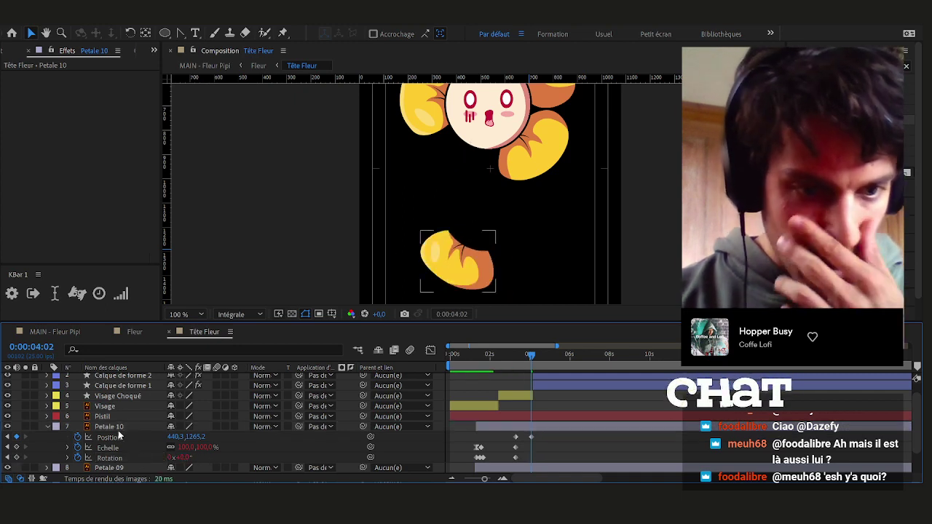
left_click(113, 428)
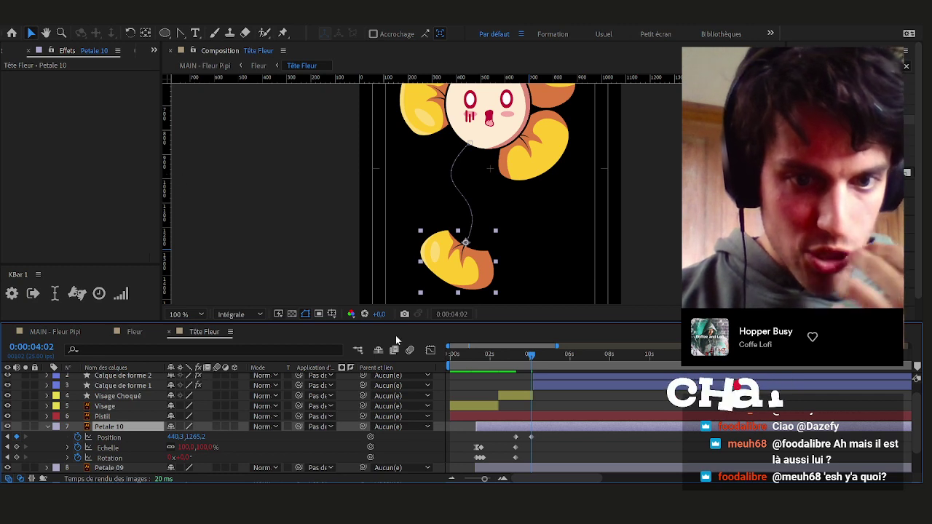
key("ctrl+s")
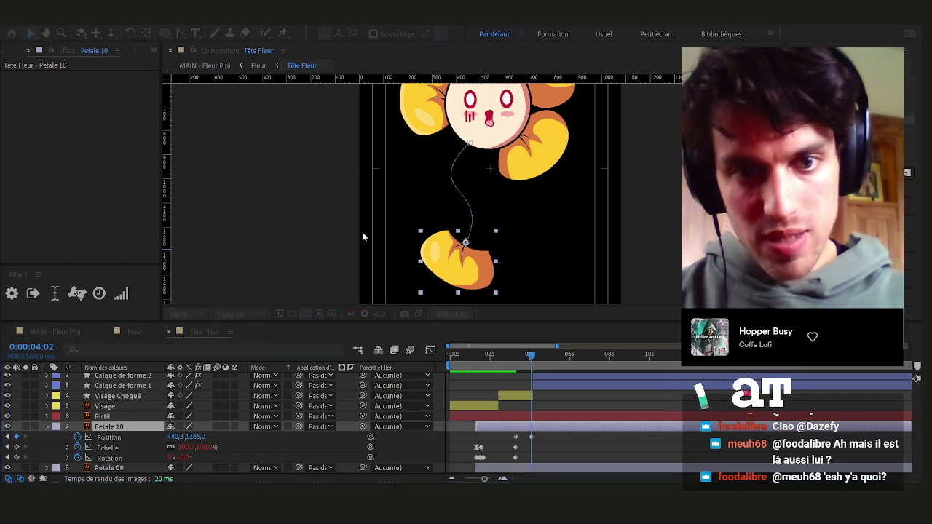
Adjust all of Petale 10's rotation keyframes together until its rotation at 0:00:03:07 is -135°
left_click(515, 356)
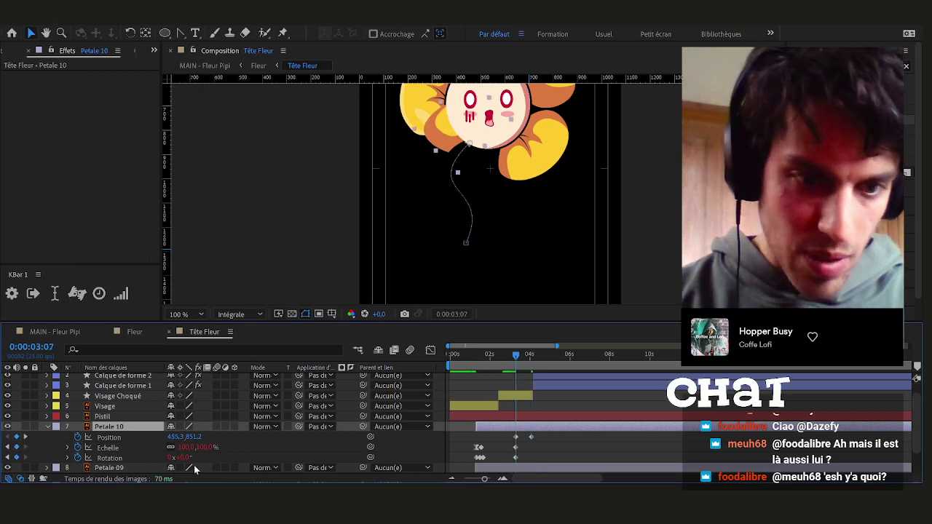
left_click_drag(183, 459, 106, 460)
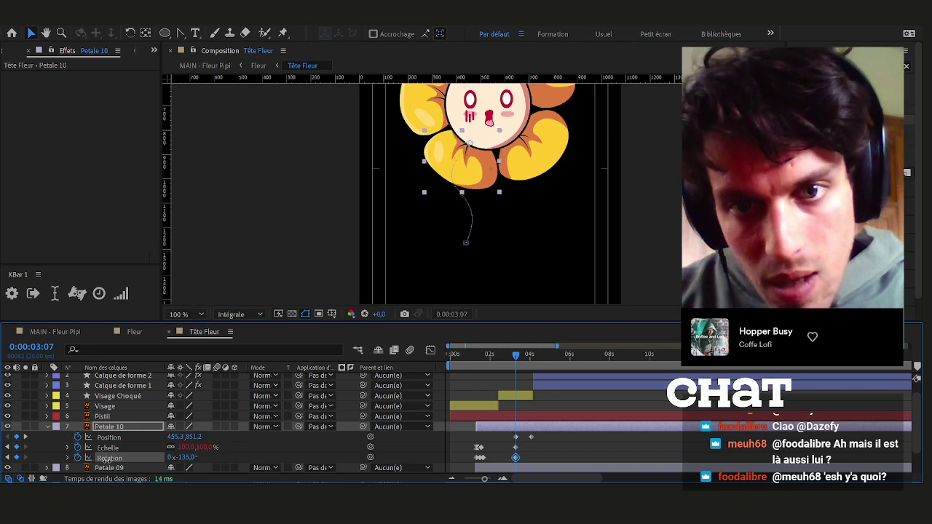
left_click(575, 438)
left_click_drag(505, 355, 486, 356)
scroll(459, 415, "up", 2)
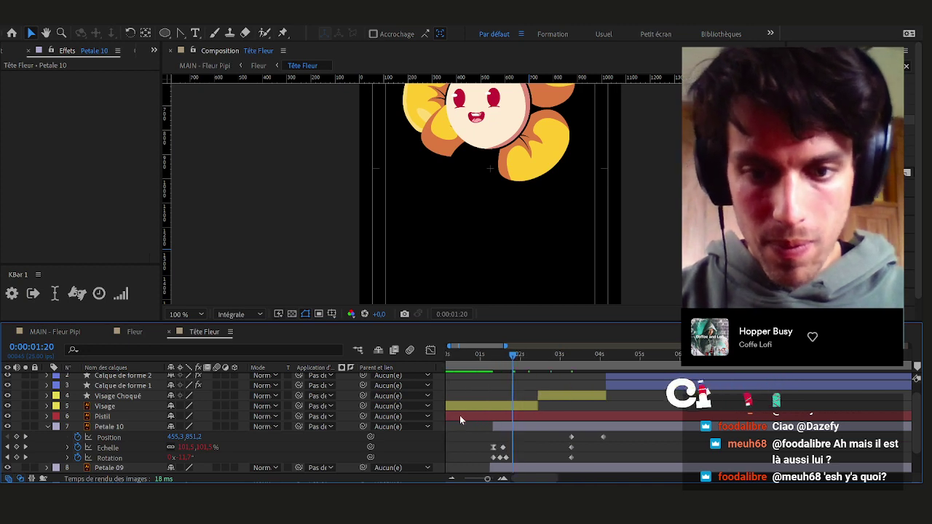
left_click(615, 425)
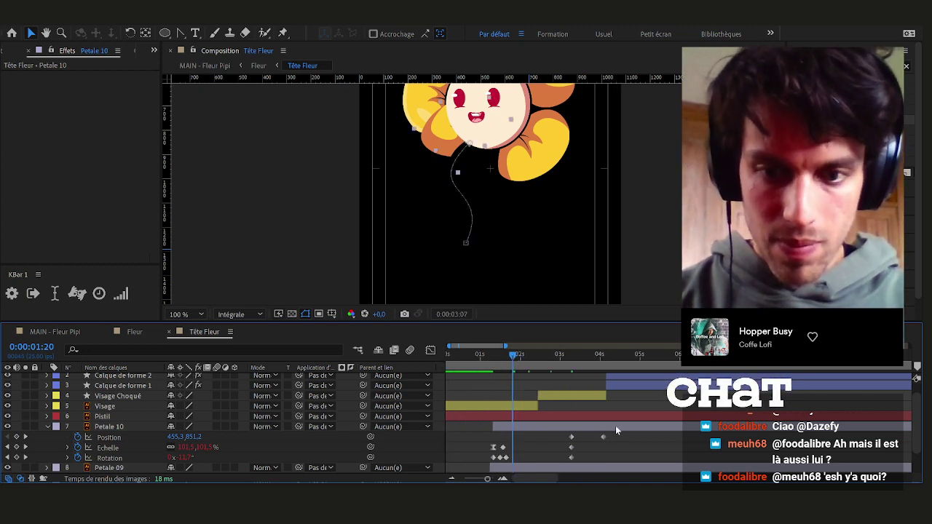
key("k")
left_click_drag(590, 455, 489, 462)
left_click_drag(187, 457, 103, 458)
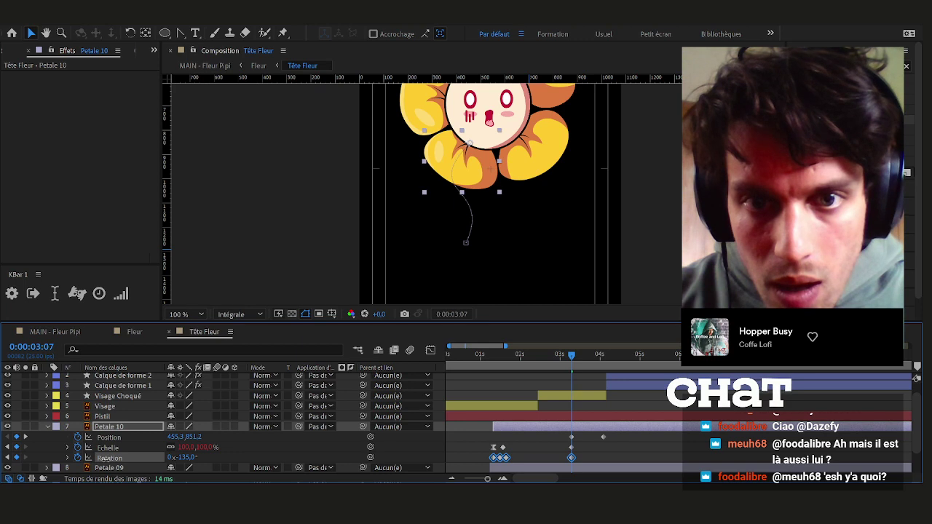
left_click(638, 444)
Keyframe Petale 10's scale to 0% at 0:00:04:02
left_click_drag(484, 354, 603, 386)
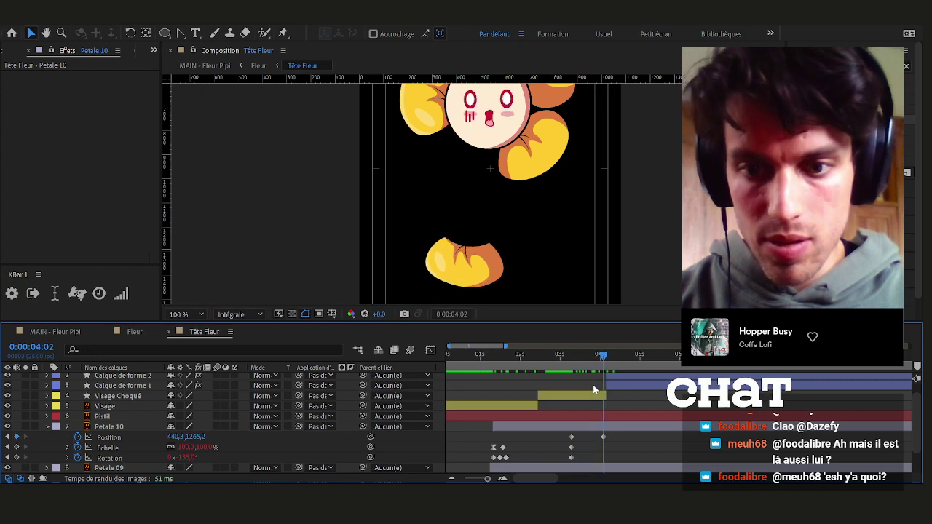
left_click(87, 448)
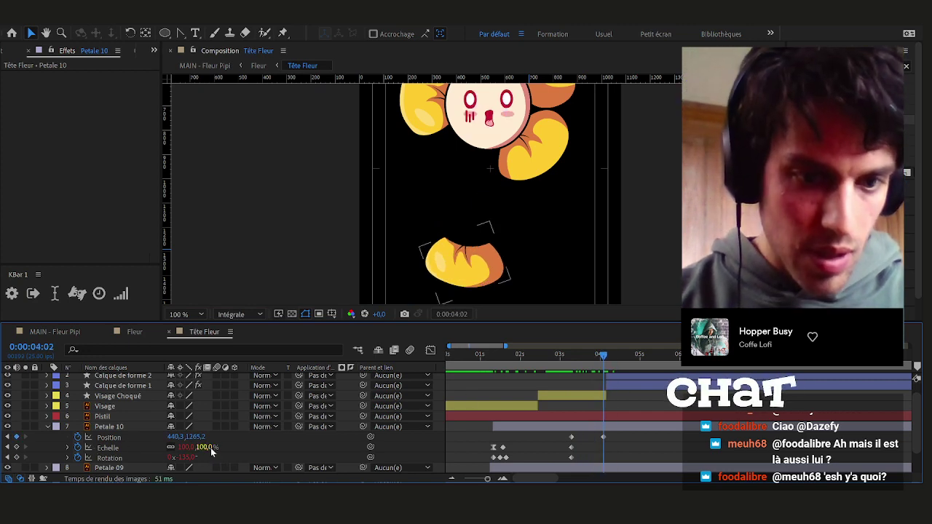
type("0")
key("Return")
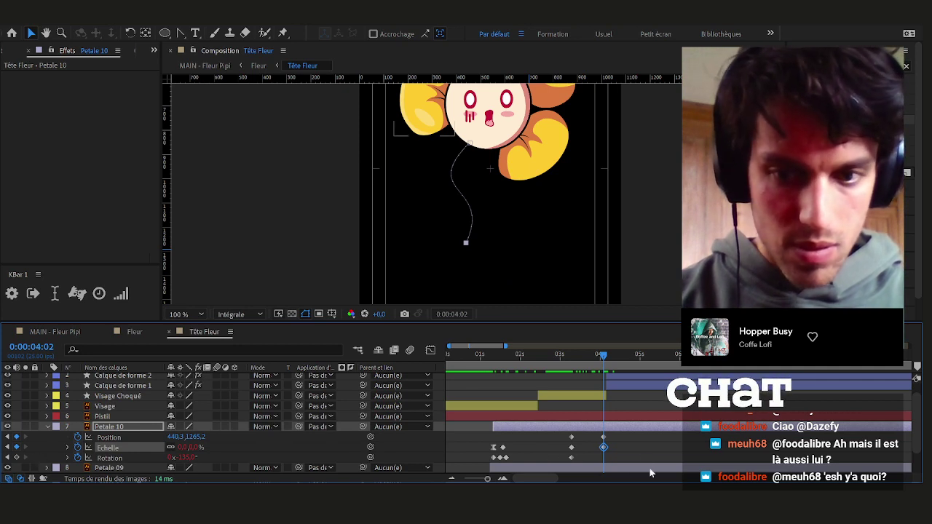
Apply Easy Ease to Petale 10's position and scale keyframes at 0:00:03:07 and 0:00:04:02, and preview the fall
left_click(600, 438)
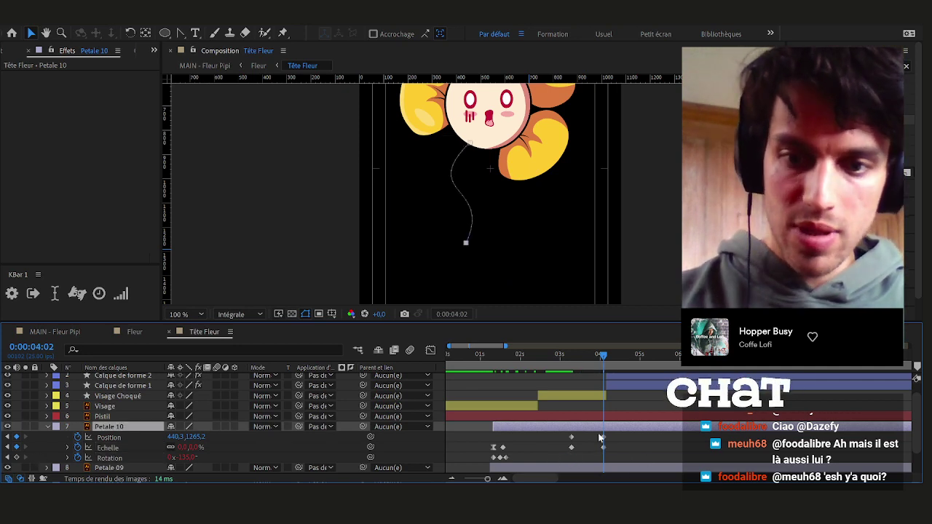
left_click(572, 437)
left_click_drag(621, 436, 553, 461)
key("F9")
left_click(562, 357)
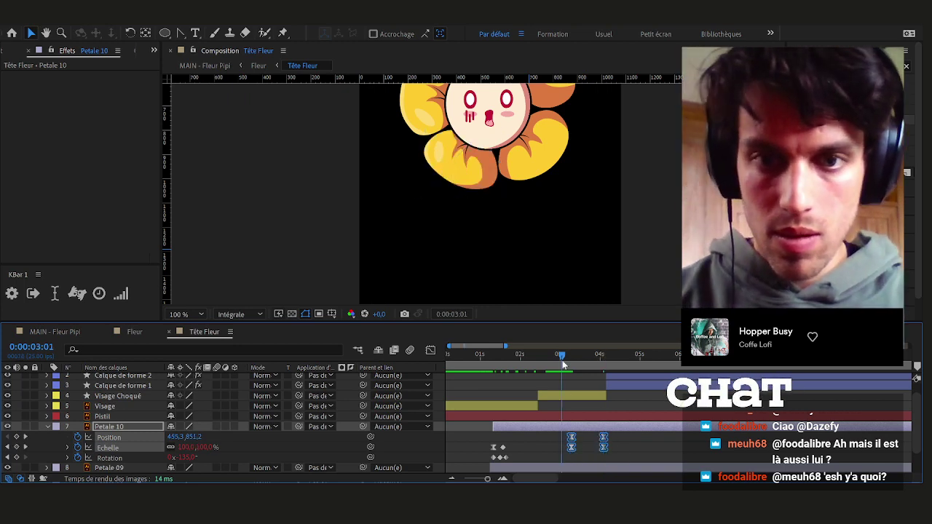
left_click_drag(562, 364, 572, 362)
key("space")
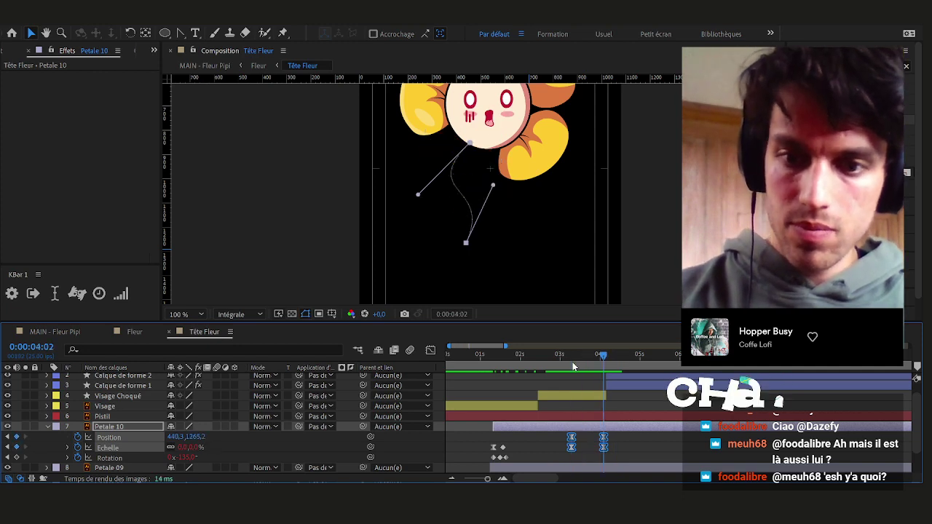
Slow down Petale 10's fall by moving its final position and scale keyframes to 0:00:05:07
key("space")
left_click_drag(617, 437, 646, 452)
left_click(653, 455)
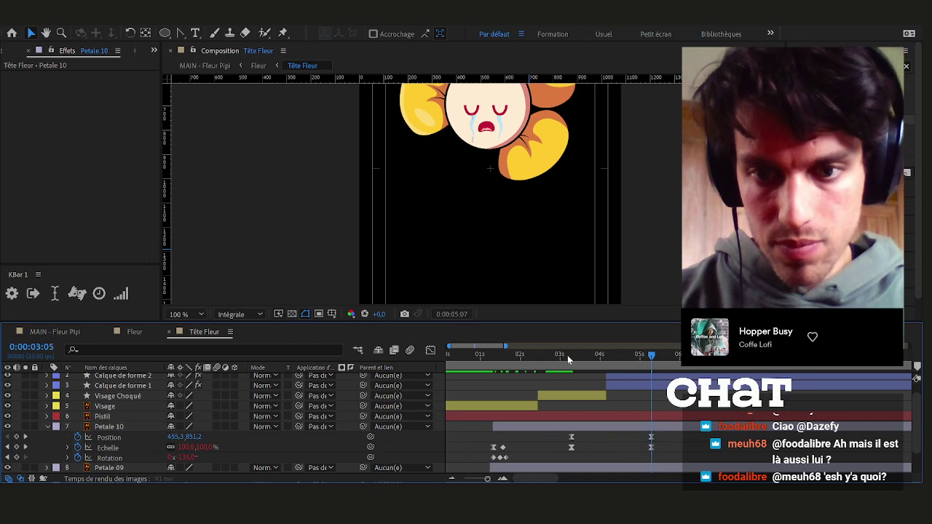
Play back Petale 10's slower fall several times from about 0:00:03:07 to check its motion and timing
left_click(567, 355)
key("space")
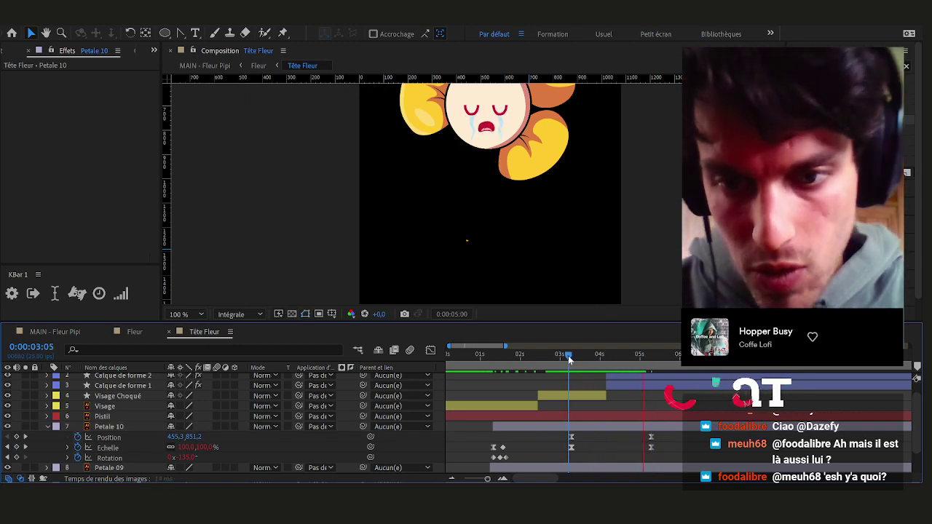
left_click_drag(569, 359, 573, 358)
key("space")
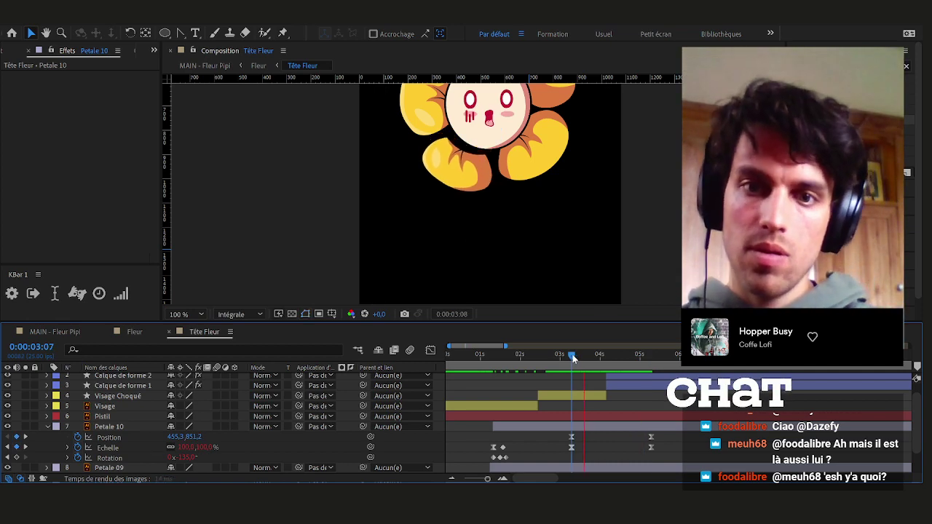
key("space")
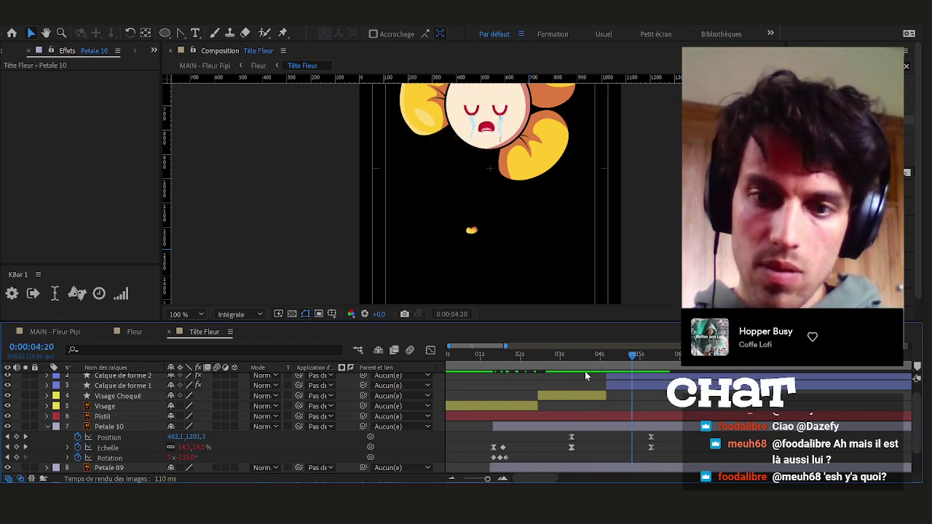
left_click(573, 358)
key("space")
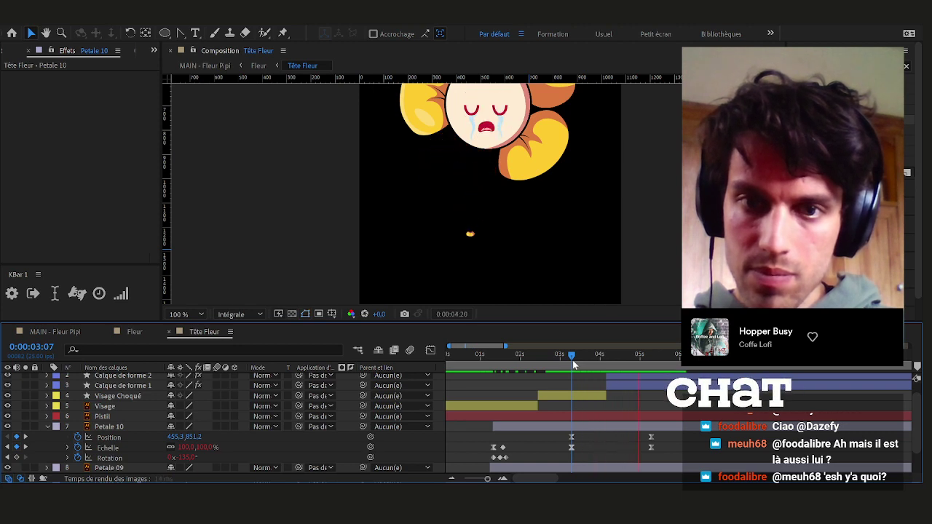
left_click(571, 437)
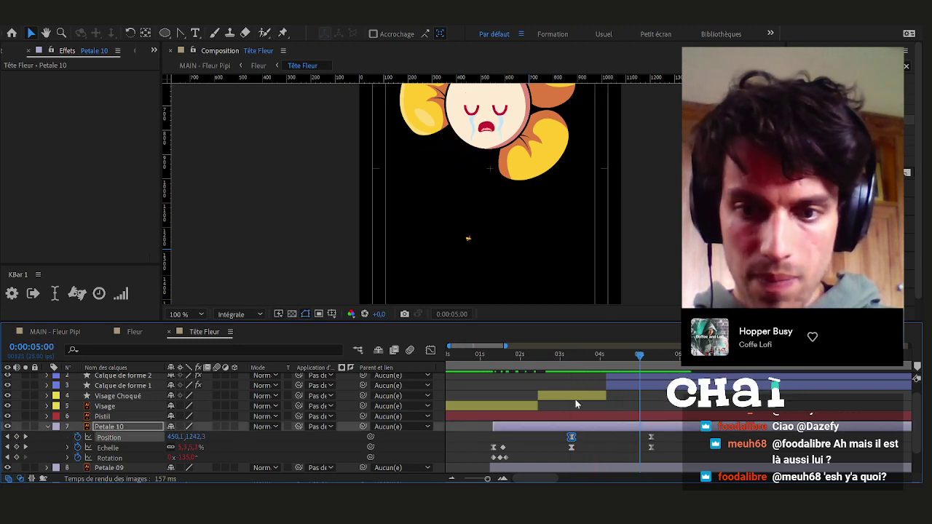
left_click(573, 358)
key("space")
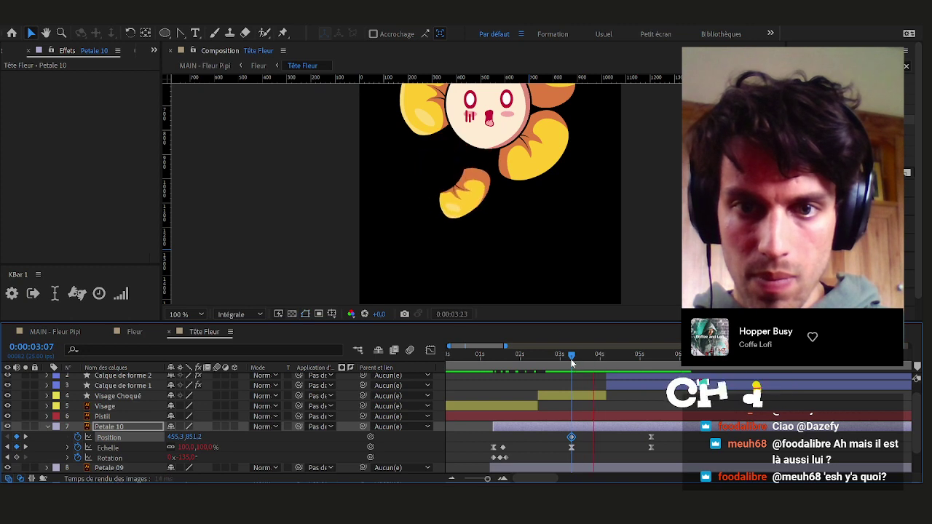
key("space")
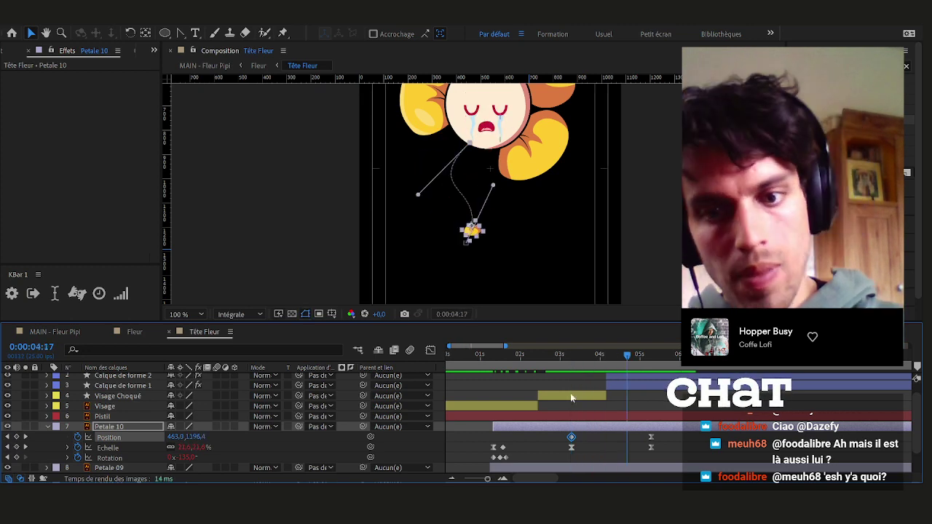
Add position and scale keyframes to Petale 09 at 0:00:03:07
left_click(573, 357)
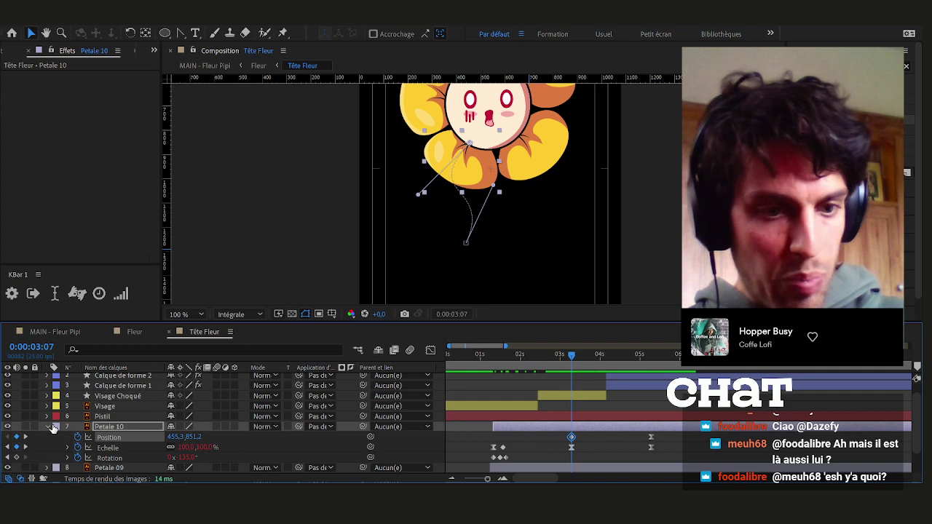
left_click(47, 429)
left_click(127, 438)
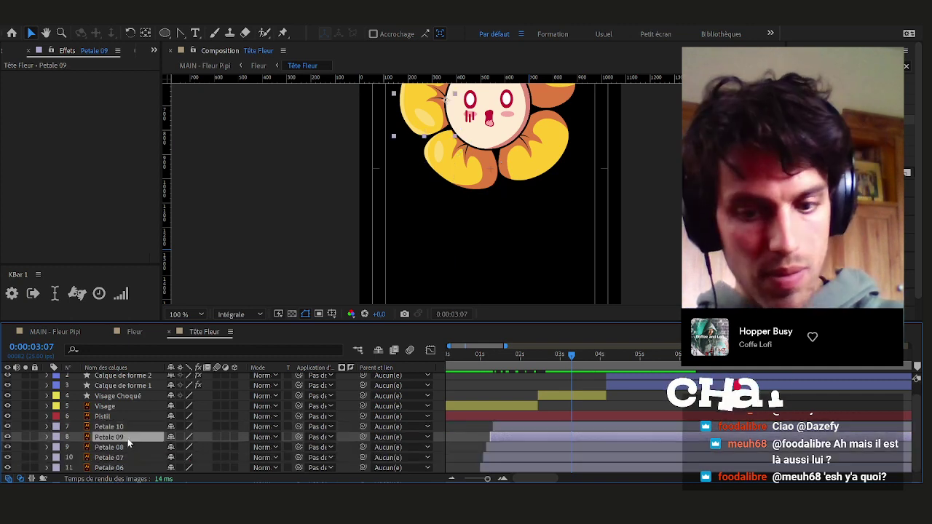
key("p")
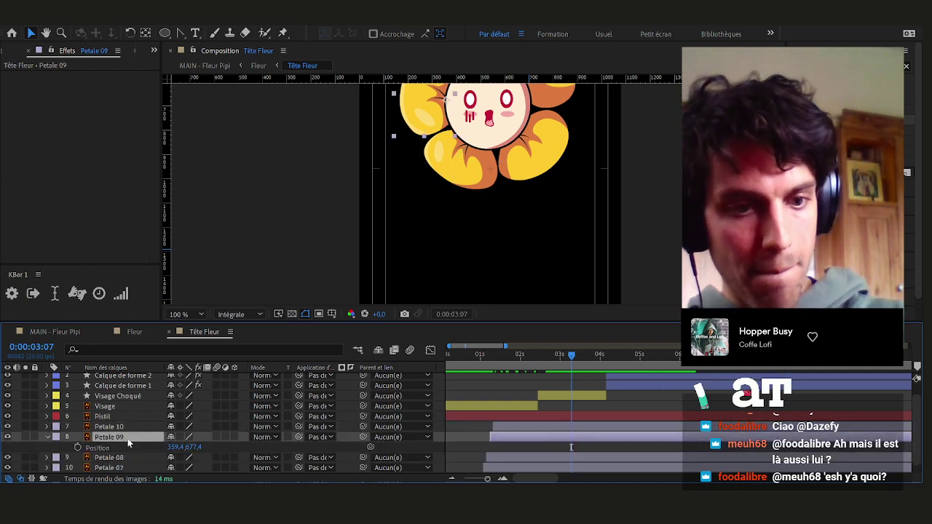
key("shift+s")
left_click(78, 447)
left_click(16, 457)
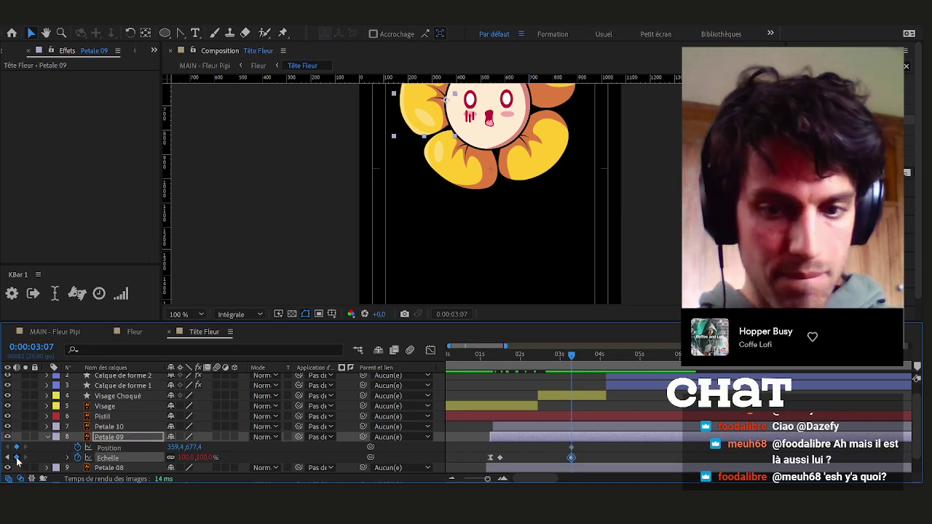
Add position and scale keyframes to Petale 09 at 0:00:05:07 and save the project
key("shift+Page_Down")
key("shift+Page_Down")
key("shift+Page_Down")
key("shift+Page_Down")
key("shift+Page_Down")
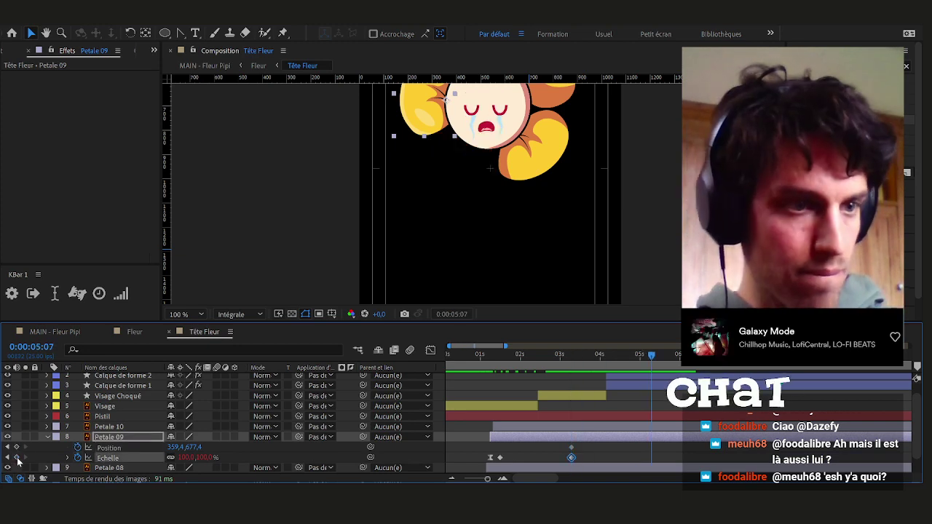
left_click(16, 448)
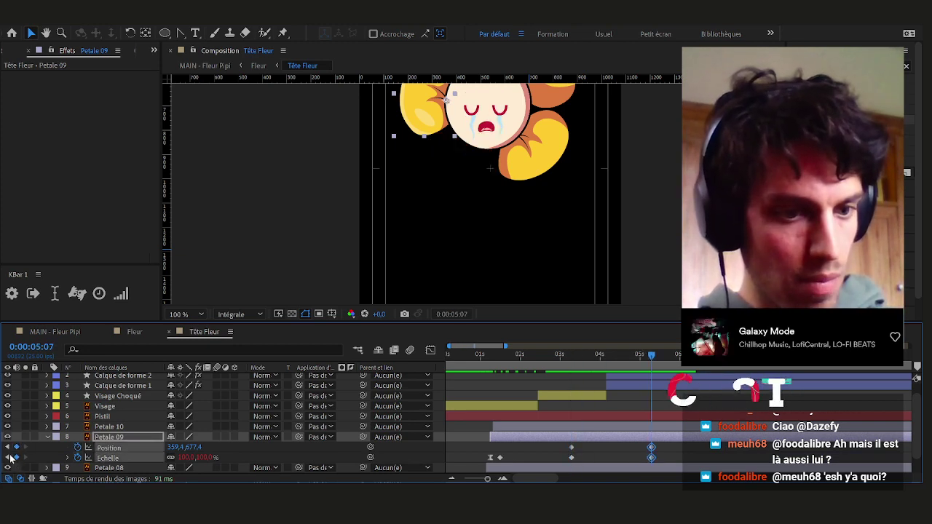
key("ctrl+s")
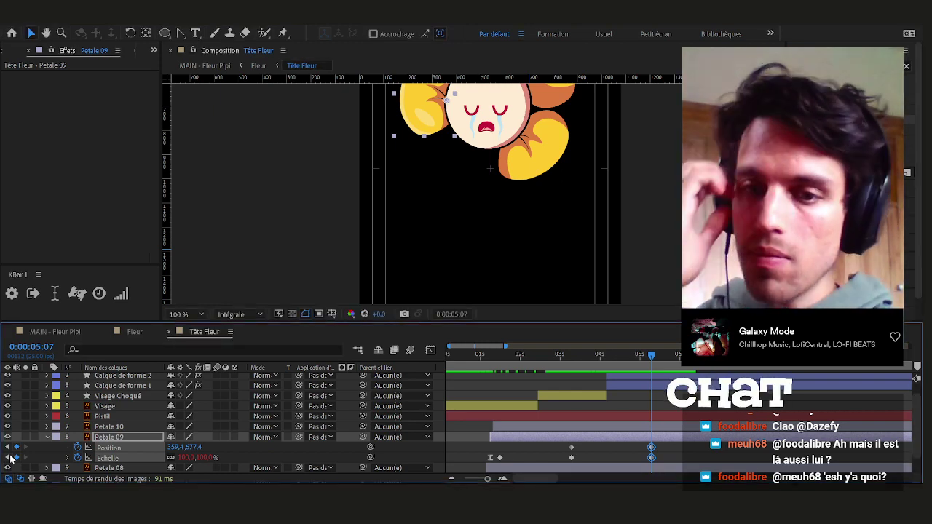
Move Petale 09 below the flower to about 319, 1247 at 0:00:05:07
left_click_drag(536, 219, 523, 227)
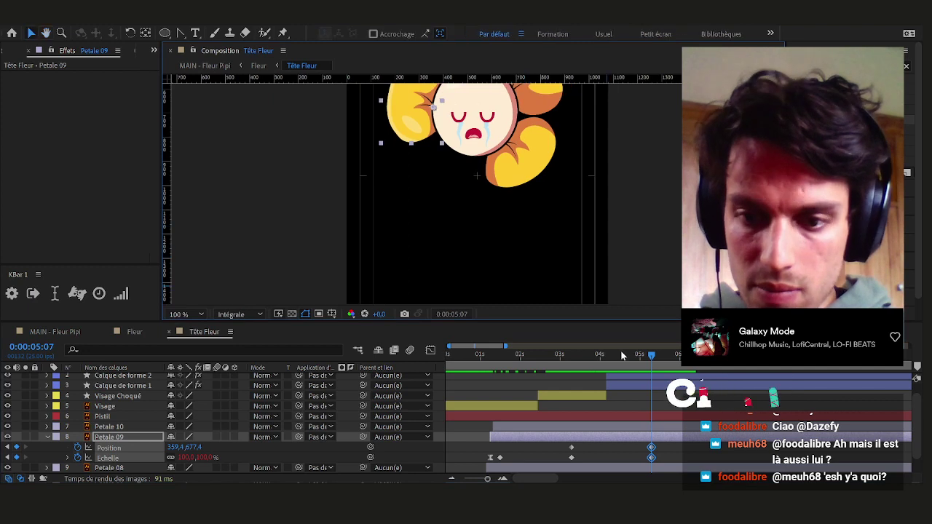
left_click(571, 360)
key("space")
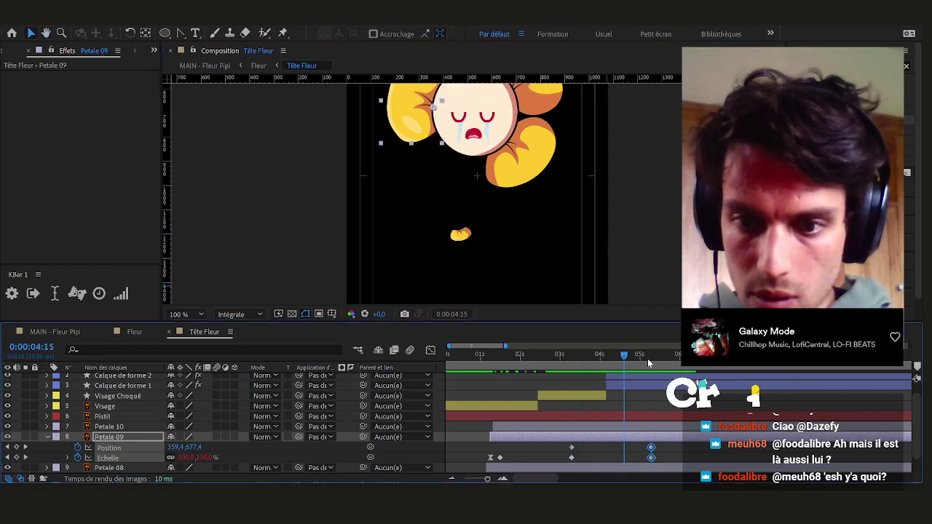
key("space")
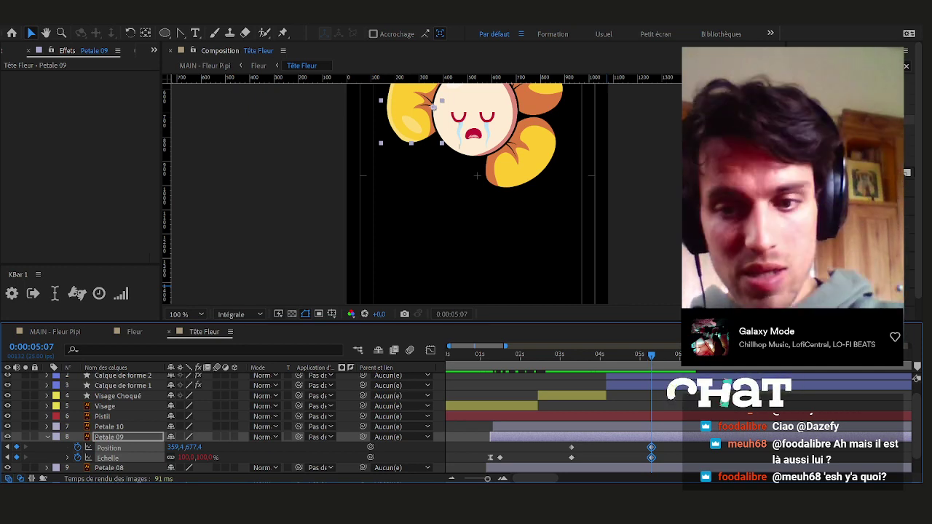
left_click(673, 440)
scroll(471, 209, "up", 2)
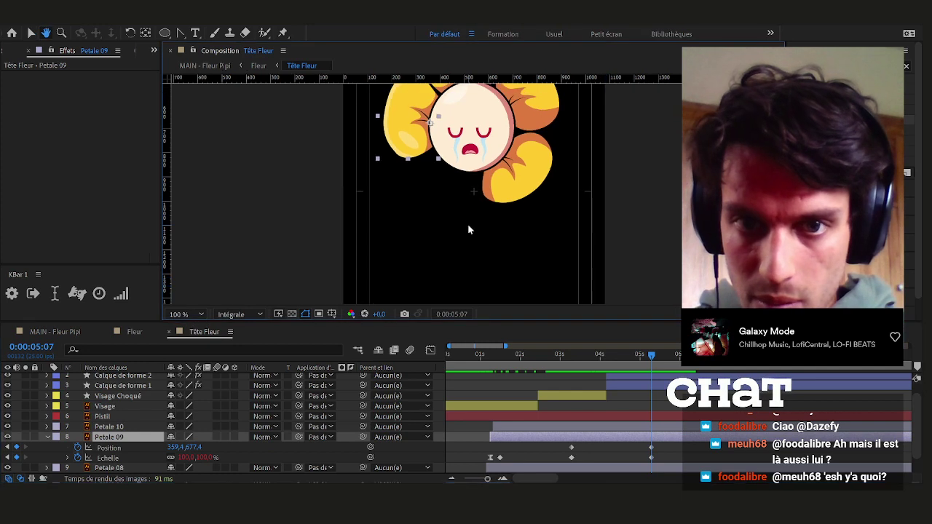
scroll(444, 215, "down", 1)
left_click_drag(426, 164, 422, 226)
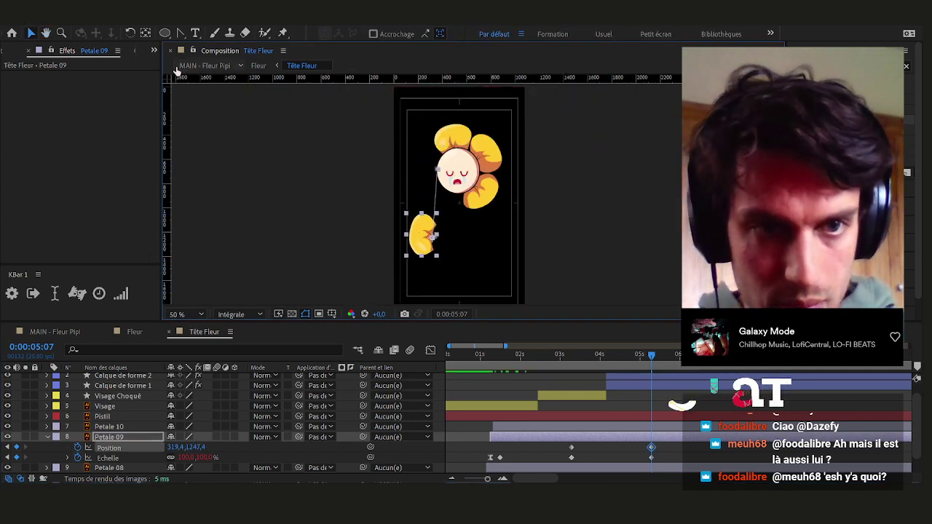
Turn on auto-orientation along the motion path for Petale 09
left_click(526, 438)
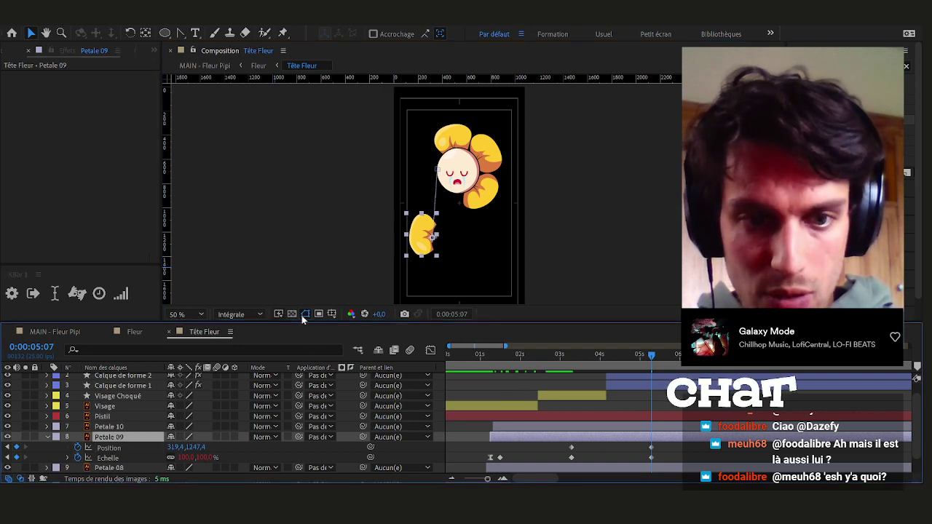
left_click(359, 232)
left_click(477, 285)
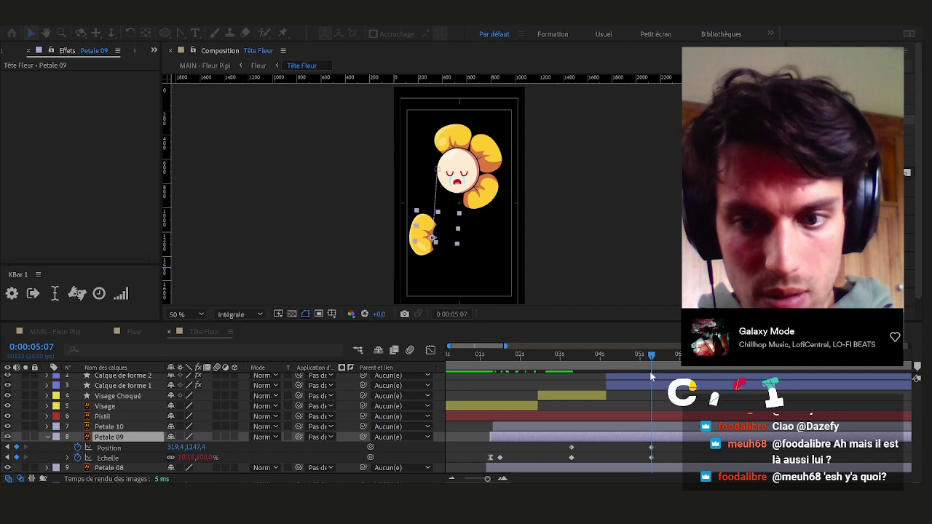
Select all of Petale 09's rotation keyframes and shift them together, setting the rotation to -95° at 0:00:01:14
left_click(573, 362)
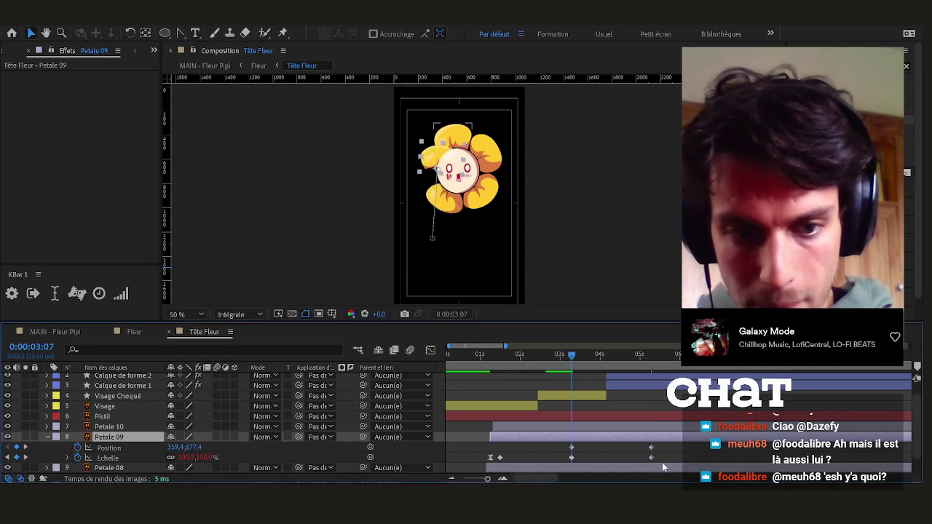
key("r")
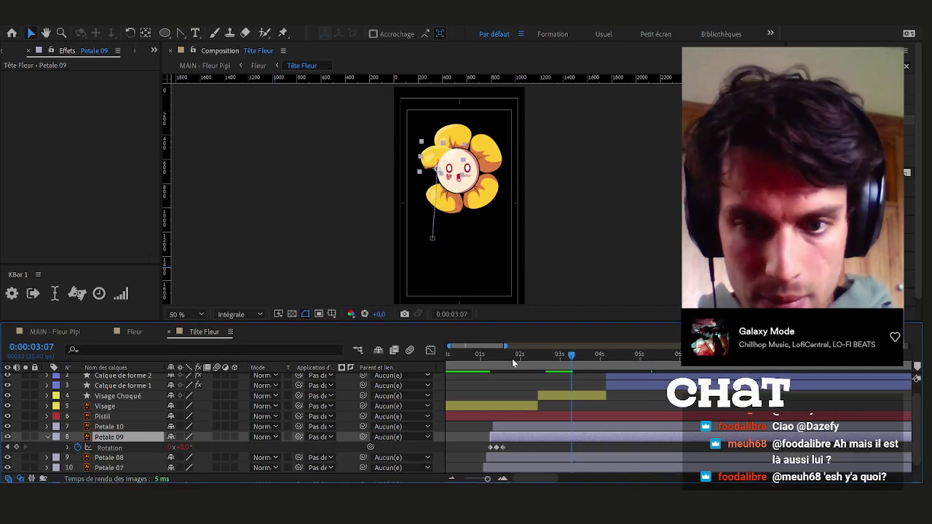
key("j")
left_click_drag(514, 445, 470, 450)
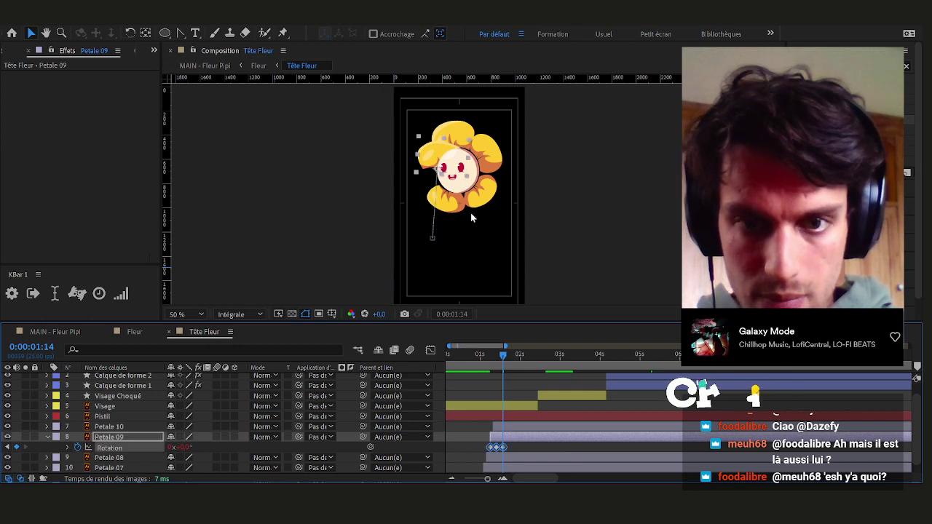
scroll(445, 161, "up", 2)
left_click_drag(182, 442, 128, 447)
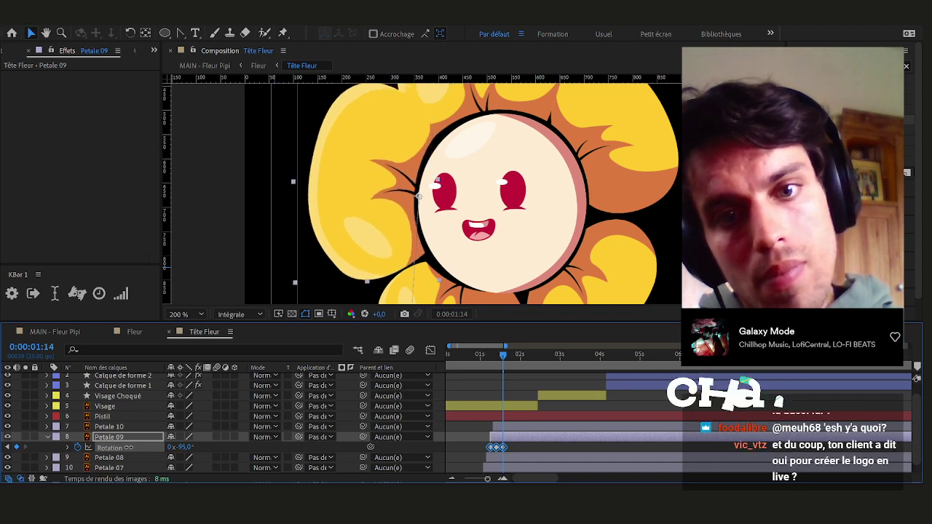
key("space")
mouse_move(455, 192)
left_mouse_down()
mouse_move(454, 259)
mouse_move(441, 185)
left_mouse_up()
scroll(441, 185, "down", 4)
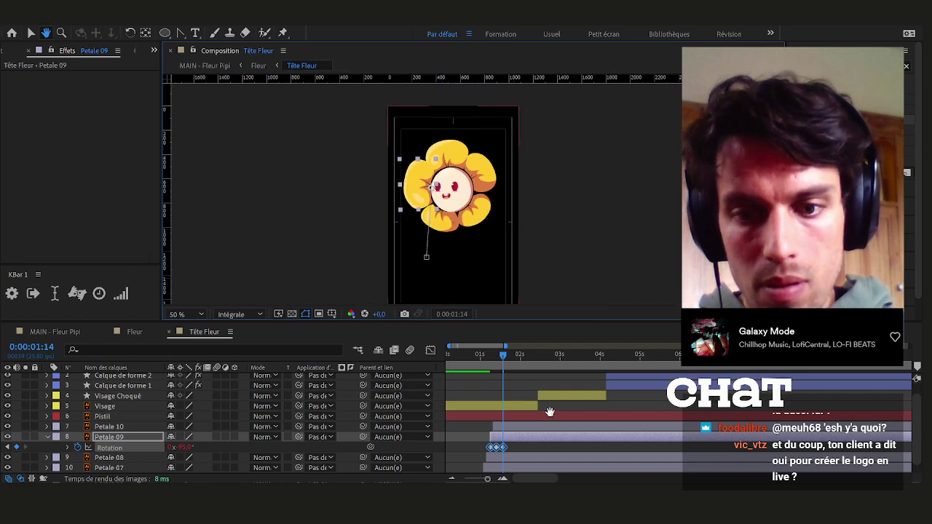
Fine-tune all of Petale 09's rotation keyframes together to -94° at 0:00:01:14
left_click(557, 409)
left_click_drag(528, 356, 554, 372)
key("v")
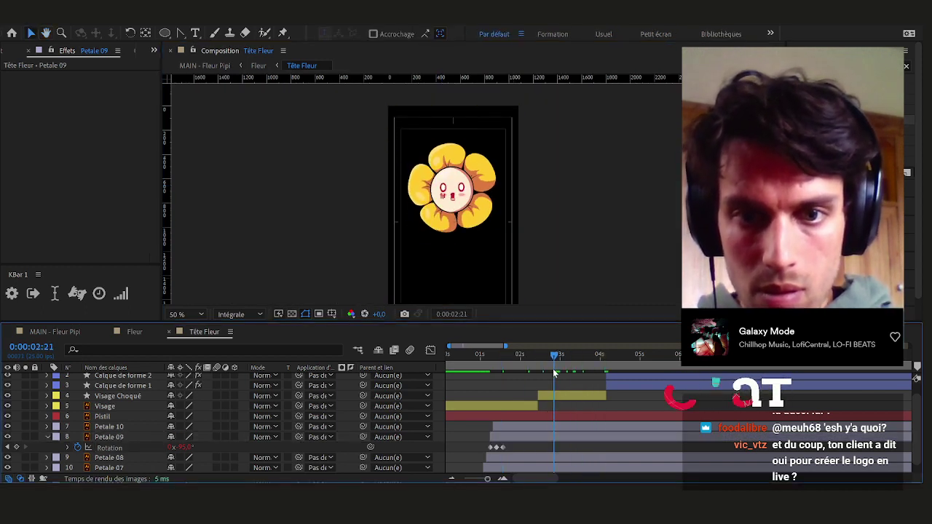
left_click(613, 360)
scroll(469, 274, "up", 2)
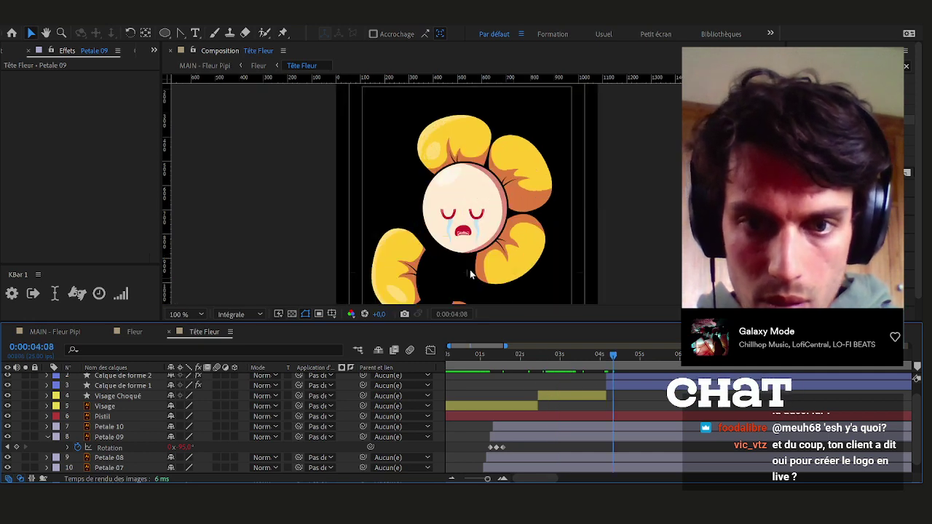
mouse_move(504, 359)
left_mouse_down()
mouse_move(610, 369)
mouse_move(599, 355)
mouse_move(513, 362)
mouse_move(507, 372)
left_mouse_up()
left_click_drag(513, 446, 476, 451)
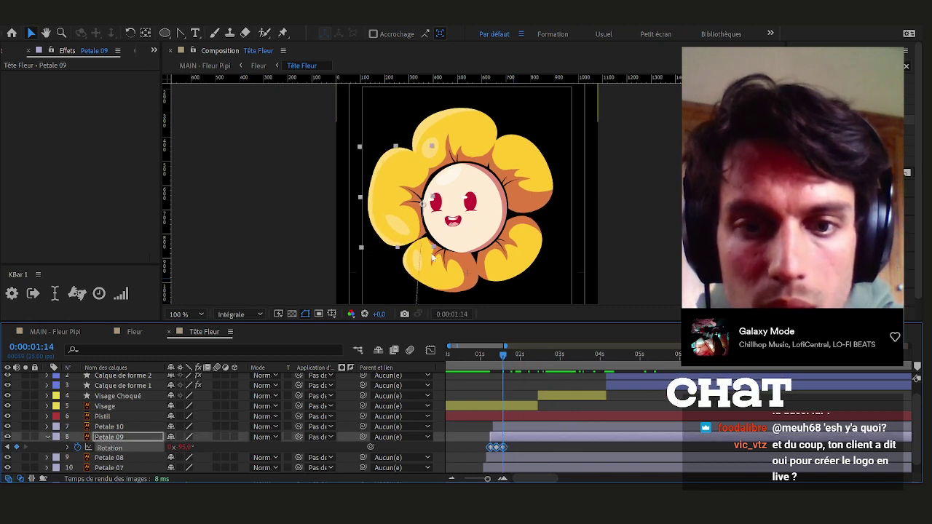
scroll(428, 248, "up", 2)
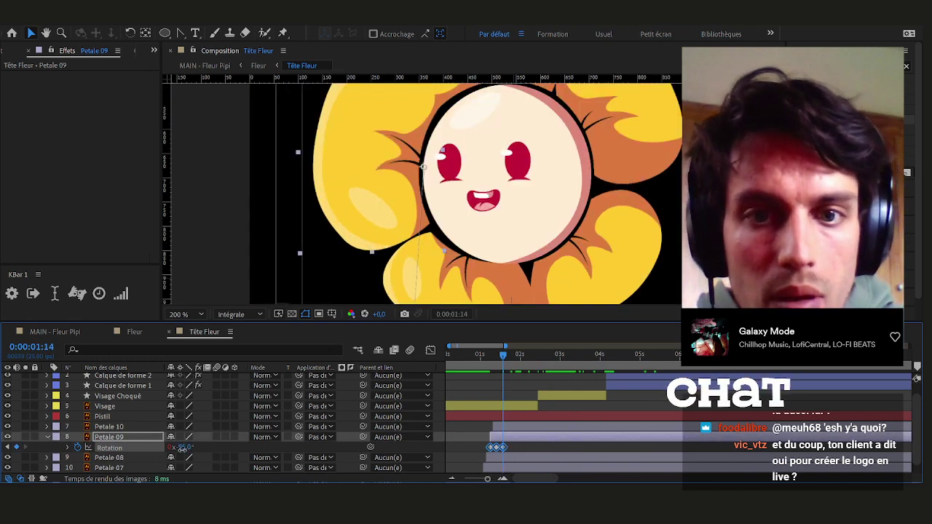
left_click_drag(182, 449, 185, 450)
left_click_drag(482, 364, 511, 365)
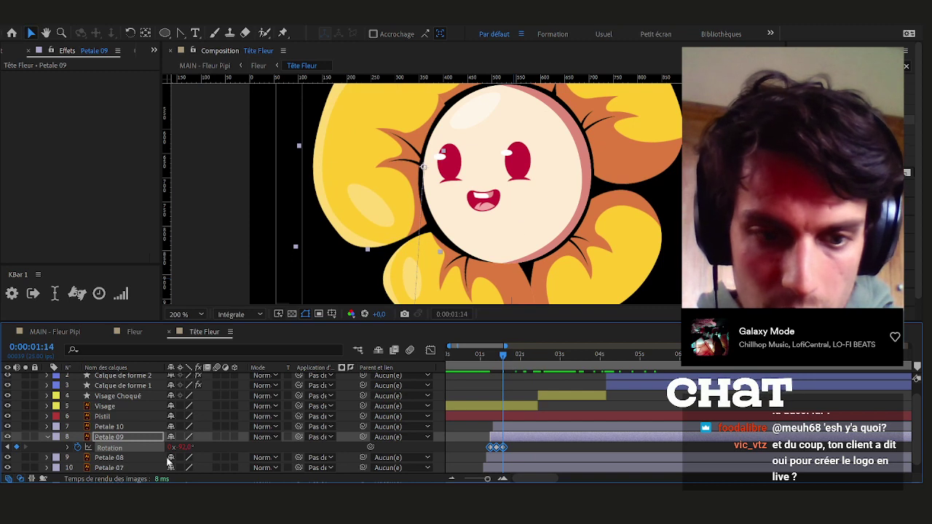
left_click_drag(186, 452, 182, 451)
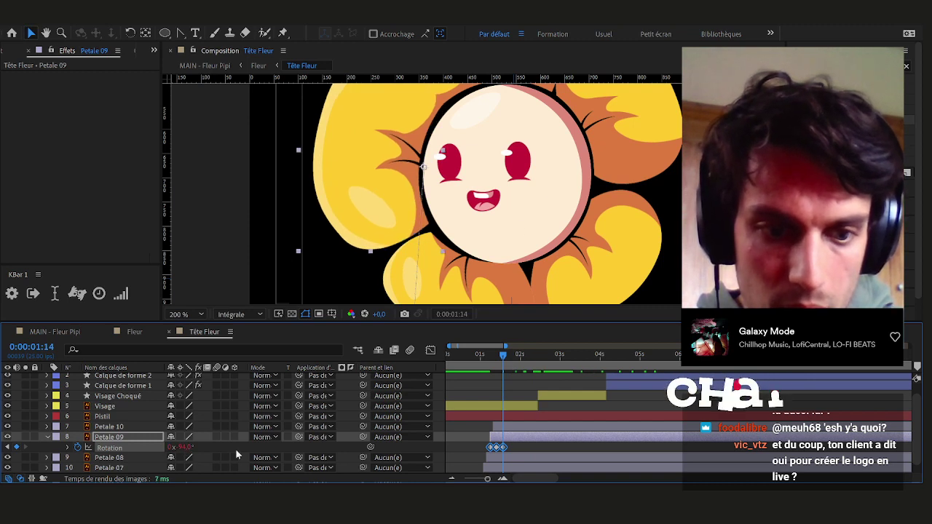
Show all of Petale 09's keyframes and ease its 0:00:05:07 position keyframe and its scale keyframes at 0:00:03:07 and 0:00:05:07
left_click_drag(516, 362, 658, 371)
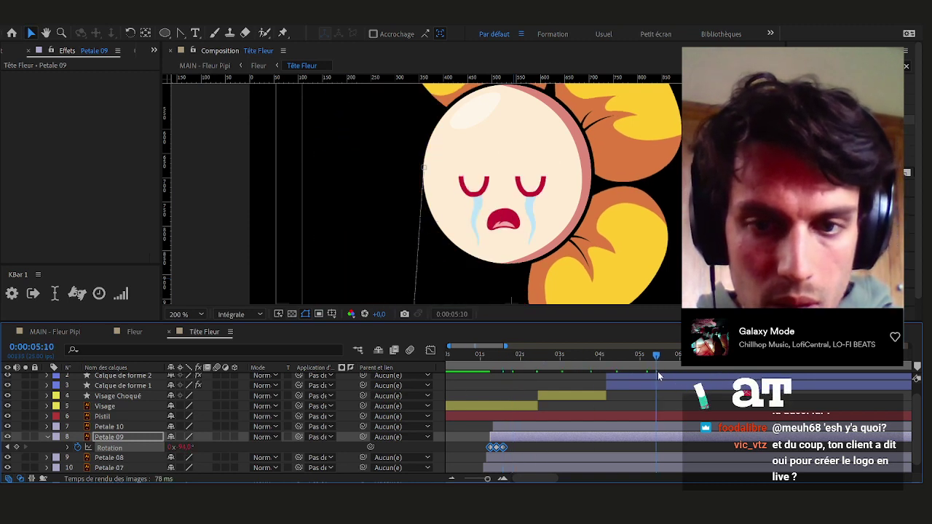
key("comma")
key("comma")
key("comma")
left_click(538, 440)
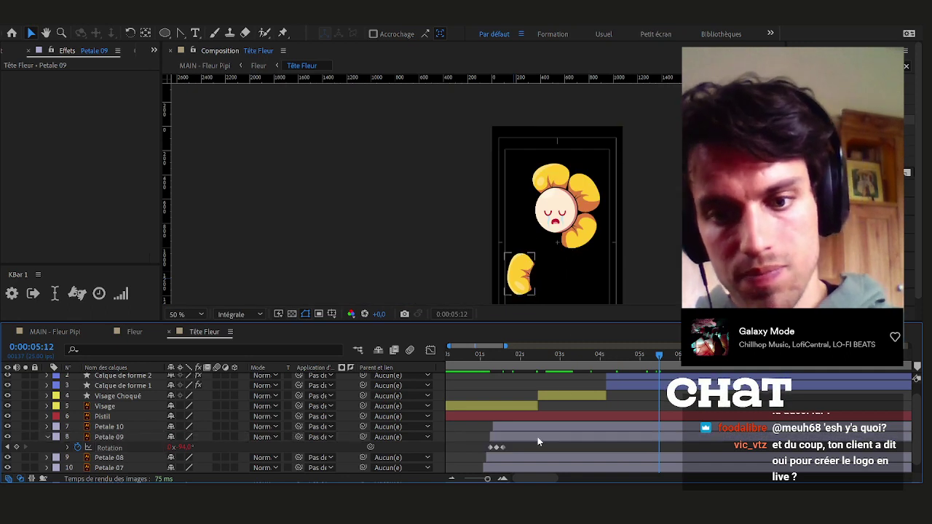
key("u")
left_click_drag(576, 357, 567, 358)
left_click_drag(586, 246, 510, 231)
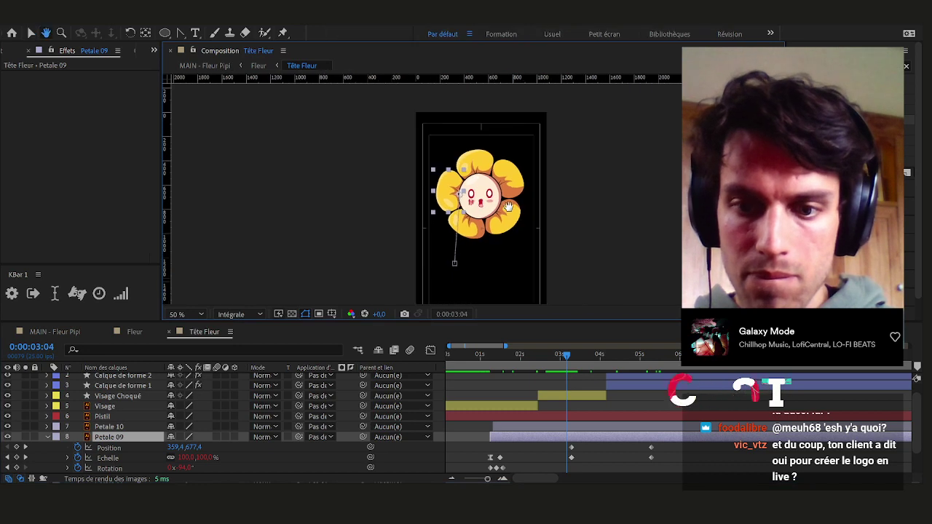
left_click(571, 447)
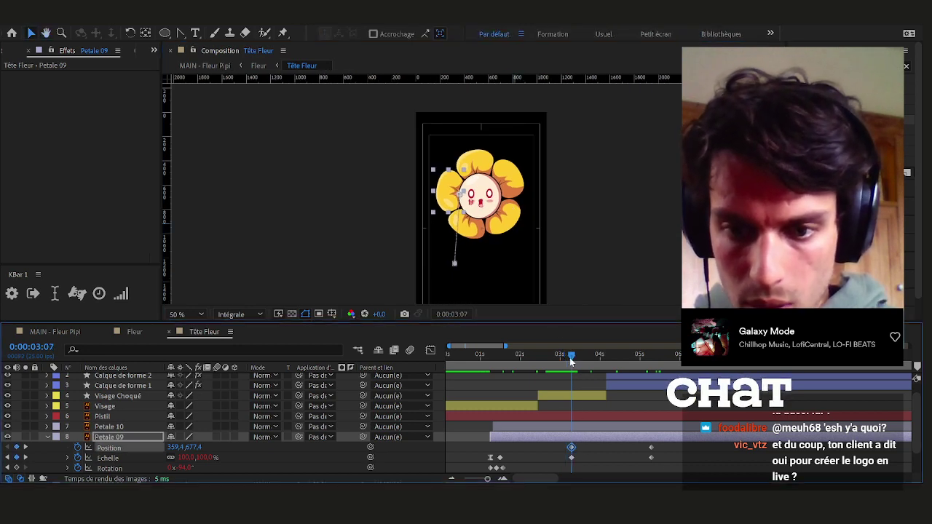
left_click_drag(659, 442, 603, 461)
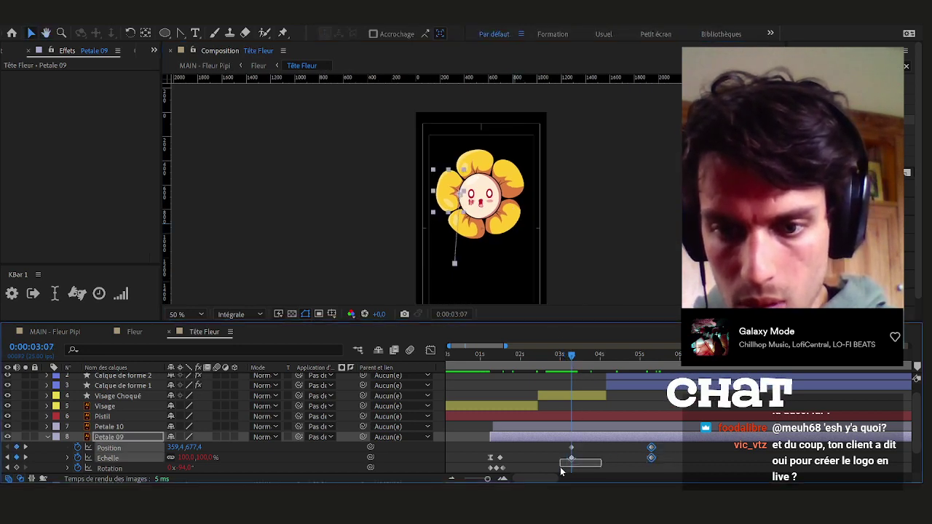
left_click(616, 452)
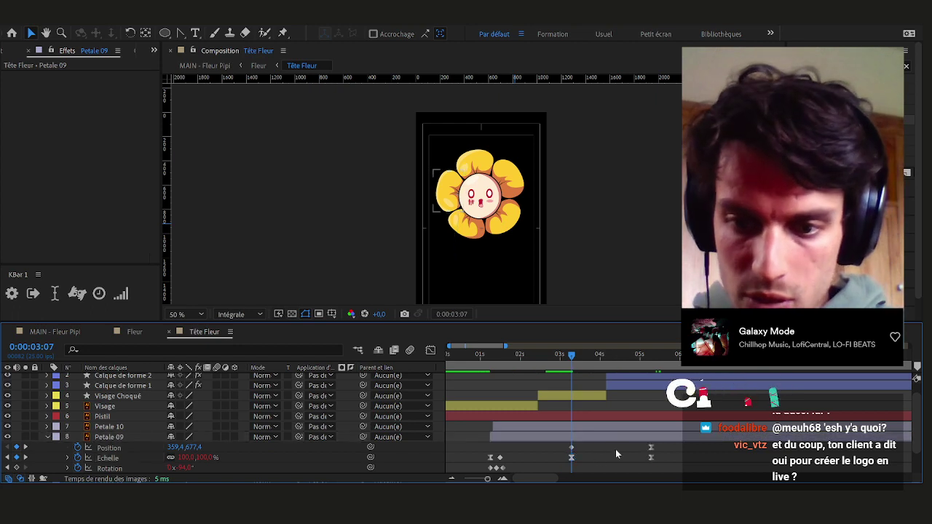
Curve Petale 09's motion path into an S shape by pulling direction handles out of its start and end points
left_click(651, 447)
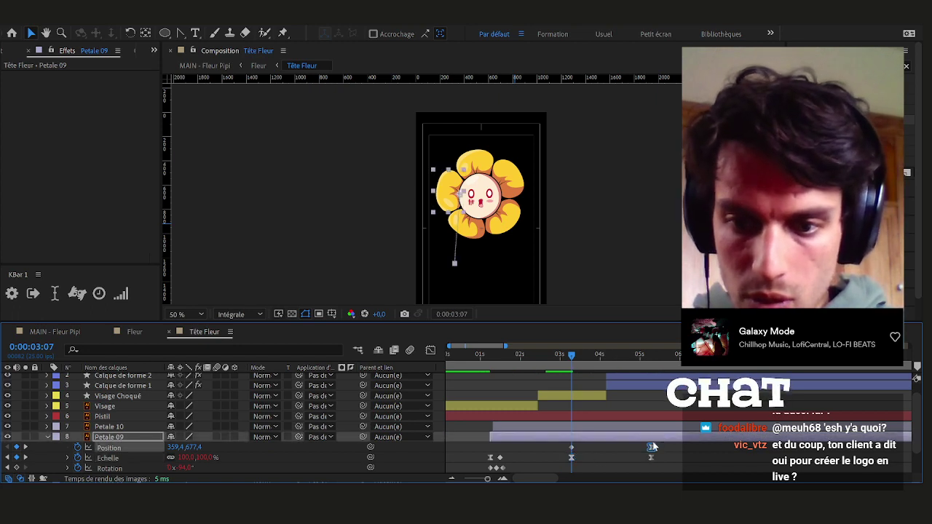
left_click(619, 356)
left_click(180, 33)
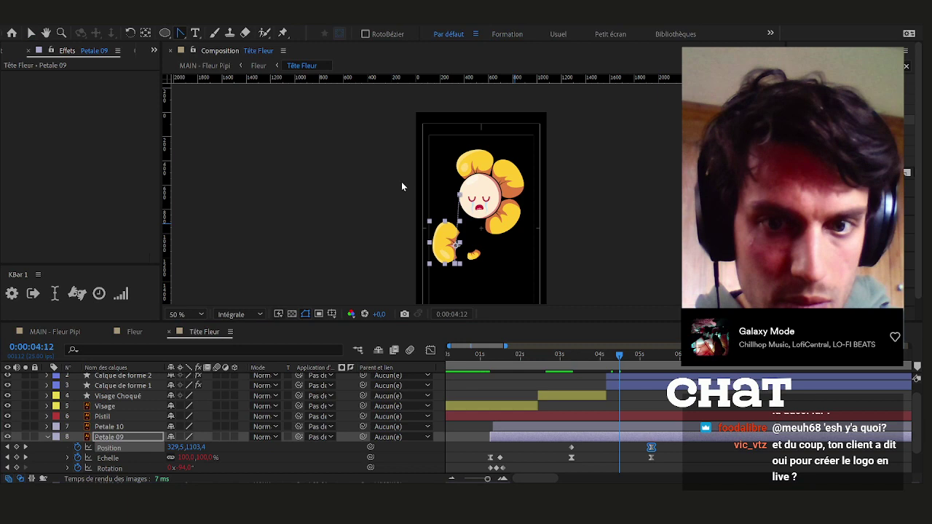
scroll(419, 182, "up", 2)
left_click_drag(495, 206, 383, 180)
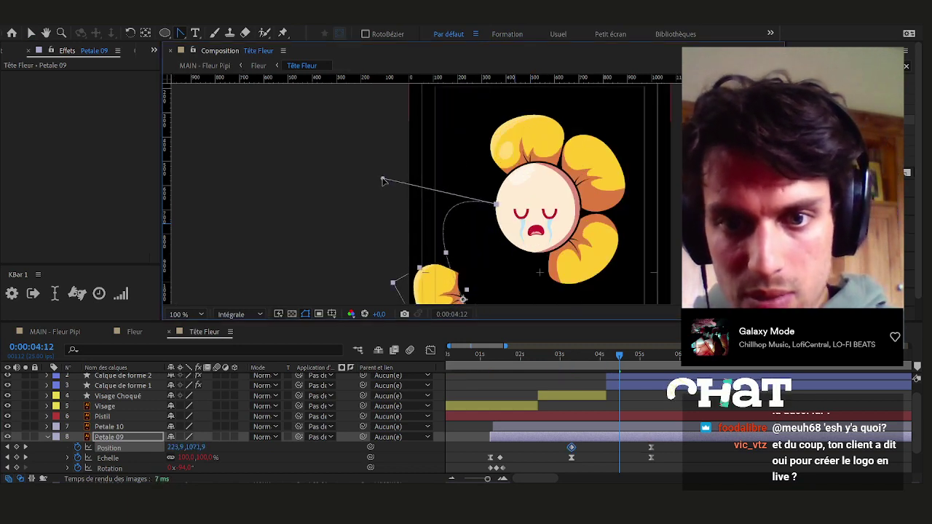
scroll(514, 262, "down", 3)
left_click_drag(498, 267, 596, 272)
key("v")
left_click(637, 446)
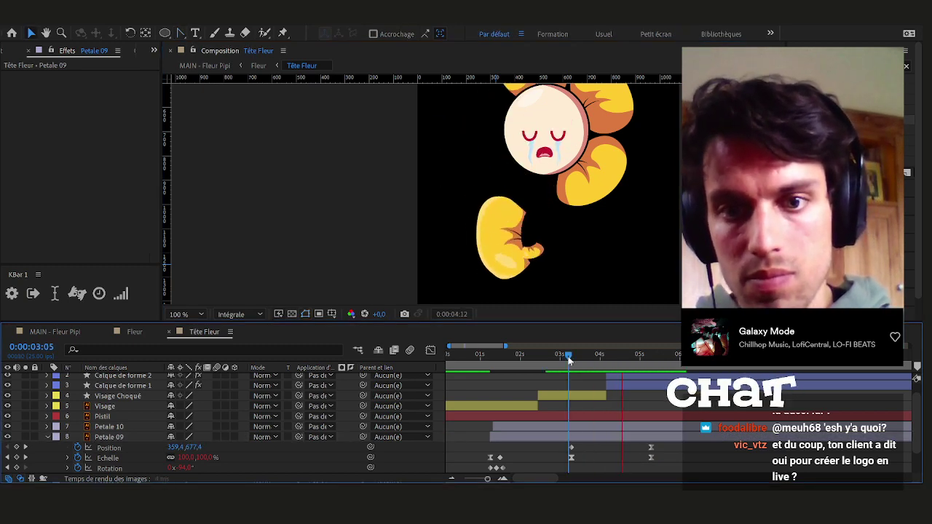
Set Petale 09's scale to 0% at 0:00:05:07
key("space")
left_click(554, 437)
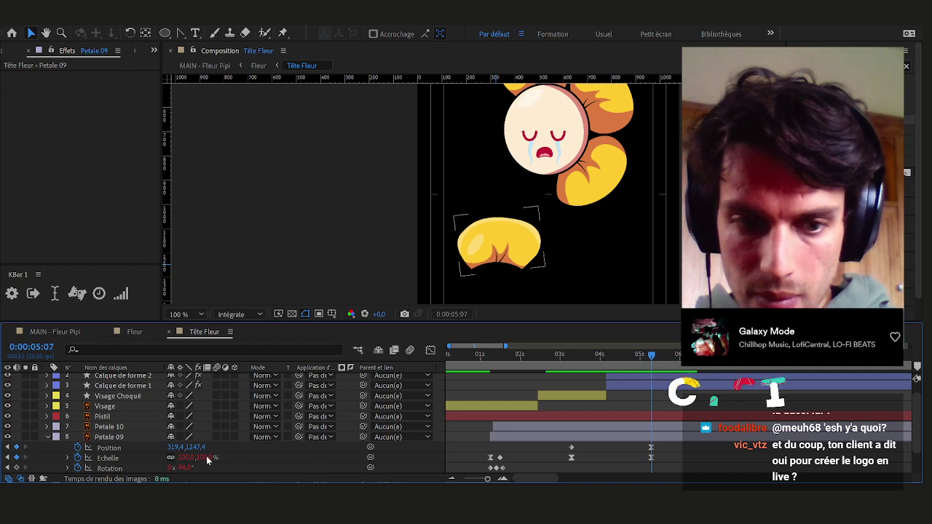
key("Return")
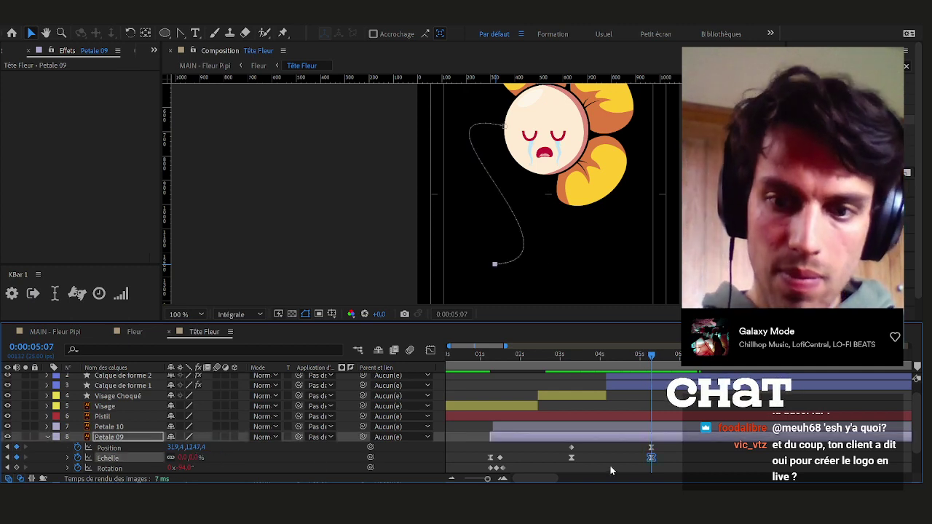
Add a rotation keyframe to Petale 09 at 0:00:03:07 and shift all its rotation keyframes together to -193°
left_click(573, 359)
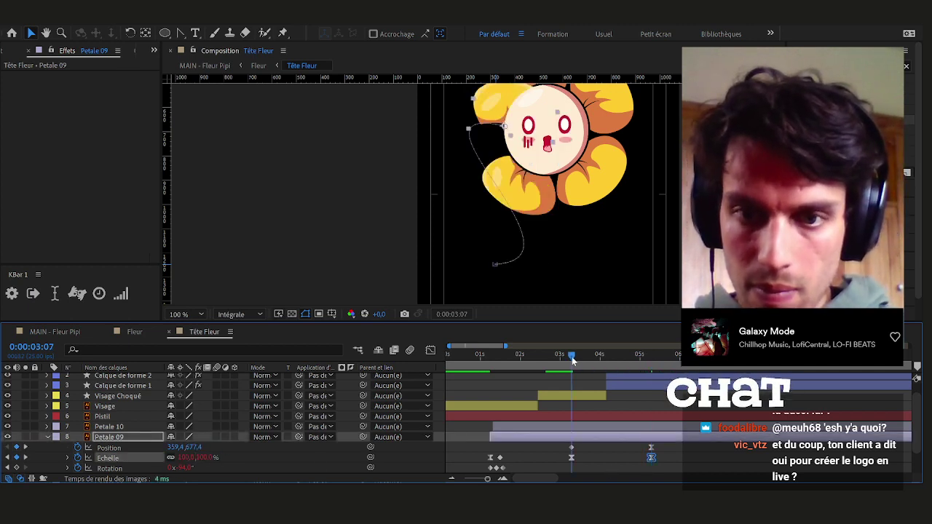
mouse_move(563, 361)
left_mouse_down()
mouse_move(509, 360)
mouse_move(576, 363)
left_mouse_up()
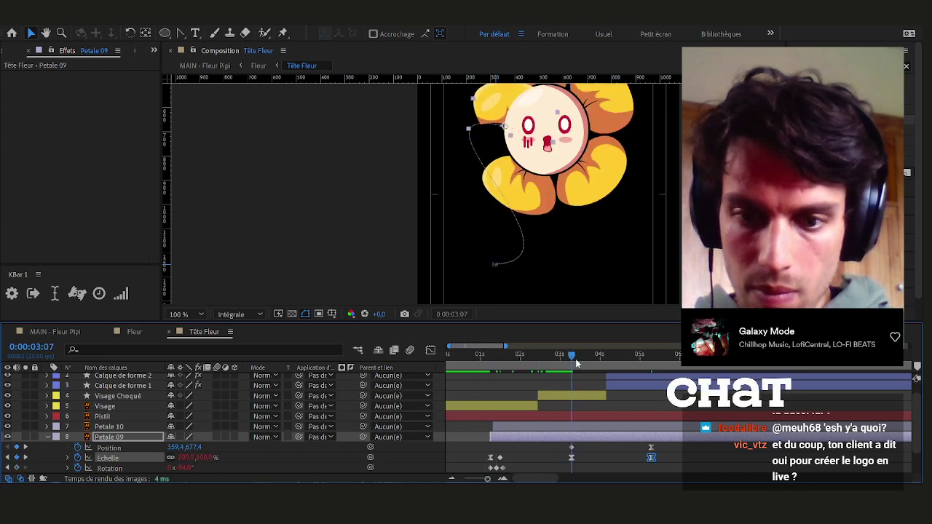
left_click(16, 467)
left_click_drag(593, 464, 472, 471)
left_click_drag(183, 468, 125, 469)
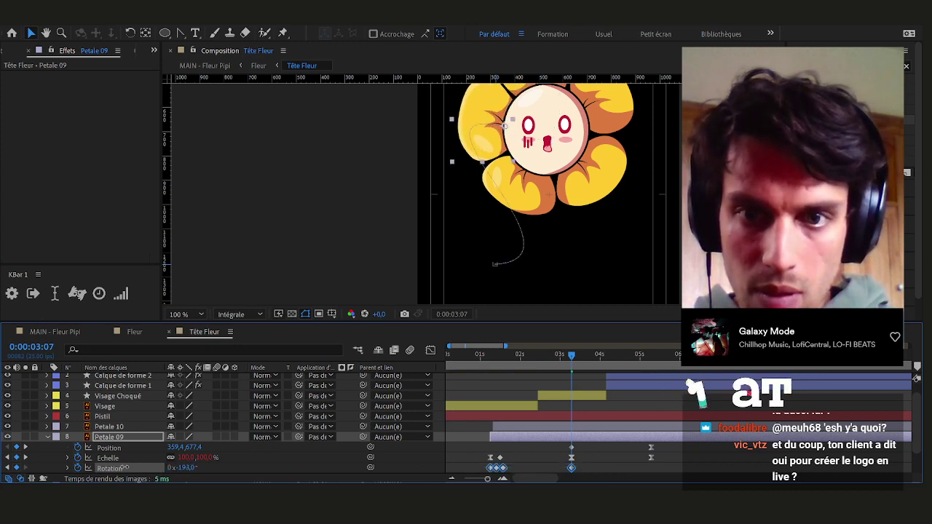
left_click(614, 465)
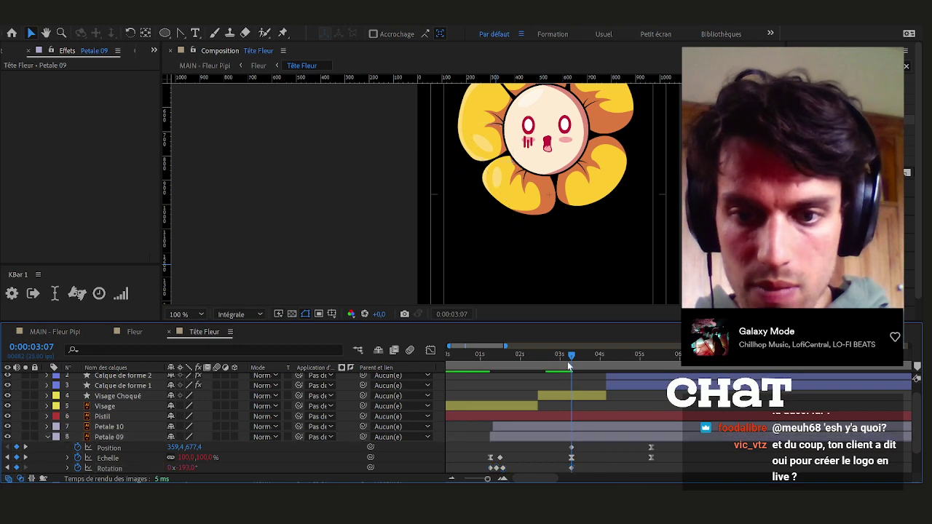
key("space")
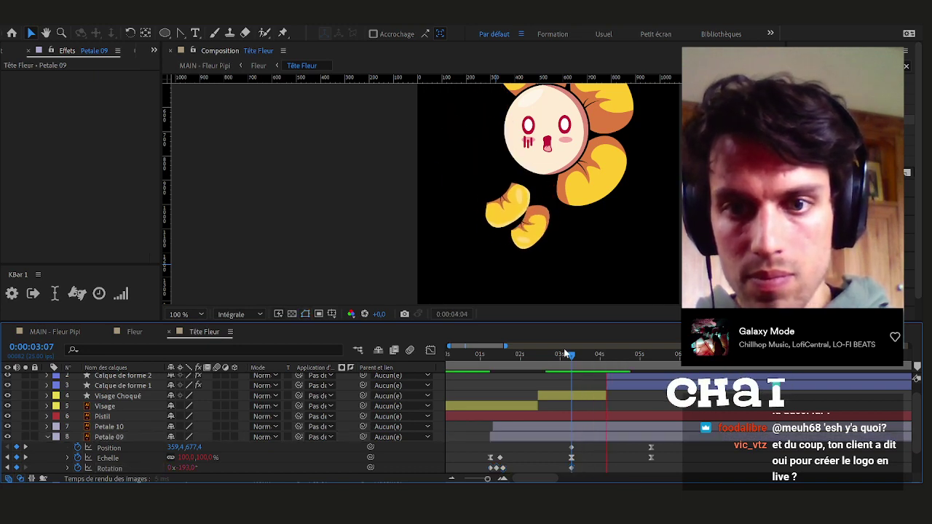
Swing the end handle of Petale 09's motion path down and outward so the path forms one wide arc
left_click(651, 448)
left_click(639, 357)
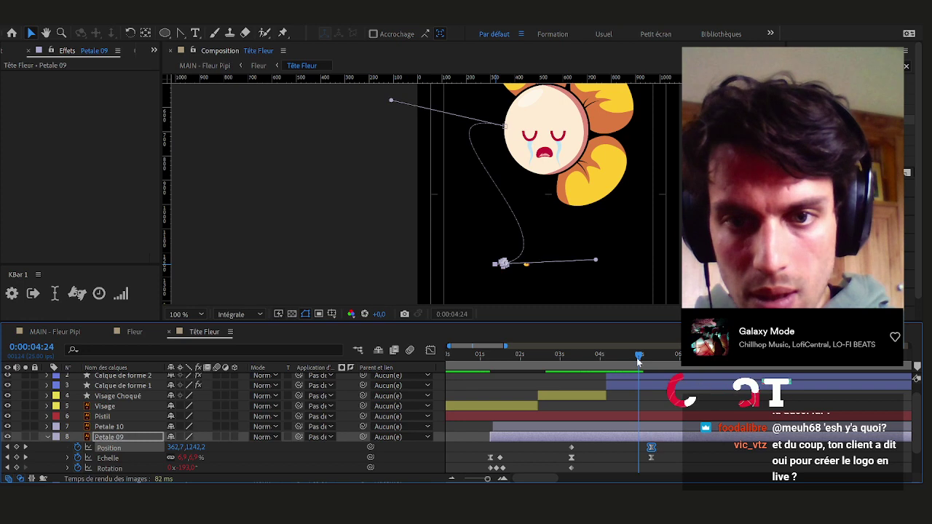
left_click_drag(596, 263, 442, 318)
Play back the petals' fall from about 0:00:03:07 to check Petale 09's path, rotation and shrinking
left_click(571, 357)
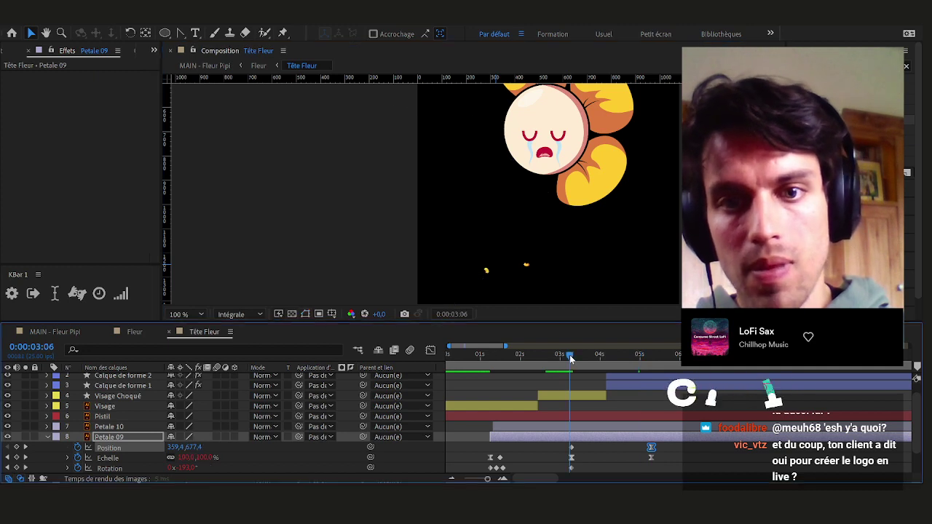
key("space")
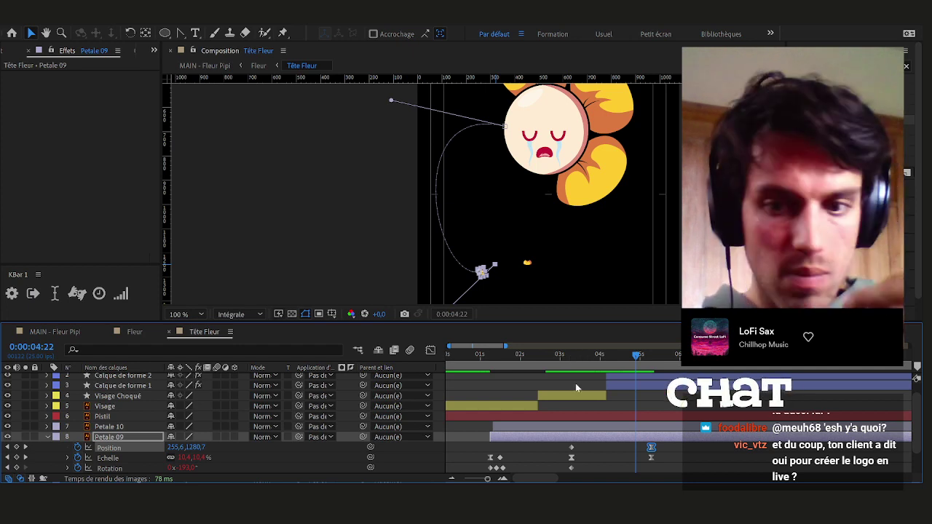
left_click(598, 445)
left_click(571, 356)
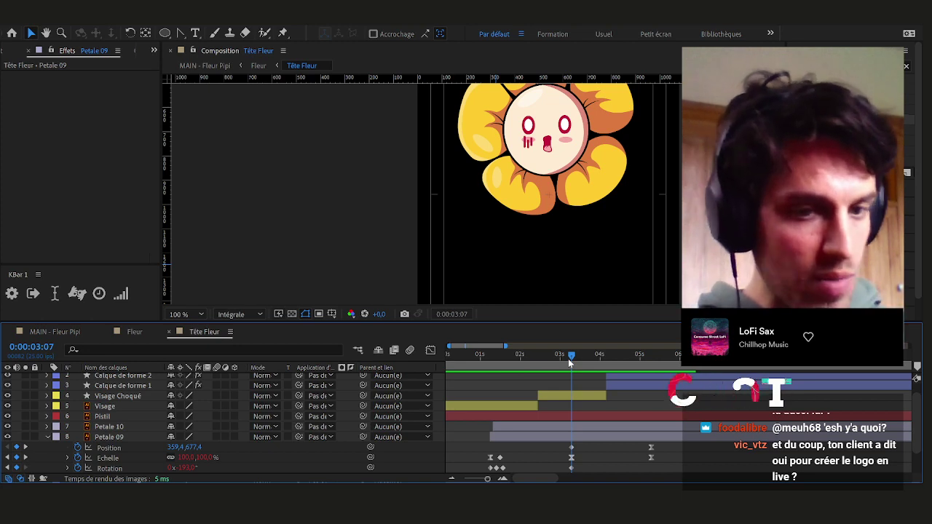
key("space")
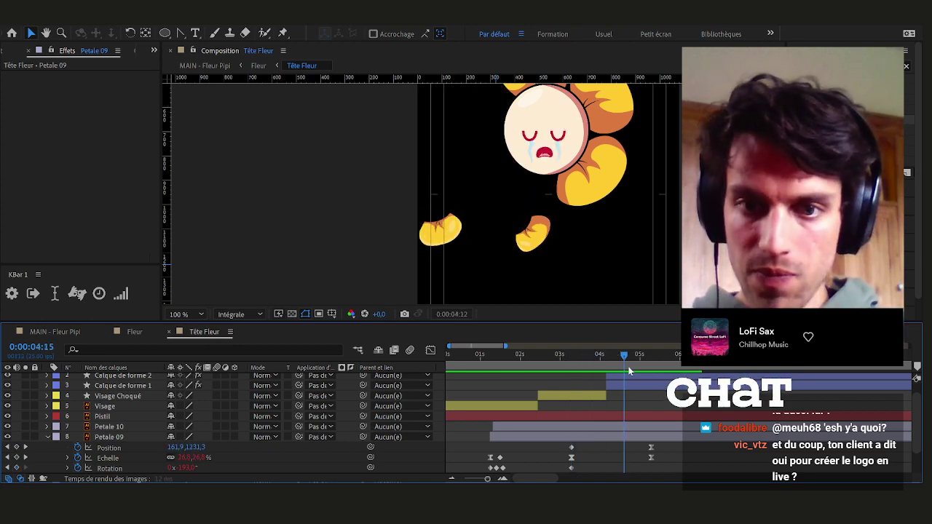
key("space")
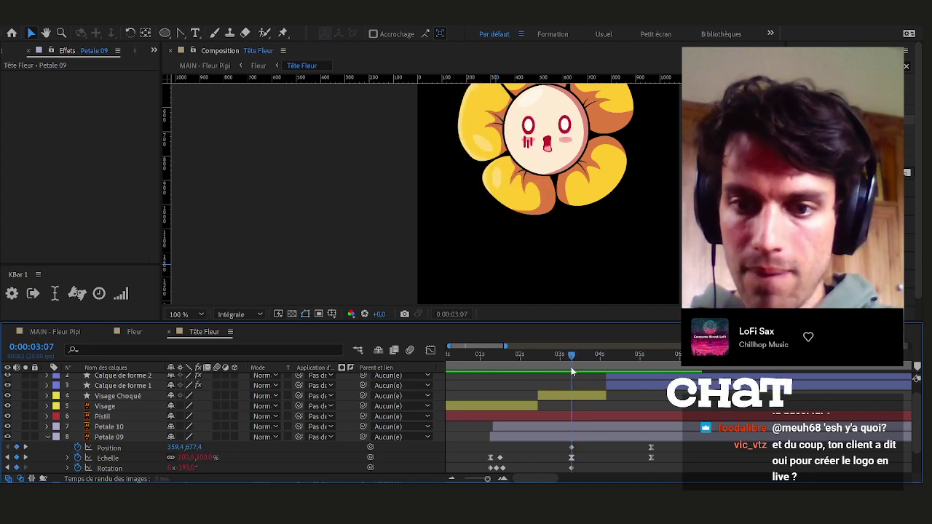
key("space")
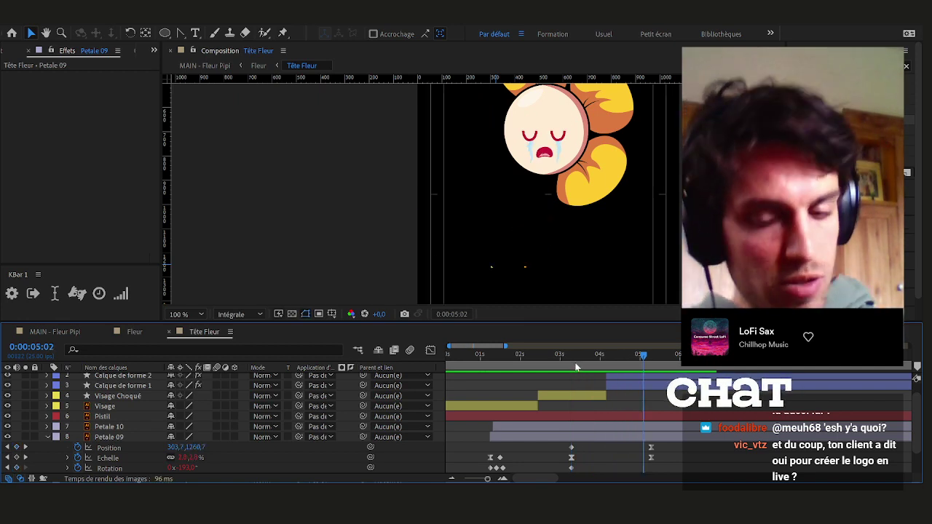
Replay and scrub the two falling petals up to about 0:00:05:04 to examine how they drift and shrink away
key("space")
key("space")
key("space")
key("space")
left_click_drag(654, 379, 630, 388)
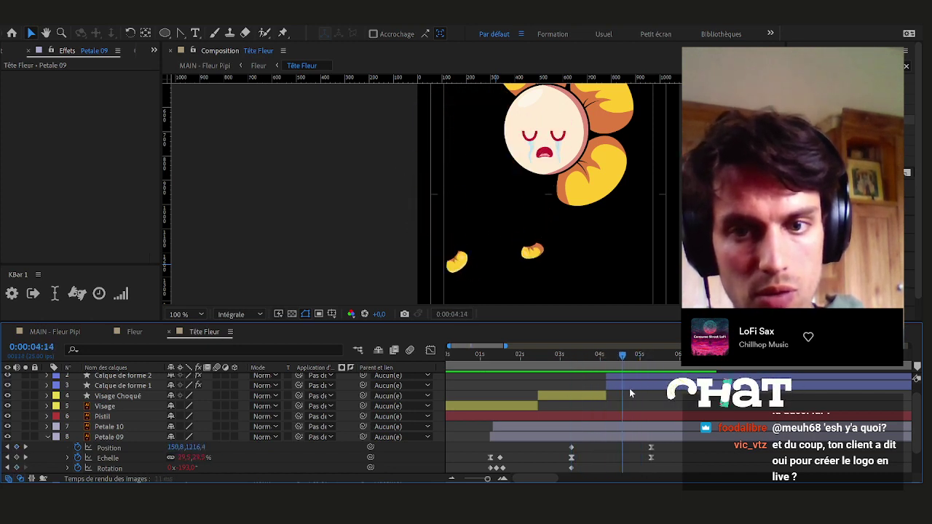
key("space")
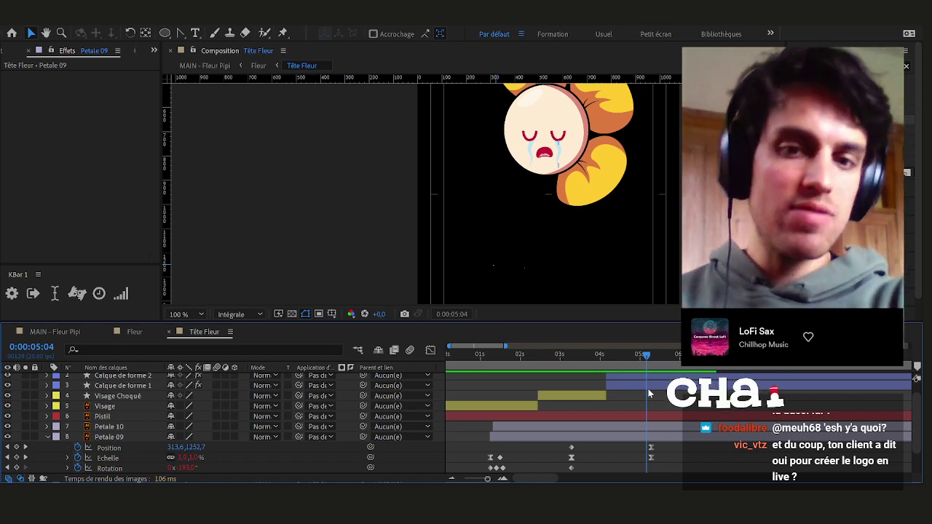
Add position and scale keyframes to Petale 08 at 0:00:03:07
left_click(573, 364)
left_click_drag(573, 365, 569, 386)
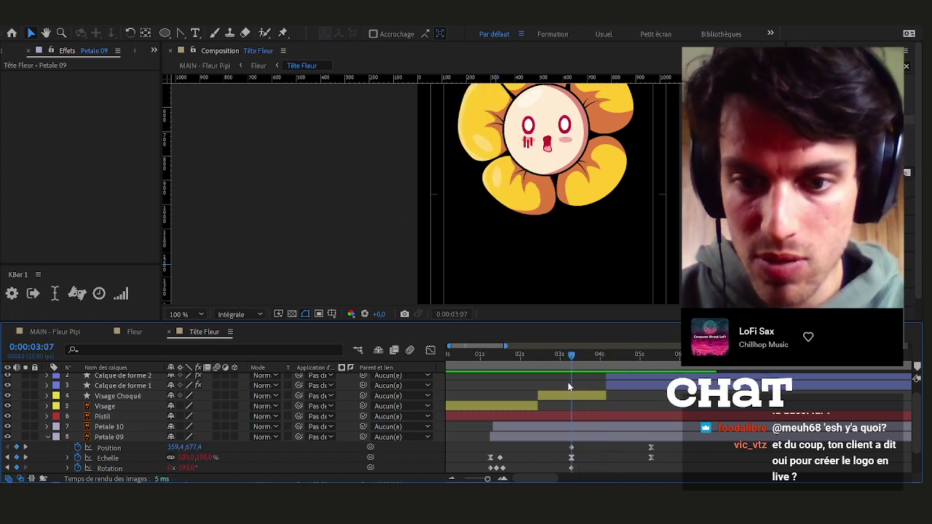
left_click(45, 436)
left_click(116, 448)
scroll(448, 293, "up", 2)
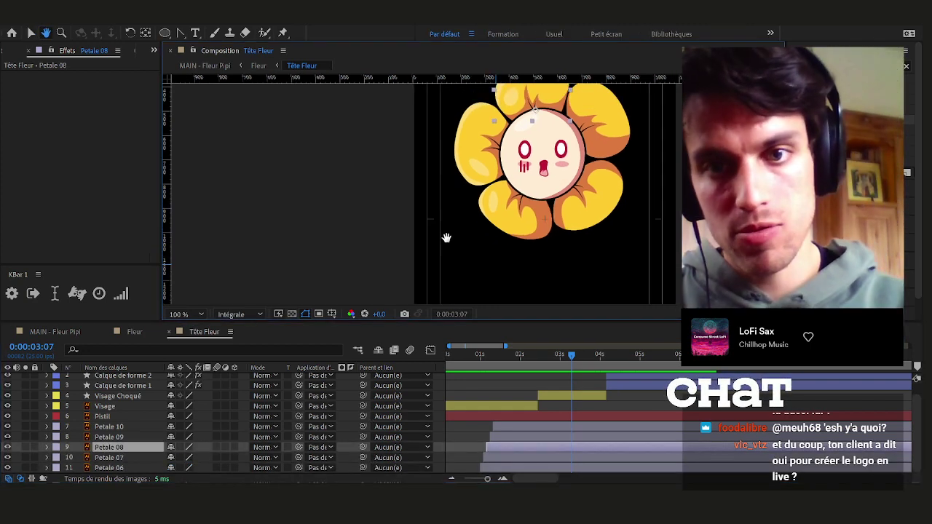
key("p")
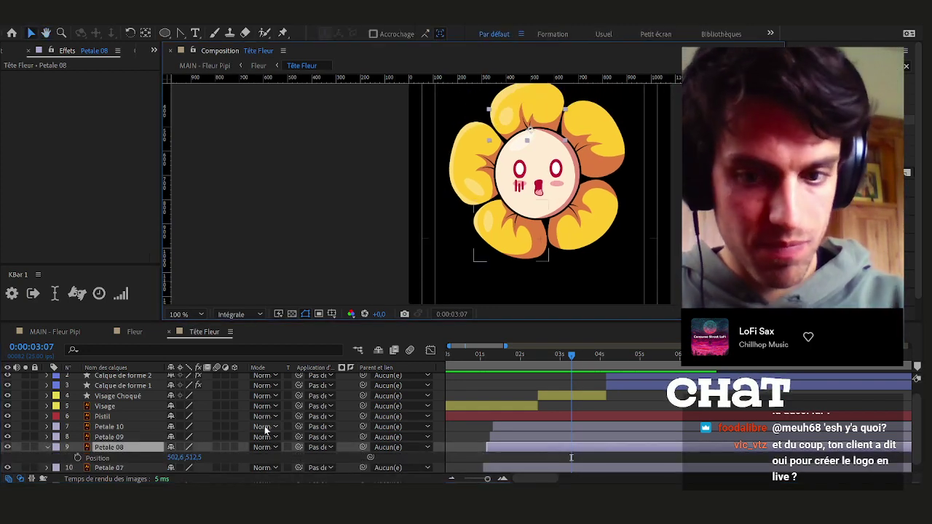
key("shift+s")
left_click(78, 458)
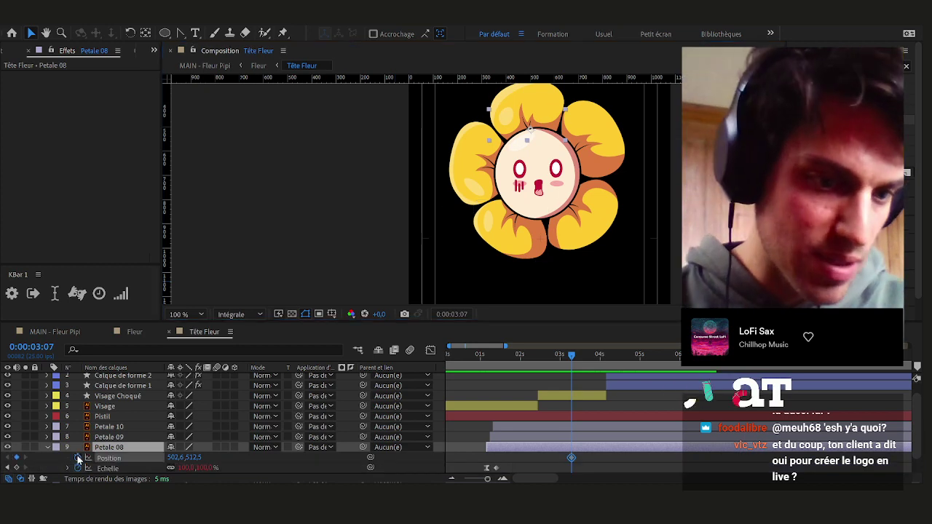
left_click(17, 468)
Add matching position and scale keyframes to Petale 08 at 0:00:05:07
key("space")
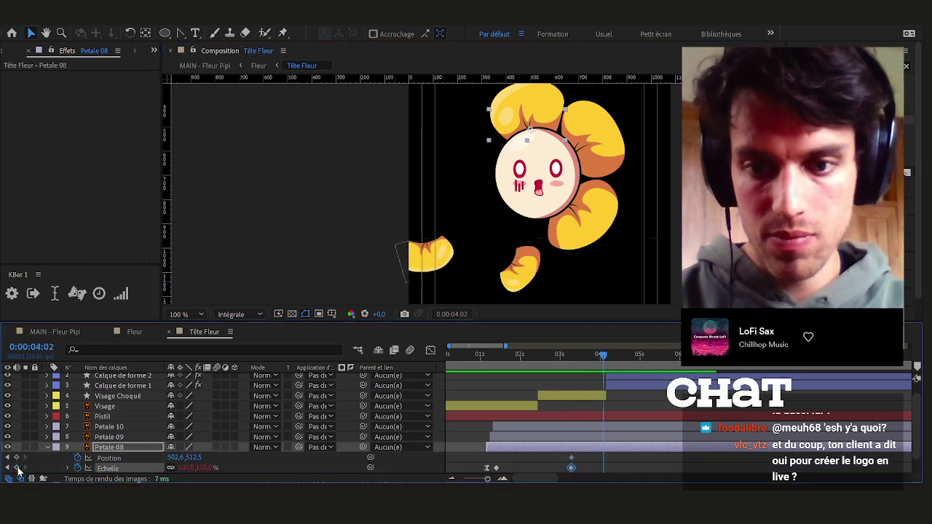
left_click(16, 457)
left_click(16, 467)
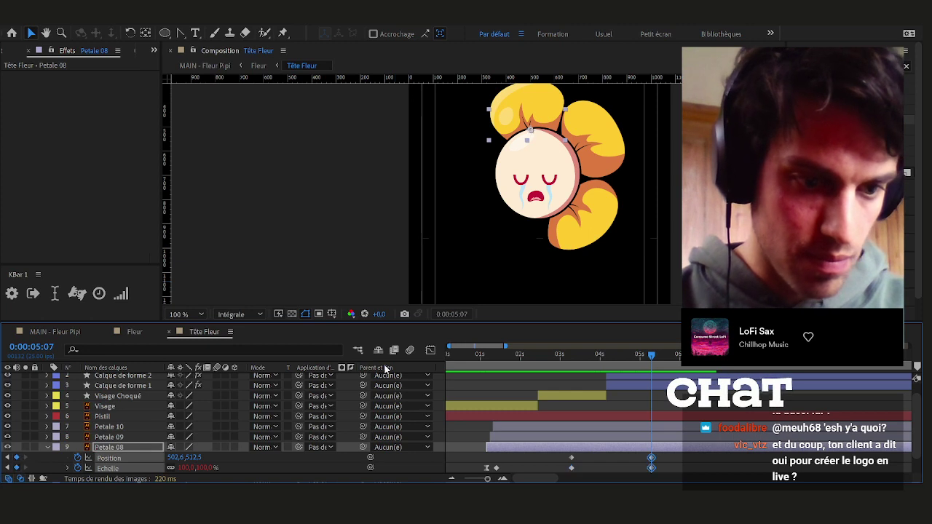
left_click(660, 462)
left_click(662, 449)
Move Petale 08 down below the flower head at 0:00:05:07, to about 385, 1258, and scrub through its fall
scroll(506, 186, "down", 1)
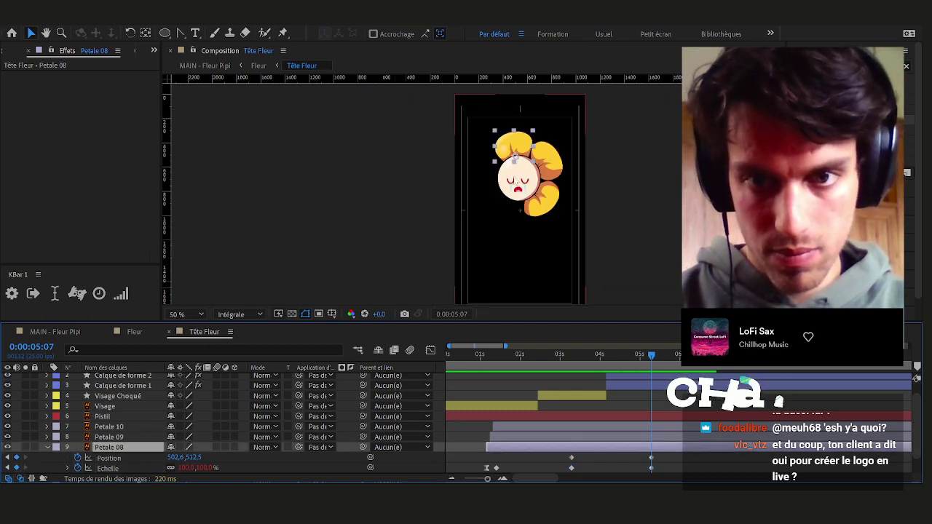
left_click_drag(519, 180, 492, 151)
key("v")
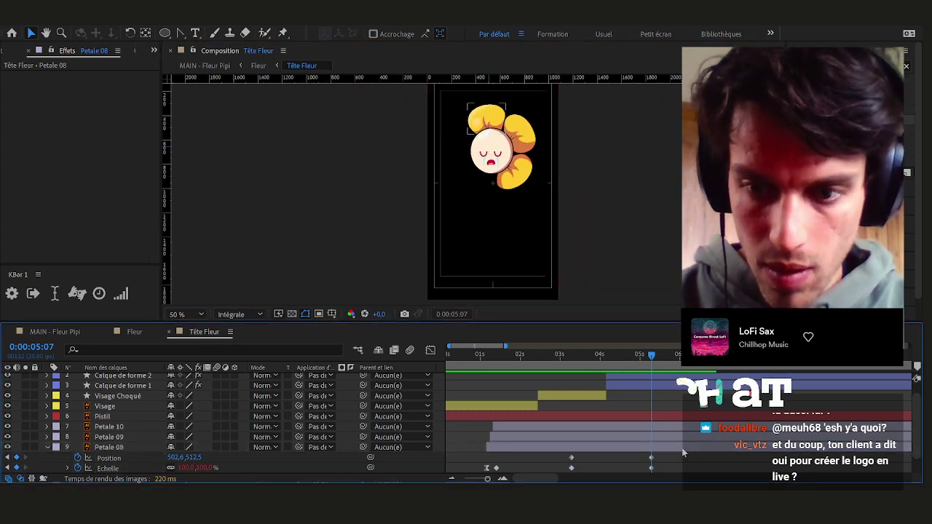
left_click_drag(490, 133, 477, 209)
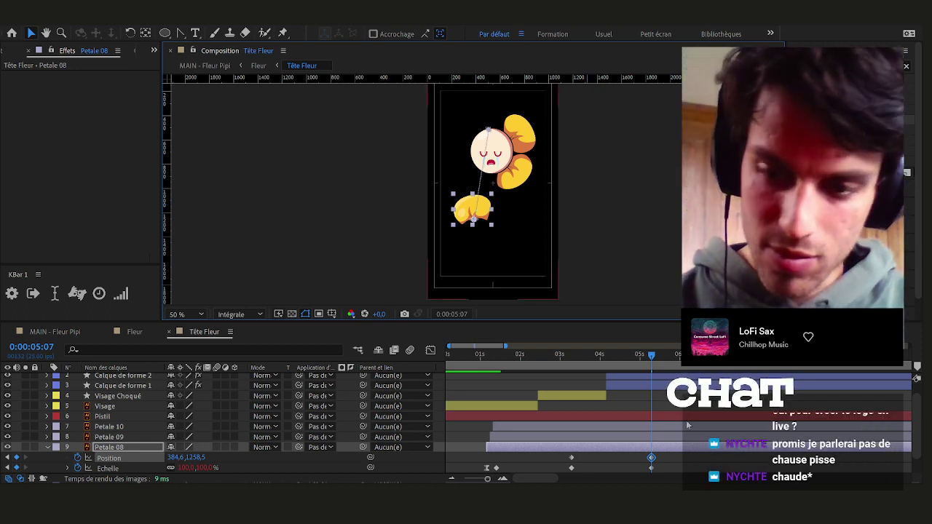
left_click_drag(676, 457, 563, 474)
left_click(667, 456)
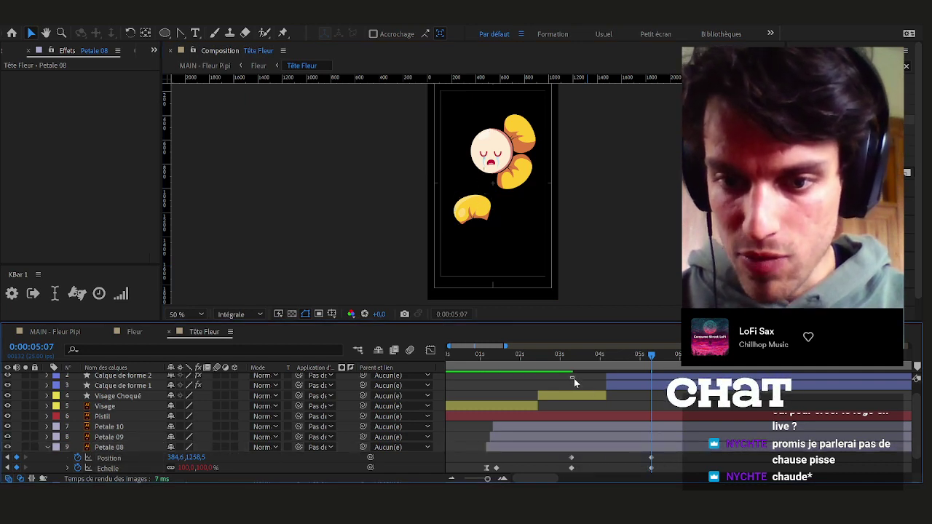
left_click_drag(570, 361, 654, 366)
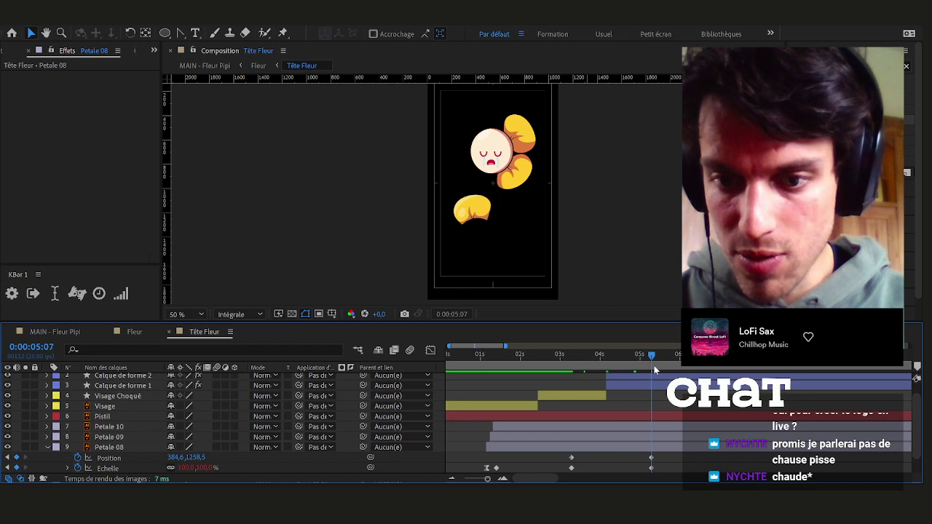
Add a rotation keyframe to Petale 08 at 0:00:03:07 and save the project
left_click(572, 360)
left_click(576, 444)
key("shift+r")
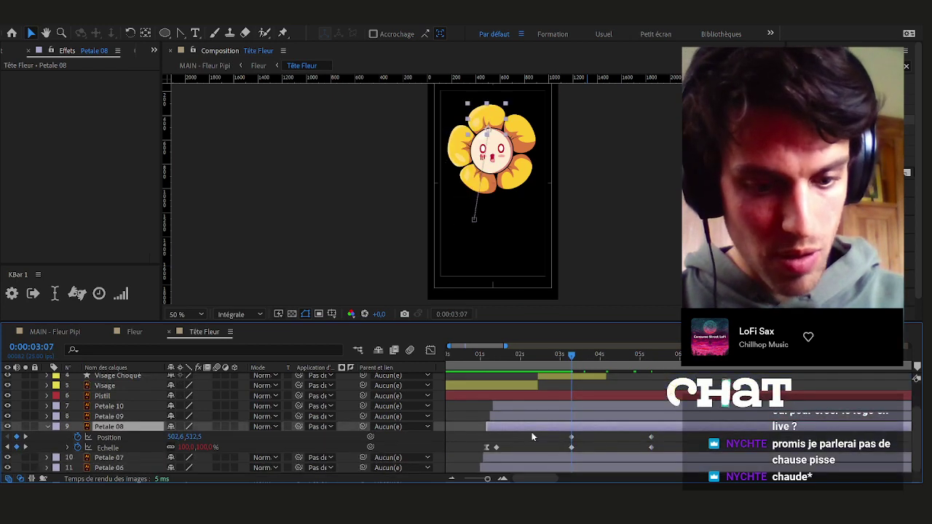
left_click(18, 457)
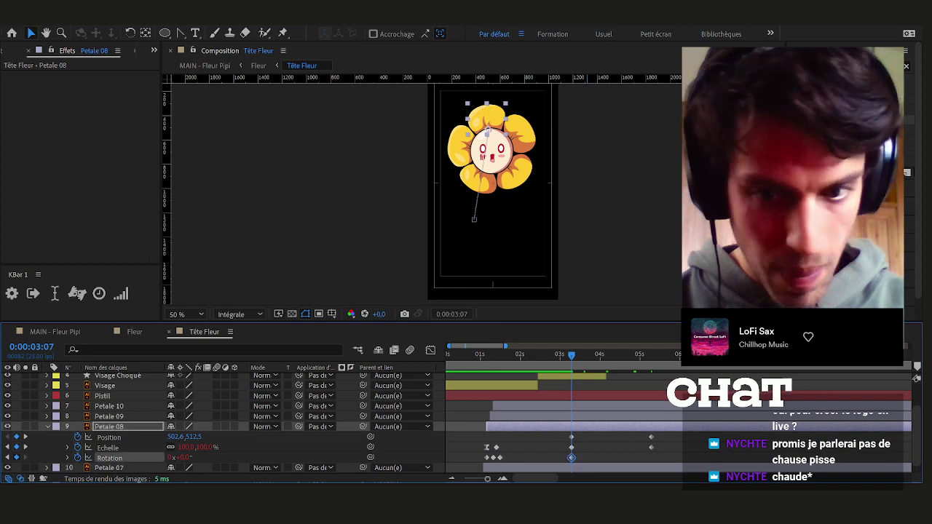
left_click(561, 431)
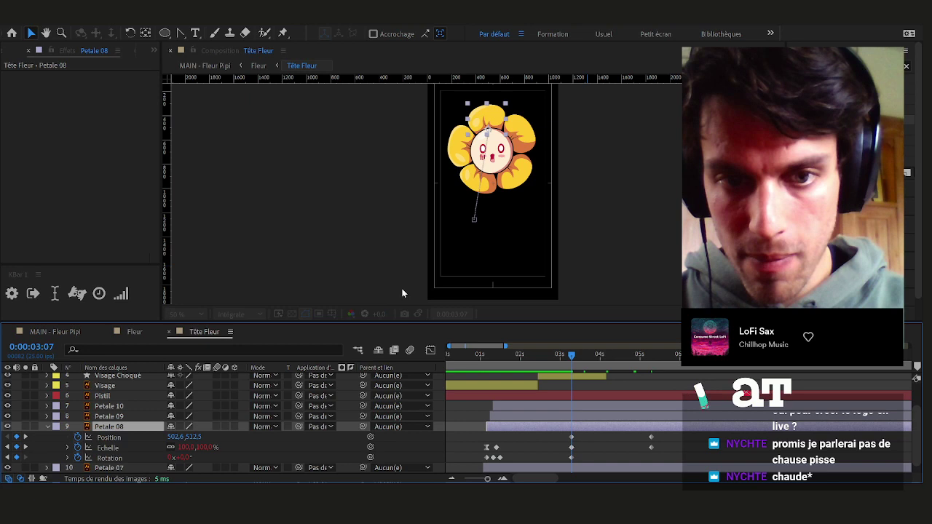
key("ctrl+s")
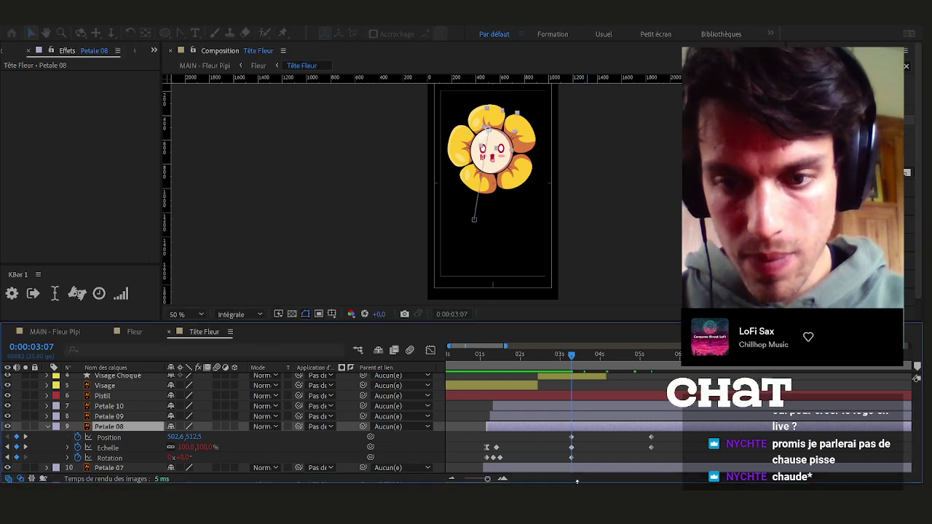
Shift all of Petale 08's rotation keyframes together to -100° and delete the one at 0:00:03:07
left_click_drag(584, 456, 478, 464)
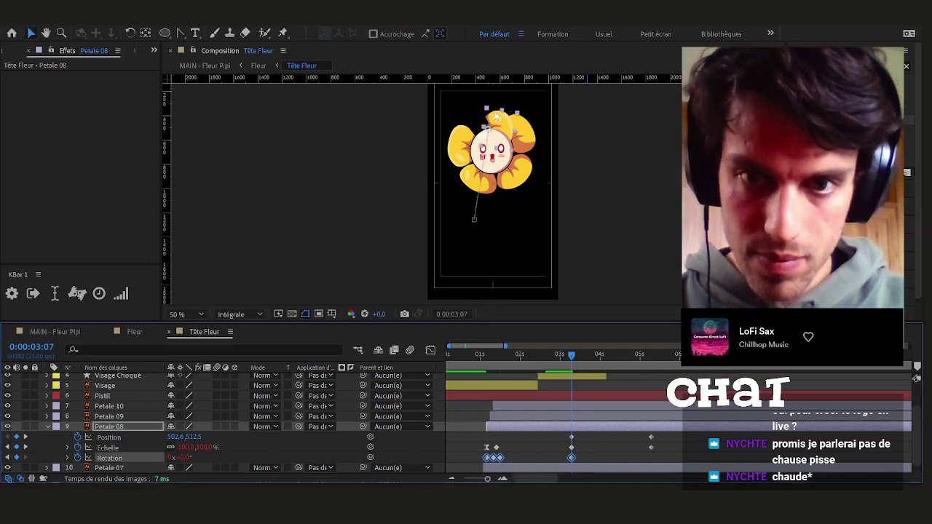
scroll(495, 111, "up", 1)
left_click_drag(179, 457, 122, 458)
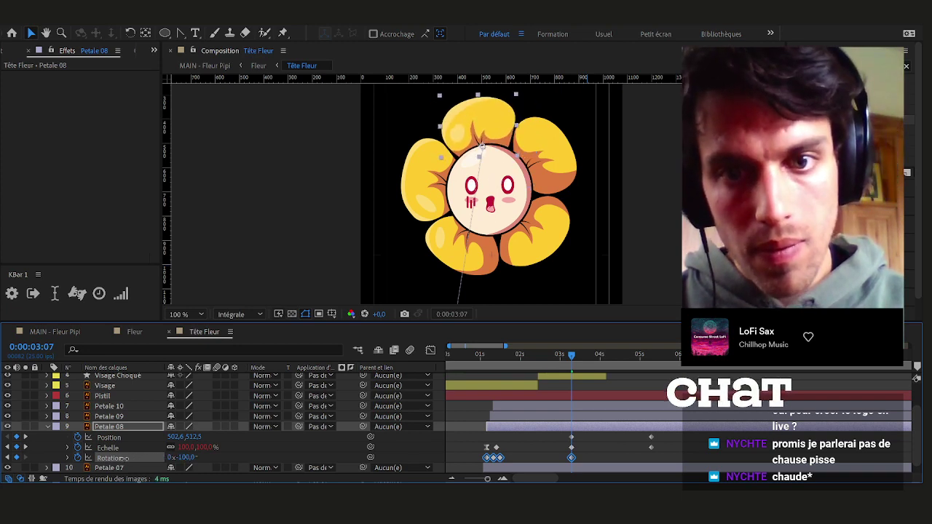
left_click_drag(583, 456, 555, 466)
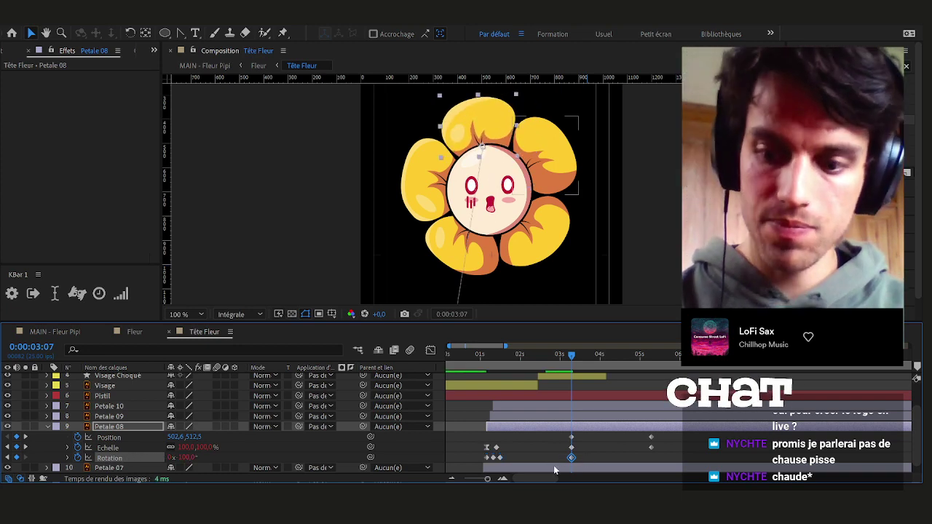
key("Delete")
Bend Petale 08's motion path into an arc by pulling its start handle upward and its end handle up and outward
left_click(593, 357)
mouse_move(597, 363)
left_mouse_down()
mouse_move(528, 362)
mouse_move(589, 361)
left_mouse_up()
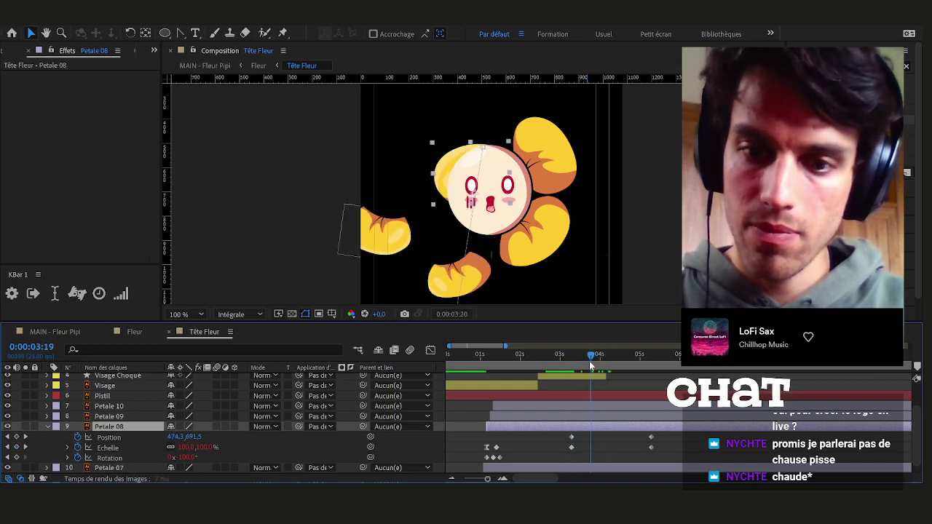
left_click(181, 32)
left_click_drag(482, 150, 459, 42)
scroll(453, 169, "down", 1)
left_click_drag(453, 250, 428, 198)
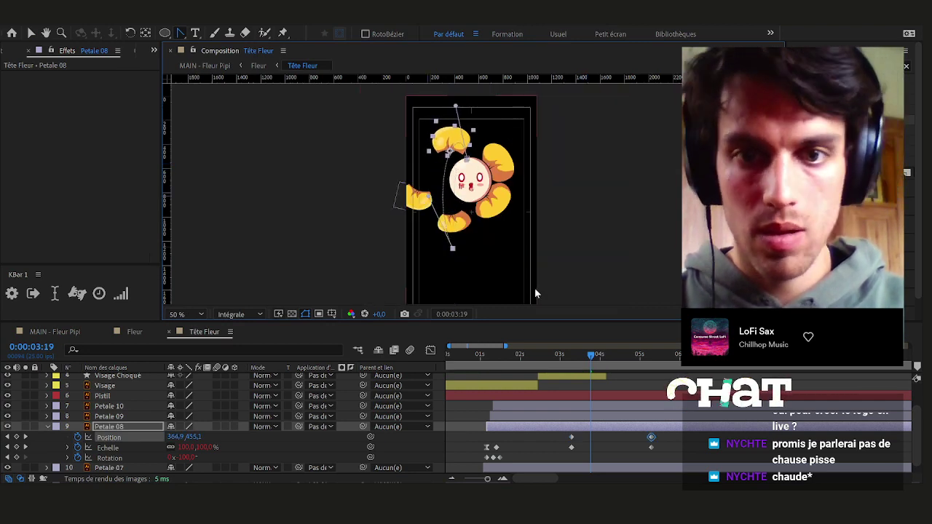
key("v")
left_click(605, 432)
Apply Easy Ease to Petale 08's position keyframe at 0:00:05:07 and its scale keyframes at 0:00:03:07 and 0:00:05:07
left_click(573, 355)
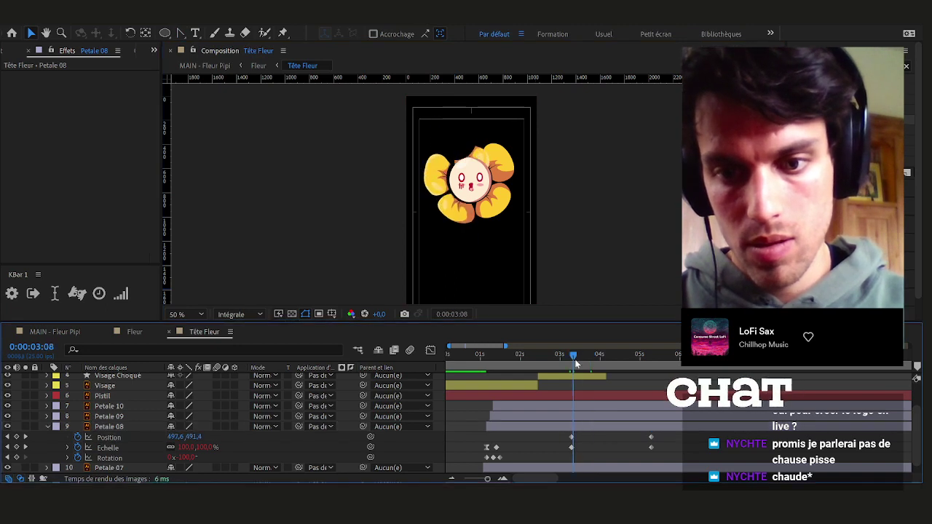
left_click_drag(674, 441, 592, 458)
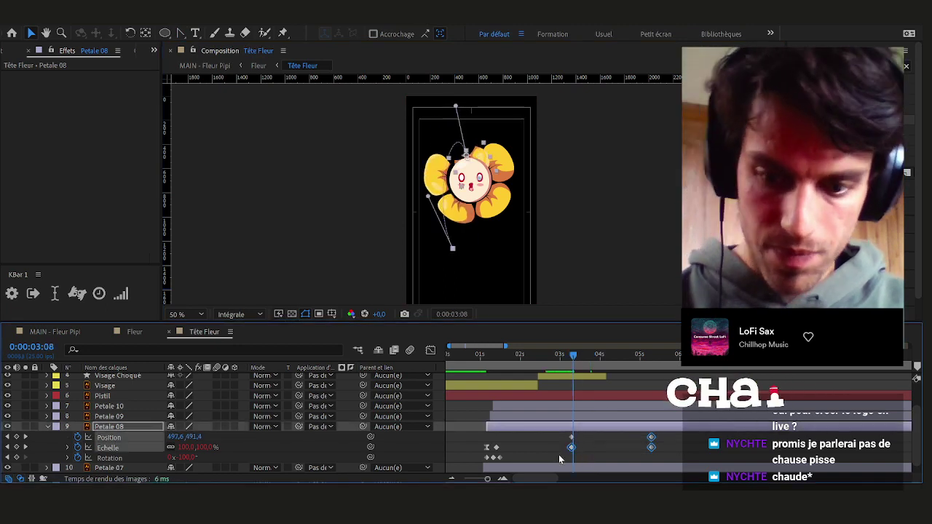
left_click(609, 437)
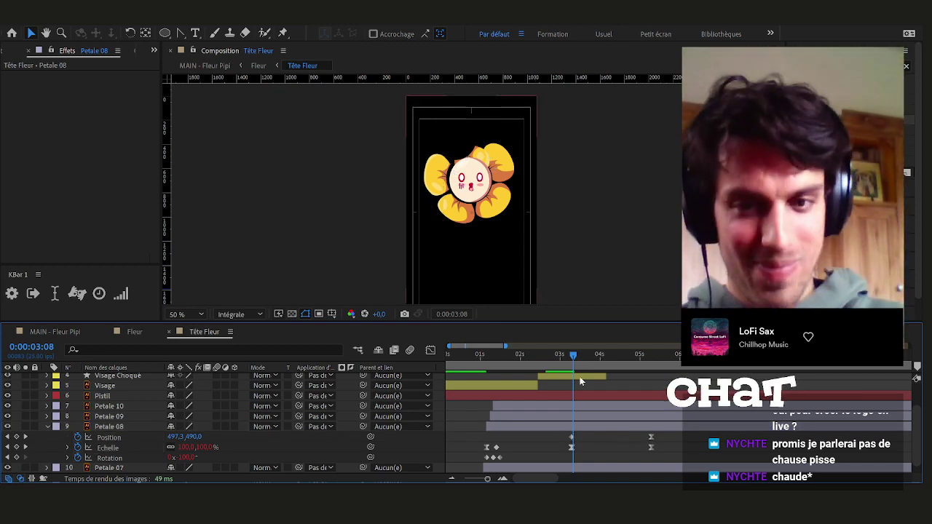
Shift all of Petale 08's rotation keyframes to -258° using a temporary keyframe at 0:00:03:07, and delete that keyframe
mouse_move(577, 362)
left_mouse_down()
mouse_move(587, 358)
mouse_move(573, 360)
left_mouse_up()
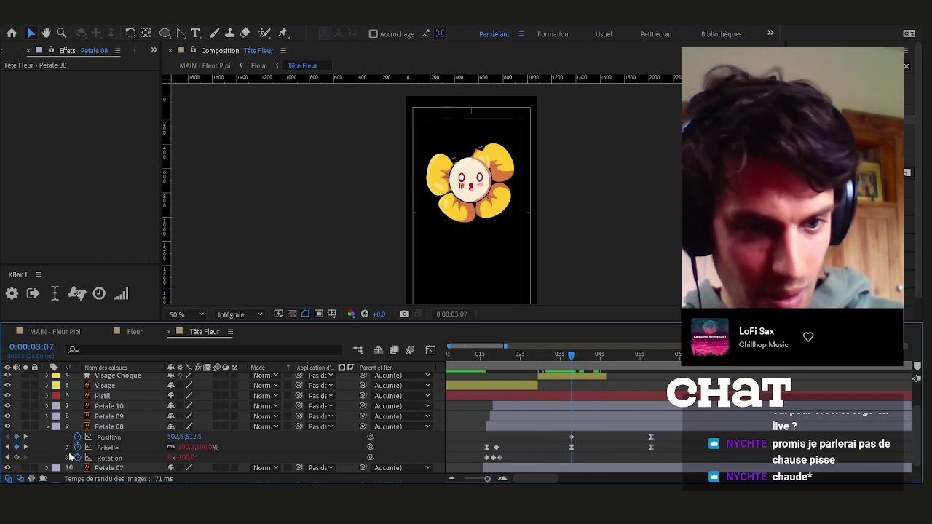
left_click(16, 457)
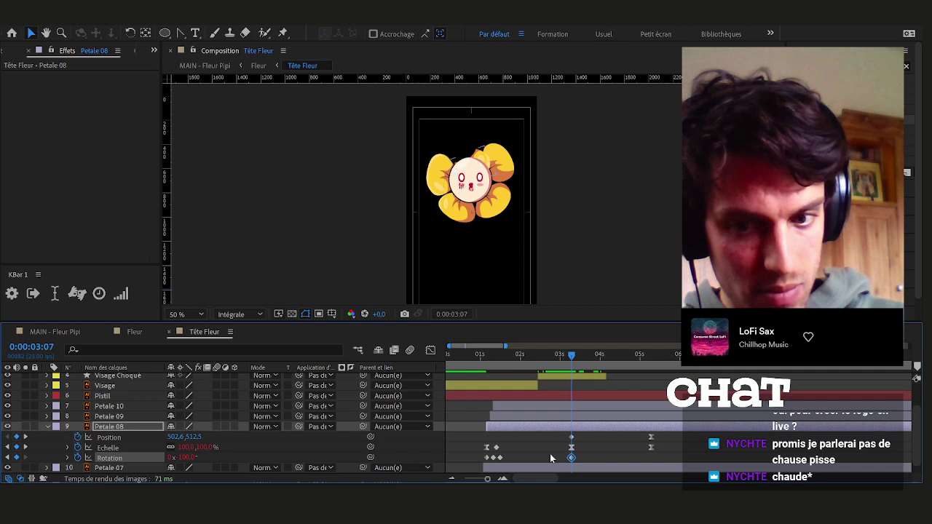
left_click_drag(476, 463, 475, 462)
mouse_move(188, 458)
left_mouse_down()
mouse_move(83, 448)
mouse_move(172, 458)
left_mouse_up()
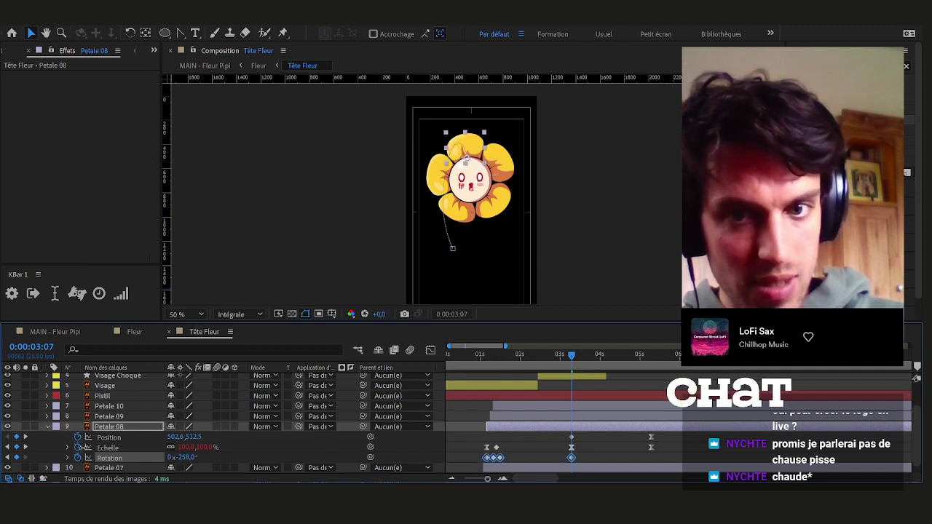
left_click_drag(590, 453, 563, 460)
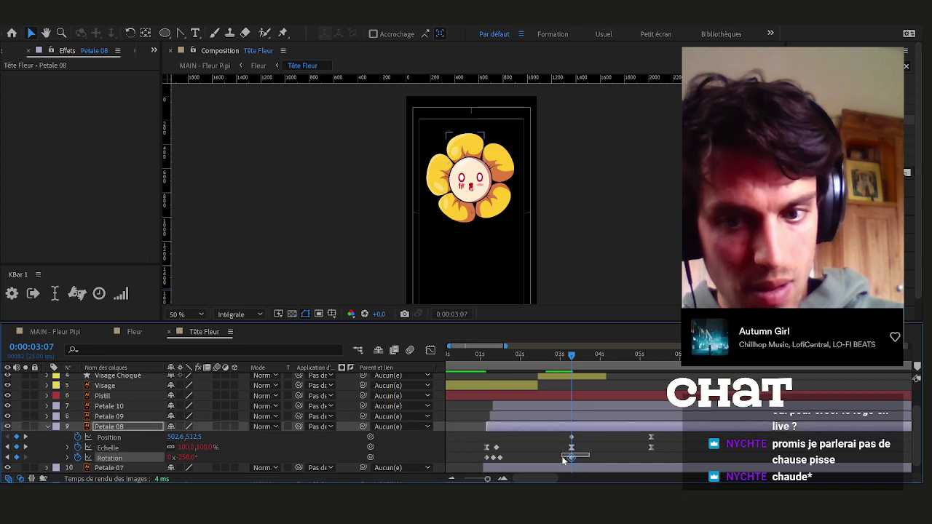
key("Delete")
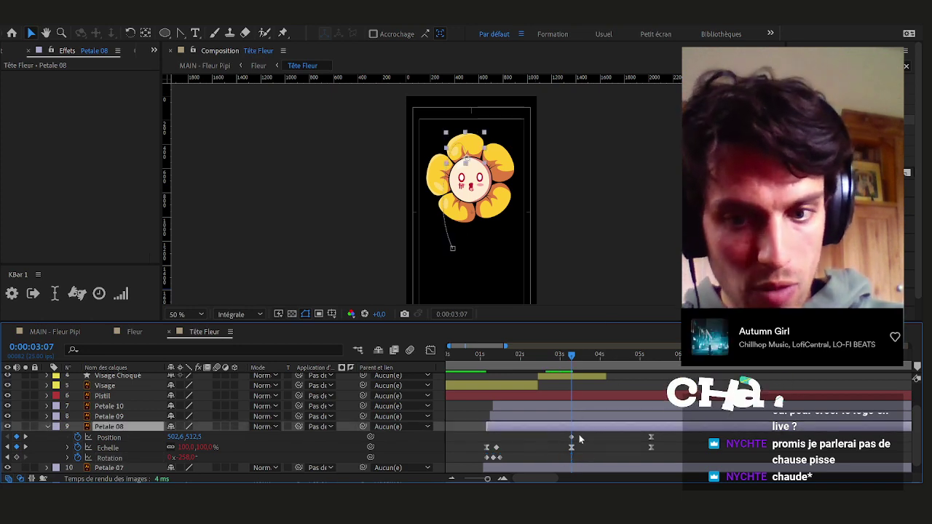
left_click(580, 437)
Set Petale 08's scale to 0% at 0:00:05:07
key("space")
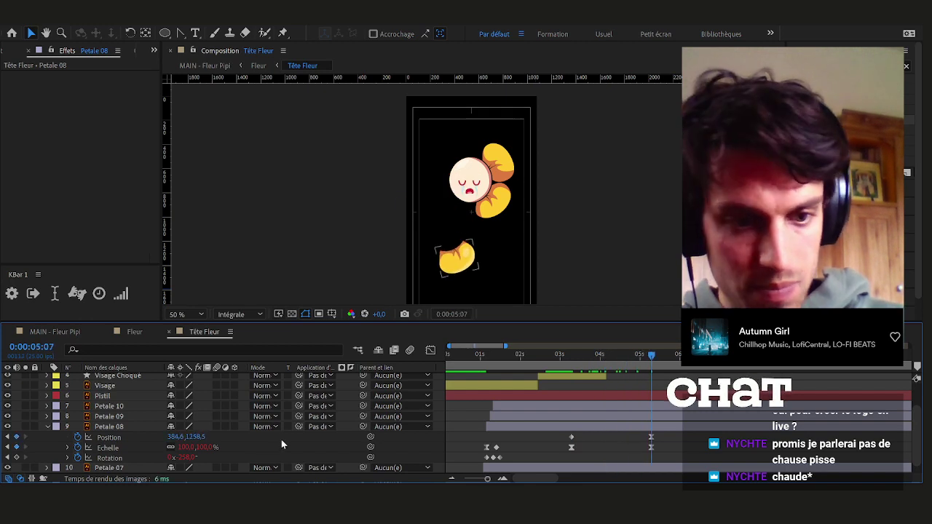
left_click(191, 447)
type("0")
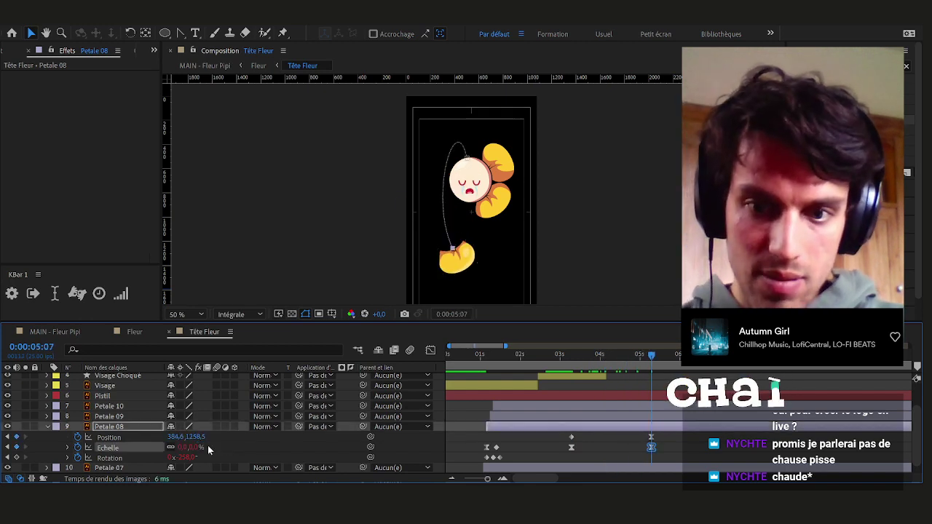
key("Return")
left_click(682, 448)
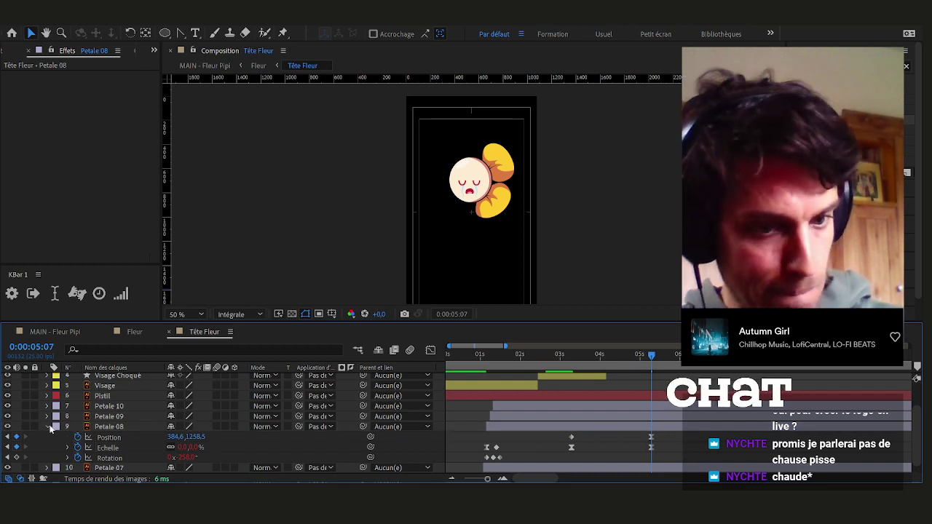
Add position and scale keyframes to Petale 07 at 0:00:05:07 and 0:00:07:07
left_click(48, 427)
left_click(128, 459)
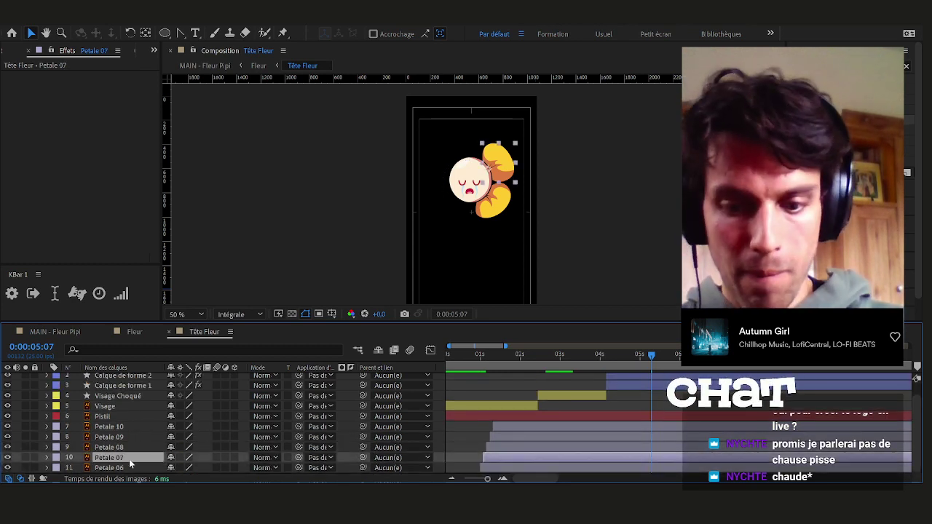
key("p")
key("shift+s")
scroll(117, 458, "down", 1)
scroll(118, 458, "down", 1)
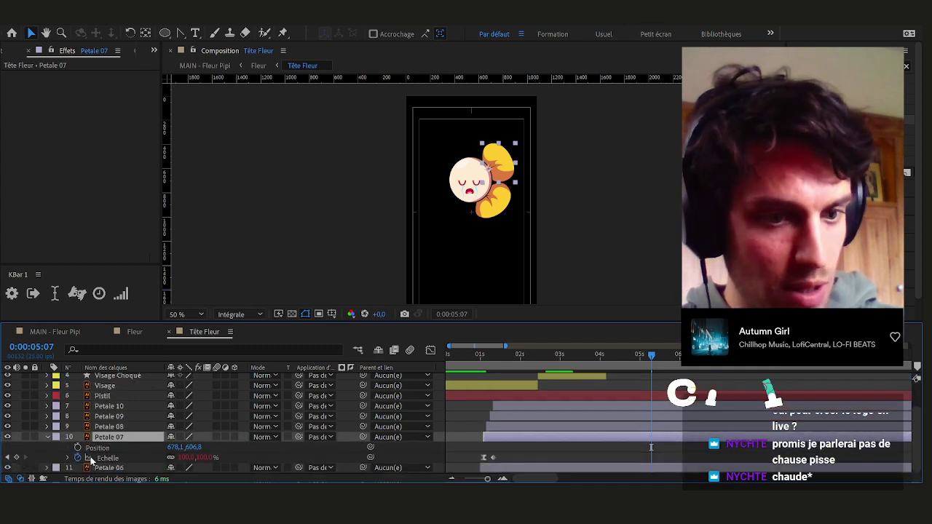
left_click(78, 447)
left_click(16, 459)
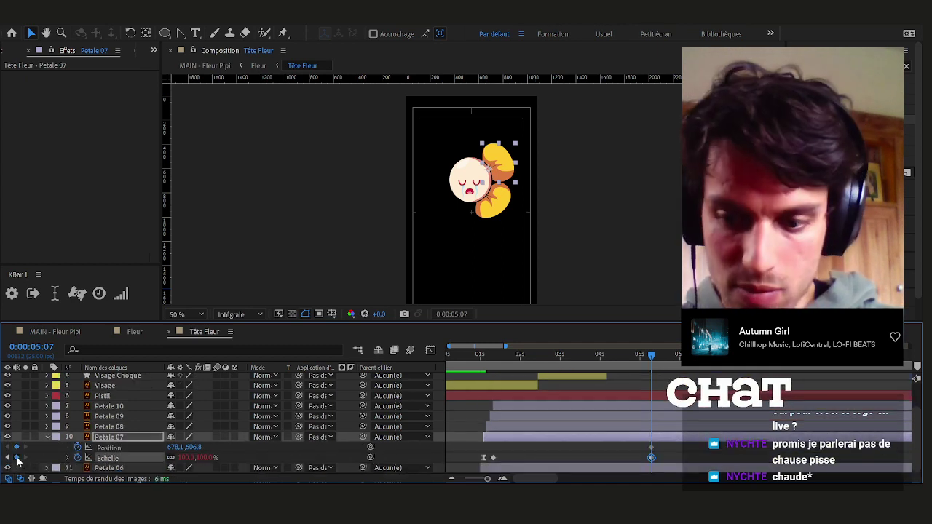
key("space")
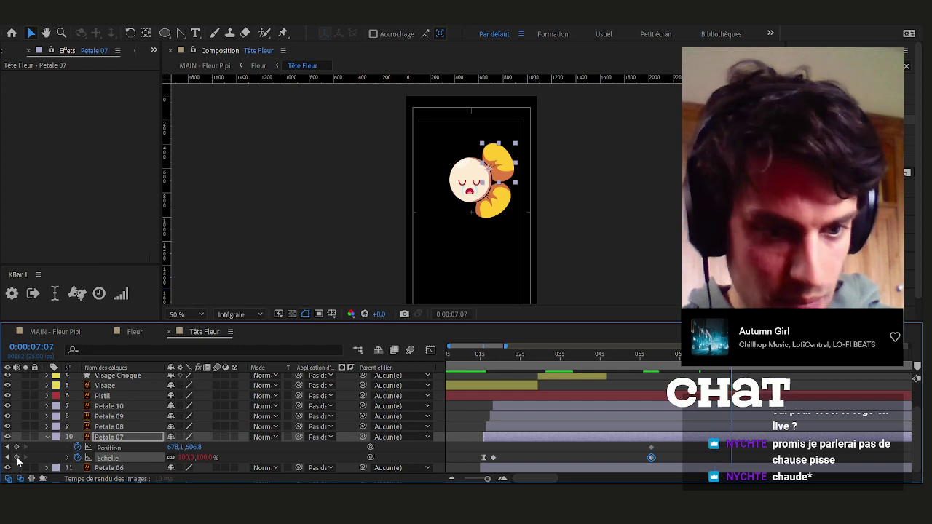
key("space")
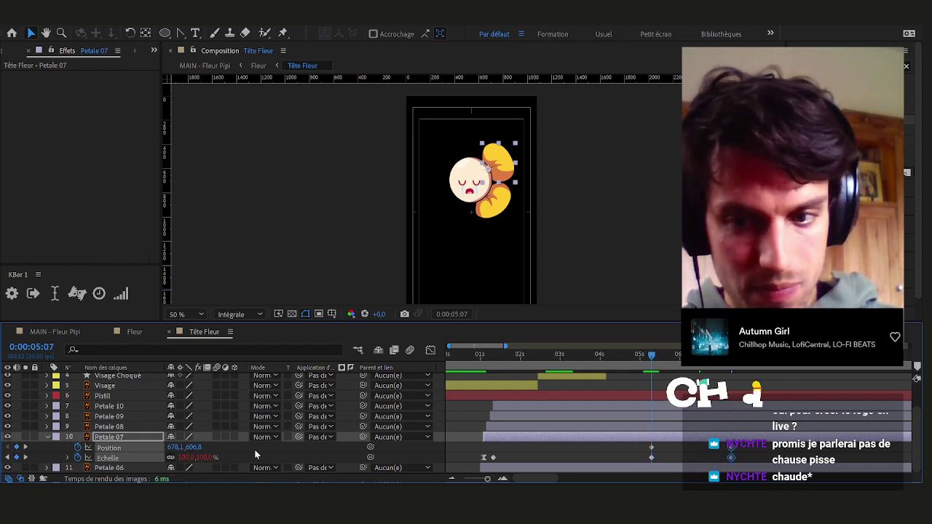
Add a rotation keyframe to Petale 07 at 0:00:05:07 and save the project
key("shift+r")
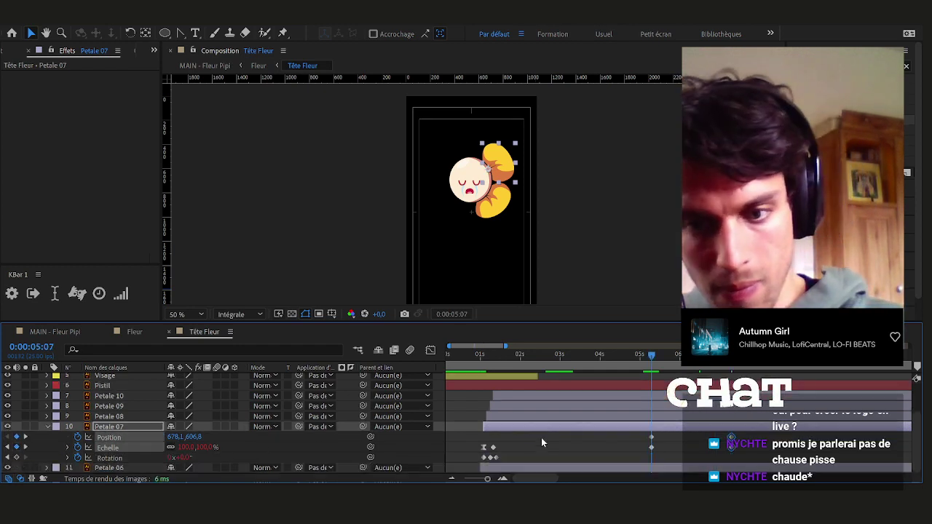
left_click(17, 457)
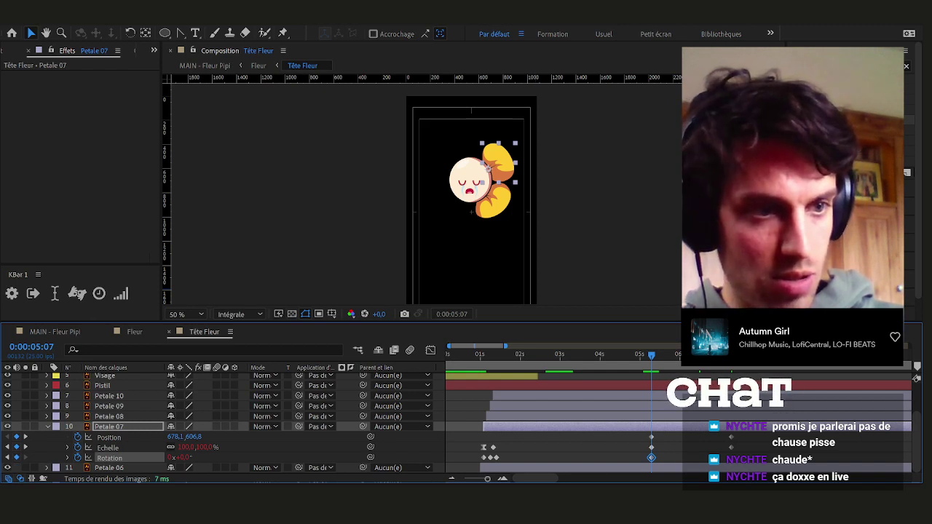
left_click_drag(686, 457, 472, 469)
left_click(515, 426)
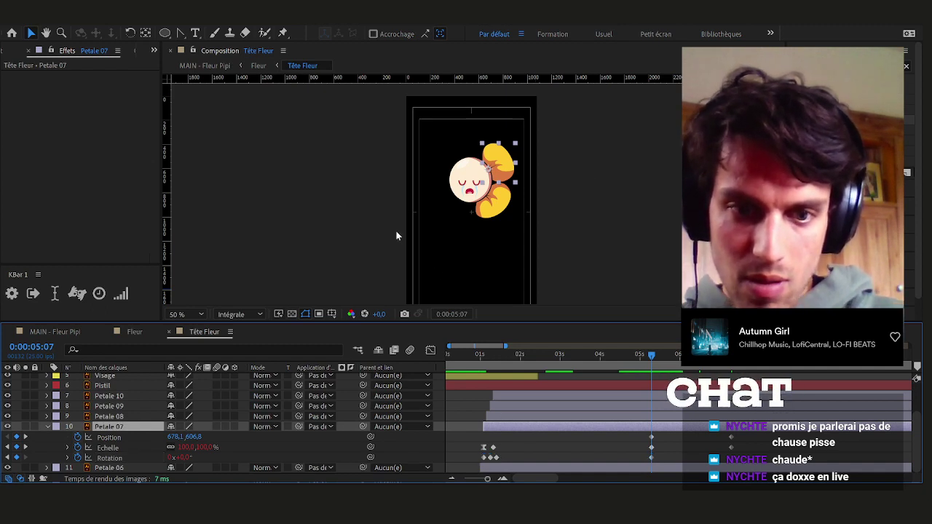
key("ctrl+s")
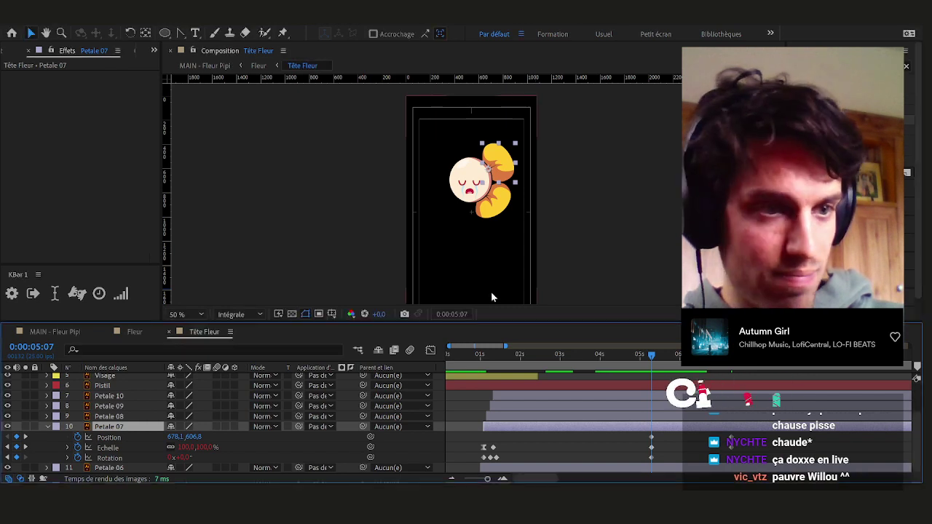
scroll(503, 172, "up", 1)
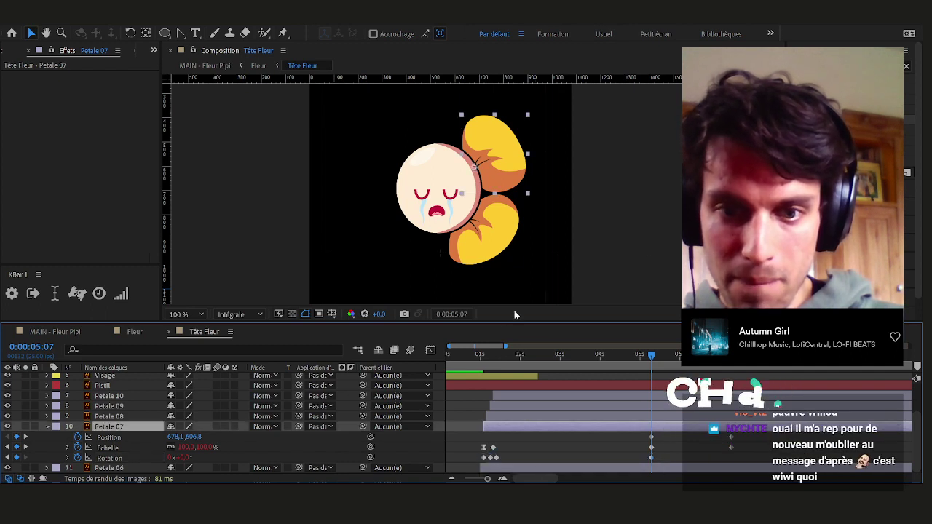
key("ctrl+s")
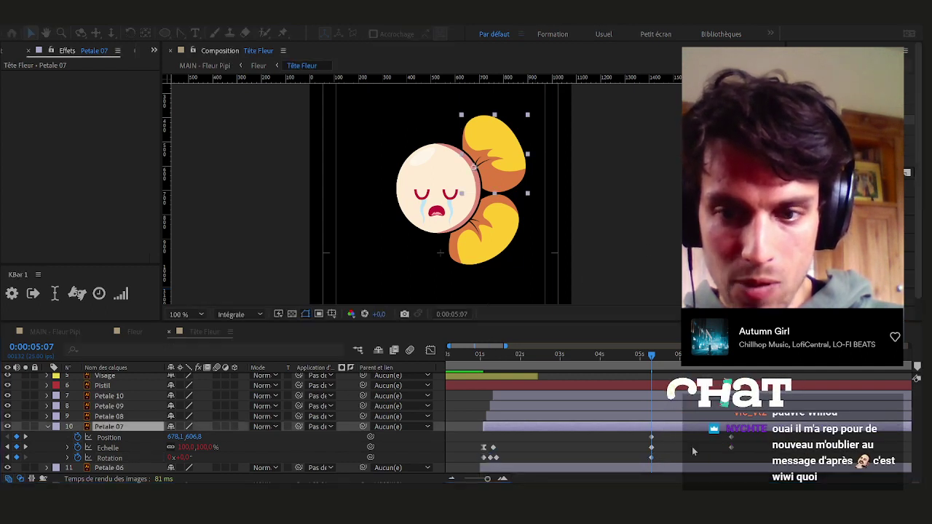
Move Petale 07 down below the flower head to about 646, 1063 at 0:00:07:07
left_click_drag(653, 356, 698, 356)
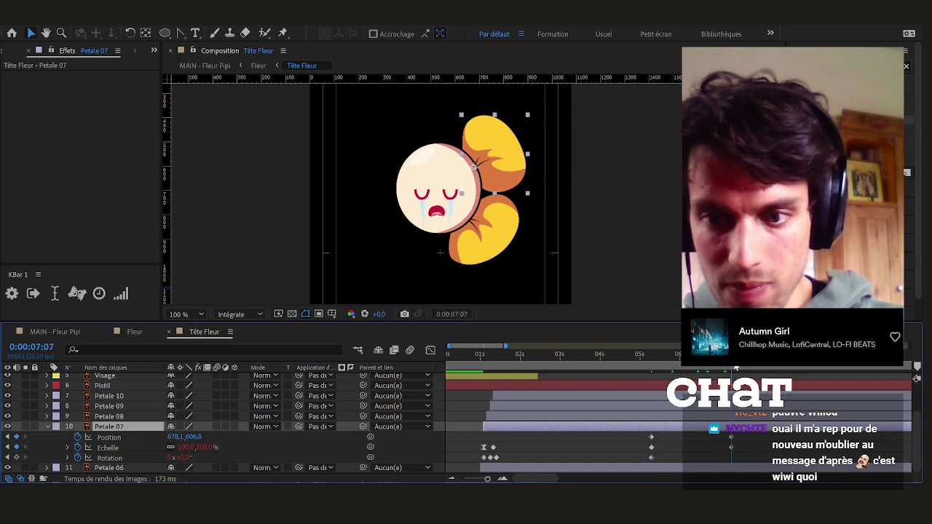
scroll(495, 220, "down", 2)
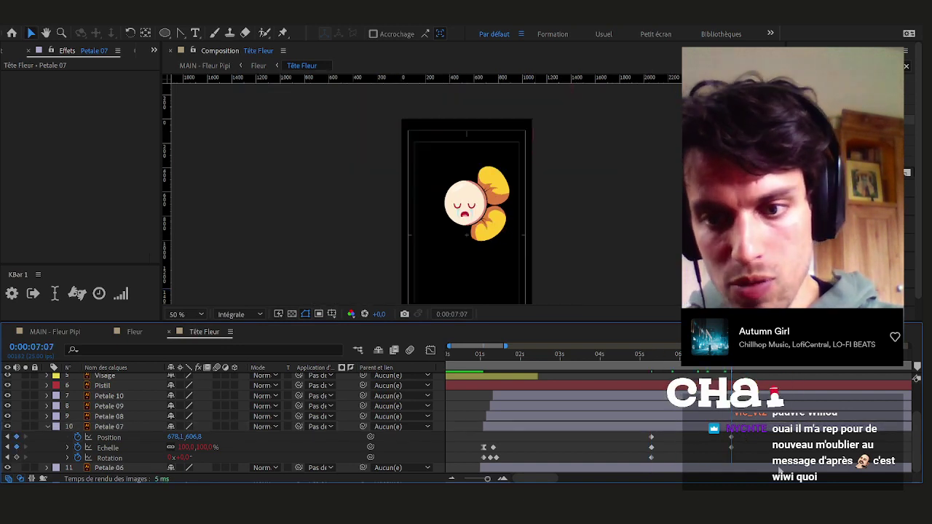
left_click_drag(498, 222, 493, 242)
Bend Petale 07's motion path into an outward arc by pulling its start handle up and outward and its end handle down and outward
key("g")
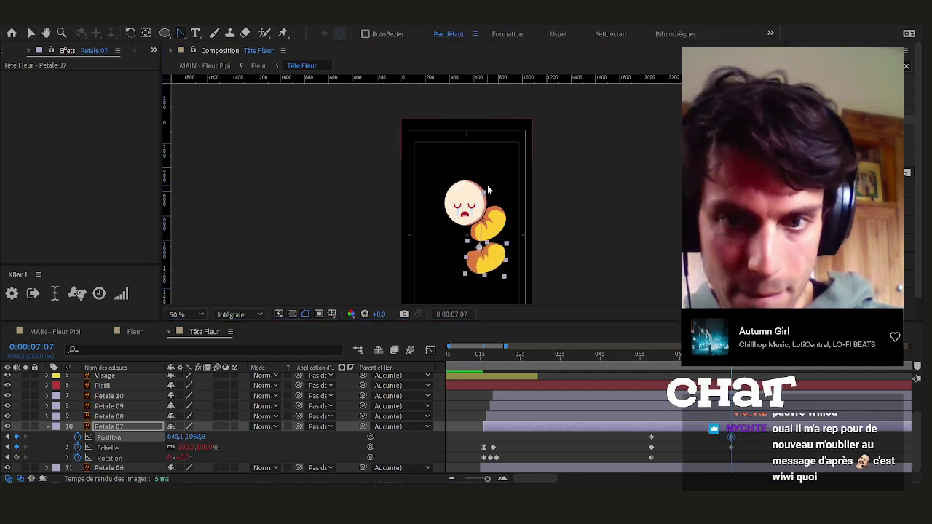
left_click_drag(484, 193, 519, 169)
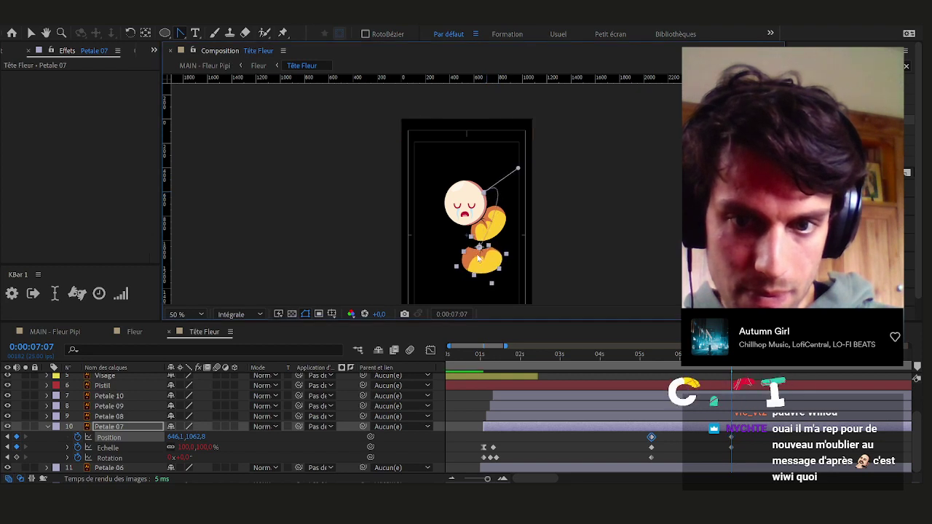
left_click_drag(479, 247, 500, 267)
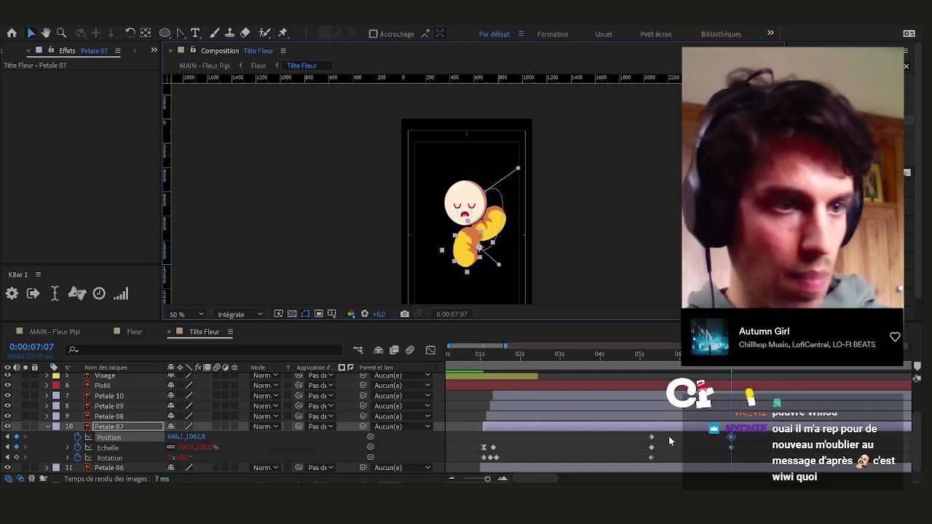
key("v")
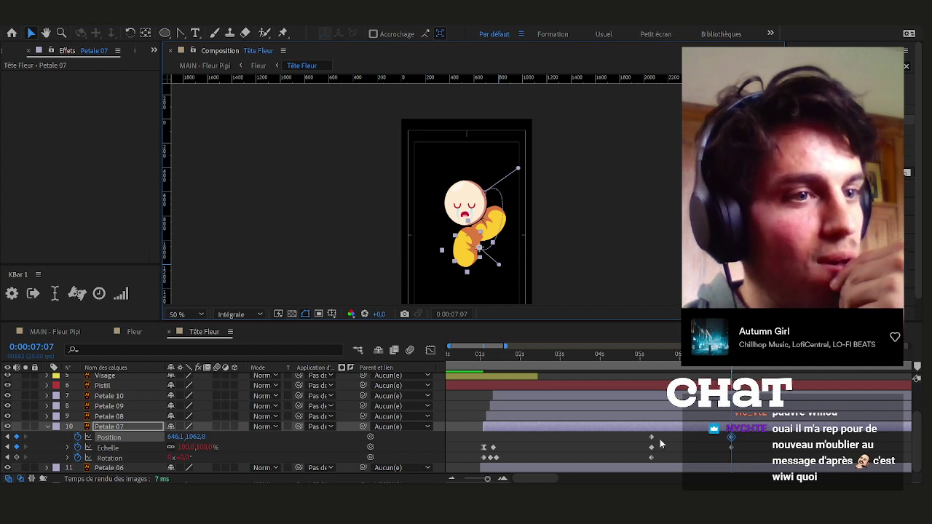
Apply Easy Ease to Petale 07's position keyframe at 0:00:07:07 and its scale keyframes at 0:00:05:07 and 0:00:07:07
left_click(653, 354)
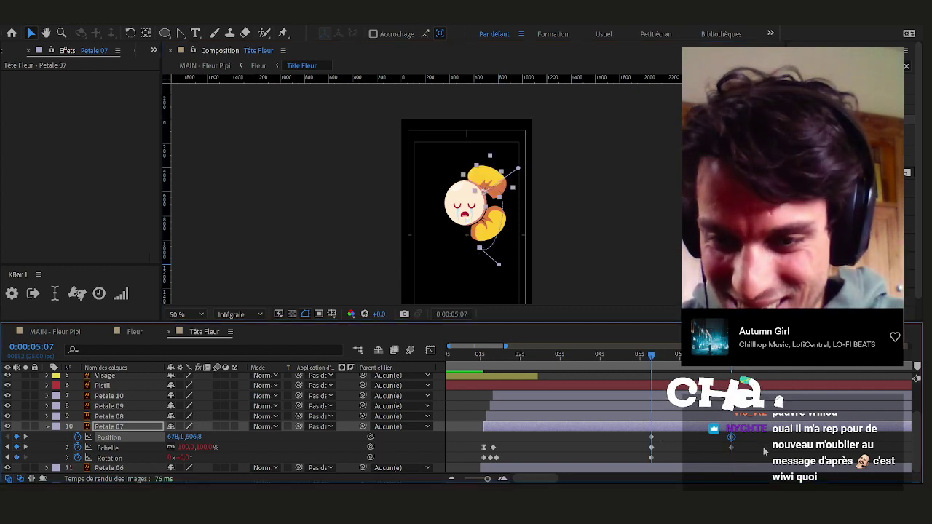
left_click_drag(723, 445, 738, 432)
left_click_drag(684, 450, 638, 446)
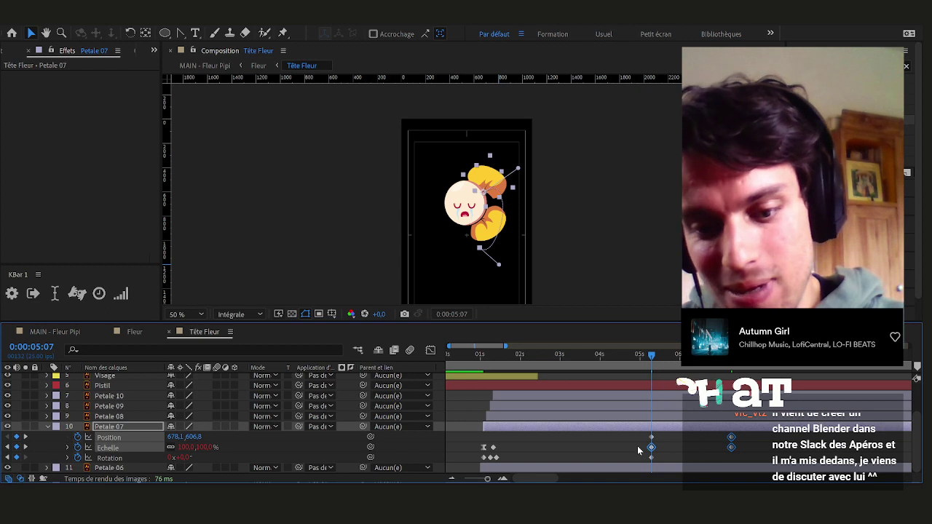
key("F9")
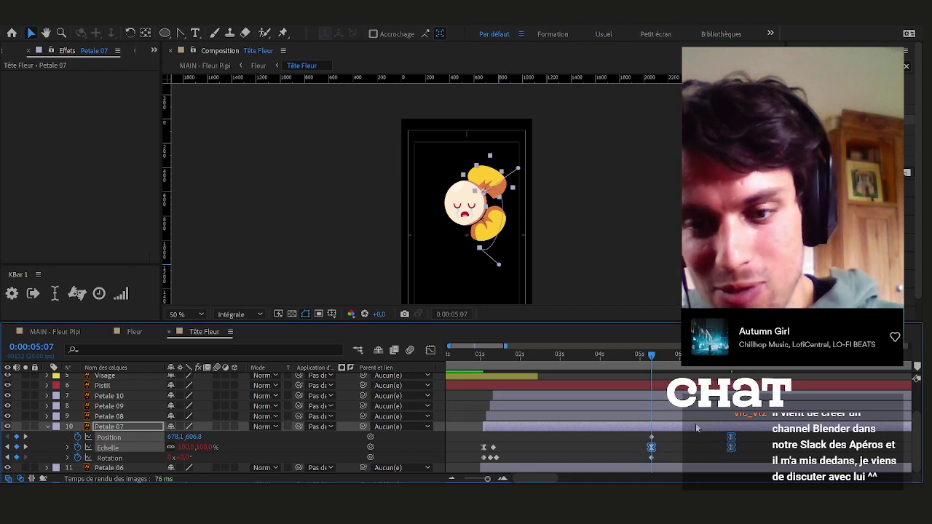
left_click(662, 406)
Set Petale 07's scale to 0% at 0:00:07:07 and return to 0:00:05:07
left_click_drag(652, 356, 741, 369)
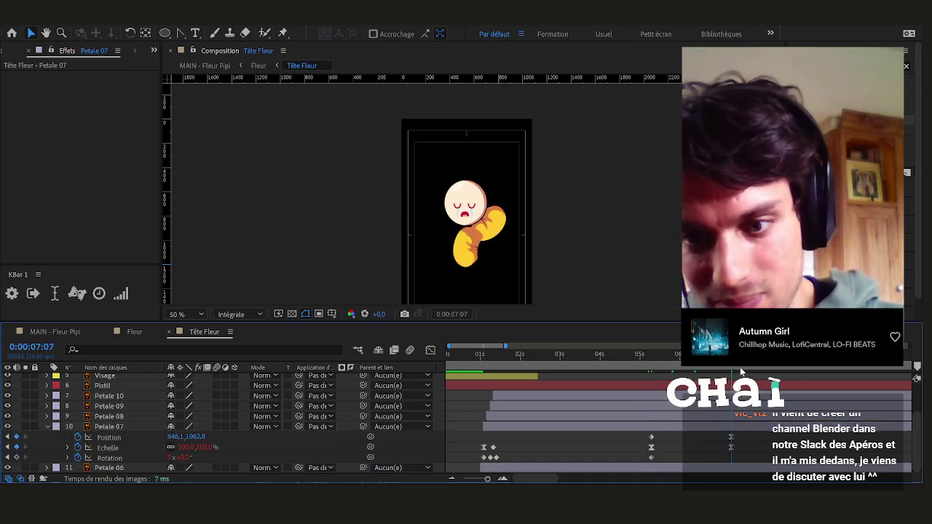
left_click(207, 446)
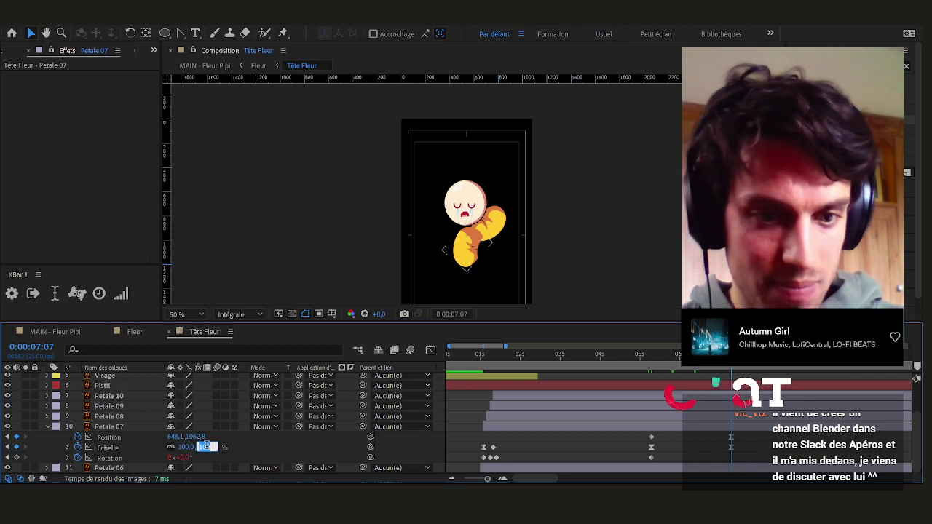
type("0")
key("Return")
left_click(649, 354)
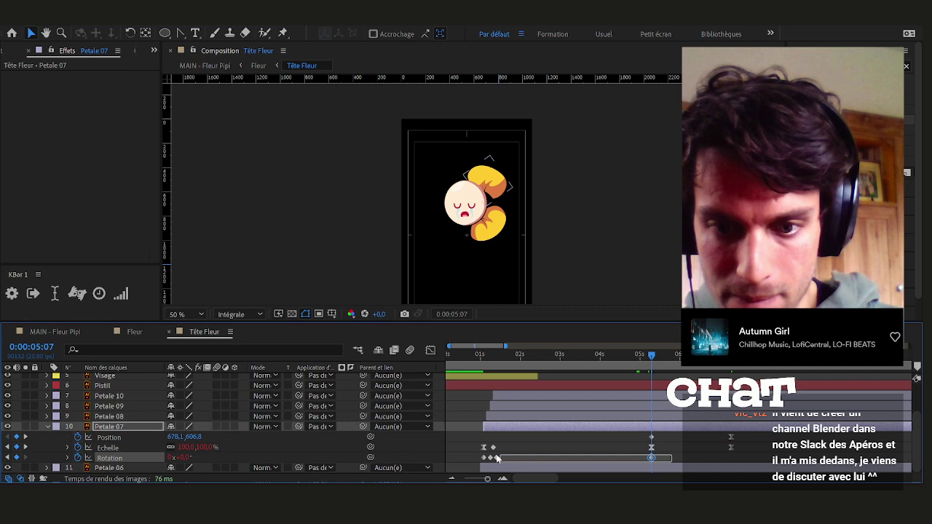
Adjust all of Petale 07's rotation keyframes together to reach +35° at 0:00:05:07, and preview the petal's fall
left_click_drag(673, 466, 481, 452)
key("slash")
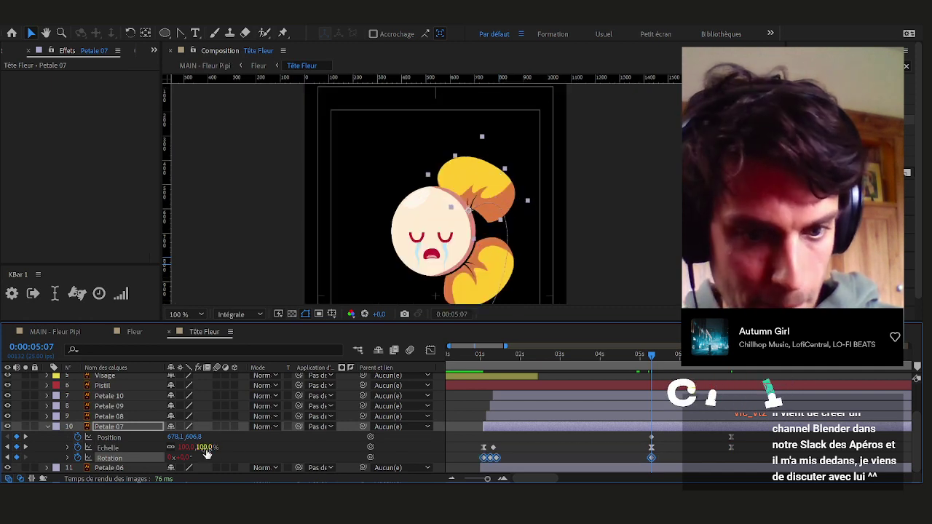
left_click_drag(178, 457, 217, 474)
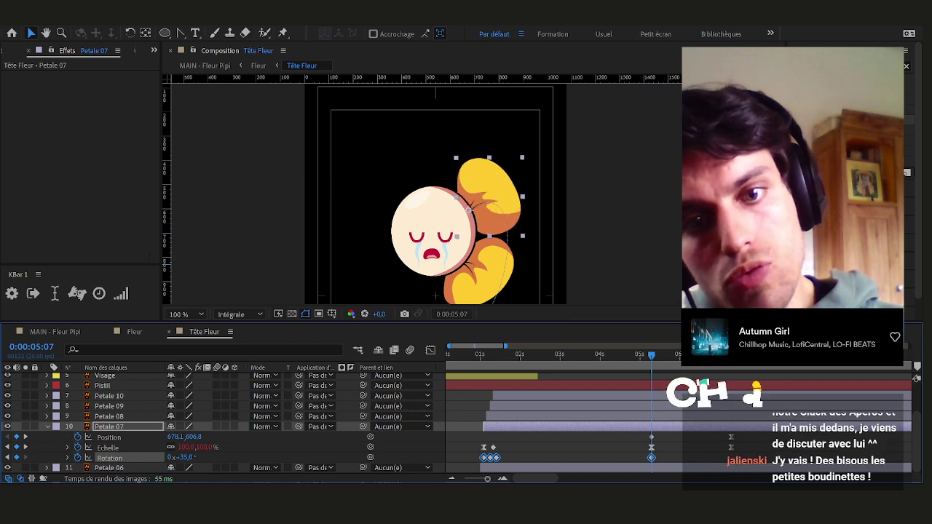
left_click(521, 436)
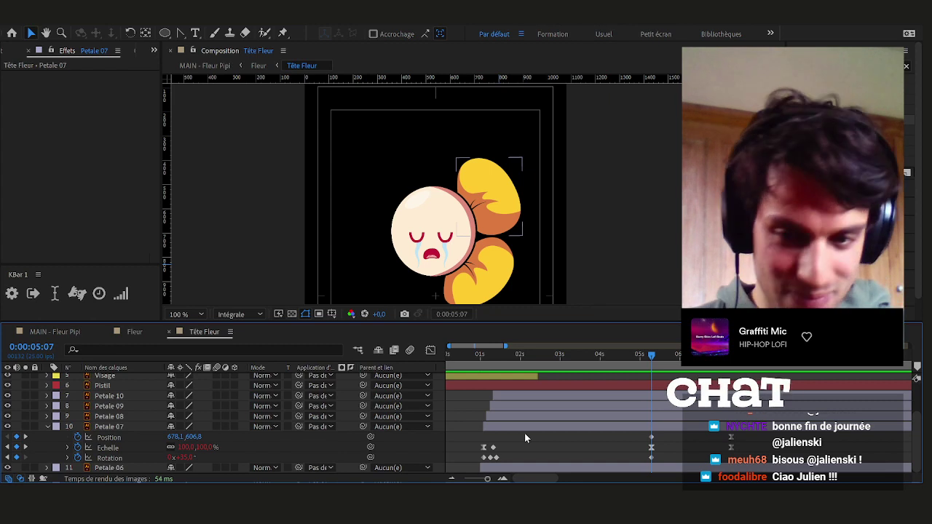
left_click(644, 363)
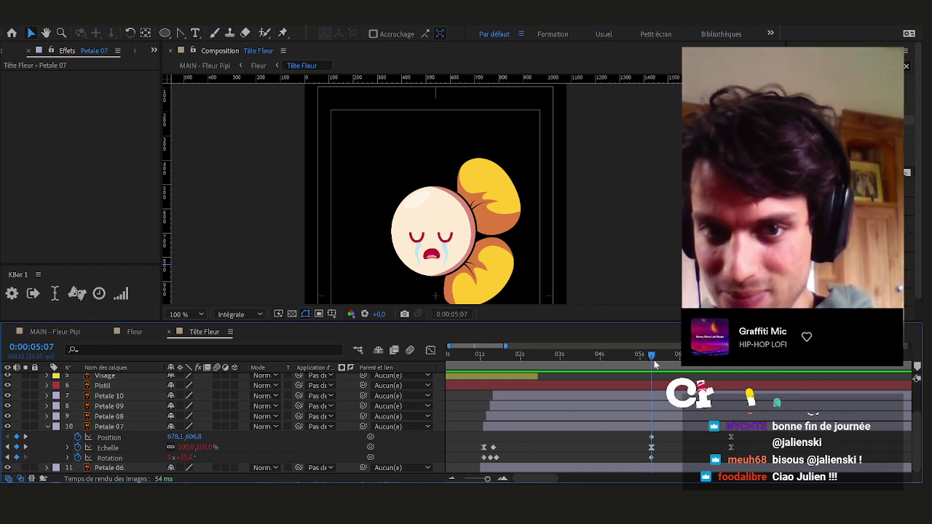
key("space")
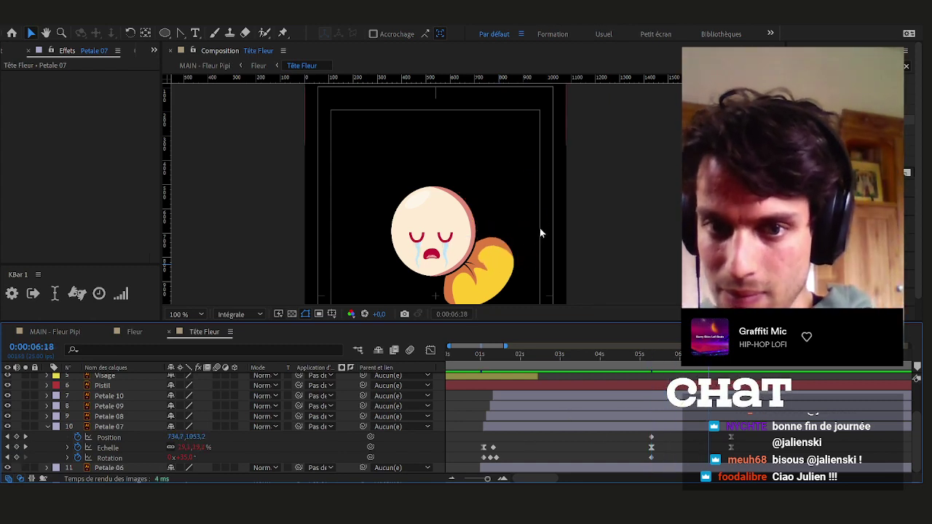
scroll(540, 233, "down", 3)
scroll(558, 220, "up", 1)
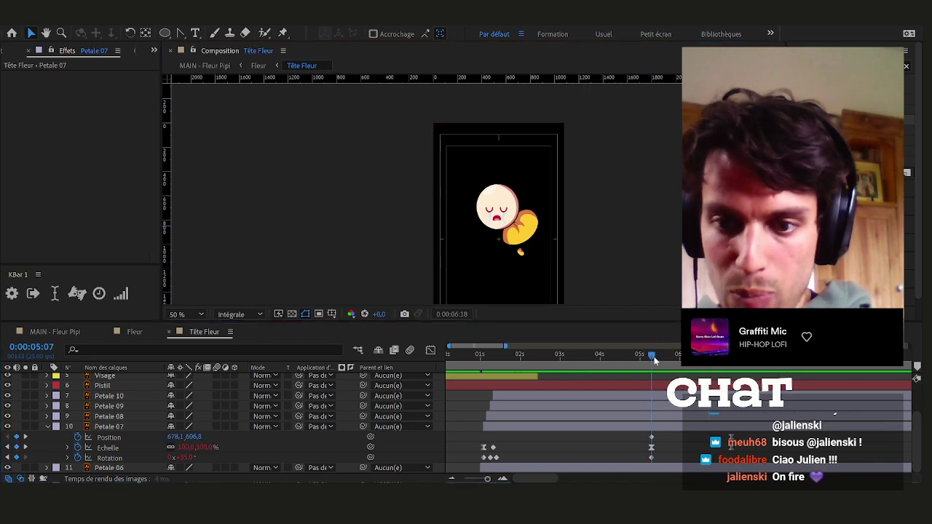
key("space")
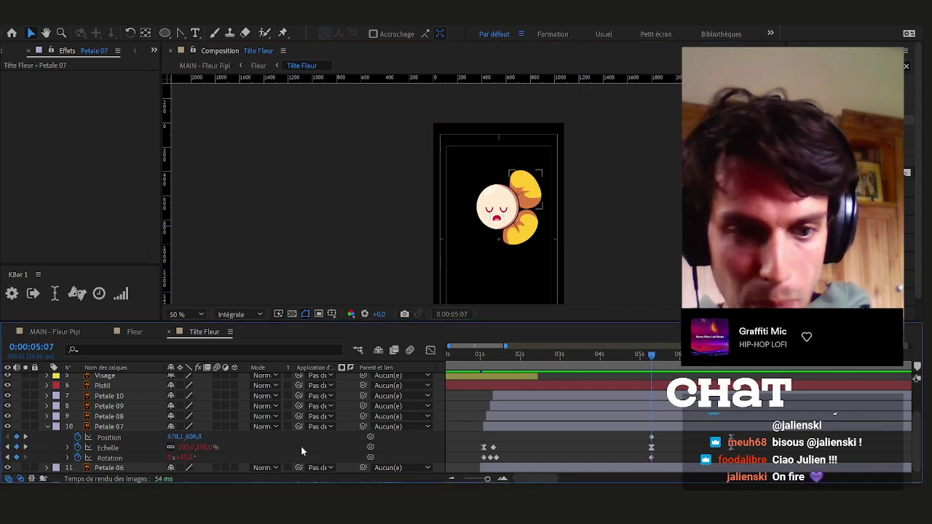
Add Position and Scale keyframes to the Petale 06 layer at 0:00:05:07
left_click(48, 429)
left_click(111, 469)
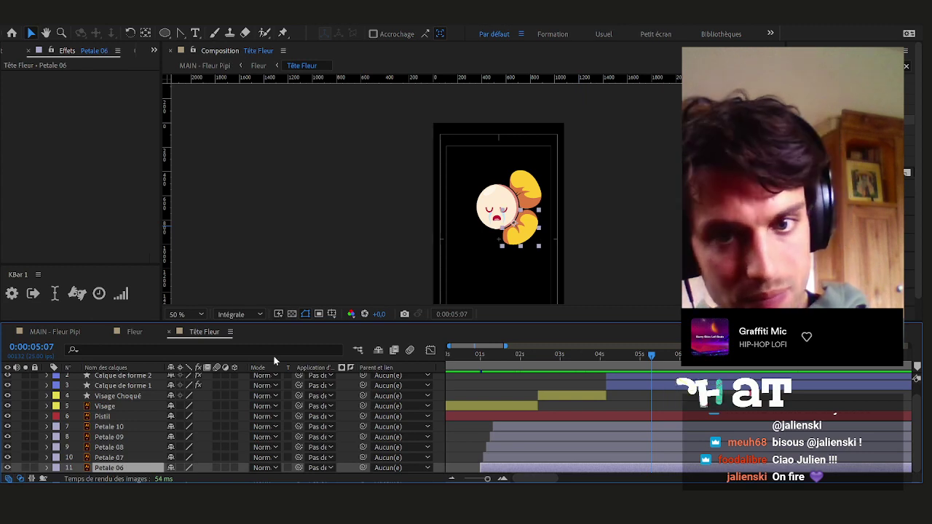
key("p")
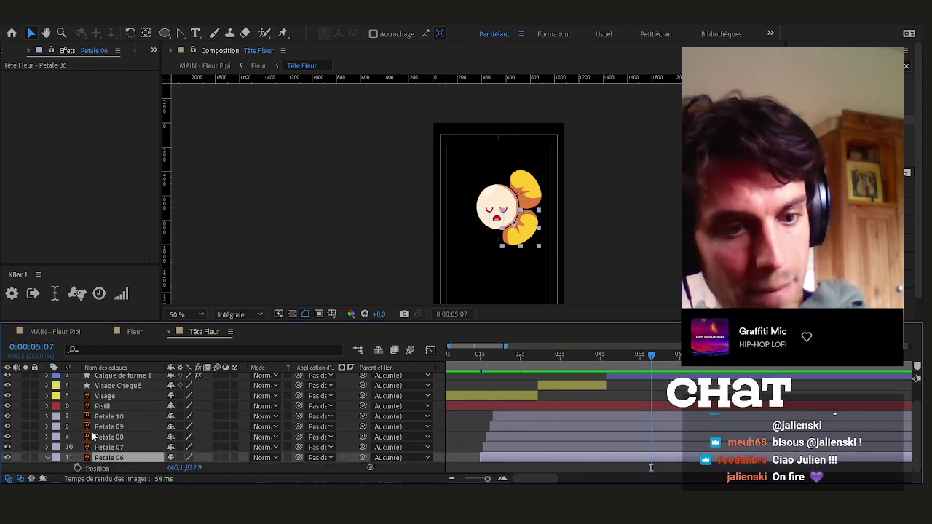
key("shift+s")
left_click(78, 459)
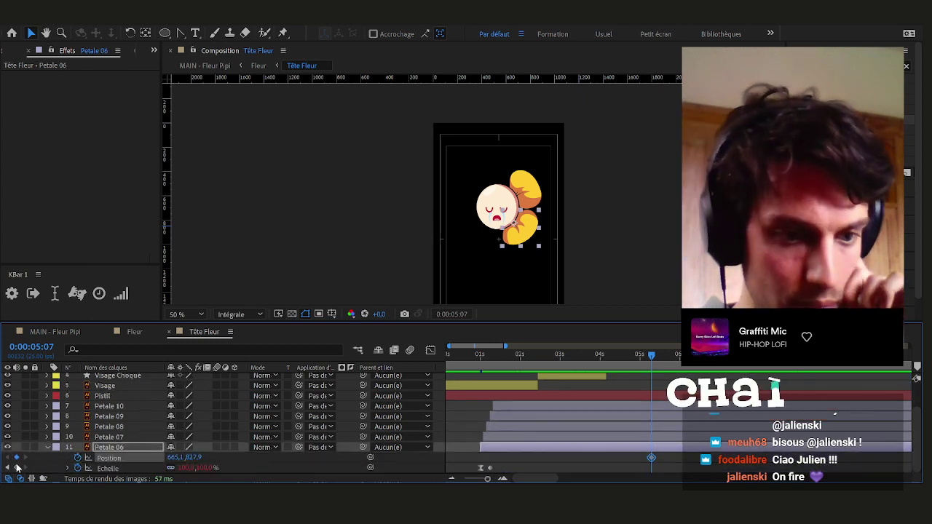
left_click(16, 469)
At 0:00:07:07, keyframe Petale 06's scale and move the petal down to about 643, 1450
key("shift+Page_Down")
key("shift+Page_Down")
key("shift+Page_Down")
key("shift+Page_Down")
key("shift+Page_Down")
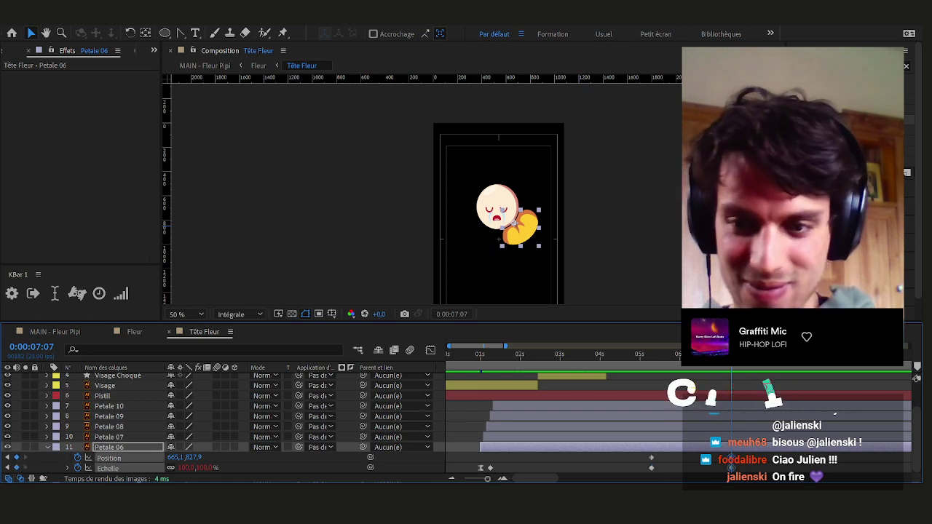
left_click(755, 466)
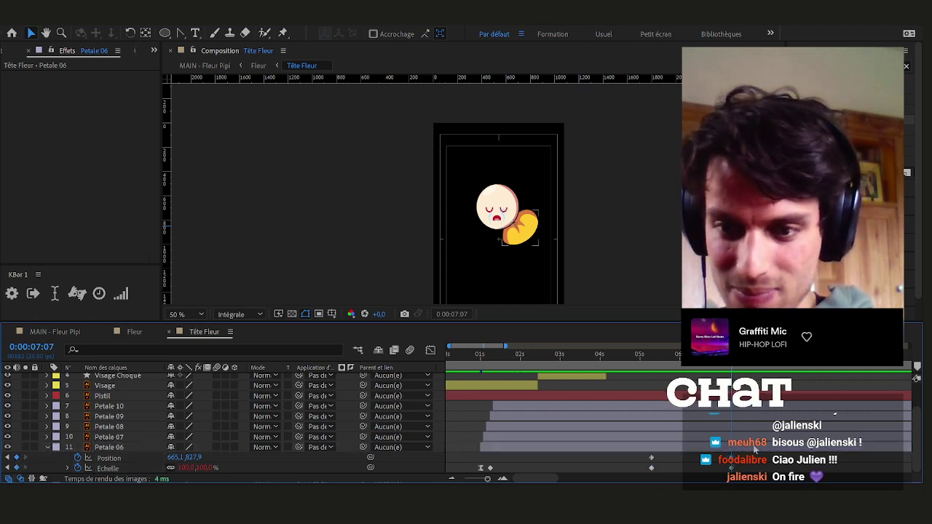
left_click(750, 446)
left_click_drag(526, 215, 522, 253)
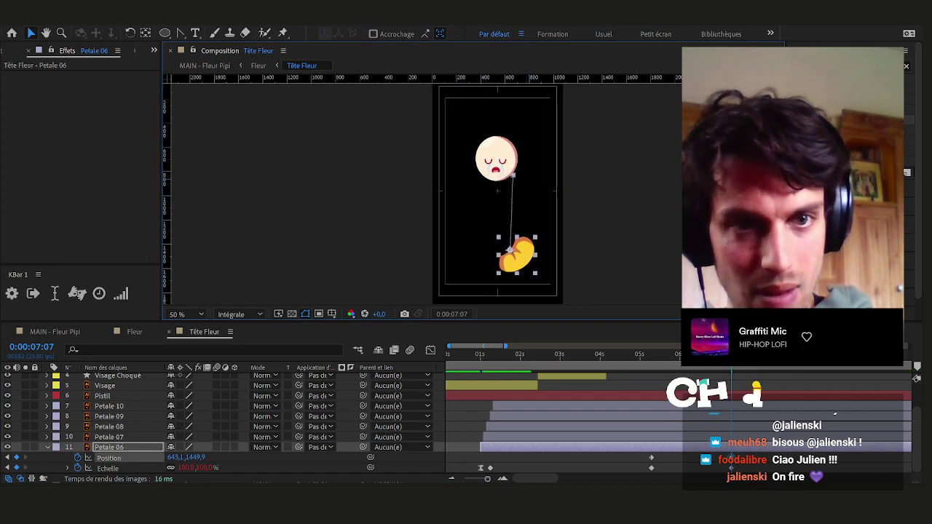
Bend Petale 06's straight motion path into an S-curve by pulling tangent handles out of its start and end points
key("g")
scroll(495, 197, "up", 2, "alt")
left_click_drag(514, 193, 478, 174)
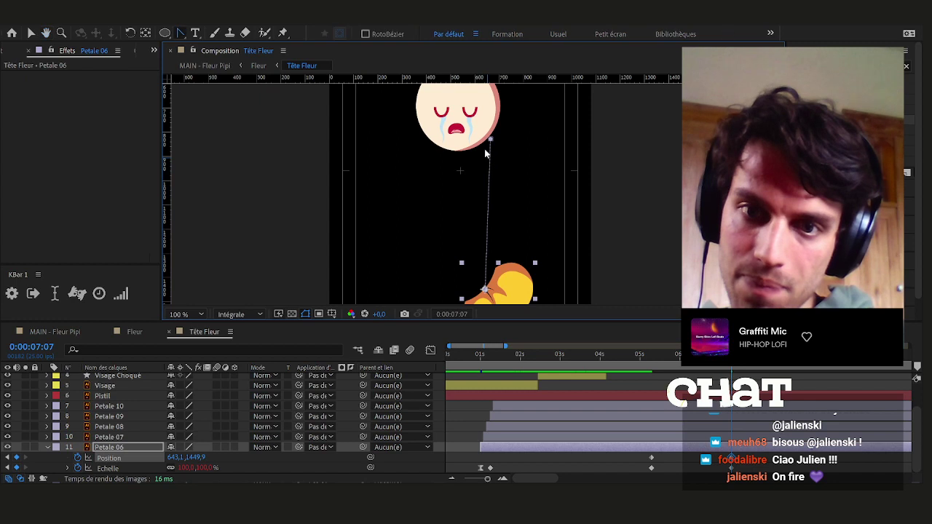
left_click_drag(488, 139, 533, 187)
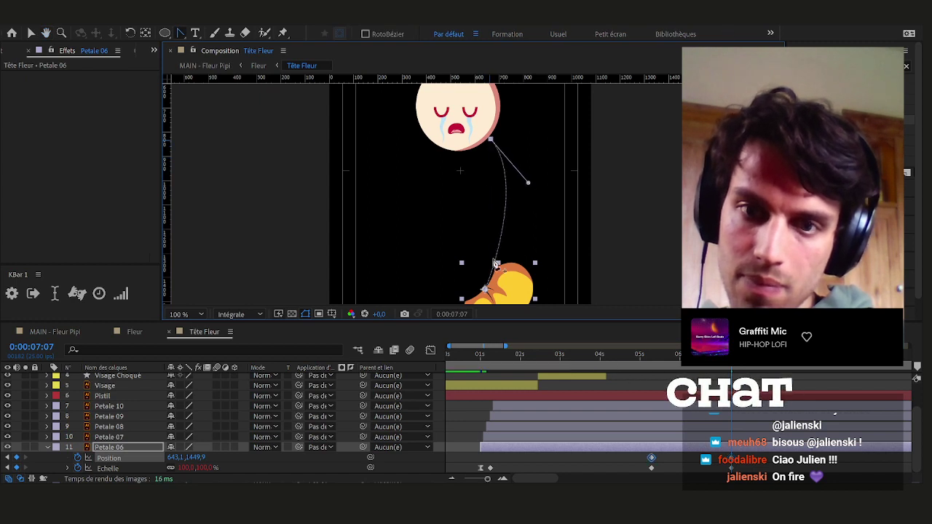
left_click_drag(487, 290, 530, 333)
key("v")
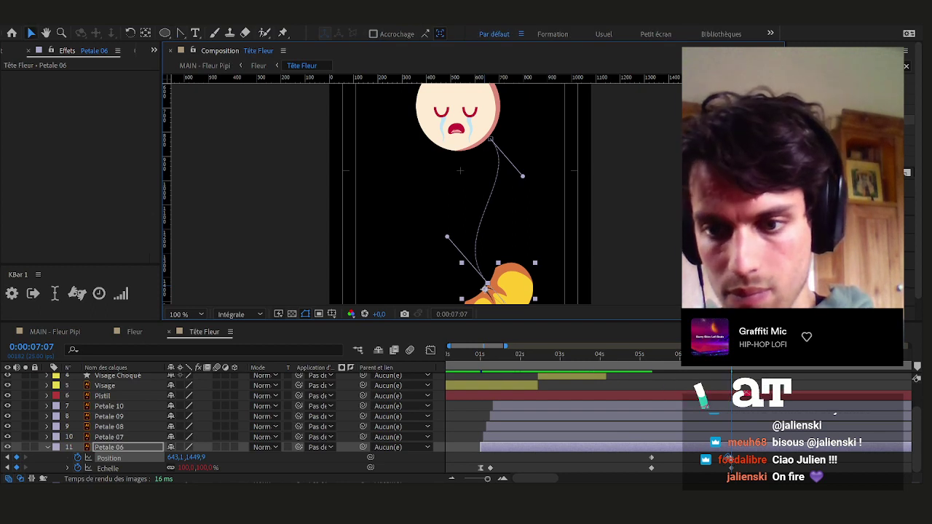
Refine Petale 06's motion path by redrawing the end point's tangent and lengthening the start point's tangent
scroll(730, 458, "up", 1)
left_click(731, 458)
scroll(627, 455, "down", 1)
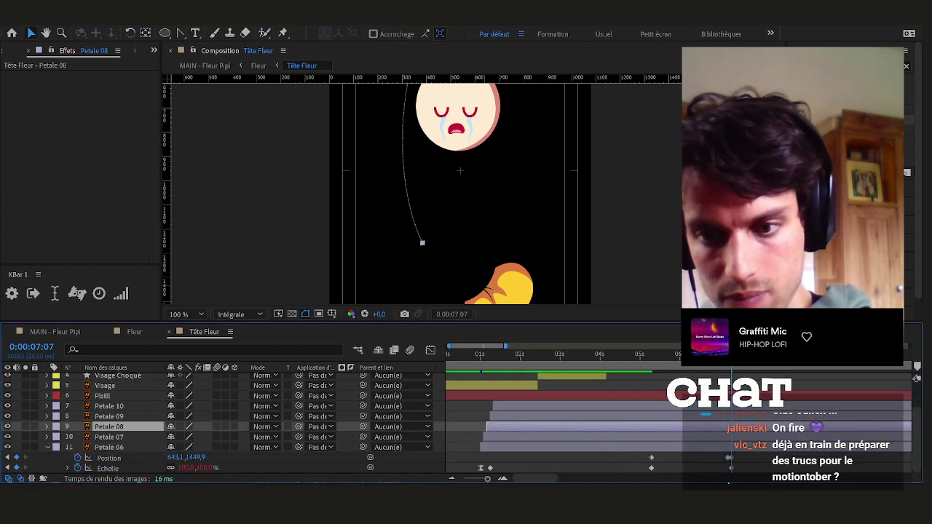
key("ctrl+Down")
key("ctrl+Down")
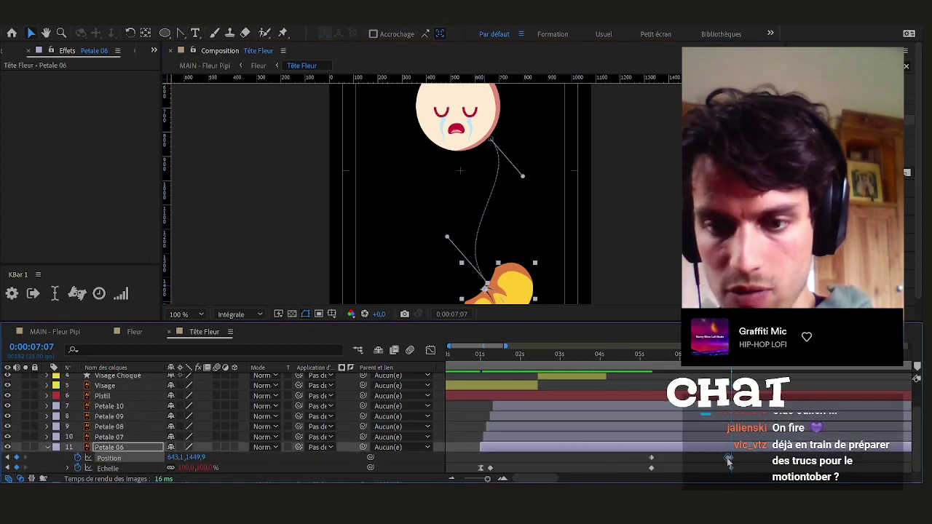
left_click(731, 459)
key("g")
left_click_drag(486, 291, 446, 238)
key("v")
left_click_drag(522, 176, 530, 184)
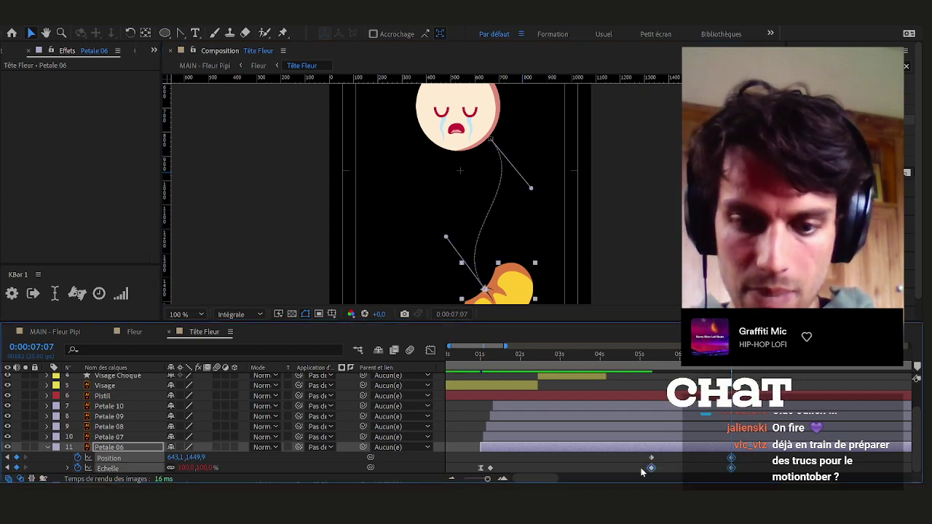
Apply Easy Ease to Petale 06's fall scale keyframes and final position keyframe, and auto-orient the layer along its path
key("F9")
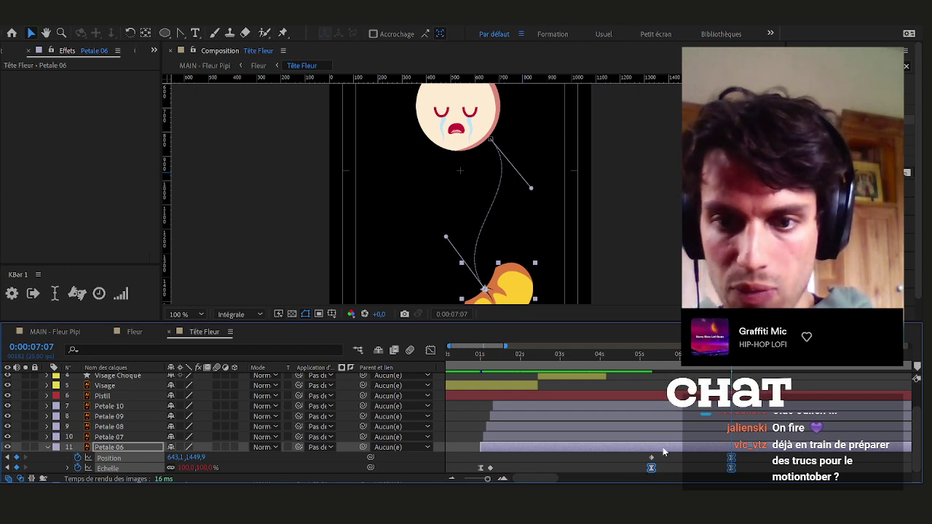
left_click(660, 450)
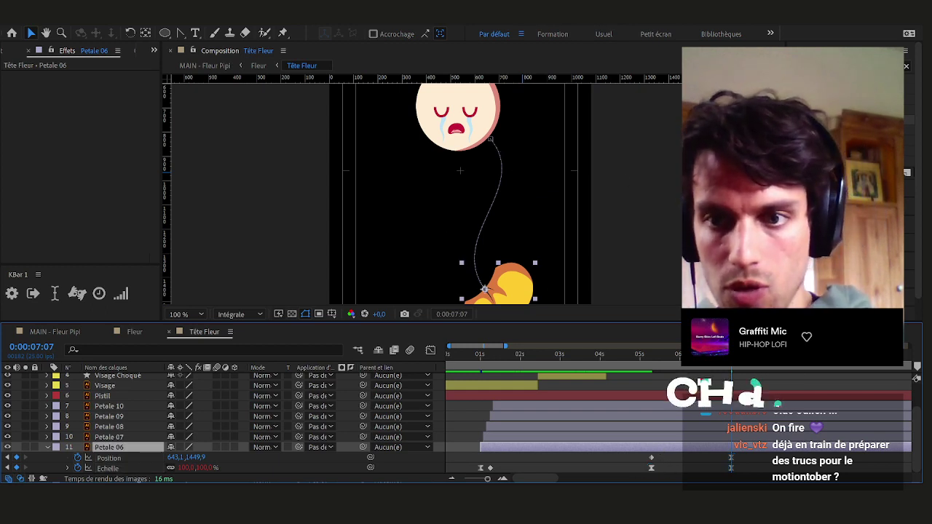
key("ctrl+alt+o")
left_click(371, 230)
left_click(489, 305)
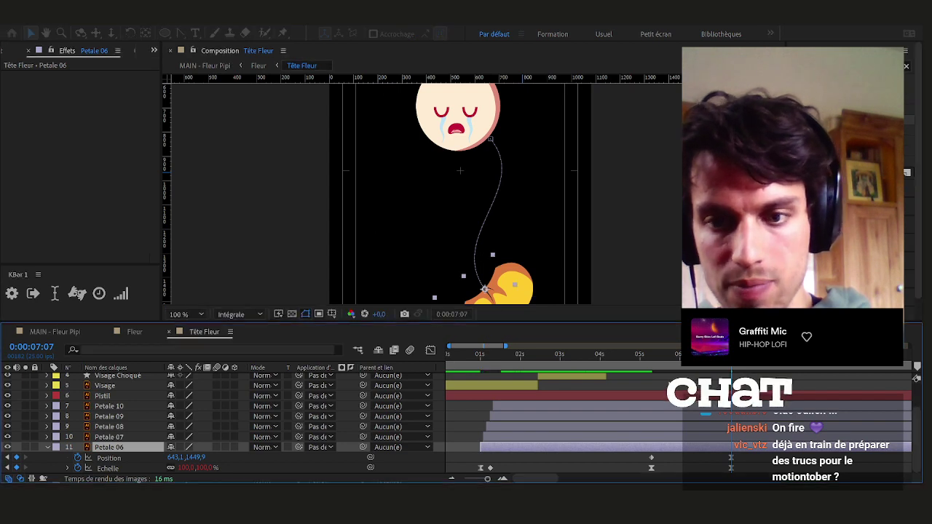
Keyframe Petale 06's rotation at 0:00:05:07 and adjust all its rotation keyframes together to reach -51° there
left_click(652, 356)
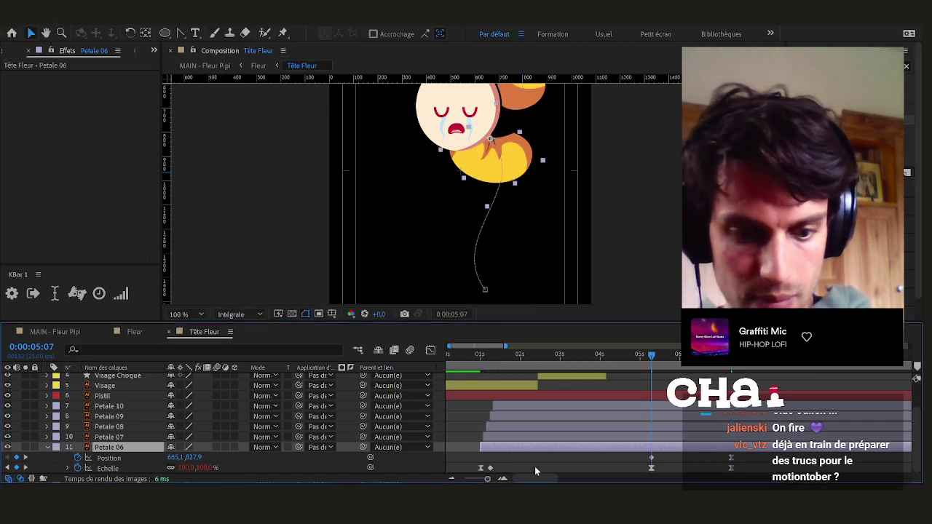
key("r")
left_click(16, 467)
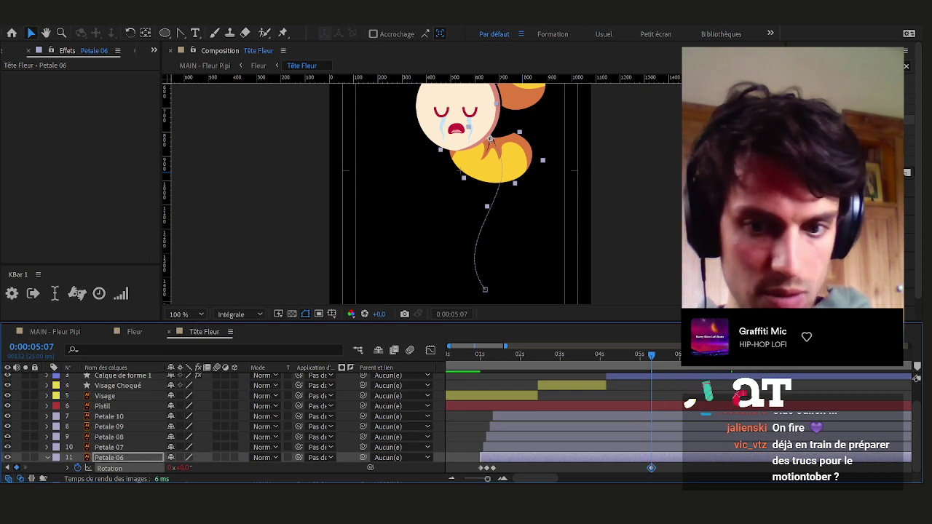
left_click_drag(602, 463, 456, 473)
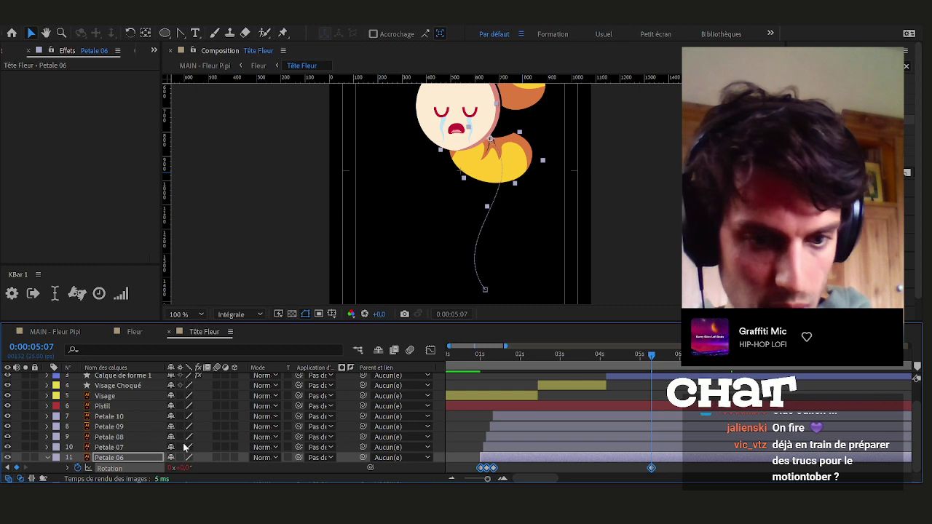
left_click_drag(184, 470, 145, 459)
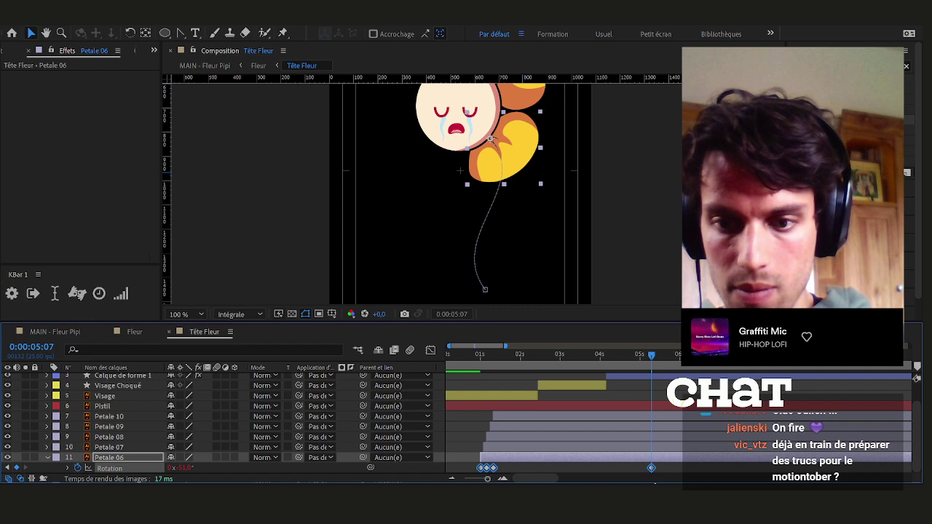
left_click(632, 454)
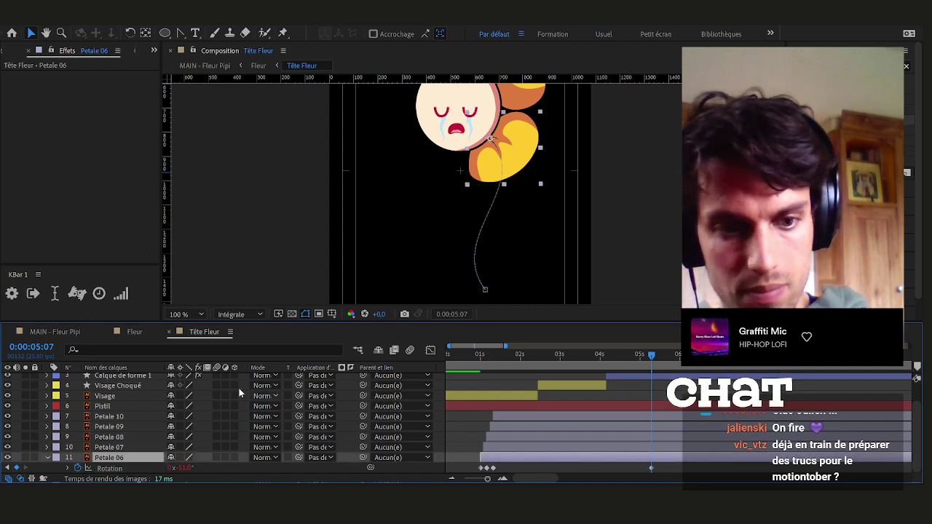
Reveal the keyframed properties of all the petal layers and set the current time to 0:00:03:12
key("ctrl+a")
left_click(461, 469)
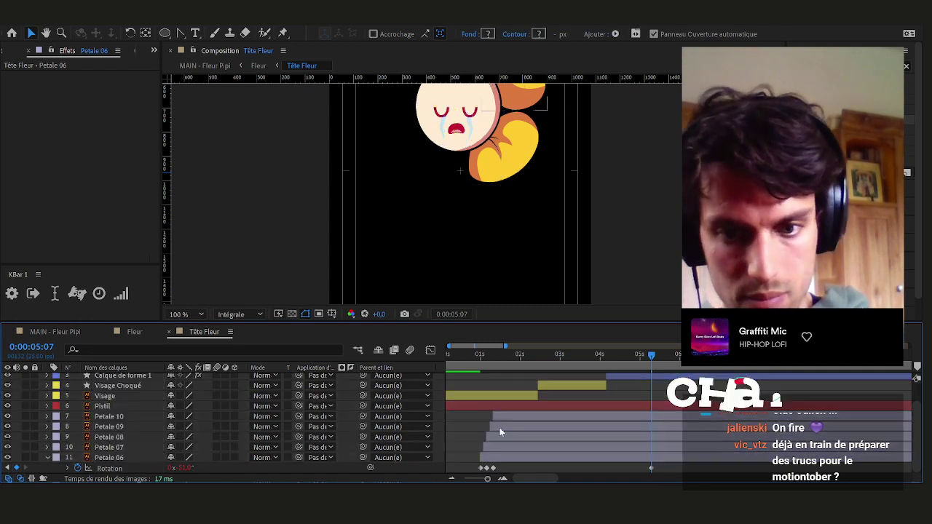
left_click(509, 419)
key("ctrl+a")
key("u")
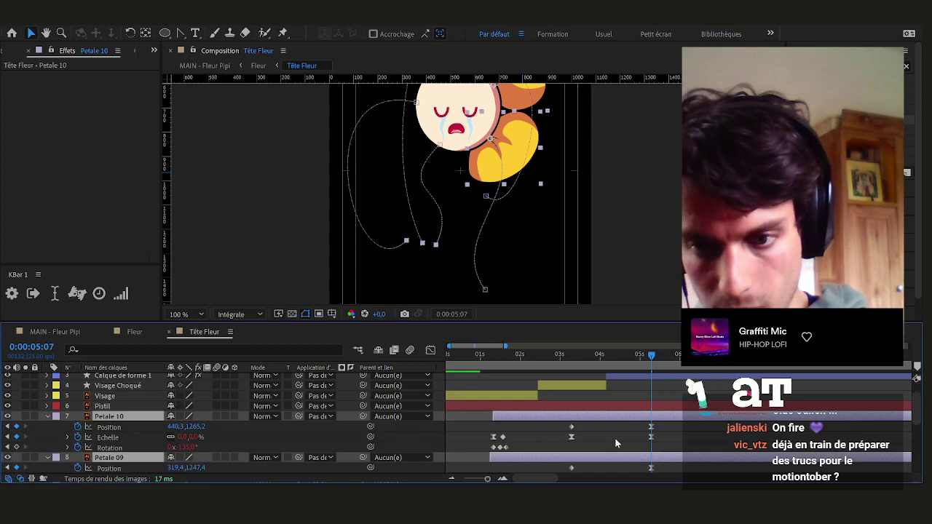
left_click(569, 356)
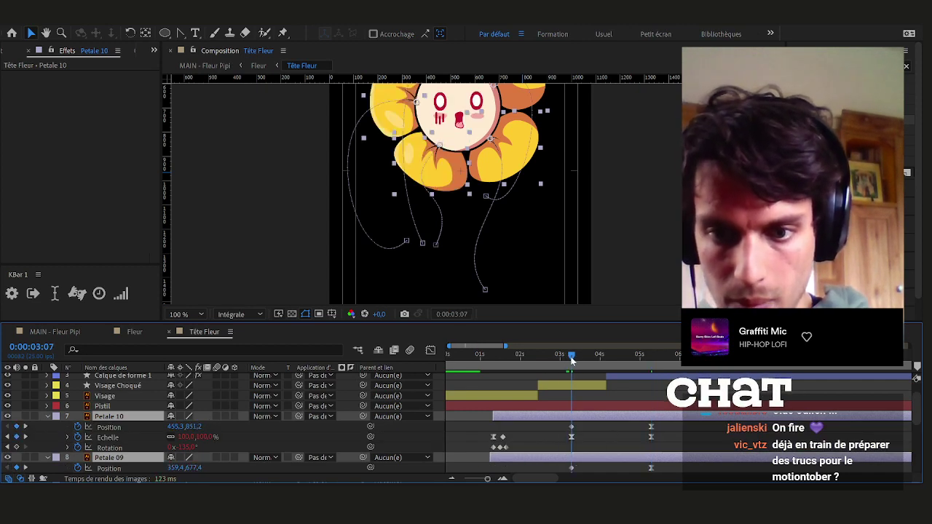
key("Page_Down")
key("Page_Down")
key("Page_Down")
key("Page_Down")
key("Page_Down")
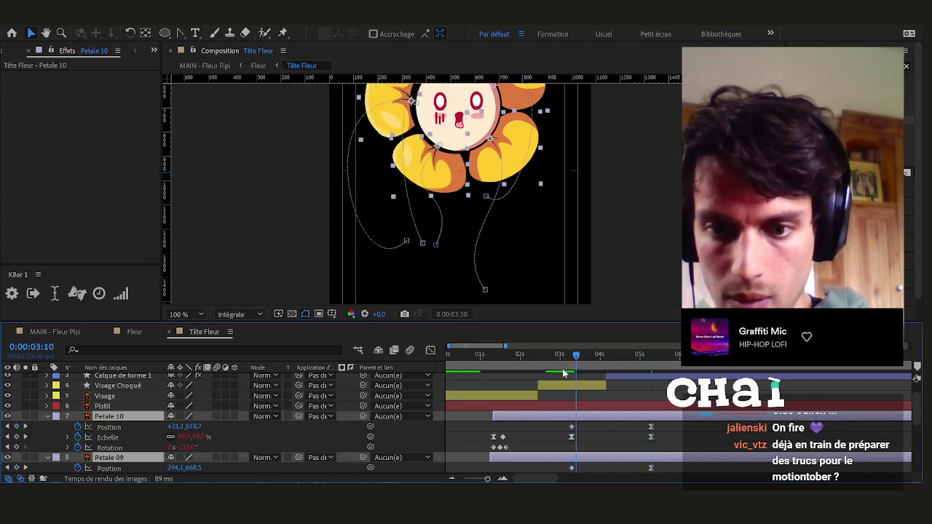
Shift Petale 07's fall keyframes for position, scale and rotation earlier to start at 0:00:03:12
scroll(646, 444, "down", 2)
left_click_drag(661, 396, 572, 409)
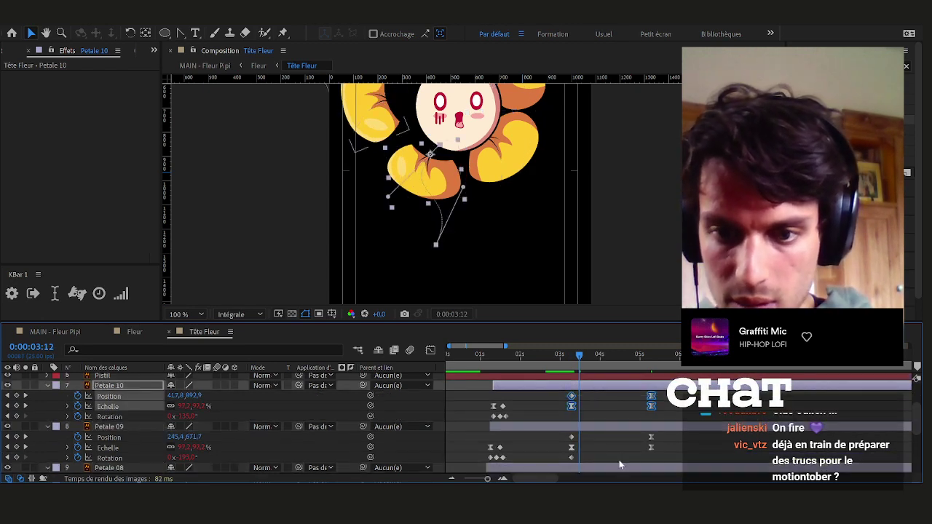
scroll(655, 440, "up", 2)
scroll(655, 440, "down", 5)
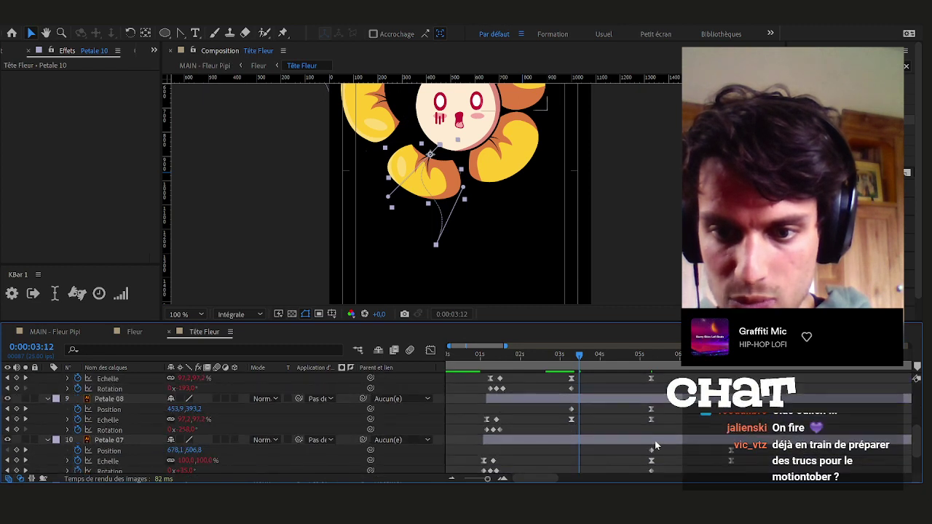
scroll(678, 426, "down", 2)
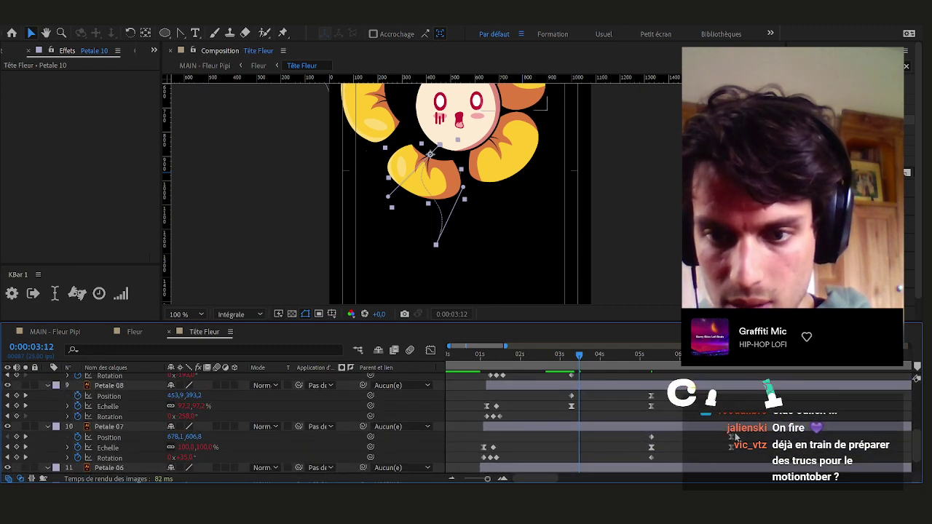
left_click_drag(720, 434, 650, 459)
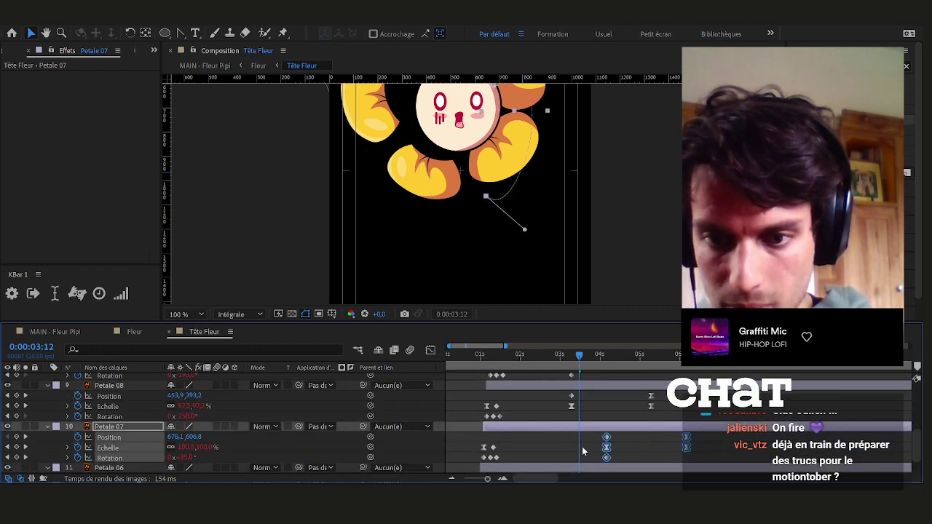
left_click_drag(583, 452, 580, 451)
Advance the current time to 0:00:03:17 and align the start of Petale 08's position and scale fall keyframes with it
key("Page_Down")
key("Page_Down")
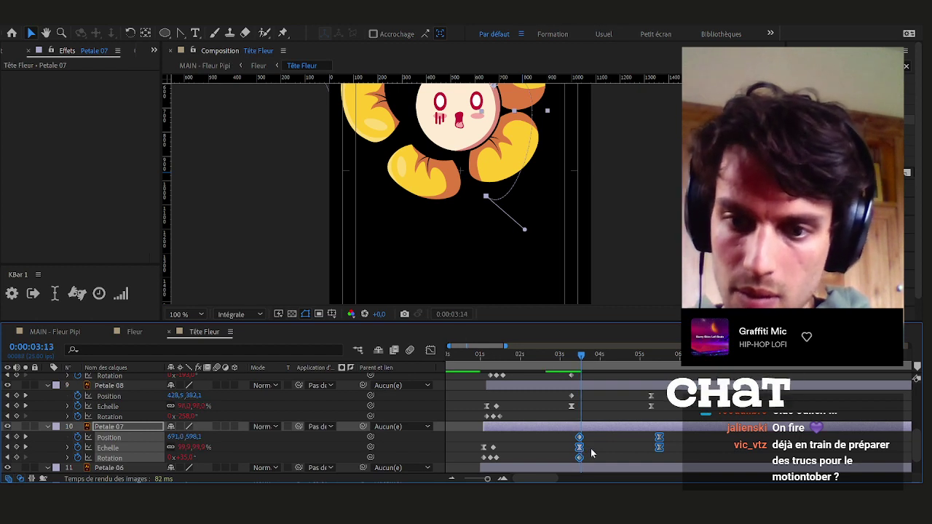
key("Page_Down")
scroll(591, 436, "up", 3)
left_click_drag(667, 430, 592, 442)
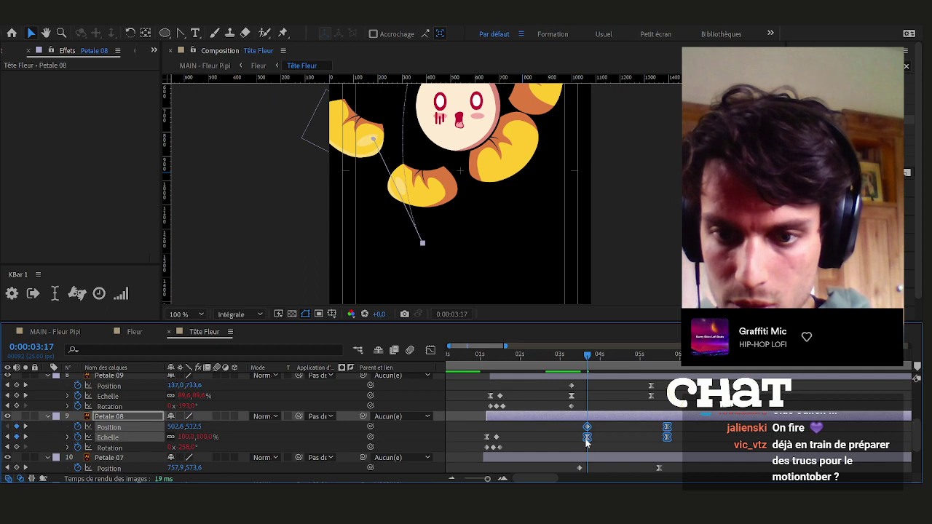
Shift Petale 06's fall keyframes for position, scale and rotation to start at 0:00:03:22
scroll(623, 440, "up", 3)
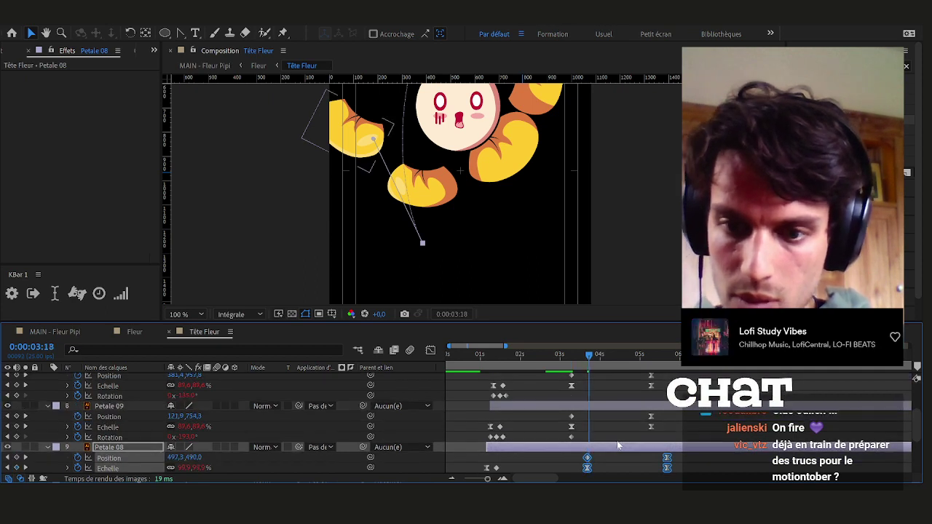
key("Page_Down")
key("Page_Down")
scroll(622, 441, "down", 3)
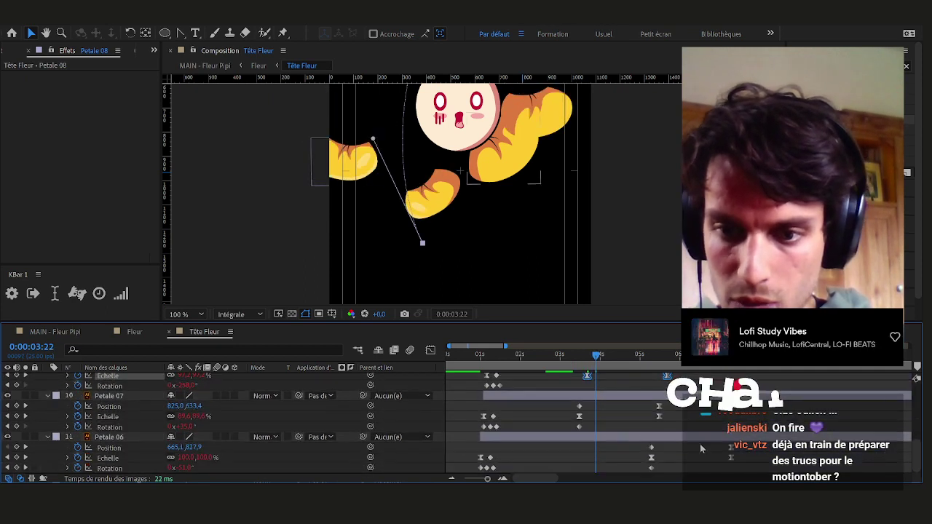
left_click_drag(752, 457, 599, 458)
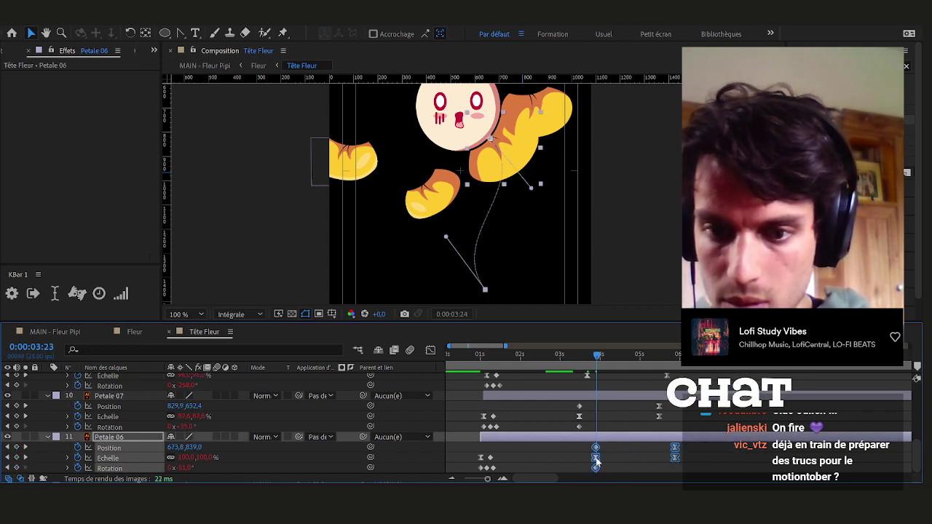
Shift Petale 09's fall keyframes to start at 0:00:04:02 and preview the staggered falls with the whole composition in view
key("Page_Down")
scroll(600, 457, "up", 10)
scroll(627, 457, "down", 5)
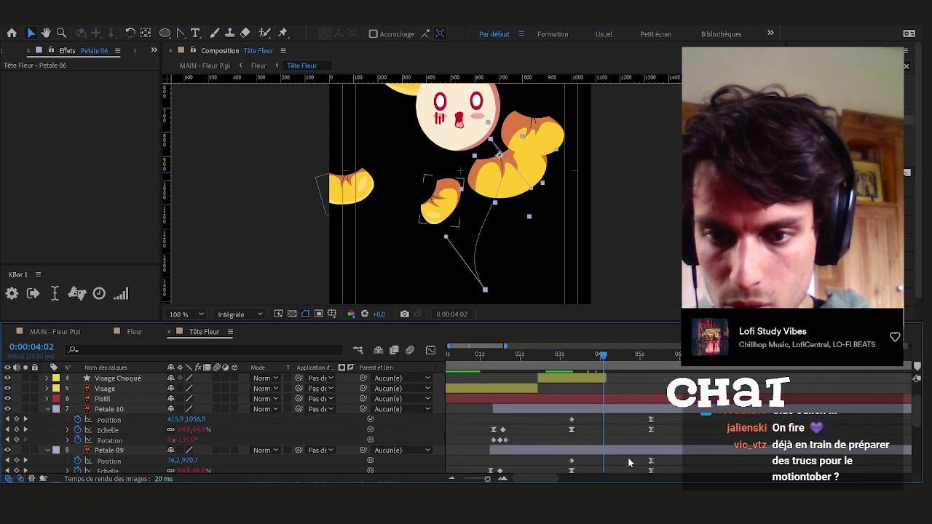
left_click_drag(664, 397, 602, 429)
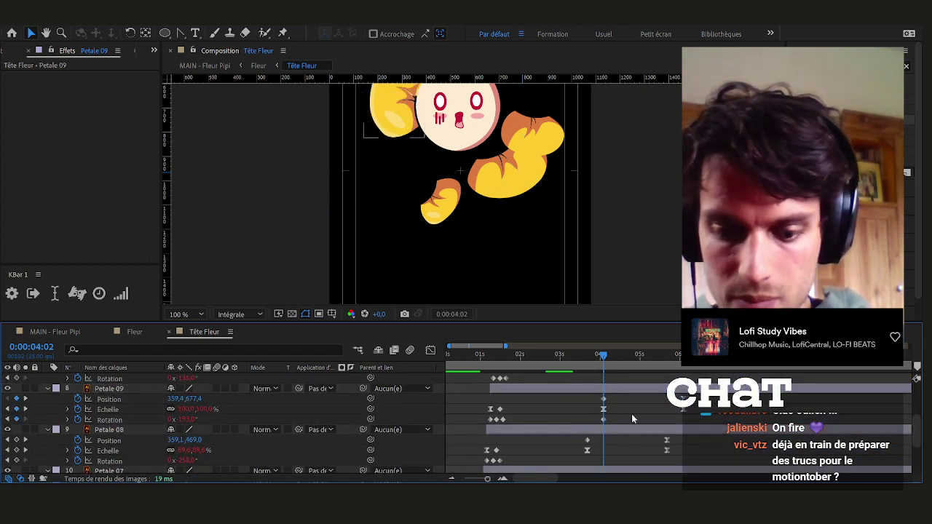
key("shift+slash")
key("space")
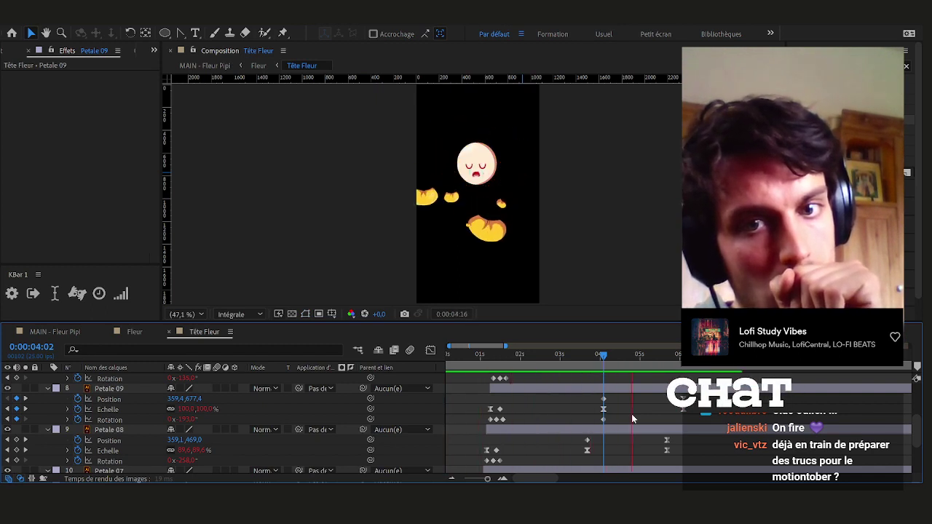
key("space")
Set Petale 06's scale to 0% at its final fall keyframe, 0:00:05:22
left_click(629, 388)
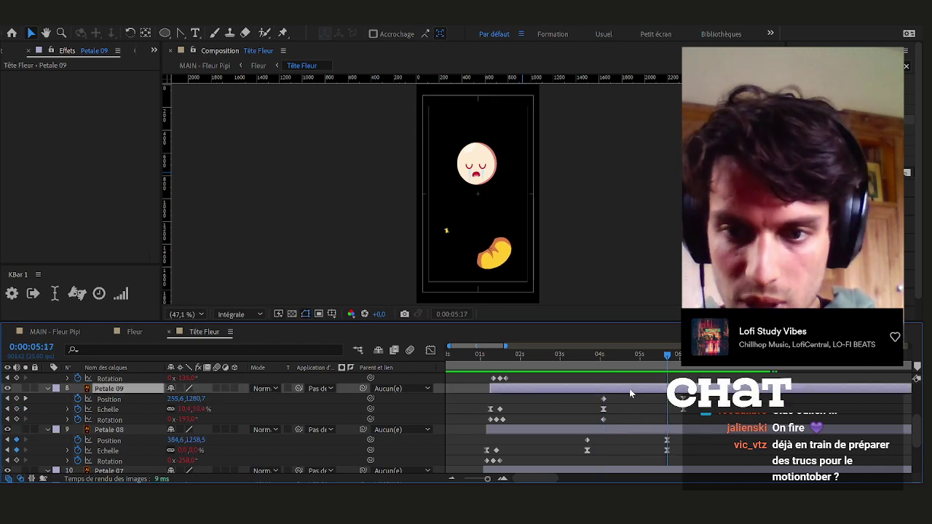
scroll(664, 435, "down", 3)
left_click(683, 455)
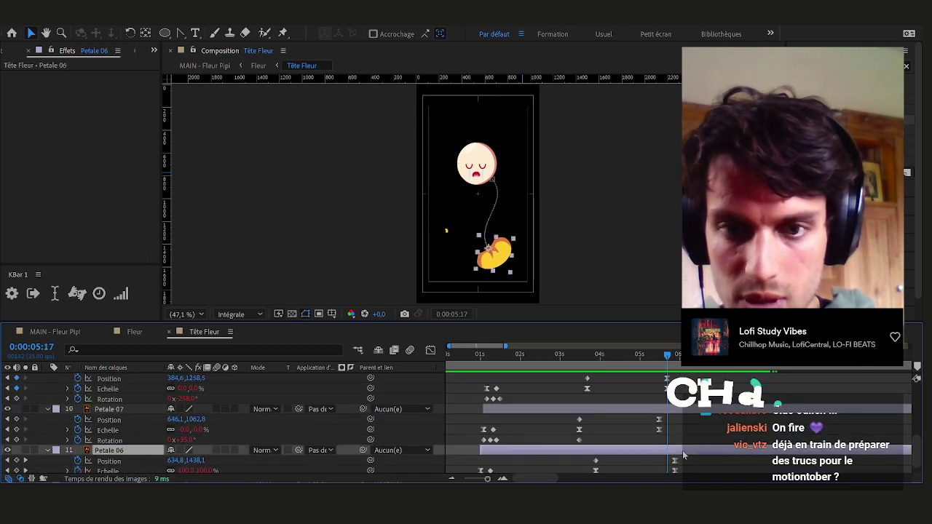
left_click_drag(667, 359, 675, 361)
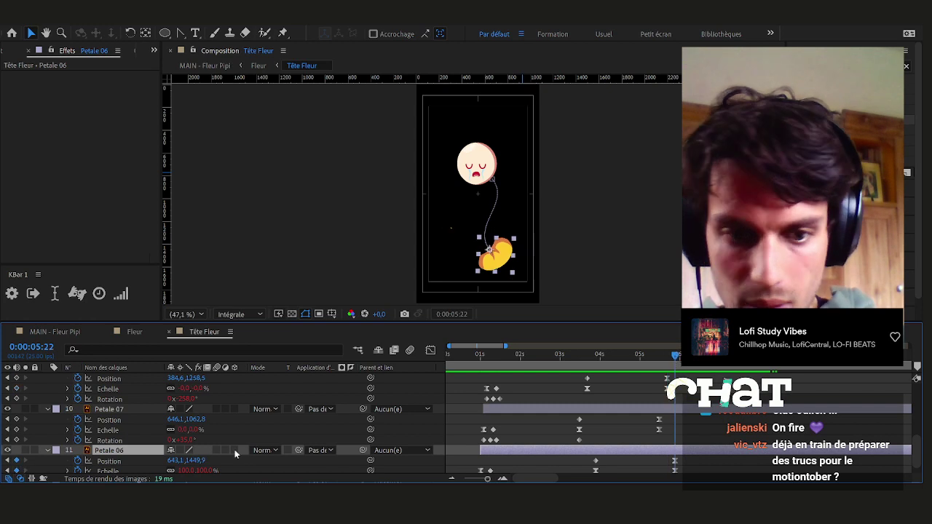
left_click(205, 471)
type("0")
key("Return")
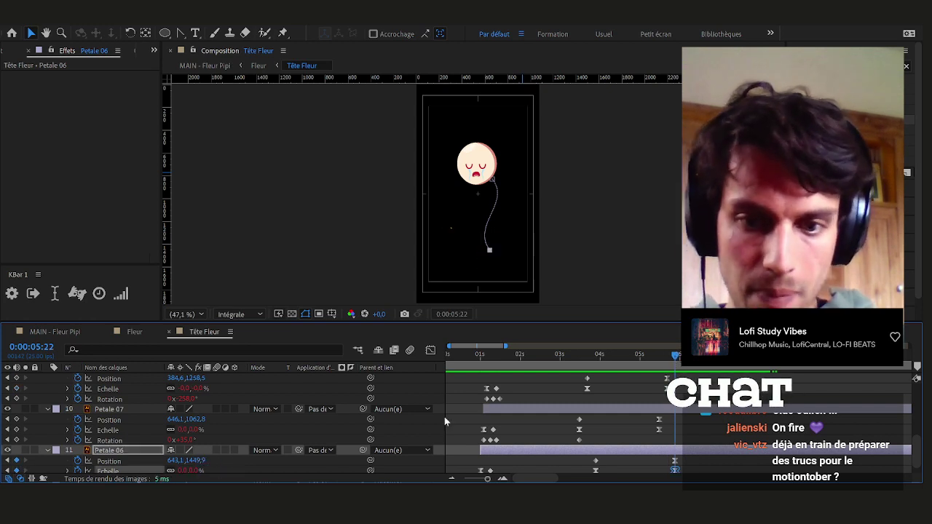
Replay the fall from 0:00:02:21 and widen Petale 08's motion path by pulling its end point's tangent farther outward
left_click(554, 357)
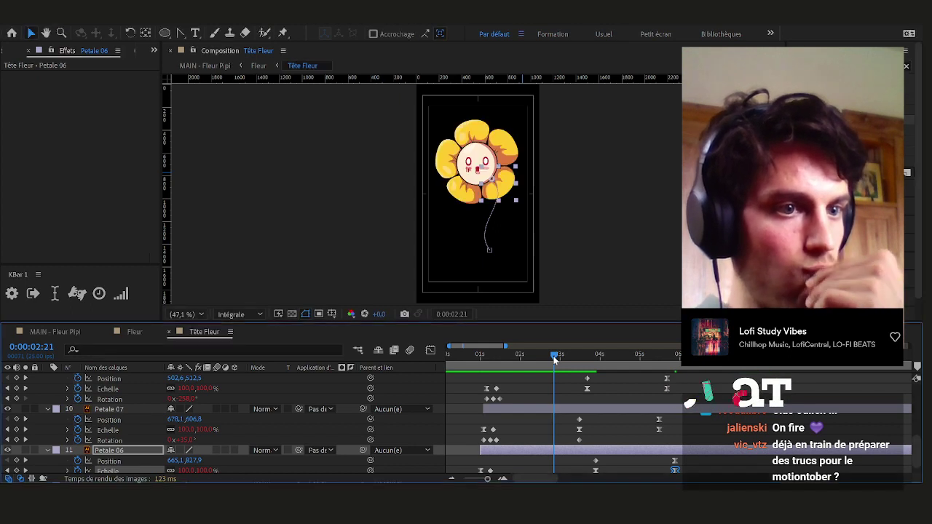
key("space")
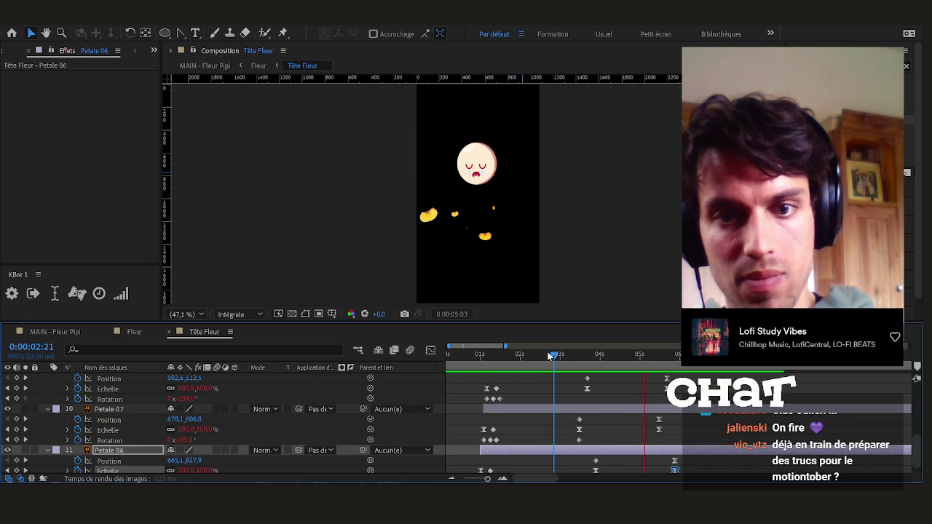
key("space")
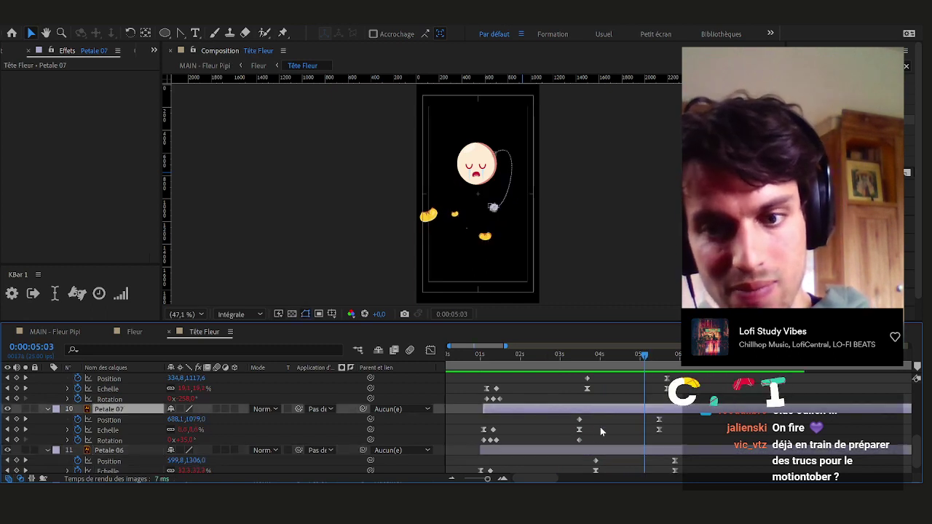
left_click(599, 449)
scroll(600, 450, "up", 2)
left_click(599, 431)
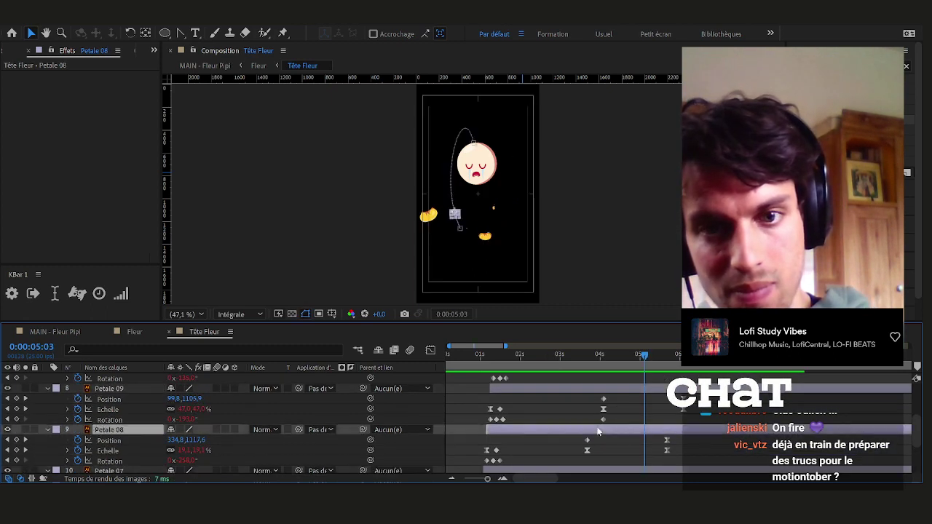
left_click(464, 211)
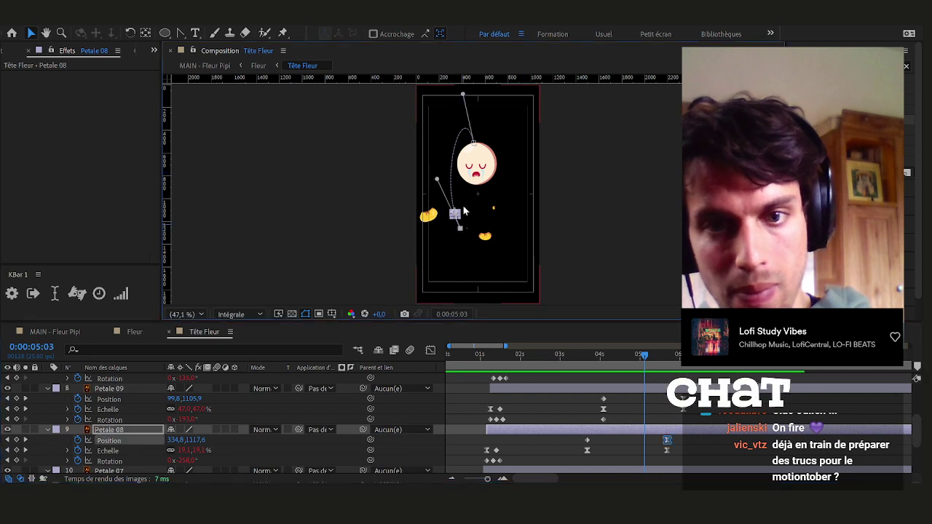
left_click_drag(410, 175, 397, 175)
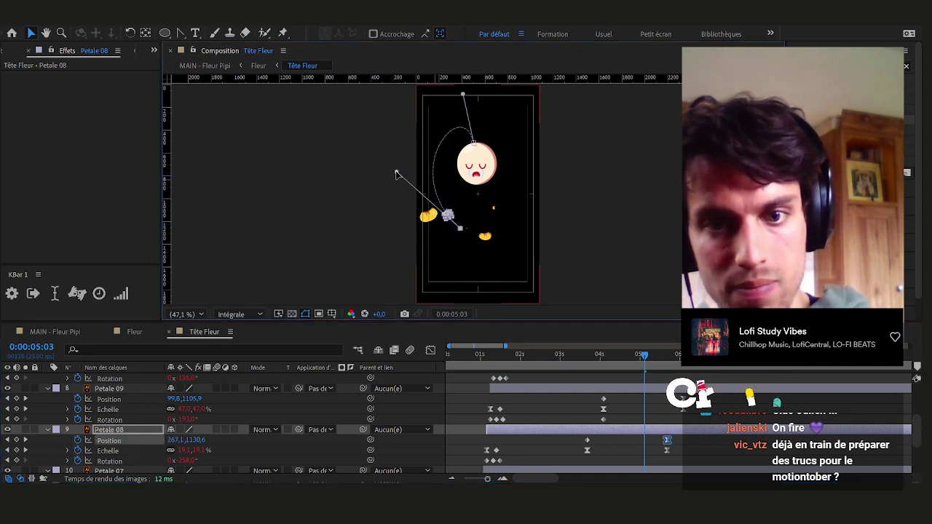
left_click(600, 417)
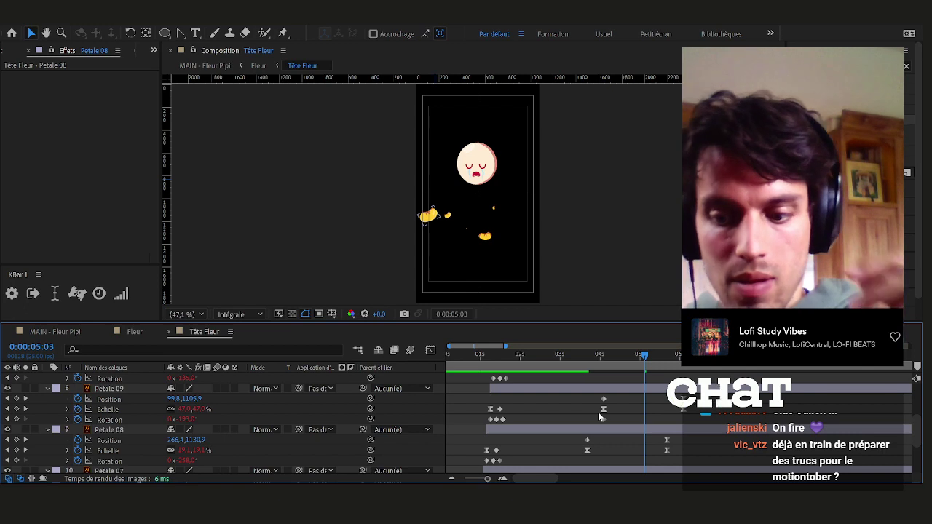
Preview the revised petal fall and save the project
key("space")
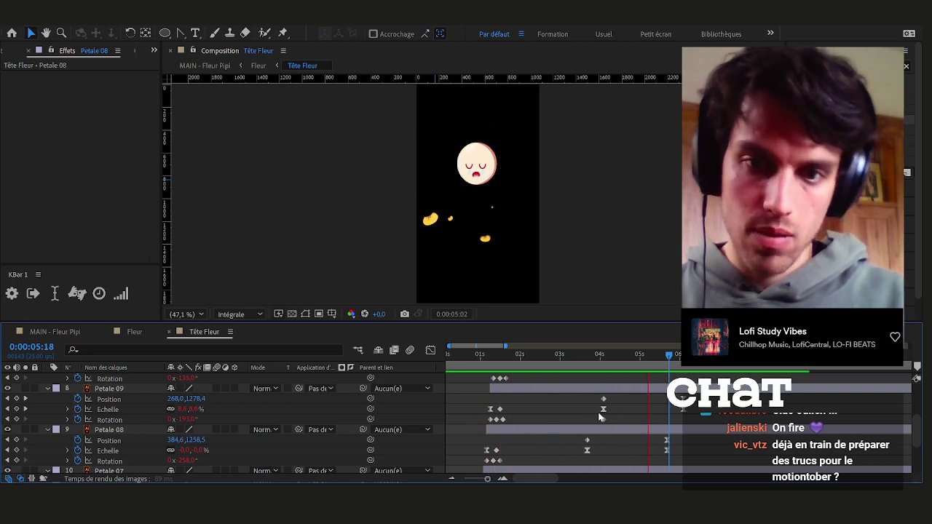
key("space")
key("ctrl+s")
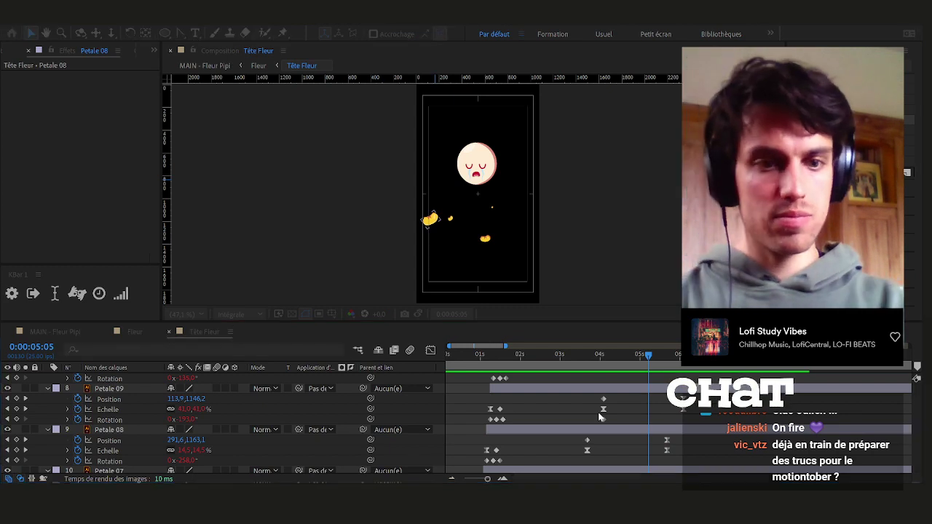
Examine the flower's animation in the Fleur composition and in MAIN - Fleur Pipi by scrubbing through both
left_click(136, 331)
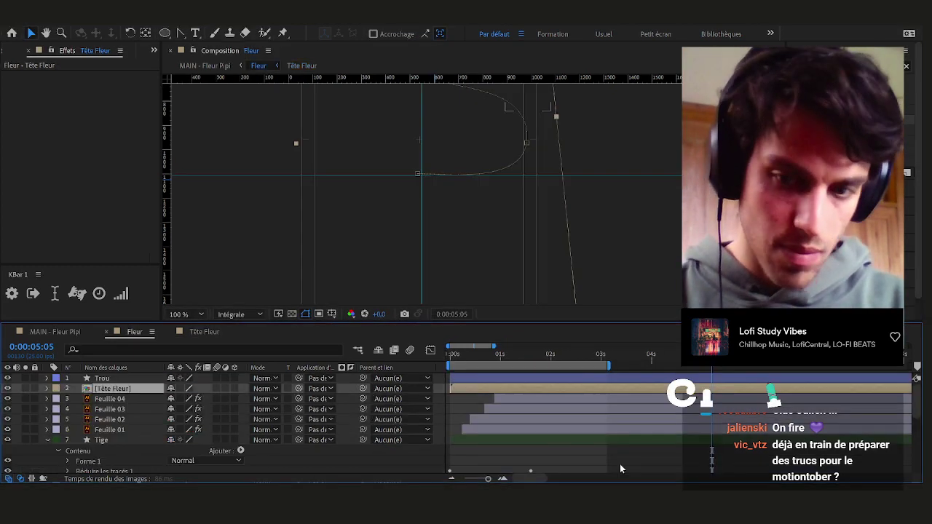
left_click_drag(468, 357, 499, 365)
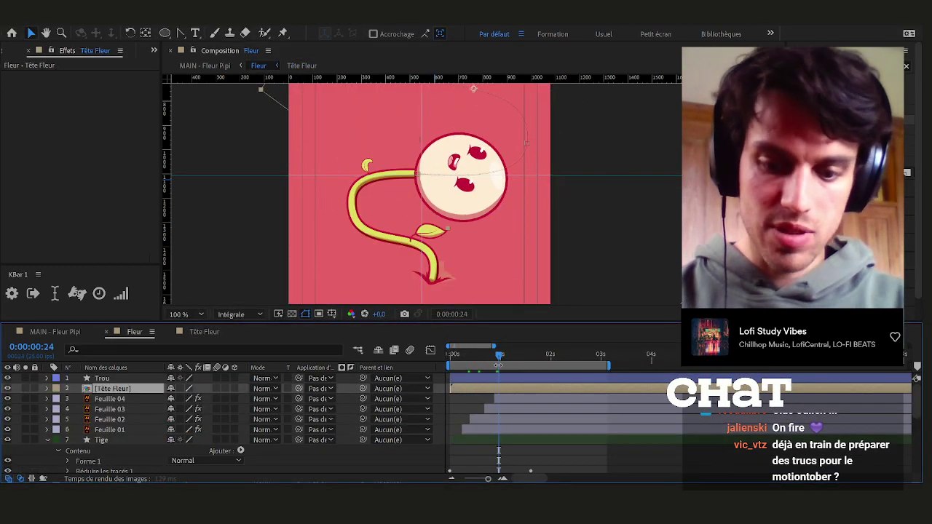
key("shift+slash")
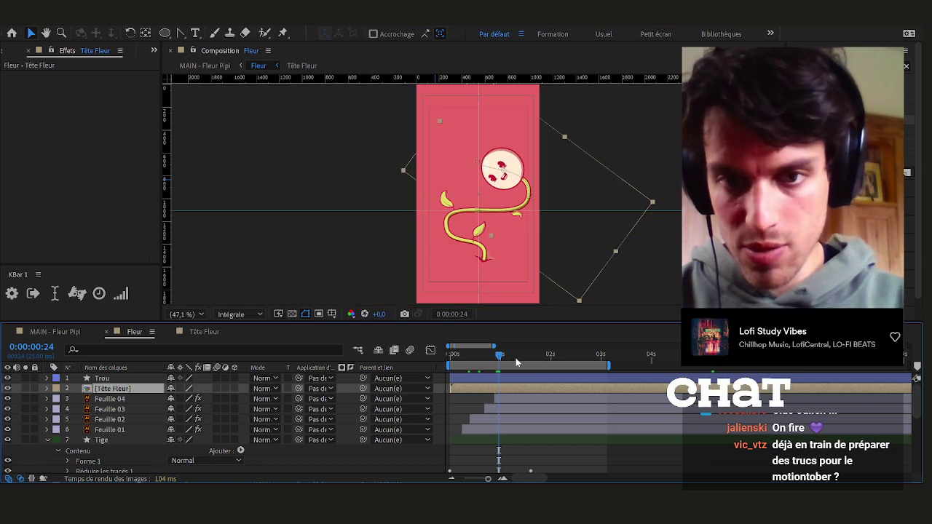
left_click_drag(576, 357, 561, 360)
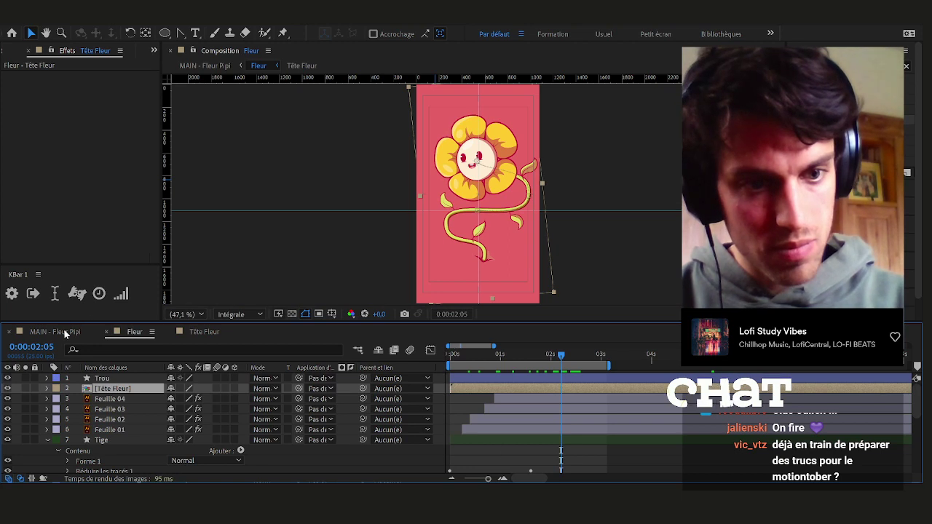
left_click(58, 332)
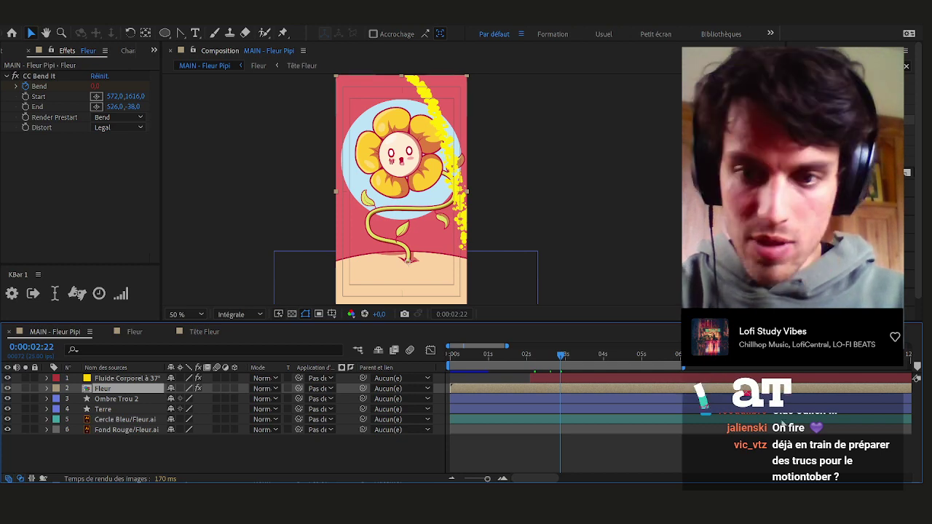
left_click_drag(566, 357, 603, 371)
left_click_drag(598, 367, 601, 368)
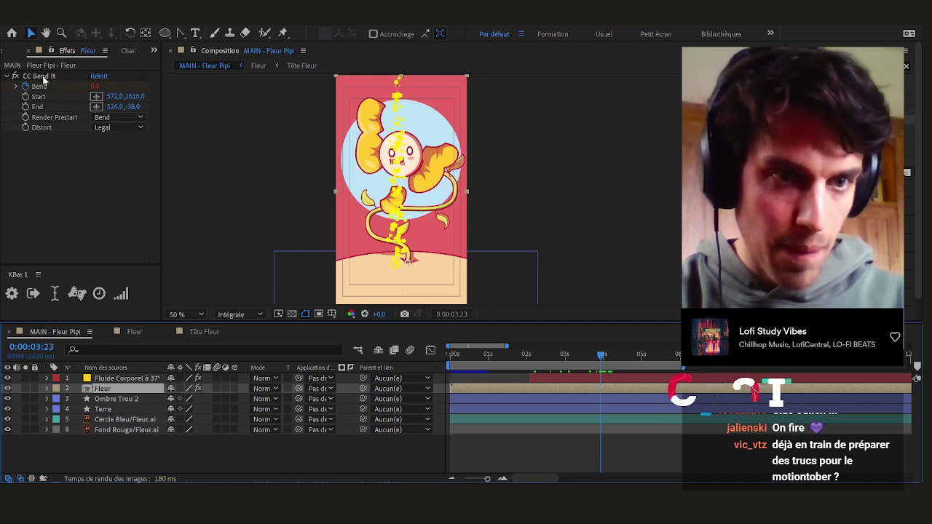
Reveal the Fleur layer's keyframes in MAIN - Fleur Pipi and delete the last group of Bend and scale keyframes
left_click(41, 77)
key("u")
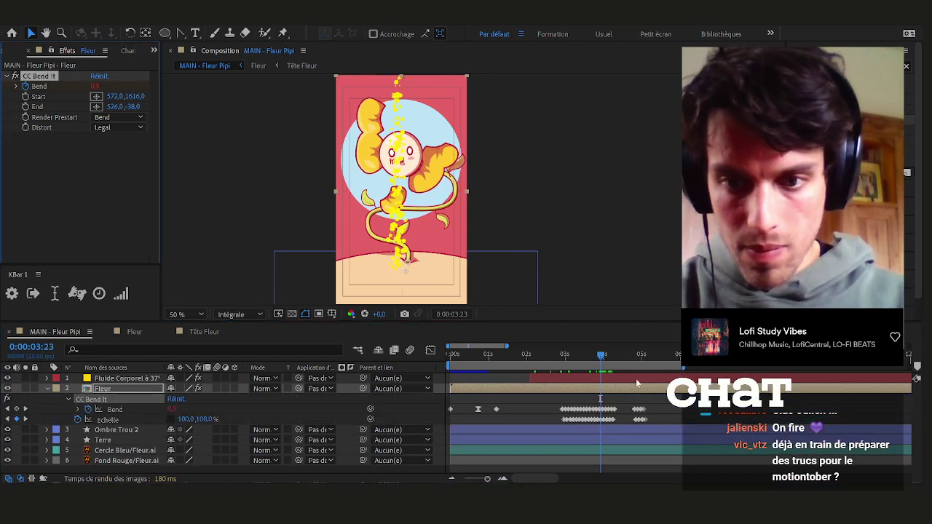
left_click_drag(623, 363, 624, 368)
left_click_drag(658, 401, 631, 424)
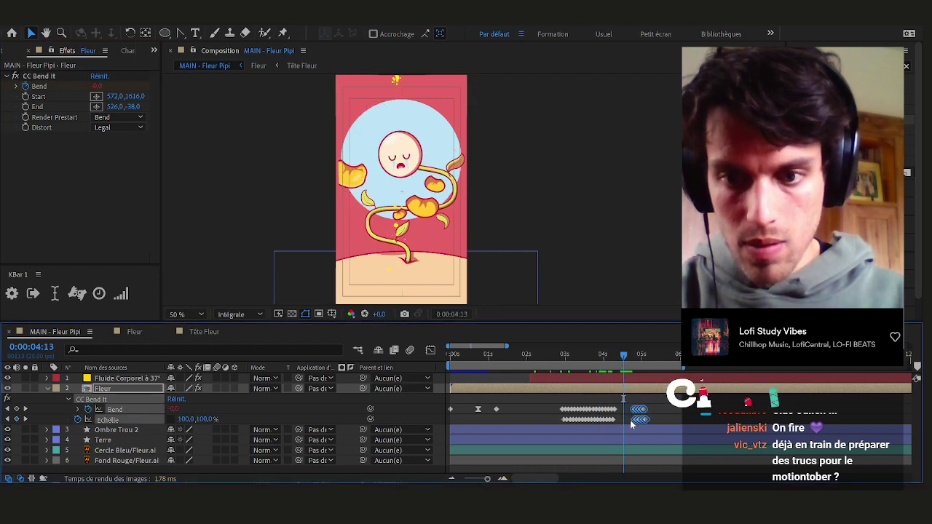
key("Delete")
Keyframe the Fleur layer's CC Bend It Bend value at -30 at 0:00:05:14
scroll(635, 411, "up", 3)
left_click_drag(523, 359, 625, 374)
scroll(566, 390, "down", 2)
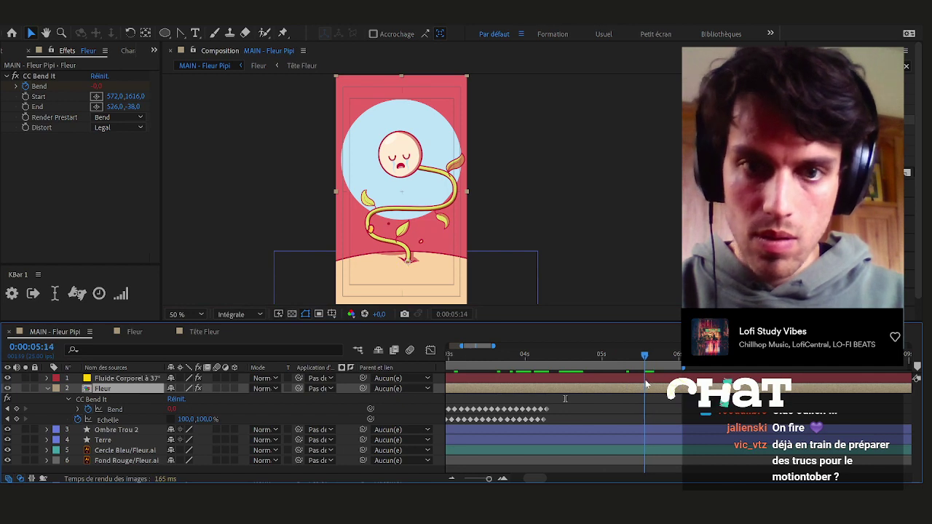
left_click_drag(95, 86, 82, 87)
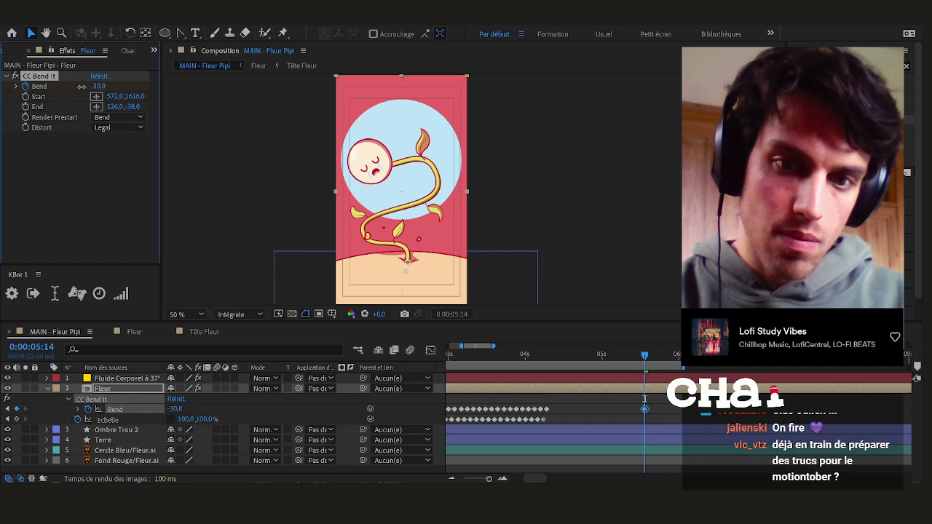
Preview the flower's bend in MAIN - Fleur Pipi from about 0:00:04:05
left_click_drag(81, 87, 81, 87)
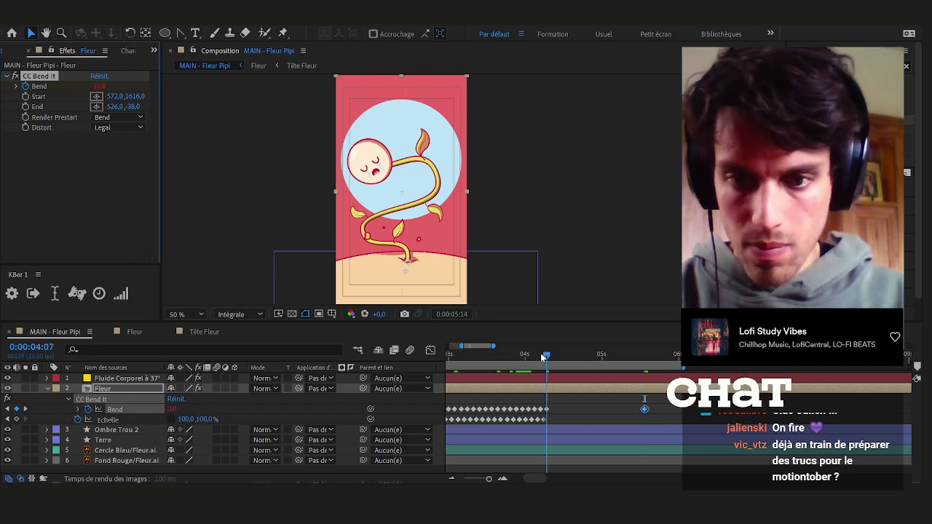
left_click_drag(565, 354, 542, 357)
key("space")
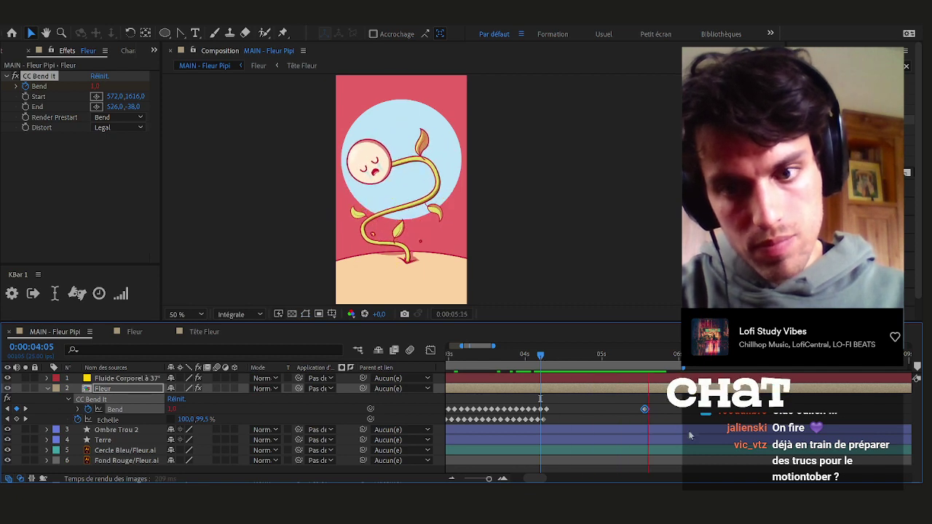
key("space")
Undo the Bend keyframe edit and the deletion of the Fleur layer's last group of Bend and scale keyframes
key("ctrl+z")
key("ctrl+z")
key("ctrl+z")
key("ctrl+z")
left_click(642, 407)
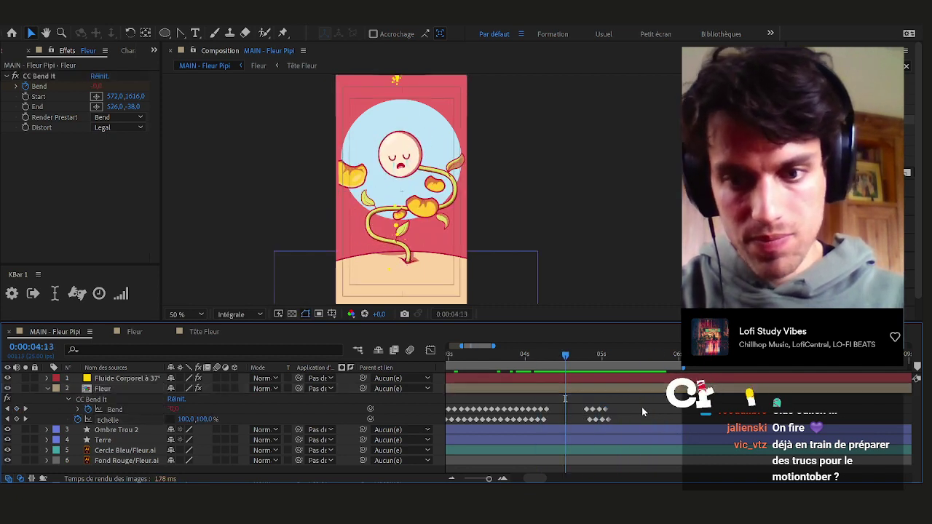
Switch to the Tête Fleur composition and collapse the properties of all its layers
scroll(526, 240, "down", 1)
scroll(534, 246, "up", 1)
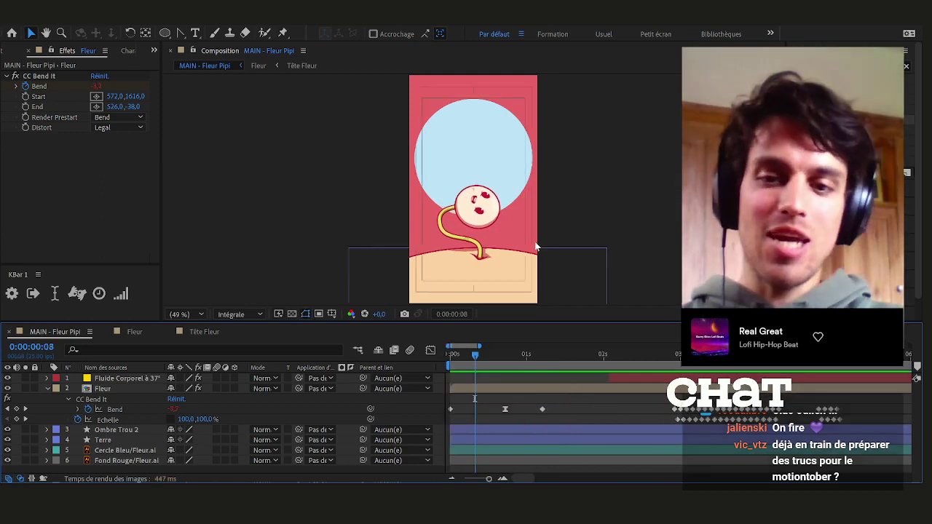
scroll(648, 392, "down", 5)
scroll(521, 383, "up", 3)
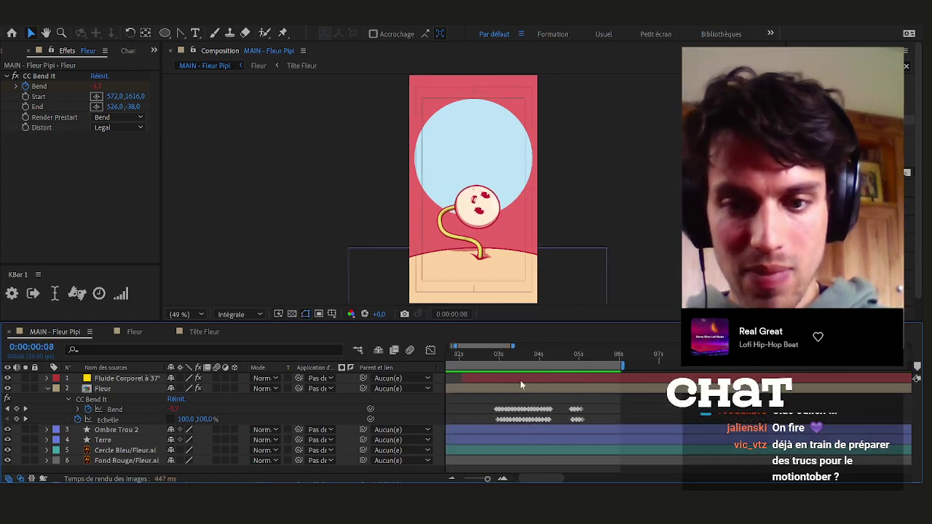
left_click(515, 388)
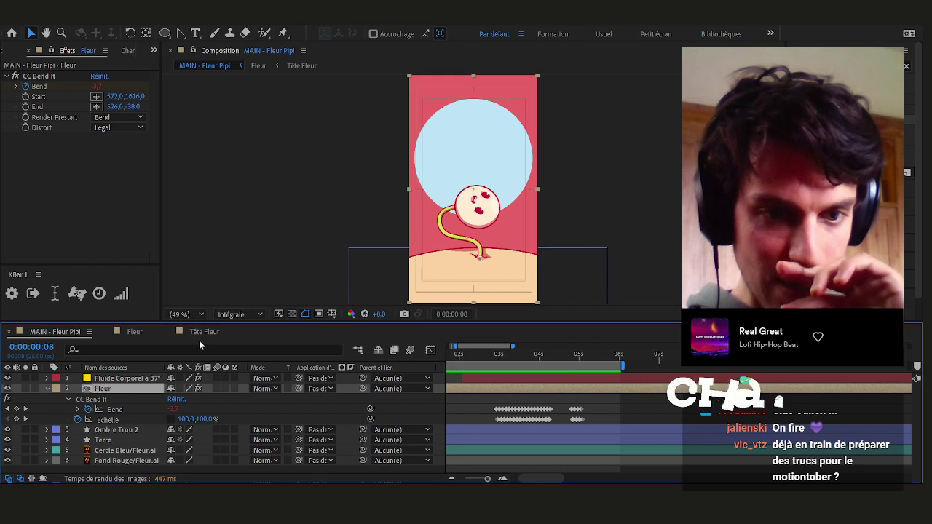
left_click(199, 334)
key("ctrl+a")
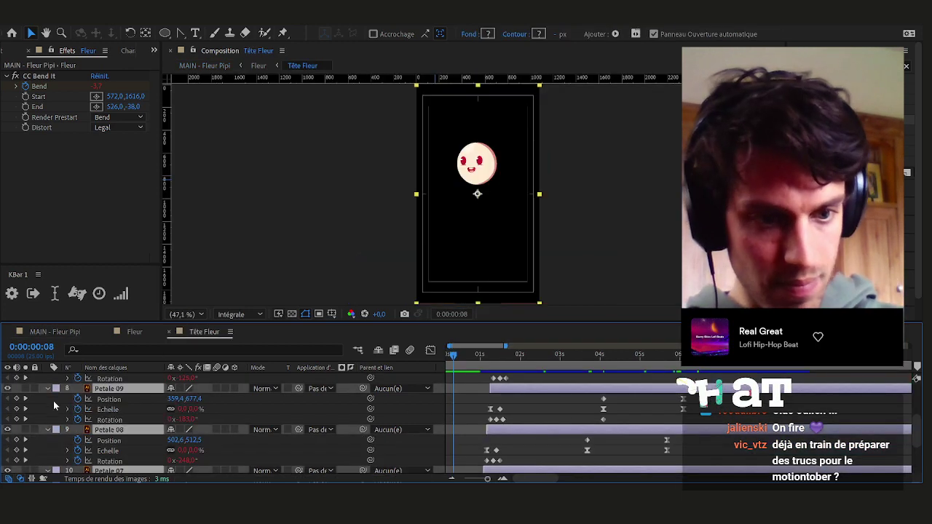
left_click(46, 390)
left_click(468, 437)
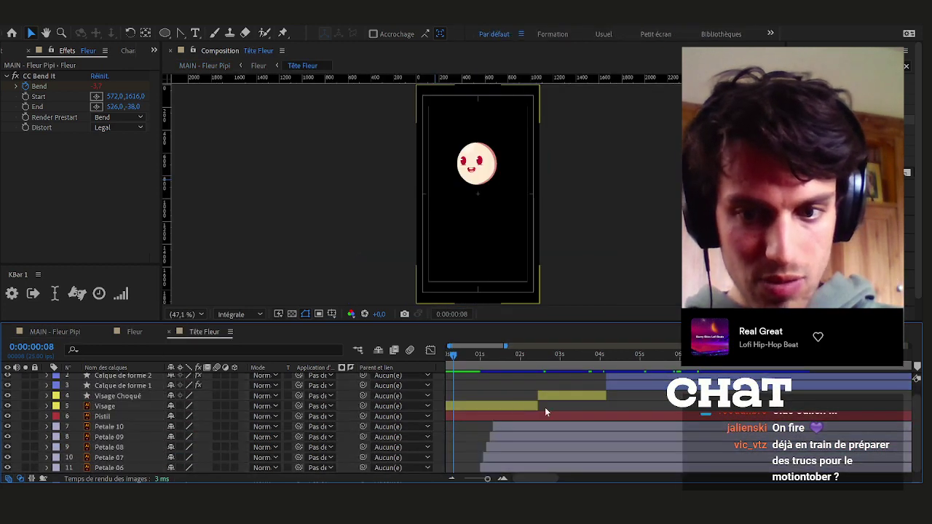
Try extending the start of the Visage Choqué layer earlier so it overlaps Visage around 0:00:02:10, and trim it back
scroll(545, 407, "up", 1)
left_click(623, 377)
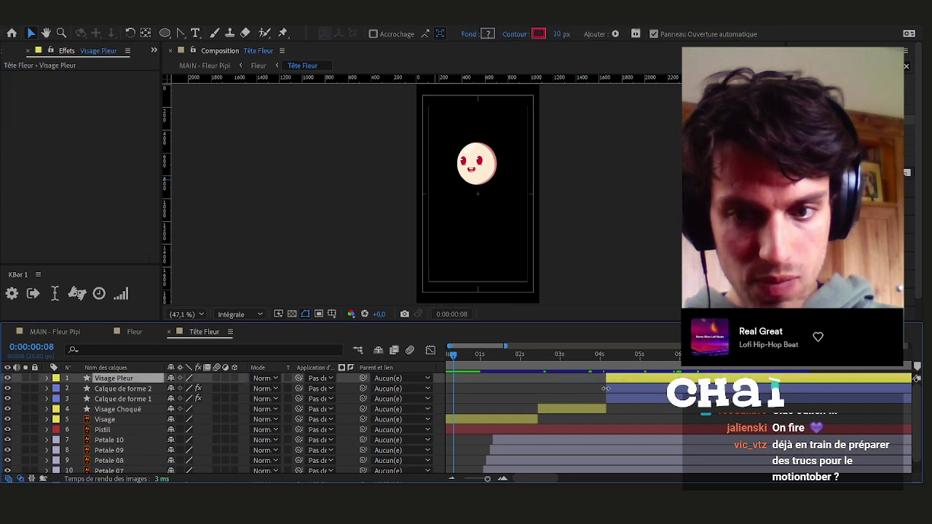
left_click(612, 397, "shift")
left_click(520, 353)
scroll(539, 405, "up", 2)
left_click(530, 359)
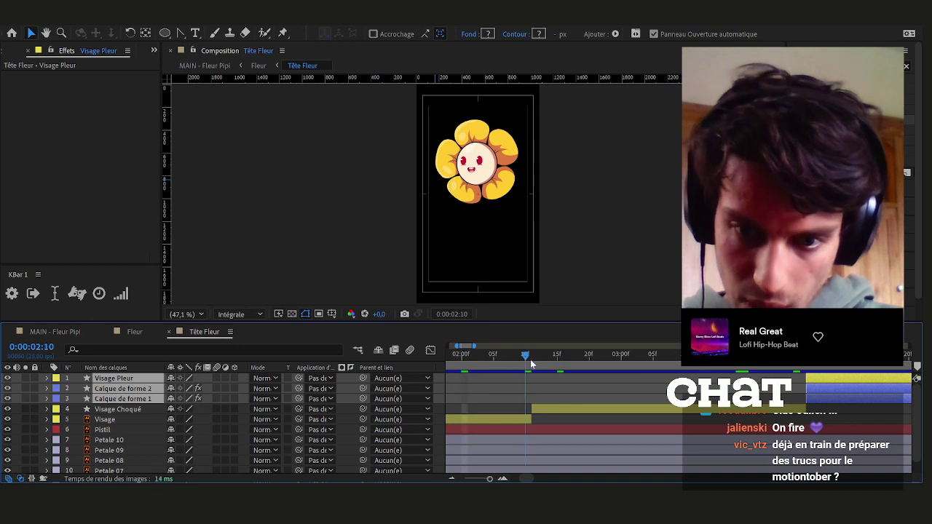
left_click_drag(538, 411, 519, 412)
scroll(519, 410, "up", 4)
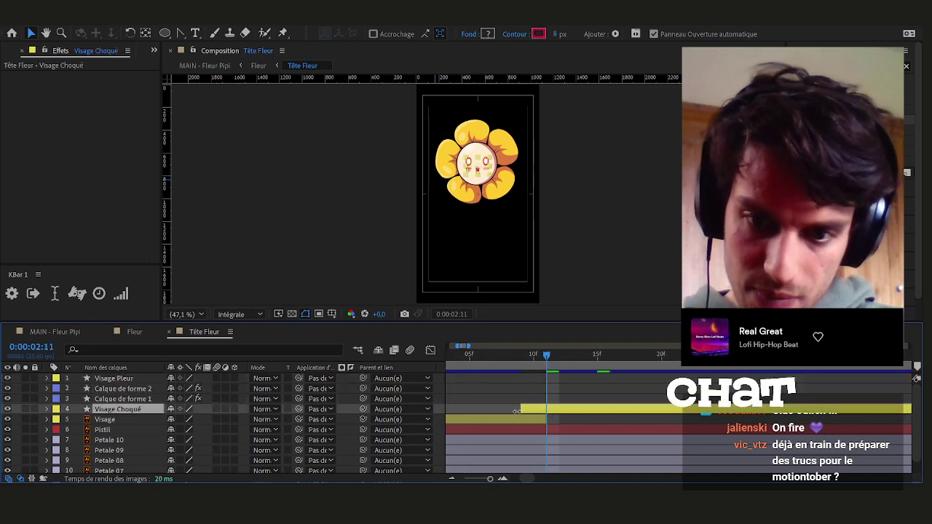
key("Page_Up")
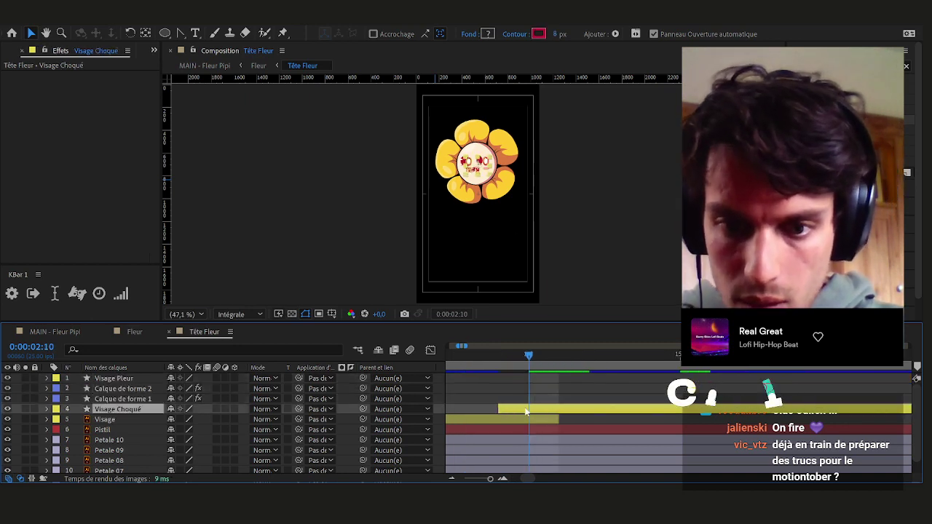
scroll(499, 185, "up", 2)
left_click_drag(500, 187, 487, 184)
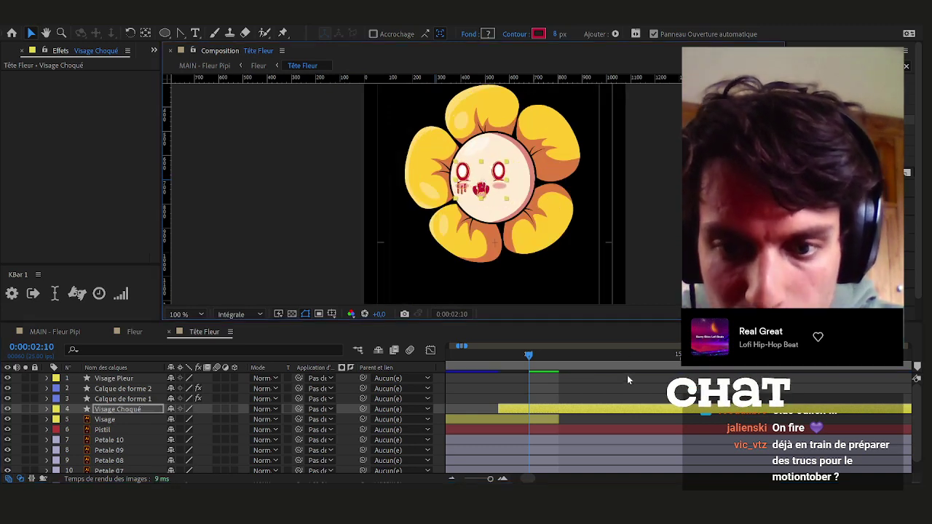
scroll(627, 377, "down", 2)
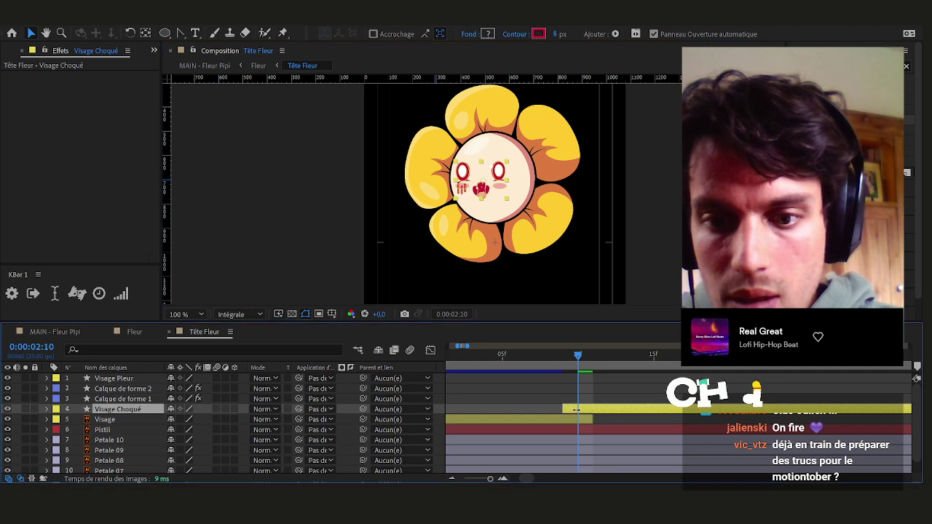
left_click_drag(576, 410, 590, 411)
scroll(665, 385, "down", 2)
left_click_drag(634, 387, 561, 385)
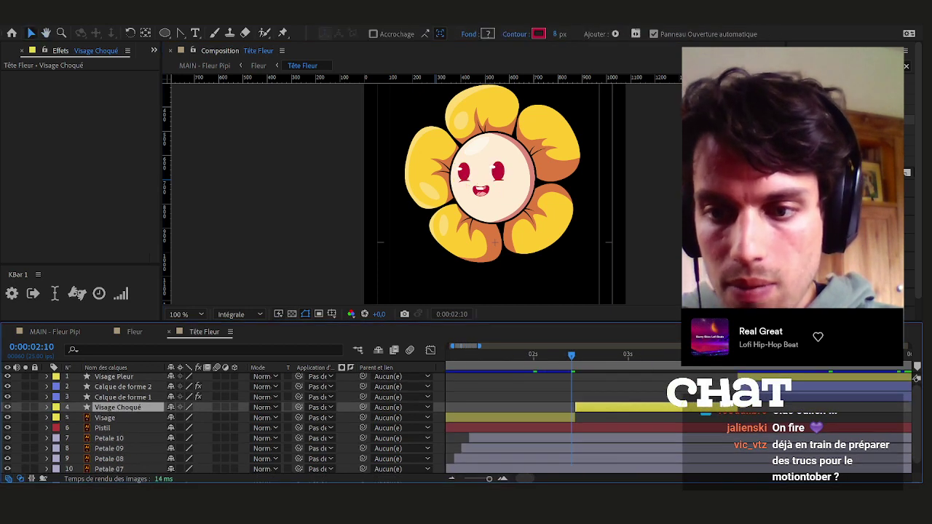
Try overlapping the Visage Pleur and tear layers with Visage Choqué at 0:00:04:03 to align the faces, and restore their start
left_click(738, 355)
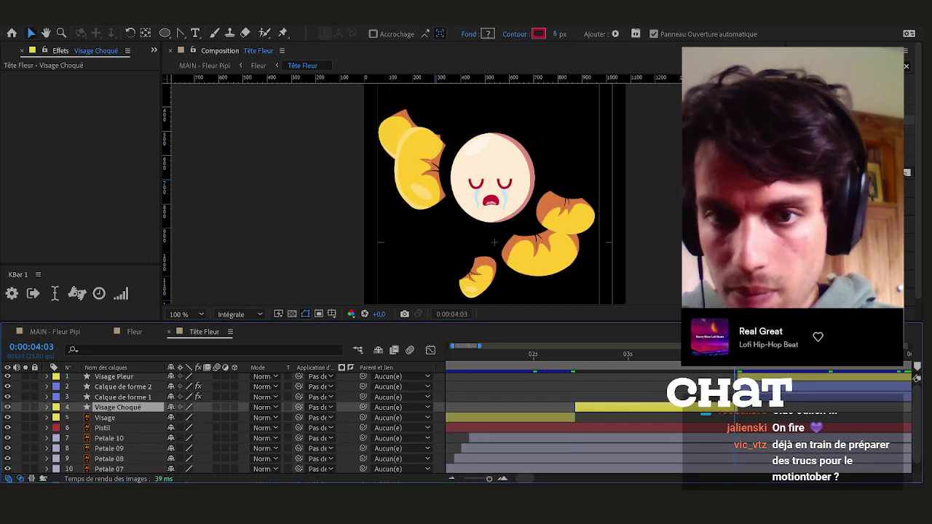
left_click(756, 397)
left_click(755, 378, "shift")
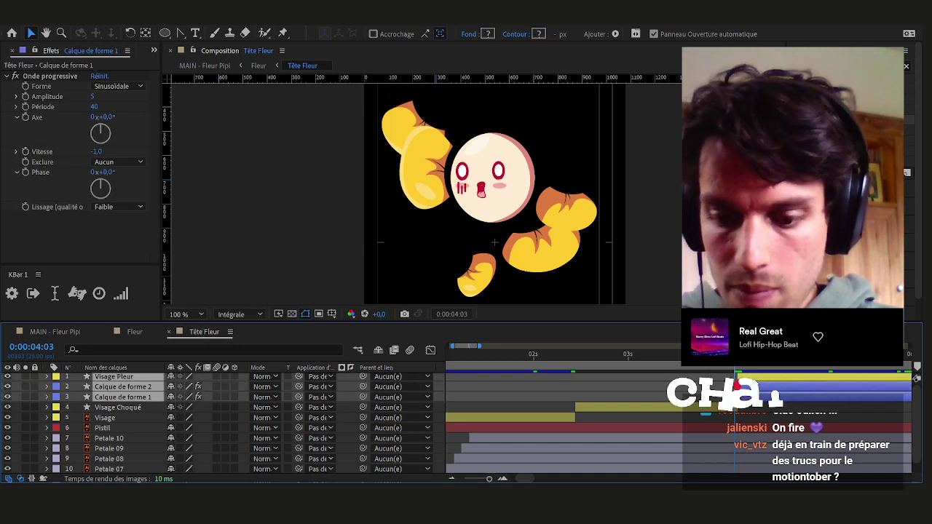
scroll(491, 172, "up", 2)
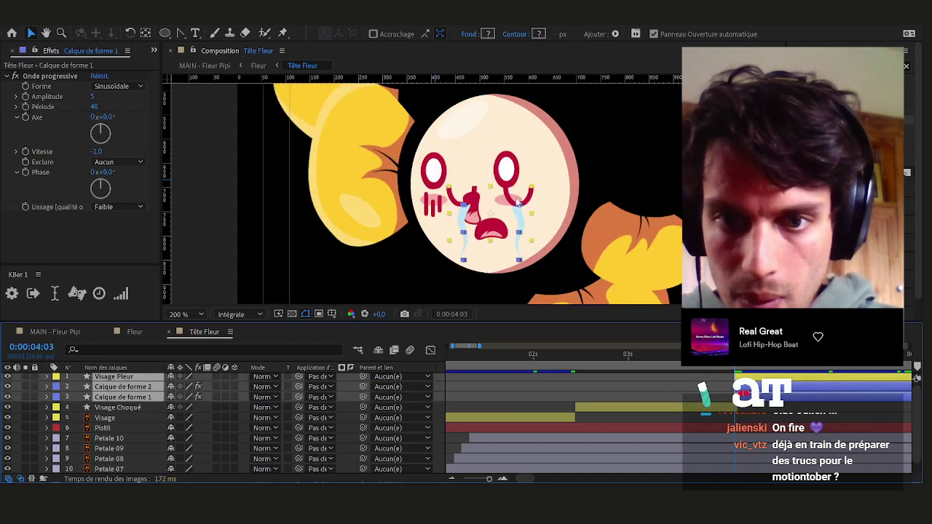
left_click_drag(518, 203, 470, 197)
key("ctrl+z")
key("alt+shift+p")
scroll(743, 398, "up", 3)
left_click_drag(709, 398, 724, 397)
left_click(681, 387)
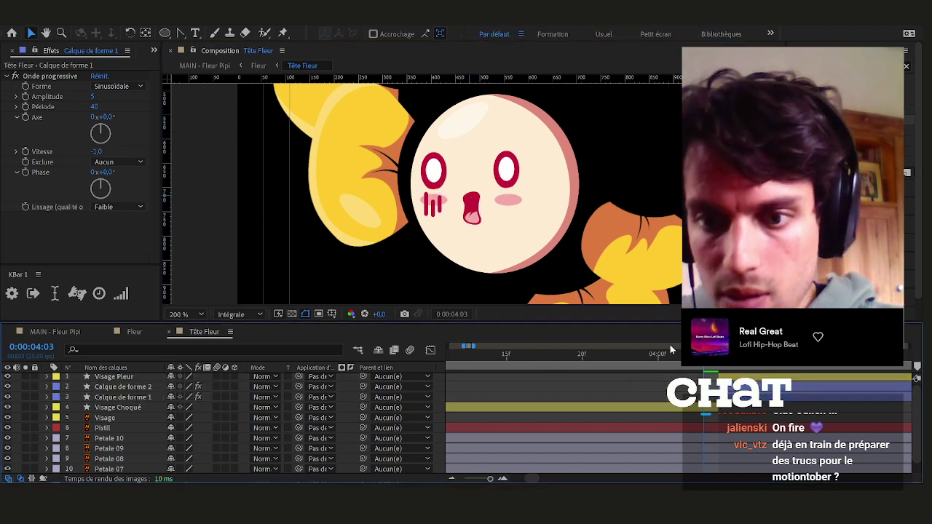
Parent the three face layers and both tear shape layers to a new null named NULL CONTROL
key("minus")
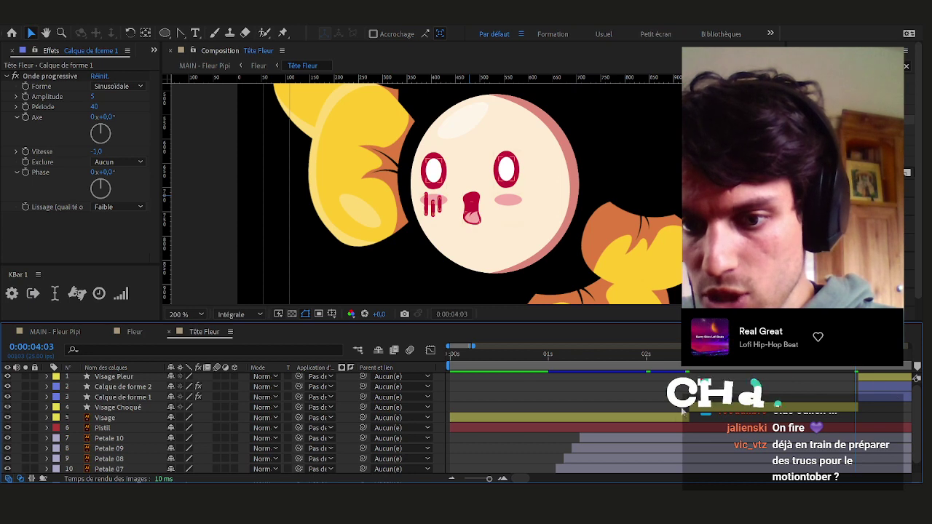
left_click(683, 417)
left_click(864, 379, "shift")
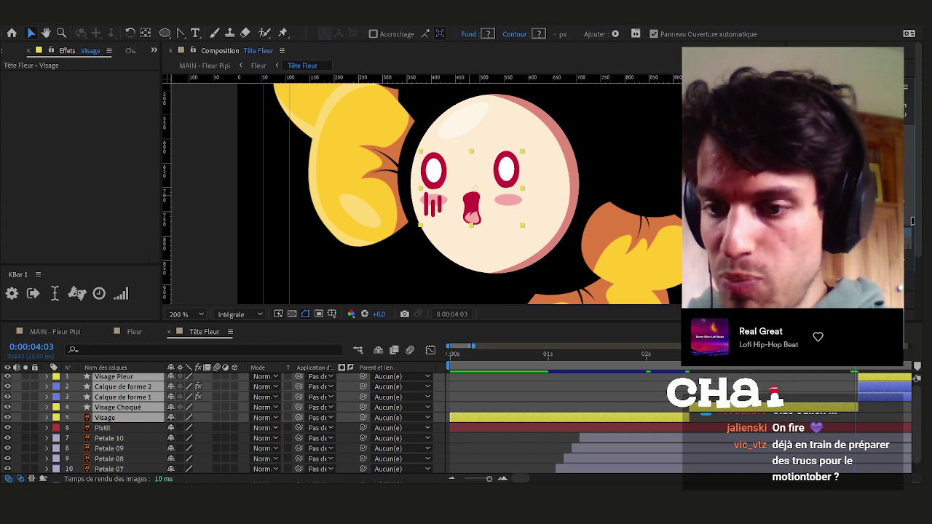
key("ctrl+alt+shift+y")
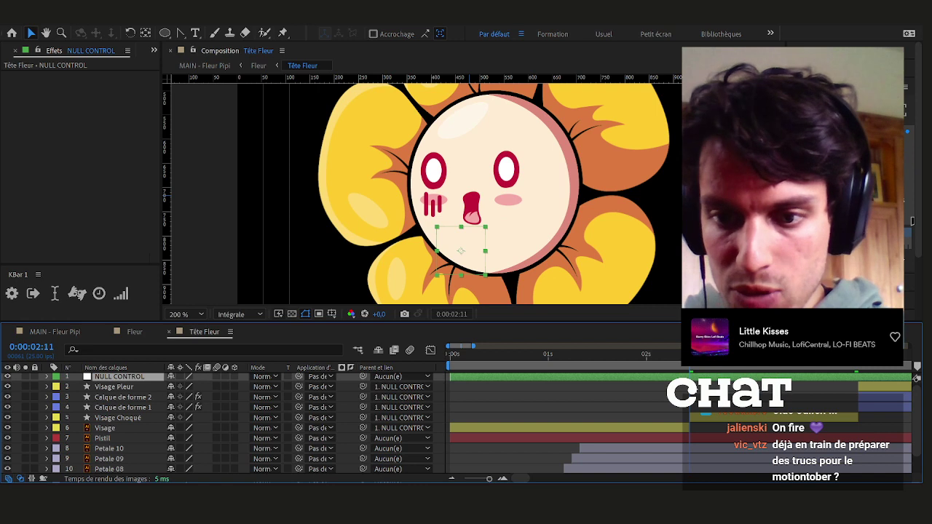
Keyframe NULL CONTROL's position at 0:00:02:06, shift it sideways to 534,9, 830,3 at 0:00:02:16, and ease both keyframes
key("Page_Up")
key("Page_Up")
key("Page_Up")
key("Page_Up")
key("Page_Up")
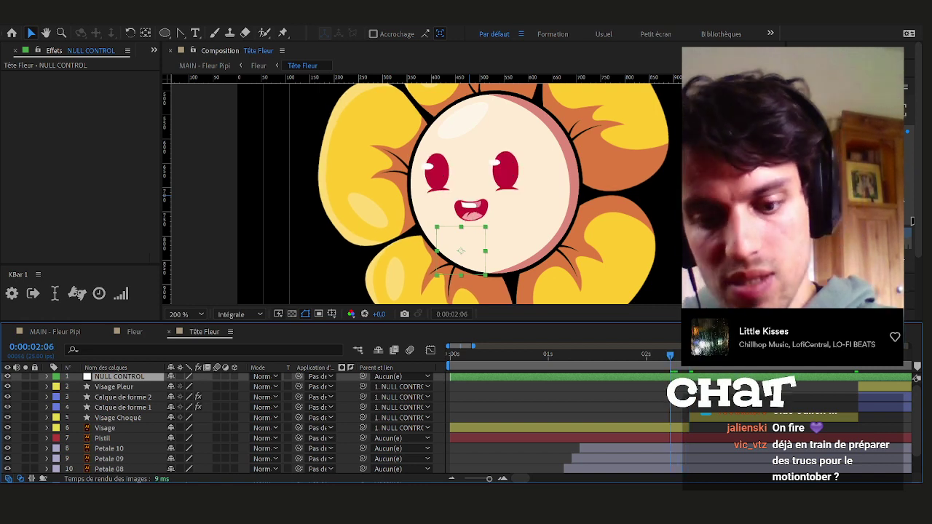
key("p")
left_click(78, 389)
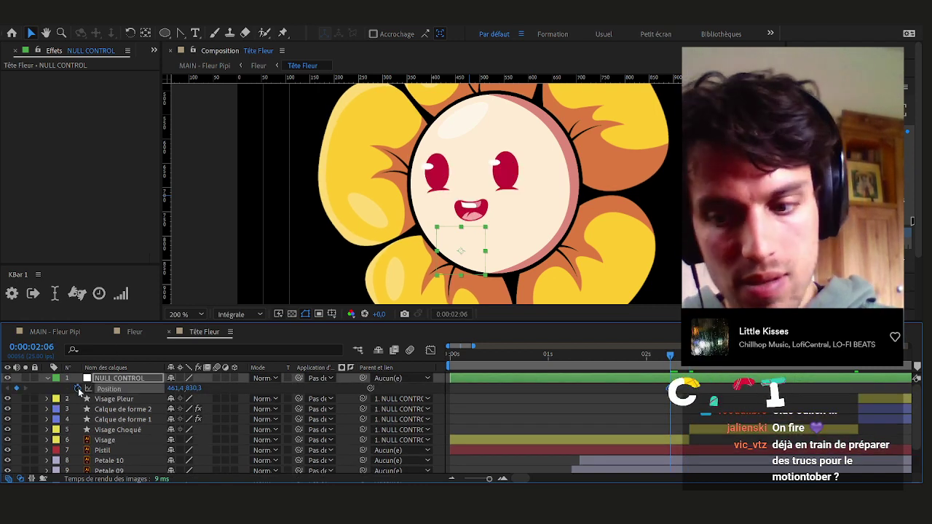
key("shift+Page_Down")
left_click_drag(468, 275, 505, 275)
left_click_drag(734, 390, 662, 394)
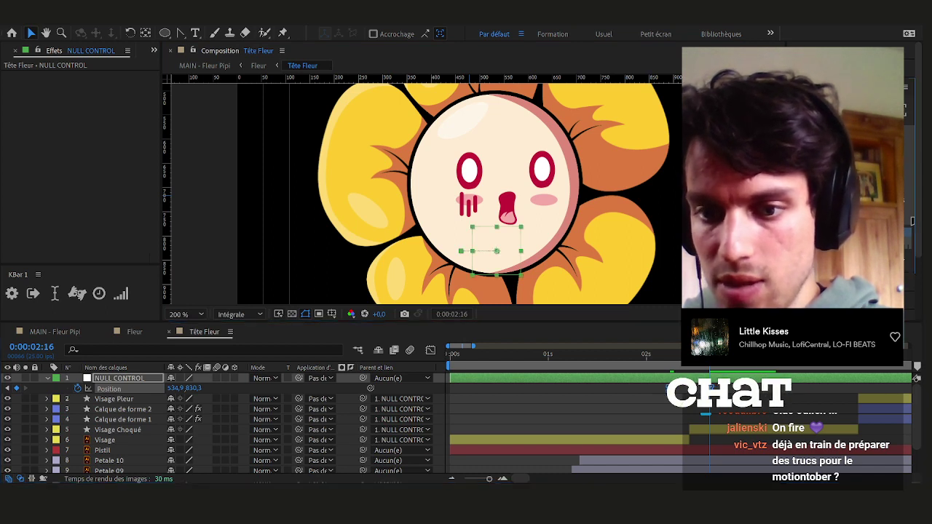
Preview the face's sideways movement from 0:00:02:06
left_click(690, 361)
left_click_drag(694, 367, 676, 371)
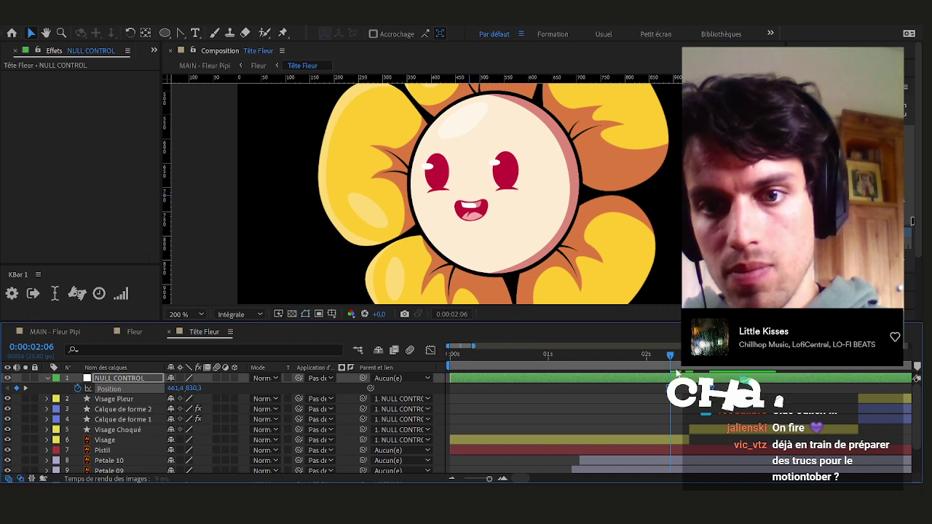
key("space")
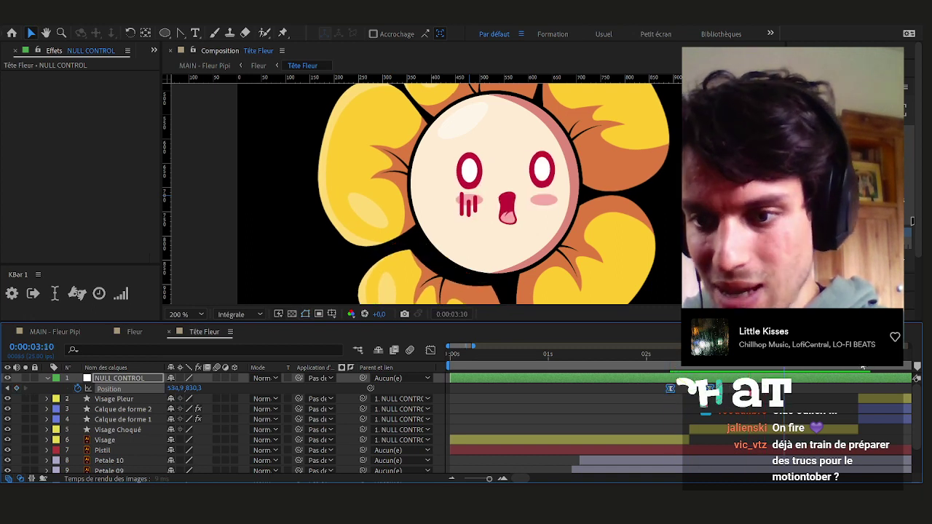
Hold NULL CONTROL's position with a keyframe at 0:00:03:24, lower it to 510,9, 885,8 at 0:00:04:09, and ease both keyframes
left_click(861, 366)
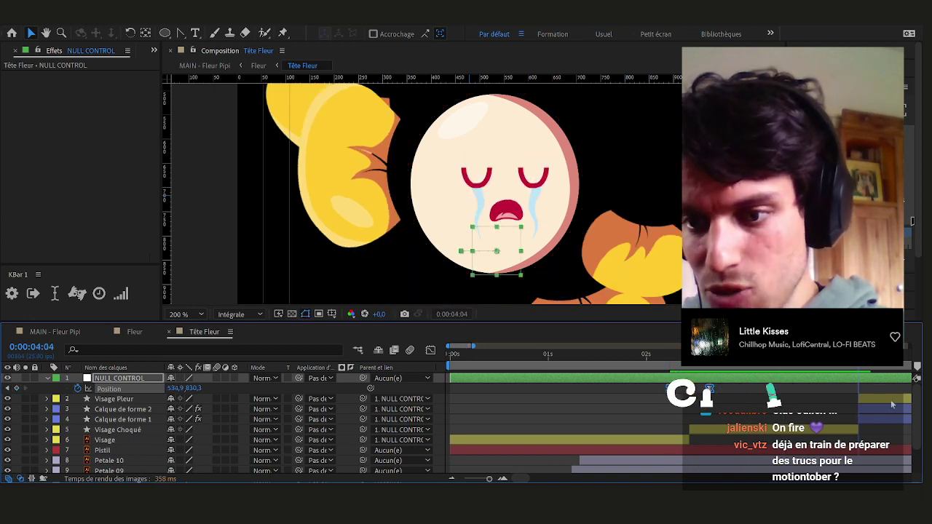
scroll(896, 407, "up", 1)
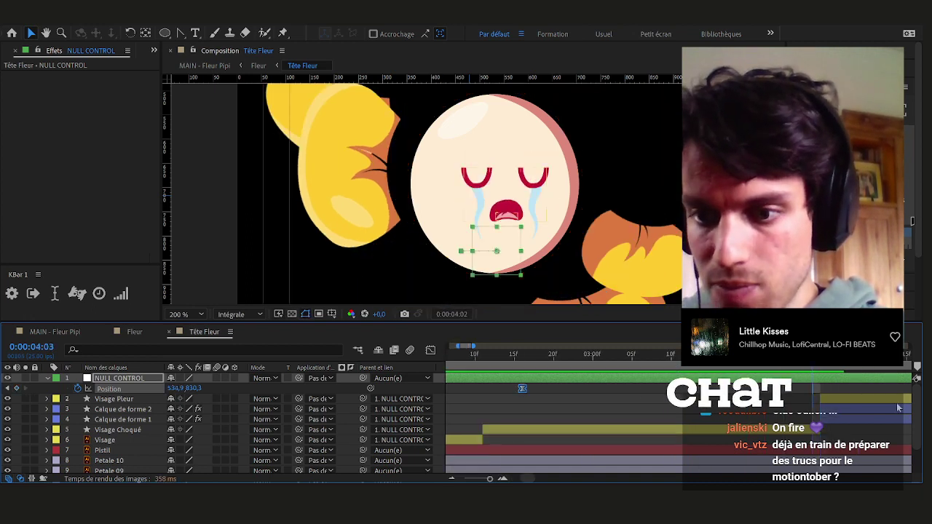
key("Page_Up")
key("Page_Up")
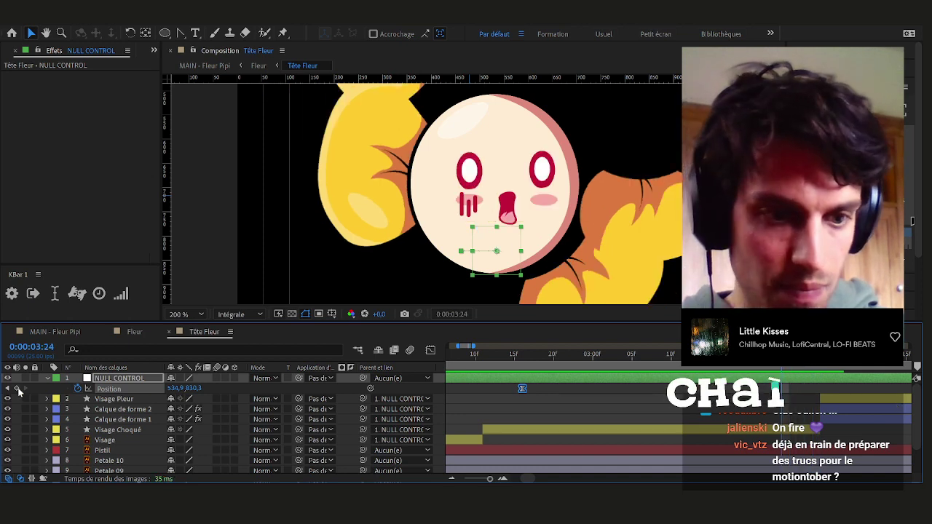
scroll(826, 422, "down", 1)
key("space")
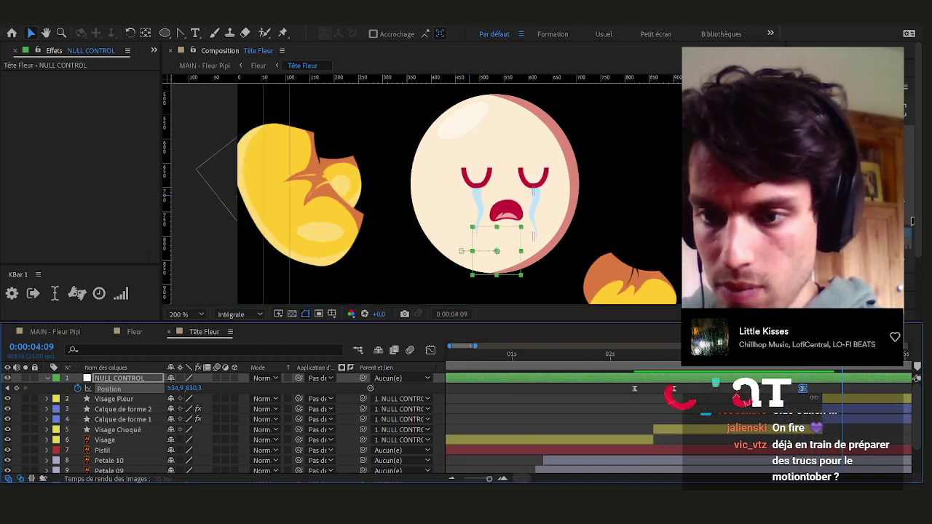
mouse_move(490, 263)
left_mouse_down()
mouse_move(475, 268)
mouse_move(492, 271)
left_mouse_up()
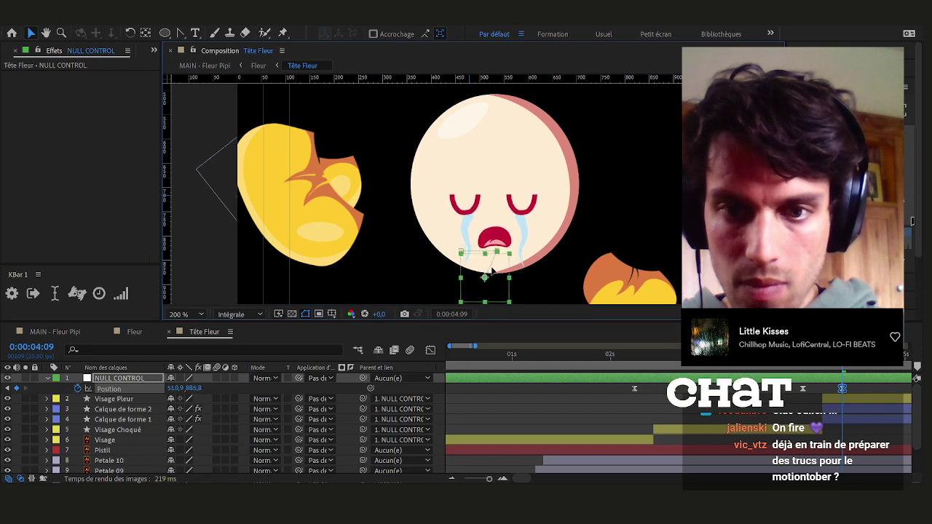
left_click_drag(860, 386, 798, 391)
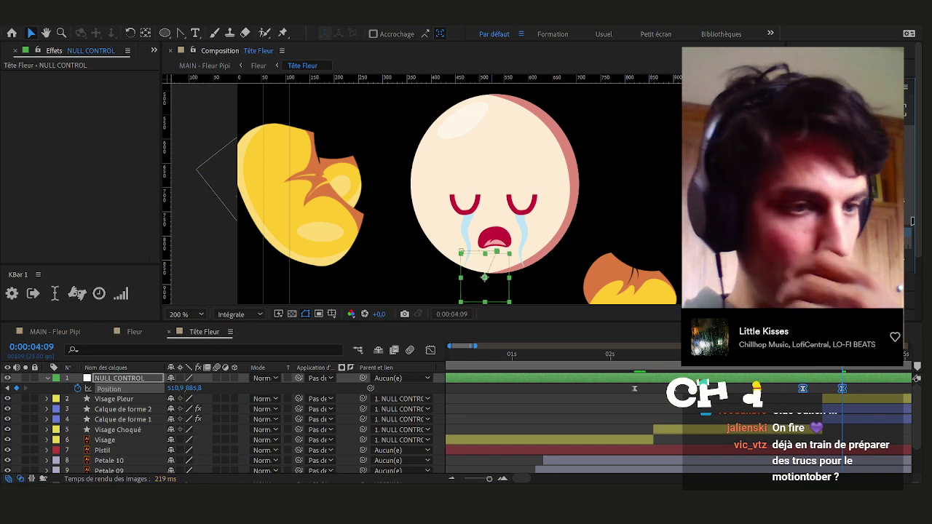
left_click(697, 411)
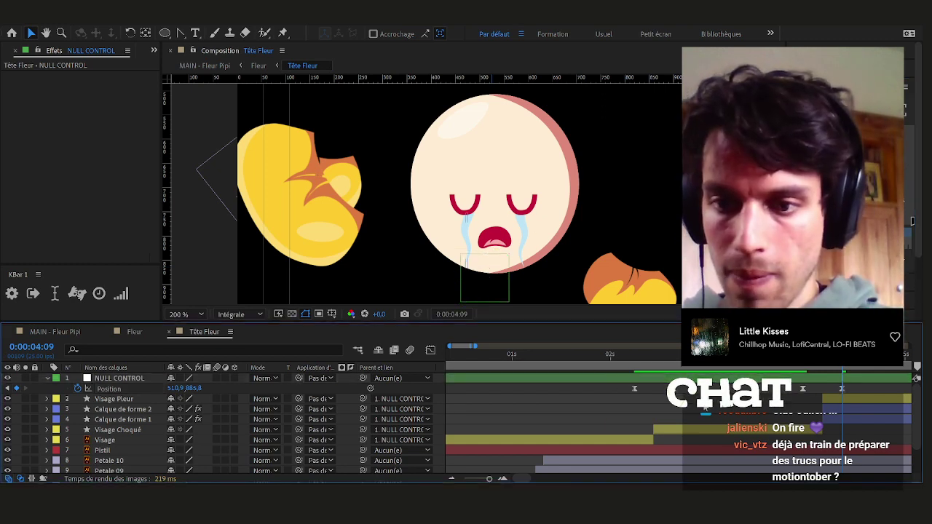
scroll(697, 411, "down", 2)
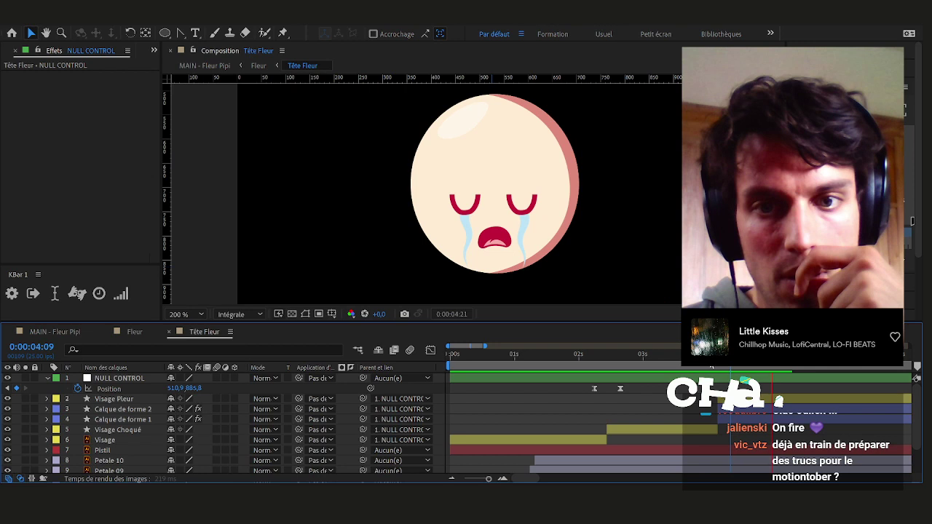
Preview the face's downward movement in Tête Fleur from 0:00:03:24
left_click(705, 357)
key("=")
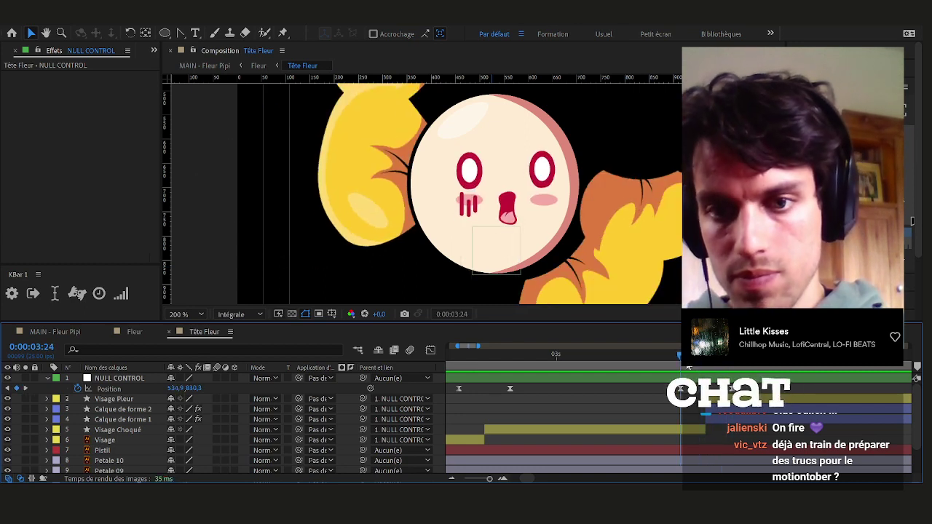
key("space")
key("space")
scroll(650, 395, "down", 3)
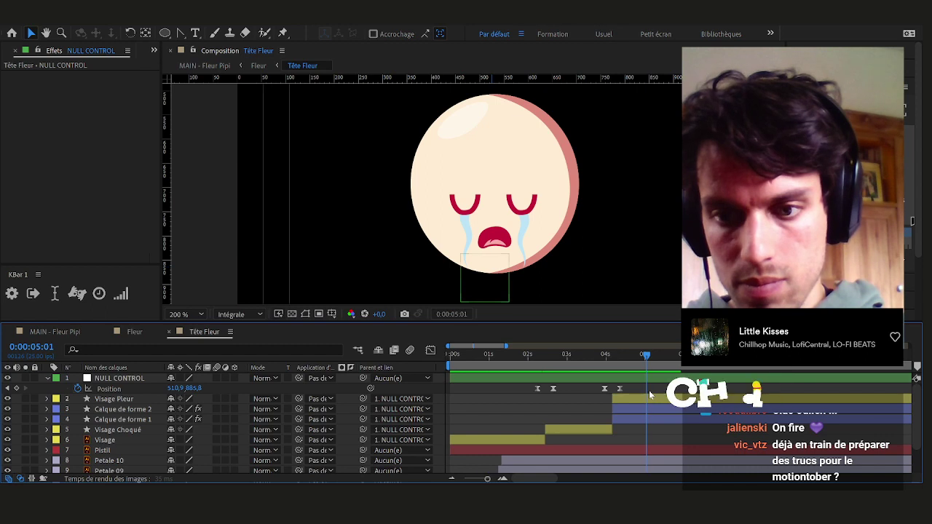
scroll(632, 394, "down", 3)
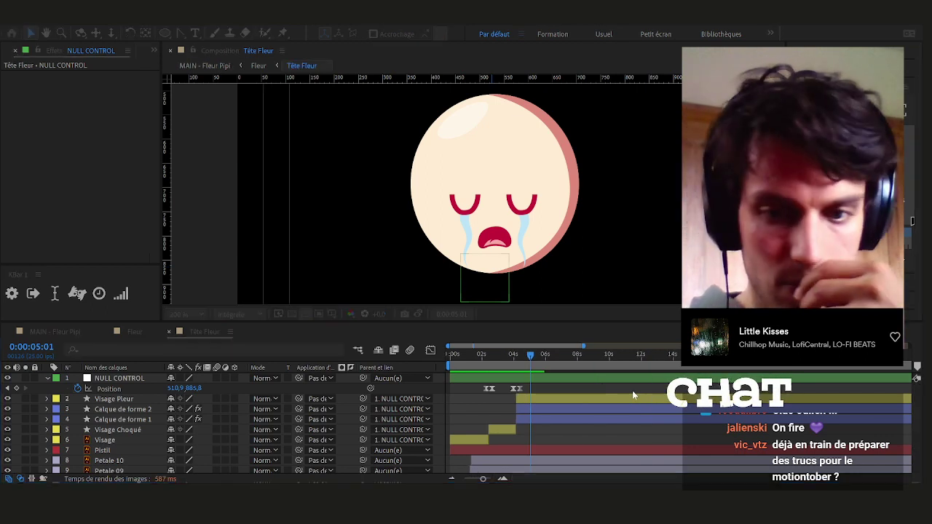
In MAIN - Fleur Pipi, raise the Cercle Bleu layer slightly behind the flower at 0:00:02:18
left_click(72, 332)
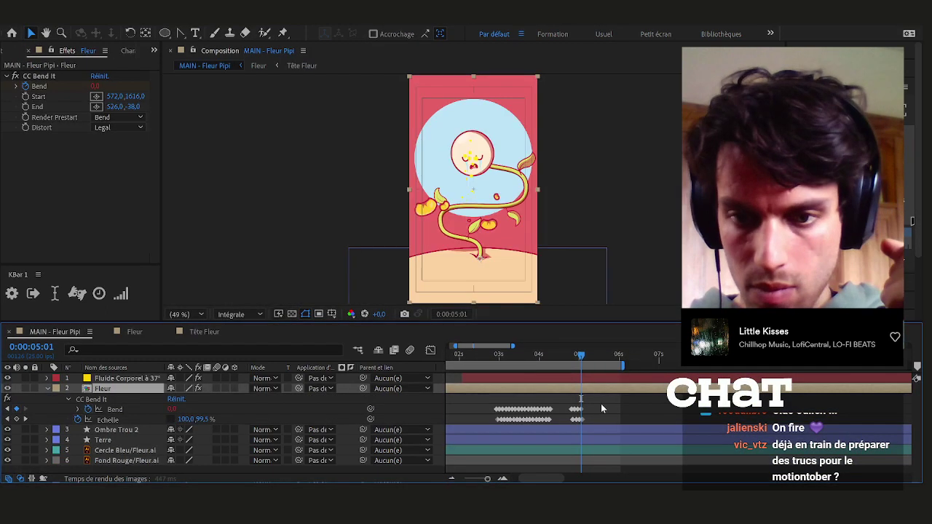
left_click_drag(496, 359, 488, 359)
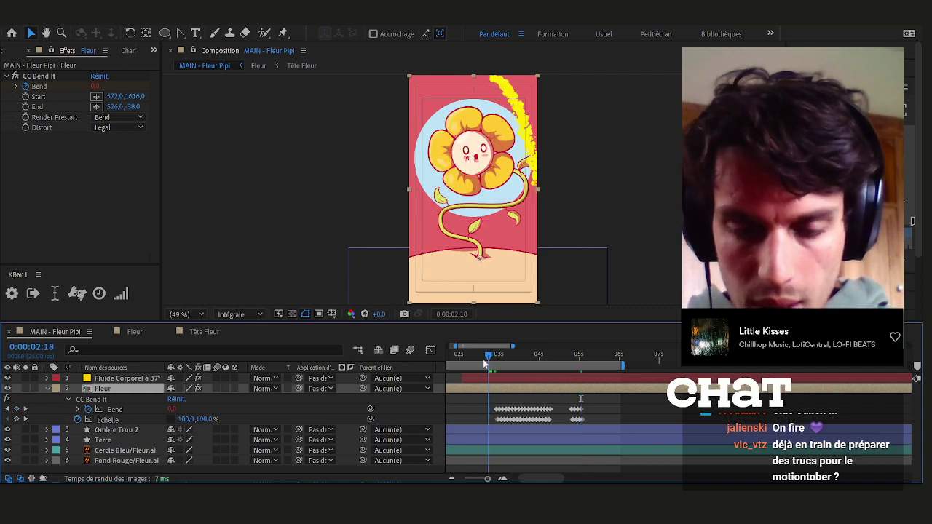
left_click(116, 450)
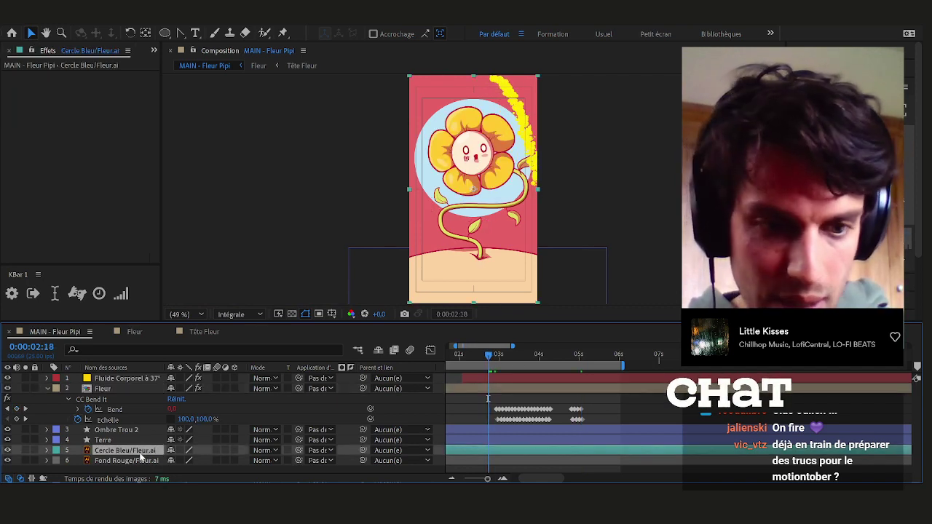
left_click_drag(471, 188, 473, 181)
left_click(453, 406)
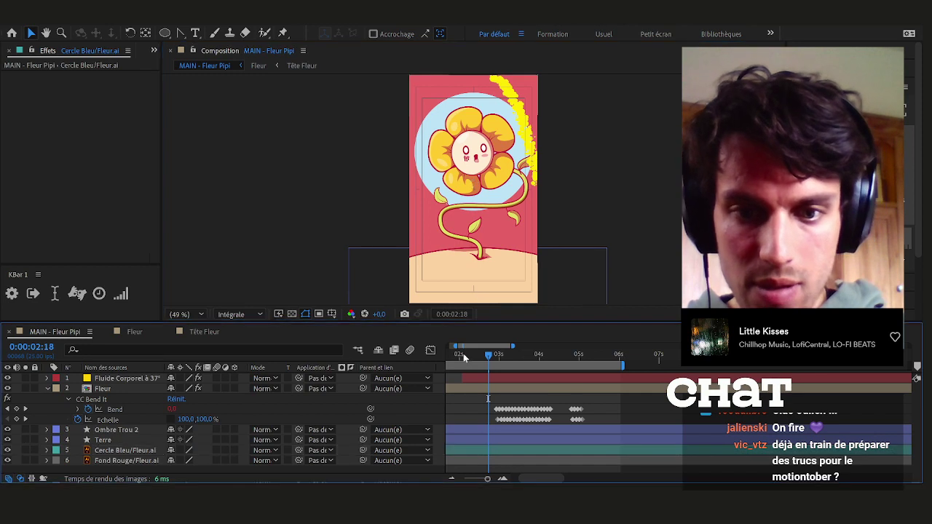
Preview the MAIN - Fleur Pipi animation from the beginning
left_click_drag(456, 346, 375, 330)
key("space")
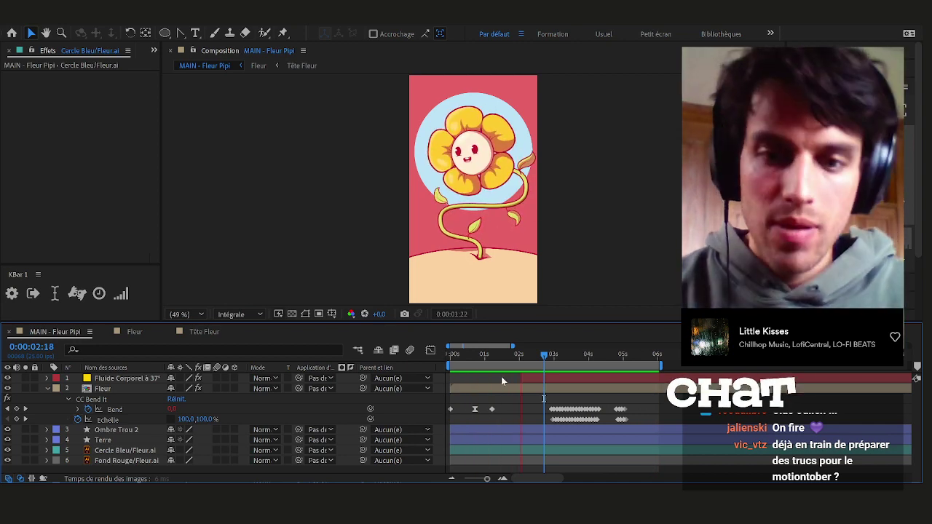
key("space")
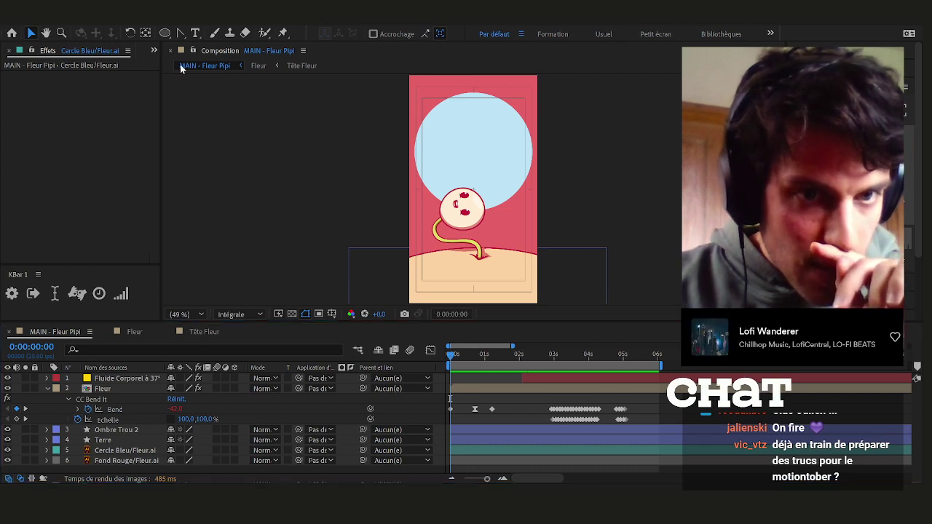
Open the Fleur 2 composition and cut its Cercle Bleu layer
key("ctrl+0")
double_click(42, 163)
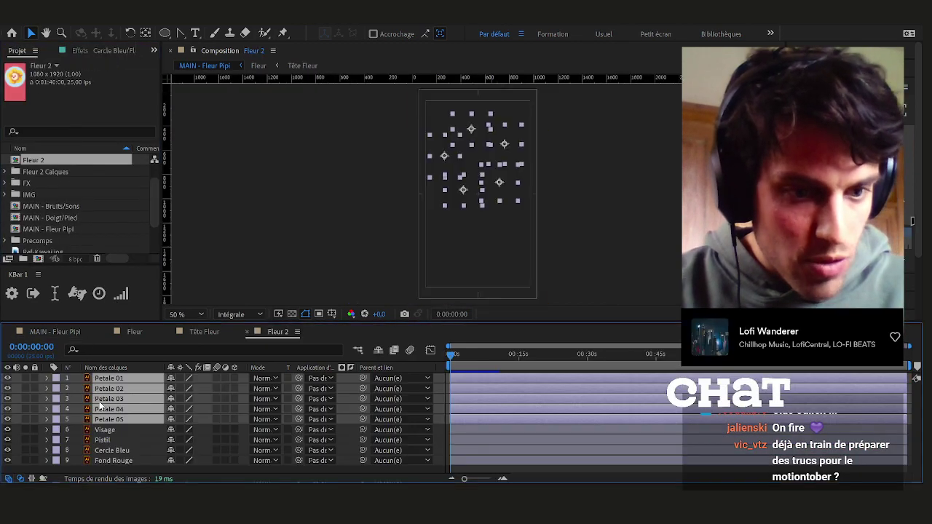
left_click(110, 451)
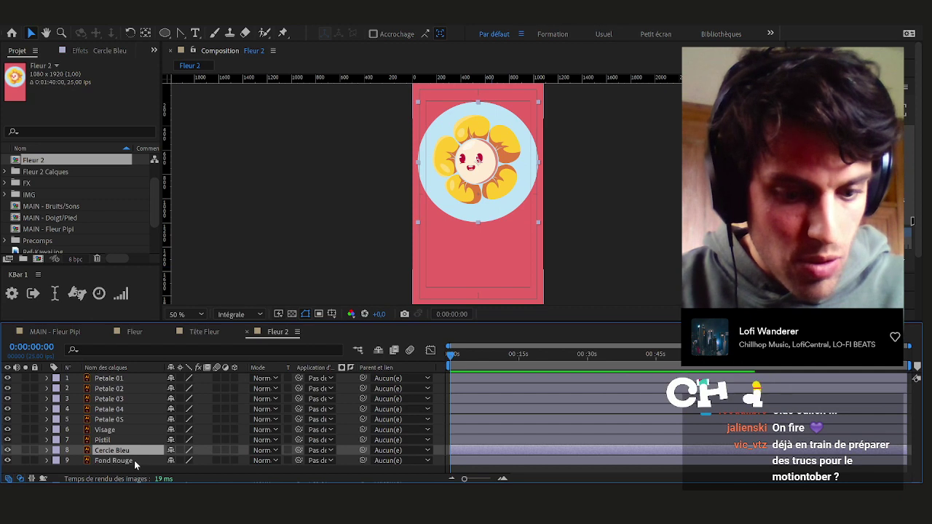
key("Delete")
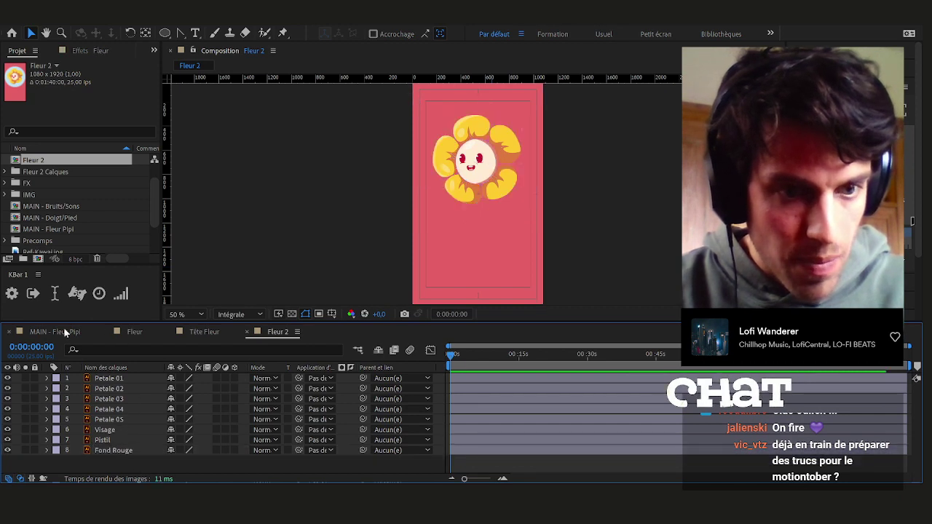
Paste the cut Cercle Bleu layer below Terre in MAIN - Fleur Pipi and delete the old Cercle Bleu layer
left_click(134, 332)
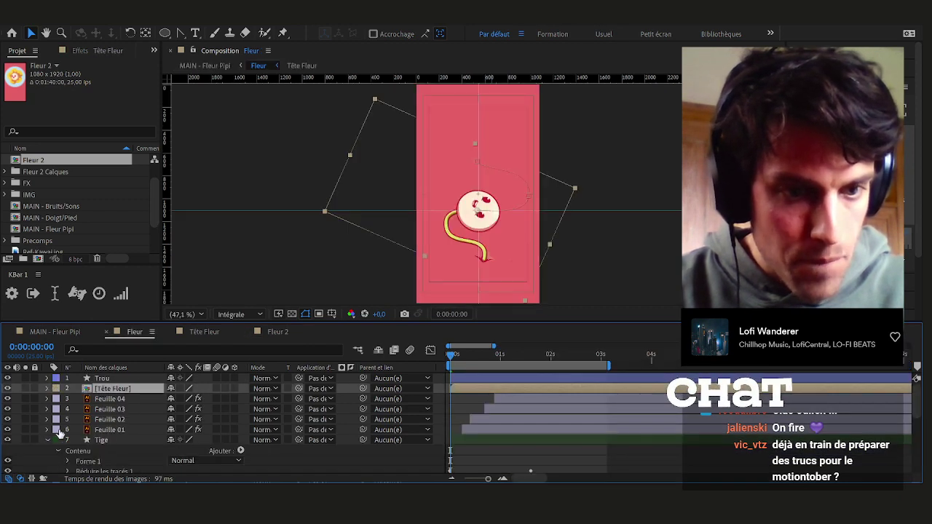
left_click(71, 332)
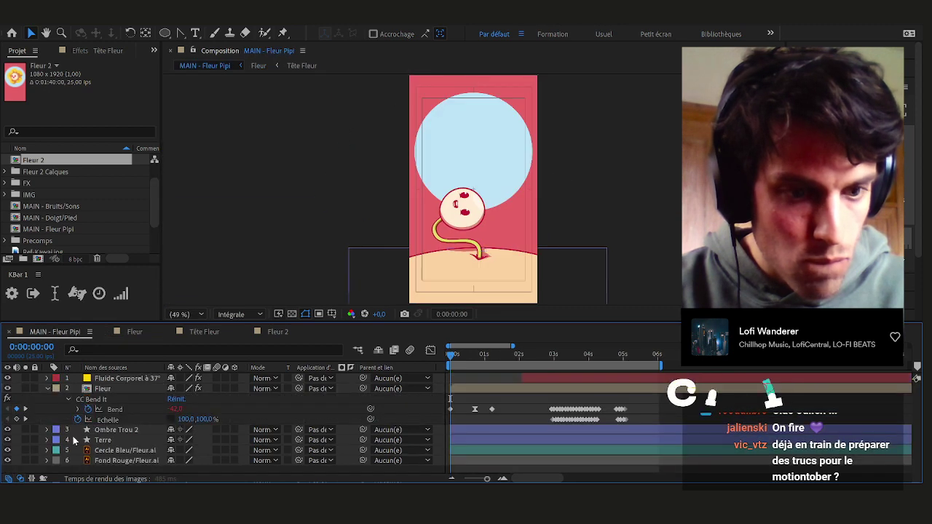
left_click(120, 450)
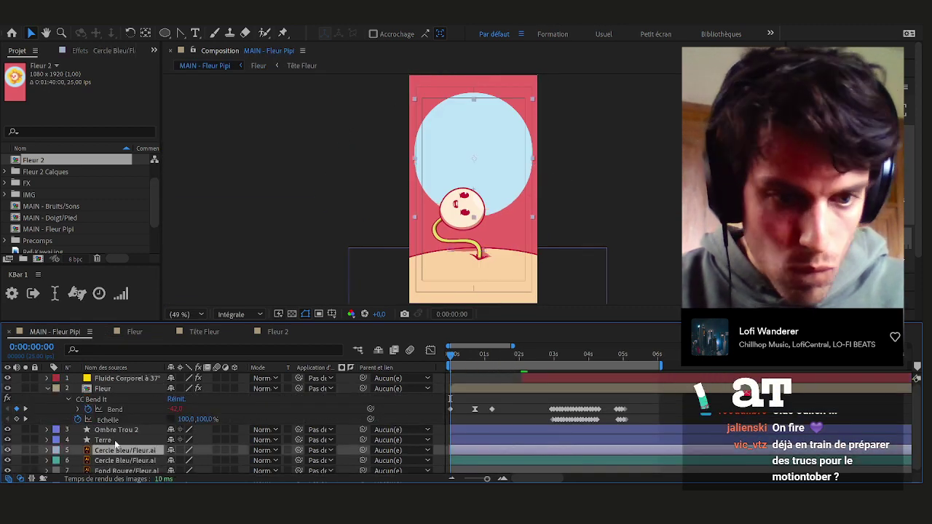
left_click(118, 461)
key("Delete")
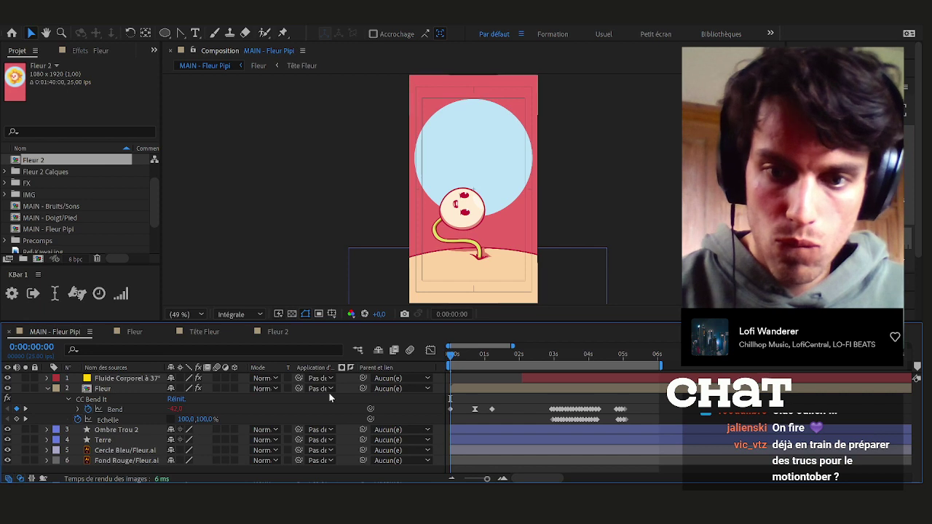
Raise the pasted blue circle slightly behind the flower, using the frame at 0:00:02:09 as reference
left_click(530, 355)
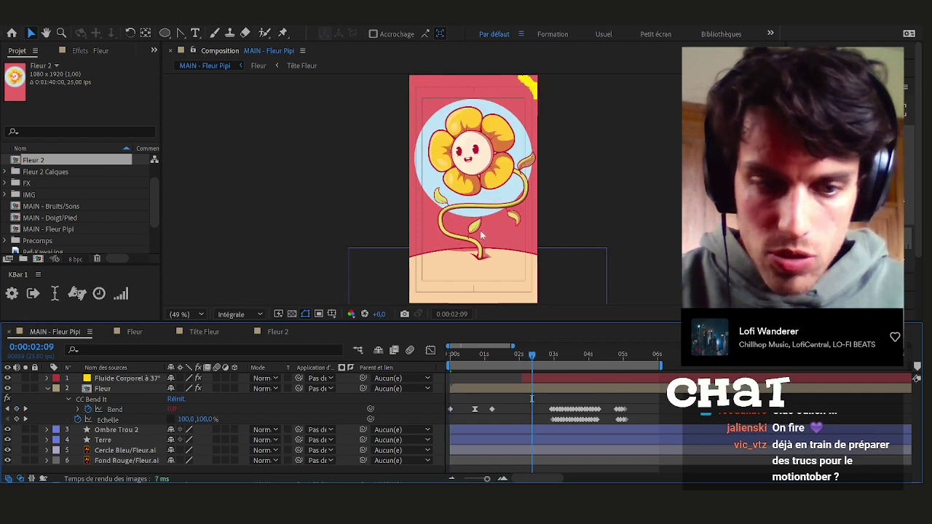
left_click(133, 451)
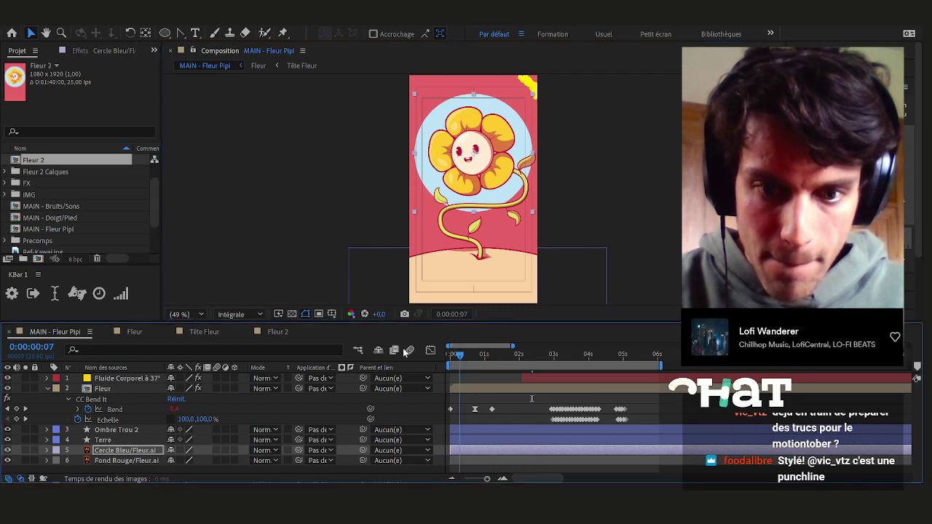
Keyframe the Cercle Bleu scale from 0% at 0:00:00:00 to 100% at about two seconds, and ease both keyframes
key("Home")
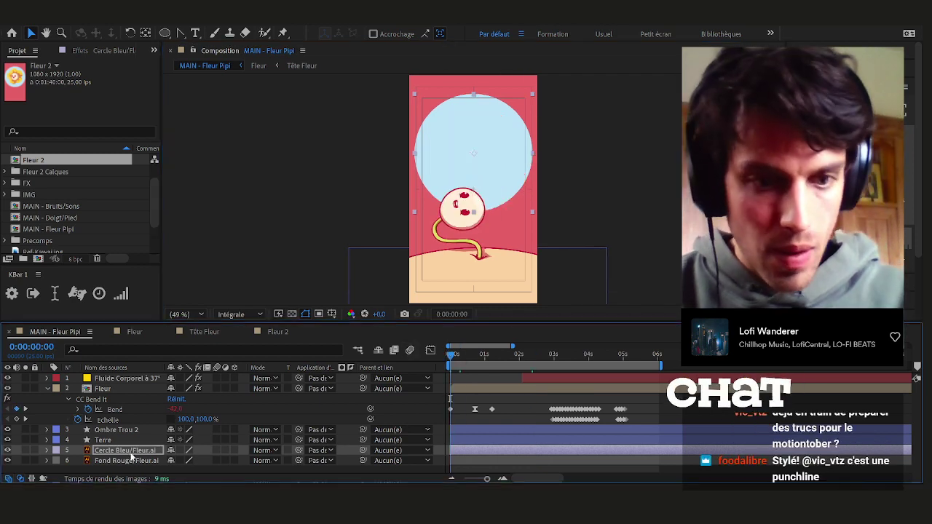
key("s")
left_click(78, 461)
key("space")
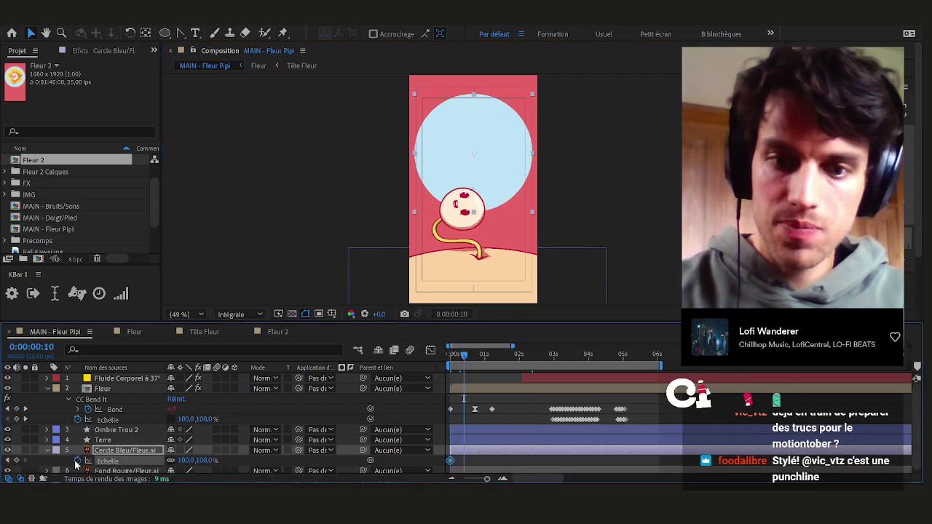
left_click(16, 461)
key("Home")
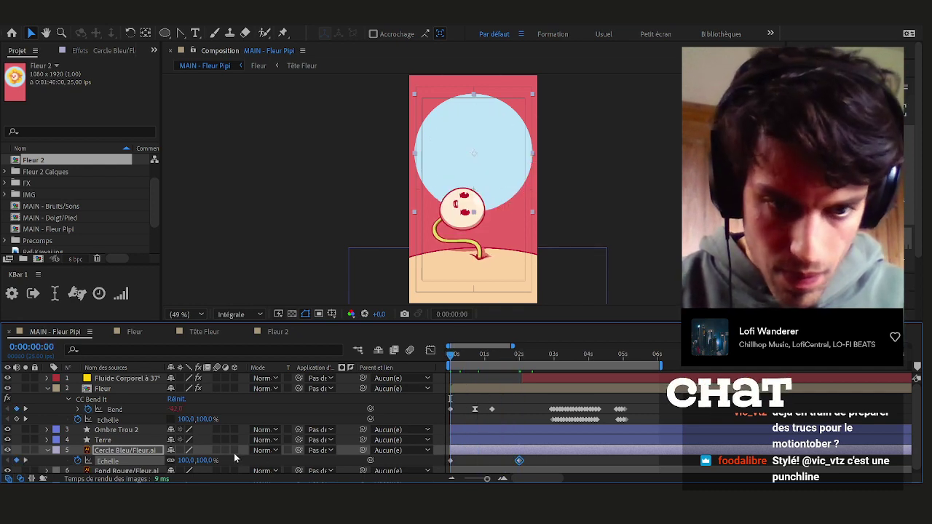
type("0")
key("Return")
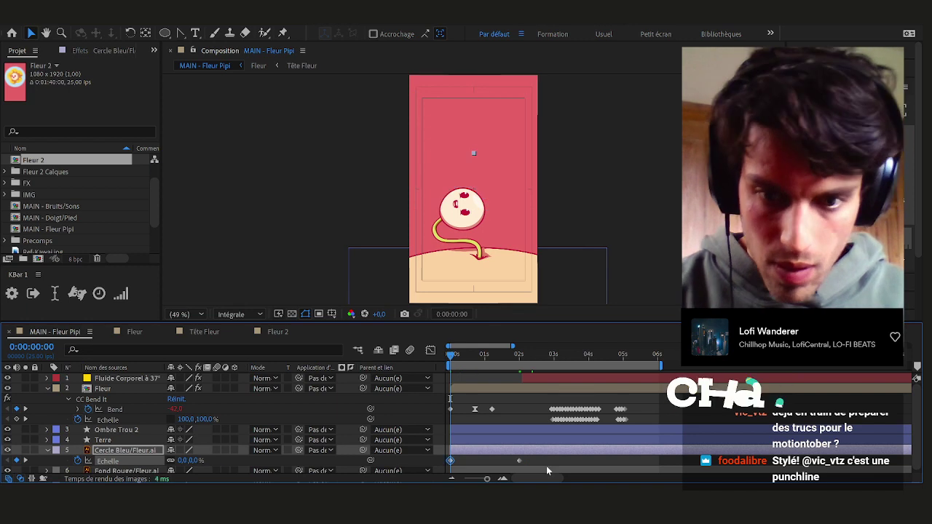
Preview the blue circle's growth within the full MAIN - Fleur Pipi animation and save the project
left_click(721, 197)
key("space")
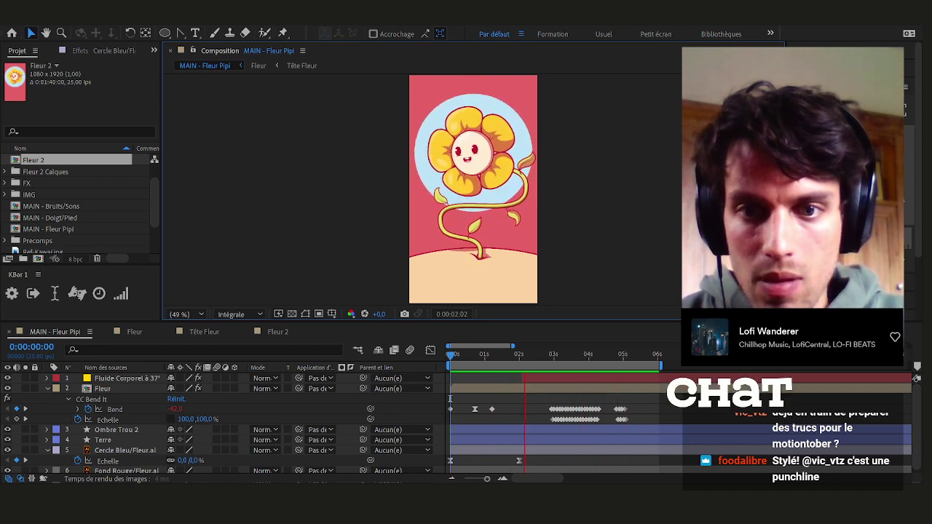
key("space")
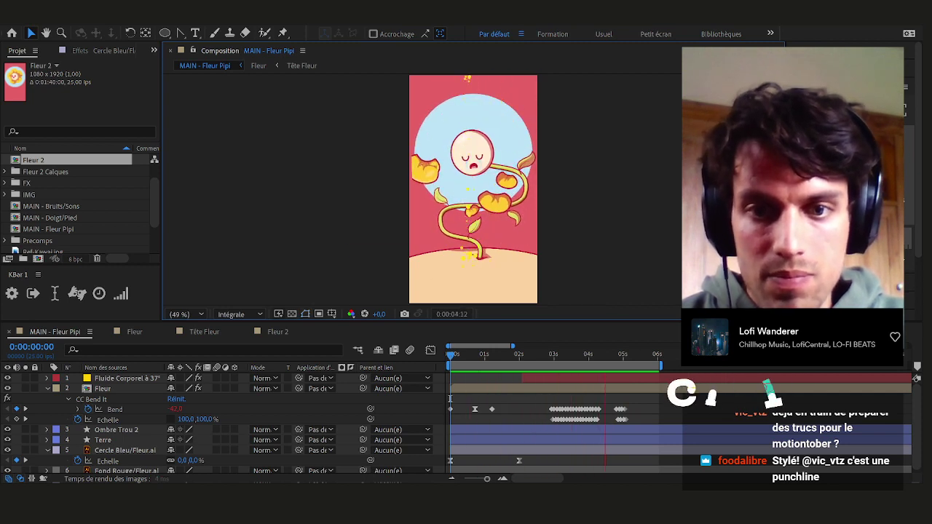
key("space")
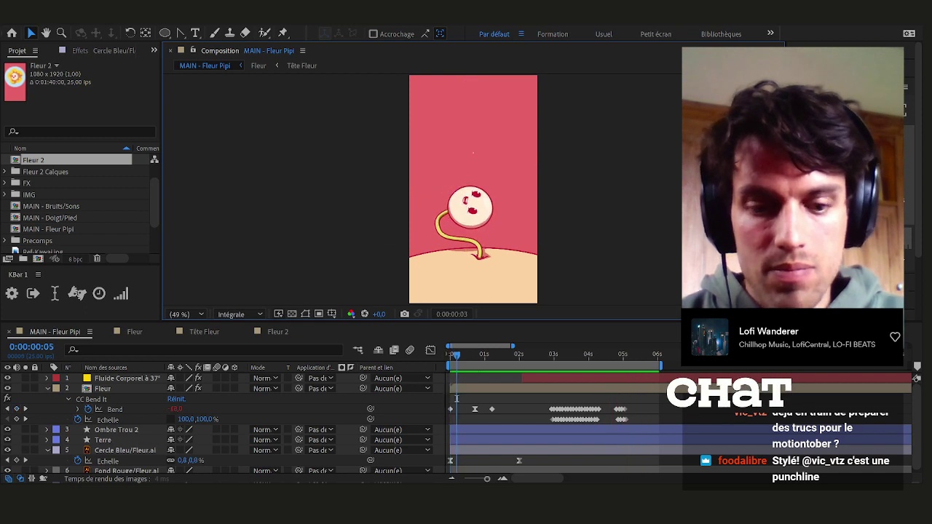
key("ctrl+s")
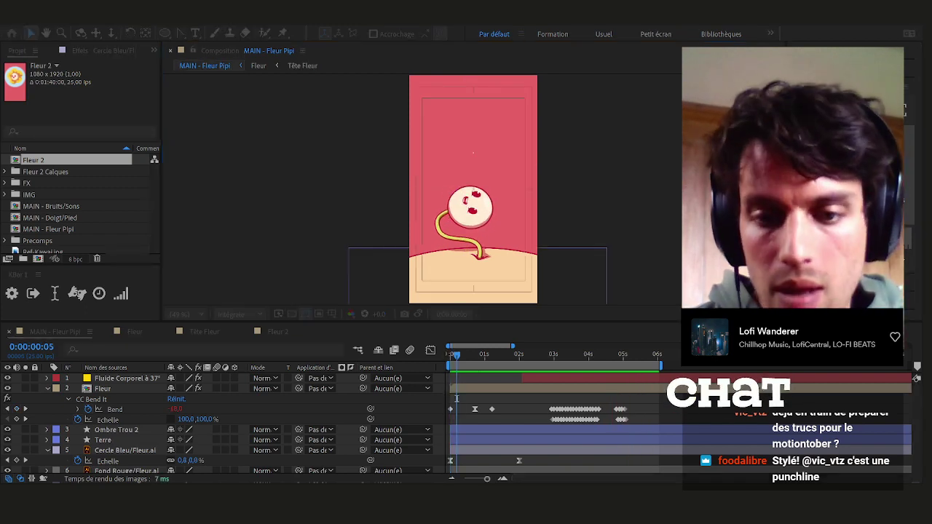
Collapse the expanded properties of all layers in MAIN - Fleur Pipi and clear the layer selection
scroll(580, 172, "down", 3)
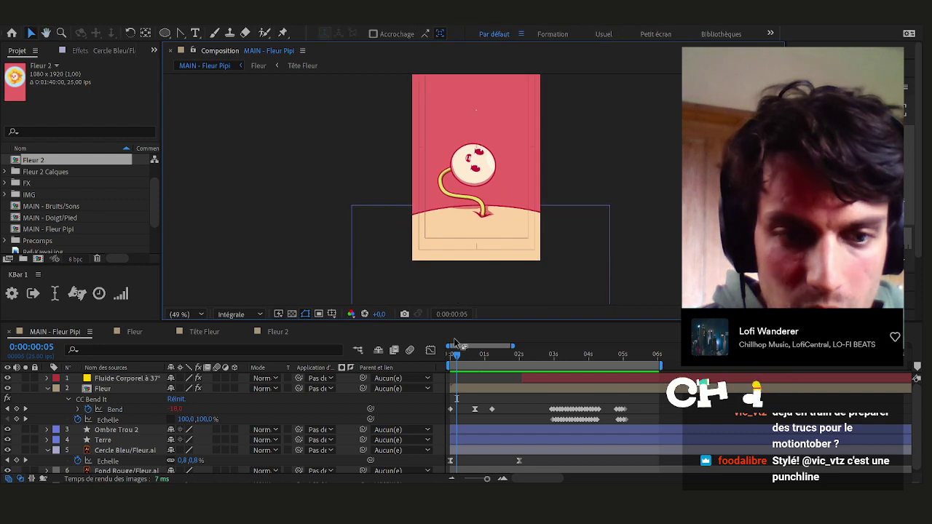
key("ctrl+a")
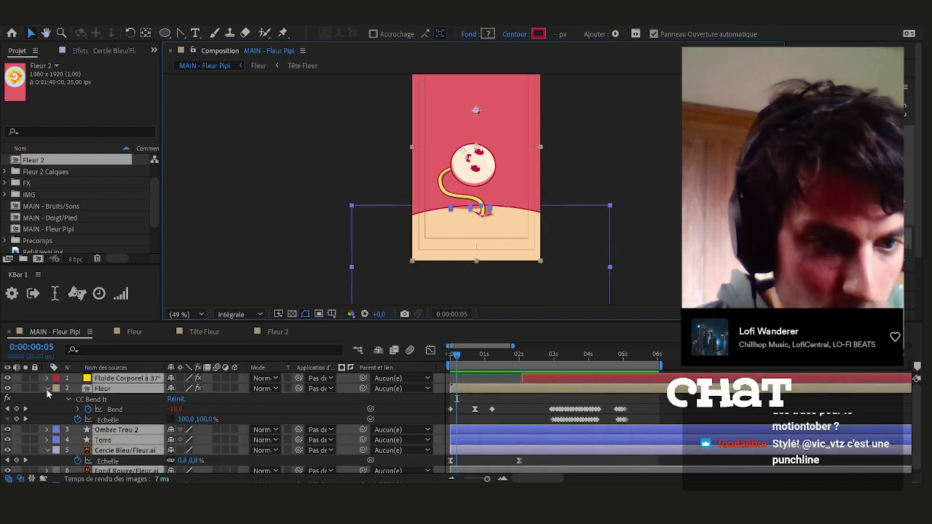
left_click(47, 389)
left_click(461, 459)
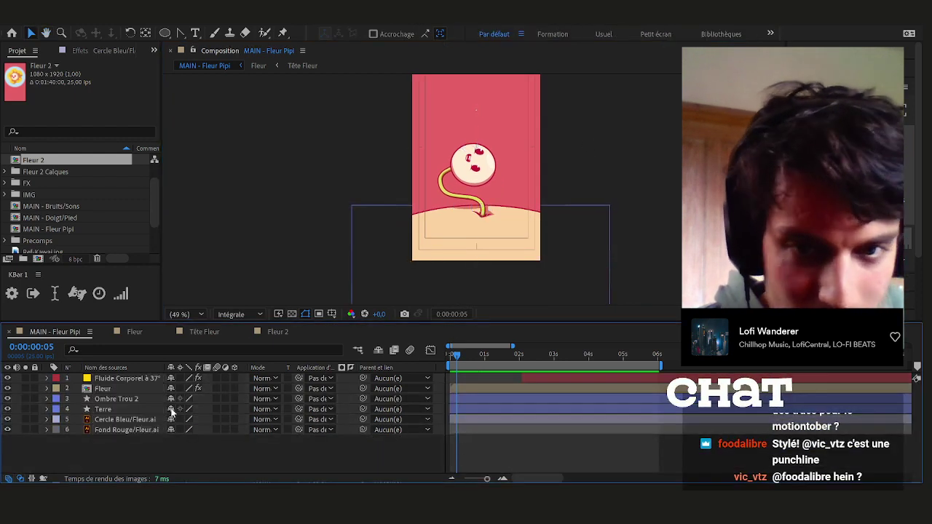
Draw a closed shape with two curved, pointed blades in the ground's lower-right corner using the Pen tool
left_click(181, 32)
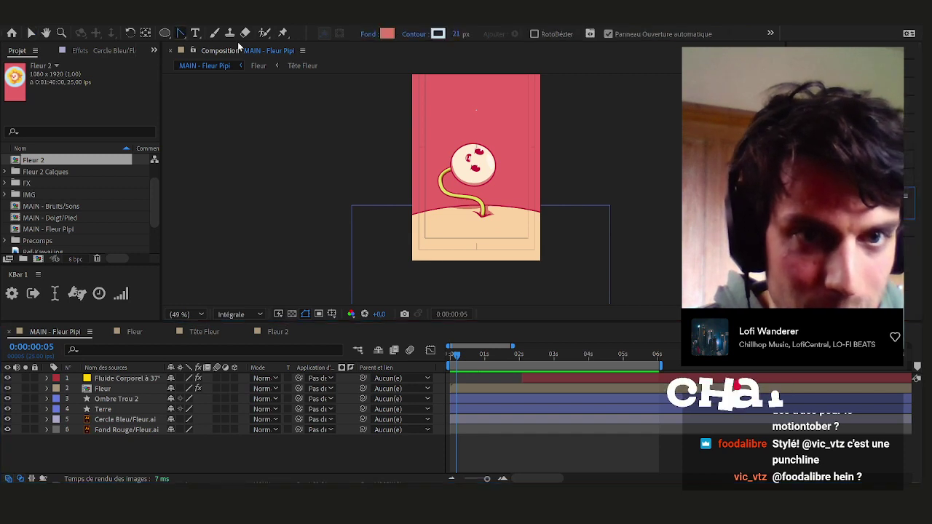
scroll(479, 275, "up", 1)
scroll(488, 276, "up", 2)
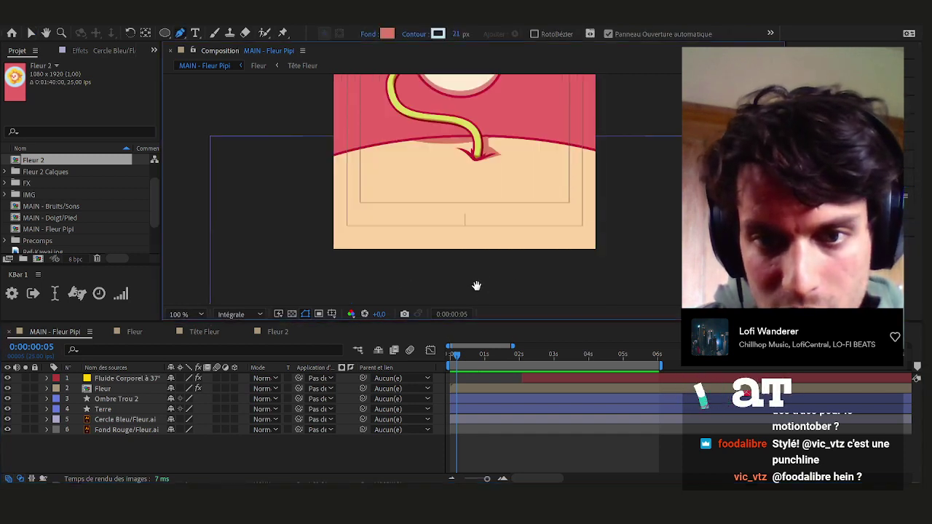
scroll(476, 285, "down", 1)
left_click(456, 276)
left_click_drag(537, 233, 547, 169)
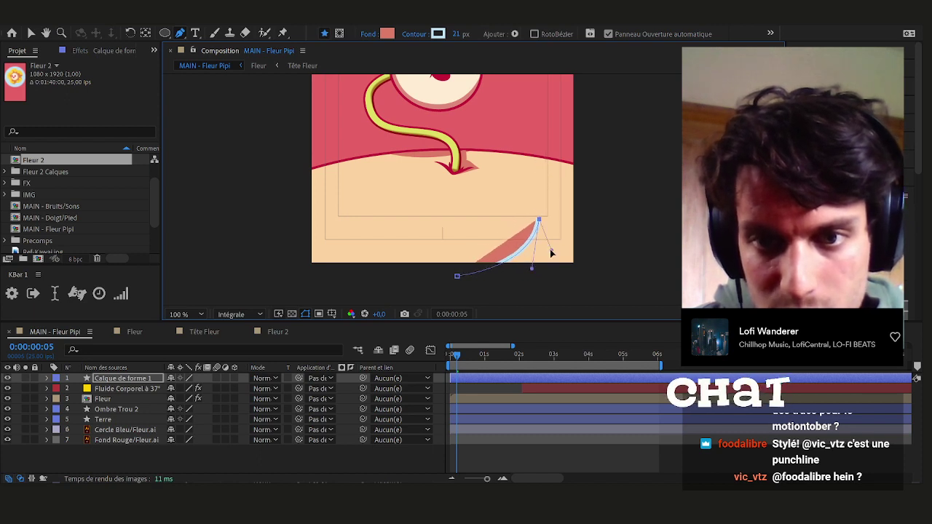
left_click_drag(546, 162, 605, 210)
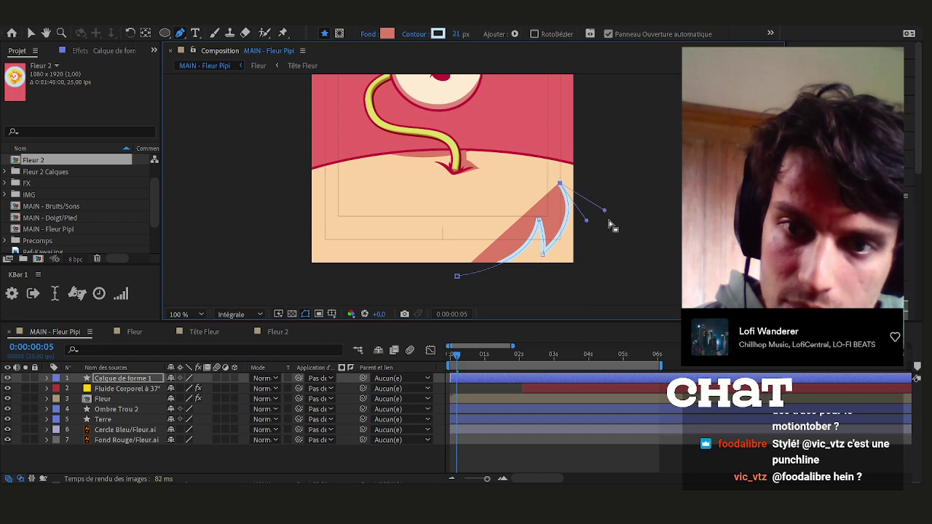
left_click(595, 292)
left_click(457, 276)
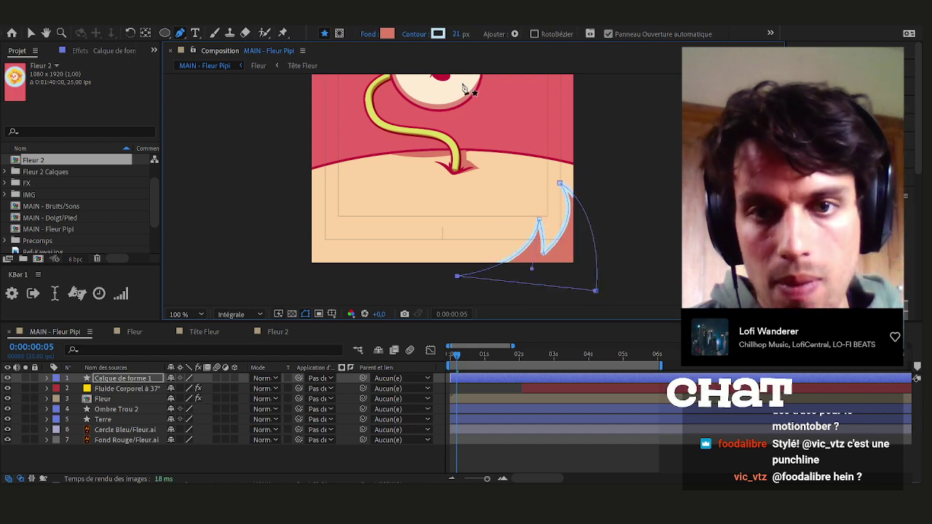
Set the new blade shape's stroke width to 0 px and deselect the layer
left_click(454, 34)
type("0")
key("Return")
left_click(480, 451)
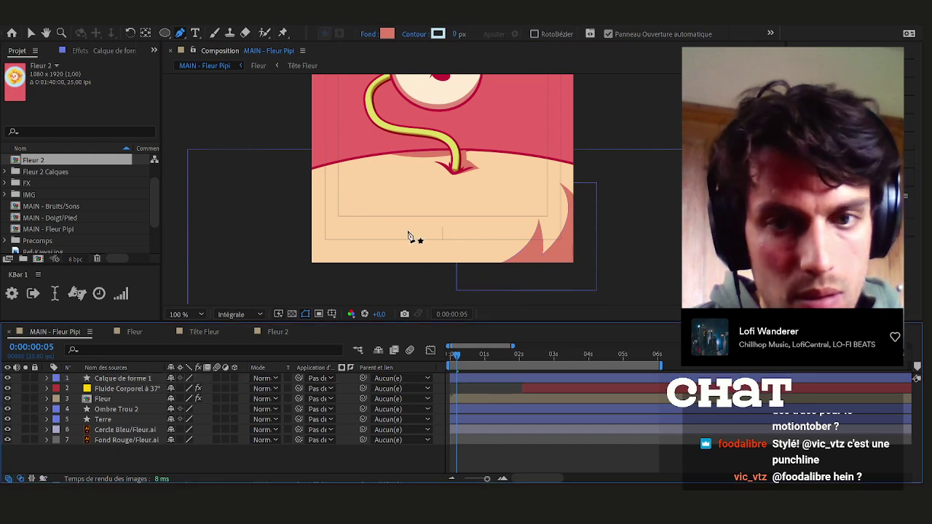
Draw a closed shape with curved, pointed blades on the ground's left side using the Pen tool, refine its outer curve and deselect it
left_click(362, 185)
left_click_drag(403, 218, 434, 230)
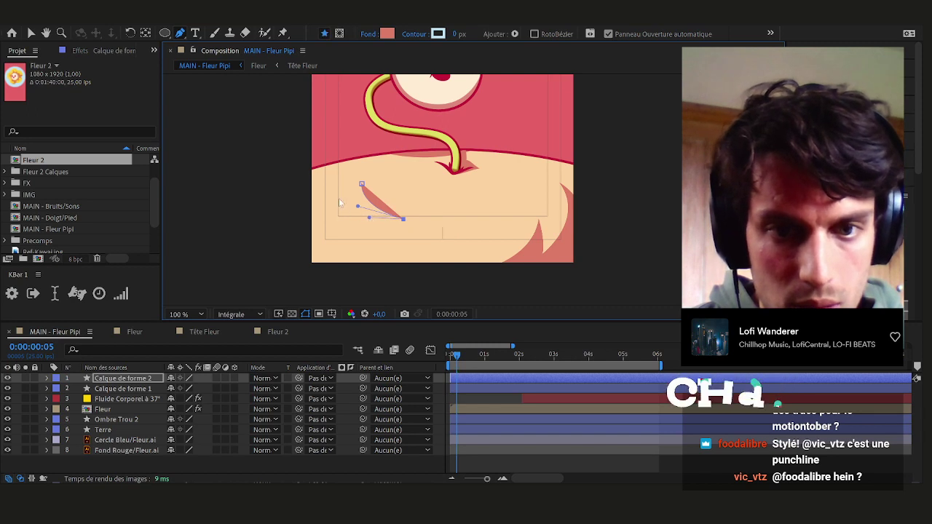
left_click(343, 198)
left_click(337, 220)
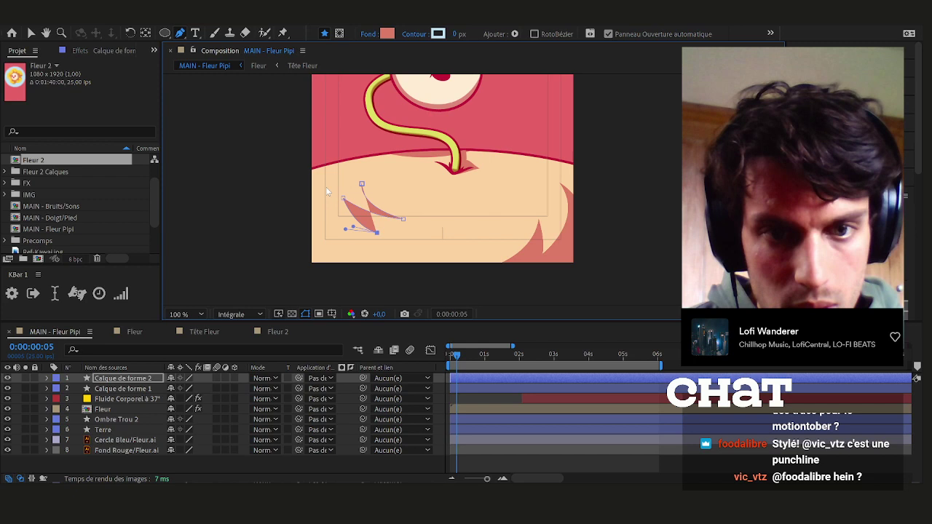
left_click_drag(333, 180, 347, 164)
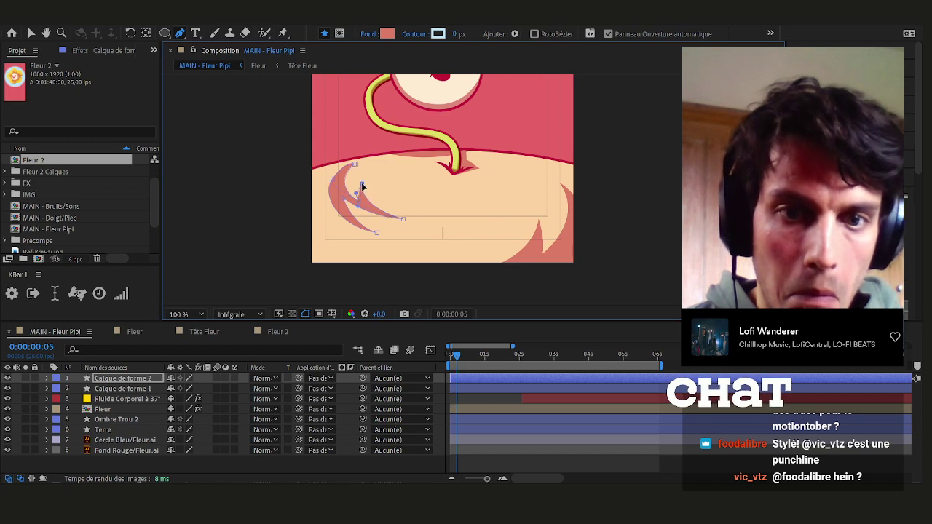
key("v")
key("a")
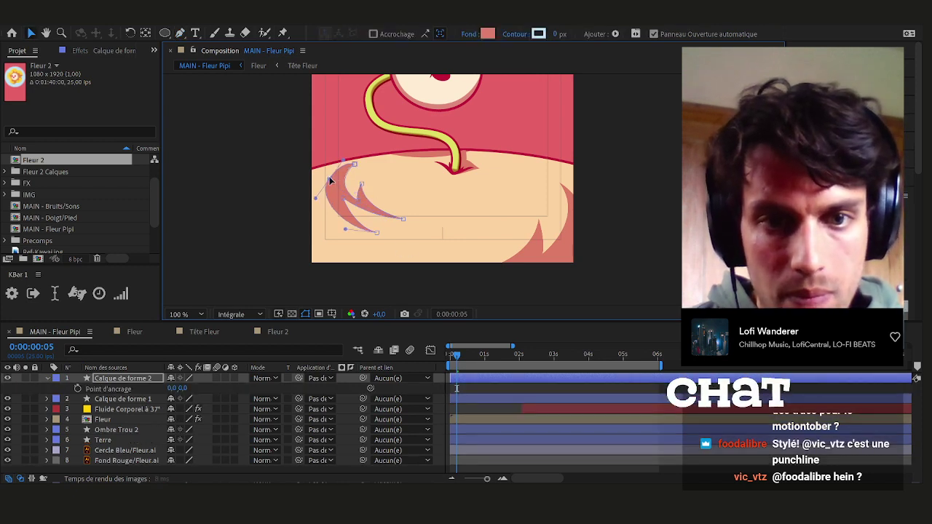
left_click(488, 399)
left_click(487, 388)
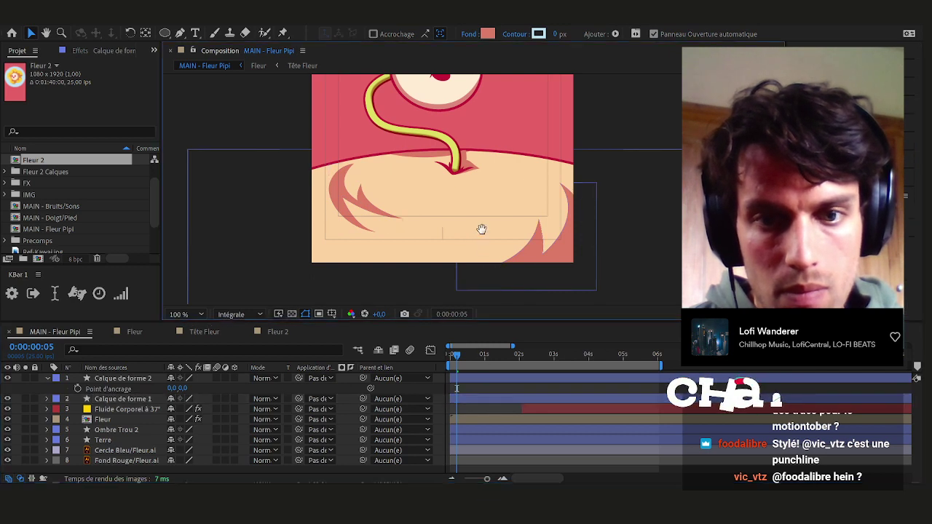
Collapse the layer properties and draw a curved, filled shape across the ground's lower-left corner using the Pen tool
left_click_drag(481, 229, 488, 218)
left_click(468, 408)
key("p")
left_click(389, 272)
key("ctrl+a")
left_click(49, 380)
left_click(478, 397)
key("g")
left_click(429, 269)
left_click_drag(302, 182, 289, 115)
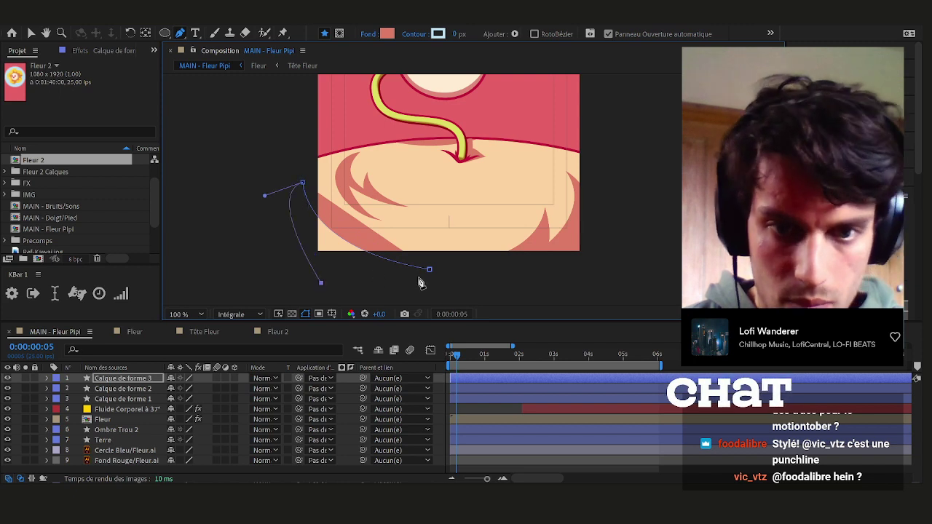
left_click(485, 410)
Preview the MAIN - Fleur Pipi animation with the new ground shapes and save the project
left_click_drag(535, 250, 500, 264)
scroll(500, 270, "down", 2)
key("v")
scroll(500, 269, "right", 1)
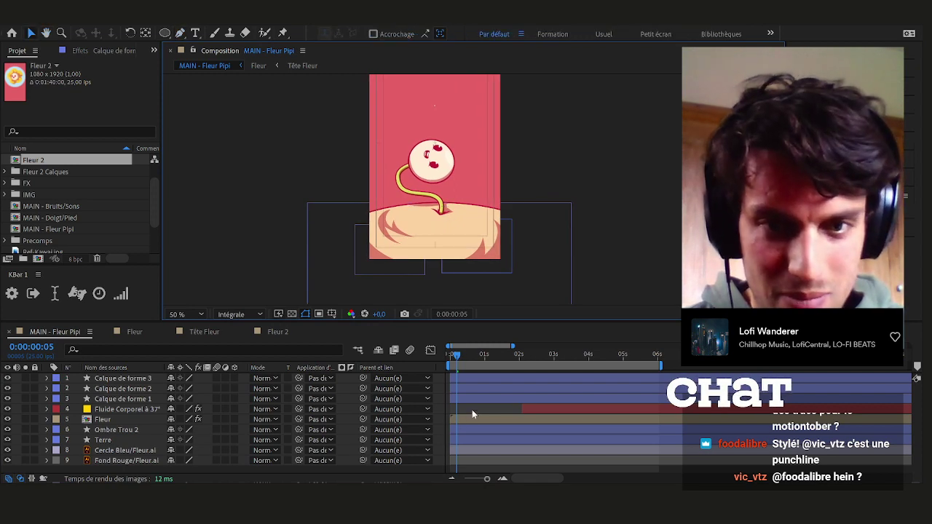
key("space")
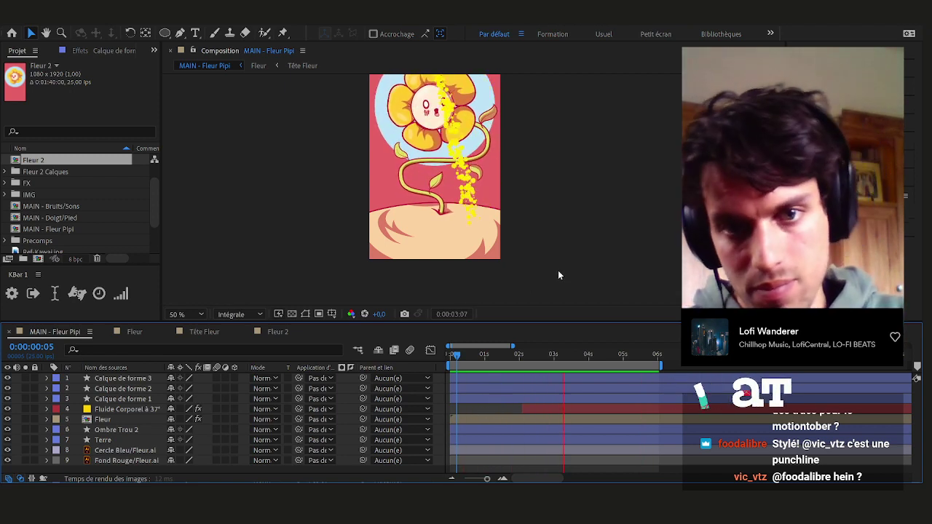
key("space")
key("shift+slash")
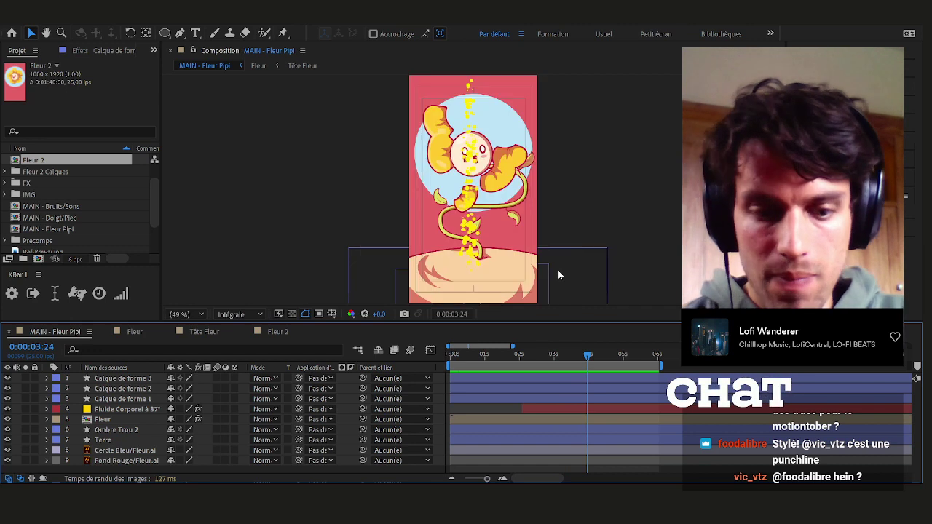
key("ctrl+s")
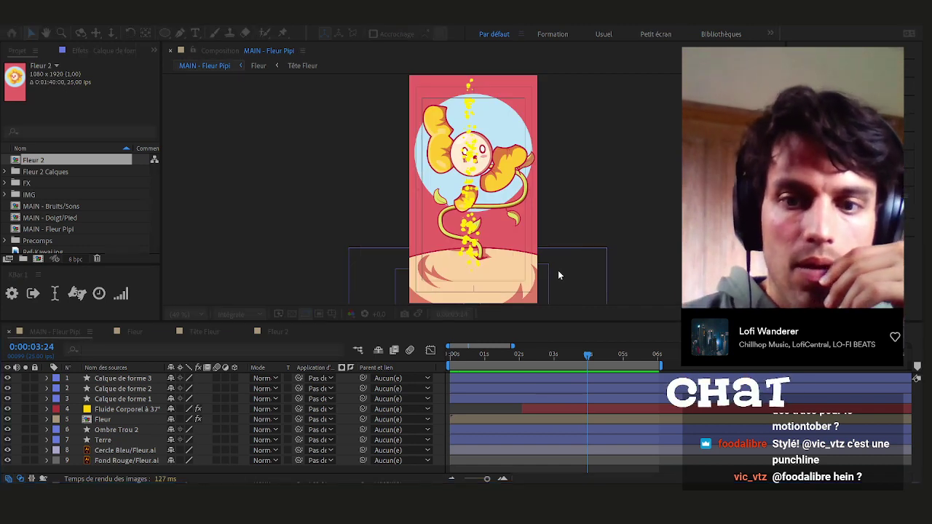
left_click(558, 276)
key("space")
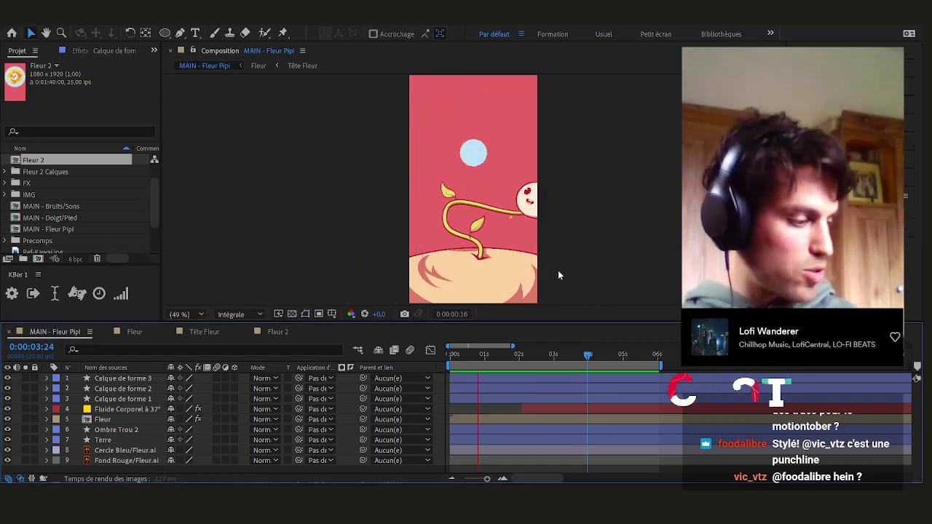
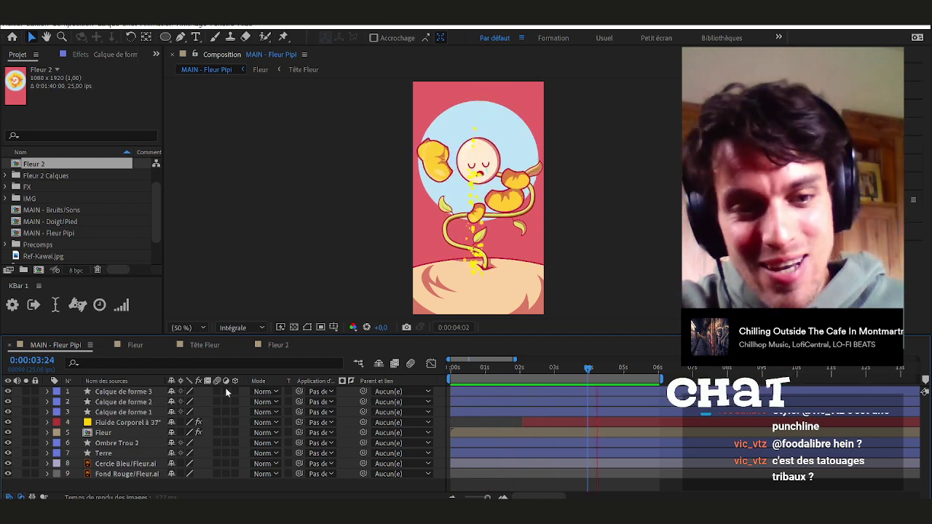
Hide the Calque de forme 2 layer containing the ground's left-side blades and clear the selection
left_click(131, 401)
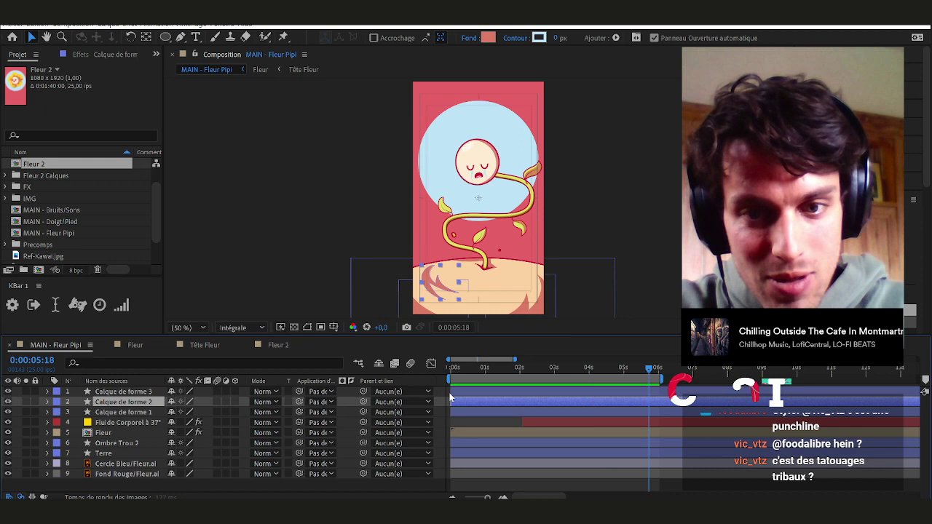
left_click(8, 402)
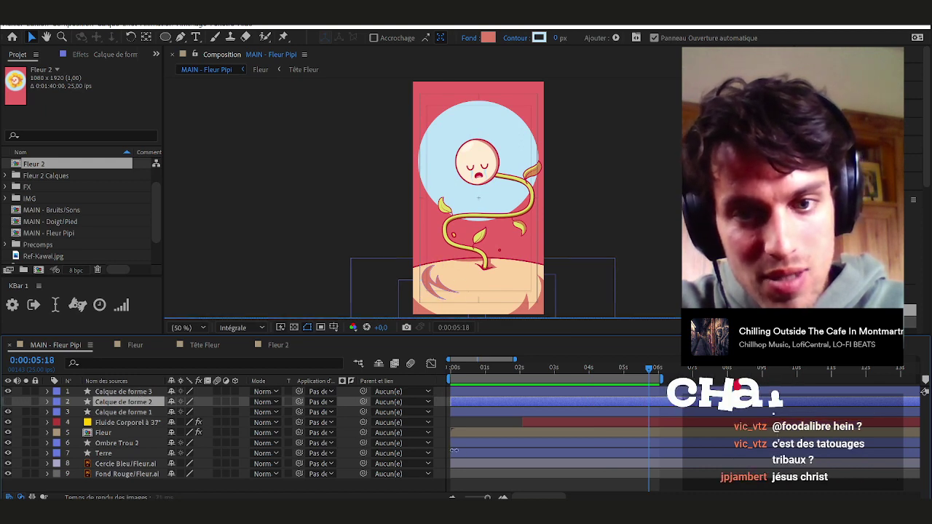
left_click(489, 426)
left_click_drag(577, 277, 574, 262)
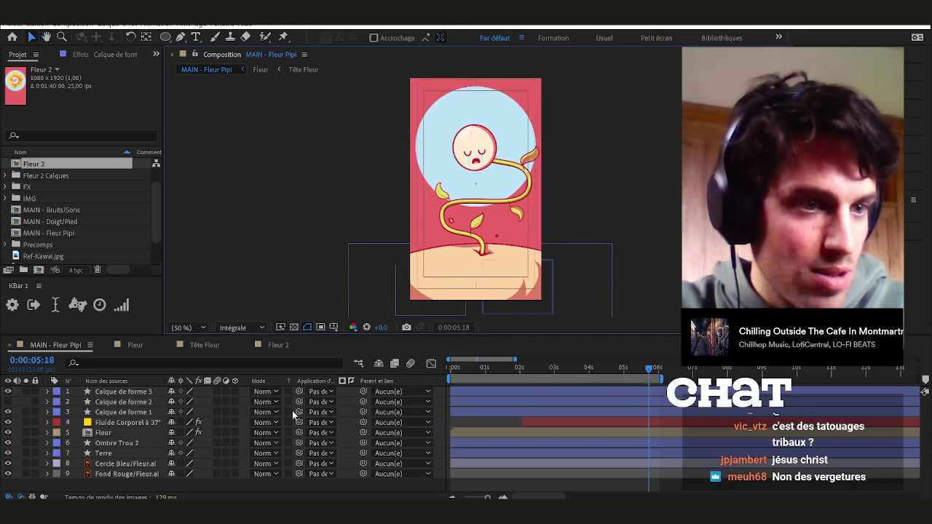
Rotate the Calque de forme 3 corner shape to -9° and fit the whole composition in view
left_click(124, 403)
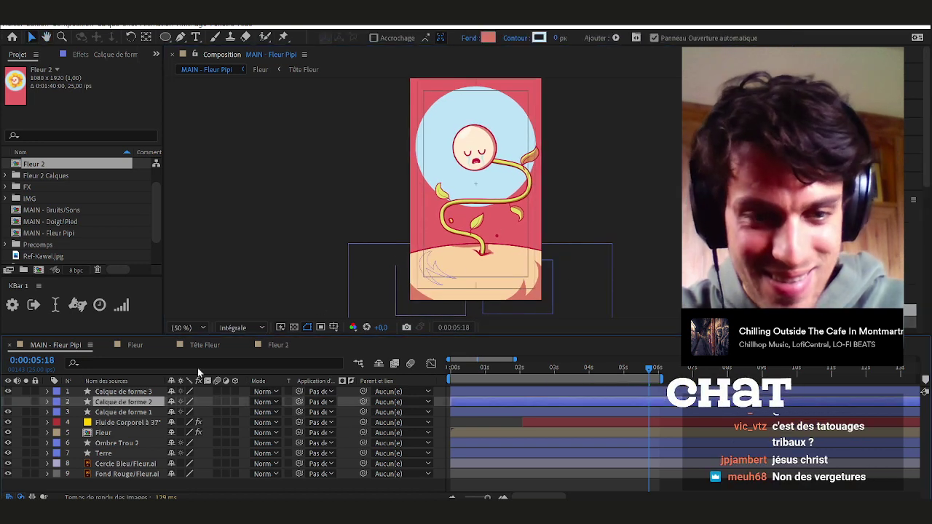
left_click(124, 393)
scroll(427, 286, "up", 1)
left_click_drag(427, 286, 425, 243)
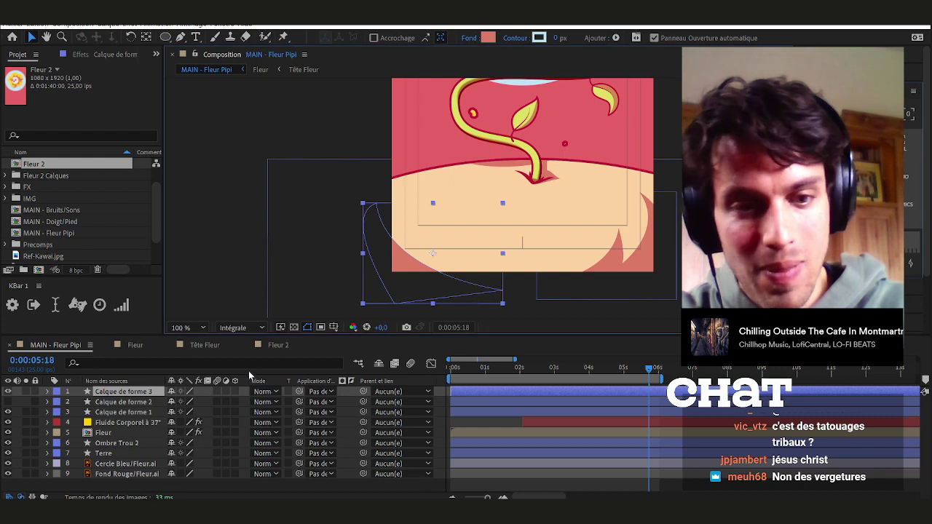
key("r")
left_click_drag(182, 403, 178, 402)
left_click(743, 266)
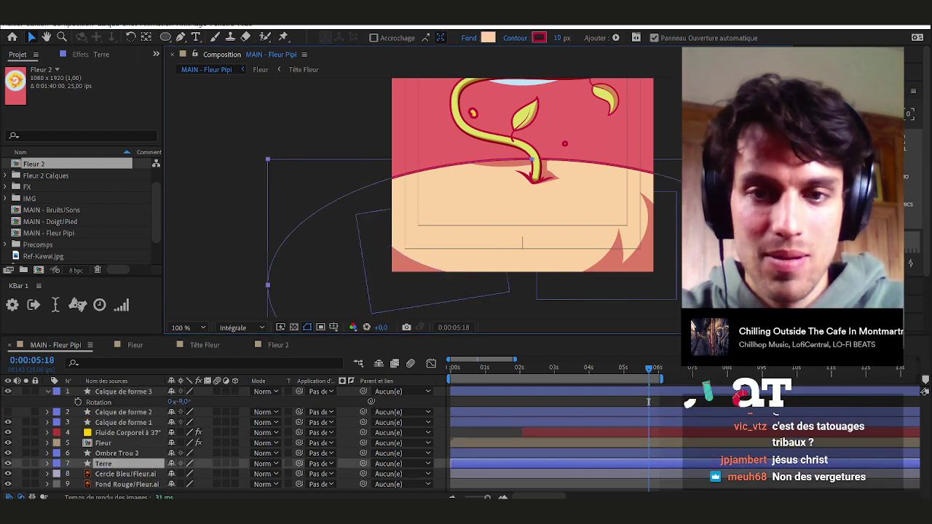
scroll(743, 266, "down", 1)
left_click_drag(801, 240, 677, 210)
left_click(677, 210)
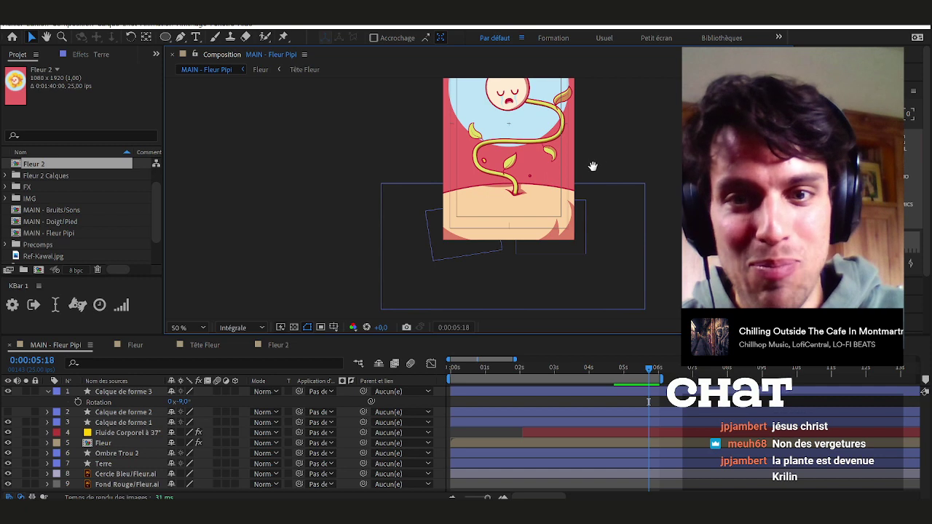
left_click_drag(599, 168, 570, 199)
key("shift+slash")
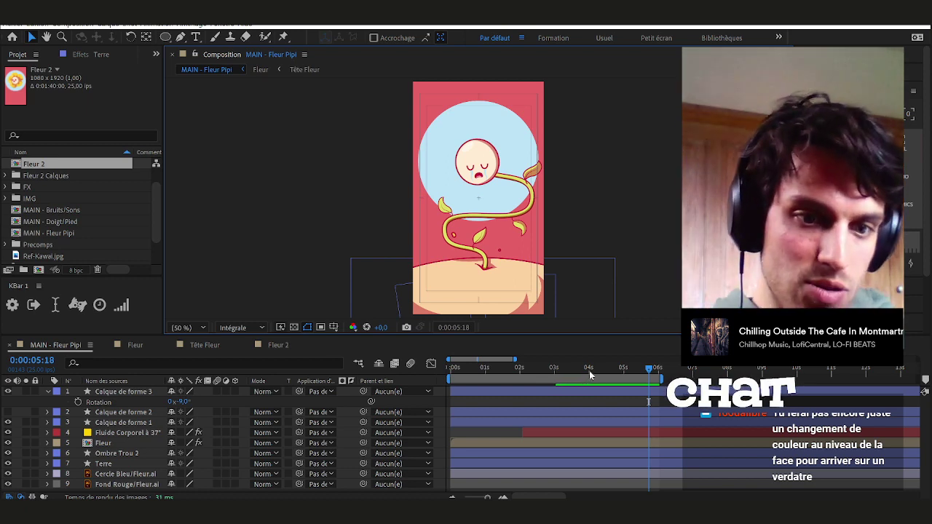
Apply the Teinte/Saturation effect to the Pistil layer in Tête Fleur, trying and undoing a 14° global hue shift
left_click(280, 344)
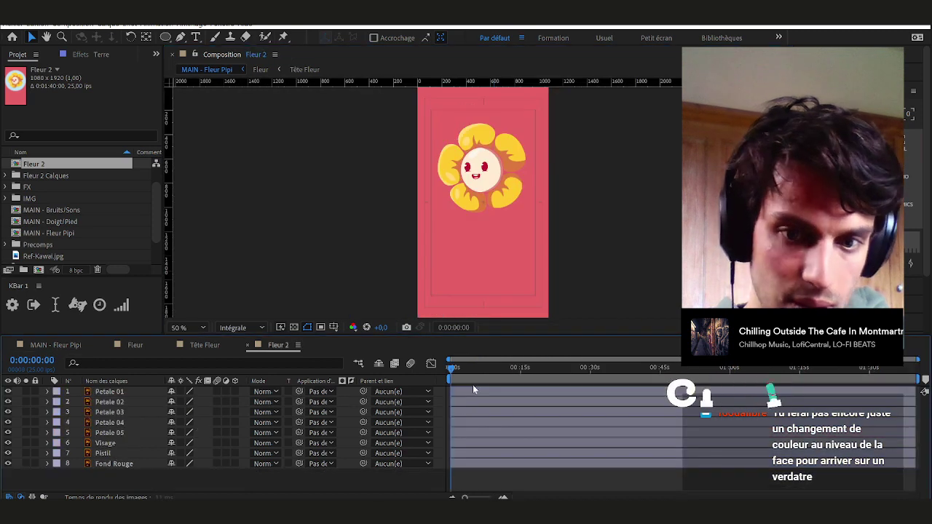
left_click(210, 345)
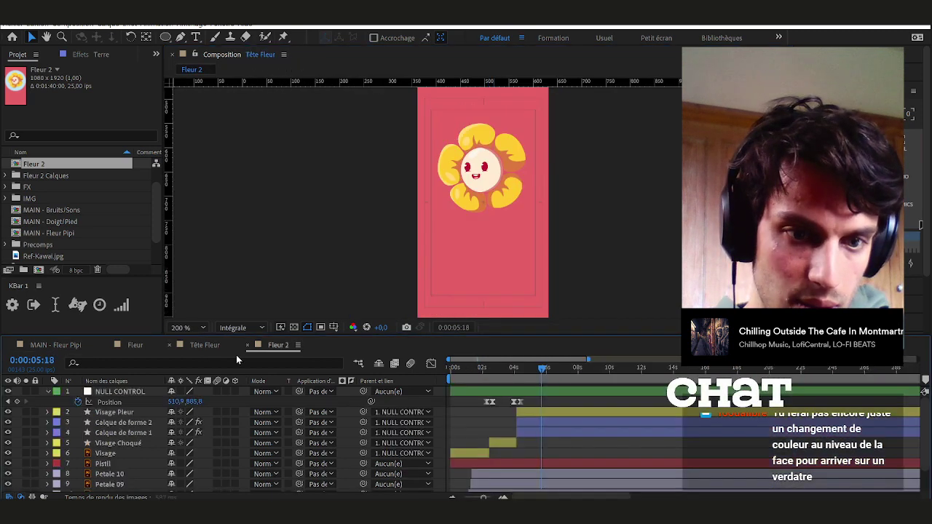
key("ctrl+a")
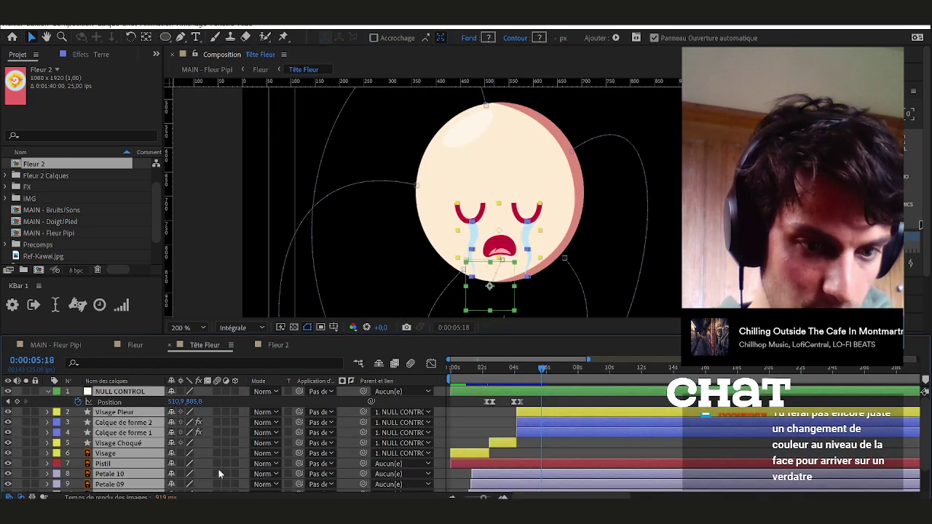
left_click(482, 443)
left_click(484, 463)
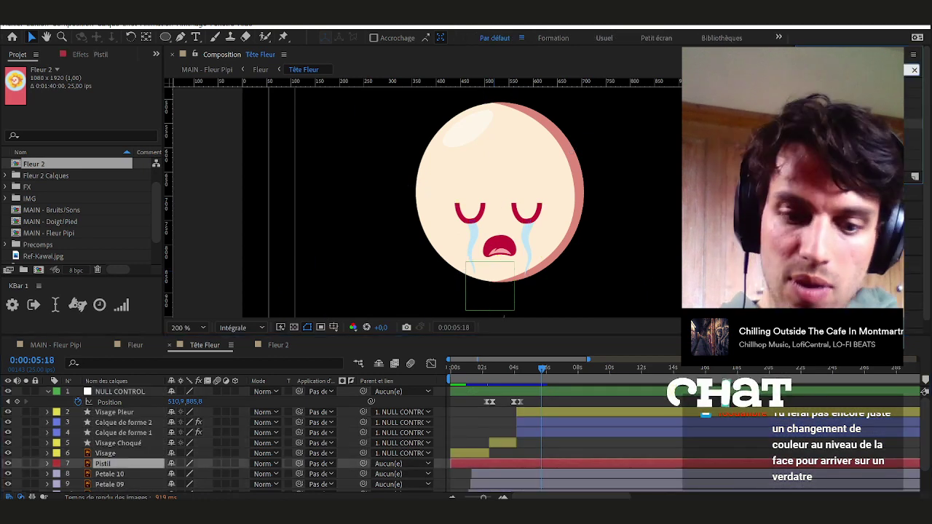
double_click(845, 144)
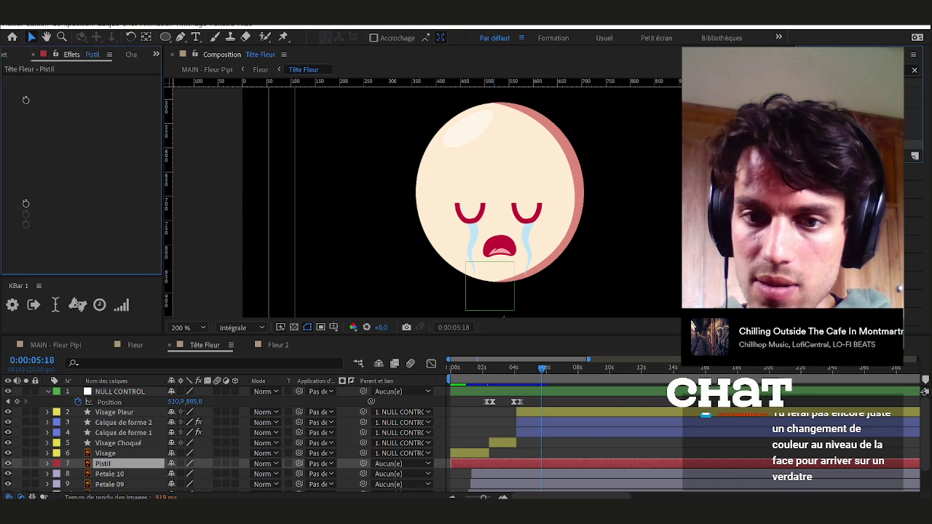
left_click_drag(100, 137, 126, 144)
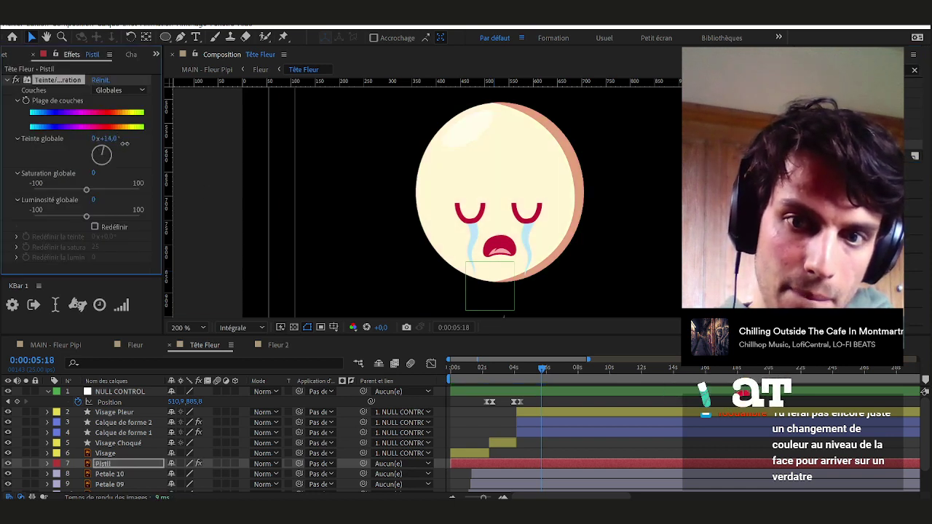
key("ctrl+z")
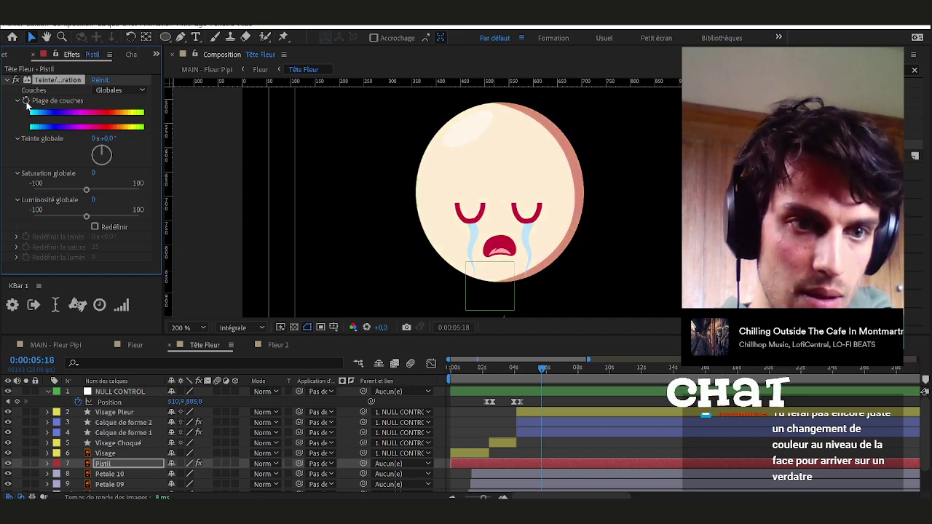
Place the Pistil layer's starting Plage de couches keyframe at 0:00:03:06
left_click_drag(493, 371, 502, 374)
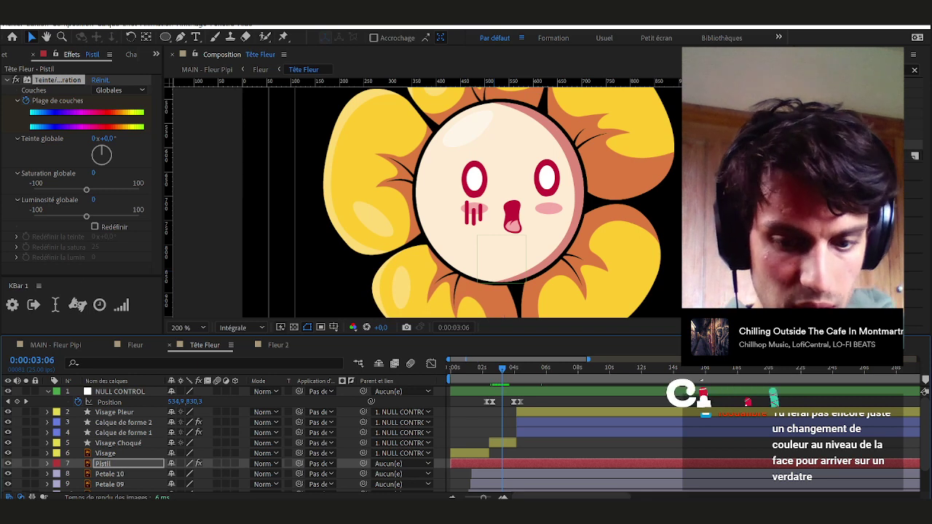
key("u")
scroll(517, 482, "down", 2)
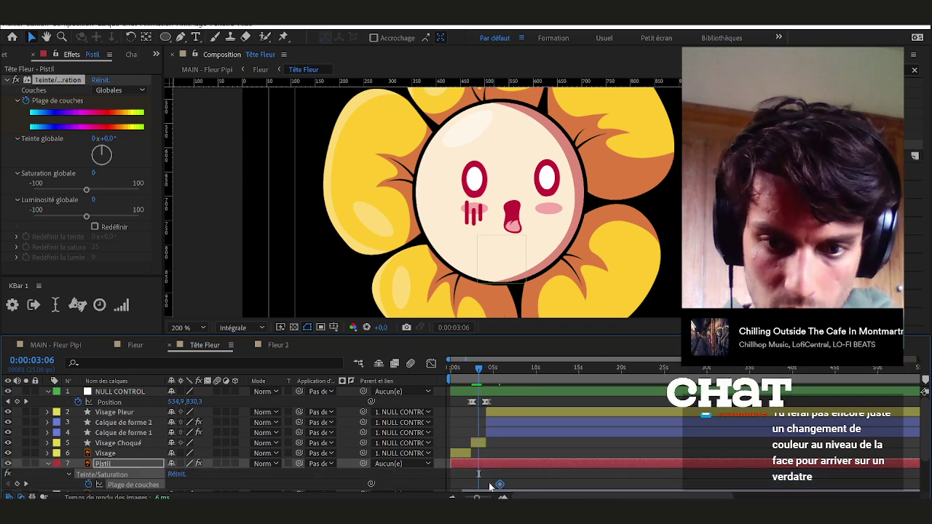
key("equal")
Set the Pistil layer's global hue to 25° at 0:00:04:17 as a second keyframe
left_click_drag(522, 375, 552, 375)
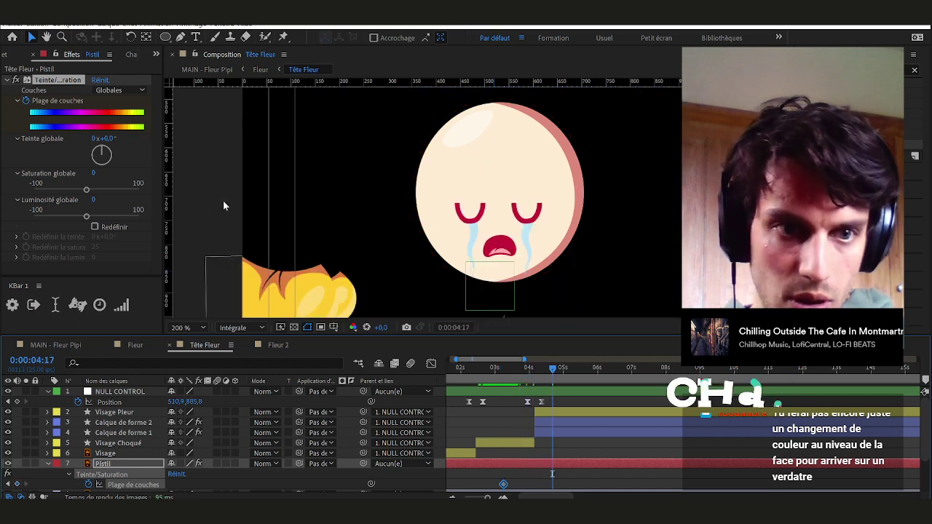
left_click(111, 139)
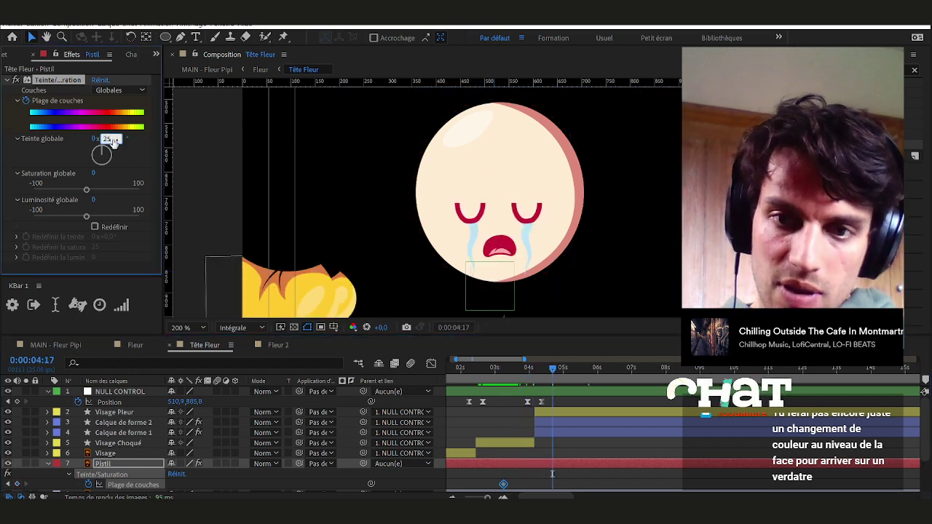
type("25")
key("Return")
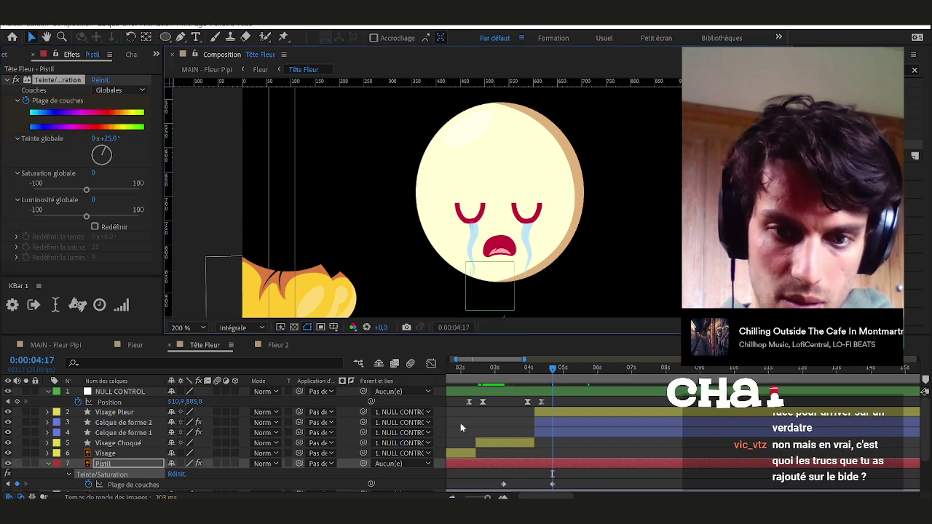
Return to MAIN - Fleur Pipi and preview the face's color change within the full animation
key("shift+Escape")
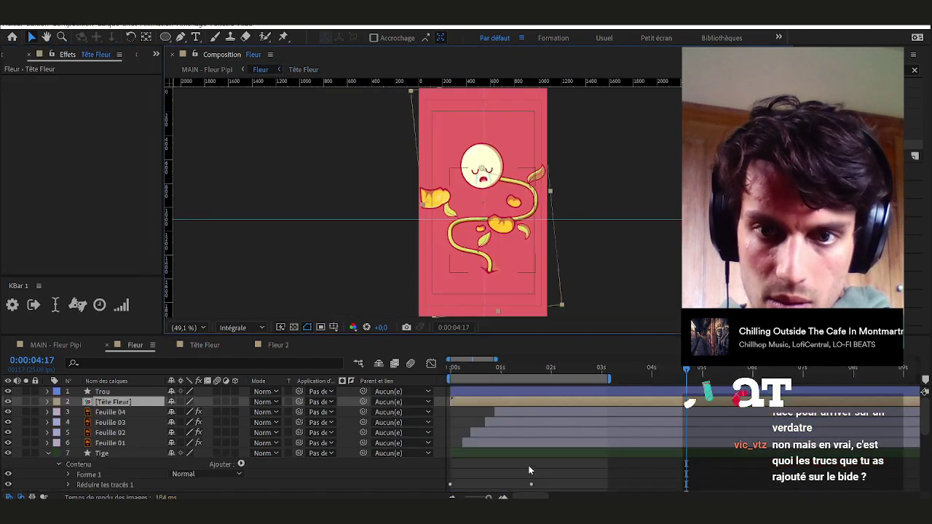
left_click(529, 464)
left_click(48, 348)
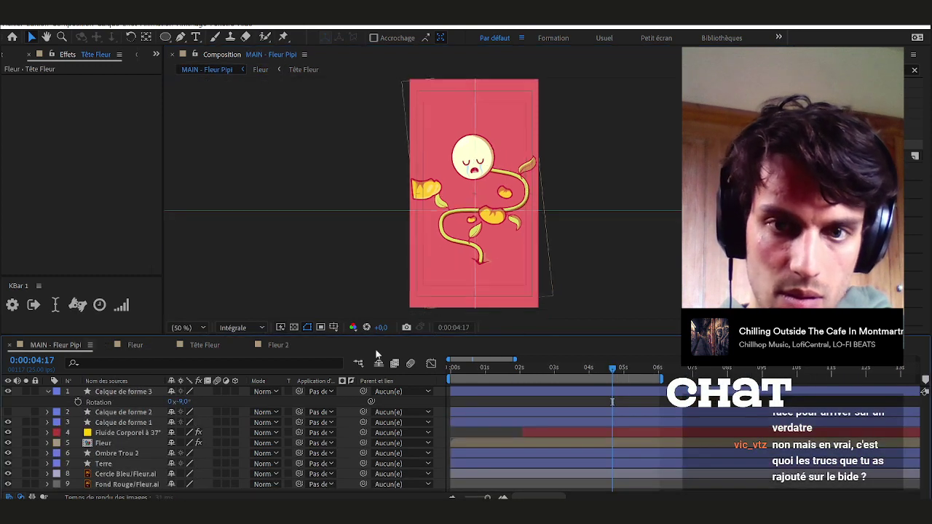
key("space")
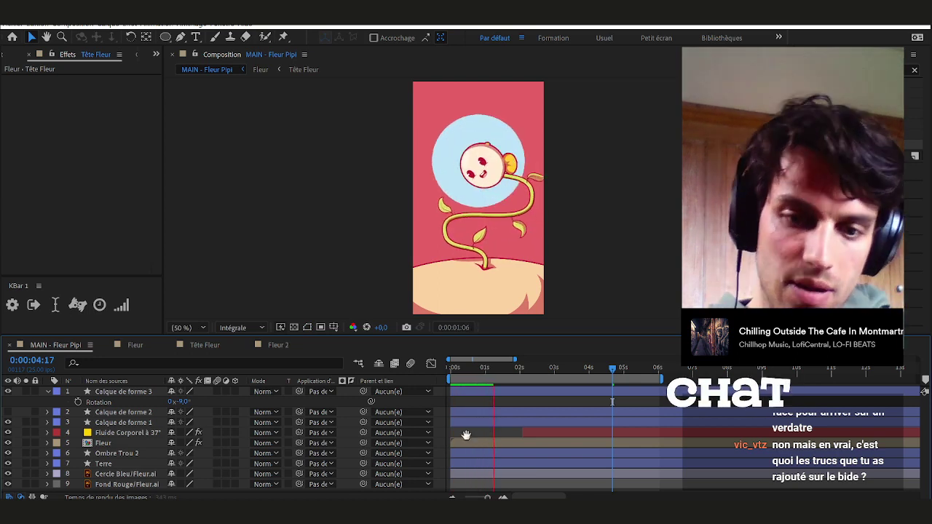
Stop the preview and save the project
key("space")
key("ctrl+s")
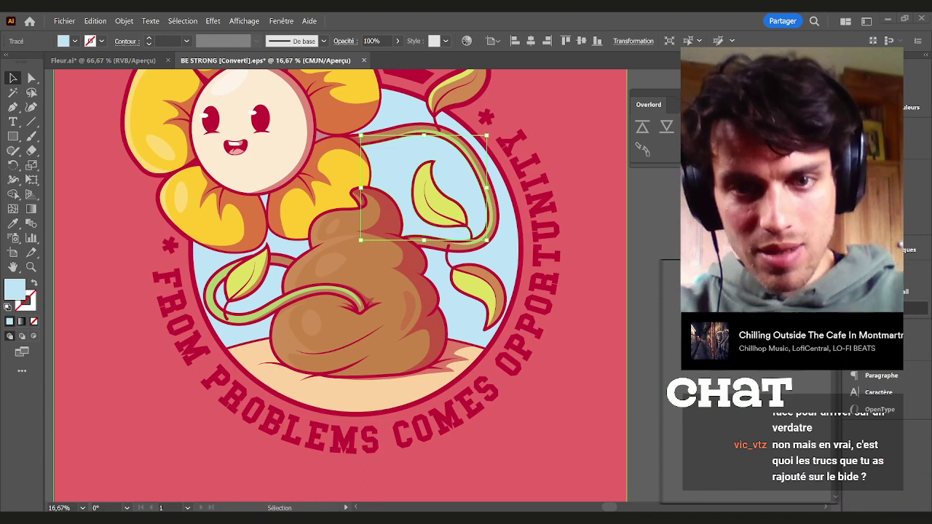
Switch to the BE STRONG artwork in Illustrator and examine the ground and the shadow shapes around the brown pile
scroll(451, 353, "up", 2)
scroll(451, 353, "up", 2)
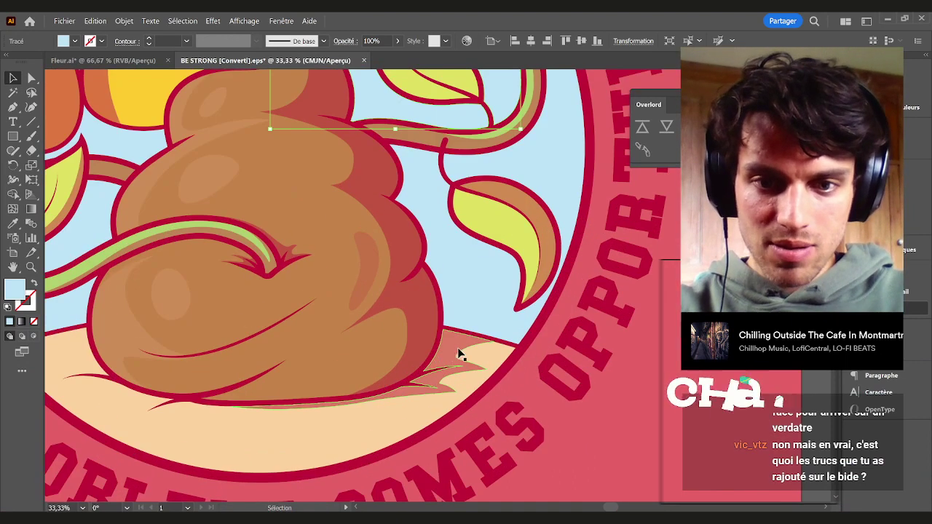
left_click(466, 377)
left_click_drag(604, 470, 458, 381)
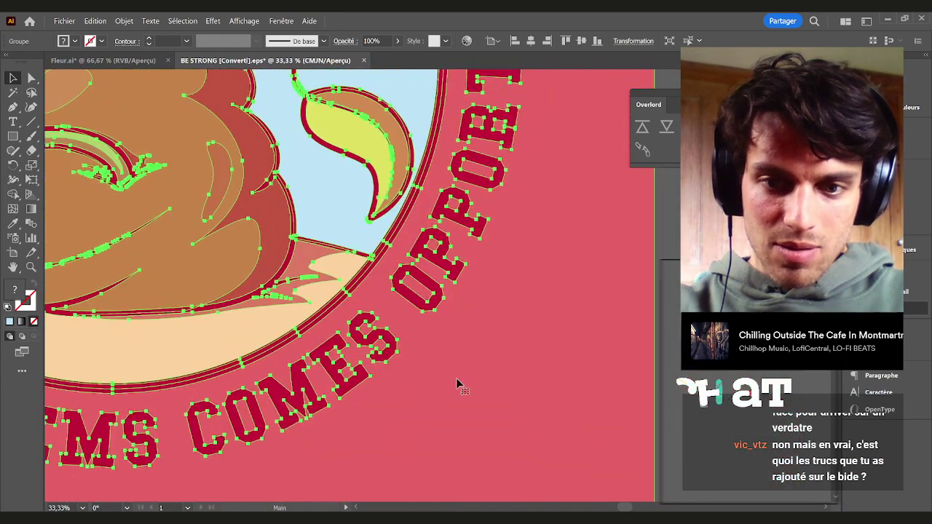
left_click(457, 381)
left_click_drag(357, 286, 463, 292)
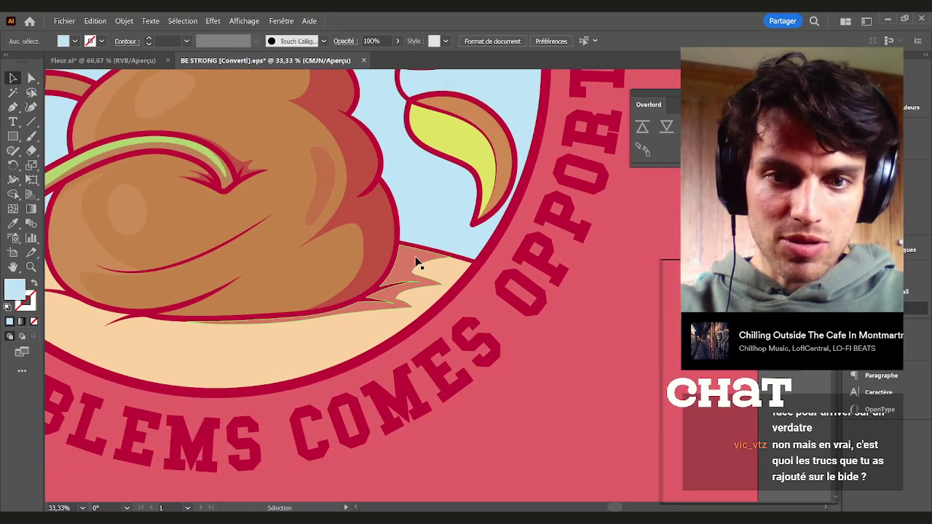
left_click_drag(285, 418, 380, 438)
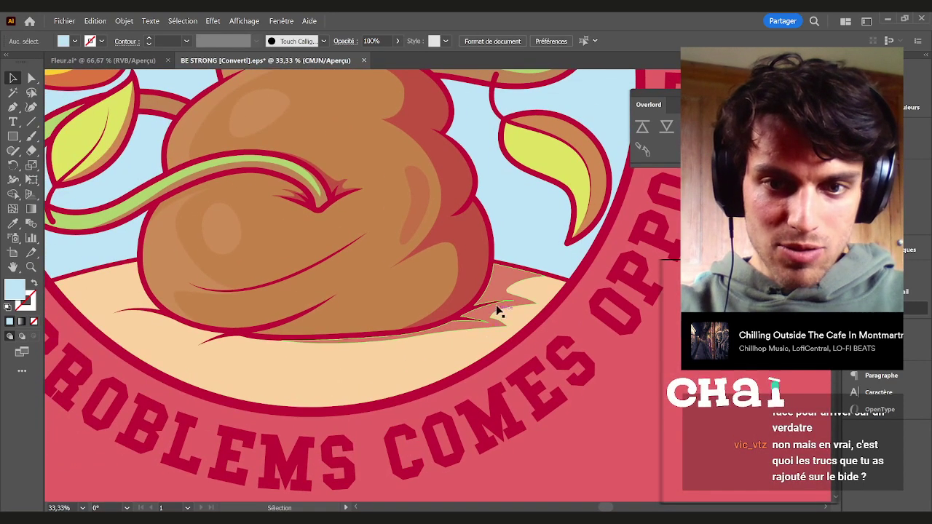
key("ctrl+minus")
left_click_drag(529, 443, 499, 458)
left_click_drag(459, 386, 463, 380)
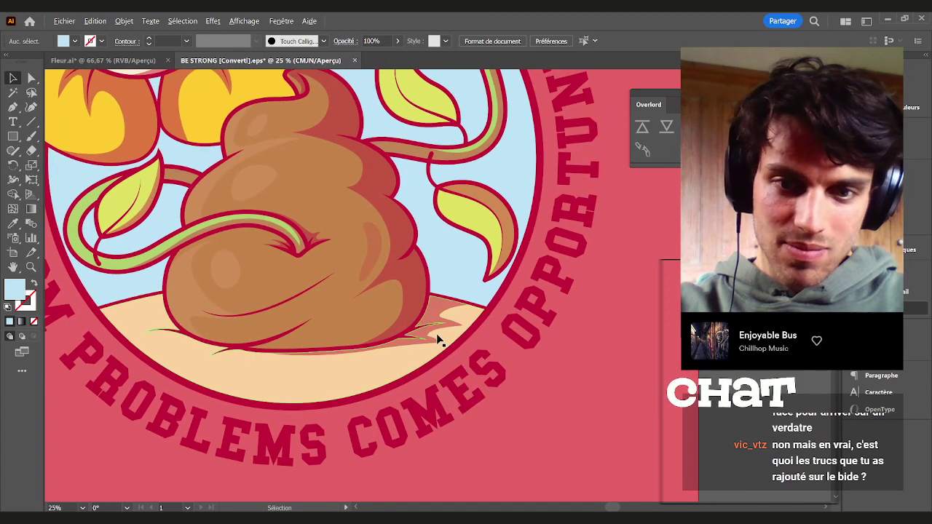
scroll(440, 333, "up", 1)
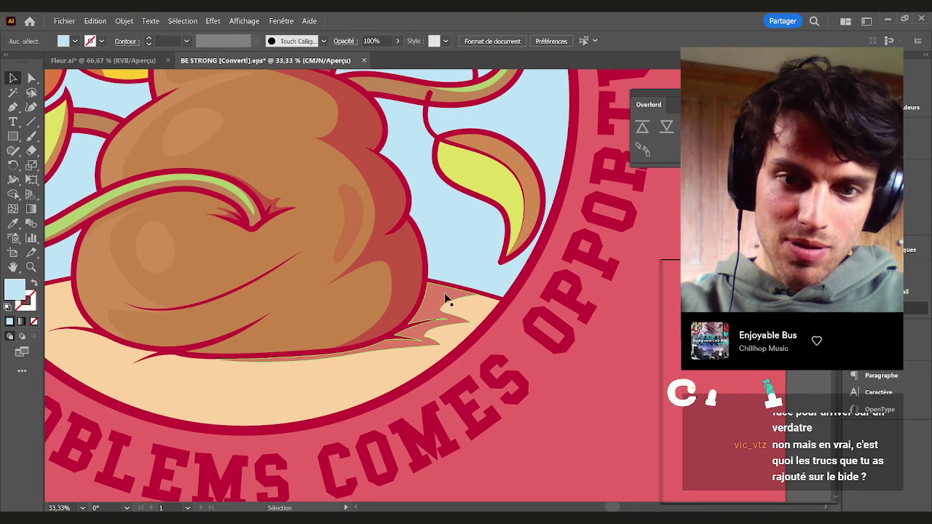
scroll(383, 384, "down", 1)
left_click_drag(379, 367, 398, 353)
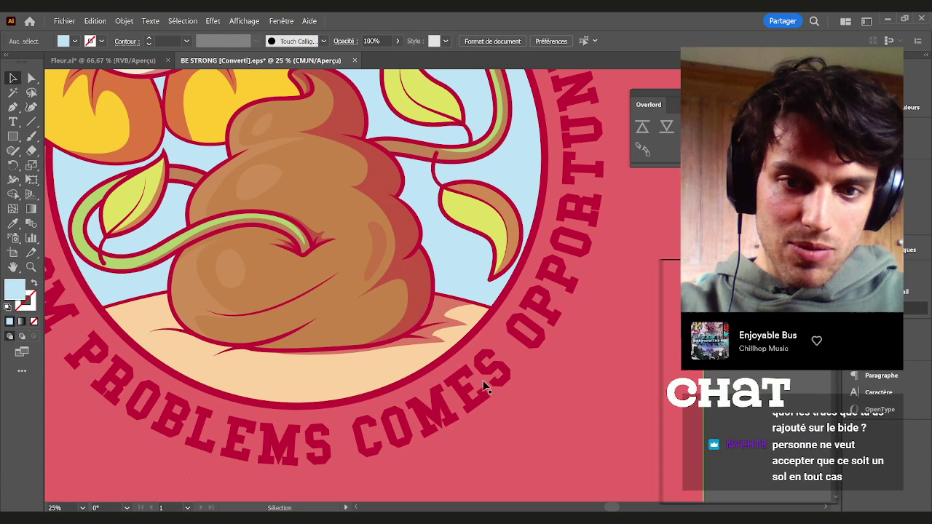
mouse_move(458, 335)
left_mouse_down()
mouse_move(536, 366)
mouse_move(461, 339)
left_mouse_up()
scroll(462, 339, "down", 1)
left_click(633, 272)
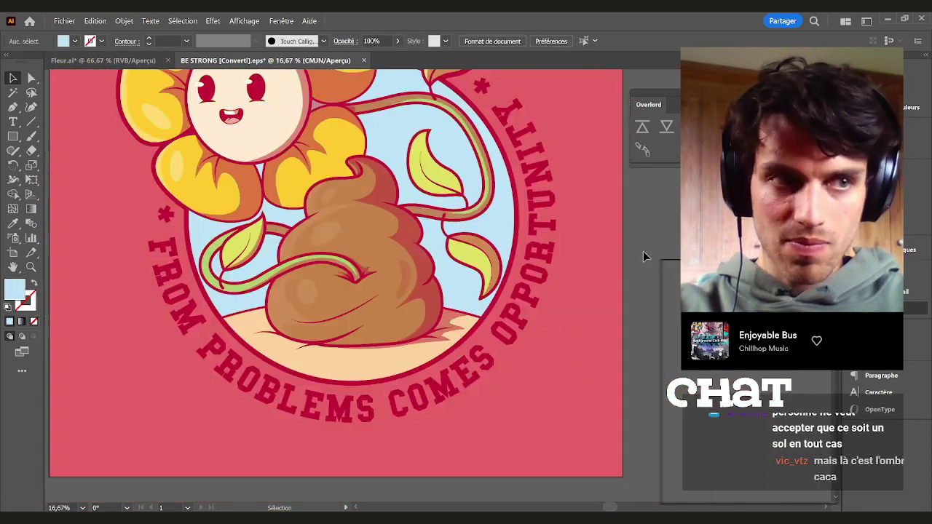
left_click_drag(632, 251, 574, 233)
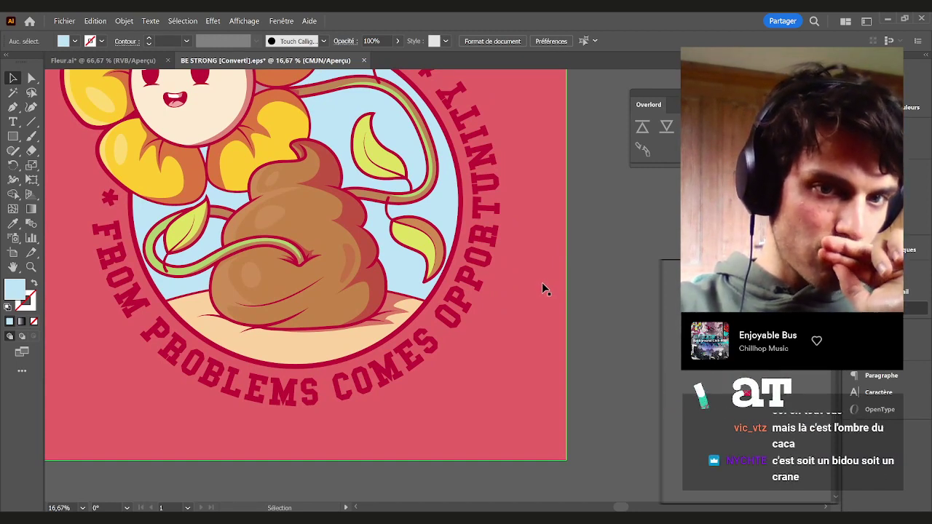
scroll(365, 246, "up", 1)
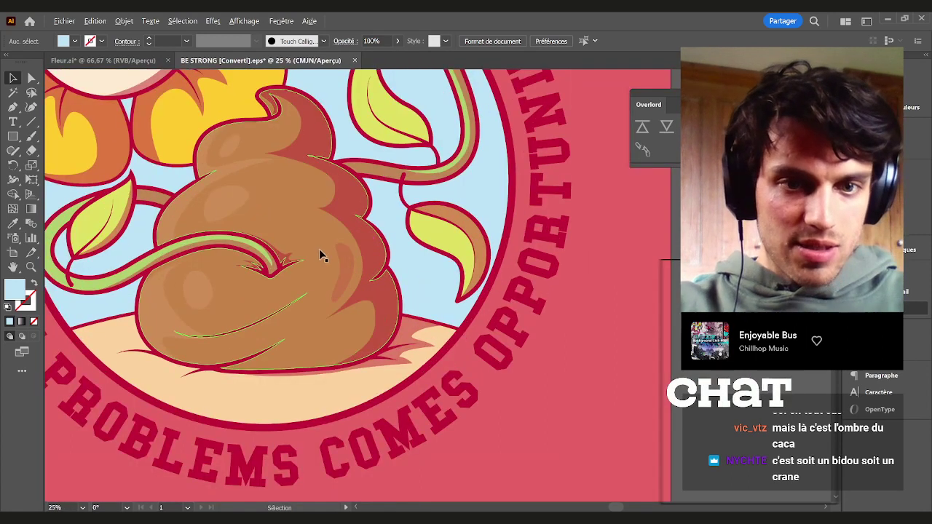
Select the pile's brown base shape in the artwork and use its colour as the Terre layer's fill in After Effects
key("a")
left_click(299, 229)
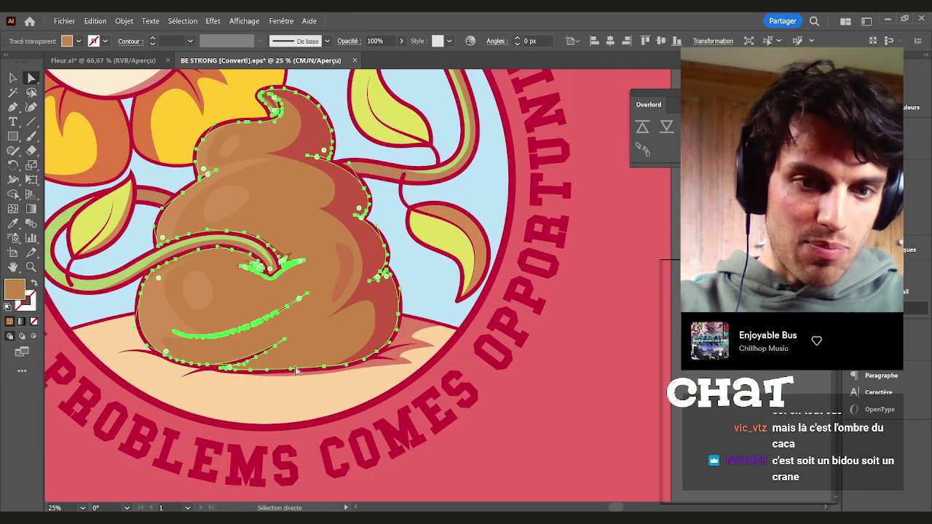
left_click(291, 399)
left_click(290, 234)
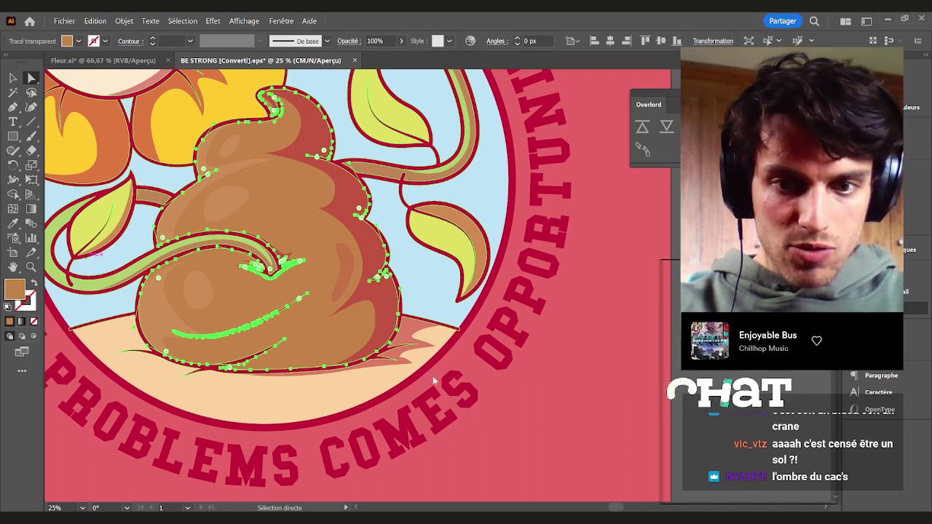
left_click(383, 308)
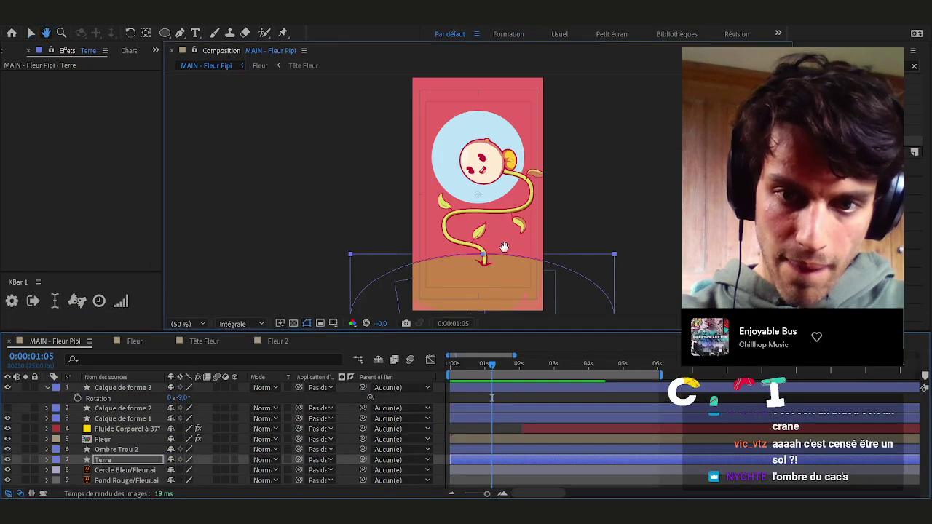
Set the fill of Ombre Trou 2, Calque de forme 3 and Calque de forme 1 to the pile's reddish-brown shadow colour
left_click(109, 450)
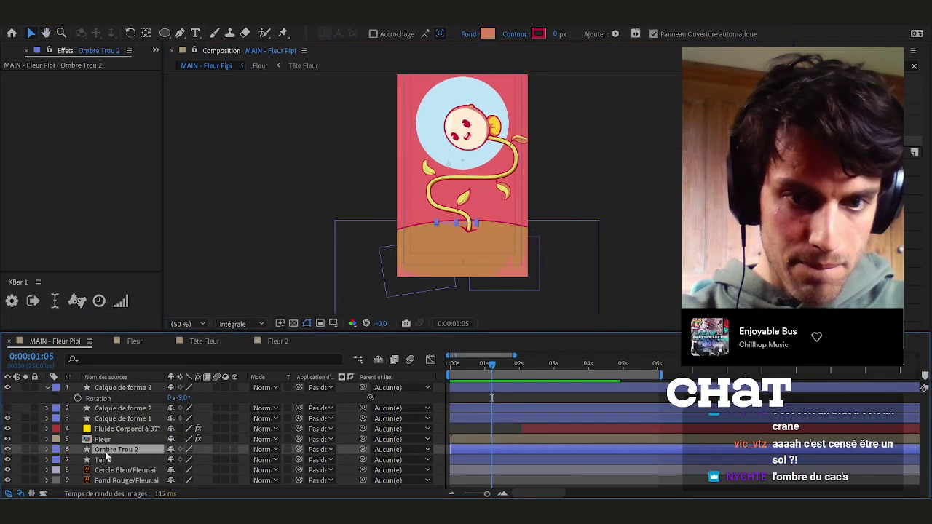
left_click(122, 389)
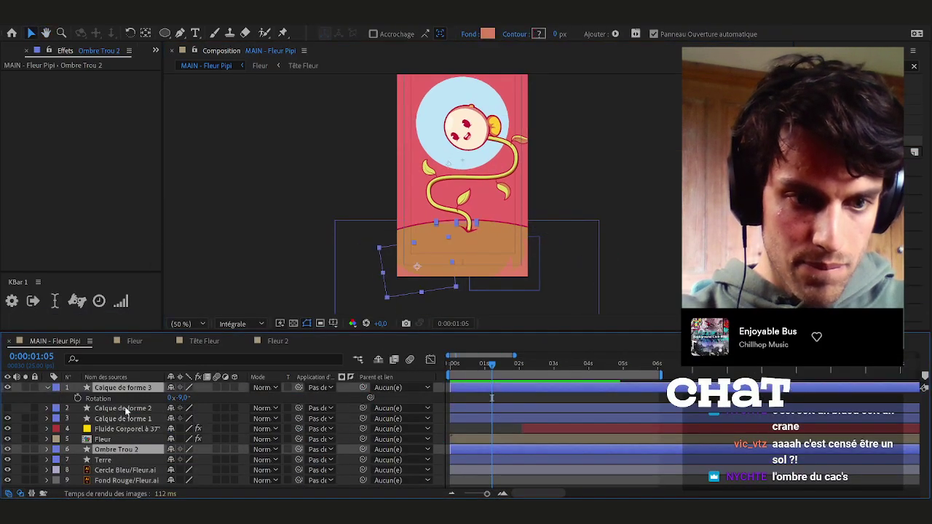
left_click(124, 408, "ctrl")
left_click(125, 409, "ctrl")
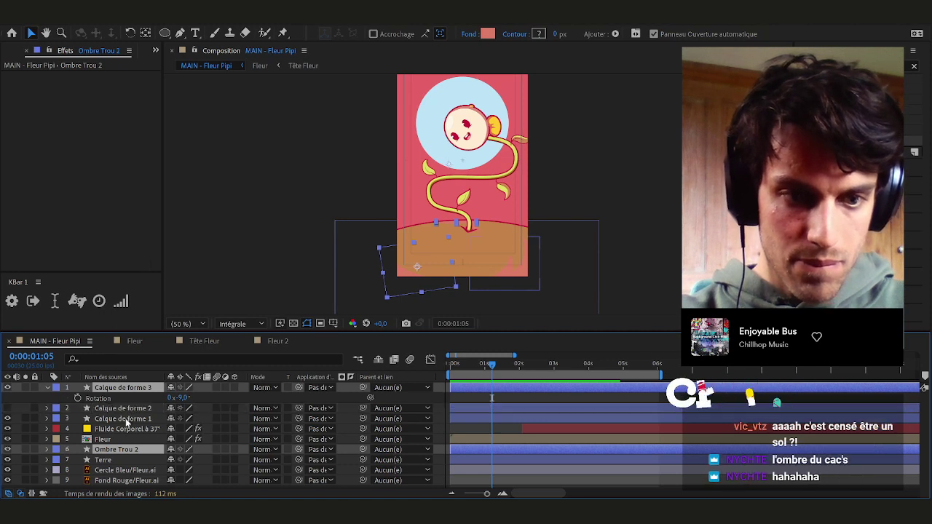
left_click(126, 418, "ctrl")
left_click(486, 36)
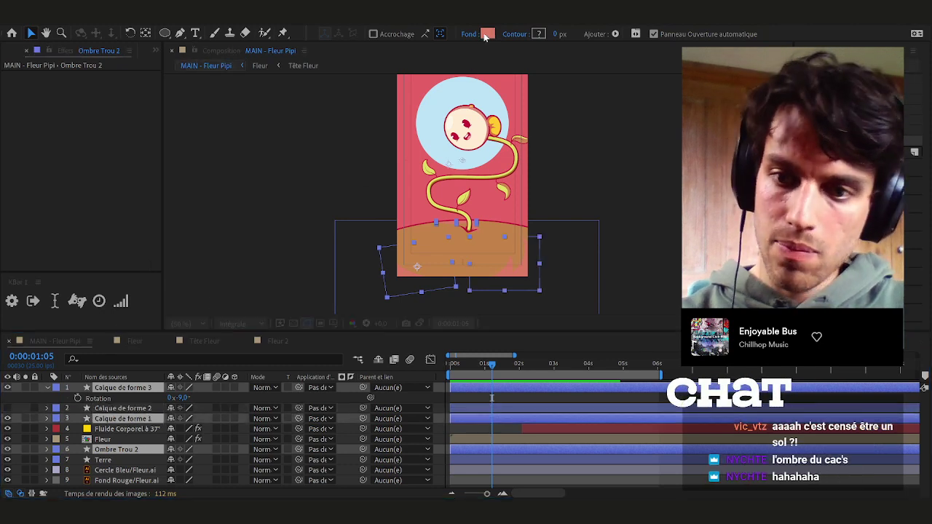
left_click(629, 217)
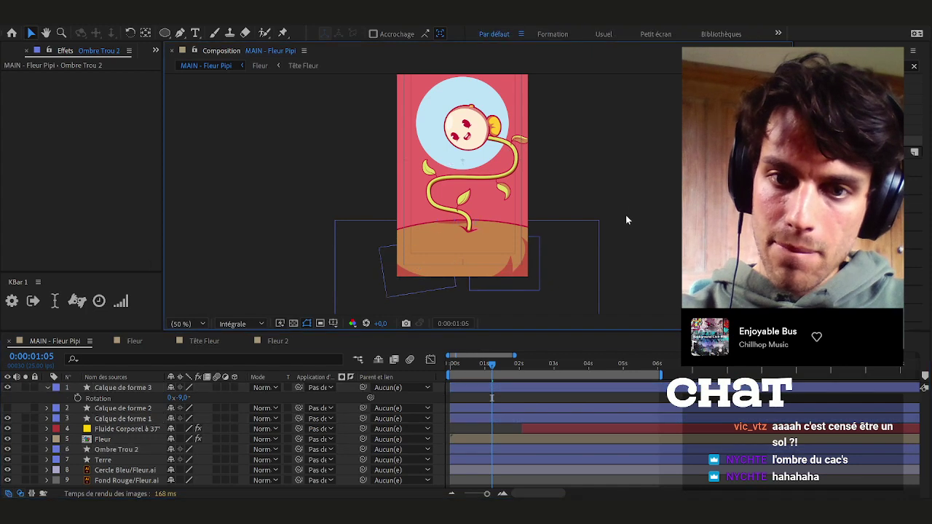
Check the fills of Ombre Trou 2, Calque de forme 1 and Terre against the shadow around the stem's base
left_click(126, 449)
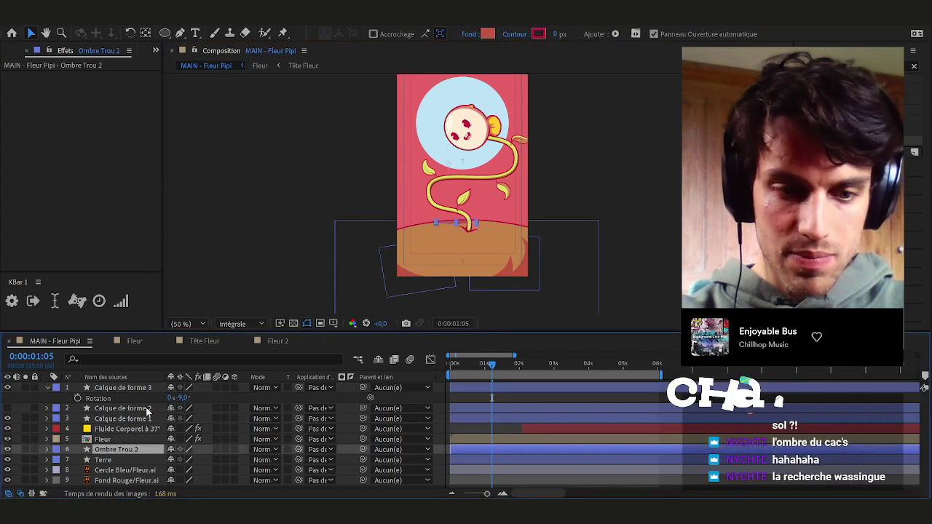
left_click(103, 460)
left_click(120, 420)
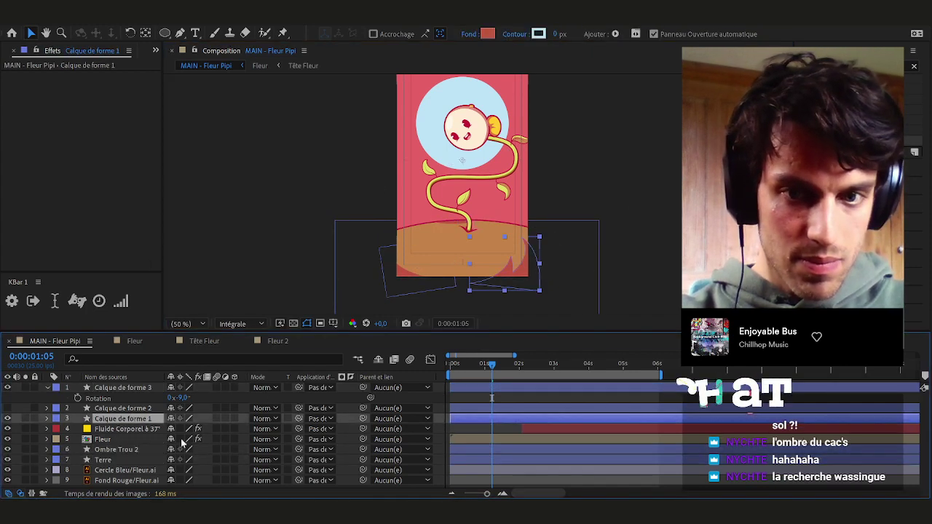
left_click(109, 460)
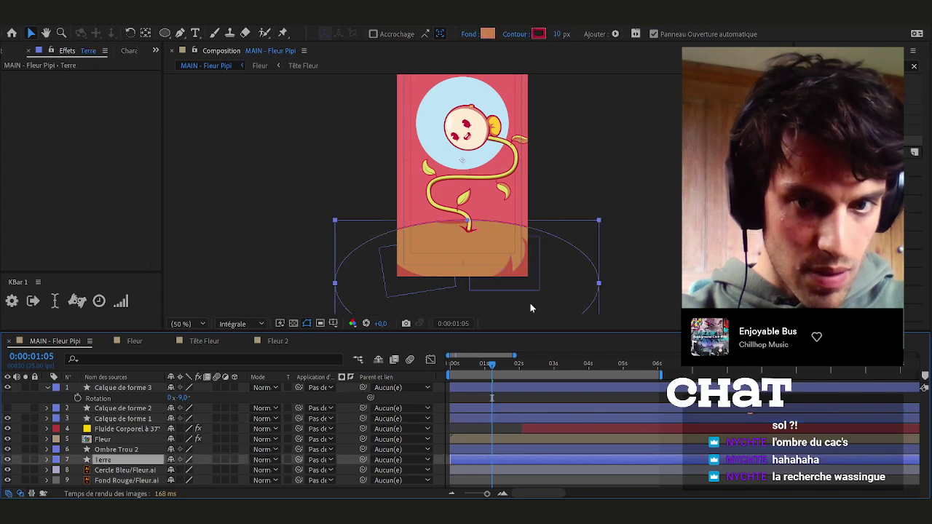
scroll(481, 223, "up", 4)
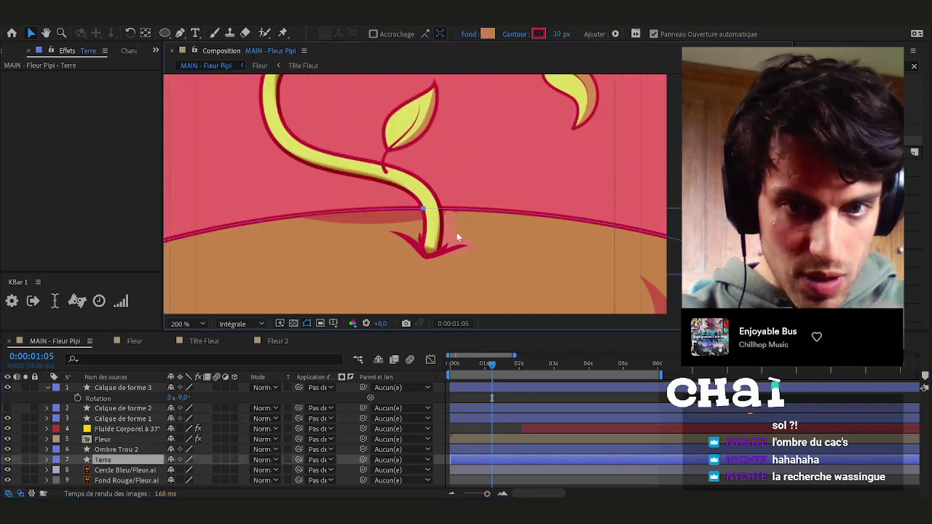
Recolour the Ombre Trou layer in the Fleur composition with the same reddish-brown fill and return to MAIN - Fleur Pipi
double_click(104, 440)
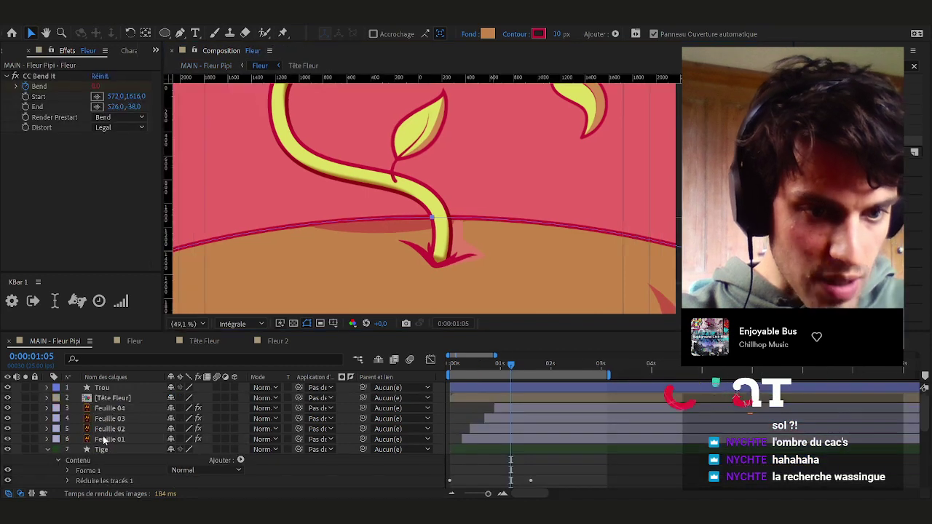
left_click(48, 450)
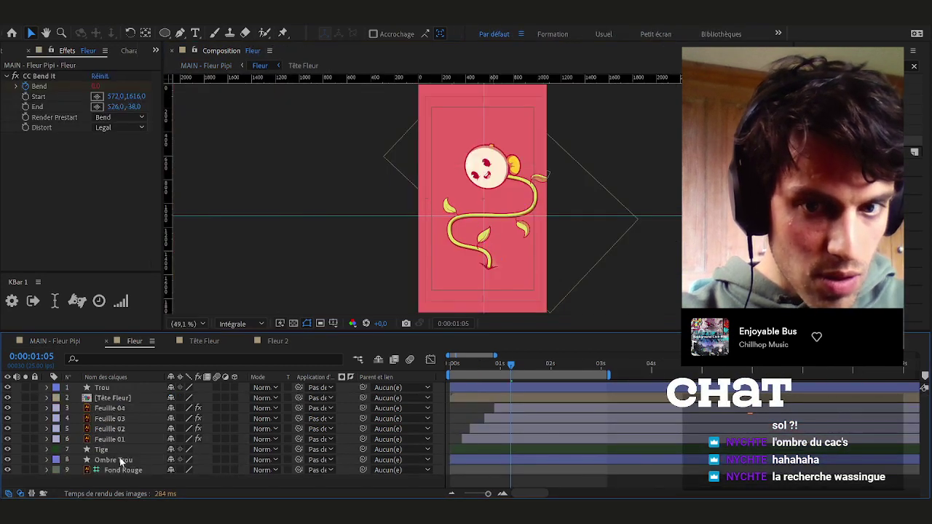
left_click(114, 470)
left_click(118, 460)
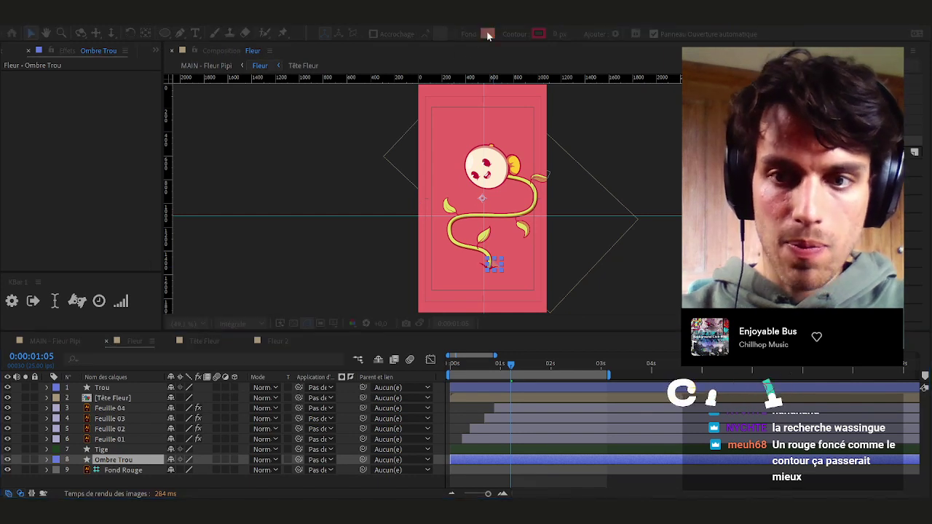
left_click(488, 34)
left_click(64, 341)
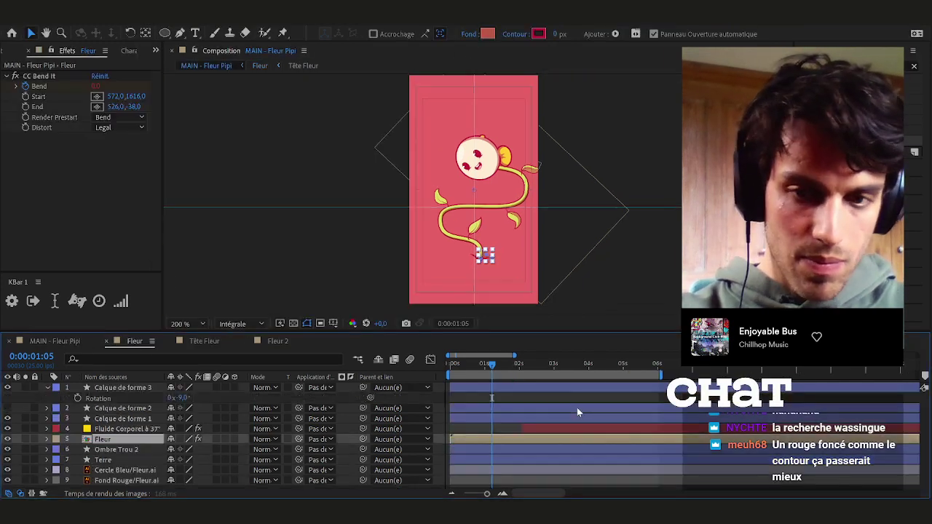
Inspect the recoloured ground and its shadow shapes around the base of the stem
scroll(516, 208, "down", 4)
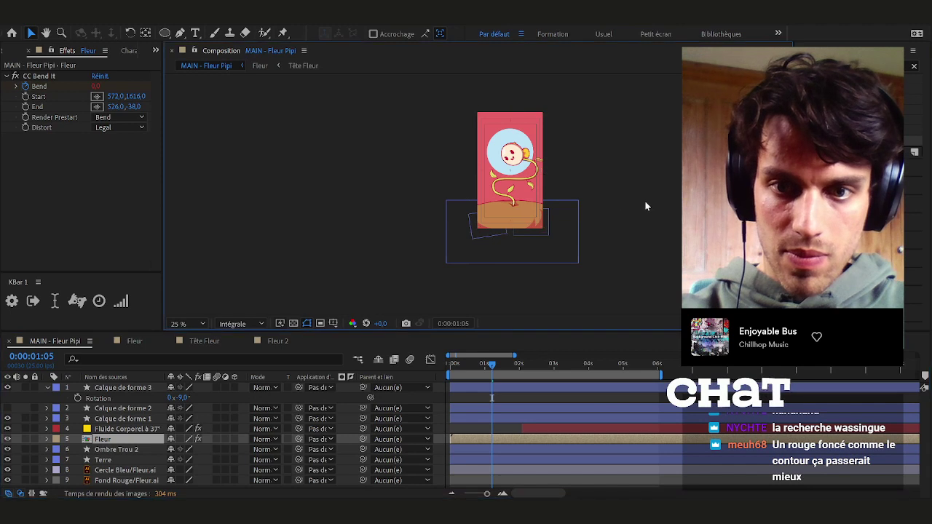
scroll(466, 197, "up", 1)
key("space")
left_click_drag(546, 189, 648, 183)
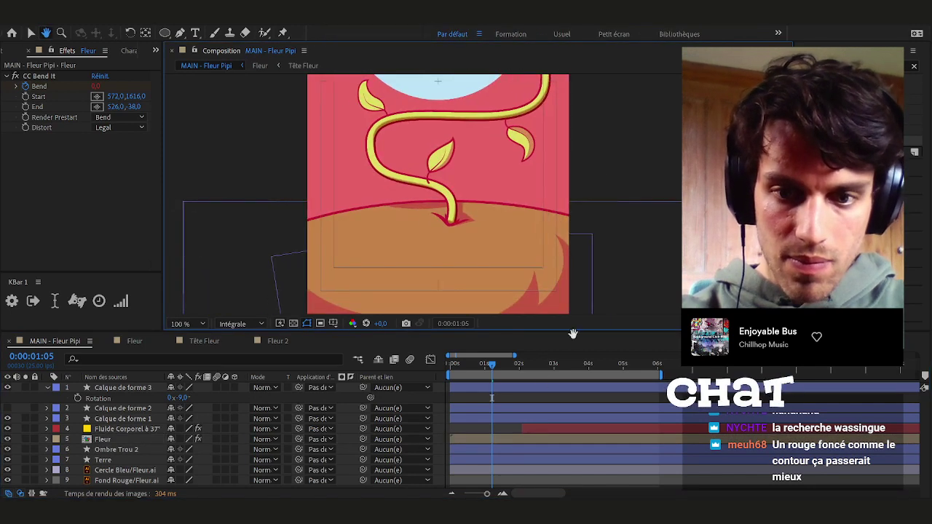
Try moving the Calque de forme 3 shadow shape up toward the stem's base, and undo the move
left_click(530, 389)
left_click_drag(329, 309, 419, 220)
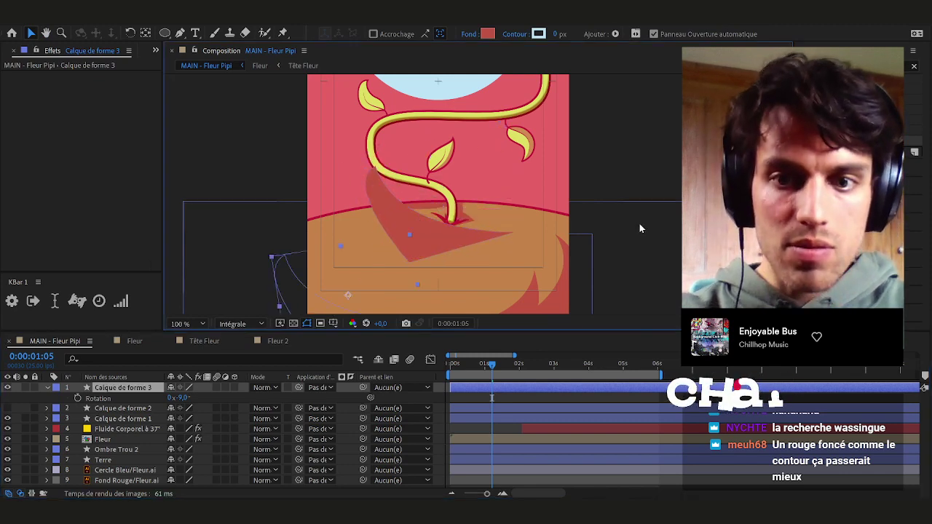
key("ctrl+z")
left_click(669, 174)
Review the full composition with the brown ground at 0:00:01:05 and 0:00:02:23
scroll(669, 174, "down", 1)
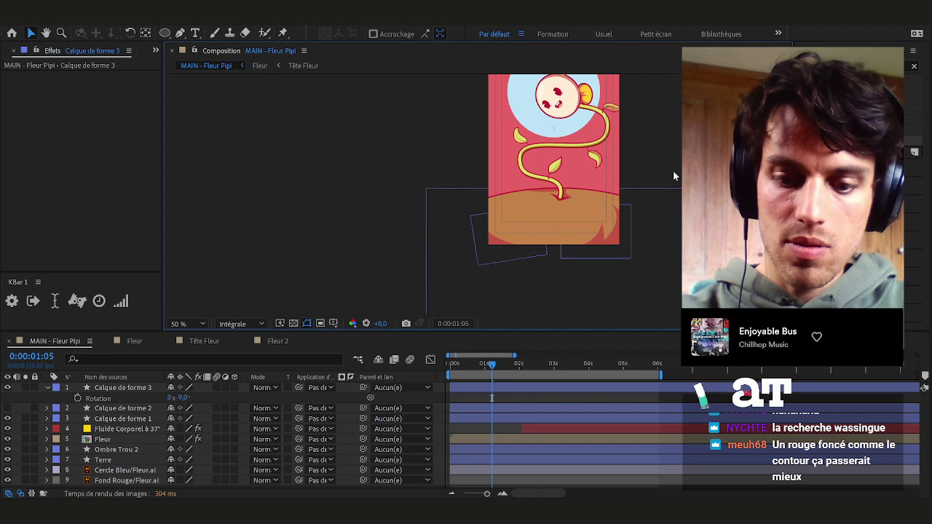
key("shift+slash")
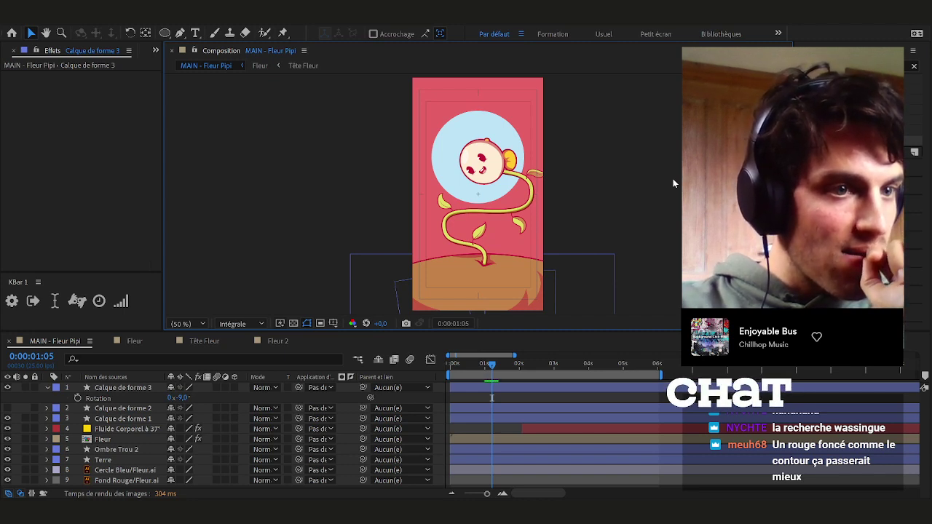
scroll(649, 199, "down", 1)
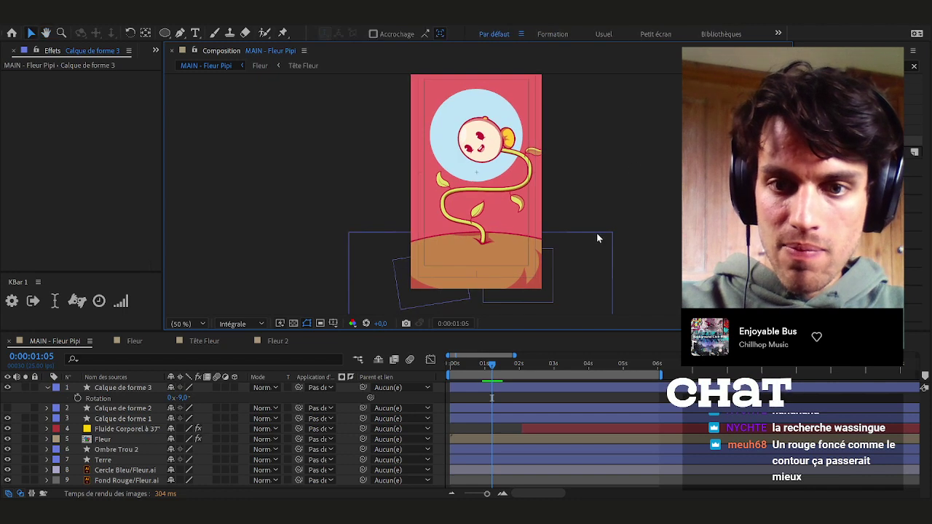
left_click_drag(495, 368, 551, 383)
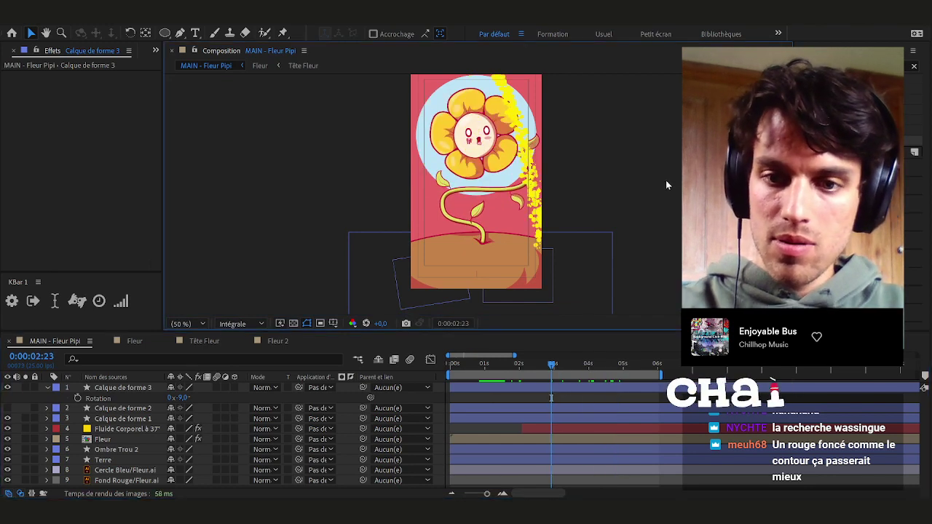
mouse_move(604, 180)
left_mouse_down()
mouse_move(532, 195)
mouse_move(566, 208)
mouse_move(516, 192)
left_mouse_up()
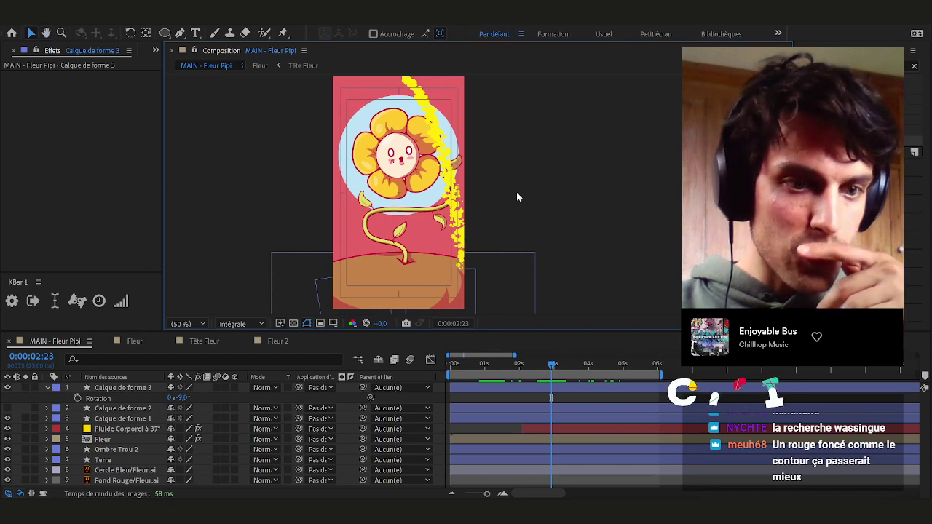
Save the project, duplicate the Terre layer, and fill the copy with the dark red of its outline
key("ctrl+s")
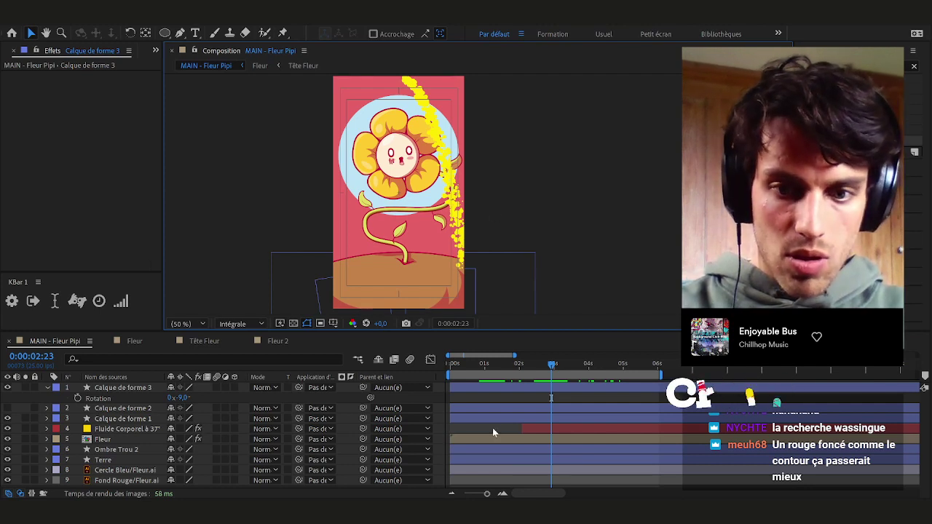
left_click(103, 460)
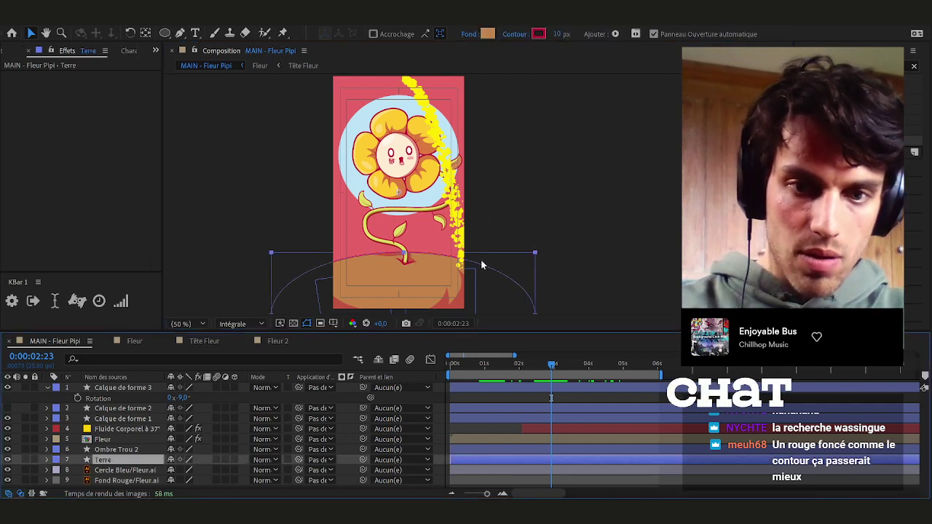
scroll(421, 262, "up", 2)
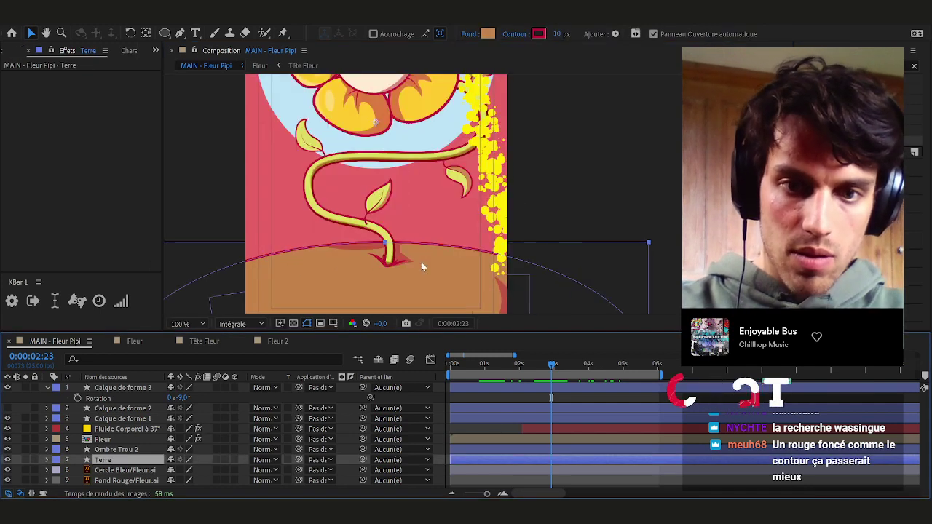
left_click(538, 34)
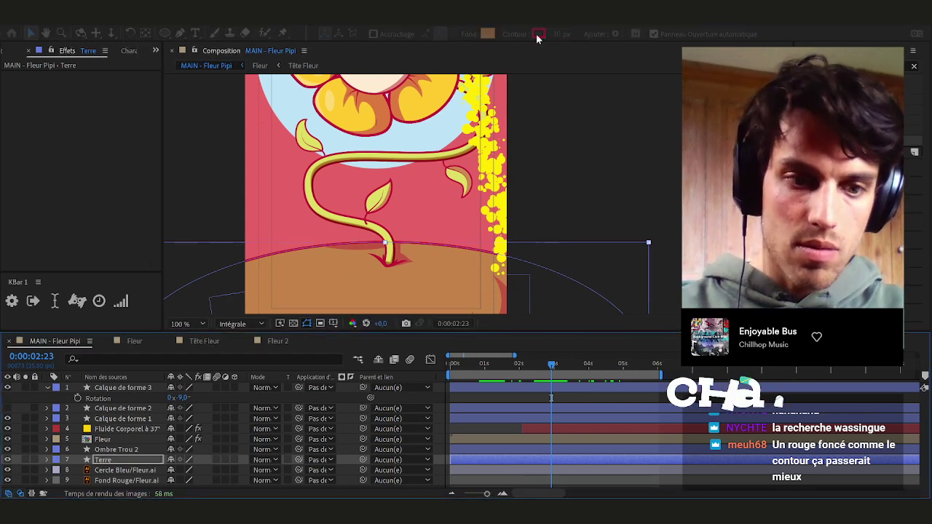
key("Return")
key("ctrl+d")
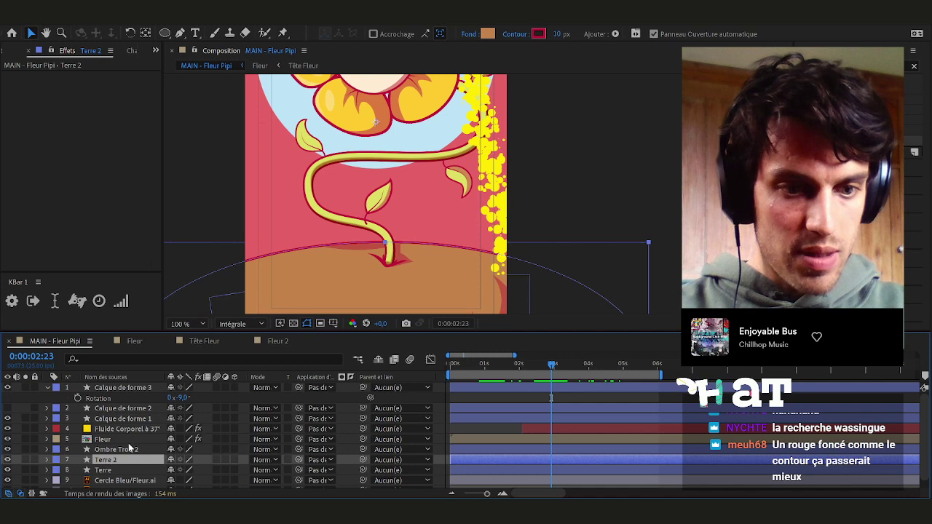
left_click(486, 34)
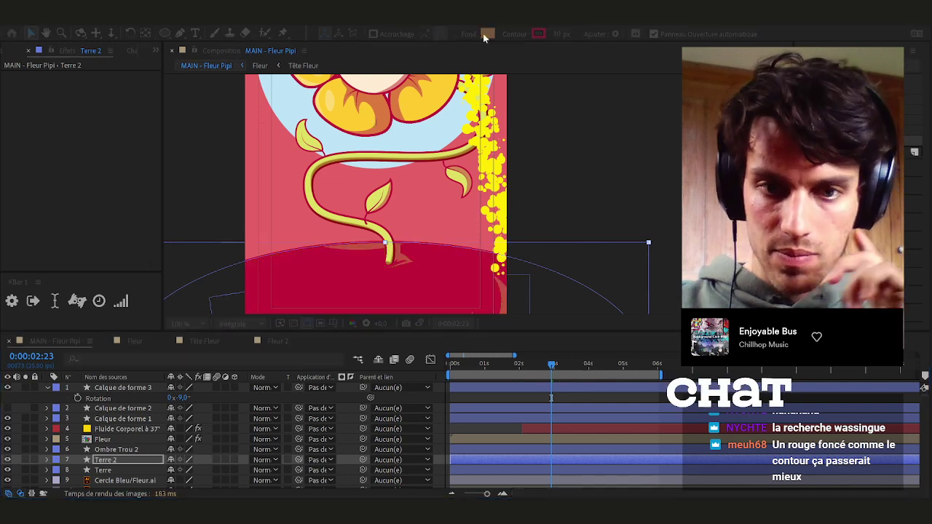
key("Return")
left_click(675, 209)
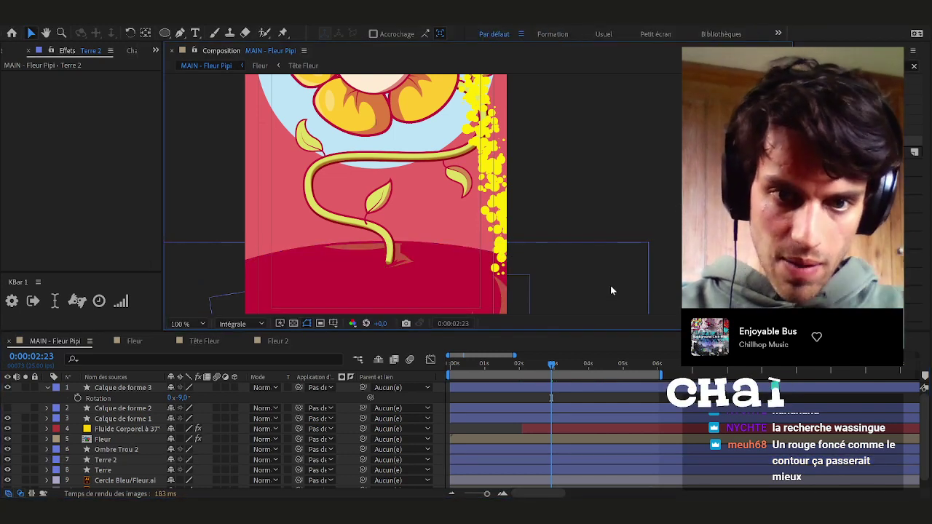
Fill the Calque de forme 1 and Calque de forme 3 shadows with black and set their blend mode to Incrustation
scroll(658, 184, "down", 4)
scroll(641, 186, "up", 2)
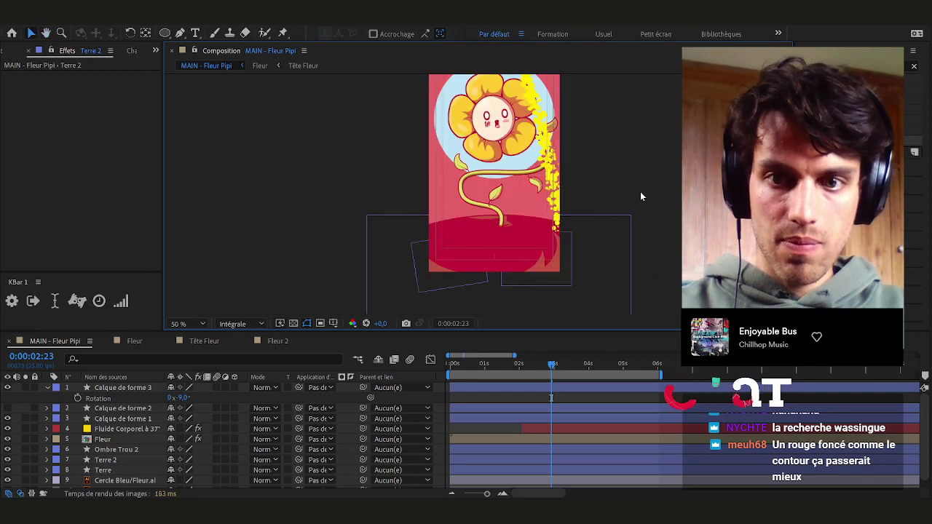
left_click(121, 419)
left_click(120, 408)
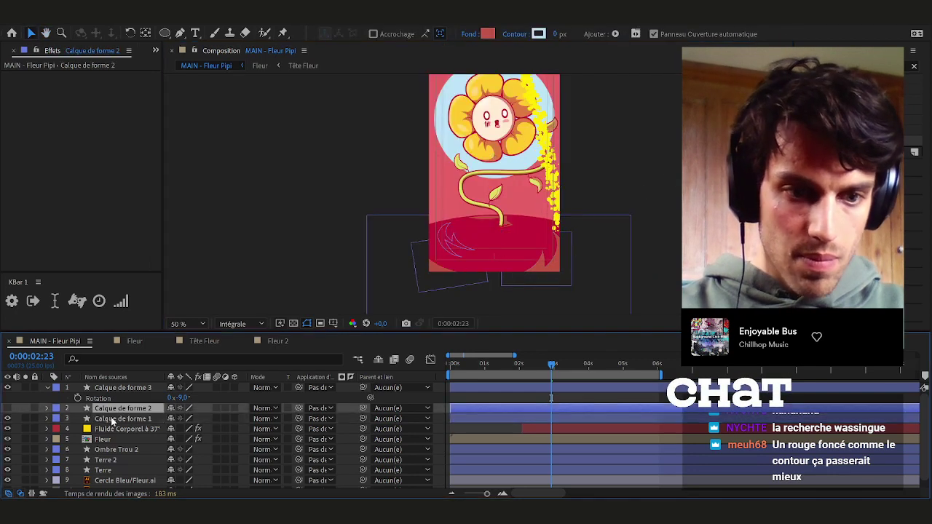
left_click(116, 419)
left_click(120, 388, "ctrl")
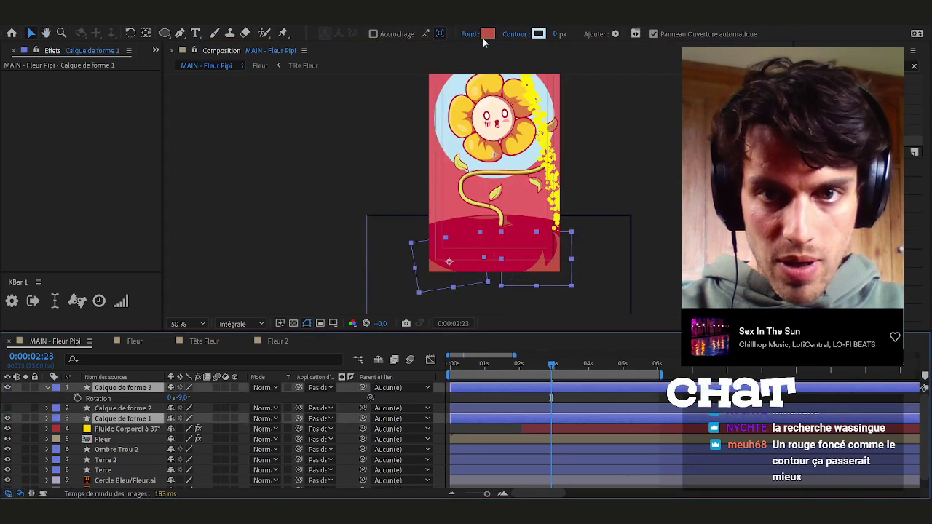
left_click(488, 34)
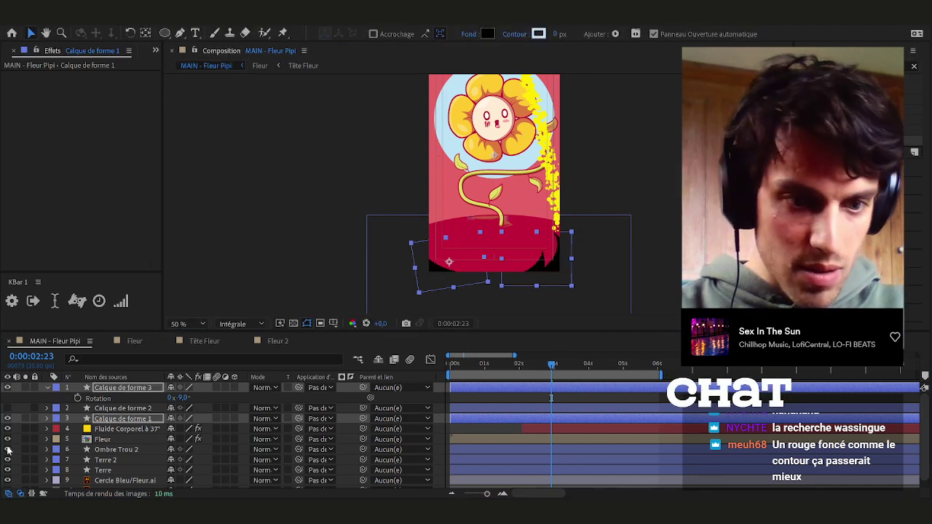
key("Return")
left_click(325, 277)
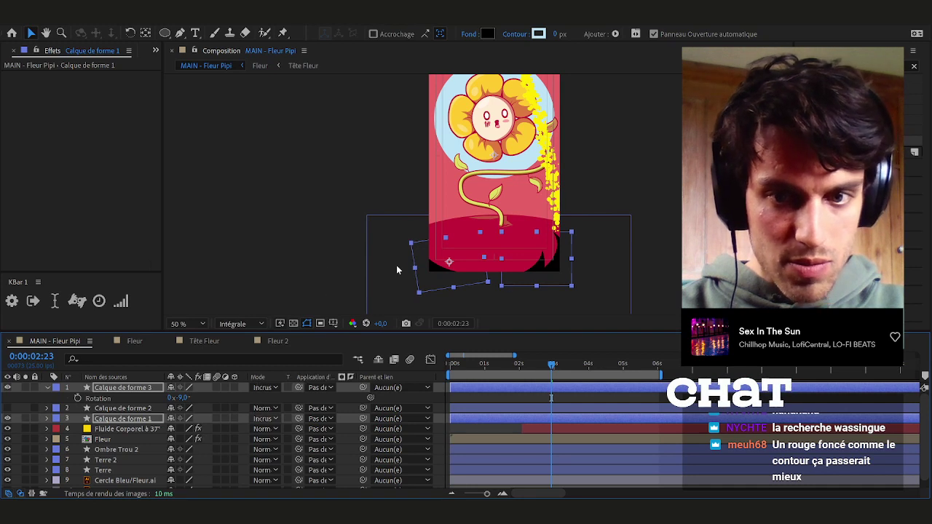
Fill the Ombre Trou 2 shadow with black and set its blend mode to Incrustation
left_click(123, 449)
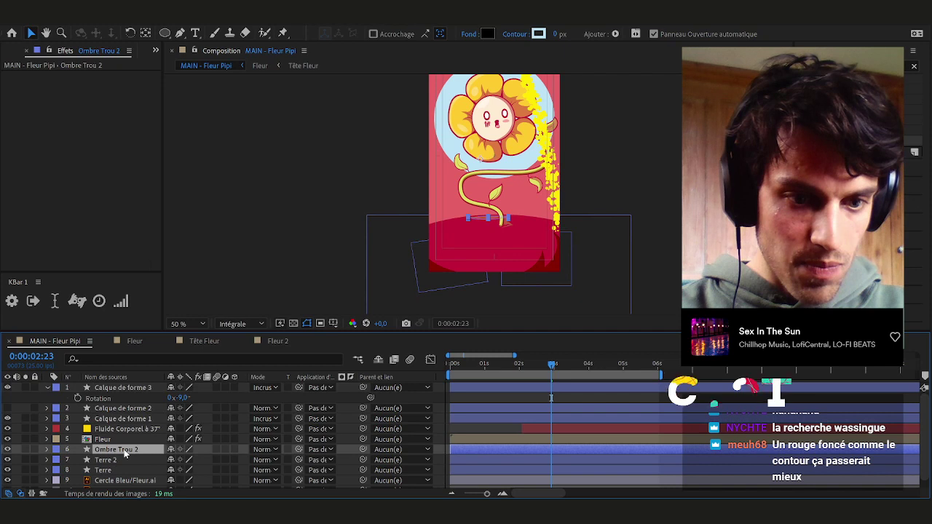
left_click(488, 34)
left_click_drag(580, 267, 735, 377)
key("Return")
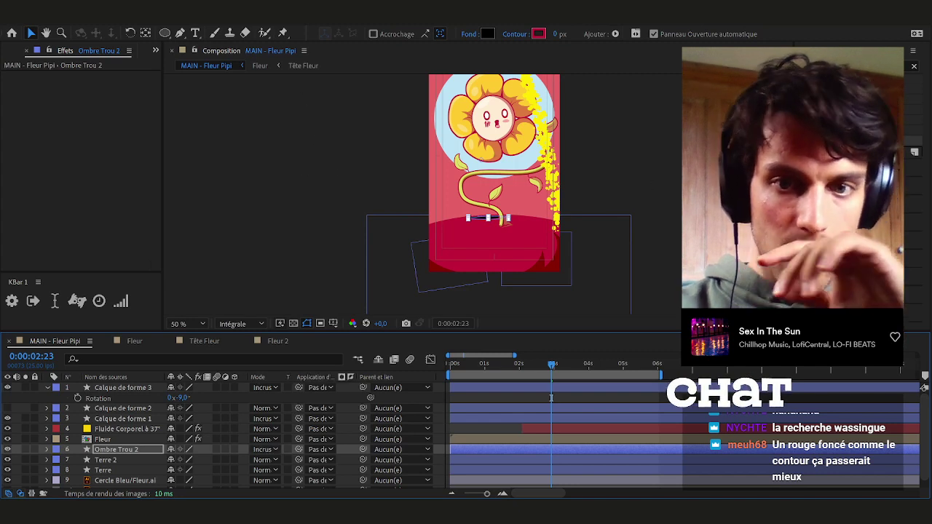
left_click(681, 201)
key("space")
left_click_drag(691, 180, 669, 218)
key("v")
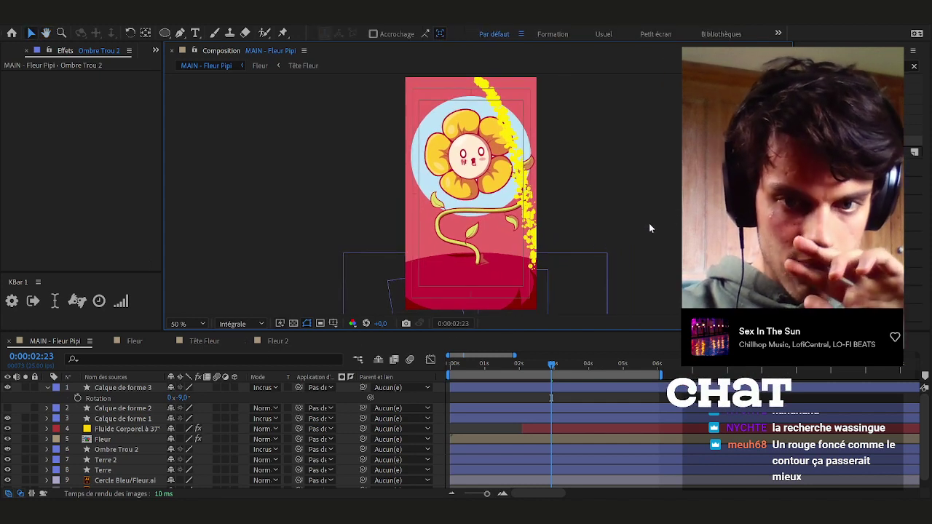
key("h")
left_click_drag(608, 198, 604, 195)
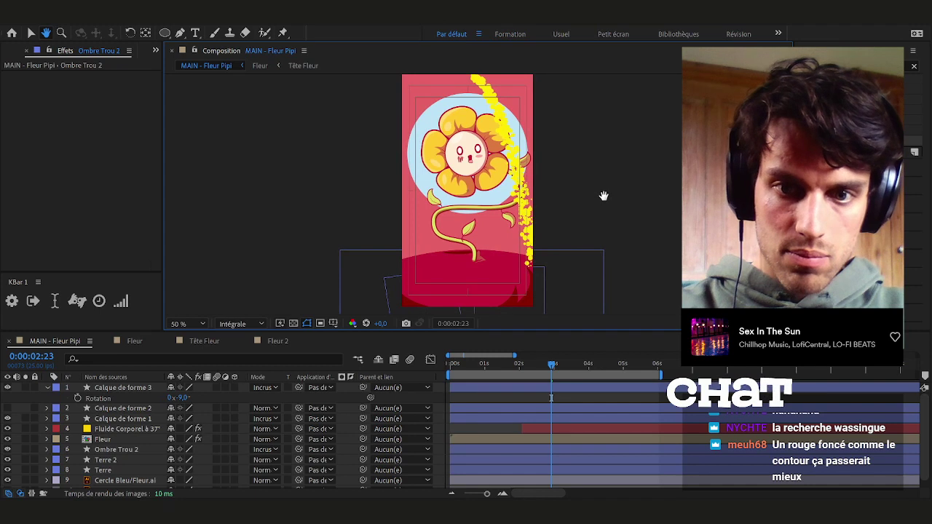
key("v")
In the Fleur composition, fill Ombre Trou with black, set its blend mode to Incrustation, and return to MAIN - Fleur Pipi
left_click(104, 440)
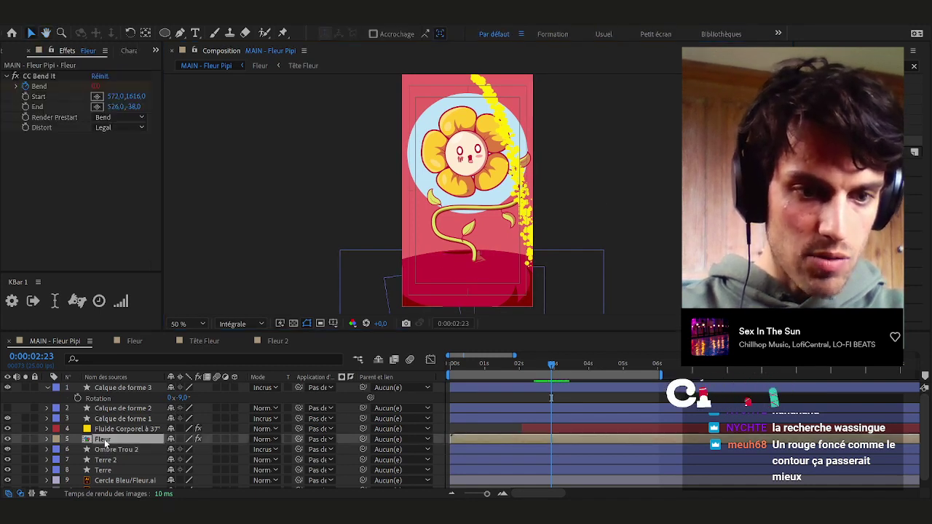
double_click(104, 439)
left_click(113, 460)
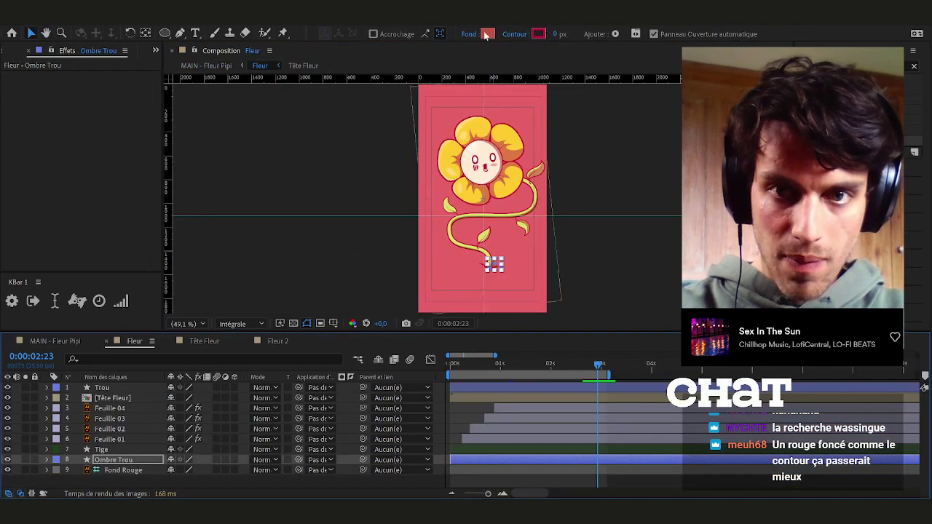
left_click(486, 35)
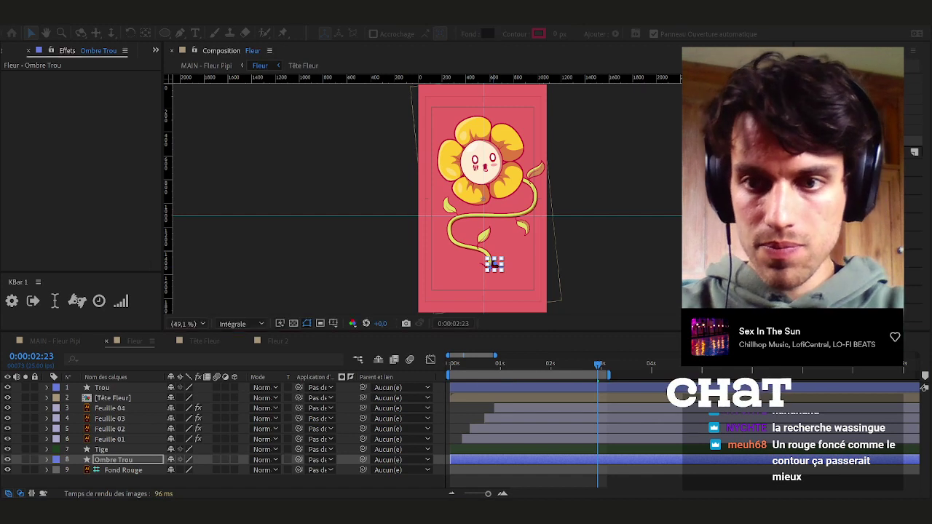
key("Return")
left_click(147, 484)
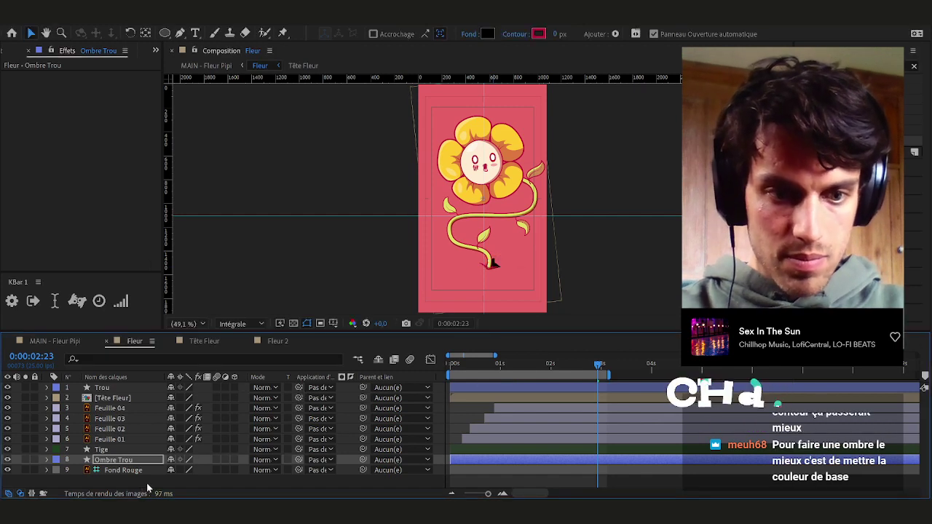
left_click(147, 484)
left_click(138, 460)
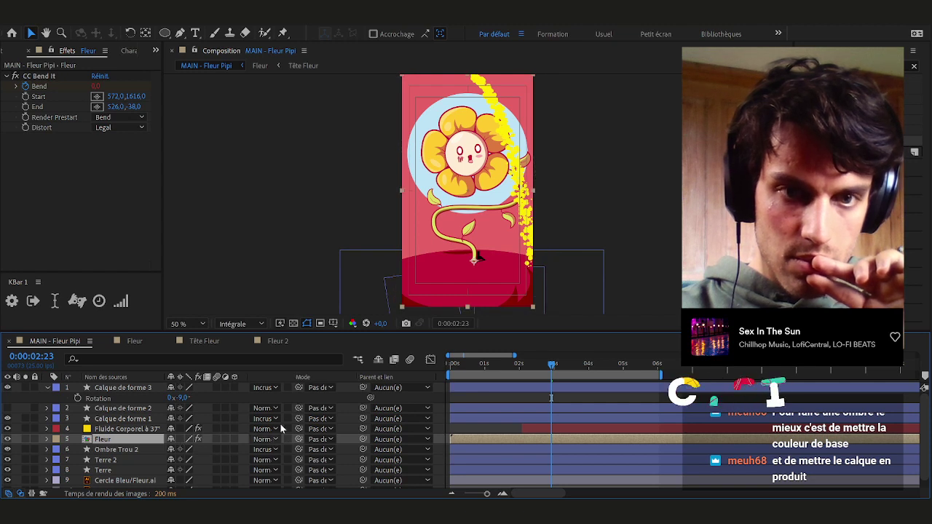
Try another blend mode on the Fleur layer, undo it, and turn on the layer's collapse transformations switch
left_click(282, 29)
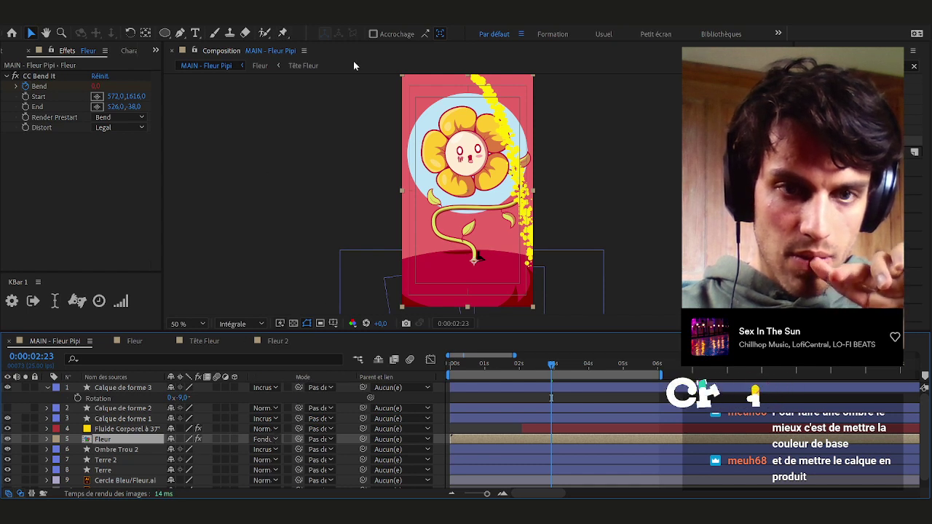
key("shift+minus")
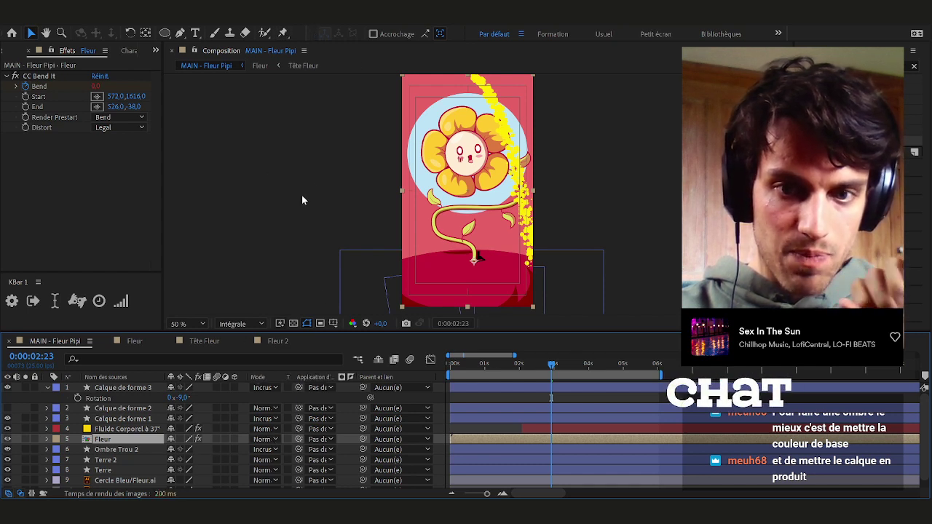
left_click(181, 439)
left_click(181, 439)
left_click(180, 440)
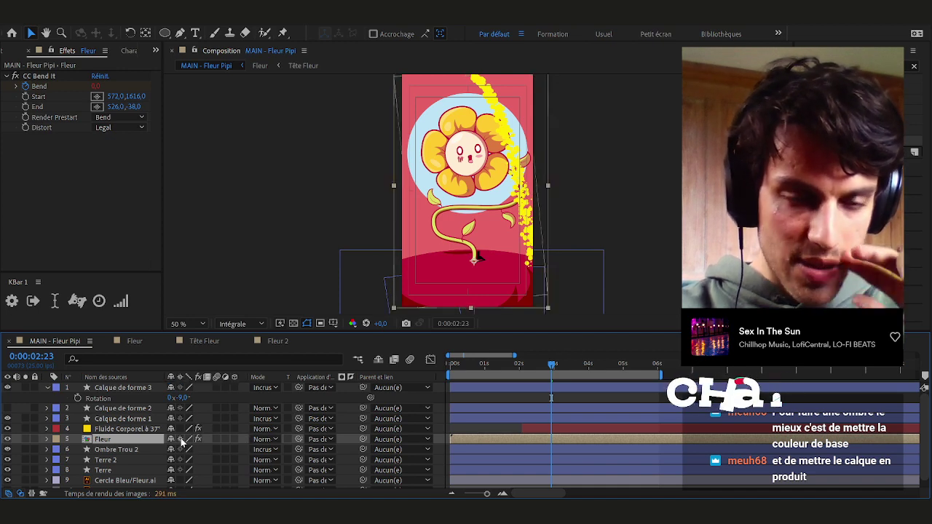
Open the Fleur composition in a second viewer beside MAIN - Fleur Pipi
double_click(116, 439)
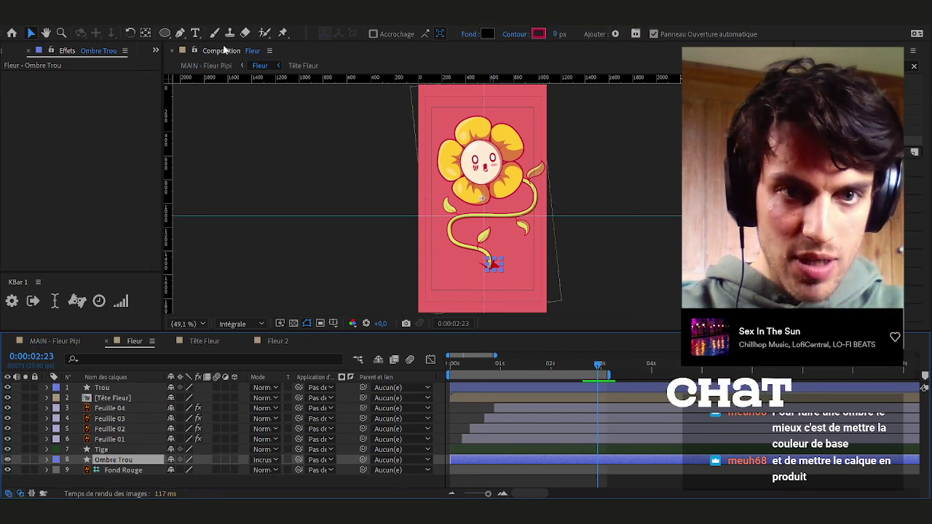
left_click(72, 342)
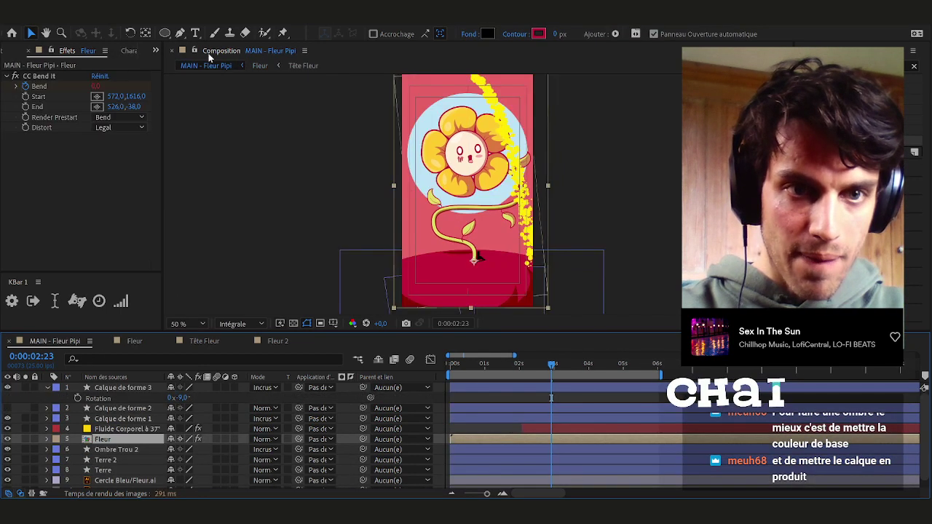
double_click(103, 440)
left_click_drag(369, 53, 677, 196)
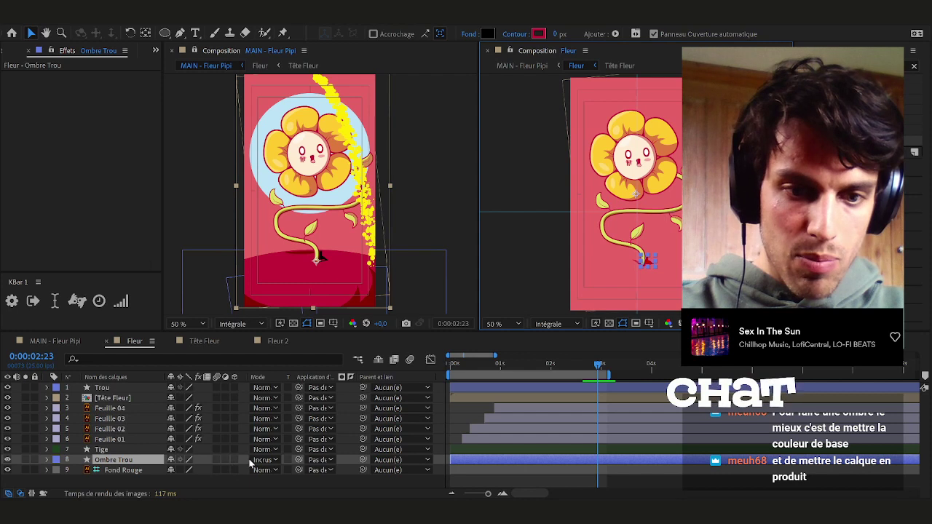
Fill the Ombre Trou layer with the very dark red sampled from the ground shadow in MAIN - Fleur Pipi
left_click(489, 36)
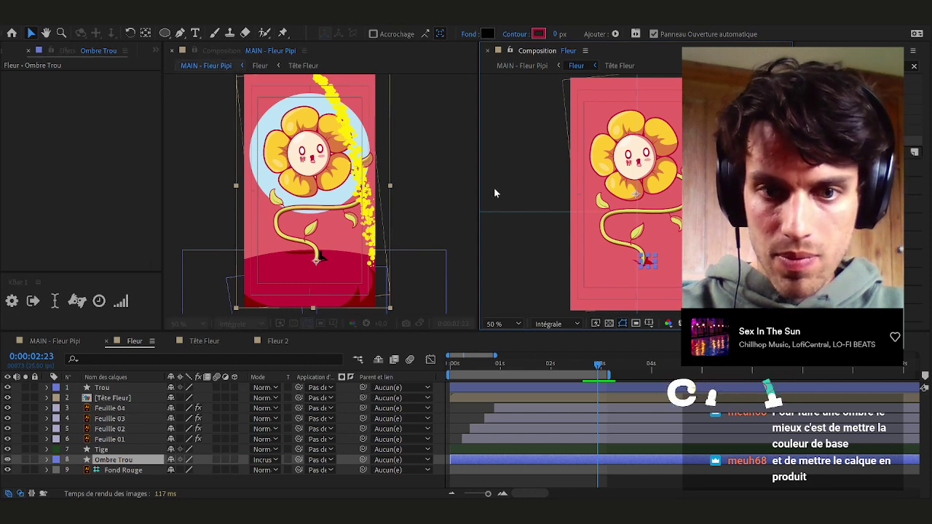
left_click(409, 309)
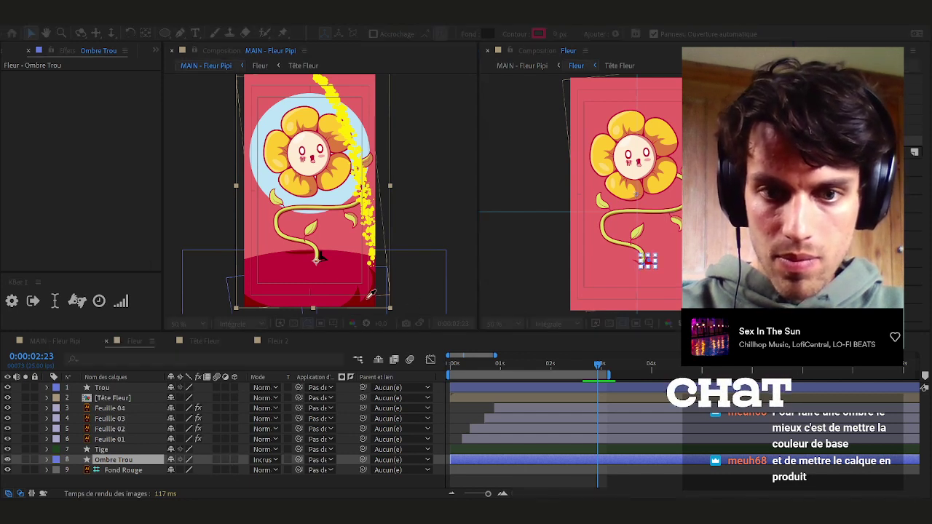
left_click(368, 304)
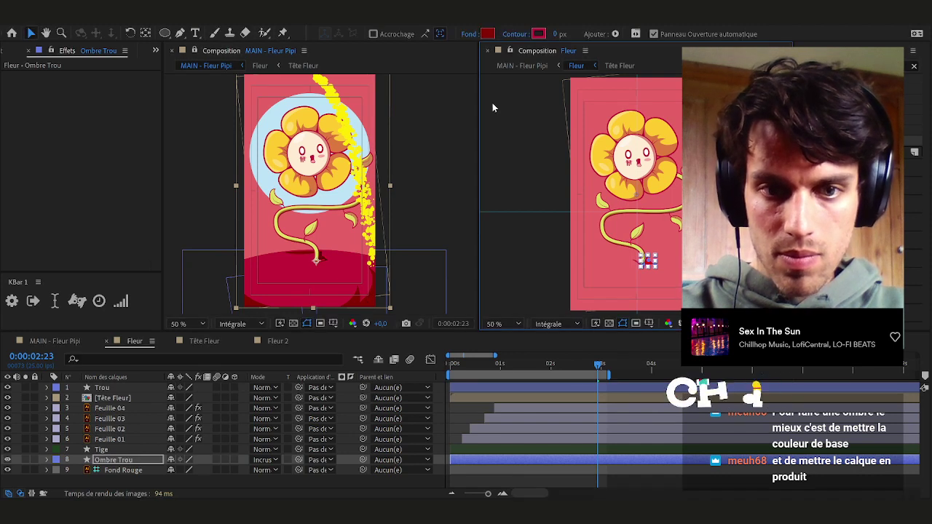
Fill the Trou layer at the base of the stem with black
scroll(317, 275, "up", 4)
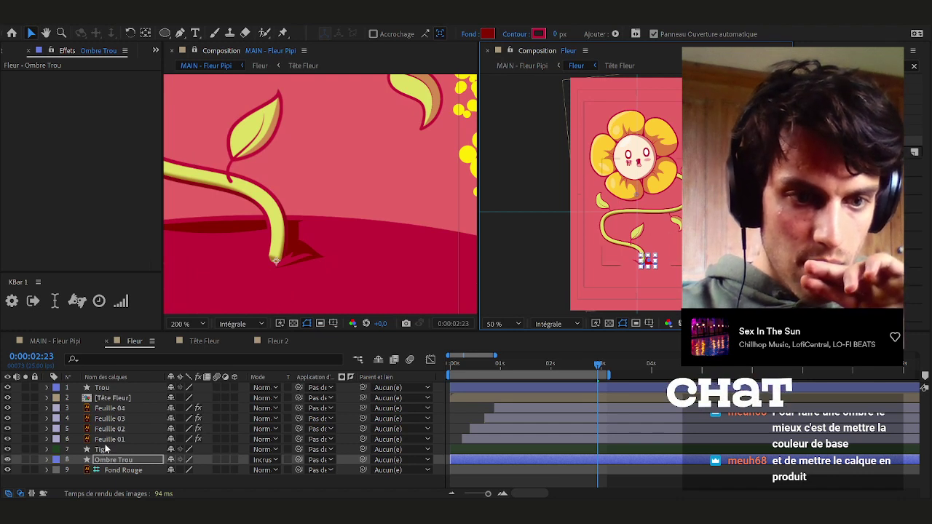
left_click(112, 389)
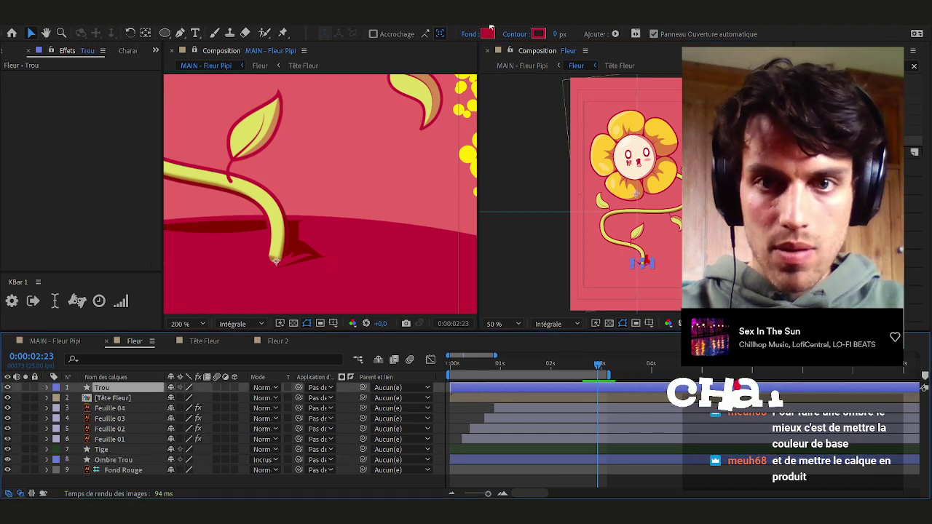
left_click(488, 35)
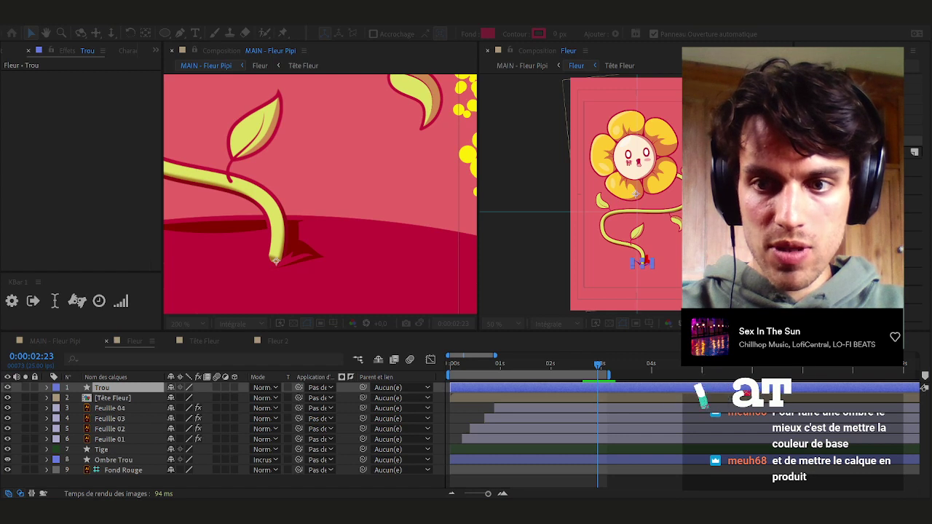
left_click(386, 276)
left_click(502, 362)
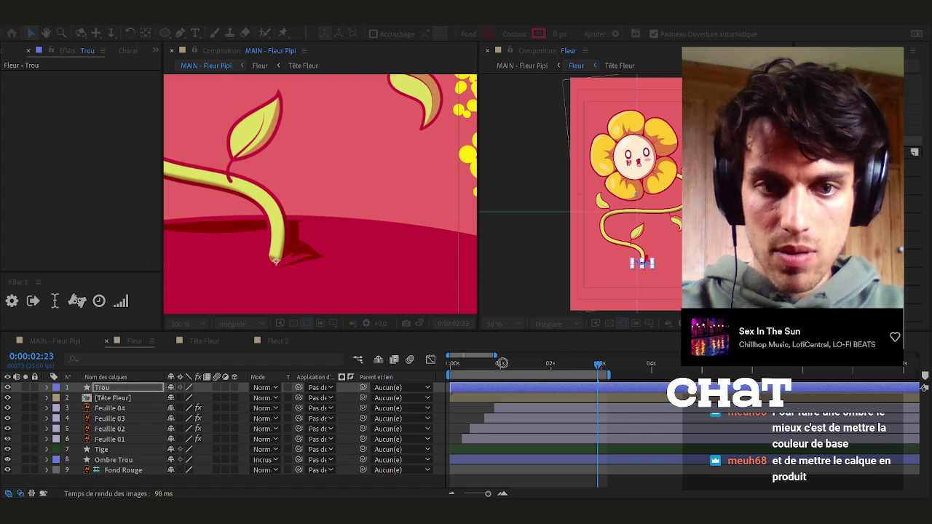
key("Return")
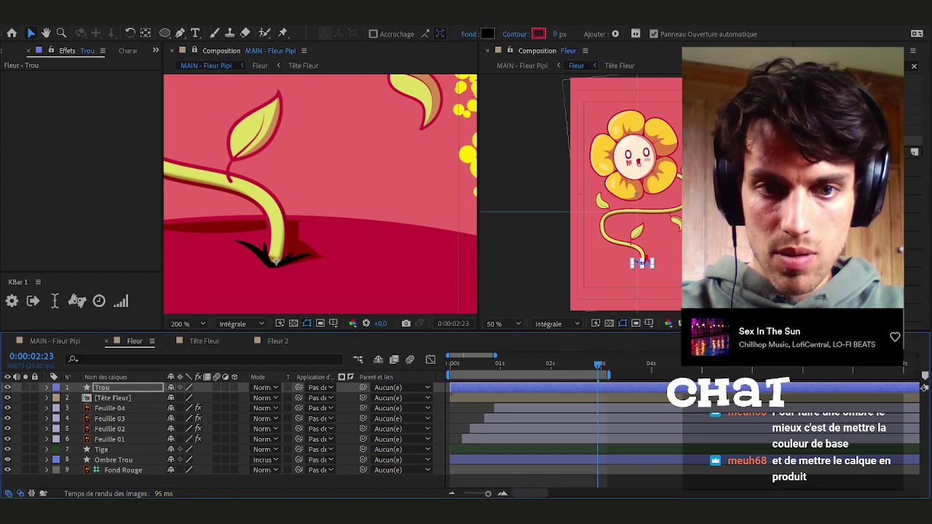
Fill the Trou layer at the base of the stem with the dark red sampled from the shadow beside the stem
scroll(415, 209, "down", 1)
scroll(415, 209, "up", 1)
left_click(485, 34)
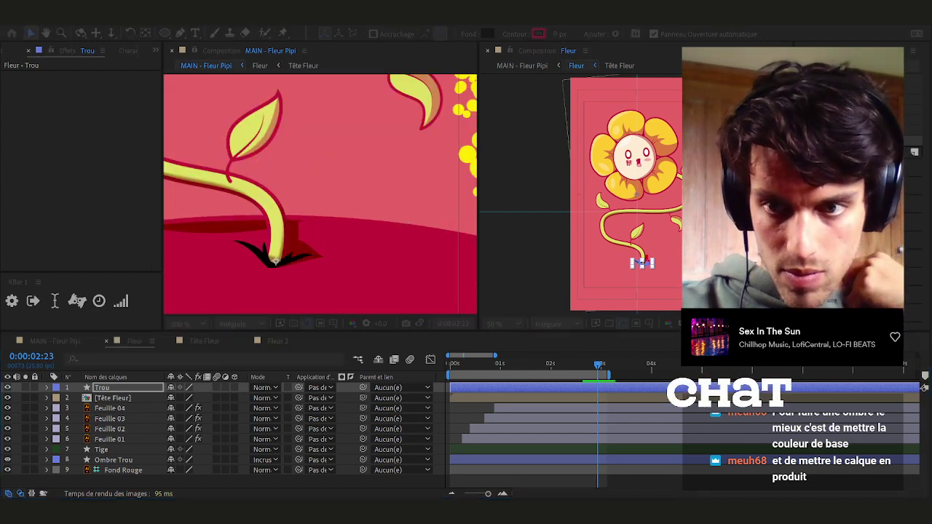
left_click(301, 239)
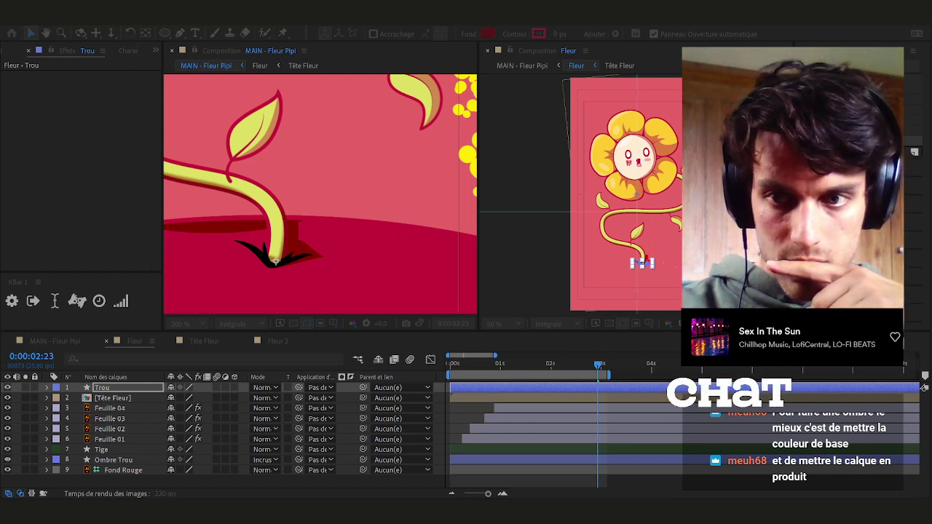
left_click(668, 256)
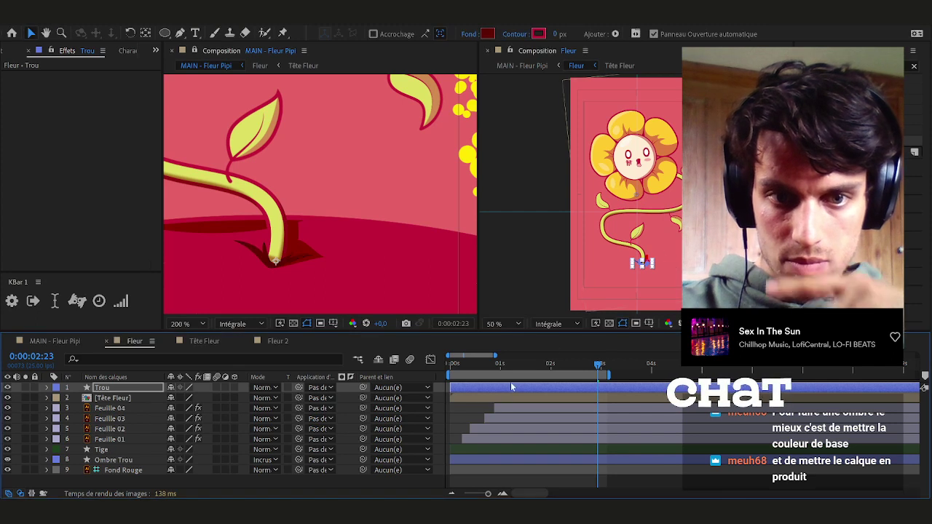
left_click(341, 236)
scroll(341, 236, "down", 4)
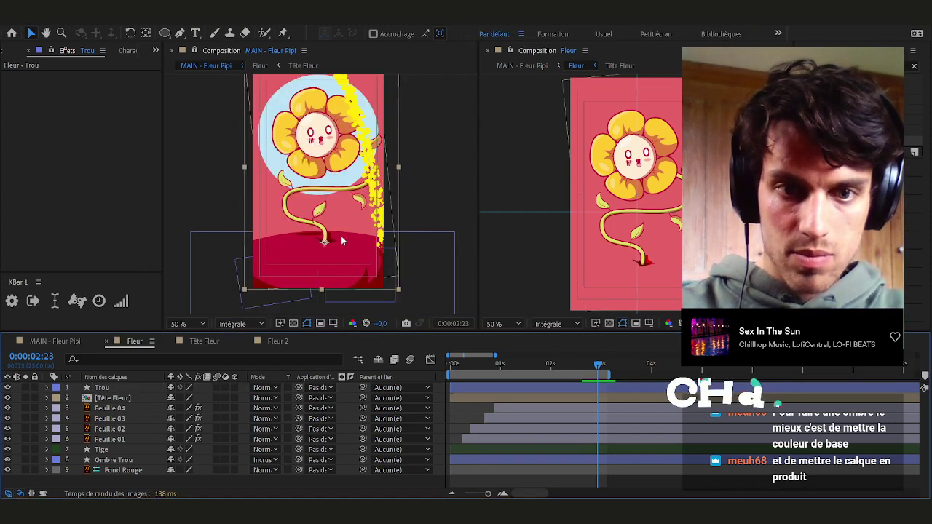
scroll(356, 251, "up", 2)
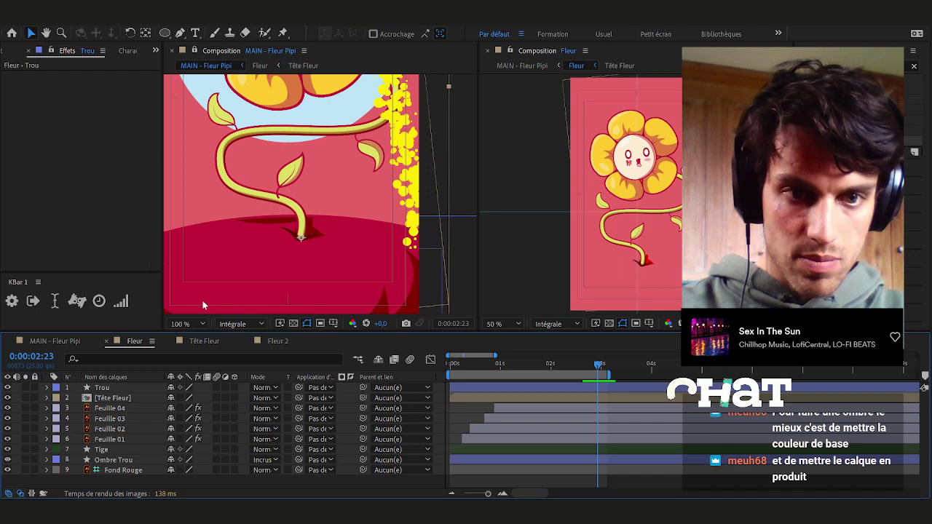
Return to the MAIN - Fleur Pipi timeline, close the extra composition viewer and save the project
left_click(54, 341)
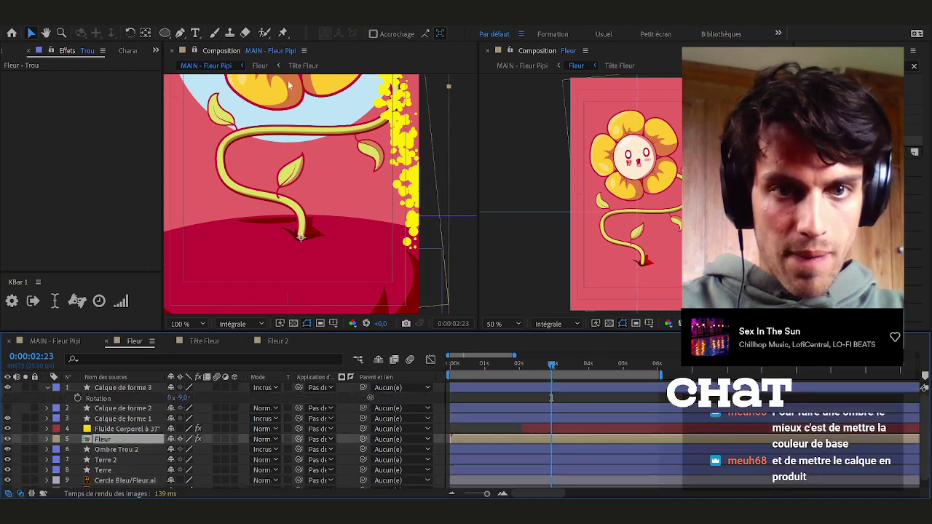
left_click(173, 49)
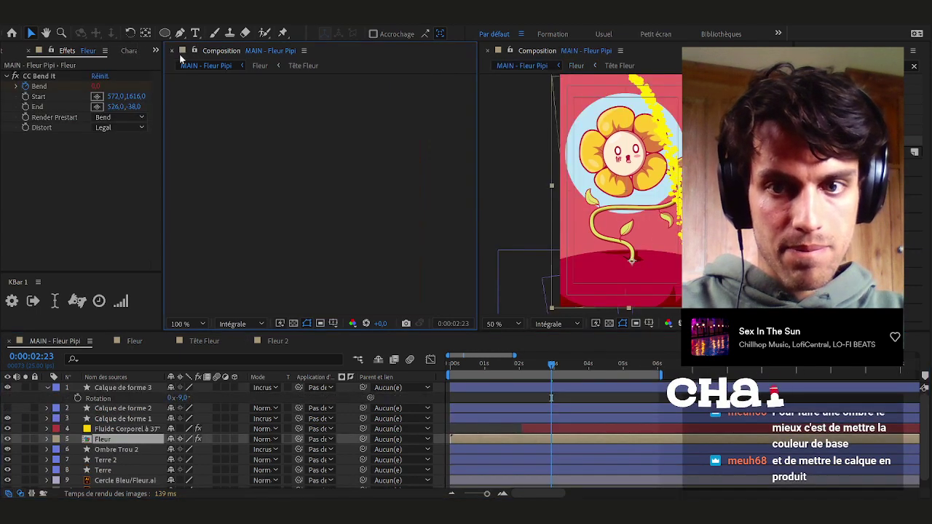
left_click_drag(478, 138, 248, 137)
key("space")
left_click_drag(540, 161, 538, 162)
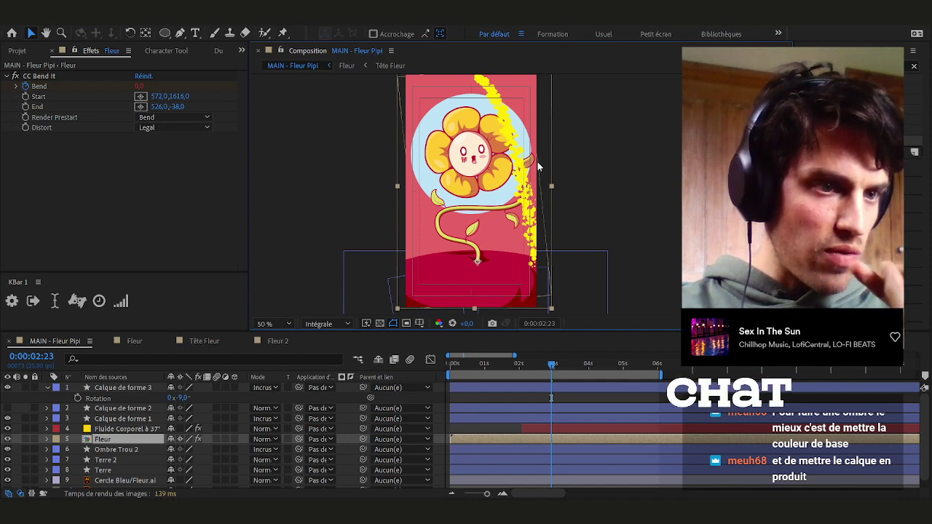
left_click(623, 239)
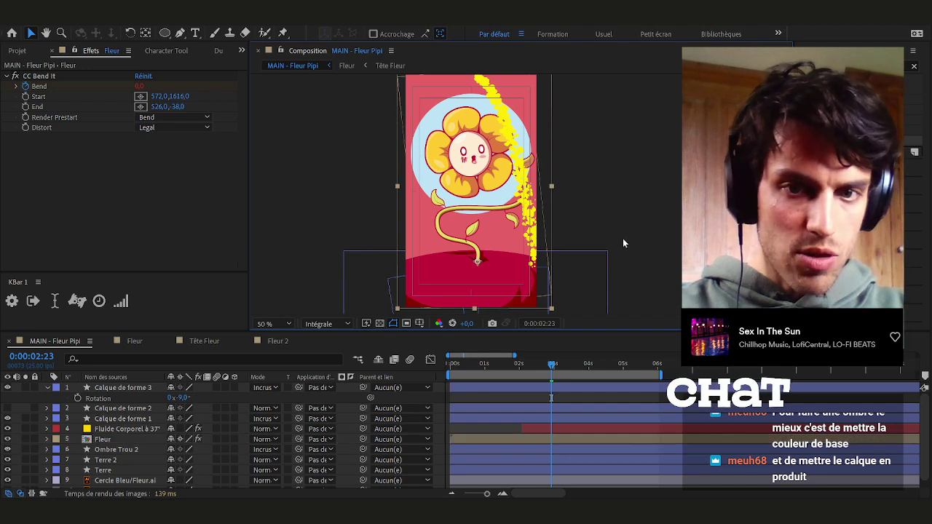
key("ctrl+s")
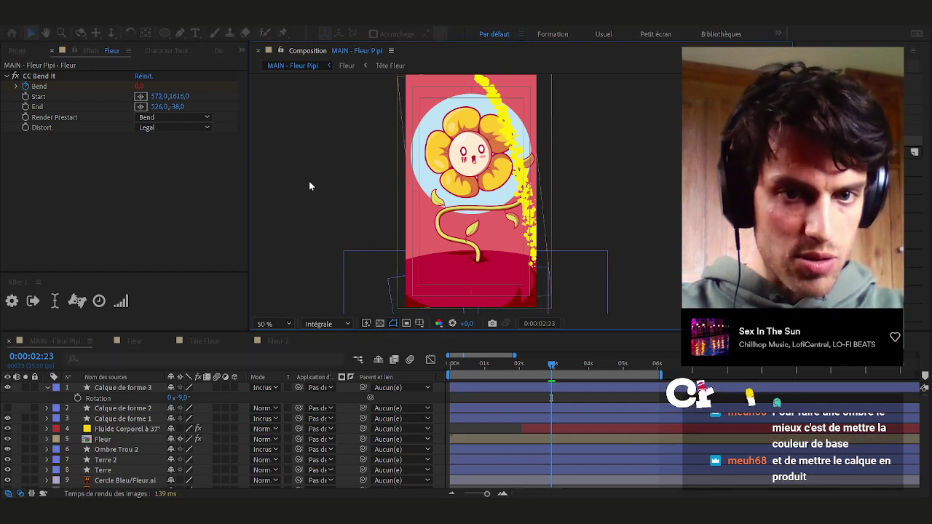
Draw a test ellipse on the ground below the stem as a new shape layer
left_click_drag(322, 173, 291, 131)
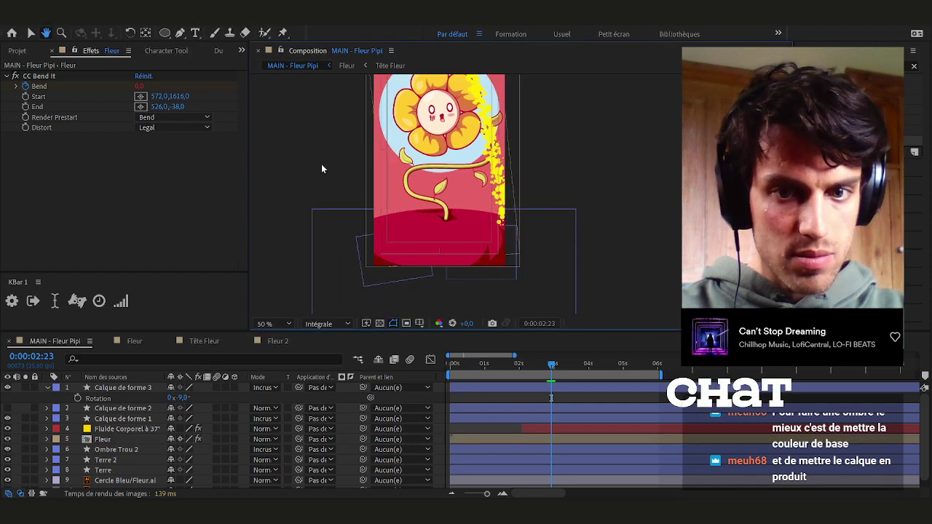
scroll(398, 237, "up", 1)
left_click(164, 33)
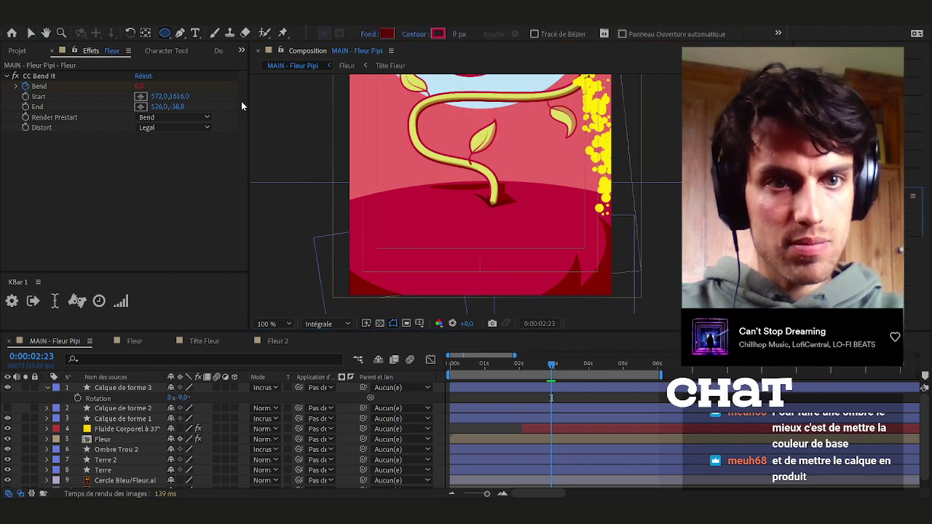
left_click_drag(408, 223, 469, 270)
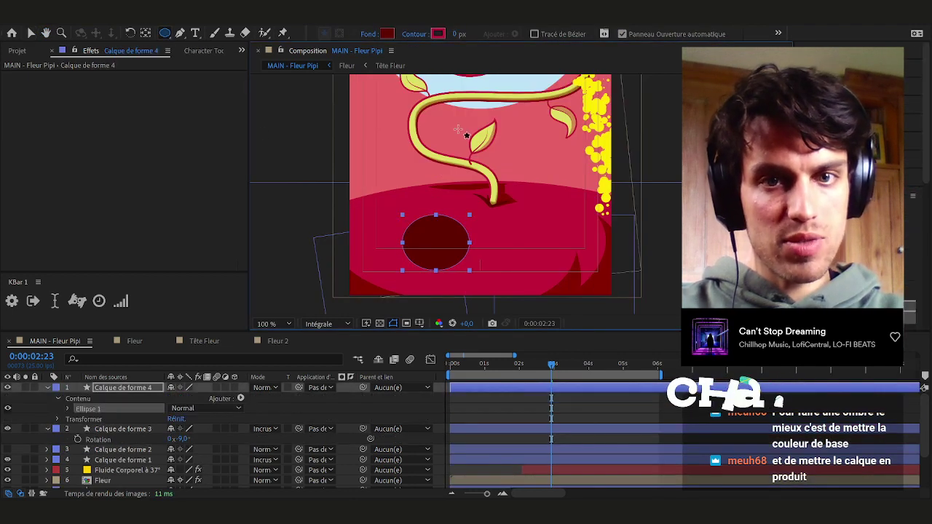
Fill the test ellipse with the red sampled from the ground and set its layer's blend mode to Produit
key("ctrl+s")
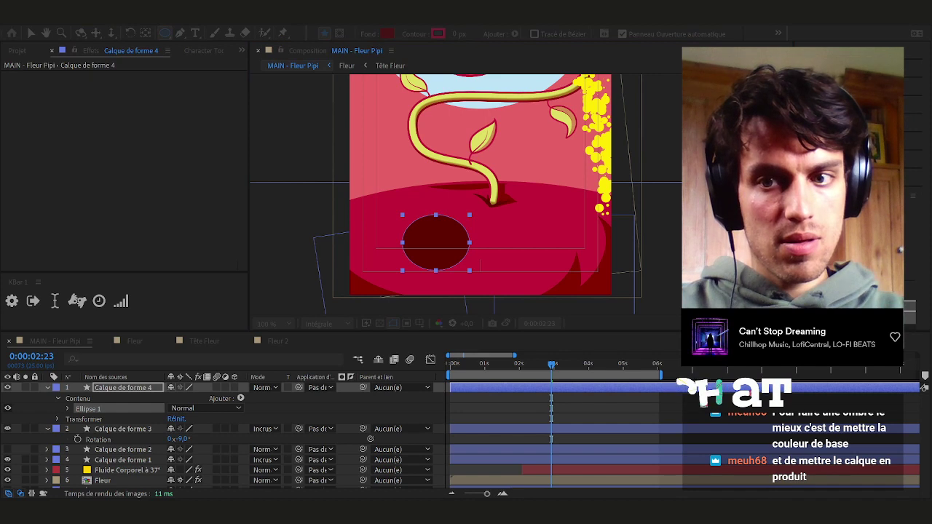
left_click(475, 232)
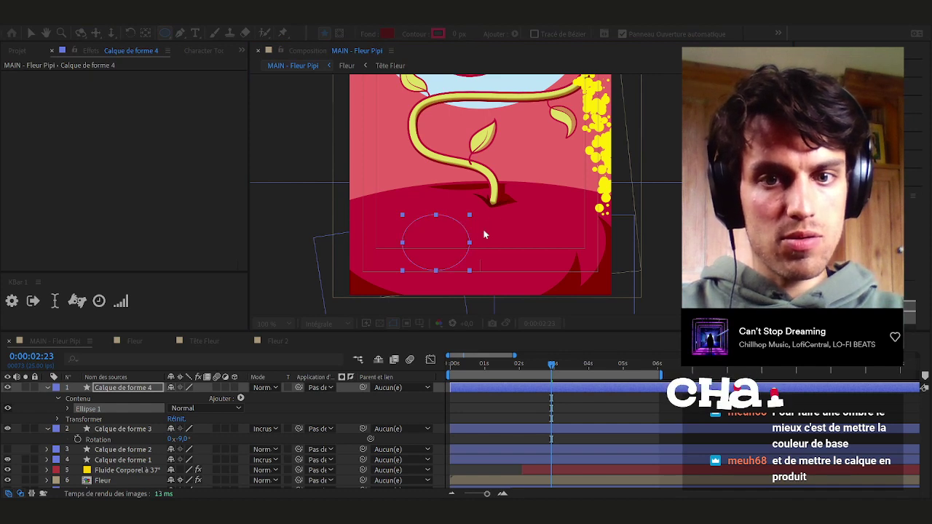
left_click(626, 225)
left_click(266, 389)
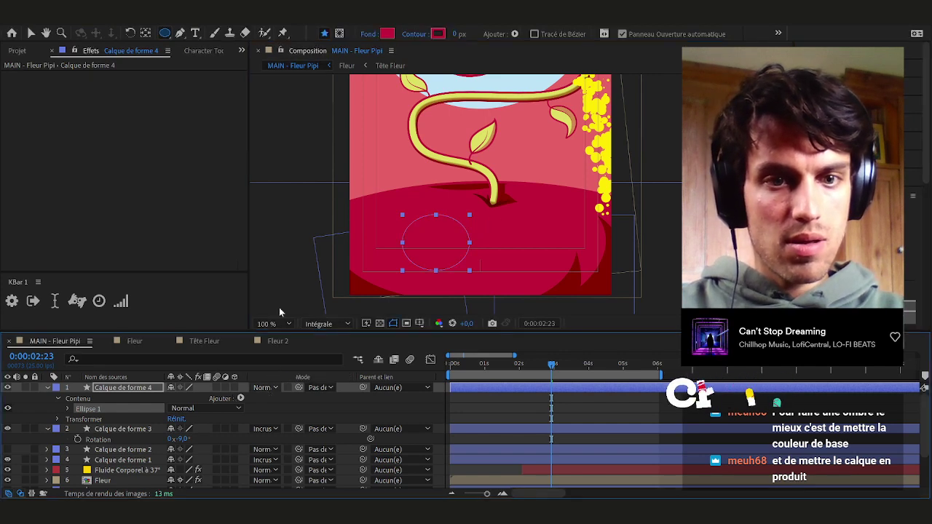
left_click(304, 128)
left_click(500, 397)
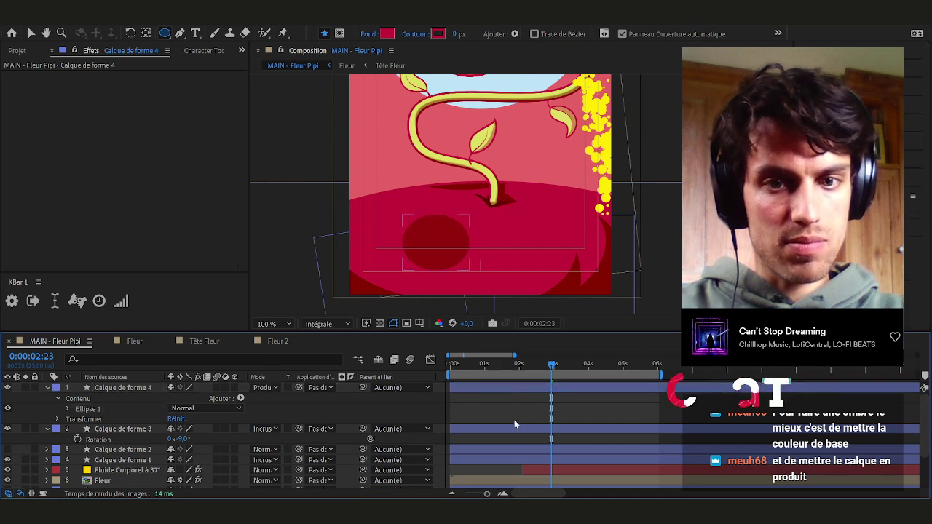
Move the test ellipse beside the ground's corner shadow to compare their colours, and delete the ellipse layer
key("v")
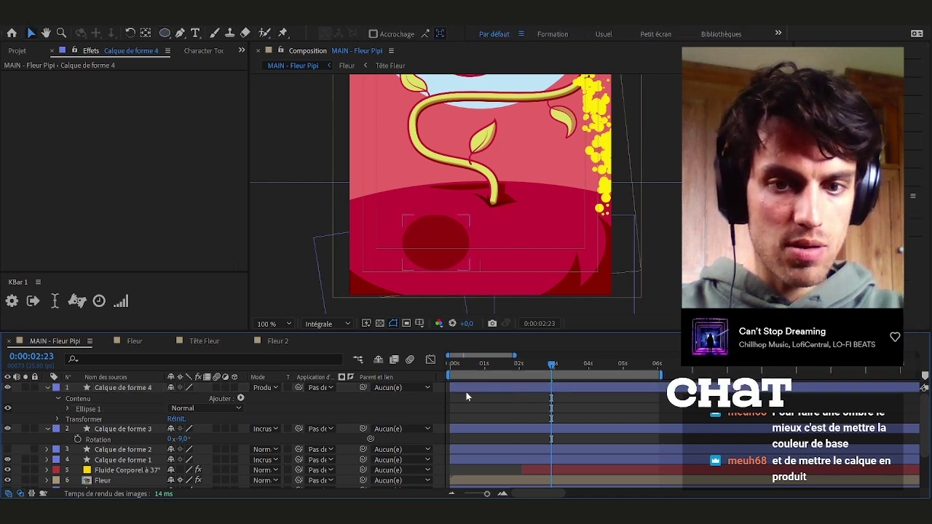
left_click(436, 248)
left_click_drag(438, 252, 387, 267)
left_click(487, 413)
scroll(367, 287, "up", 5)
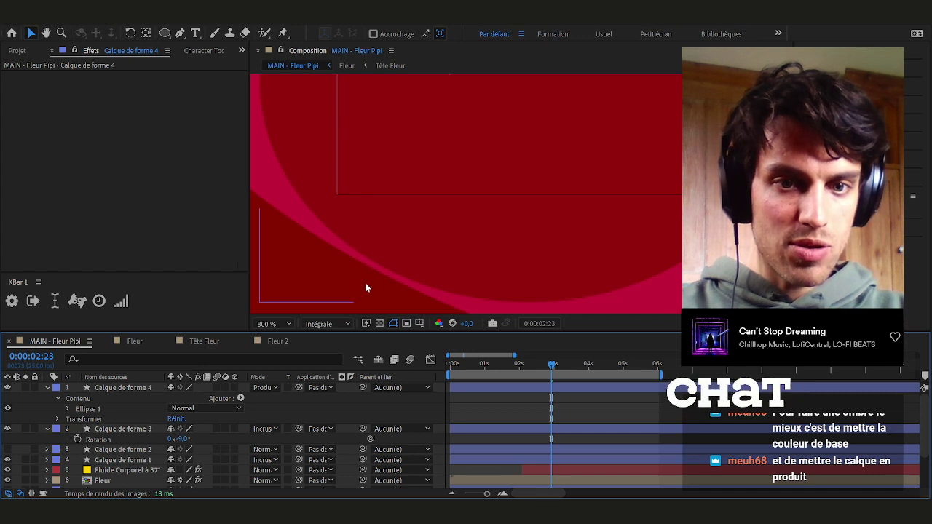
scroll(390, 256, "down", 5)
left_click(419, 231)
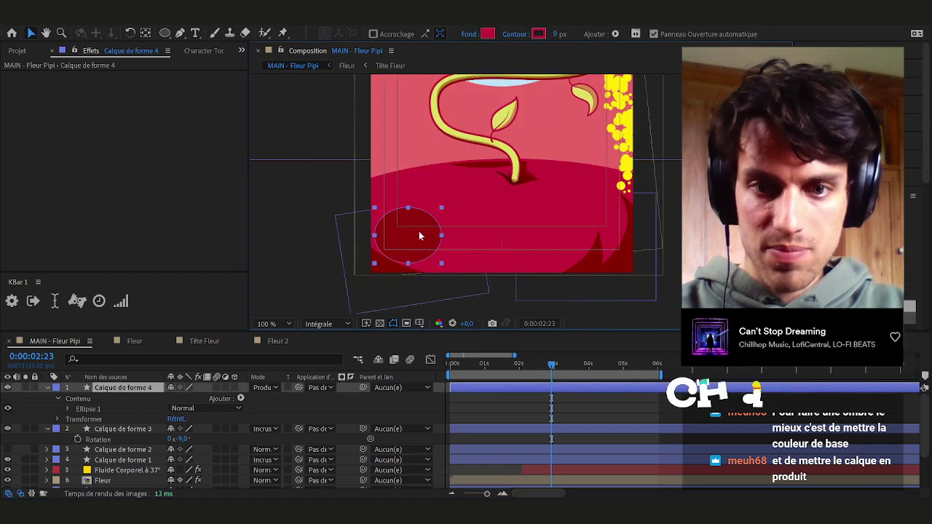
key("Delete")
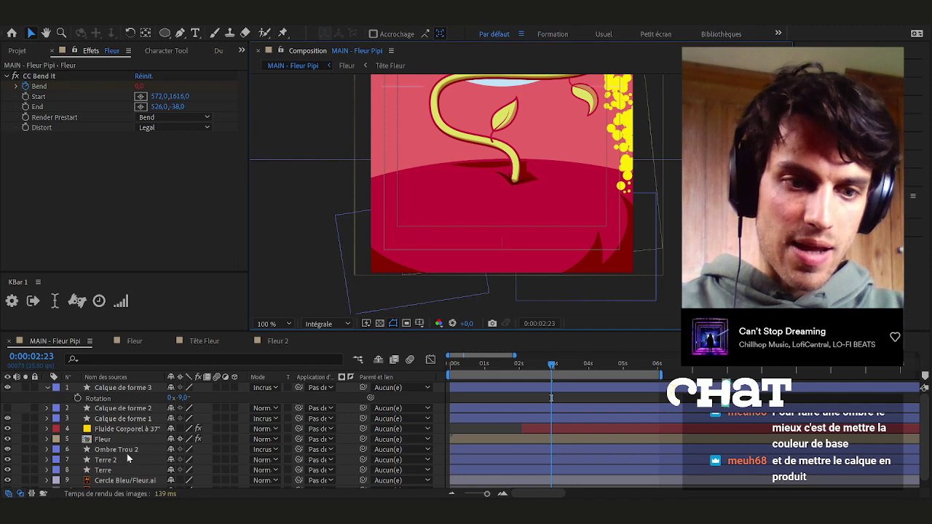
Fill Ombre Trou 2, Calque de forme 1 and Calque de forme 3 with the ground's red and set their blend mode to Produit
left_click(132, 452)
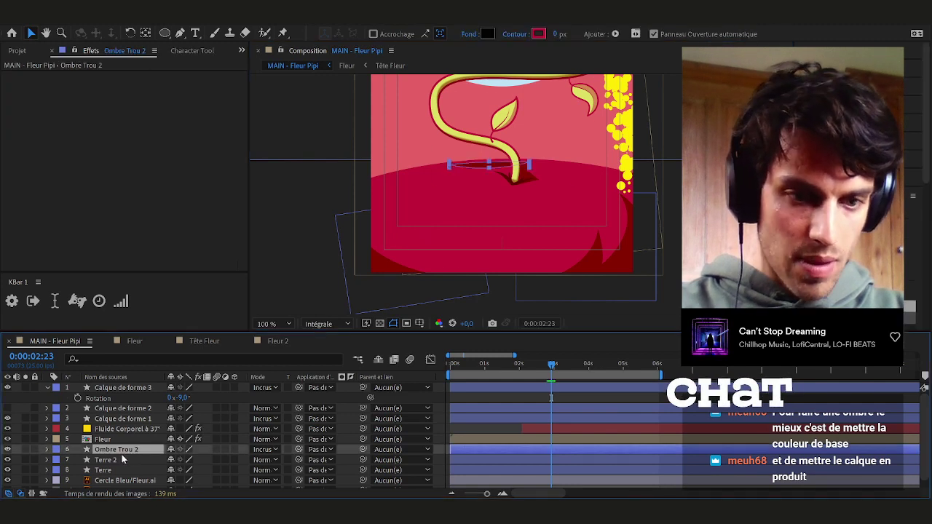
left_click(108, 420, "ctrl")
left_click(130, 388, "ctrl")
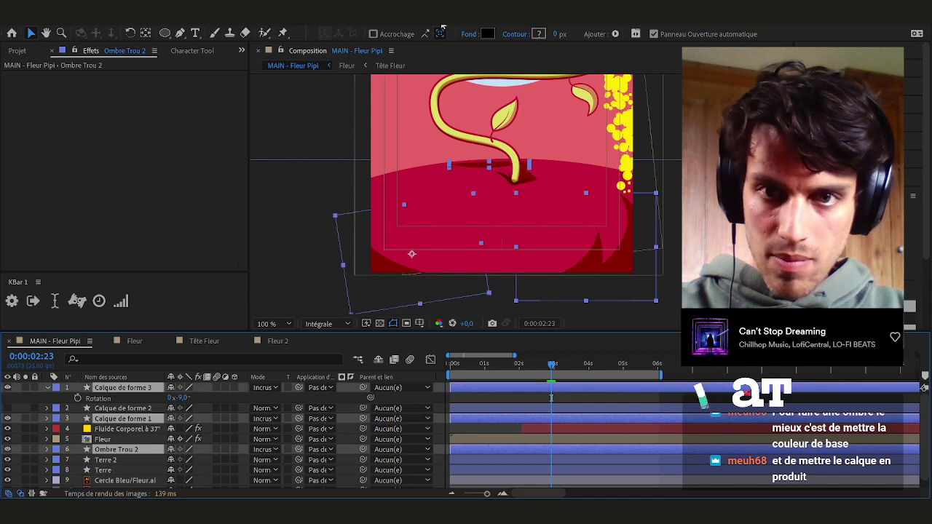
left_click(487, 35)
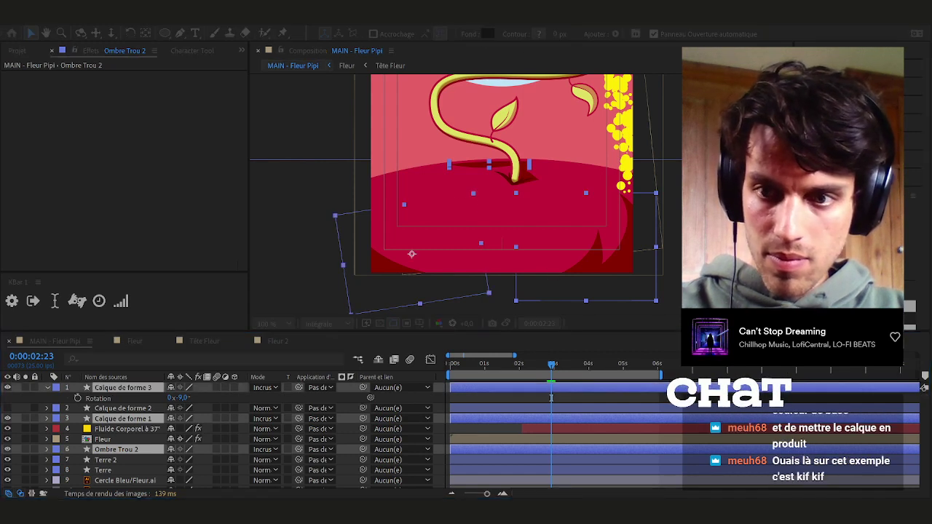
left_click(459, 210)
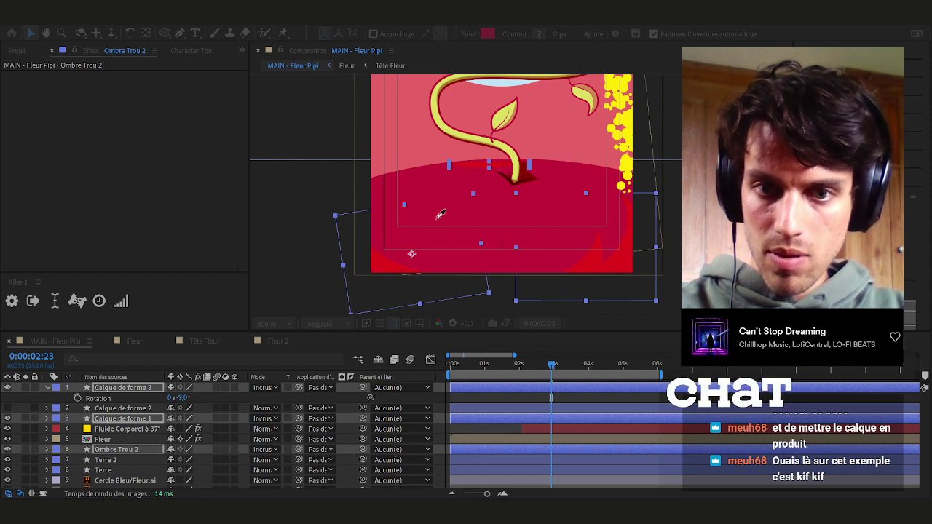
key("Return")
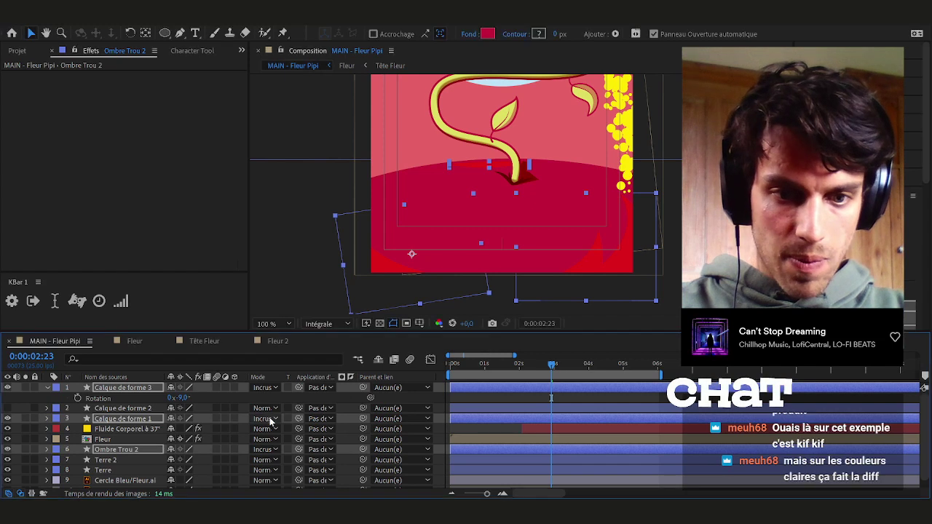
left_click(311, 132)
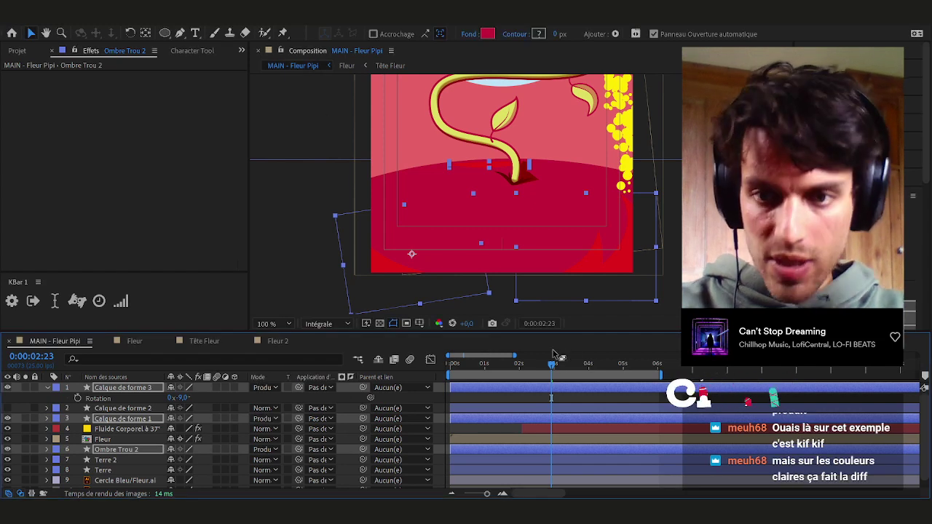
key("F2")
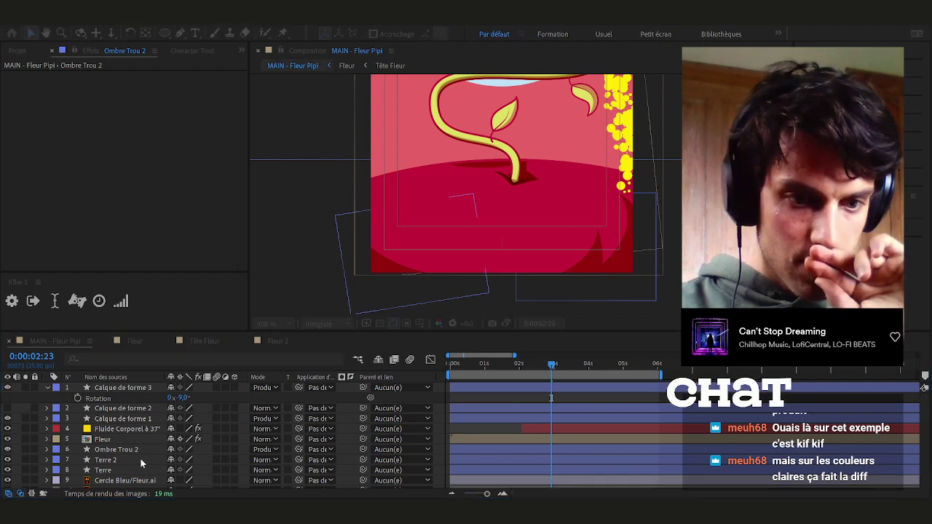
Set the outline colour of the Terre 2 layer to the dark red sampled from the ground's corner shadow
left_click(123, 470)
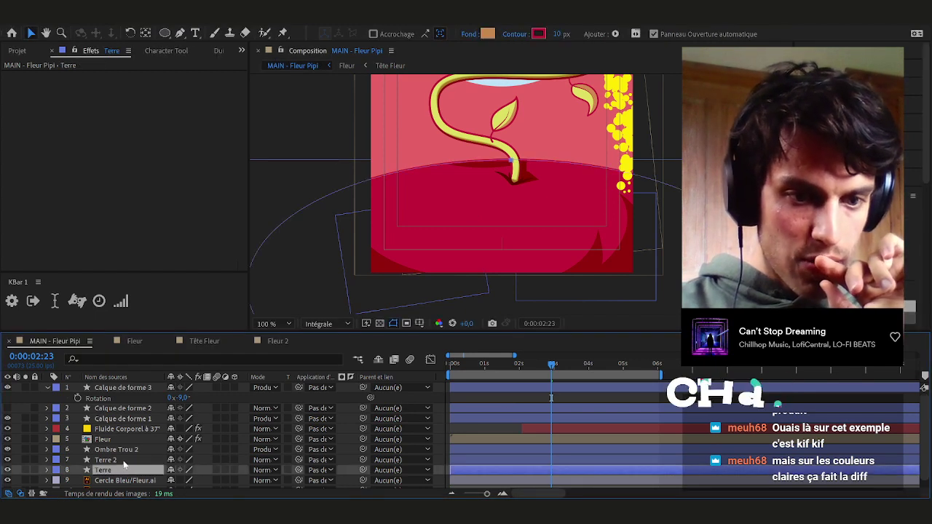
left_click(105, 460)
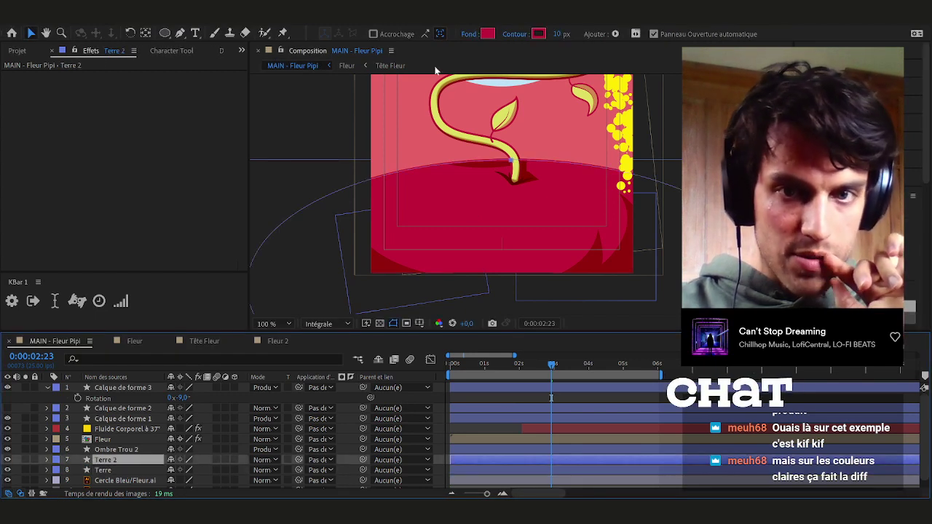
left_click(540, 35)
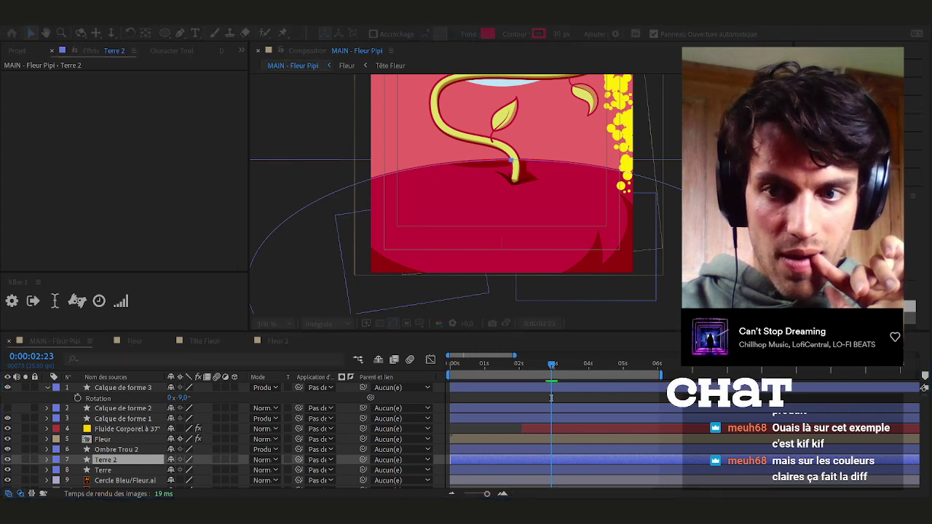
left_click(382, 257)
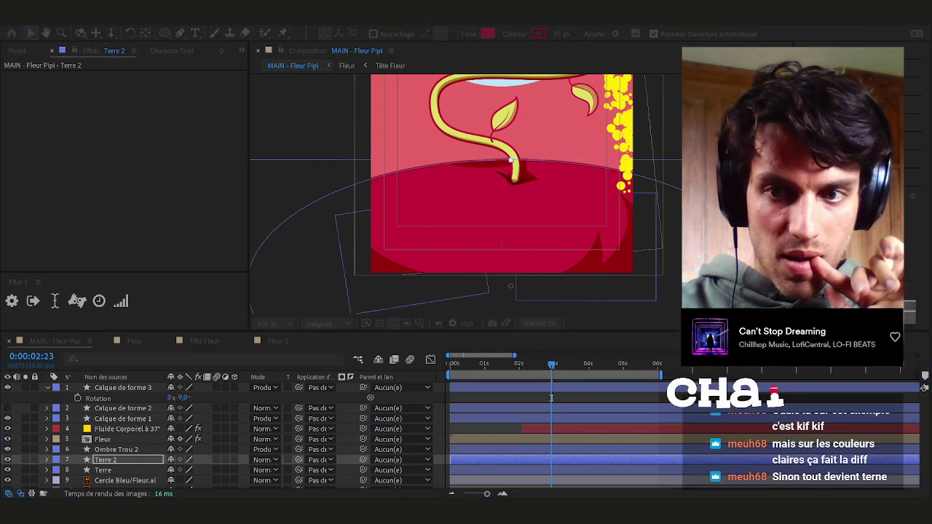
key("Return")
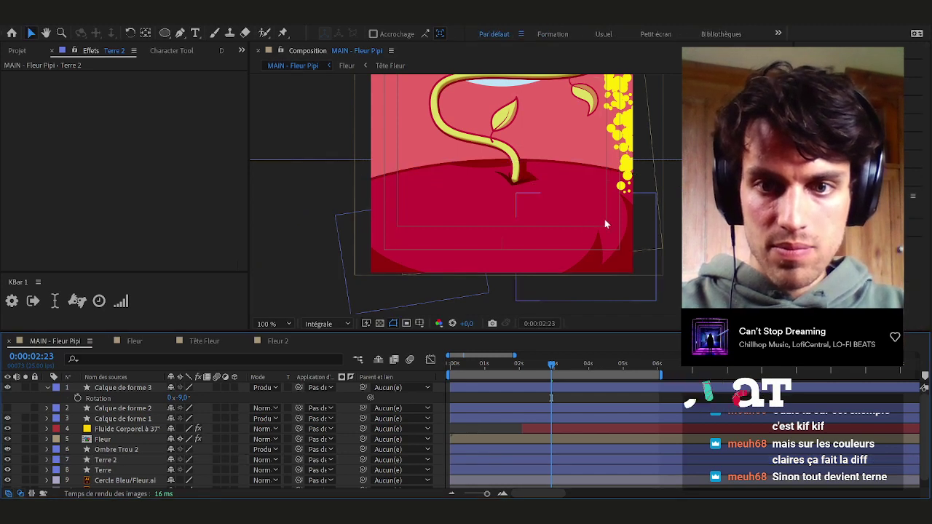
Fit the whole MAIN - Fleur Pipi composition in the viewer and play the animation to check it
scroll(604, 219, "down", 2)
left_click_drag(629, 220, 483, 279)
left_click_drag(571, 211, 527, 201)
scroll(593, 208, "down", 1)
key("shift+slash")
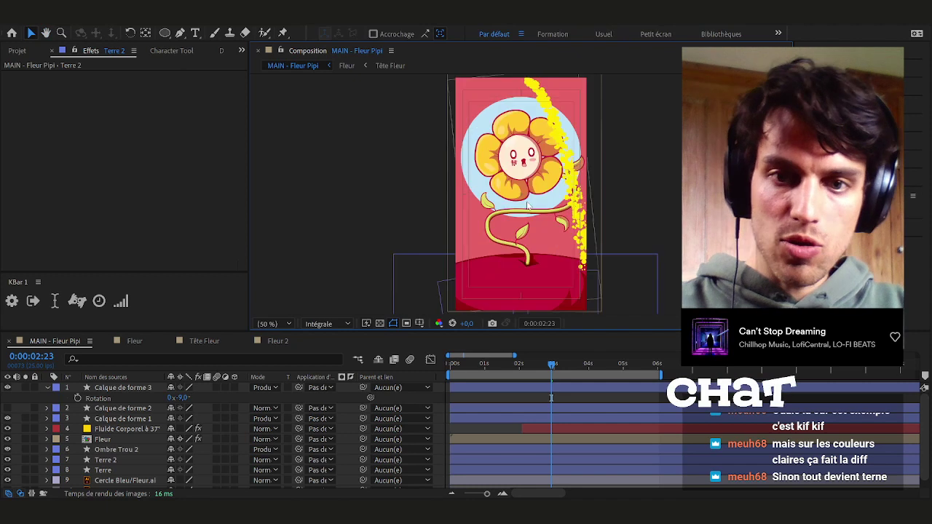
key("space")
left_click(677, 200)
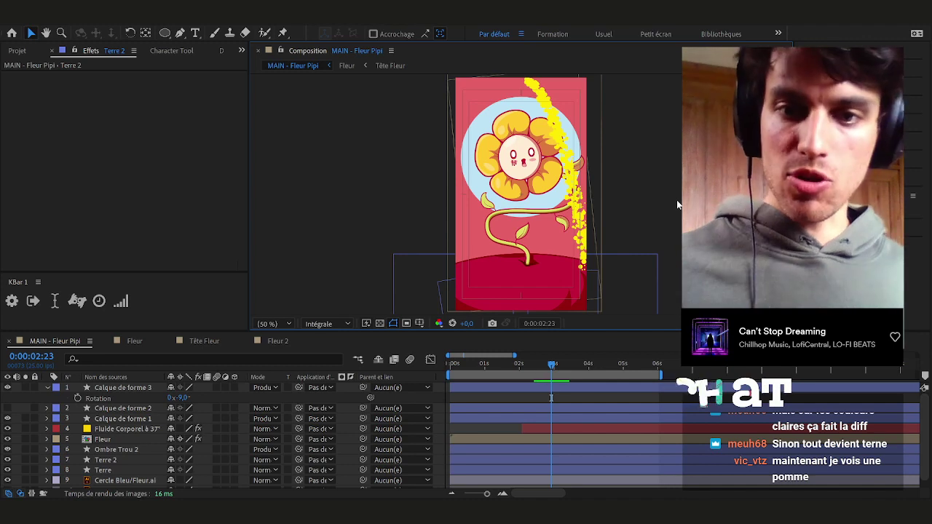
Move the current time to 0:00:03:04 to look at the yellow stream over the flower and ground
key("h")
left_click_drag(656, 230, 607, 193)
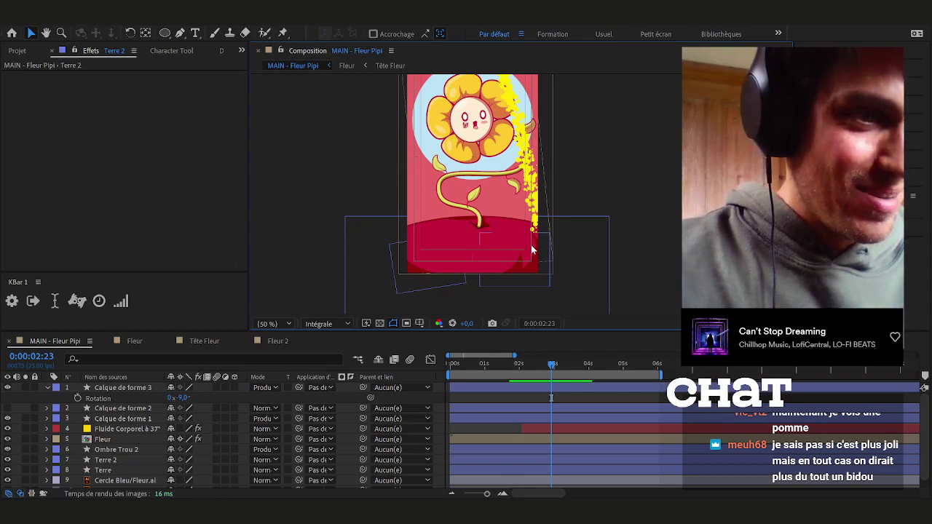
left_click_drag(611, 176, 571, 212)
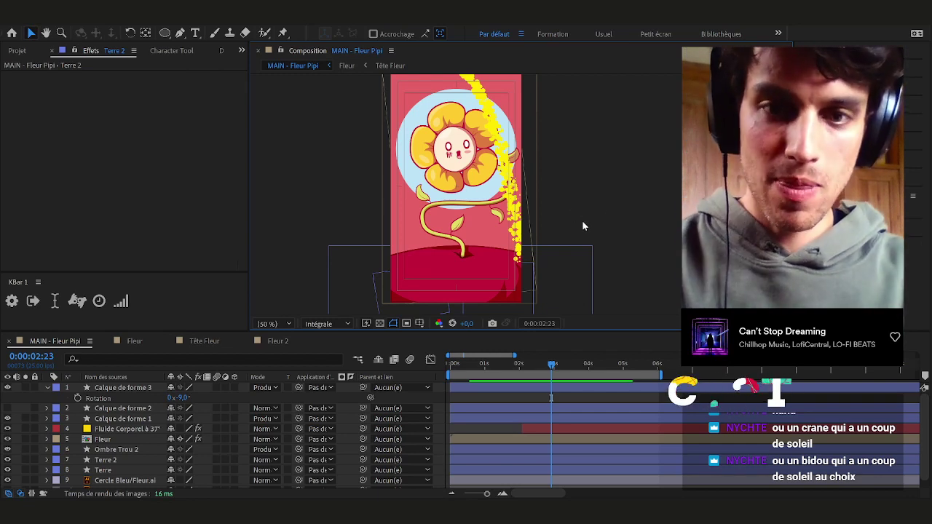
left_click_drag(467, 362, 559, 378)
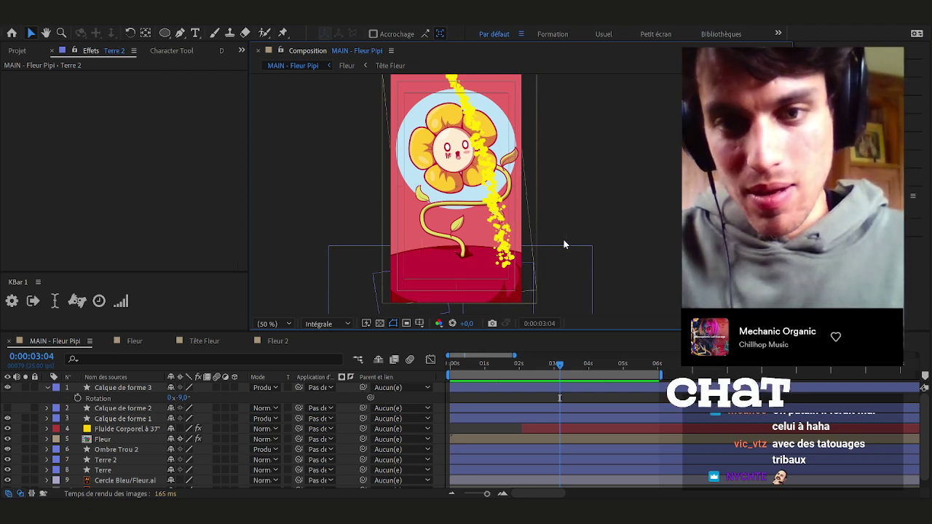
Nudge the Calque de forme 1 shadow slightly outward at the ground's right corner, and clear the layer selection
key("h")
left_click_drag(612, 228, 596, 212)
left_click_drag(589, 266, 617, 267)
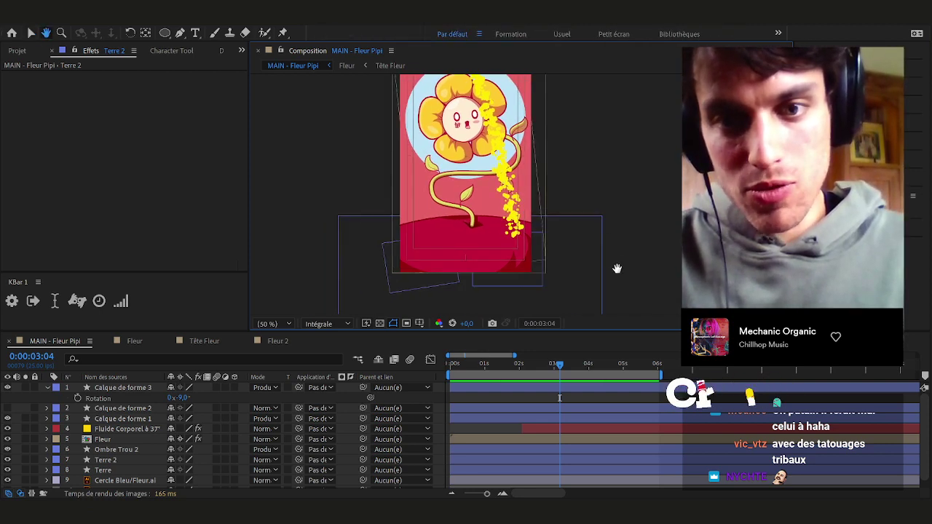
key("v")
left_click_drag(517, 278, 524, 280)
left_click(629, 233)
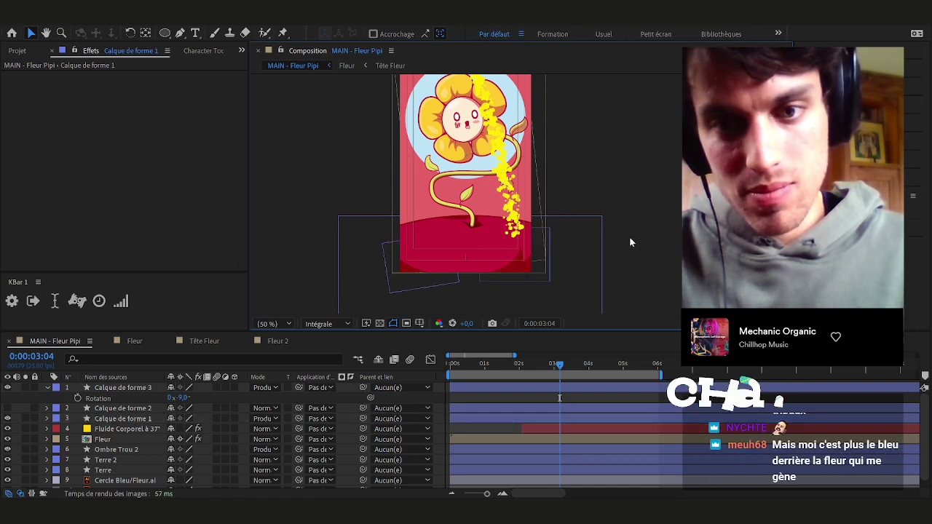
left_click(400, 291)
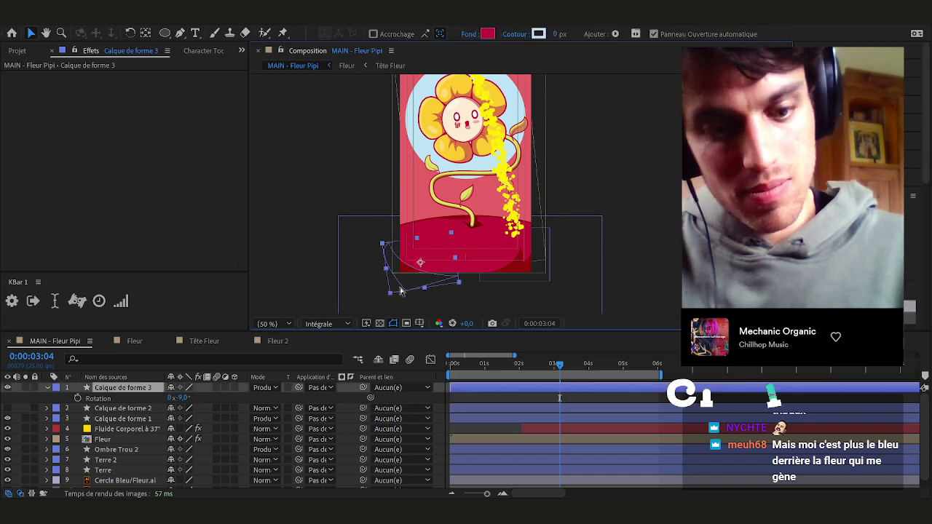
left_click(323, 100)
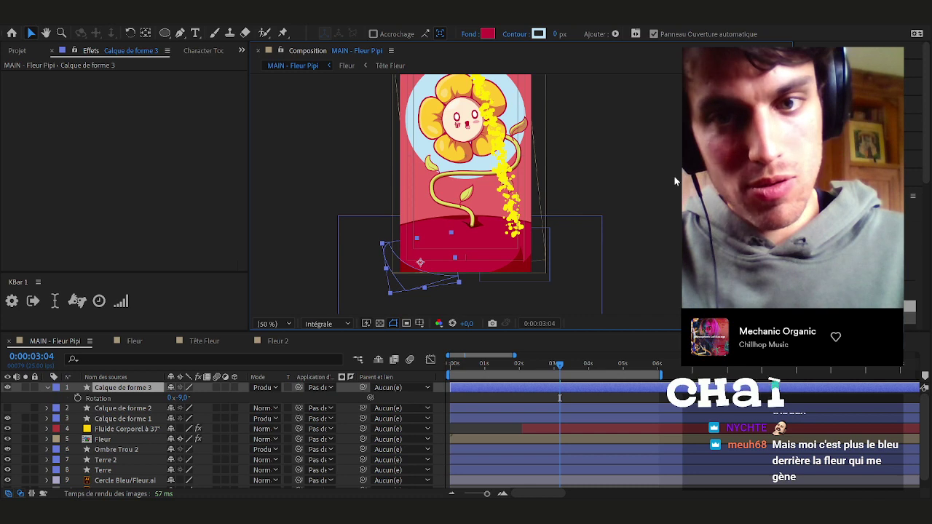
left_click_drag(590, 164, 509, 189)
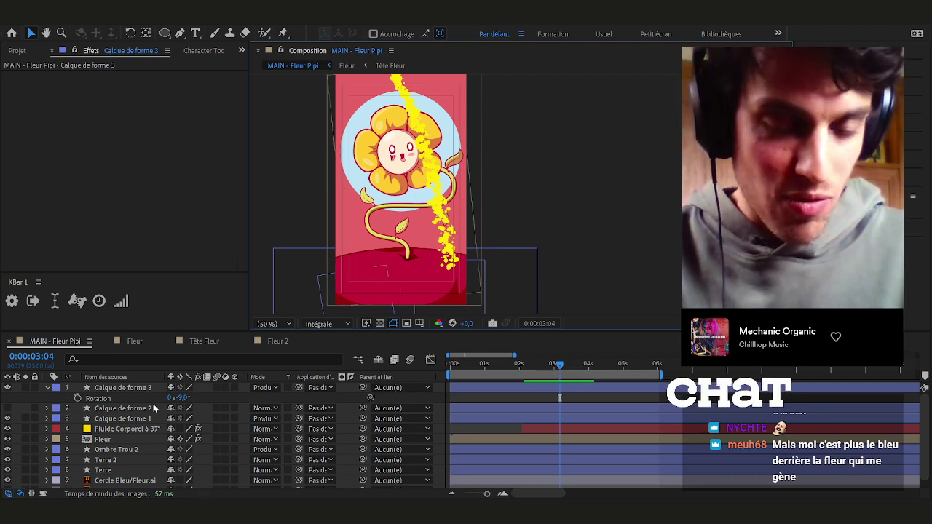
Hide the Cercle Bleu/Fleur.ai layer and show it again to compare the background without it, and save the project
scroll(114, 459, "down", 1)
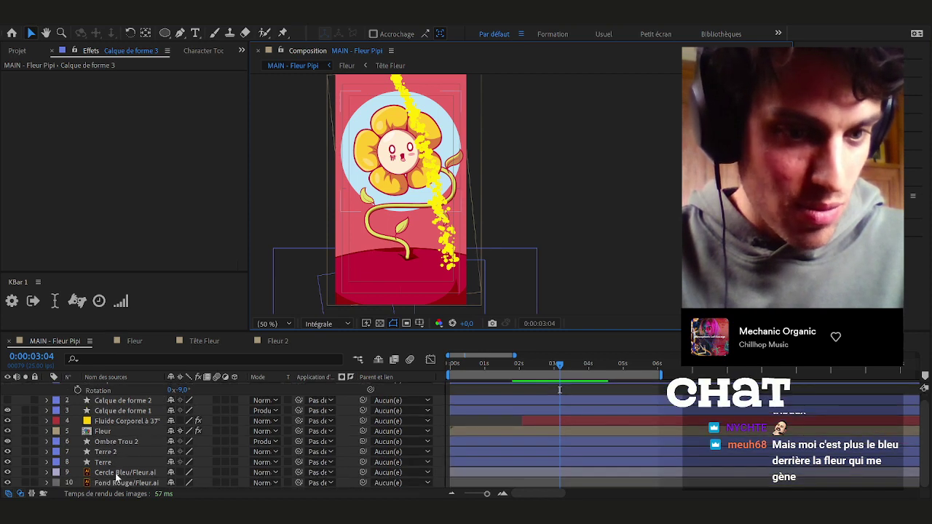
left_click(117, 473)
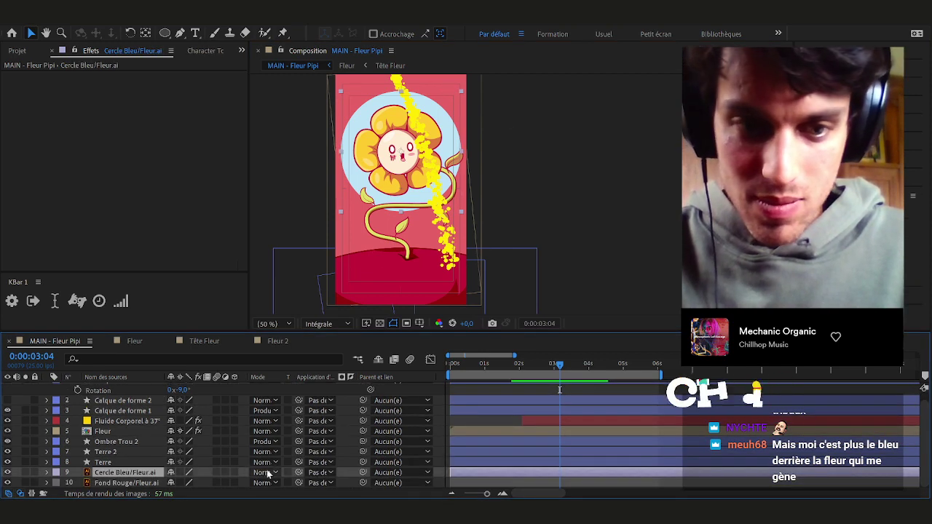
left_click(605, 171)
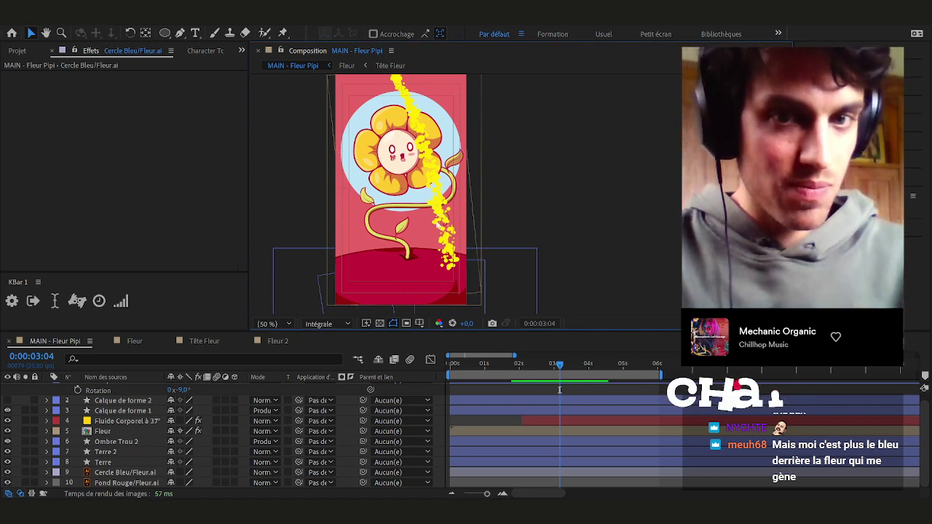
left_click(8, 474)
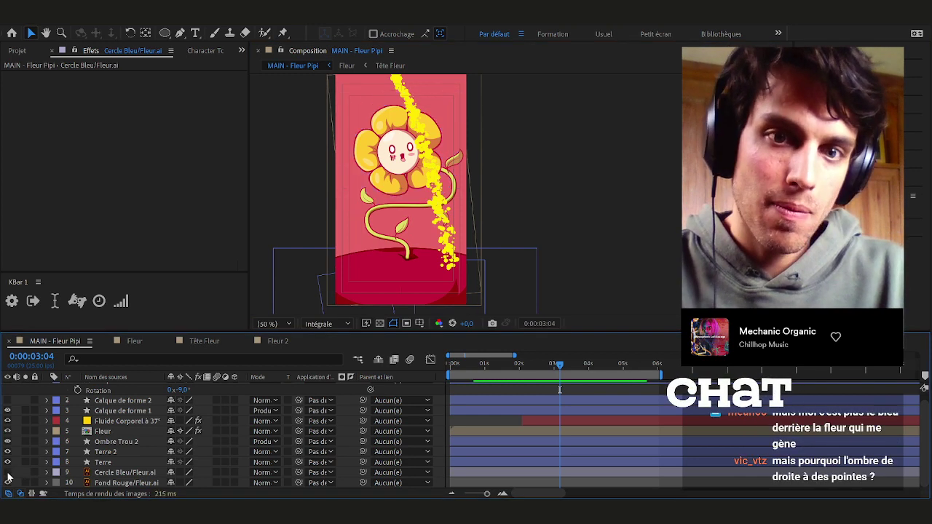
left_click(8, 474)
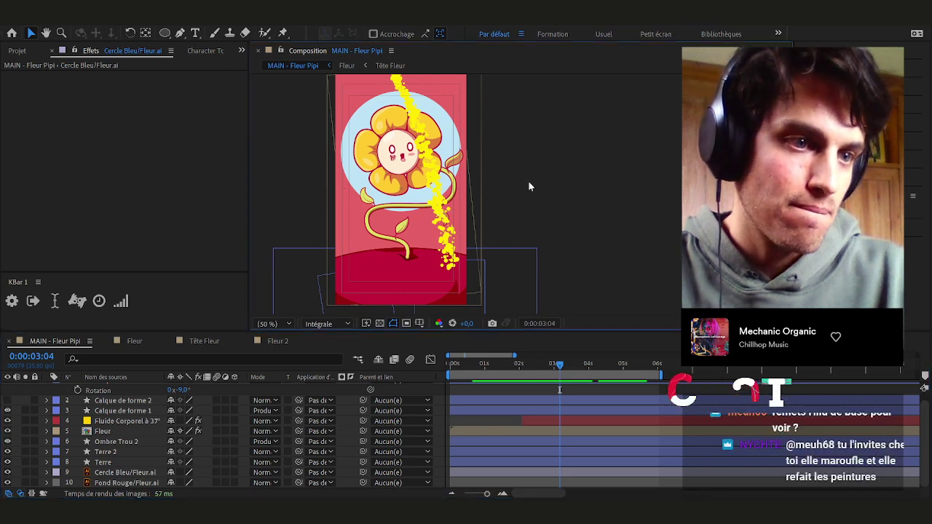
key("ctrl+s")
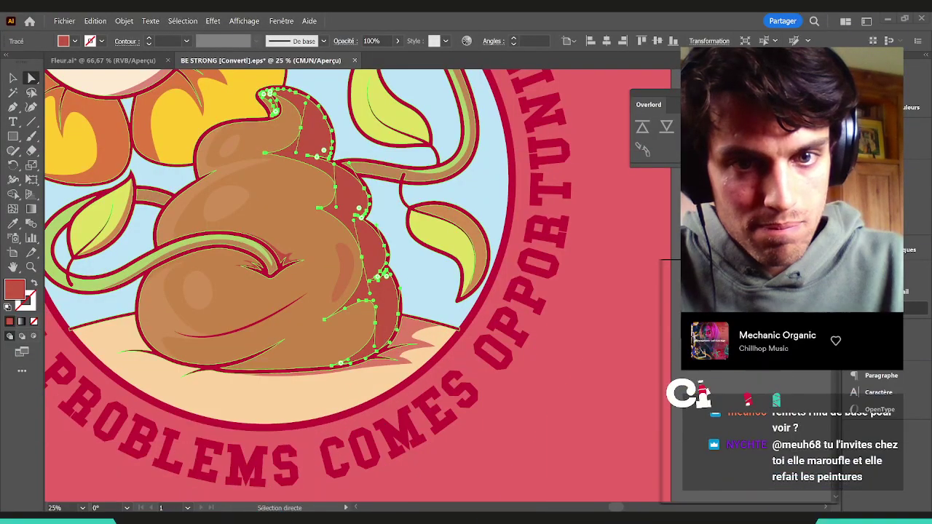
In Illustrator, deselect the artwork and examine how the blue circle is outlined in the full BE STRONG illustration
scroll(570, 308, "down", 5)
left_click(572, 308)
key("v")
left_click_drag(590, 315, 526, 307)
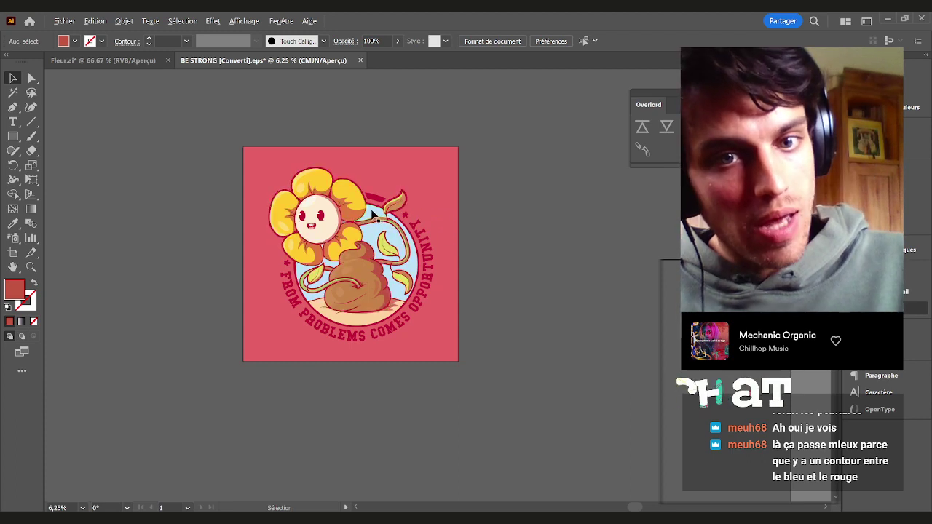
scroll(381, 204, "up", 3)
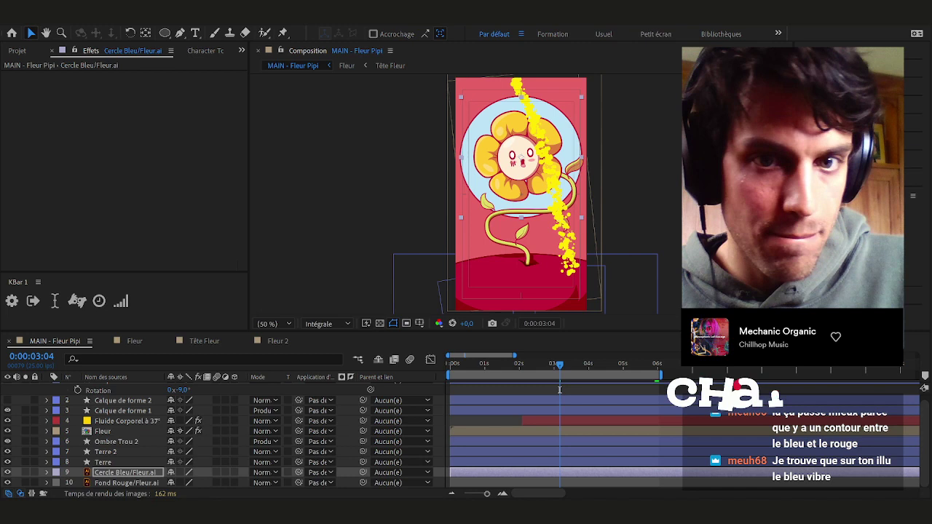
Back in After Effects, expand the Contour layer style settings of the Cercle Bleu/Fleur.ai layer
left_click(647, 201)
left_click(107, 473)
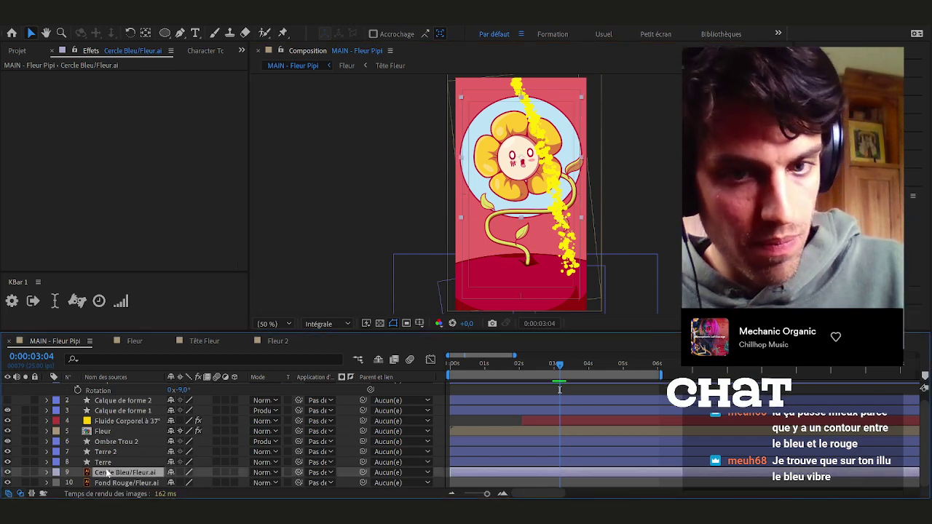
left_click(47, 472)
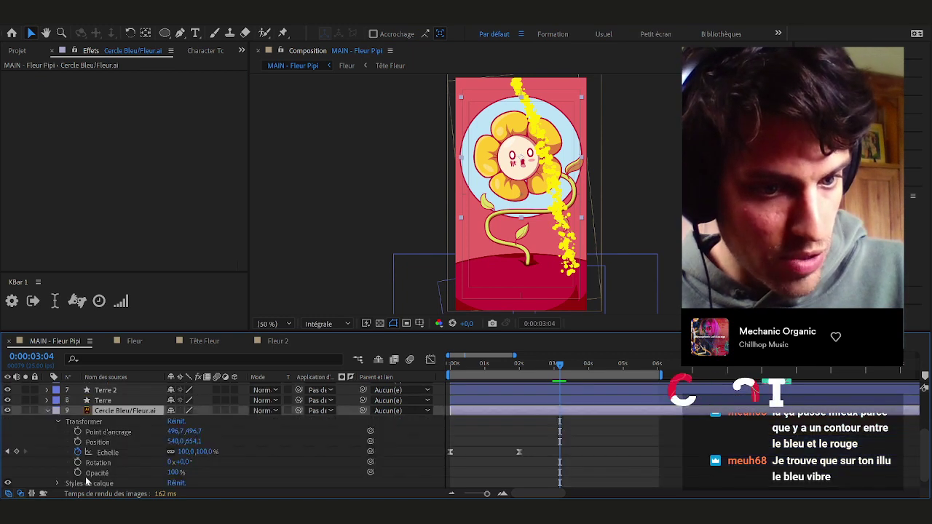
left_click(67, 483)
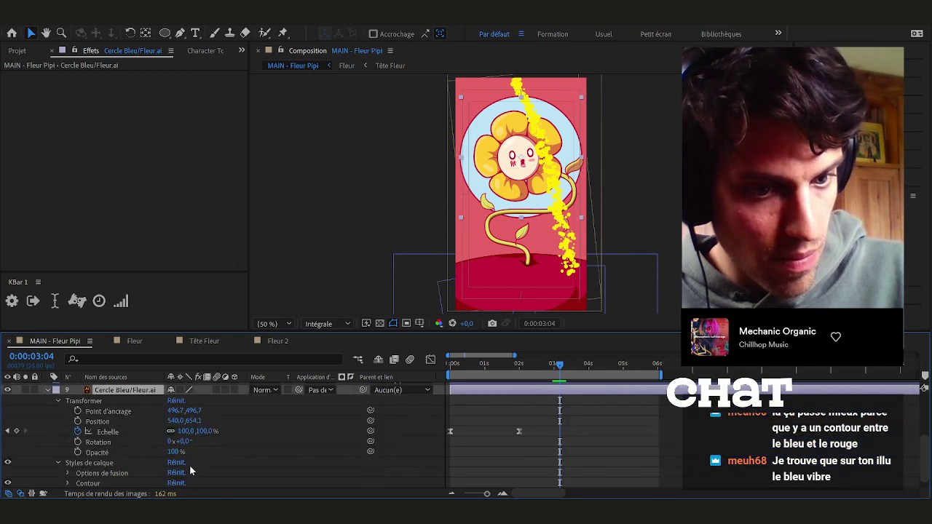
left_click(68, 484)
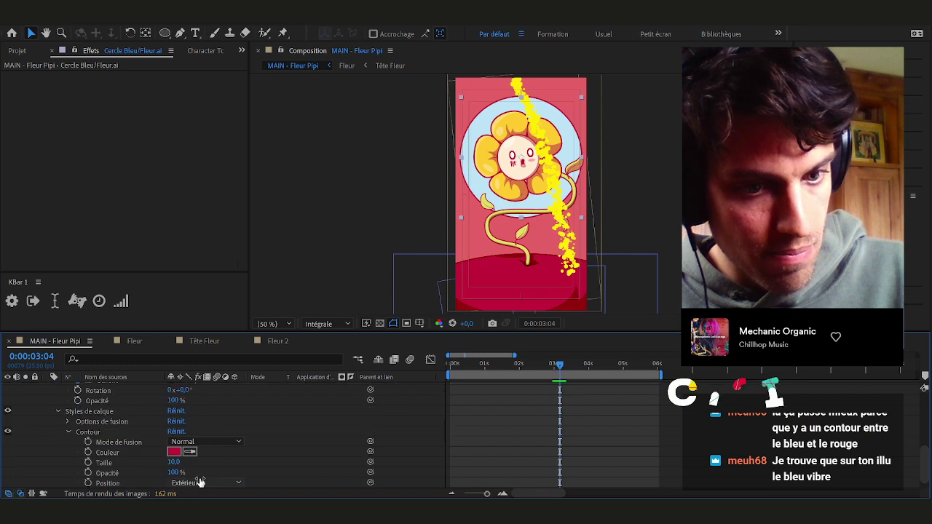
Try a Contour size of 20 on the blue circle and check the outline around it
left_click(174, 463)
type("20")
key("Return")
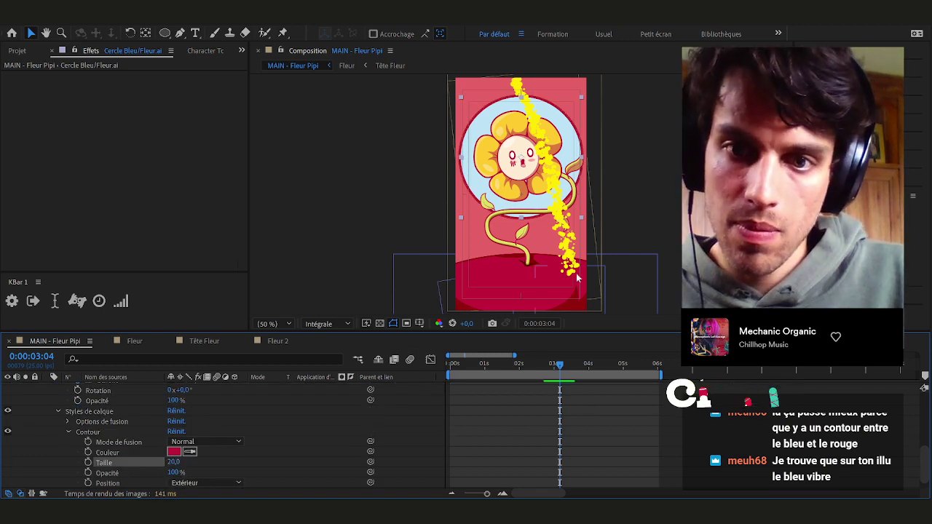
left_click(674, 192)
left_click_drag(679, 191, 595, 184)
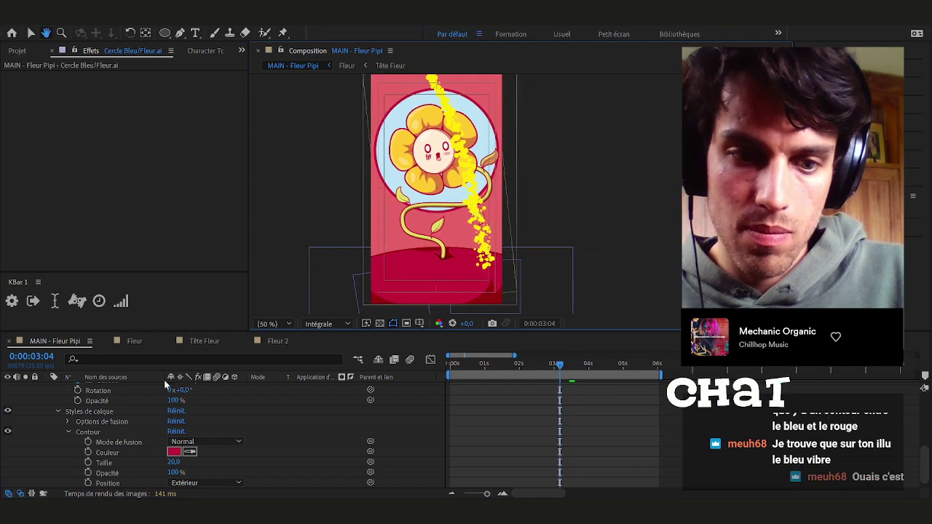
Set the blue circle's Contour size to 15 and save the project
left_click(174, 462)
type("15")
key("Return")
left_click(625, 203)
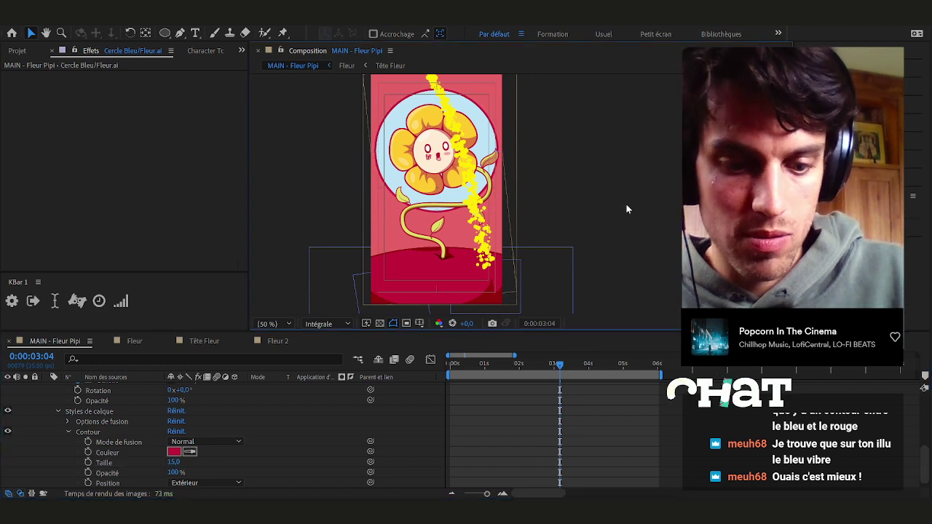
key("ctrl+s")
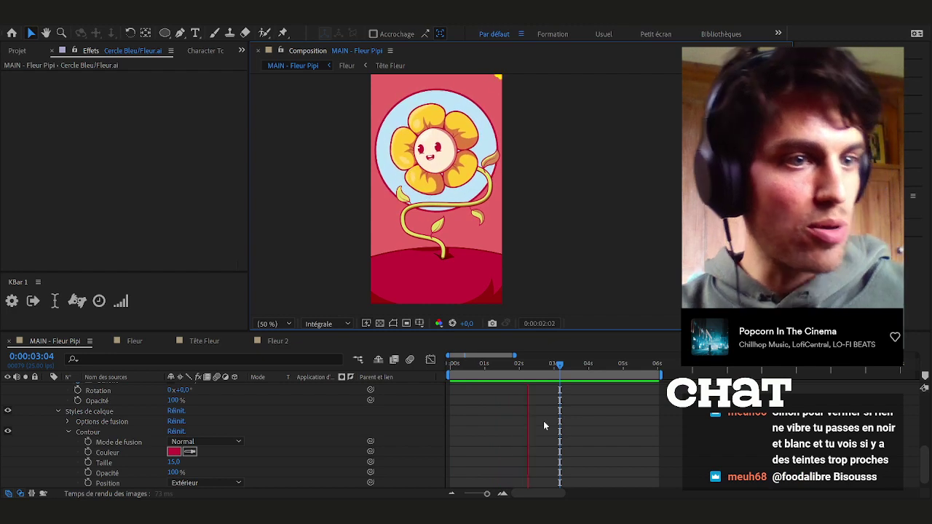
Stop the preview, collapse the properties of all layers in the timeline, and clear the selection
key("space")
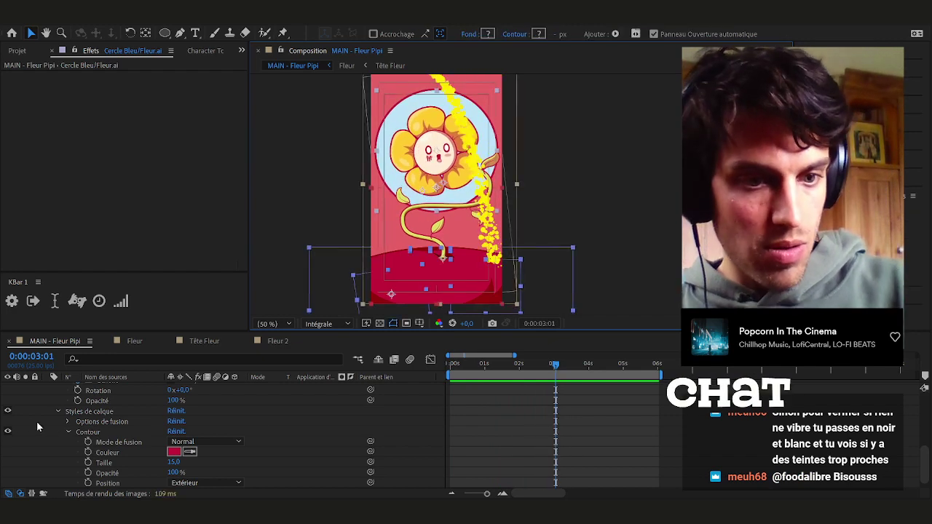
scroll(34, 421, "up", 4)
key("u")
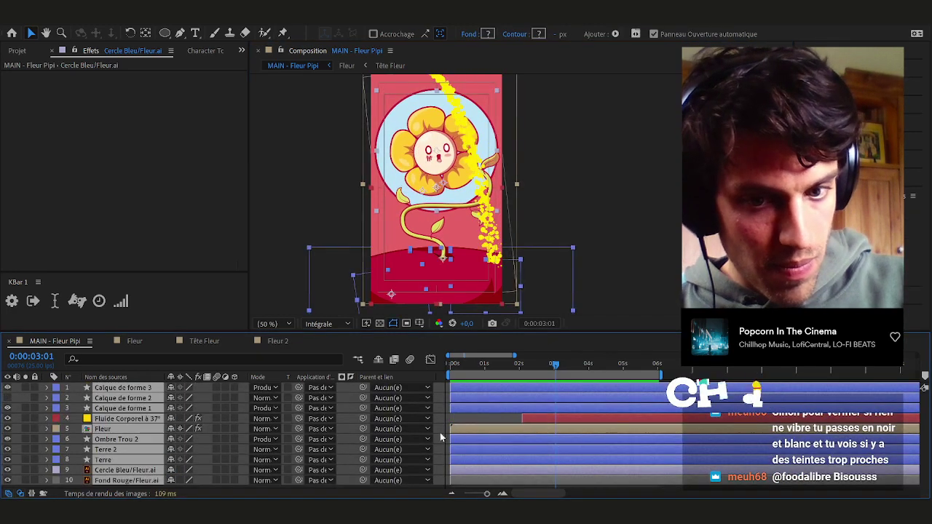
left_click(441, 435)
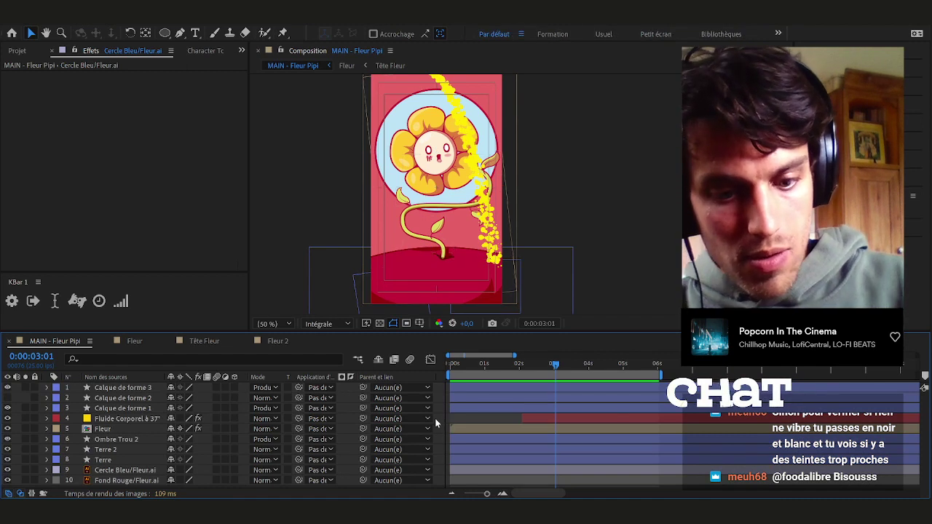
Add an adjustment layer above all layers and apply the Teinte effect to it for a black-and-white view
key("ctrl+alt+y")
left_click(822, 50)
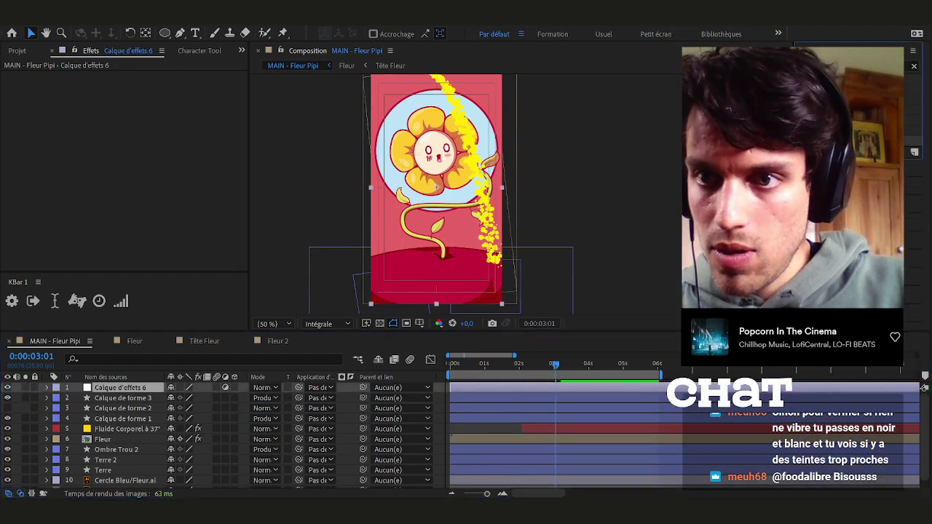
double_click(830, 129)
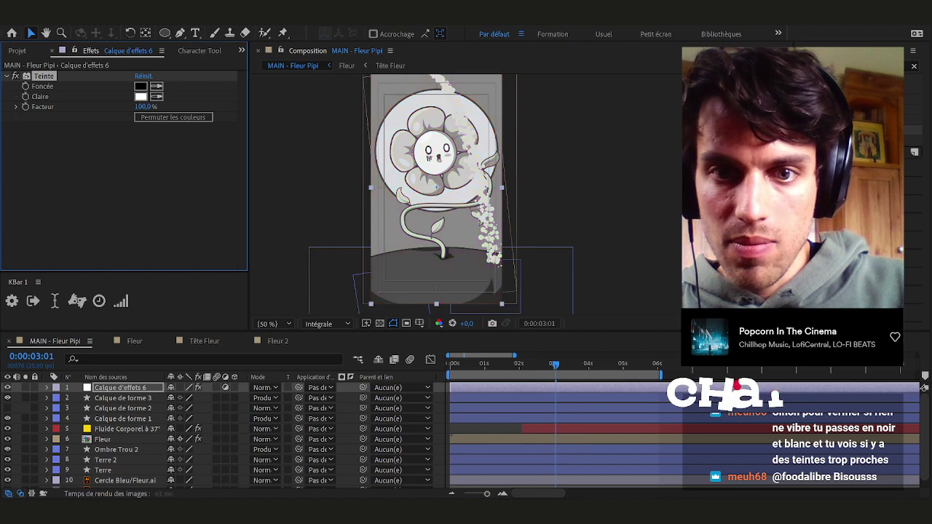
left_click(678, 170)
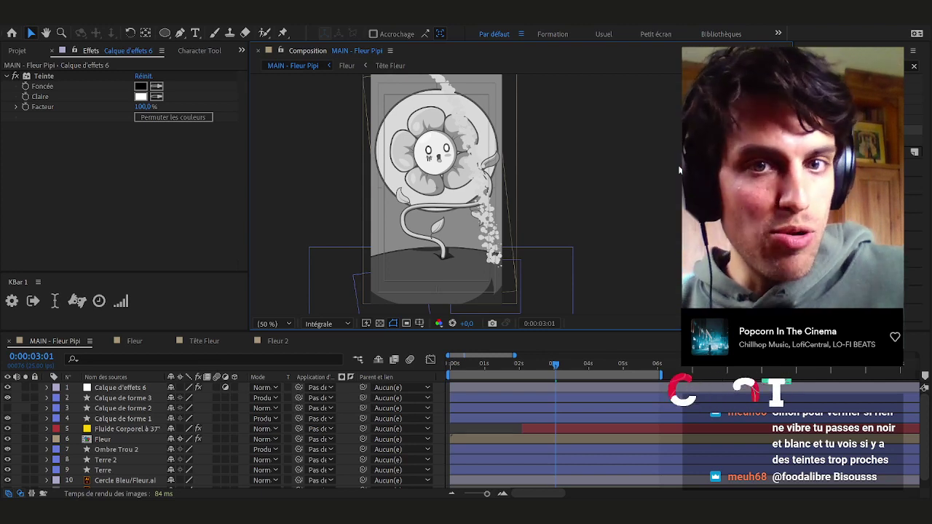
Examine the contrast between tones in black and white up close, and hide the Teinte adjustment layer
scroll(495, 133, "up", 4)
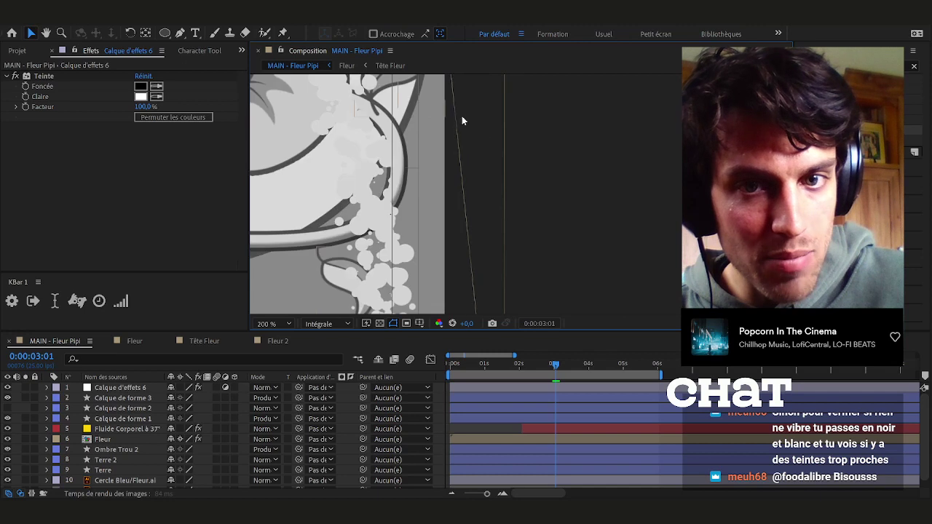
scroll(340, 154, "down", 4)
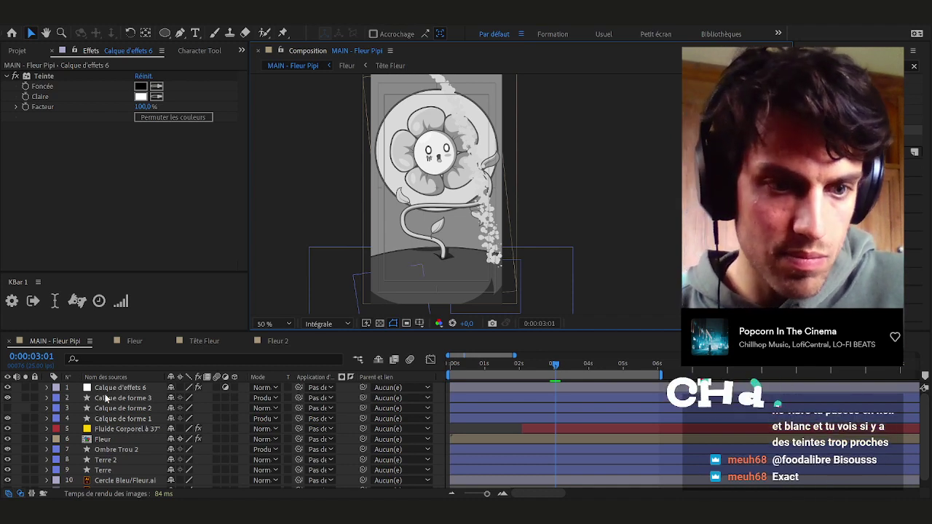
left_click(8, 388)
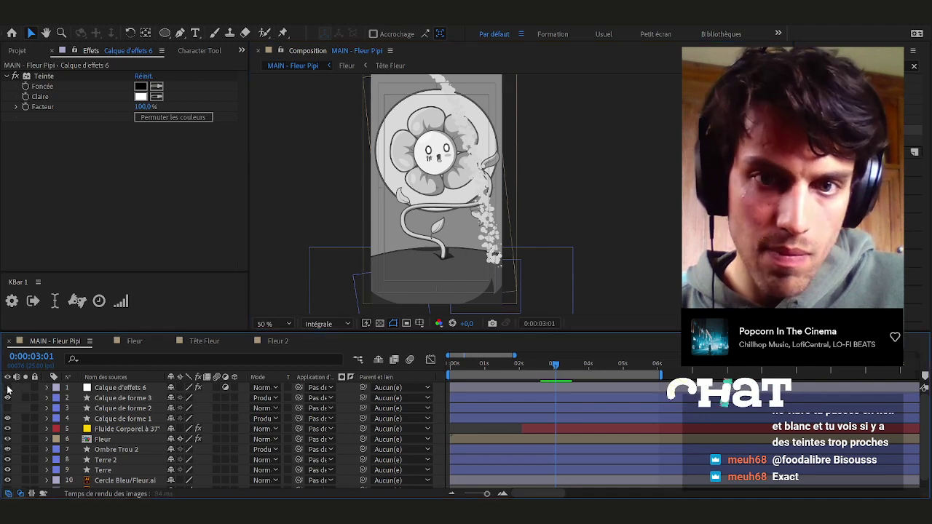
Sample the flower's petal yellow as the Remplir effect colour on the Fluide Corporel layer
left_click(116, 399)
left_click(109, 429)
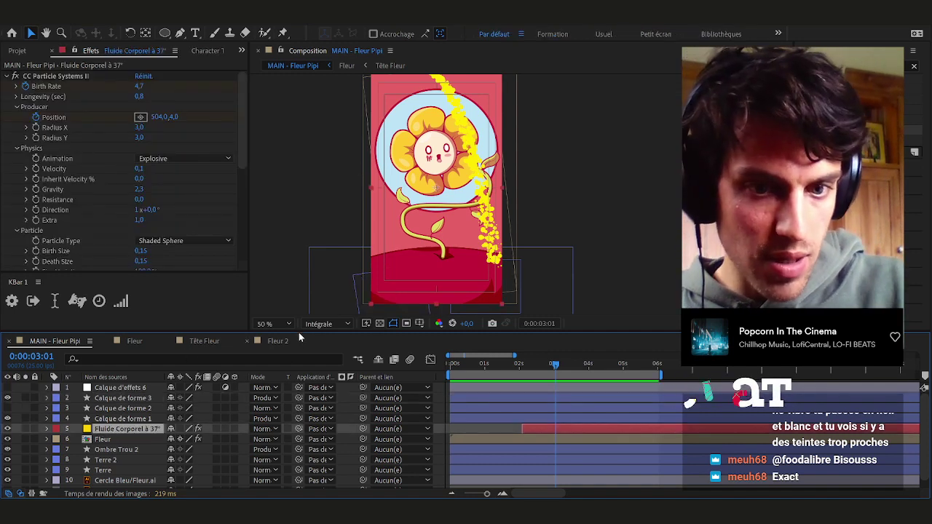
left_click_drag(299, 332, 303, 355)
scroll(452, 143, "up", 2)
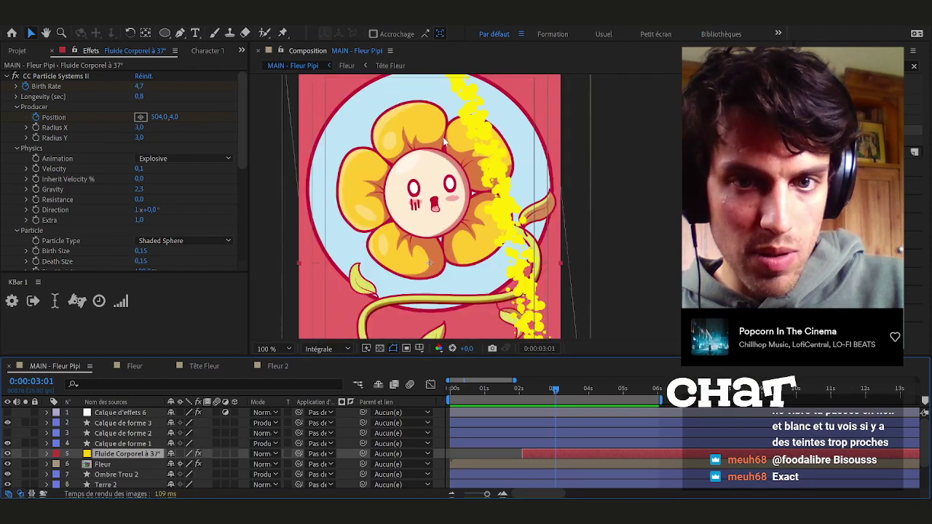
left_click(7, 76)
left_click(157, 117)
left_click(359, 172)
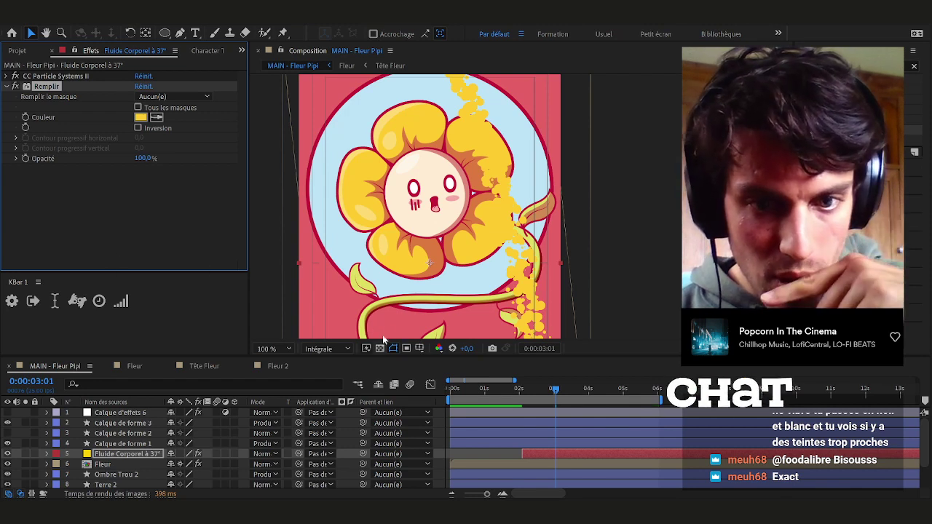
Sample the petal yellow as the colour of the fluid layer's Ombre interne style
key("u")
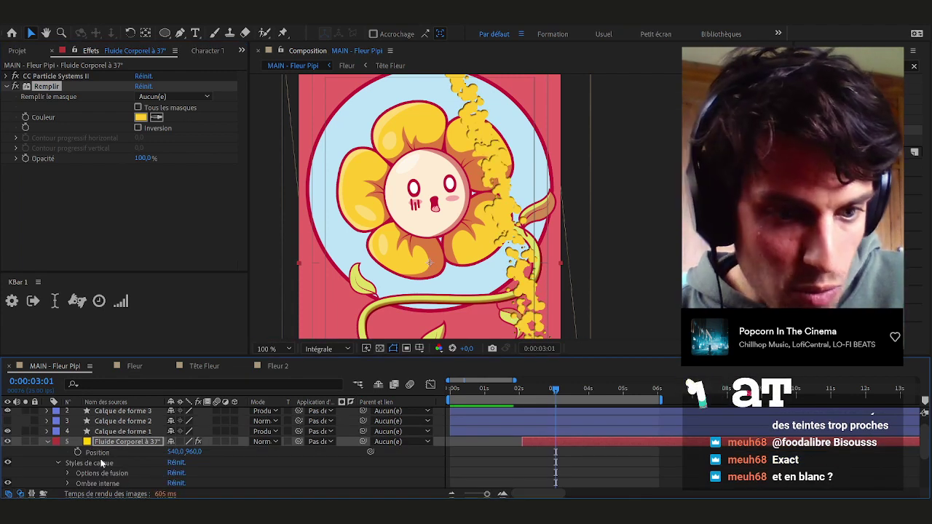
left_click(68, 484)
scroll(60, 481, "down", 2)
left_click(189, 434)
left_click(356, 172)
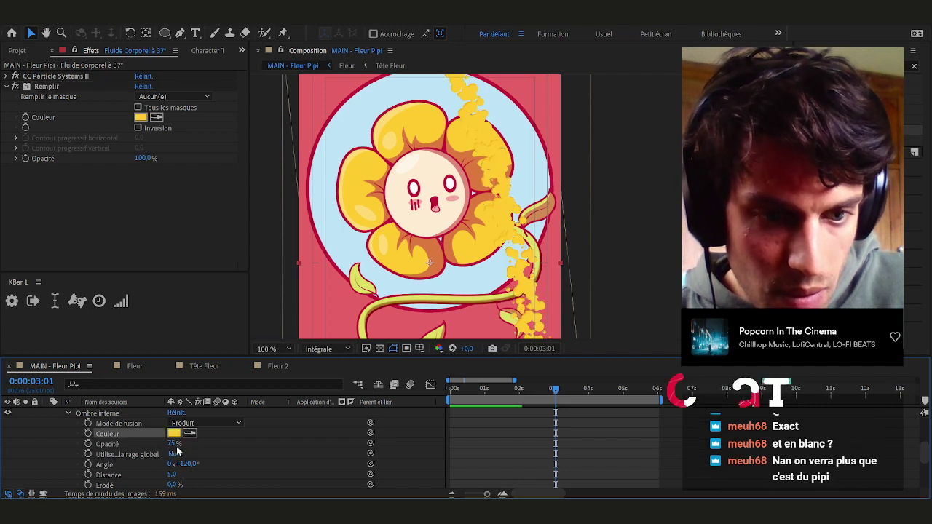
Set the fluid's inner shadow to Superposition blending, with a distance of 19 and a size of 40
left_click(202, 233)
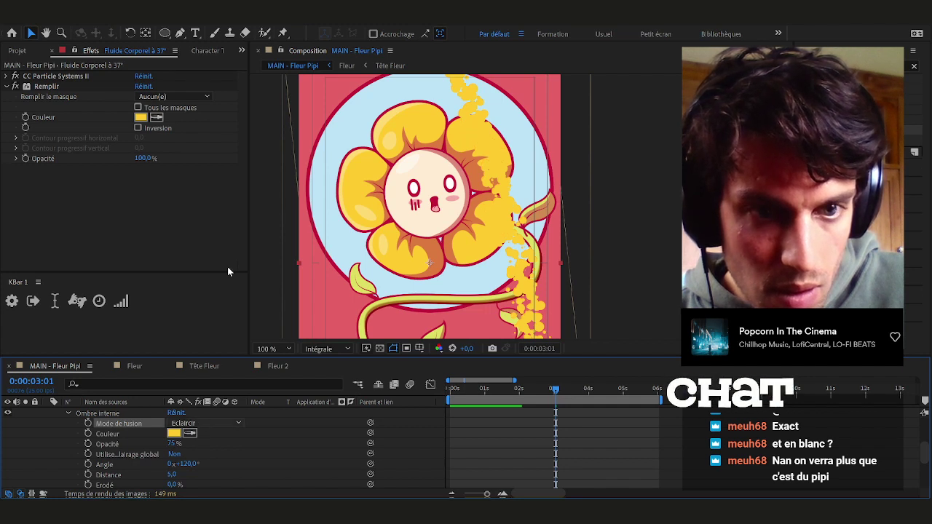
left_click(211, 210)
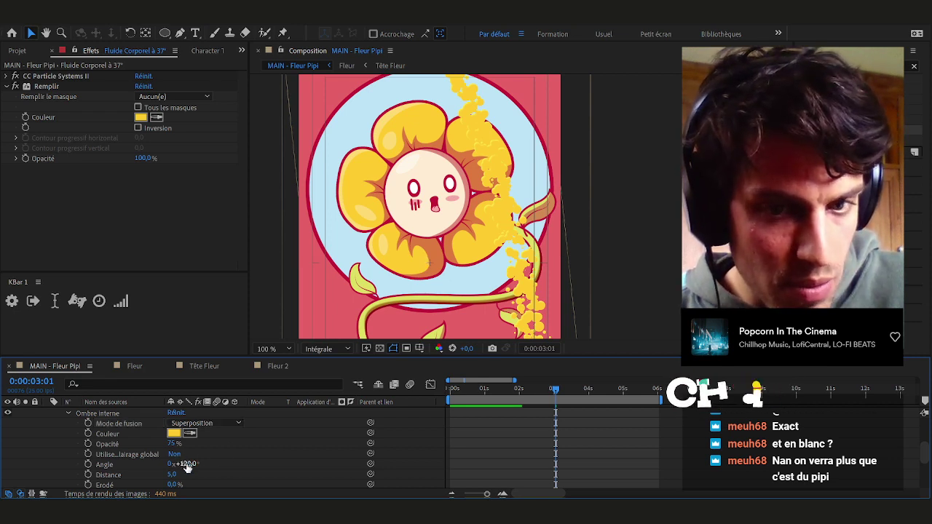
key("Return")
left_click_drag(173, 475, 181, 475)
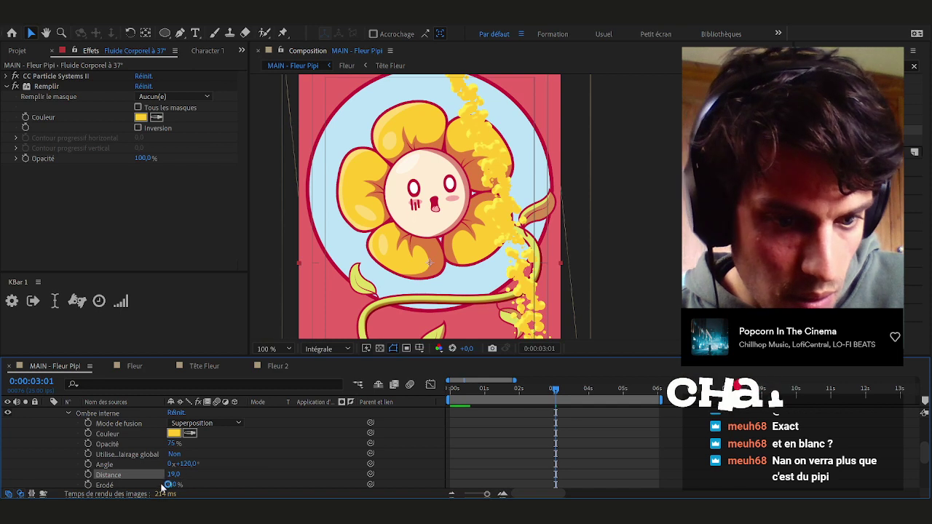
scroll(222, 477, "down", 2)
left_click_drag(172, 465, 184, 465)
type("40")
key("Return")
Collapse the properties of all layers in the timeline and clear the selection
left_click(561, 456)
scroll(220, 454, "up", 5)
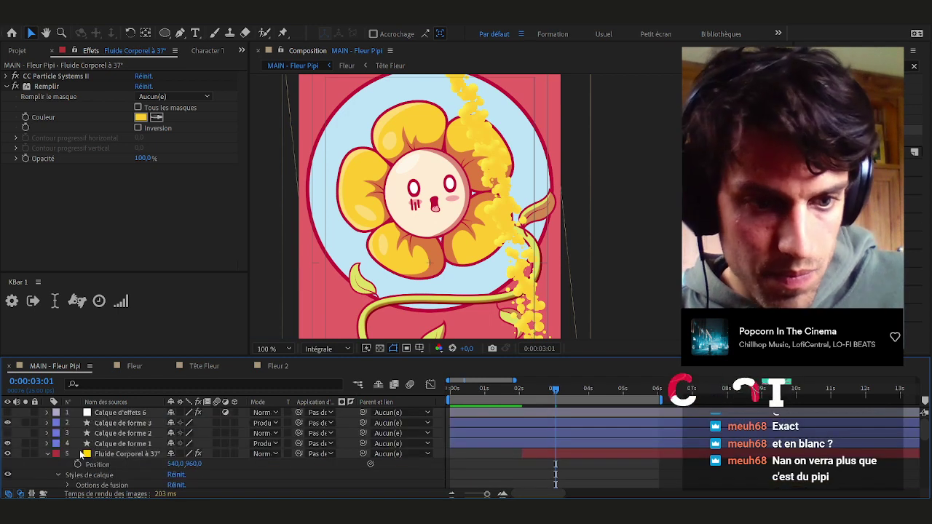
key("ctrl+a")
left_click(50, 455)
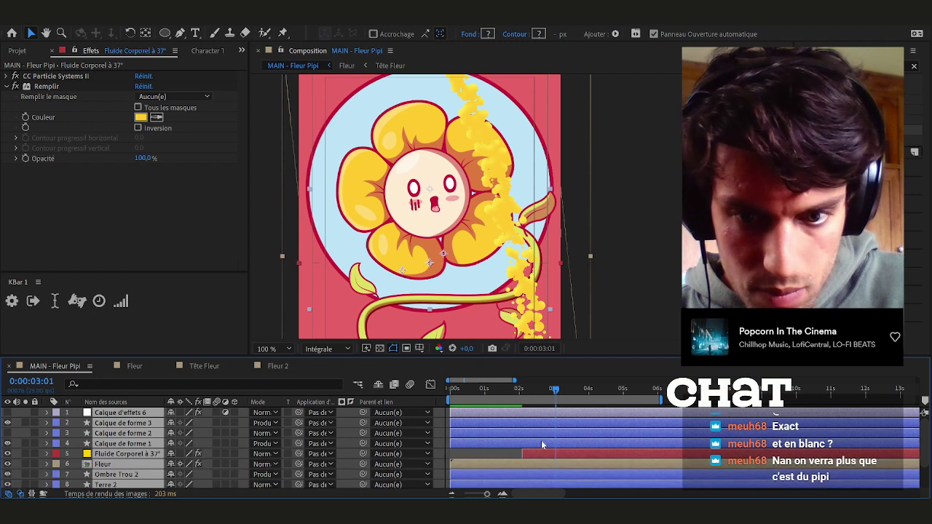
left_click(468, 457)
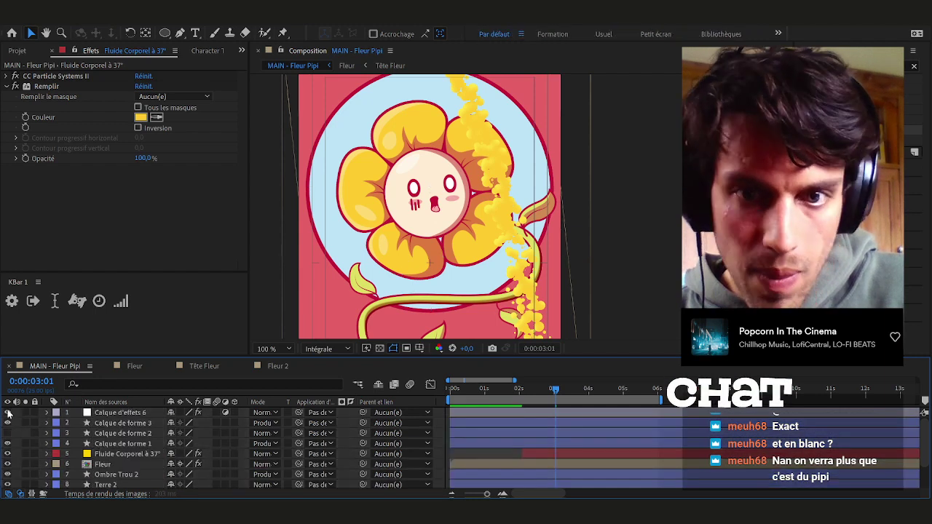
Check the tones with the black-and-white adjustment layer shown, hide that layer again, and preview the animation in colour
left_click(8, 413)
scroll(590, 277, "down", 1)
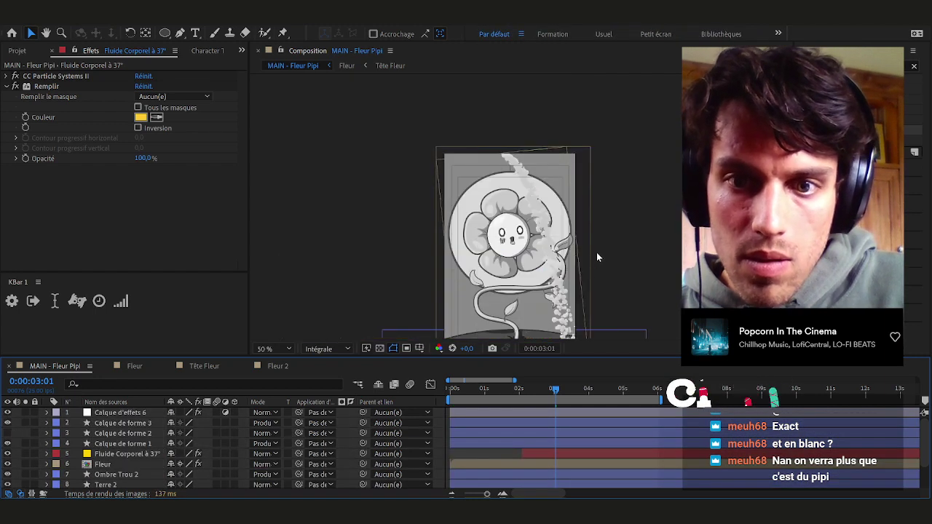
scroll(597, 252, "up", 1)
scroll(596, 252, "down", 3)
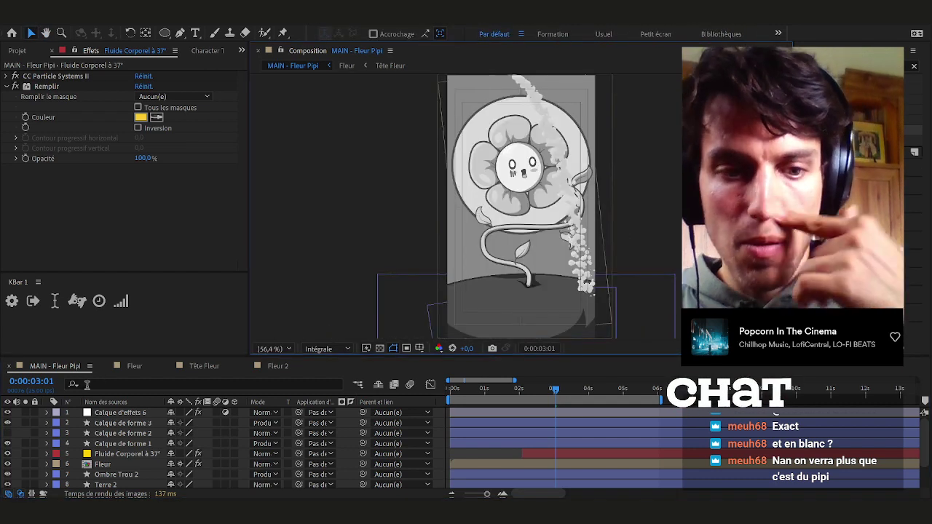
left_click(6, 414)
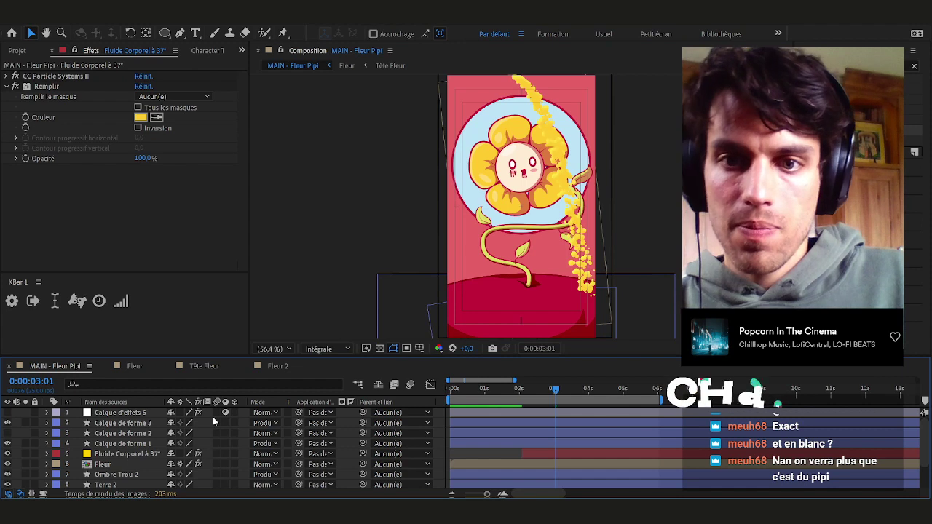
key("space")
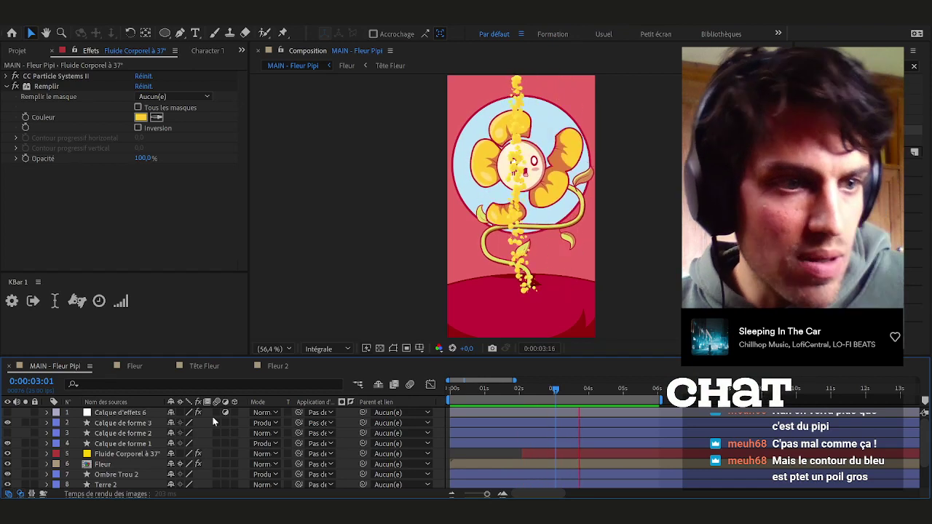
key("space")
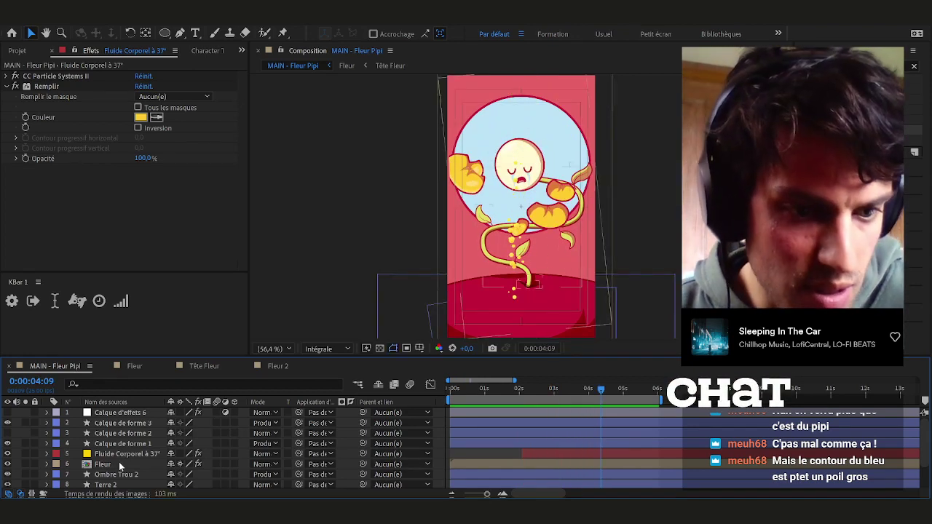
Set the Contour size of the Cercle Bleu layer to 10 and collapse its properties
left_click(120, 466)
scroll(109, 479, "down", 2)
left_click(117, 463)
left_click(128, 473)
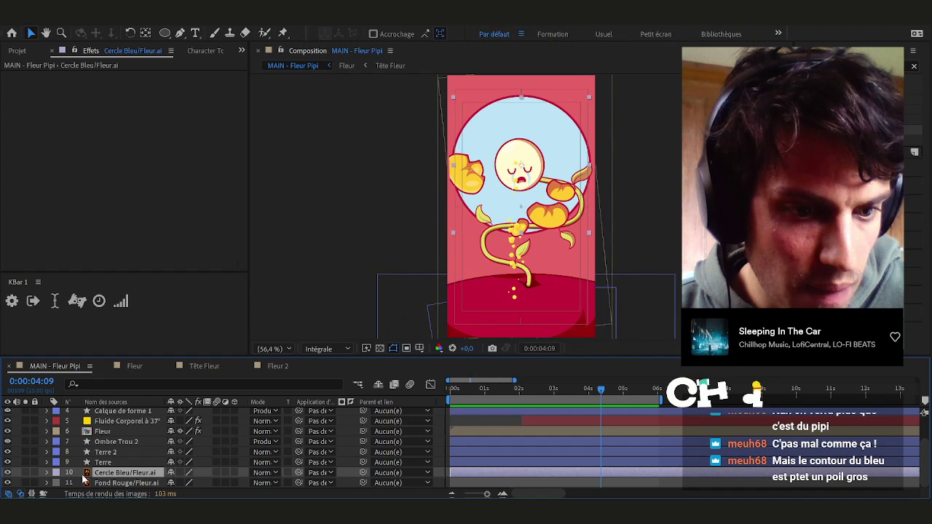
left_click(46, 474)
left_click(67, 475)
scroll(131, 459, "down", 1)
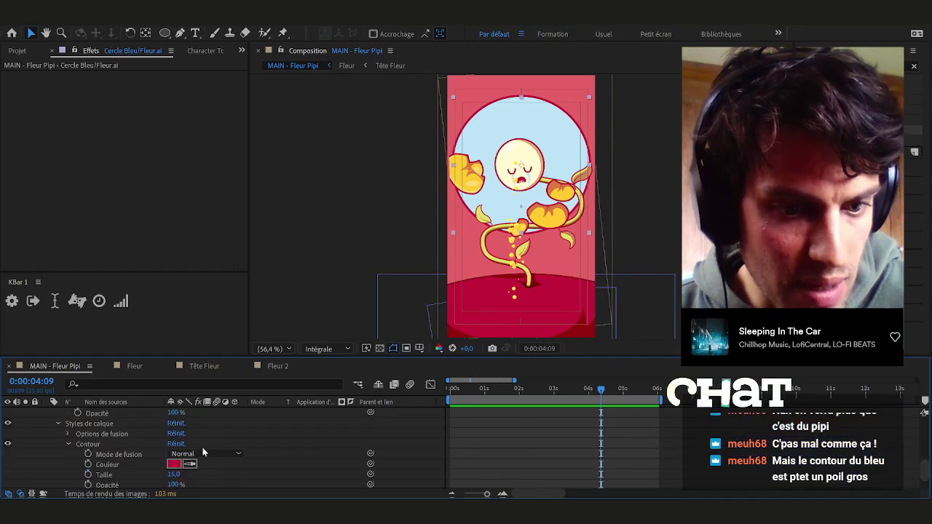
left_click(178, 474)
type("10")
key("Return")
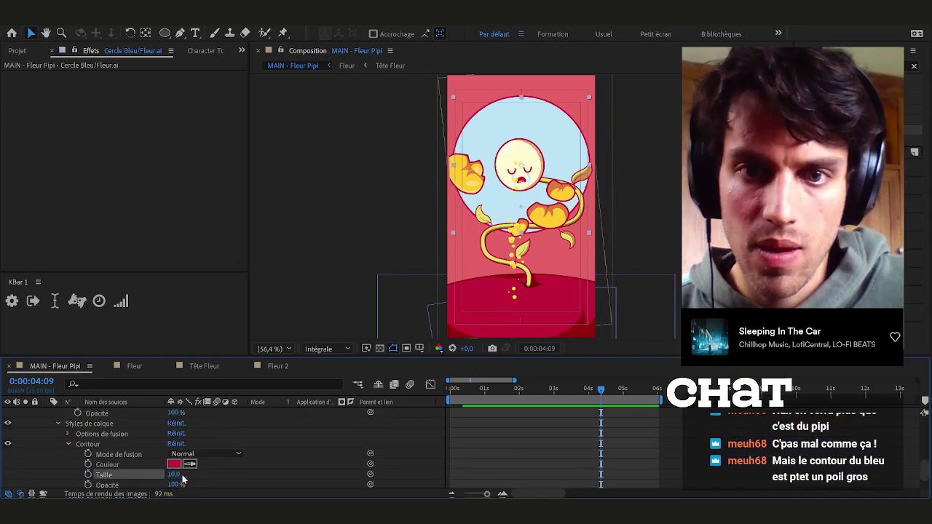
scroll(528, 447, "up", 3)
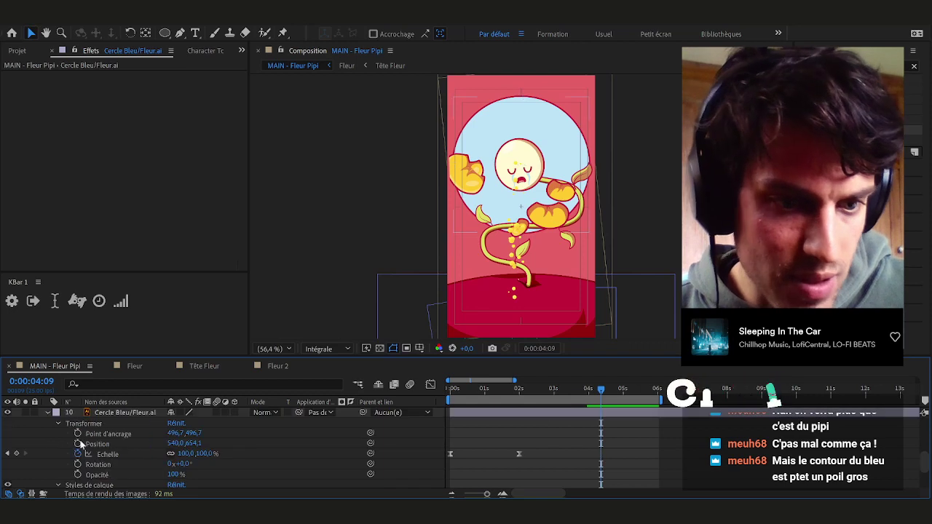
left_click(46, 413)
Examine the stem and its leaves up close near the end of the animation, at 0:00:05:17
left_click_drag(625, 394, 630, 397)
left_click(624, 391)
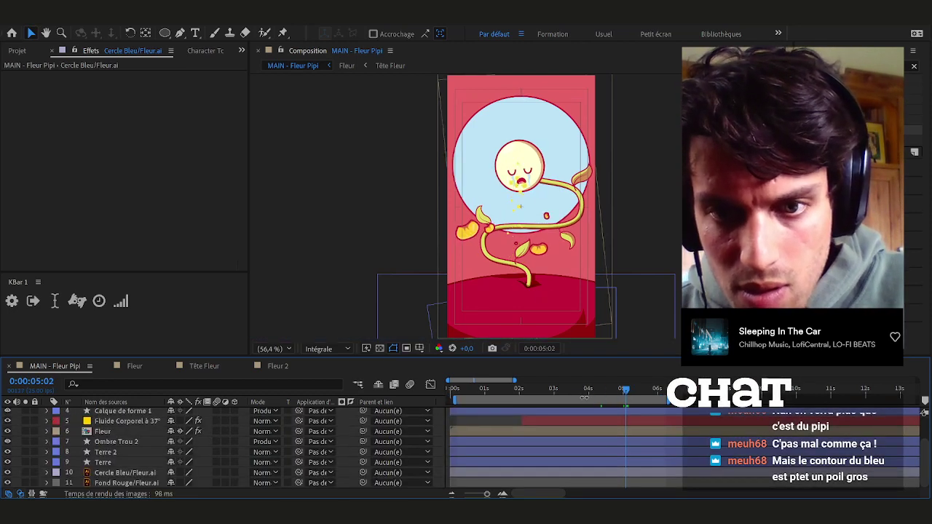
key("space")
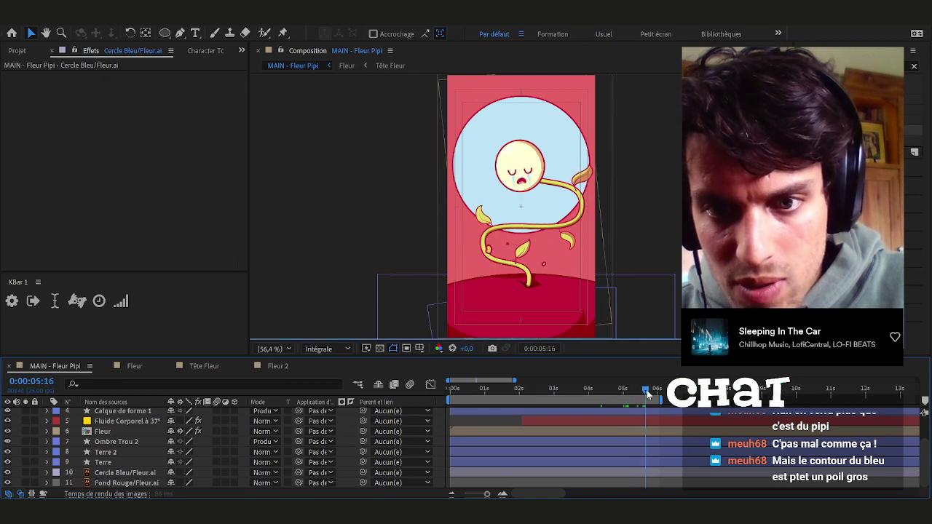
scroll(501, 262, "up", 4)
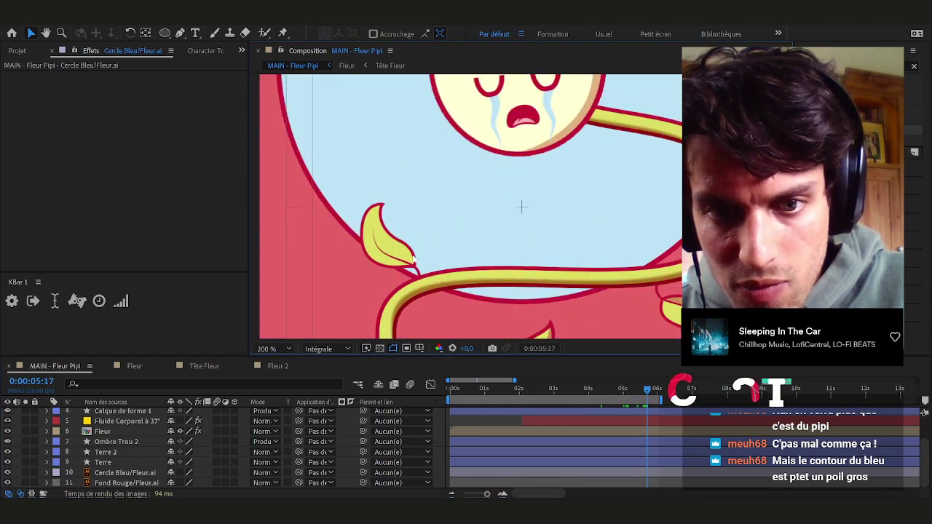
scroll(406, 253, "down", 2)
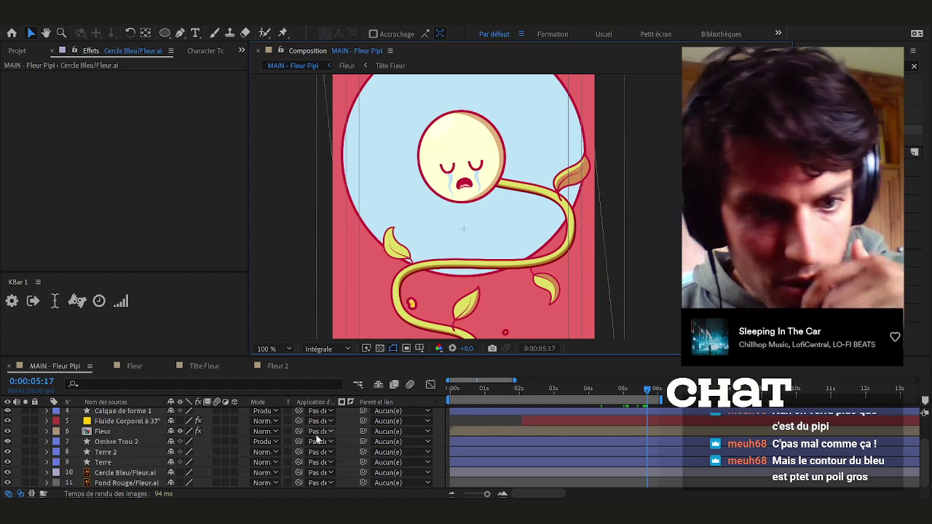
Open the Fleur composition, collapse its layer properties and clear the selection
left_click(105, 431)
double_click(88, 433)
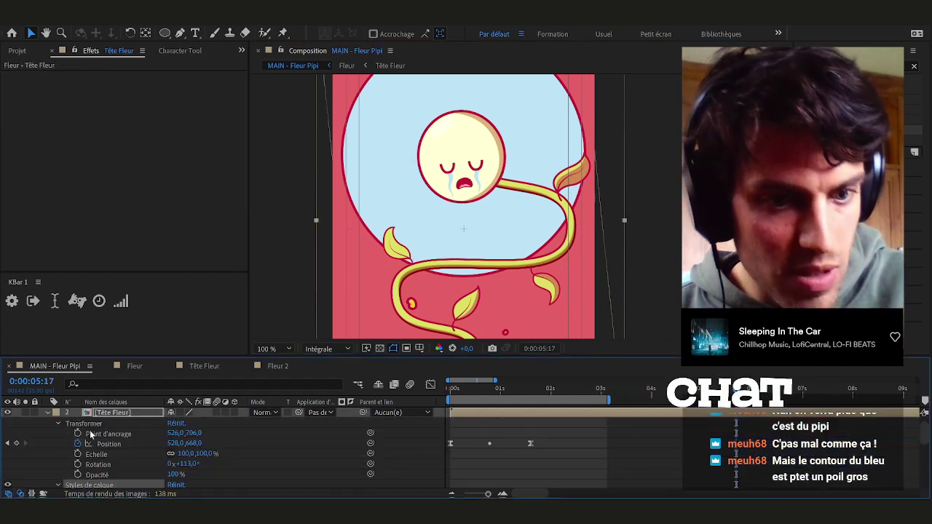
left_click(47, 413)
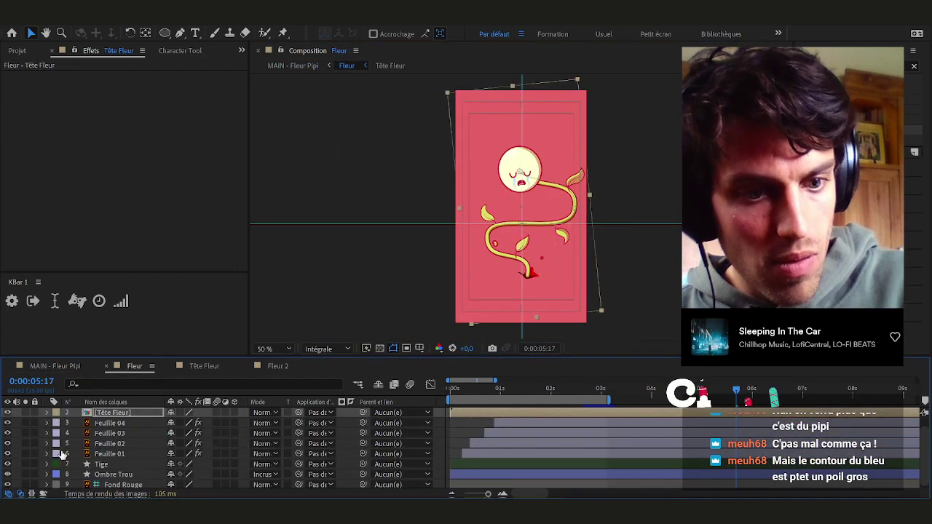
key("ctrl+a")
left_click(464, 430)
Reveal the scale keyframes of the layers Feuille 01 to Feuille 04
left_click(470, 452)
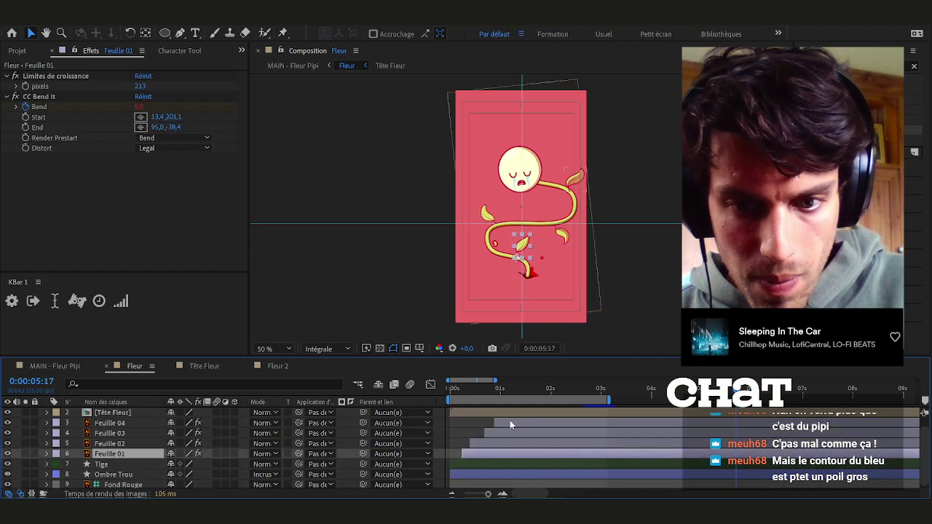
left_click(510, 421, "shift")
key("s")
scroll(481, 421, "down", 1)
Set the scale of Feuille 03 to 125% at its second scale keyframe, at 0:00:01:02
left_click(515, 388)
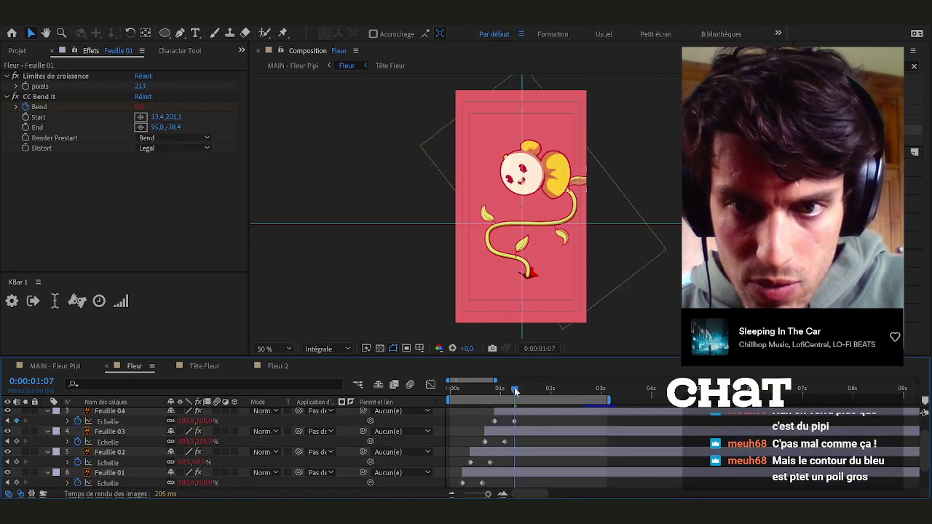
left_click(520, 411)
scroll(594, 182, "up", 4)
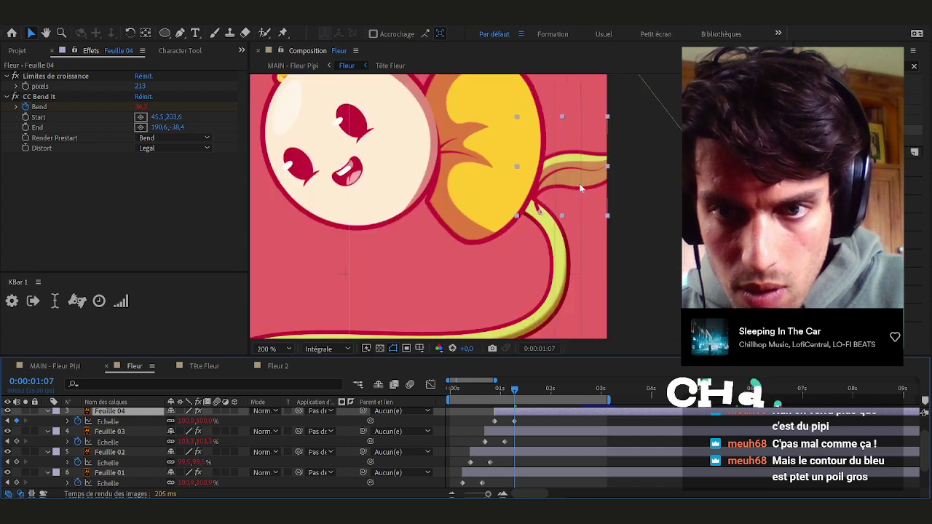
left_click_drag(546, 239, 665, 92)
left_click(624, 247)
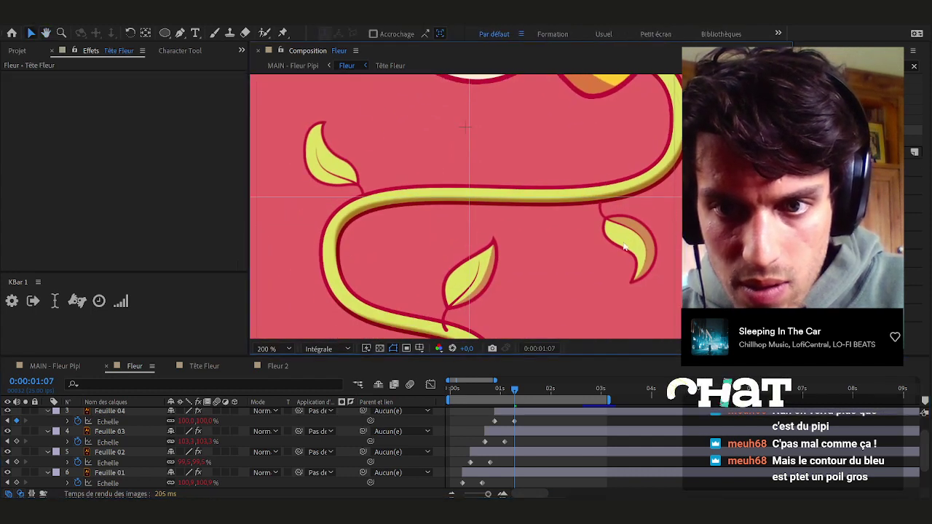
left_click(510, 433)
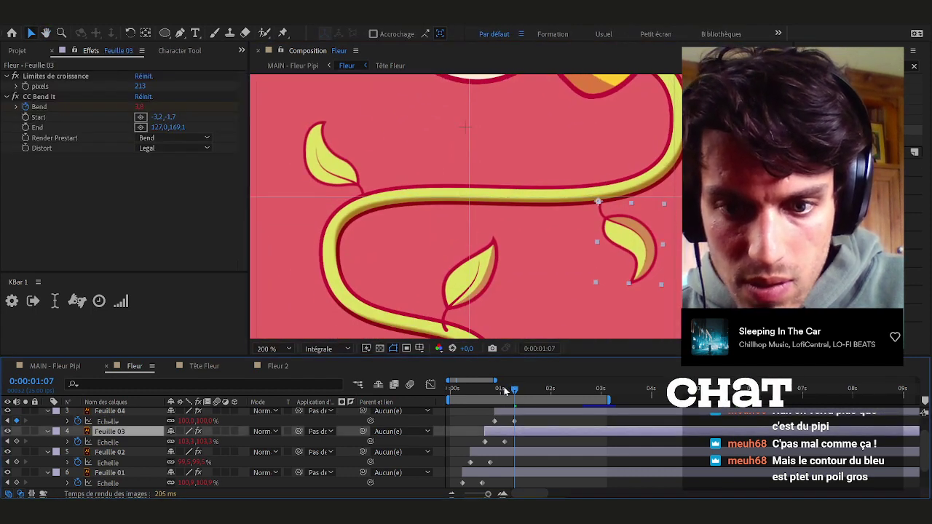
left_click(505, 391)
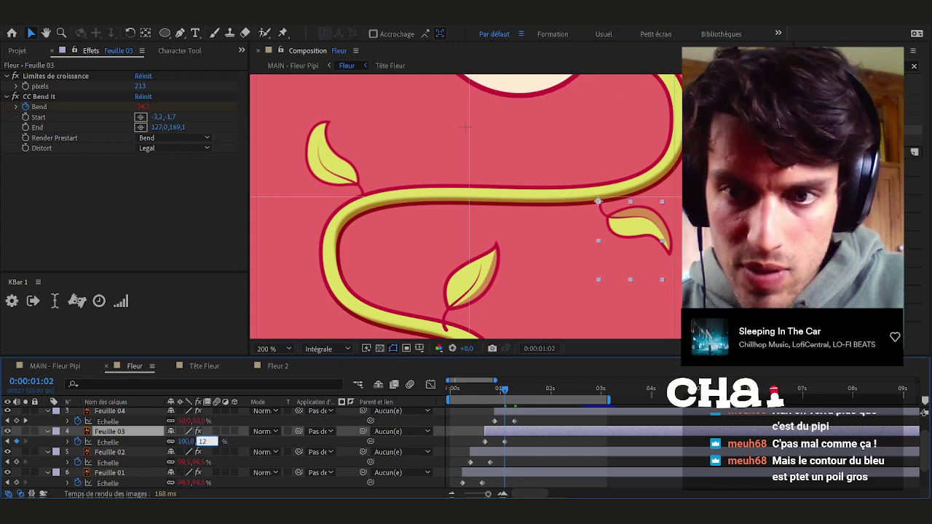
type("5")
key("Return")
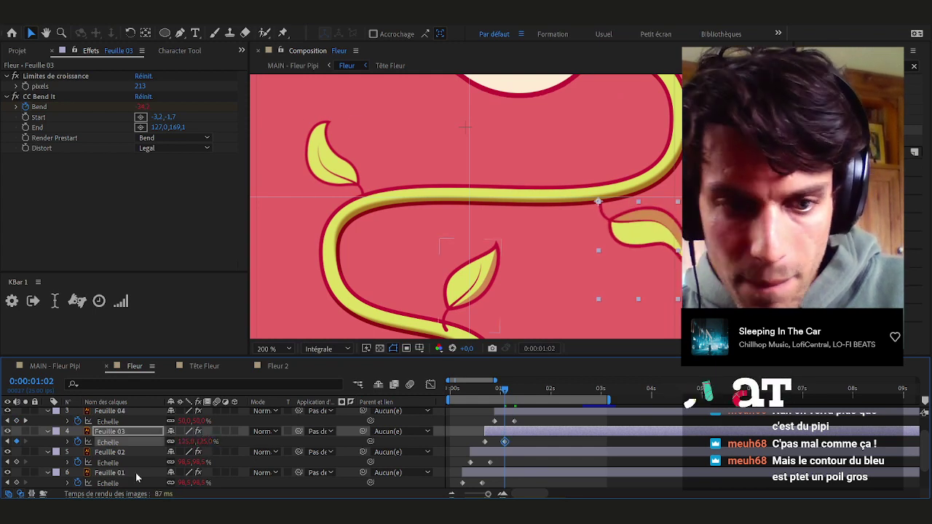
Set the scale of Feuille 02 to 125% at its second scale keyframe, at 0:00:00:20
left_click(181, 430)
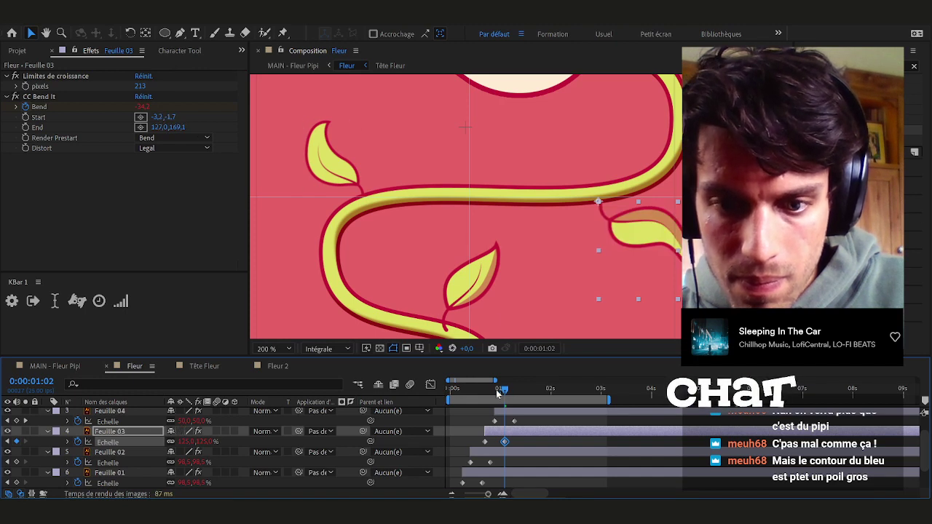
left_click(496, 393)
left_click_drag(493, 394, 490, 393)
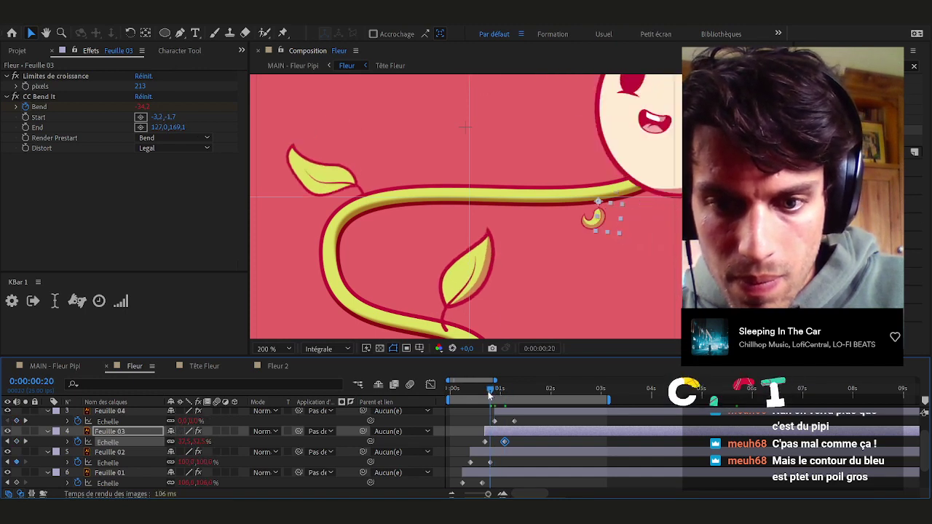
left_click(498, 461)
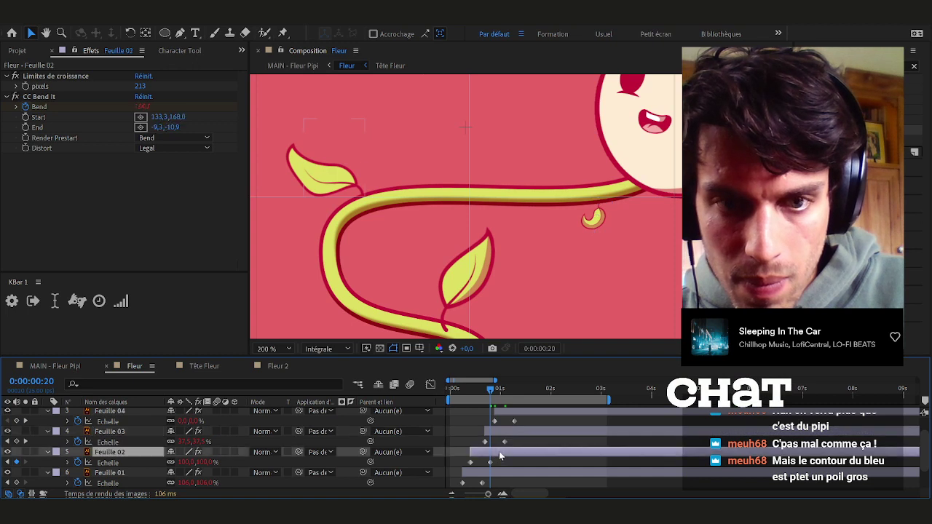
left_click(490, 462)
left_click(206, 462)
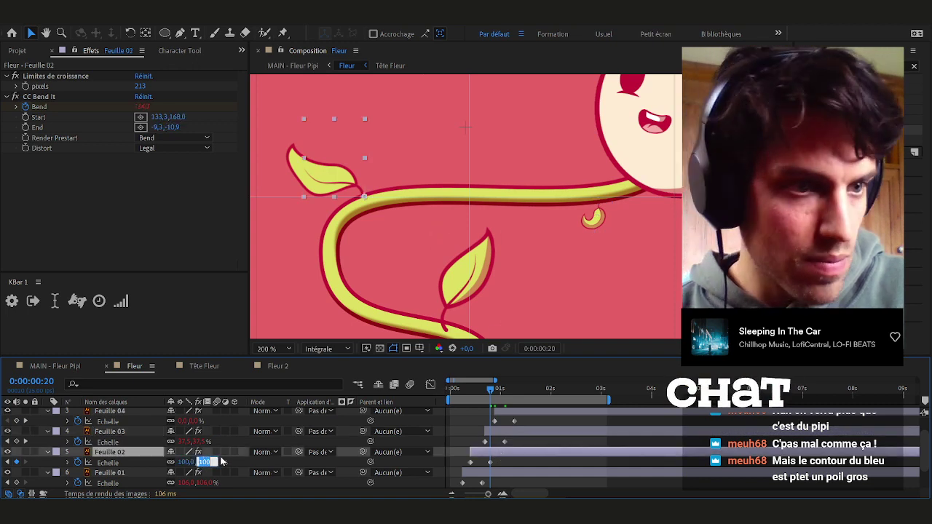
type("125")
key("Return")
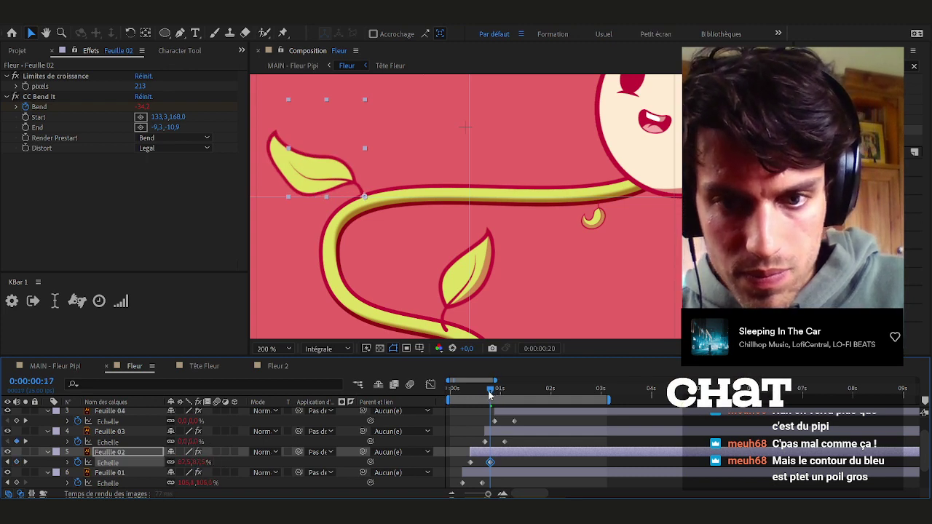
Set the scale of Feuille 01 to 125% at its second scale keyframe, at 0:00:00:16
left_click_drag(491, 390, 483, 391)
left_click(204, 482)
type("125")
key("Return")
scroll(466, 276, "down", 5)
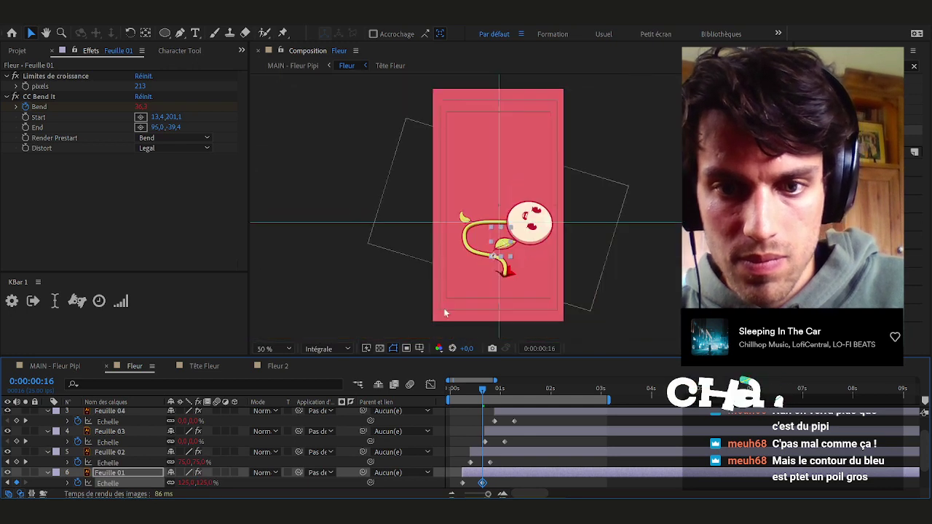
Return to the MAIN - Fleur Pipi composition, save the project and preview the animation with the whole frame in view
left_click(70, 367)
left_click(514, 422)
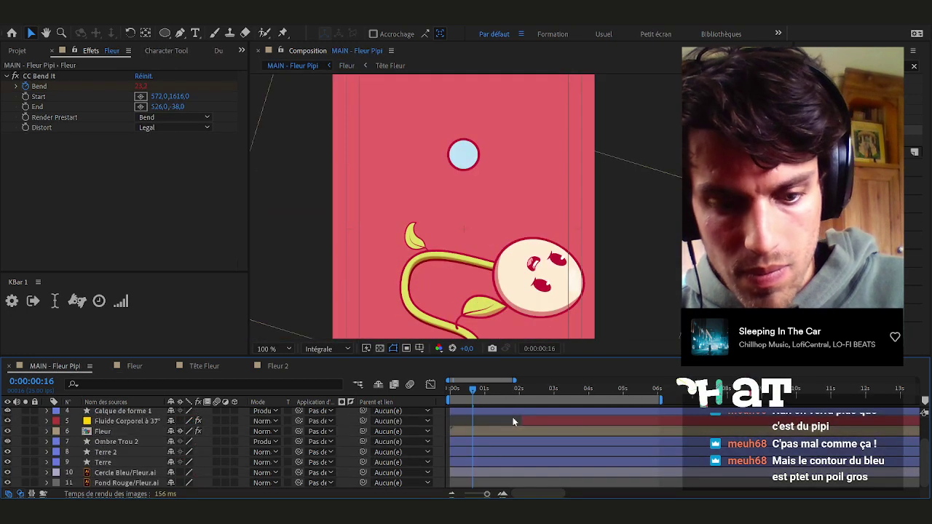
key("ctrl+s")
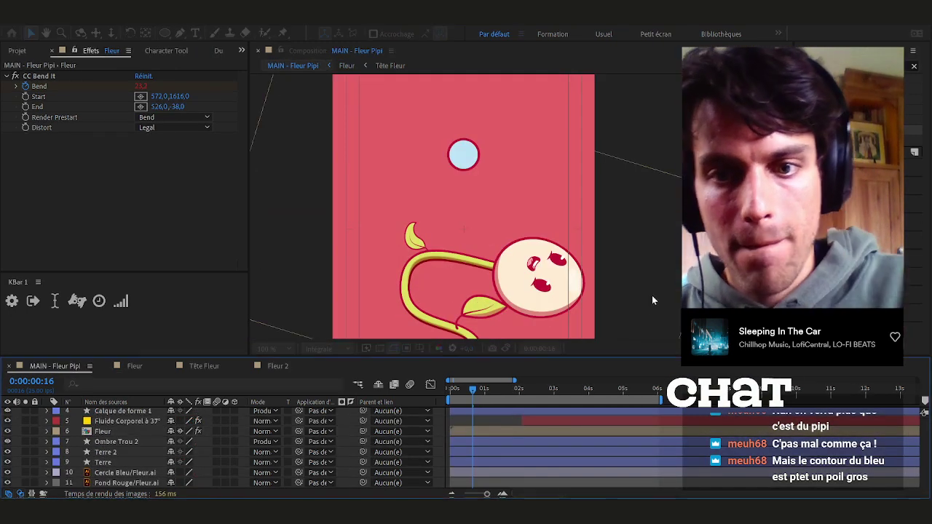
left_click(692, 291)
key("shift+slash")
key("space")
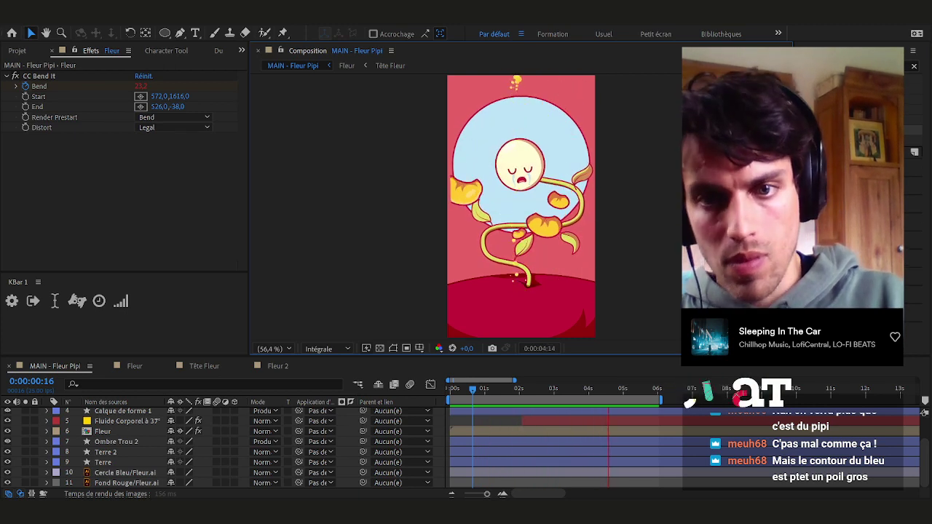
Add a scale keyframe at 0:00:03:23 on the Cercle Bleu layer, keeping the circle at full size
left_click(593, 391)
left_click_drag(594, 392, 586, 392)
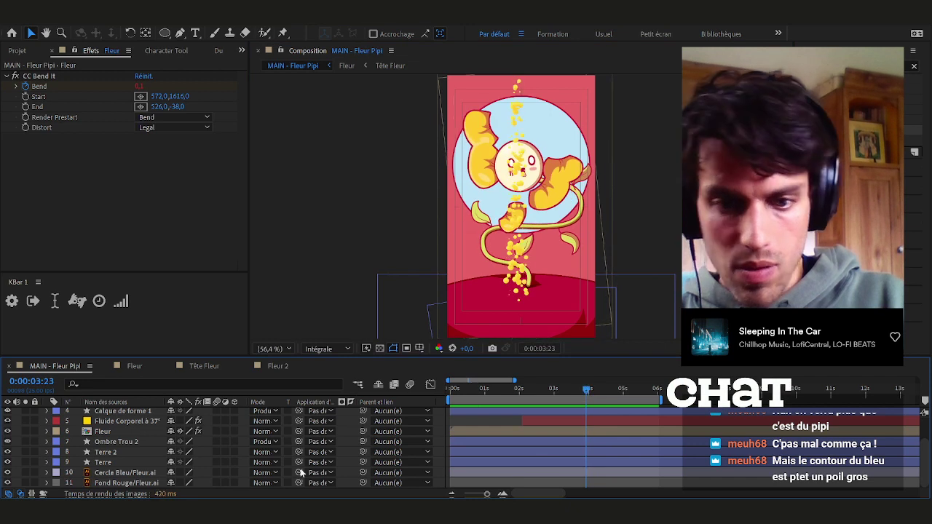
left_click(114, 474)
key("s")
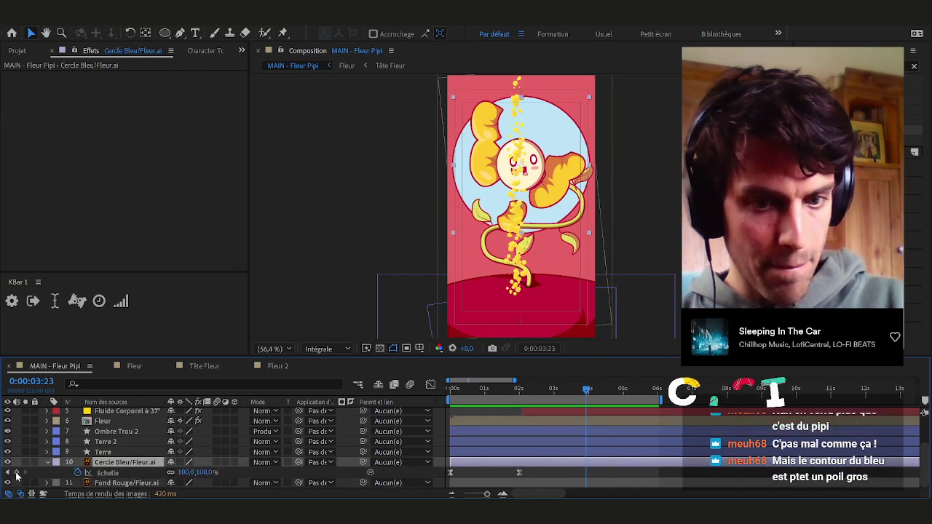
left_click(16, 472)
Paste the blue circle's initial 0% scale keyframe at 0:00:05:03 and apply Easy Ease to the keyframe at 0:00:03:23
key("space")
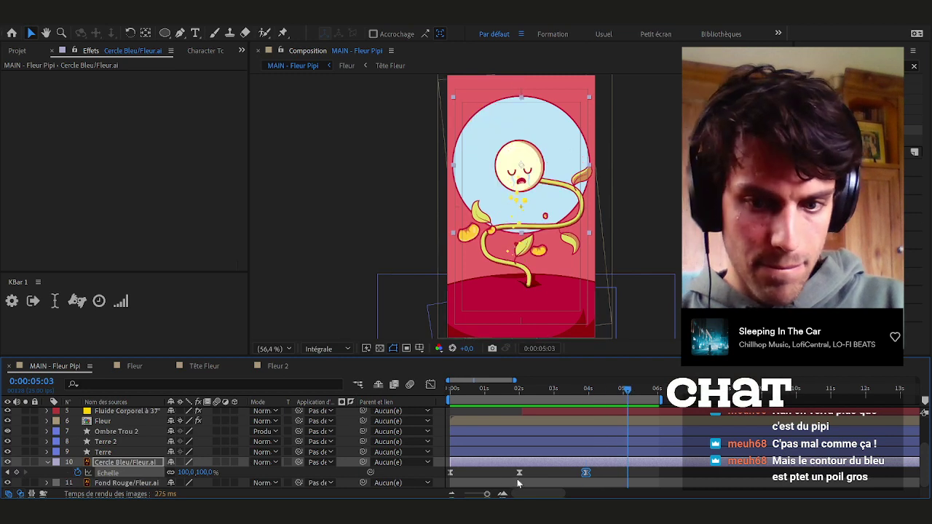
left_click_drag(494, 471, 439, 479)
key("ctrl+c")
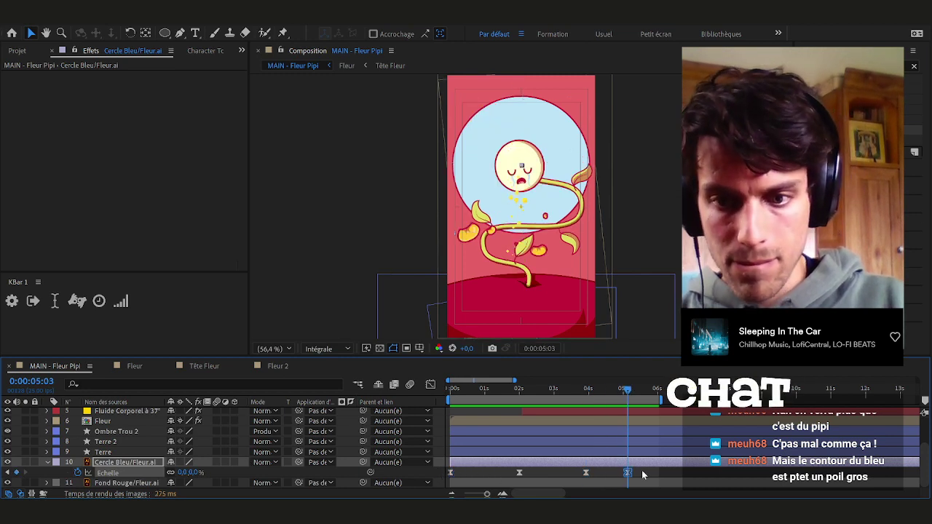
key("ctrl+v")
left_click(586, 473)
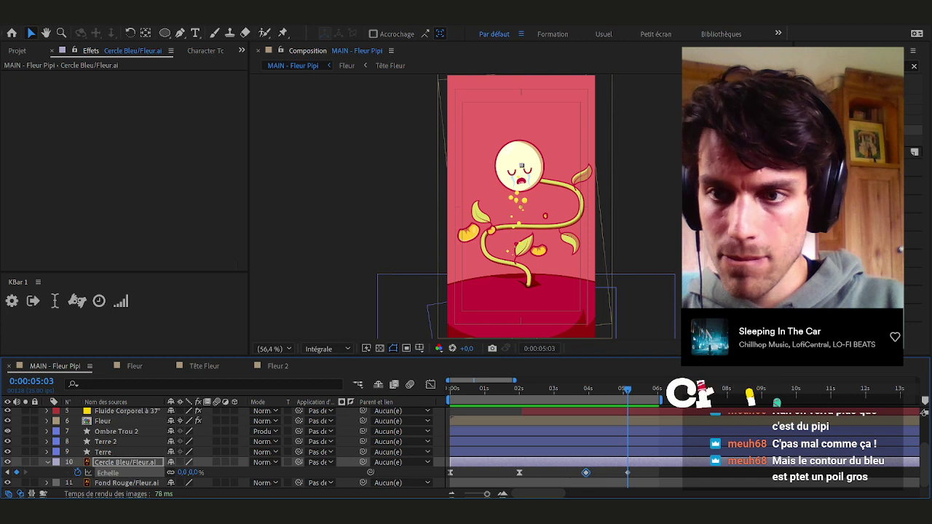
key("F9")
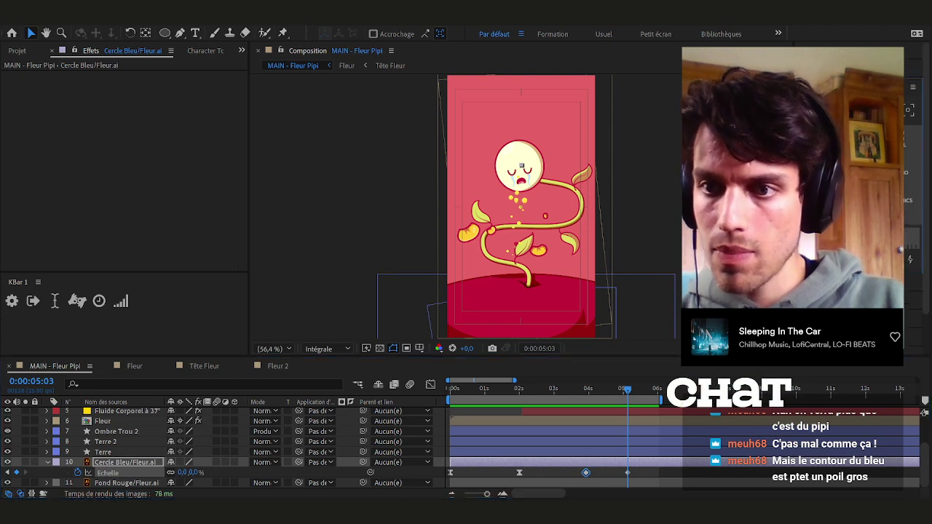
Preview the blue circle's shrinking animation from 0:00:03:19
left_click(582, 392)
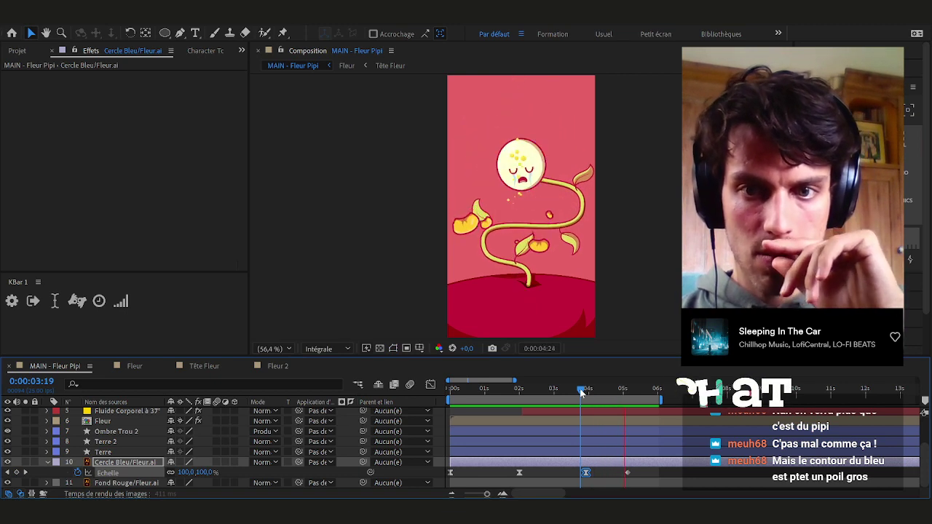
key("space")
key("space")
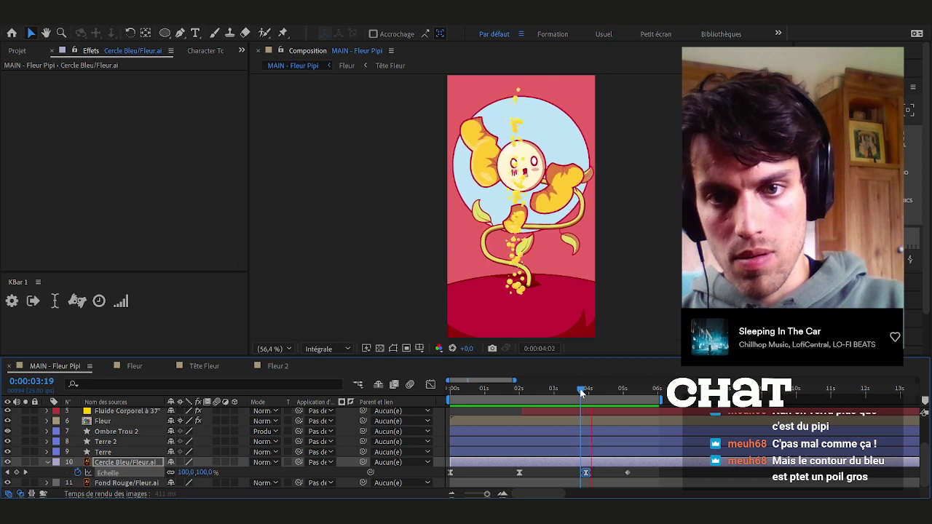
key("space")
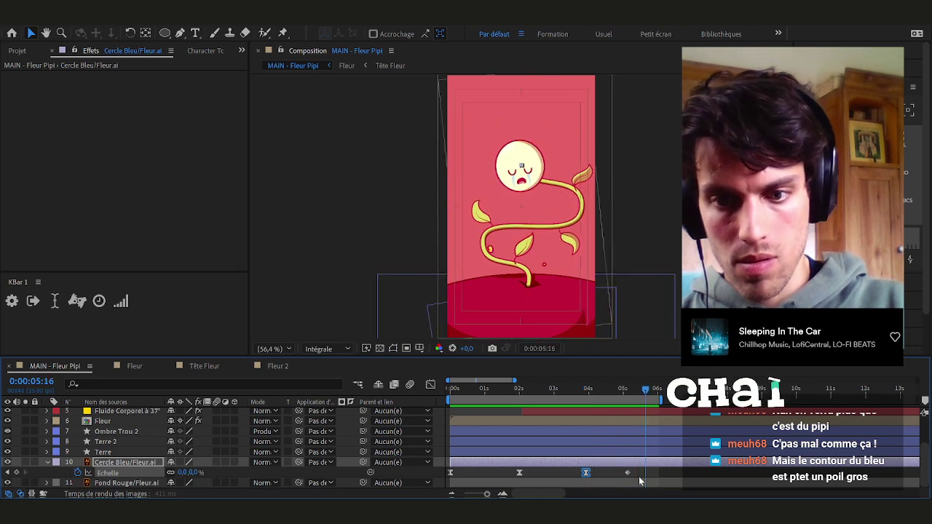
Shift the blue circle's last two scale keyframes earlier so the shrink starts just after three seconds, and preview the timing
left_click(577, 470)
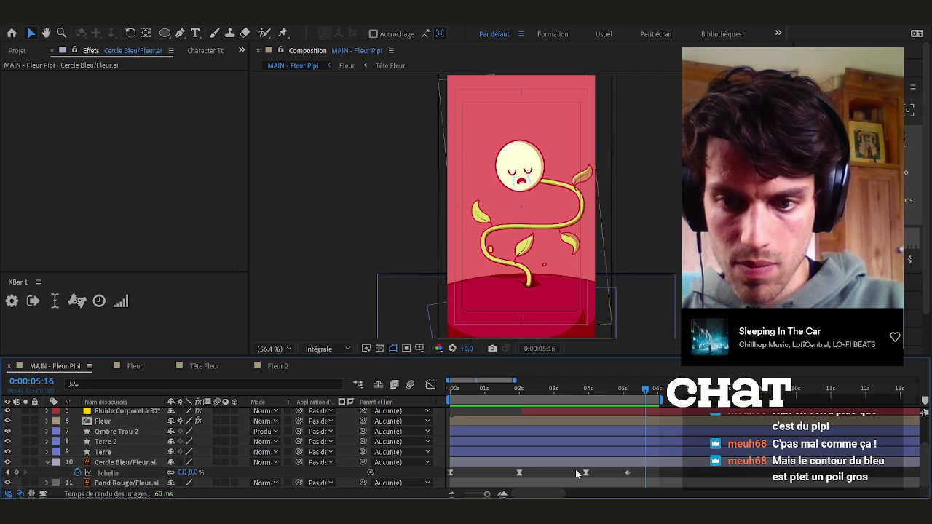
left_click_drag(636, 470, 573, 479)
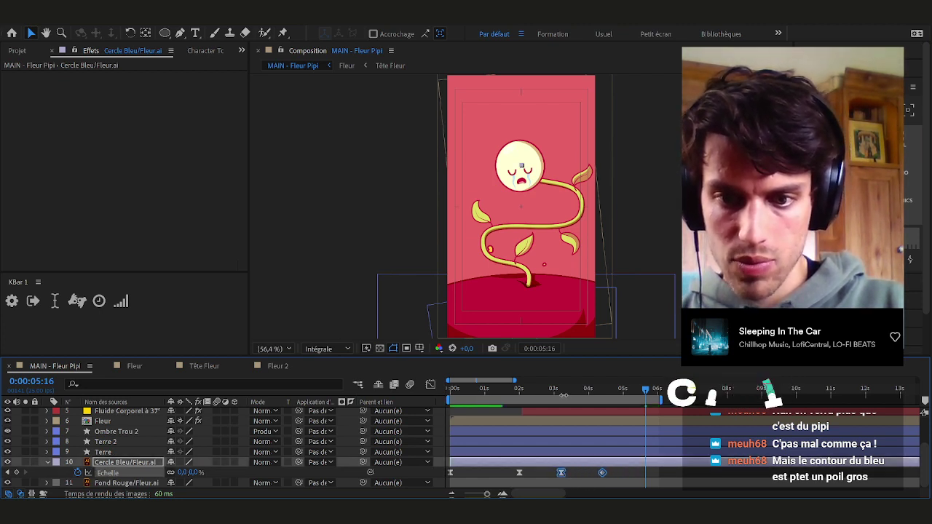
left_click_drag(559, 391, 639, 394)
key("space")
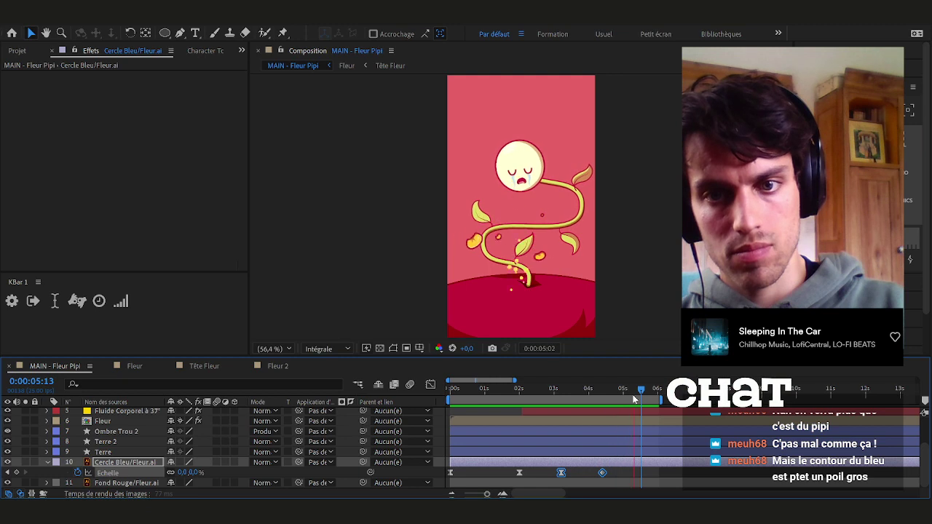
Move the blue circle's final scale keyframe to just before five seconds to lengthen the shrink, and preview it
key("space")
left_click_drag(602, 472, 618, 473)
key("space")
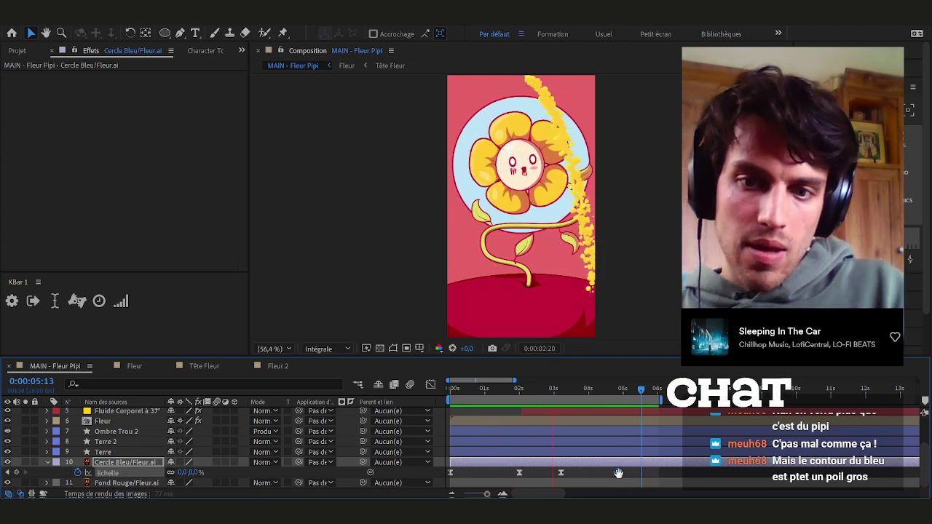
key("space")
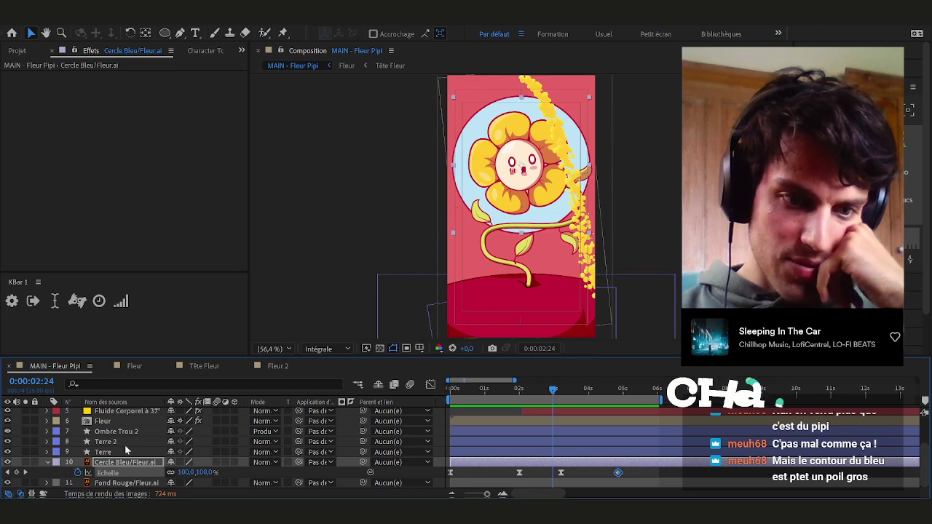
Hide the ground shading layers Calque de forme 3 and Calque de forme 1 and preview the animation without them
scroll(124, 445, "up", 2)
left_click(123, 425)
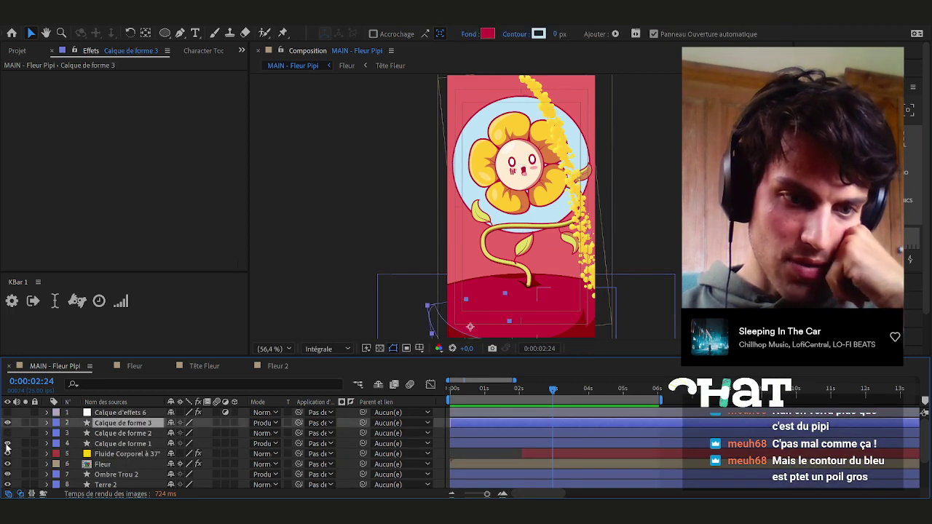
left_click(717, 299)
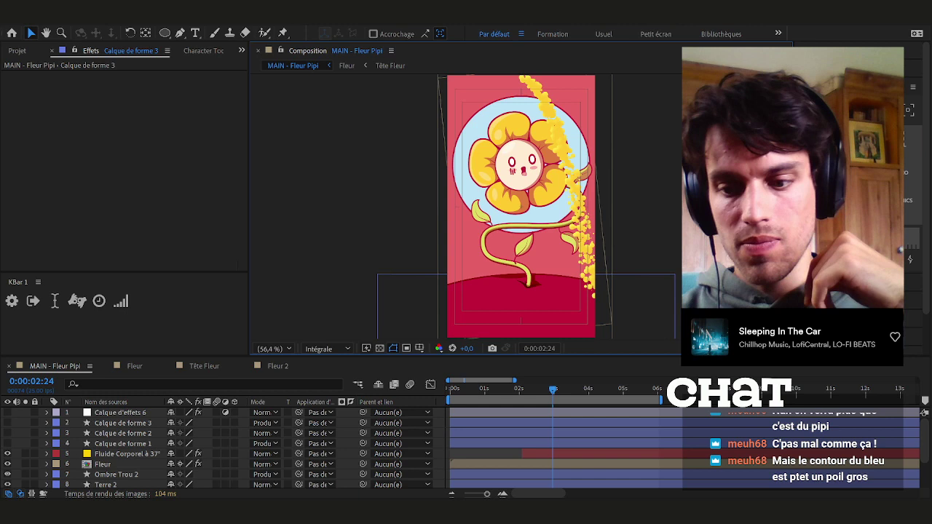
key("space")
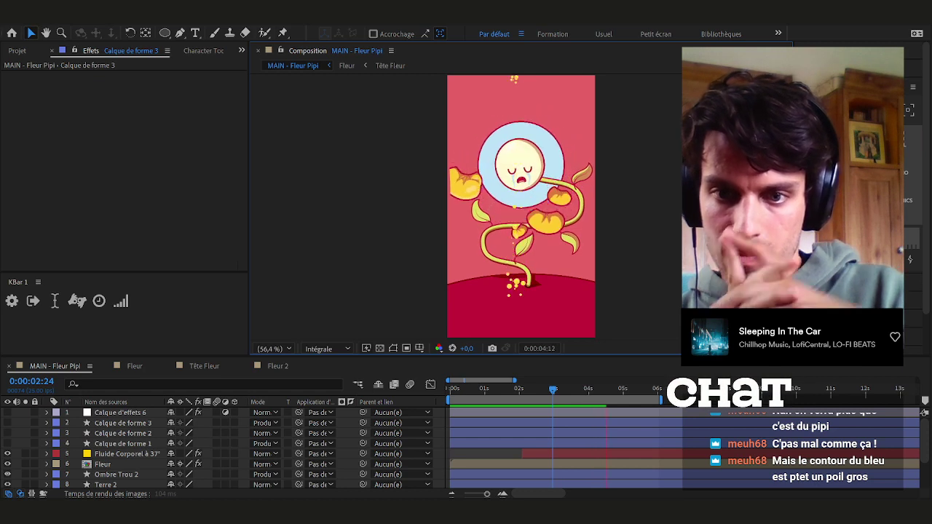
key("space")
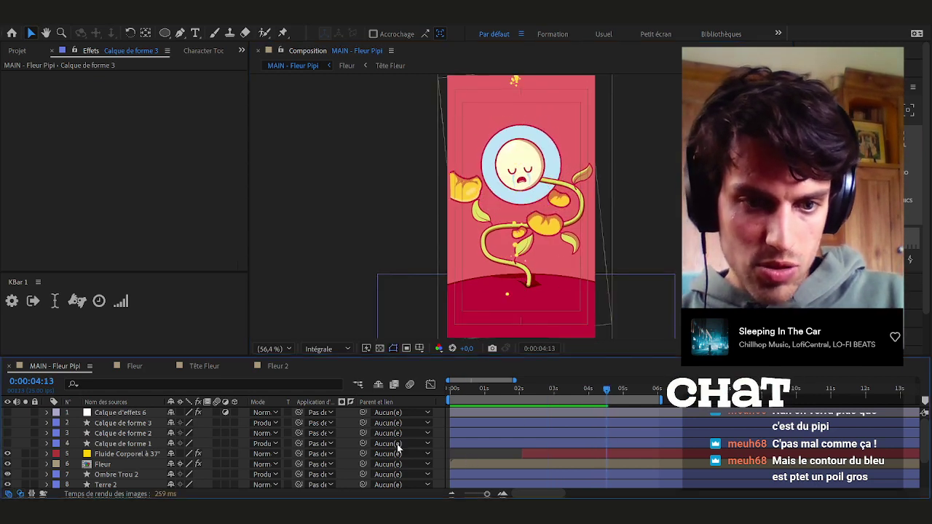
Show Calque de forme 1 again and reveal its shape path
left_click(103, 443)
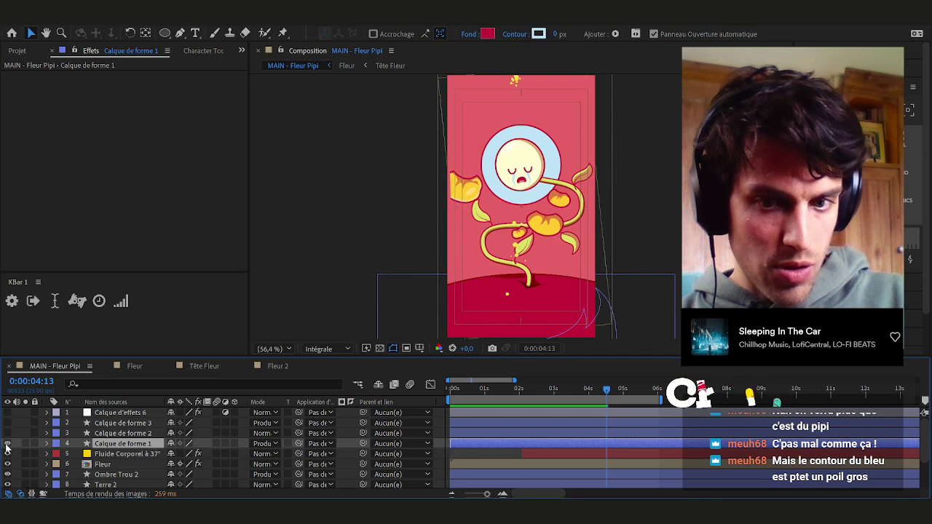
left_click_drag(587, 184, 578, 115)
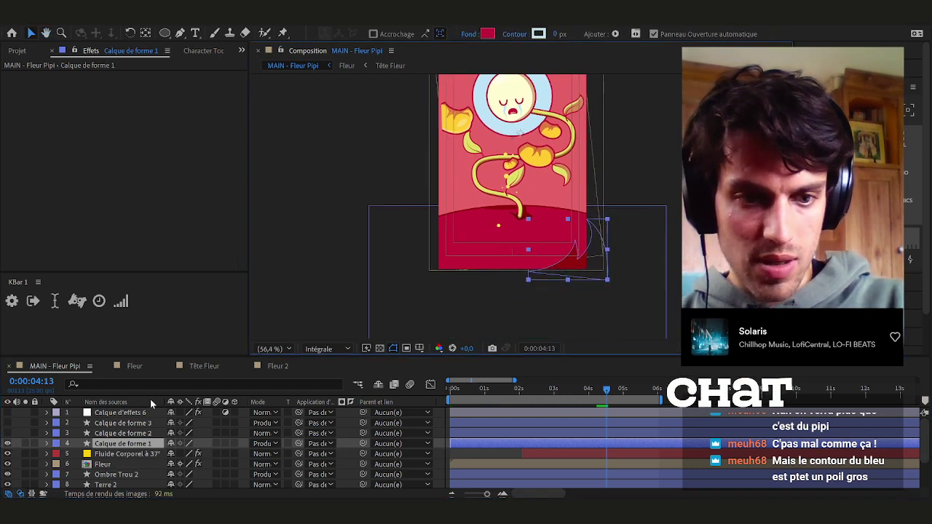
left_click(117, 444)
key("m")
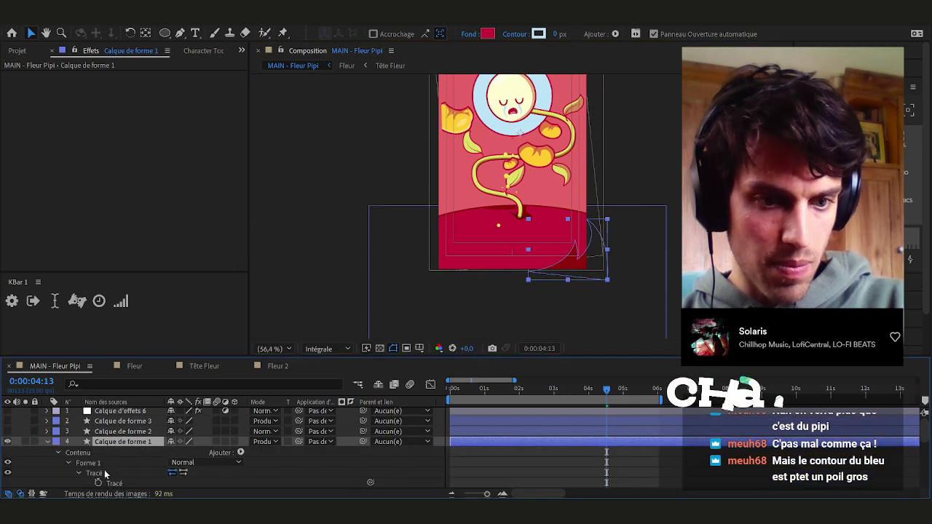
Reshape the path of Calque de forme 1 by removing its inner notch and stretching the shadow across the ground's lower edge
double_click(569, 235)
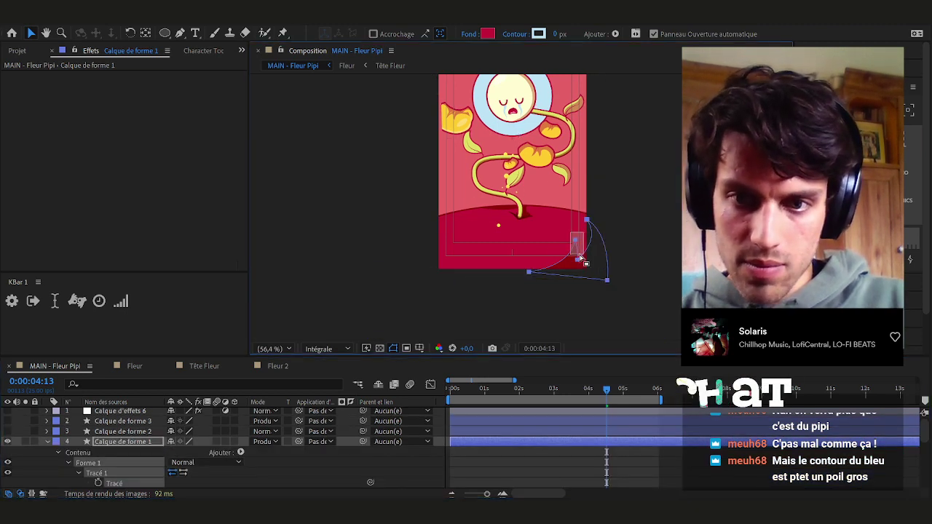
left_click_drag(576, 256, 488, 299)
left_click_drag(532, 274, 446, 271)
left_click_drag(602, 246, 575, 268)
left_click_drag(589, 221, 591, 222)
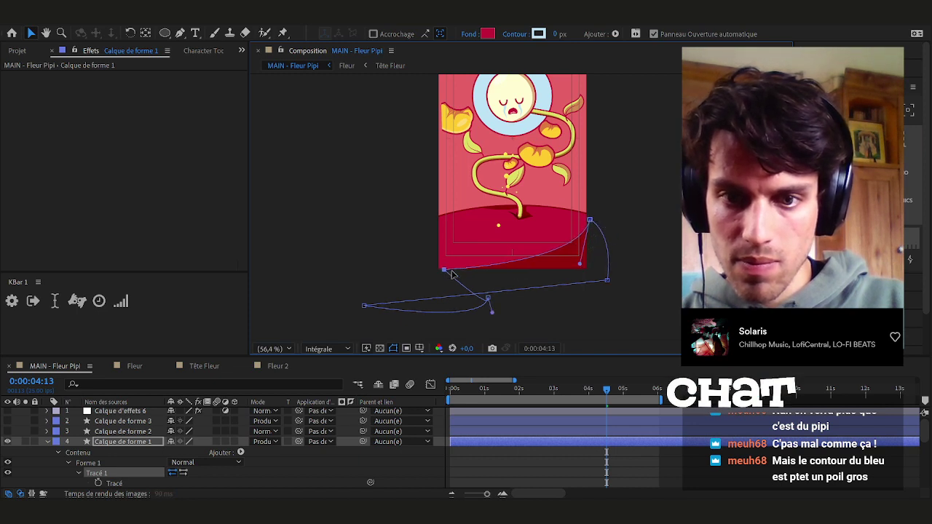
Adjust the curve at the right vertex of the Calque de forme 1 path and move its left vertex beyond the ground's left edge
key("v")
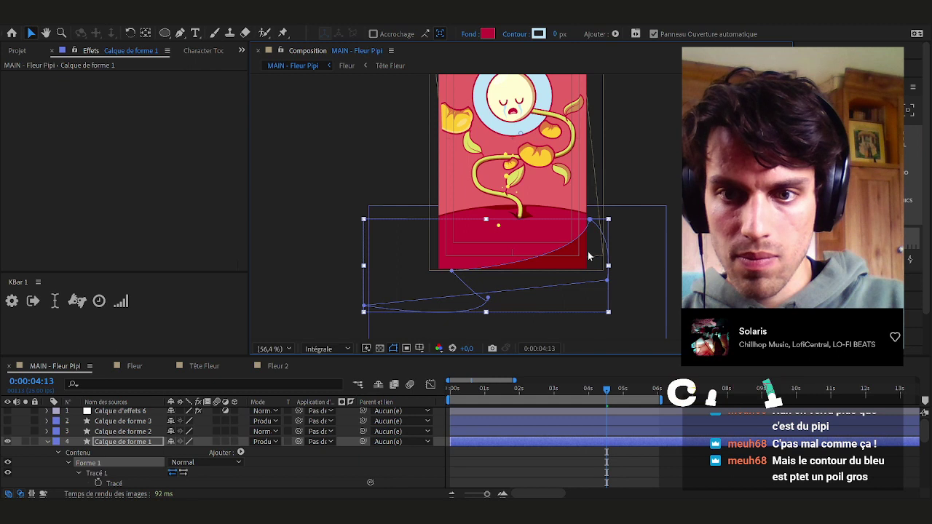
left_click(590, 221)
left_click_drag(582, 268, 604, 284)
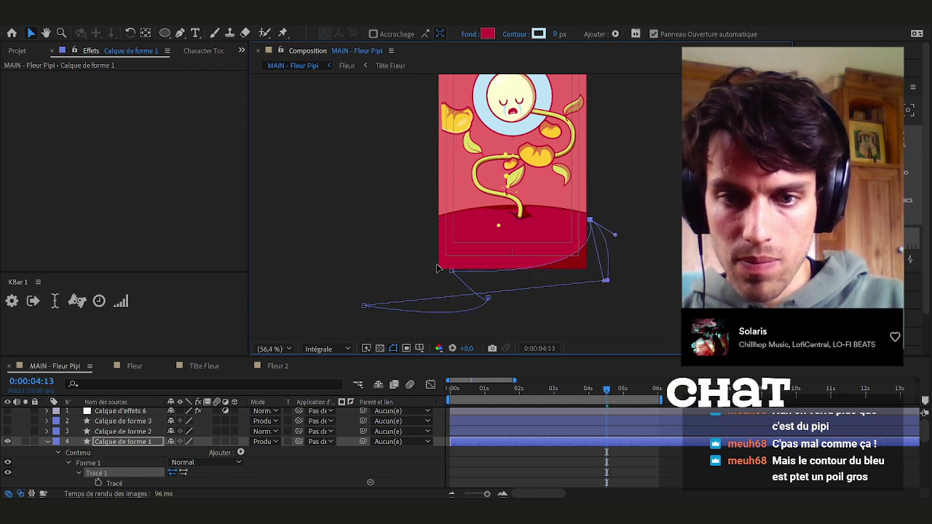
left_click_drag(451, 270, 427, 255)
Convert the left vertex of the Calque de forme 1 path to a smooth curve and adjust the shadow's outline beyond the frame
left_click(179, 33)
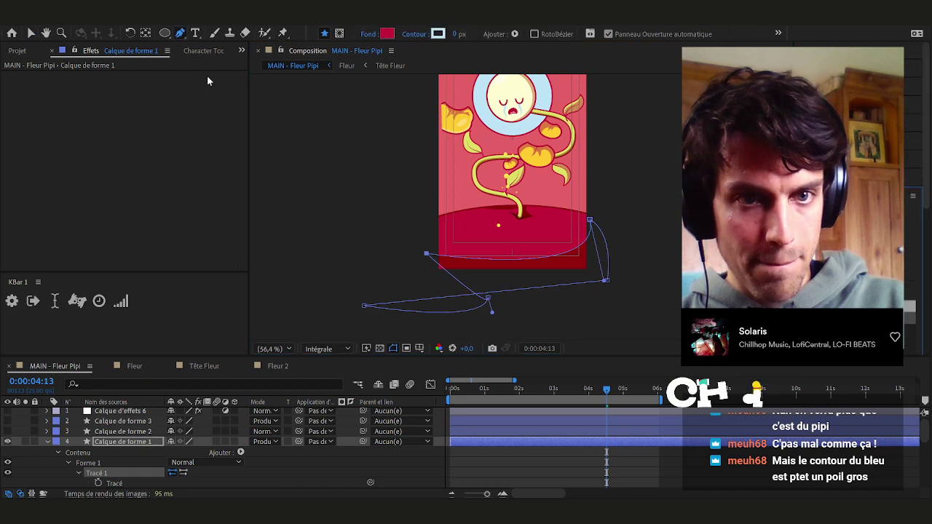
left_click_drag(445, 220, 372, 271)
key("v")
left_click_drag(481, 236, 491, 226)
left_click_drag(426, 253, 410, 262)
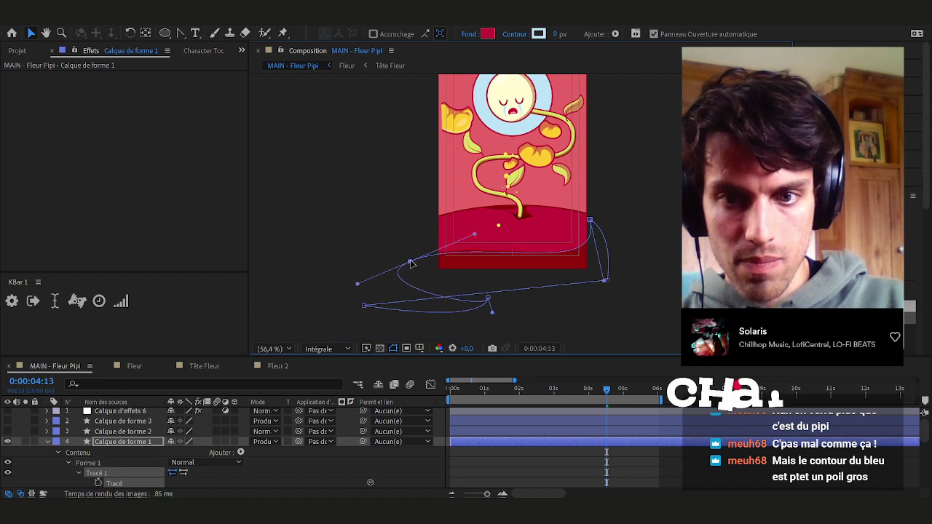
left_click_drag(604, 281, 589, 287)
Refine the right vertex of the ground shadow path, then collapse Calque de forme 1 and deselect it
left_click(590, 220)
left_click(699, 241)
left_click_drag(700, 240, 697, 255)
key("ctrl+a")
left_click(48, 442)
key("F2")
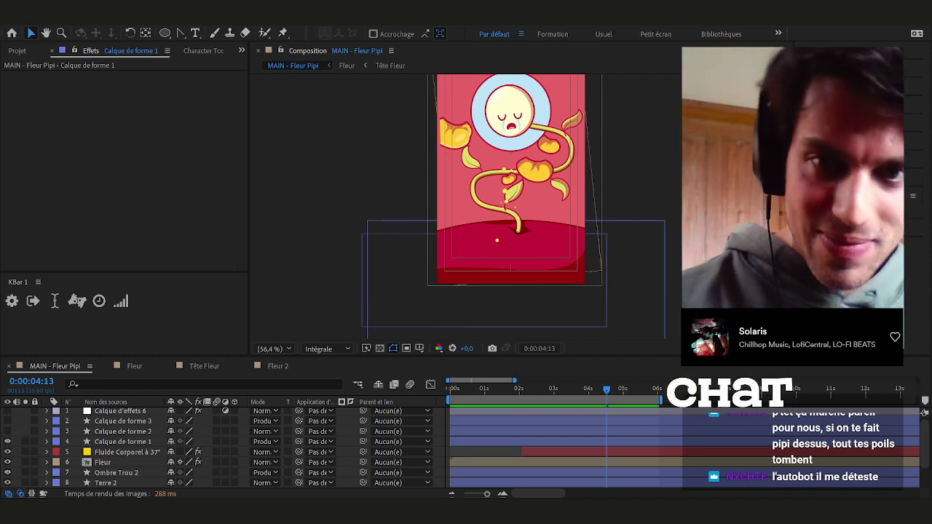
Check the frame at 0:00:04:17 by temporarily toggling the tint adjustment layer Calque d'effets 6
mouse_move(608, 391)
left_mouse_down()
mouse_move(585, 391)
mouse_move(644, 393)
mouse_move(597, 391)
mouse_move(610, 389)
left_mouse_up()
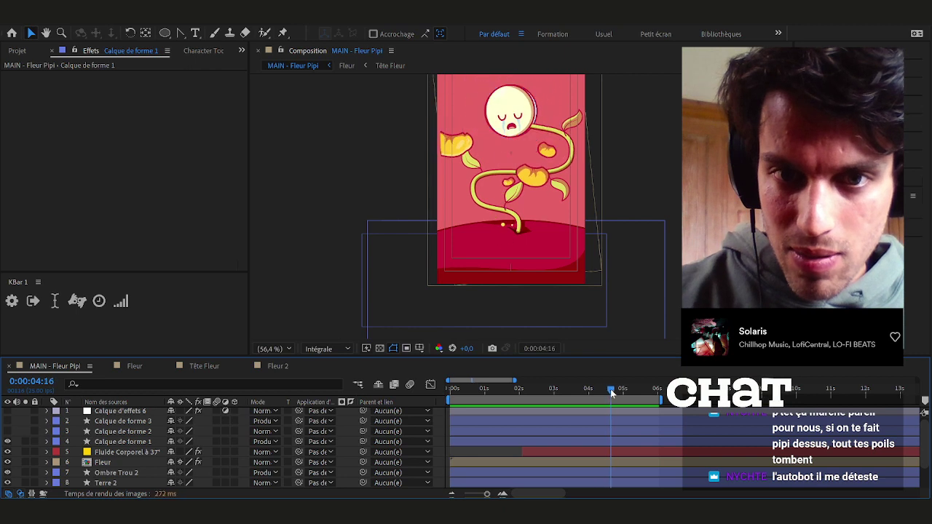
left_click(124, 411)
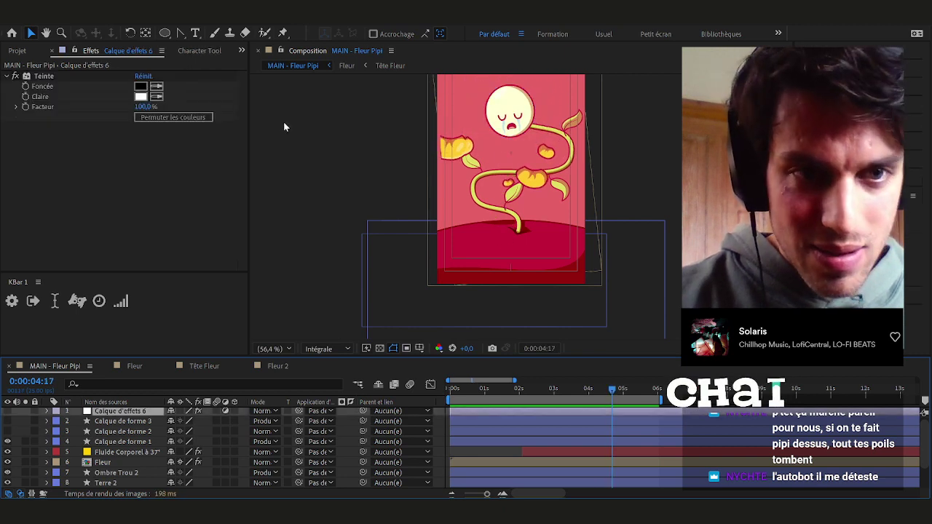
scroll(457, 146, "down", 3)
scroll(65, 432, "up", 1)
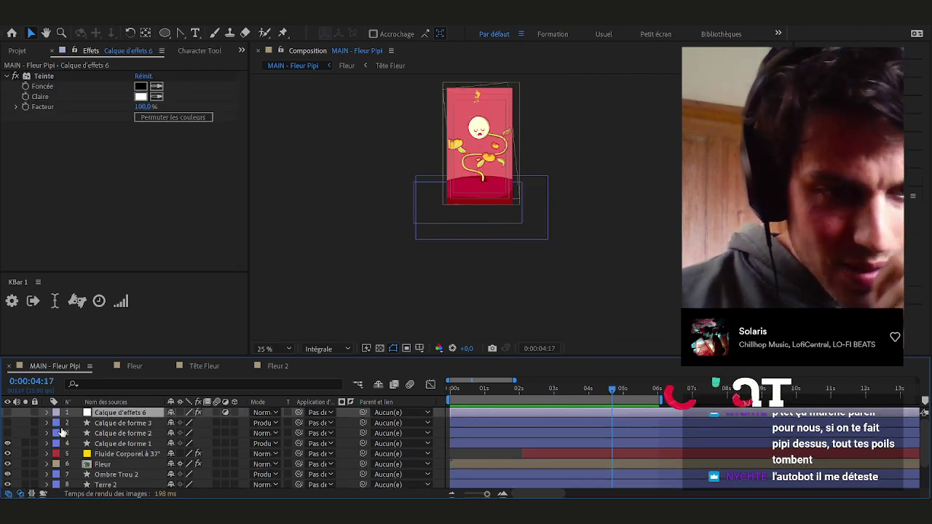
left_click(9, 413)
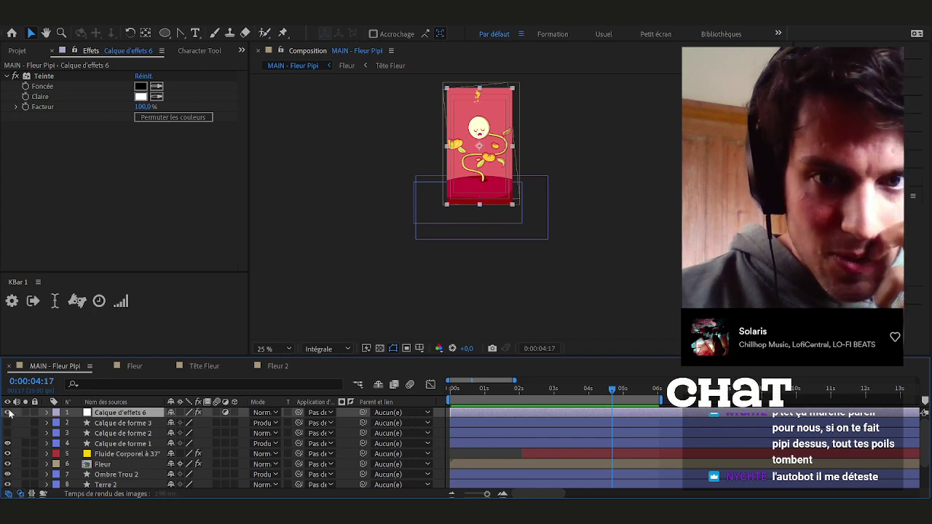
scroll(477, 142, "up", 3)
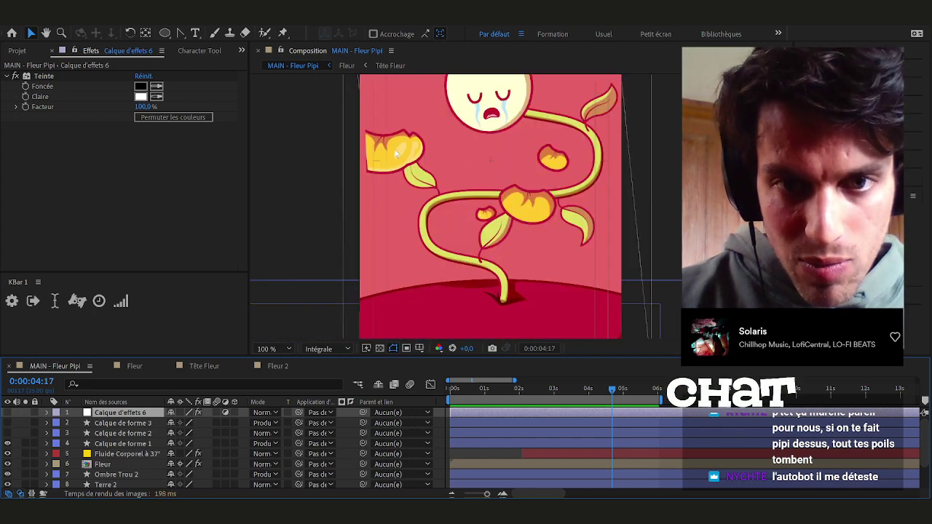
Select the Fleur layer and switch off its CC Bend It effect to check the cut-off petal
left_click(384, 163)
left_click(101, 466)
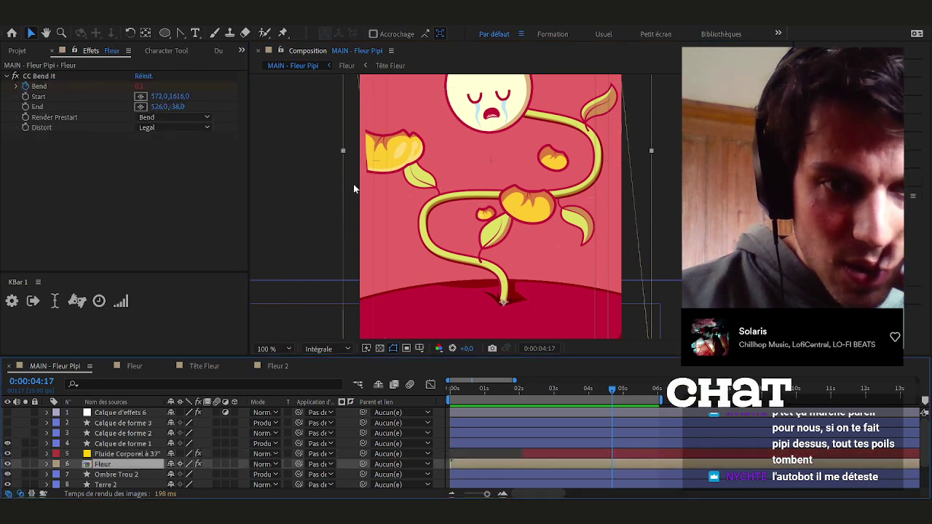
left_click(180, 465)
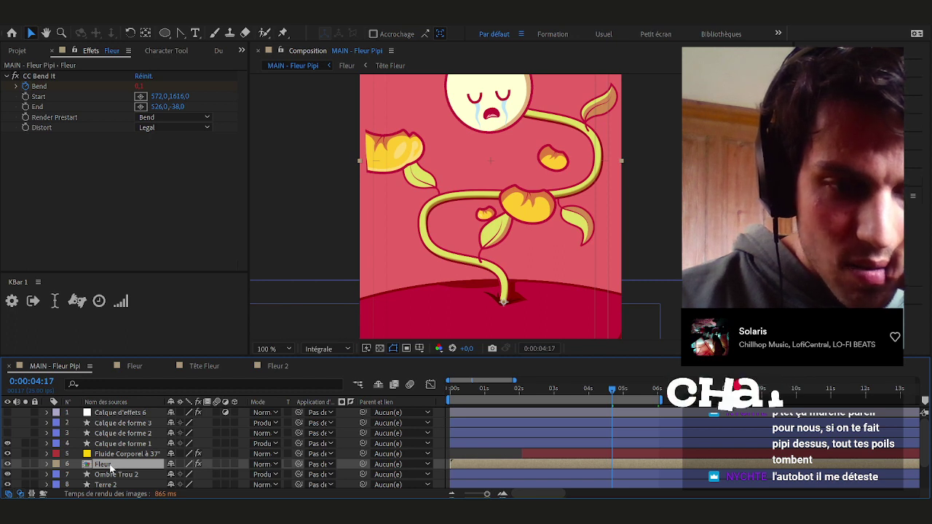
left_click(16, 81)
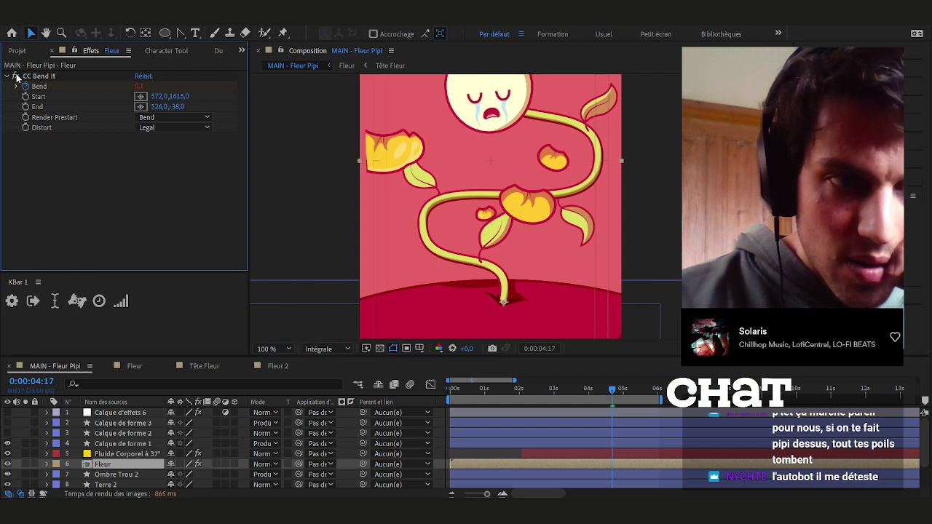
Add the Limites de croissance effect above CC Bend It on Fleur, re-enable the bend and set the growth to 80 pixels
left_click(837, 51)
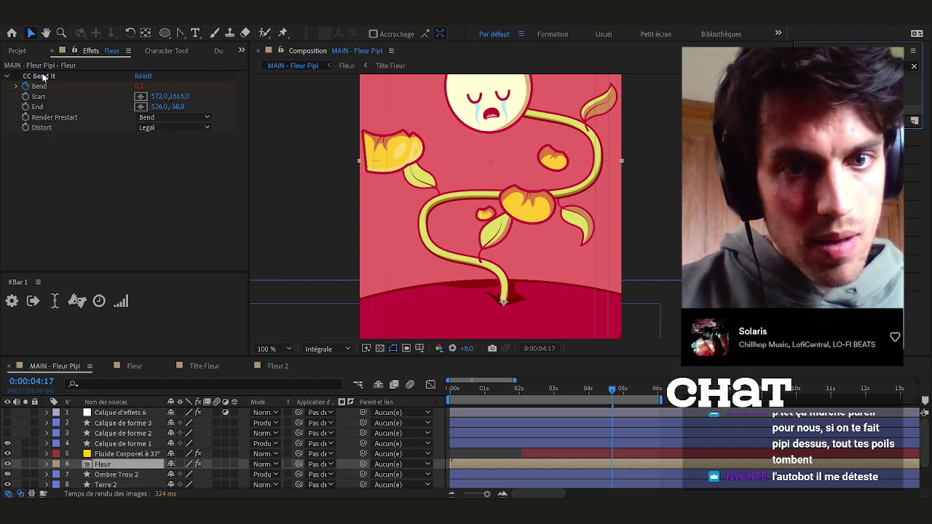
left_click_drag(43, 74, 43, 76)
left_click(15, 96)
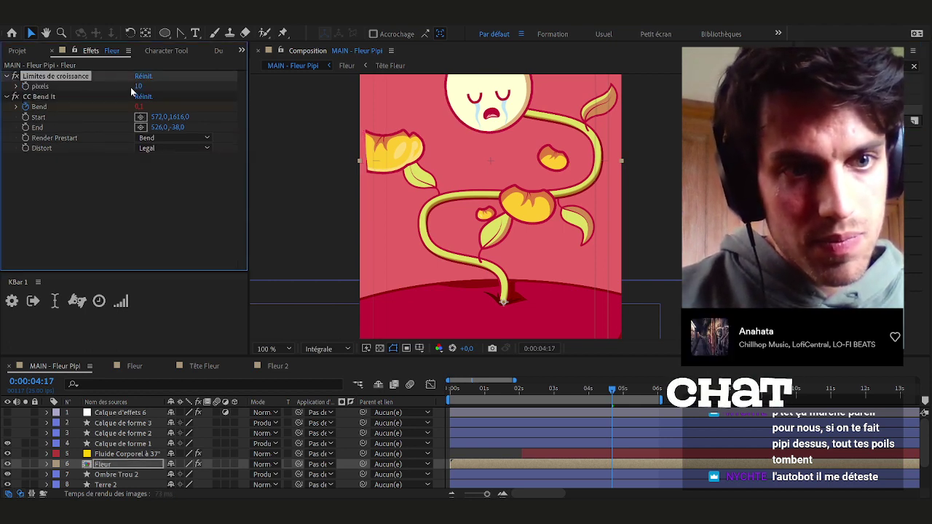
left_click_drag(138, 86, 182, 85)
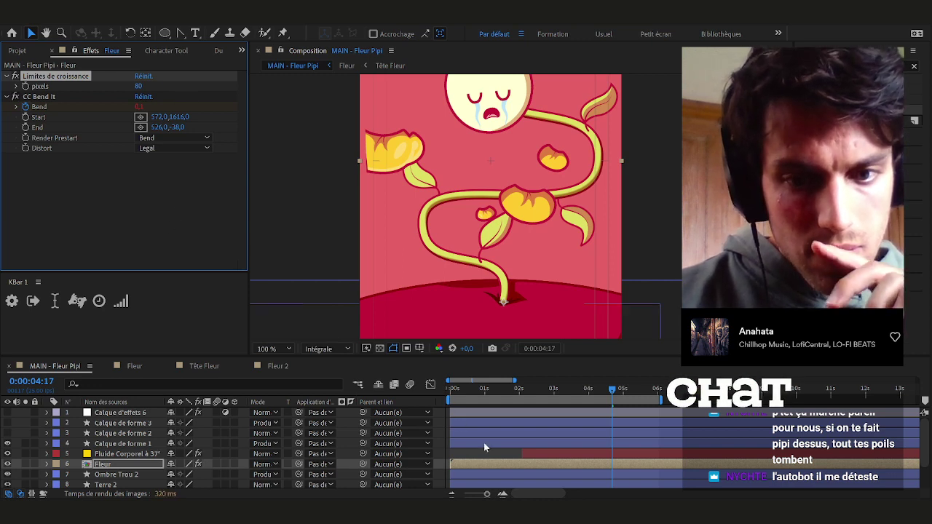
Reposition the CC Bend It points on Fleur, with Start at 574, 1598 and End at 562, -198, and save the project
left_click(69, 211)
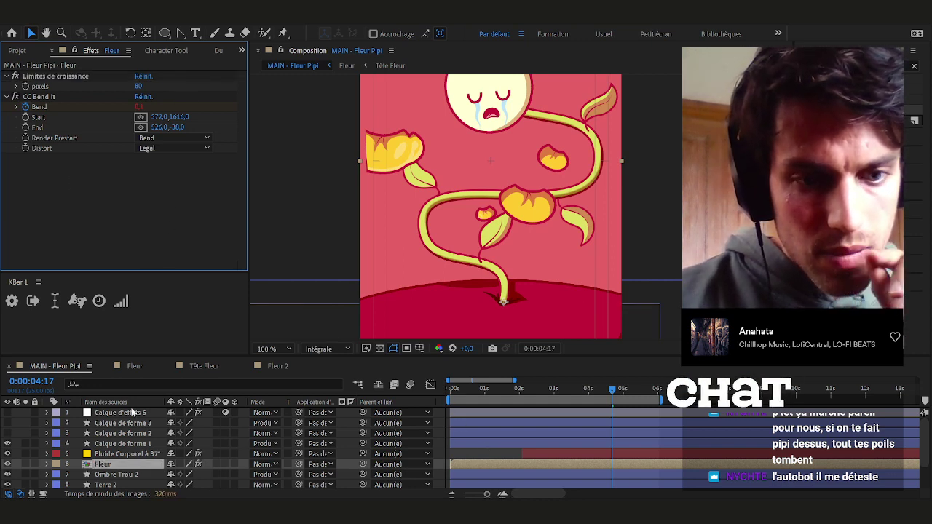
left_click(35, 97)
scroll(459, 173, "down", 2)
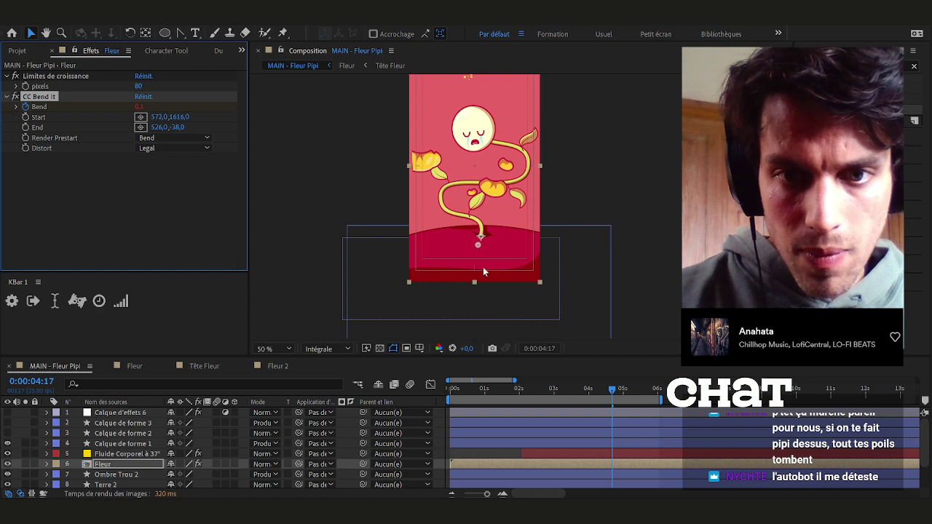
left_click_drag(478, 246, 479, 244)
left_click_drag(478, 156, 448, 212)
left_click_drag(443, 102, 442, 44)
mouse_move(442, 86)
left_mouse_down()
mouse_move(448, 99)
mouse_move(447, 81)
left_mouse_up()
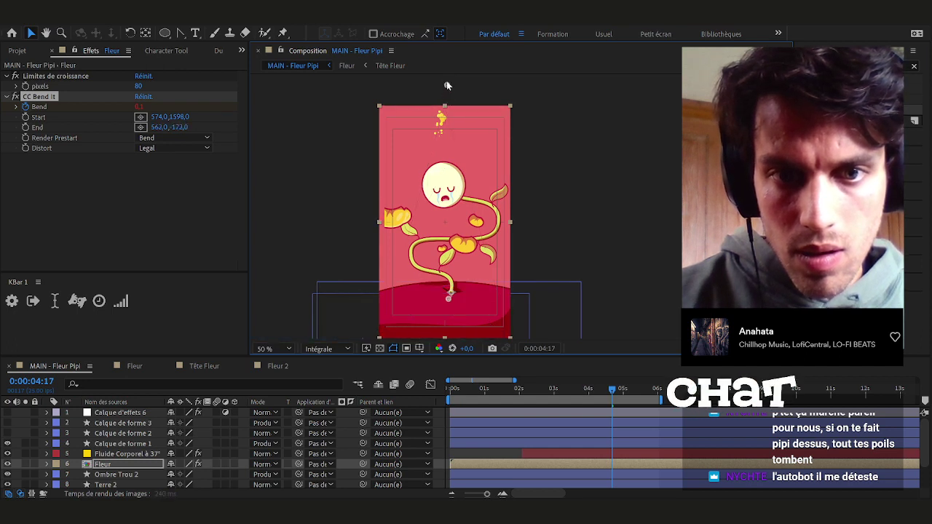
key("ctrl+s")
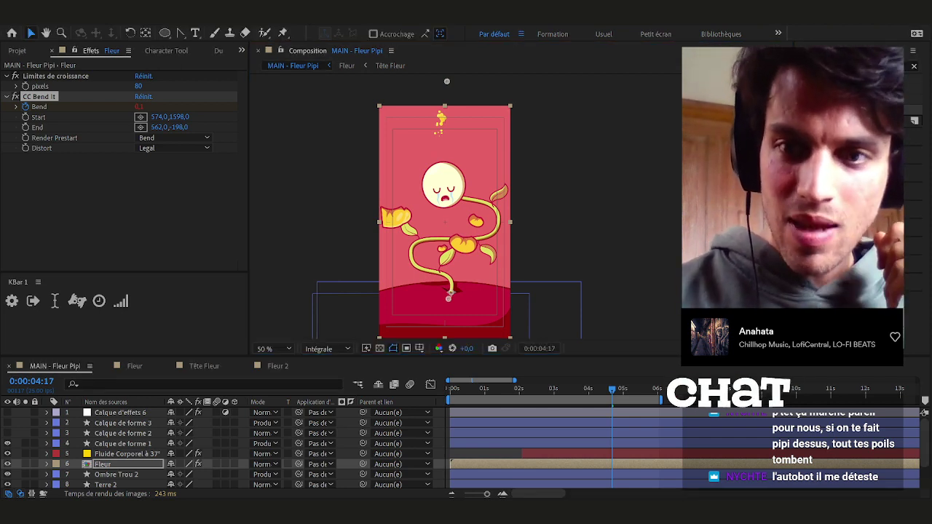
Deselect the Fleur layer and preview the MAIN - Fleur Pipi animation, stopping at 0:00:03:00
left_click(467, 456)
key("space")
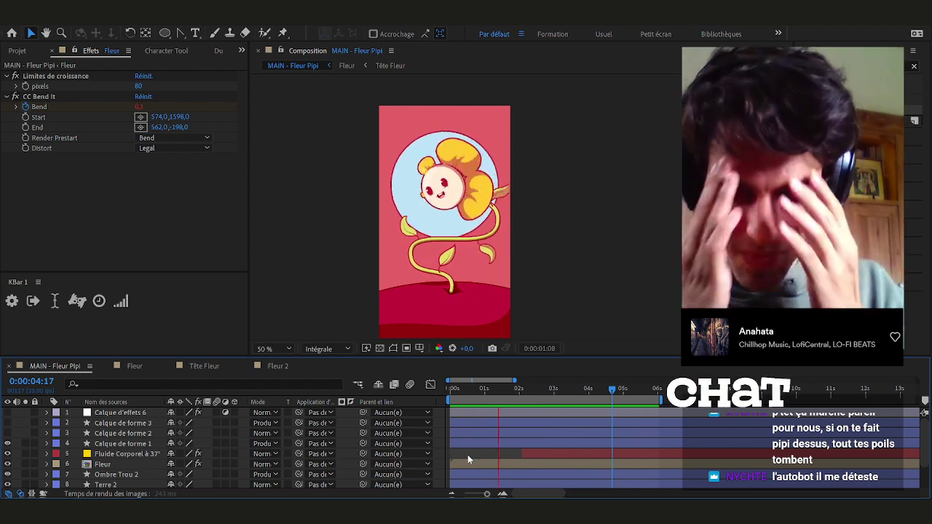
key("space")
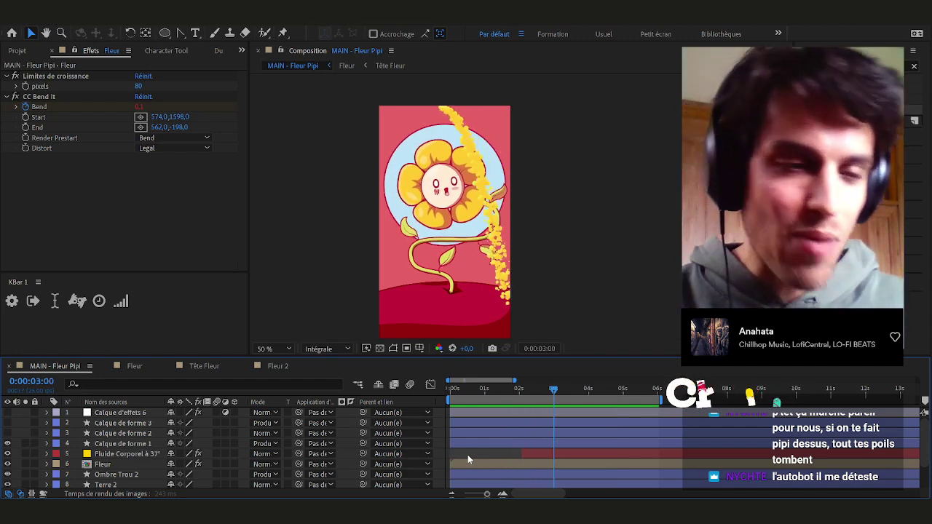